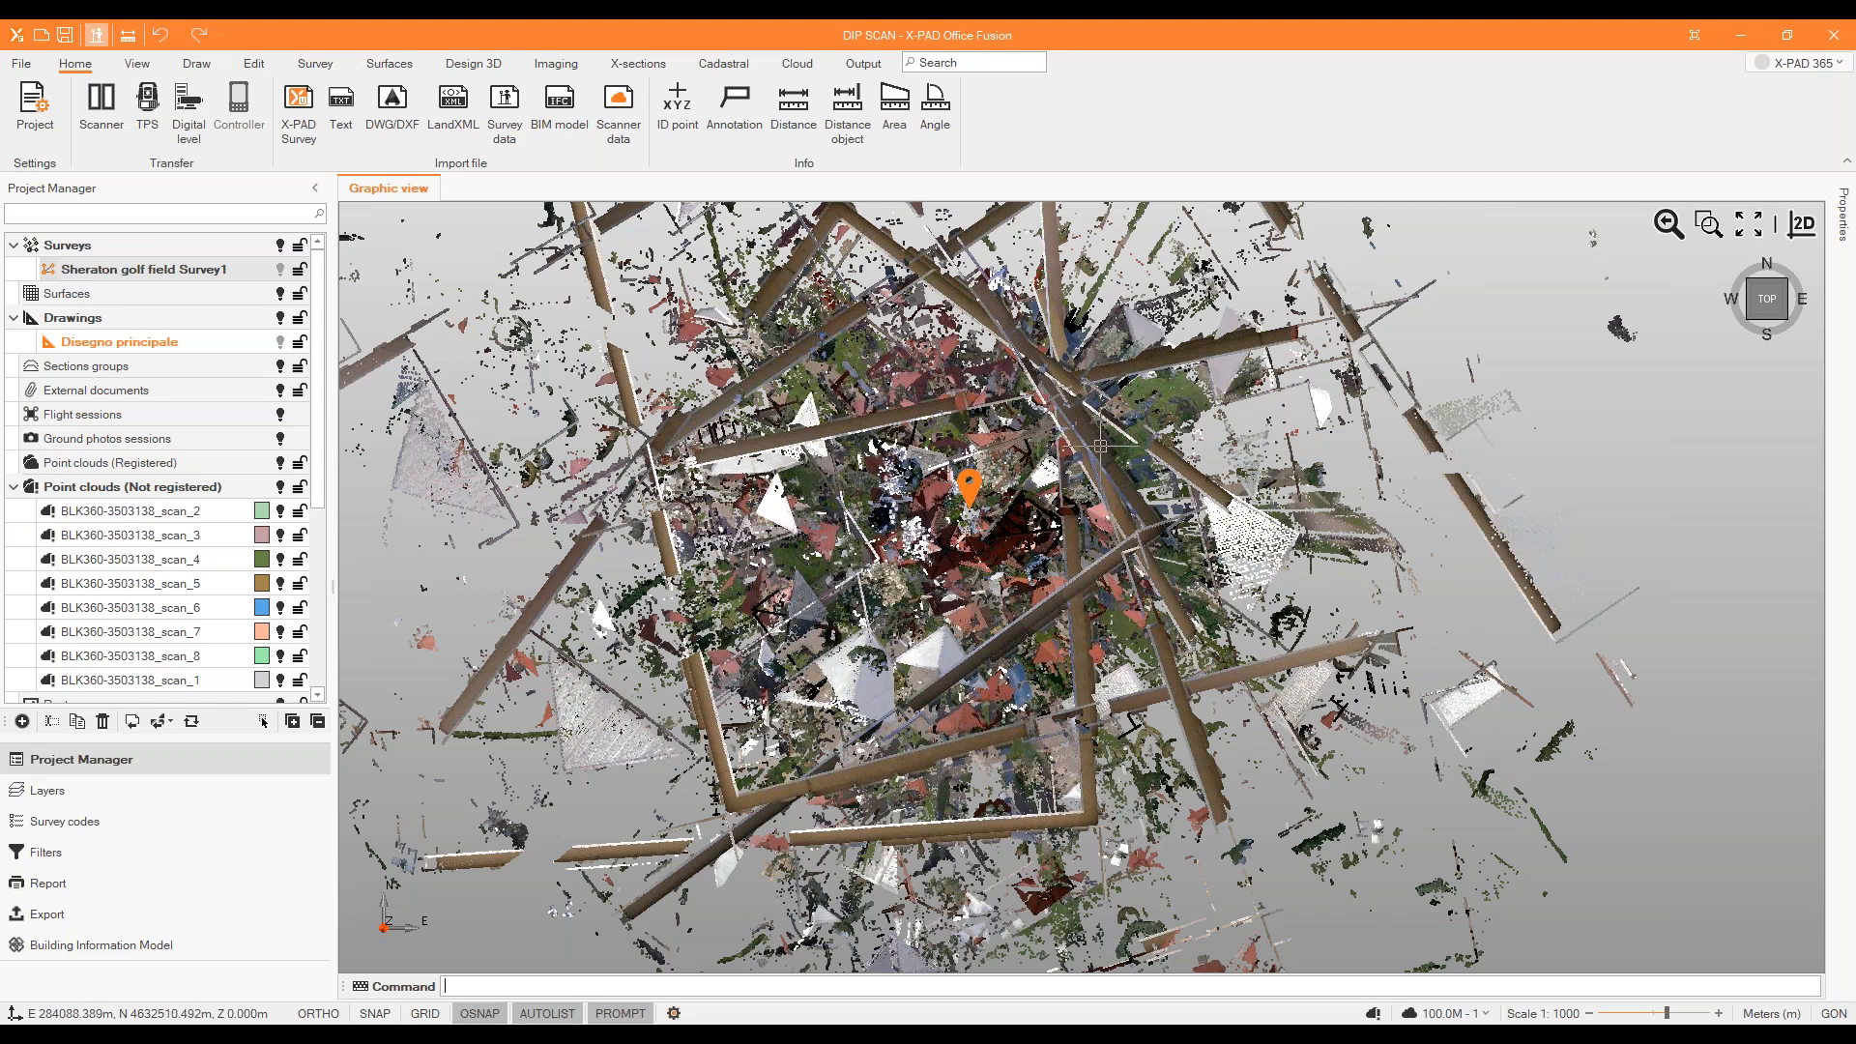
Open the topographic points table of Sheraton golf field Survey1.
scroll(1111, 455, "down", 2)
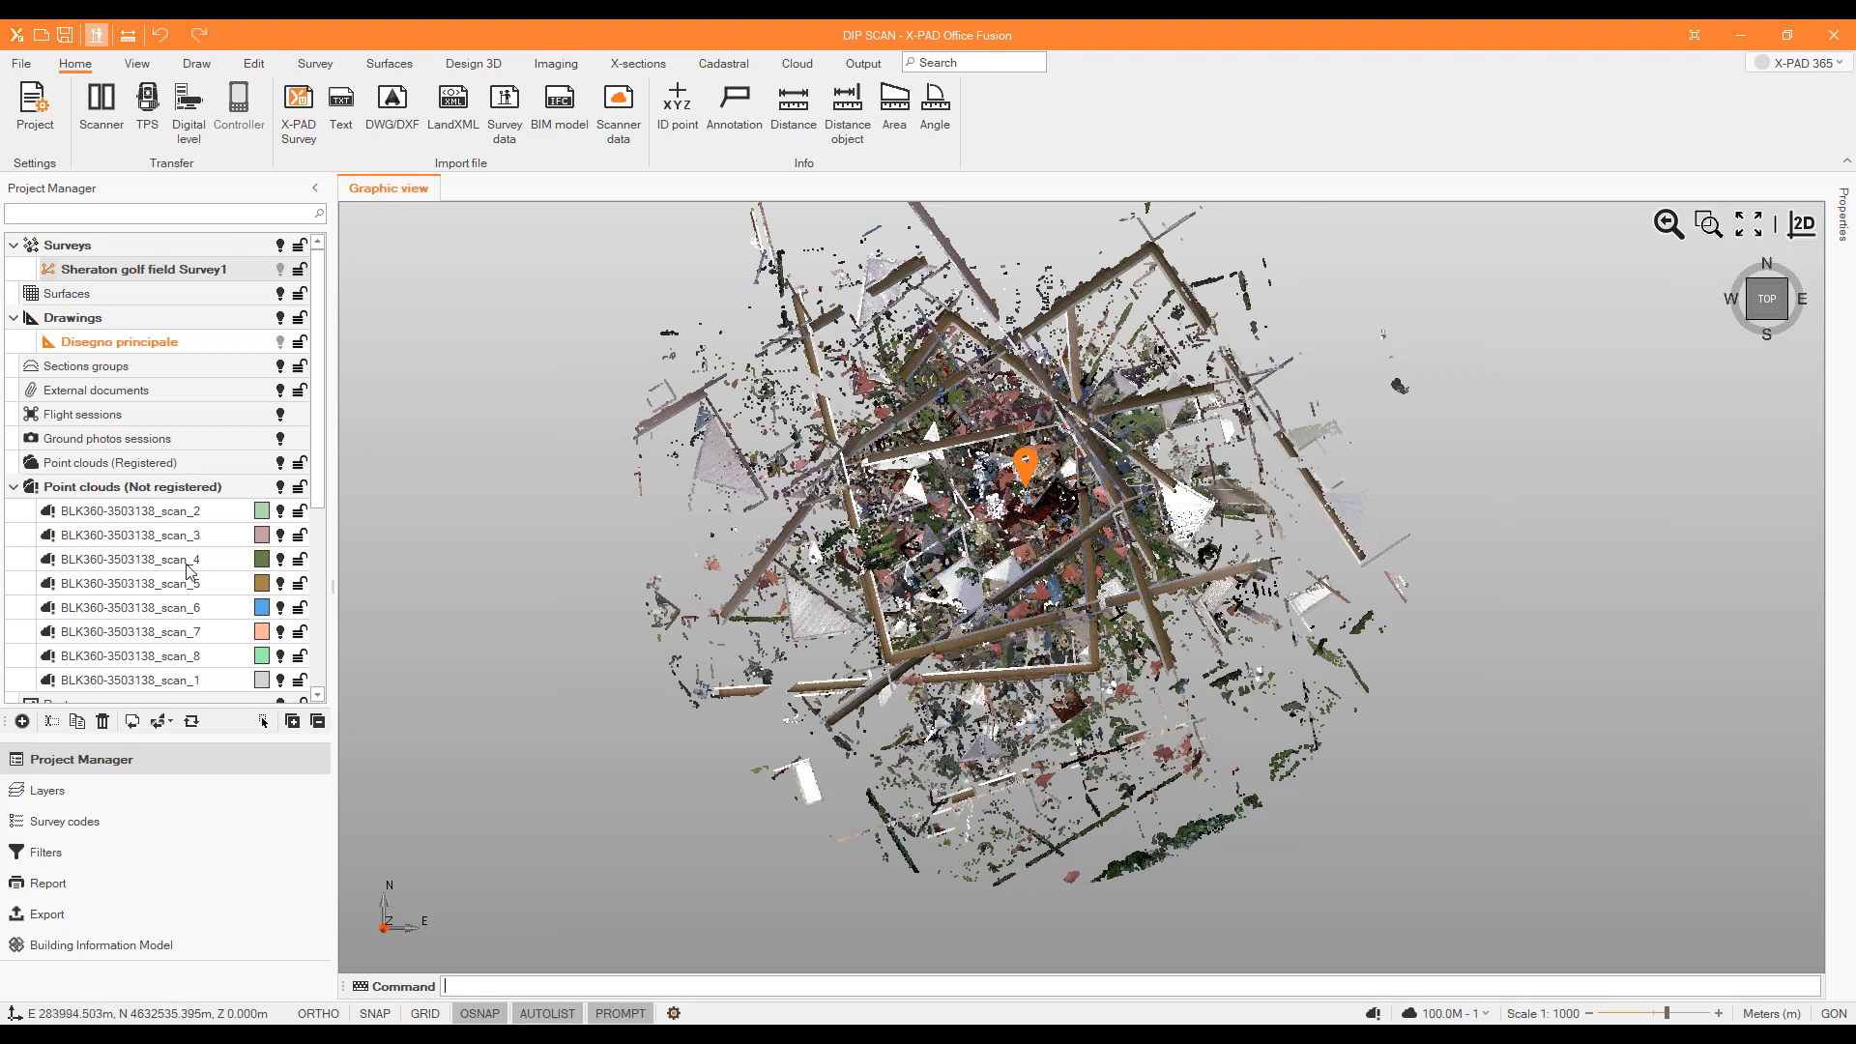
scroll(476, 550, "up", 3)
scroll(475, 550, "down", 3)
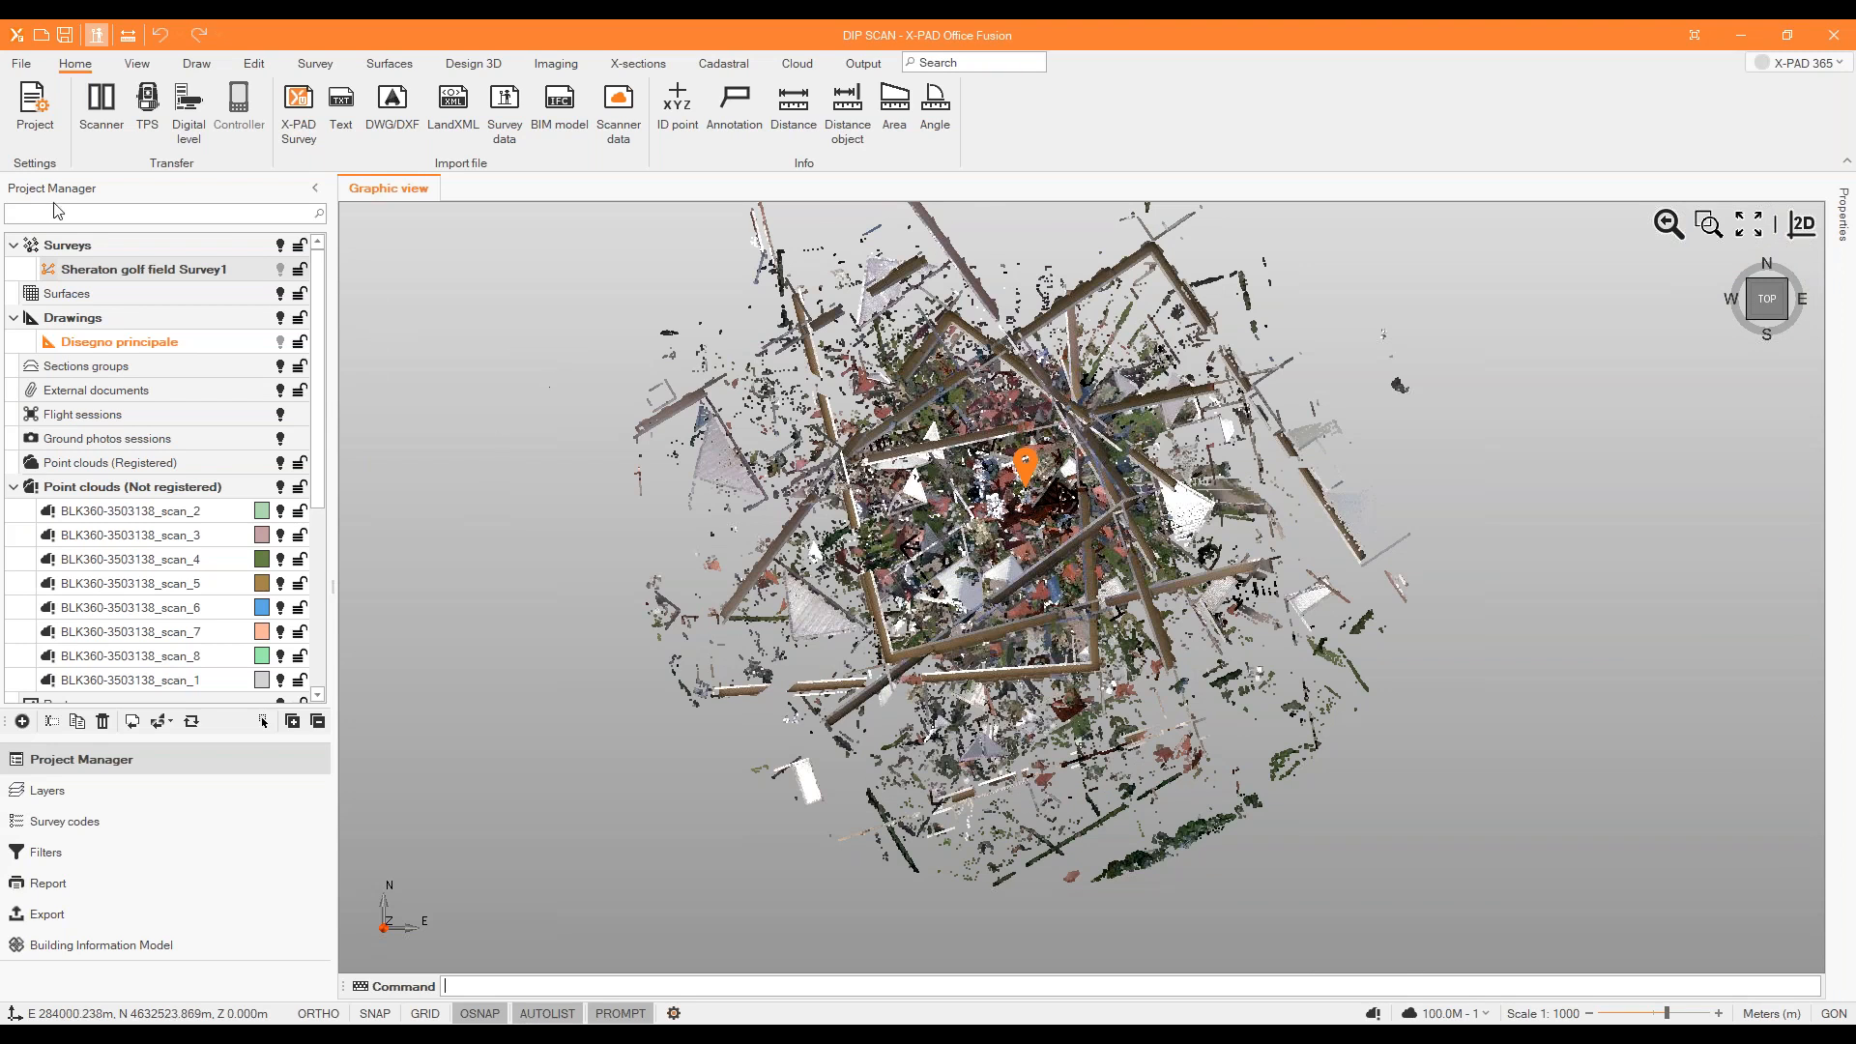
left_click(223, 269)
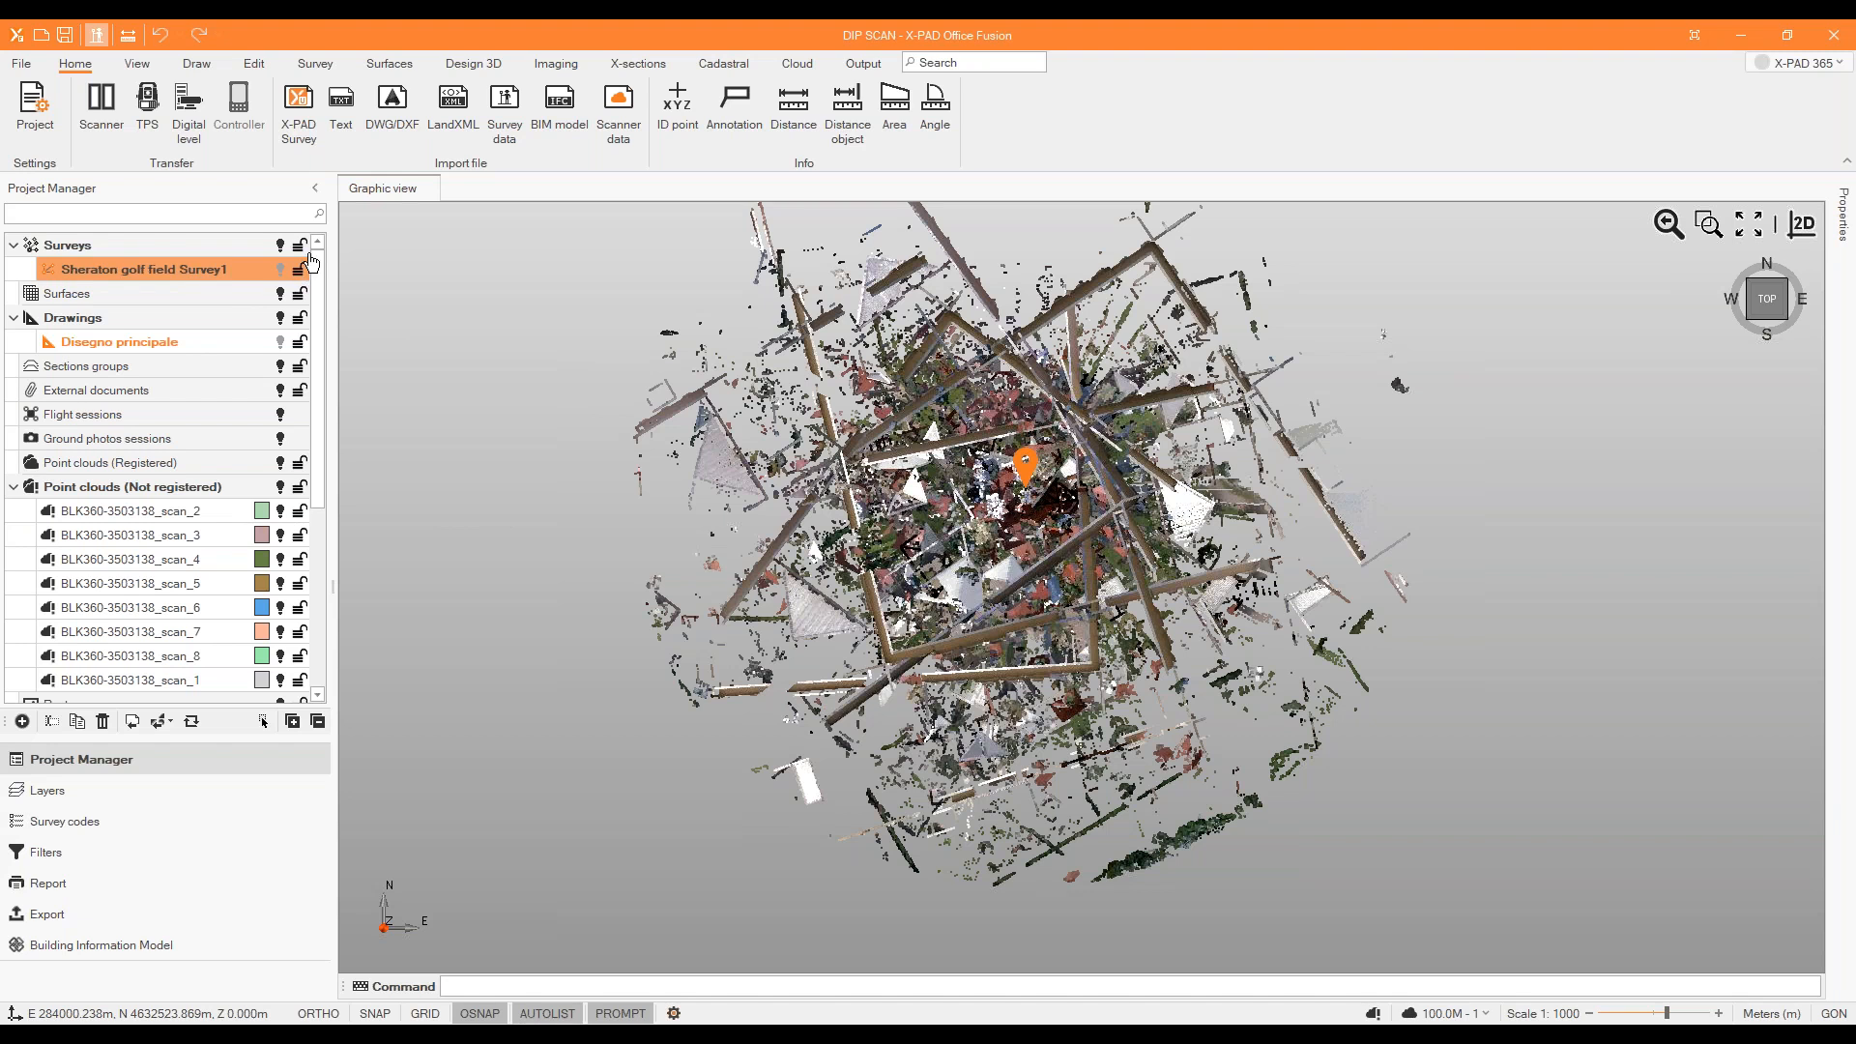
left_click(314, 64)
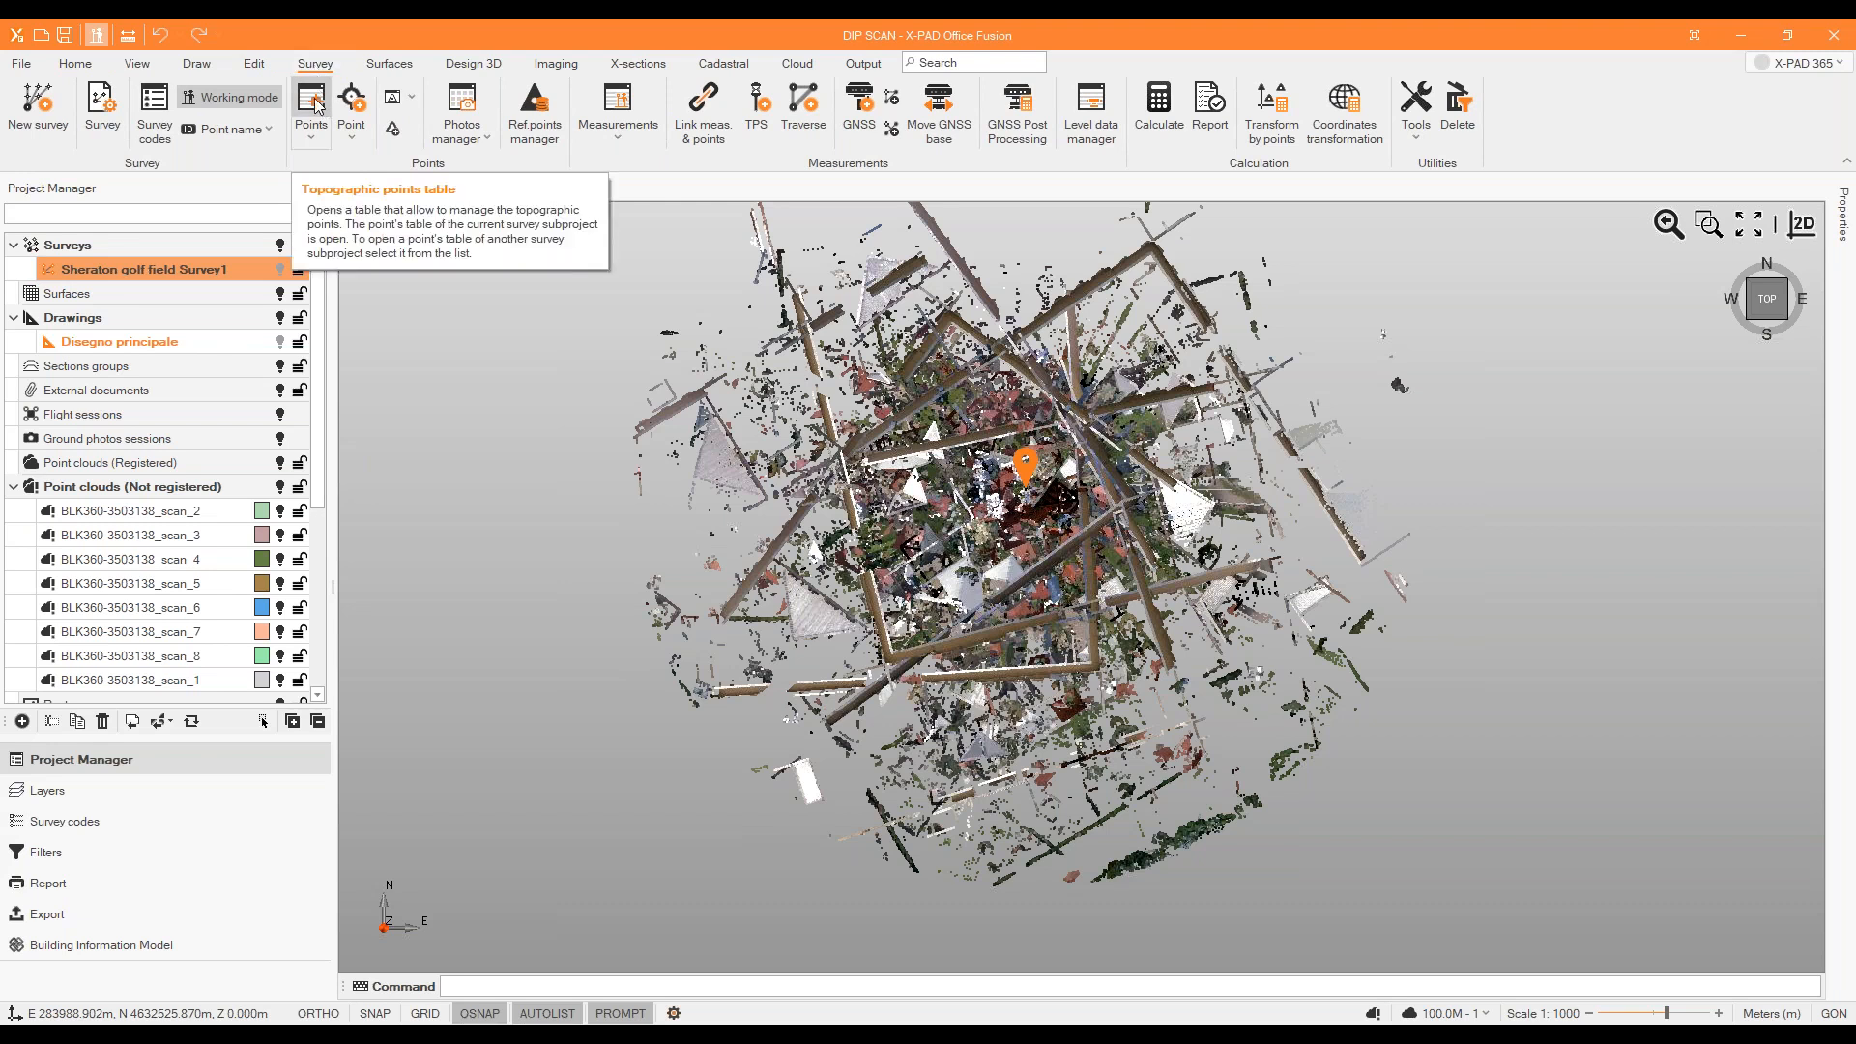
left_click(312, 102)
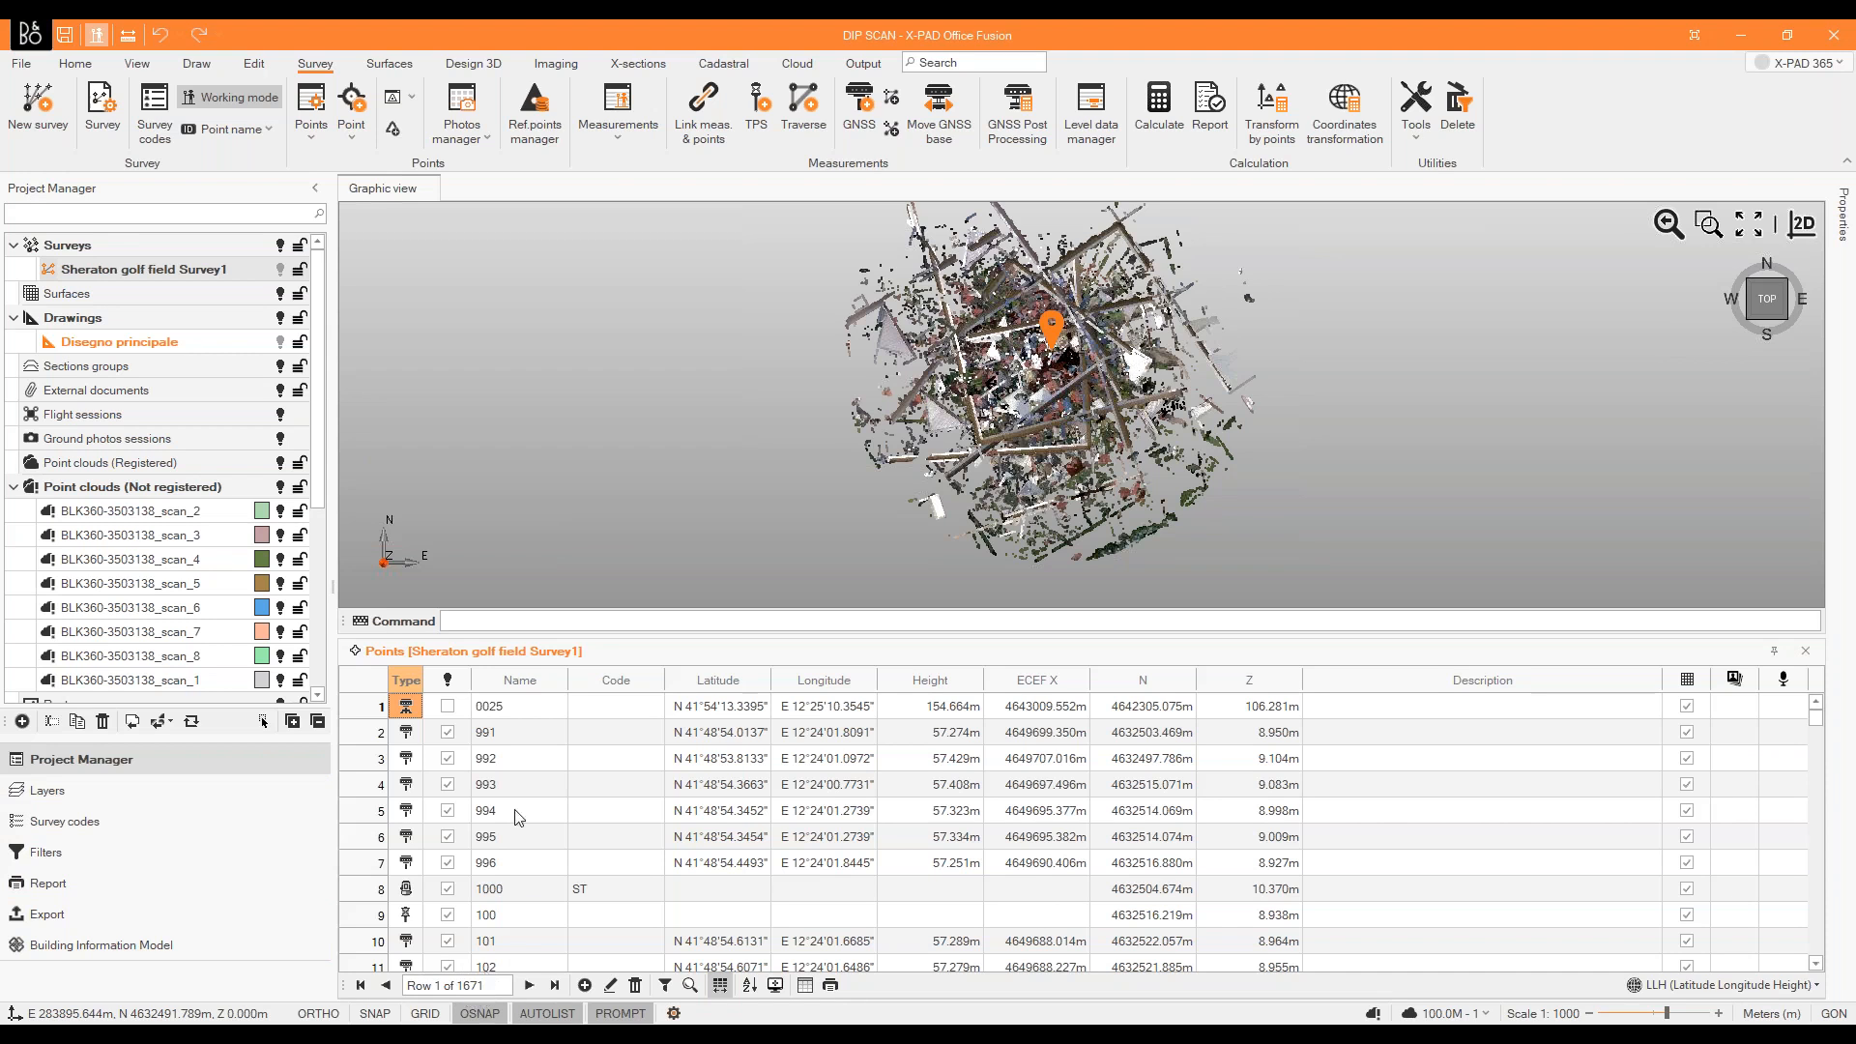
Sort the survey points by name and search them for TD.
left_click(516, 689)
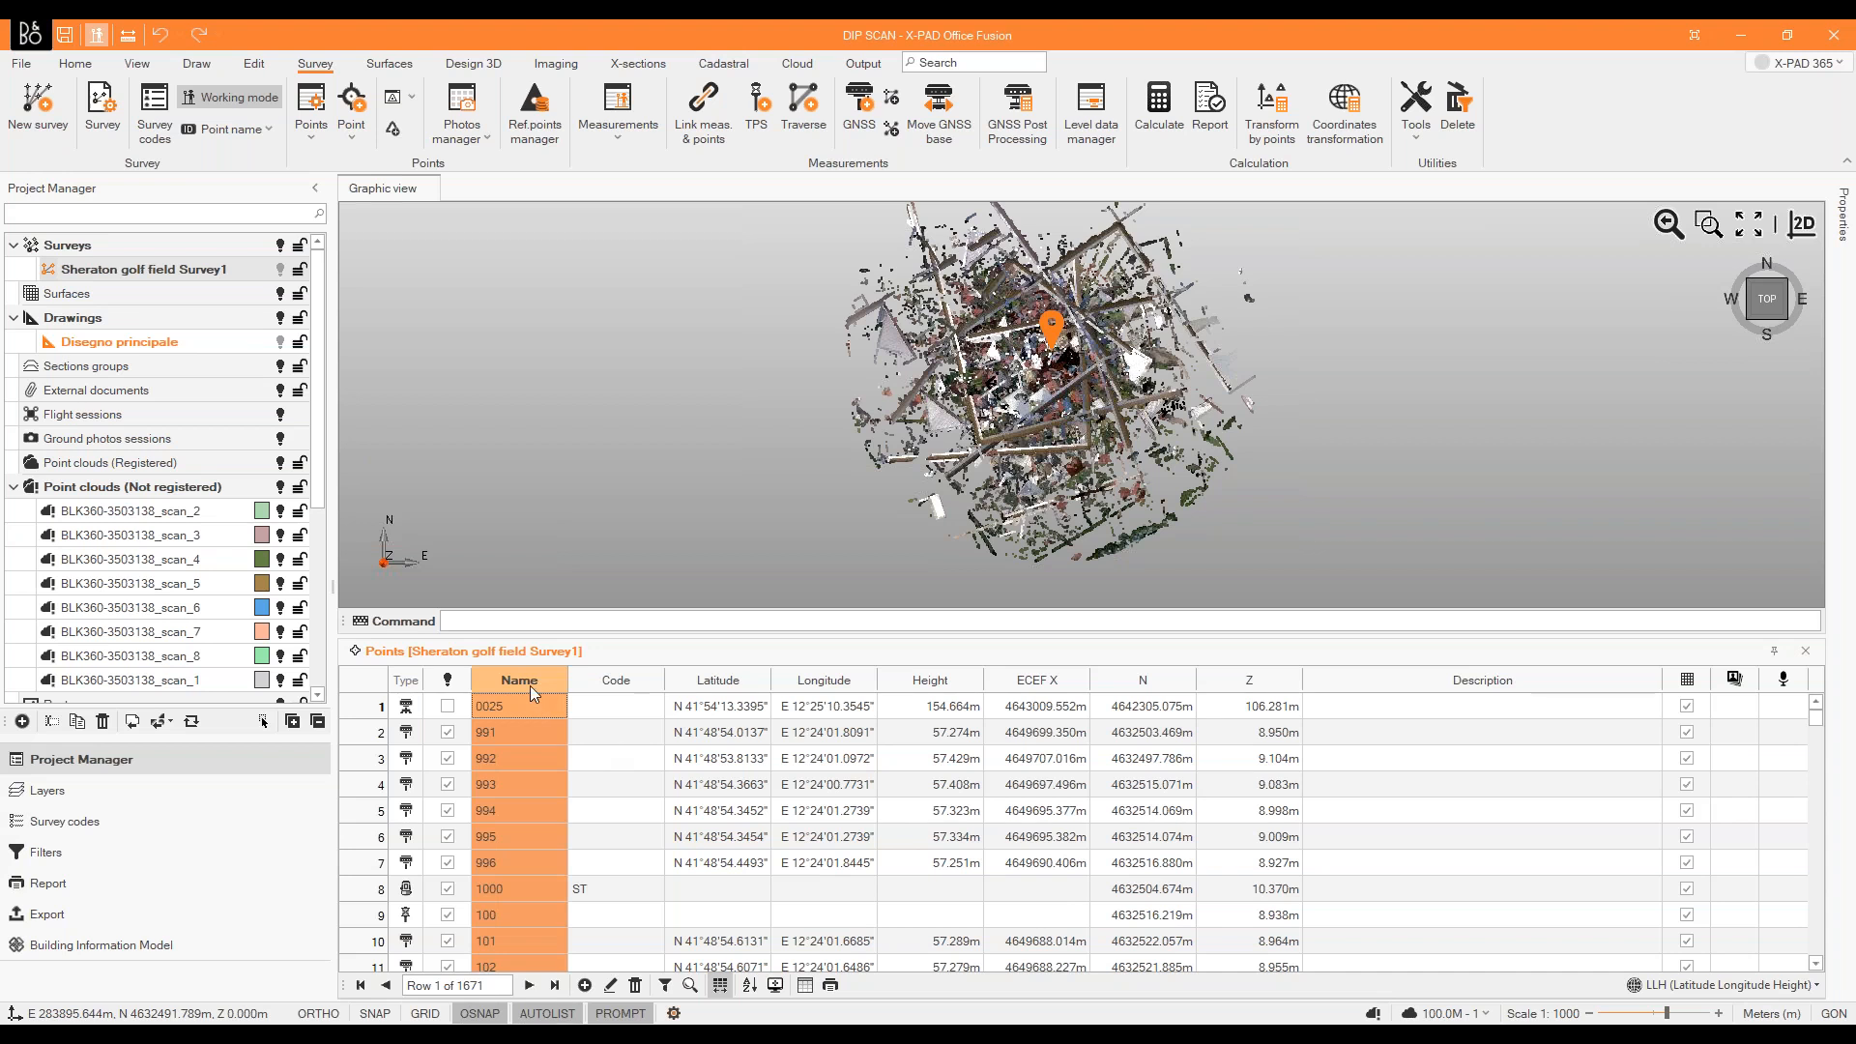
left_click(749, 985)
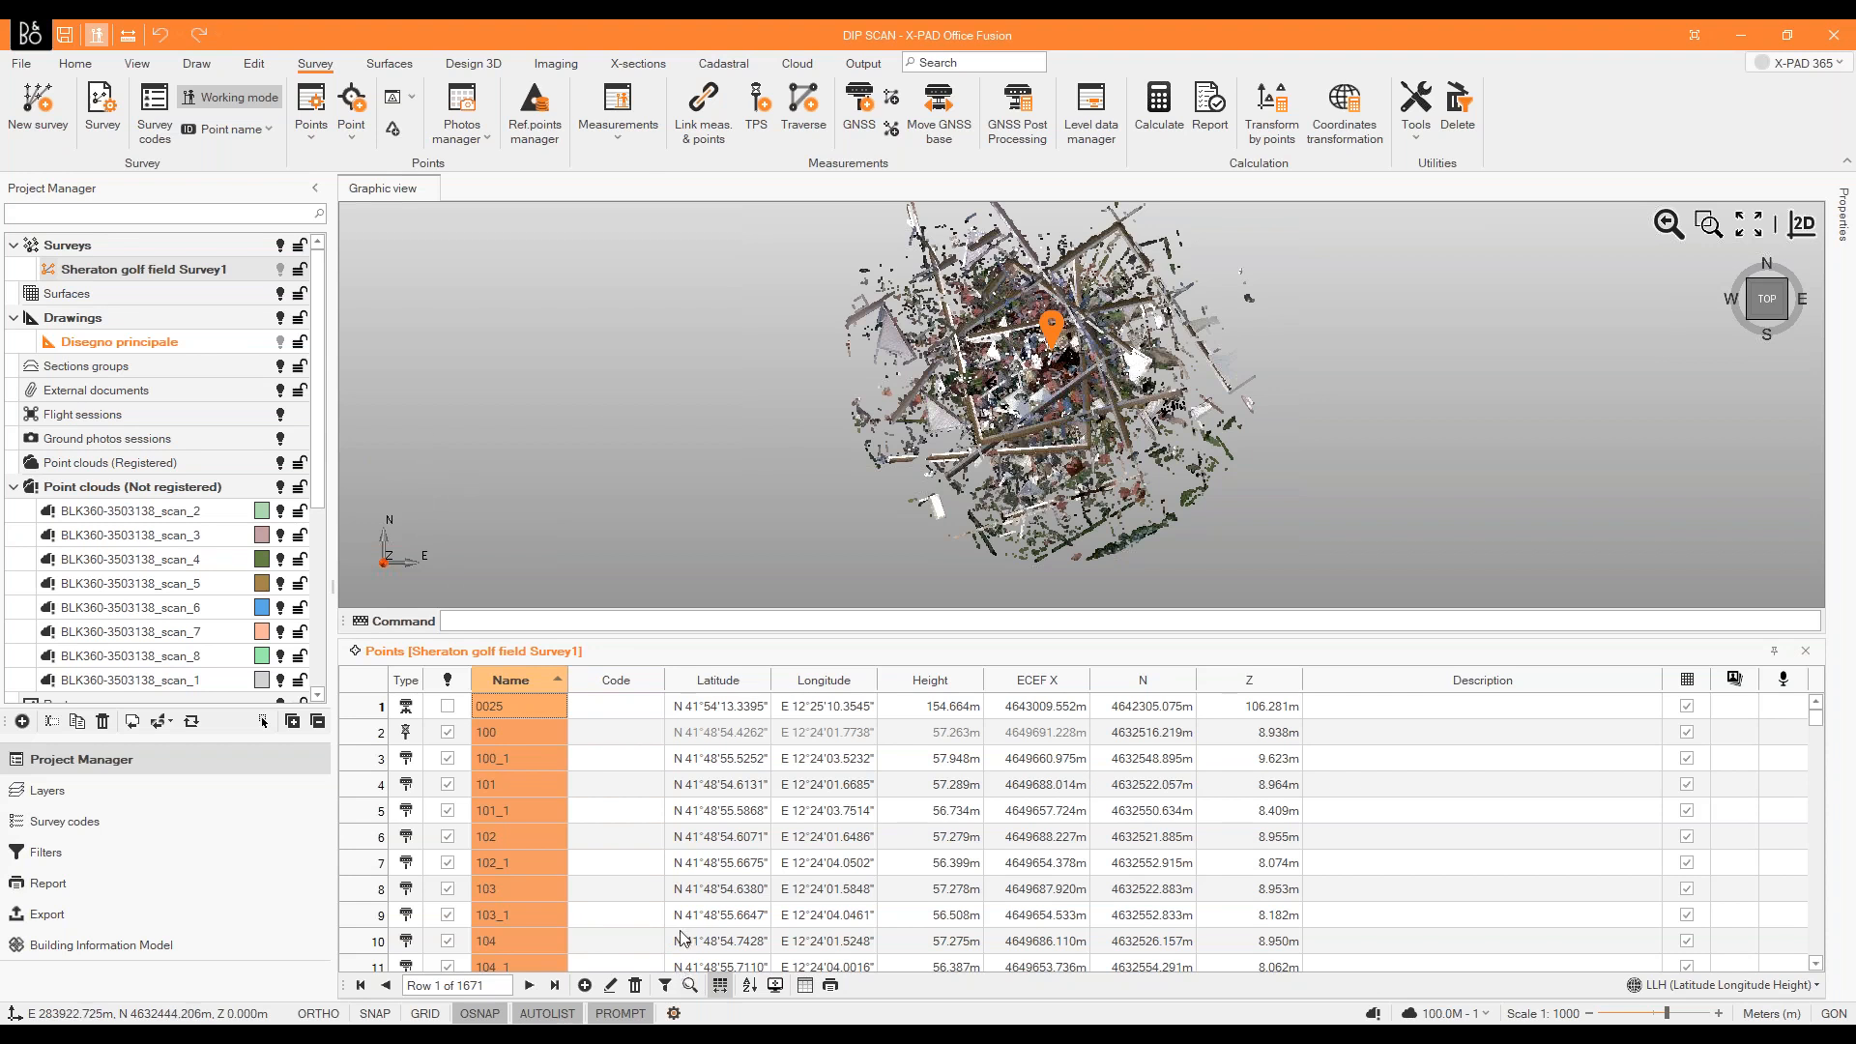
left_click(690, 984)
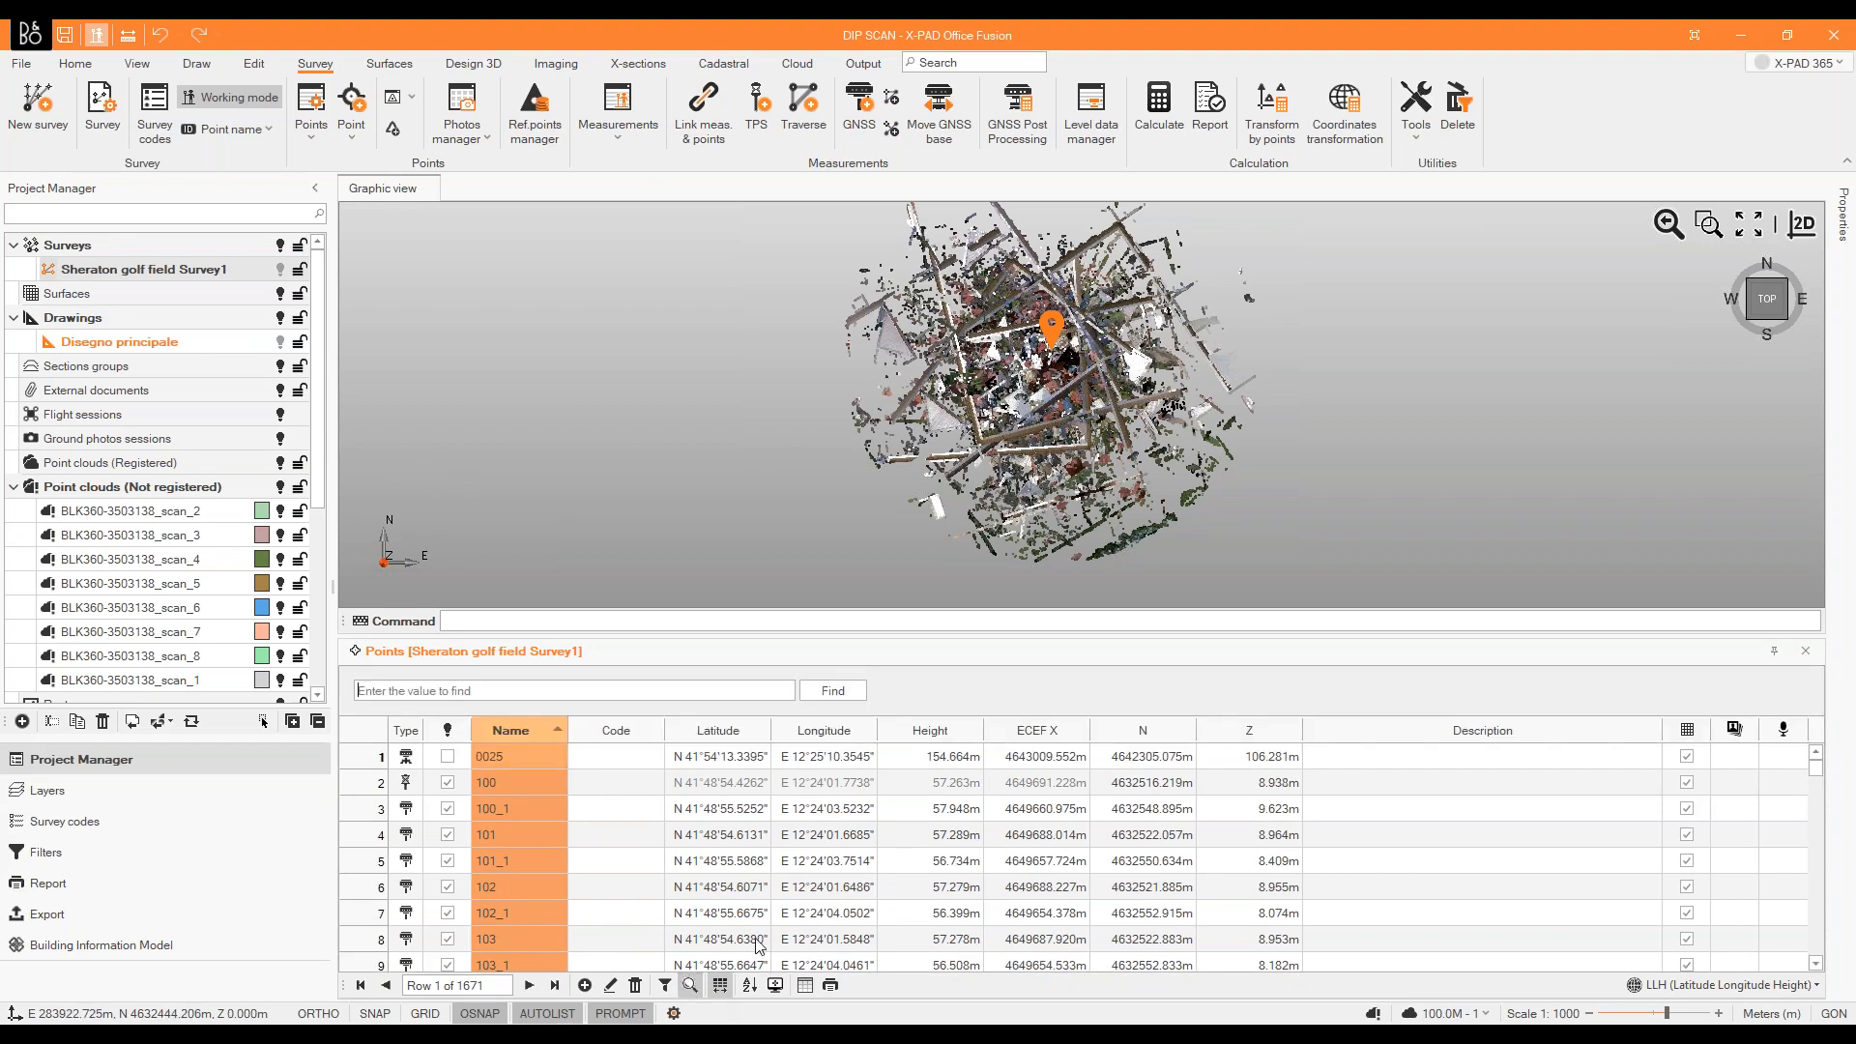
left_click(491, 688)
key("Return")
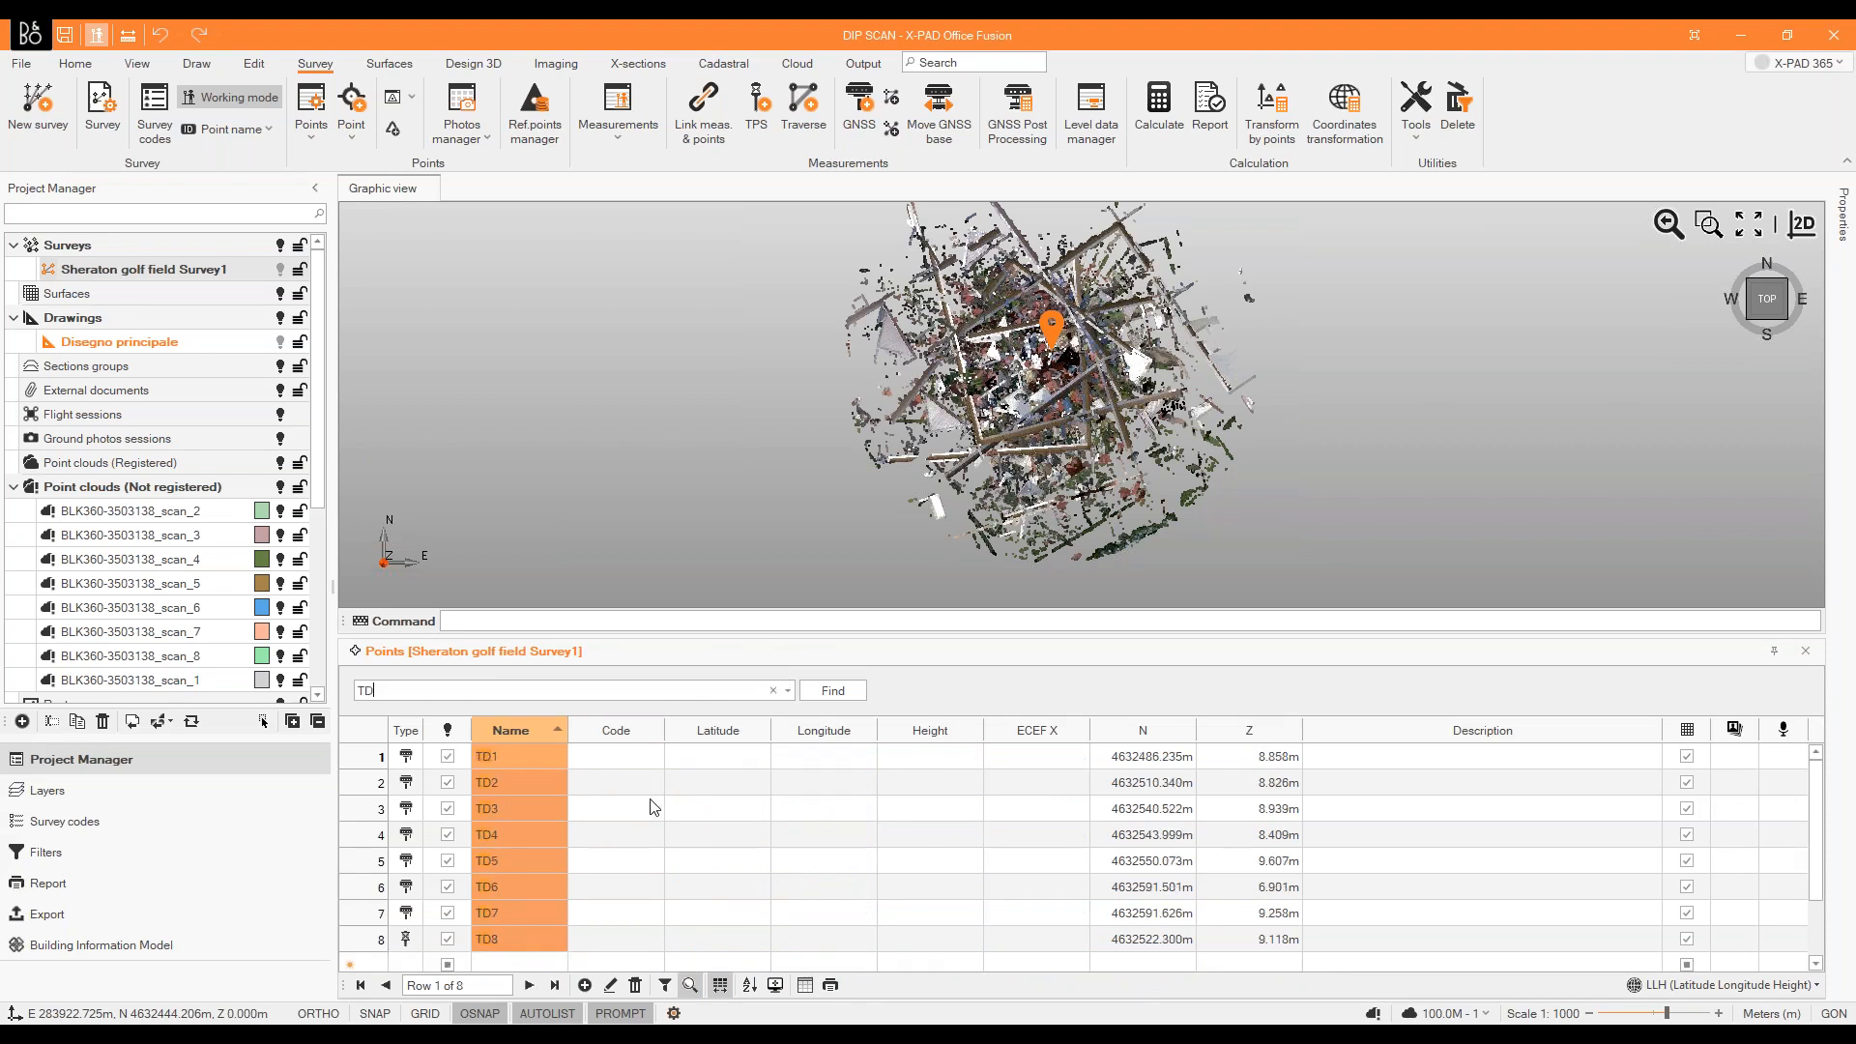
Select the points TD1 to TD8 in the found rows and copy them.
left_click(817, 808)
scroll(616, 815, "down", 1)
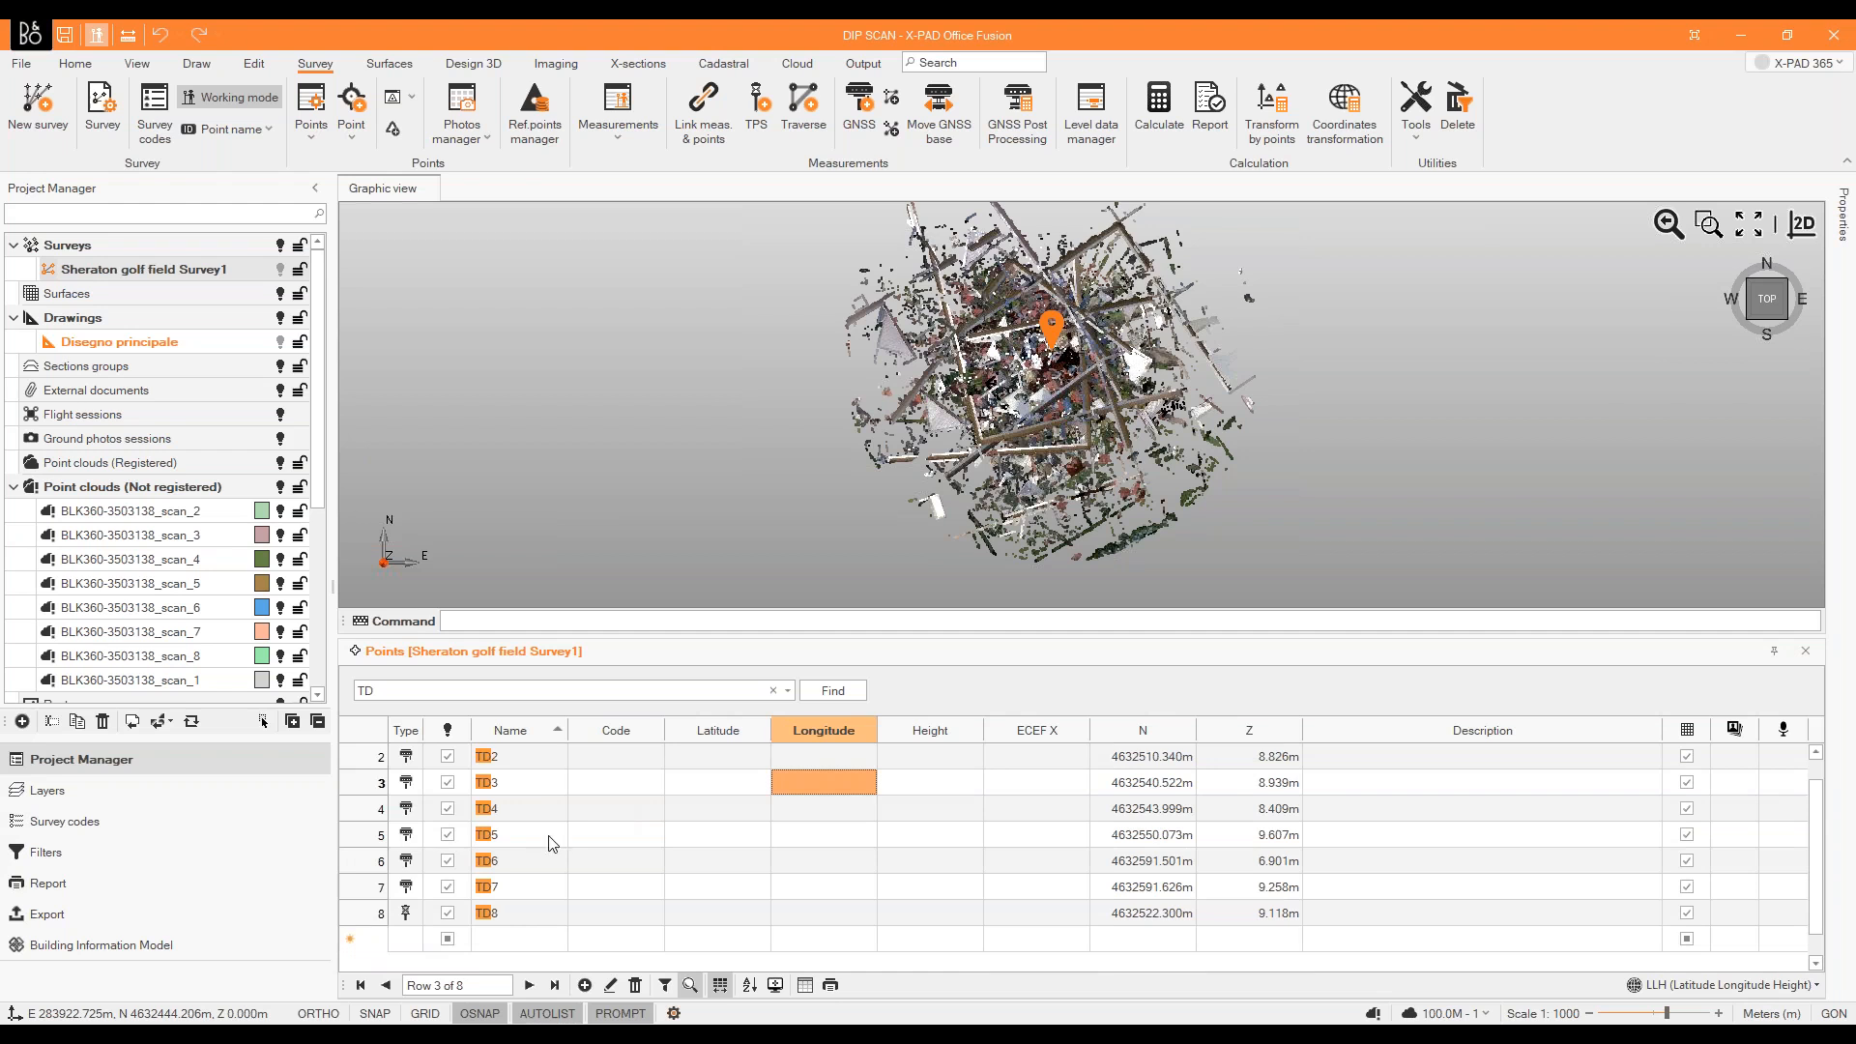
scroll(568, 833, "up", 1)
left_click(372, 763)
left_click_drag(372, 766, 365, 941)
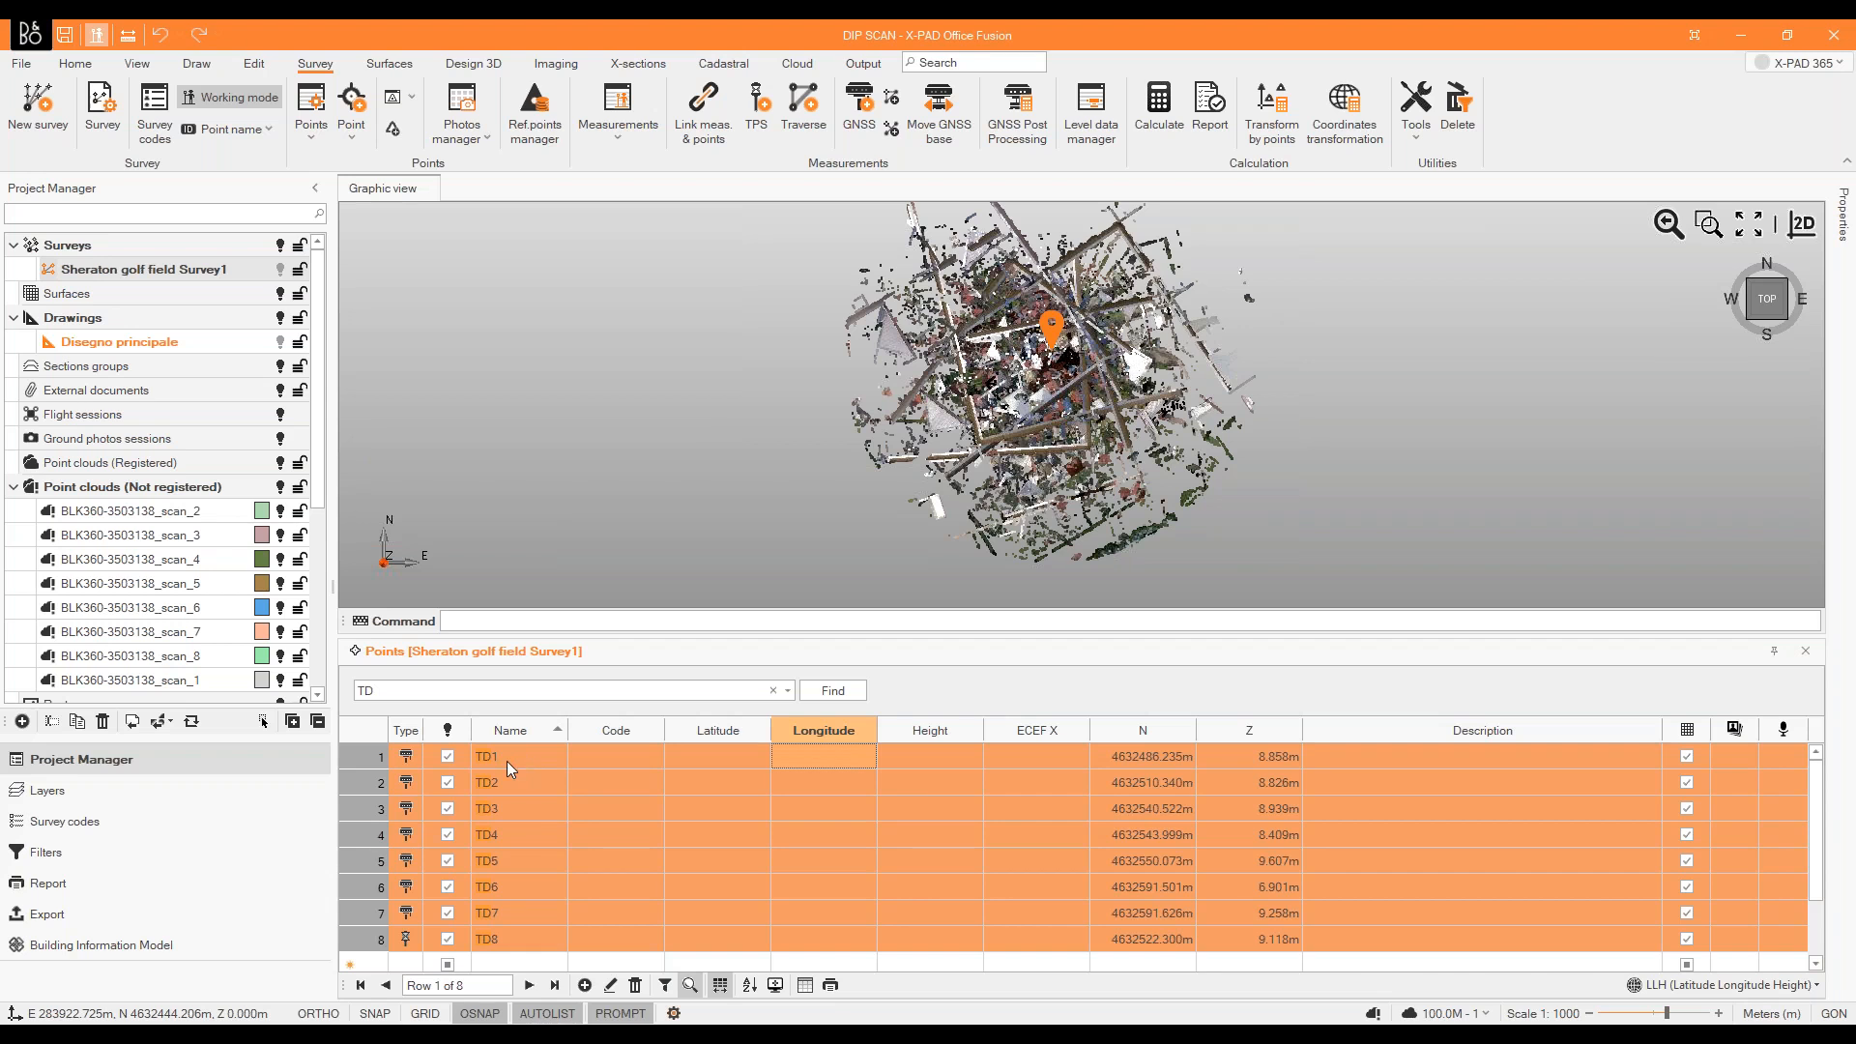
right_click(538, 783)
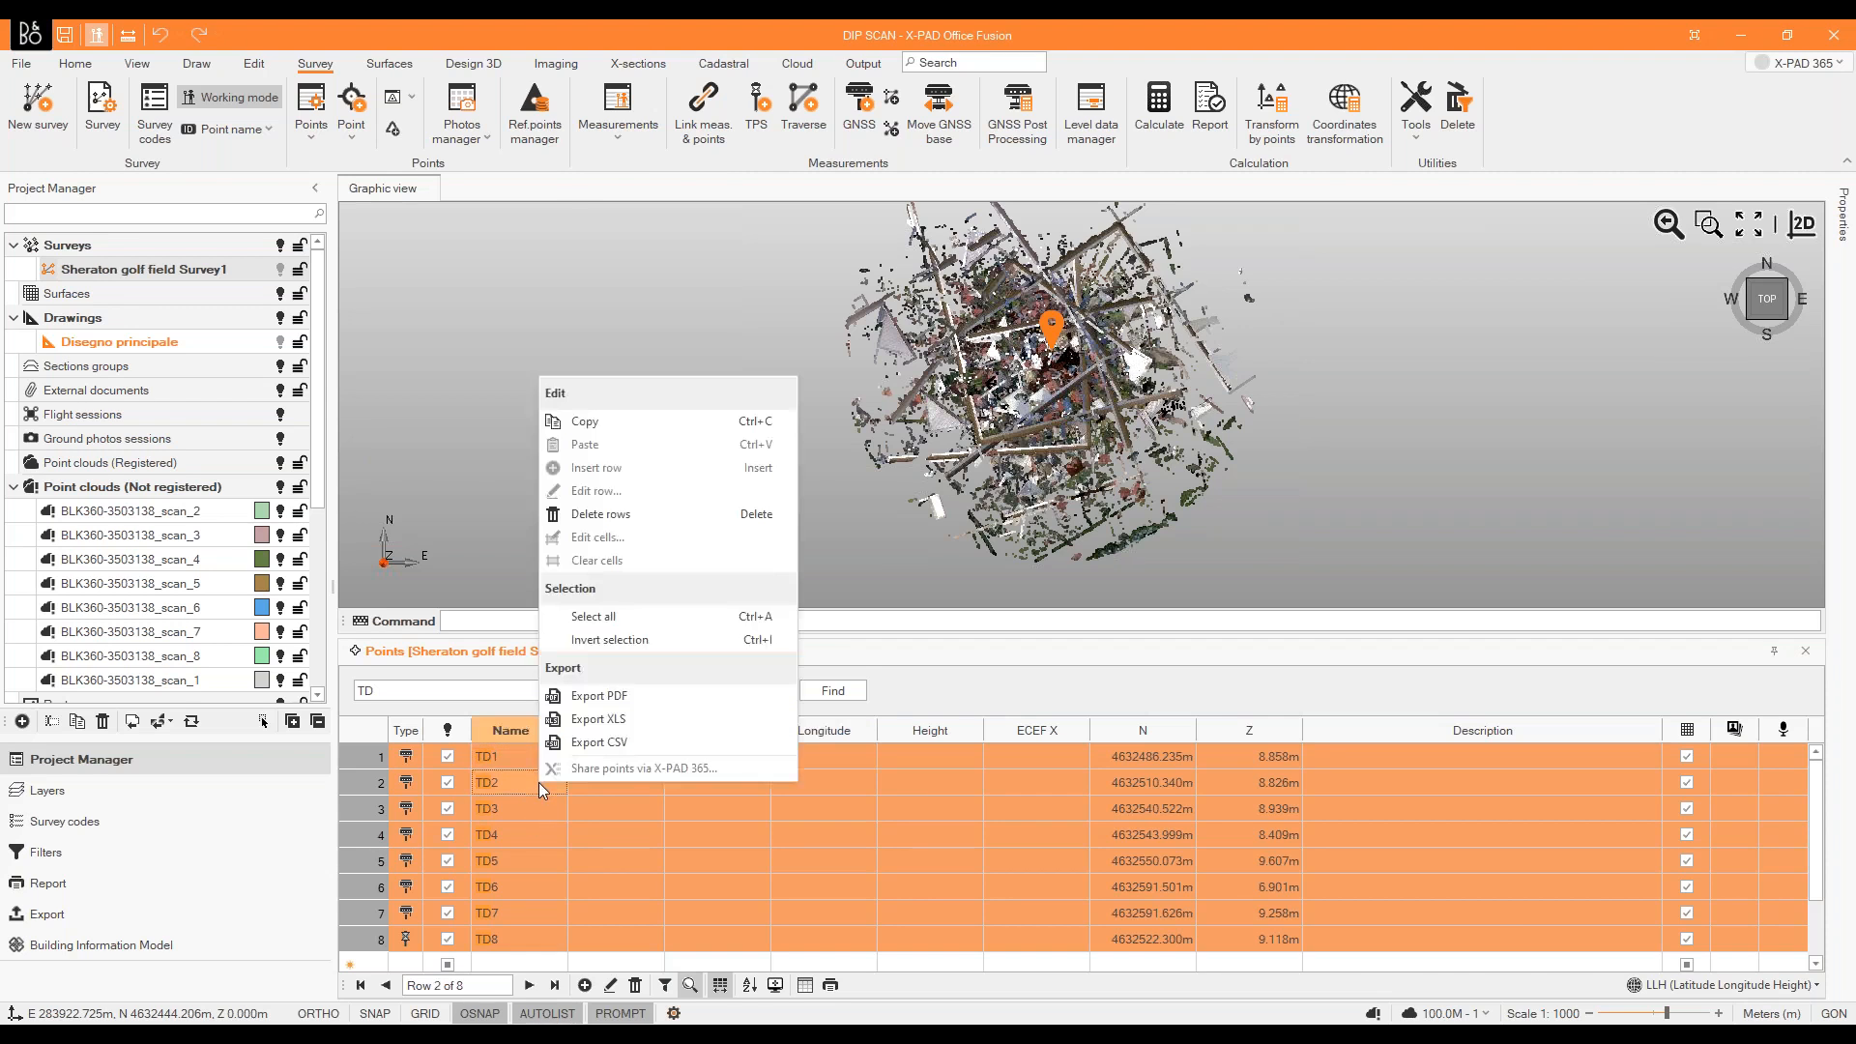
left_click(603, 421)
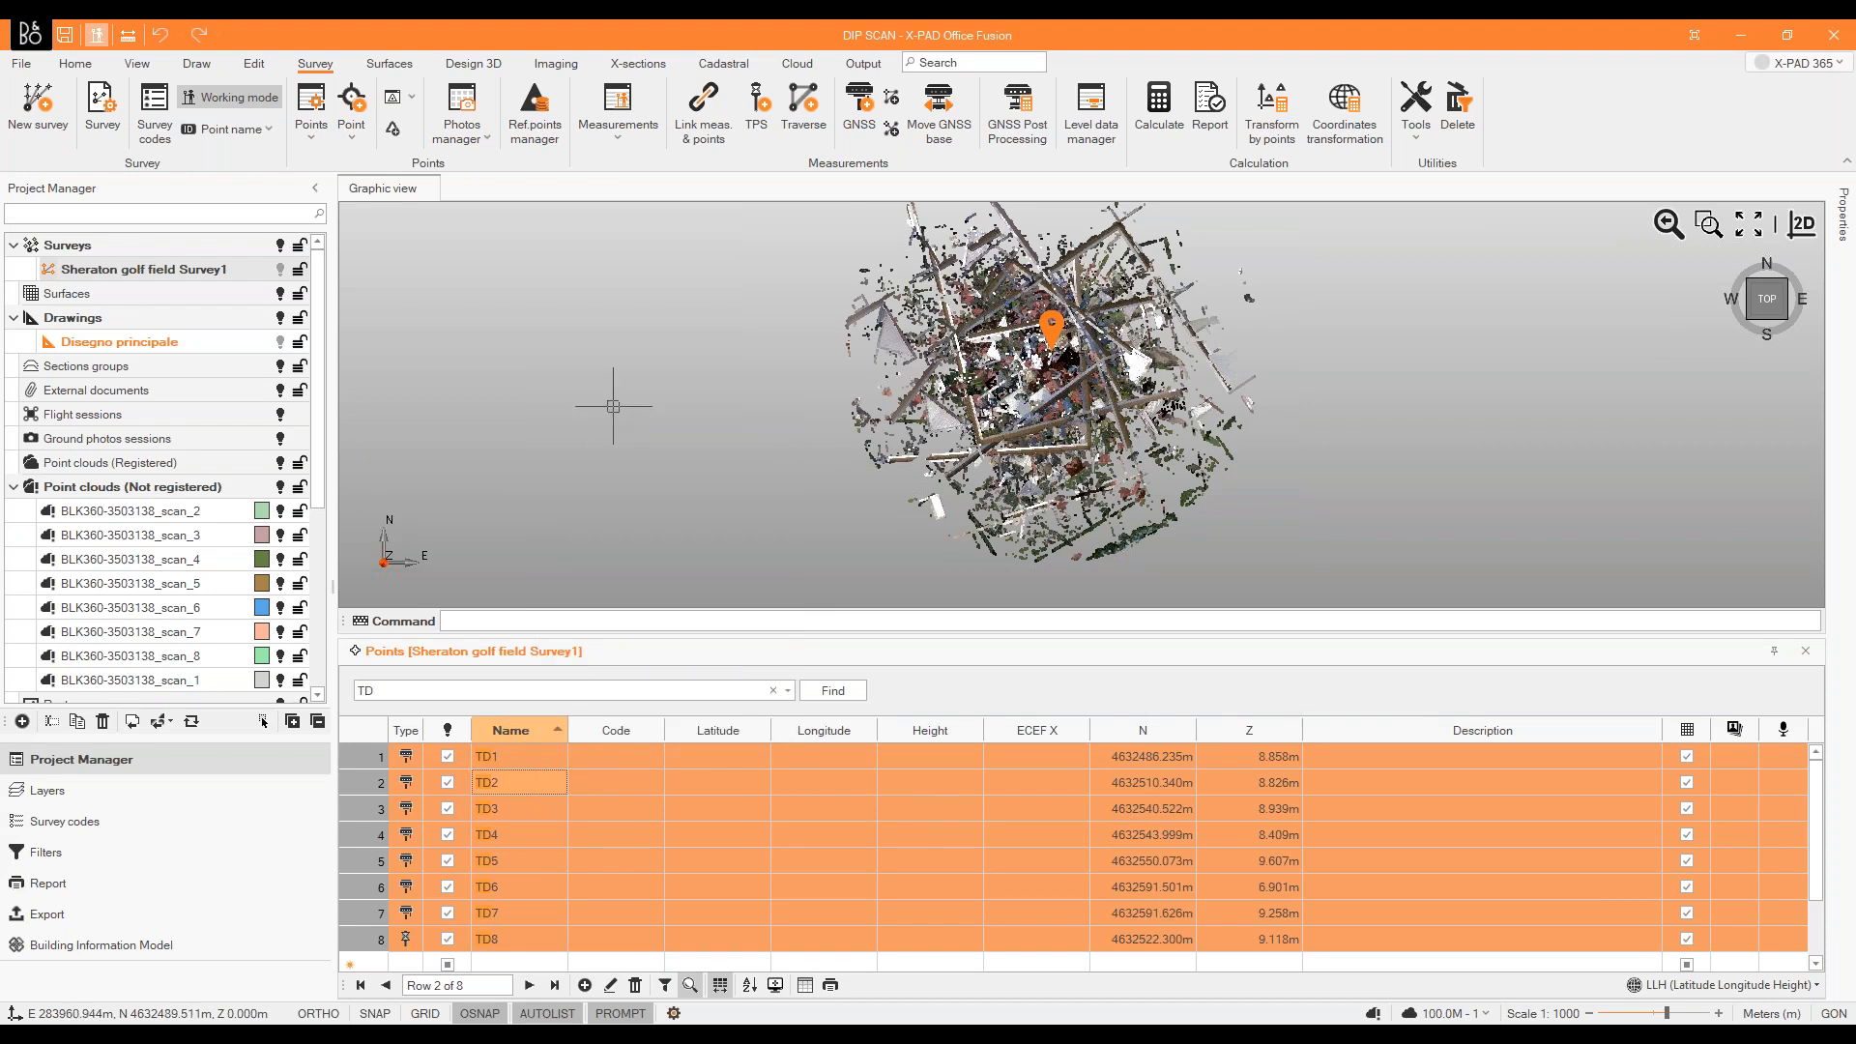
Paste the copied TD points into the reference points table of the survey.
left_click(392, 101)
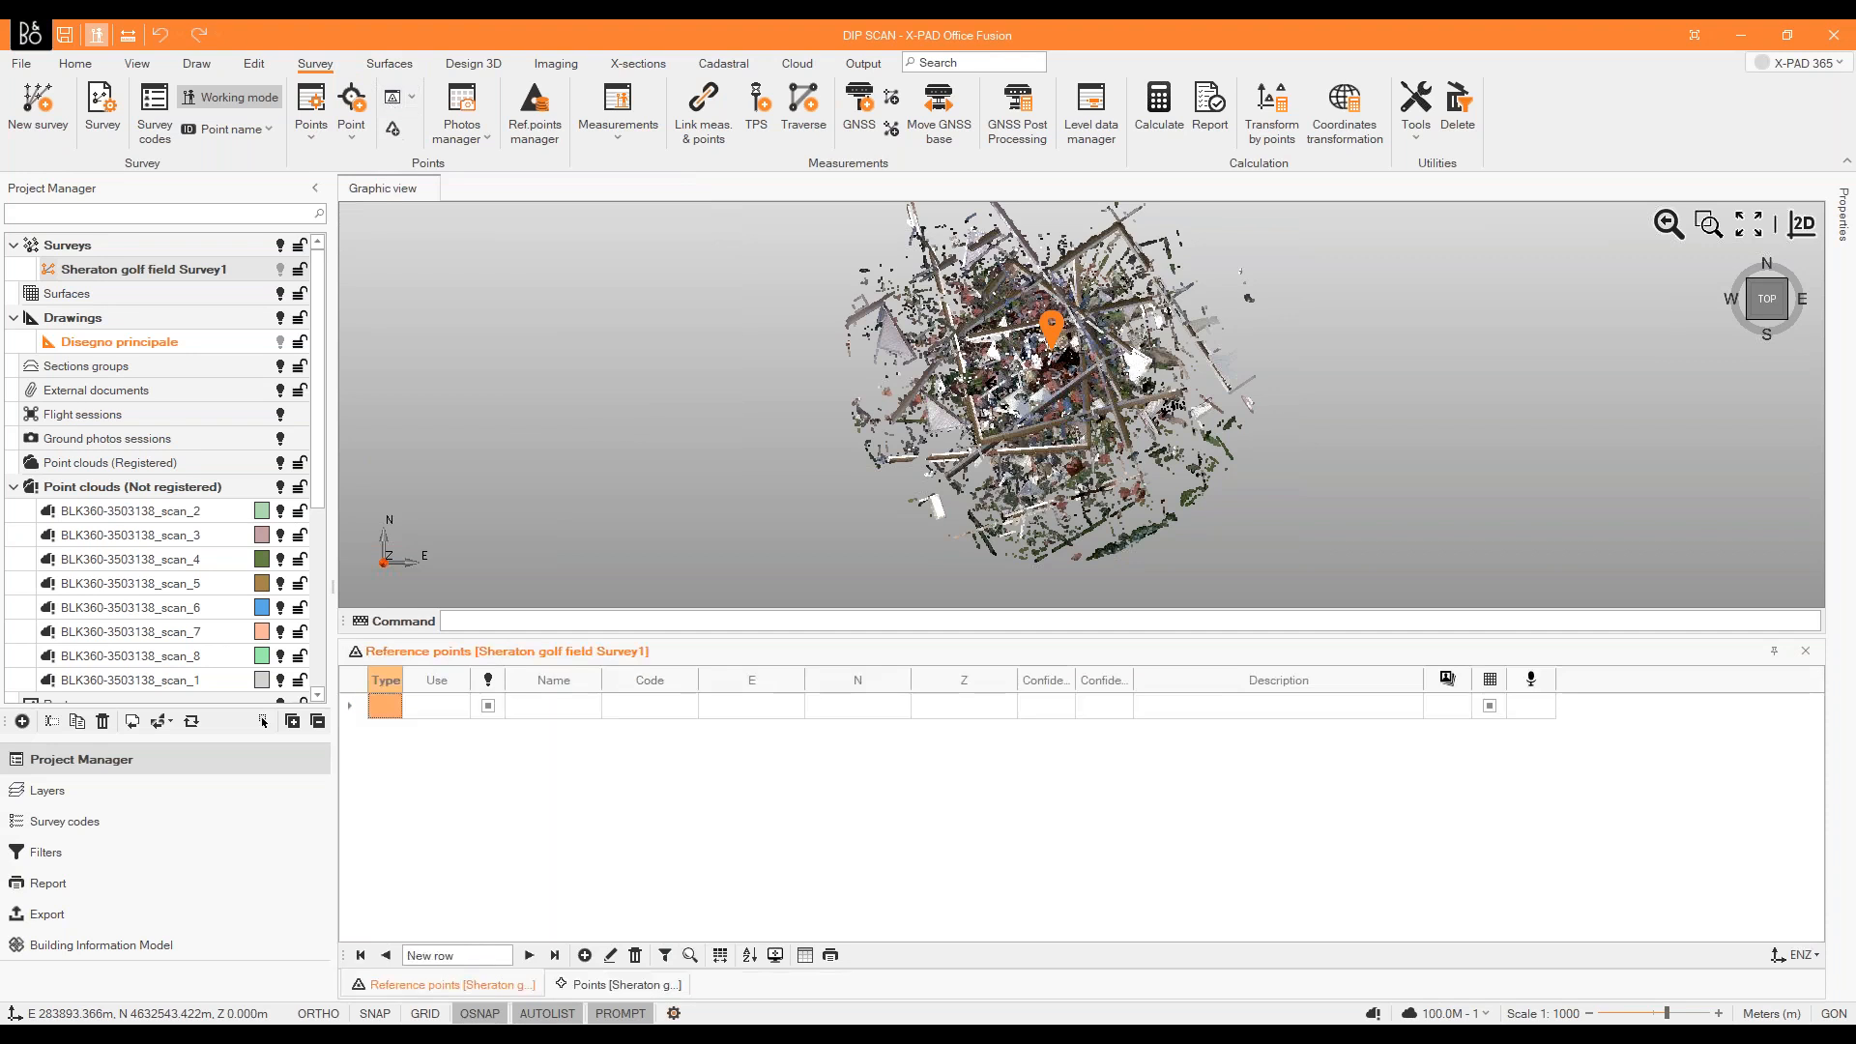
right_click(565, 705)
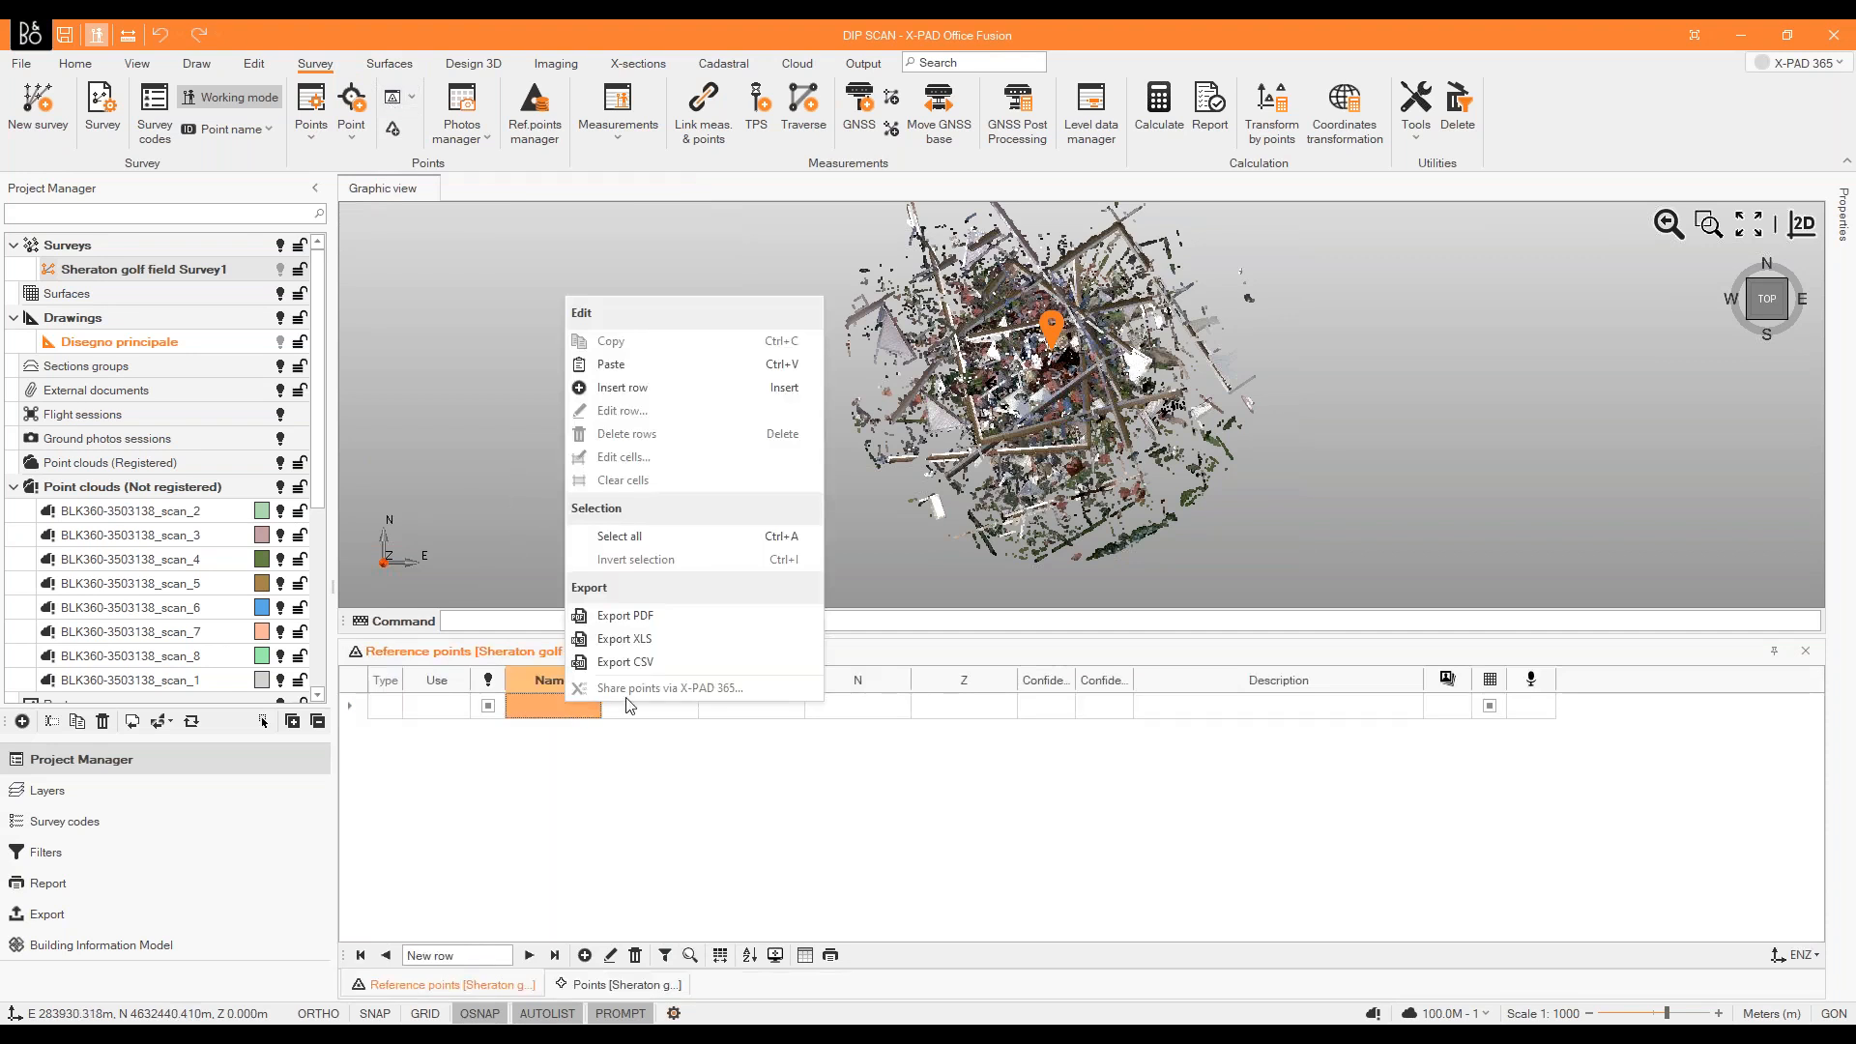
left_click(715, 827)
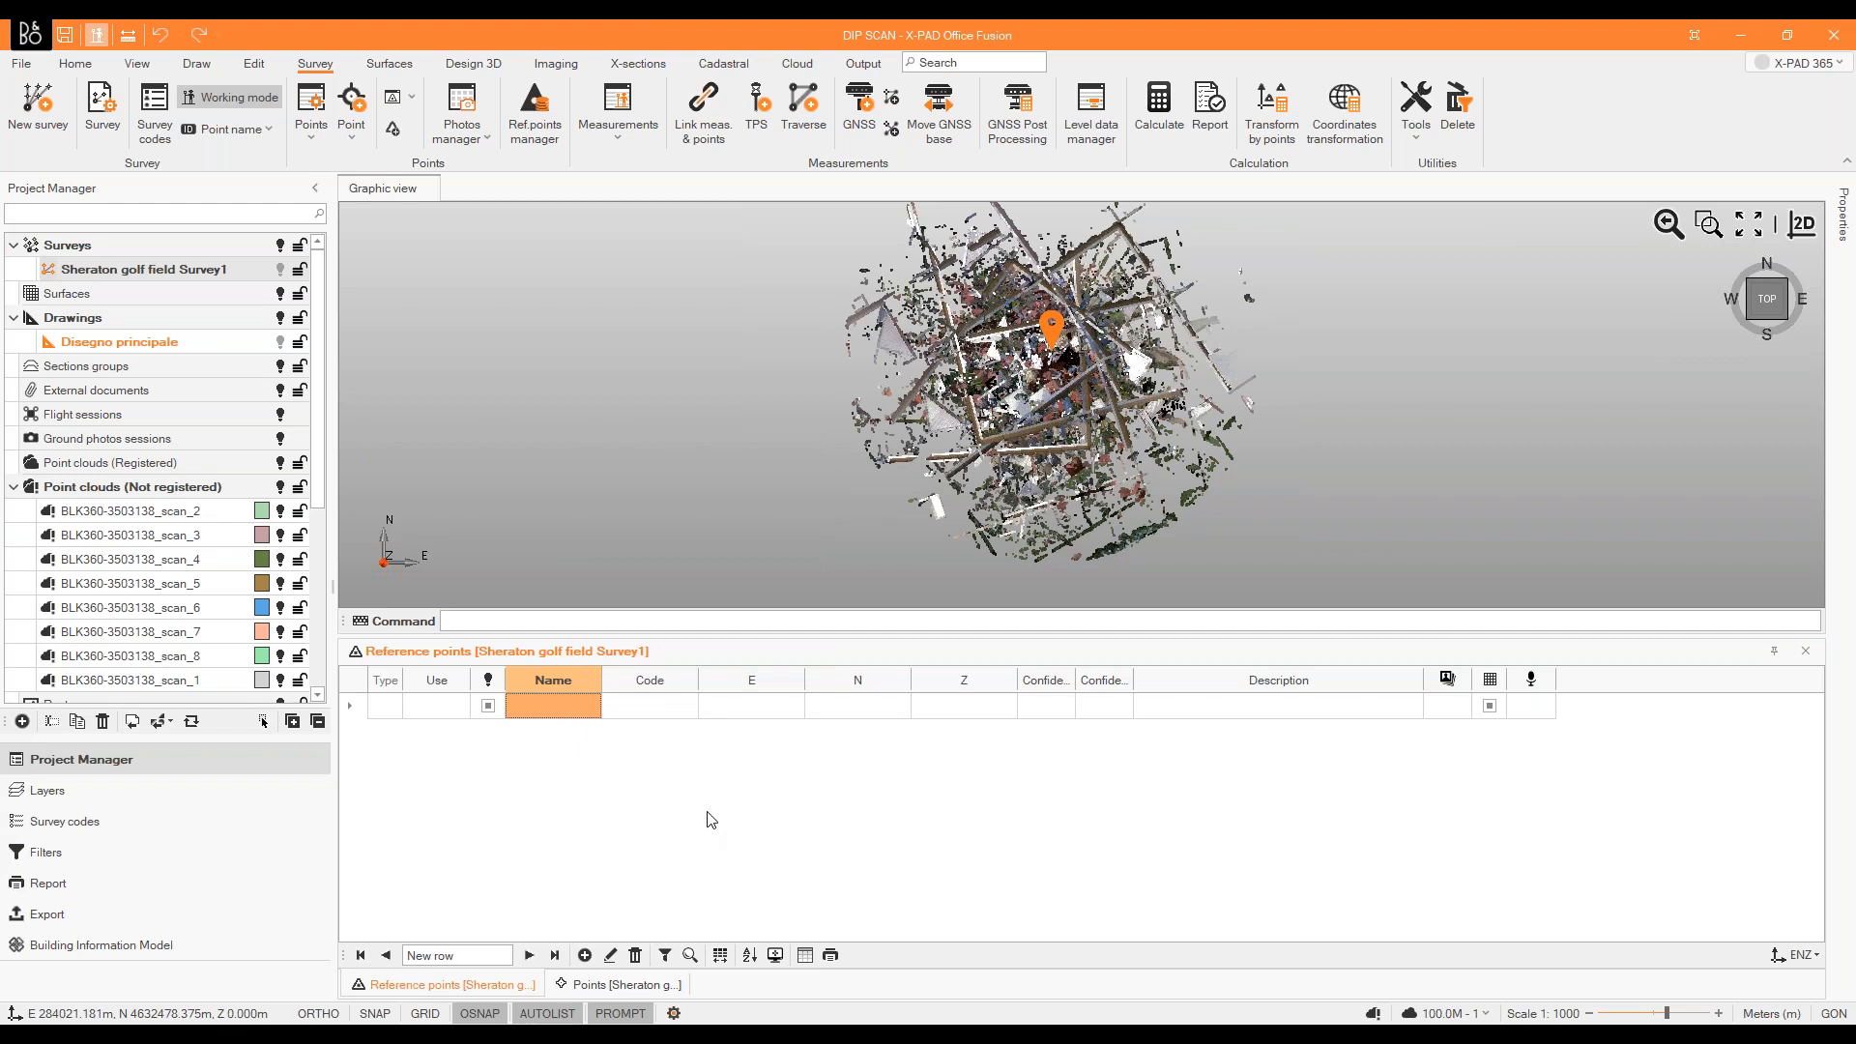
key("ctrl+v")
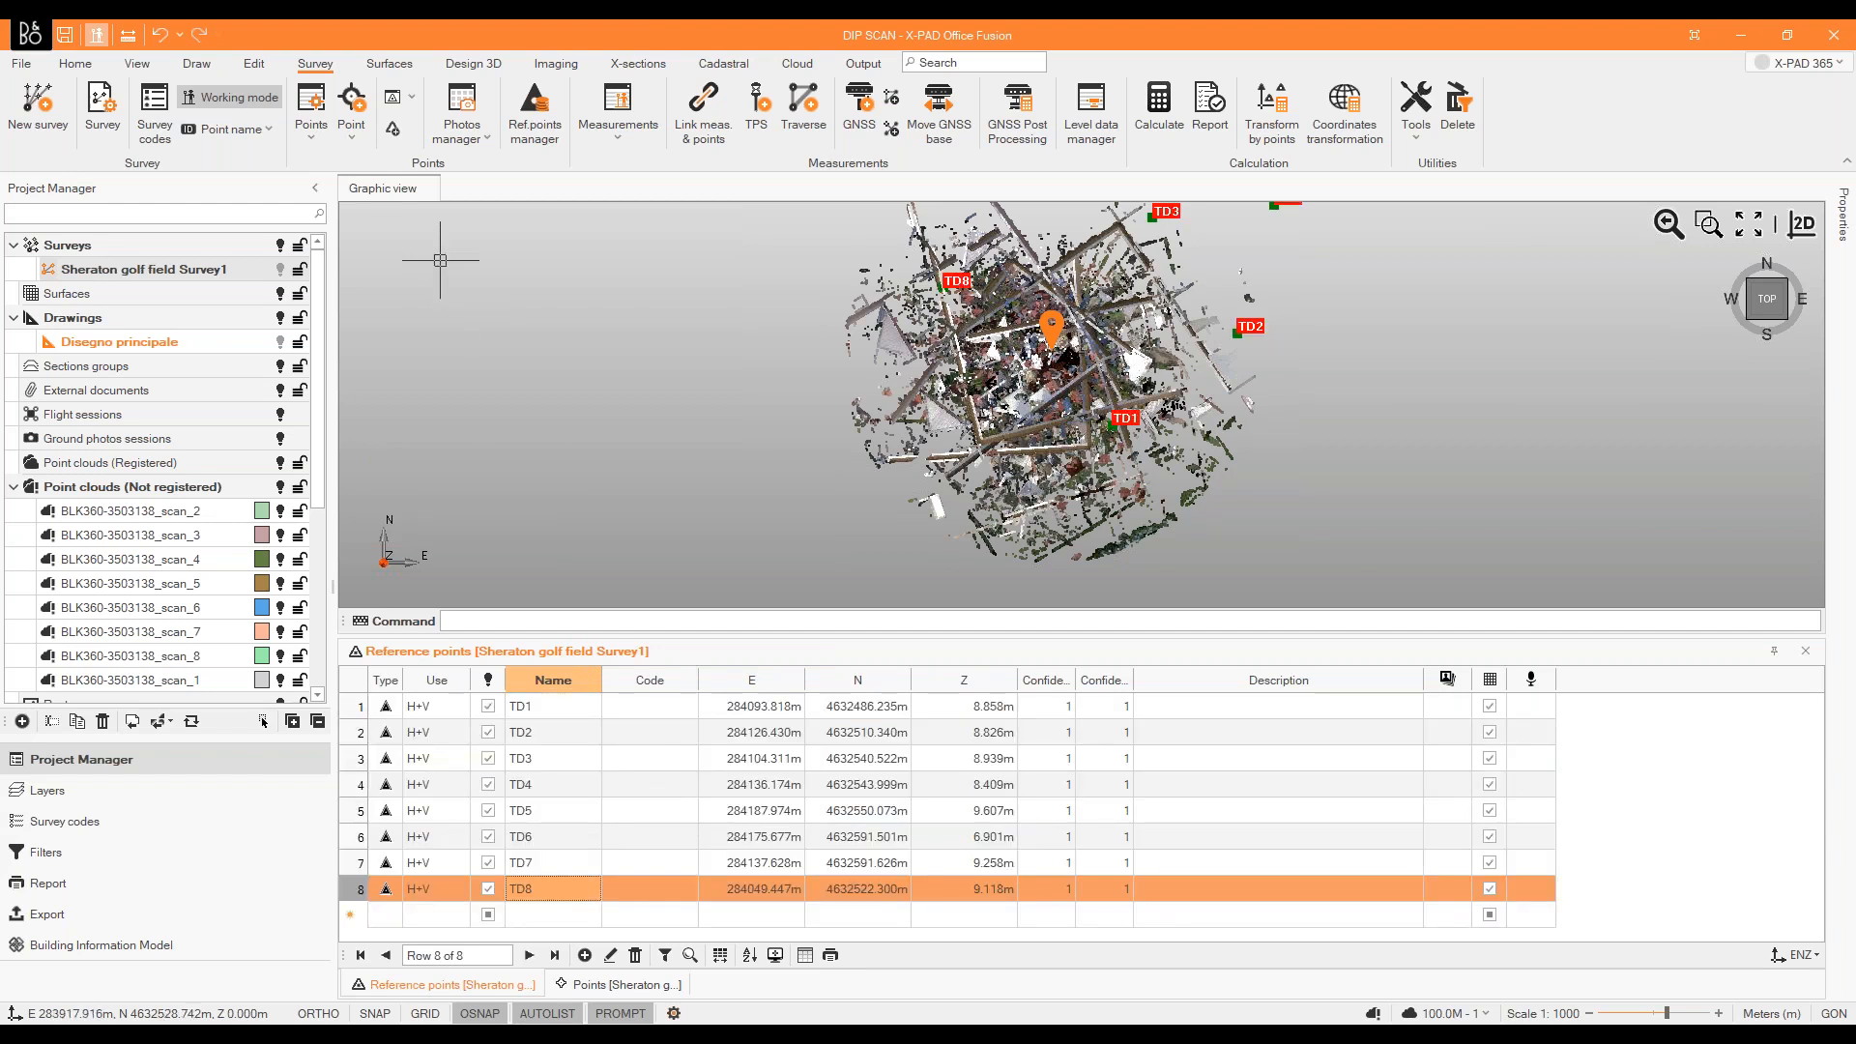
scroll(965, 325, "down", 2)
scroll(890, 367, "up", 1)
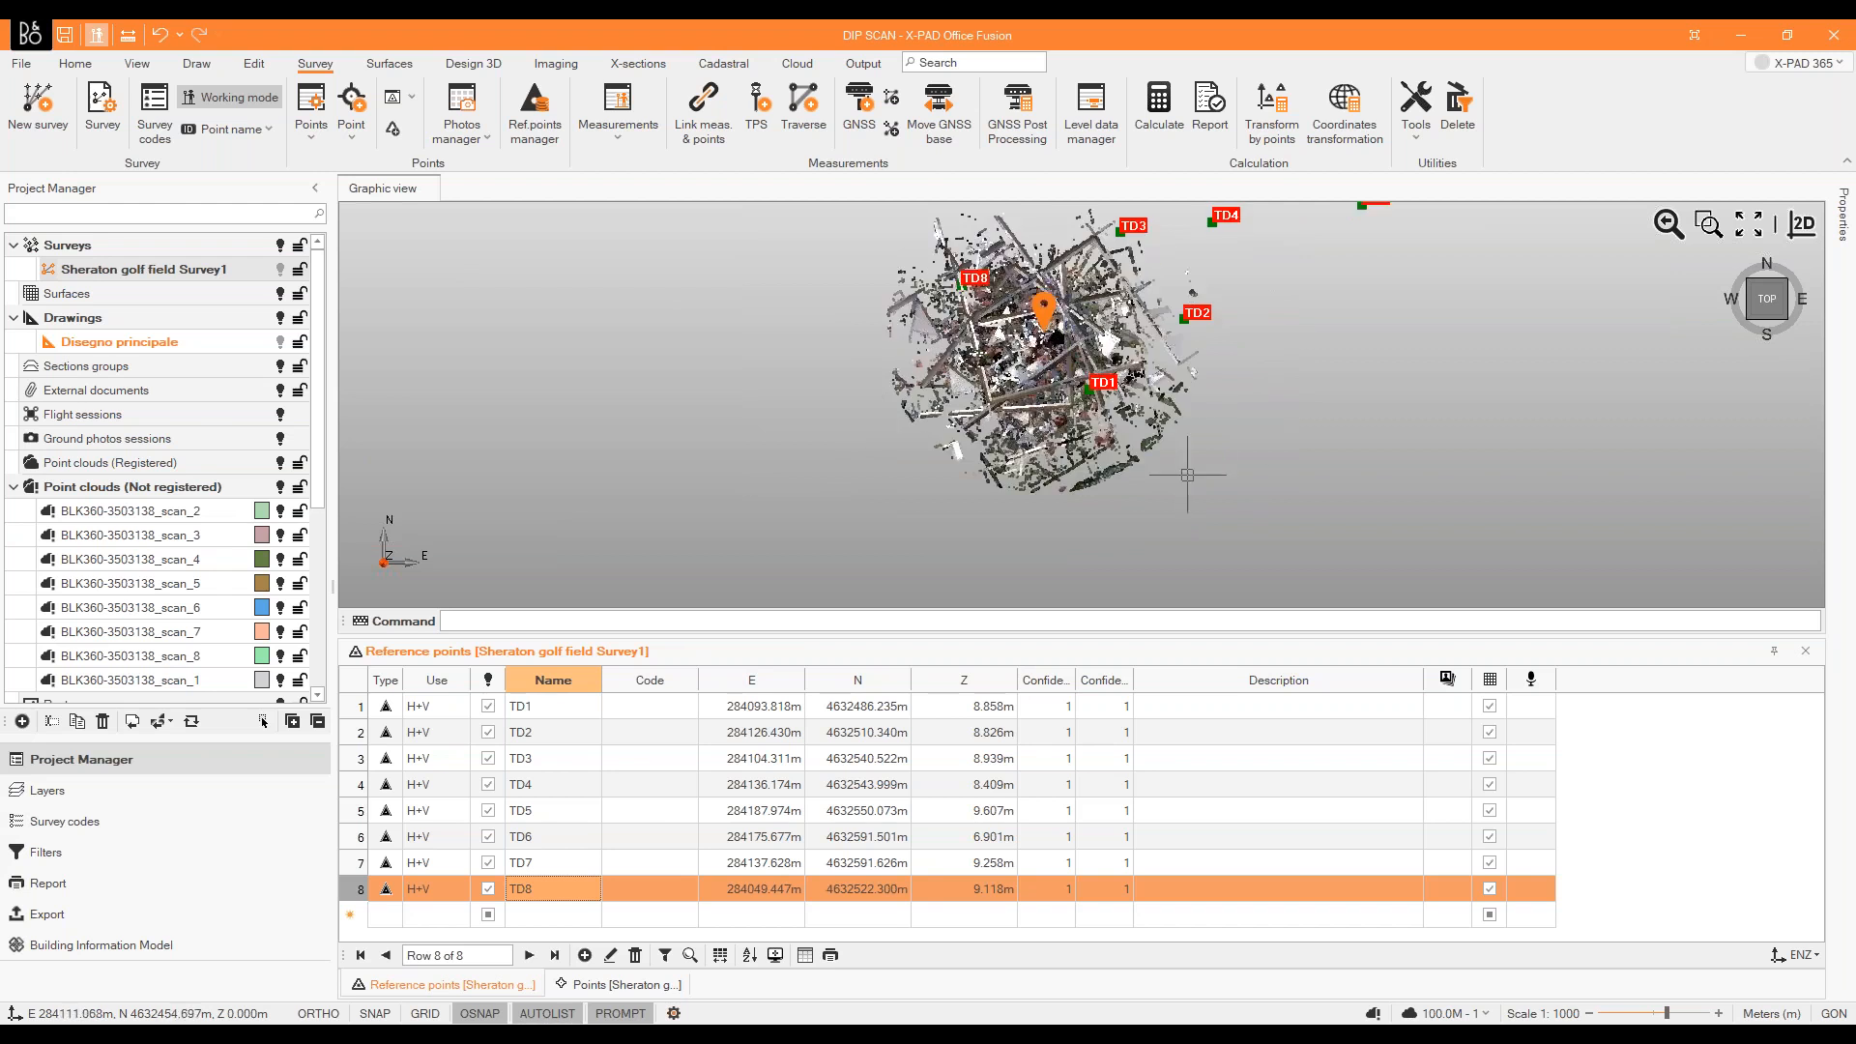
scroll(1189, 459, "down", 1)
scroll(1276, 207, "up", 1)
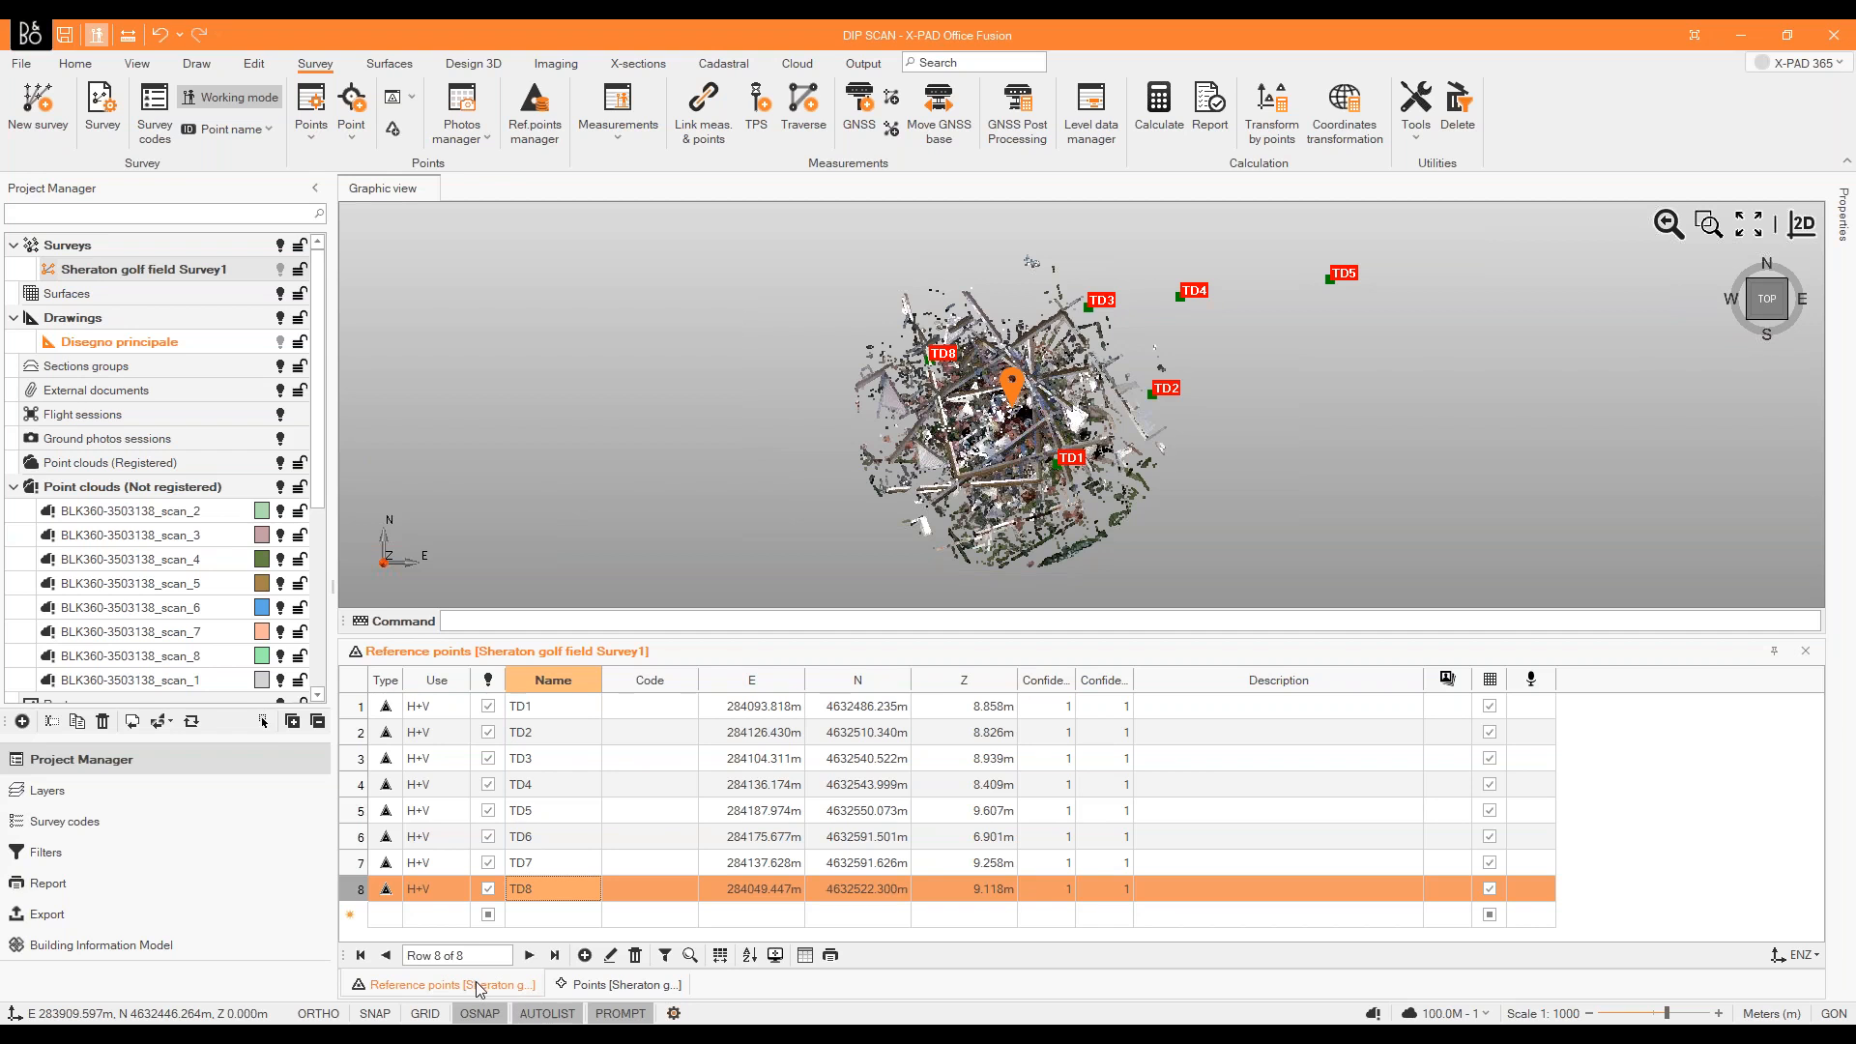
Return to the survey points table and search it for TS.
left_click(641, 986)
left_click(404, 690)
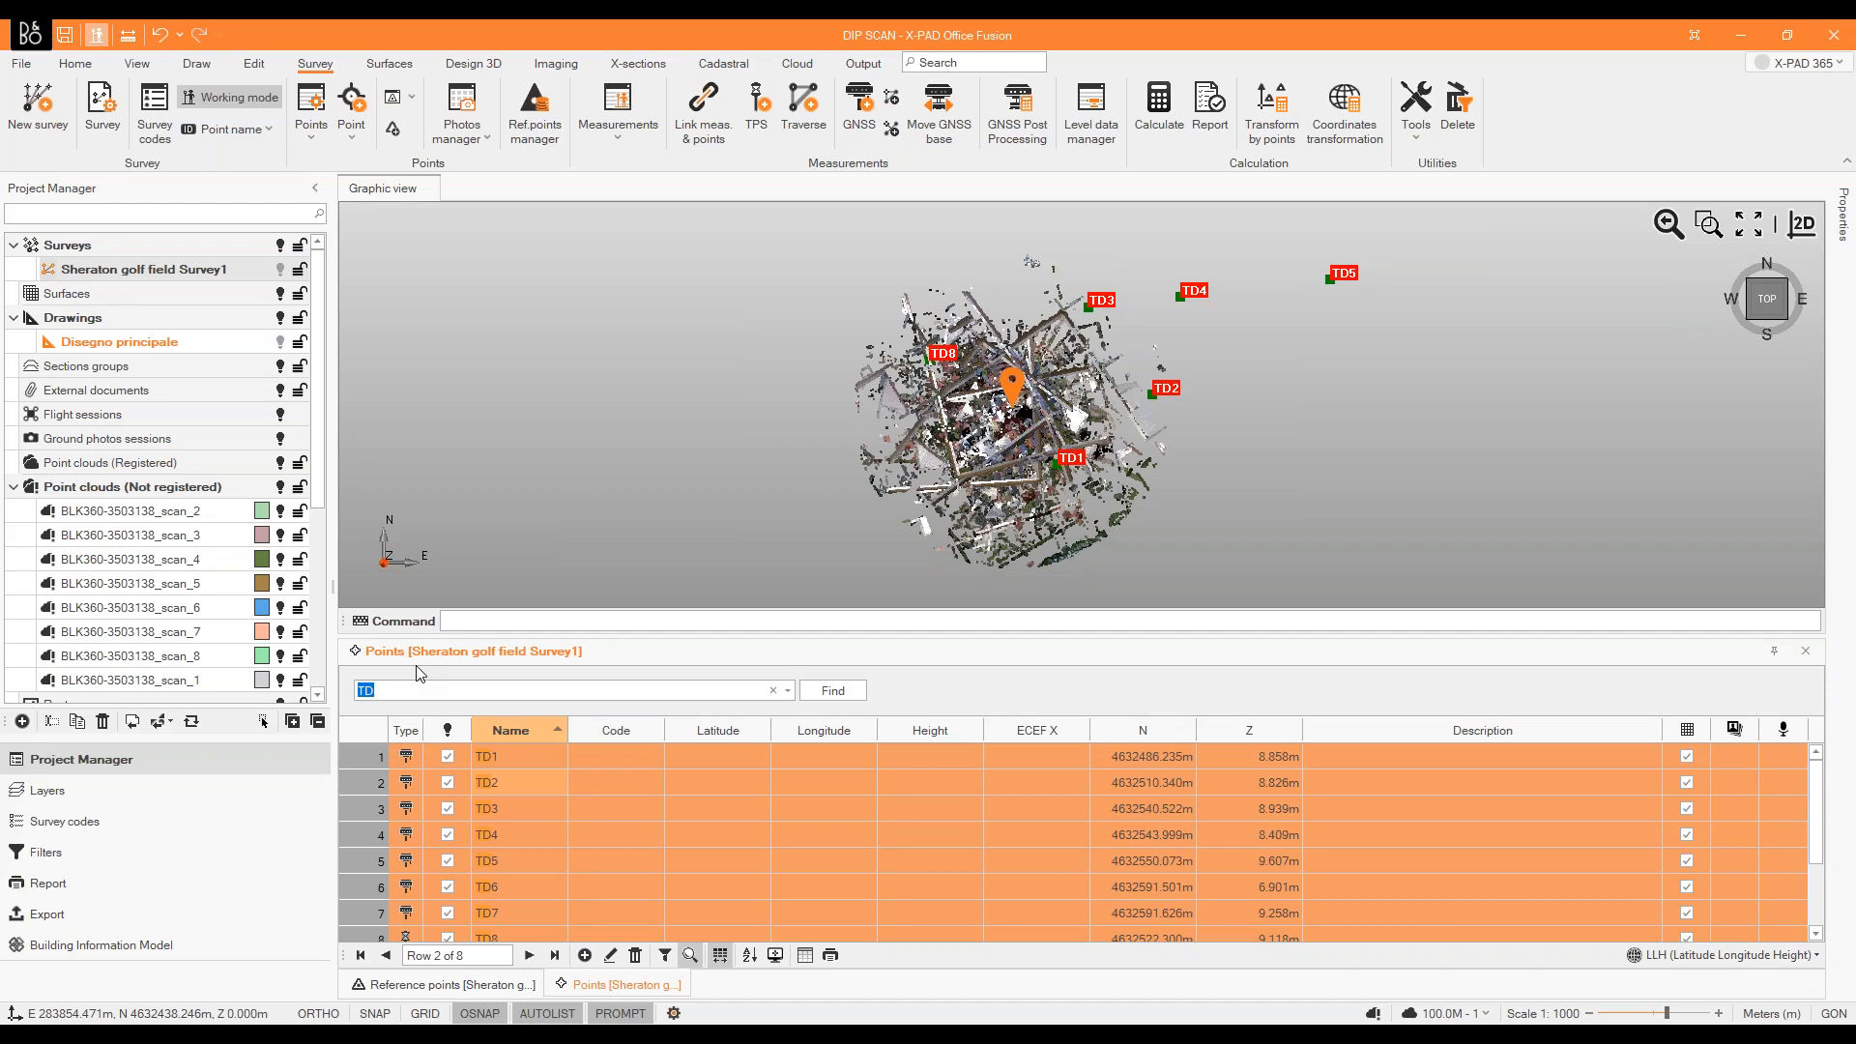
type("TS")
key("Return")
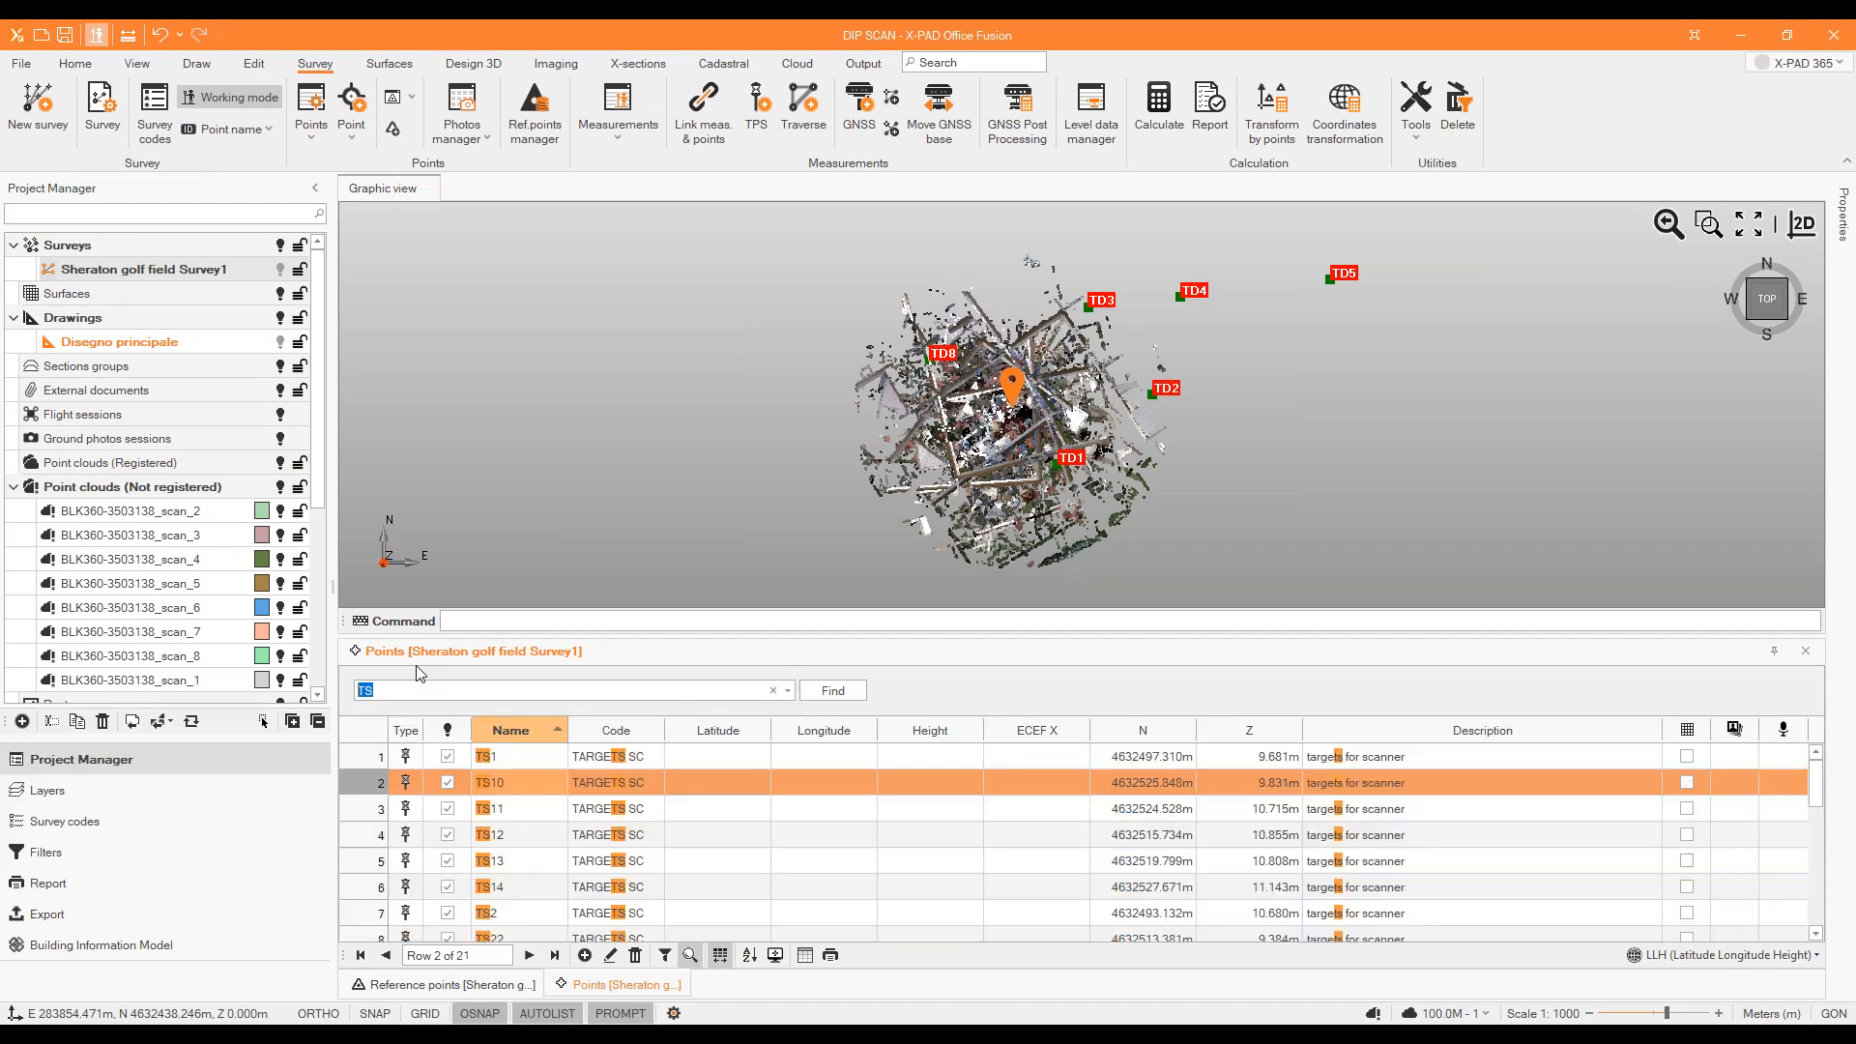
Select all found TS scanner target rows in the points table.
scroll(633, 851, "down", 5)
scroll(558, 856, "up", 5)
left_click(376, 754)
left_click(373, 736)
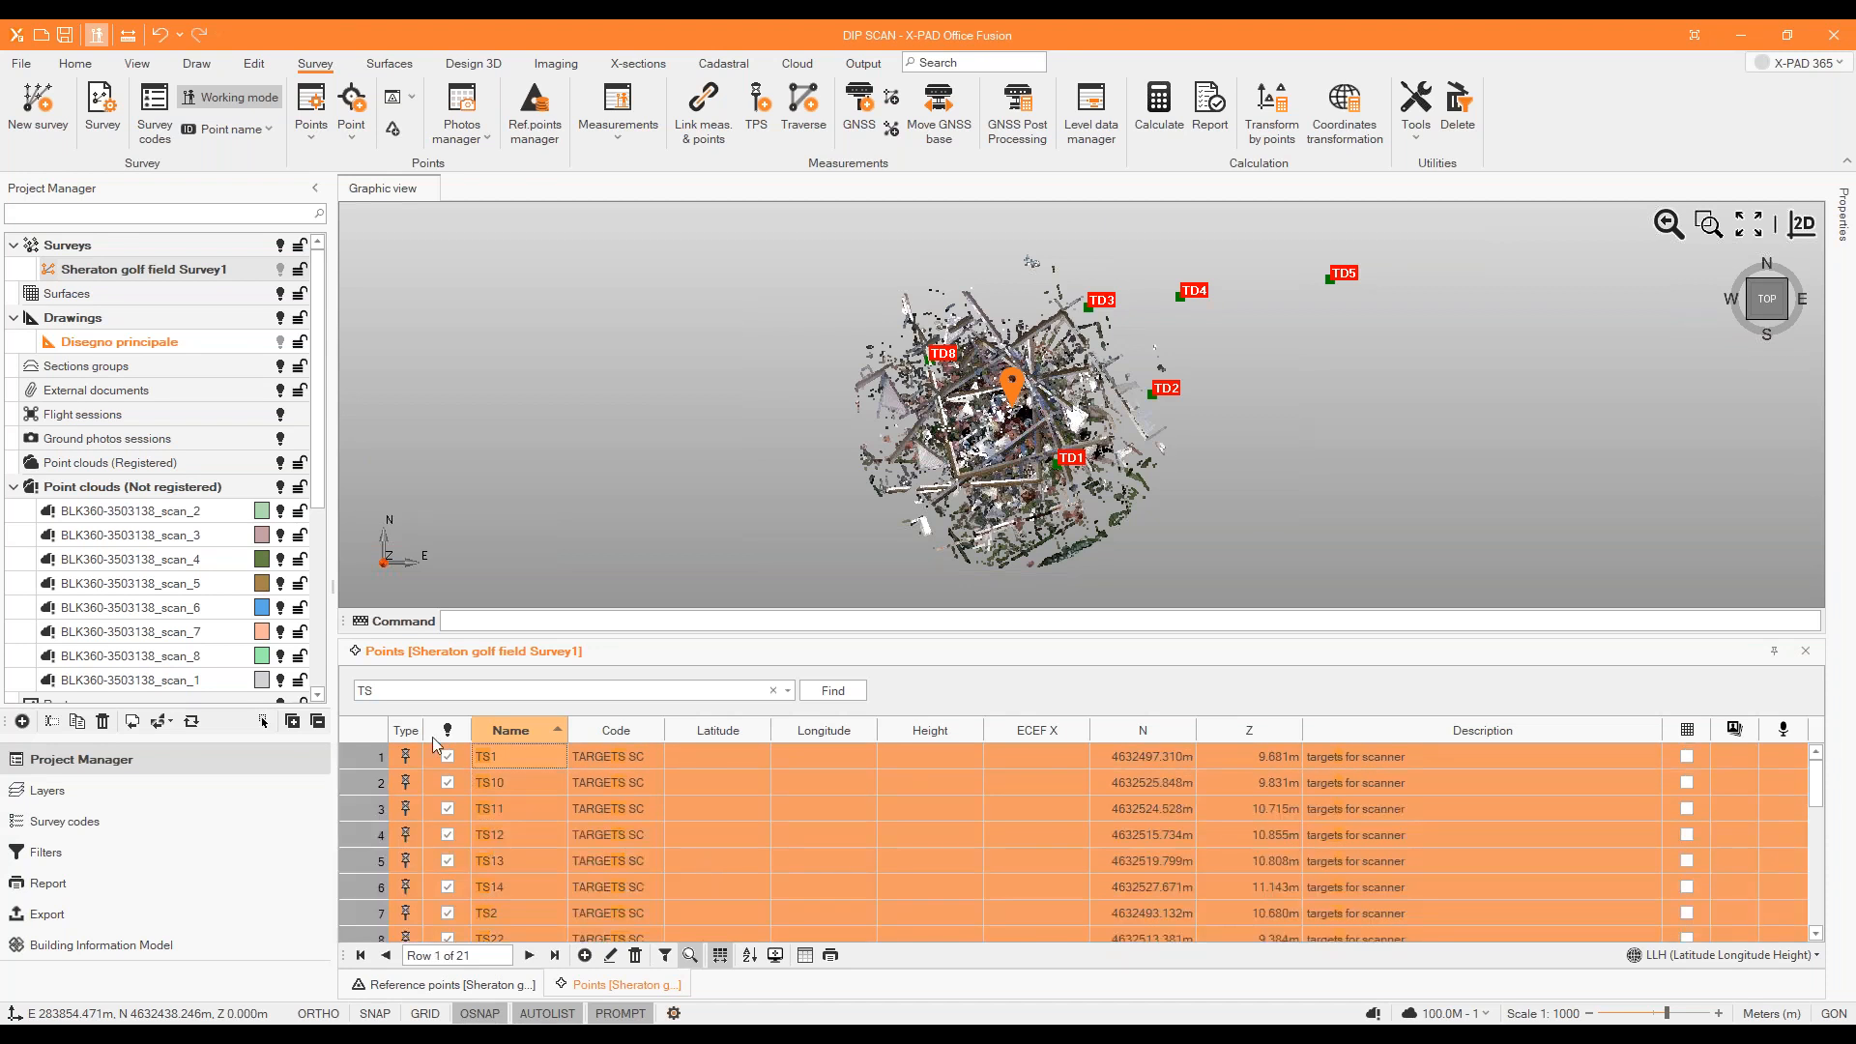
scroll(615, 829, "down", 5)
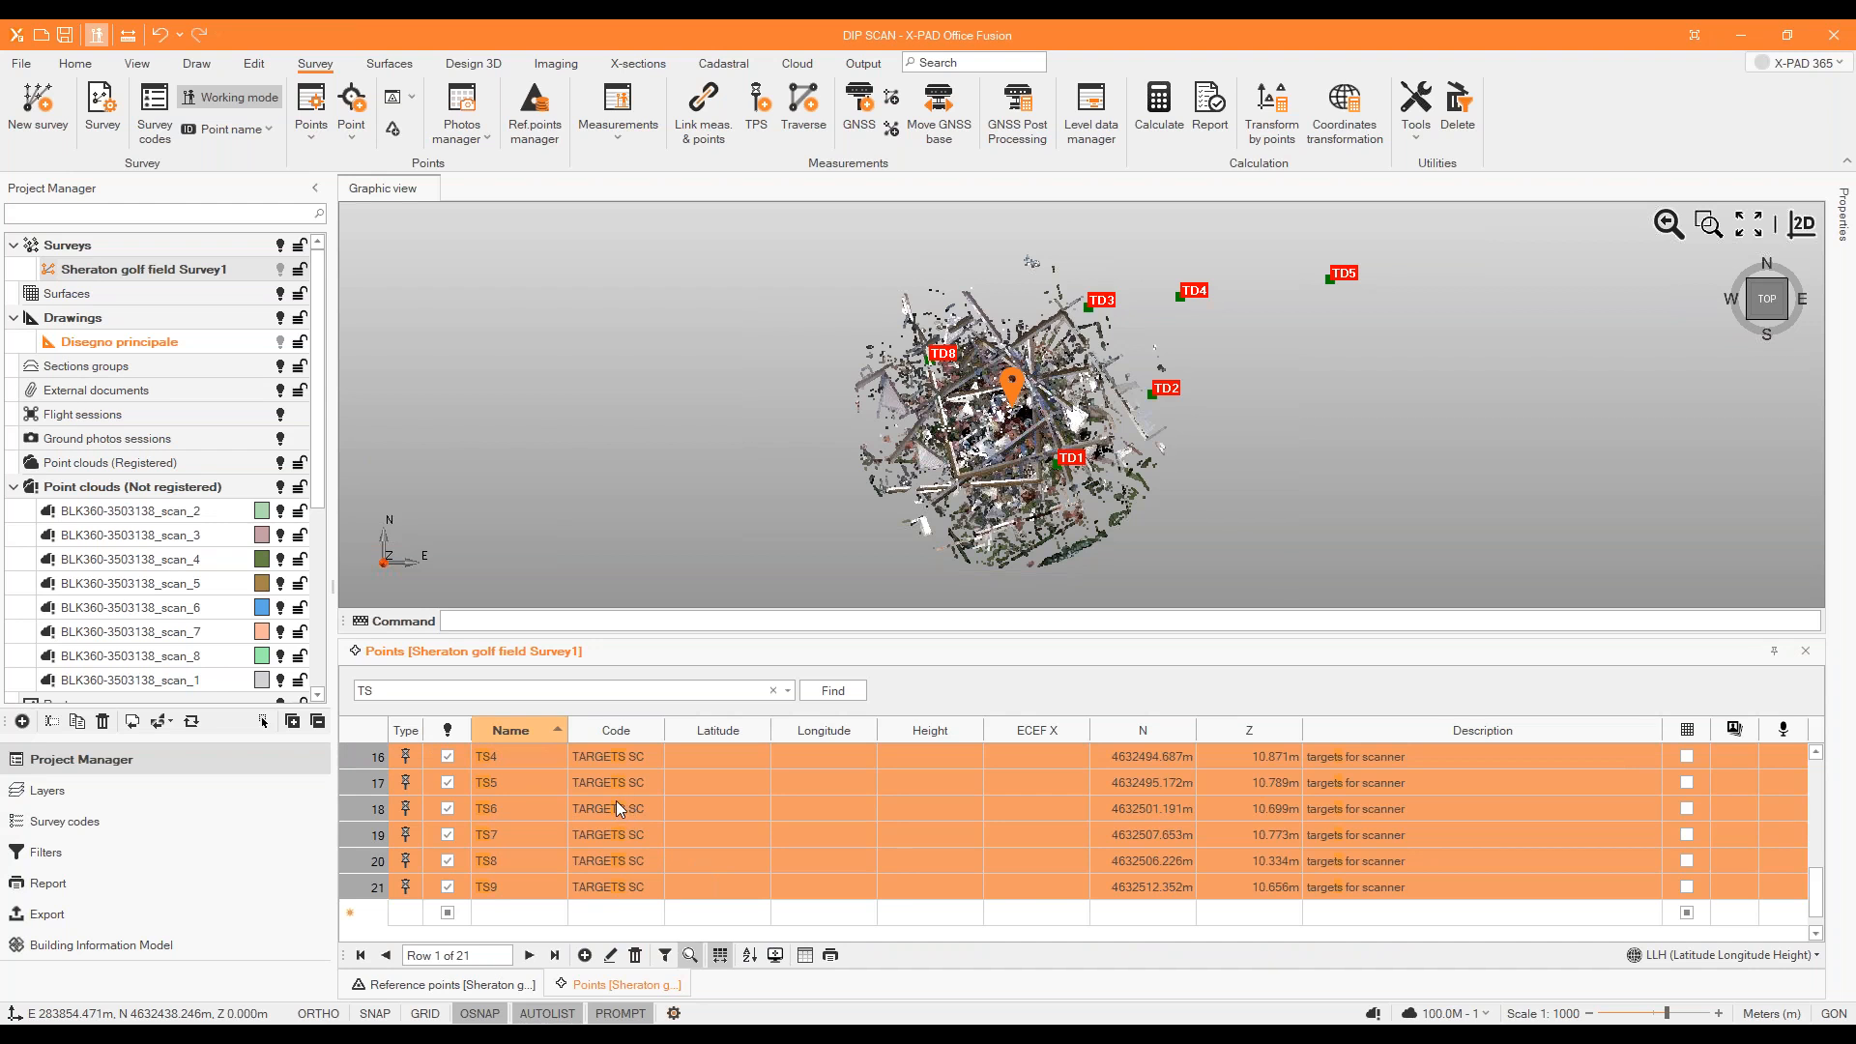
Try to paste the clipboard contents into a new row below TD8 in the reference points table.
left_click(447, 984)
left_click(536, 911)
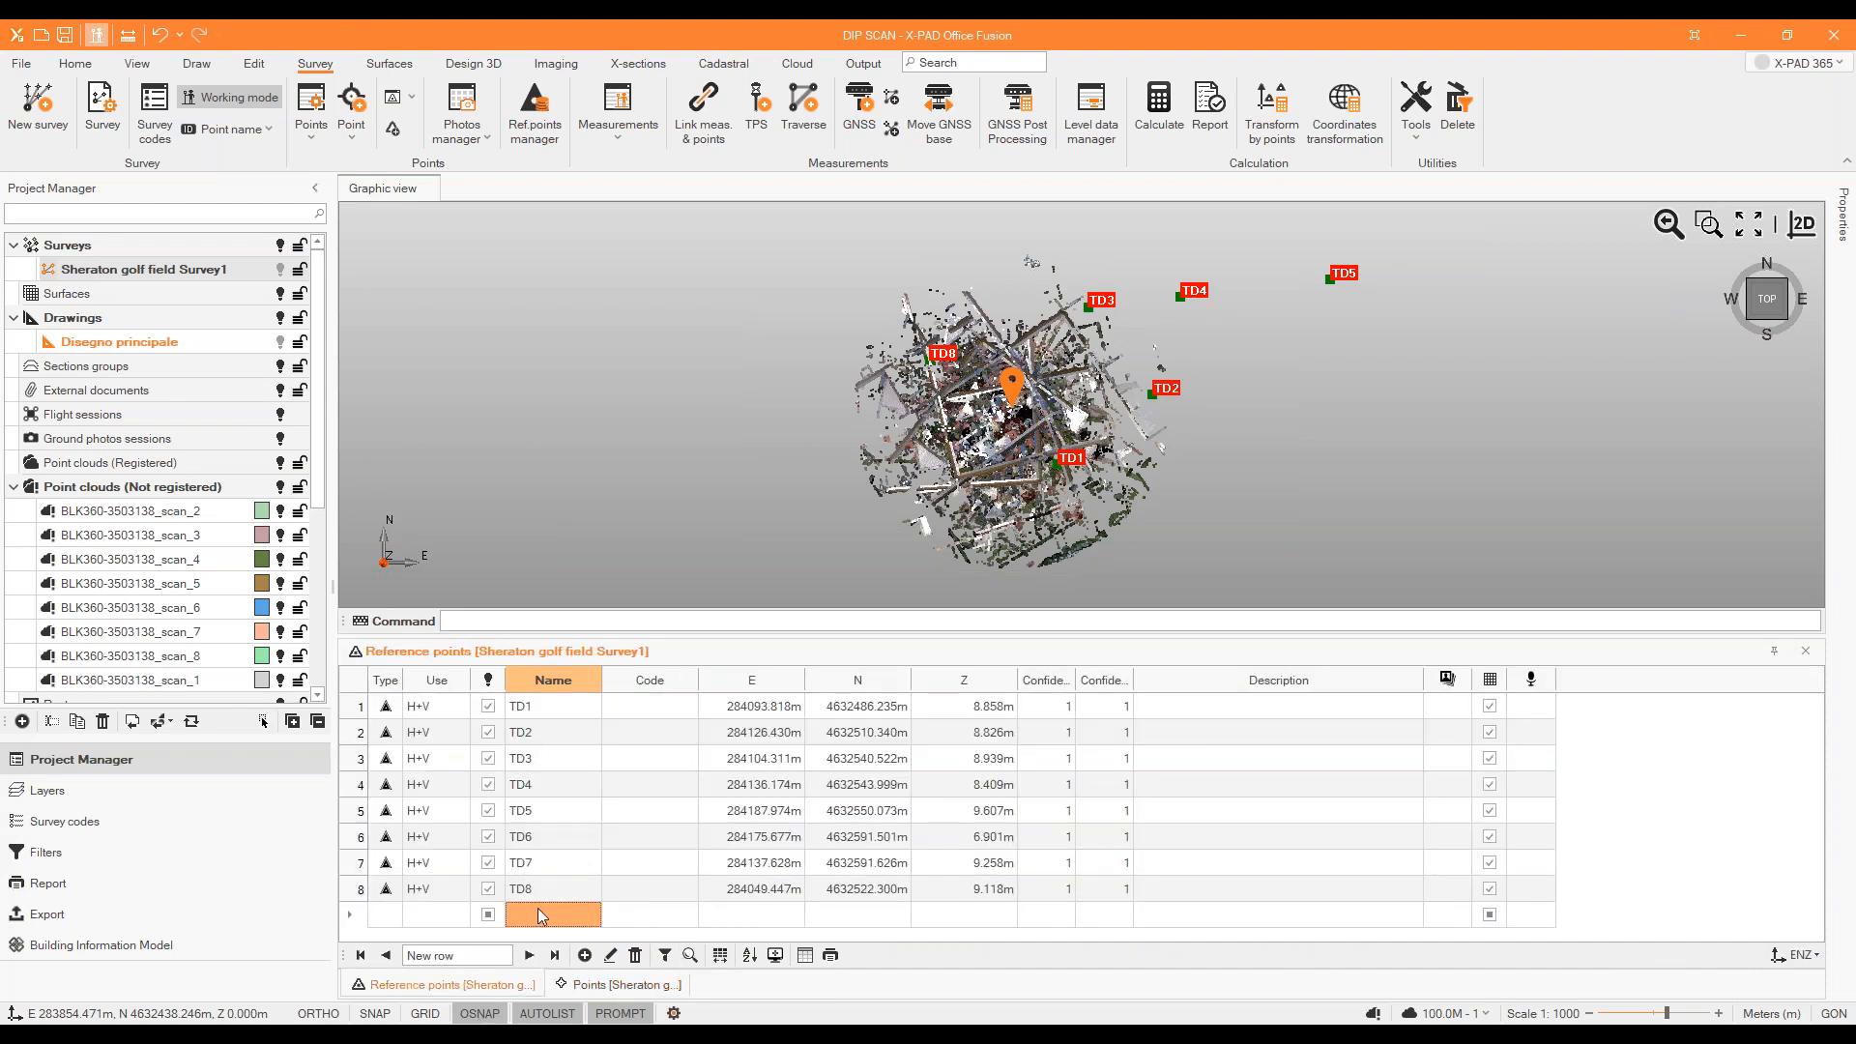
key("ctrl+v")
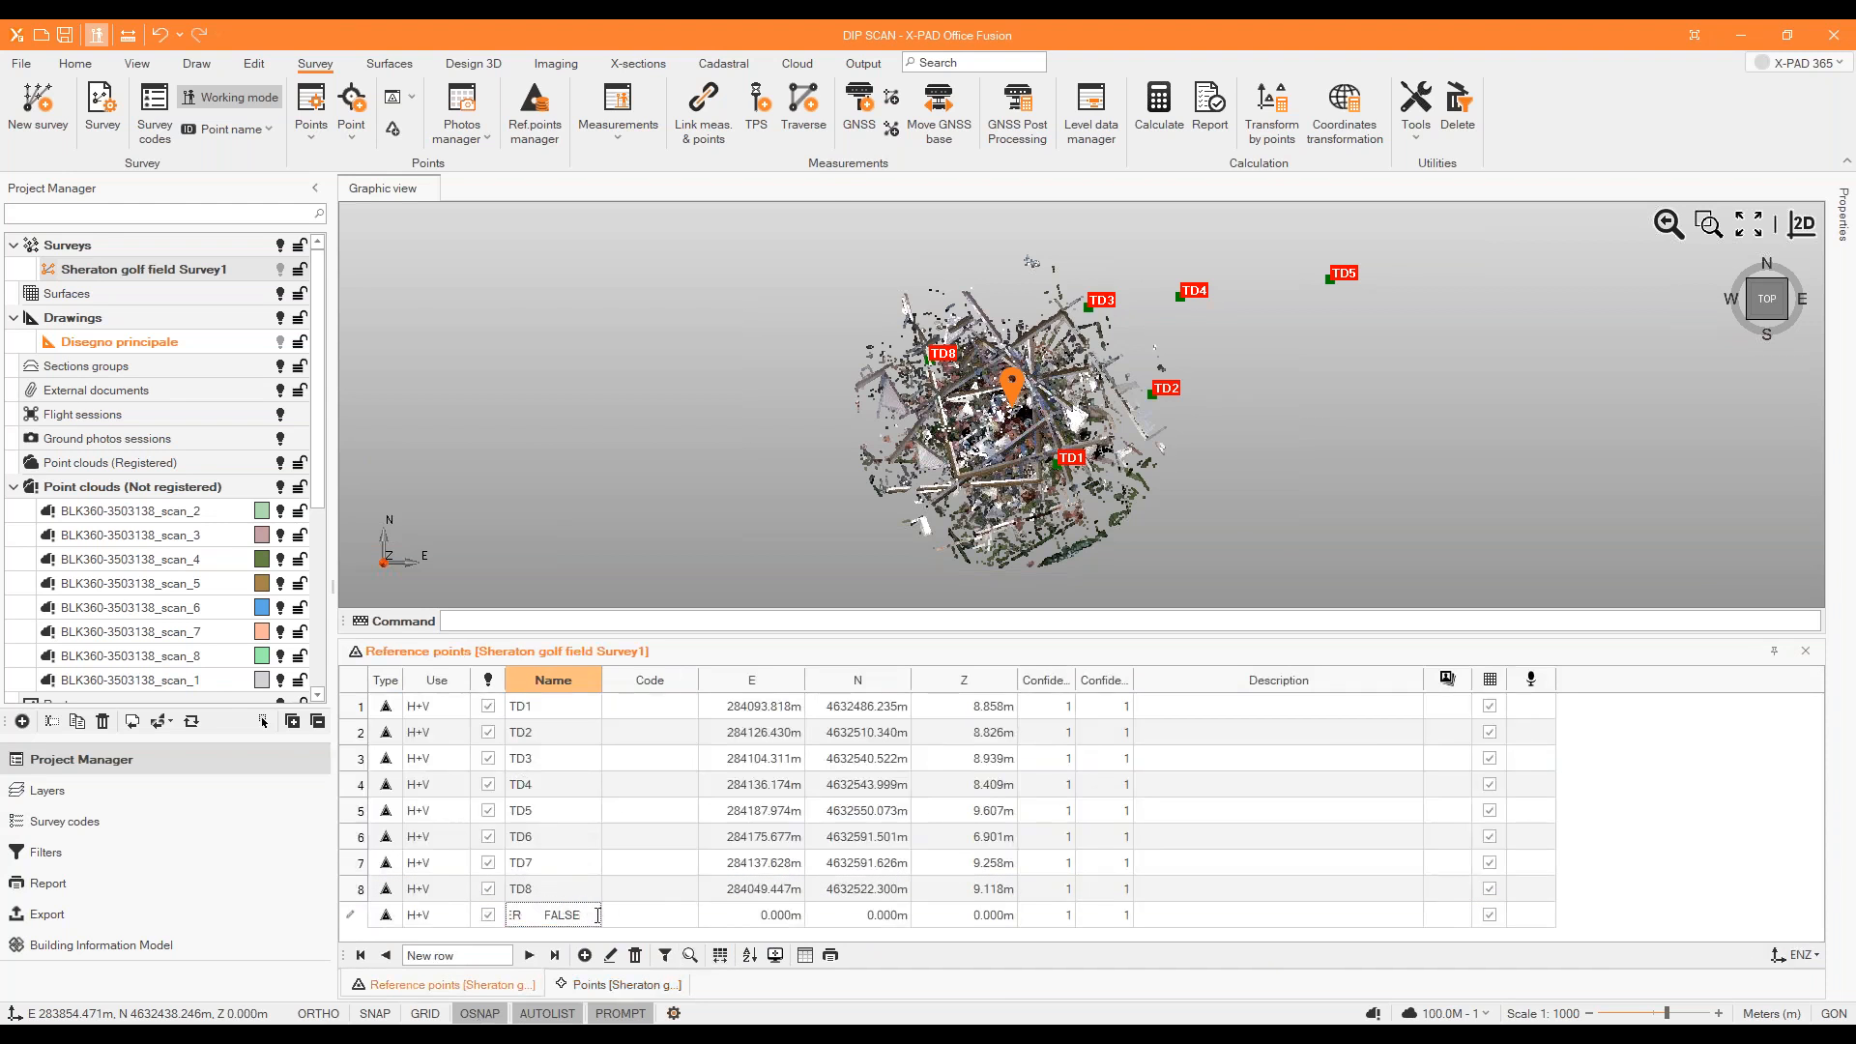
left_click(763, 888)
left_click(361, 911)
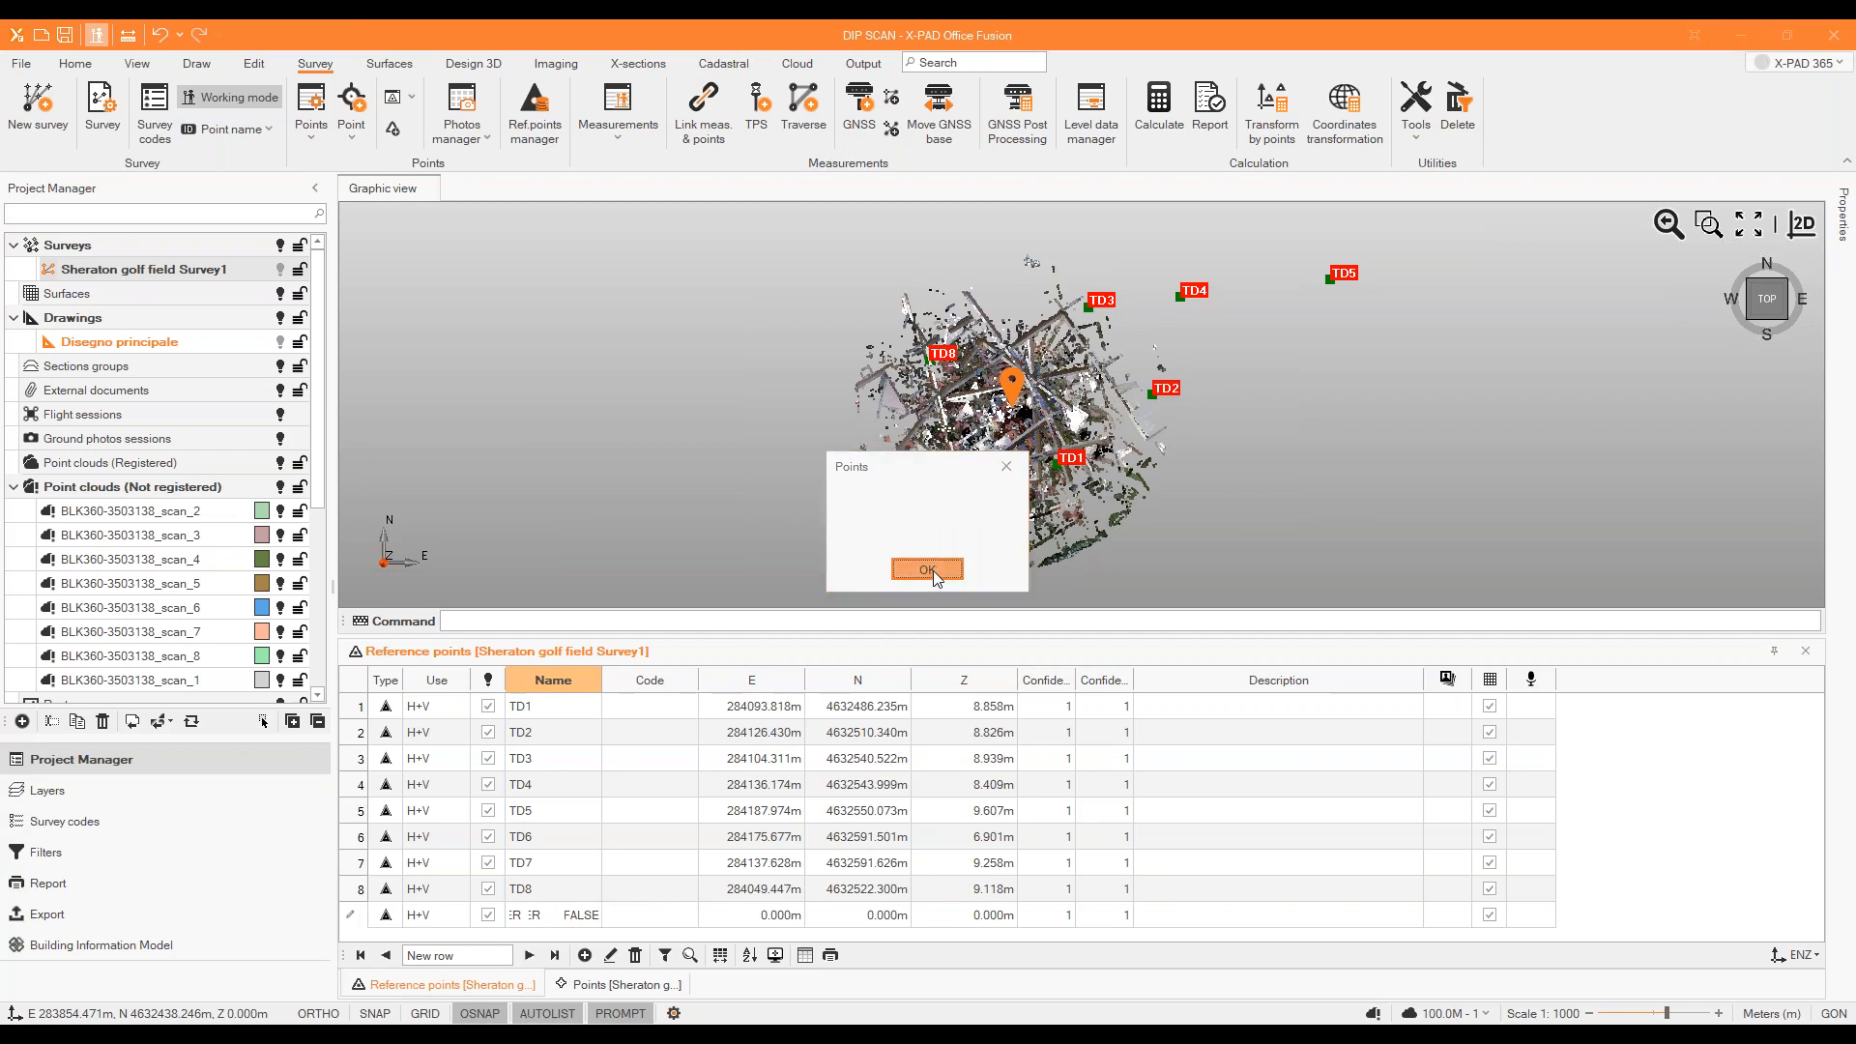
left_click(944, 572)
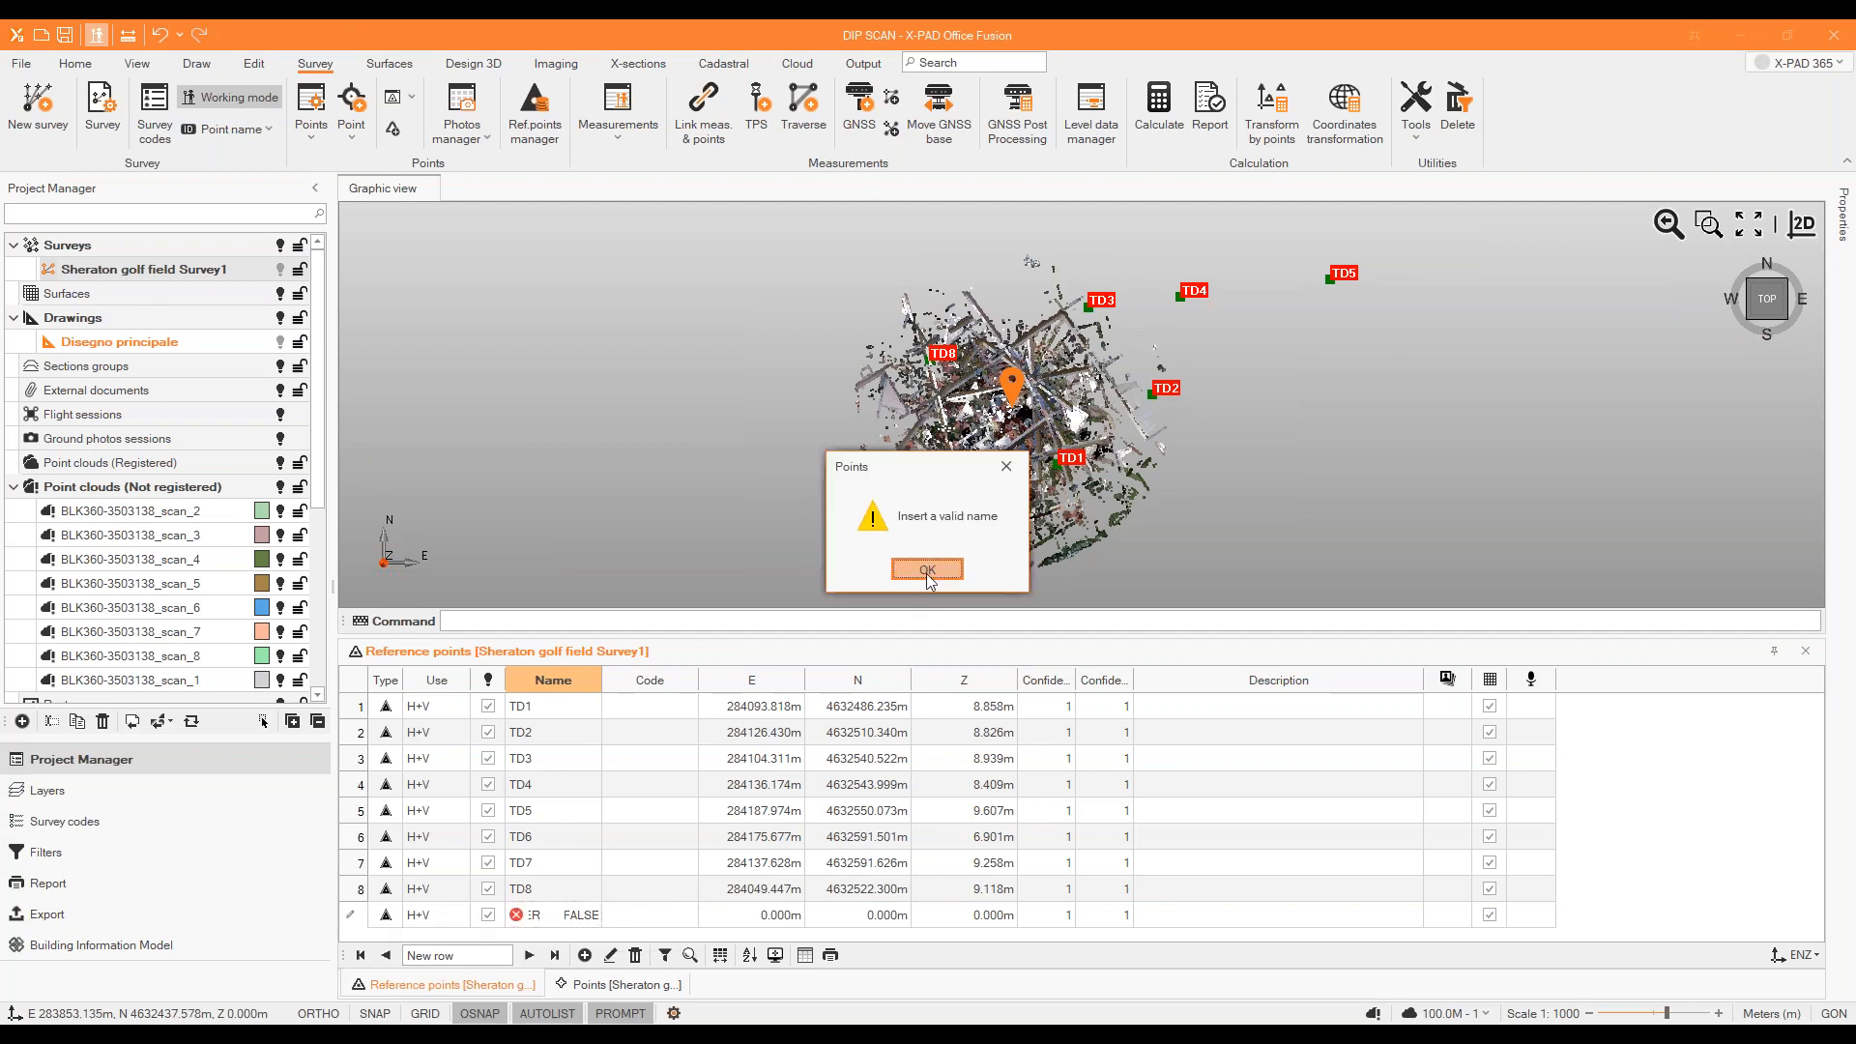
left_click(924, 578)
left_click(953, 570)
Clear the invalid pasted text from the name of the new reference point row.
key("BackSpace")
key("BackSpace")
key("BackSpace")
key("BackSpace")
key("BackSpace")
key("BackSpace")
key("BackSpace")
key("BackSpace")
key("BackSpace")
key("BackSpace")
key("BackSpace")
key("BackSpace")
key("BackSpace")
key("BackSpace")
key("BackSpace")
key("BackSpace")
key("BackSpace")
key("BackSpace")
key("BackSpace")
key("BackSpace")
double_click(572, 916)
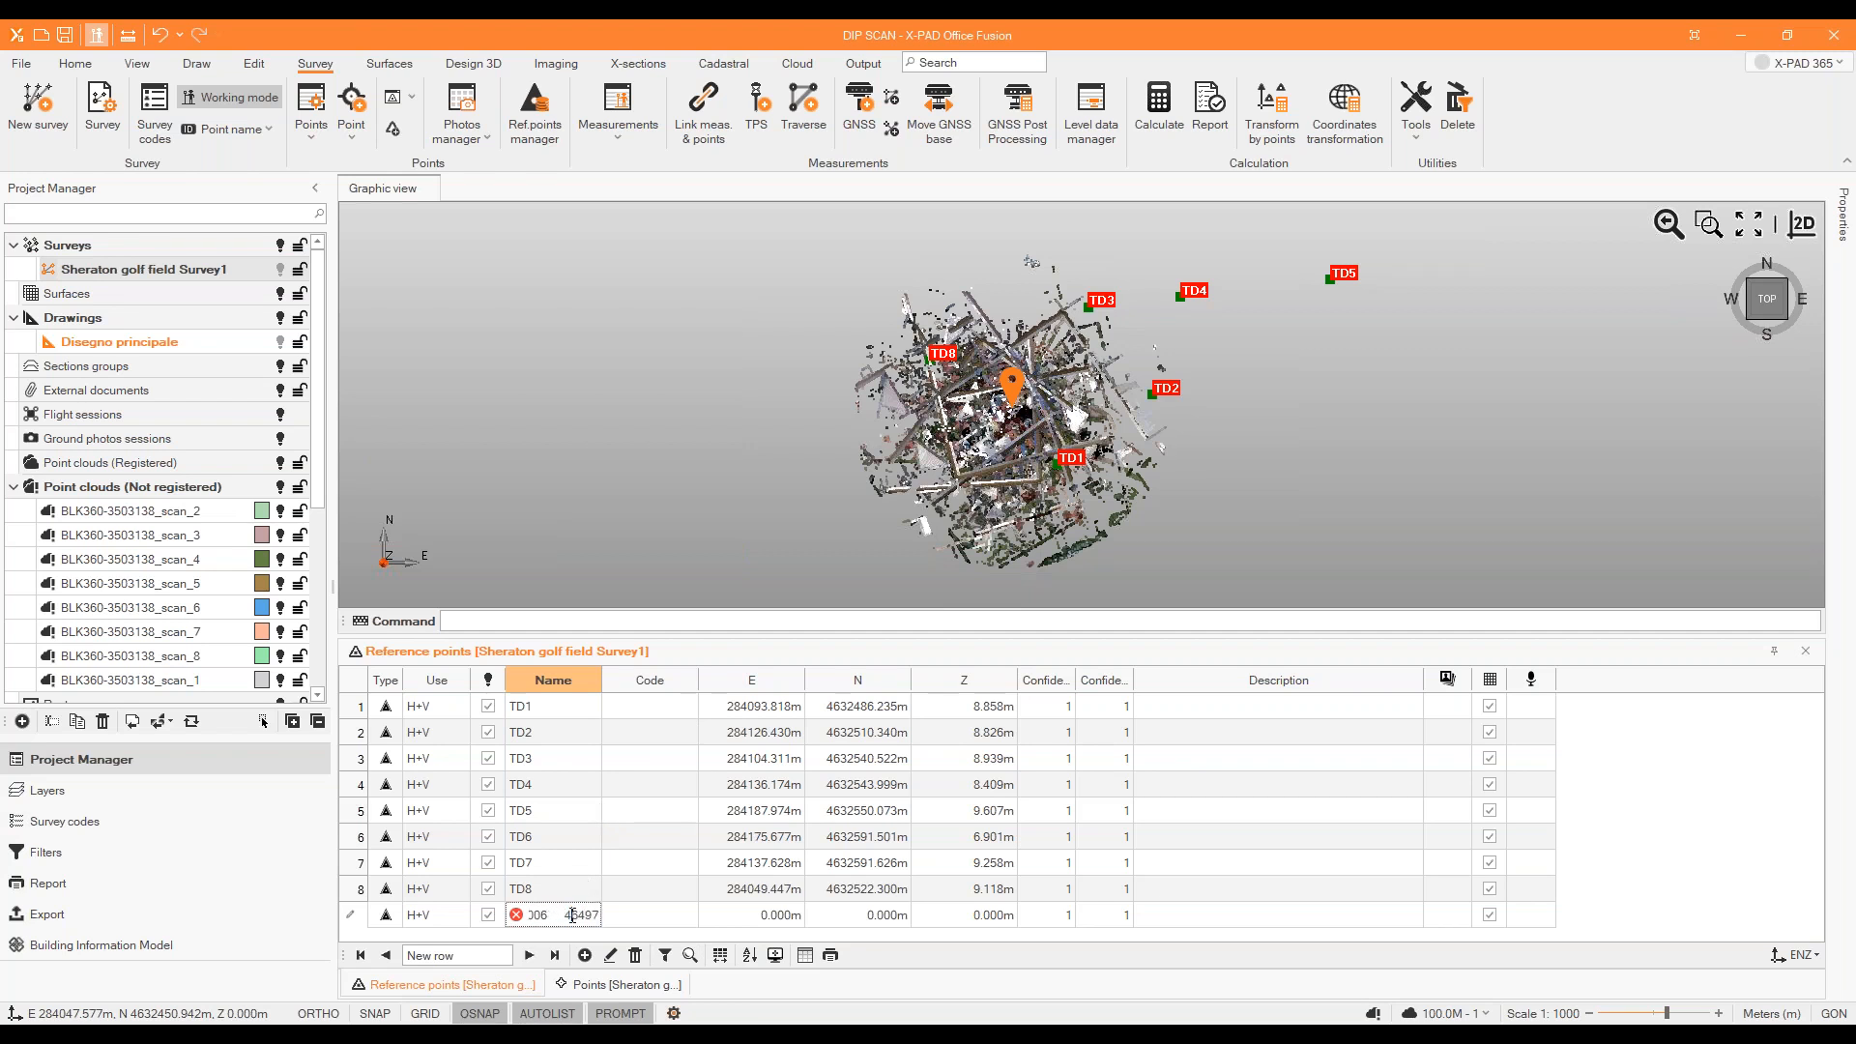
type("TARGETS SC")
left_click_drag(596, 916, 411, 920)
left_click(633, 920)
left_click(1006, 461)
key("BackSpace")
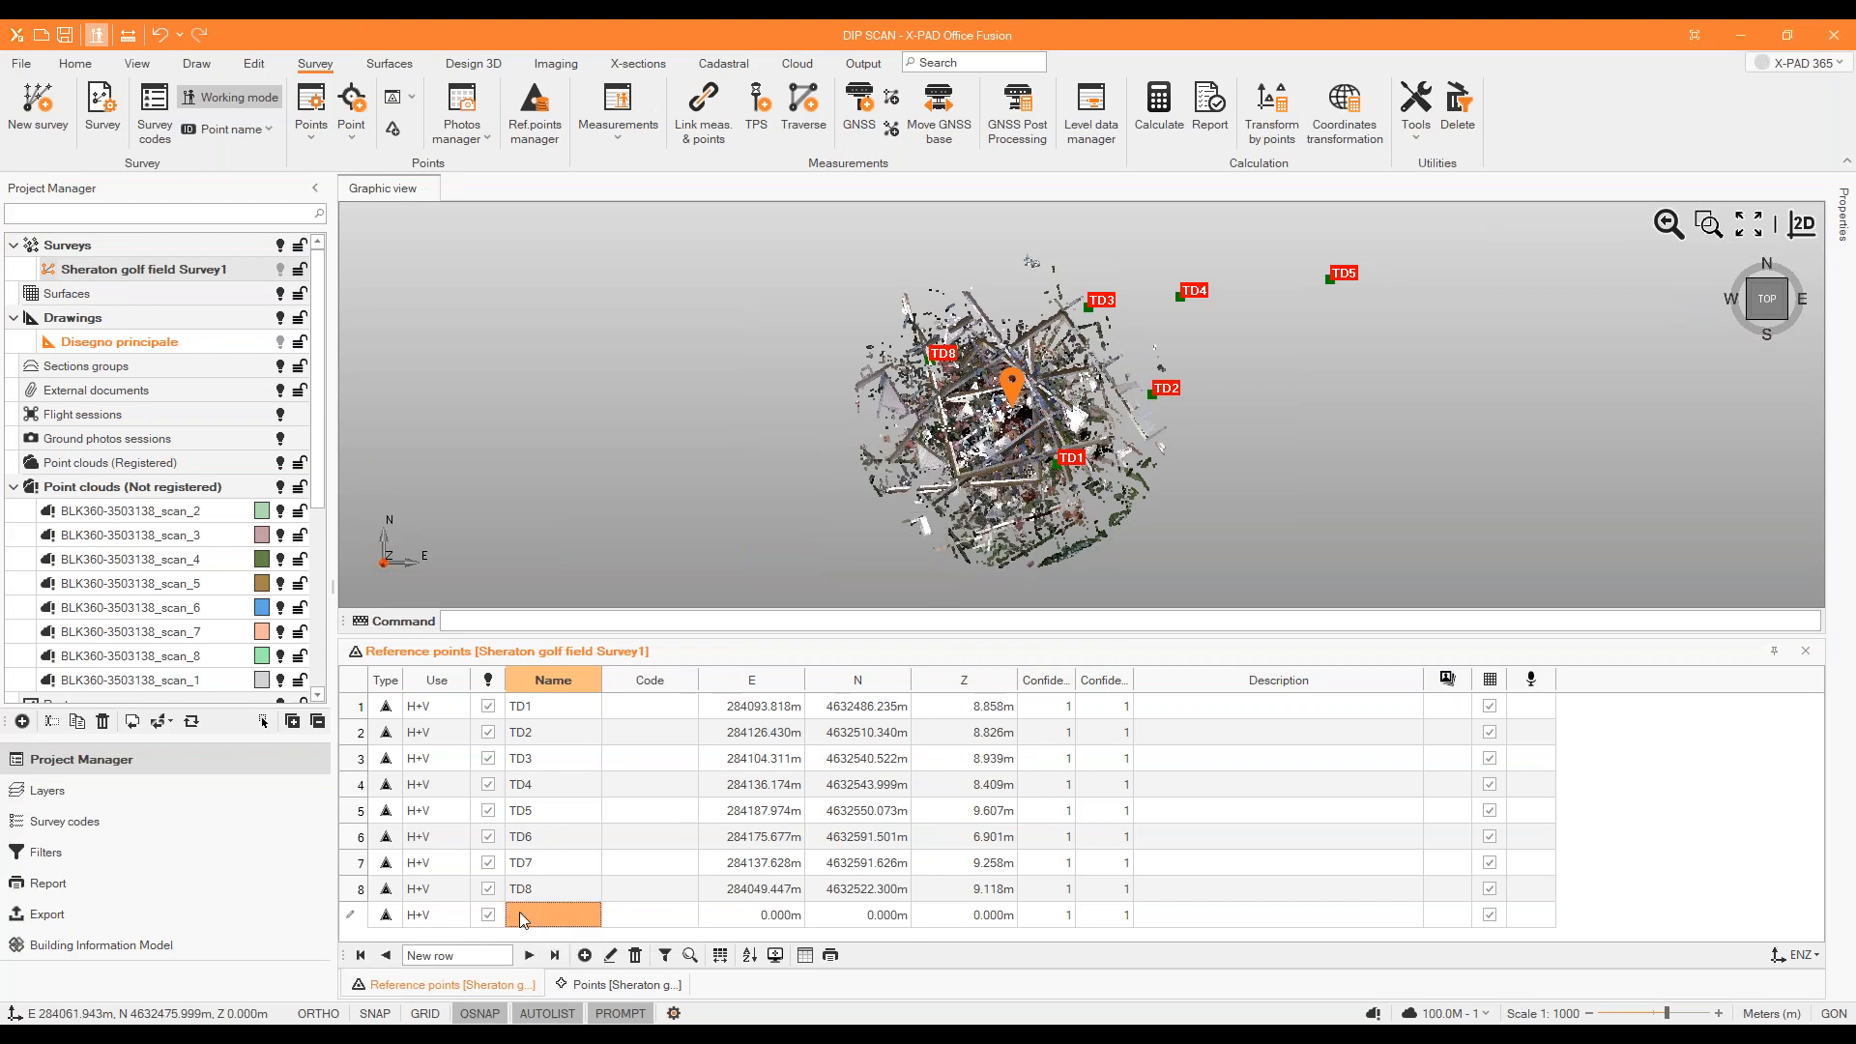
Delete the unnamed row below TD8 from the reference points table.
left_click(690, 854)
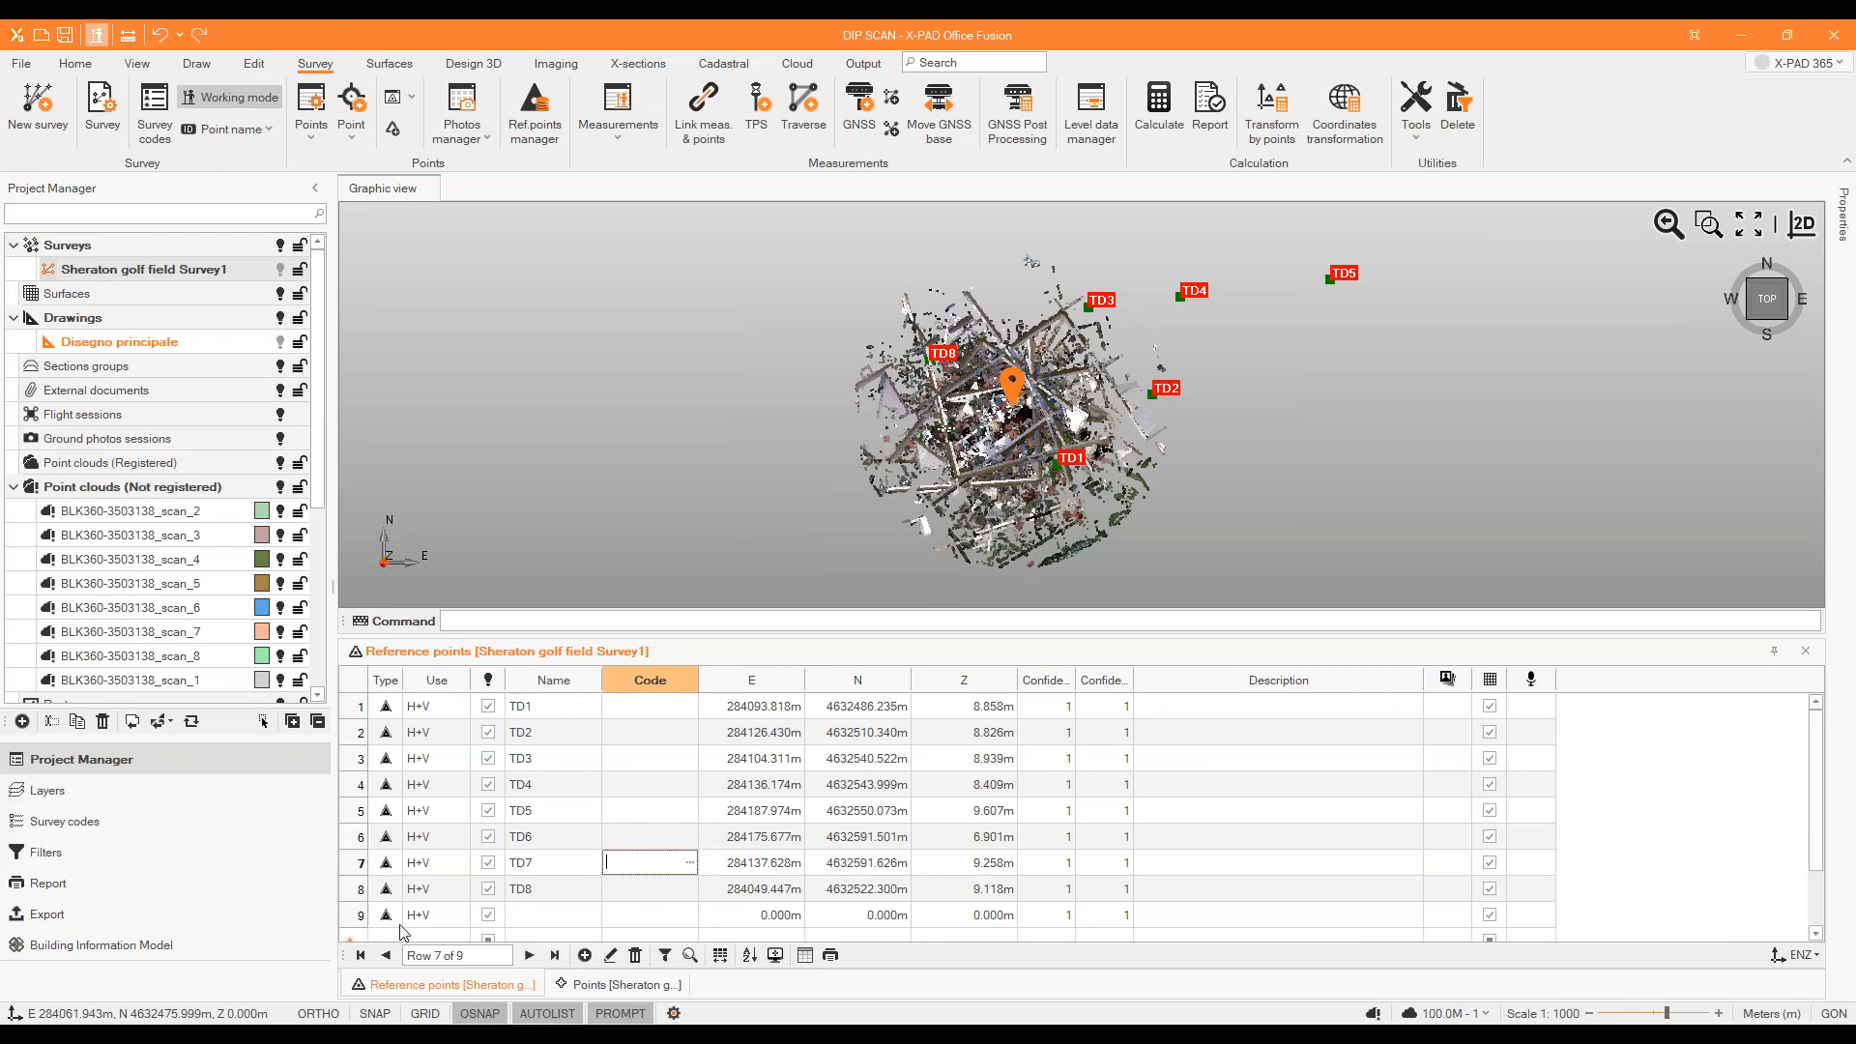
left_click(349, 915)
key("Delete")
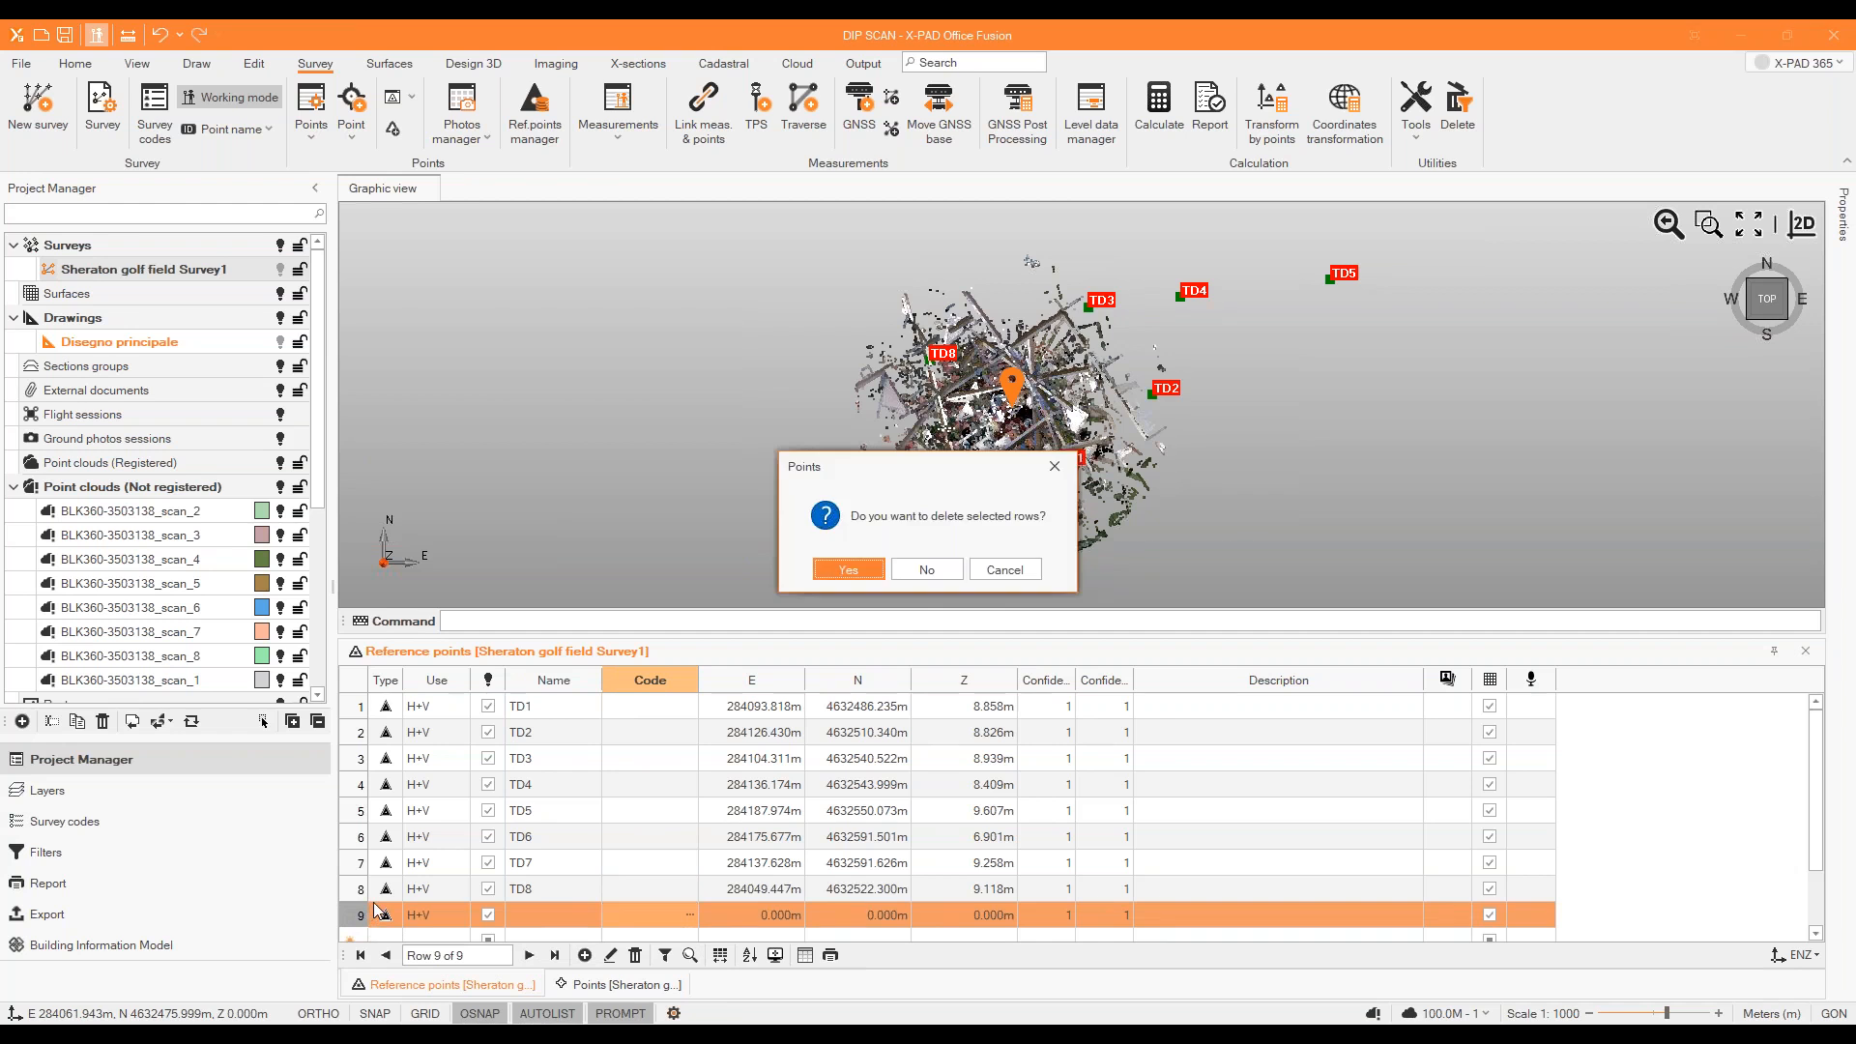
left_click(849, 570)
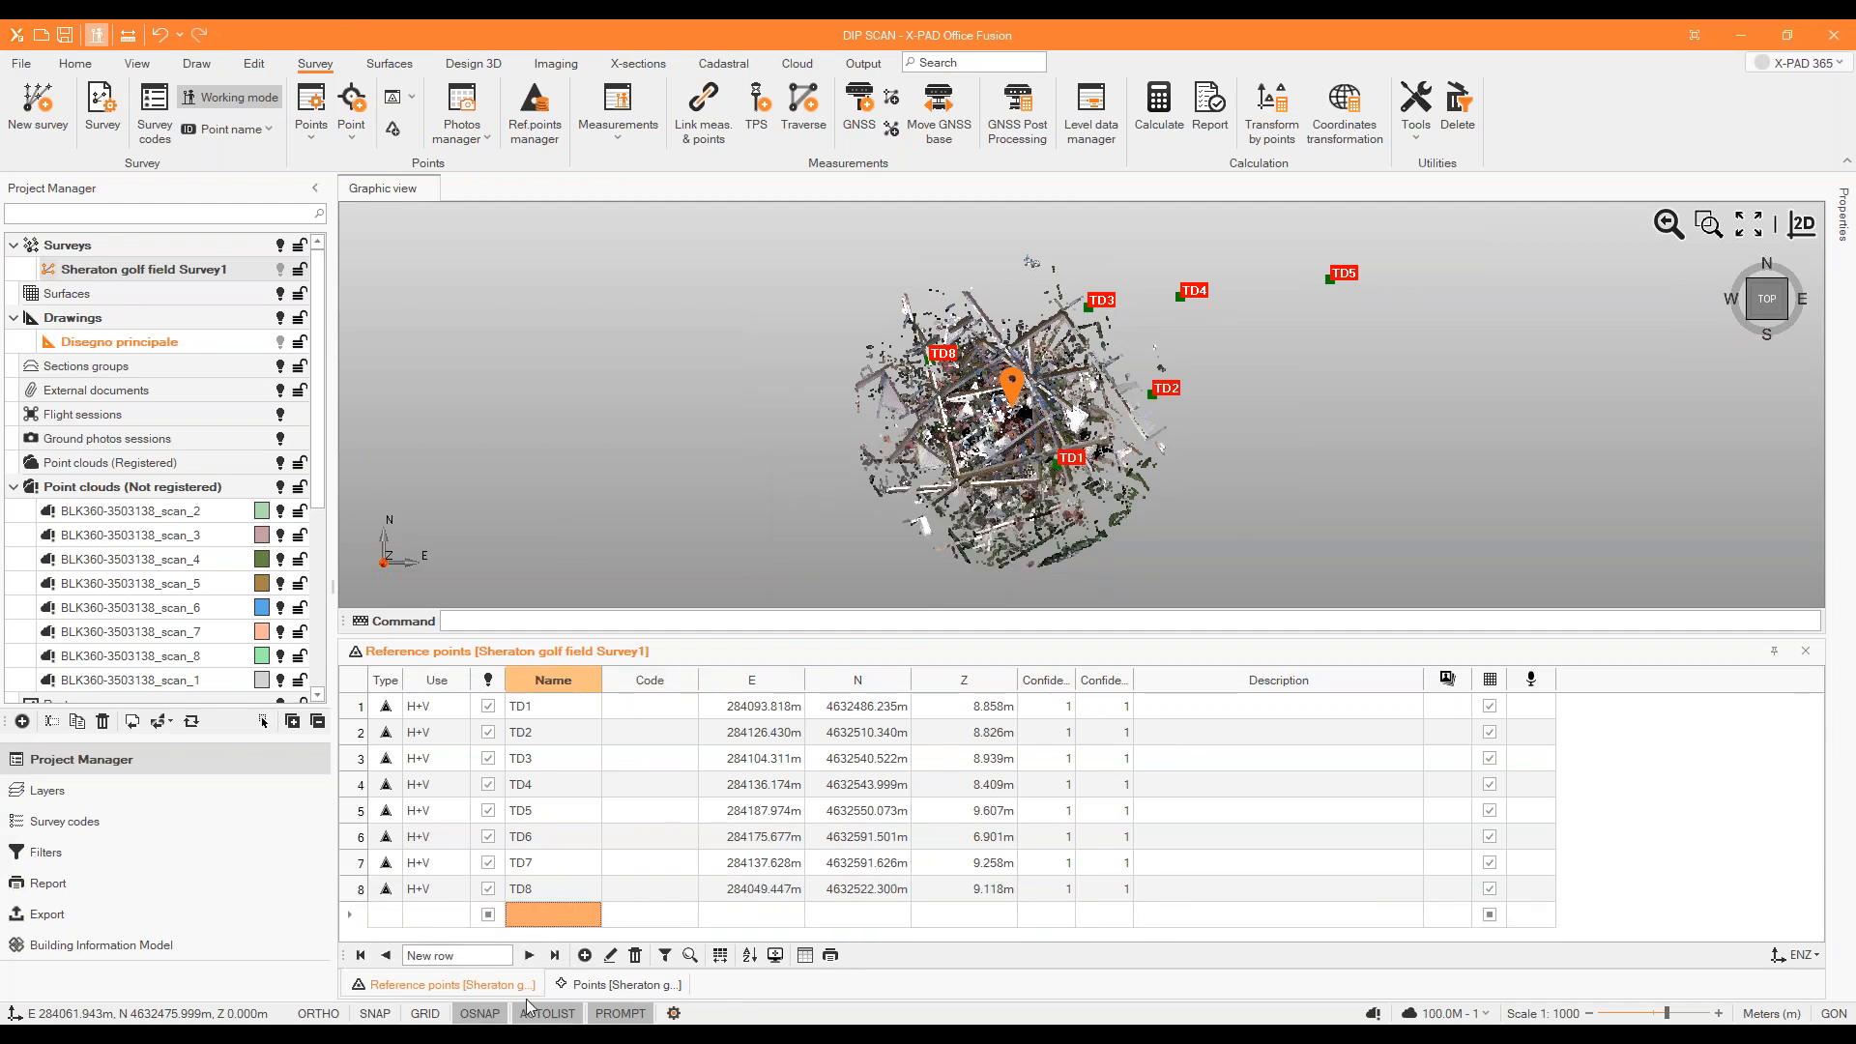
Copy the selected TS target rows from the points table into the reference points table below TD8, and close both tables.
left_click(600, 984)
right_click(543, 781)
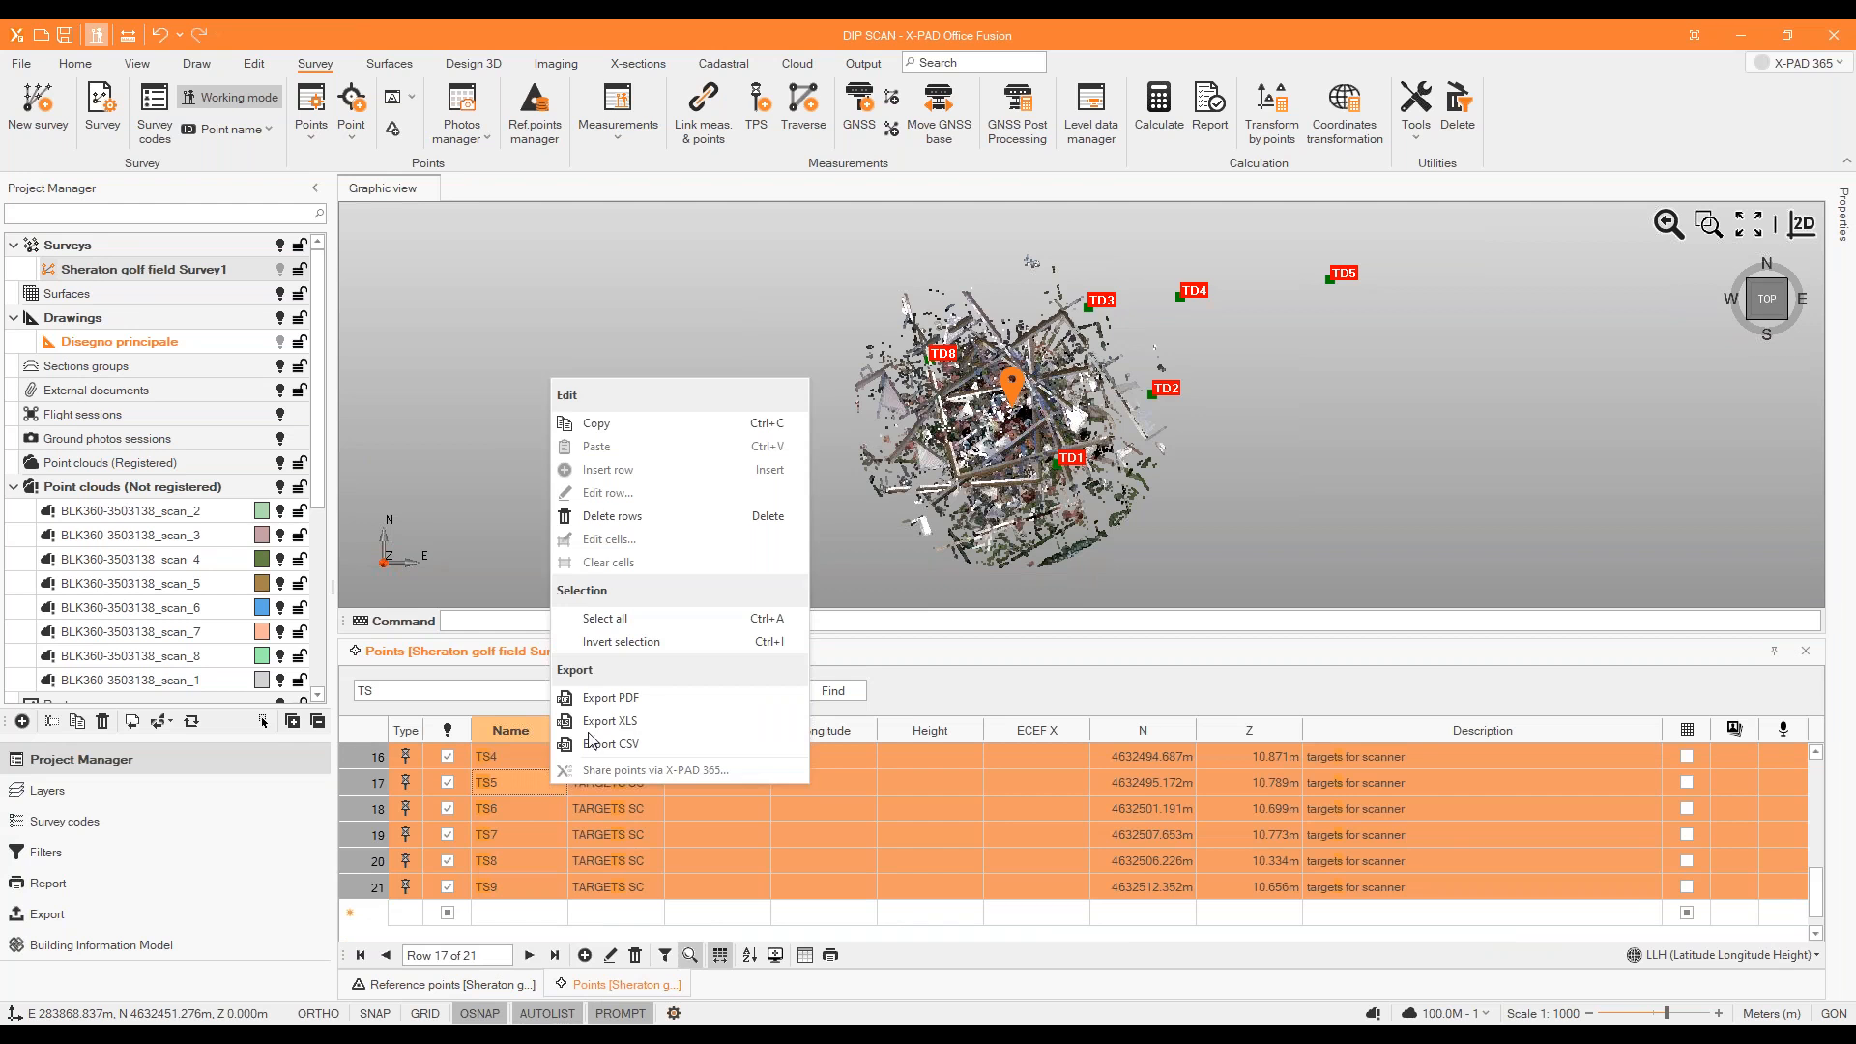
left_click(592, 425)
left_click(435, 984)
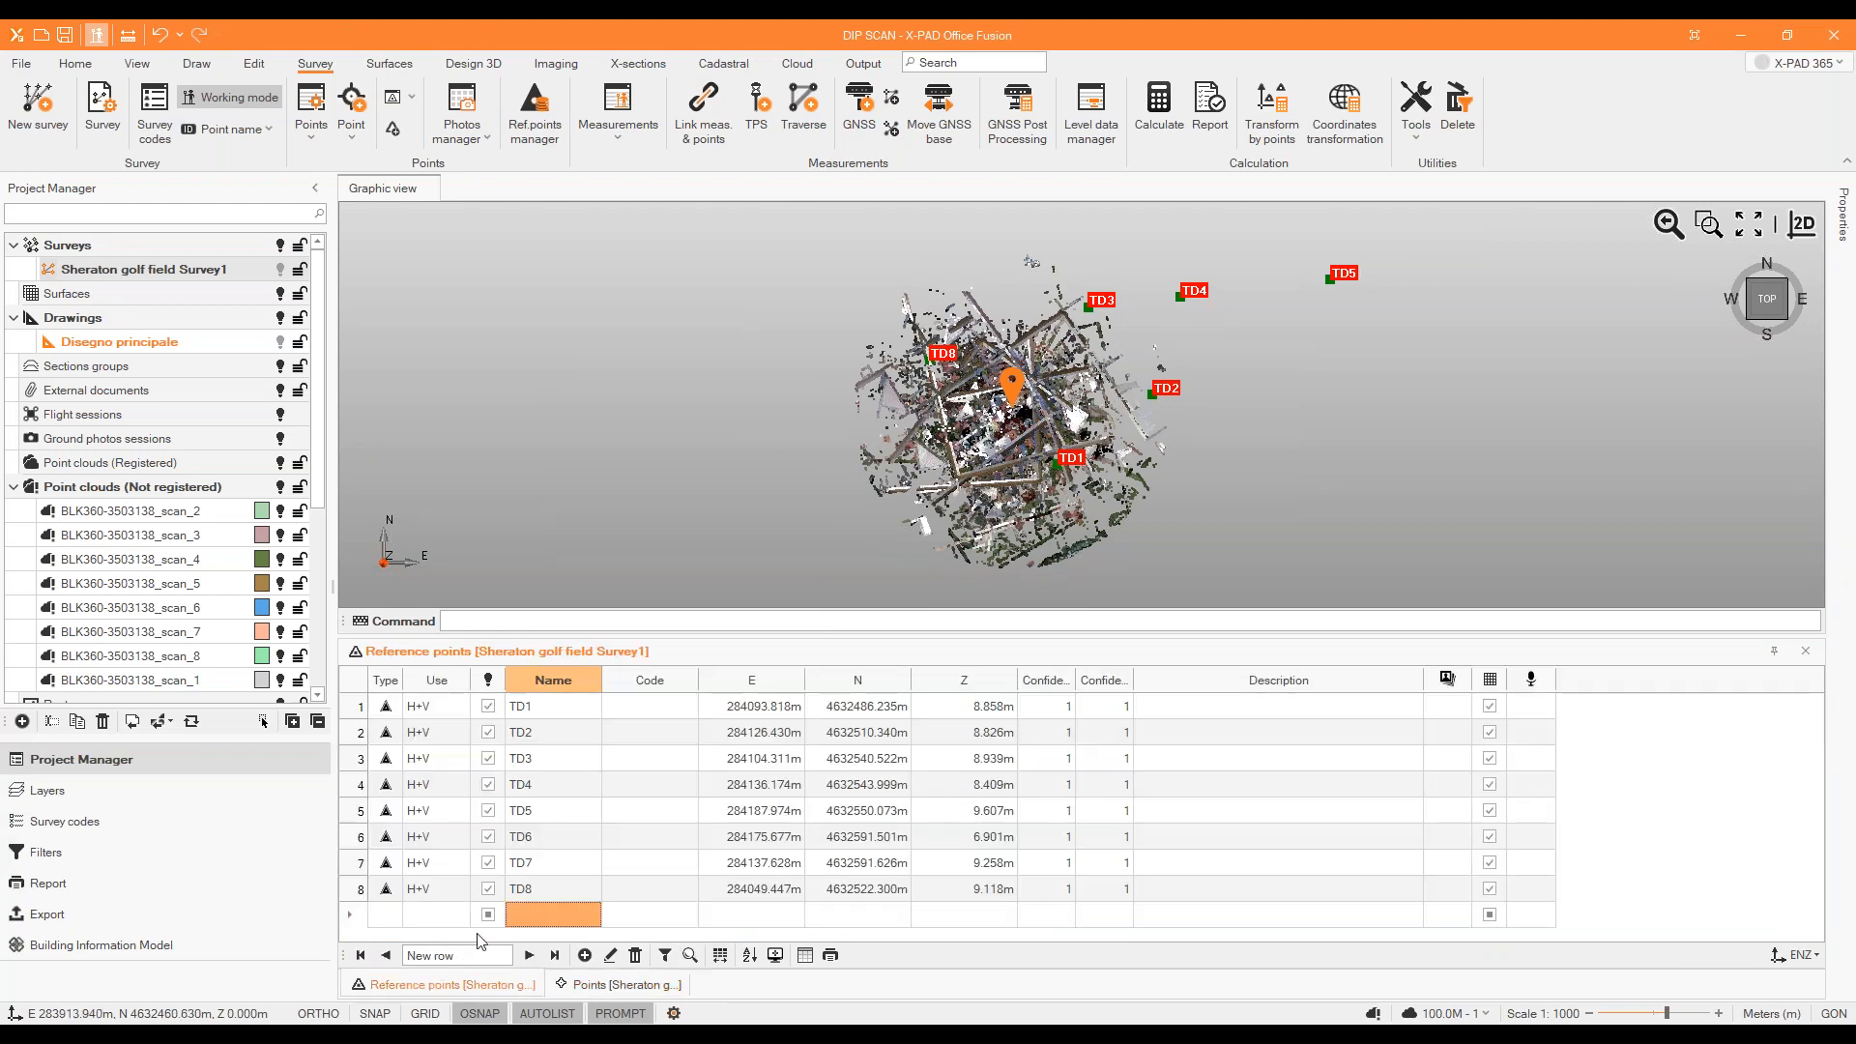
right_click(530, 918)
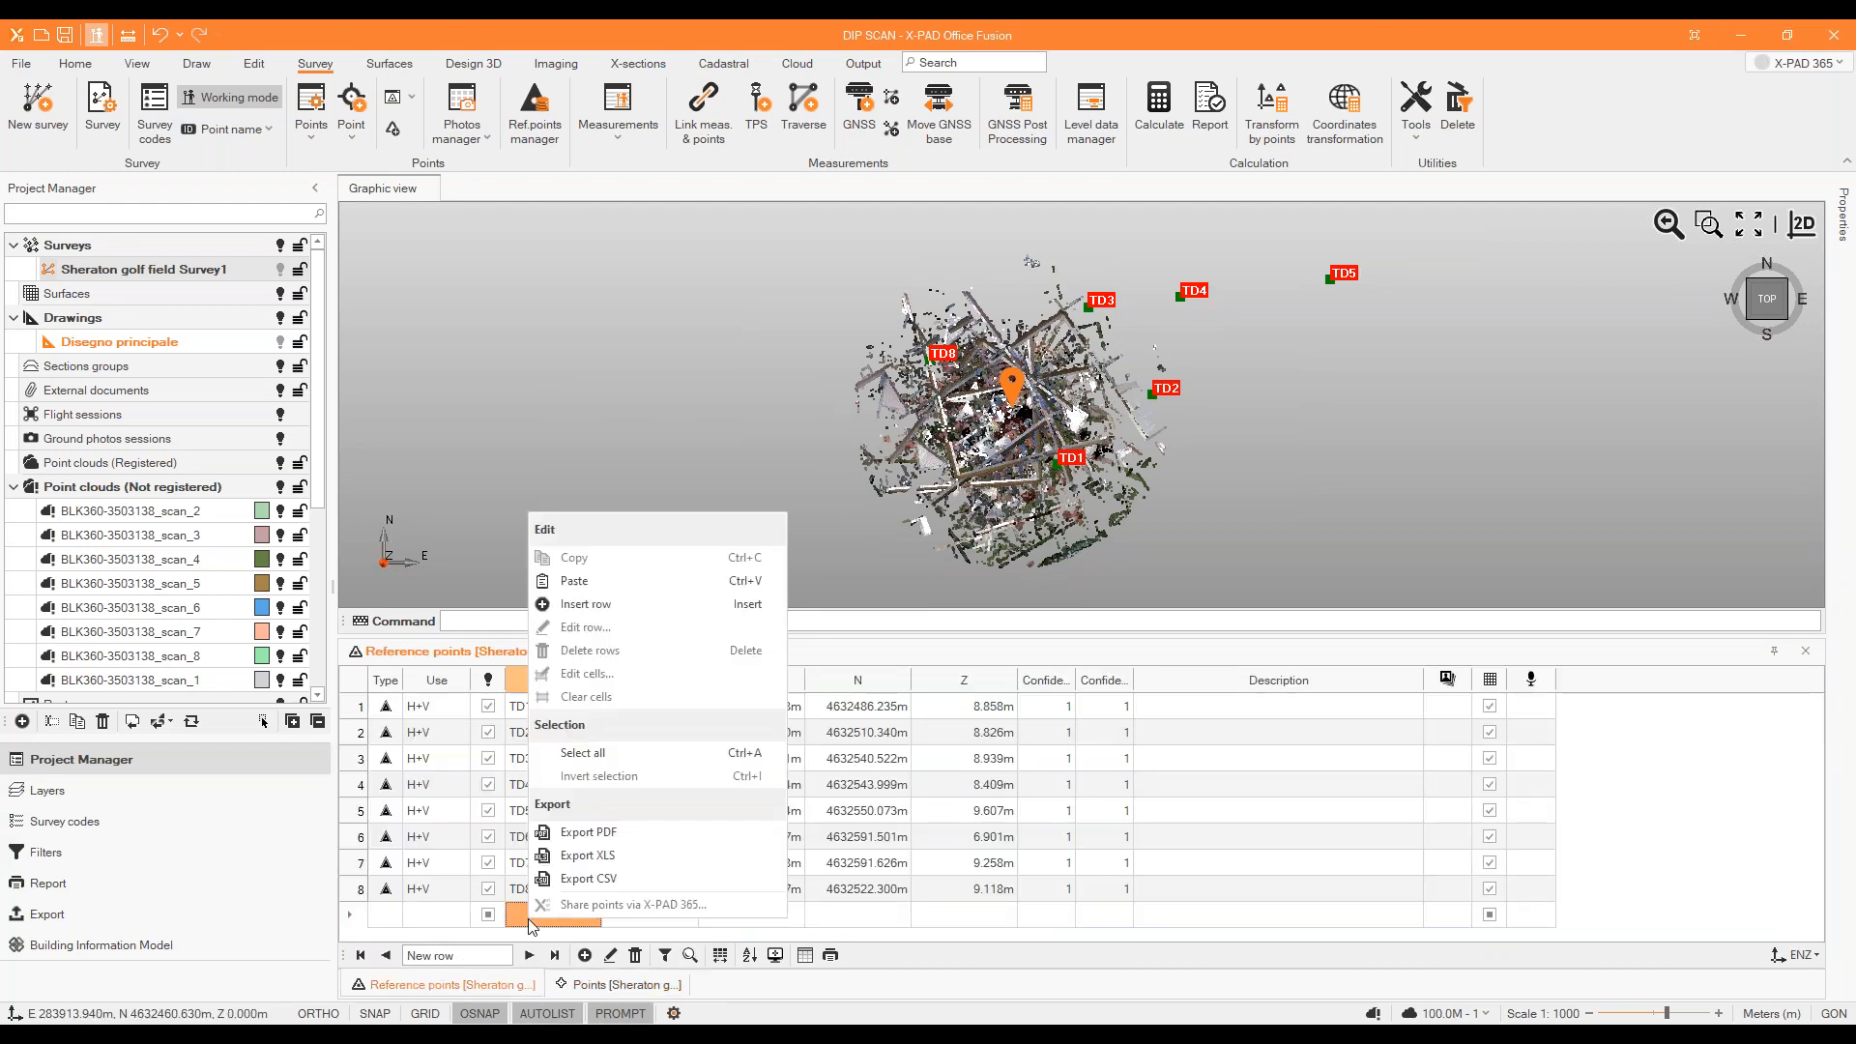
left_click(580, 580)
scroll(925, 768, "up", 7)
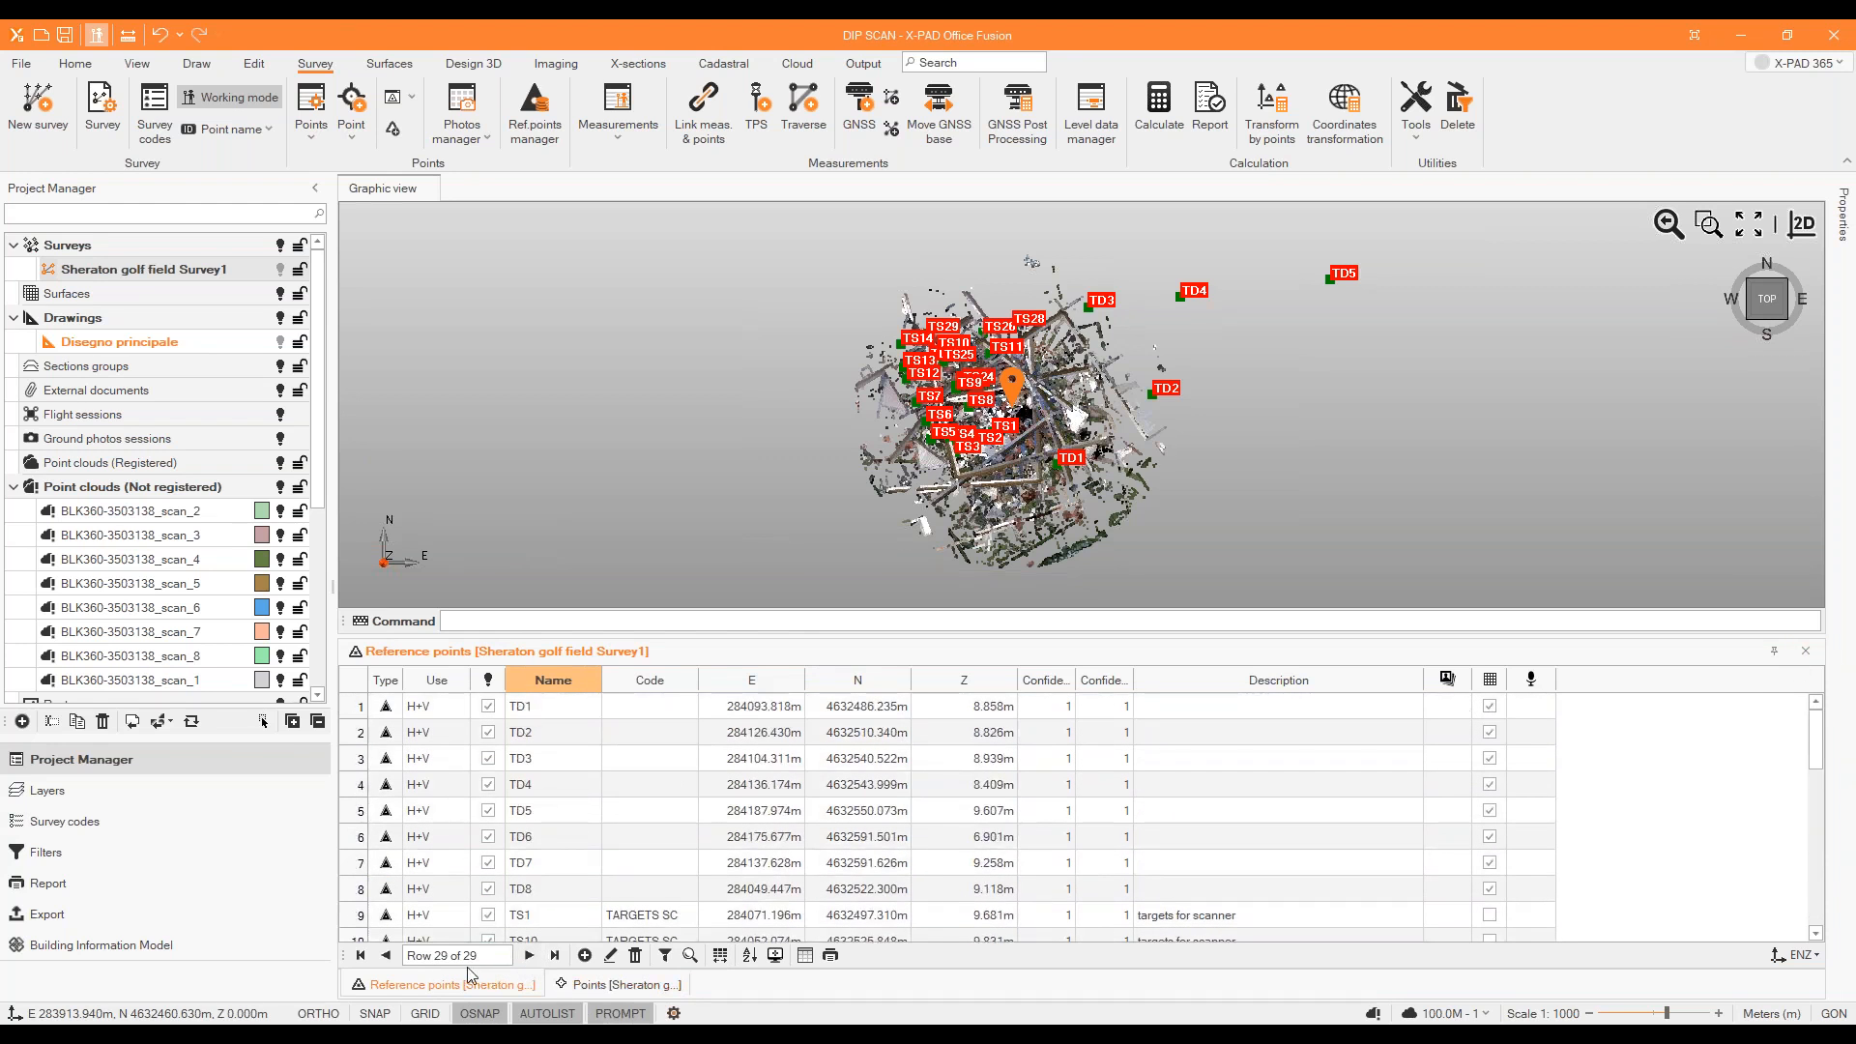
left_click(1804, 651)
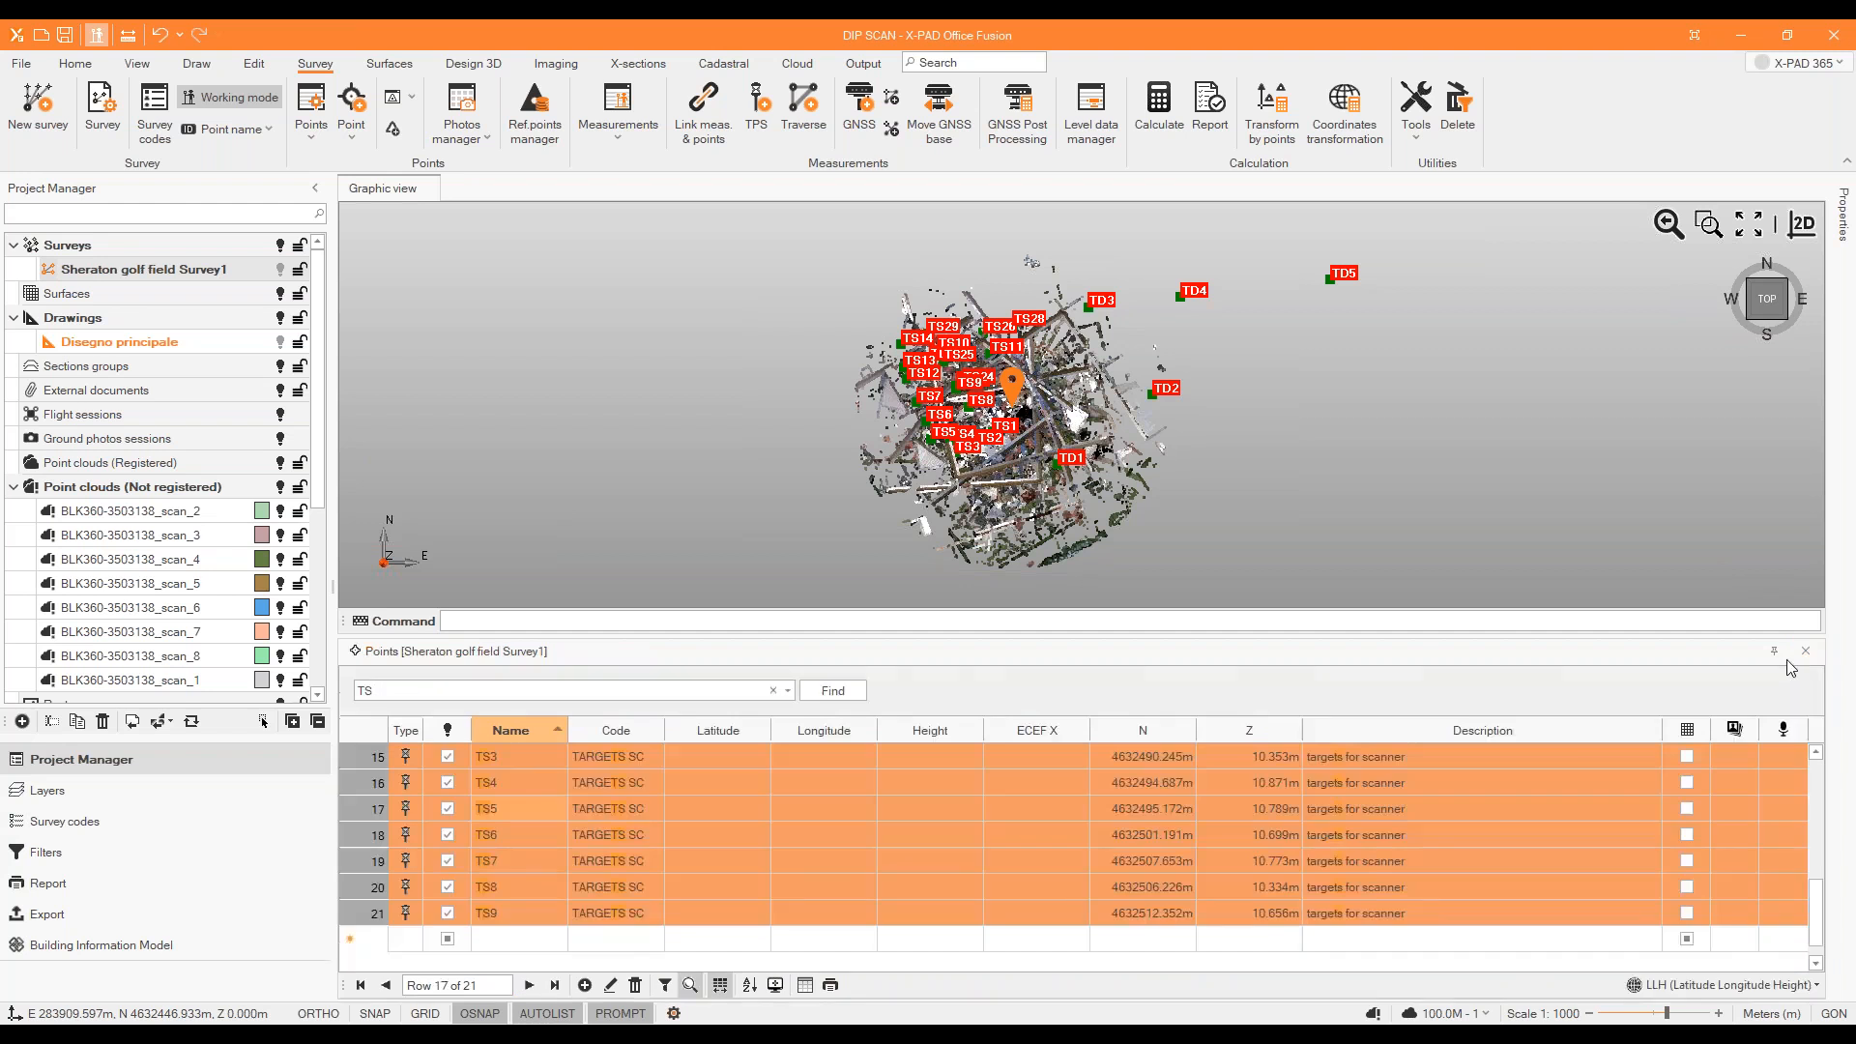
left_click(1803, 651)
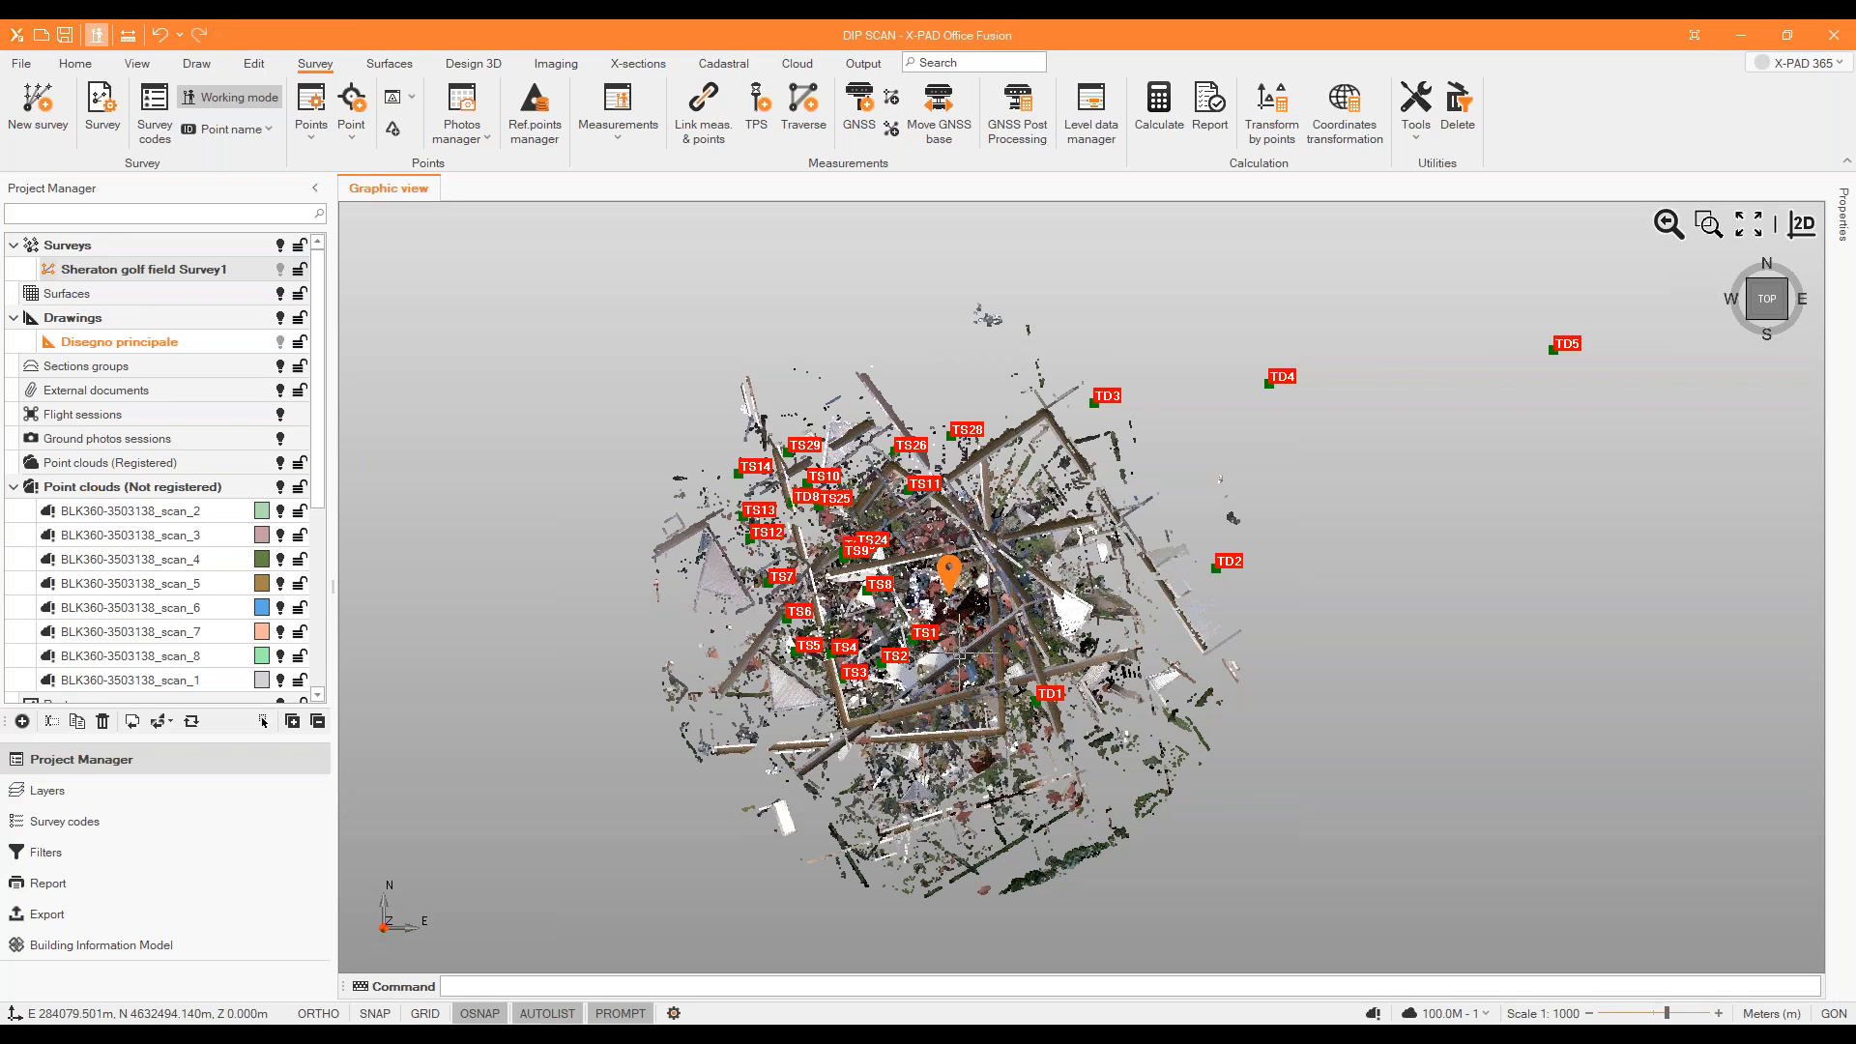
Switch to the Foxit PDF Reader presentation and review its slides on the X-PAD 365 database, rendering, reference points, filters and targets registration.
left_click(630, 1023)
left_click_drag(1855, 208, 986, 60)
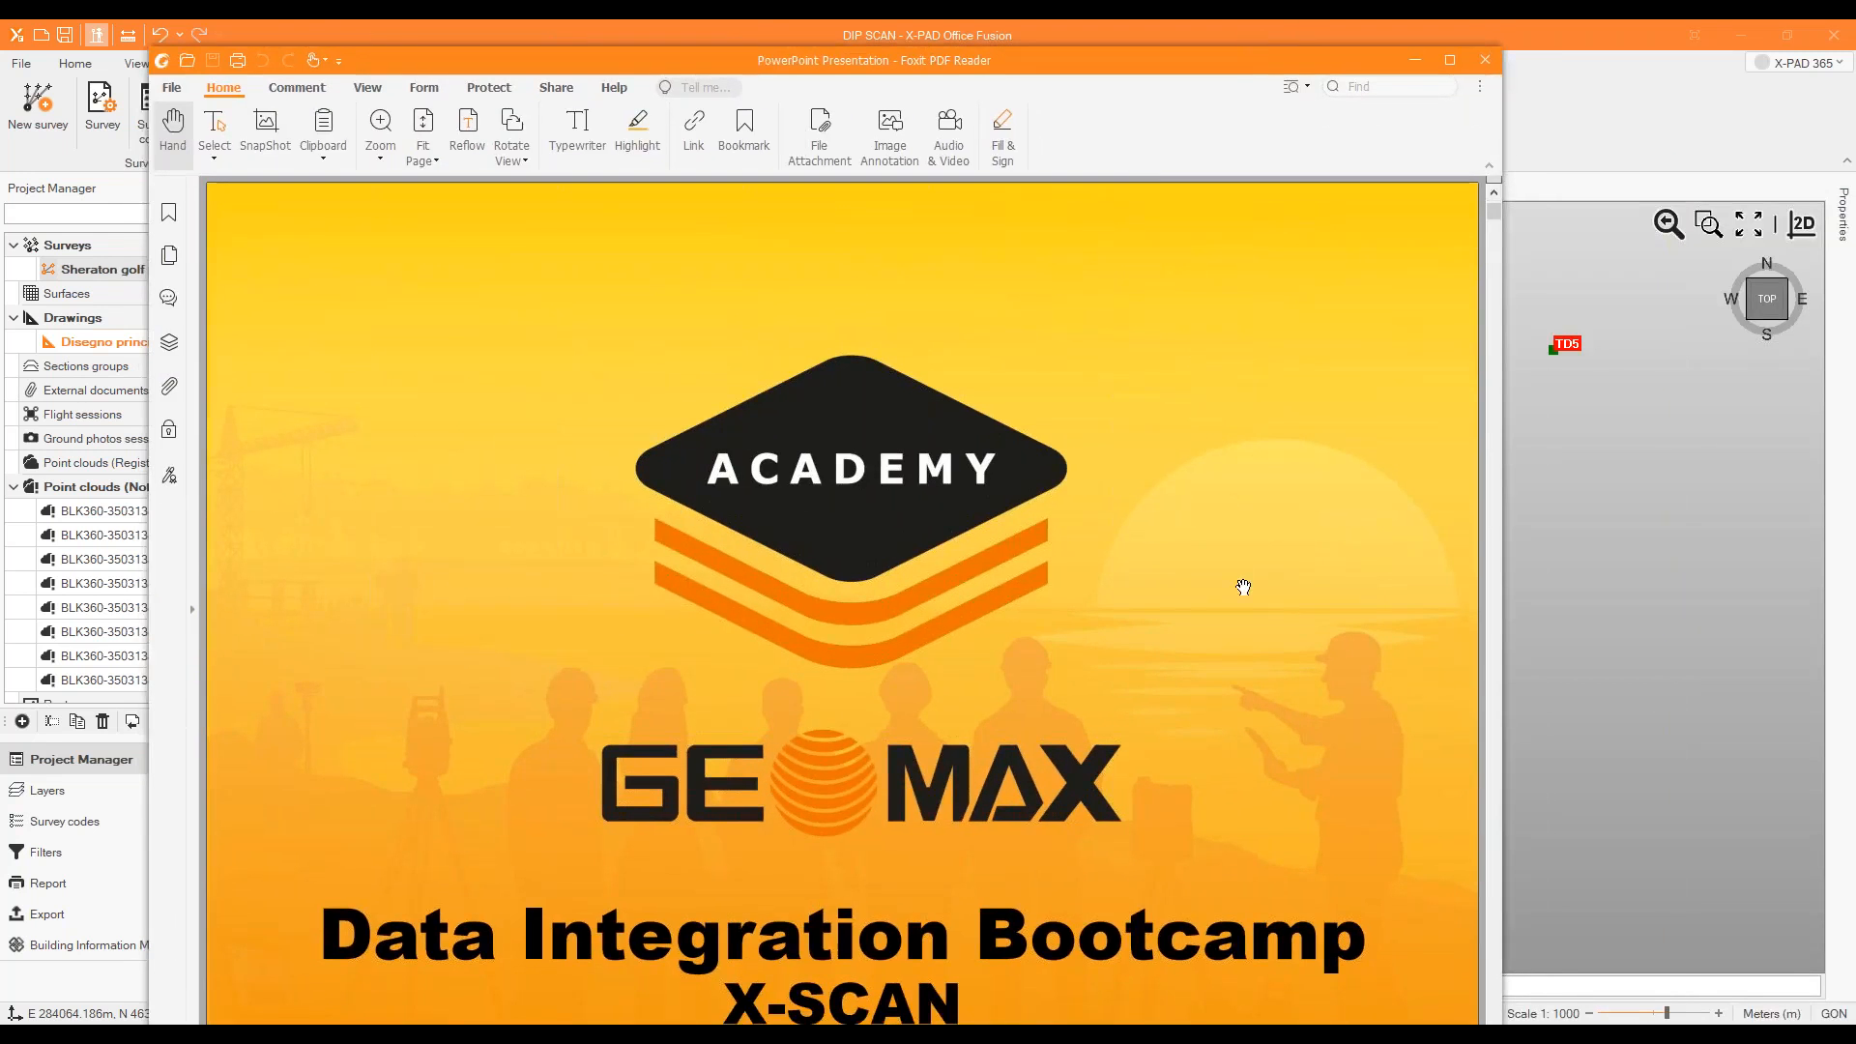
scroll(1243, 587, "down", 15)
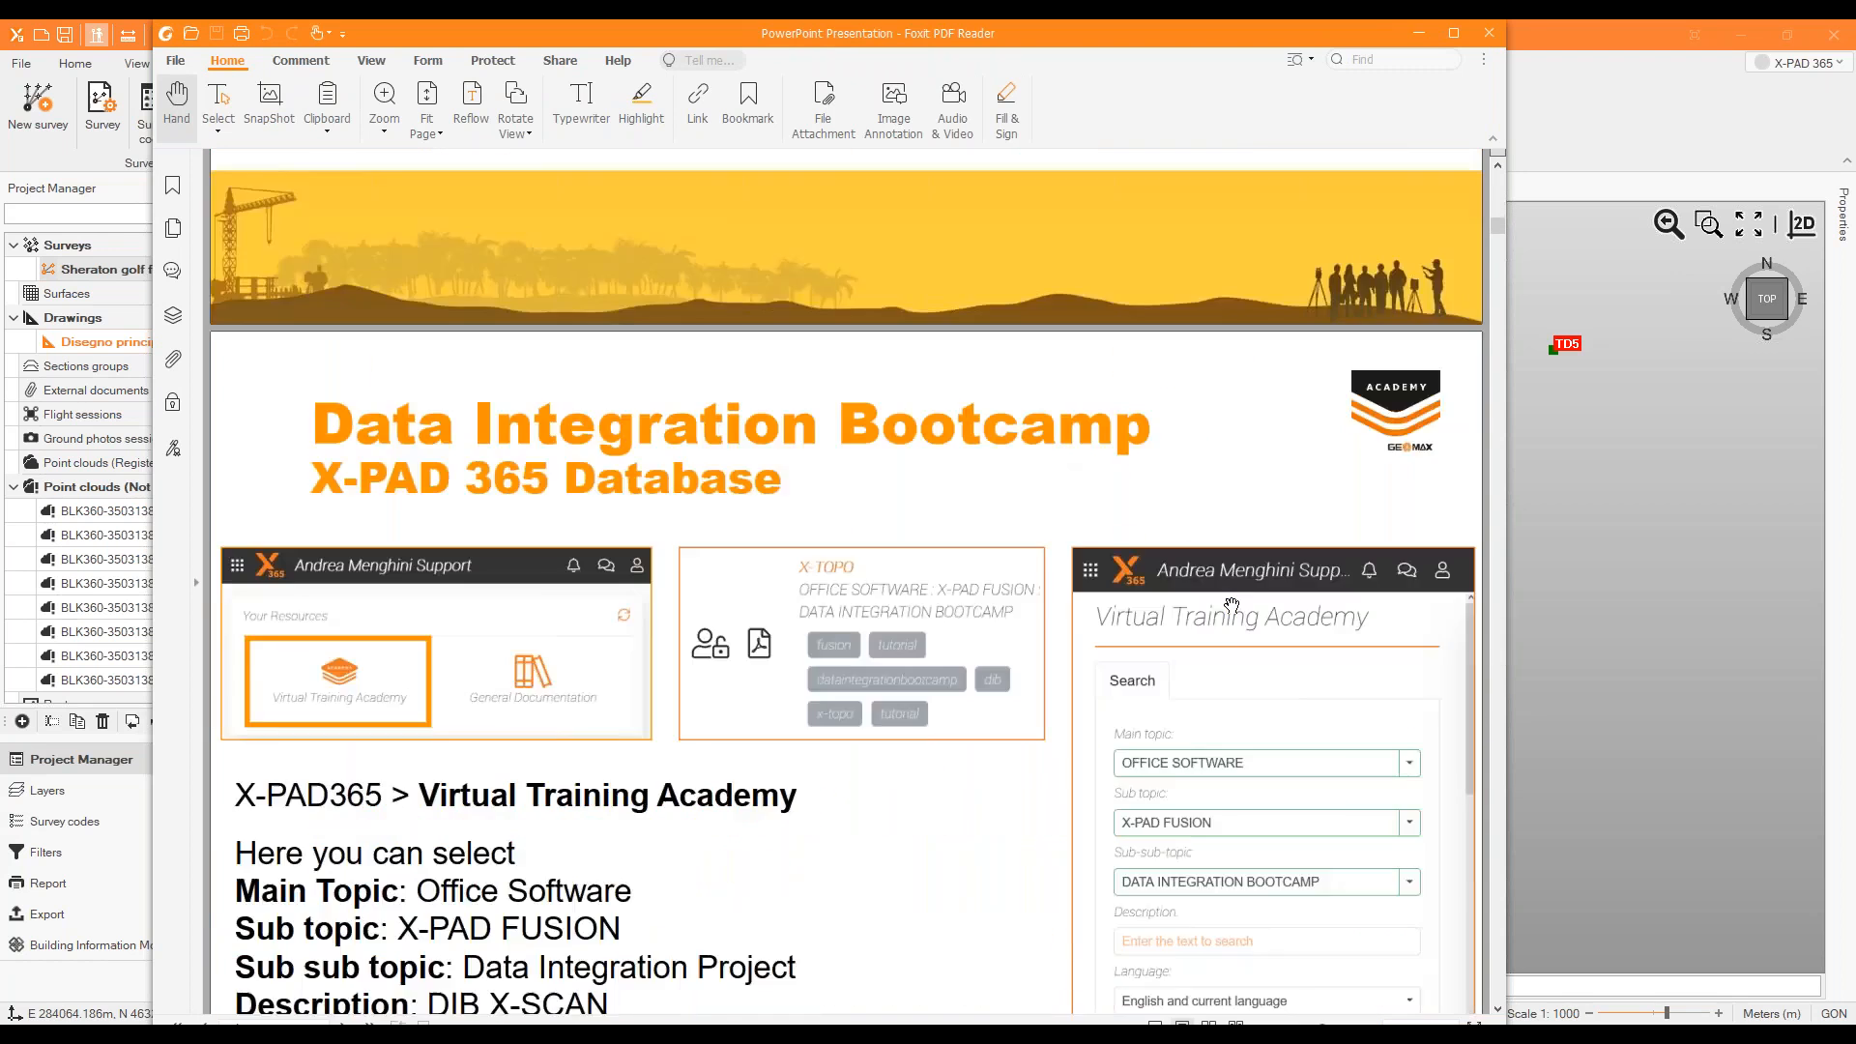
scroll(1226, 603, "down", 5)
scroll(1225, 603, "up", 4)
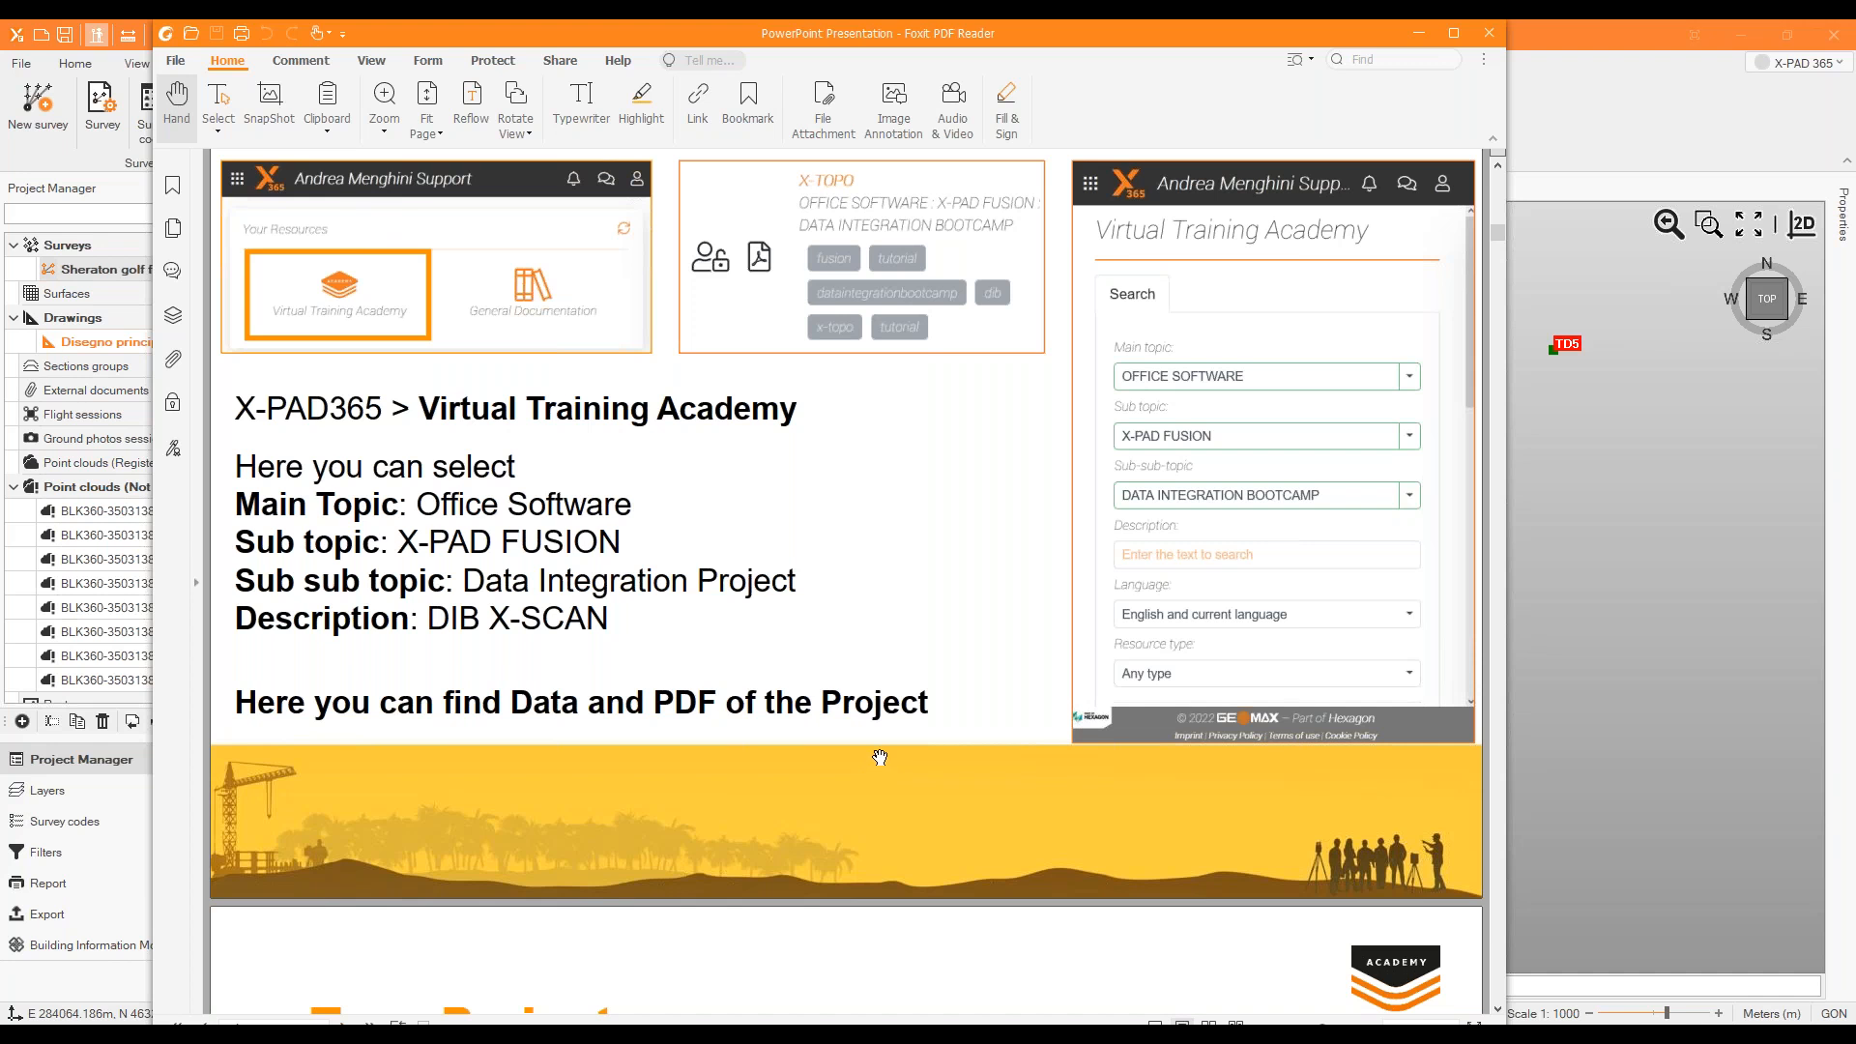
scroll(879, 752, "up", 1)
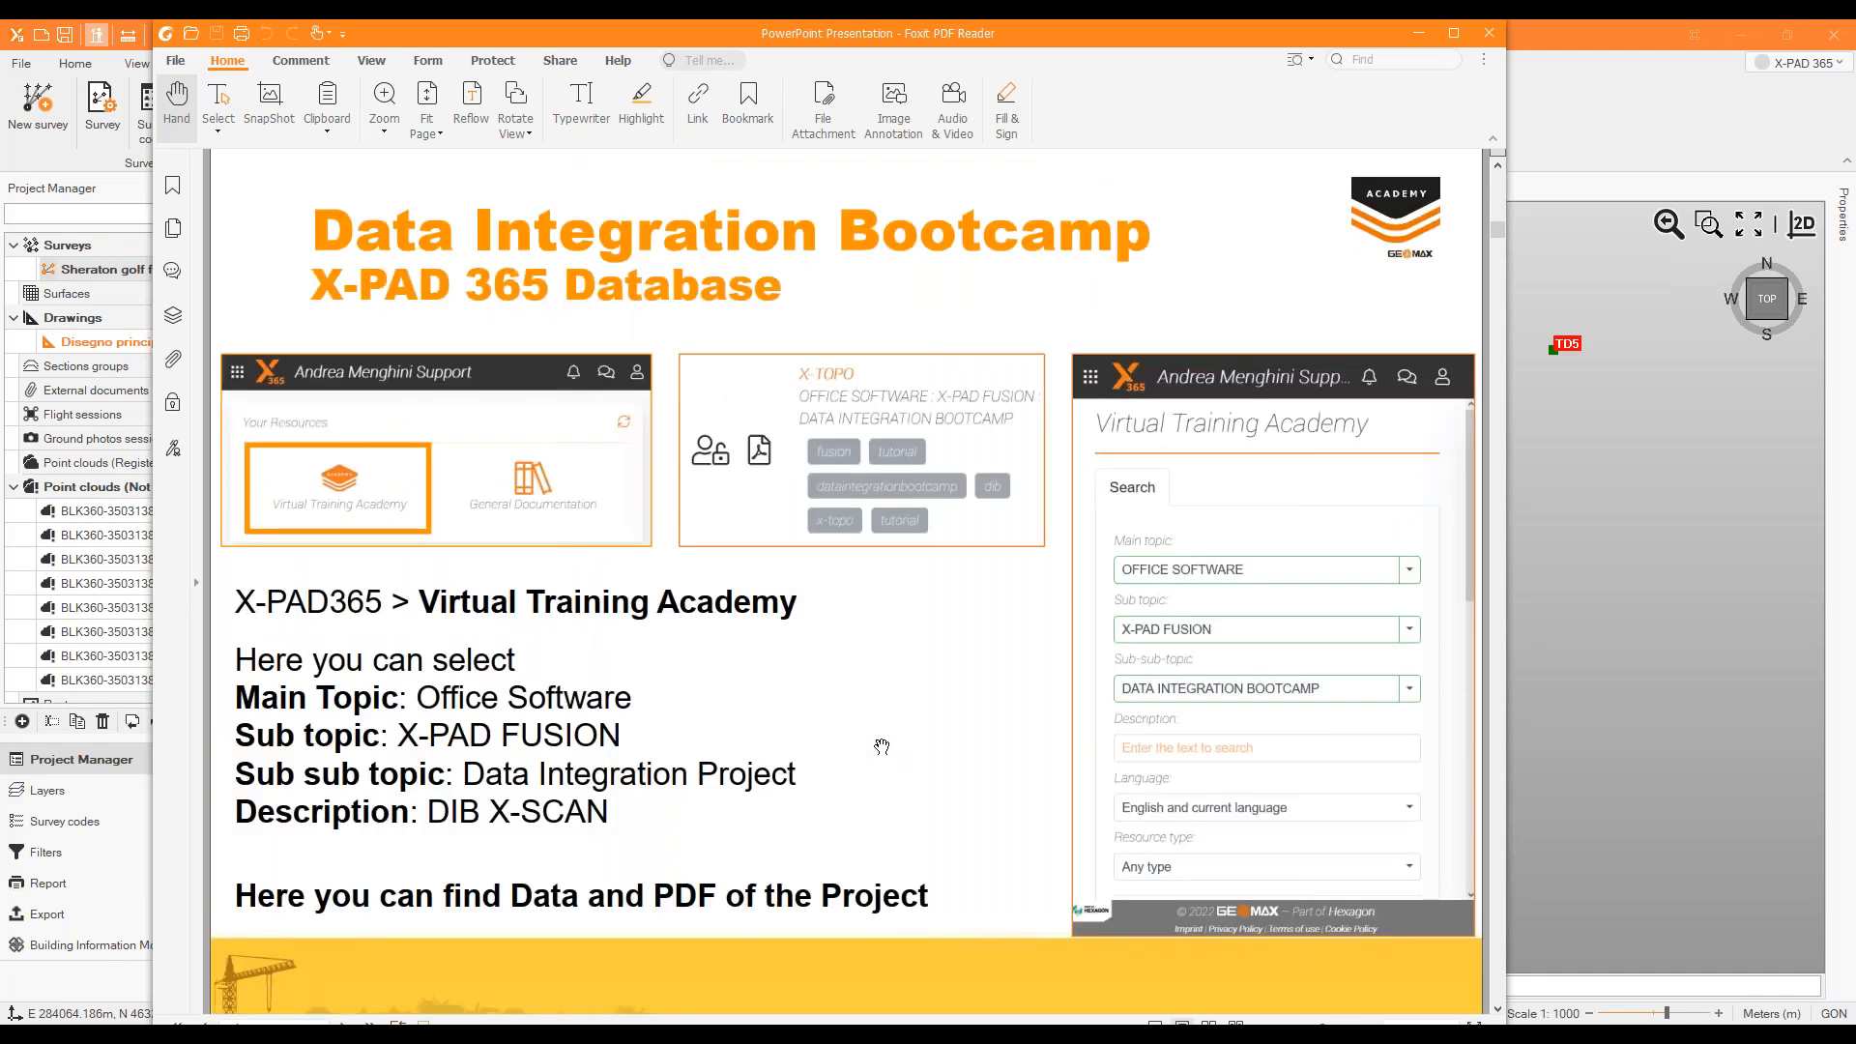
scroll(882, 747, "down", 1)
scroll(881, 746, "down", 15)
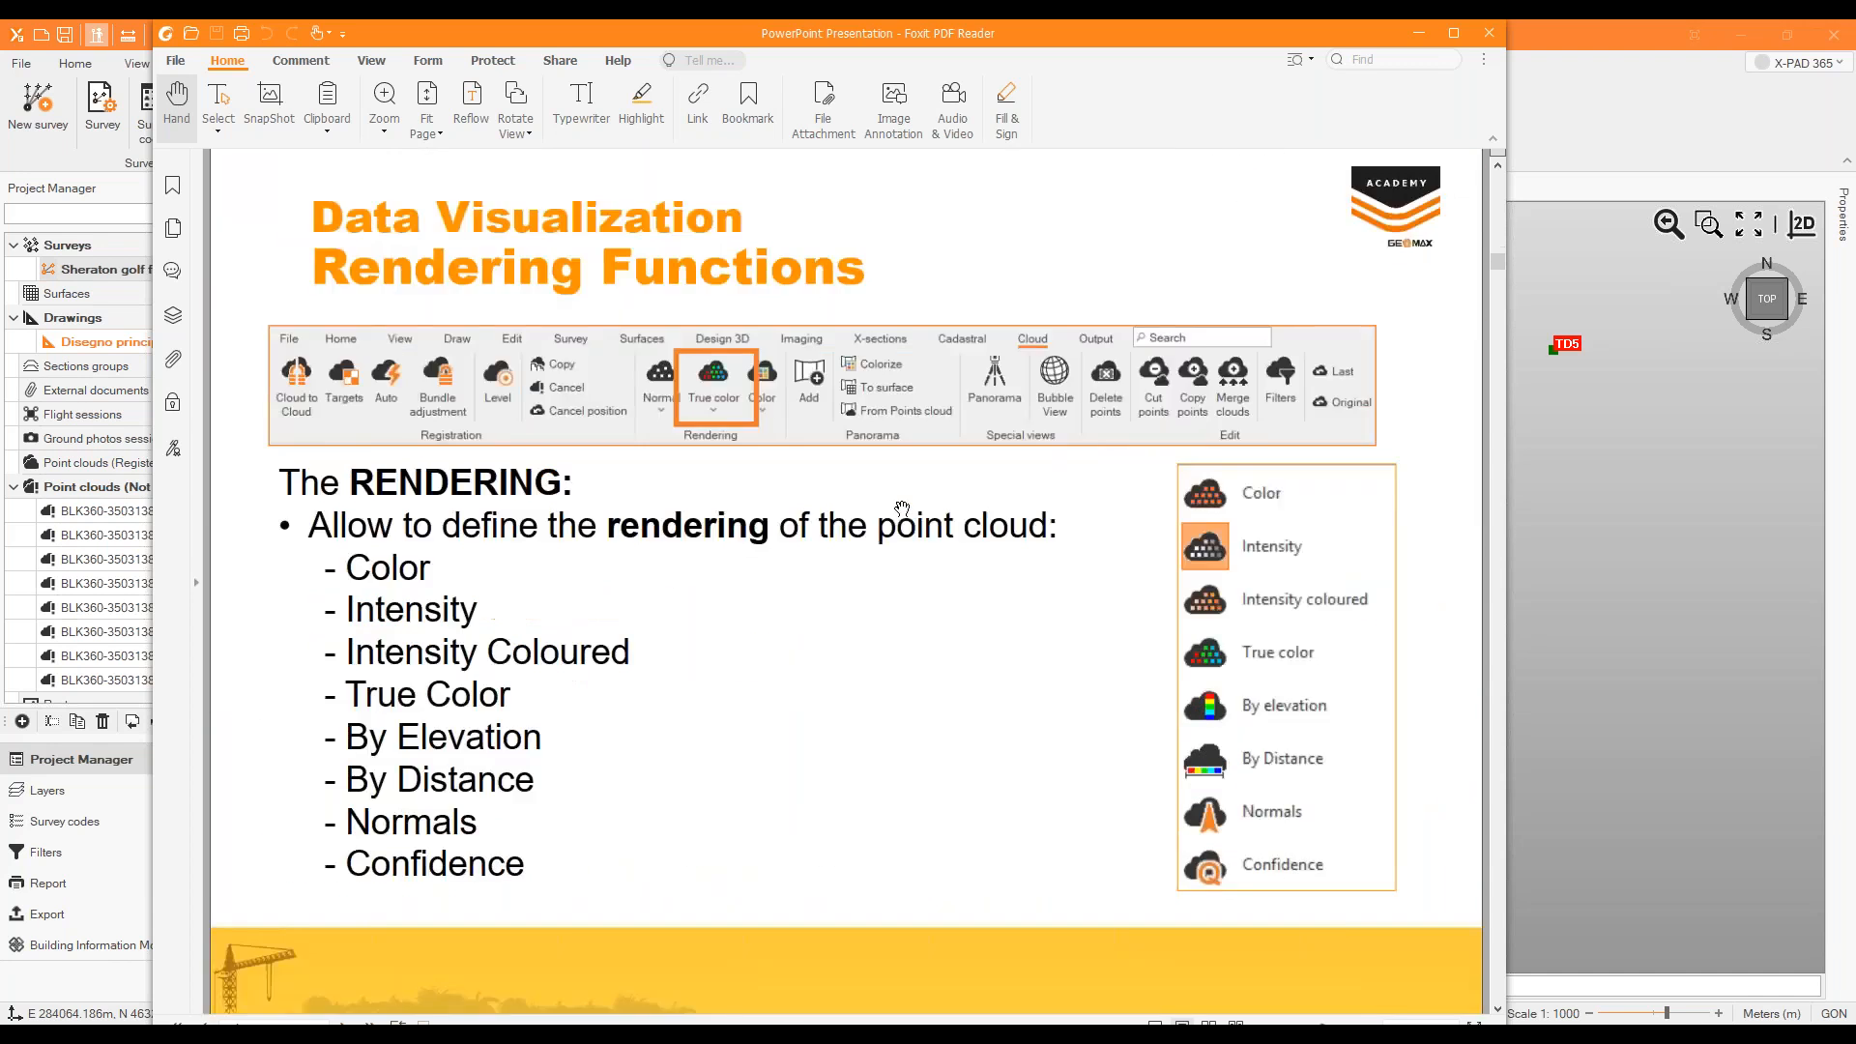
scroll(902, 509, "down", 12)
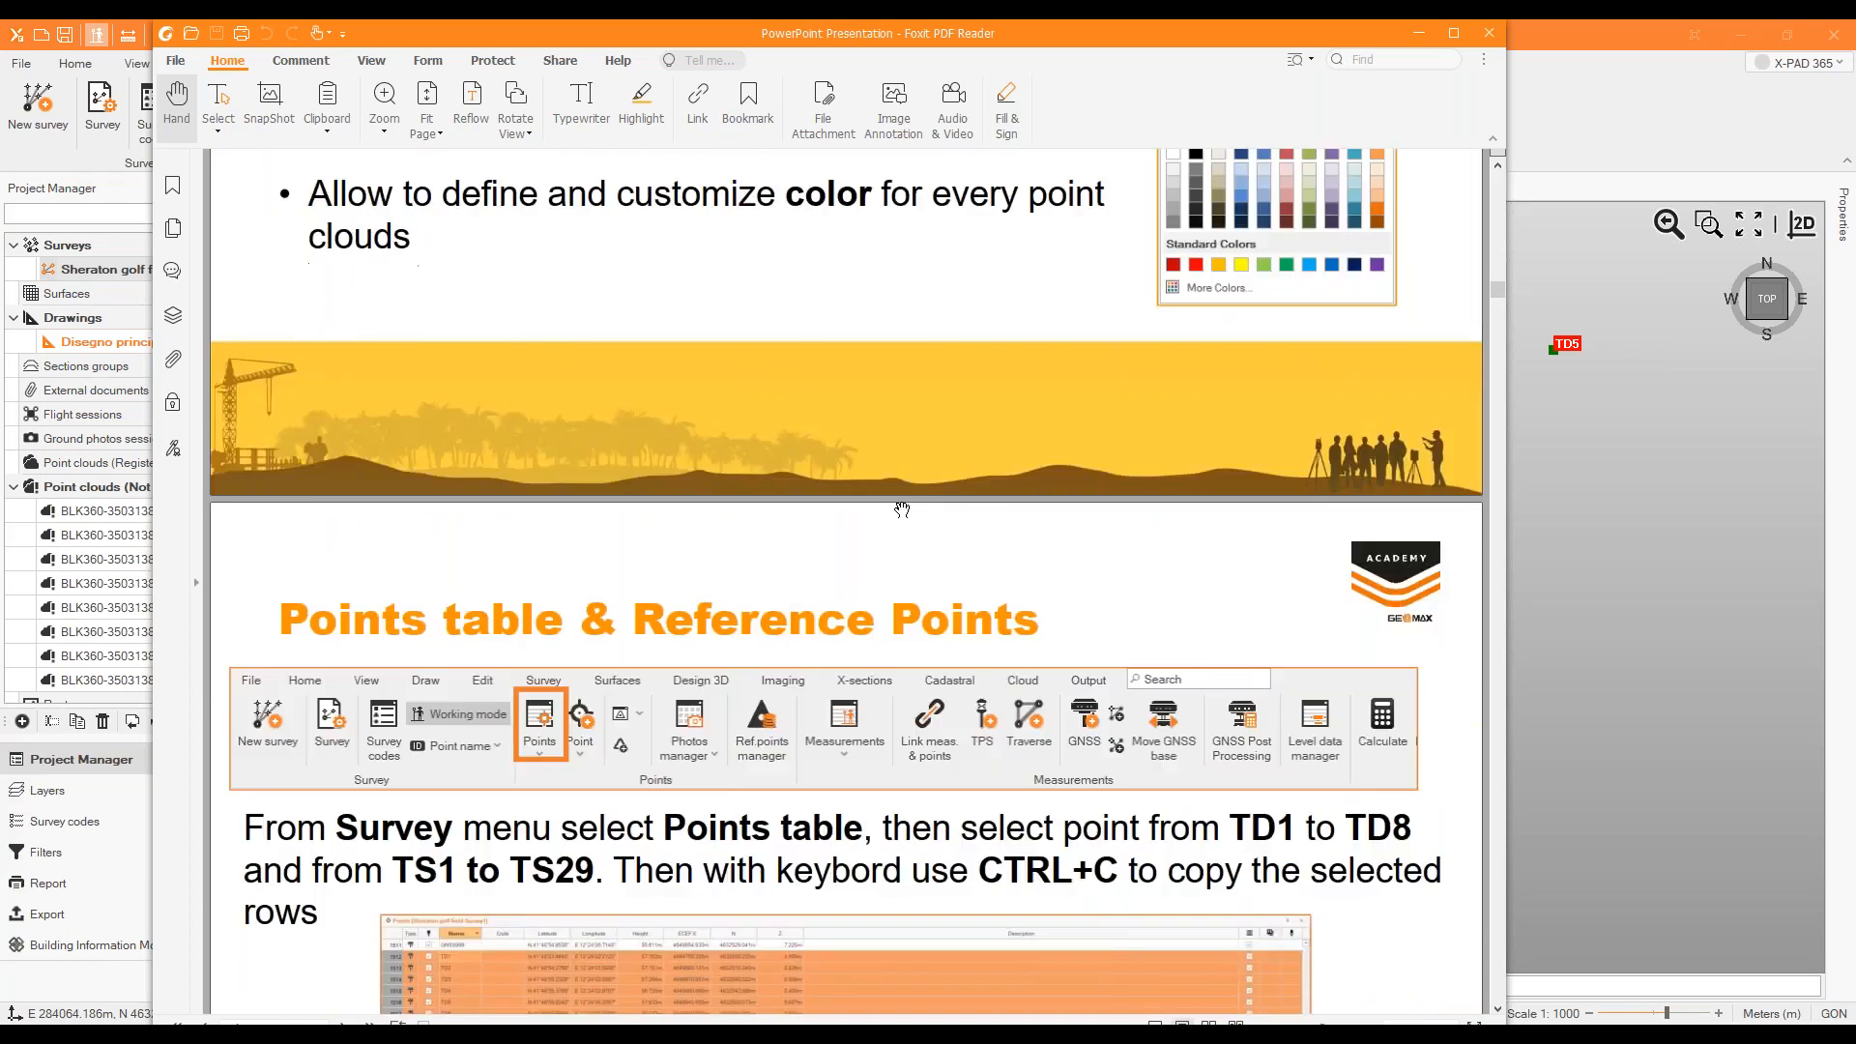
scroll(902, 508, "down", 12)
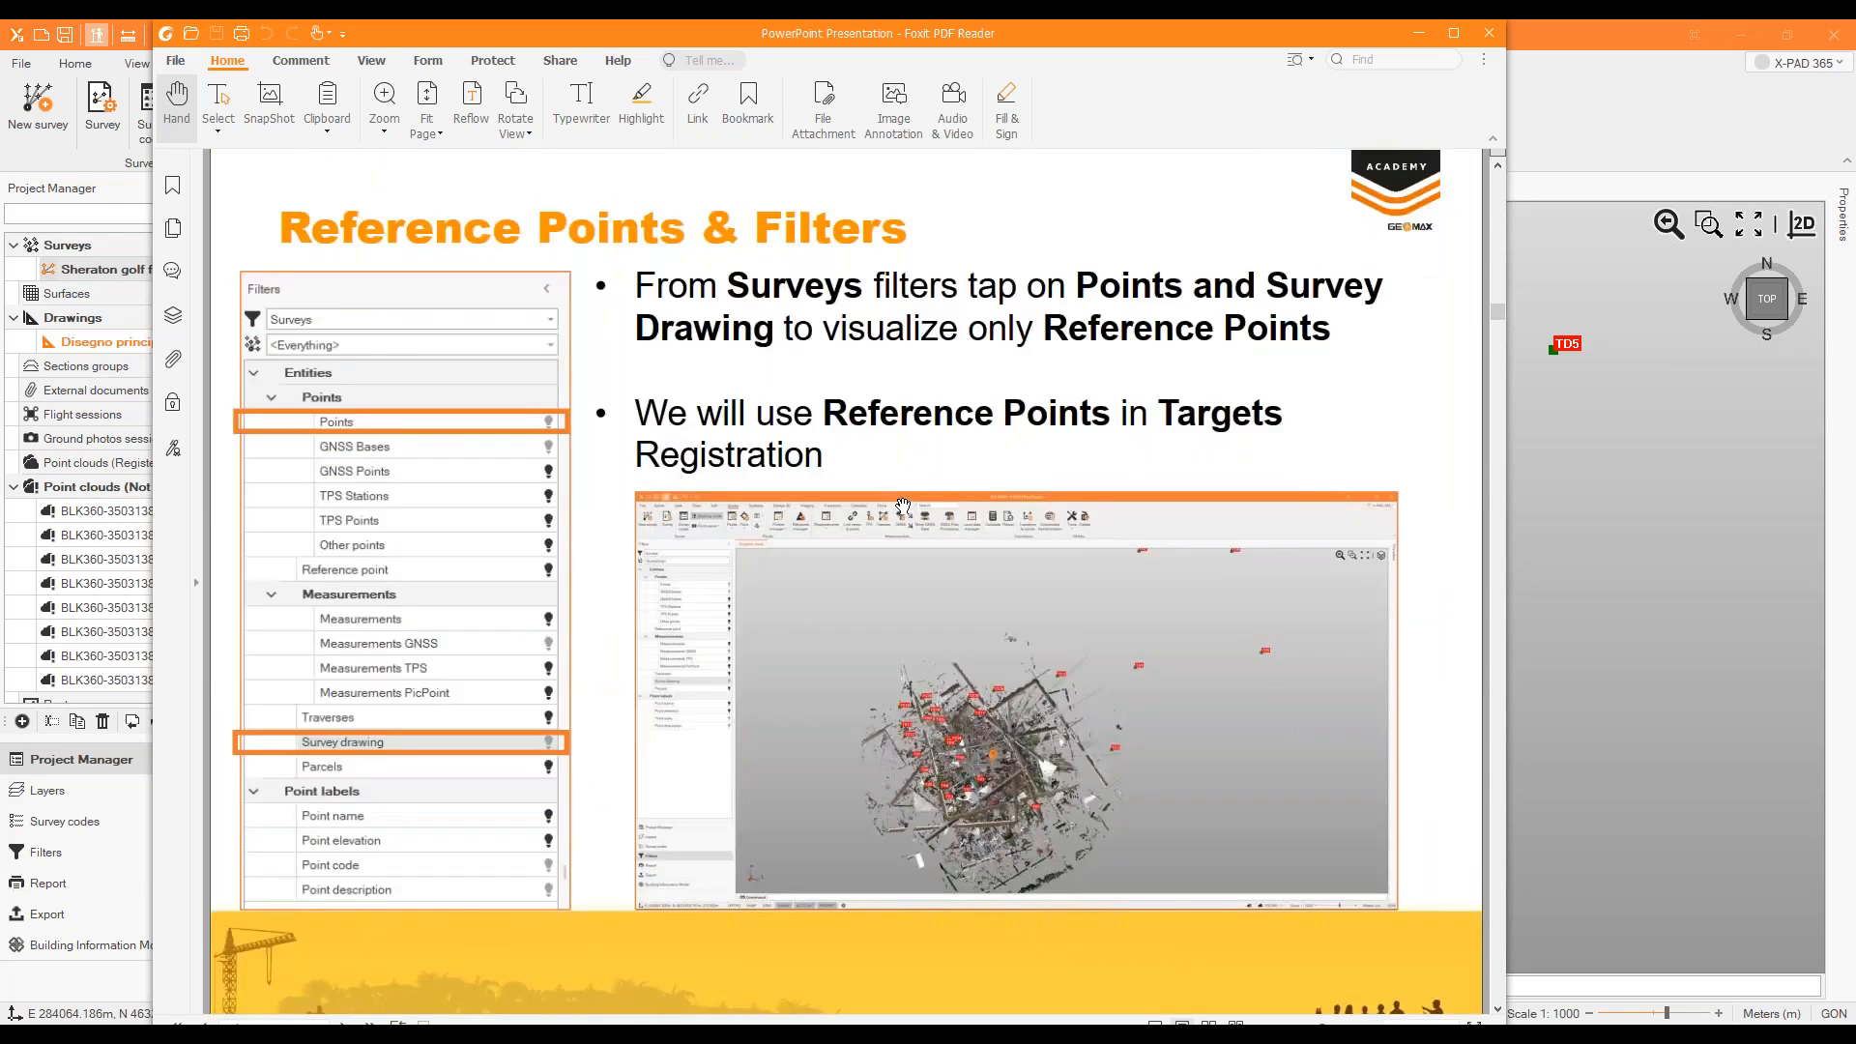
scroll(902, 506, "down", 12)
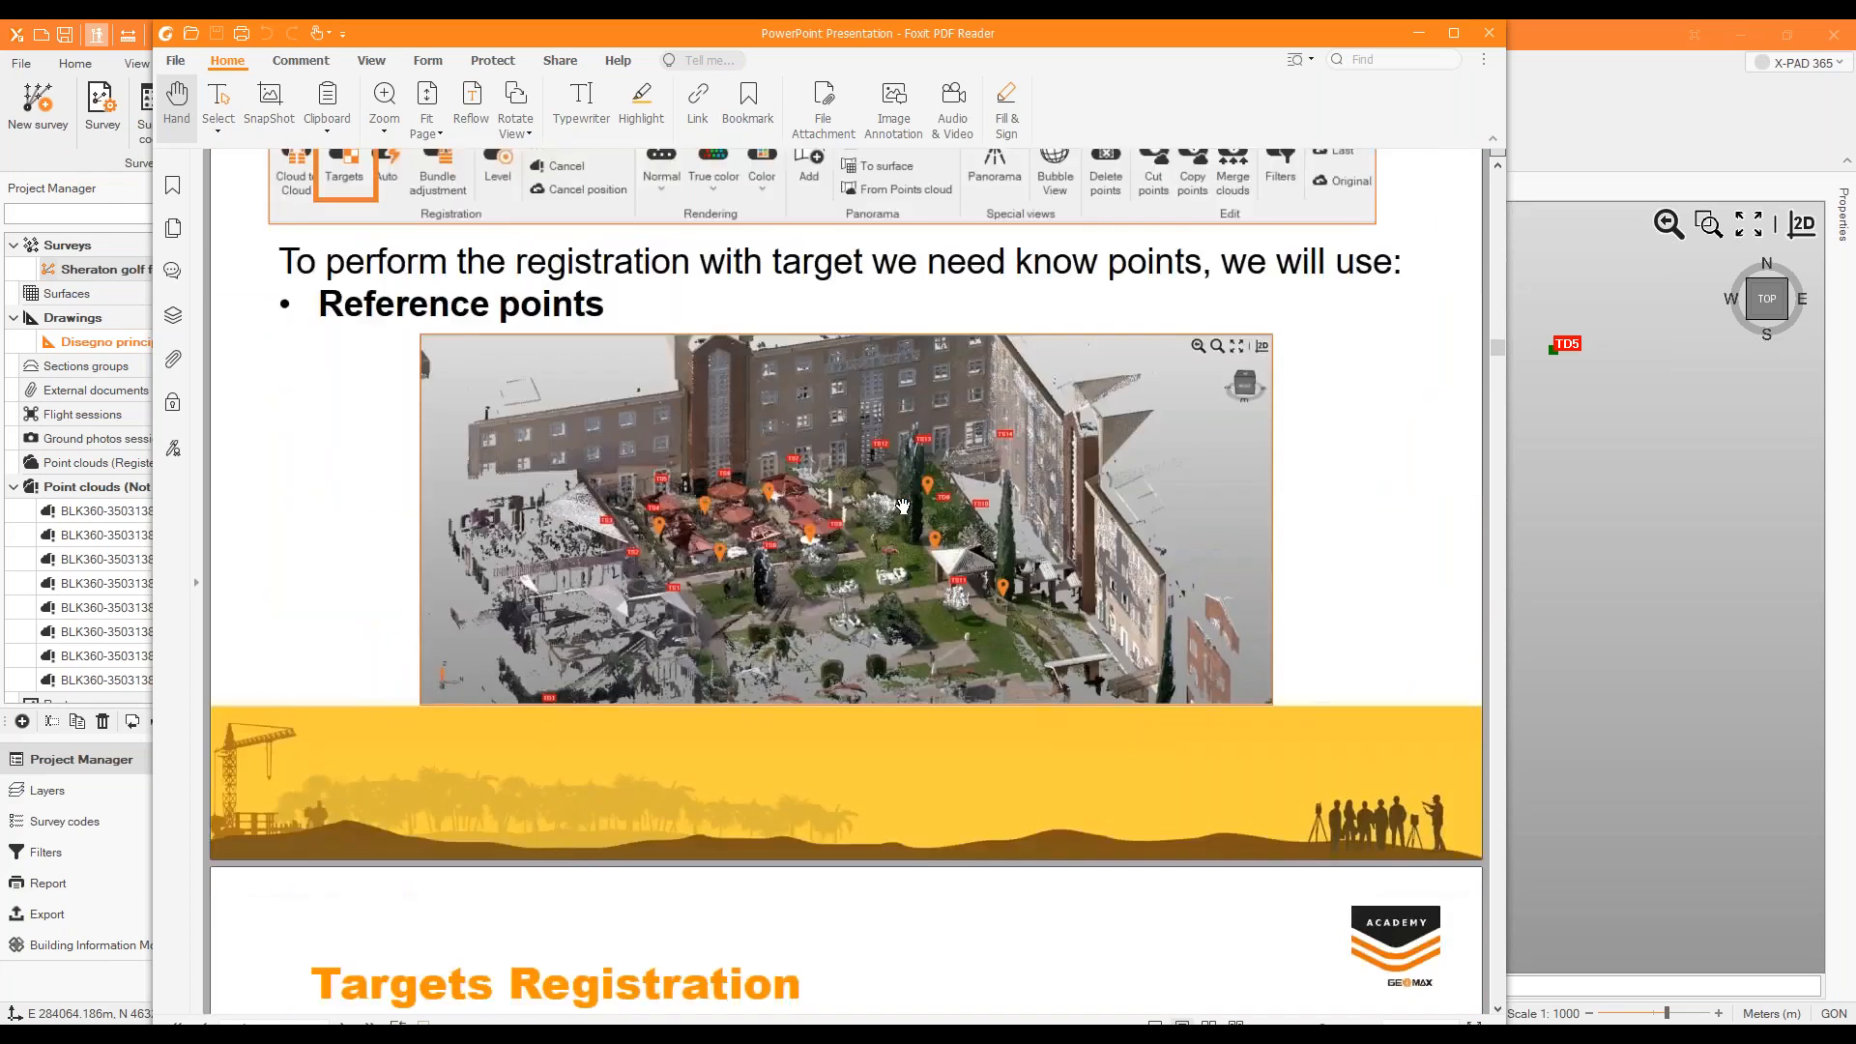
scroll(902, 506, "down", 6)
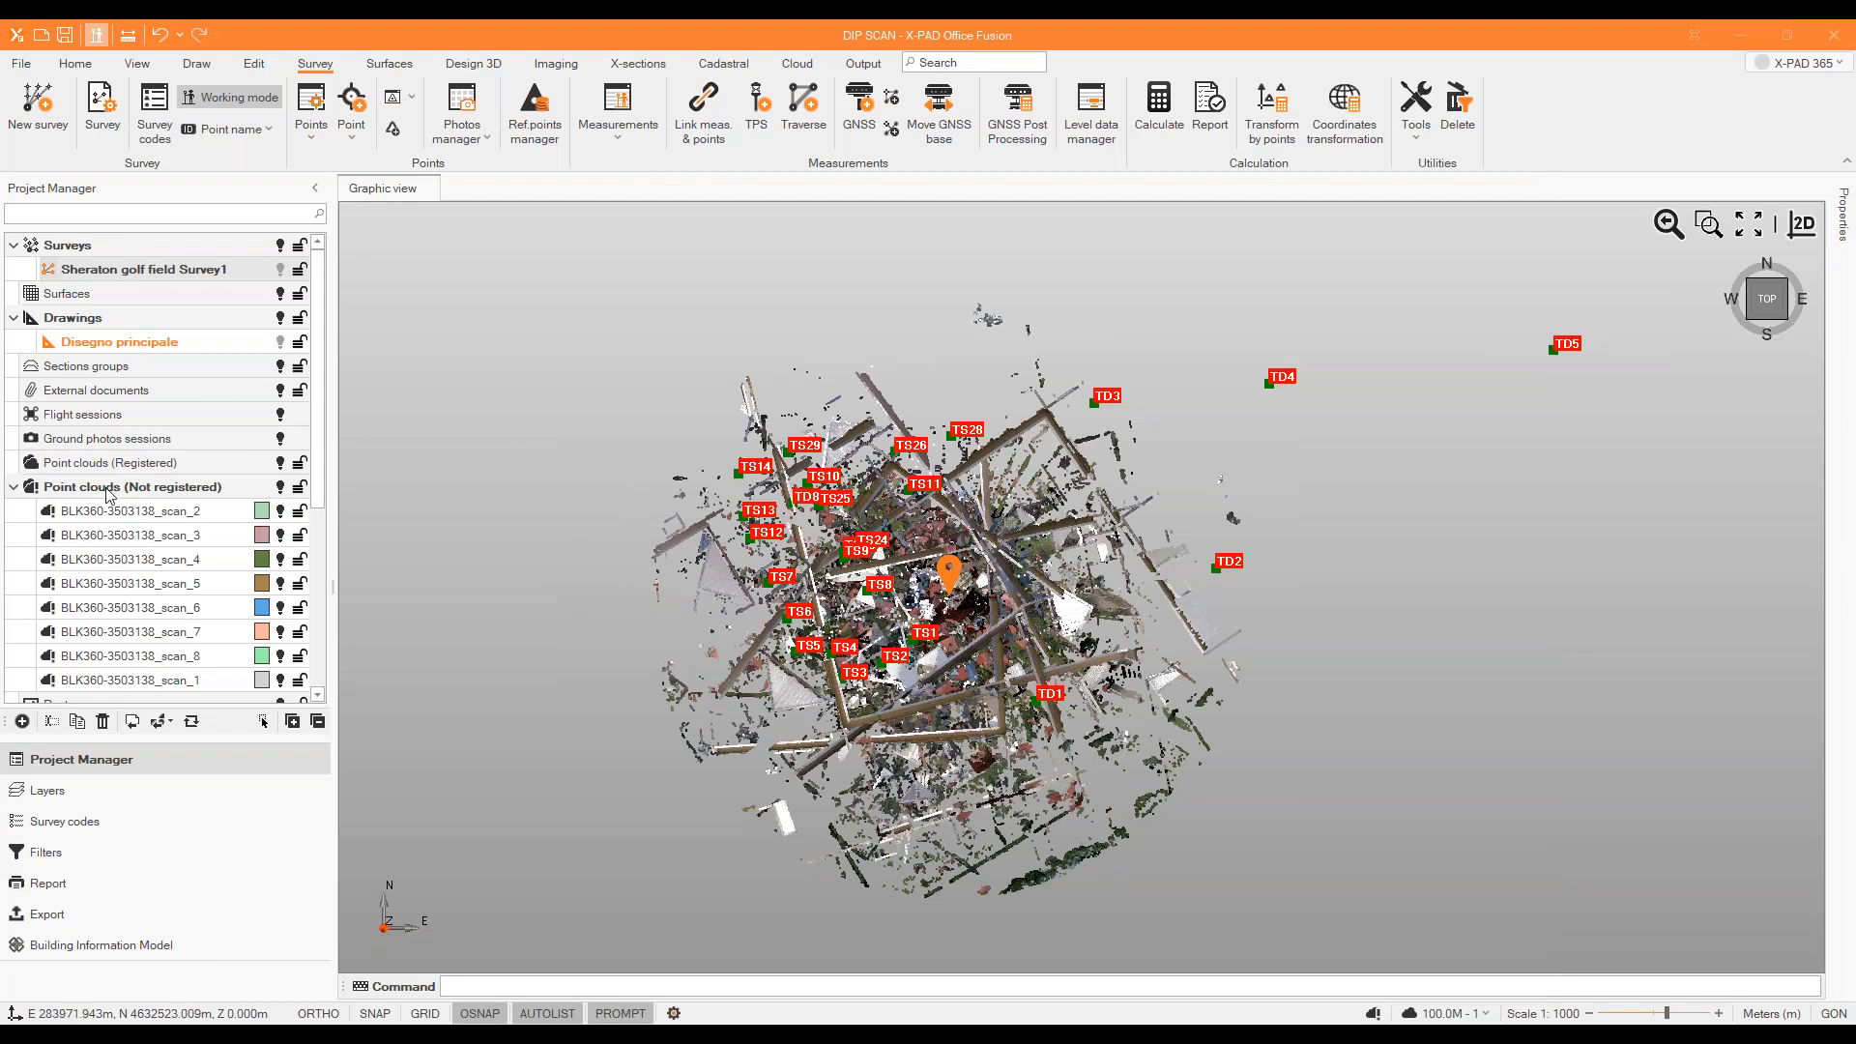
left_click(280, 486)
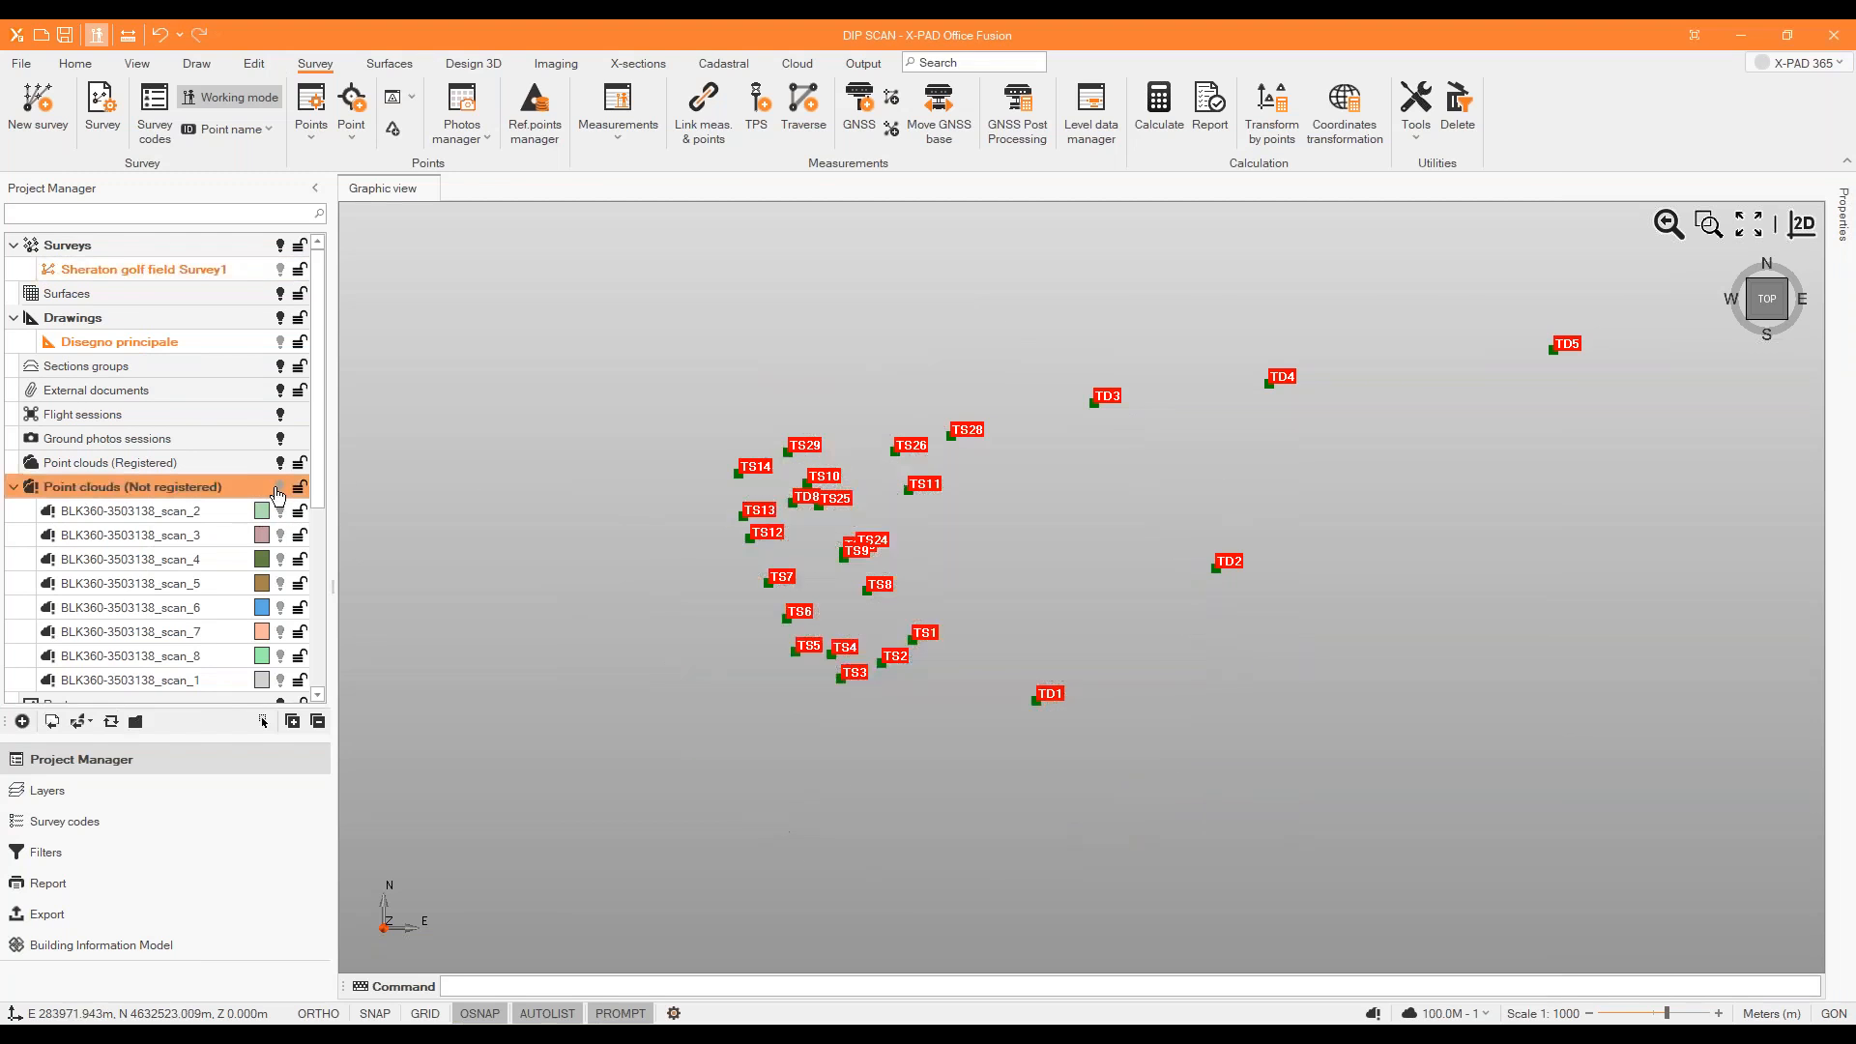
left_click(280, 511)
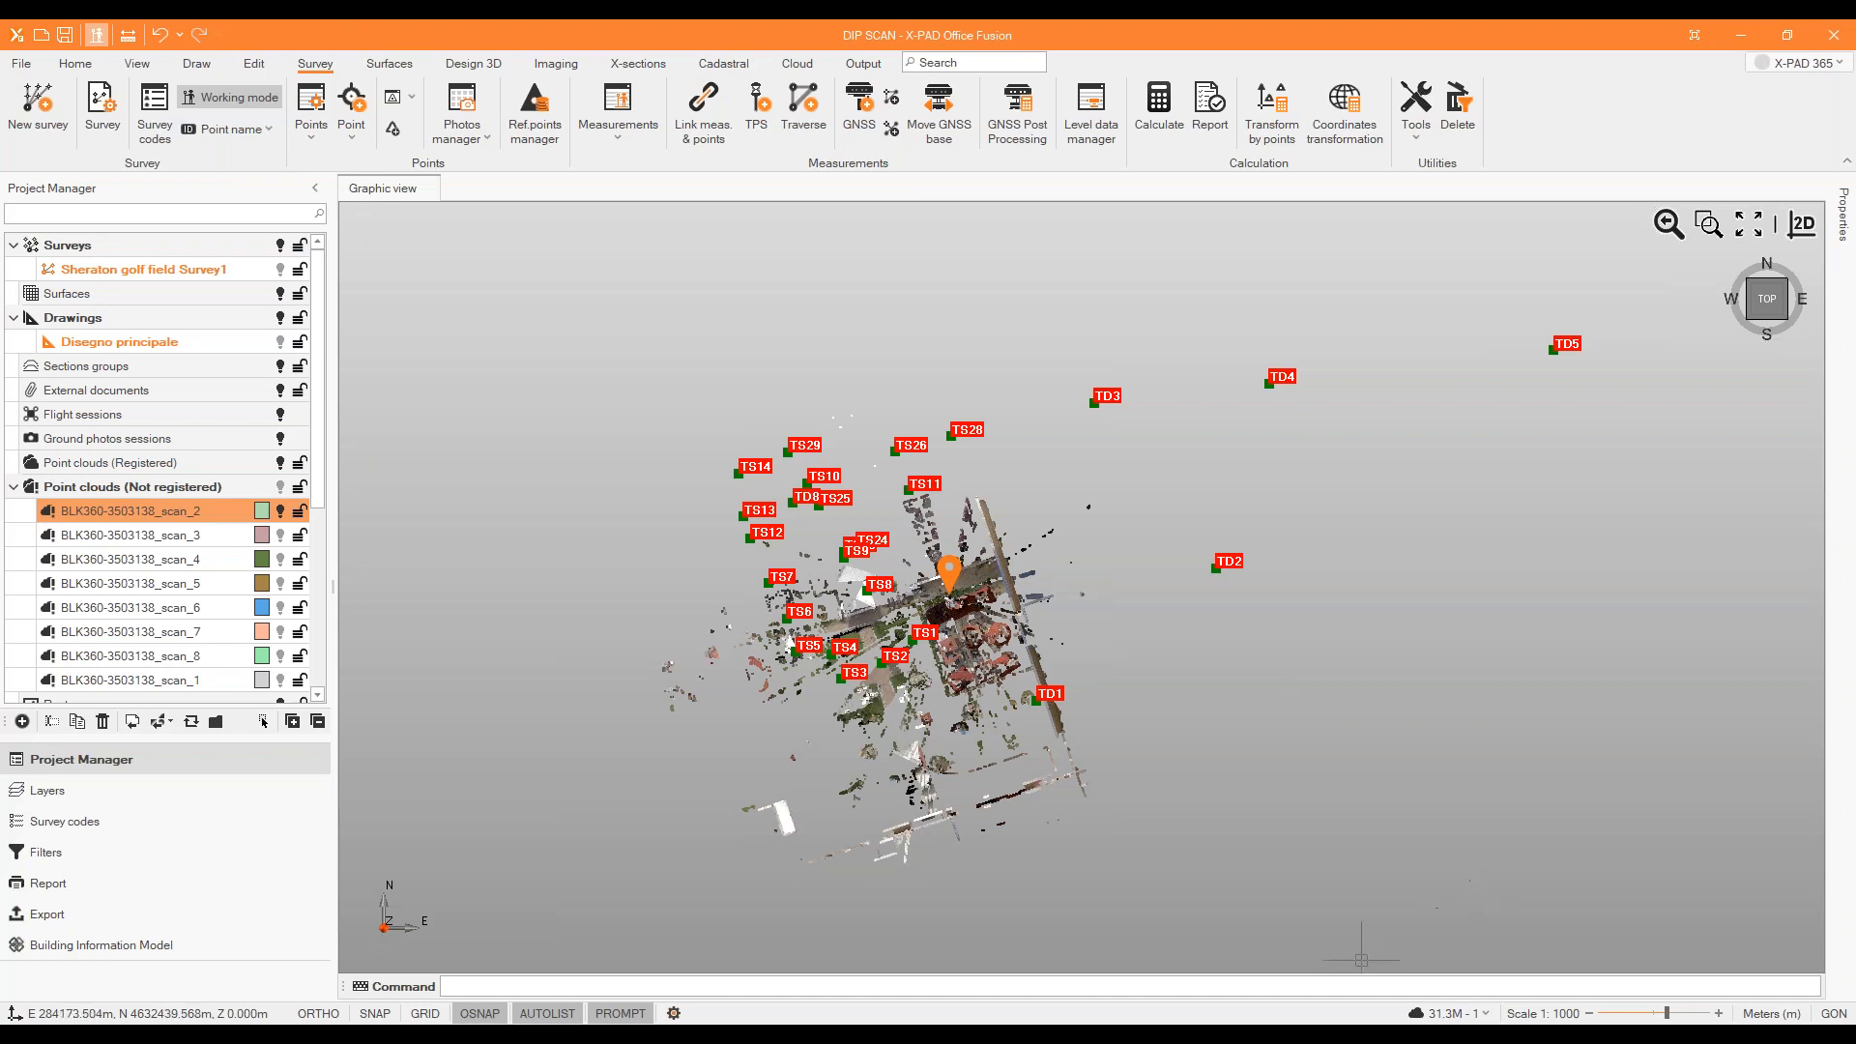
Set the maximum number of point cloud points to display to 20 millions.
left_click(1438, 1015)
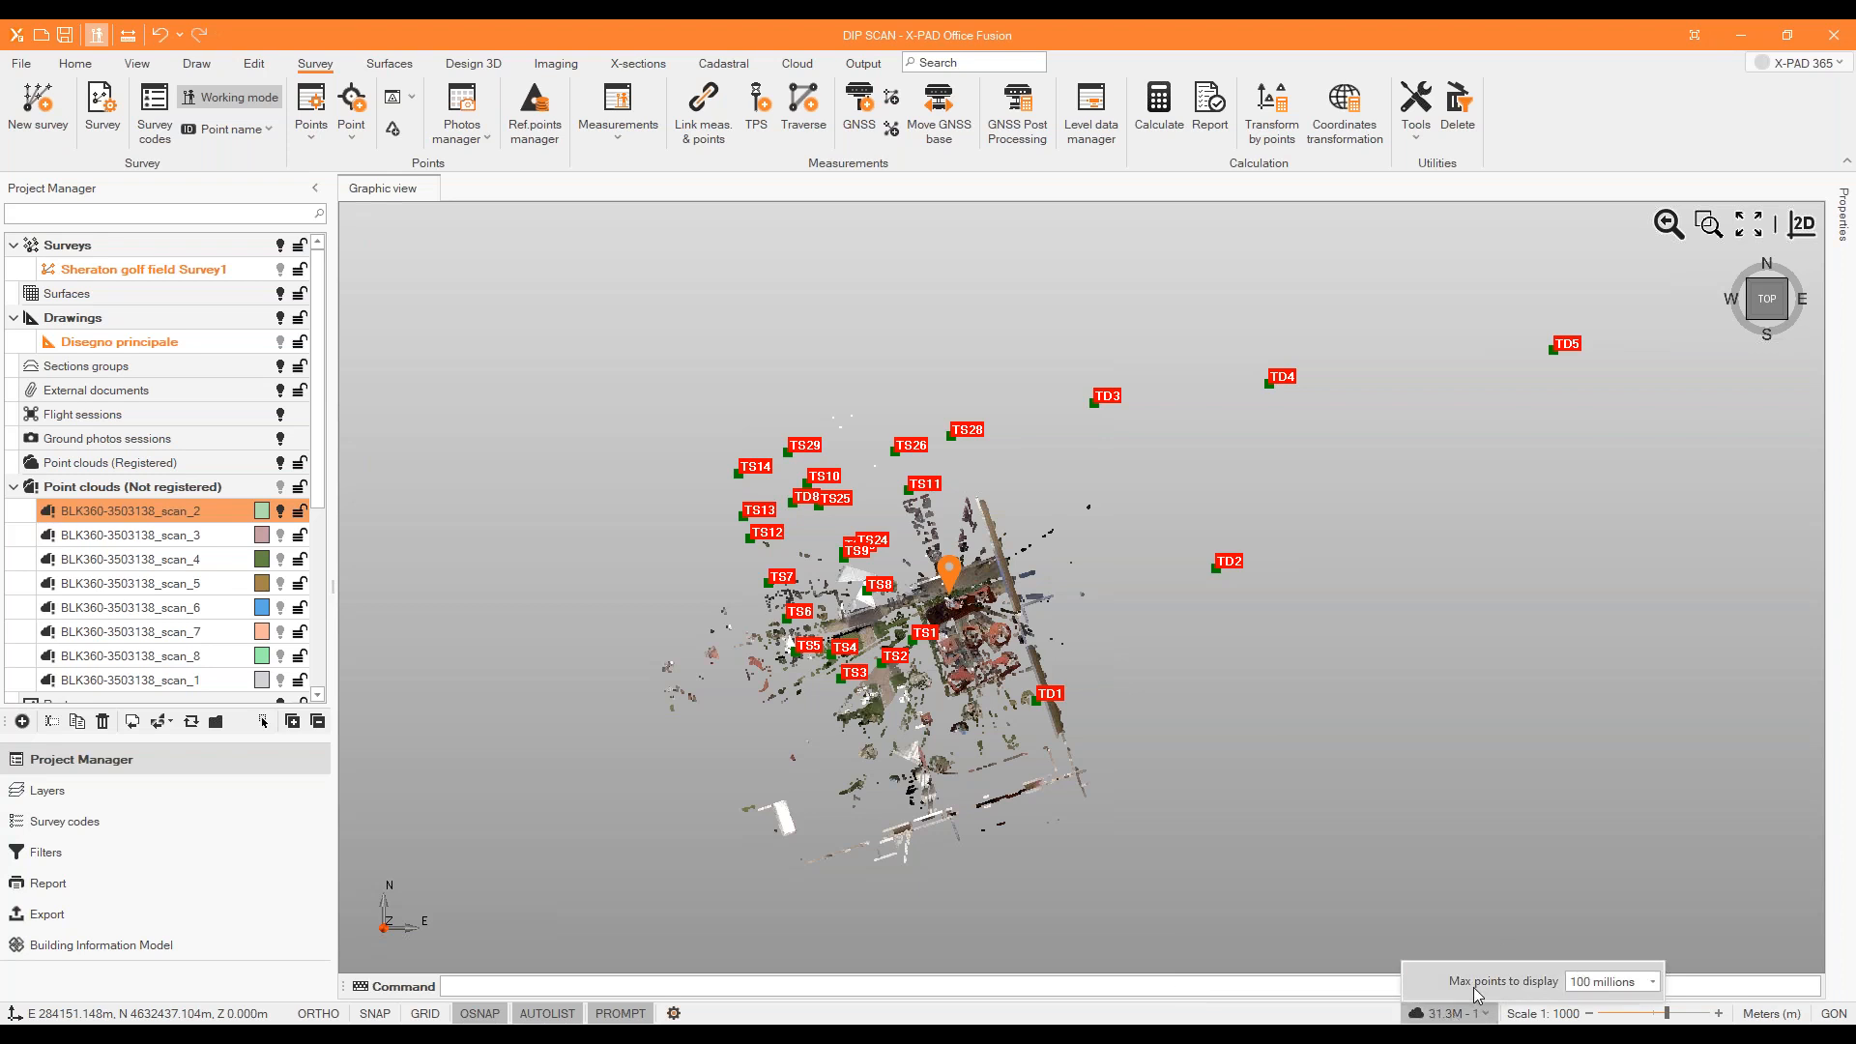
left_click(1646, 981)
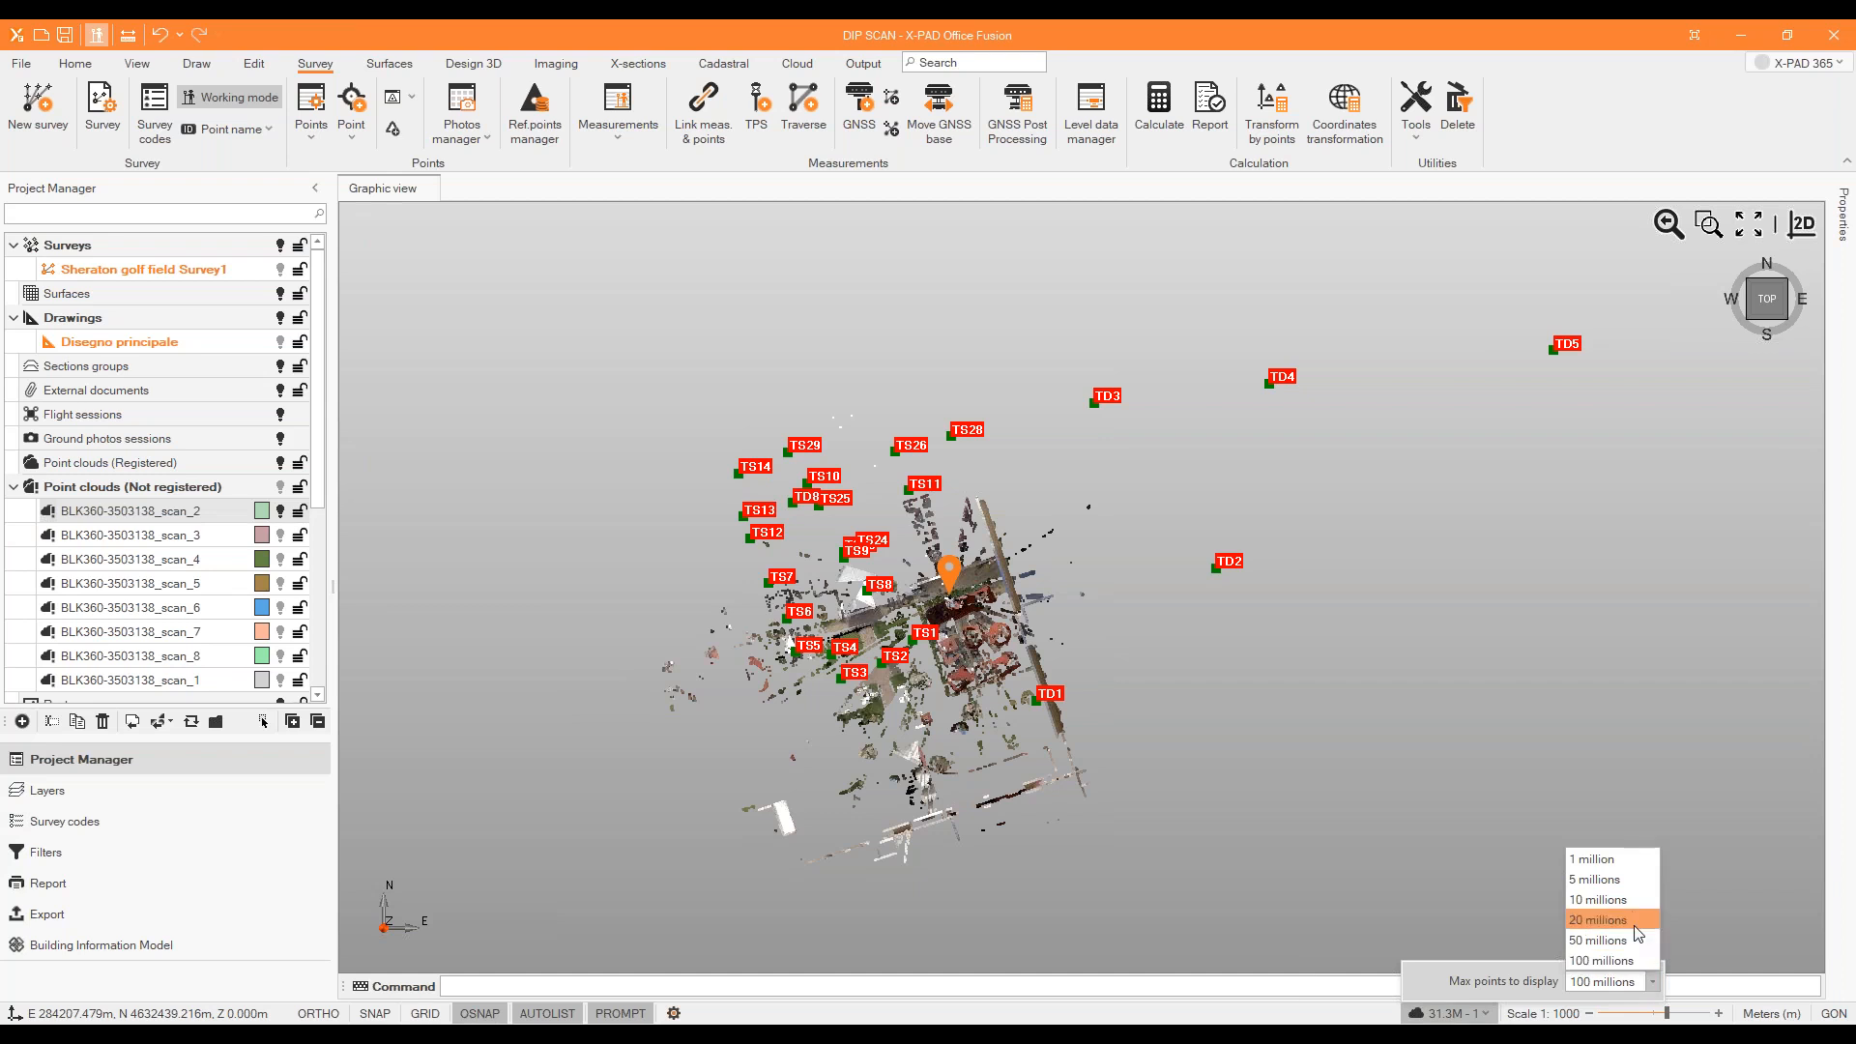
left_click(1636, 931)
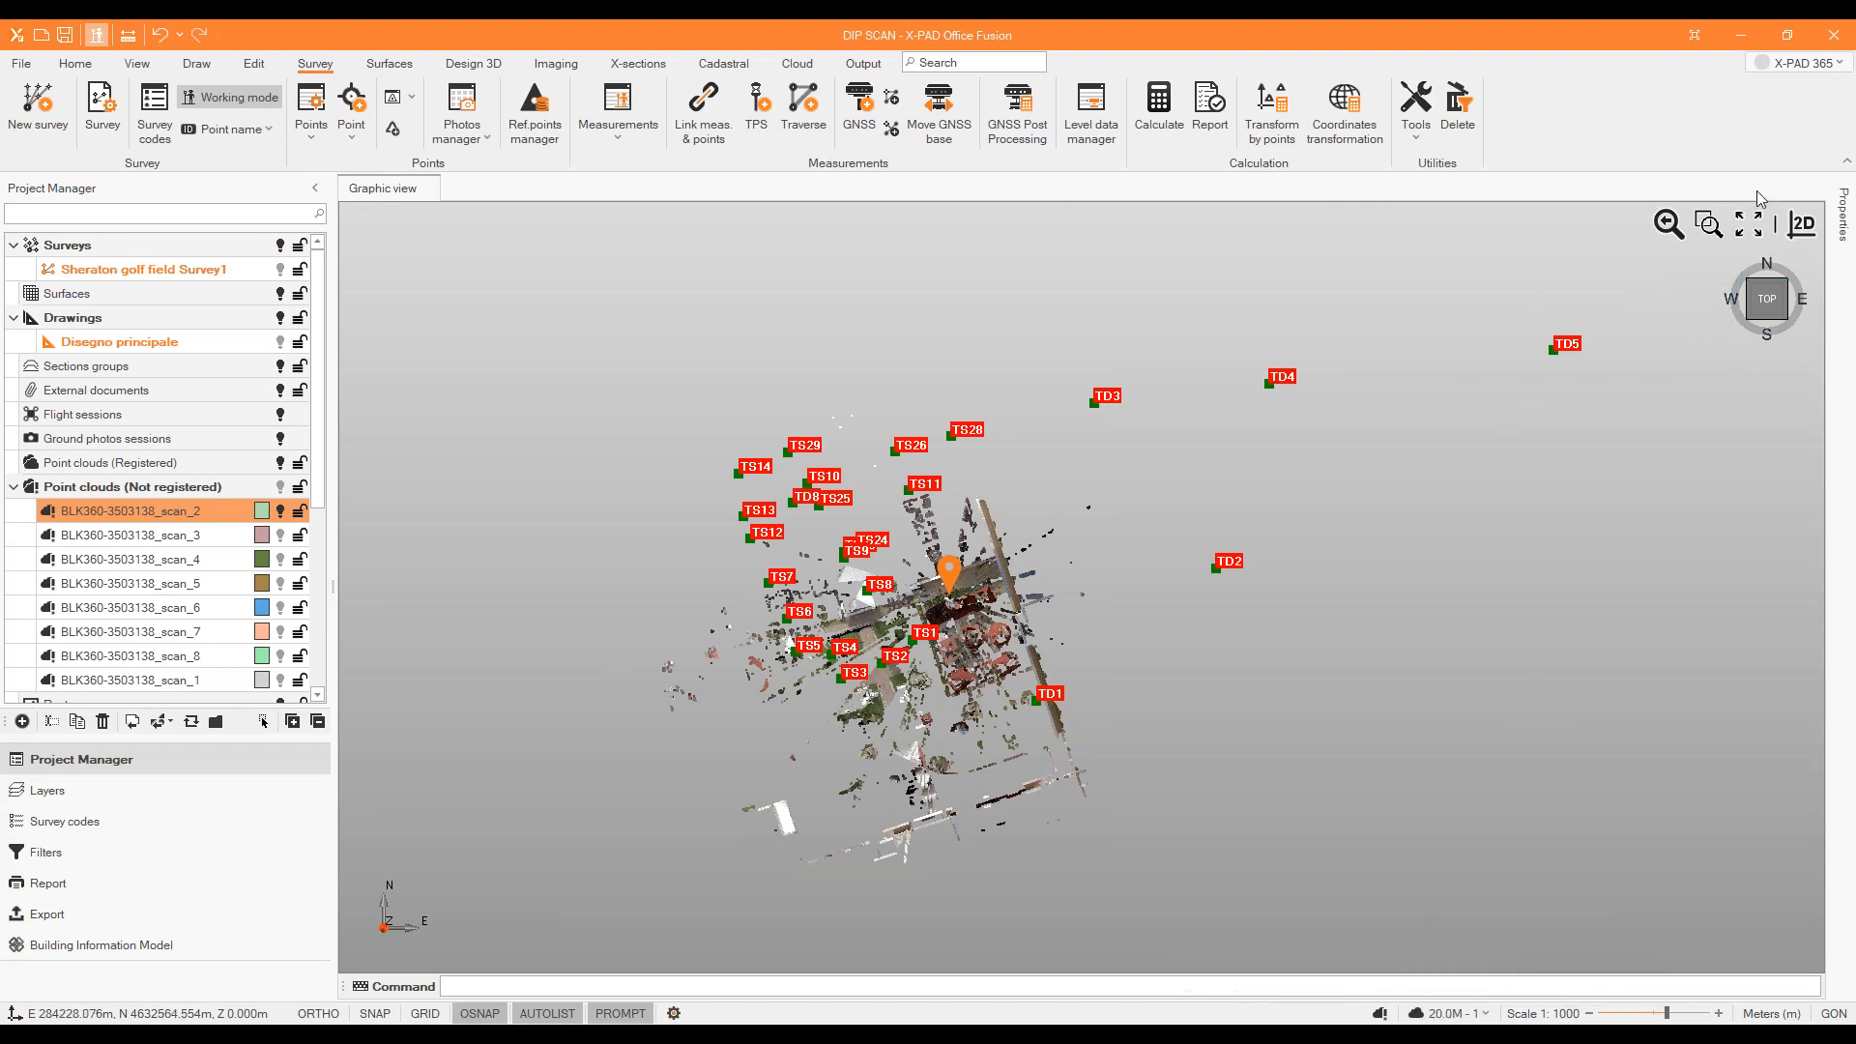
left_click(1804, 225)
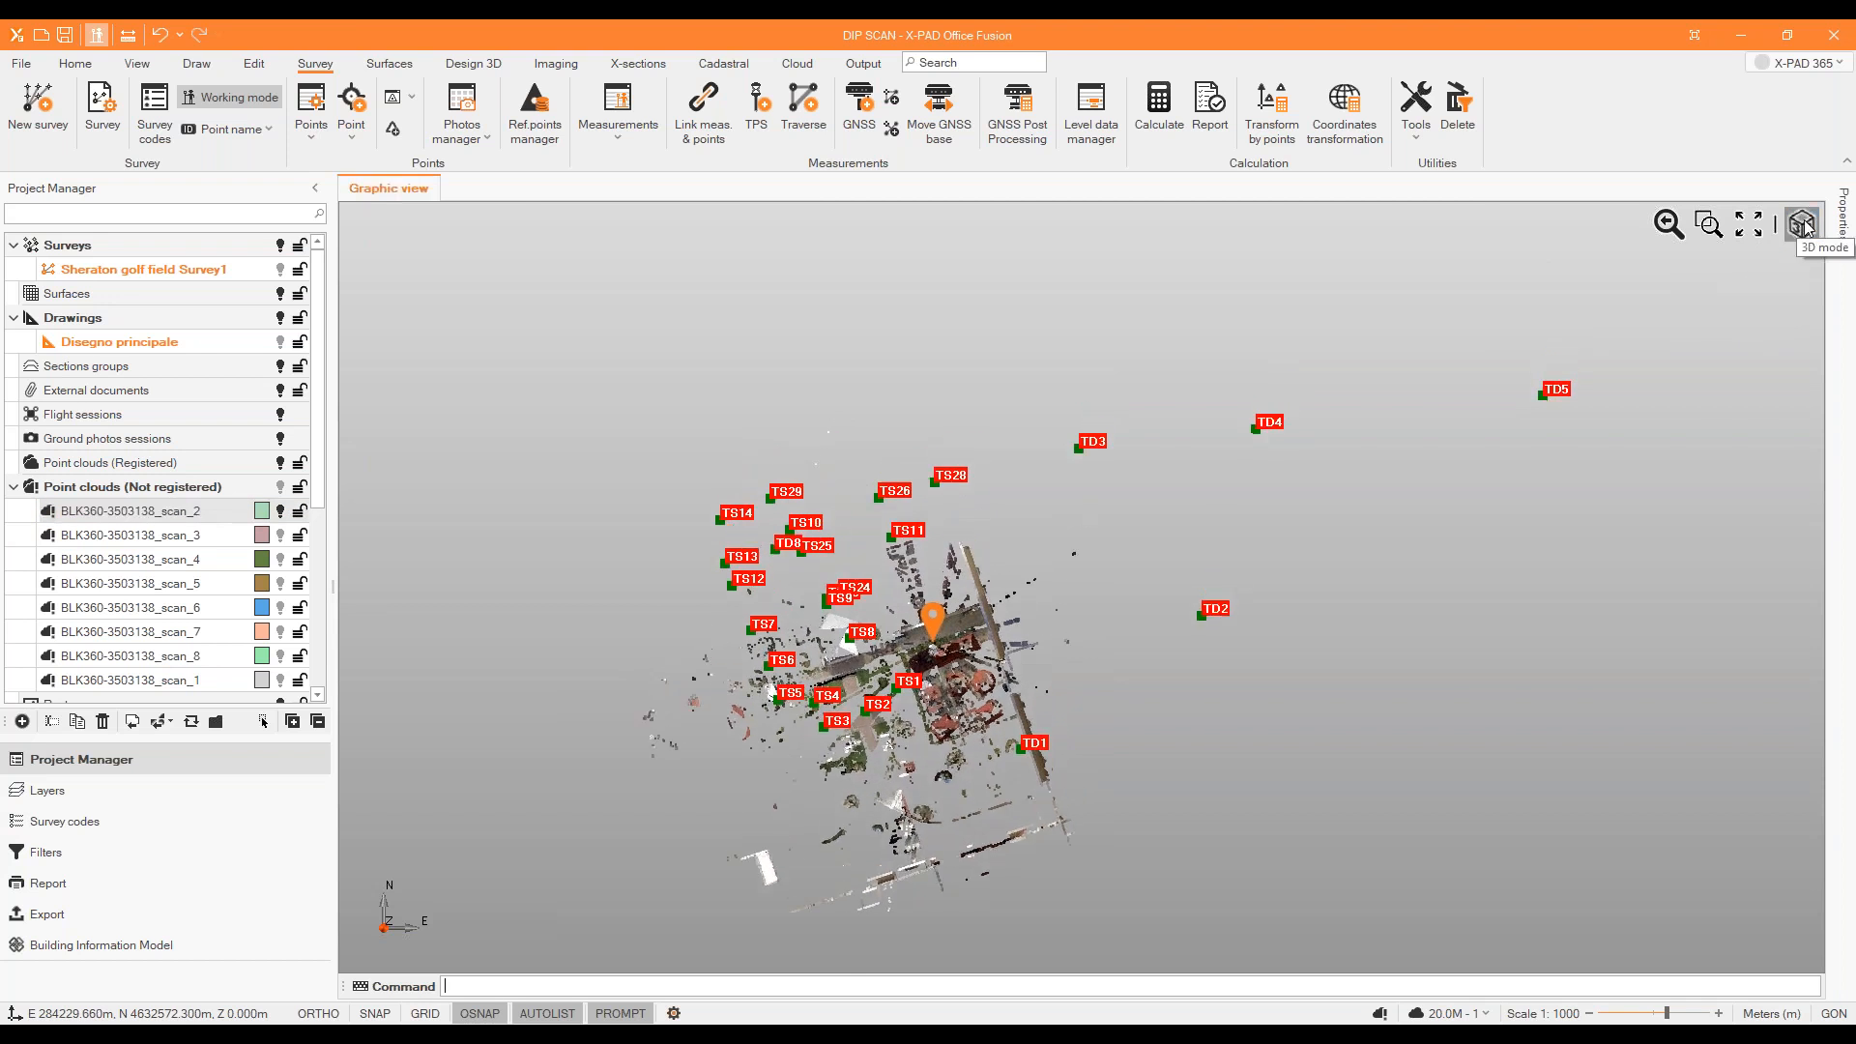
scroll(923, 764, "up", 5)
scroll(923, 763, "down", 4)
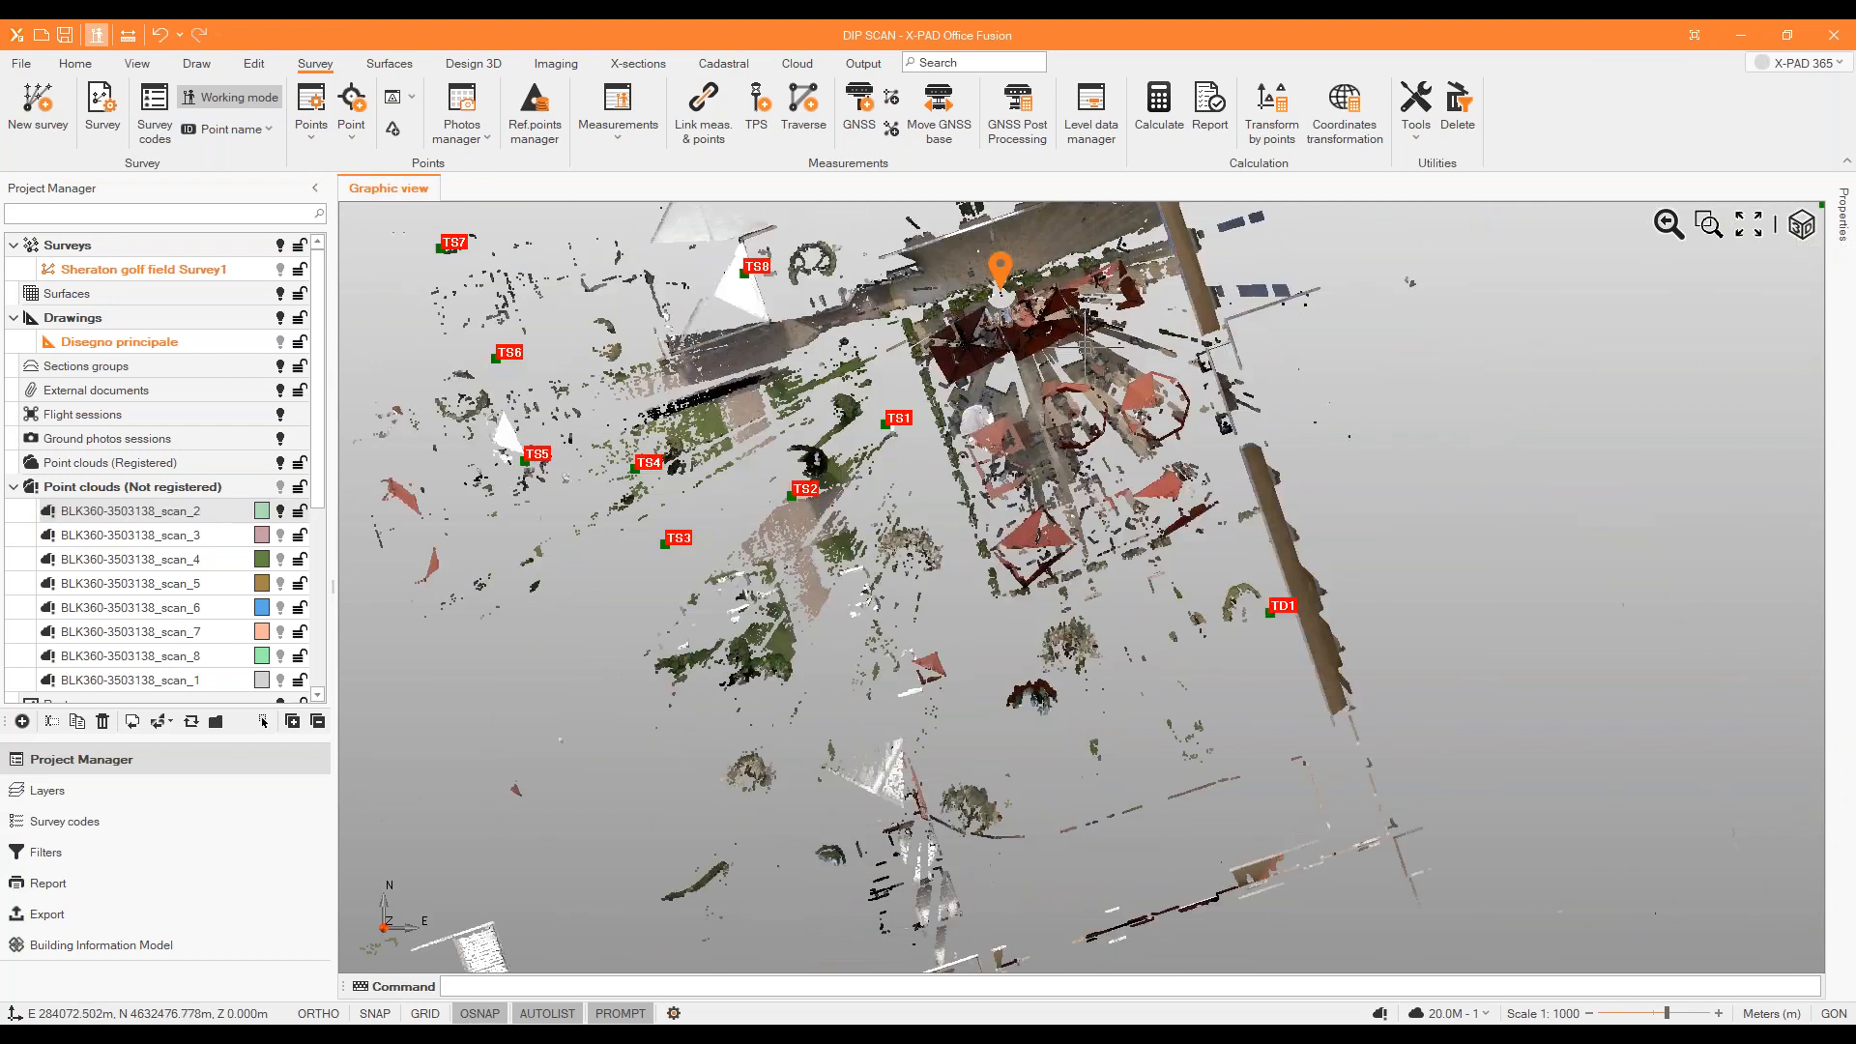
scroll(1085, 317, "up", 2)
left_click(1801, 225)
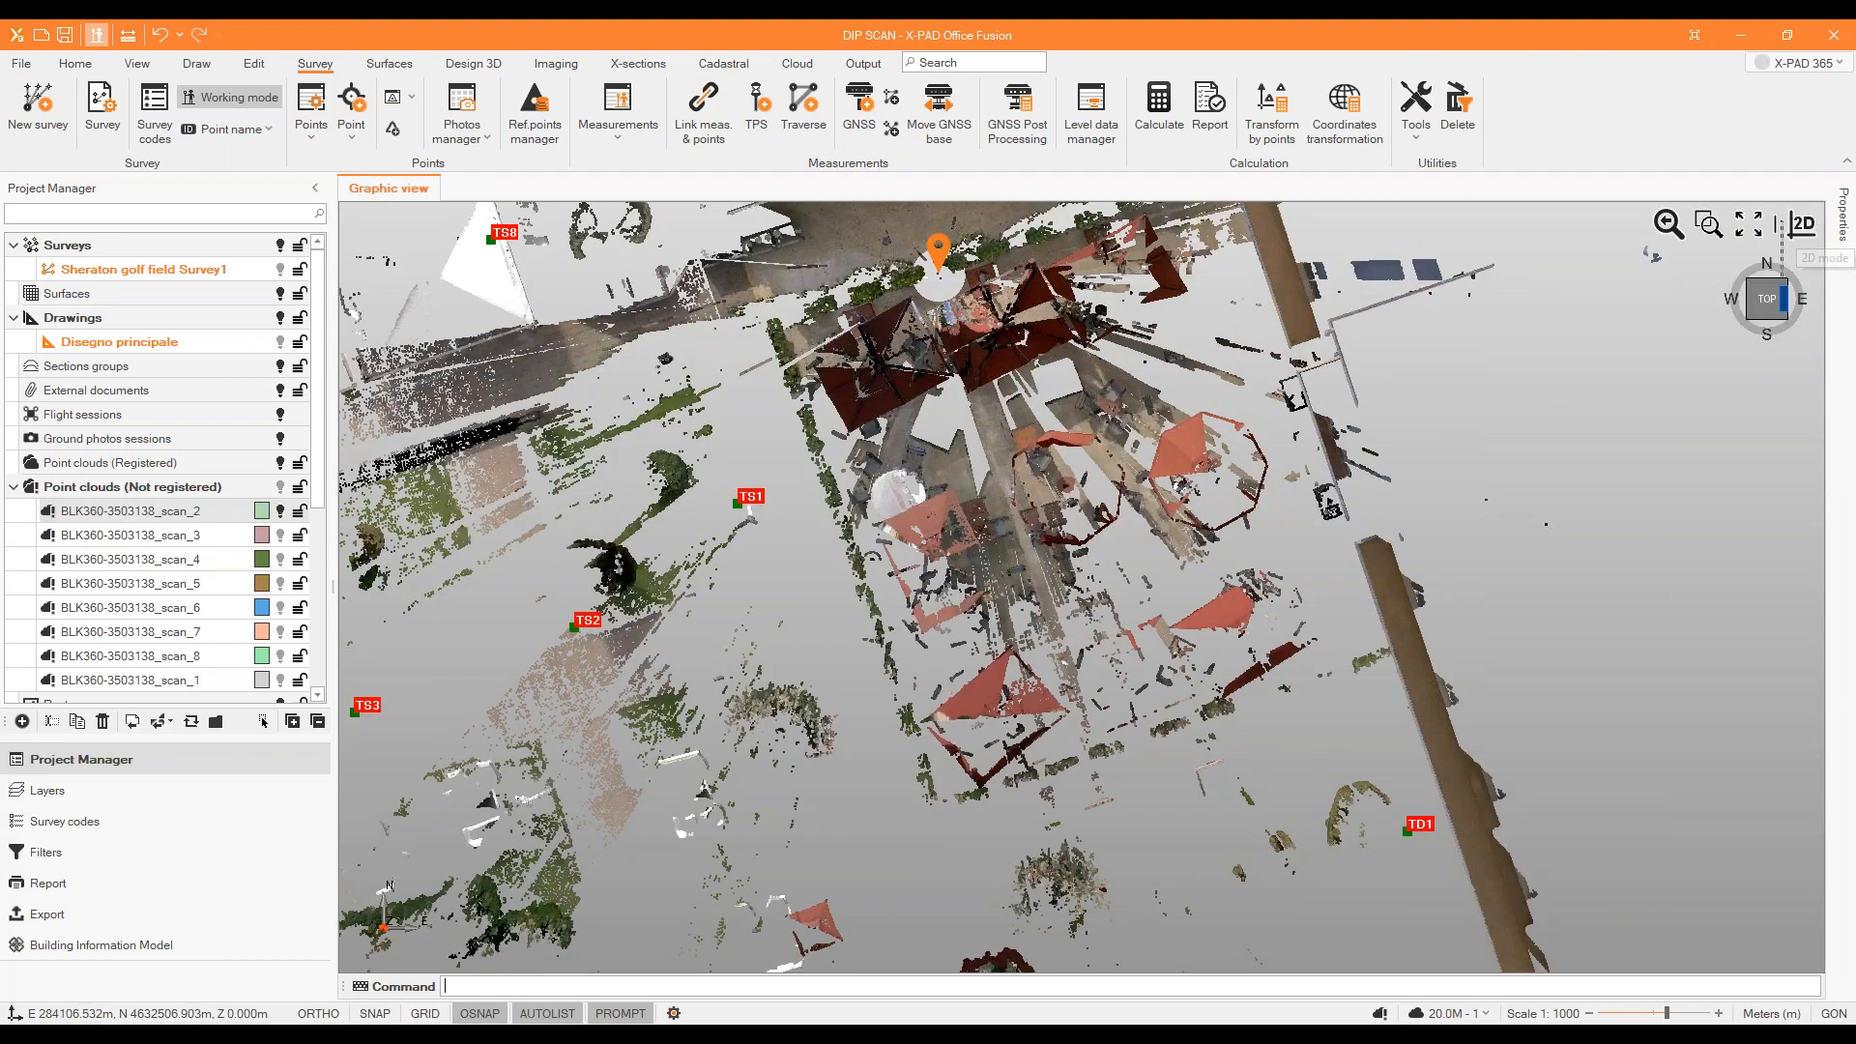
left_click(1785, 317)
left_click(1596, 365)
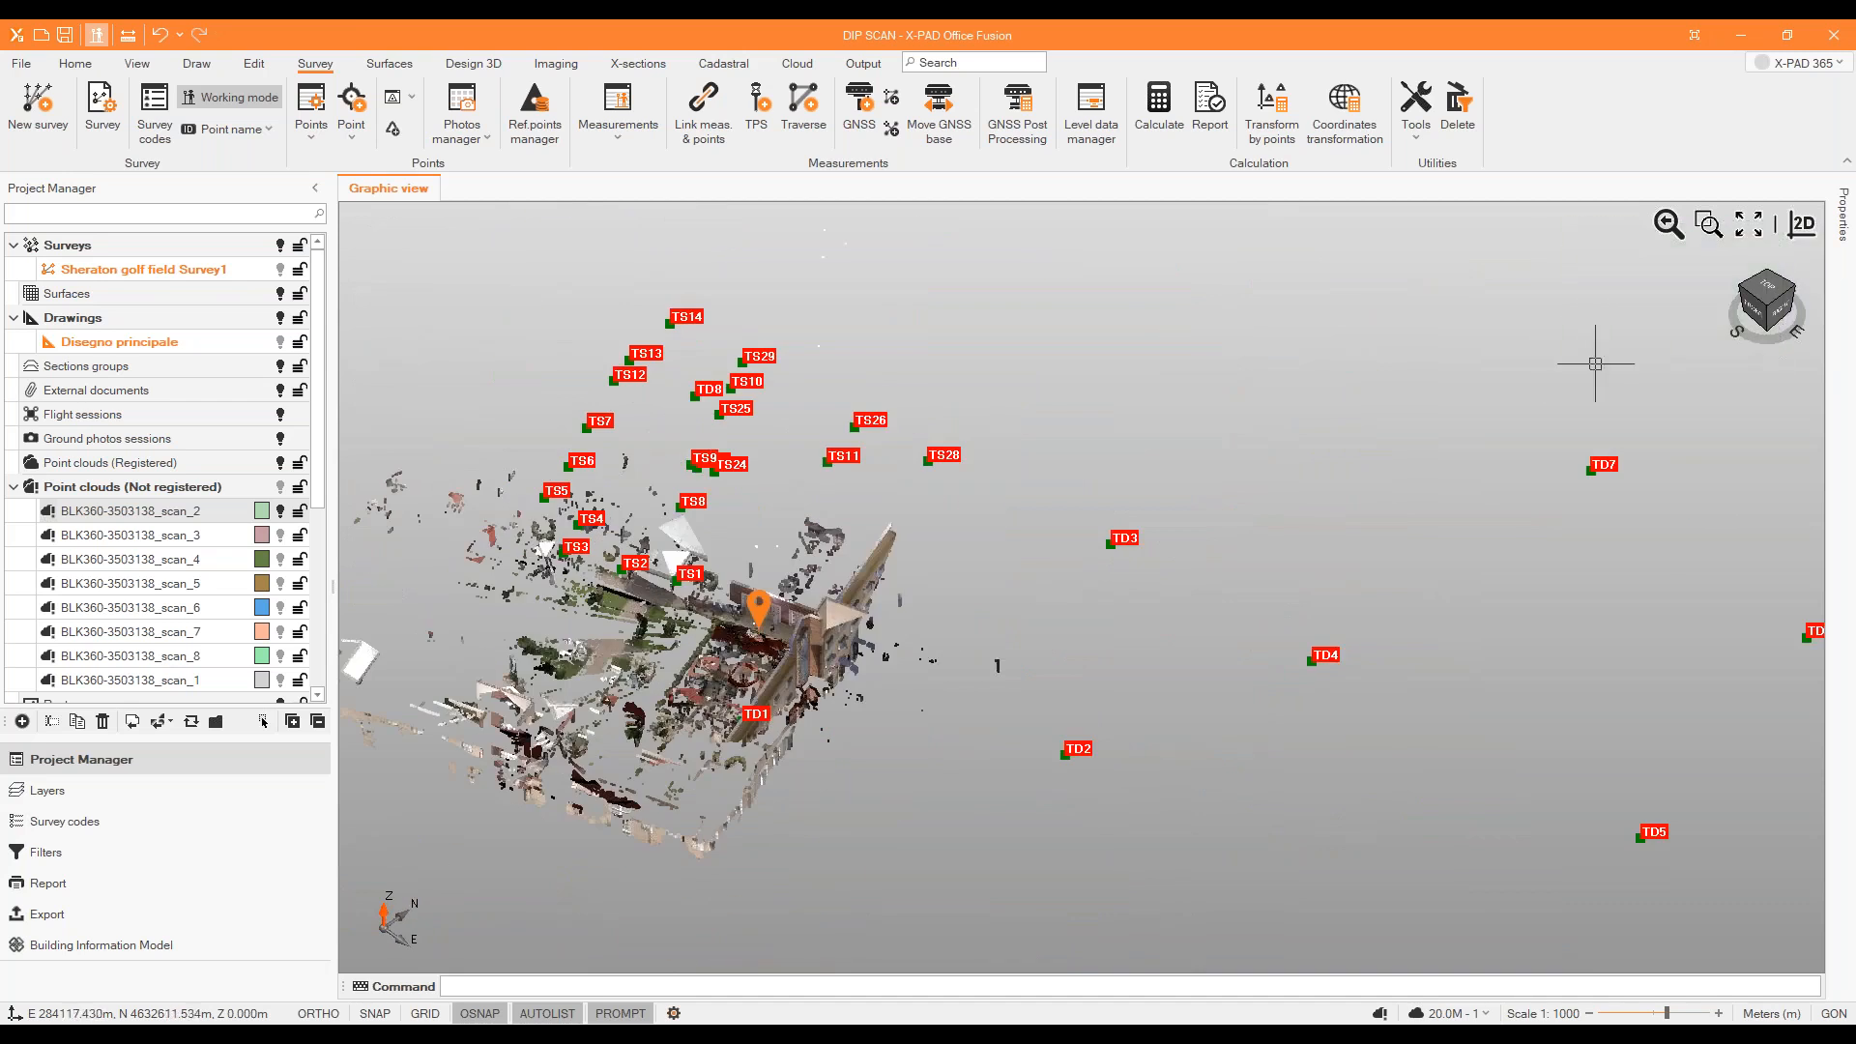
middle_click_drag(792, 738, 1015, 691)
scroll(792, 739, "up", 7)
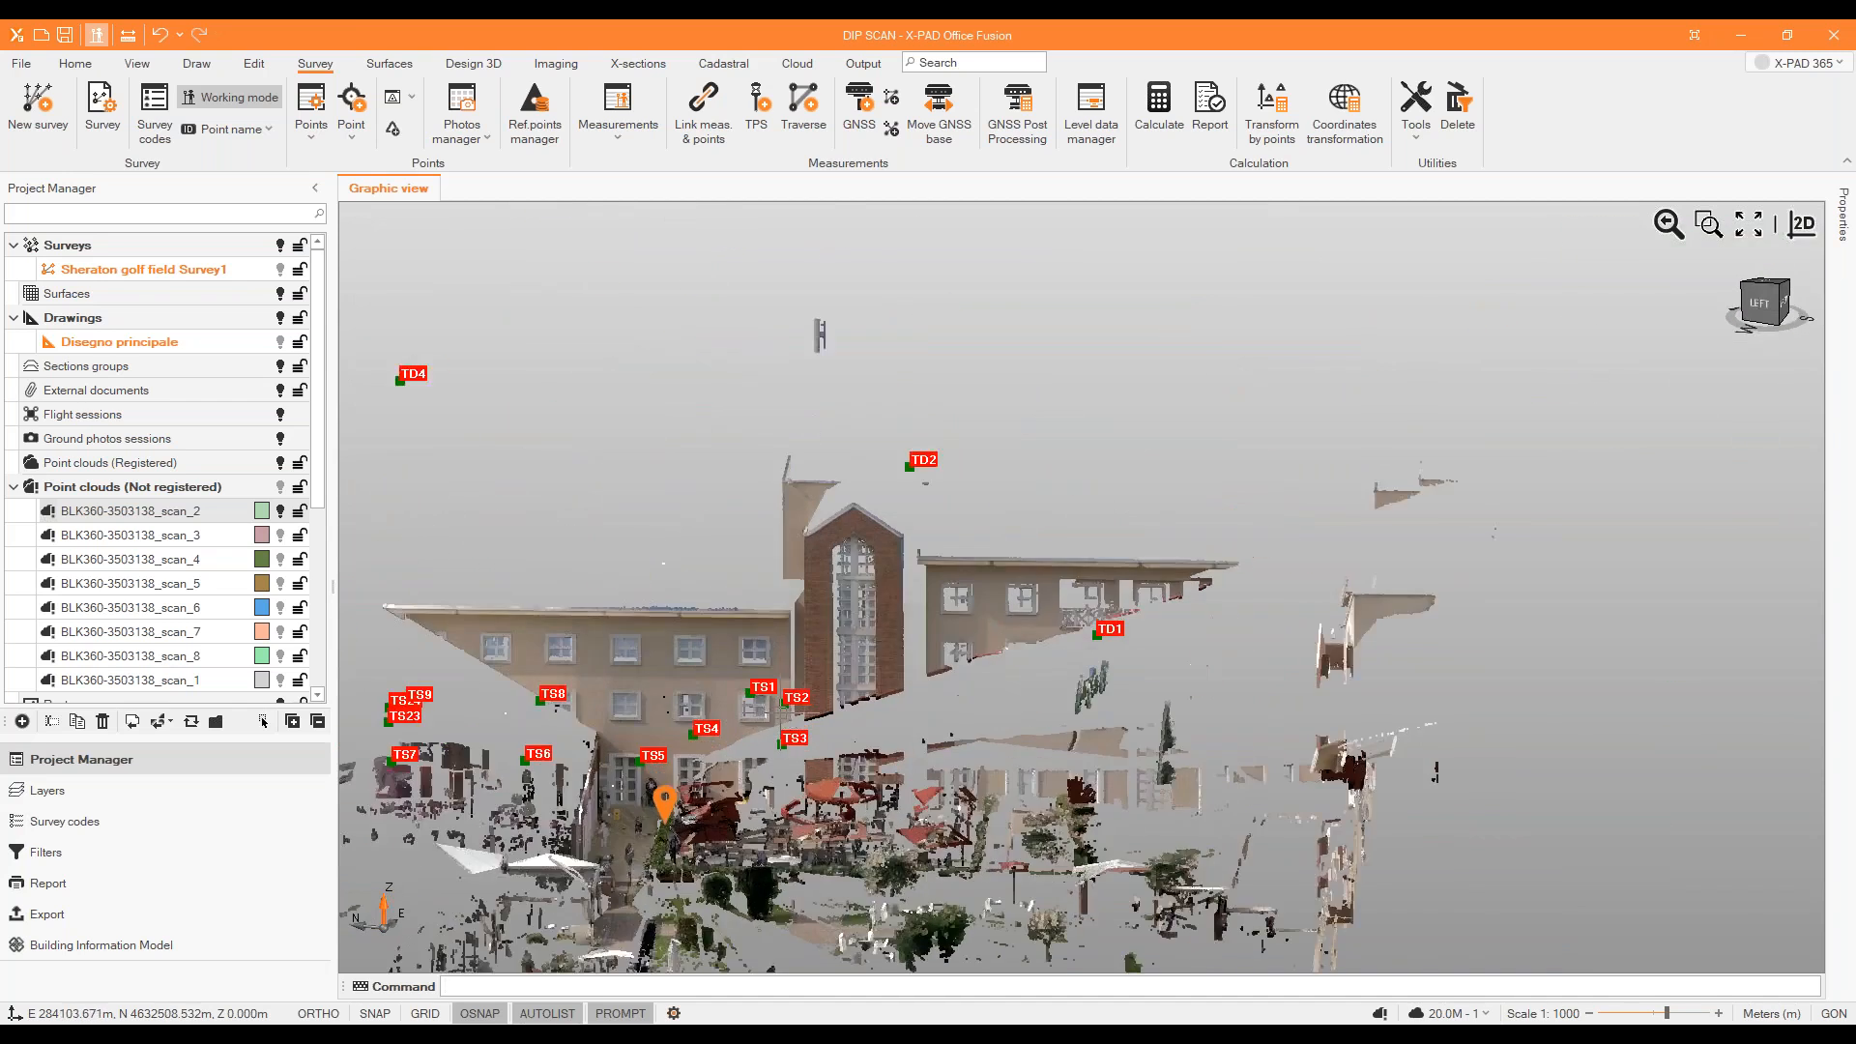
middle_click_drag(792, 736, 725, 812)
scroll(791, 720, "down", 4)
scroll(918, 509, "up", 4)
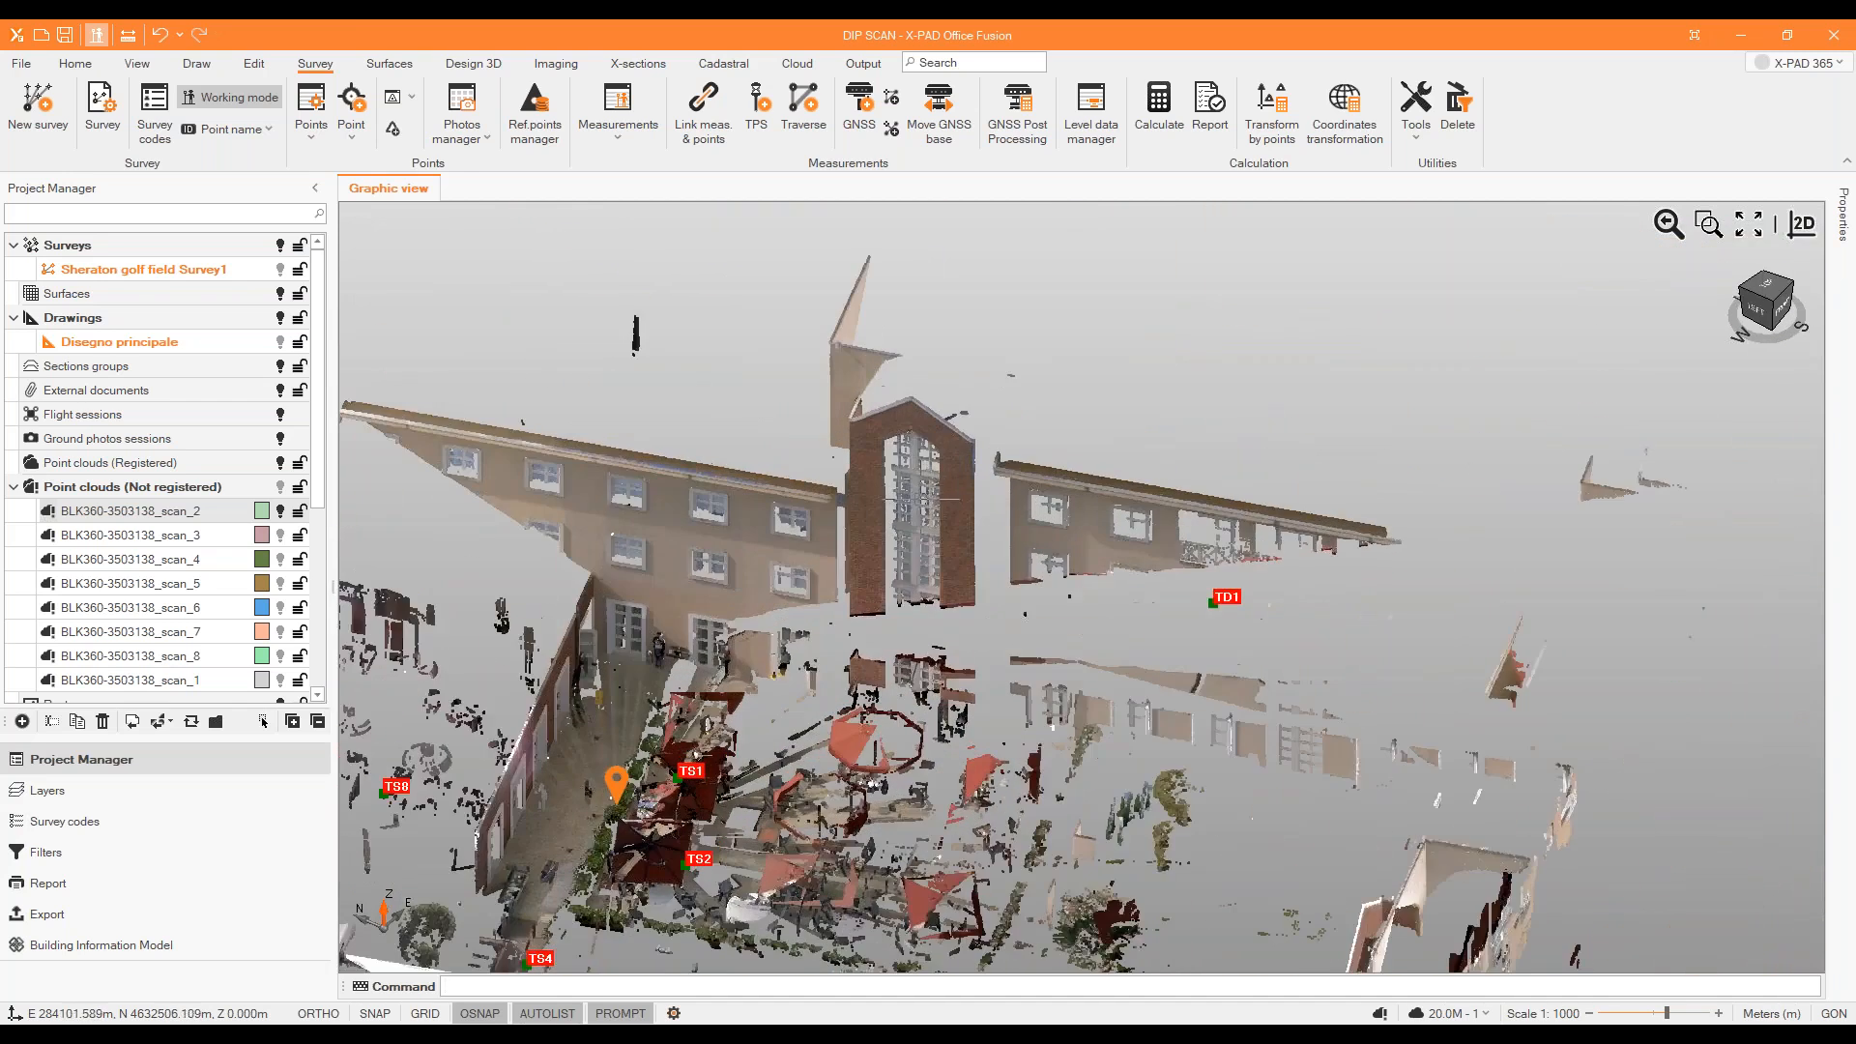
scroll(918, 510, "down", 2)
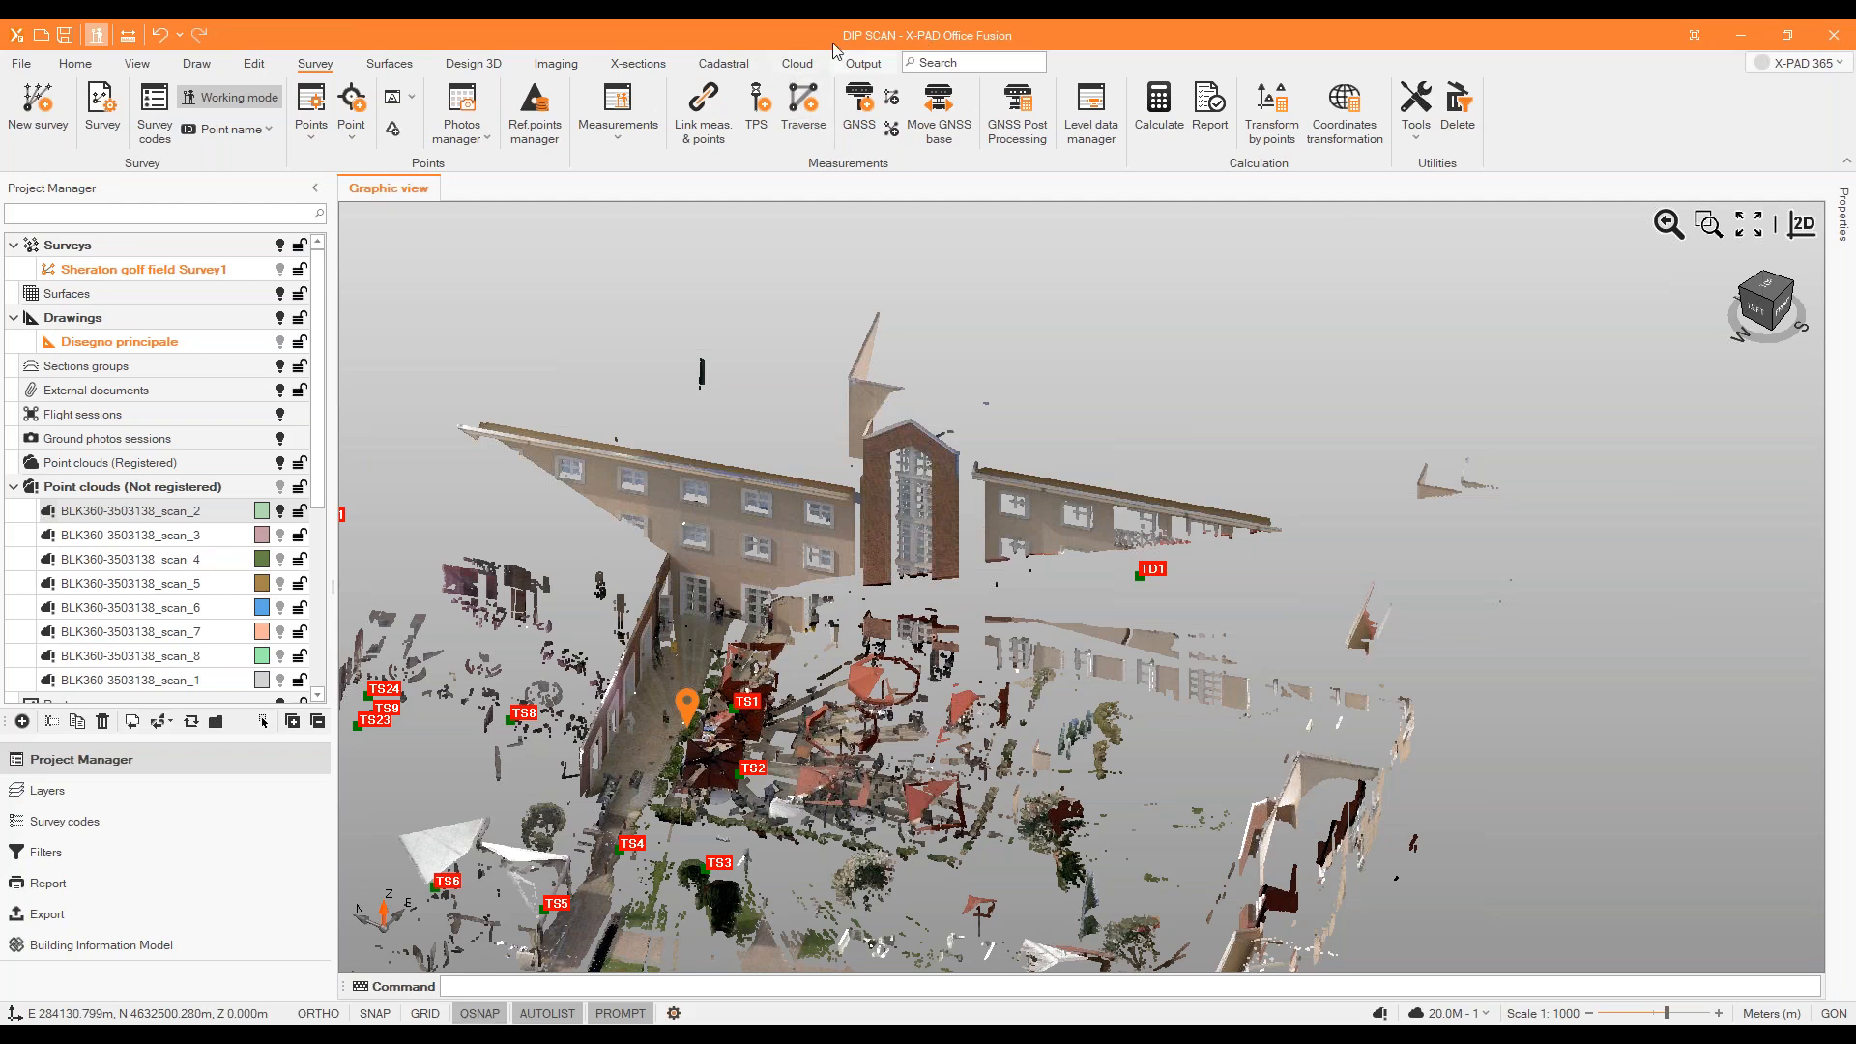
left_click(799, 64)
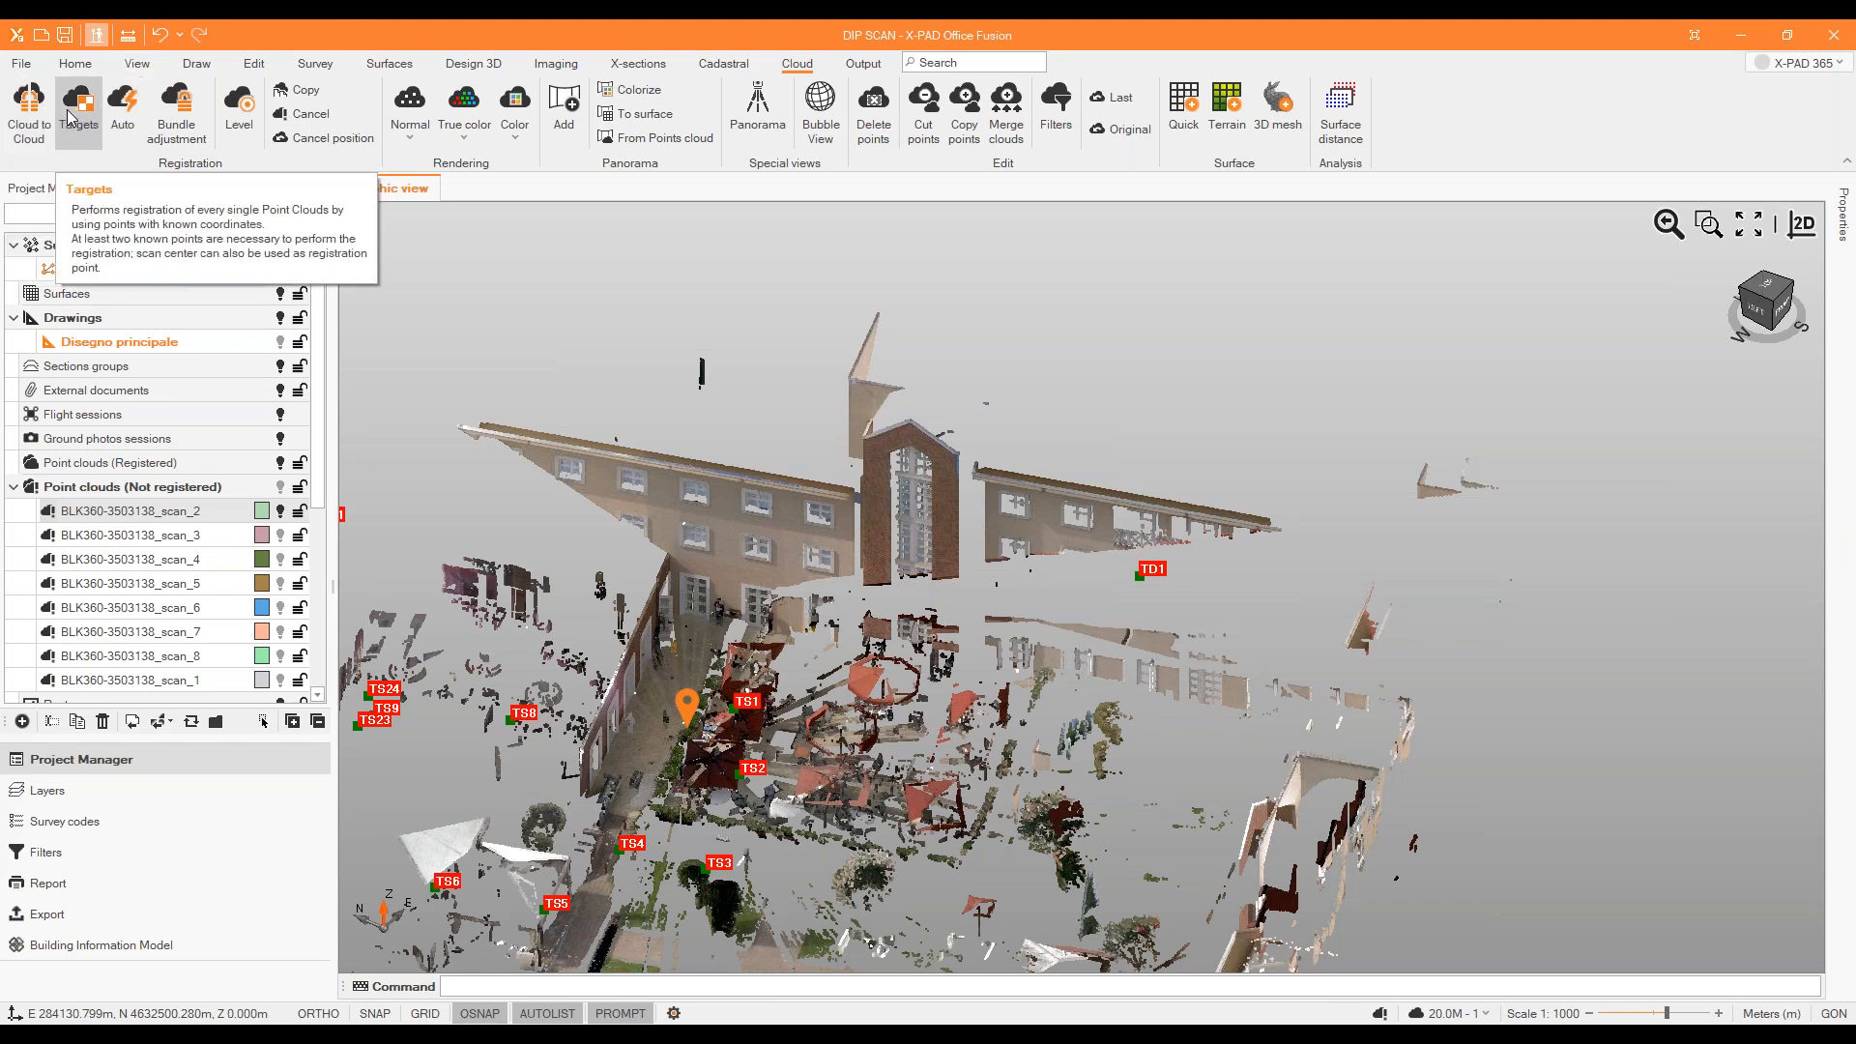
left_click(69, 117)
left_click(130, 116)
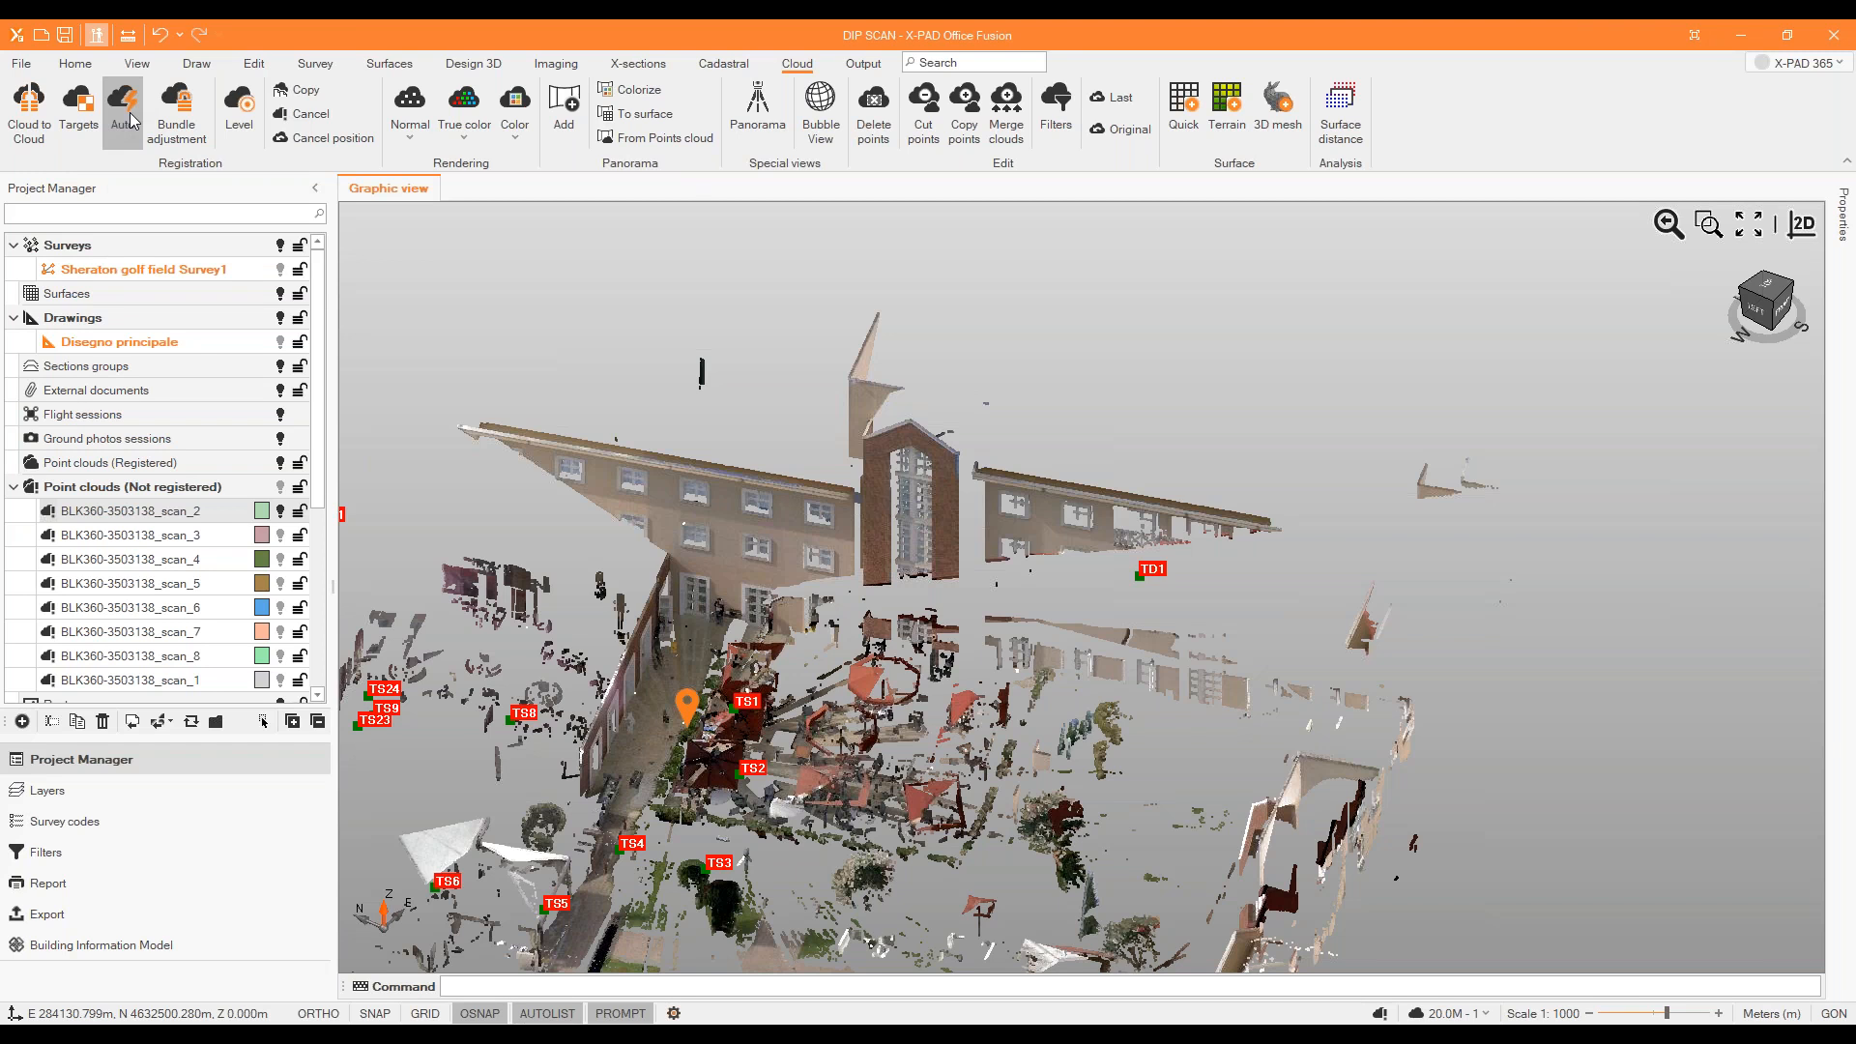
left_click(123, 114)
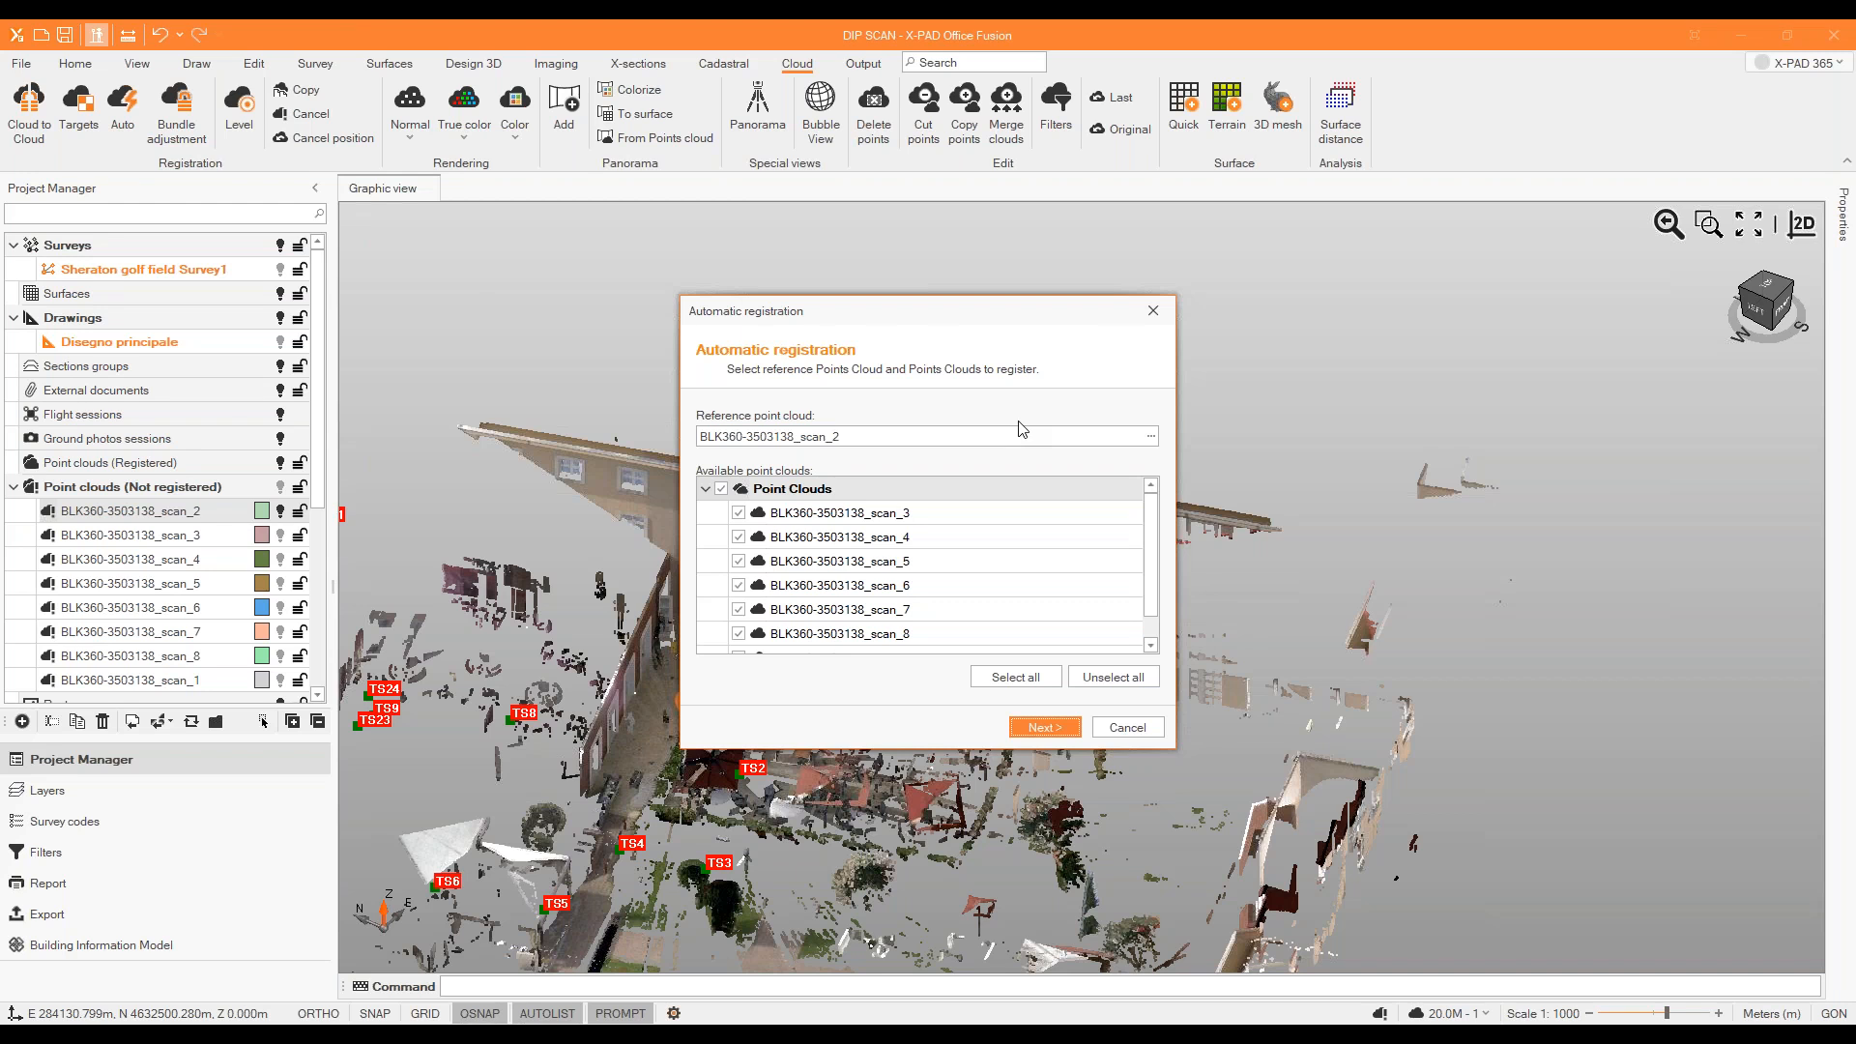
left_click(1046, 731)
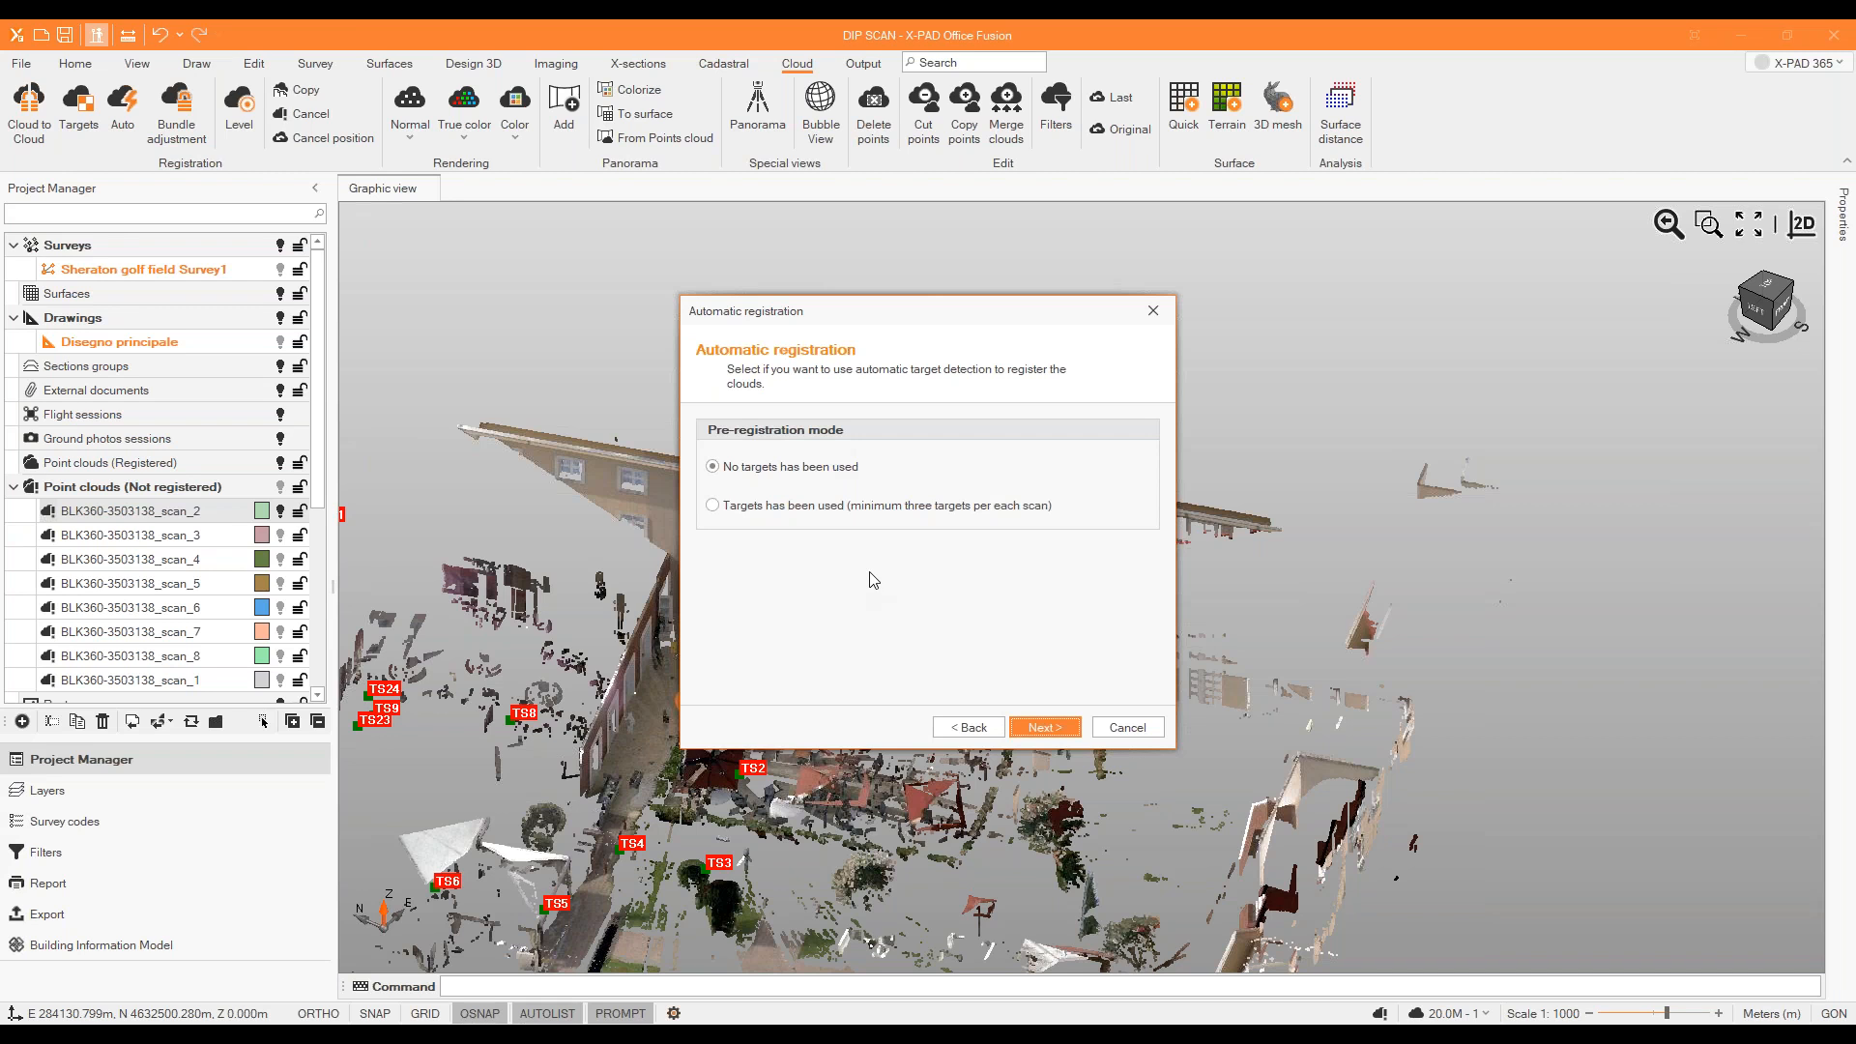
left_click(1040, 729)
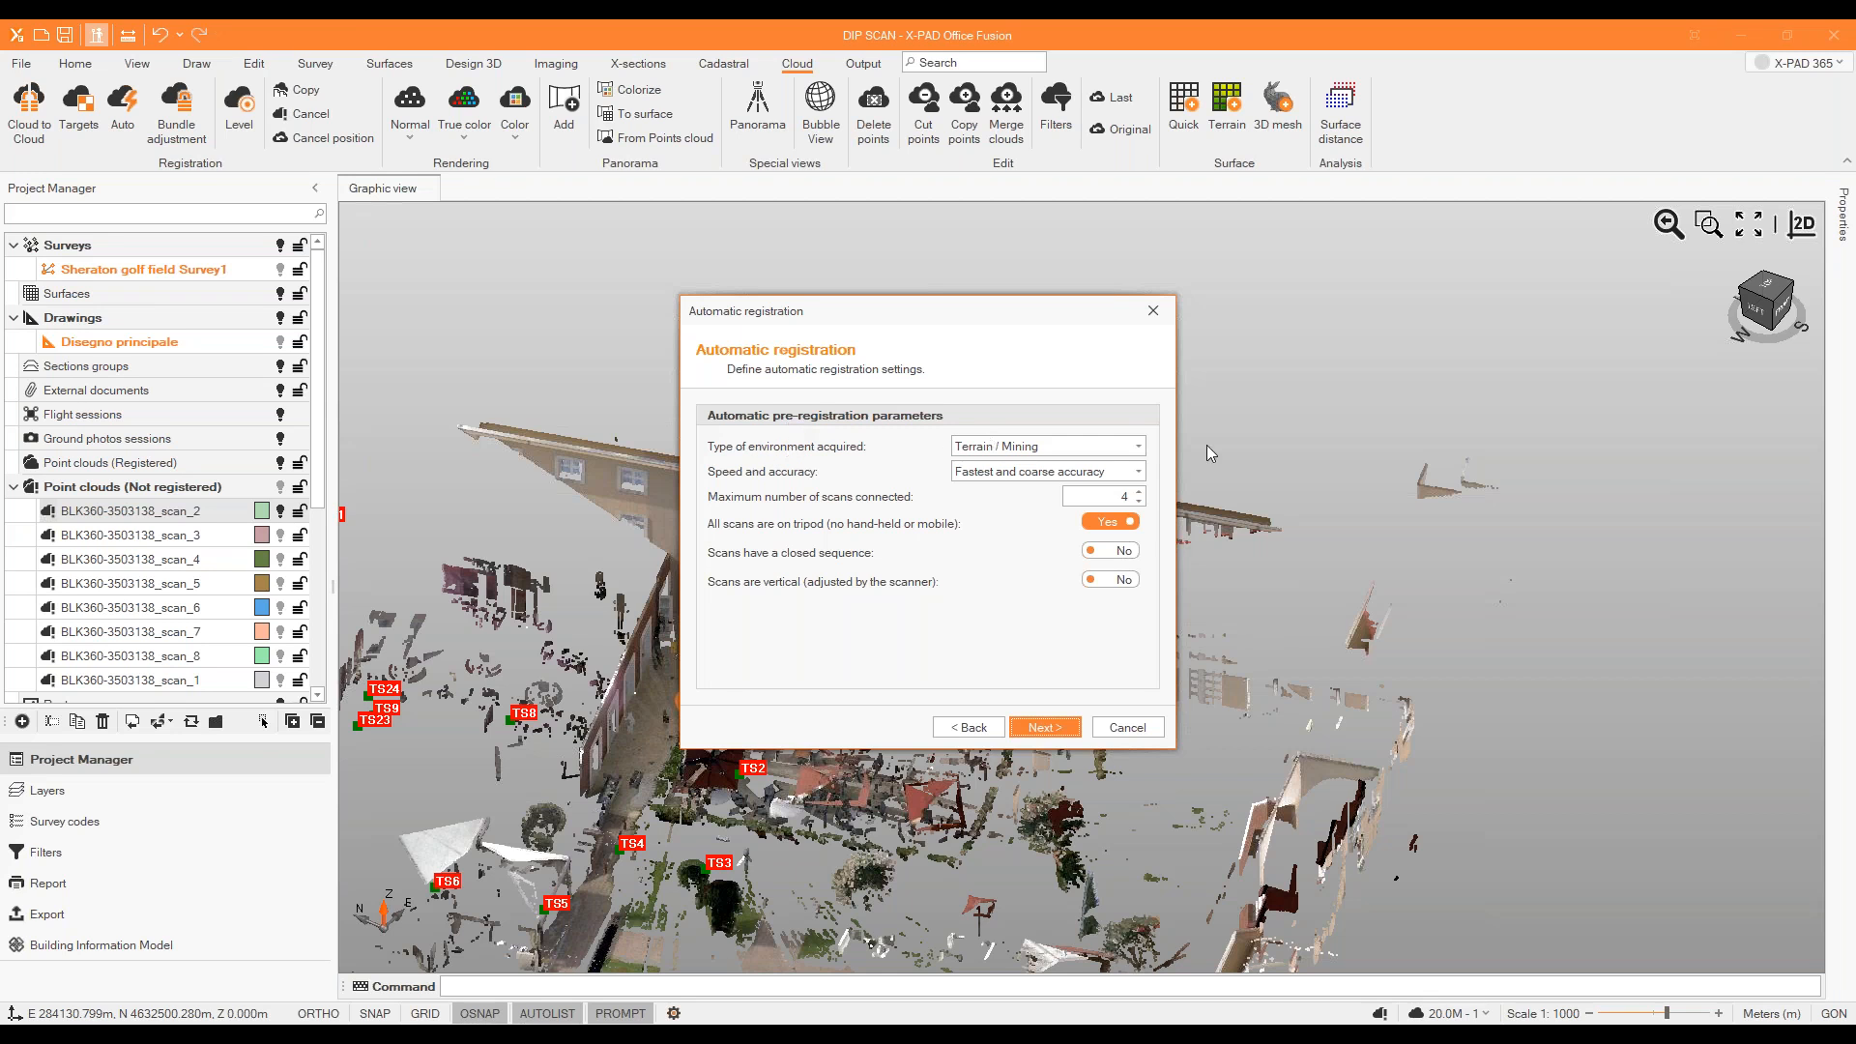
Review the environment type, speed and accuracy, and bundle adjustment pair-quality options of the automatic registration, and close the wizard without starting it.
left_click(1119, 453)
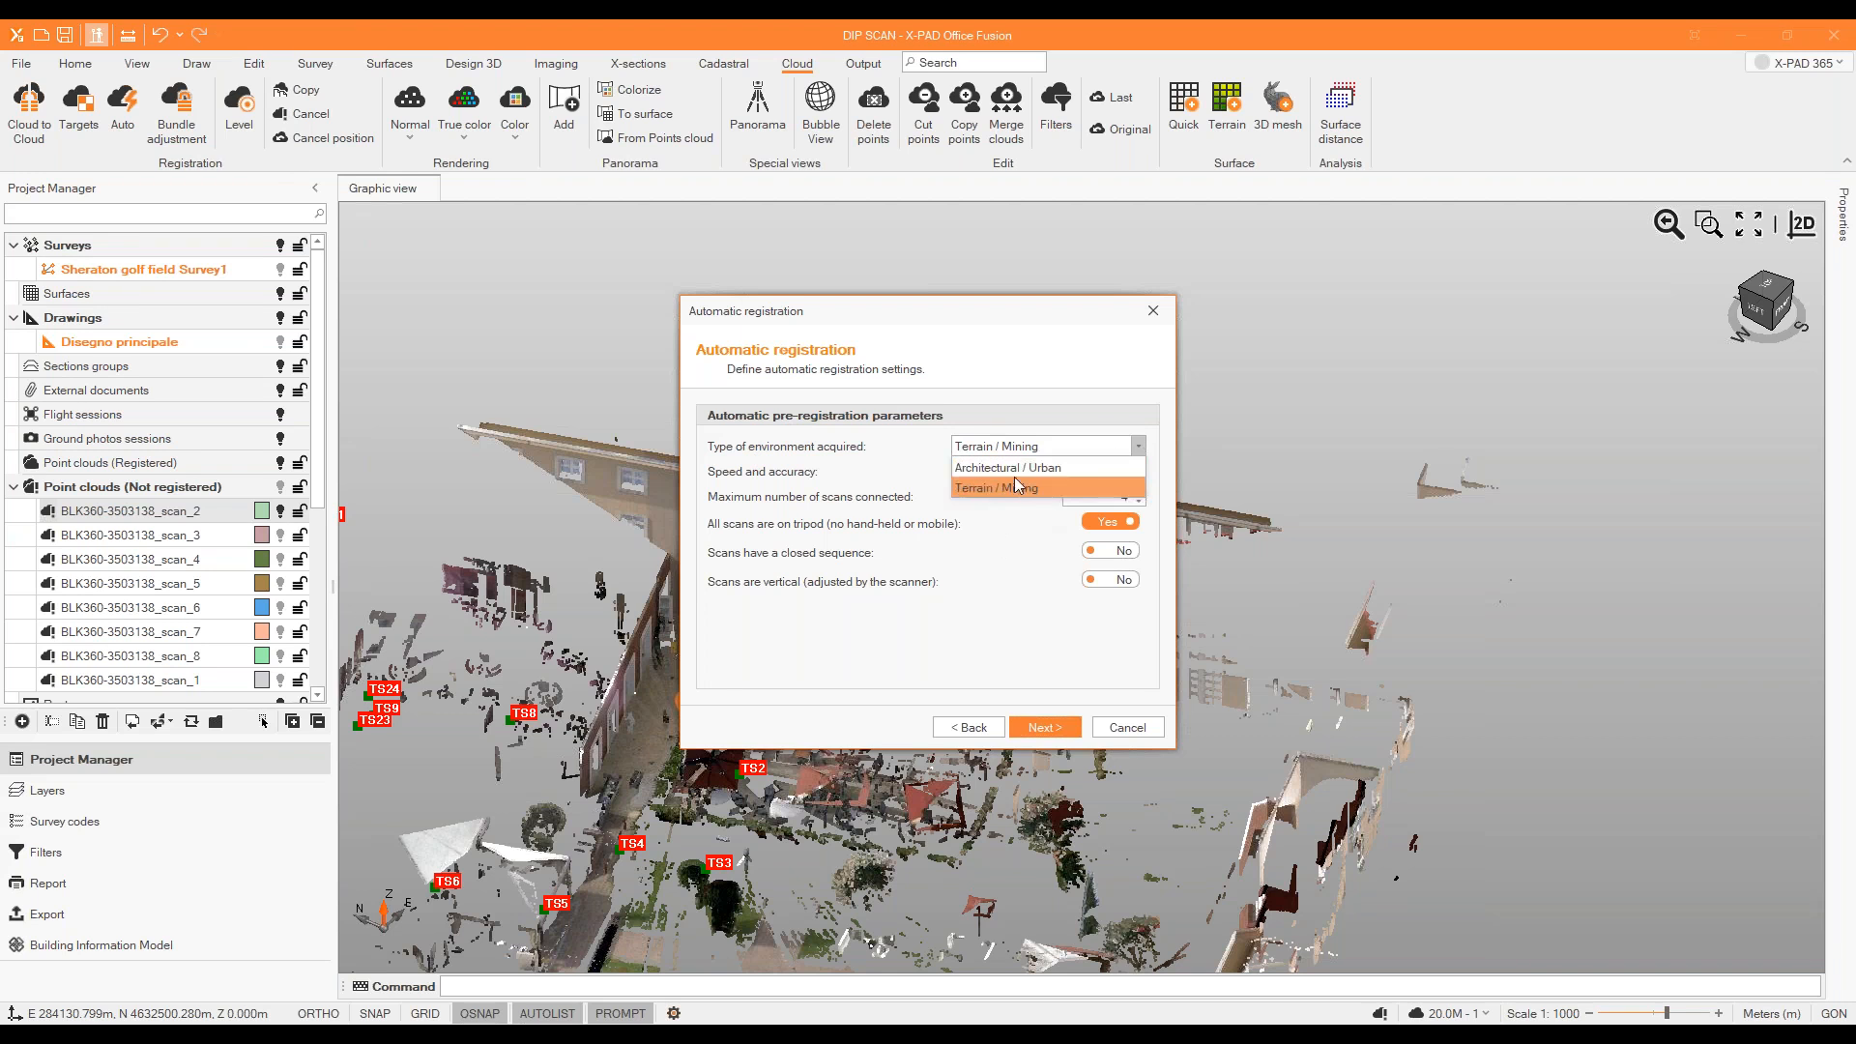
left_click(1139, 488)
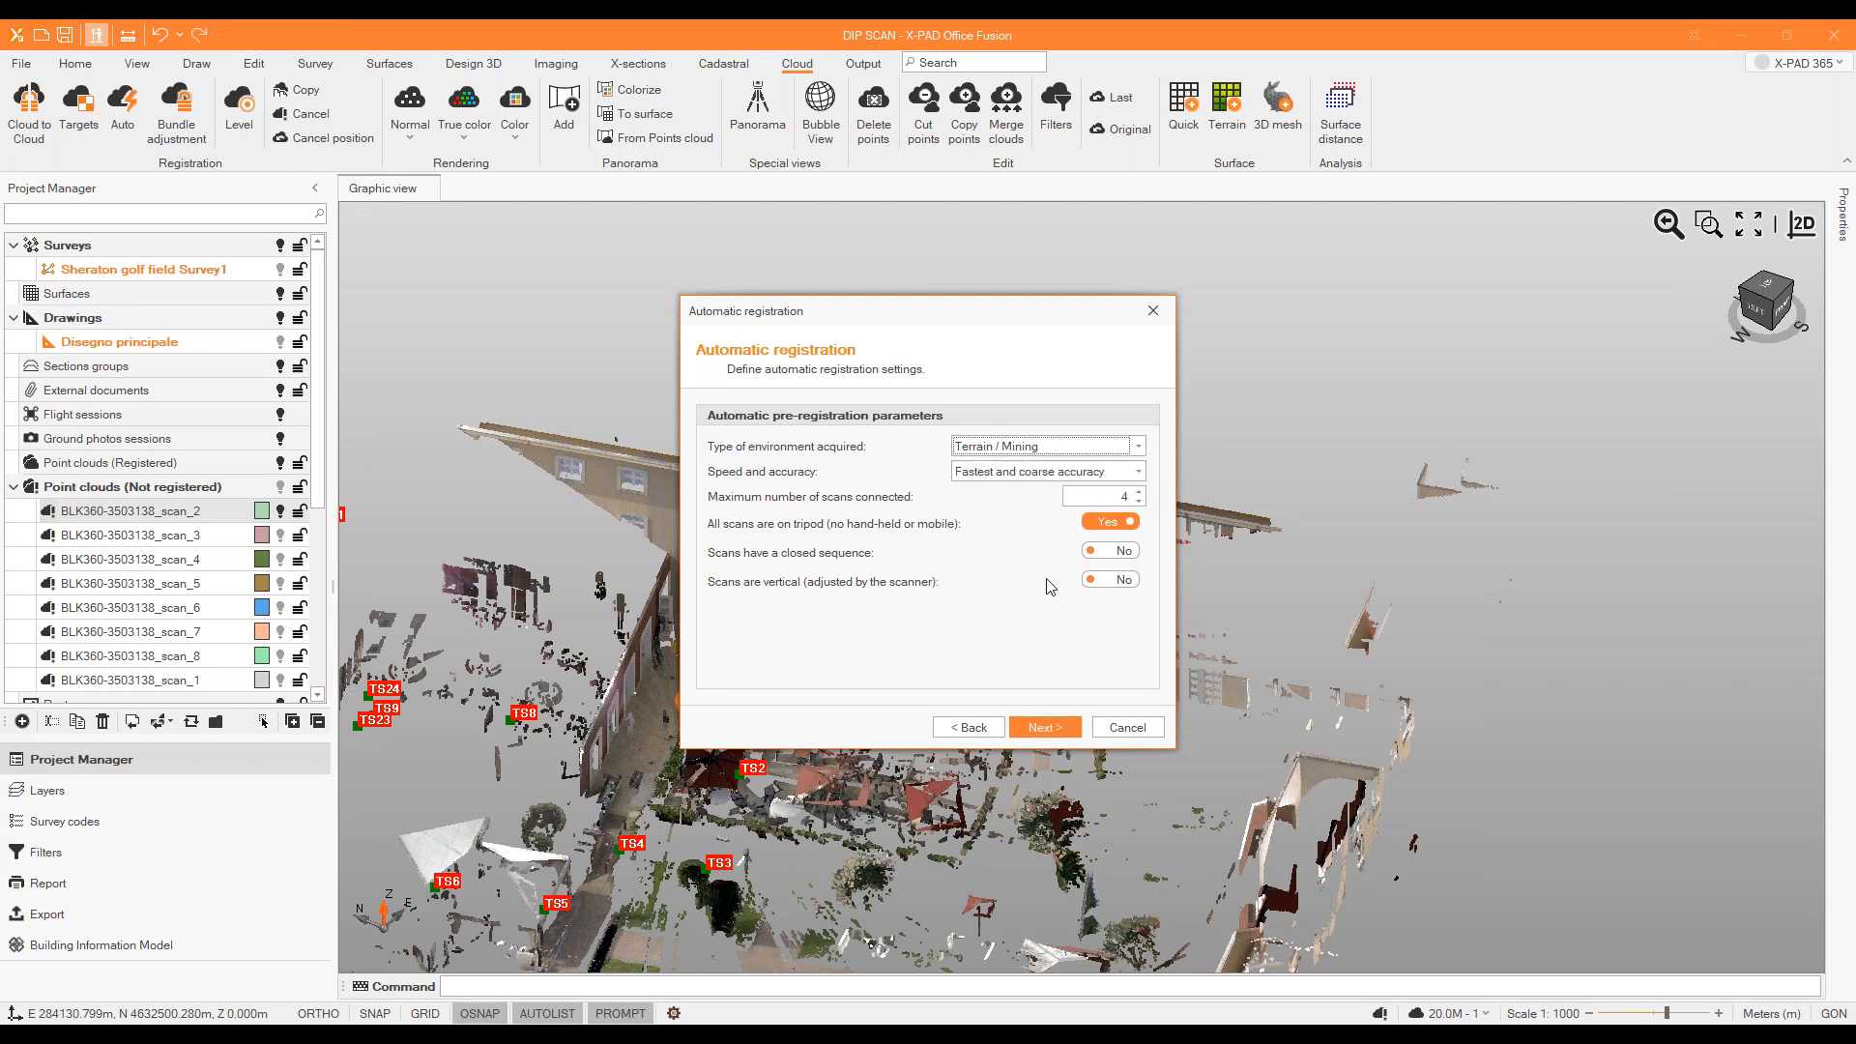
left_click(1063, 471)
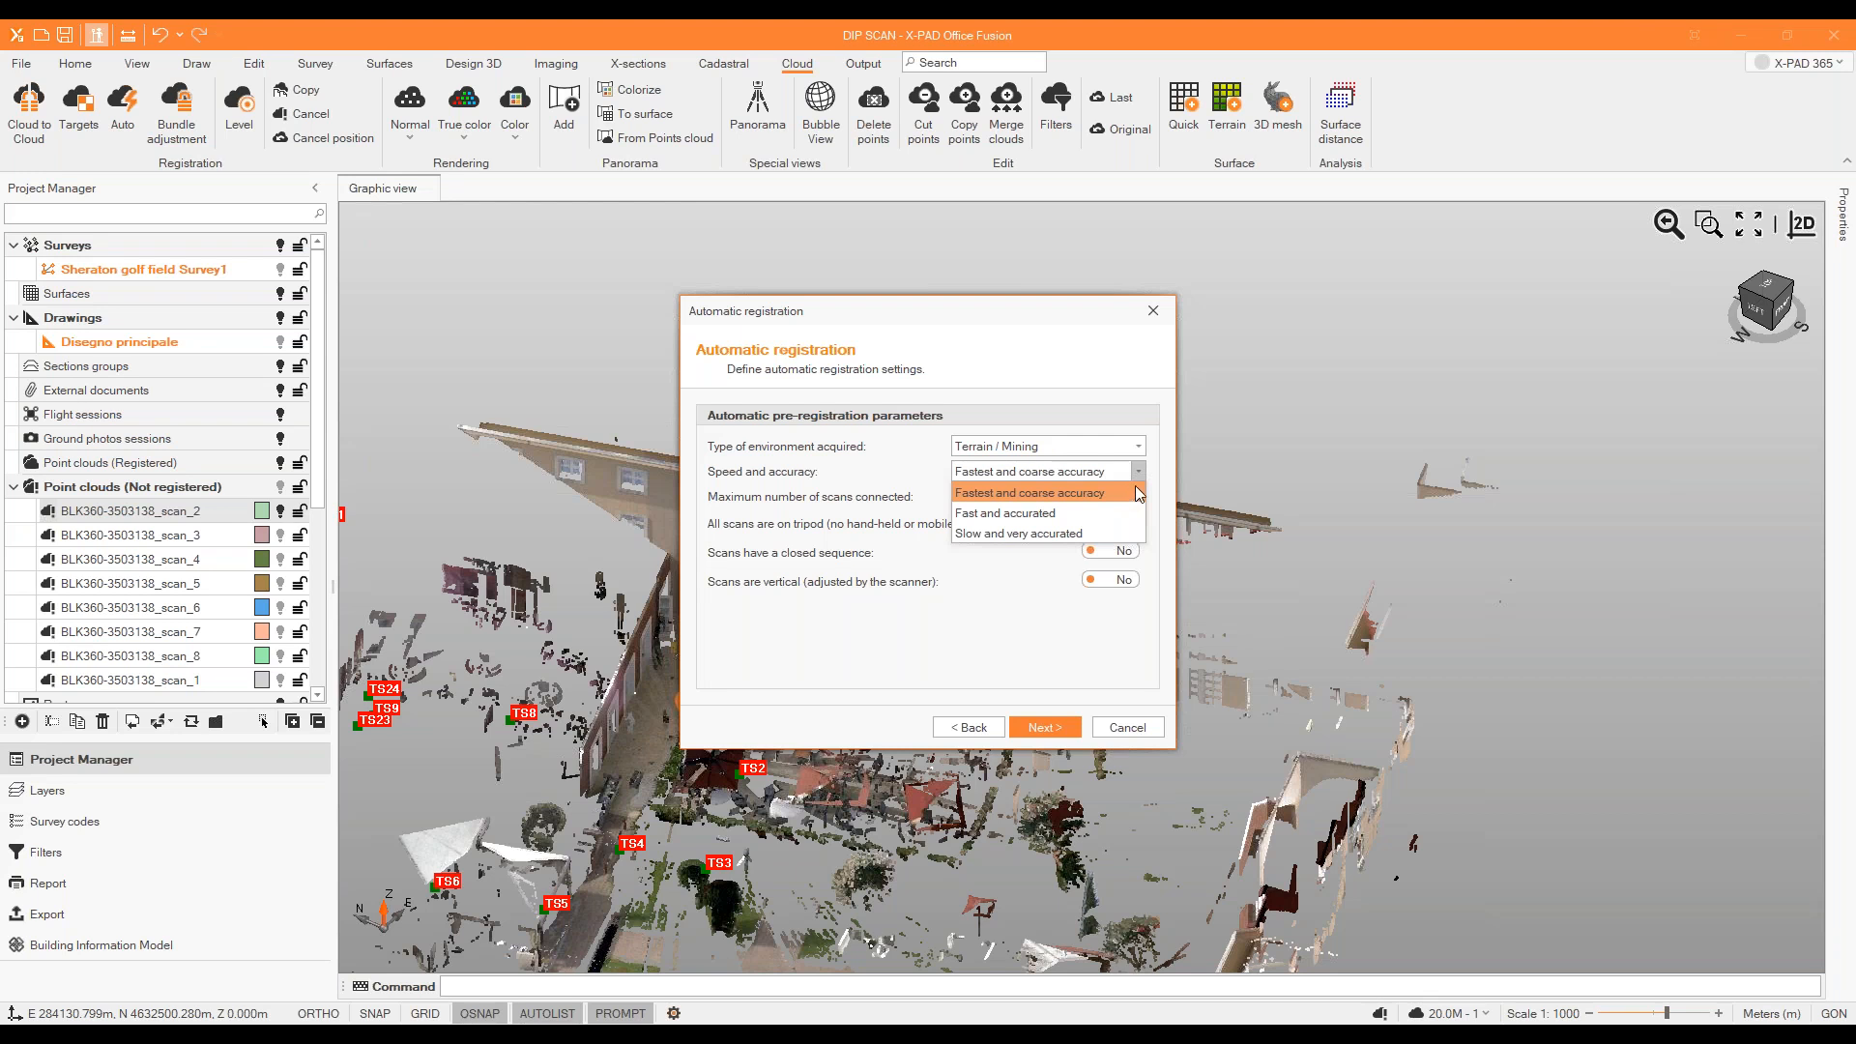
left_click(975, 651)
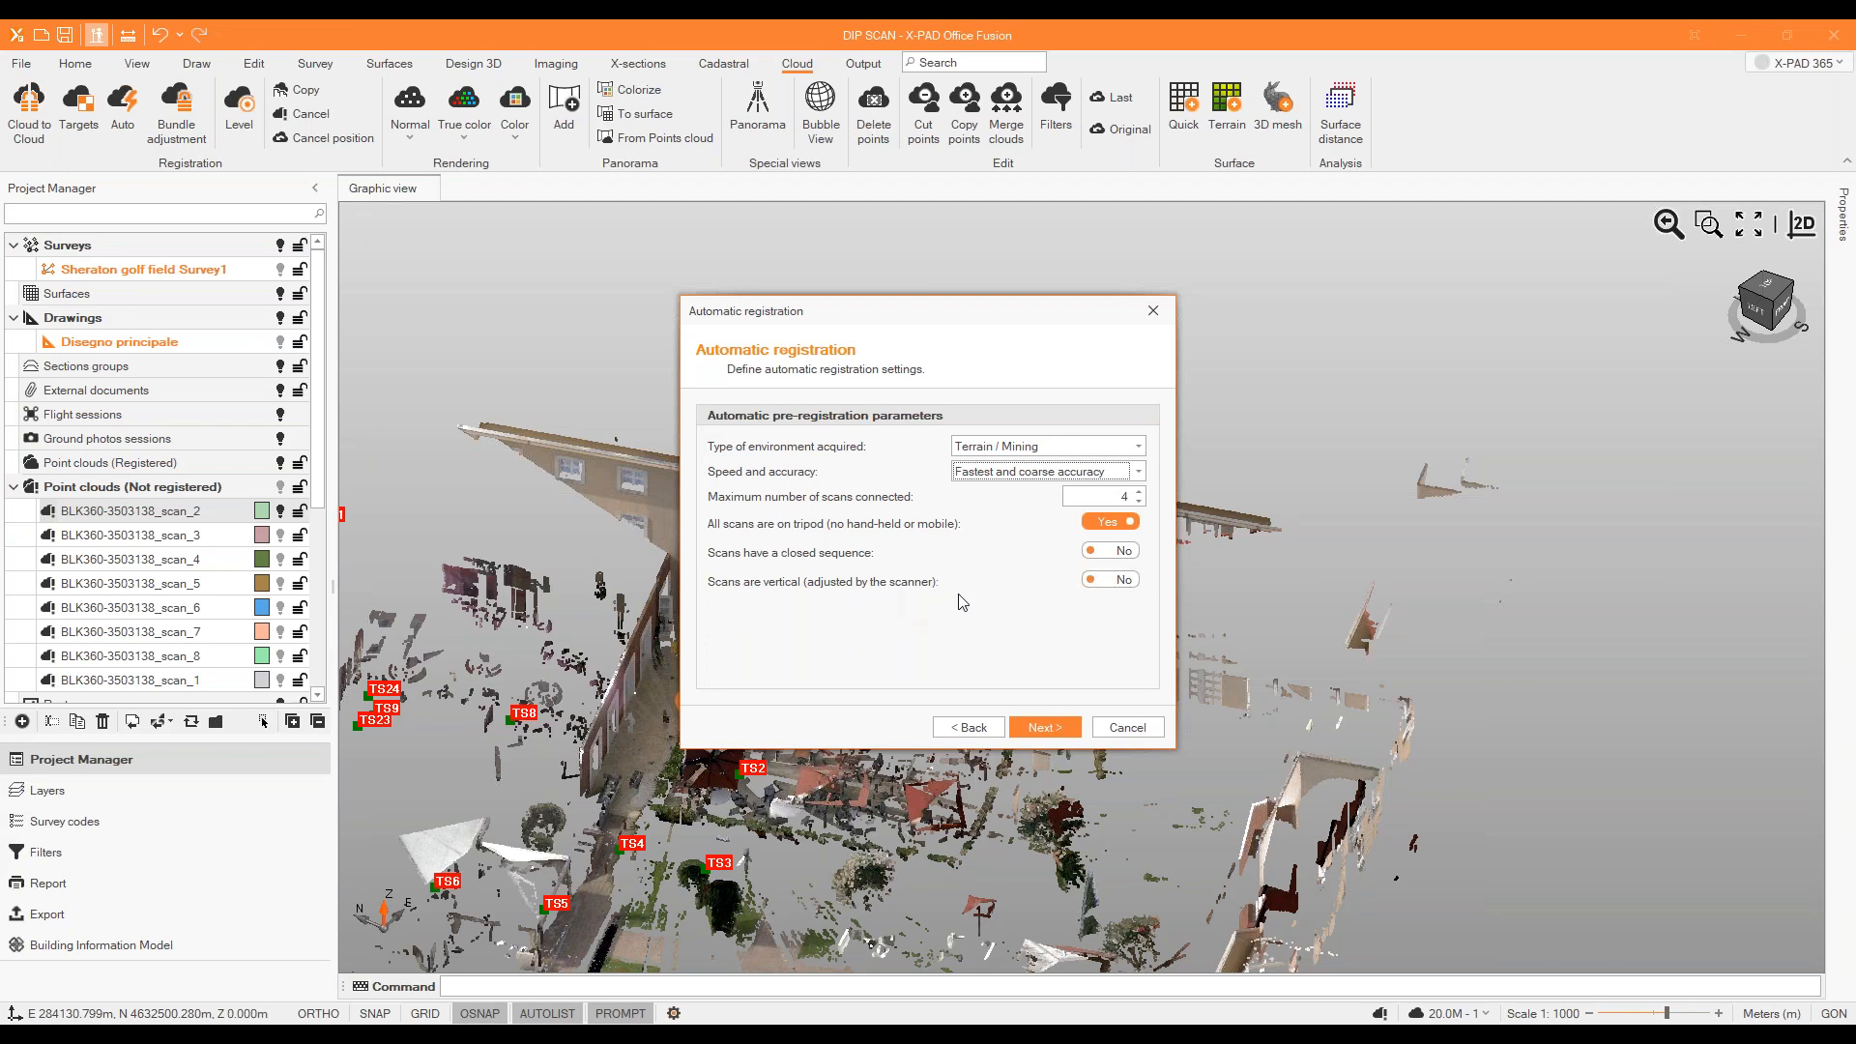
left_click(1048, 725)
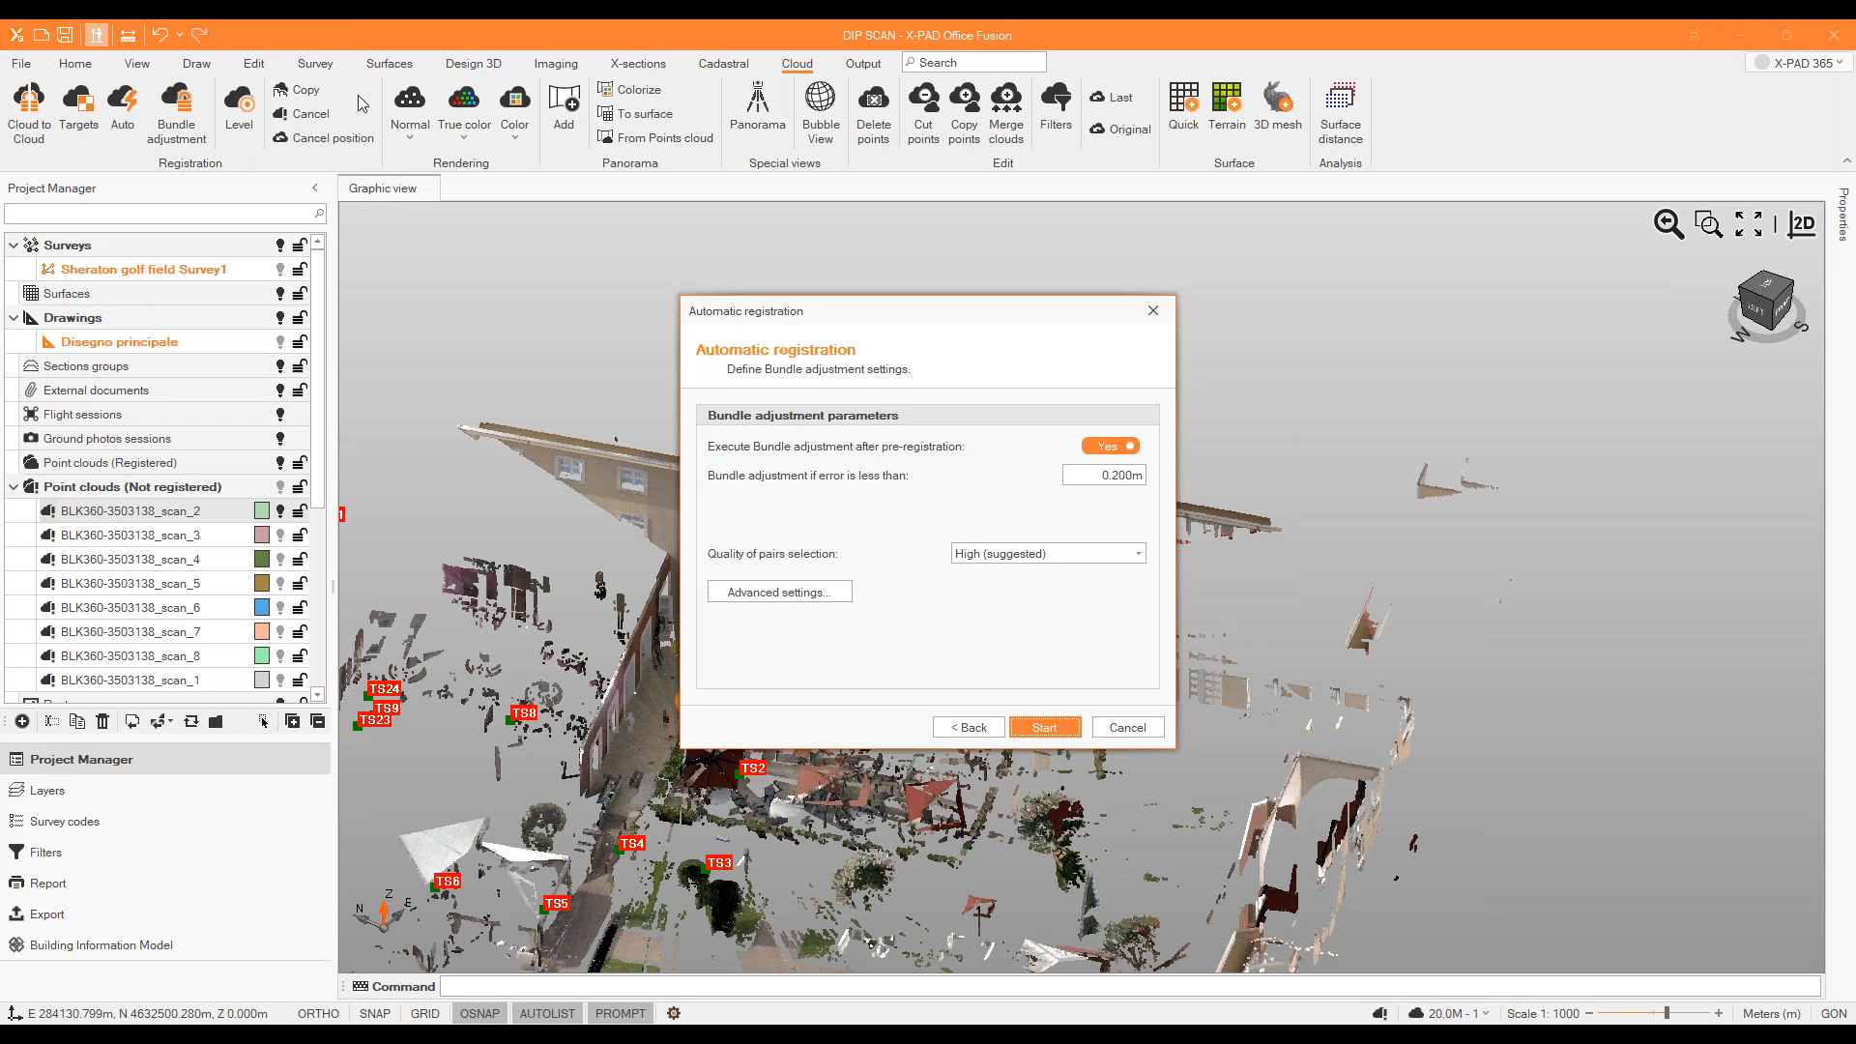
left_click(1076, 559)
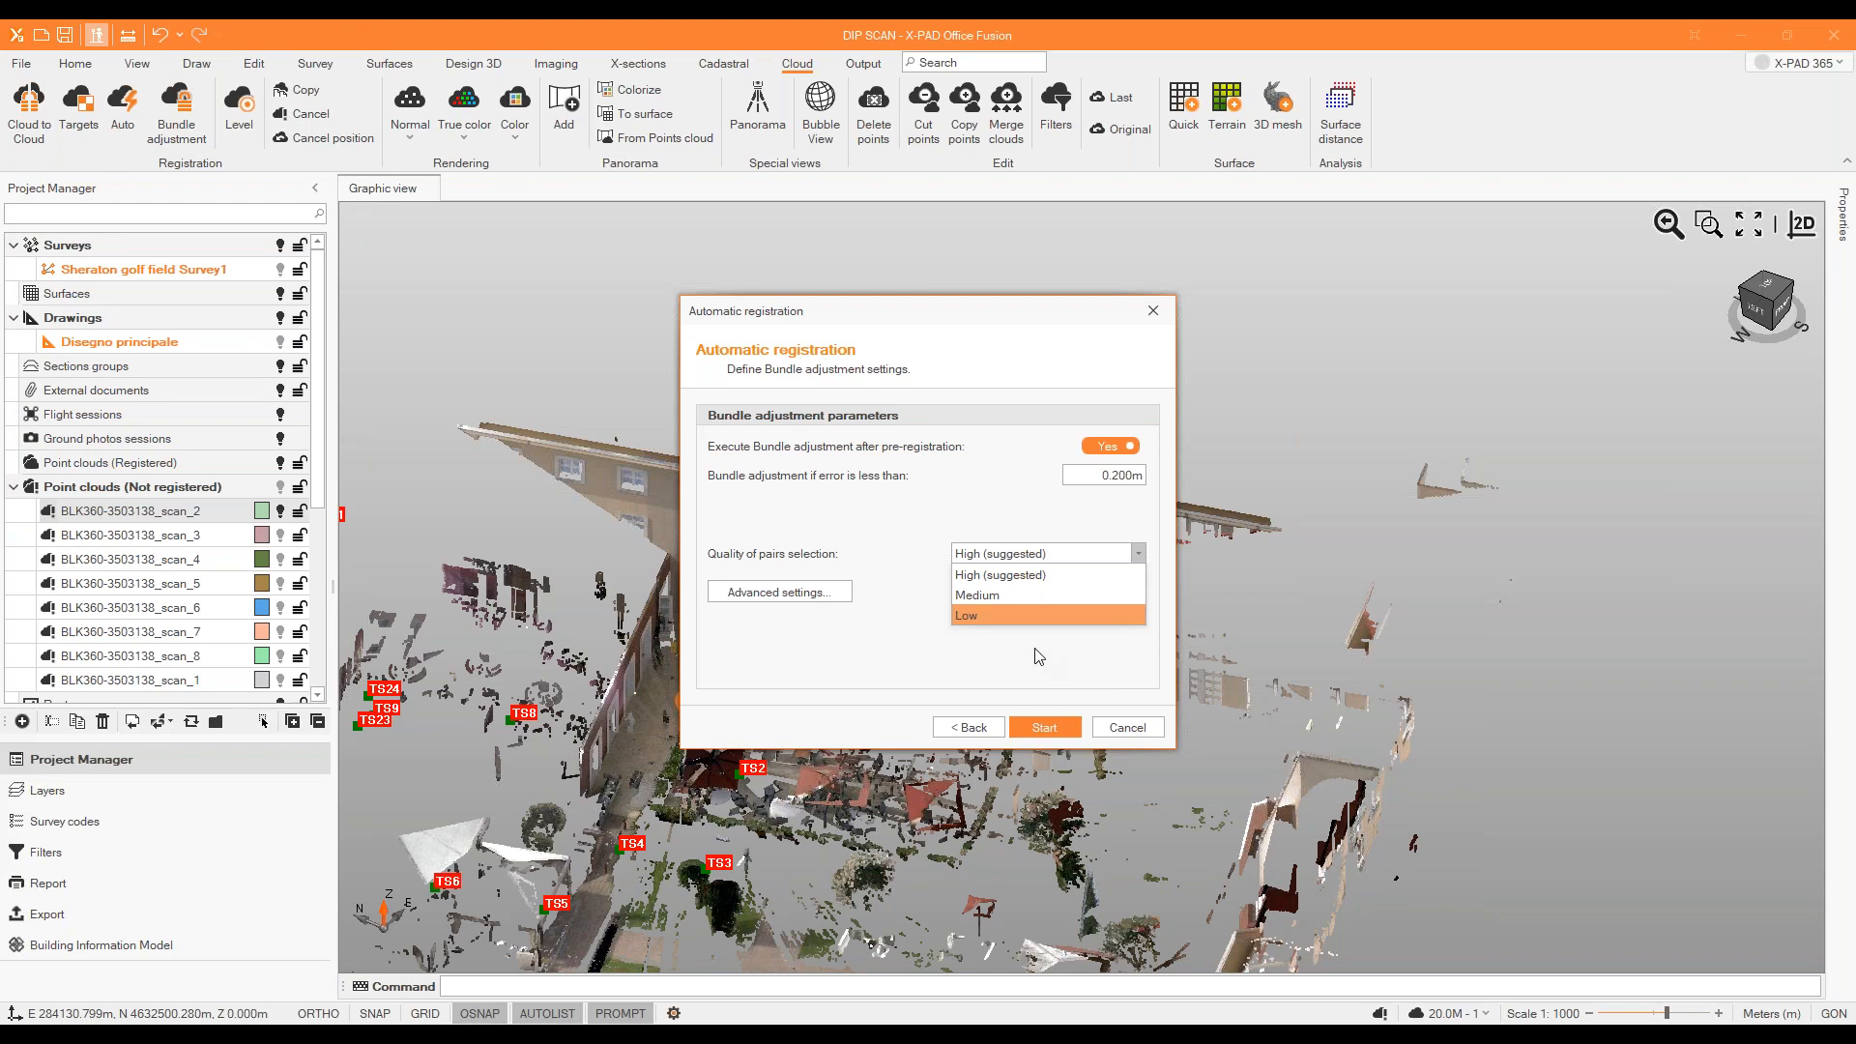
left_click(1153, 310)
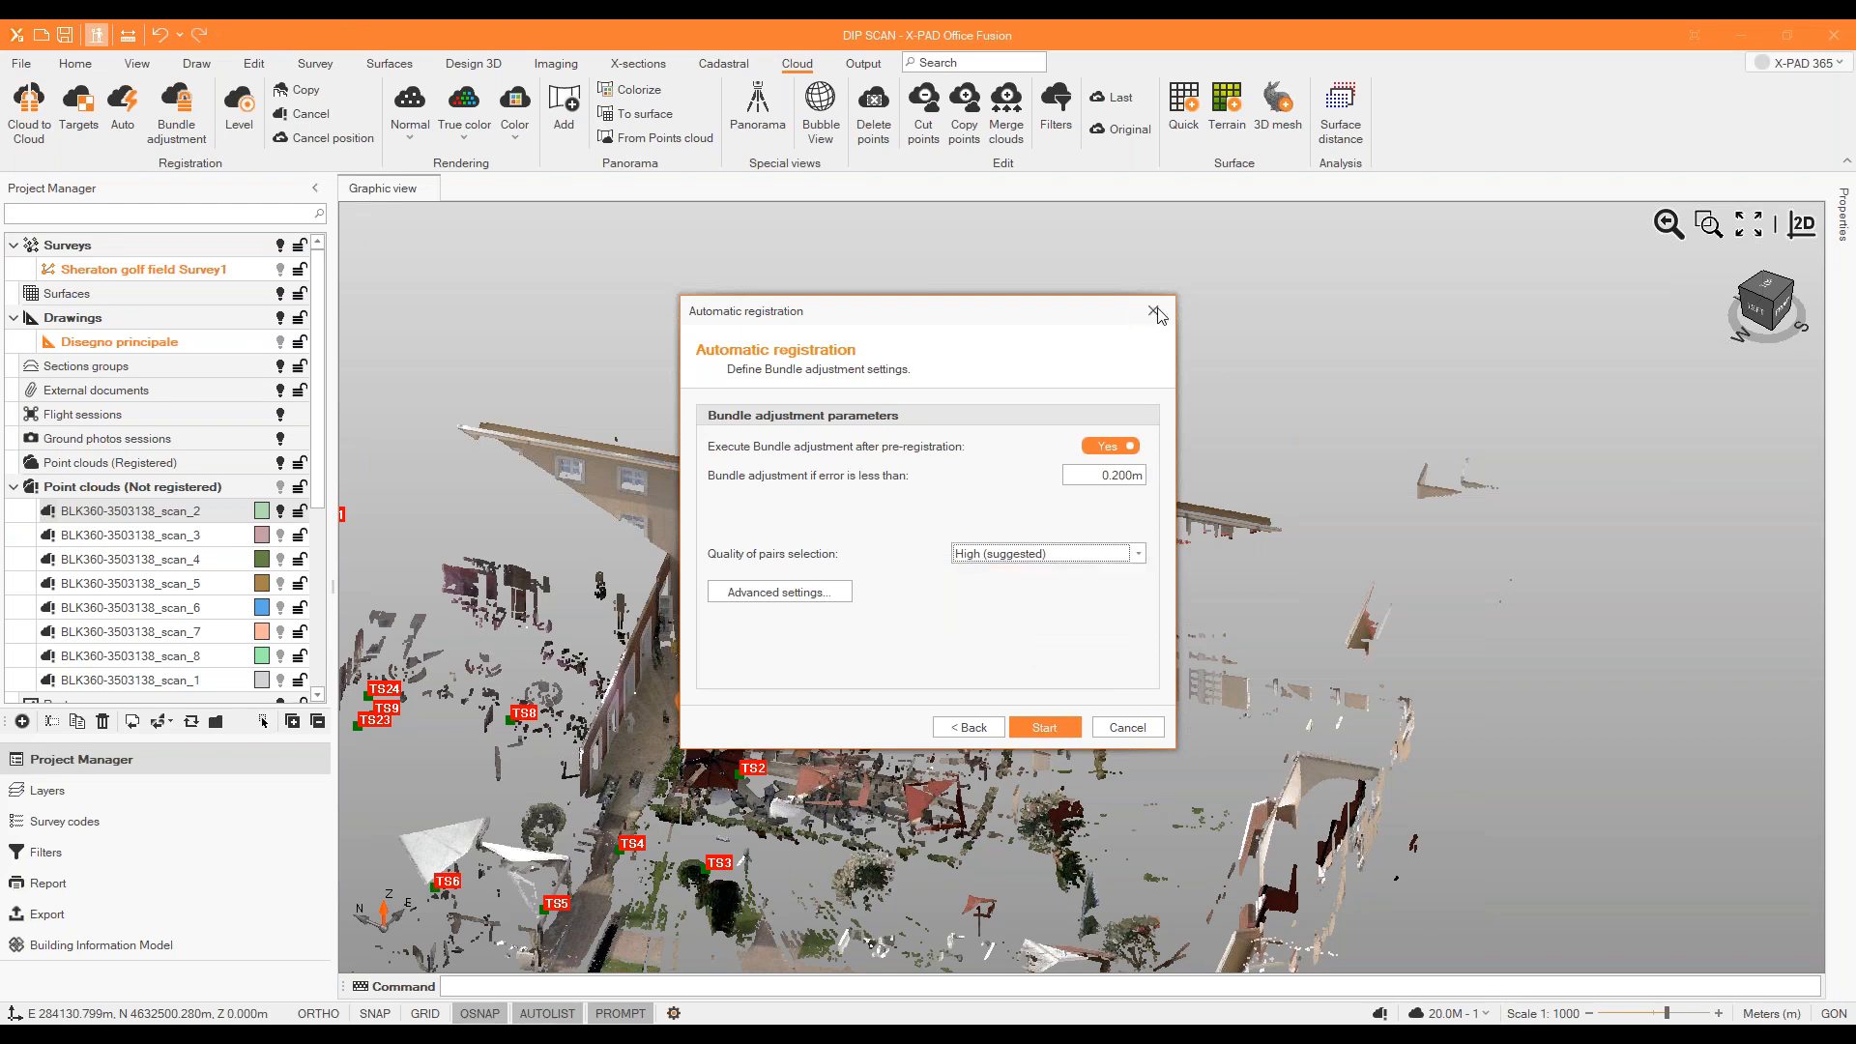
left_click(1153, 310)
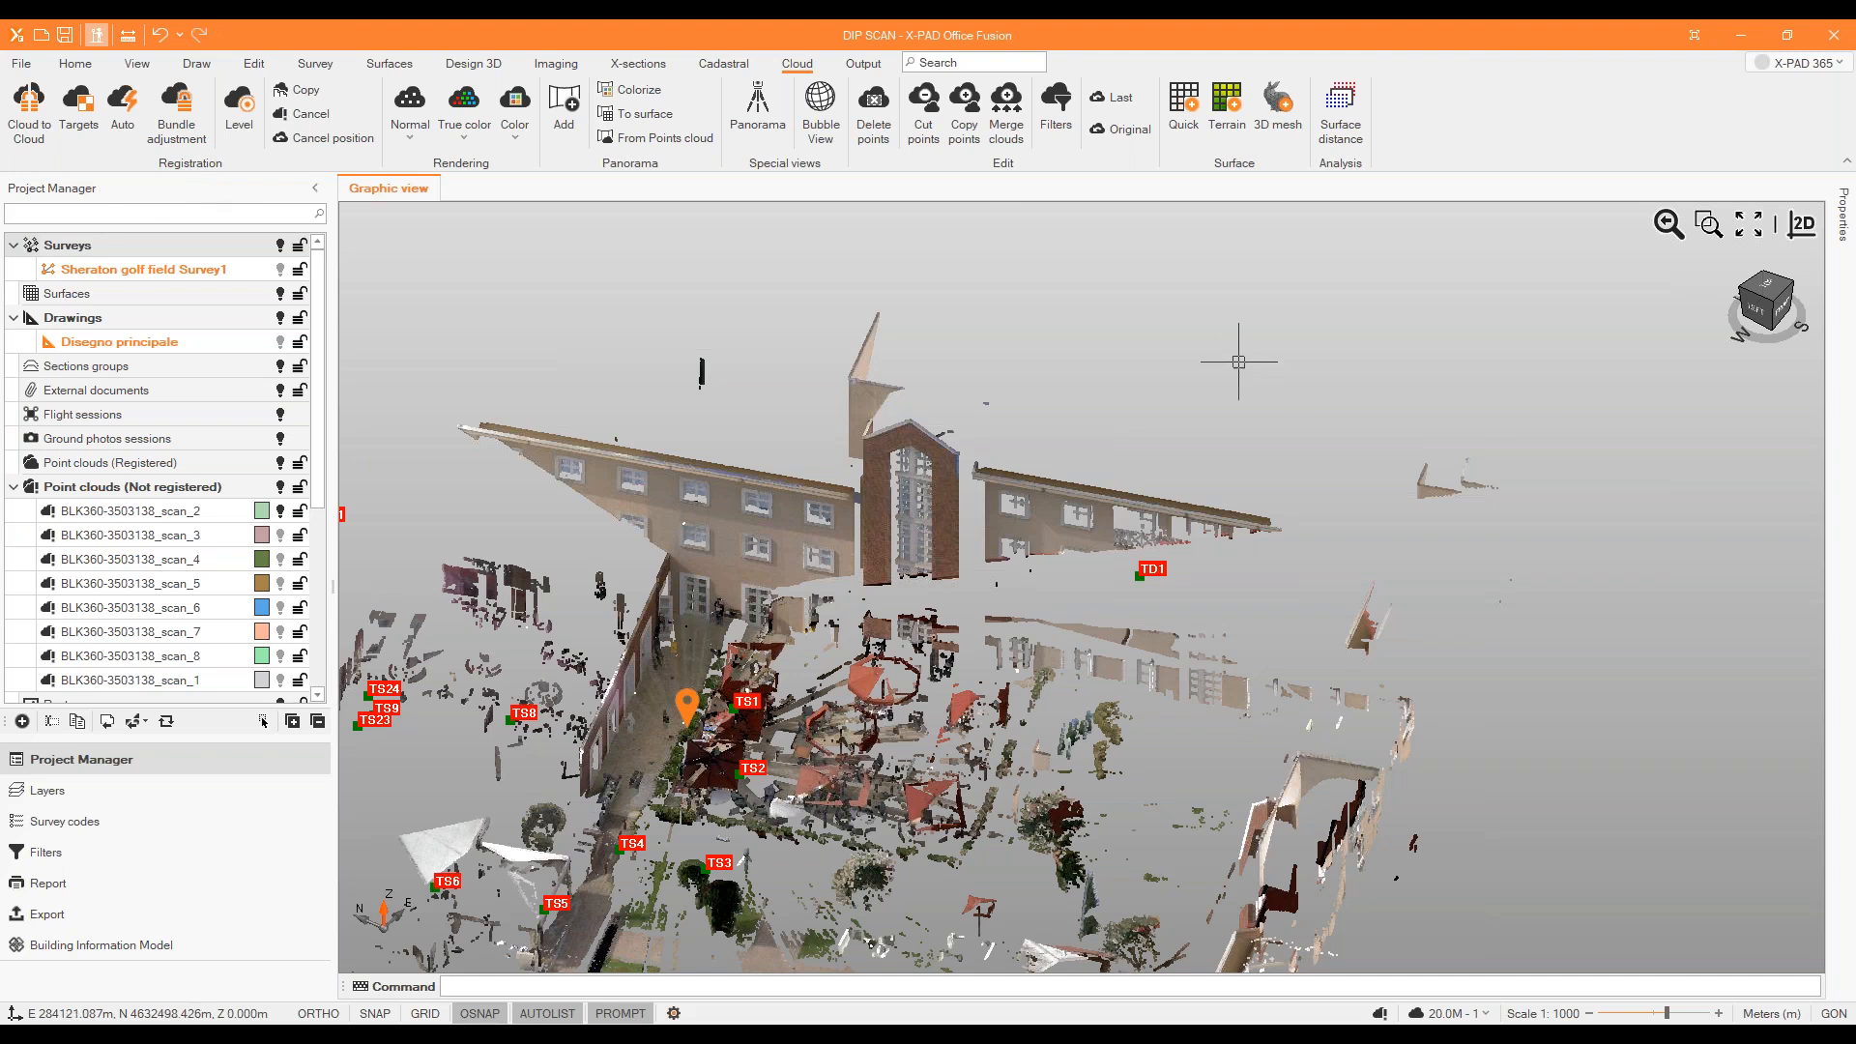
Try the Large point size on the building facade of the cloud and return it to Normal.
scroll(1236, 359, "down", 2)
scroll(1015, 570, "up", 2)
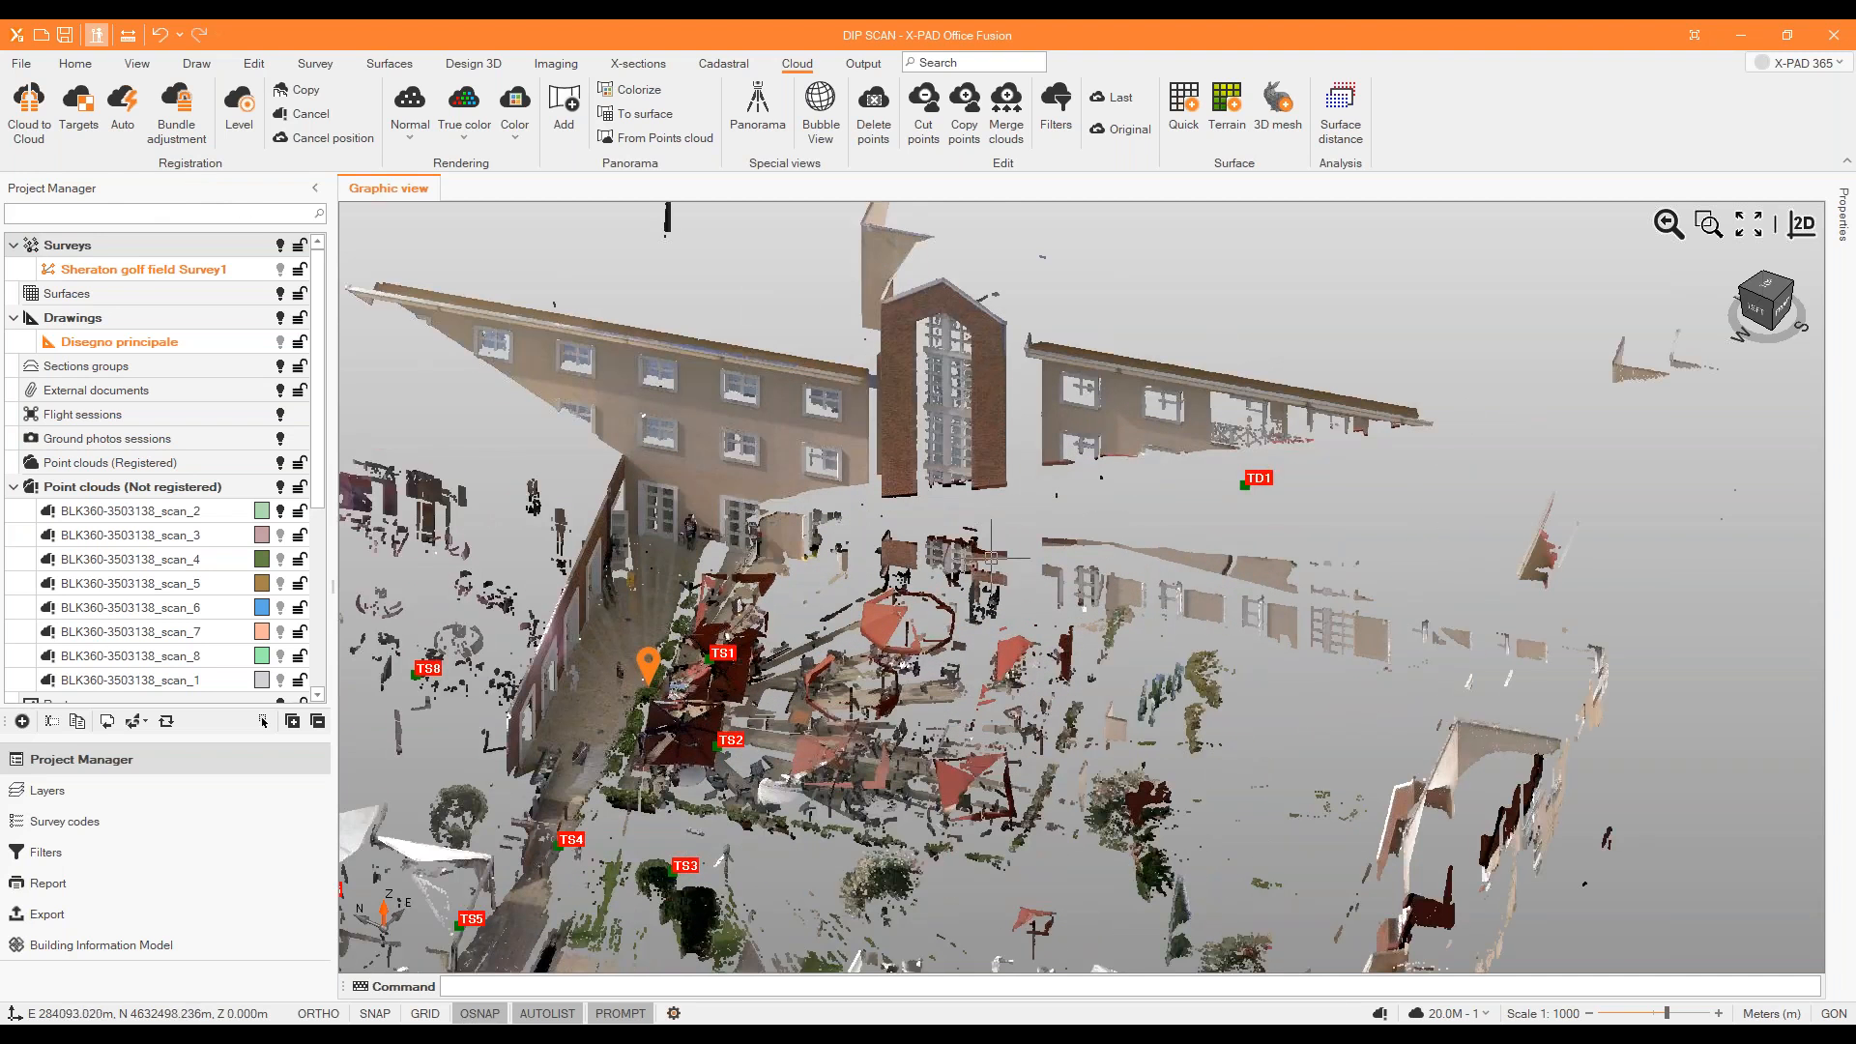
middle_click_drag(937, 542, 1010, 543)
scroll(715, 439, "down", 1)
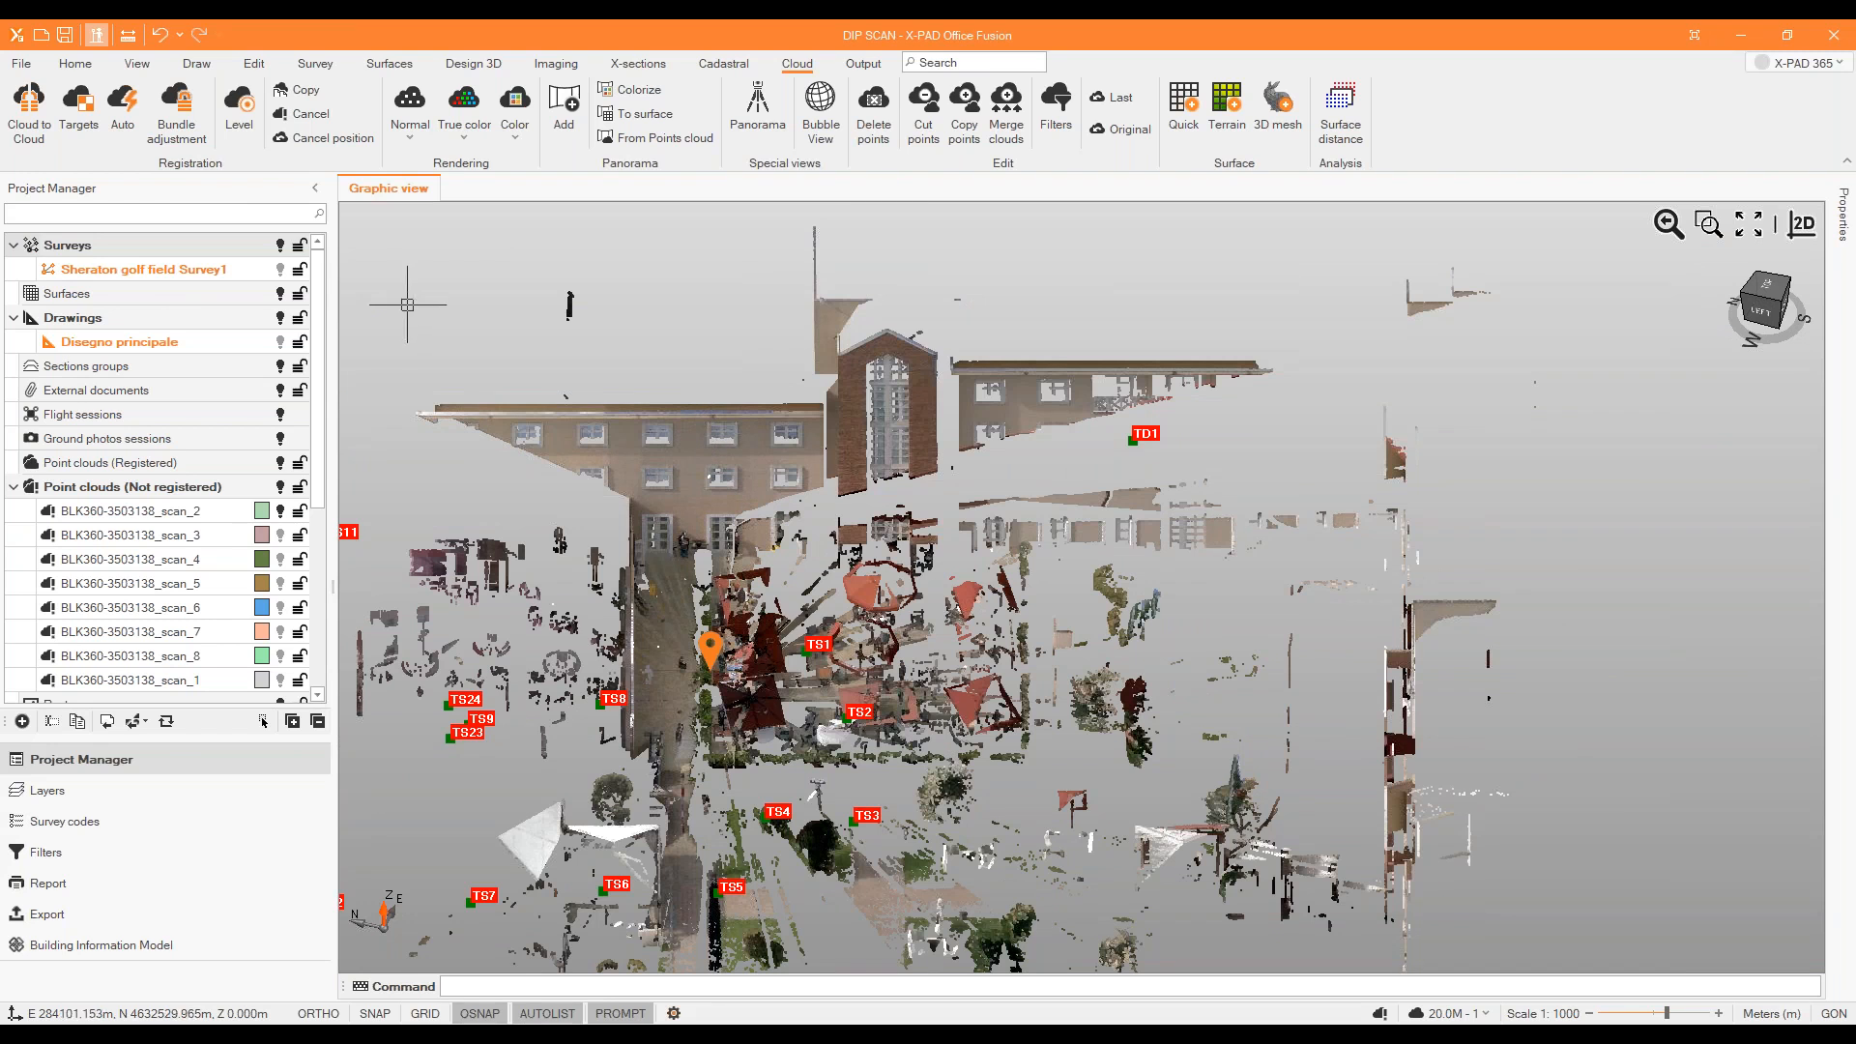
left_click(420, 135)
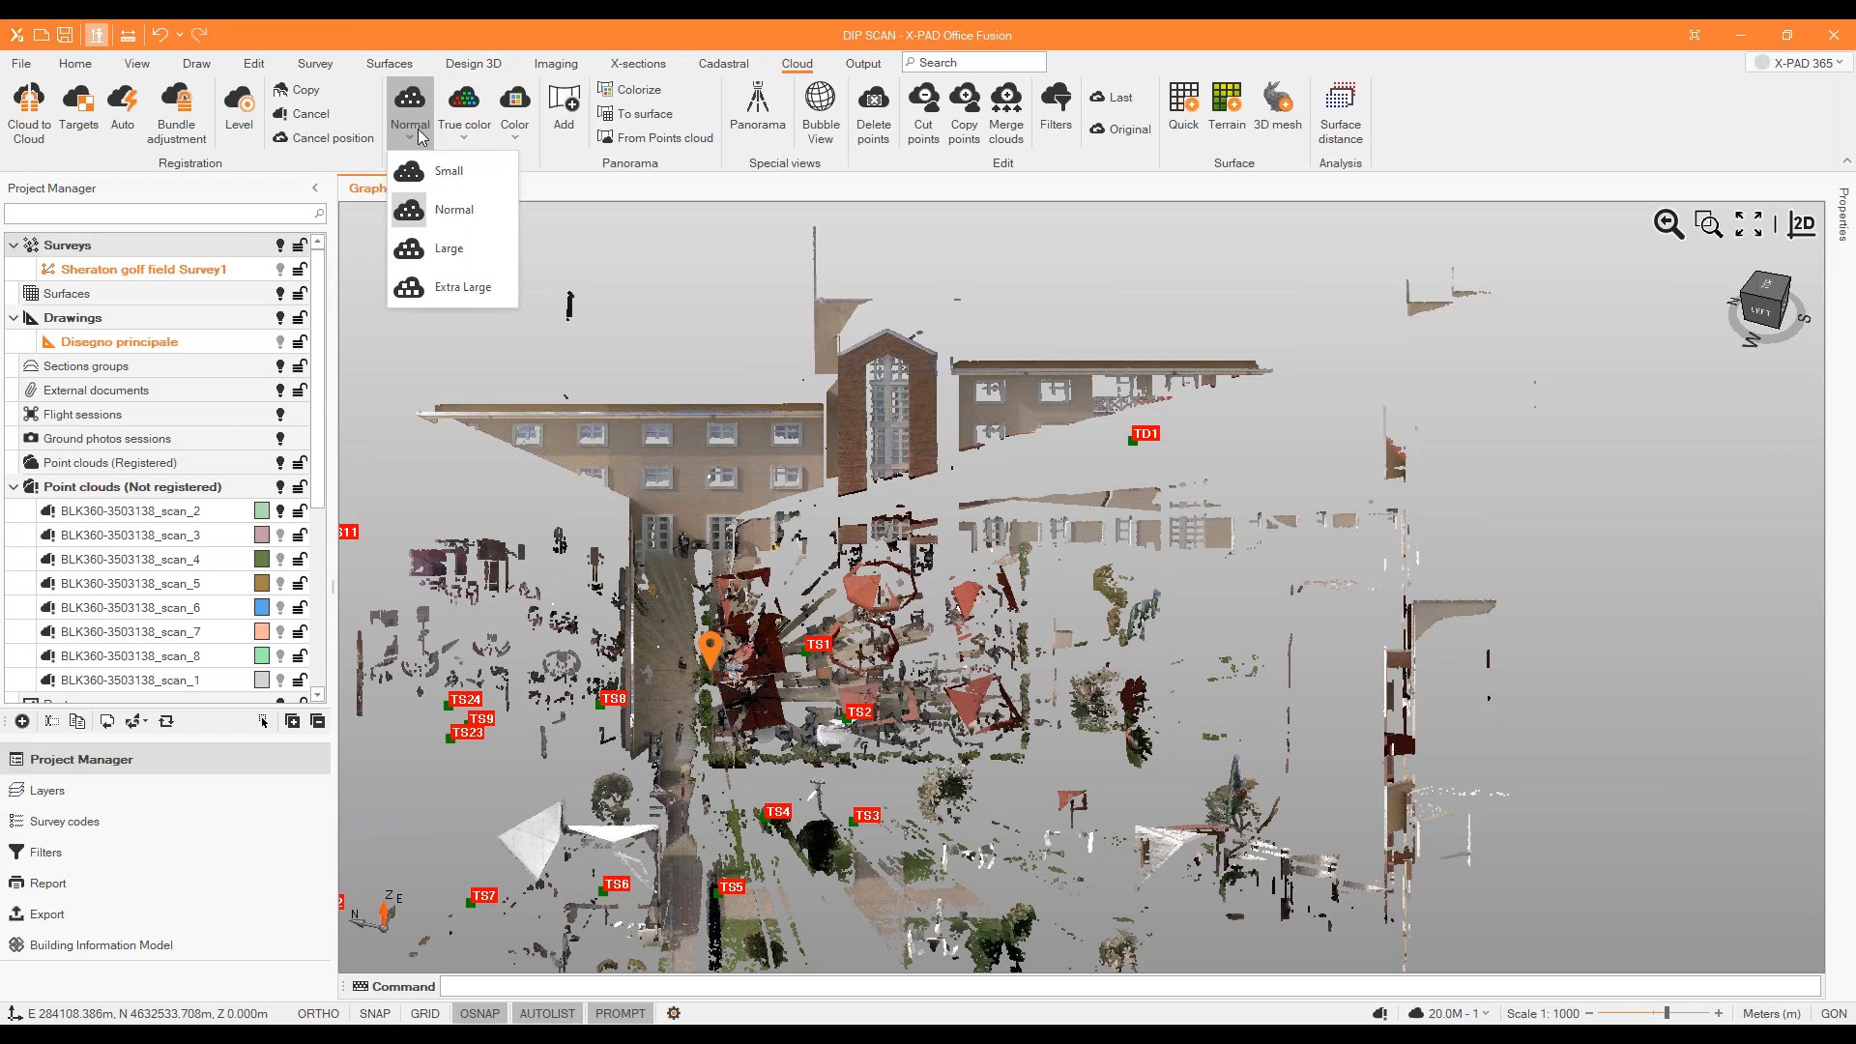
left_click(456, 249)
scroll(763, 440, "up", 8)
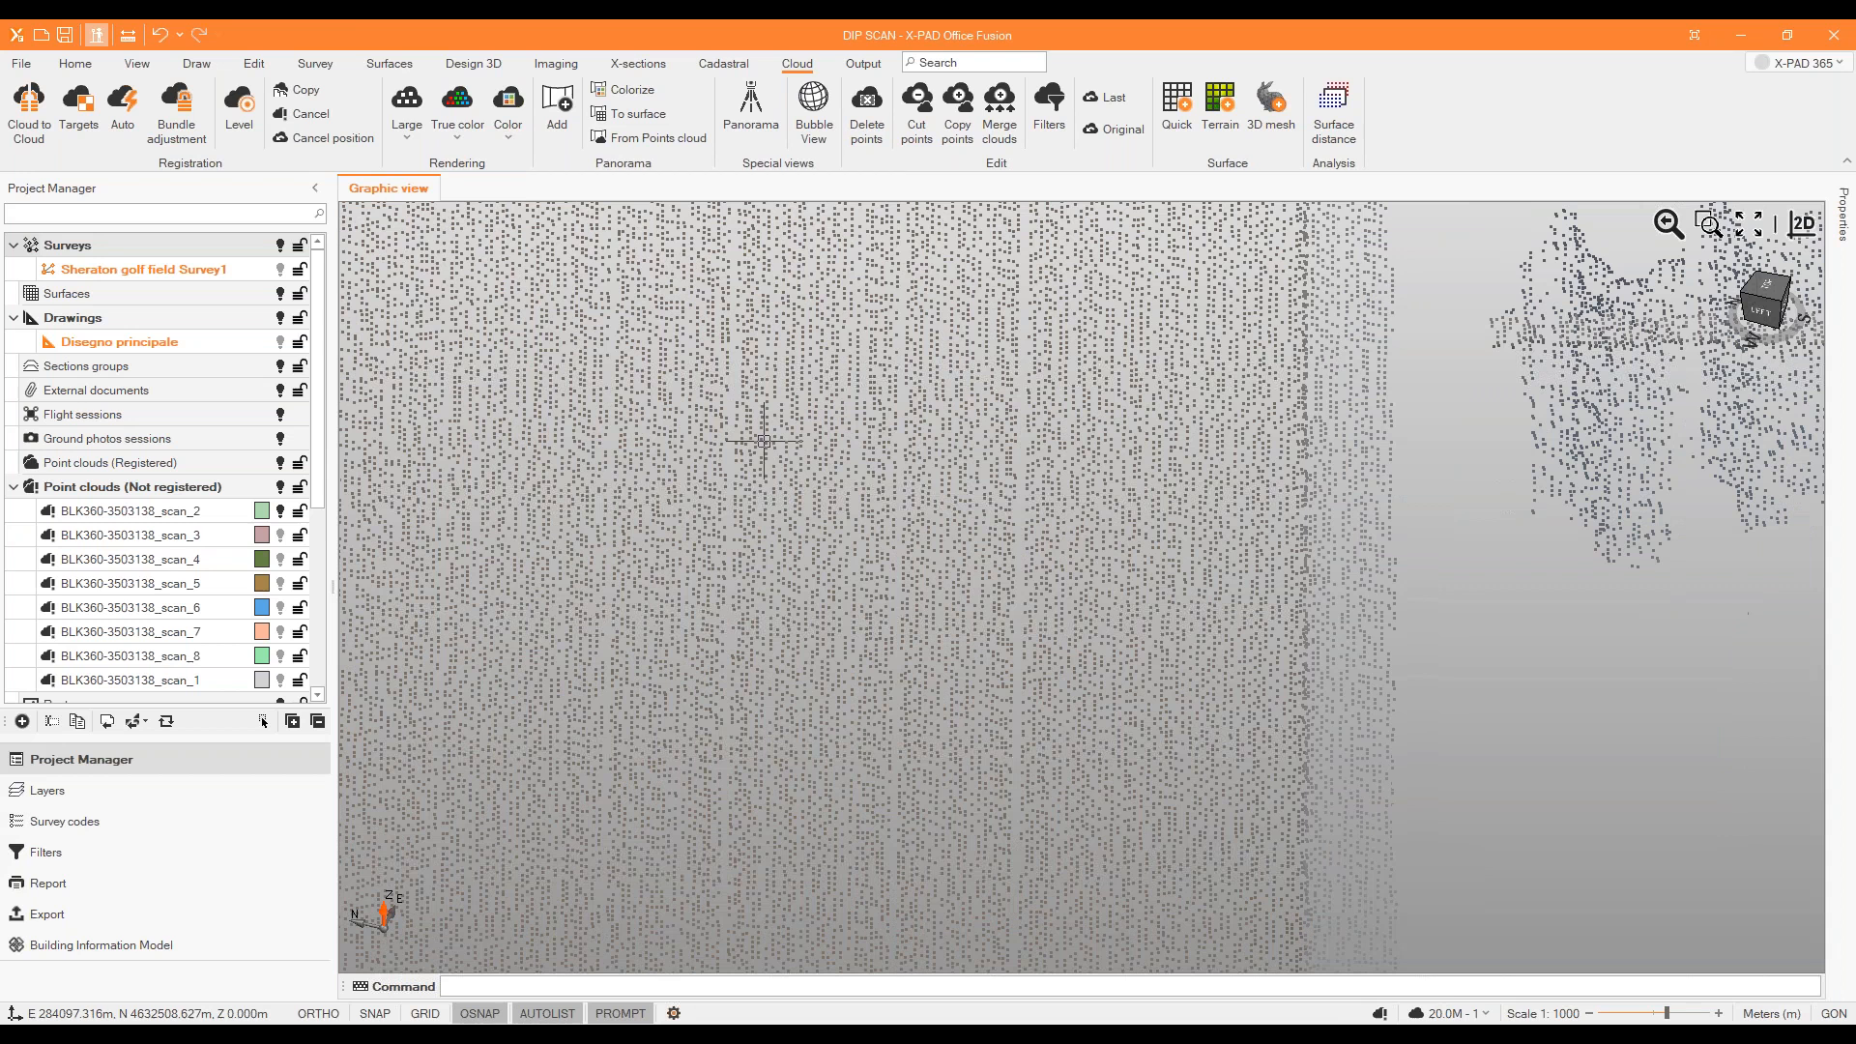
left_click(407, 108)
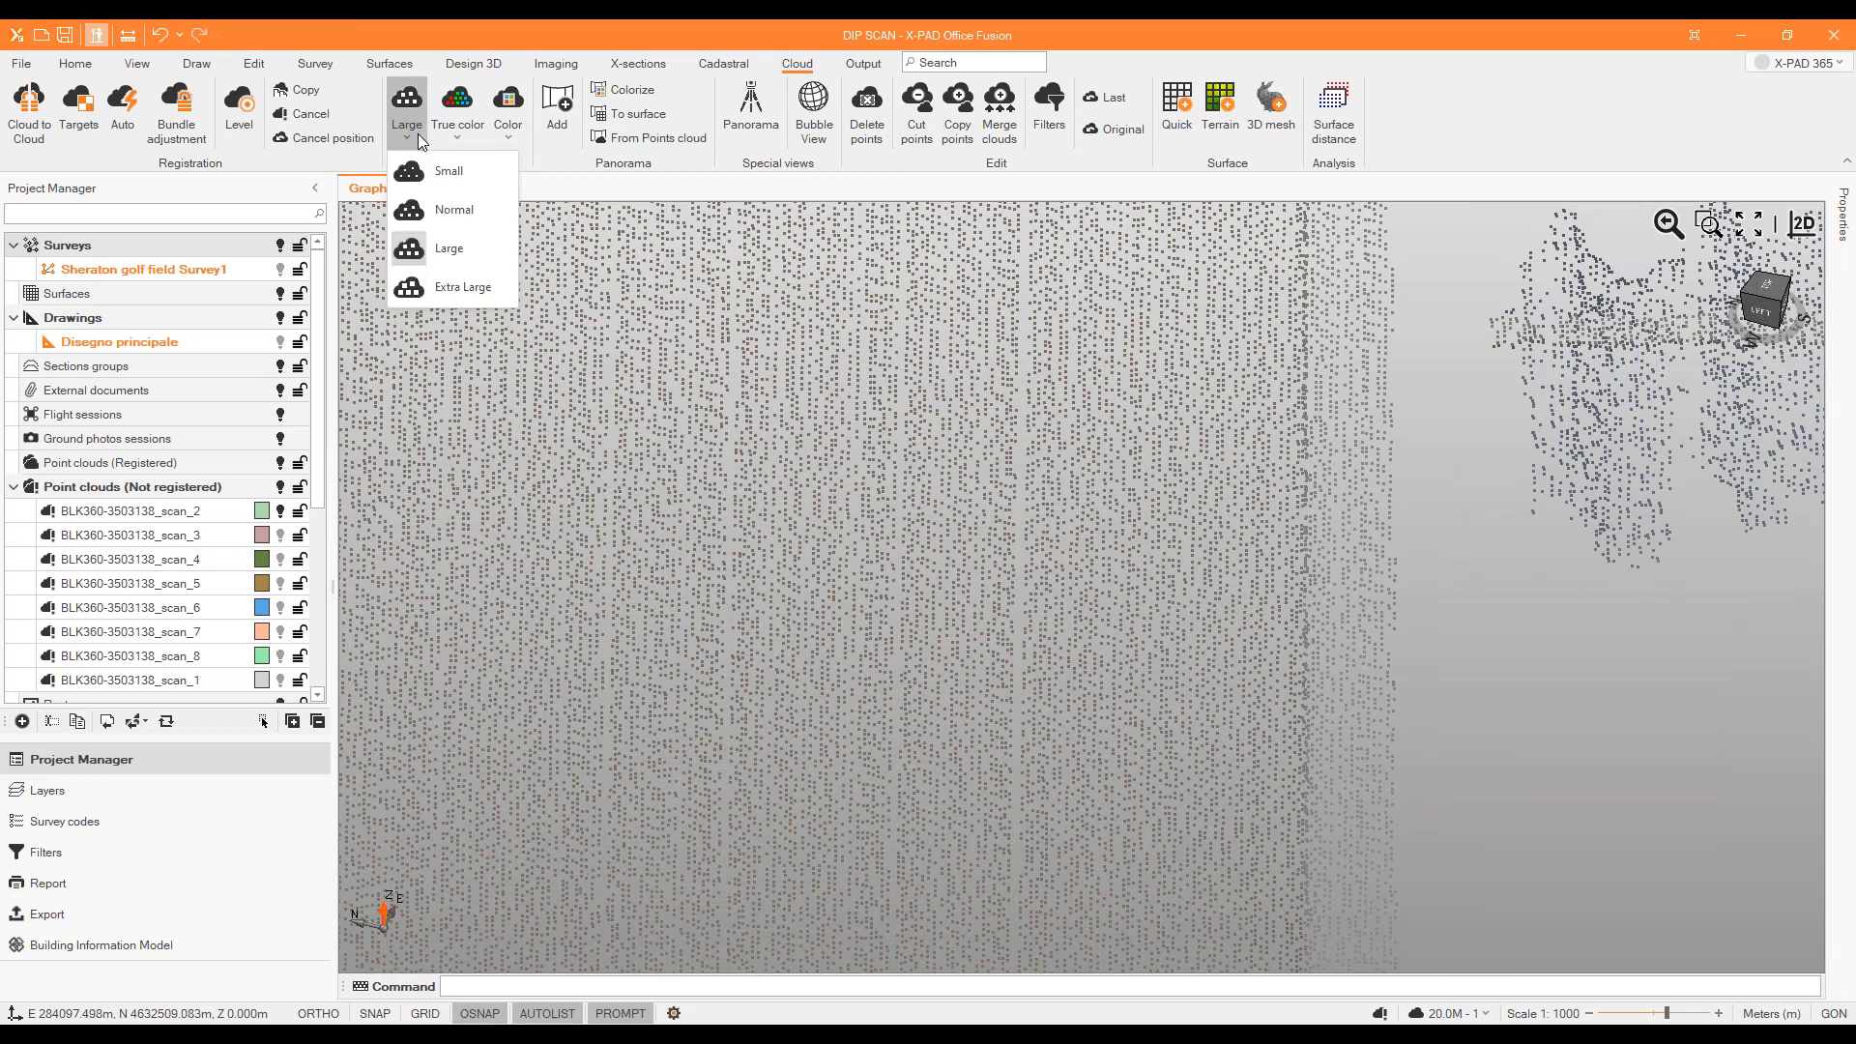
left_click(440, 208)
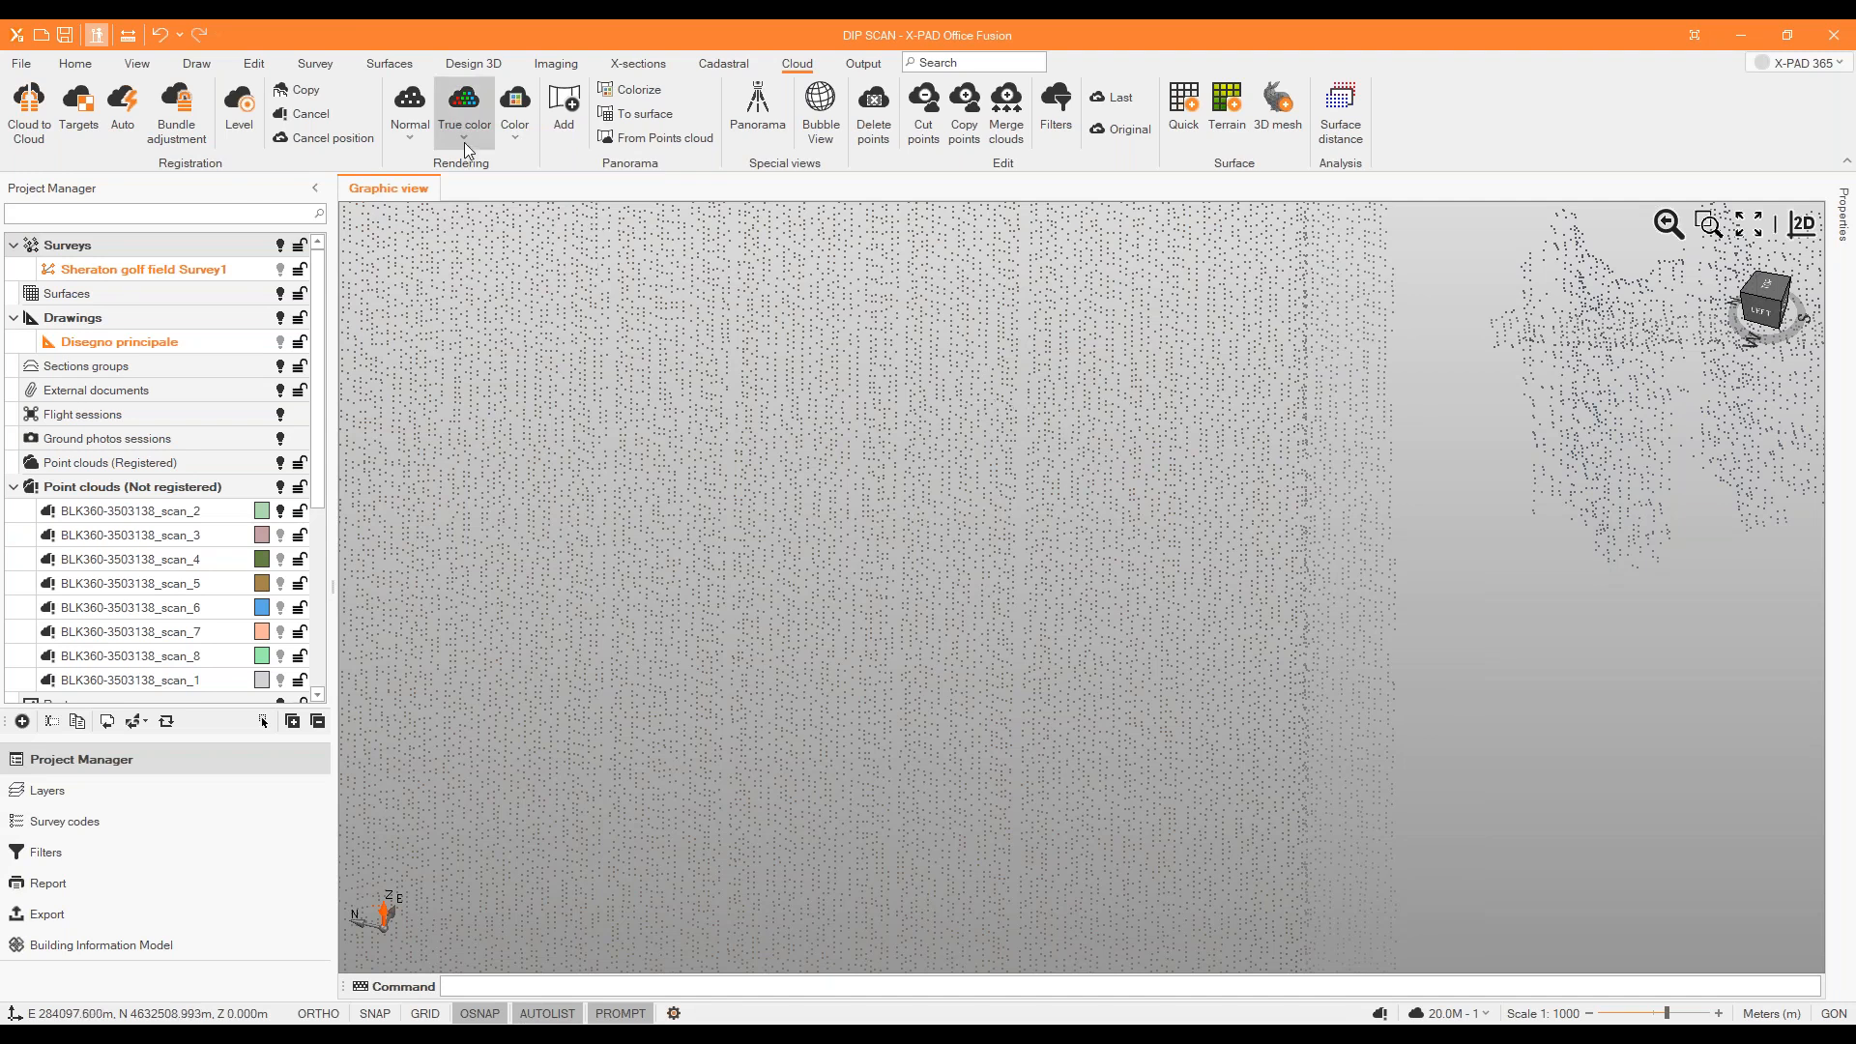
Look through the available point cloud render modes, keep True color, and view the facade windows and the whole cloud.
scroll(464, 143, "down", 1)
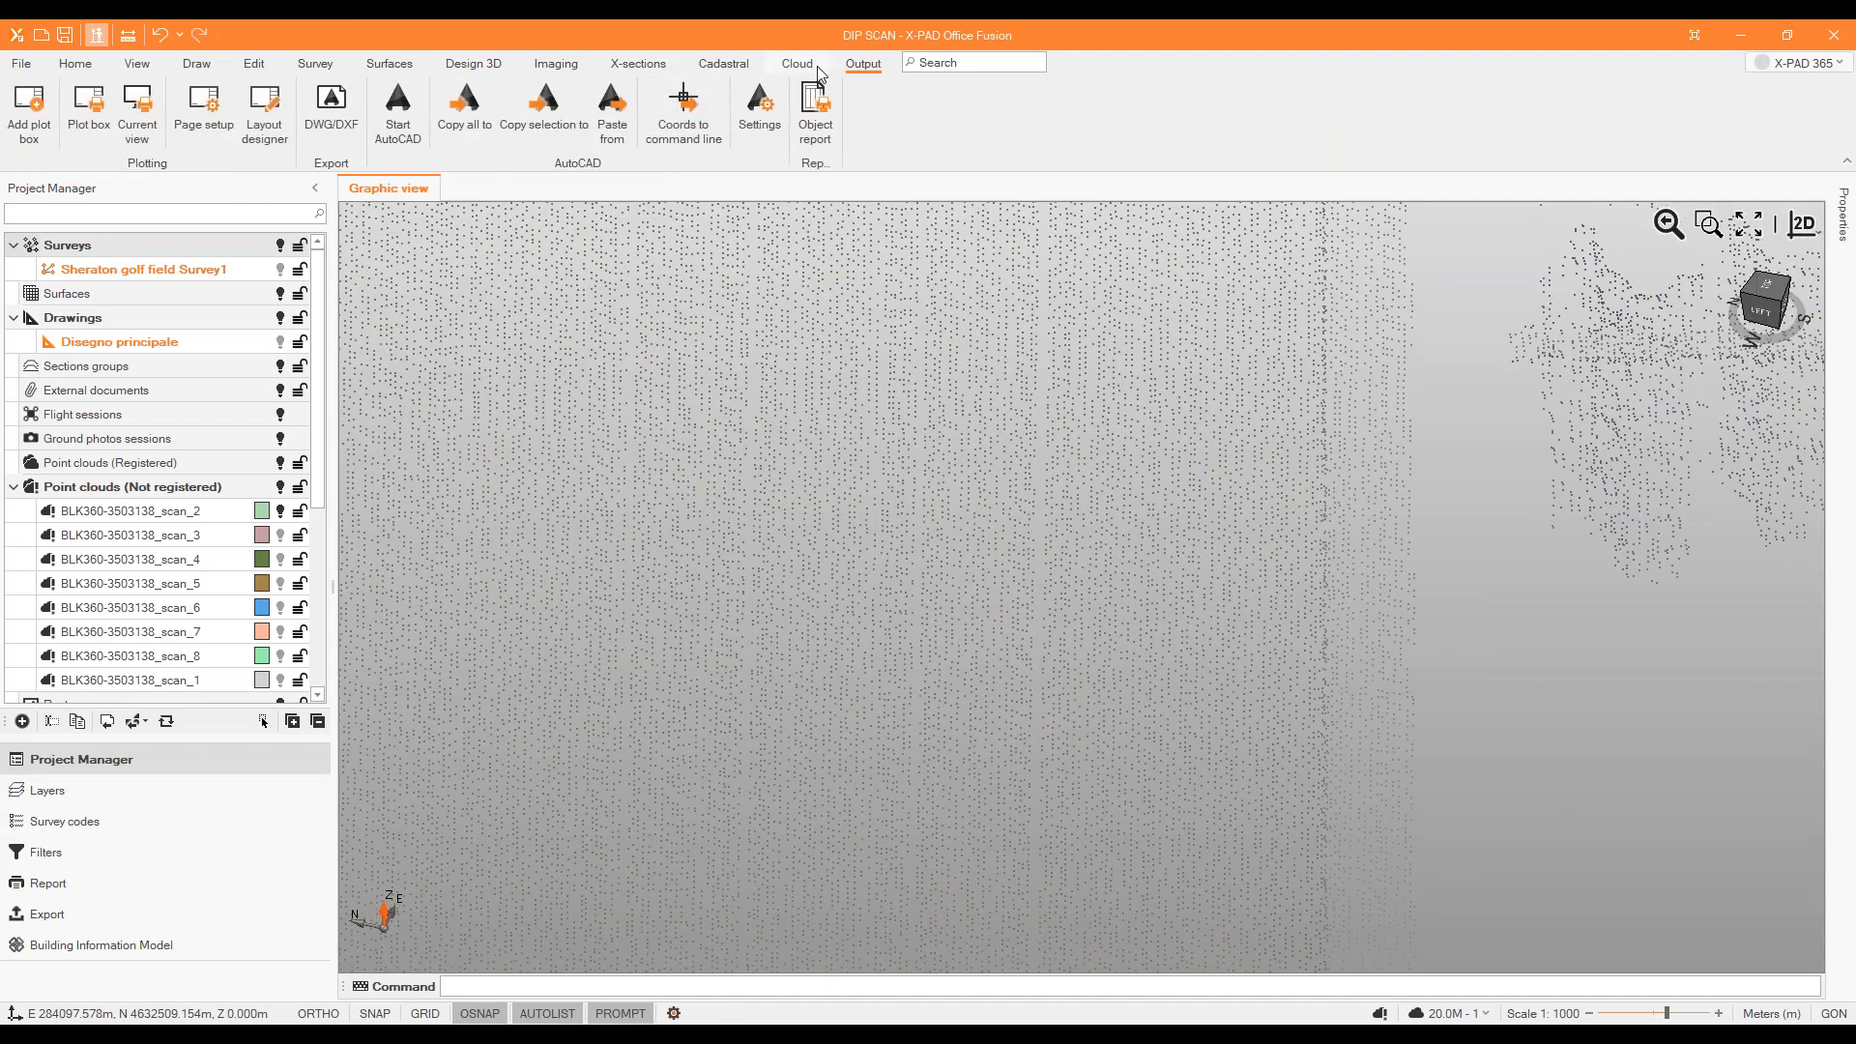
left_click(806, 66)
left_click(471, 138)
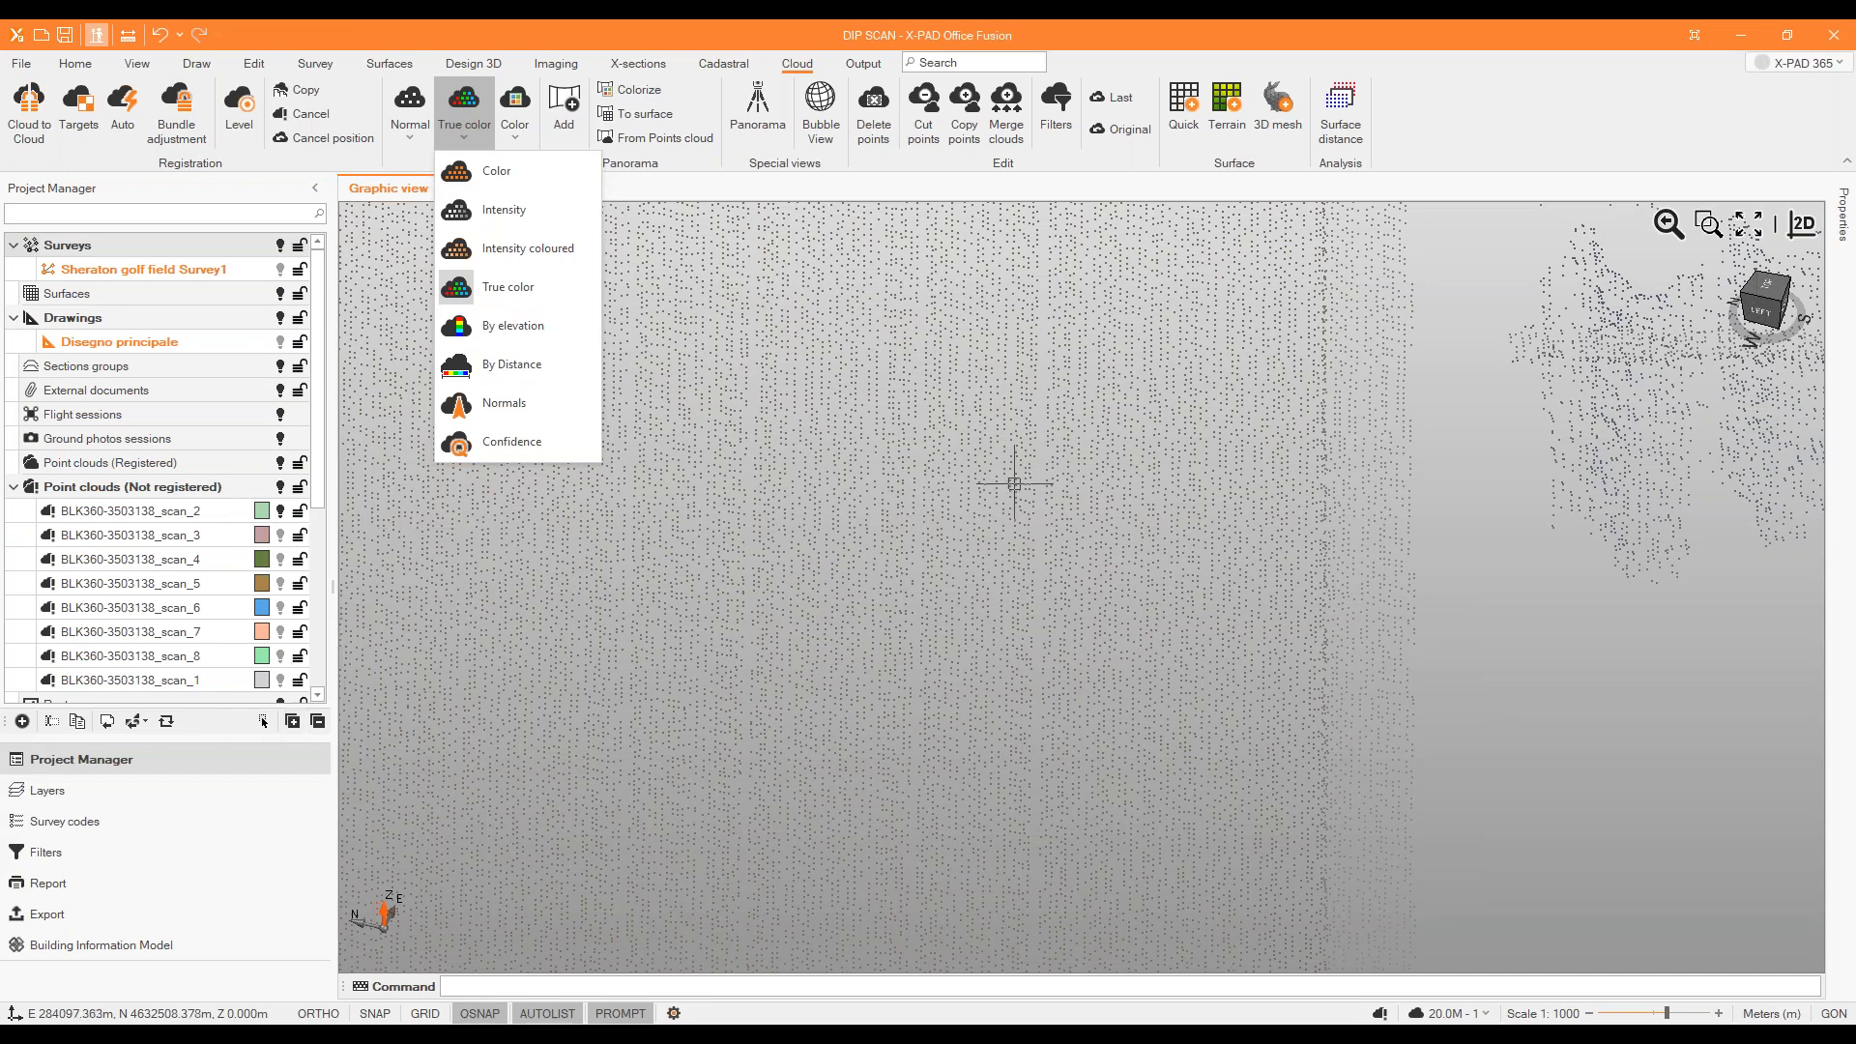
left_click(1486, 550)
scroll(1487, 550, "down", 5)
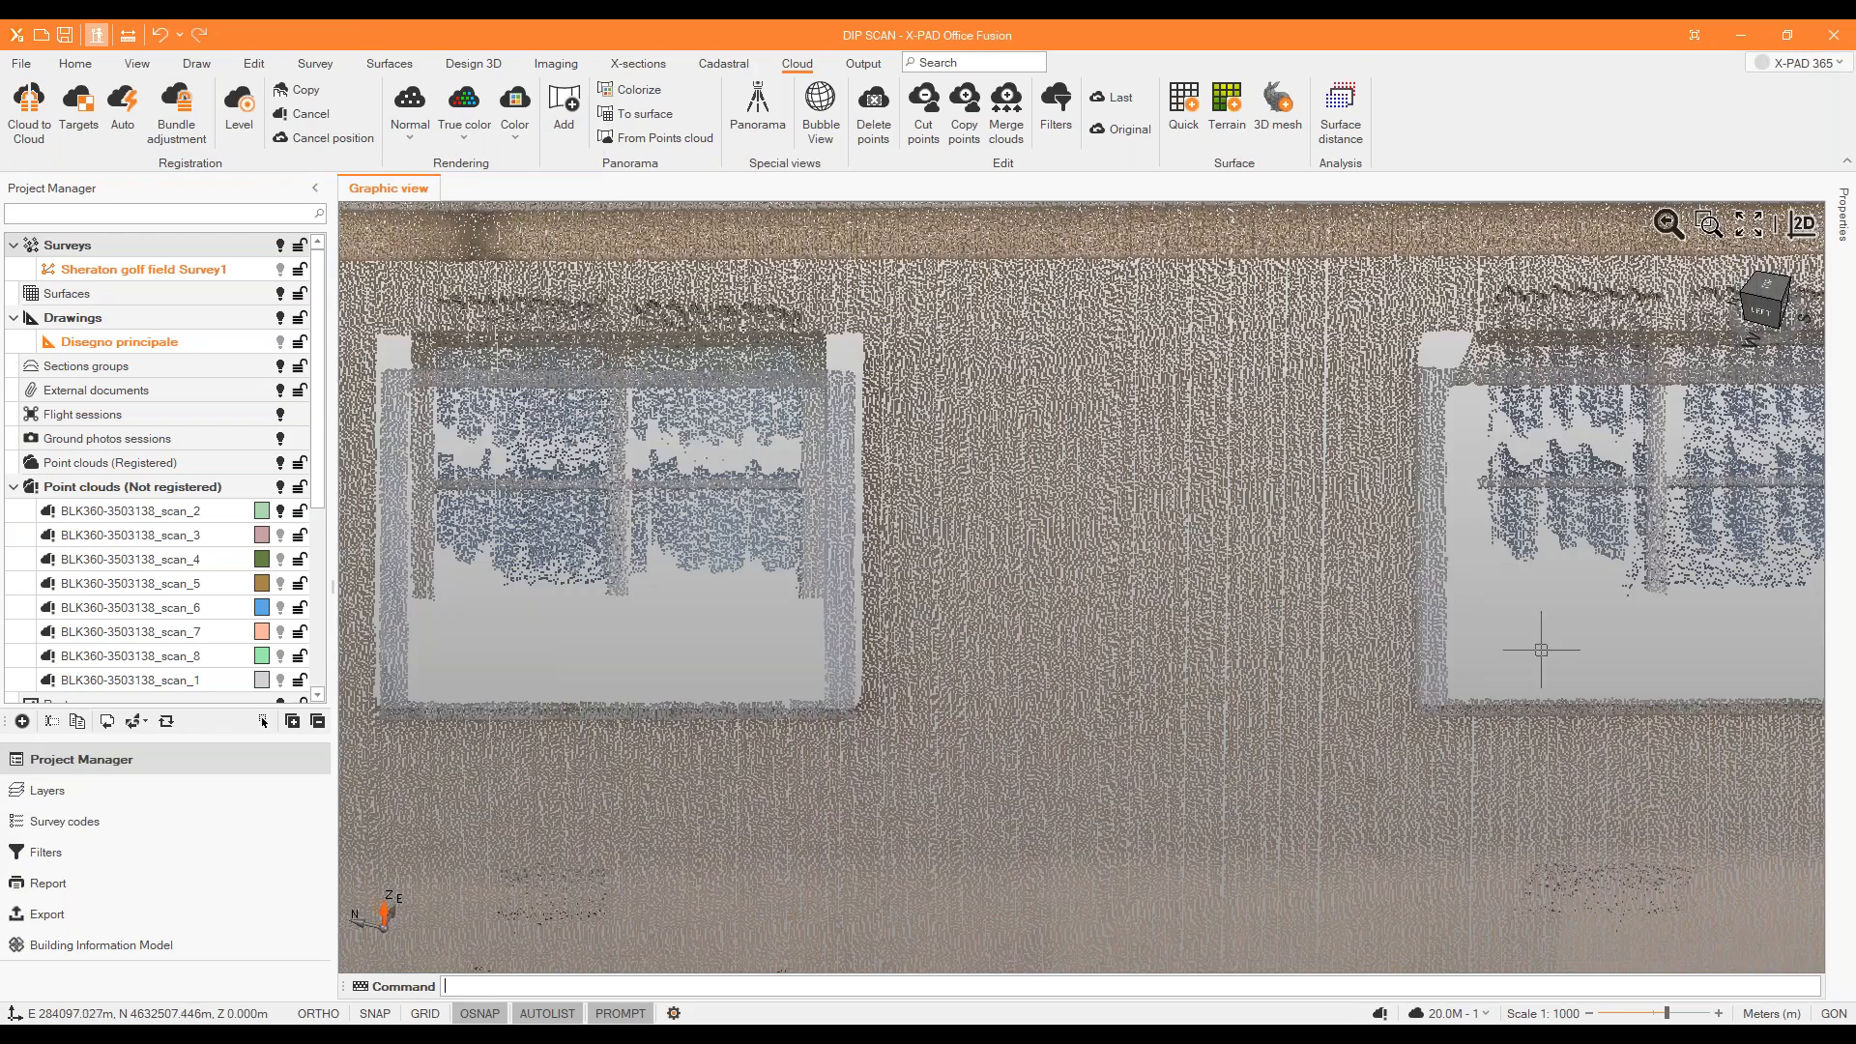
scroll(1133, 549, "down", 5)
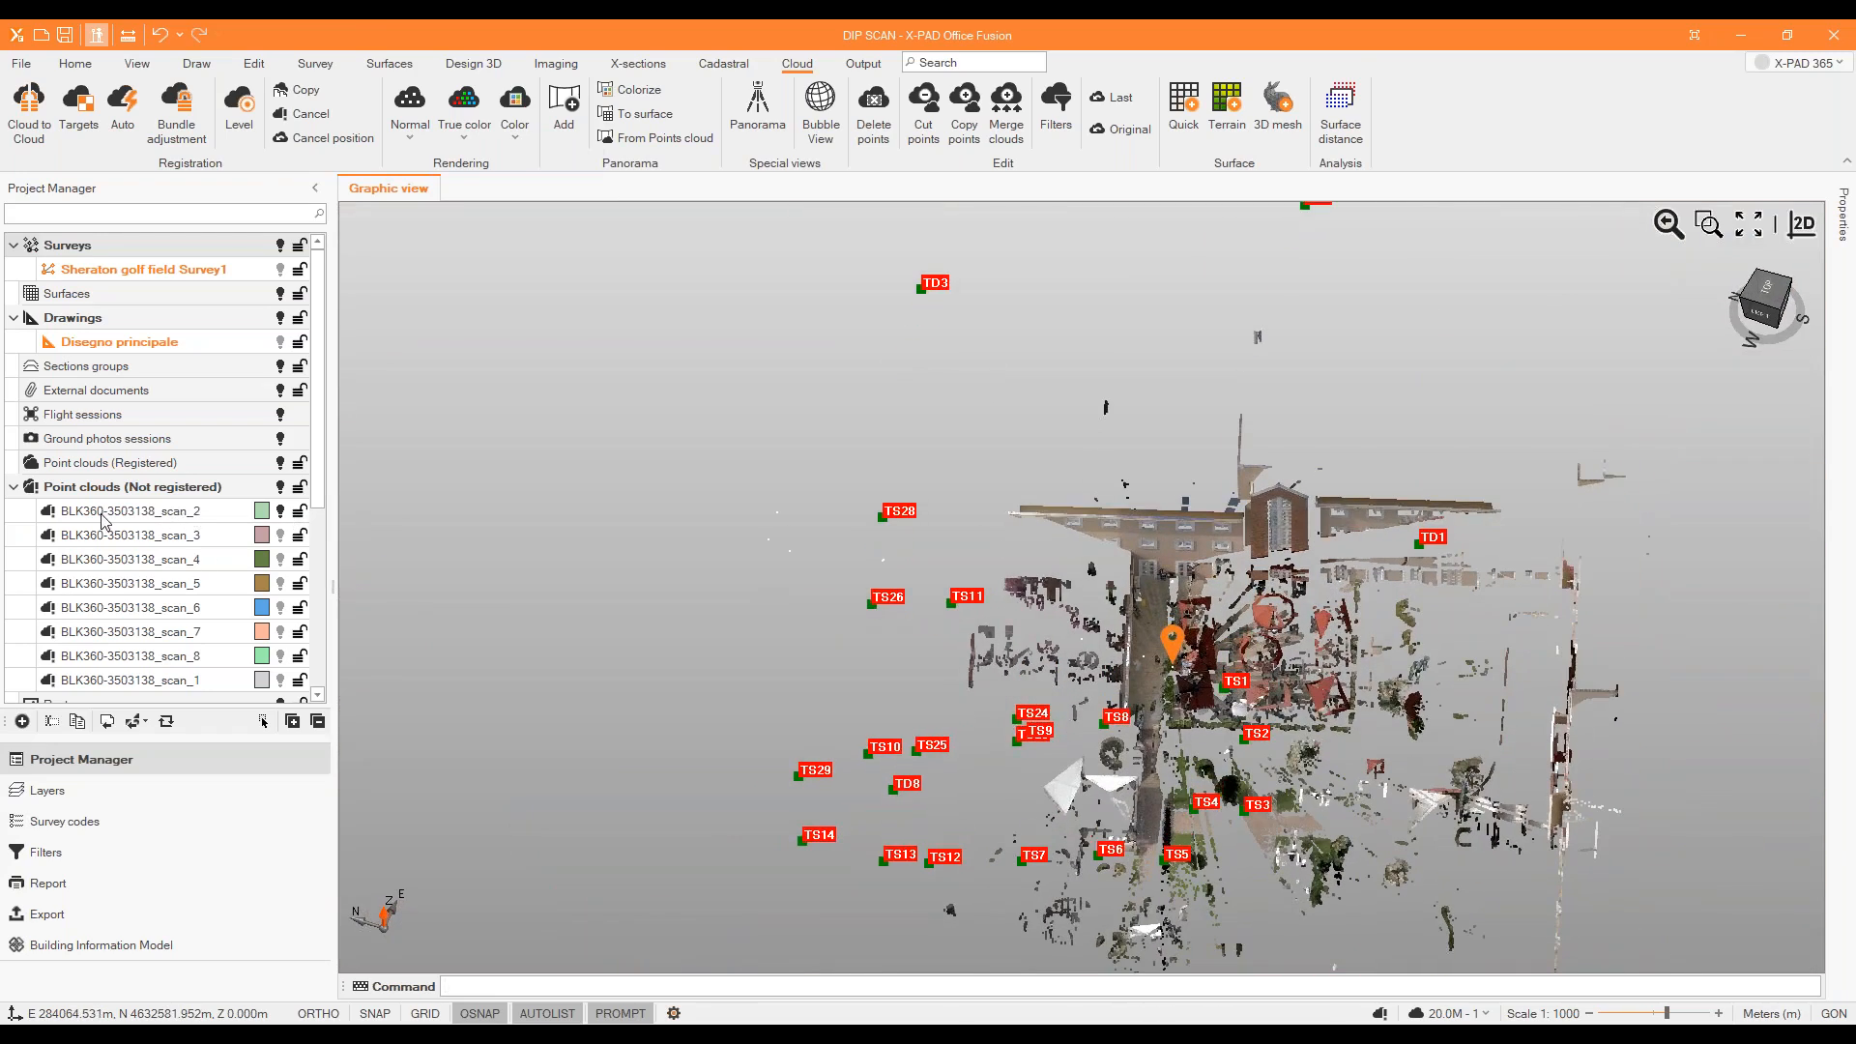
left_click(186, 518)
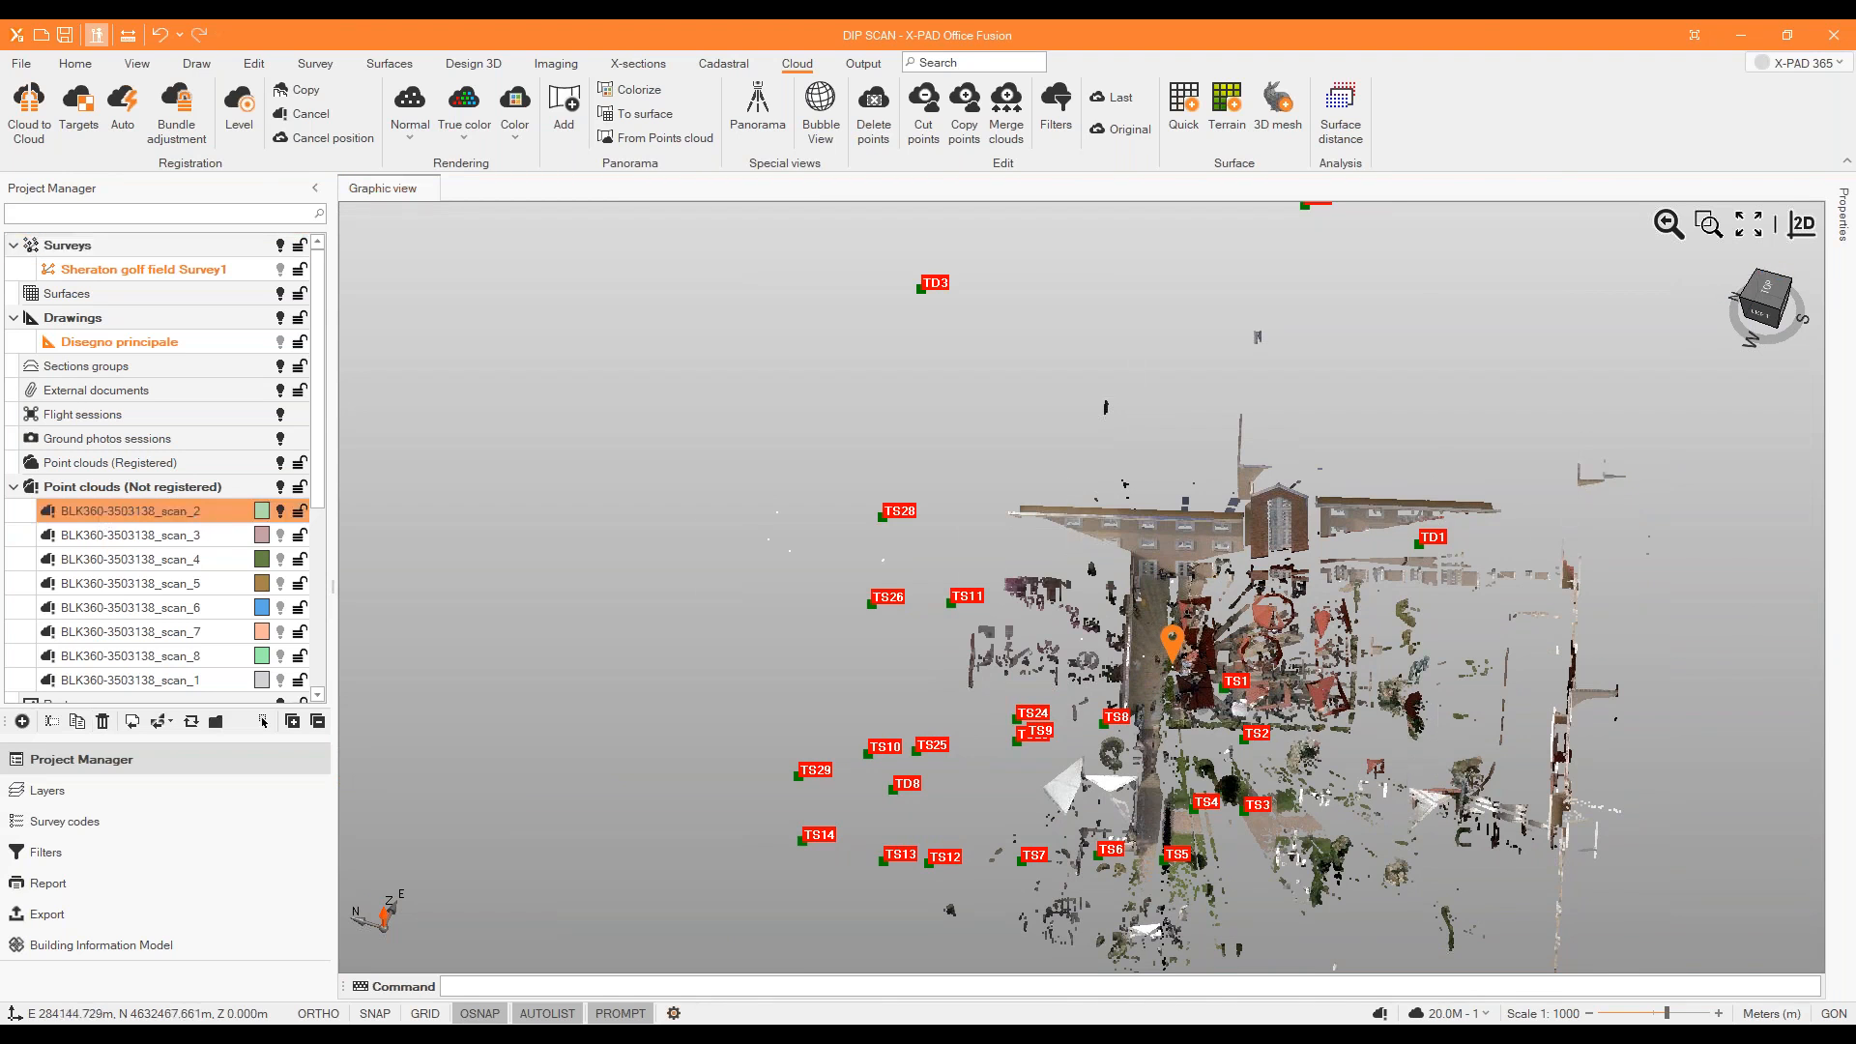
left_click(1848, 215)
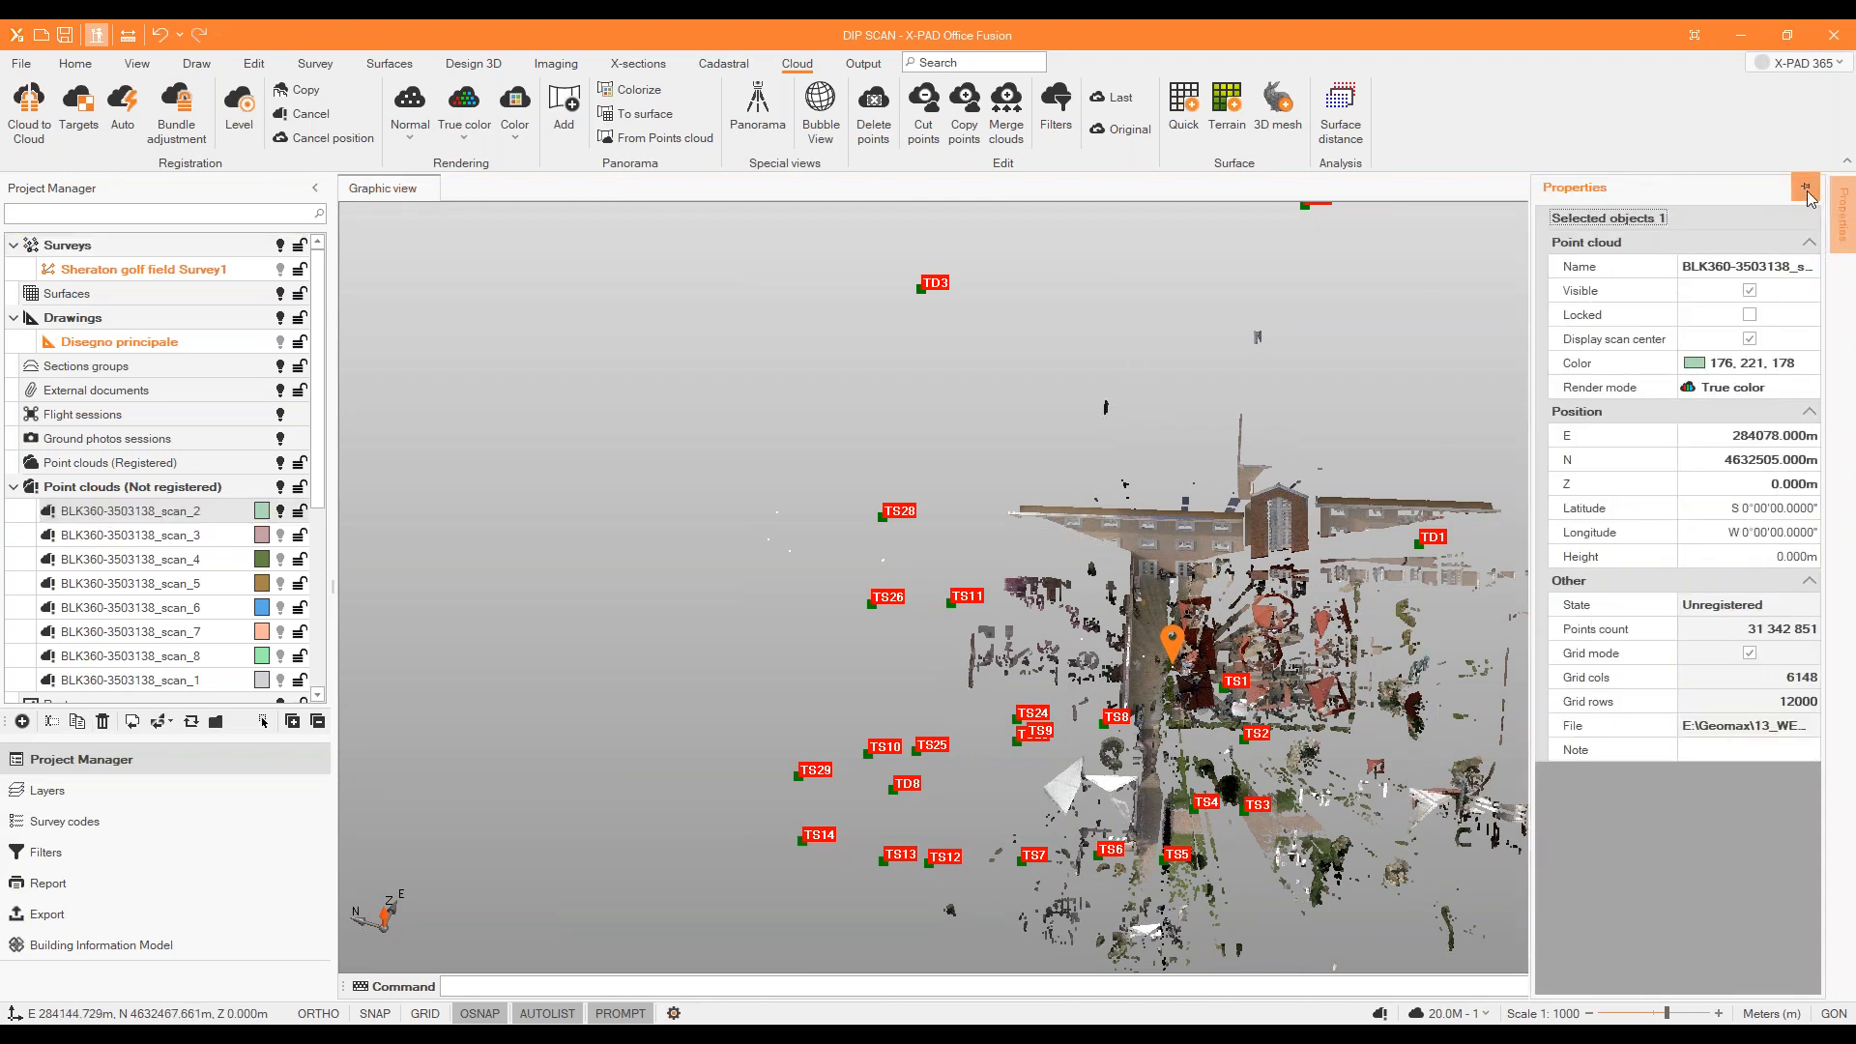
left_click(1811, 198)
scroll(1293, 681, "up", 2)
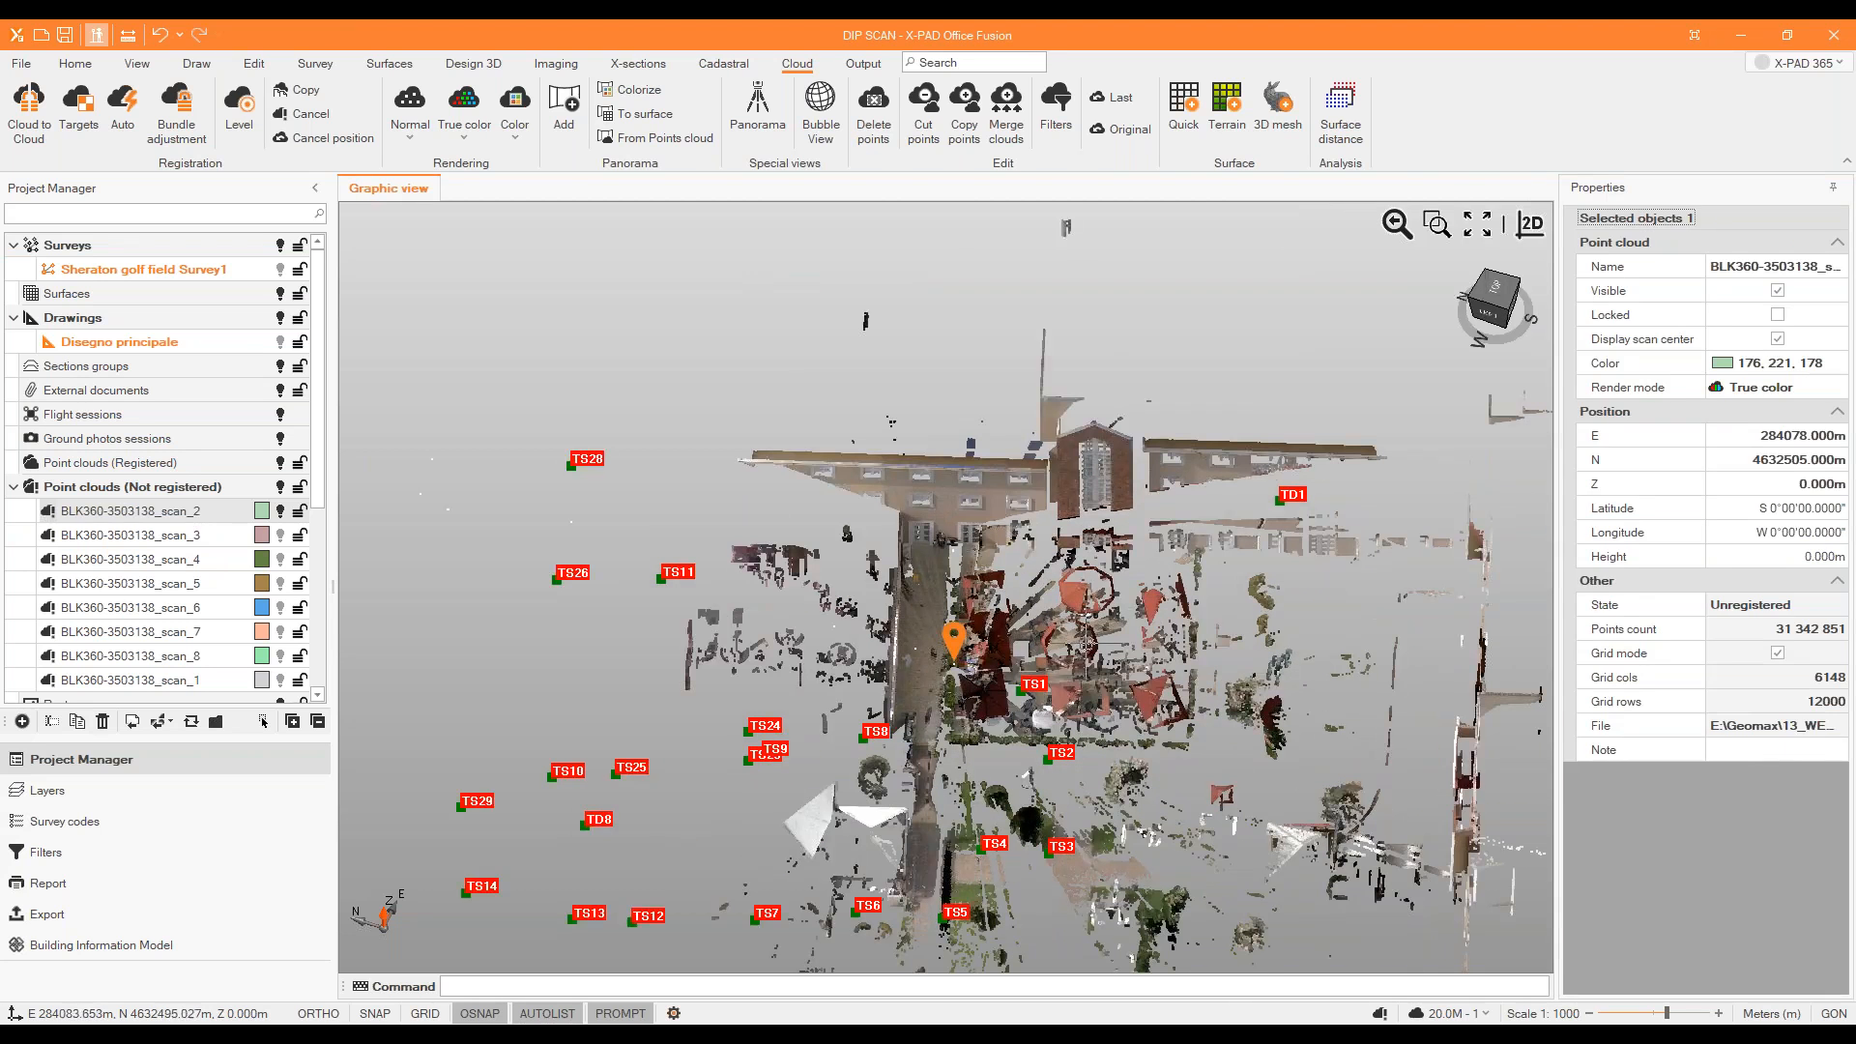
left_click(1737, 365)
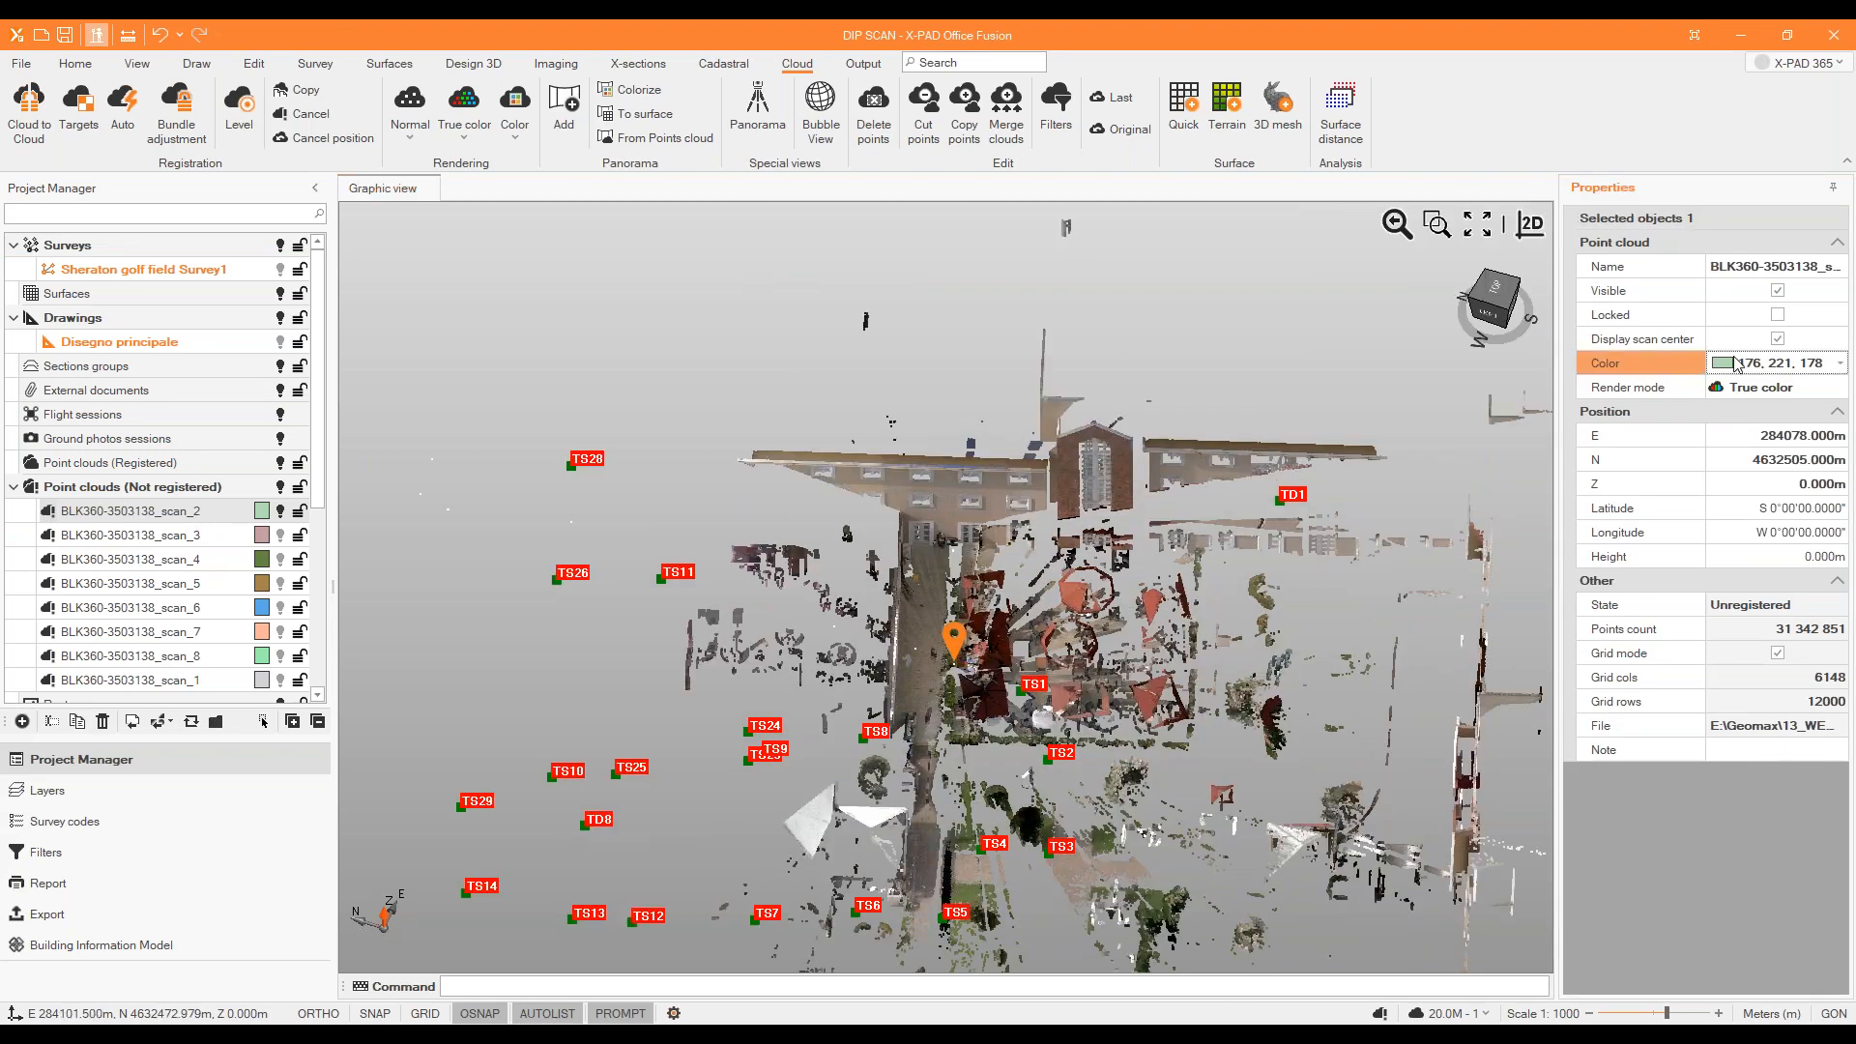
left_click(1729, 367)
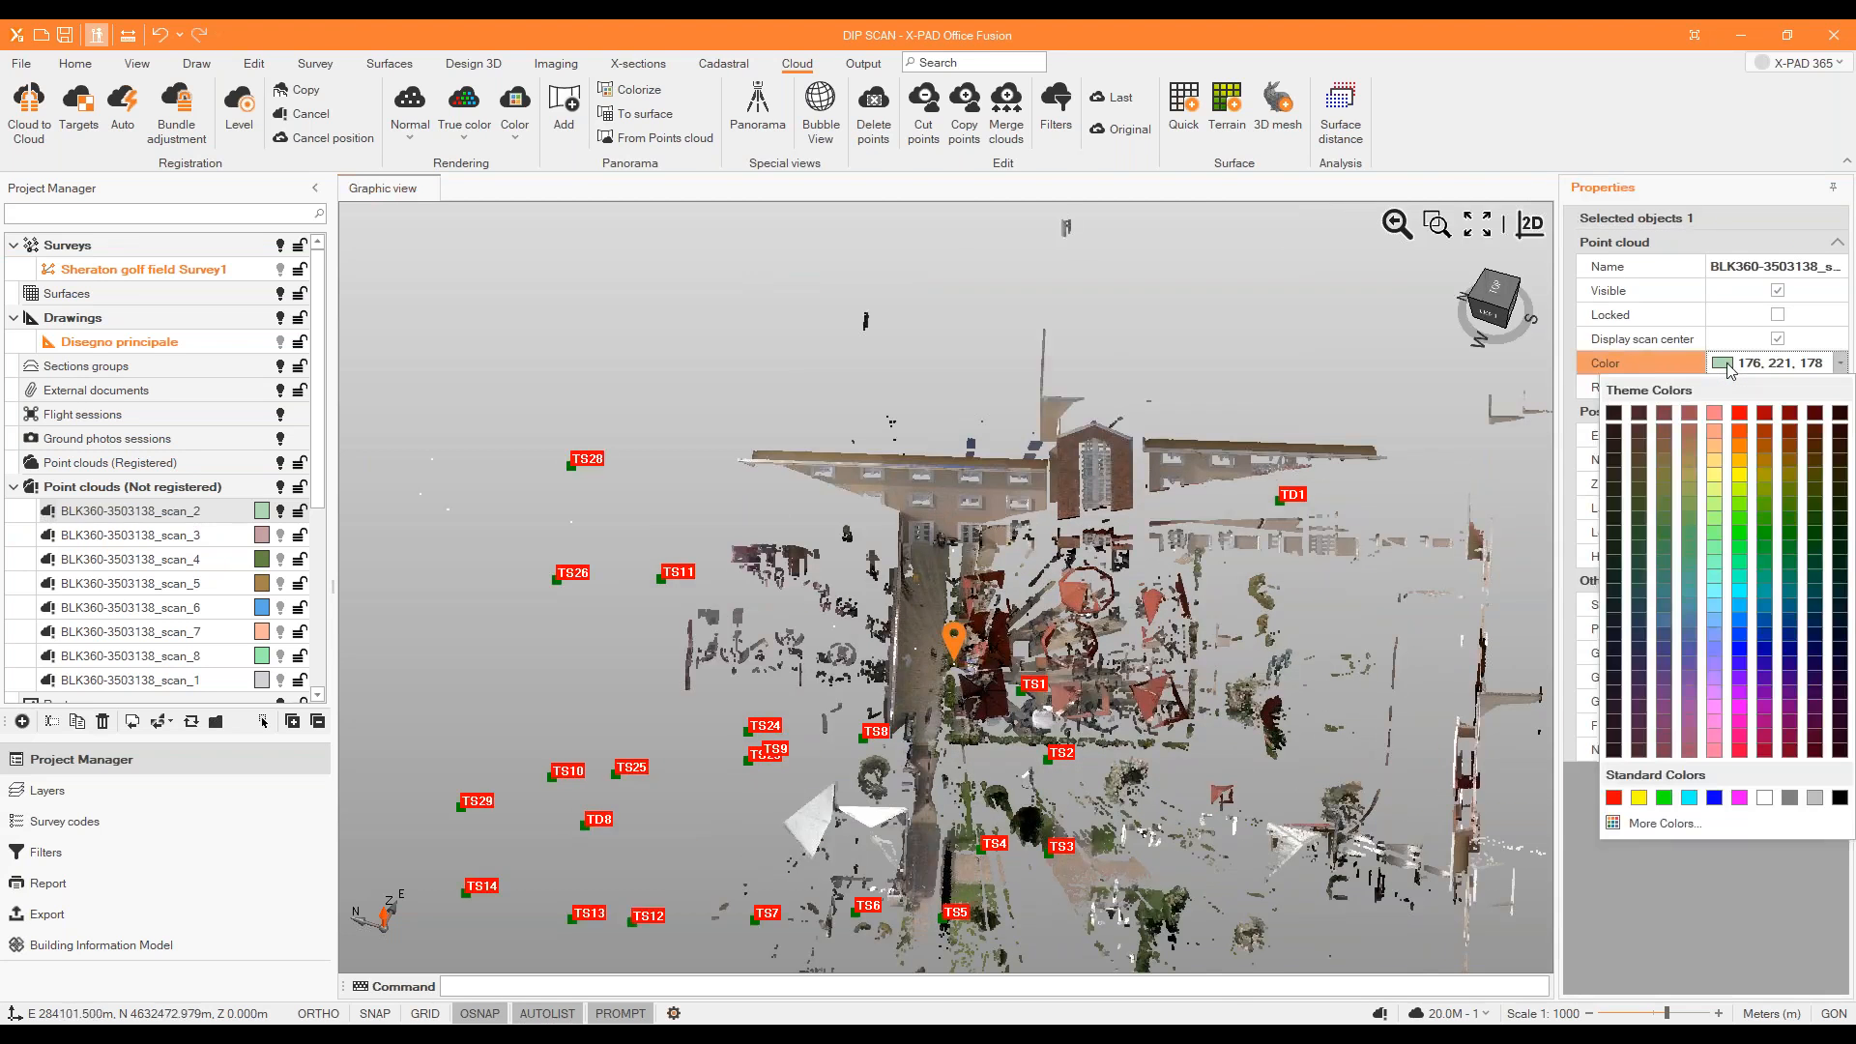
left_click(1740, 796)
left_click(1218, 317)
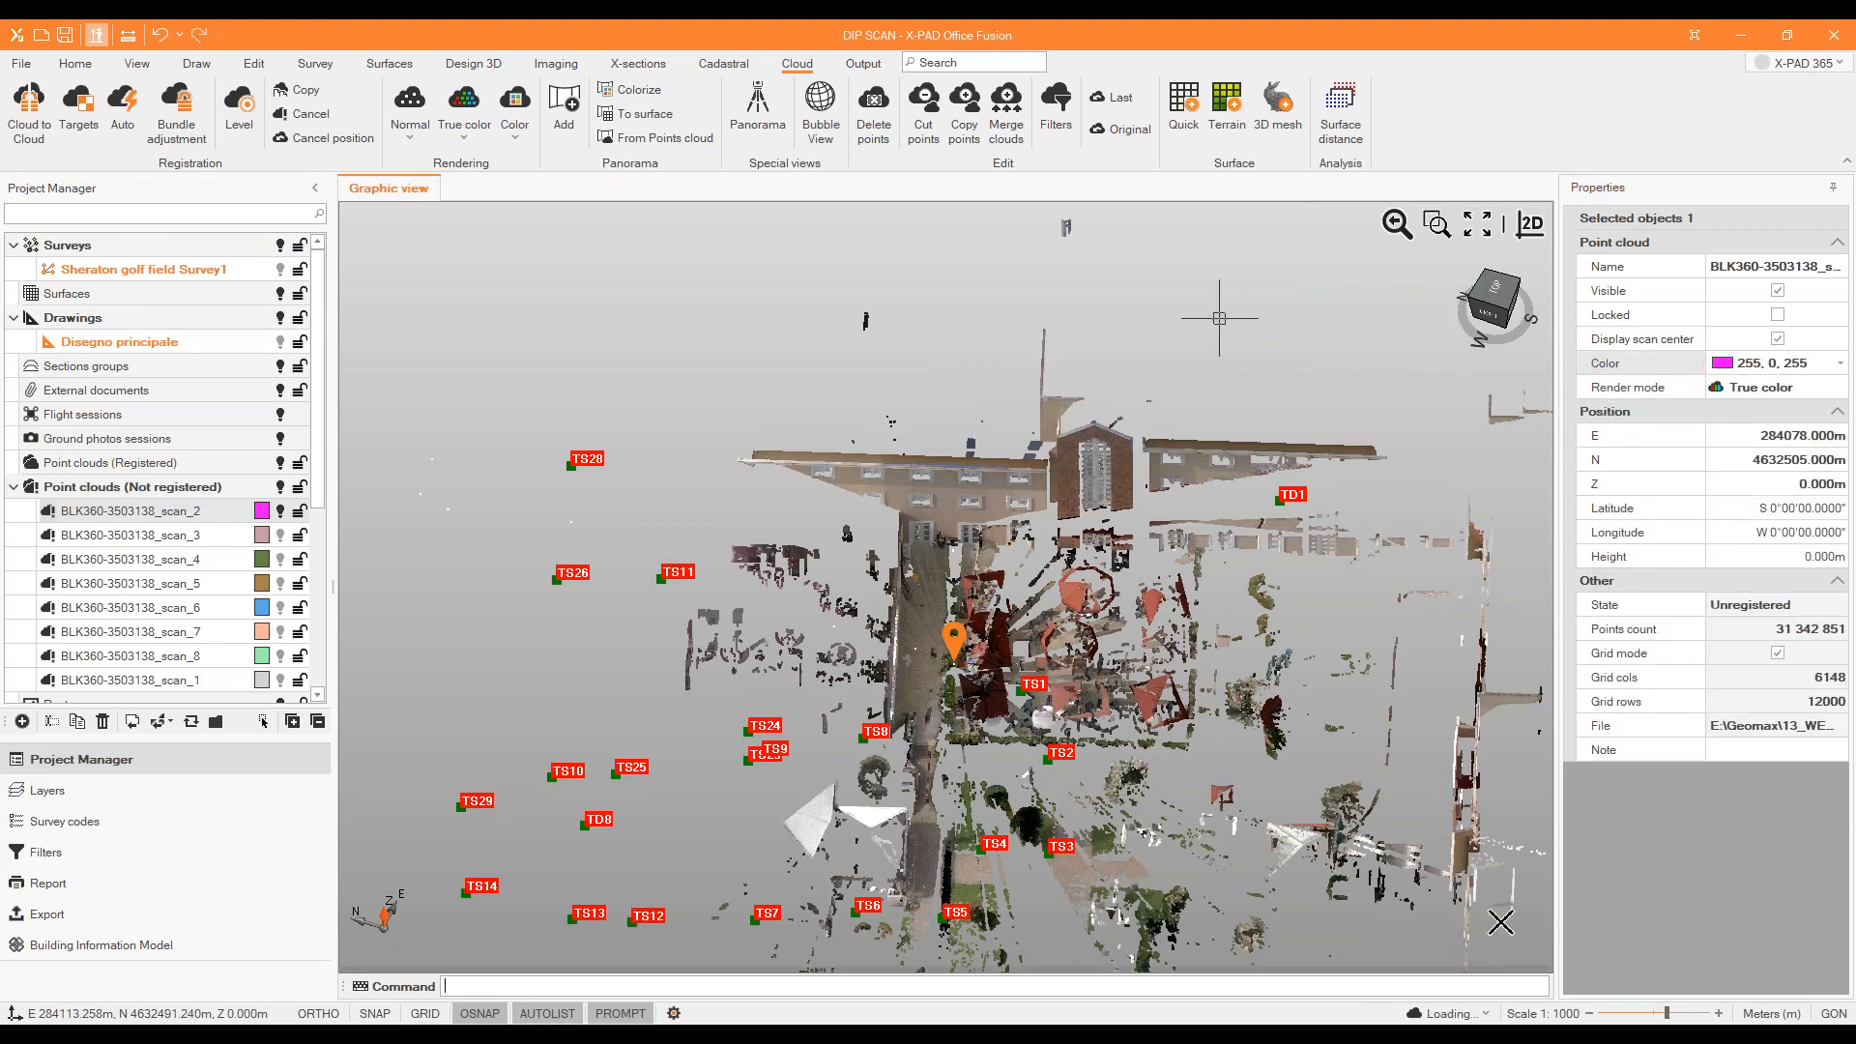
left_click(486, 150)
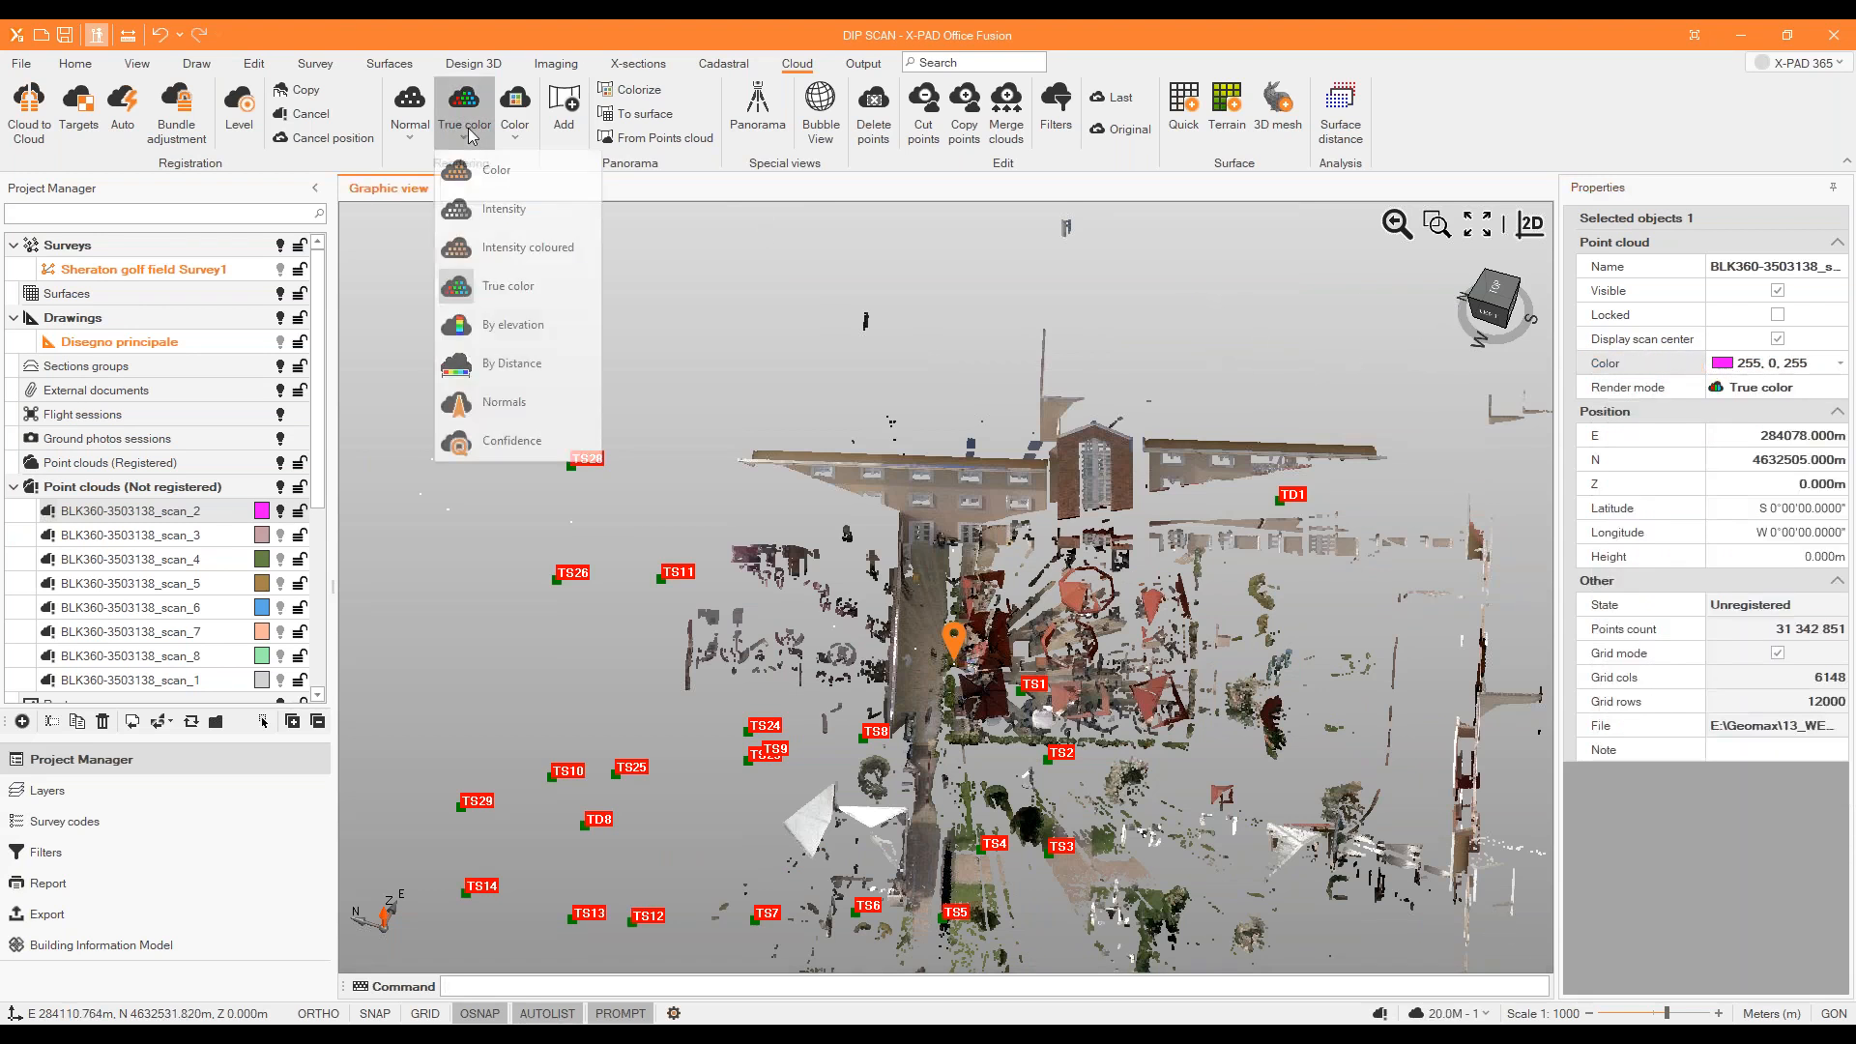
left_click(496, 193)
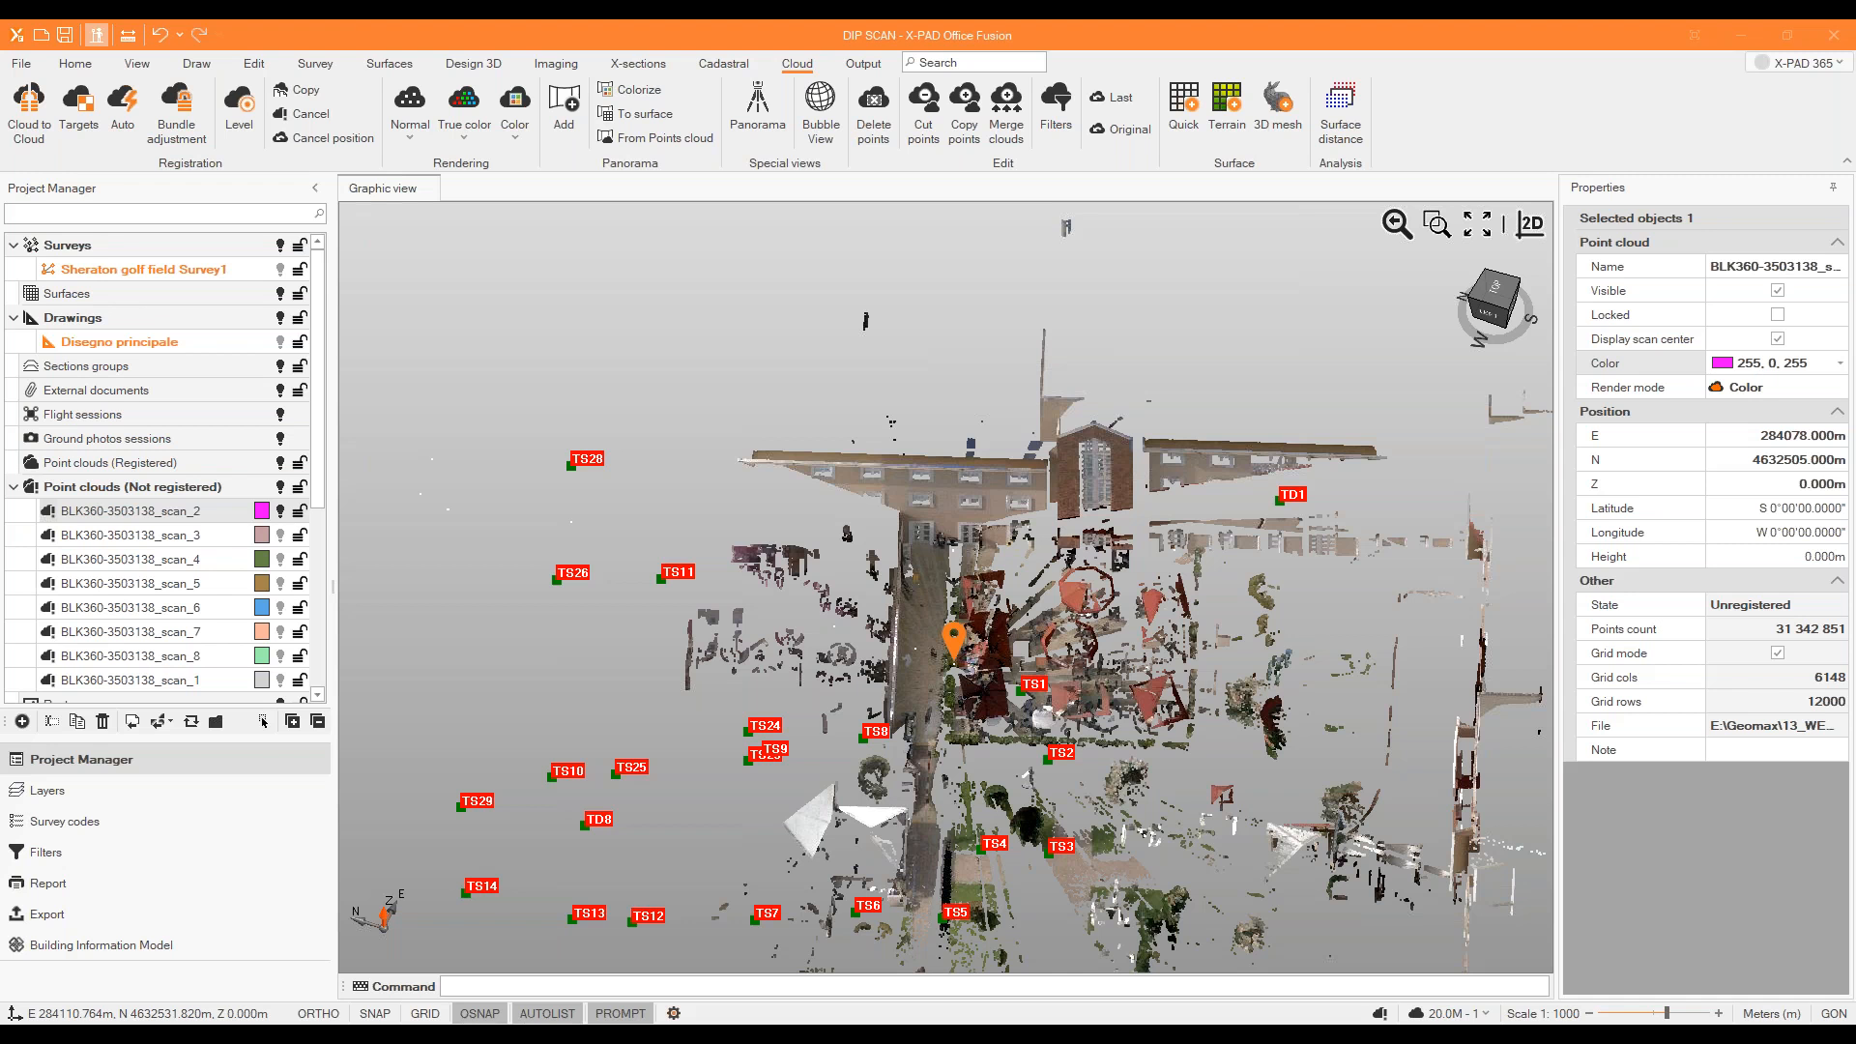
left_click_drag(1855, 253, 1128, 130)
left_click_drag(1324, 125, 874, 98)
left_click_drag(1557, 160, 1625, 160)
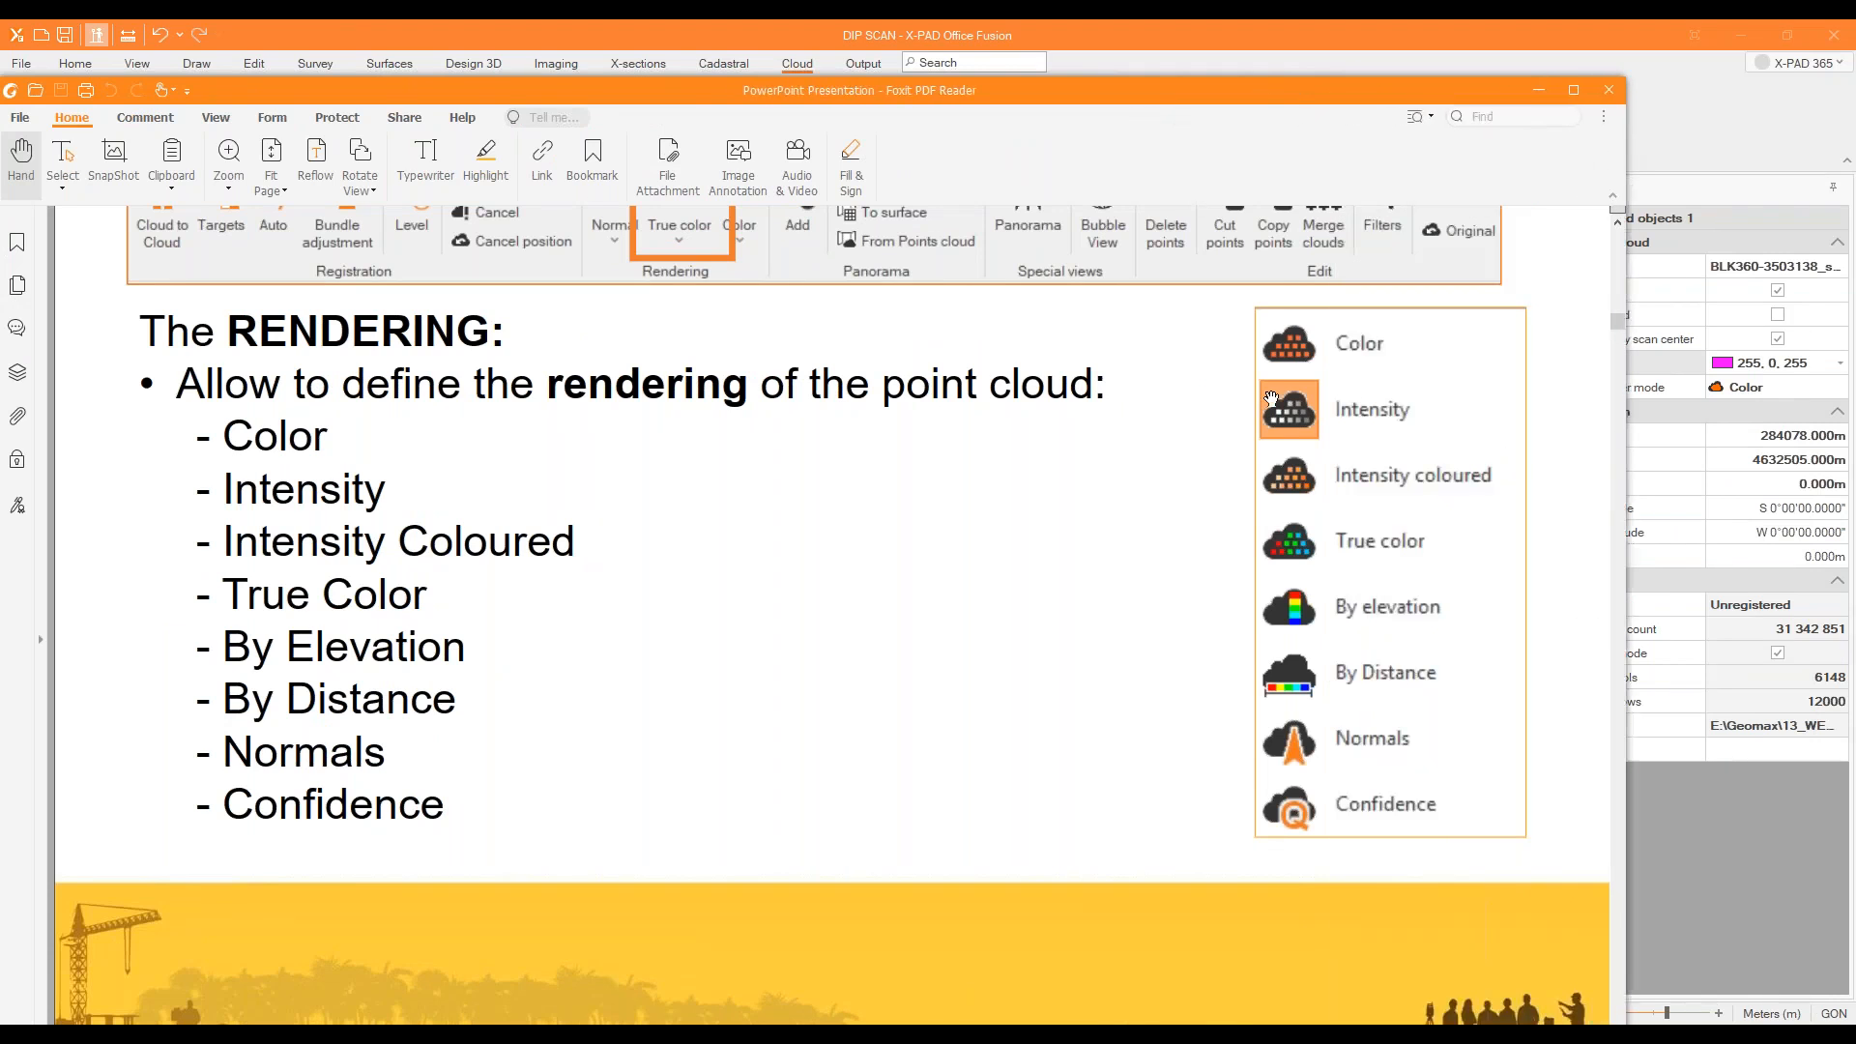
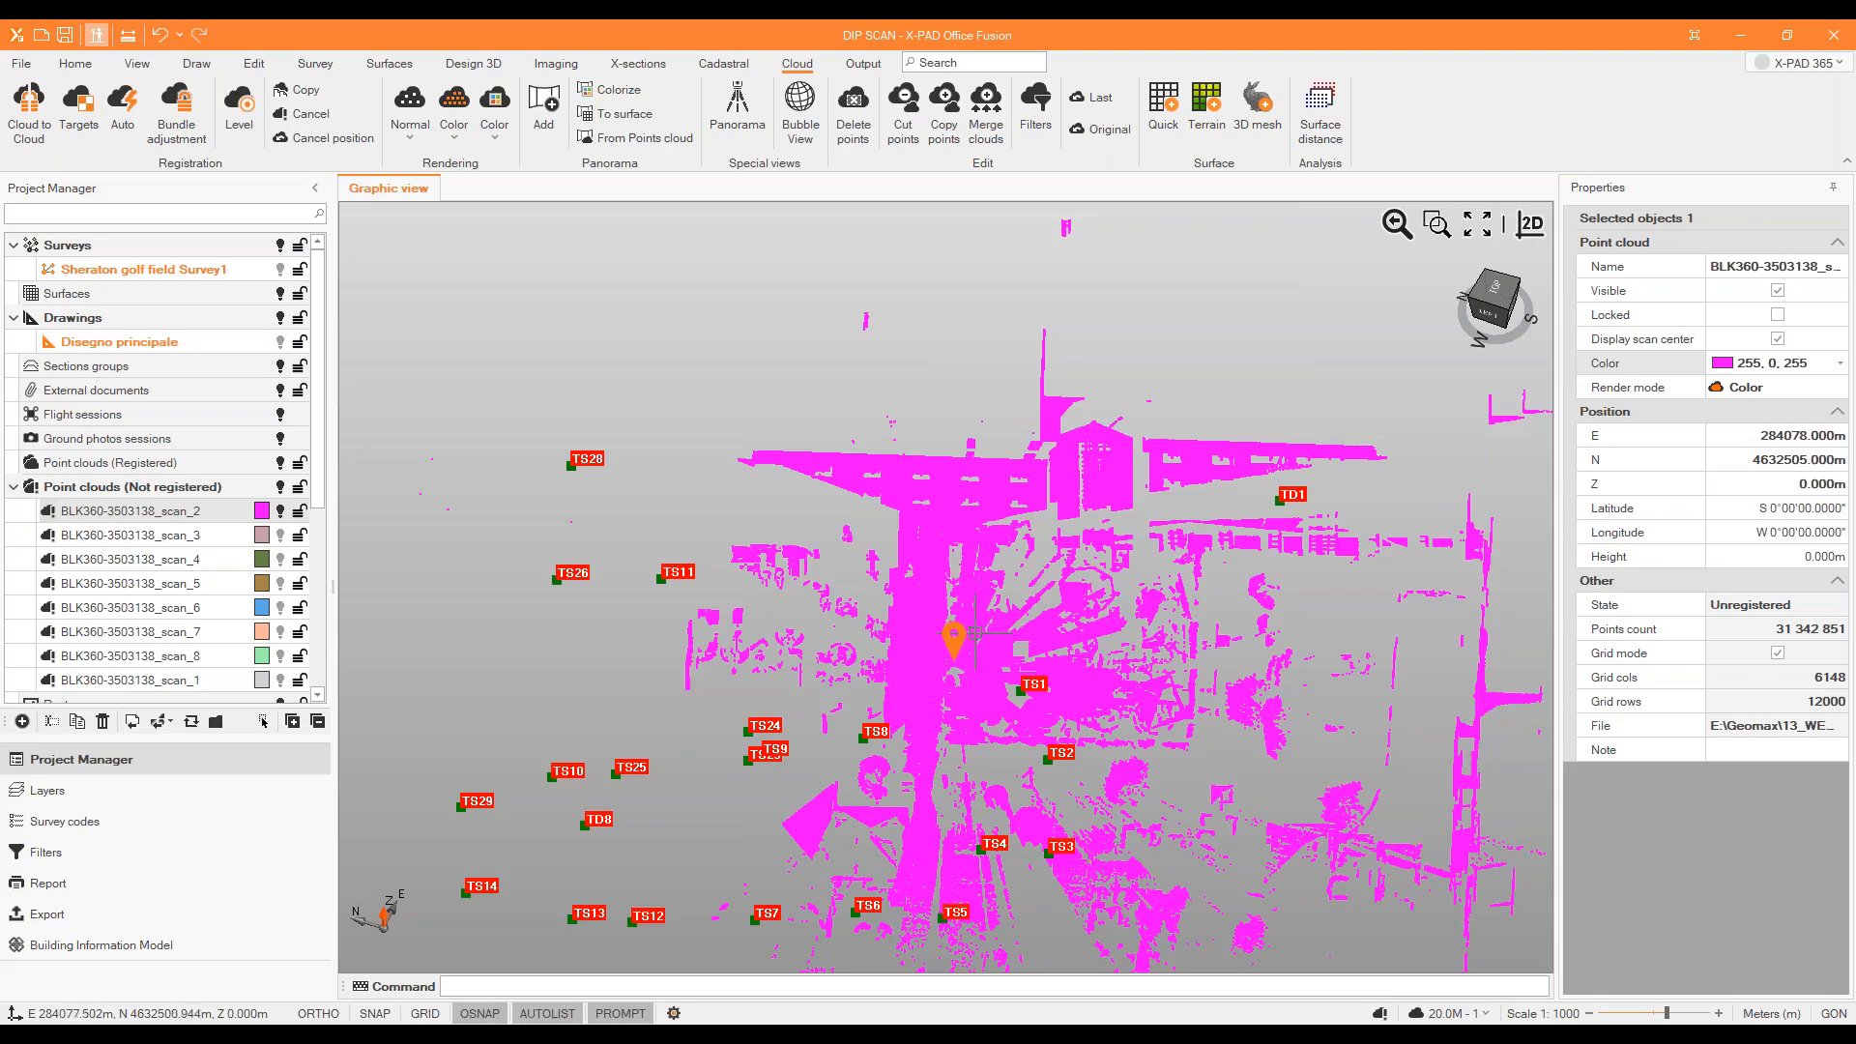
Set the cloud's render mode to Intensity and inspect the building facade and courtyard.
scroll(970, 619, "down", 4)
scroll(970, 614, "up", 6)
middle_click_drag(970, 611, 902, 644)
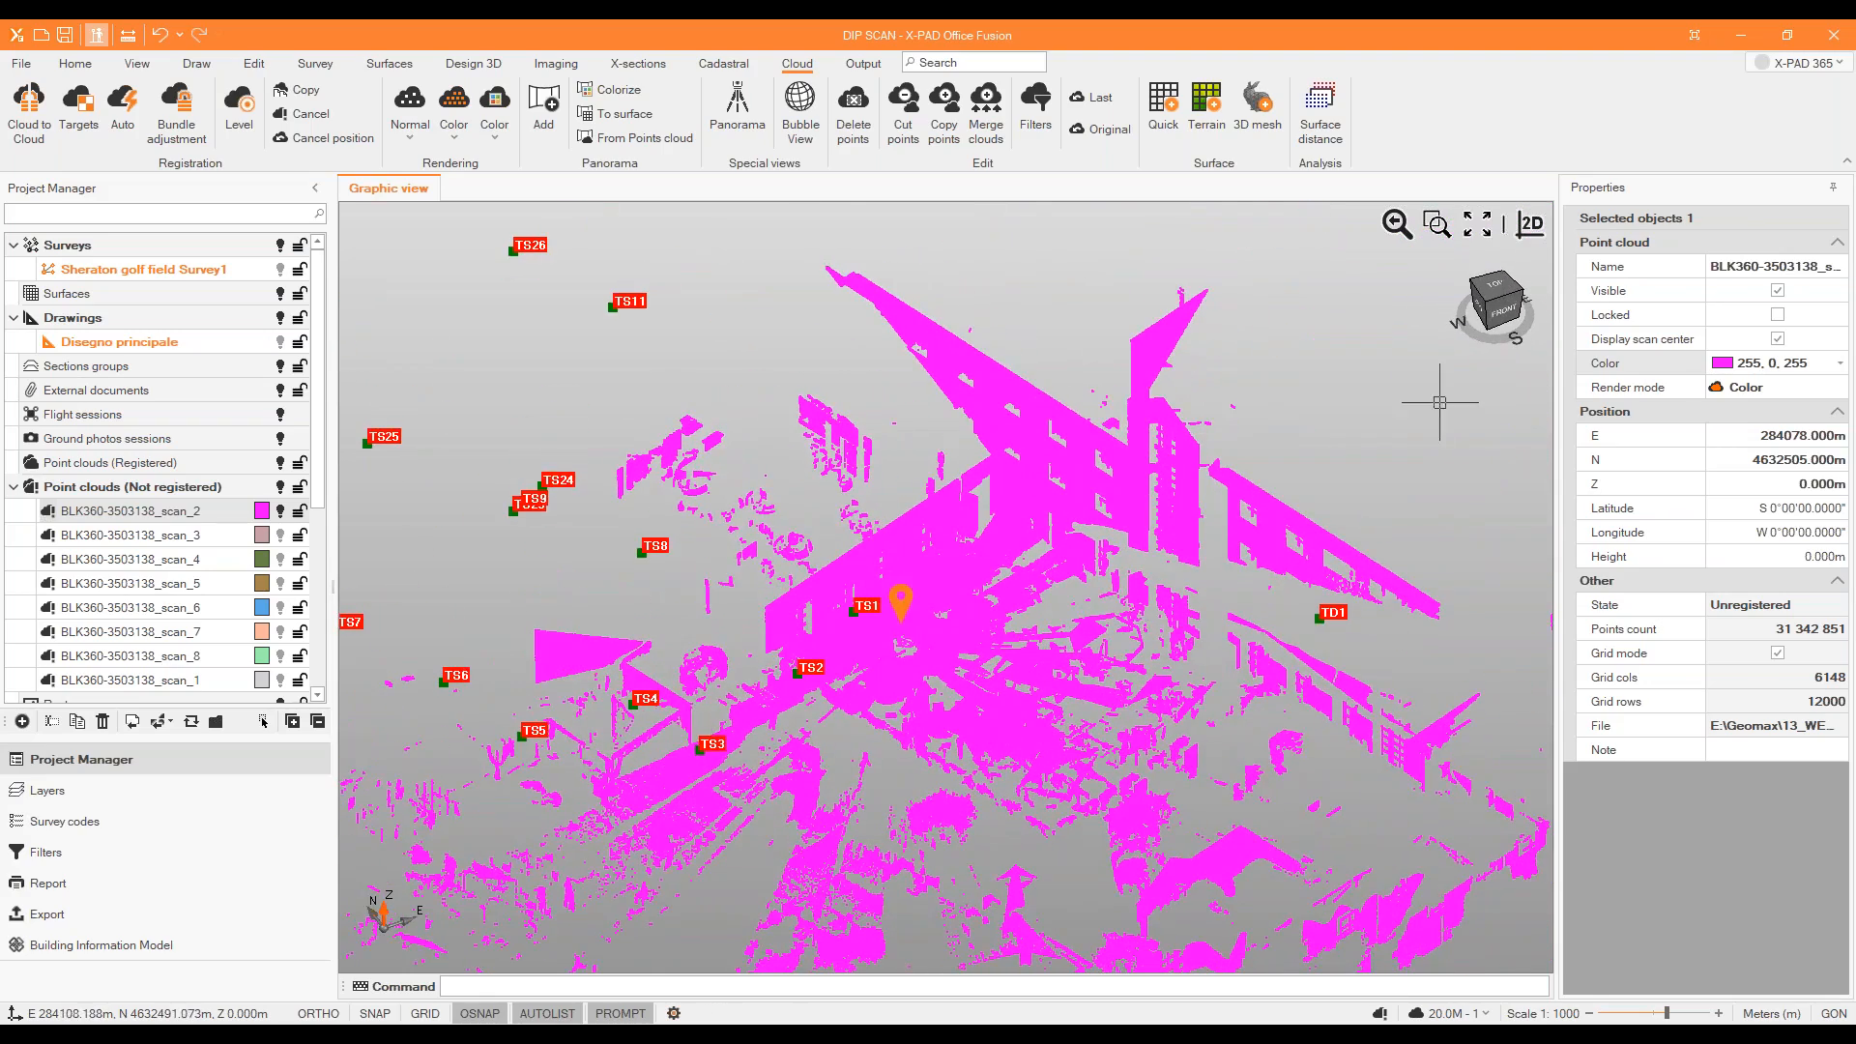
left_click(454, 133)
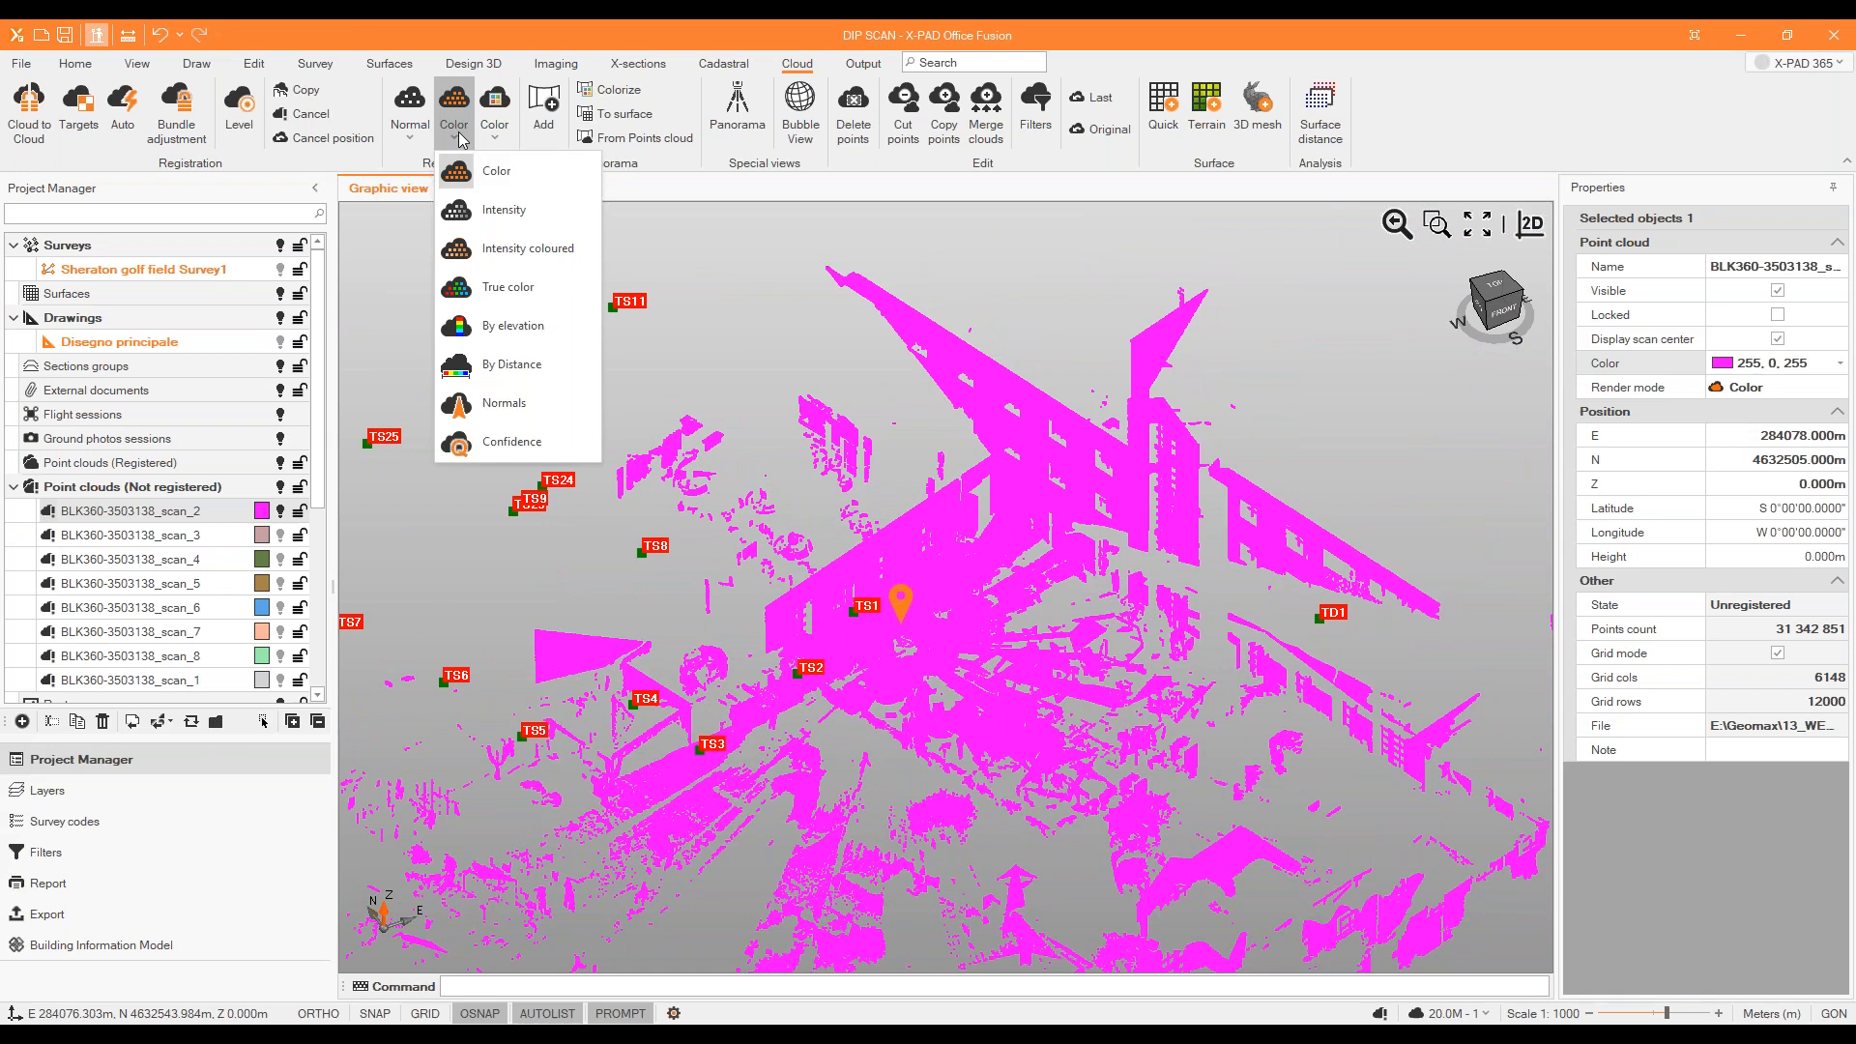
left_click(505, 208)
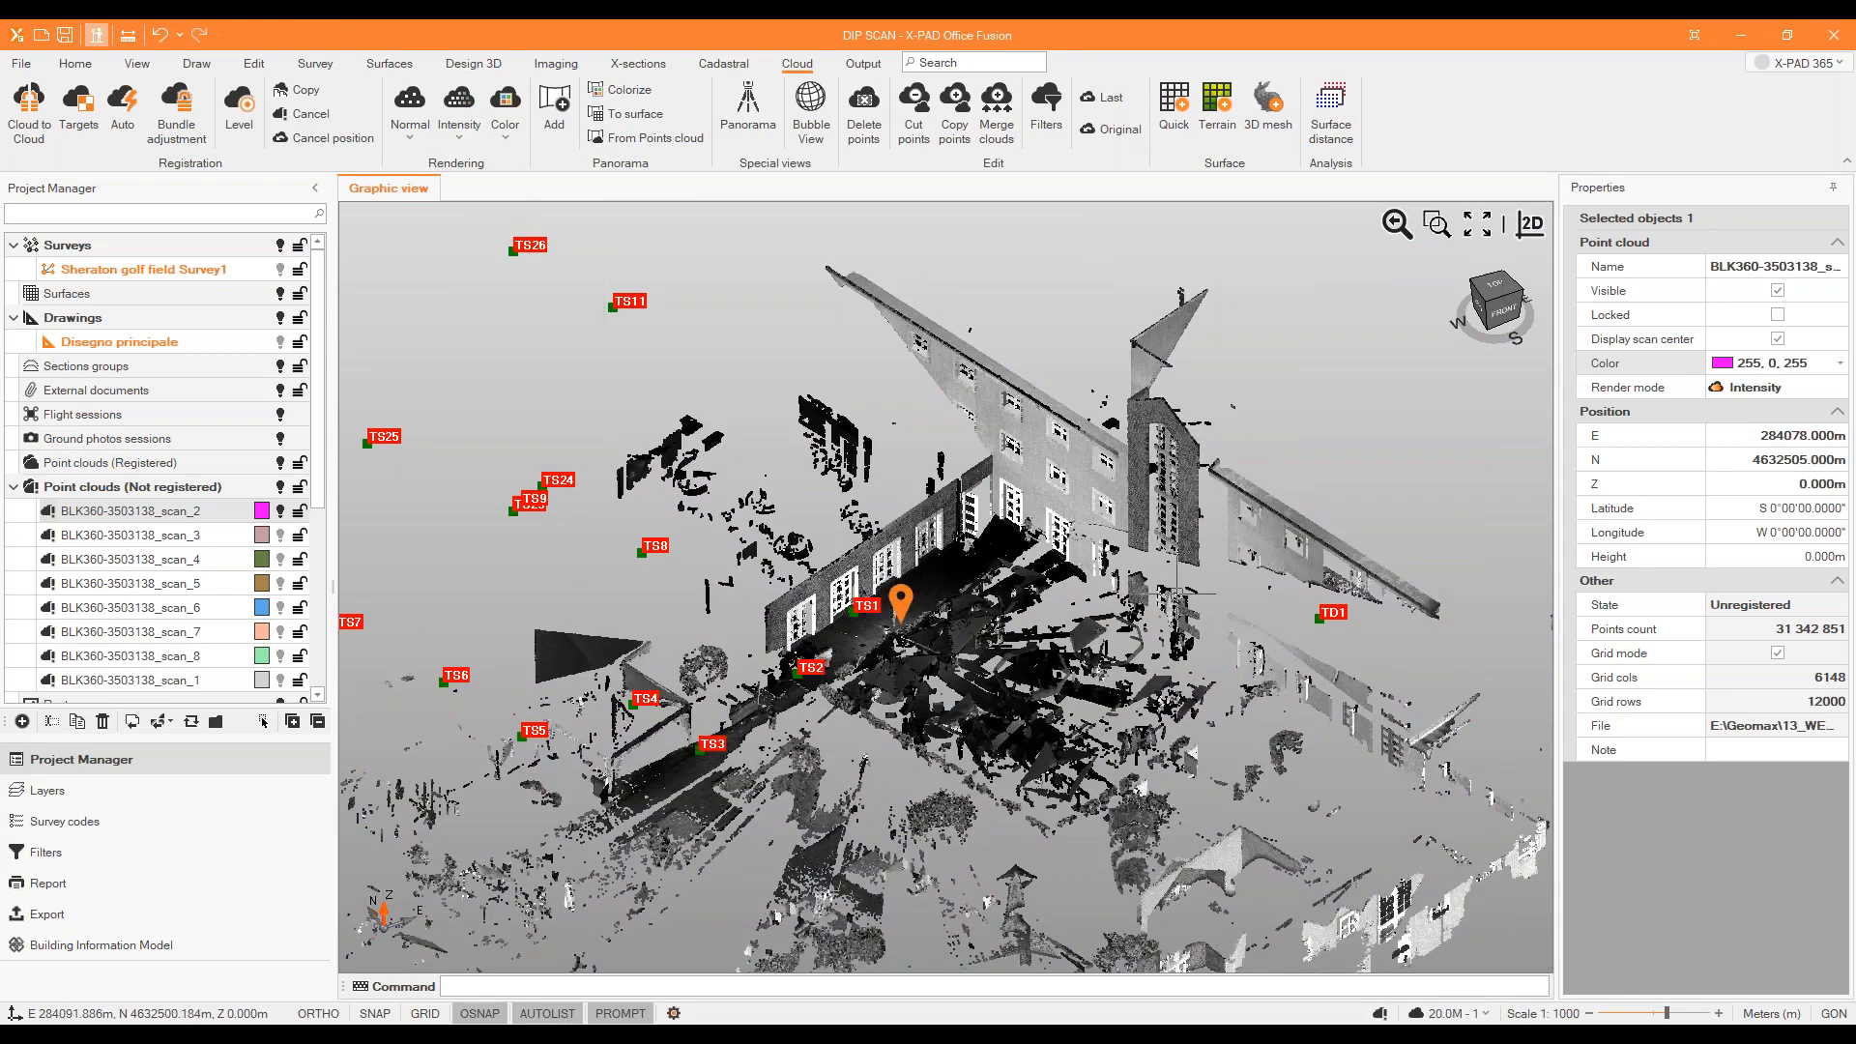
scroll(1223, 517, "up", 3)
middle_click_drag(1103, 556, 1131, 560)
scroll(1121, 551, "up", 3)
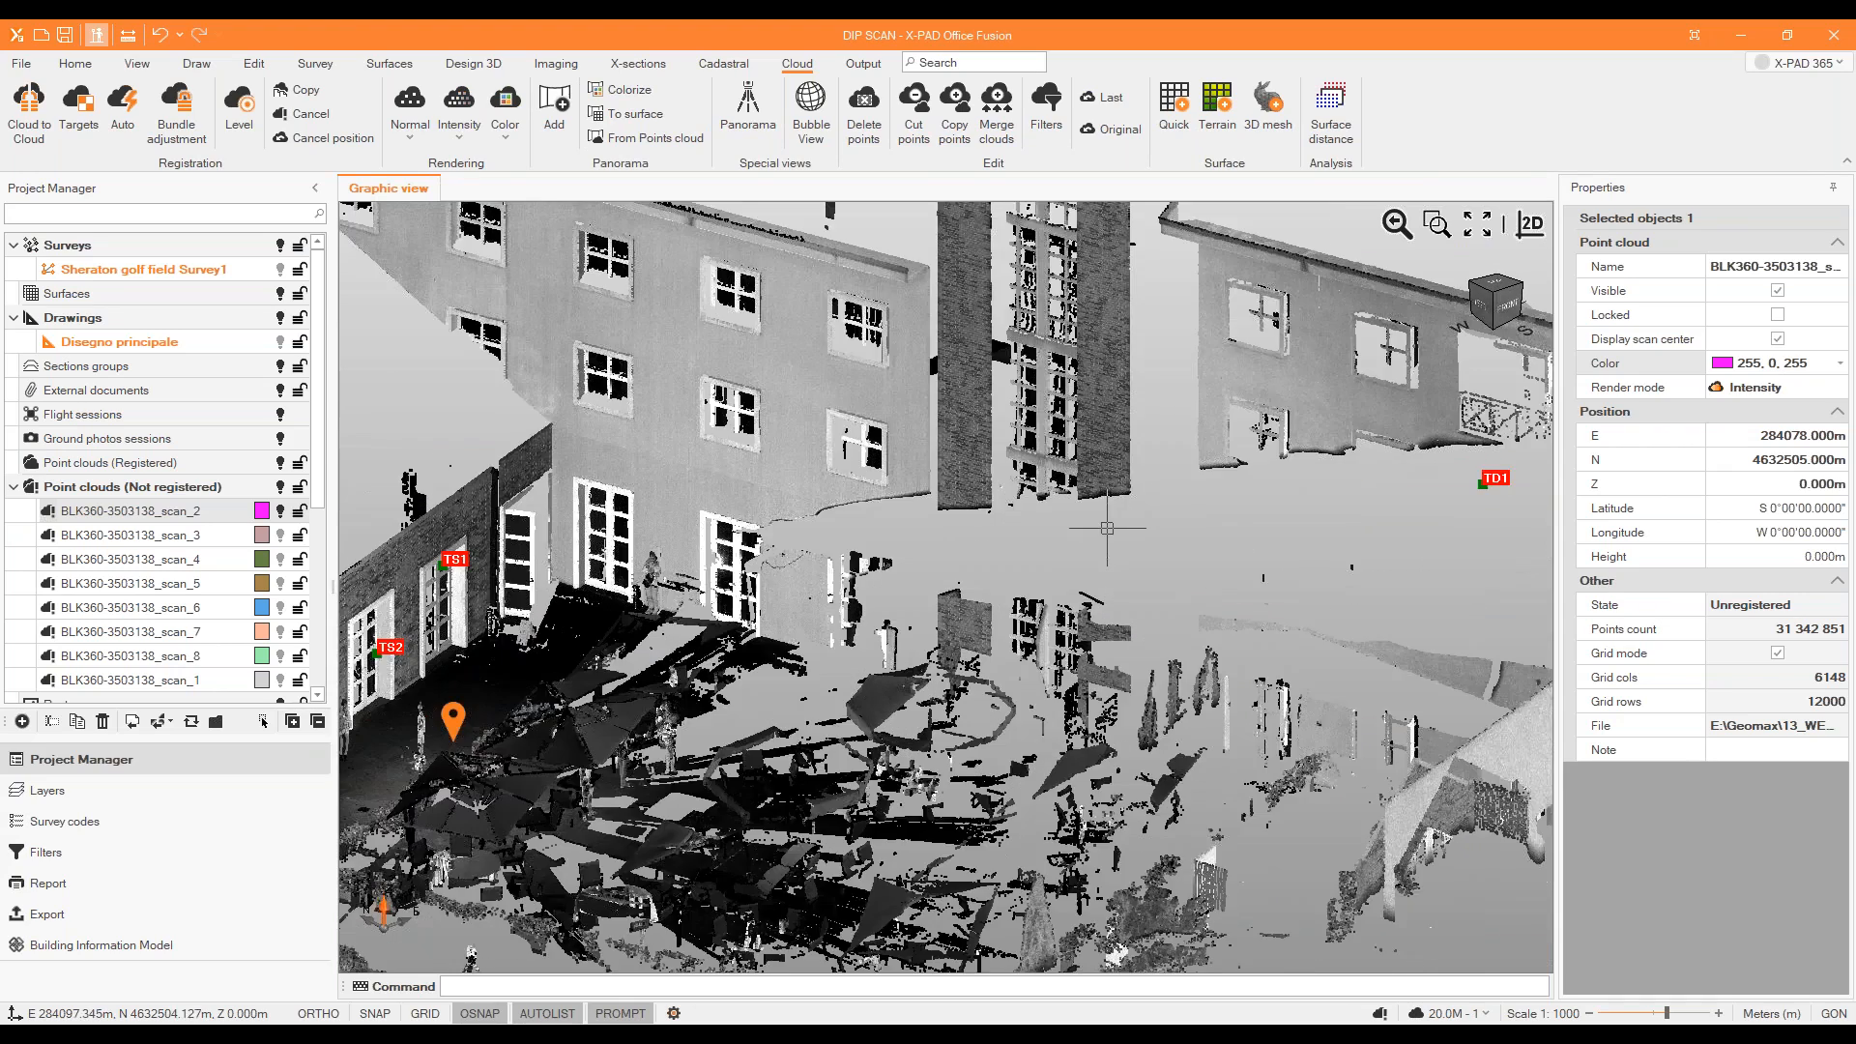
scroll(954, 473, "down", 3)
Set the cloud's render mode to Intensity coloured and inspect the facade windows near target TS1.
left_click(459, 125)
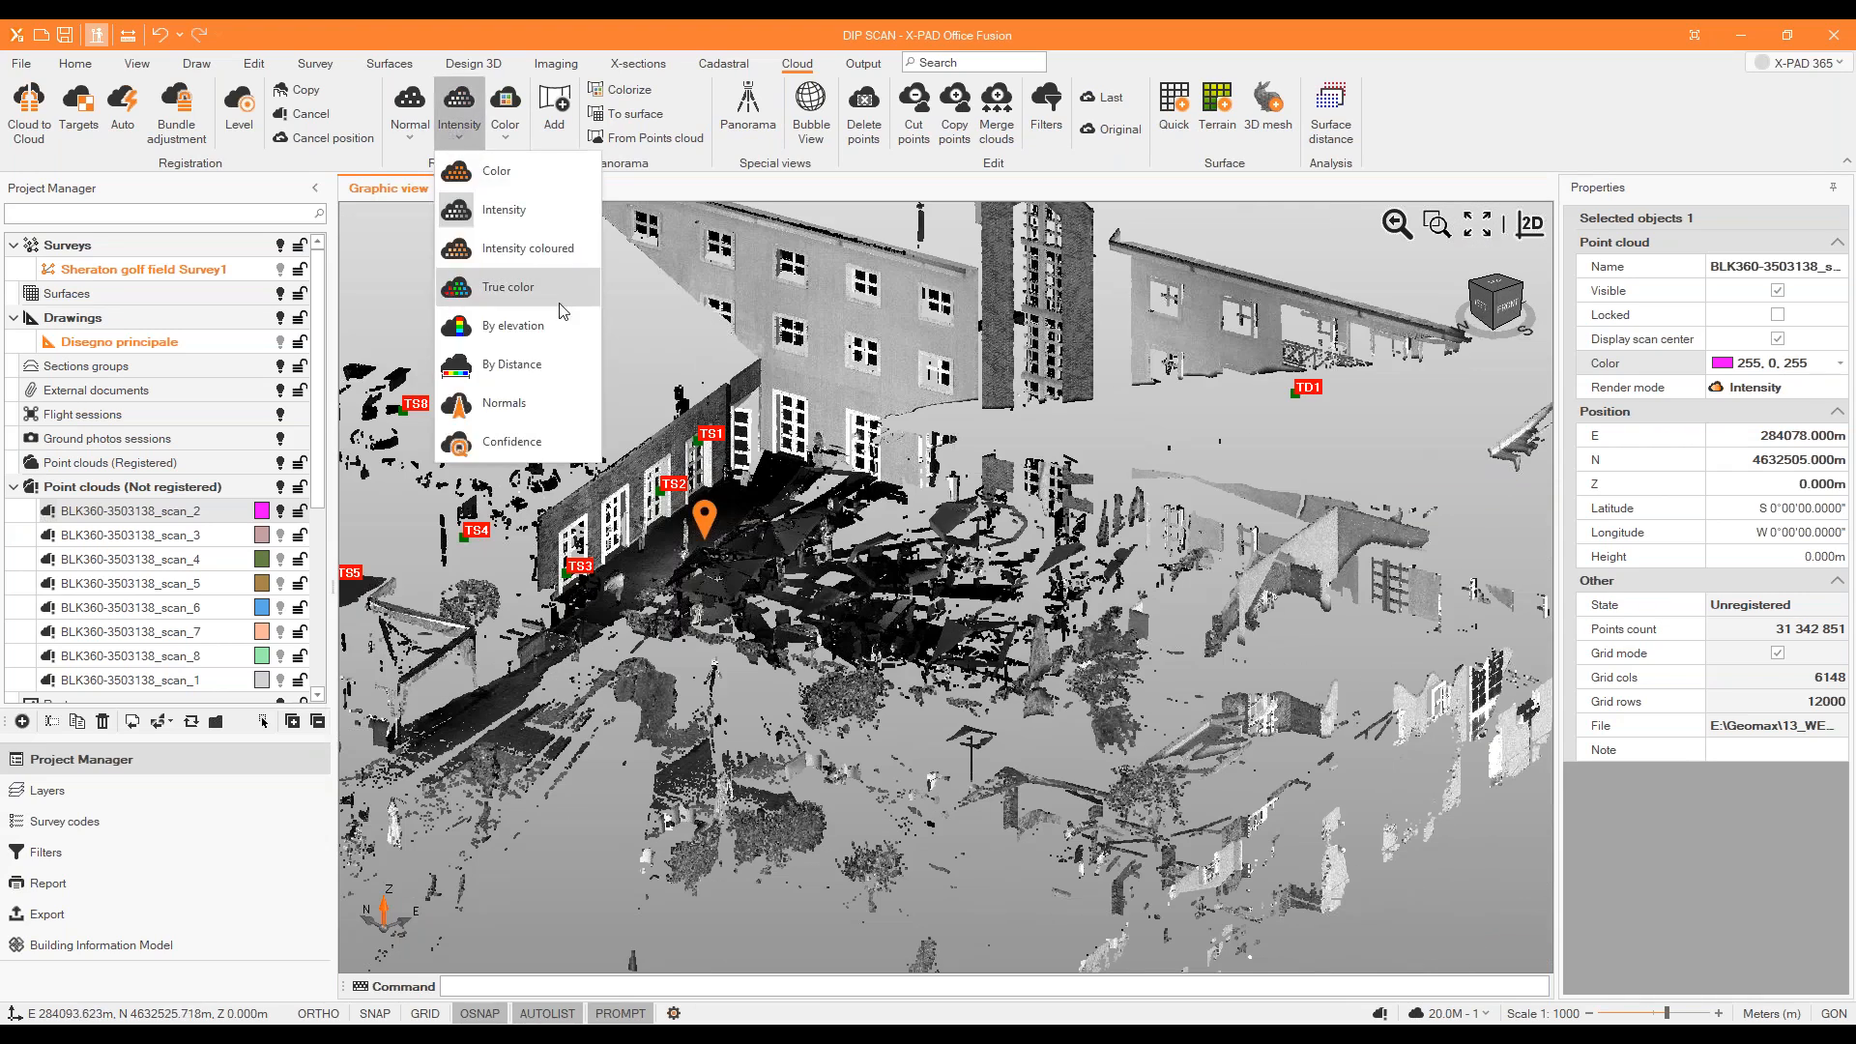
left_click(535, 250)
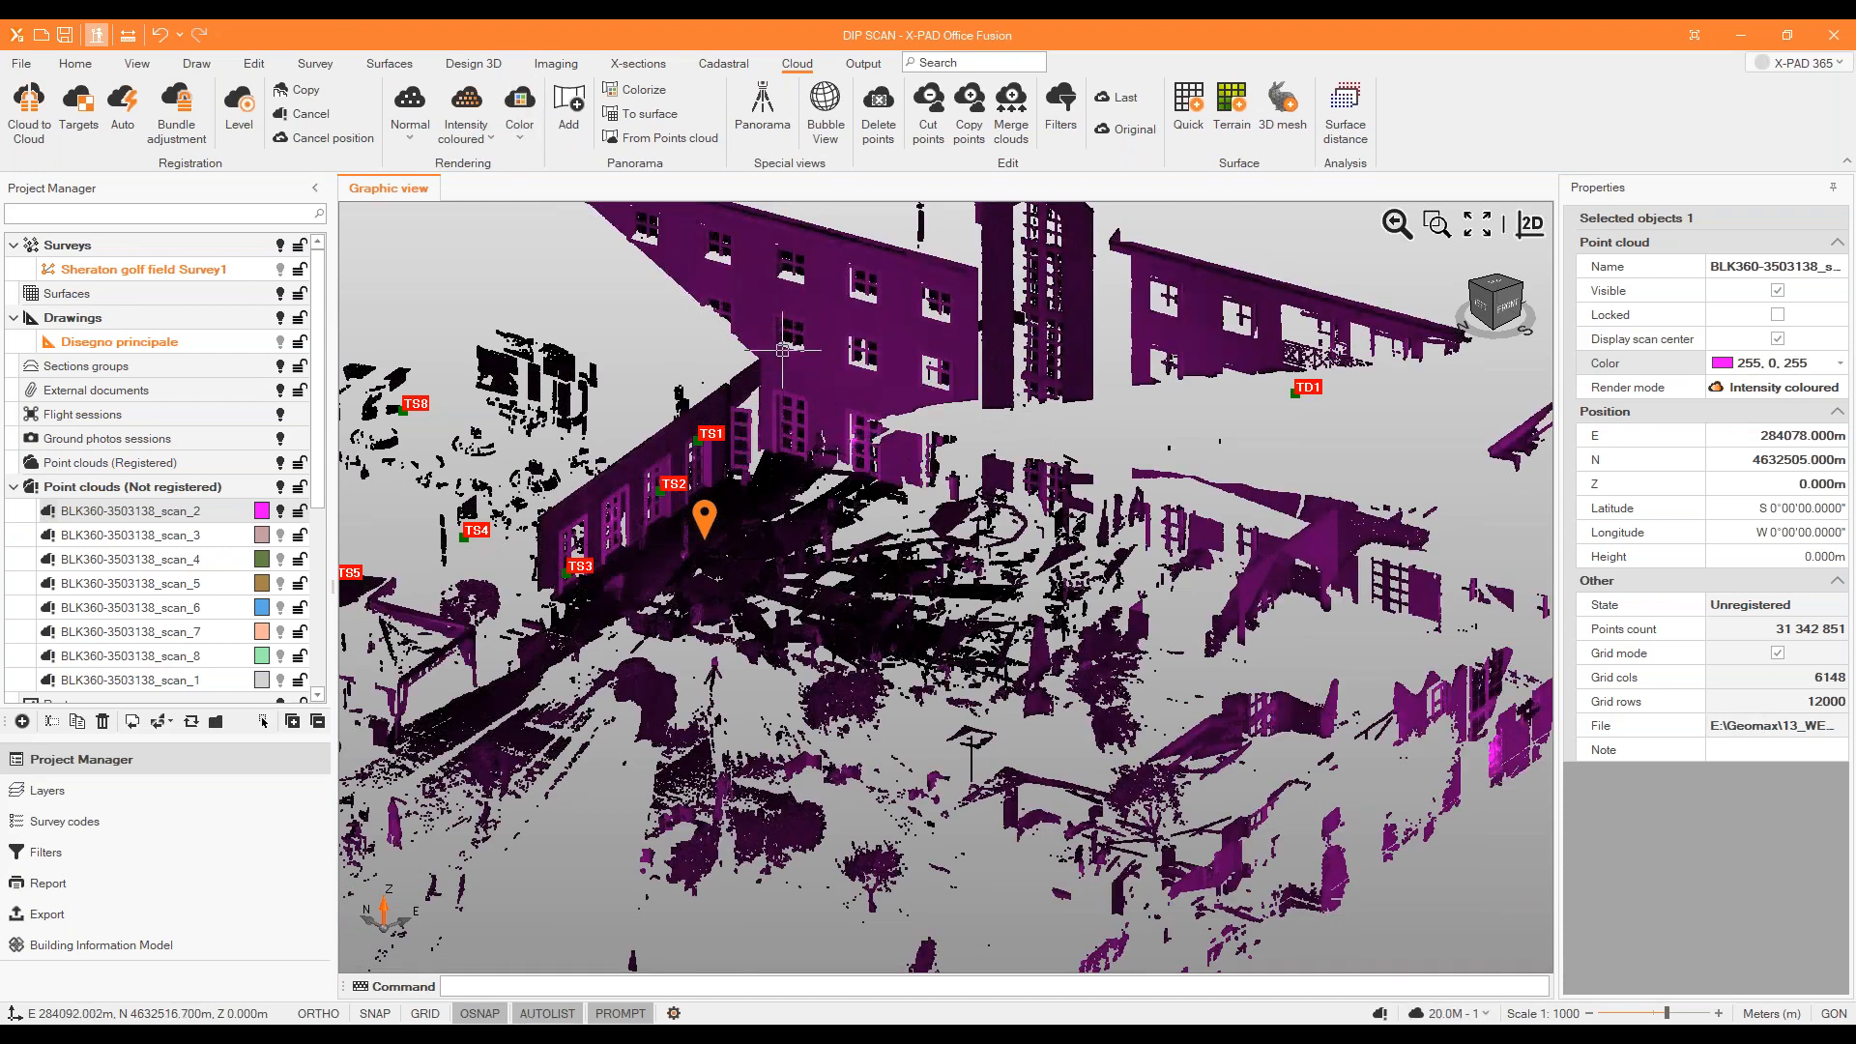
scroll(837, 438, "up", 2)
scroll(866, 519, "up", 2)
scroll(866, 519, "up", 1)
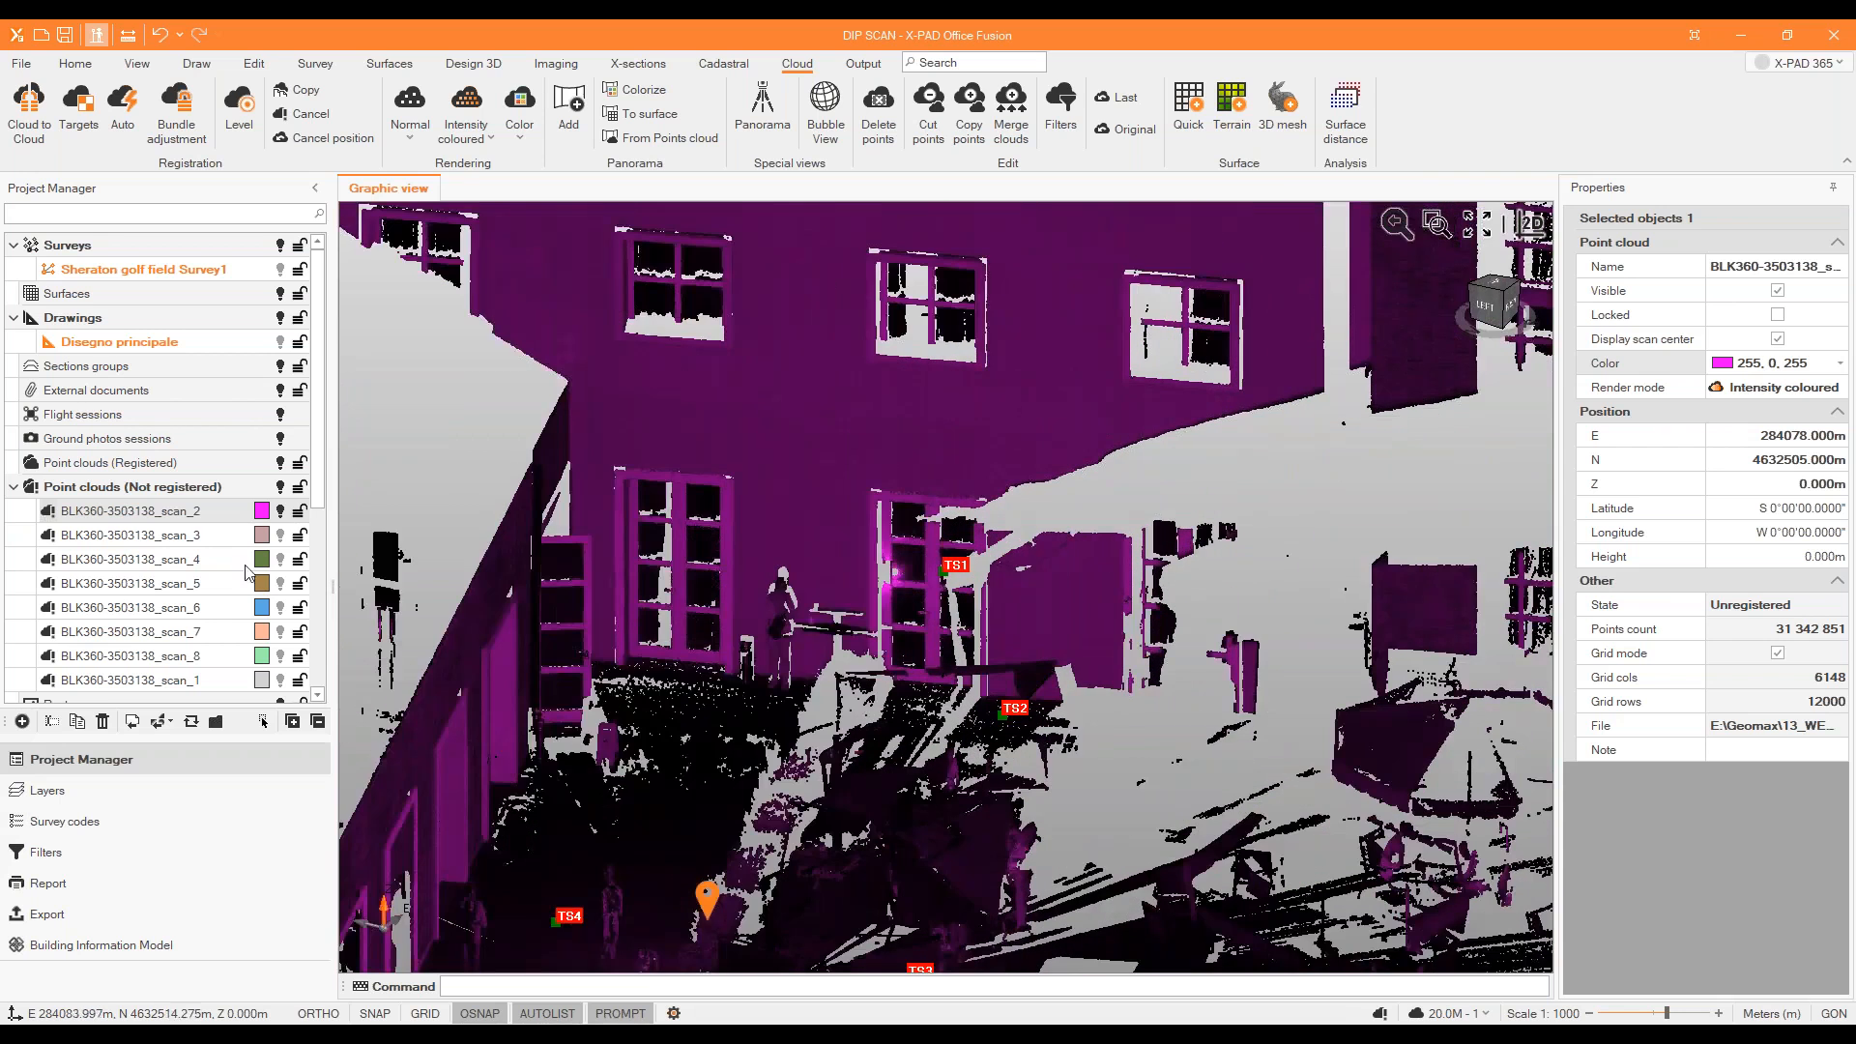
Review the render modes available for the point cloud, keeping Intensity coloured.
left_click(465, 138)
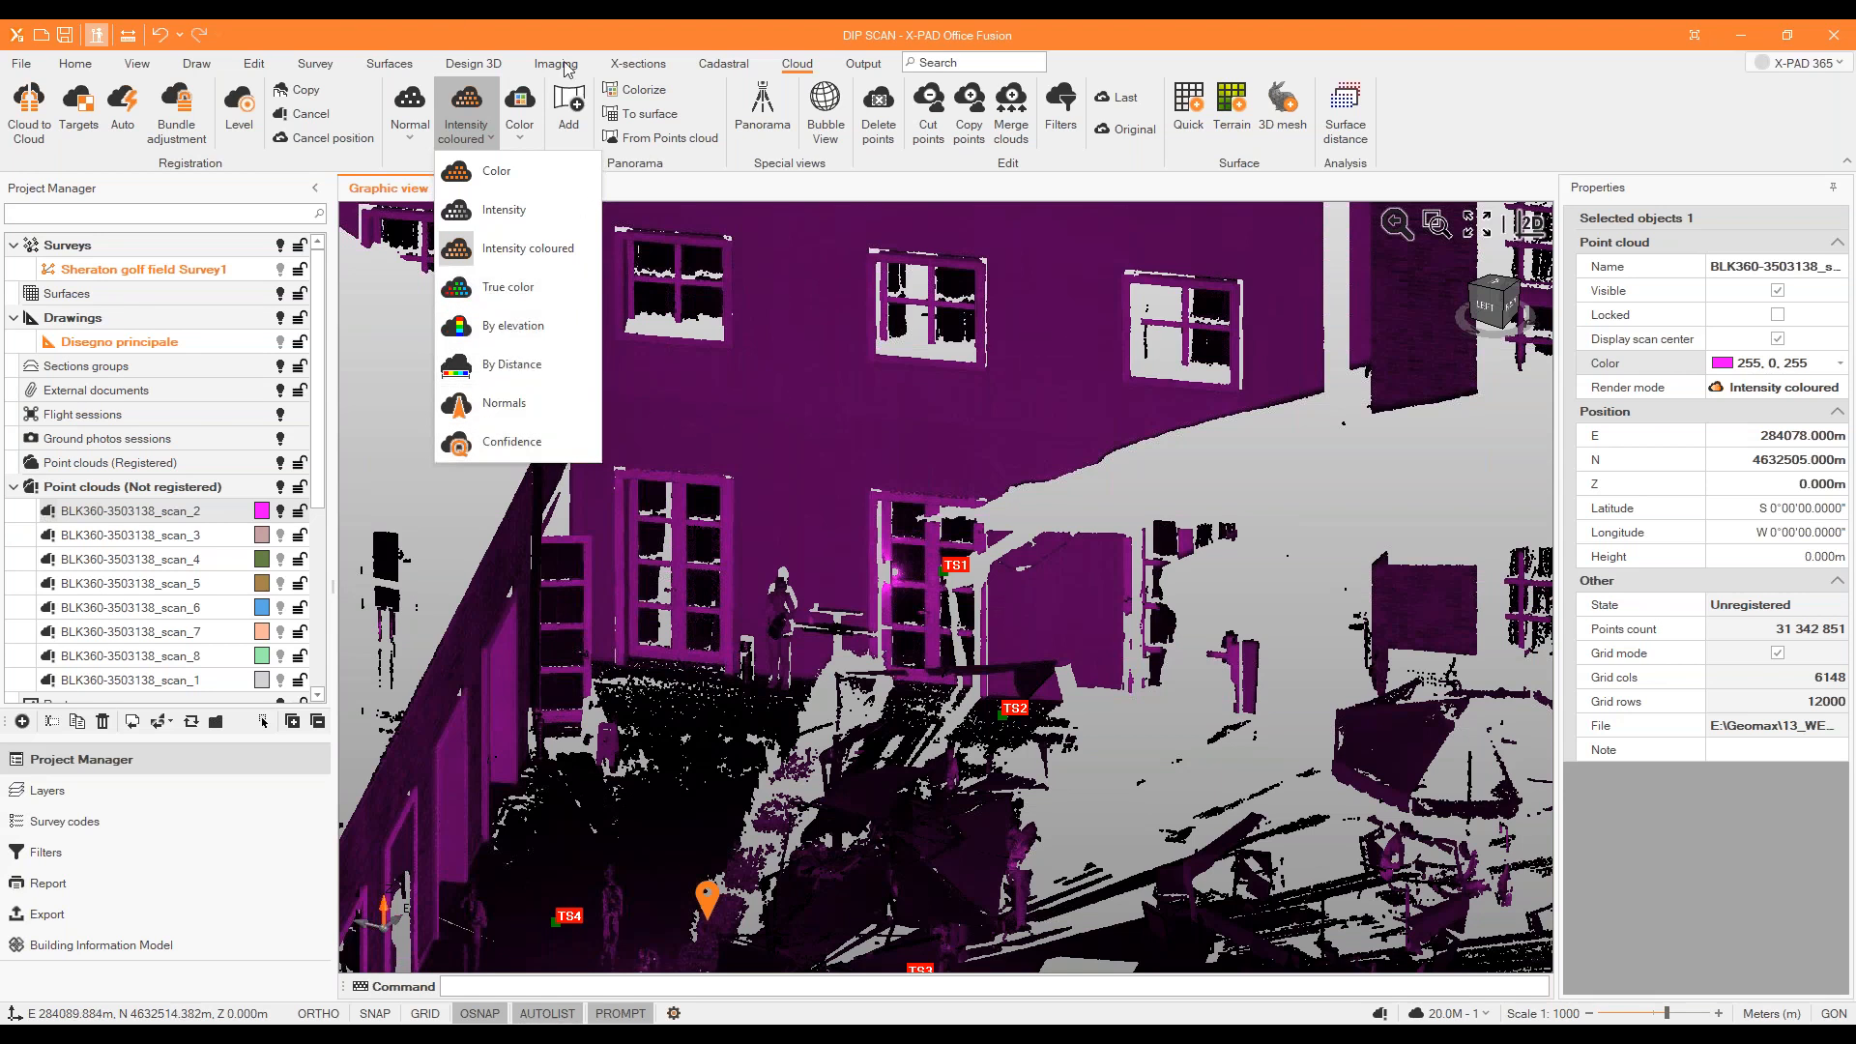
left_click(1606, 74)
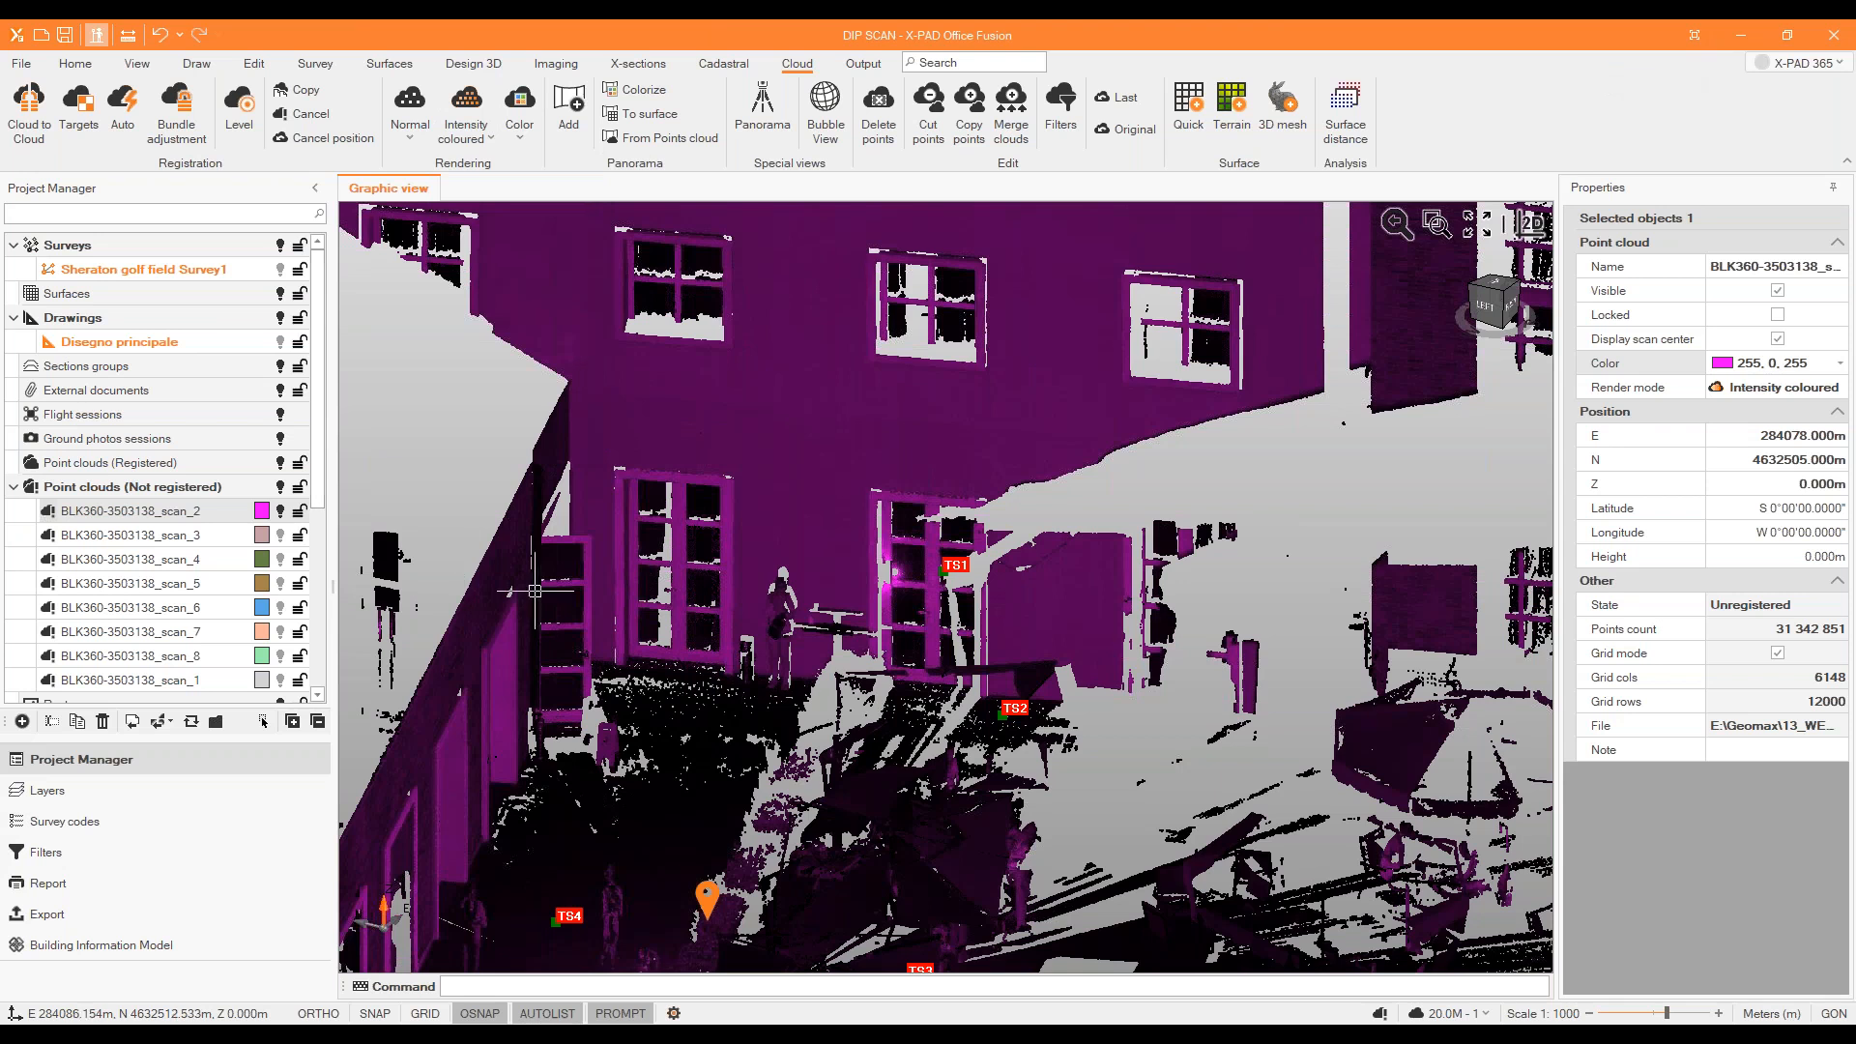
scroll(520, 592, "down", 3)
scroll(522, 572, "down", 2)
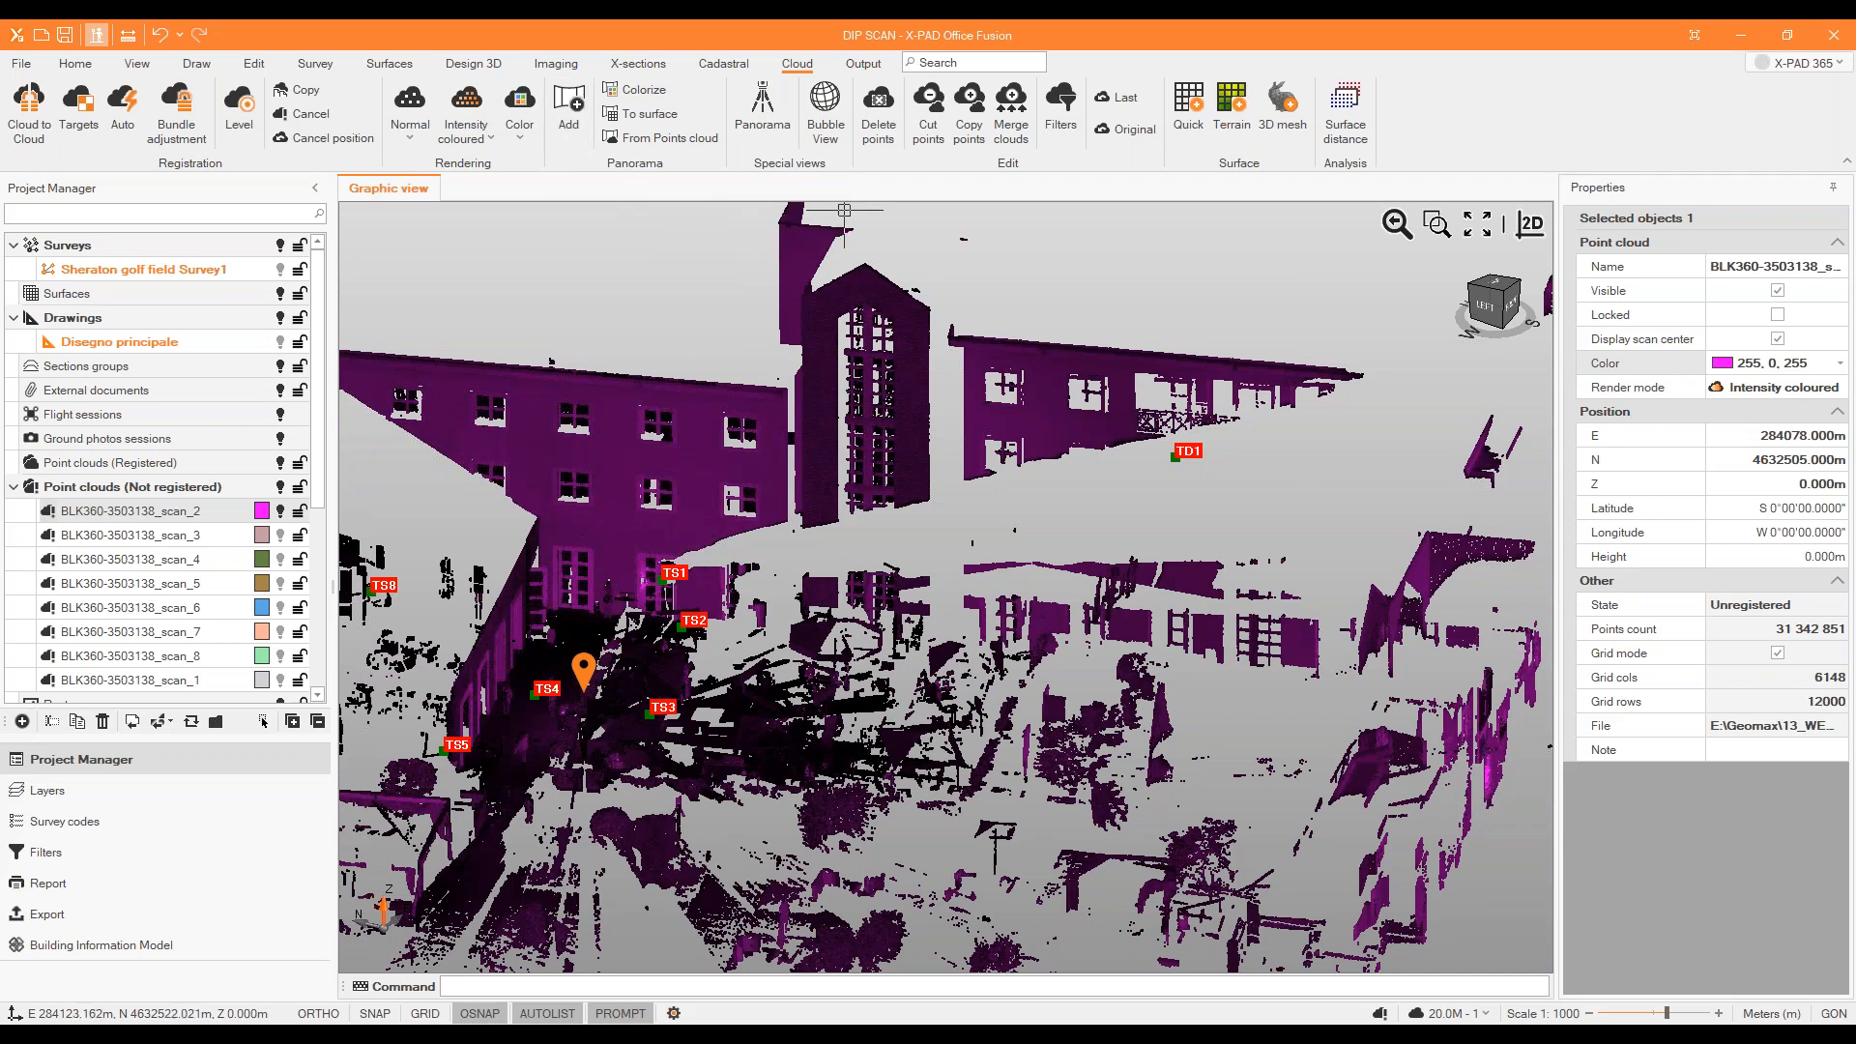
left_click(745, 118)
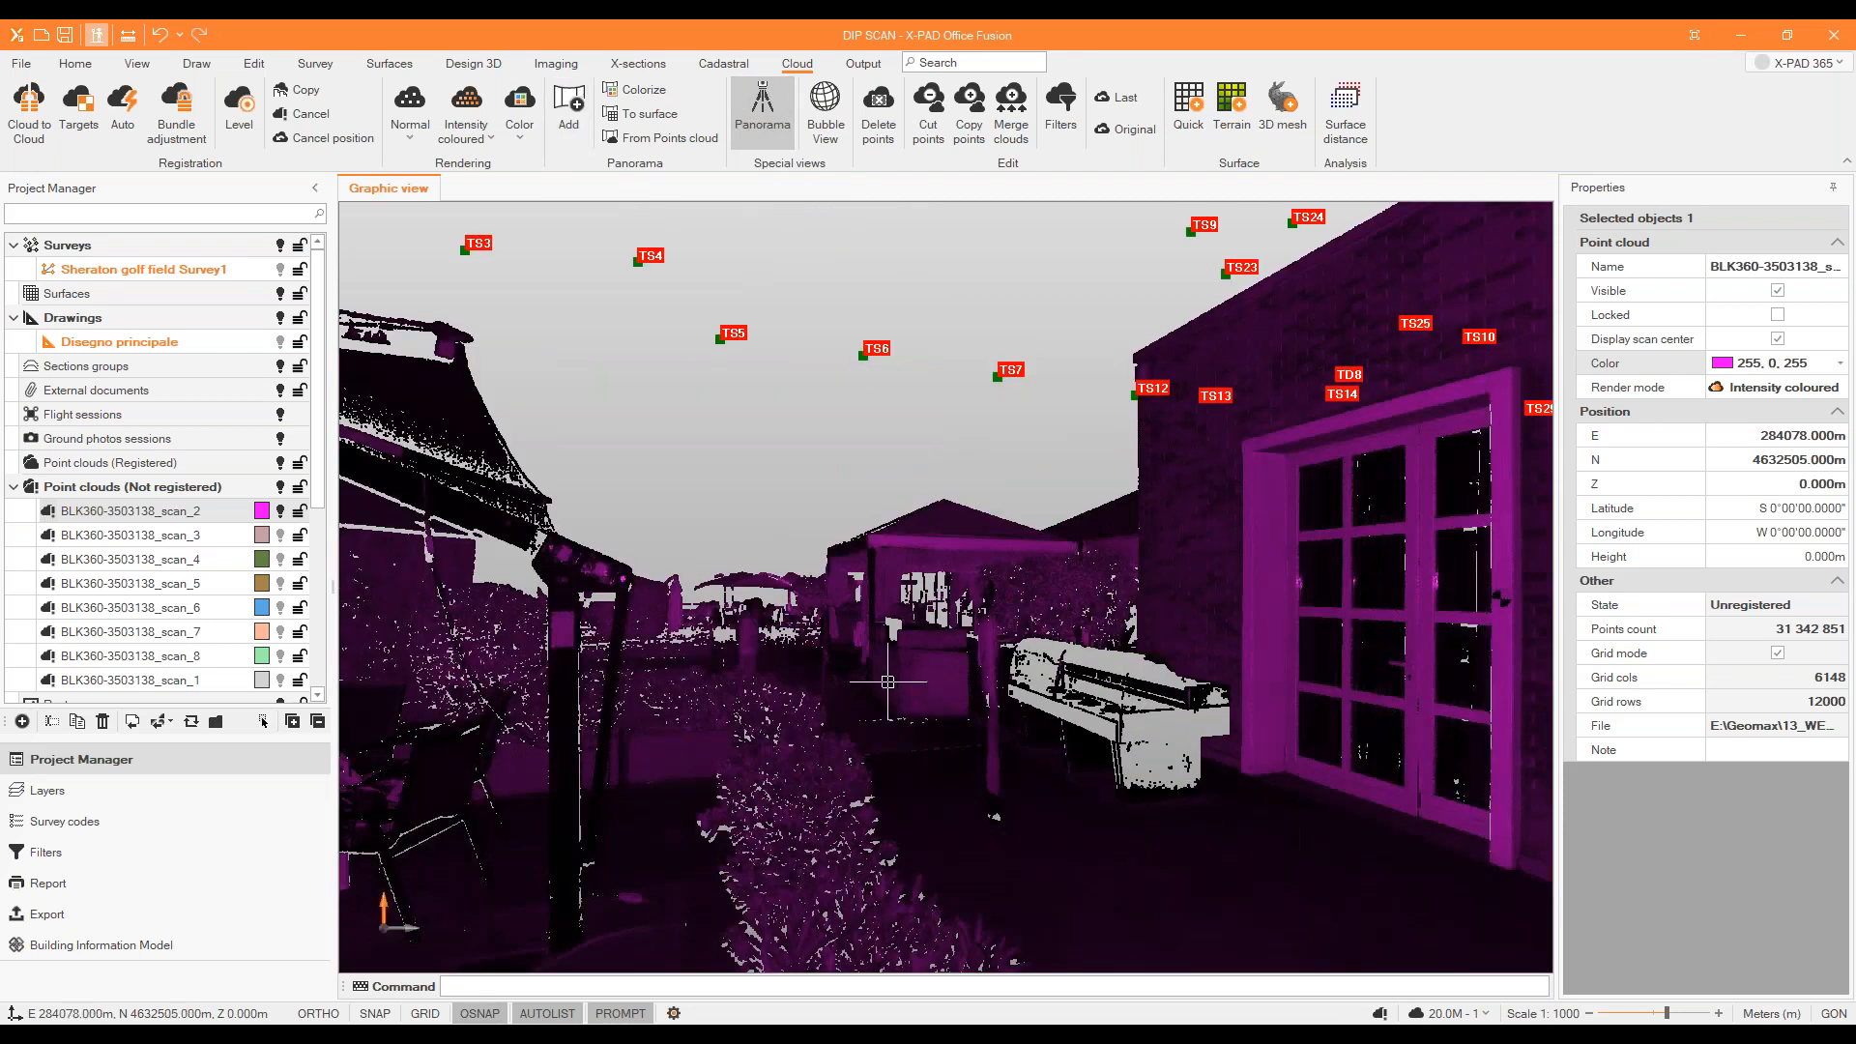
middle_click_drag(1080, 457, 674, 470)
middle_click_drag(1106, 425, 398, 380)
middle_click_drag(1112, 378, 542, 377)
middle_click_drag(1148, 431, 372, 299)
middle_click_drag(890, 342, 891, 690)
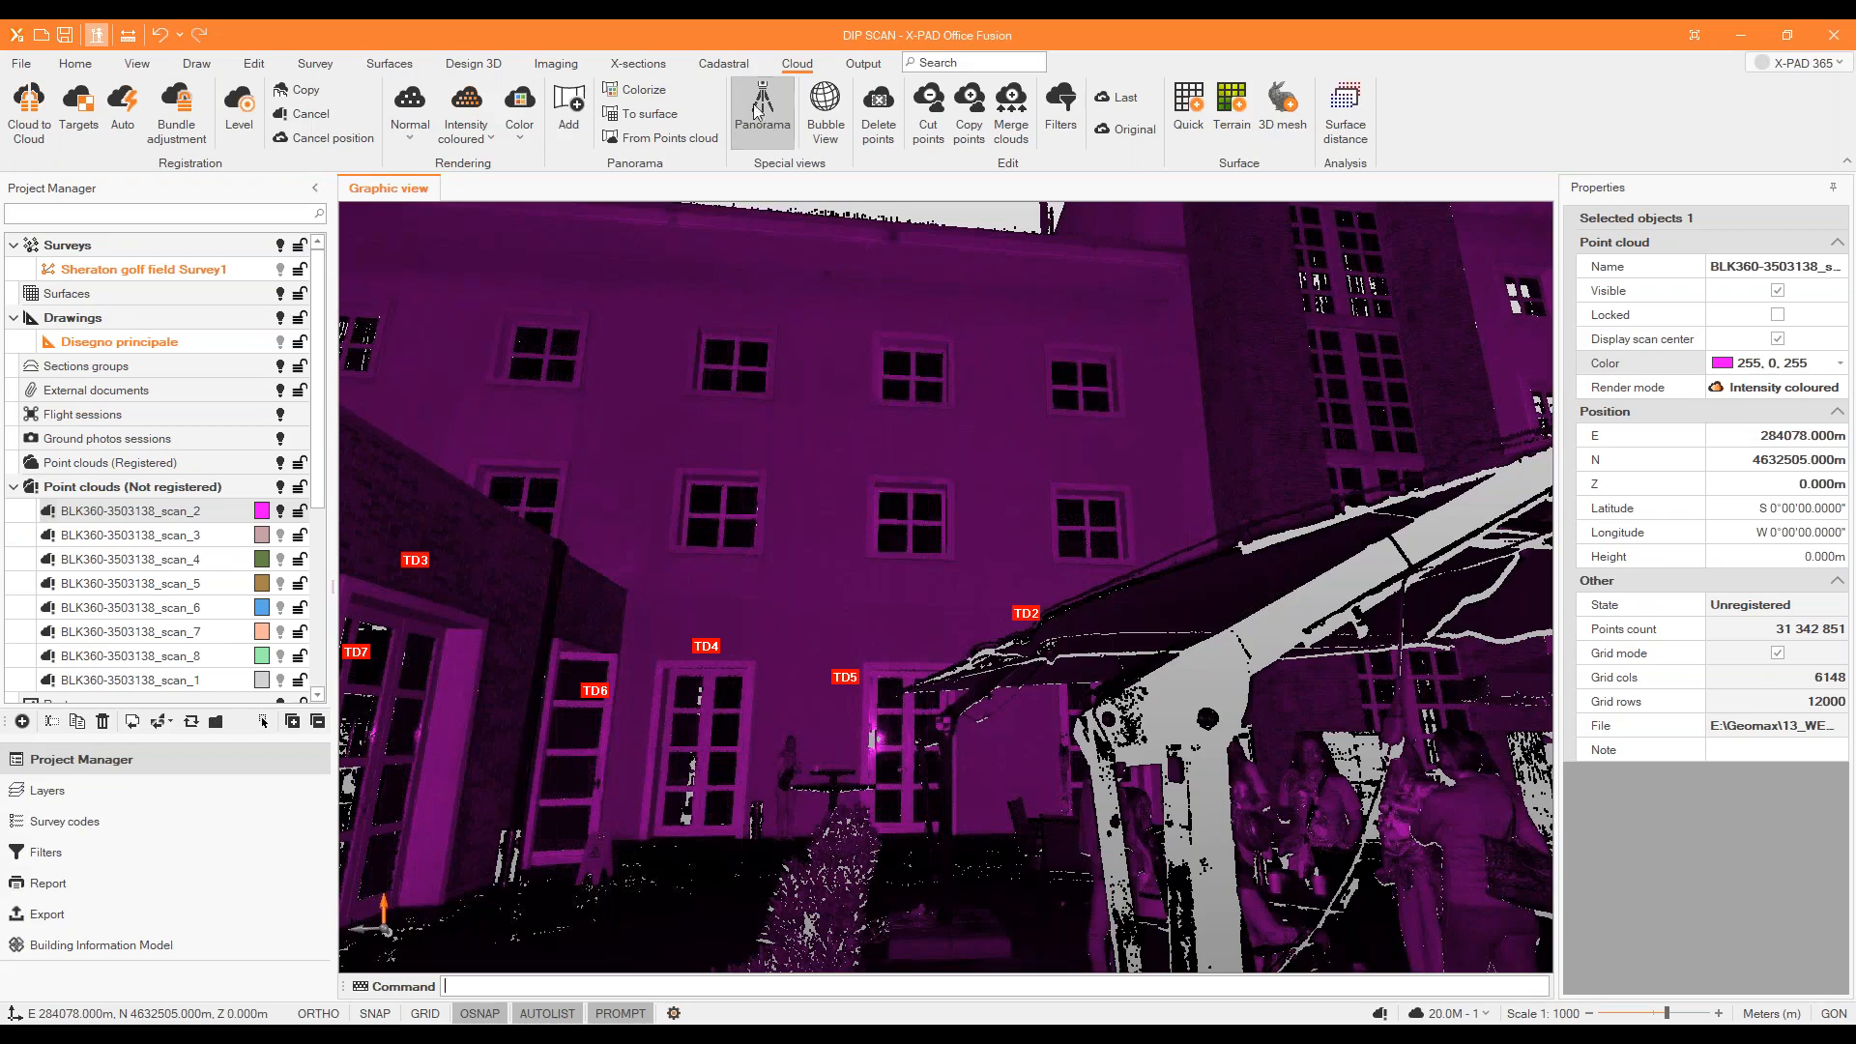
left_click(781, 145)
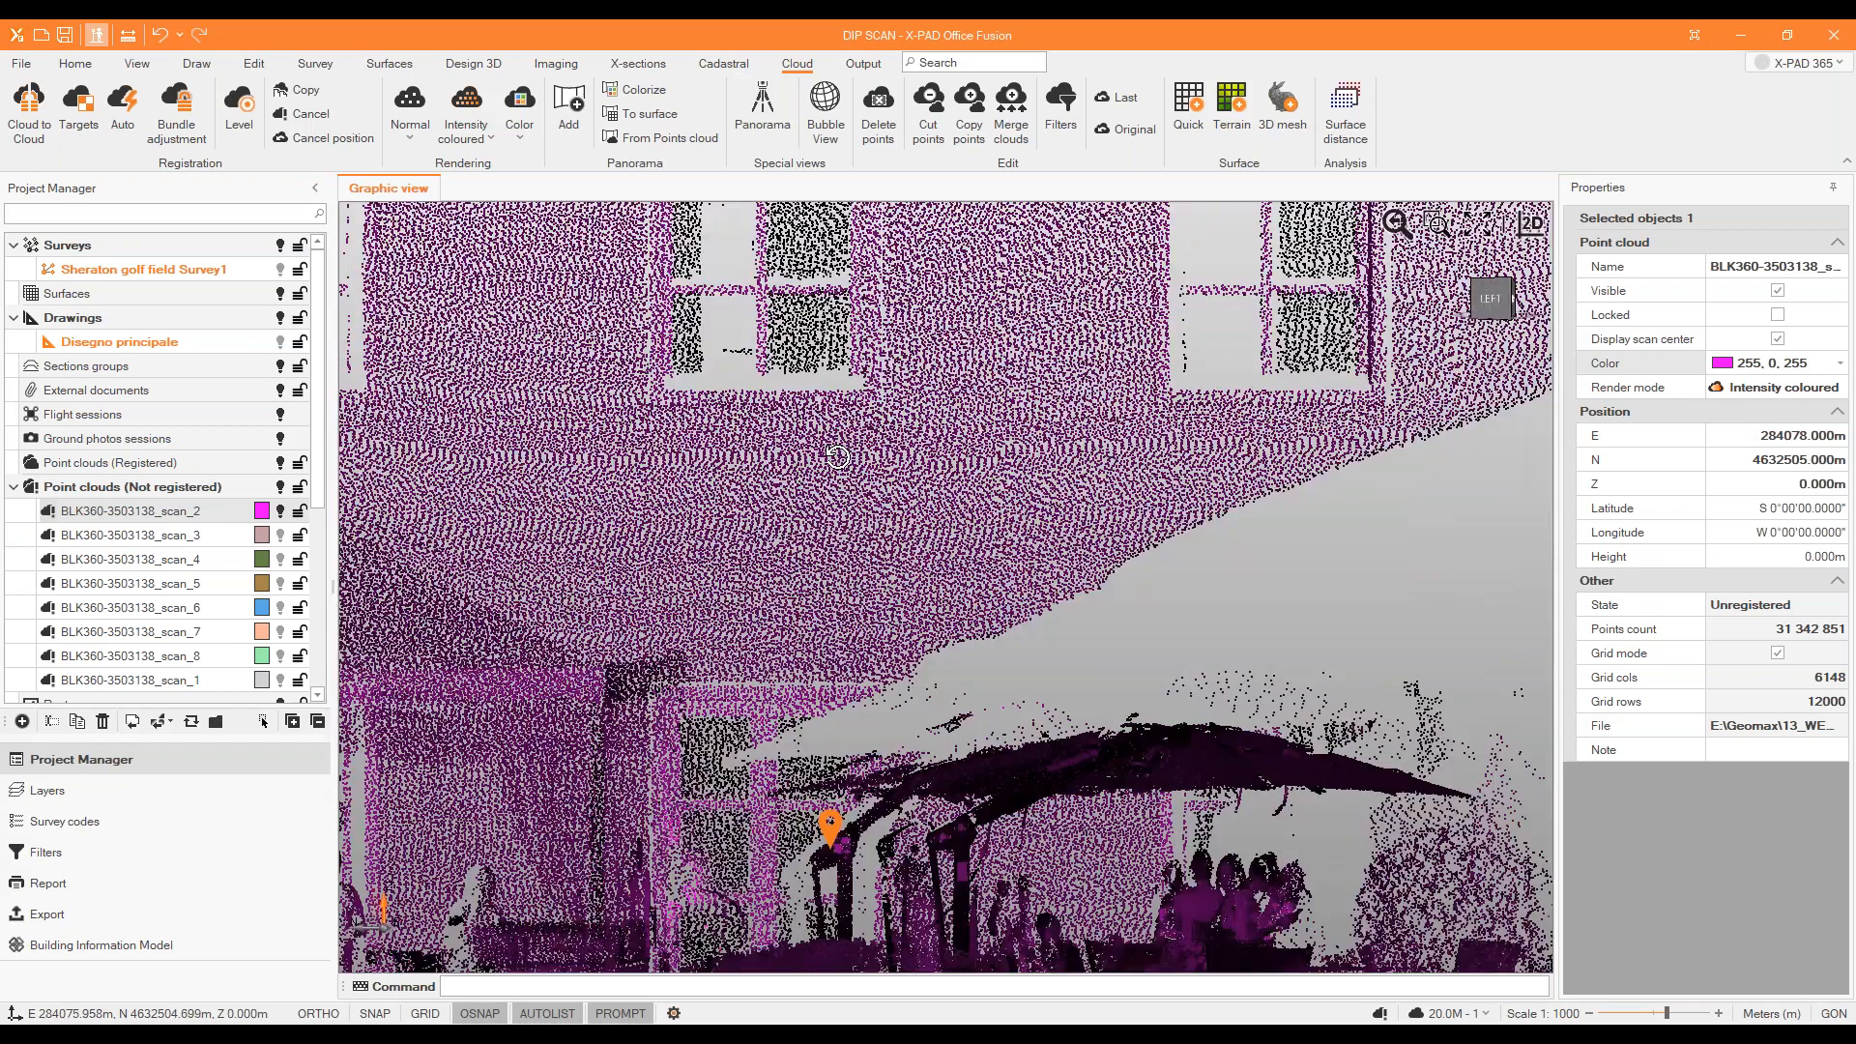
scroll(837, 457, "down", 6)
middle_click_drag(837, 458, 799, 491)
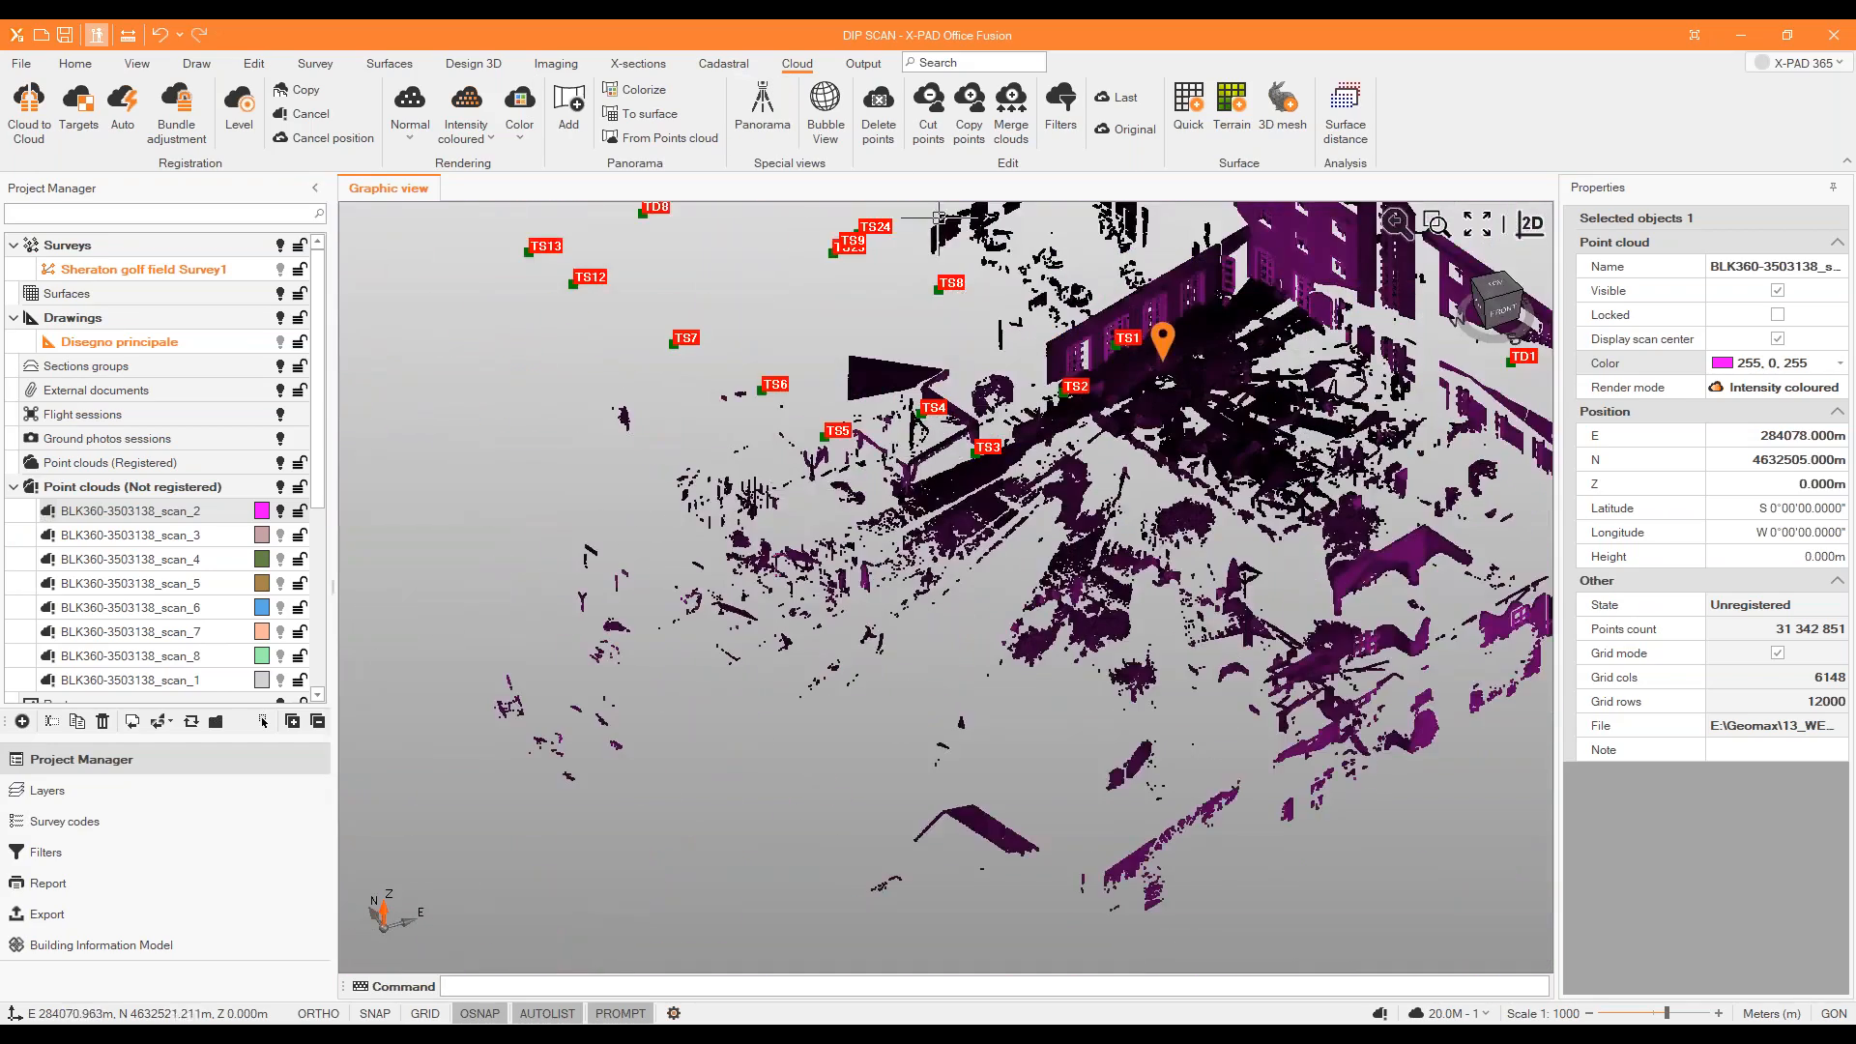
scroll(1042, 90, "up", 2)
Examine the distance and intensity filter options in the Filter Point Clouds wizard and leave it without applying any filter.
left_click(802, 65)
left_click(1063, 108)
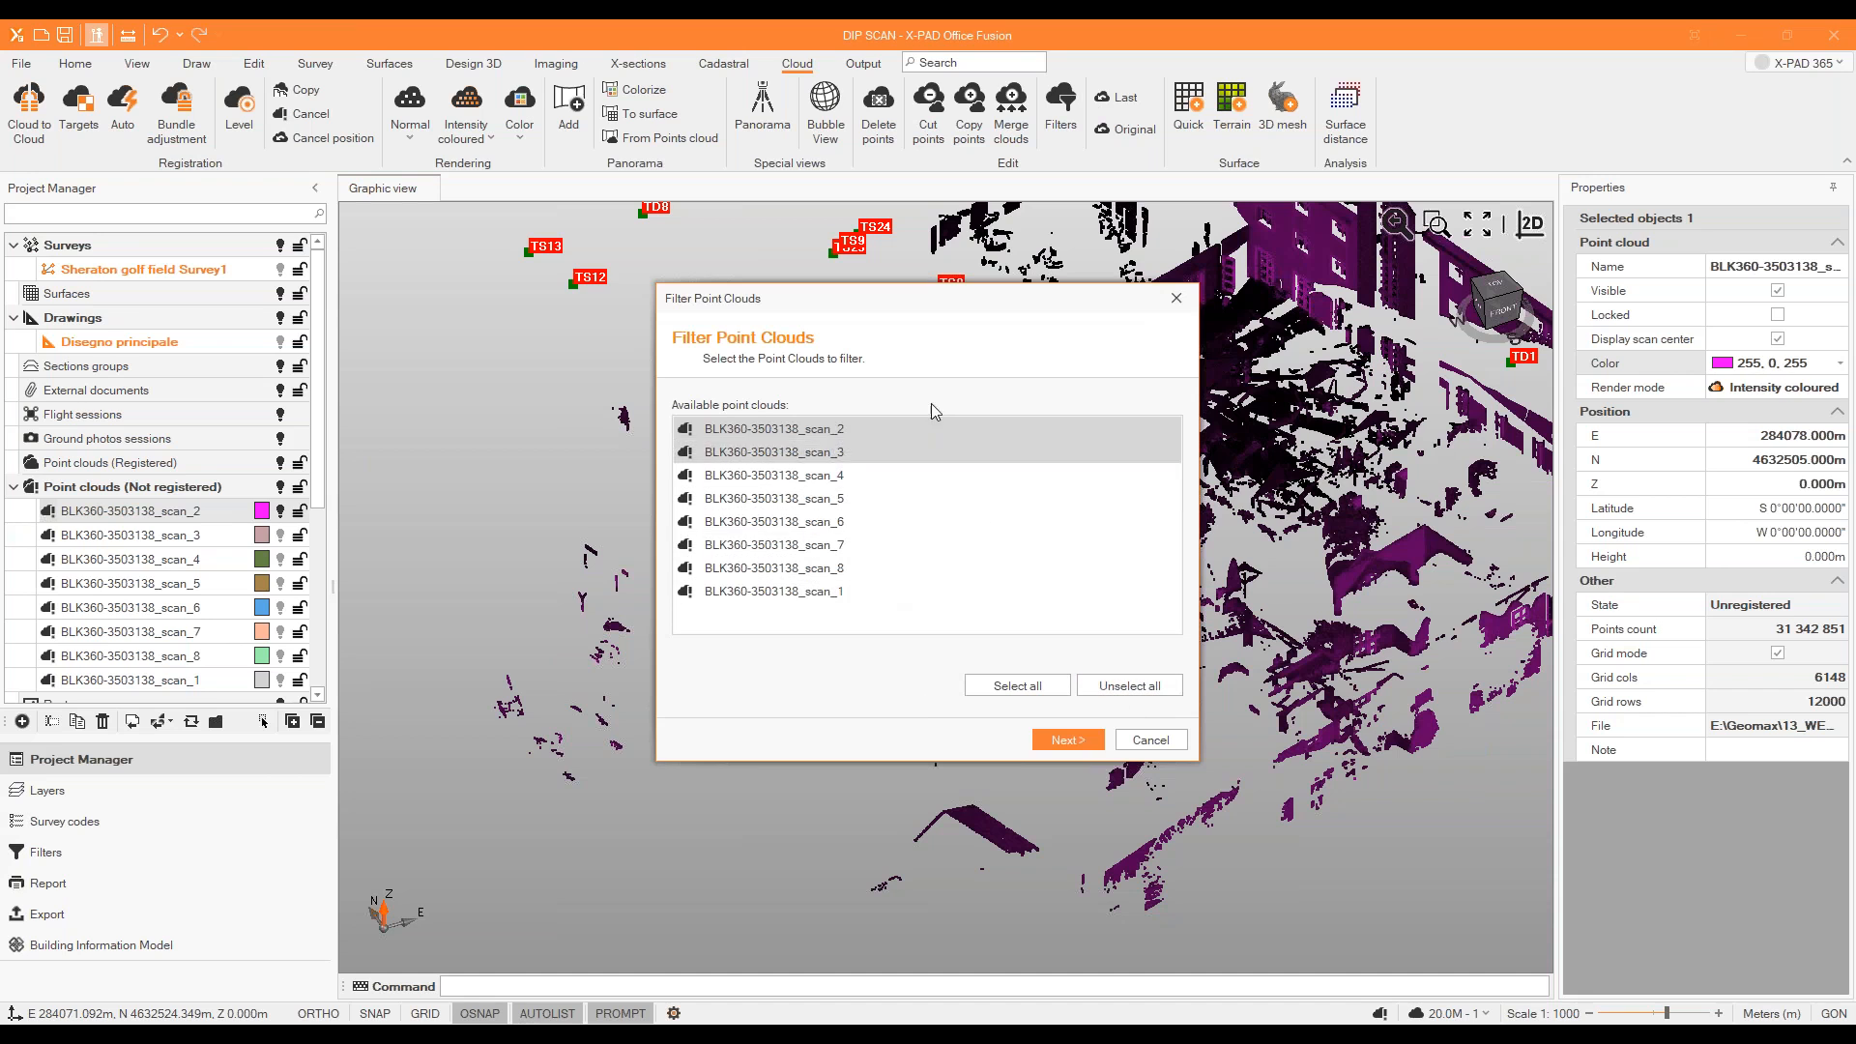
left_click(1064, 740)
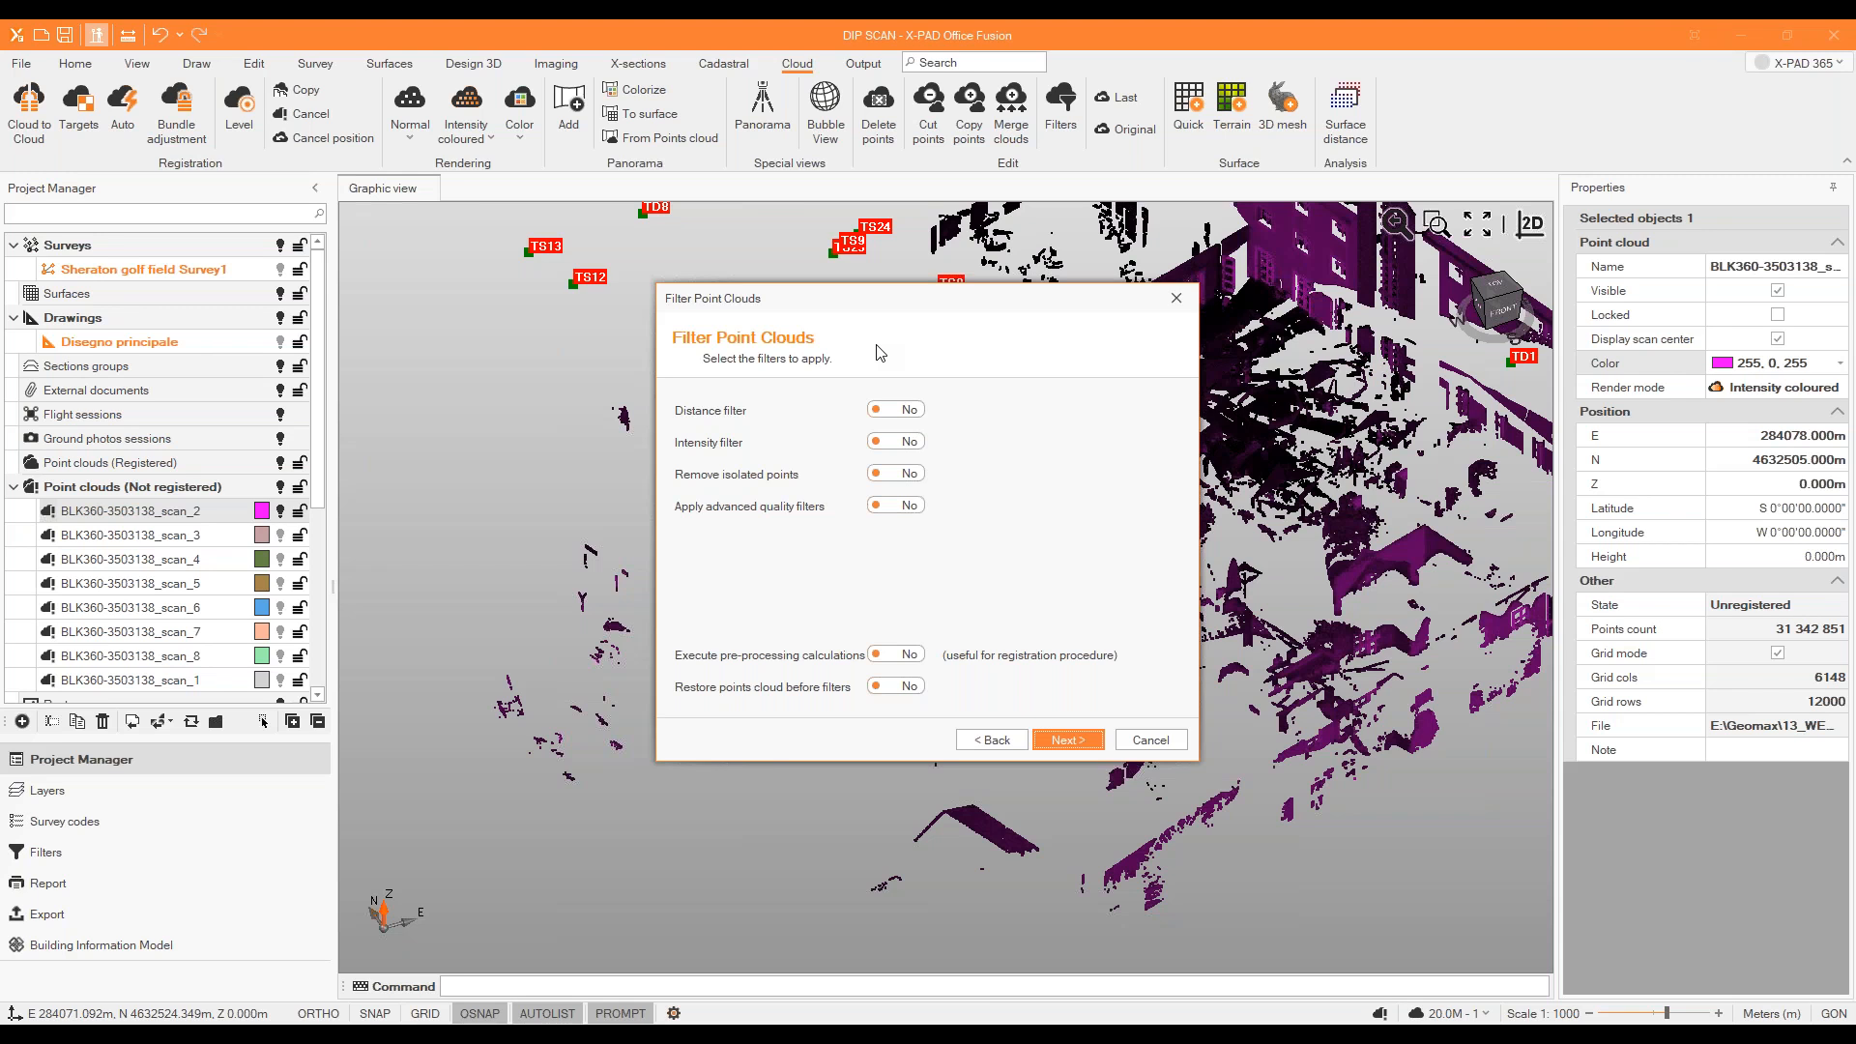
left_click(907, 410)
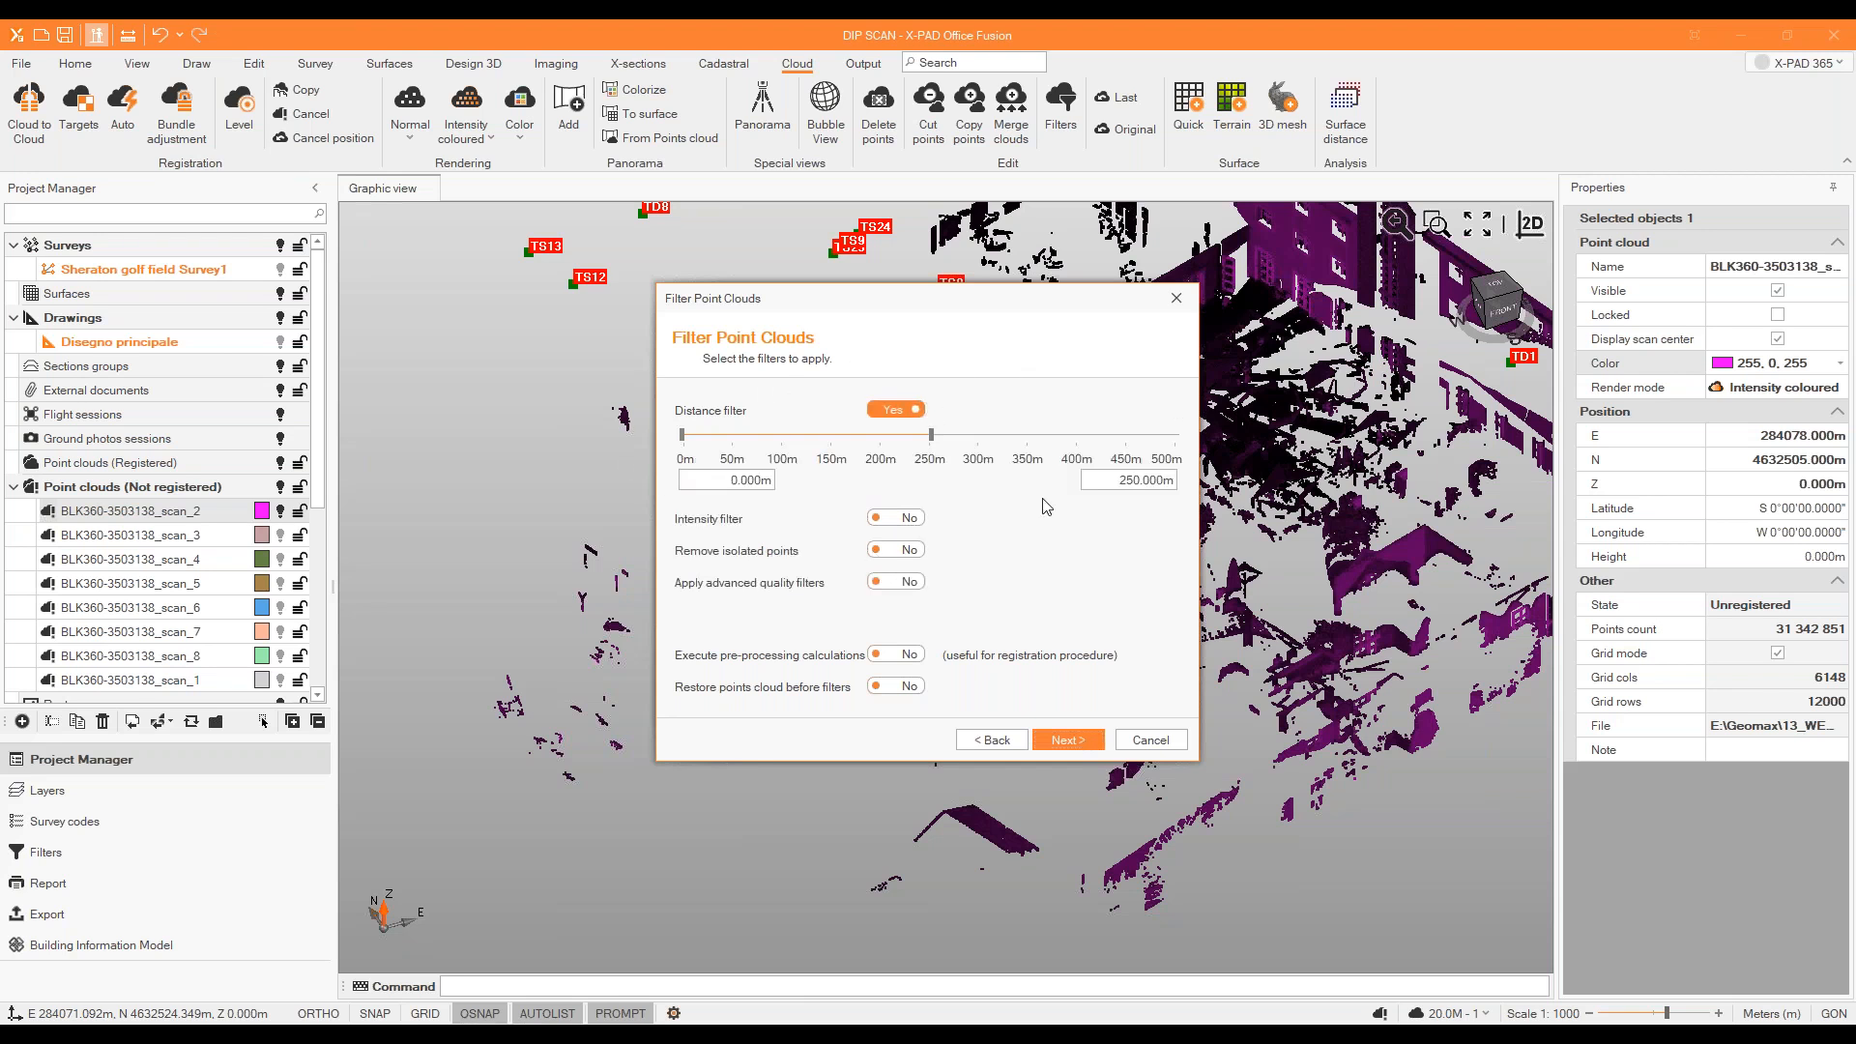
left_click(903, 410)
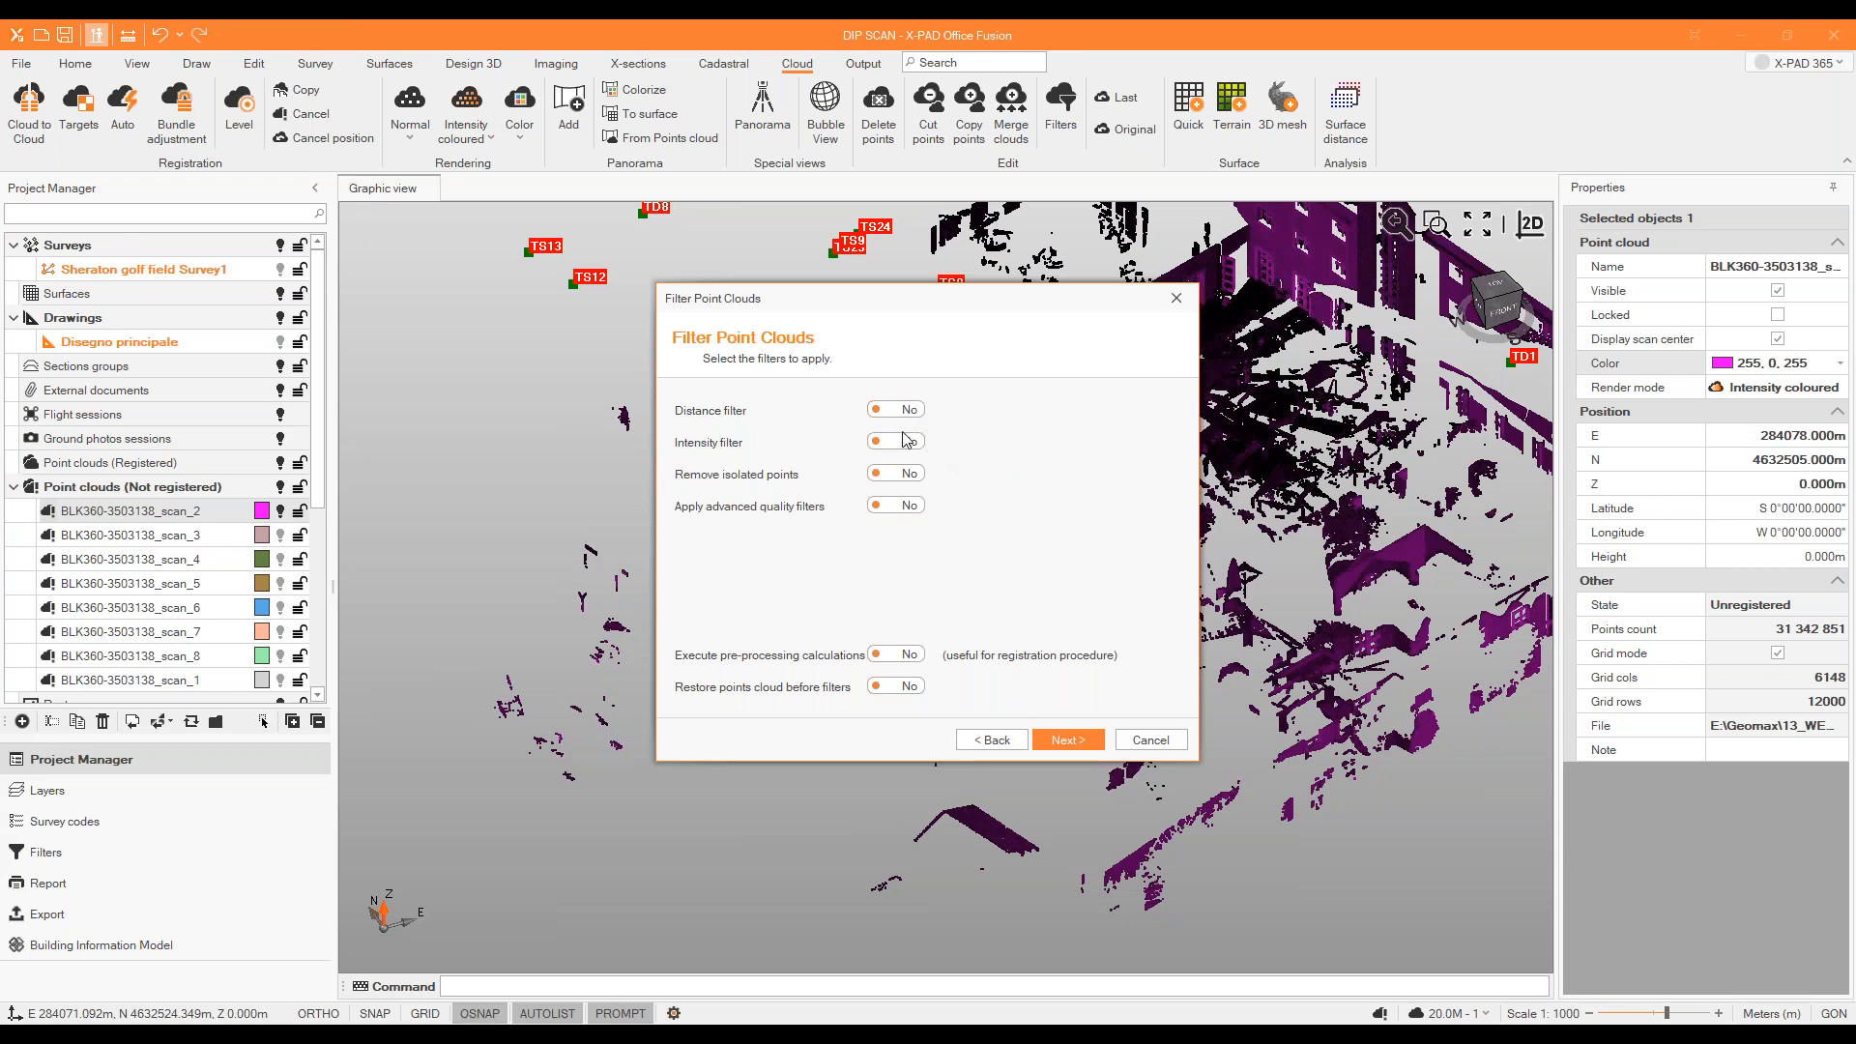
left_click(907, 441)
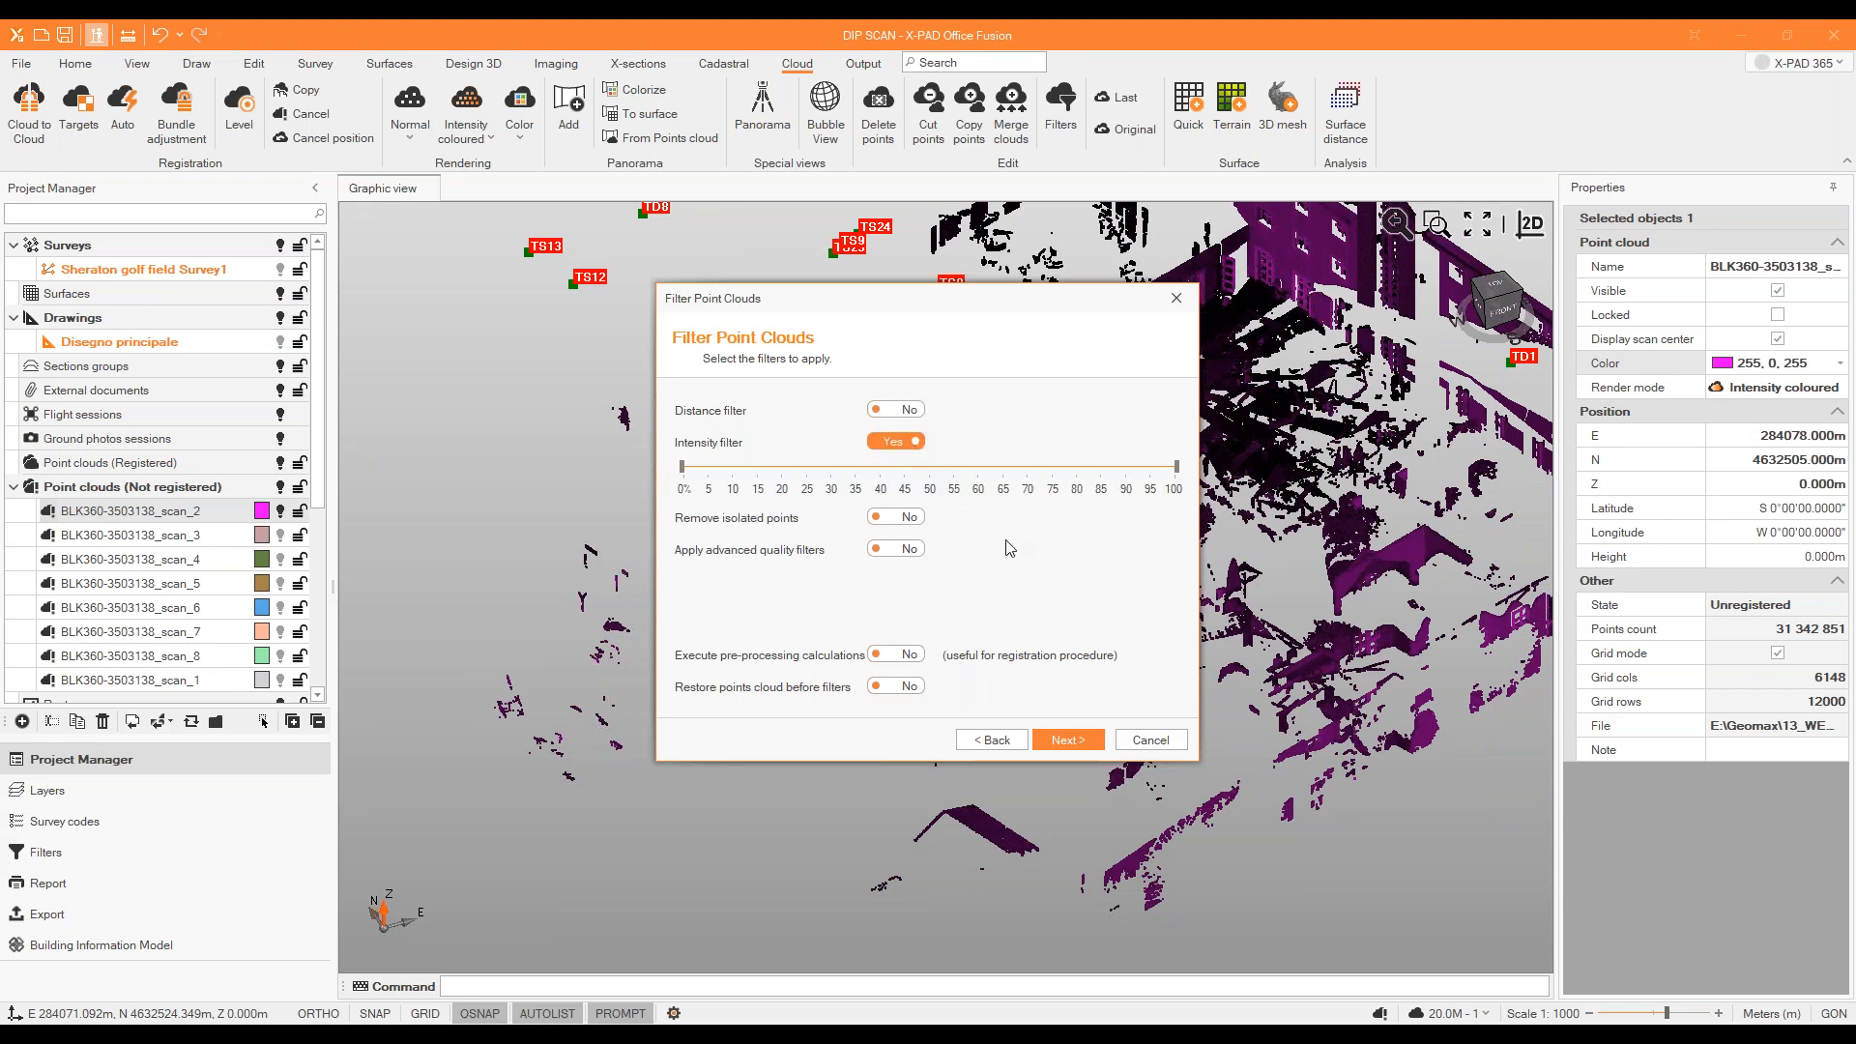
left_click(891, 440)
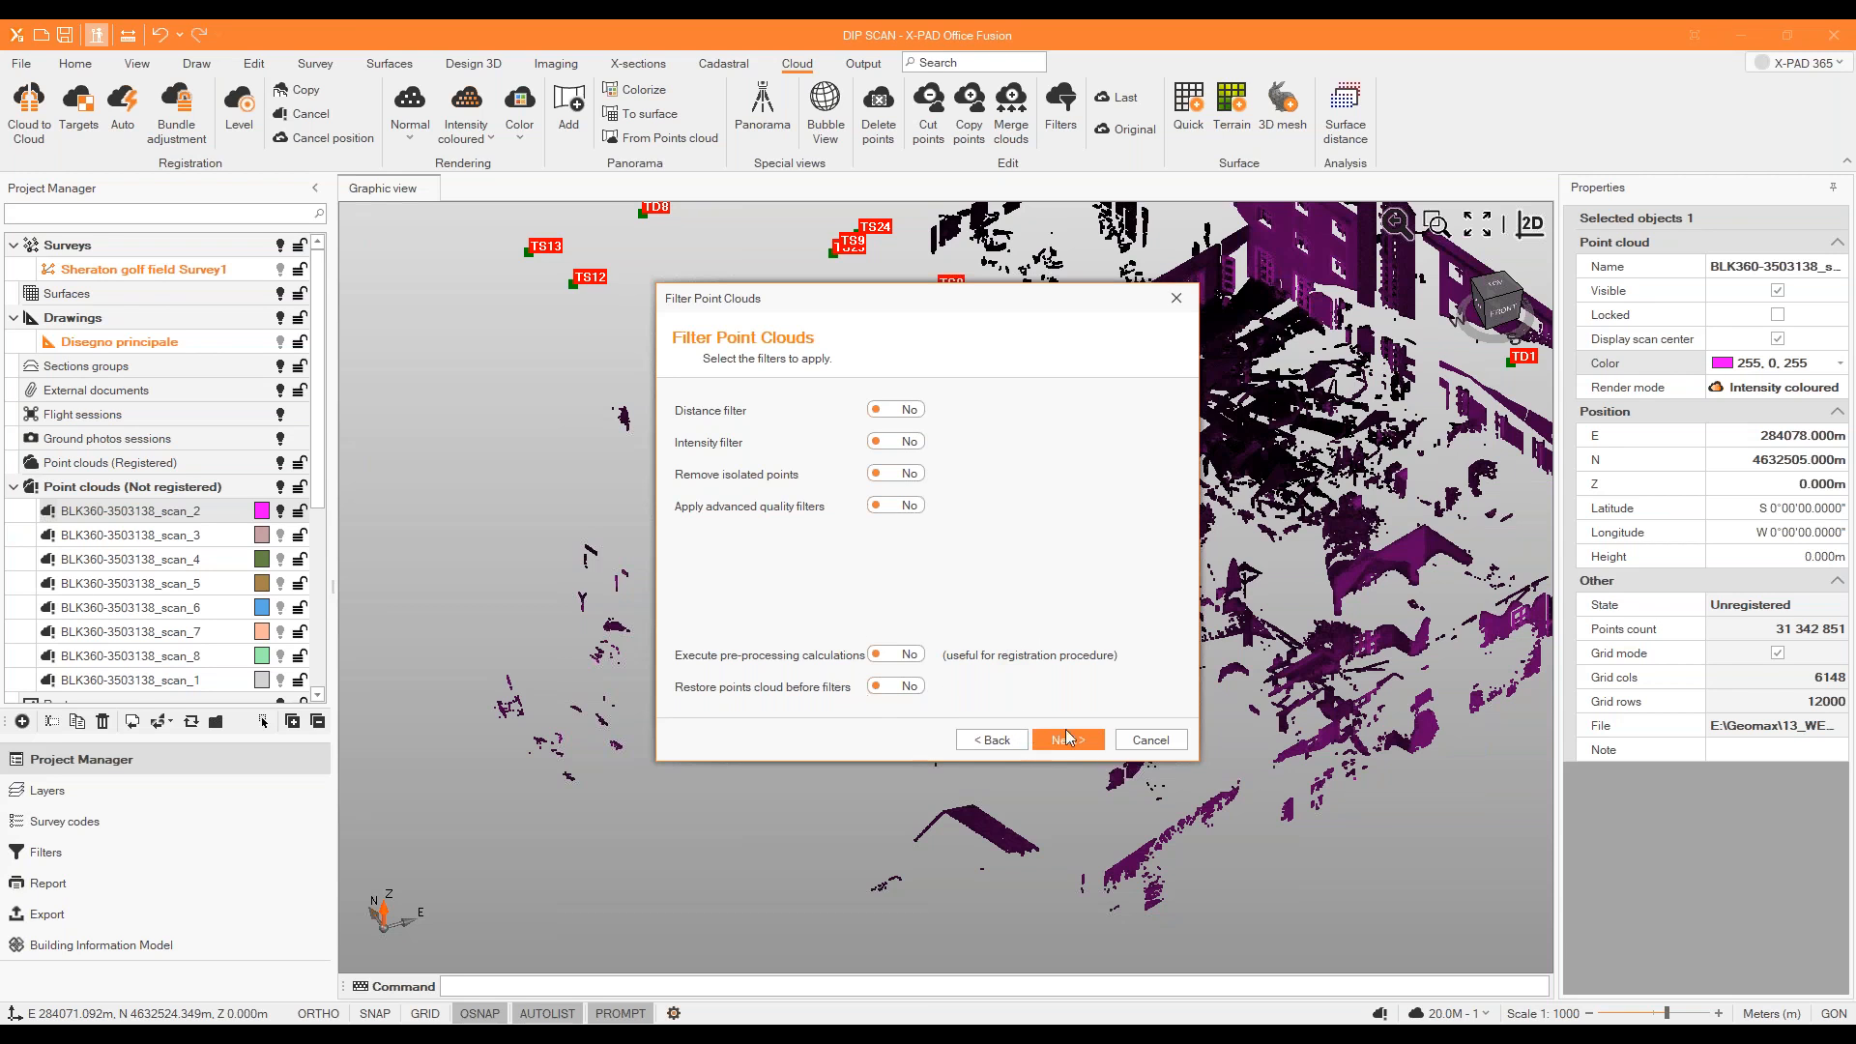
left_click(1151, 740)
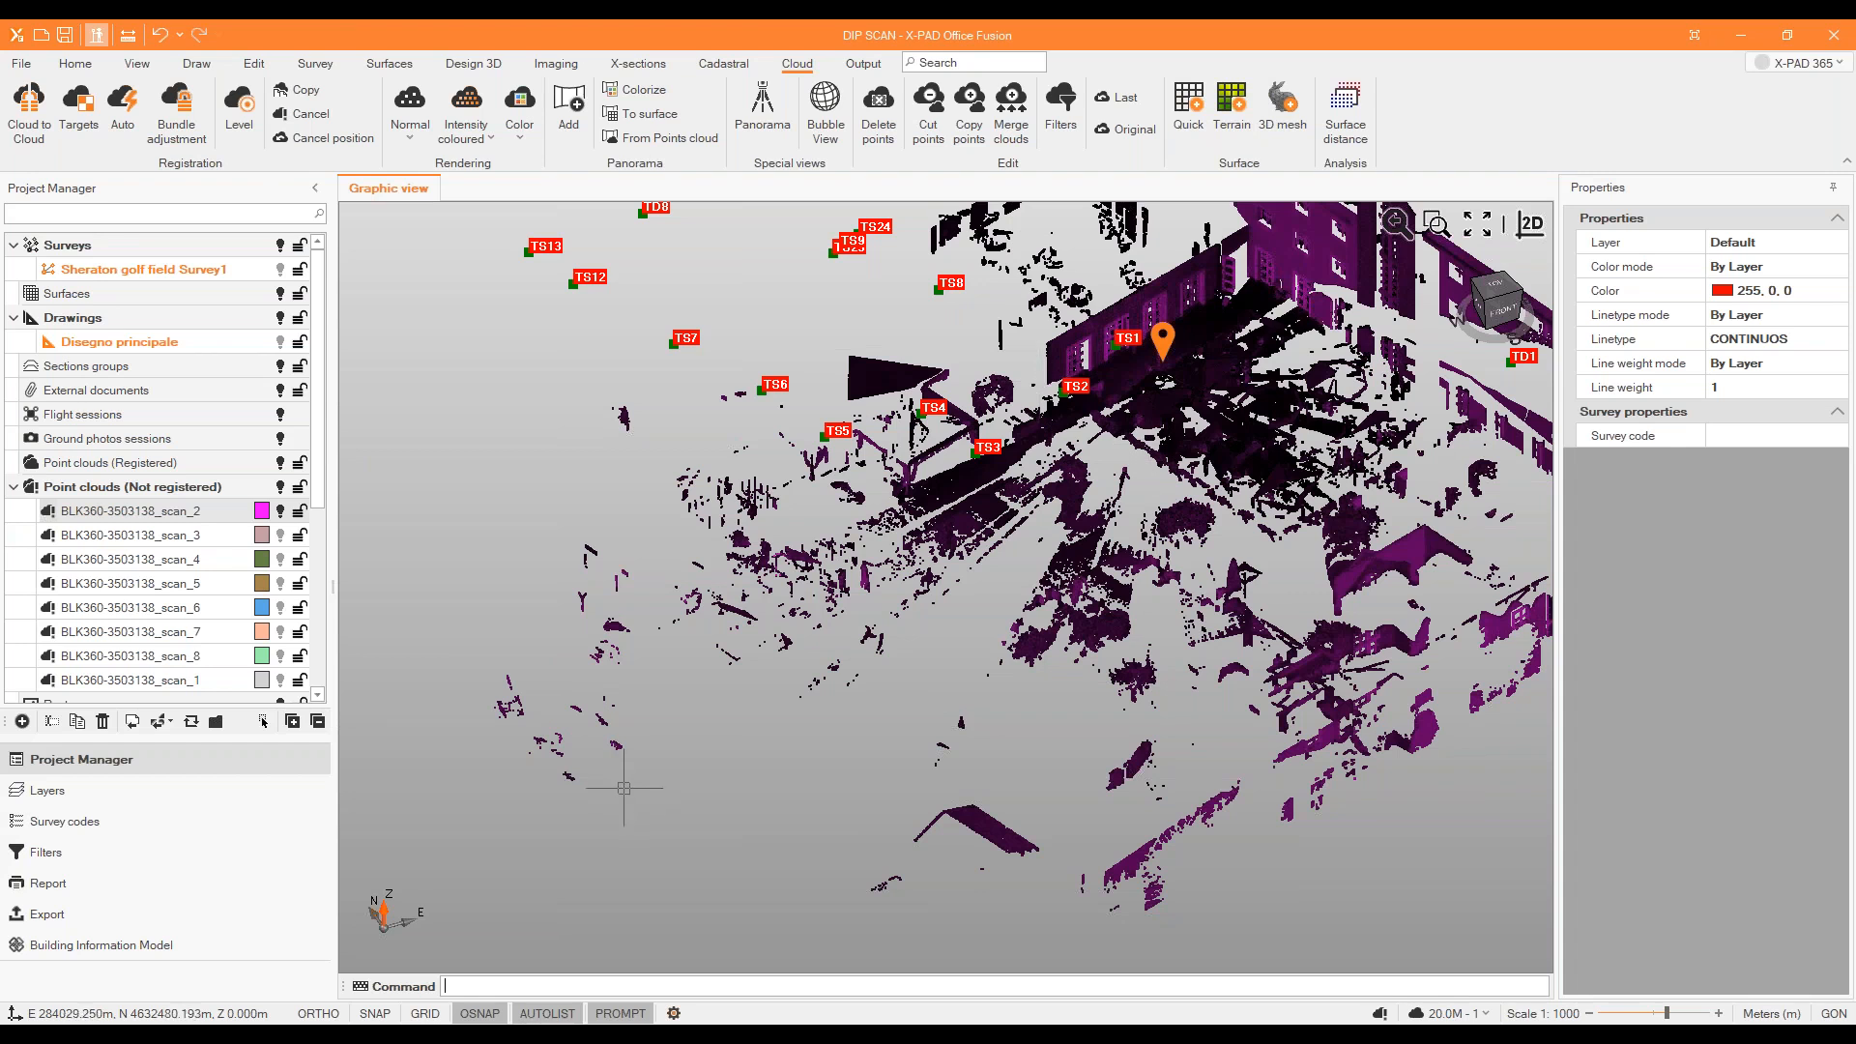
Review the Cloud to Mesh3D settings and close them without building a surface.
left_click(1281, 106)
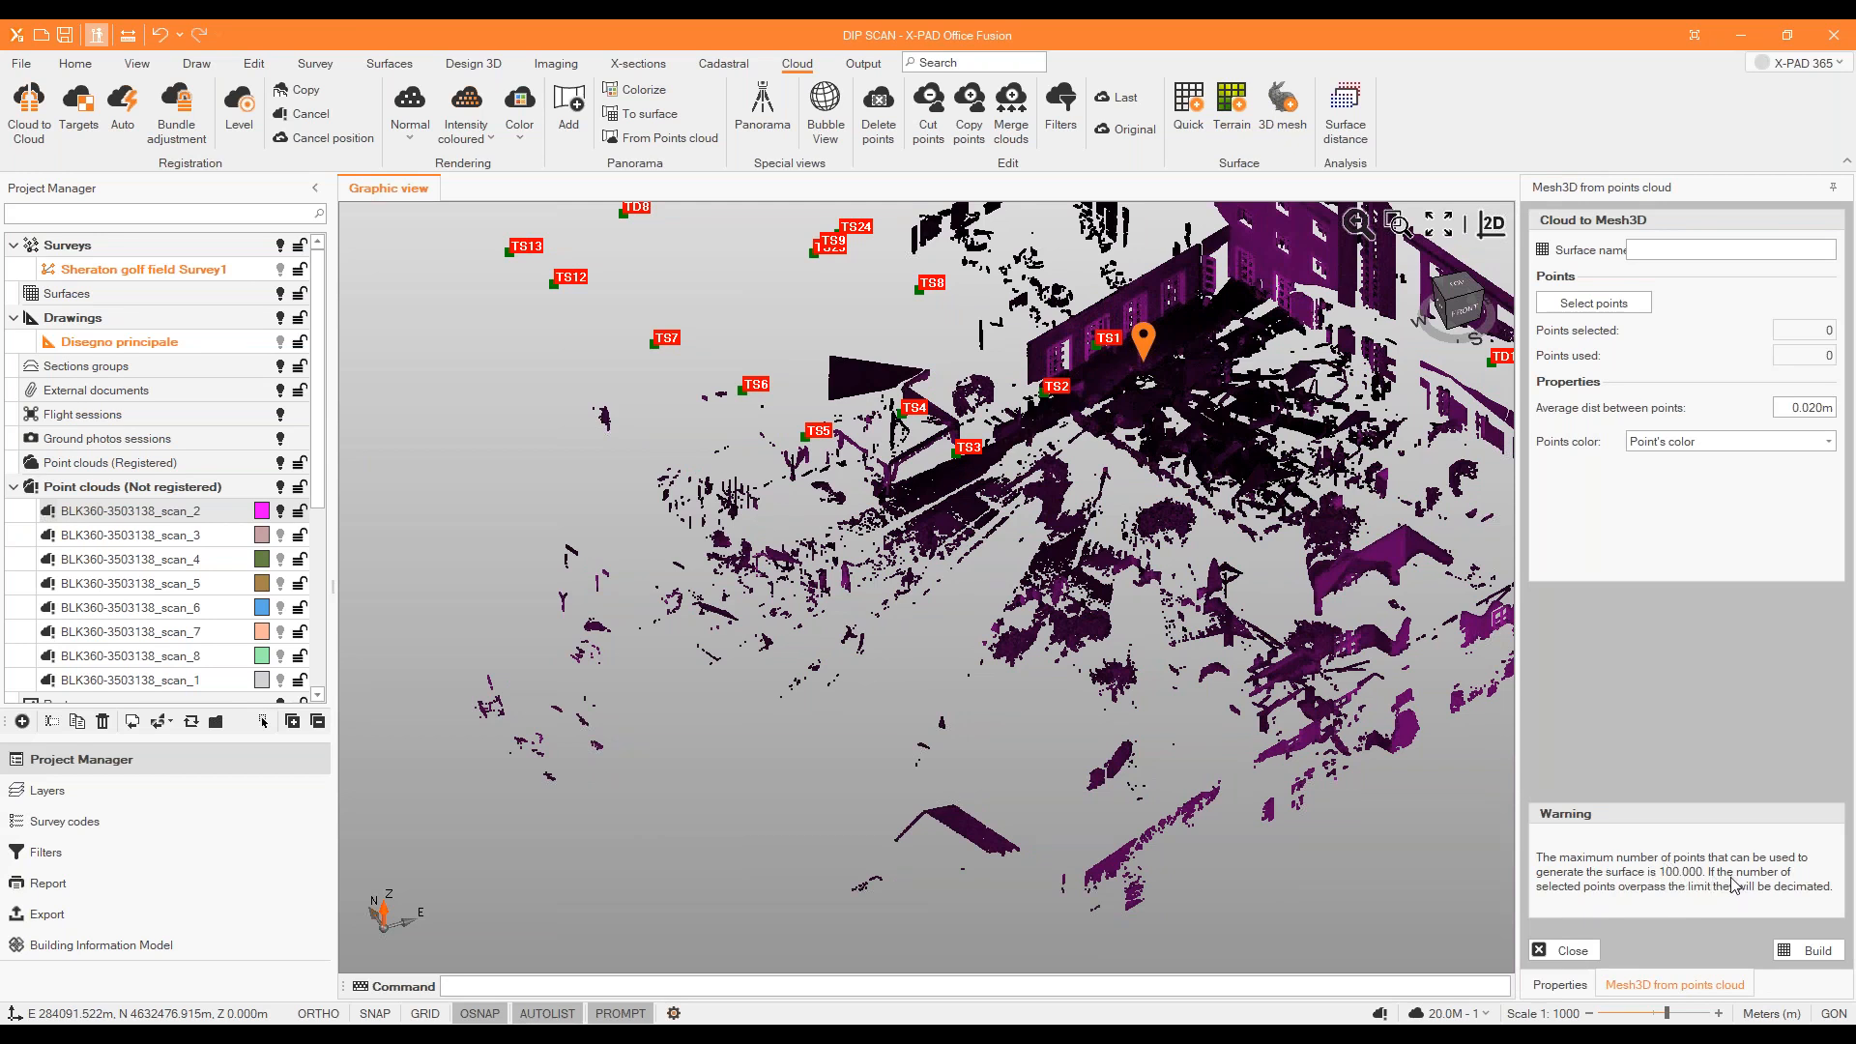
left_click(1588, 955)
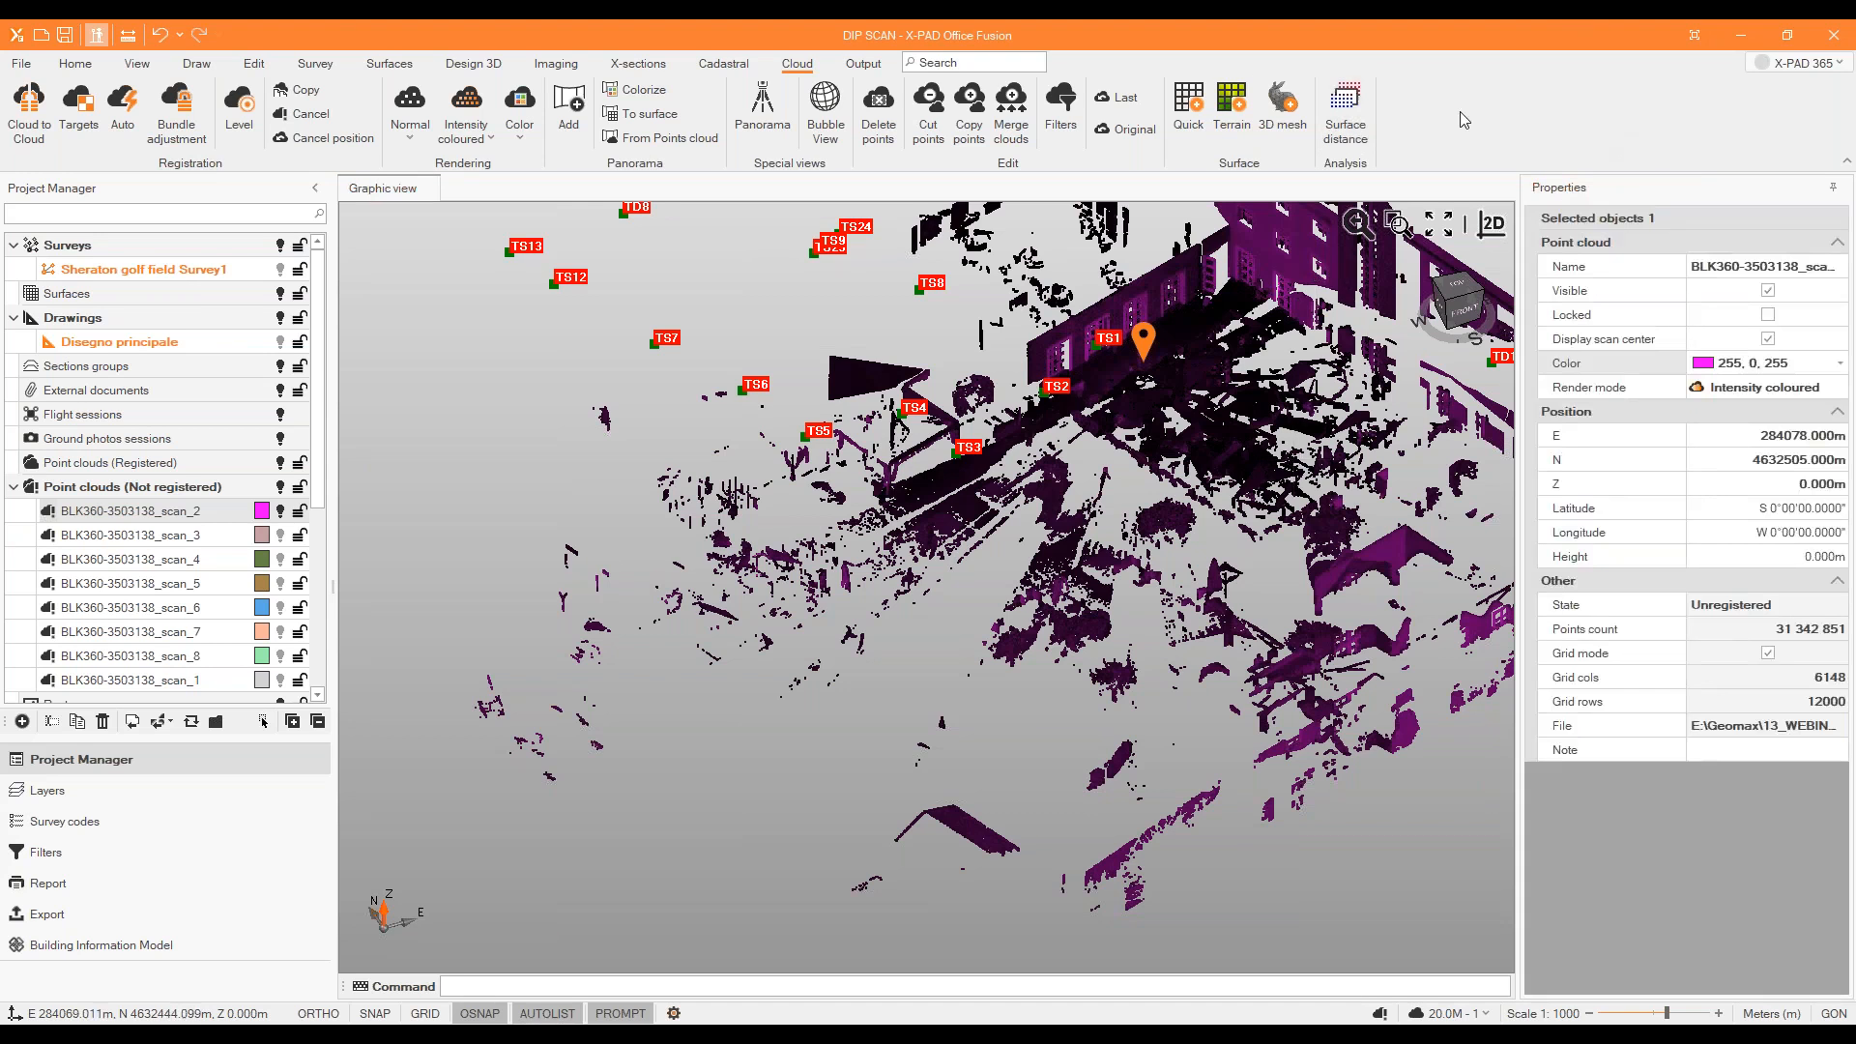
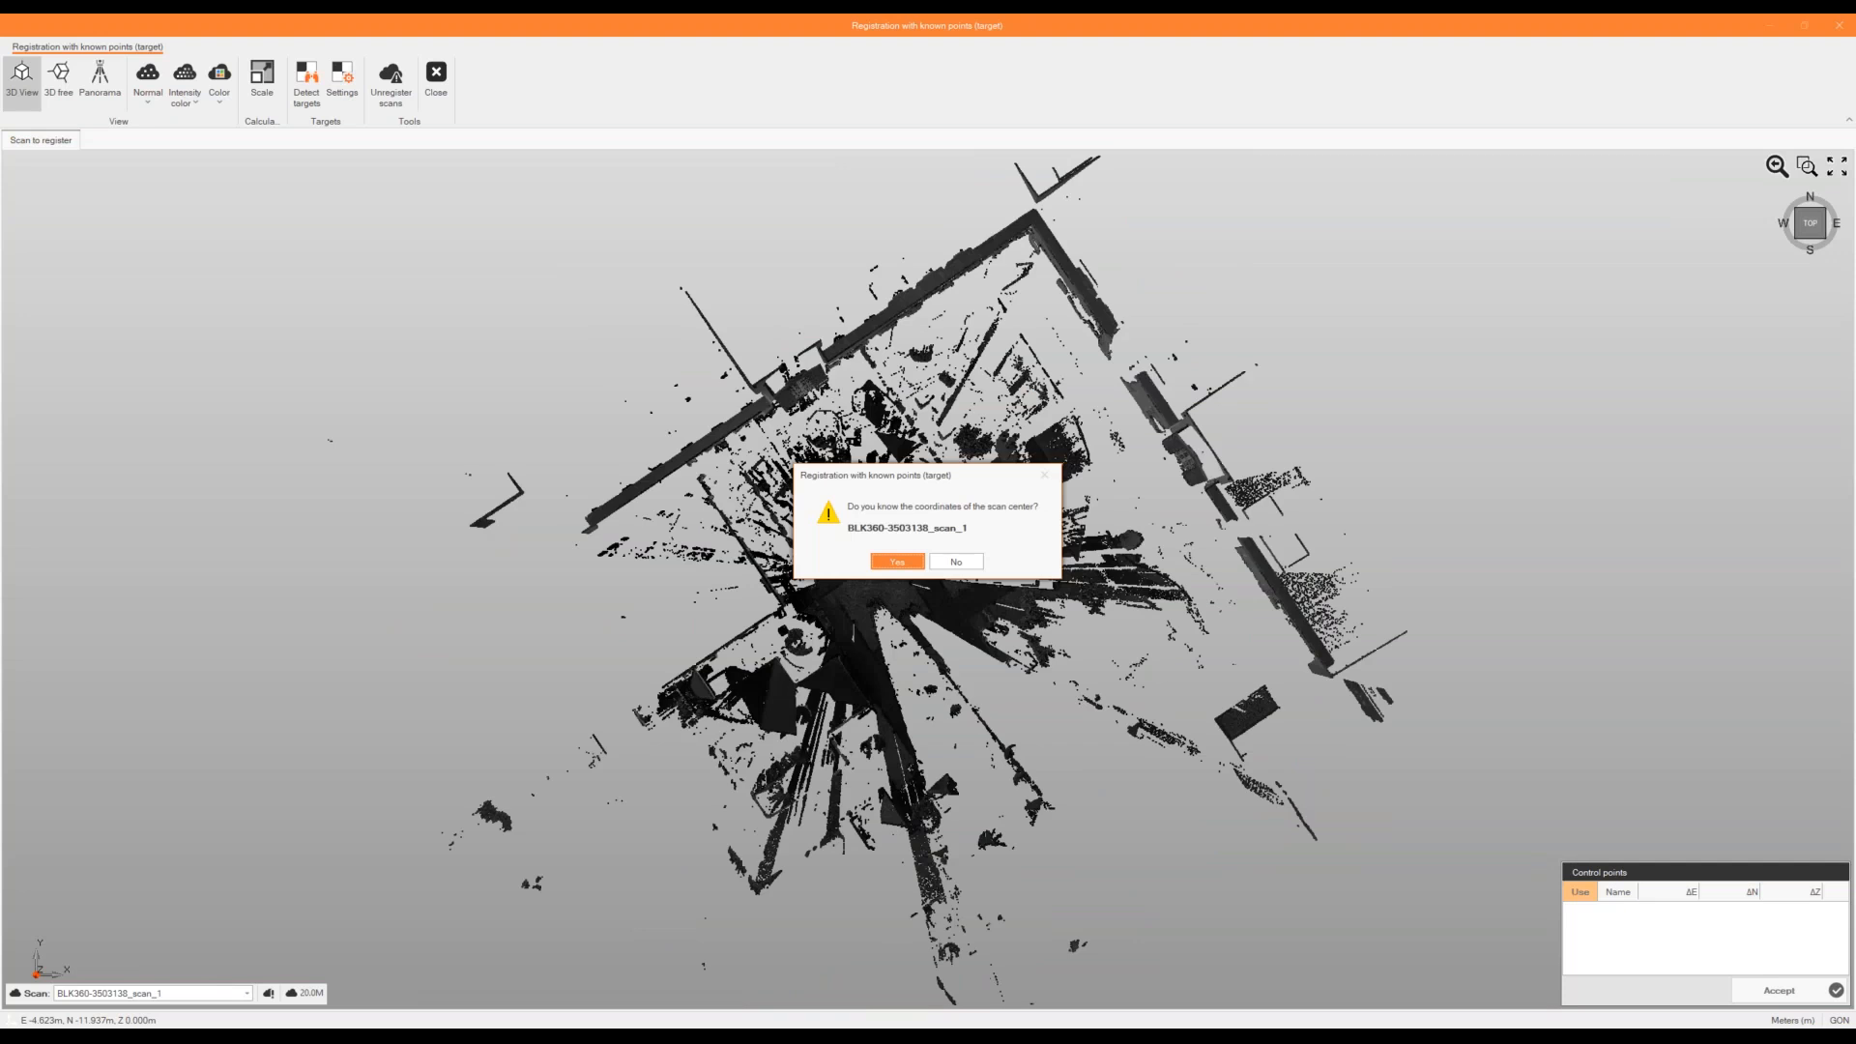
left_click(957, 563)
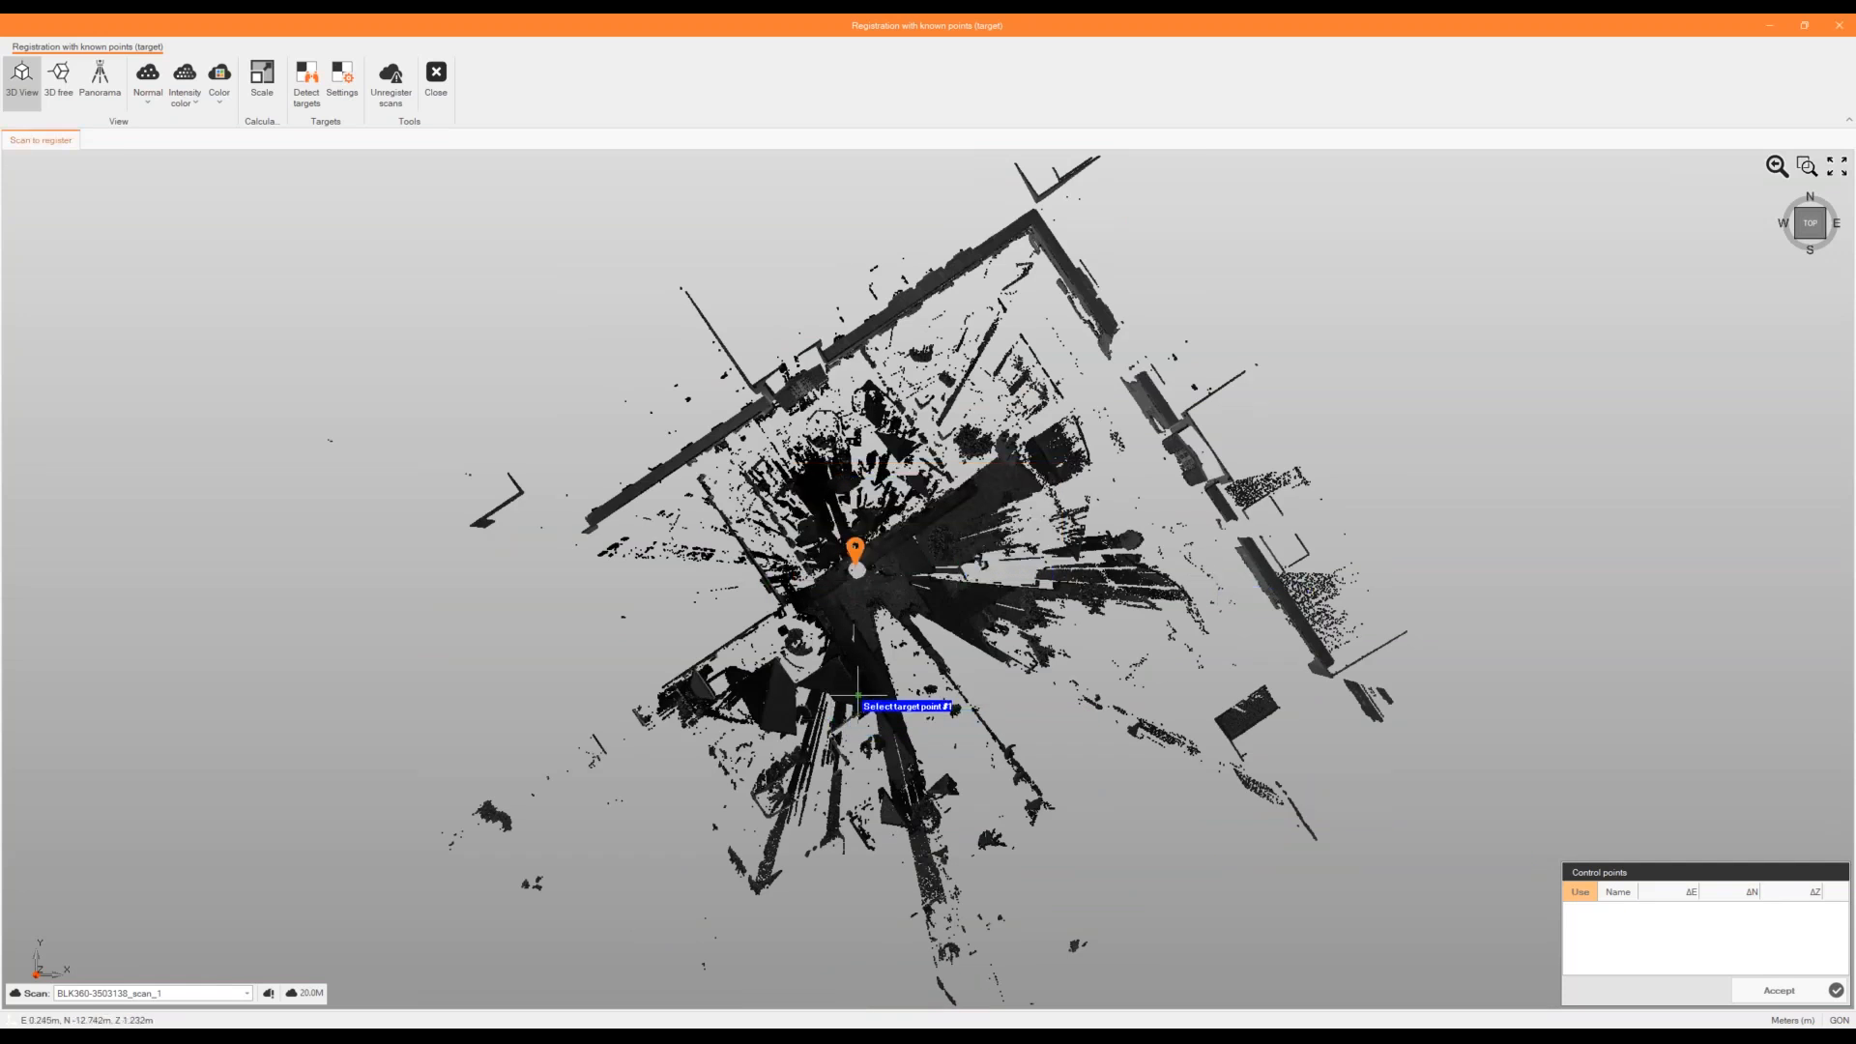
left_click(58, 79)
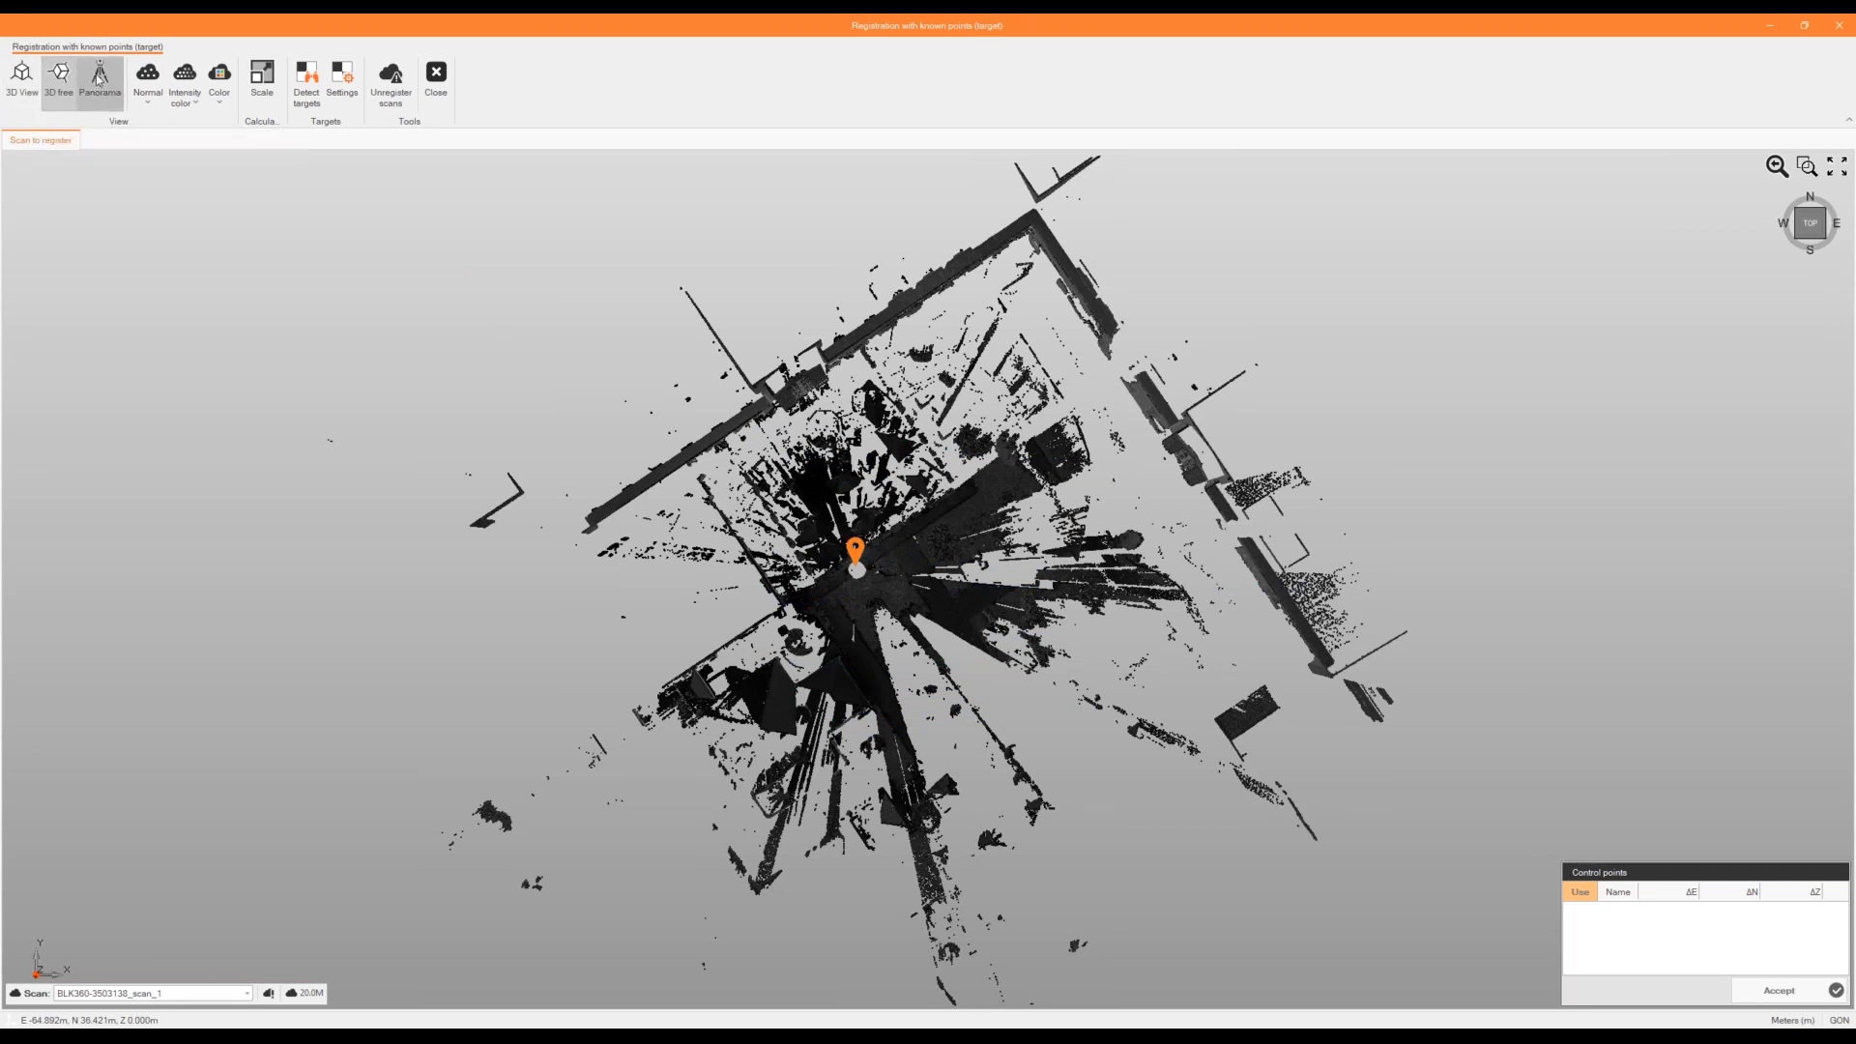
left_click(99, 80)
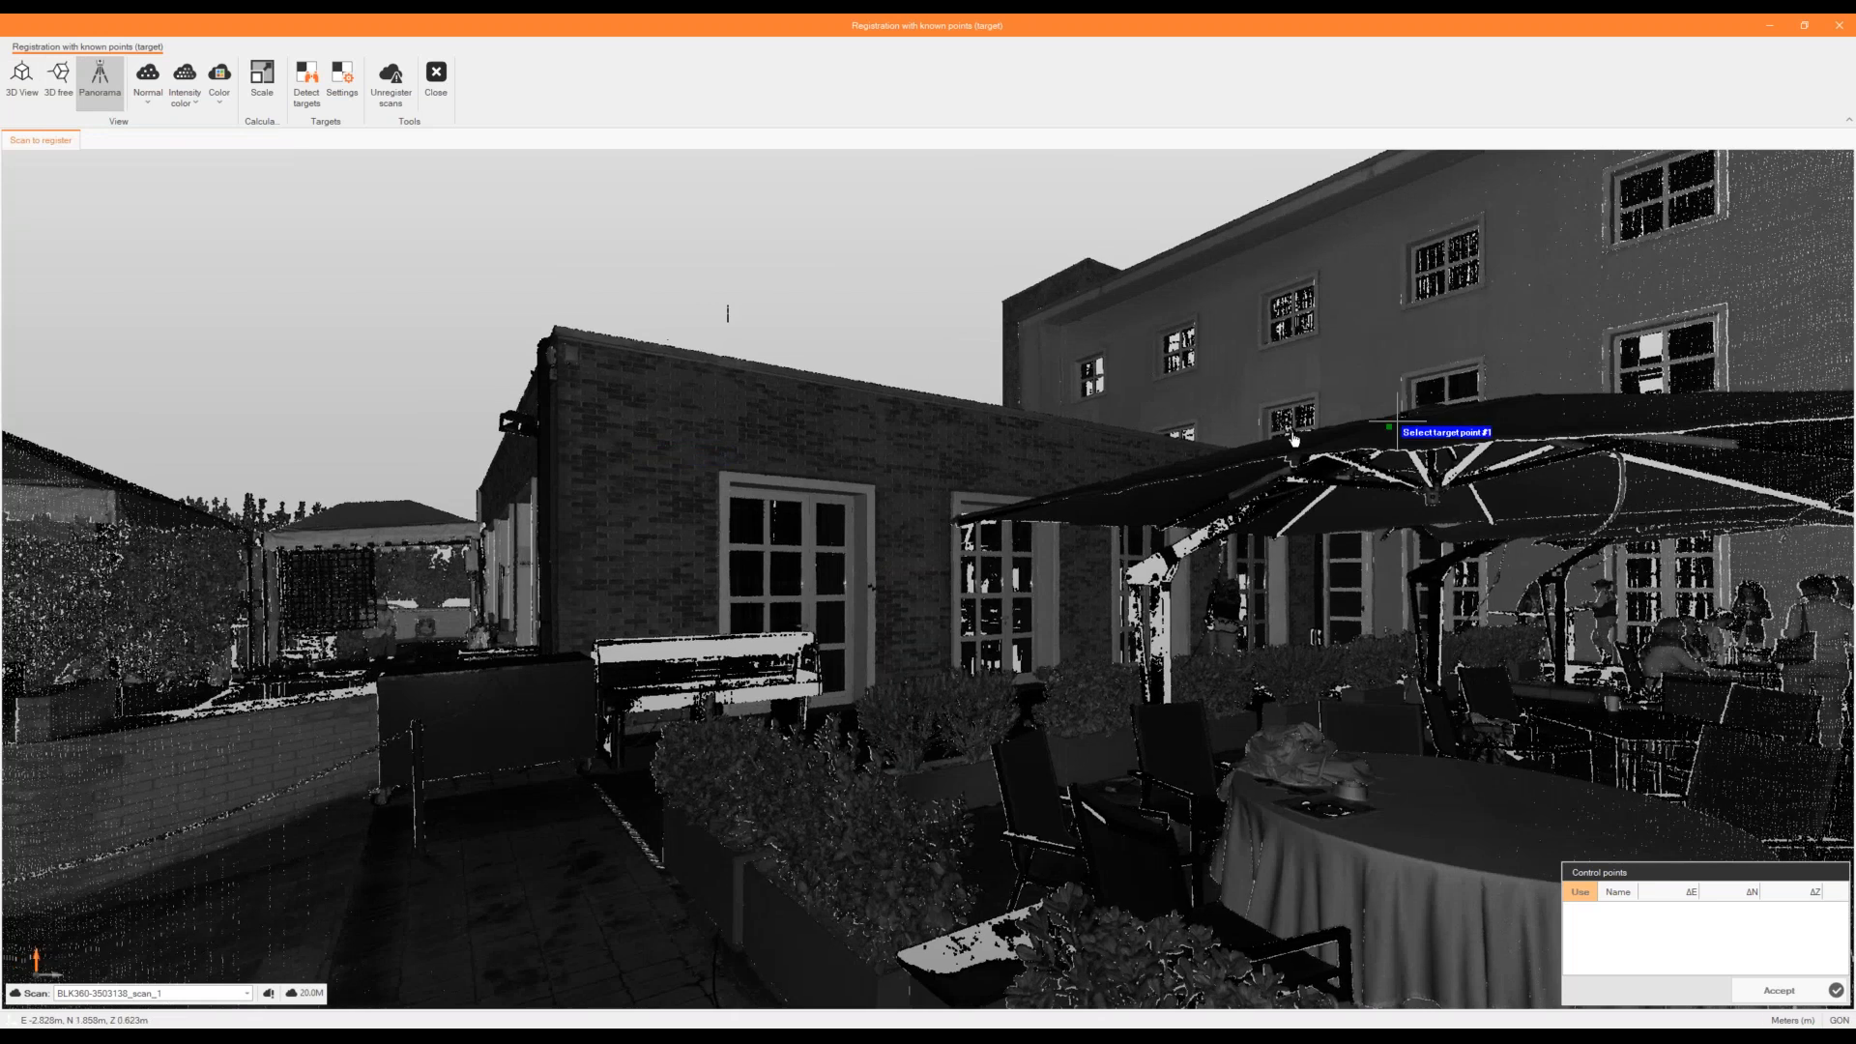
left_click_drag(1294, 440, 749, 330)
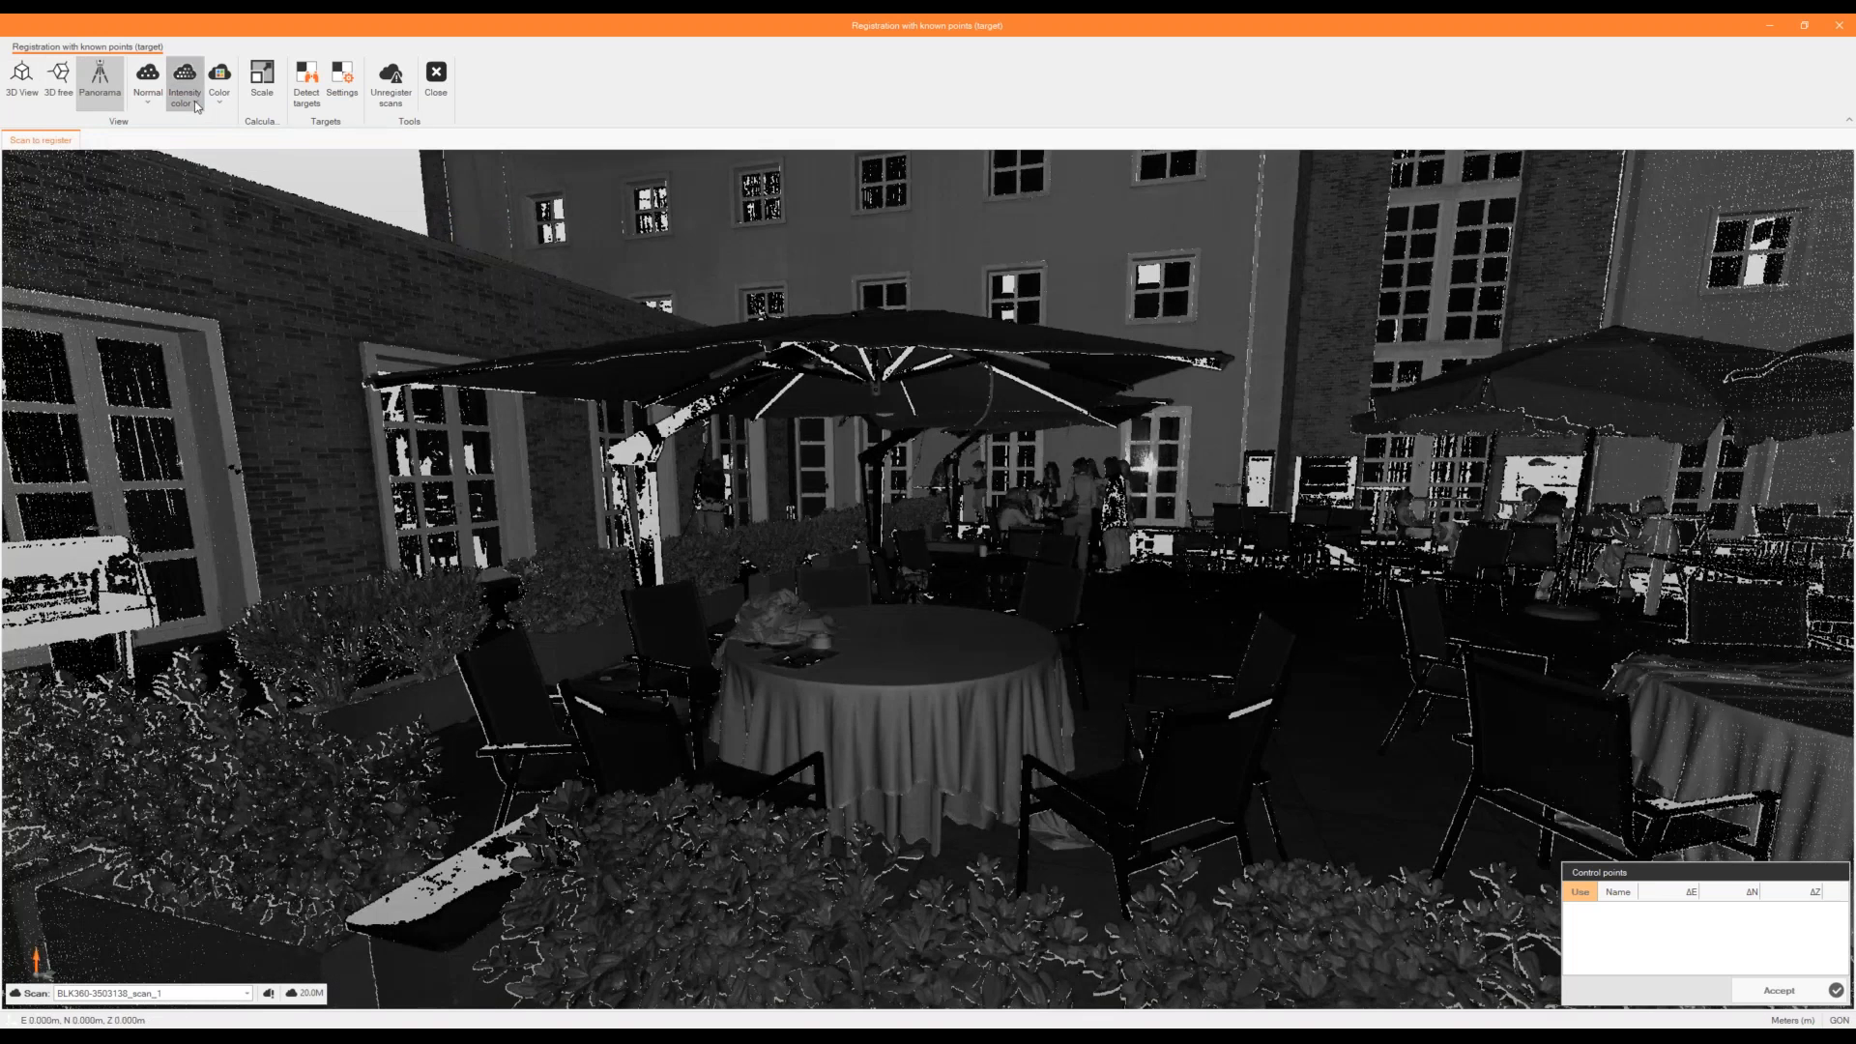
Render the scan by Normals and inspect the facade windows and the roof corner of the building.
left_click(194, 100)
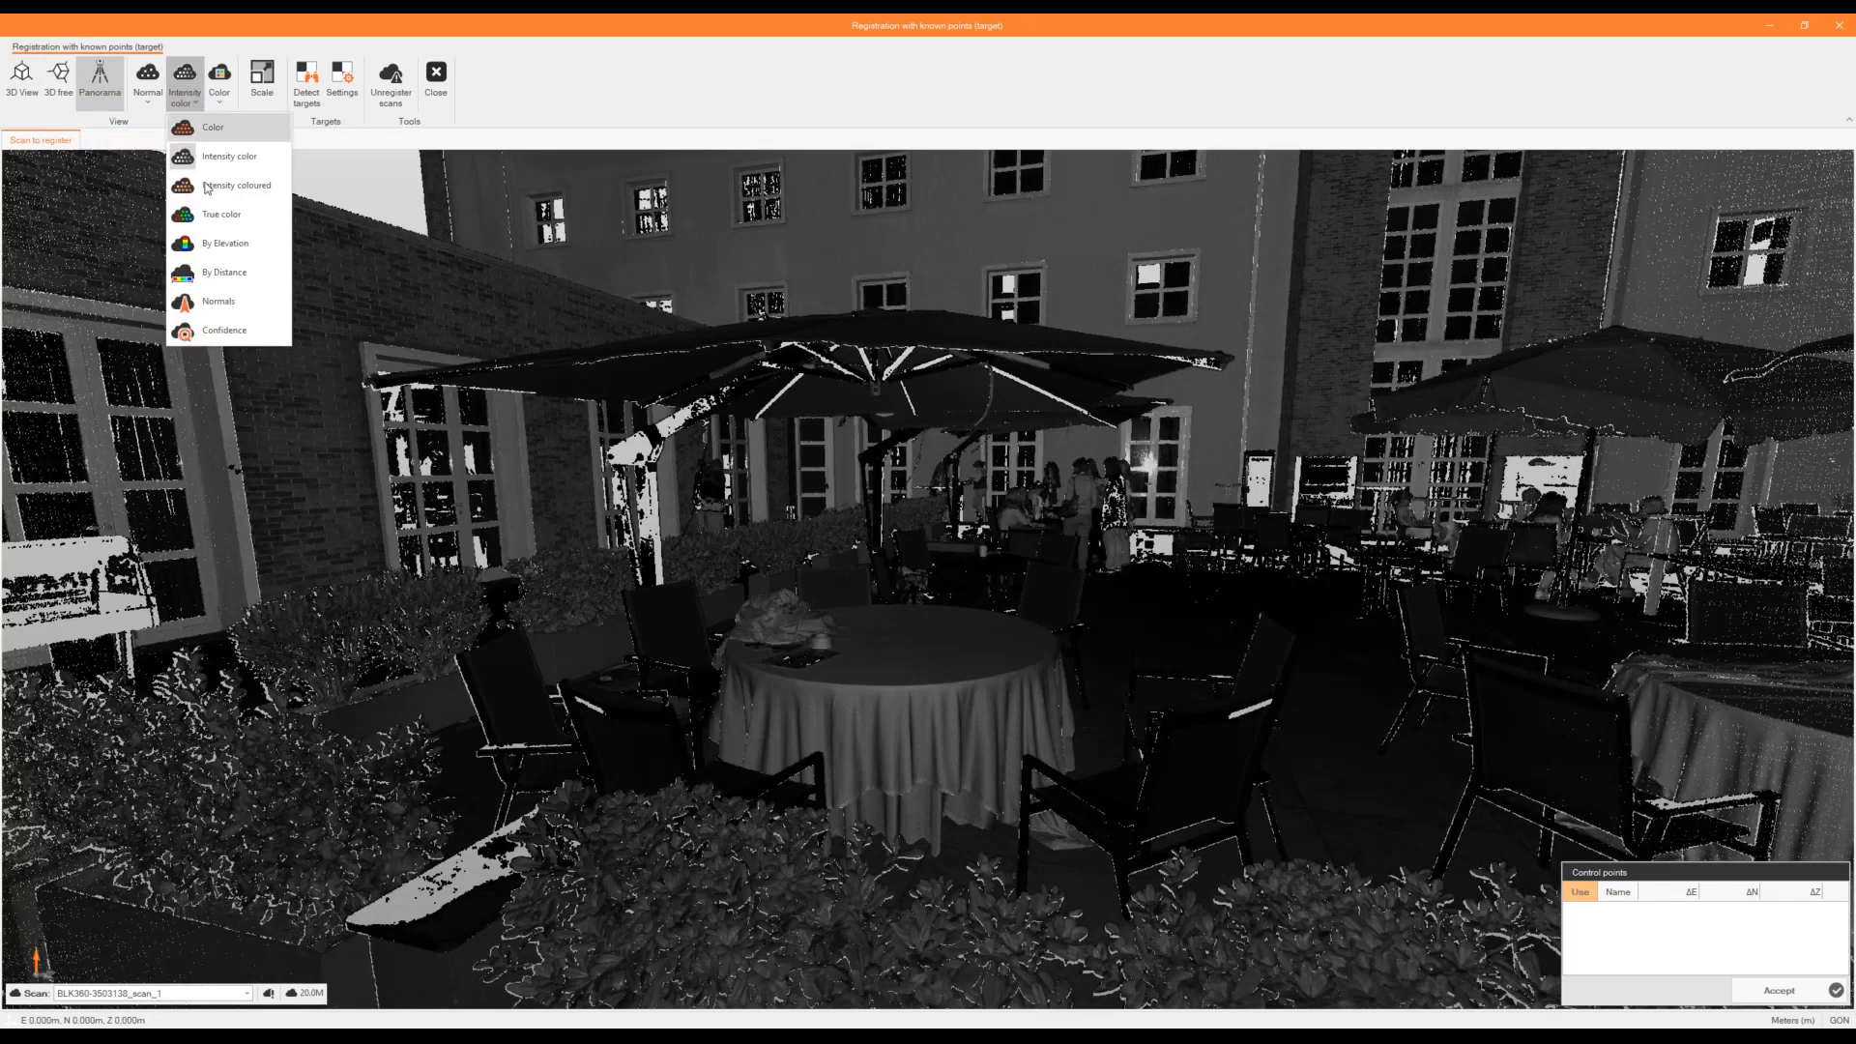
left_click(235, 301)
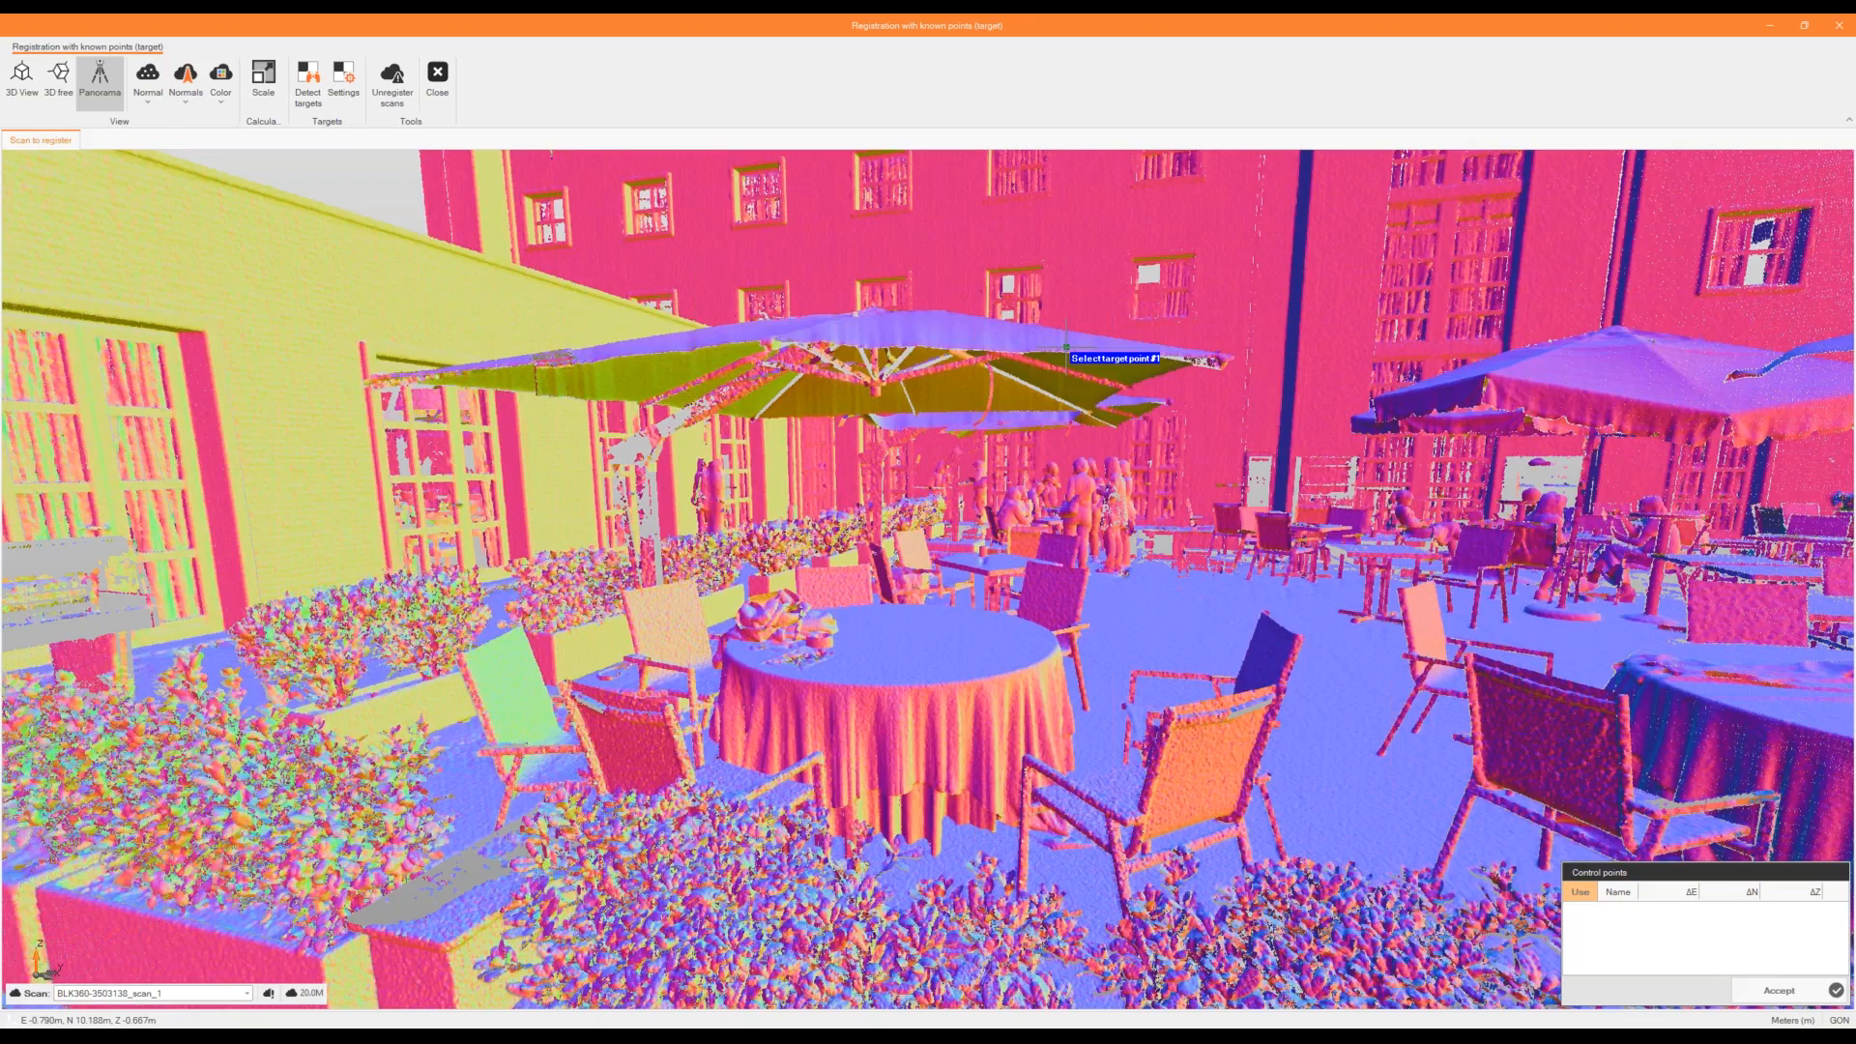
scroll(1067, 347, "down", 3)
scroll(457, 420, "up", 4)
left_click_drag(389, 395, 882, 532)
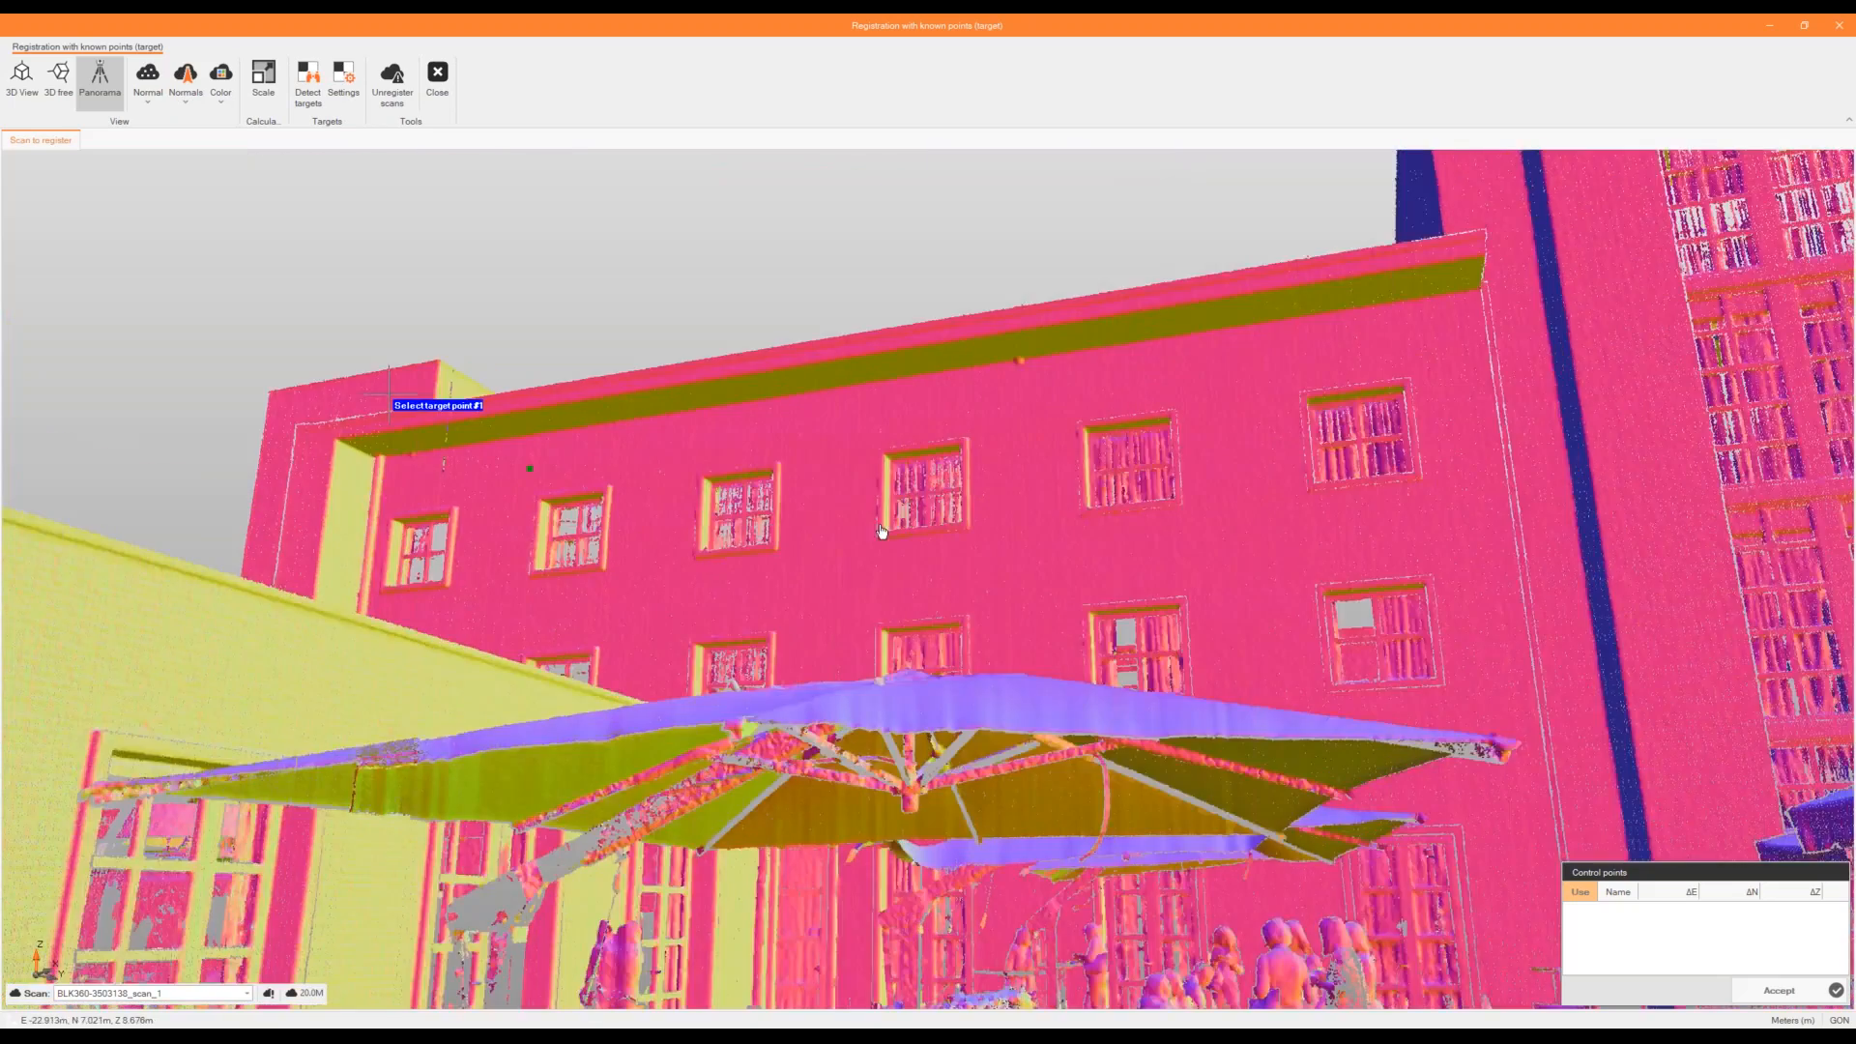
scroll(882, 531, "up", 5)
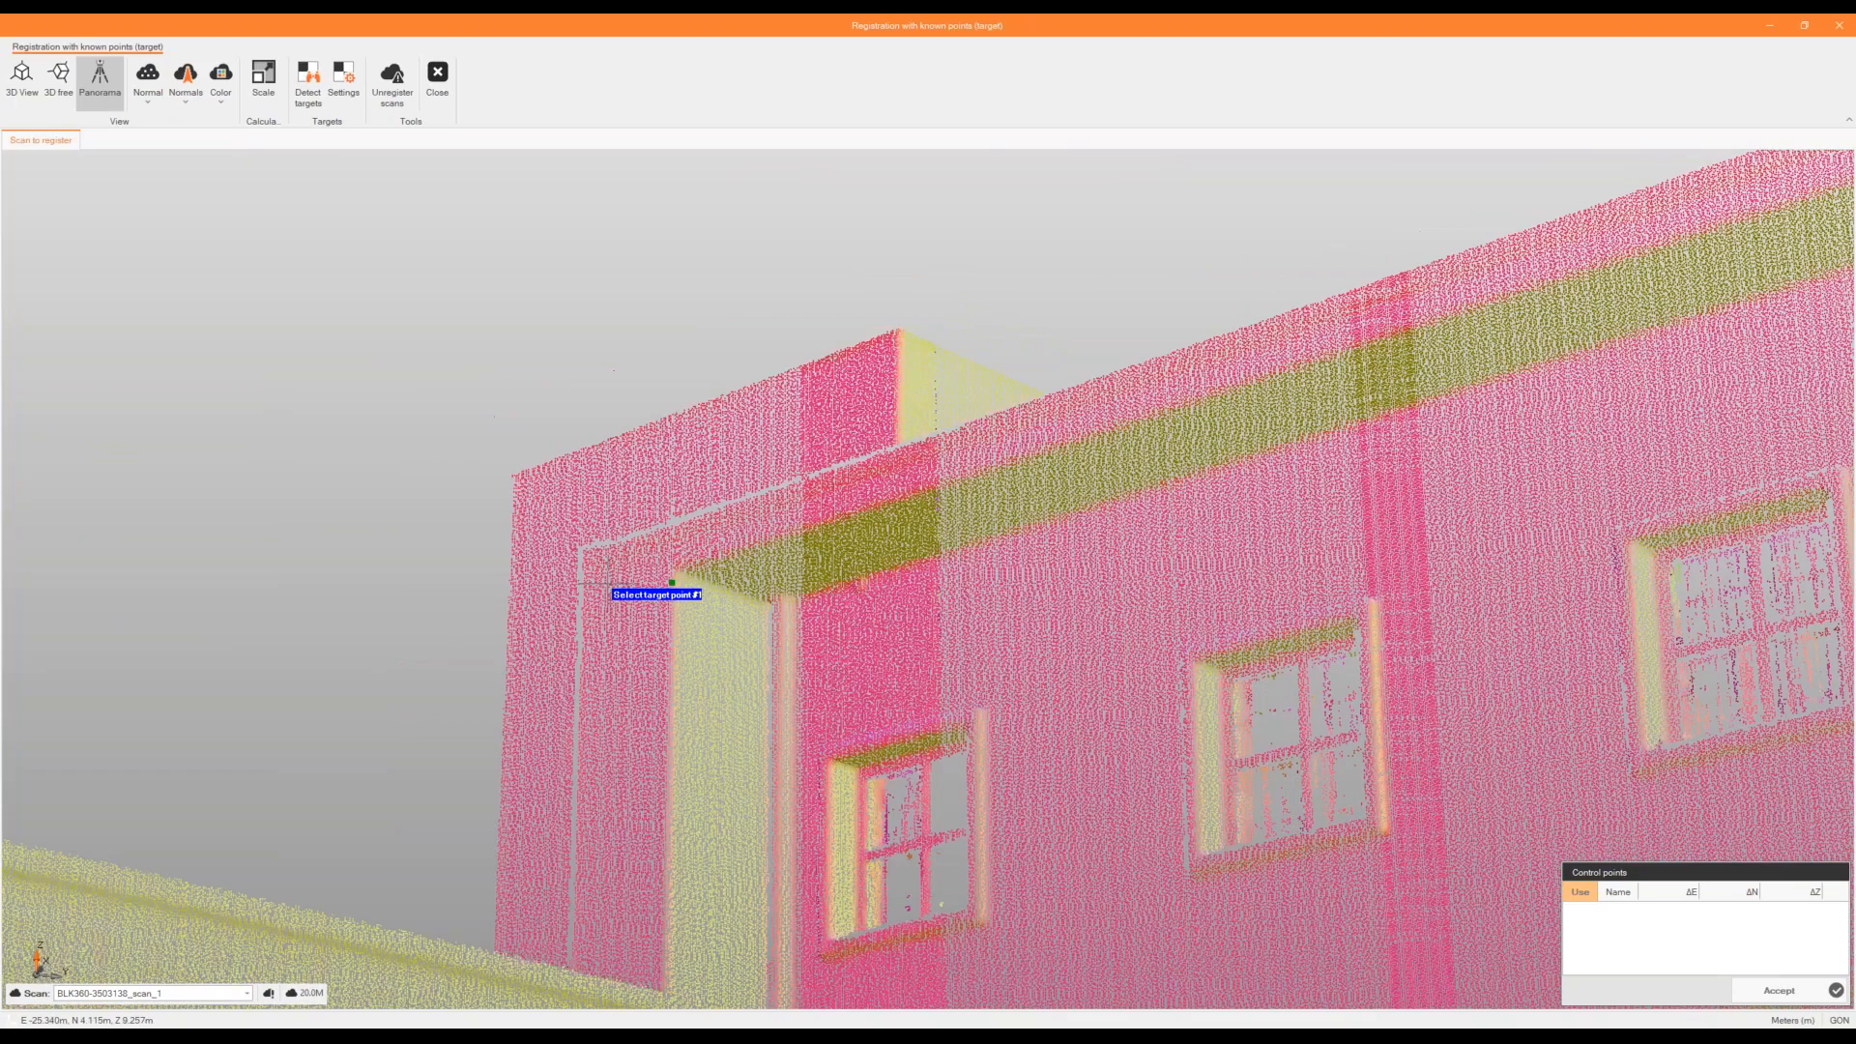
scroll(672, 582, "down", 1)
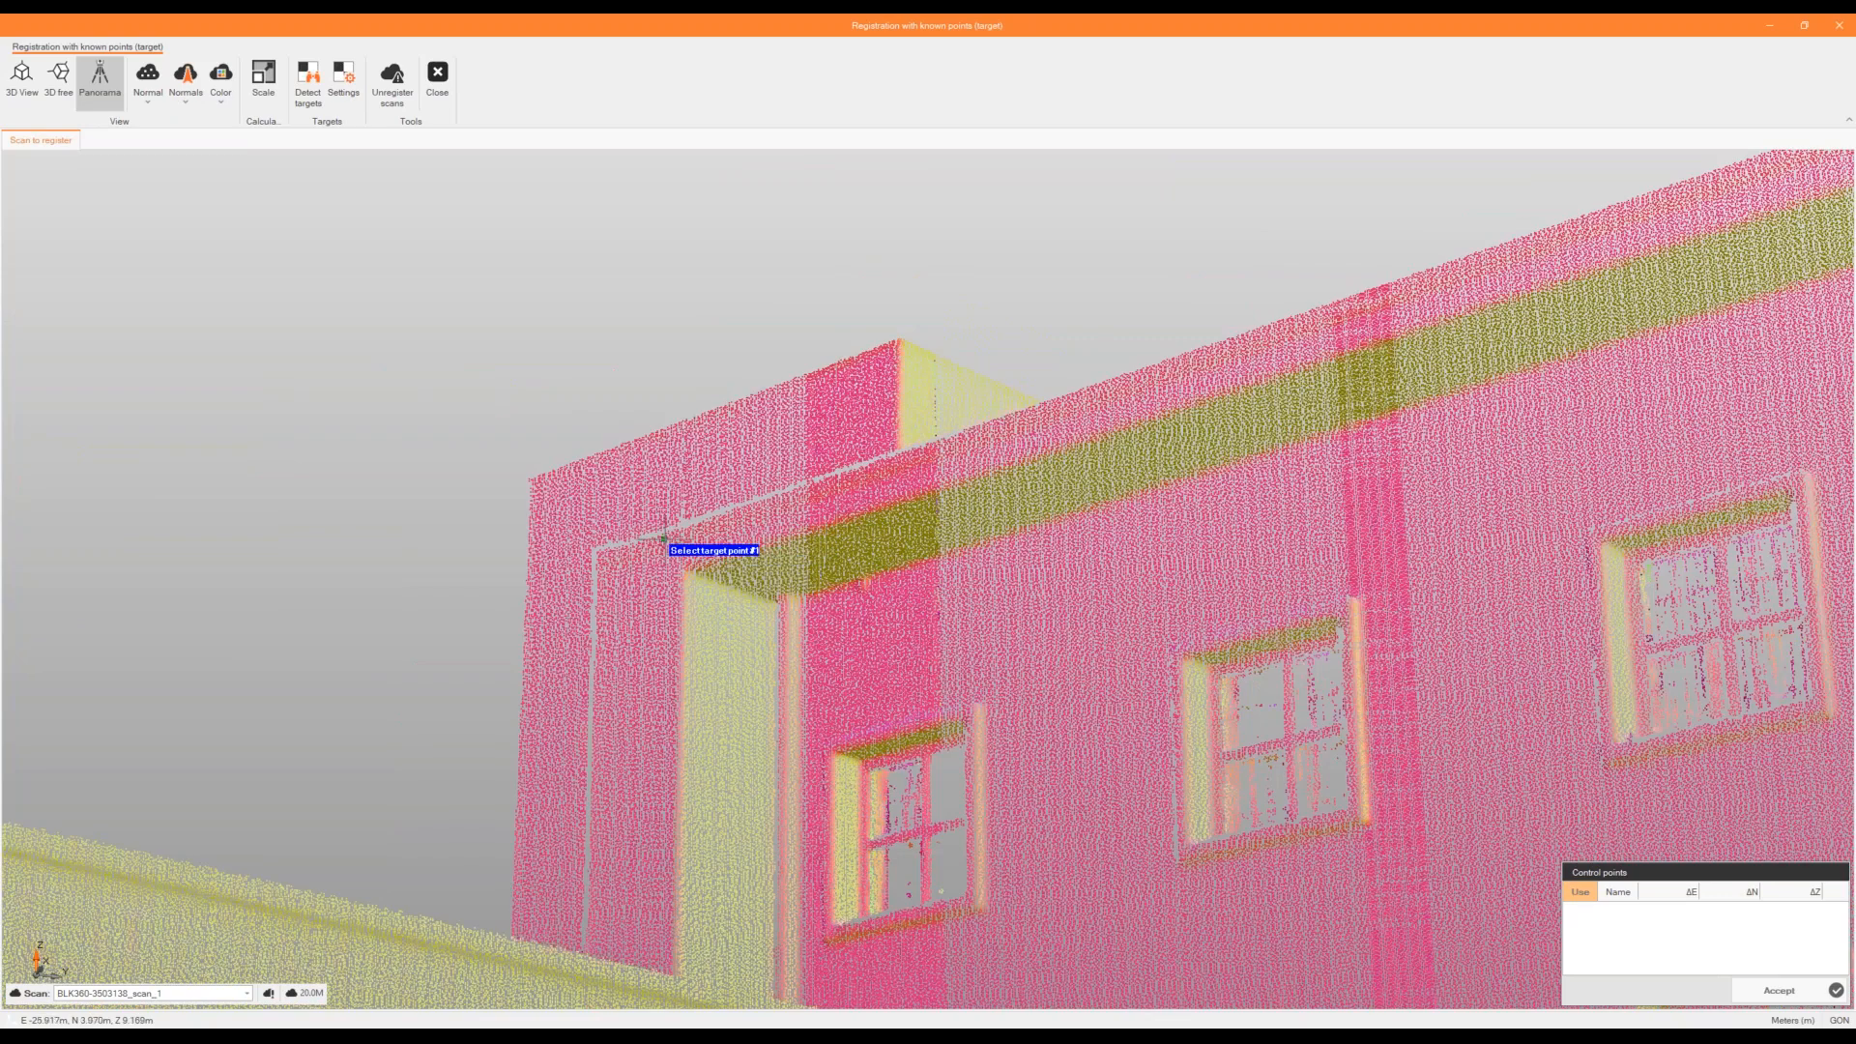
scroll(1142, 580, "down", 4)
middle_click_drag(1141, 580, 757, 455)
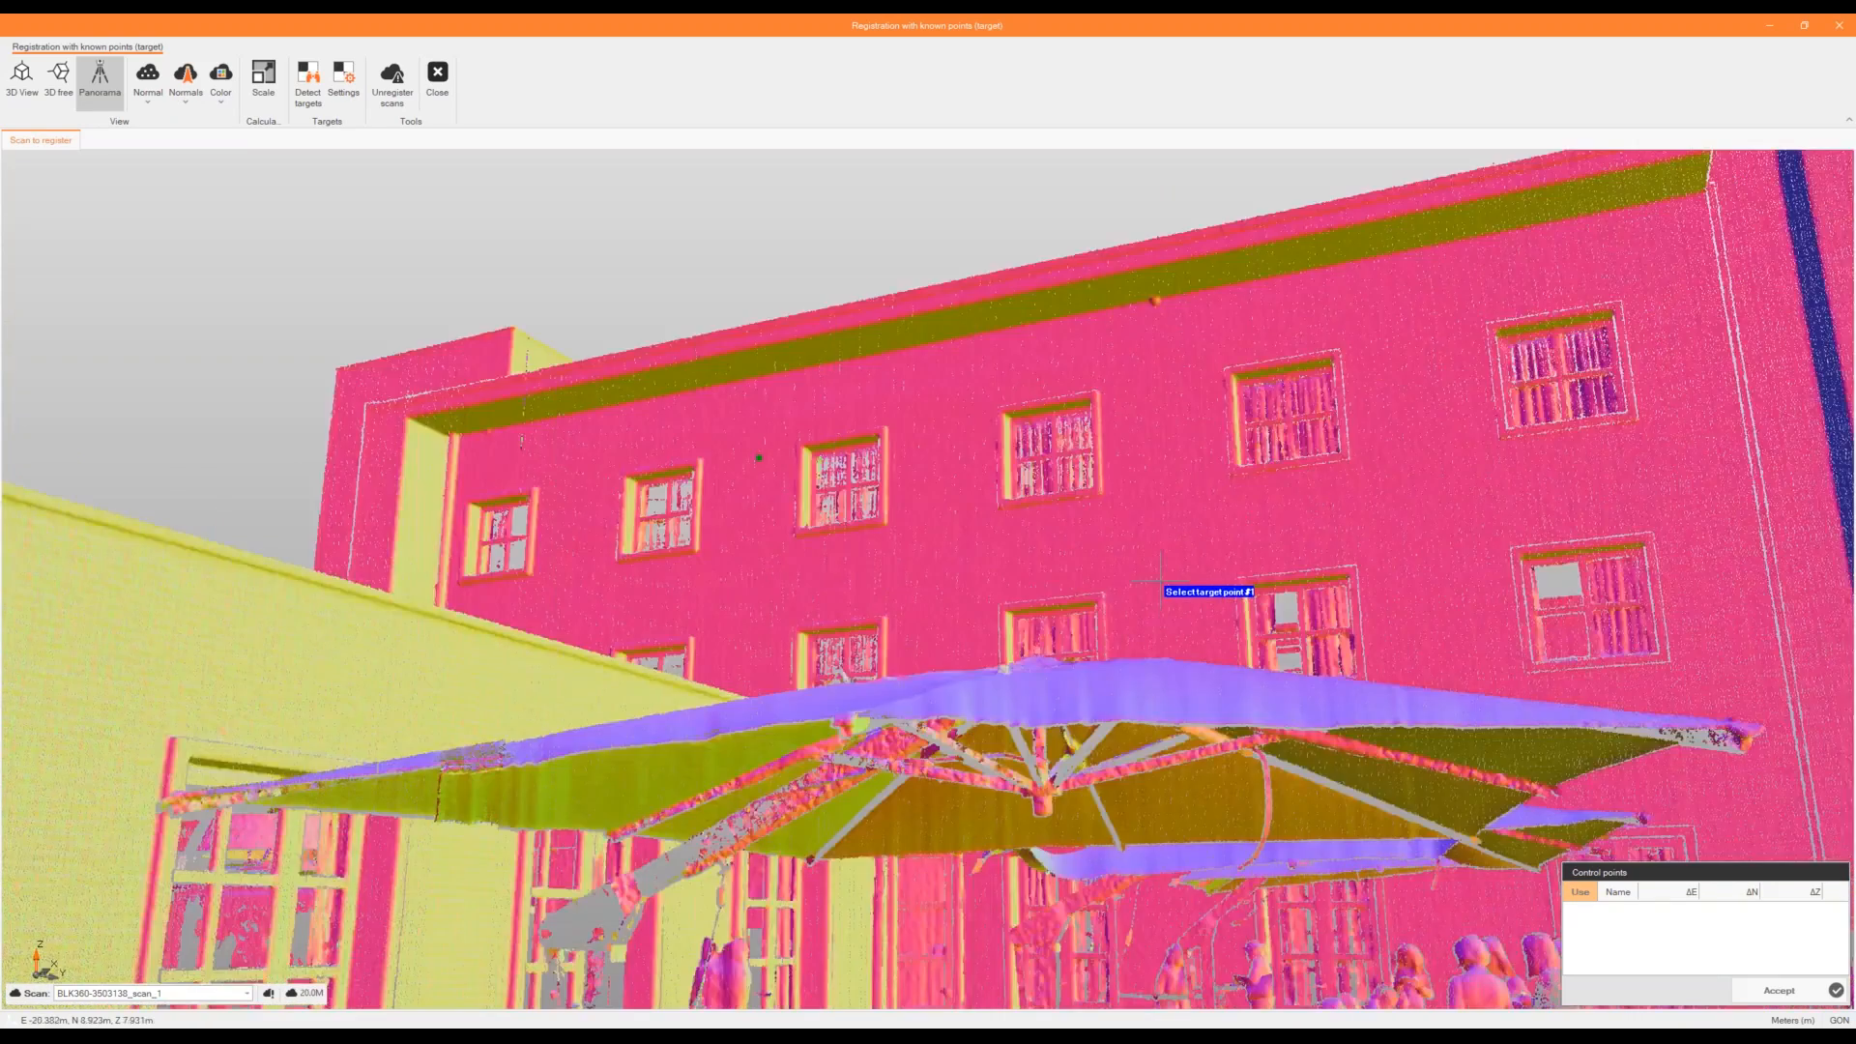
middle_click_drag(1220, 429, 794, 471)
Render the scan by Confidence and inspect the facade, the terrace and the paved walkway beside the planters.
left_click(185, 99)
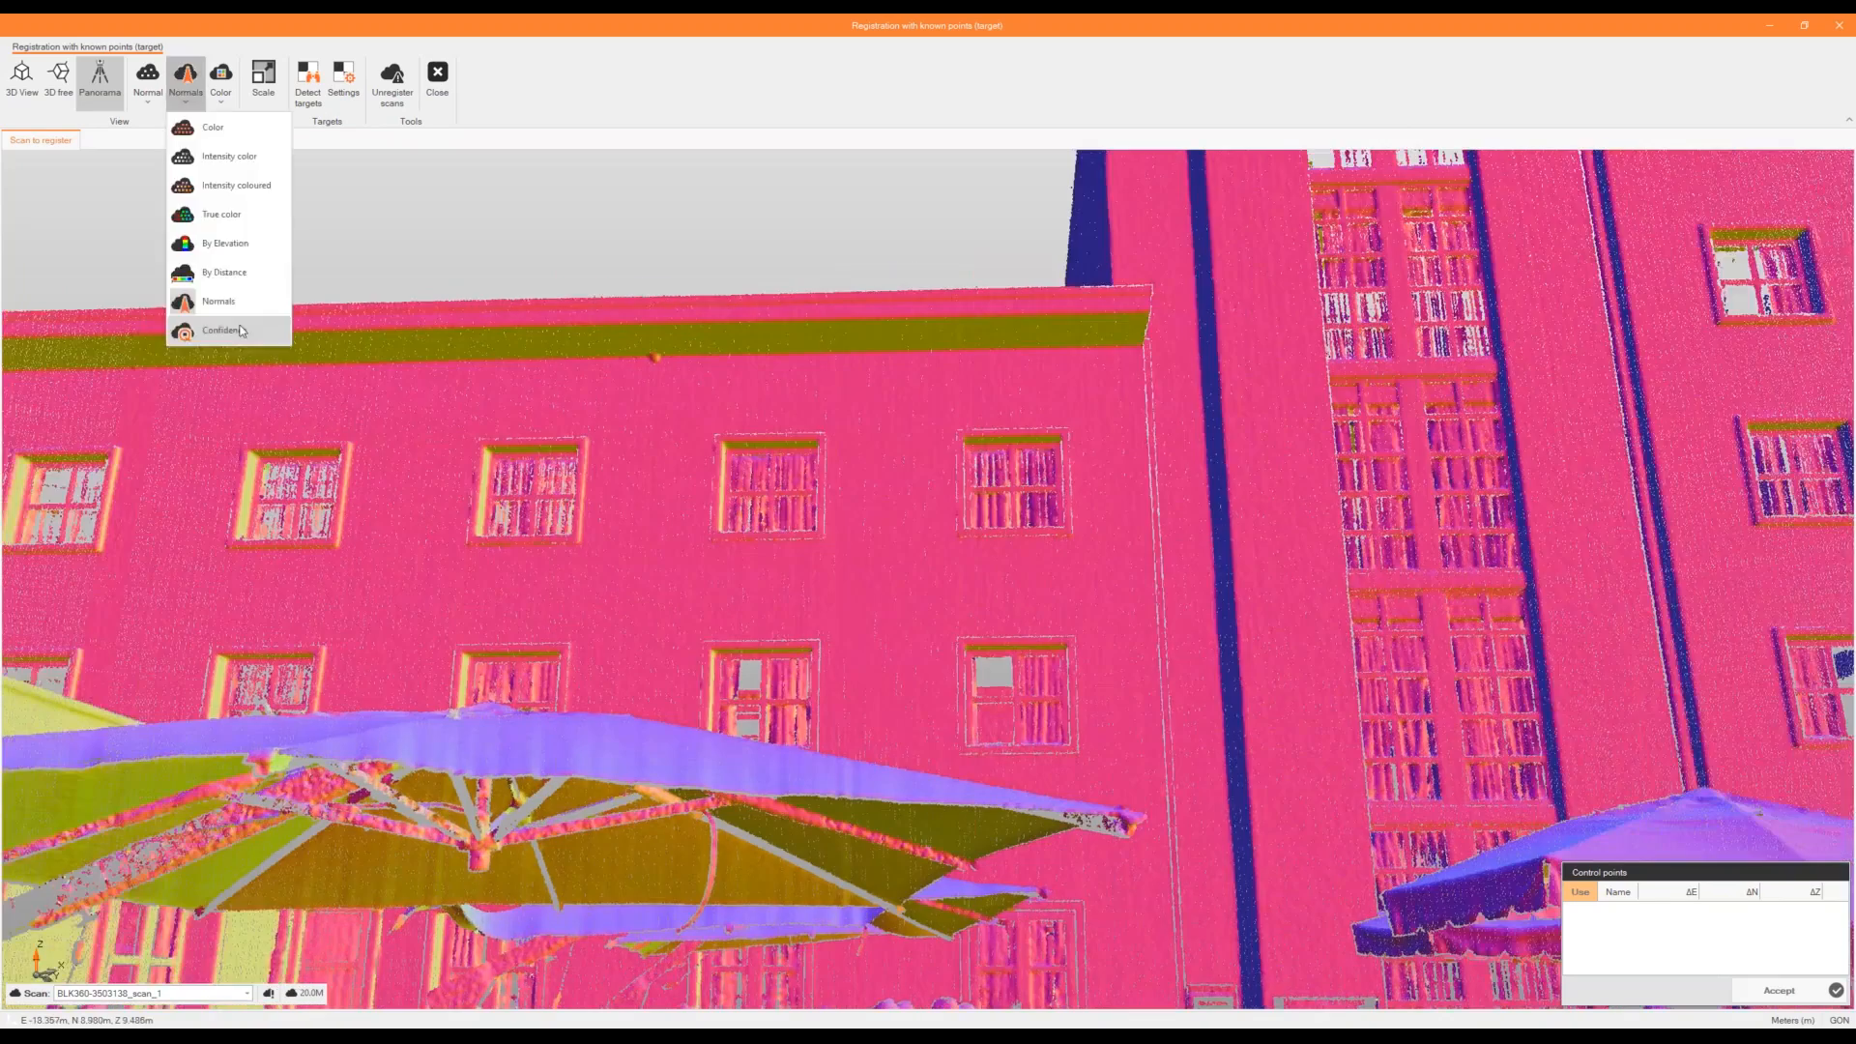
left_click(239, 329)
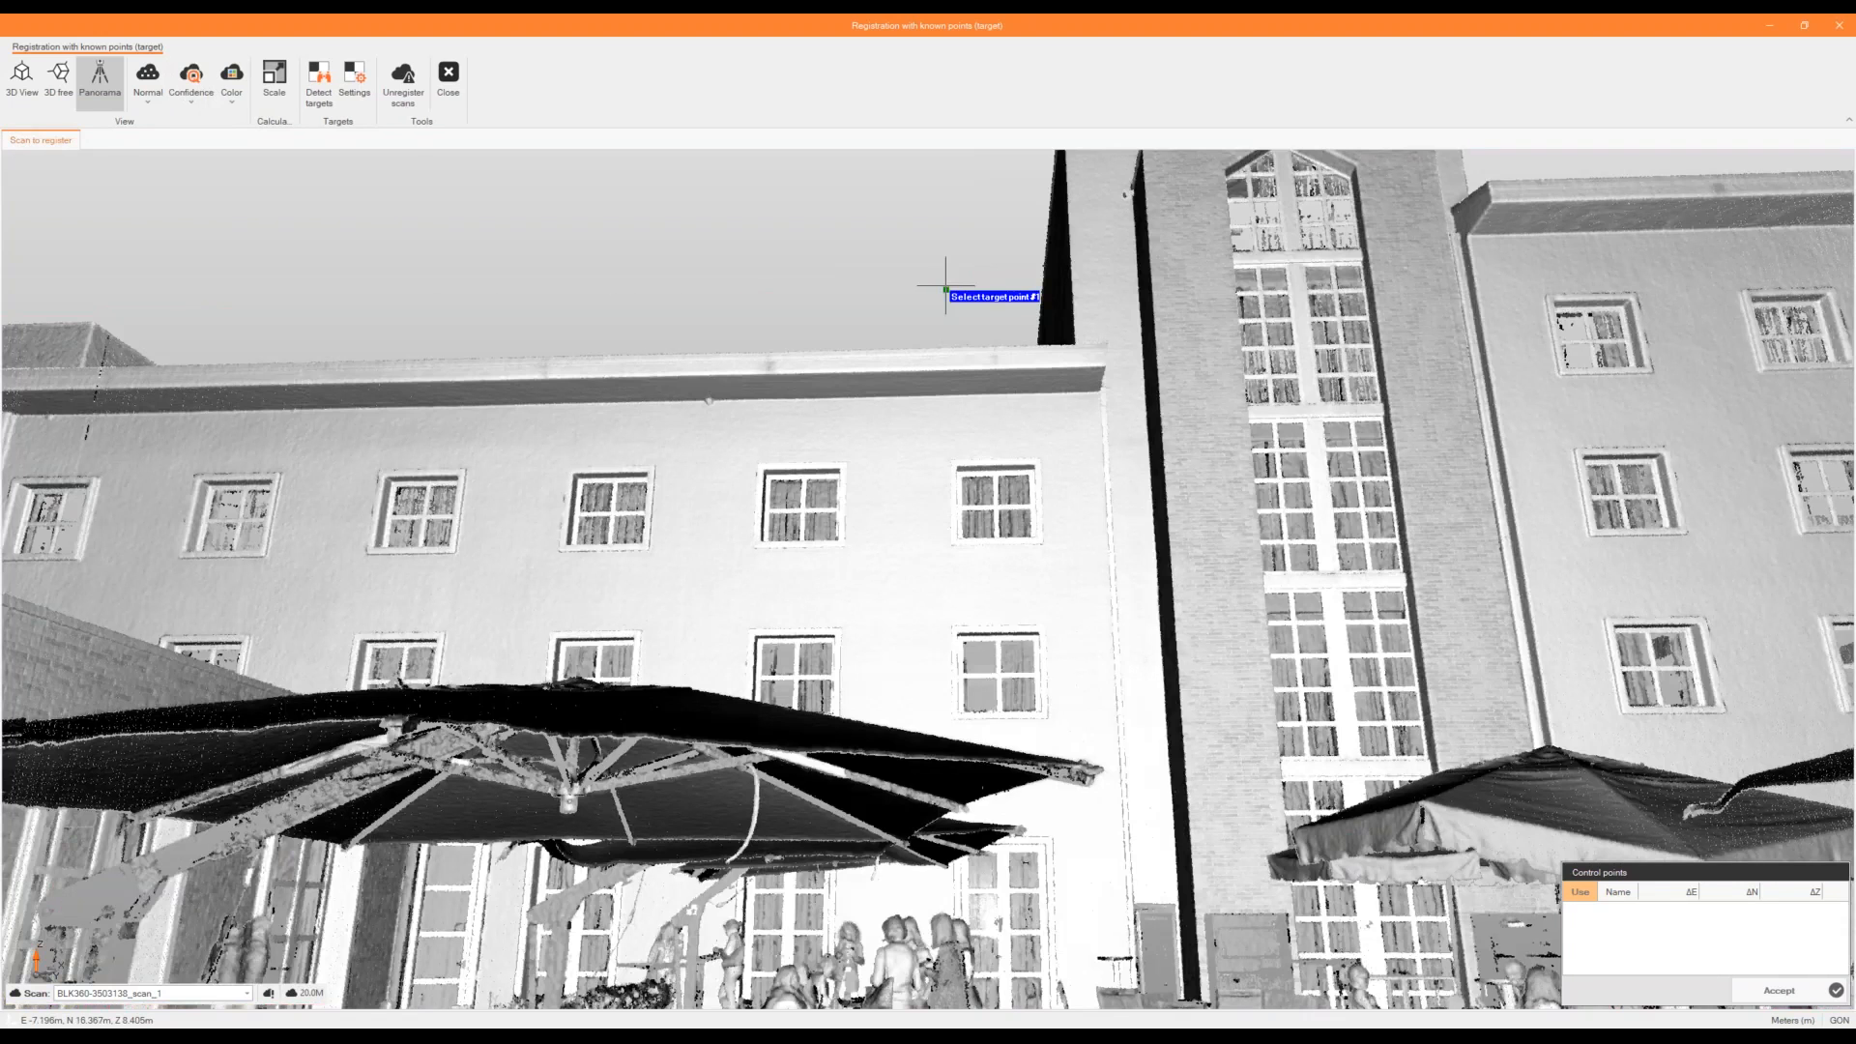
scroll(1251, 421, "down", 2)
scroll(1251, 422, "down", 2)
middle_click_drag(1288, 527, 1044, 289)
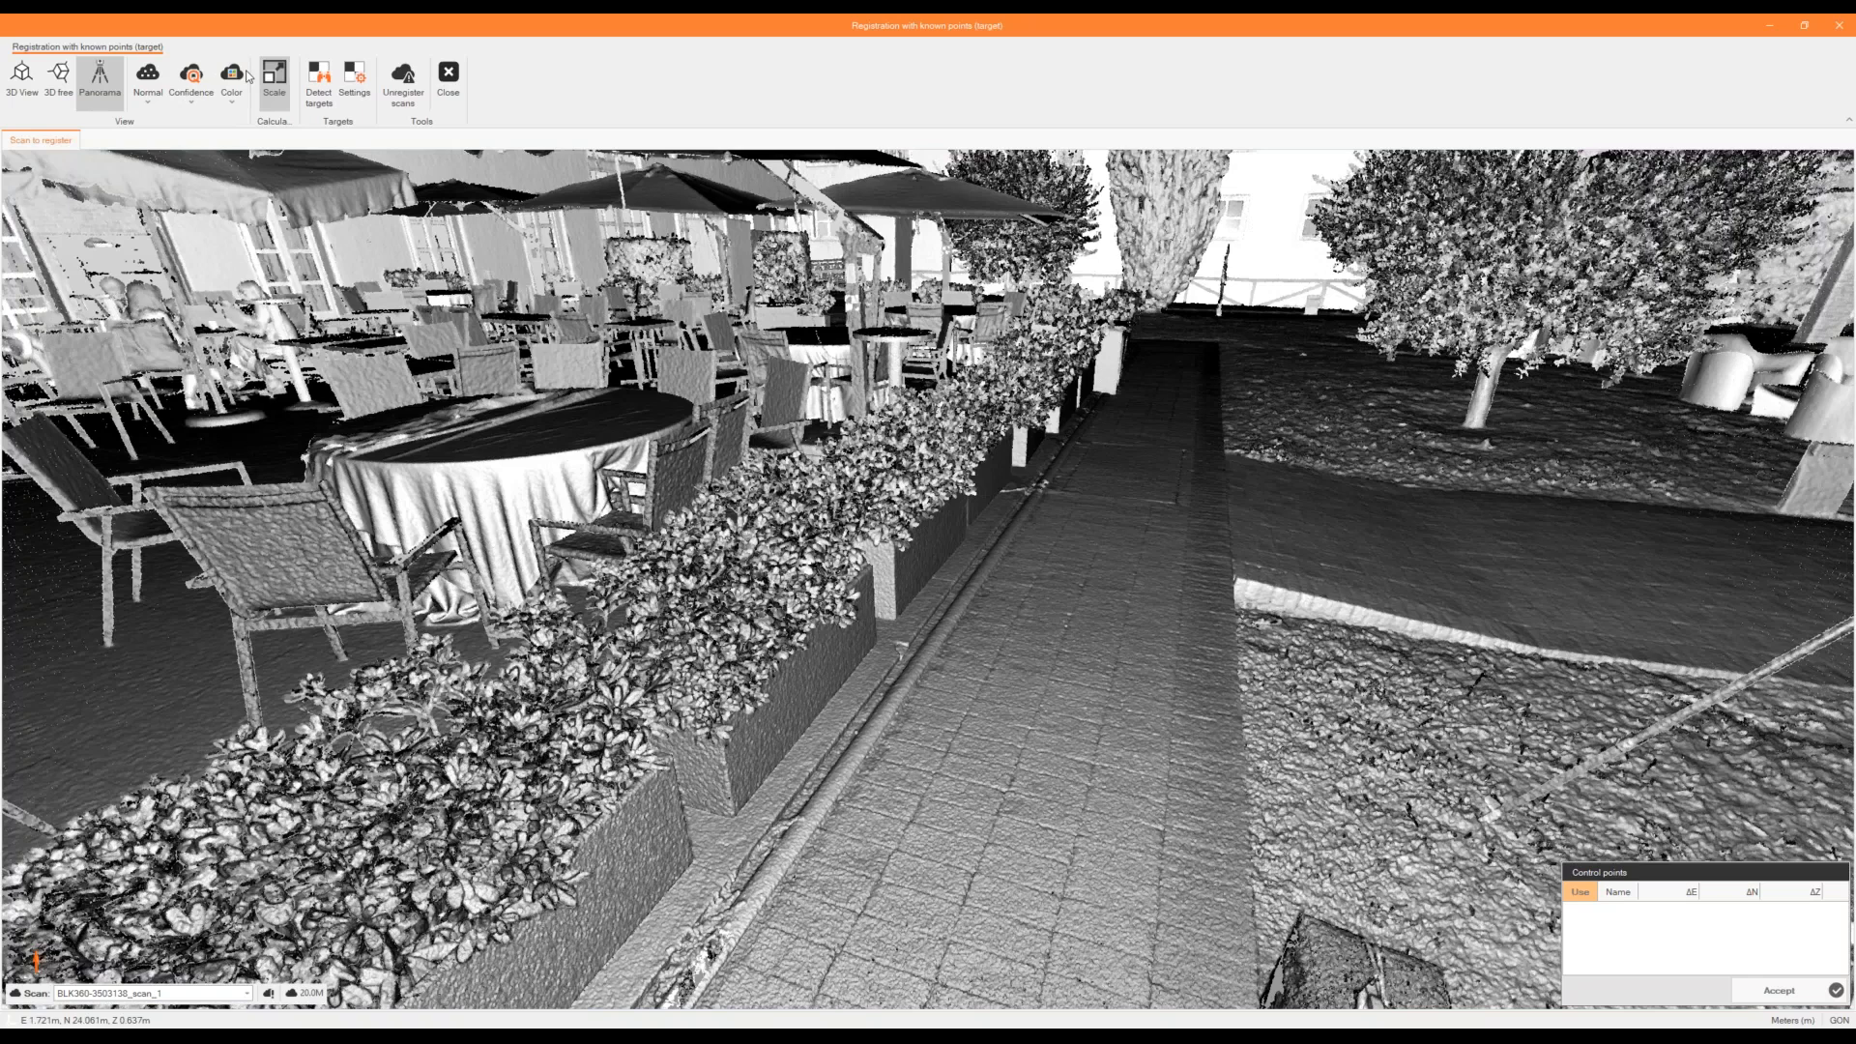
Render the scan in True color and locate the checkerboard target on the low brick wall.
left_click(189, 104)
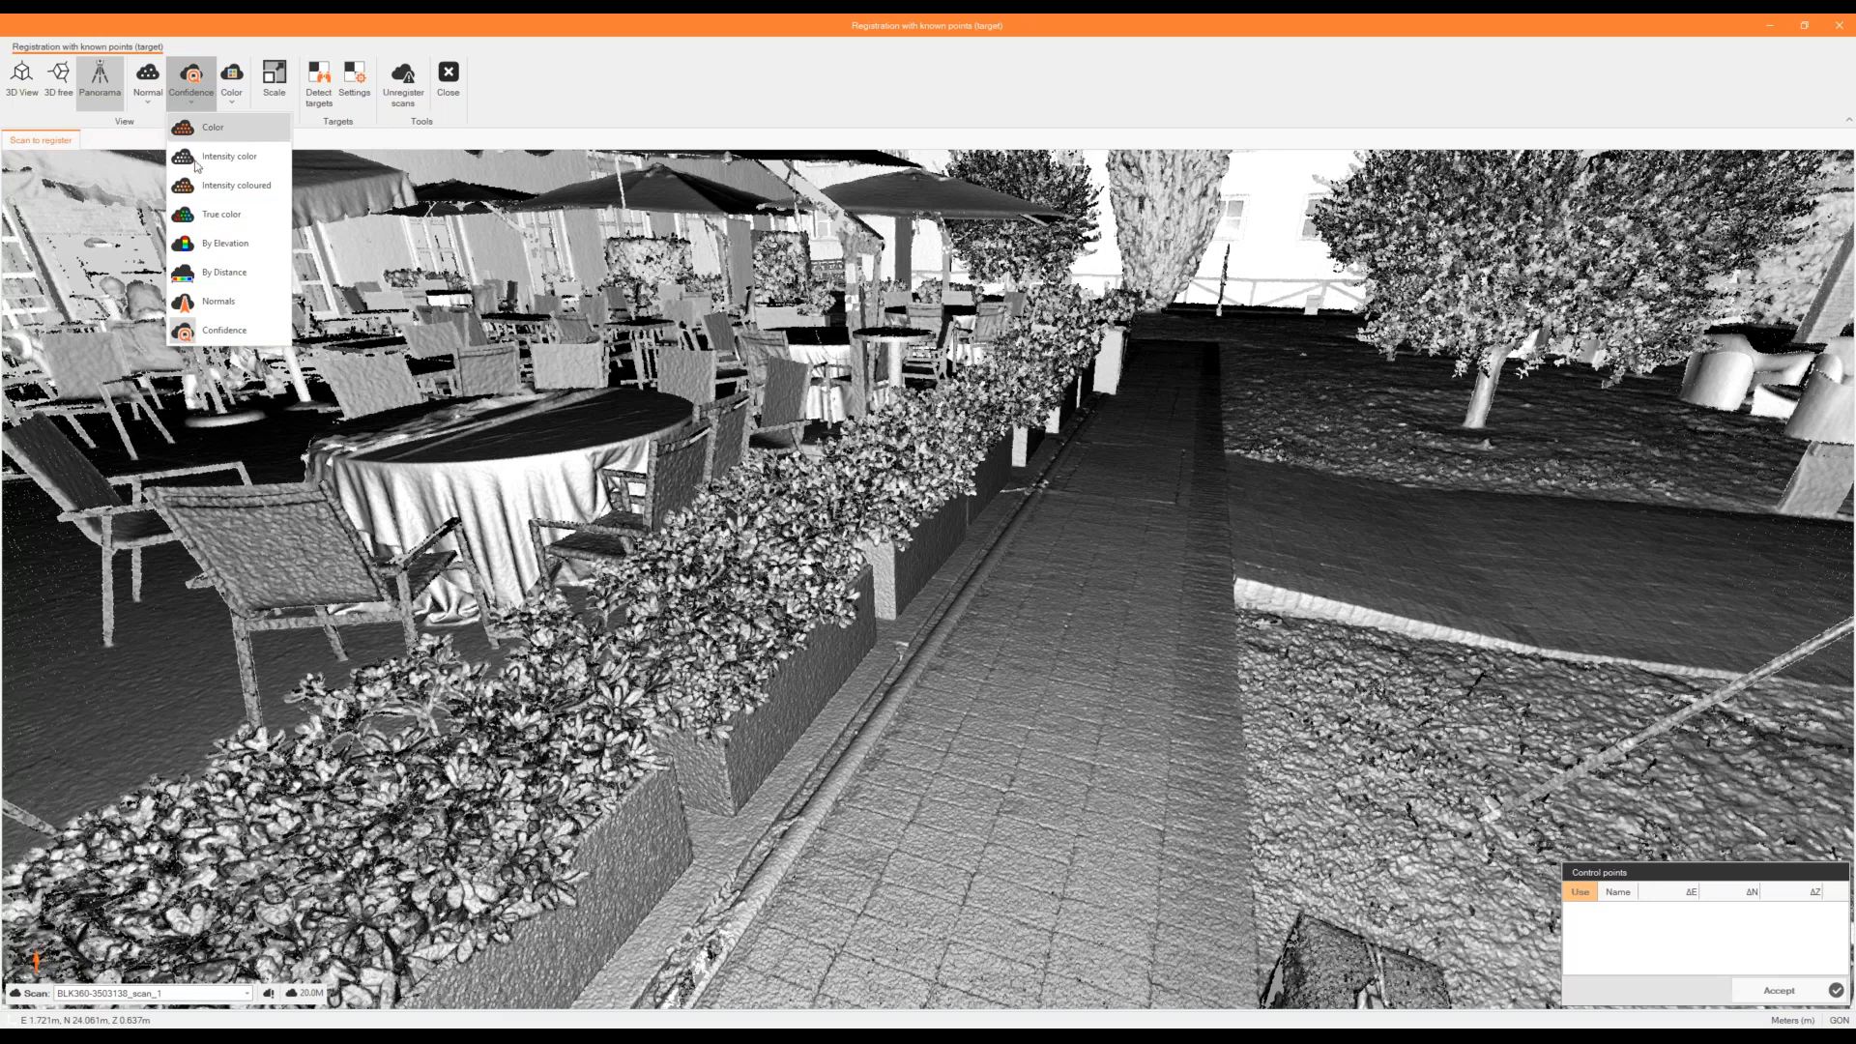
left_click(219, 227)
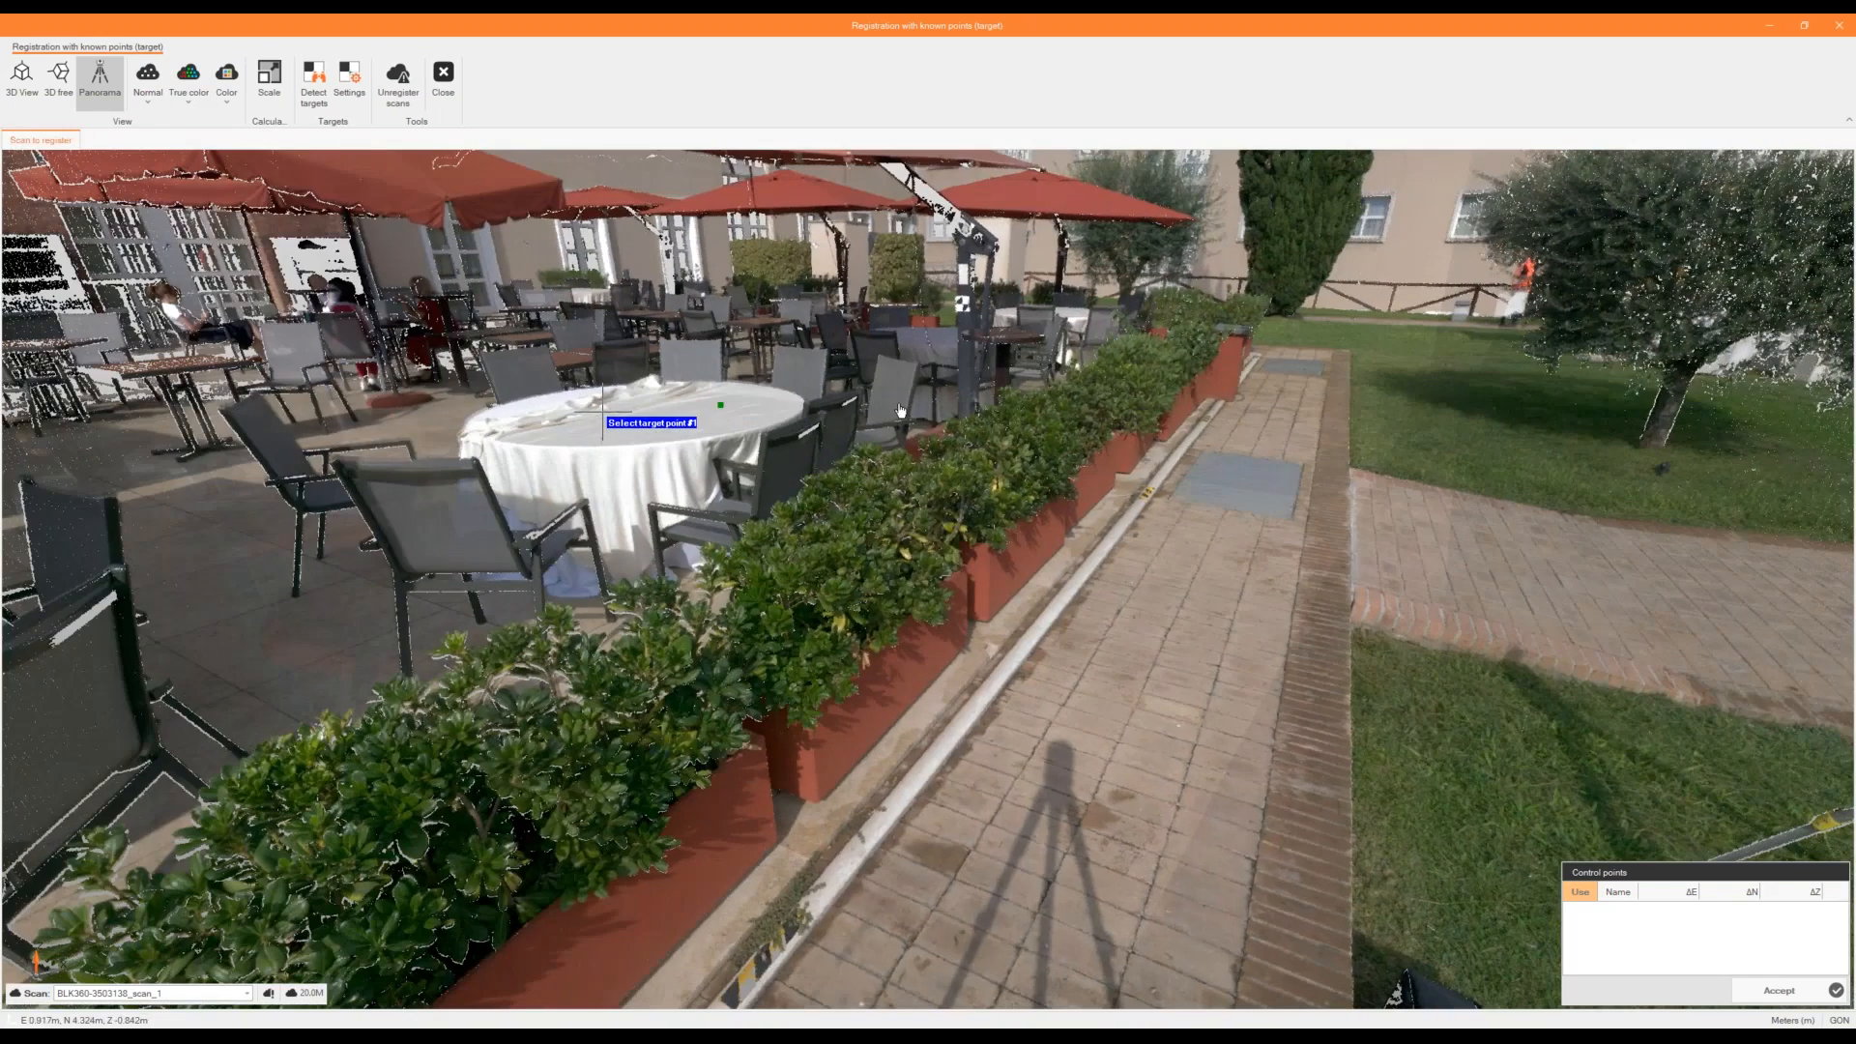
middle_click_drag(900, 411, 1431, 413)
middle_click_drag(725, 400, 1325, 391)
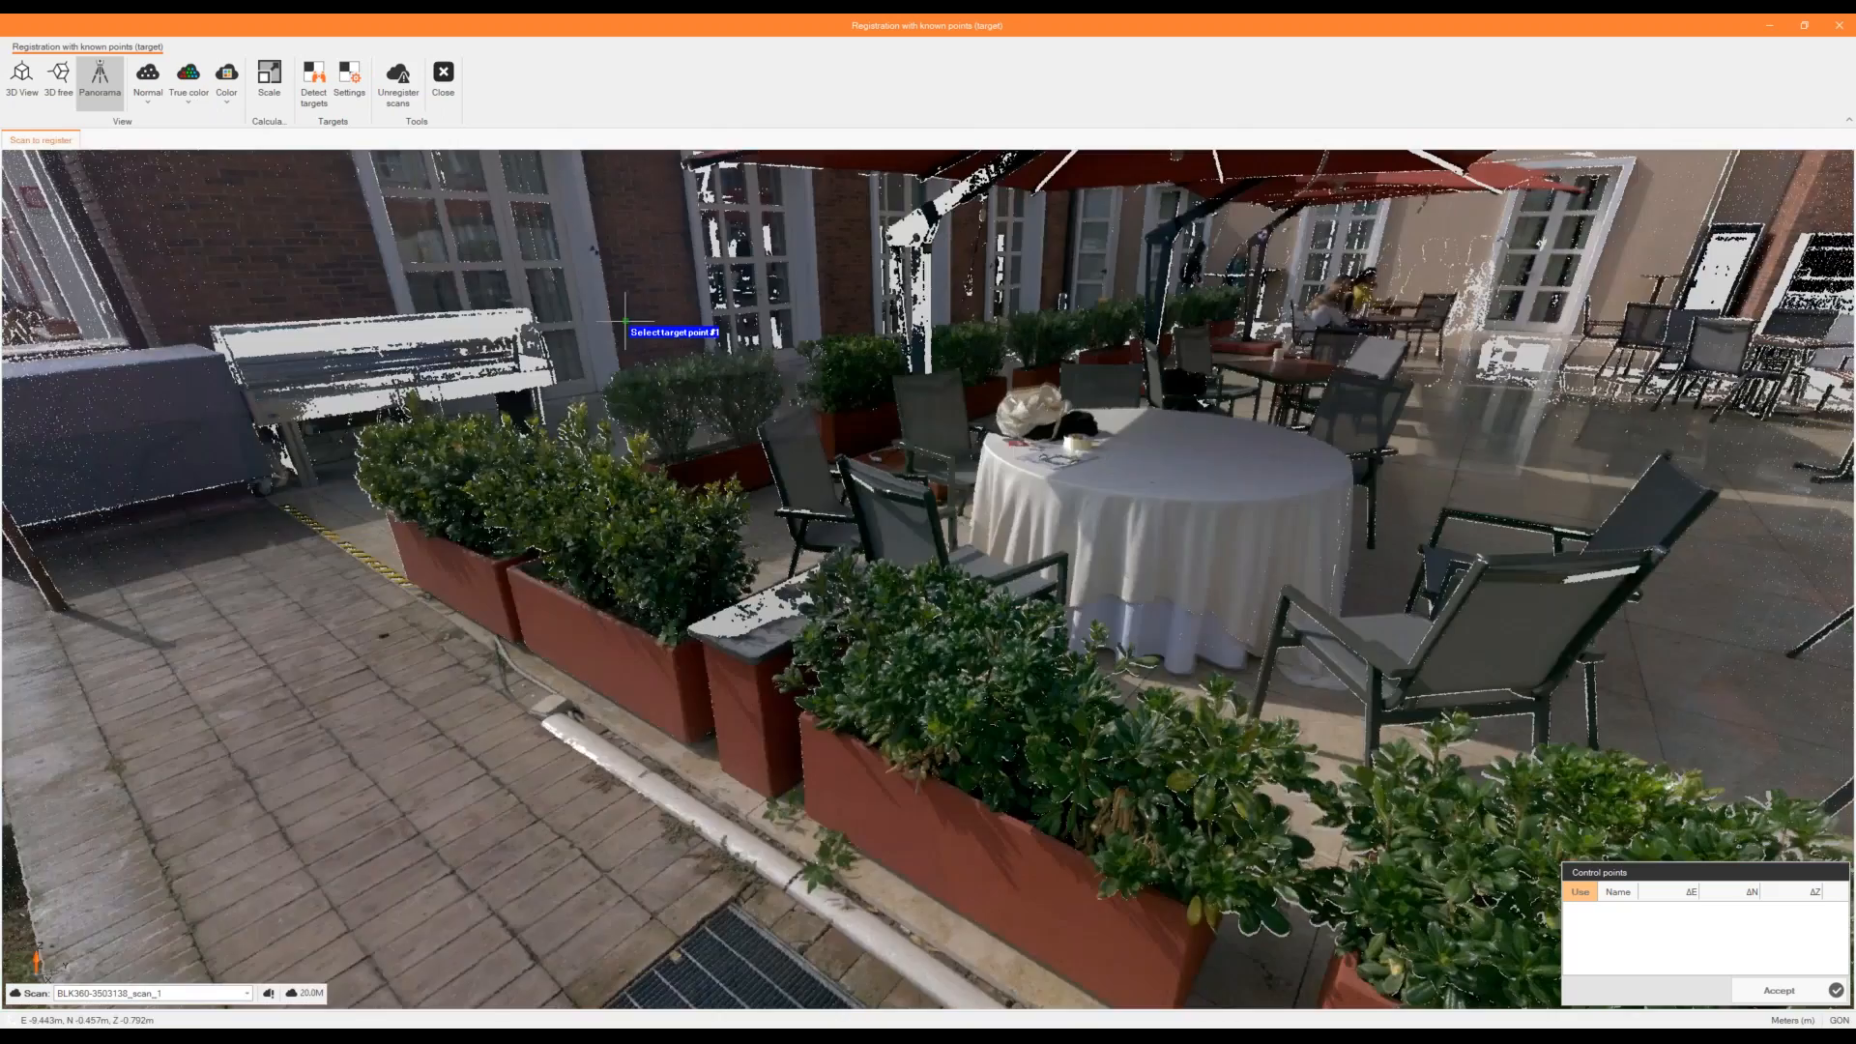
middle_click_drag(625, 321, 1092, 340)
scroll(617, 330, "up", 2)
scroll(617, 331, "up", 5)
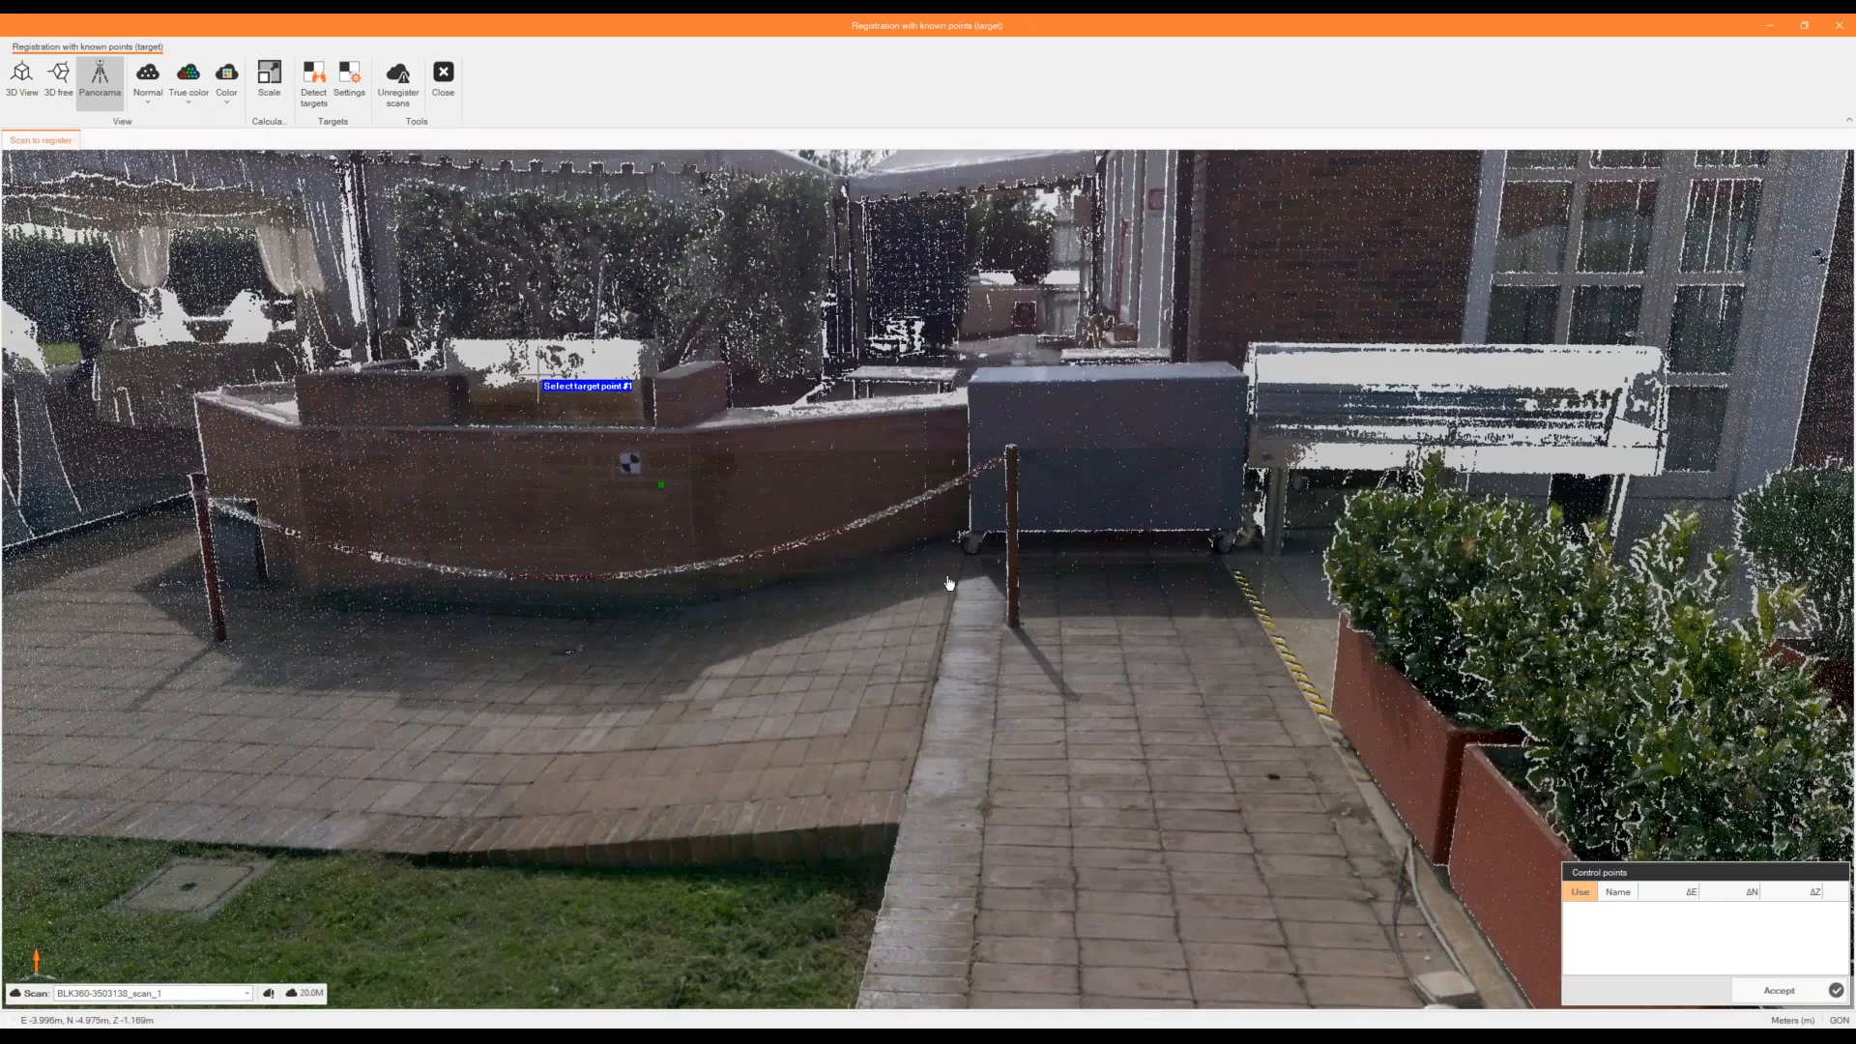
scroll(658, 474, "down", 5)
Render the scan in Intensity color and frame the checkerboard target on the low brick wall.
left_click(188, 87)
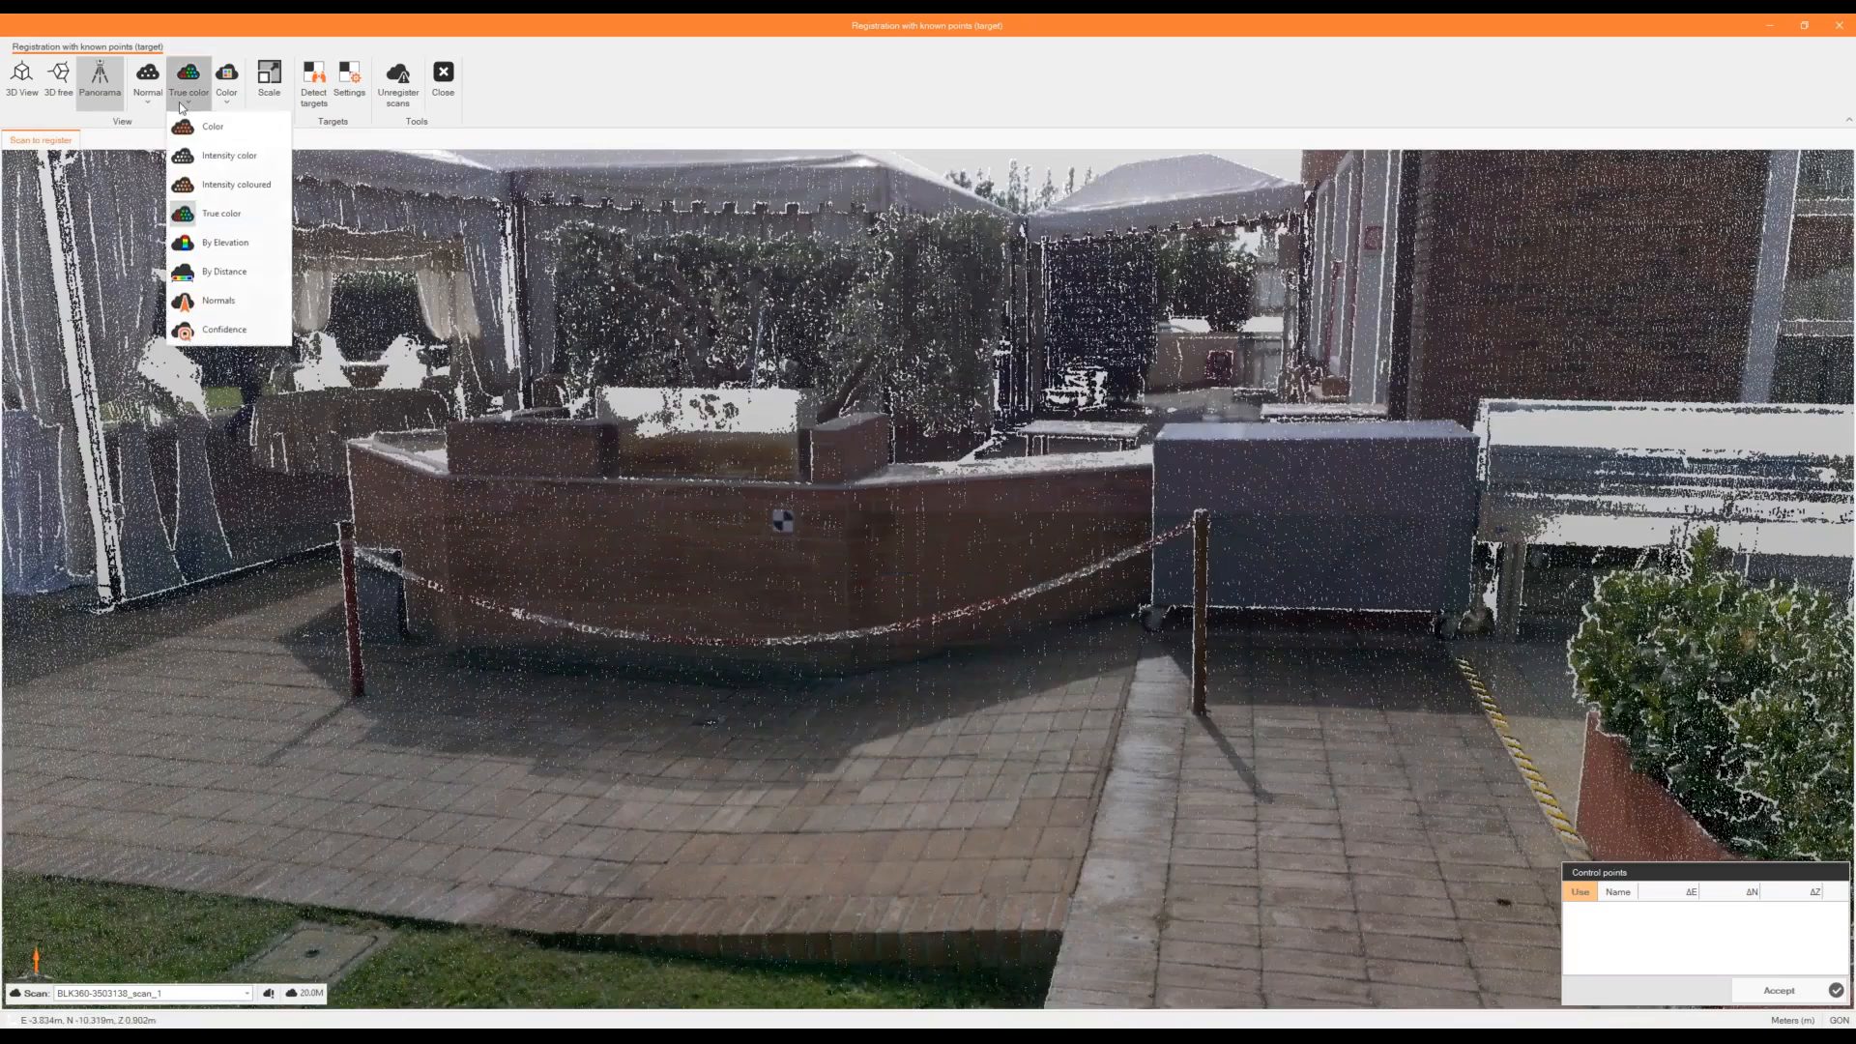
left_click(232, 157)
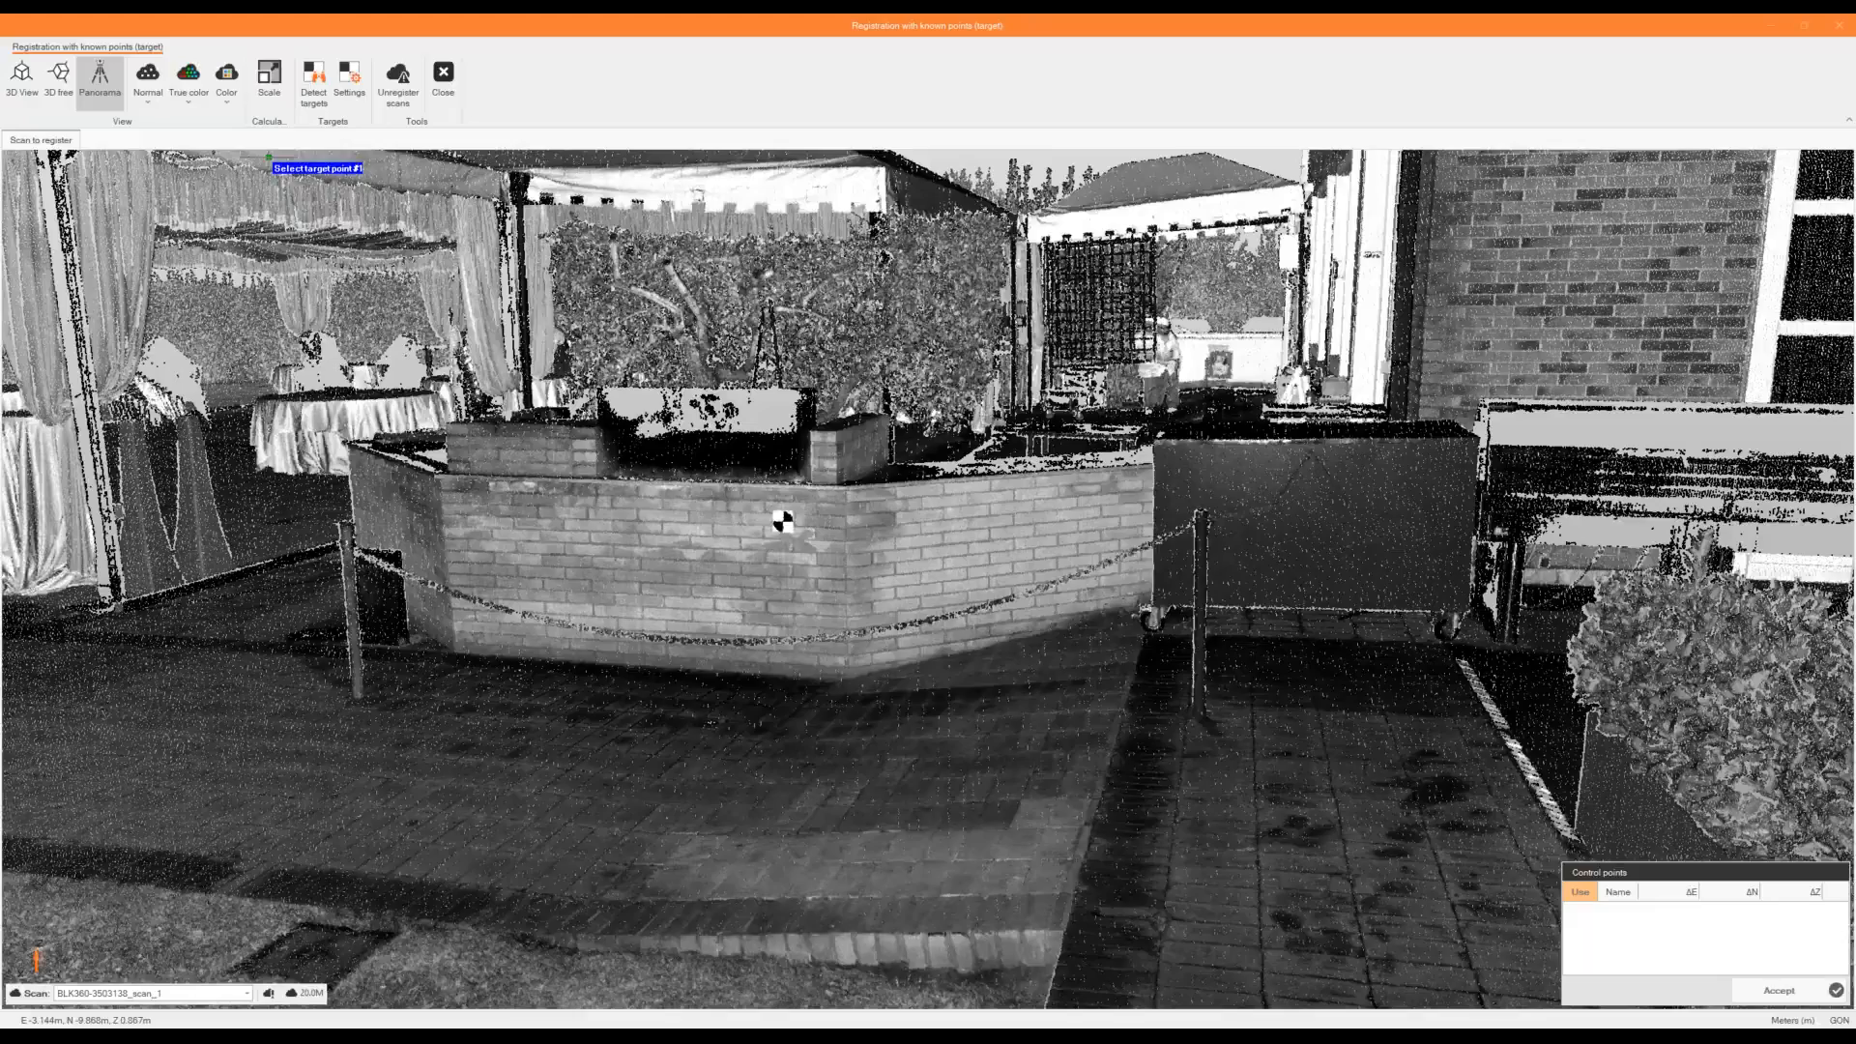
scroll(762, 503, "up", 2)
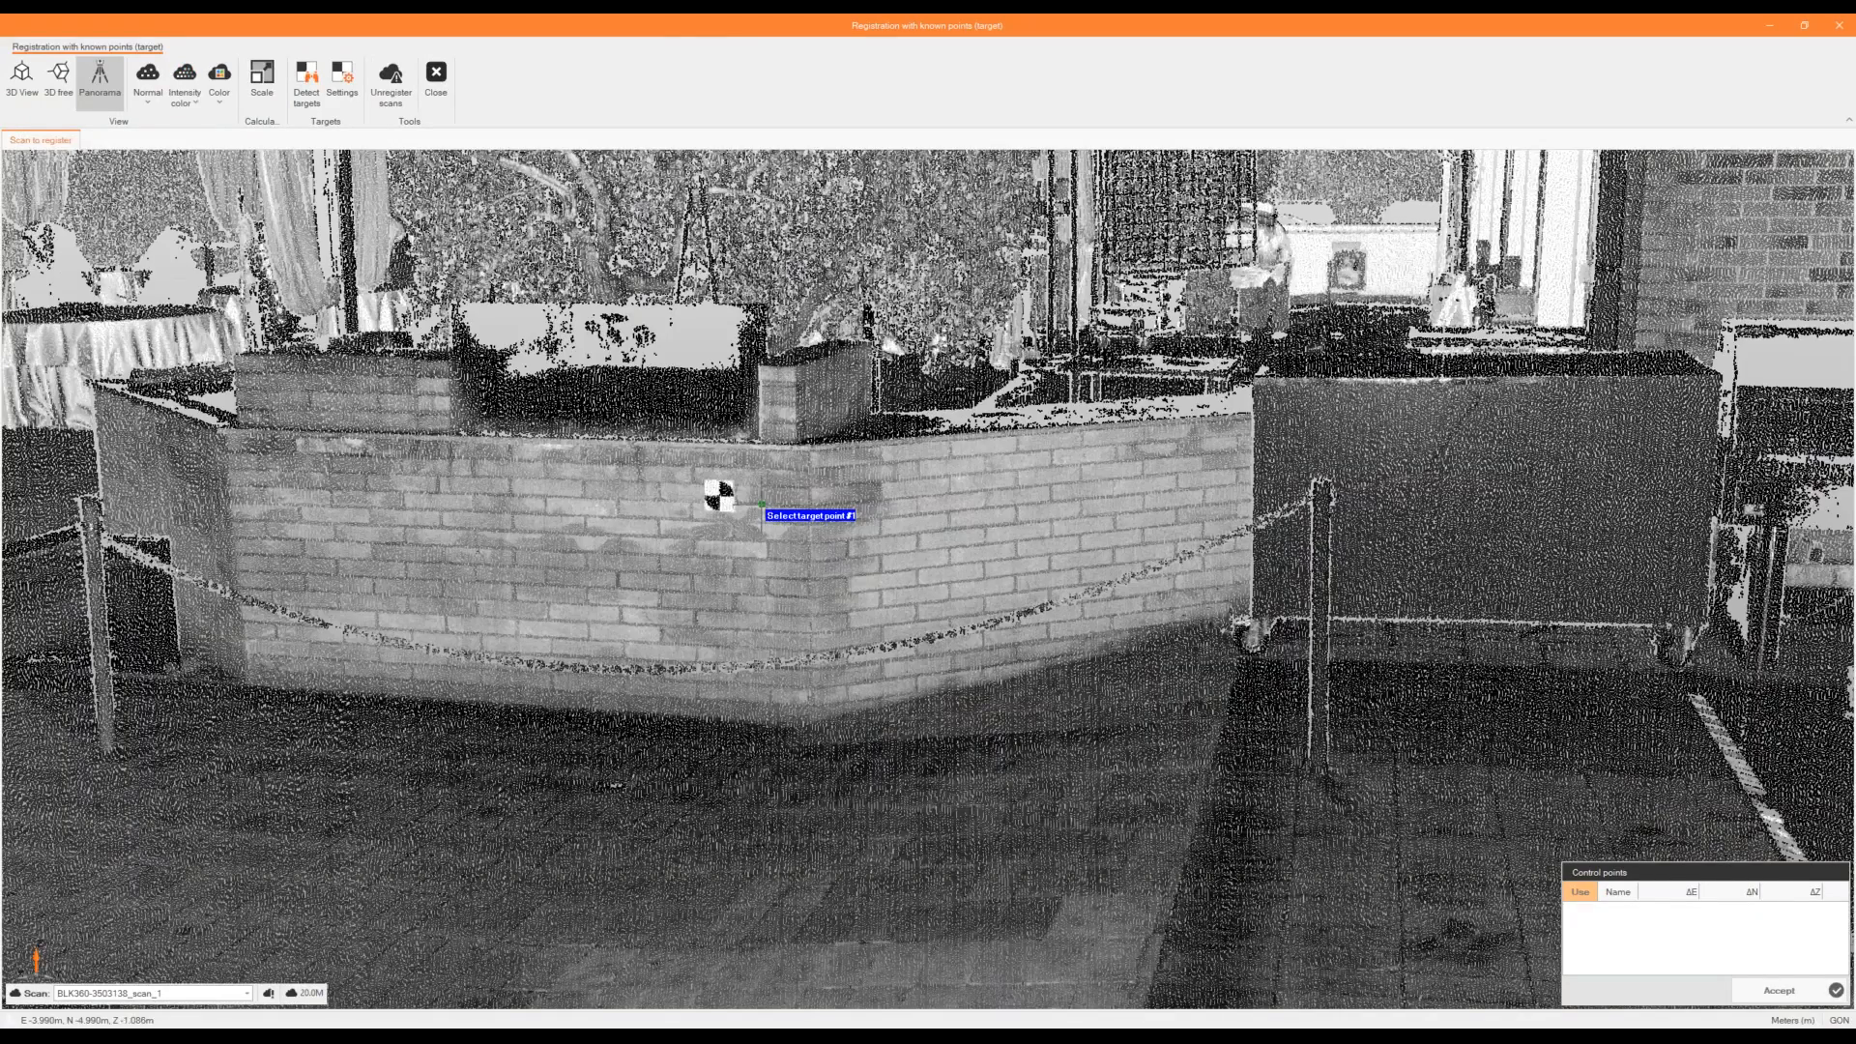
scroll(761, 503, "down", 3)
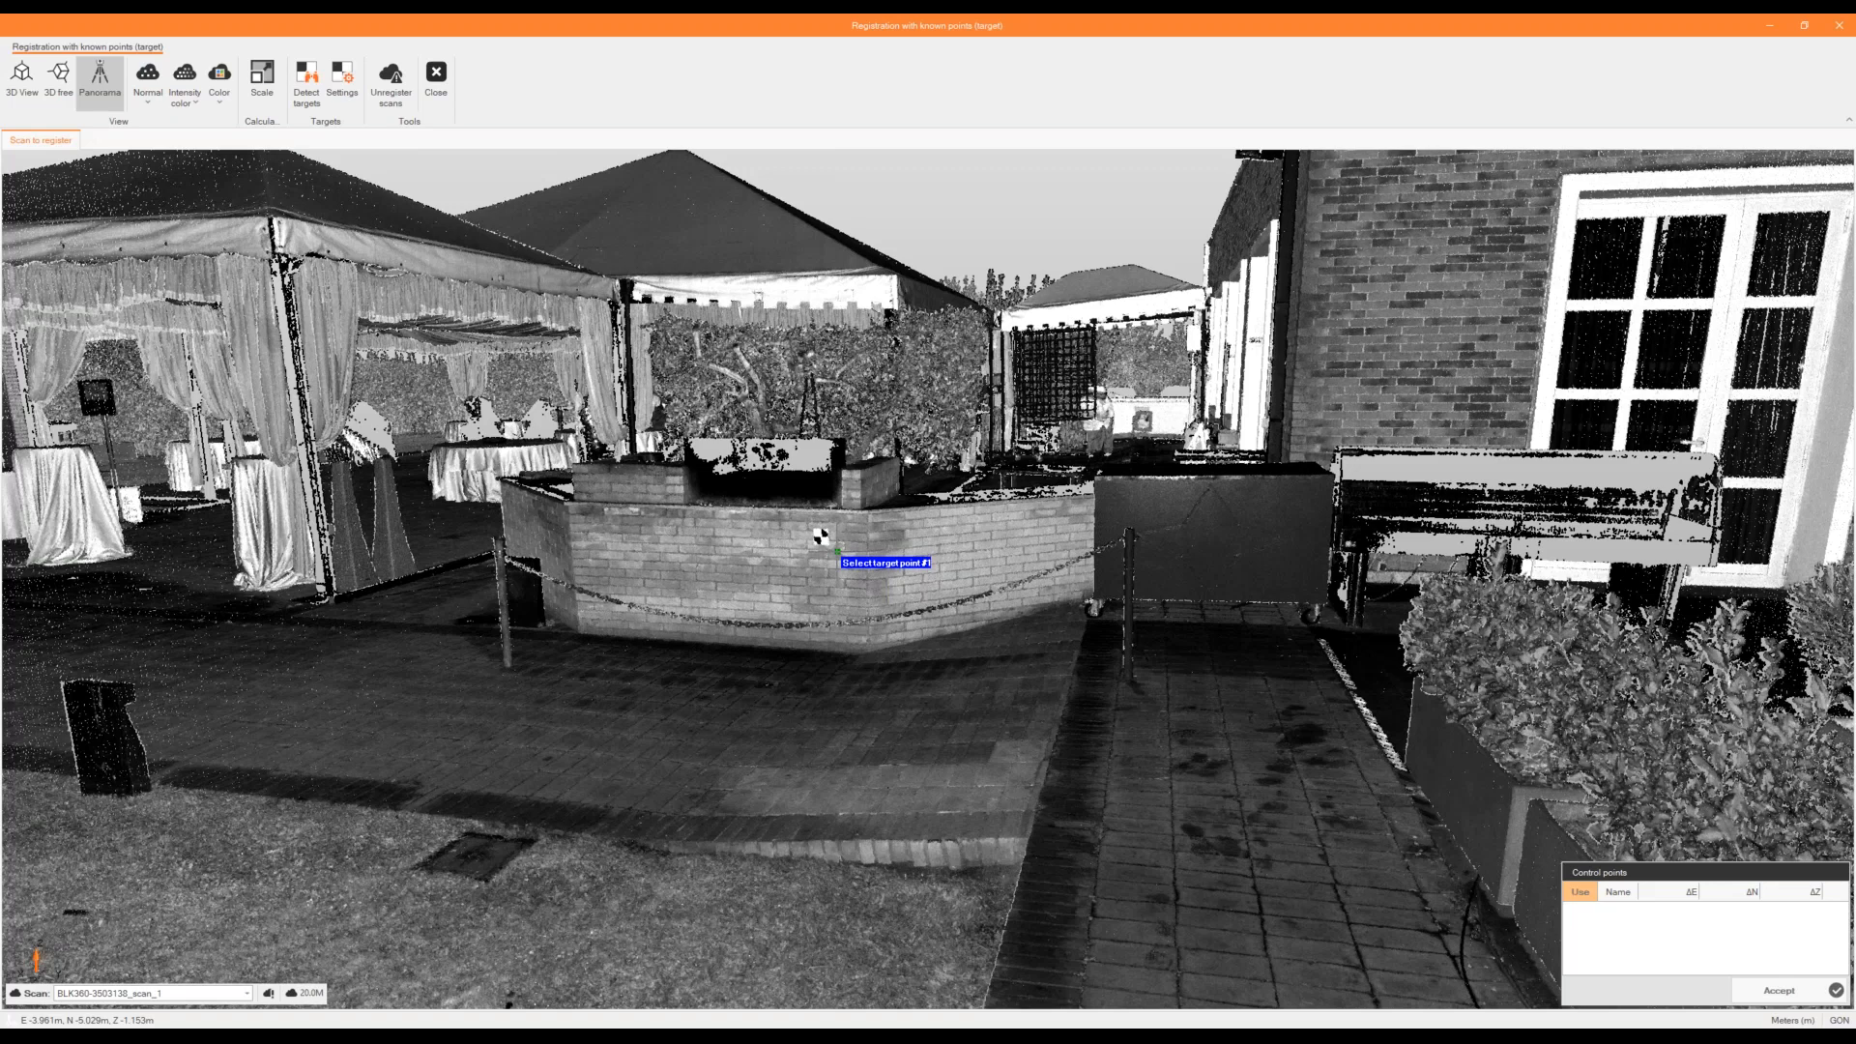
scroll(837, 552, "up", 2)
Switch to the PDF guide in Foxit PDF Reader and read the "Targets Registration – Scan 1" page for the target positions.
left_click_drag(0, 145, 1070, 136)
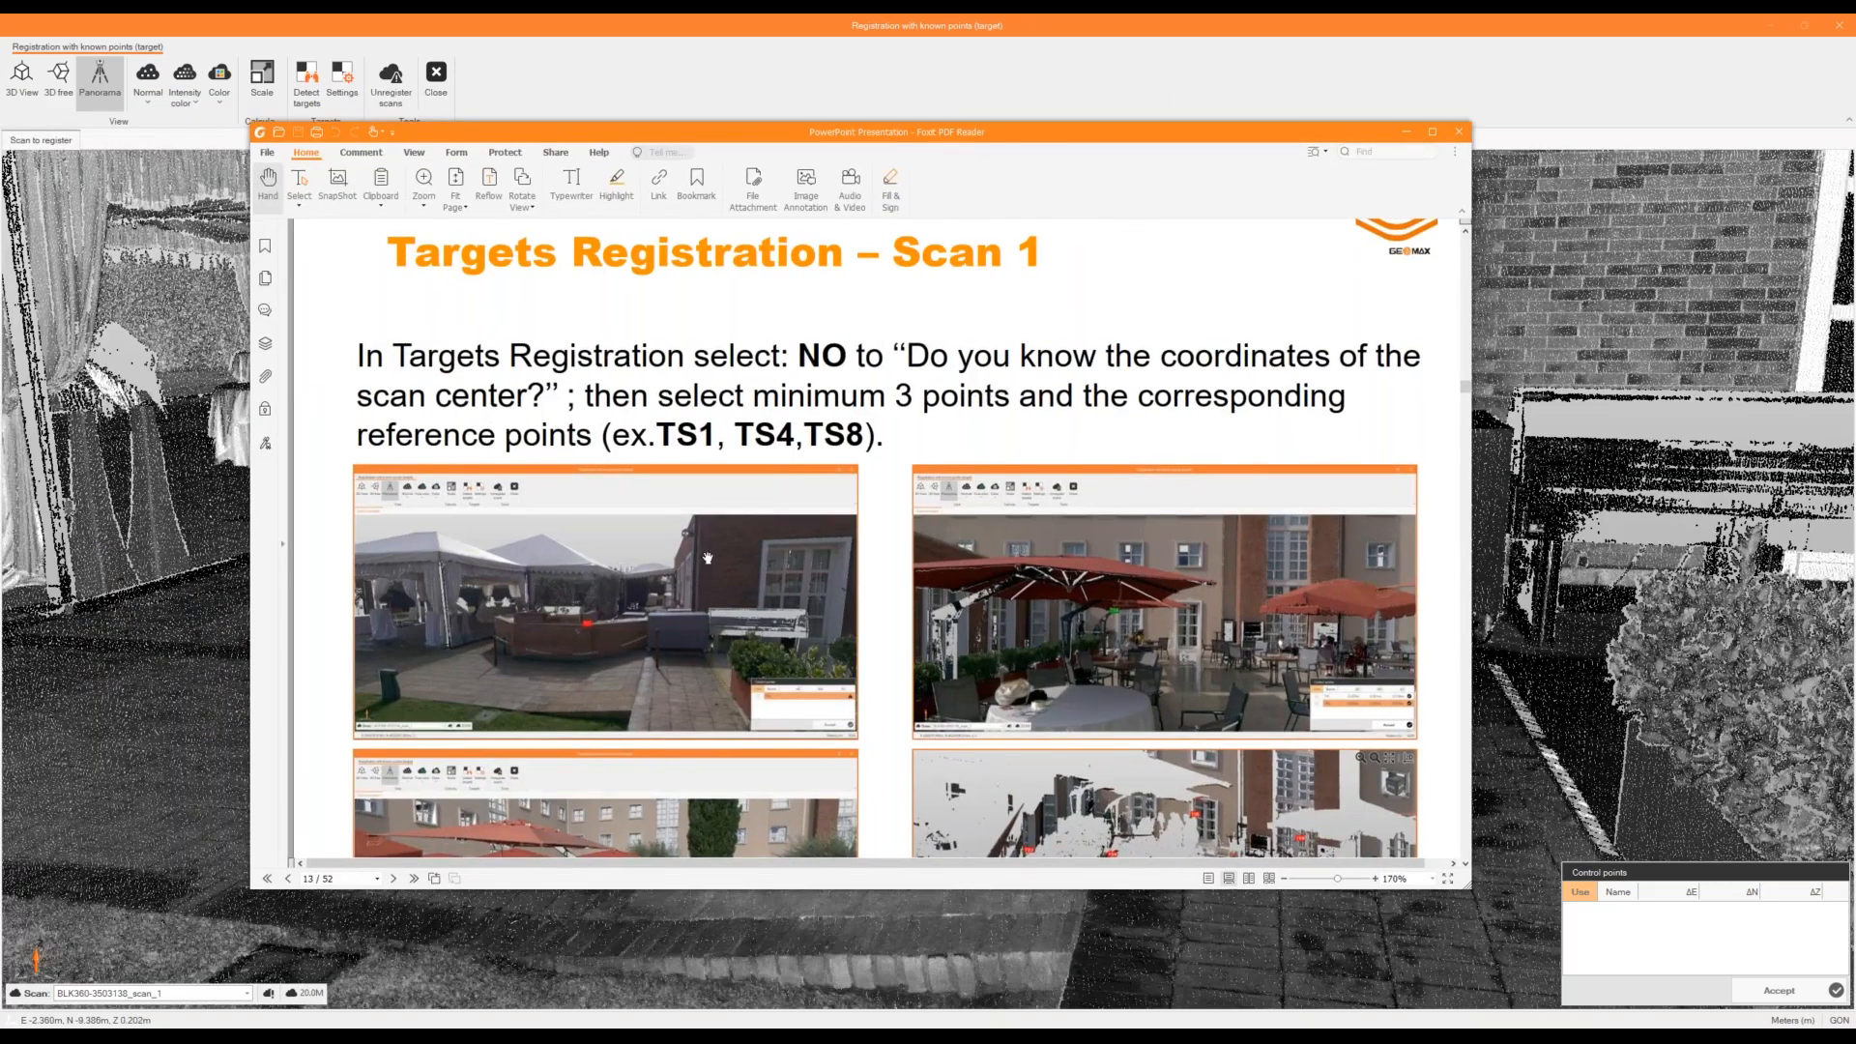
scroll(674, 411, "down", 2)
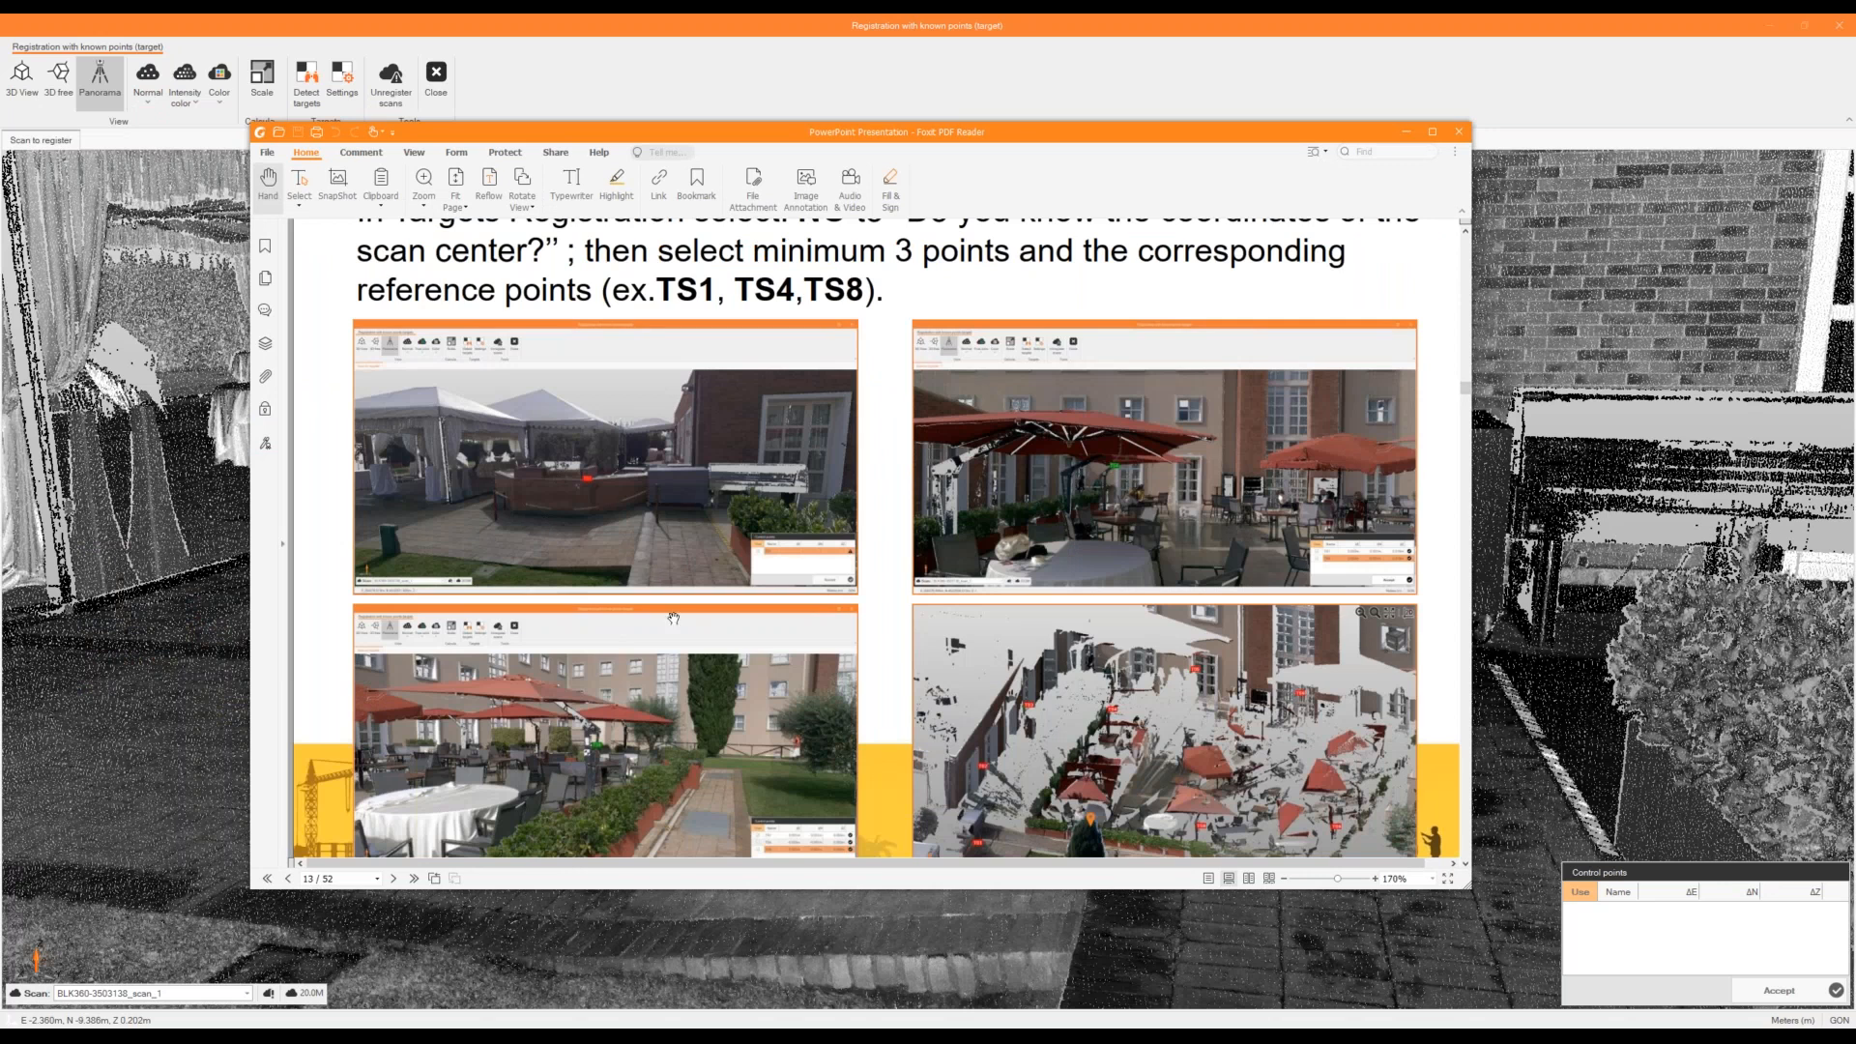
scroll(966, 680, "down", 2)
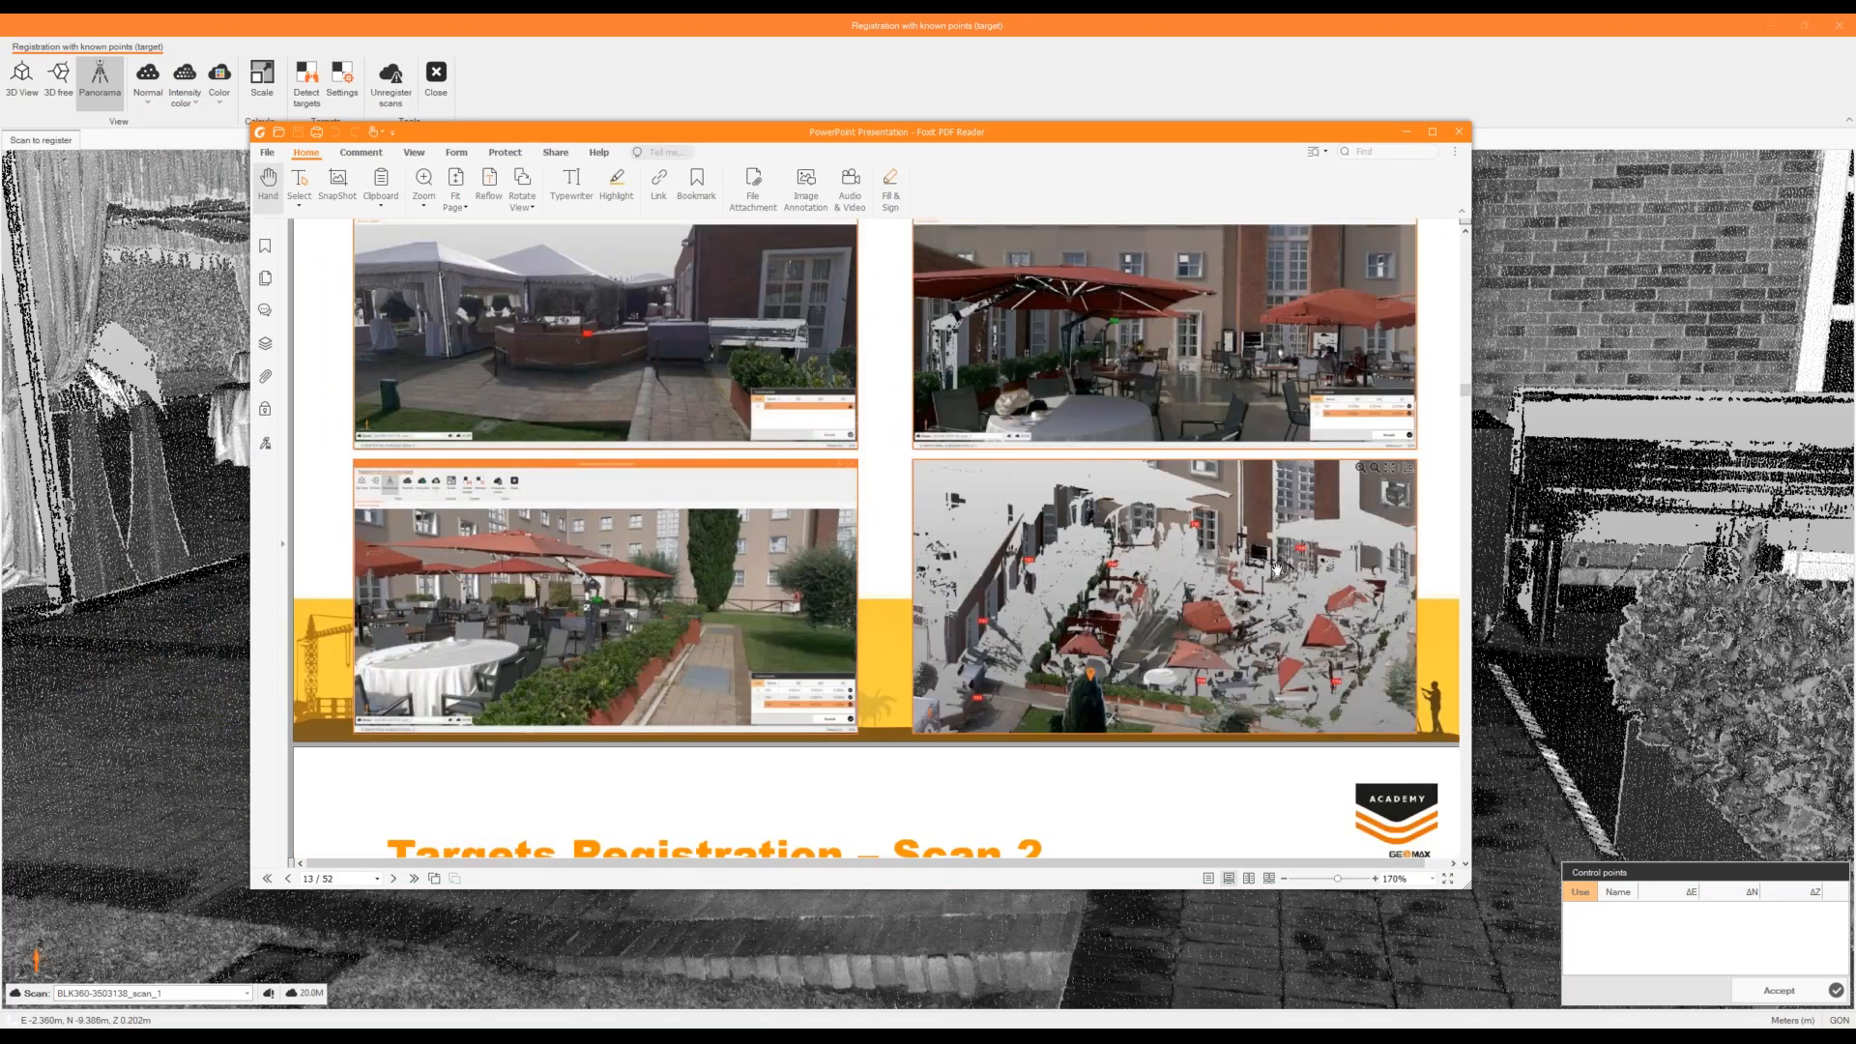
left_click_drag(1255, 132, 0, 135)
Pick the center of the checkerboard on the low brick wall as the first target and assign reference point TS1.
left_click(689, 488)
scroll(689, 488, "up", 3)
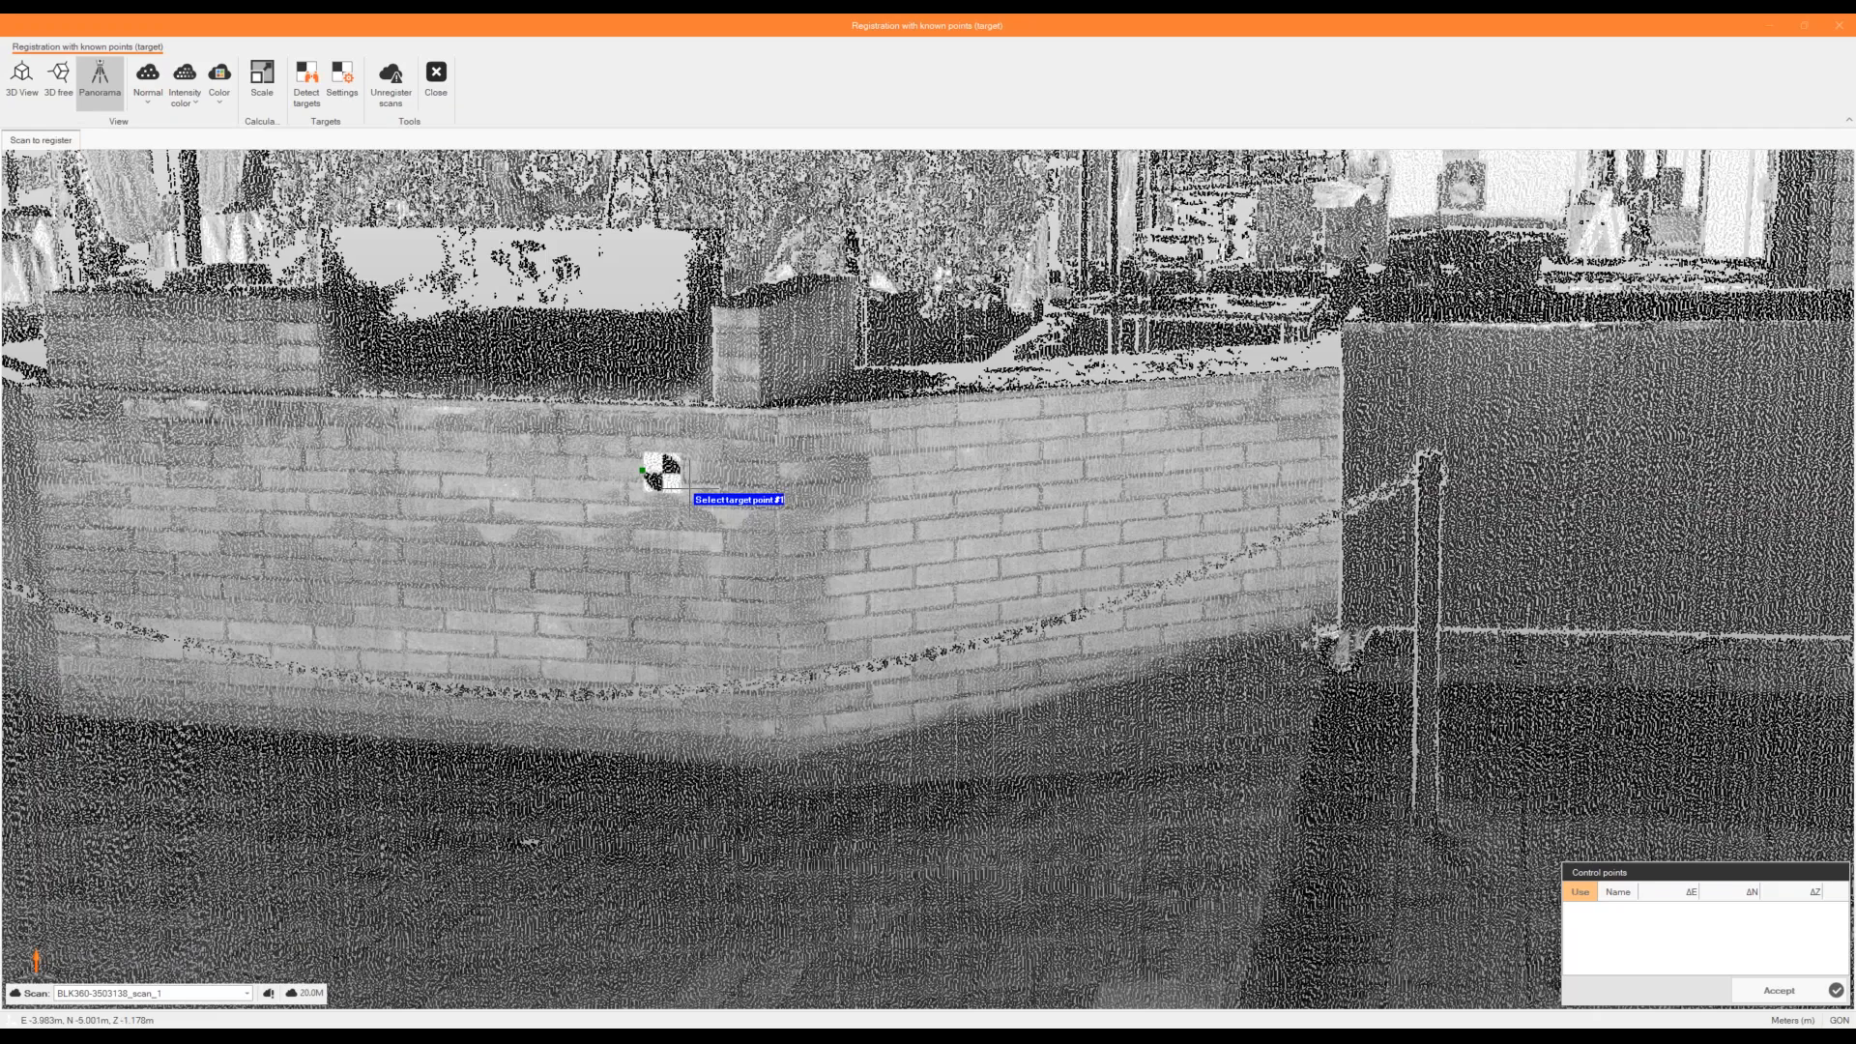
left_click(688, 485)
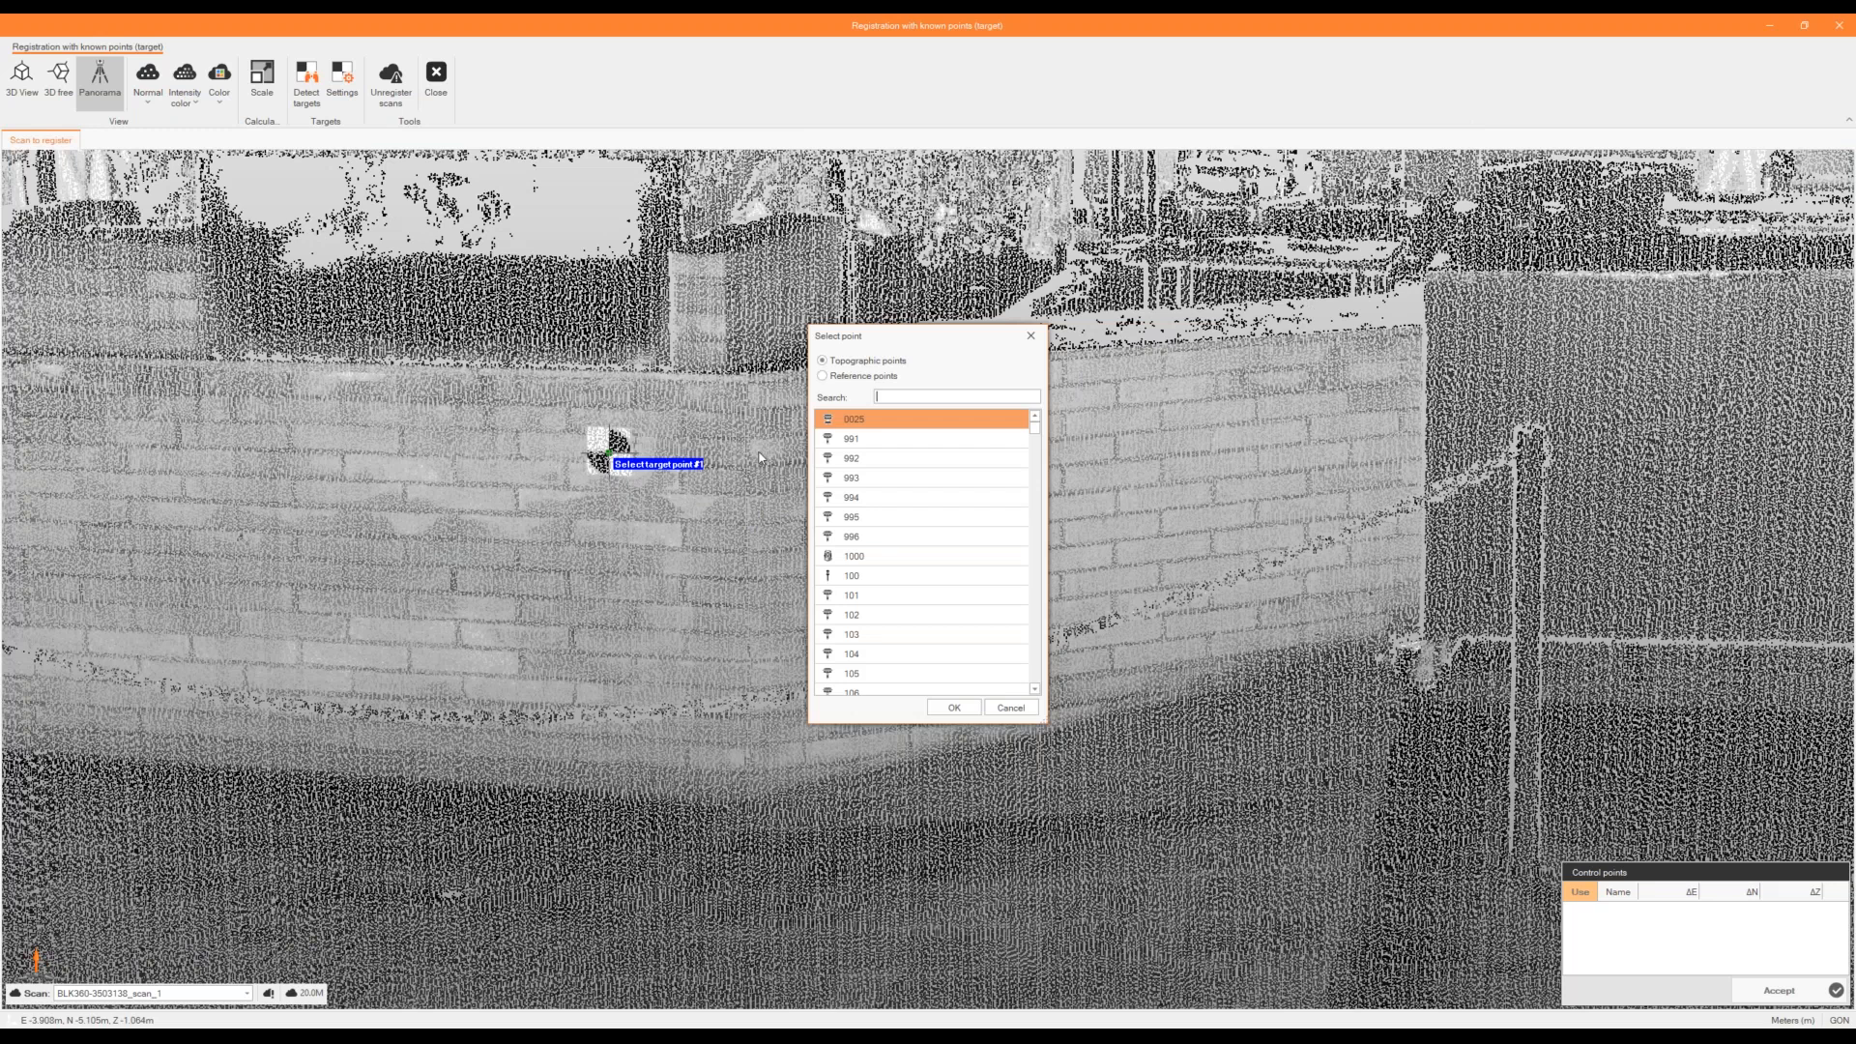
left_click(875, 378)
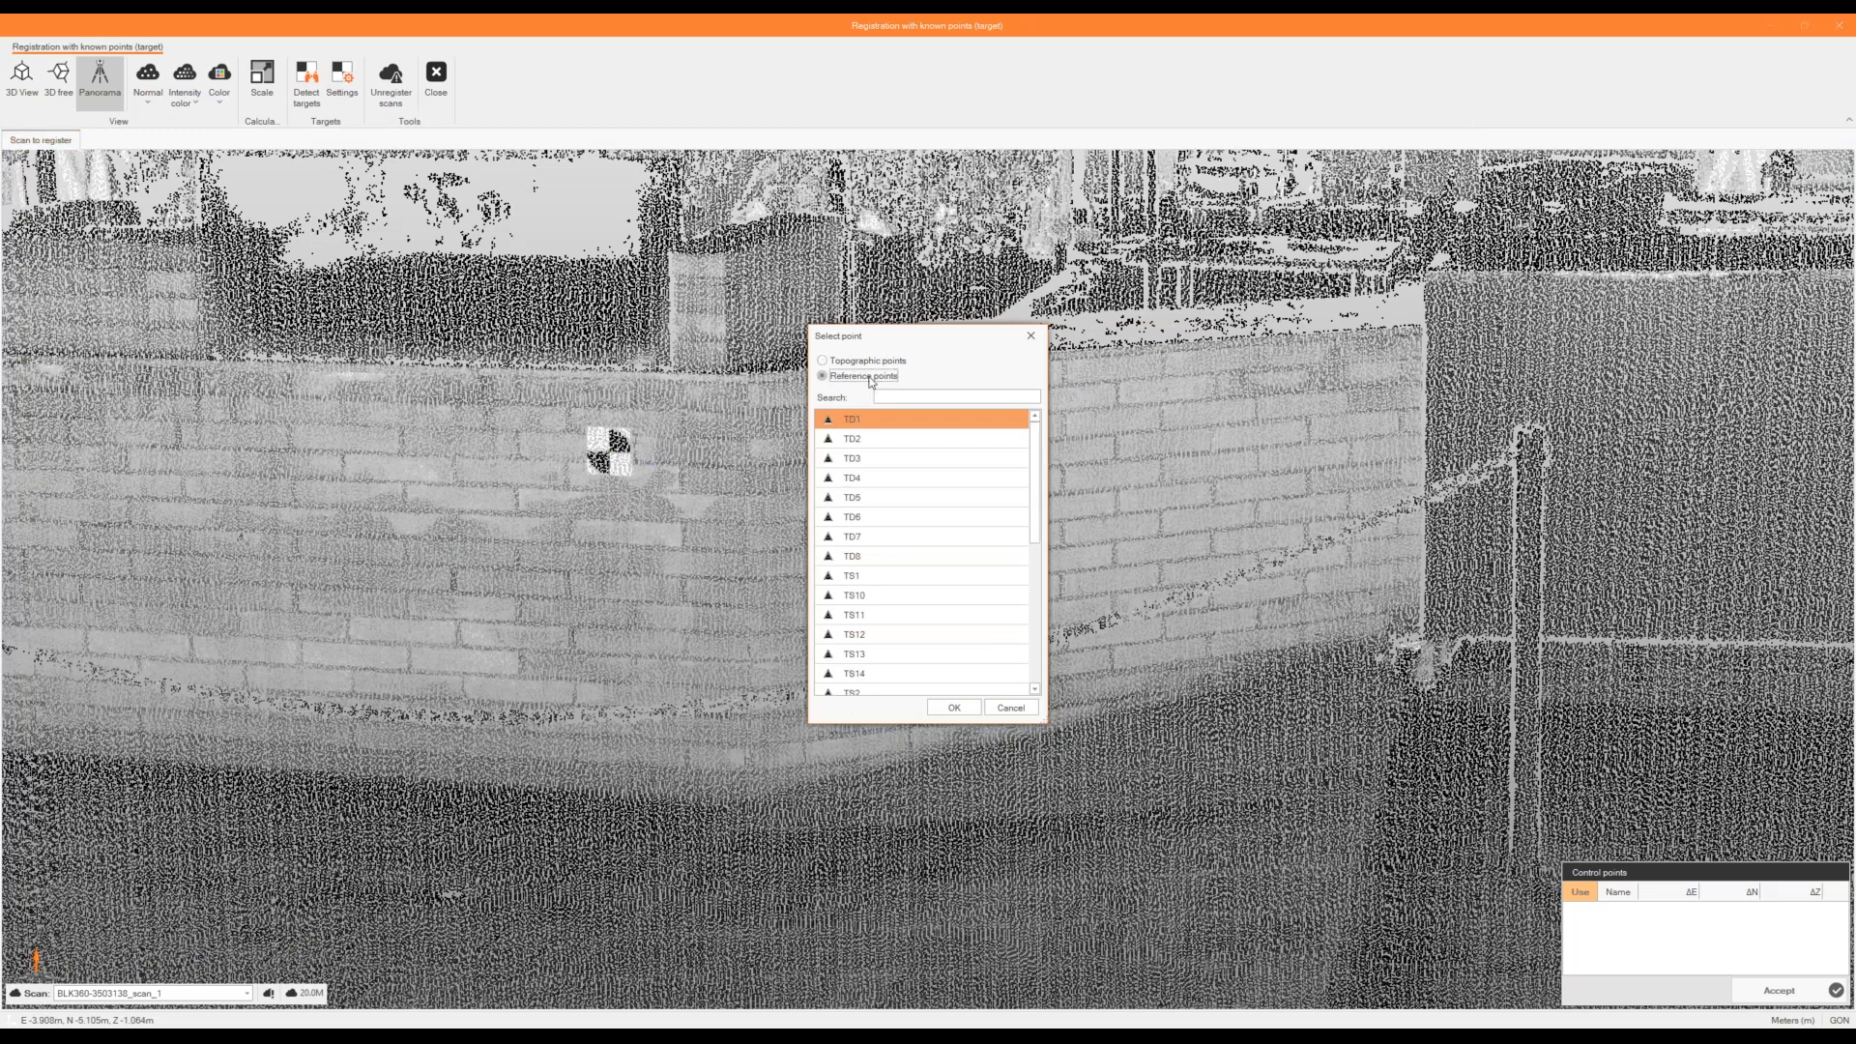
scroll(891, 567, "down", 5)
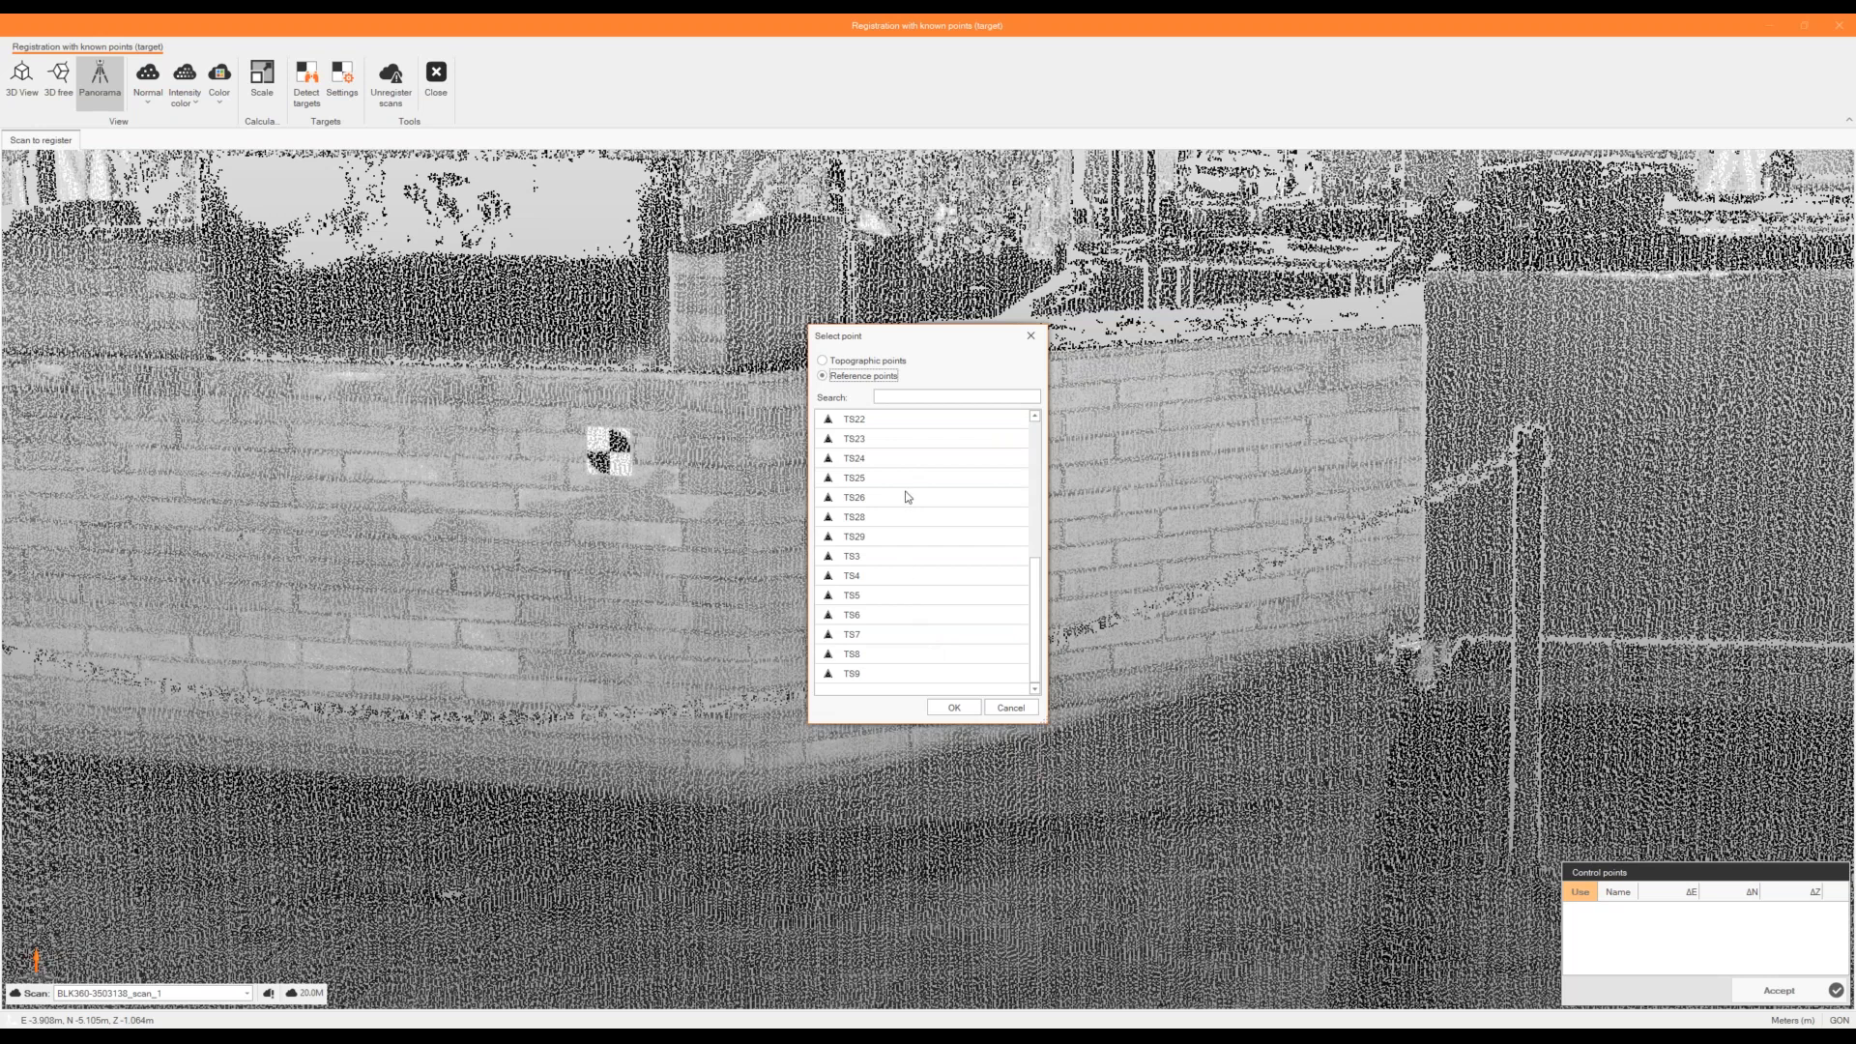
scroll(906, 494, "up", 2)
scroll(903, 502, "up", 4)
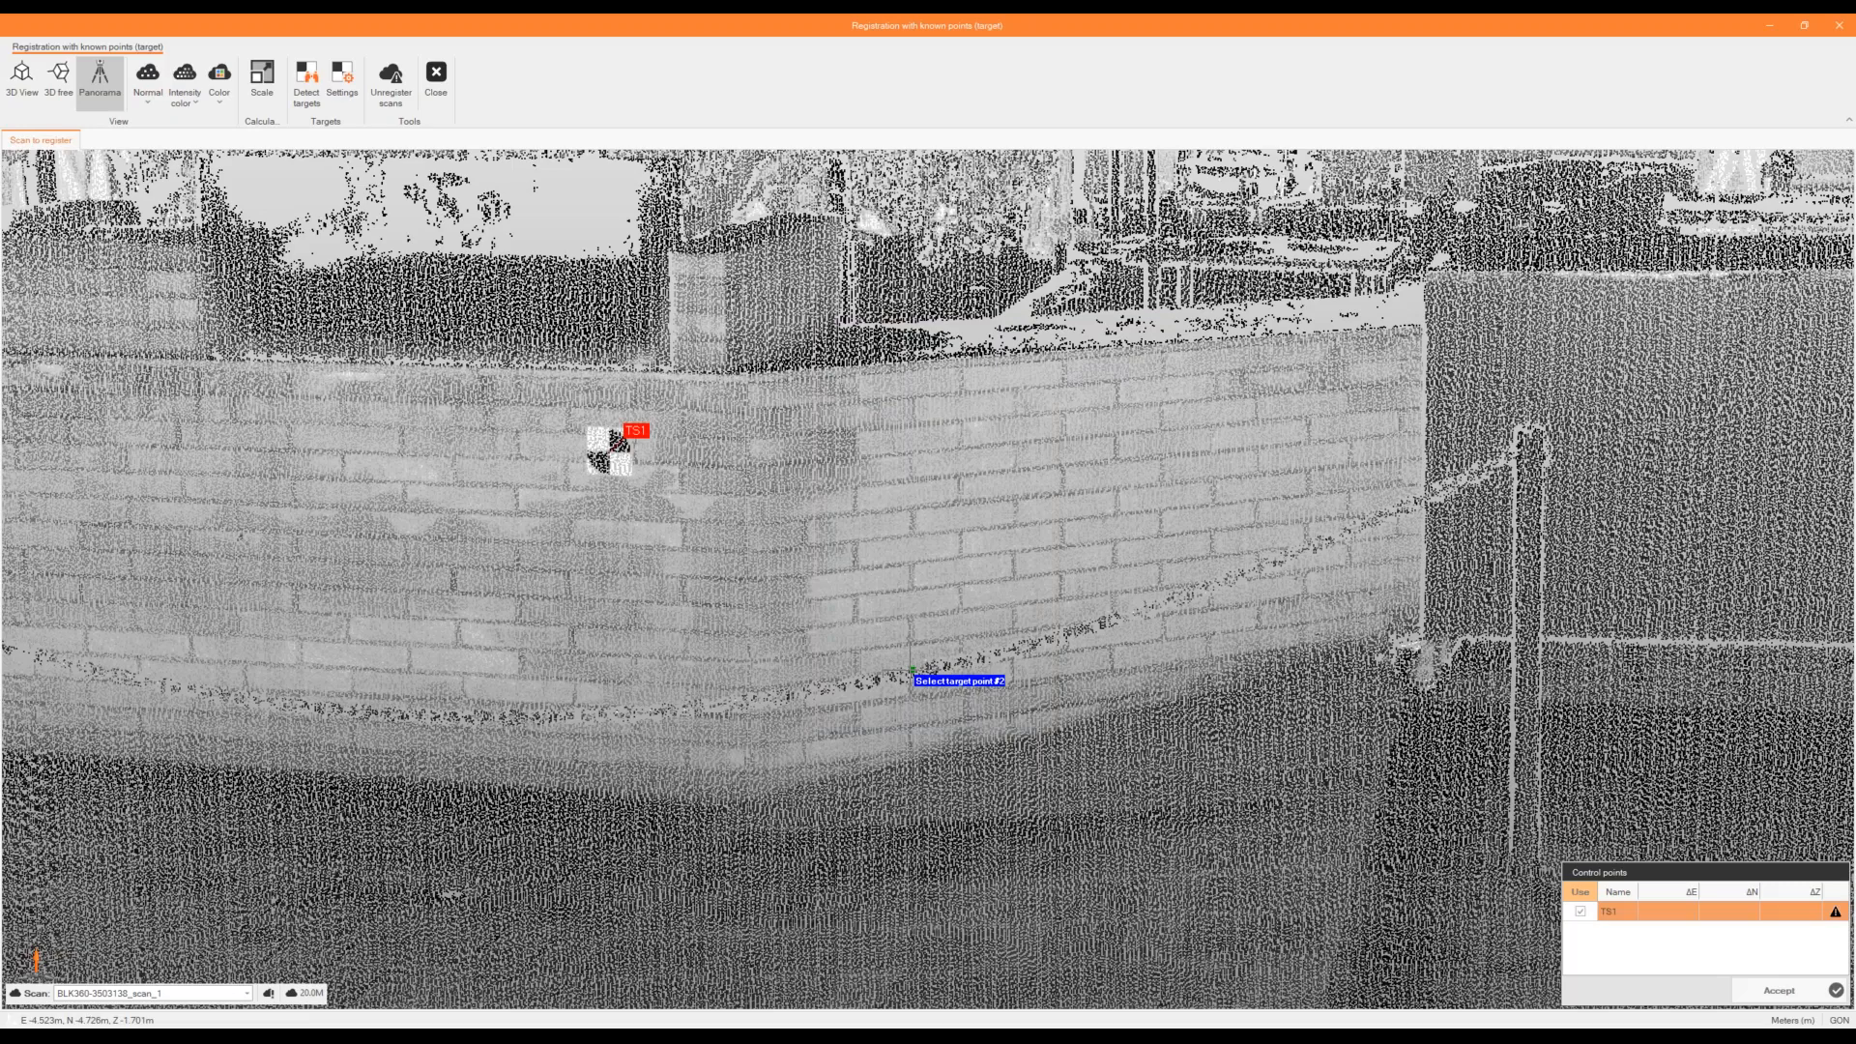
Pick the checkerboard on the far umbrella pole near the building's windows as the second target and assign reference point TS4.
scroll(912, 669, "down", 4)
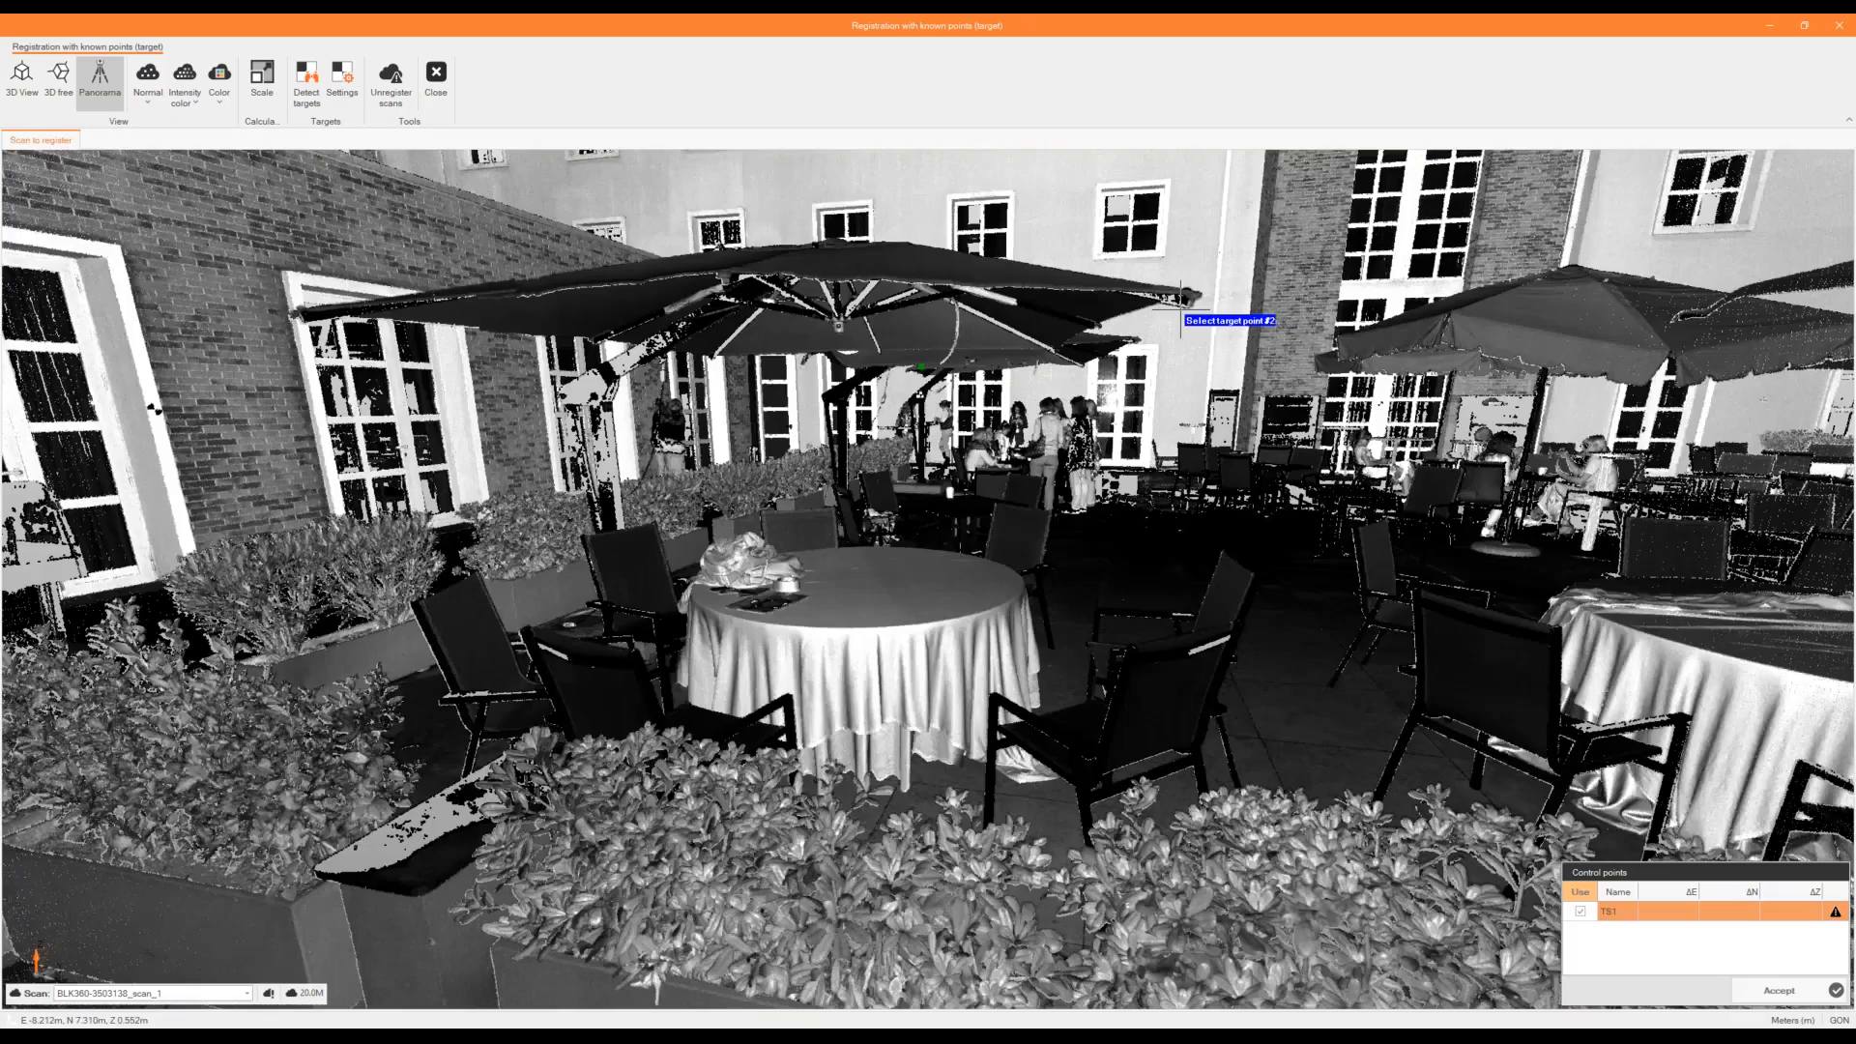
scroll(944, 397, "up", 2)
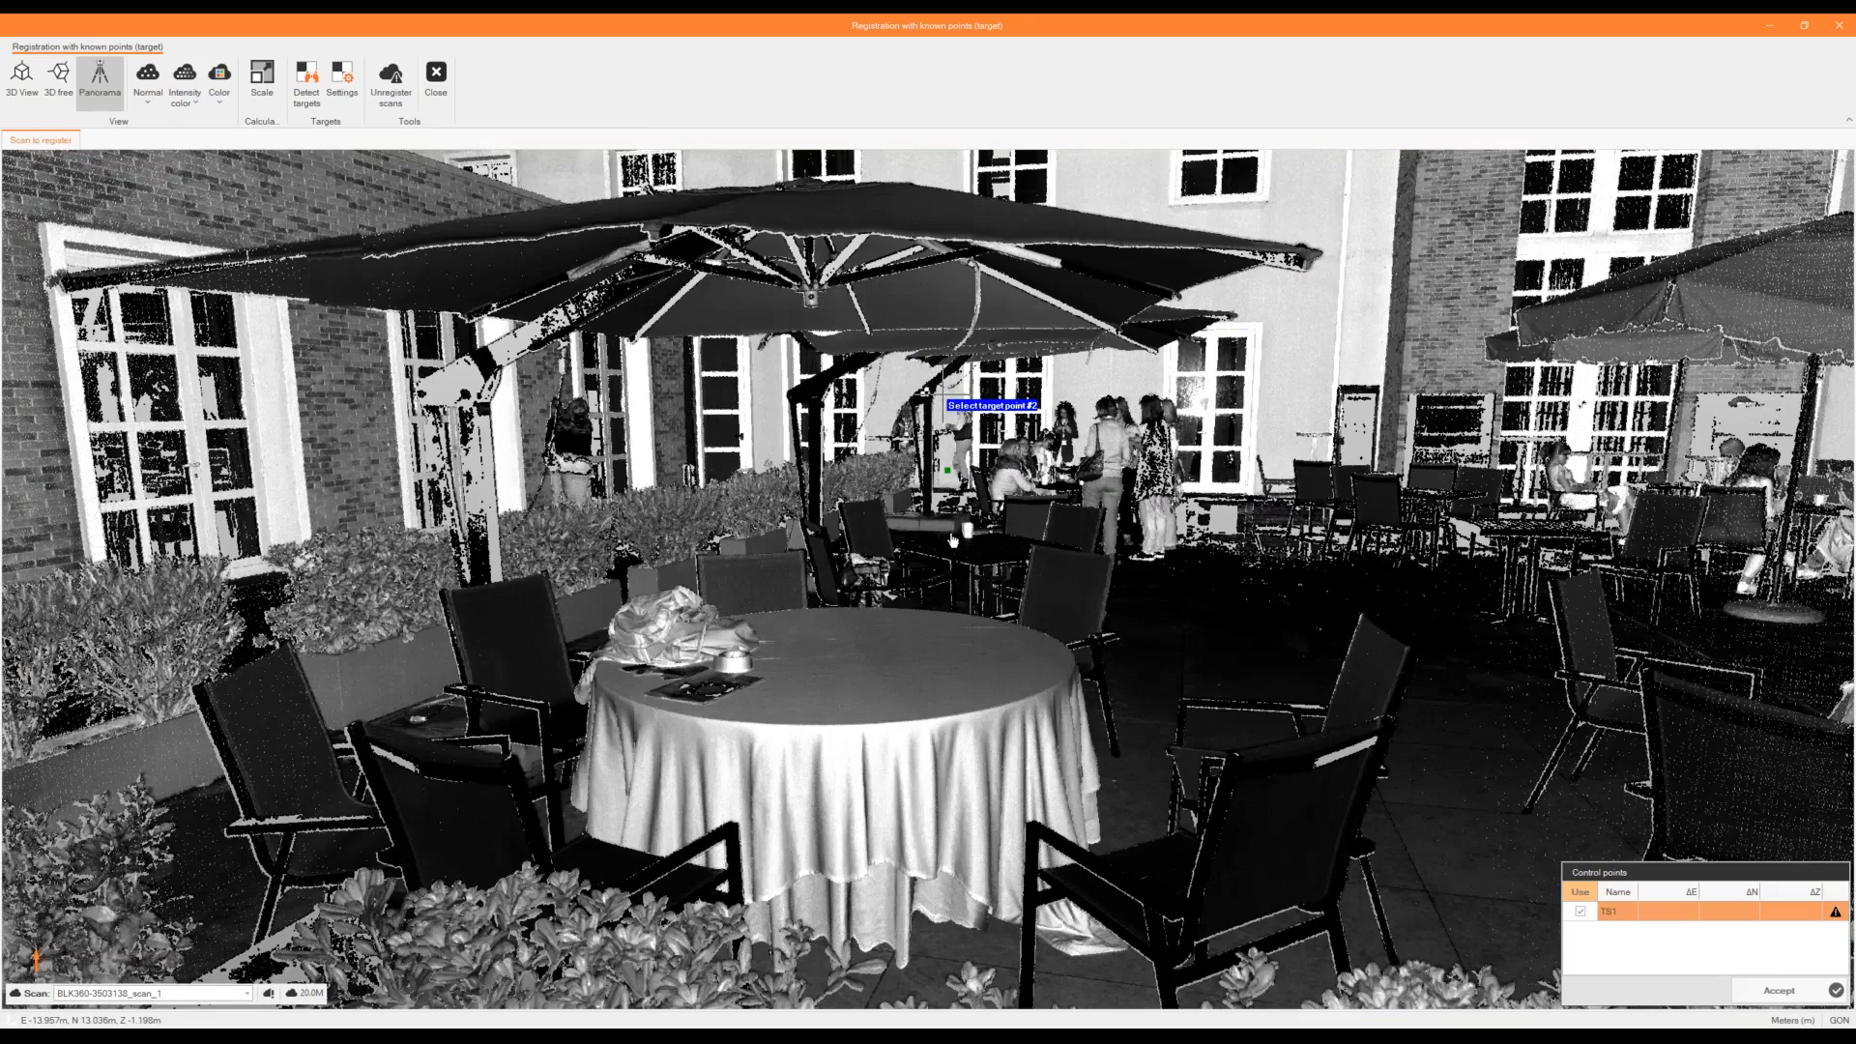
scroll(946, 400, "up", 2)
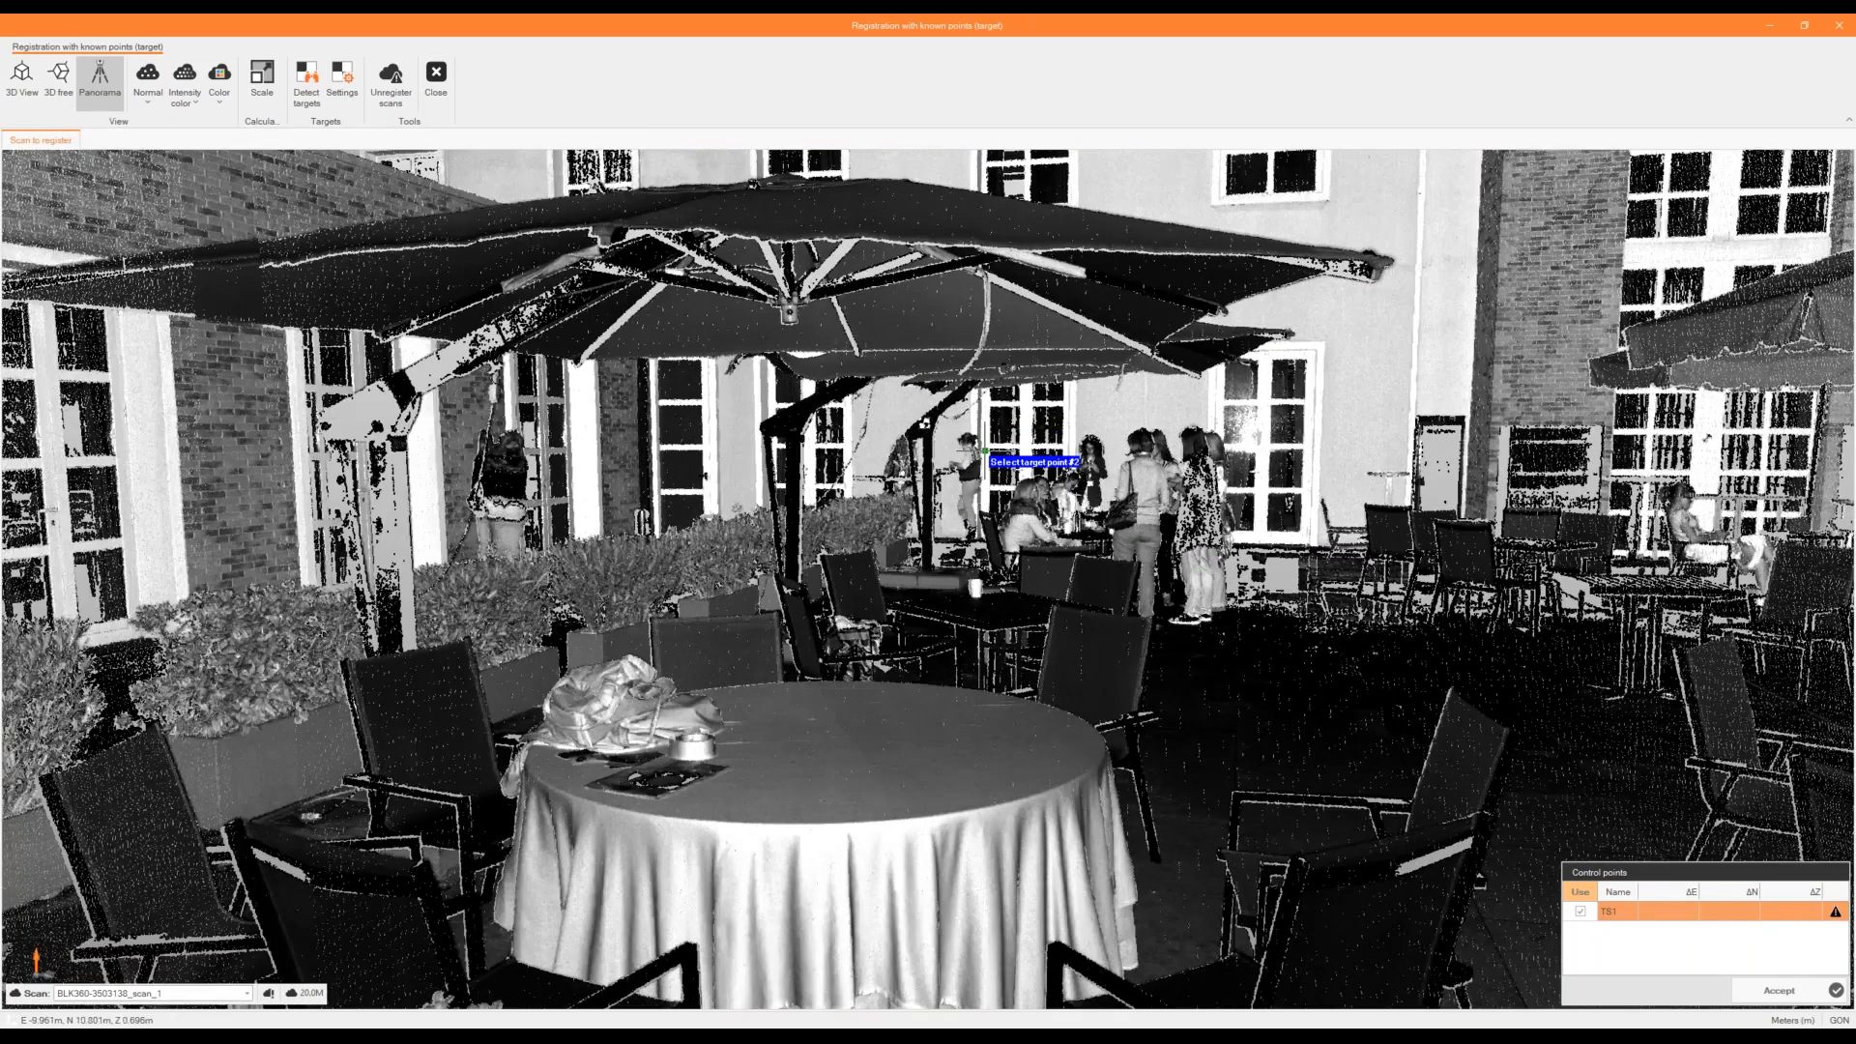
scroll(966, 435, "up", 4)
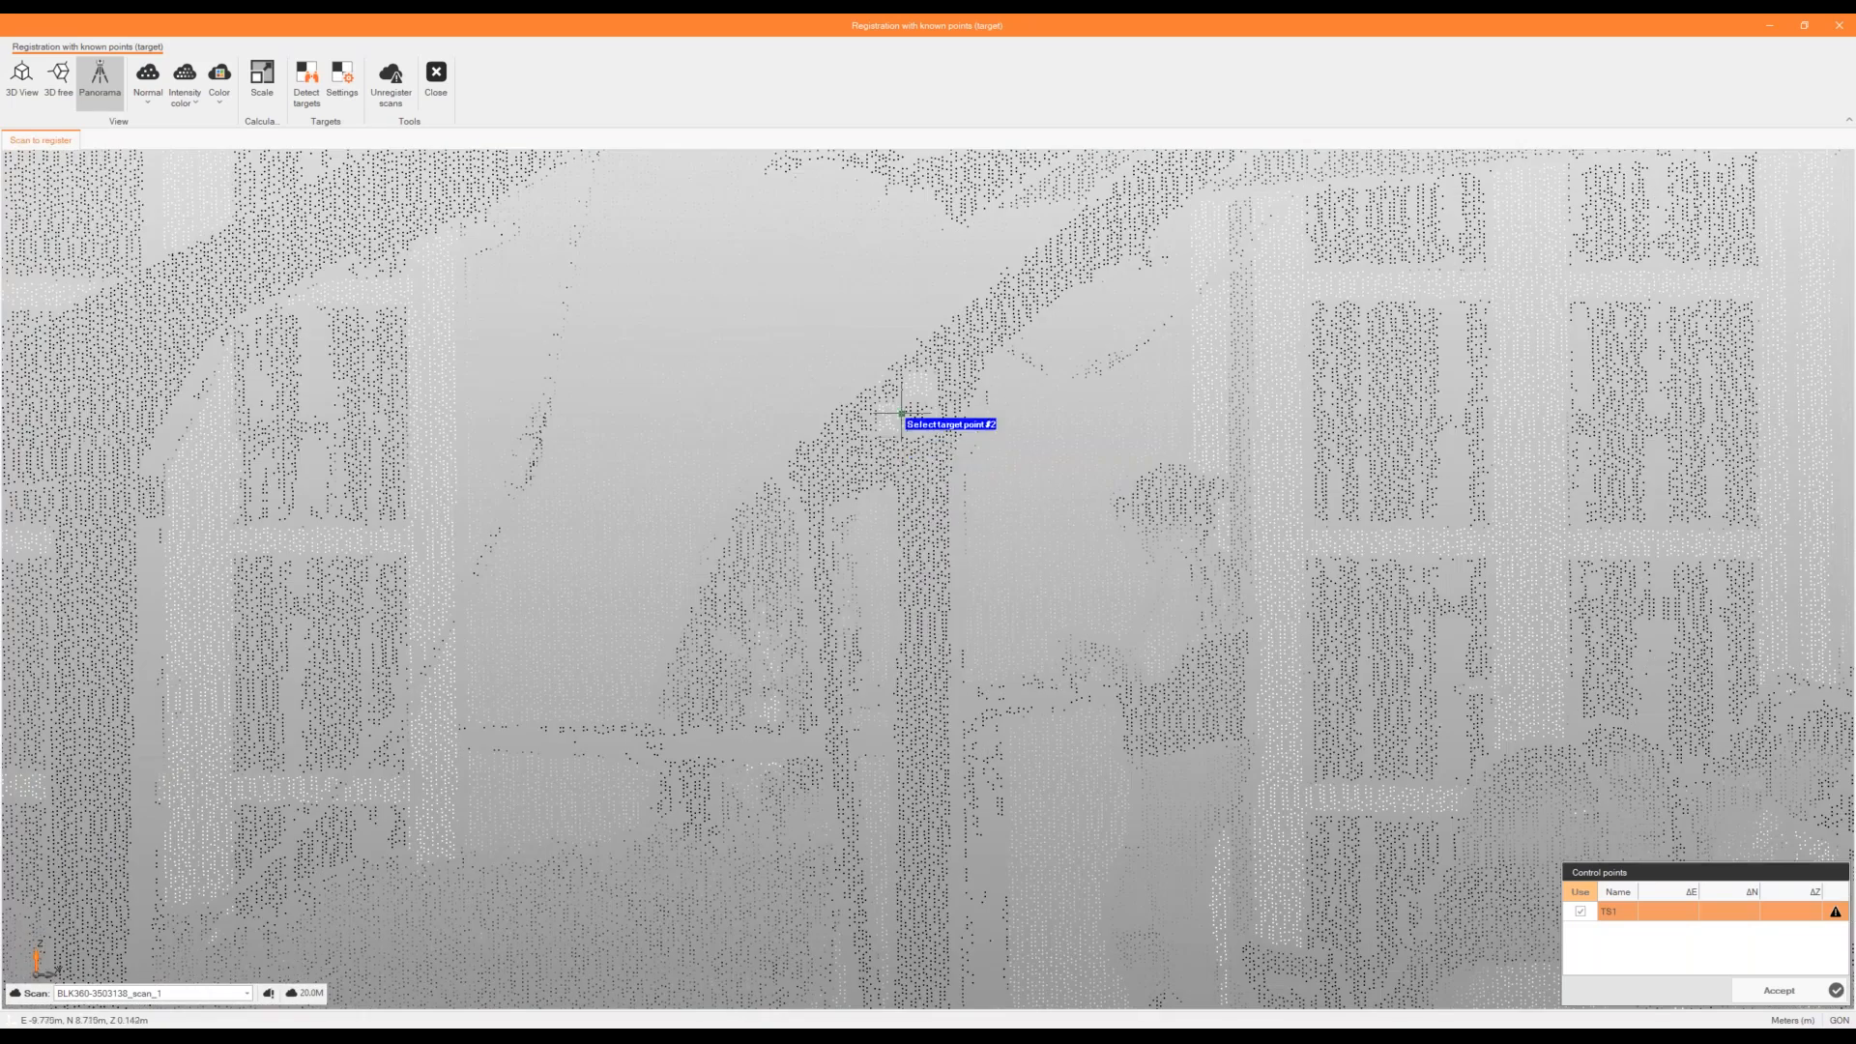
left_click(905, 420)
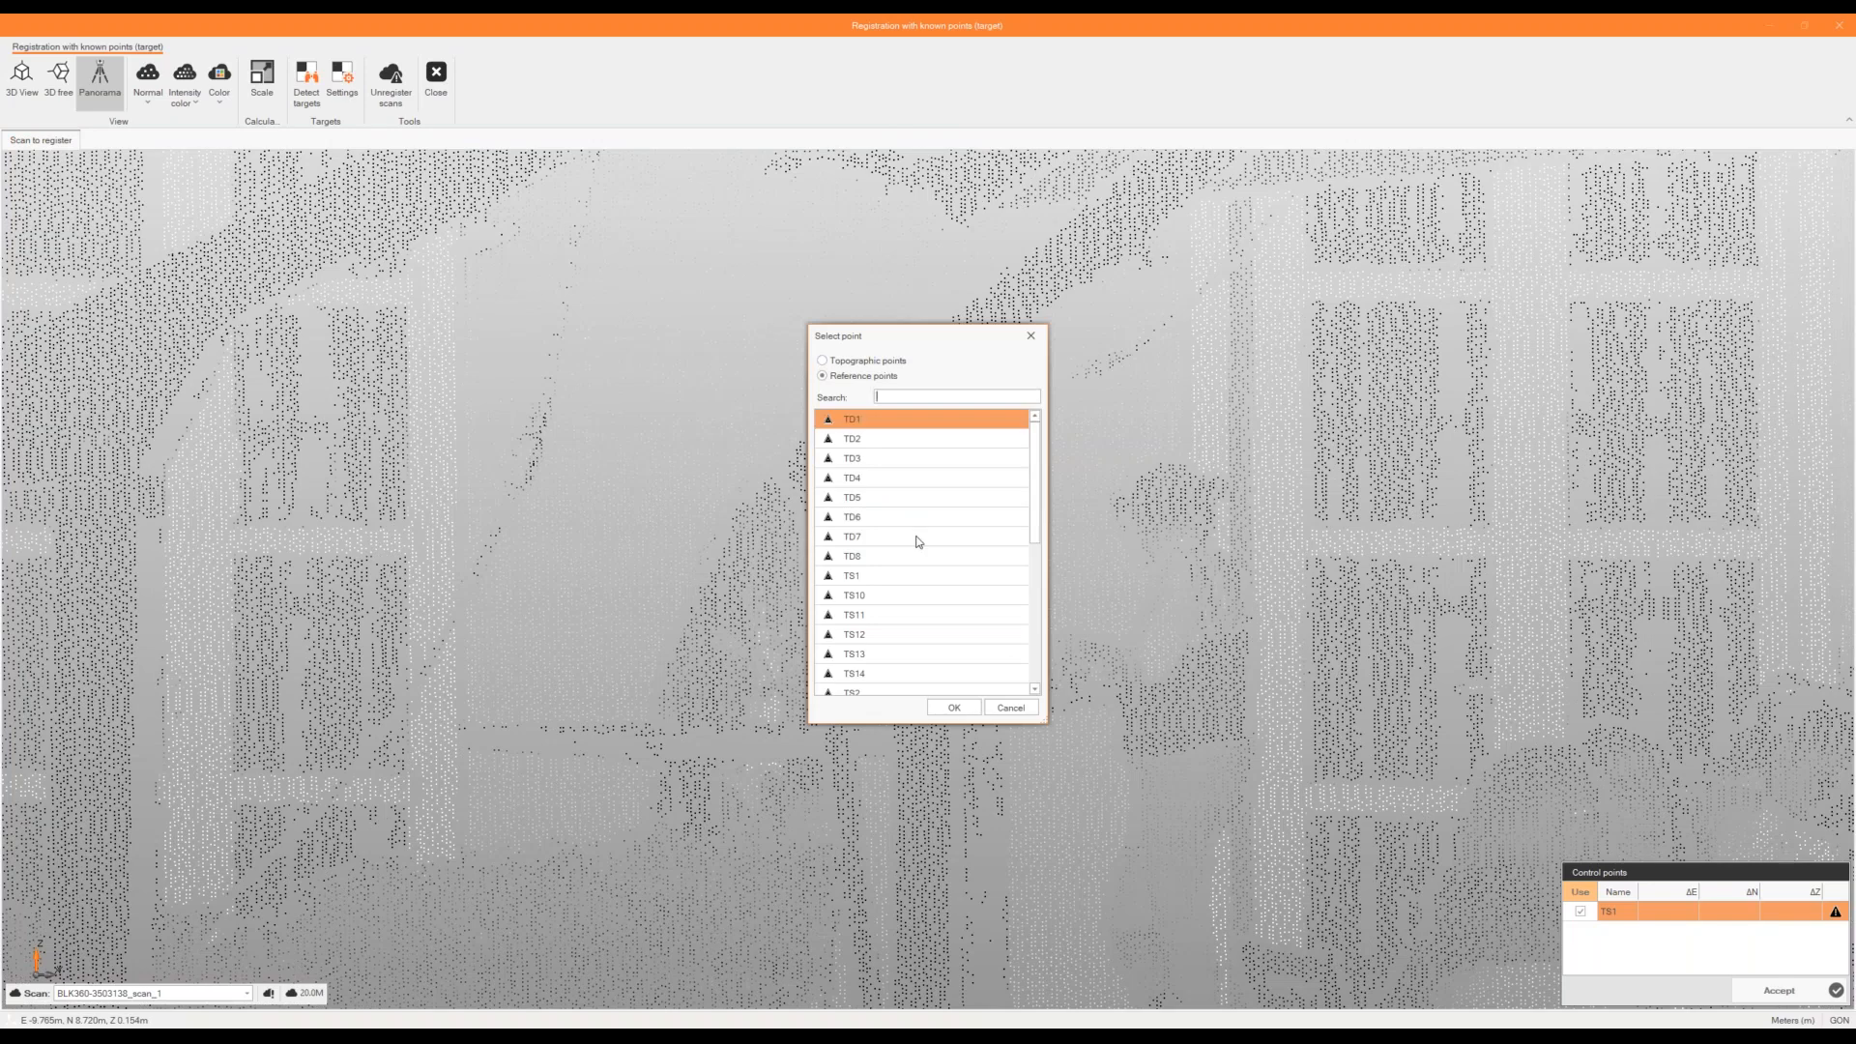
double_click(900, 672)
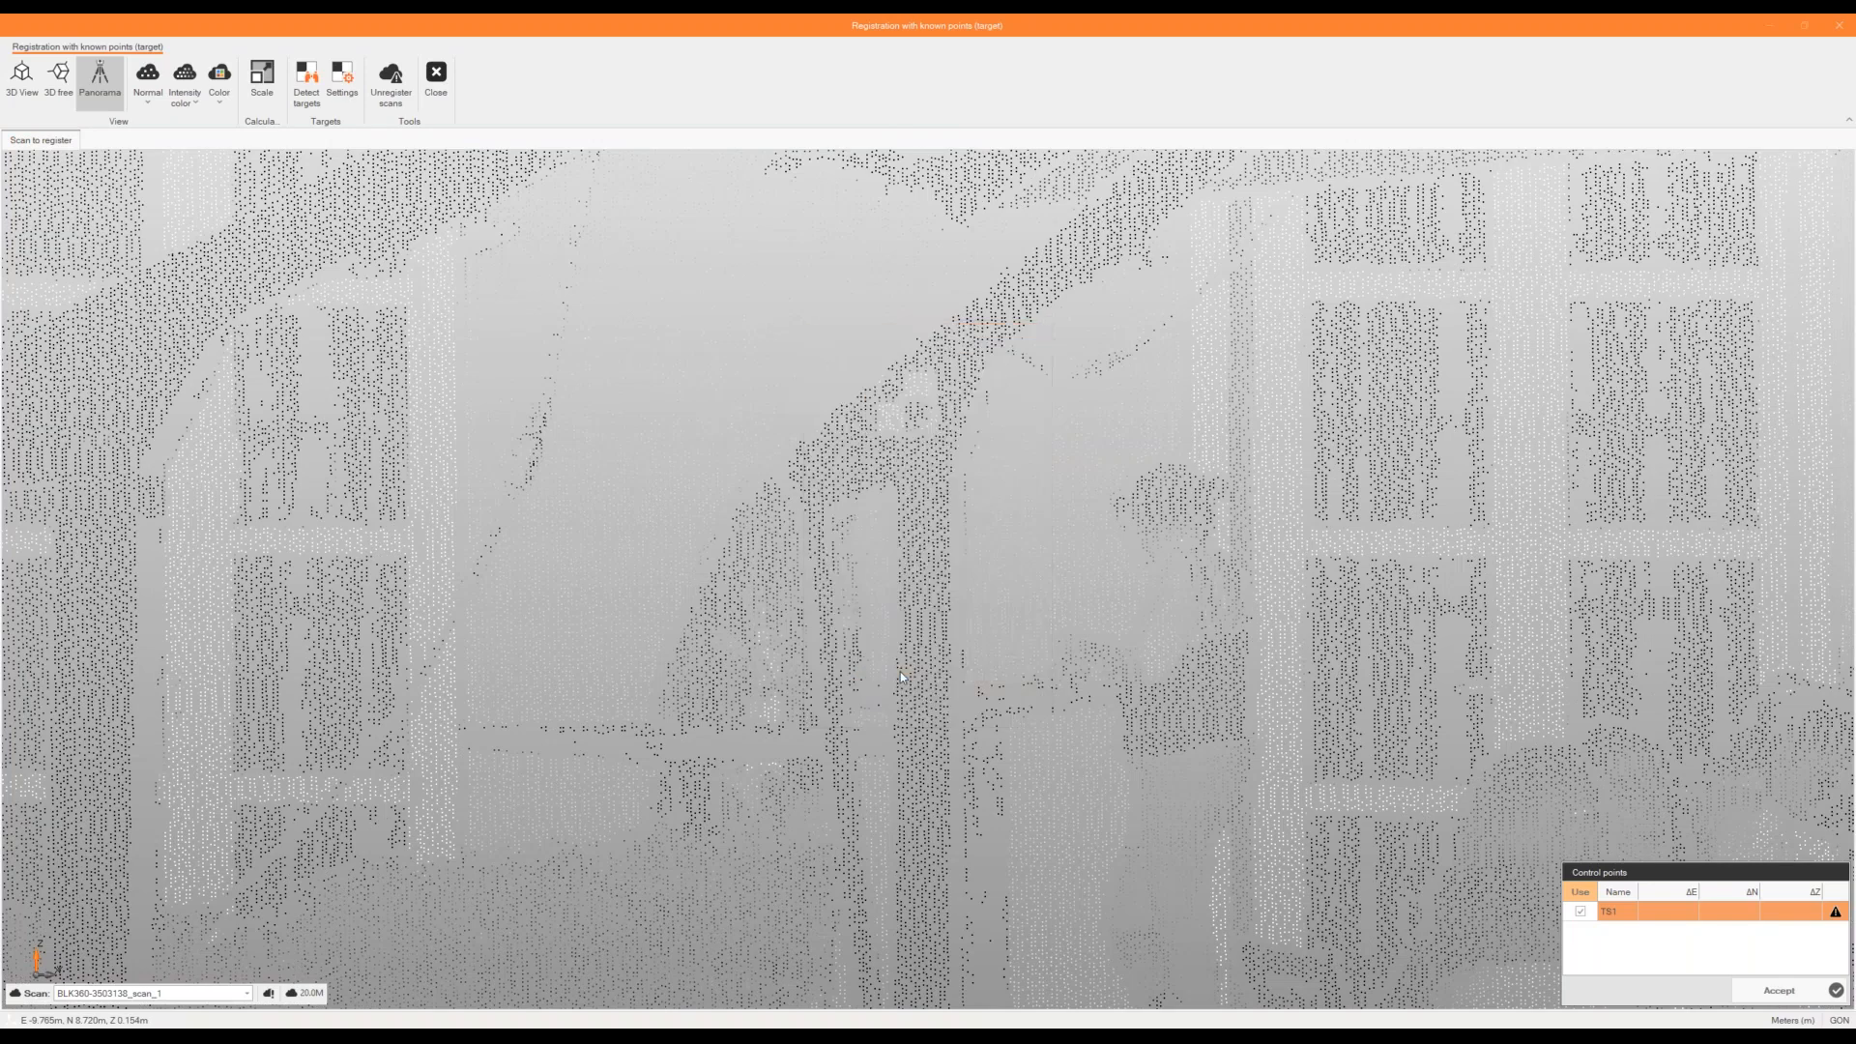
Pick the checkerboard on the umbrella pole beside the small round high table as the third target and assign reference point TS8.
scroll(1188, 449, "down", 1)
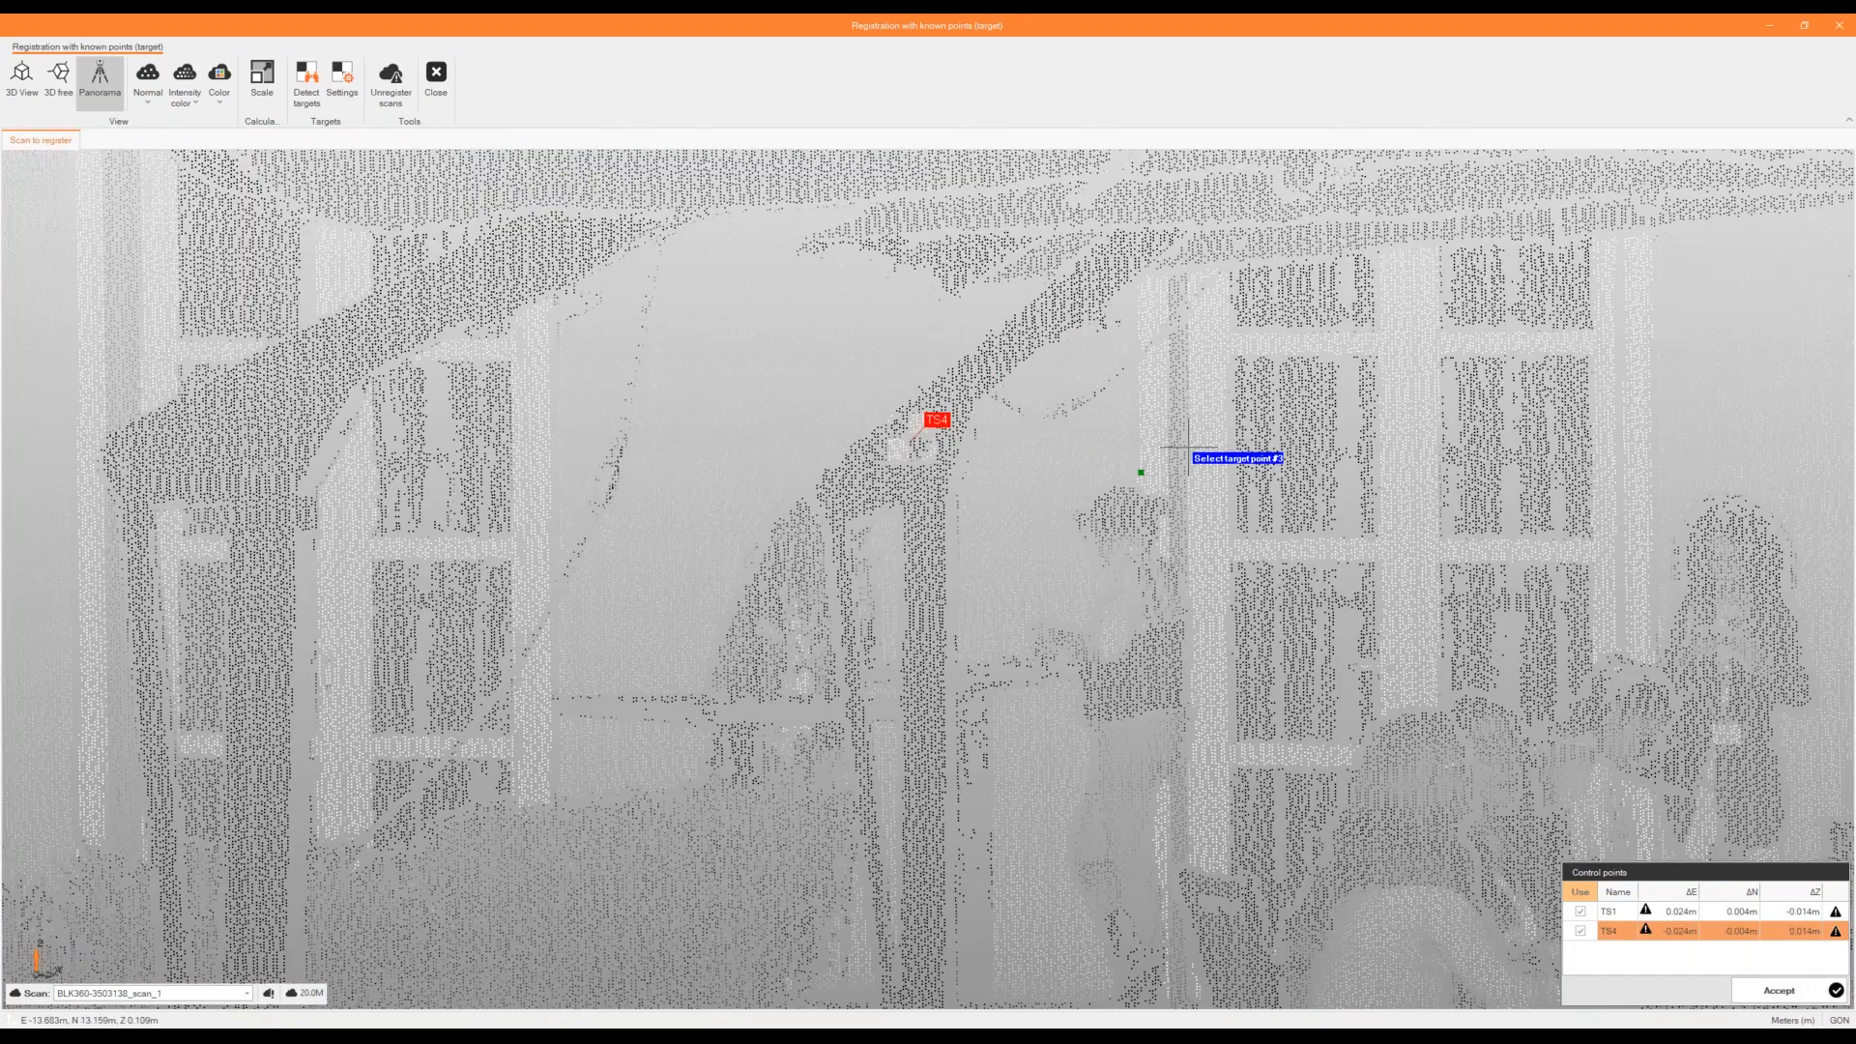
scroll(1188, 449, "down", 1)
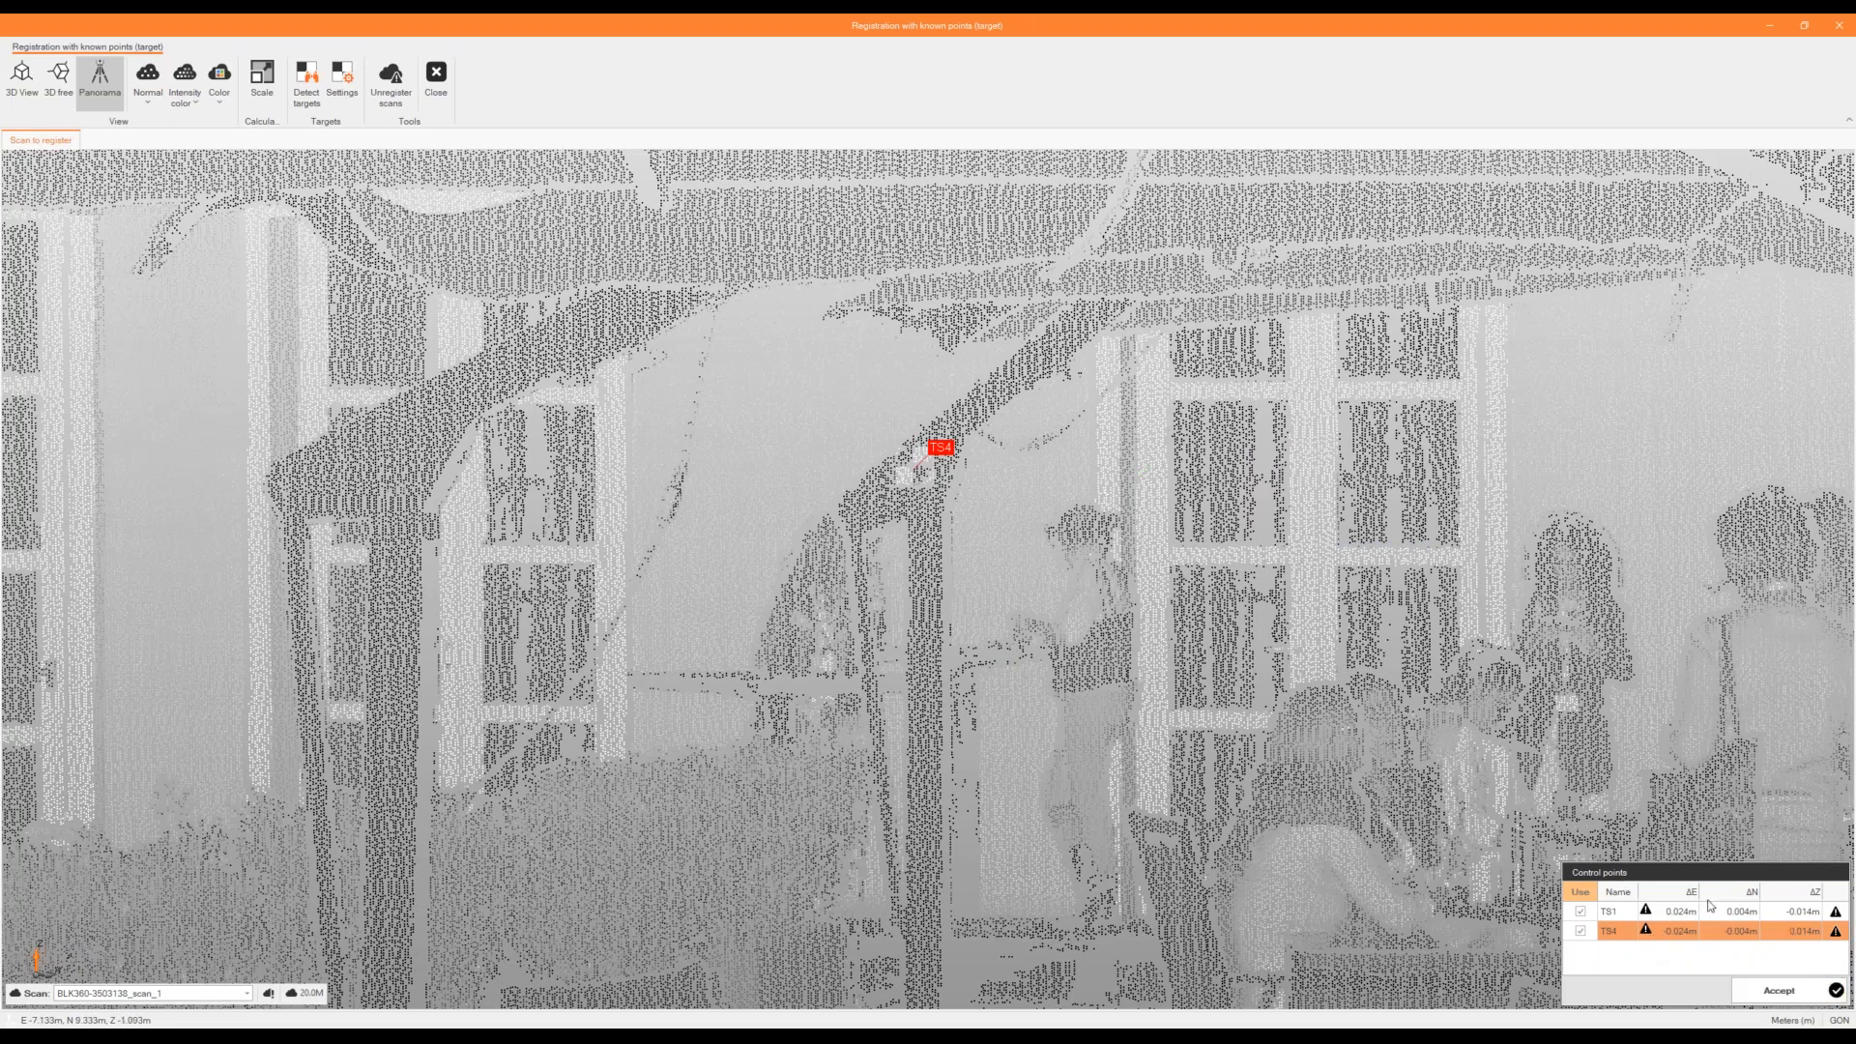
scroll(843, 431, "down", 1)
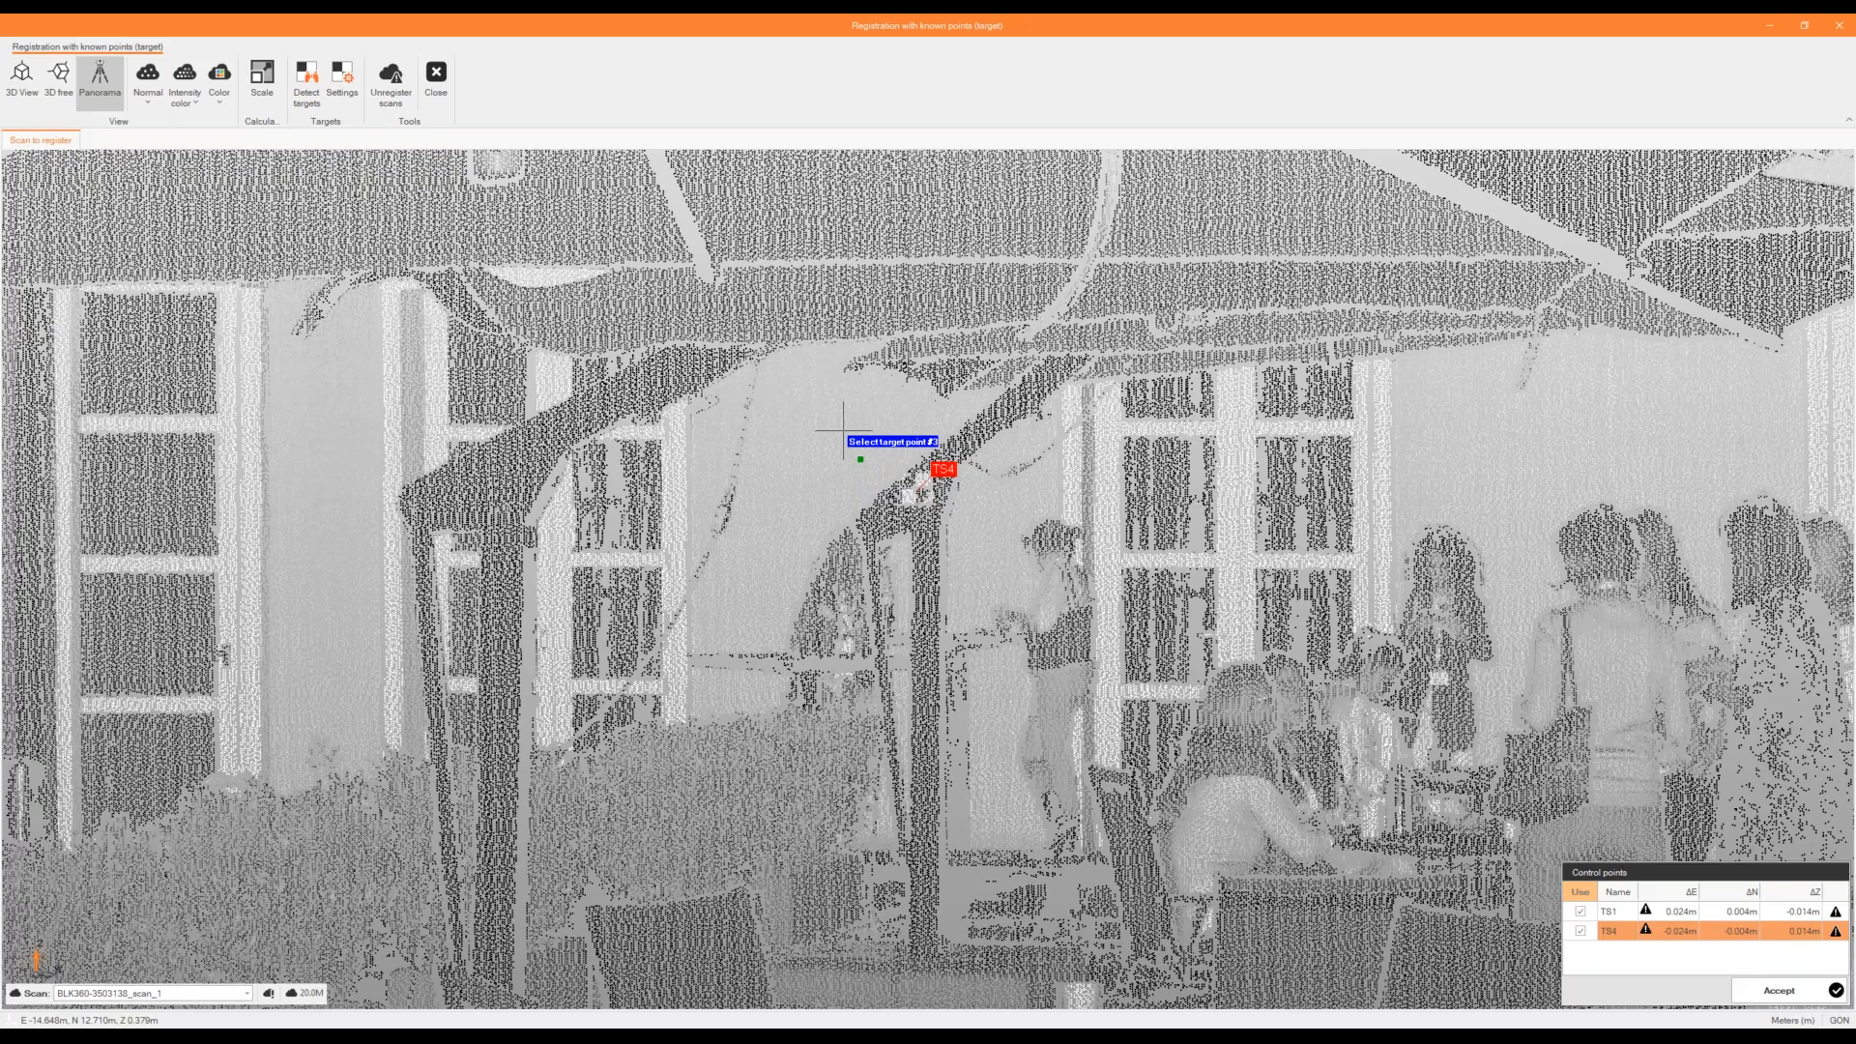
scroll(843, 430, "down", 2)
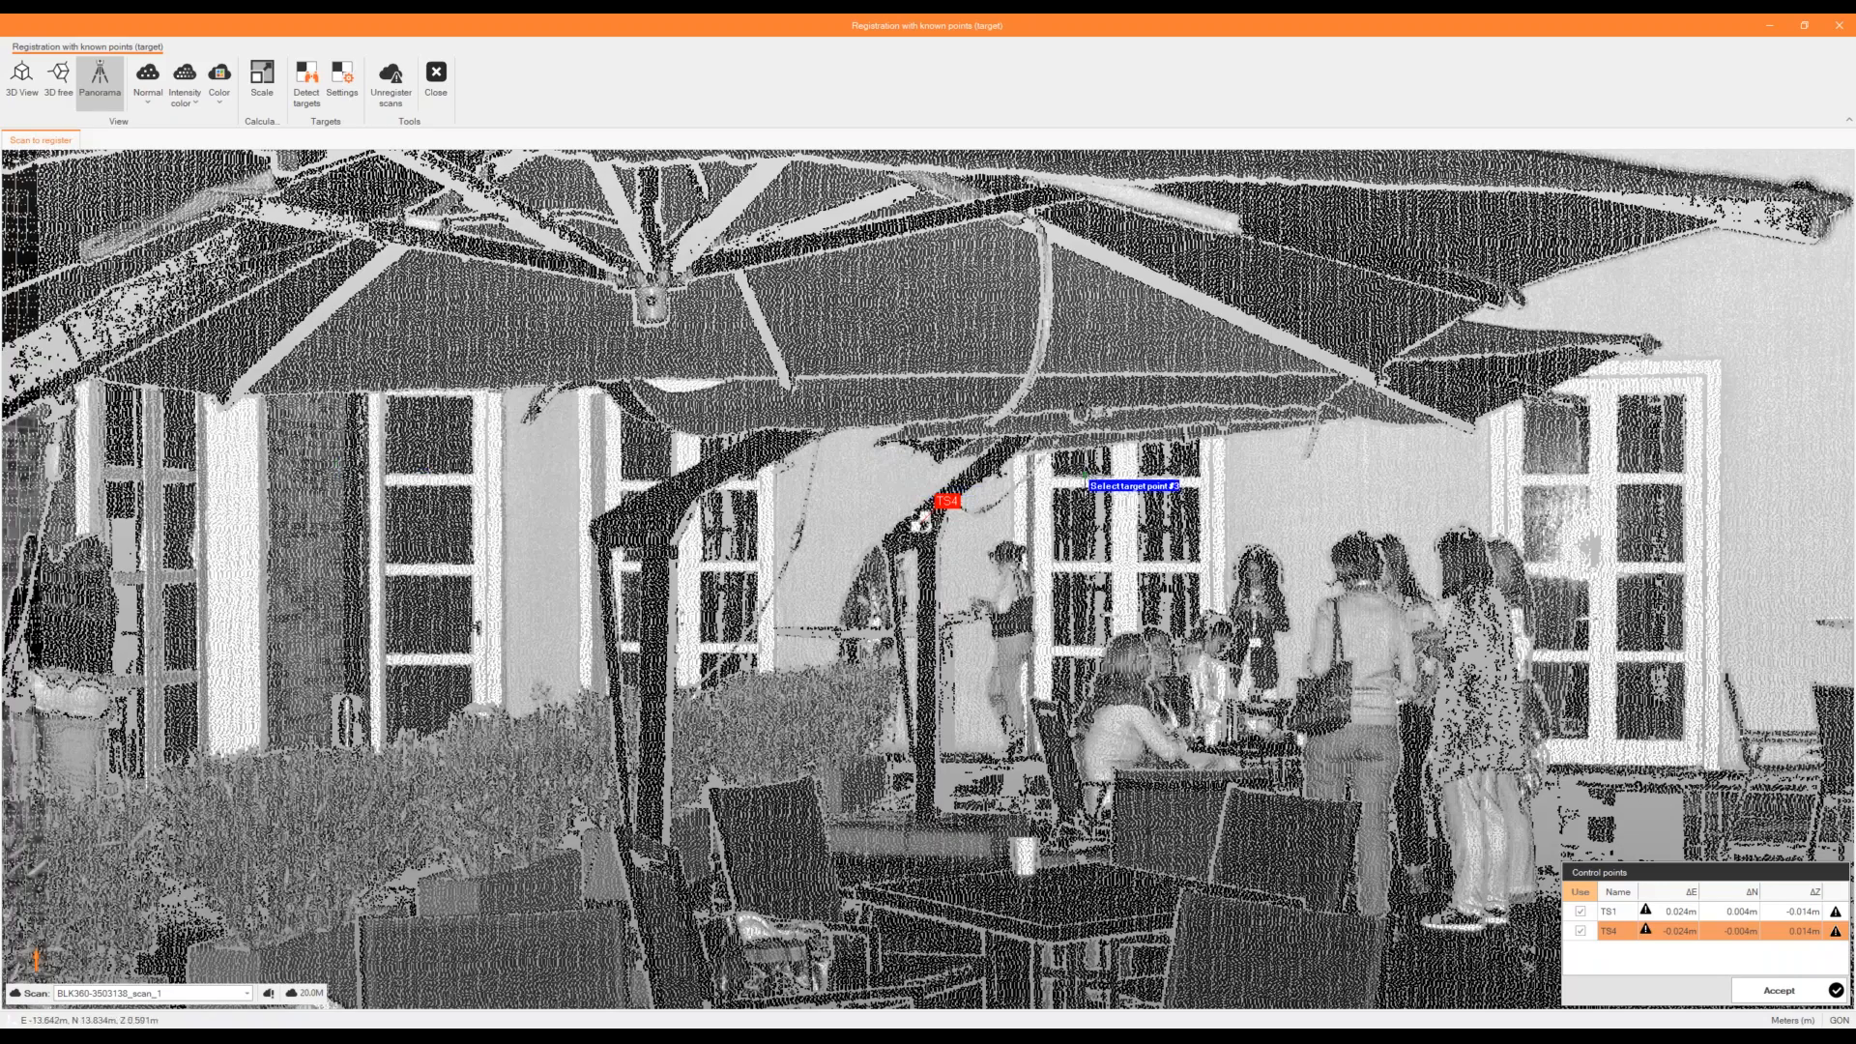
scroll(1085, 475, "down", 2)
middle_click_drag(1393, 383, 261, 280)
middle_click_drag(1343, 324, 1535, 307)
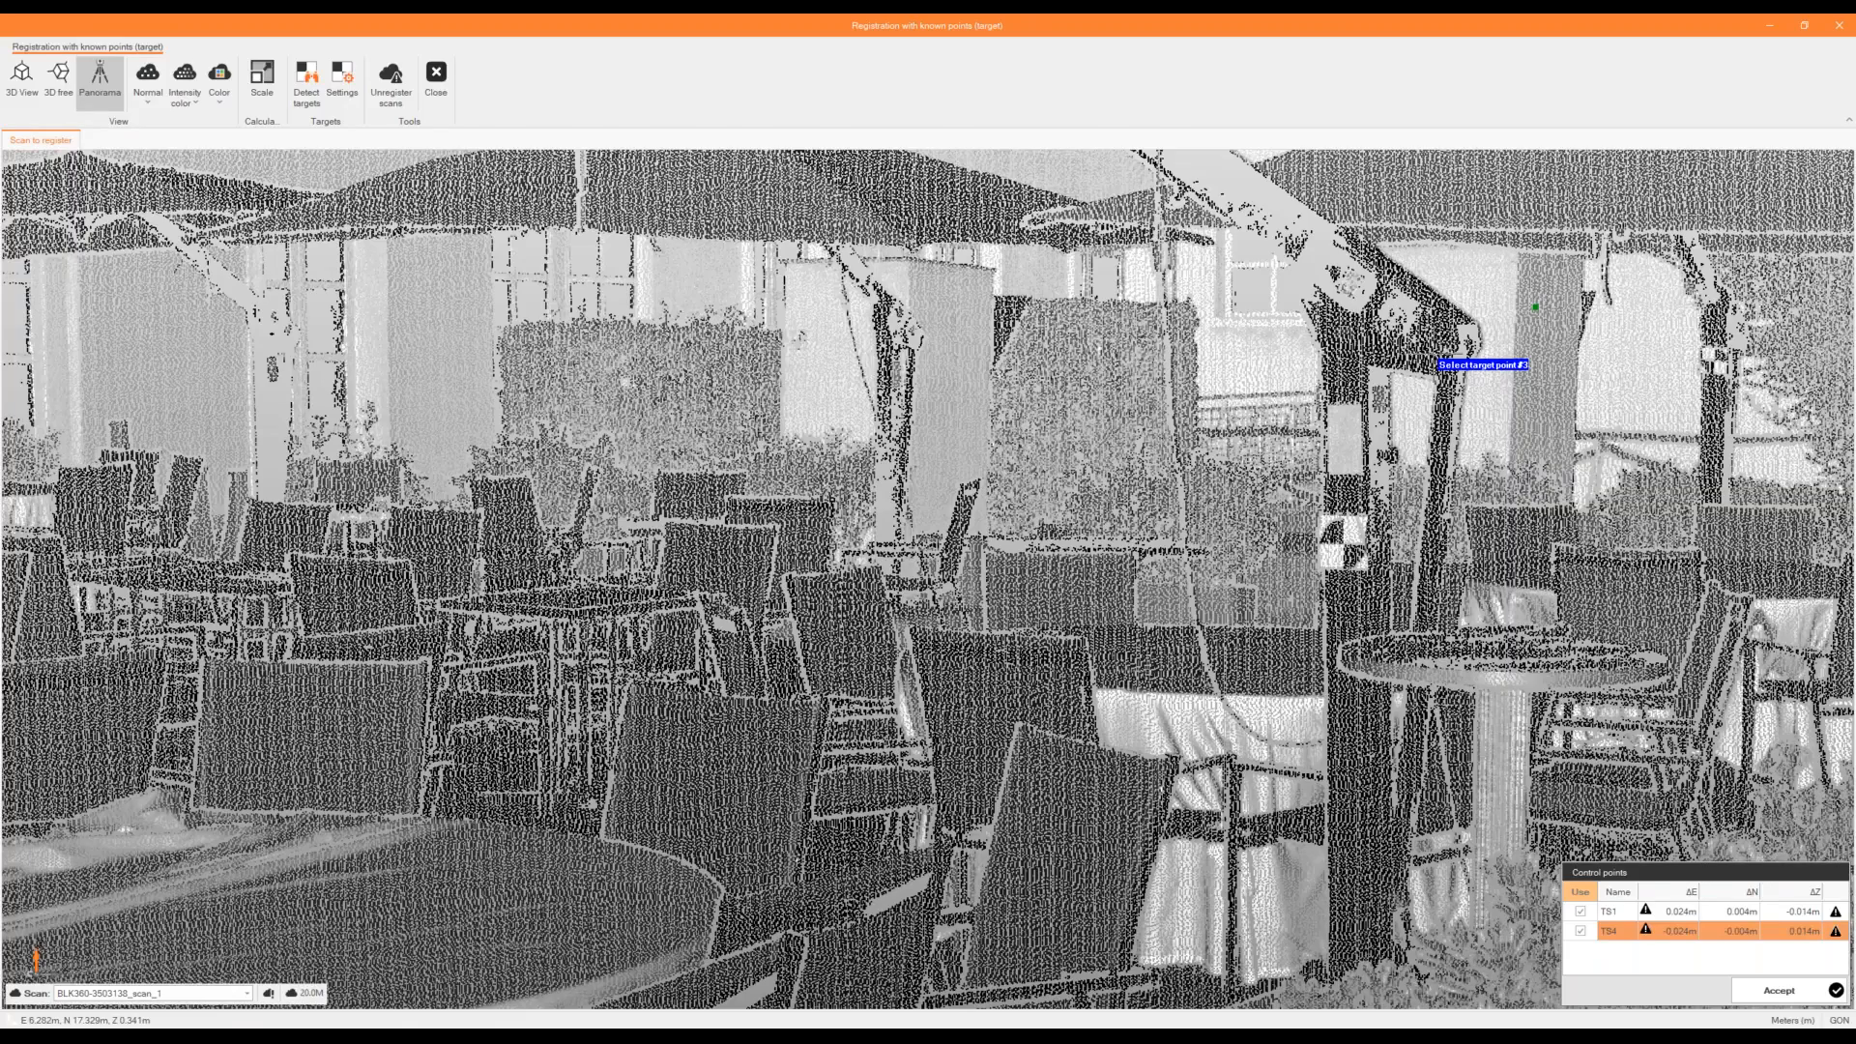
scroll(1434, 354, "down", 3)
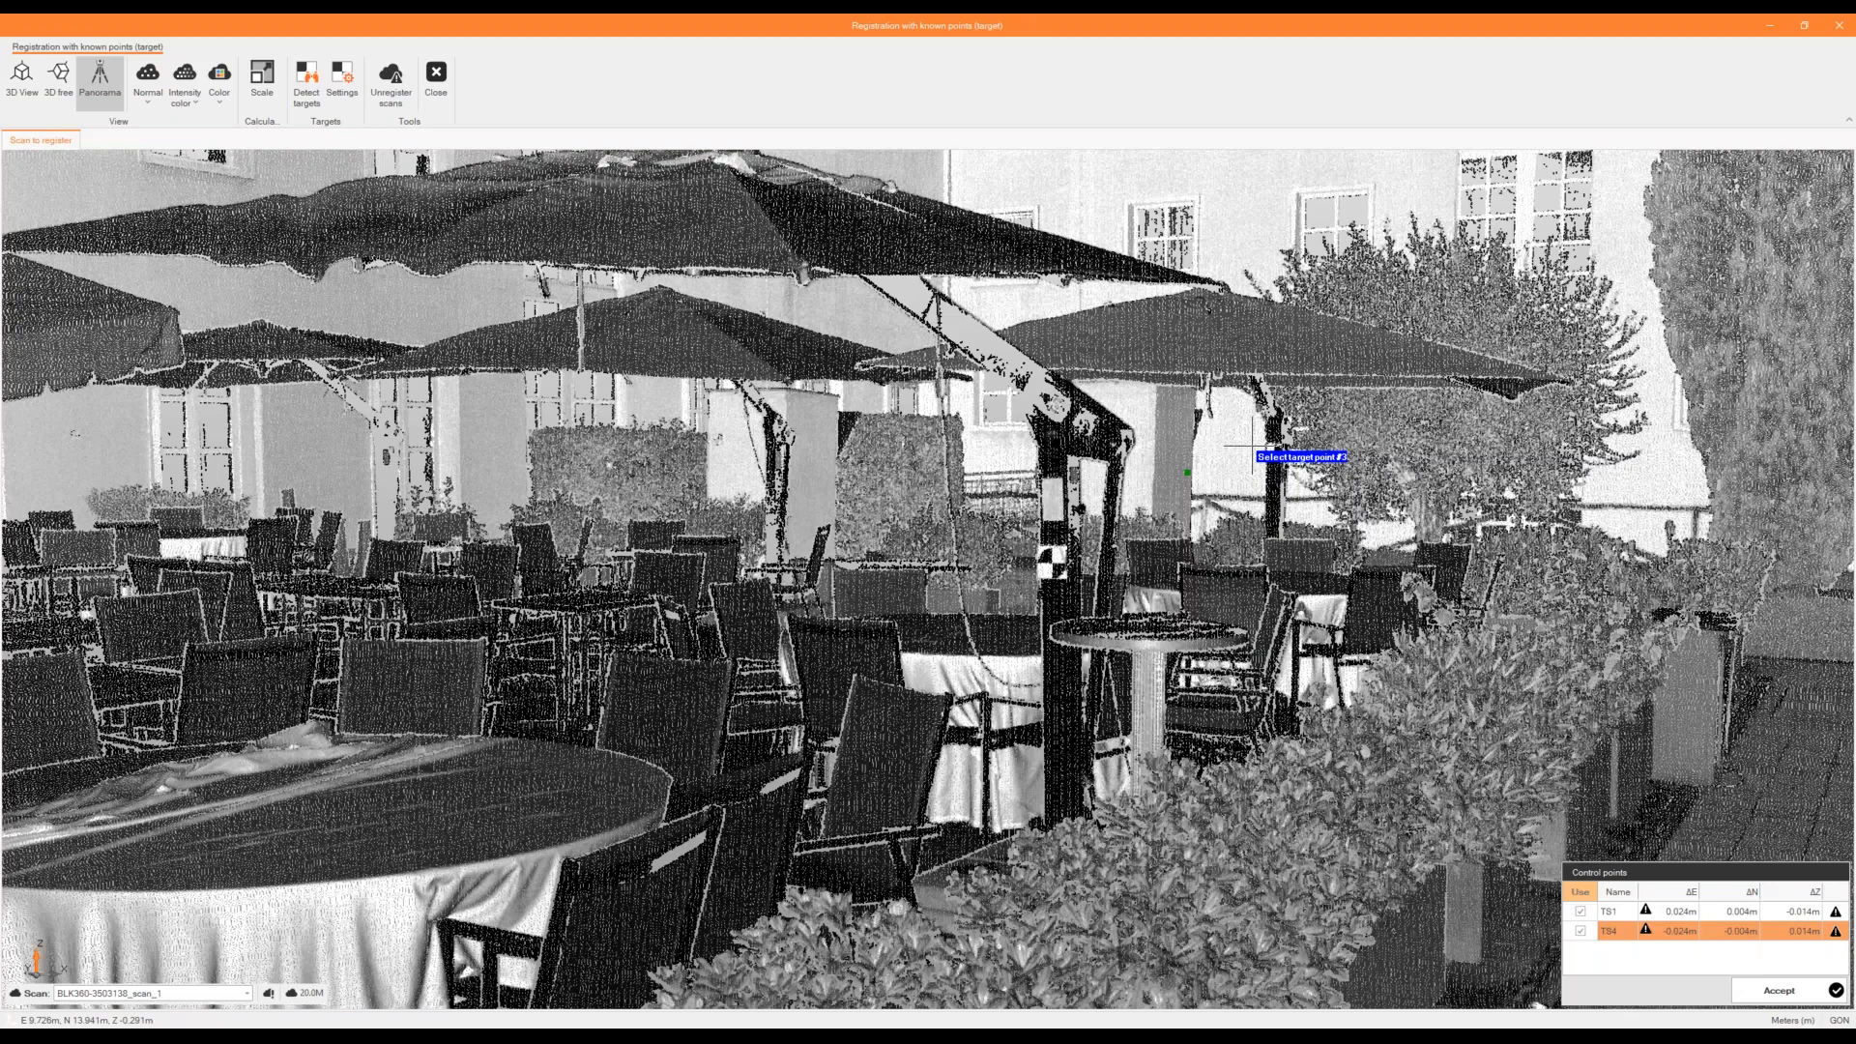
scroll(1135, 609, "up", 5)
left_click(1069, 300)
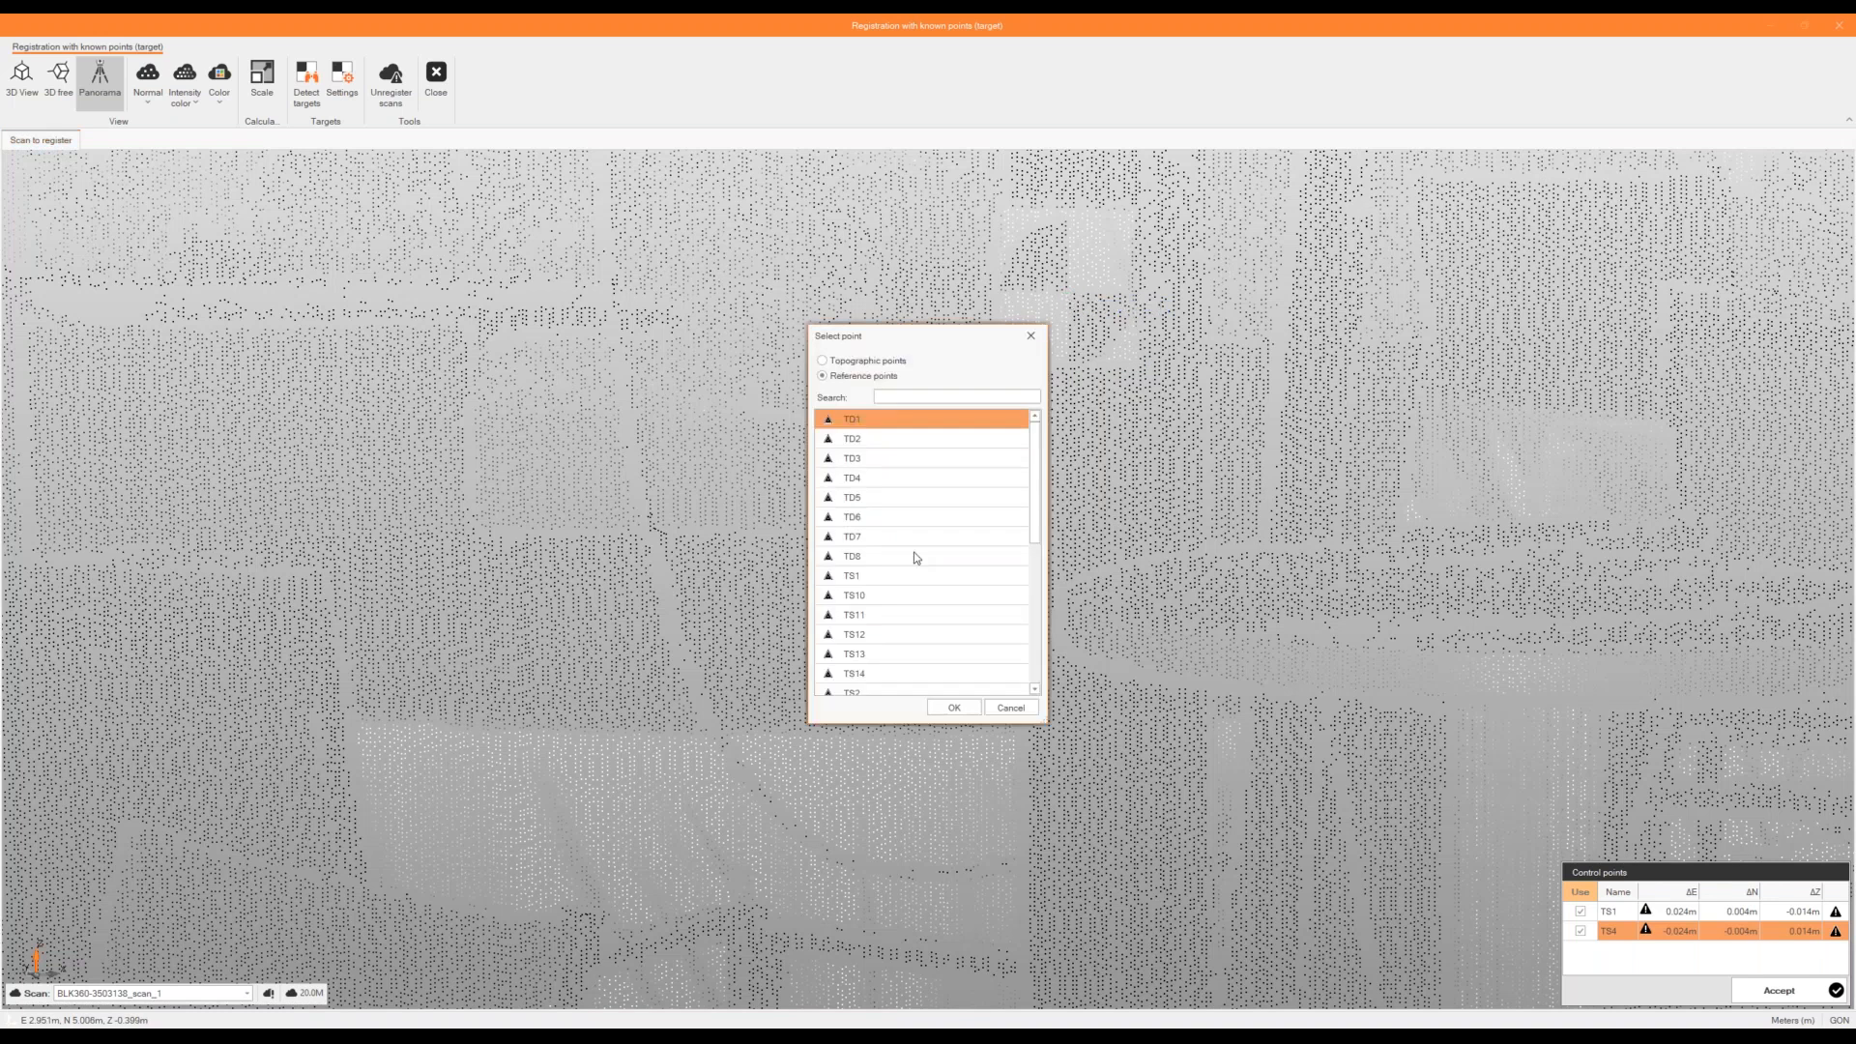
scroll(915, 558, "down", 7)
double_click(910, 652)
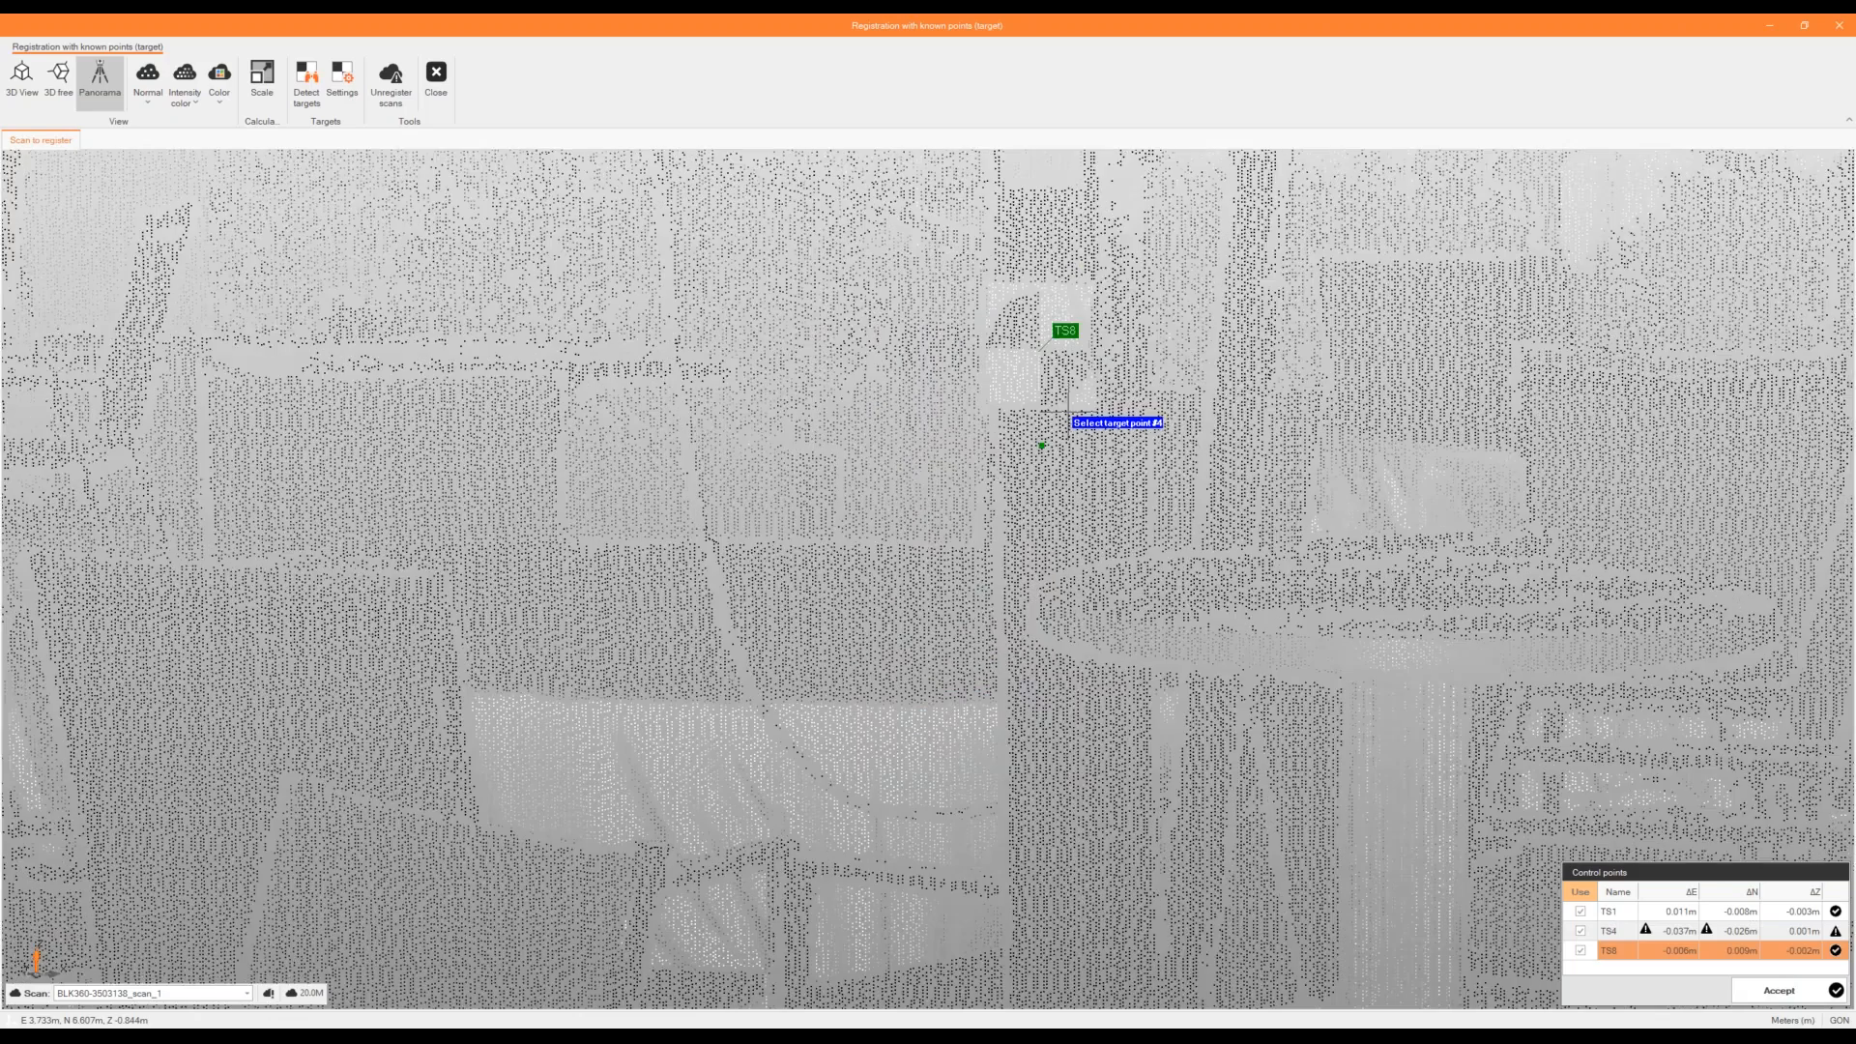
Show the scan in 3D free view and inspect the TS8 target on the umbrella pole from several distances.
scroll(1068, 412, "down", 5)
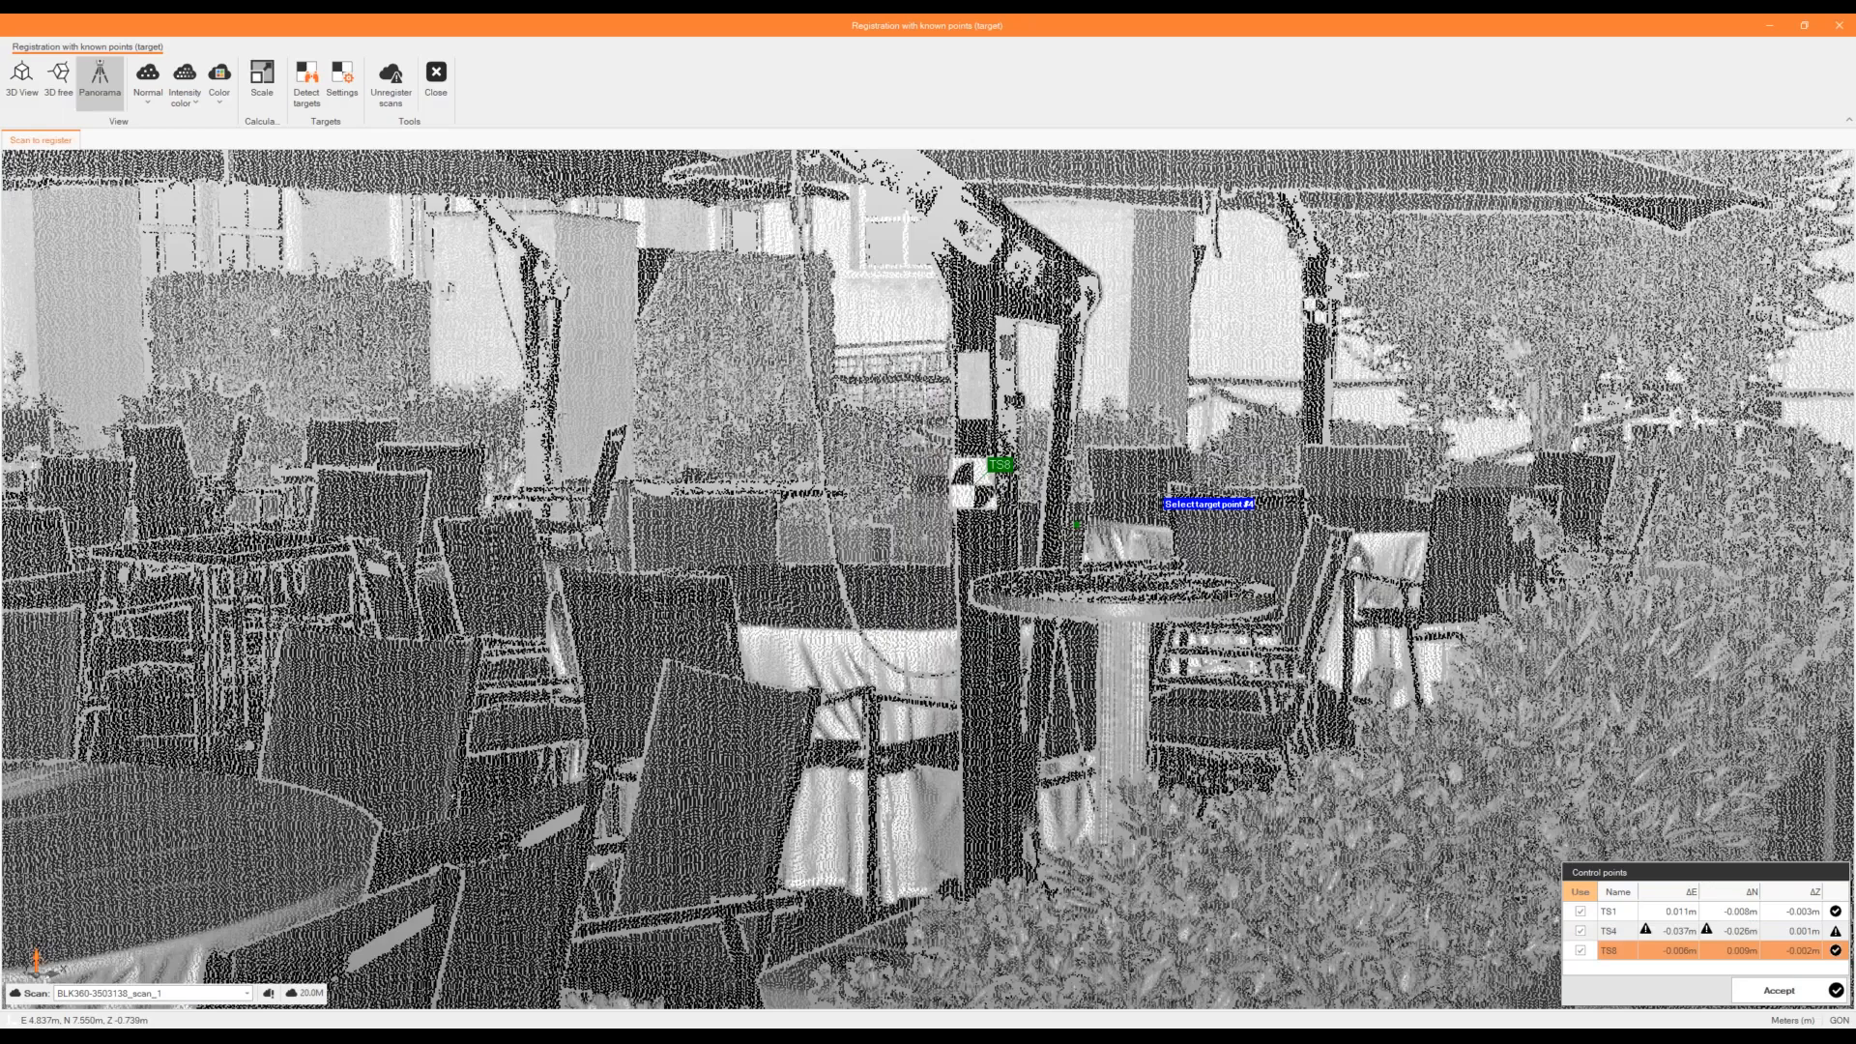
scroll(1077, 525, "down", 5)
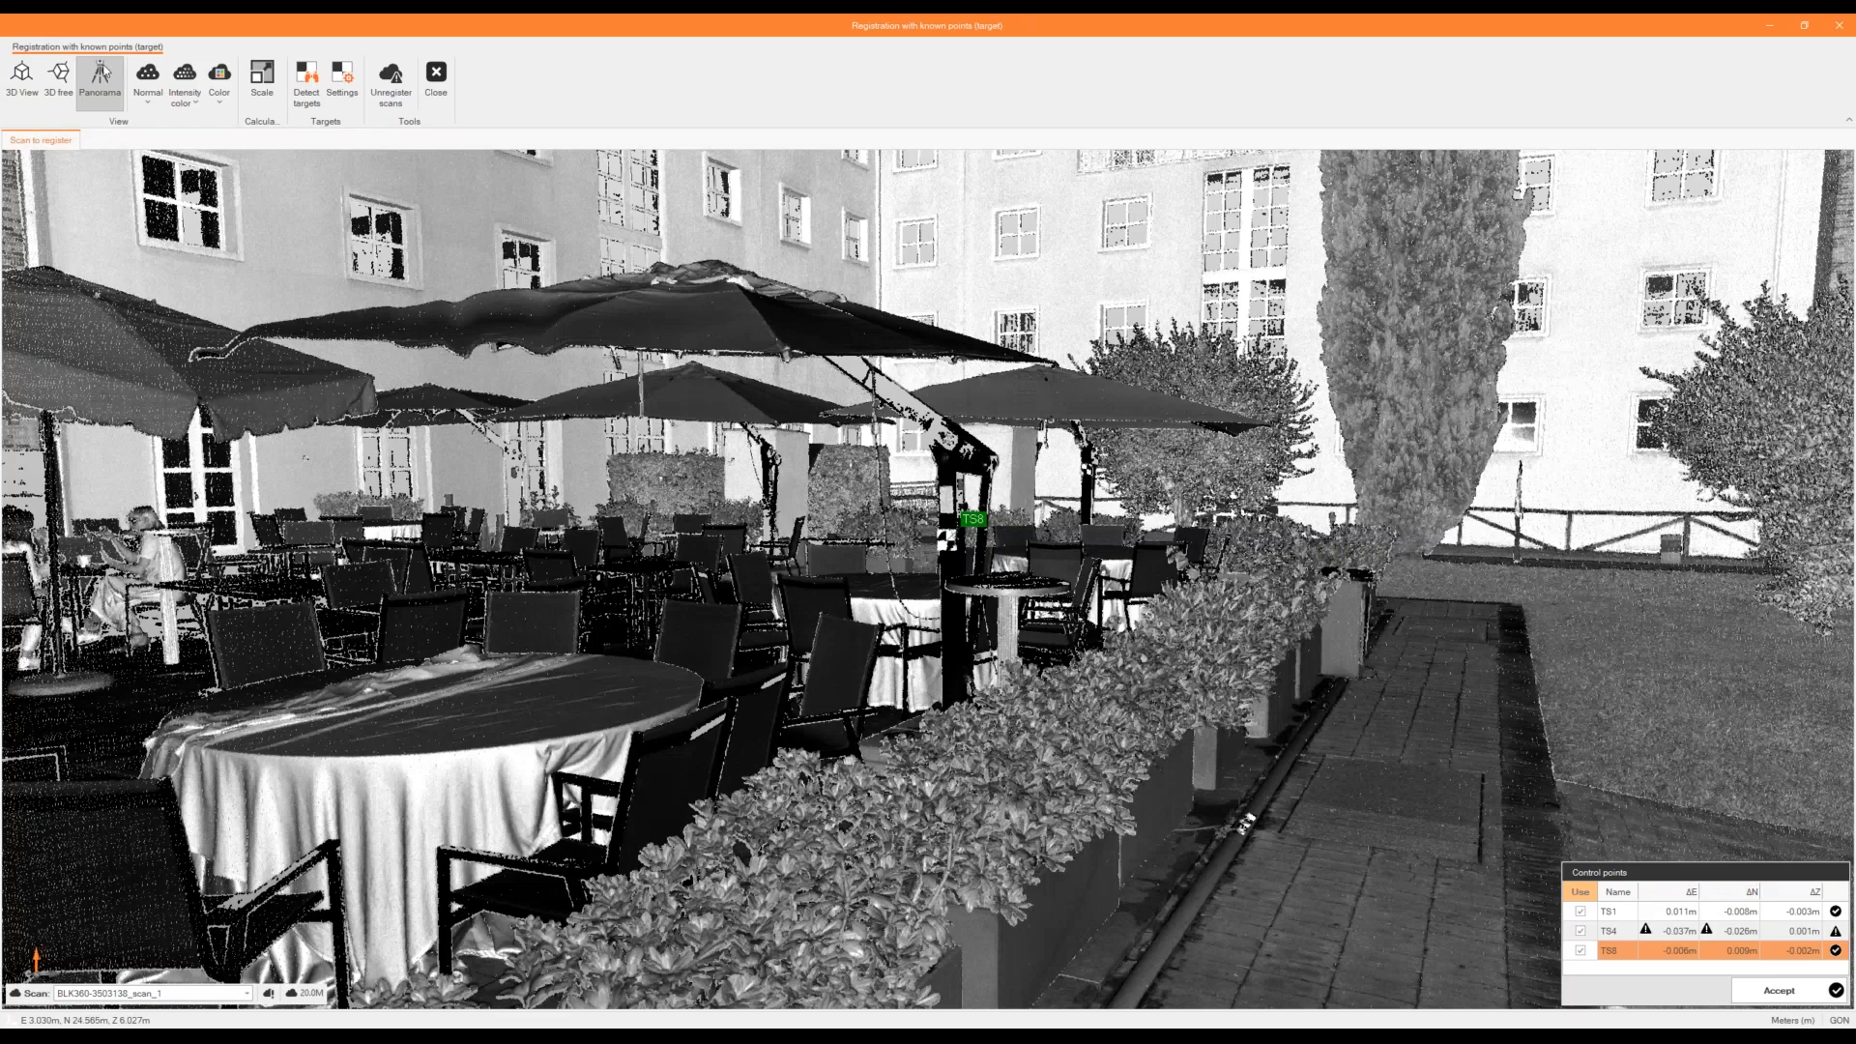
left_click(59, 78)
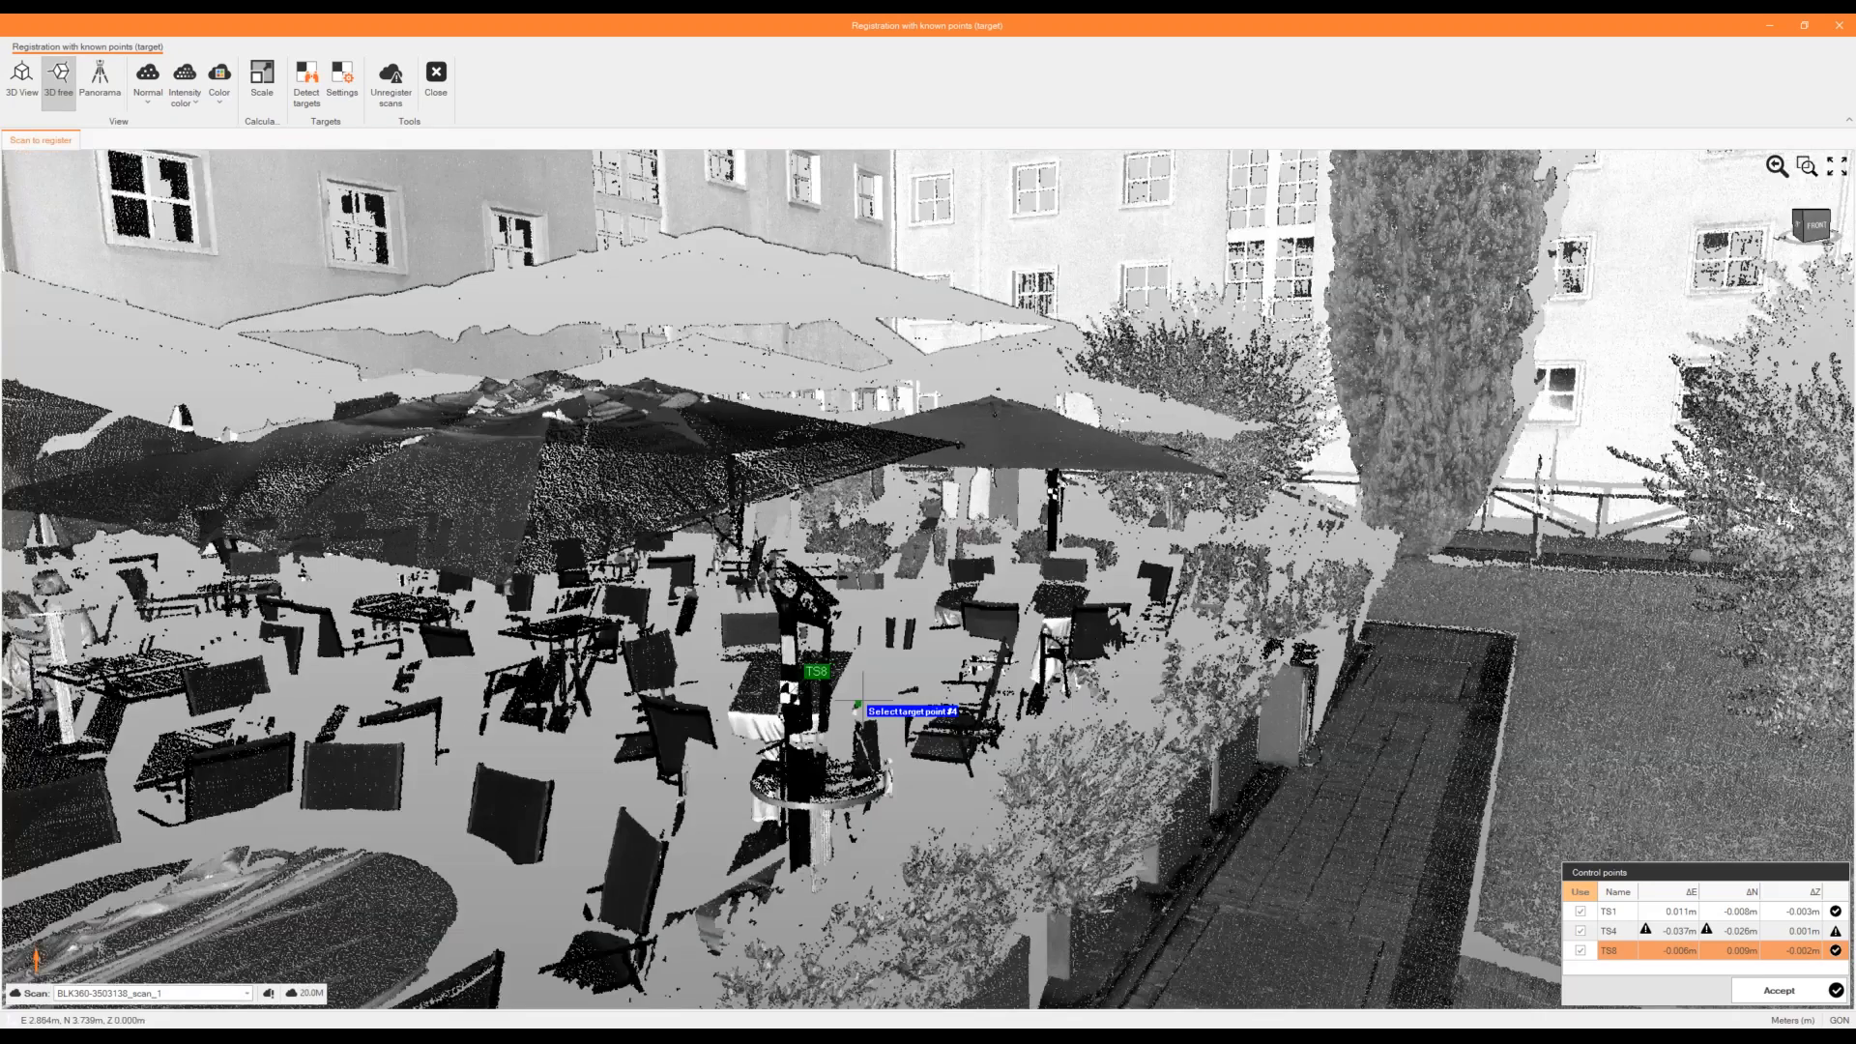
scroll(913, 713, "up", 3)
left_click_drag(916, 720, 942, 768)
scroll(868, 775, "up", 2)
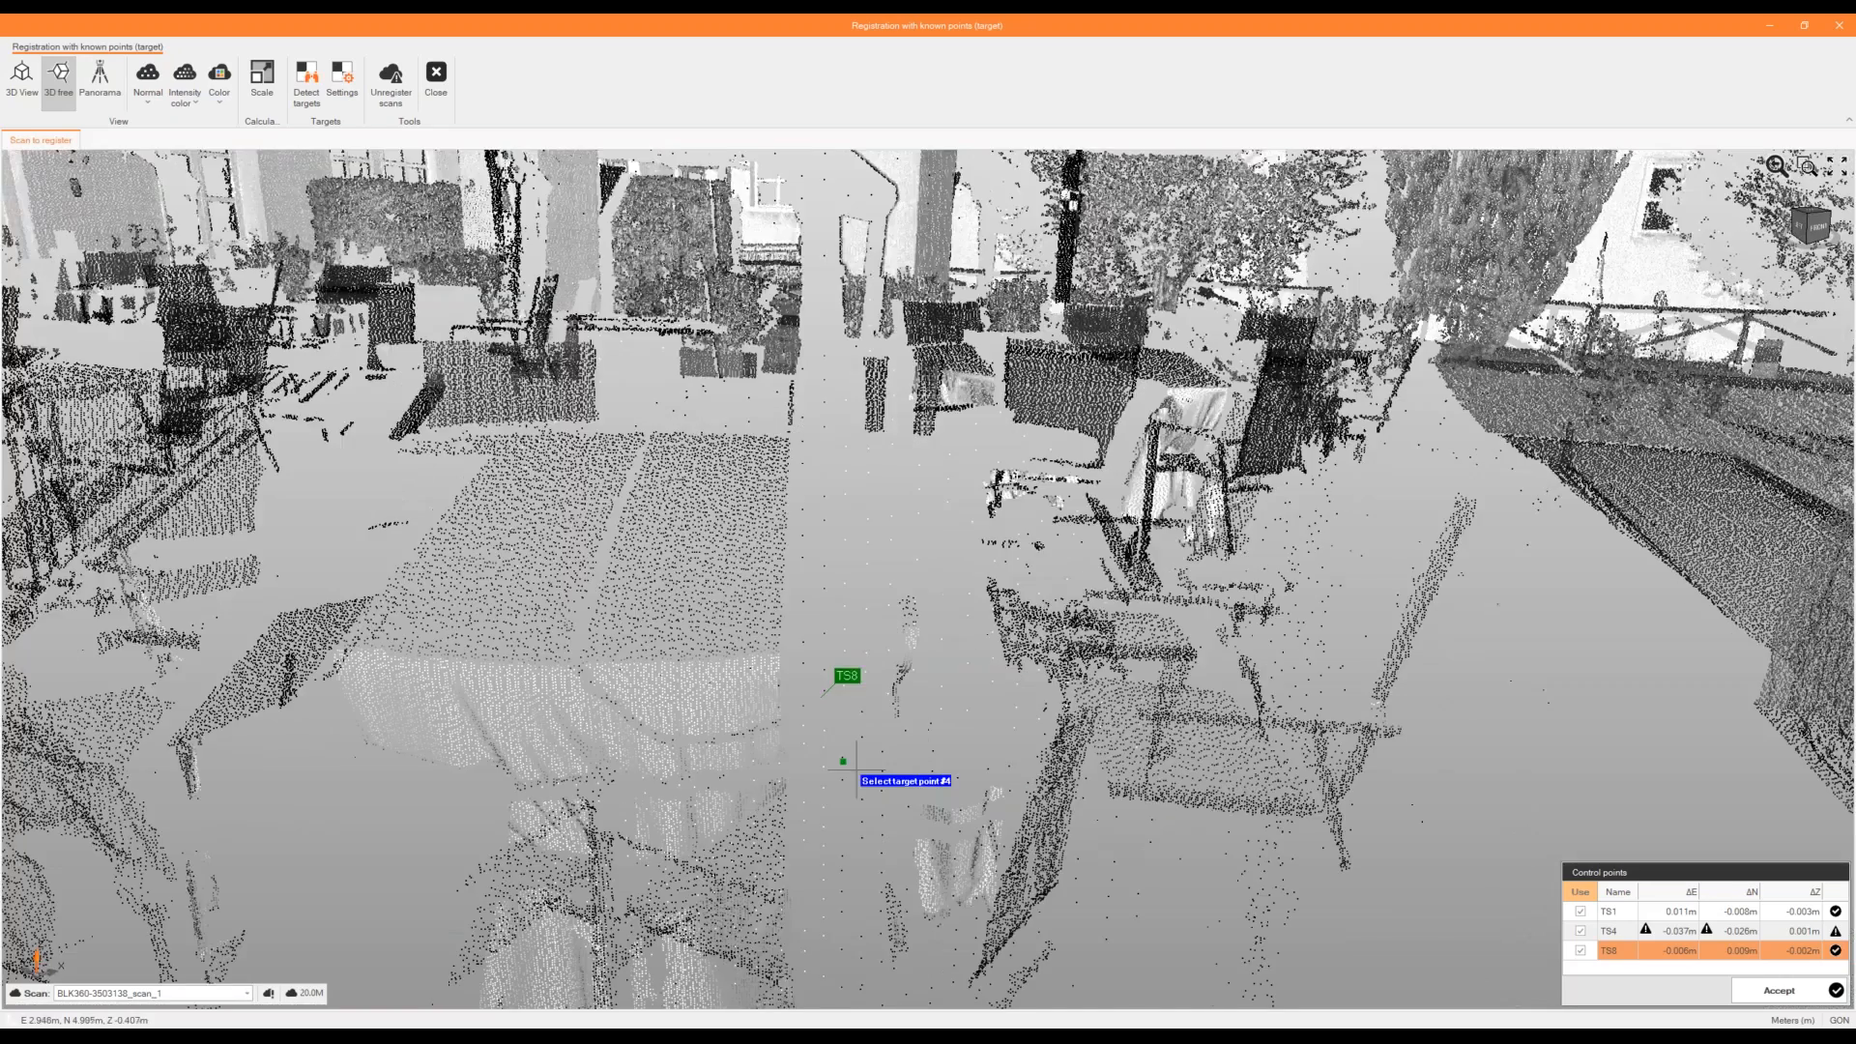
scroll(855, 769, "down", 3)
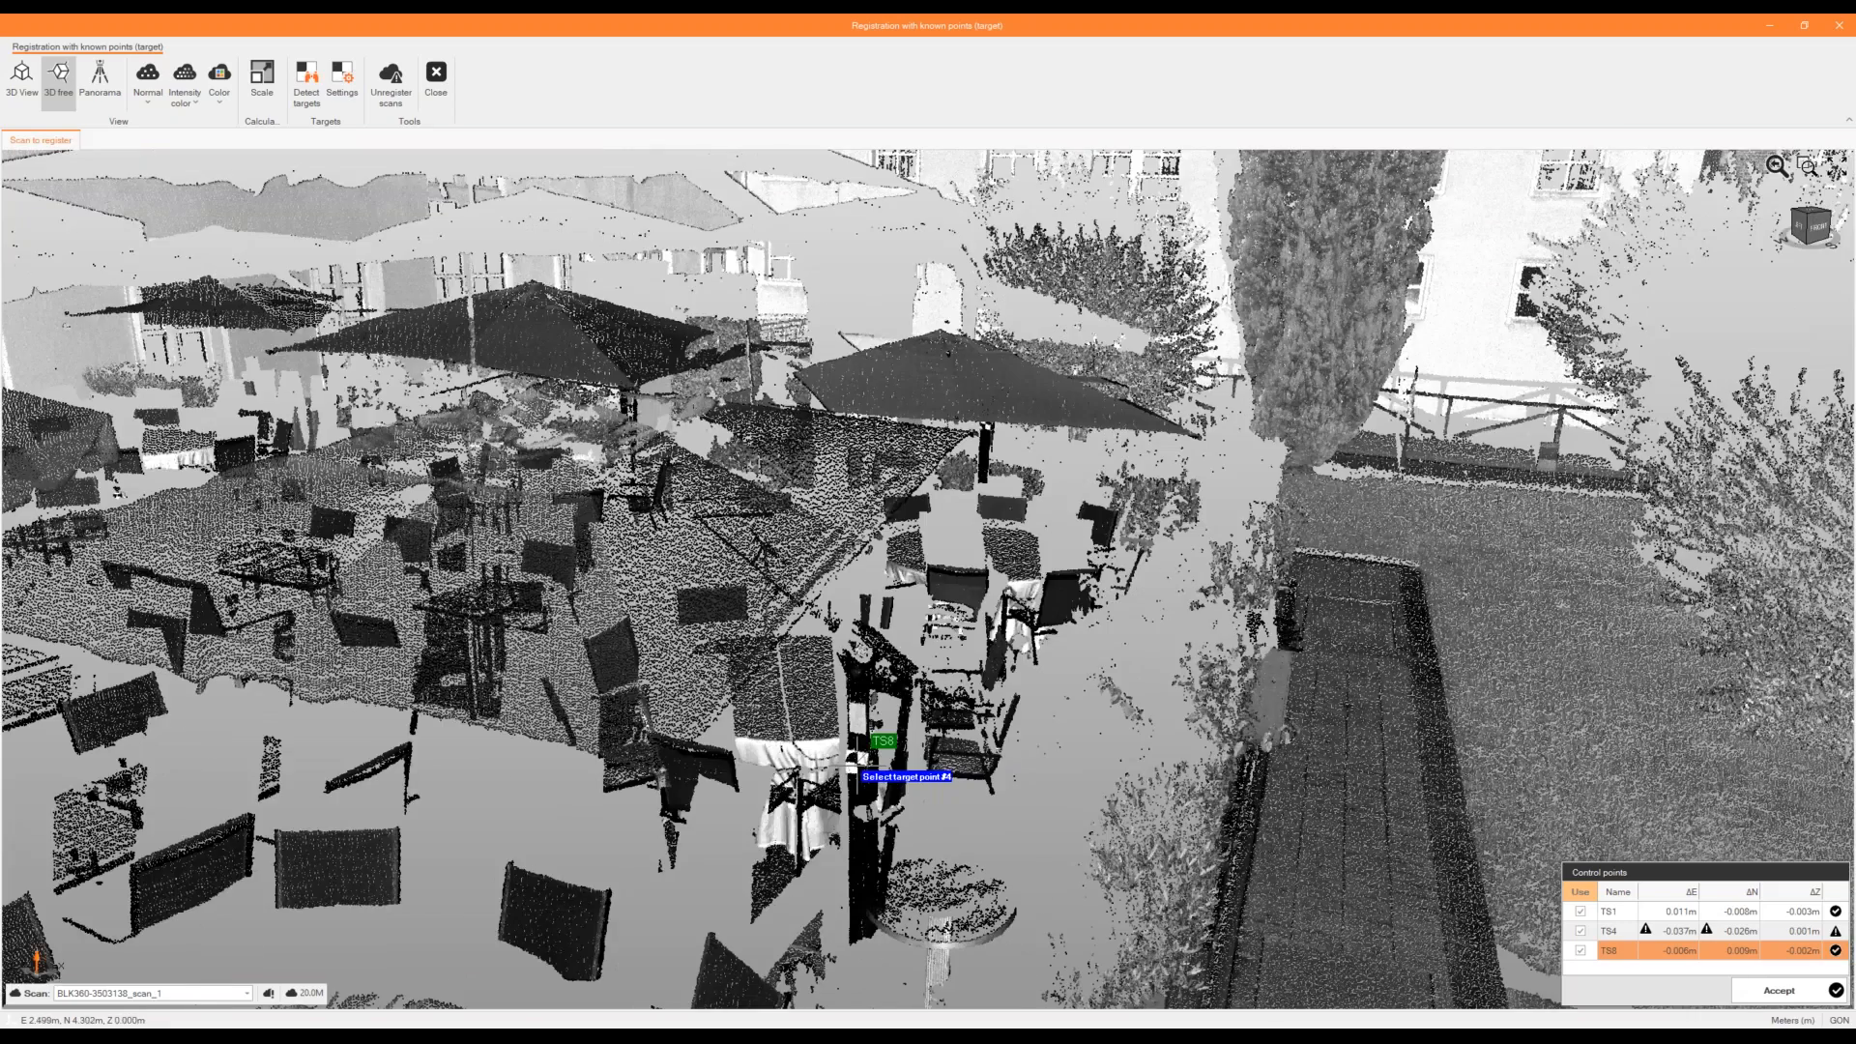
scroll(865, 787, "up", 3)
scroll(875, 800, "up", 2)
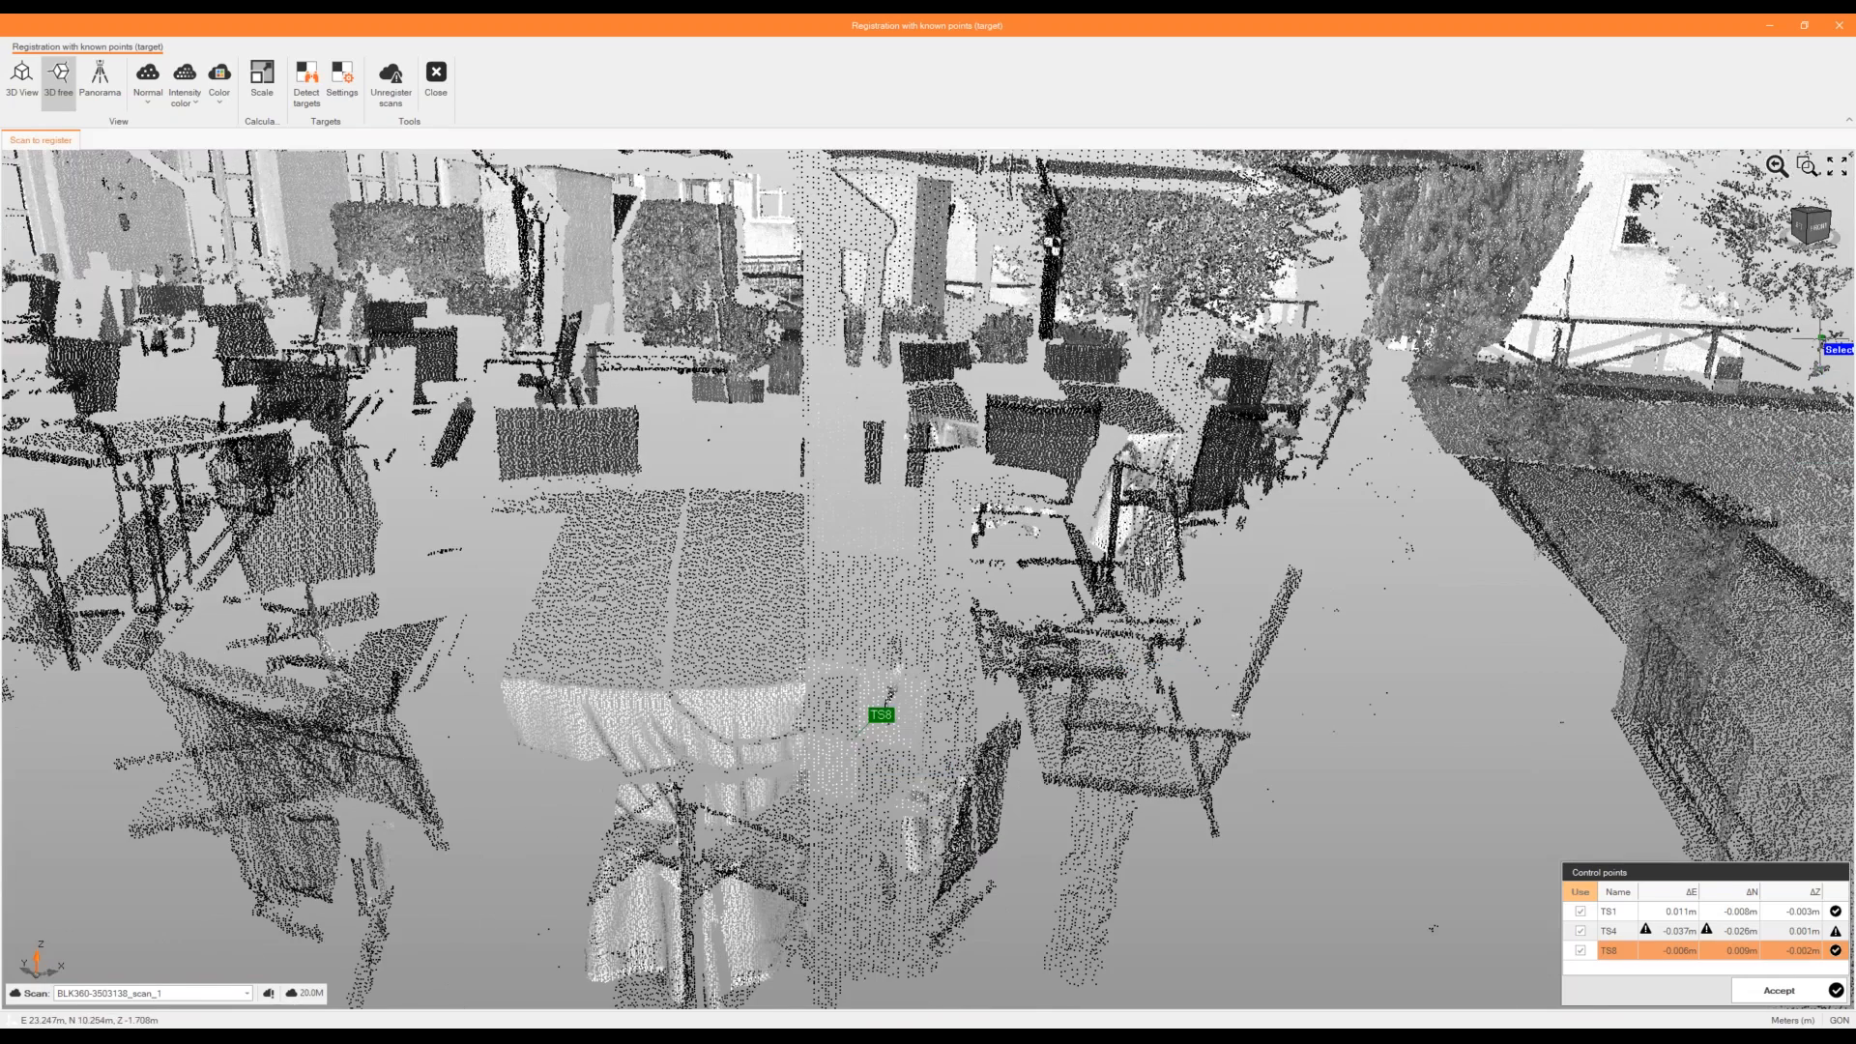
scroll(1175, 548, "down", 5)
View the scan from the top and examine how TS1, TS4 and TS8 are distributed around the scanner position.
left_click(1813, 210)
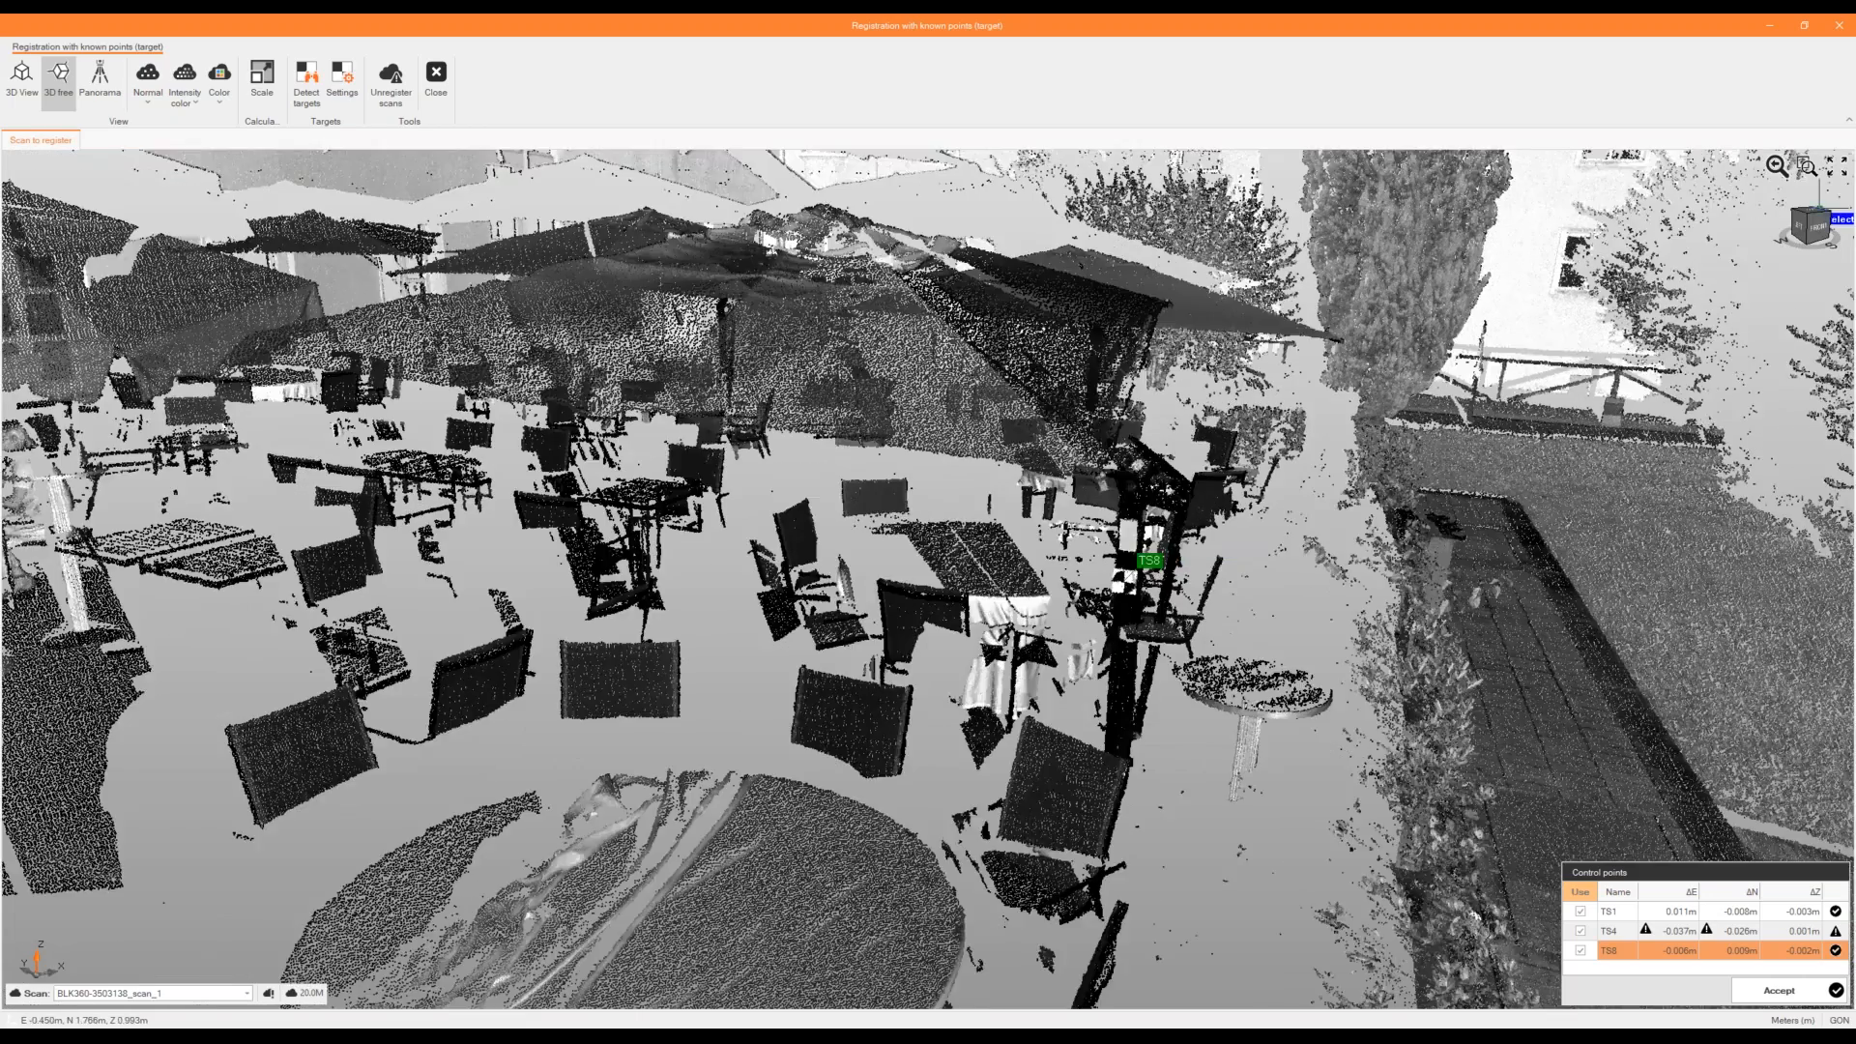
scroll(793, 522, "up", 4)
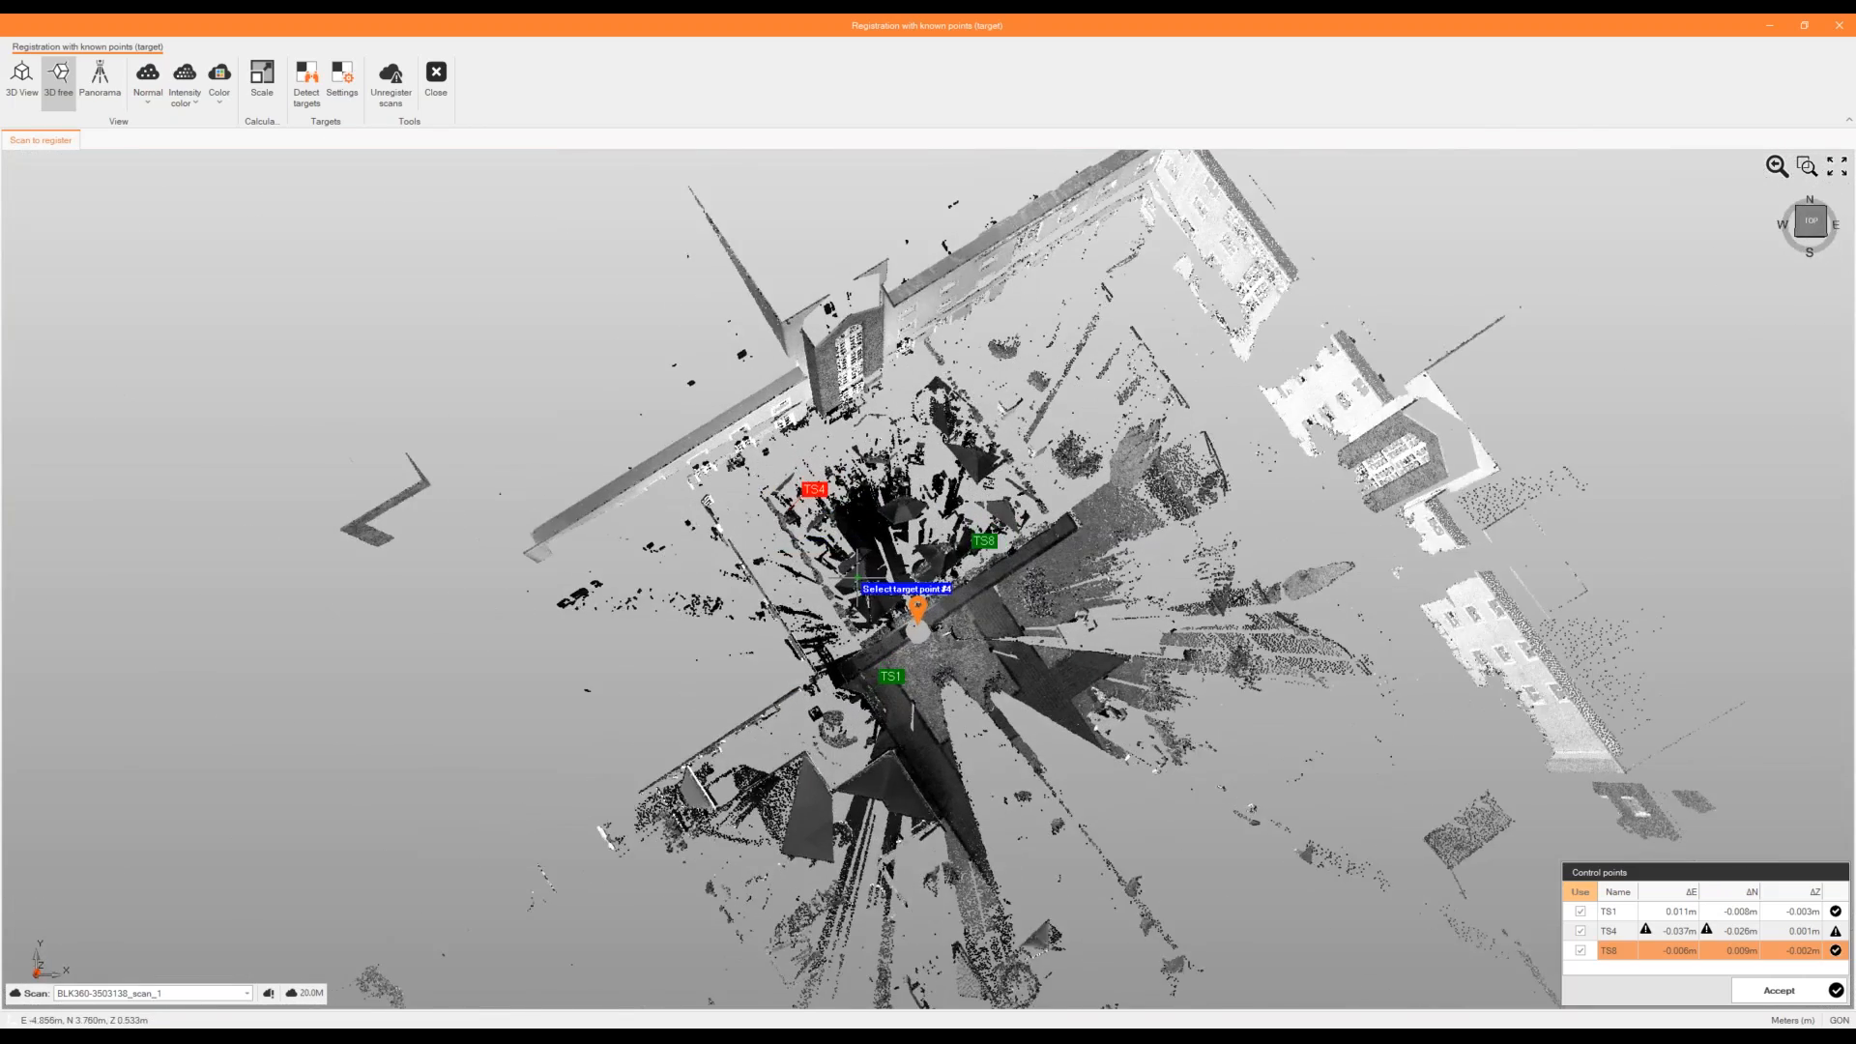
scroll(856, 578, "up", 2)
left_click(1810, 221)
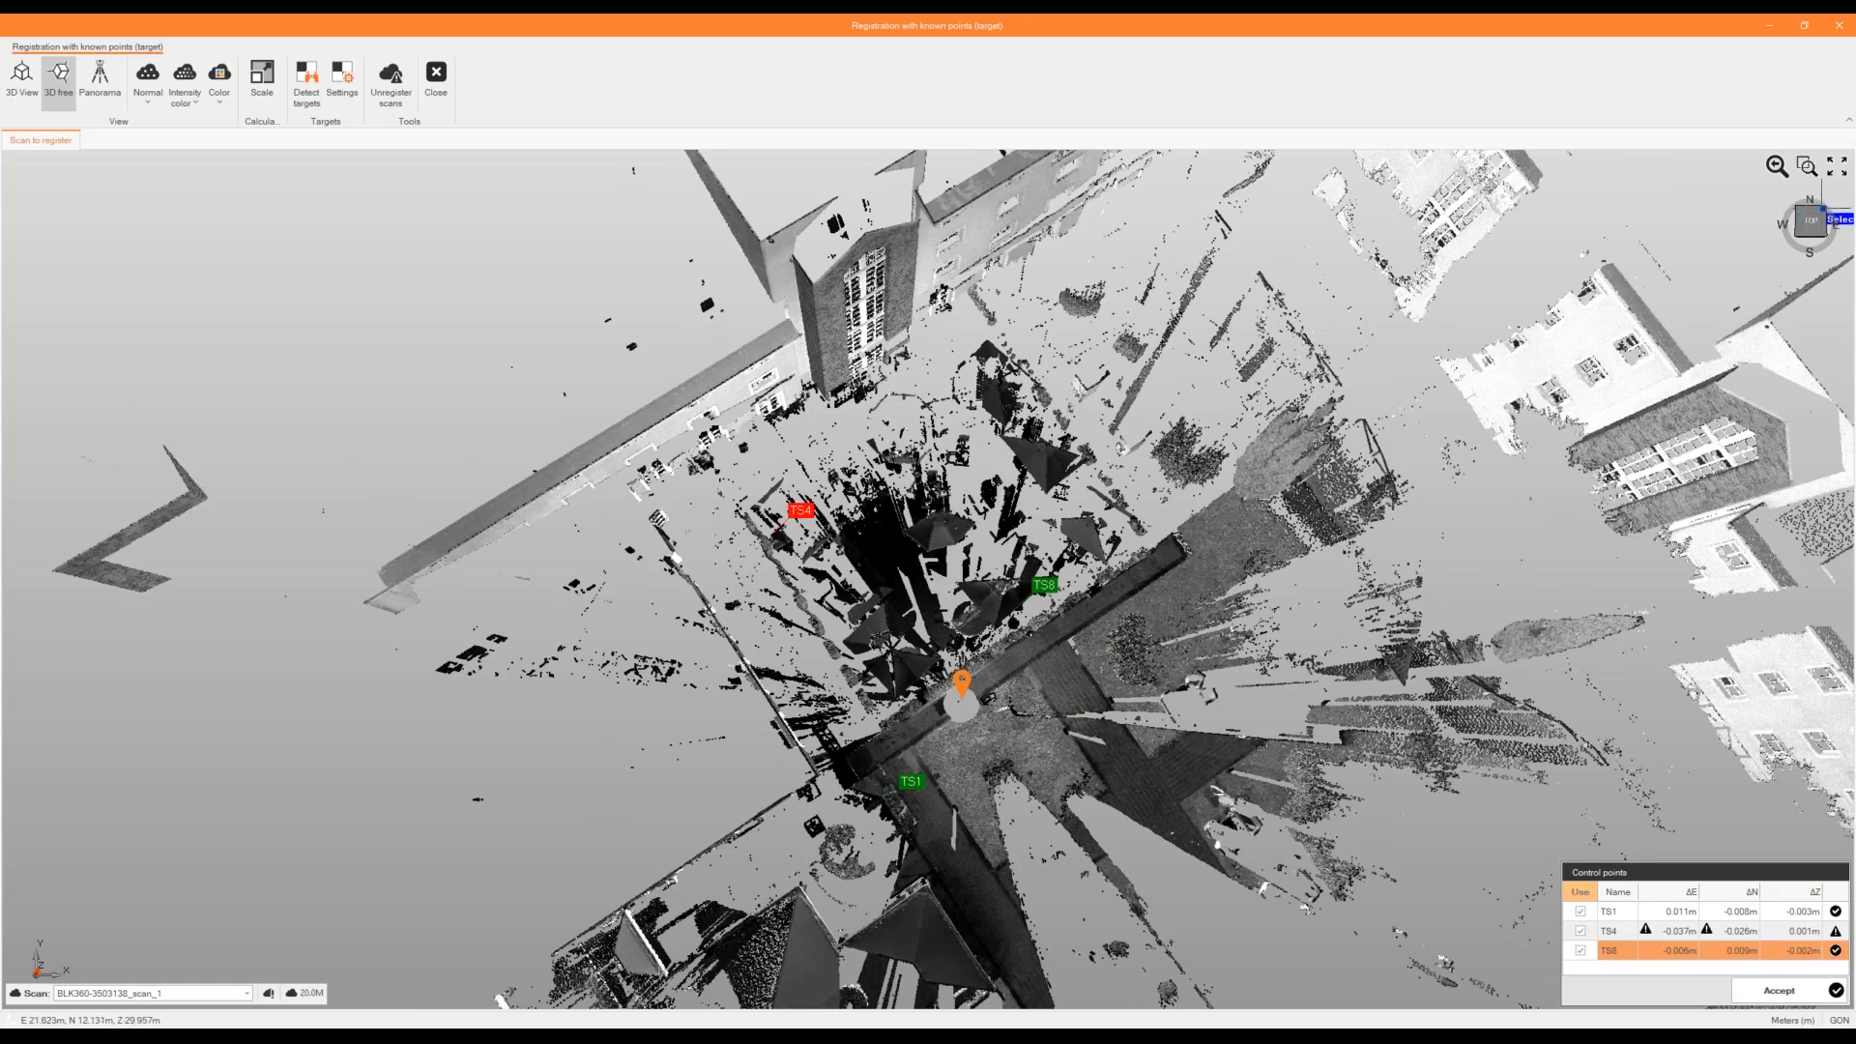
Delete the TS4 control point on the far umbrella pole from scan 1.
scroll(1331, 426, "up", 2)
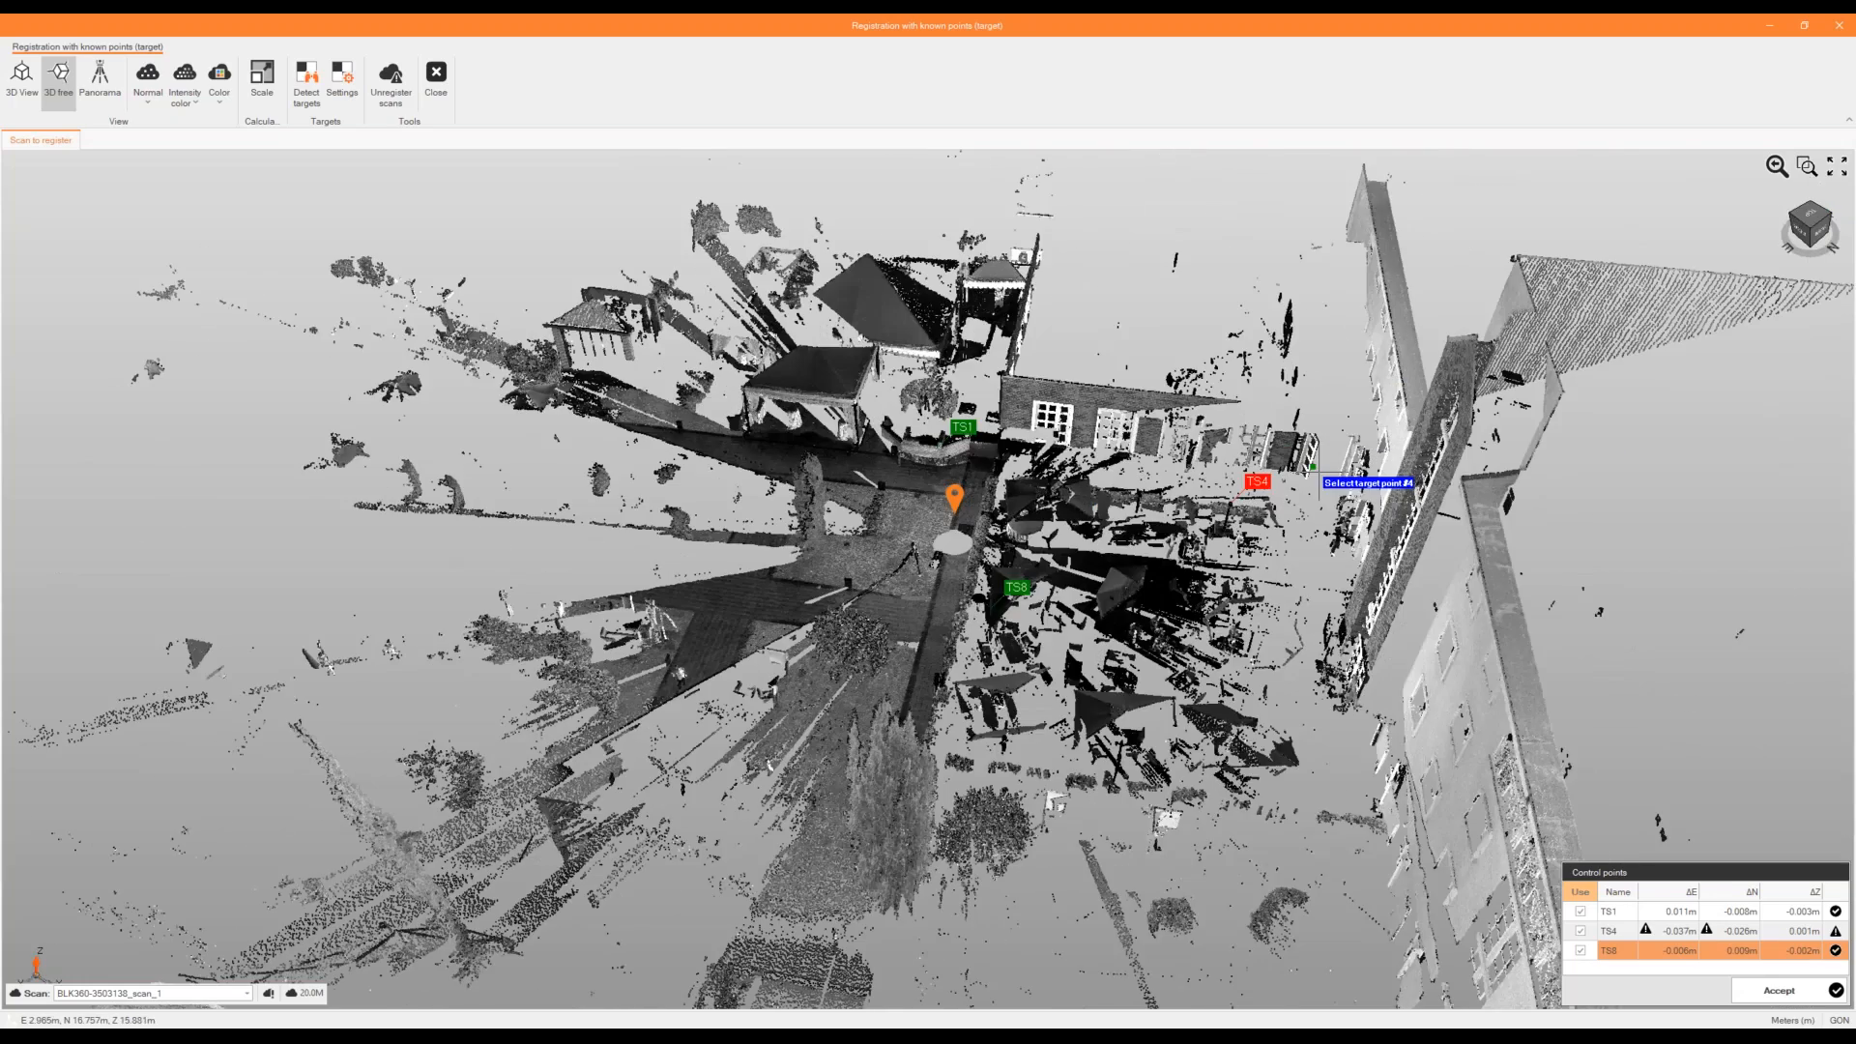
scroll(1314, 468, "up", 5)
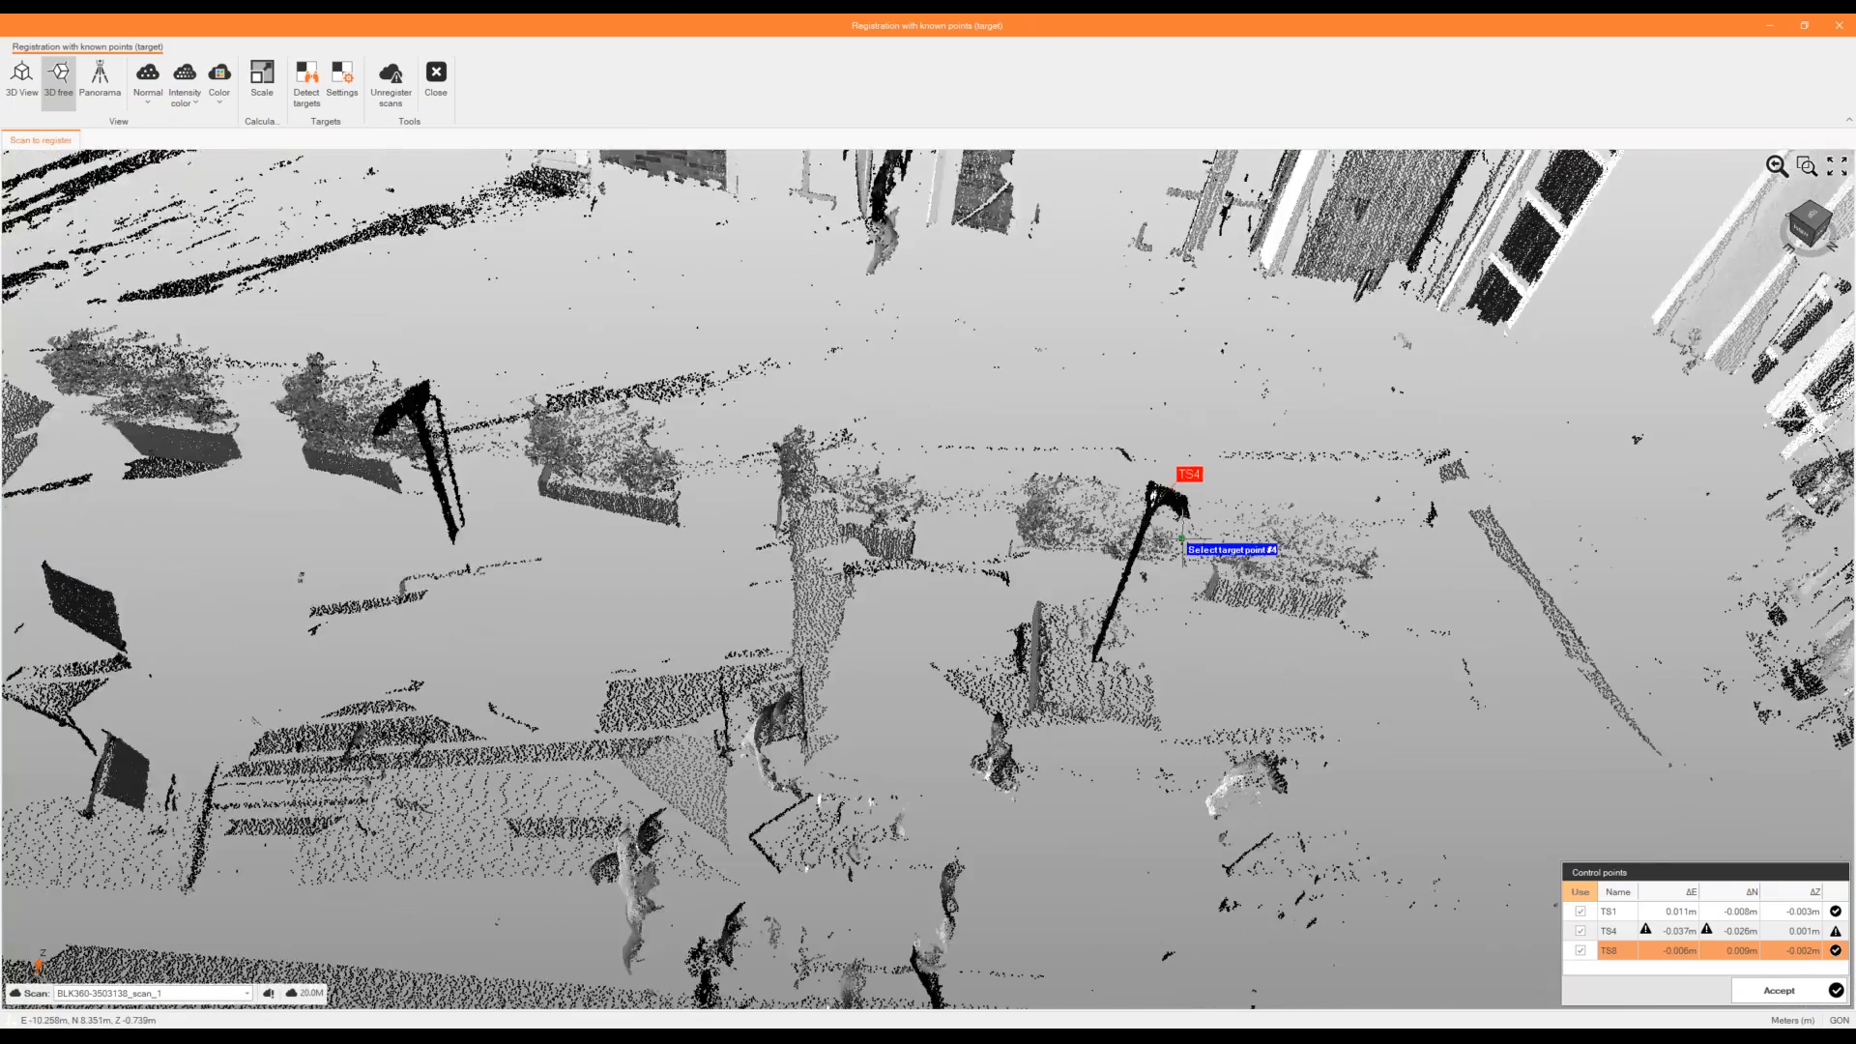
middle_click_drag(1097, 471, 1237, 536)
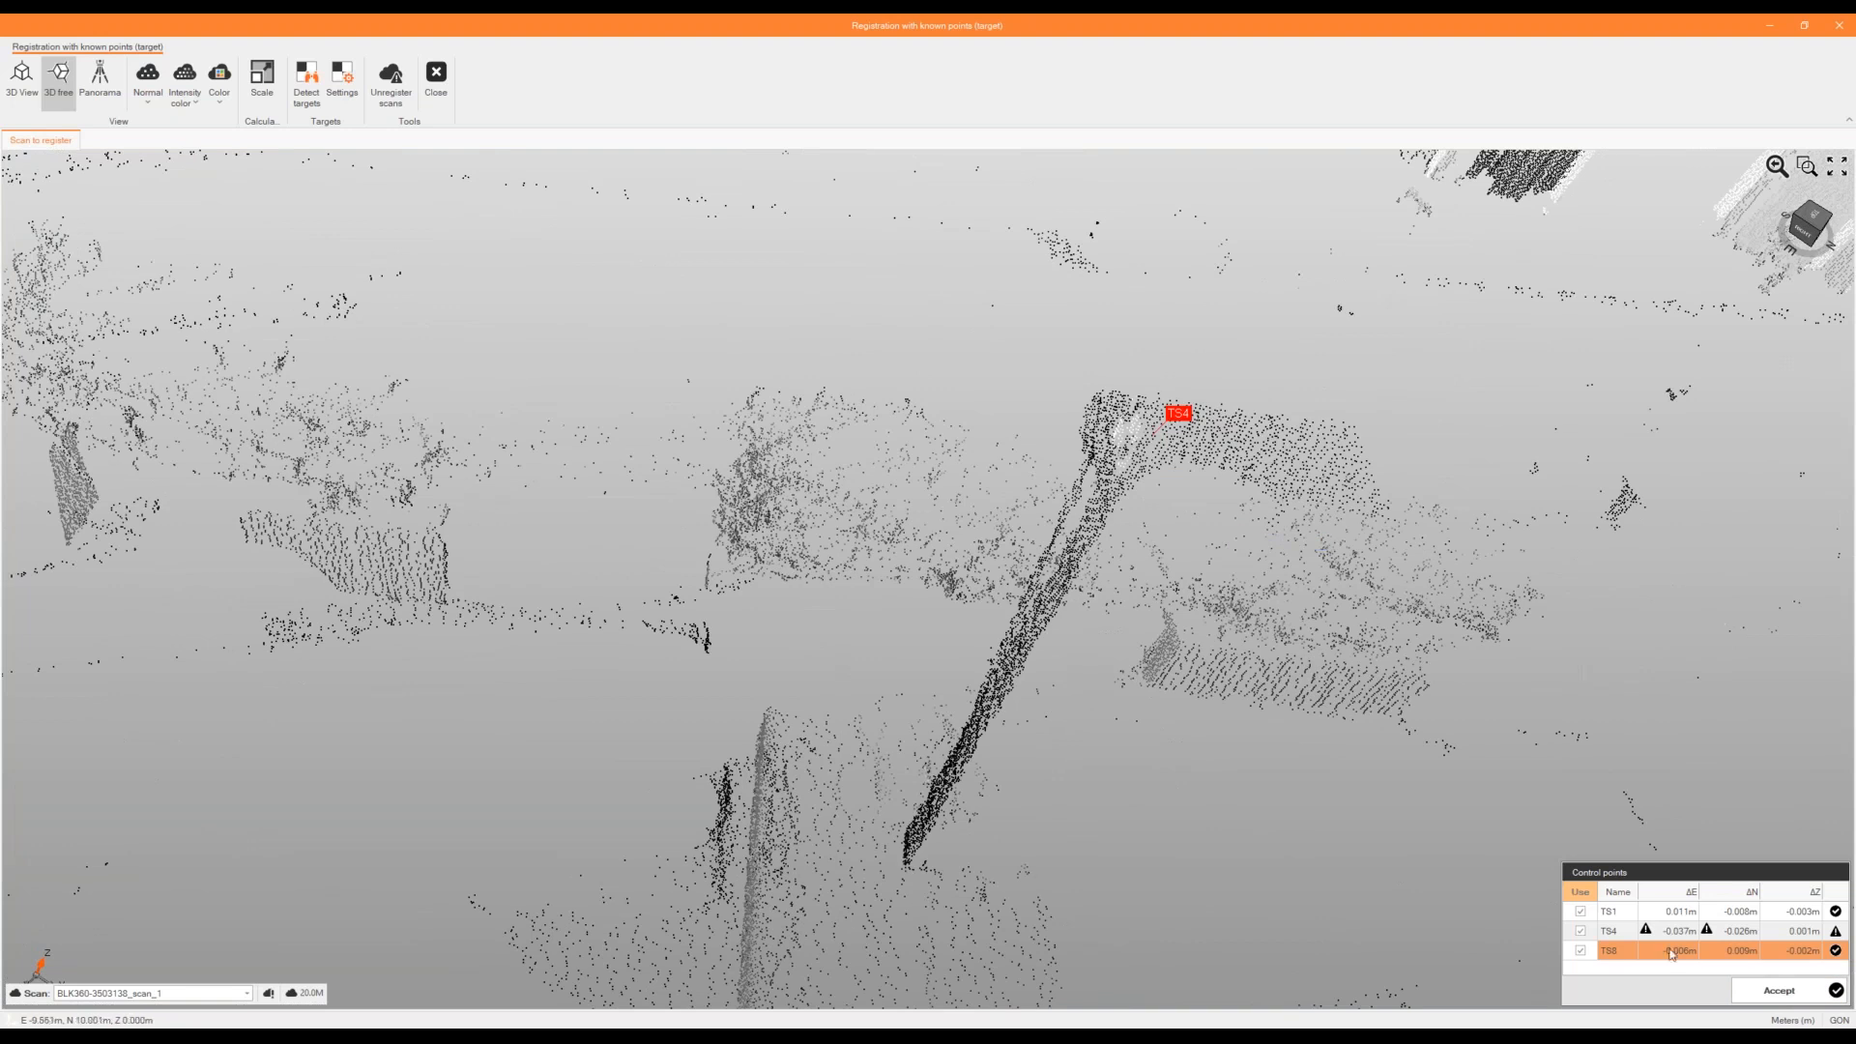
left_click(1636, 936)
right_click(1634, 934)
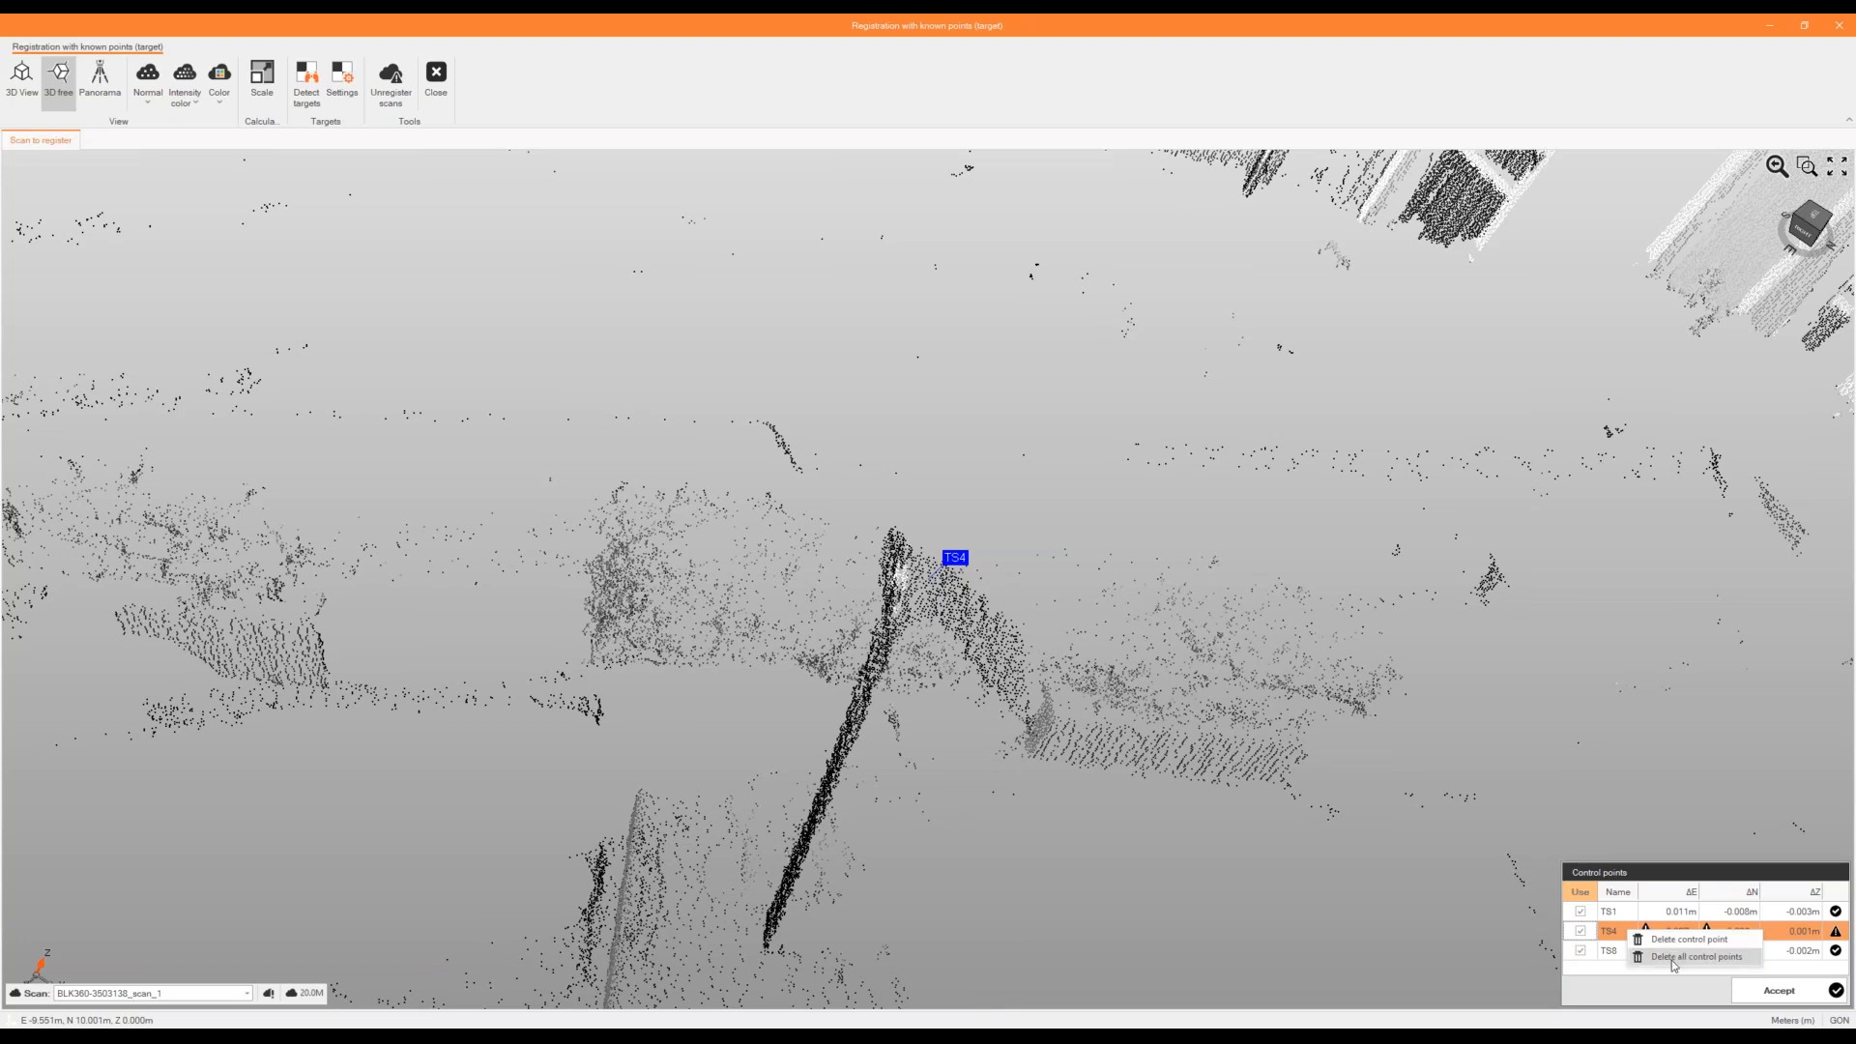
left_click(1722, 940)
Pick the checkerboard centre on the far umbrella pole again in 3D free view and assign reference point TS4.
middle_click_drag(937, 638, 1012, 491)
left_click(1012, 491)
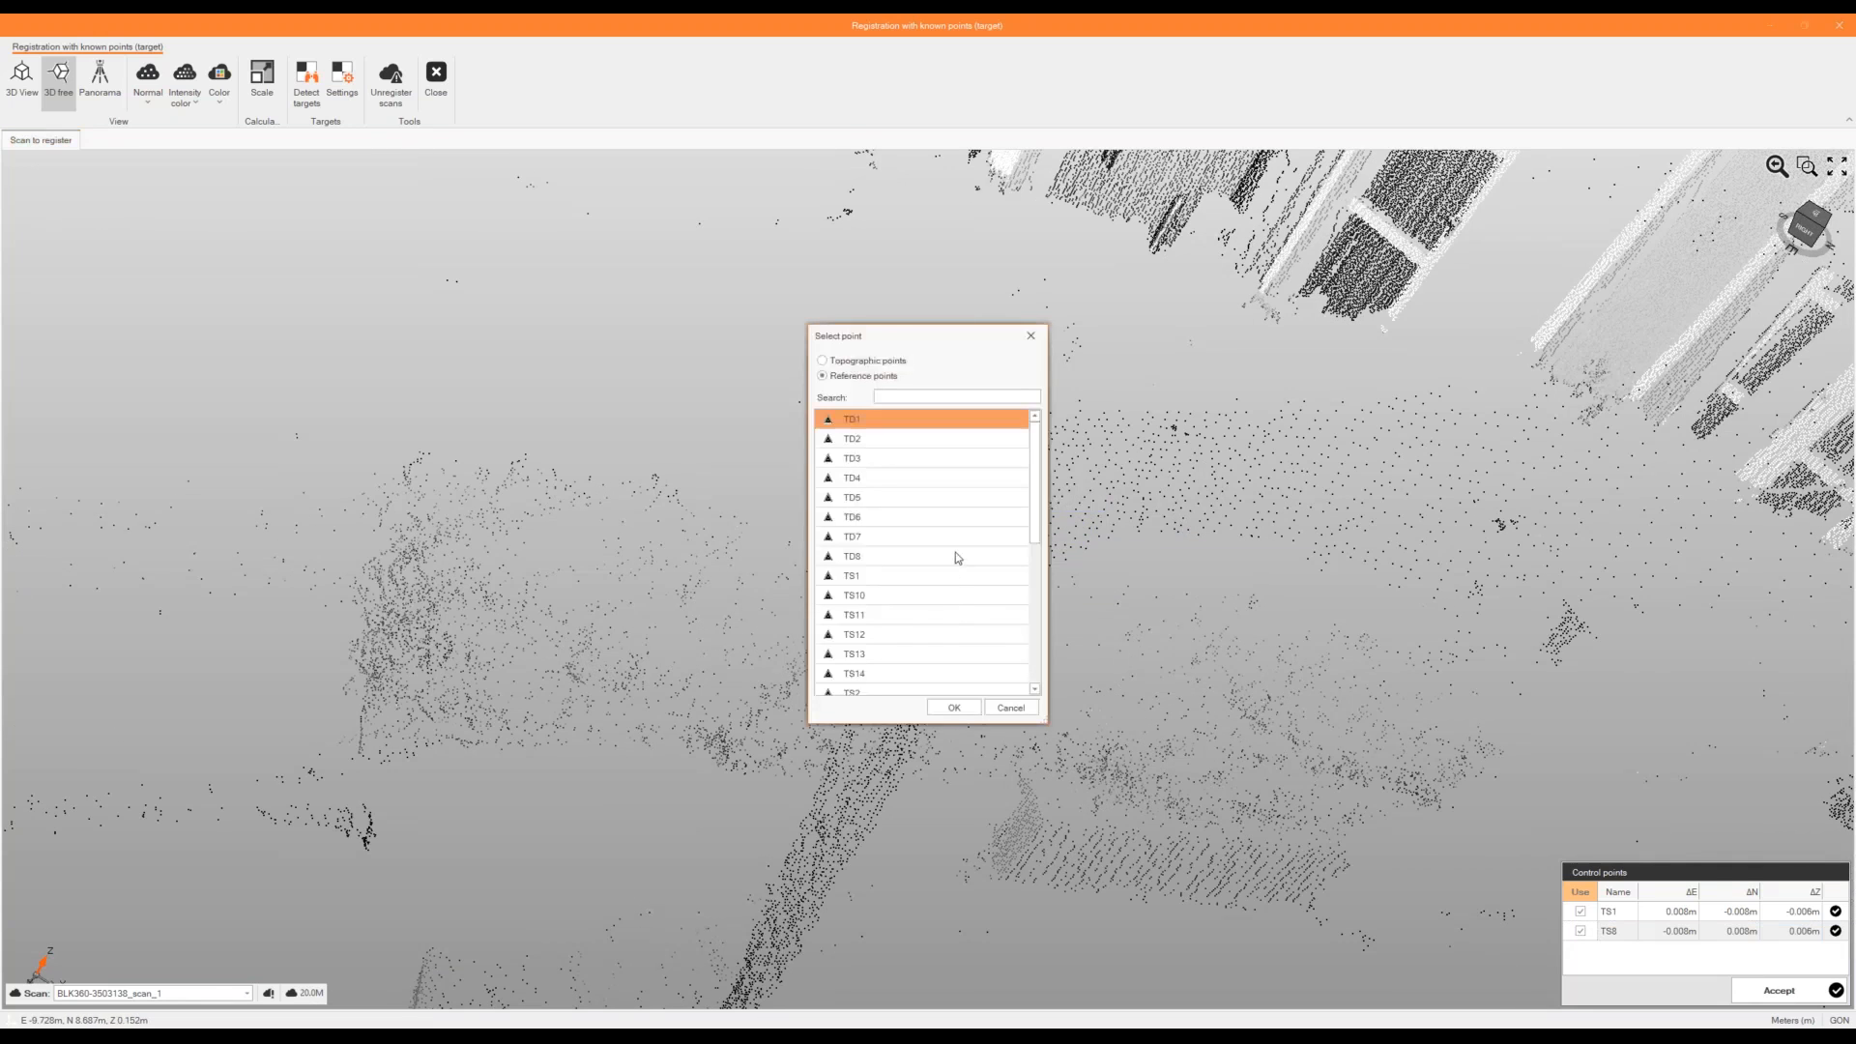
scroll(955, 558, "down", 7)
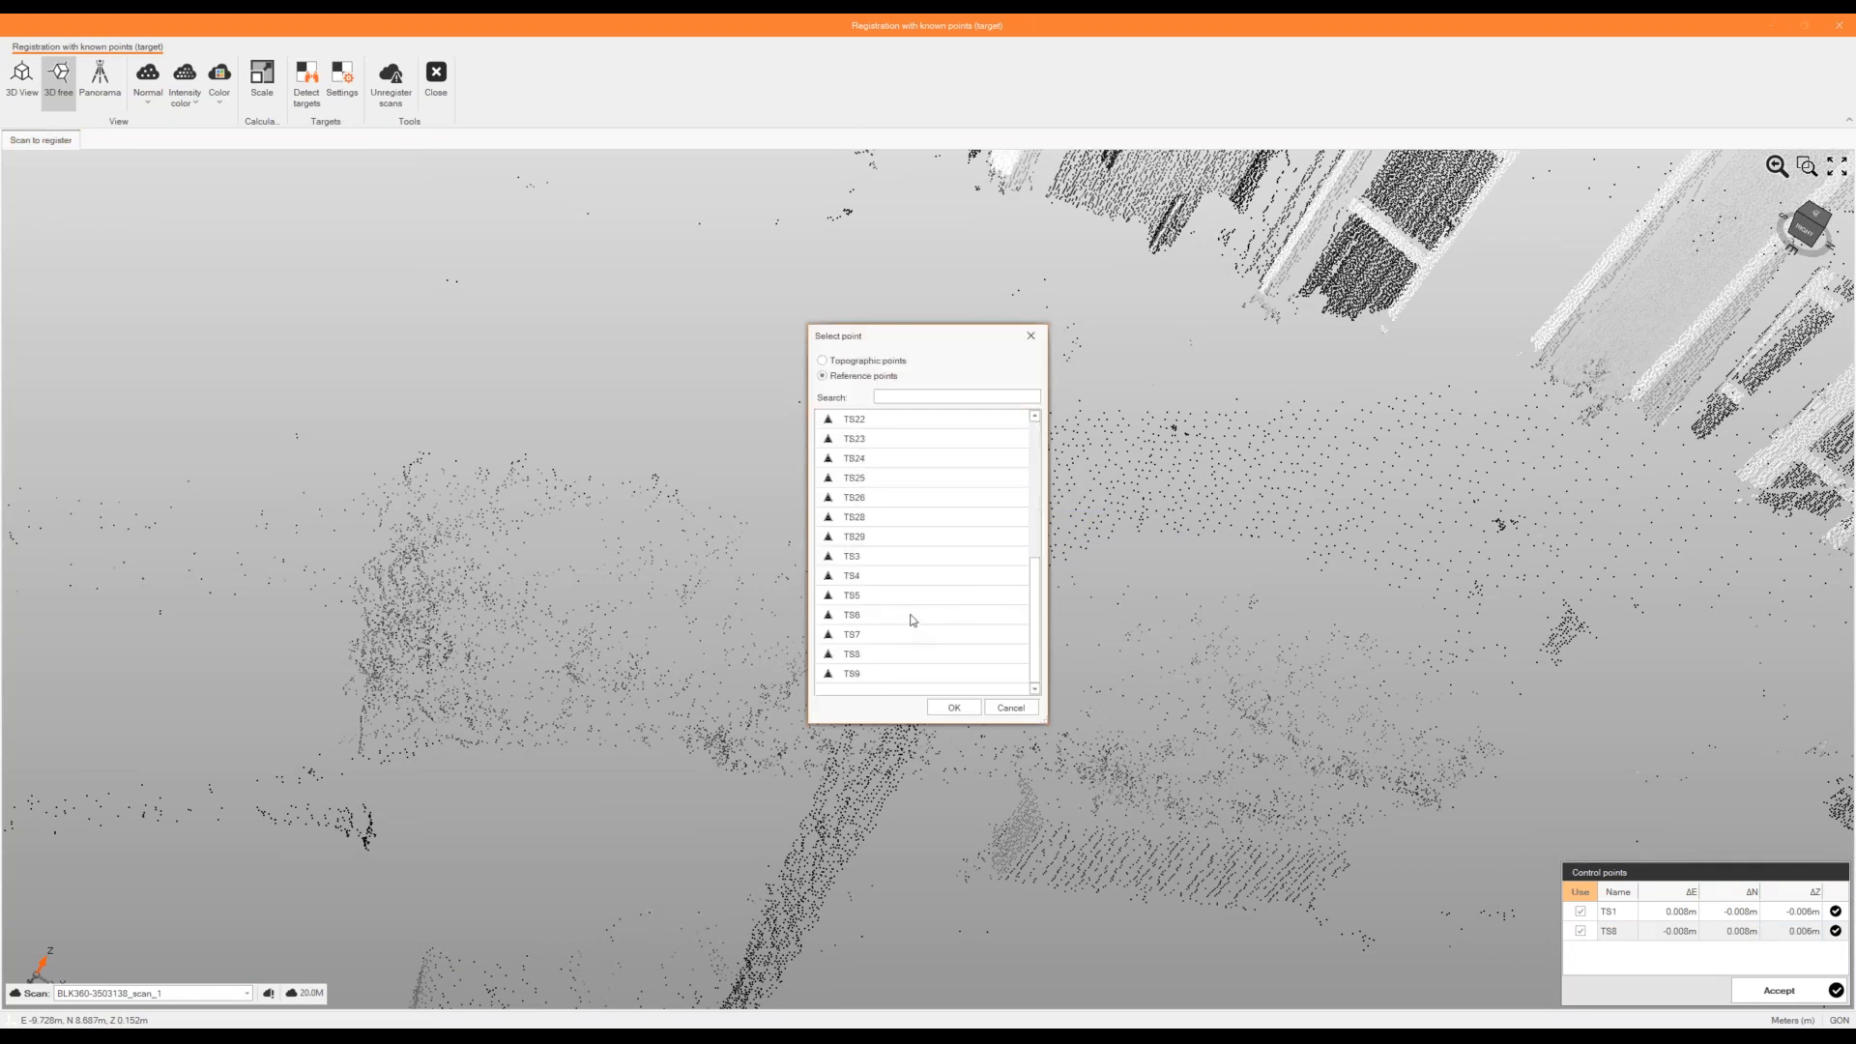
double_click(909, 576)
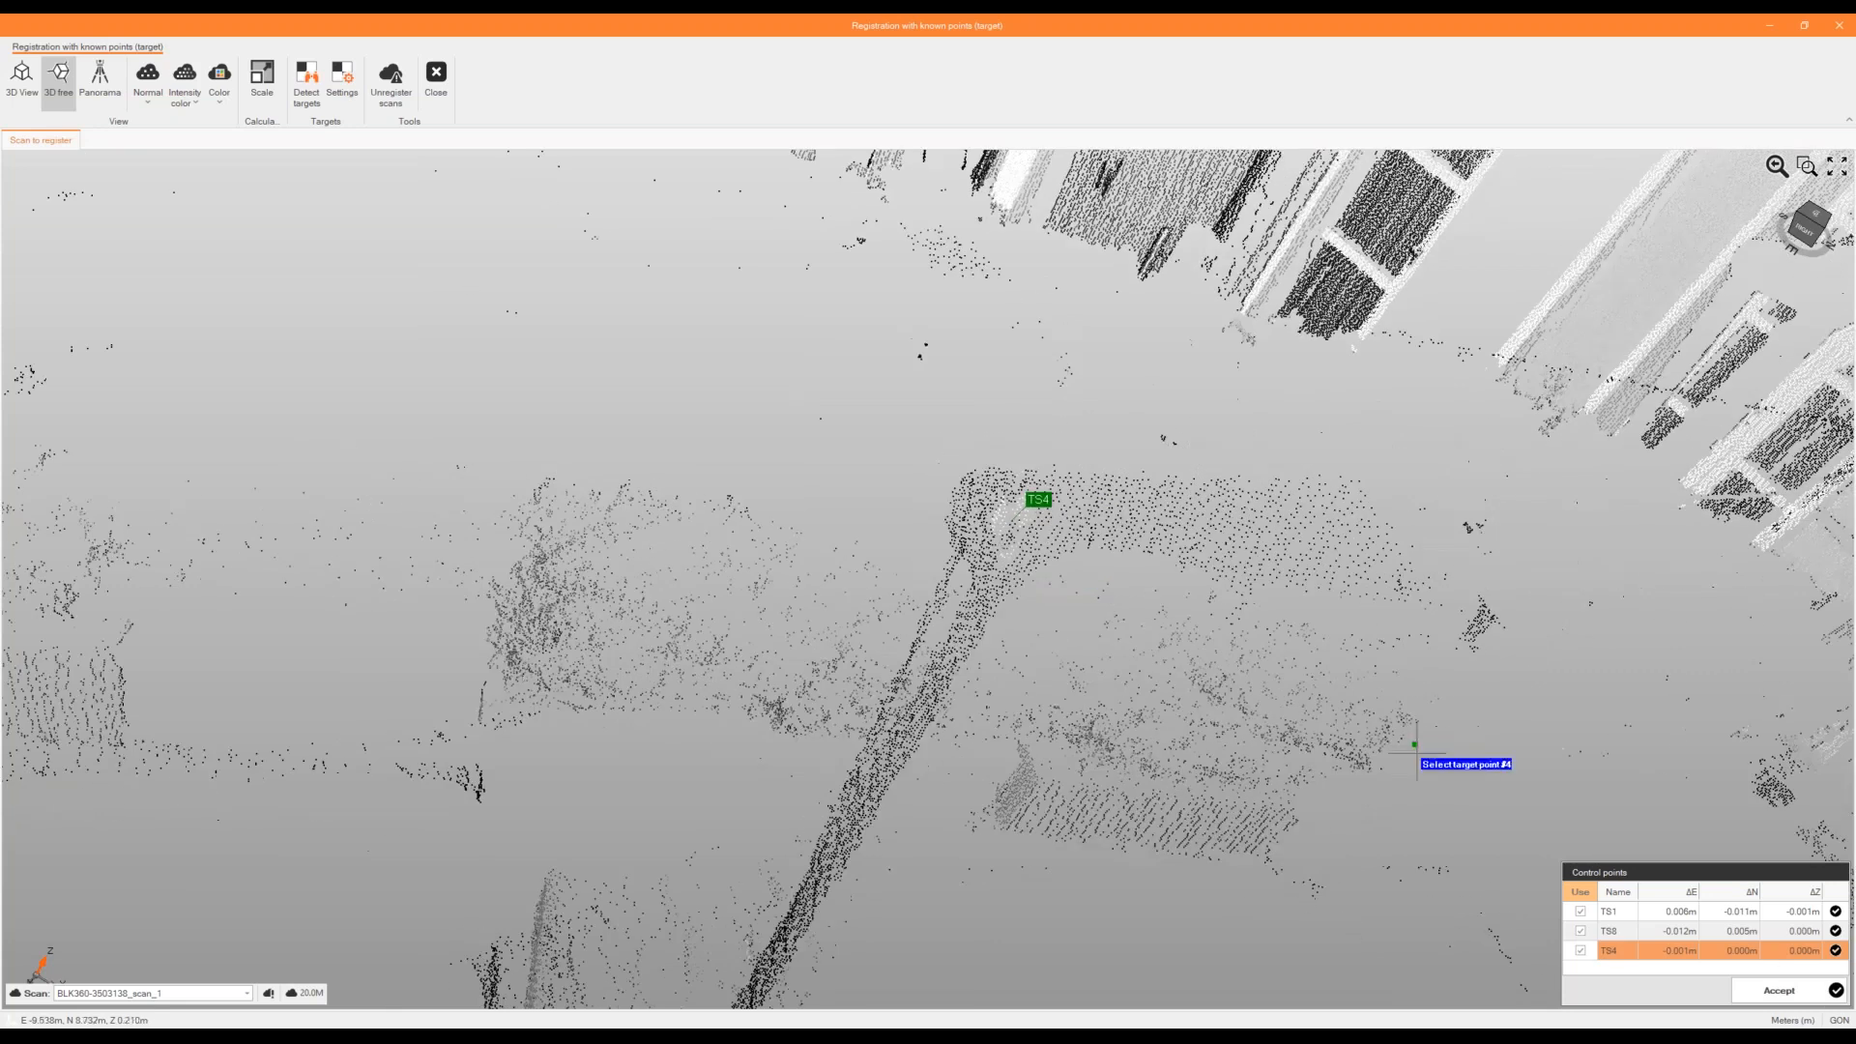
middle_click_drag(1028, 541, 1112, 548)
scroll(1414, 619, "down", 5)
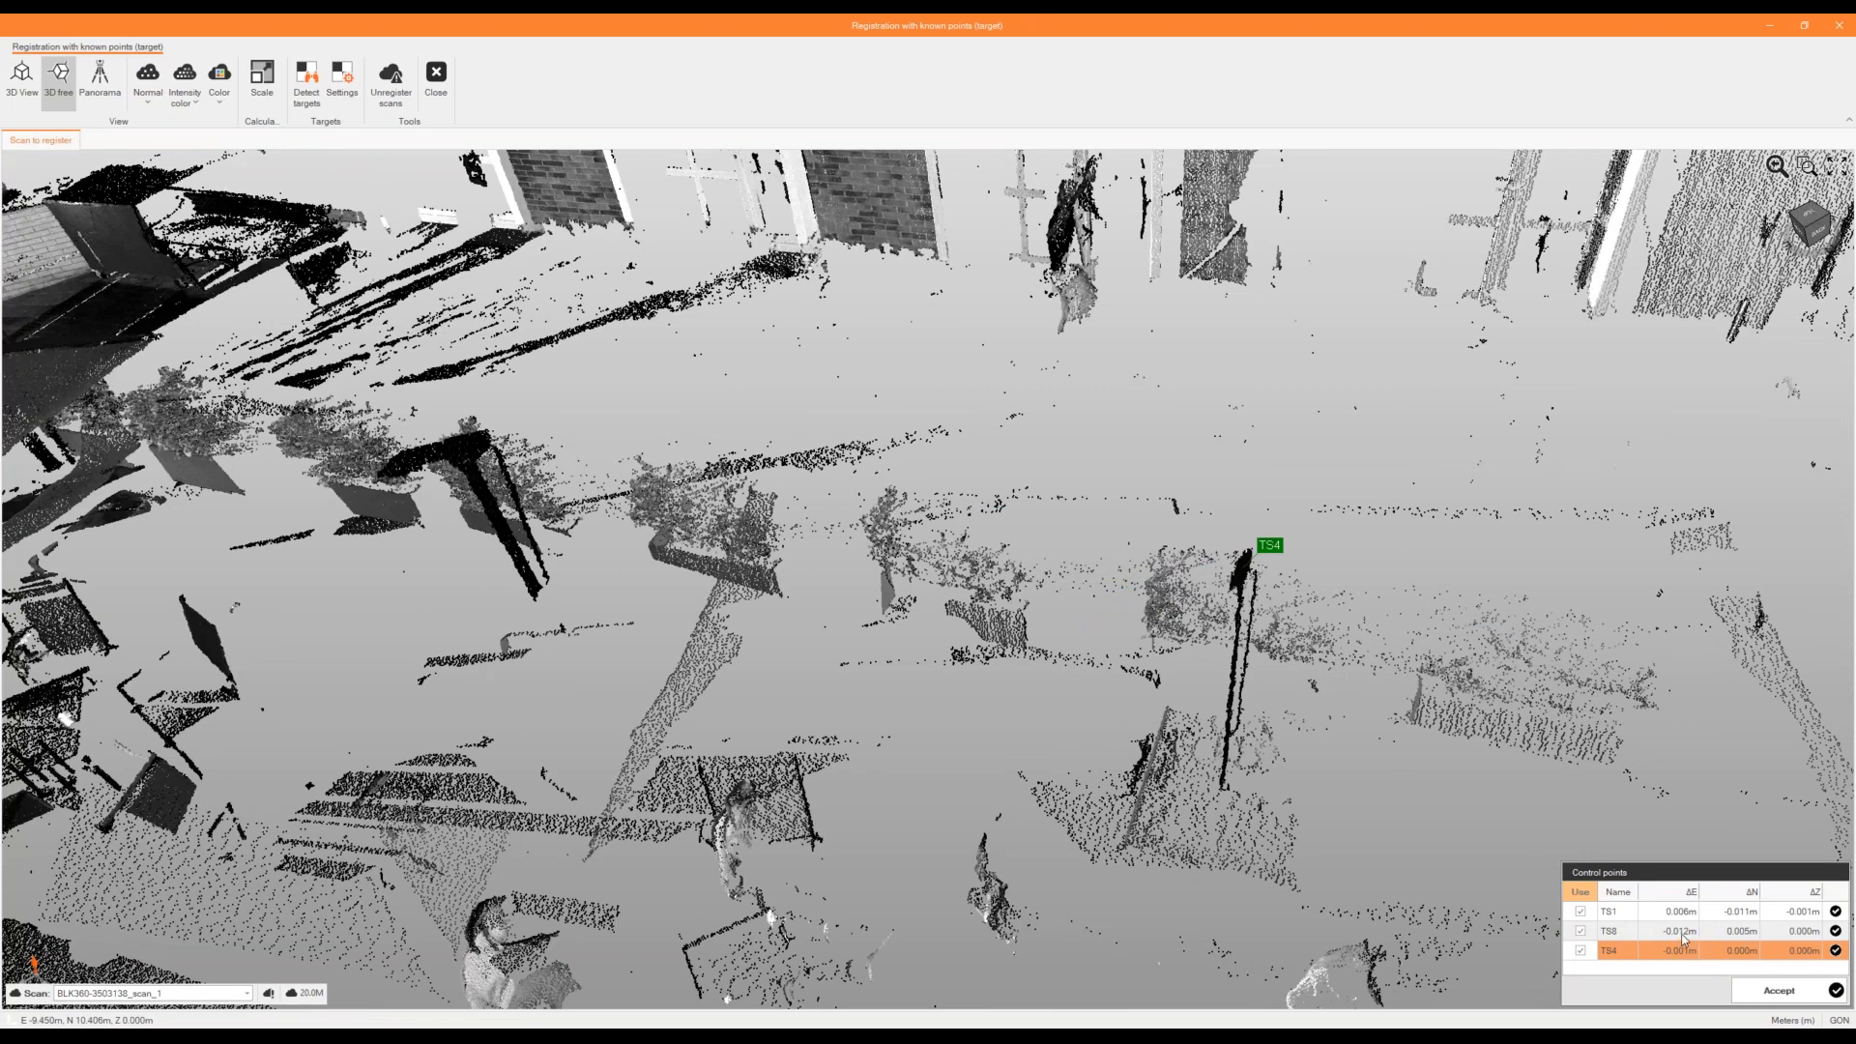
Accept the registration of scan 1 and continue to scan 2 without giving known scan center coordinates.
left_click(1776, 992)
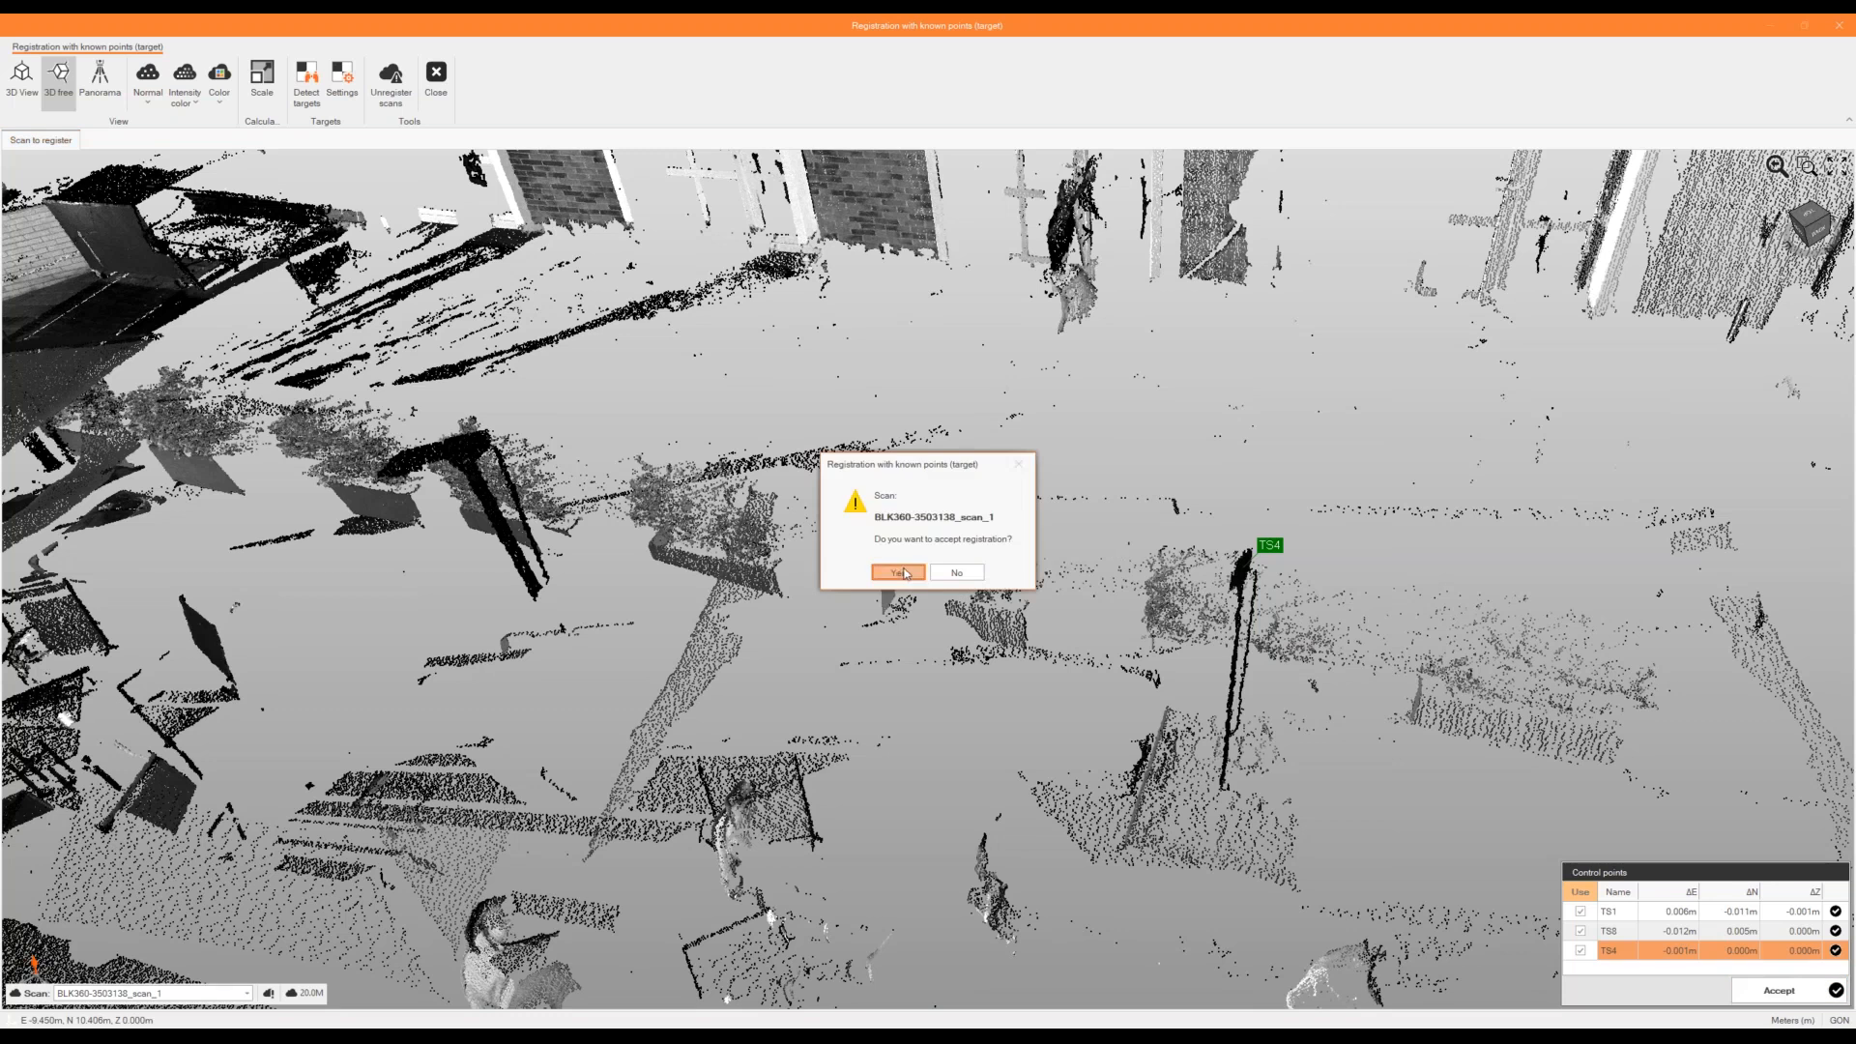
left_click(899, 573)
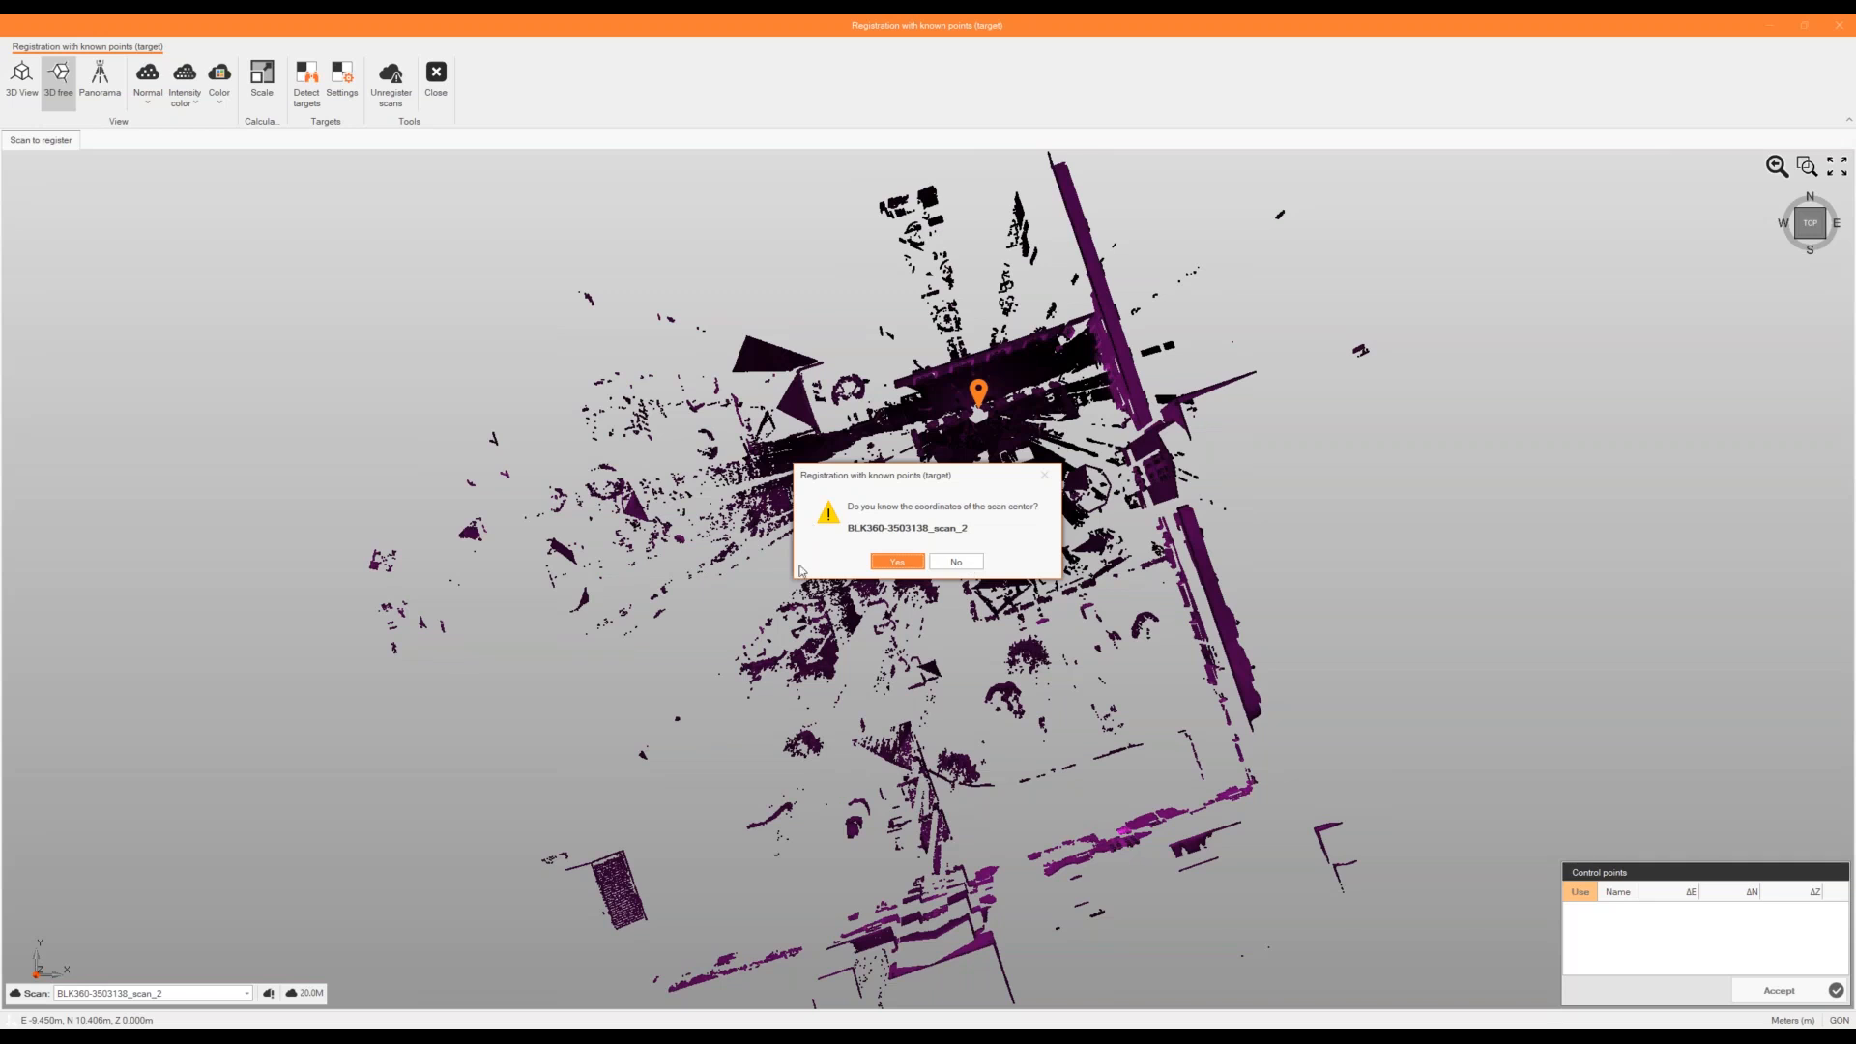
left_click(968, 564)
Show scan 2 as a true color panorama and search the brick facade, doors and terrace for checkerboard targets.
left_click(195, 84)
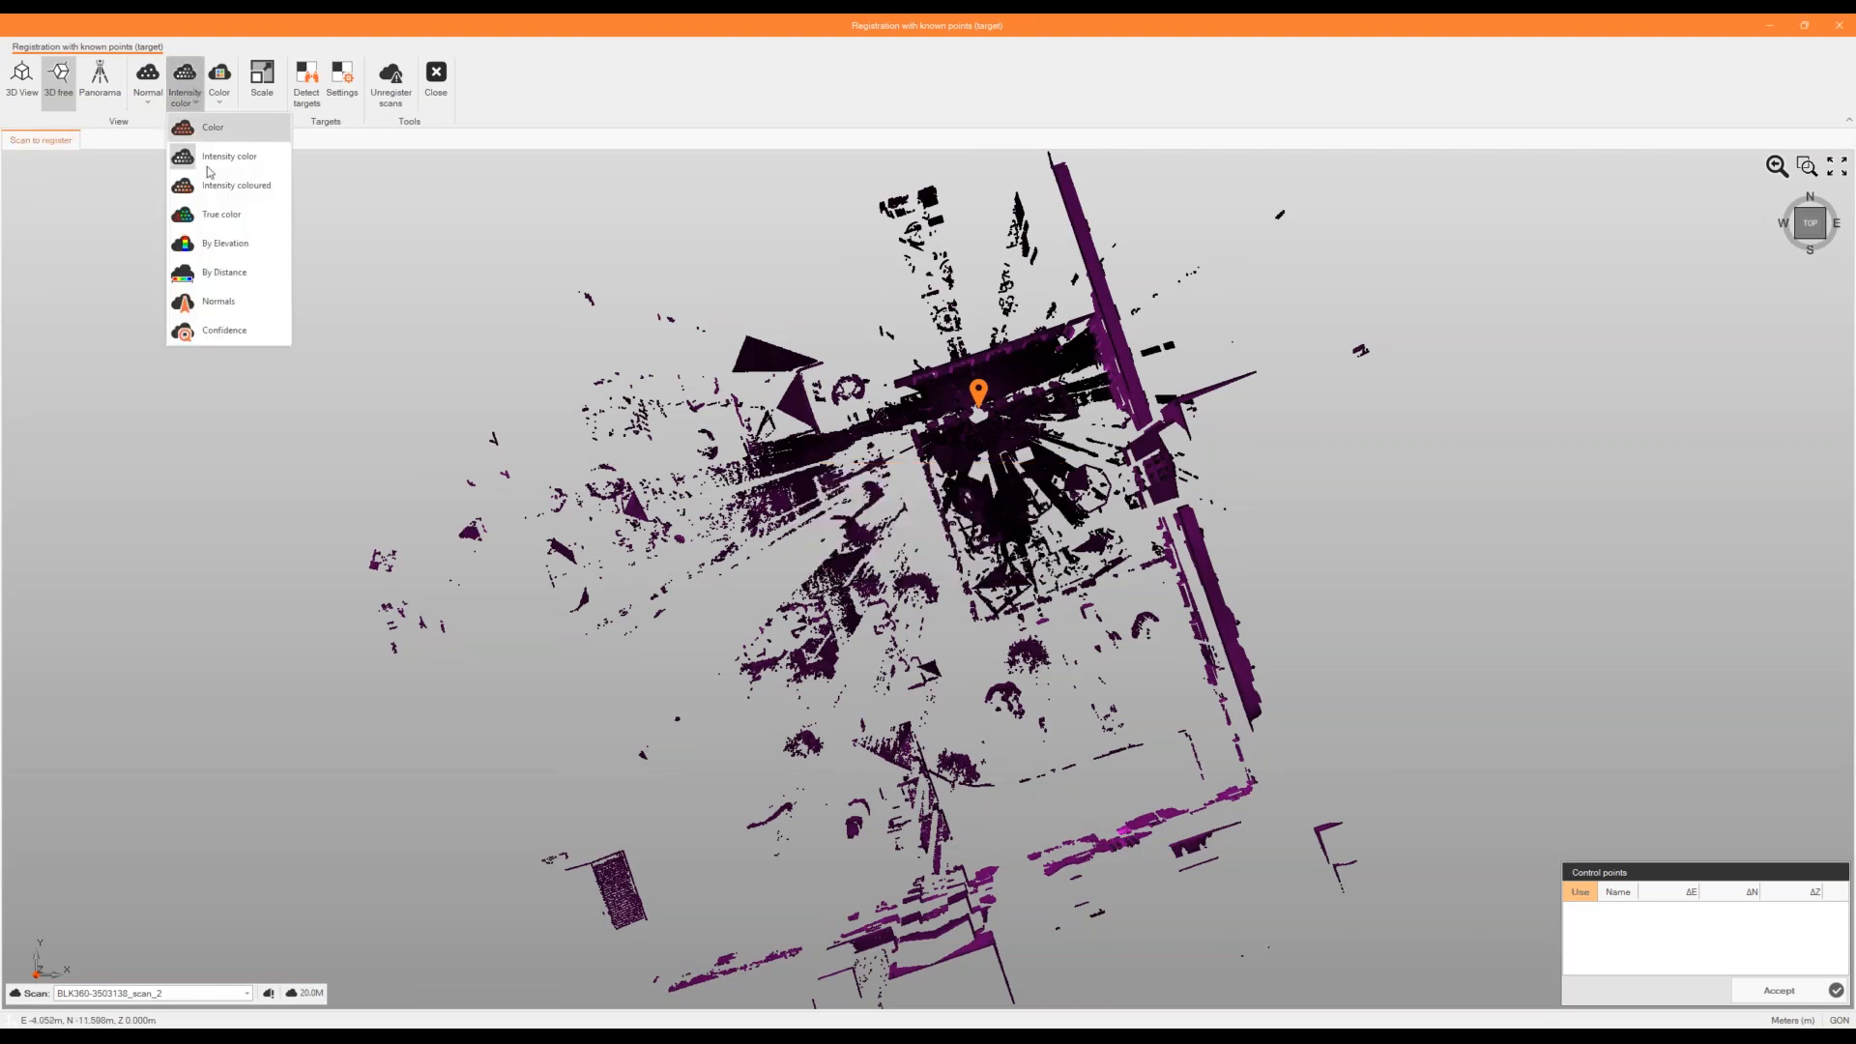
left_click(222, 214)
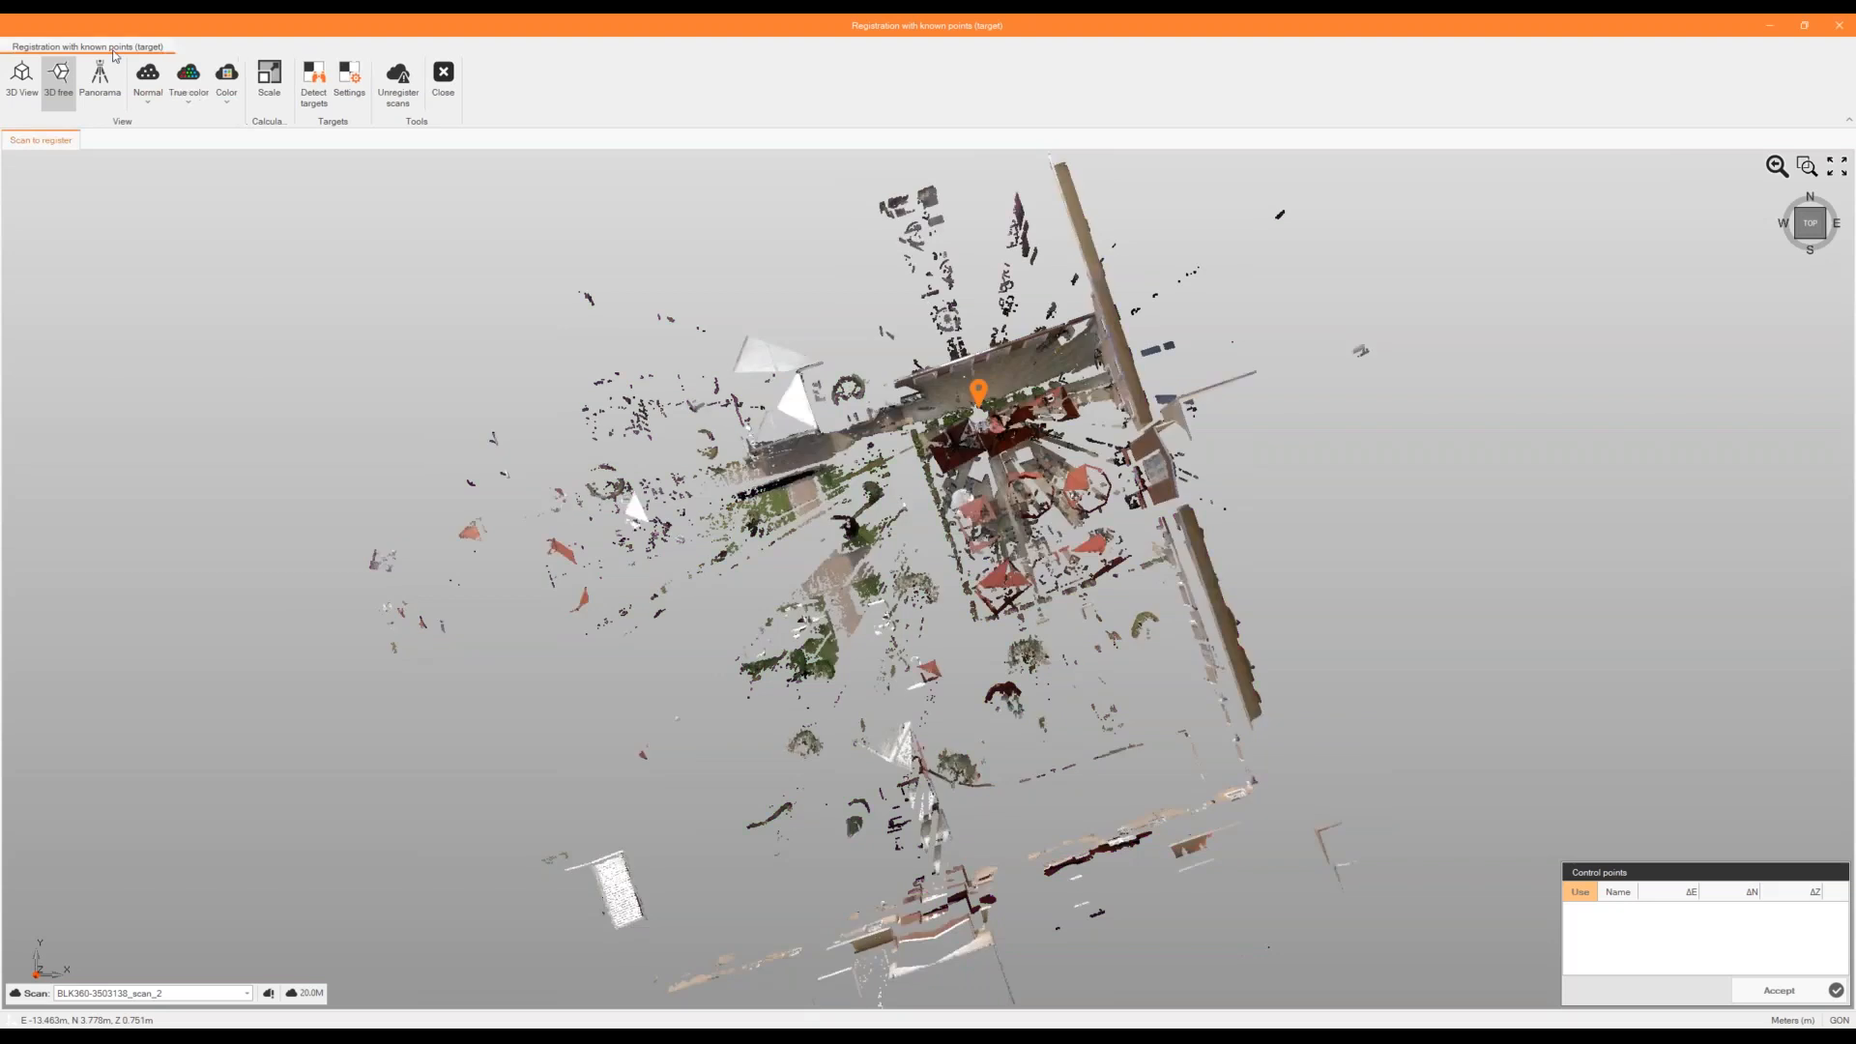
left_click(97, 84)
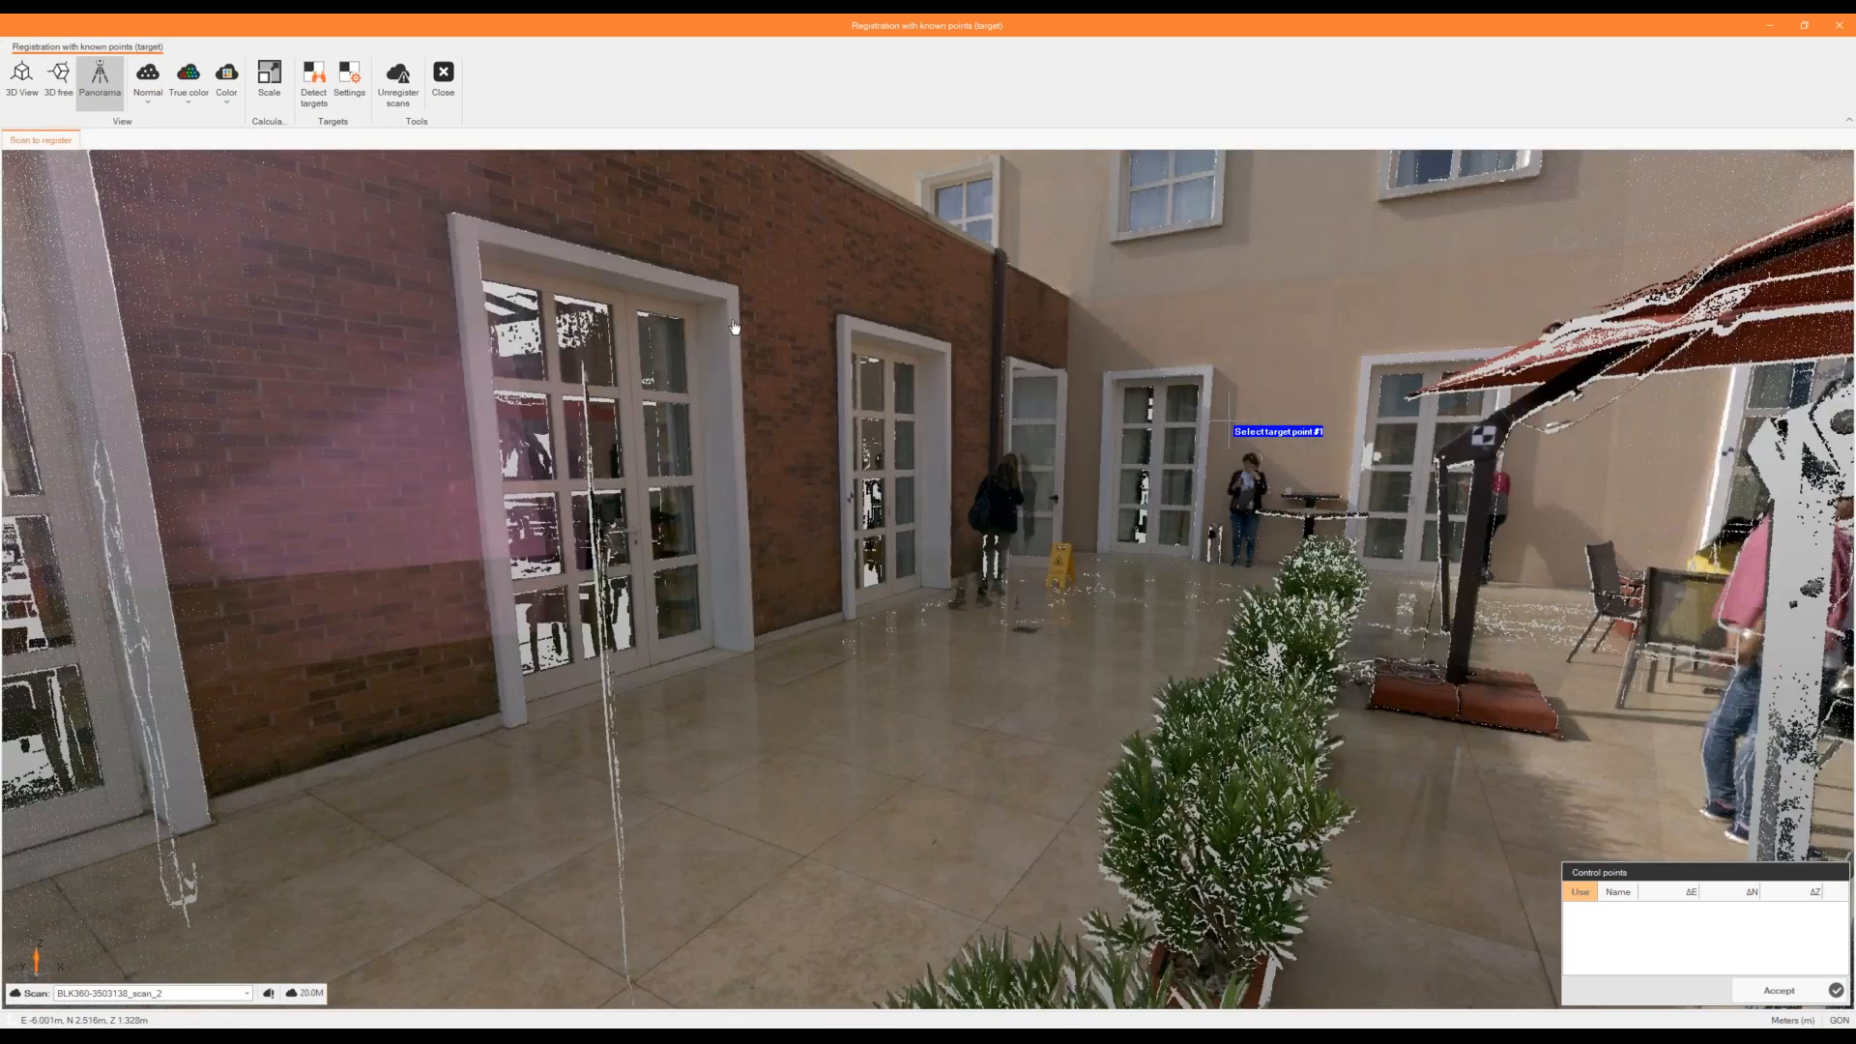
middle_click_drag(735, 327, 566, 266)
middle_click_drag(594, 440, 1218, 348)
middle_click_drag(740, 358, 1133, 554)
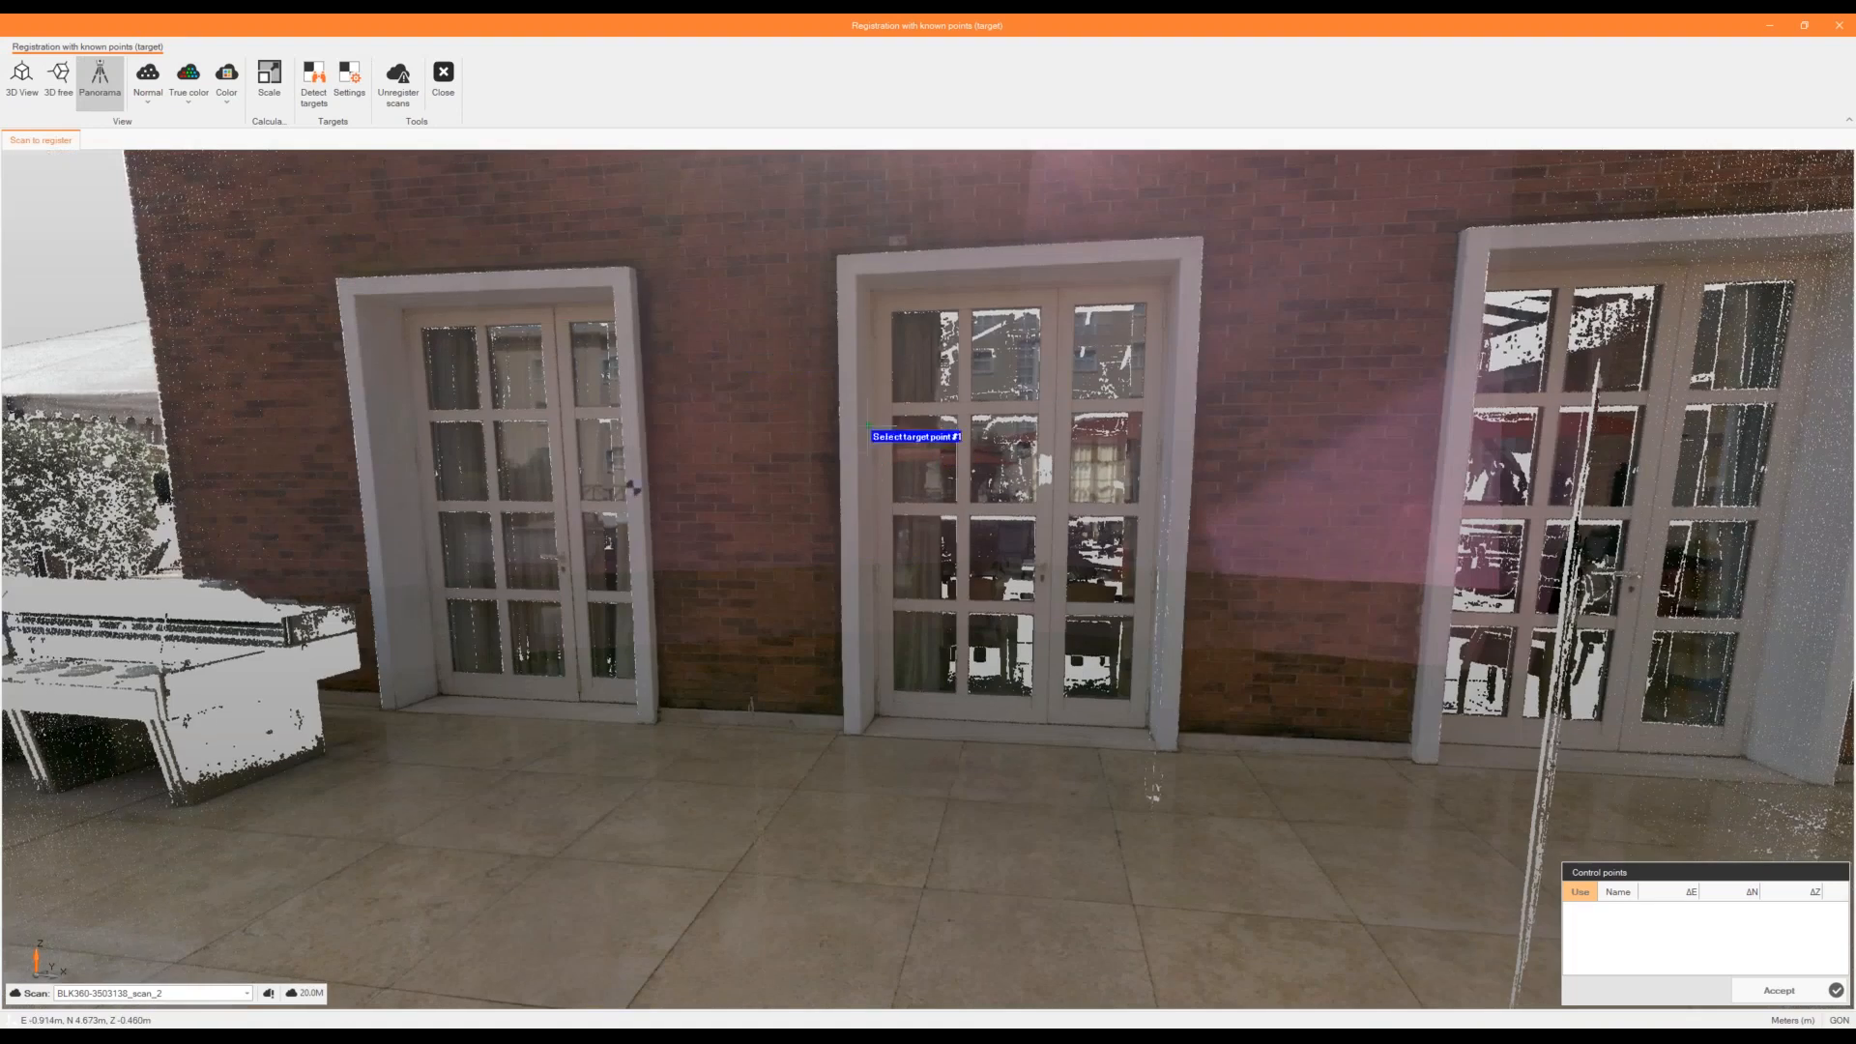
middle_click_drag(891, 422, 1252, 421)
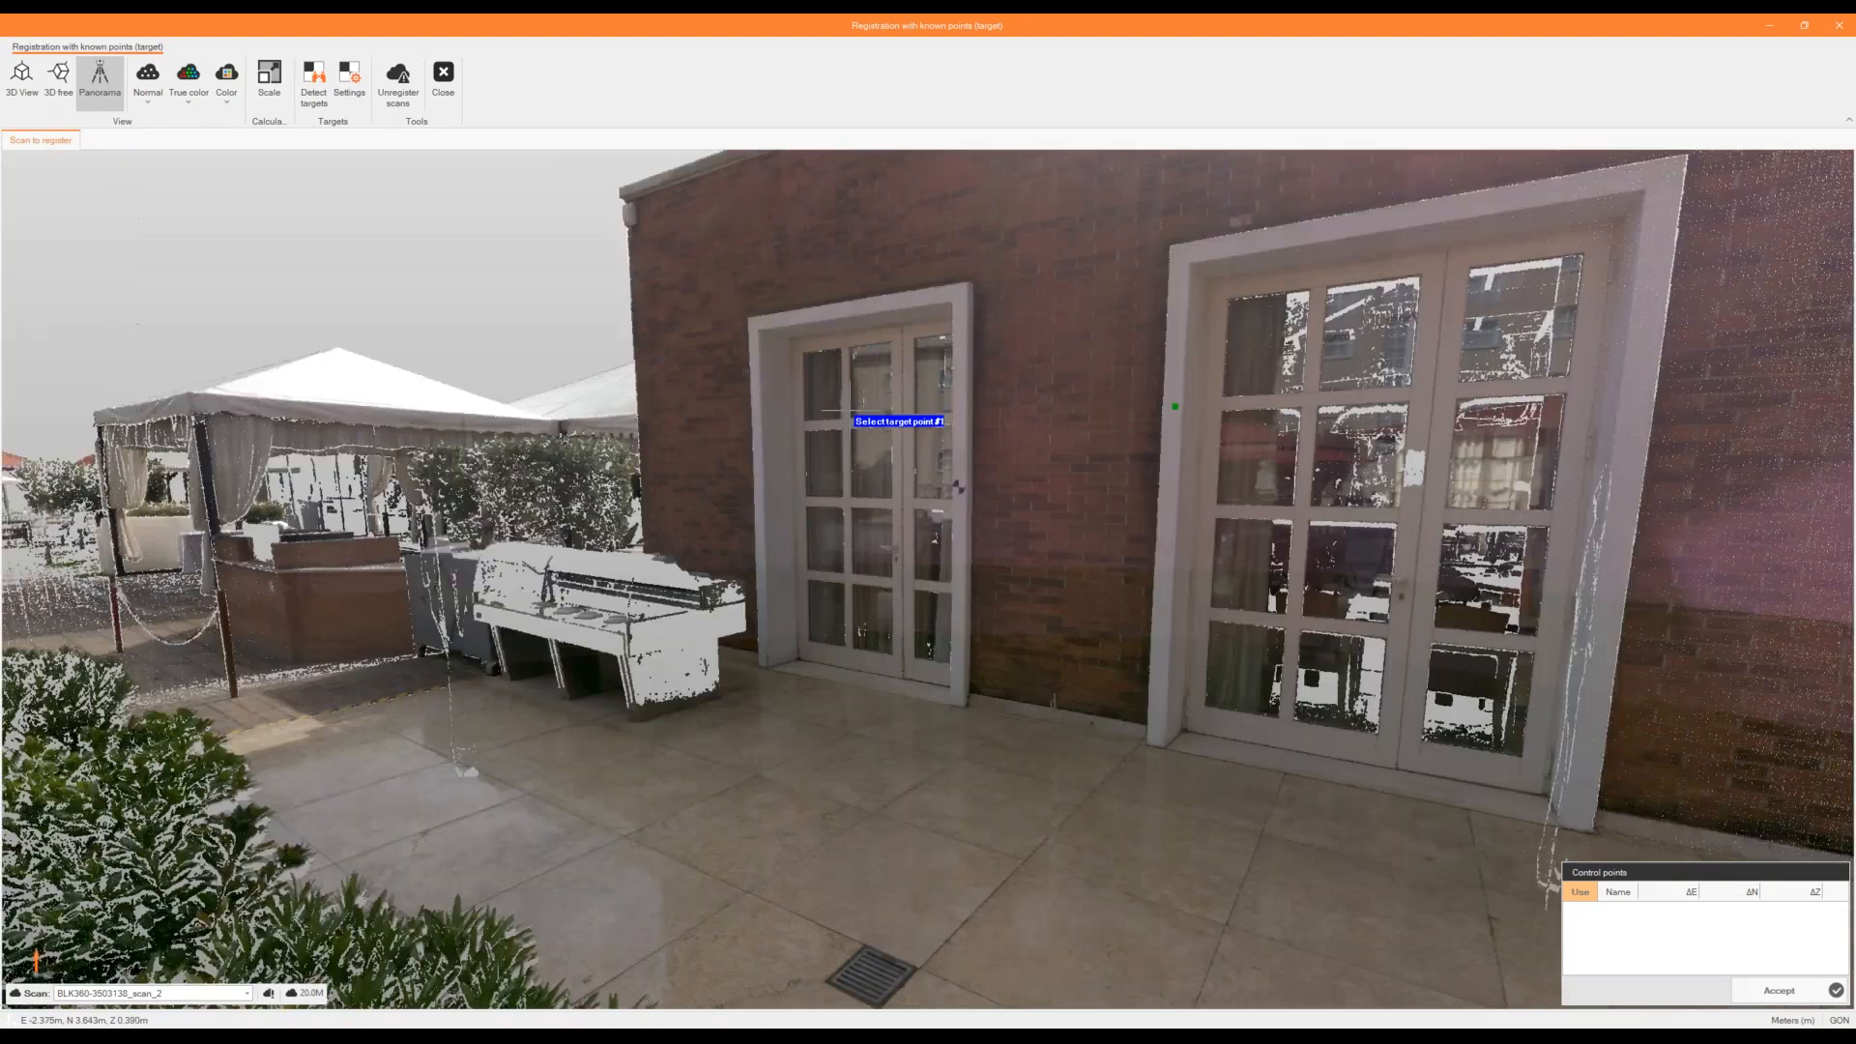
scroll(223, 628, "up", 2)
middle_click_drag(223, 610, 736, 598)
scroll(497, 564, "up", 2)
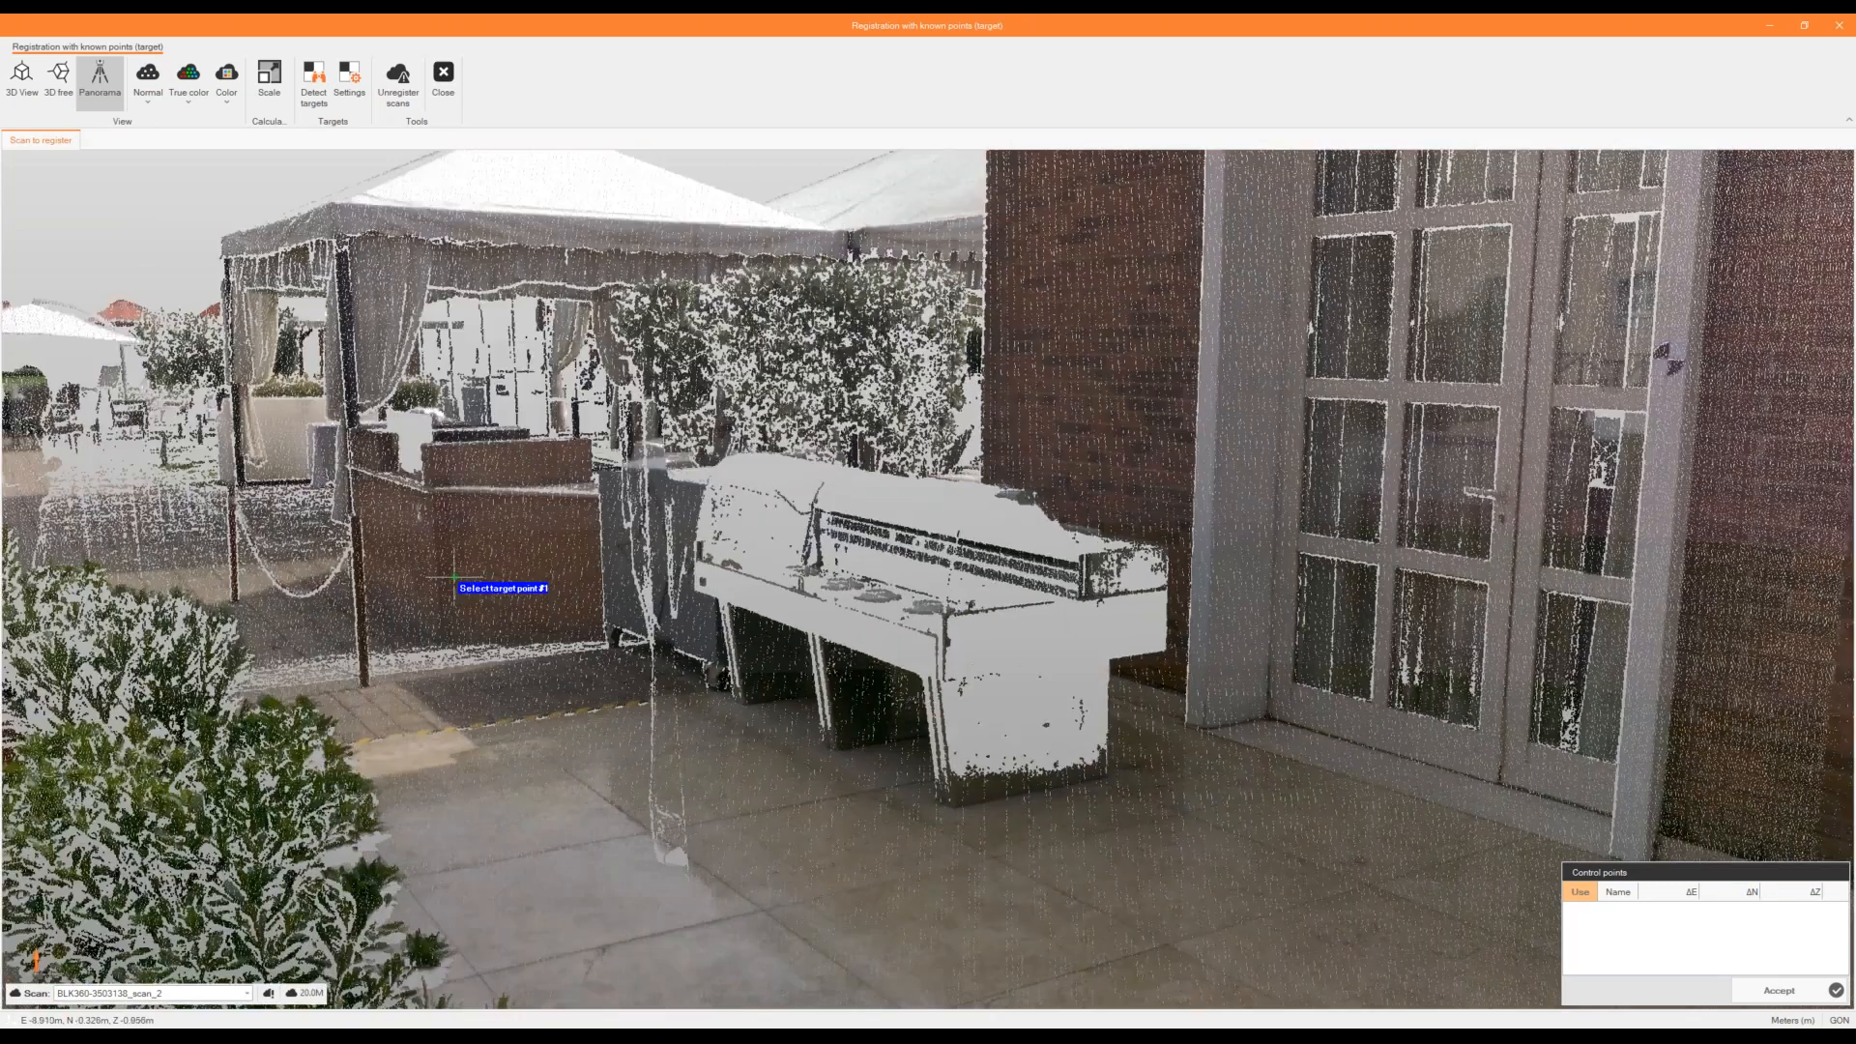
scroll(483, 504, "down", 4)
middle_click_drag(1401, 455, 995, 474)
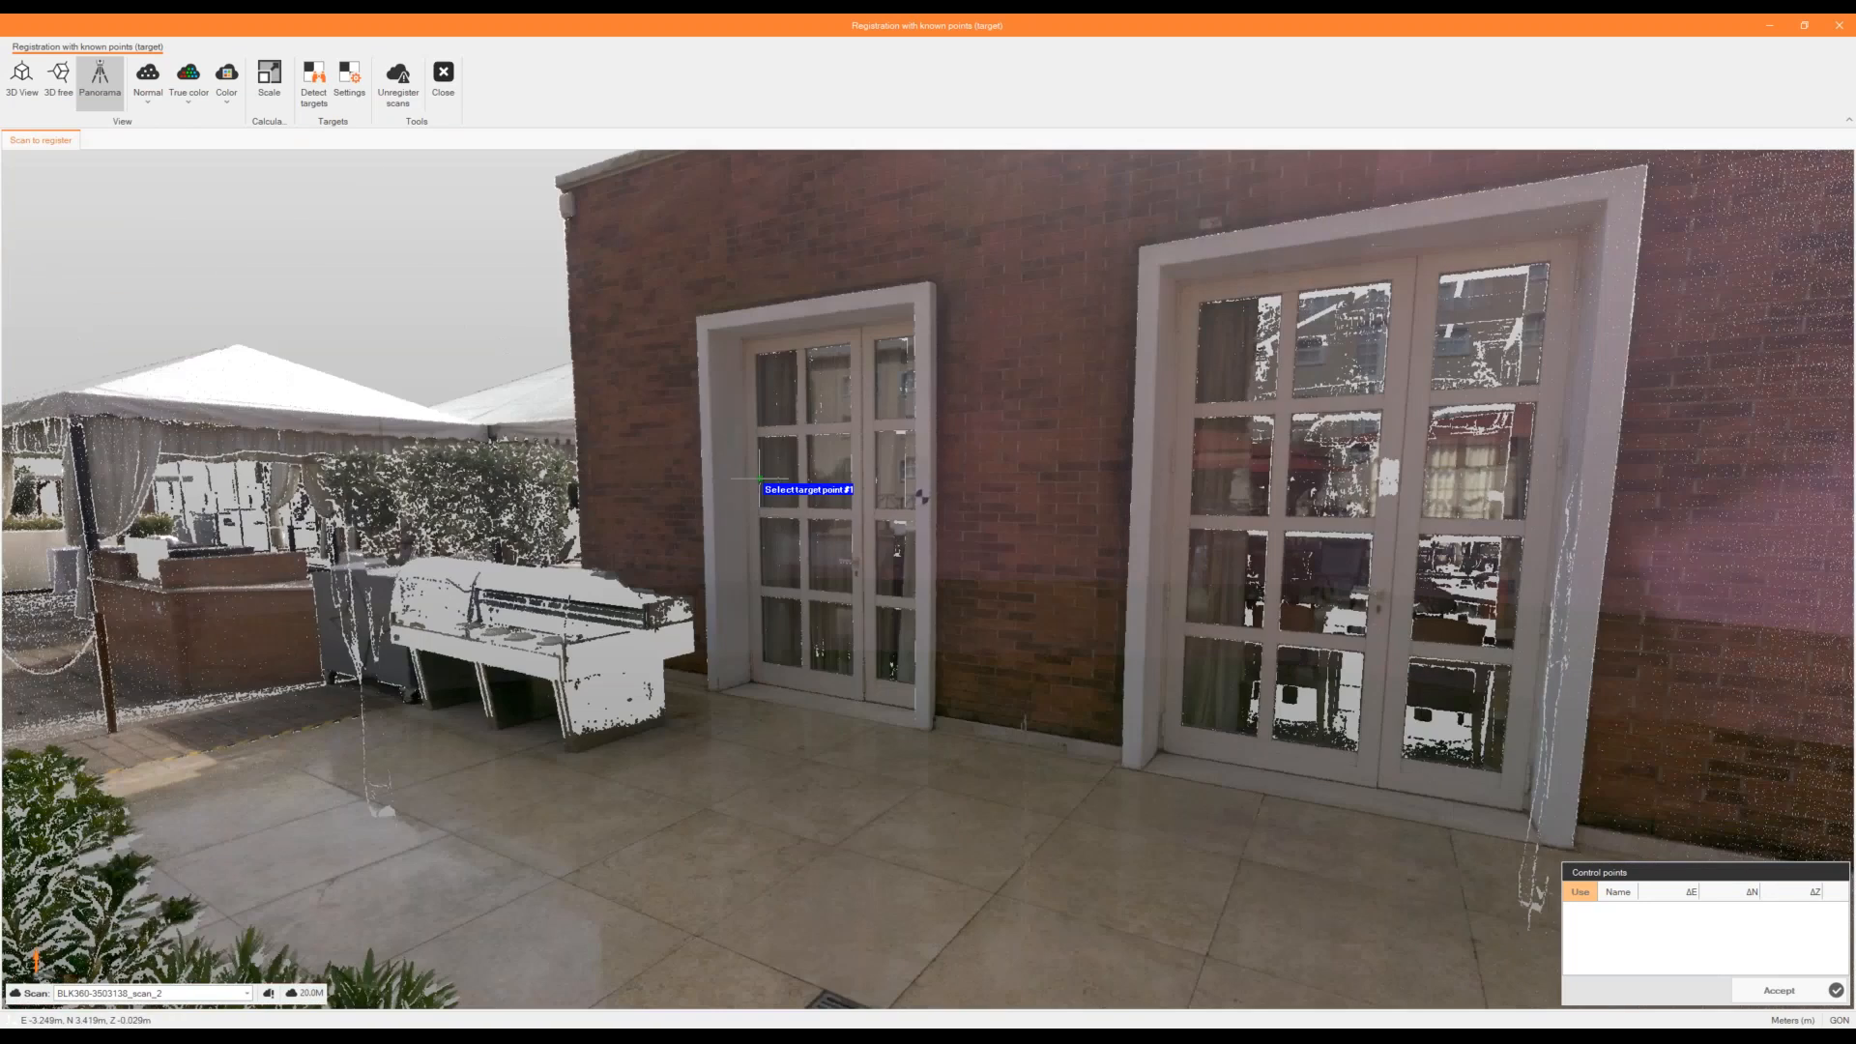
Switch scan 2 to intensity color and, in 3D free view, pick the checkerboard on the brick facade's door frame as TS2.
left_click(189, 93)
left_click(217, 161)
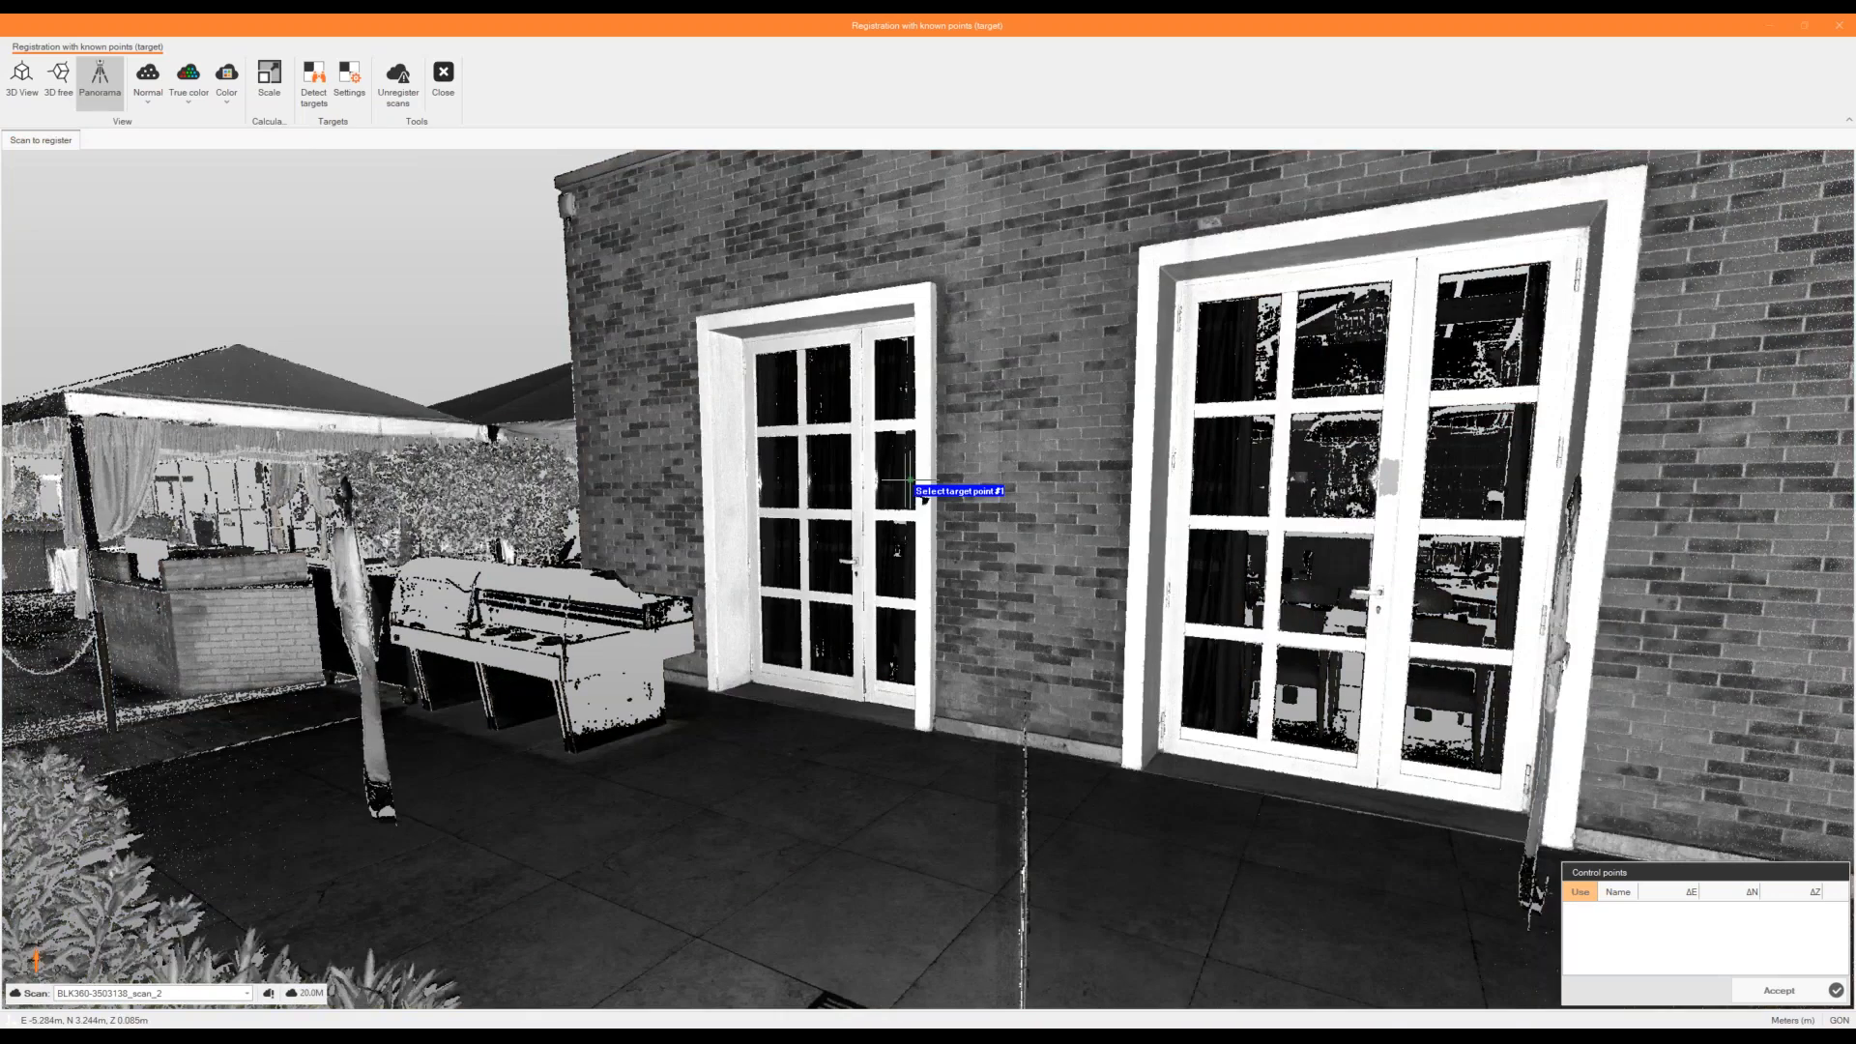
scroll(923, 496, "up", 4)
scroll(921, 383, "up", 3)
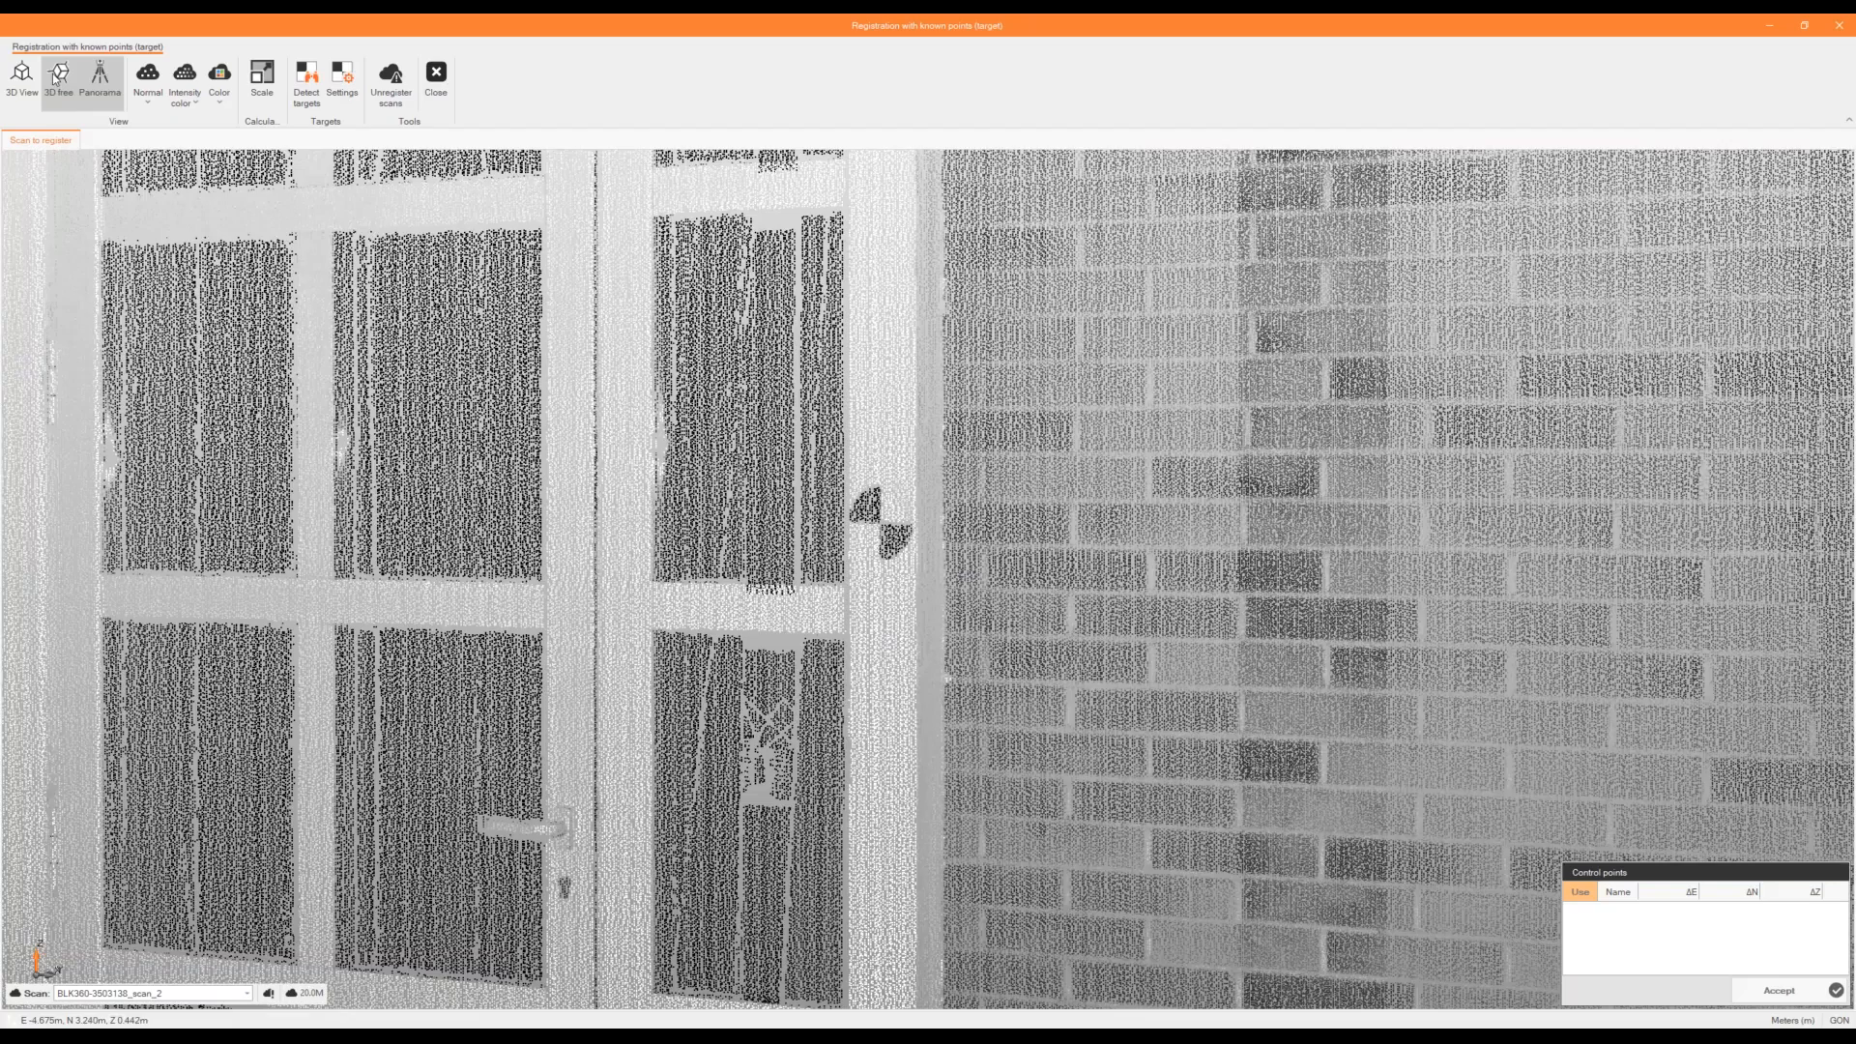
left_click(59, 81)
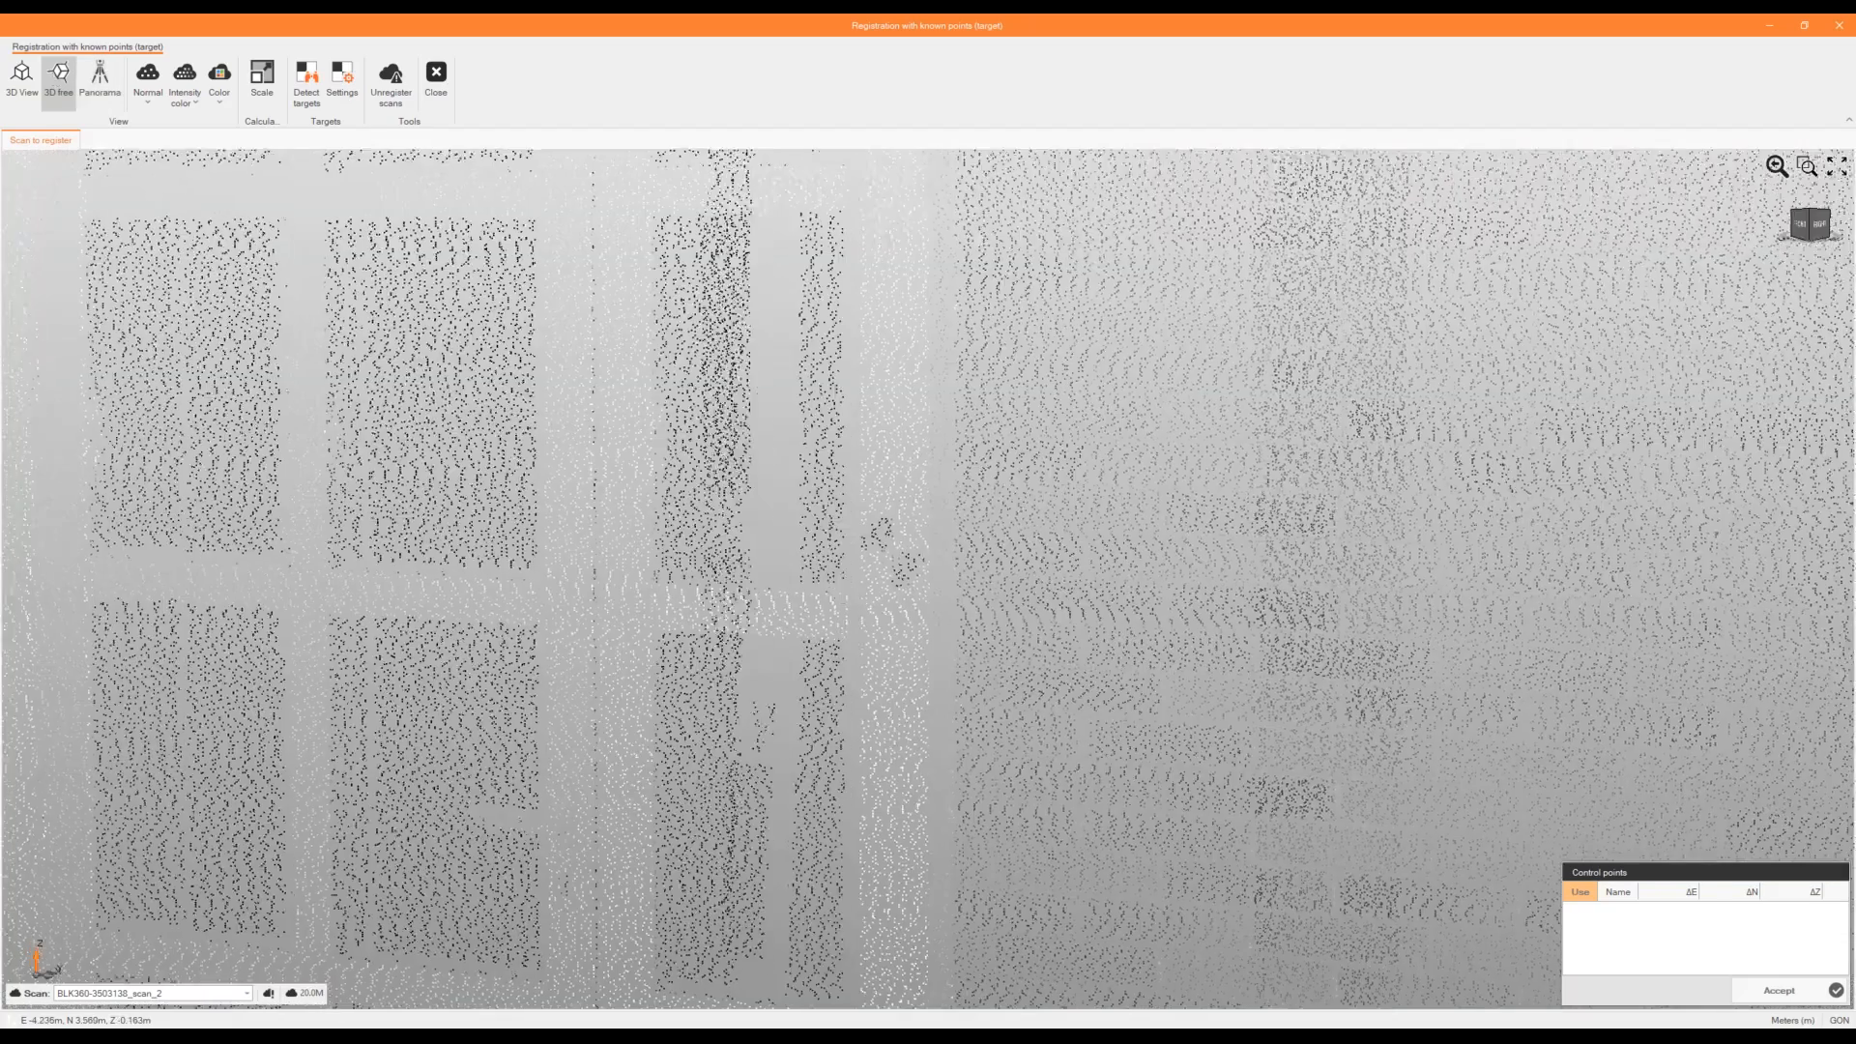
scroll(899, 586, "up", 2)
scroll(899, 586, "up", 3)
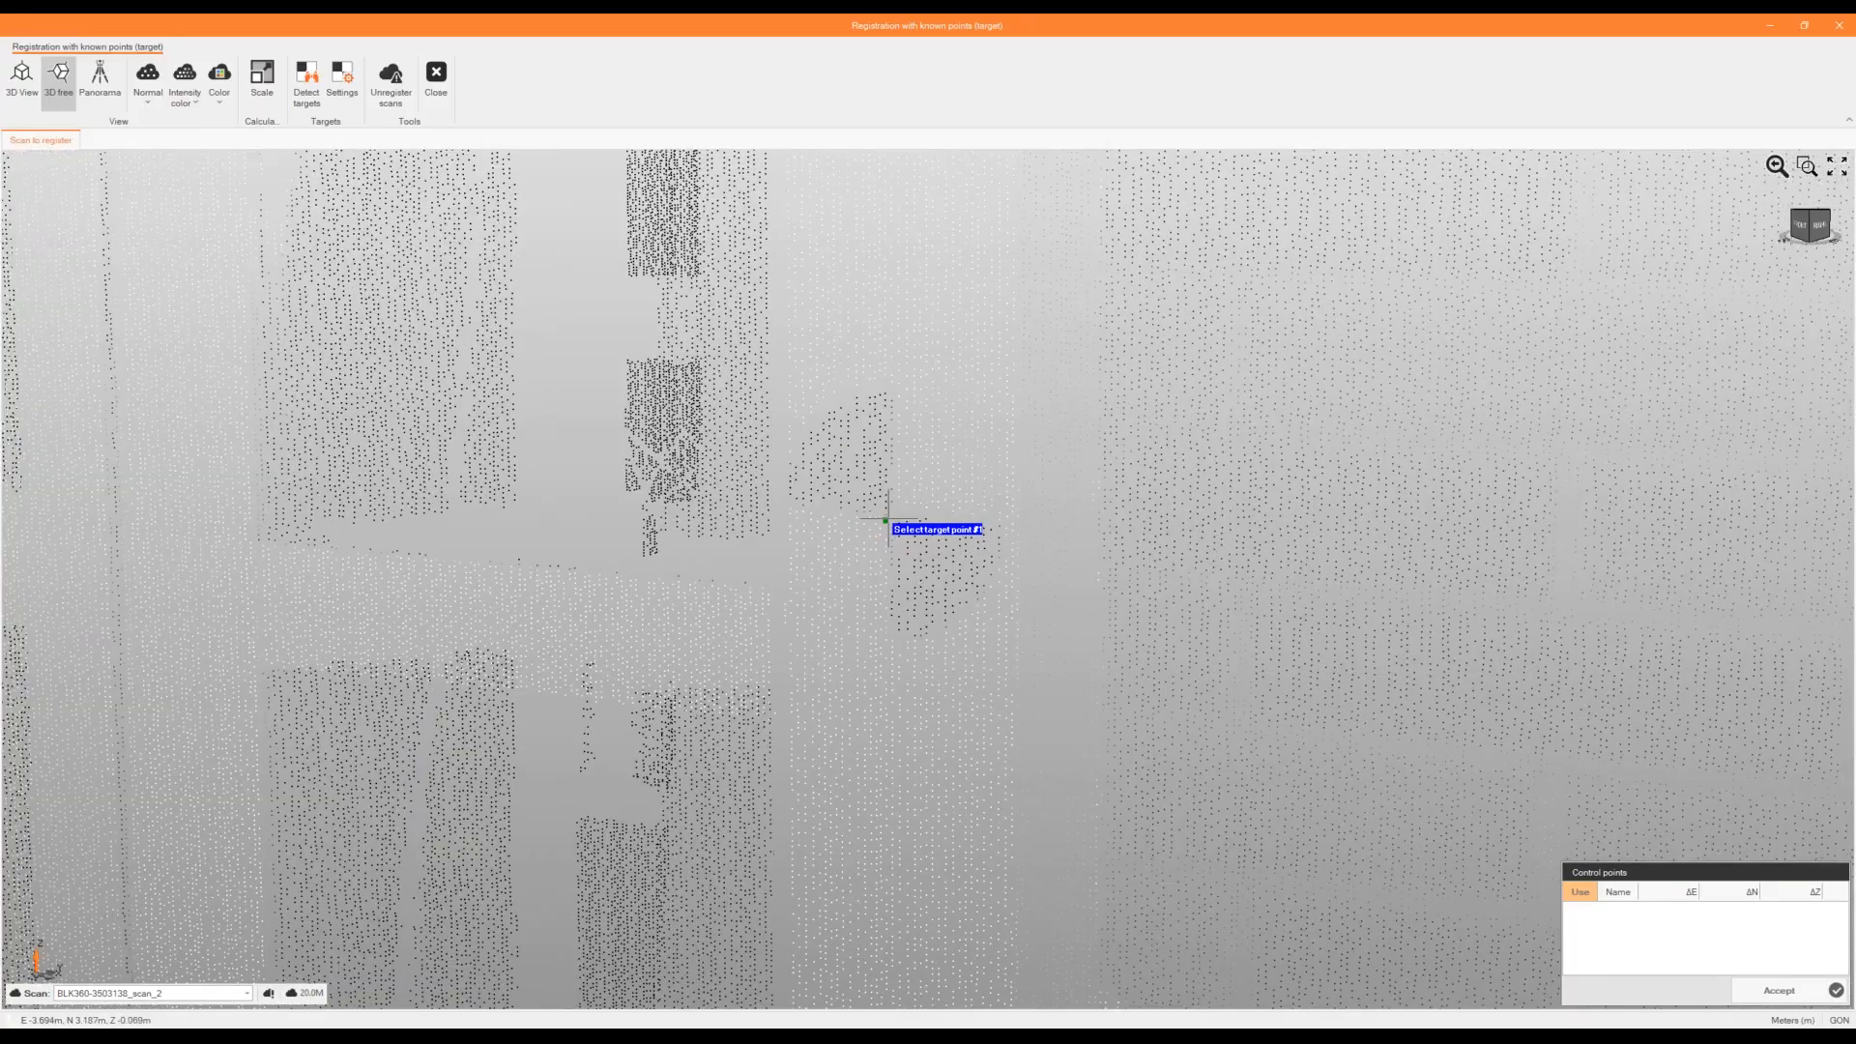
left_click(883, 516)
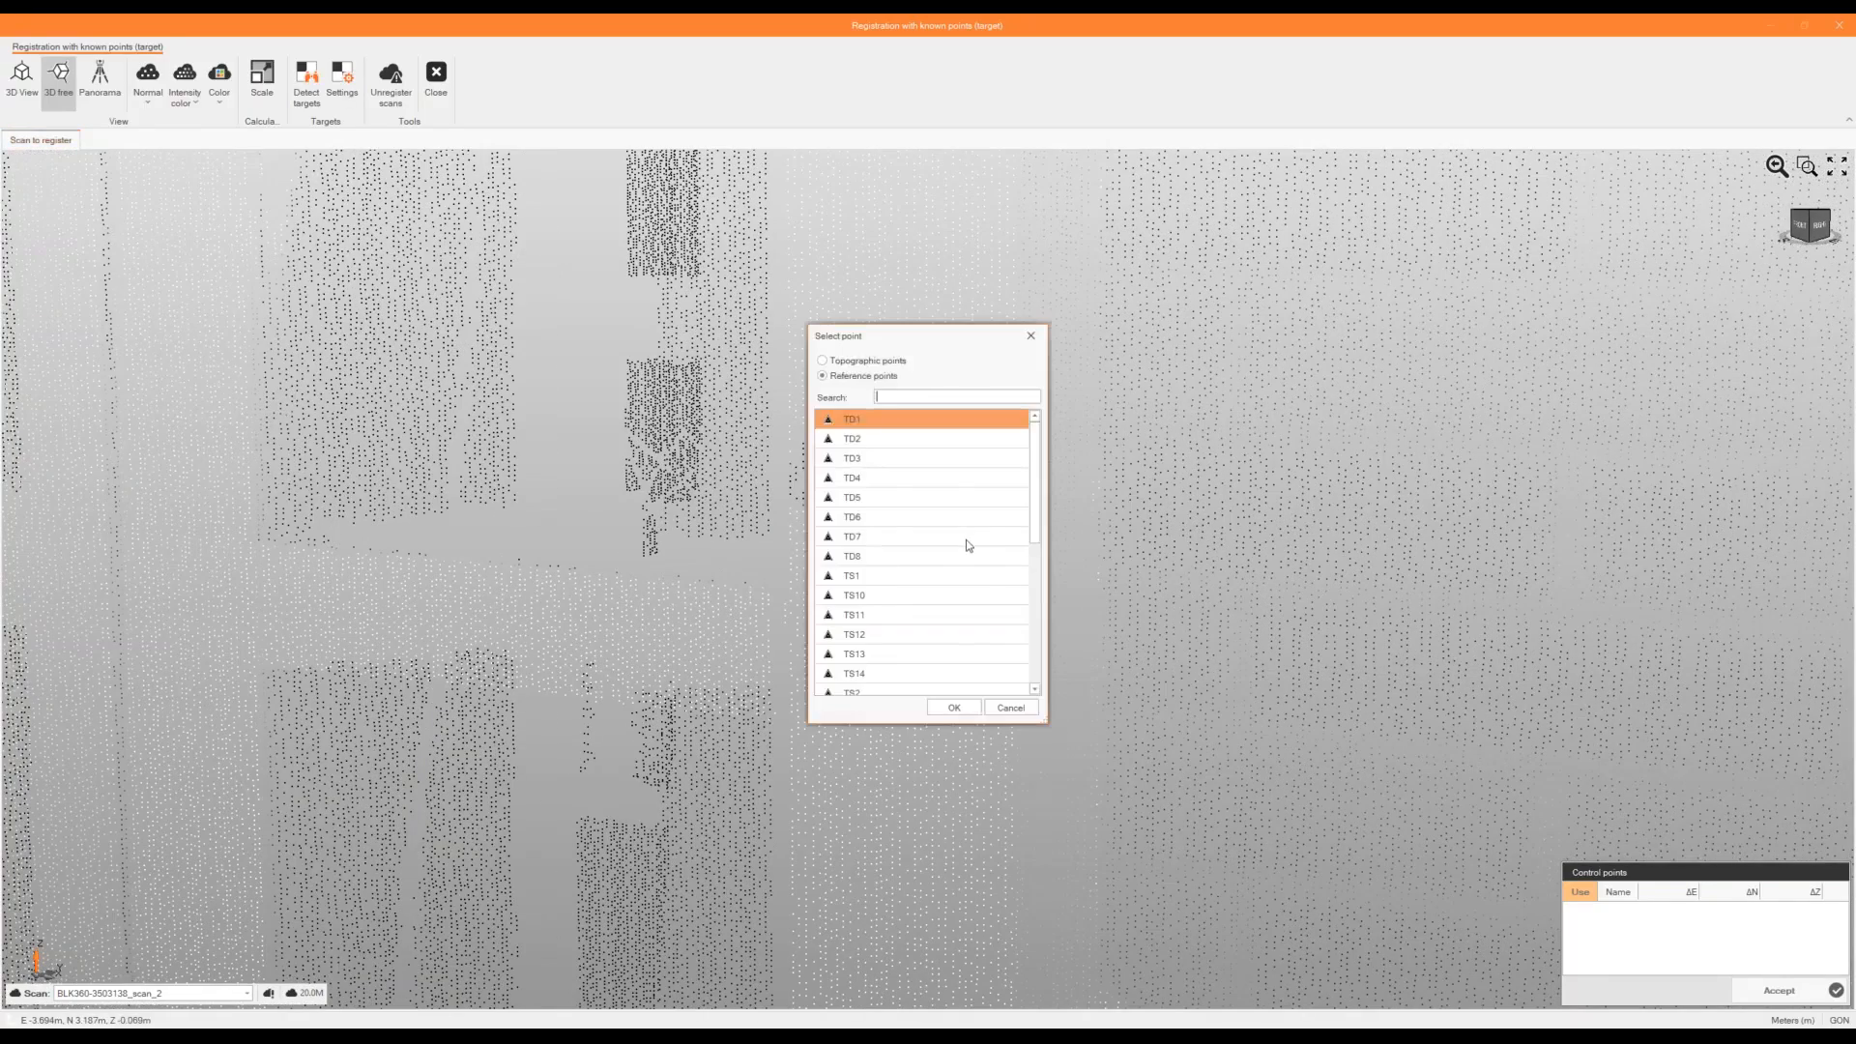
scroll(948, 483, "down", 3)
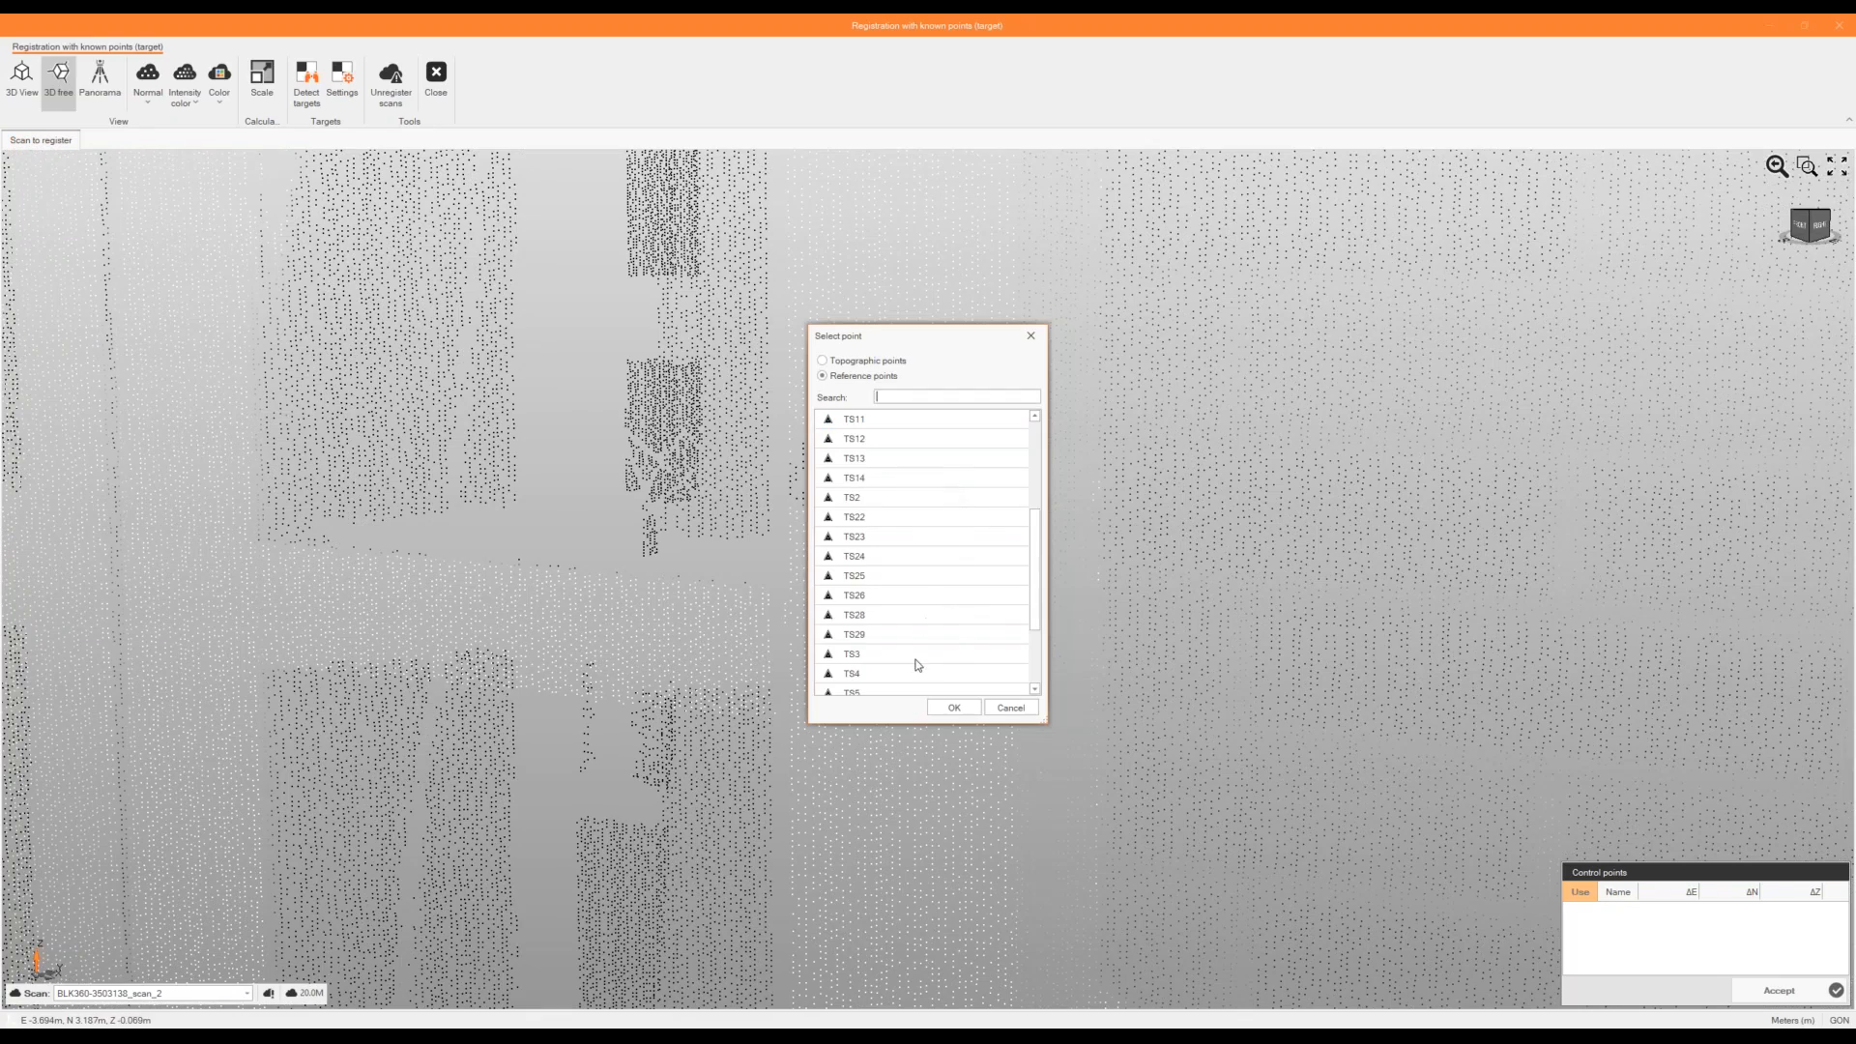
double_click(896, 499)
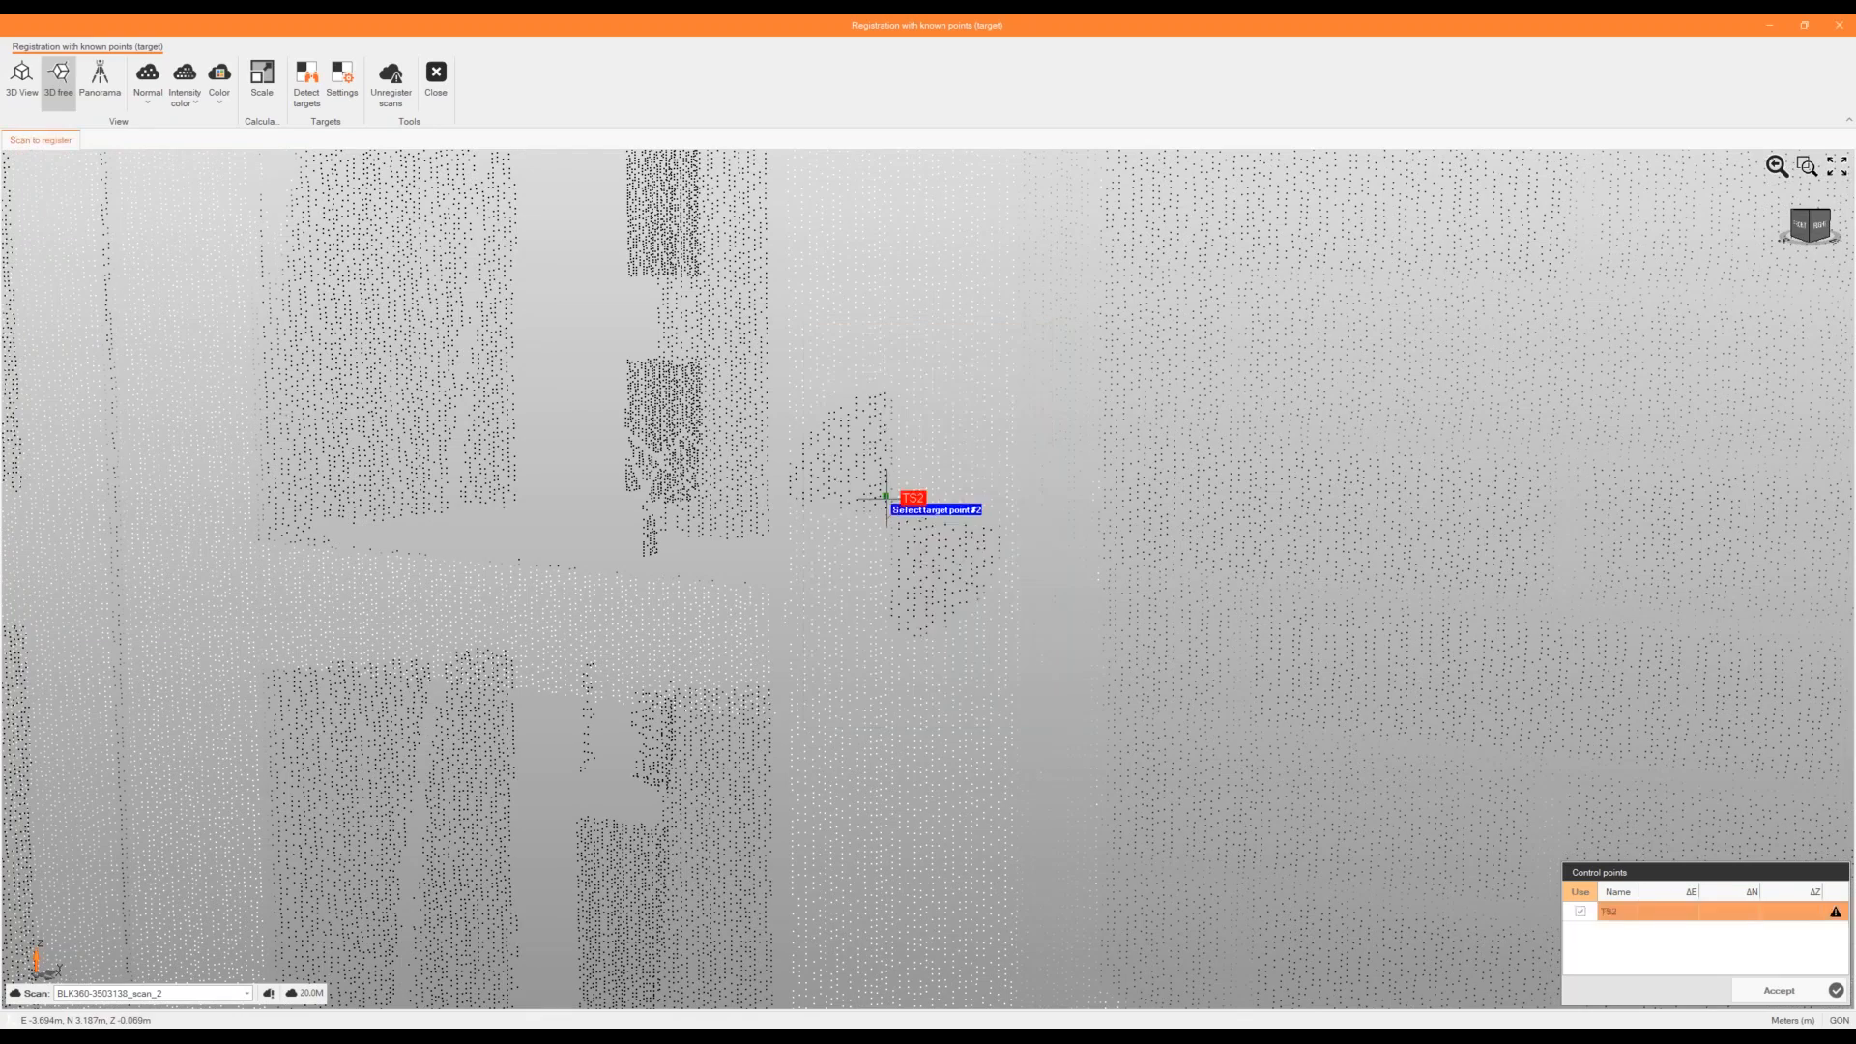
Find the umbrella pole near the building's glass doors in the panorama and pick its checkerboard in 3D free view as reference point TS4.
scroll(630, 486, "down", 5)
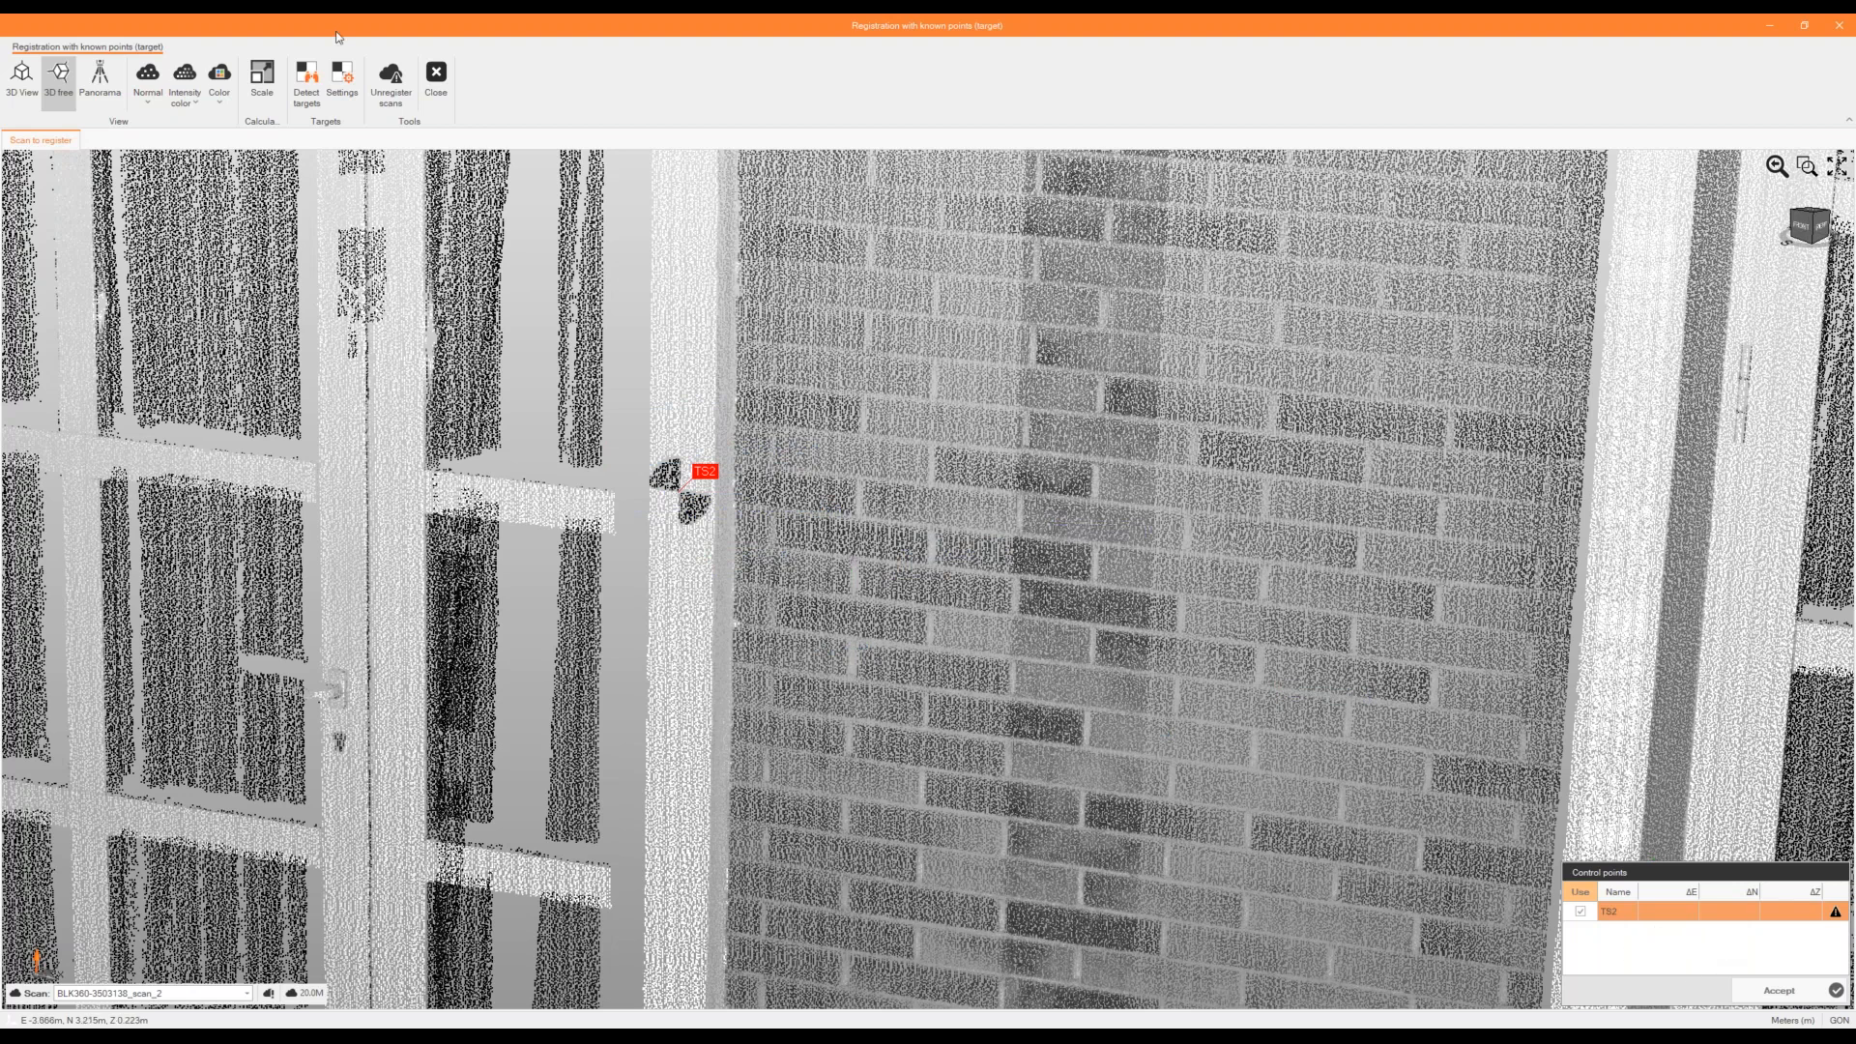
left_click(100, 77)
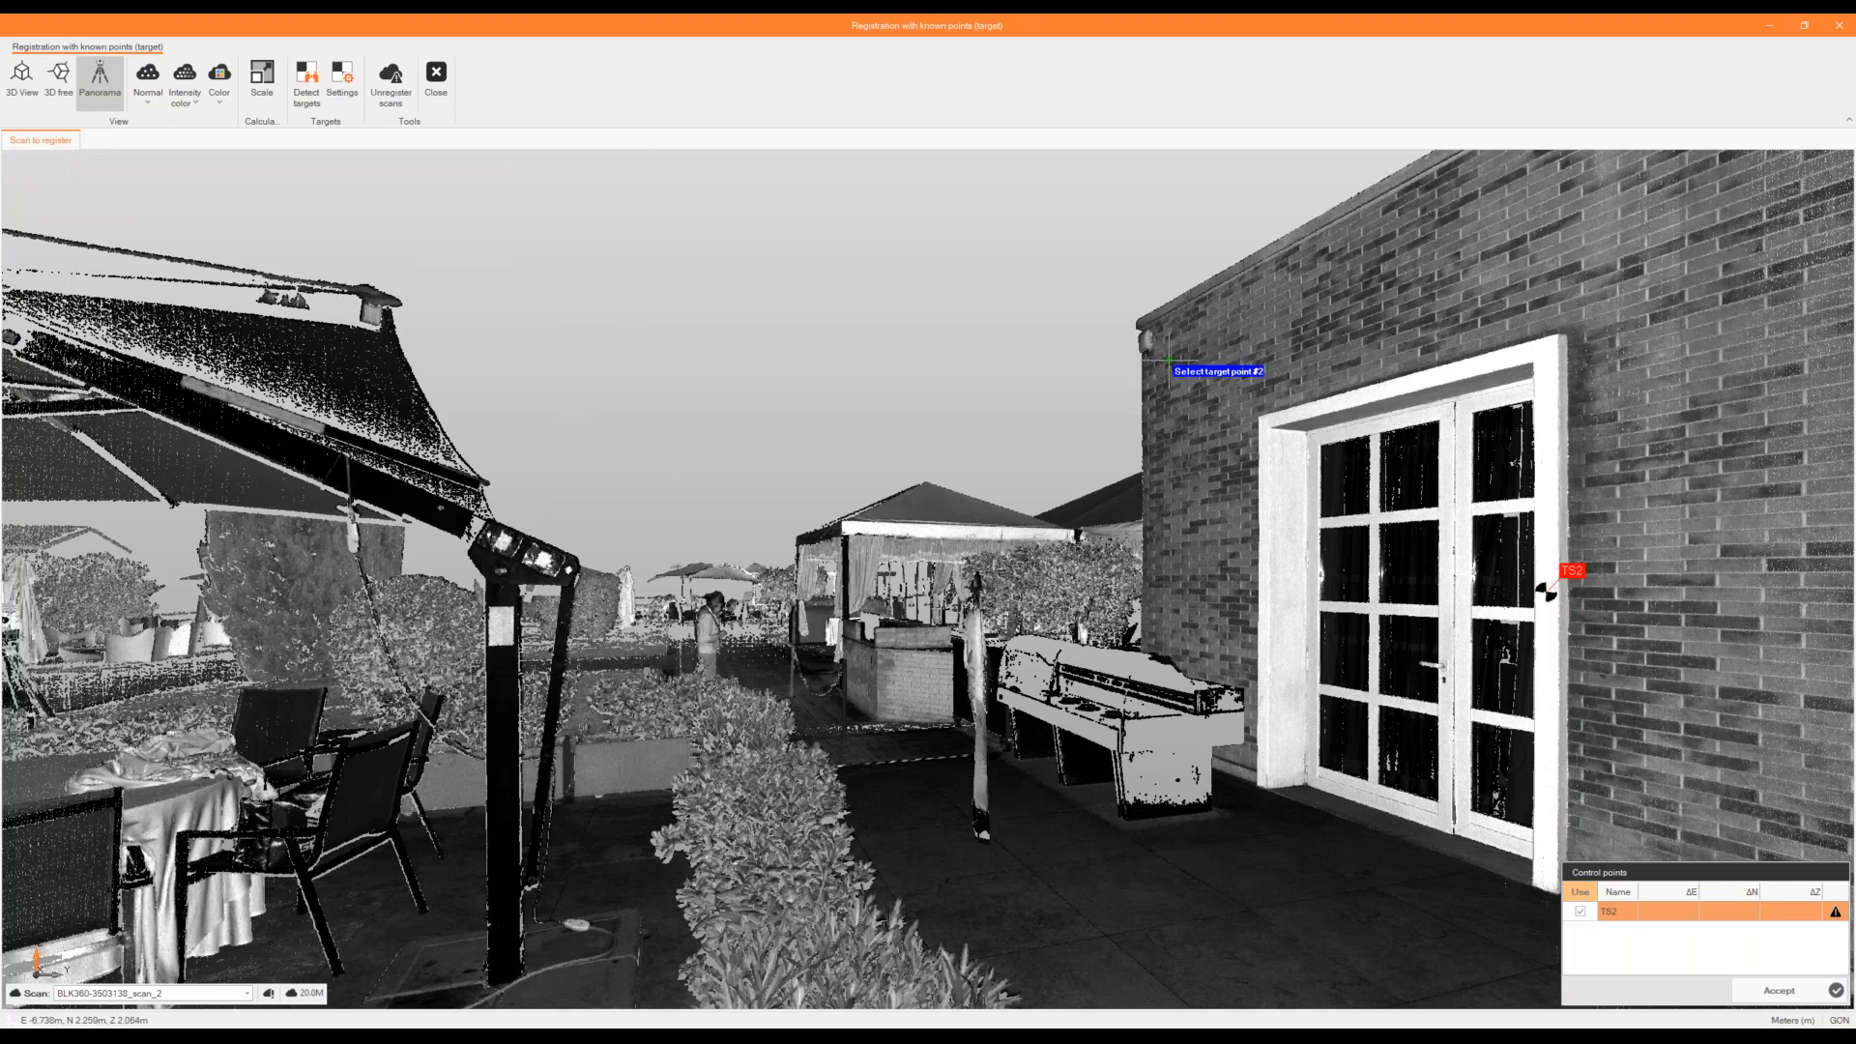
middle_click_drag(1170, 361, 713, 356)
left_click(59, 81)
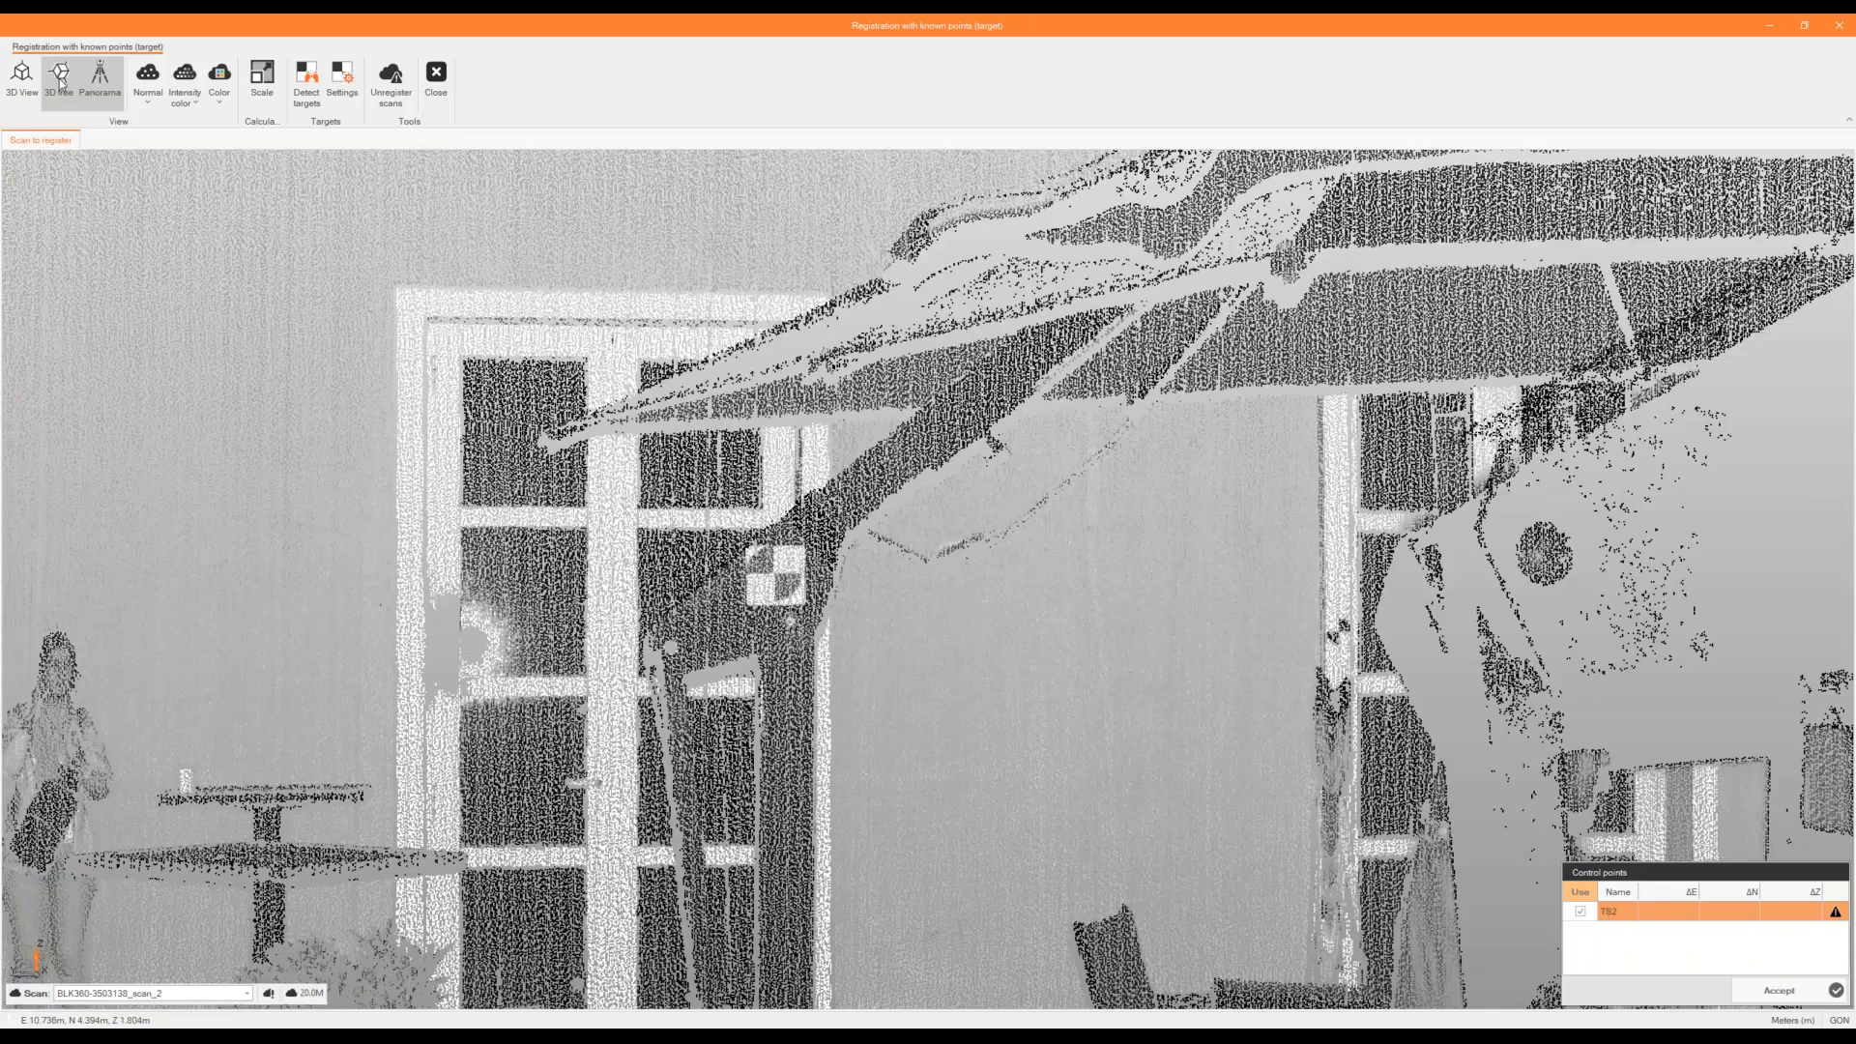
middle_click_drag(604, 440, 611, 457)
scroll(848, 711, "up", 1)
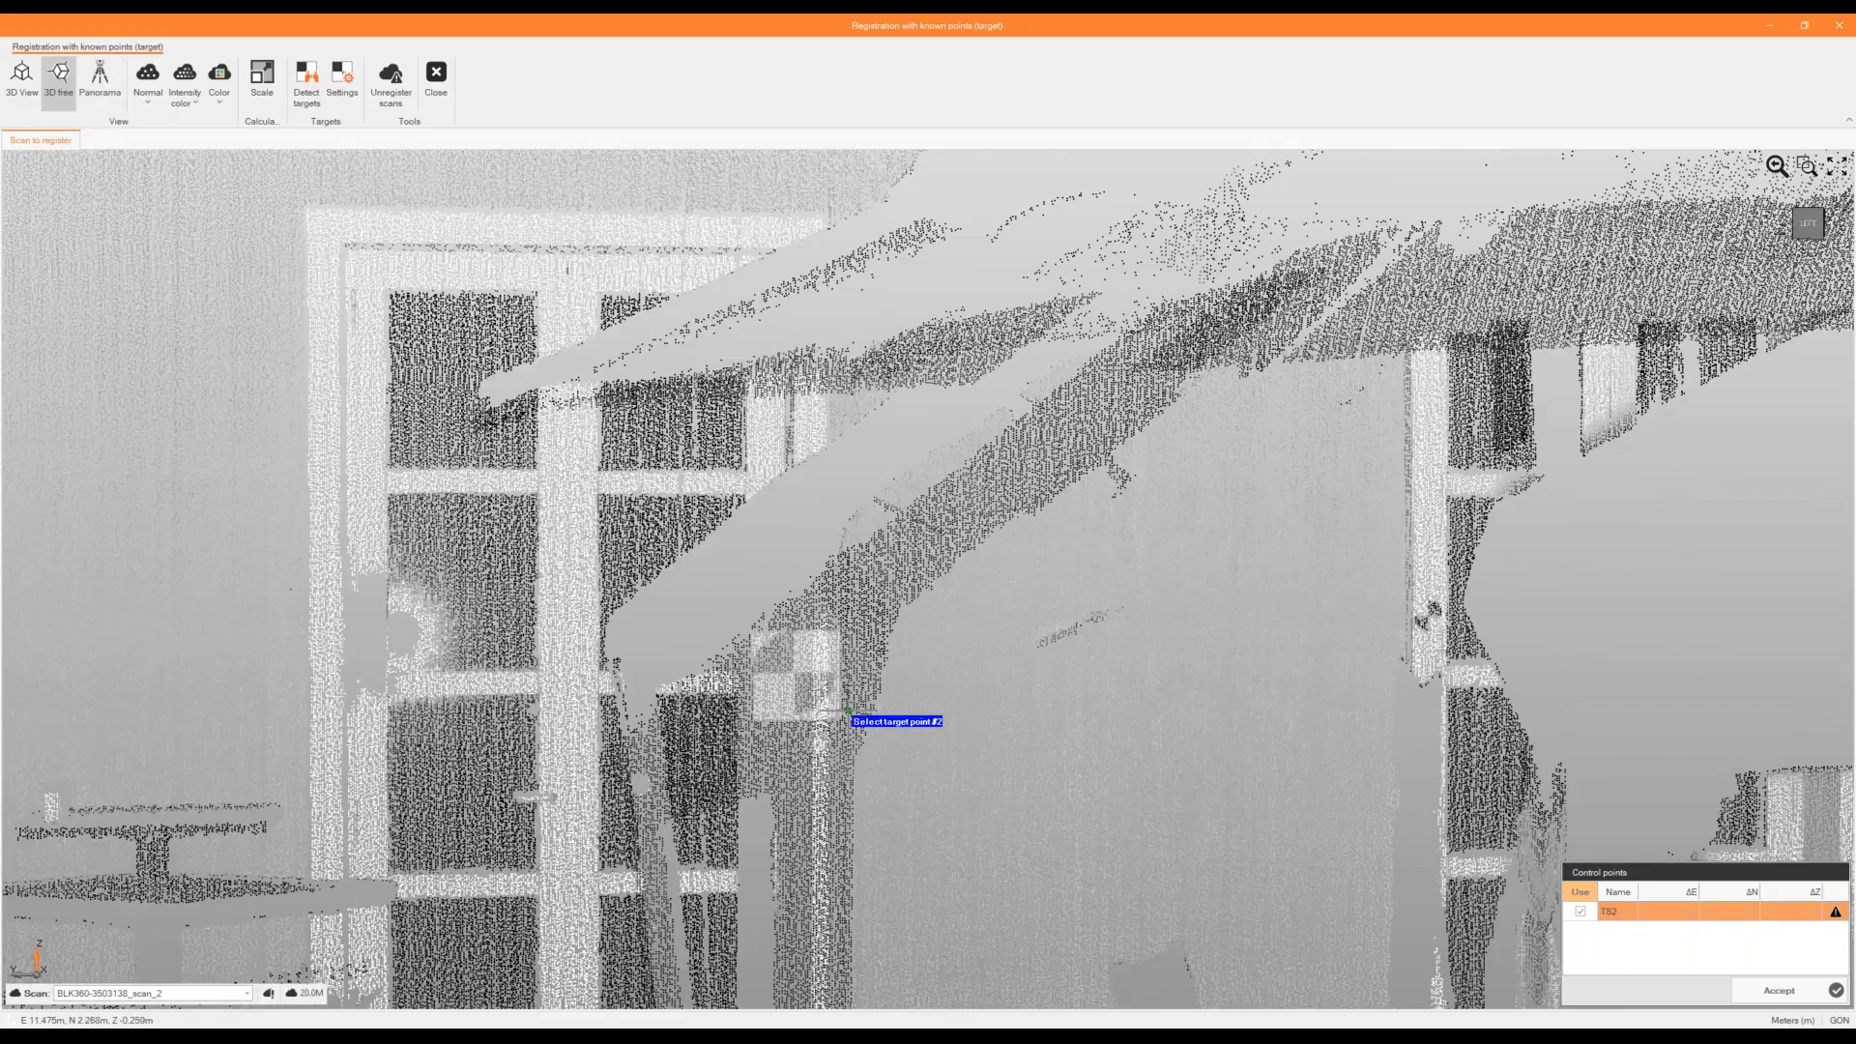
scroll(847, 710, "up", 2)
left_click(799, 687)
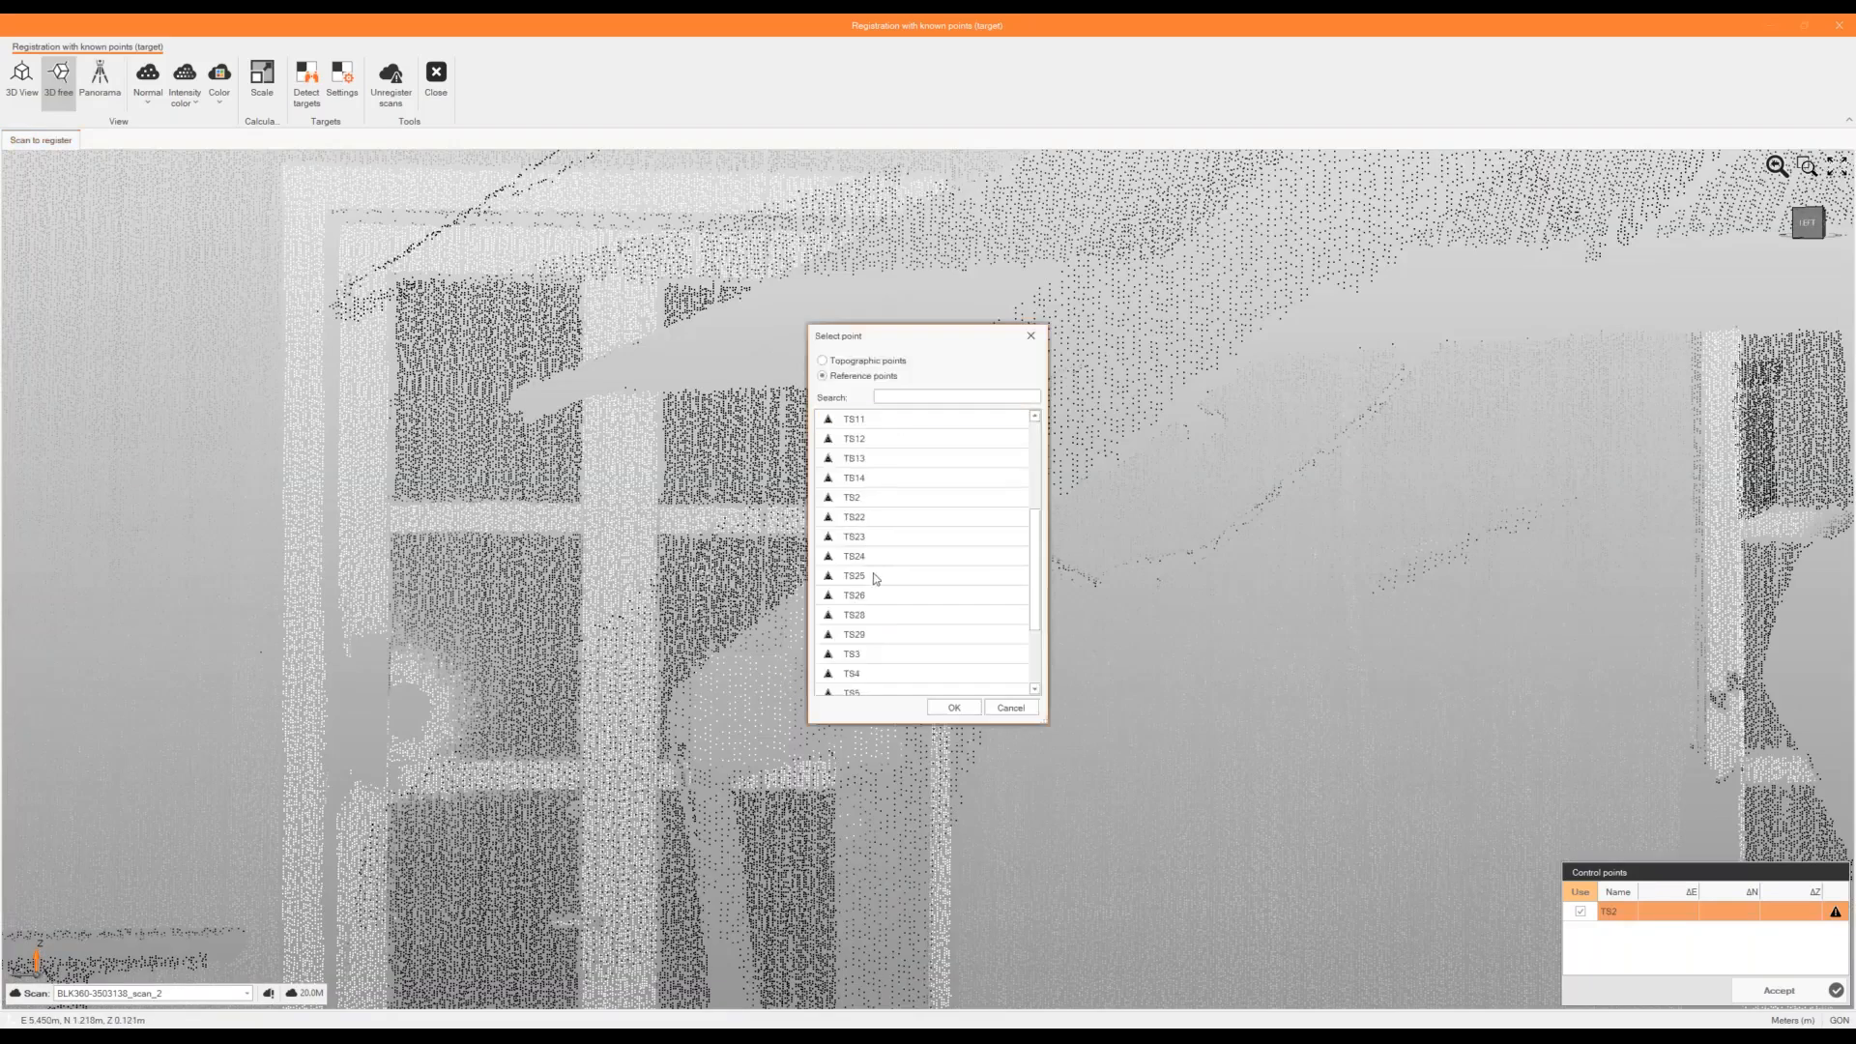
double_click(896, 673)
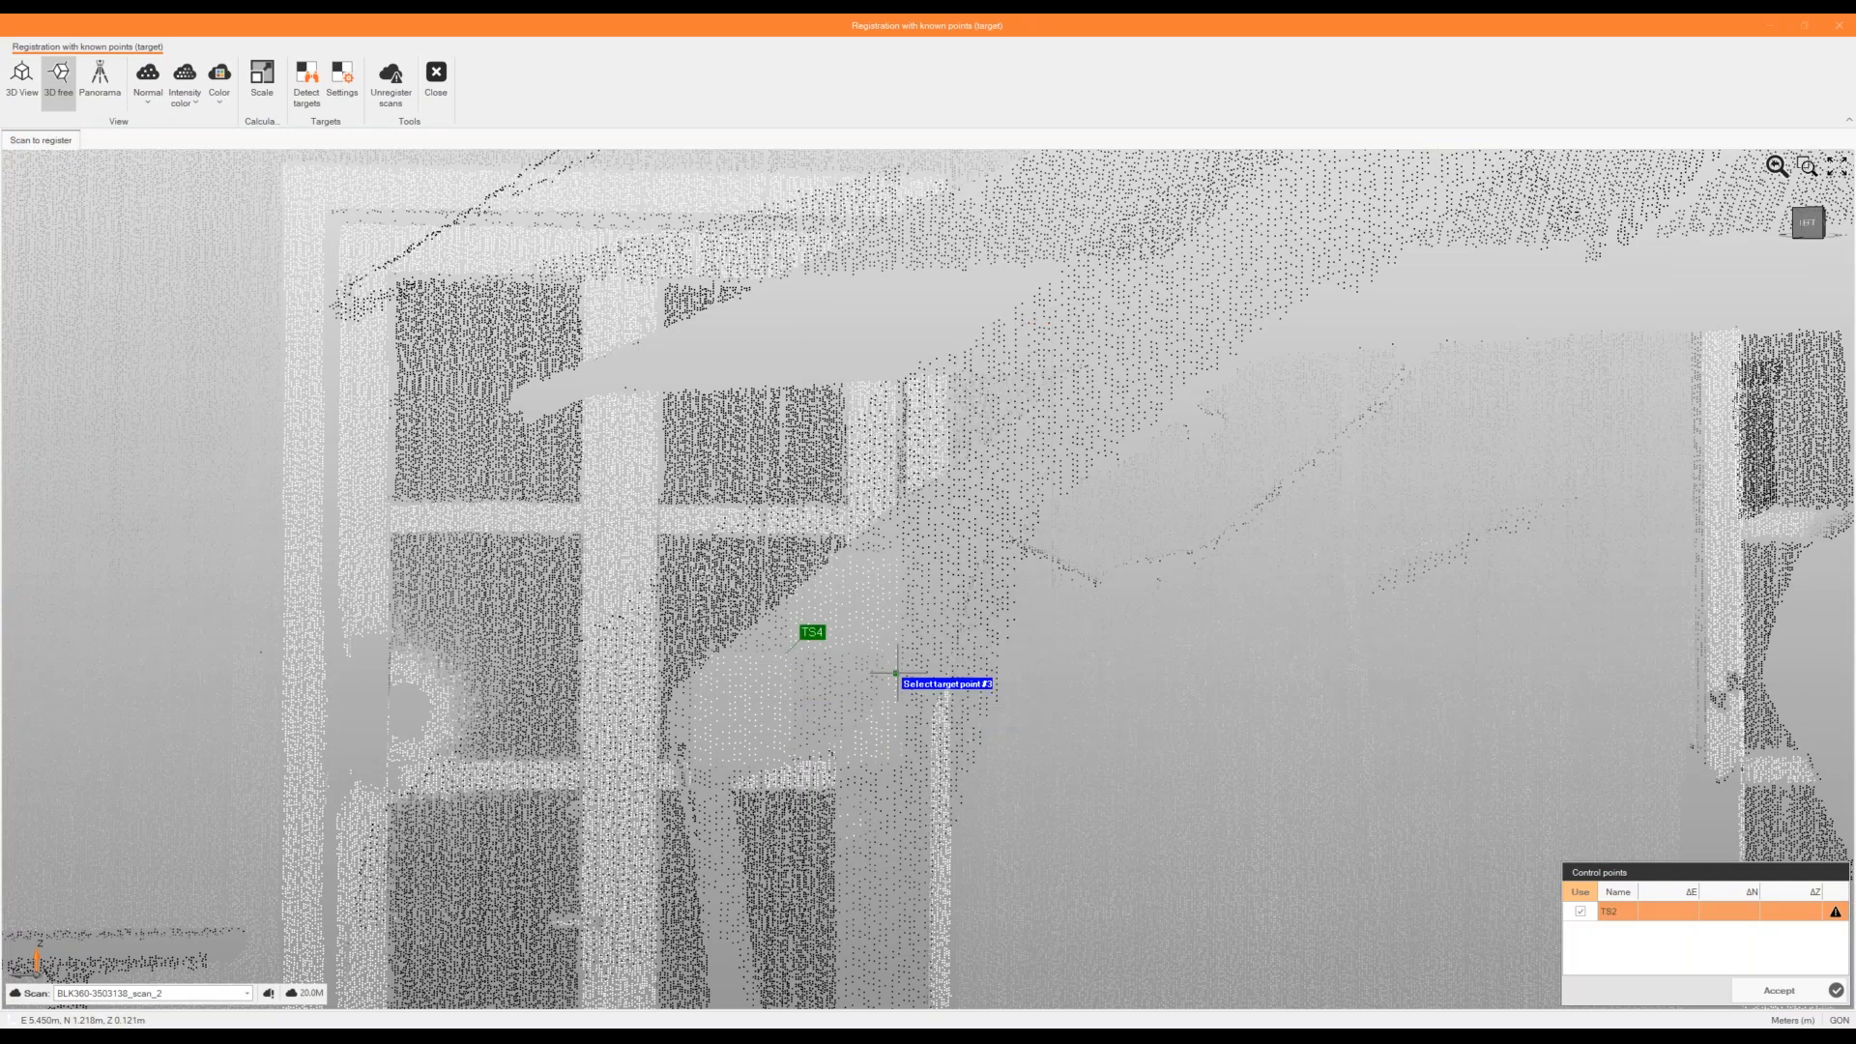
scroll(912, 609, "down", 2)
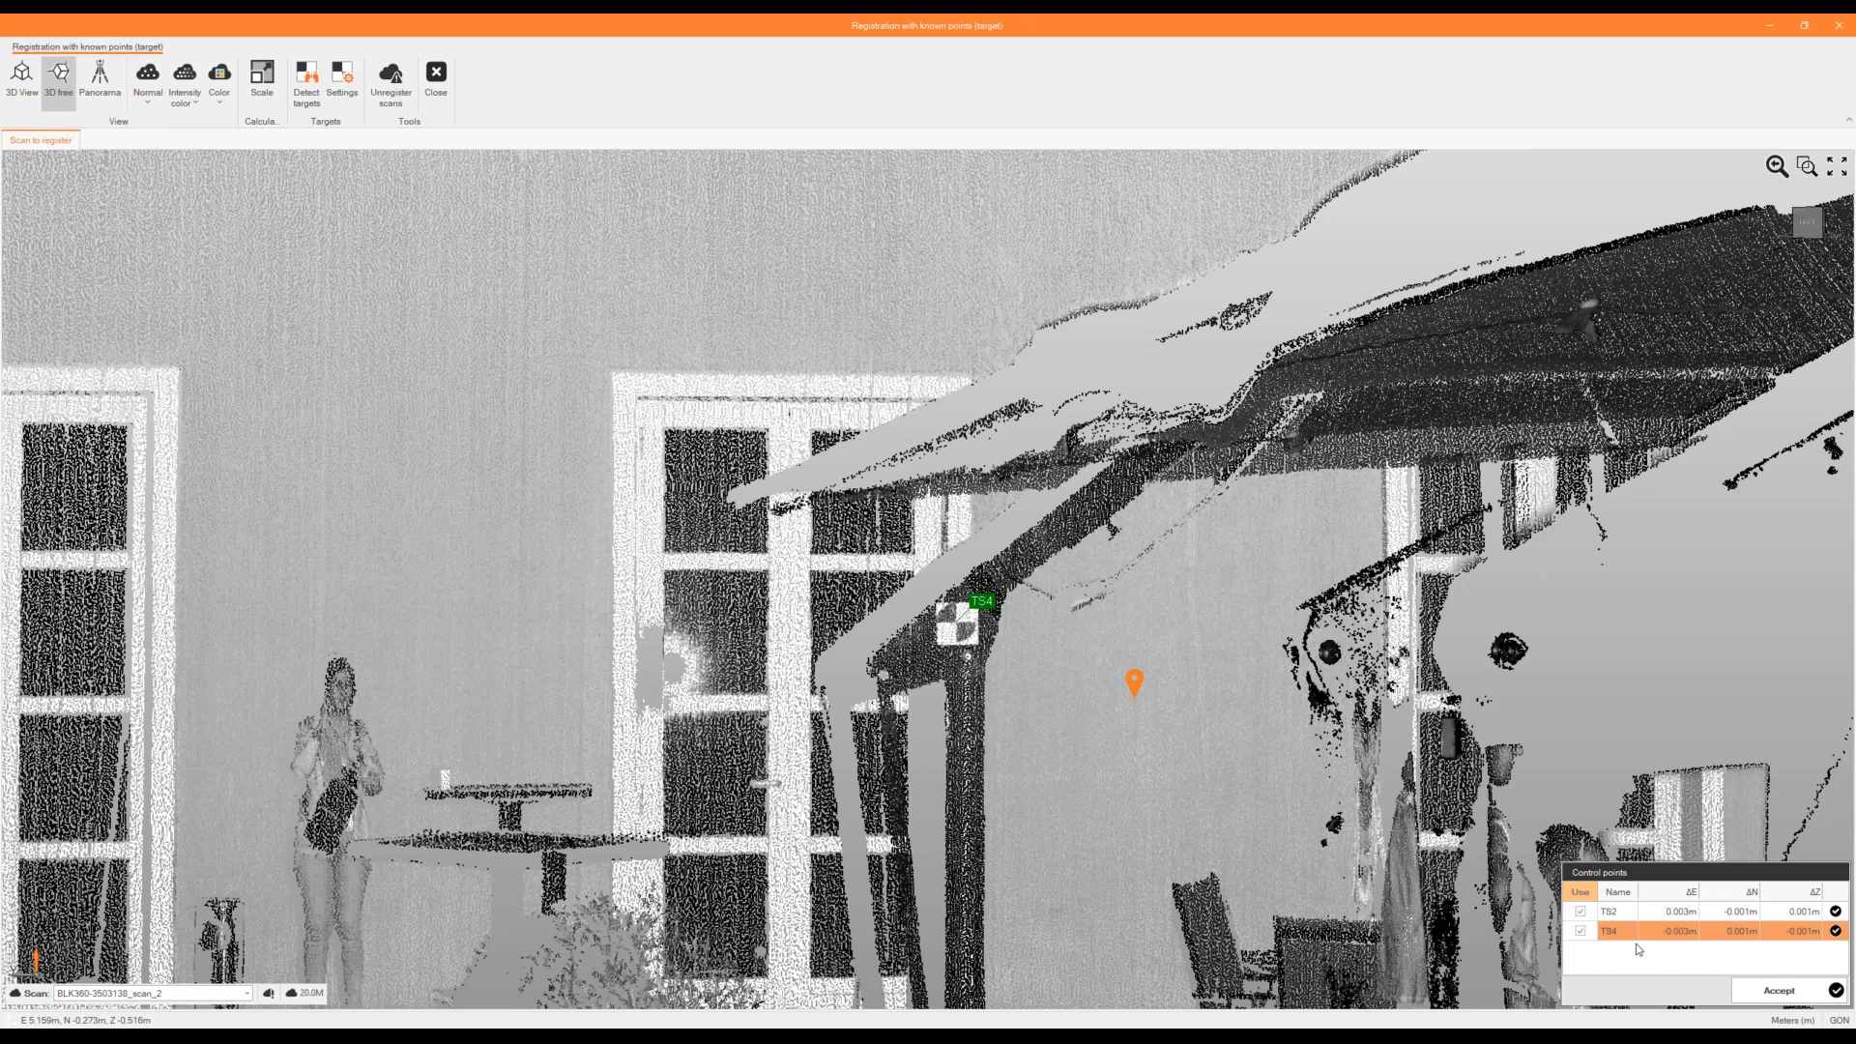
Find the umbrella pole behind the round cloth-covered table in the panorama and pick its checkerboard in 3D free view as reference point TS8.
left_click(110, 79)
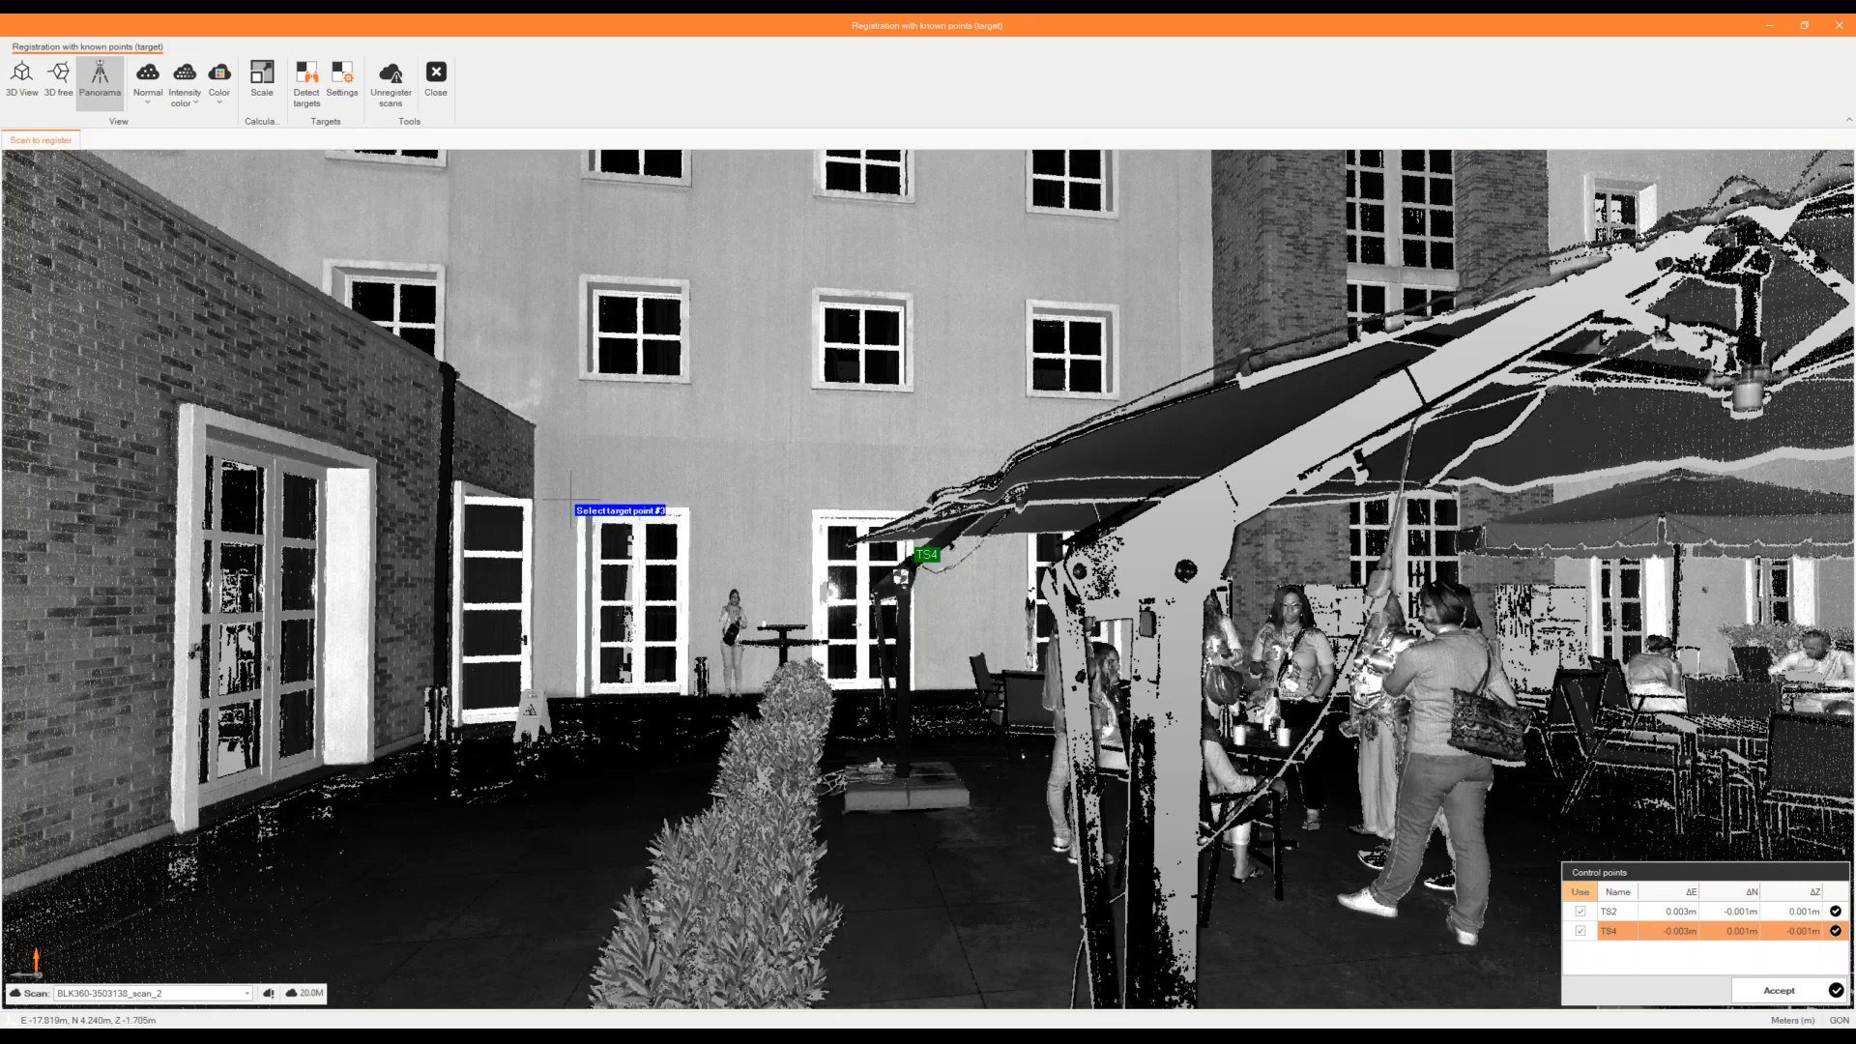
middle_click_drag(571, 500, 1034, 472)
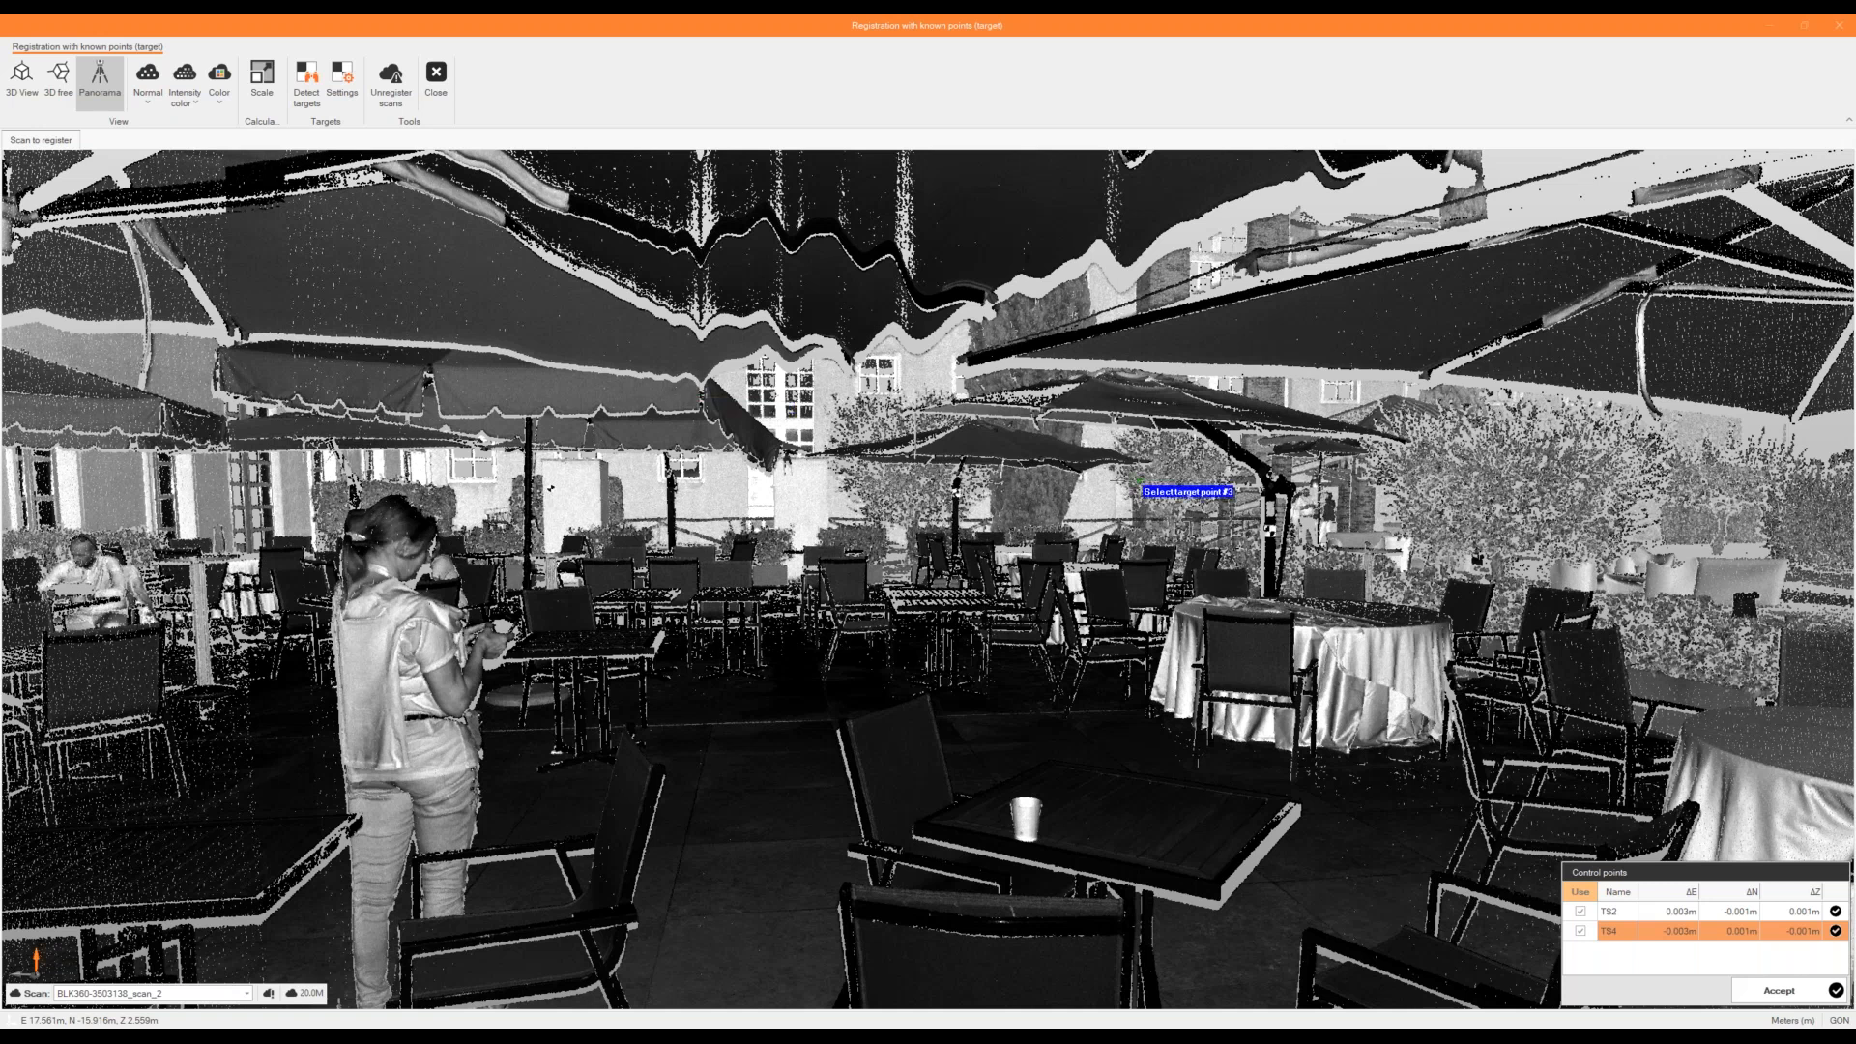
scroll(1323, 527, "up", 2)
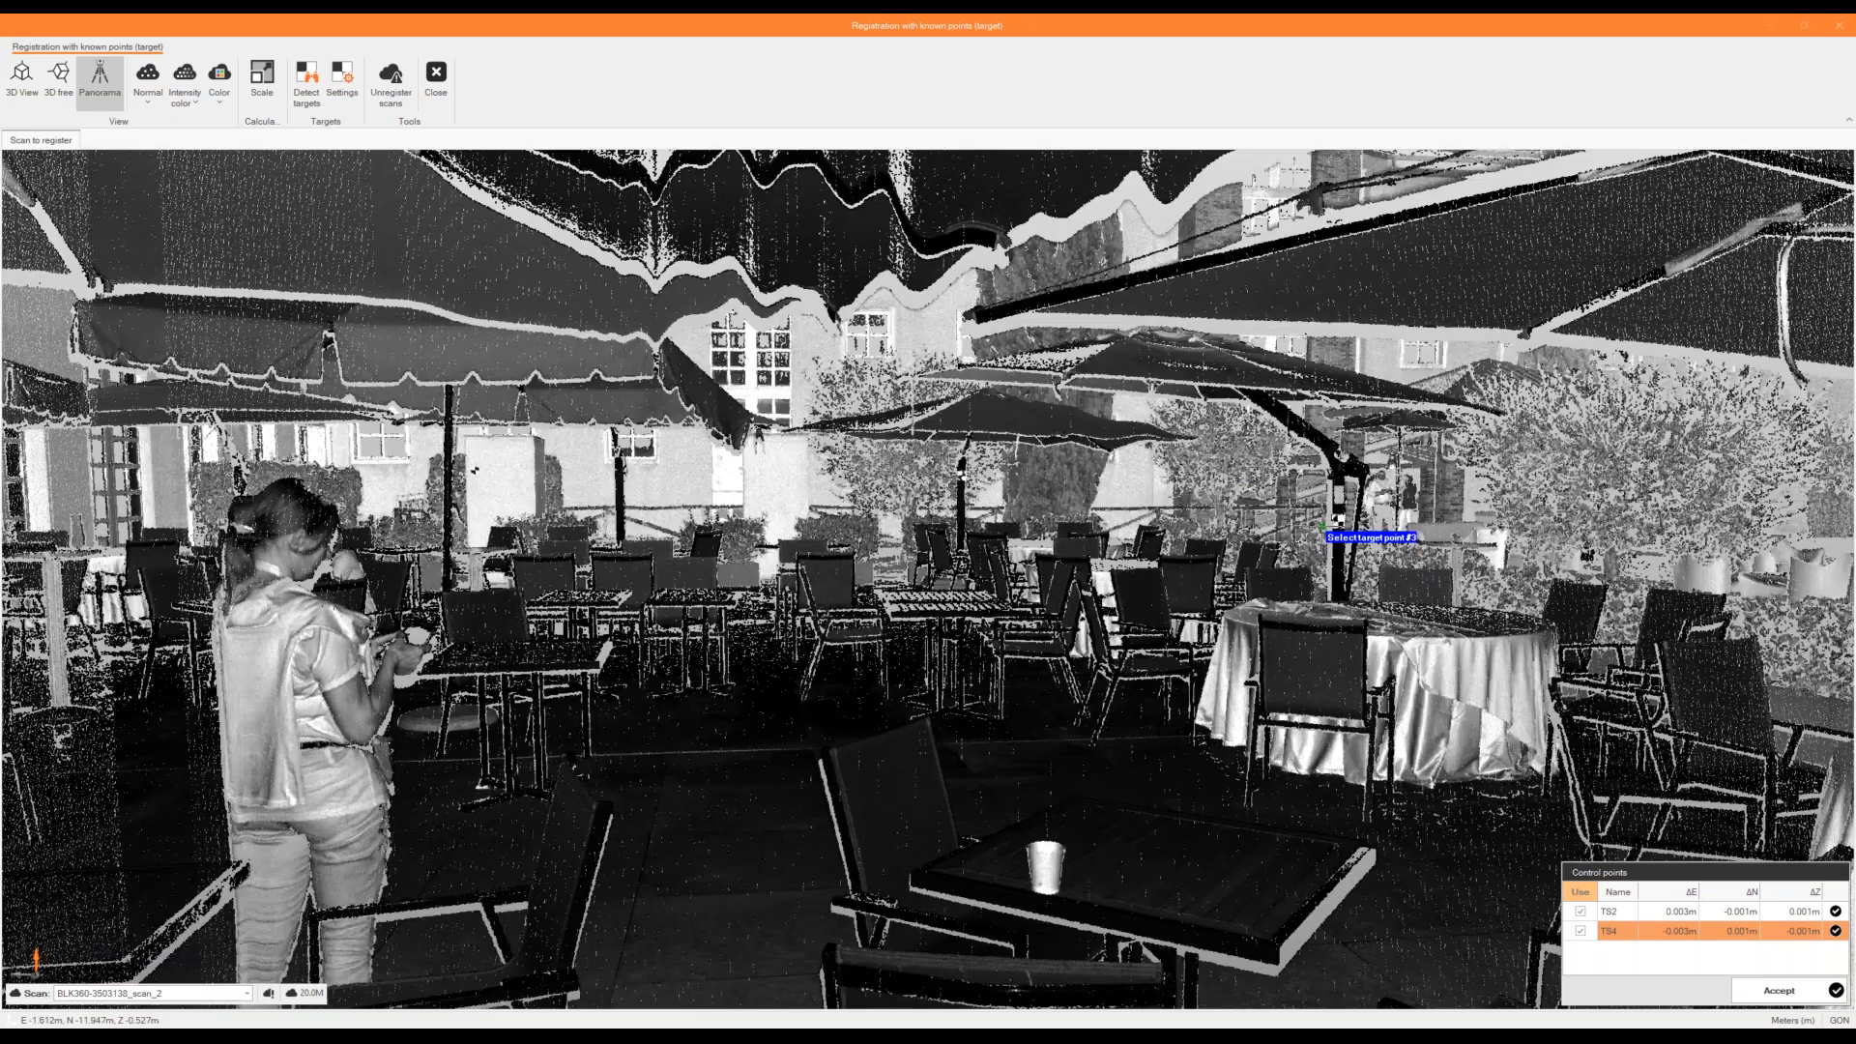
scroll(1322, 528, "up", 5)
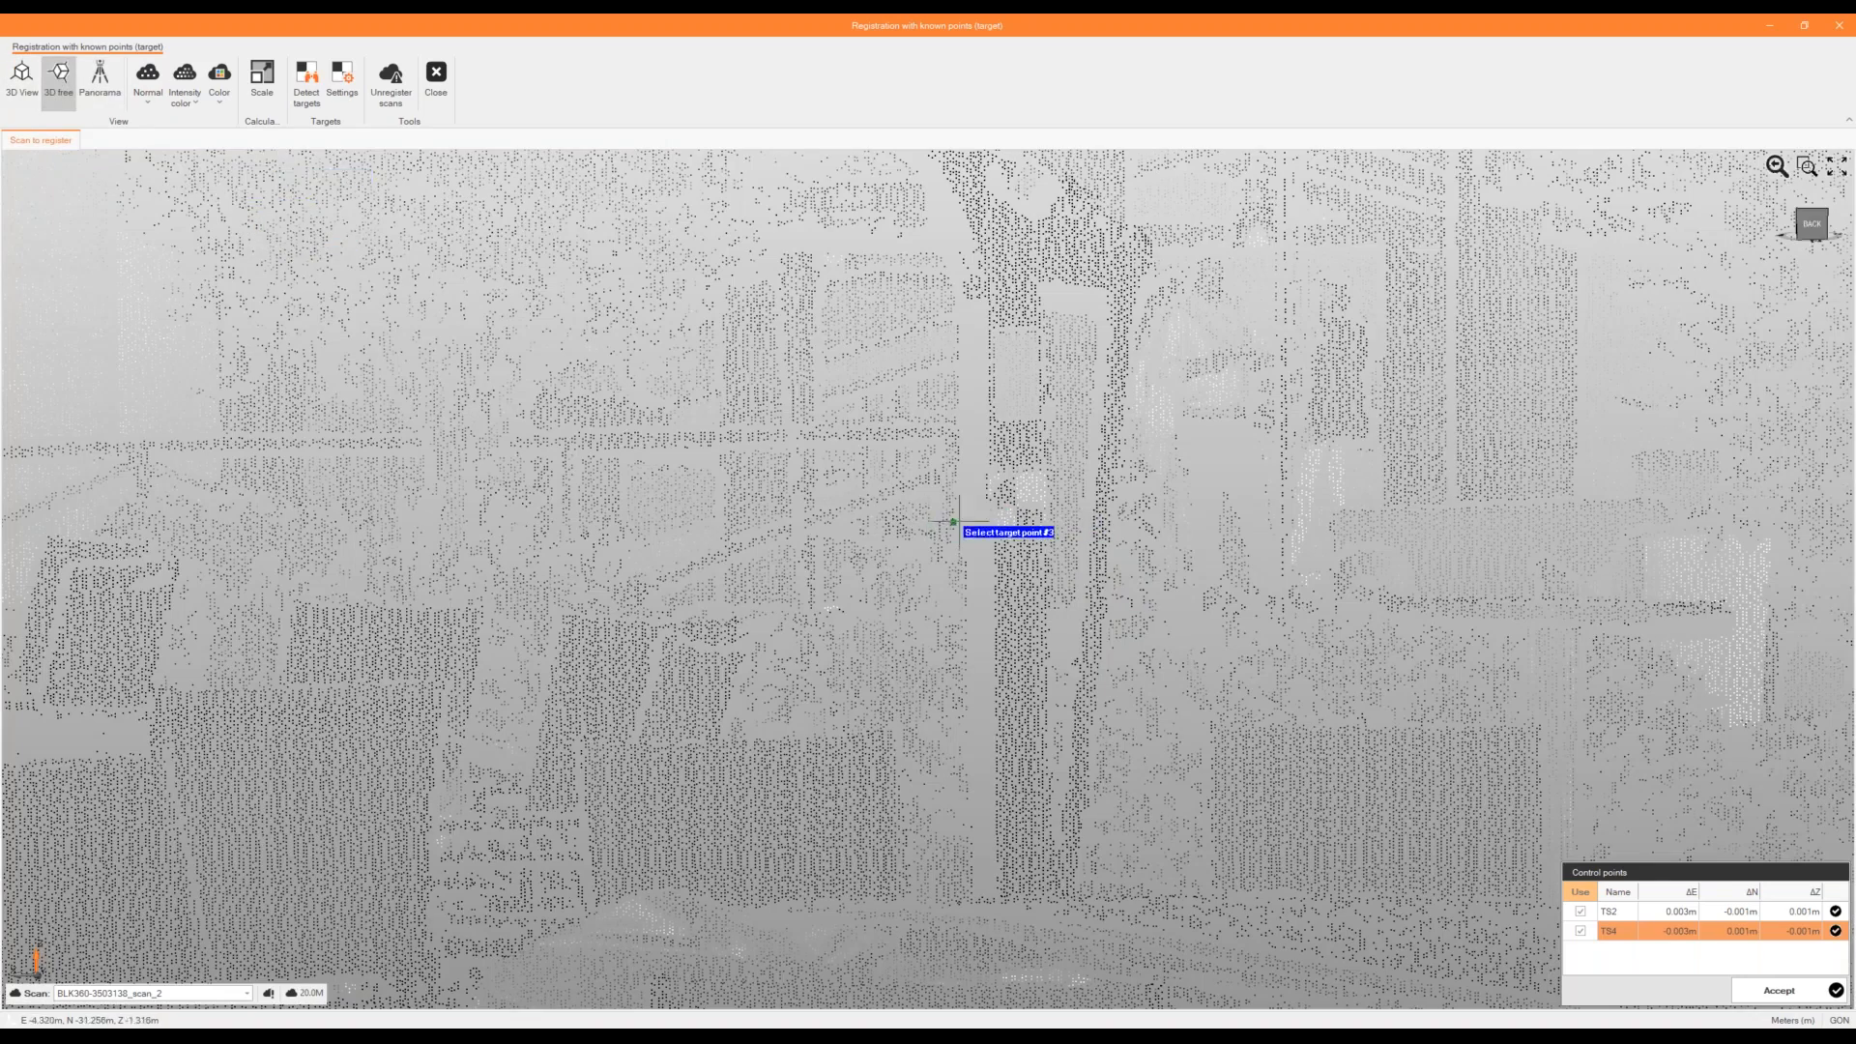
scroll(1026, 524, "up", 2)
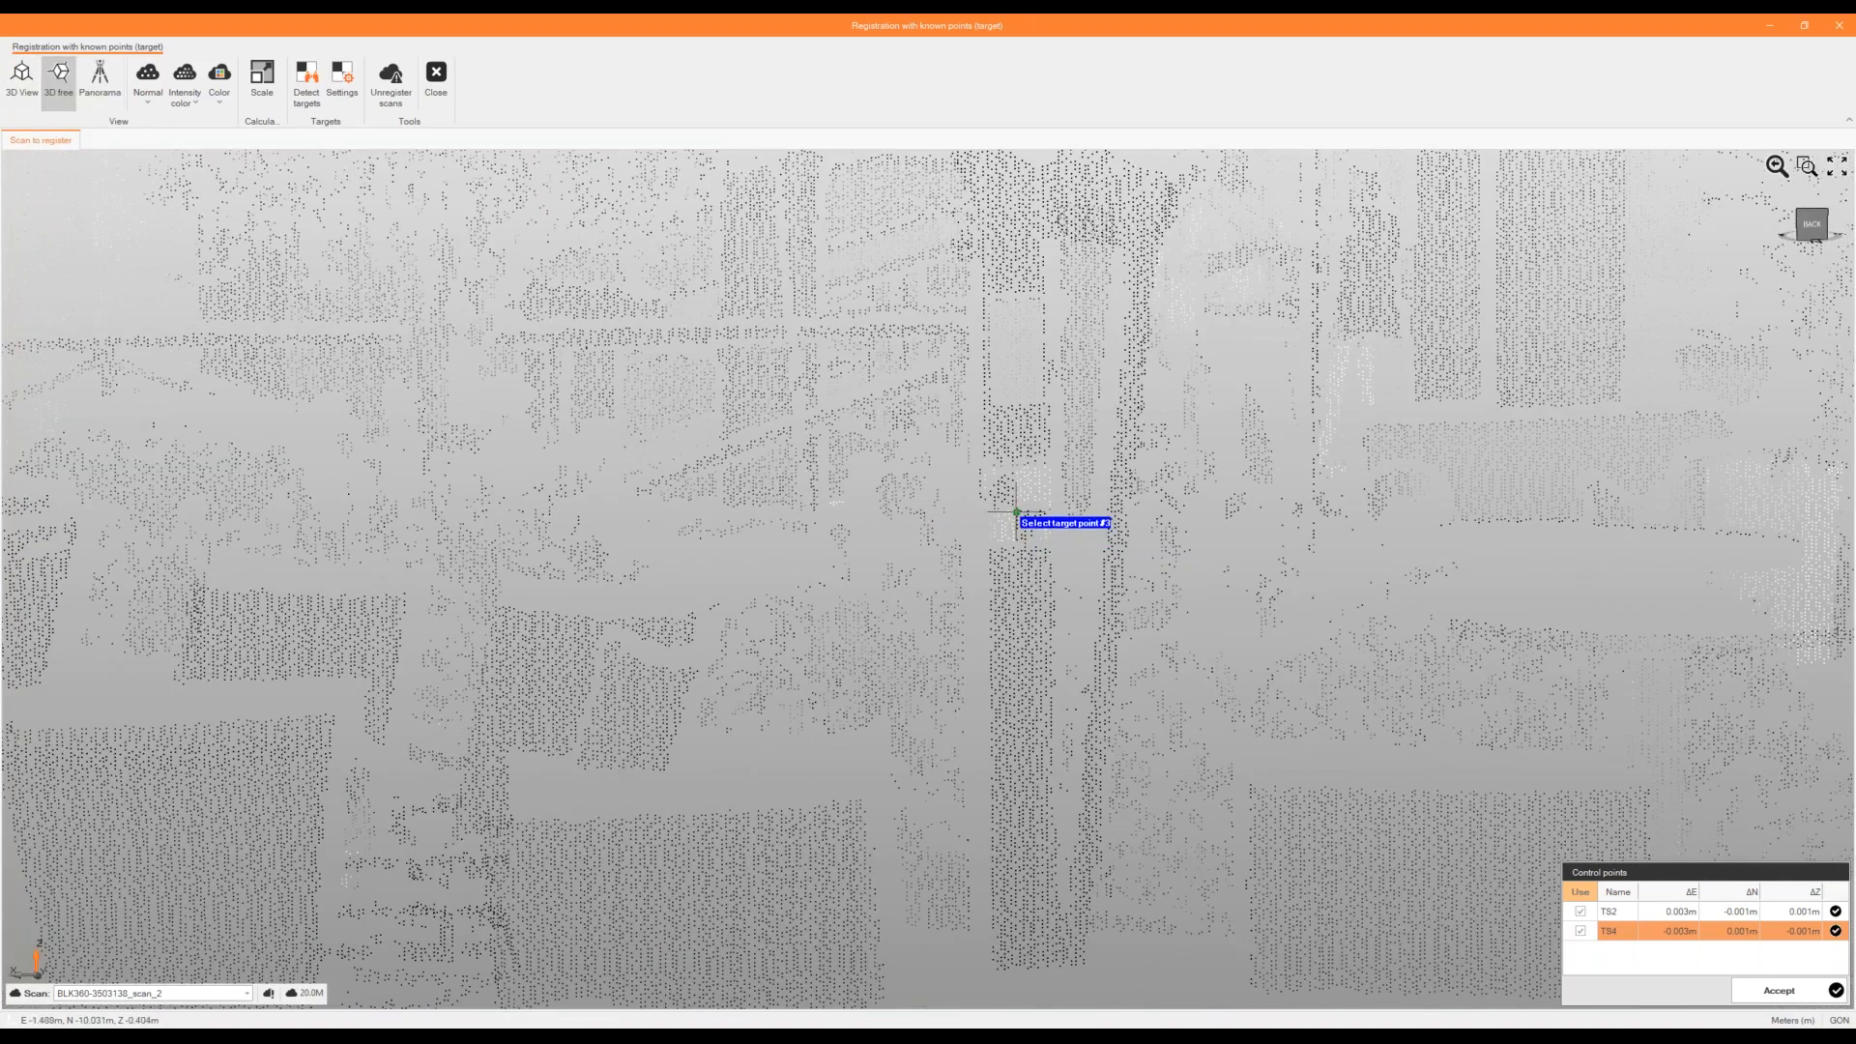
left_click(1030, 529)
scroll(888, 619, "down", 5)
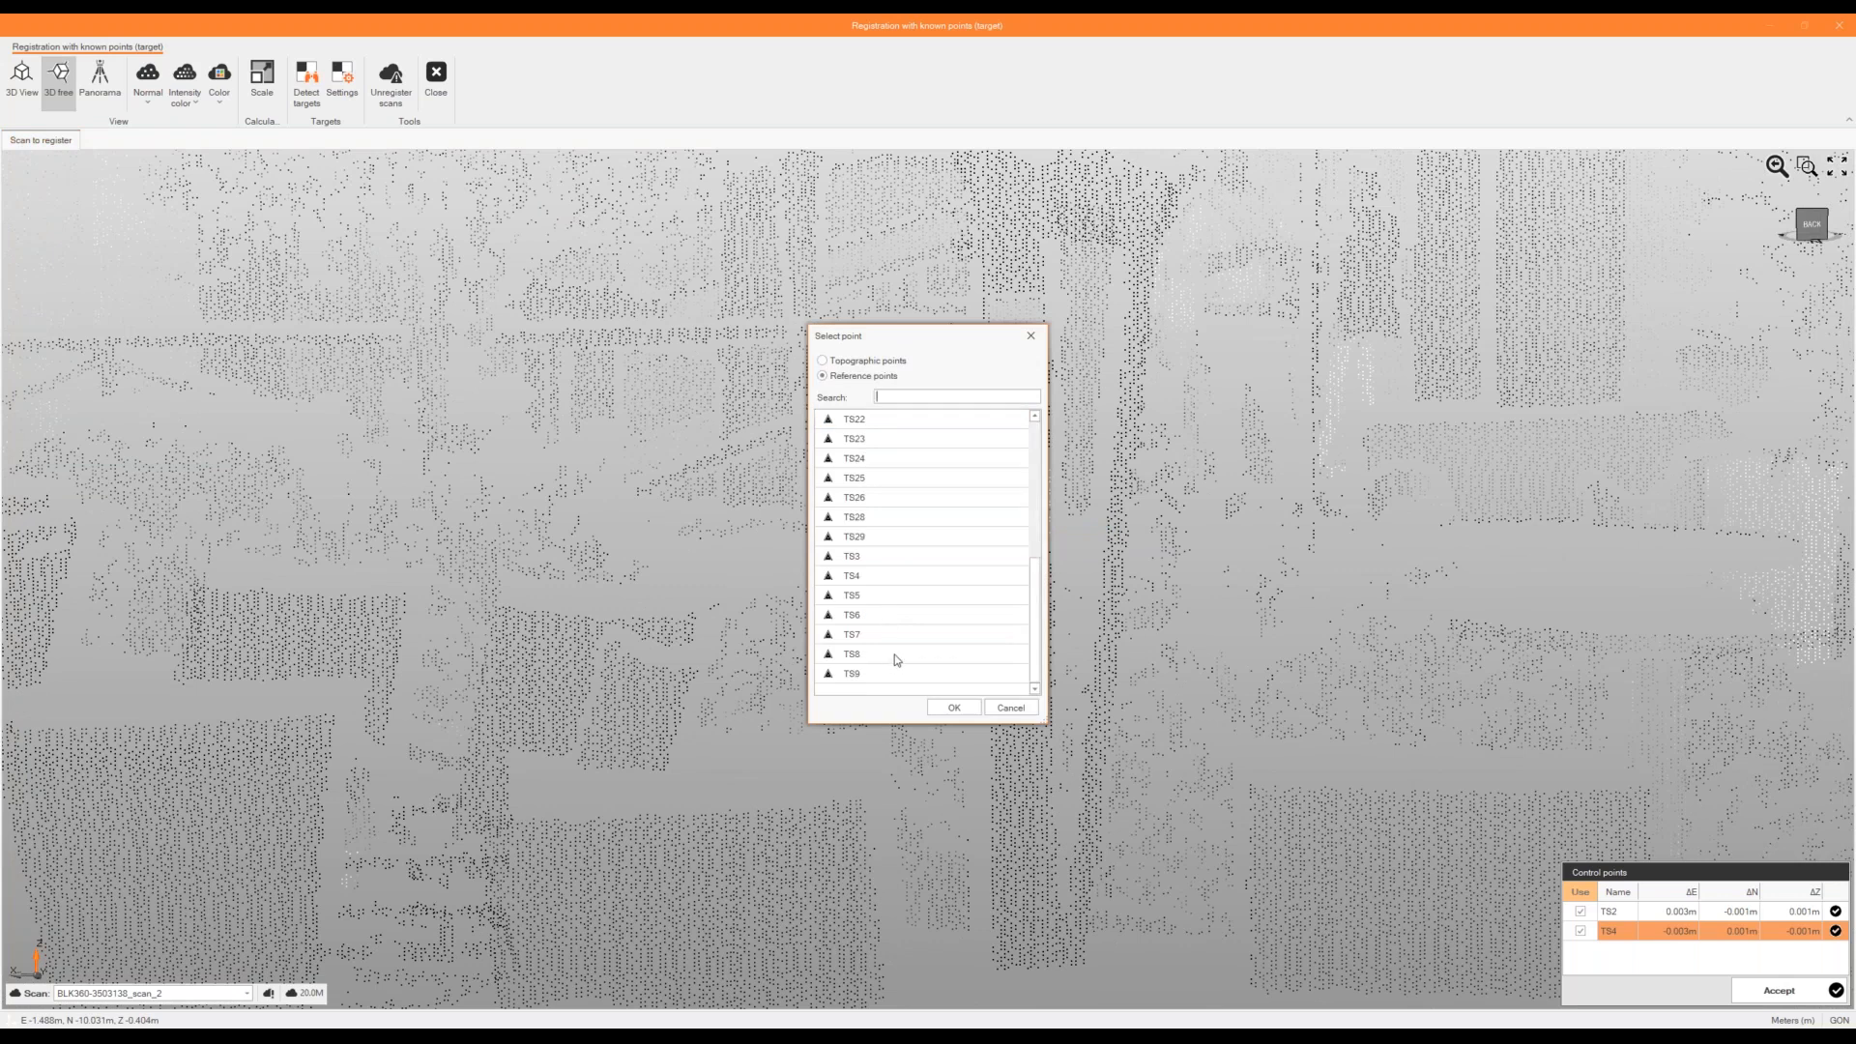
double_click(894, 654)
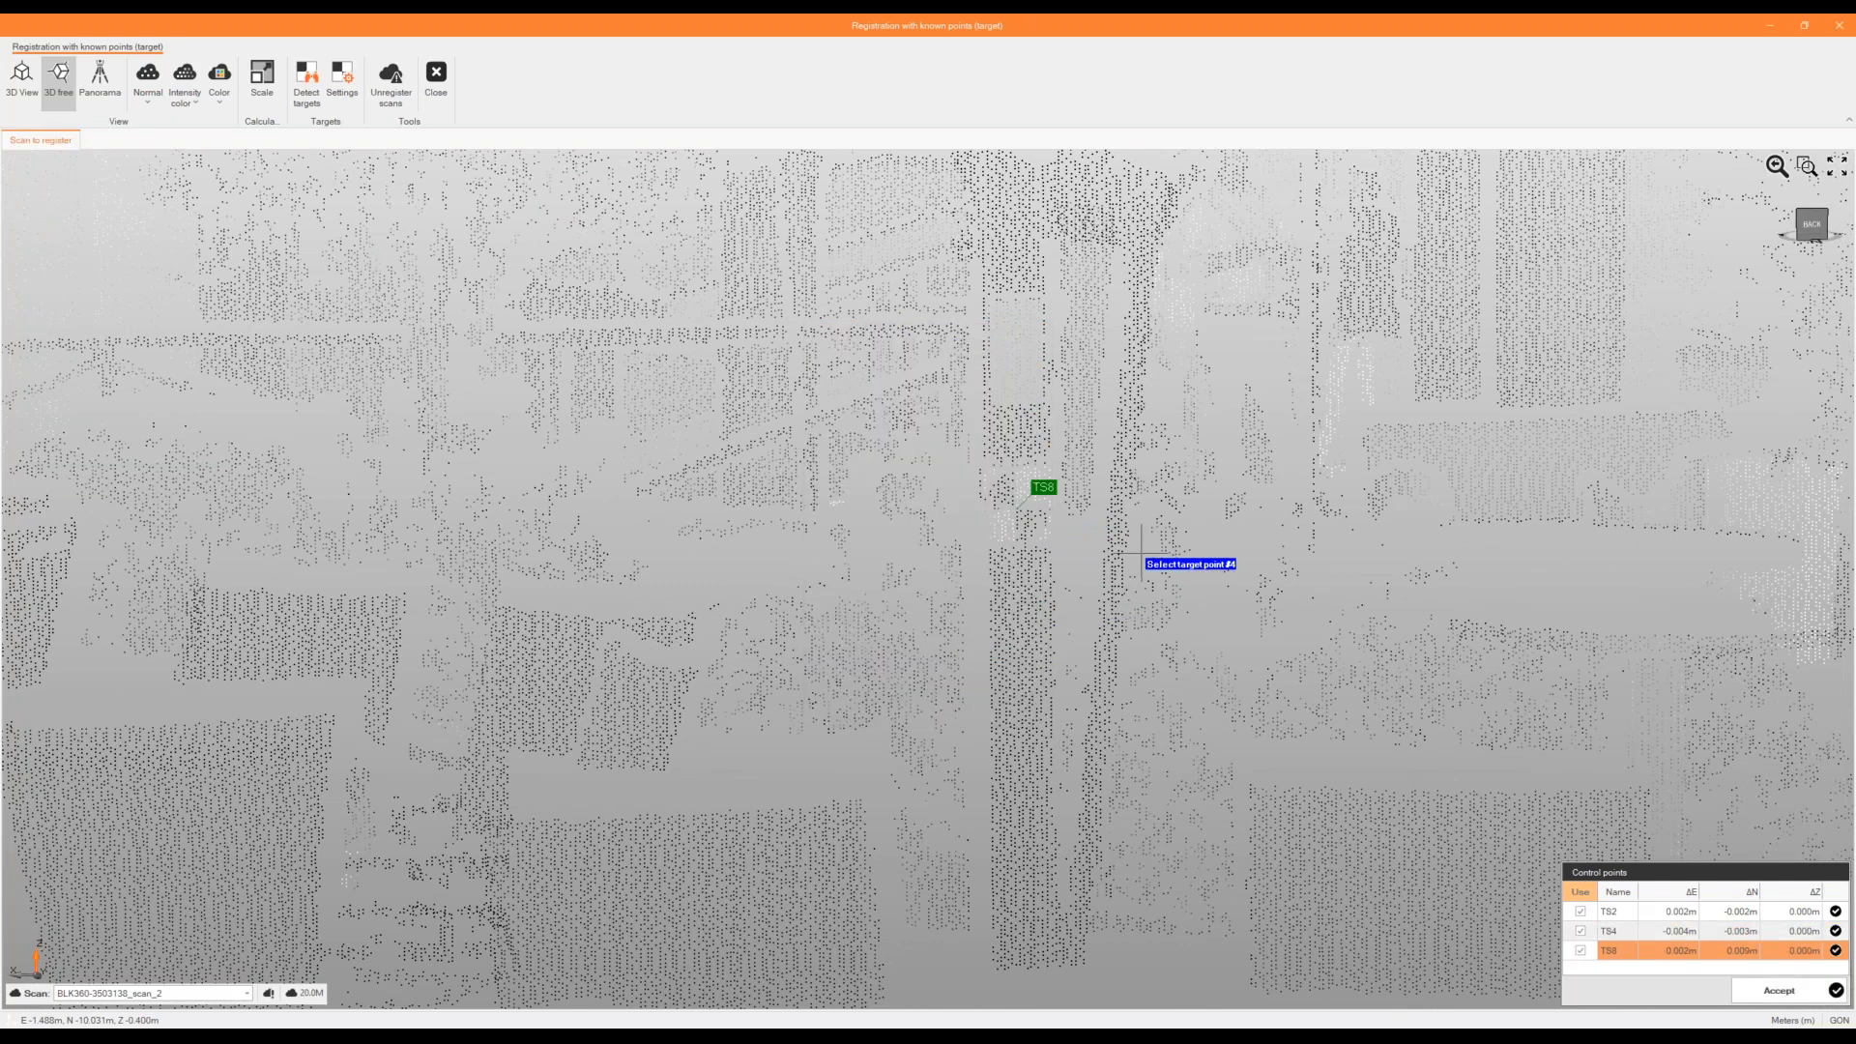
Accept the registration of scan 2 with TS2, TS4 and TS8 and continue to scan 3 without giving known scan center coordinates.
scroll(1140, 553, "down", 3)
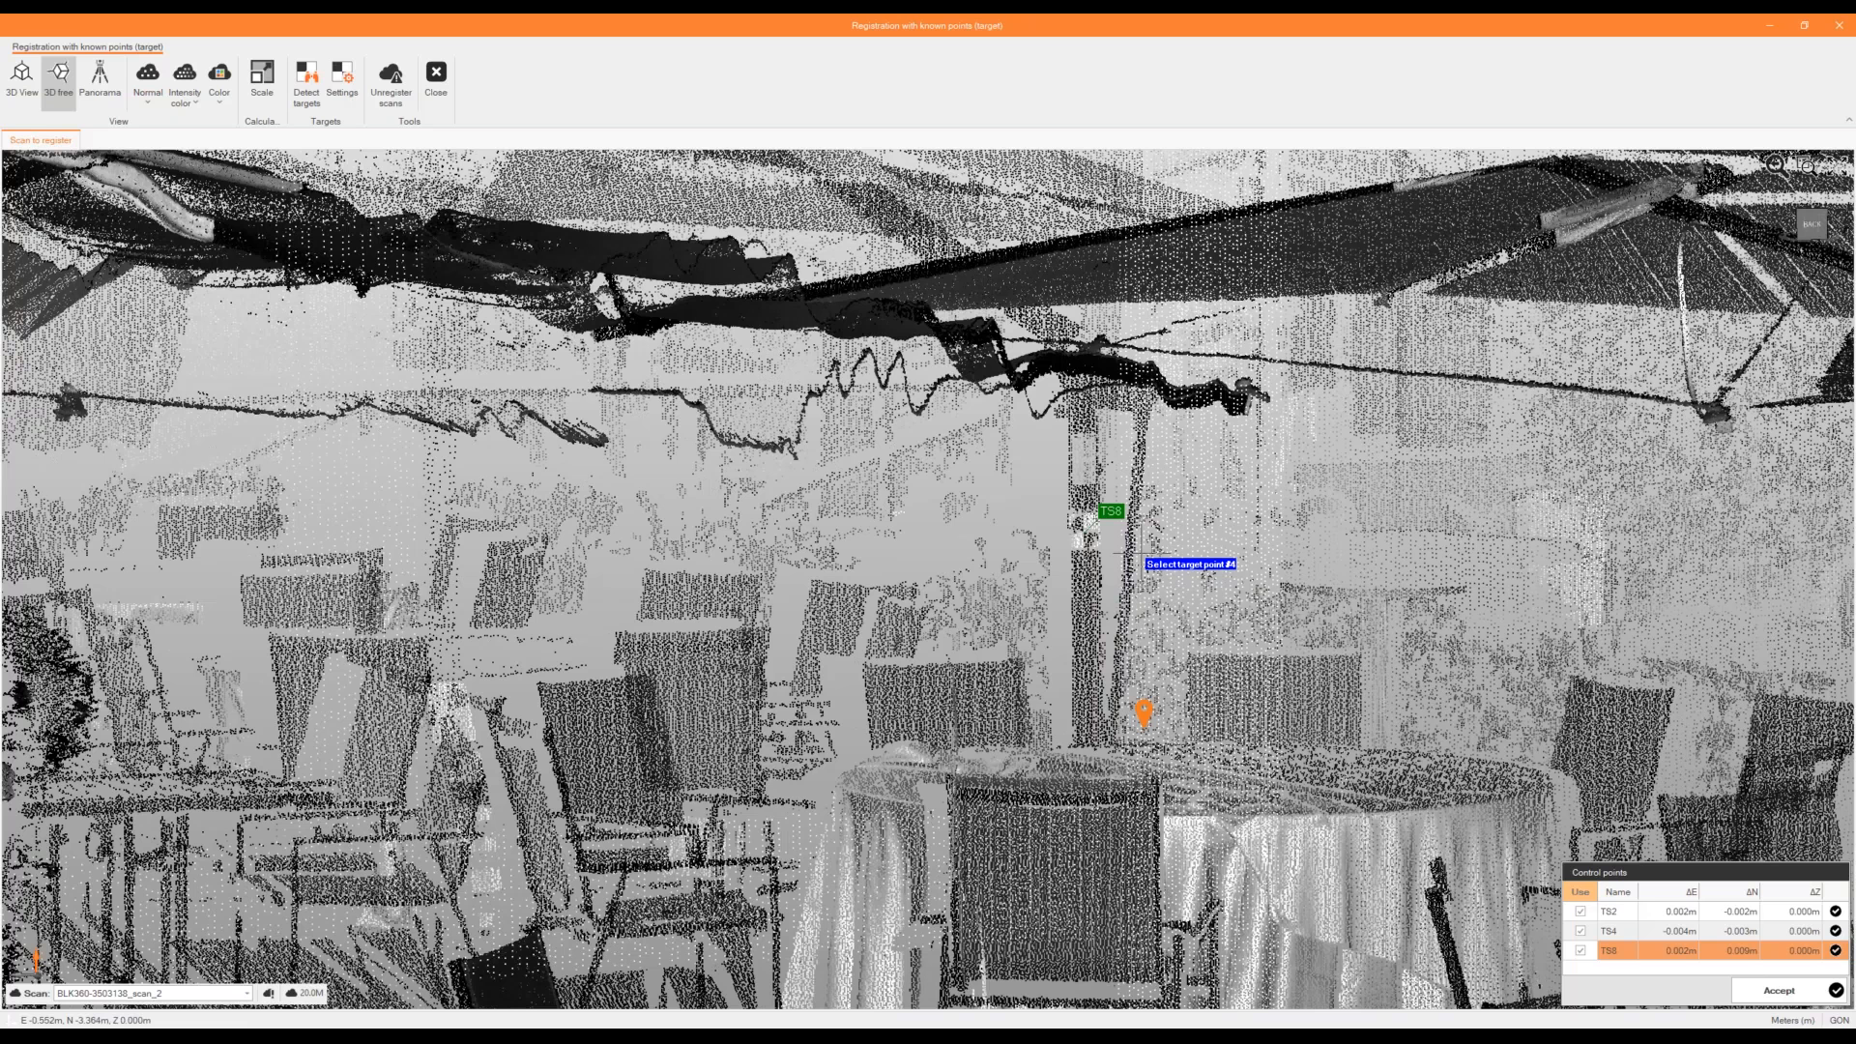
left_click_drag(1141, 556, 1605, 829)
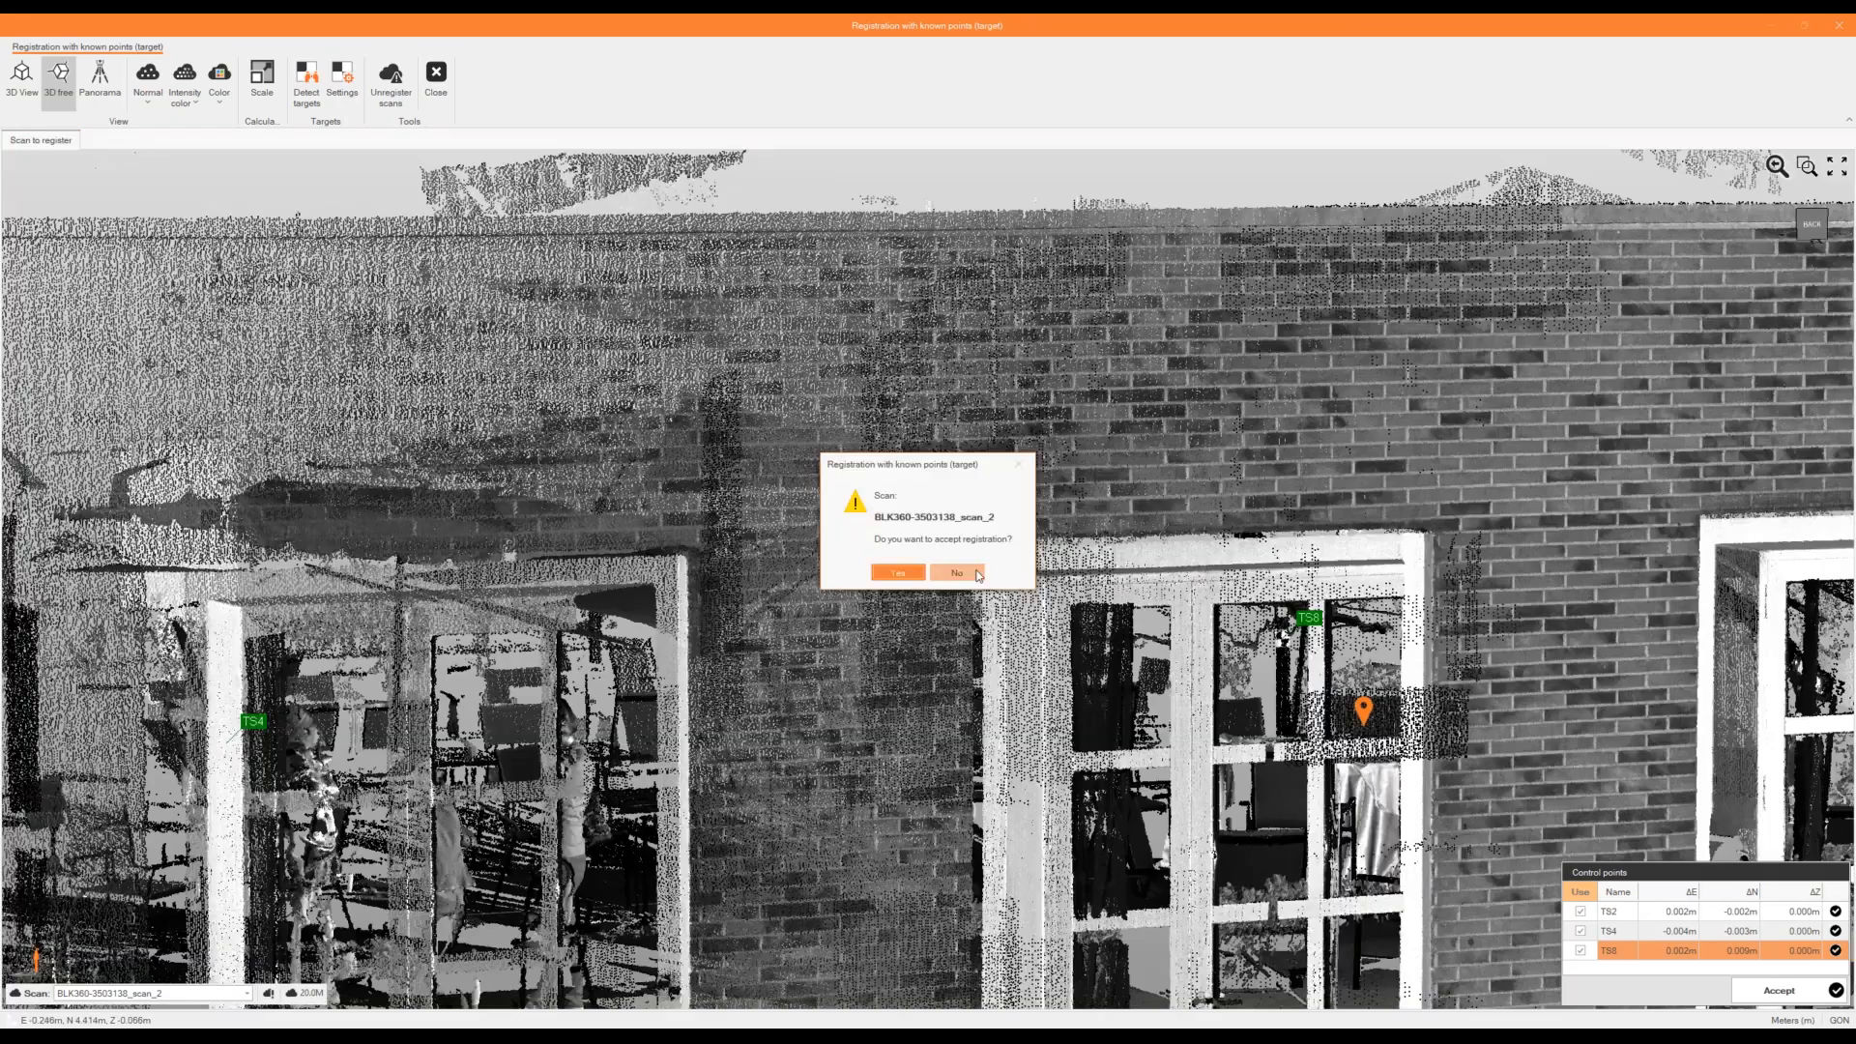
left_click(958, 572)
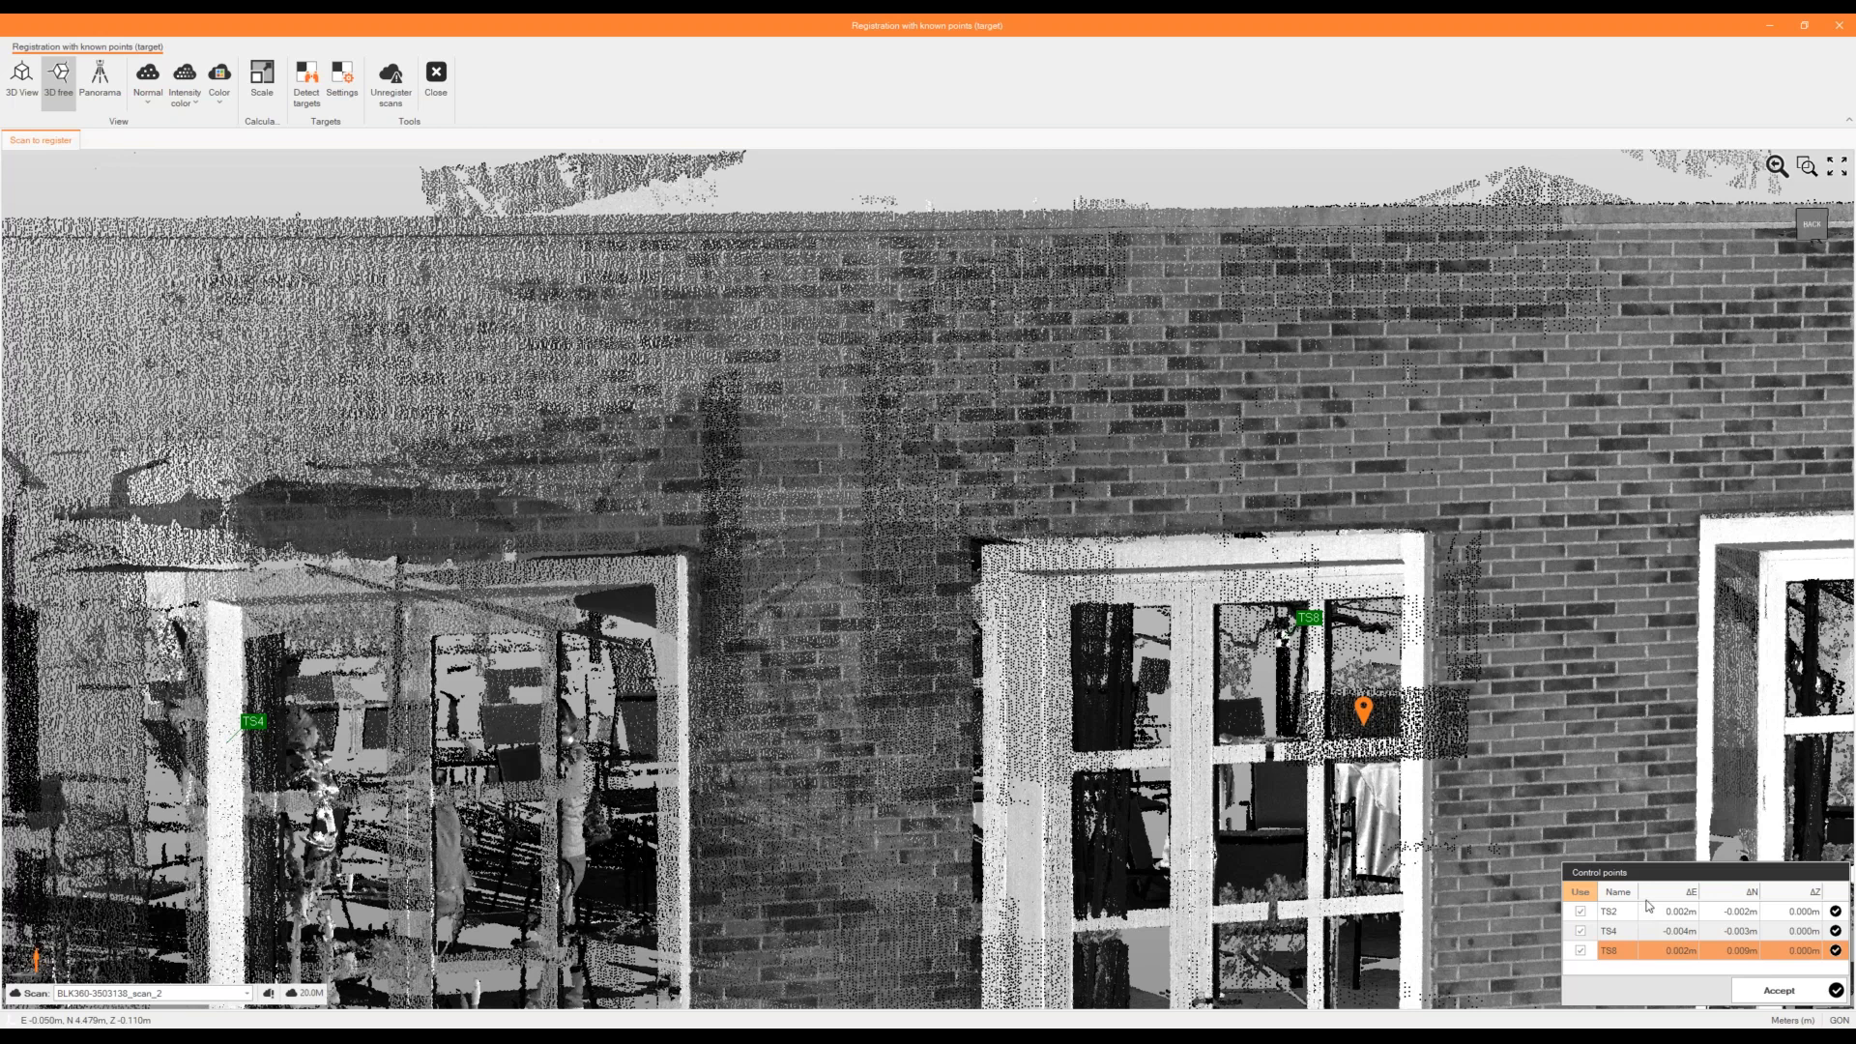
left_click(1780, 991)
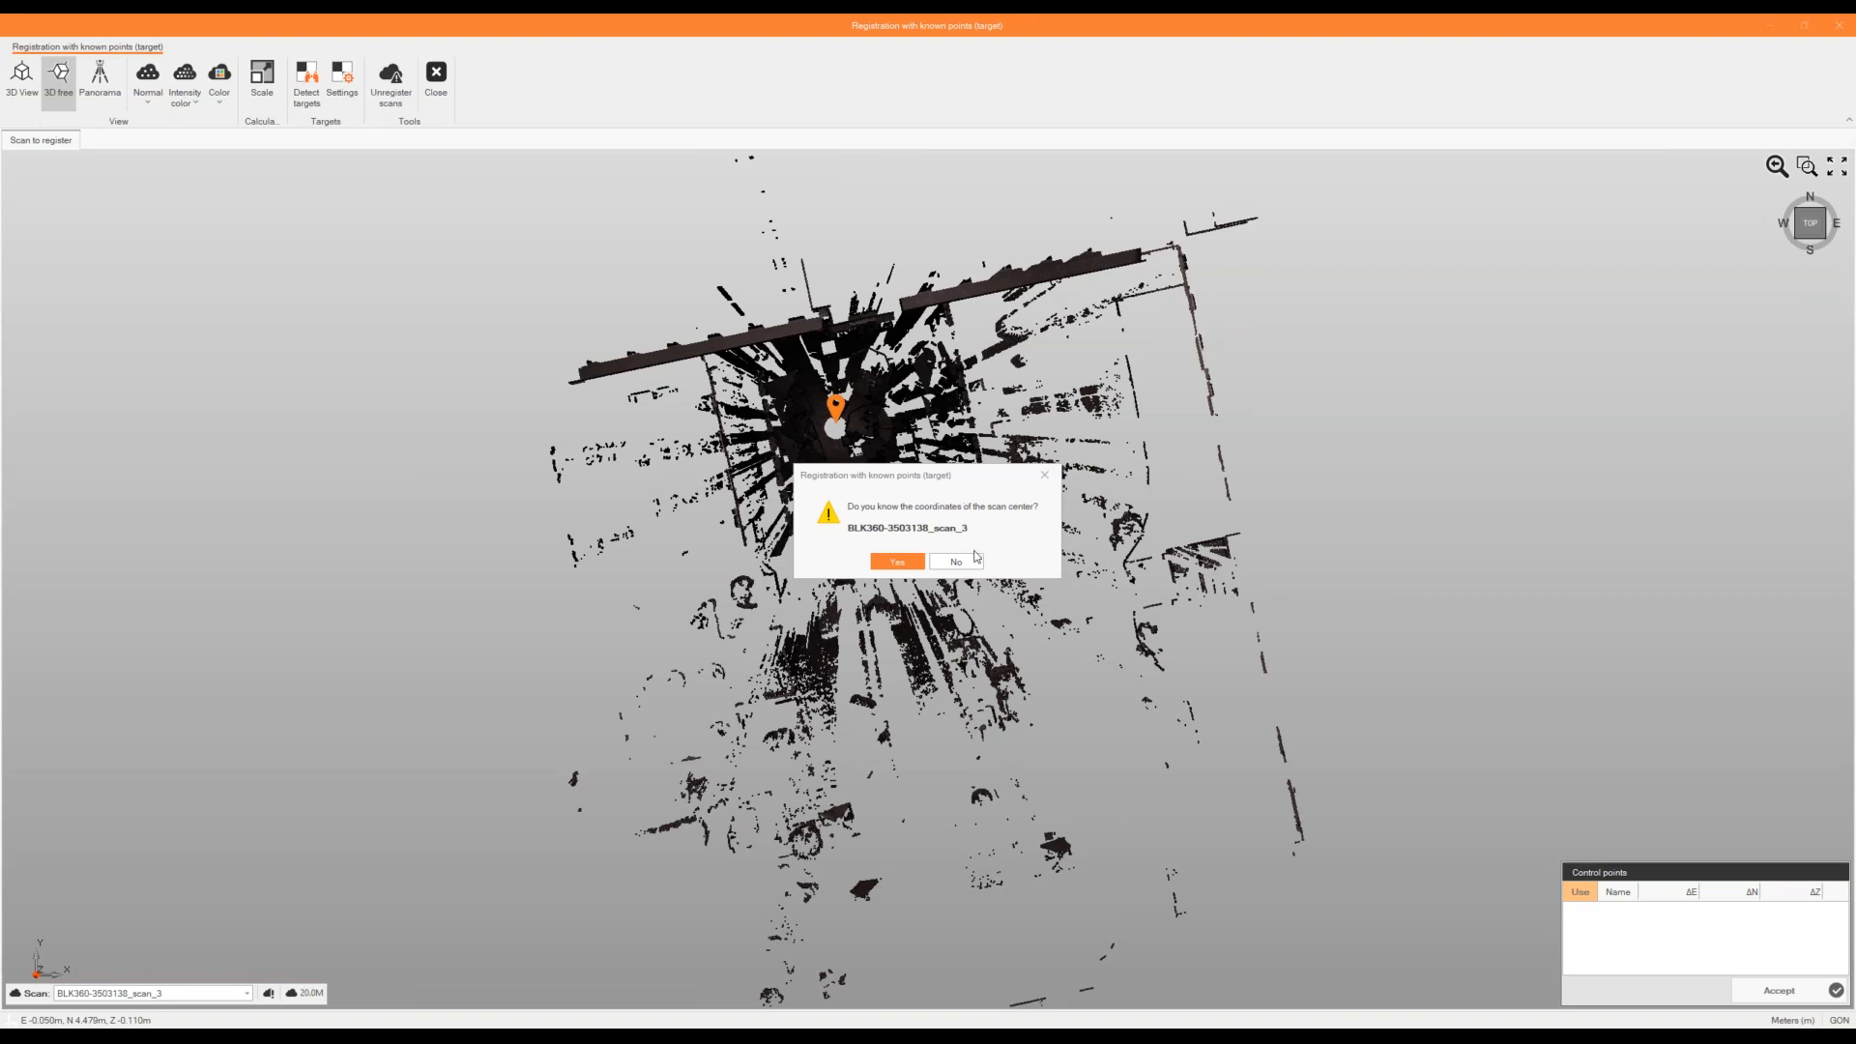
left_click(955, 562)
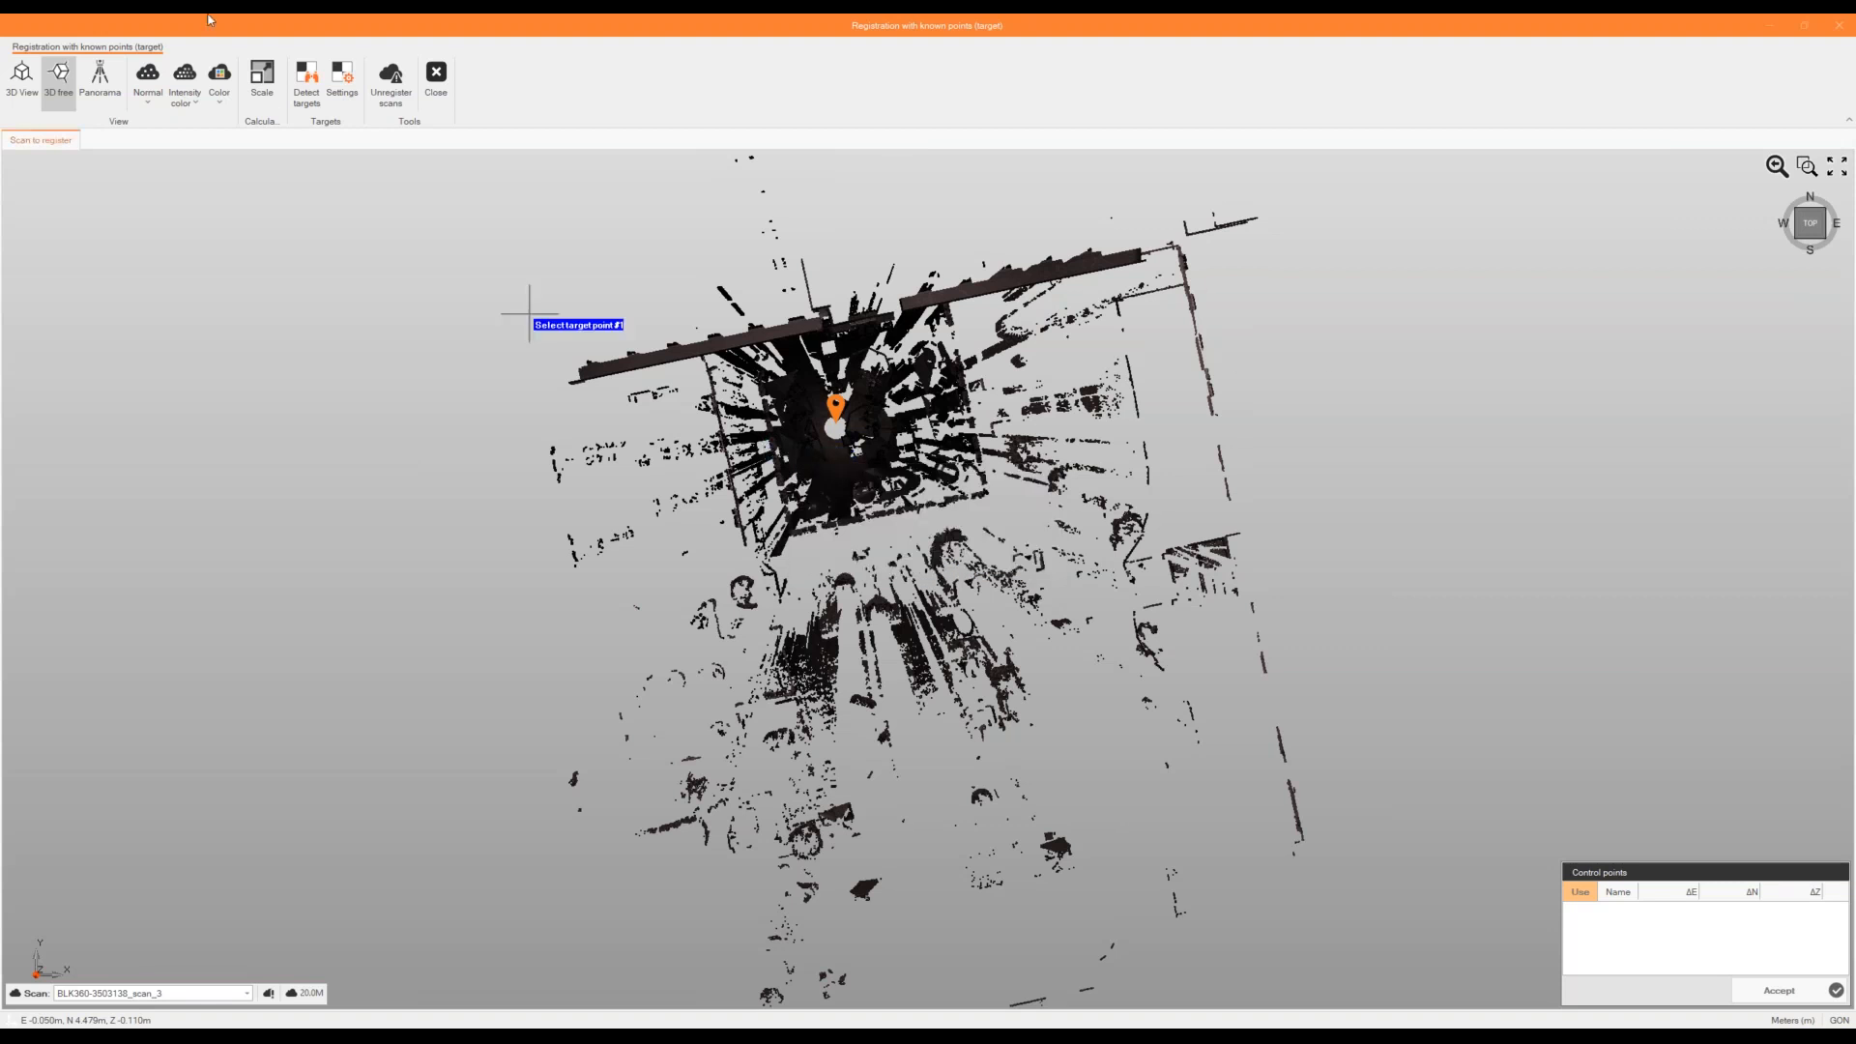
Show scan 3 as an intensity color panorama and locate the checkerboard on the far door frame of the brick facade.
left_click(104, 96)
left_click(191, 101)
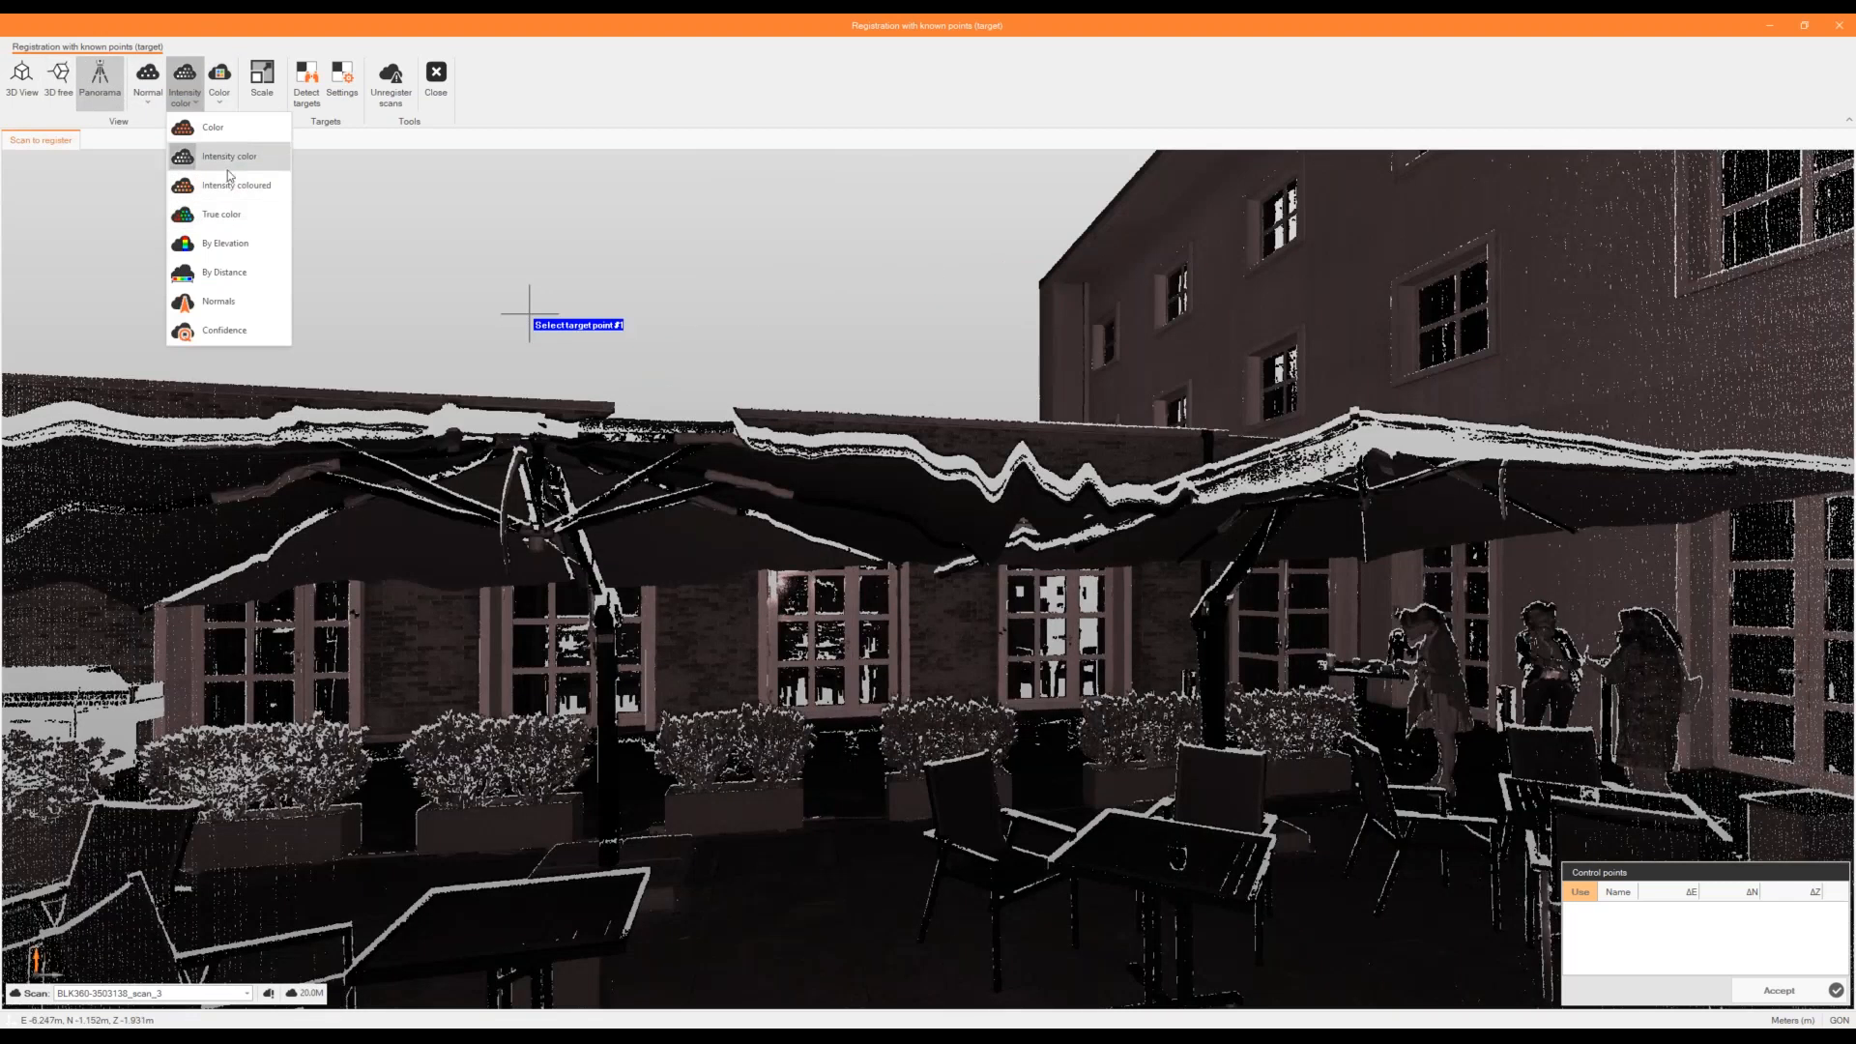
left_click(229, 165)
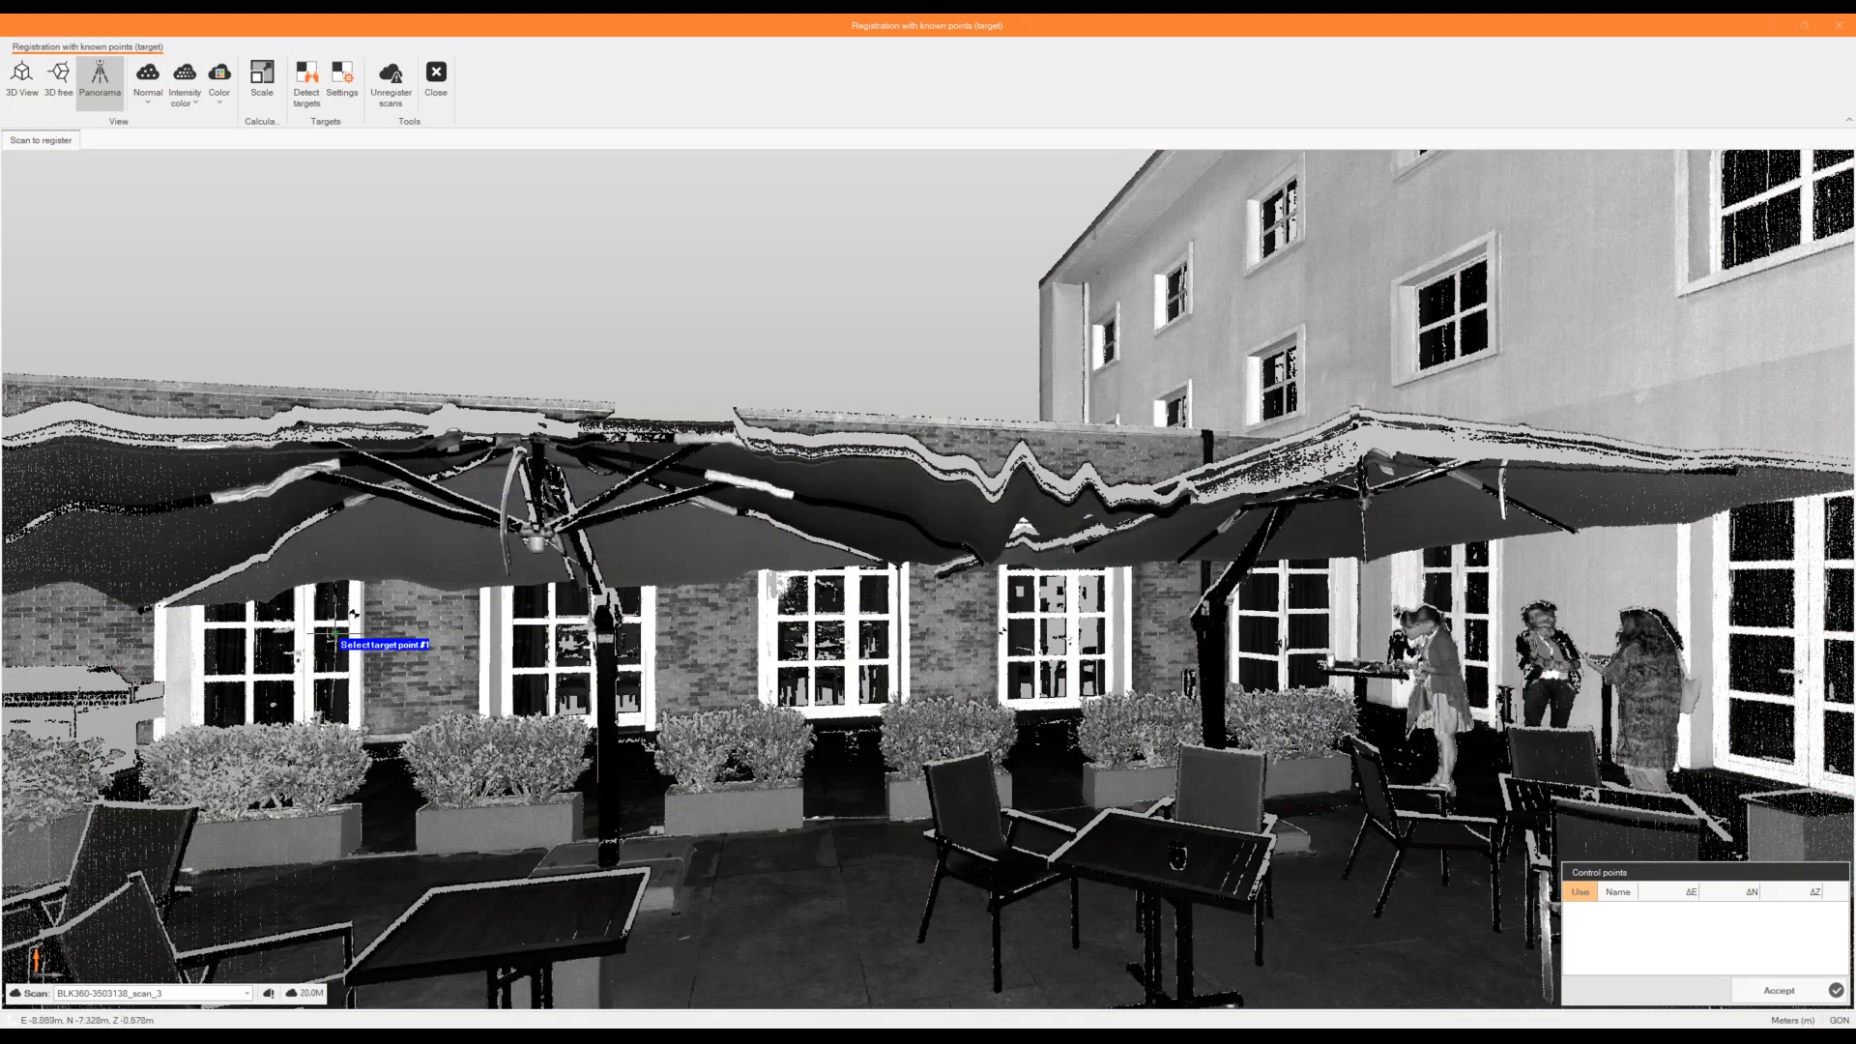
middle_click_drag(335, 634, 893, 726)
scroll(893, 726, "up", 3)
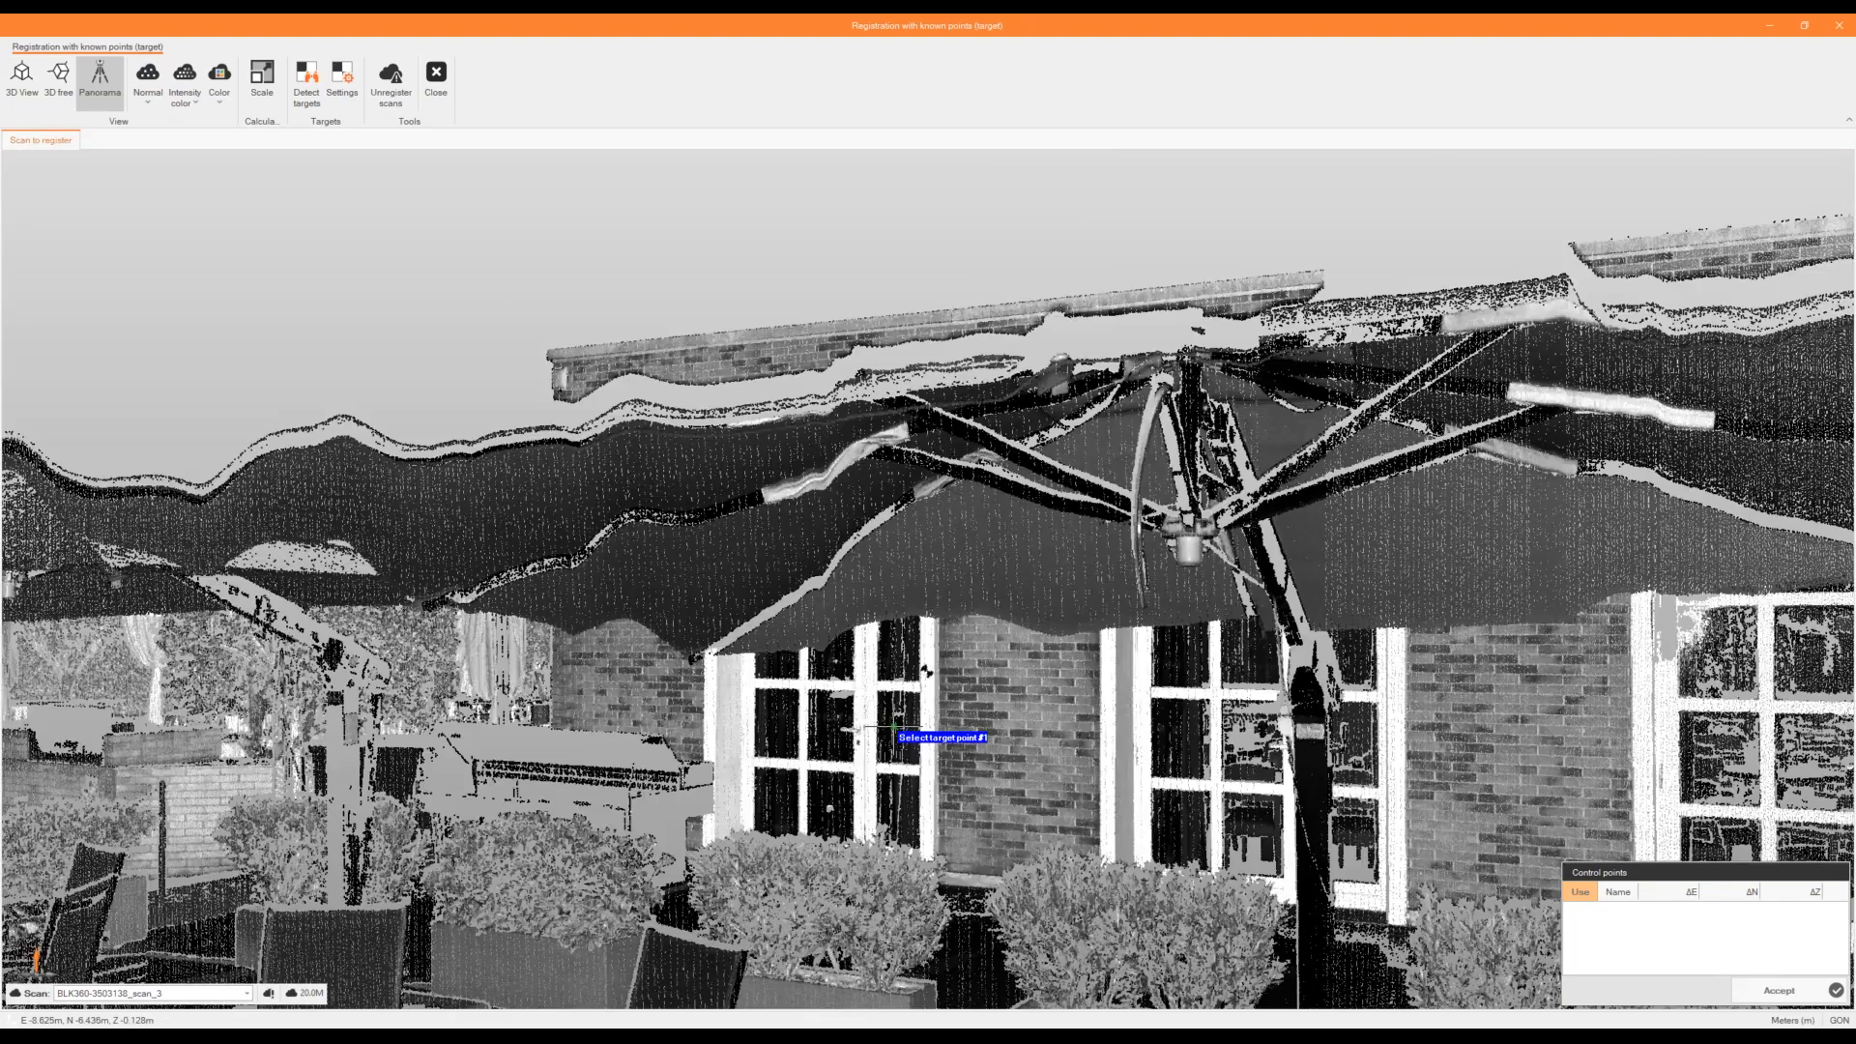
scroll(893, 729, "up", 5)
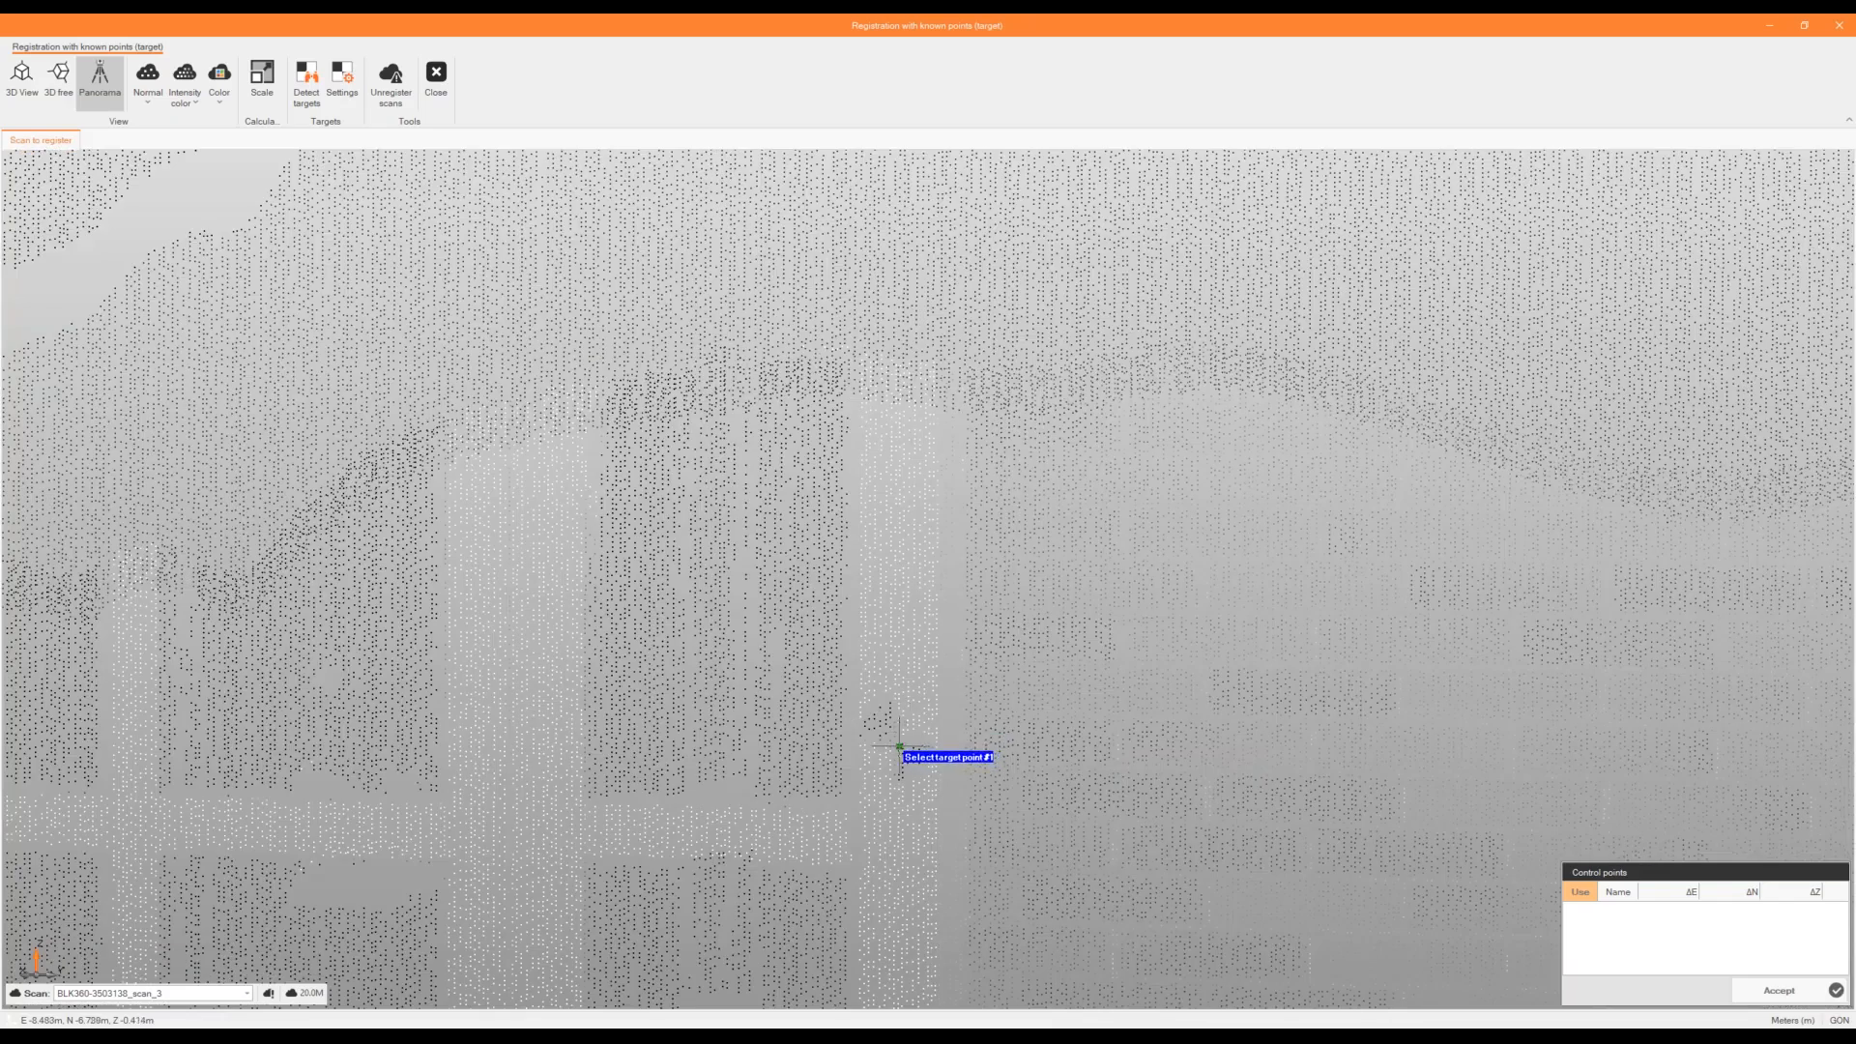
left_click(899, 747)
scroll(919, 633, "down", 6)
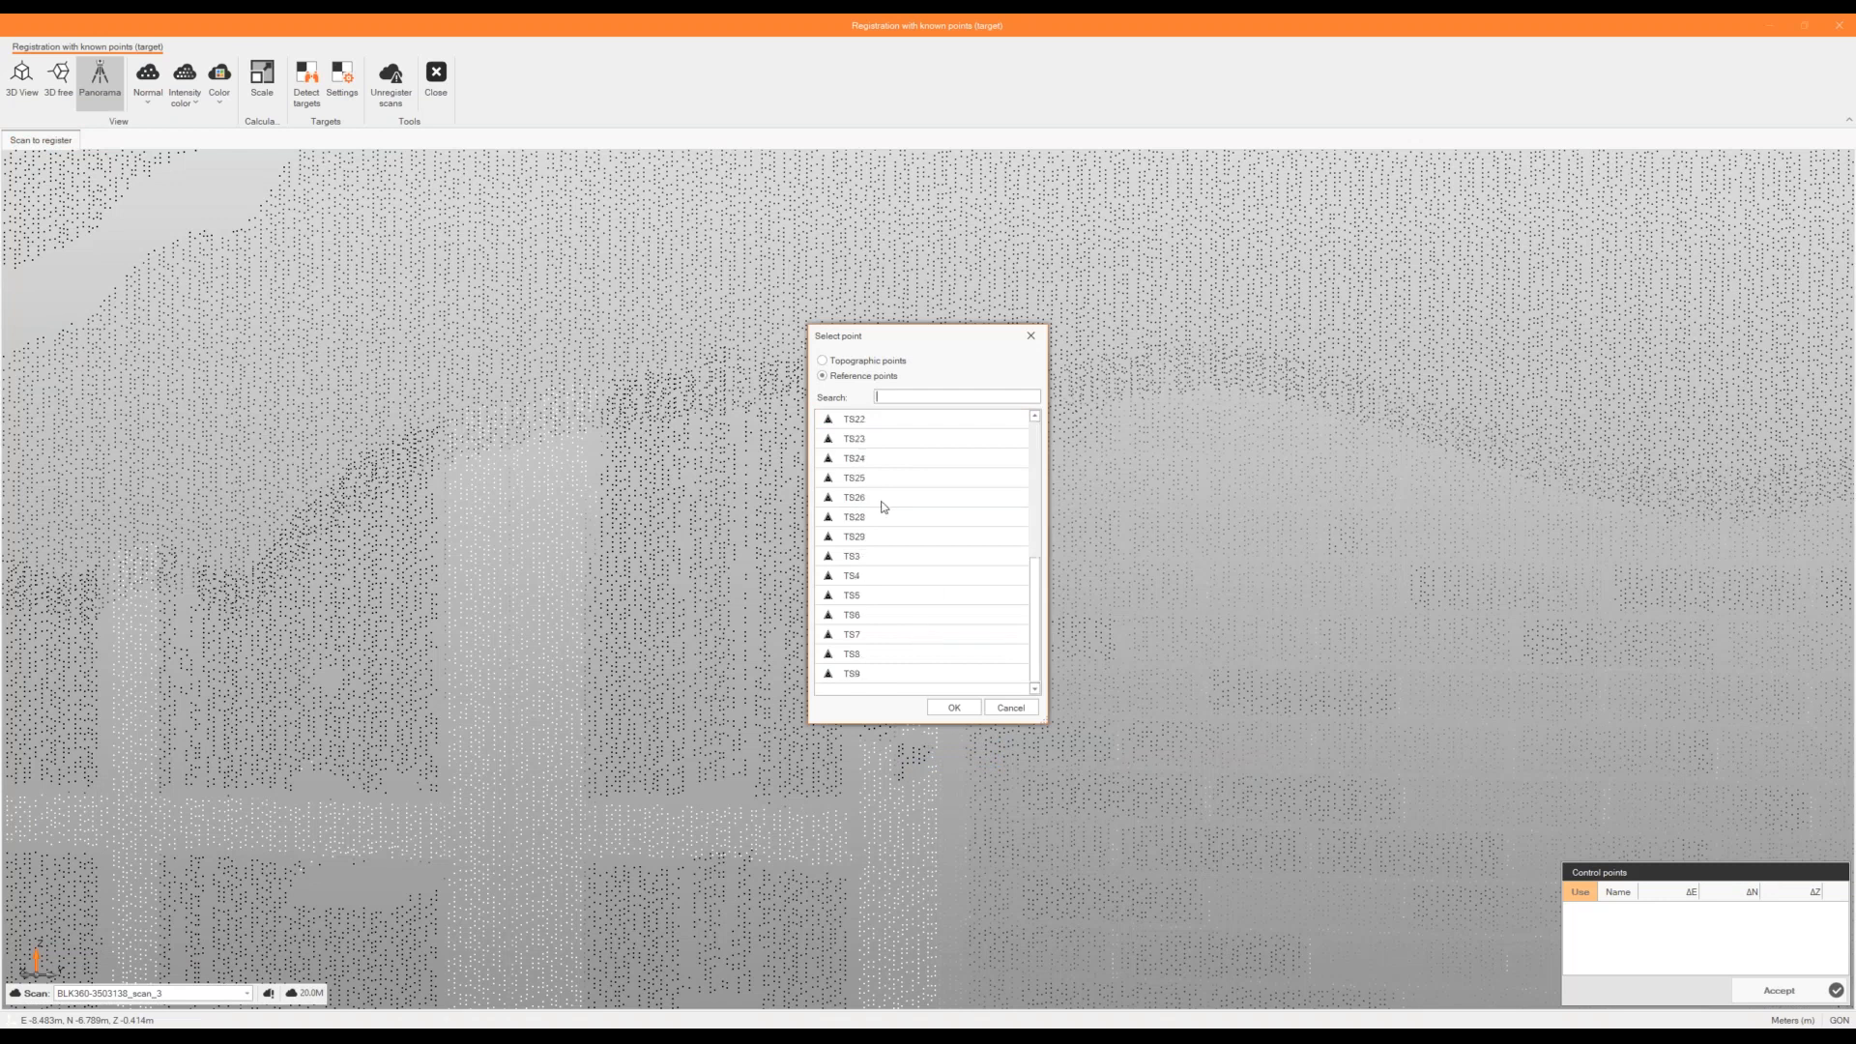
scroll(880, 500, "up", 6)
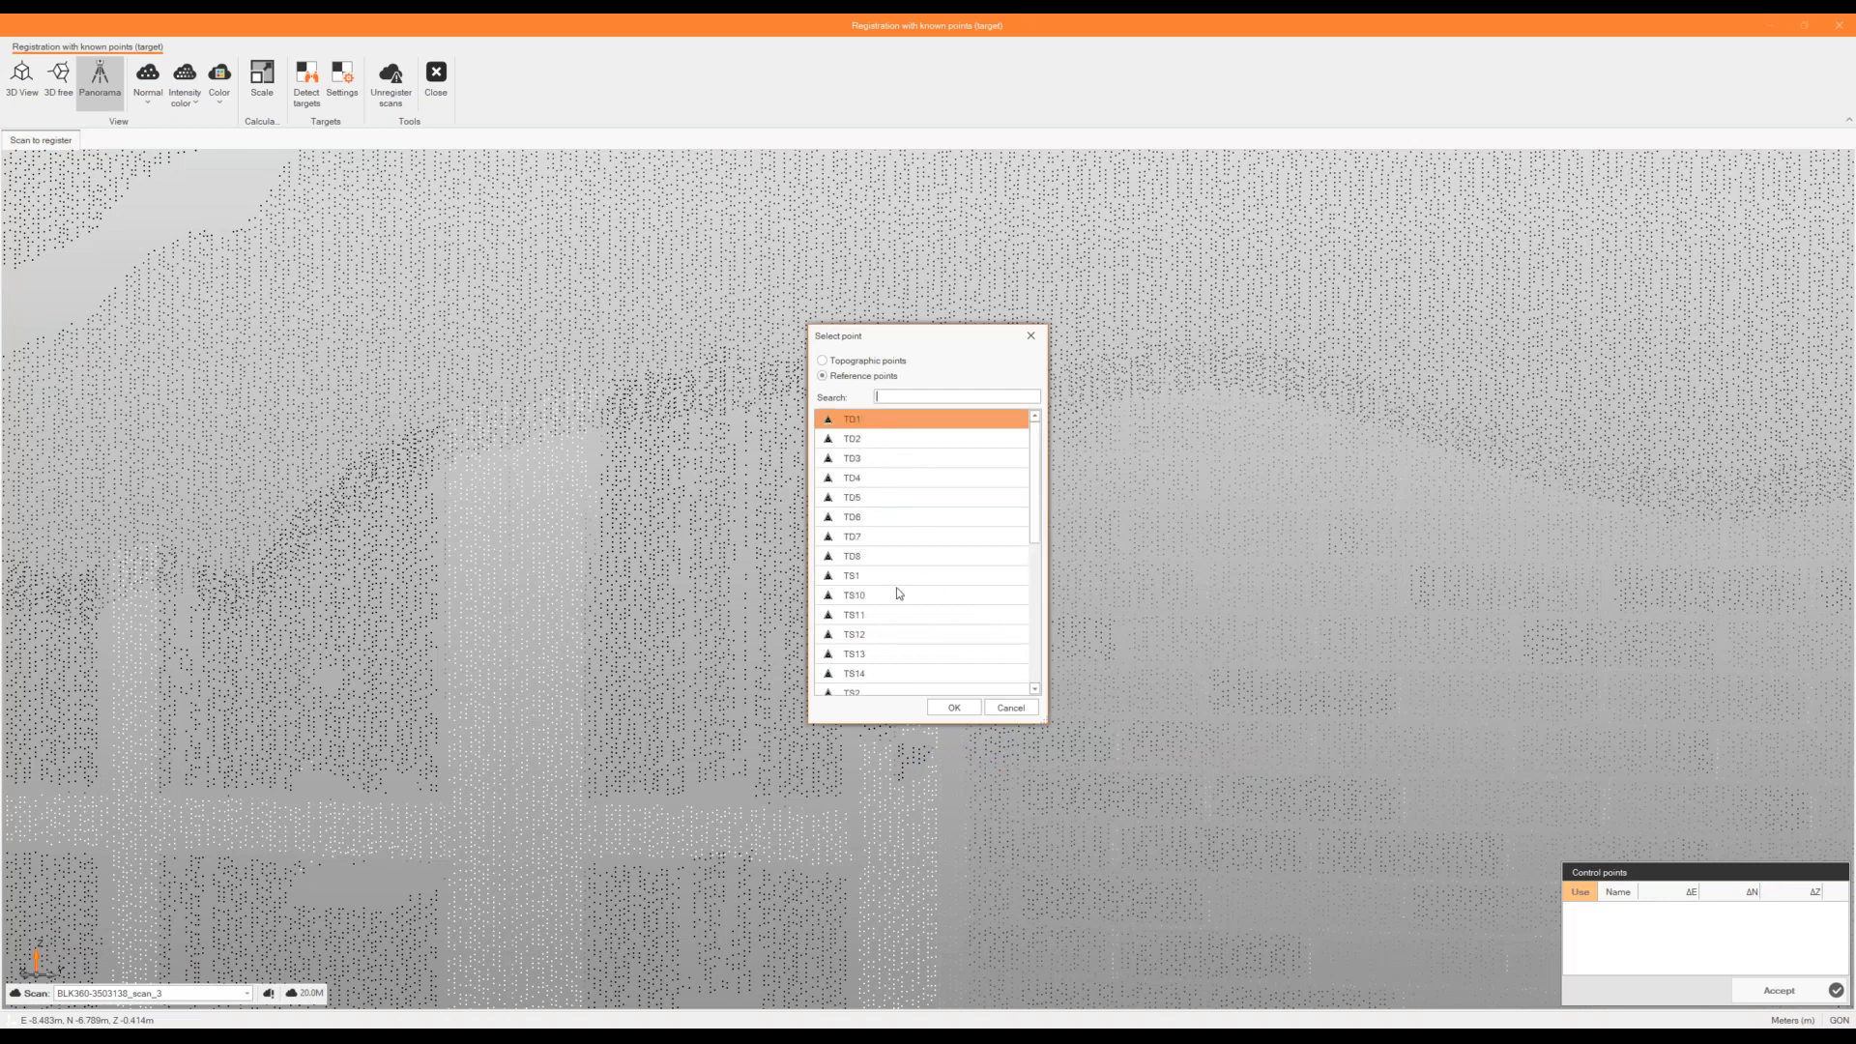
double_click(881, 693)
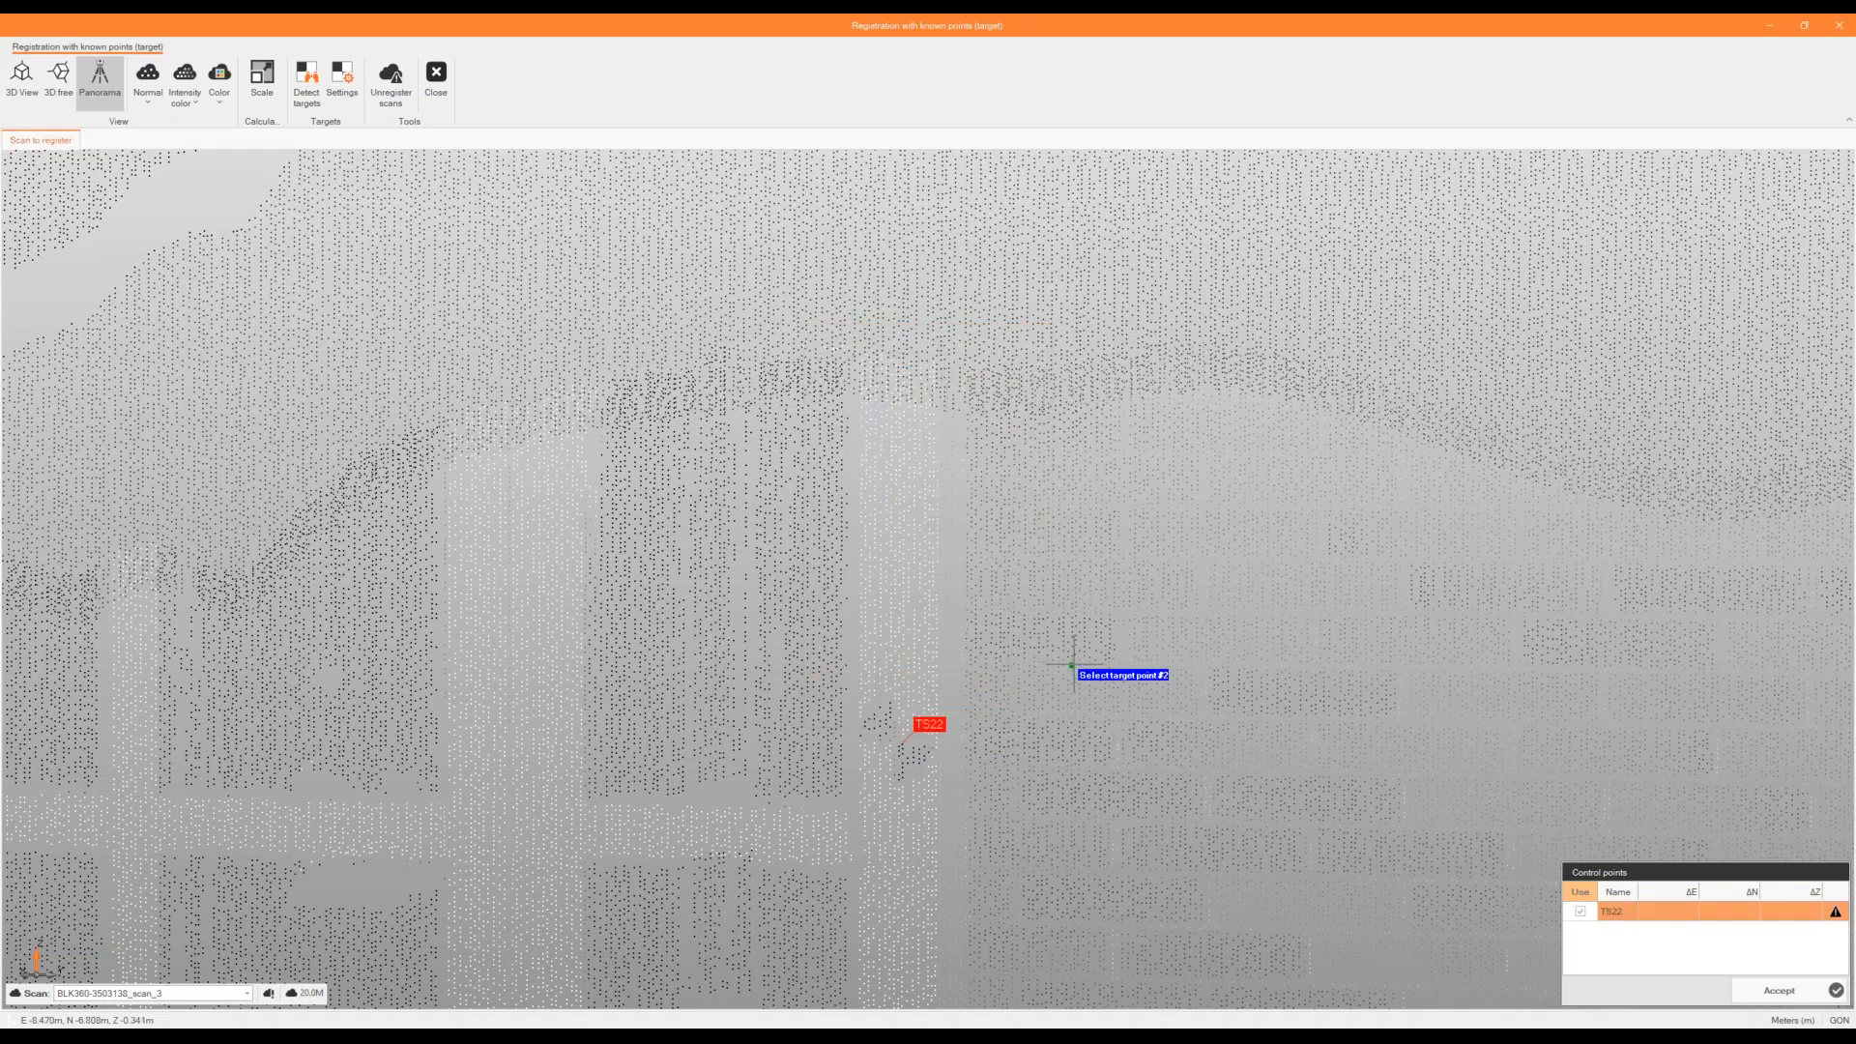
right_click(1699, 911)
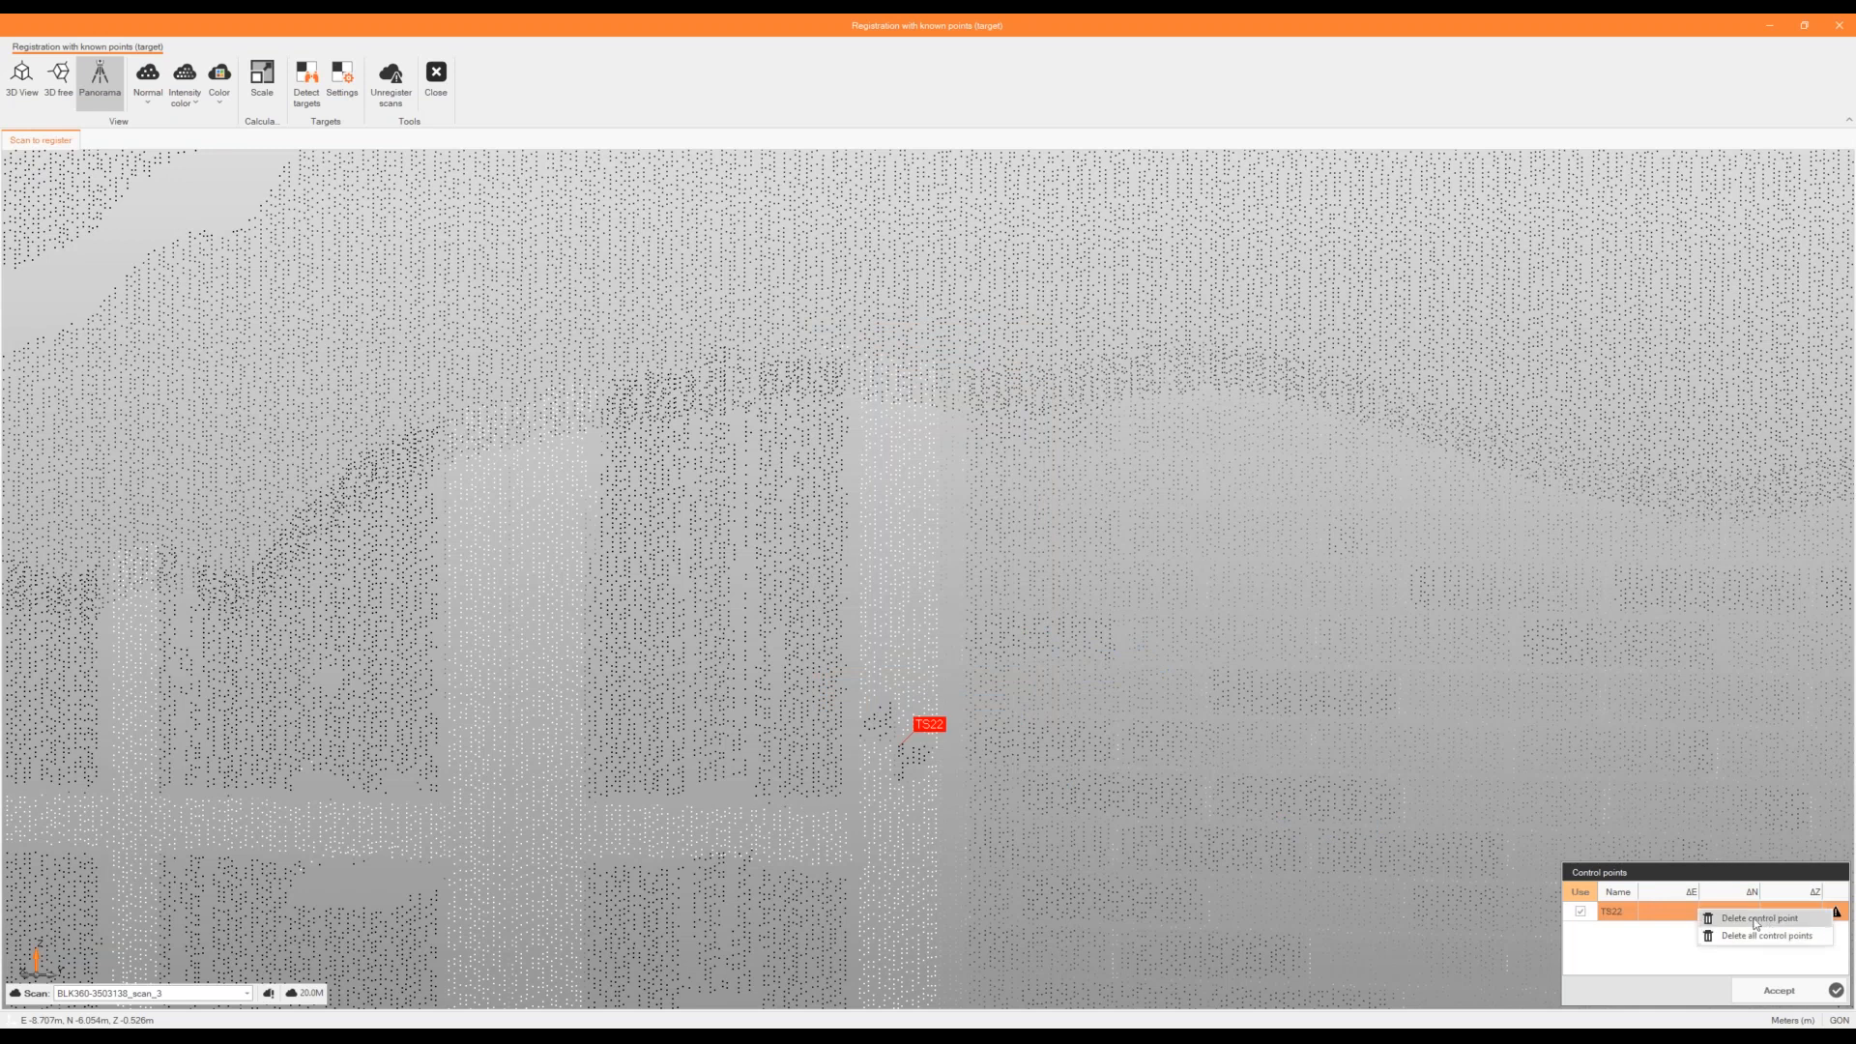
left_click(1761, 933)
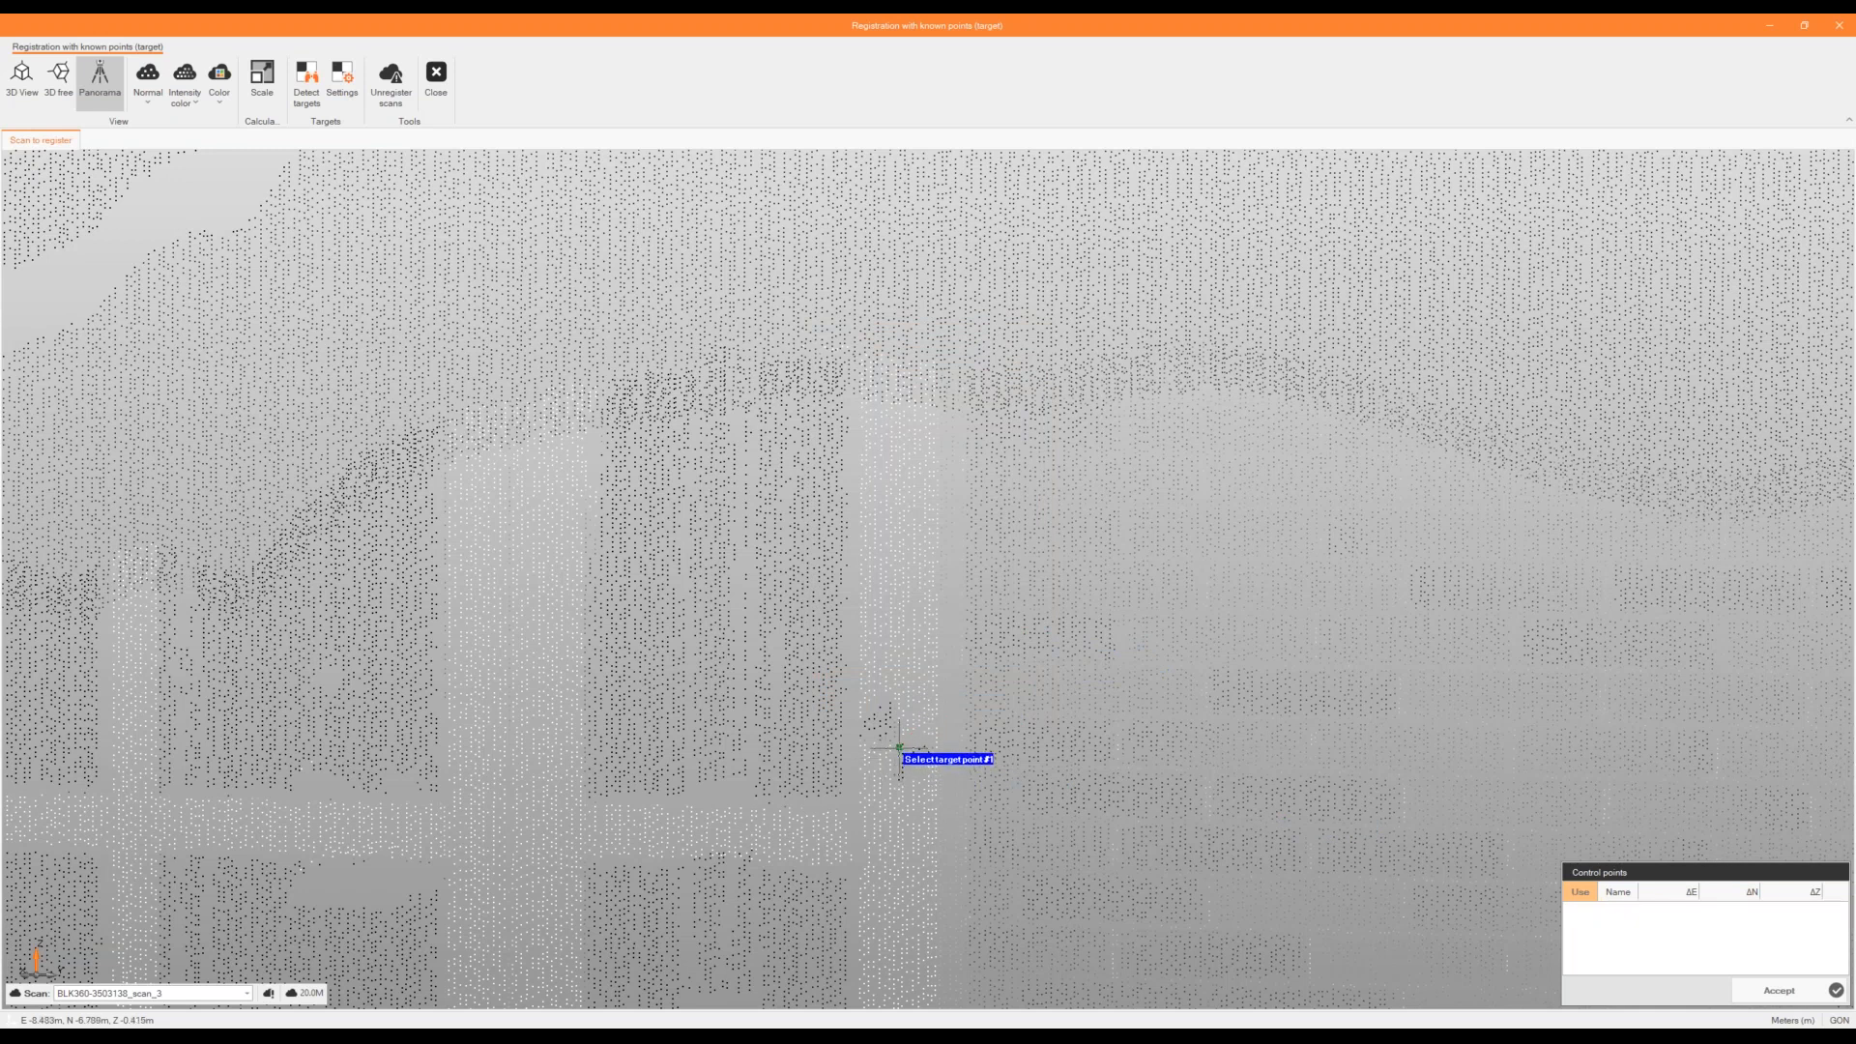
Pick the center of the checkerboard on scan 3's far door frame as reference point TS2.
left_click(899, 747)
scroll(874, 468, "down", 3)
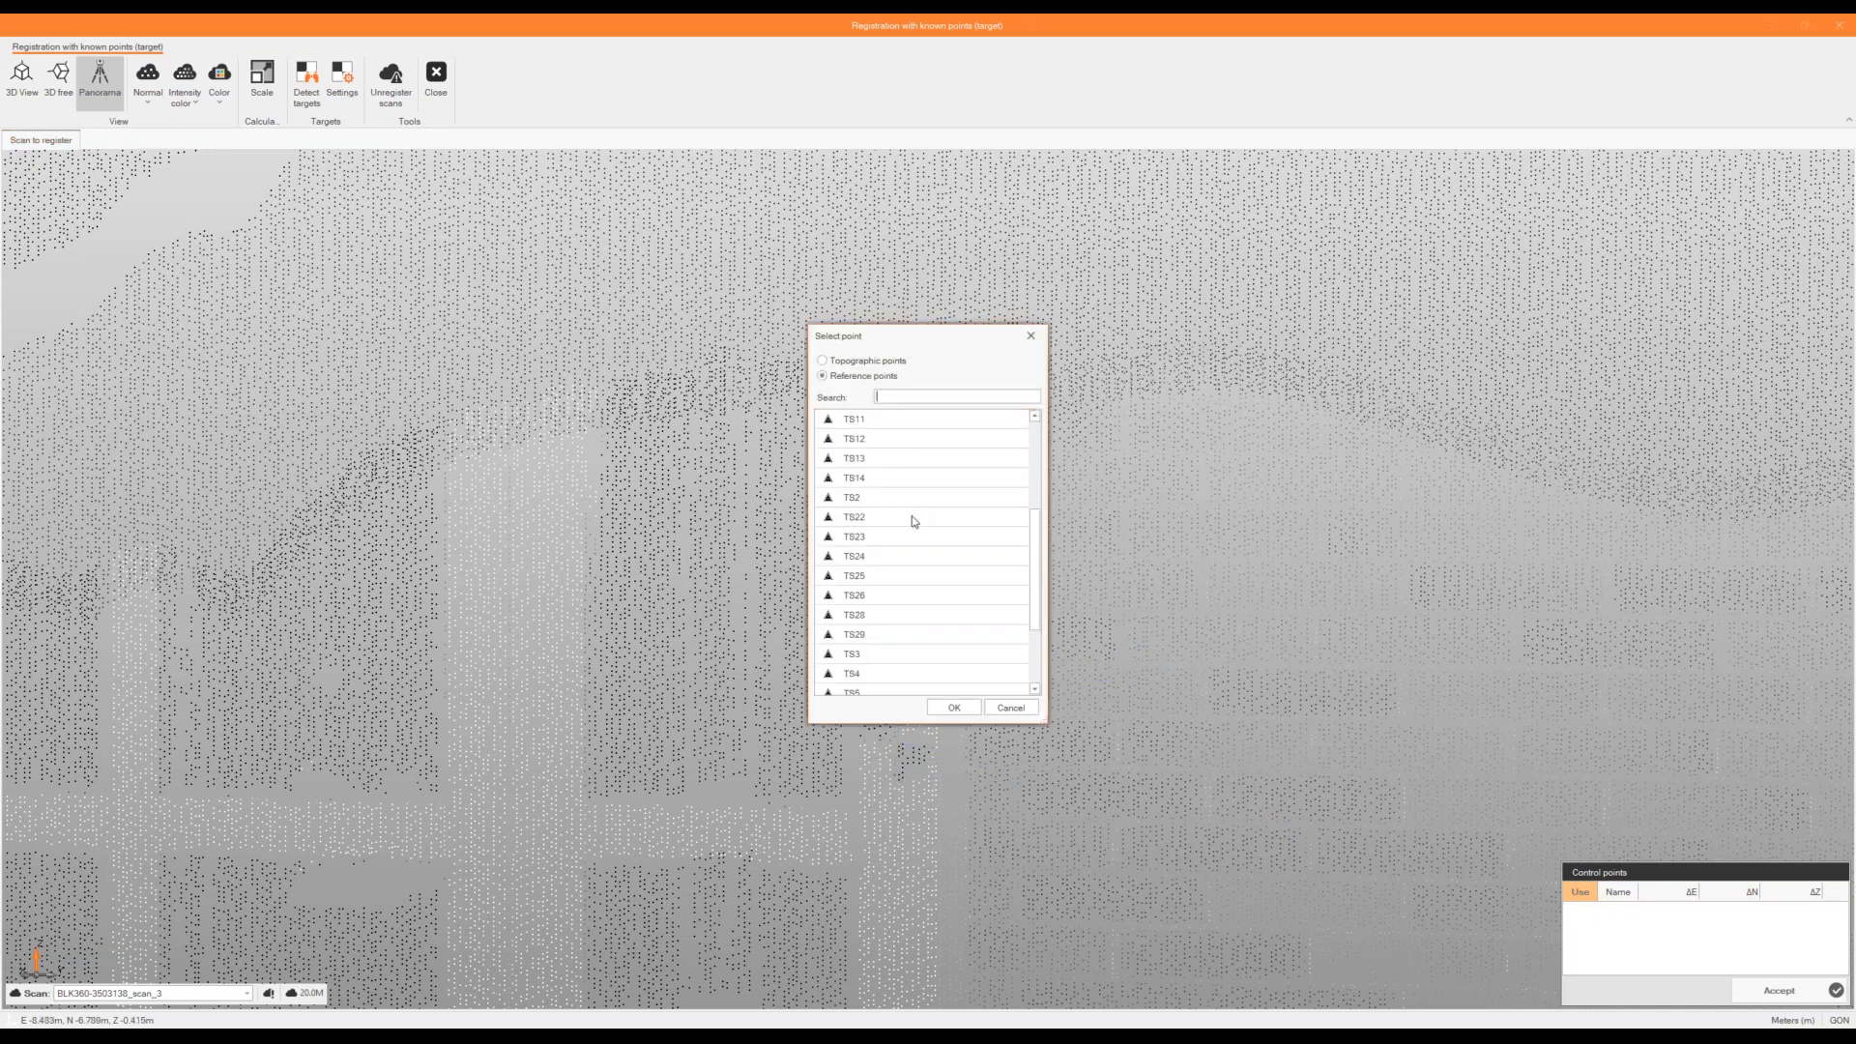
double_click(911, 494)
Pick the checkerboard on the window-door frame between the two umbrellas in scan 3 as reference point TS3.
scroll(876, 586, "up", 2)
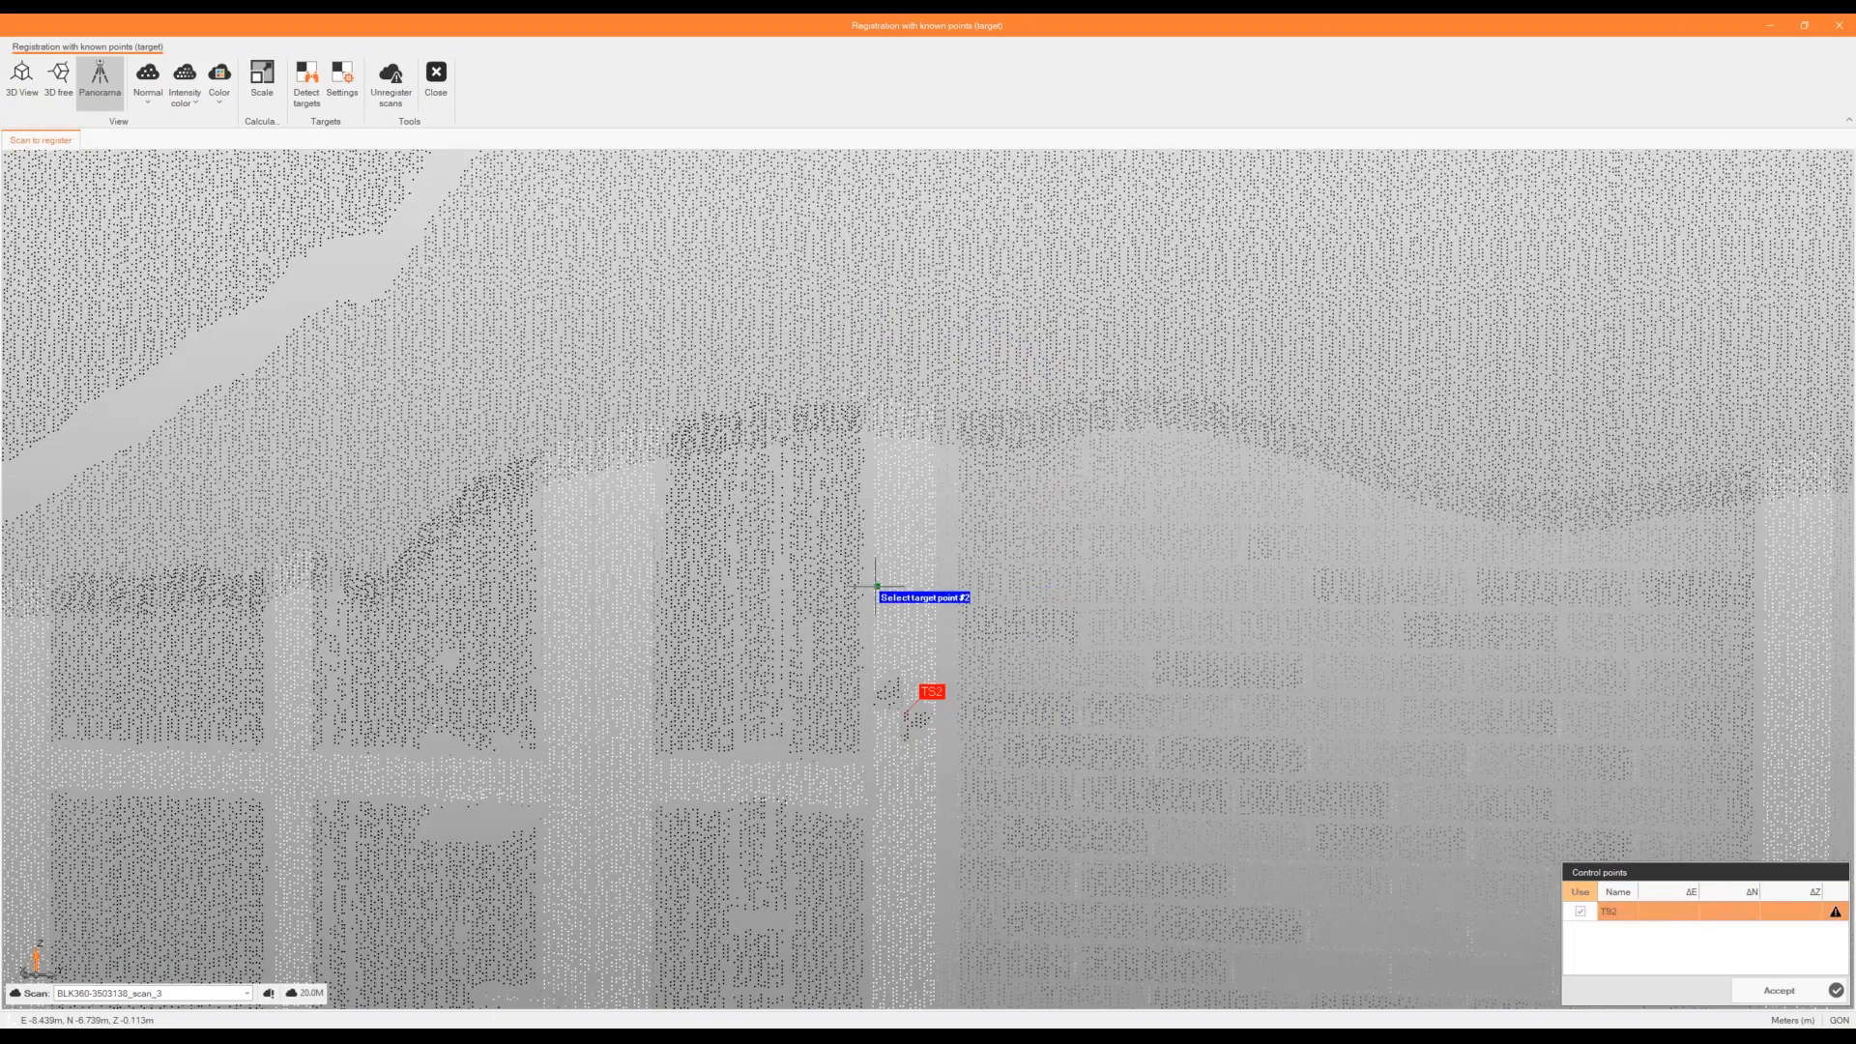
scroll(1068, 592, "down", 2)
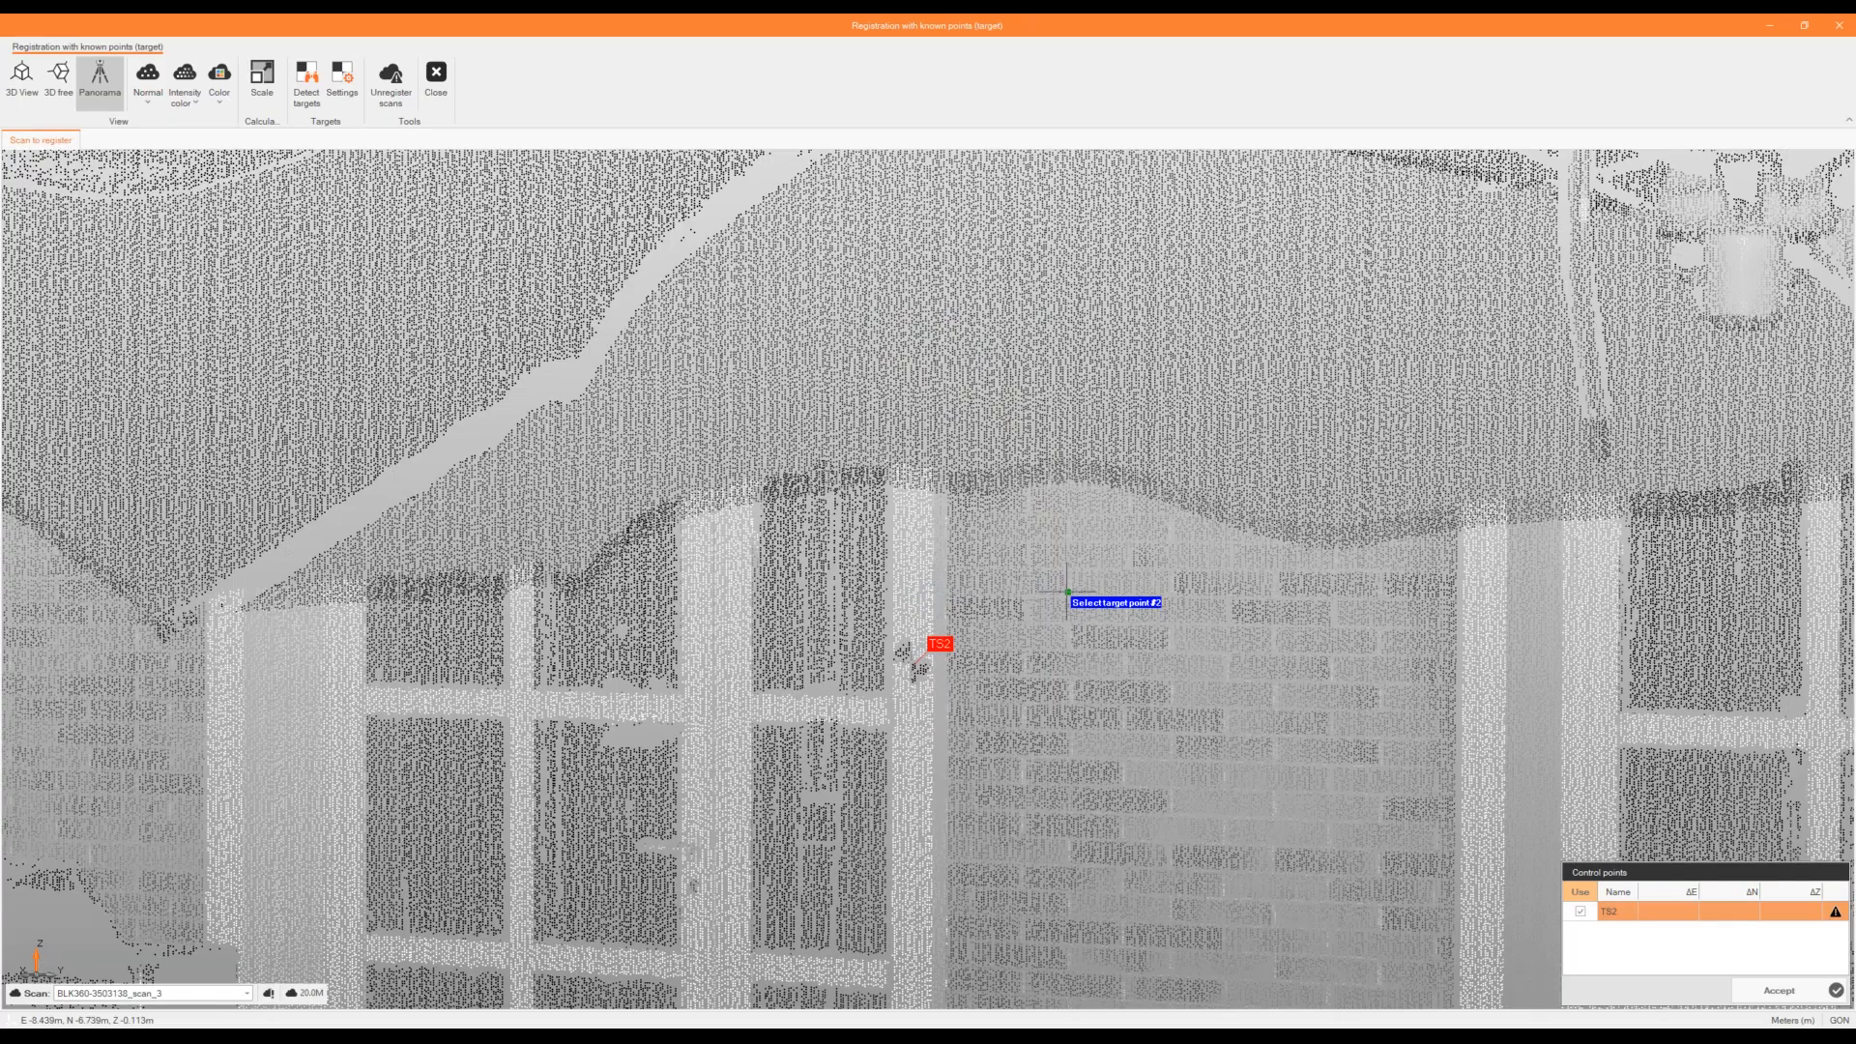
scroll(1068, 591, "down", 2)
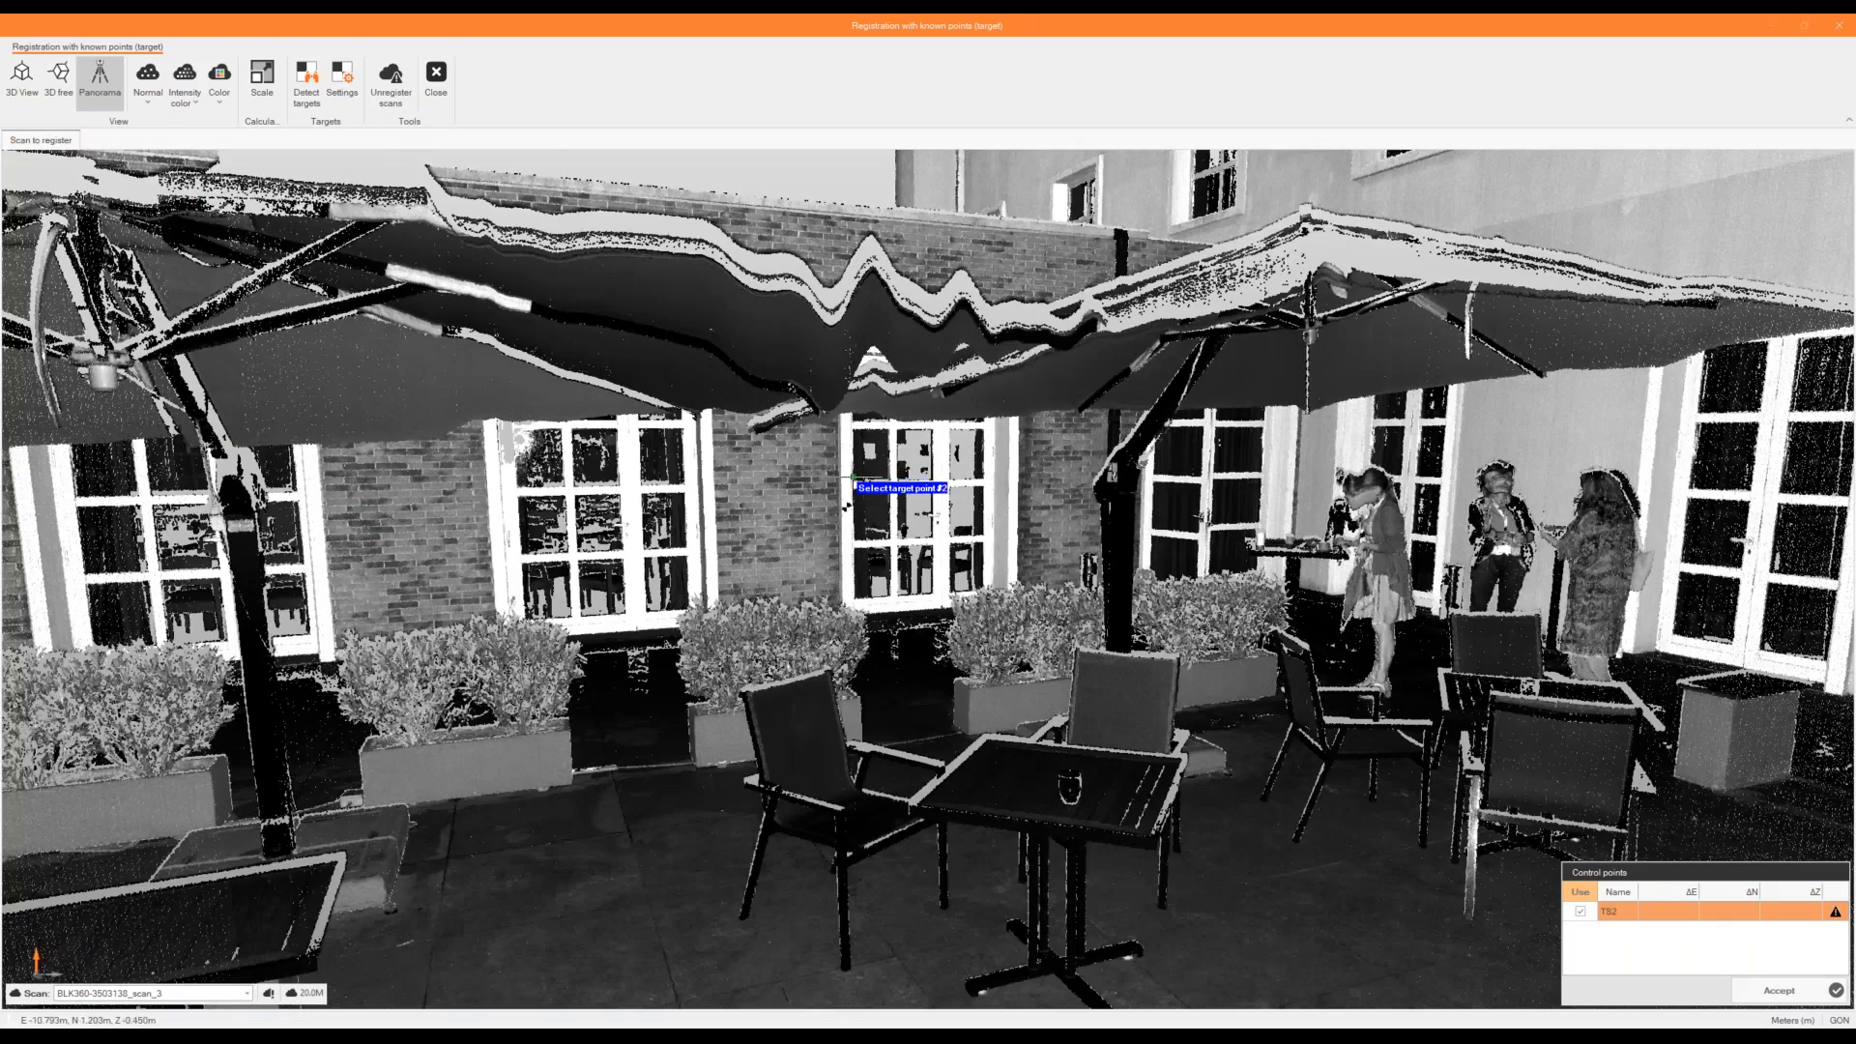
scroll(846, 504, "up", 2)
scroll(829, 492, "up", 5)
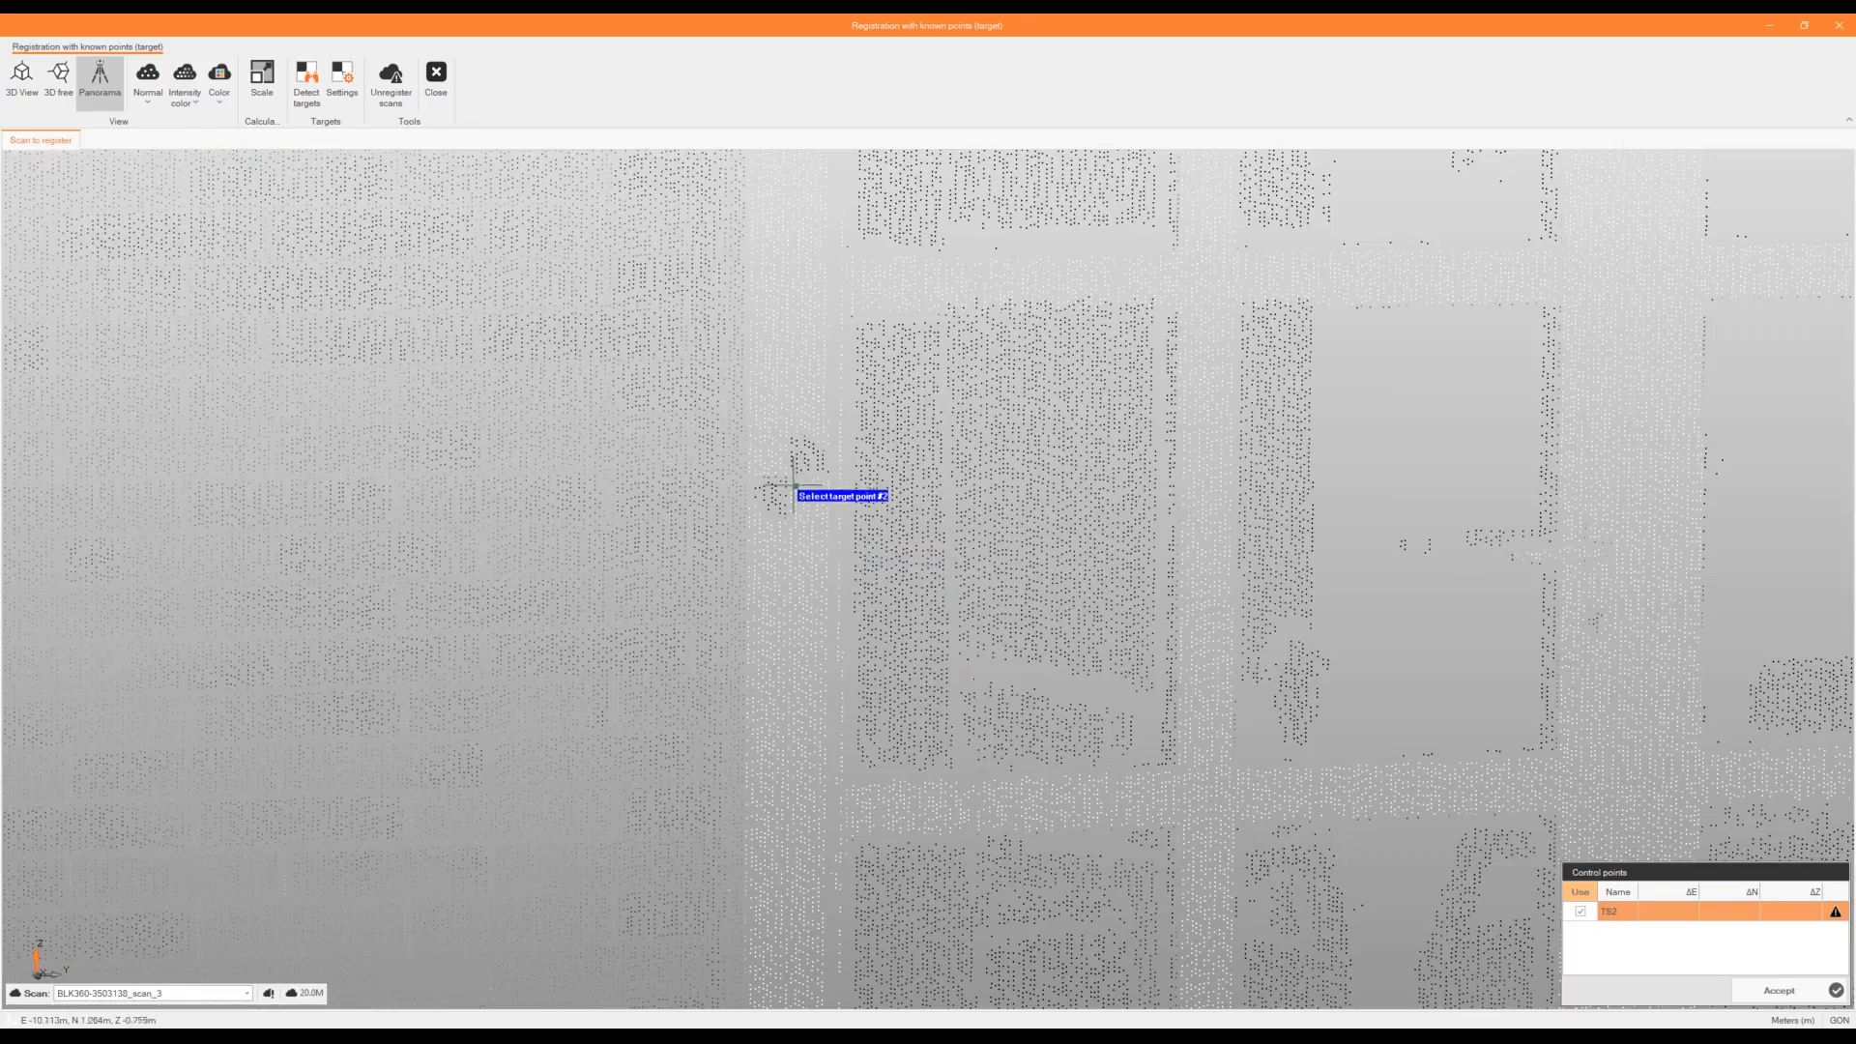
left_click(774, 488)
scroll(949, 590, "down", 3)
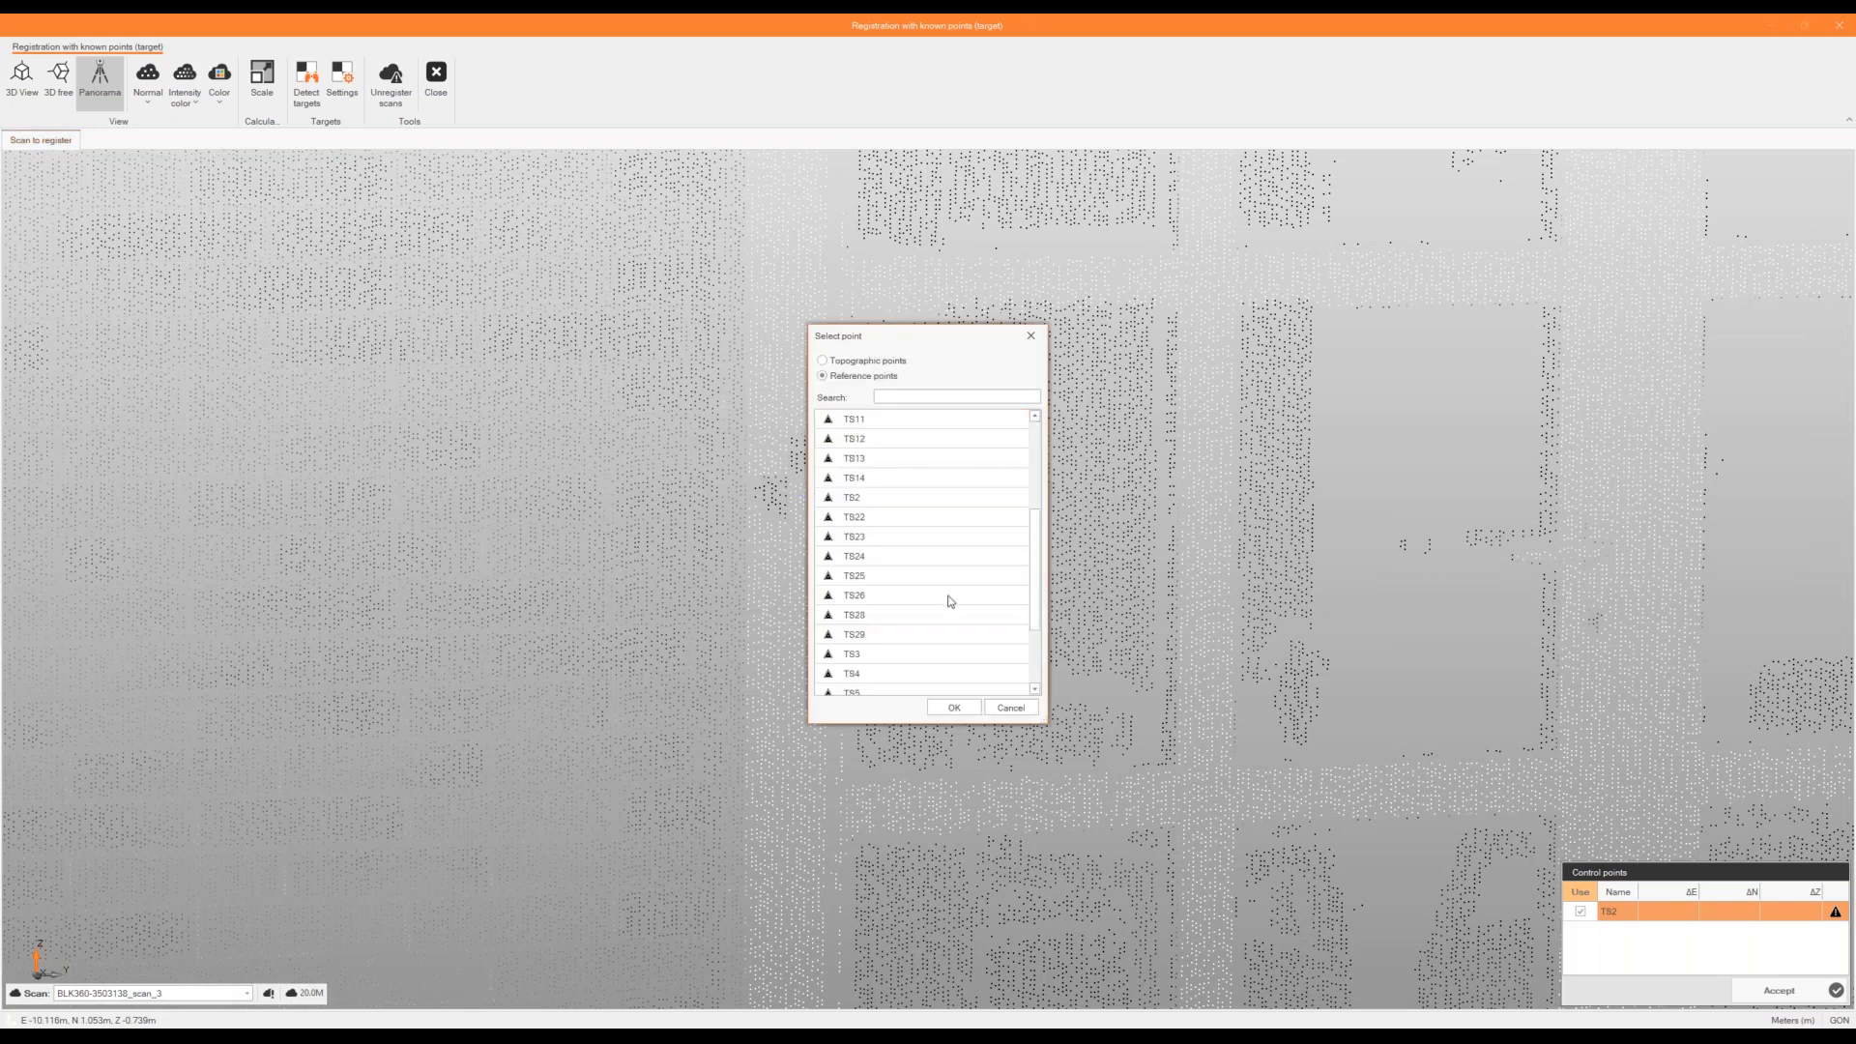
double_click(905, 655)
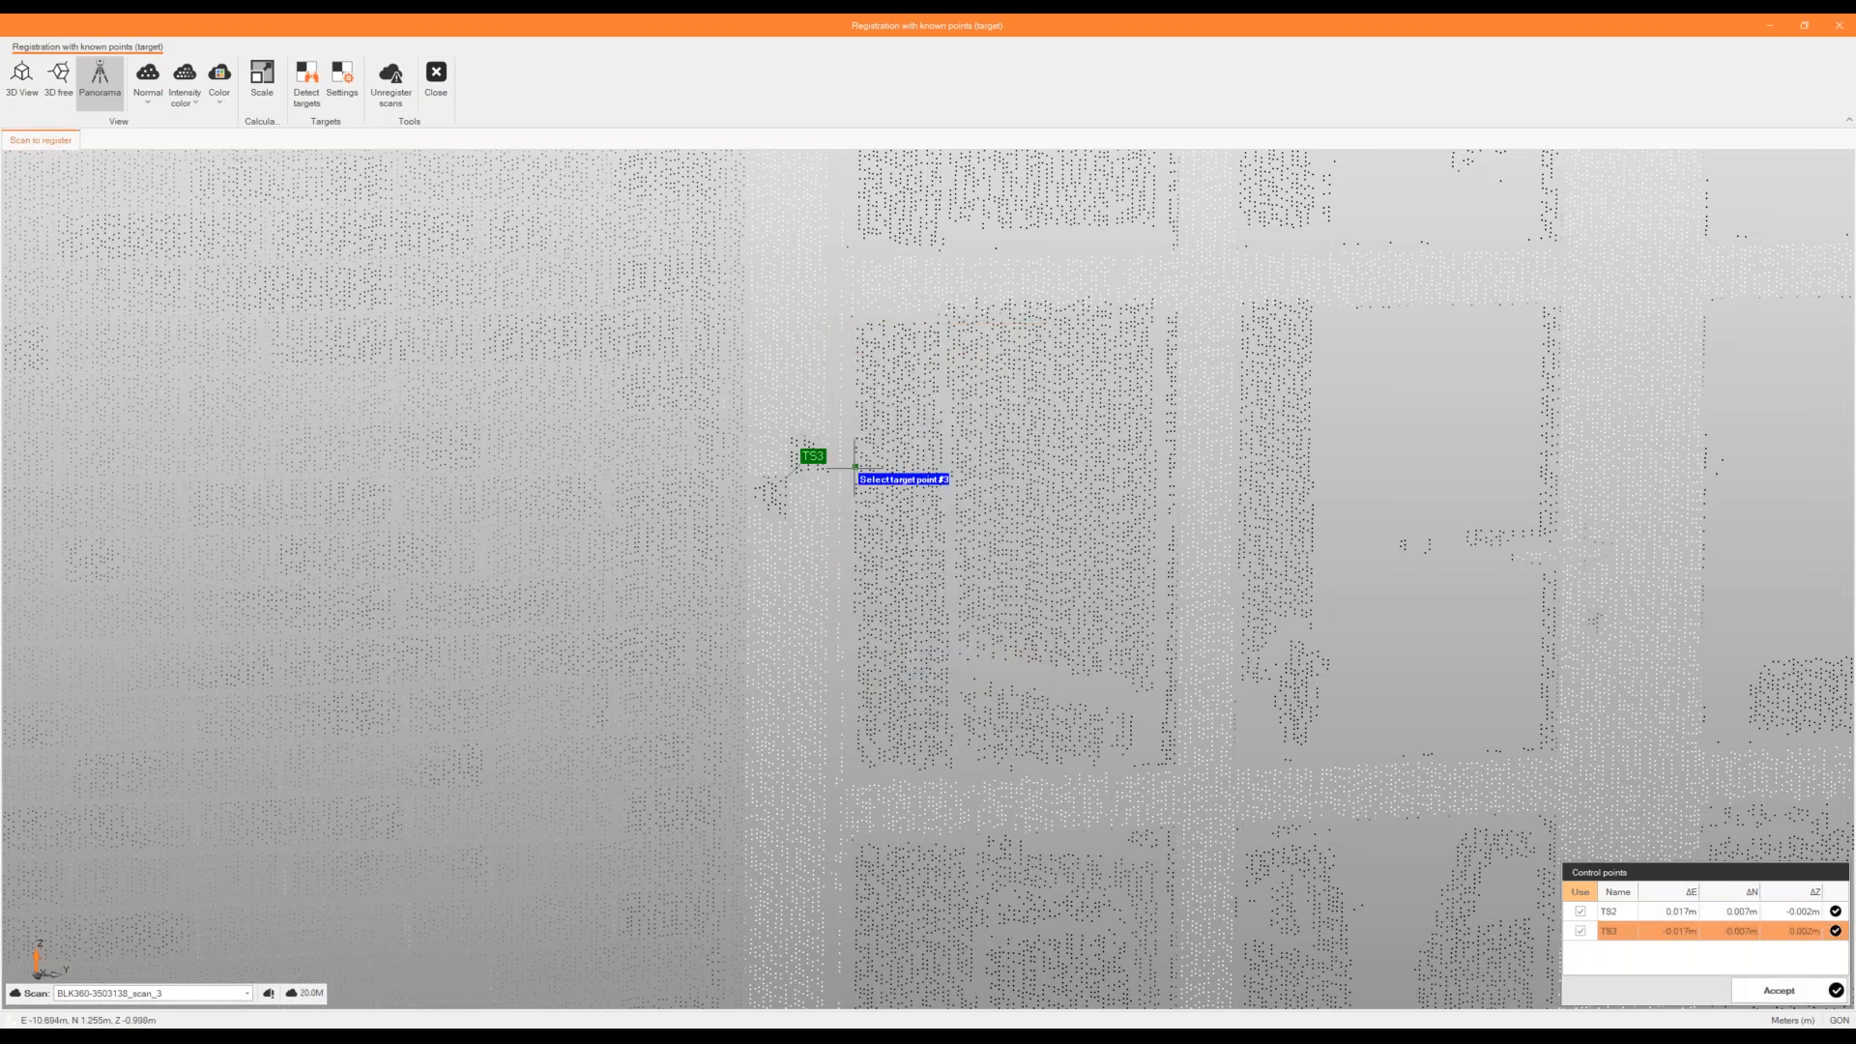
Pick the checkerboard on the umbrella pole beside the brick wall's corner in scan 3 as reference point TS4.
scroll(854, 468, "down", 3)
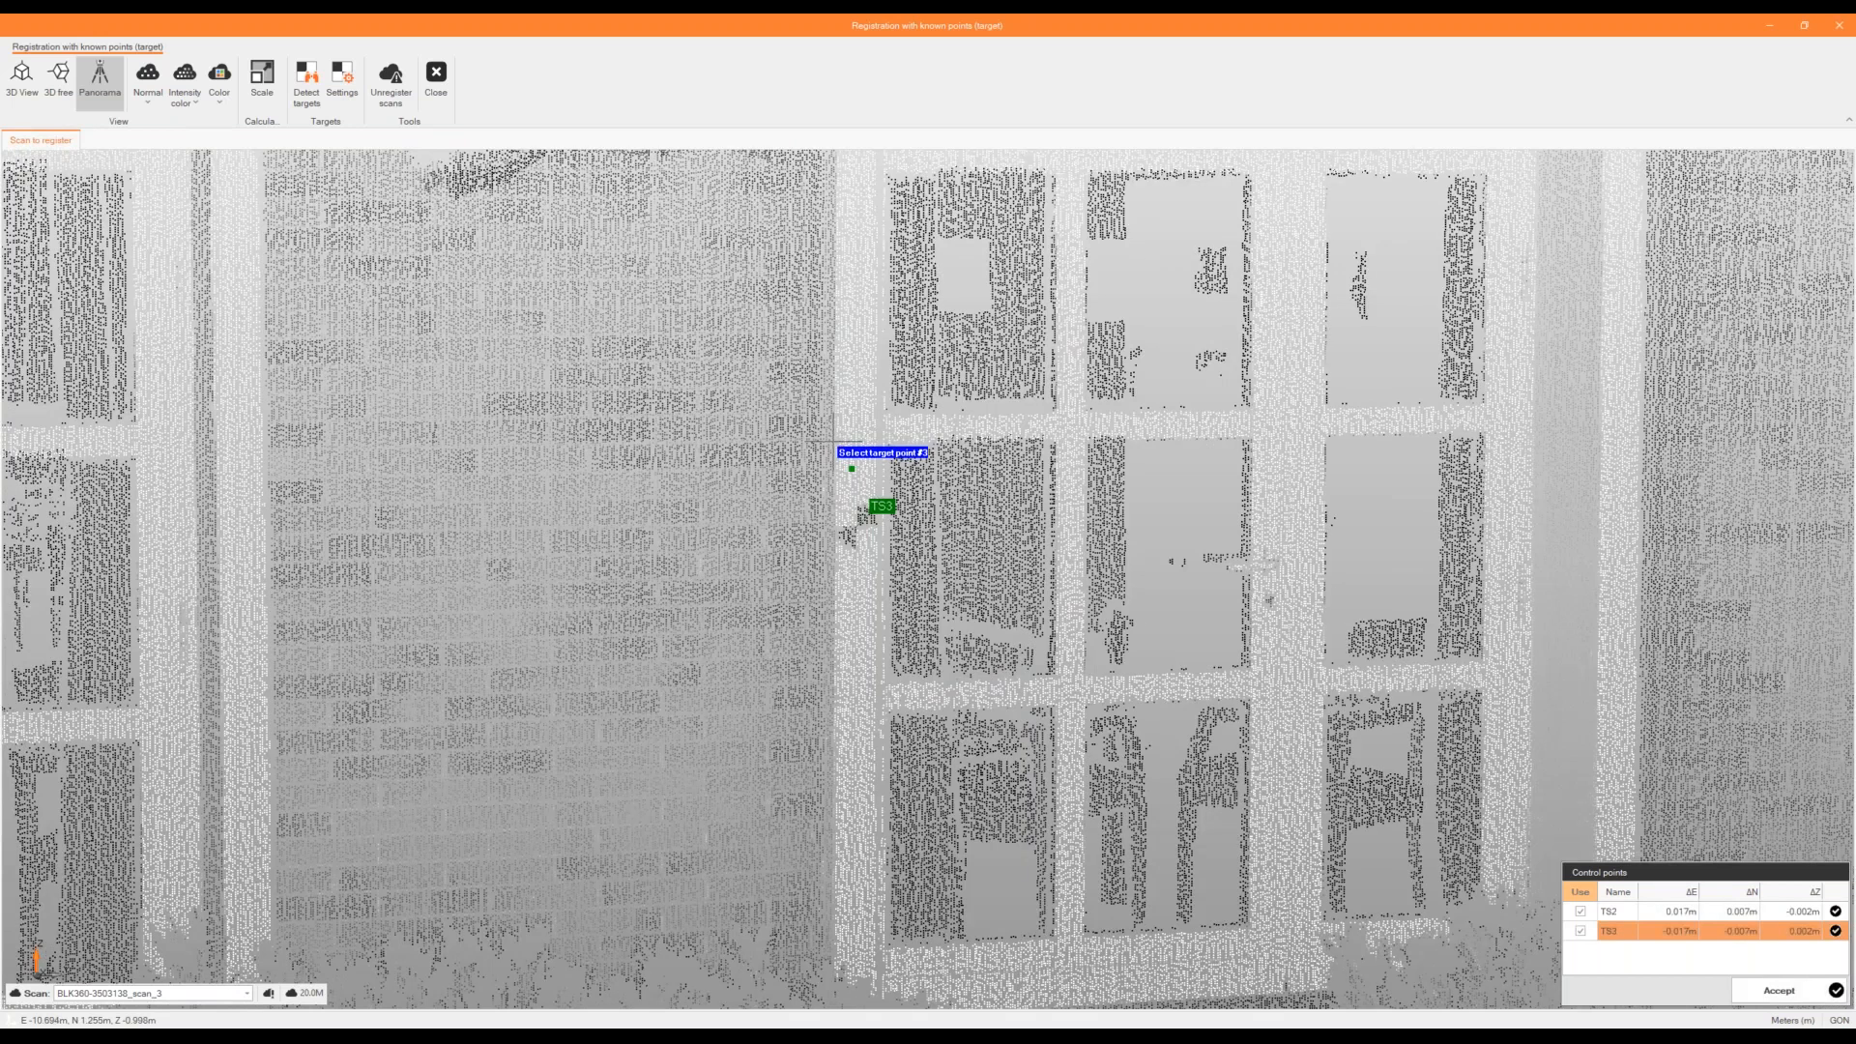
scroll(836, 454, "down", 3)
scroll(852, 486, "down", 3)
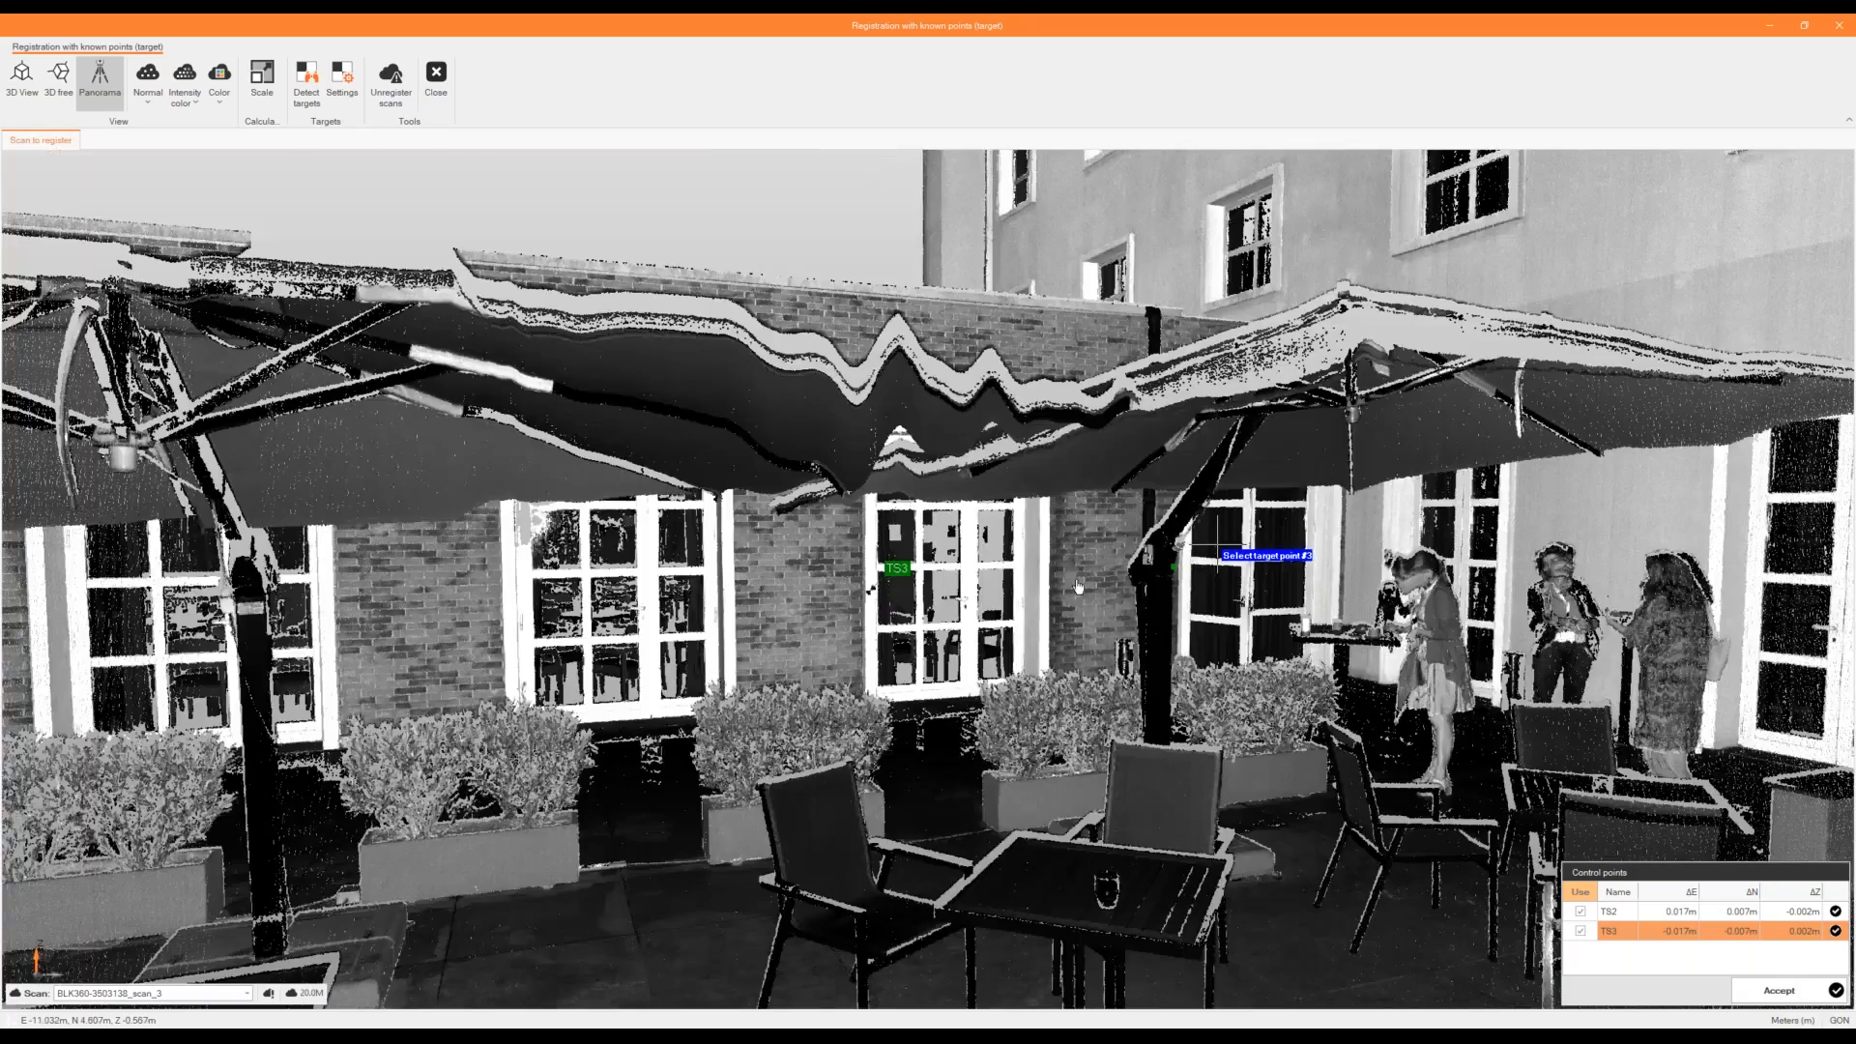
scroll(870, 541, "up", 10)
left_click(1089, 518)
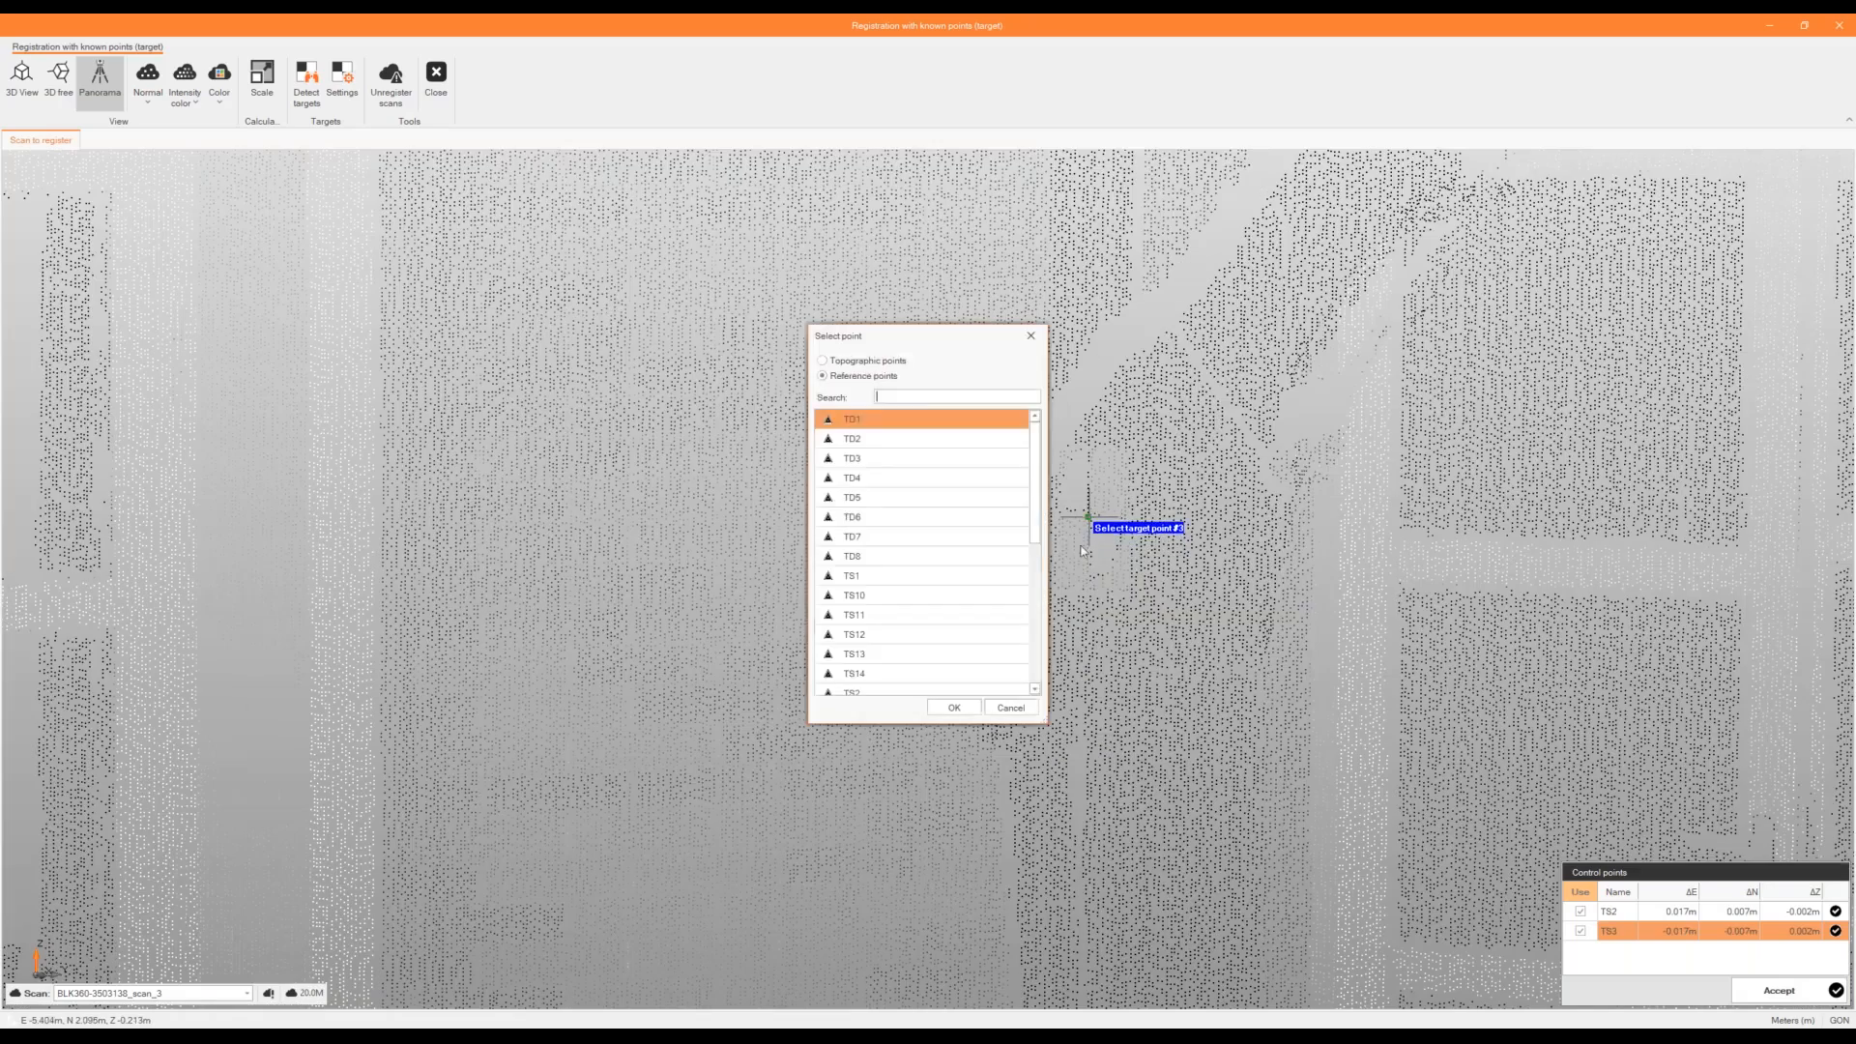
scroll(874, 580, "down", 5)
double_click(879, 577)
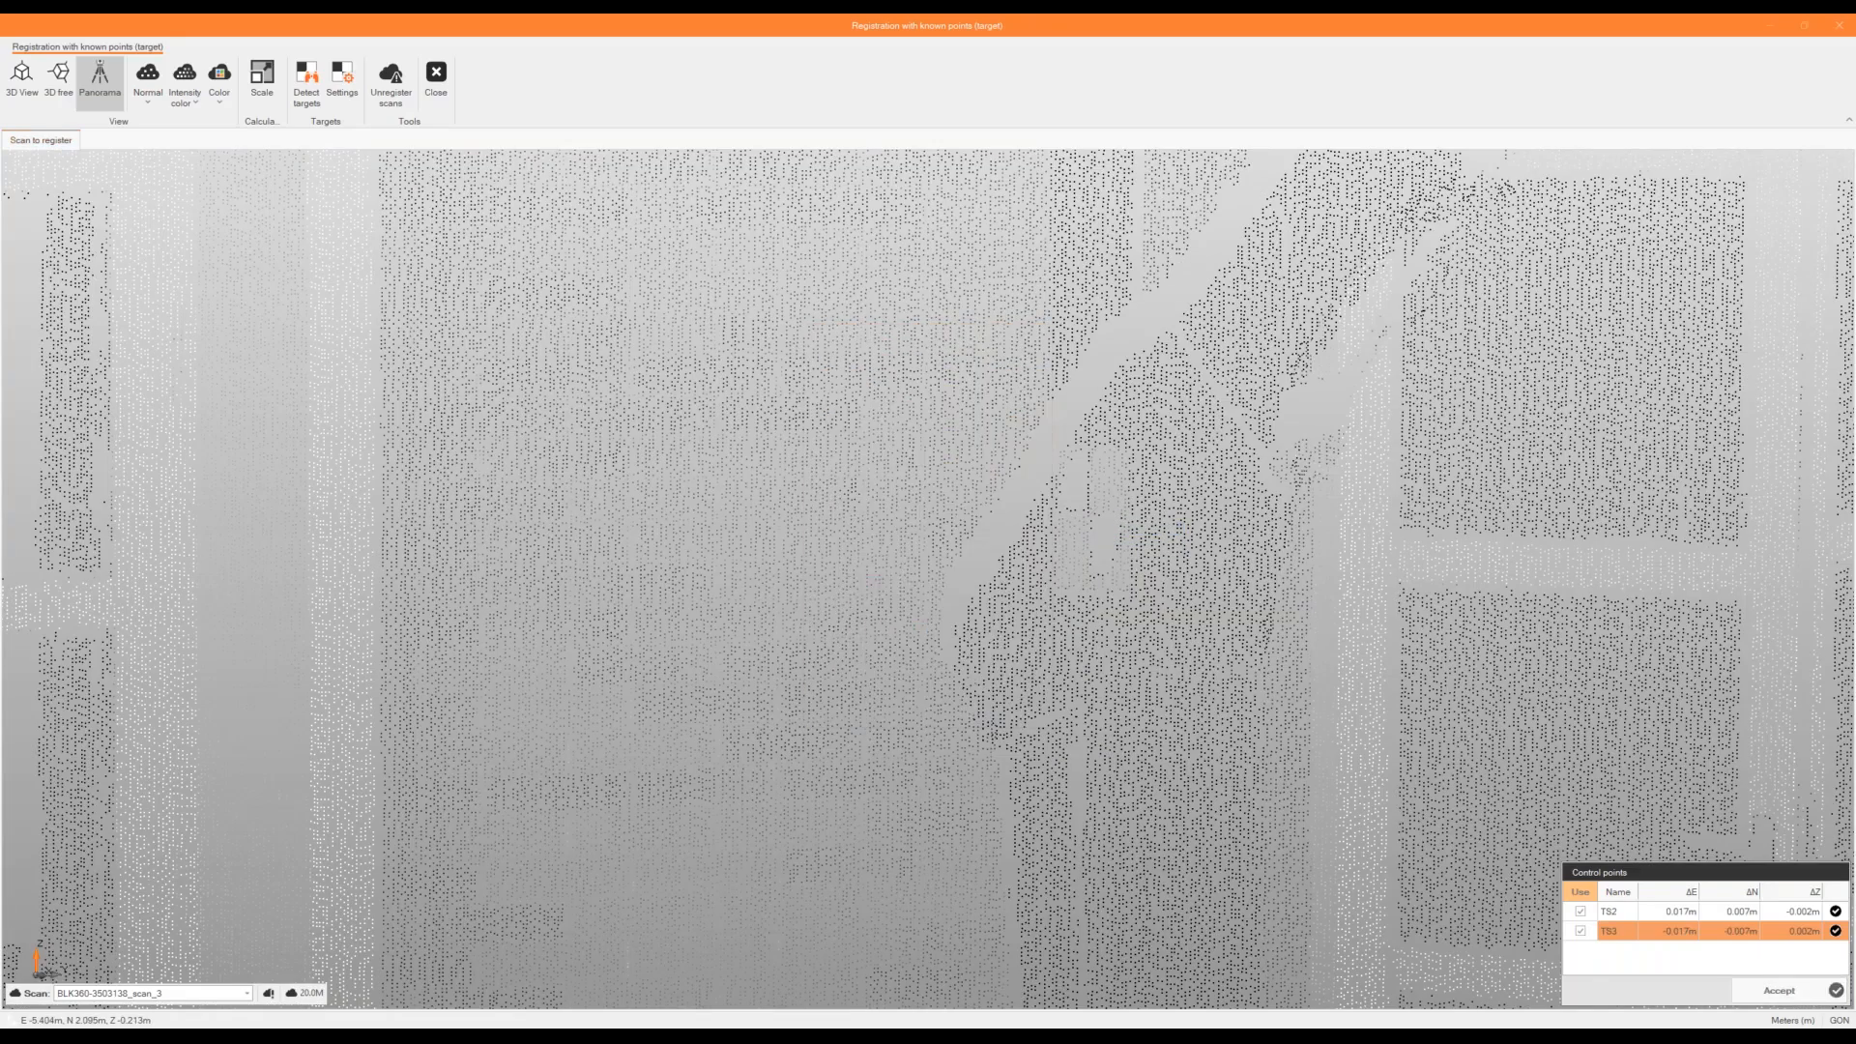
Check scan 3's picked targets on the brick facade in the free 3D view and delete control point TS2.
scroll(989, 511, "down", 4)
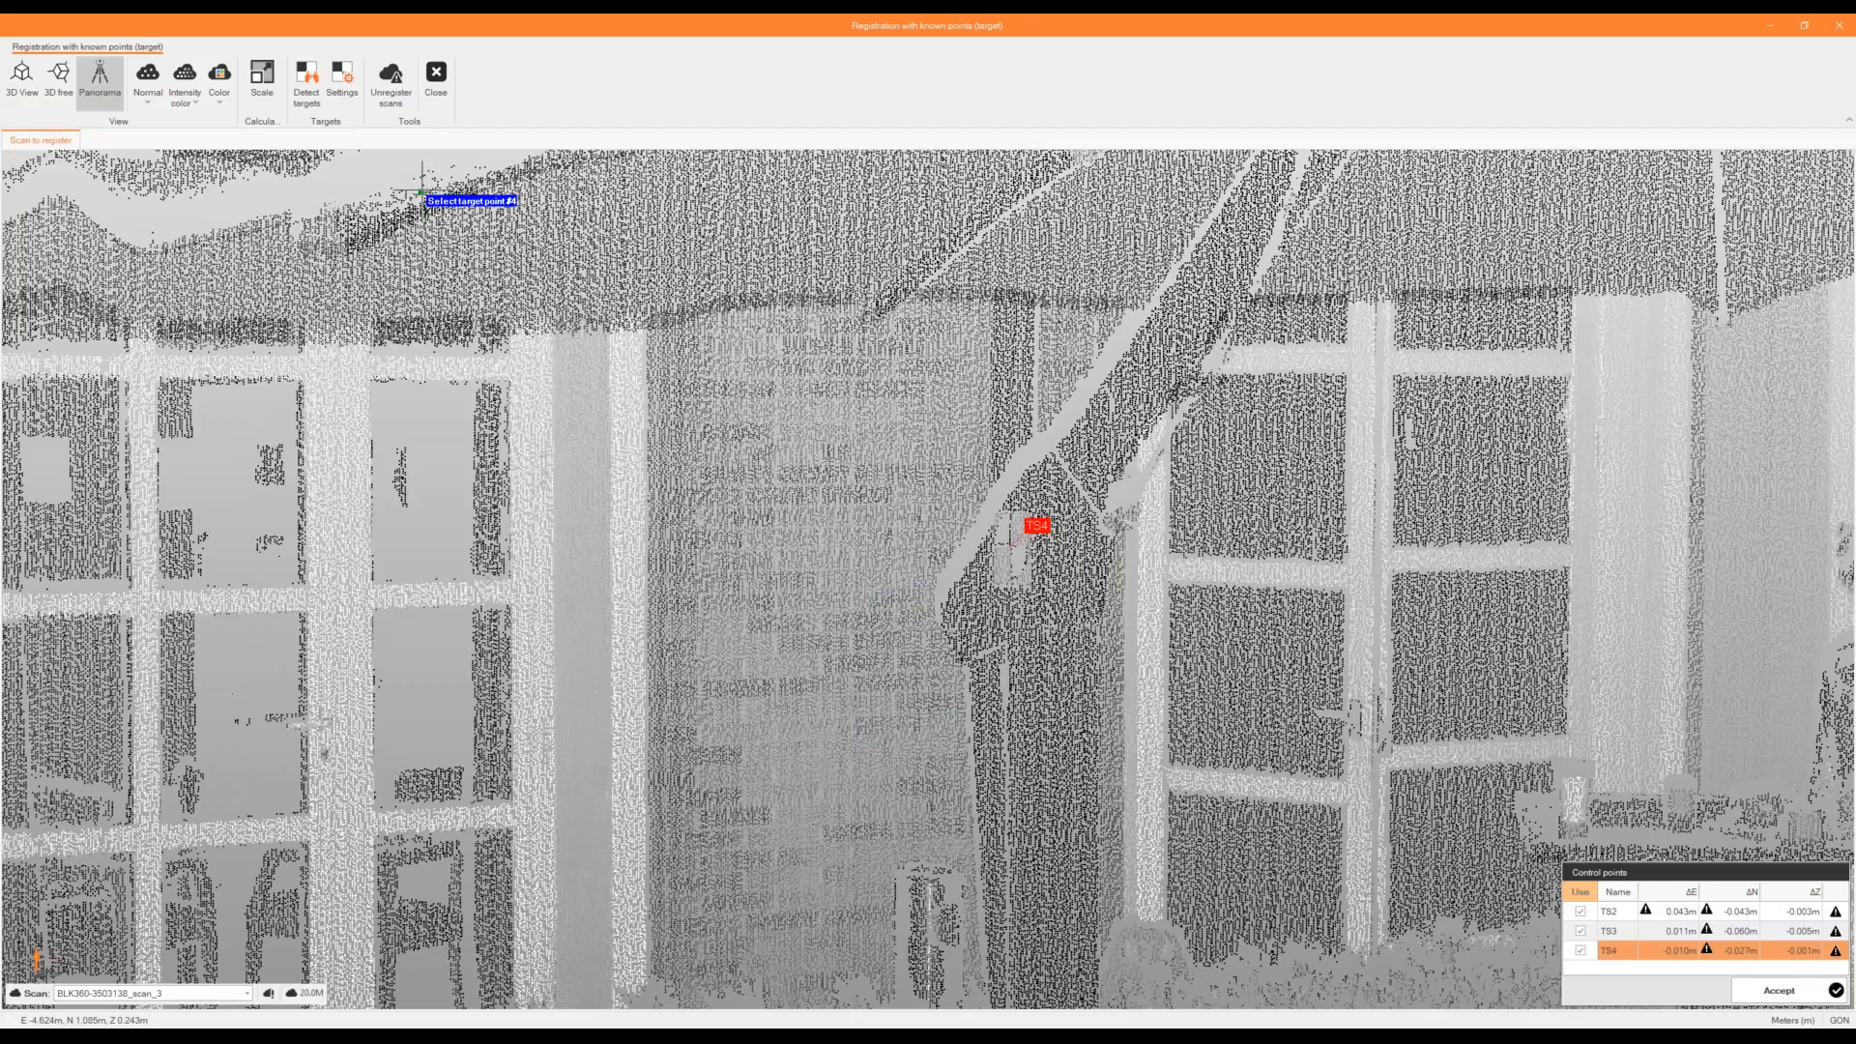
left_click(59, 79)
middle_click_drag(1136, 580, 1450, 580)
scroll(503, 686, "up", 5)
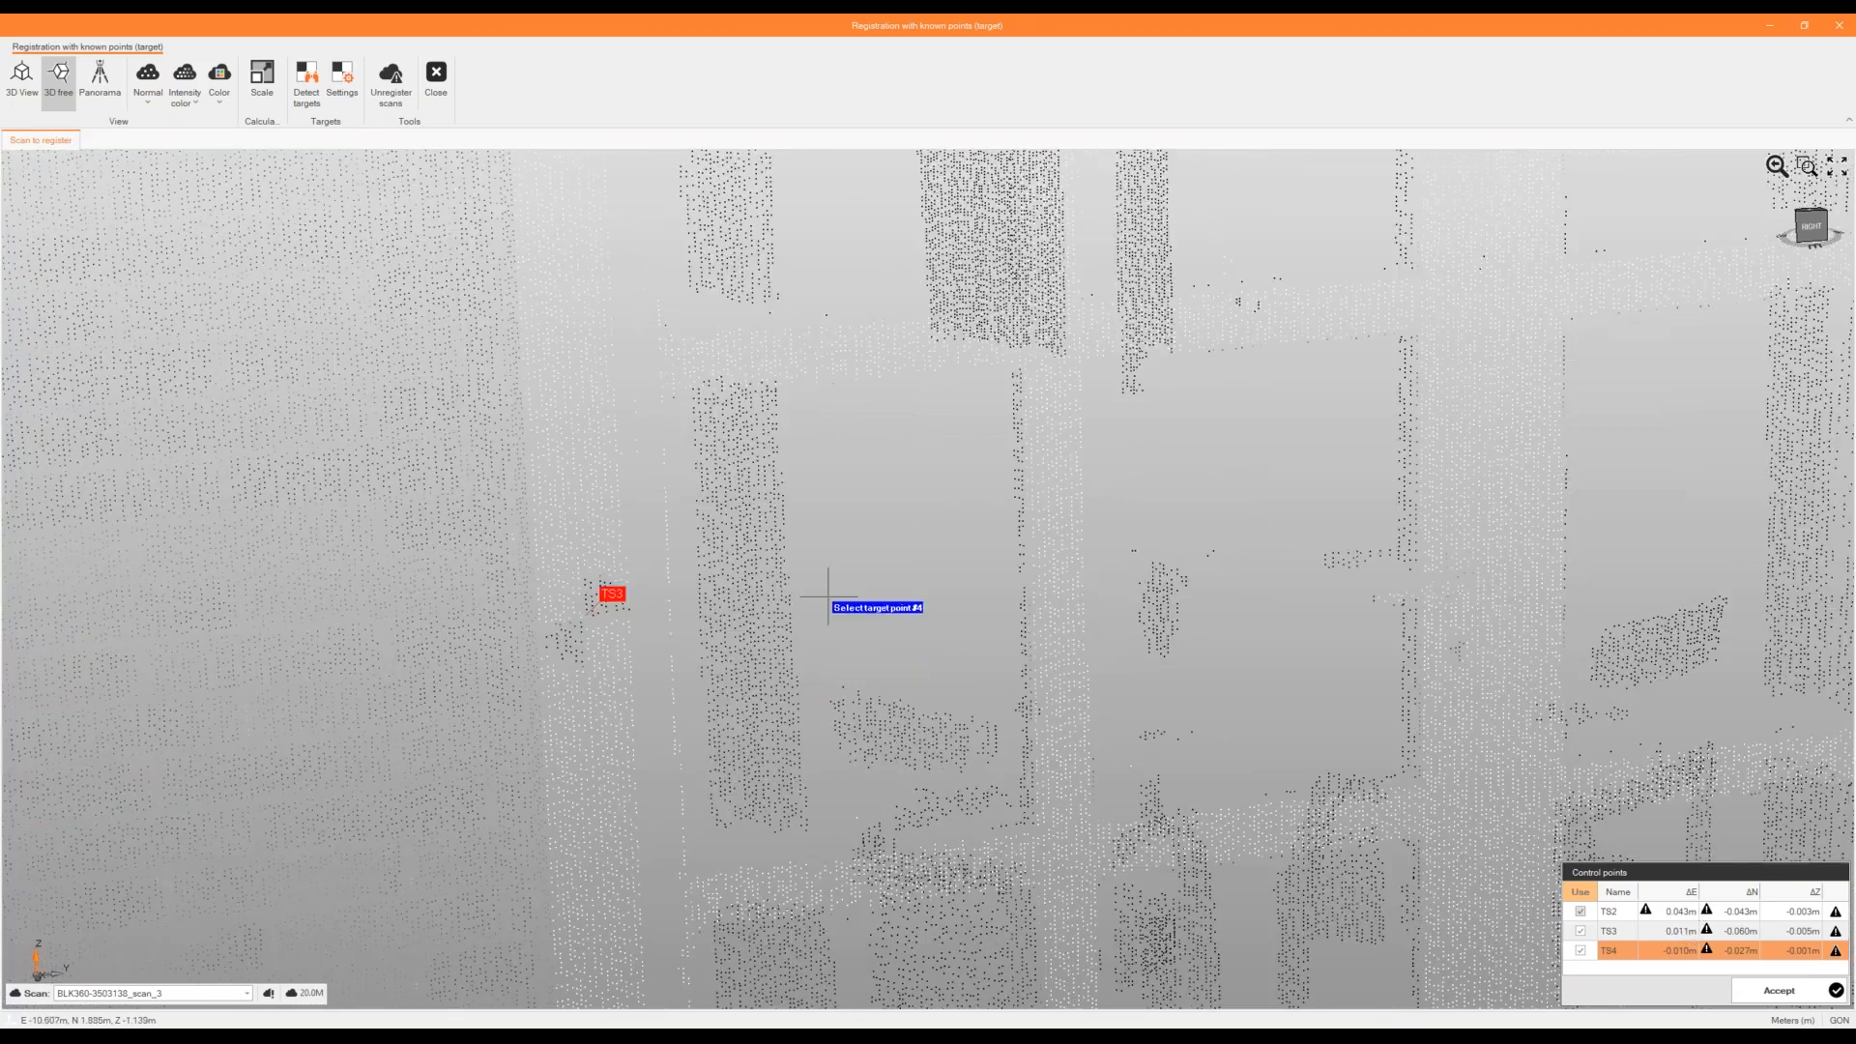
scroll(1014, 563, "down", 2)
scroll(1014, 563, "down", 3)
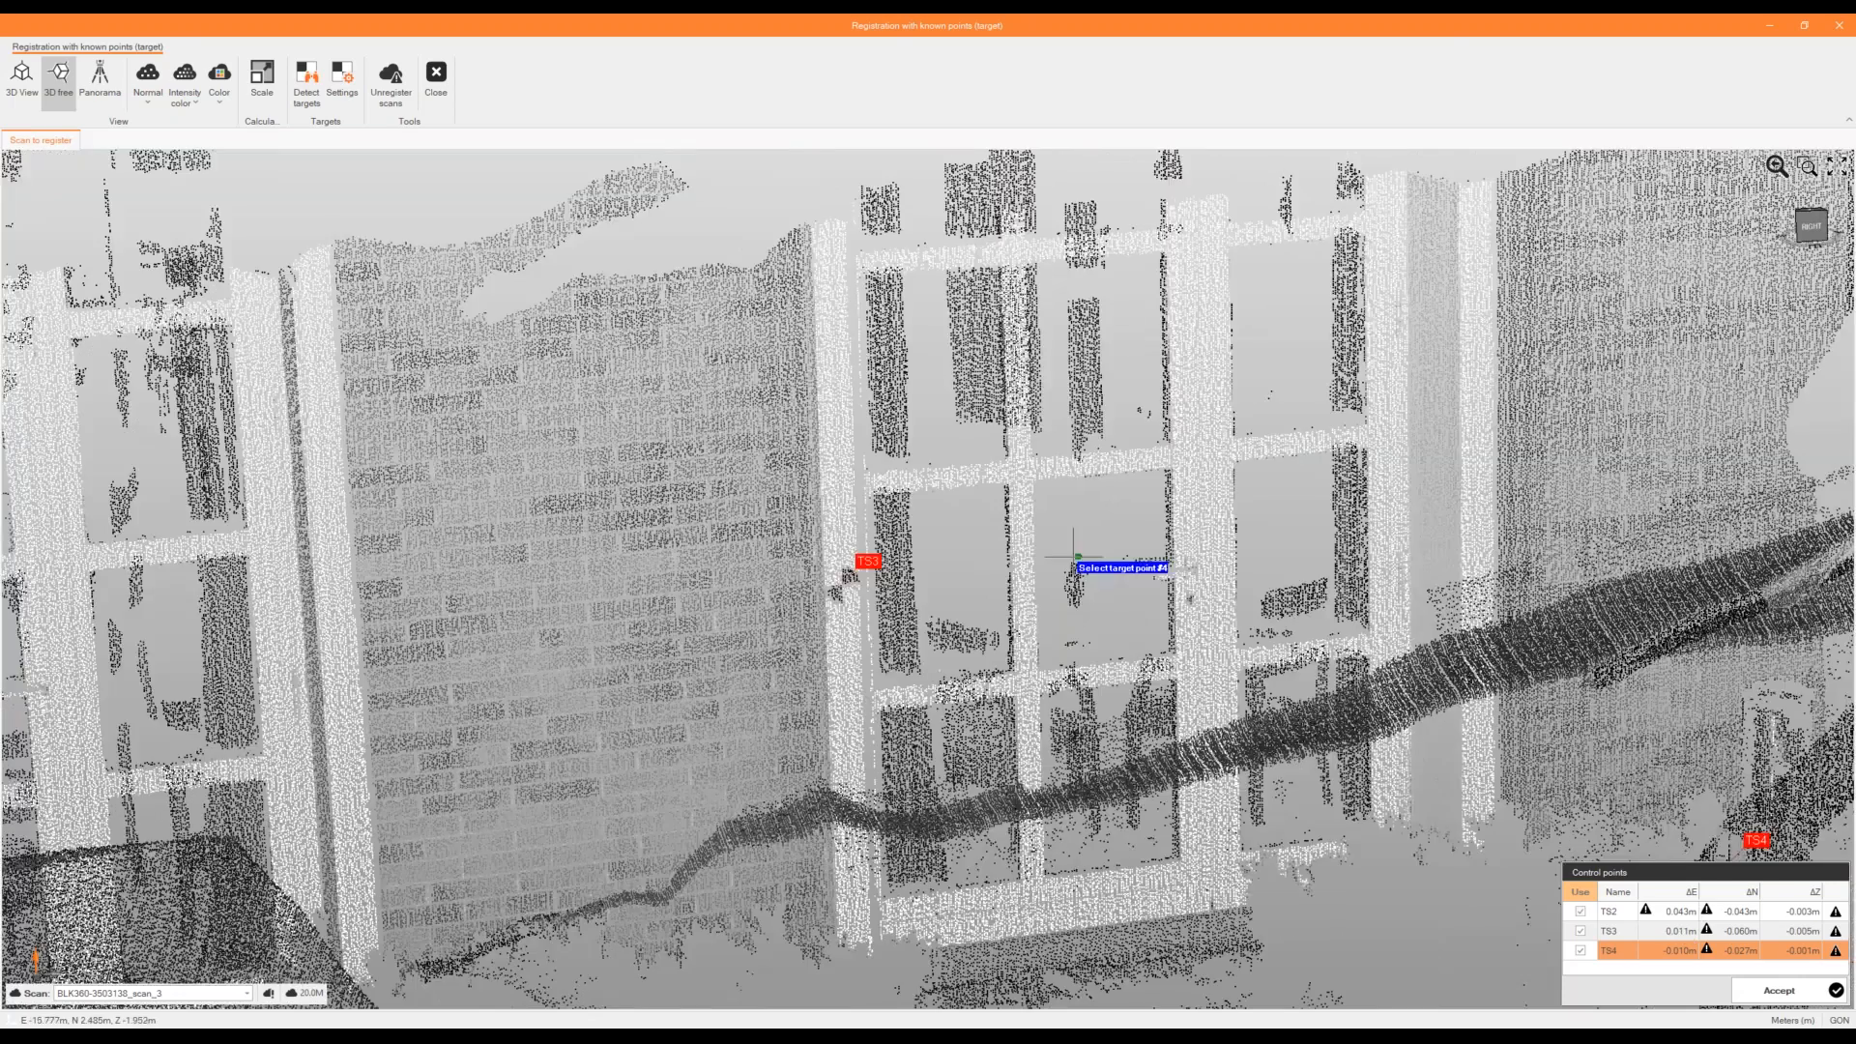
scroll(1073, 557, "down", 5)
scroll(458, 613, "up", 7)
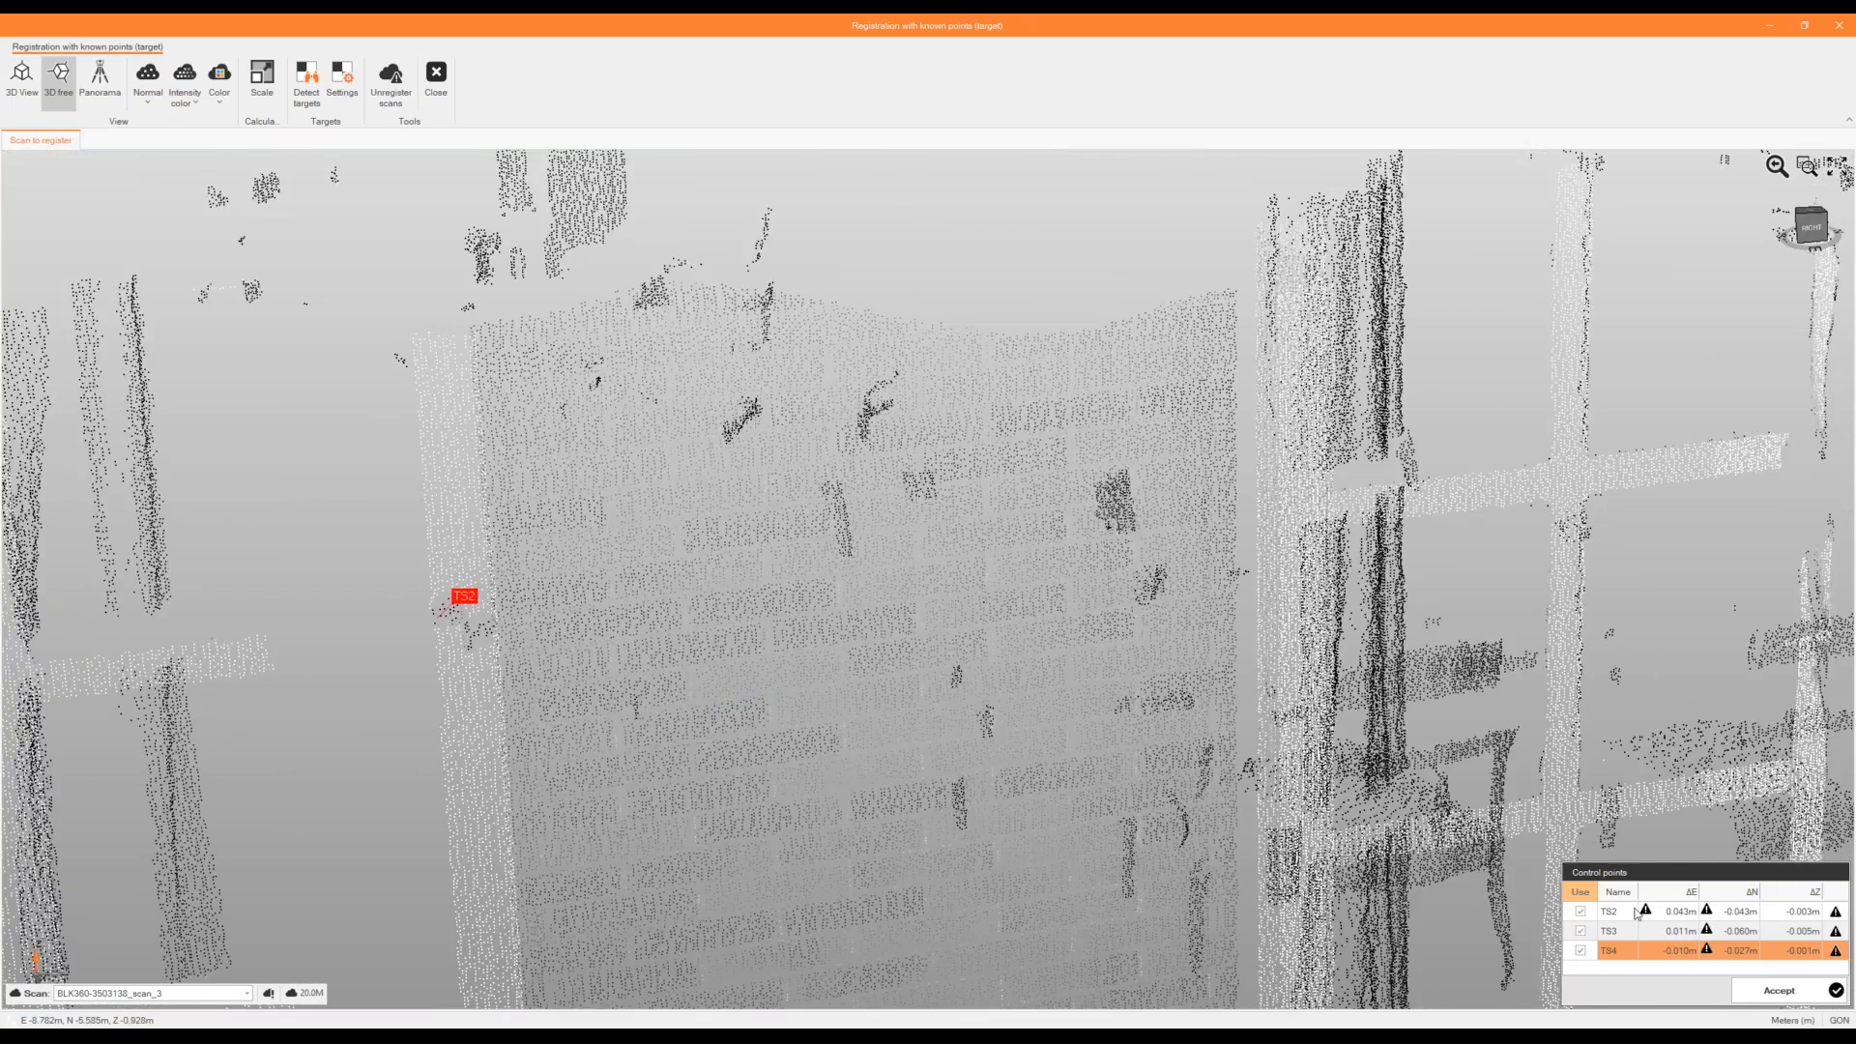
right_click(1645, 913)
left_click(1692, 921)
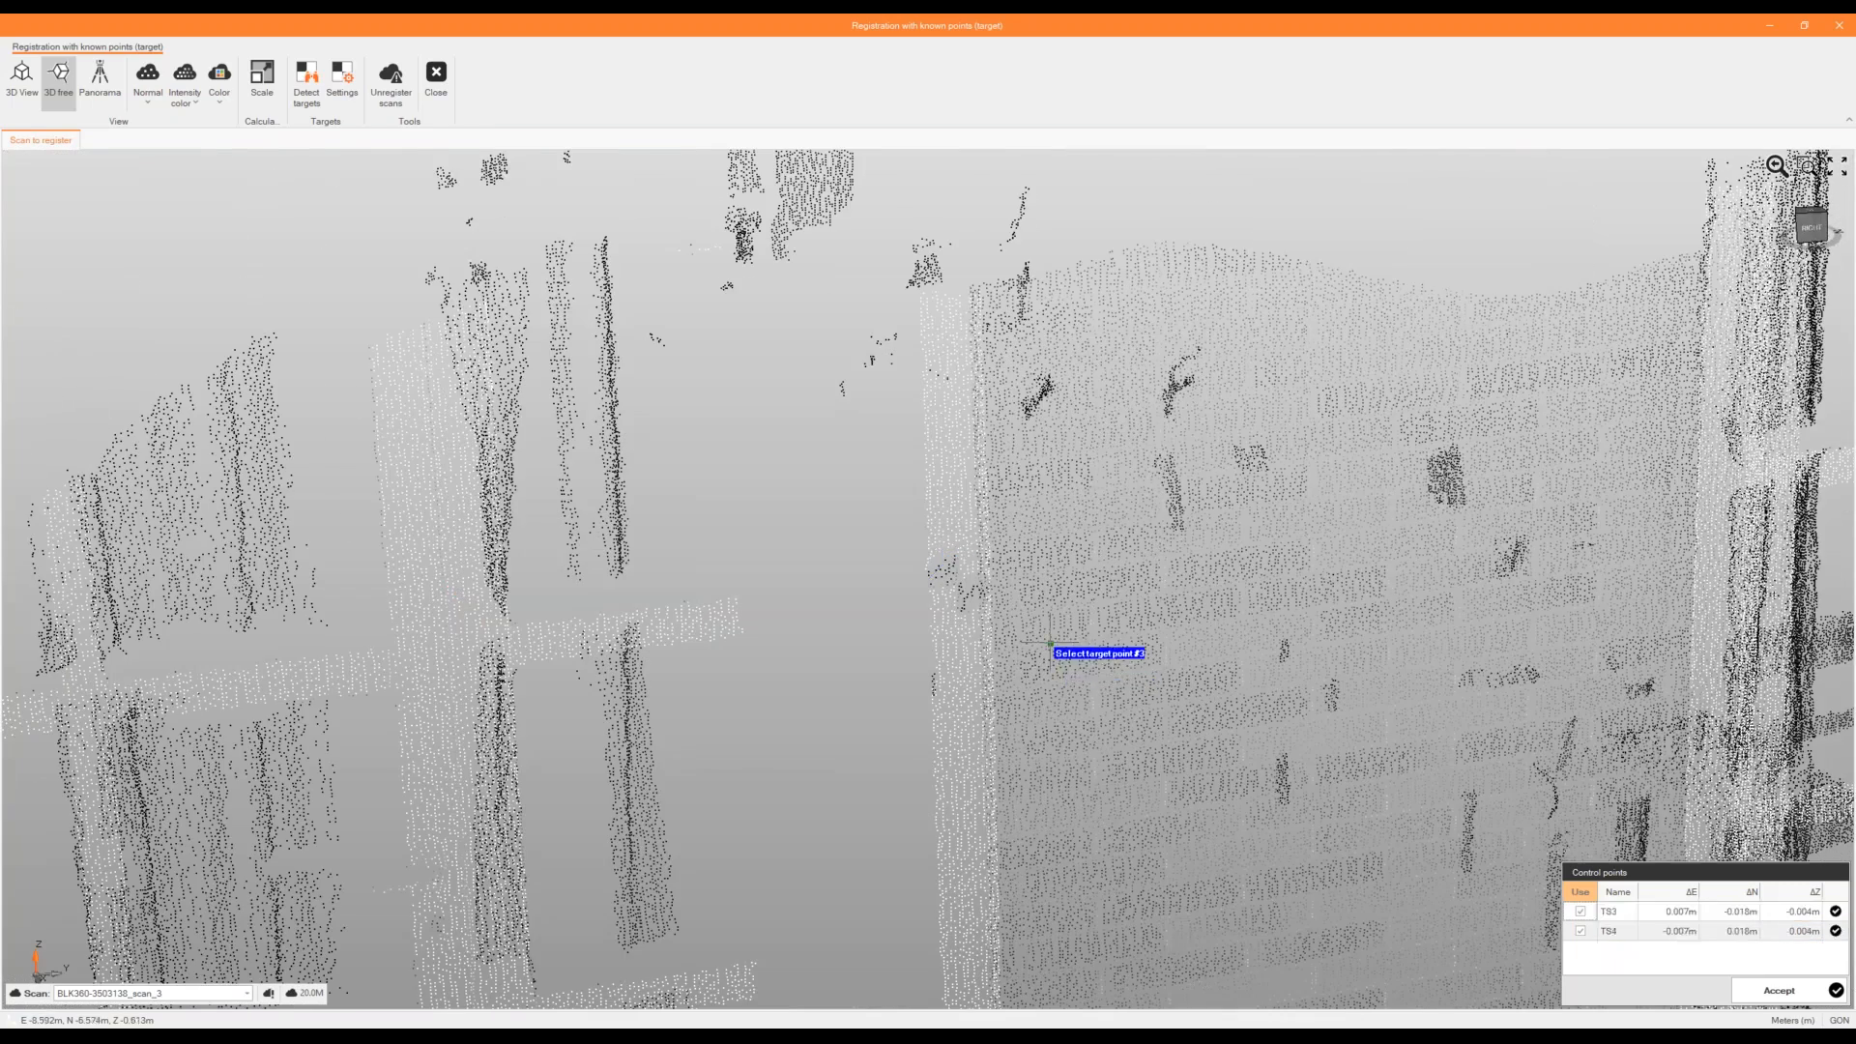
Pick the checkerboard center on scan 3's door frame beside the brick wall again as reference point TS2.
scroll(932, 578, "up", 2)
left_click(928, 579)
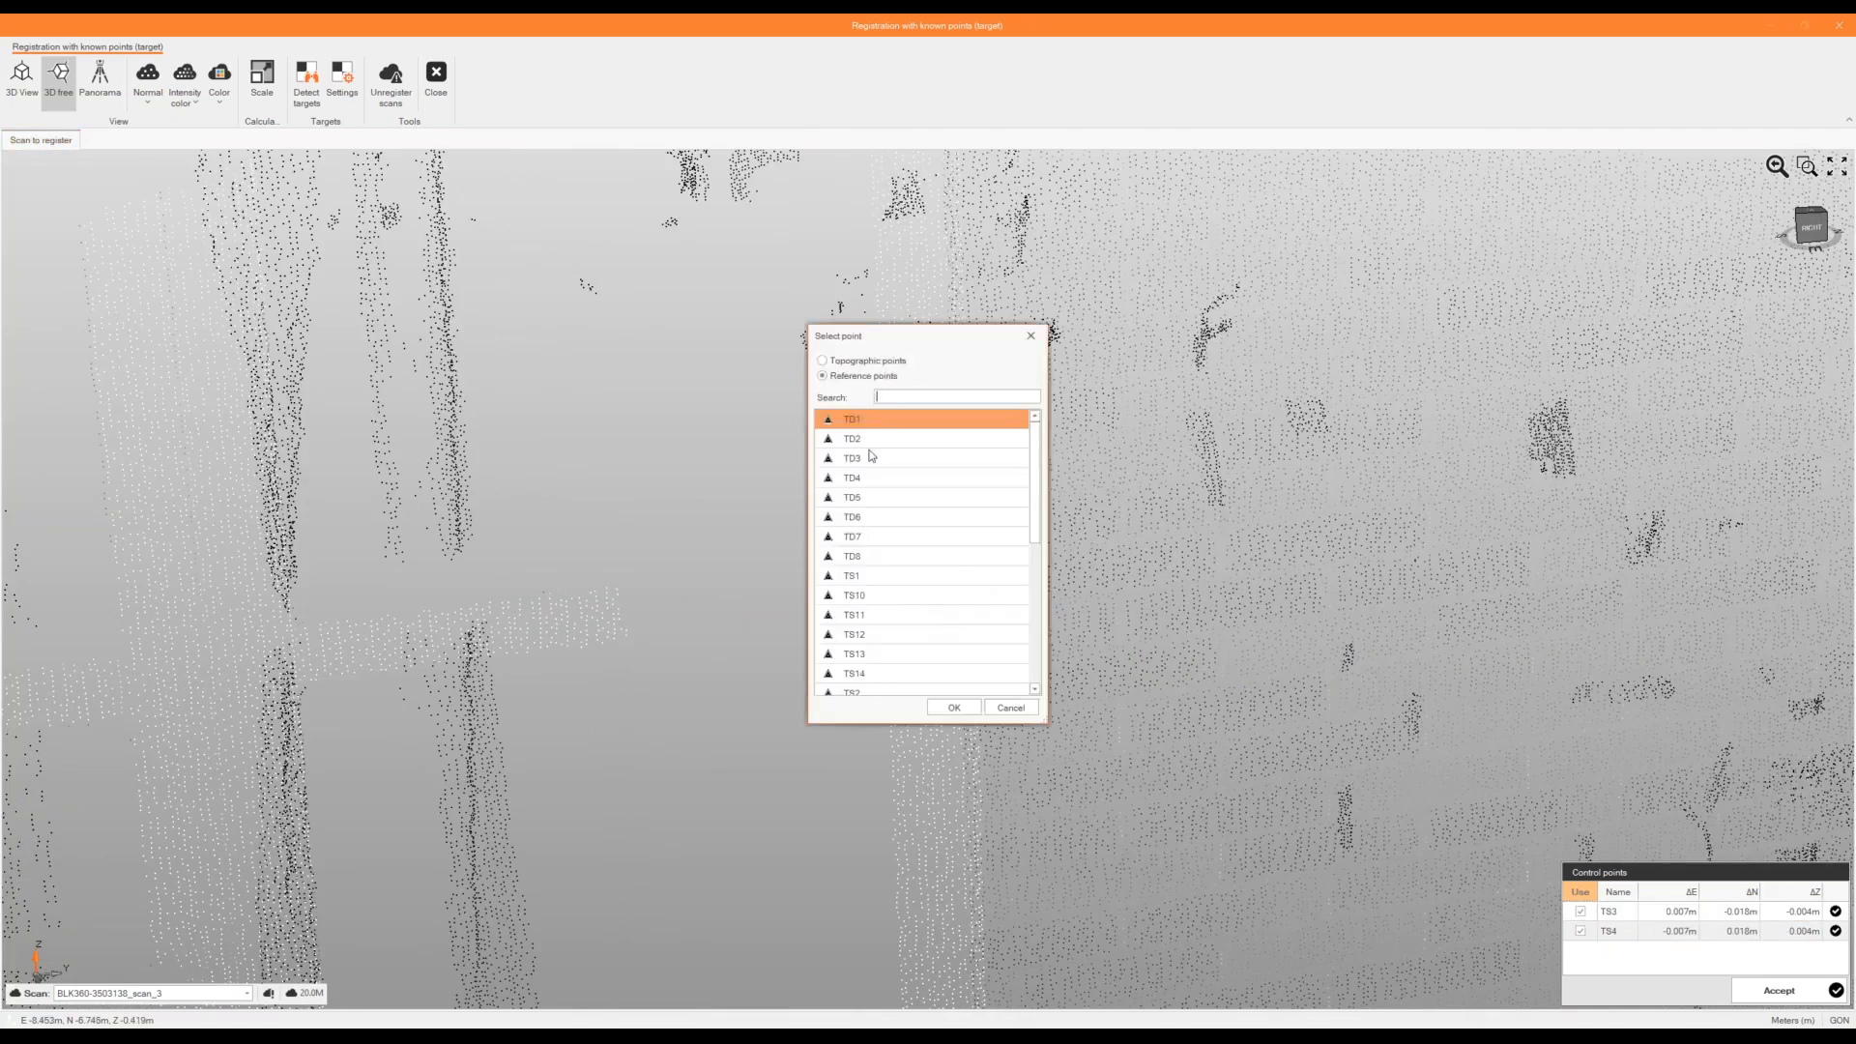
scroll(943, 619, "down", 3)
double_click(853, 497)
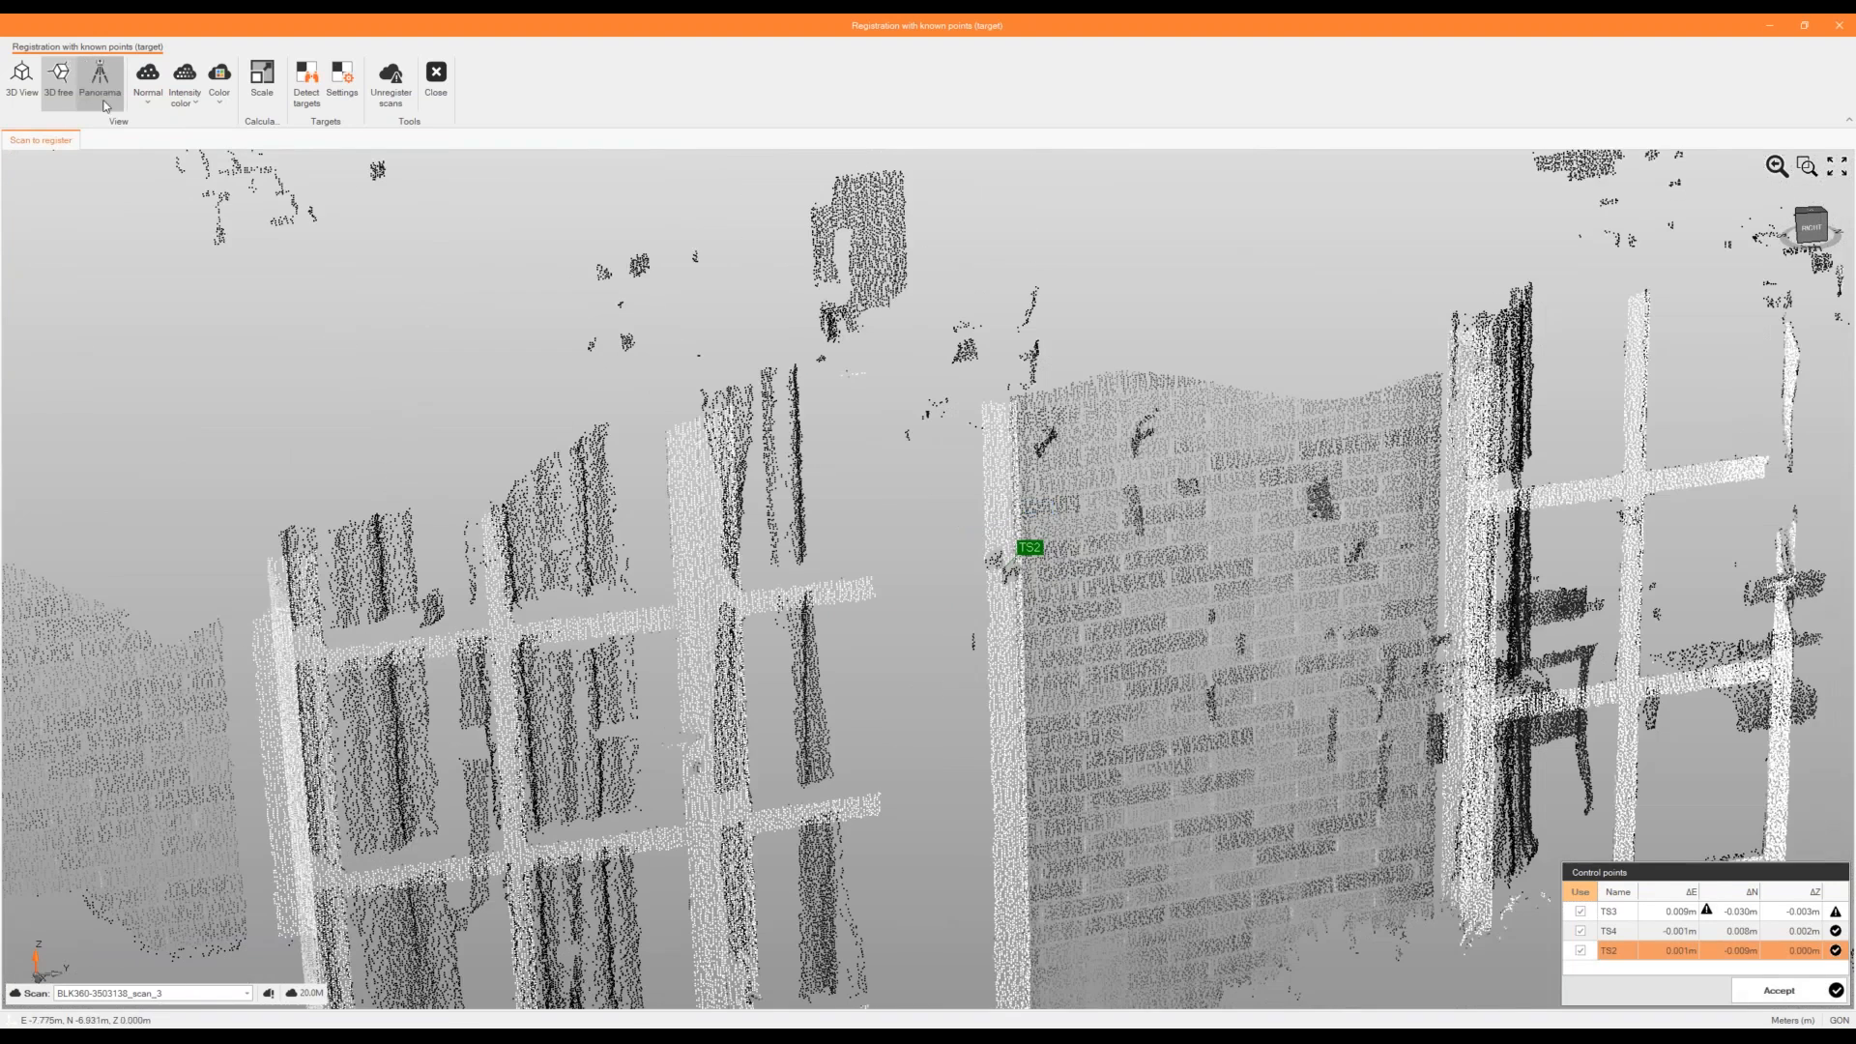
In scan 3's panorama, pick the checkerboard on the plastered facade's door frame as reference point TS5.
left_click(106, 104)
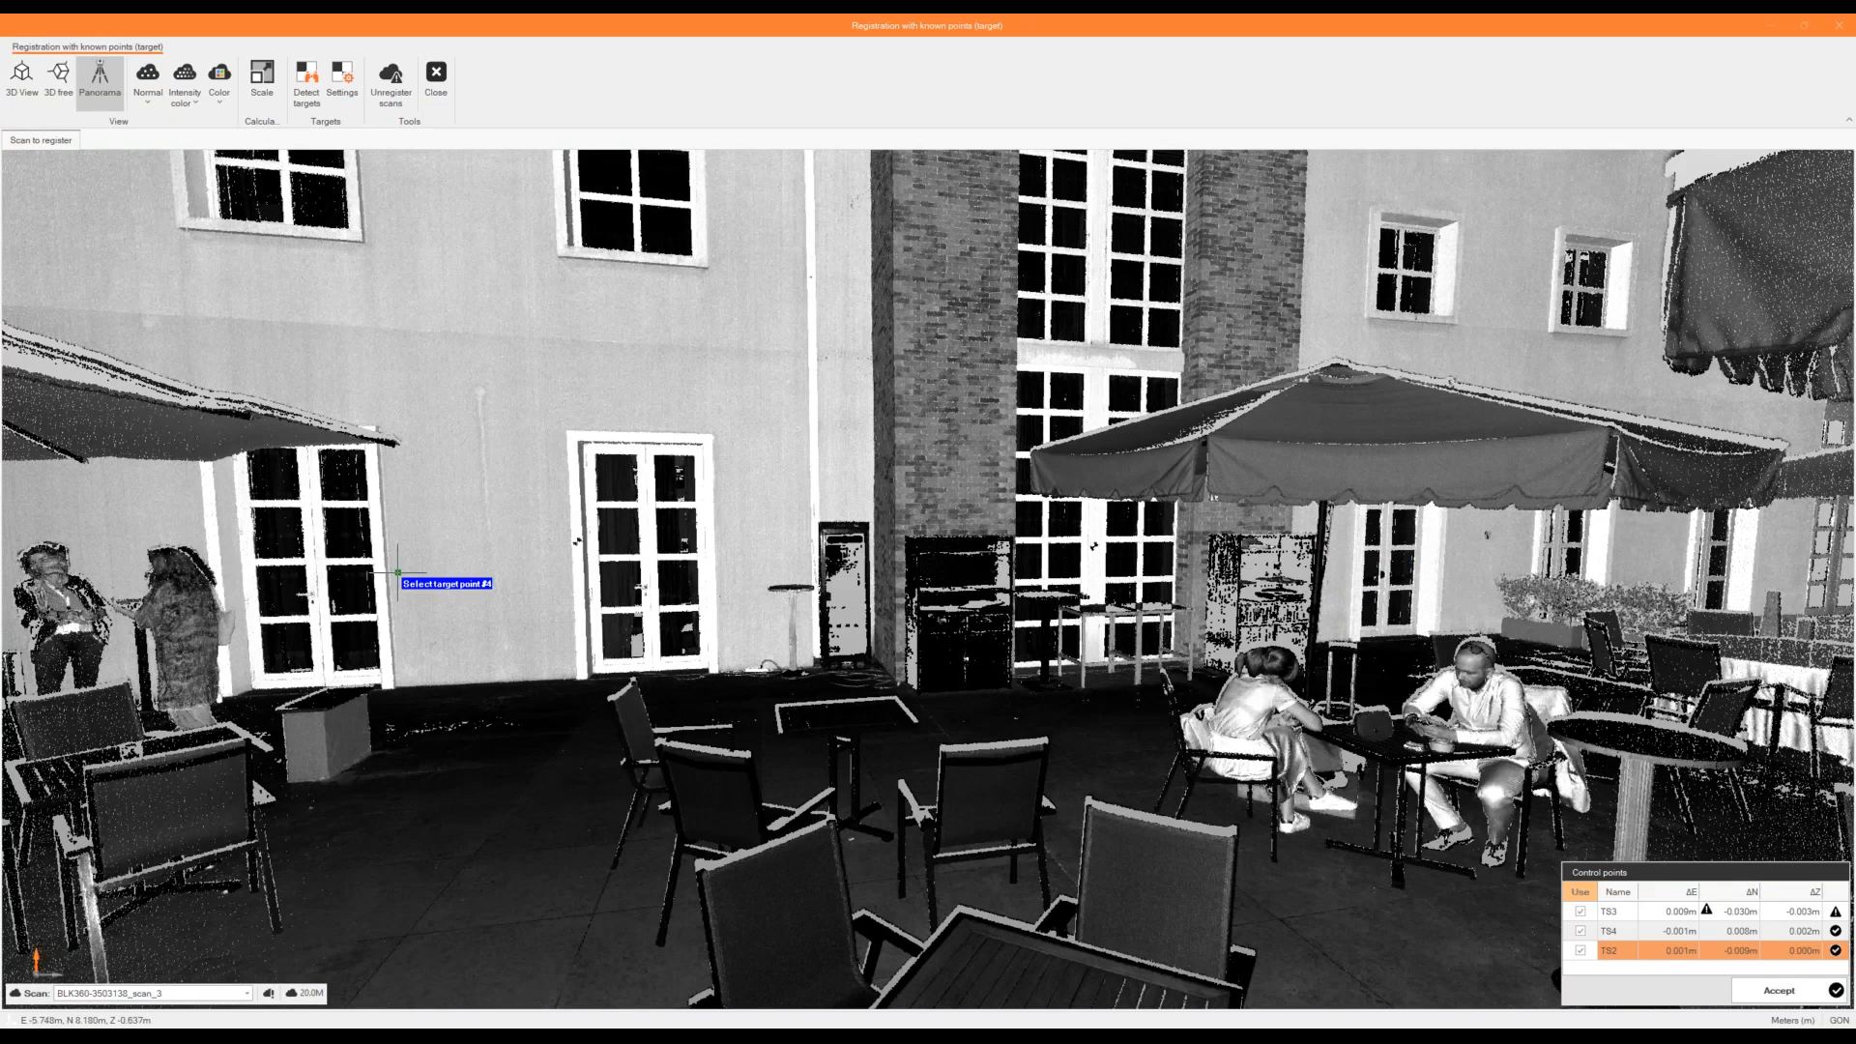
scroll(578, 554, "up", 2)
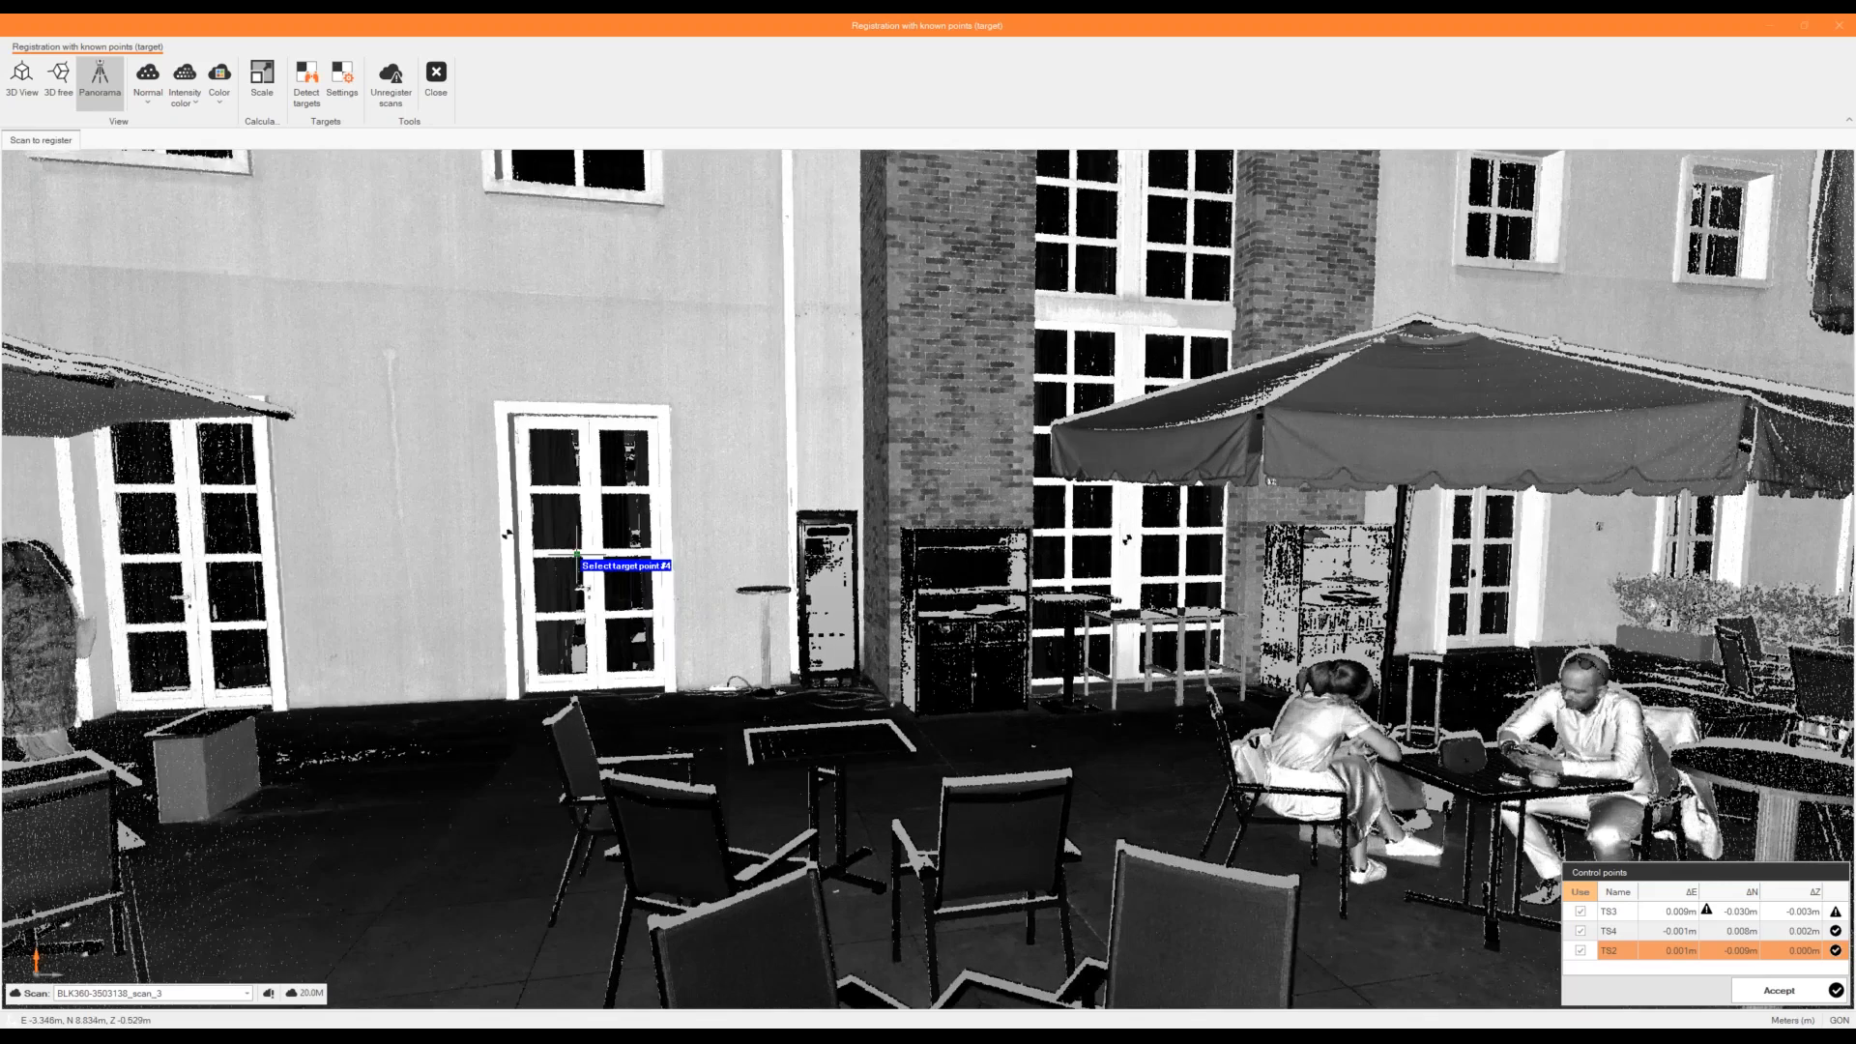
scroll(705, 435, "up", 6)
left_click(1240, 474)
scroll(899, 633, "down", 3)
double_click(892, 593)
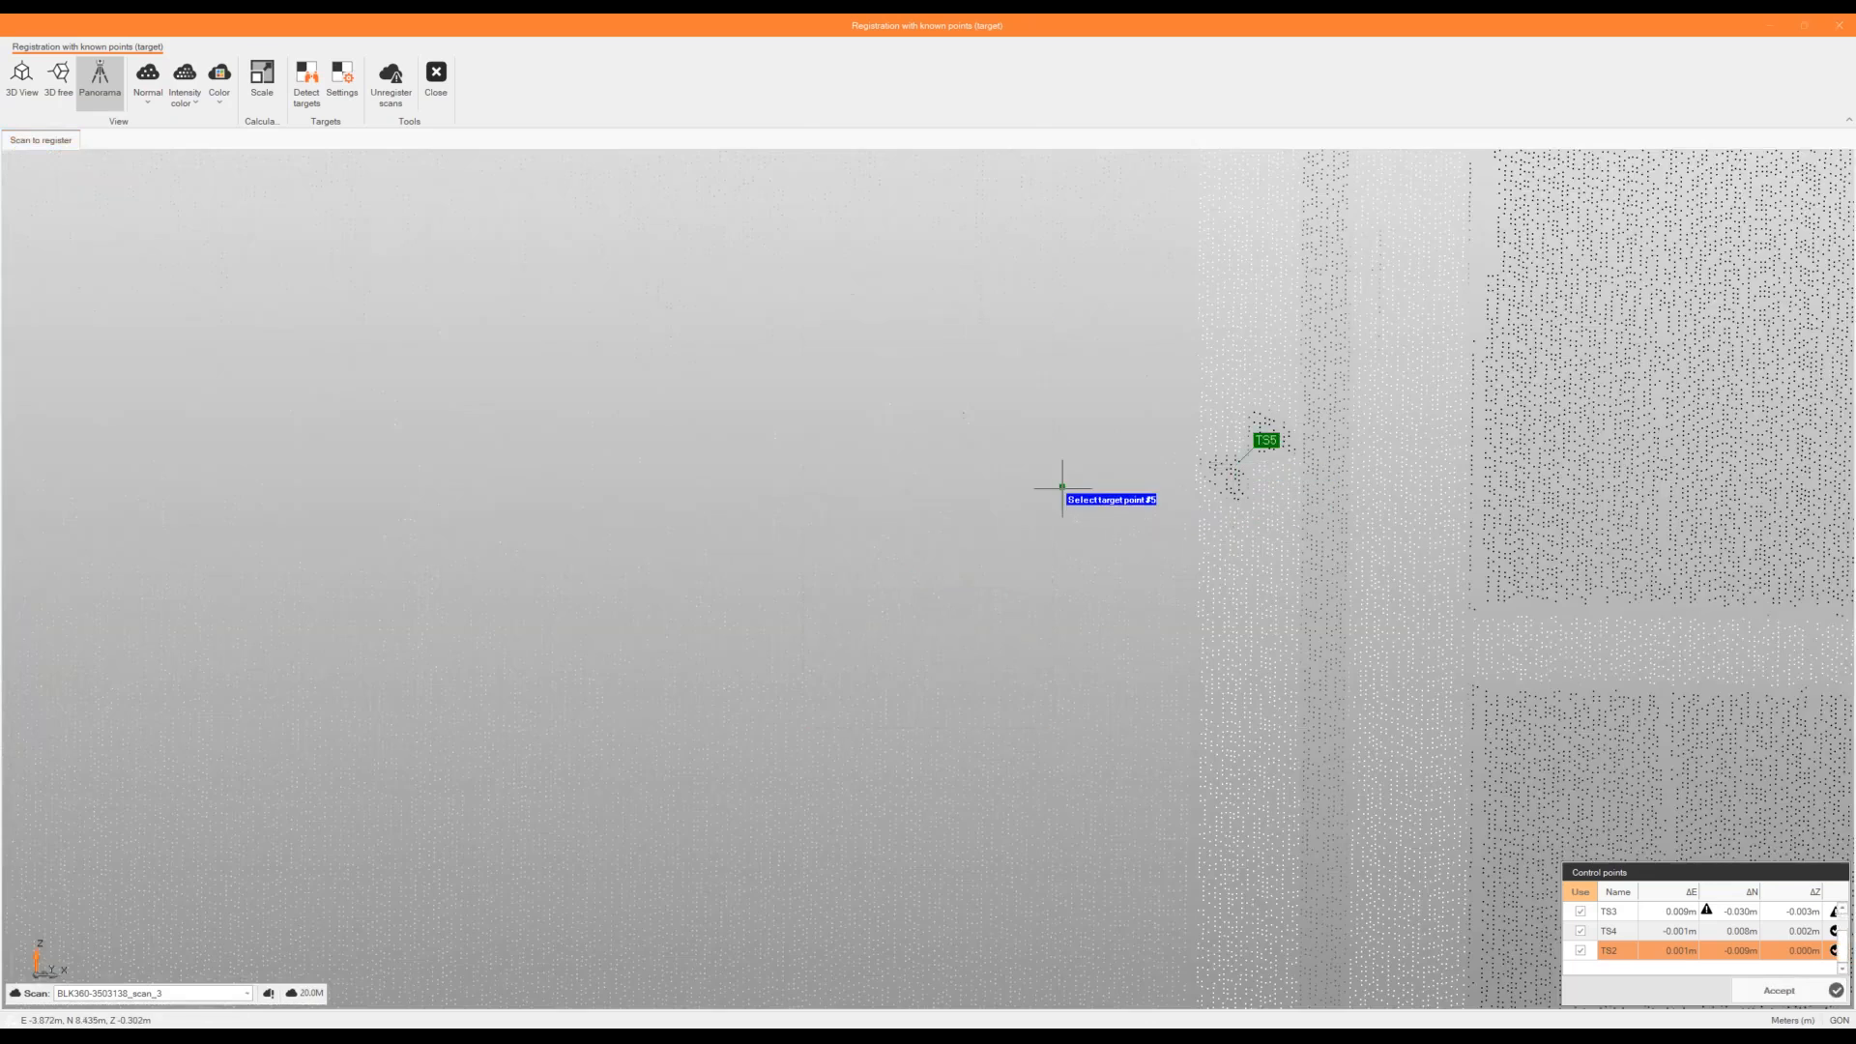
Pick the checkerboard on the central mullion of the tall window between the brick columns in scan 3 as reference point TS6.
scroll(1062, 486, "down", 5)
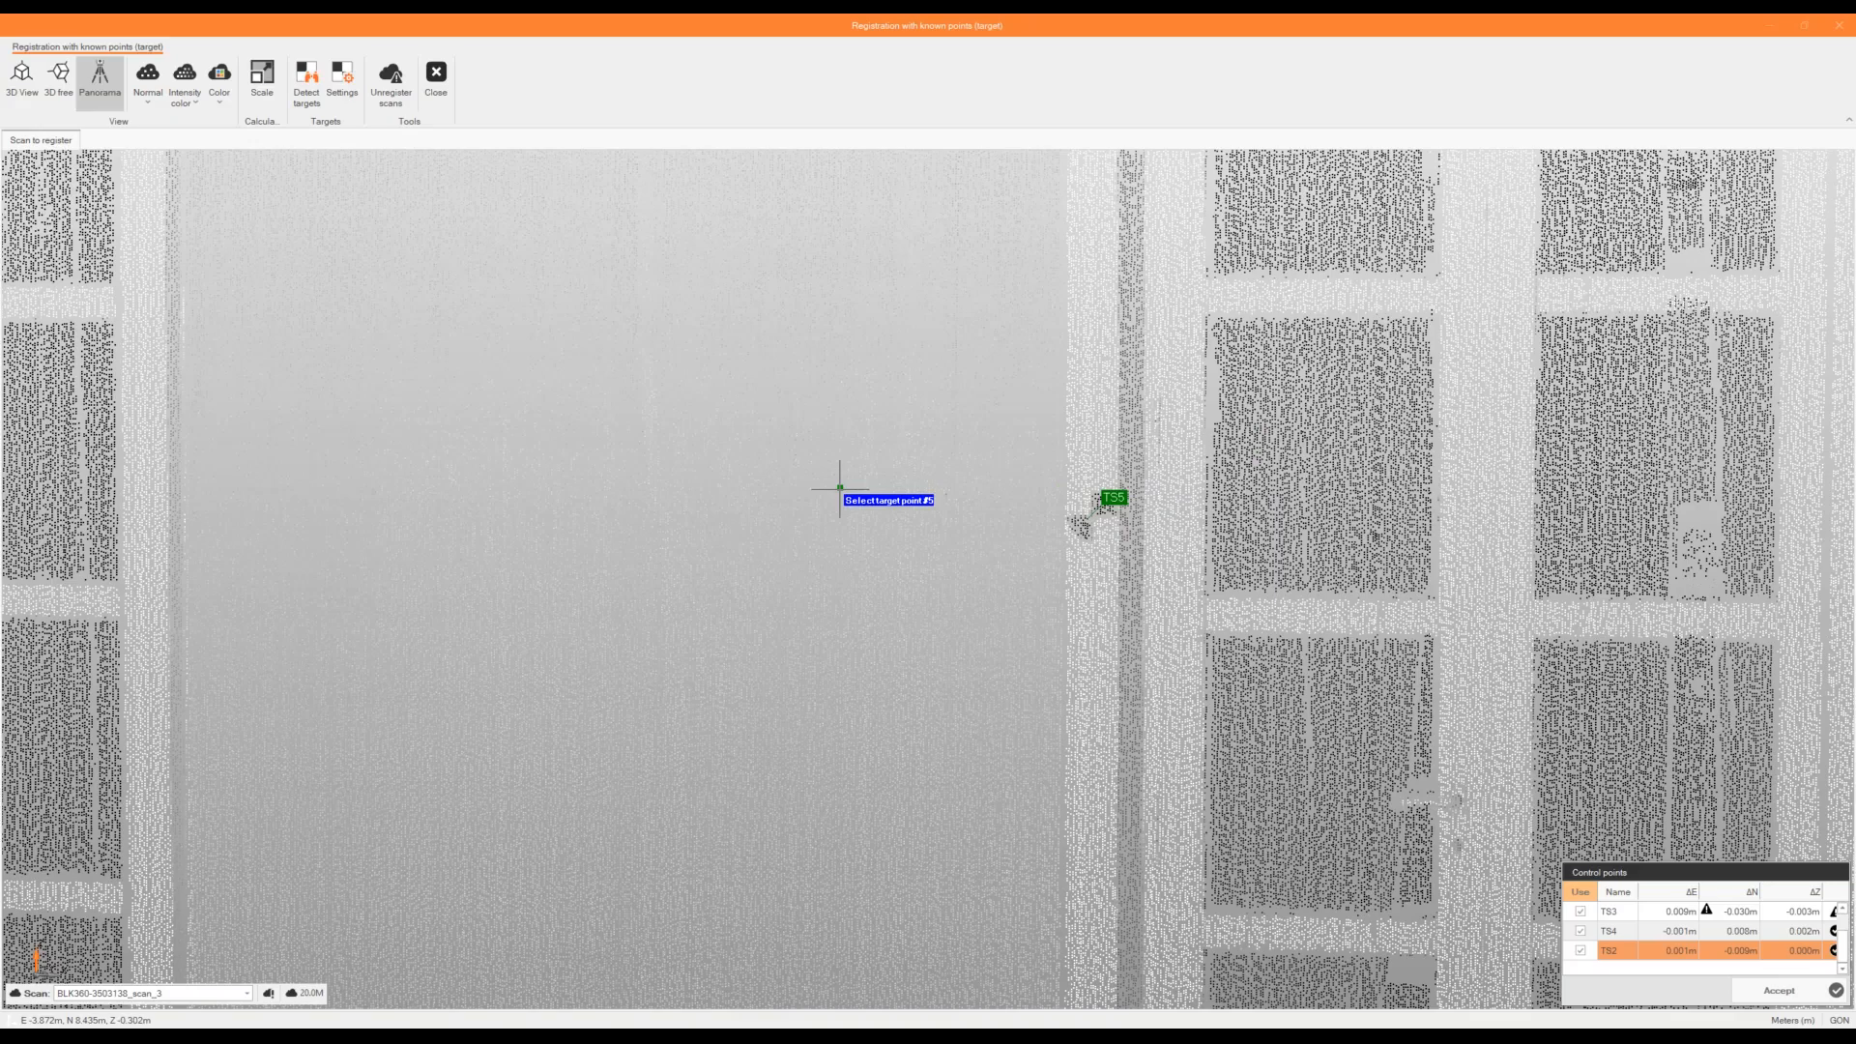
scroll(1254, 529, "down", 3)
scroll(1254, 529, "down", 5)
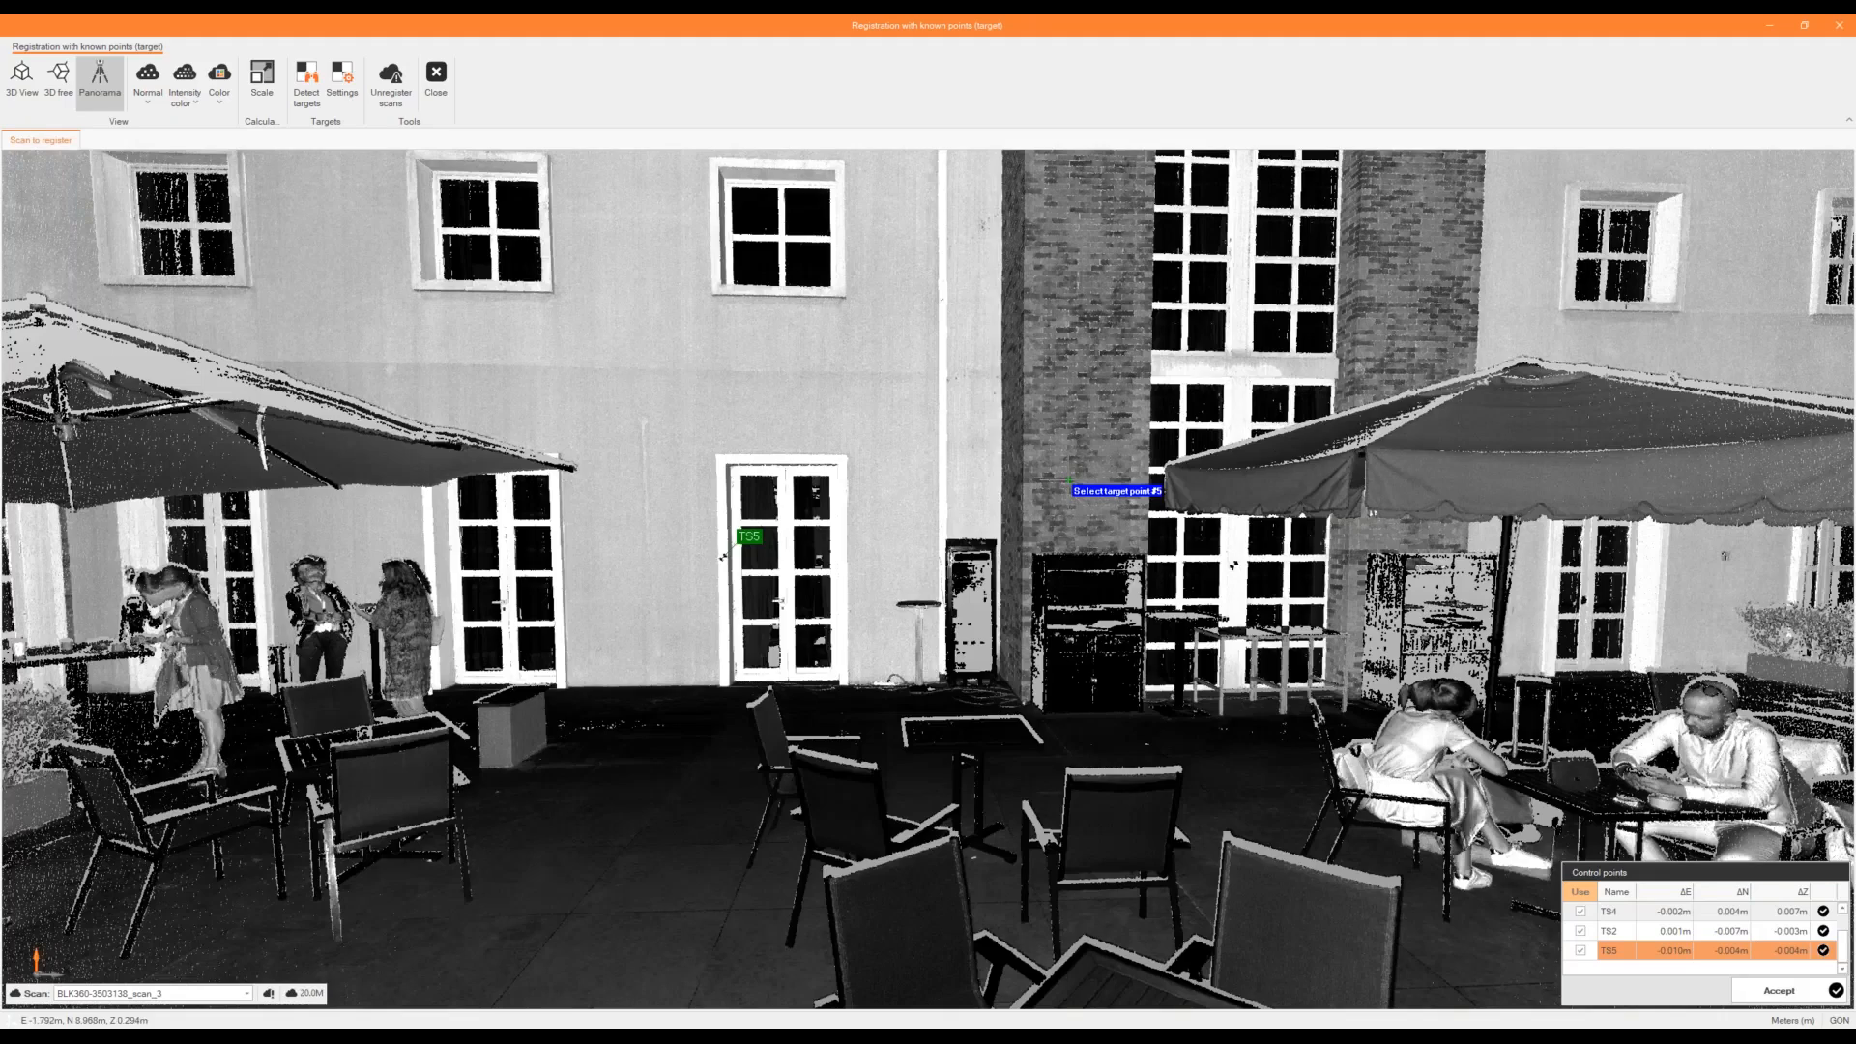
scroll(1071, 542, "up", 10)
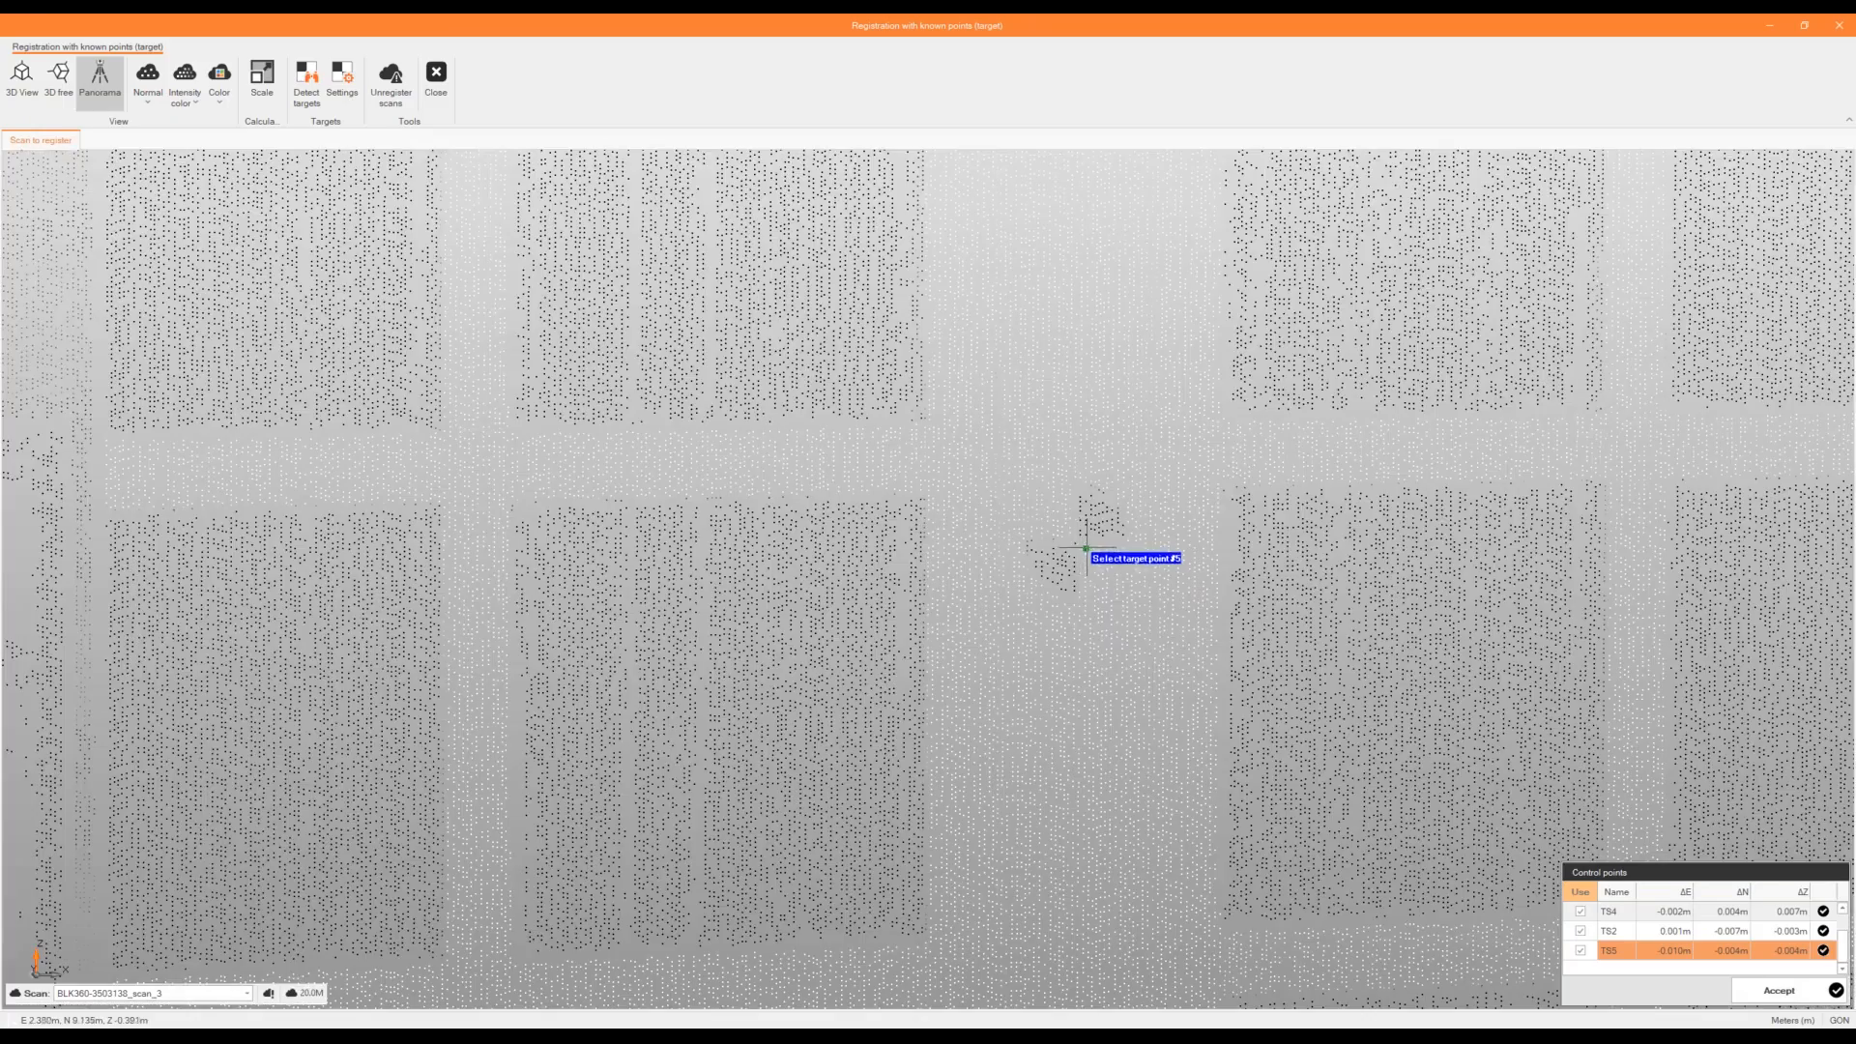
left_click(1076, 541)
scroll(904, 594, "down", 5)
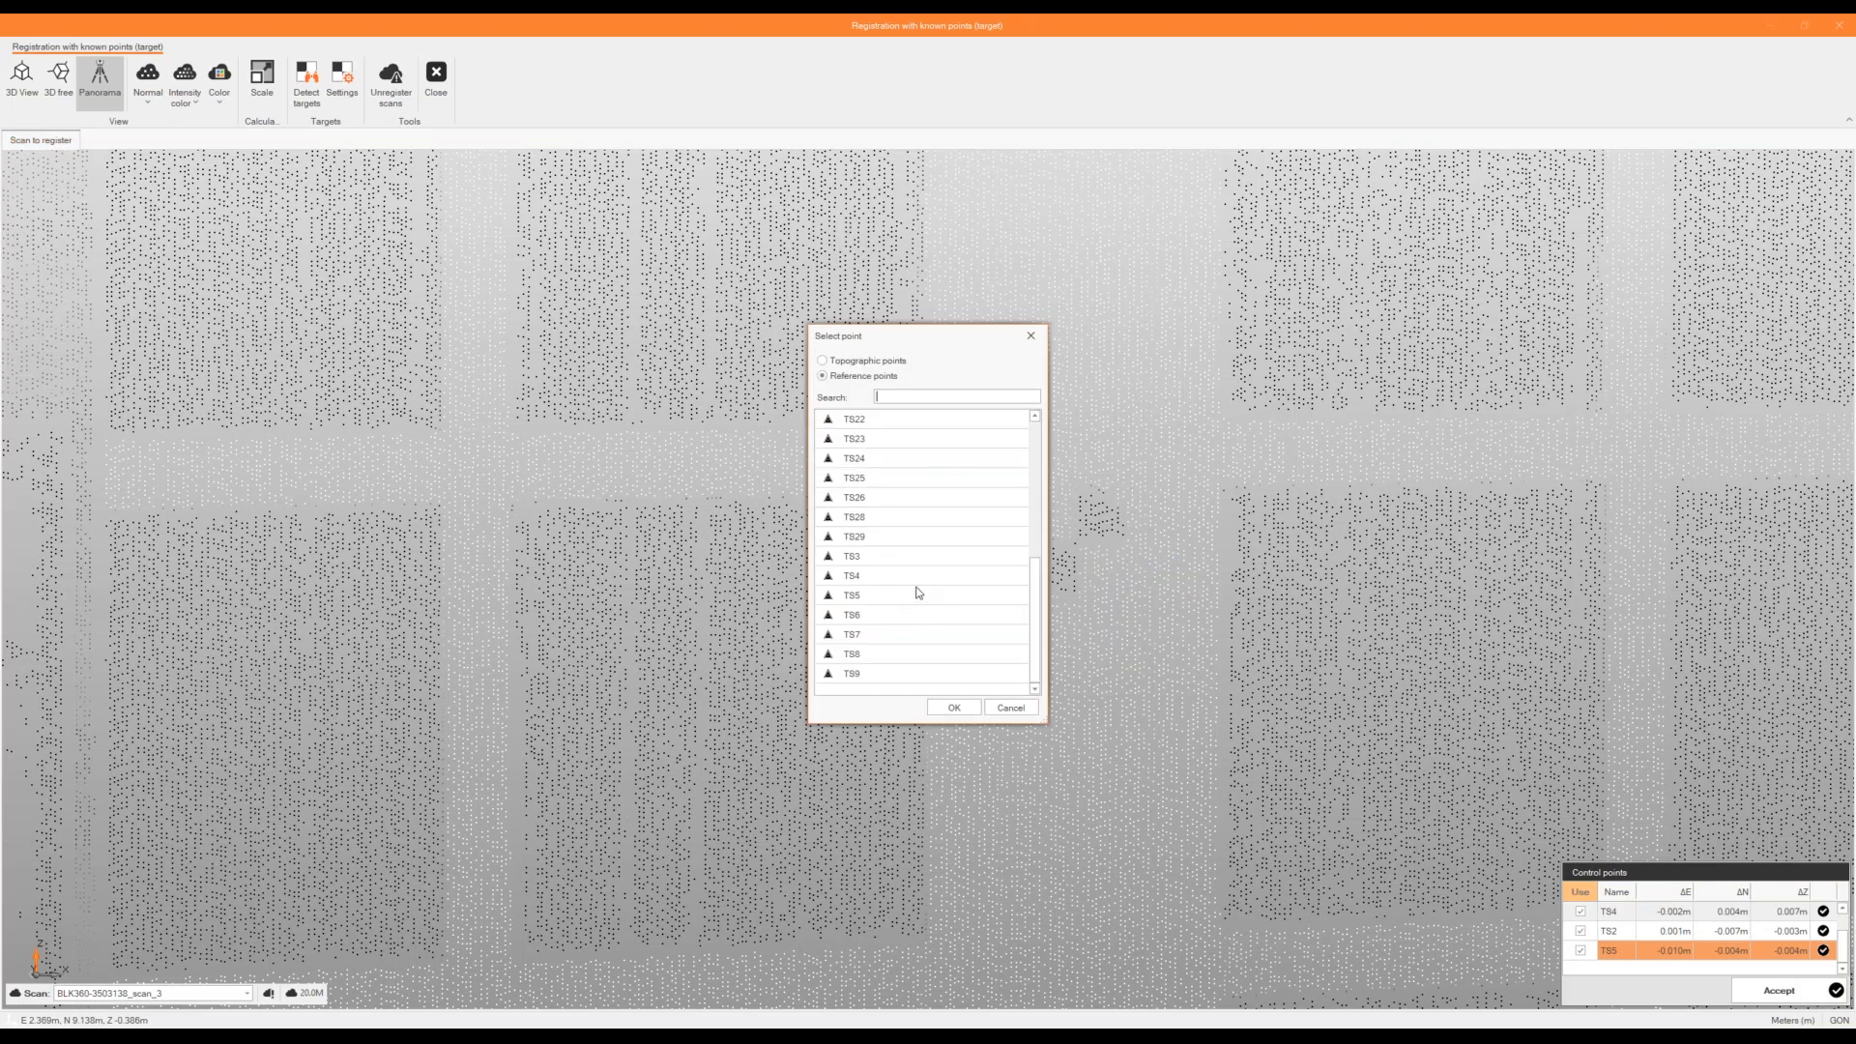
double_click(917, 616)
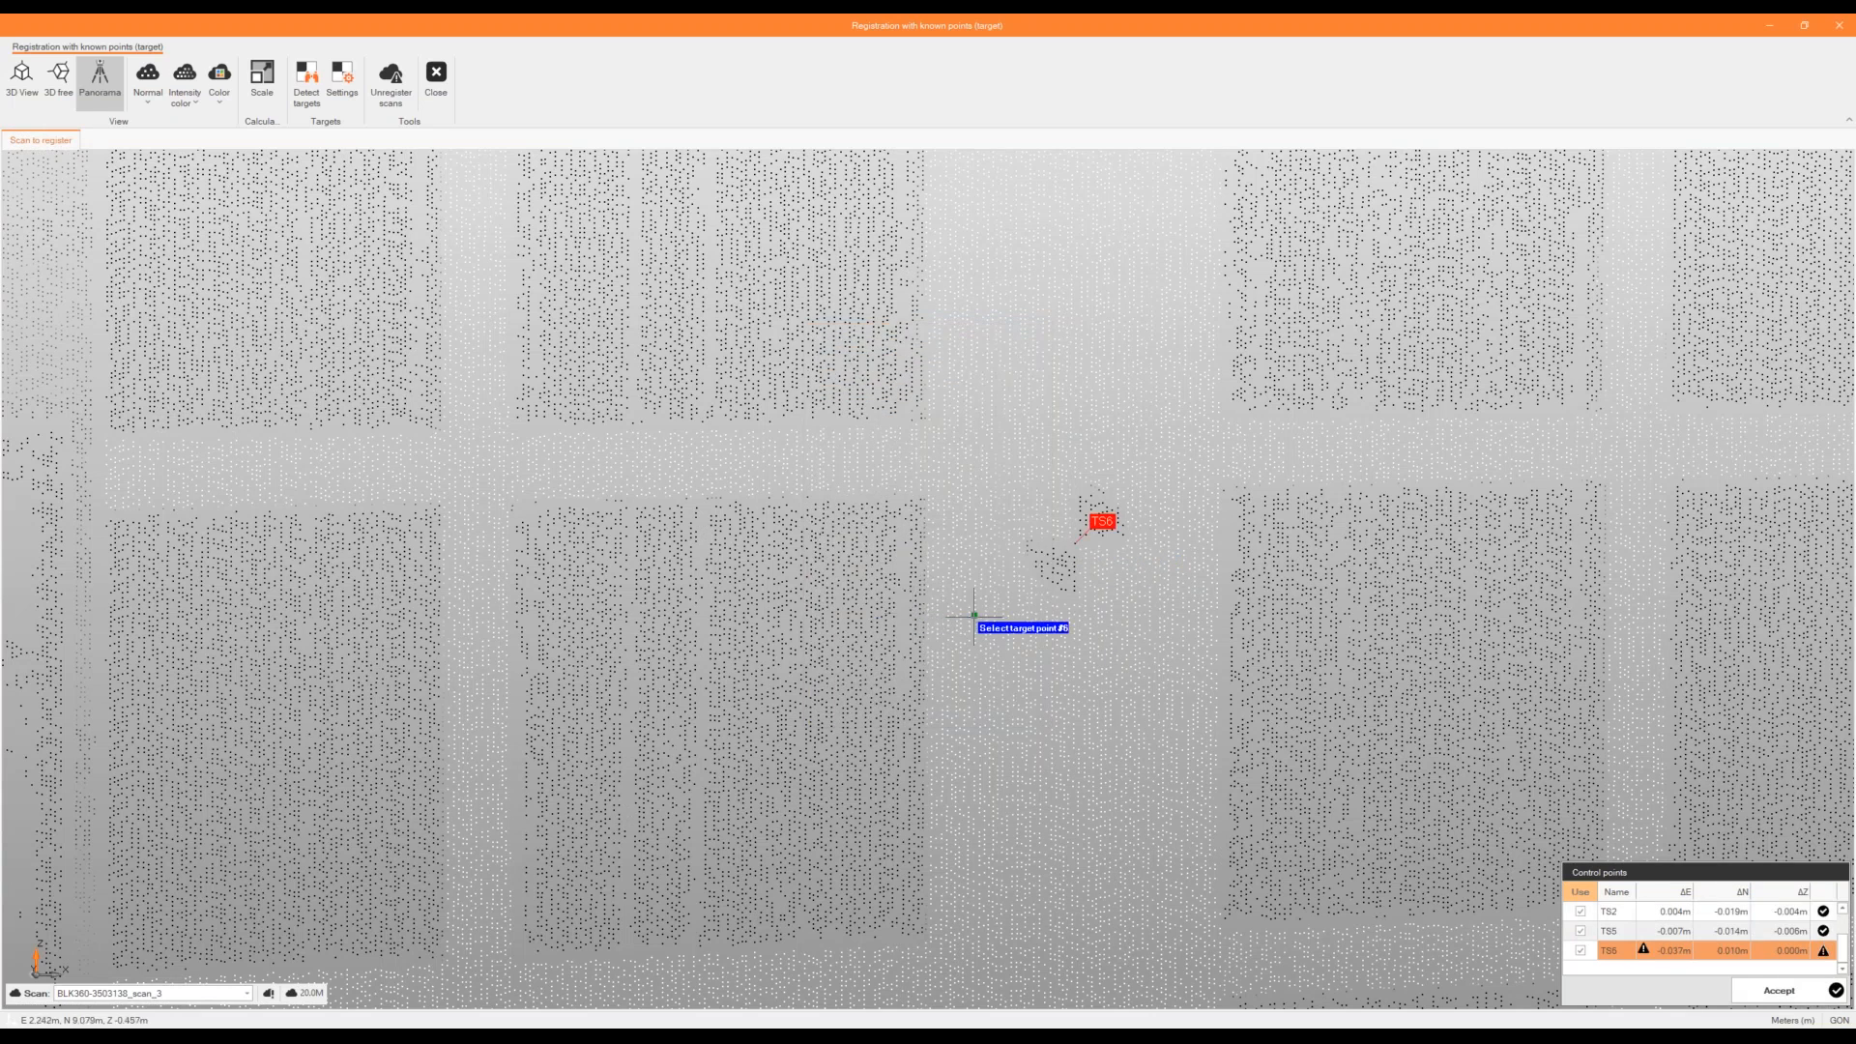
Look across the terrace in scan 3's panorama and free 3D view for the checkerboard on the far dark pole.
scroll(972, 613, "down", 3)
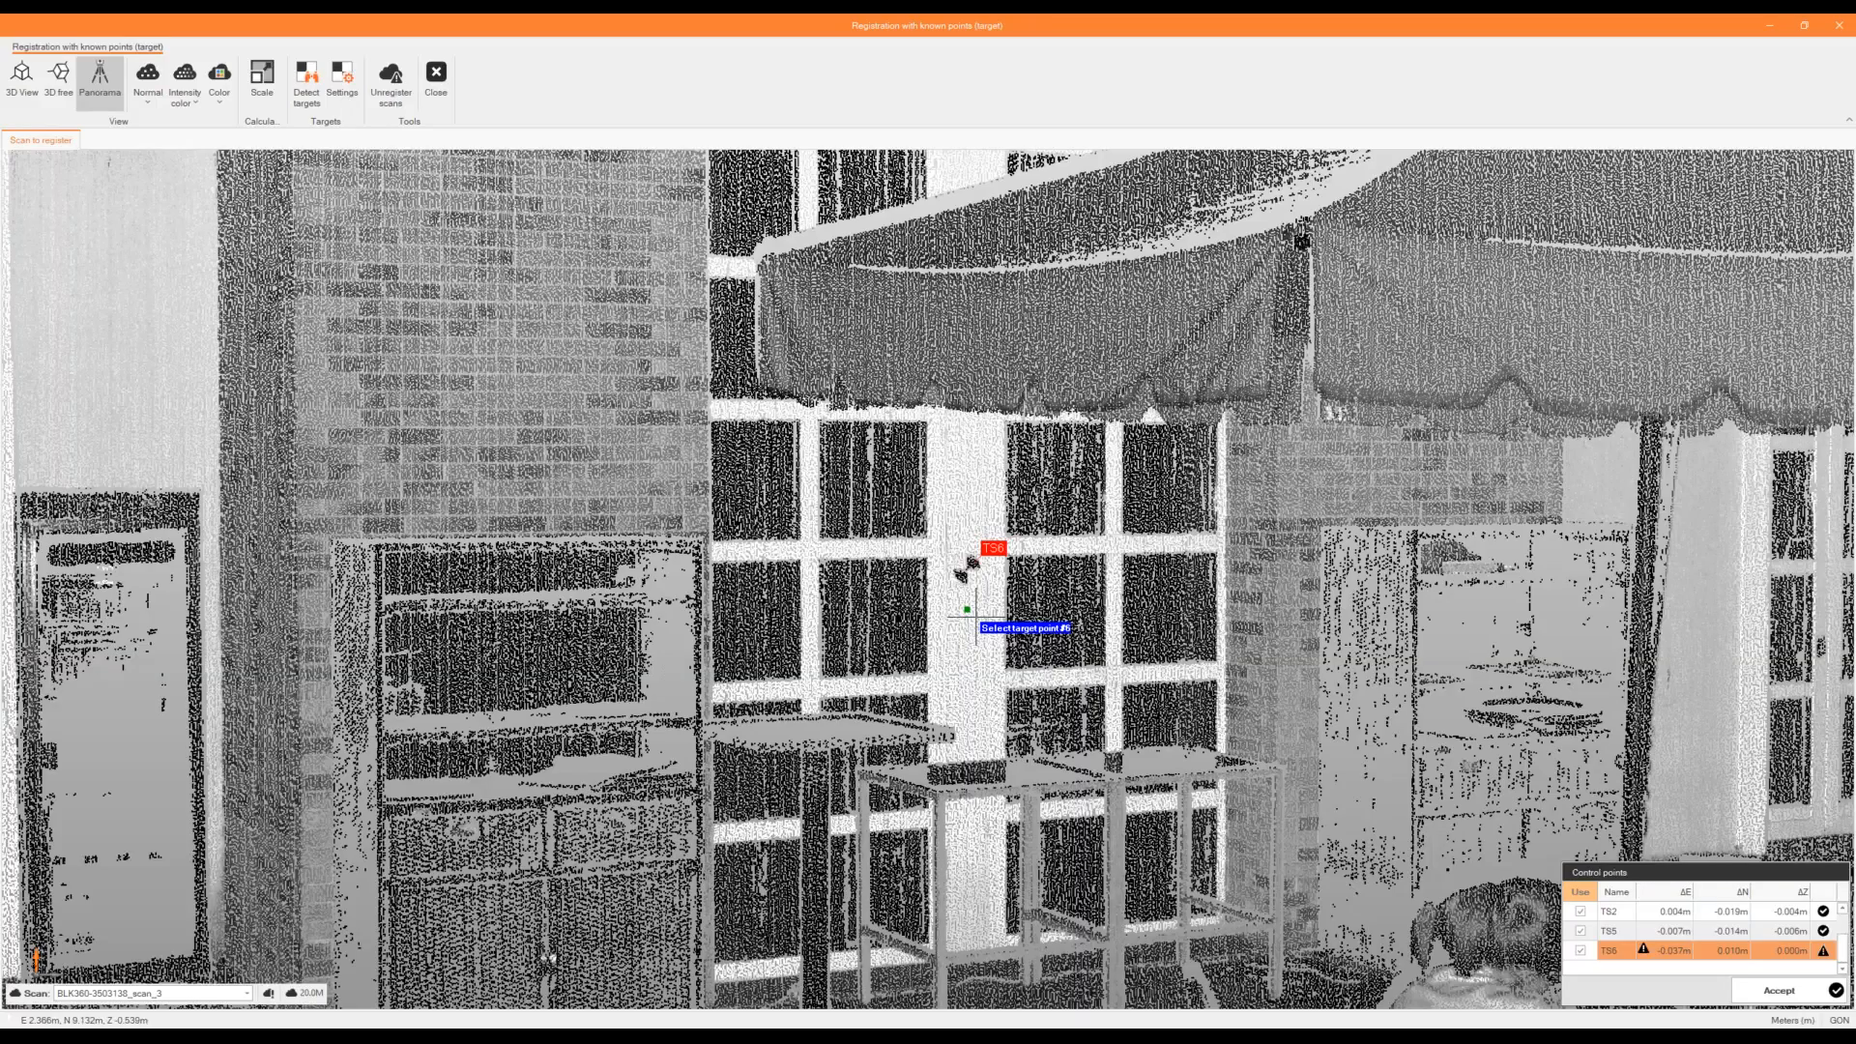
scroll(975, 616, "down", 3)
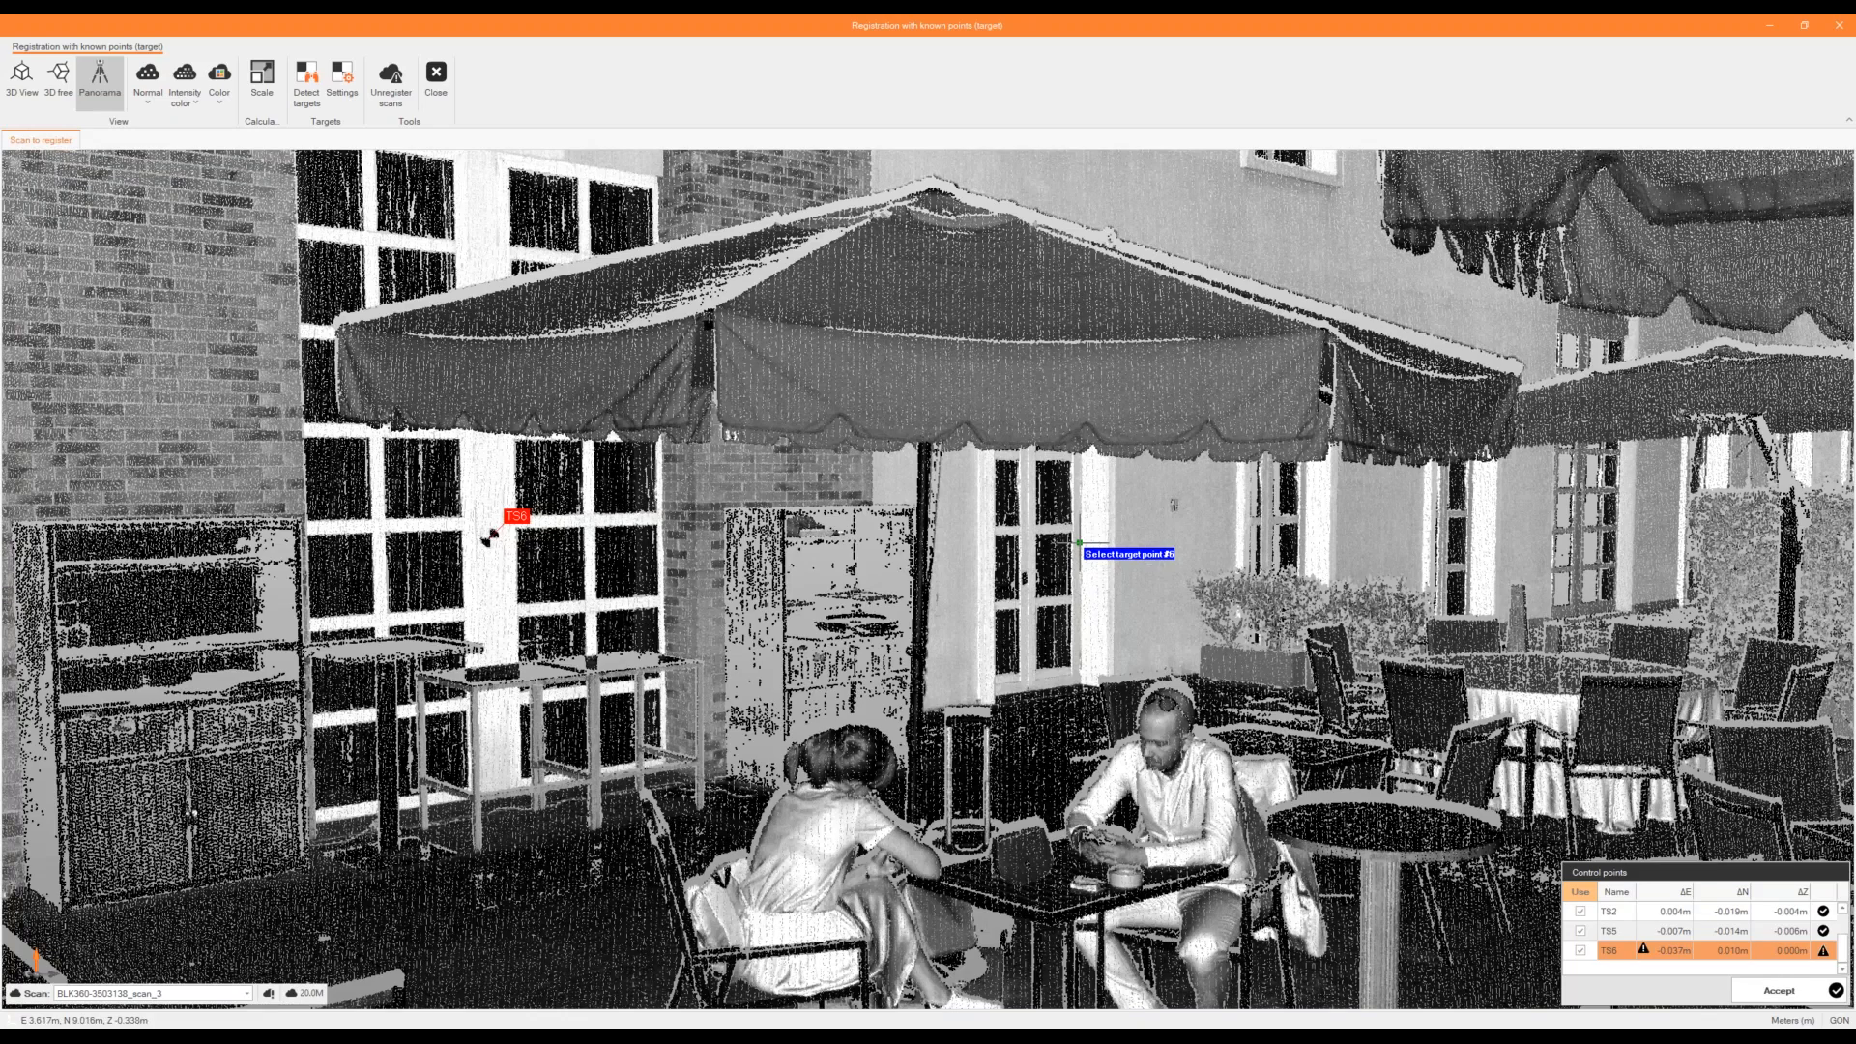
scroll(1080, 543, "down", 3)
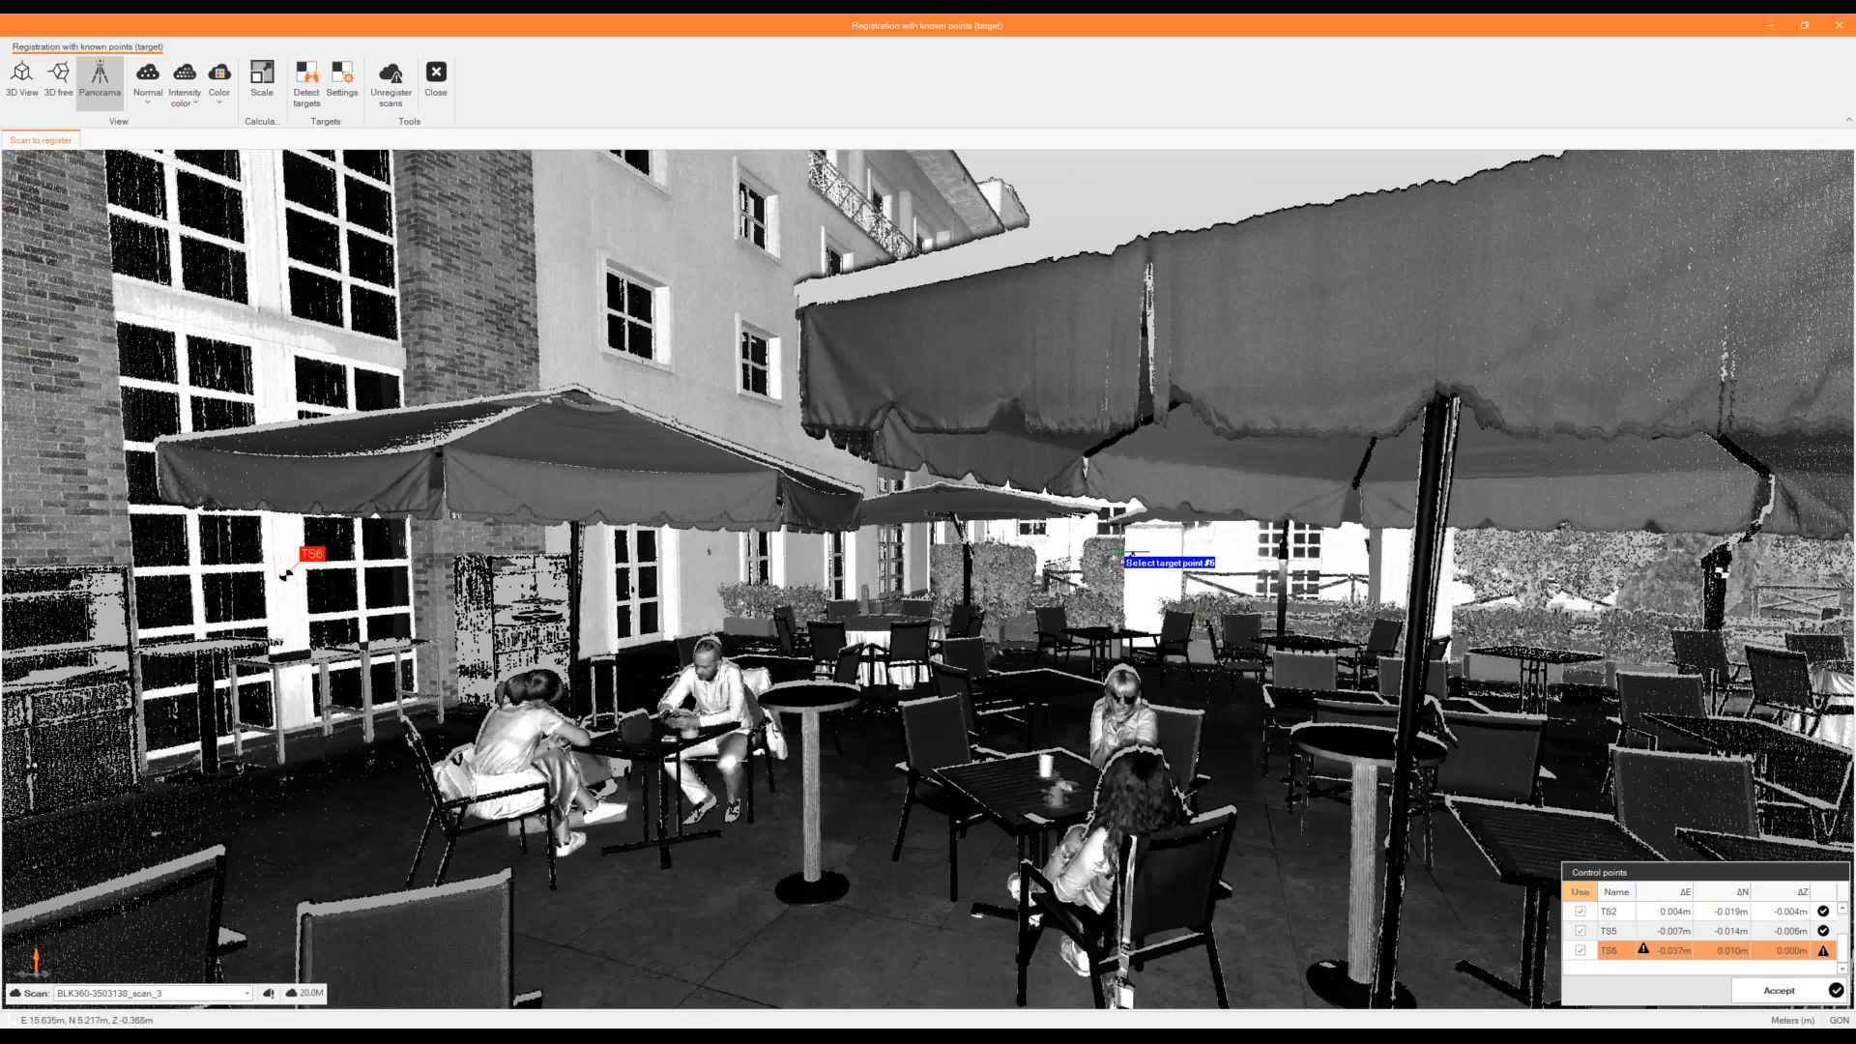
scroll(1121, 552, "up", 3)
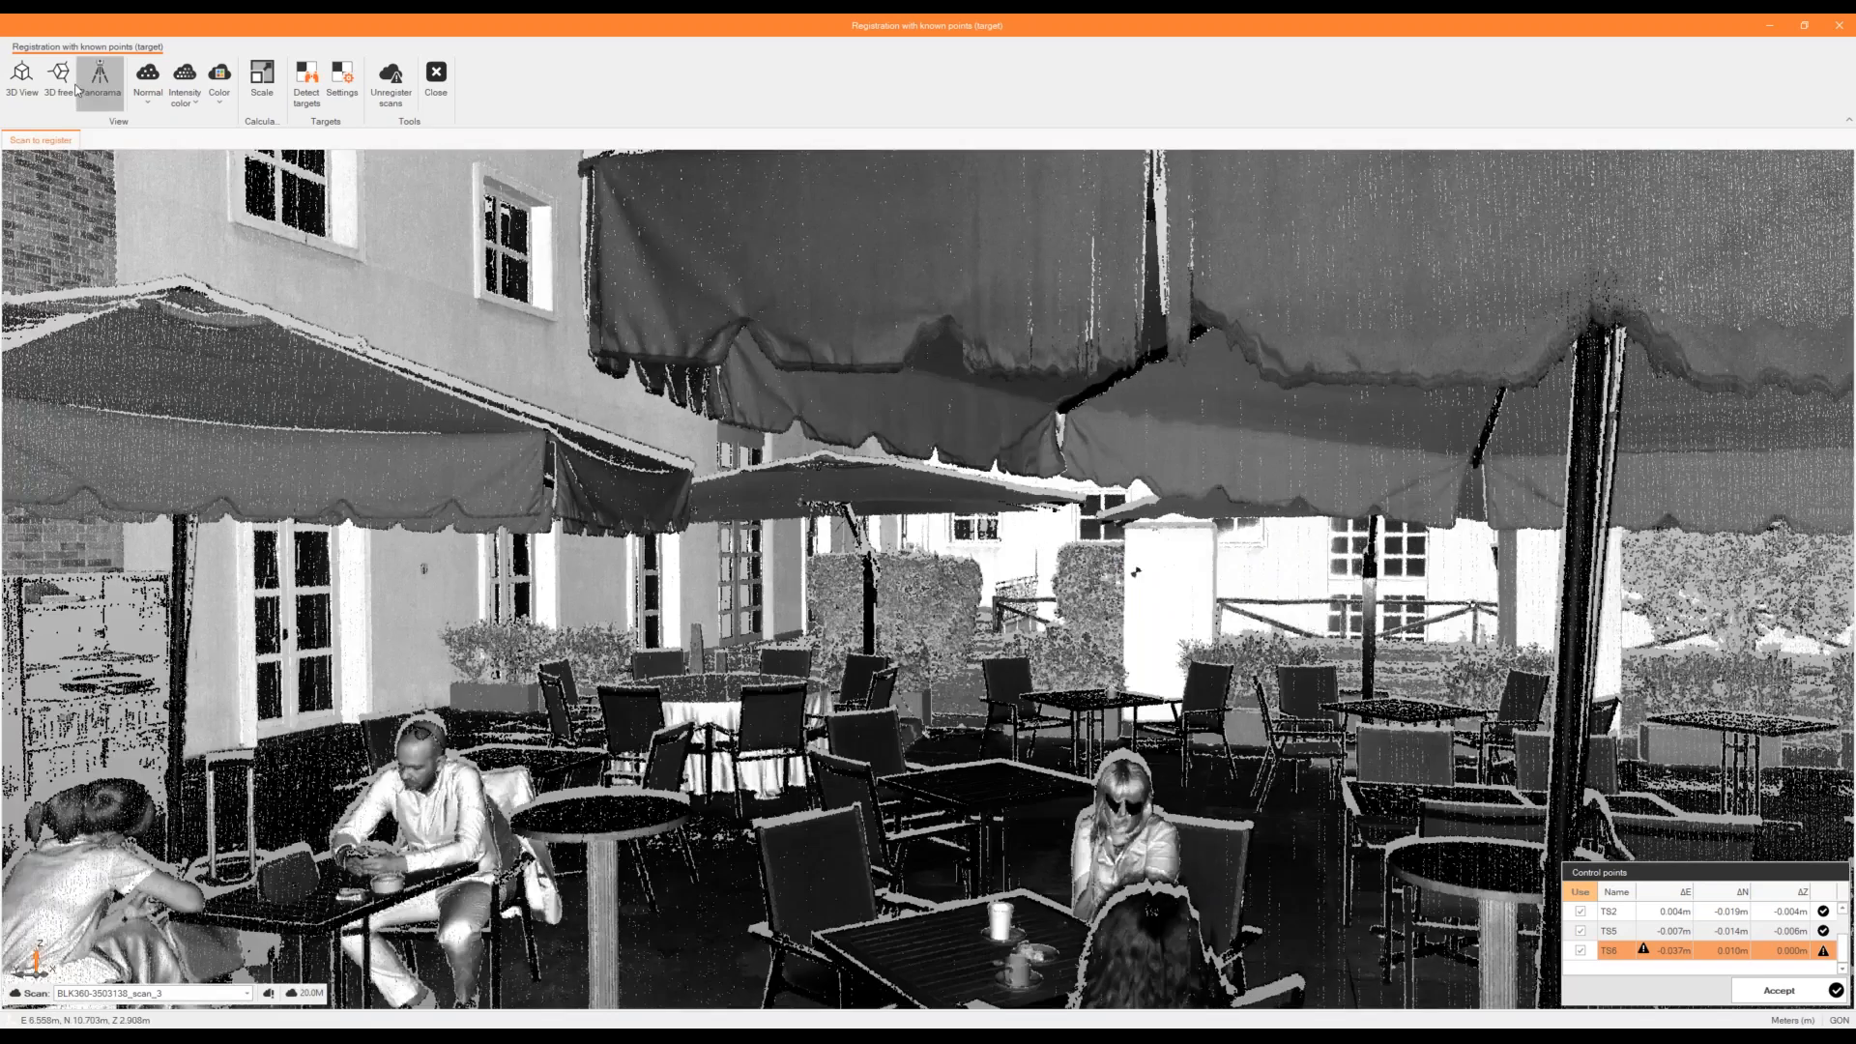
left_click(62, 81)
scroll(922, 369, "up", 5)
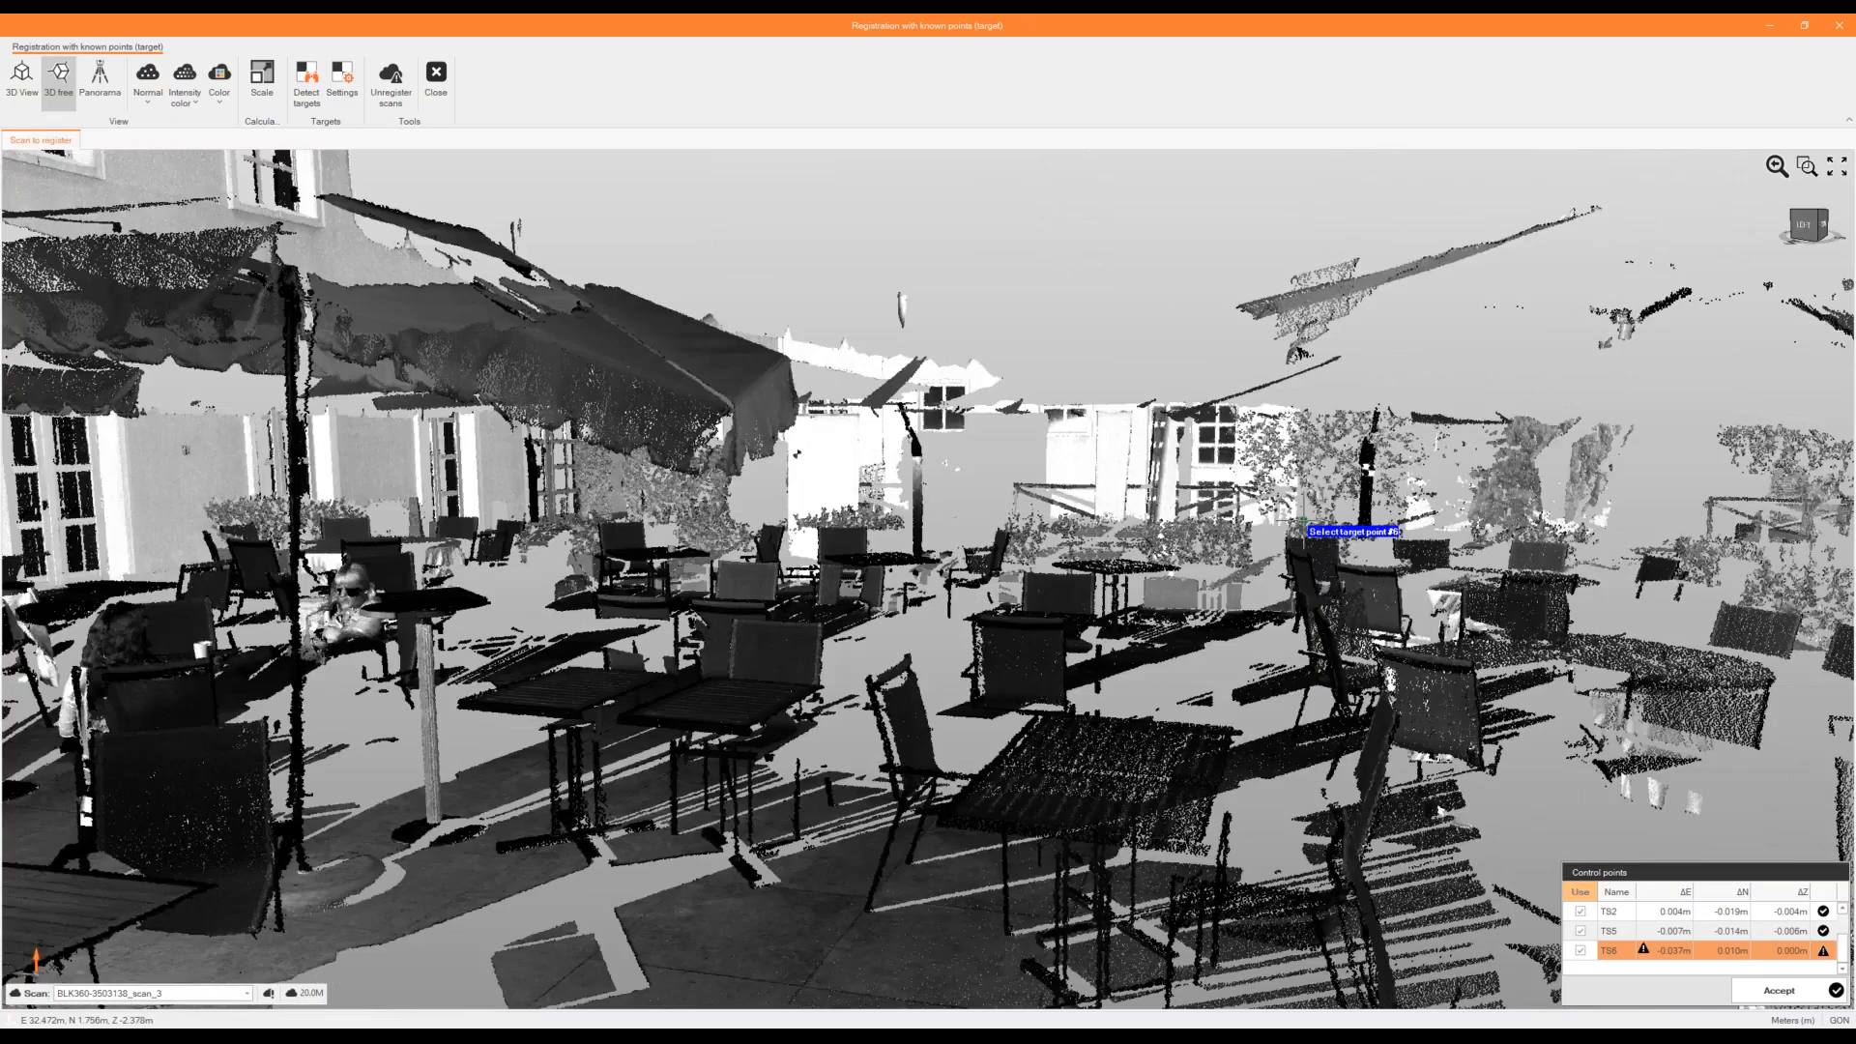
scroll(1303, 525, "down", 5)
middle_click_drag(1210, 519, 1244, 540)
scroll(1244, 541, "up", 4)
scroll(1253, 557, "down", 4)
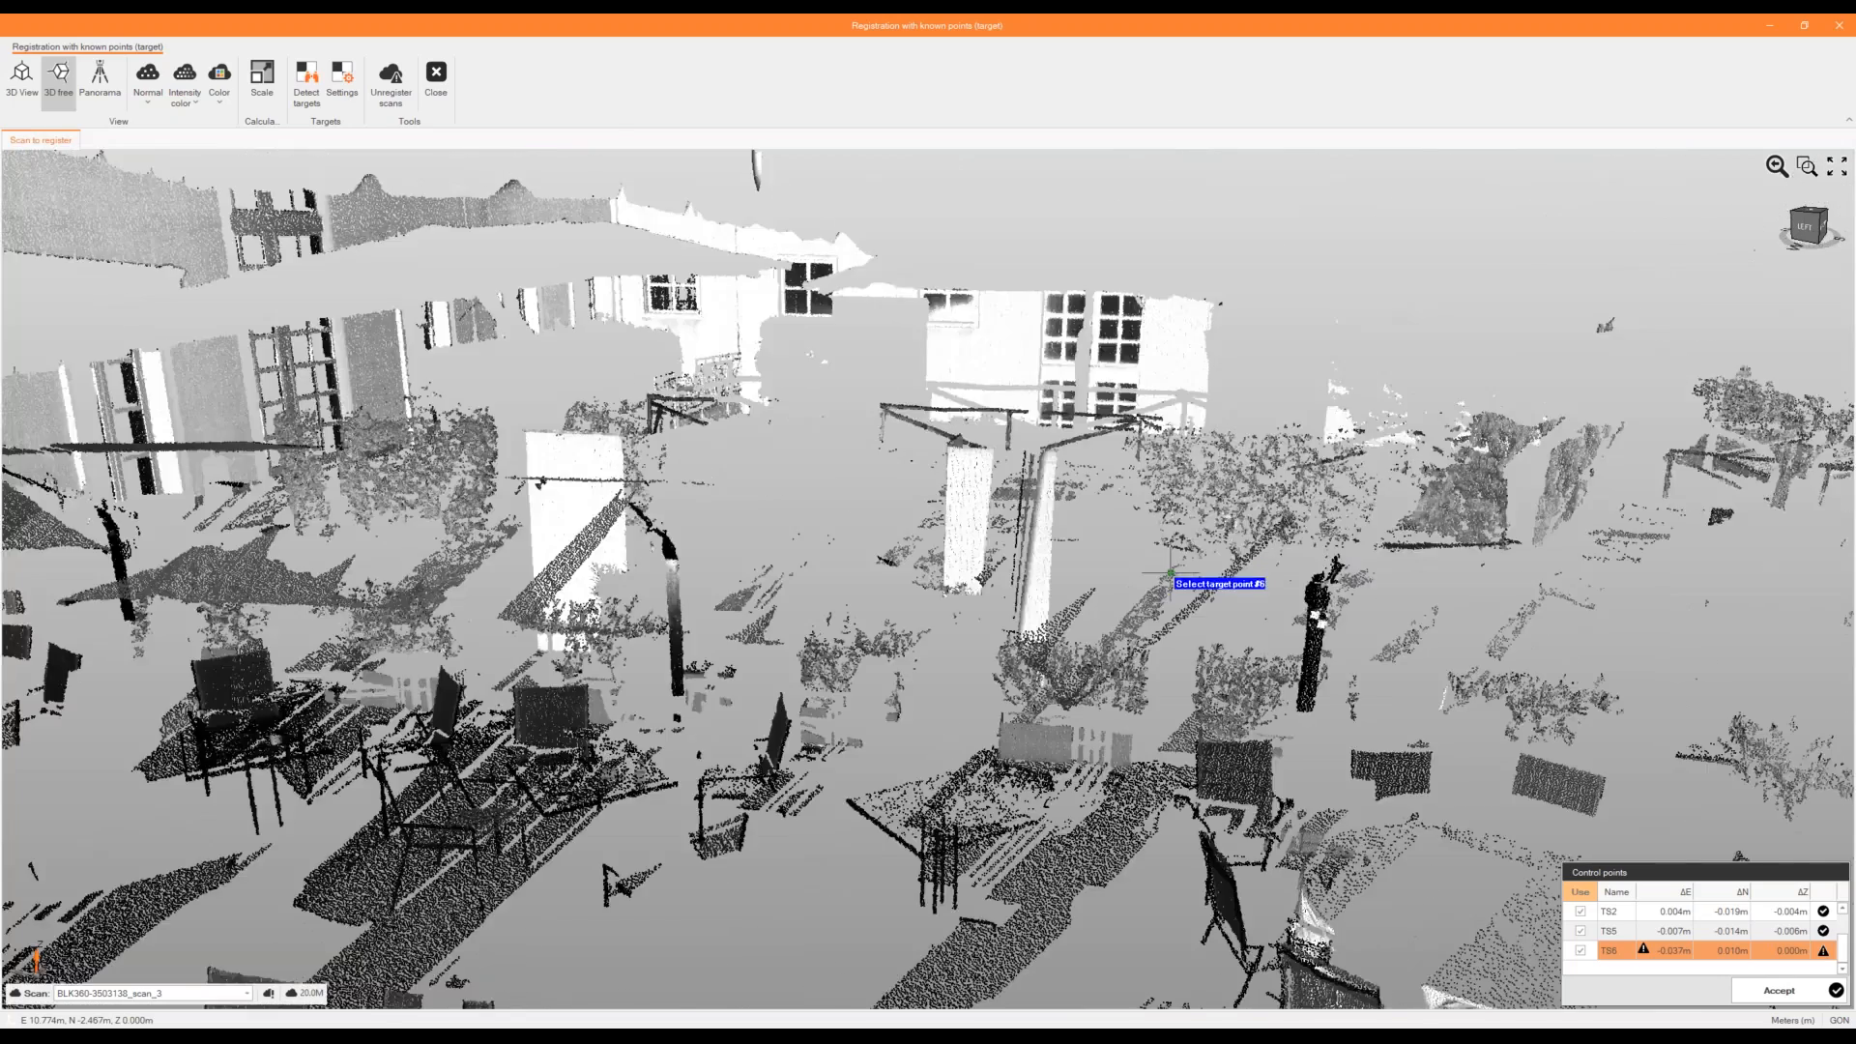
Pick the checkerboard on scan 3's far dark pole as reference point TS9.
scroll(1189, 576, "up", 4)
middle_click_drag(1209, 578, 1201, 577)
scroll(1196, 563, "up", 2)
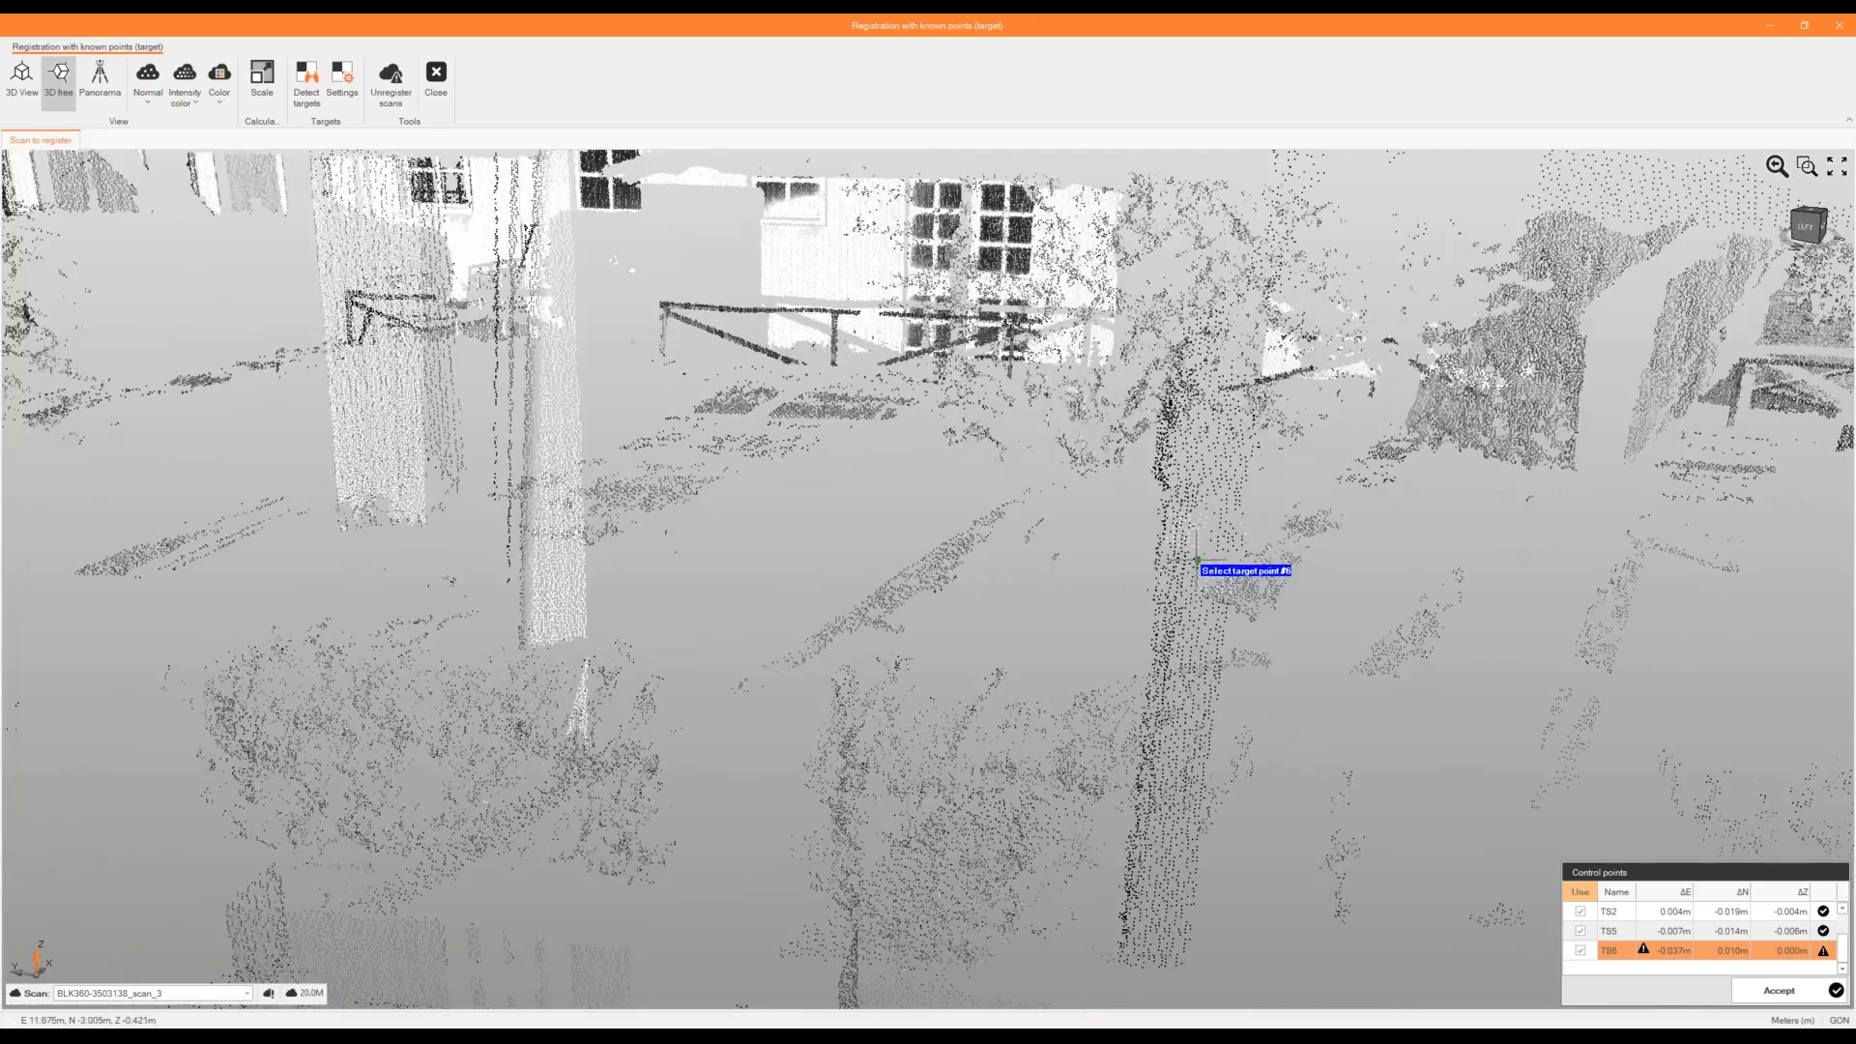
left_click(1196, 563)
scroll(862, 597, "down", 3)
double_click(889, 672)
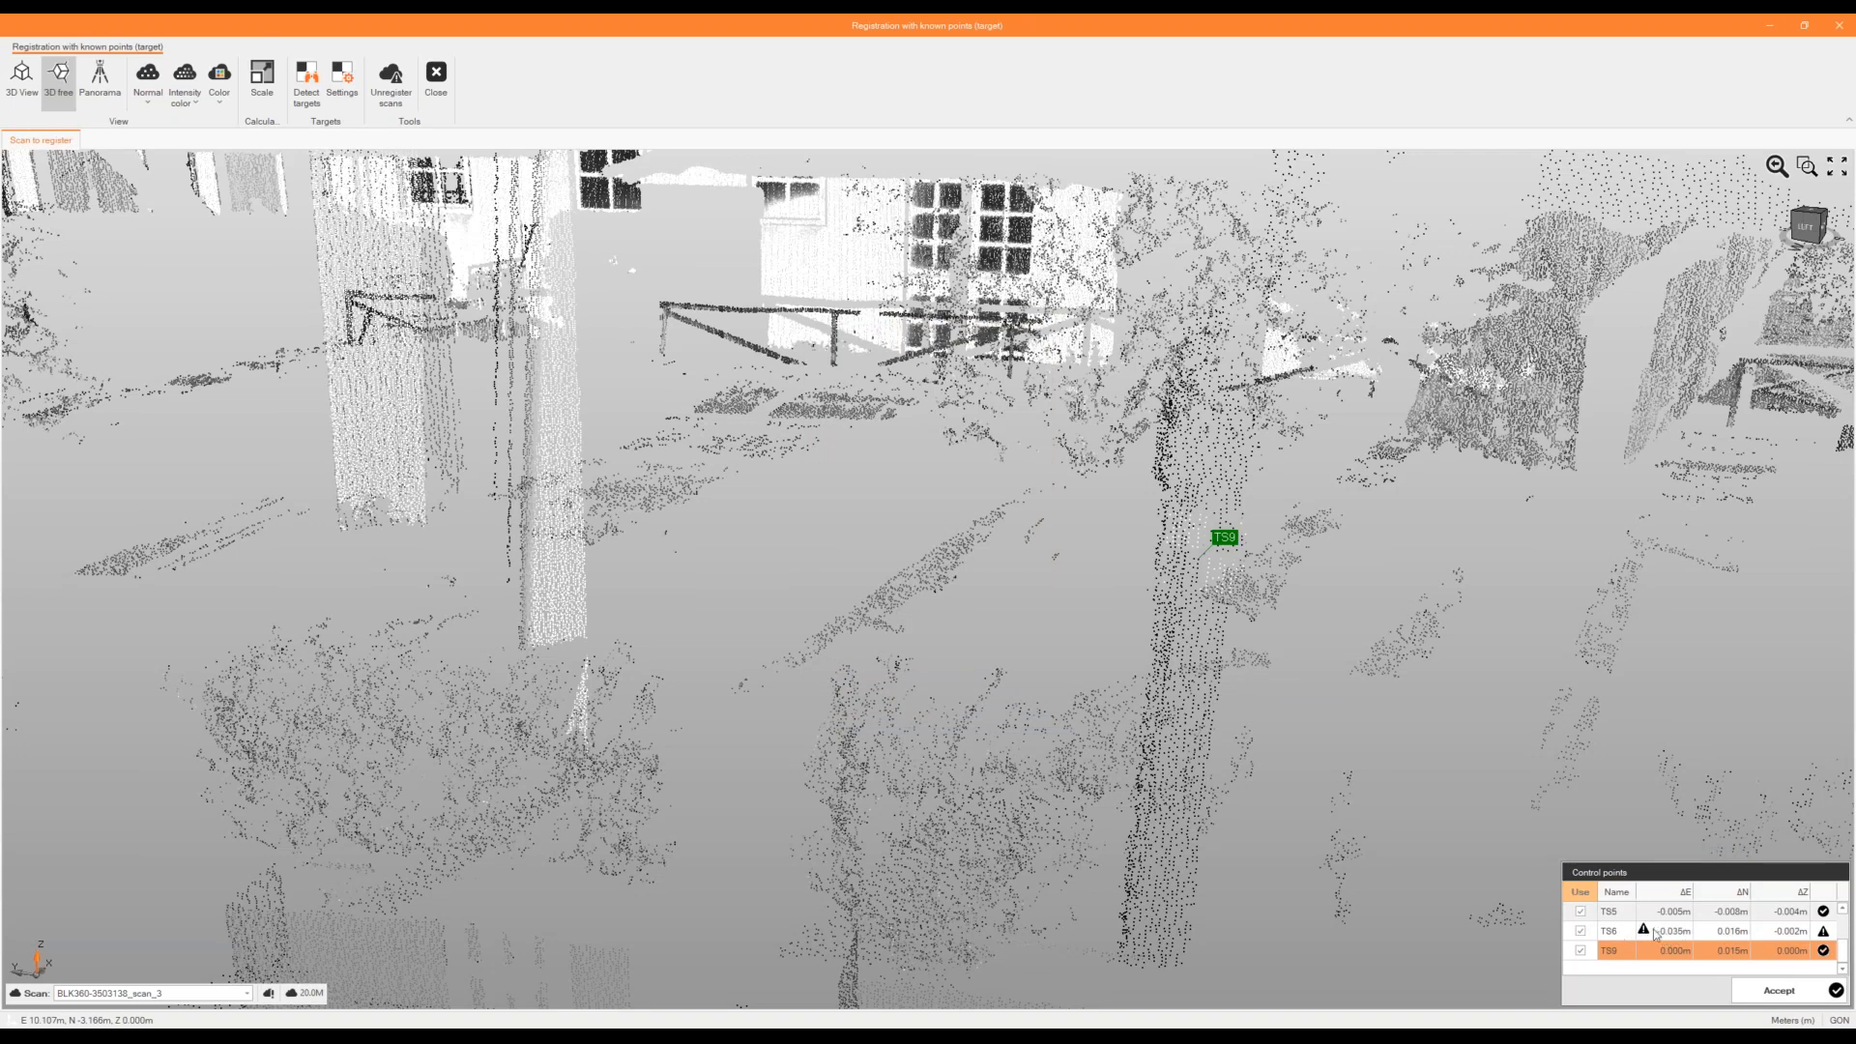
Exclude control points TS6 and TS3 from scan 3's registration.
left_click(1581, 933)
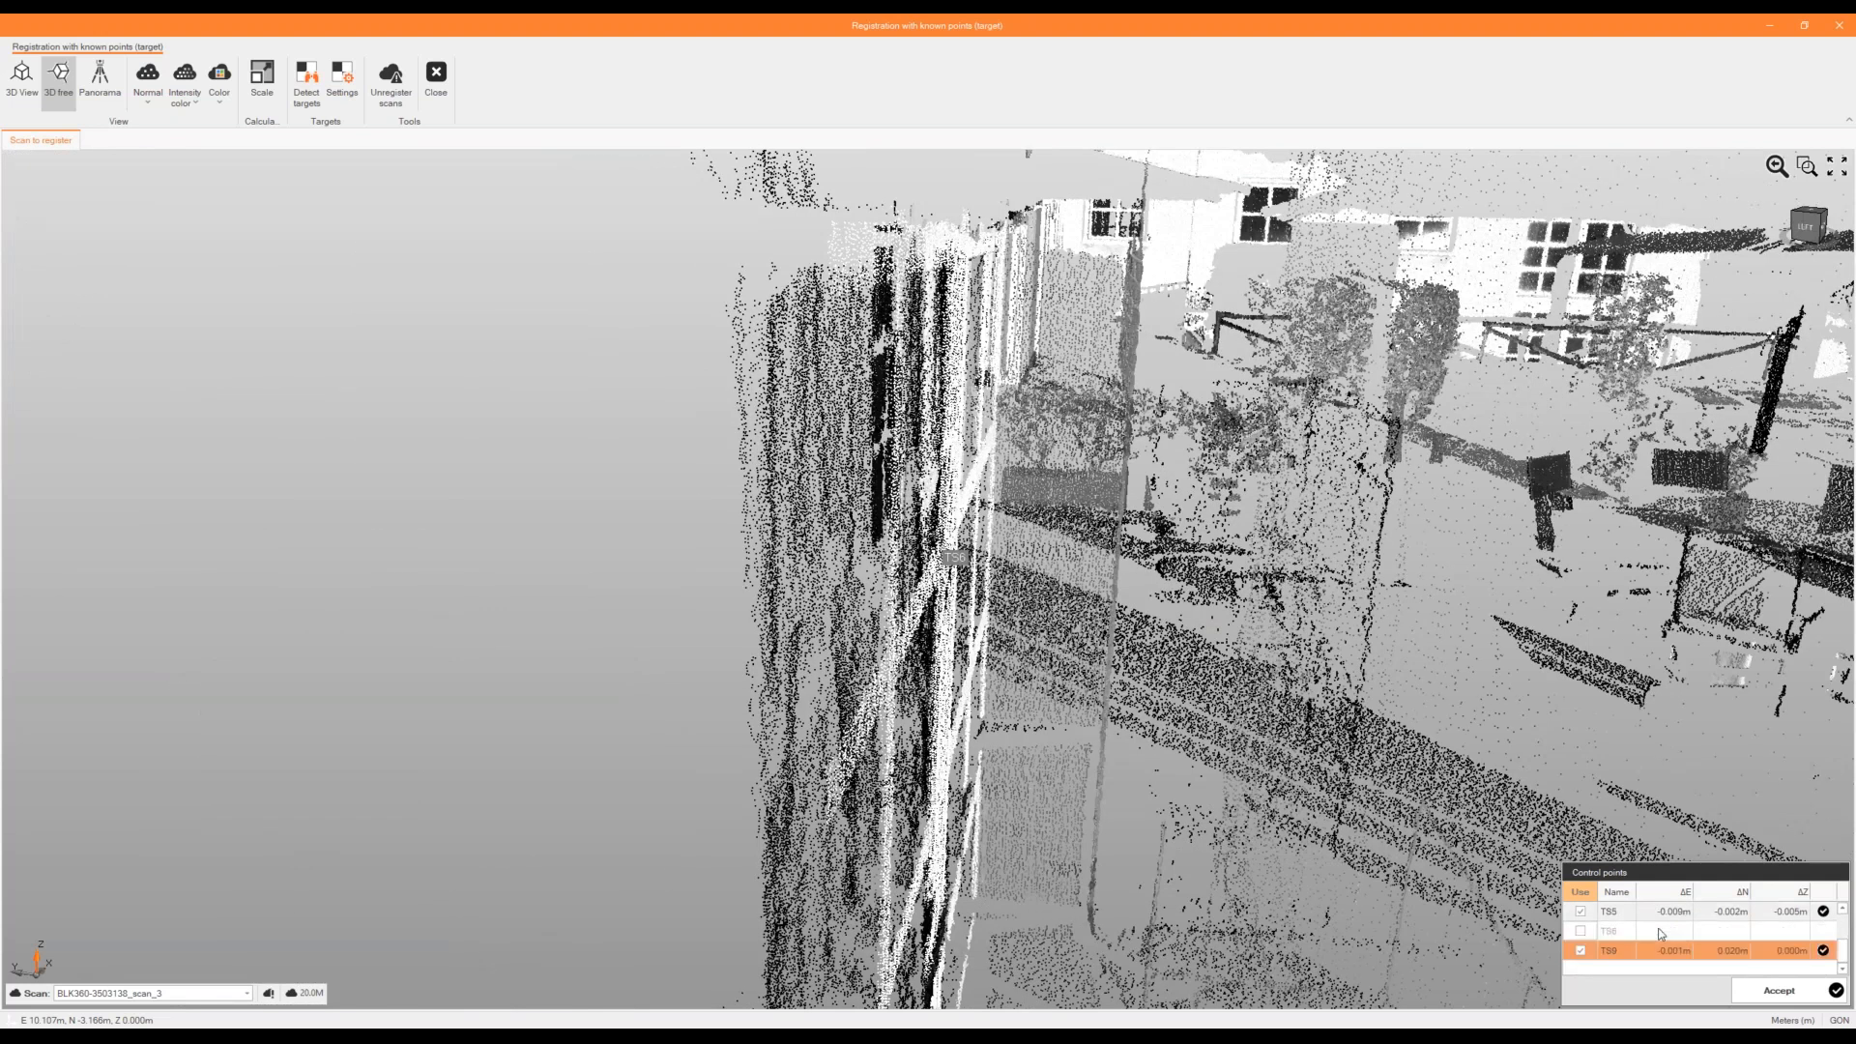
scroll(1661, 934, "up", 2)
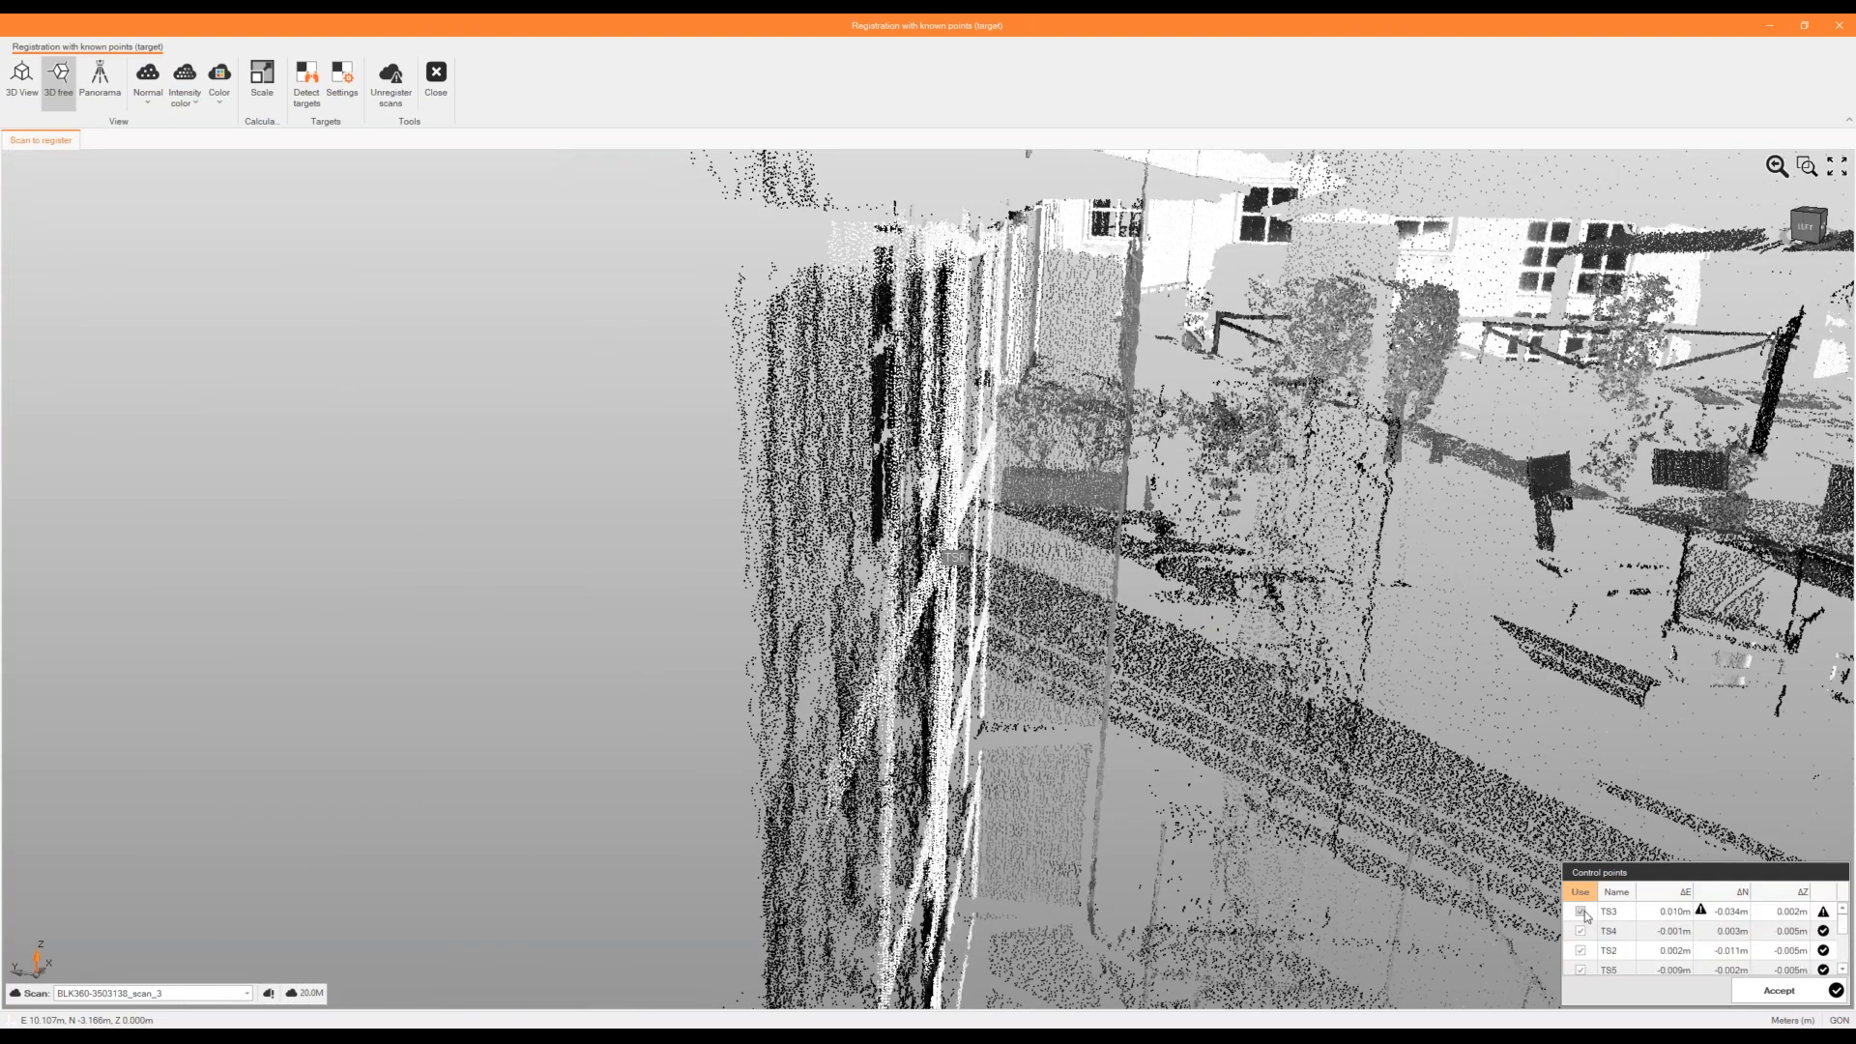
left_click(1581, 913)
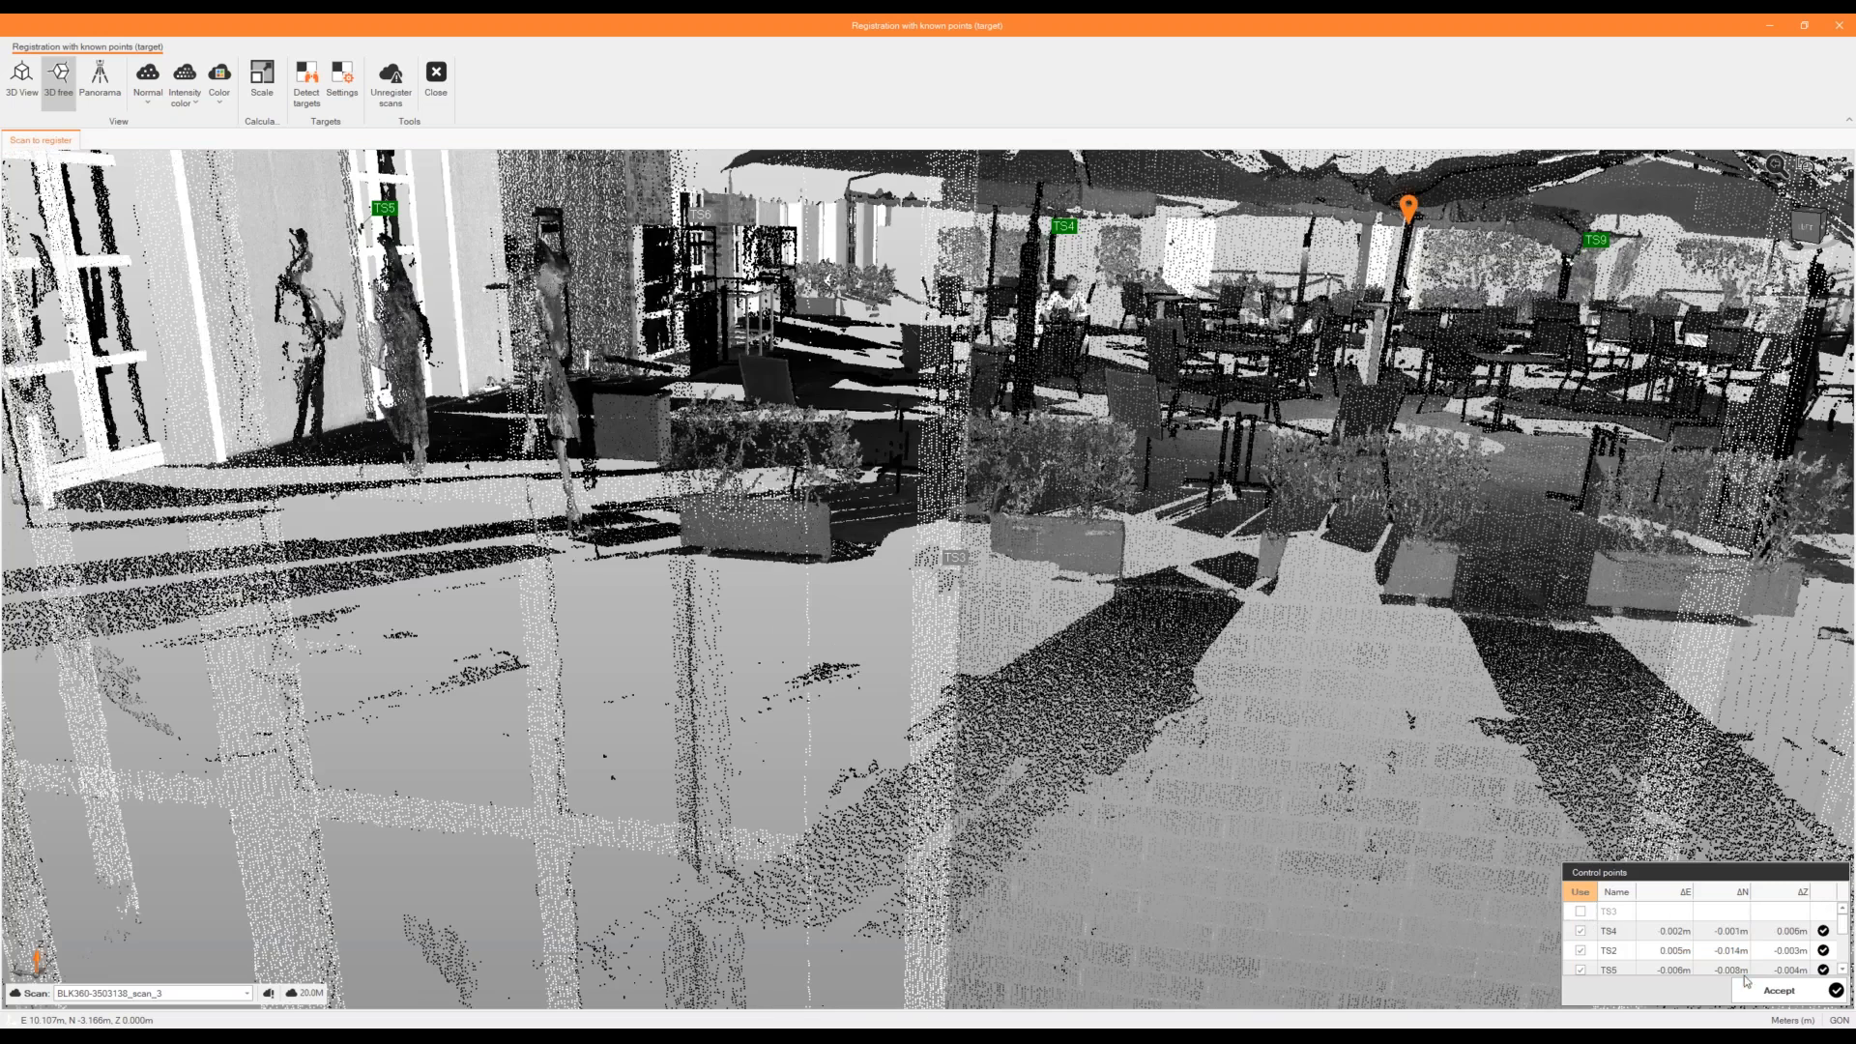
Accept scan 3's registration and continue with scan 4, declaring its scan center coordinates unknown.
left_click(1791, 995)
left_click(916, 573)
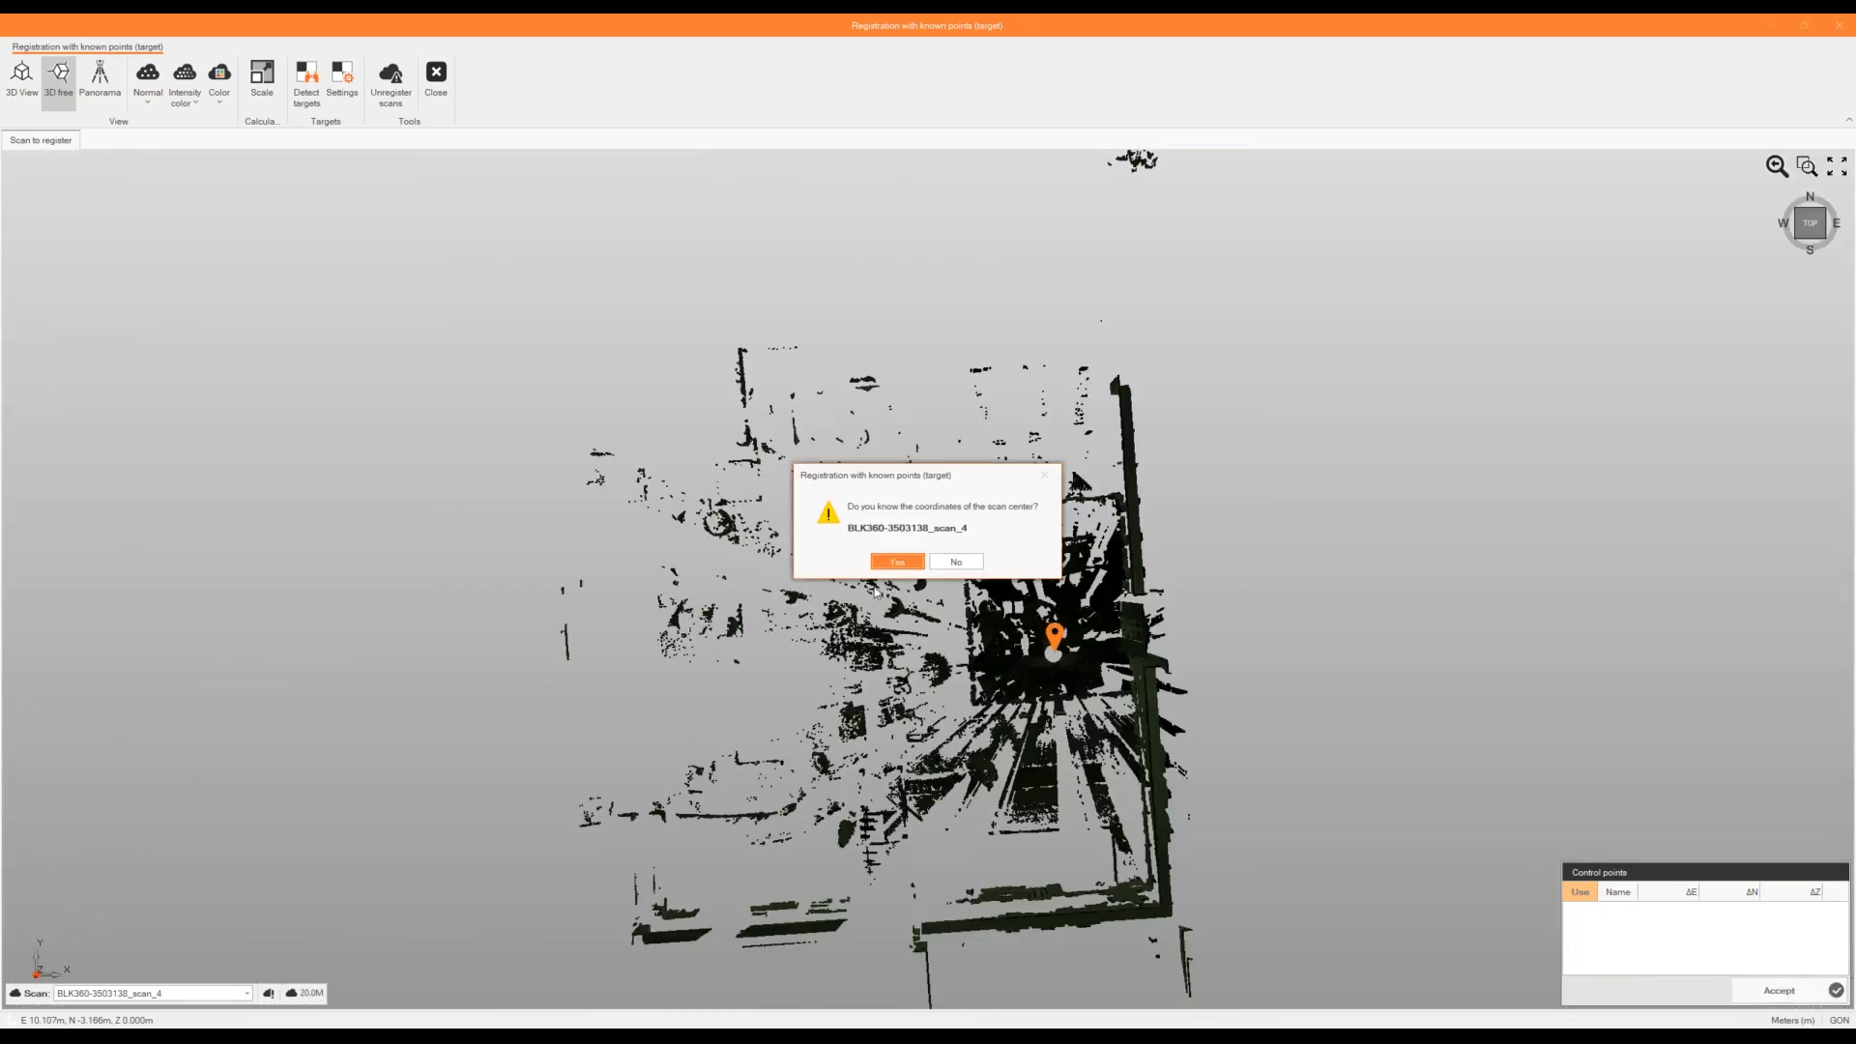
left_click(949, 562)
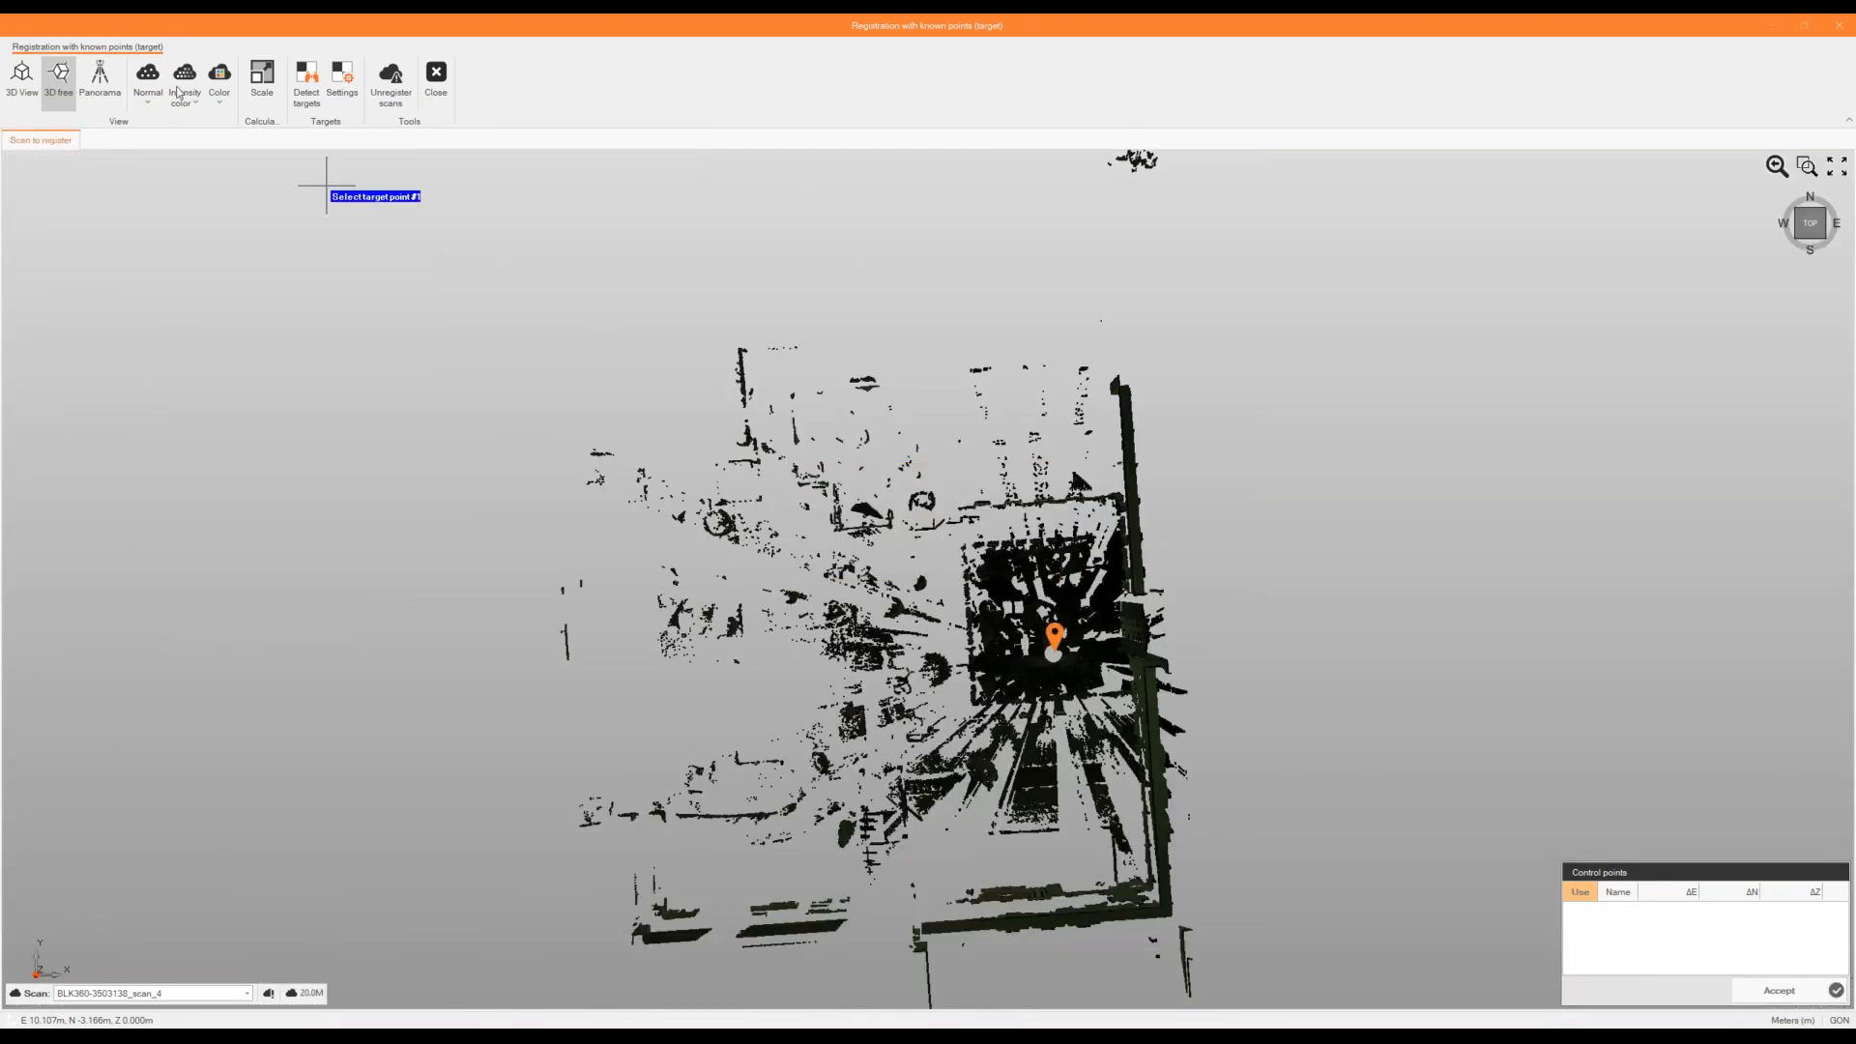
Show scan 4 as a panorama in intensity color.
left_click(104, 73)
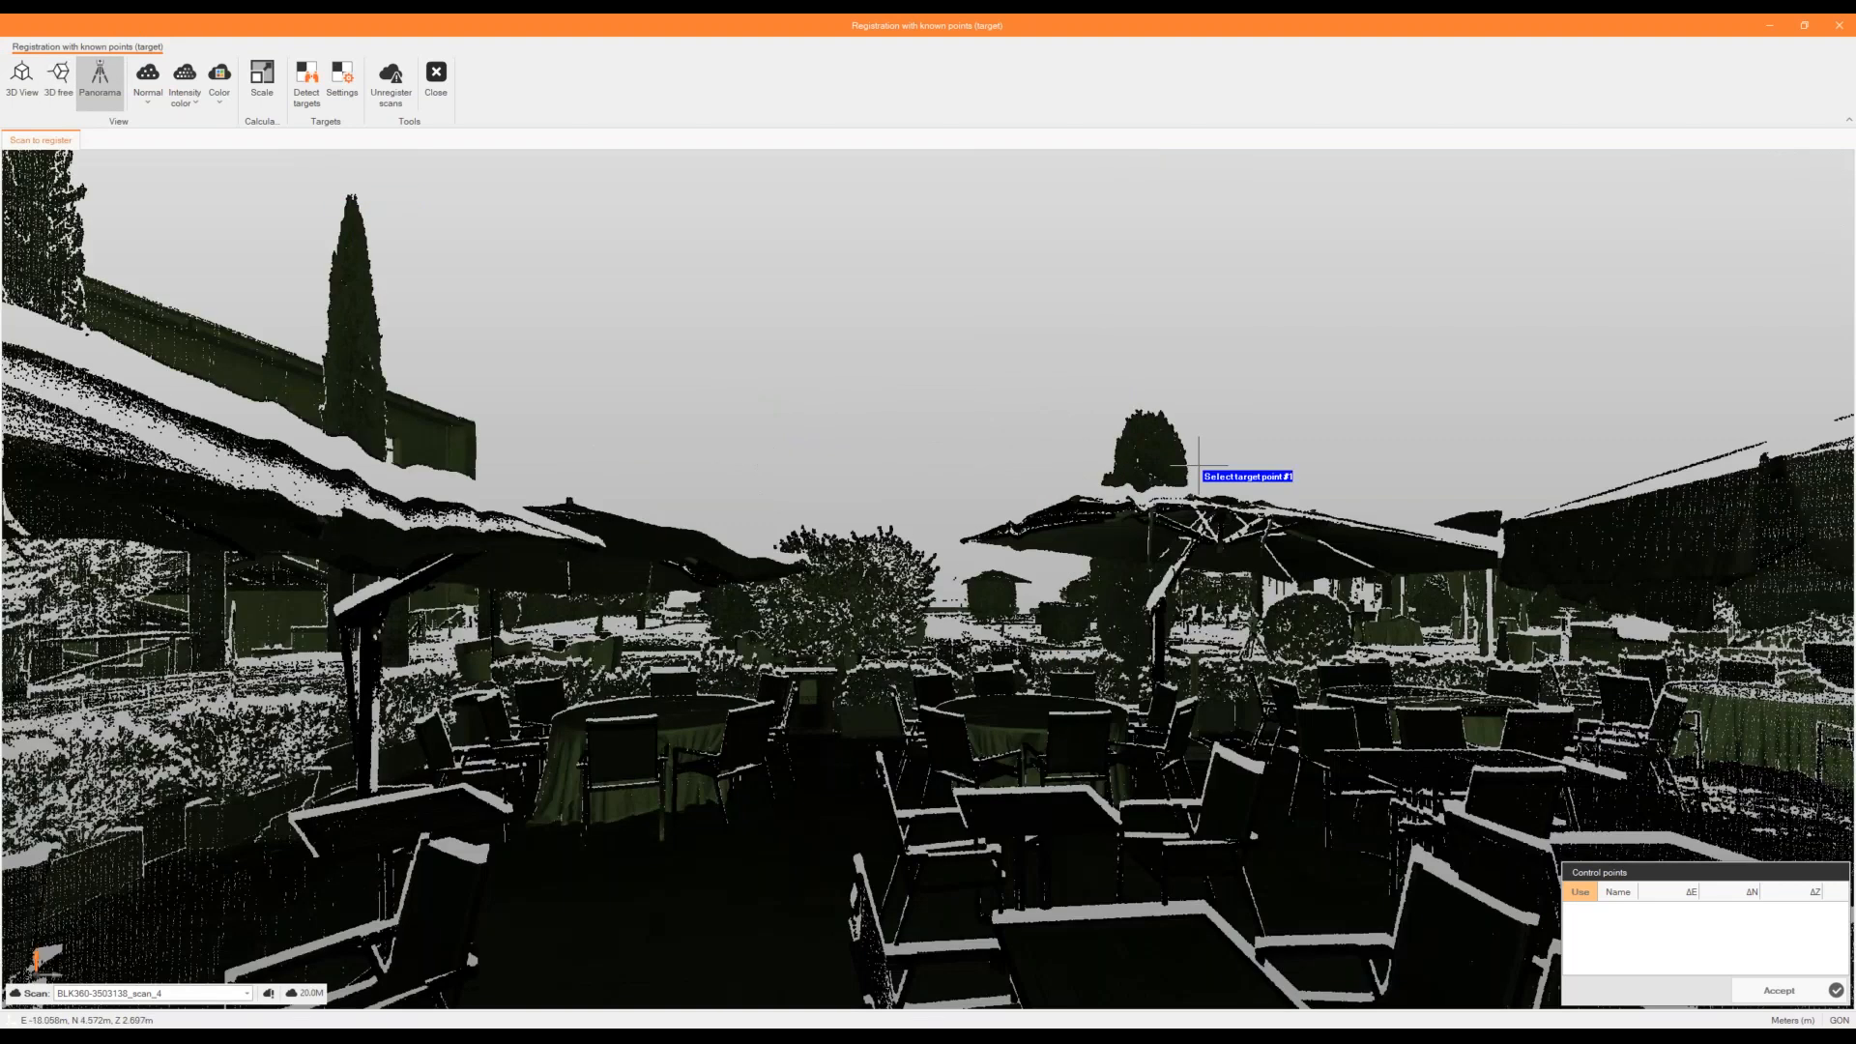
left_click_drag(1199, 466, 857, 459)
left_click(185, 83)
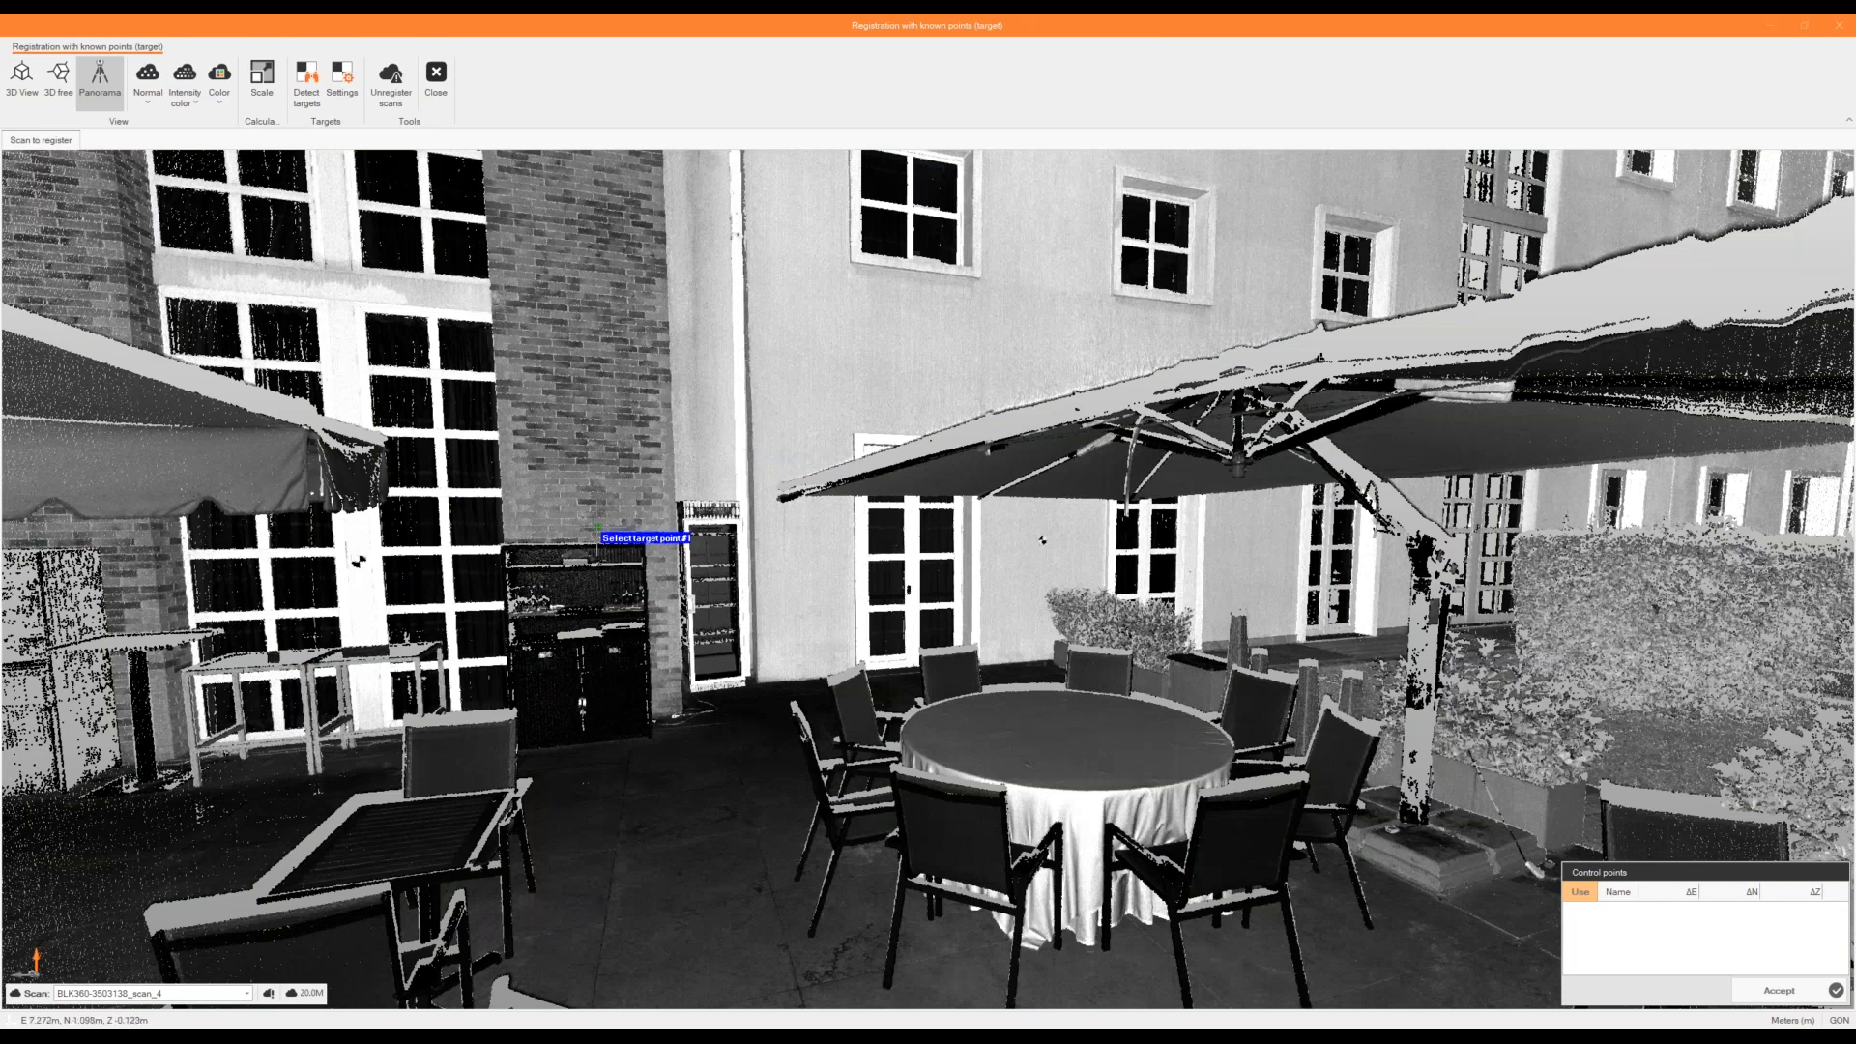
Pick the checkerboard on the window-door frame in scan 4's brick facade as reference point TS3.
left_click_drag(597, 533, 1272, 434)
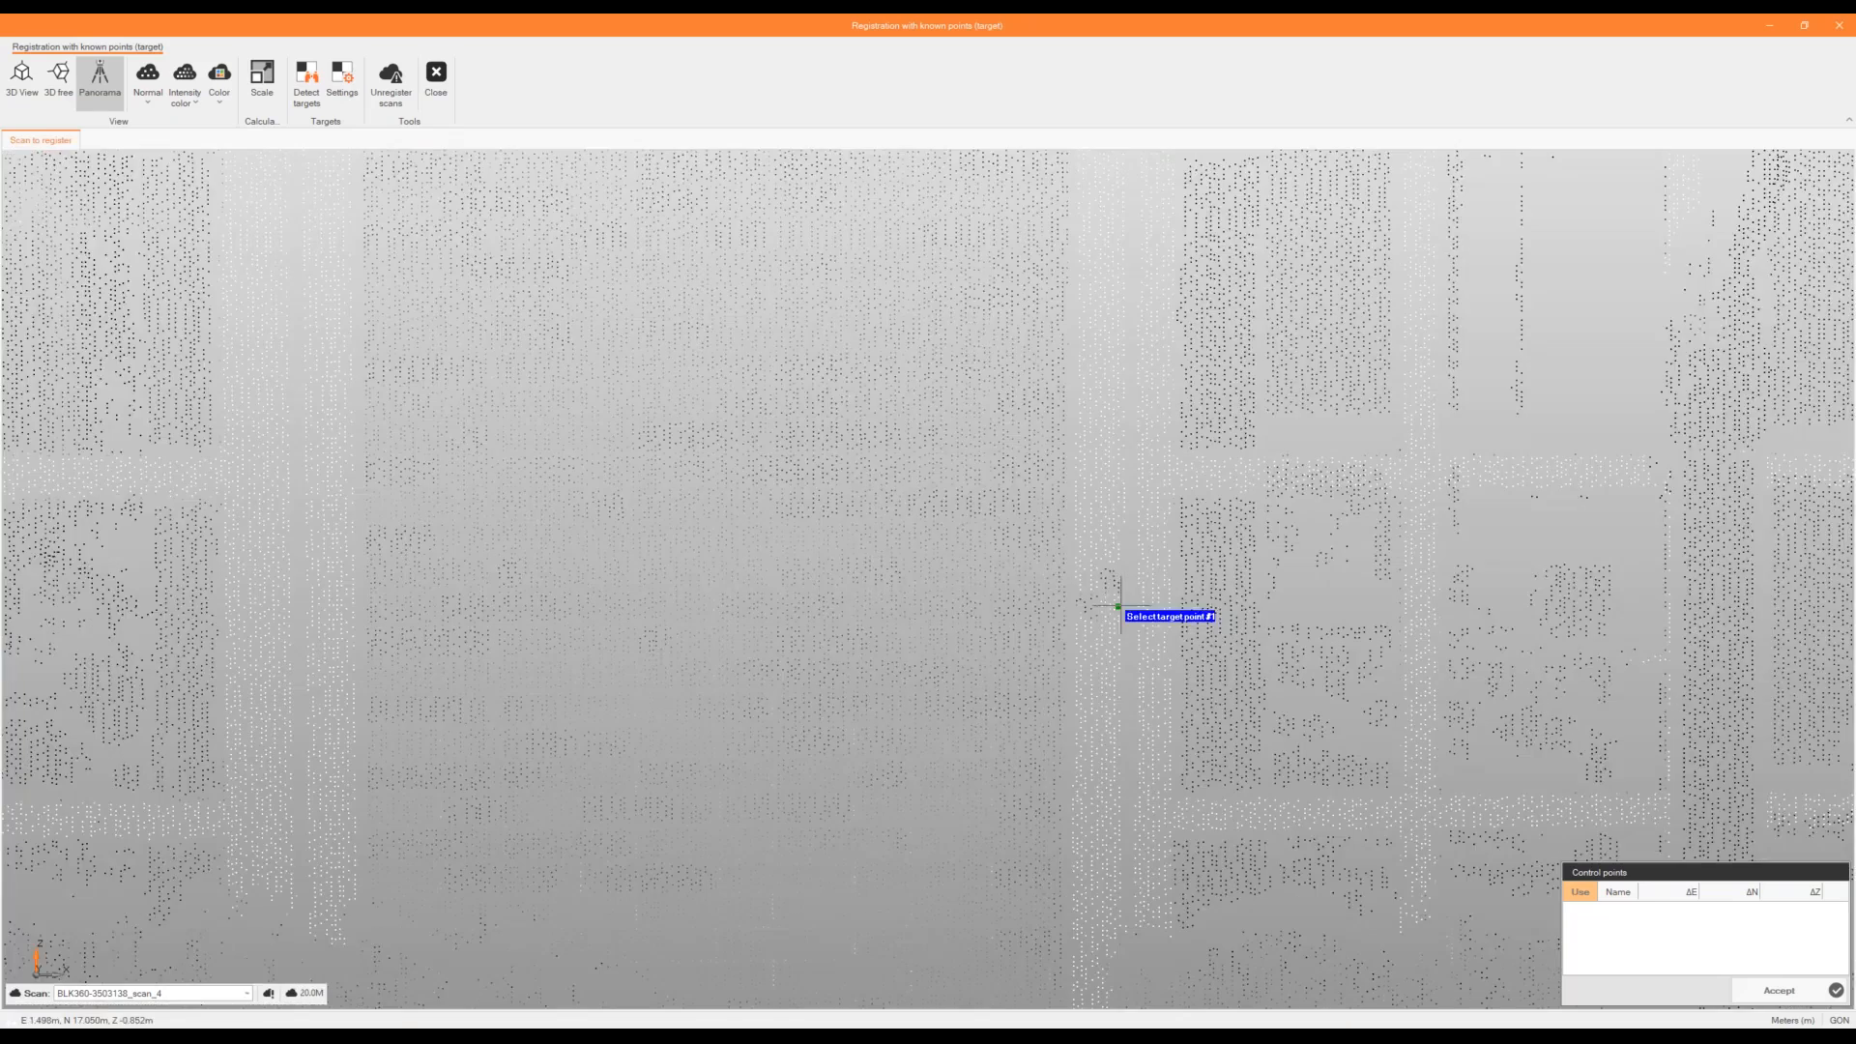
left_click(1098, 595)
scroll(906, 532, "down", 3)
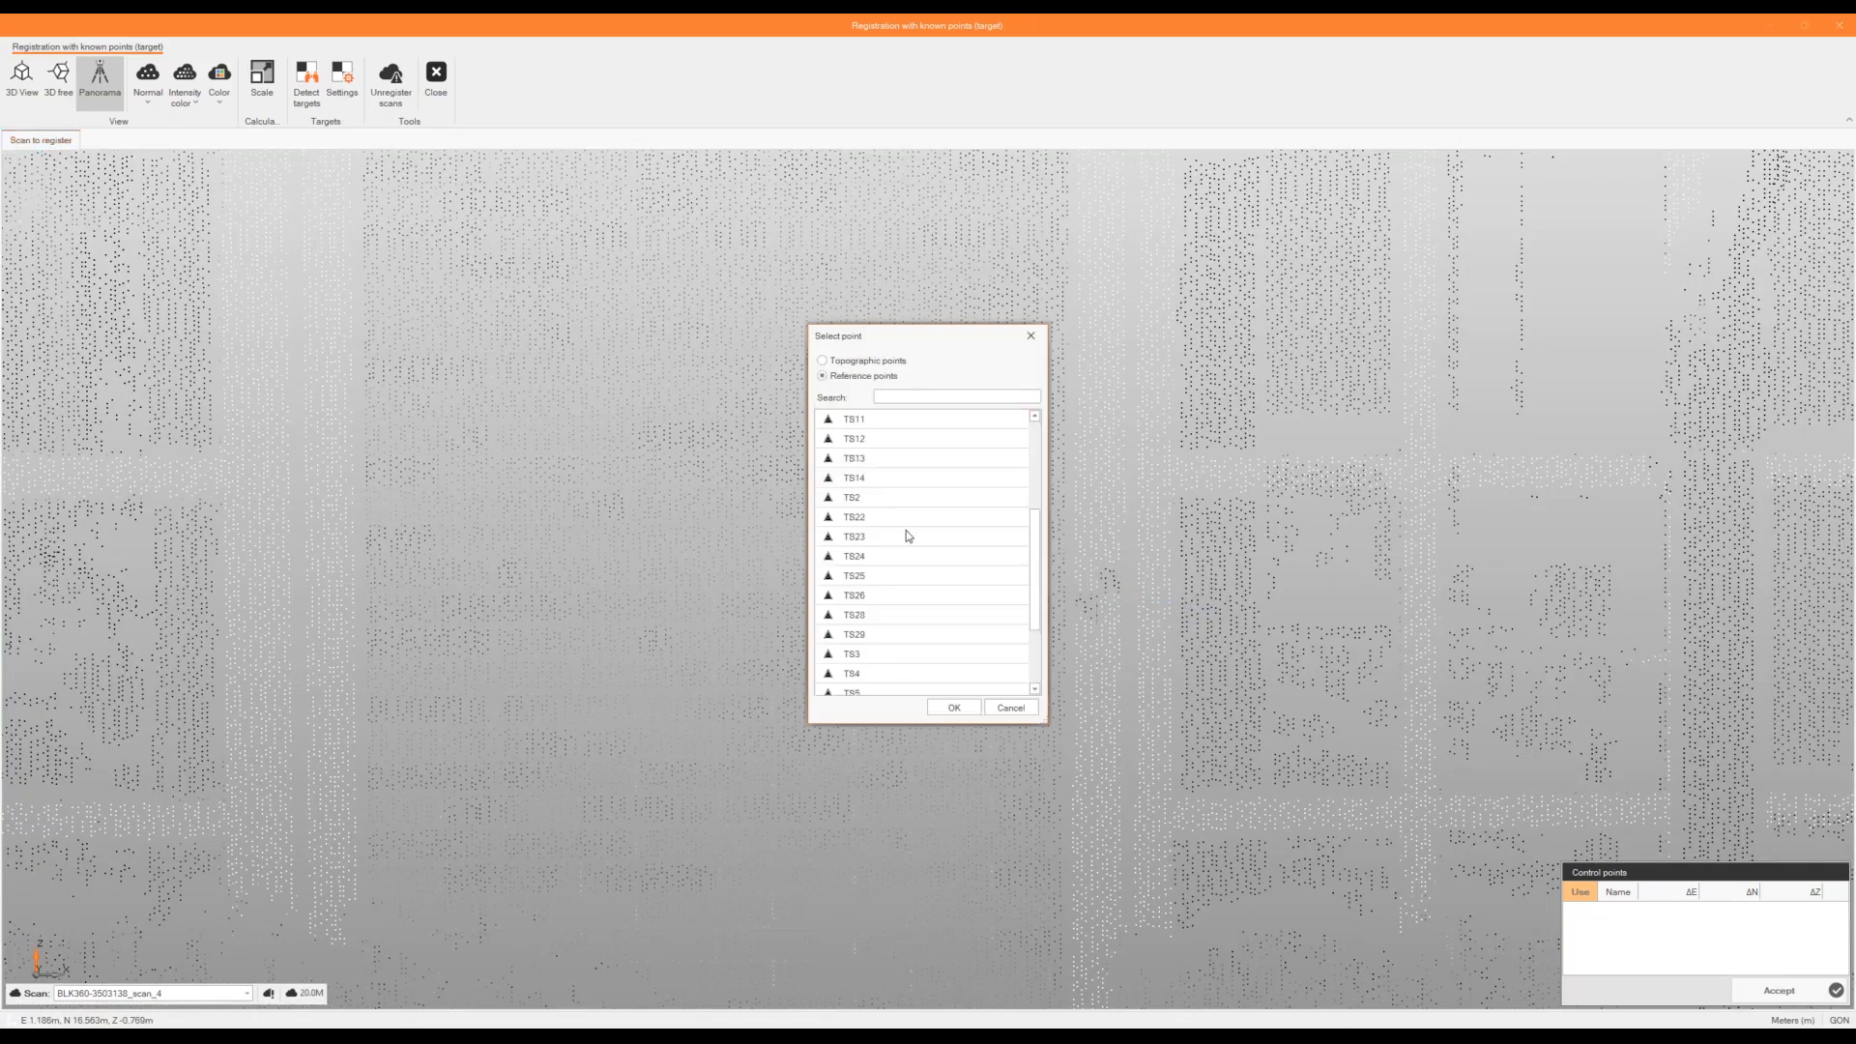
double_click(891, 655)
Pick the checkerboard on the frame of the tall window between scan 4's brick pillars as reference point TS6.
scroll(694, 495, "down", 3)
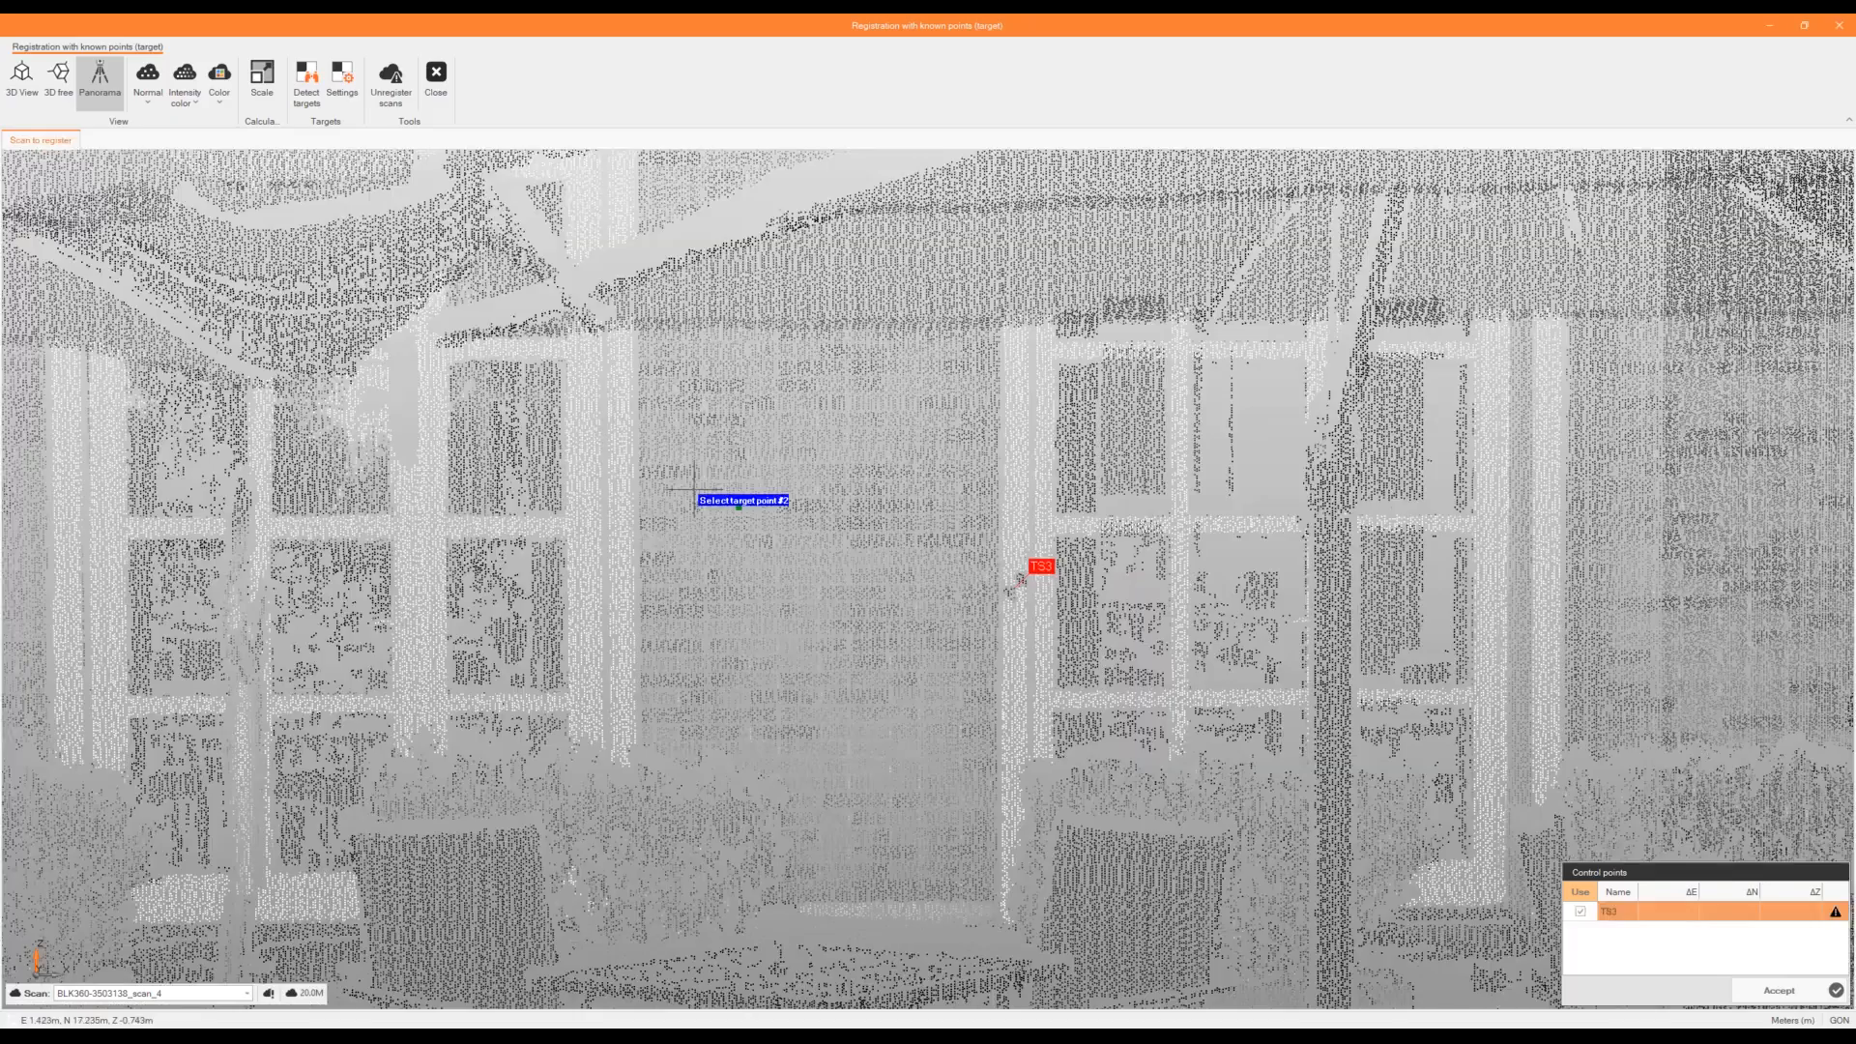
scroll(694, 495, "down", 2)
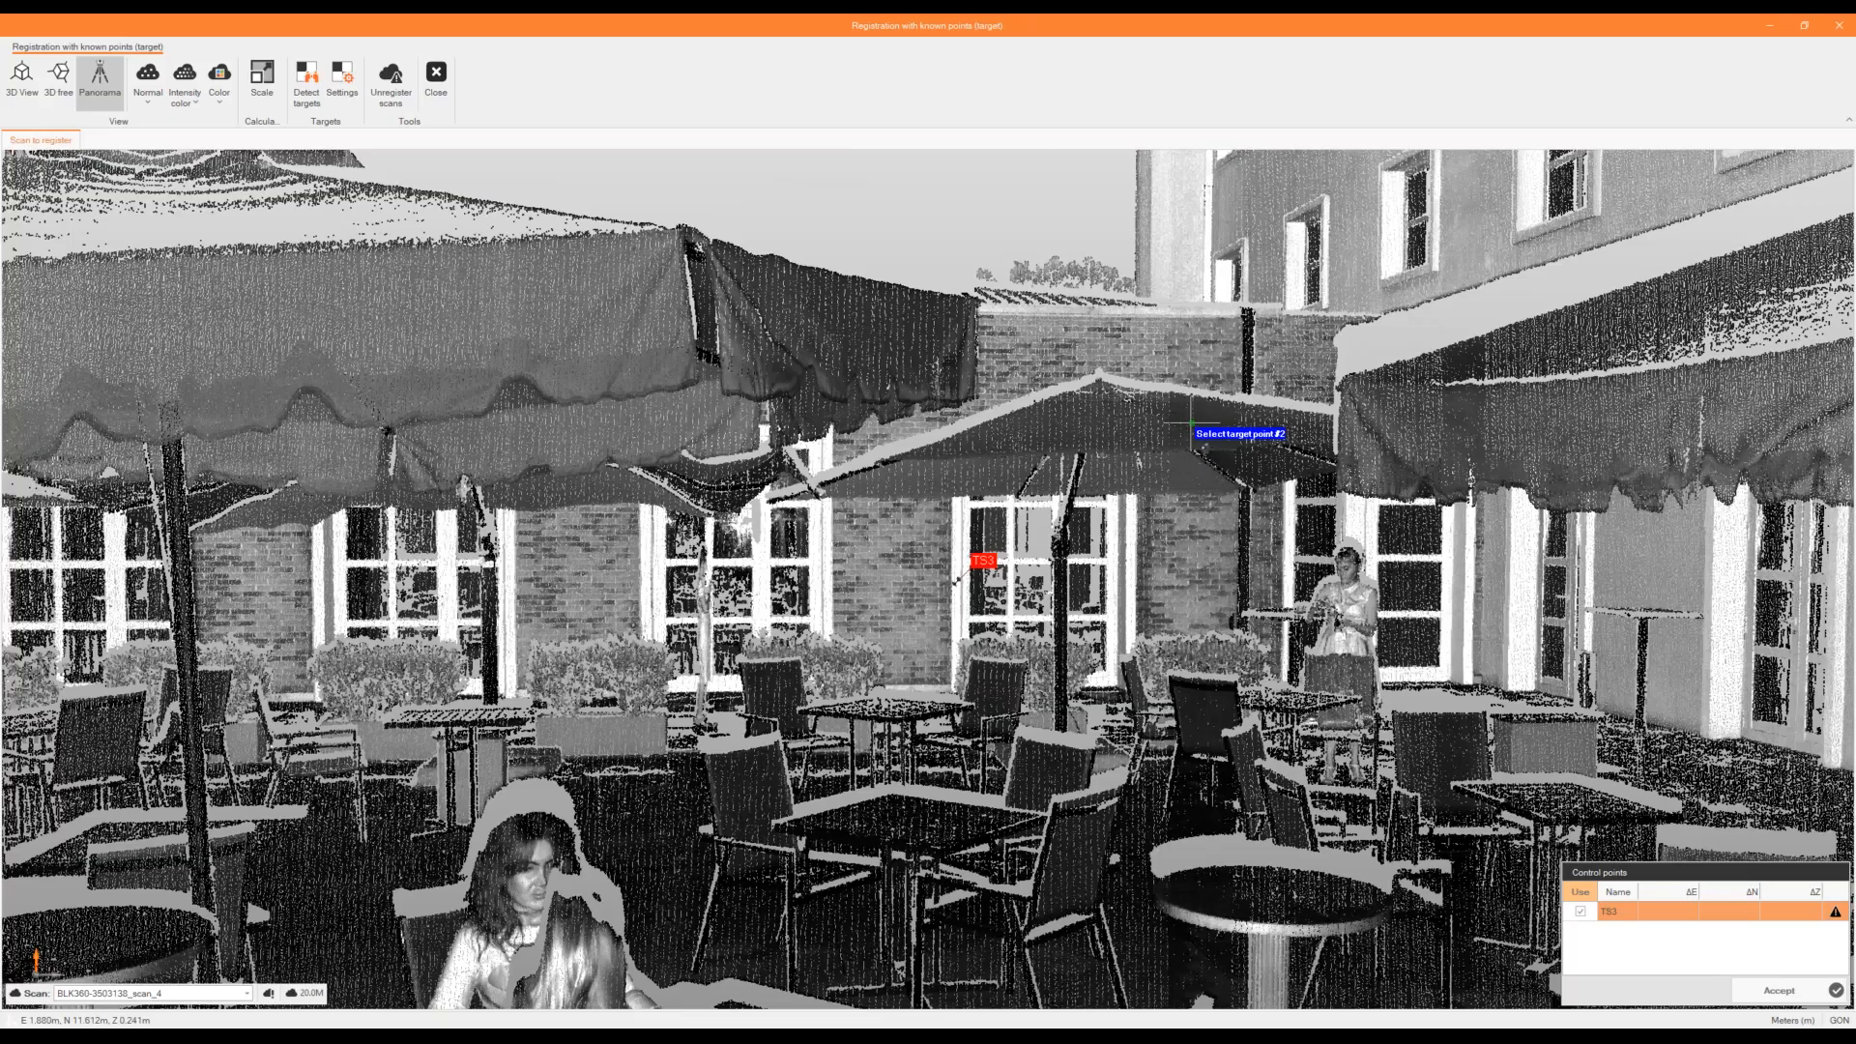
left_click_drag(1191, 424, 1348, 428)
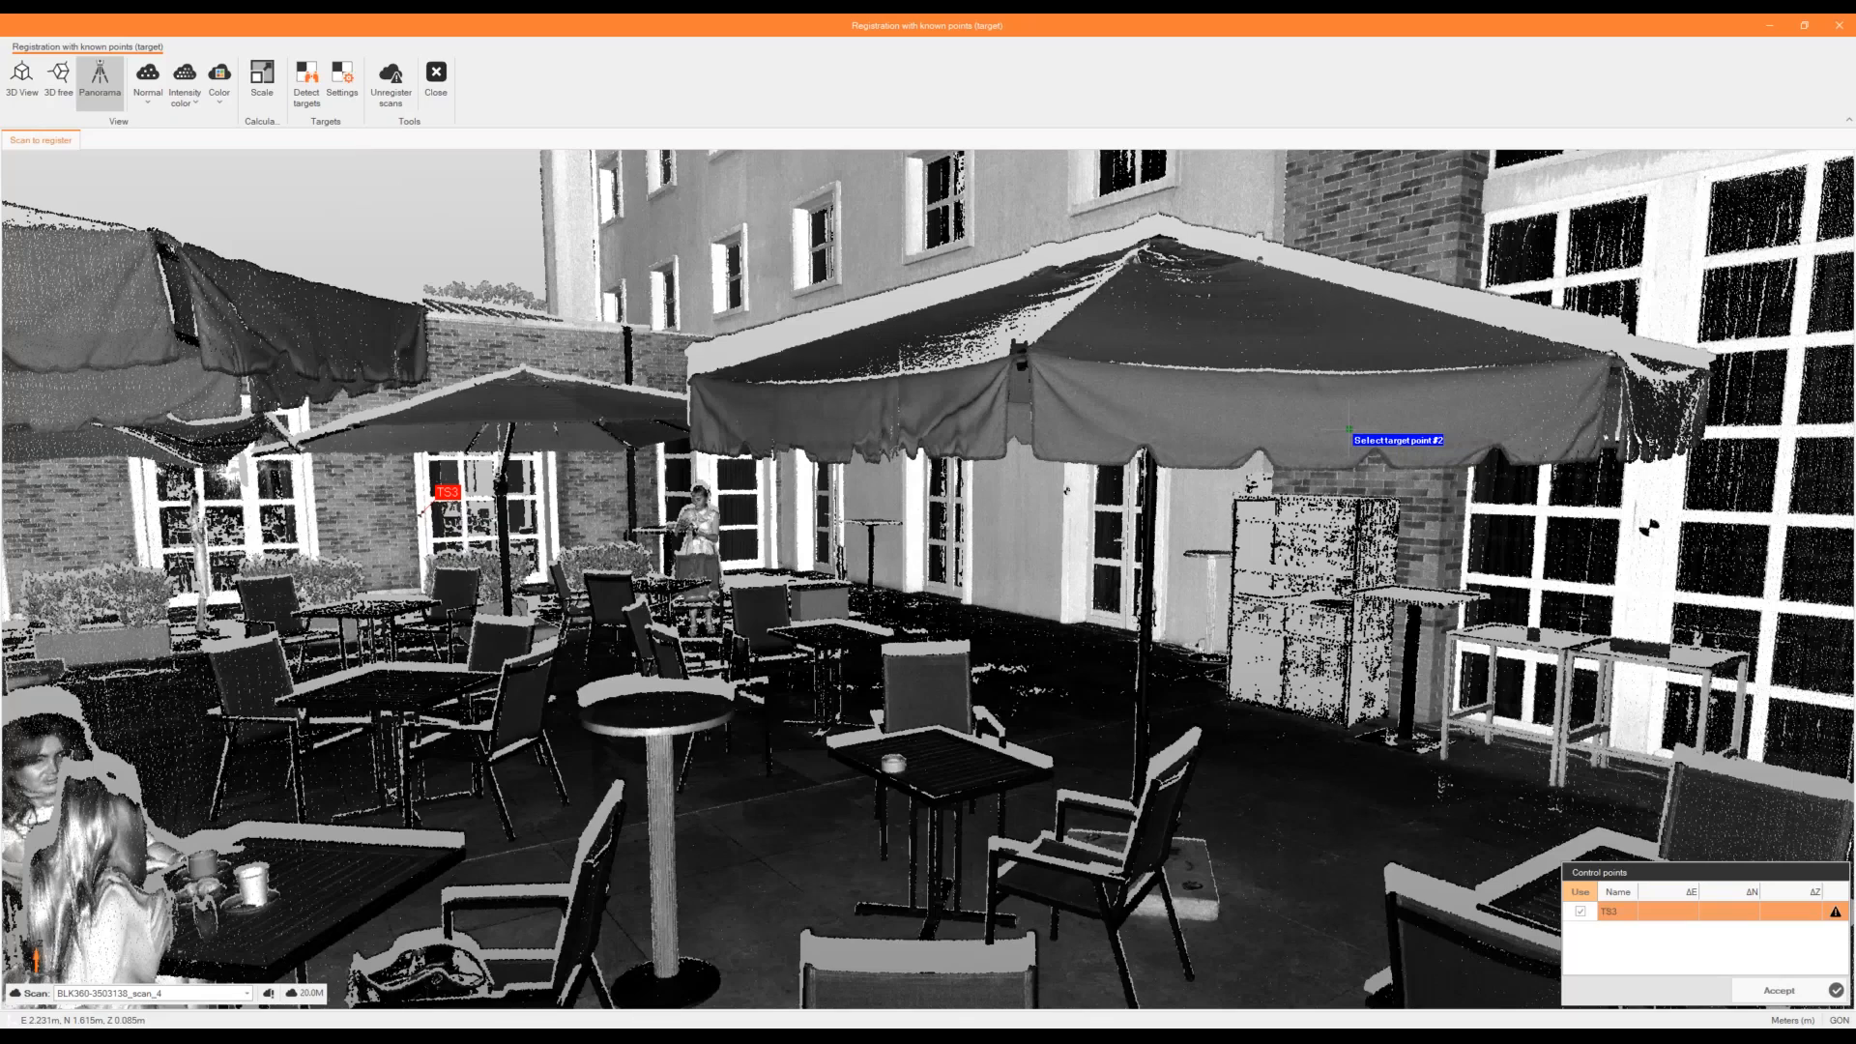
left_click_drag(1031, 481, 1730, 539)
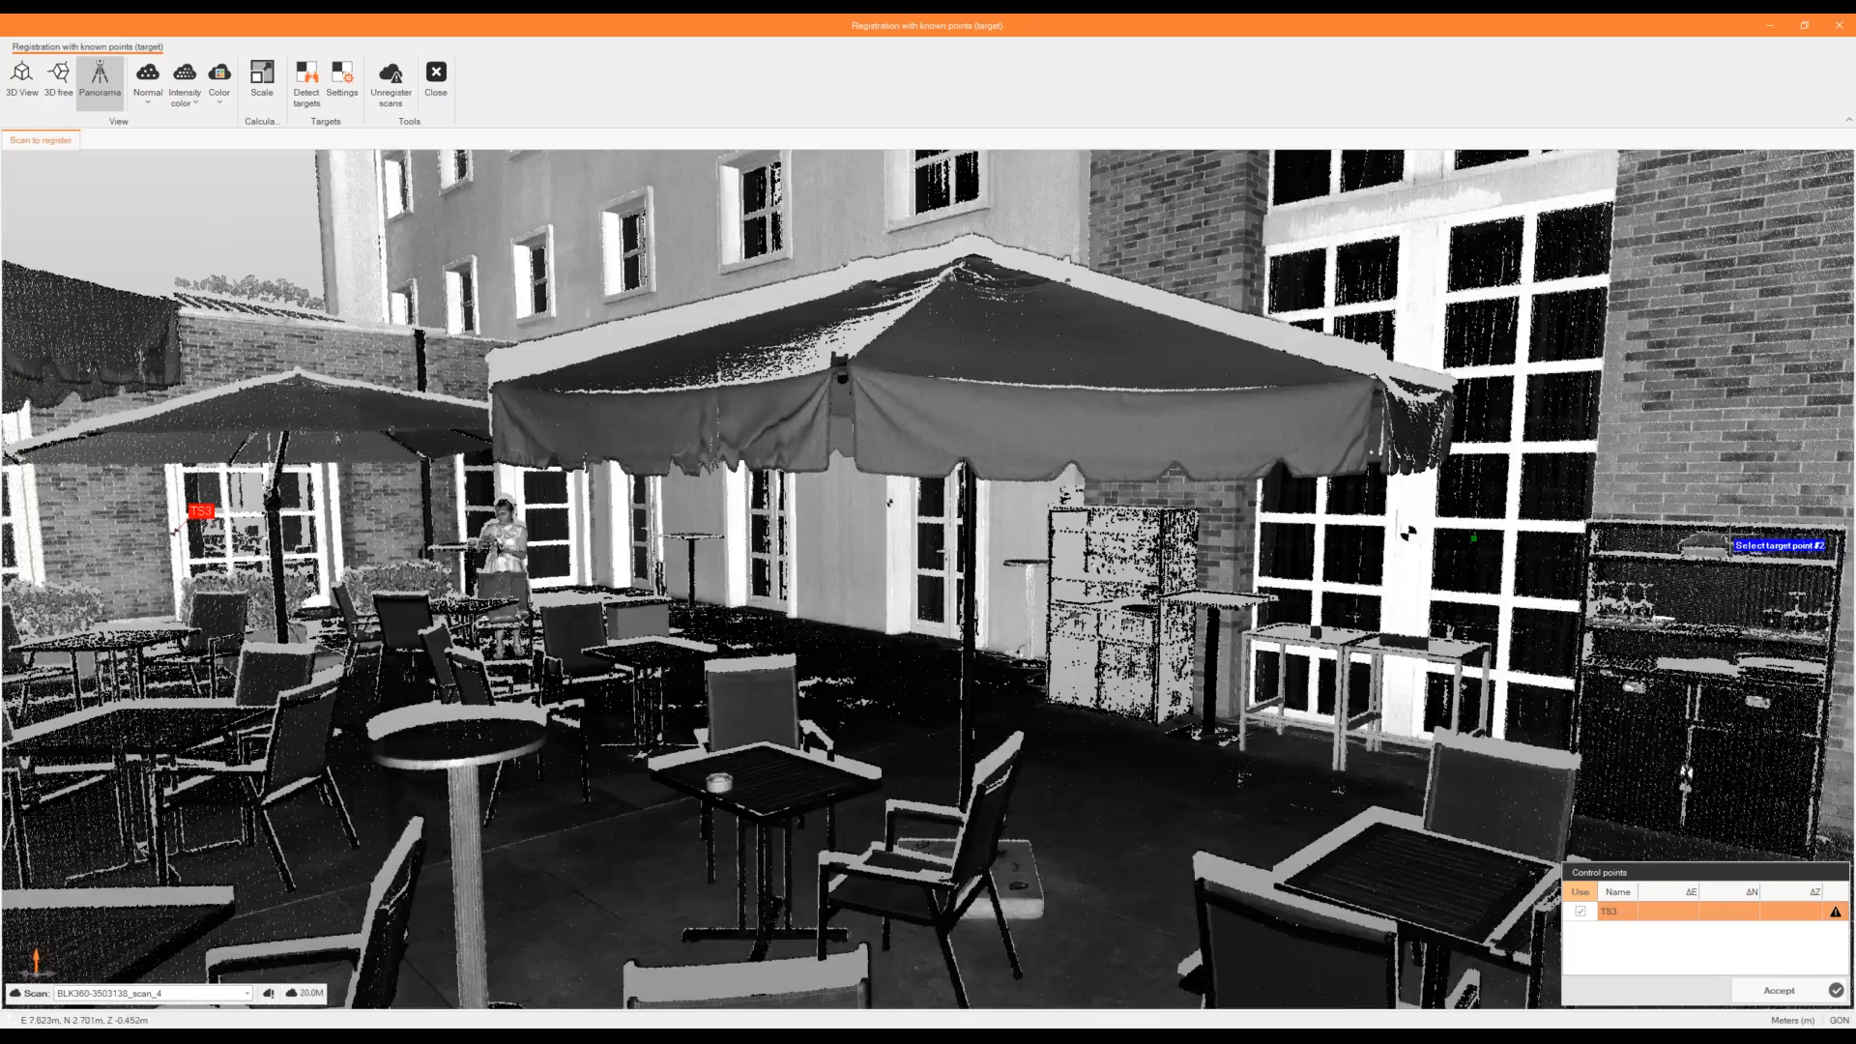
left_click_drag(1473, 539, 986, 639)
scroll(906, 642, "up", 6)
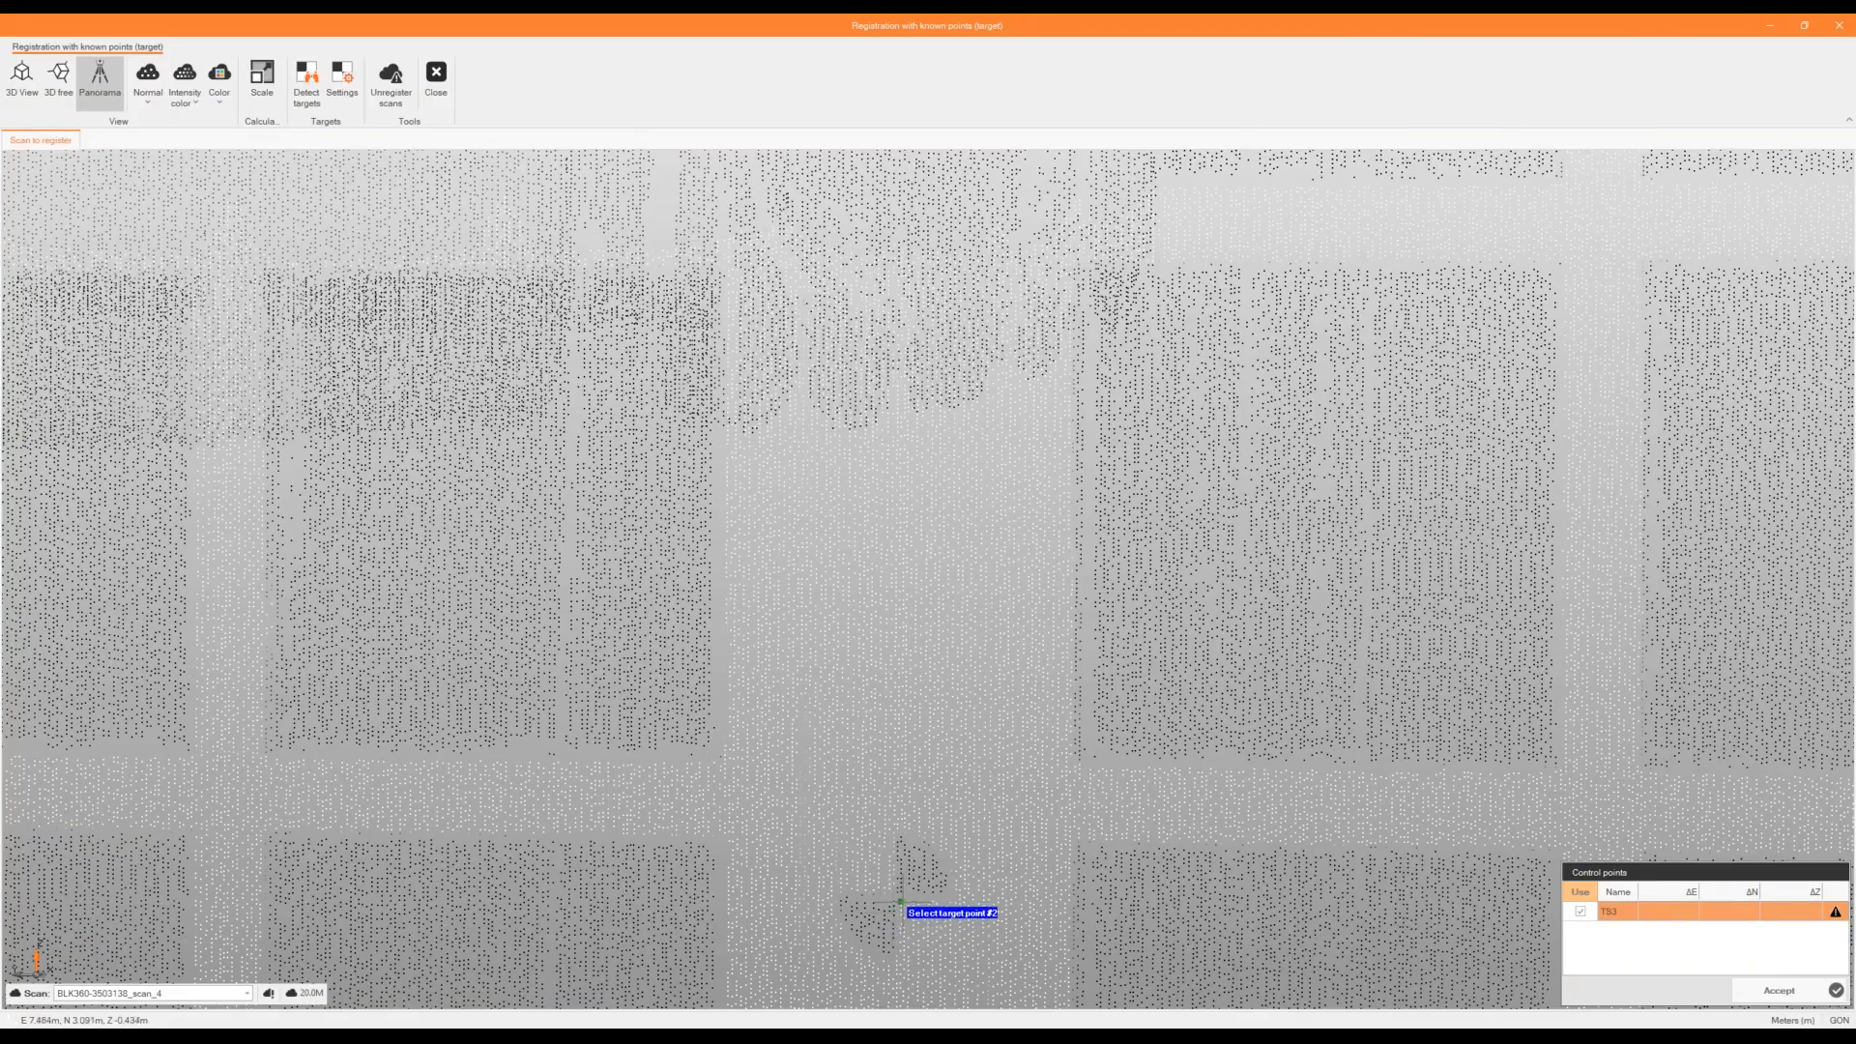
left_click(900, 902)
double_click(897, 617)
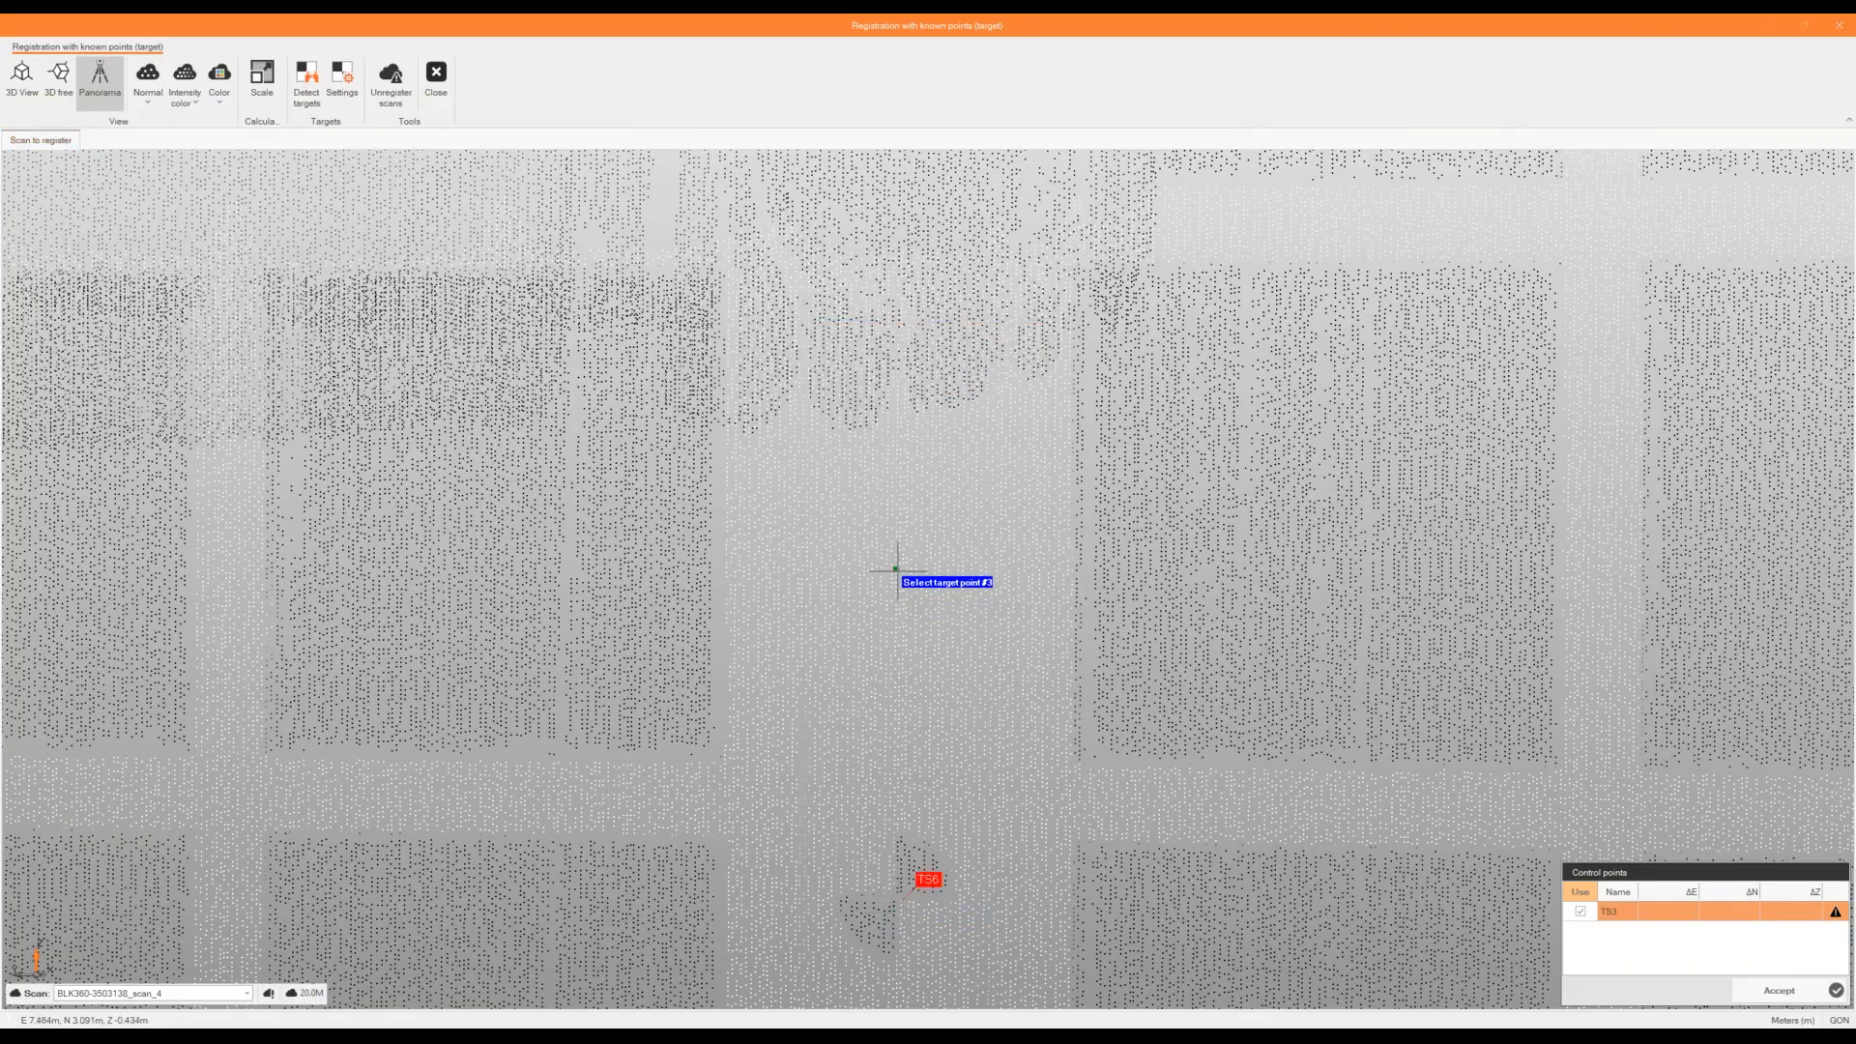
Pick the checkerboard on the plaster wall beside the glazed doors in scan 4's panorama as reference point TS7.
scroll(889, 564, "down", 2)
scroll(887, 560, "down", 3)
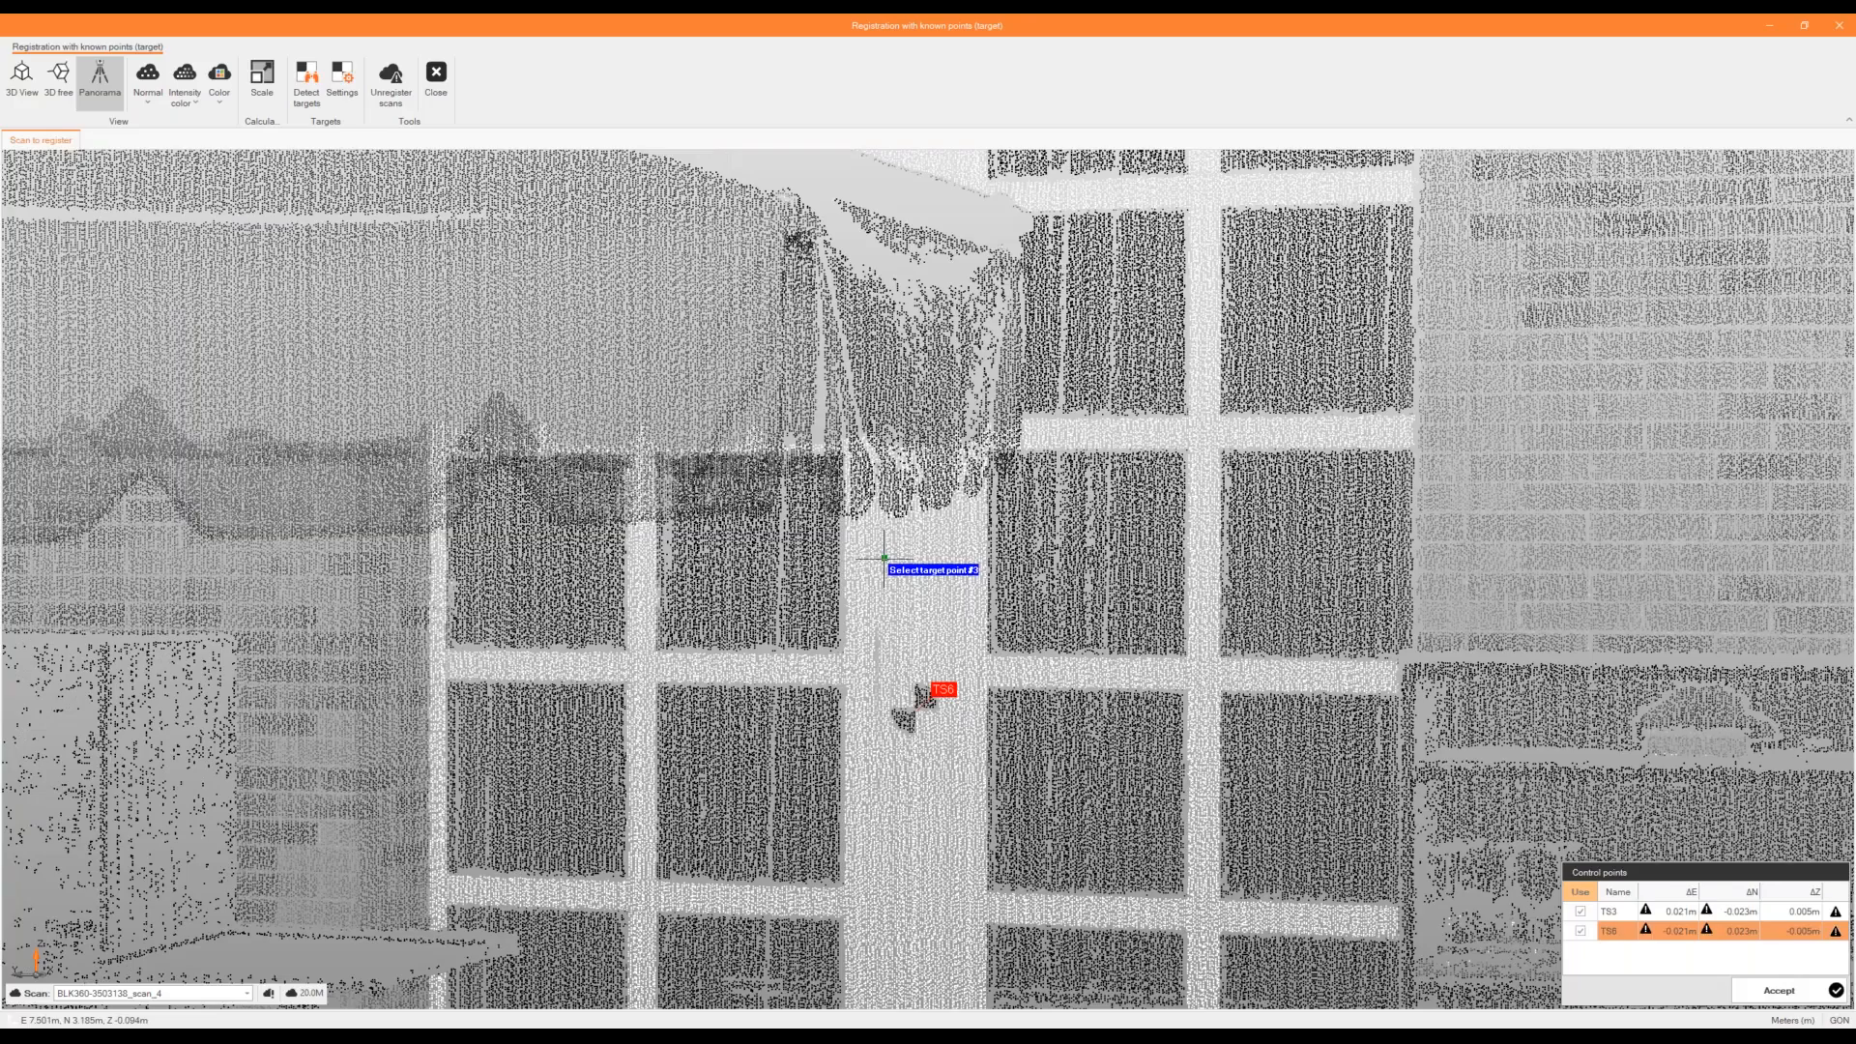
scroll(890, 580, "down", 3)
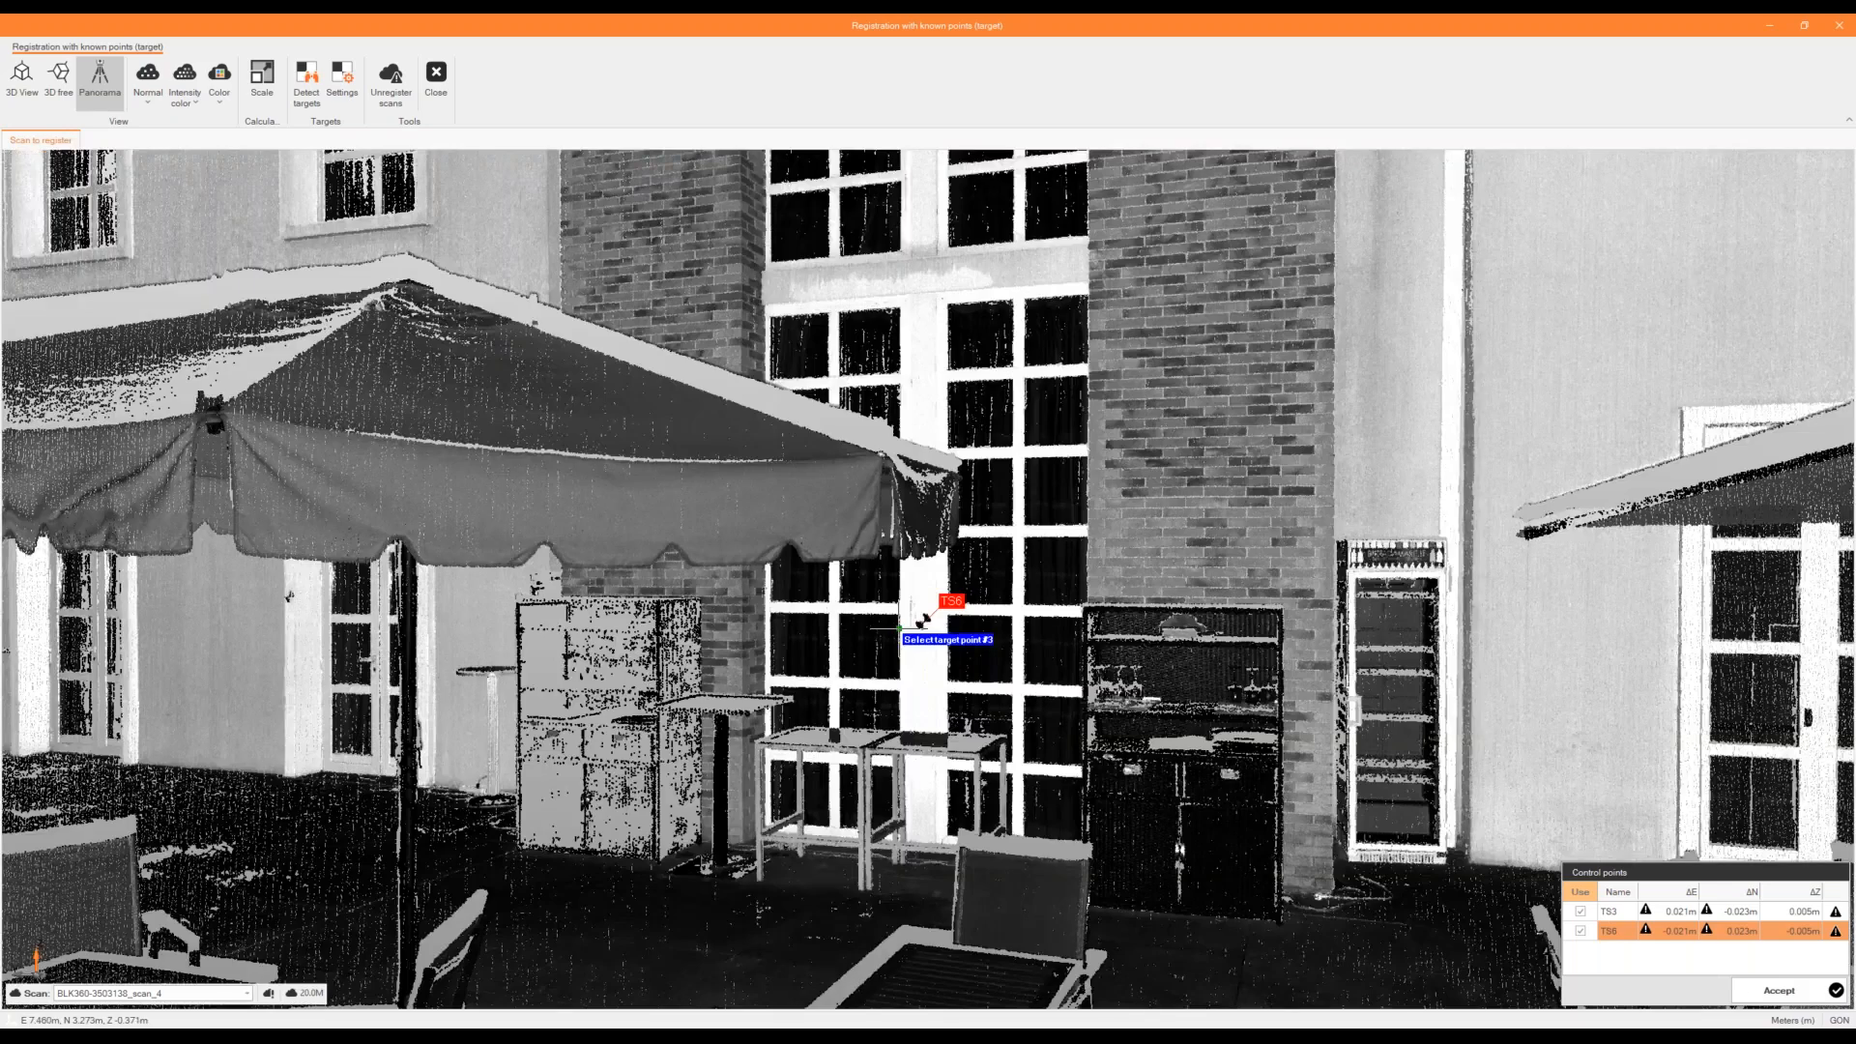
left_click(953, 583)
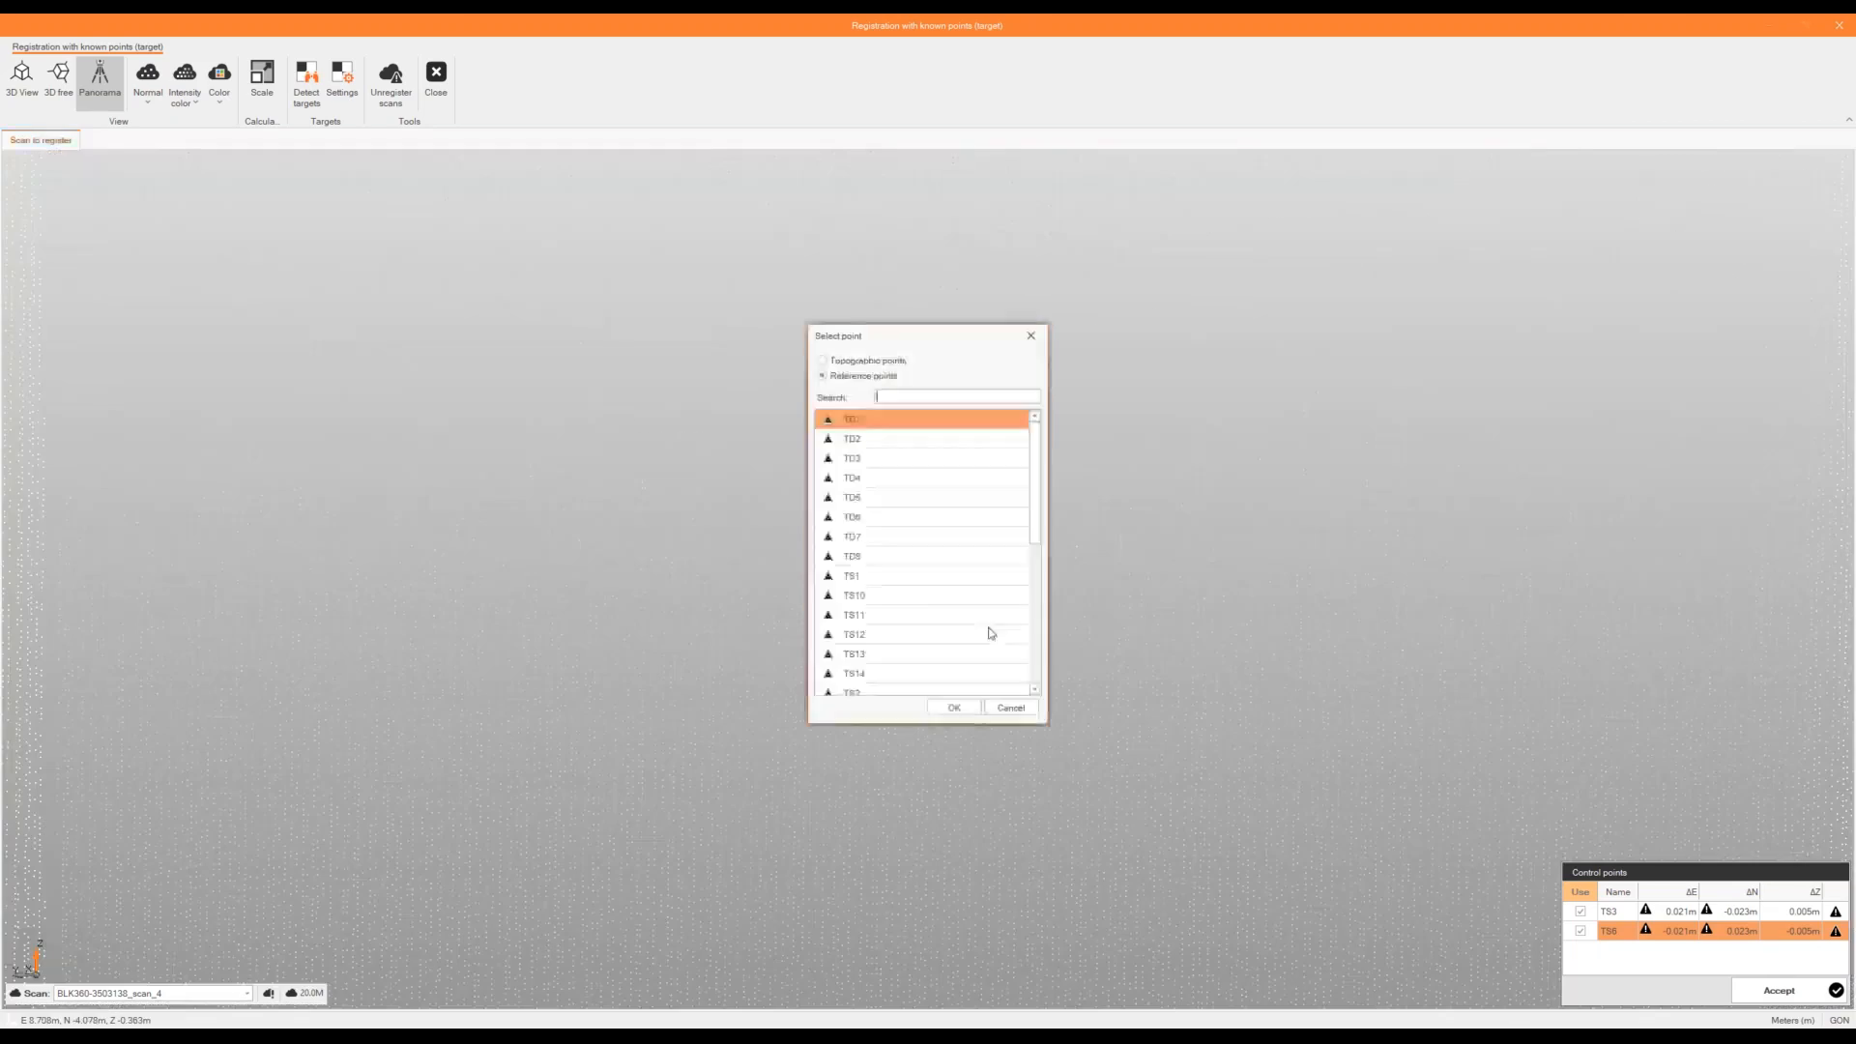
scroll(905, 627, "down", 4)
scroll(890, 580, "down", 2)
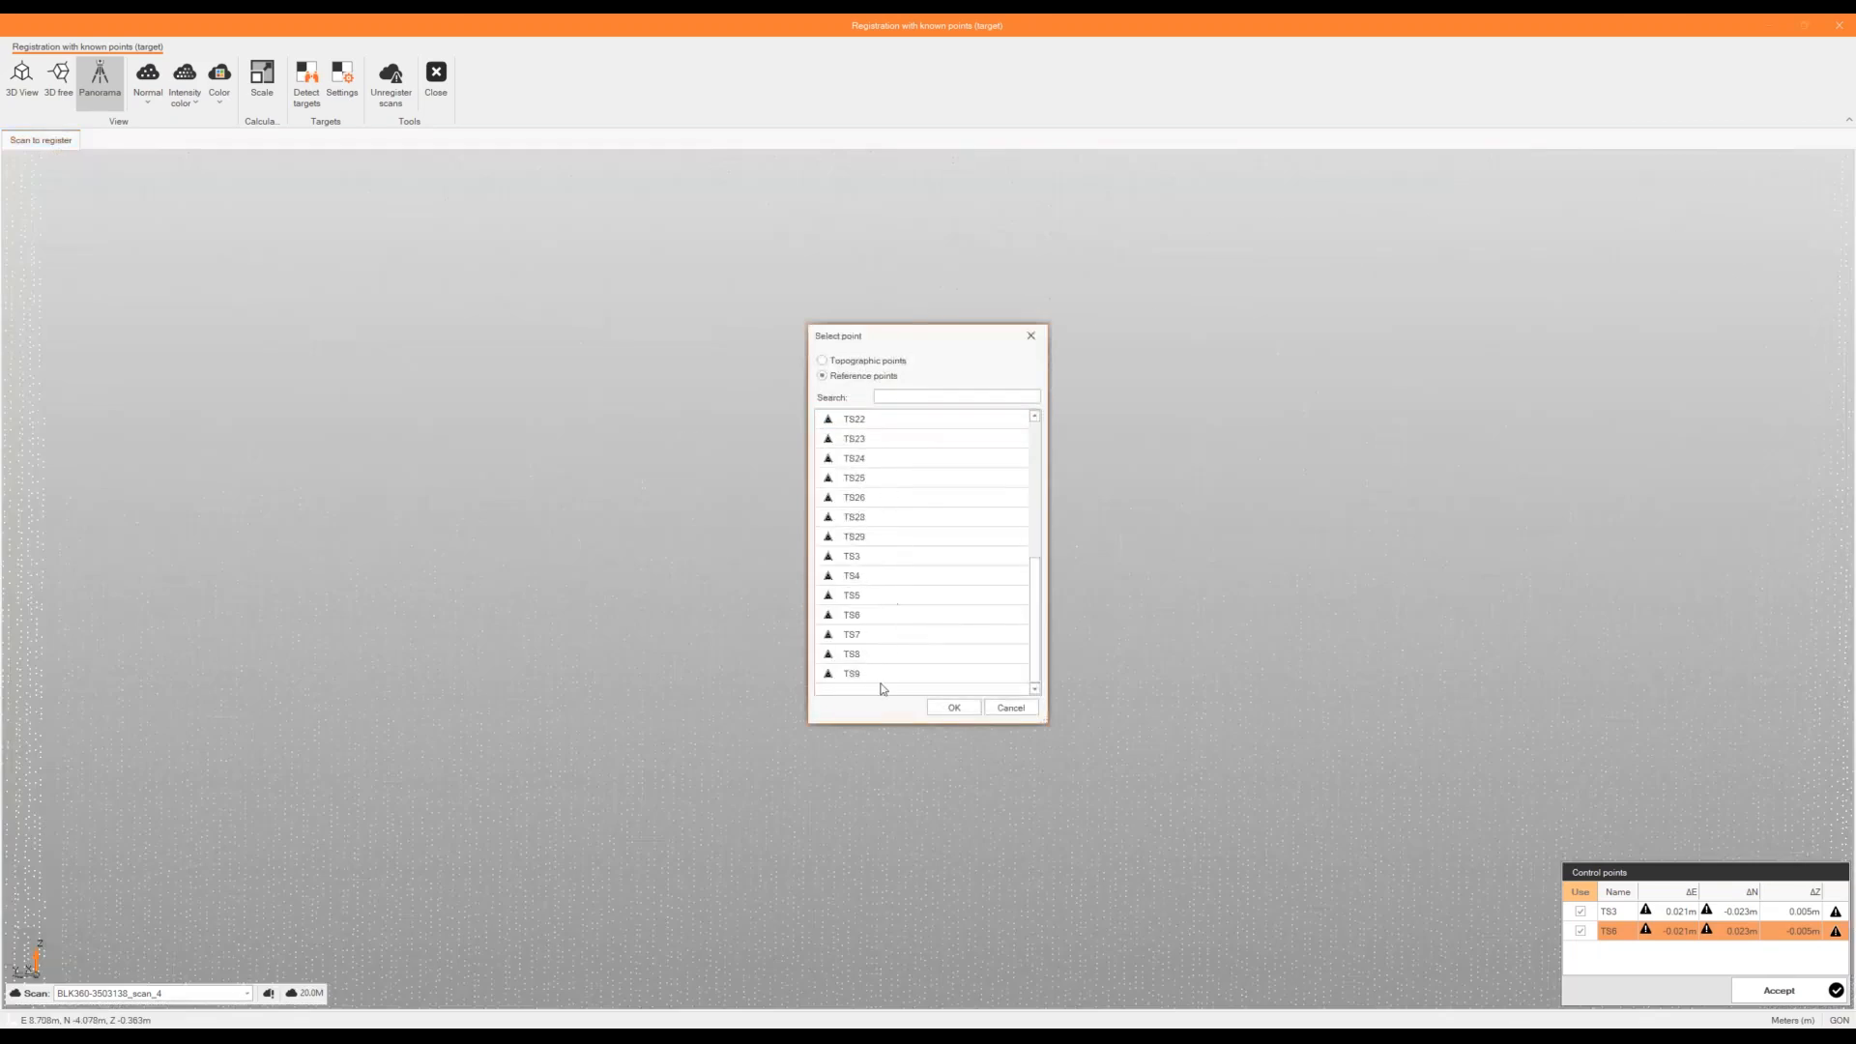
double_click(891, 636)
Pick the target on the distant brick pillar beyond the parasol pole in scan 4 as reference point TS9.
scroll(885, 619, "down", 3)
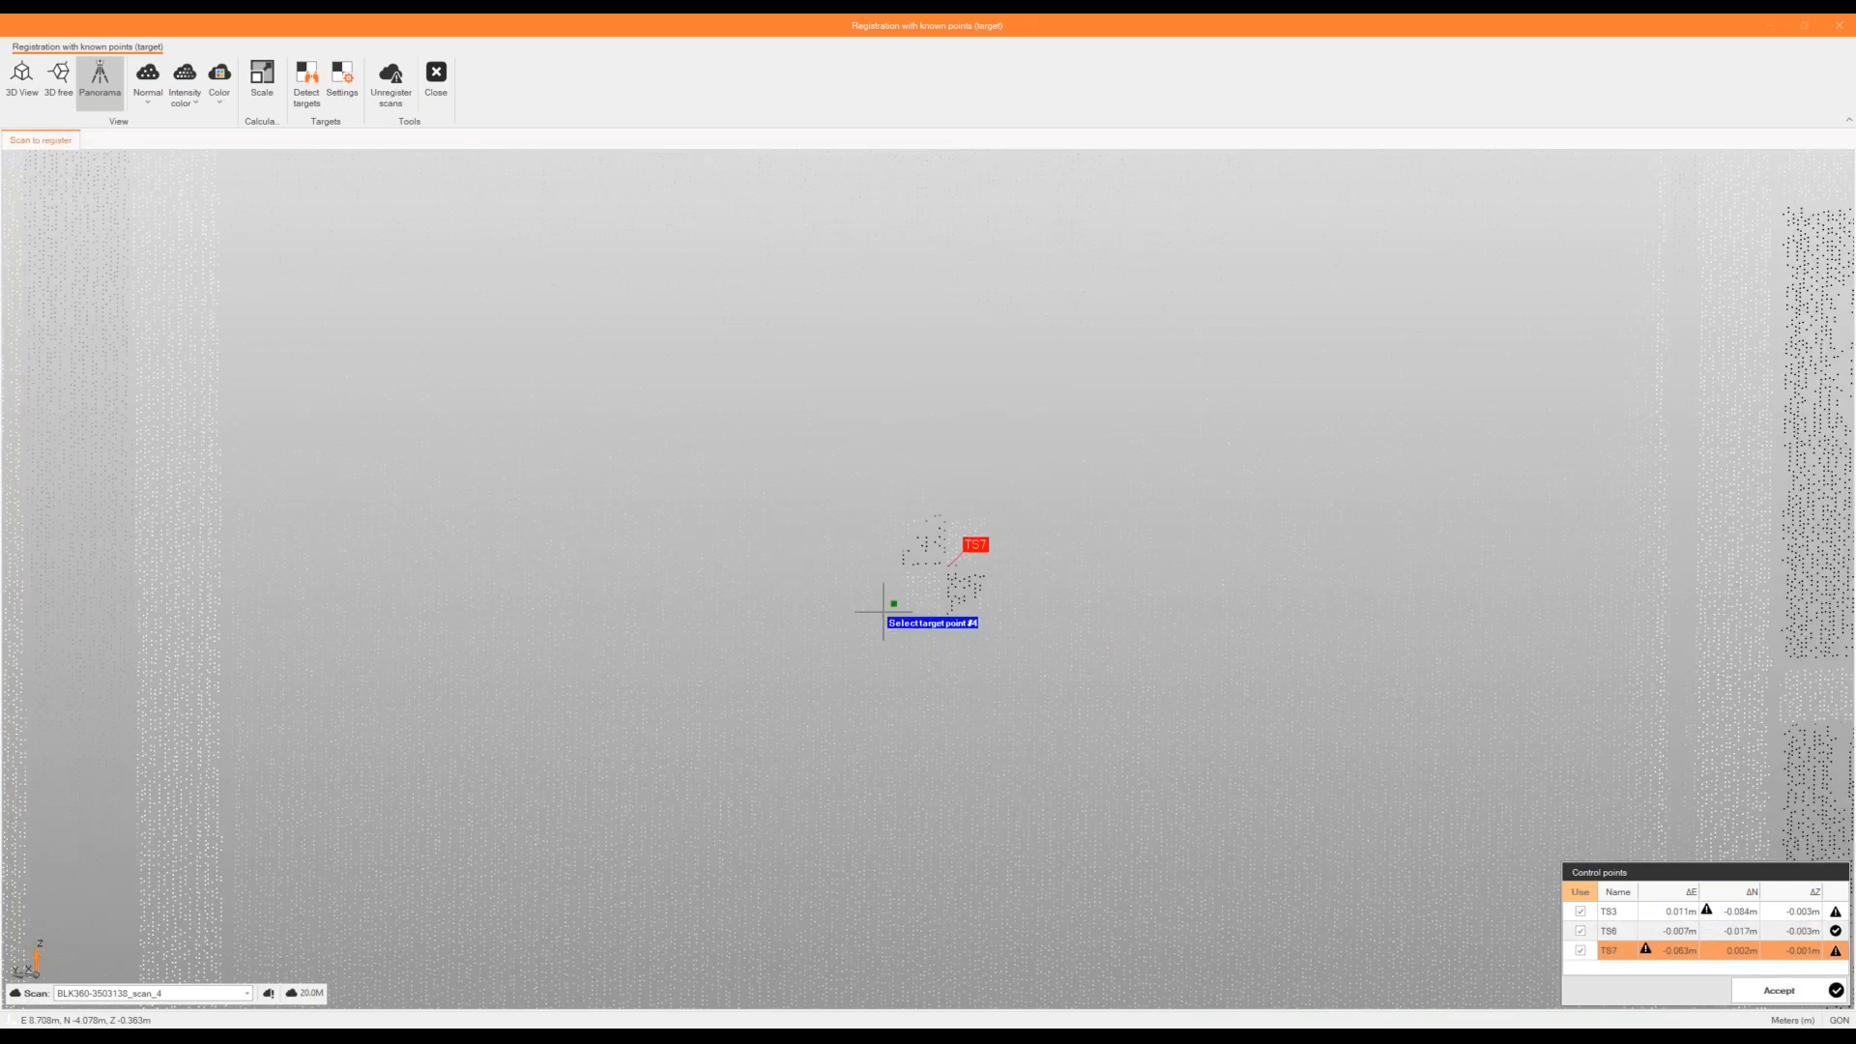
scroll(880, 569, "down", 3)
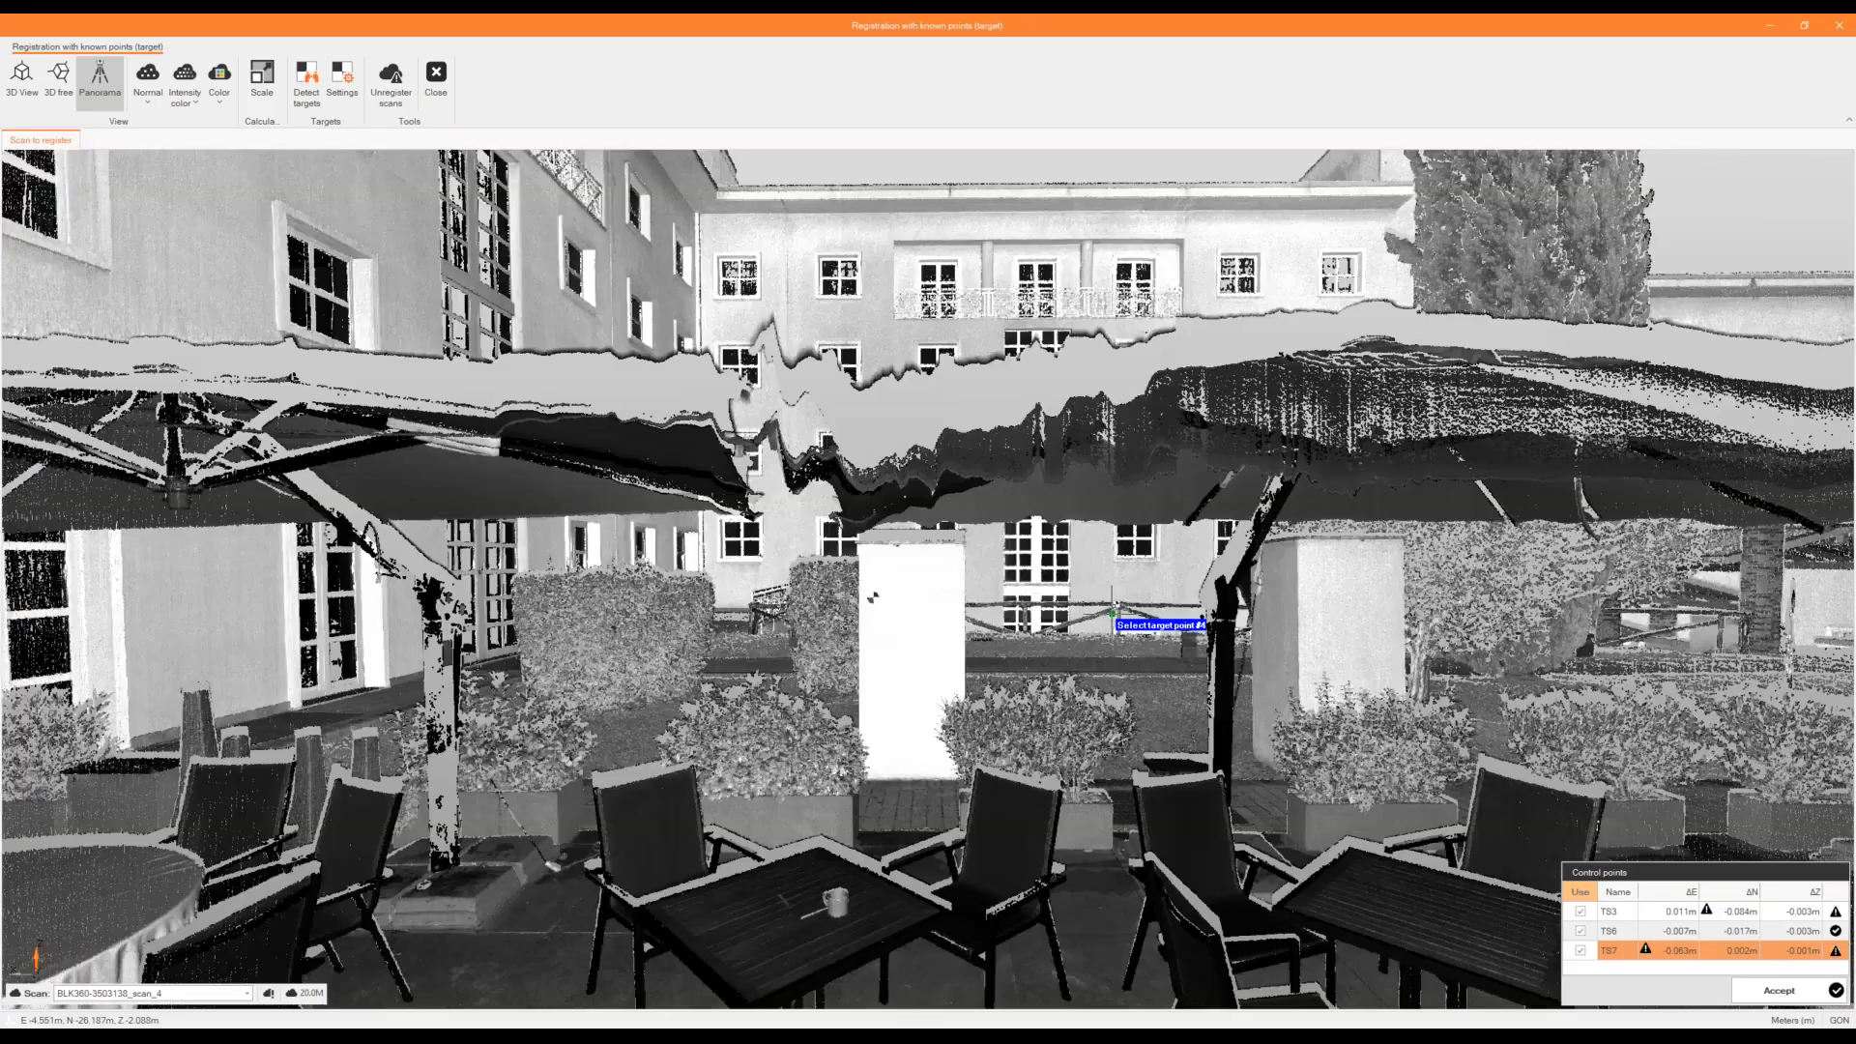
middle_click_drag(1111, 613, 988, 613)
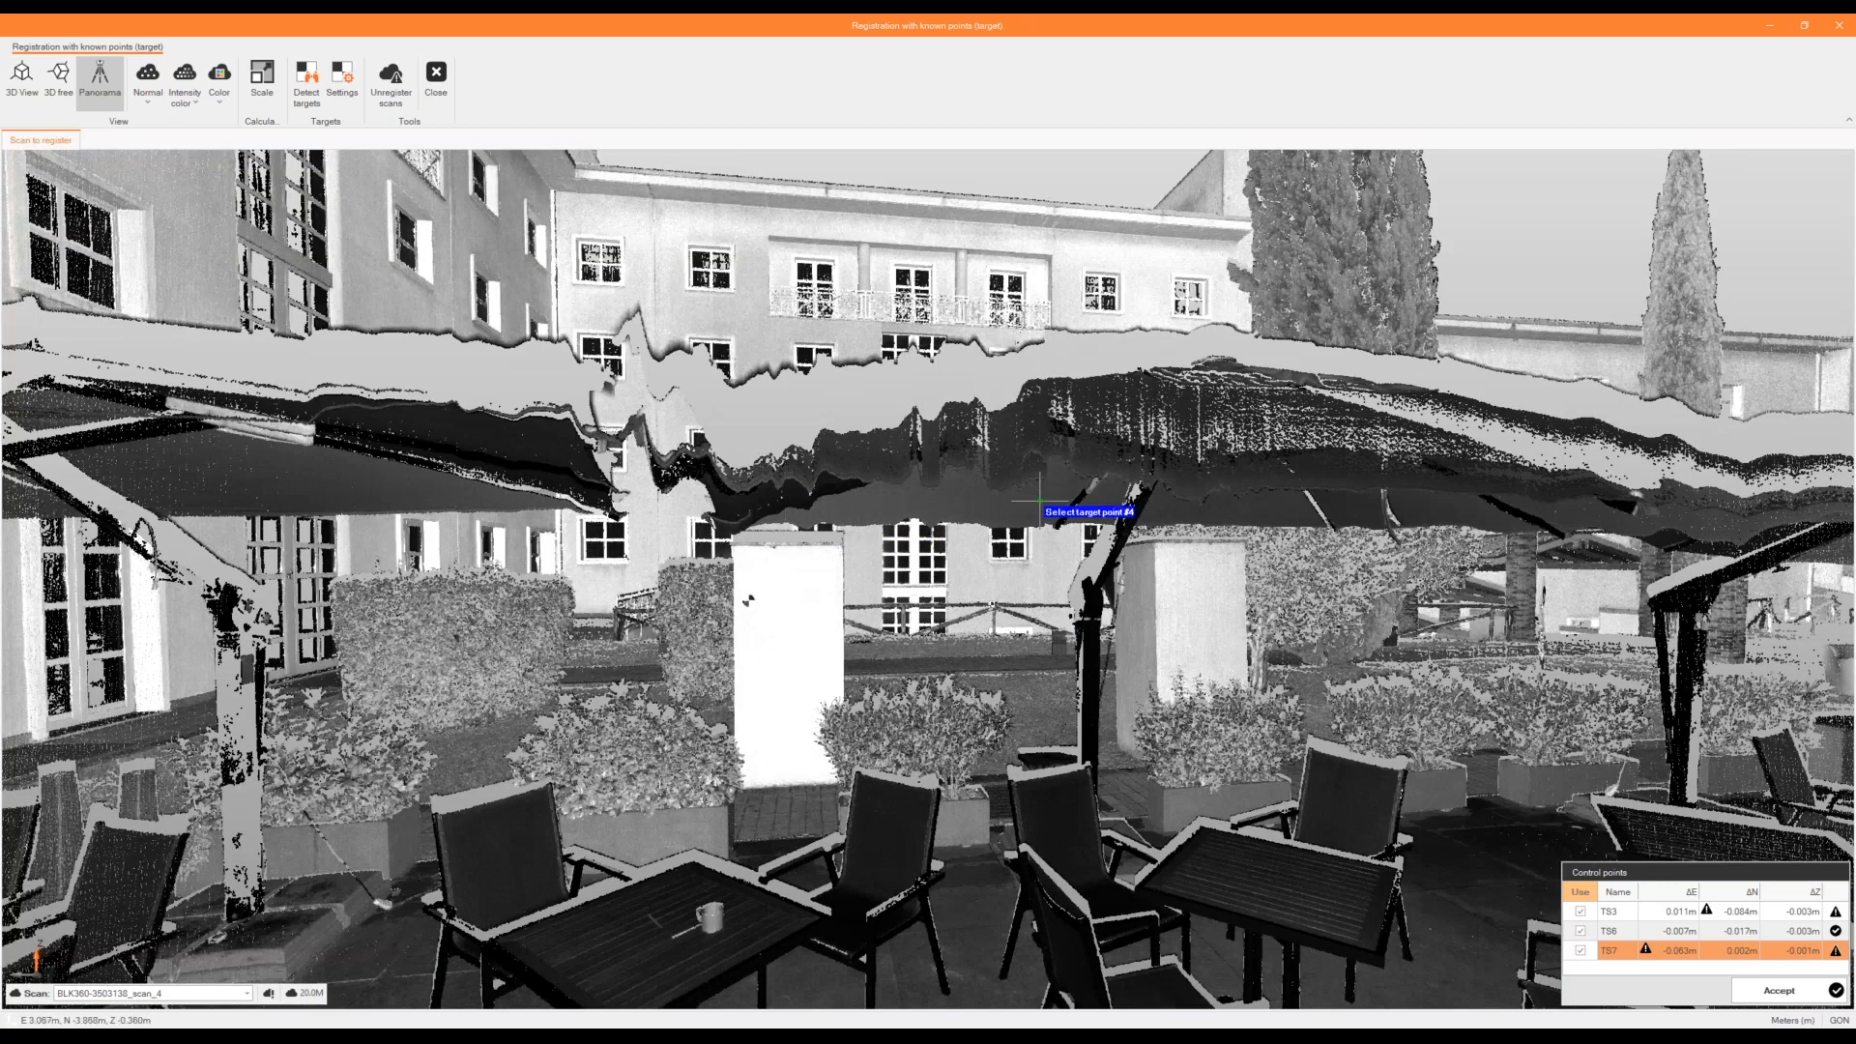
middle_click_drag(1040, 501, 1199, 613)
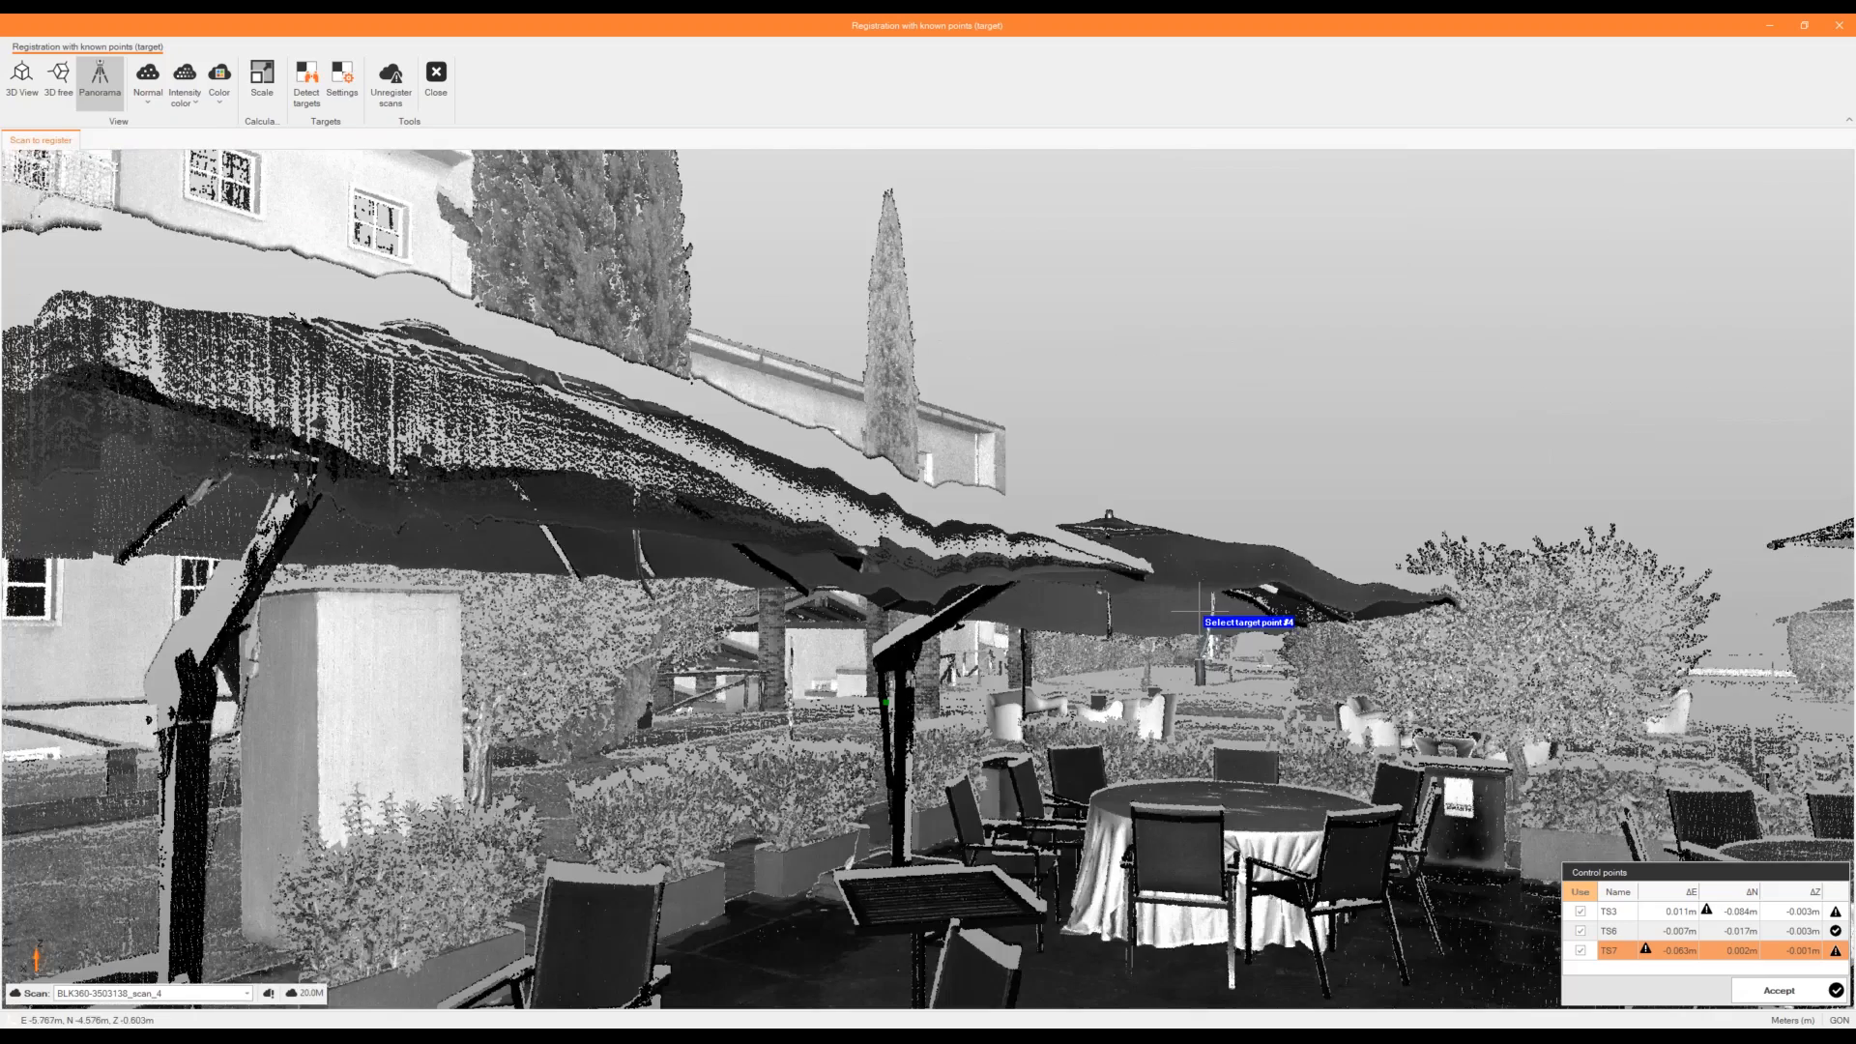
scroll(851, 683, "up", 5)
left_click(657, 821)
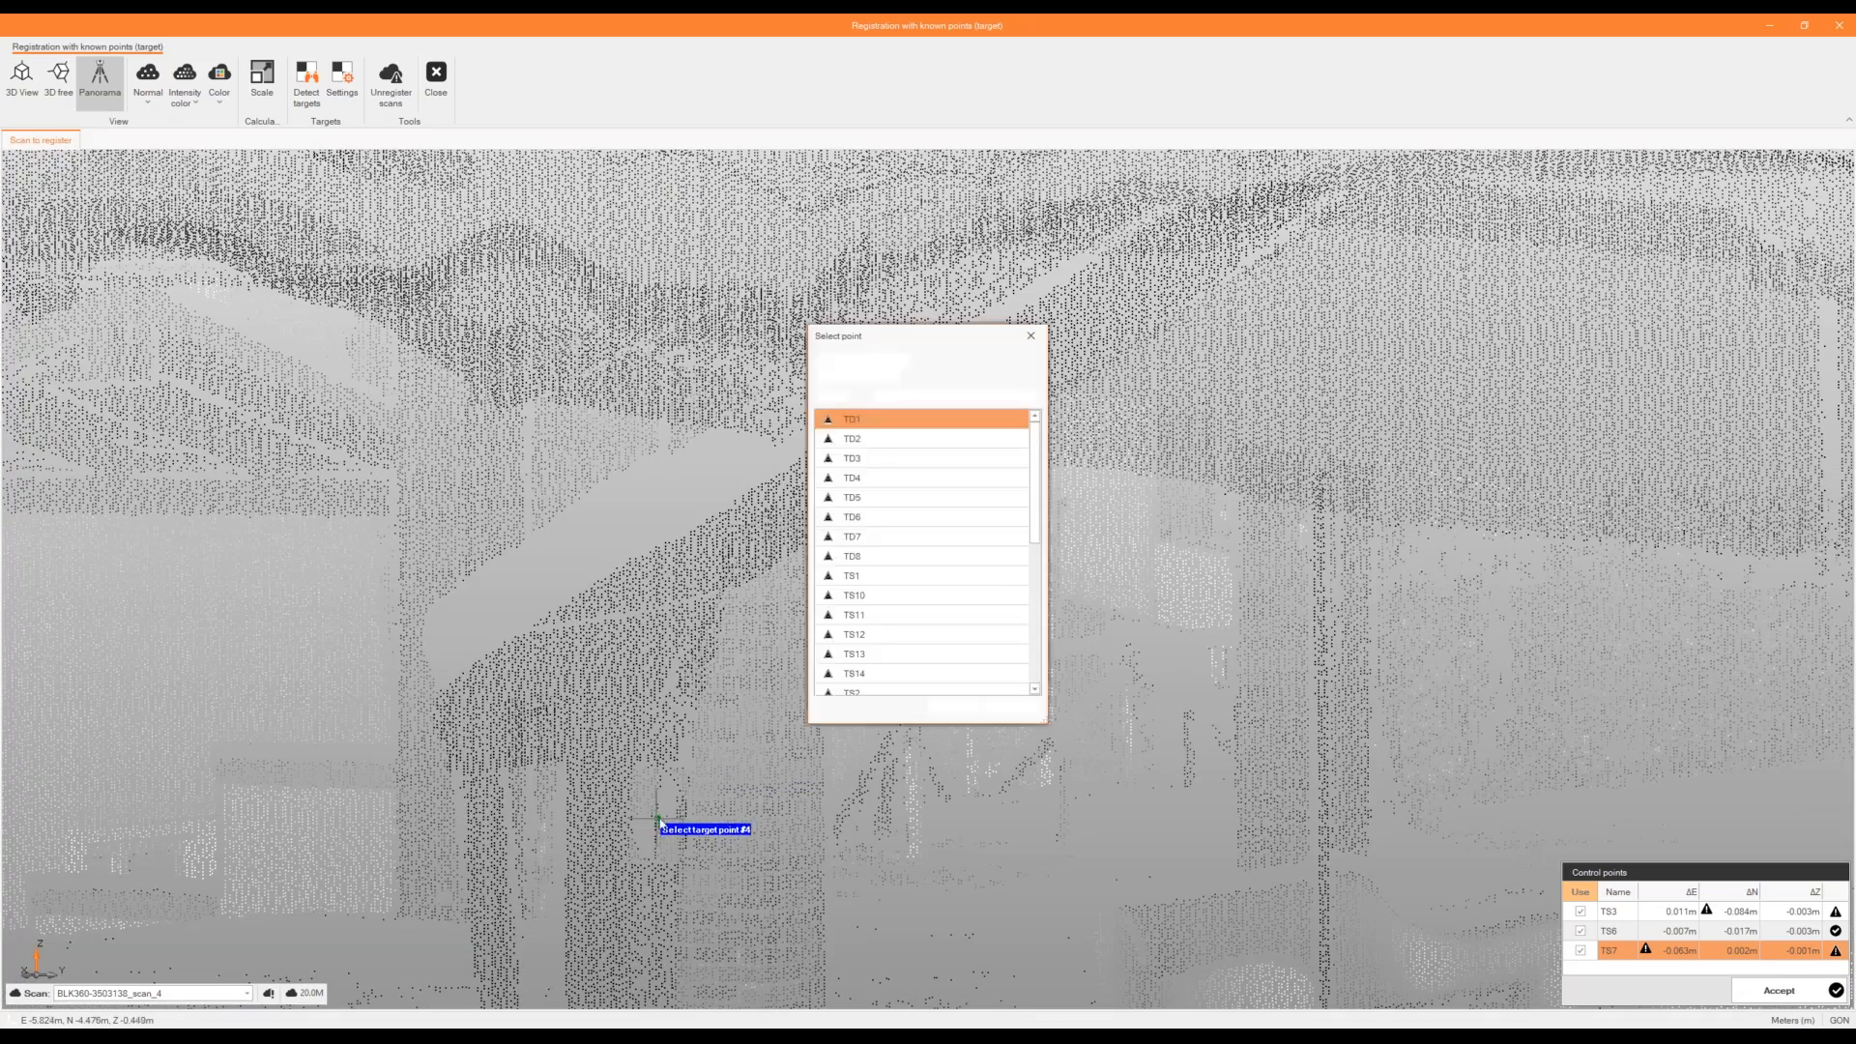
scroll(880, 620, "down", 5)
double_click(884, 674)
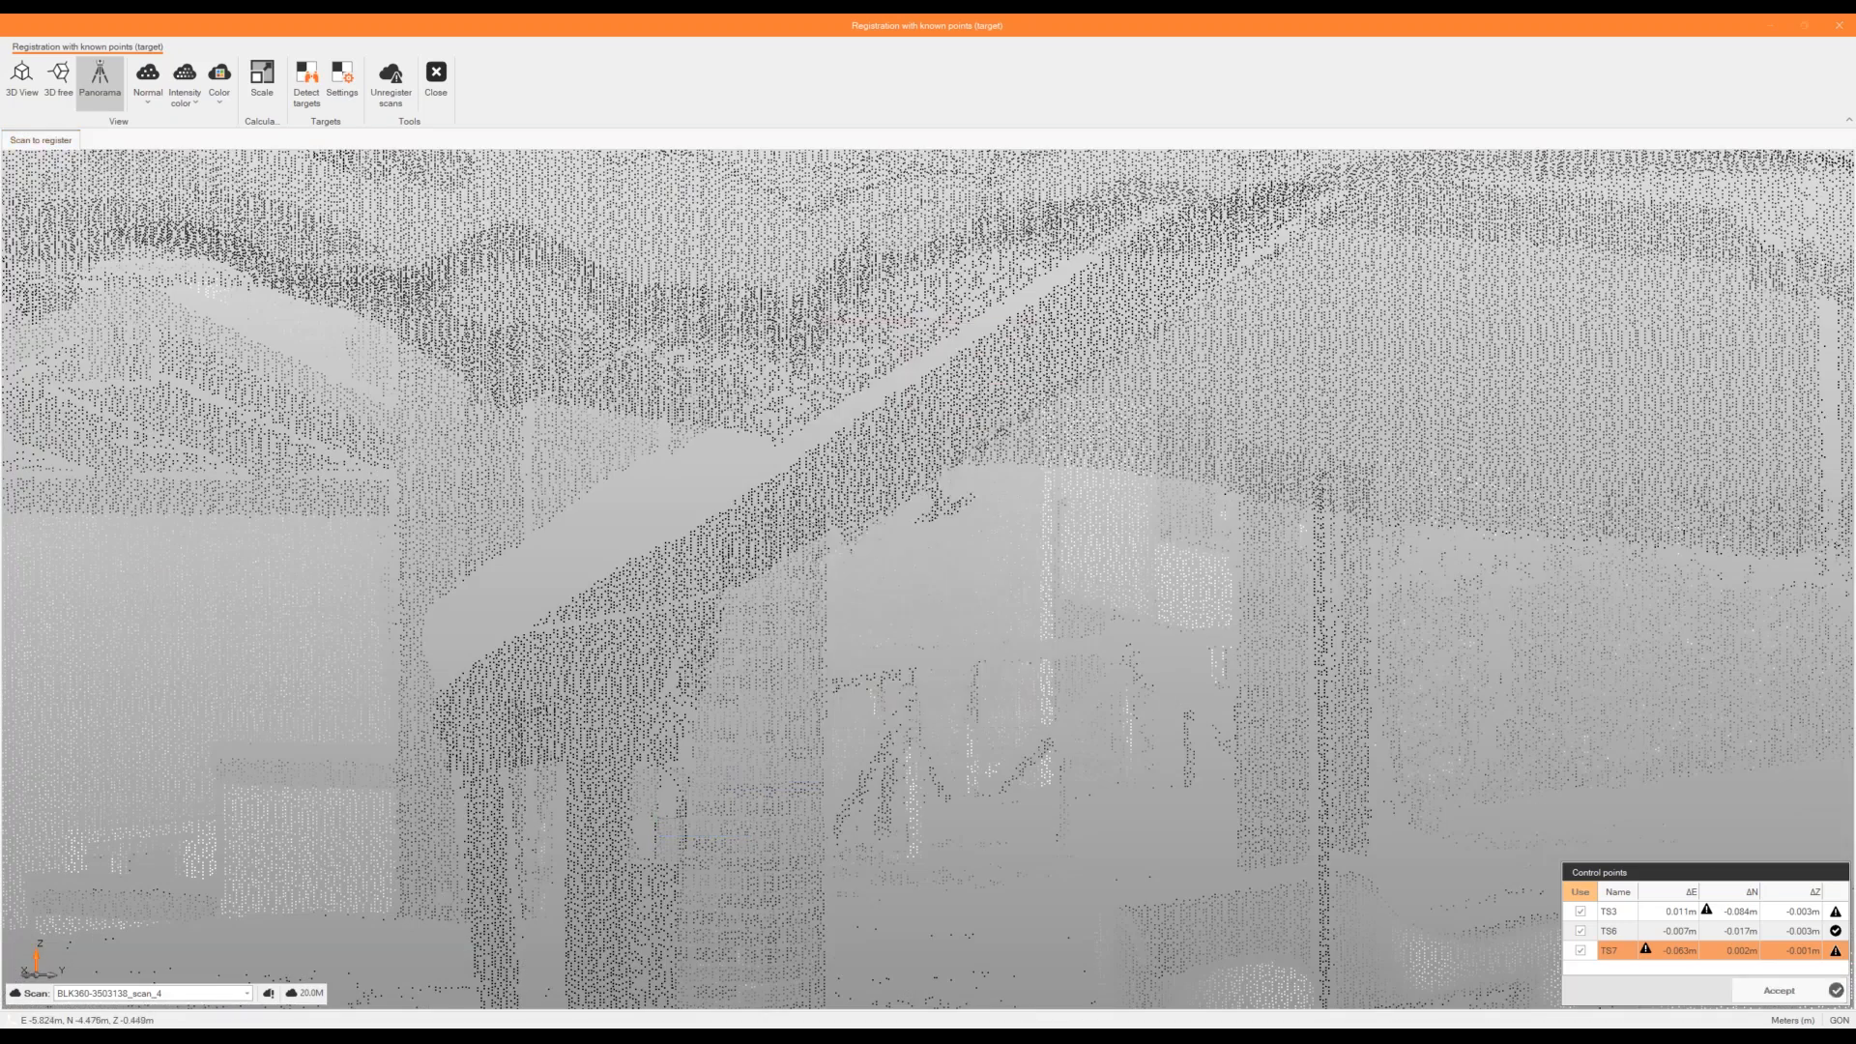
Examine scan 4's picked targets in the free 3D view, closing in on TS7 on the plaster wall.
scroll(881, 672, "down", 5)
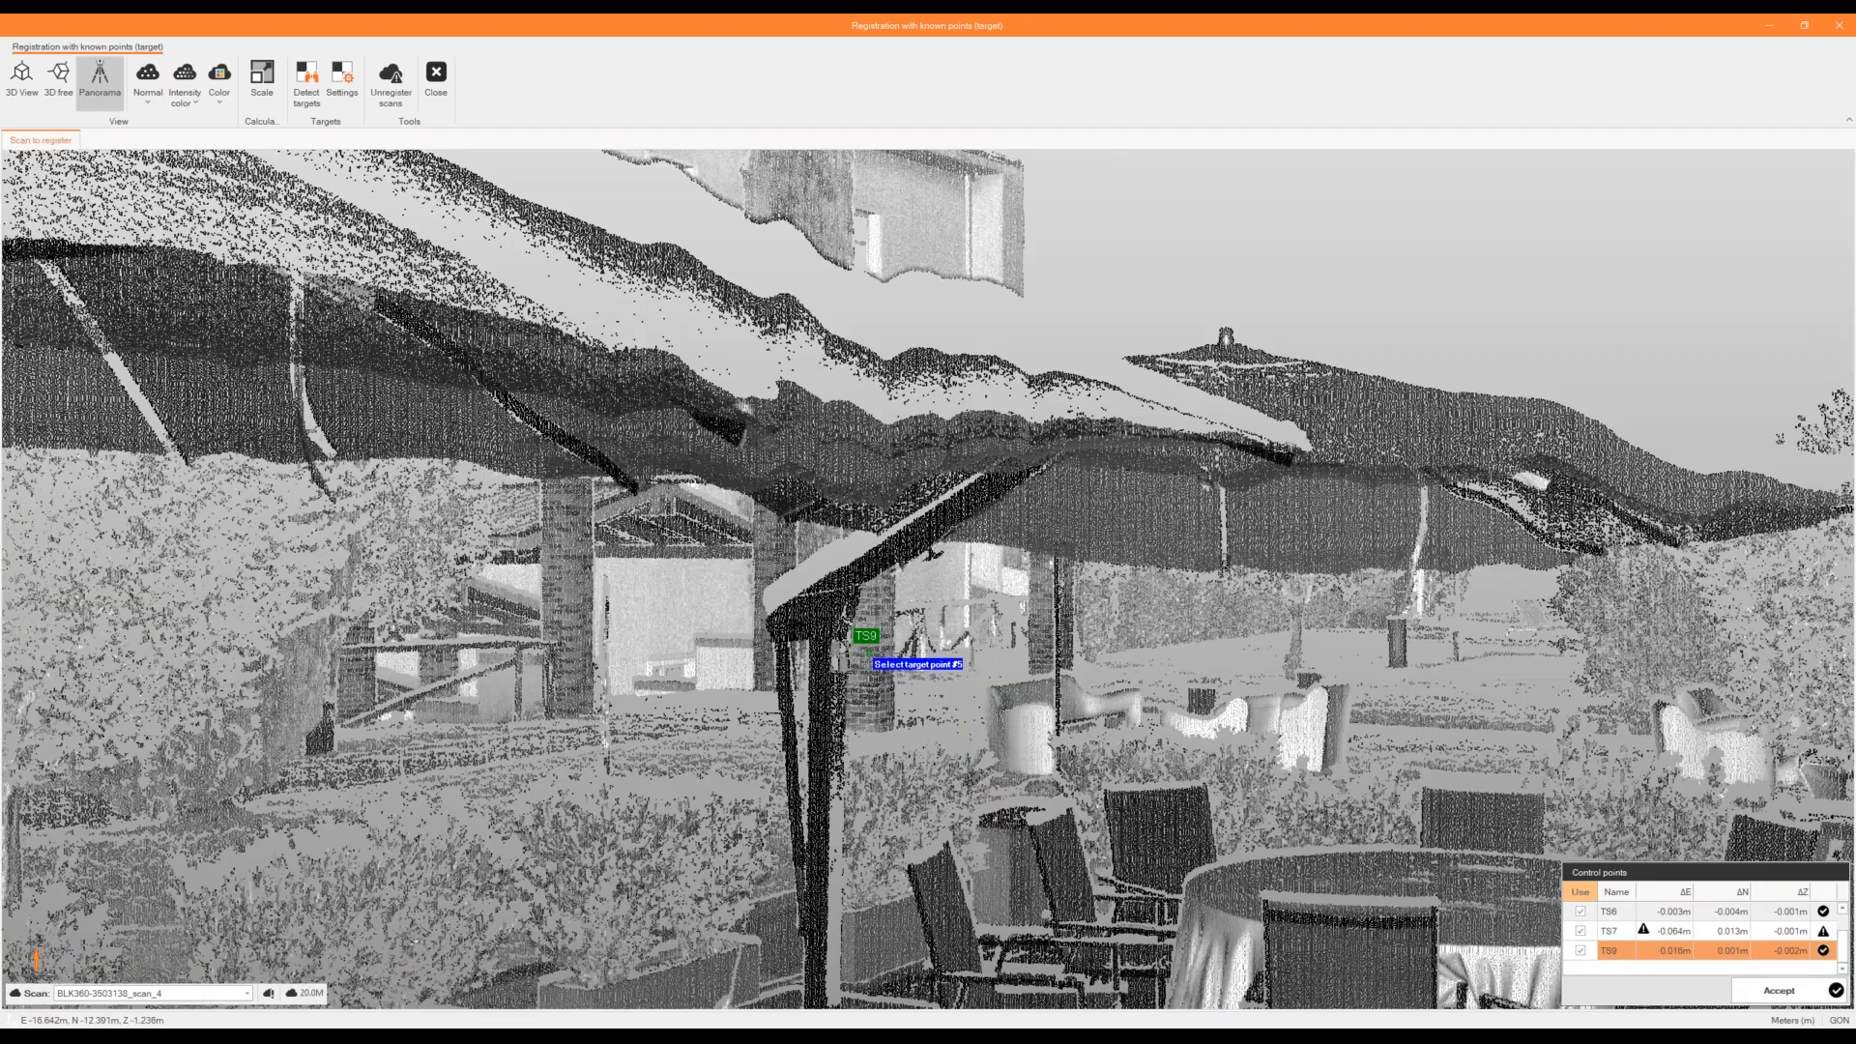
scroll(870, 657, "down", 5)
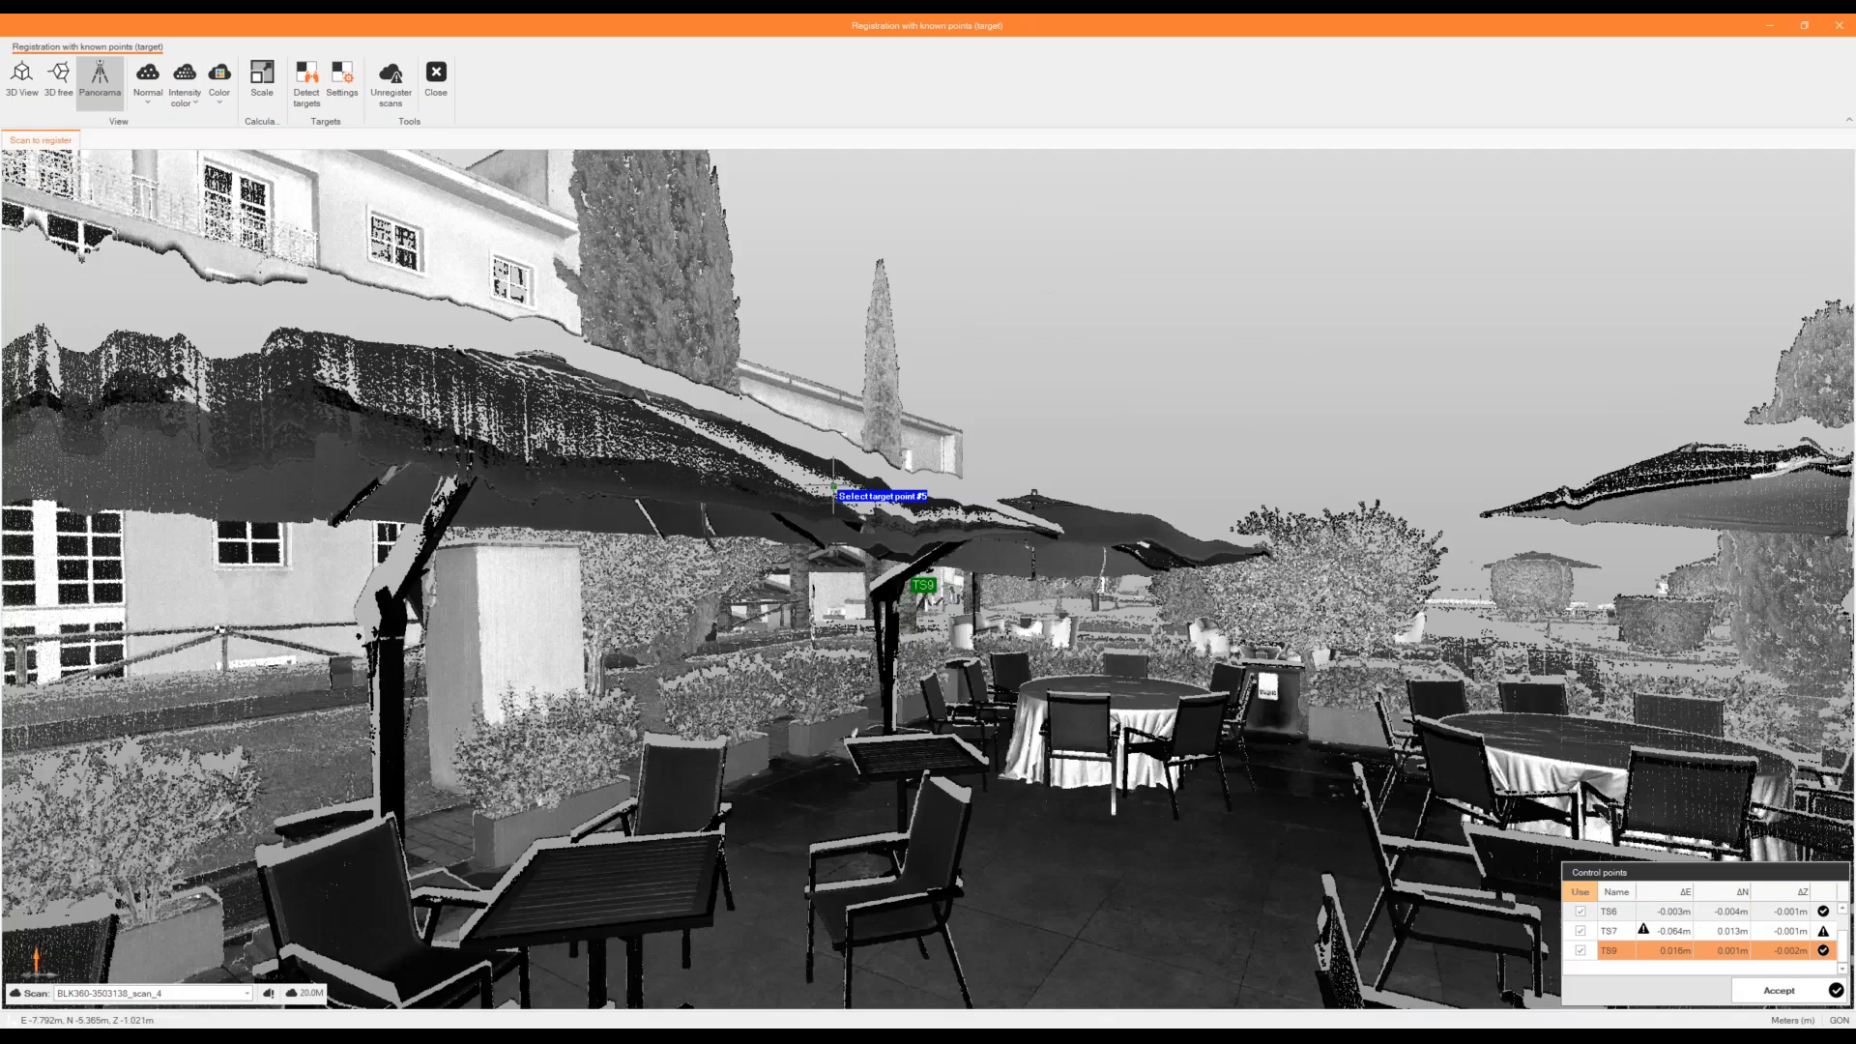
scroll(881, 502, "down", 3)
scroll(970, 697, "down", 5)
mouse_move(970, 697)
left_mouse_down()
mouse_move(867, 835)
mouse_move(851, 899)
left_mouse_up()
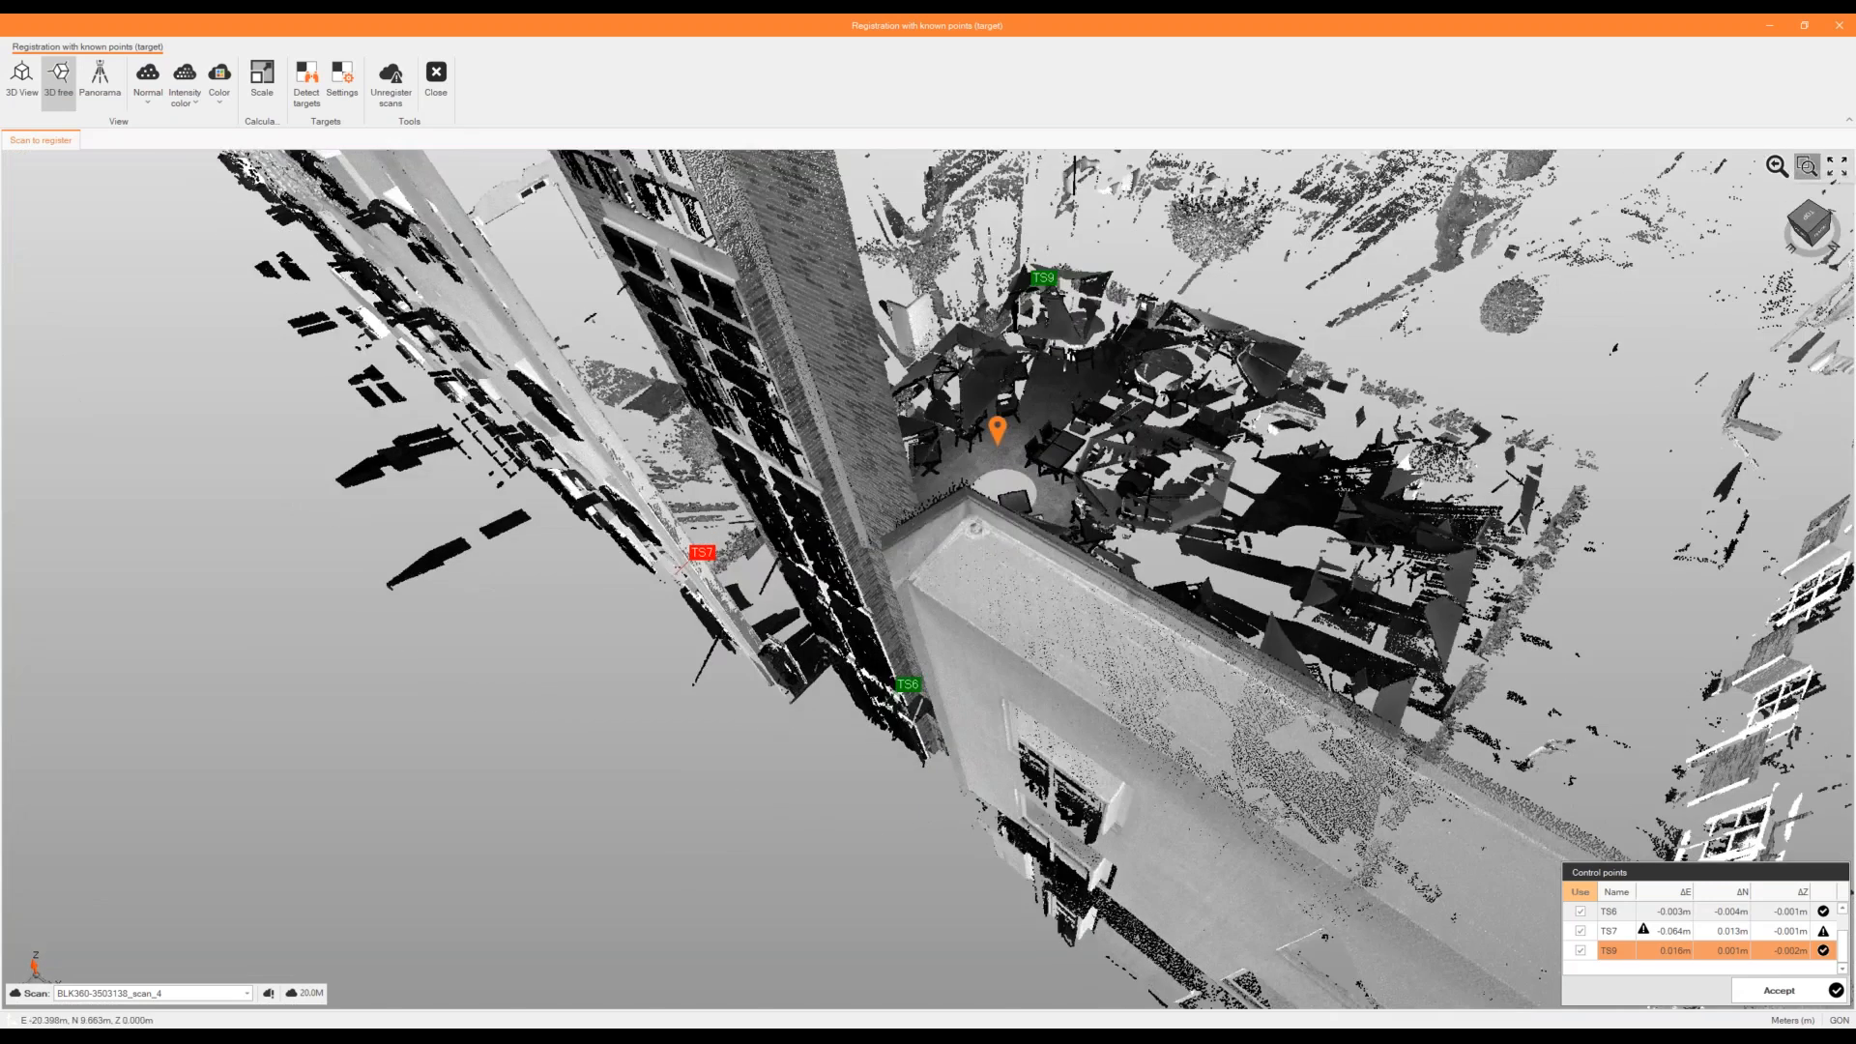
left_click(1831, 212)
scroll(1187, 351, "up", 2)
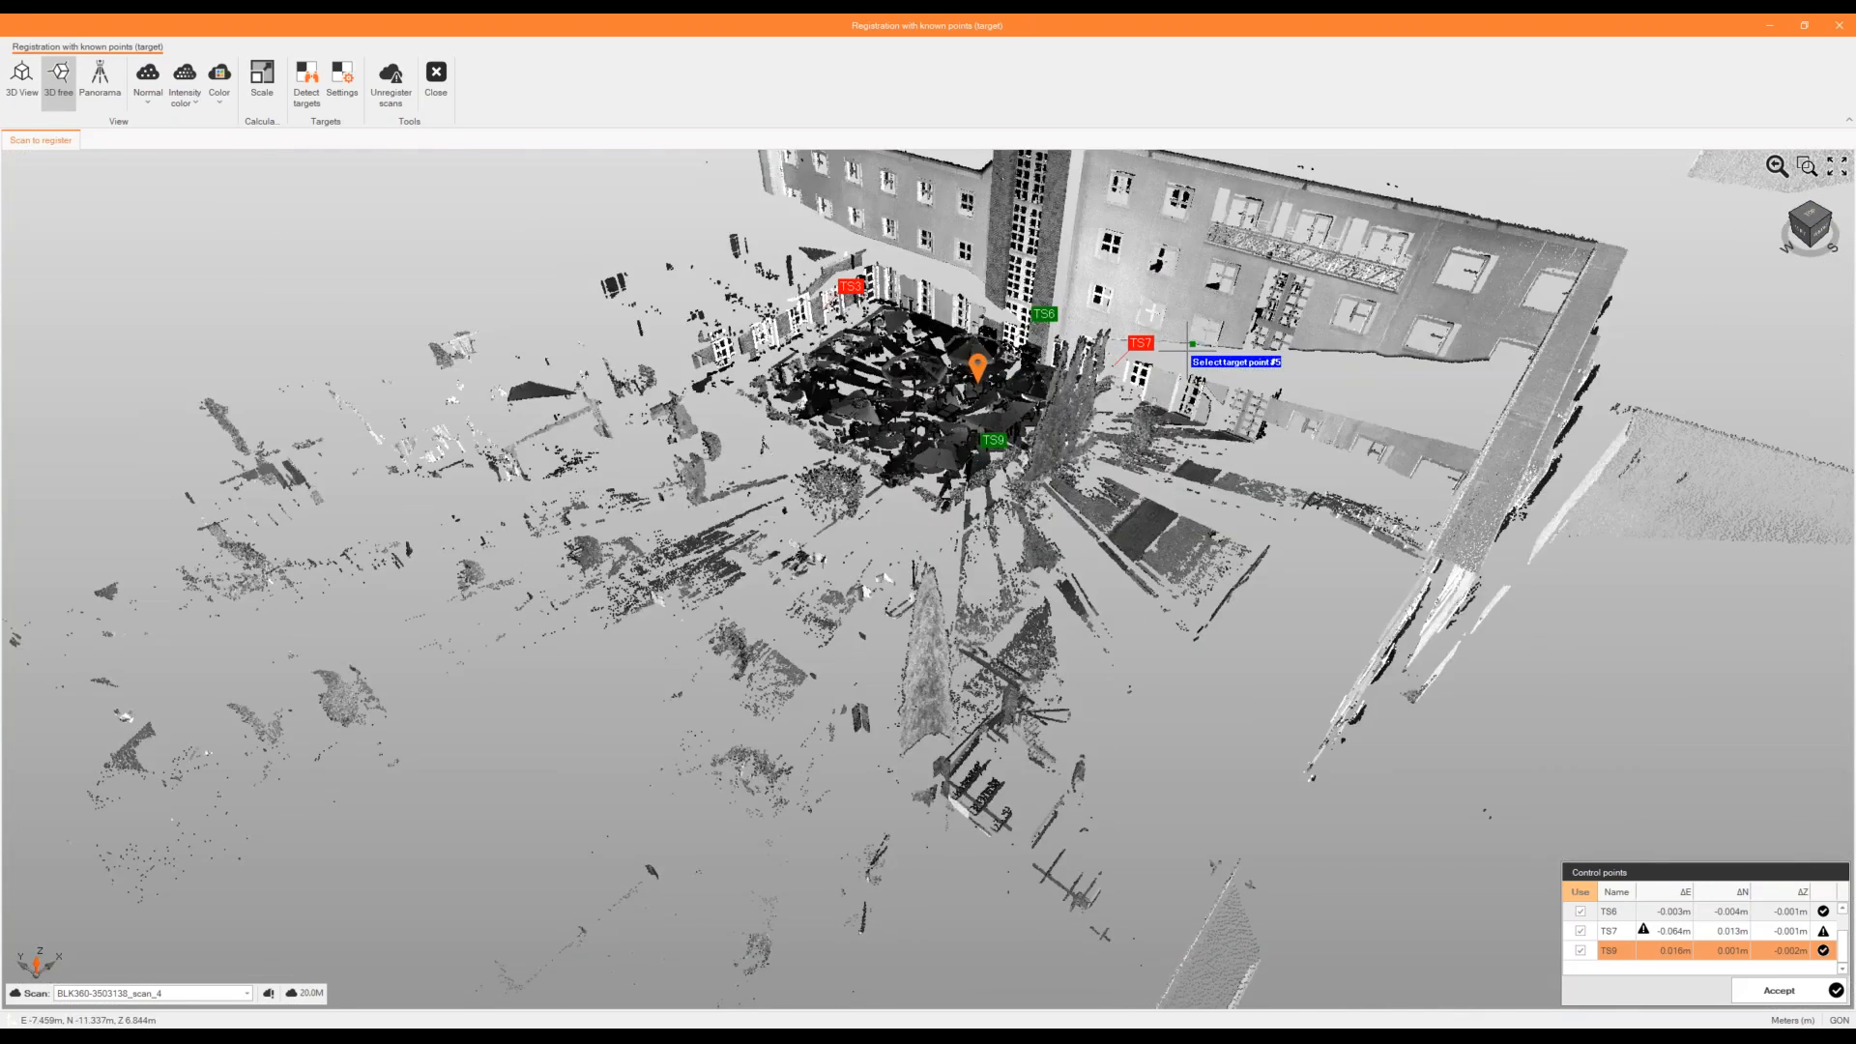
scroll(1192, 344, "up", 3)
scroll(1073, 374, "up", 3)
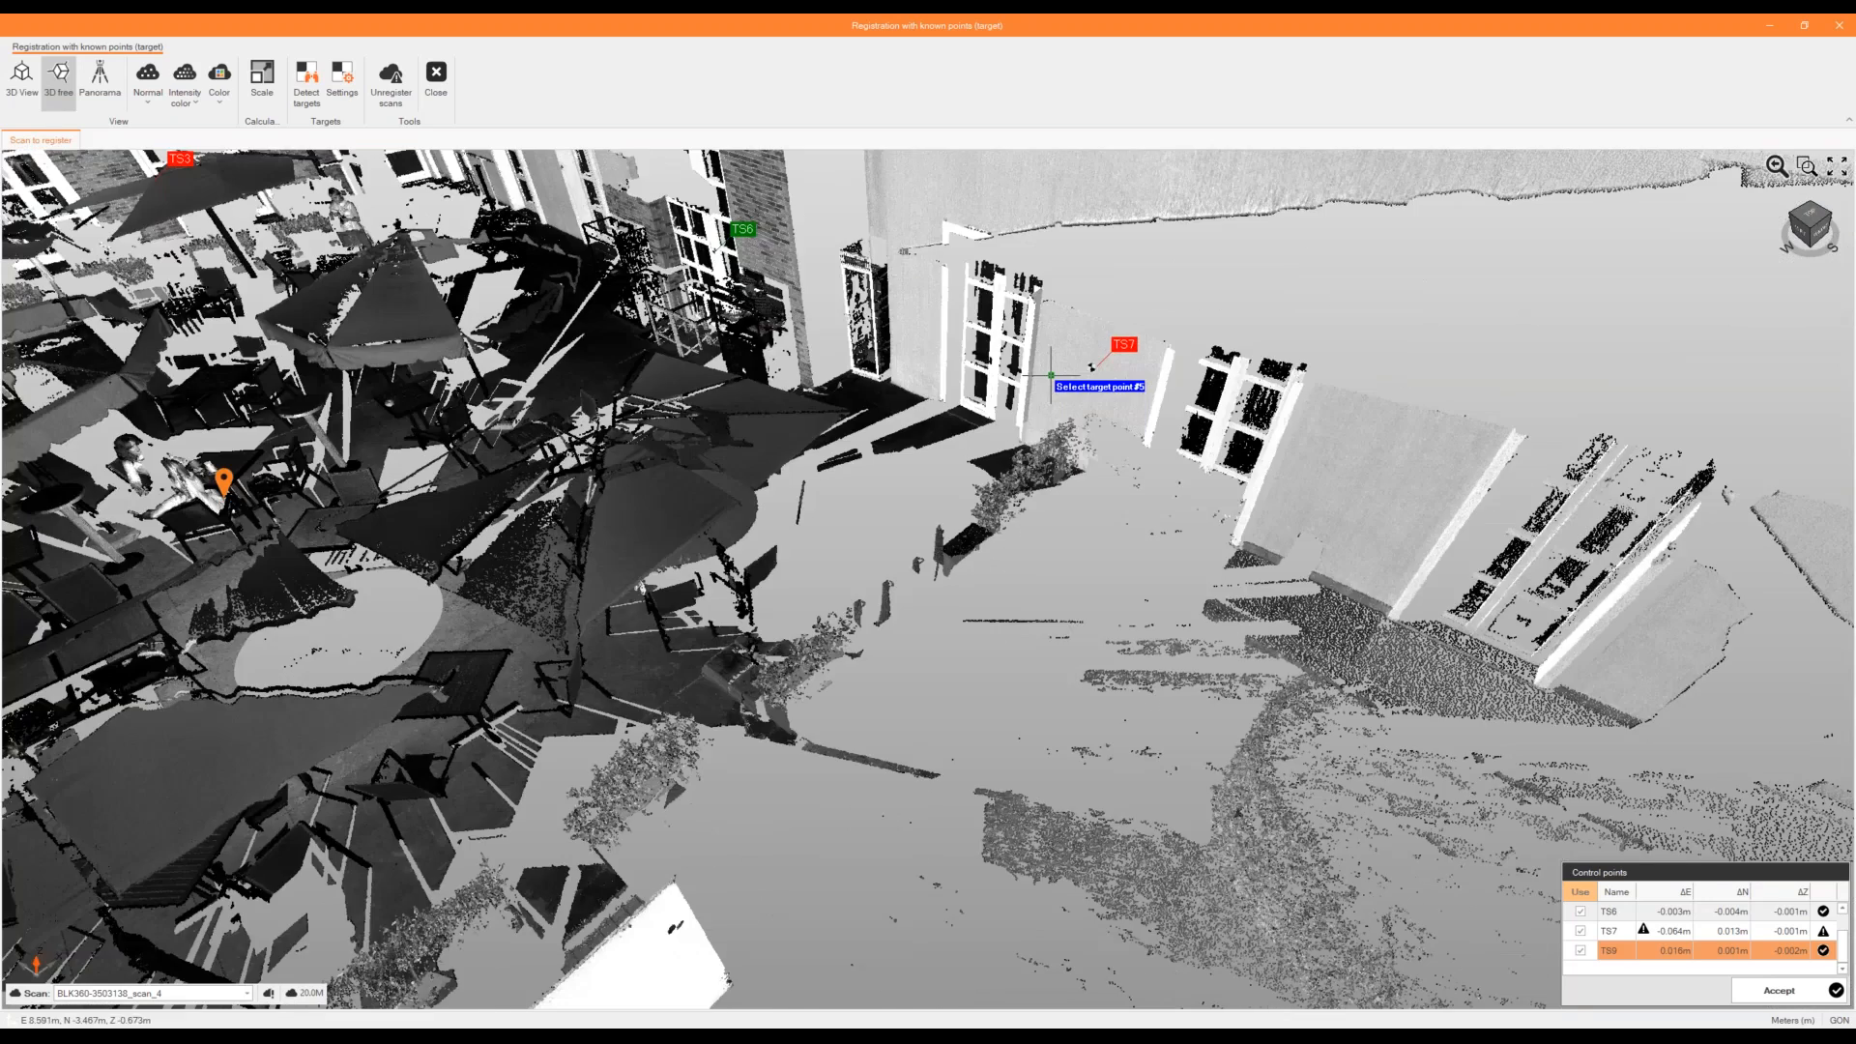
Inspect TS7's picked position against its checkerboard and delete TS7 from scan 4's control points.
left_click(1583, 931)
scroll(976, 599, "down", 3)
scroll(934, 569, "up", 2)
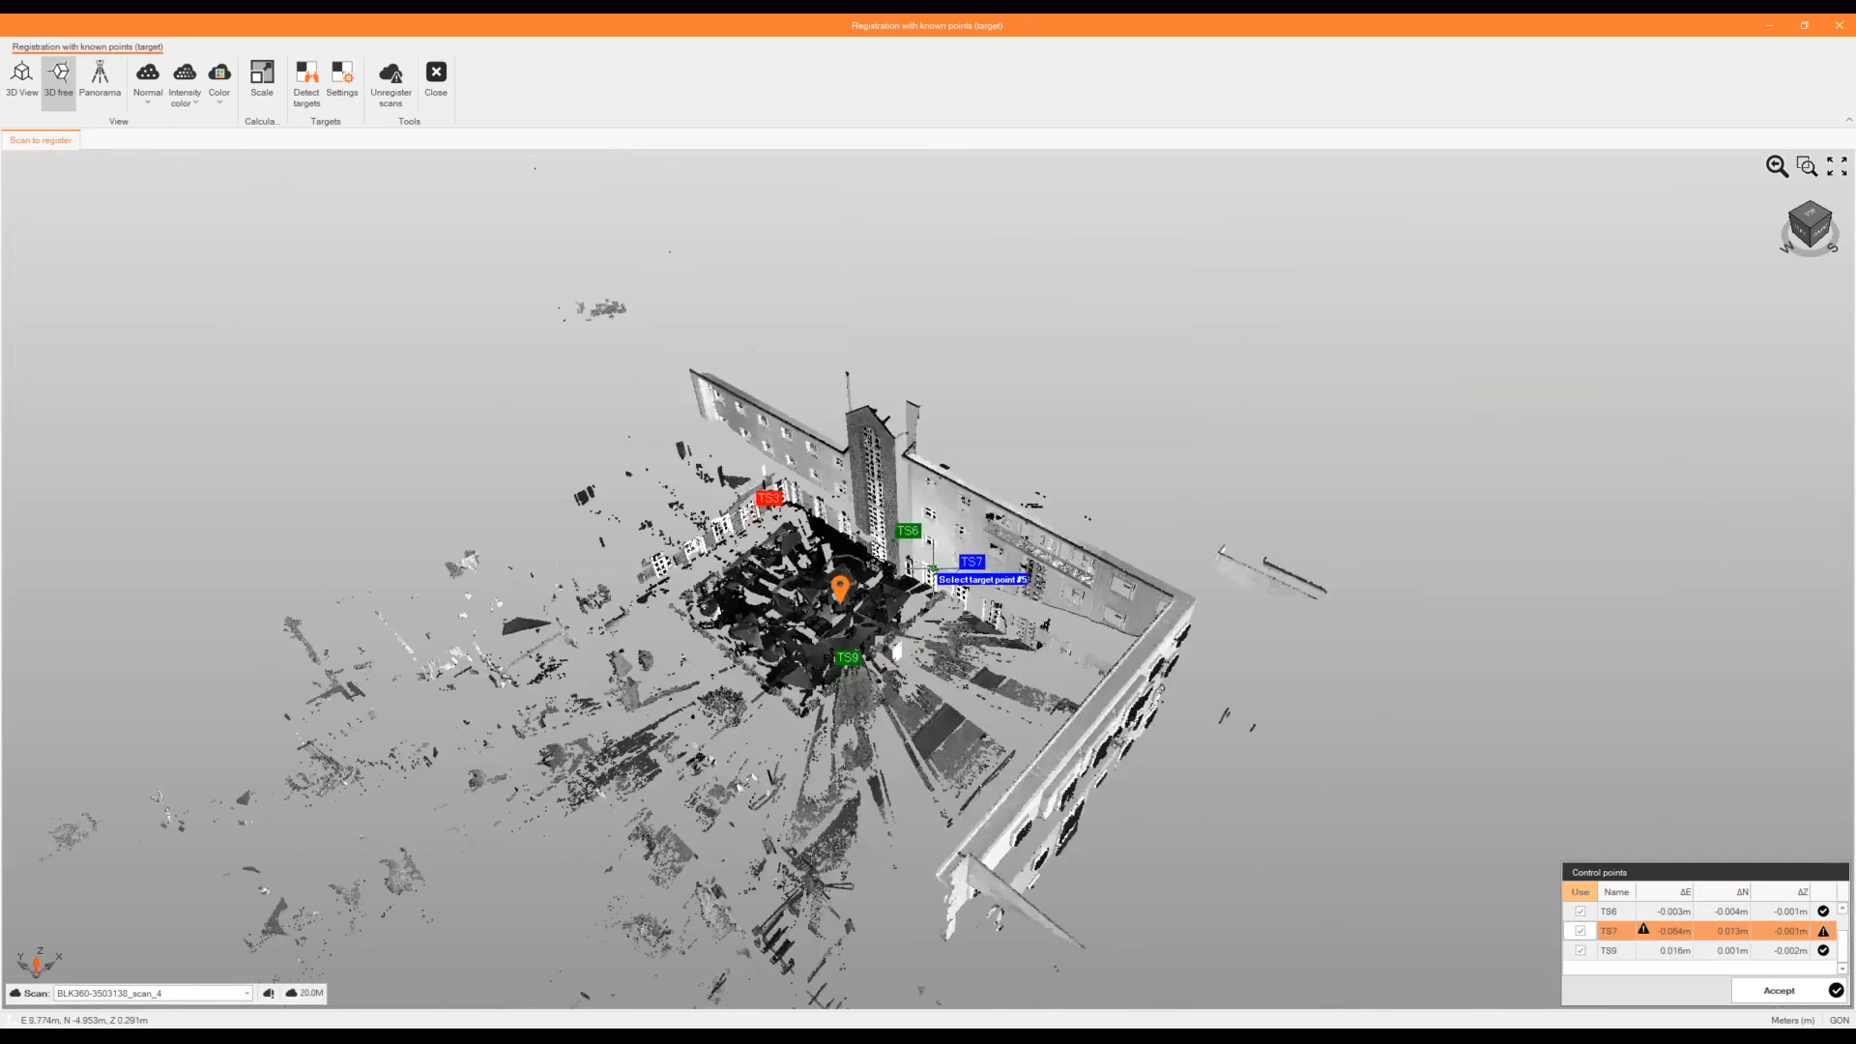
scroll(933, 572, "up", 2)
scroll(963, 578, "up", 4)
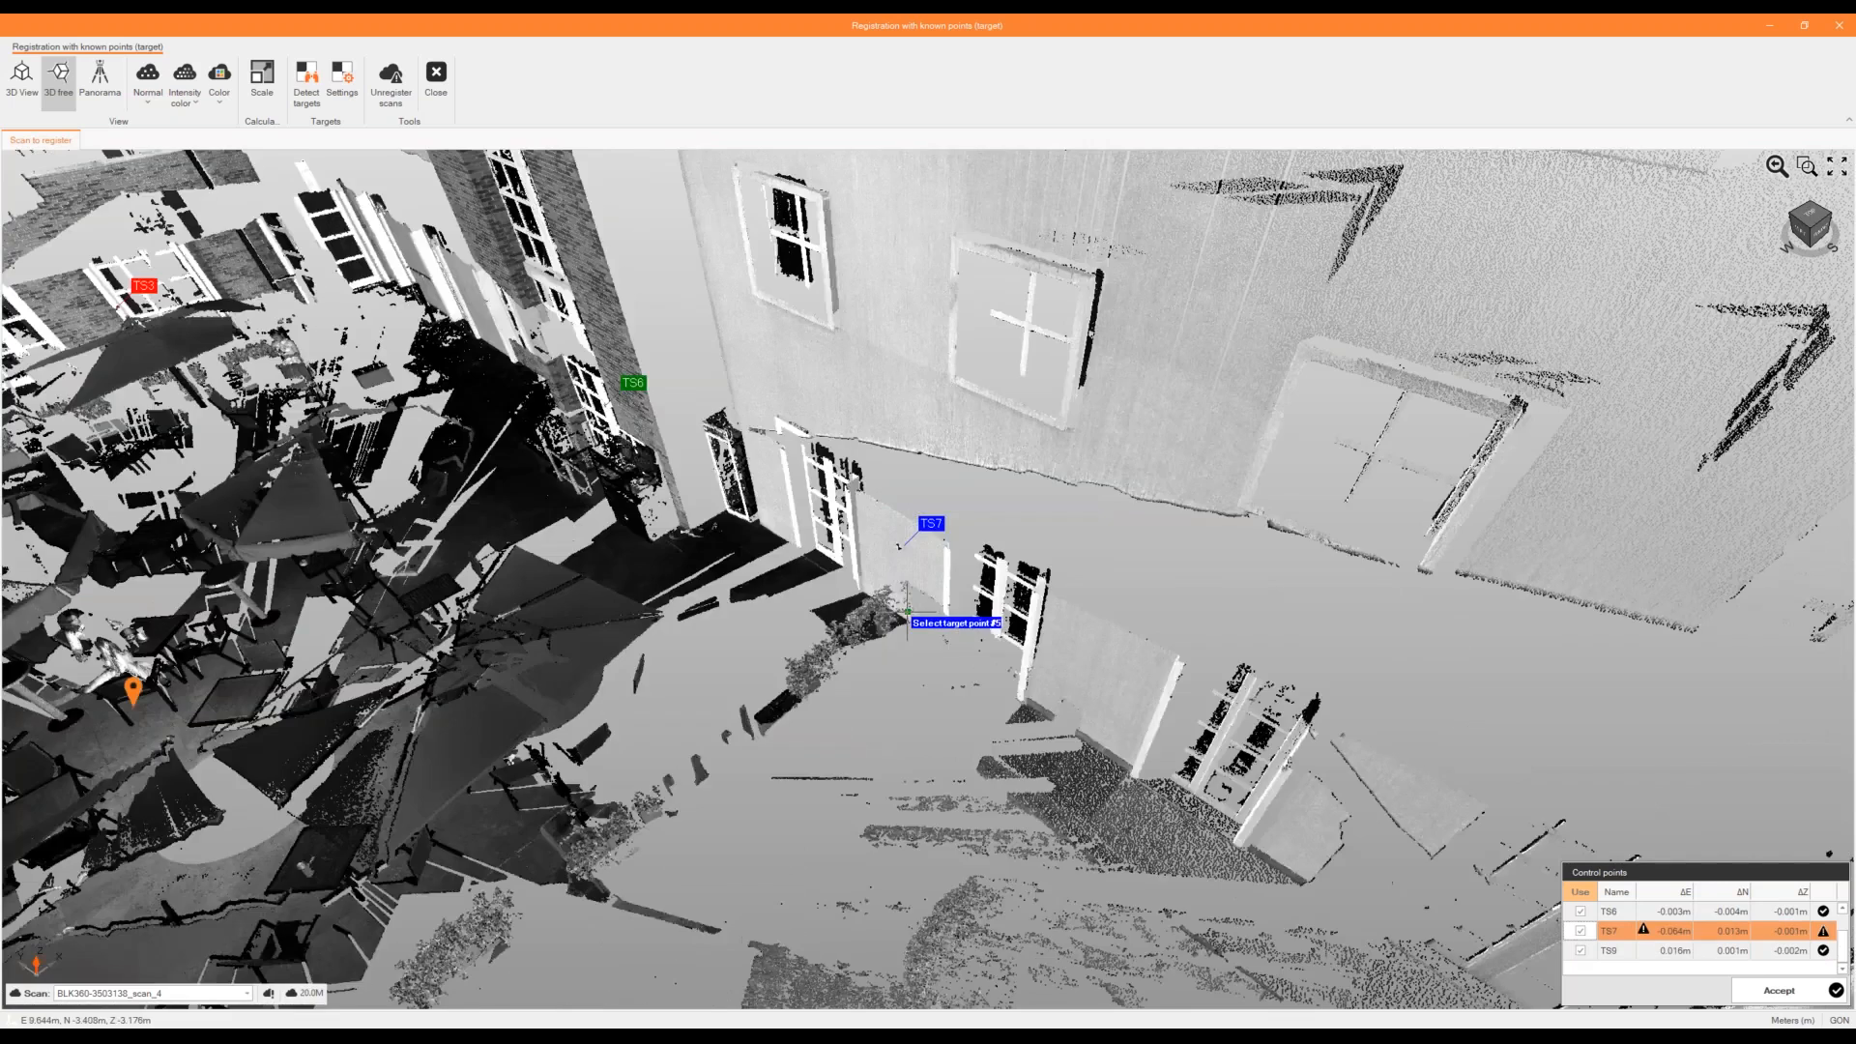
scroll(899, 534, "up", 3)
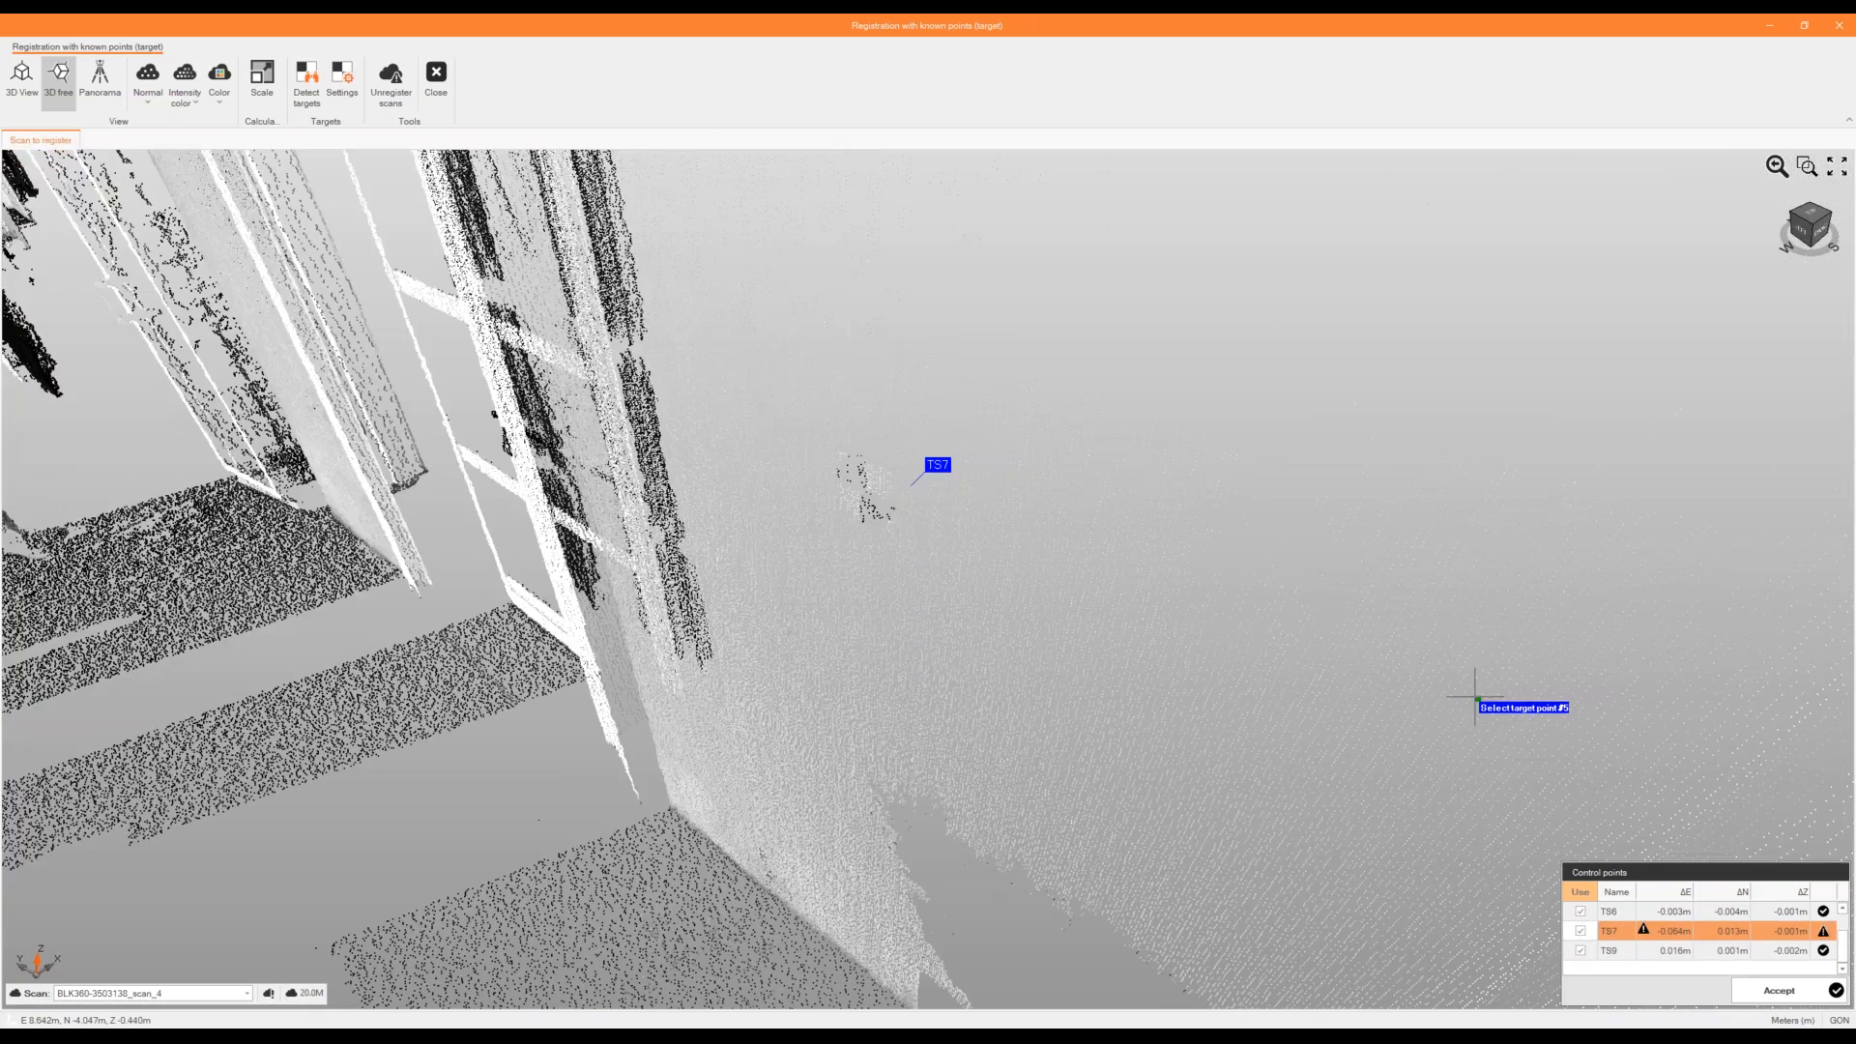
right_click(1624, 931)
left_click(1682, 938)
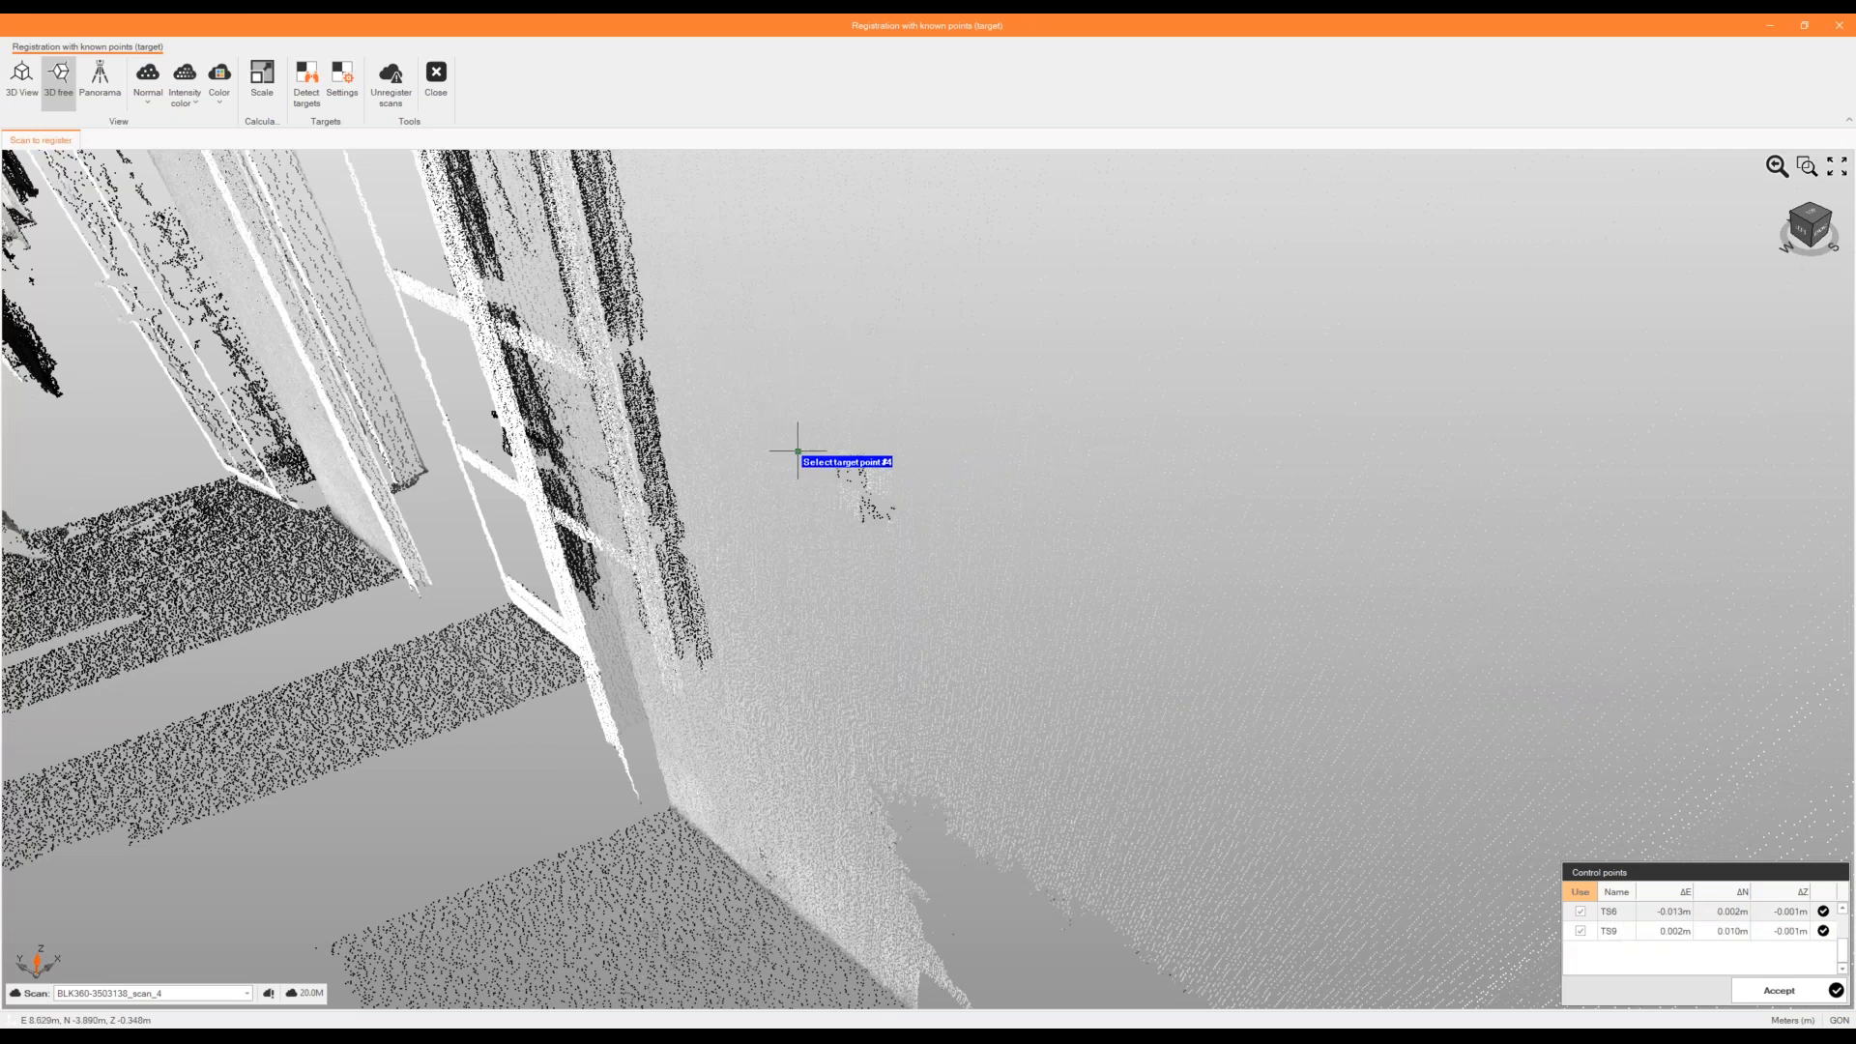
Pick the center of the plaster-wall checkerboard in the free 3D view as reference point TS7.
scroll(854, 468, "up", 3)
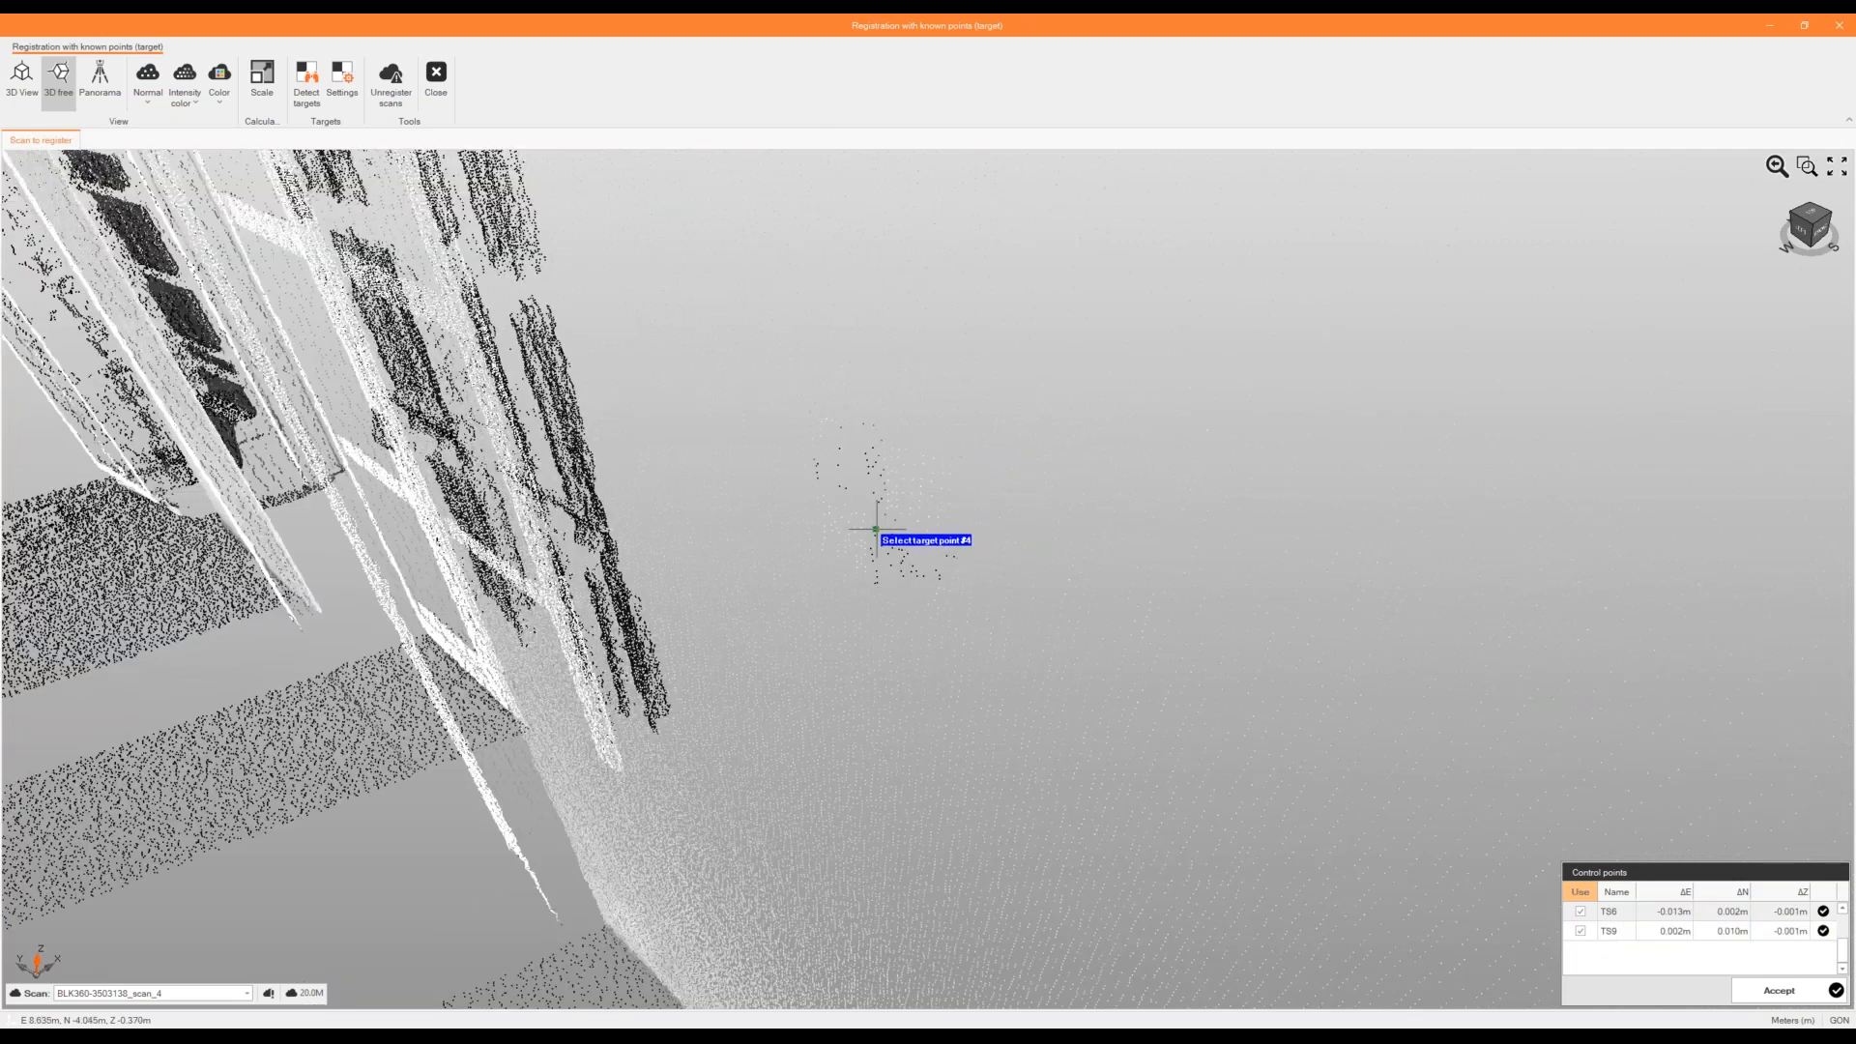
left_click(873, 525)
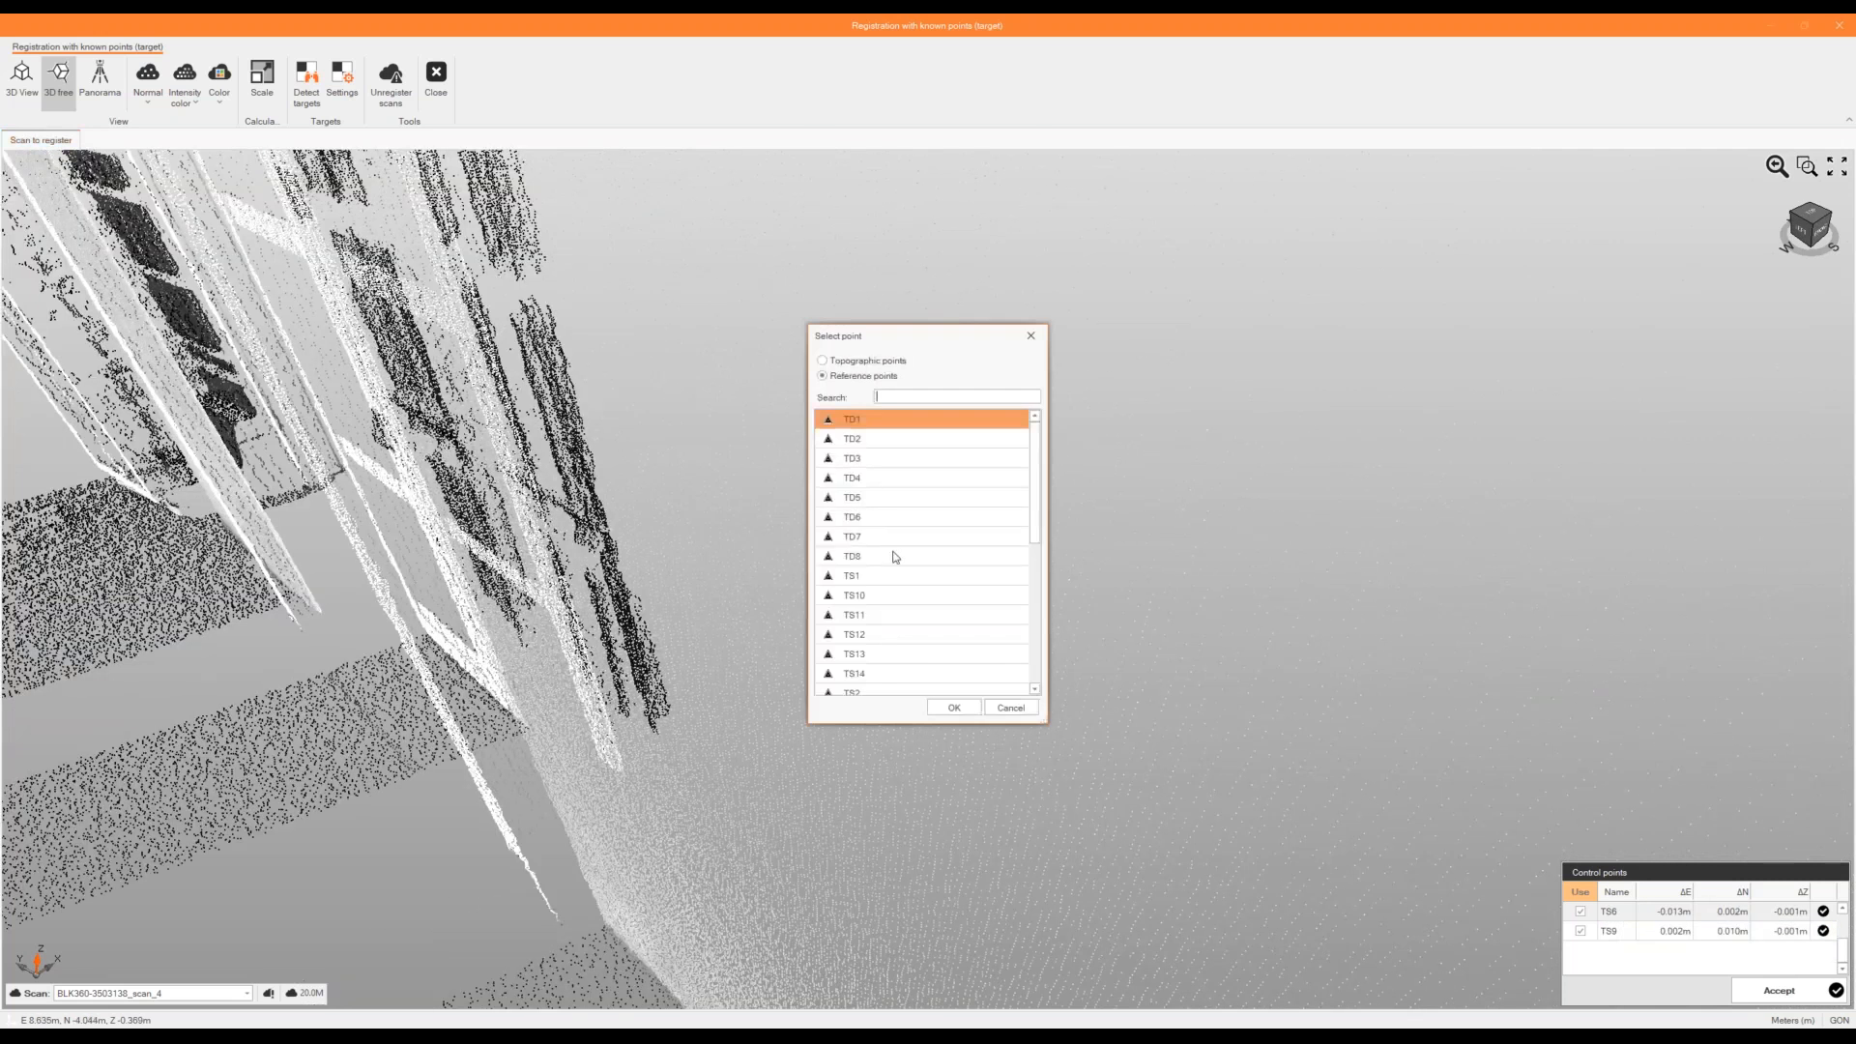
scroll(894, 556, "down", 5)
left_click(891, 633)
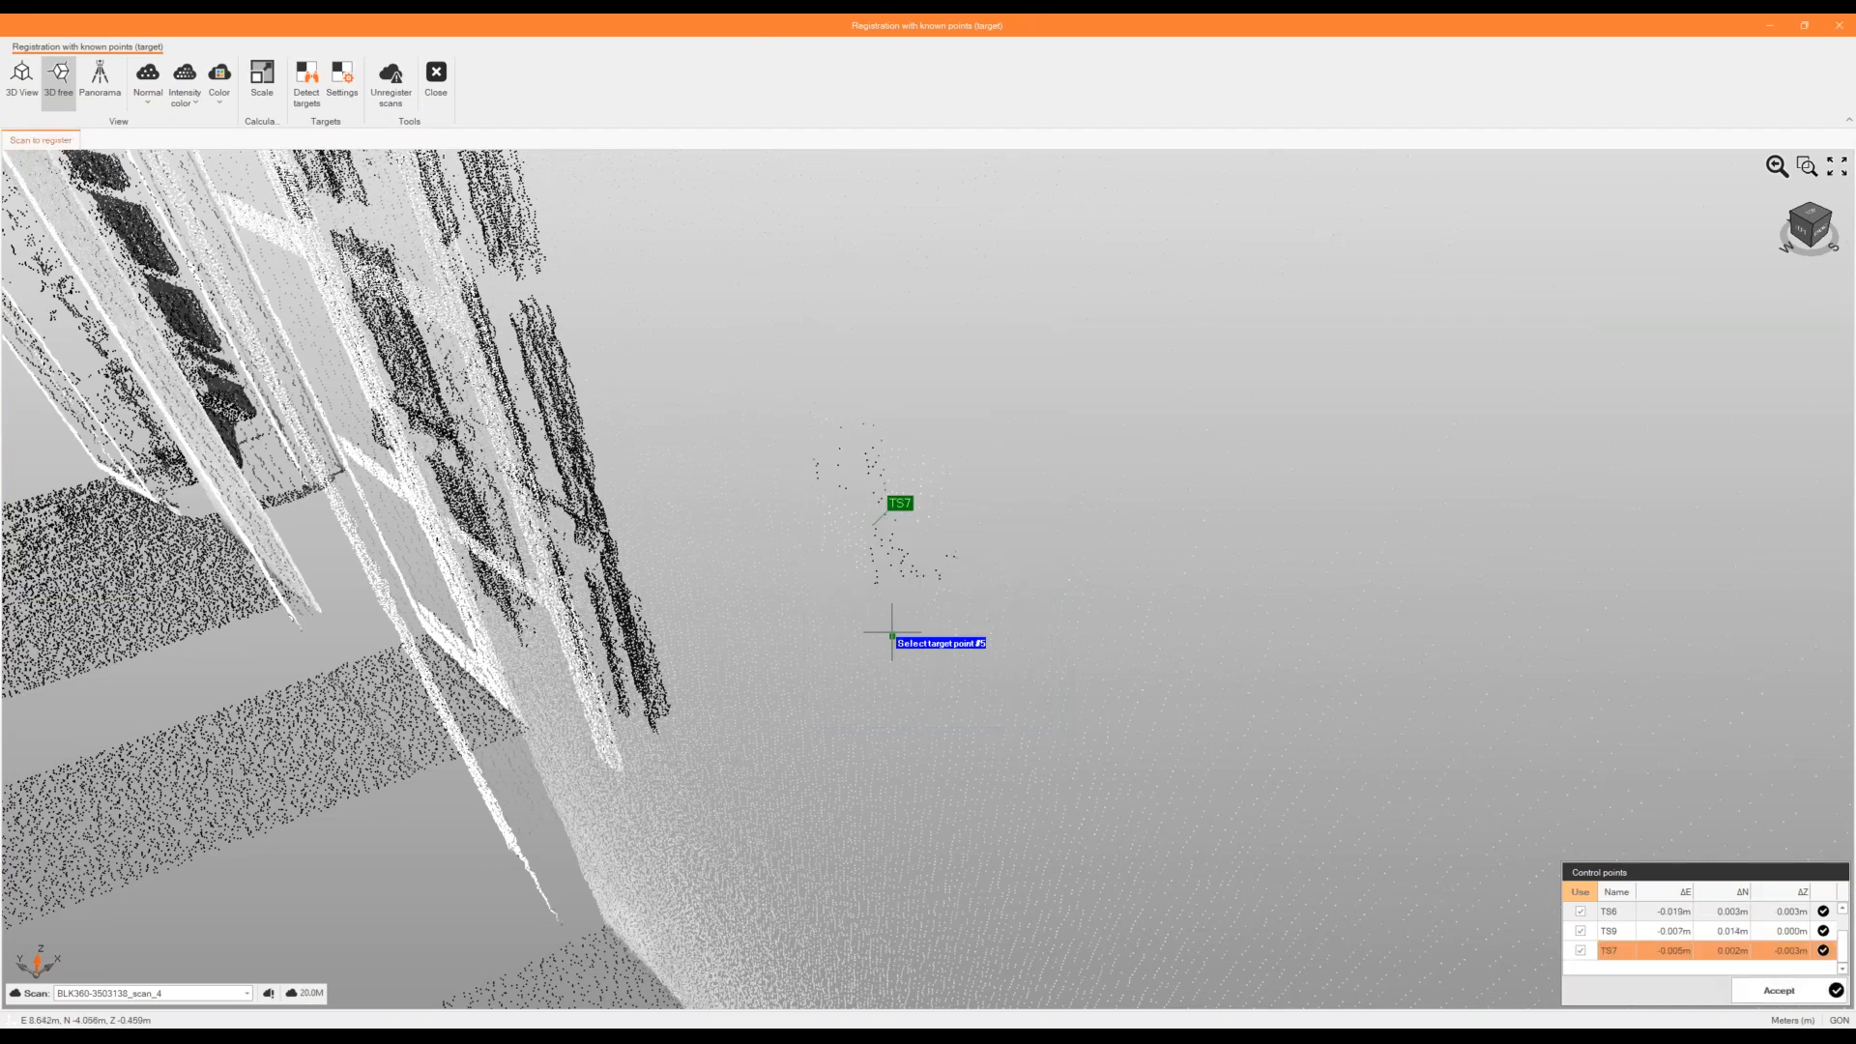
Inspect target TS3 in the free 3D view and exclude it from scan 4's registration.
scroll(1013, 507, "down", 3)
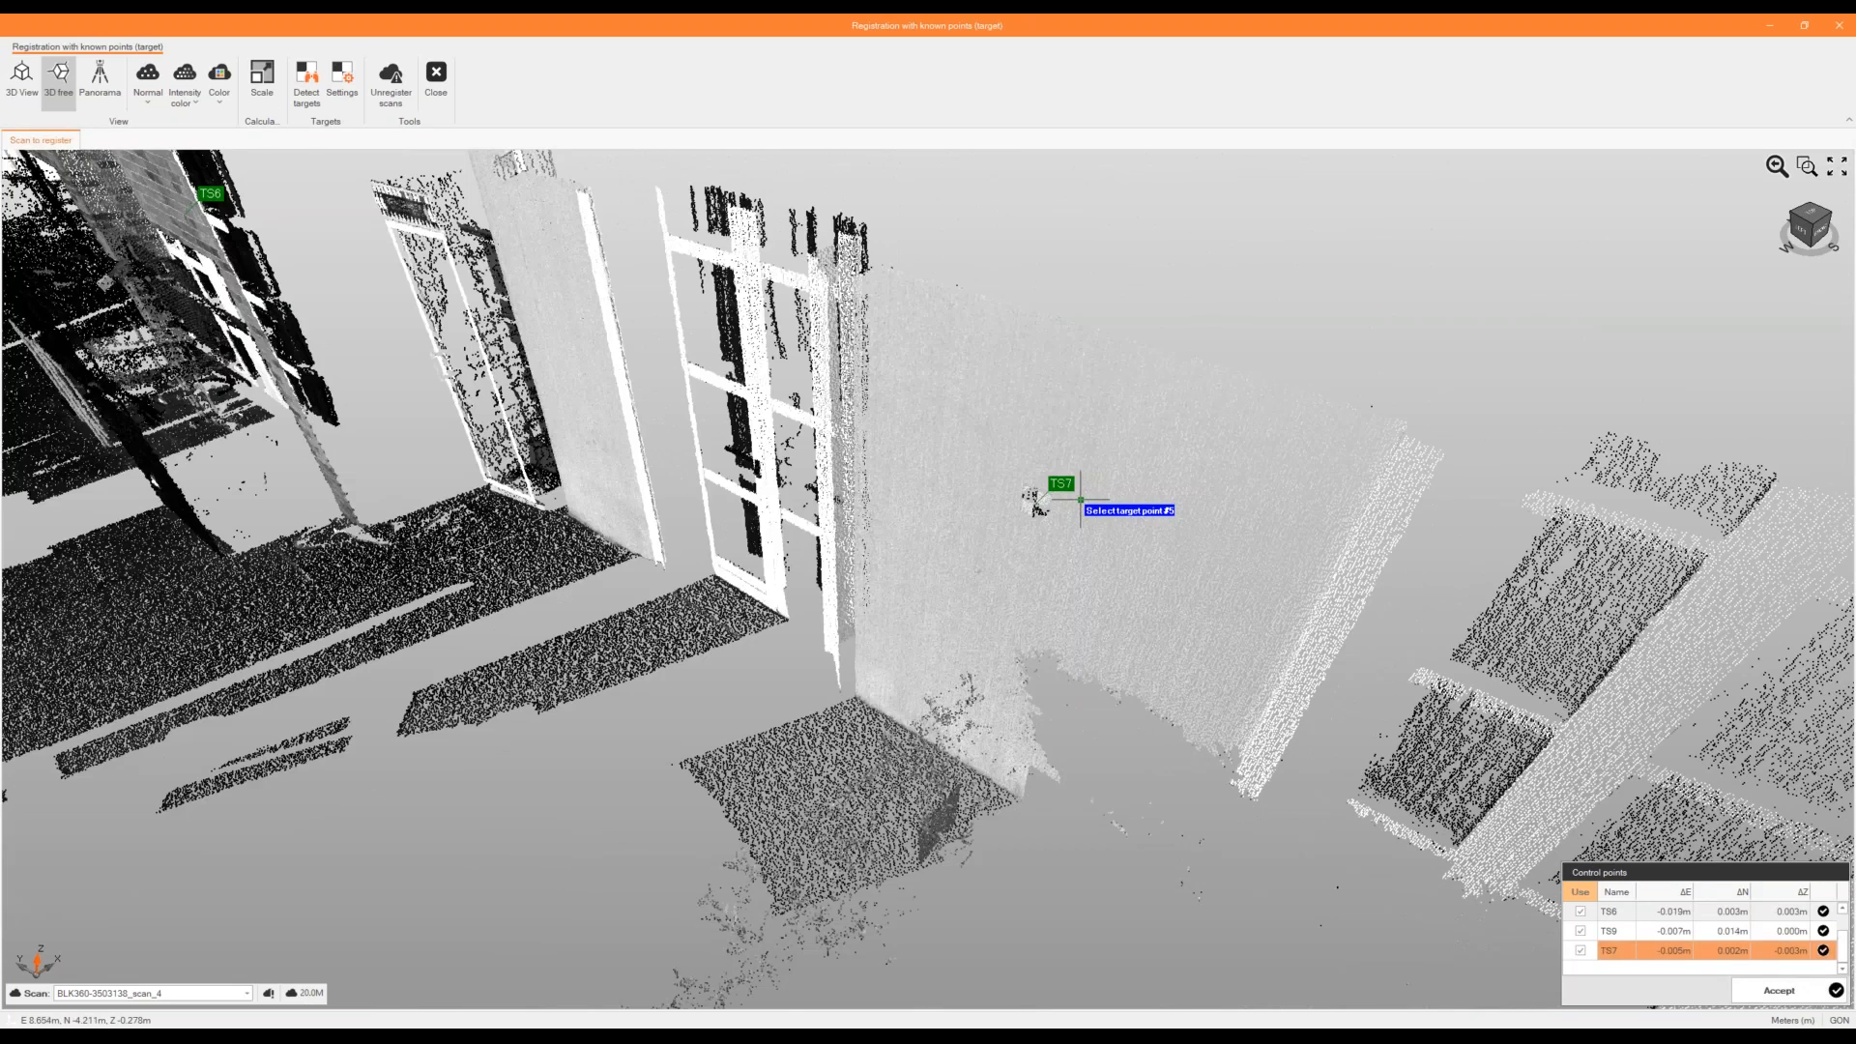
scroll(1155, 561, "down", 3)
scroll(906, 423, "down", 5)
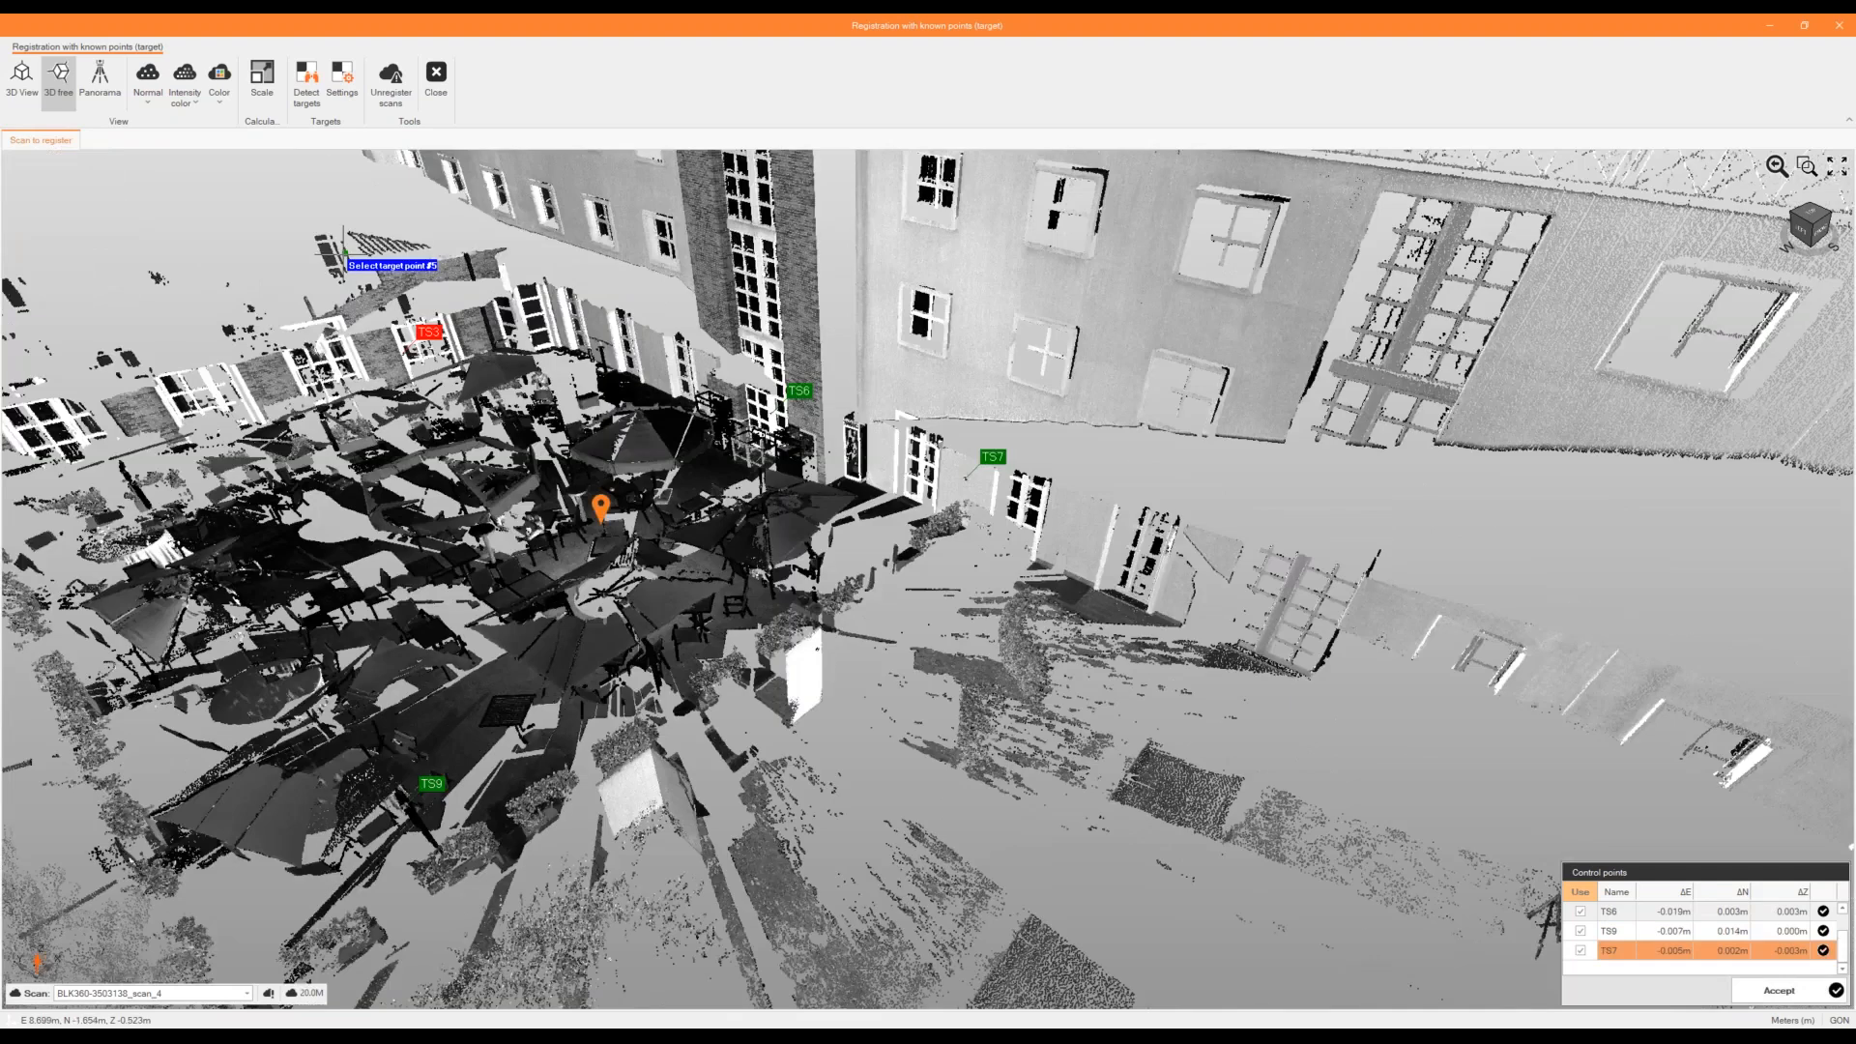
scroll(372, 276, "up", 3)
scroll(1628, 930, "up", 1)
double_click(1628, 913)
middle_click_drag(912, 663, 839, 629)
scroll(875, 593, "up", 2)
left_click(1580, 911)
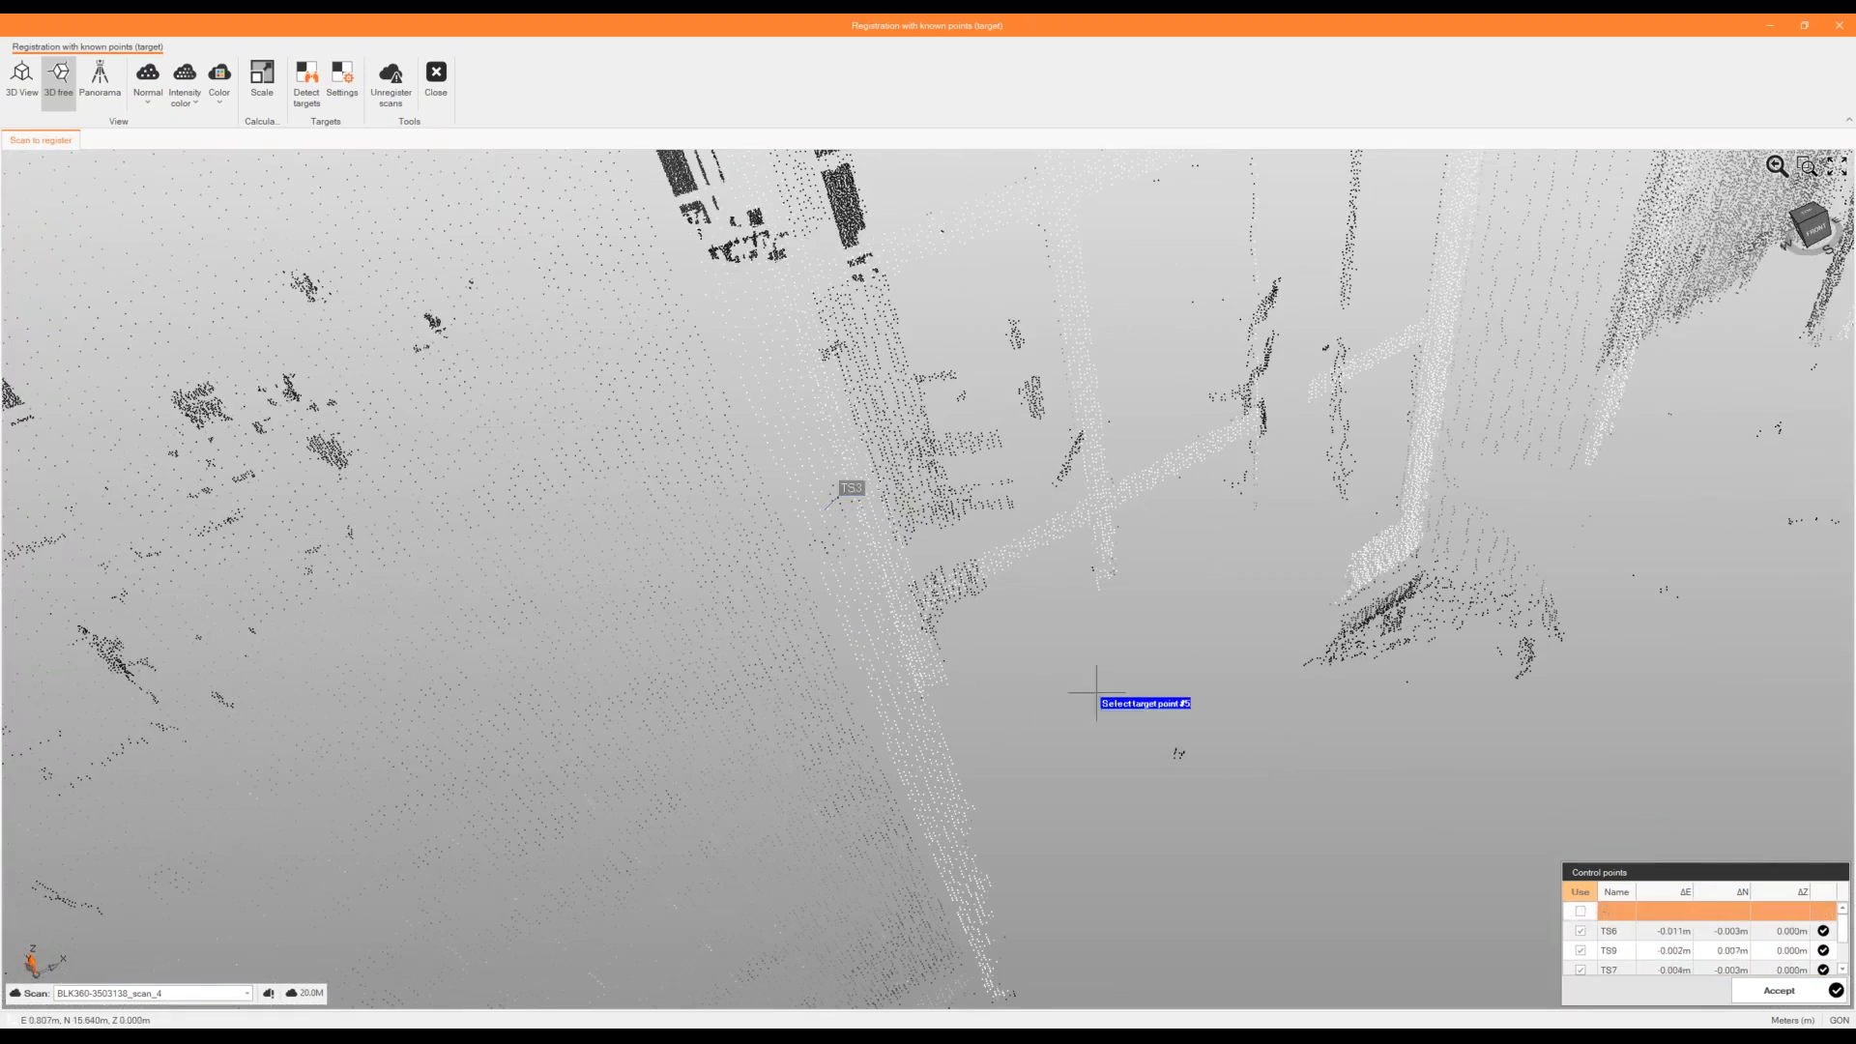
Accept scan 4's registration and continue with scan 5, declaring its scan center coordinates unknown.
left_click(1779, 991)
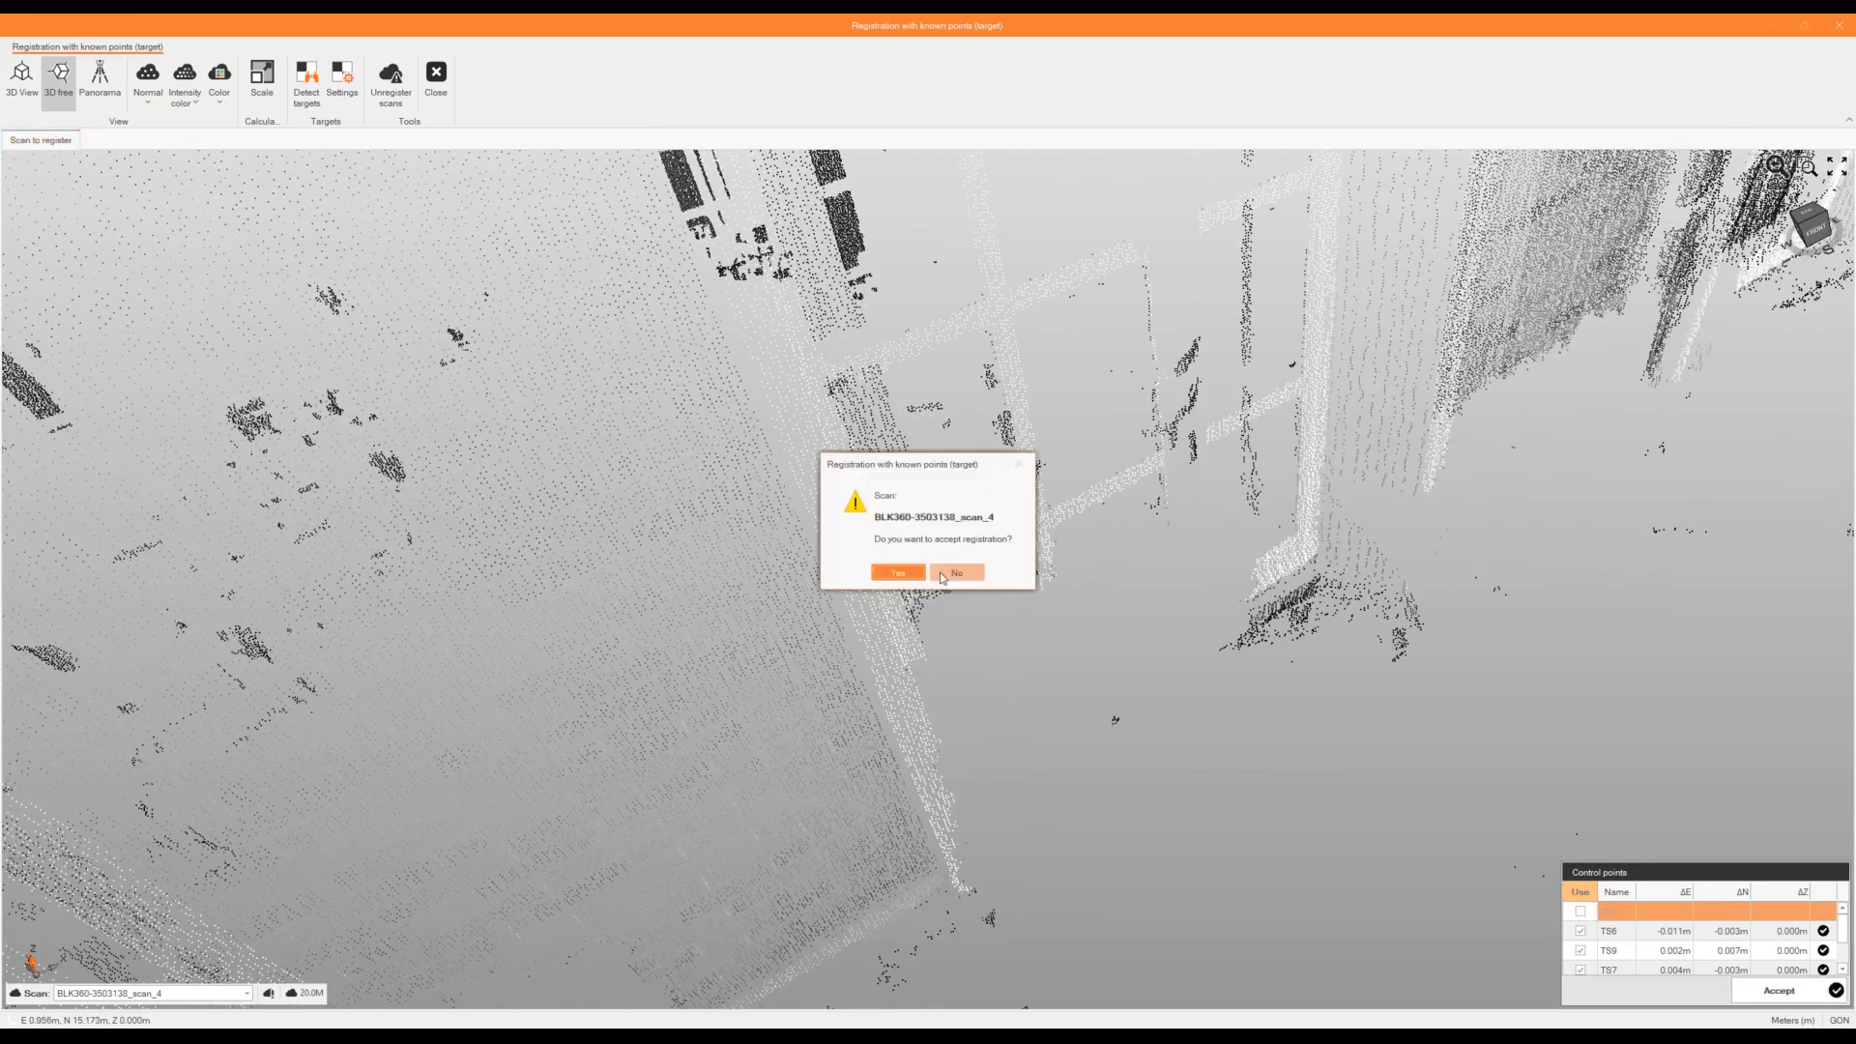
left_click(898, 572)
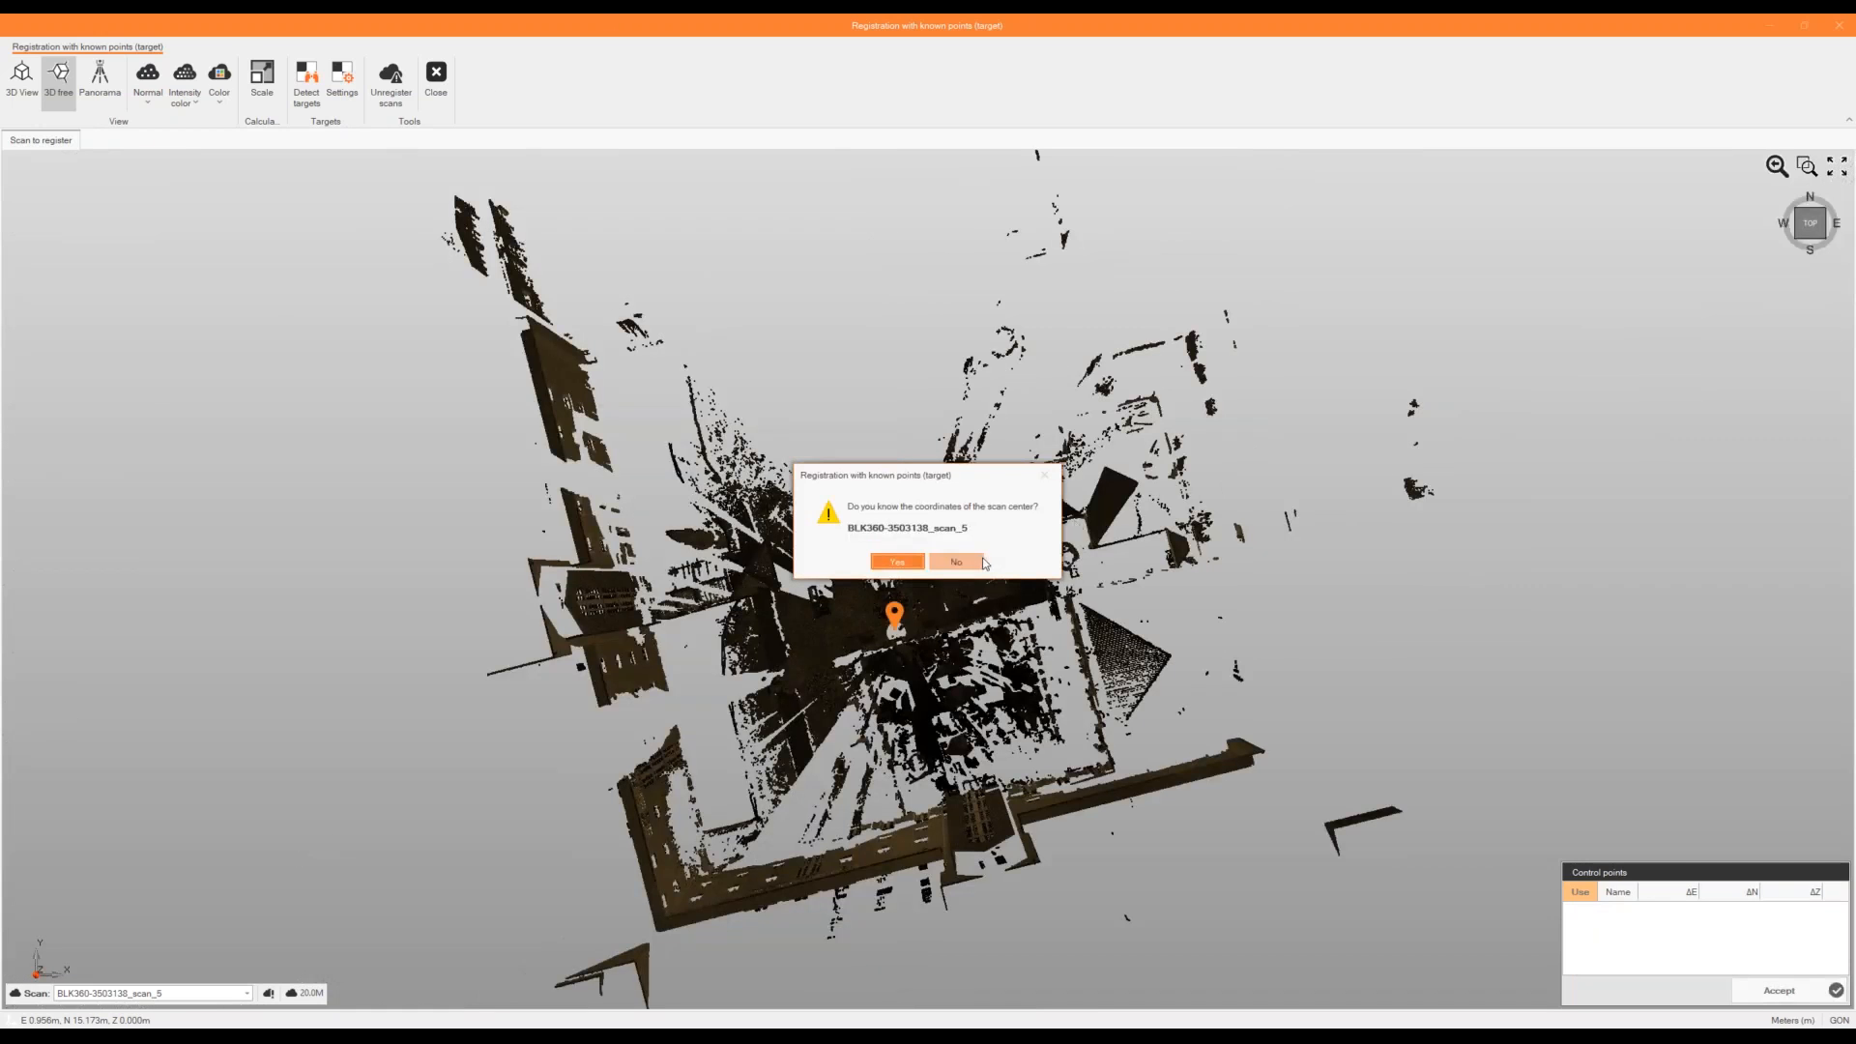
left_click(979, 563)
Display scan 5 in grayscale intensity colors and switch to the panorama view.
left_click(185, 91)
left_click(232, 156)
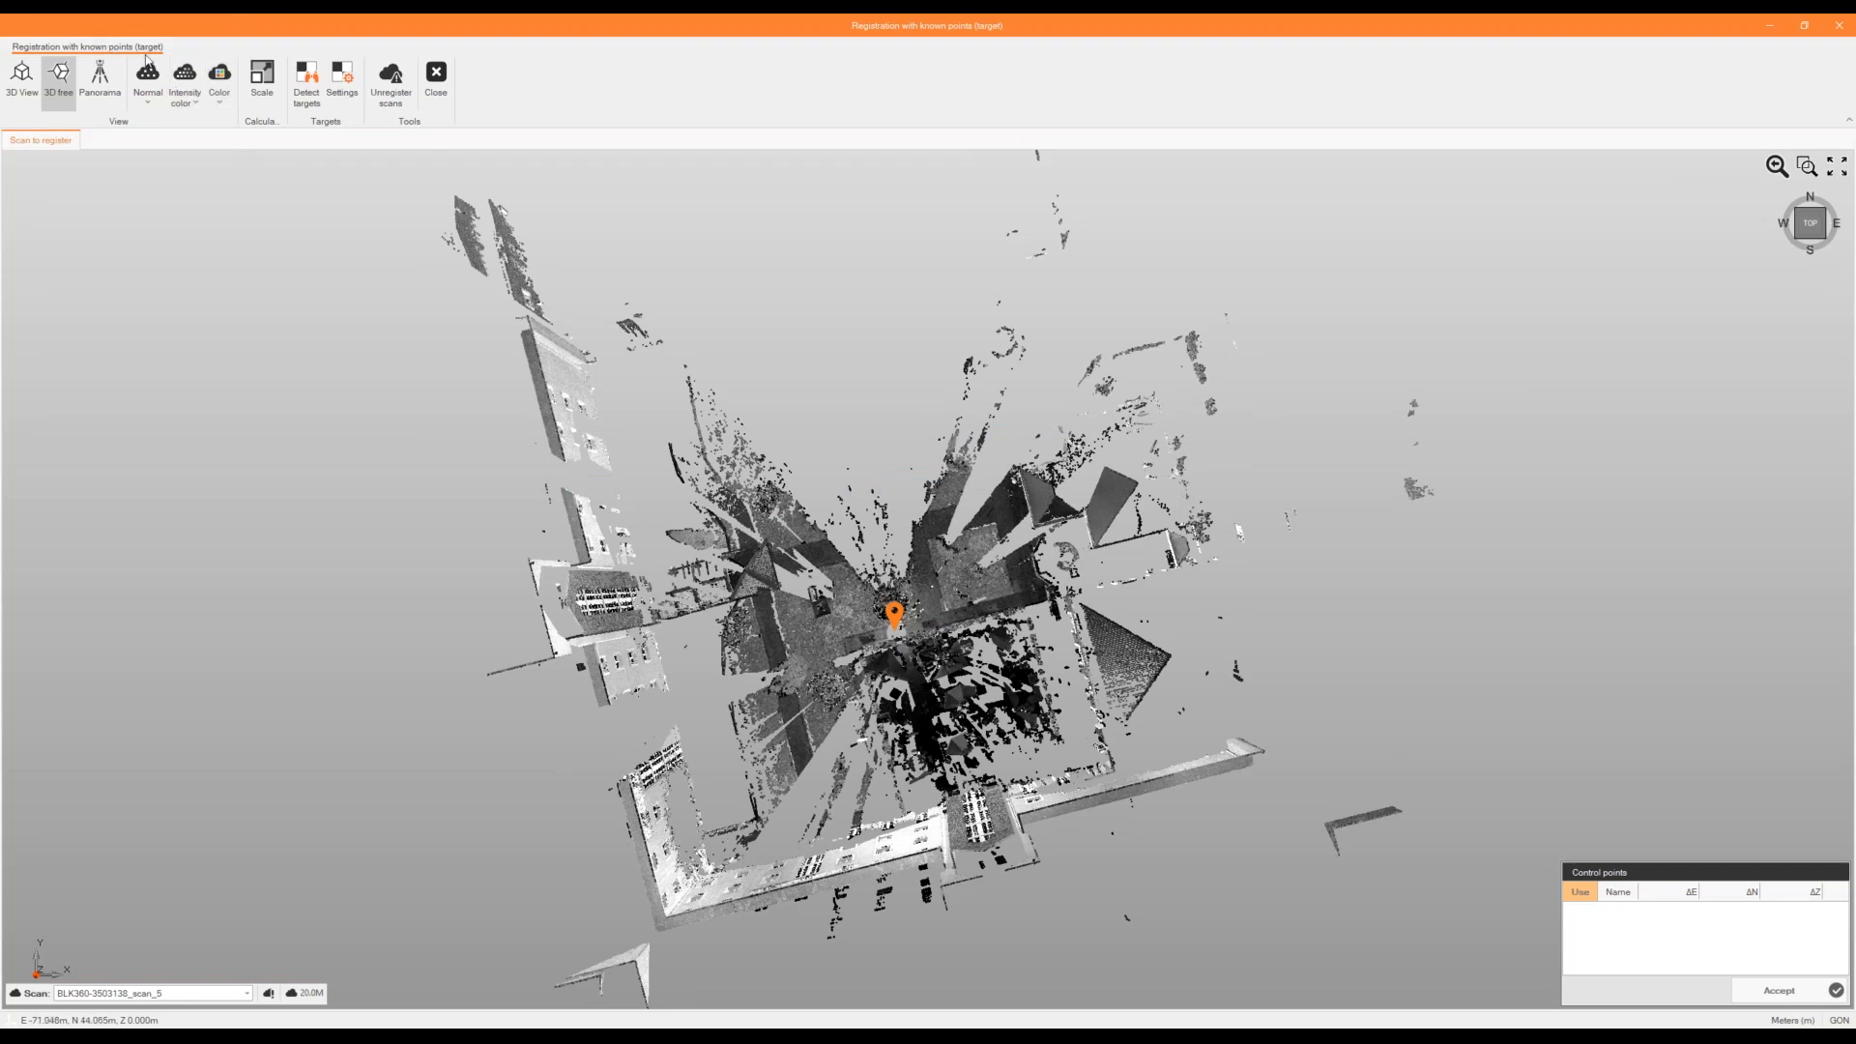
left_click(53, 91)
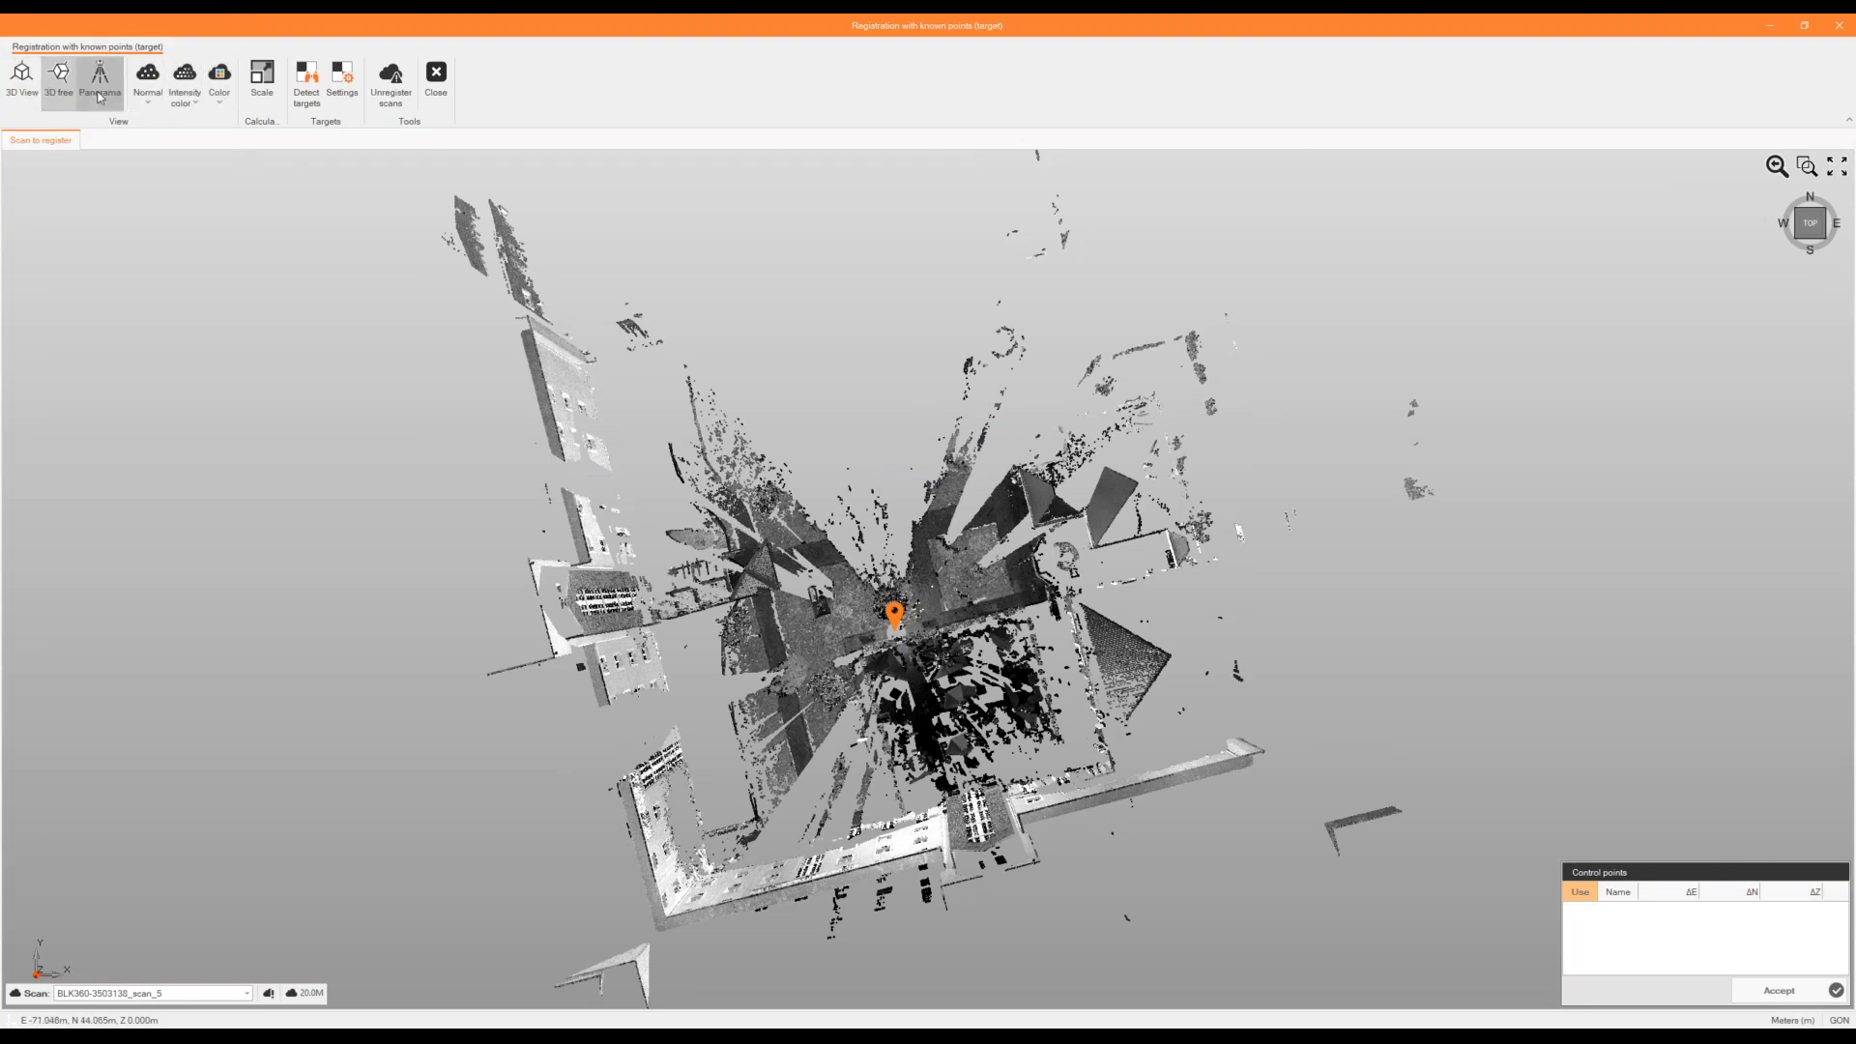
left_click(101, 98)
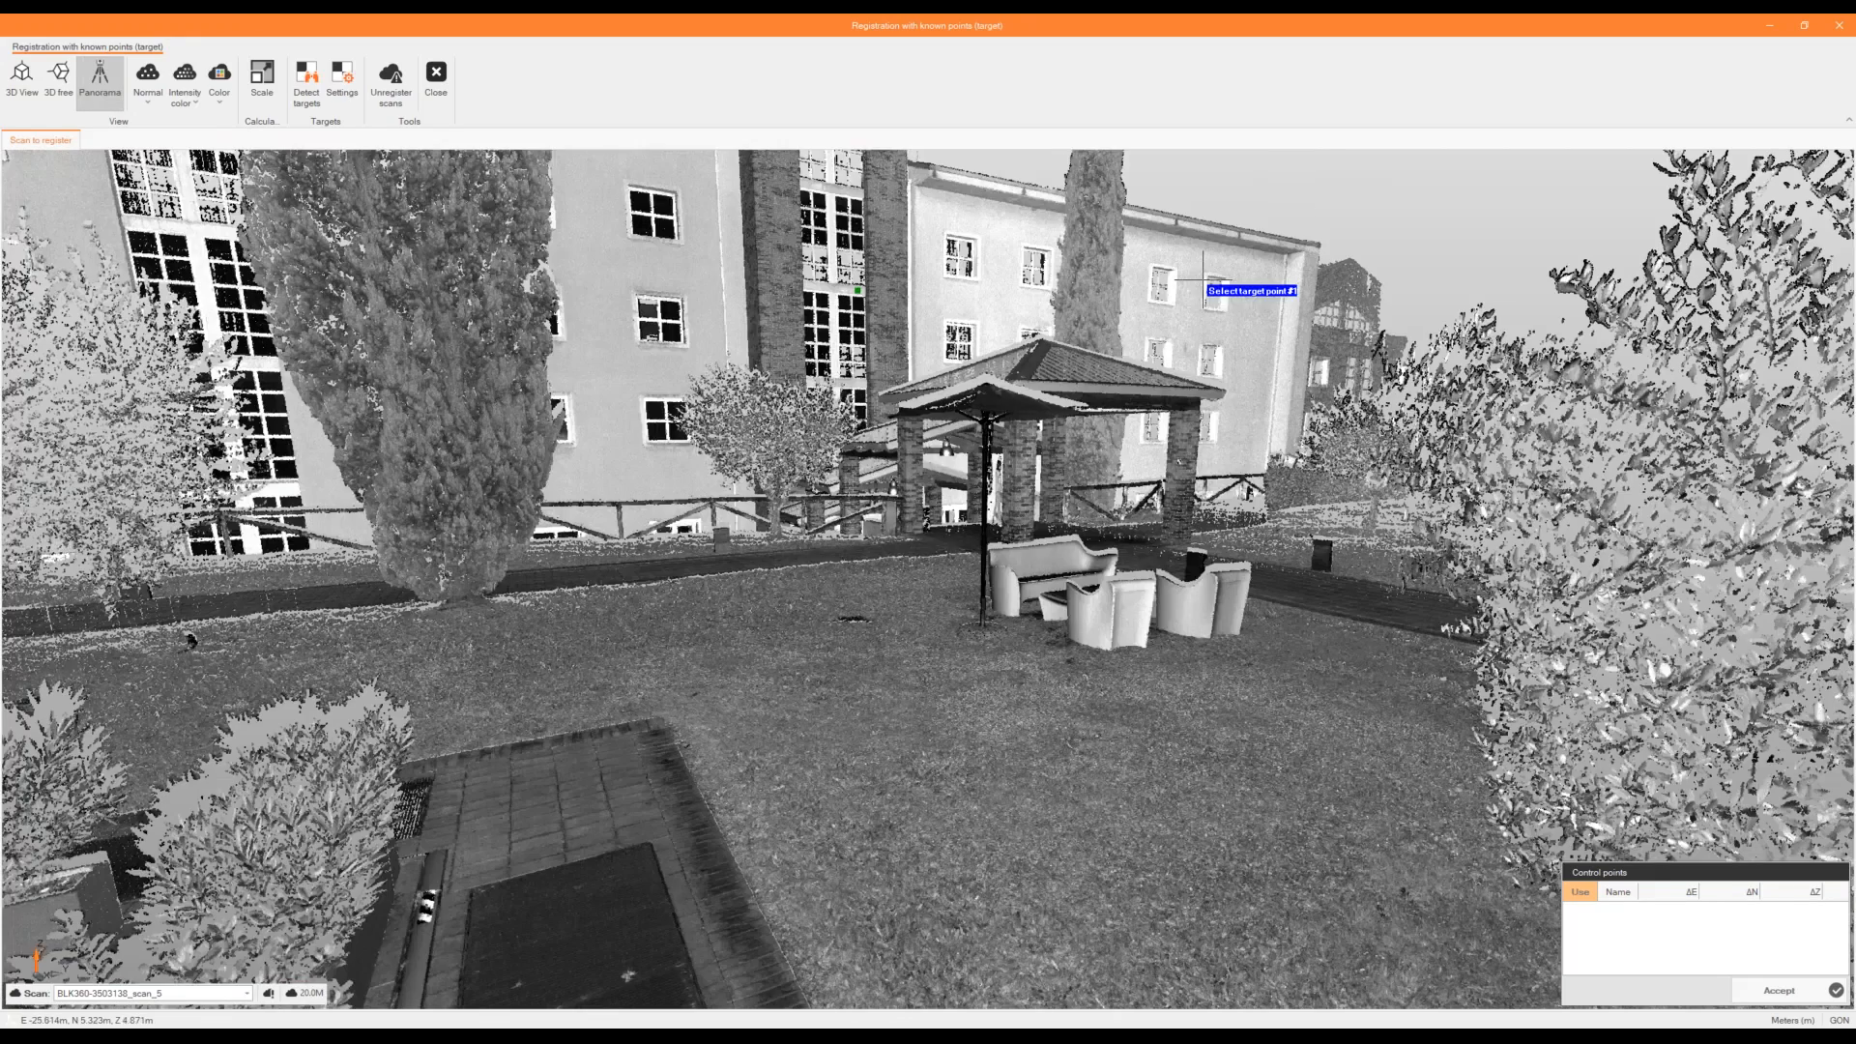
Pick the center of the checkerboard on the low brick wall in the panorama as reference point TS1.
middle_click_drag(1204, 279, 1019, 768)
scroll(1005, 764, "up", 10)
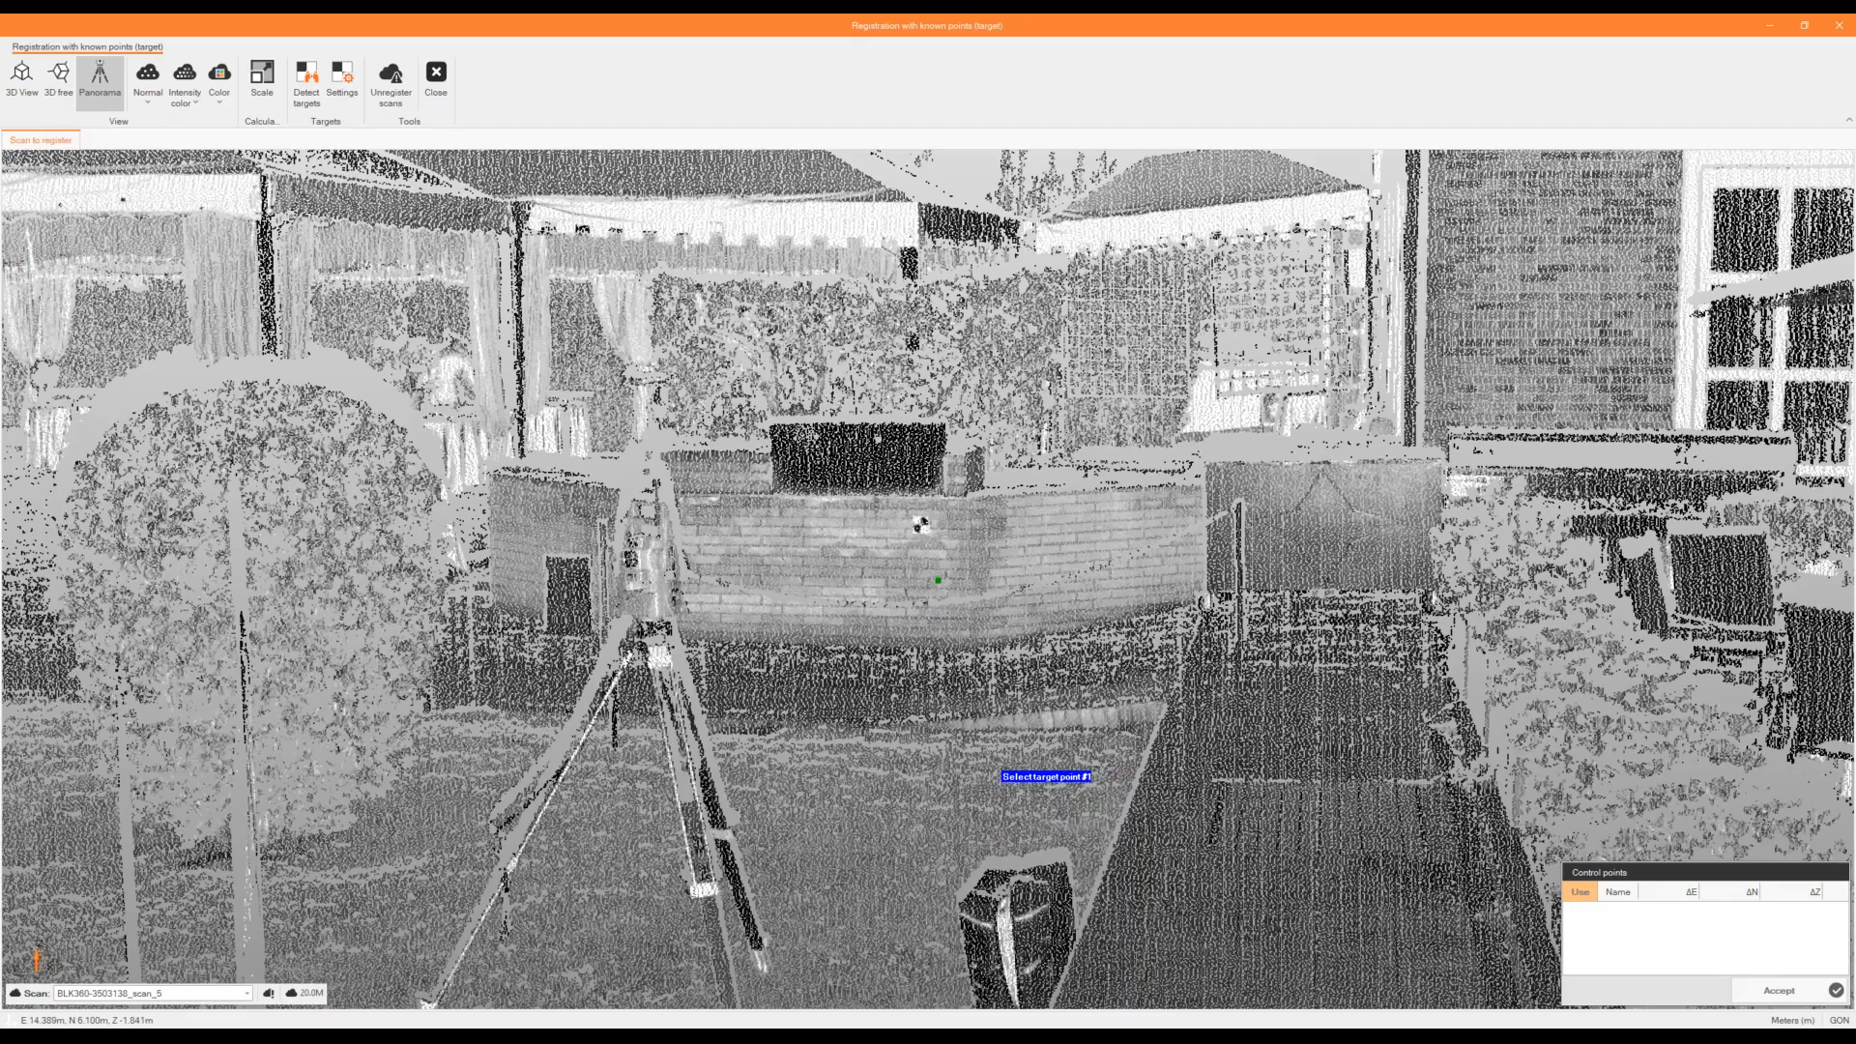
left_click(901, 423)
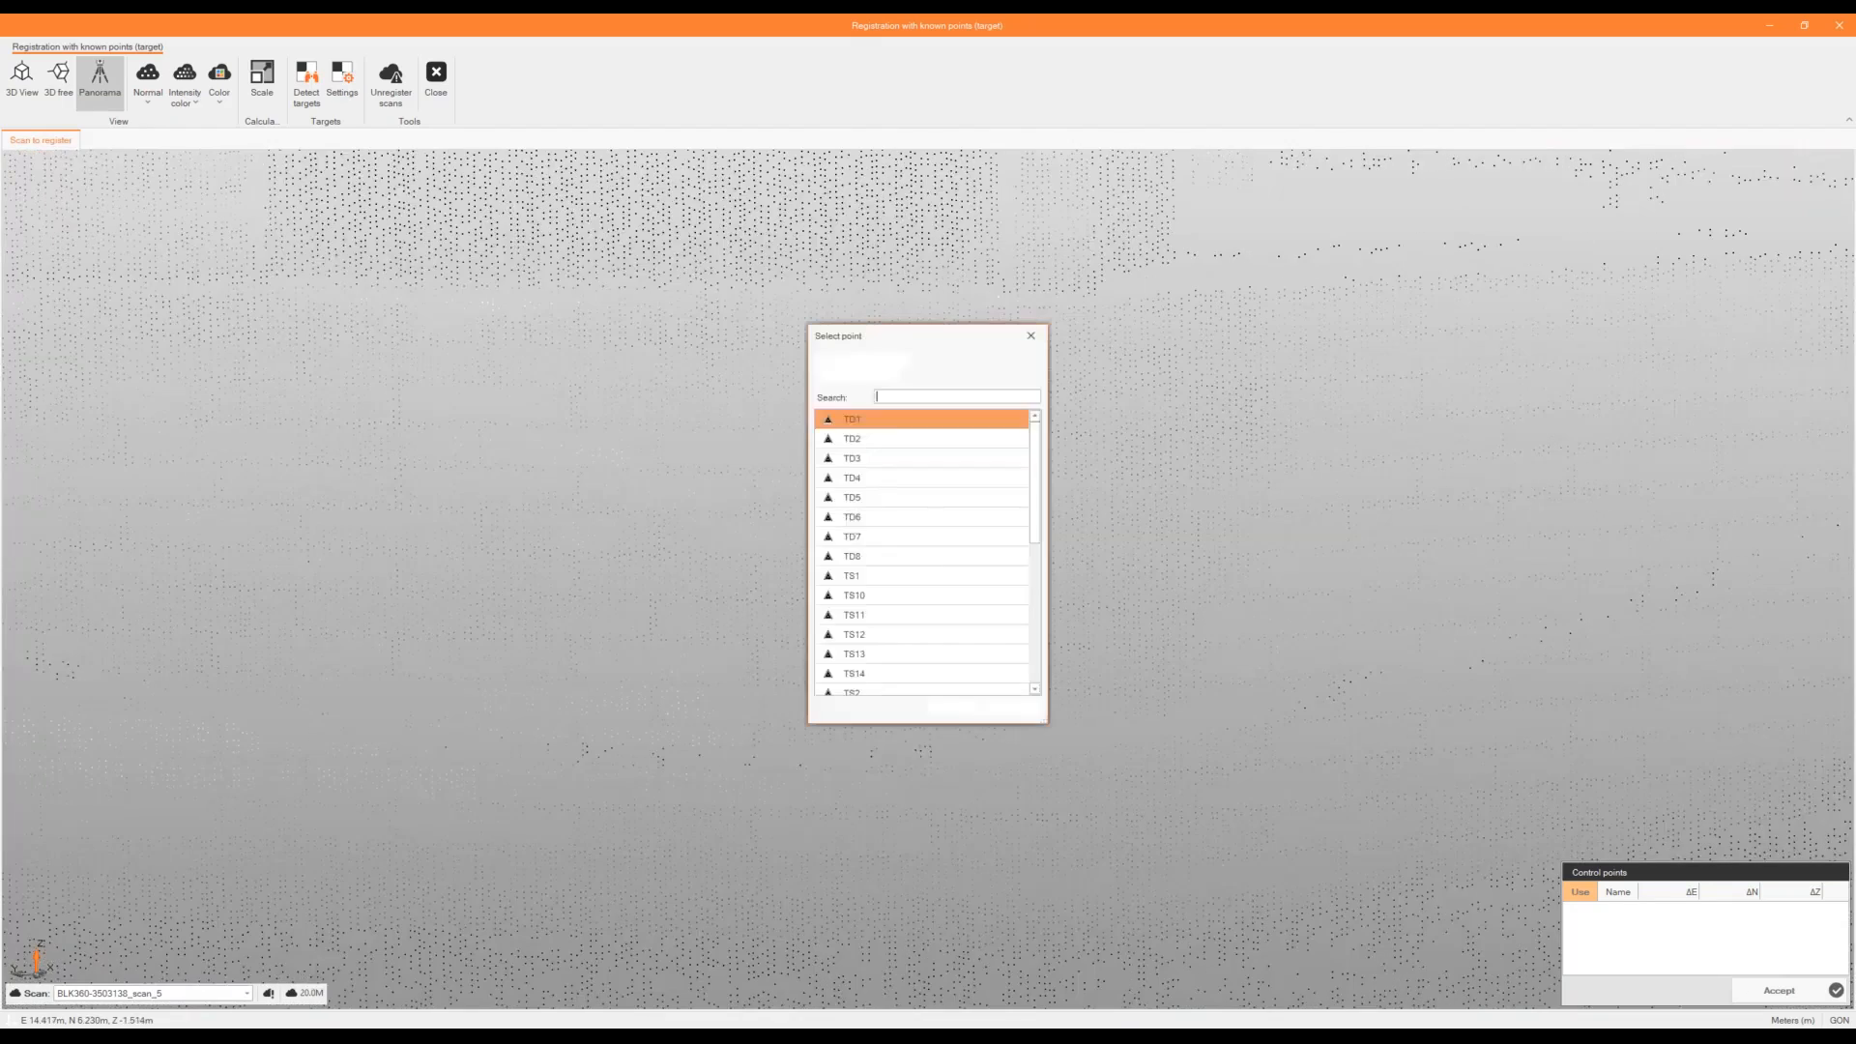
double_click(915, 577)
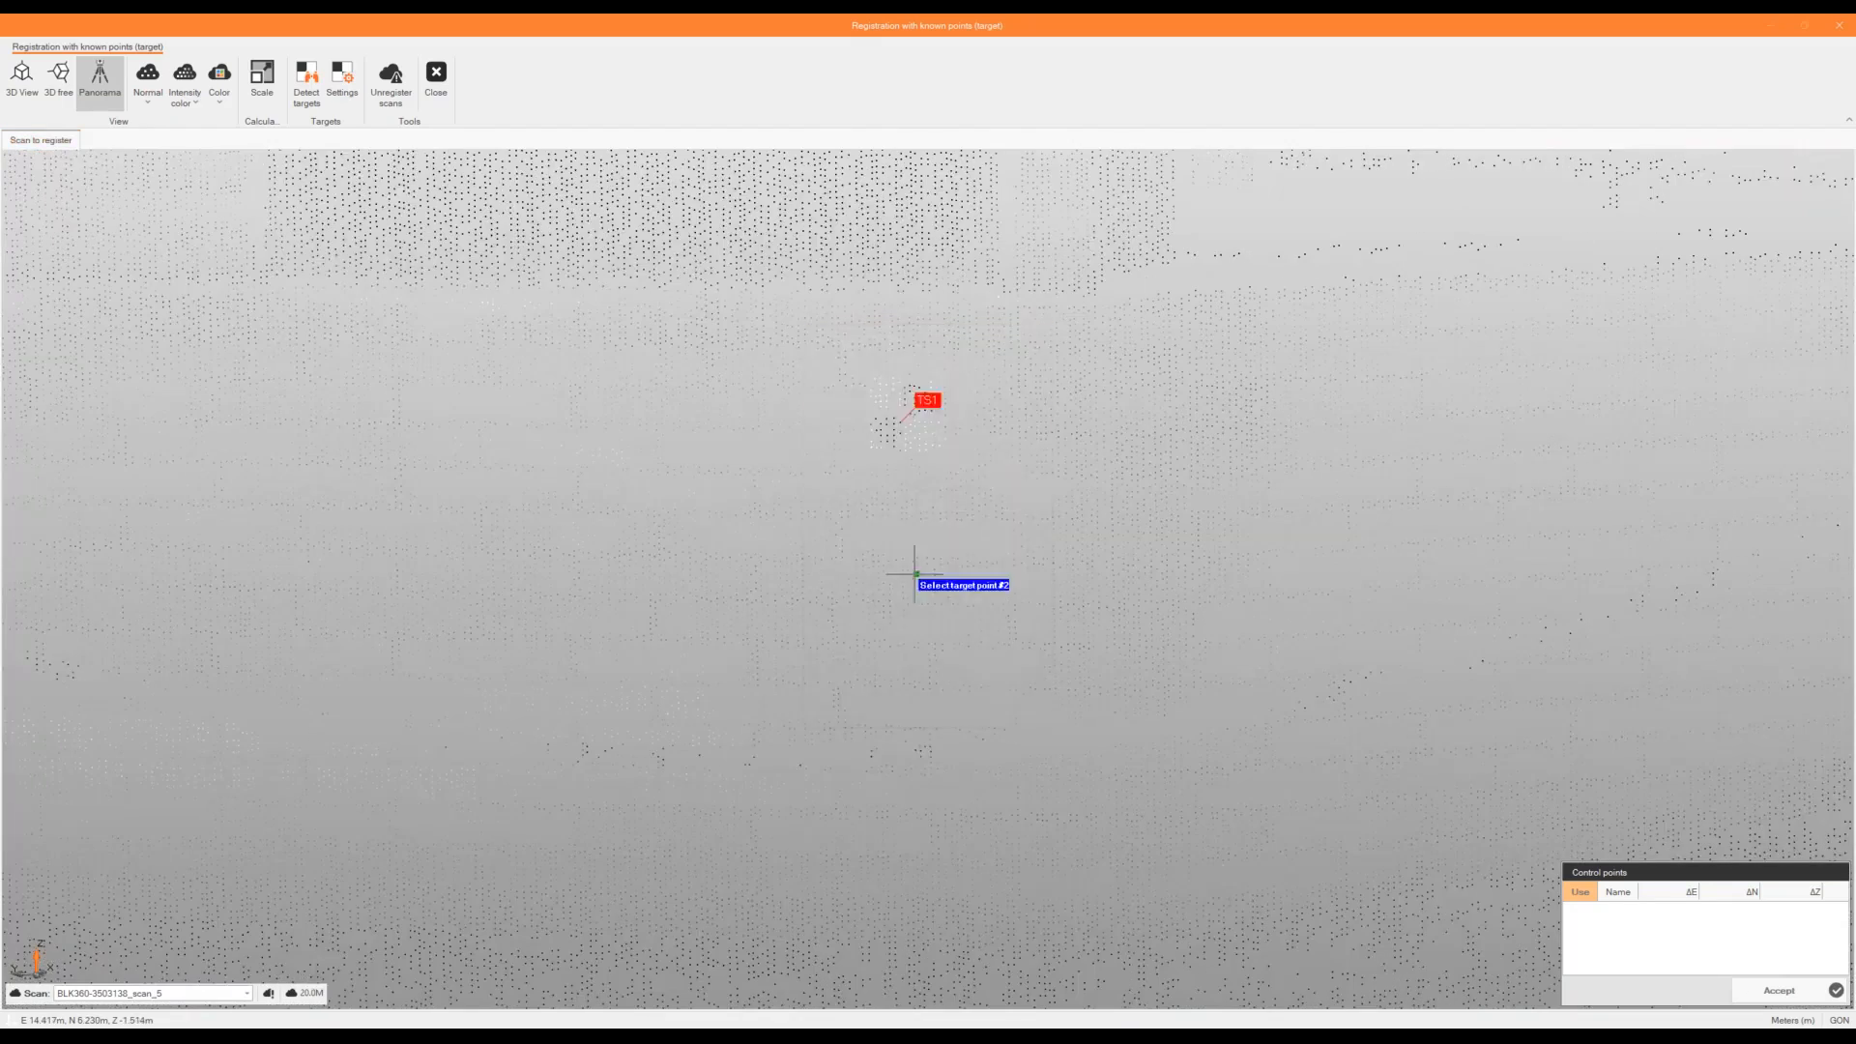
Pick the center of the checkerboard on the tall window's frame behind the umbrellas as reference point TS6.
scroll(810, 417, "down", 3)
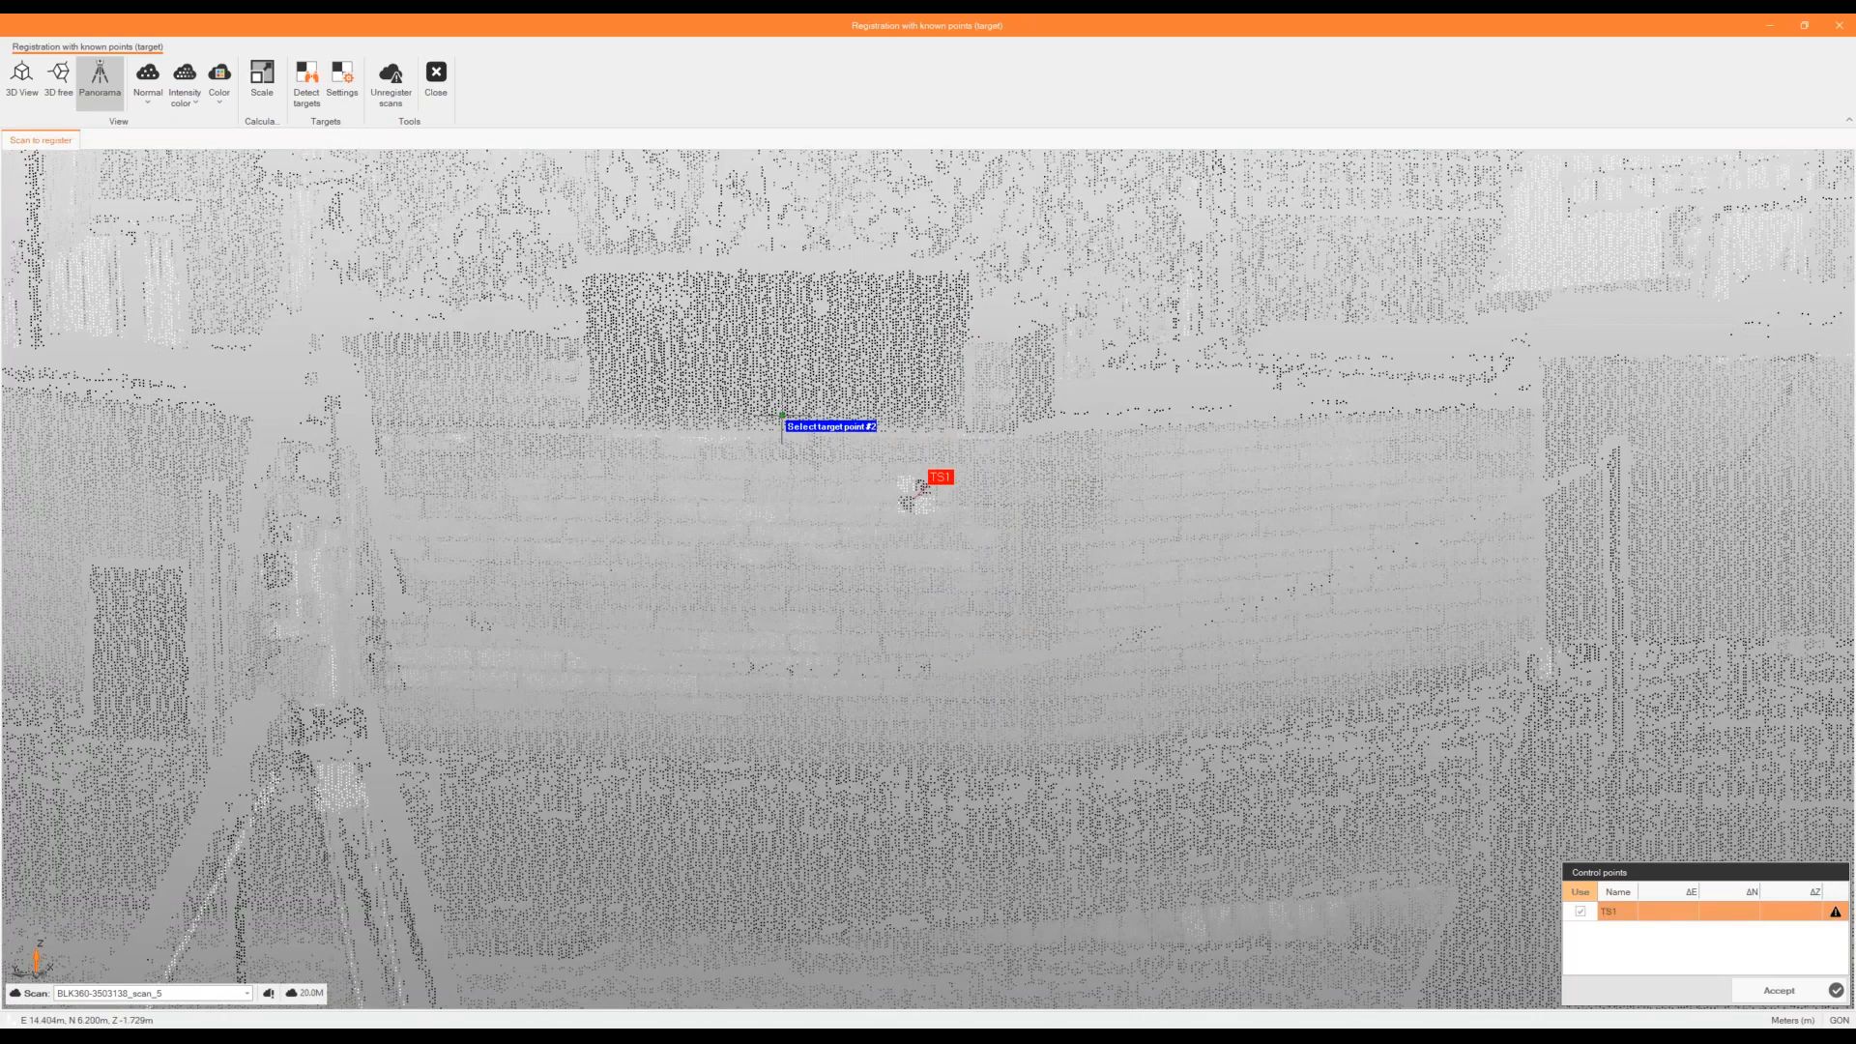
scroll(782, 415, "down", 3)
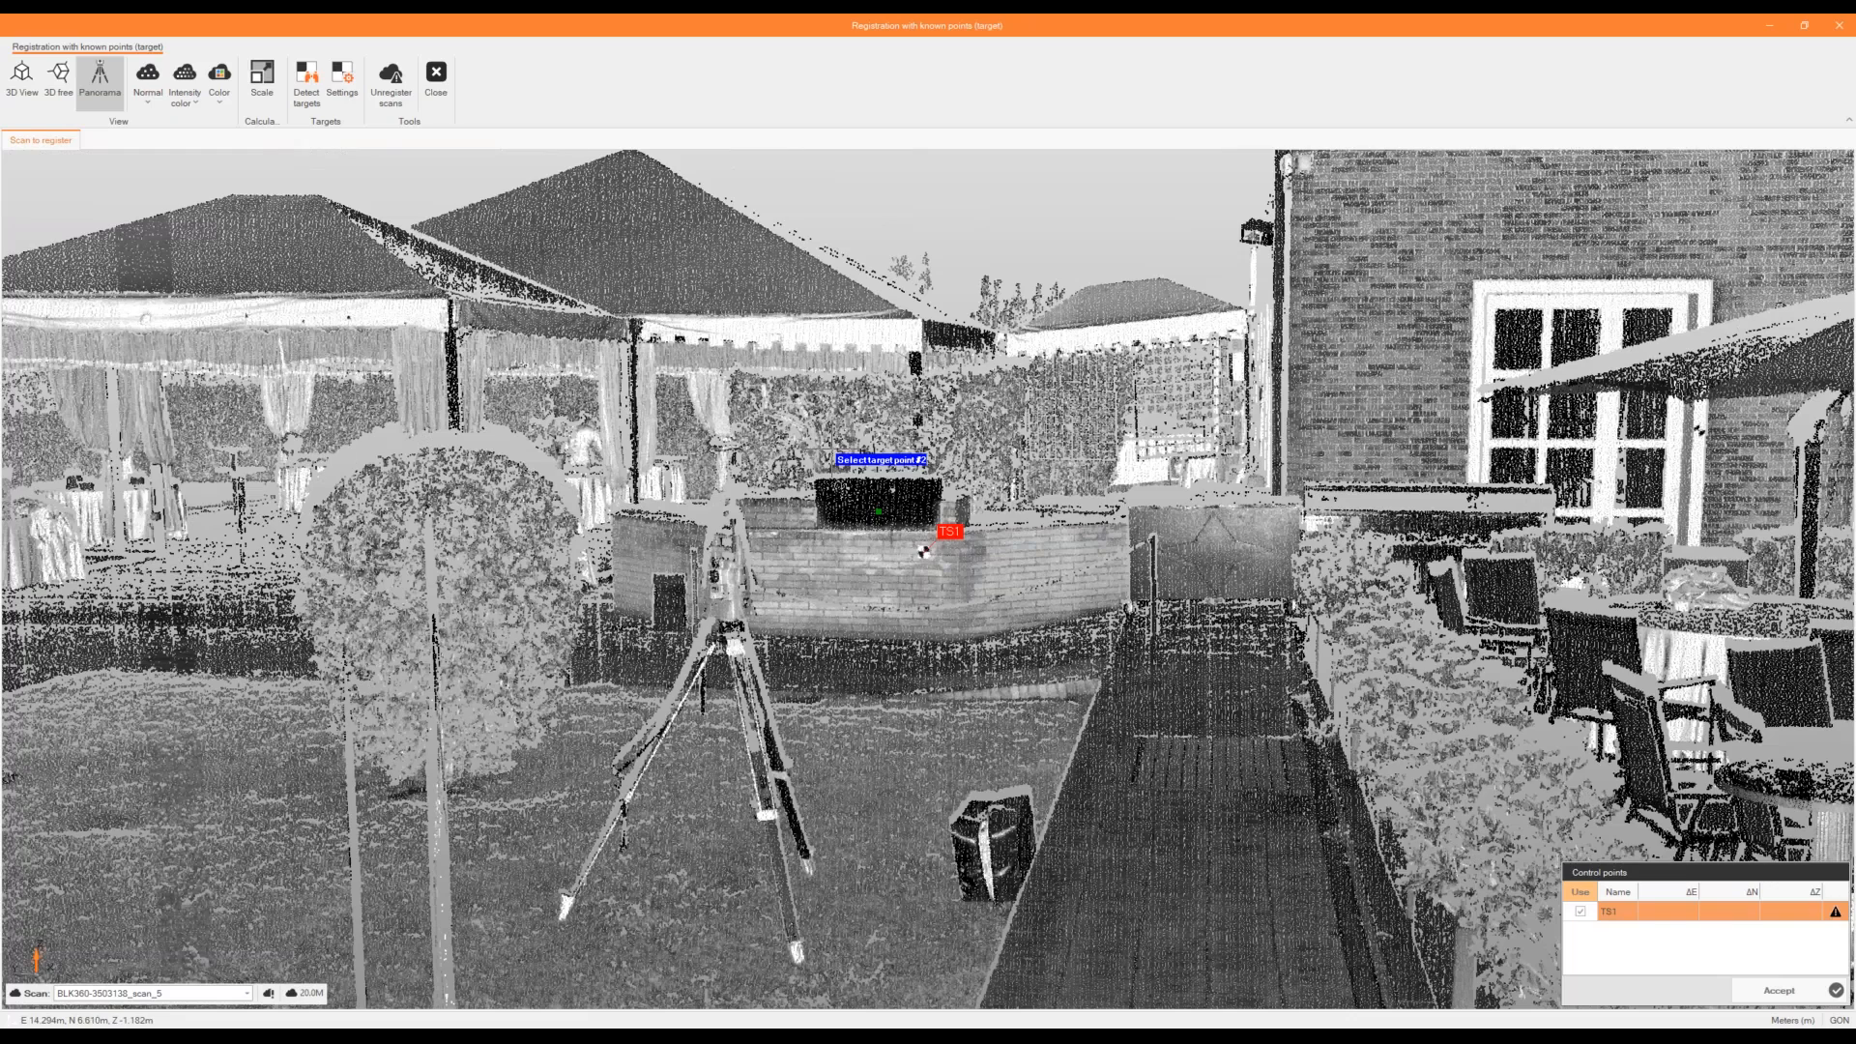
scroll(1360, 337, "down", 2)
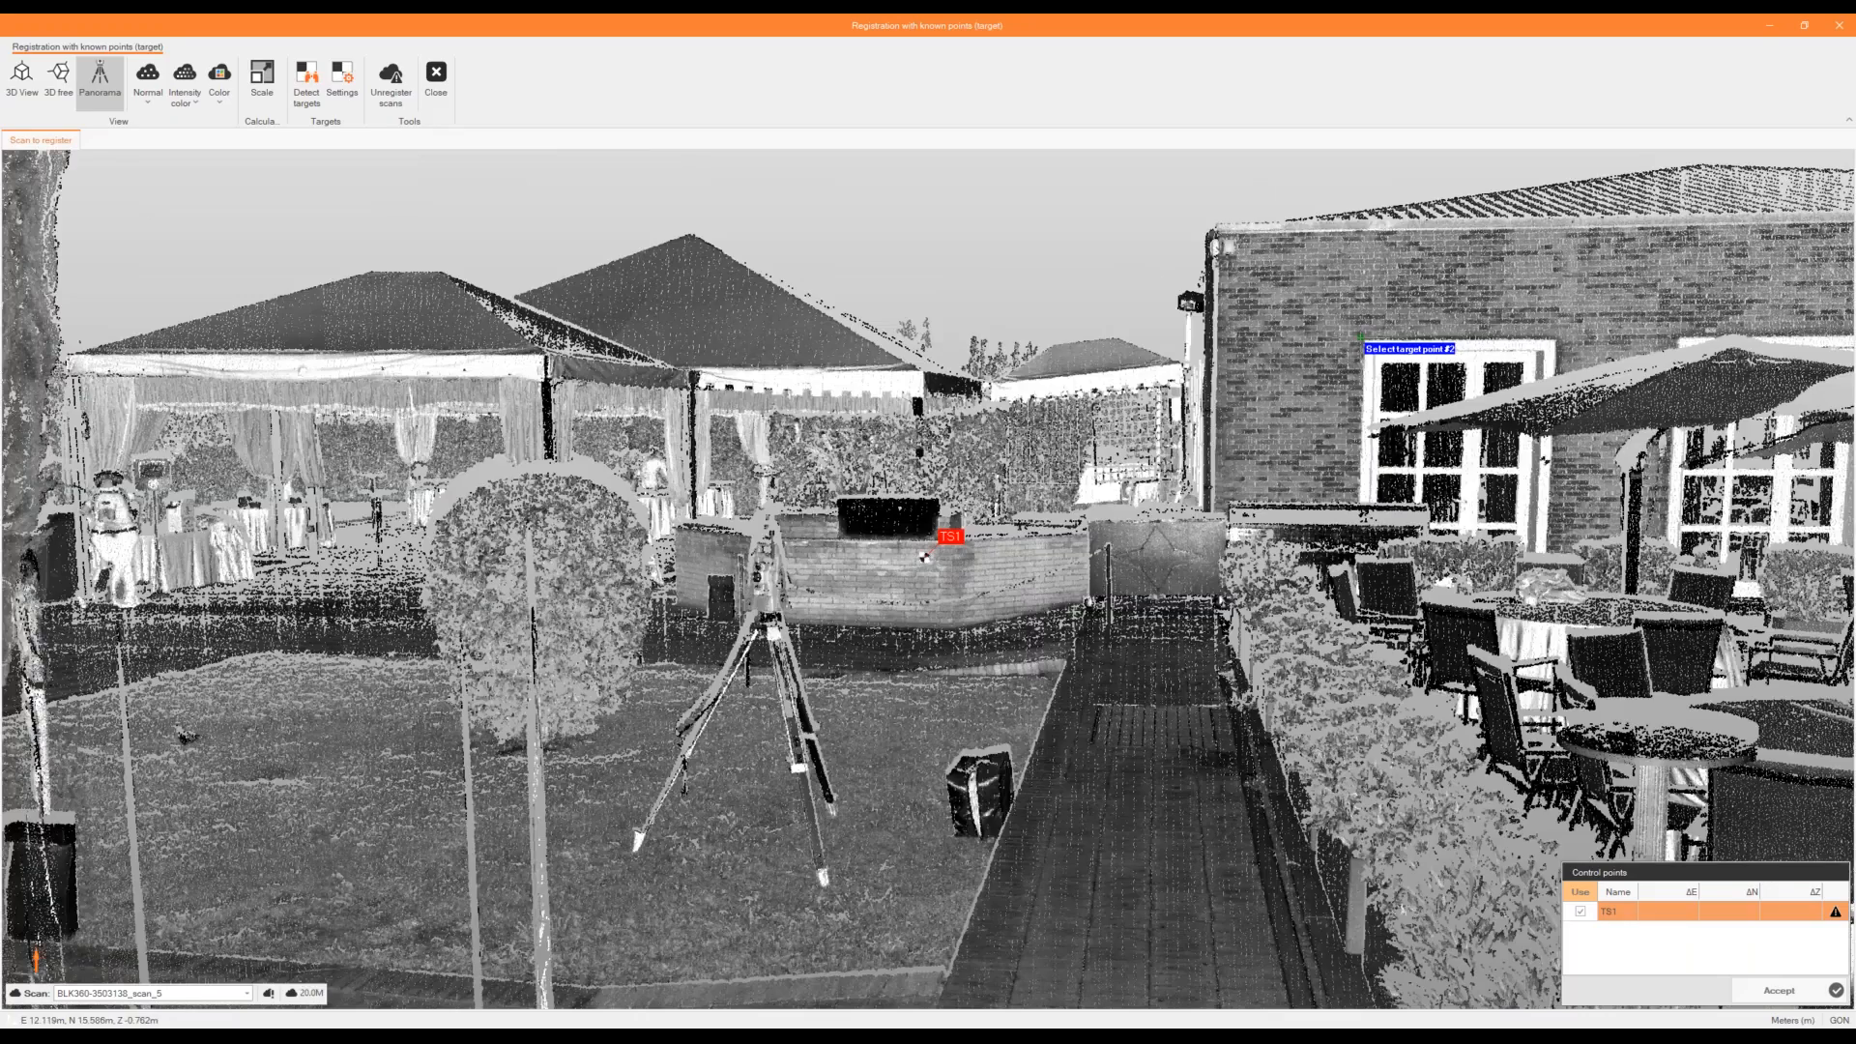
left_click_drag(1360, 338, 1033, 474)
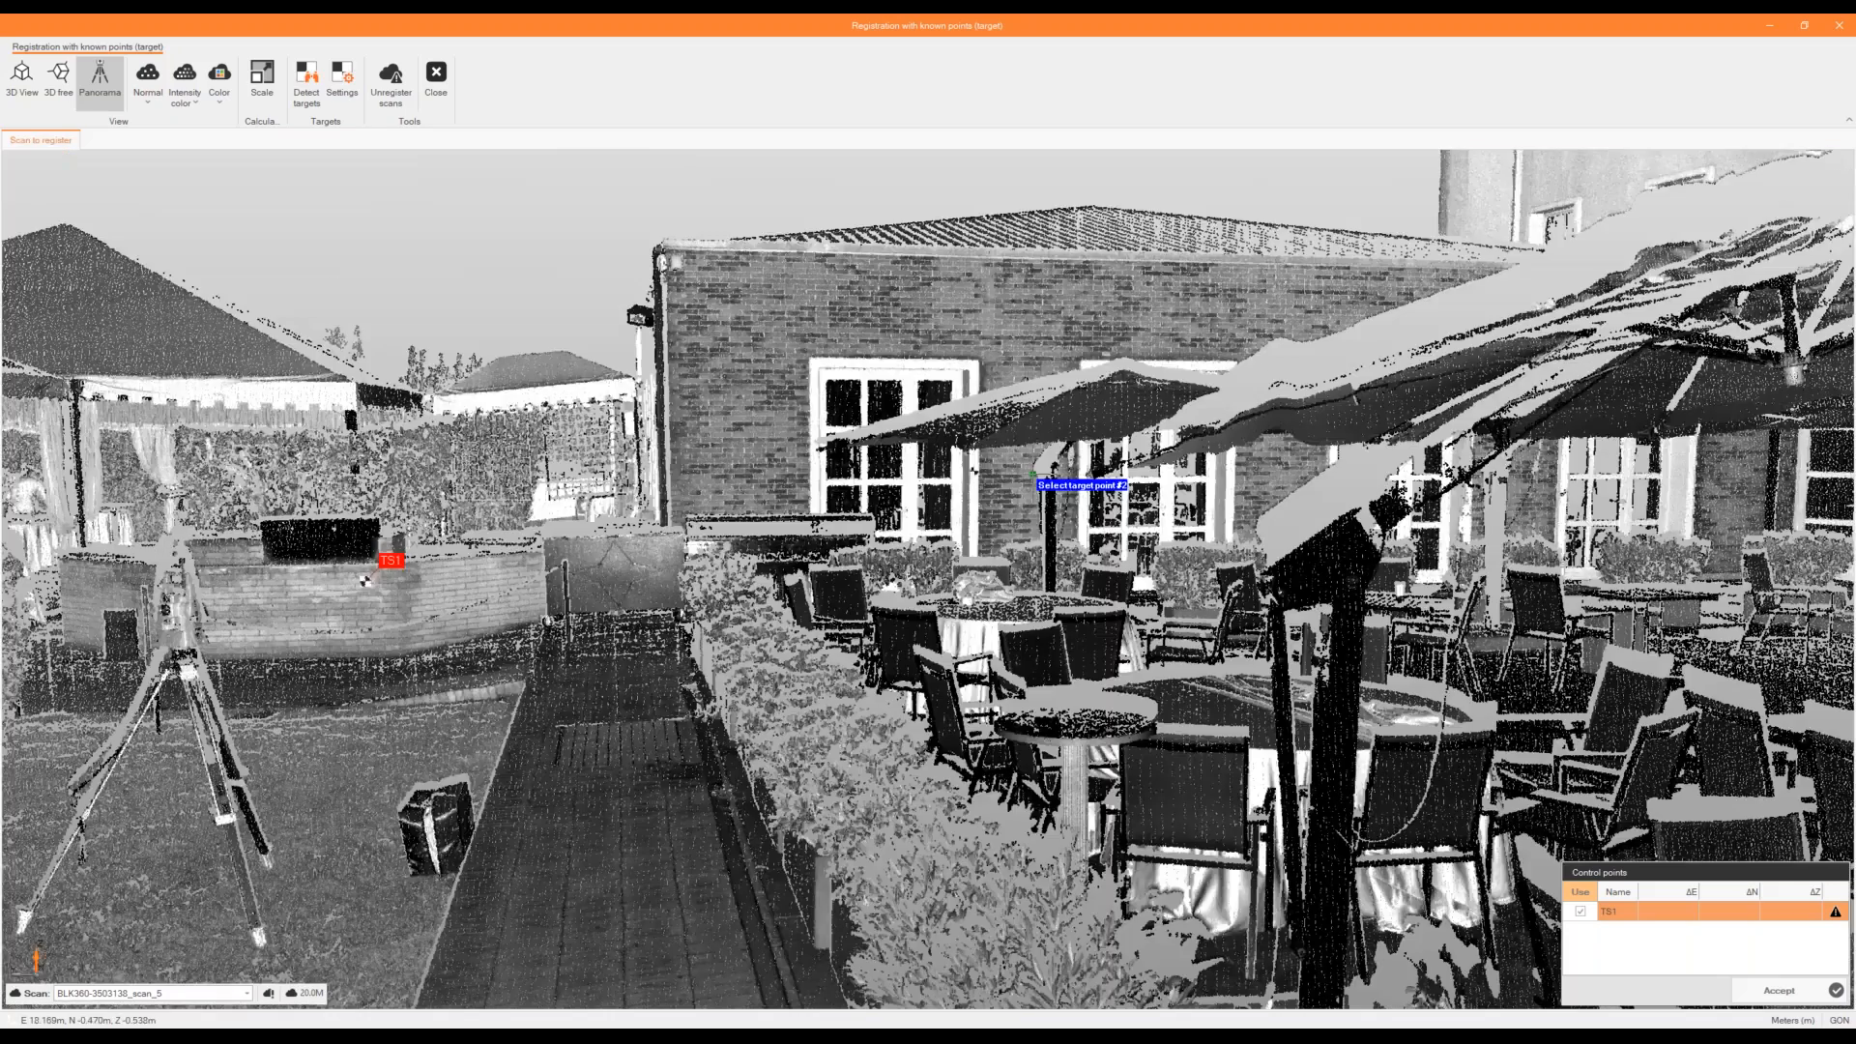
scroll(1031, 476, "up", 6)
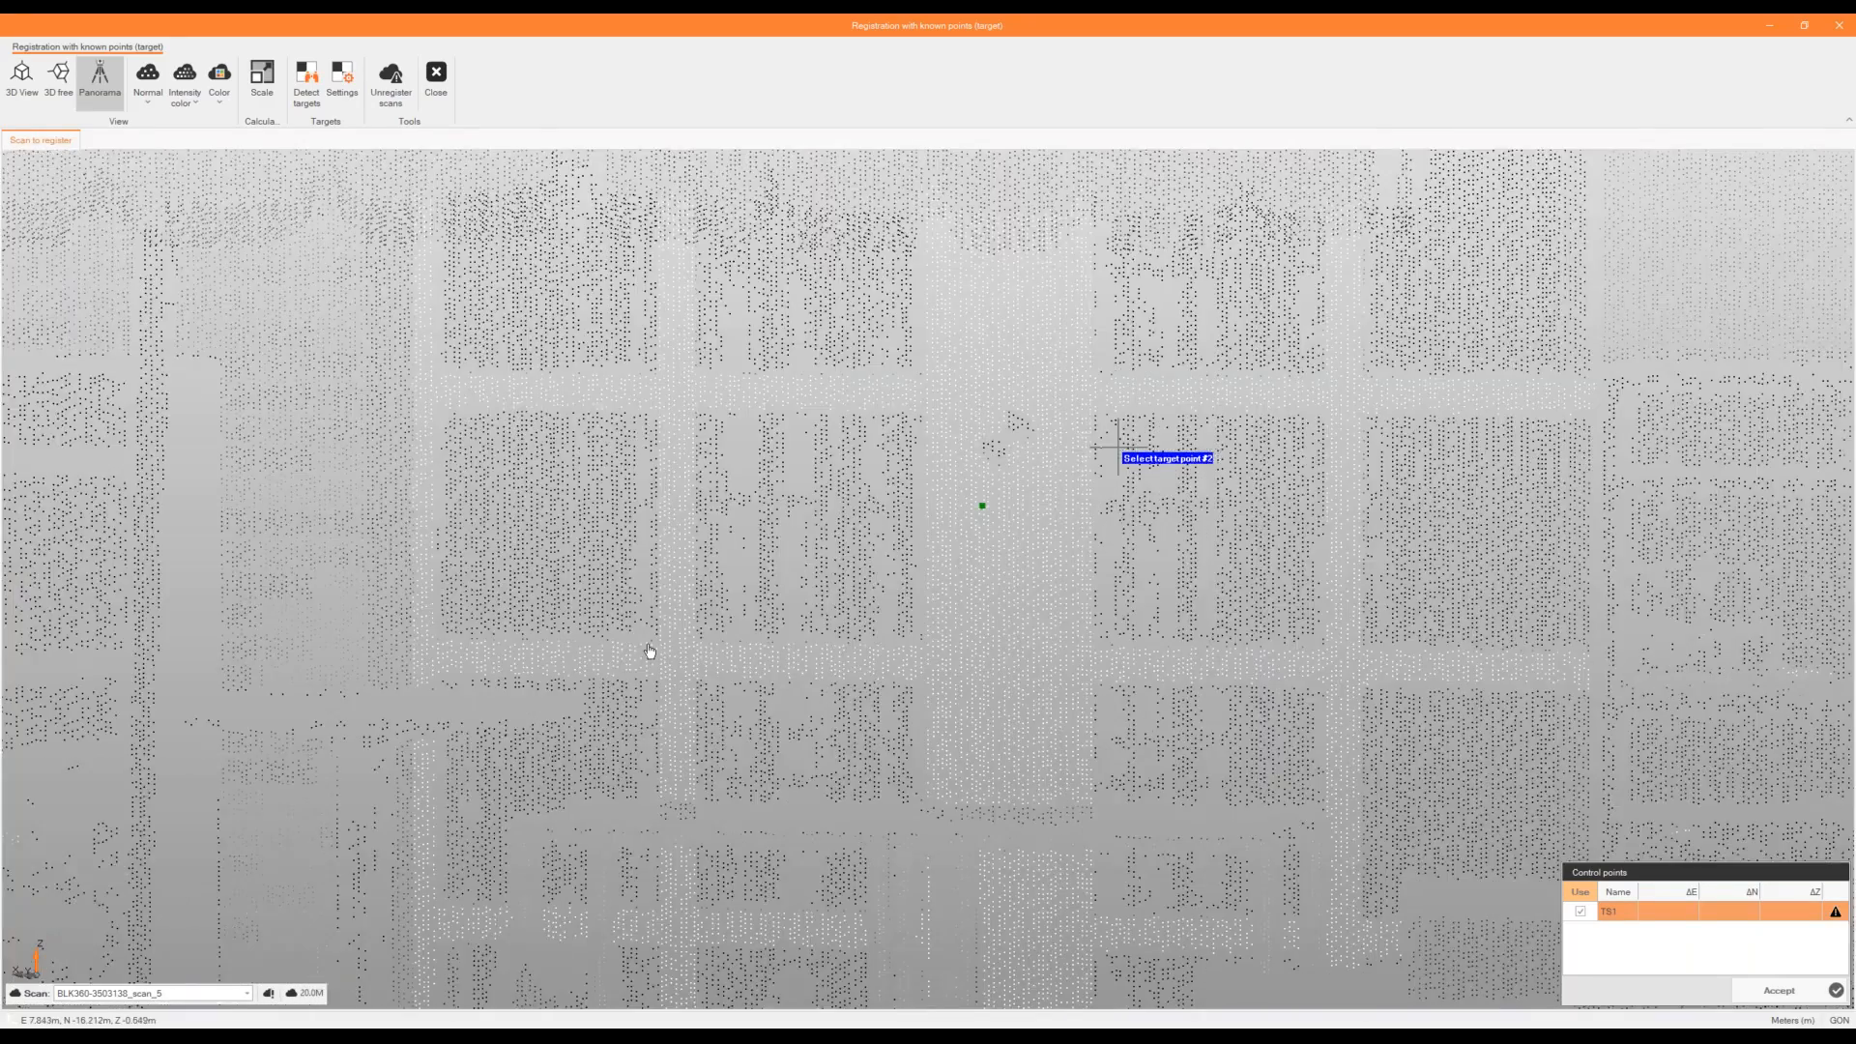
left_click(704, 630)
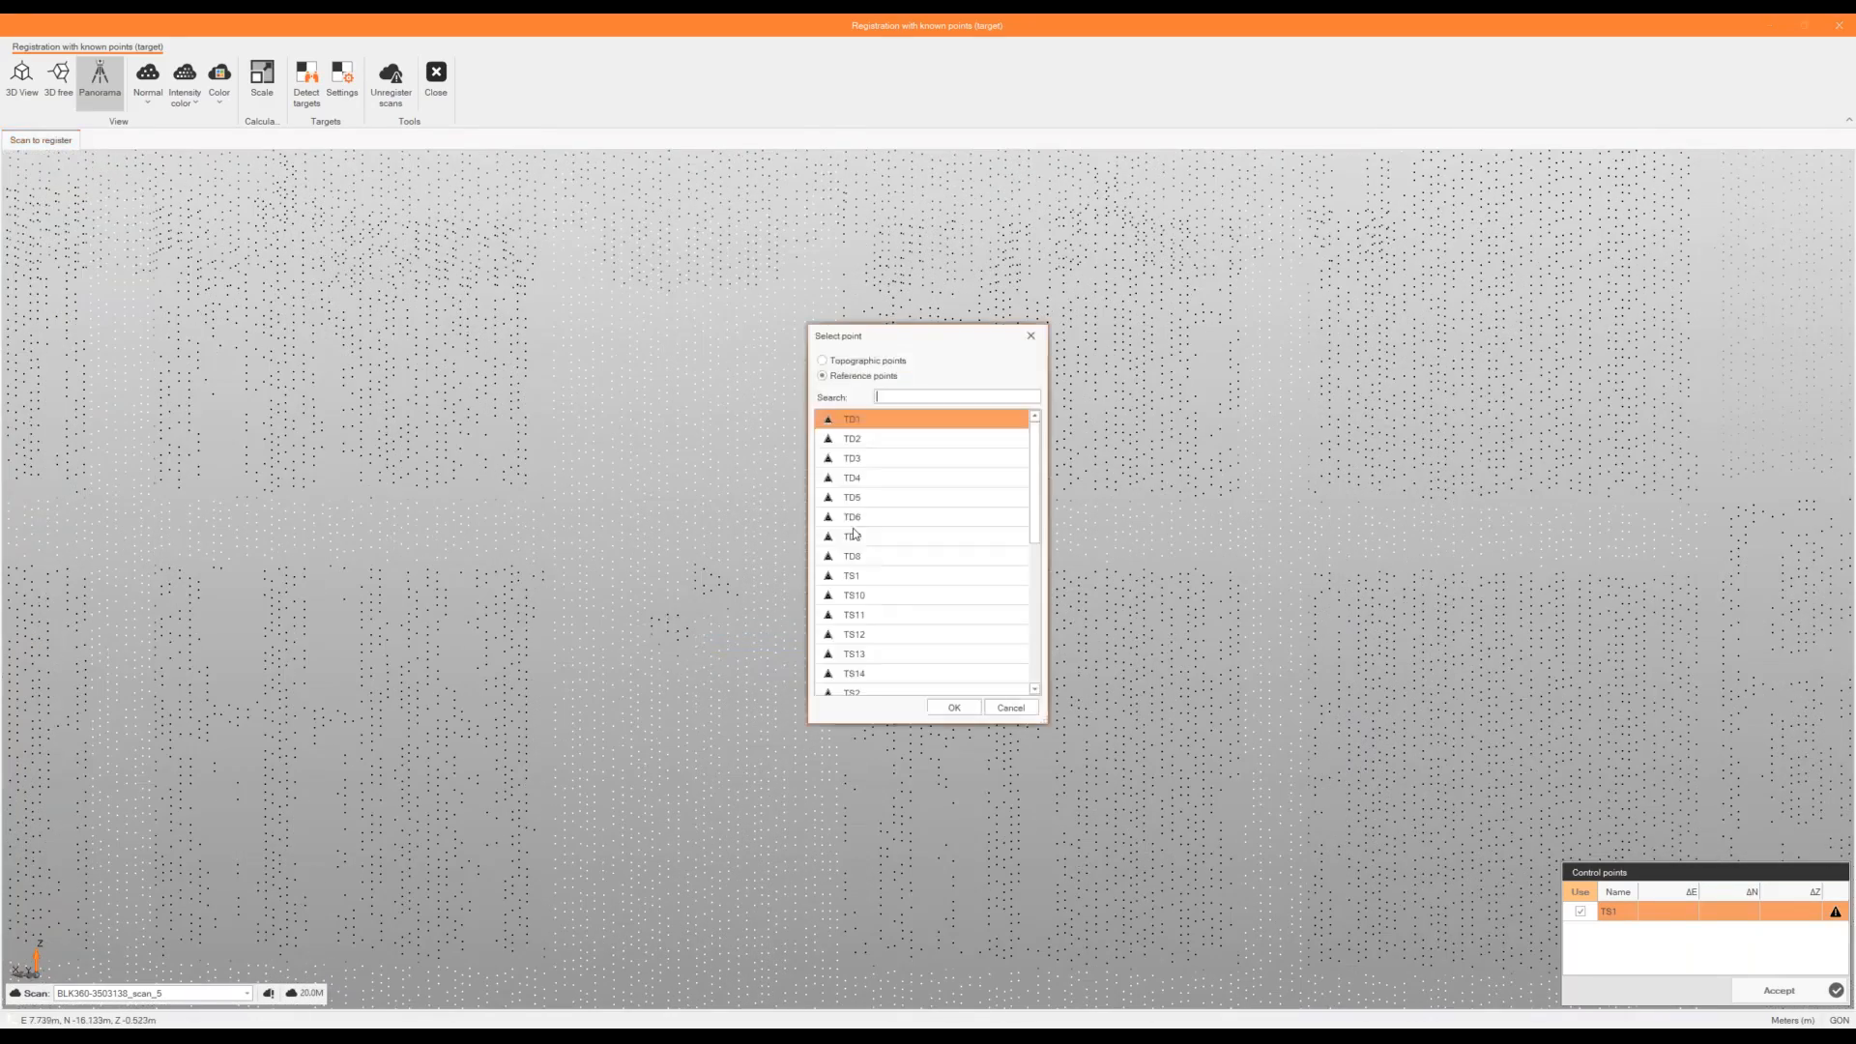
scroll(912, 613, "down", 2)
double_click(904, 615)
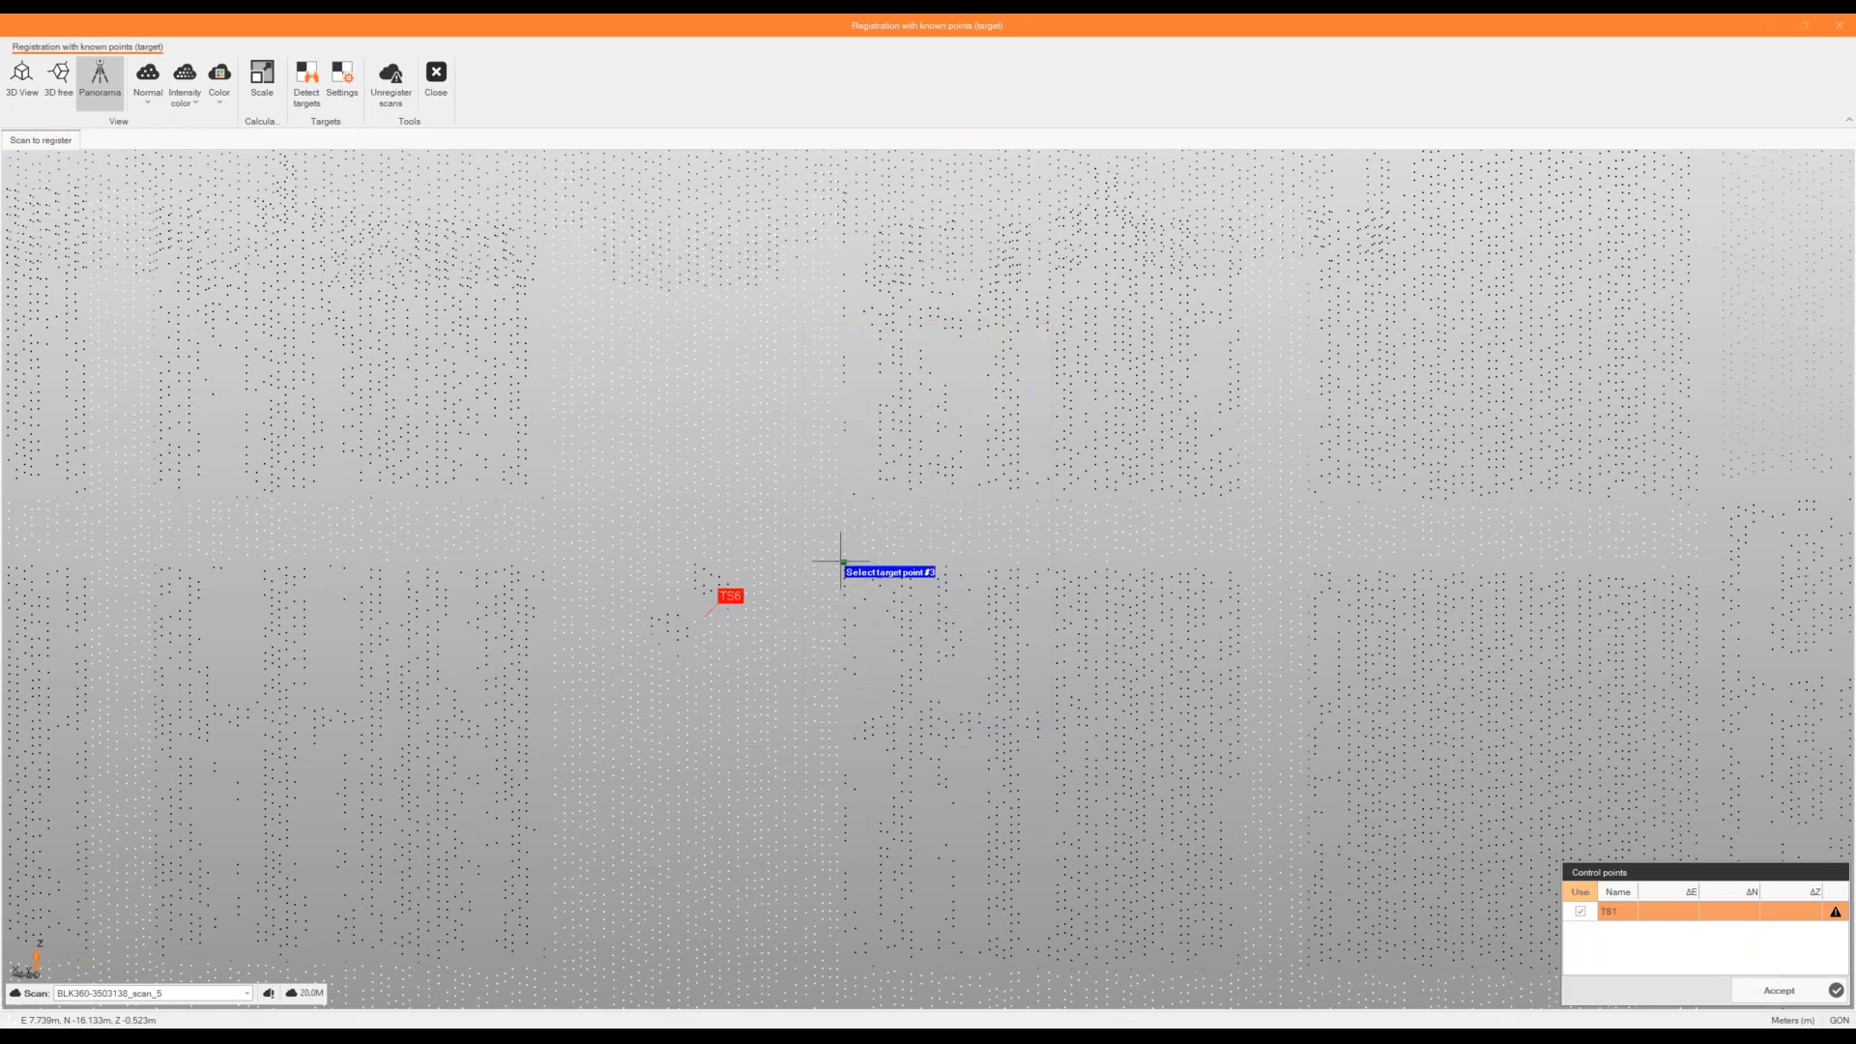
Pick the center of the plaster-wall checkerboard hidden behind the large umbrella in the free 3D view as reference point TS7.
scroll(820, 548, "down", 3)
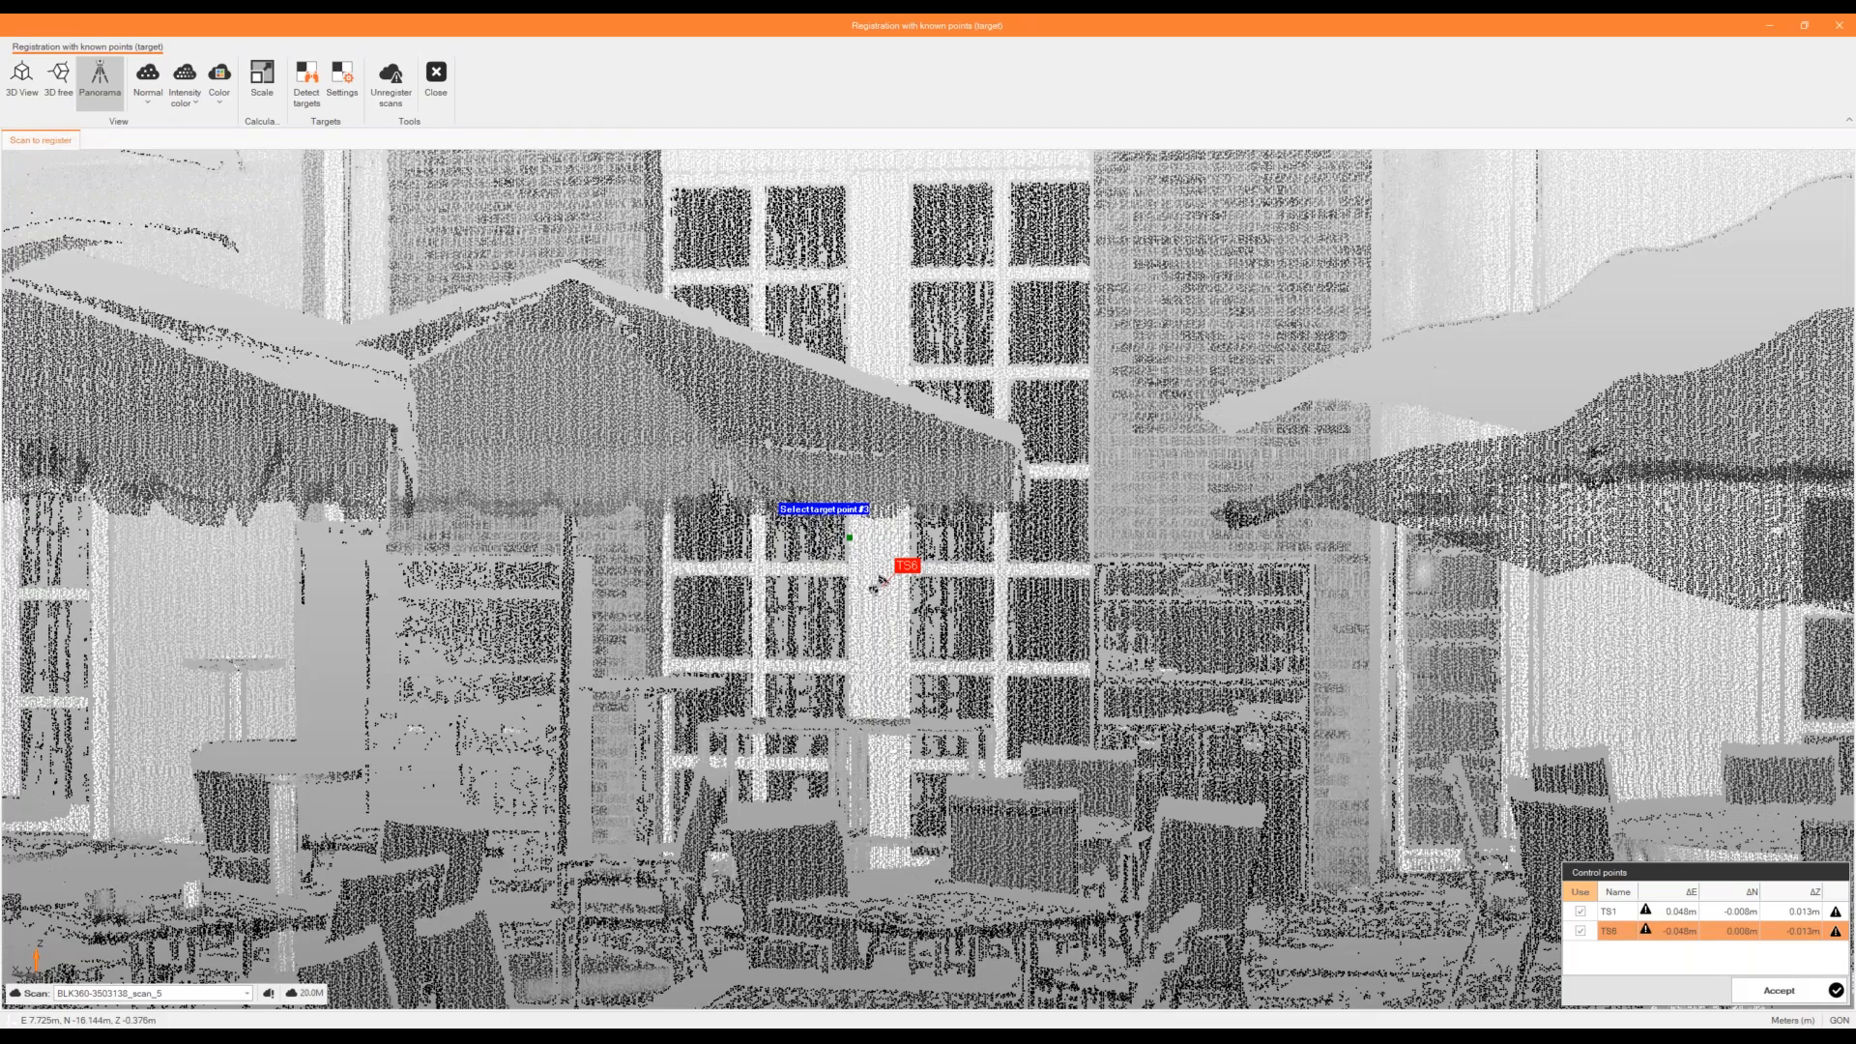
scroll(850, 538, "down", 3)
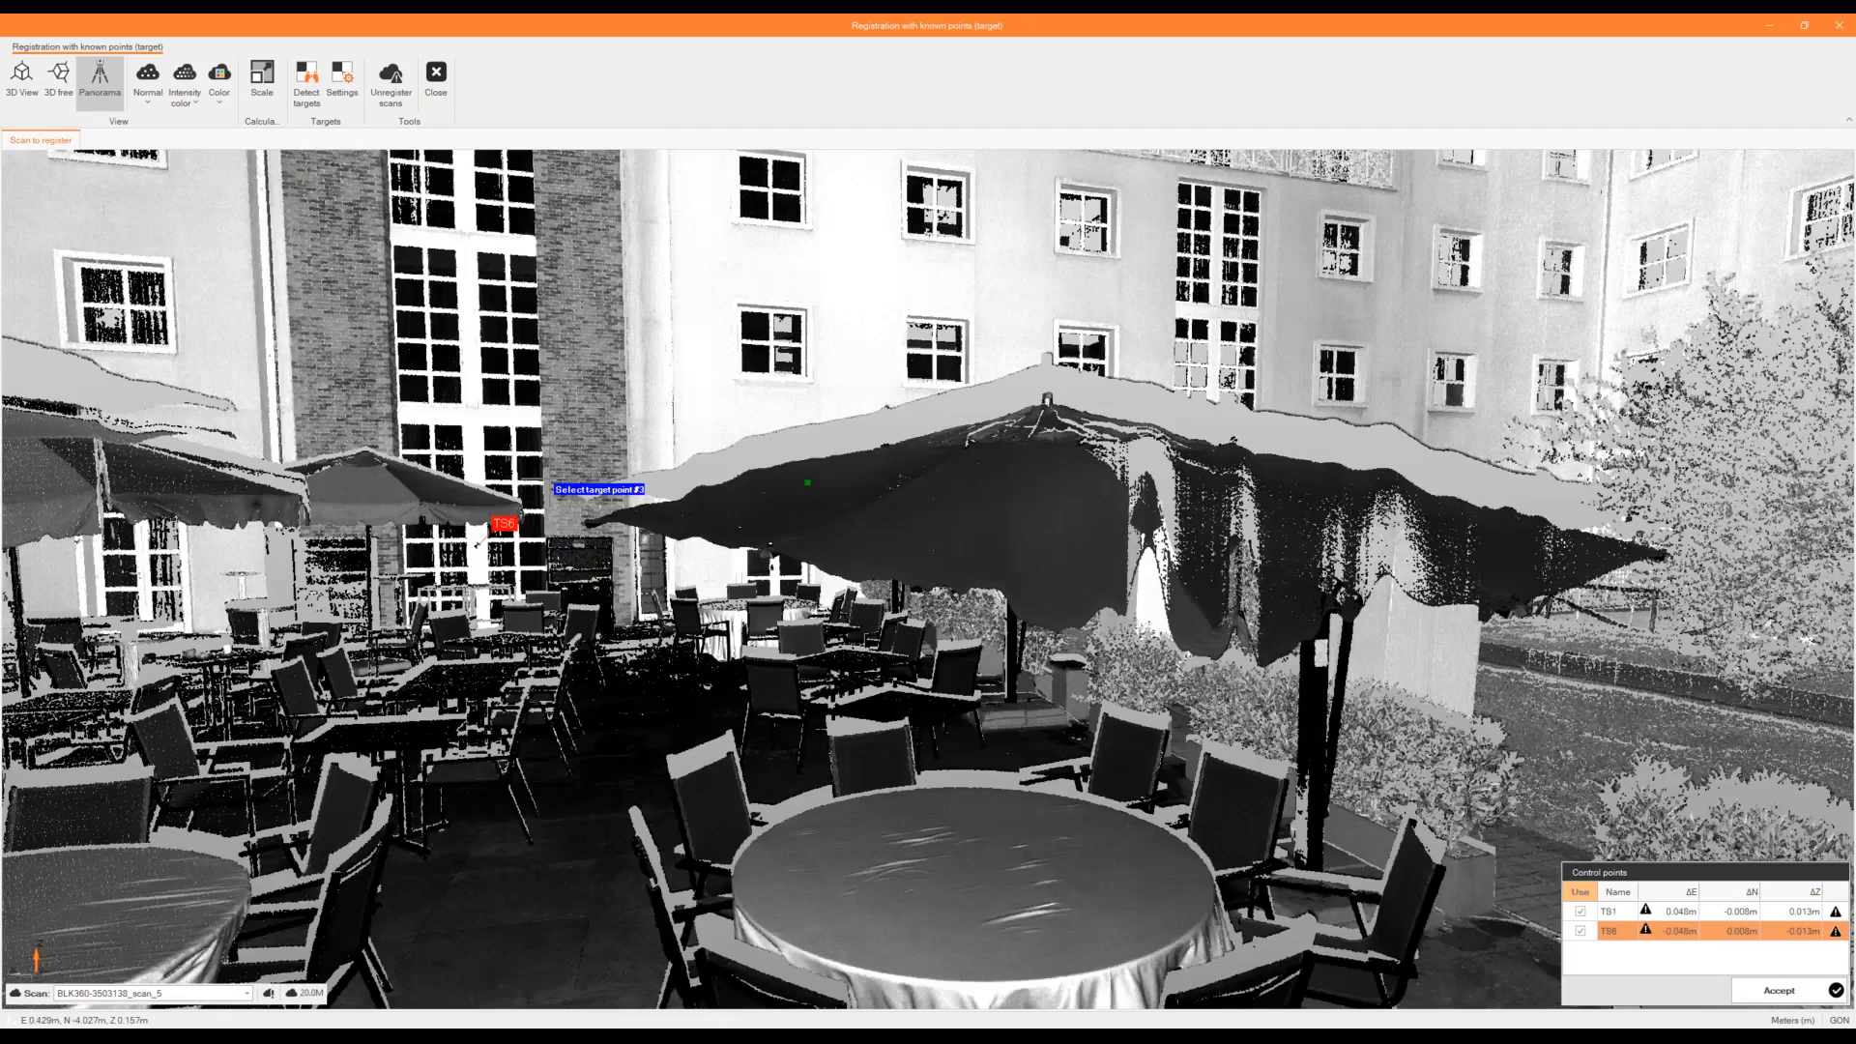
left_click_drag(1266, 665, 758, 569)
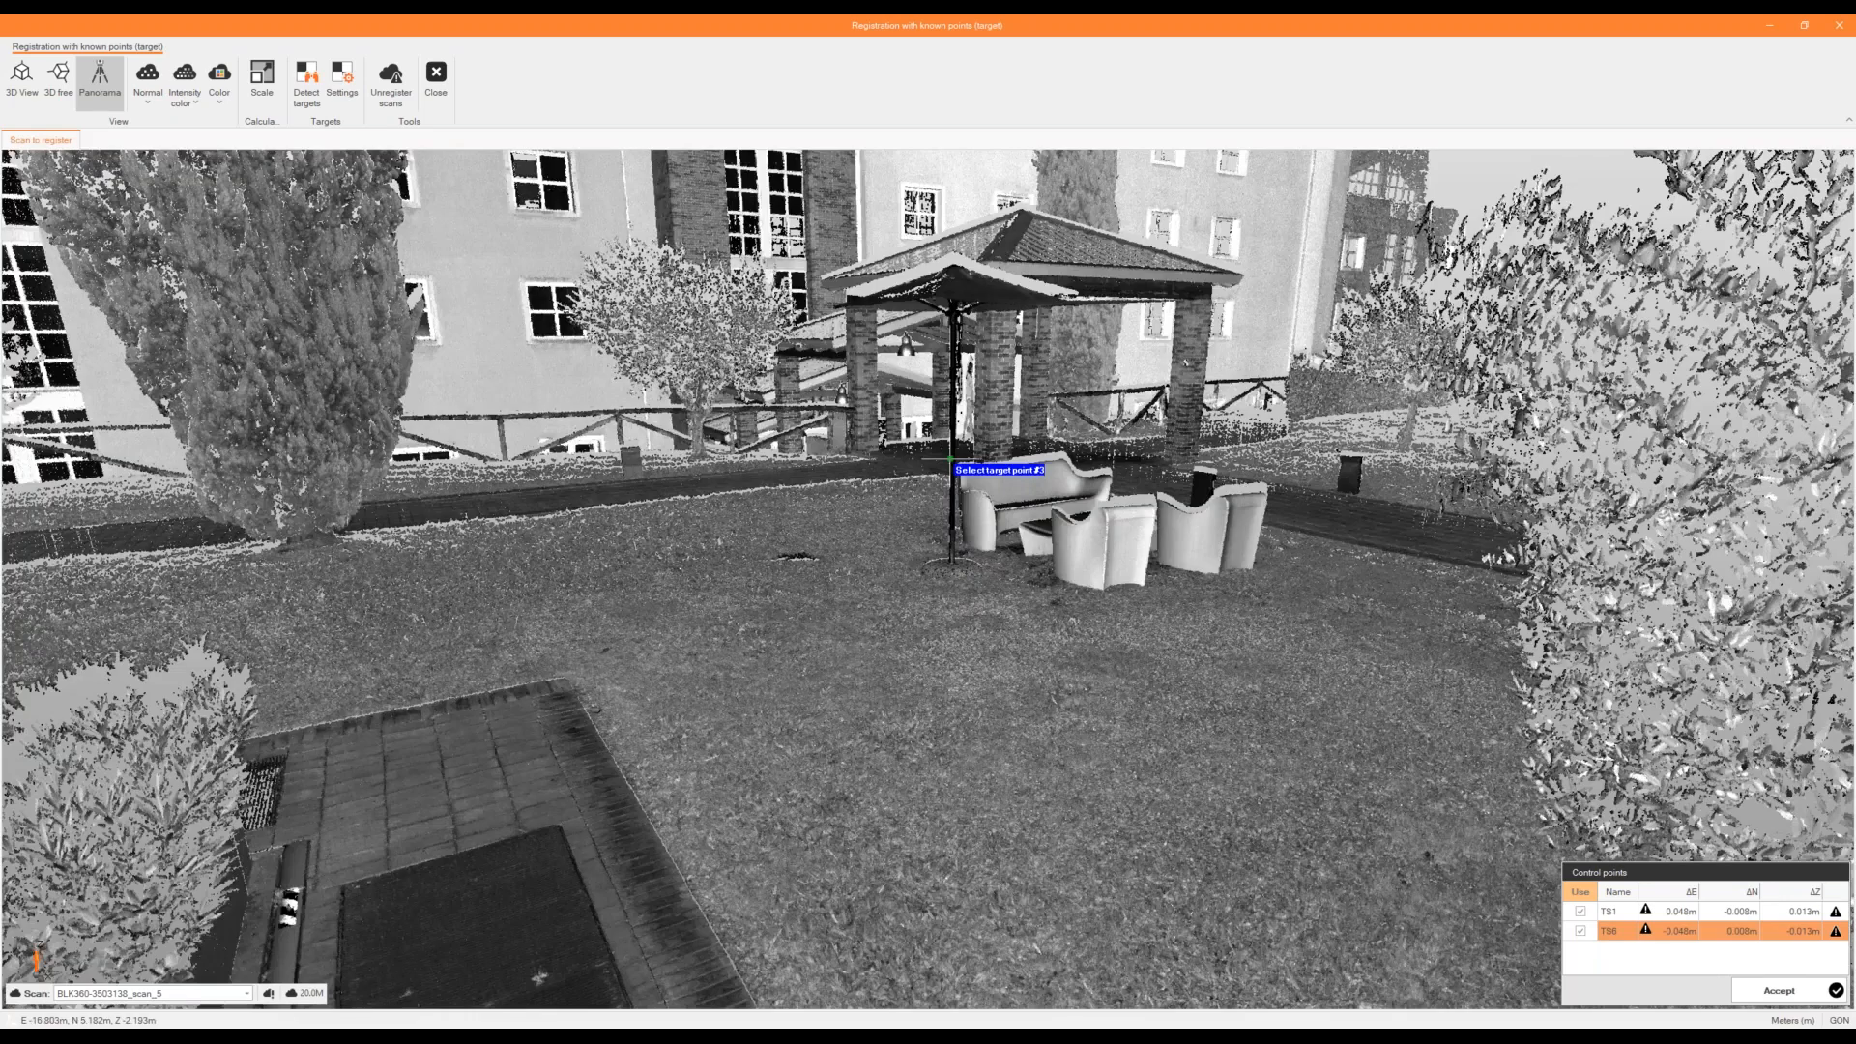
left_click_drag(950, 458, 573, 496)
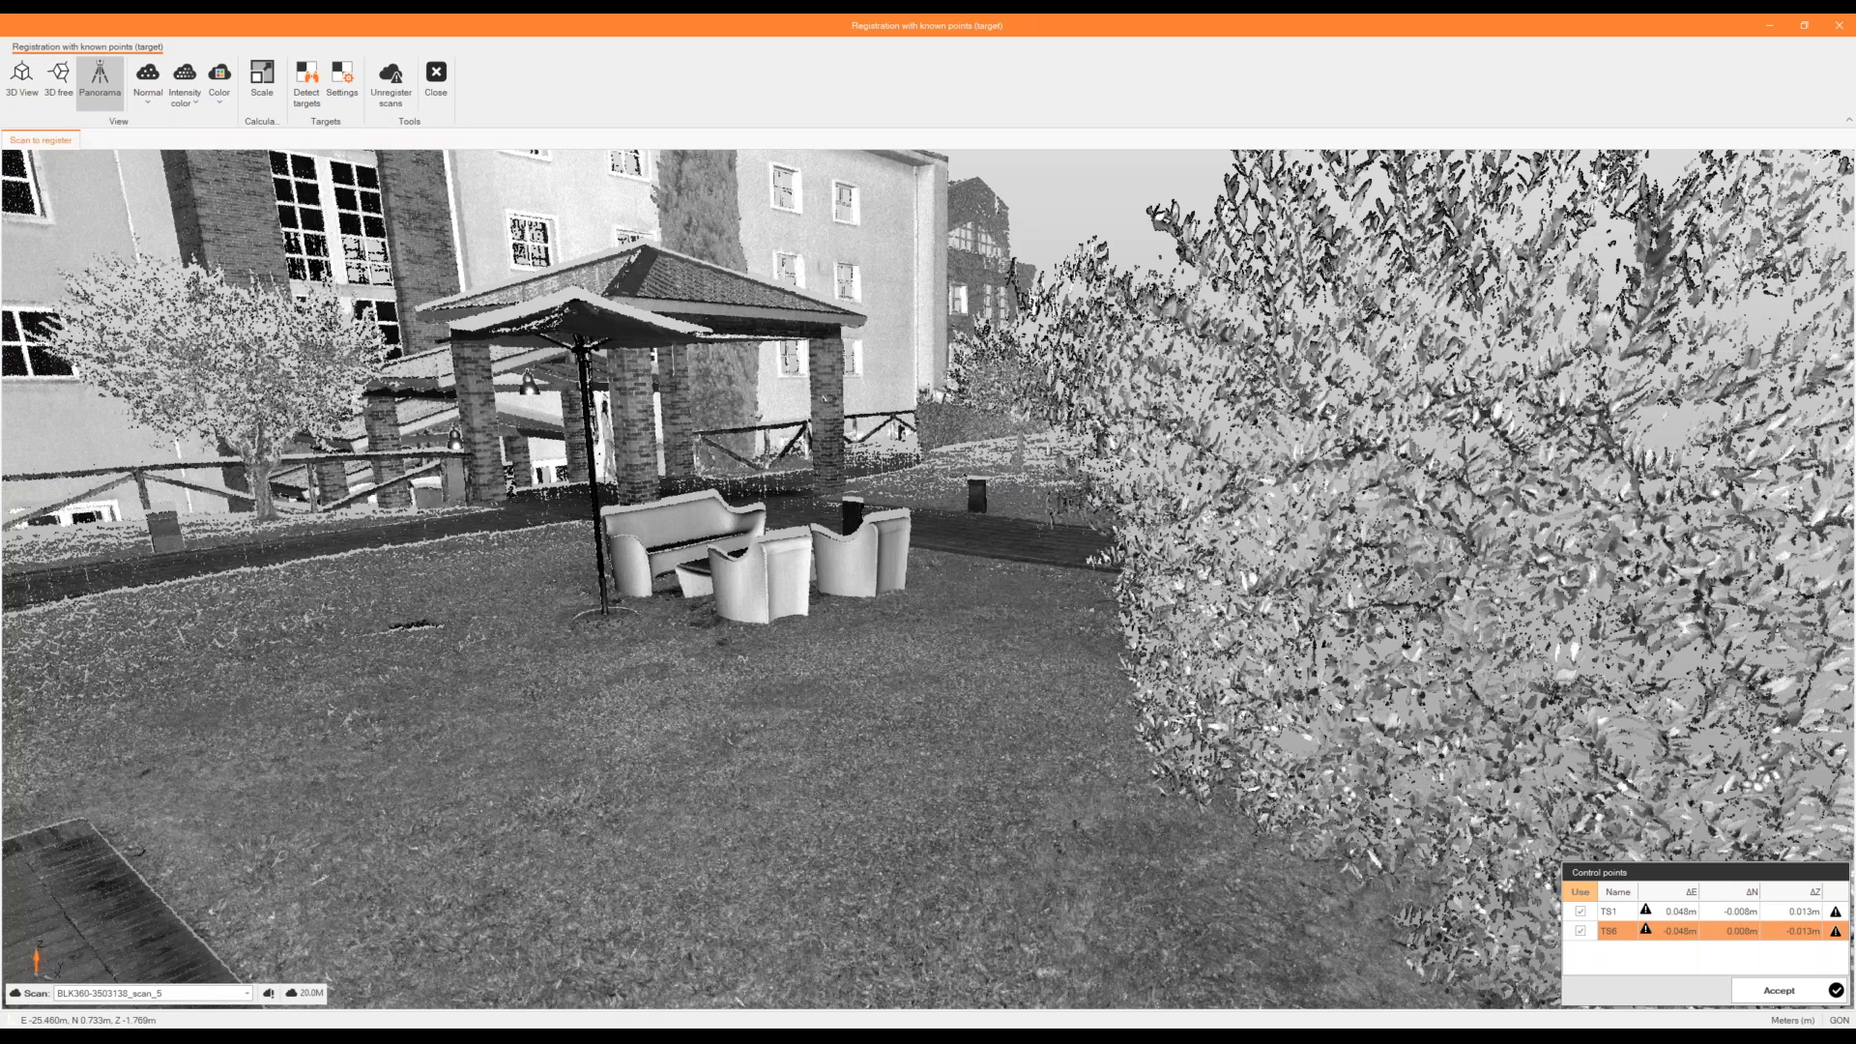
left_click_drag(432, 533, 1263, 509)
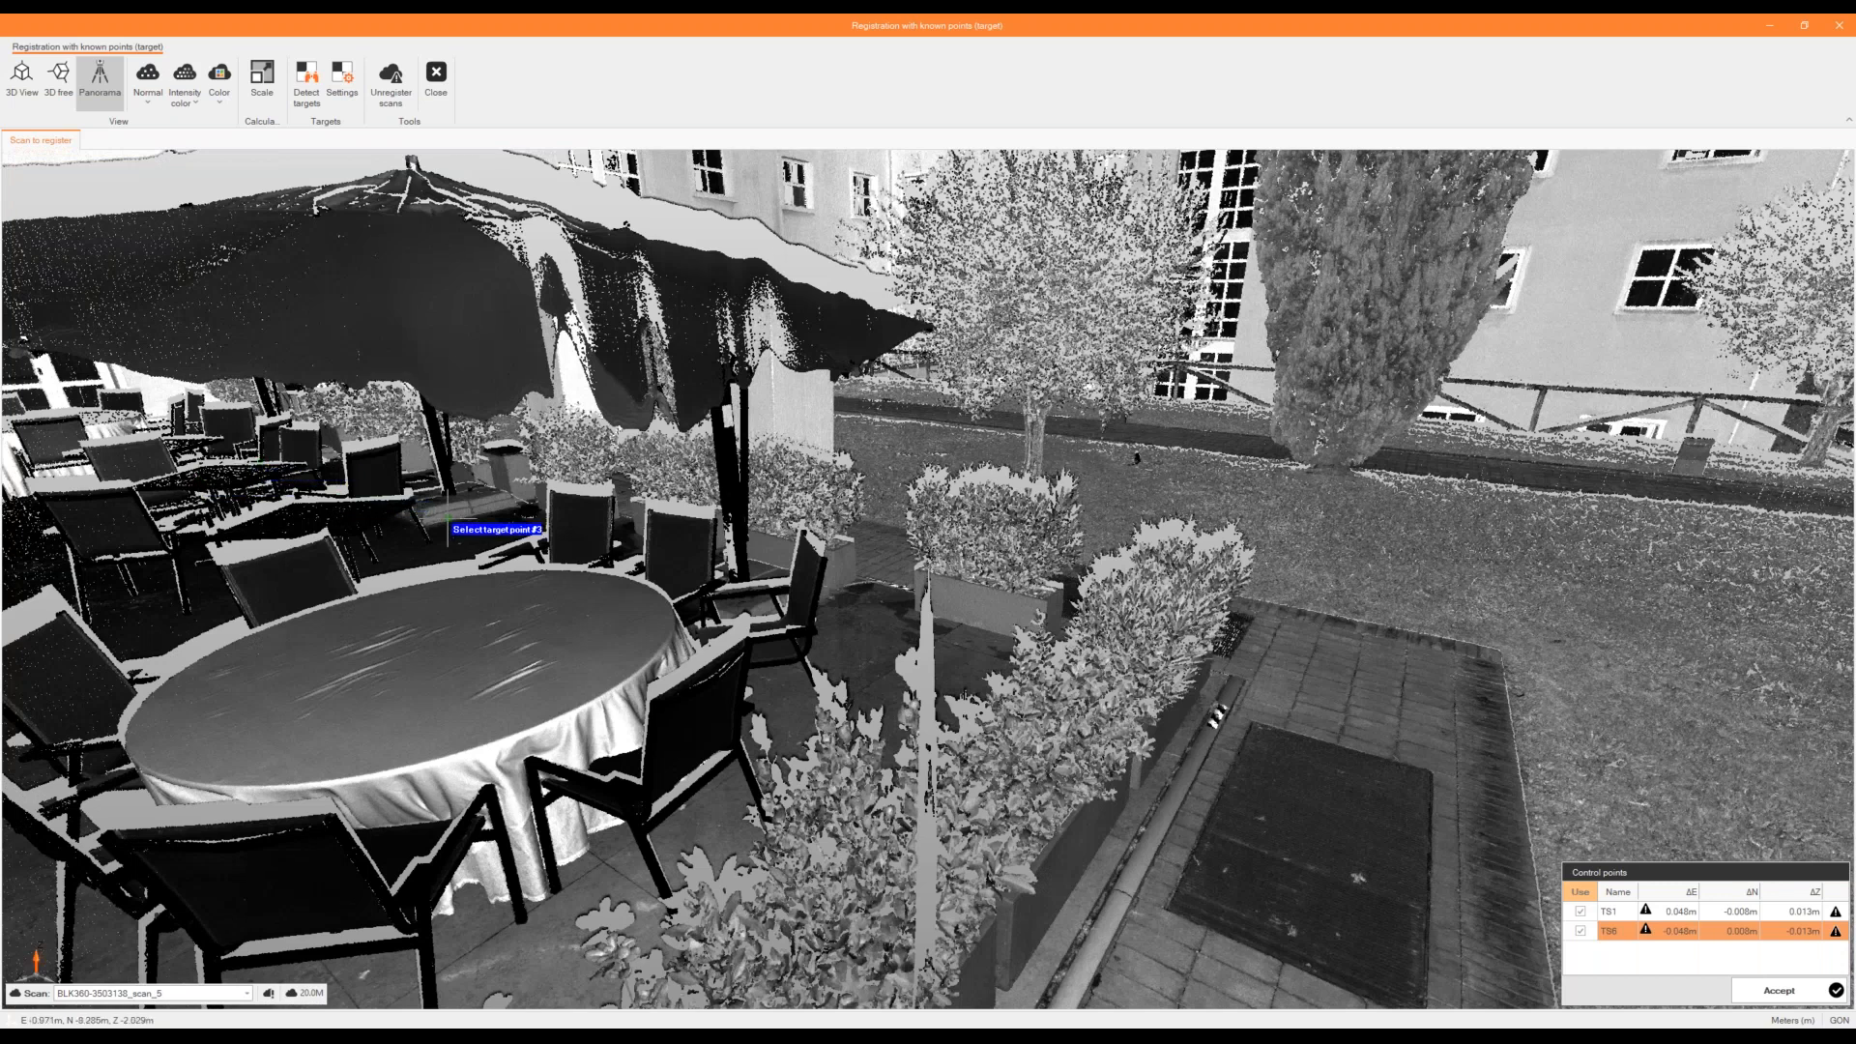
left_click_drag(454, 519, 1440, 629)
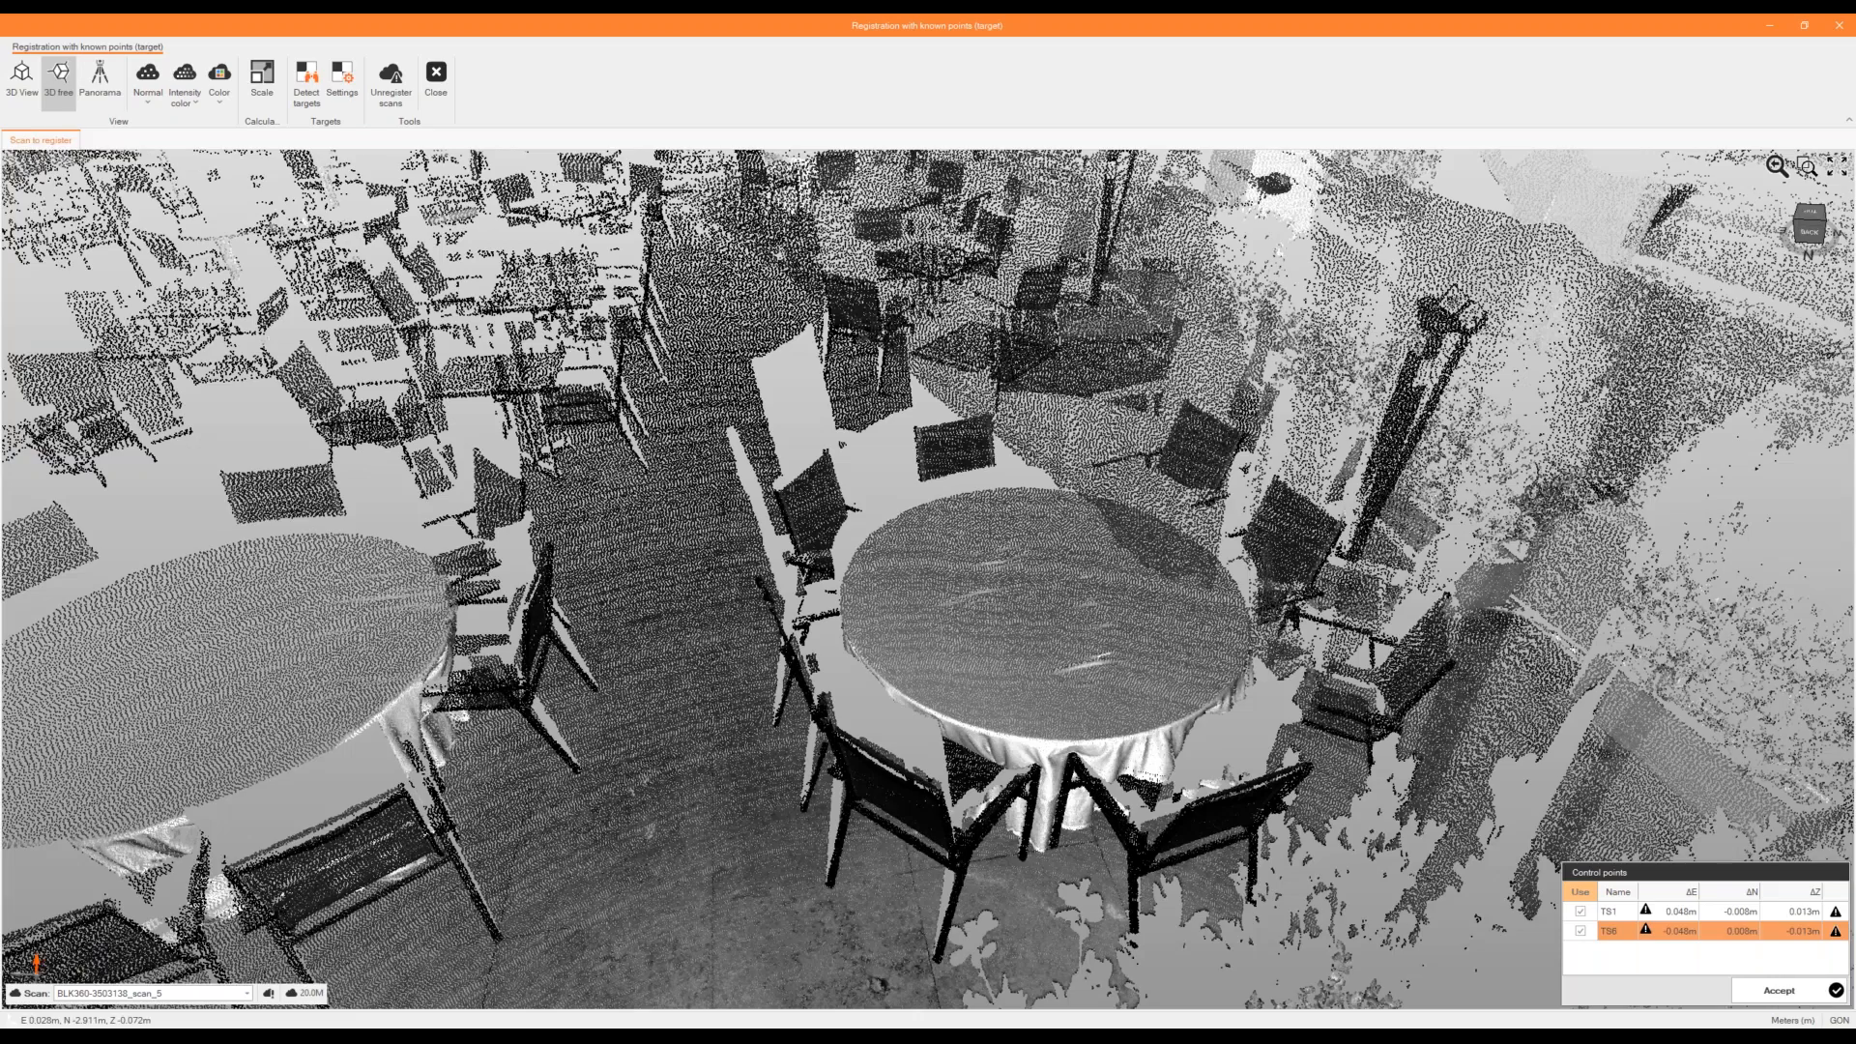
scroll(957, 374, "down", 6)
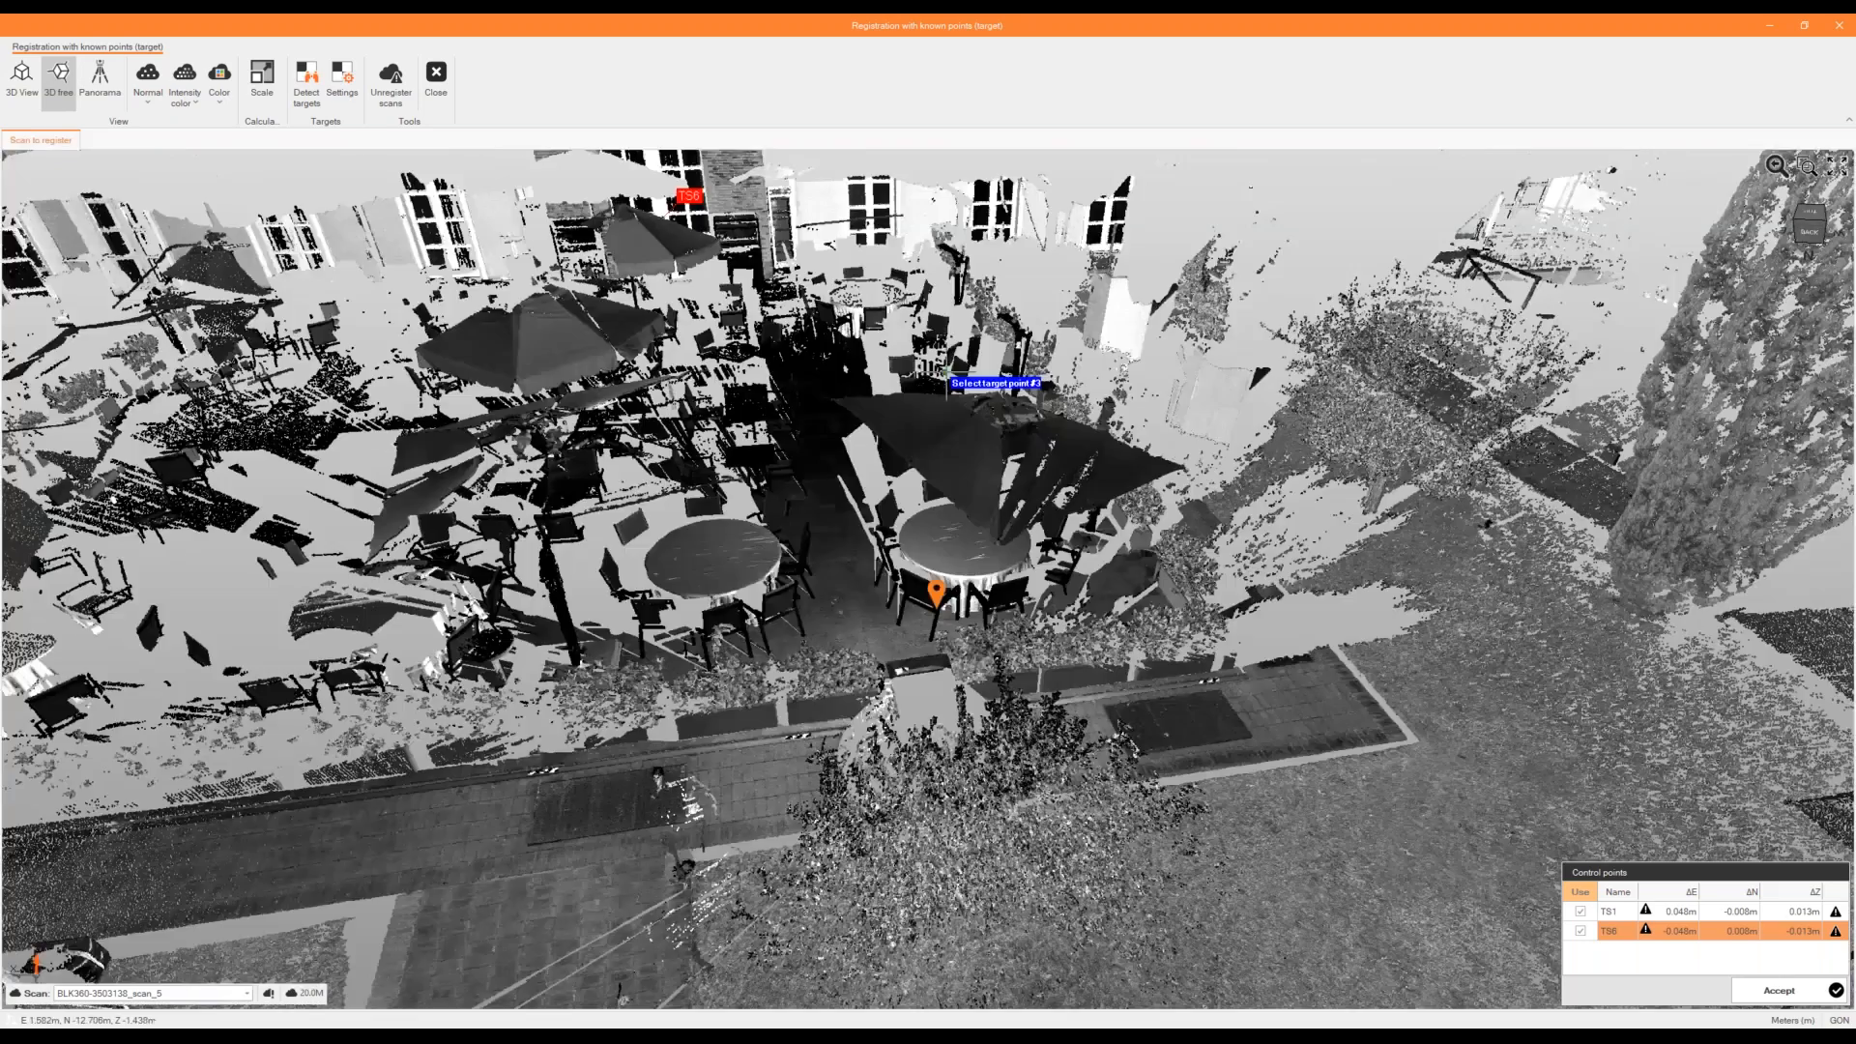
scroll(874, 263, "up", 10)
left_click(881, 301)
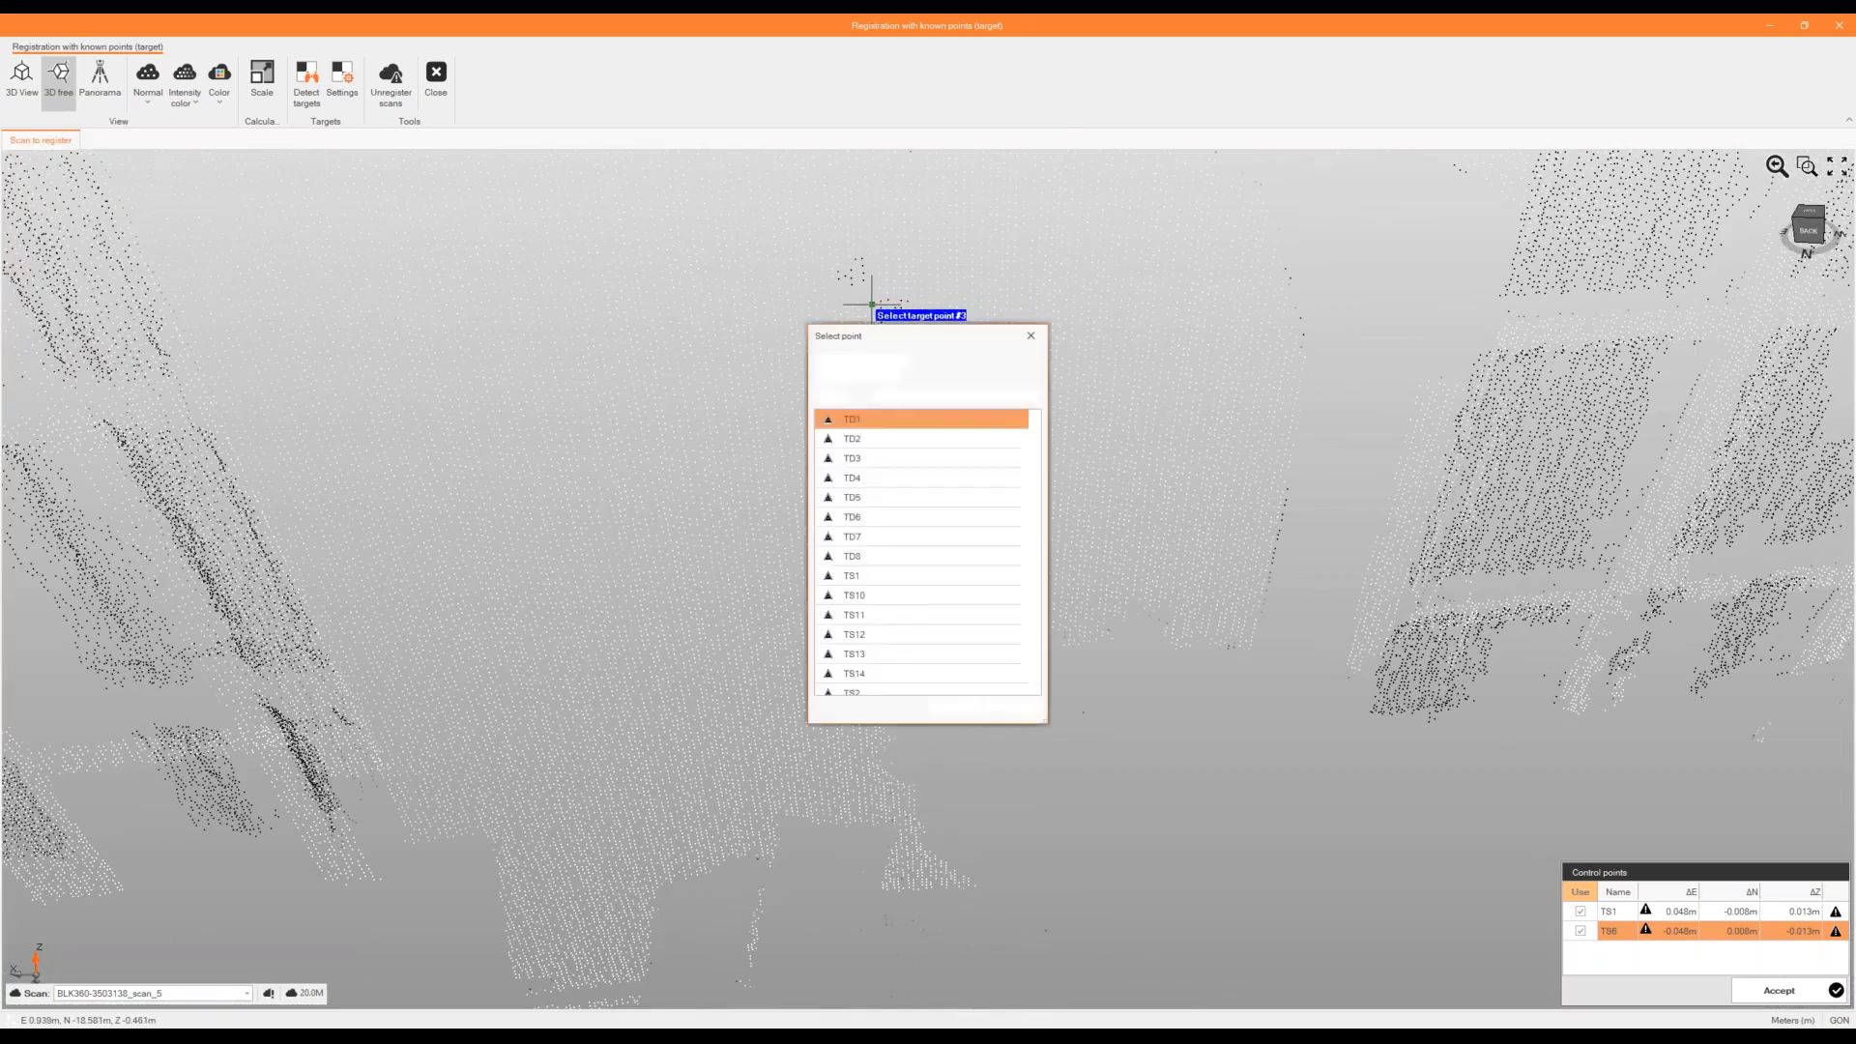
scroll(909, 665, "down", 5)
left_click(901, 633)
double_click(901, 633)
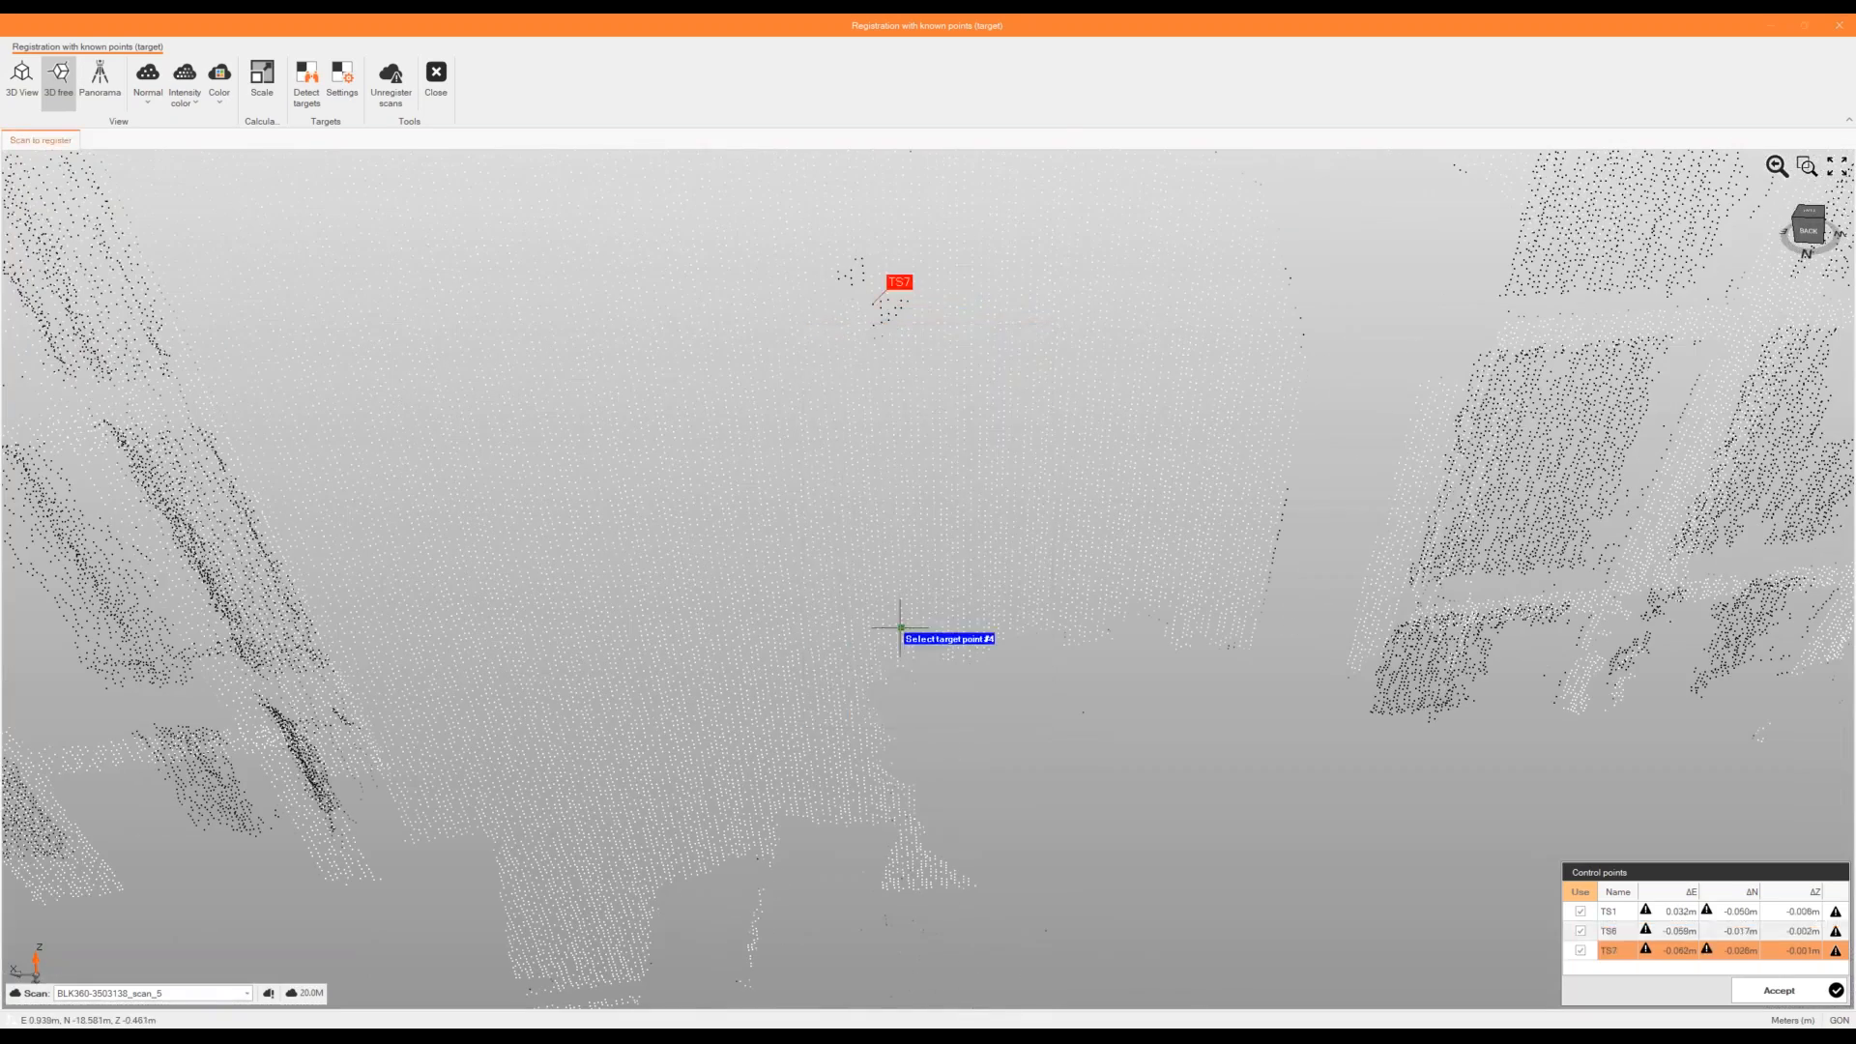
Inspect the picked TS6 and TS7 in the free 3D view and check how the control points are distributed across scan 5.
scroll(977, 387, "down", 5)
scroll(475, 442, "down", 3)
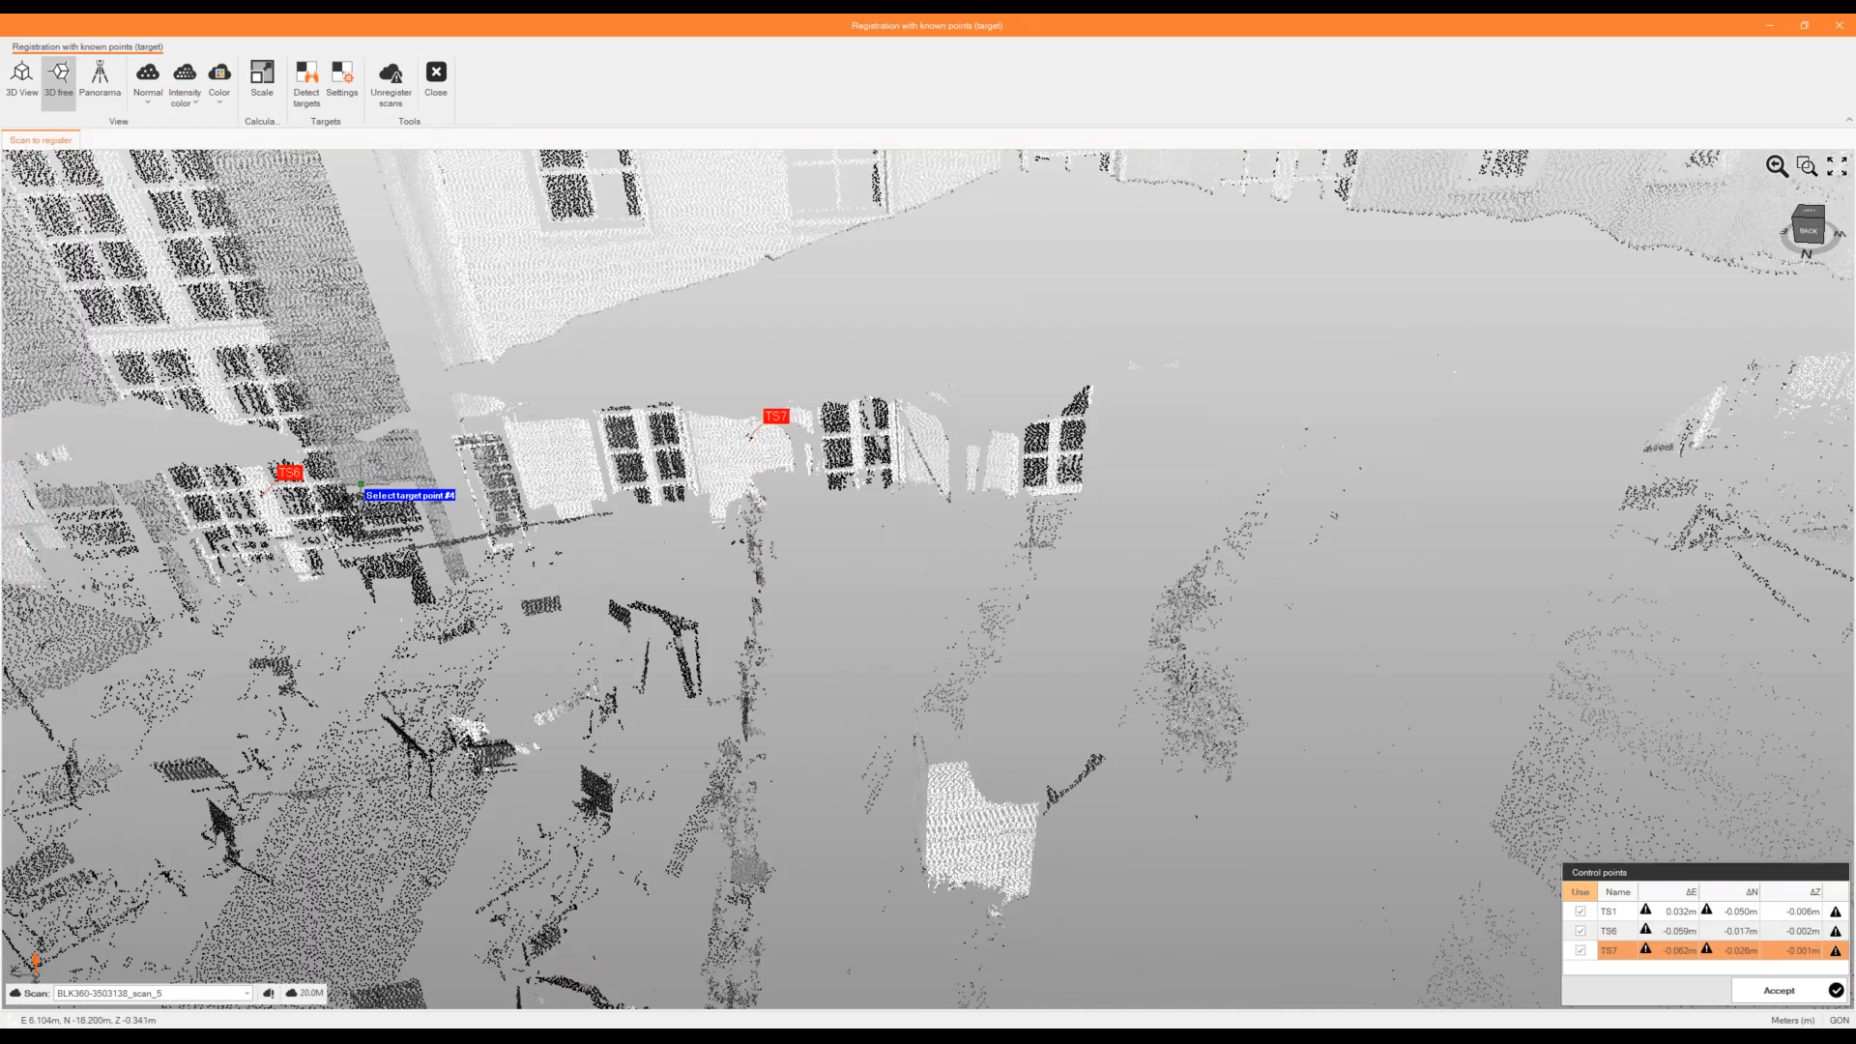
scroll(360, 484, "up", 5)
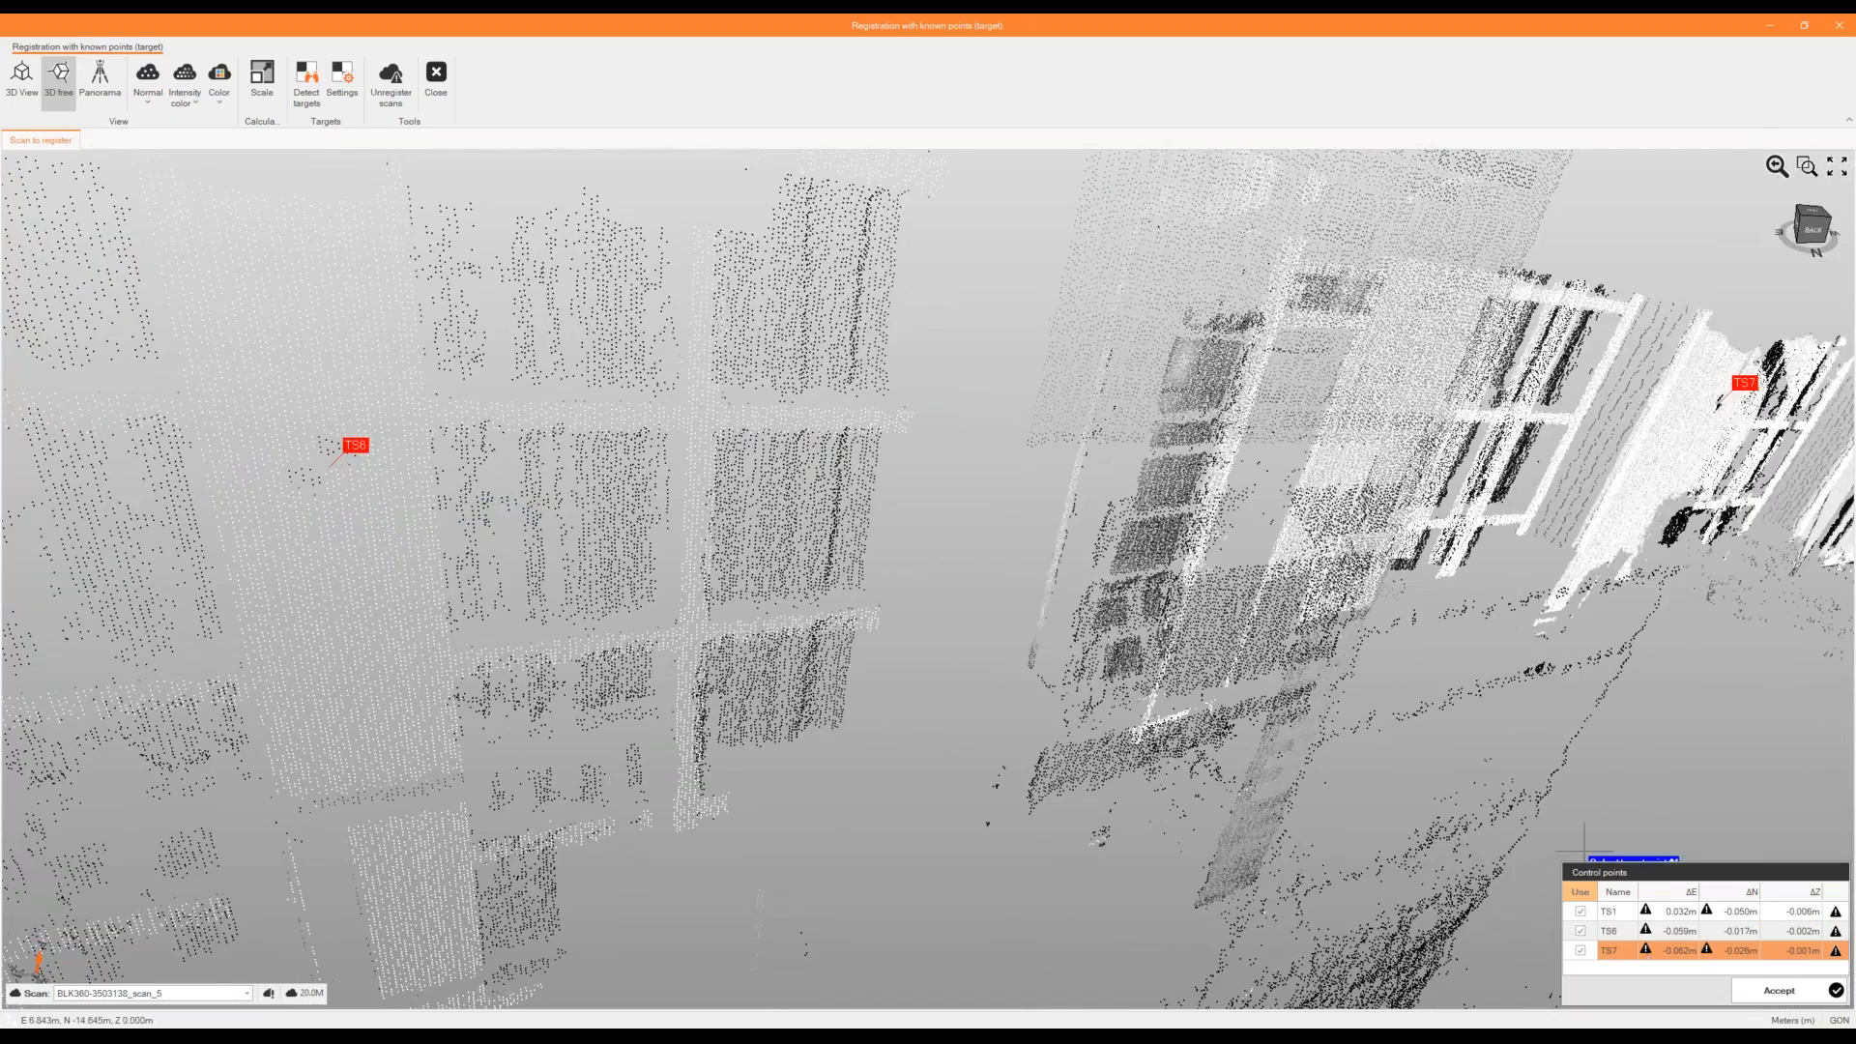
scroll(1584, 851, "down", 7)
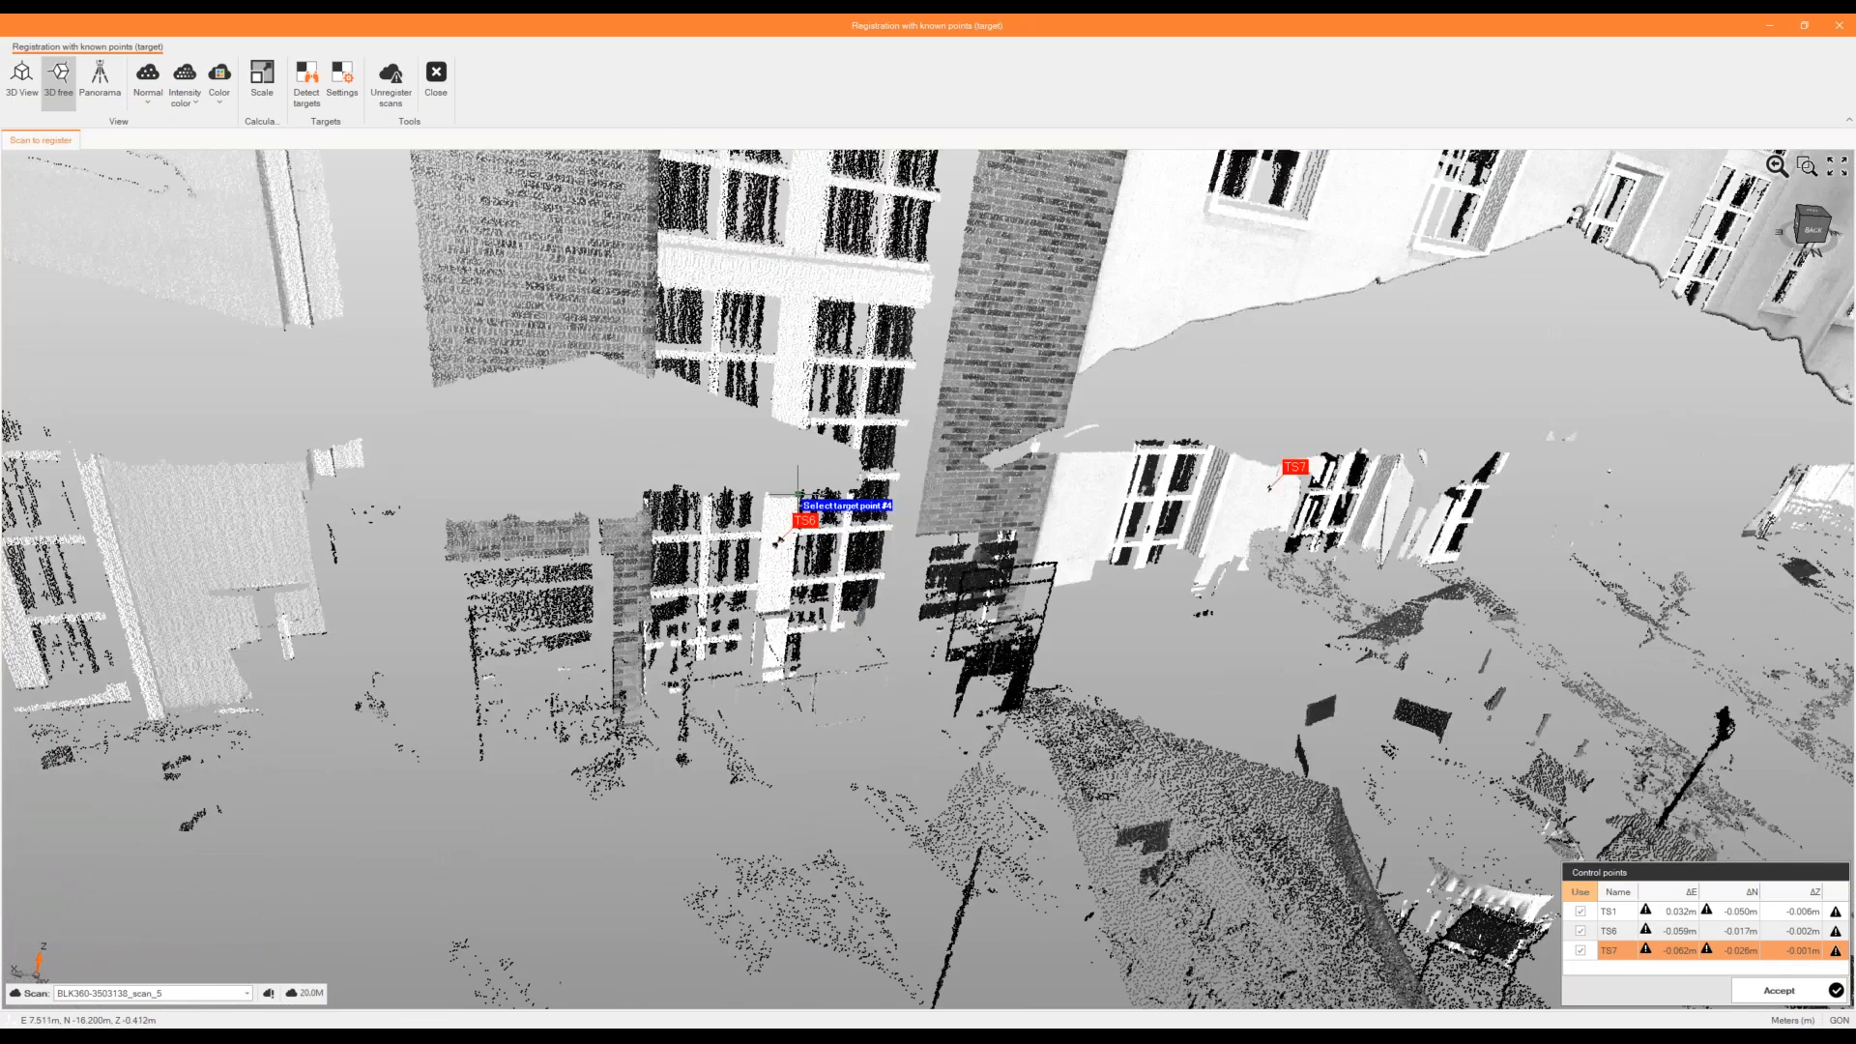
scroll(797, 498, "down", 10)
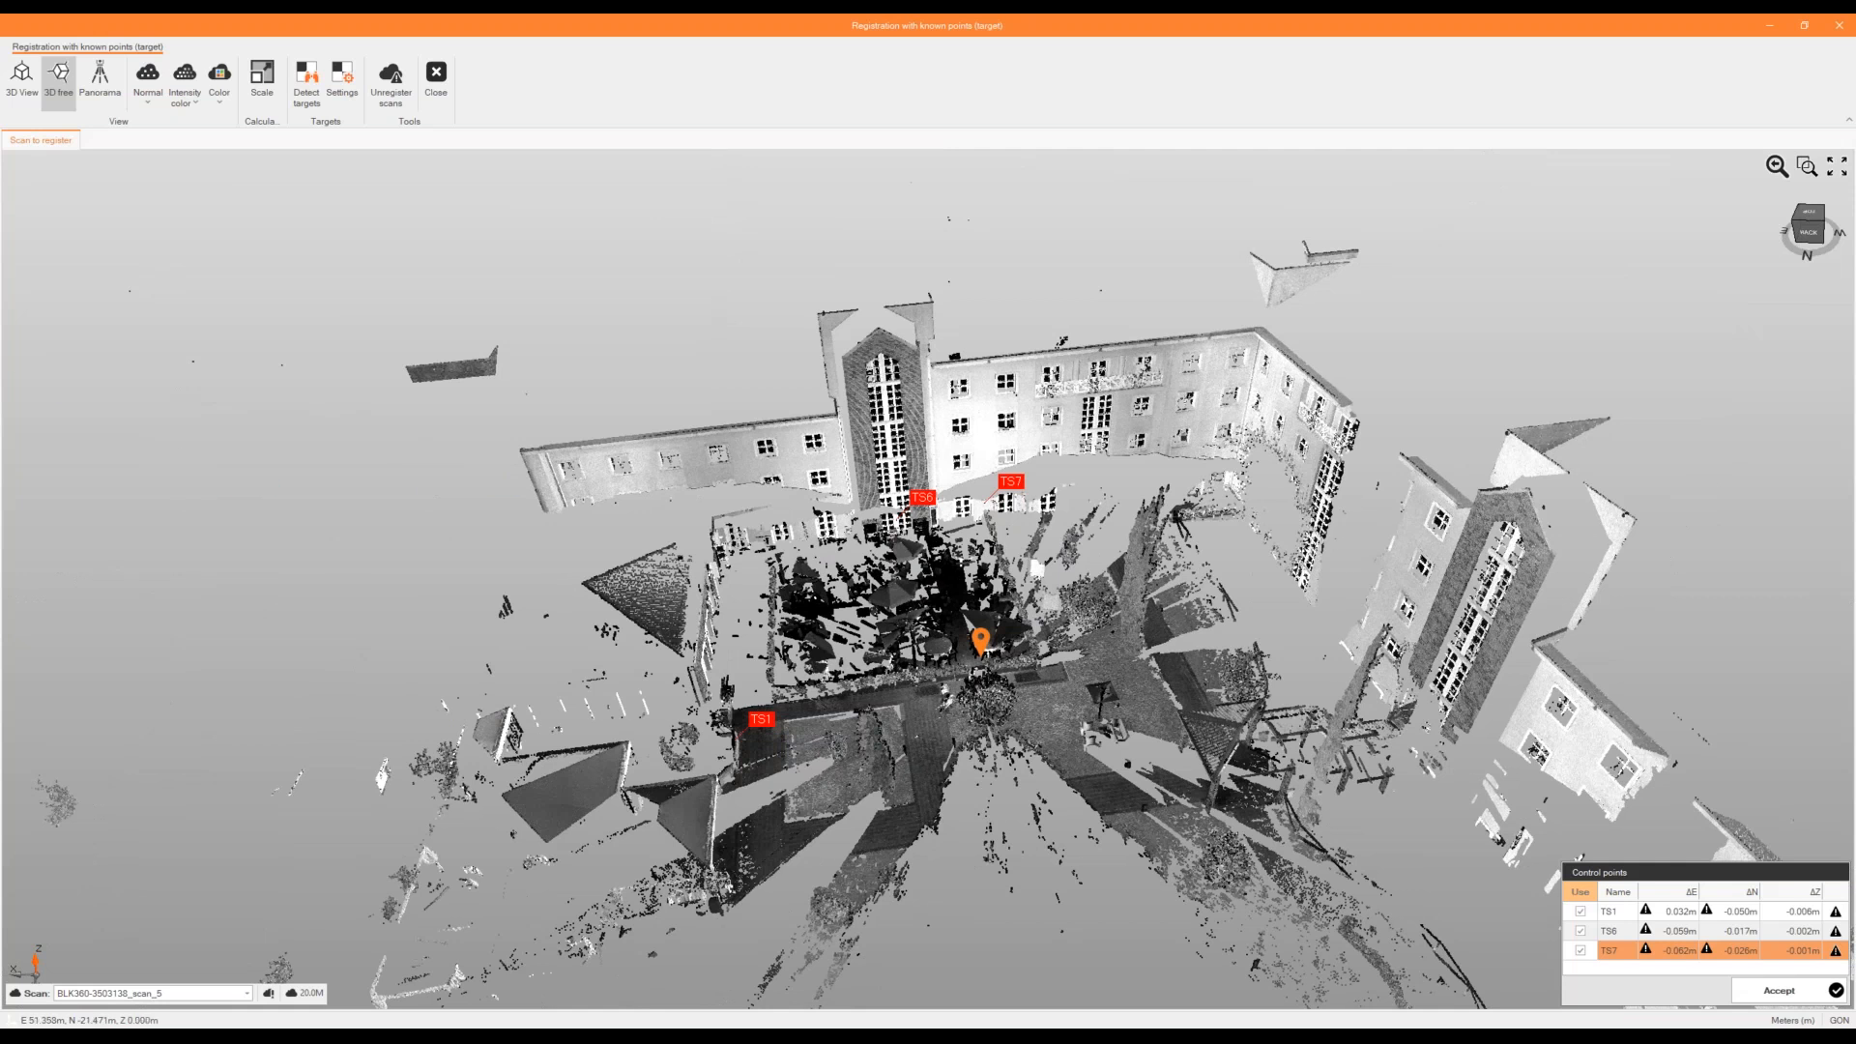
scroll(169, 488, "down", 2)
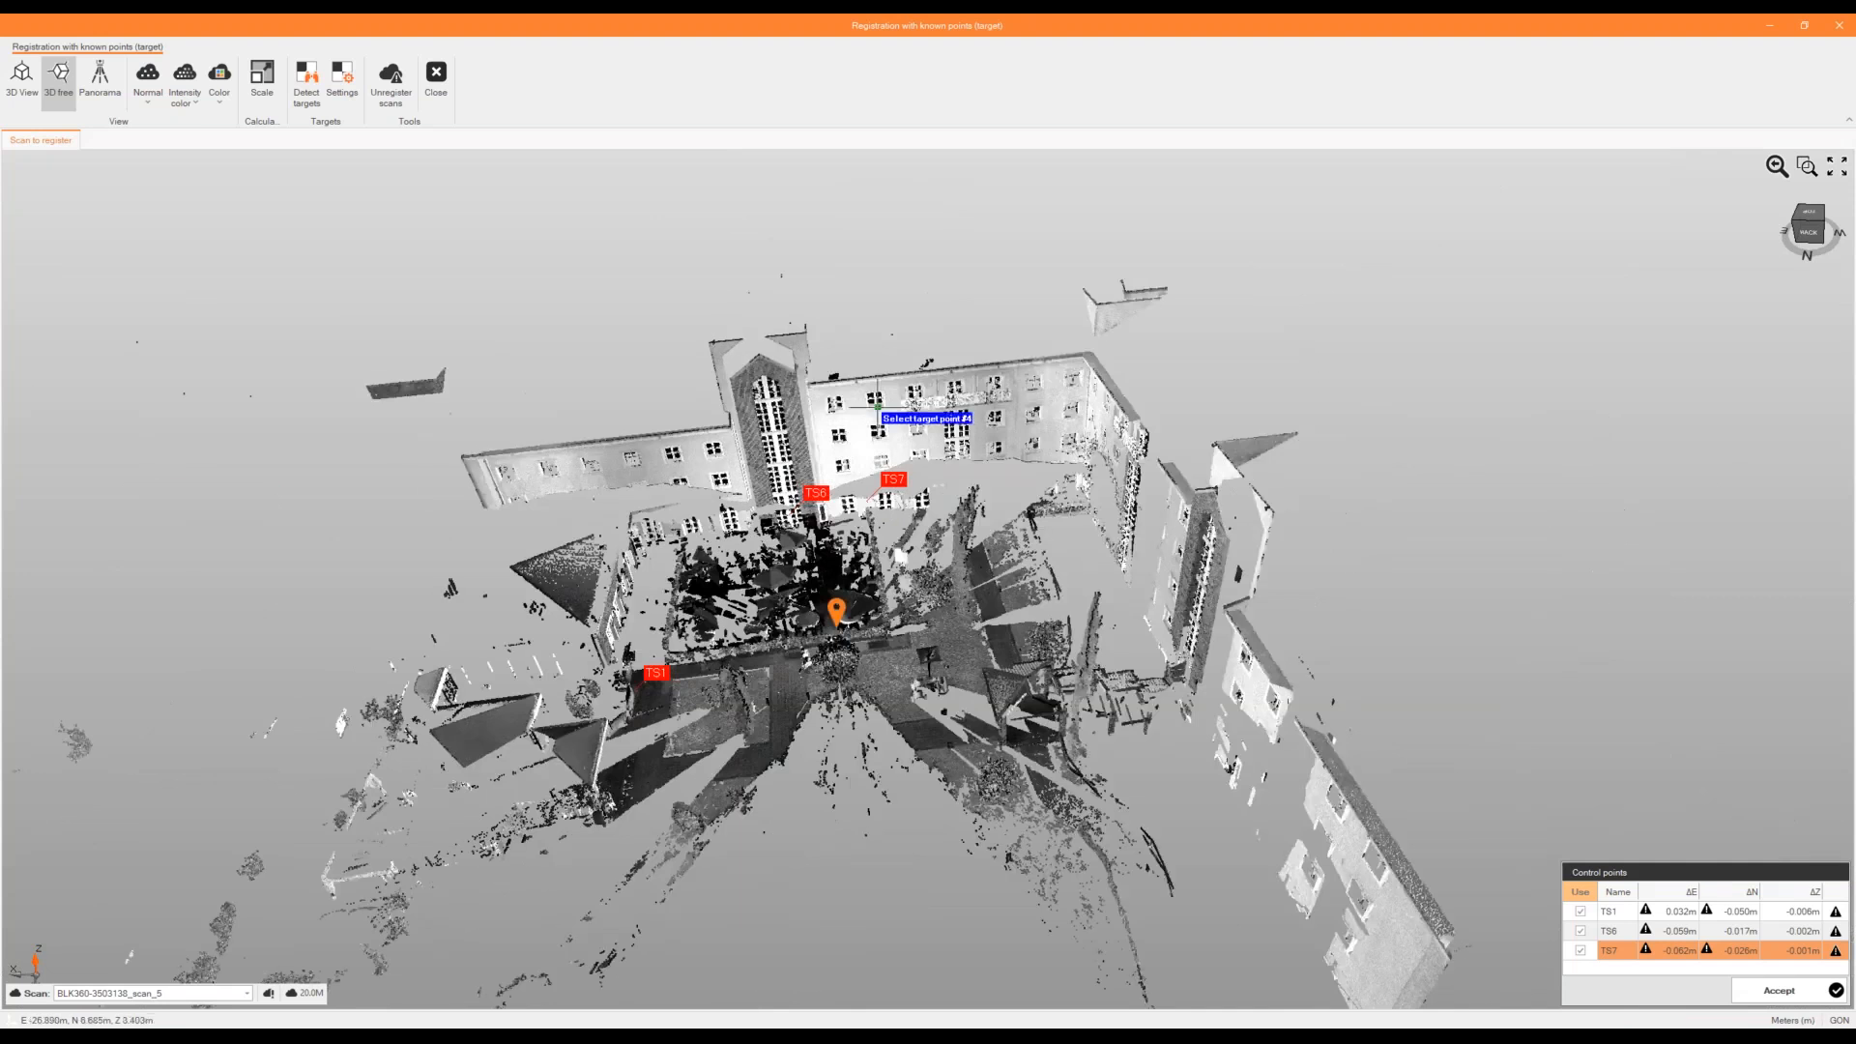
Pick the center of the checkerboard on the nearby umbrella pole in the free 3D view as reference point TS9.
left_click(100, 82)
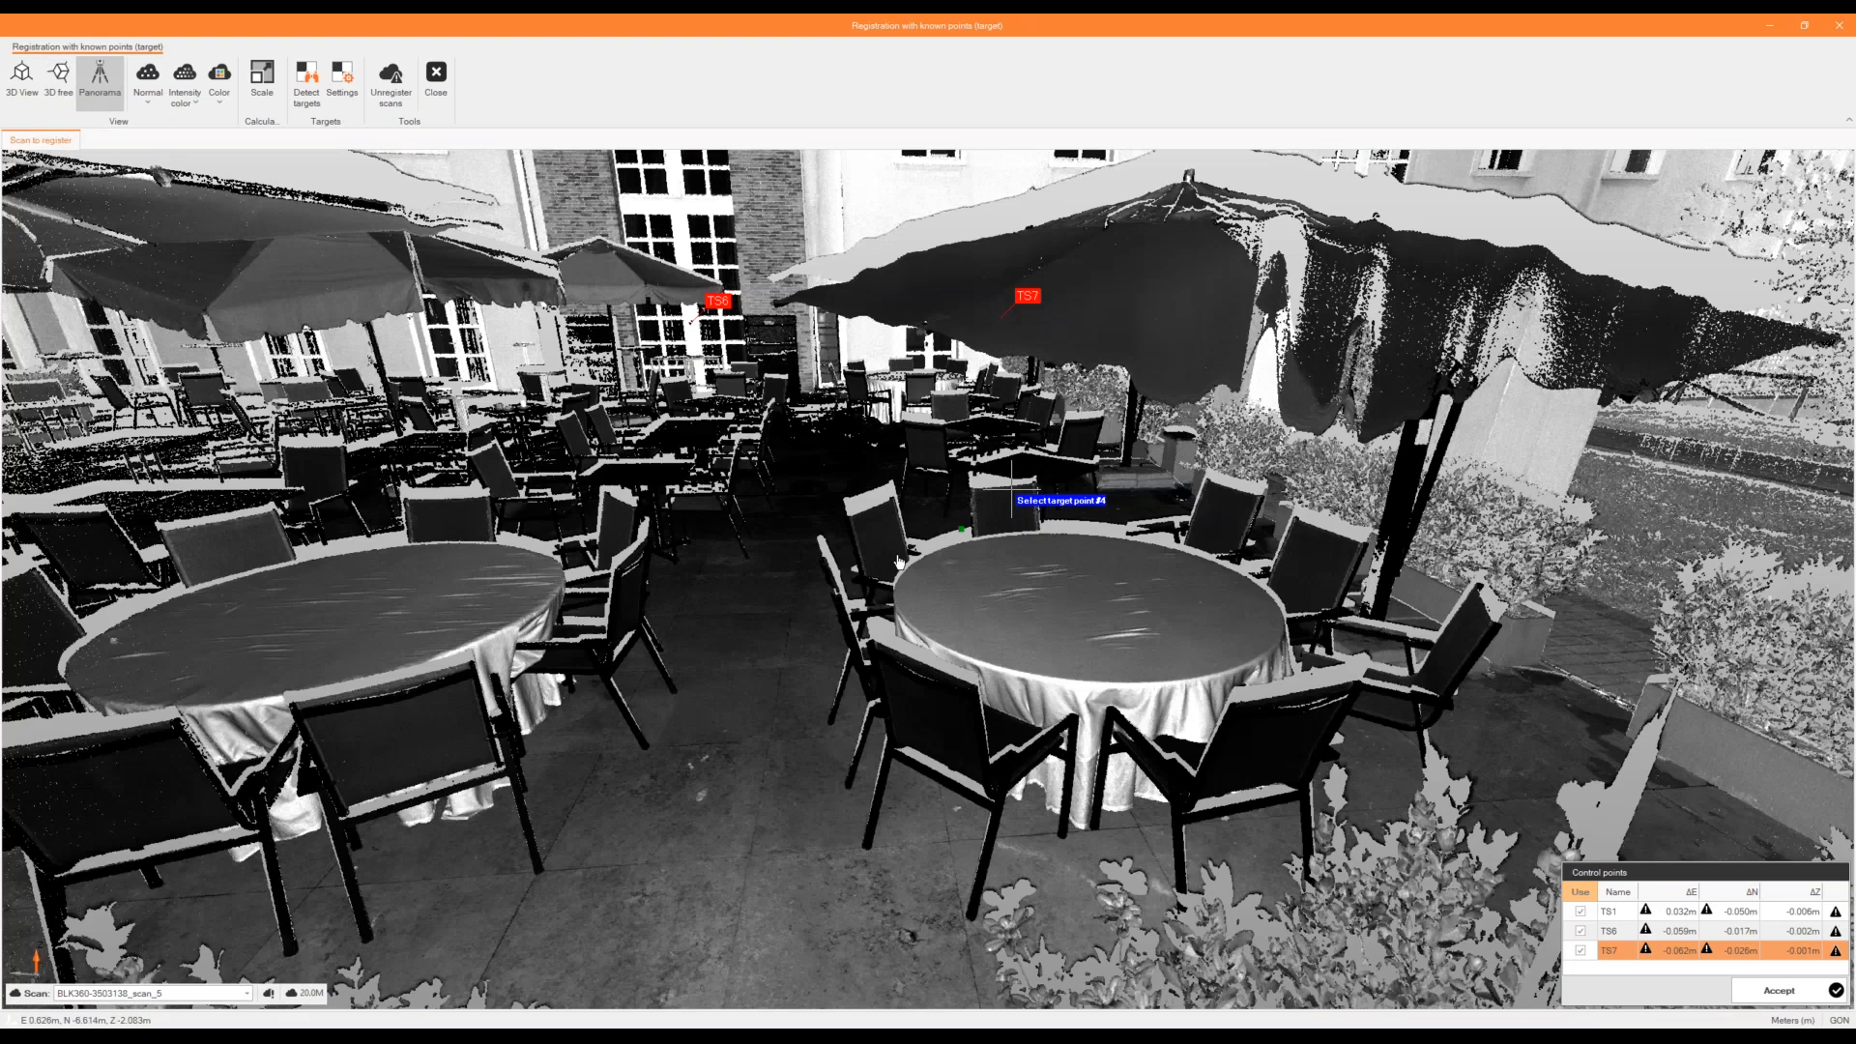
middle_click_drag(899, 561, 901, 588)
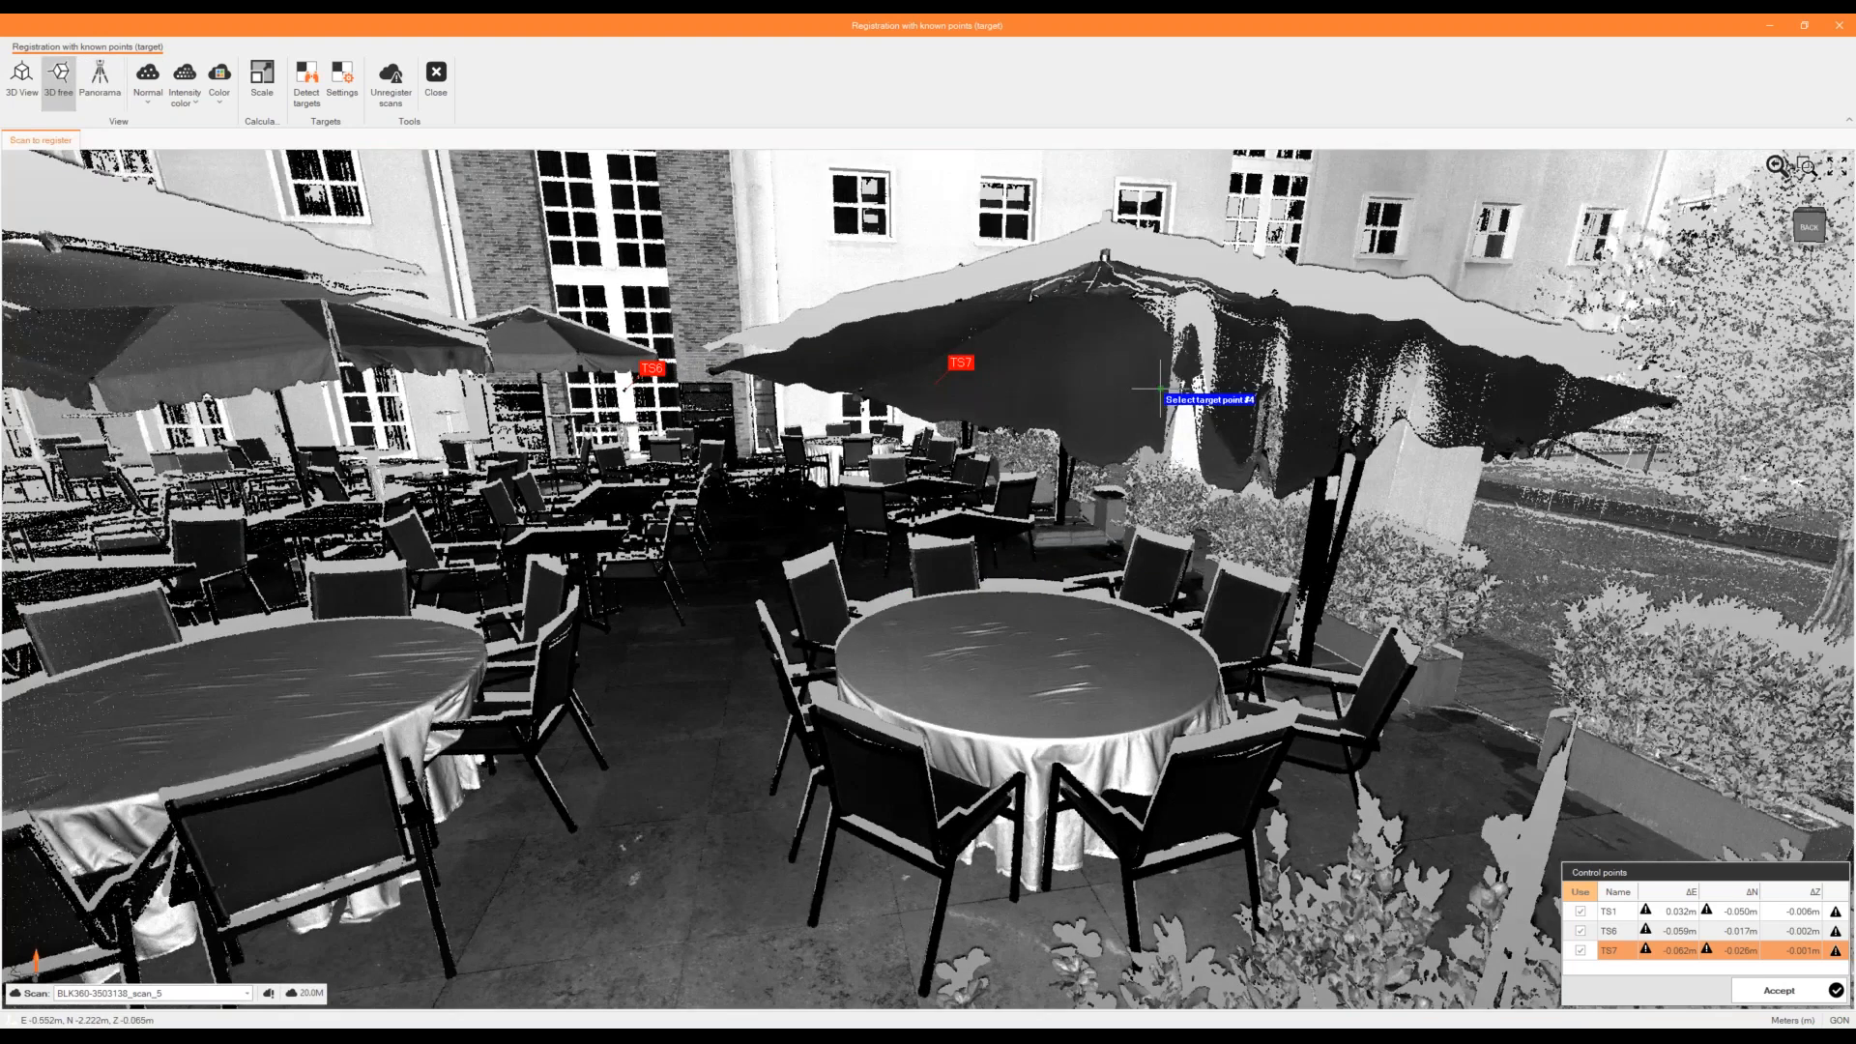
left_click_drag(1161, 388, 1366, 566)
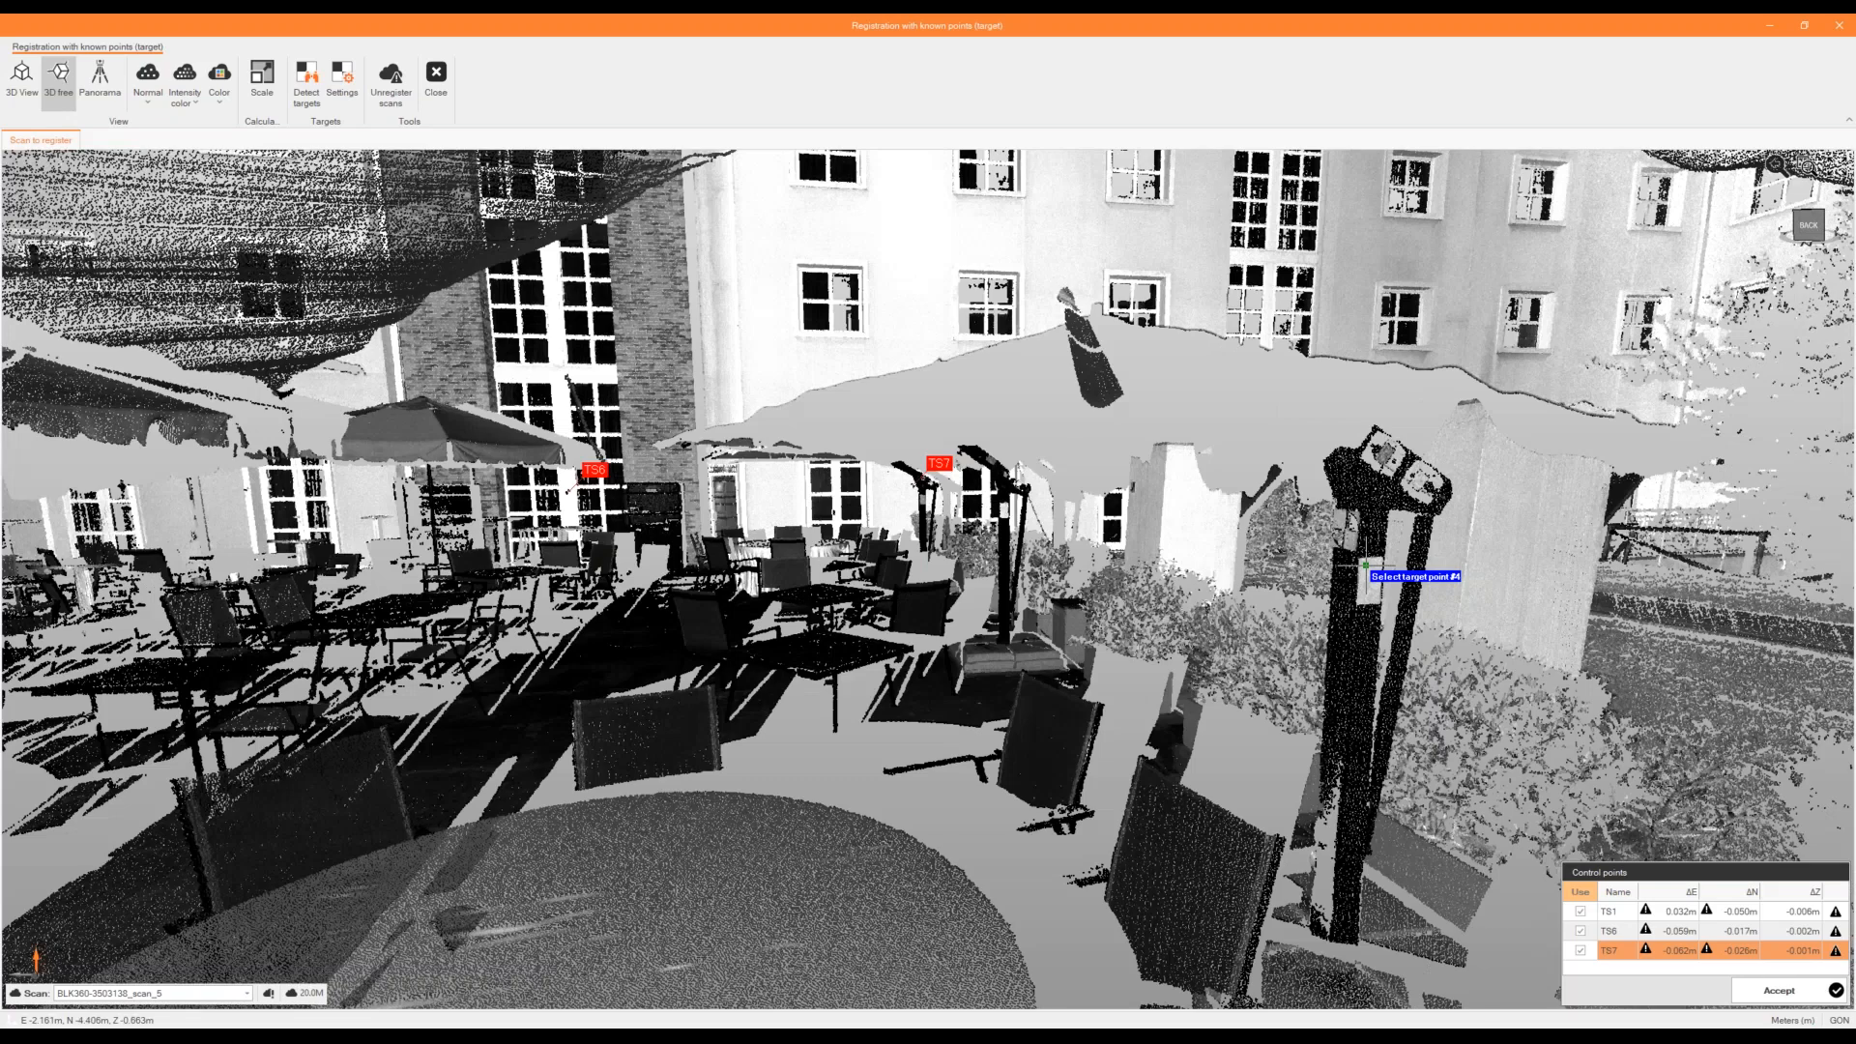
scroll(1363, 551, "up", 3)
scroll(1358, 536, "up", 2)
left_click_drag(1340, 529, 1293, 503)
left_click(1293, 503)
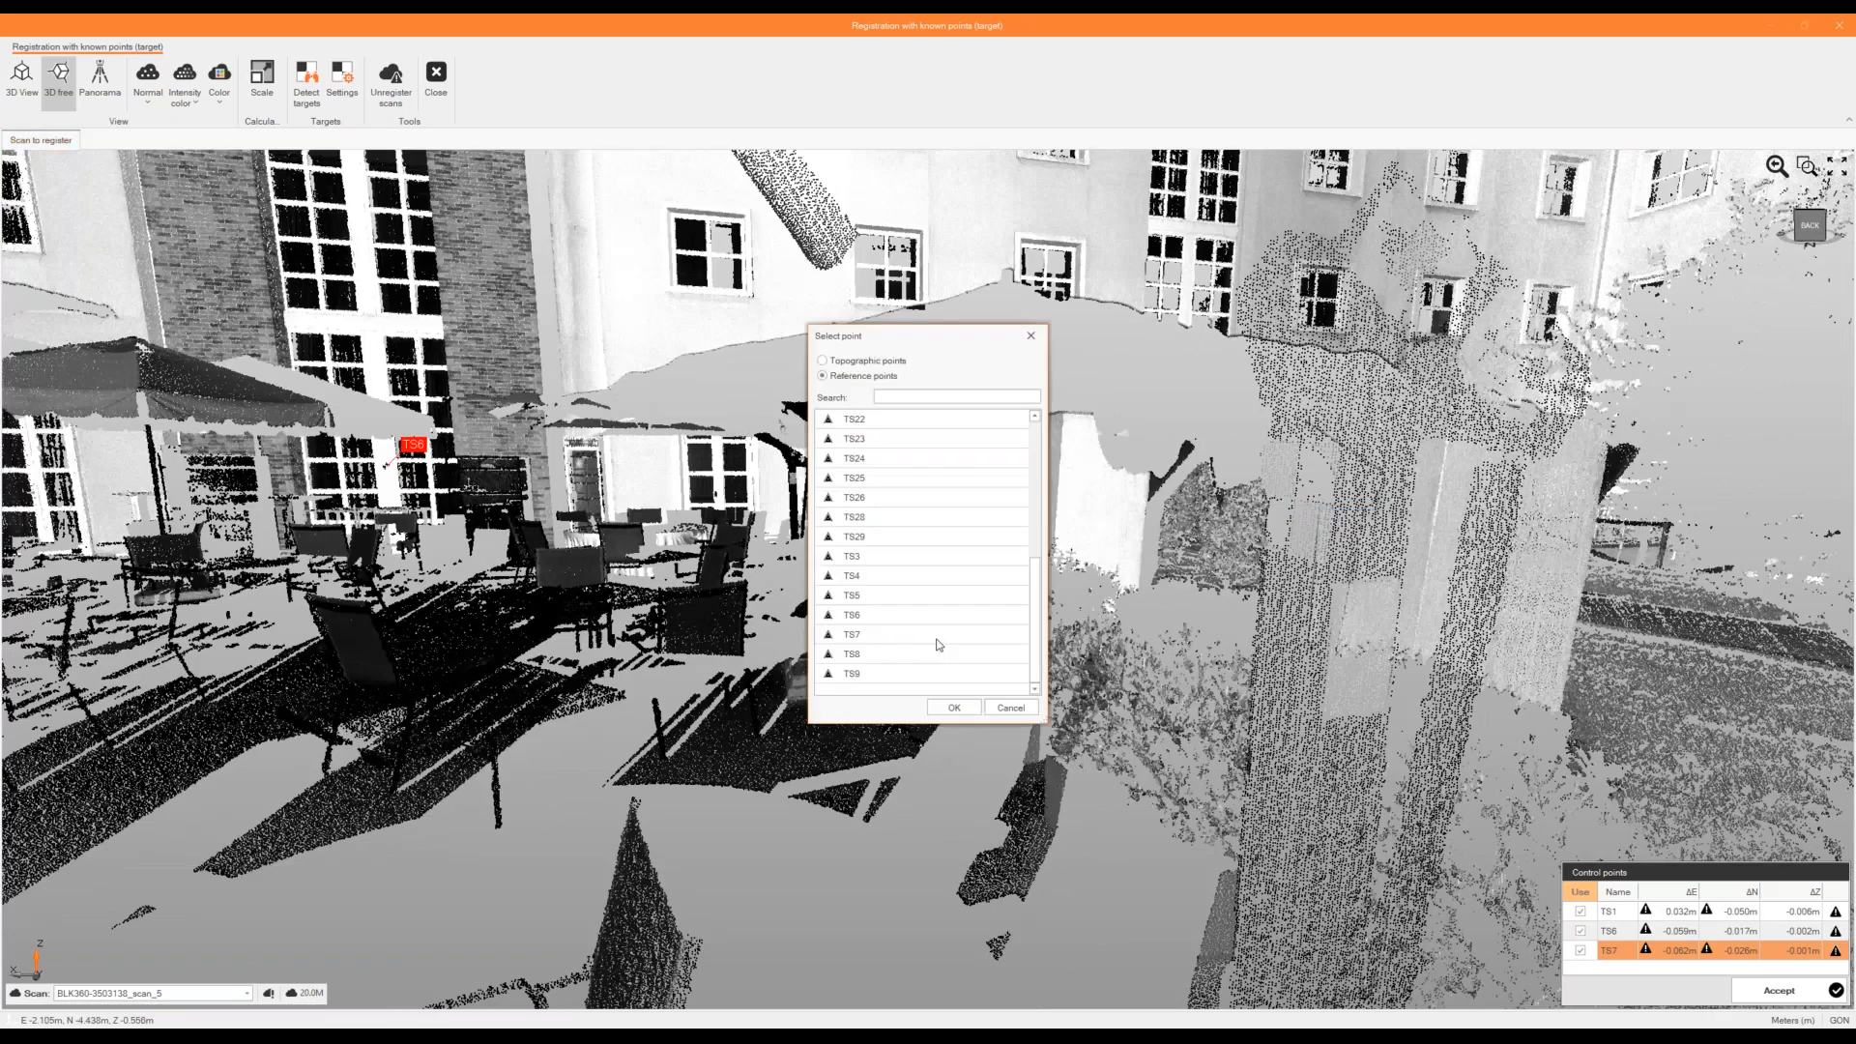
double_click(906, 673)
left_click_drag(906, 683, 1322, 532)
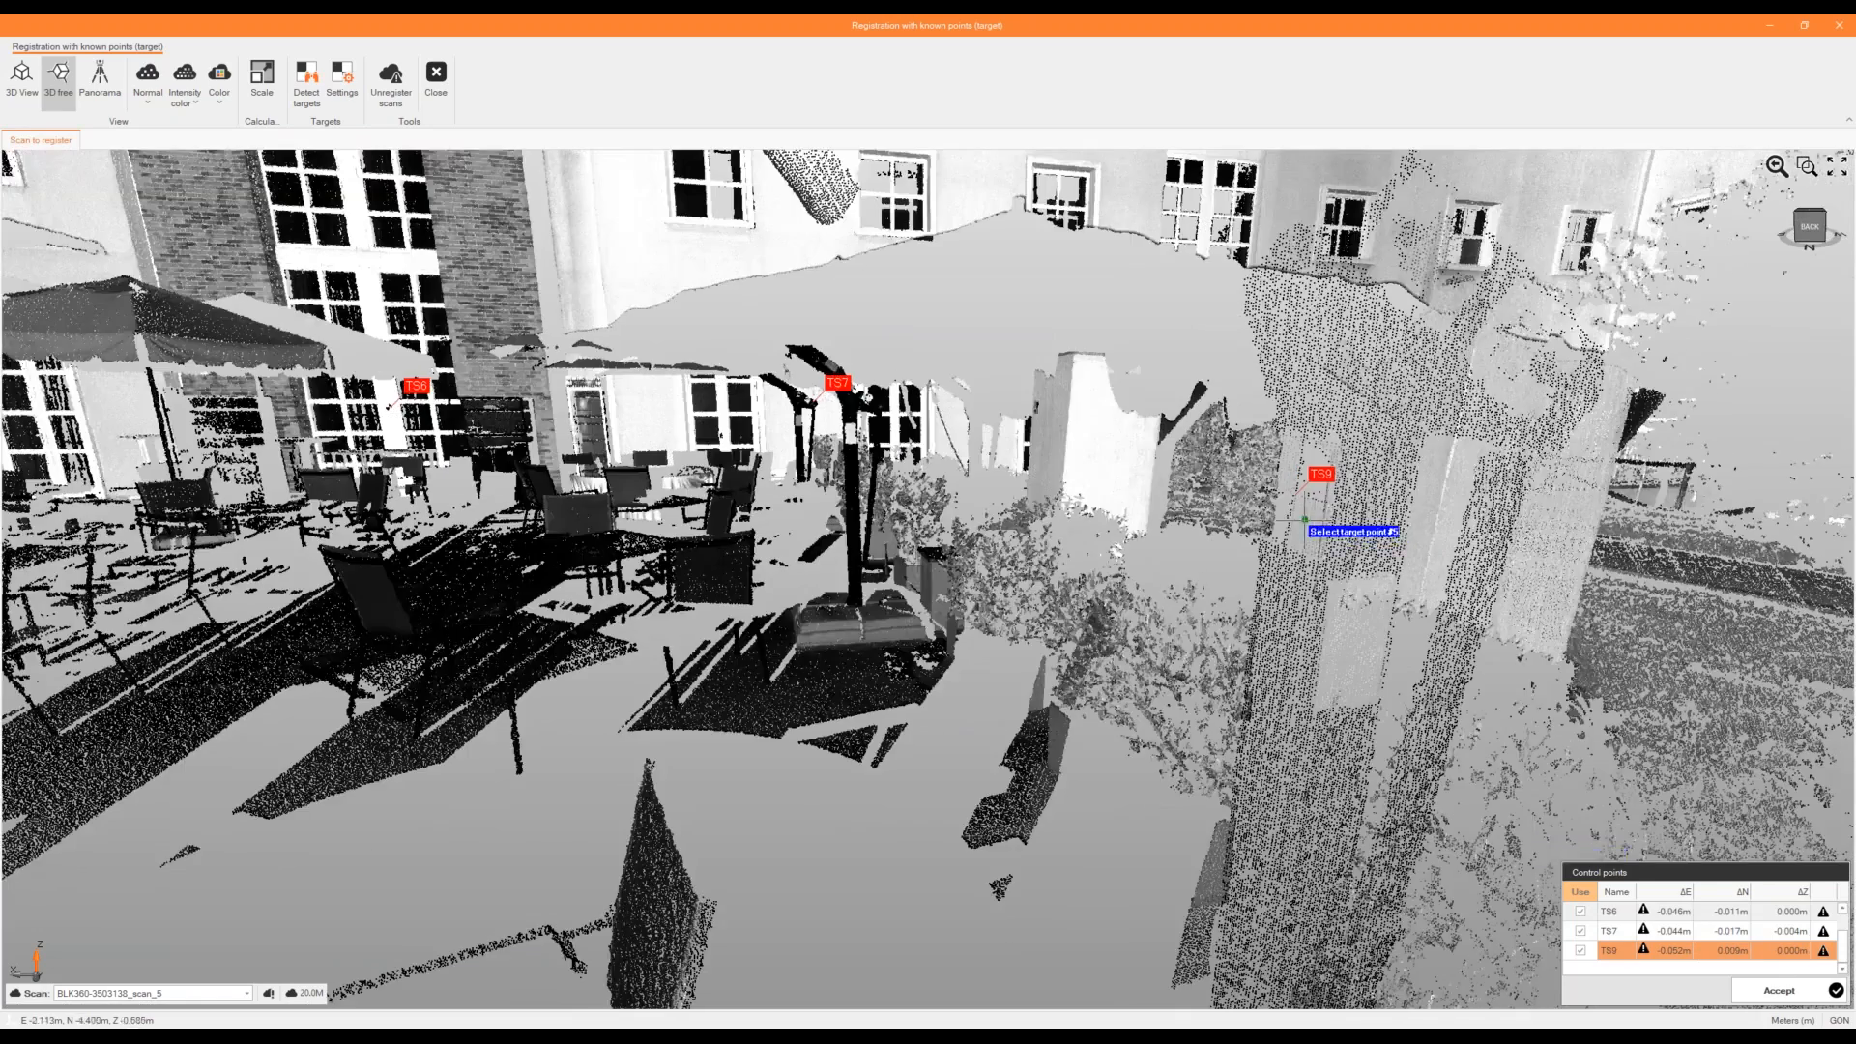
Delete the TS6 control point and re-pick it as reference point TS6 at the checkerboard center on the tall window's frame.
scroll(1301, 513, "up", 1)
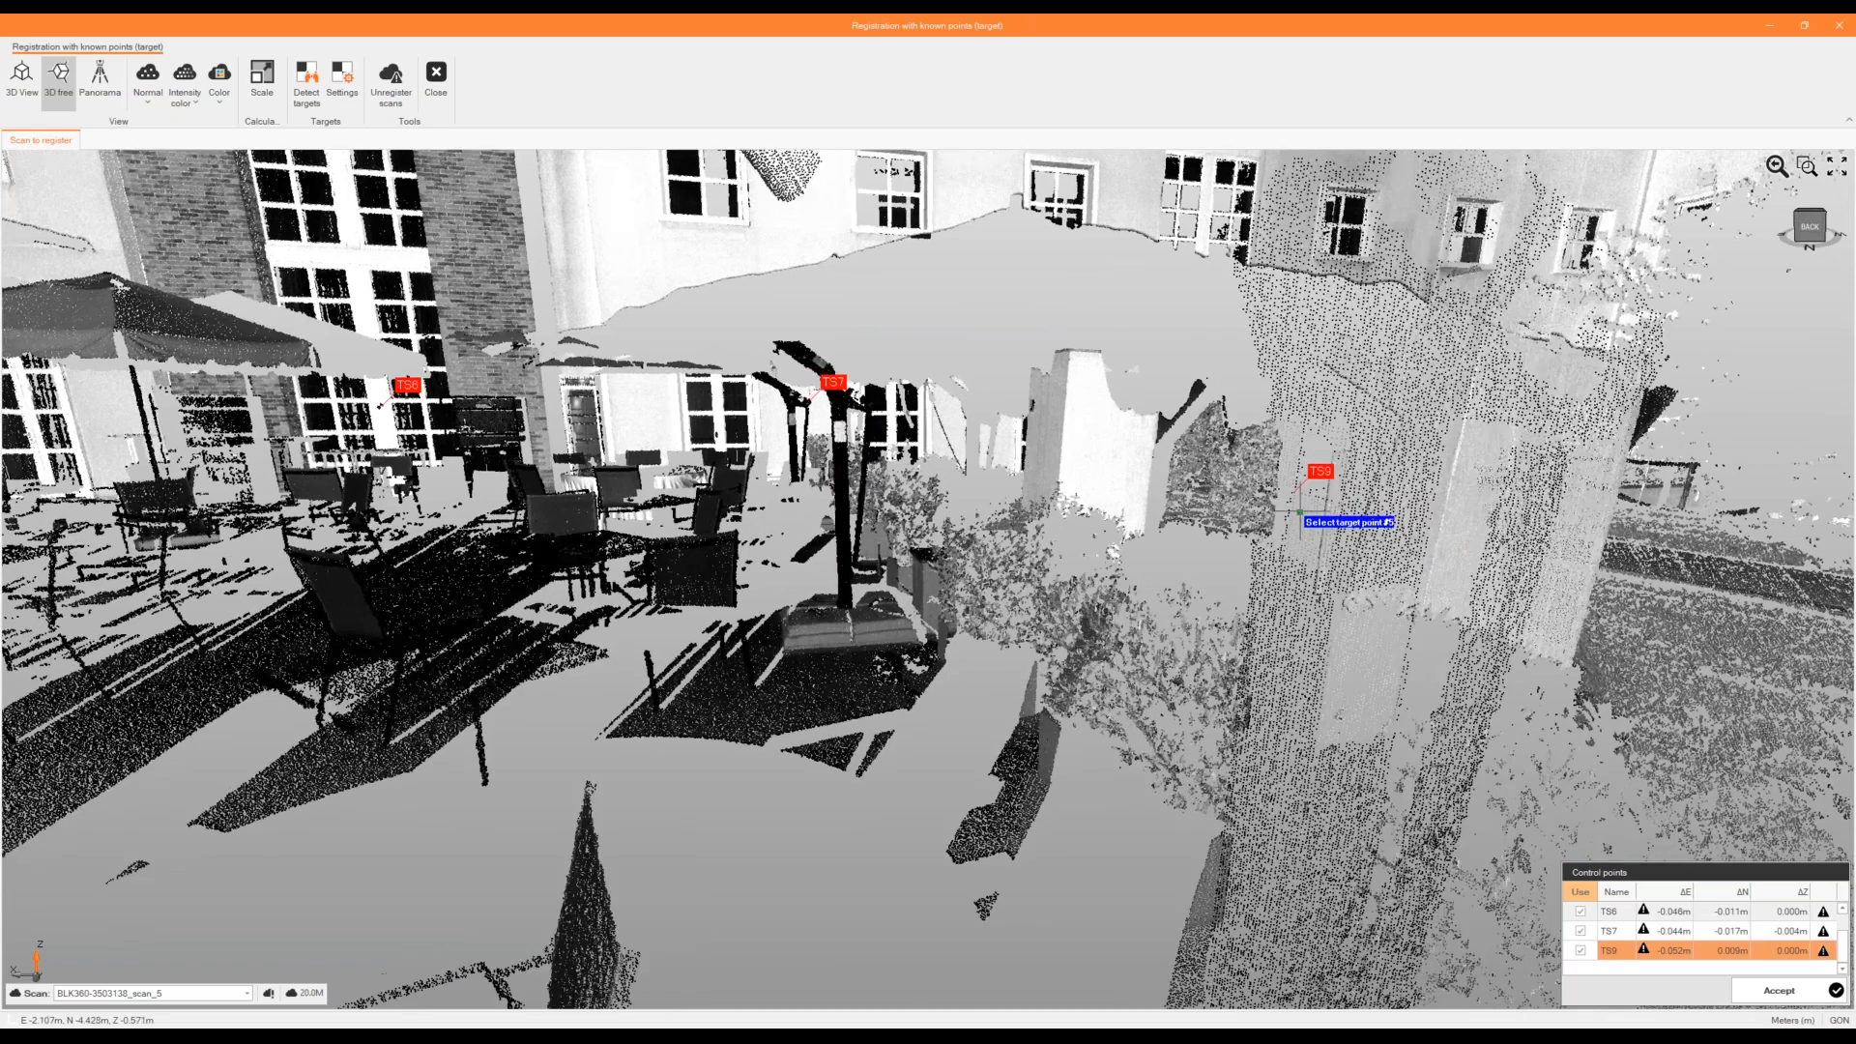
left_click_drag(1301, 512, 1287, 540)
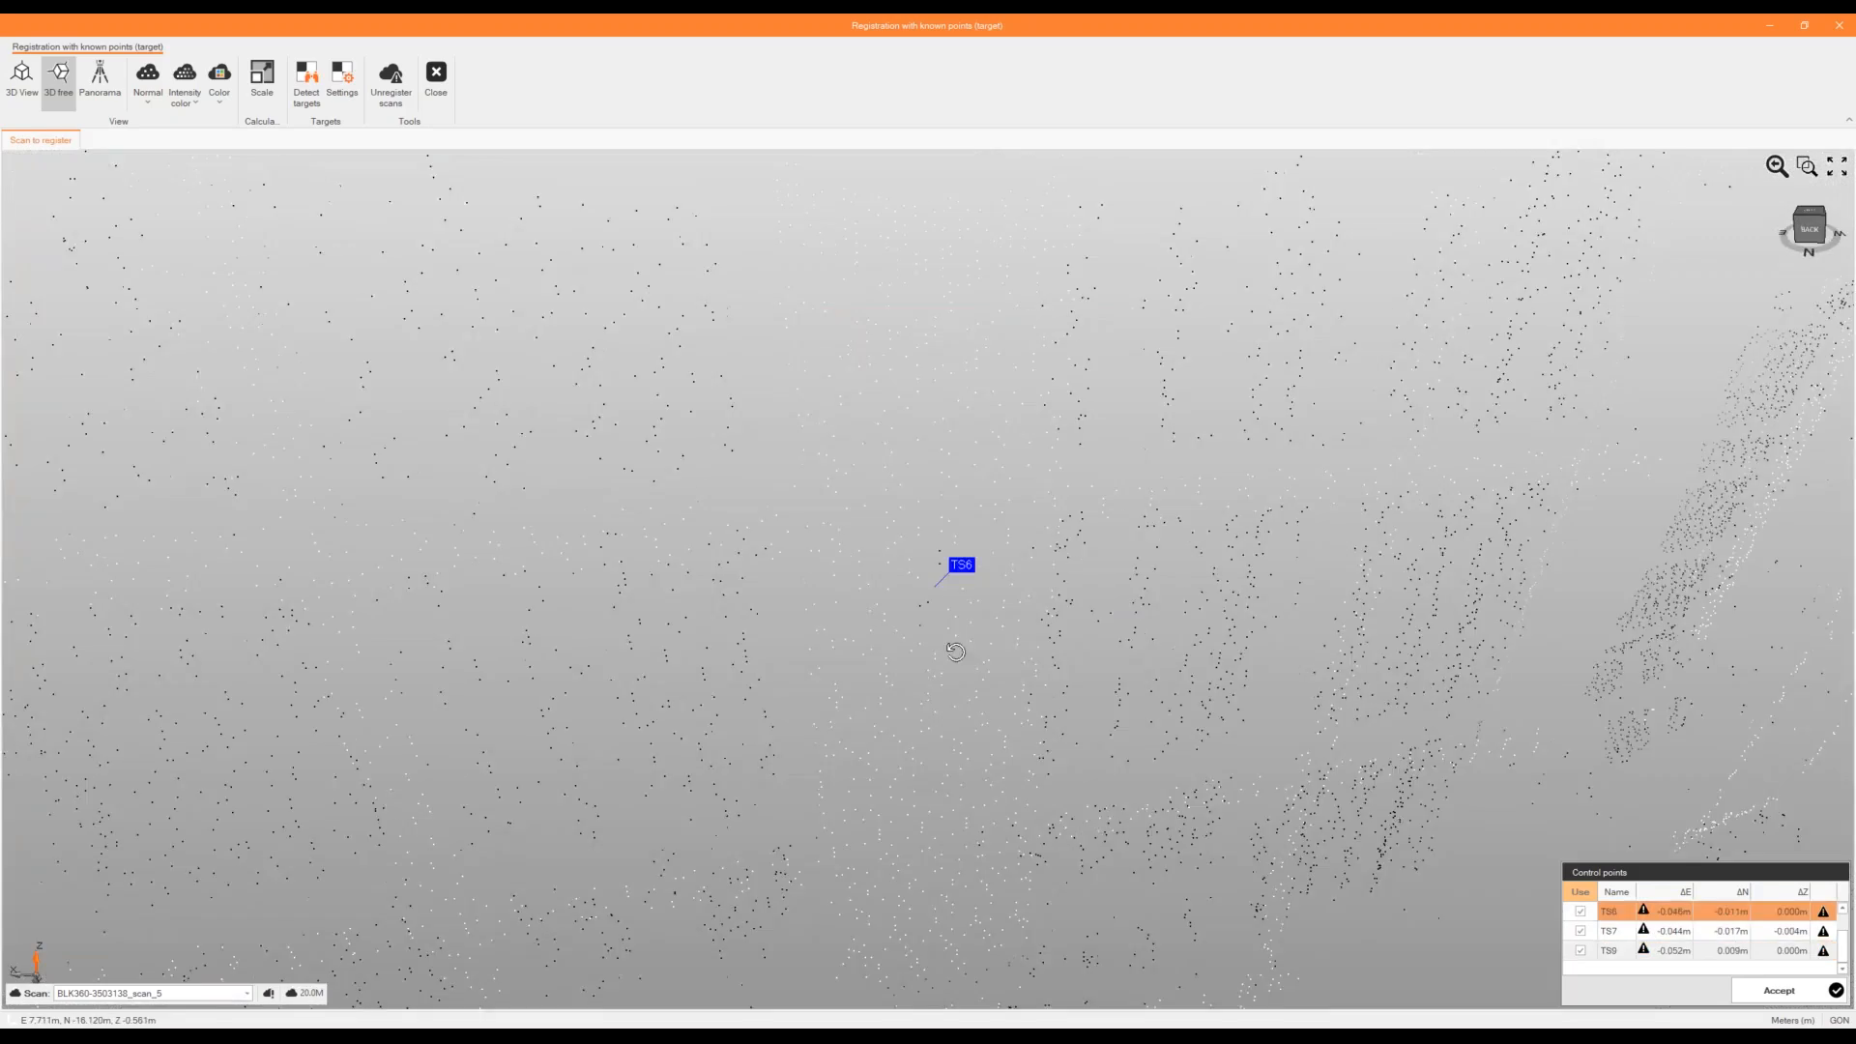
left_click_drag(957, 651, 957, 599)
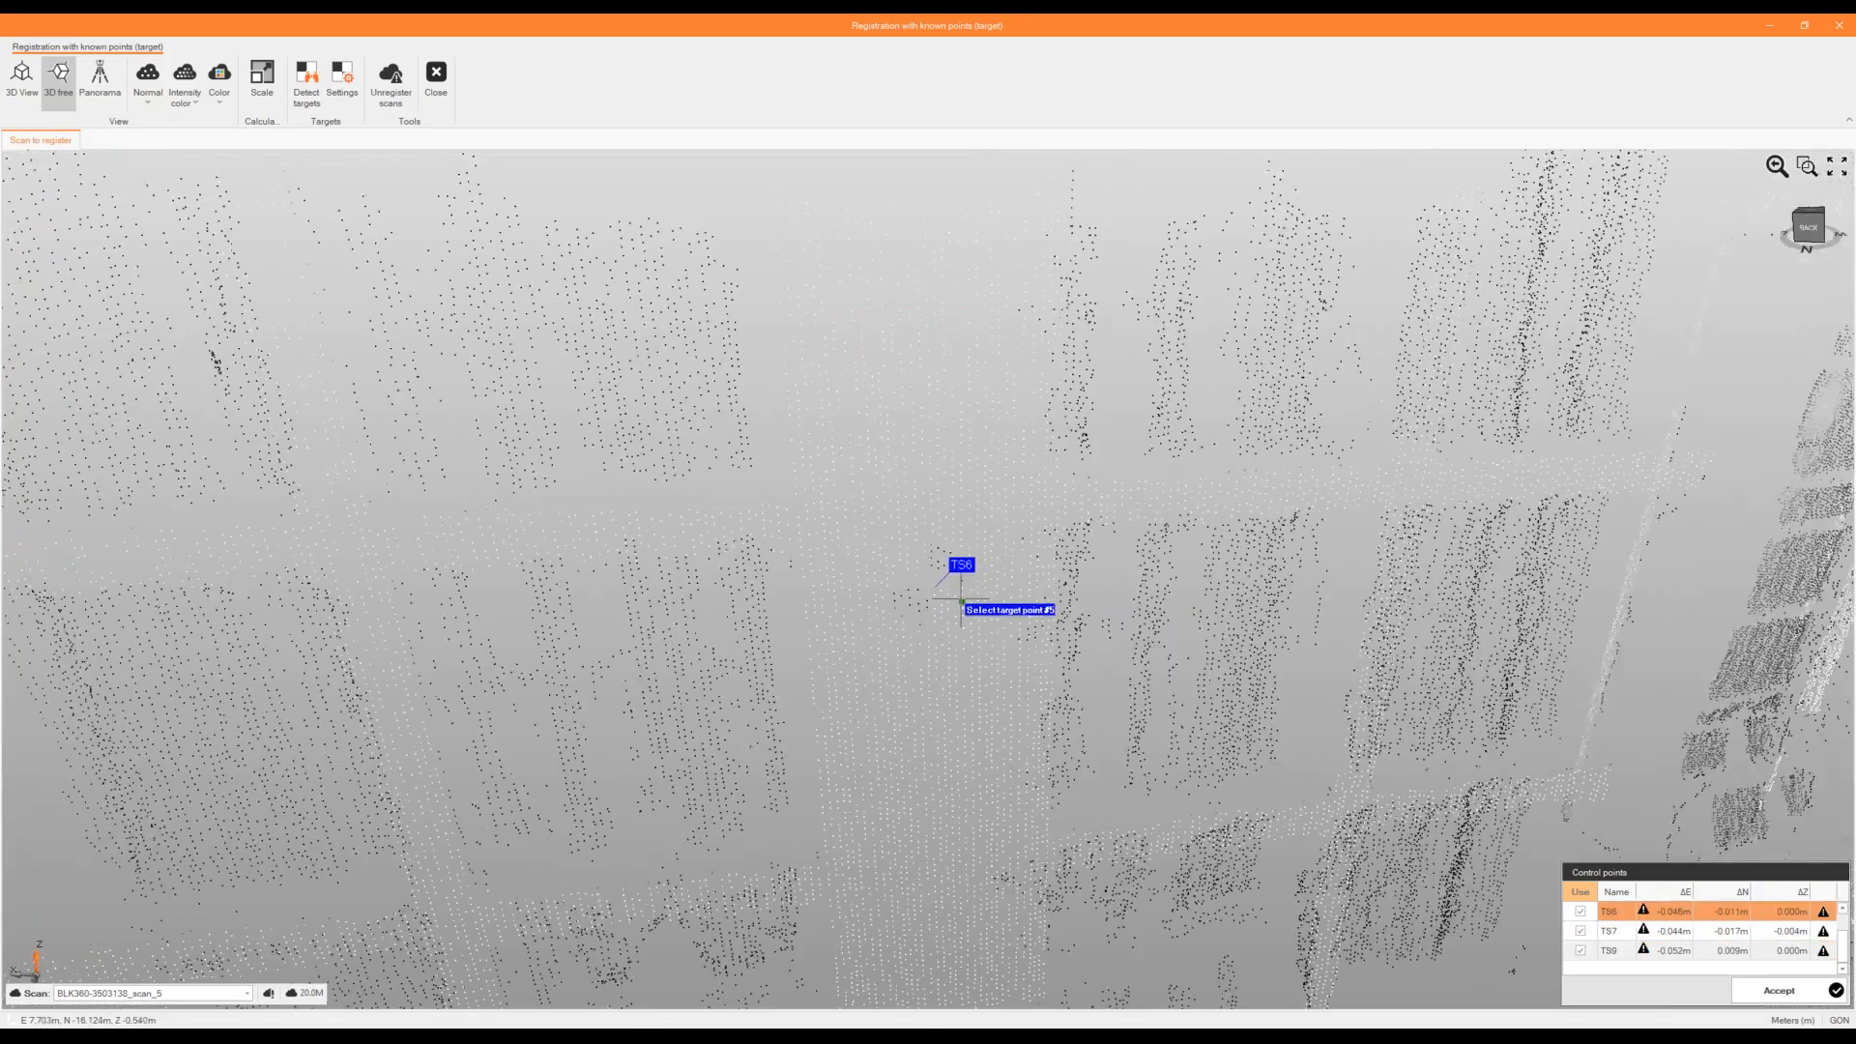
right_click(1683, 910)
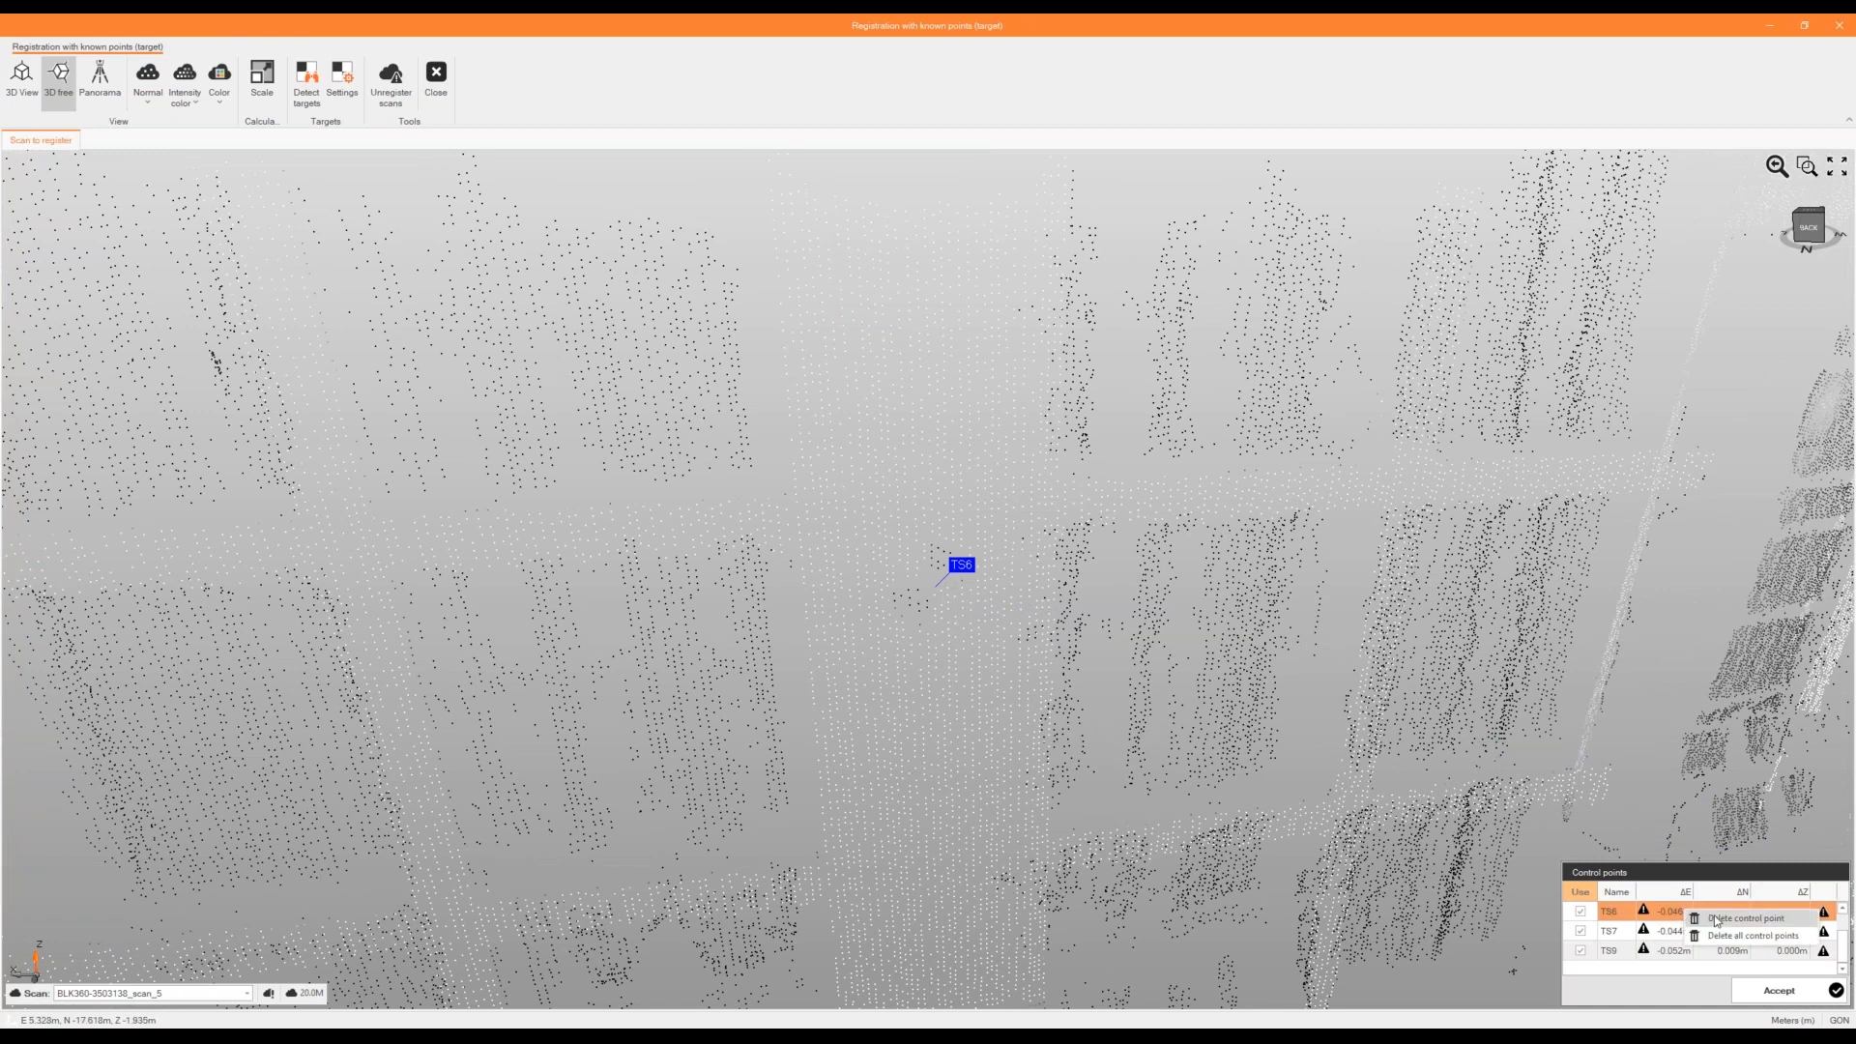
left_click(1713, 917)
left_click(931, 598)
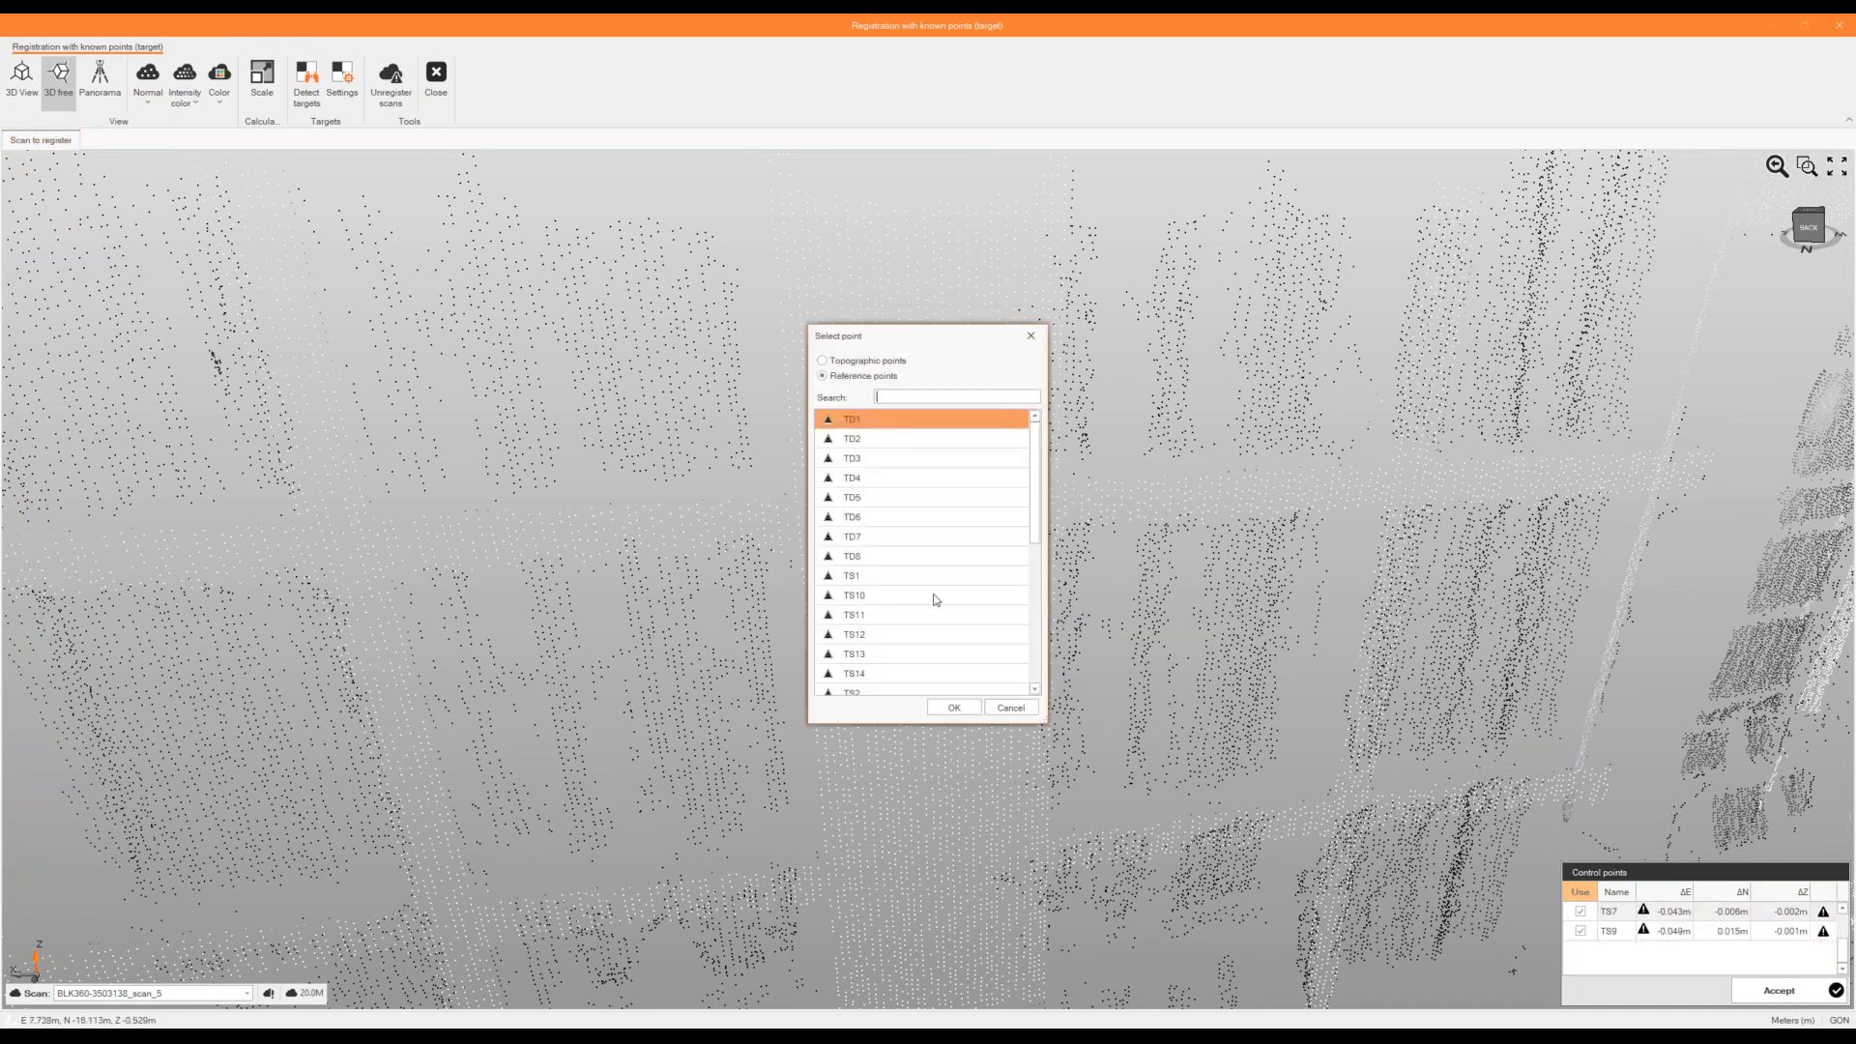
double_click(911, 617)
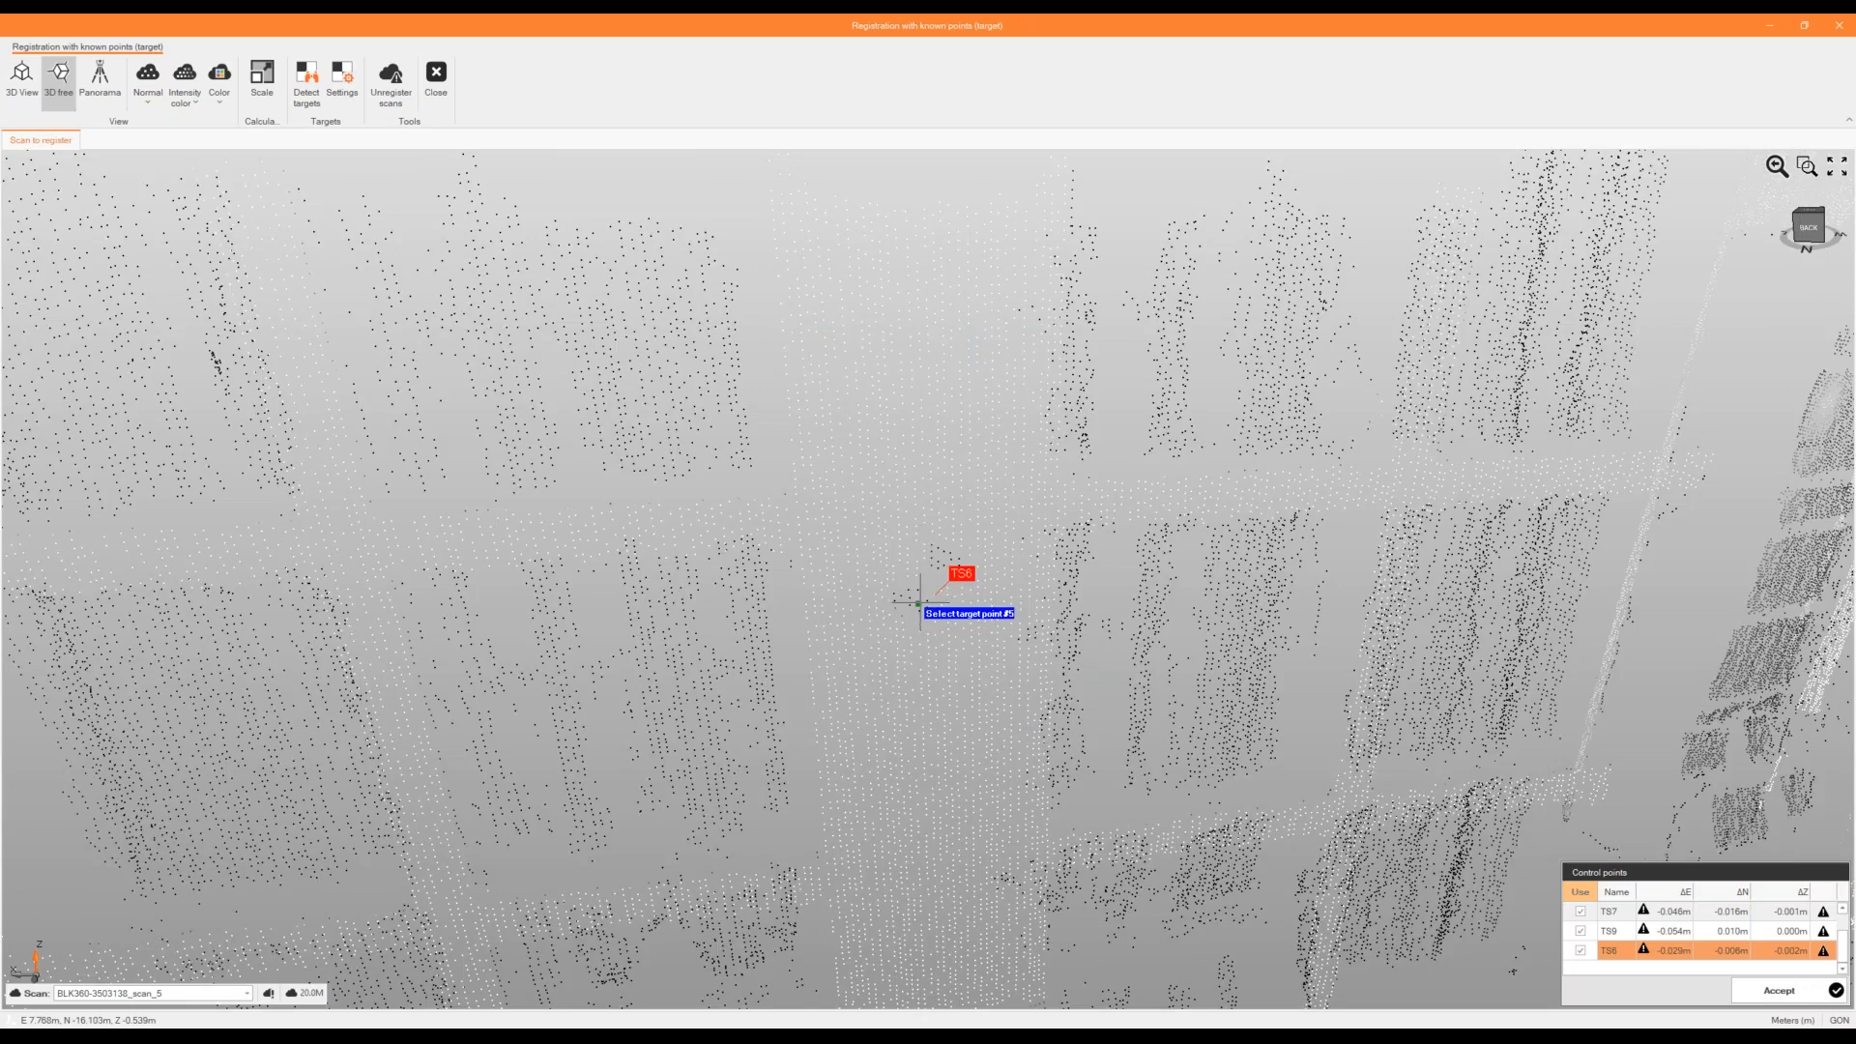
Examine where control point TS7 sits on its plaster-wall checkerboard in the free 3D view.
scroll(921, 601, "down", 3)
middle_click_drag(921, 601, 971, 611)
left_click(1661, 909)
scroll(975, 617, "down", 3)
scroll(1673, 934, "up", 1)
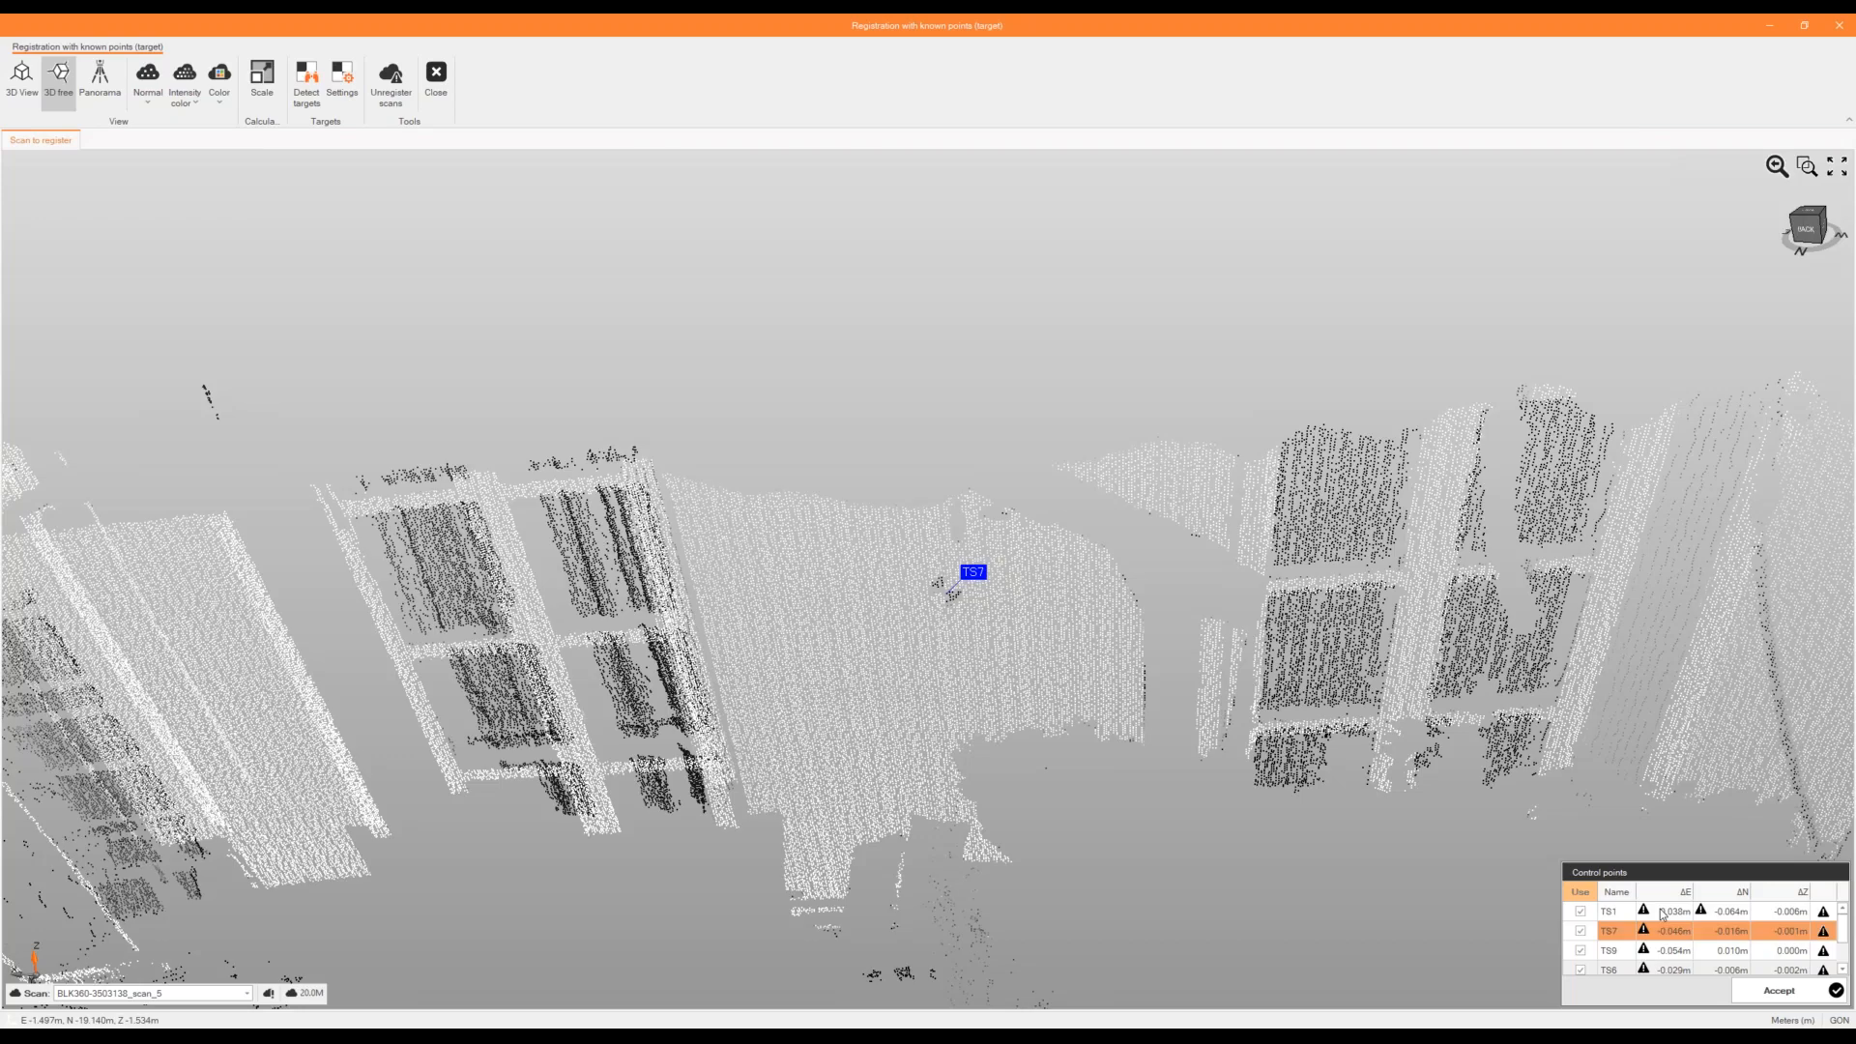
Delete the TS1 control point and re-pick its checkerboard's center as reference point TS1.
left_click(1660, 912)
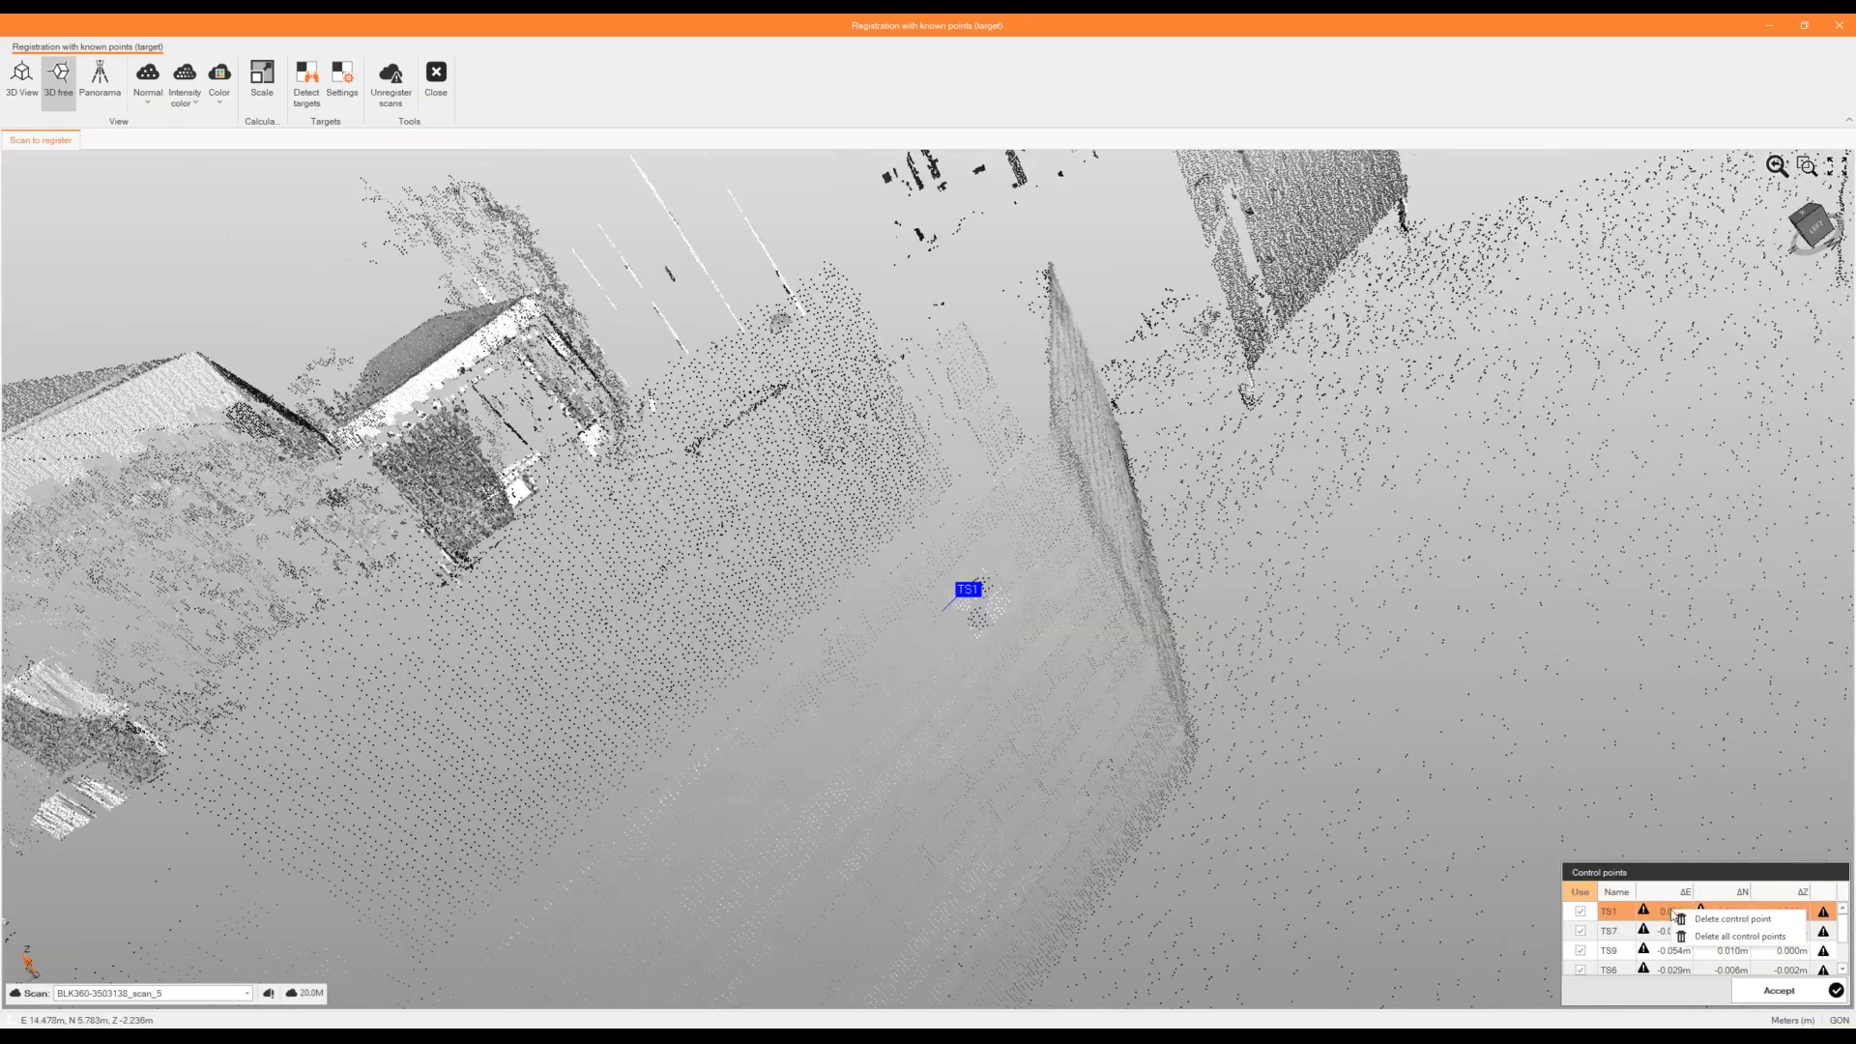
key("Delete")
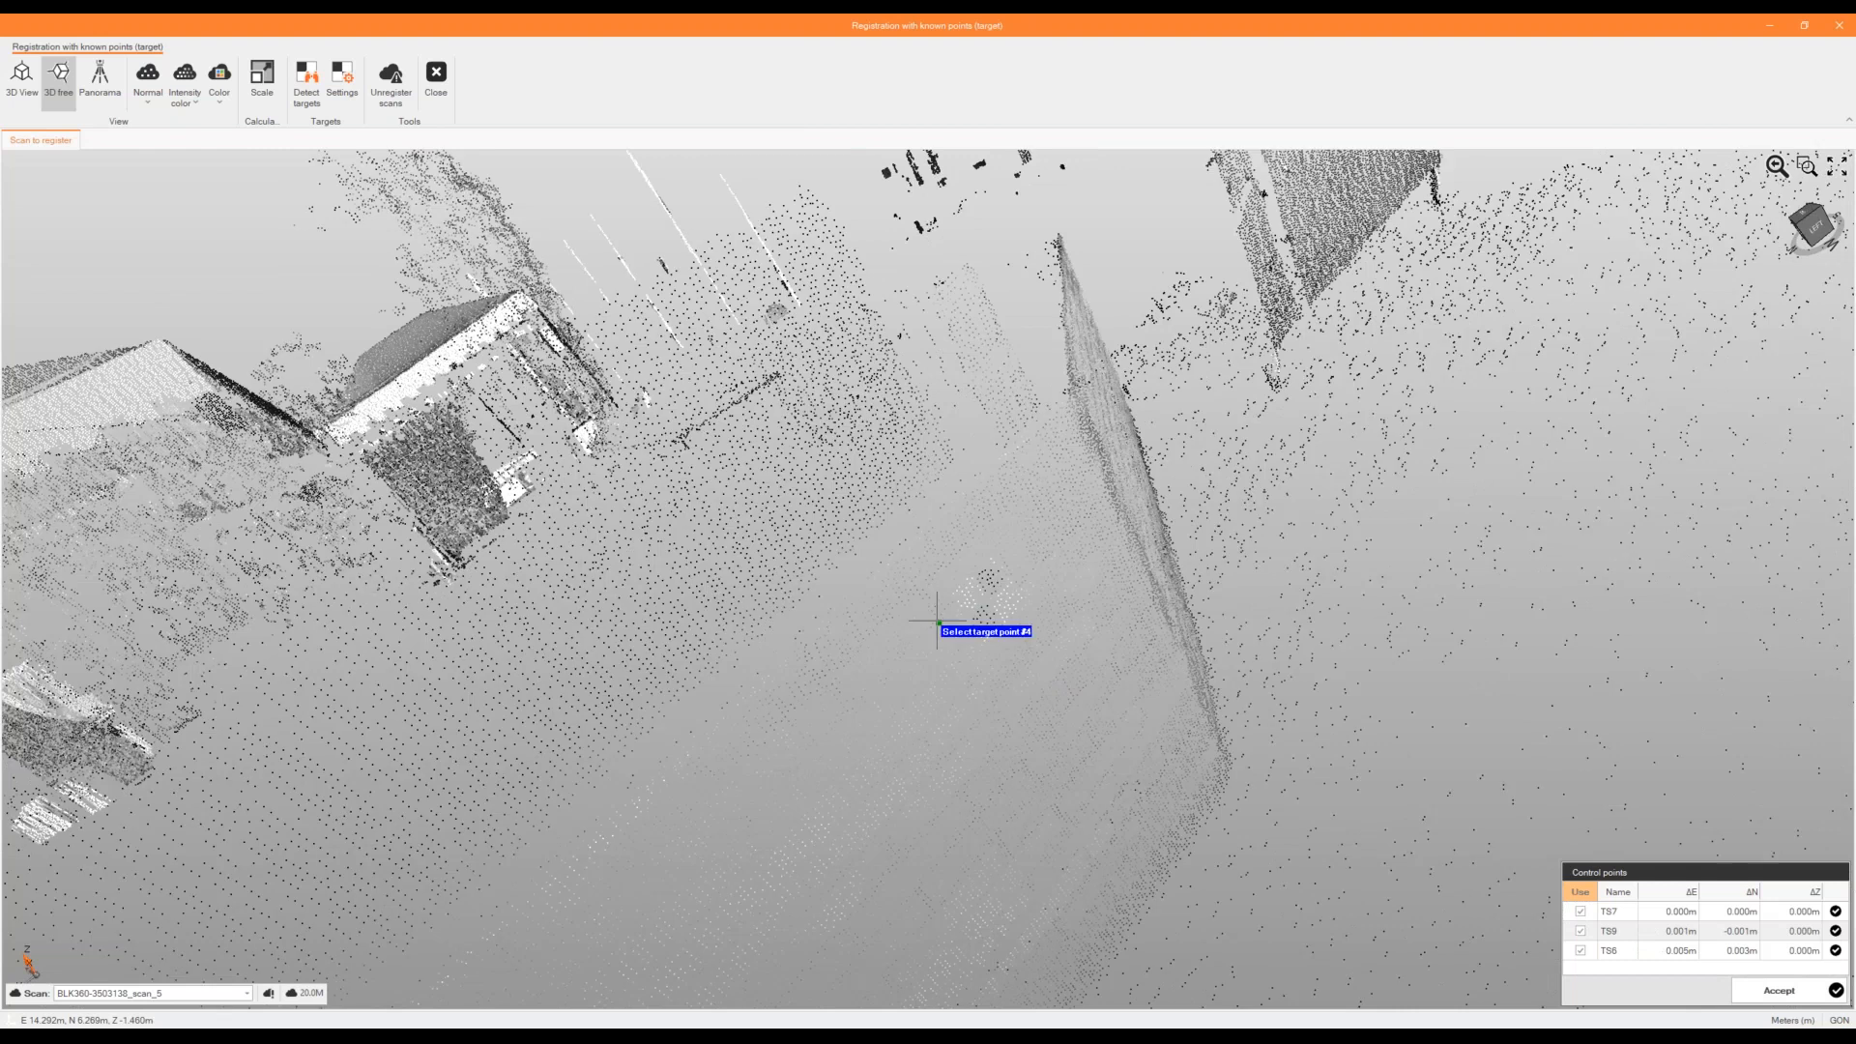
left_click(966, 605)
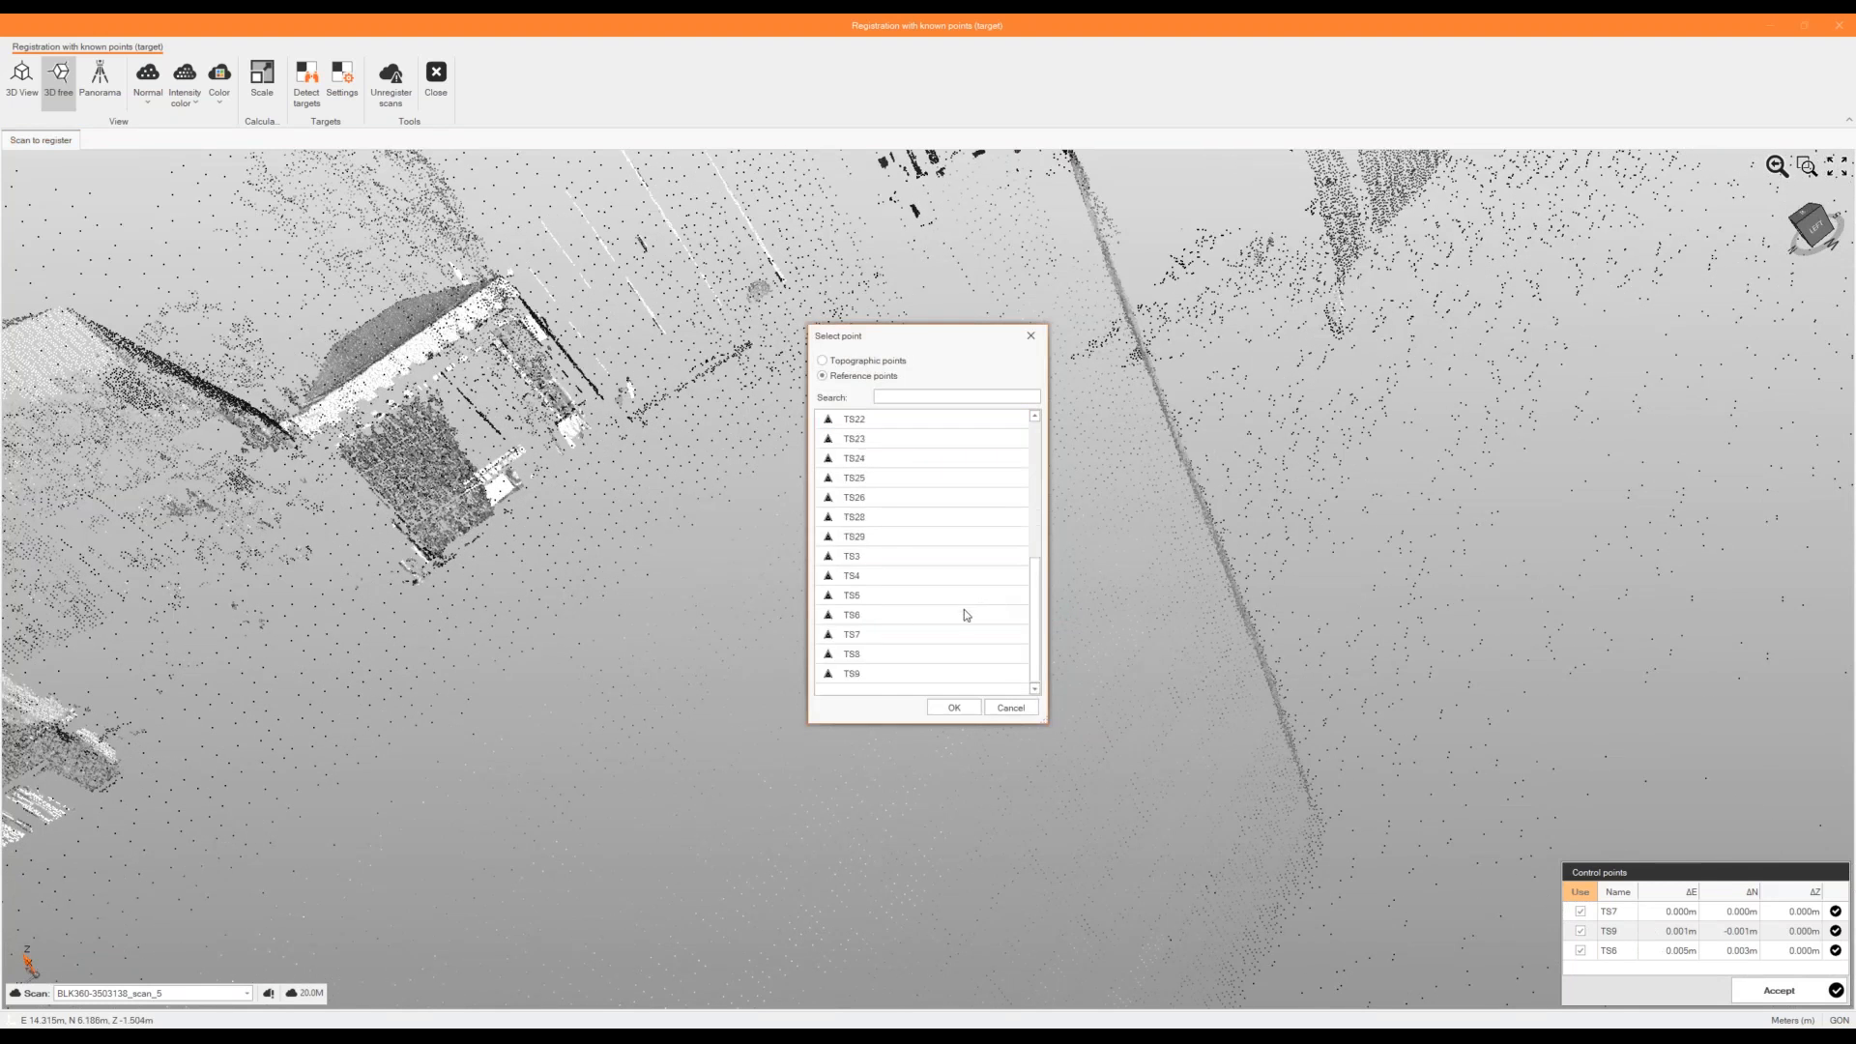
scroll(907, 646, "up", 2)
scroll(894, 570, "up", 4)
double_click(896, 576)
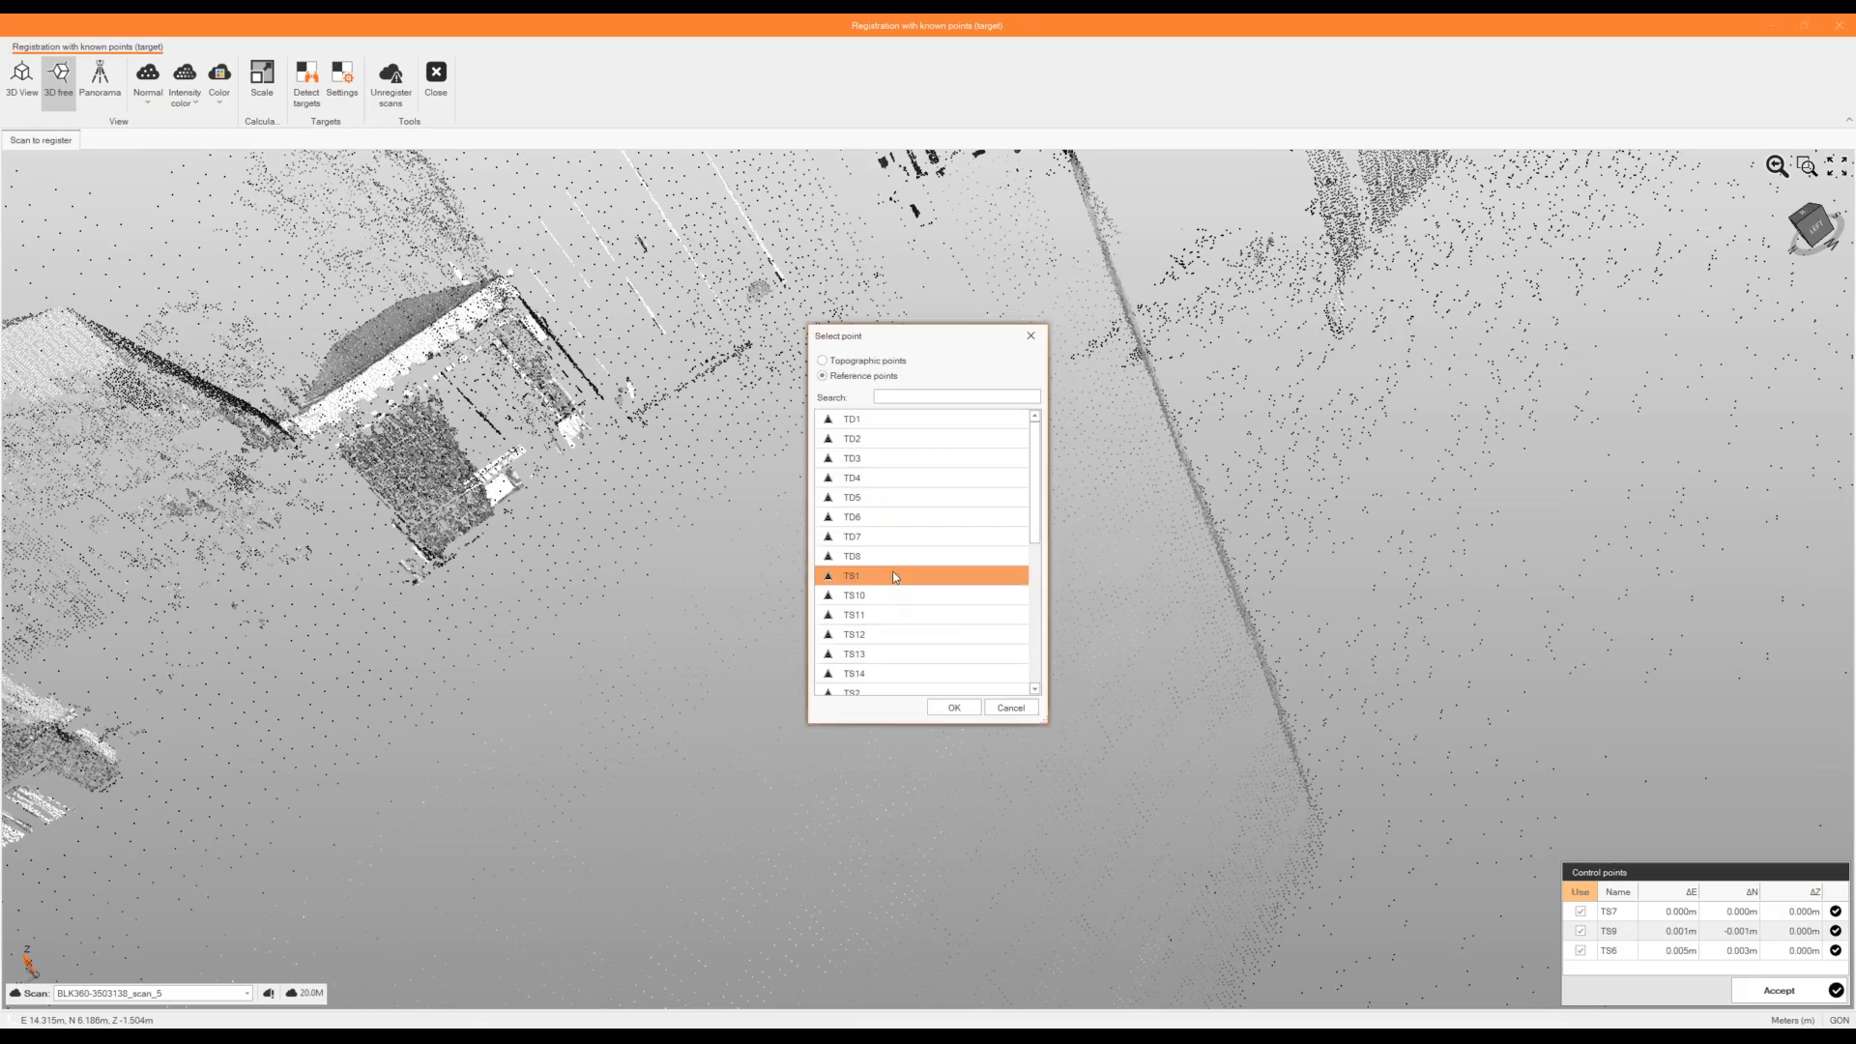
Check how the control points are spread across scan 5 and accept its registration.
scroll(964, 548, "down", 8)
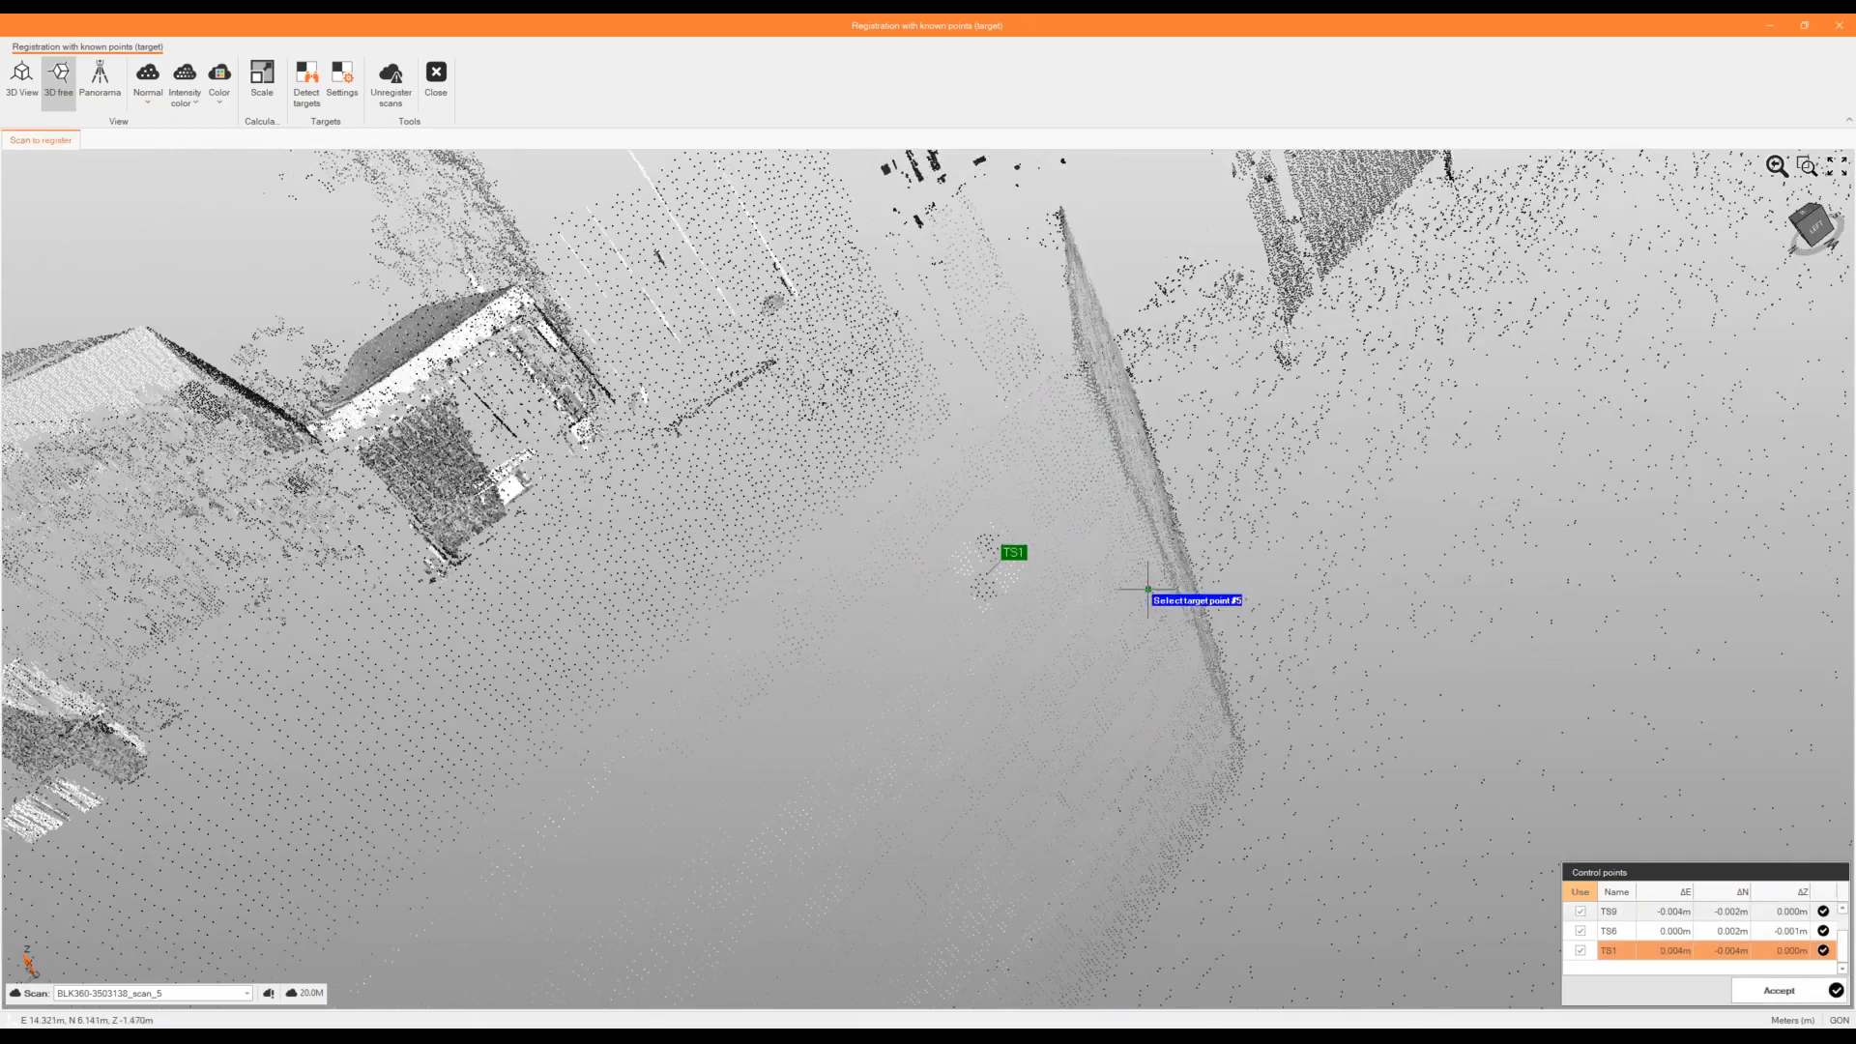
middle_click_drag(1073, 628, 1247, 571)
scroll(866, 591, "down", 4)
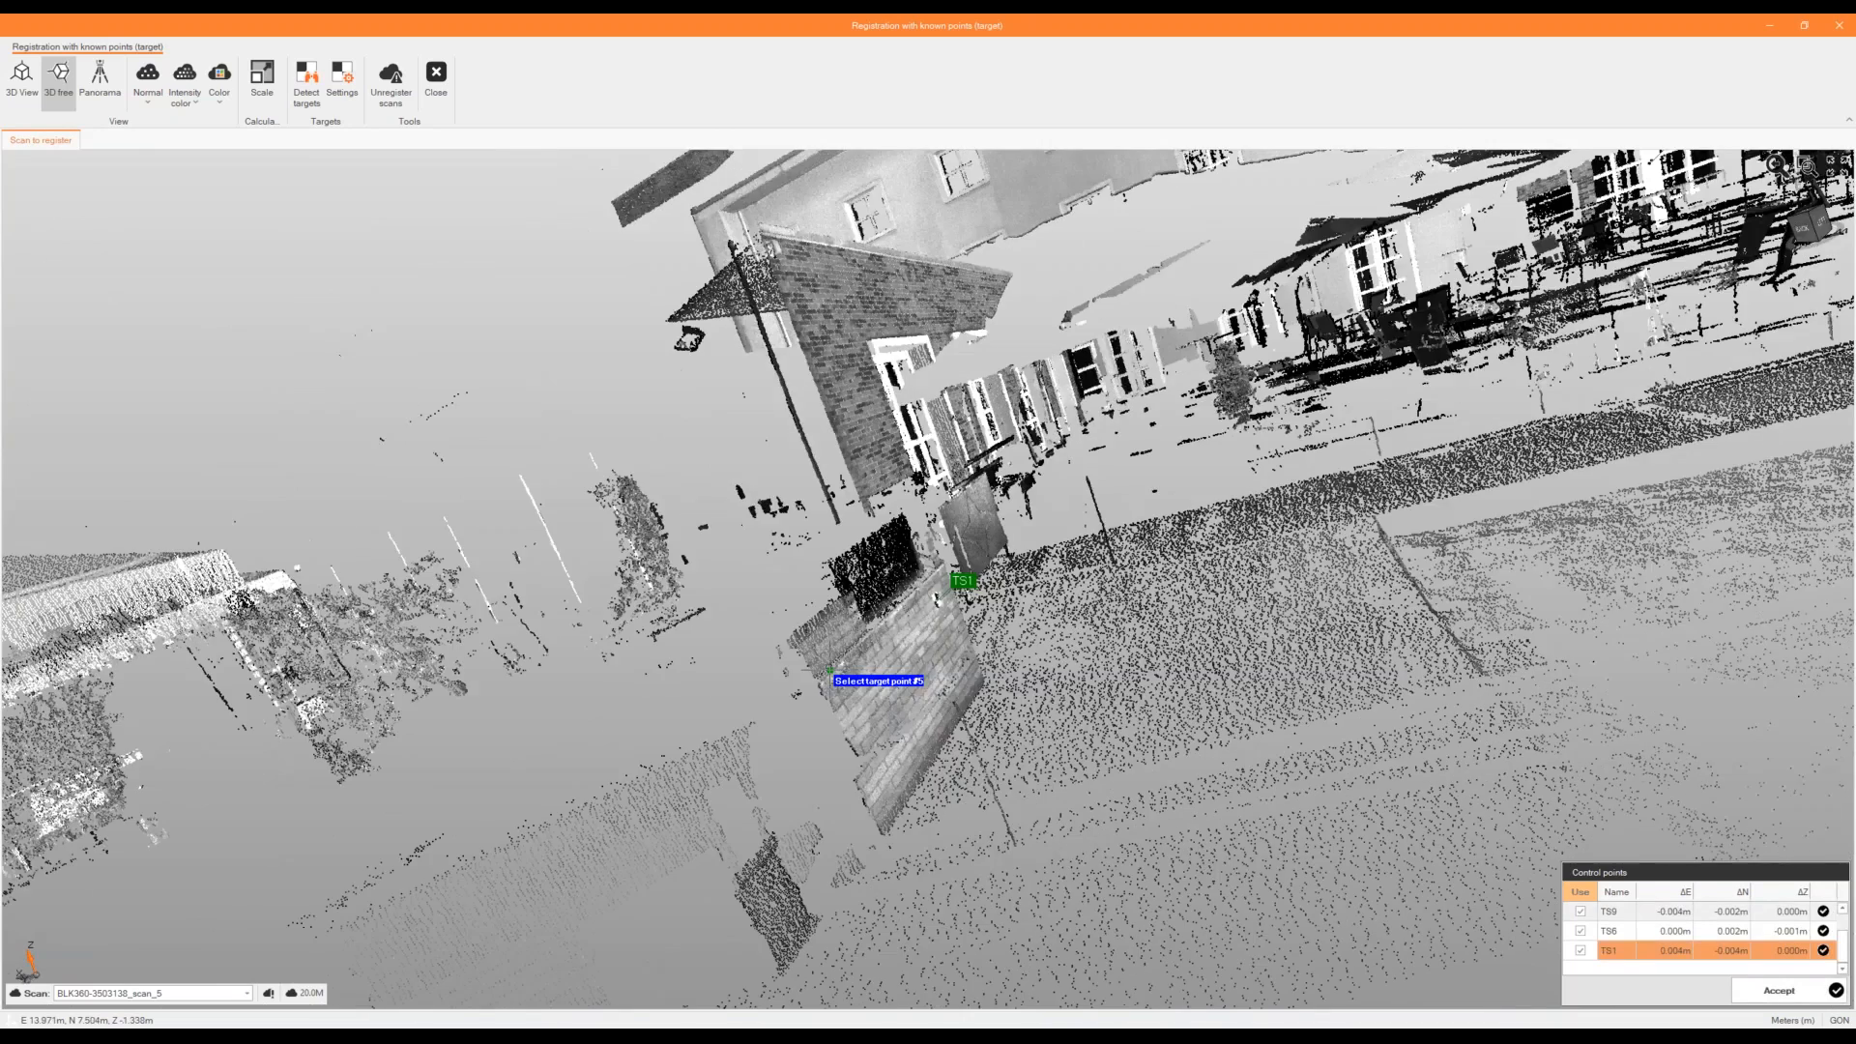
middle_click_drag(829, 671, 1423, 524)
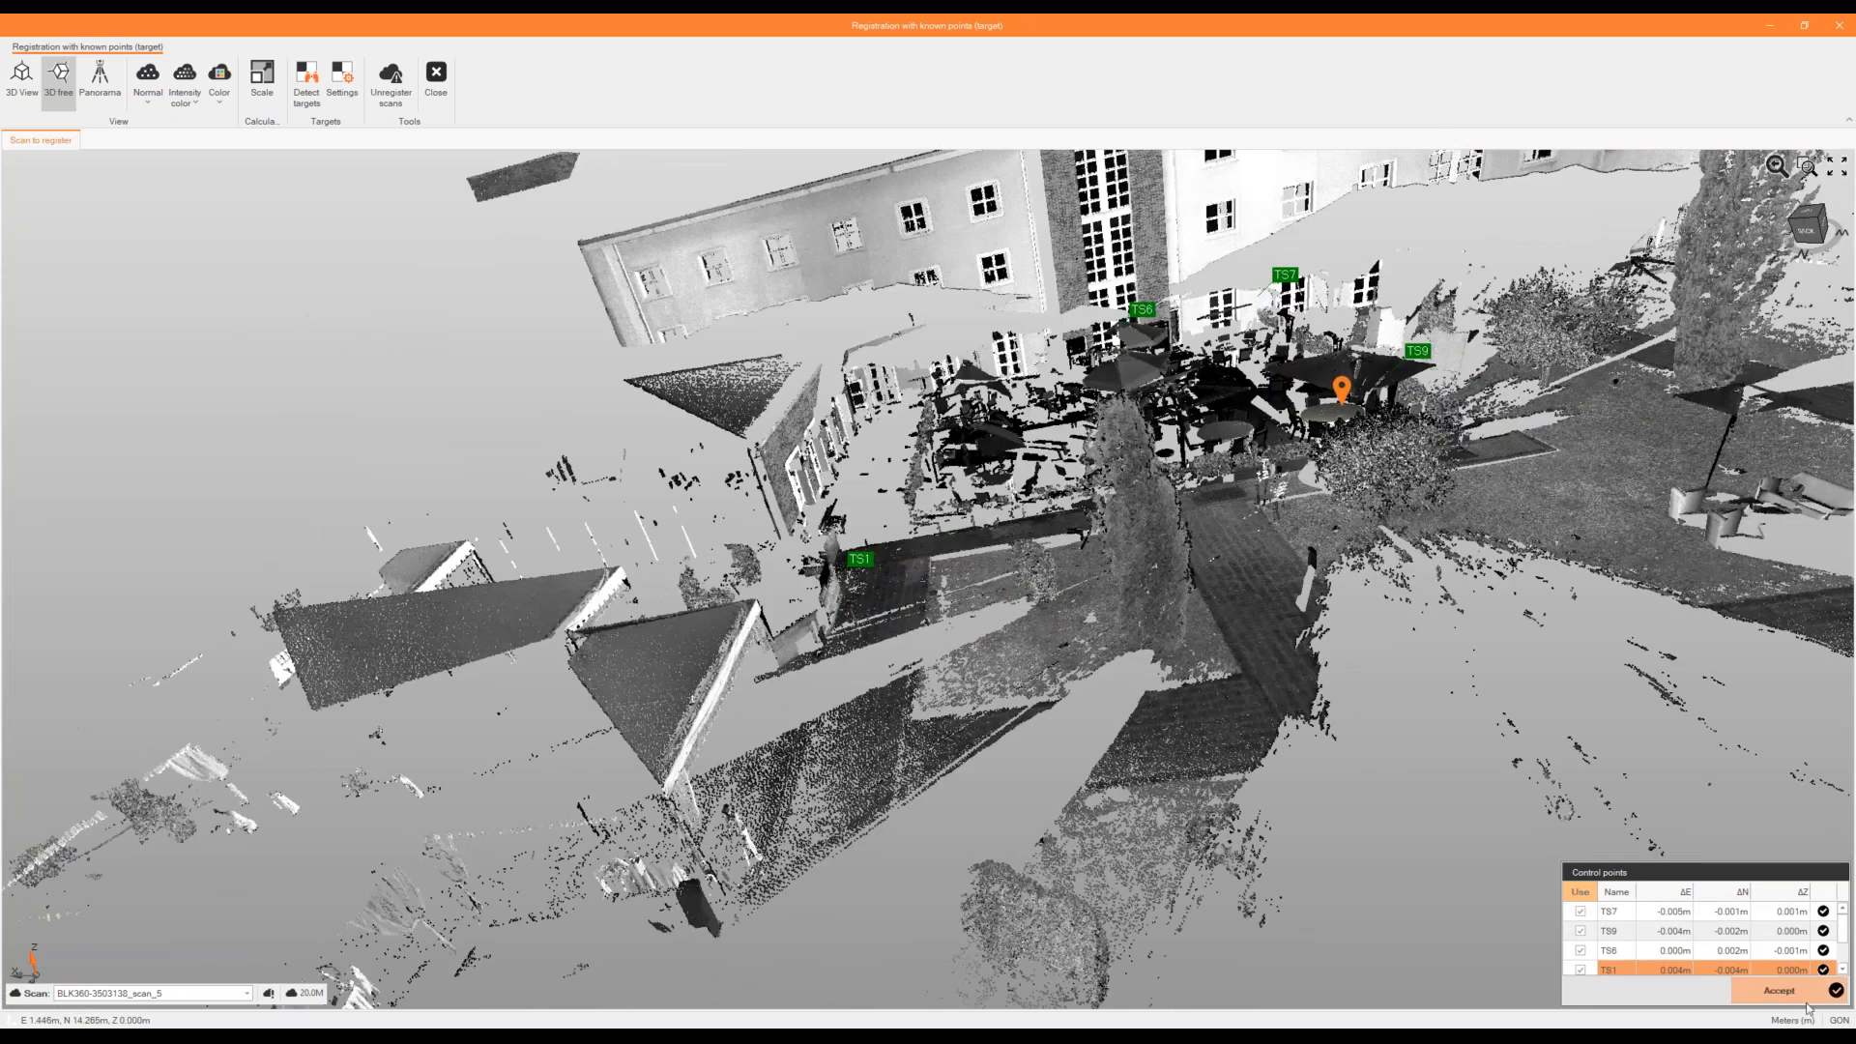
left_click(1779, 991)
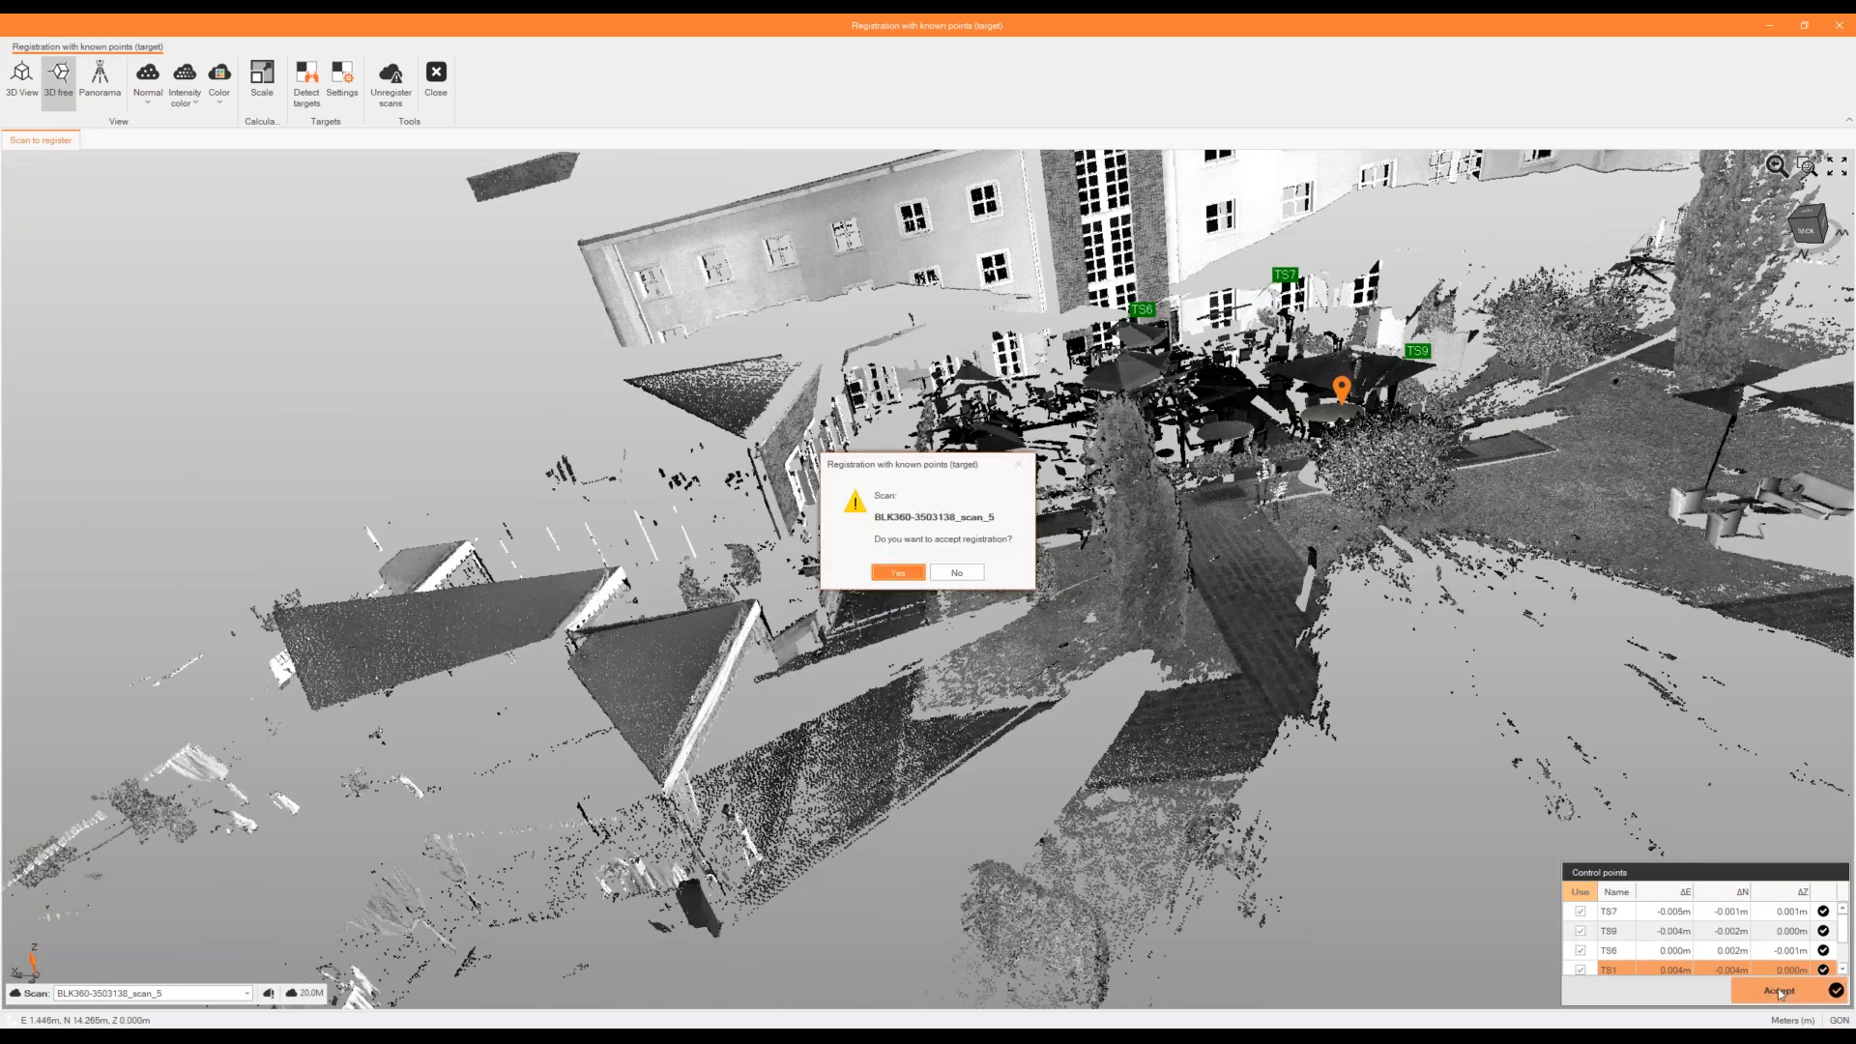
left_click(892, 572)
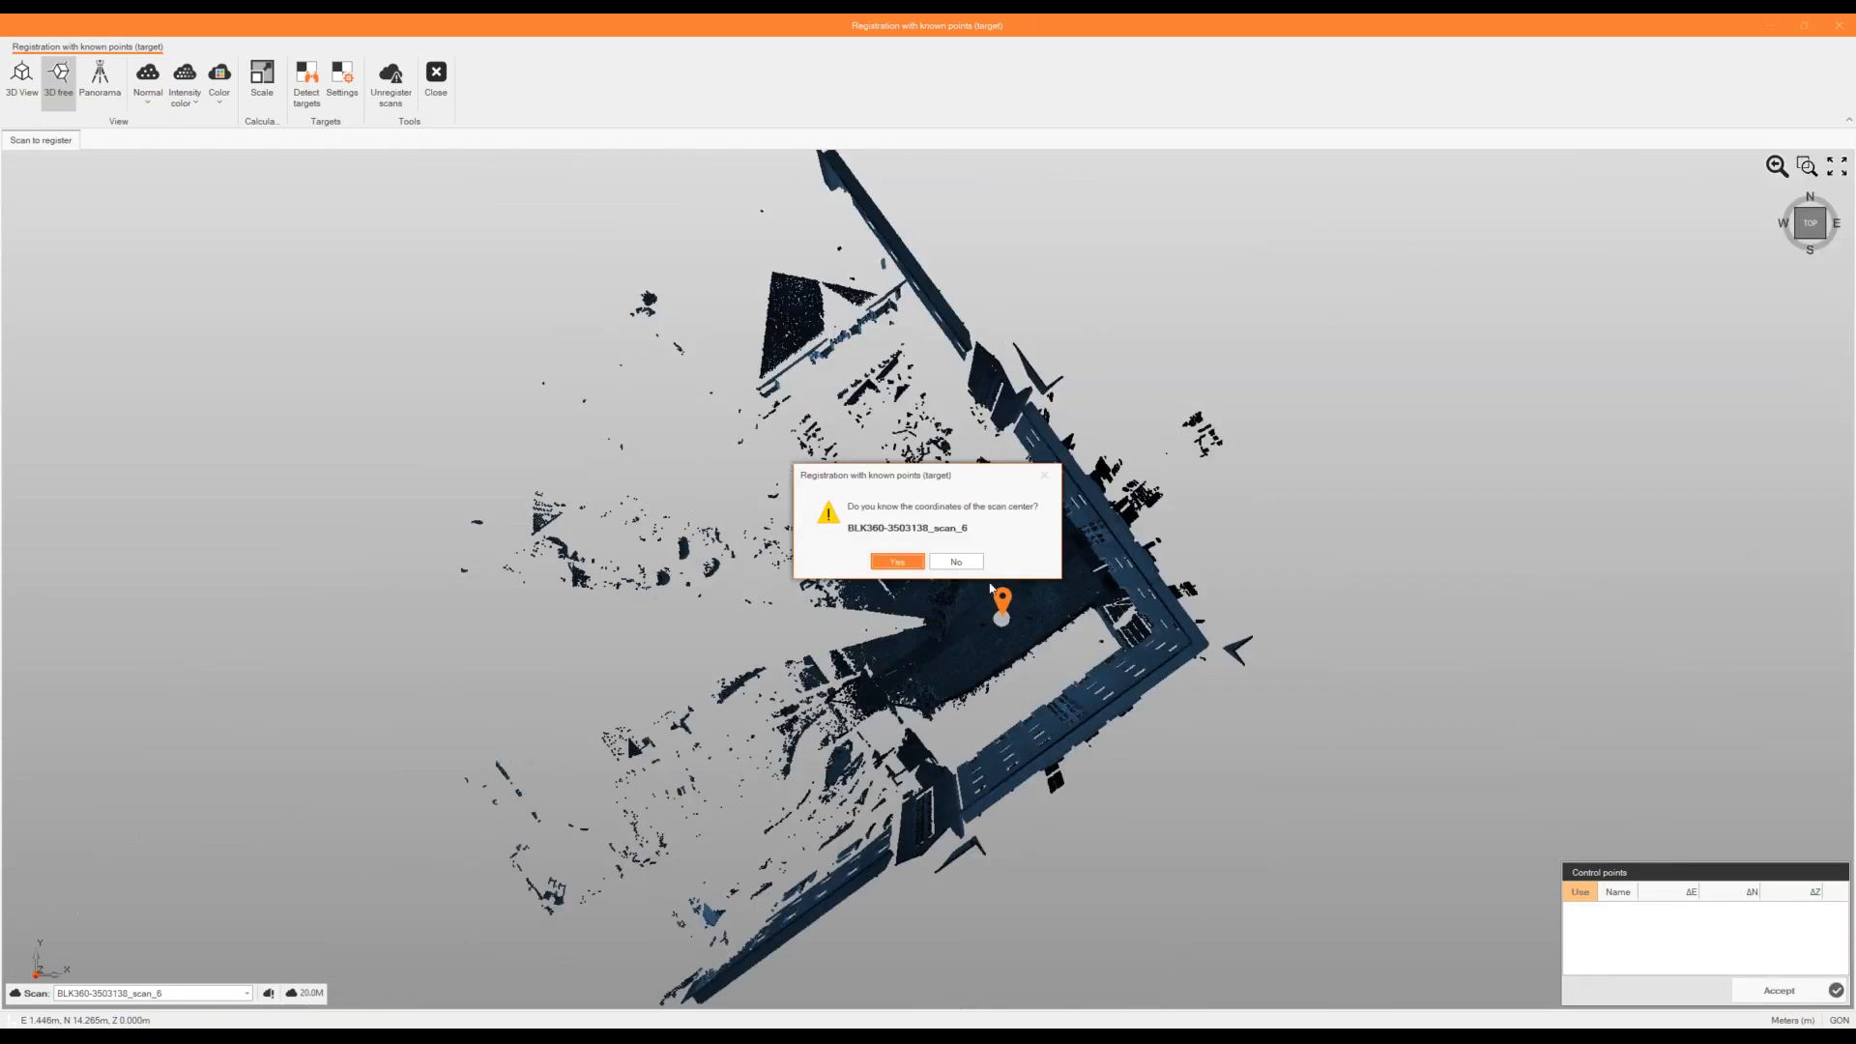
Decline entering known scan center coordinates for scan 6 and display its cloud in intensity color.
left_click(956, 561)
left_click(185, 85)
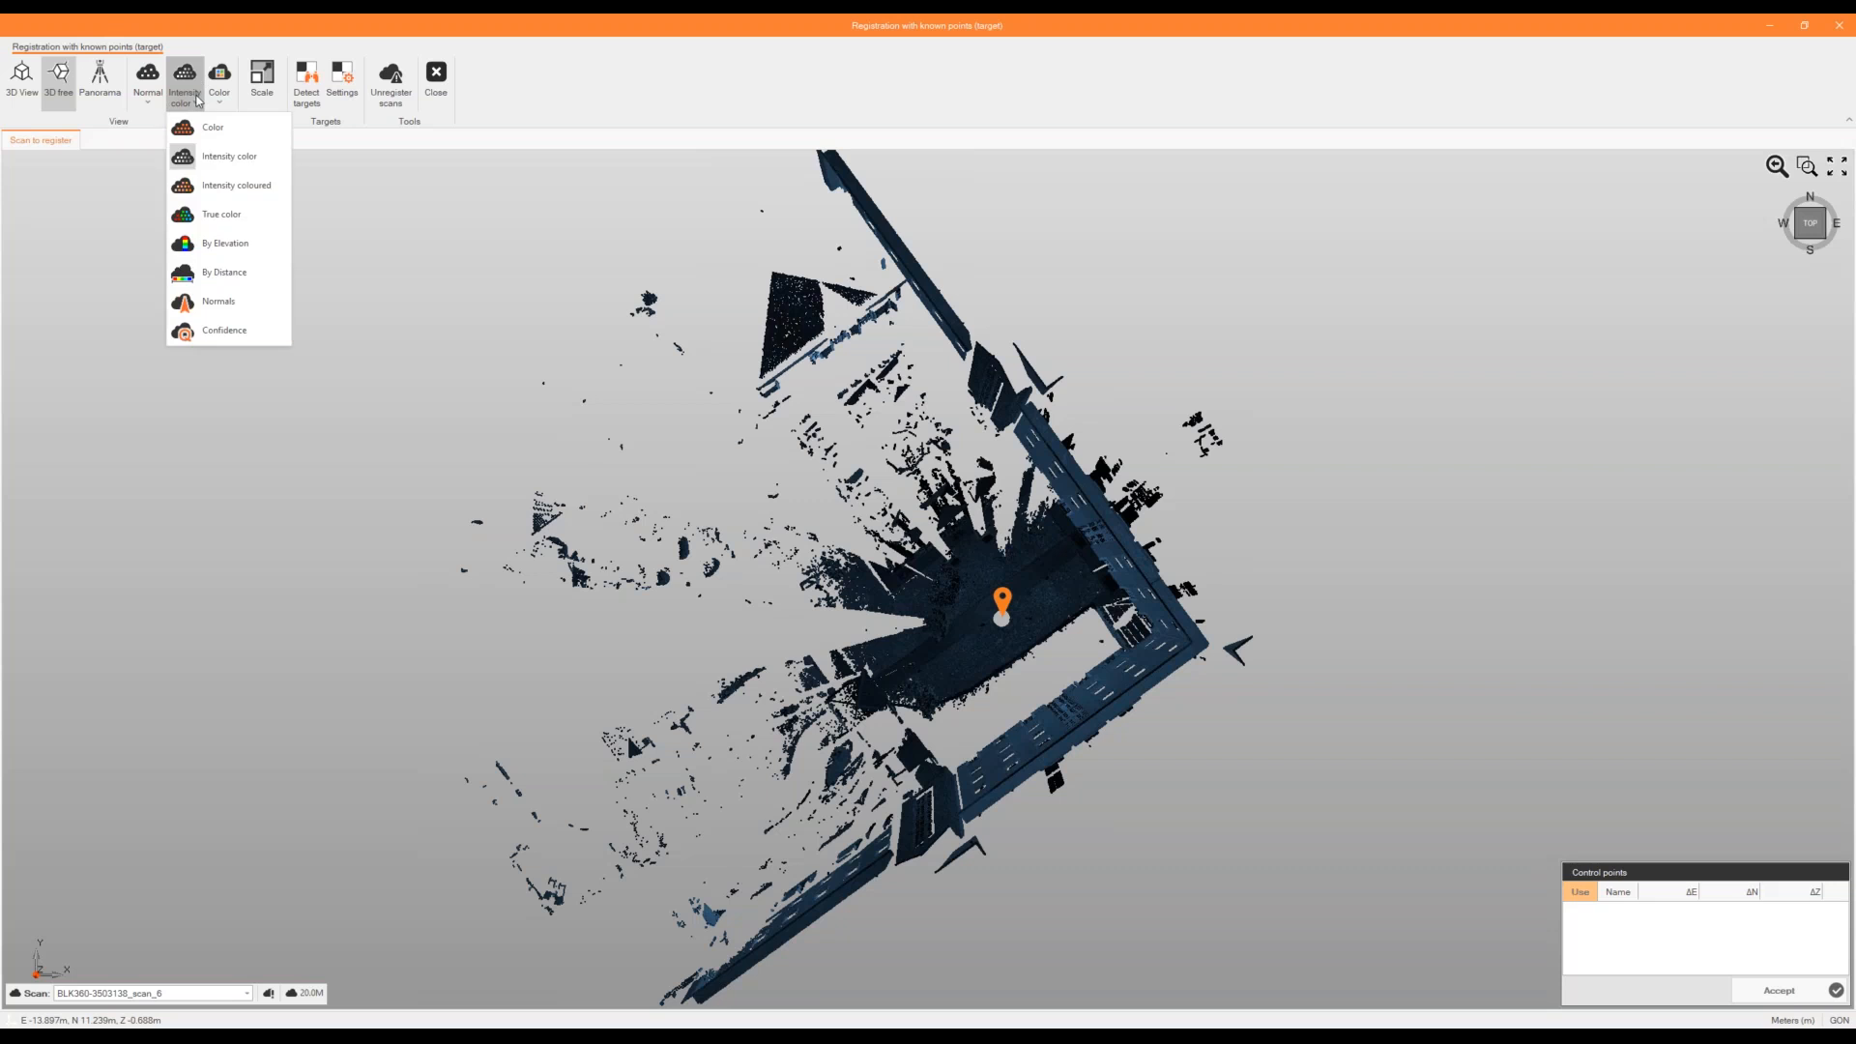
left_click(224, 160)
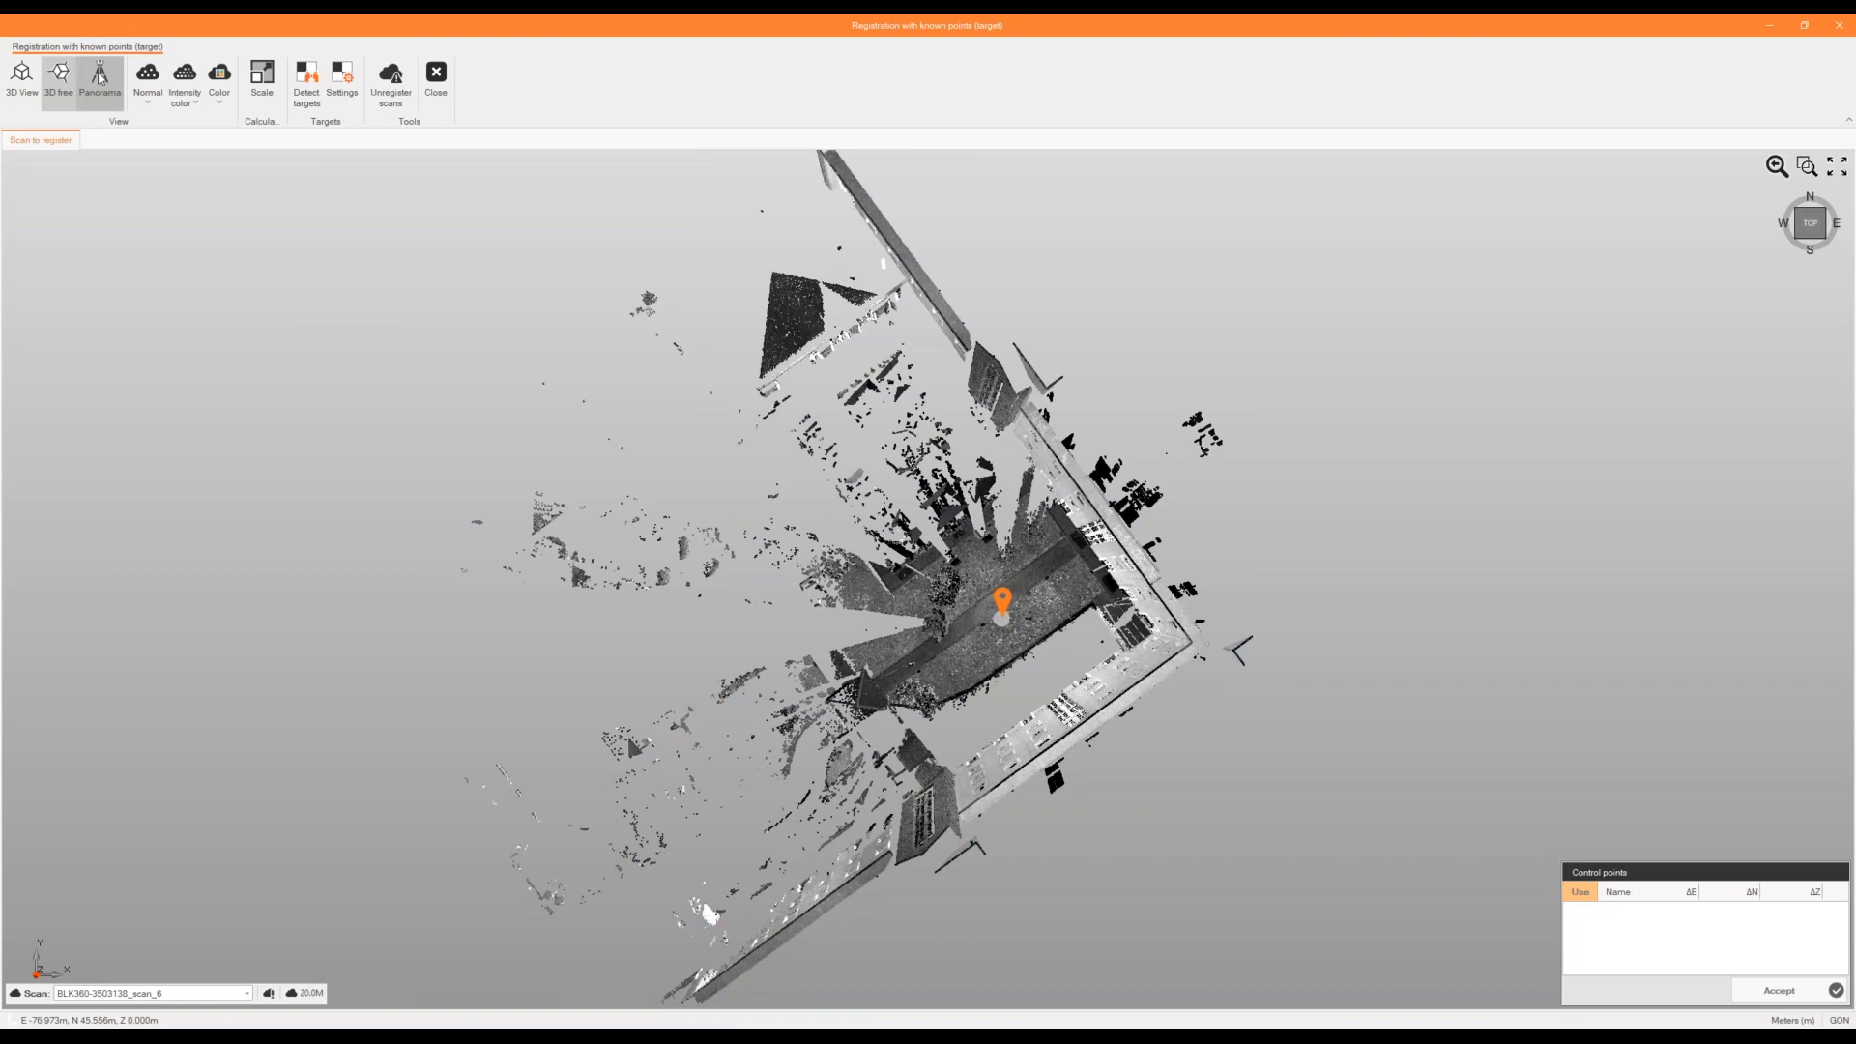
Find the checkerboard on the tall window's central frame in the panorama and pick its center in the free 3D view as reference point TS12.
left_click(100, 77)
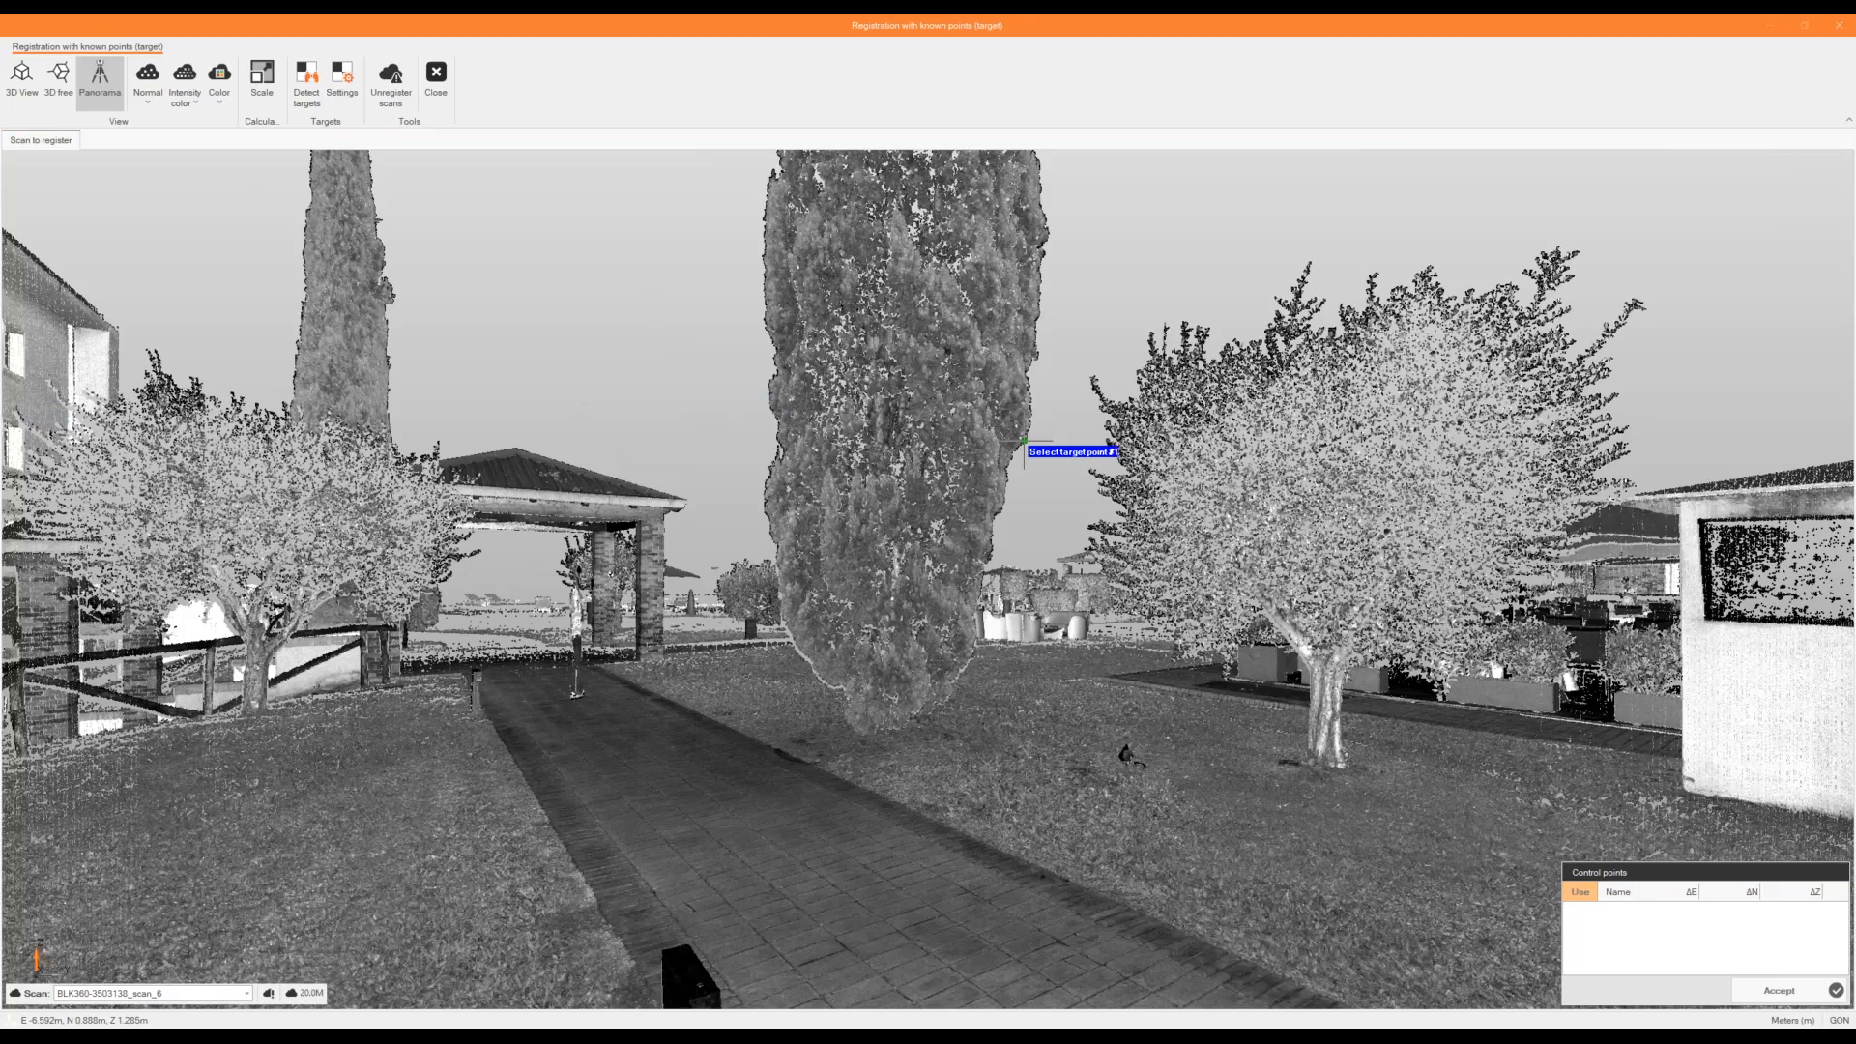
left_click_drag(1023, 442, 848, 500)
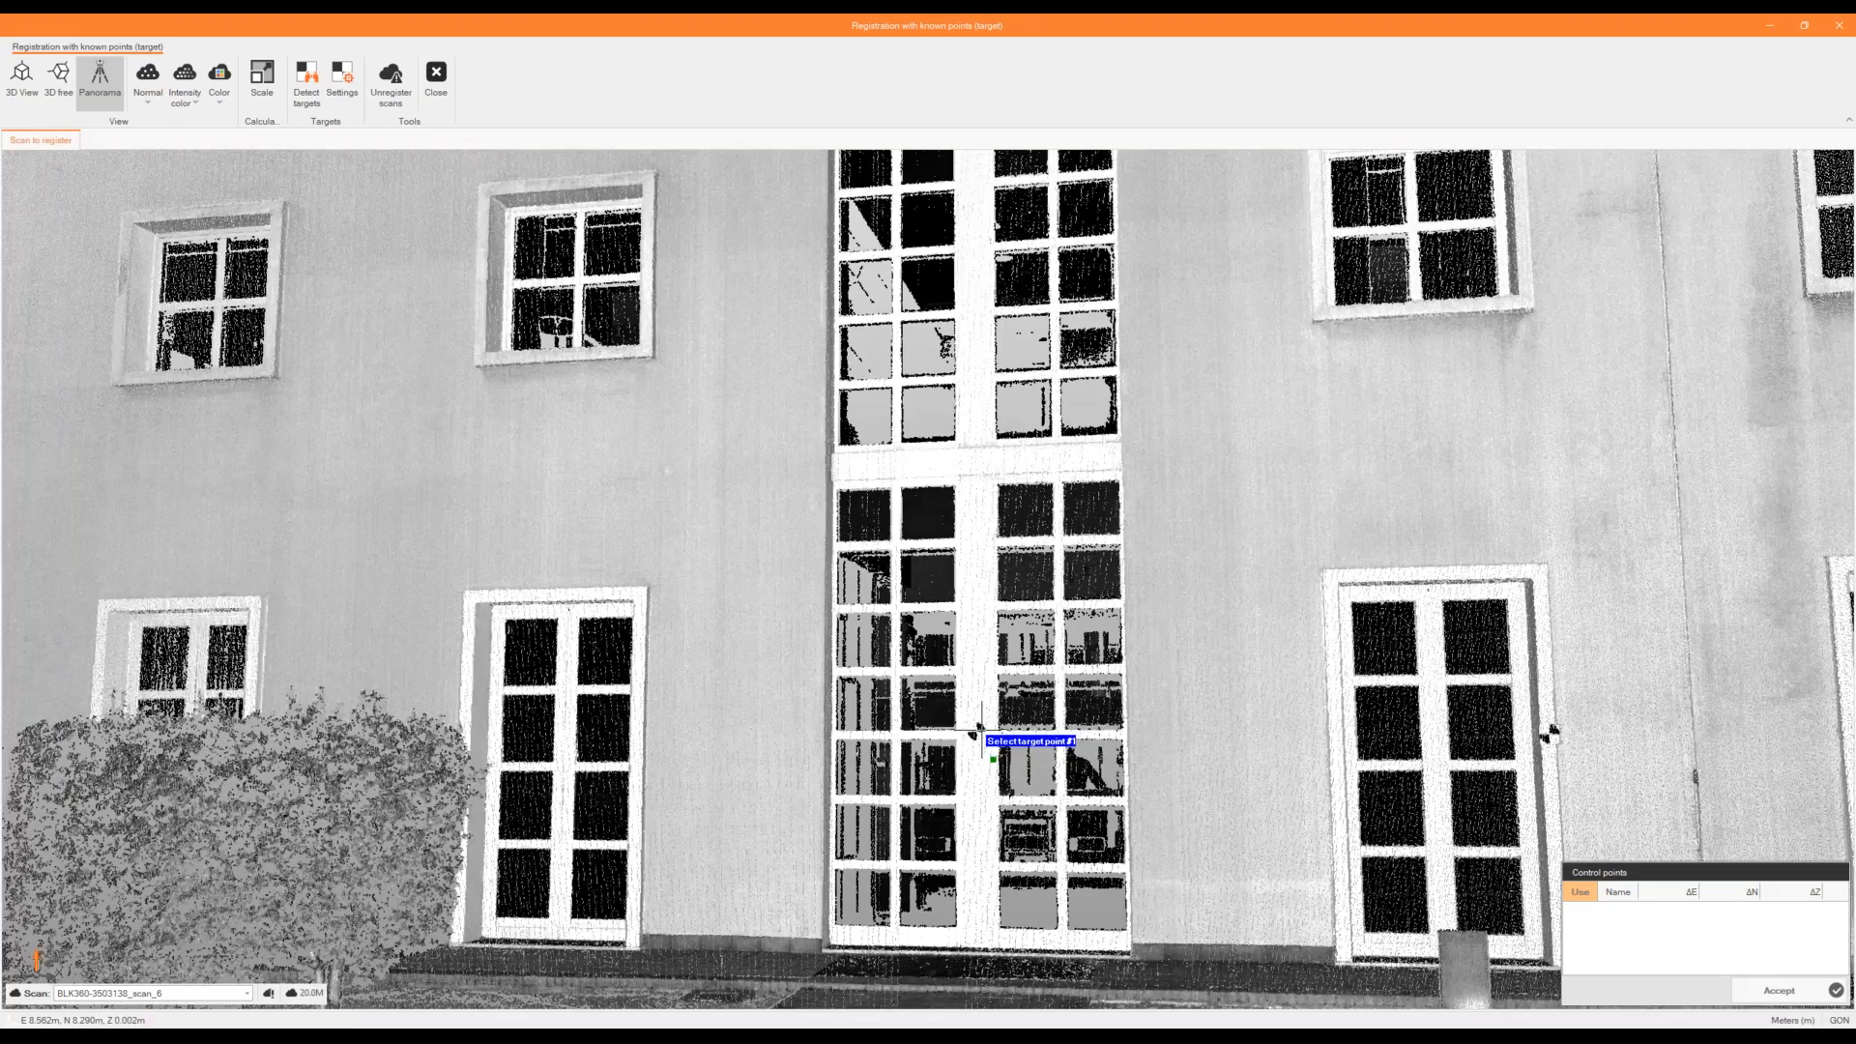
scroll(979, 727, "up", 2)
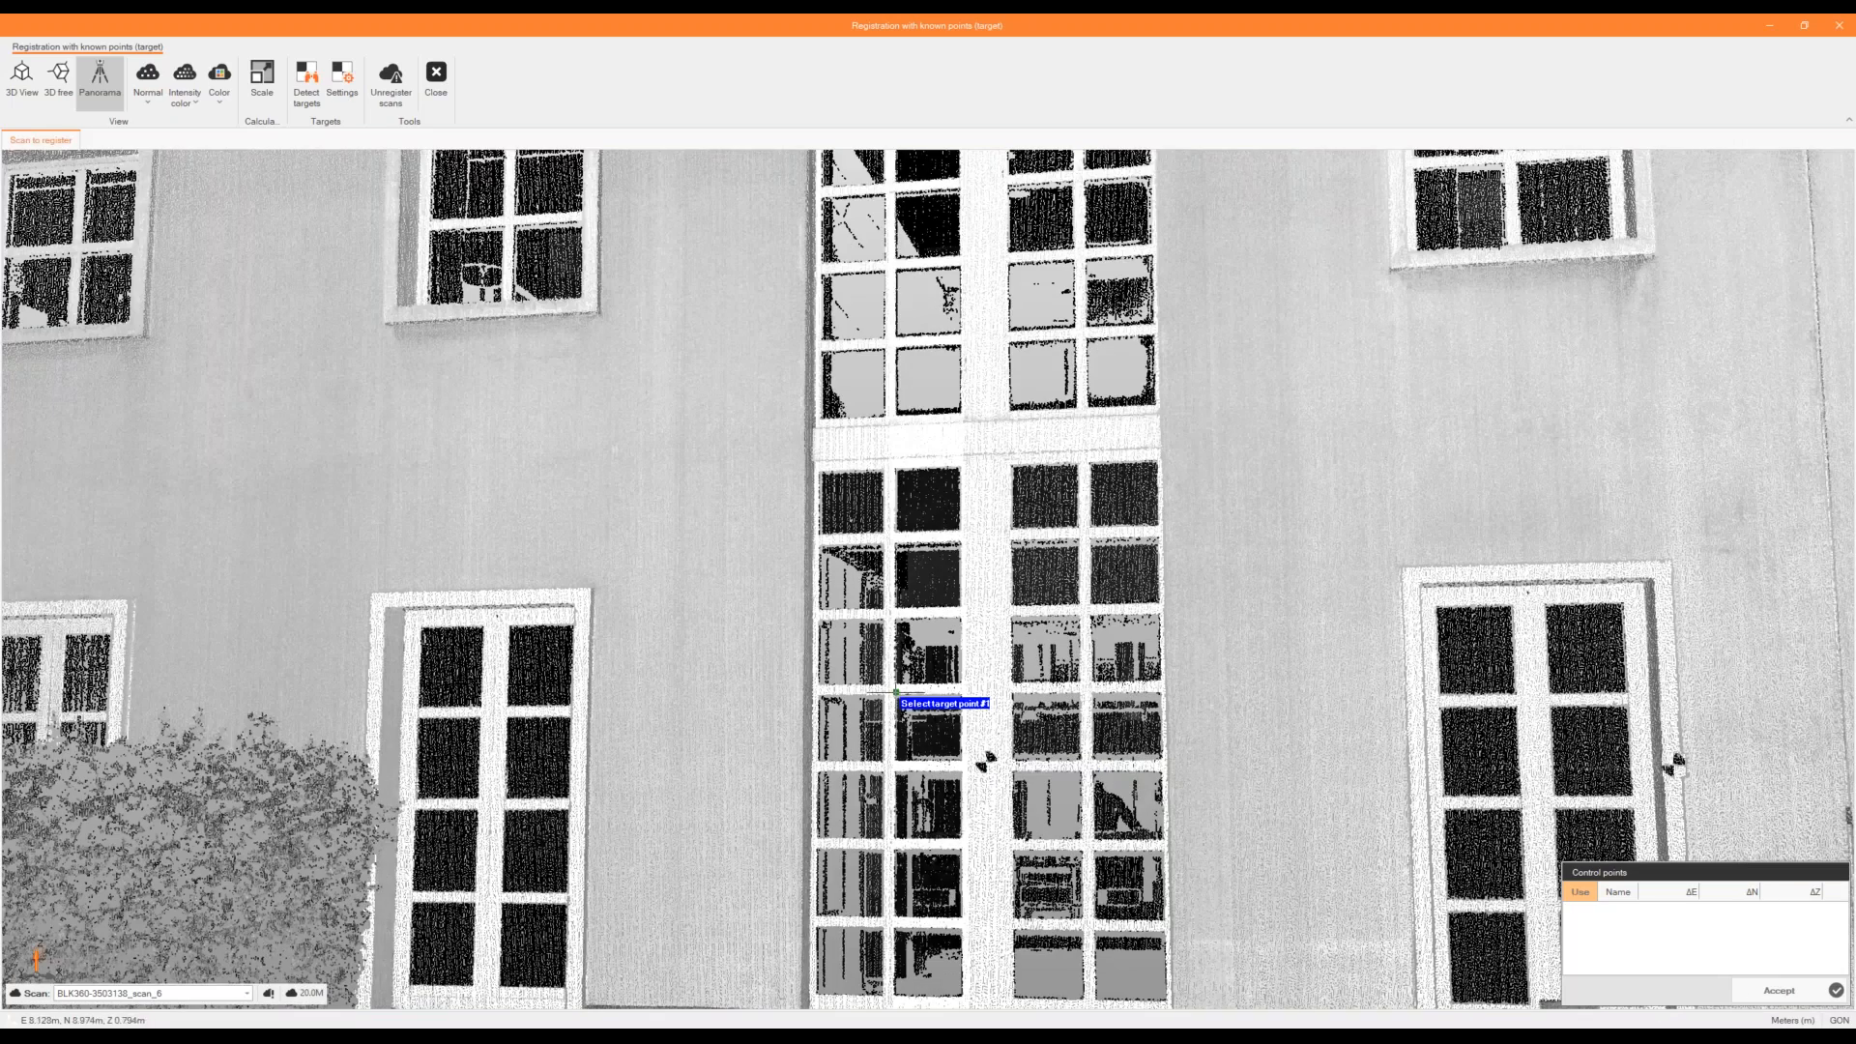
scroll(1025, 785, "up", 4)
left_click(59, 81)
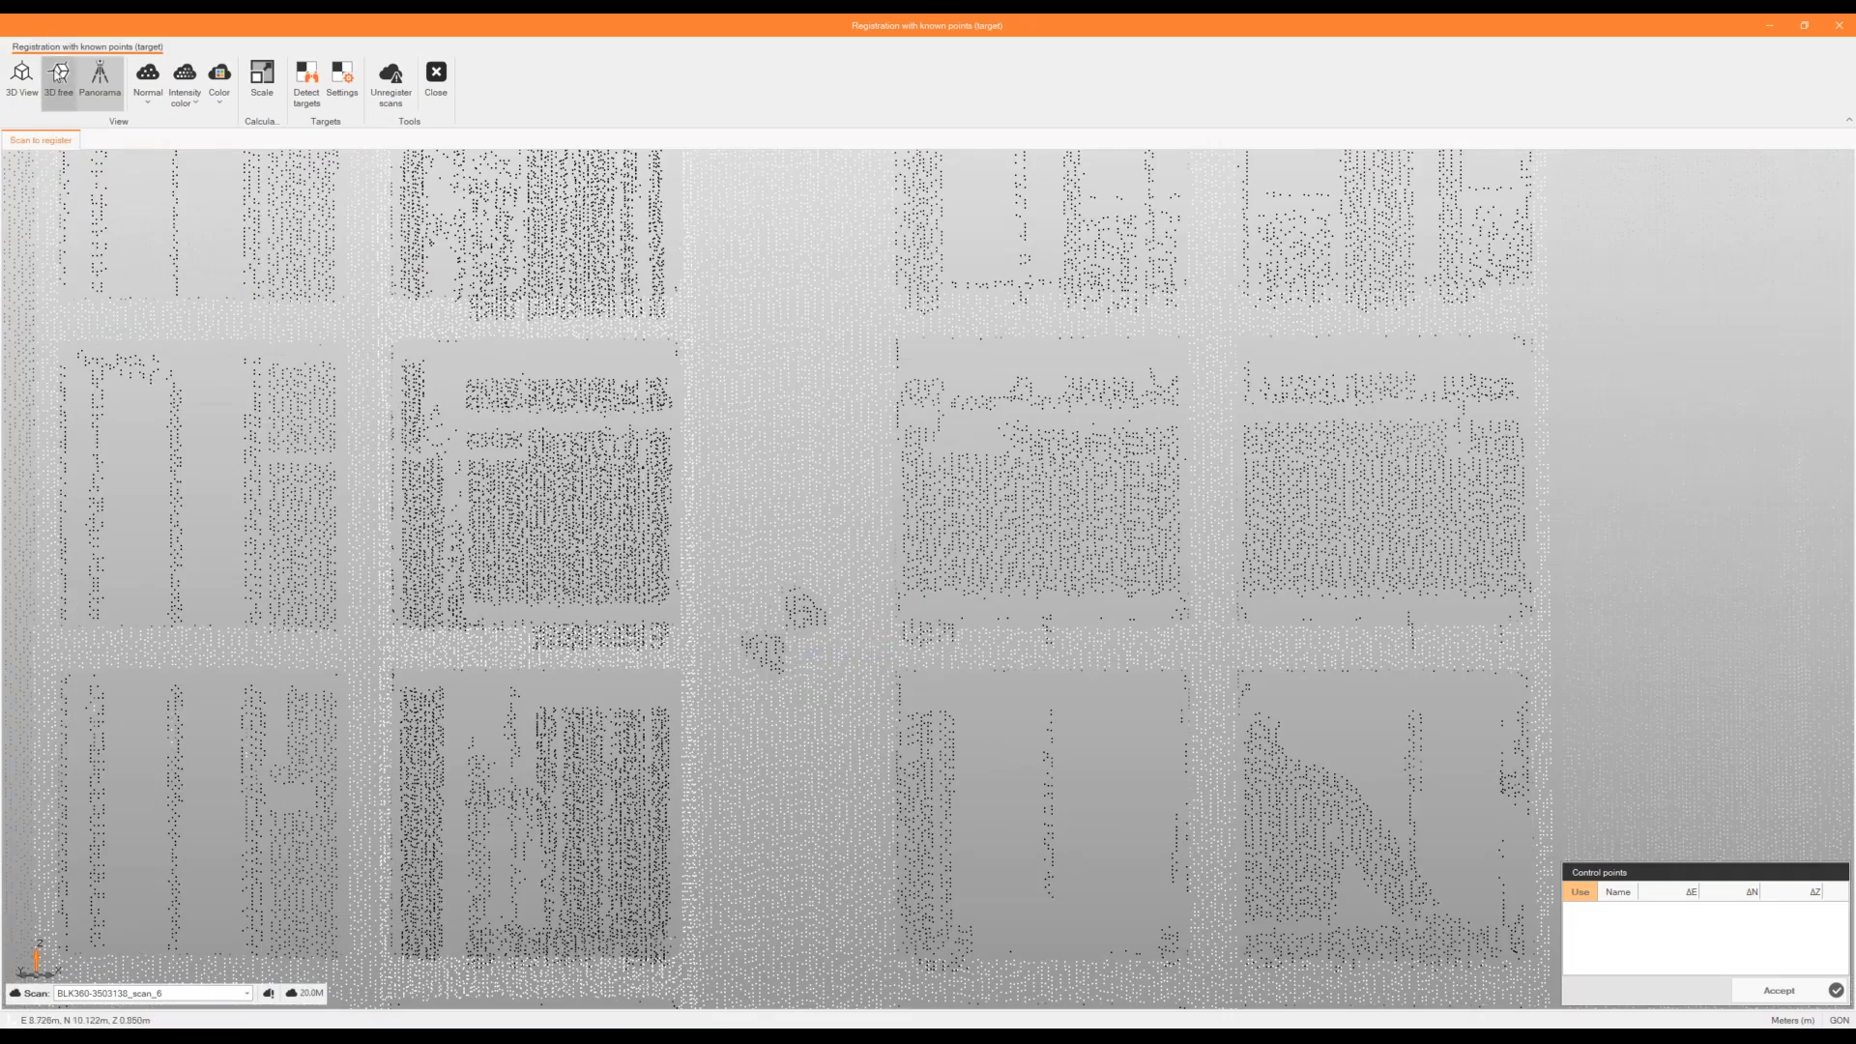
scroll(662, 589, "up", 3)
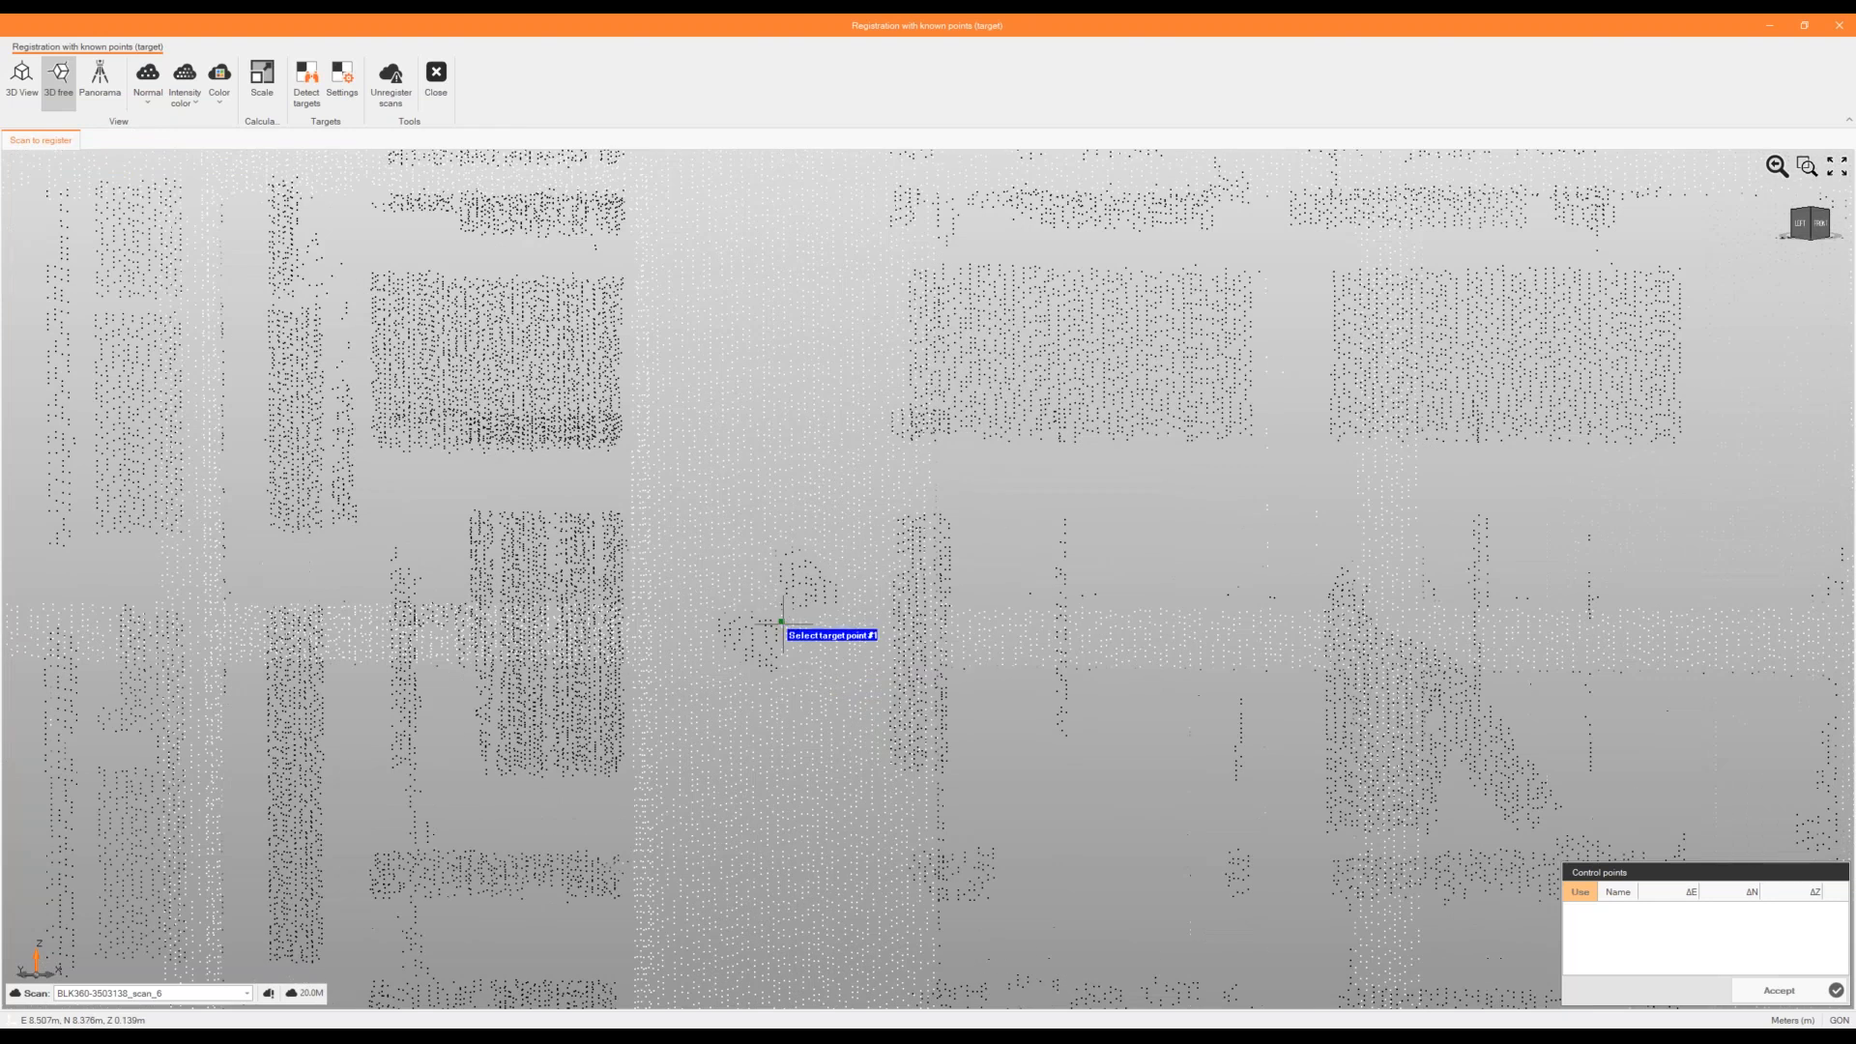
left_click(779, 610)
scroll(943, 607, "down", 3)
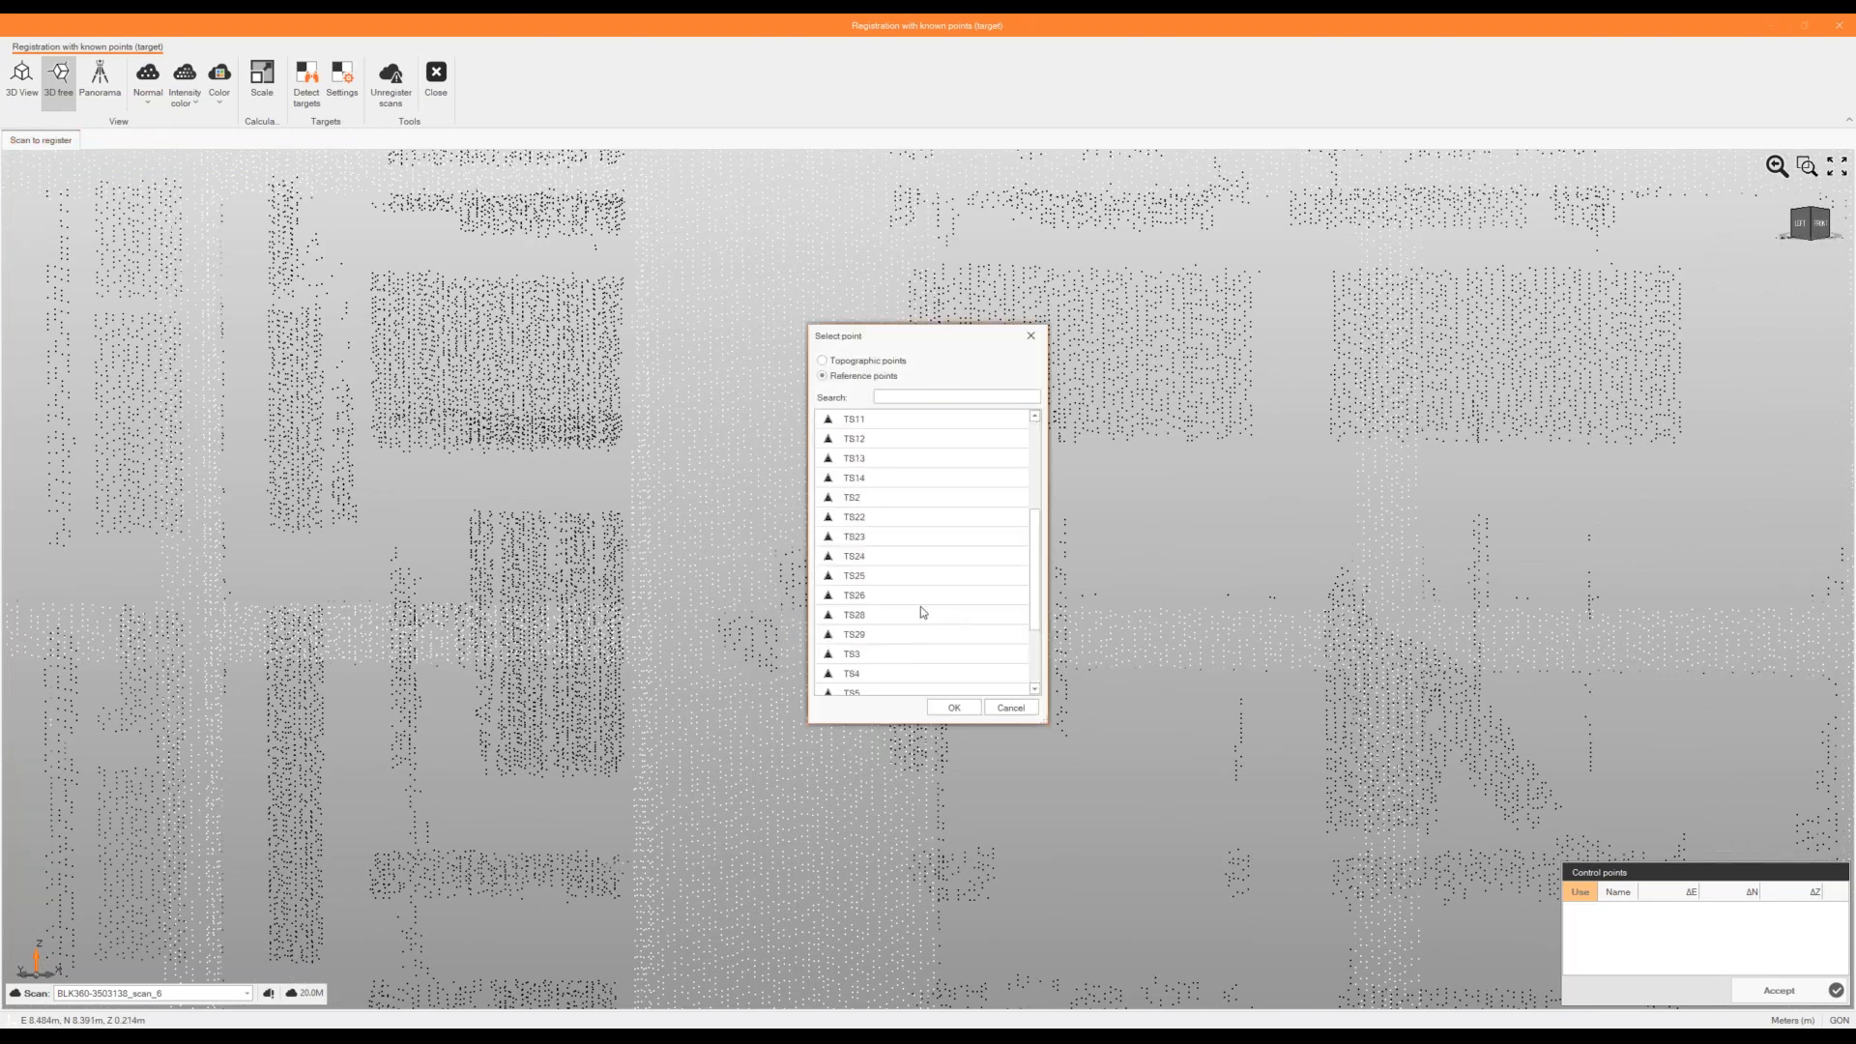
middle_click_drag(798, 623, 804, 665)
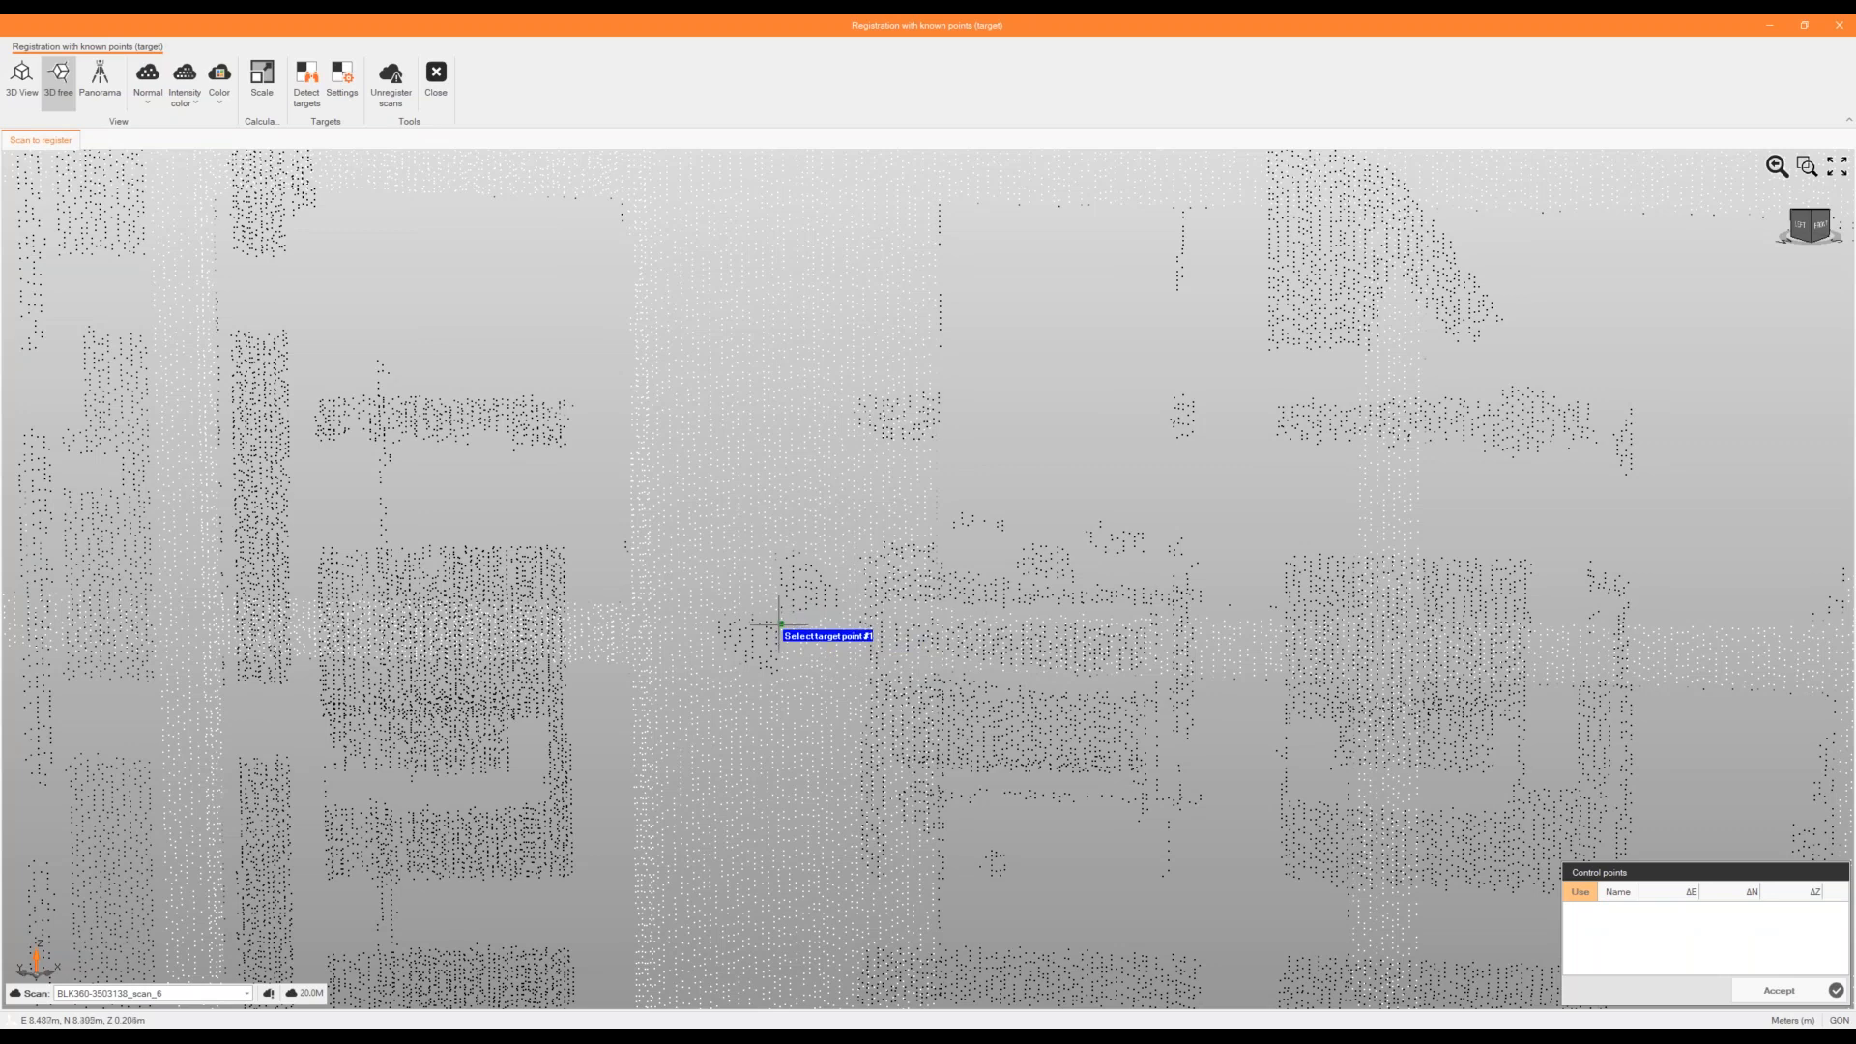
left_click(781, 626)
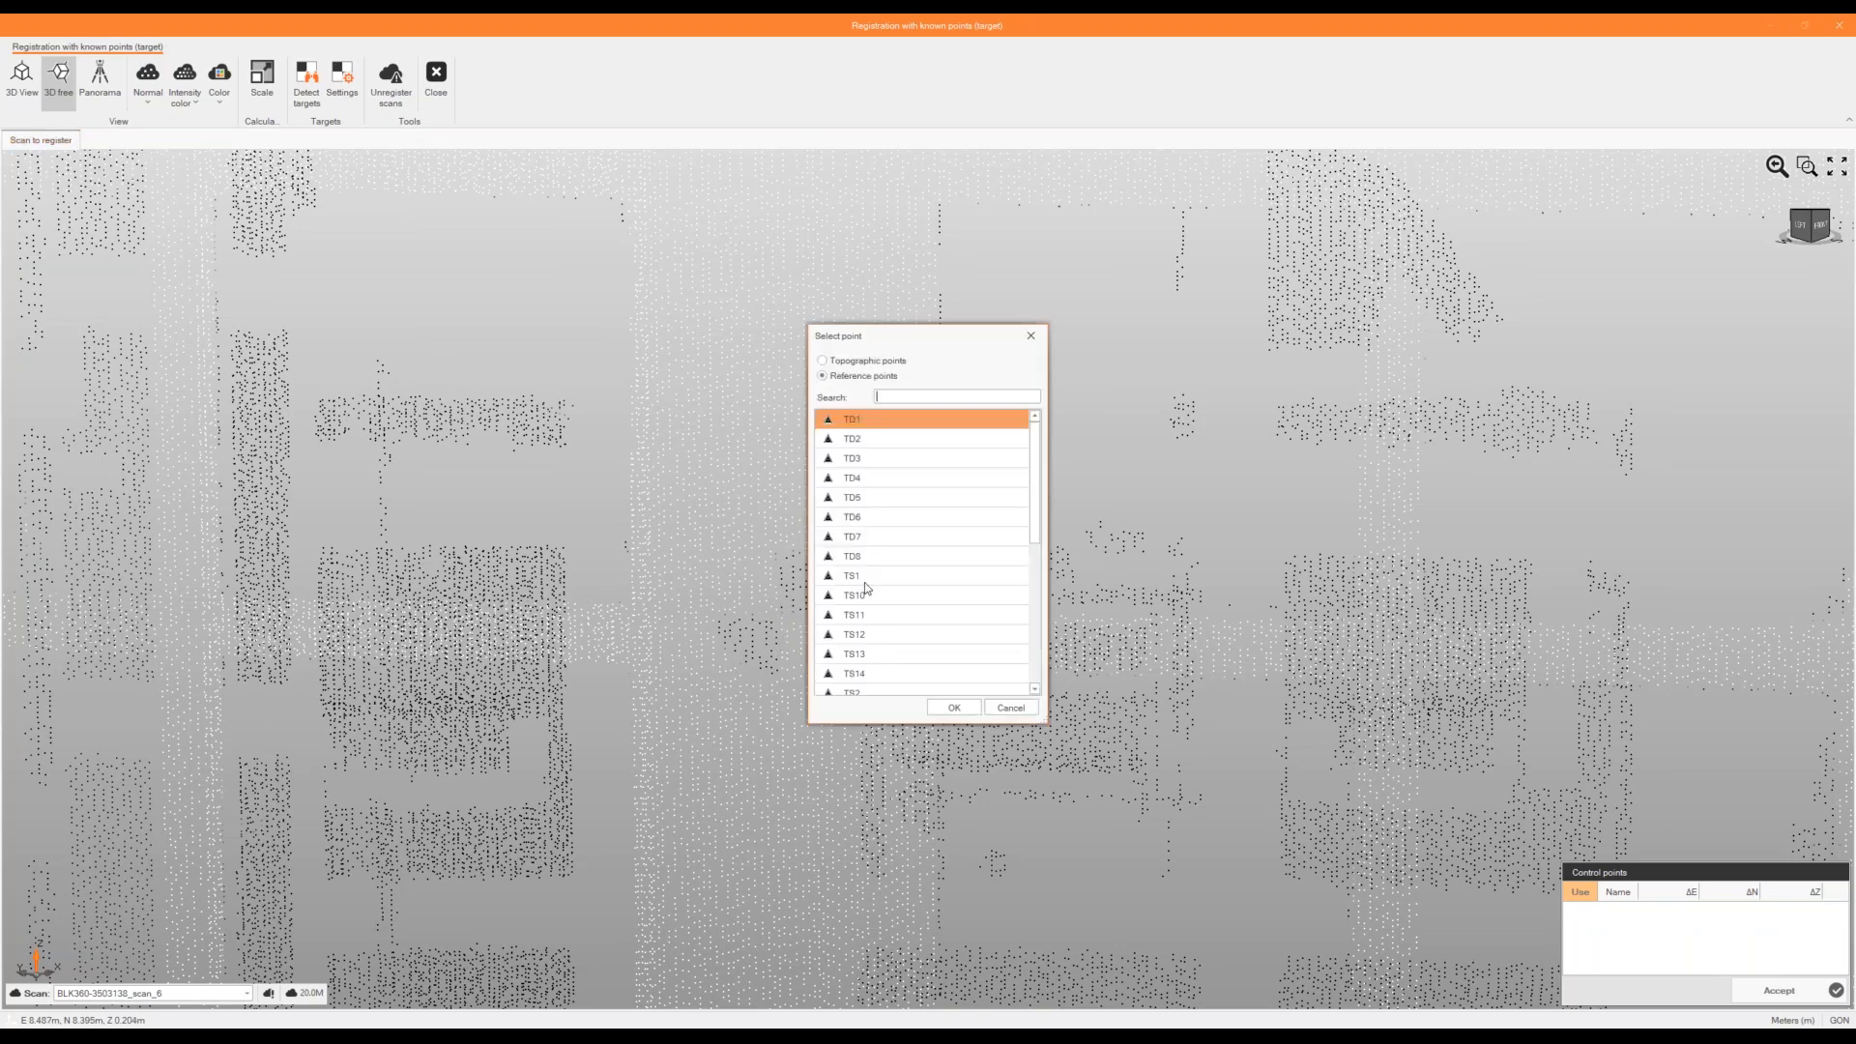
double_click(865, 634)
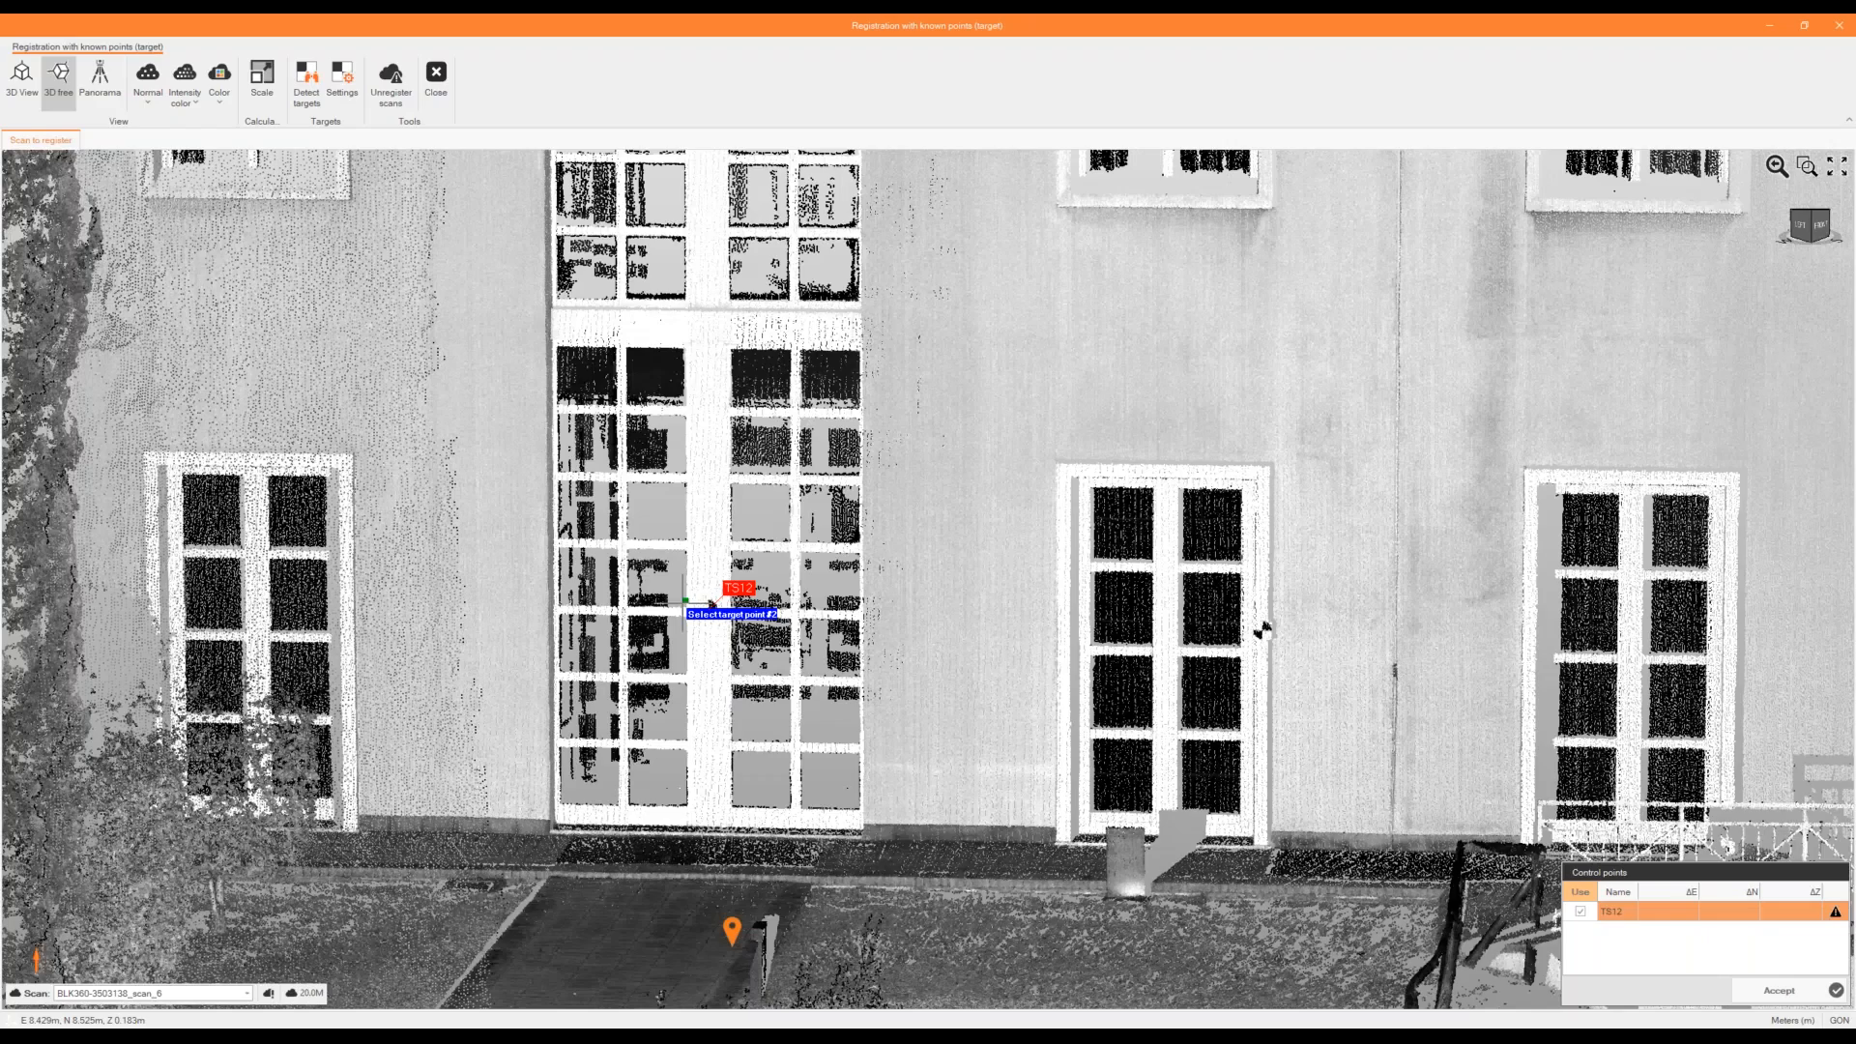
Pick the center of the checkerboard on the small corner window's frame in the panorama as reference point TS14.
middle_click_drag(683, 603, 599, 619)
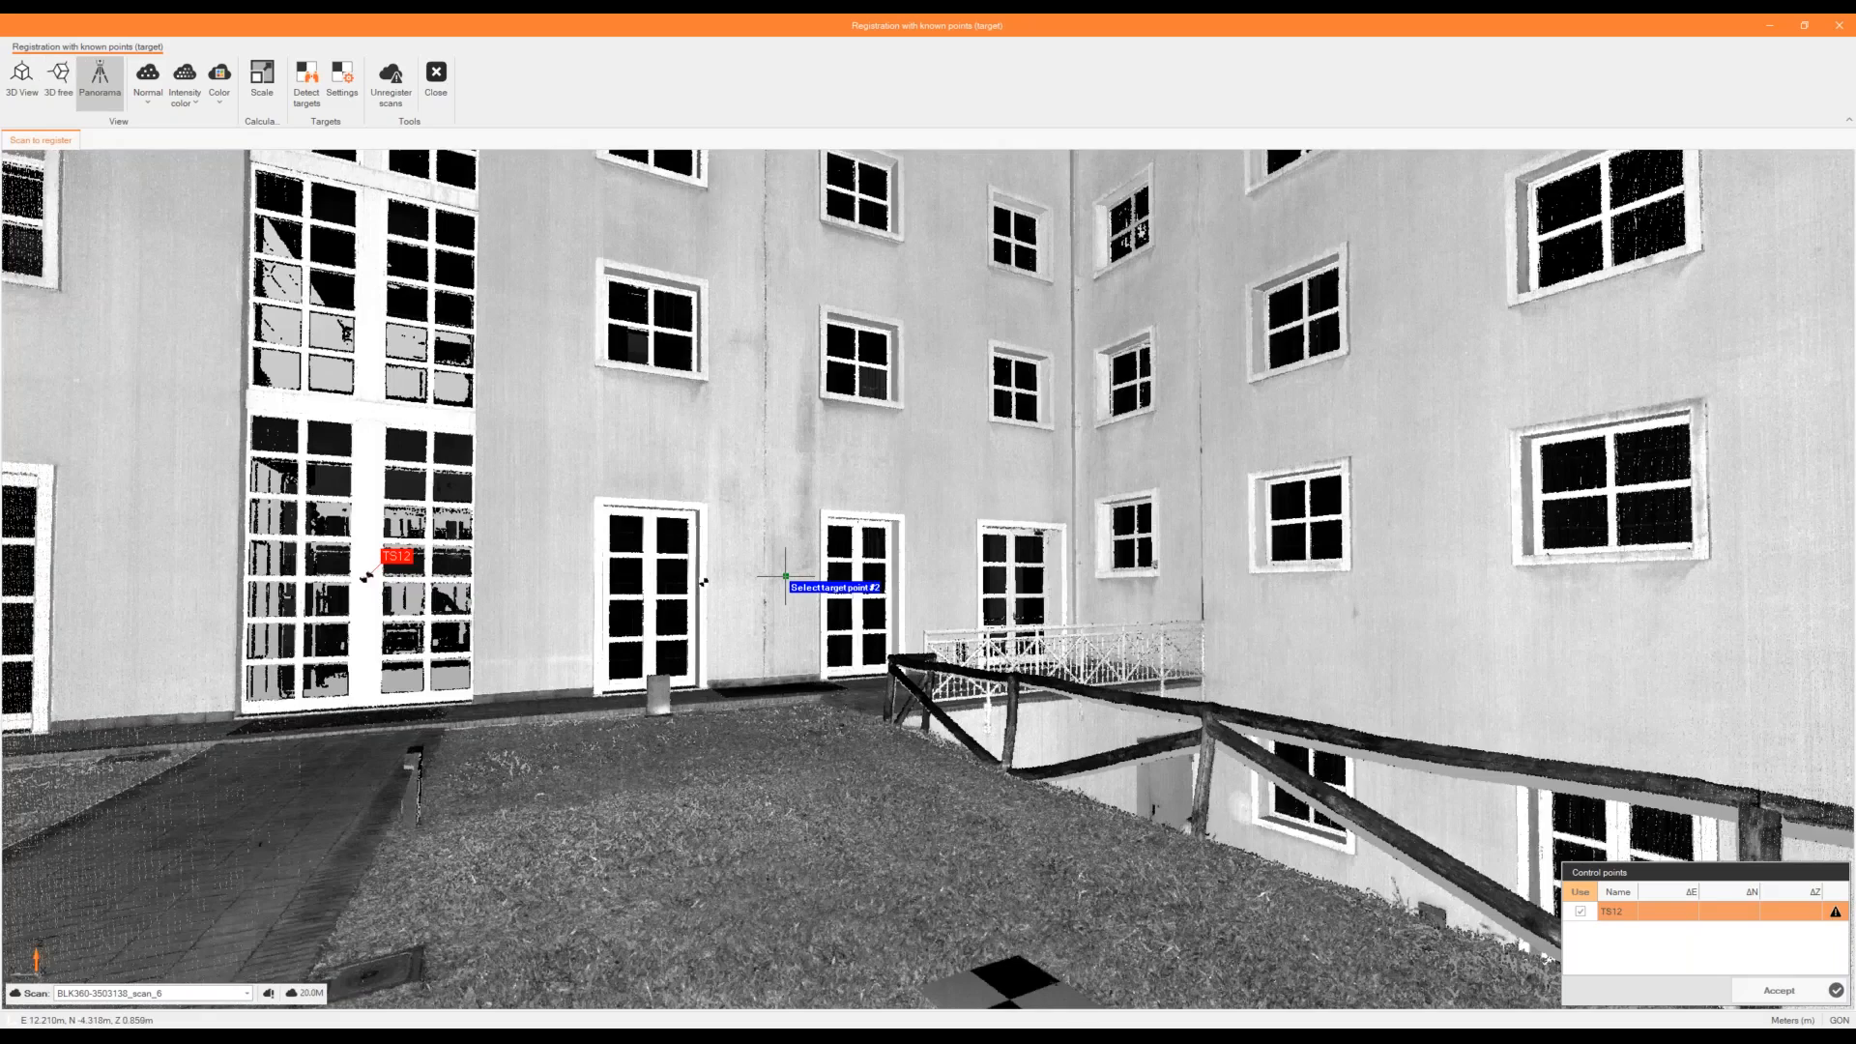
scroll(785, 576, "up", 3)
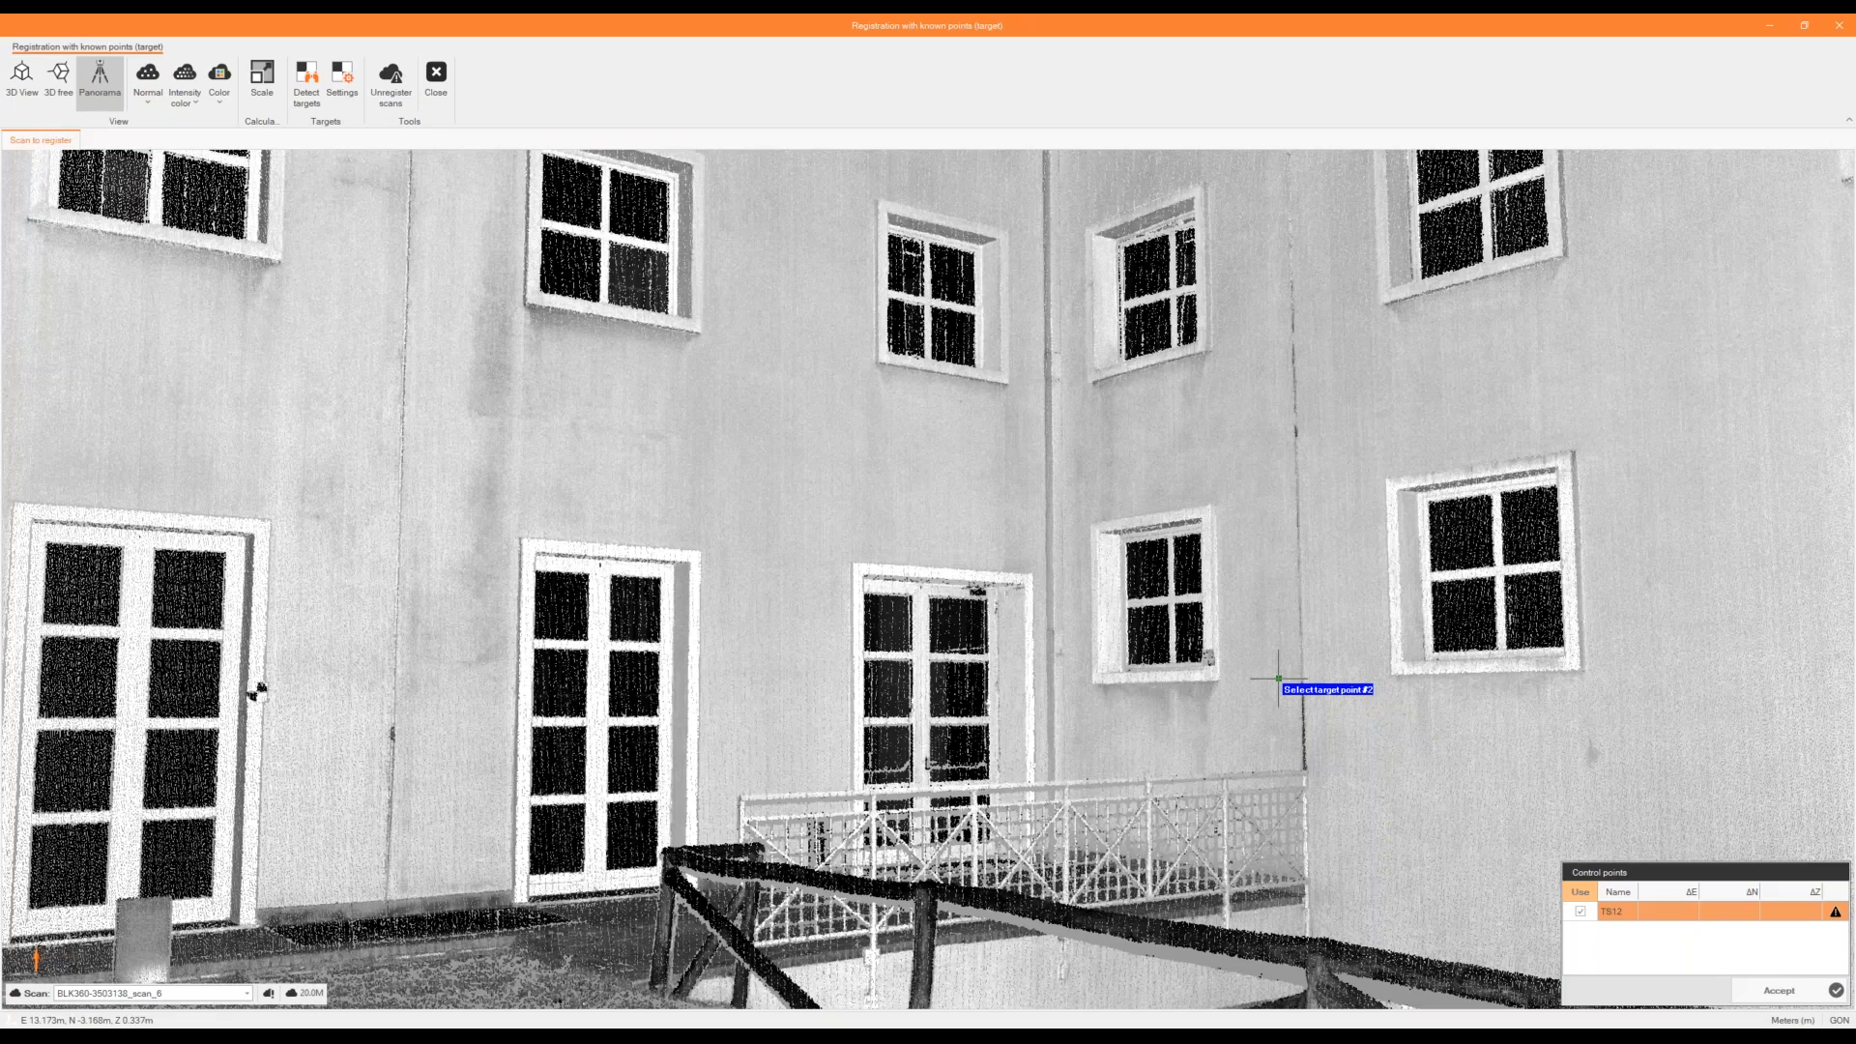
scroll(954, 654, "up", 3)
scroll(954, 652, "up", 3)
left_click(1080, 752)
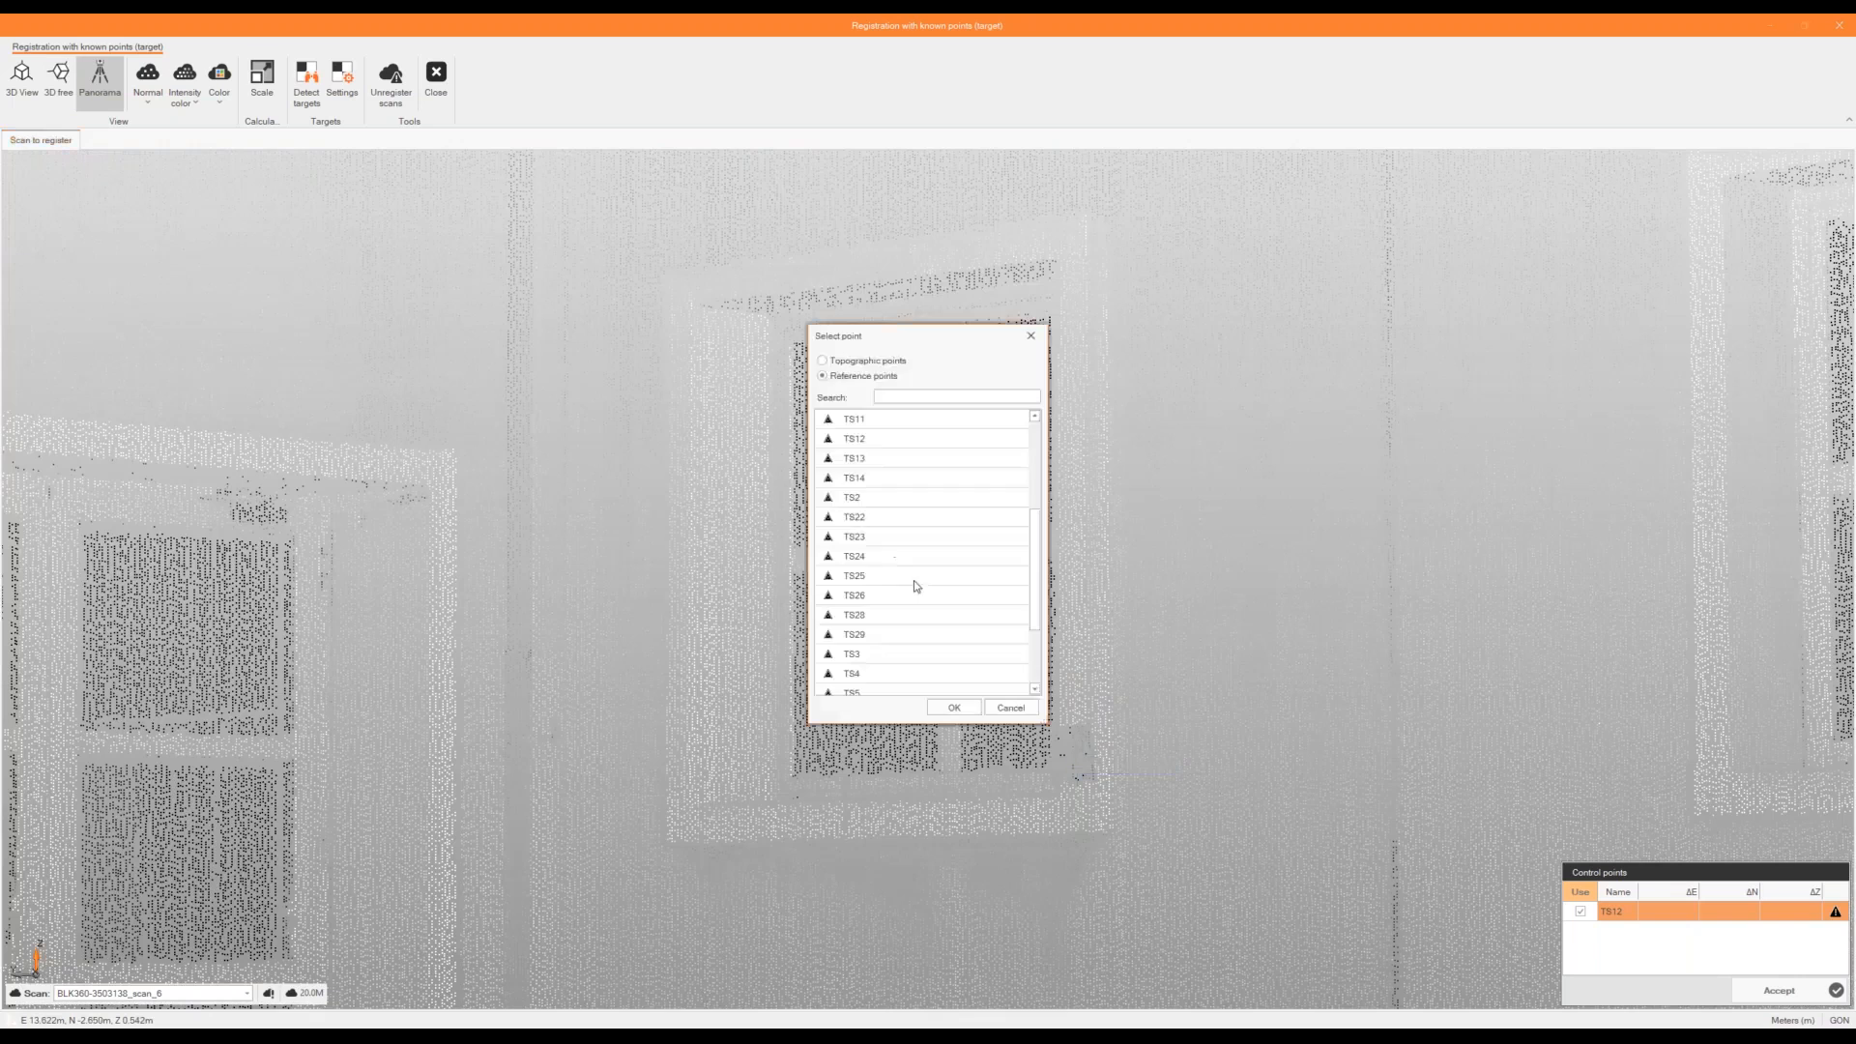
double_click(892, 479)
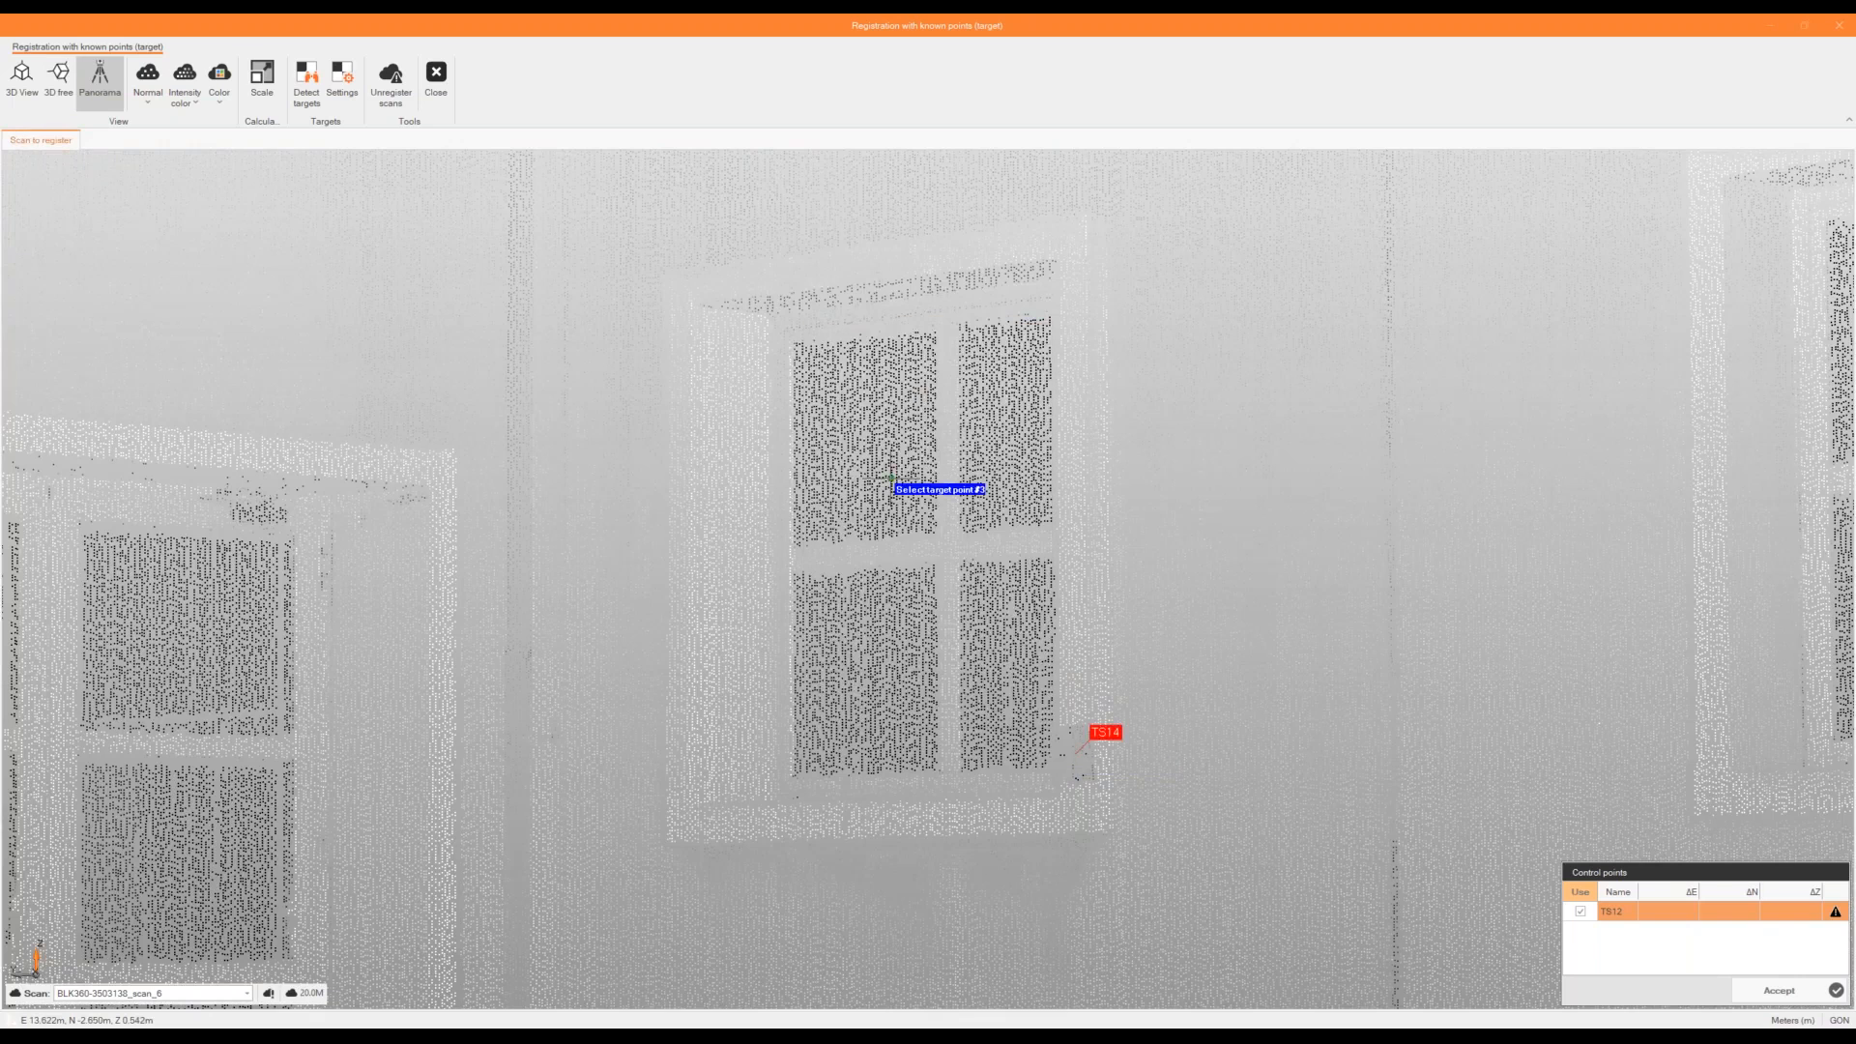
Pick the center of the checkerboard on the frame of the glazed door beside the tall window as reference point TS13.
scroll(891, 478, "down", 4)
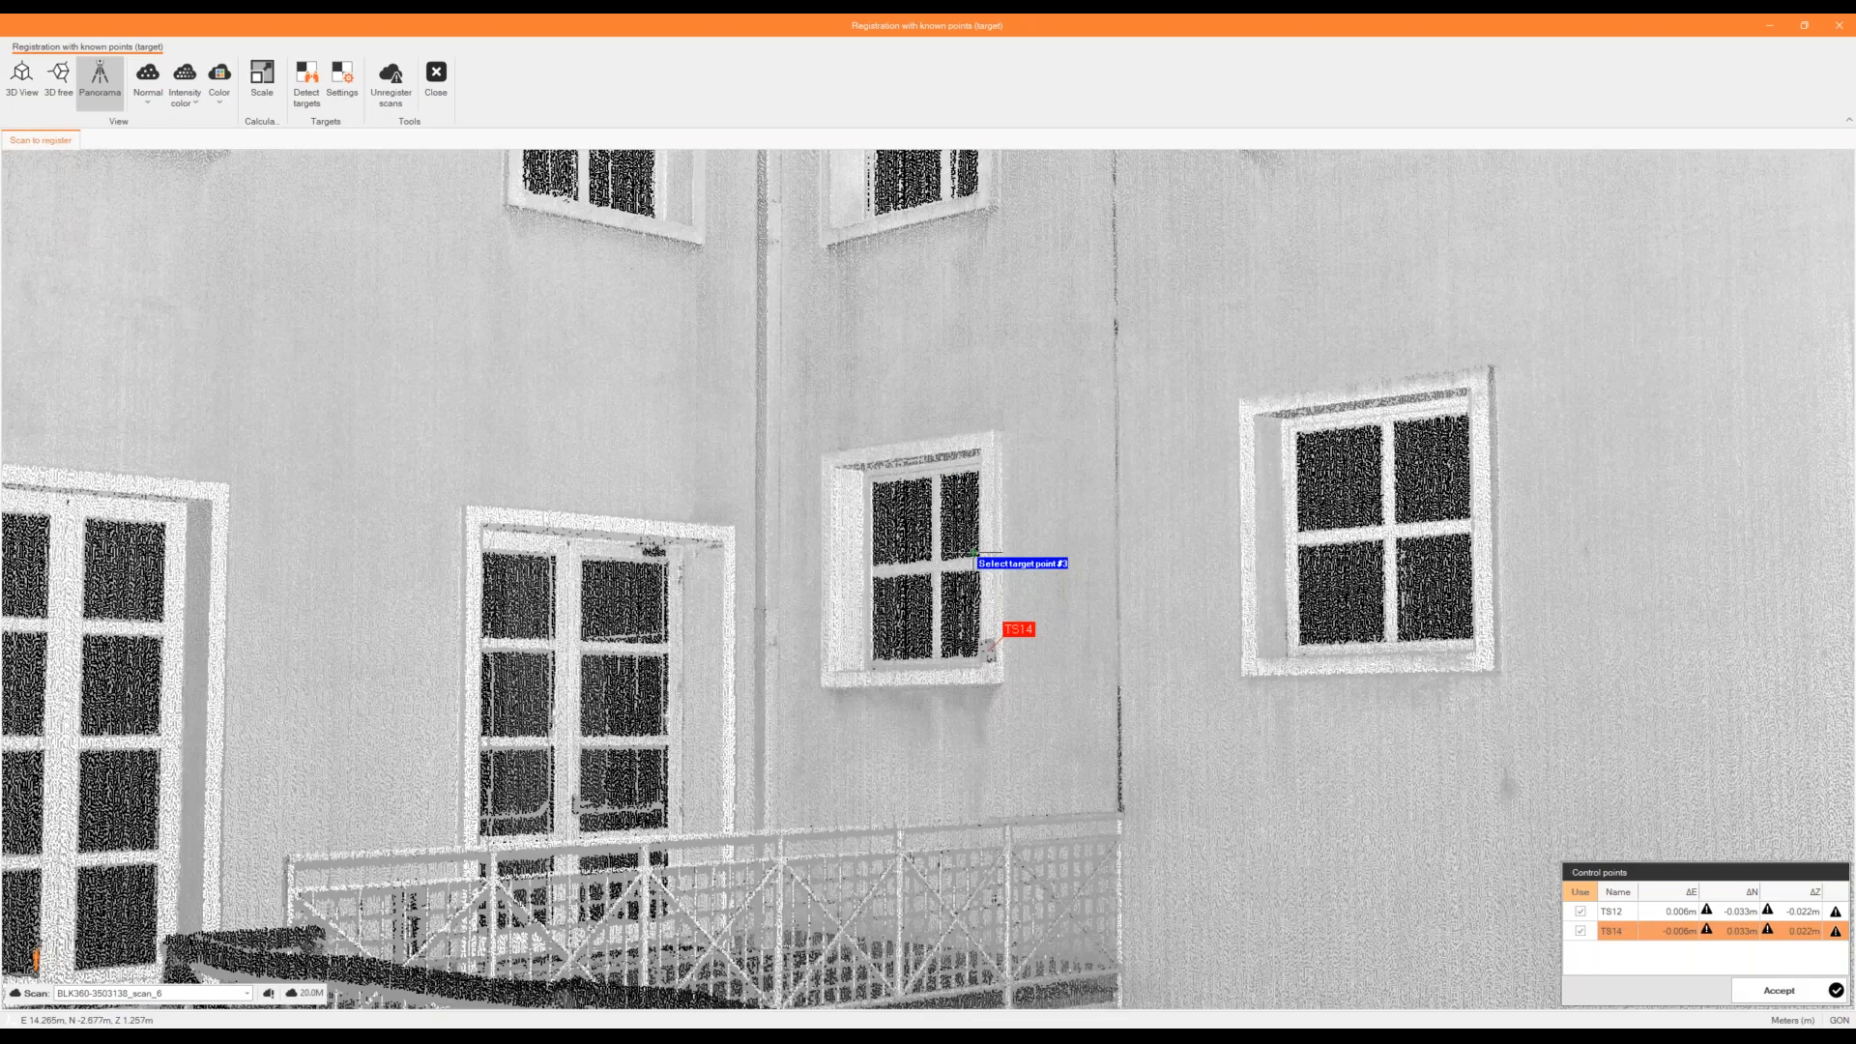
scroll(973, 553, "down", 3)
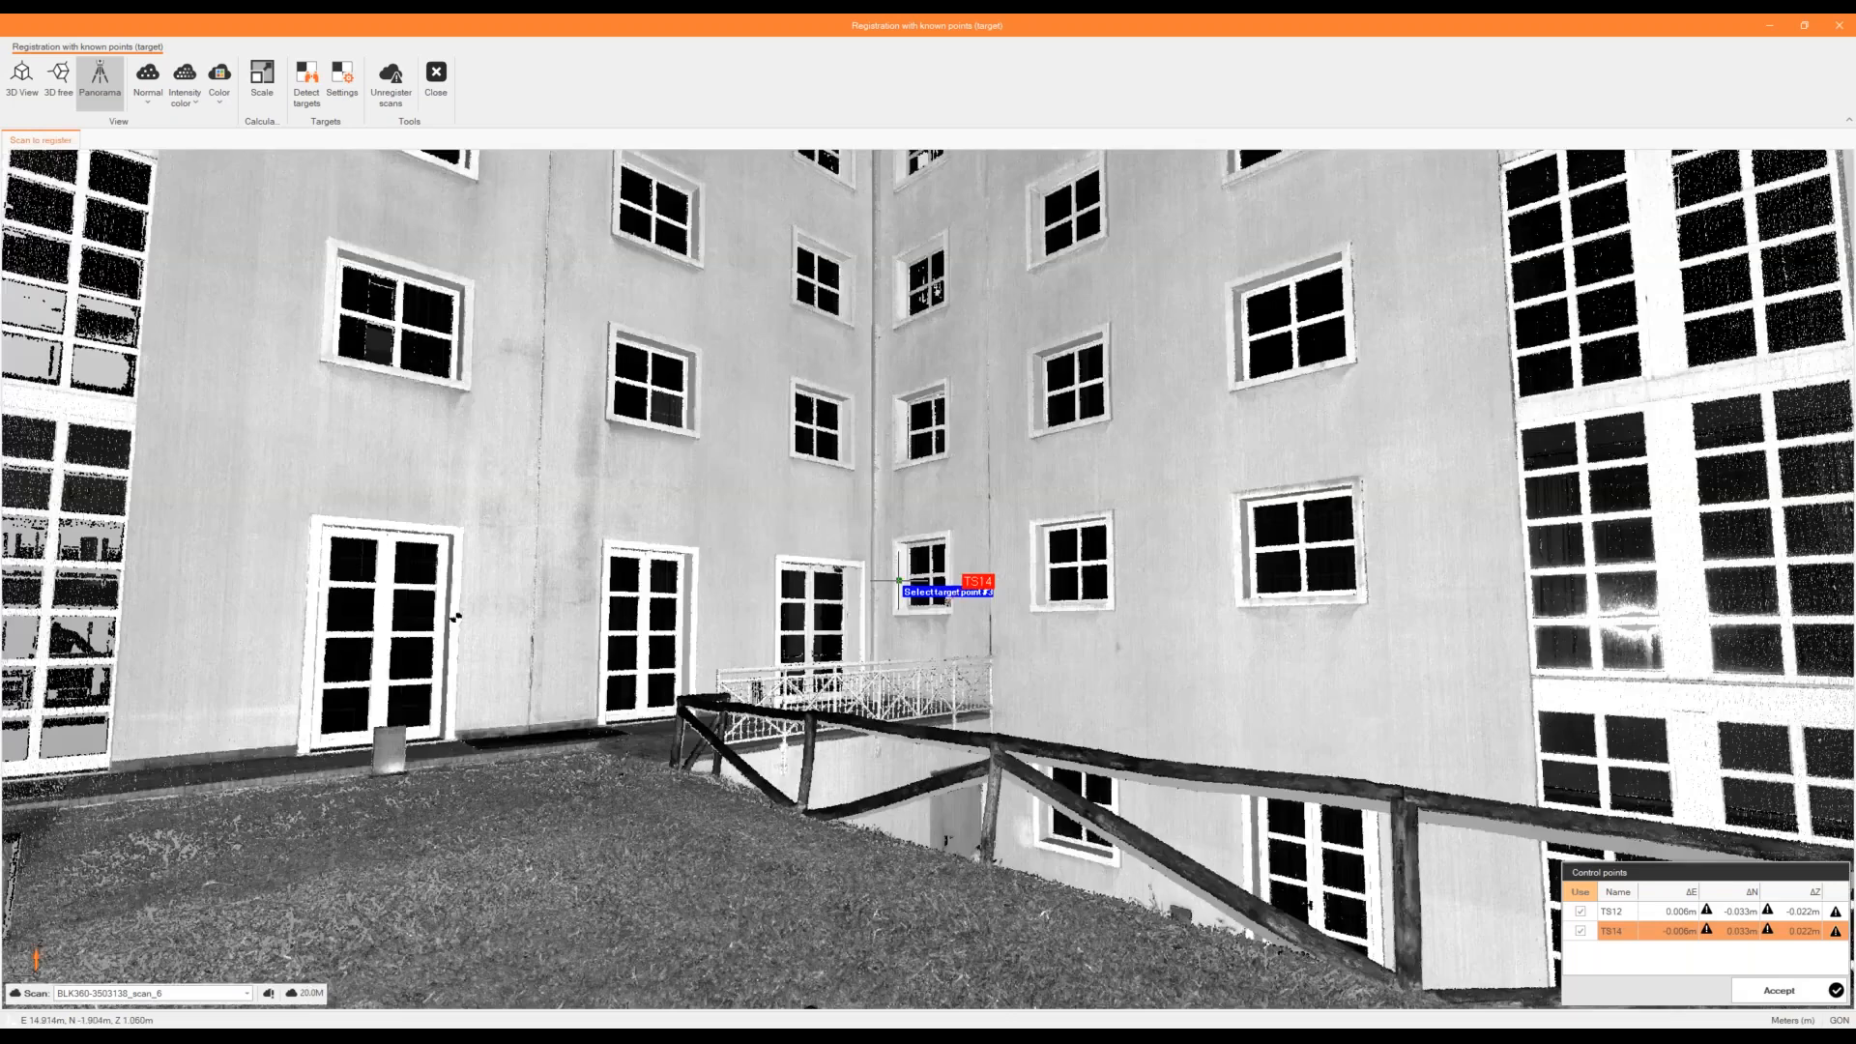
middle_click_drag(490, 649, 812, 569)
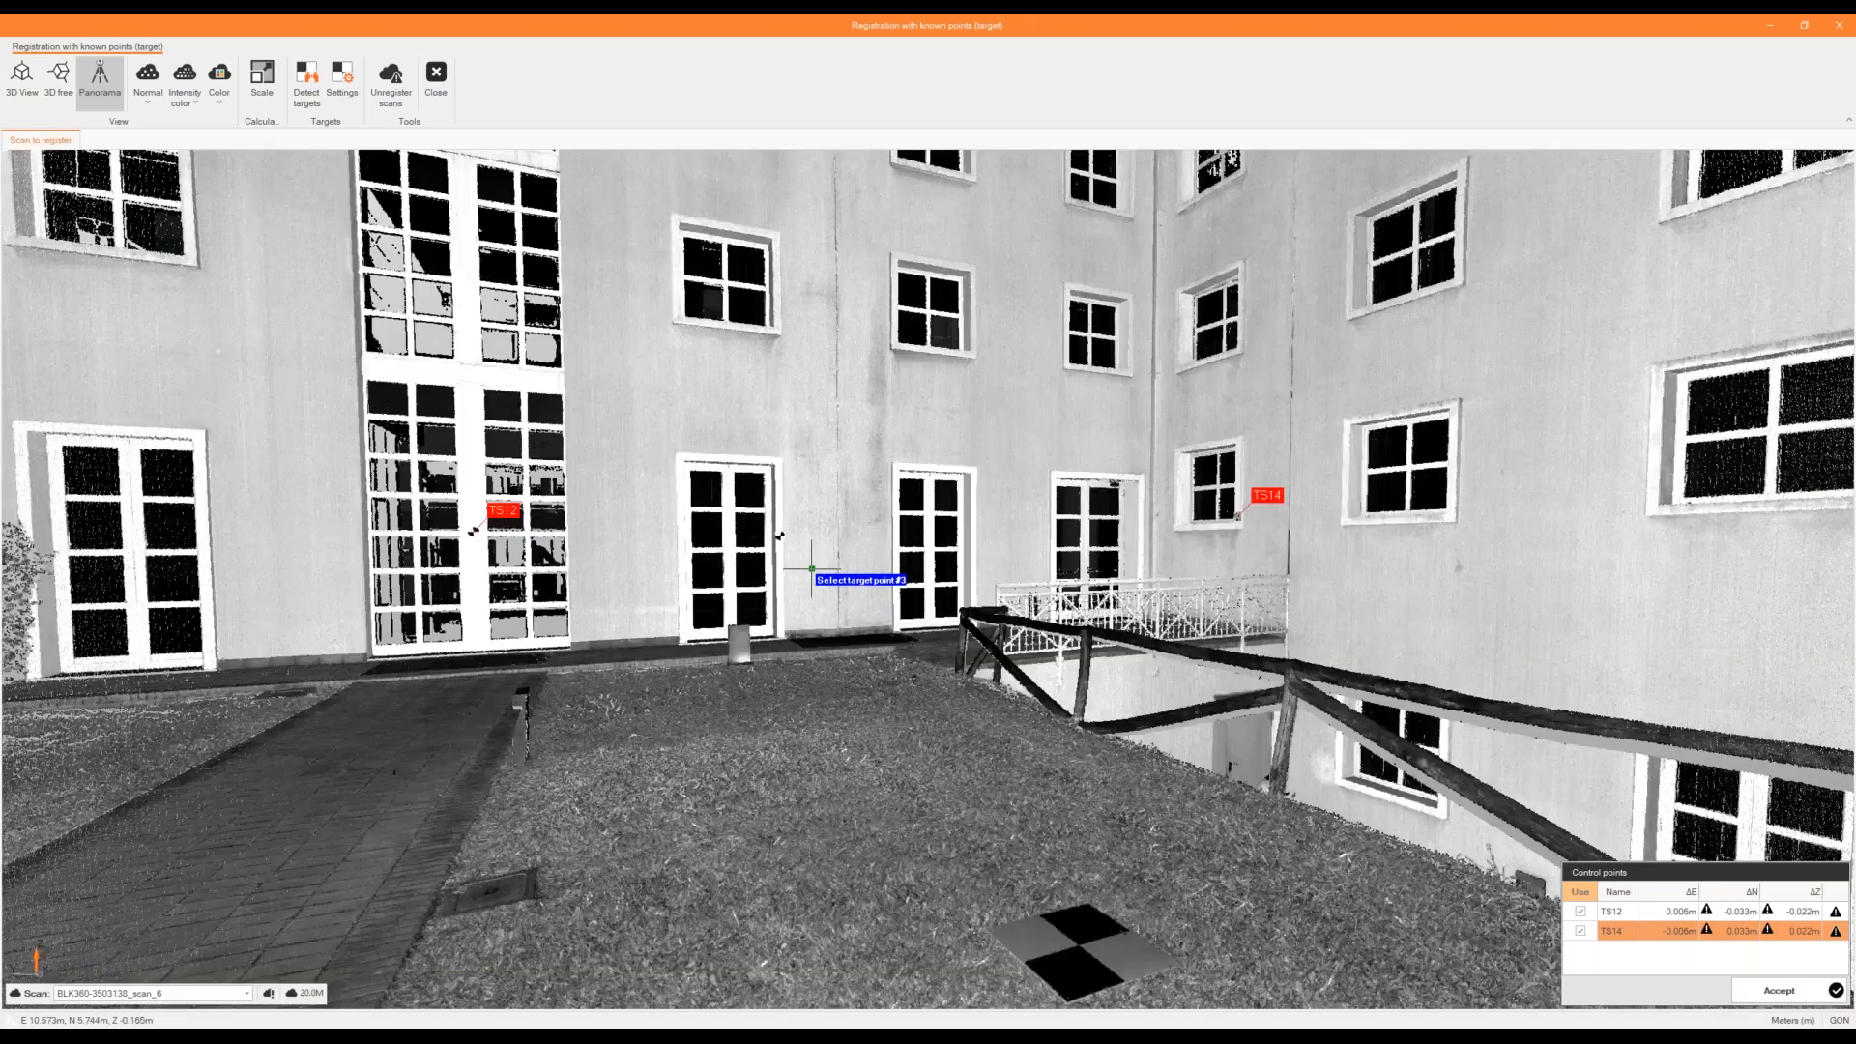
scroll(812, 568, "up", 8)
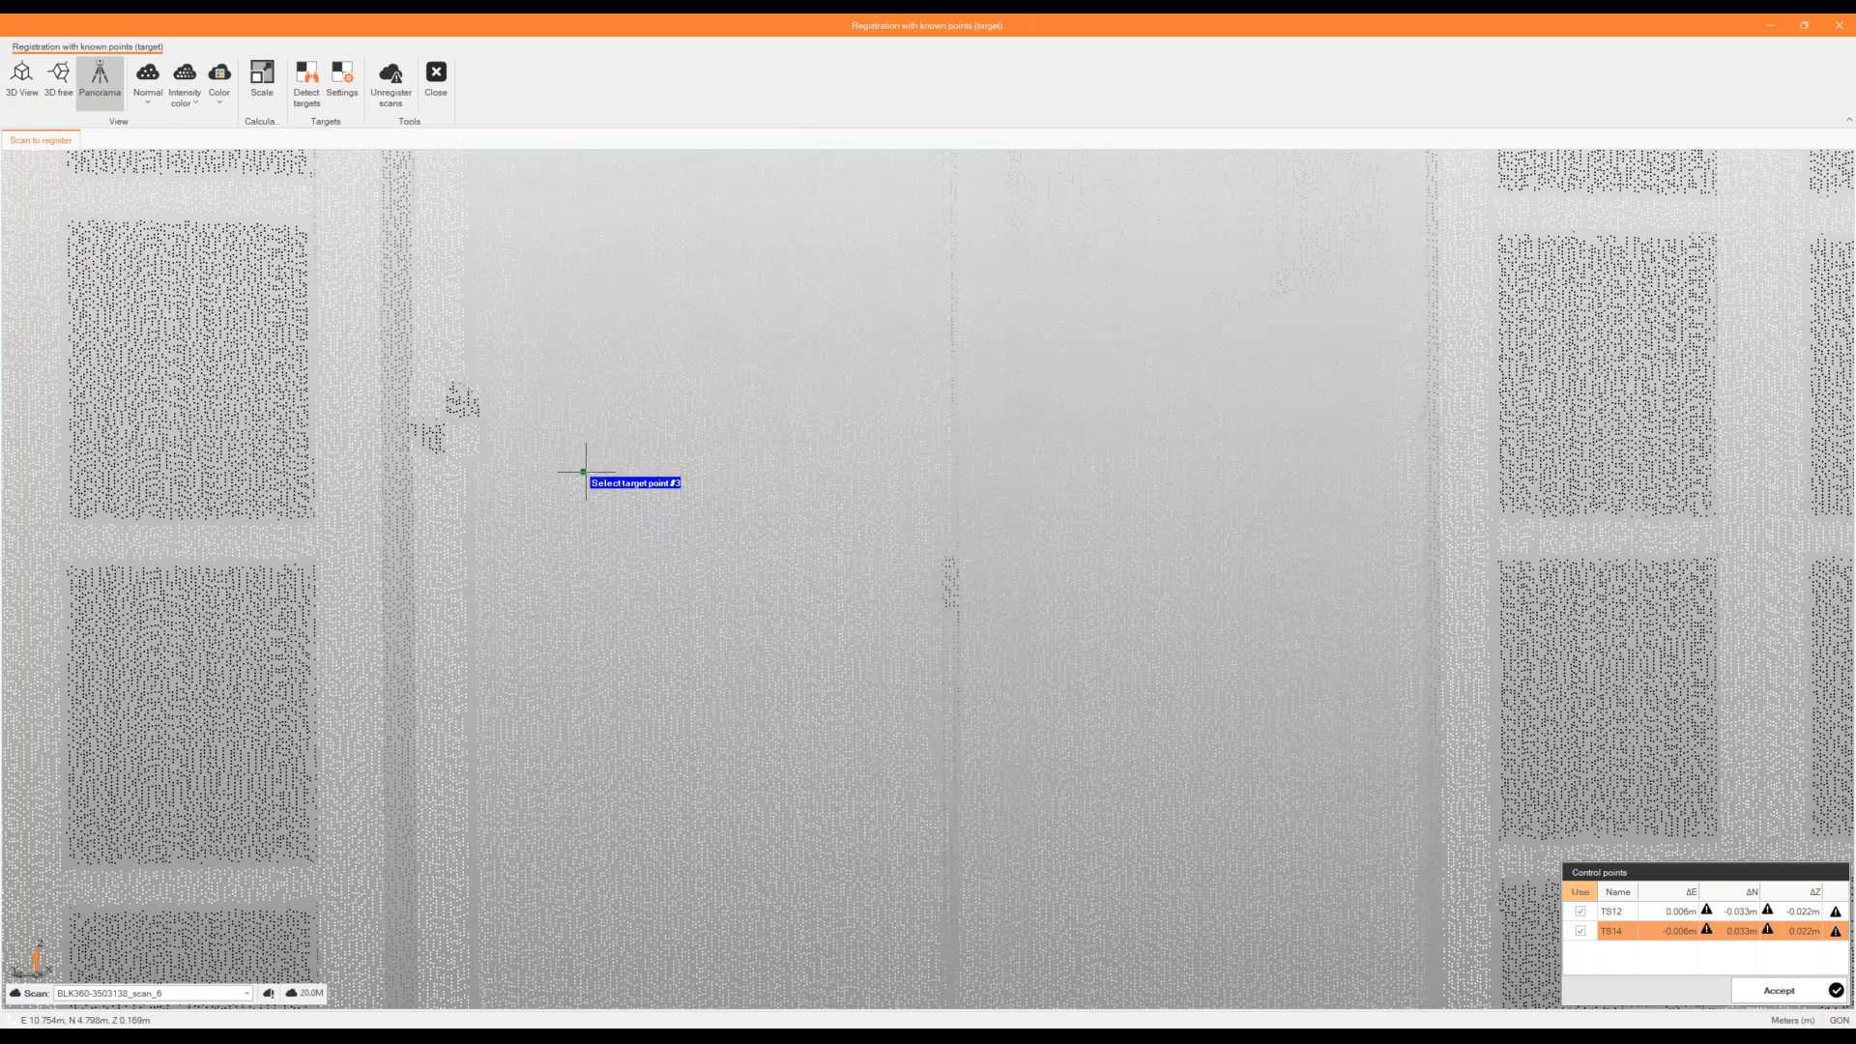
middle_click_drag(584, 473, 775, 629)
left_click(596, 565)
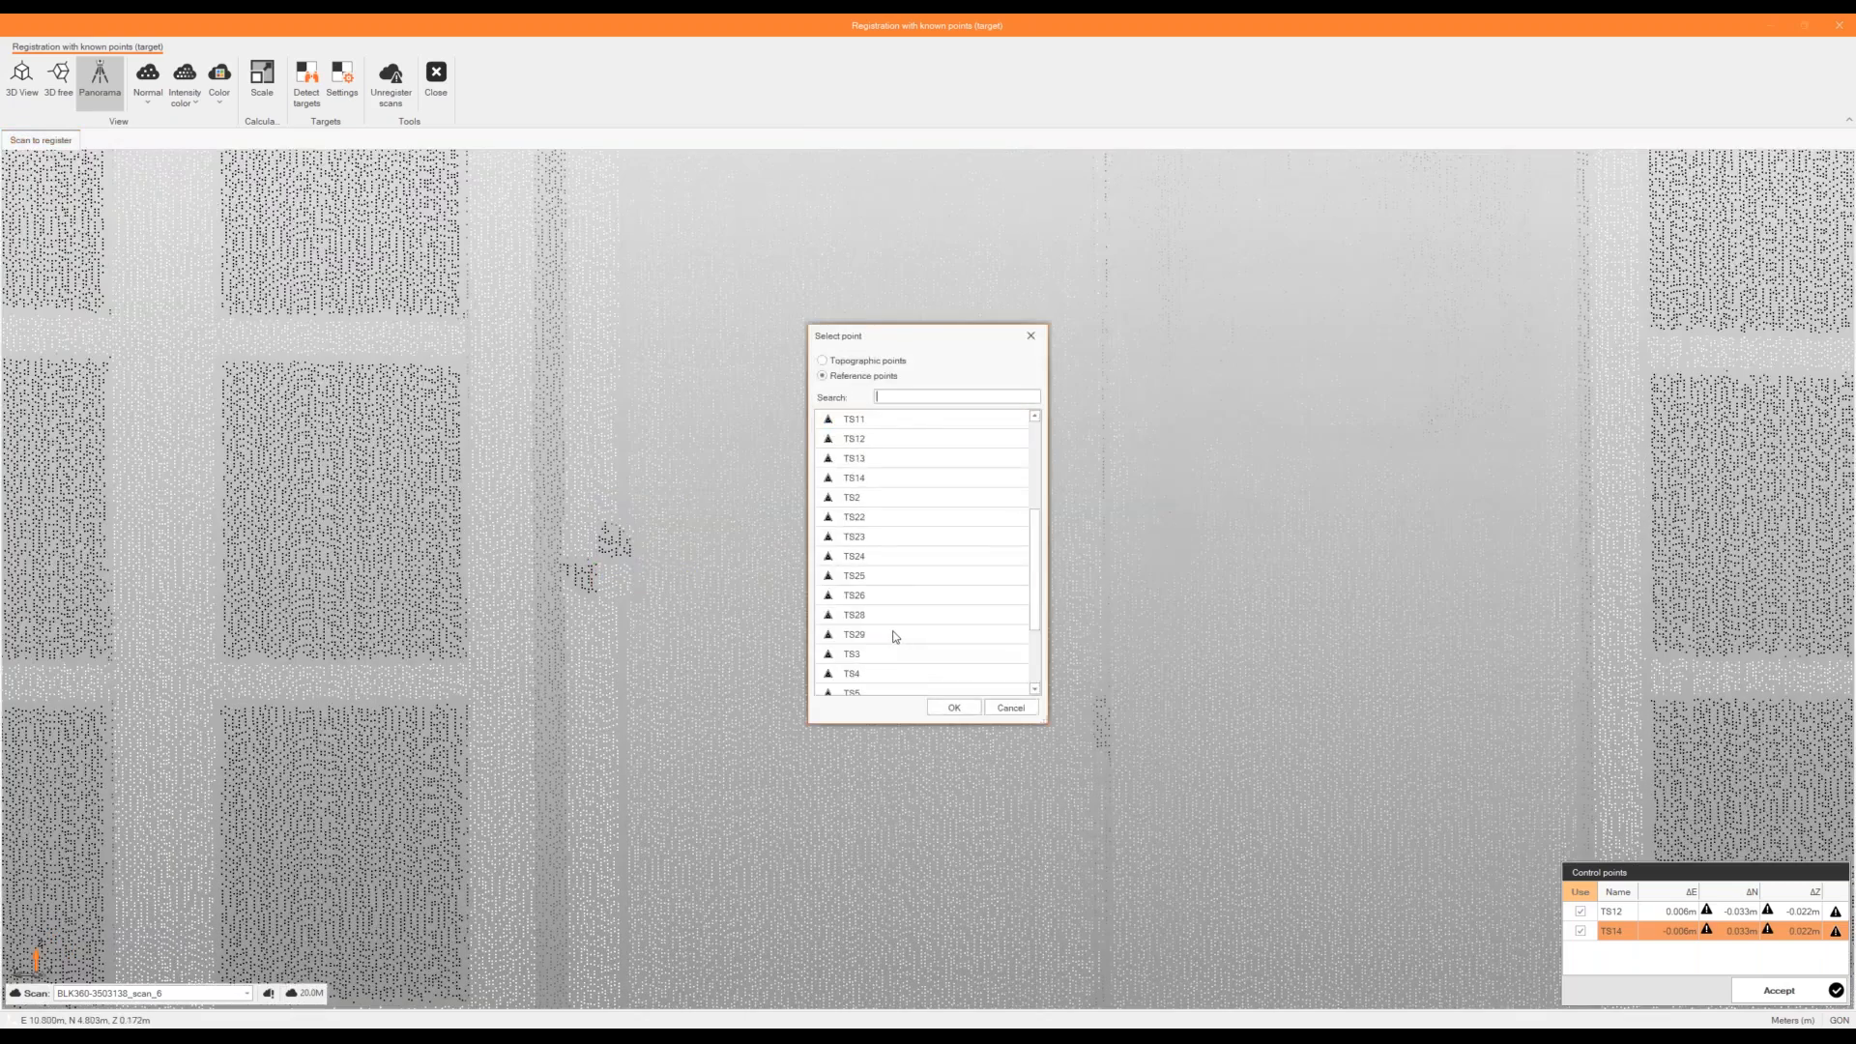
double_click(891, 651)
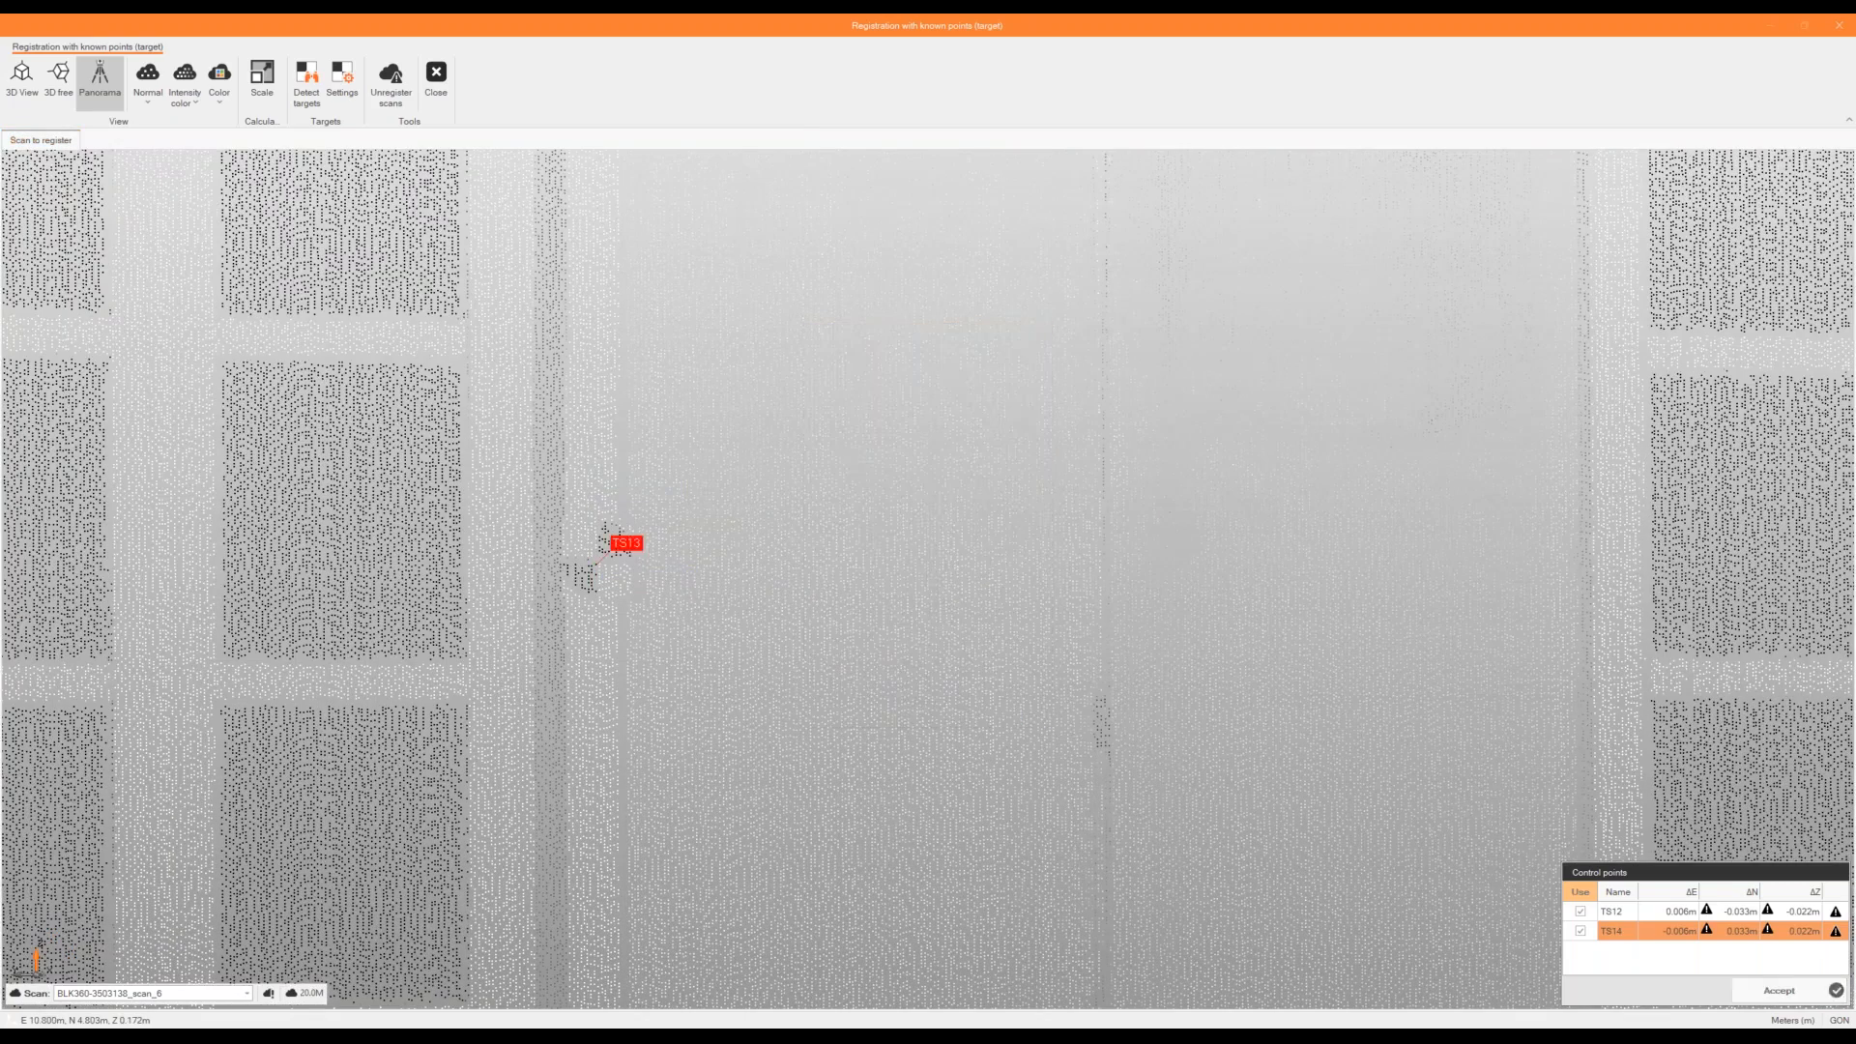
Pick the center of the large ground checkerboard on the lawn as a control point for scan 6.
scroll(891, 639, "down", 4)
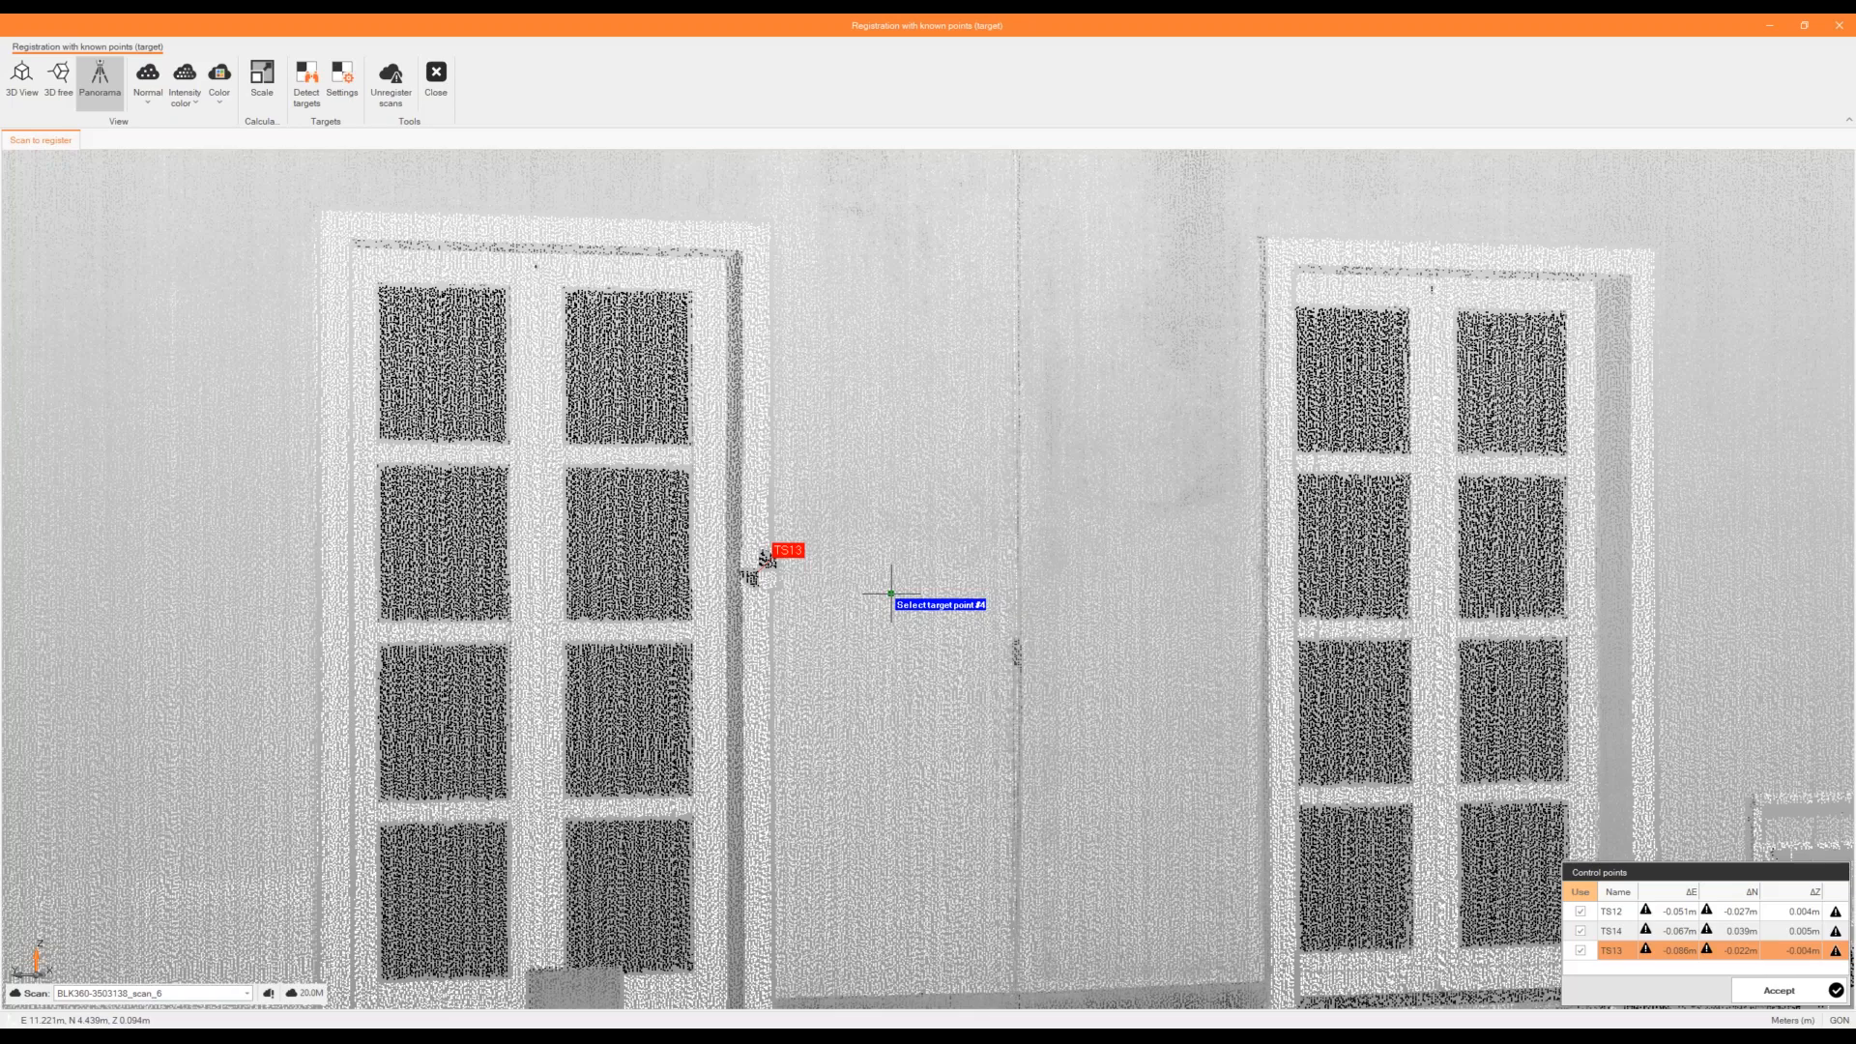
scroll(892, 594, "down", 5)
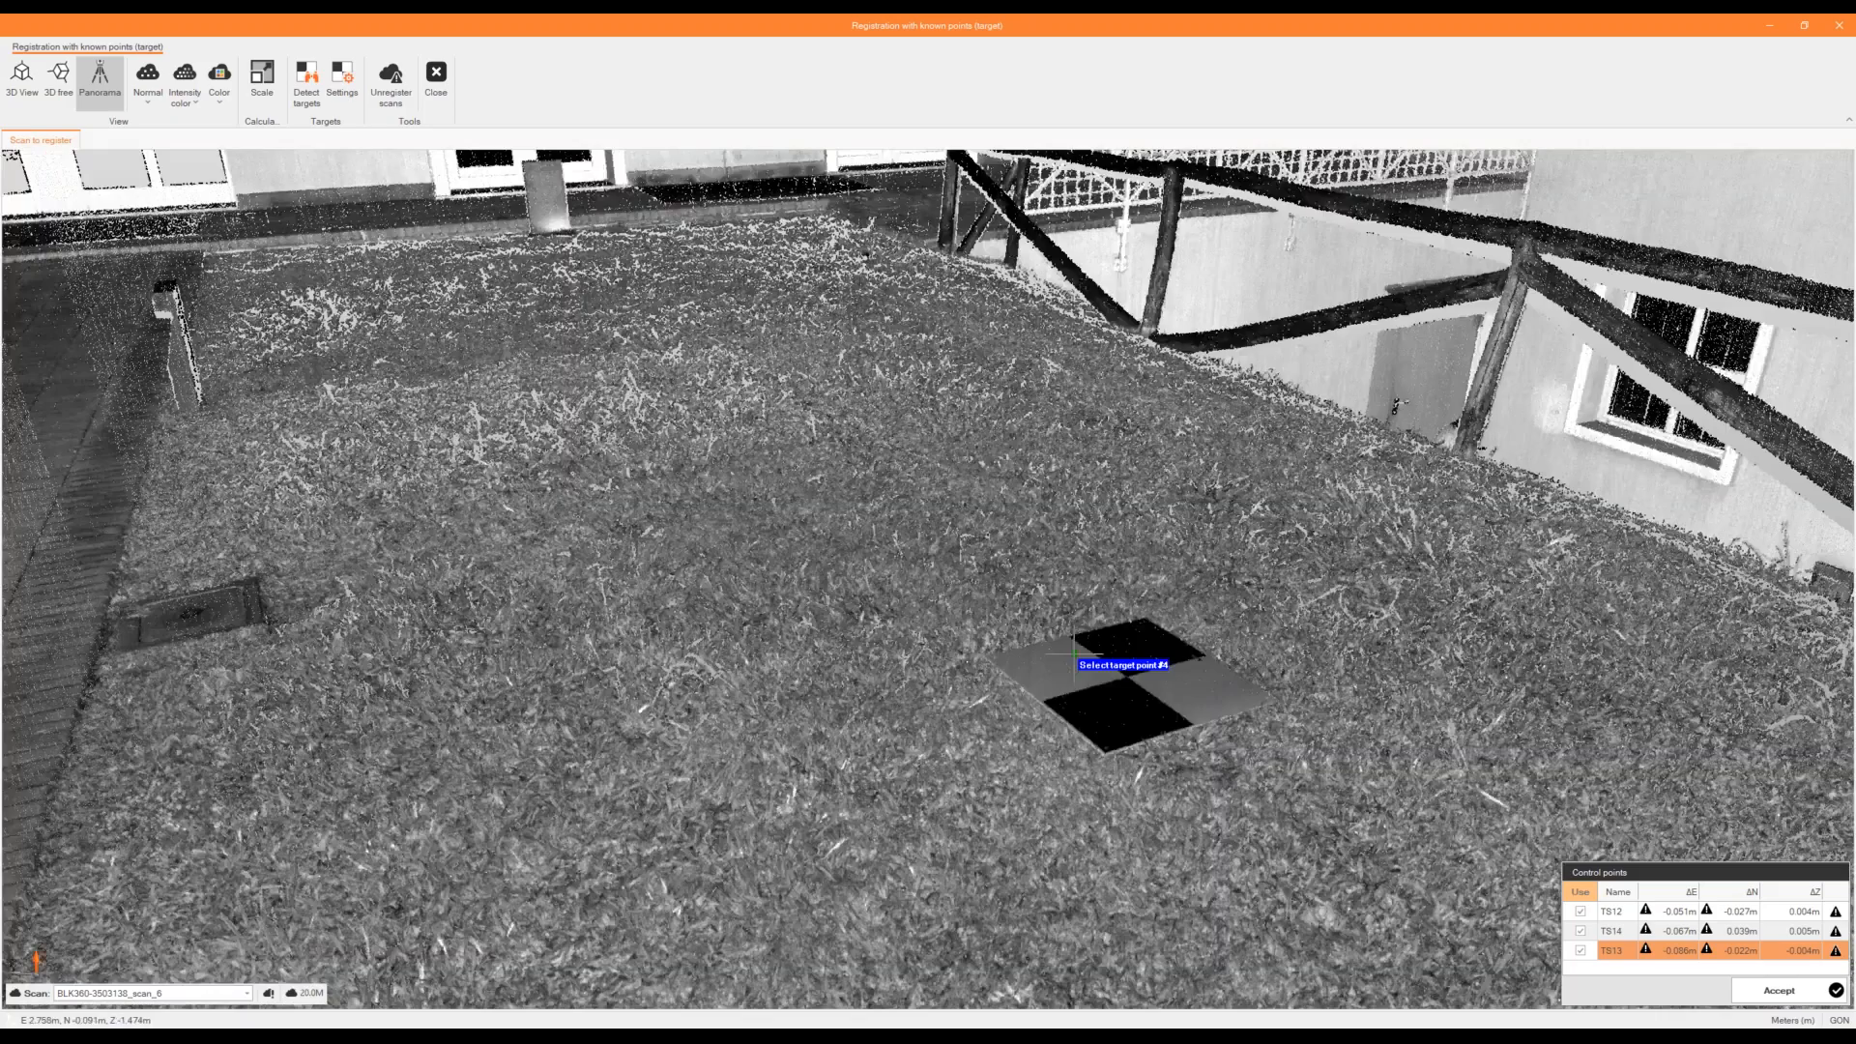
left_click(39, 86)
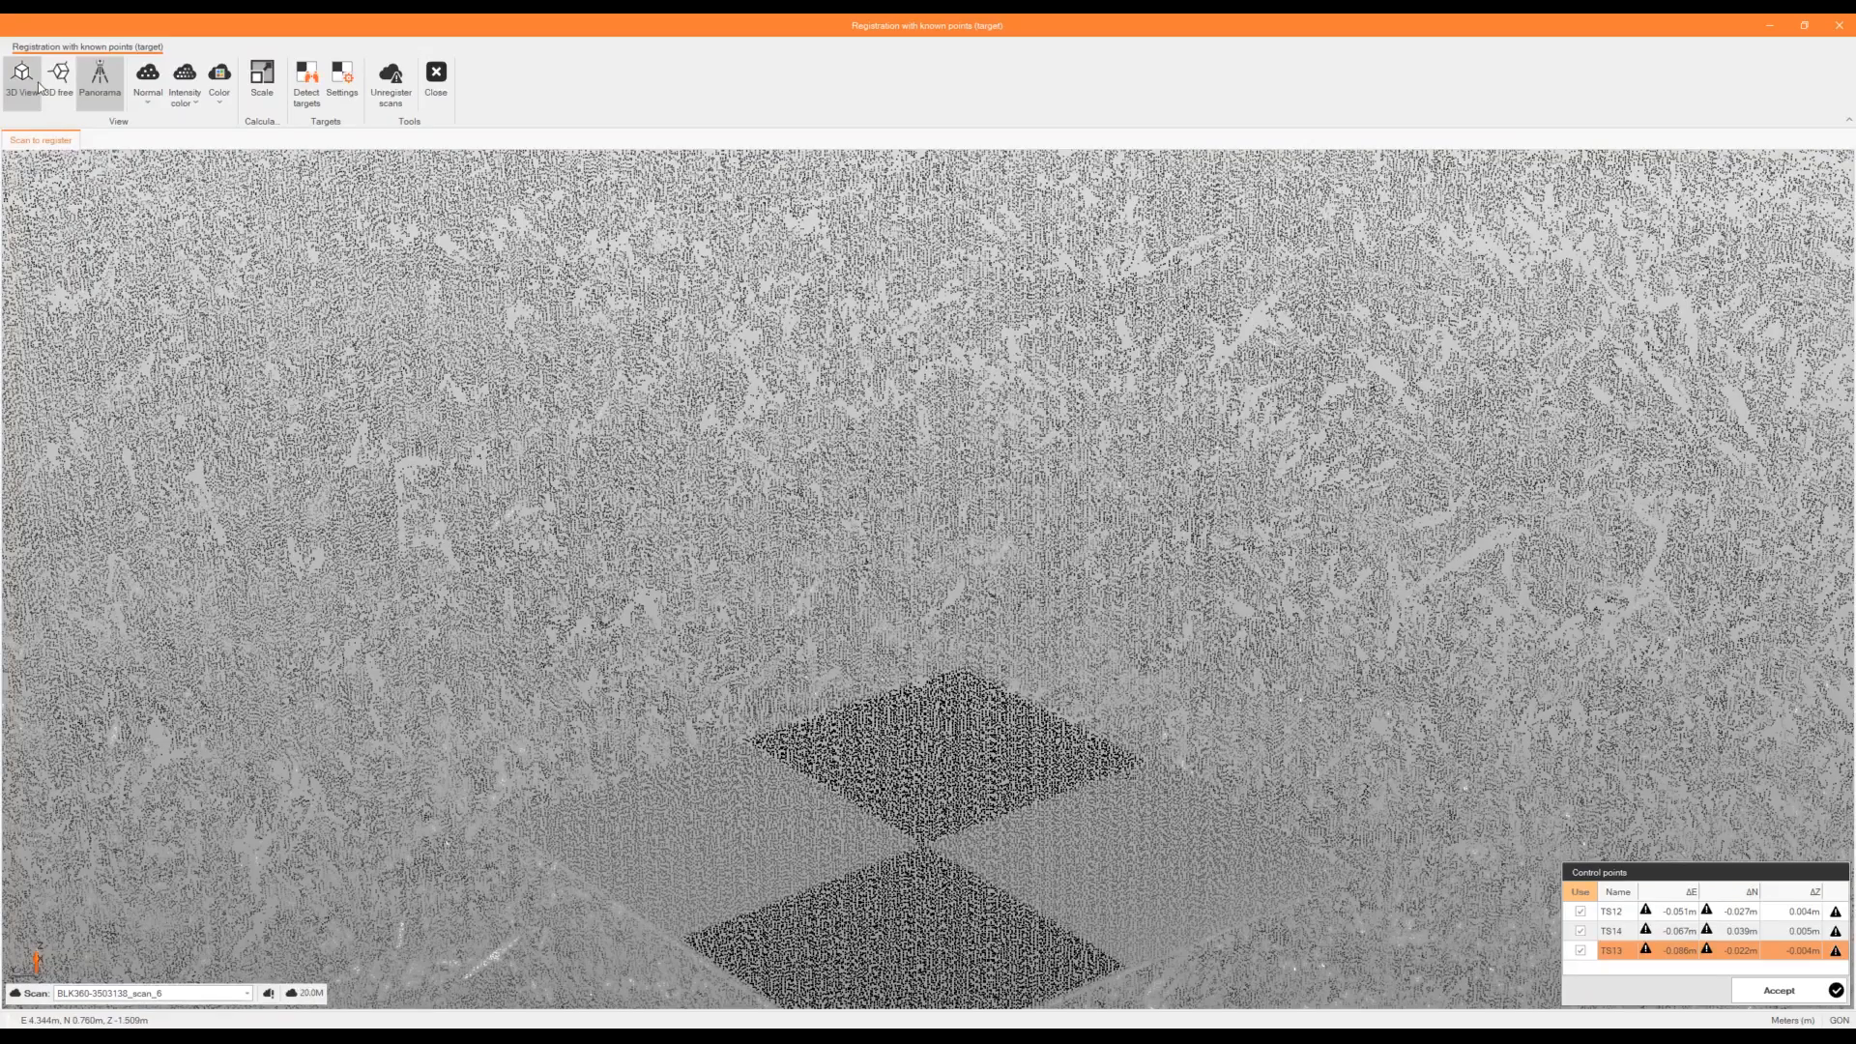
Using the free 3D view, pick the centre of the checkerboard target on the grass and assign it reference point TD8.
left_click(56, 79)
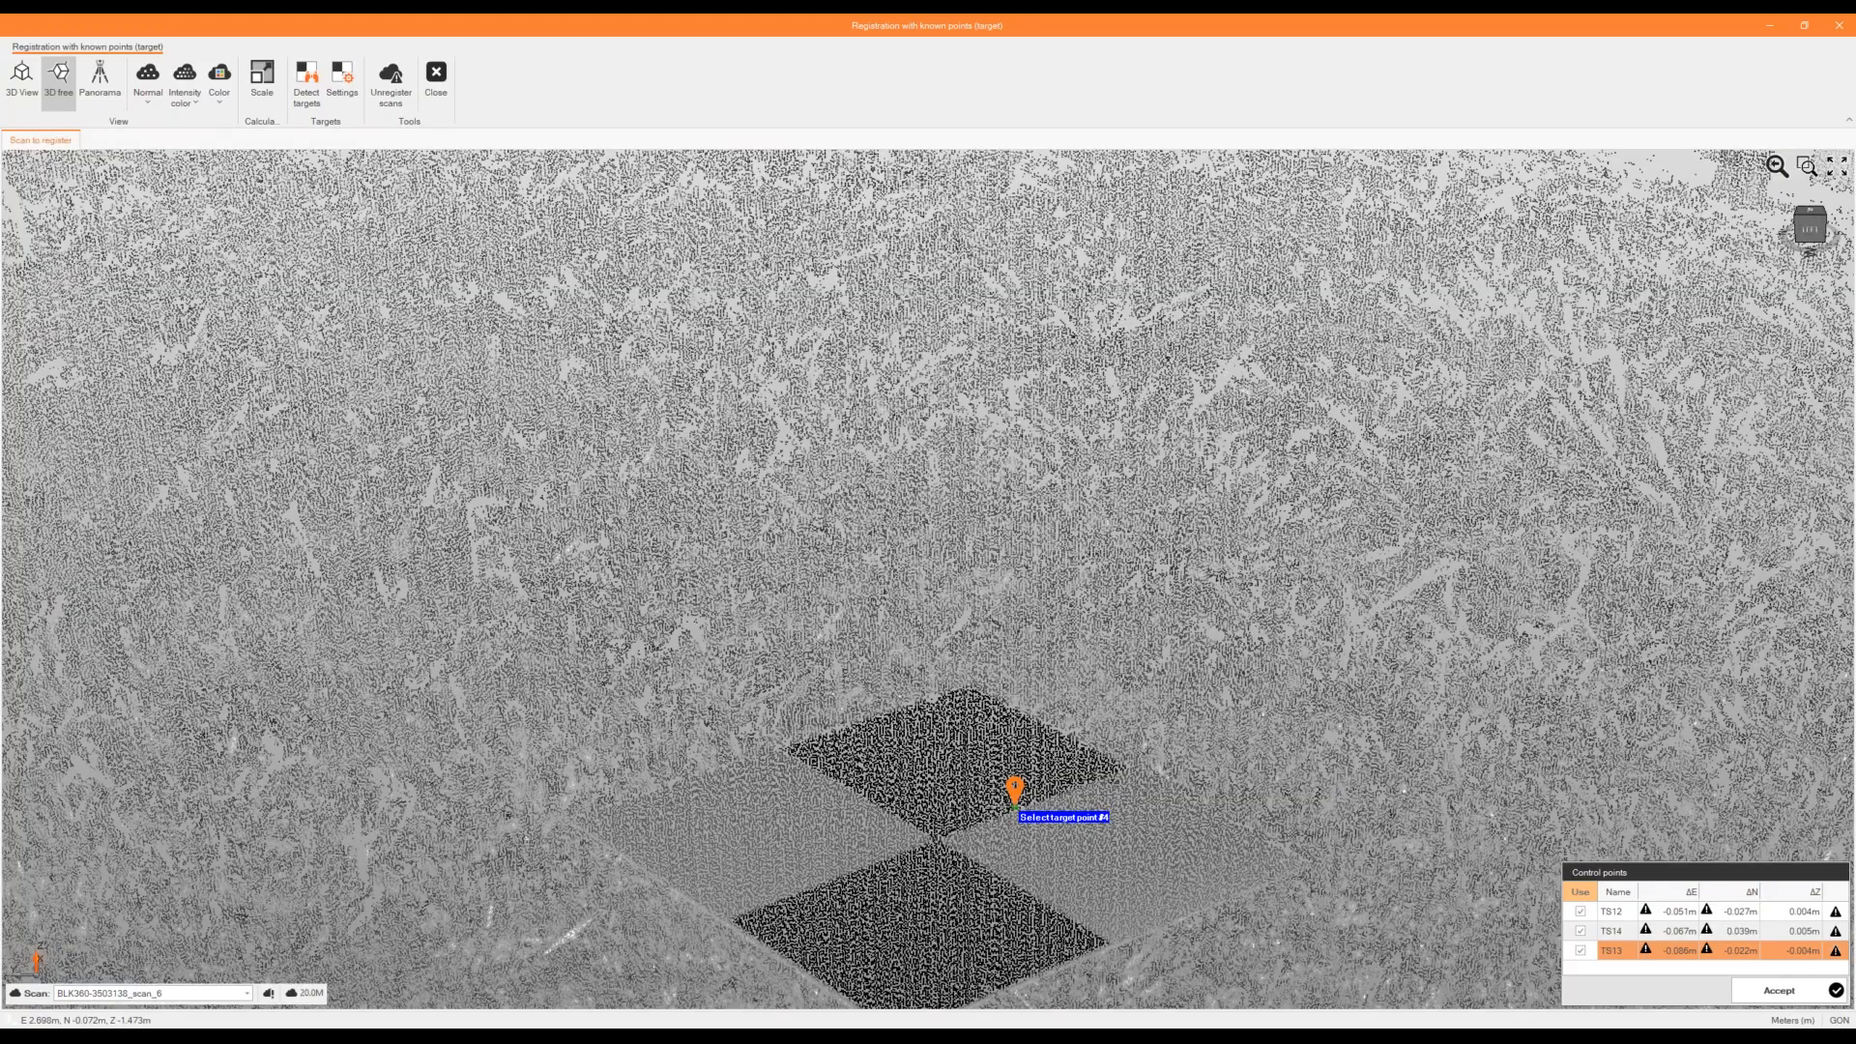
middle_click_drag(1014, 806, 1014, 831)
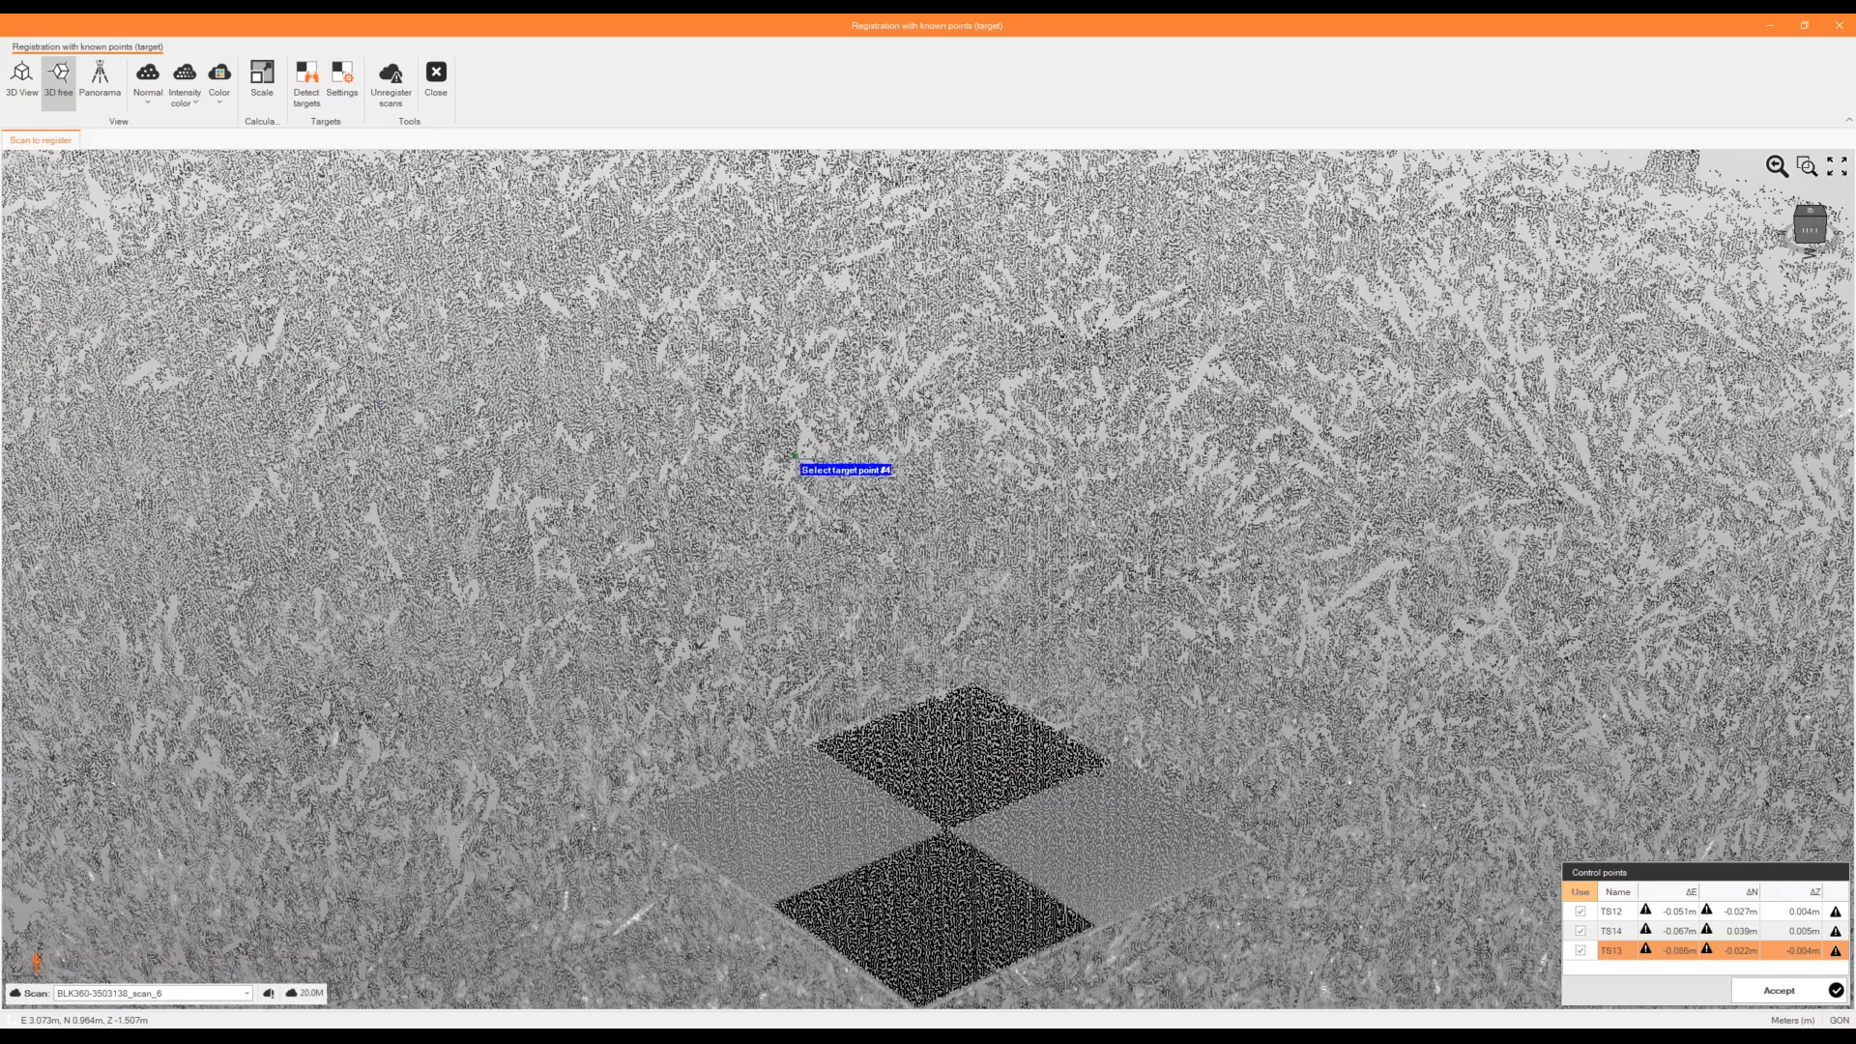
scroll(805, 474, "down", 2)
middle_click_drag(907, 785, 906, 822)
scroll(897, 692, "up", 5)
left_click(889, 682)
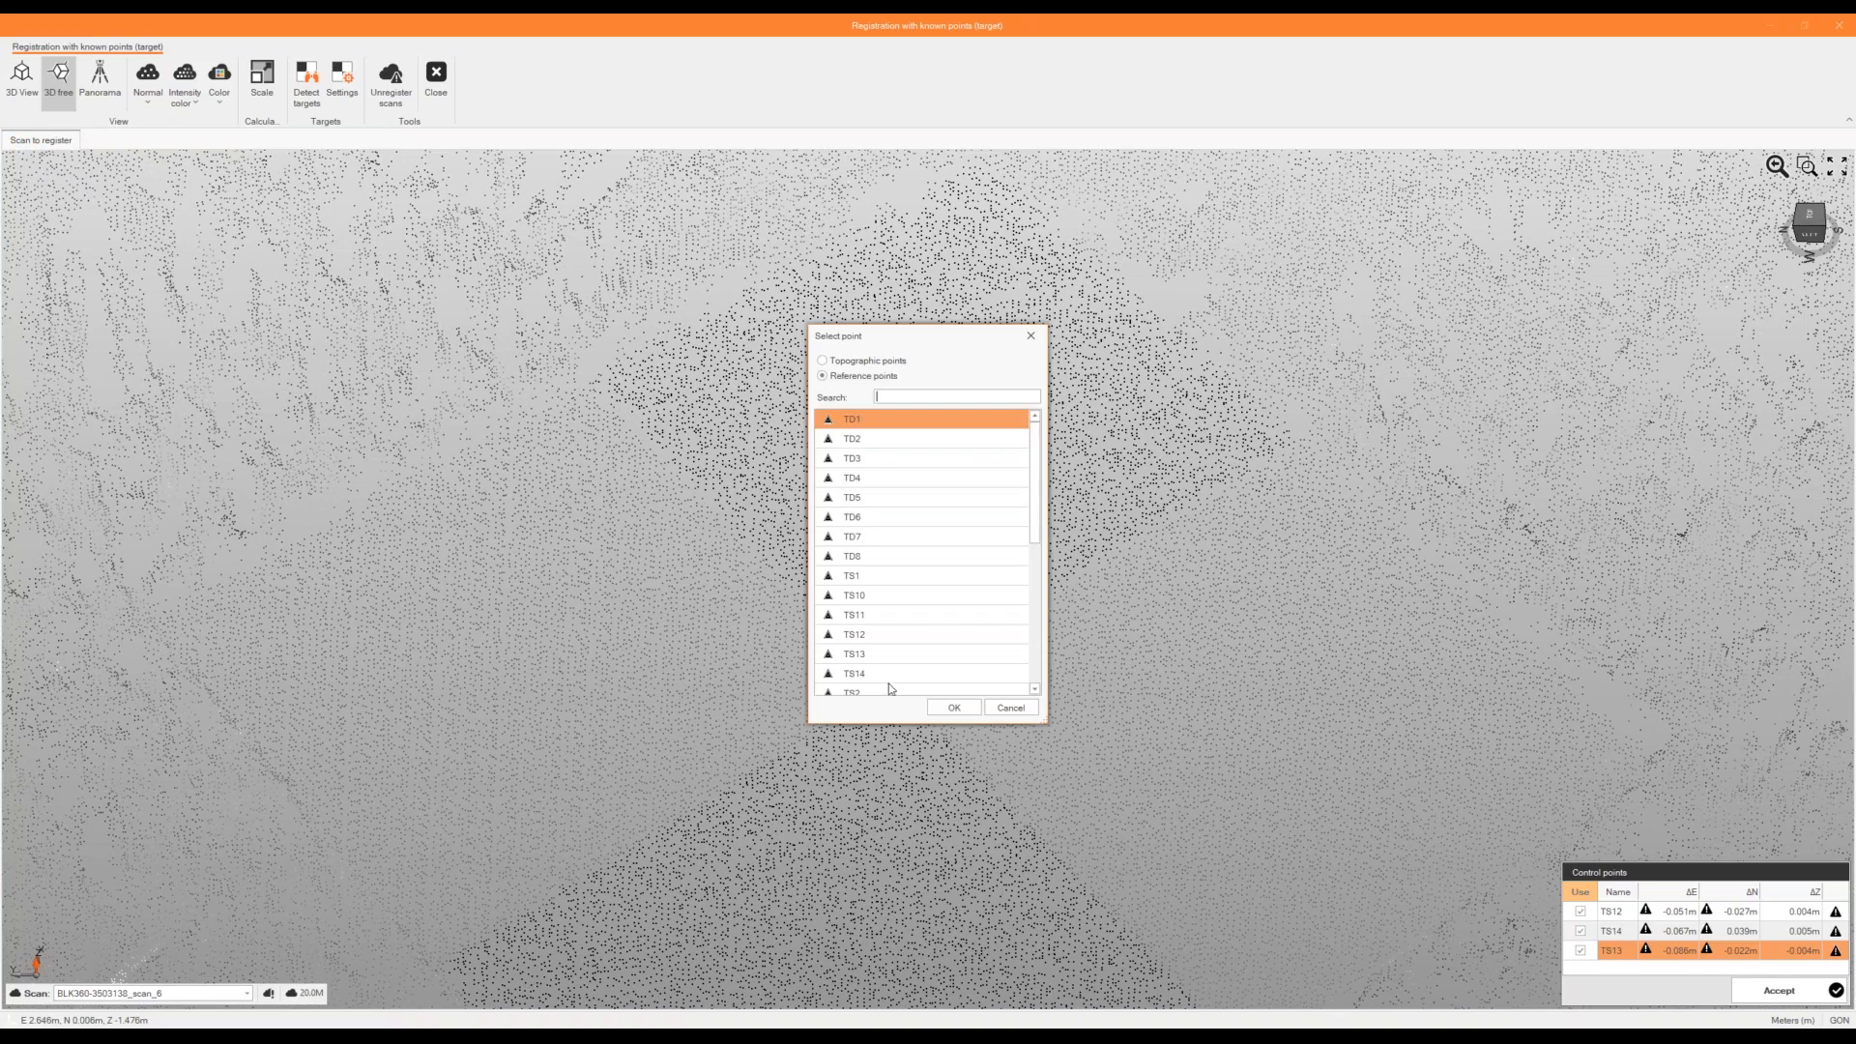
scroll(887, 555, "down", 3)
scroll(885, 555, "up", 3)
double_click(884, 556)
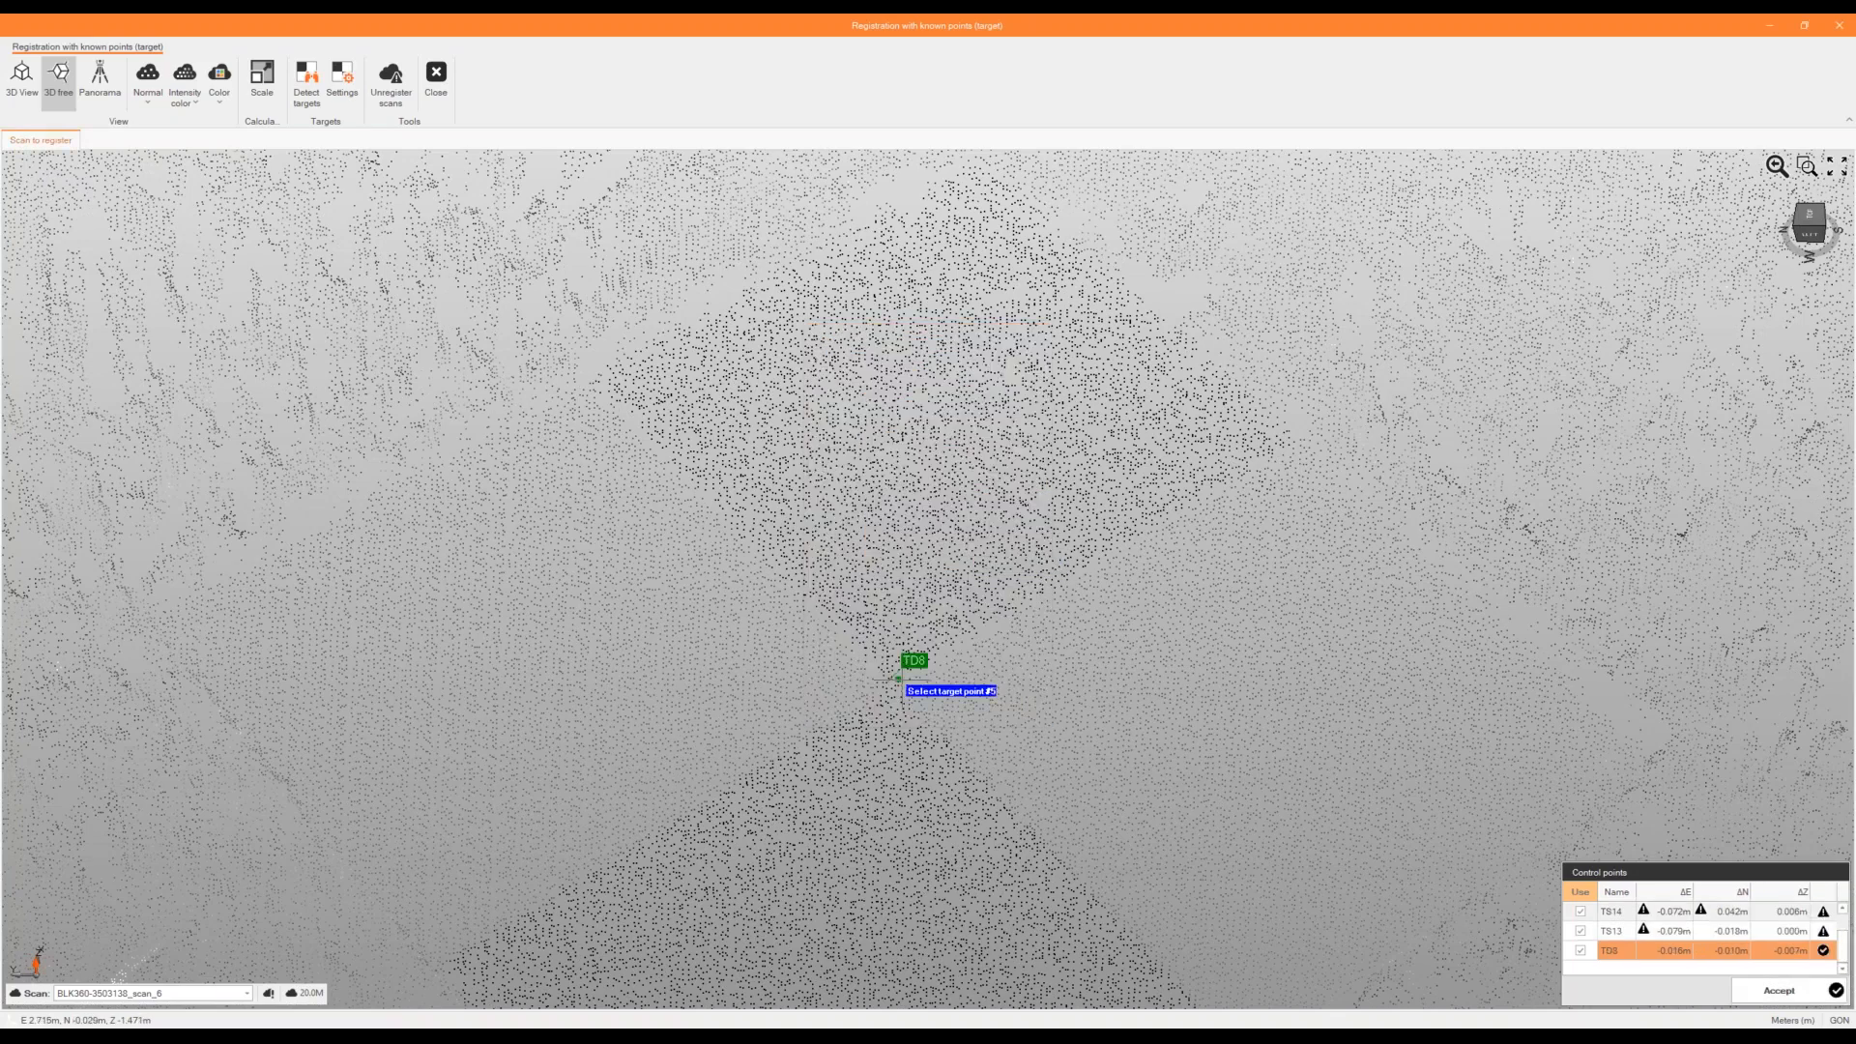
Delete control point TS14, re-pick its target centre at the window's lower corner, and assign it reference point TS14.
scroll(898, 678, "down", 1)
scroll(899, 681, "down", 2)
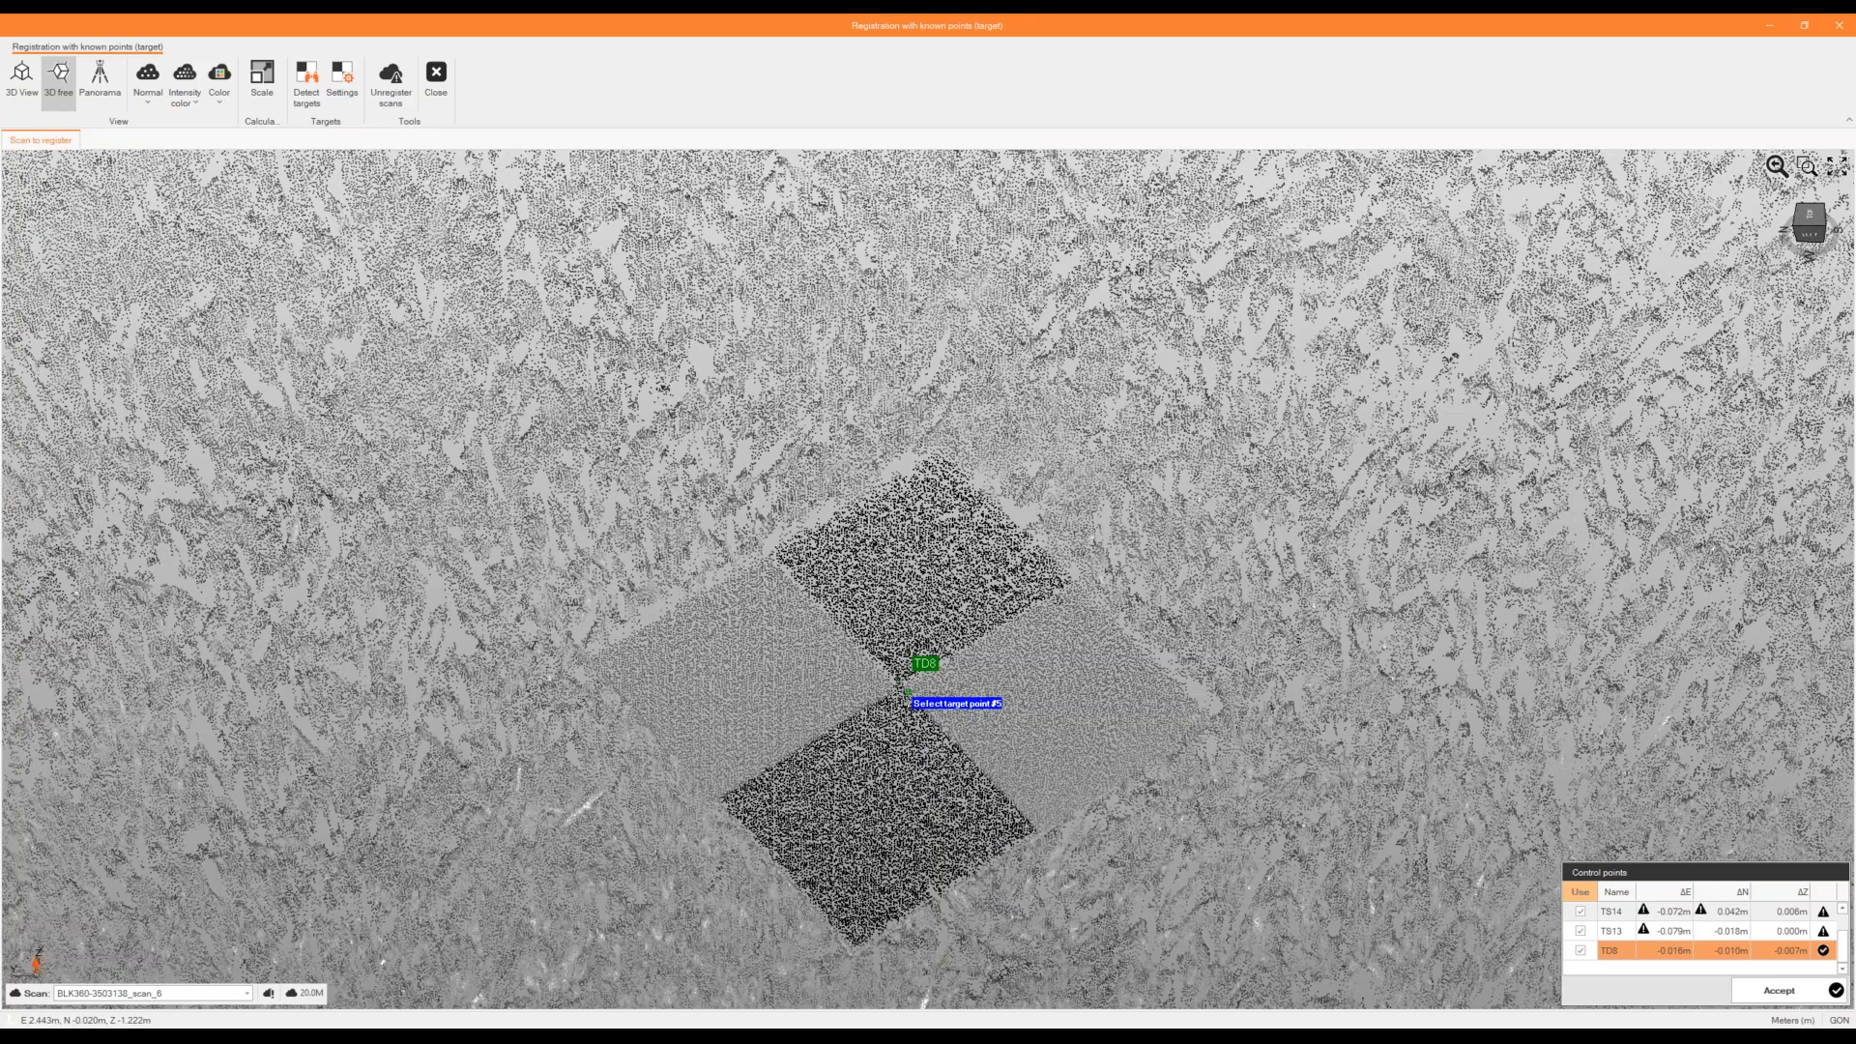
scroll(906, 690, "down", 2)
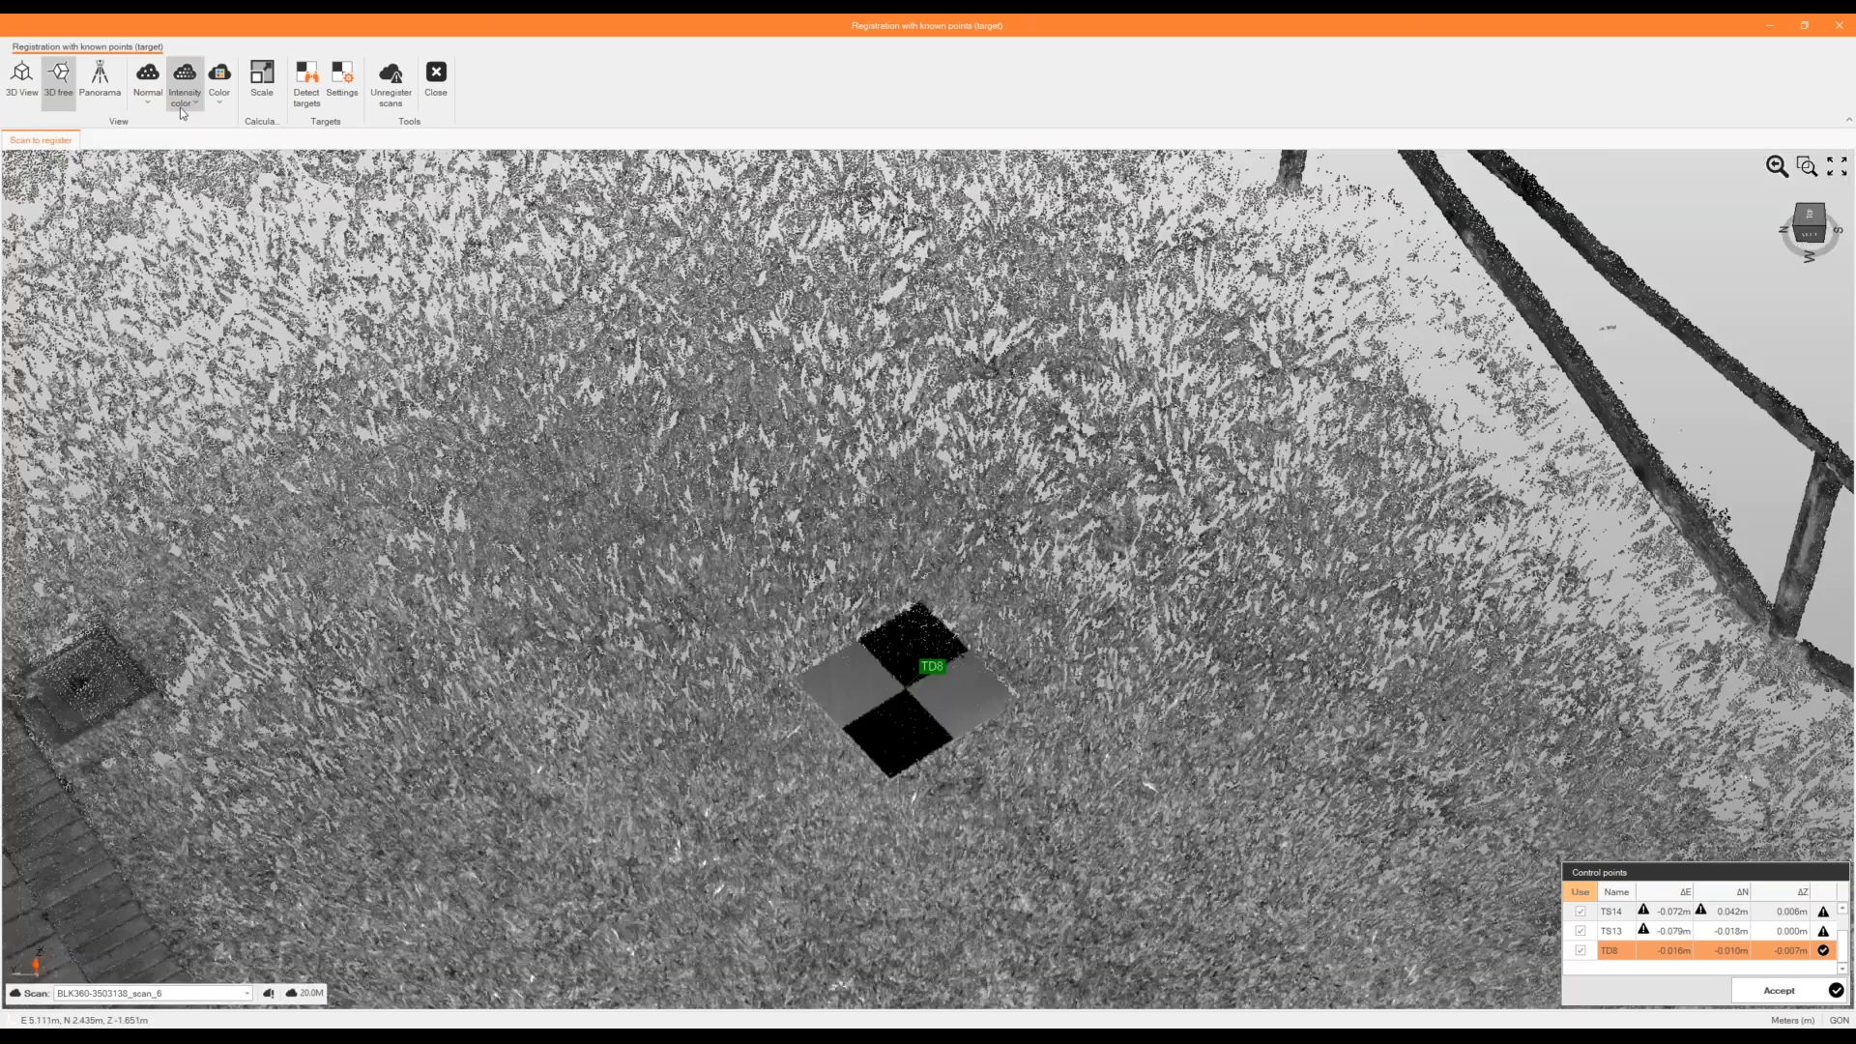
left_click(100, 79)
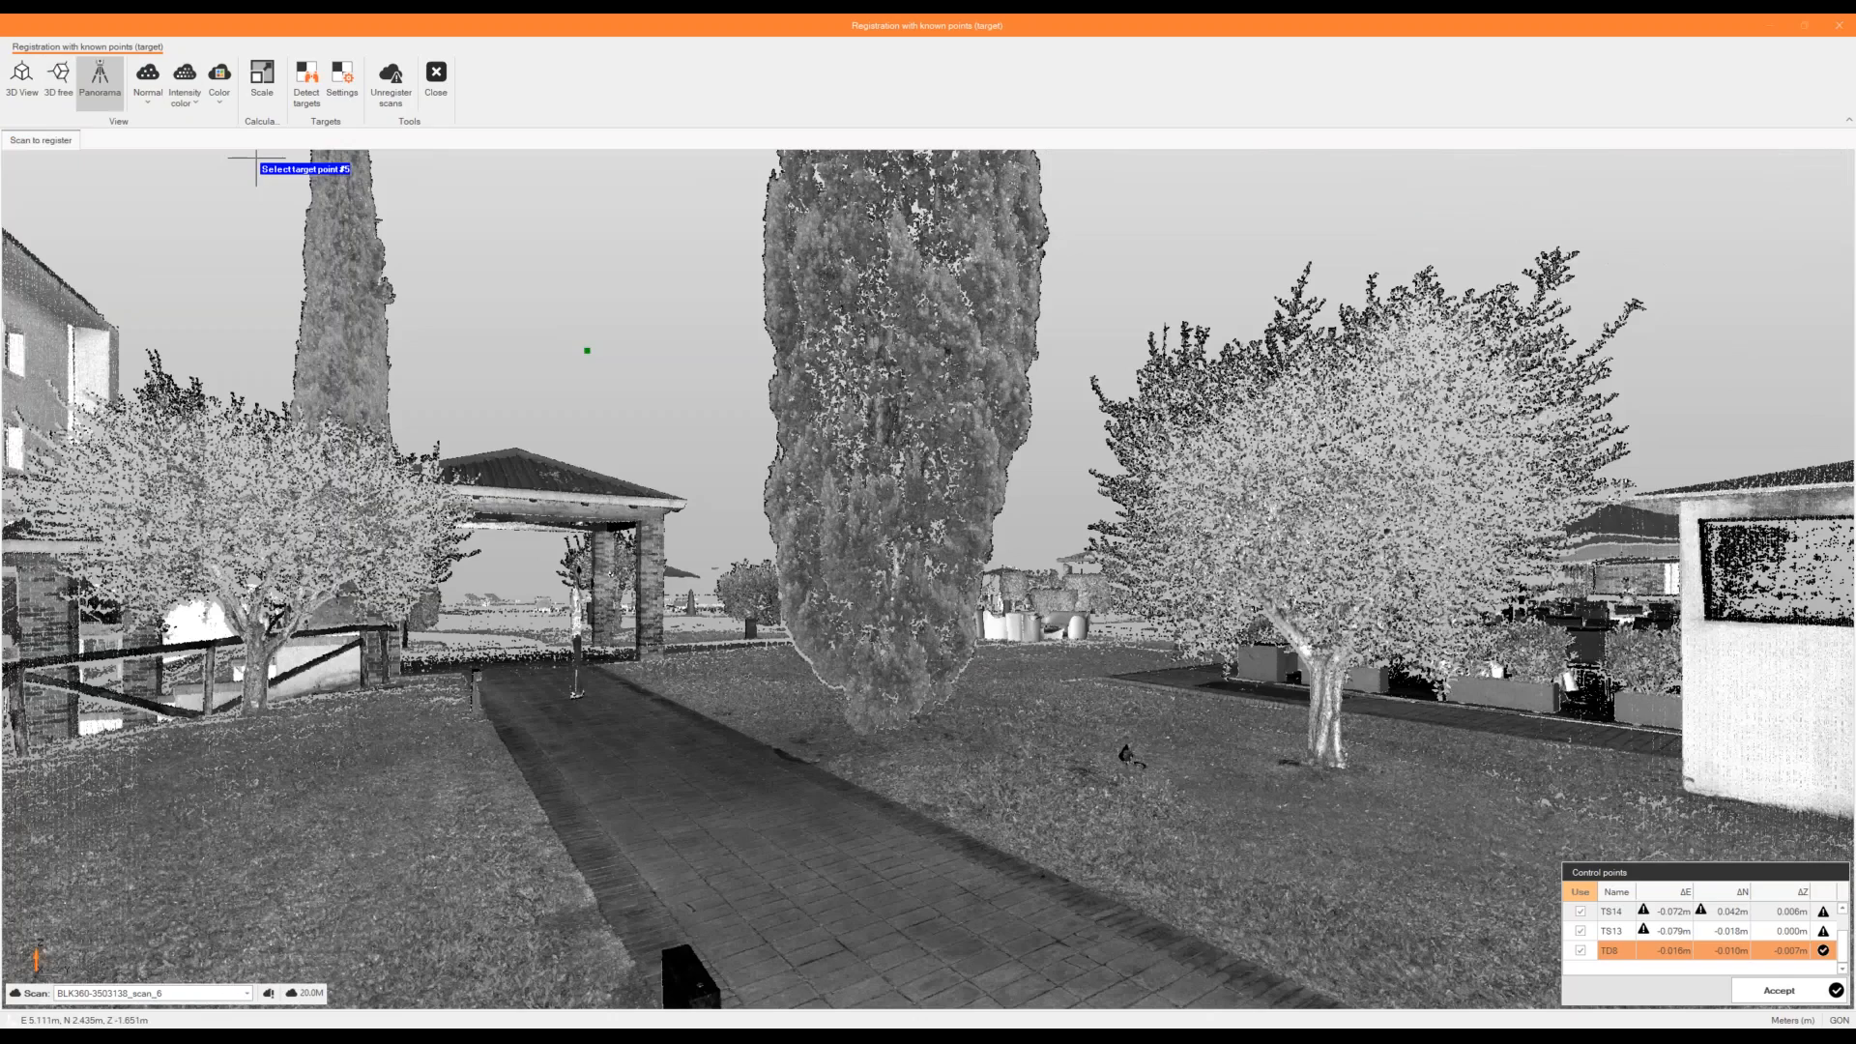
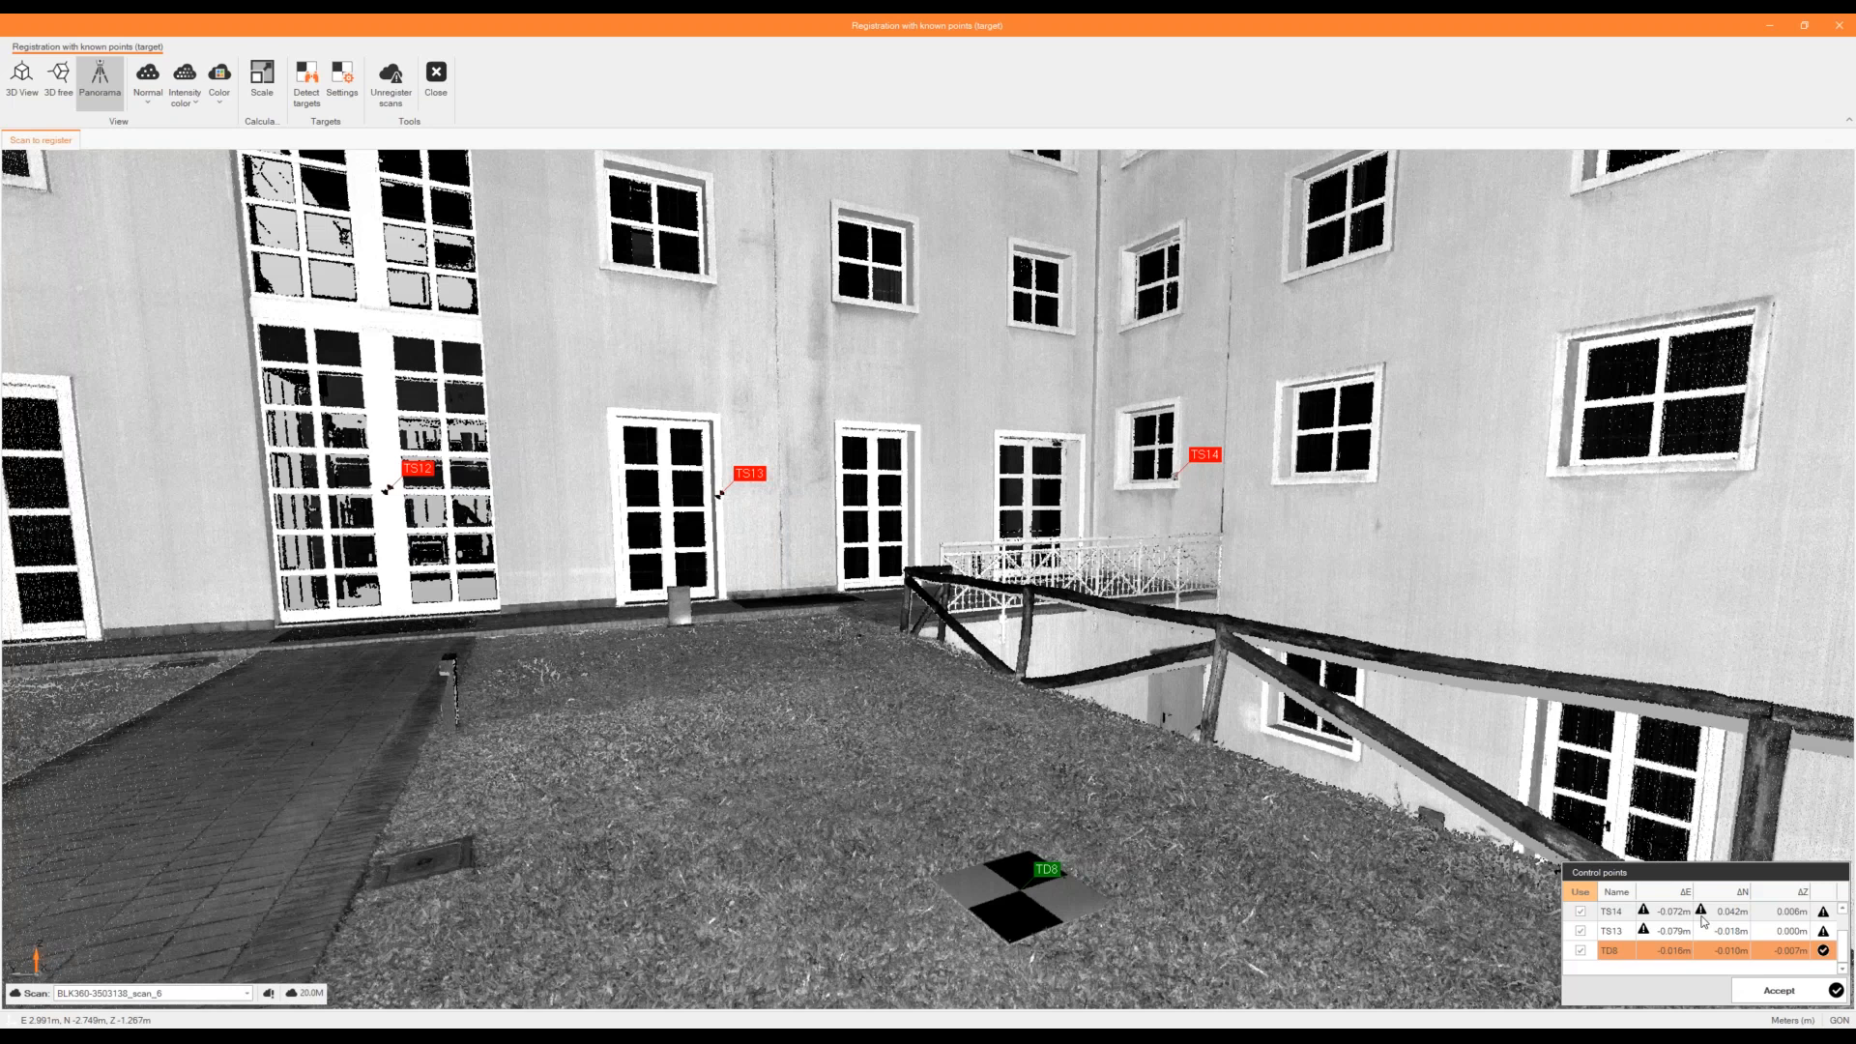
left_click(1701, 913)
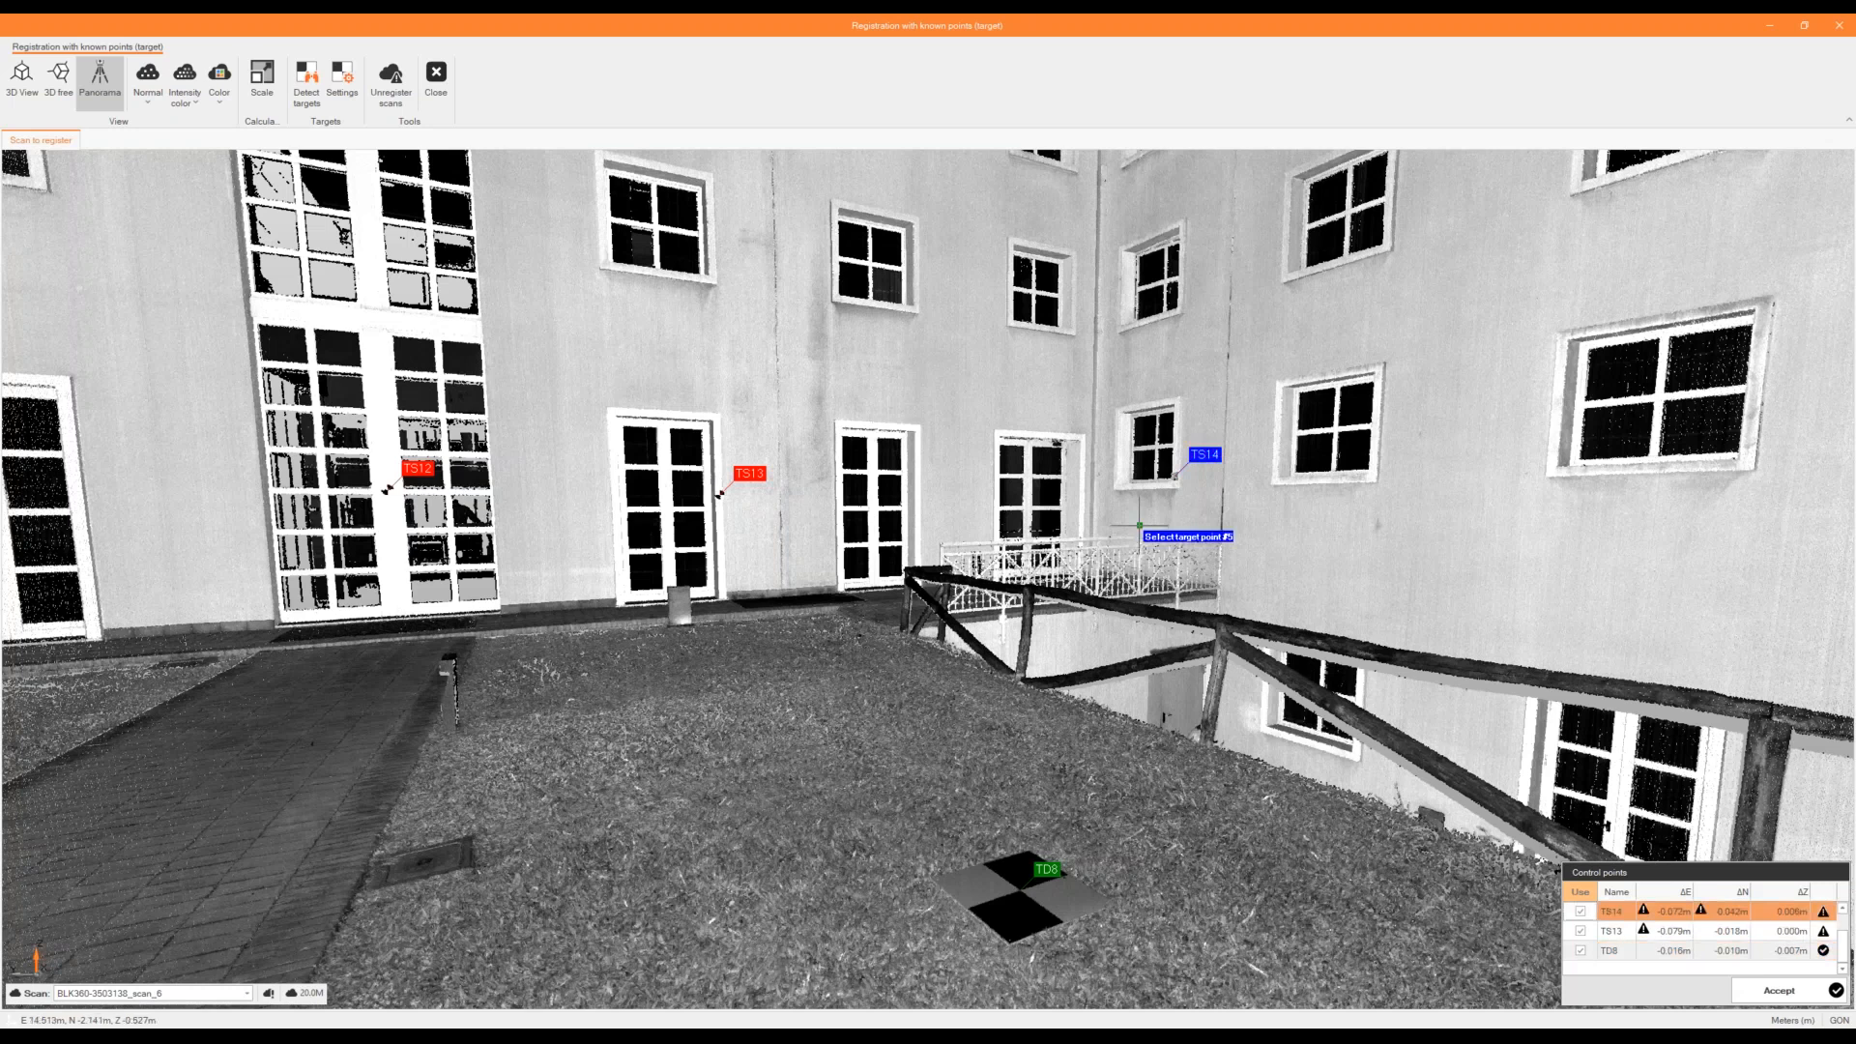
scroll(1221, 438, "up", 1)
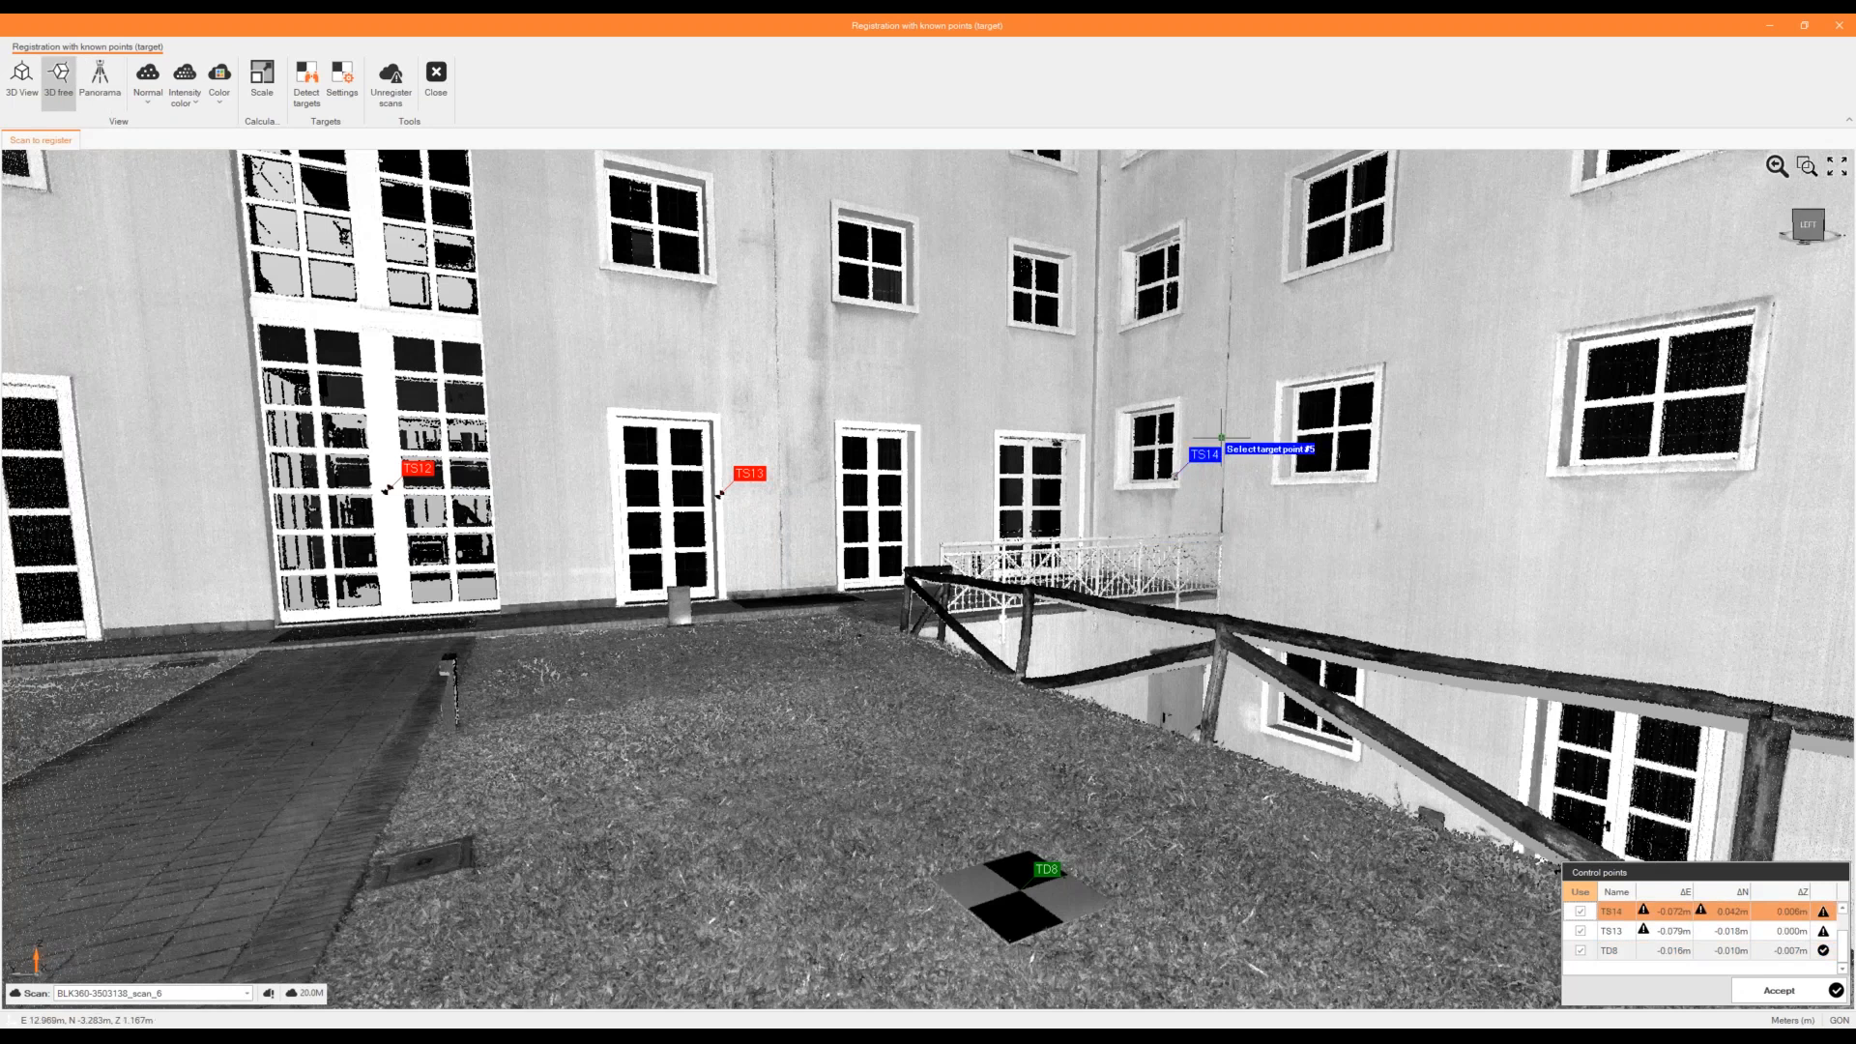
scroll(1221, 438, "up", 5)
right_click(1687, 911)
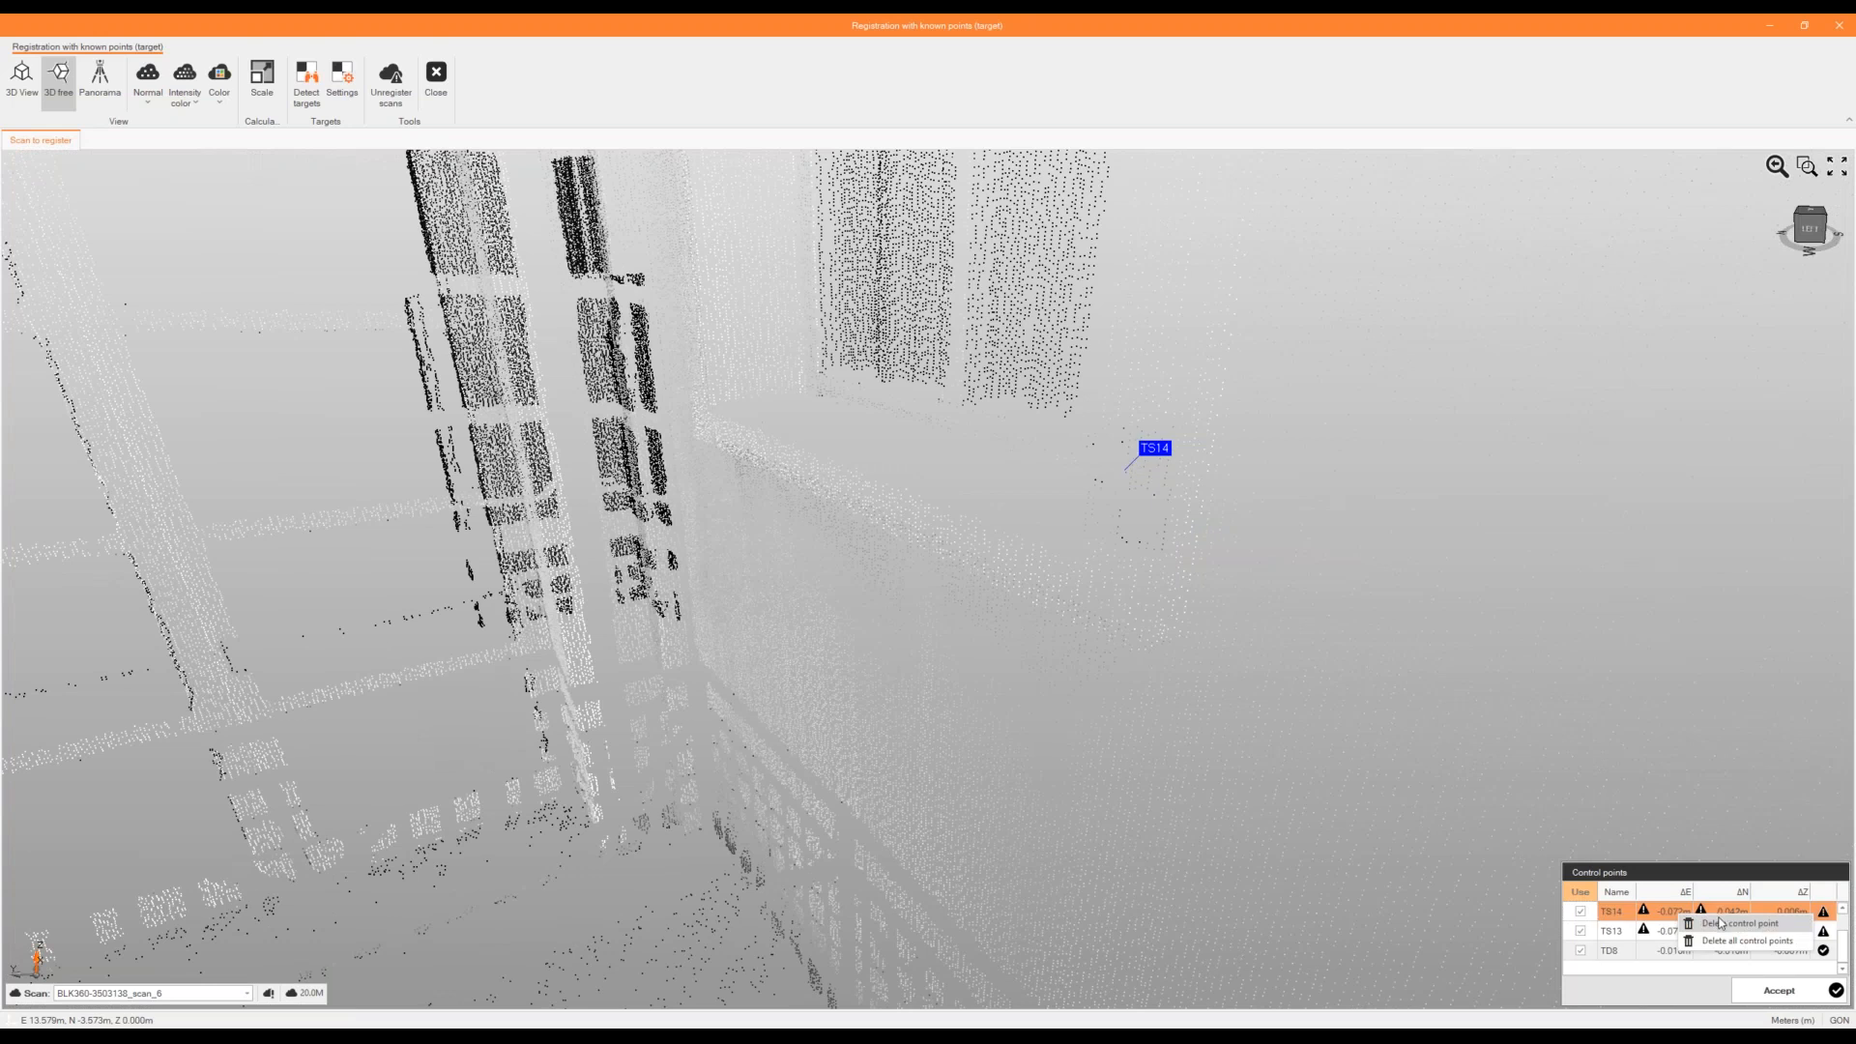
left_click(1720, 924)
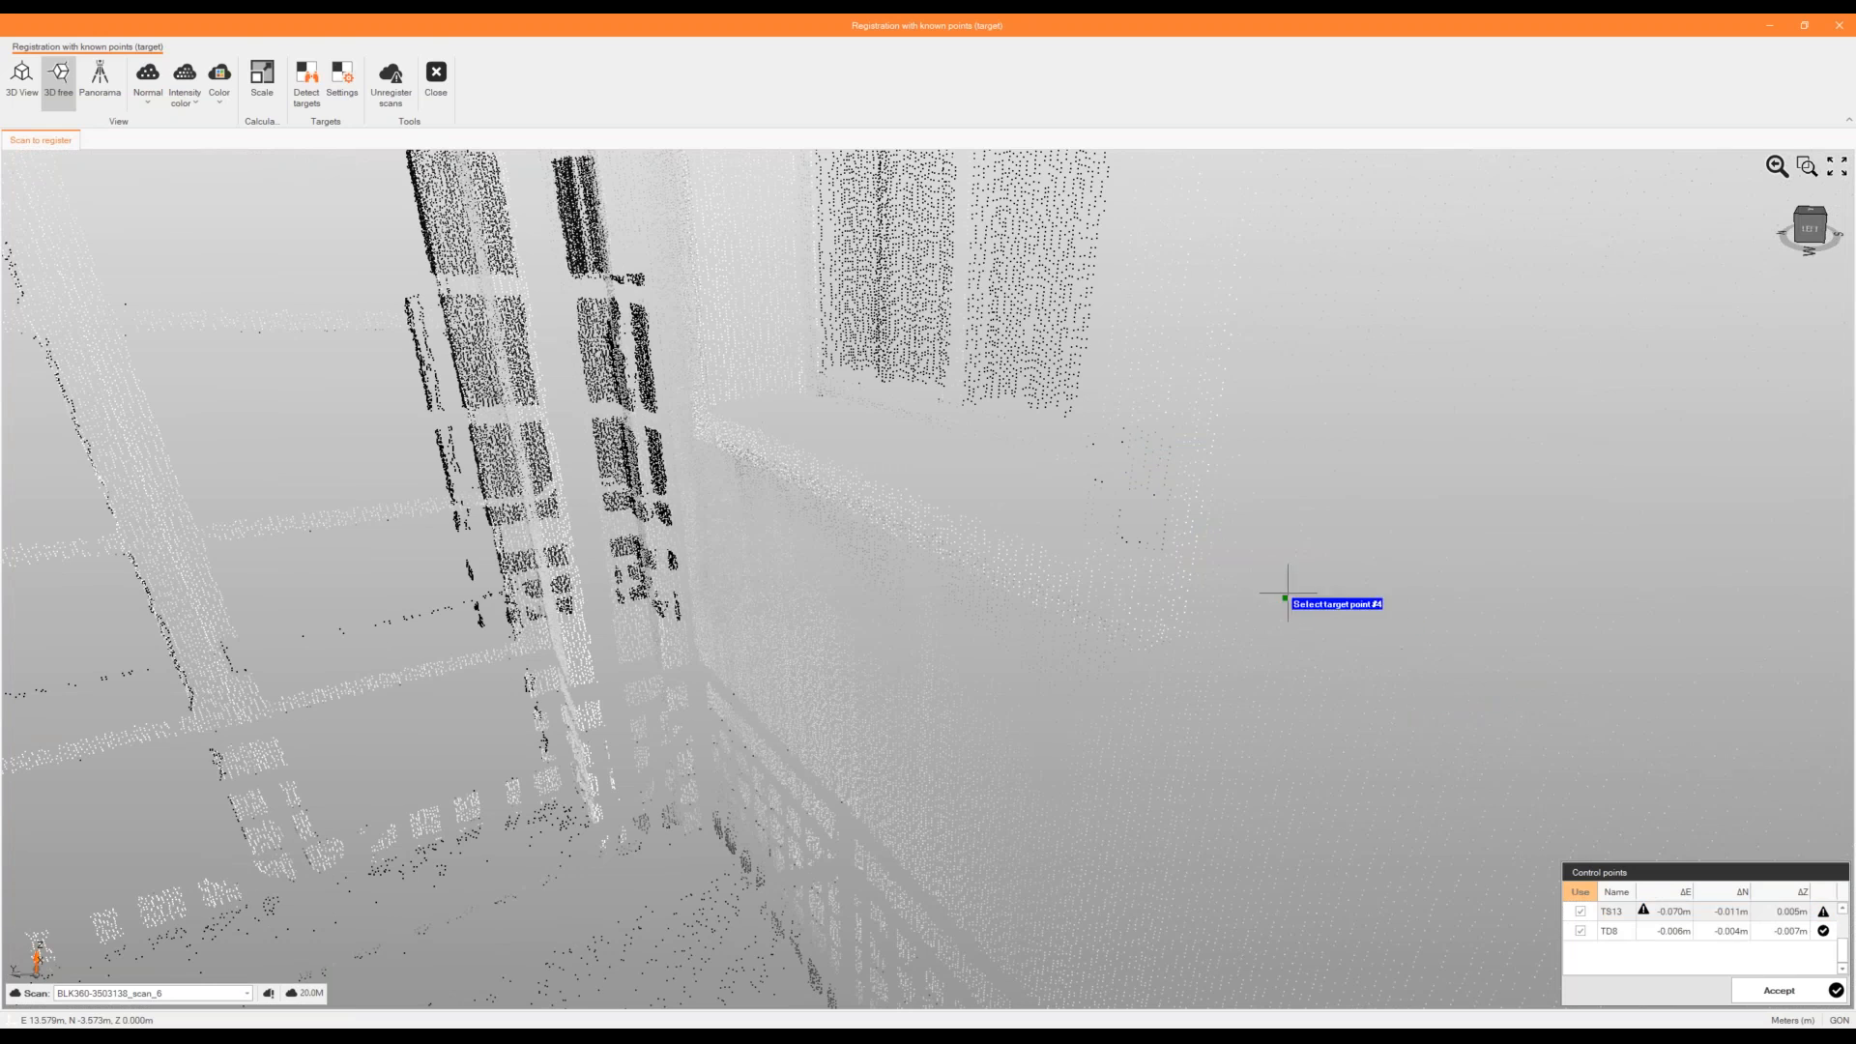
left_click(1128, 488)
double_click(883, 478)
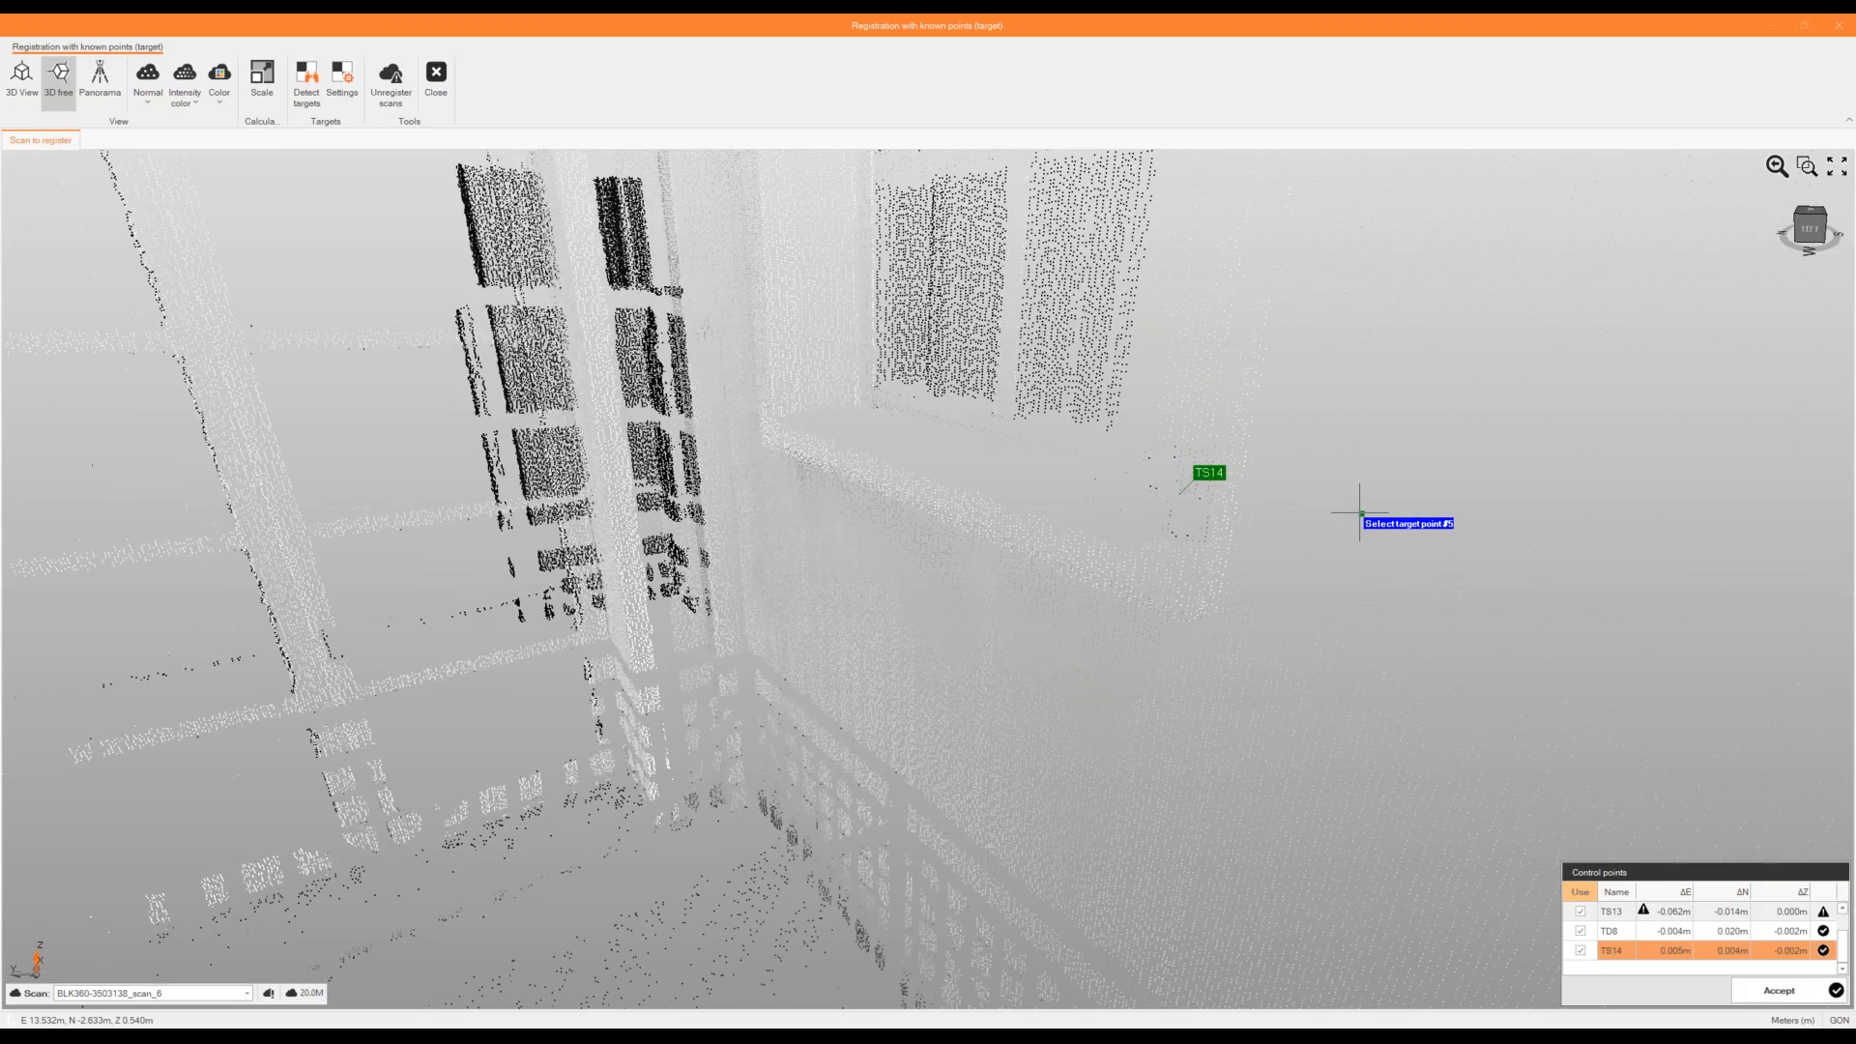
Delete control point TS13, re-pick its target centre beside the glazed door, and assign it reference point TS13.
scroll(1360, 513, "down", 2)
scroll(1356, 593, "down", 3)
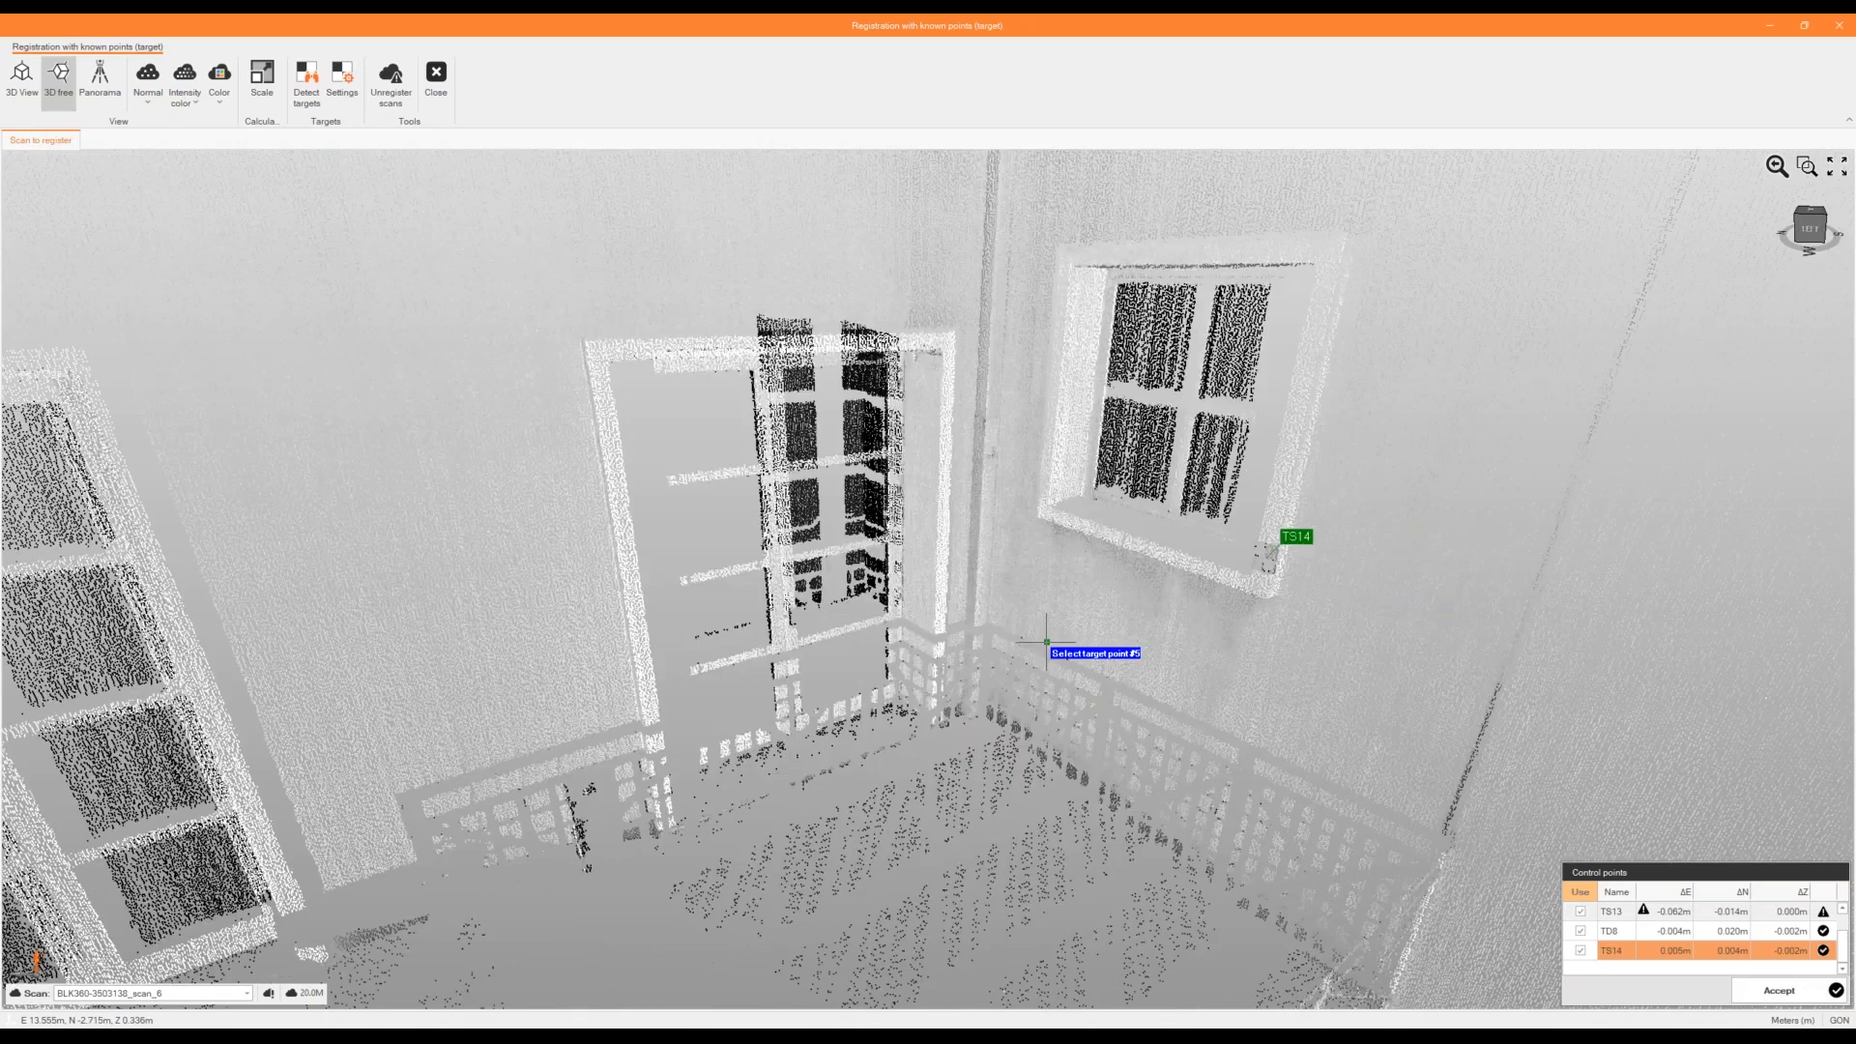
scroll(1047, 641, "down", 5)
left_click(1624, 914)
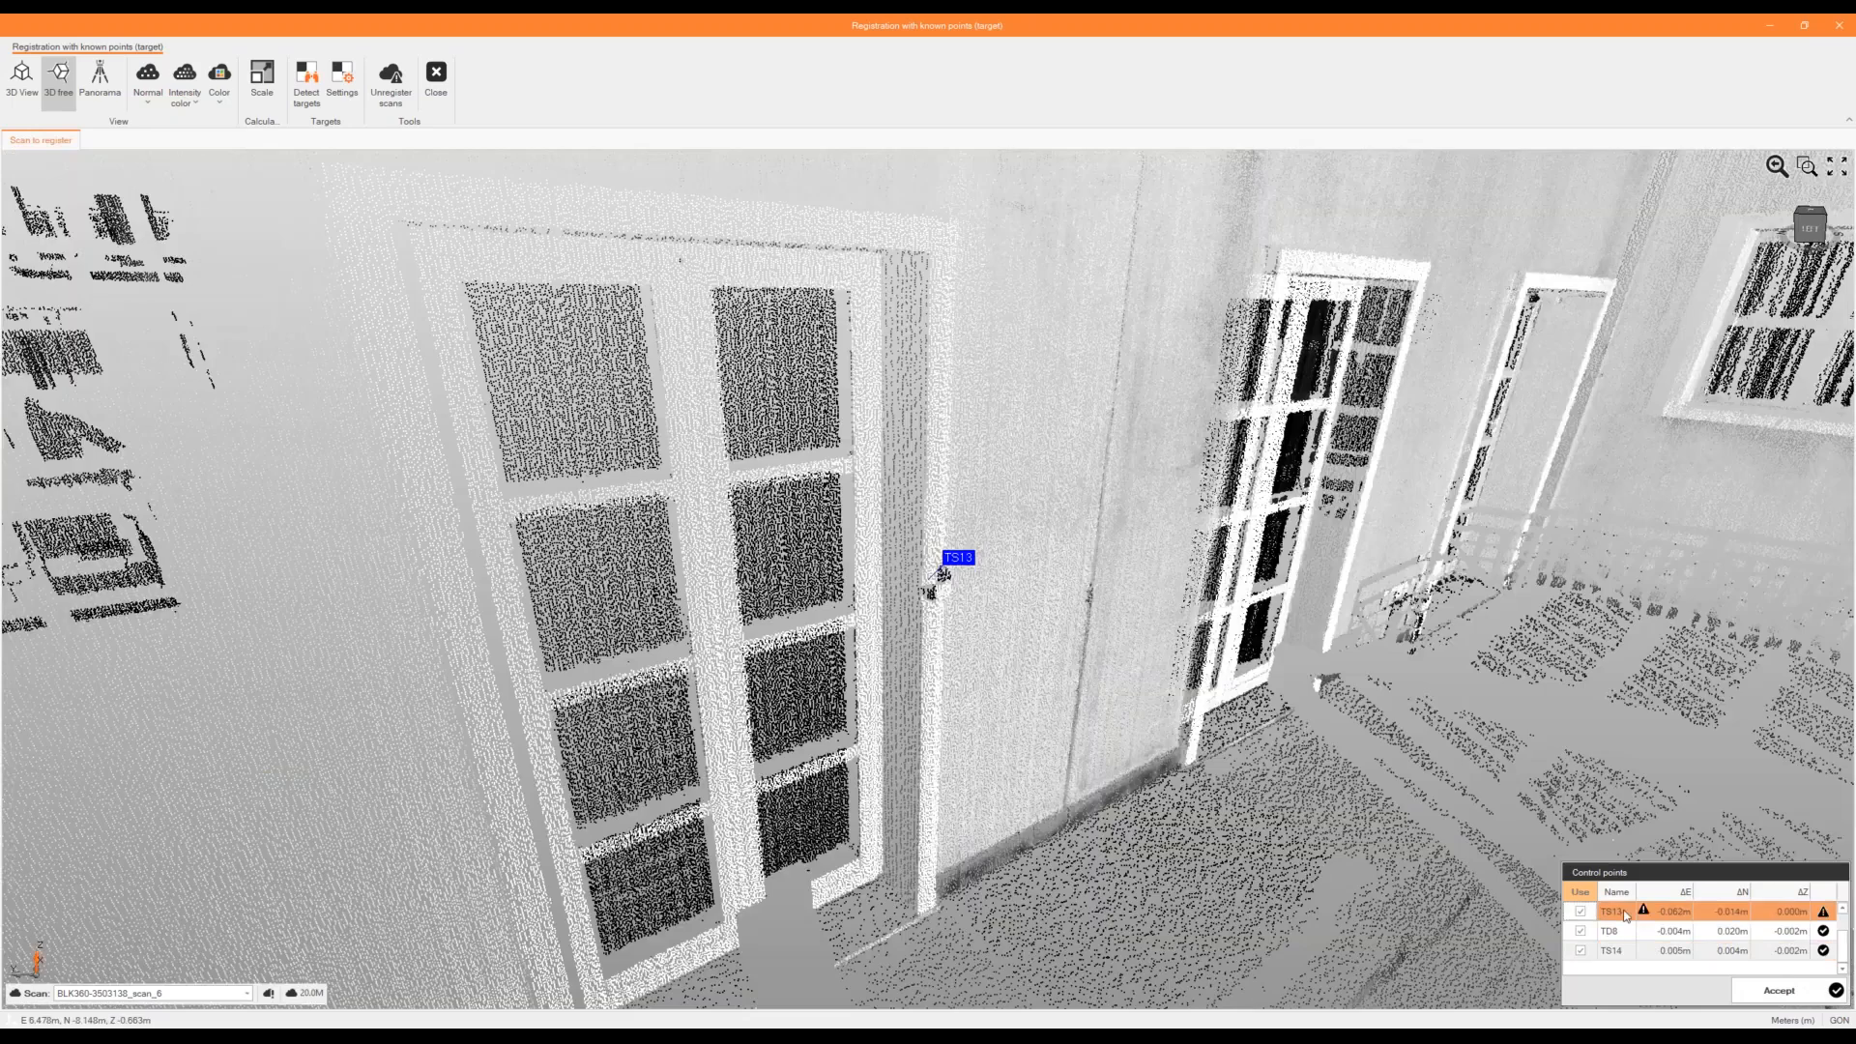
scroll(1015, 607, "up", 2)
scroll(1015, 607, "up", 1)
key("Delete")
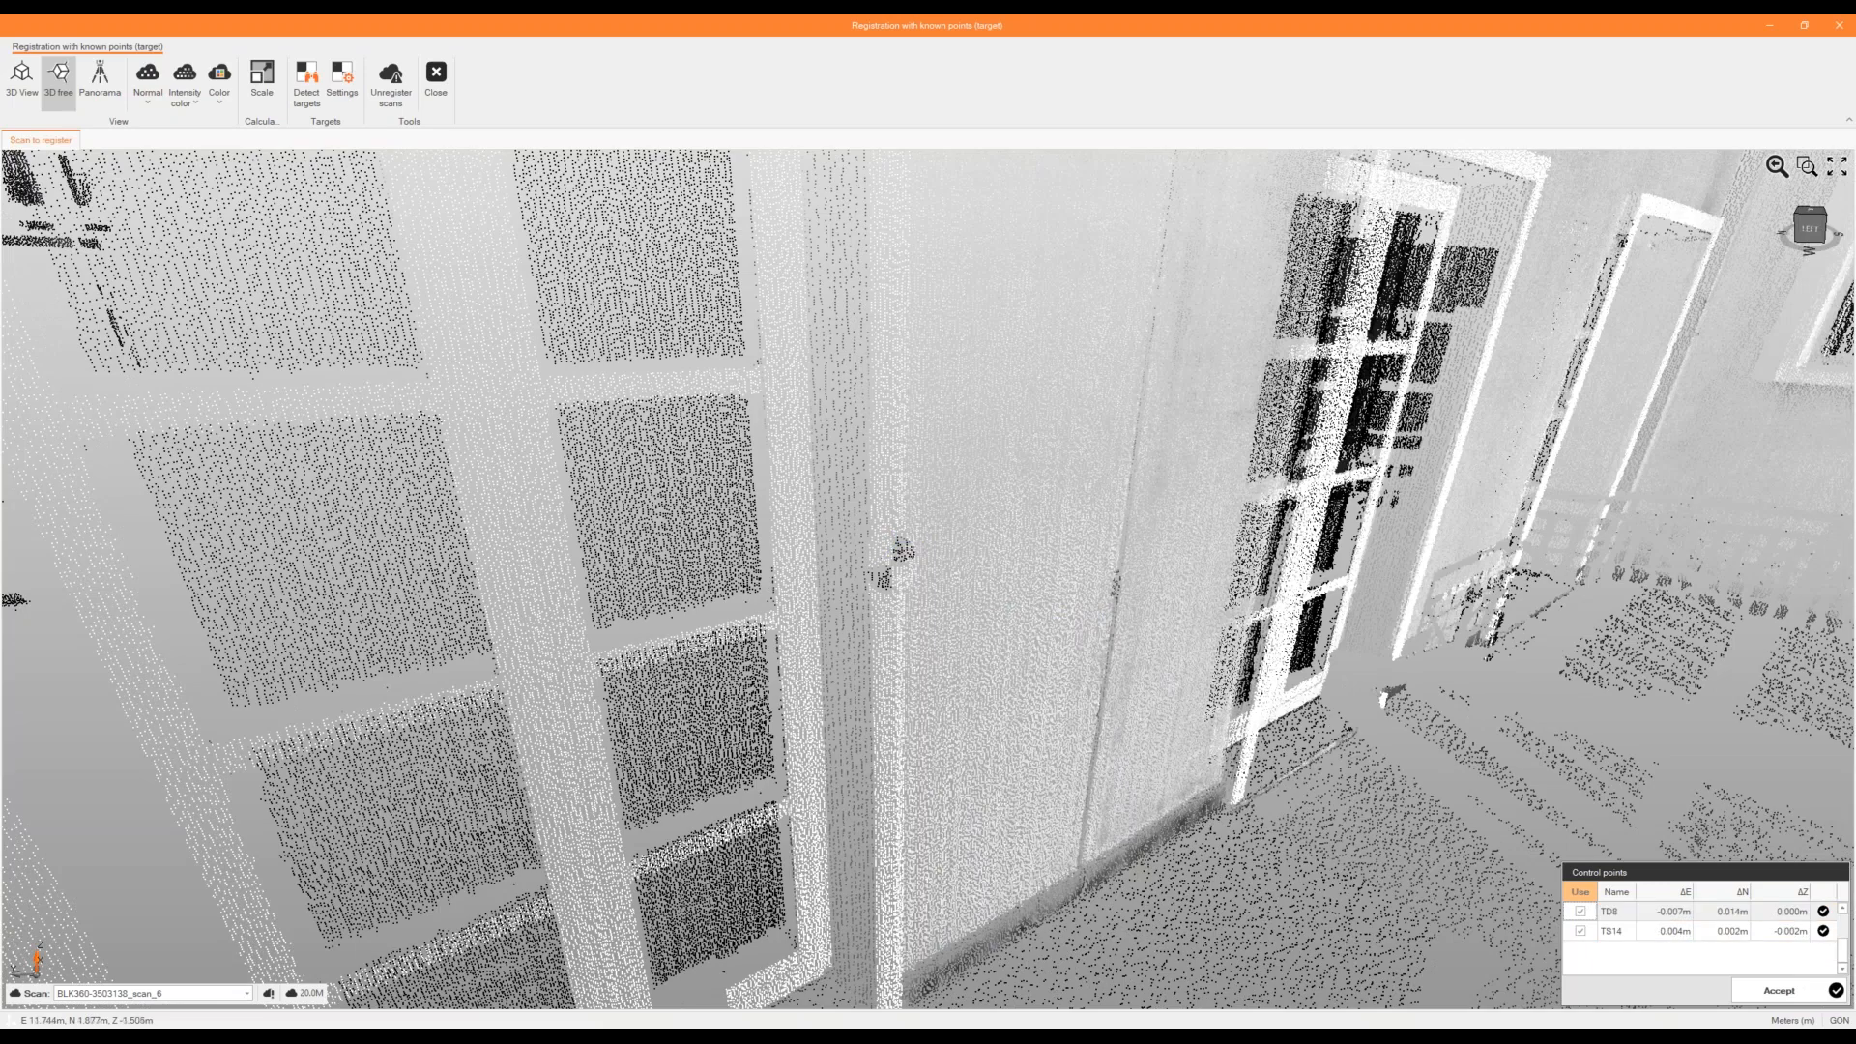
scroll(921, 598, "up", 1)
scroll(922, 598, "up", 1)
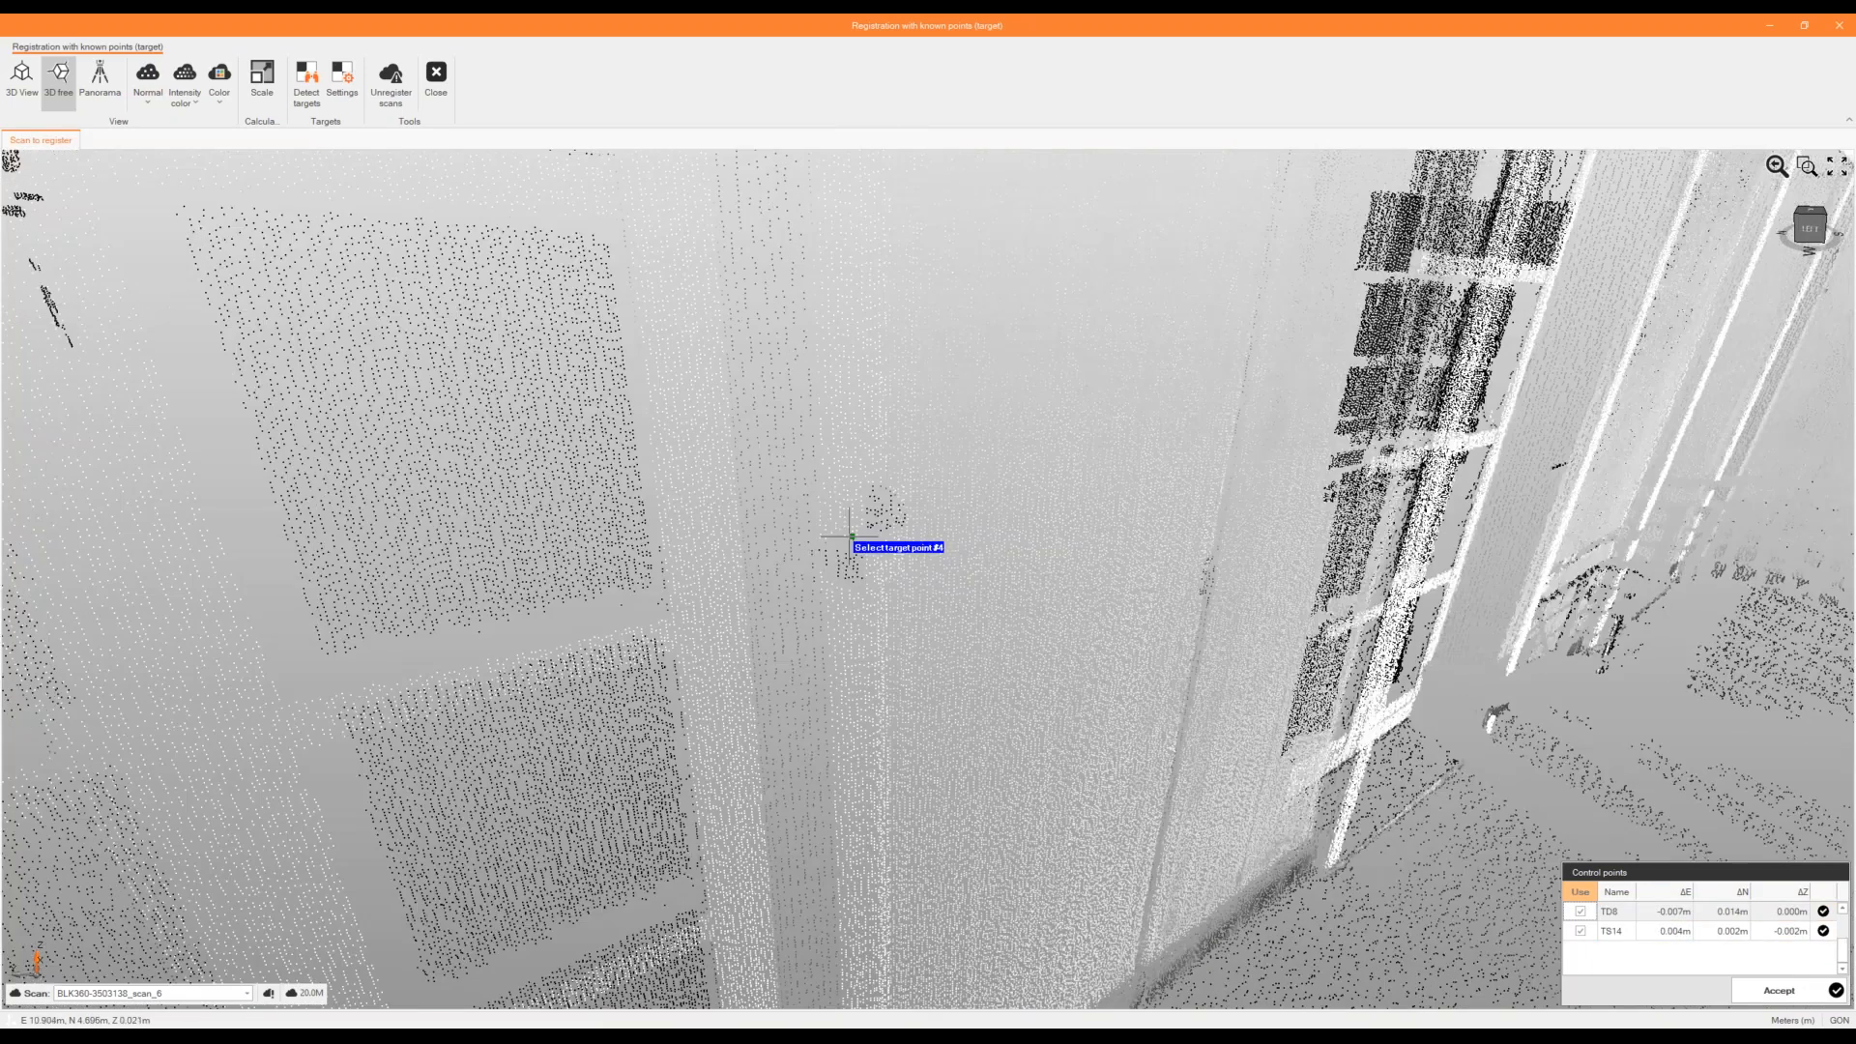
left_click(884, 550)
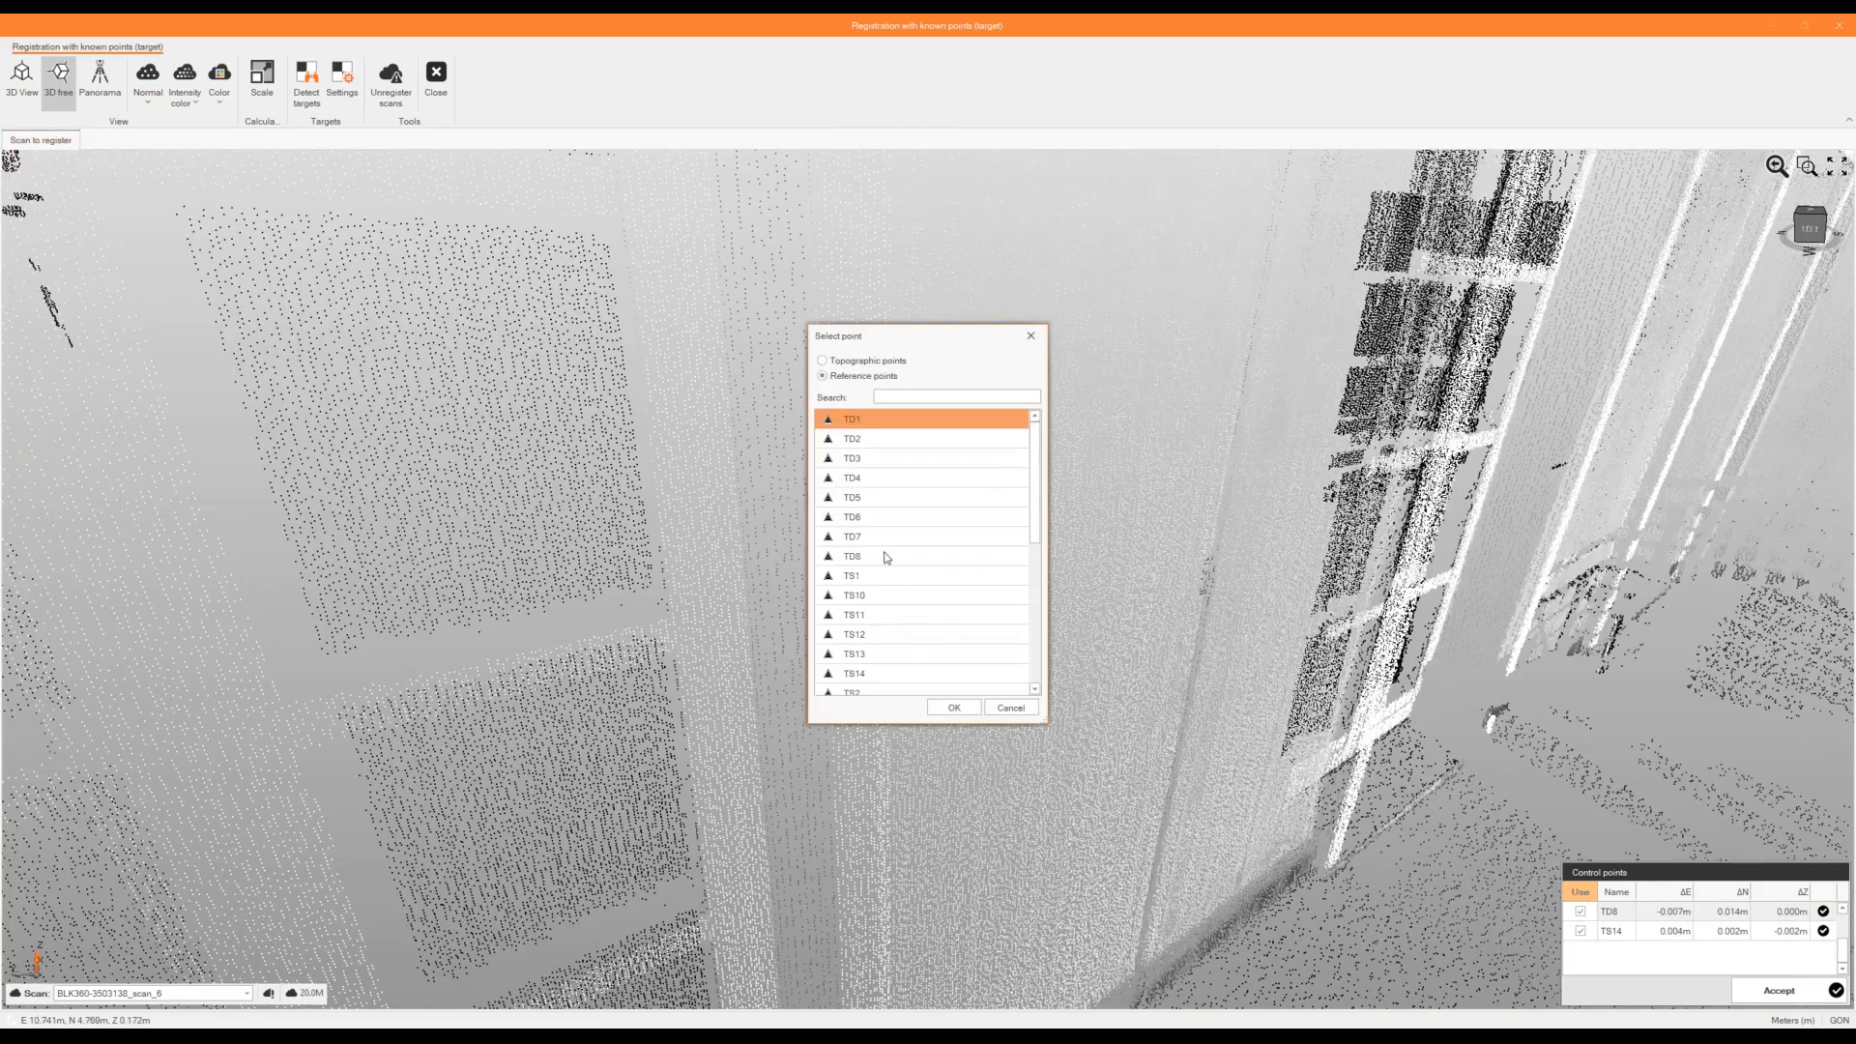
double_click(885, 655)
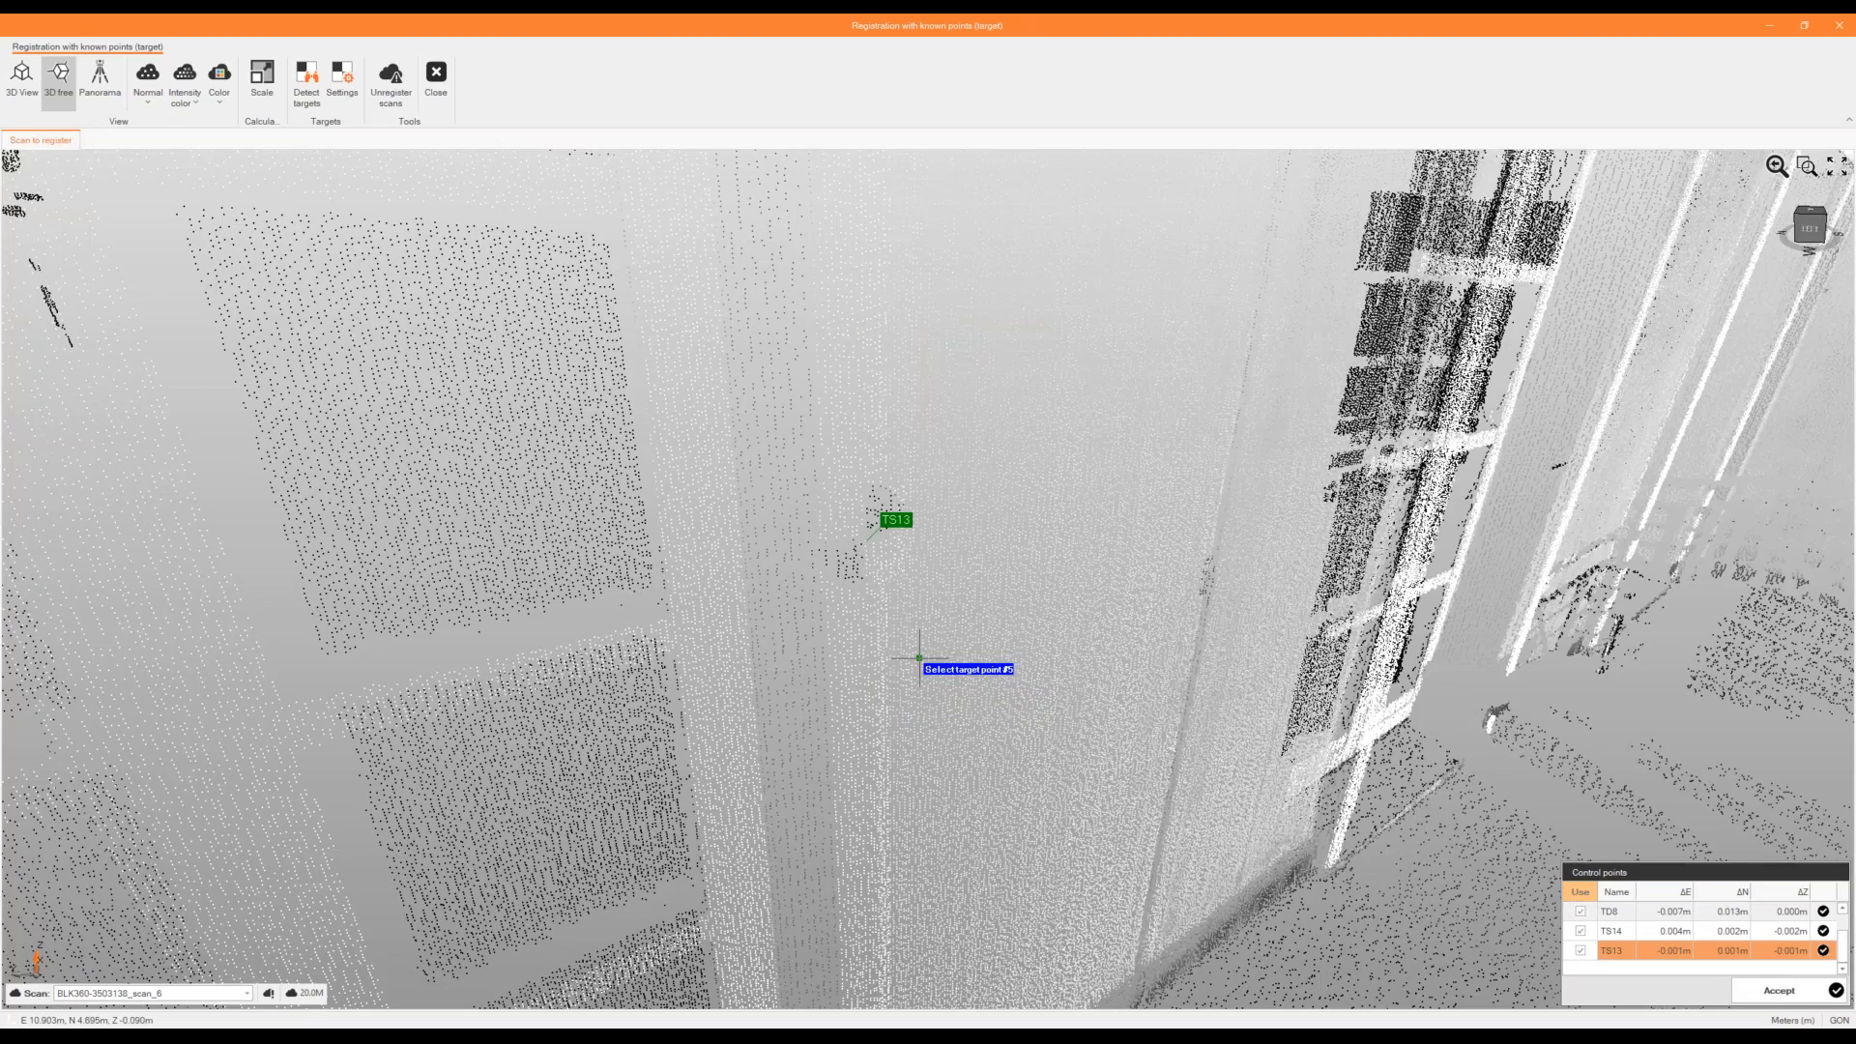
Check the placed control points around the courtyard and accept the registration of scan_6.
scroll(1054, 688, "down", 2)
left_click_drag(1607, 802, 837, 515)
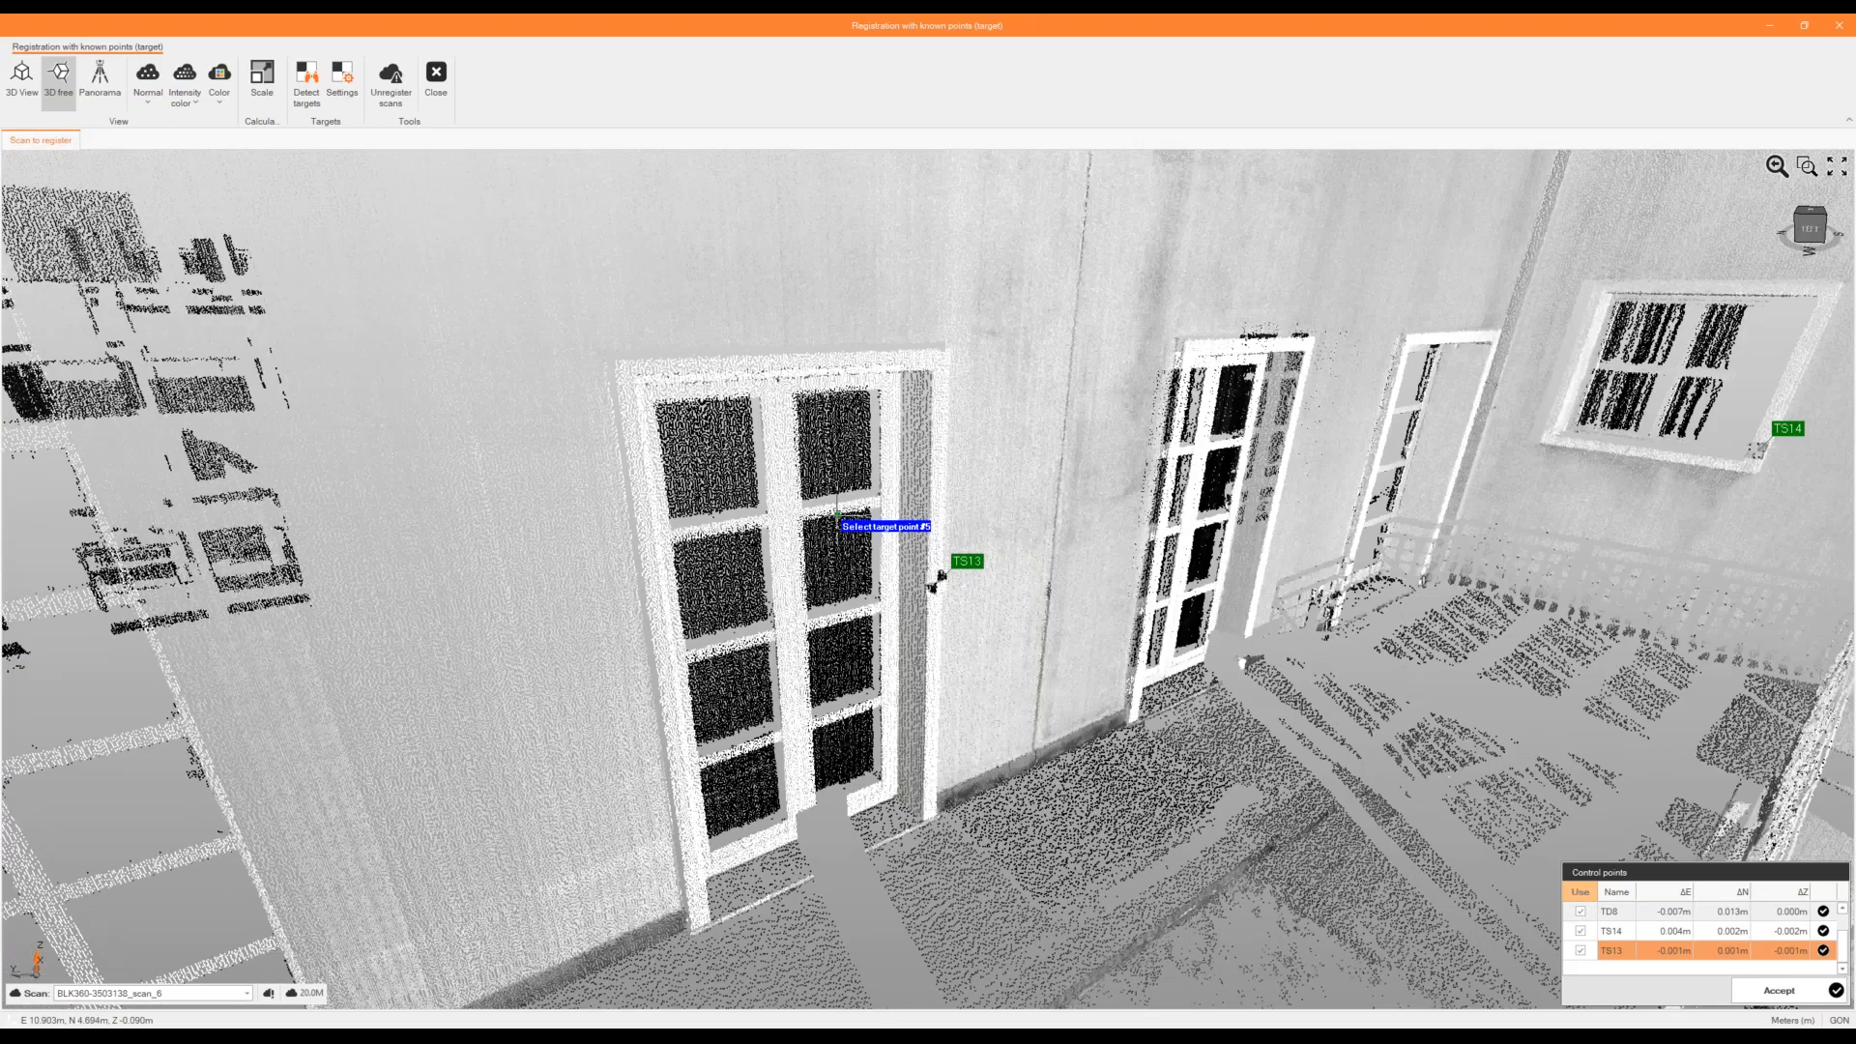
scroll(837, 519, "down", 5)
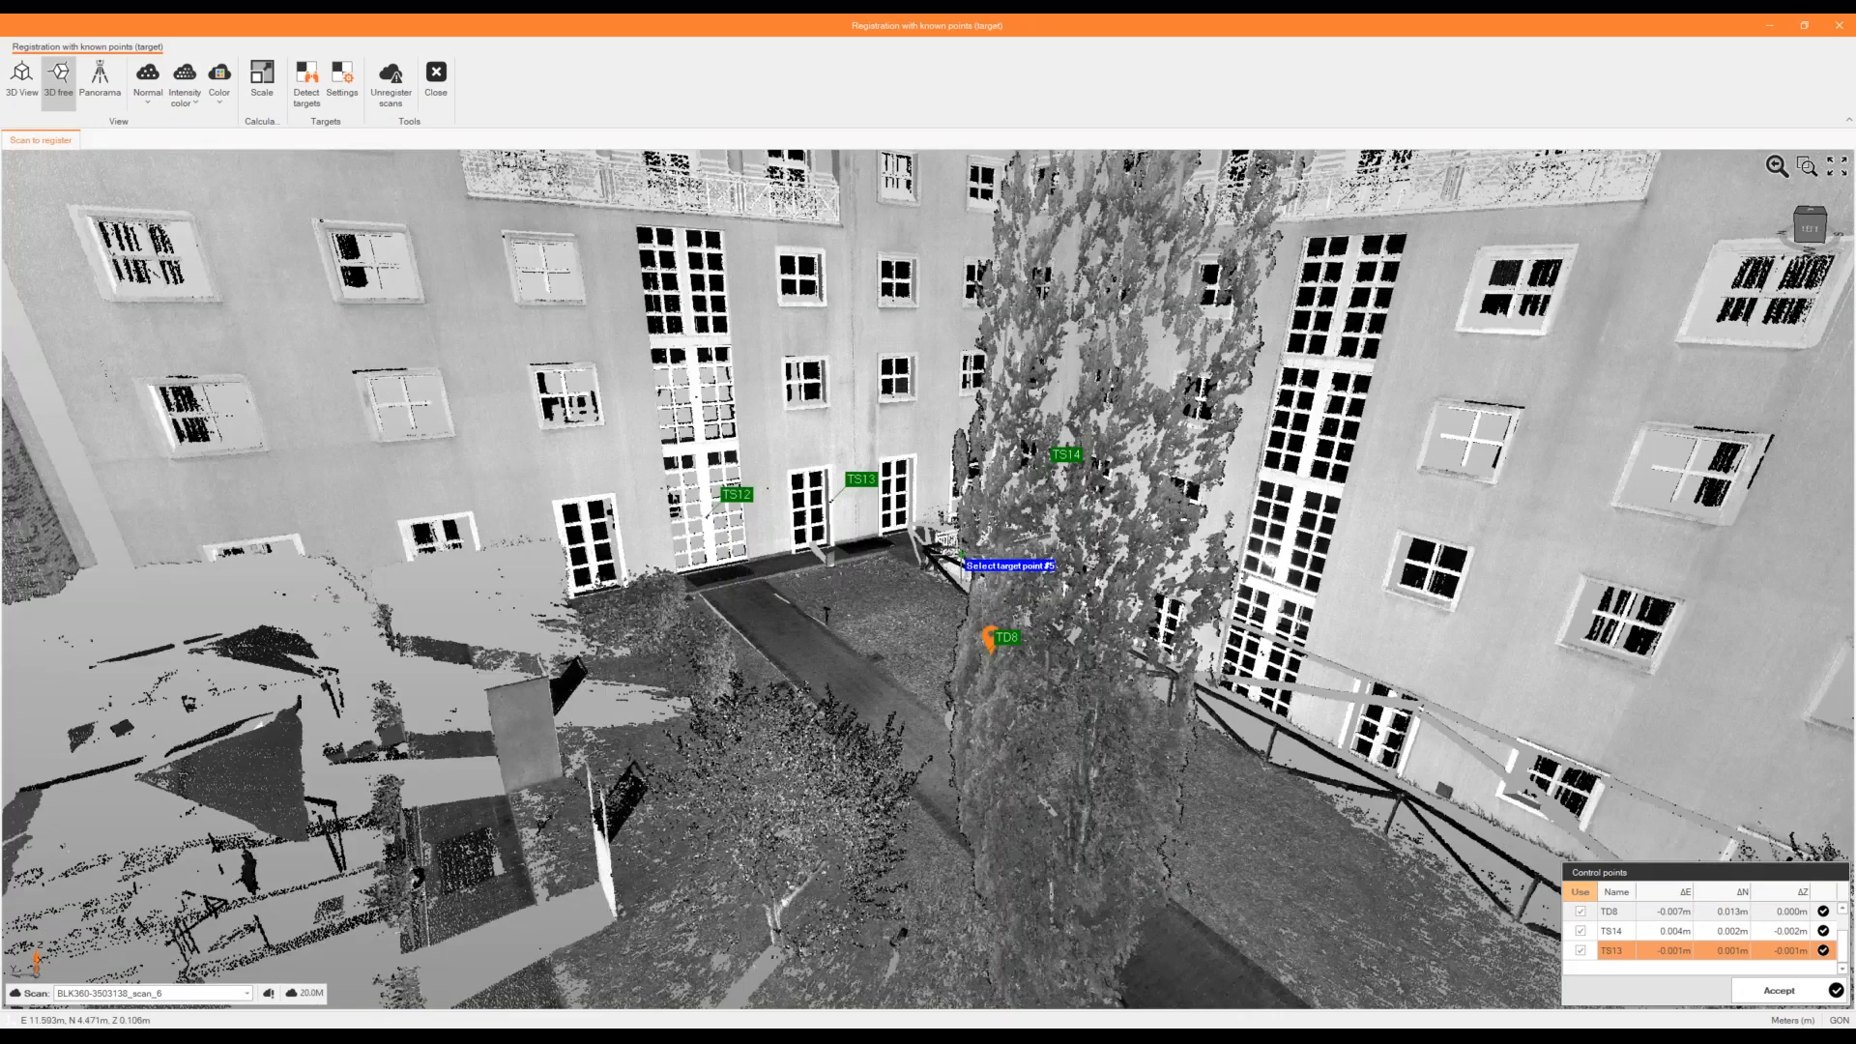
scroll(961, 558, "up", 3)
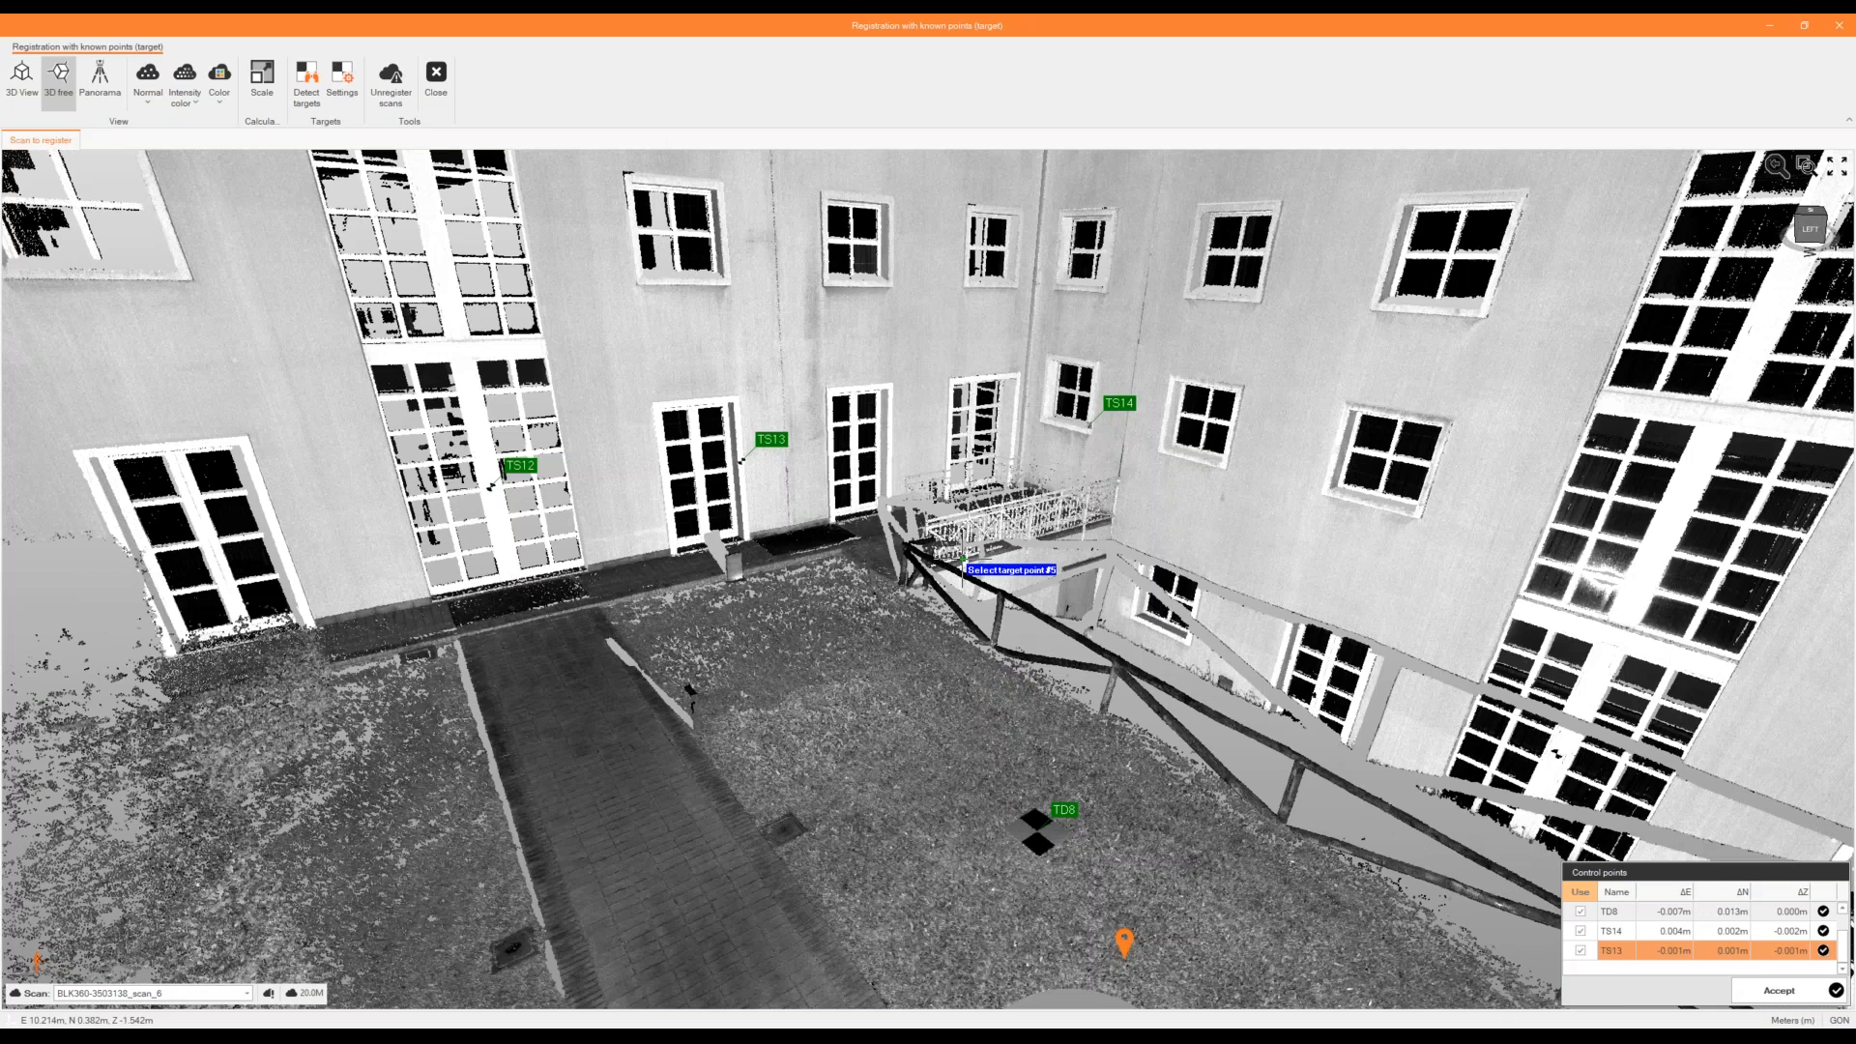
scroll(961, 559, "up", 1)
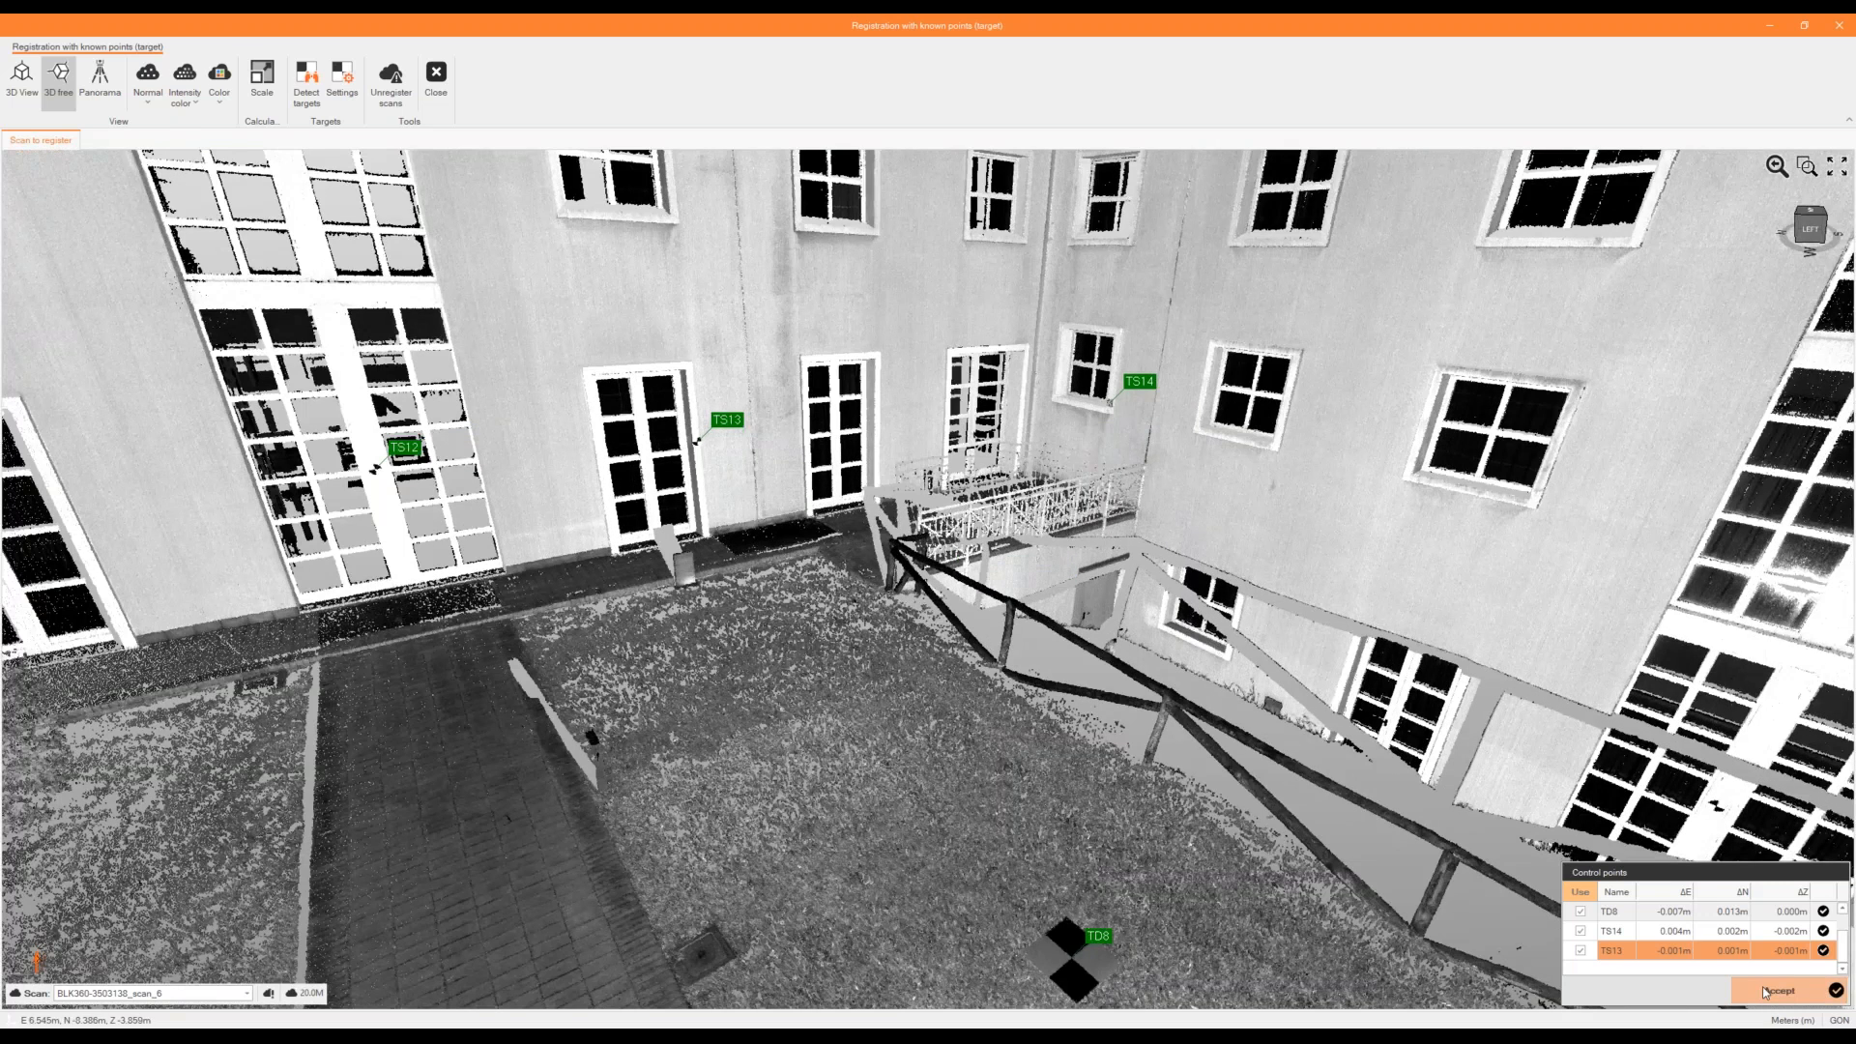
left_click(1765, 992)
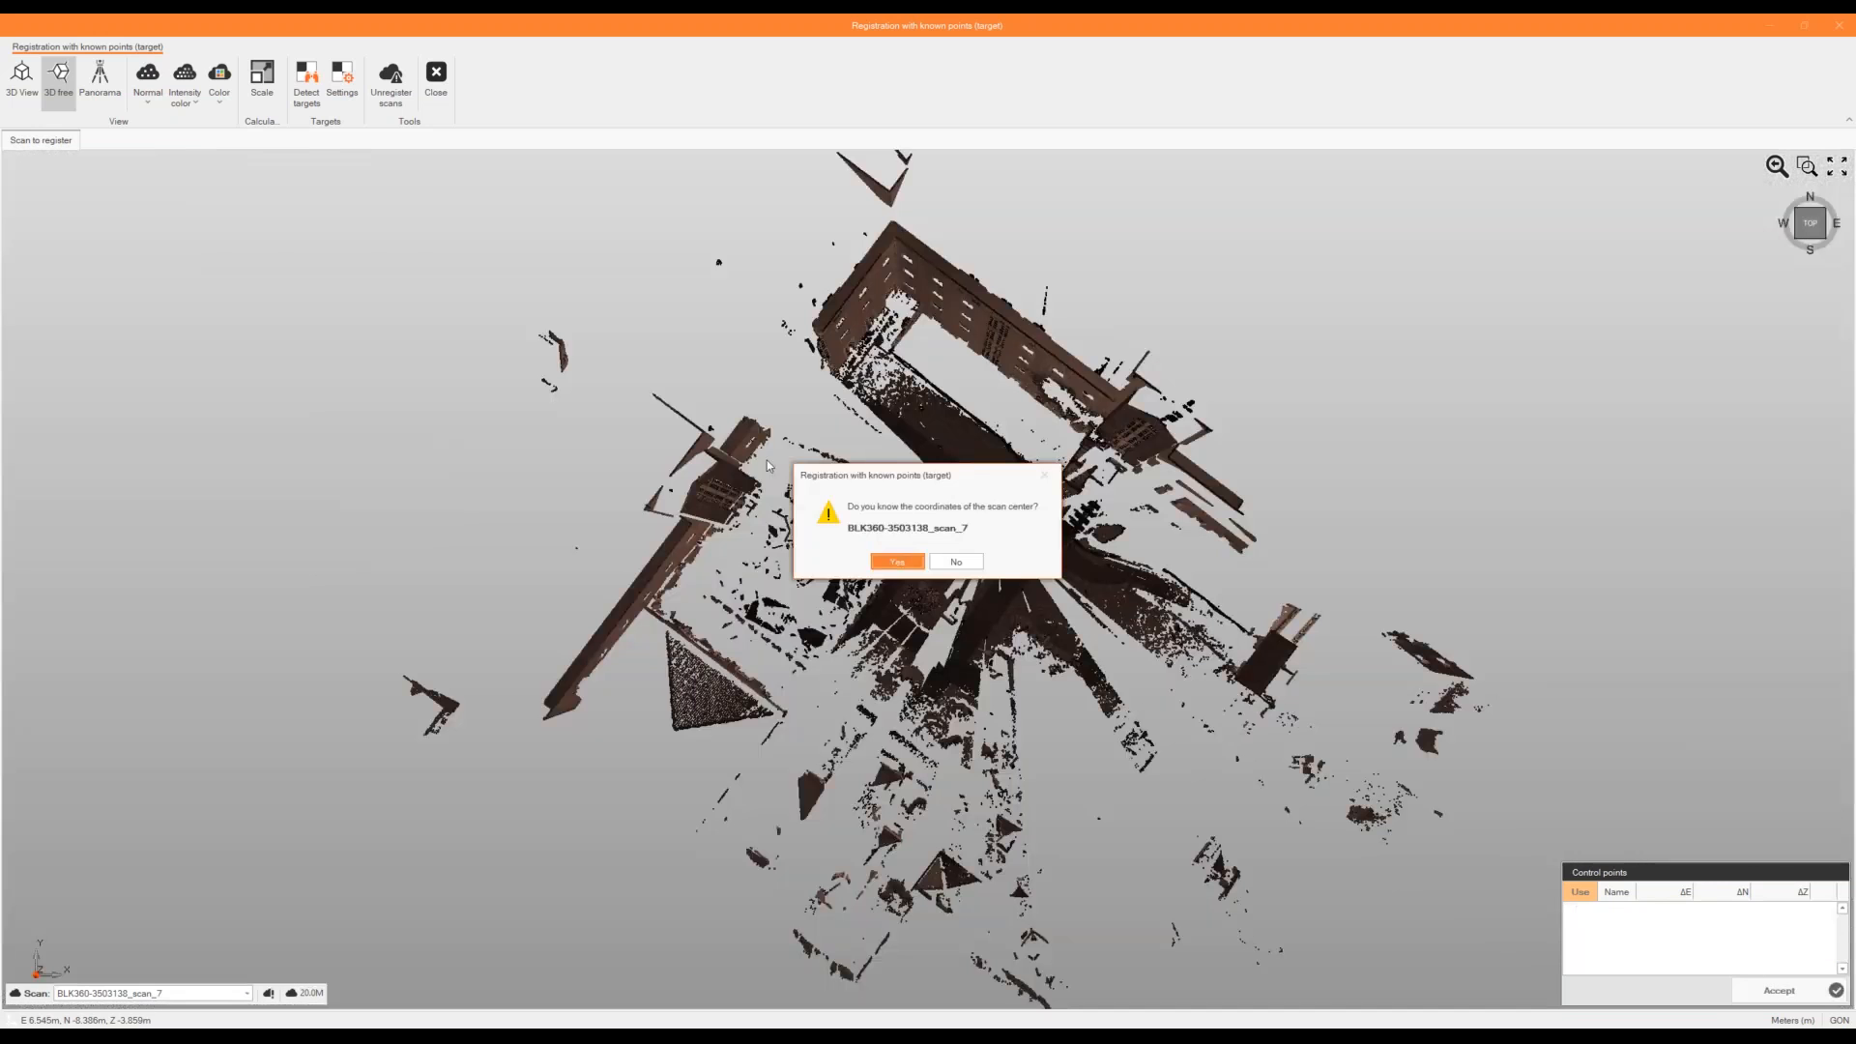
Decline entering known centre coordinates for scan_7 and show the scan as a panorama in Intensity color.
left_click(957, 561)
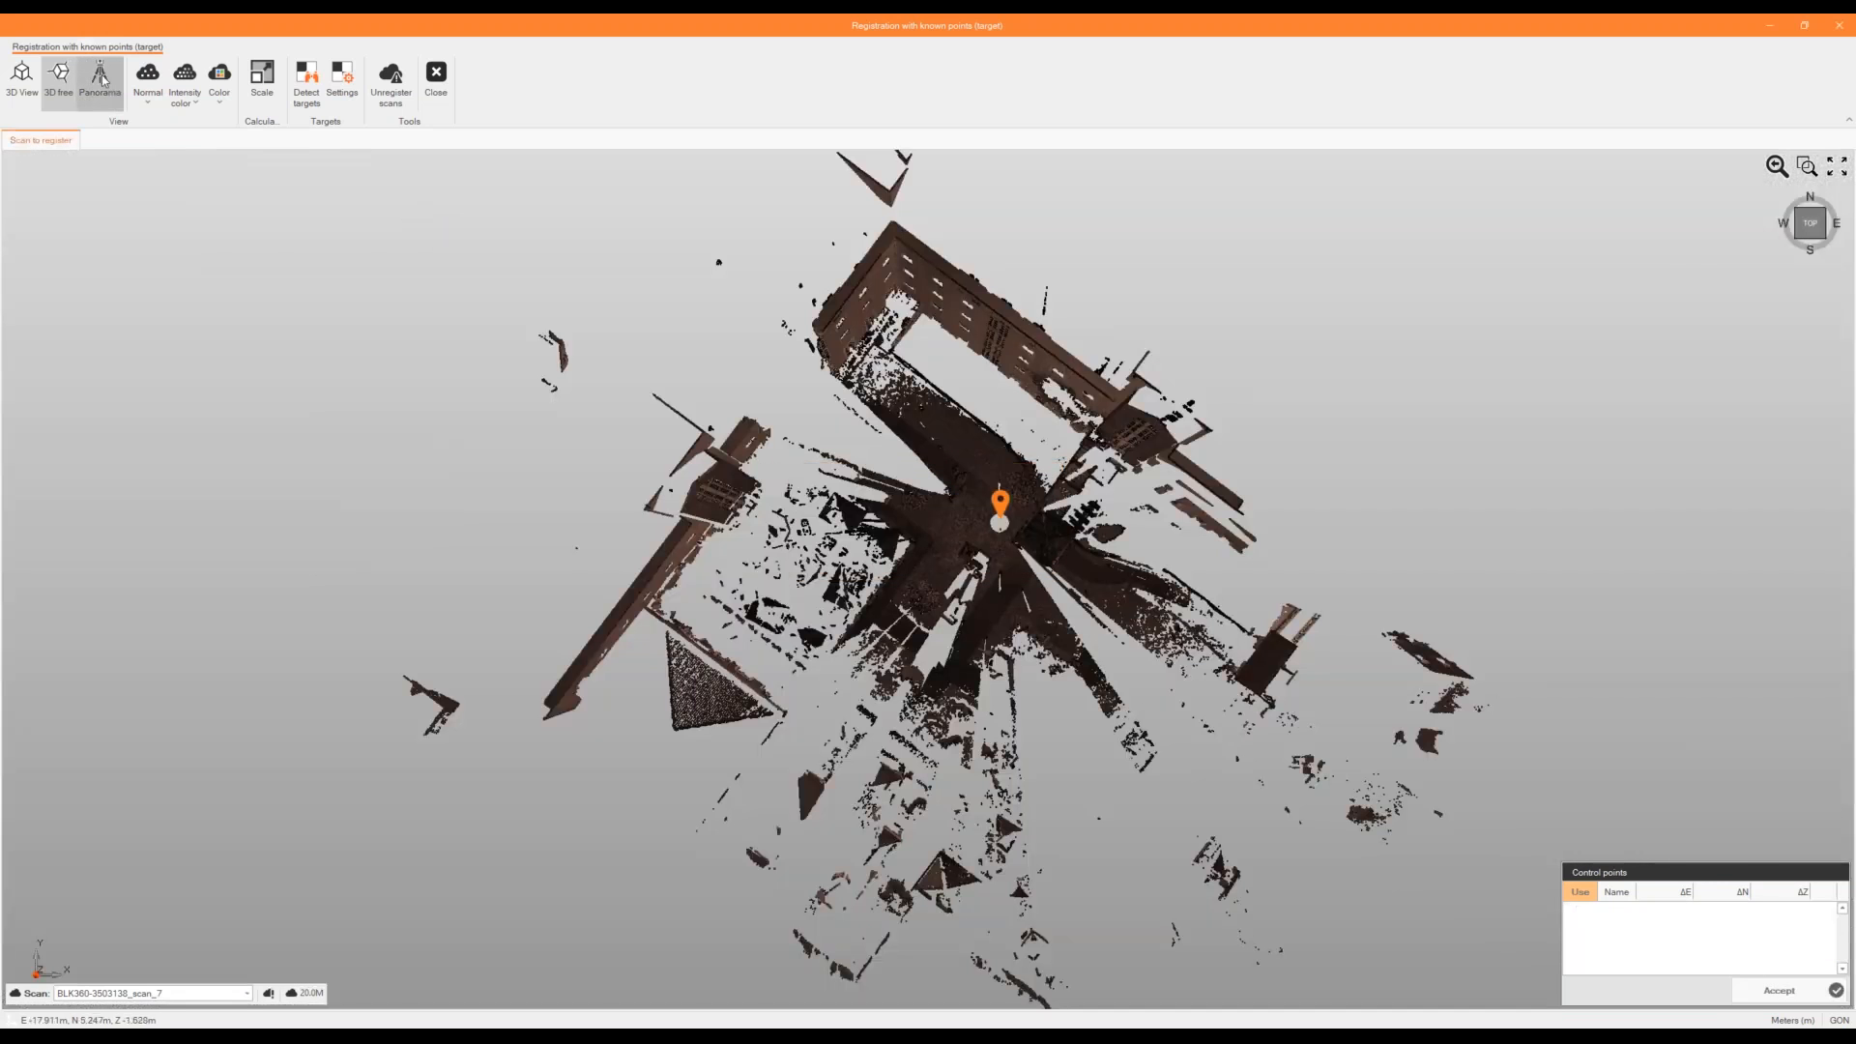
left_click(101, 80)
left_click(184, 87)
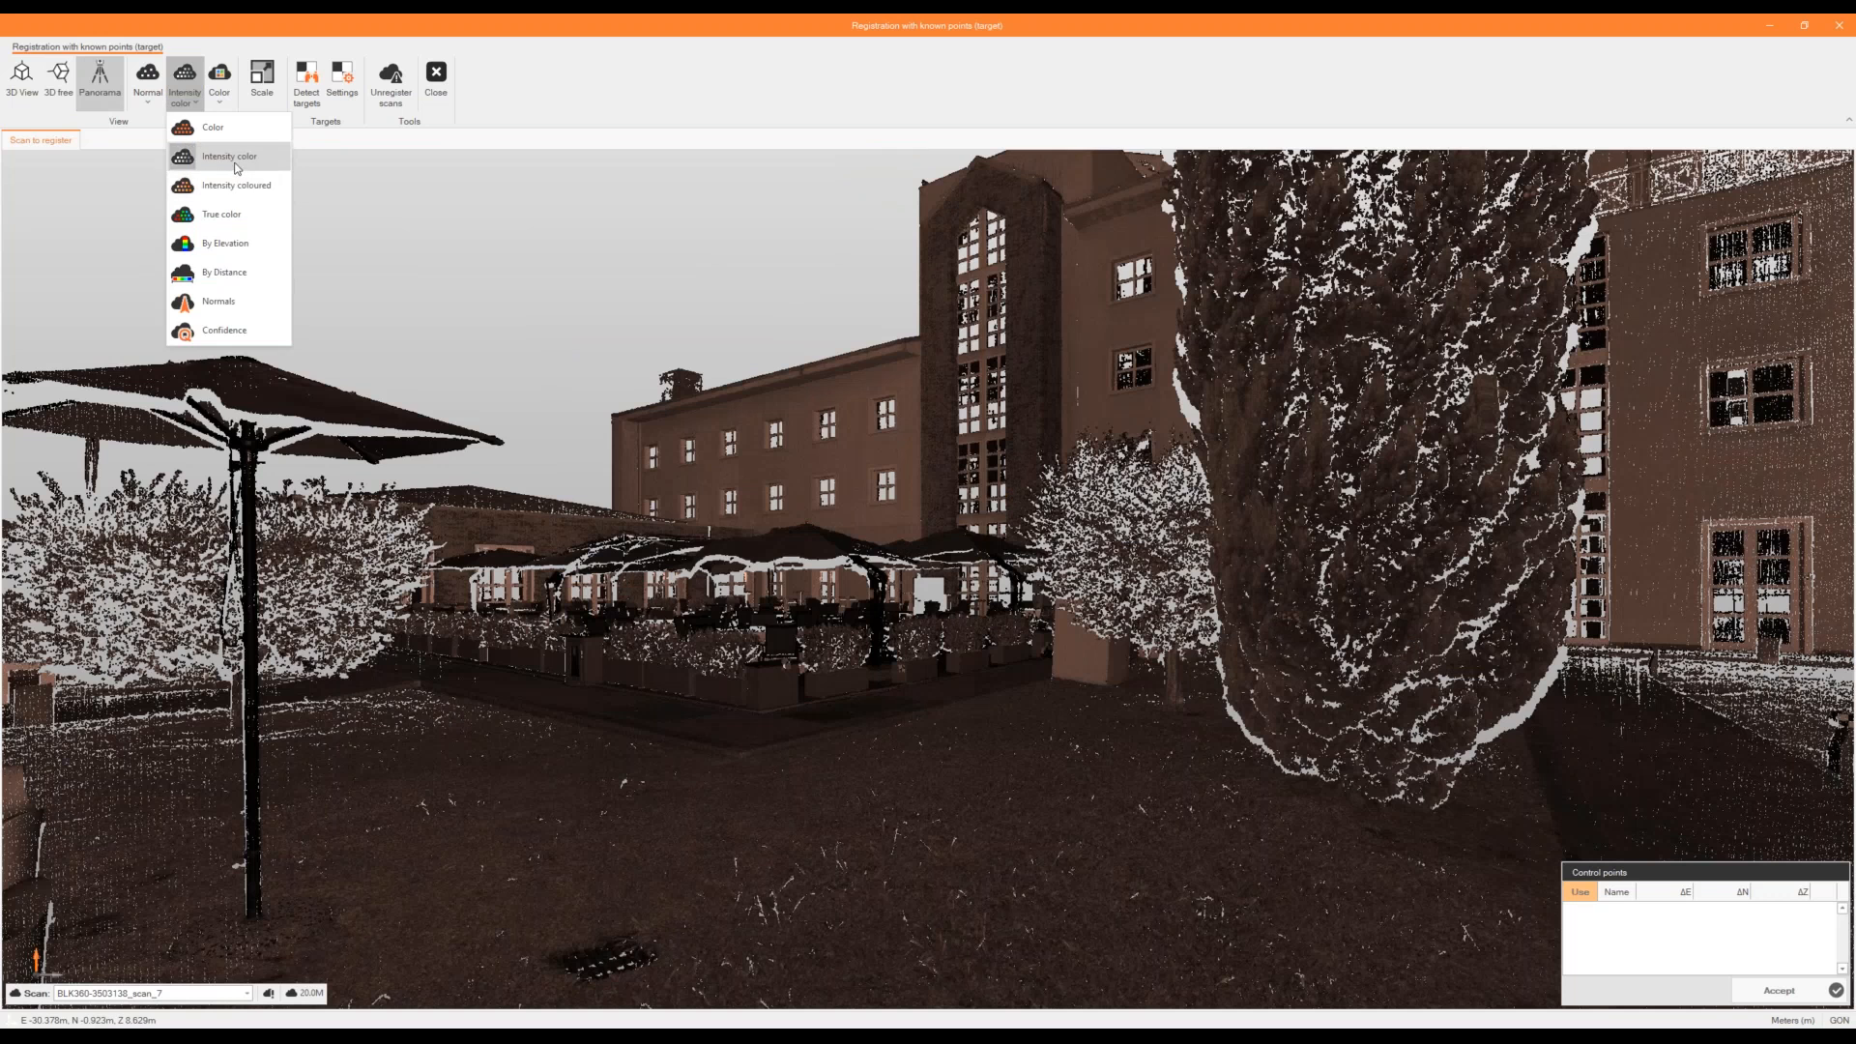
left_click(237, 159)
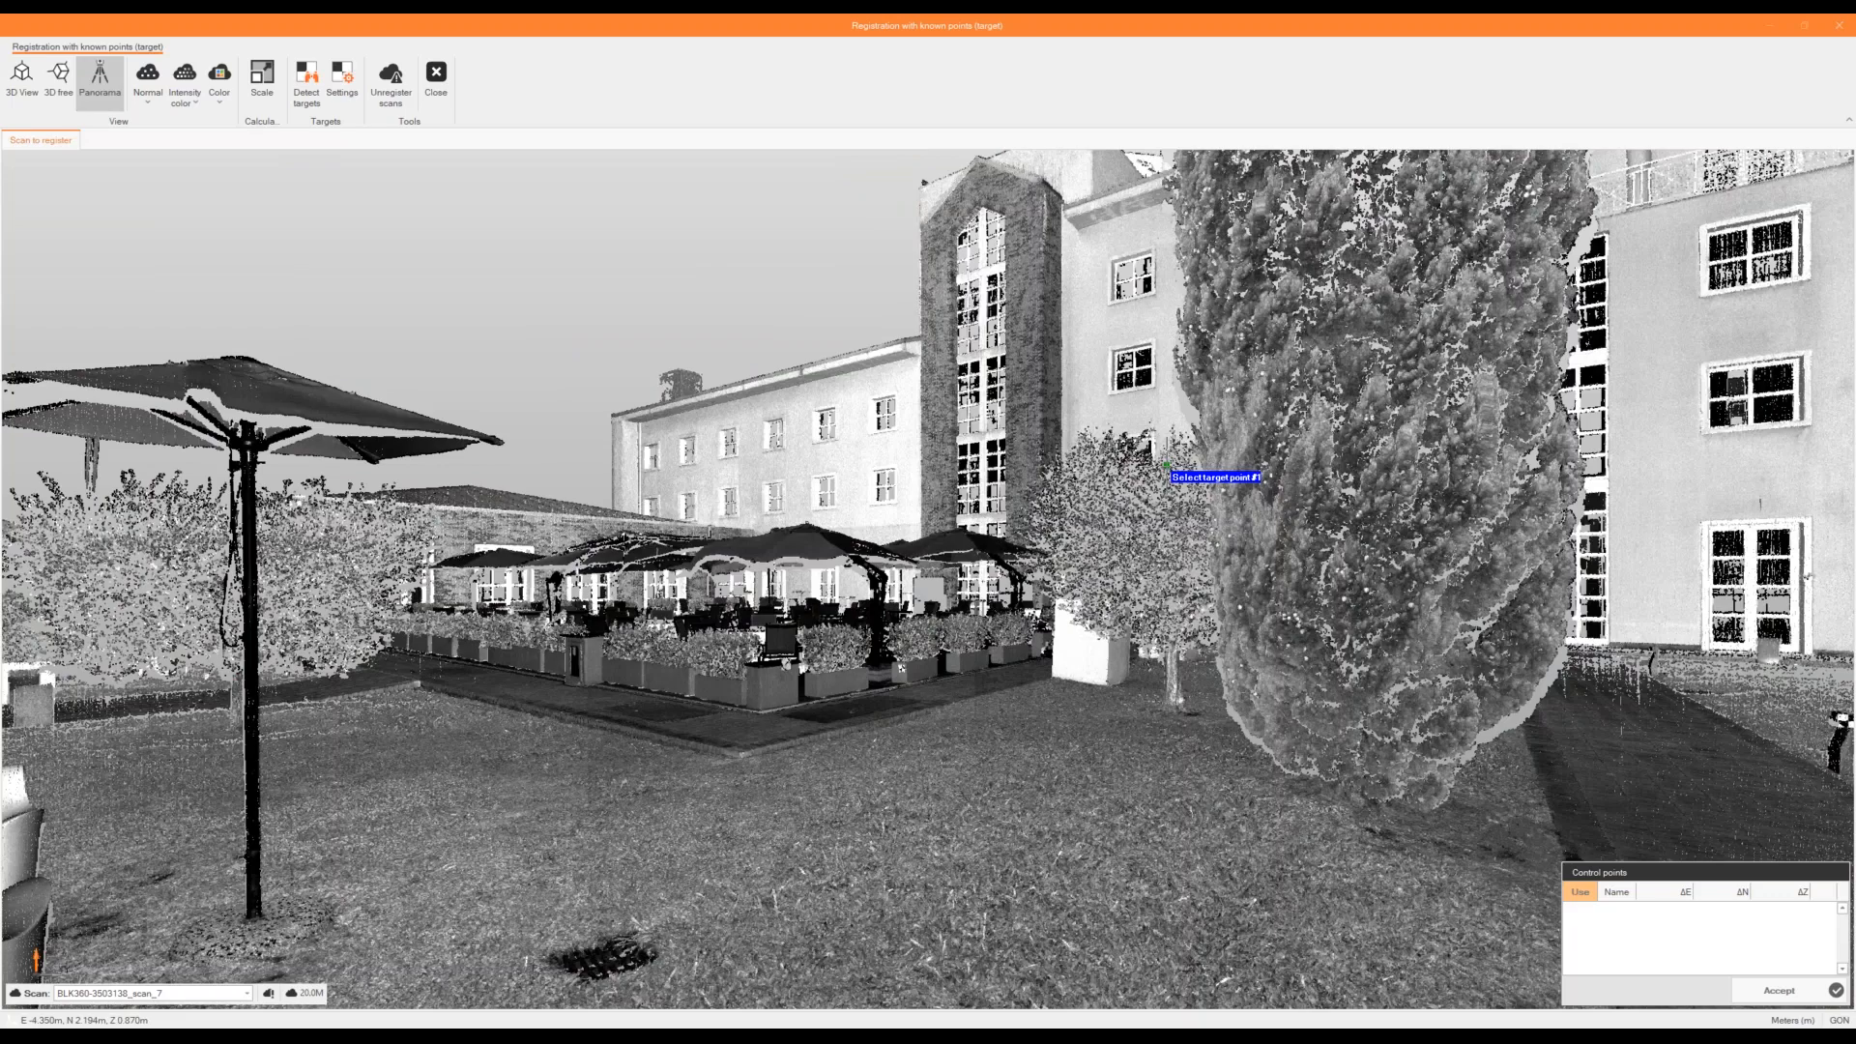
Pick the centre of the checkerboard target on the post beside the paved path and assign it reference point TS25.
left_click_drag(1290, 417, 743, 466)
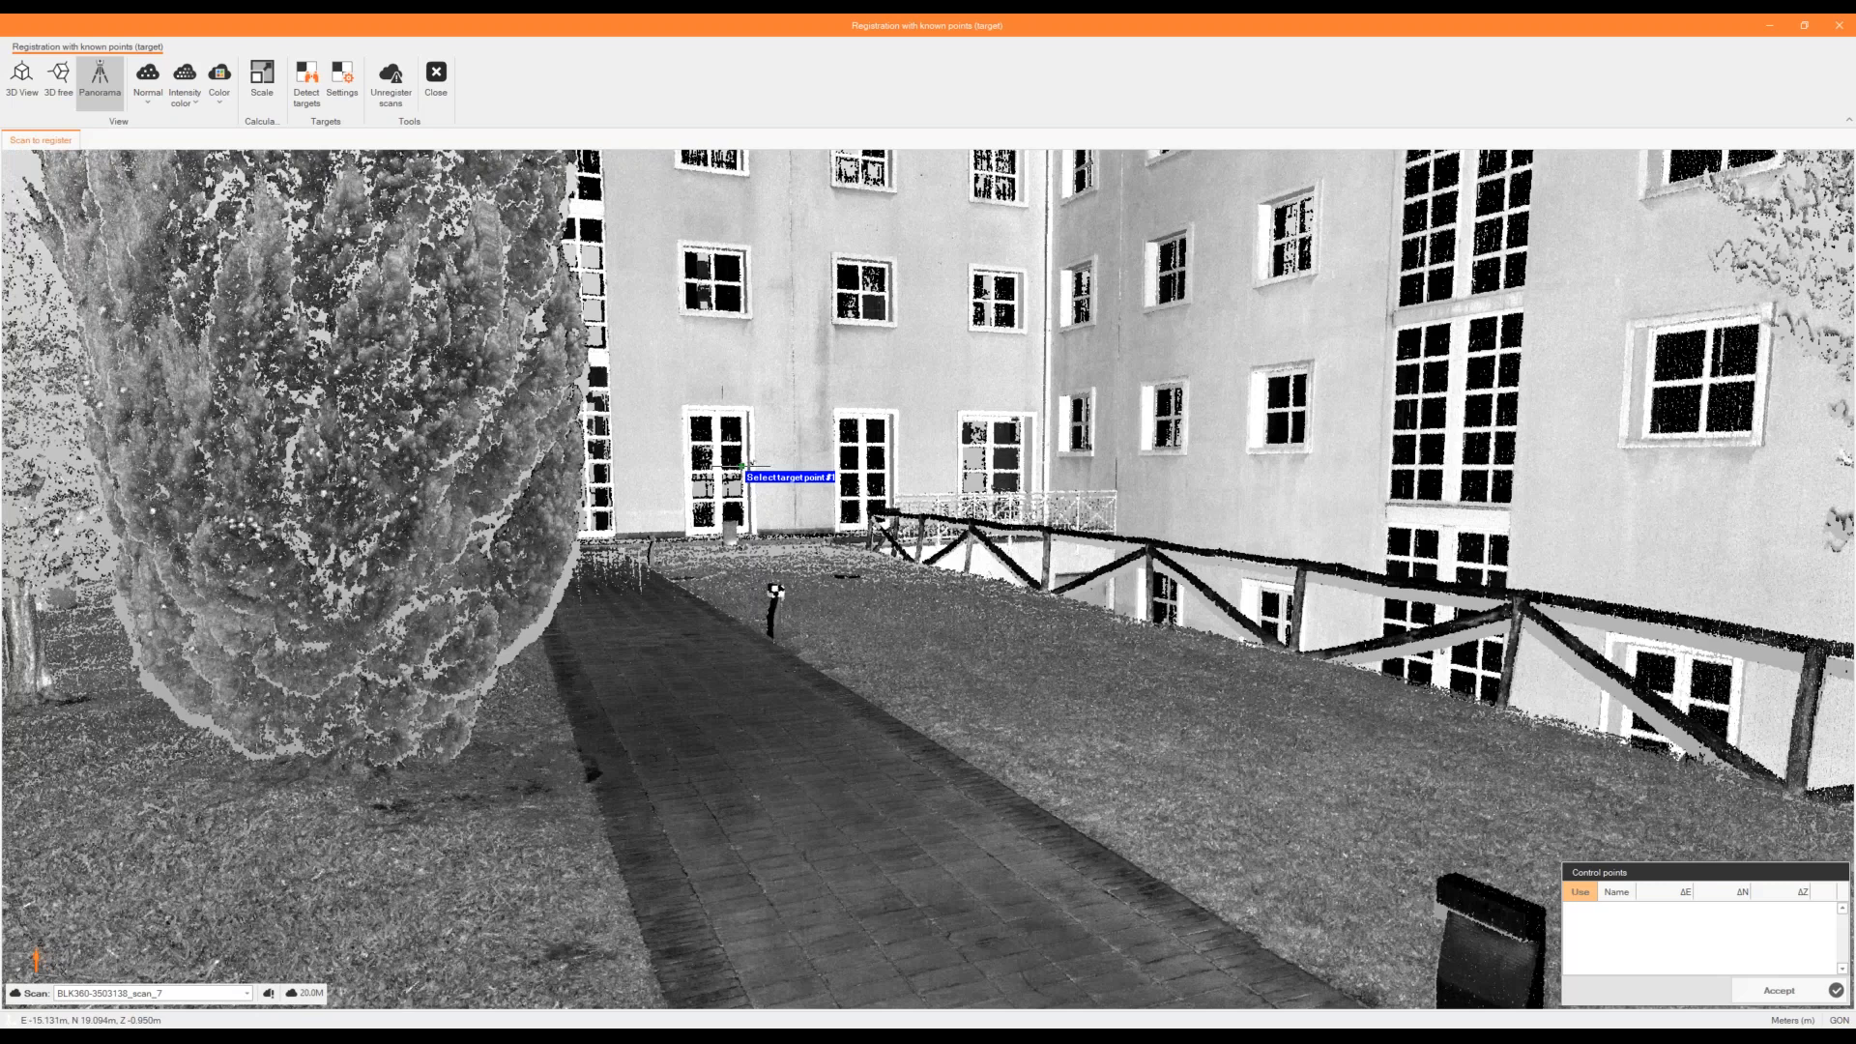
scroll(743, 466, "up", 2)
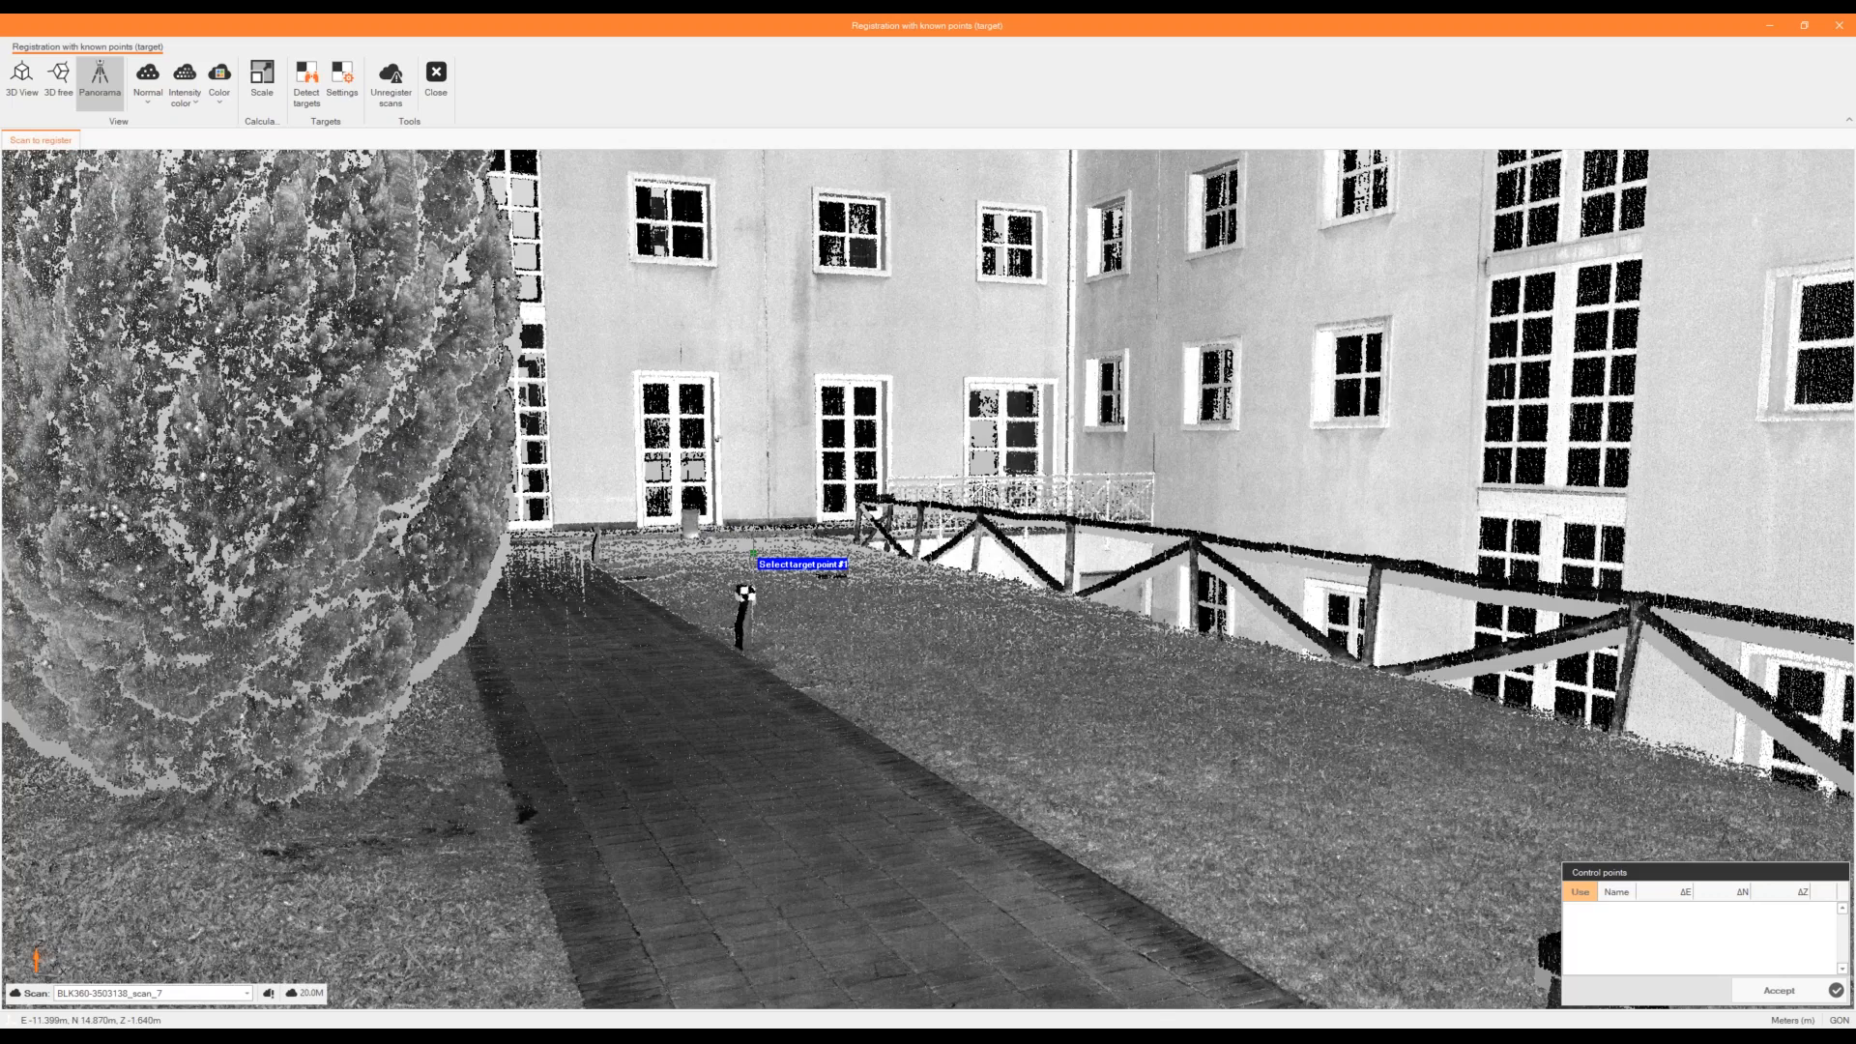
scroll(753, 553, "up", 2)
left_click(650, 622)
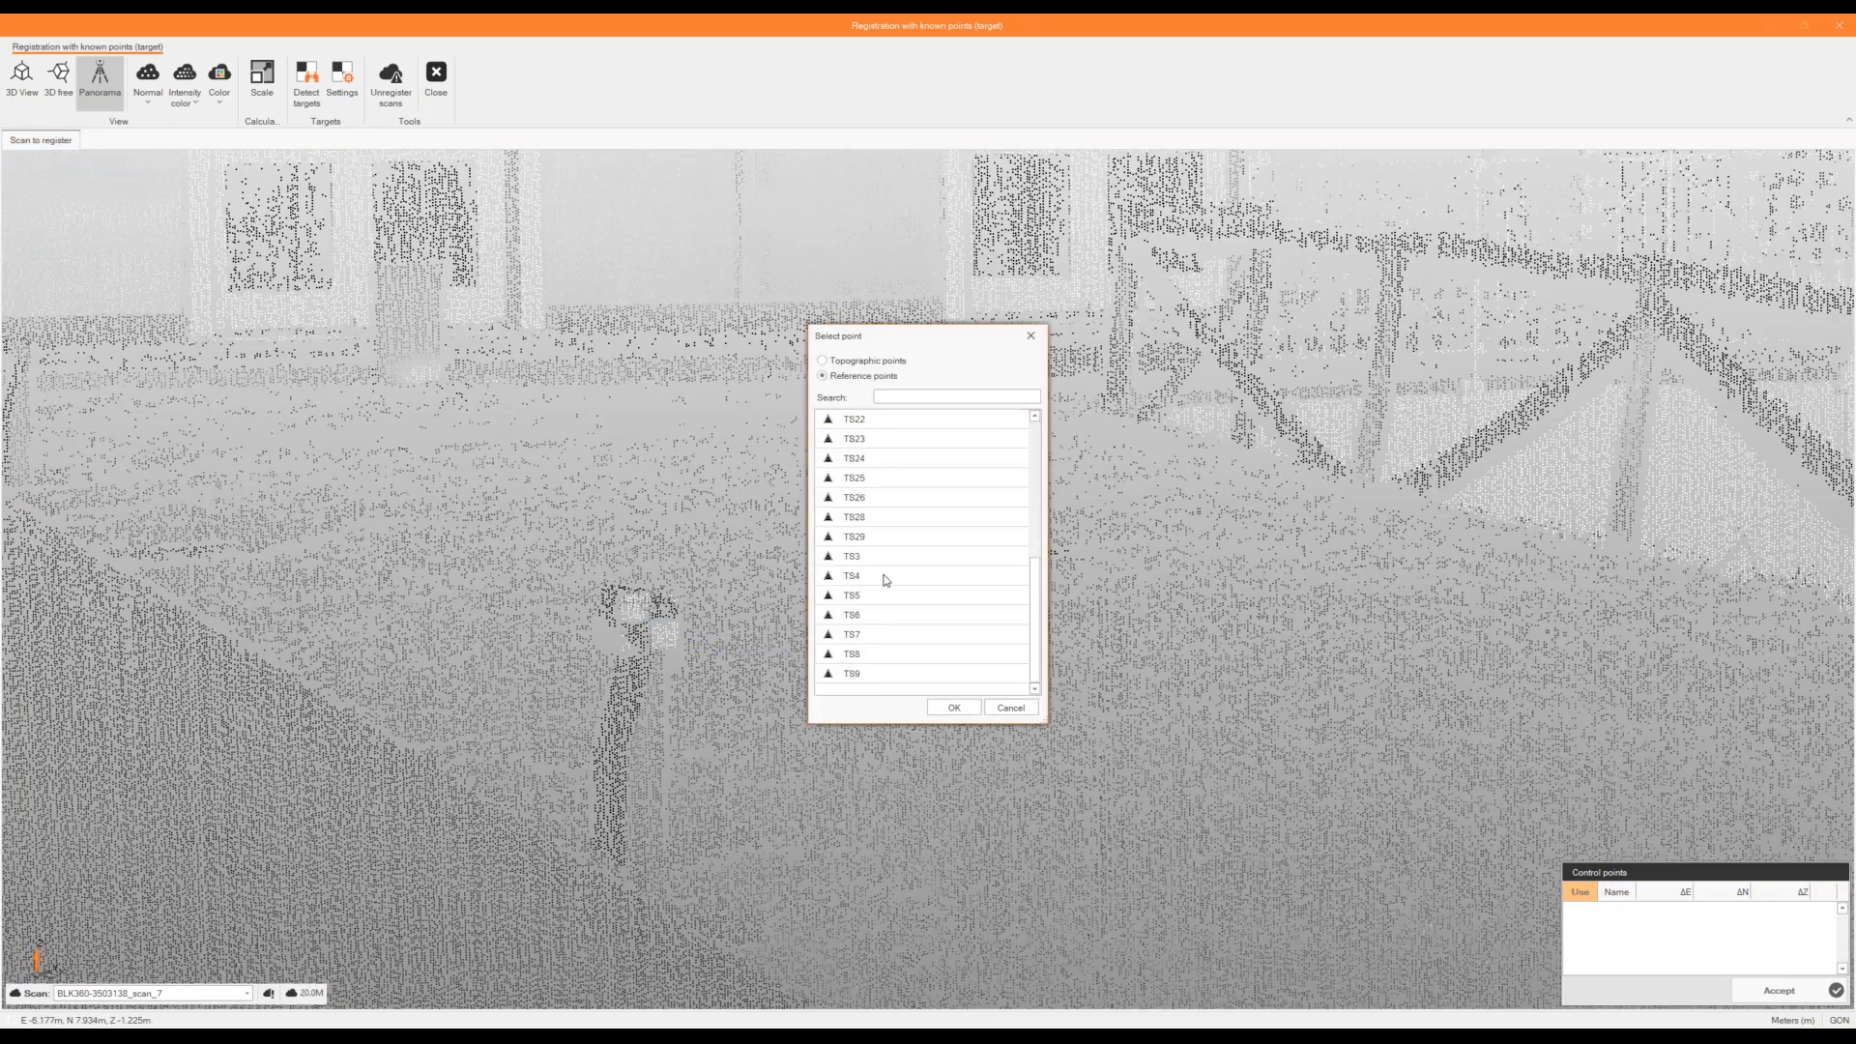
double_click(879, 479)
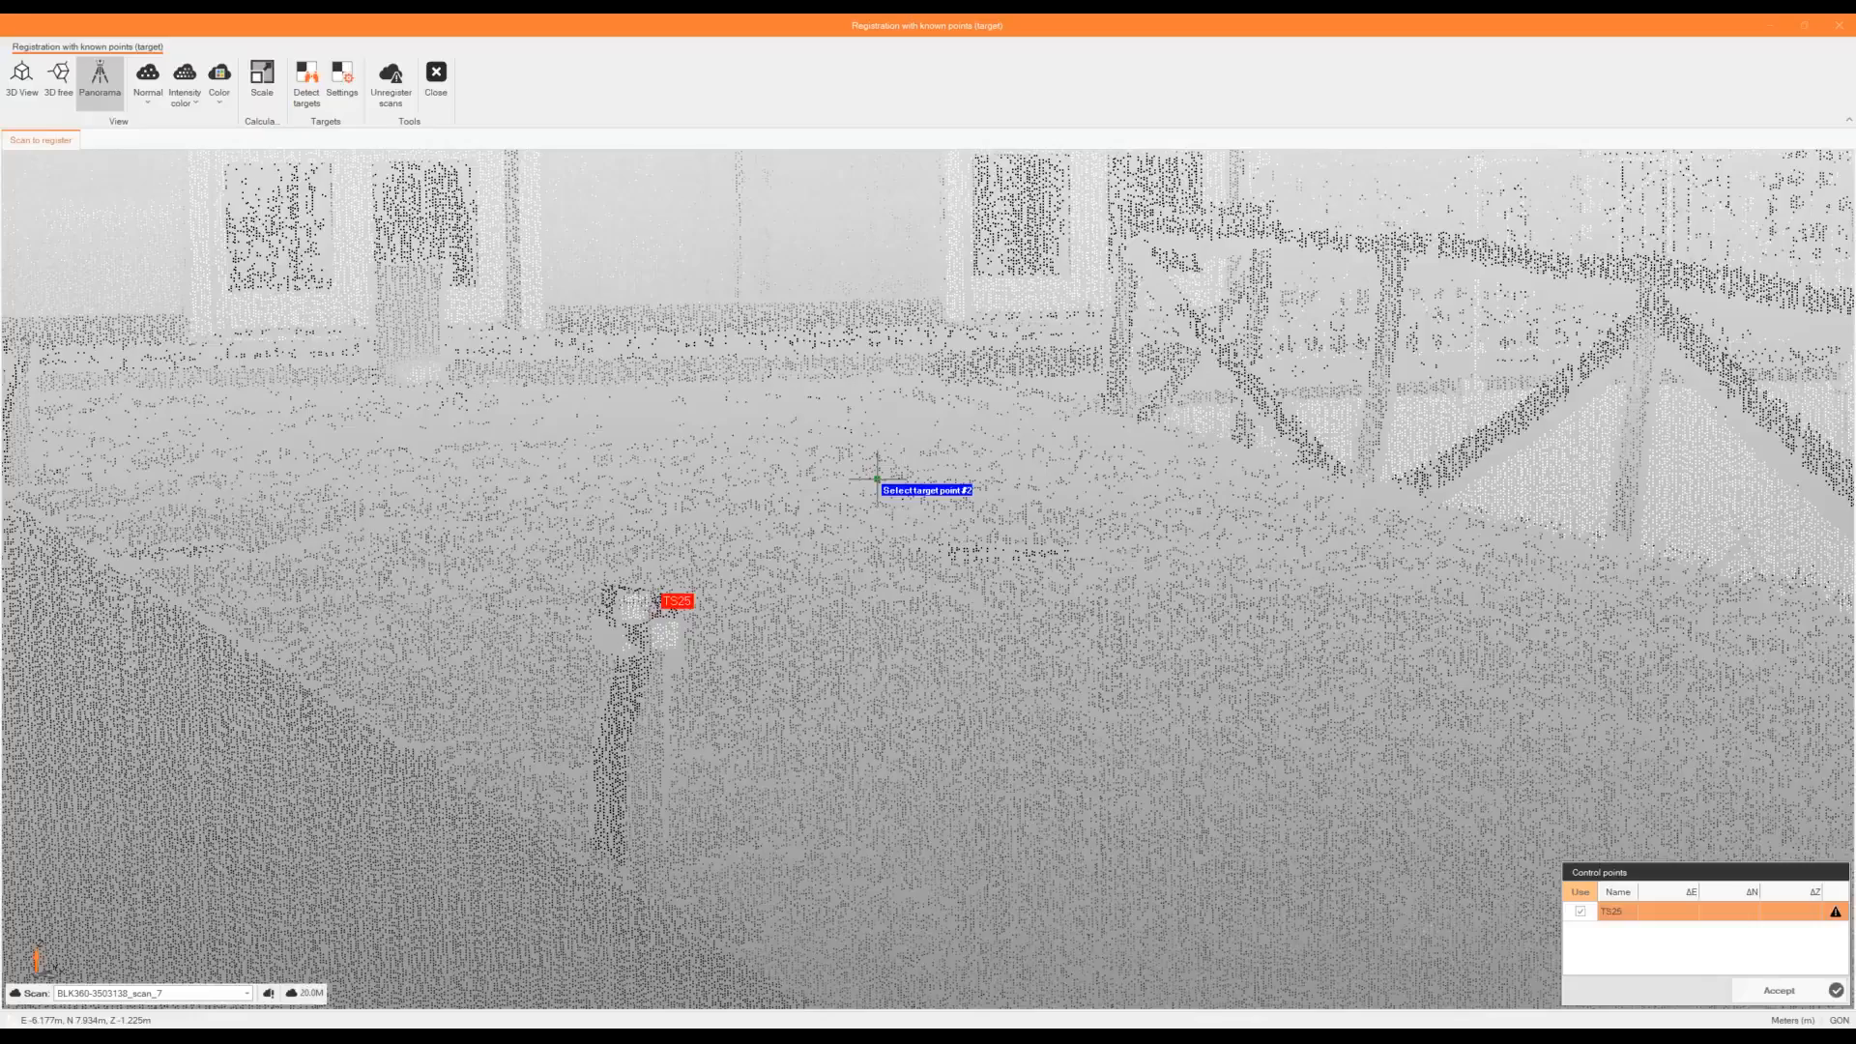
Pick the centre of the checkerboard target on the rear brick column and assign it reference point TS11.
scroll(541, 586, "down", 2)
scroll(541, 586, "down", 2)
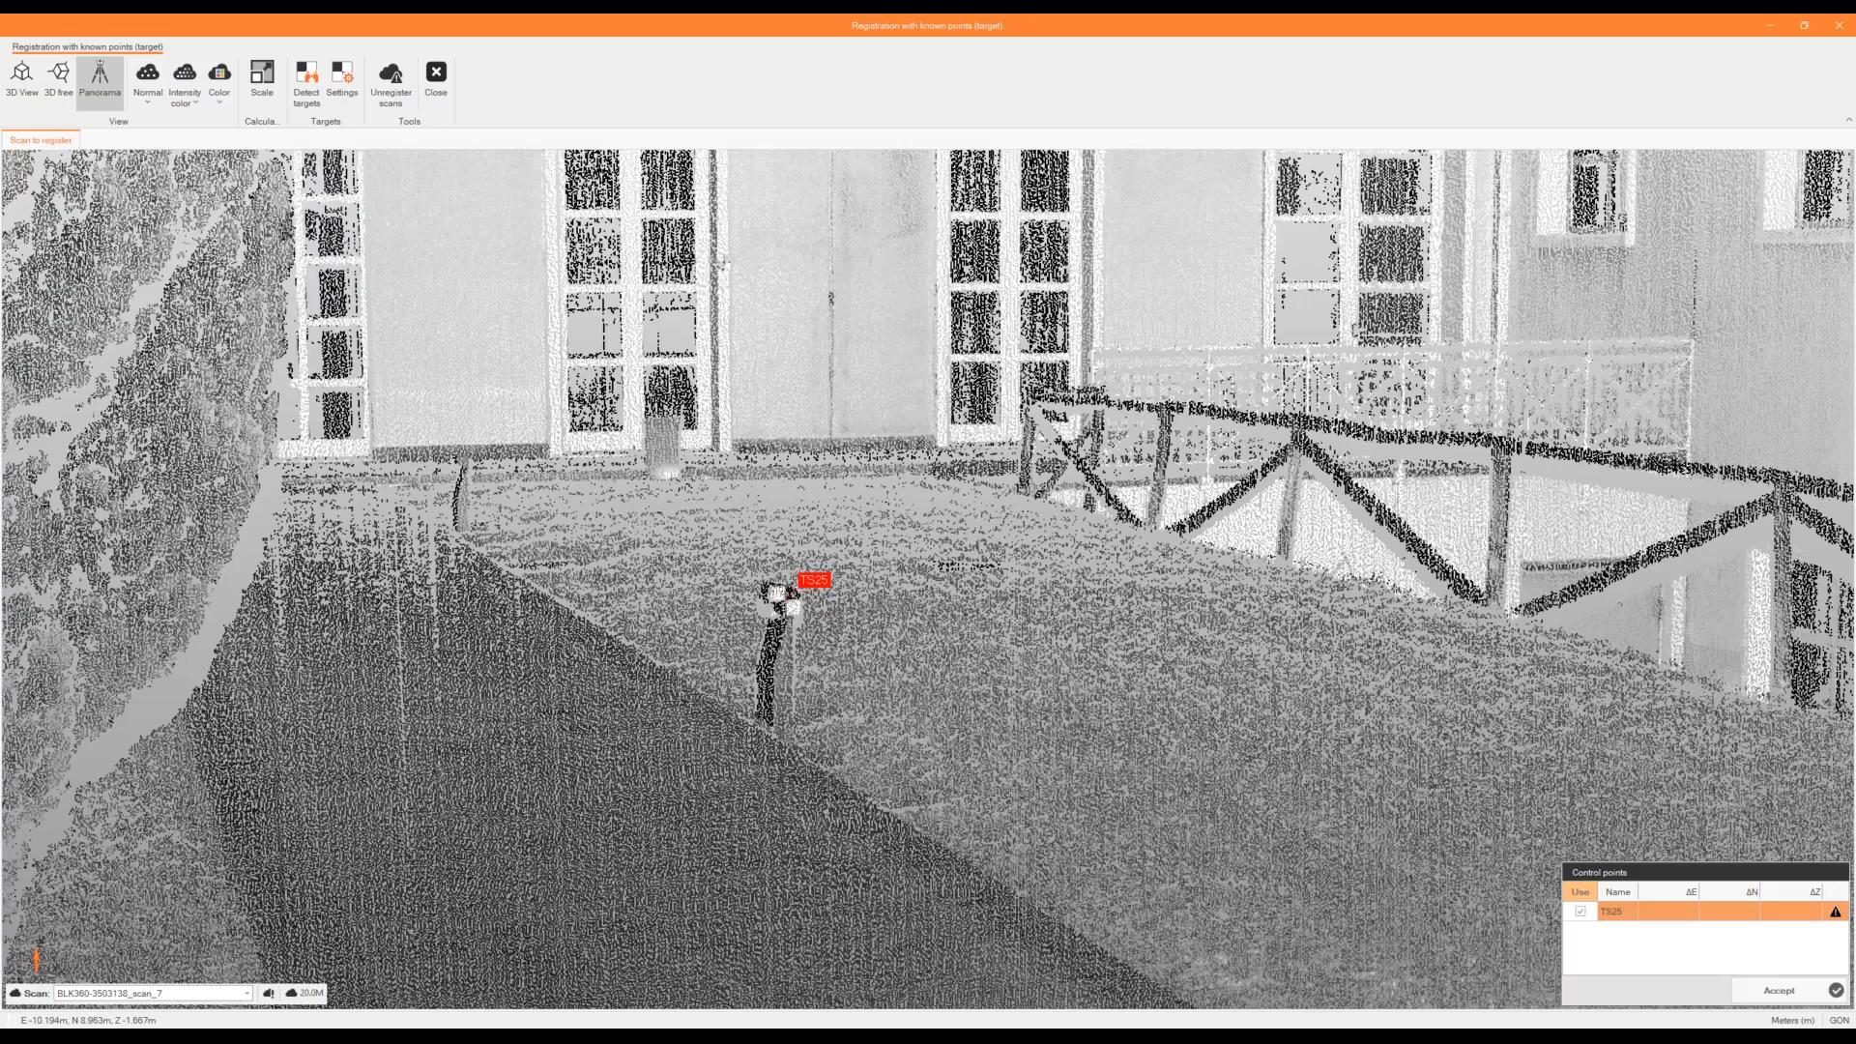
left_click_drag(741, 398, 1323, 436)
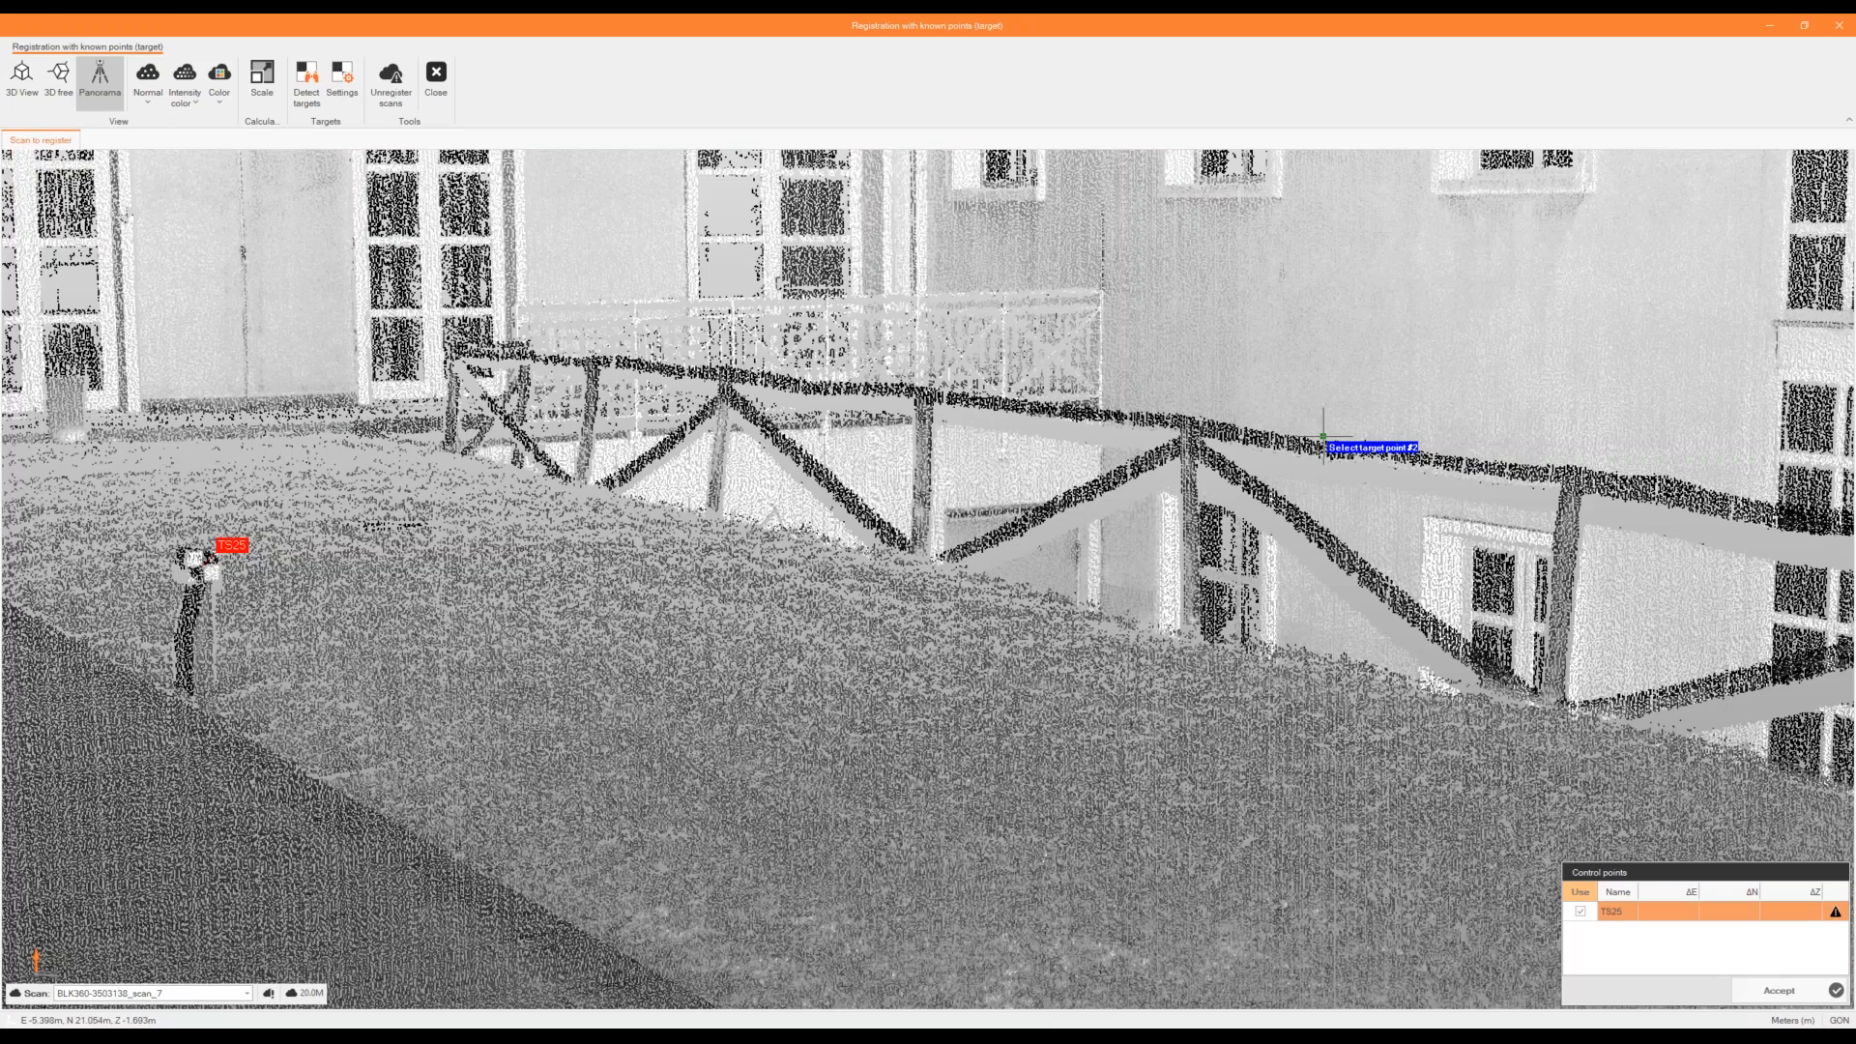
scroll(1323, 436, "down", 3)
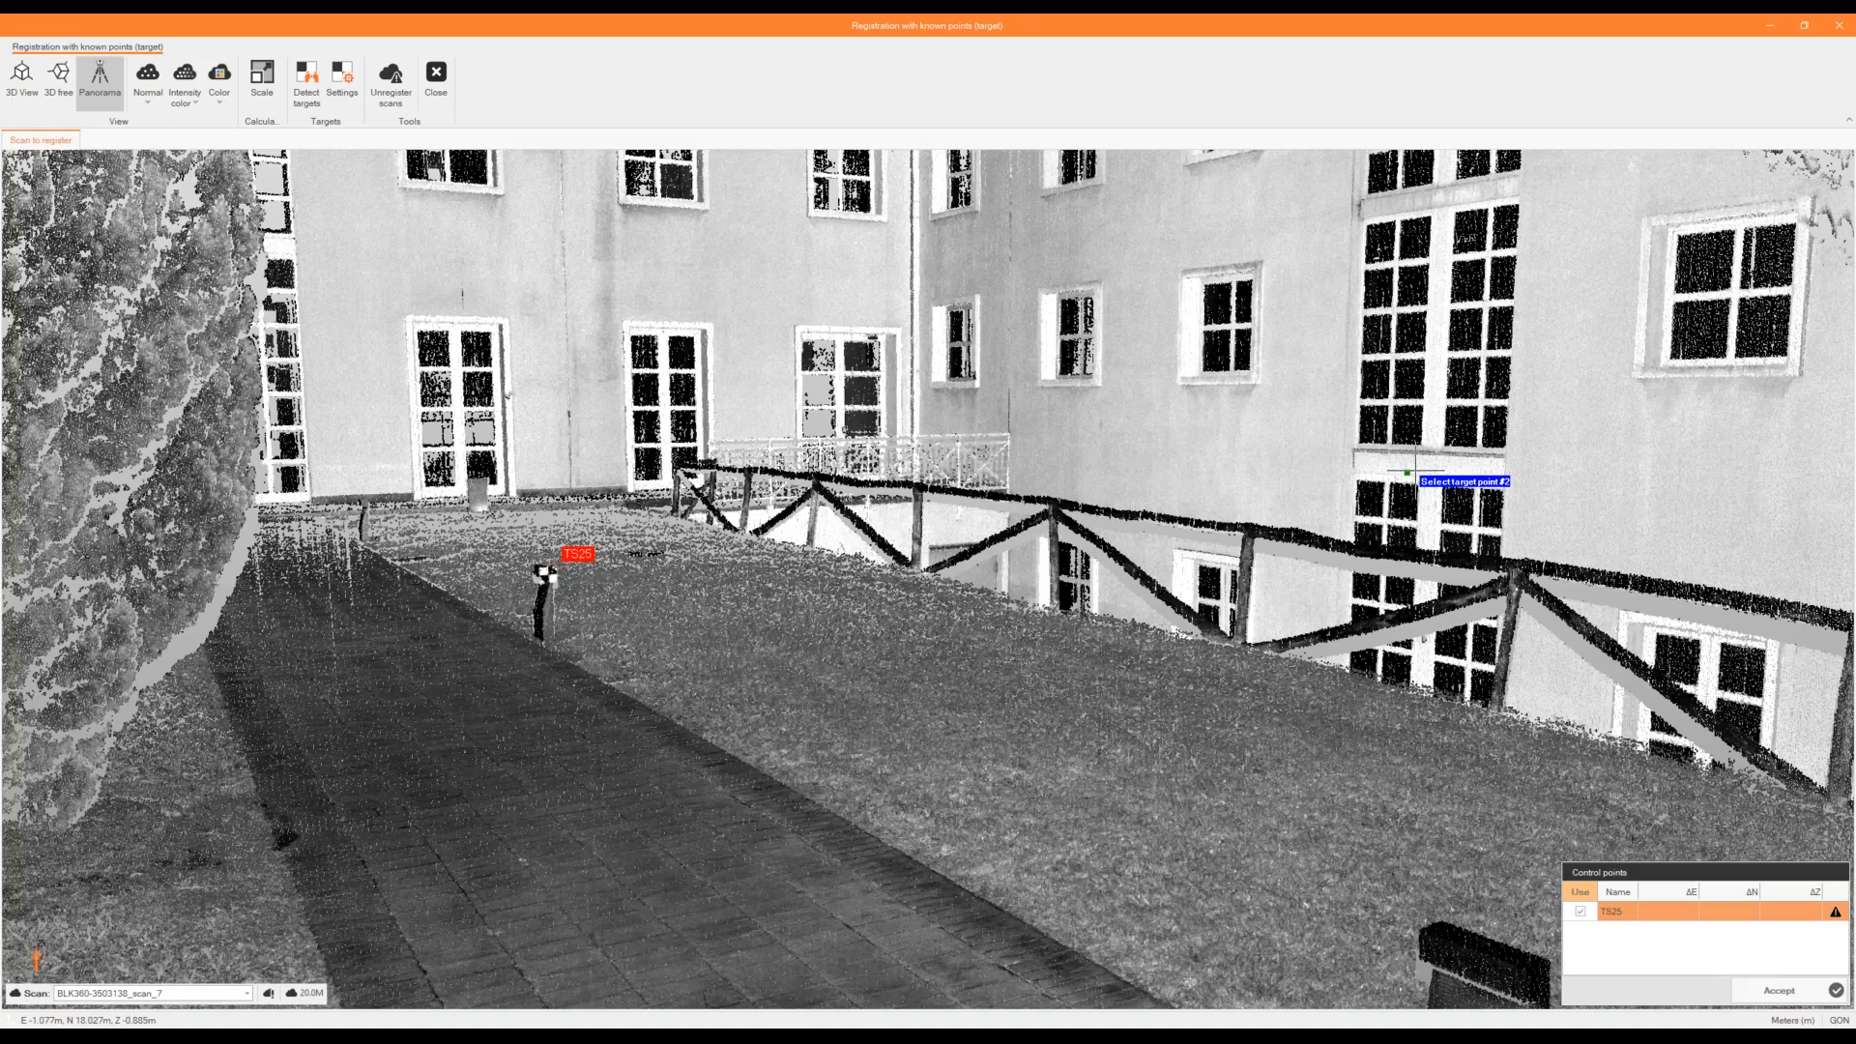
left_click_drag(1415, 471, 1035, 370)
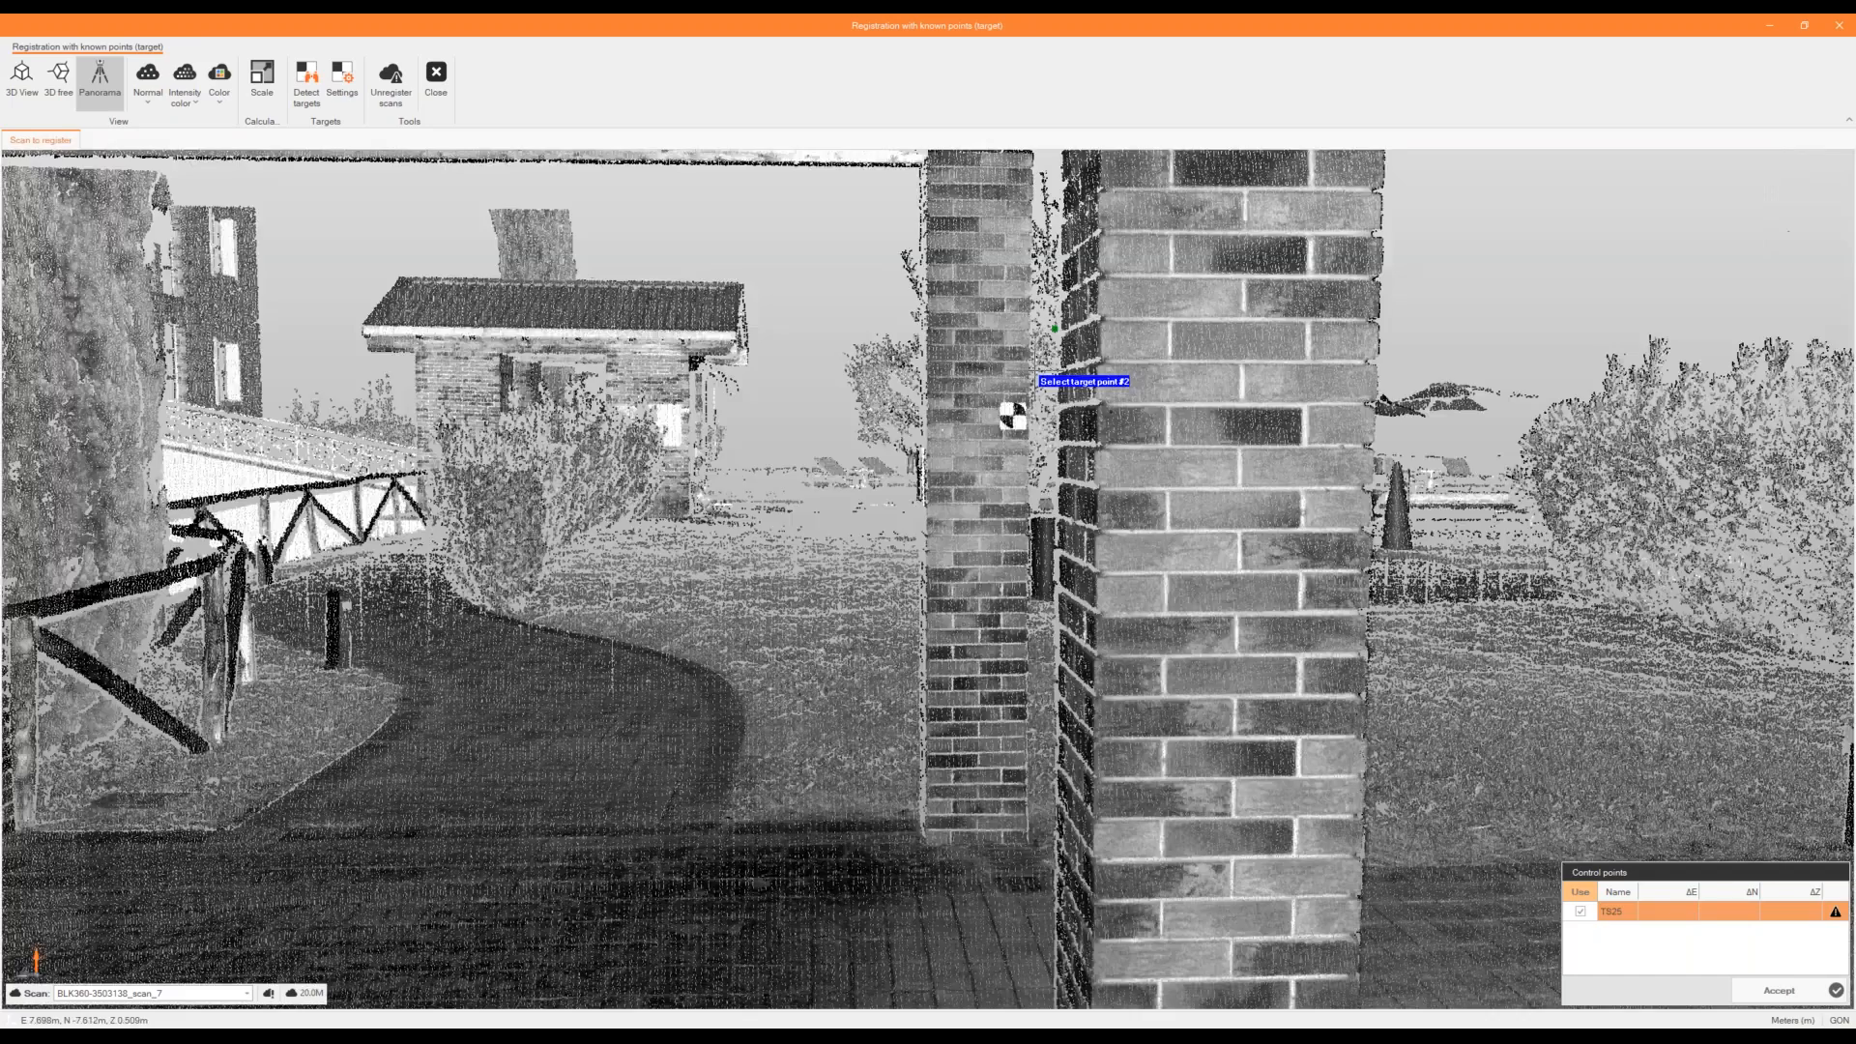
scroll(1032, 375, "up", 5)
left_click(983, 531)
scroll(917, 633, "down", 6)
scroll(920, 610, "up", 2)
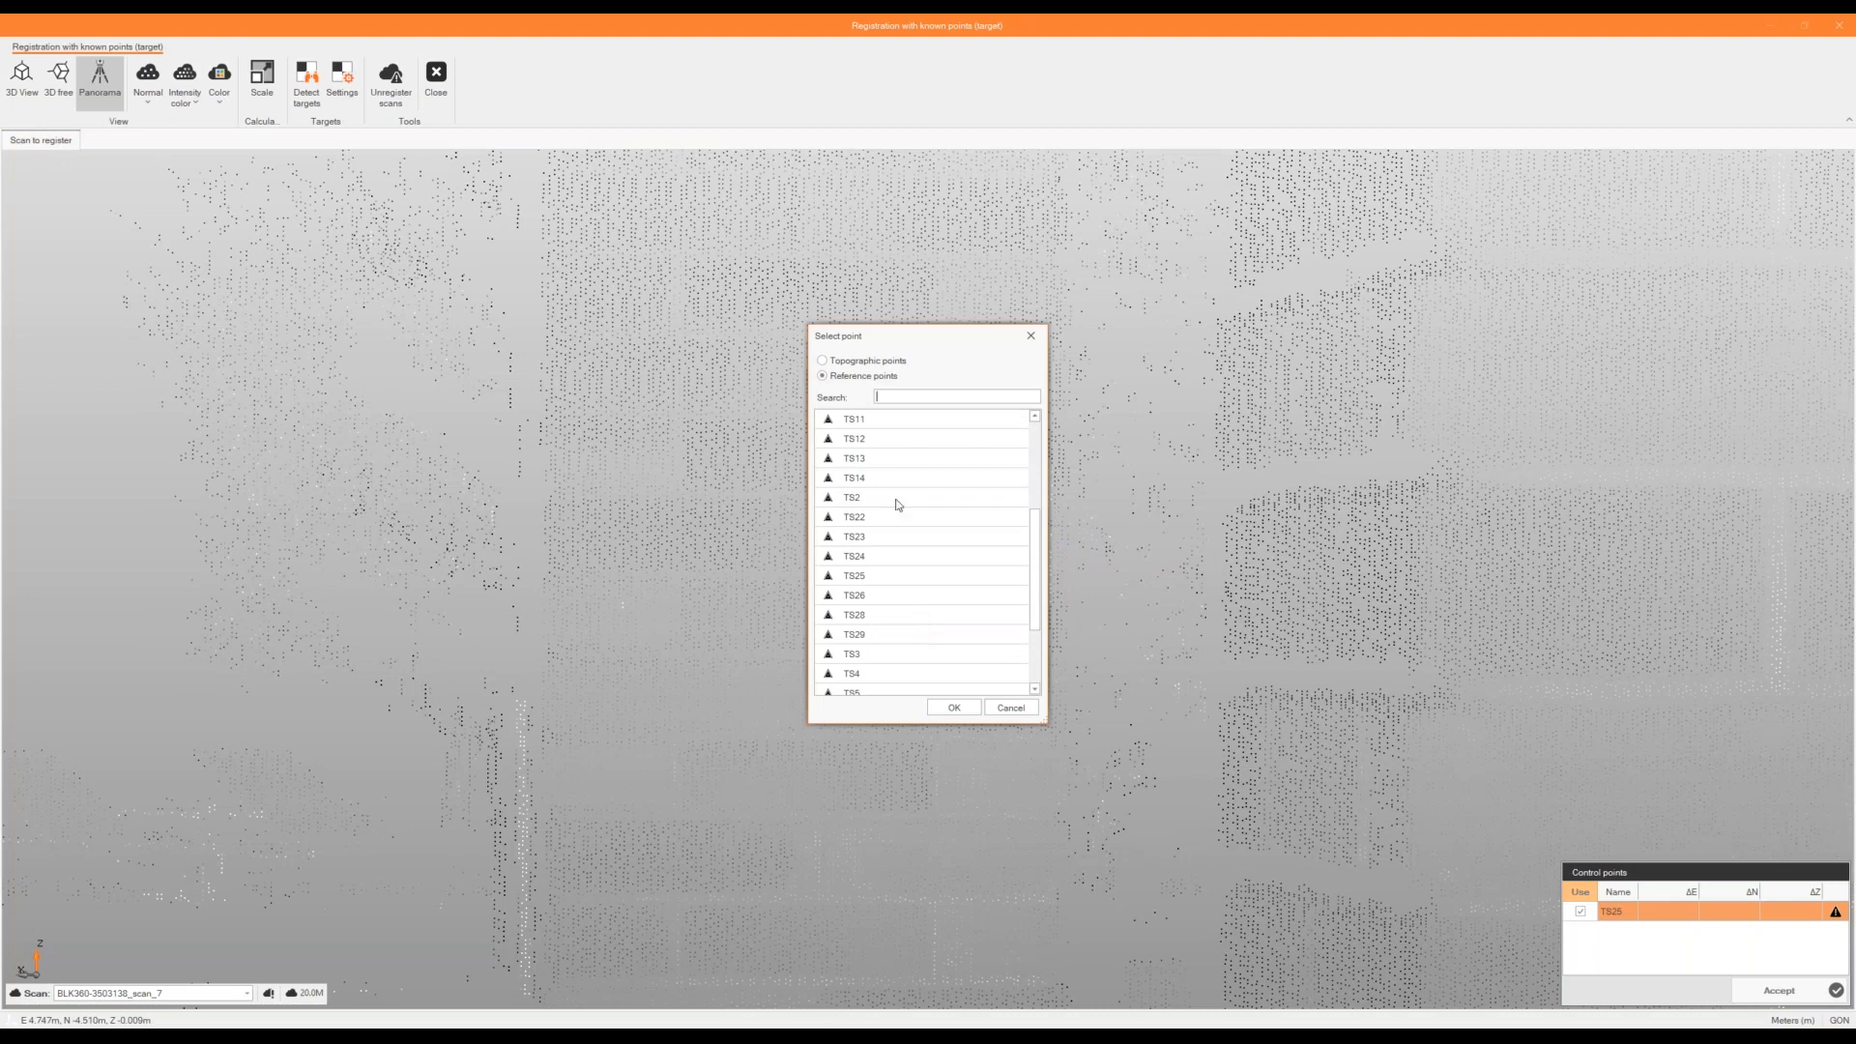
double_click(887, 421)
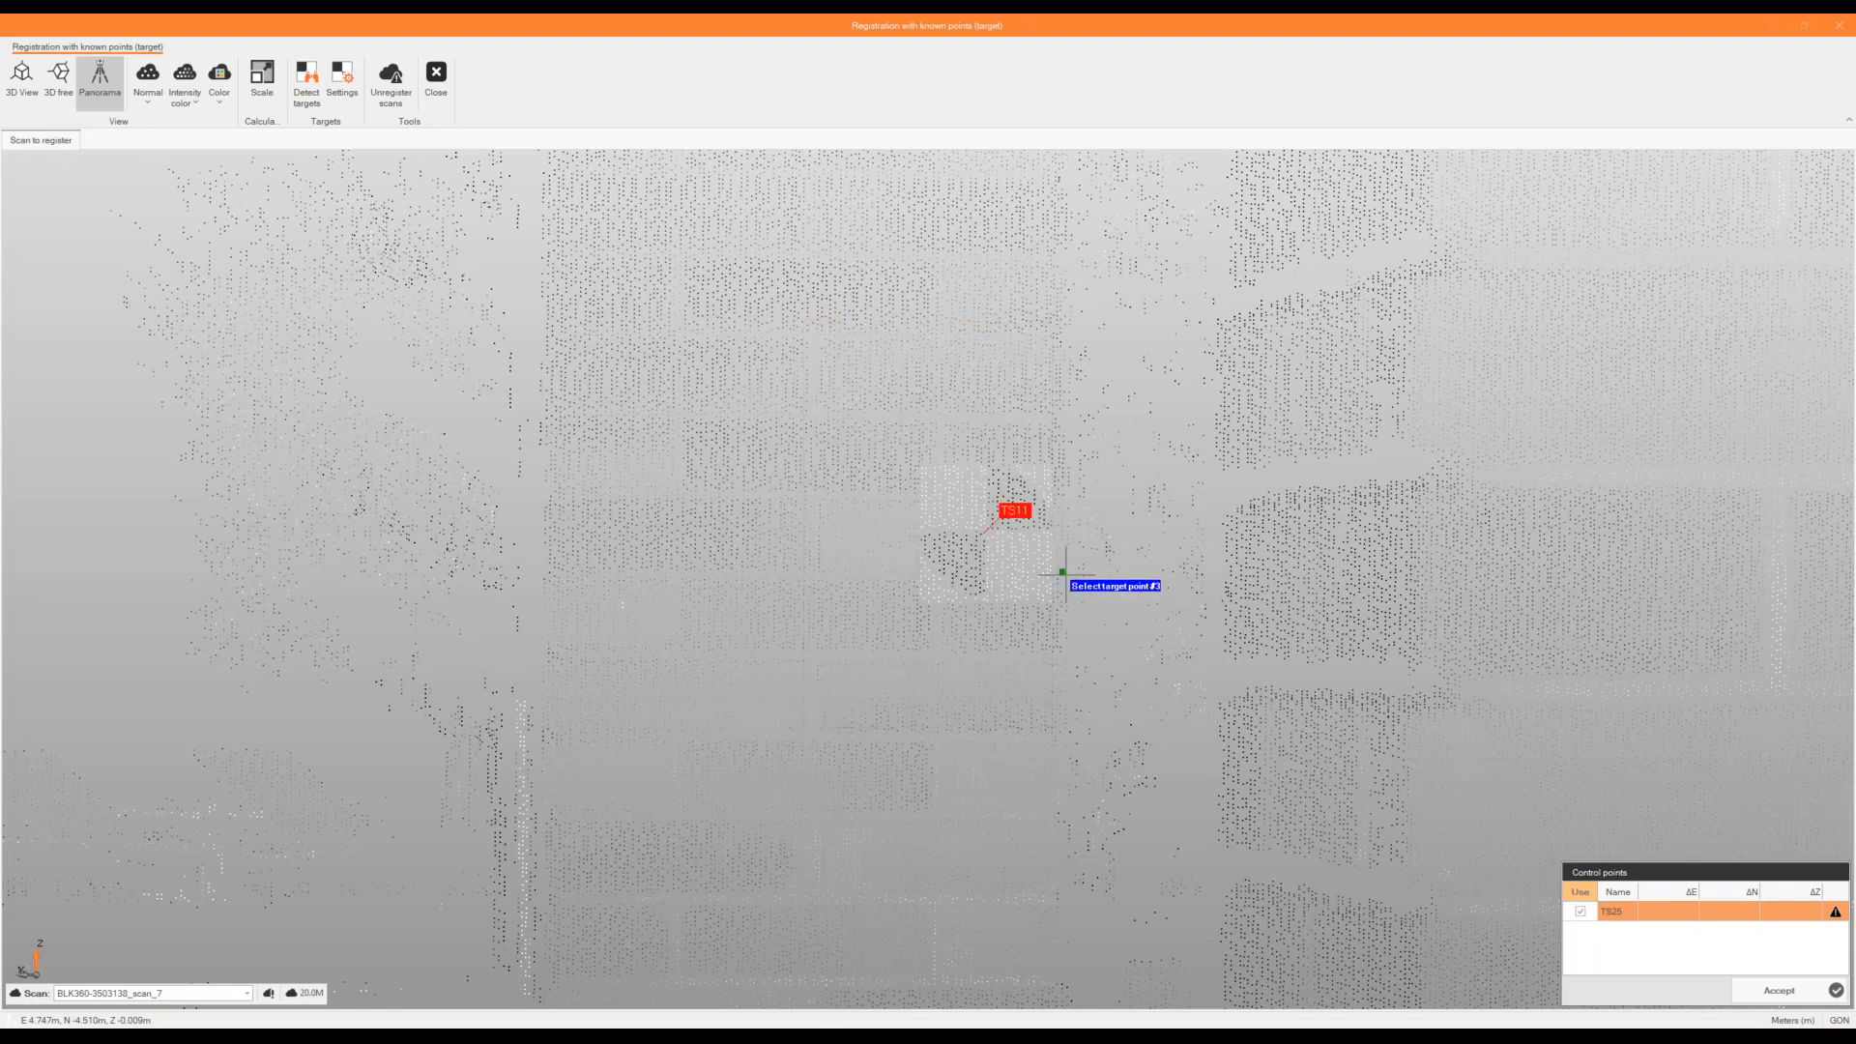
Pick the centre of the checkerboard target on the planter box beside the terrace and assign it reference point TS23.
scroll(1057, 591, "down", 2)
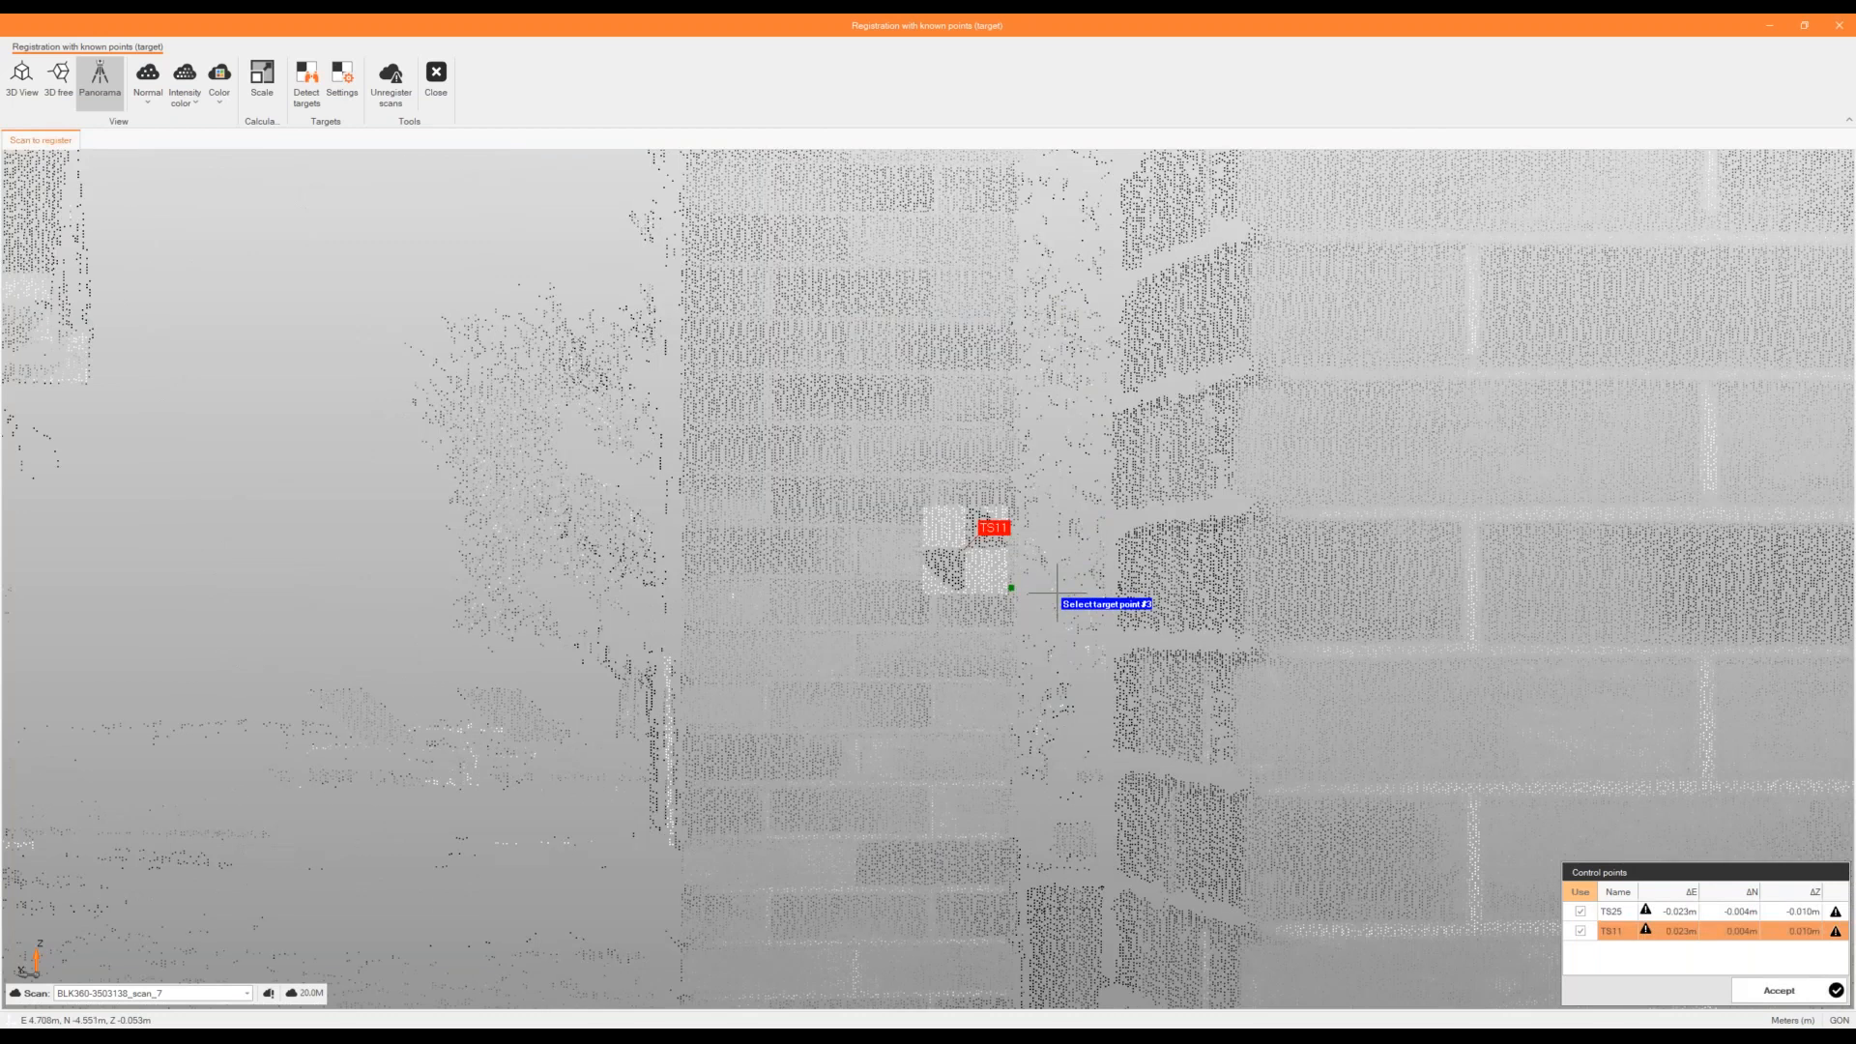
scroll(1058, 592, "down", 2)
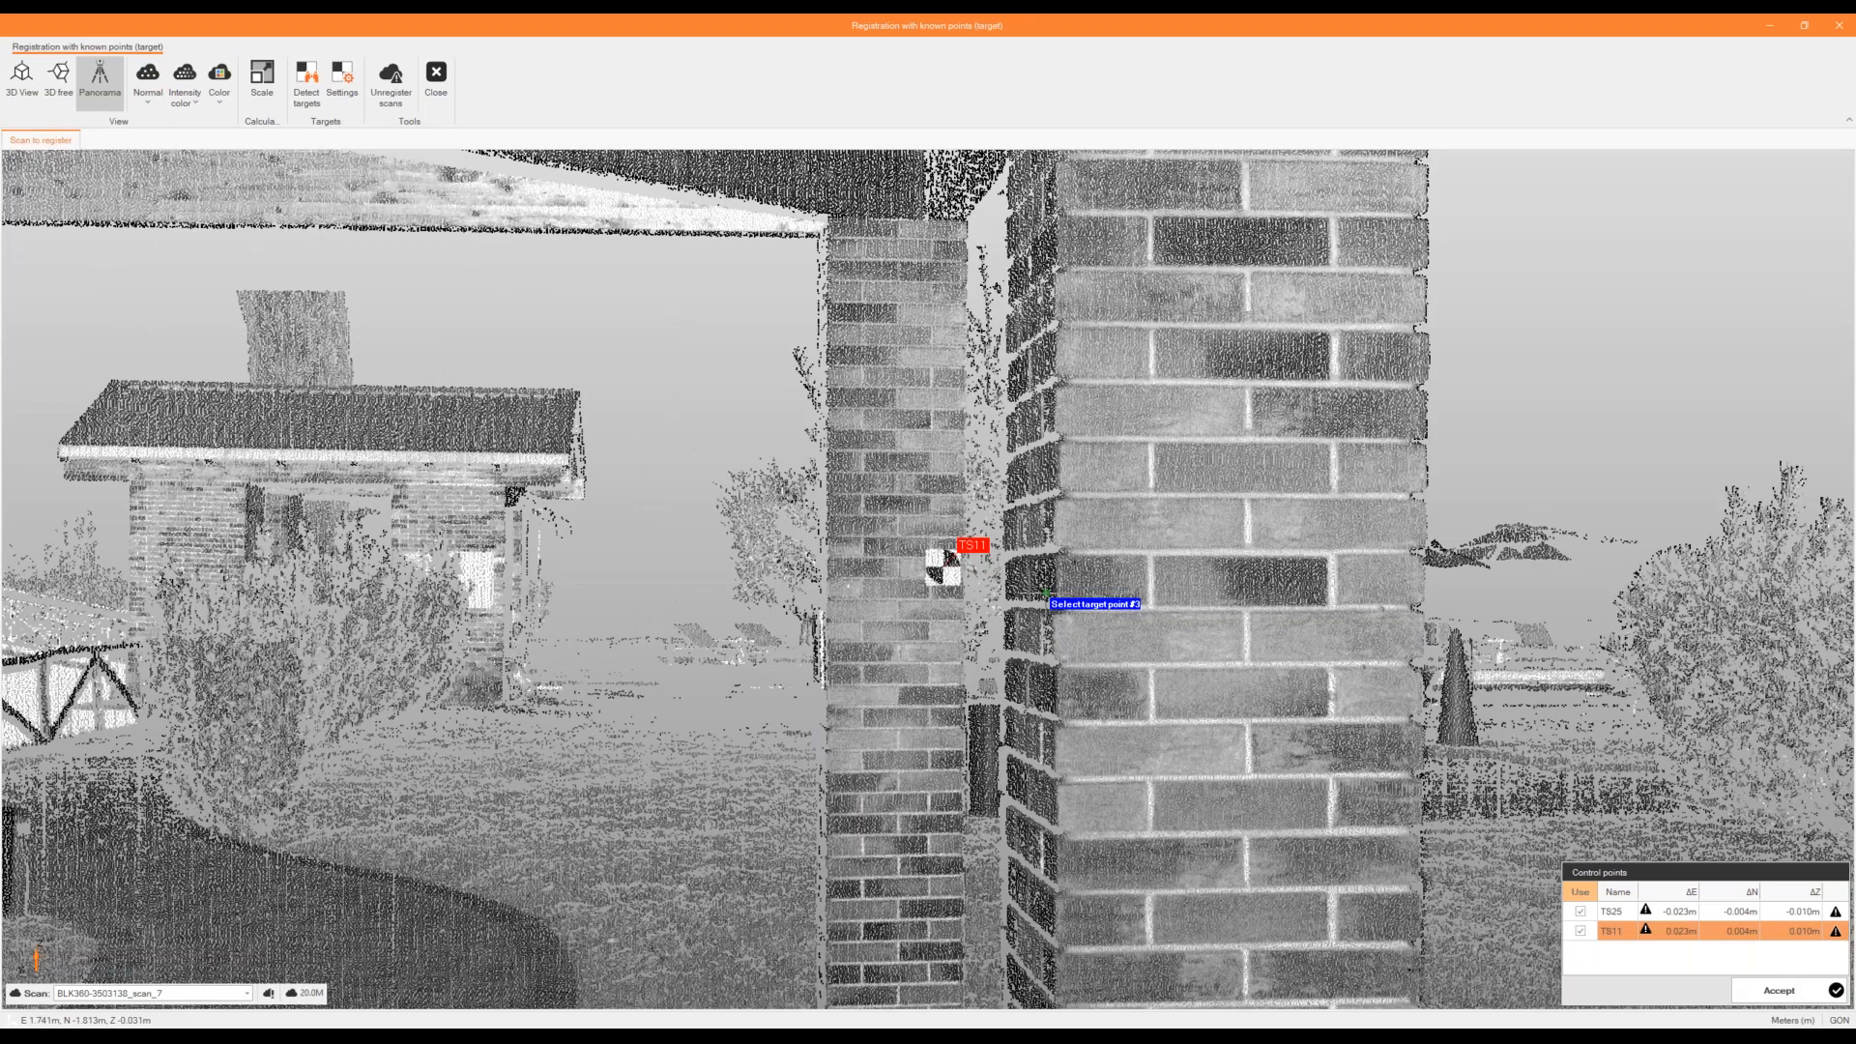
scroll(1046, 593, "down", 2)
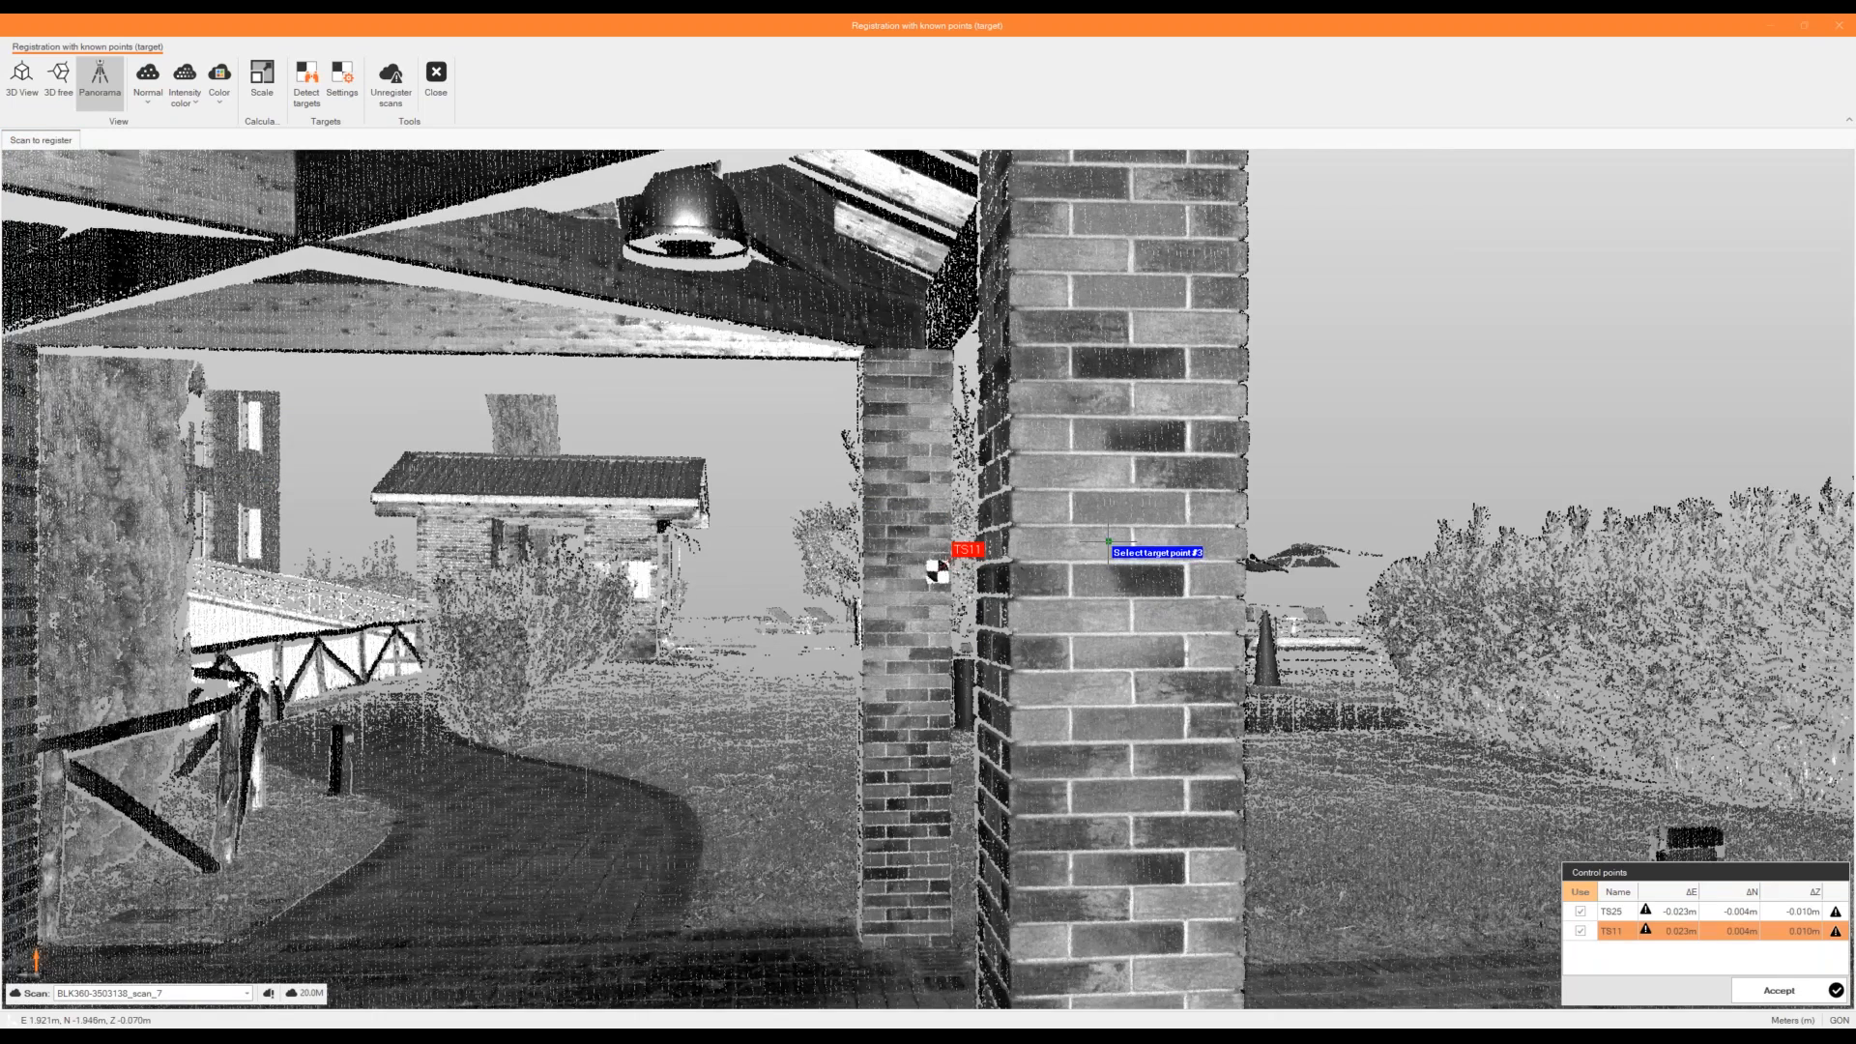
scroll(1109, 542, "down", 2)
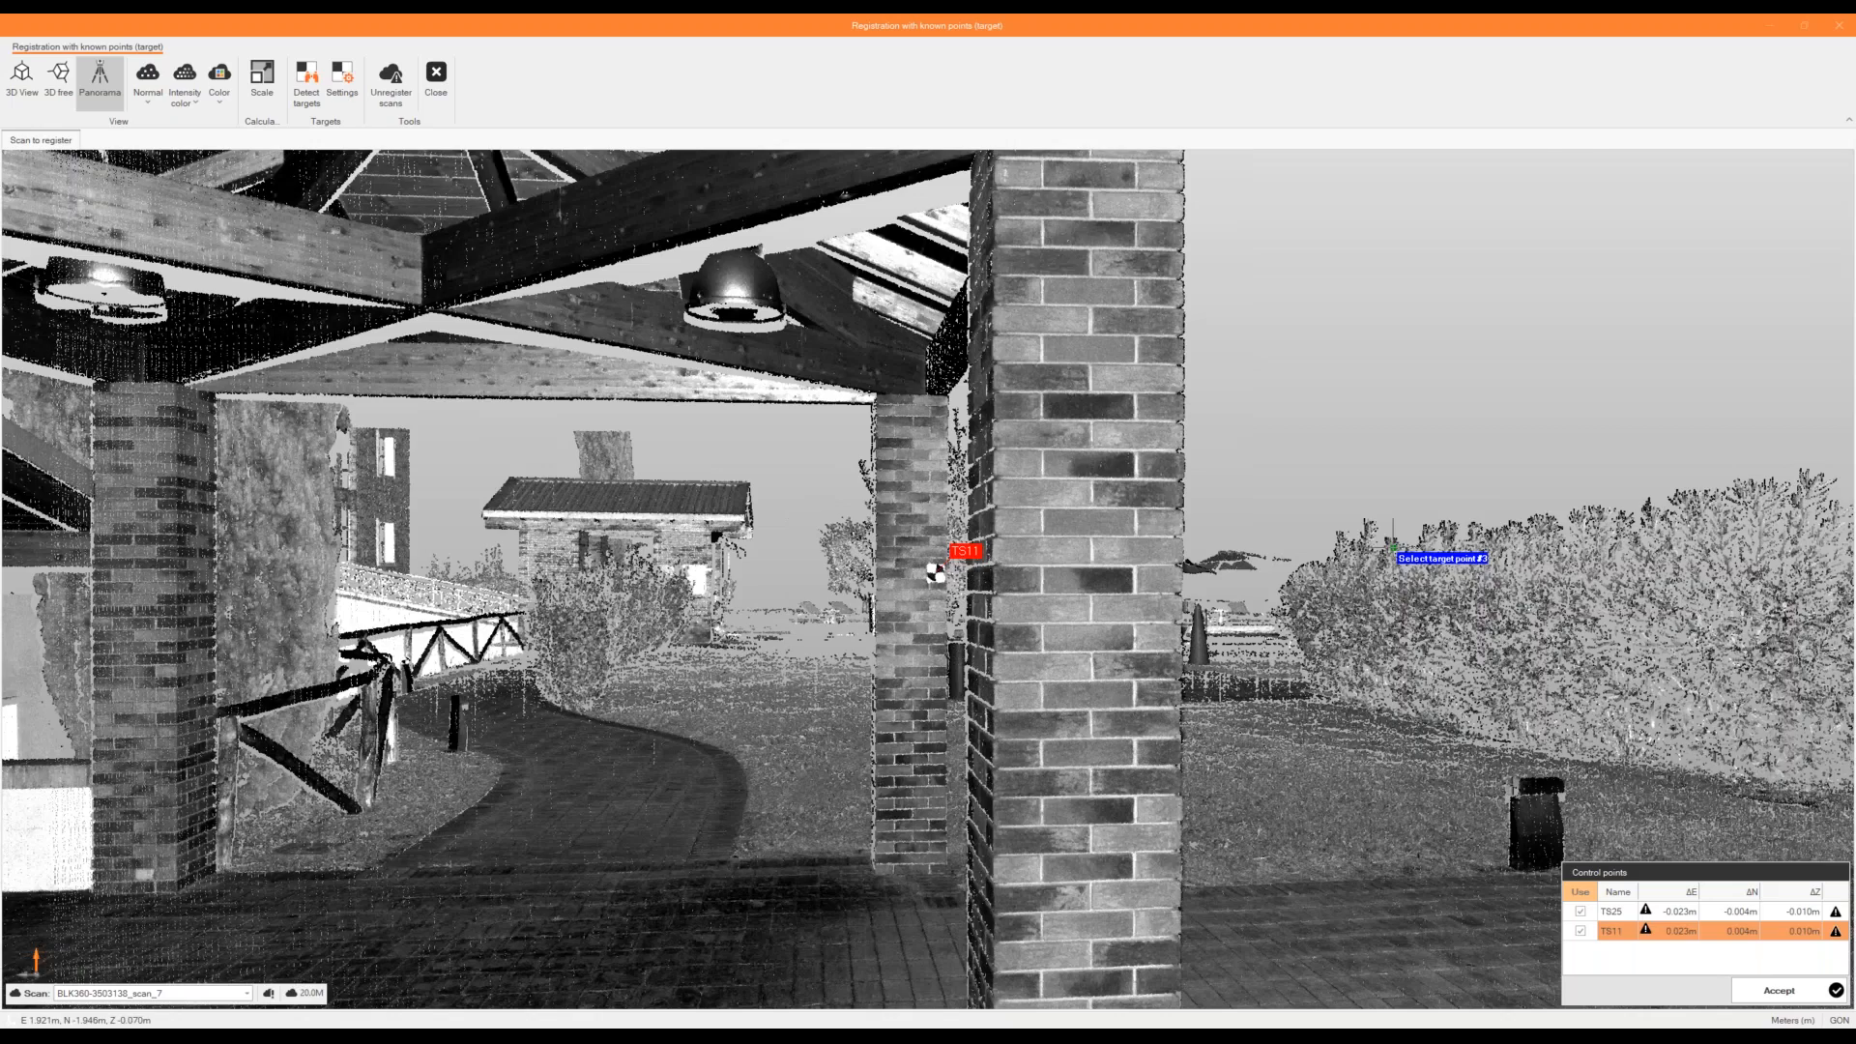
left_click_drag(1624, 574, 204, 383)
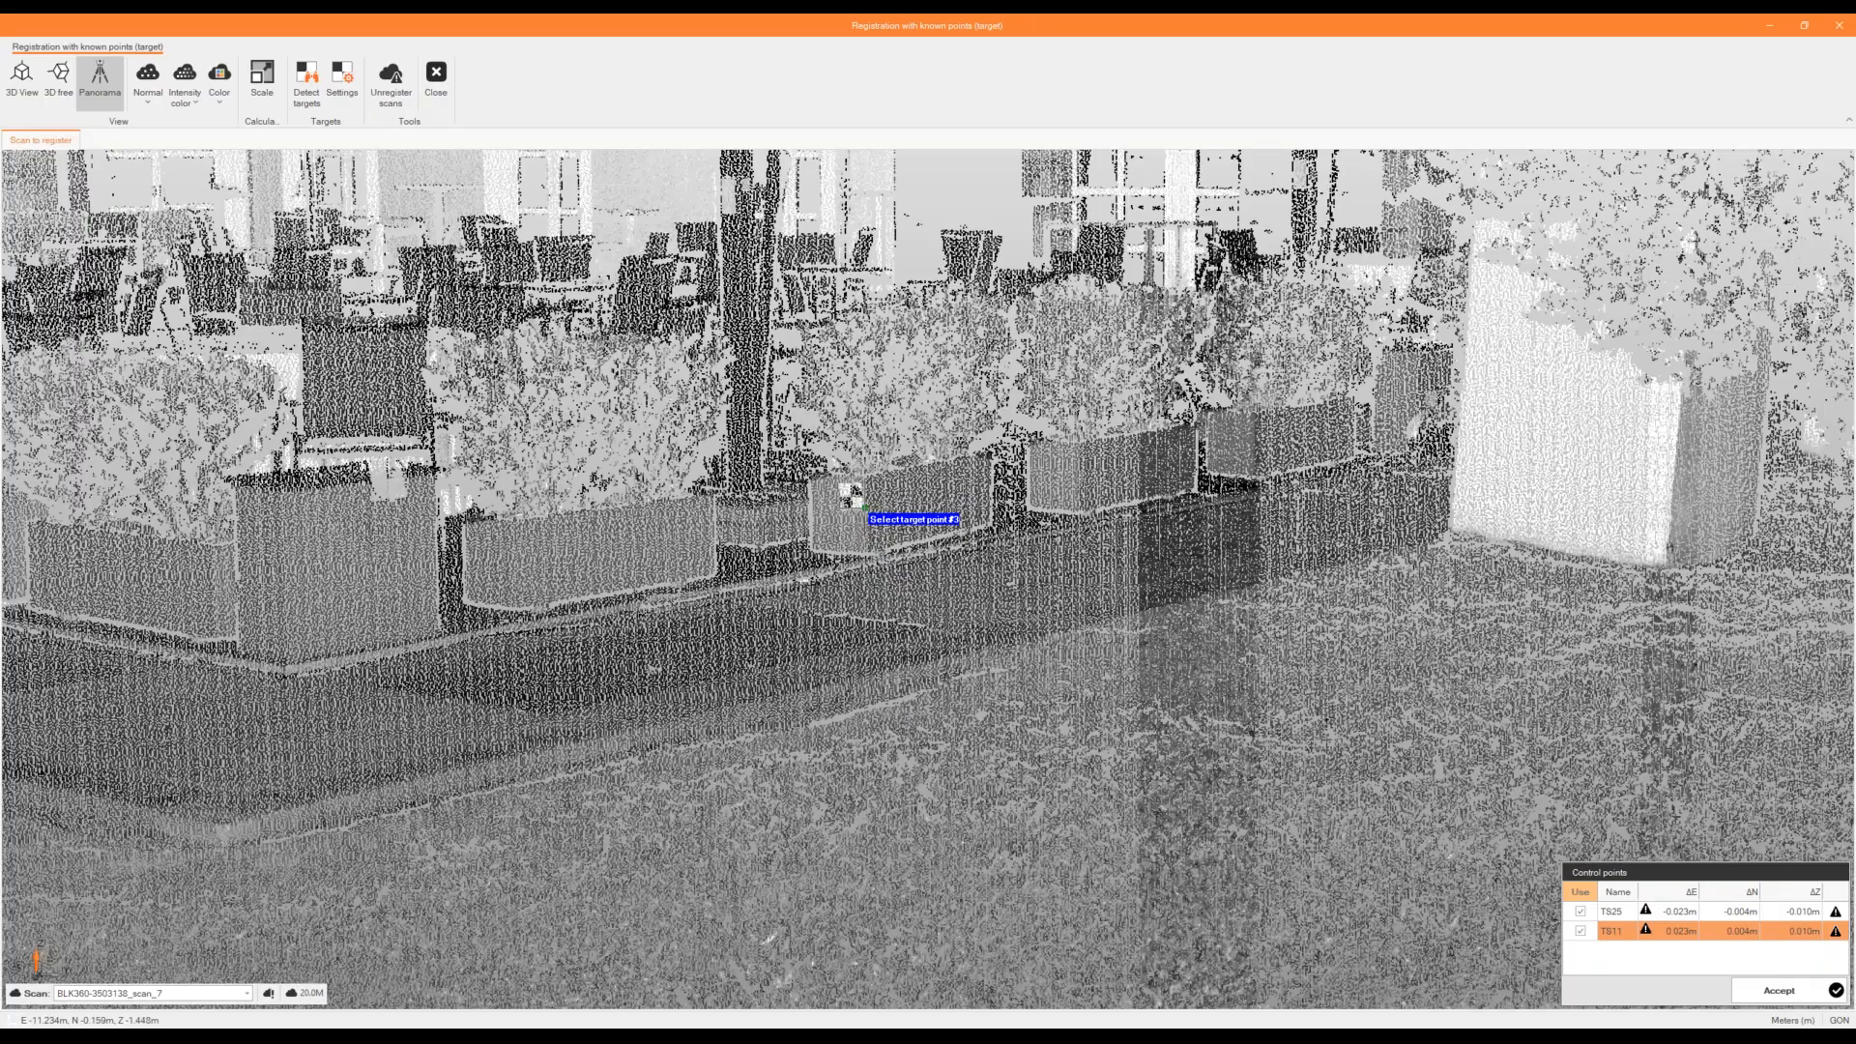
left_click(859, 503)
double_click(883, 537)
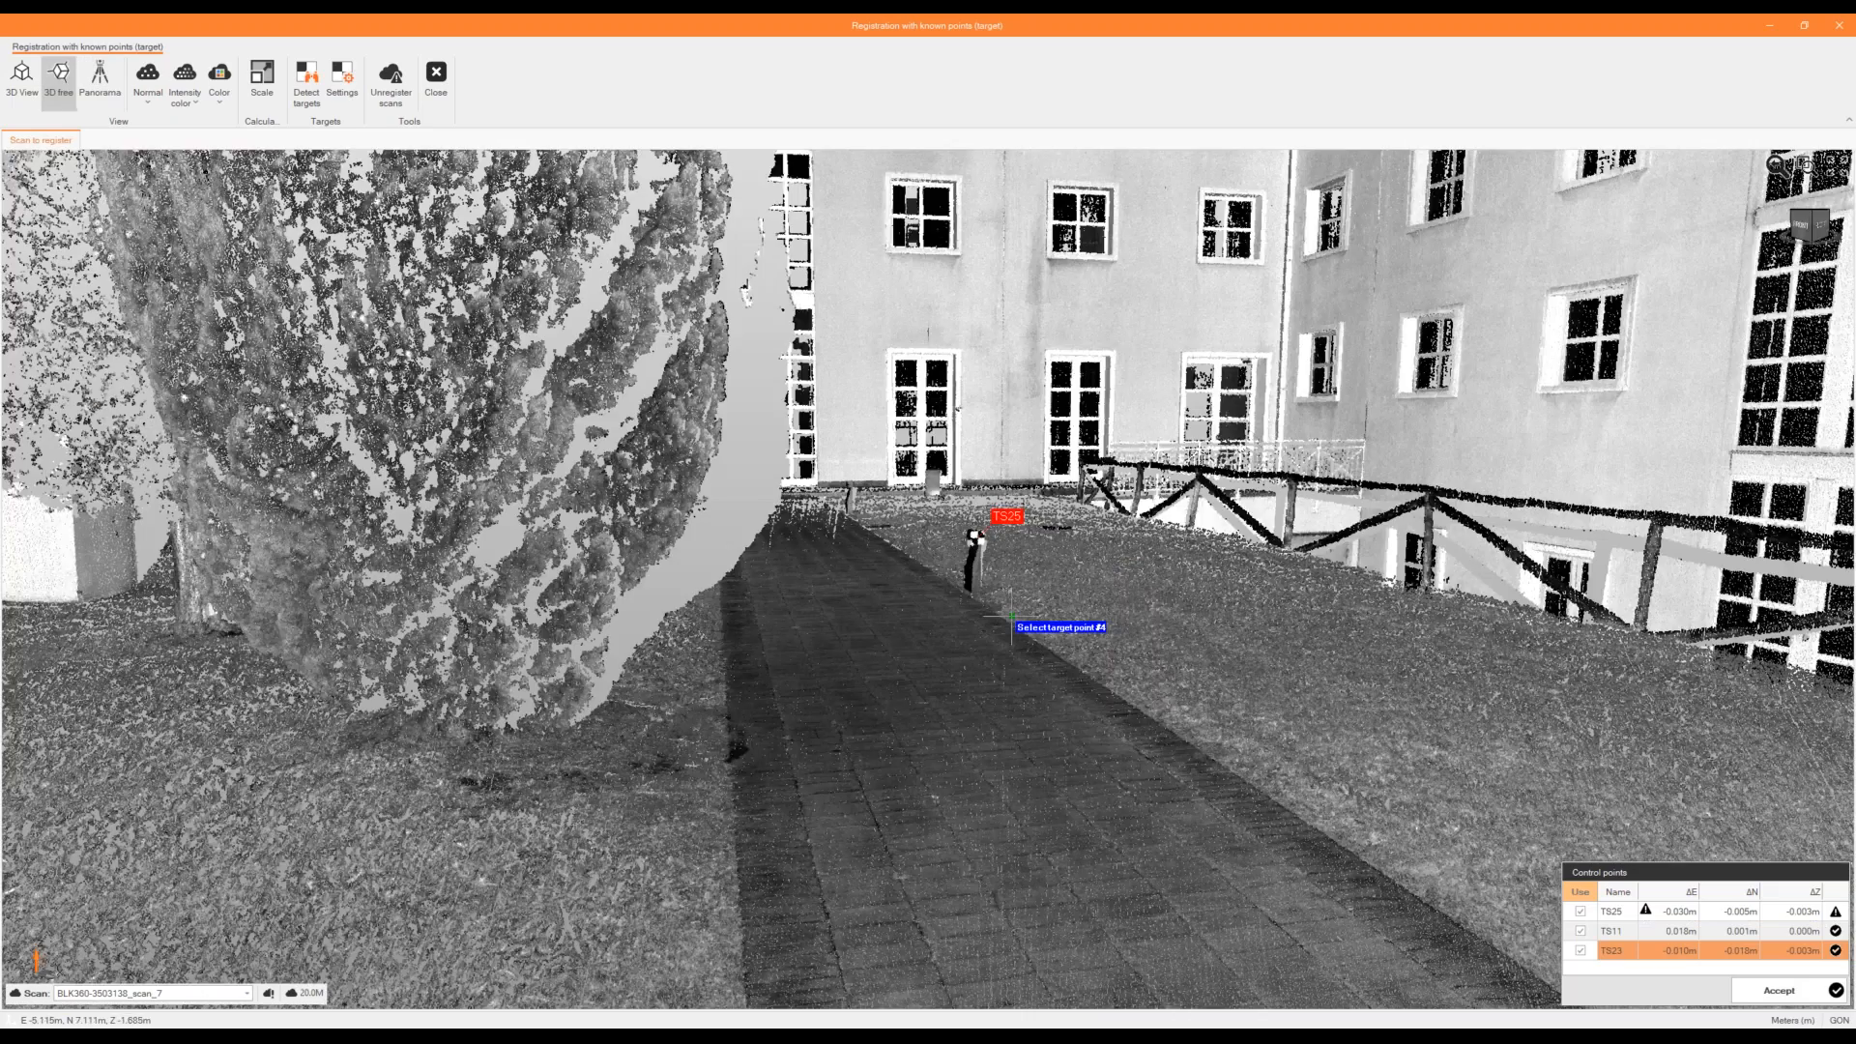
Delete control point TS25, re-pick its target centre on the post beside the paved path, and assign it reference point TS25.
scroll(1010, 609, "up", 4)
middle_click_drag(981, 585, 971, 708)
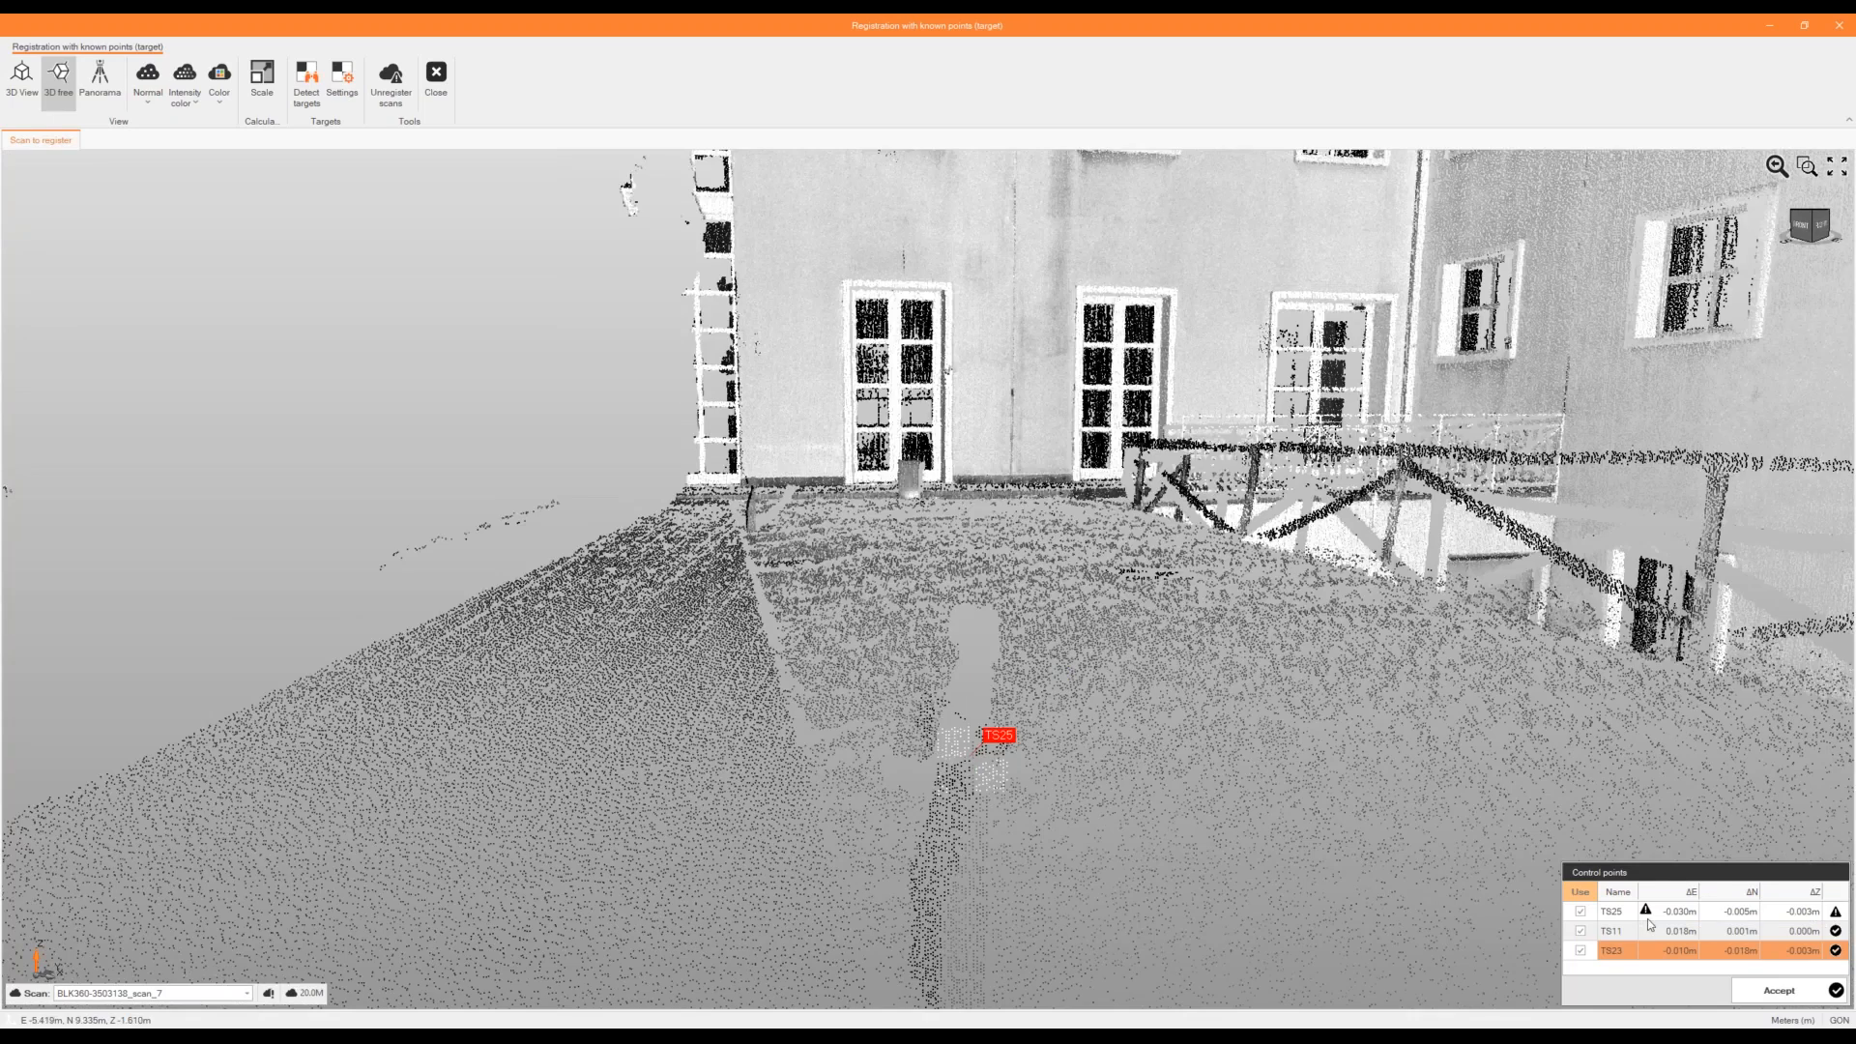
left_click(1647, 915)
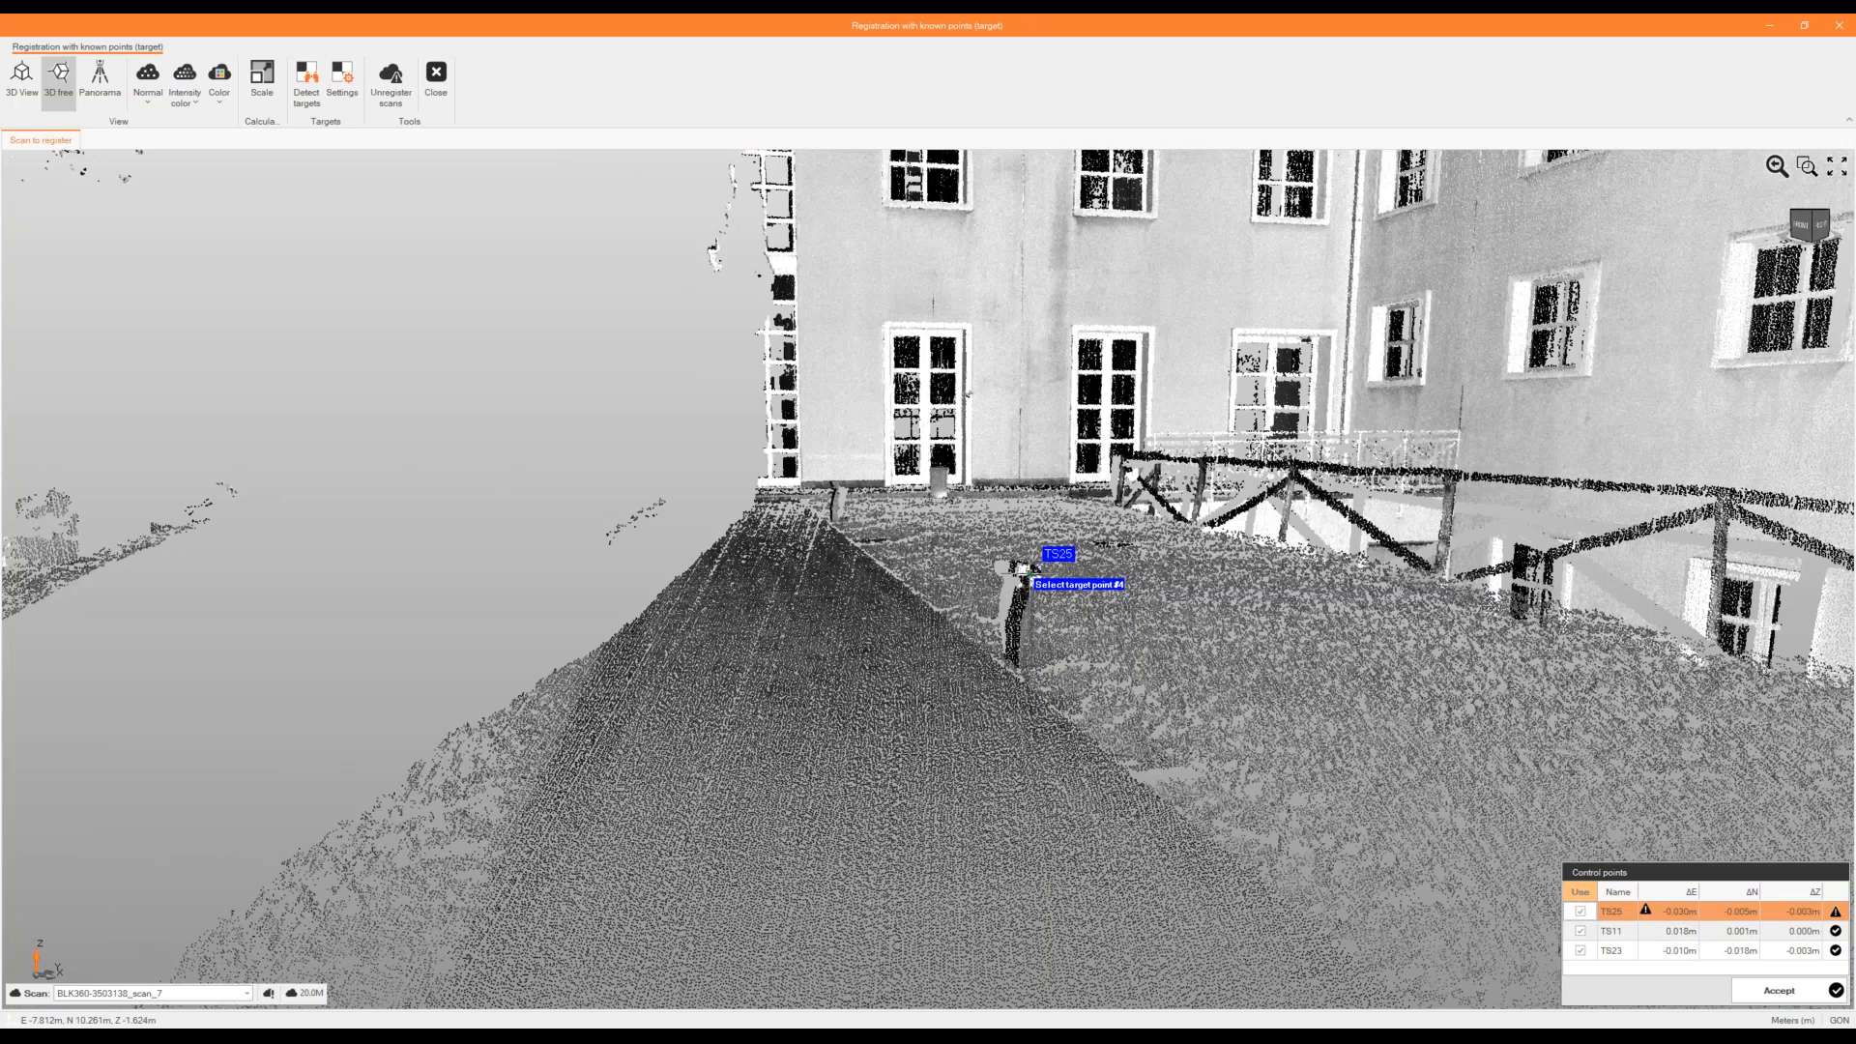
middle_click_drag(1030, 574, 944, 569)
scroll(944, 569, "up", 3)
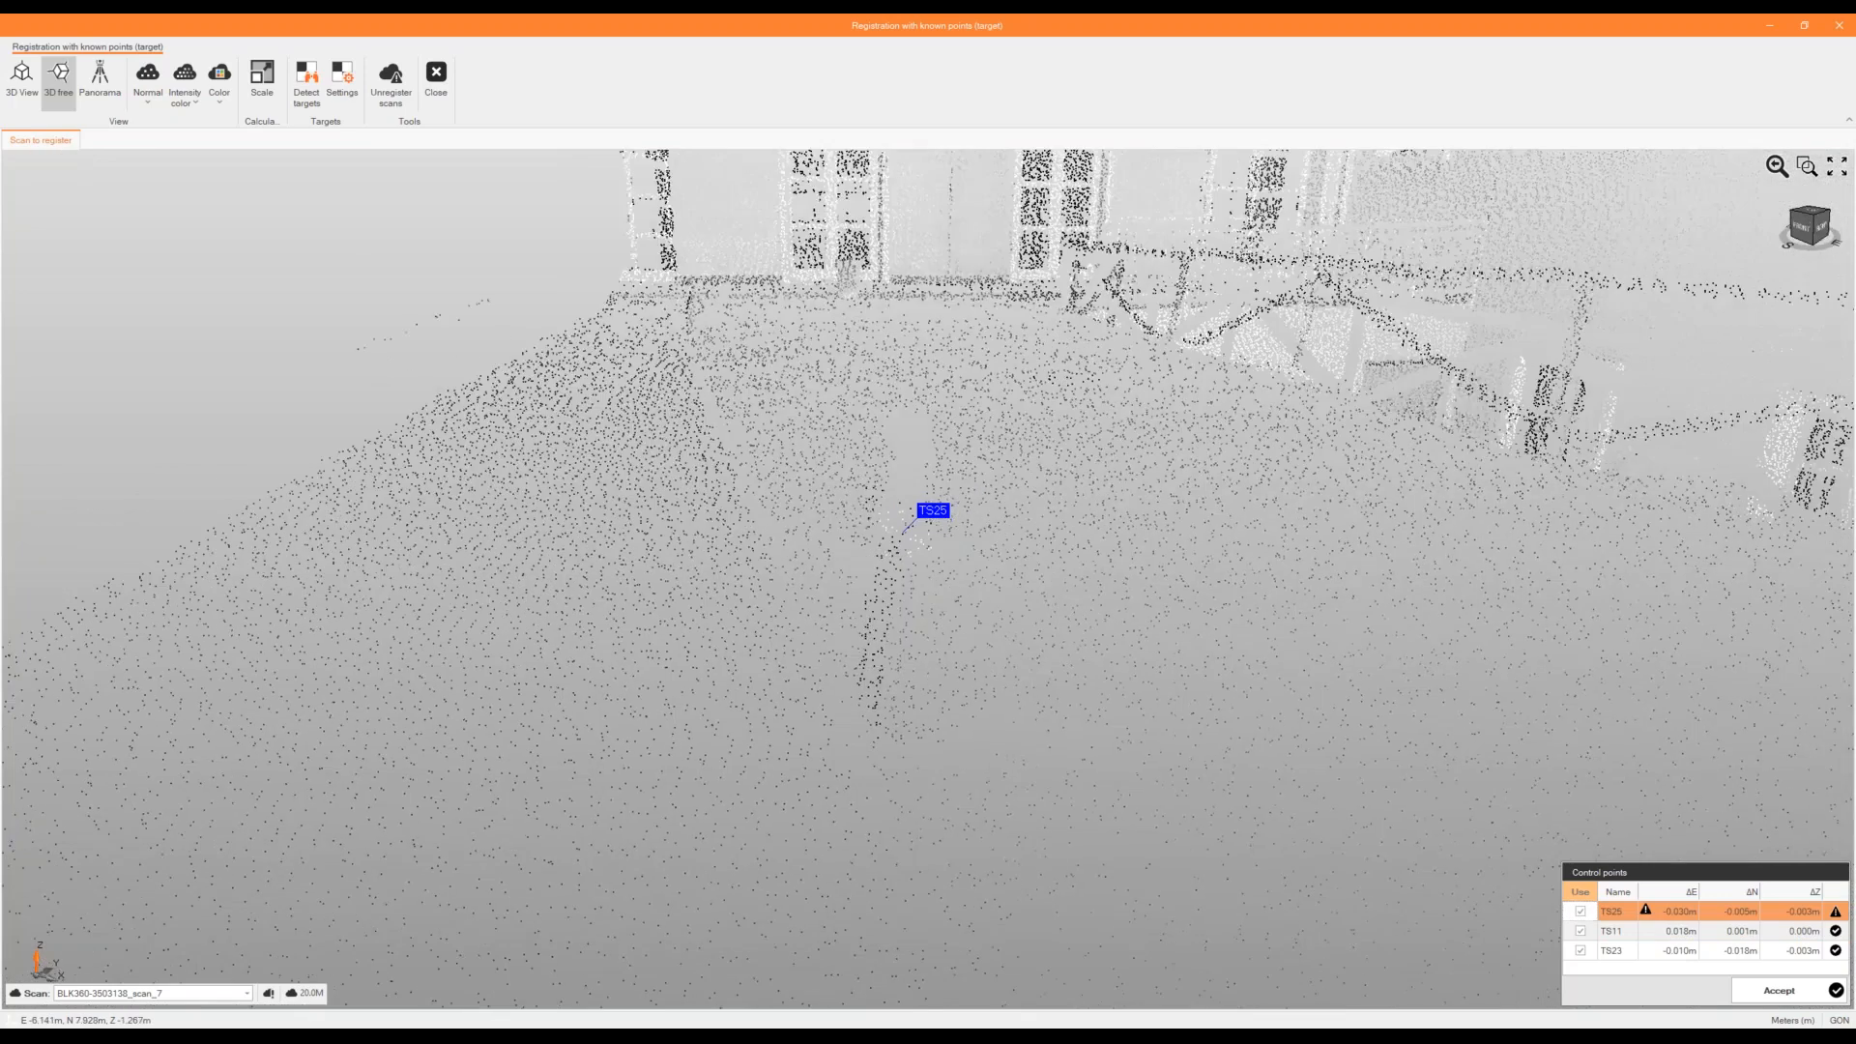
key("Delete")
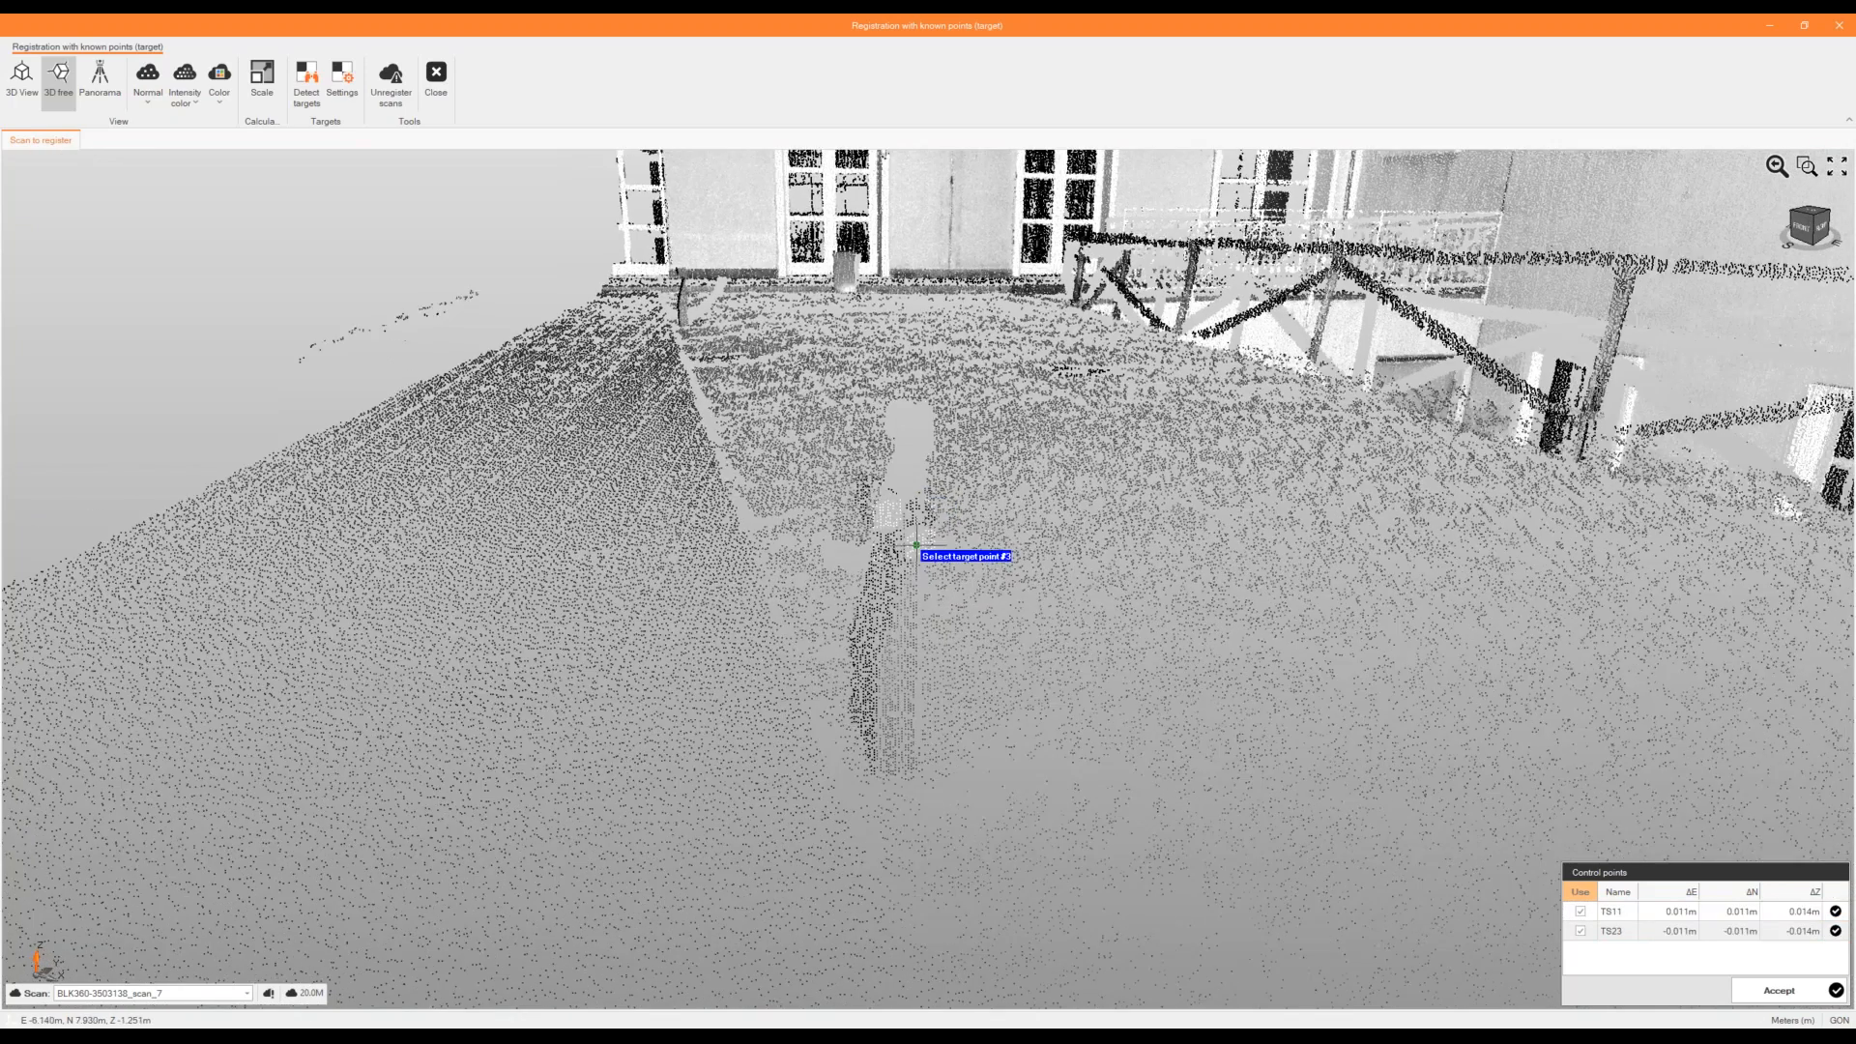
left_click(916, 544)
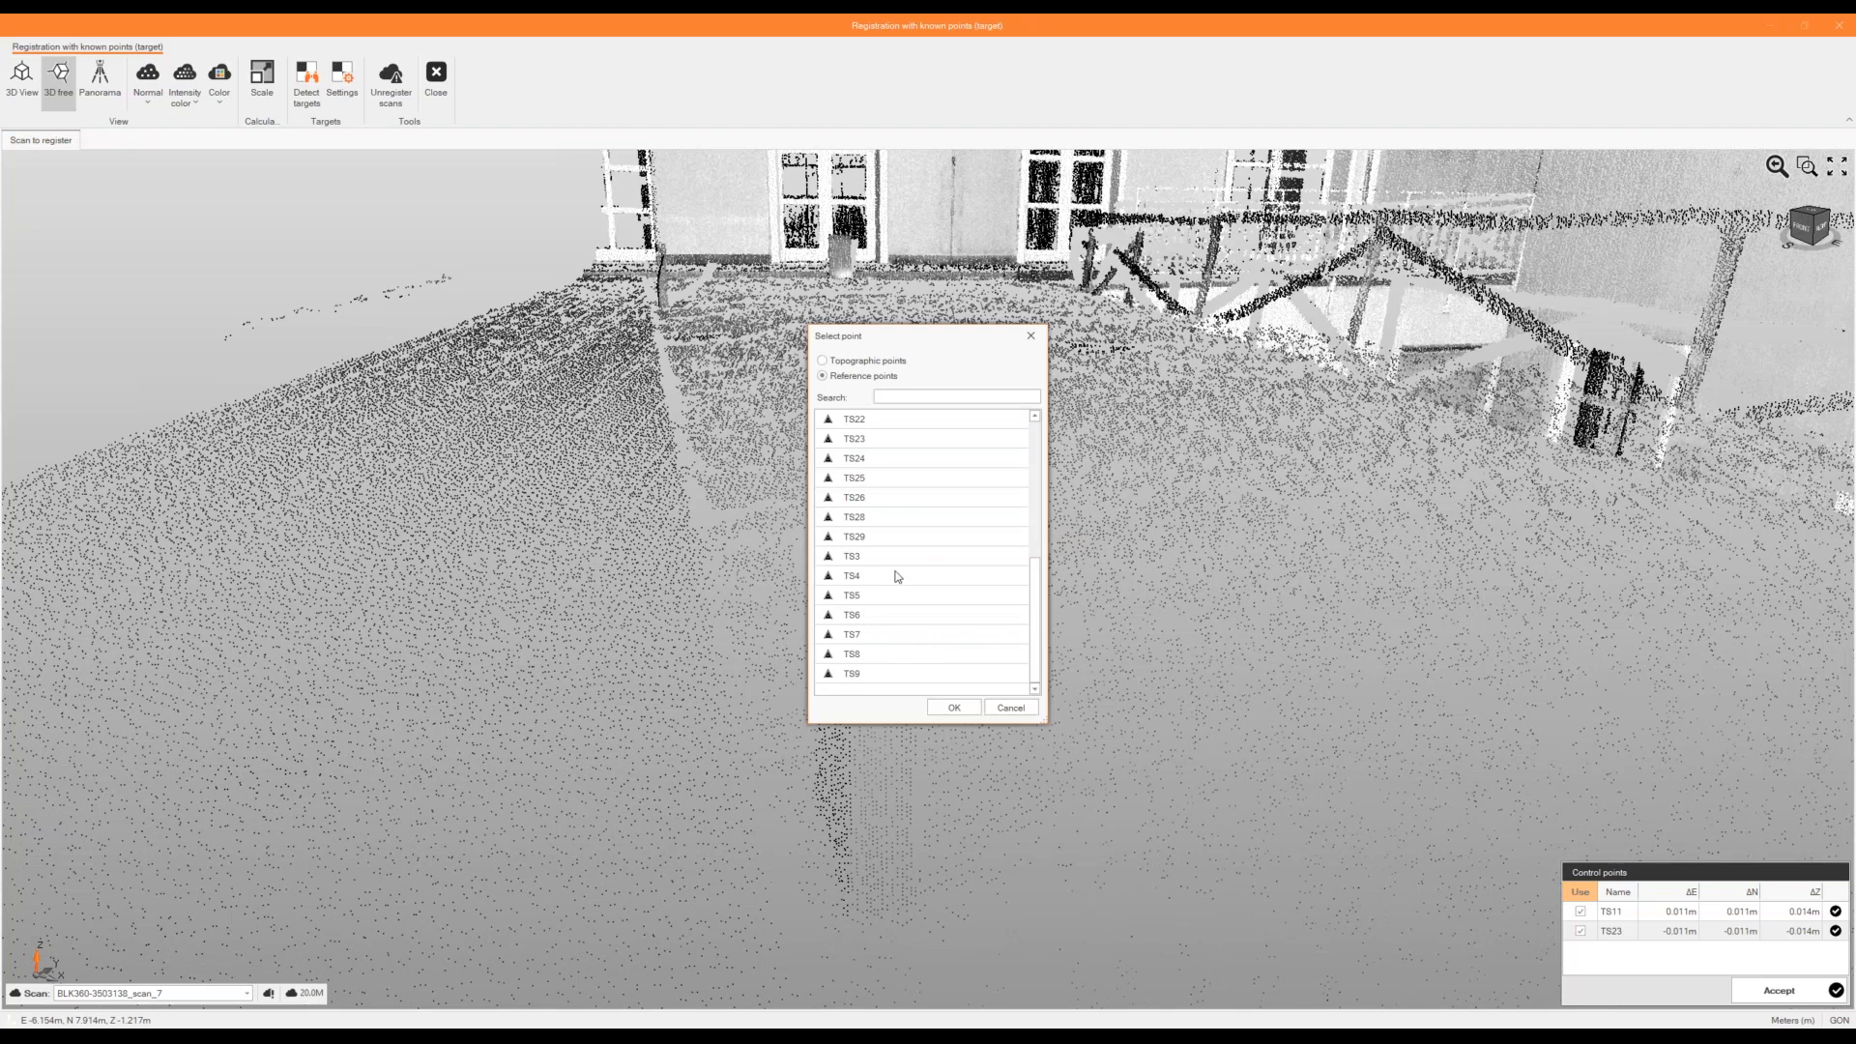
double_click(887, 478)
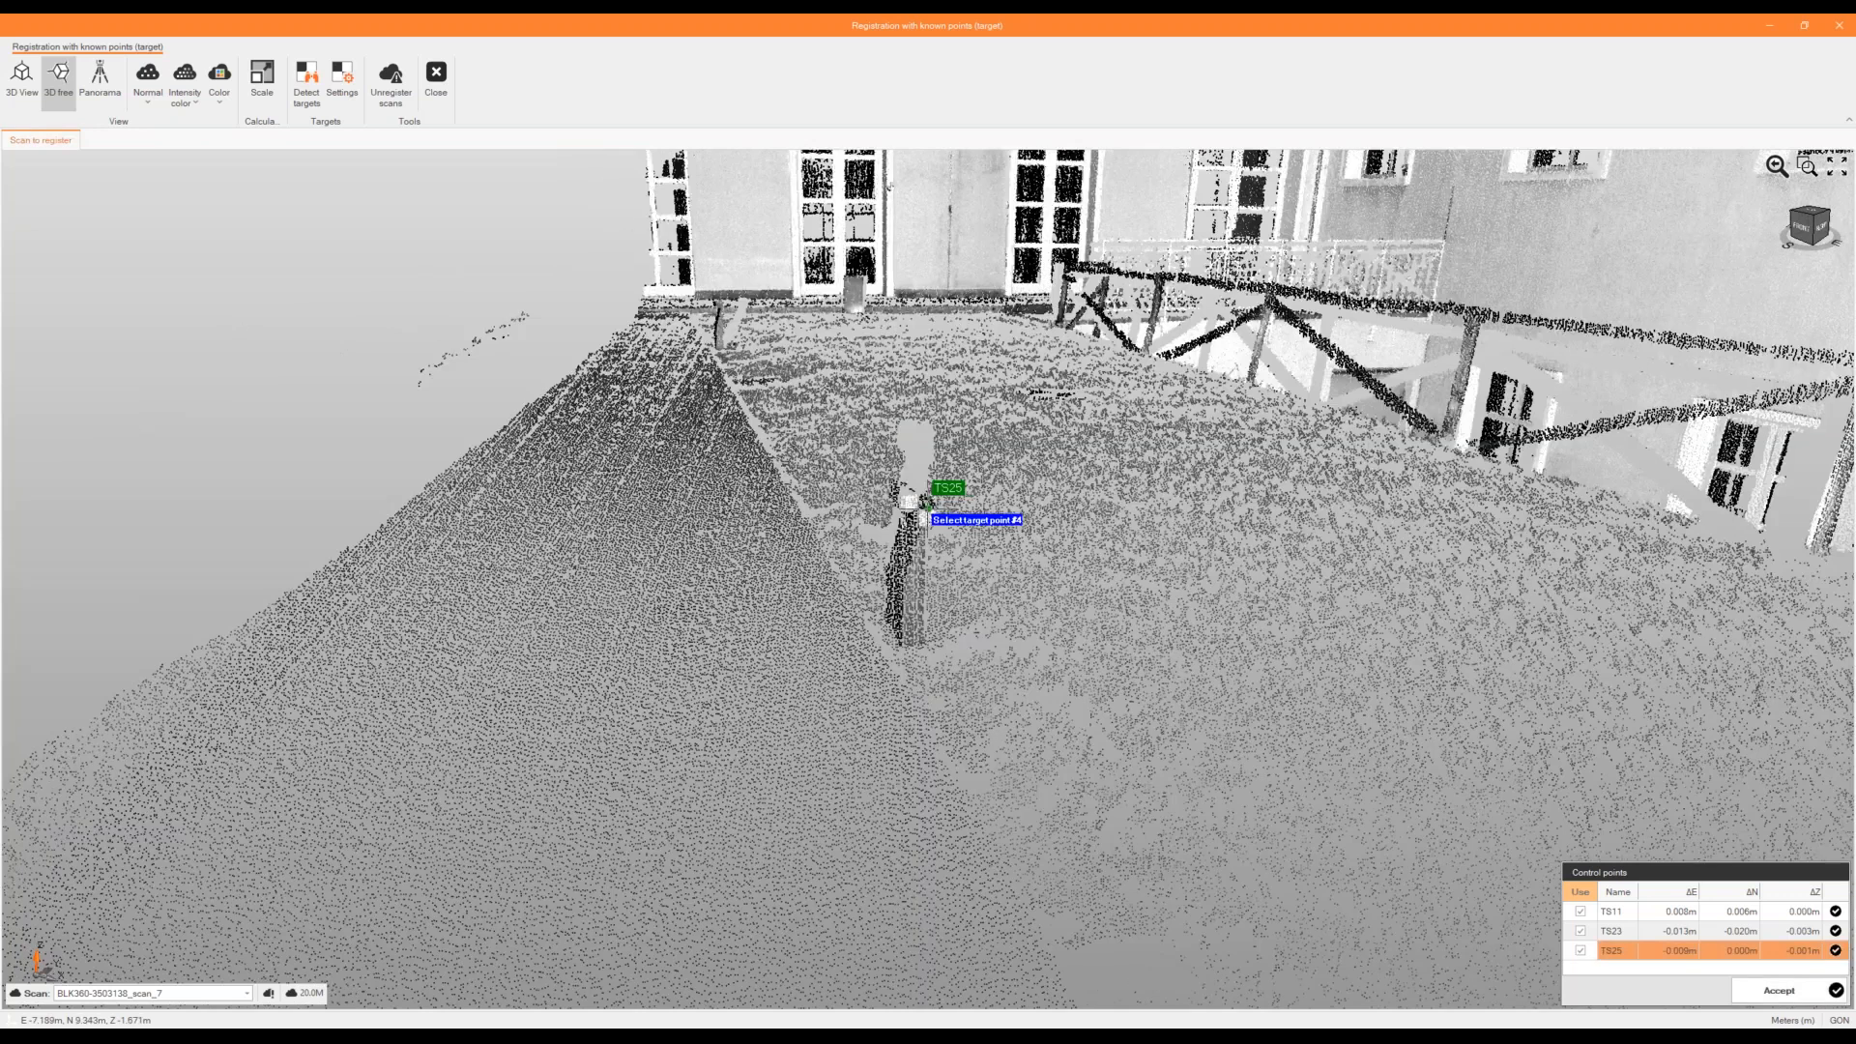
Accept the registration of scan_7 and decline entering known centre coordinates for scan_8.
scroll(926, 504, "down", 3)
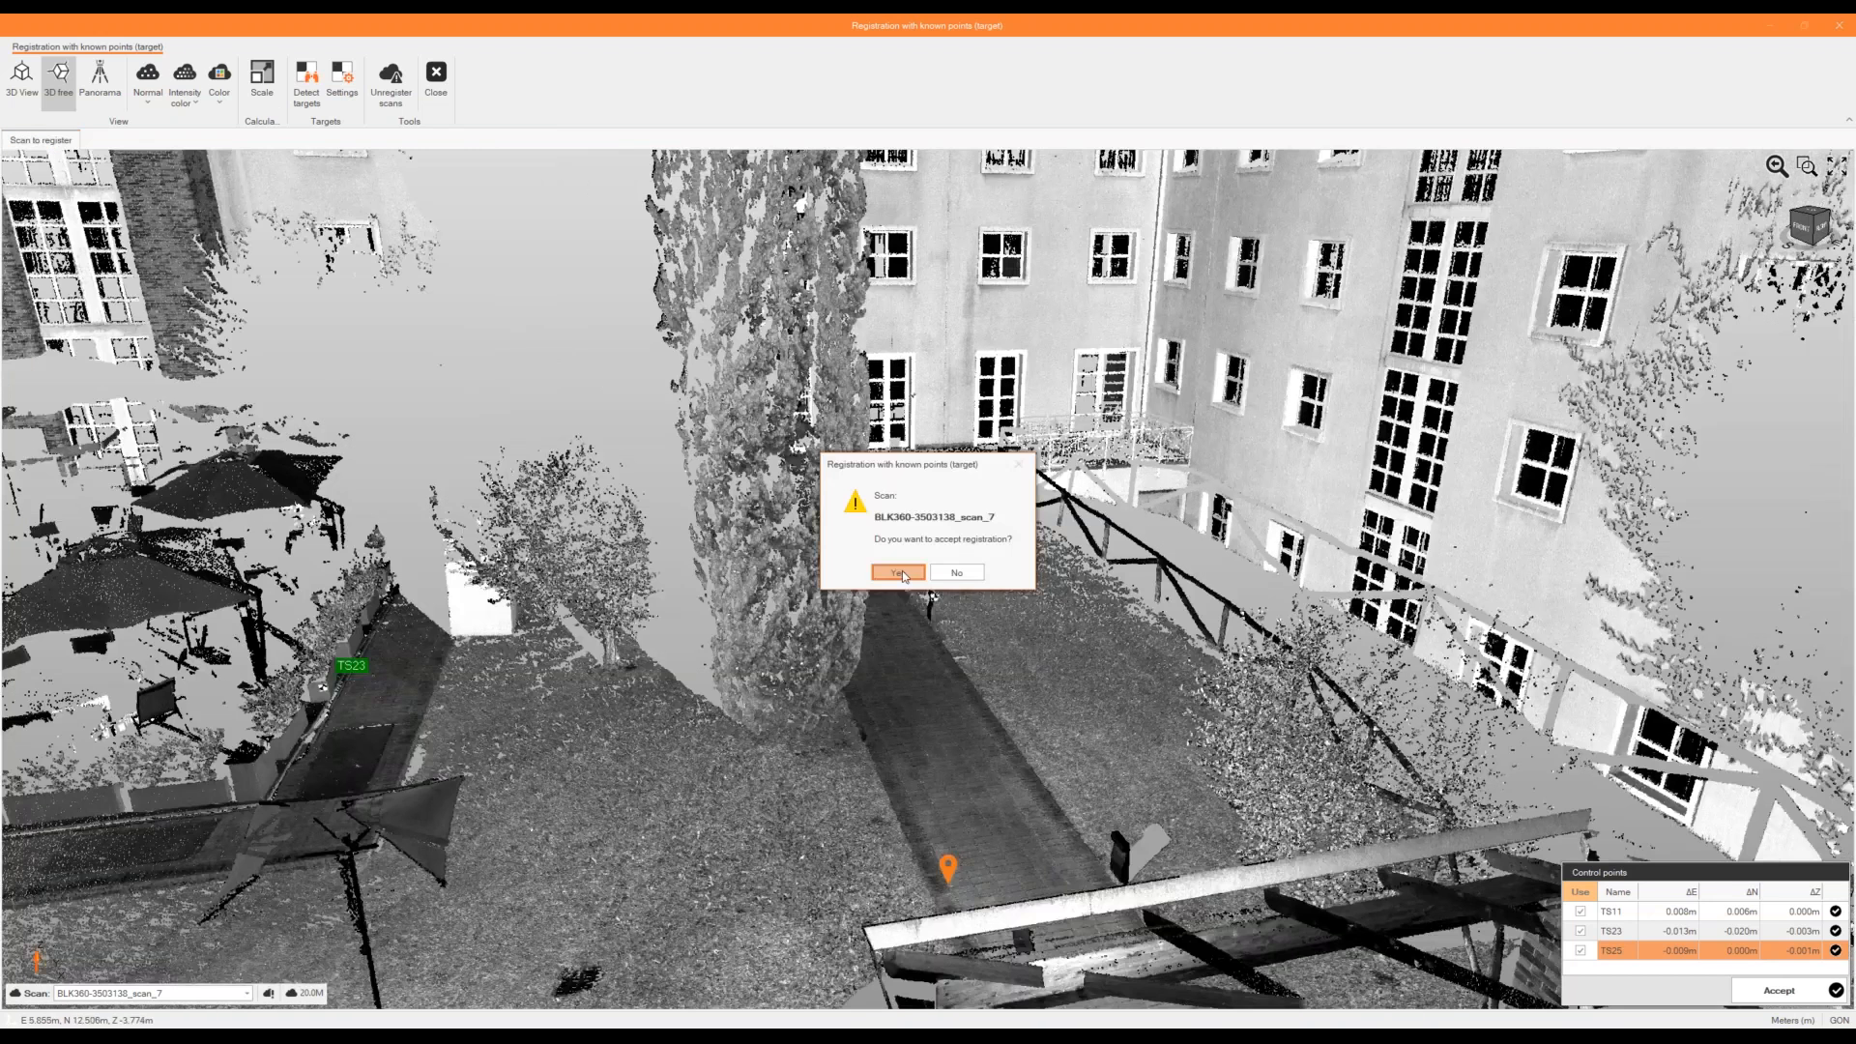
left_click(898, 572)
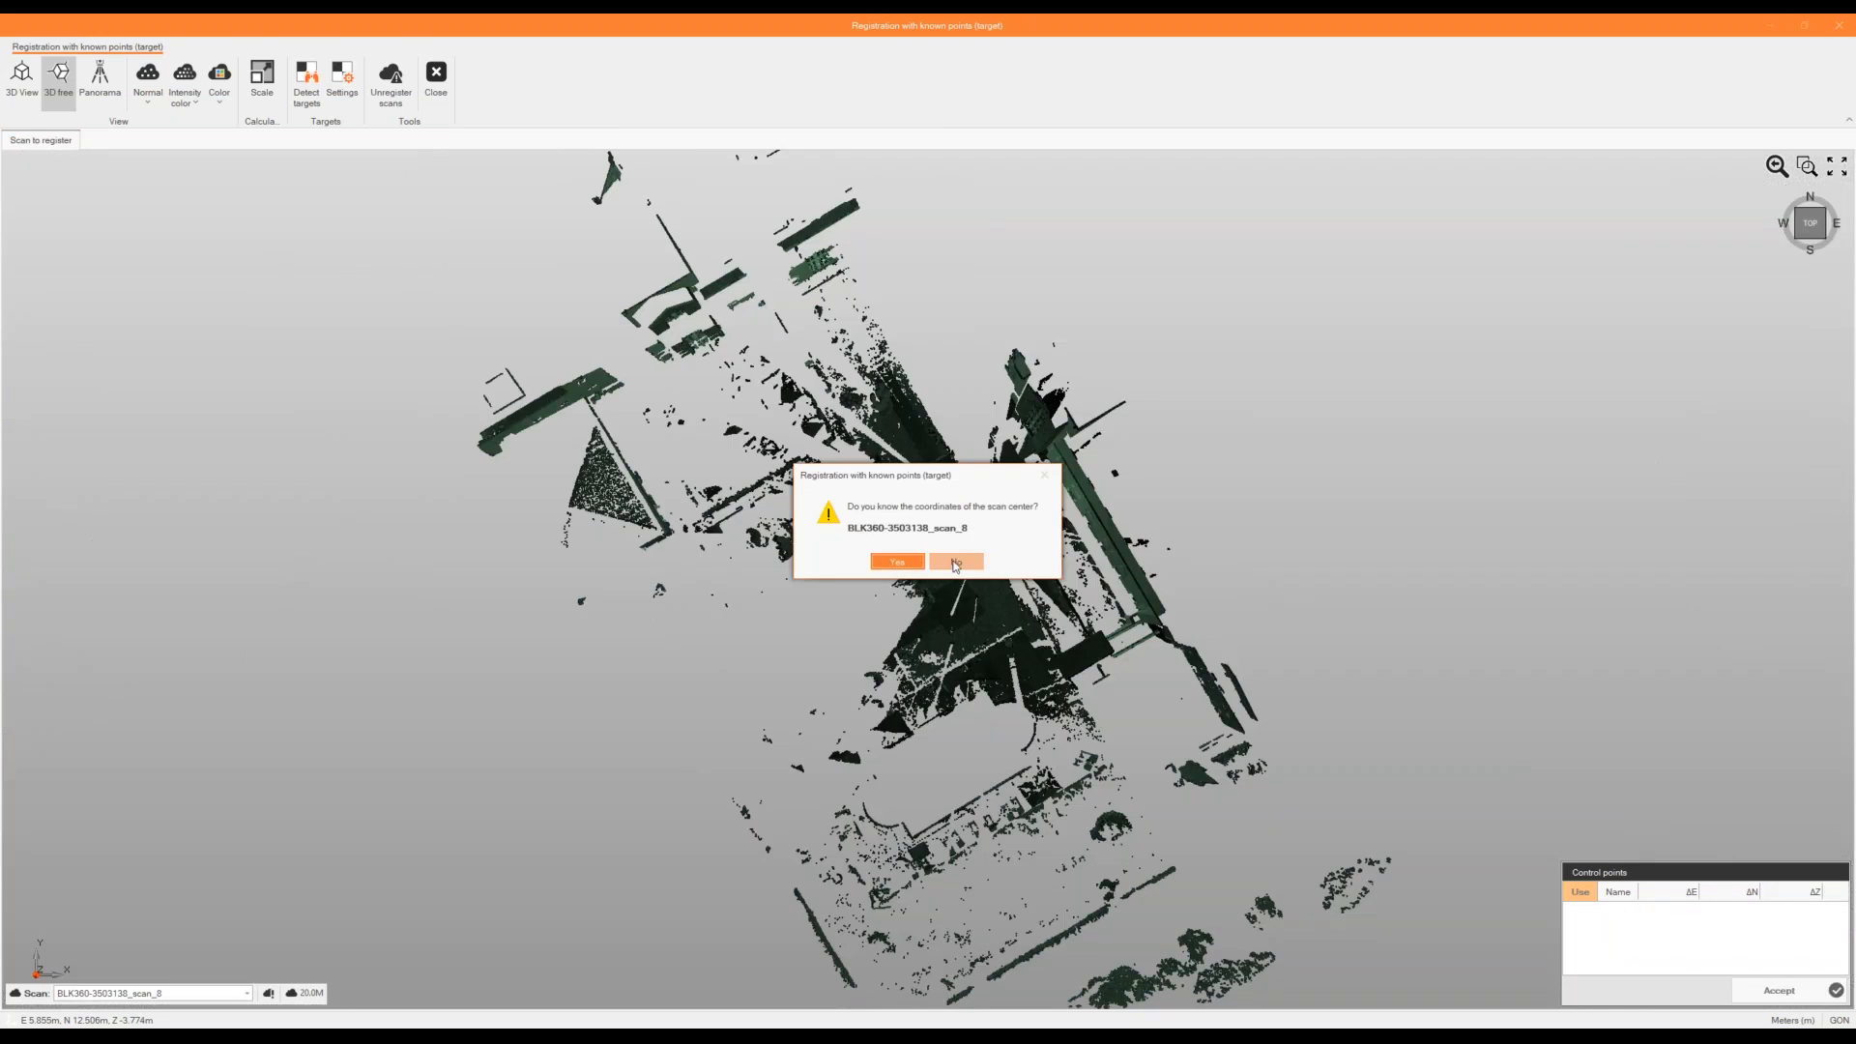
left_click(953, 561)
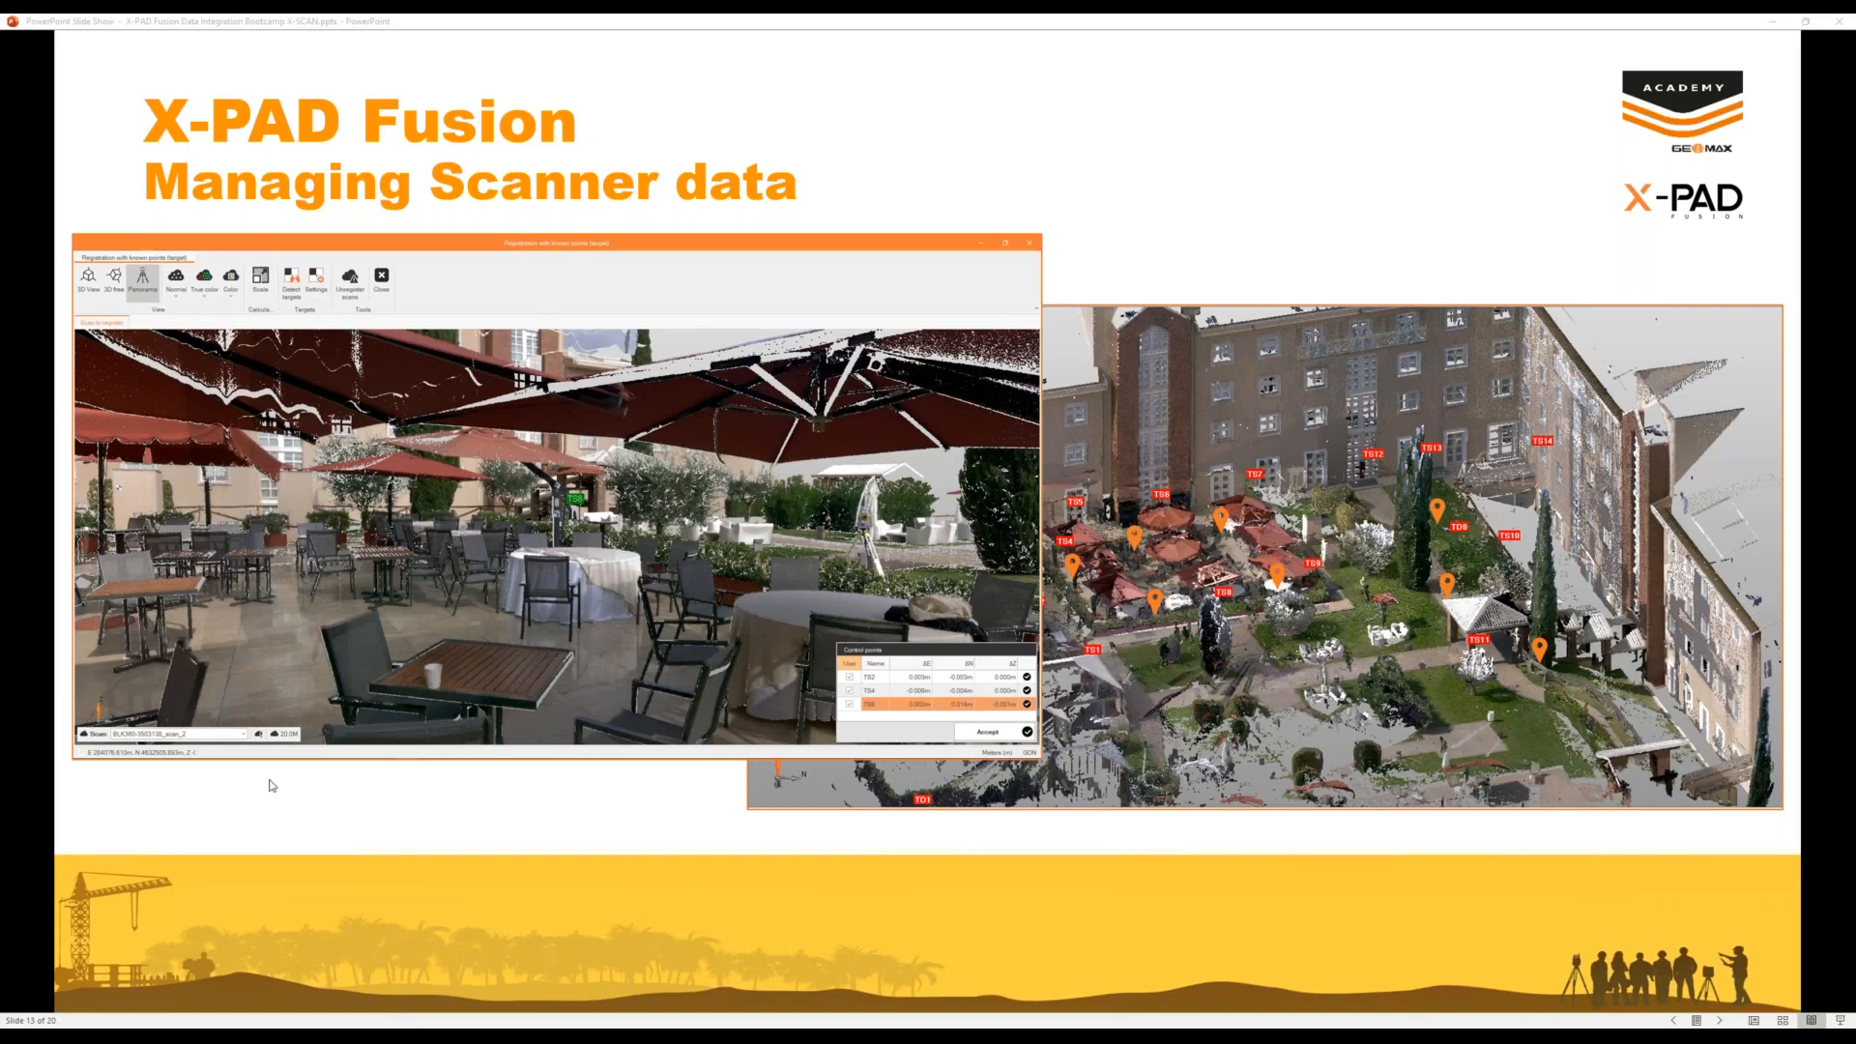
Hide the registered point clouds to check the unregistered scan_8 and its properties, and show the registered clouds again.
mouse_move(302, 1038)
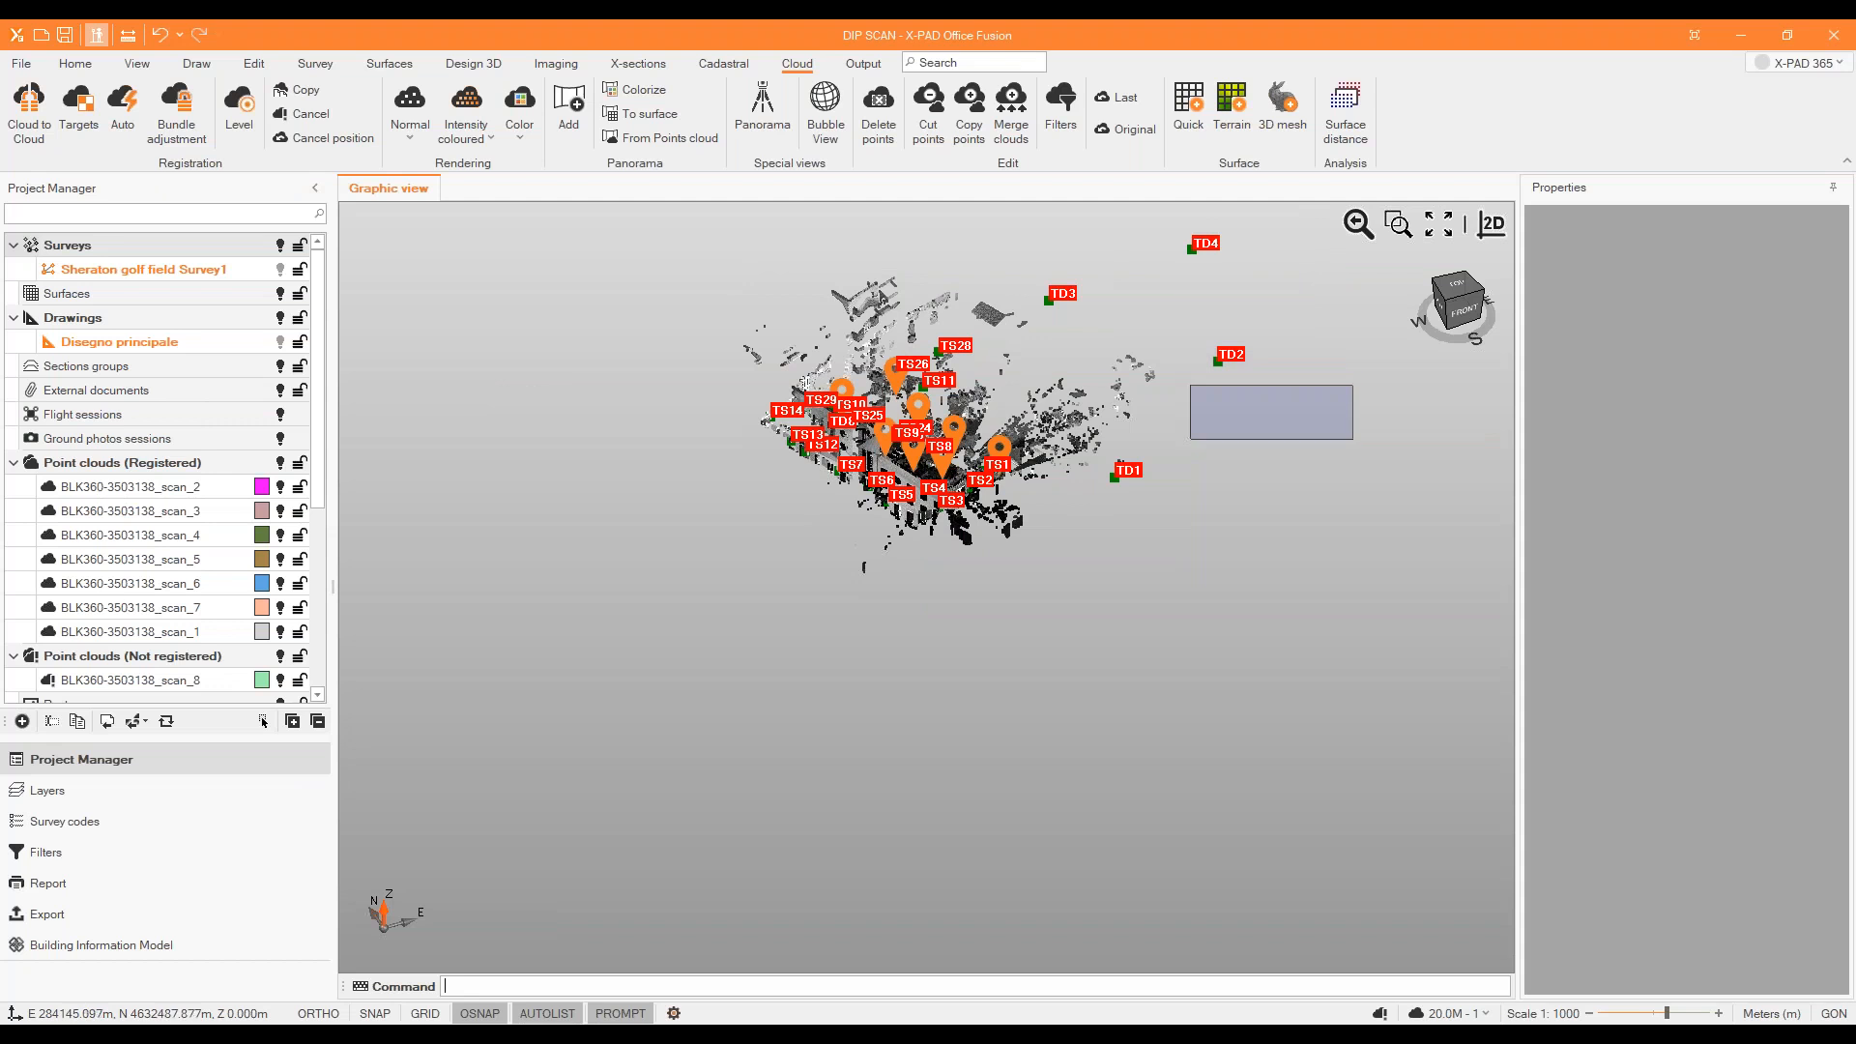
left_click(1353, 527)
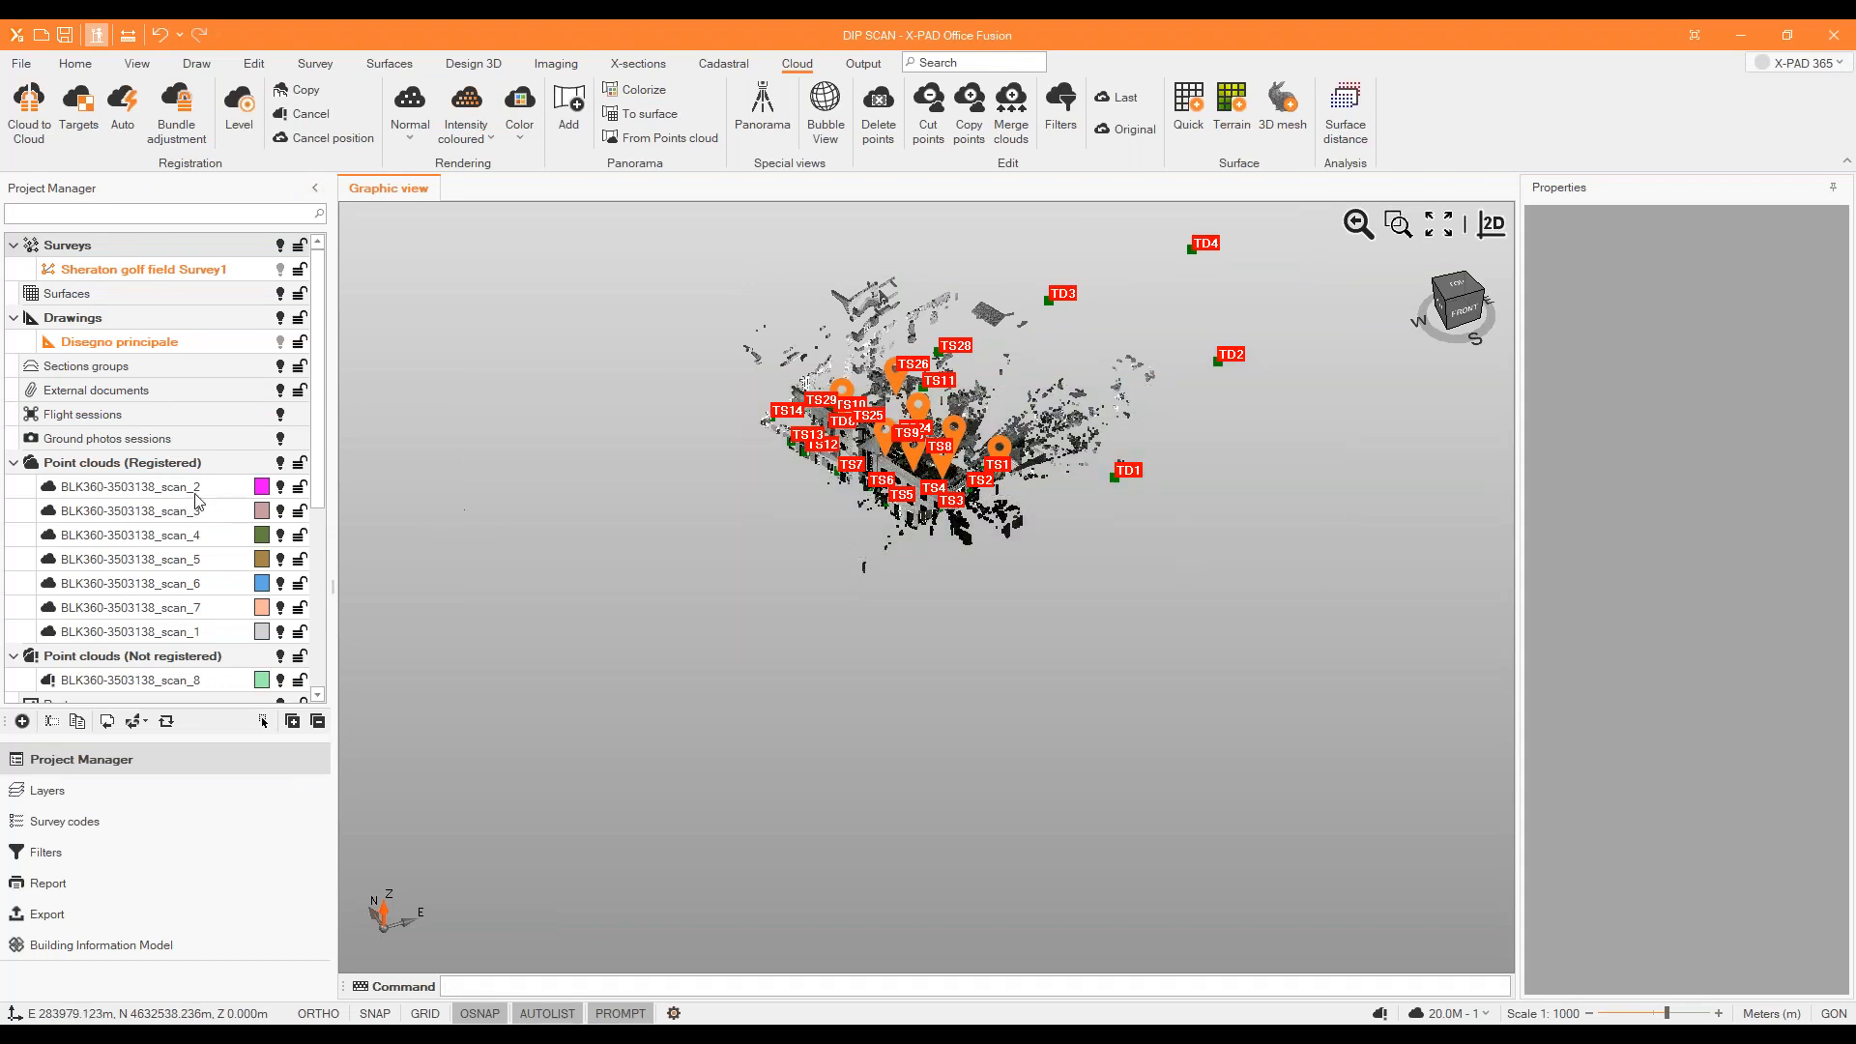
left_click(280, 462)
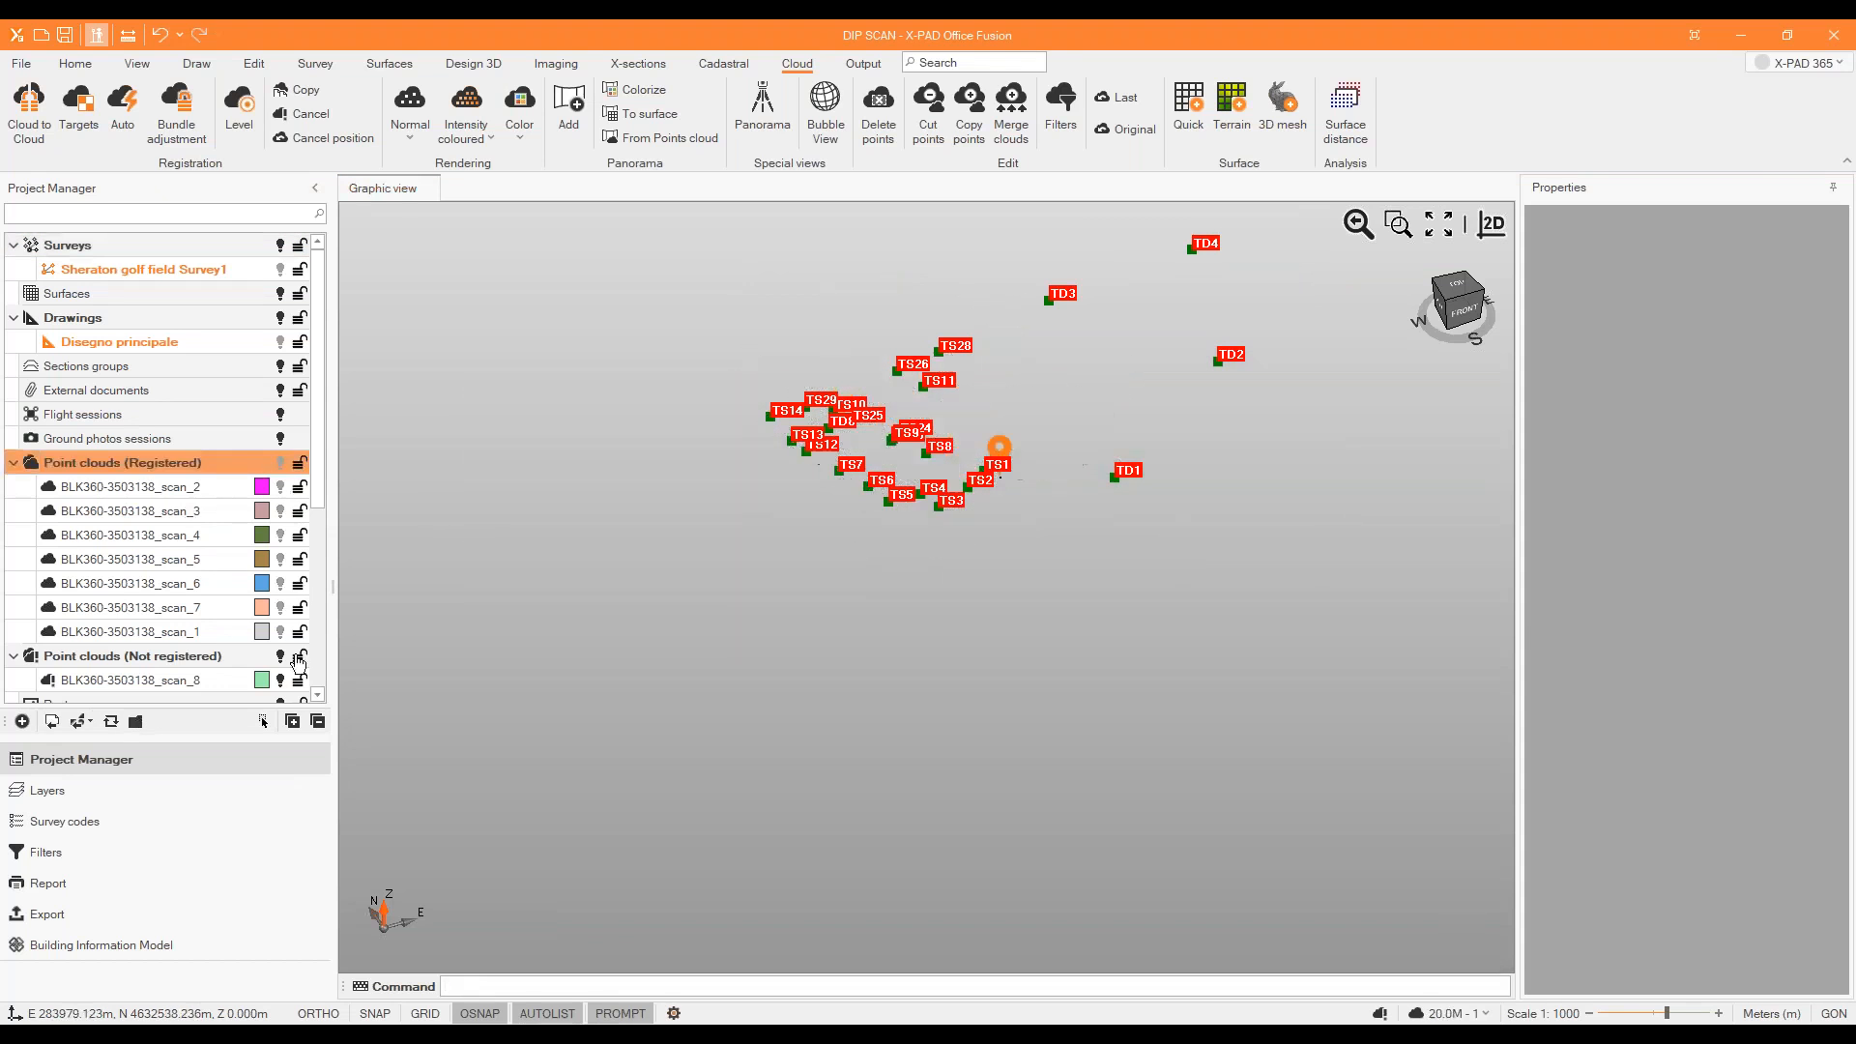
left_click(288, 678)
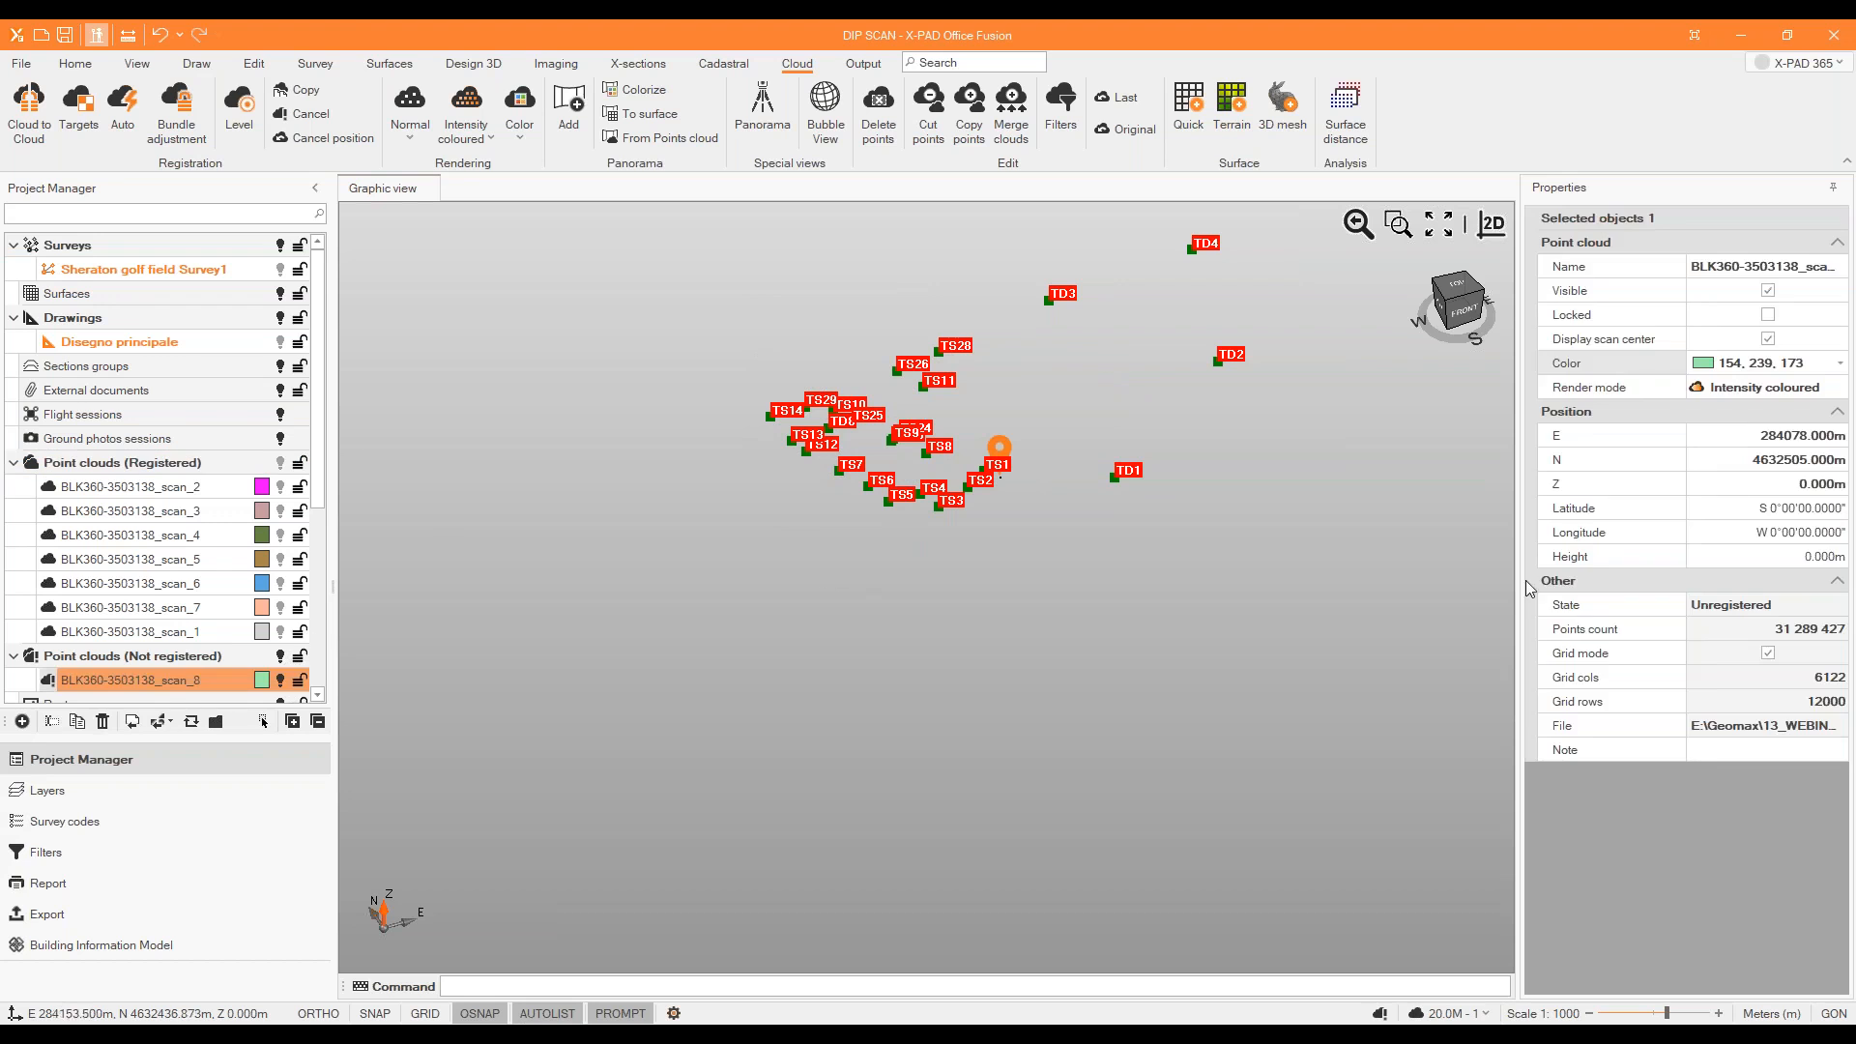
left_click(280, 463)
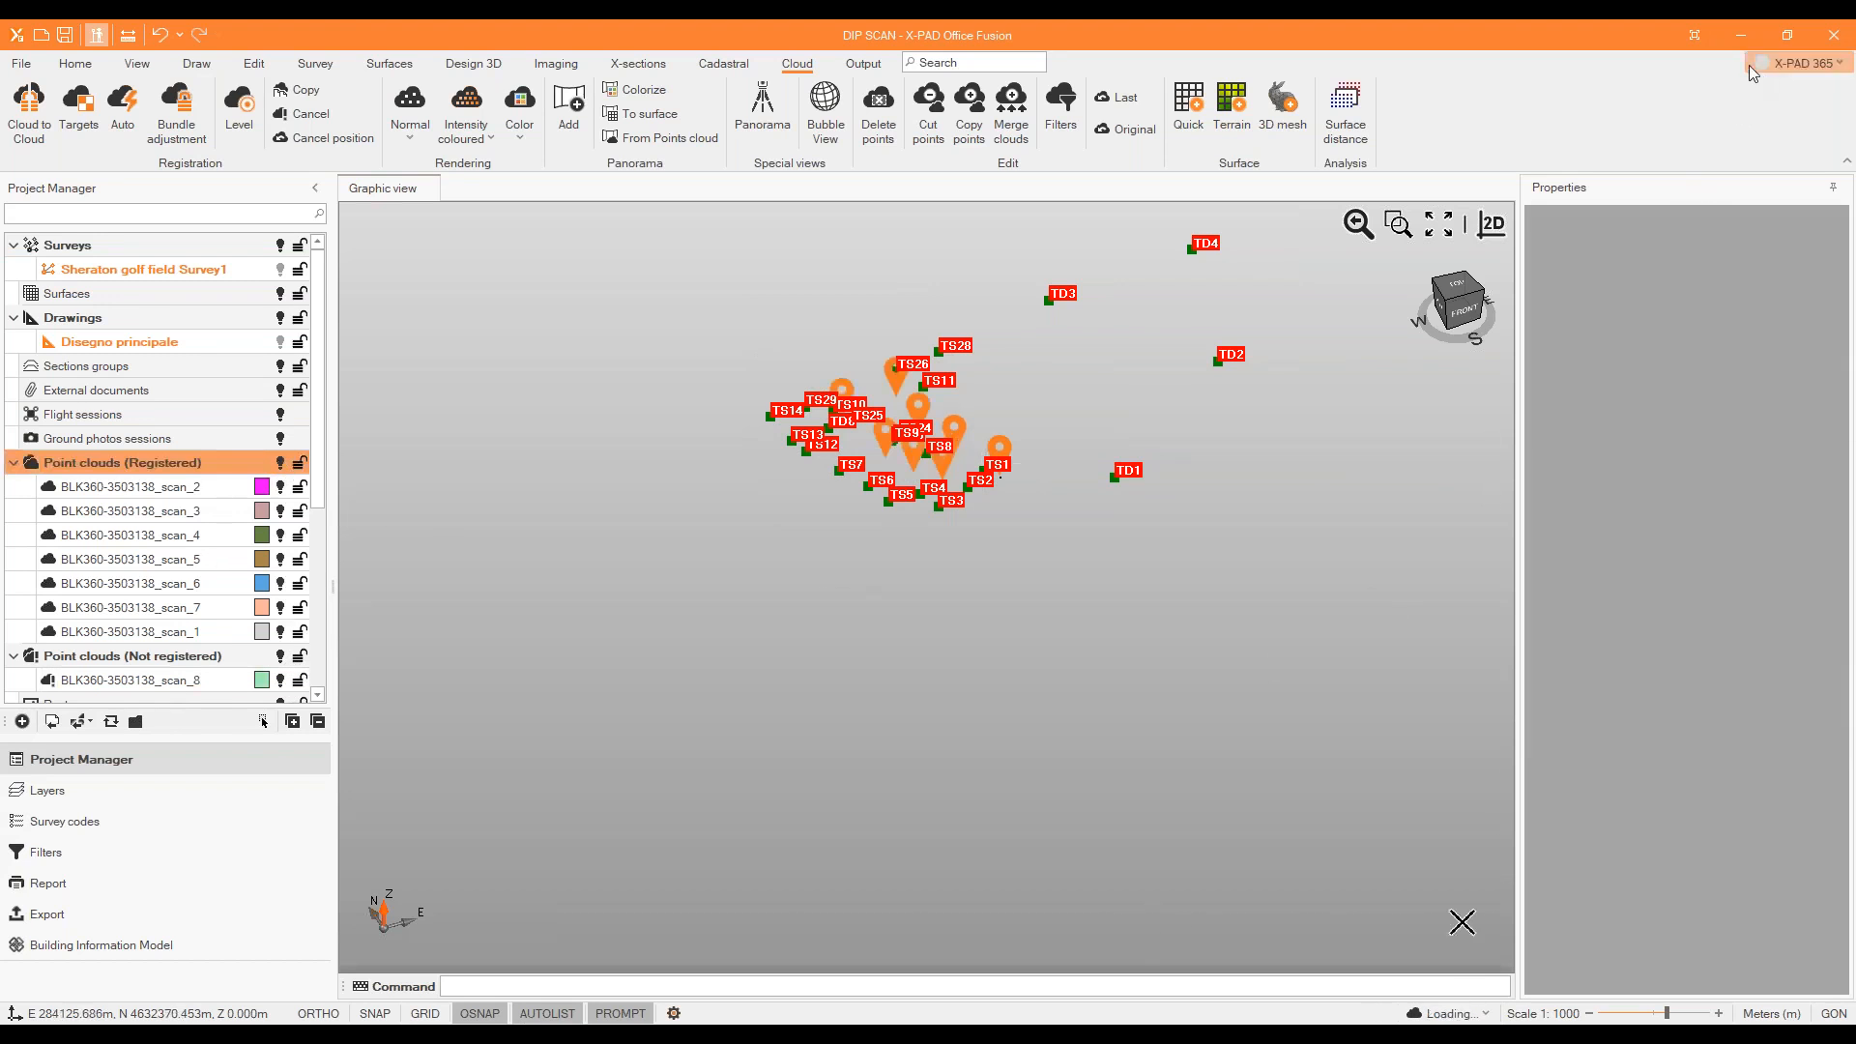
Collapse the object properties and examine the registered clouds in plan and in perspective around the courtyard.
left_click(1837, 184)
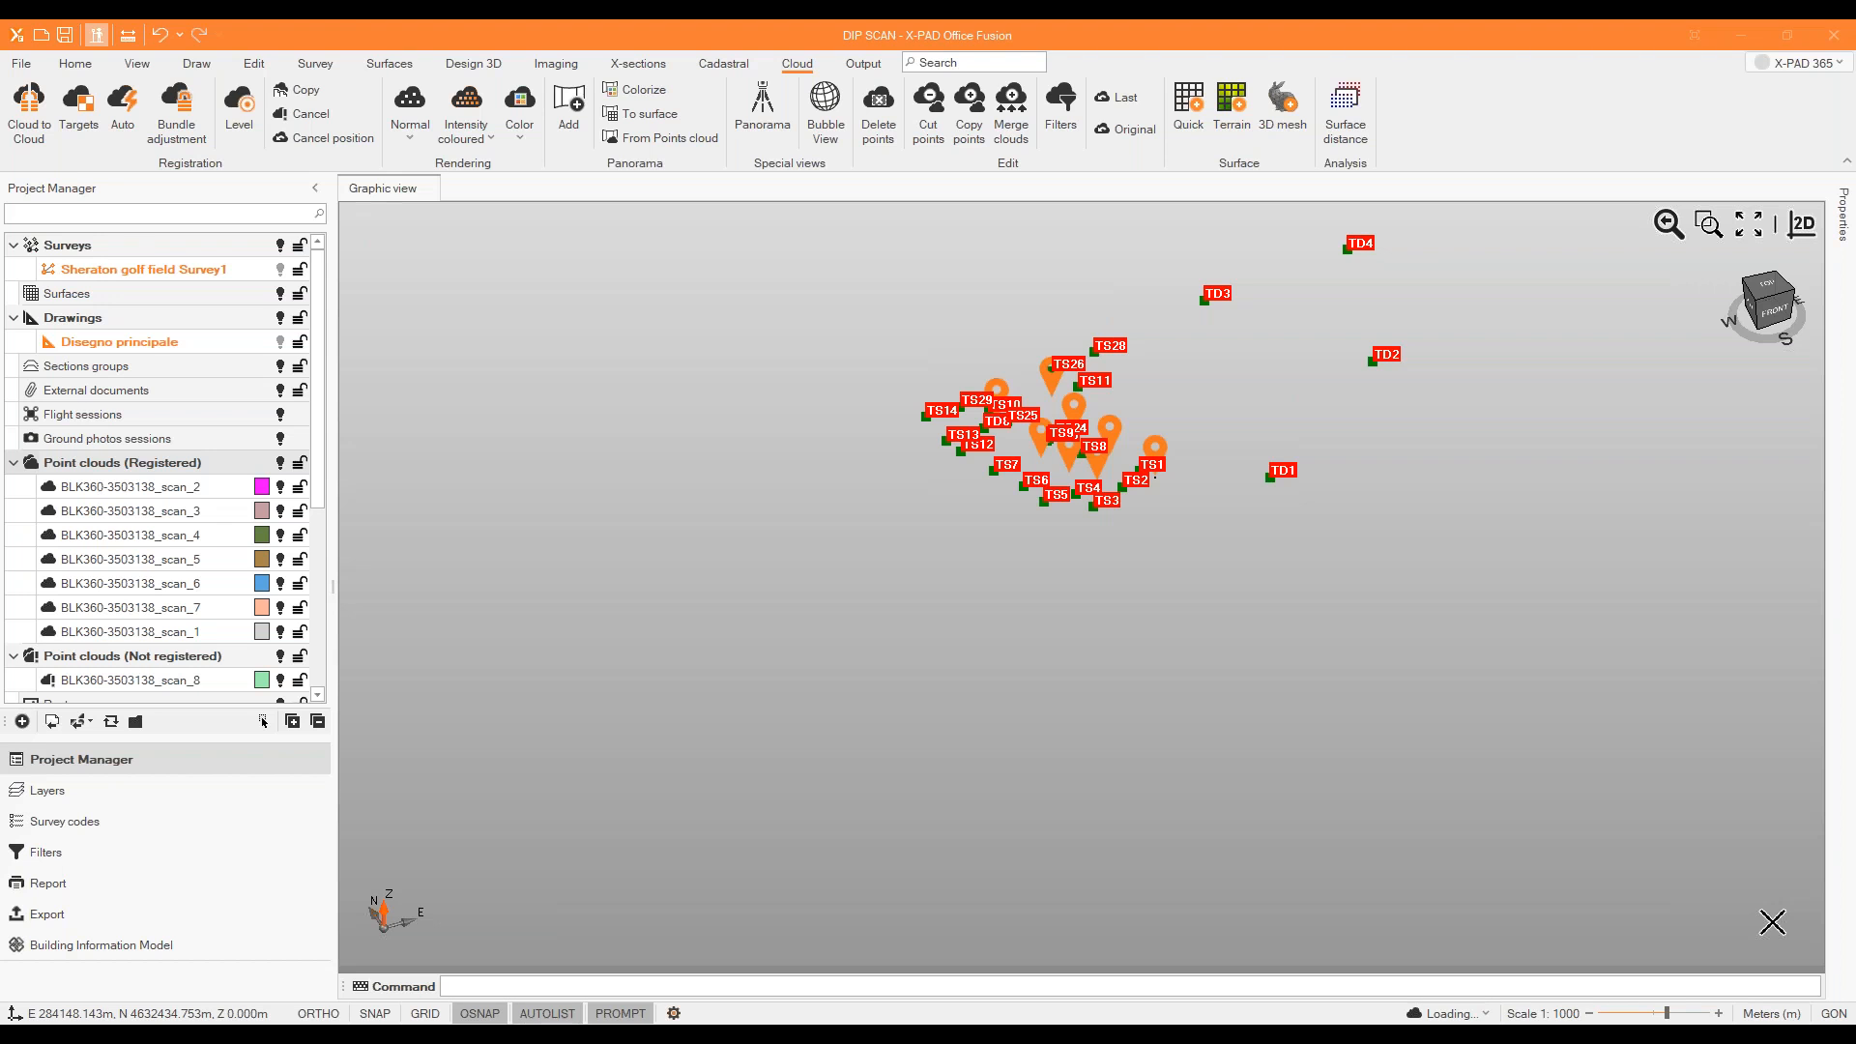
left_click(1803, 228)
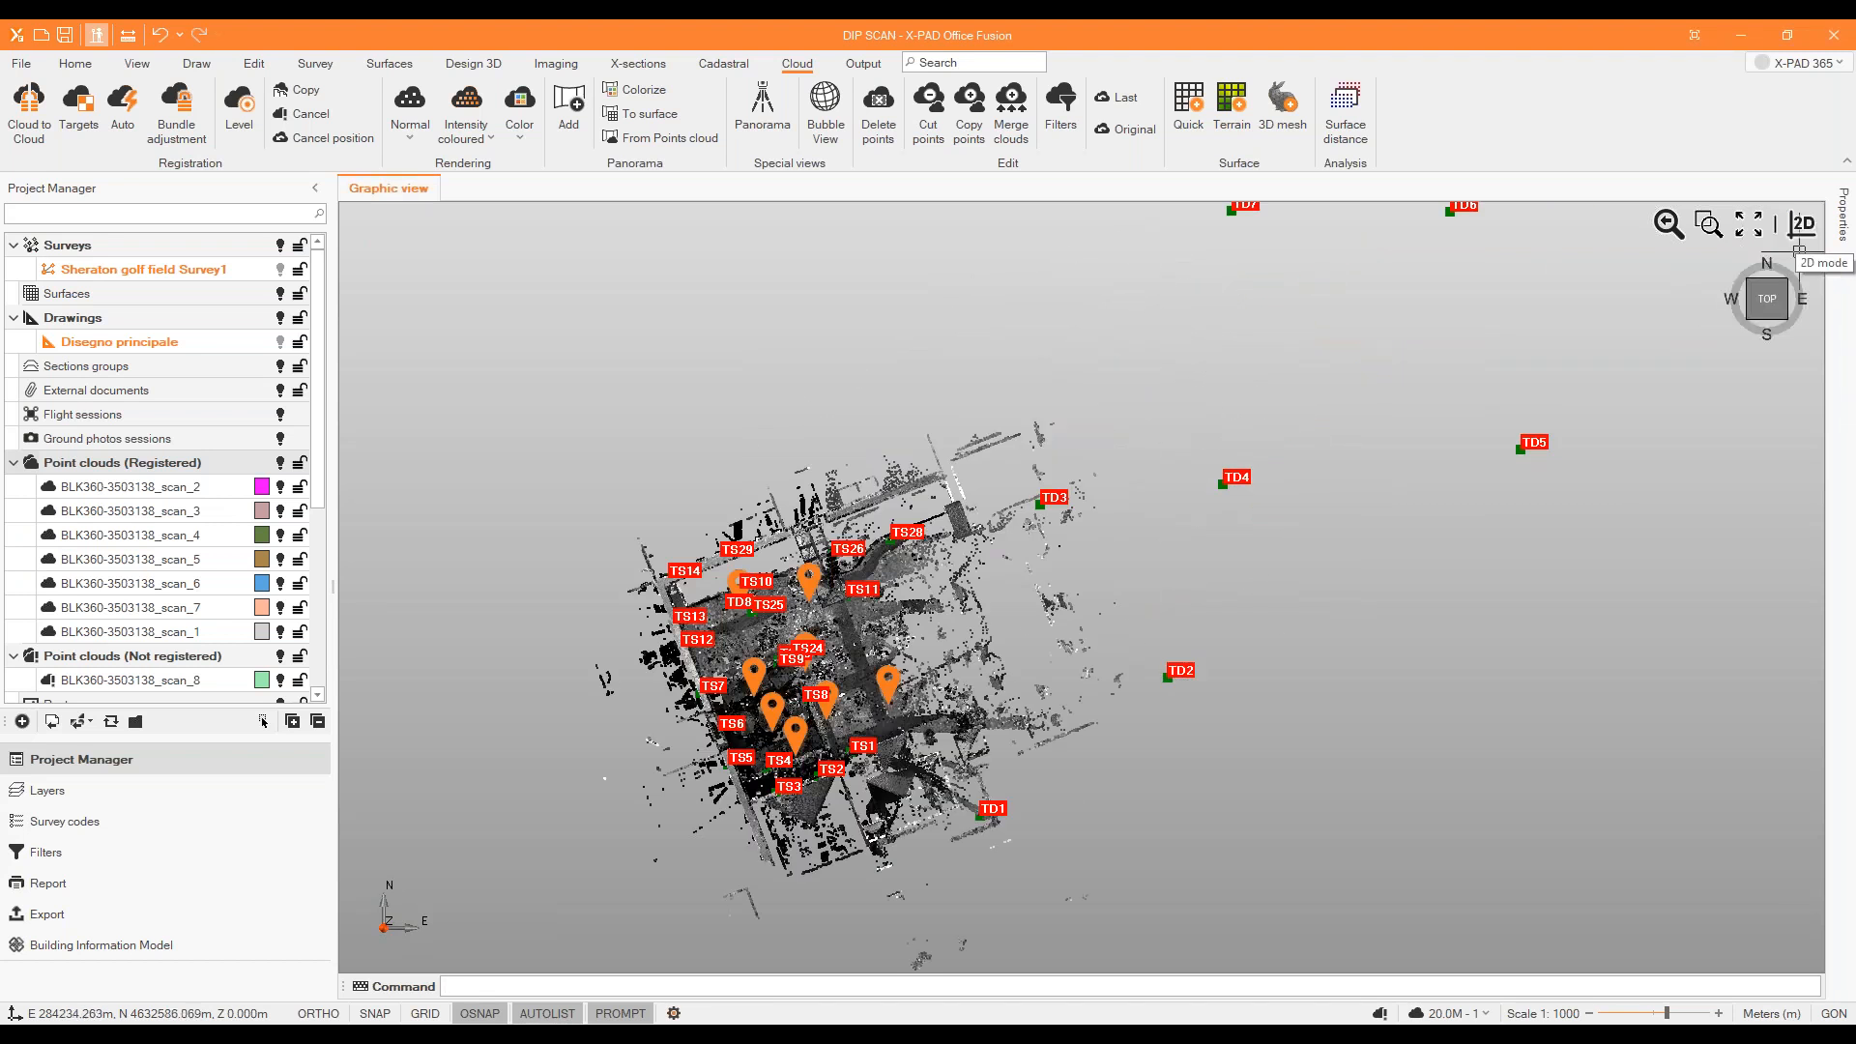
left_click(1787, 280)
scroll(1257, 397, "up", 4)
middle_click_drag(1059, 618, 1140, 627)
scroll(961, 580, "up", 4)
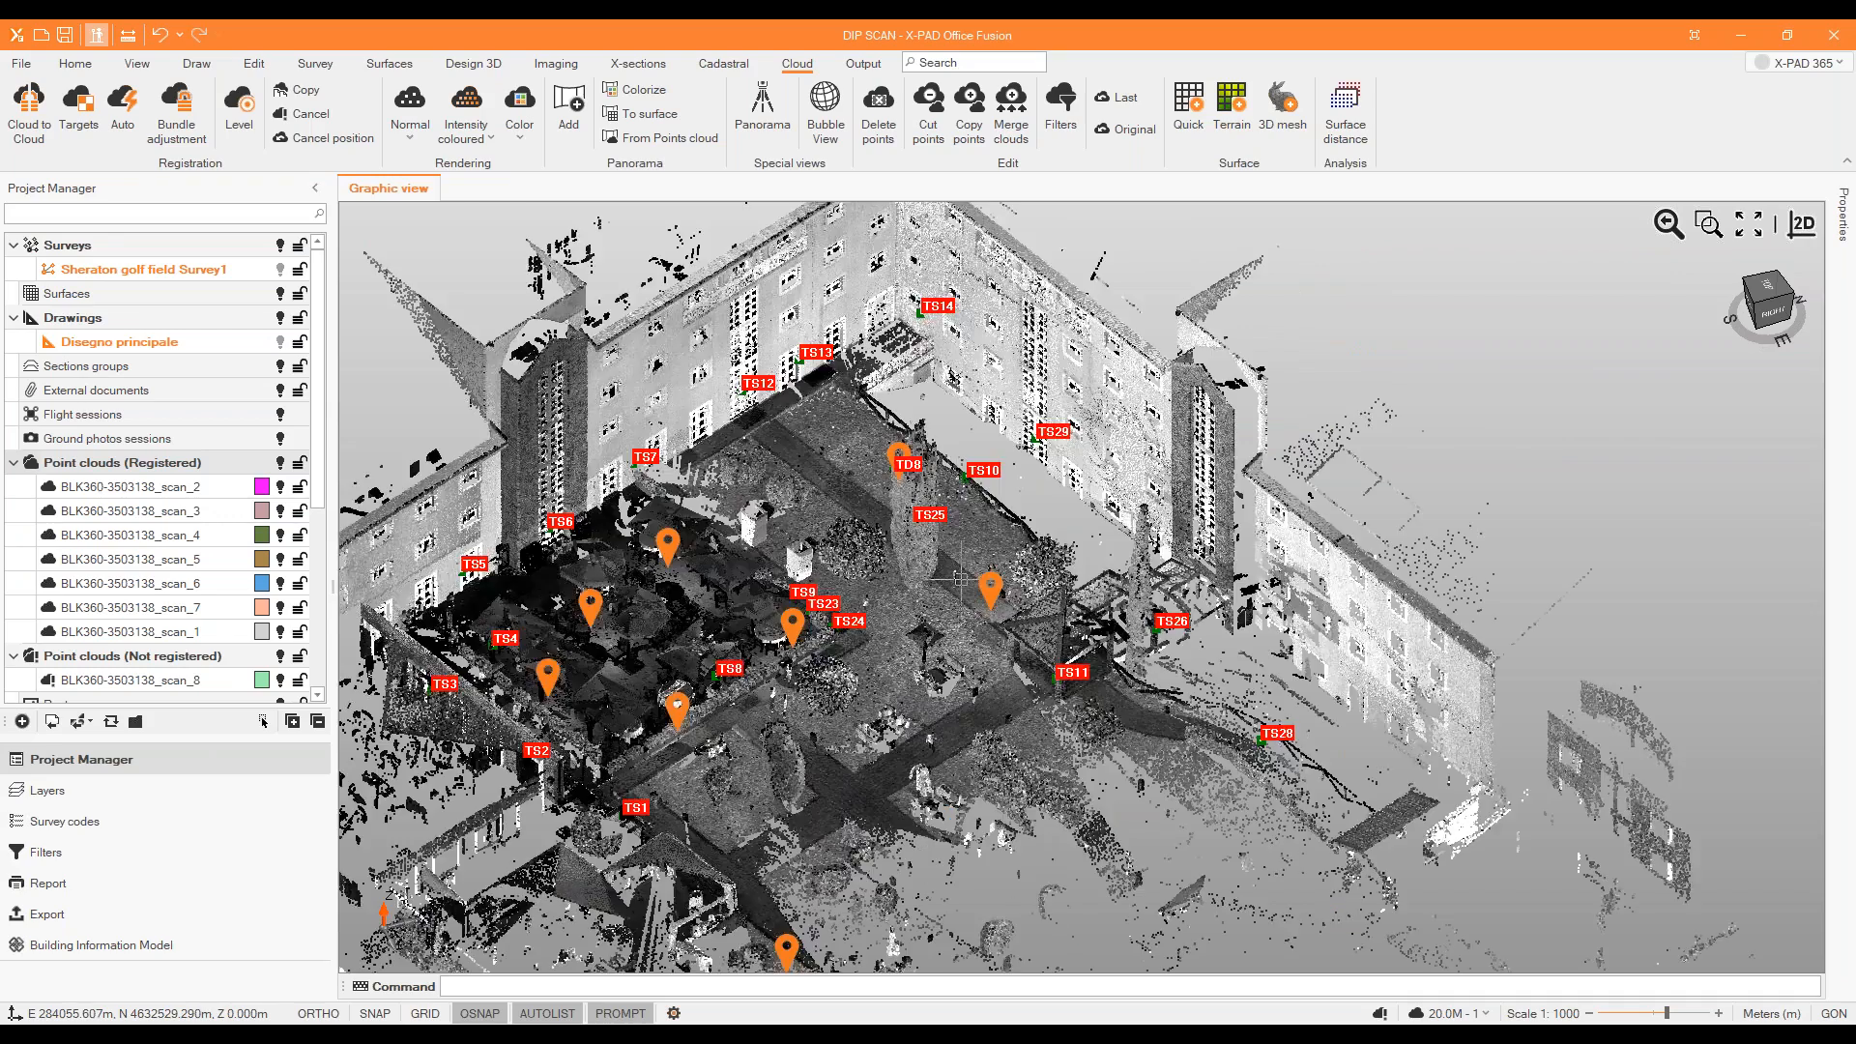
scroll(961, 580, "up", 2)
scroll(956, 574, "down", 3)
mouse_move(957, 575)
middle_mouse_down()
mouse_move(894, 618)
mouse_move(923, 503)
mouse_move(996, 570)
mouse_move(945, 582)
middle_mouse_up()
middle_click_drag(968, 479, 1012, 636)
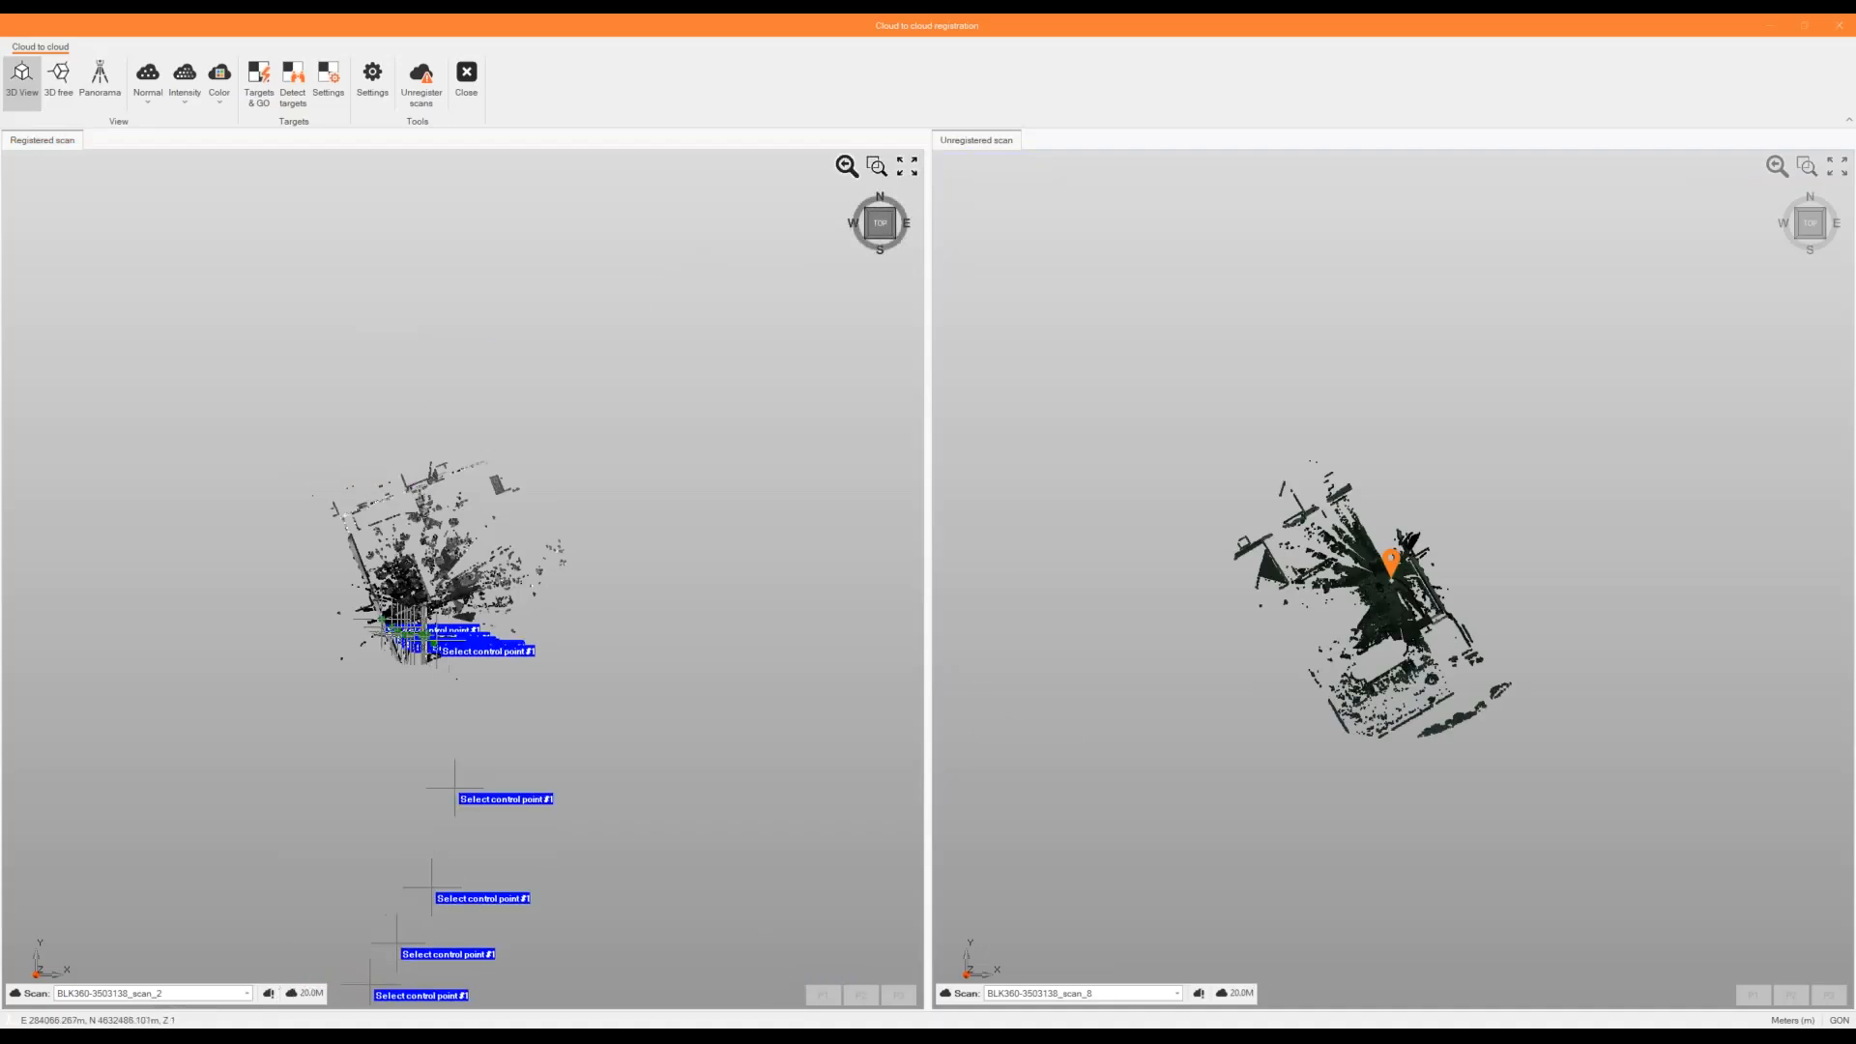
Set scan_7 as the registered scan against unregistered scan_8 for cloud-to-cloud registration and show both as panoramas.
left_click(247, 994)
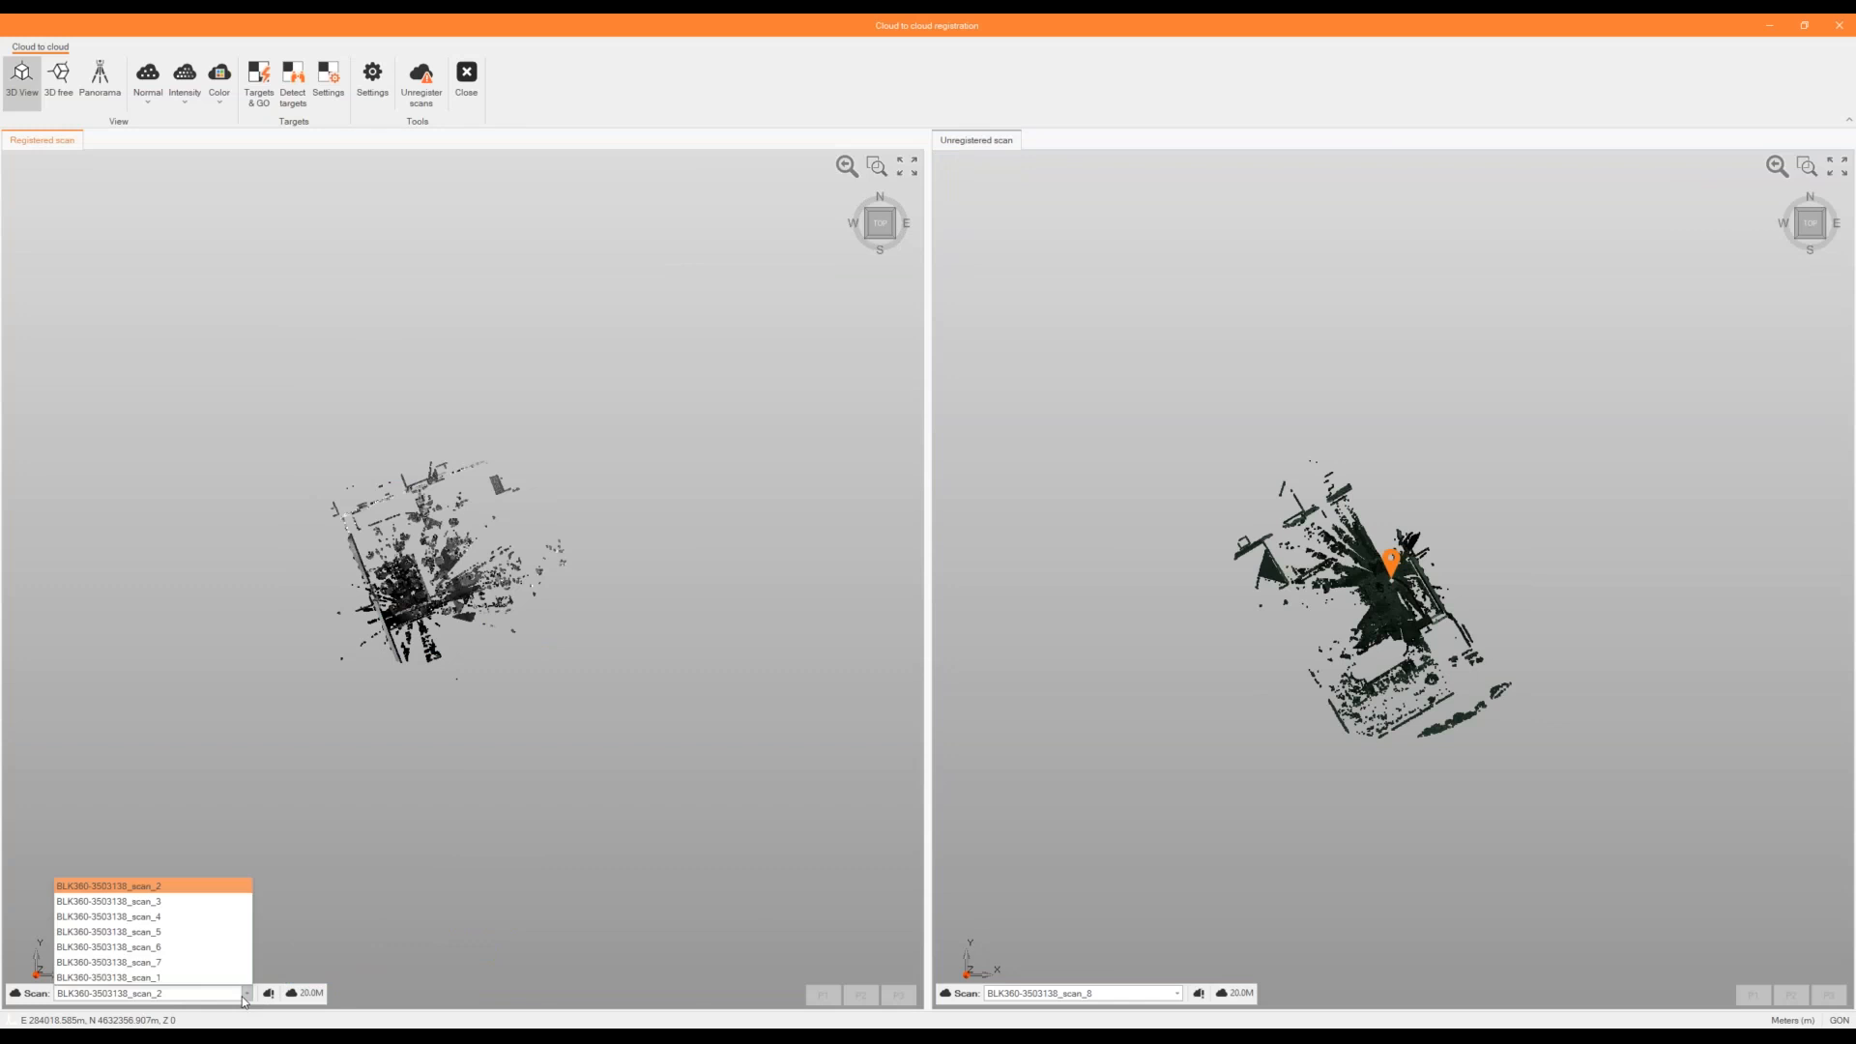
left_click(202, 963)
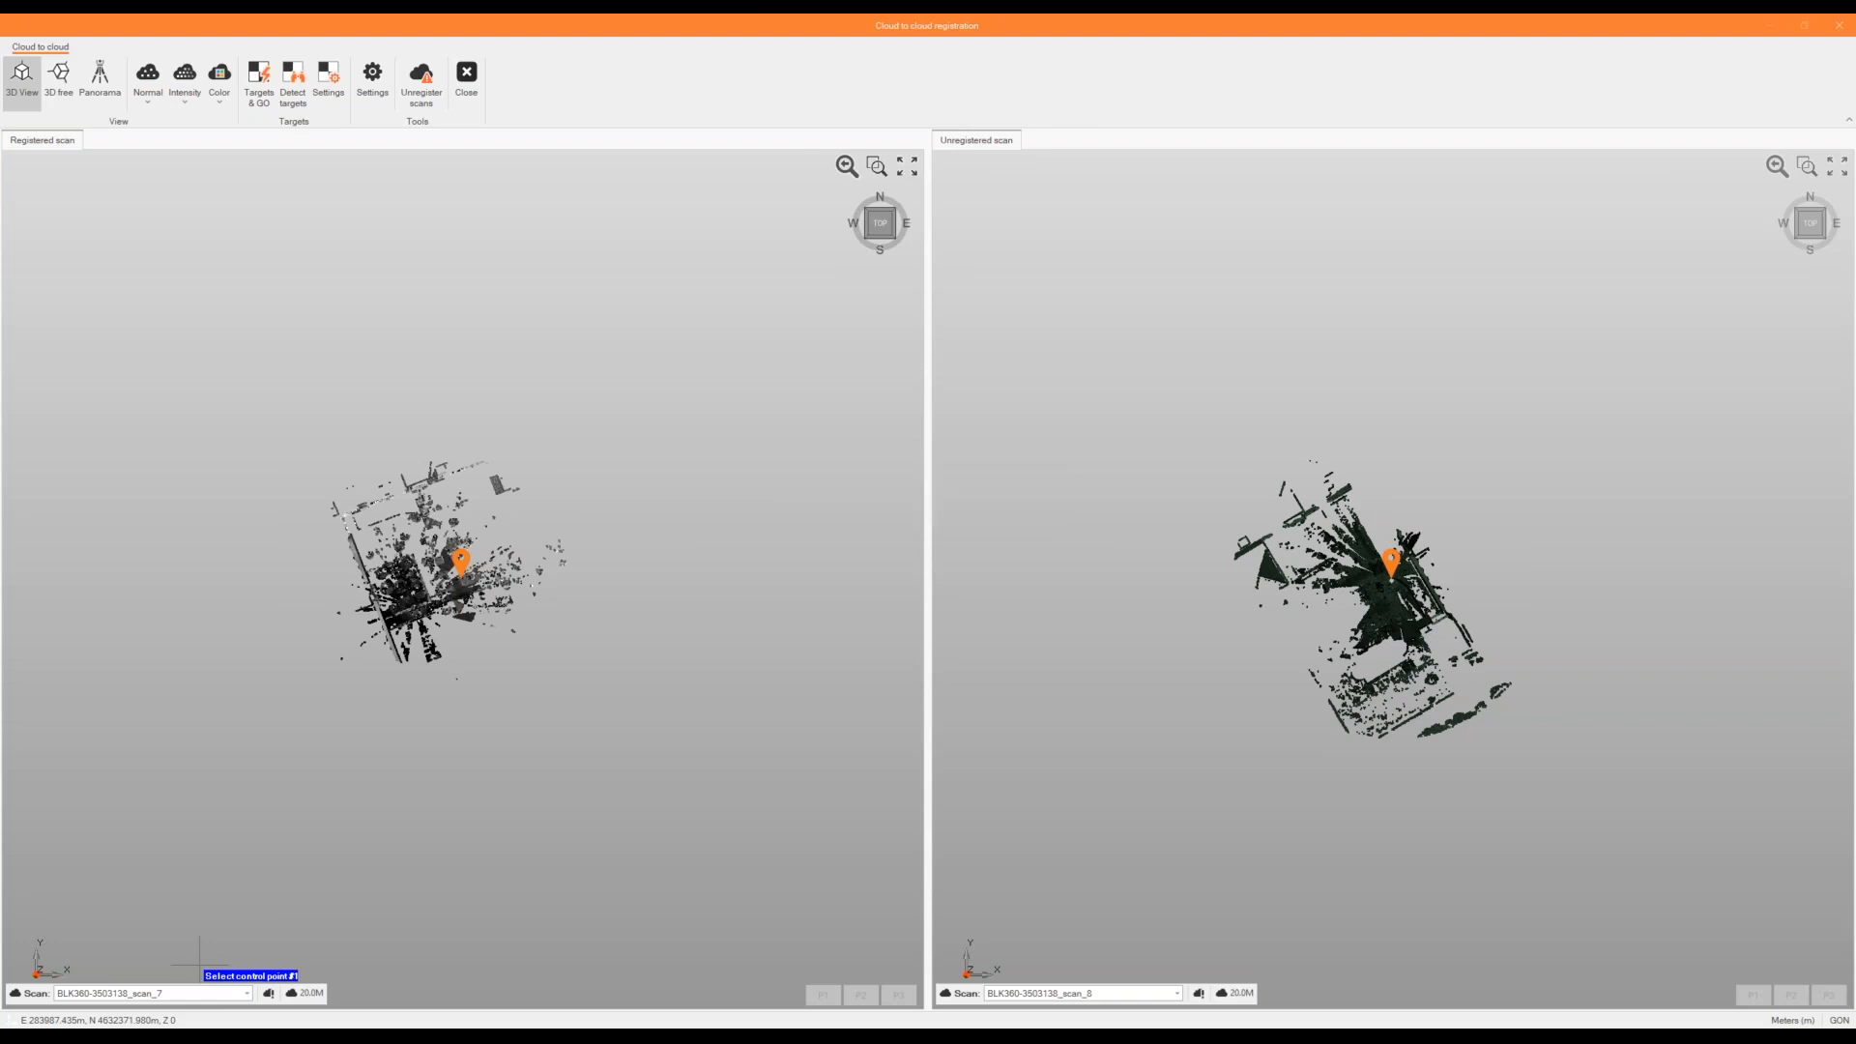
left_click(1179, 995)
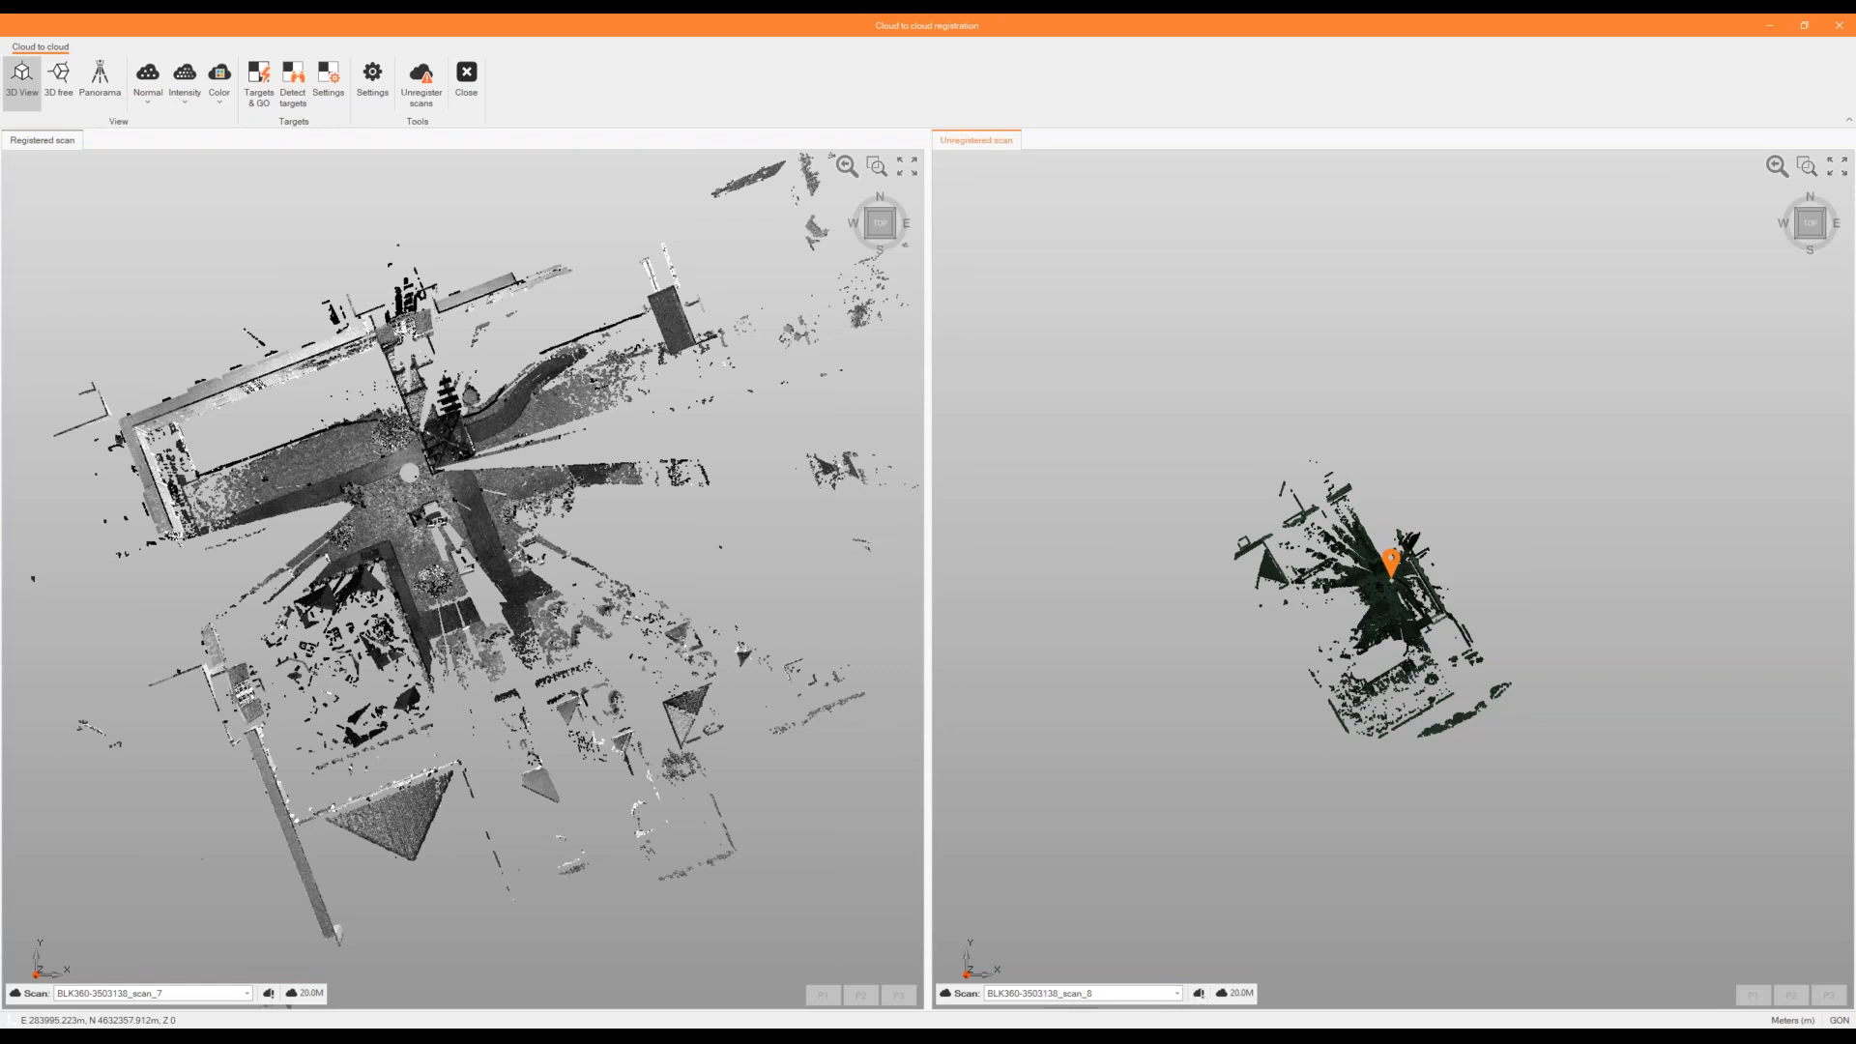
left_click(112, 85)
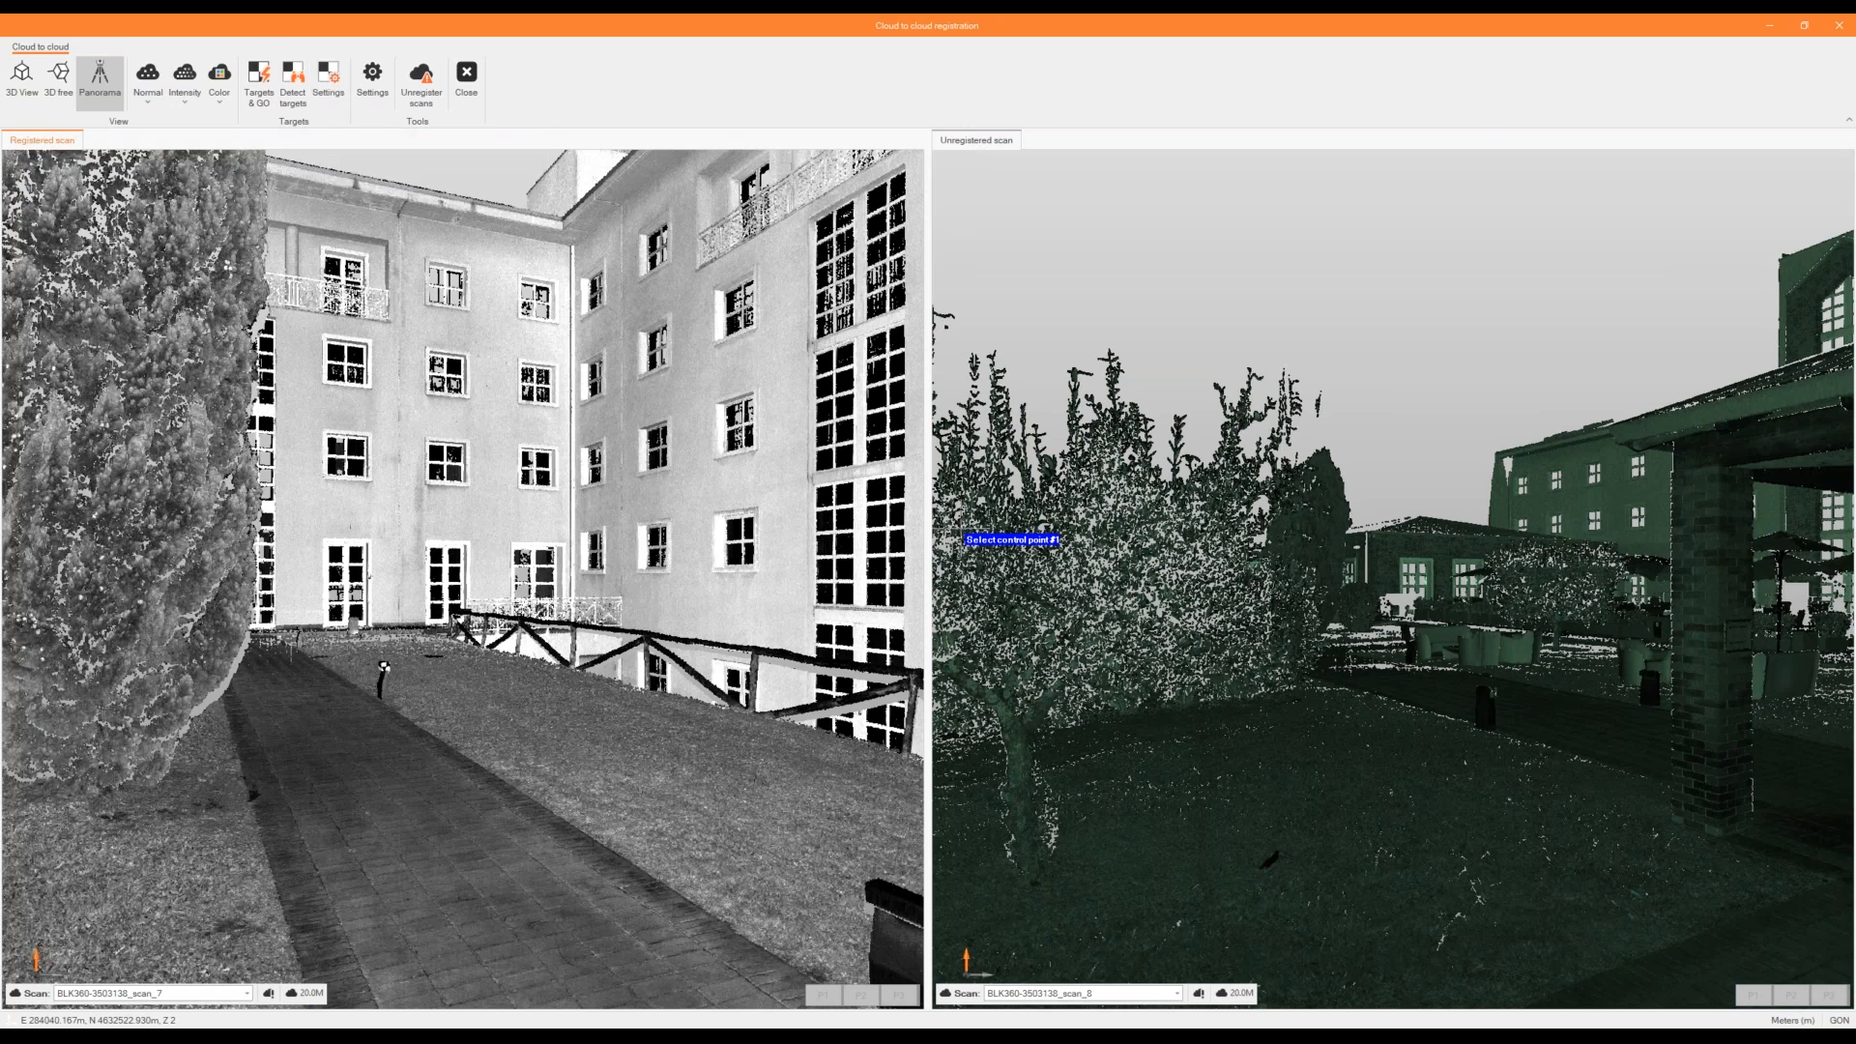
Switch to File Explorer and open the Targets folder inside GeoMax's X-PAD Office Fusion program folder.
key("alt+Tab")
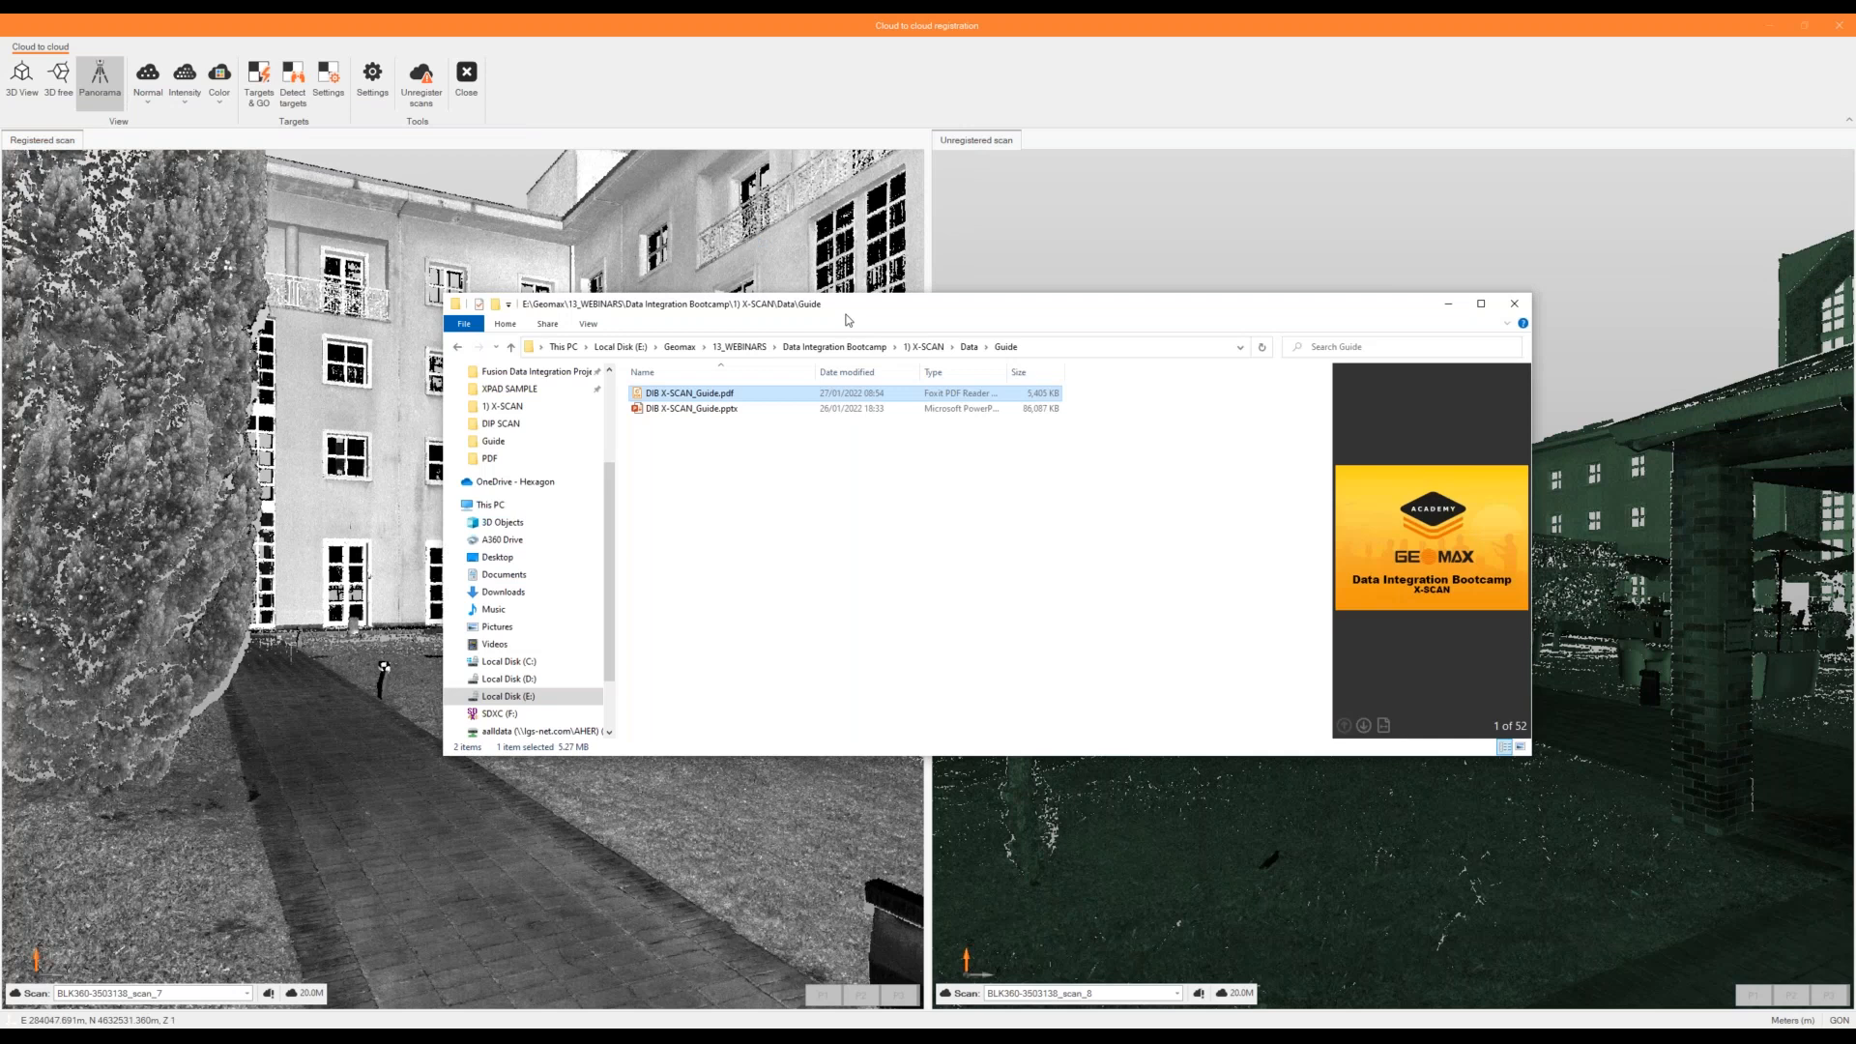
key("alt+Tab")
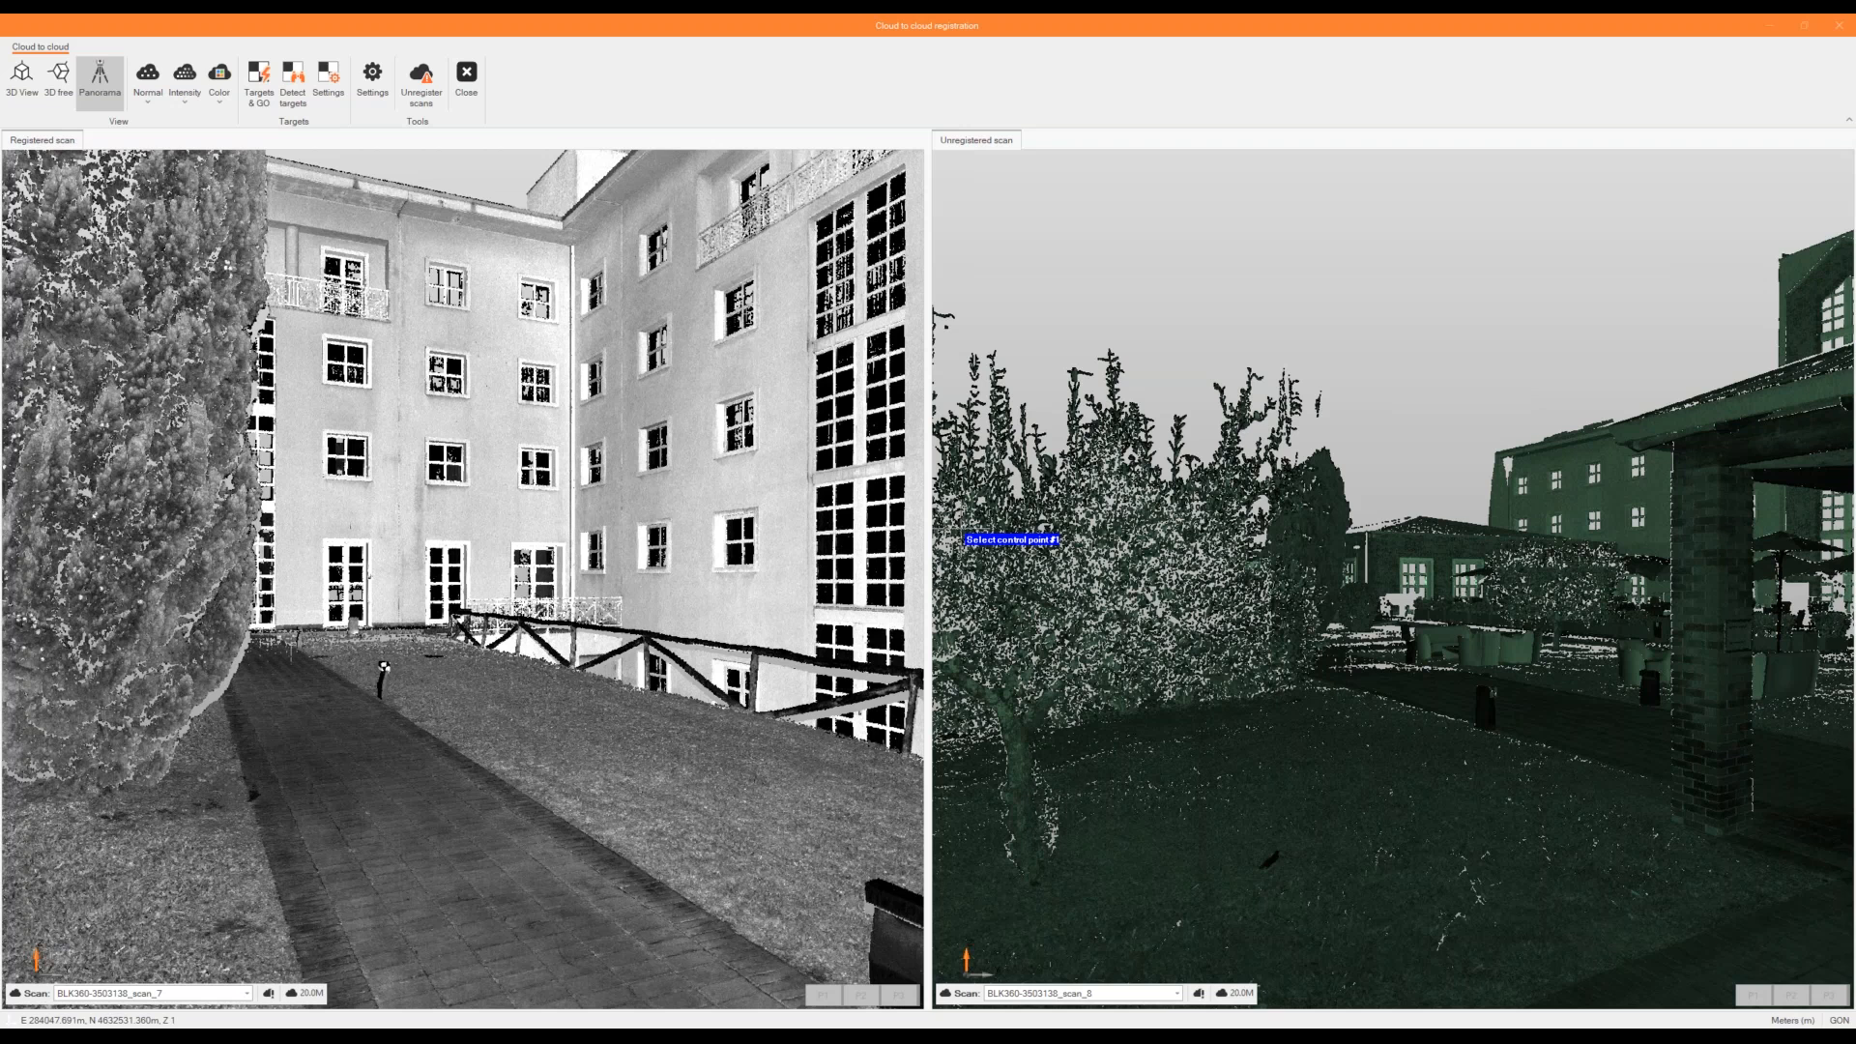
left_click_drag(0, 184, 636, 306)
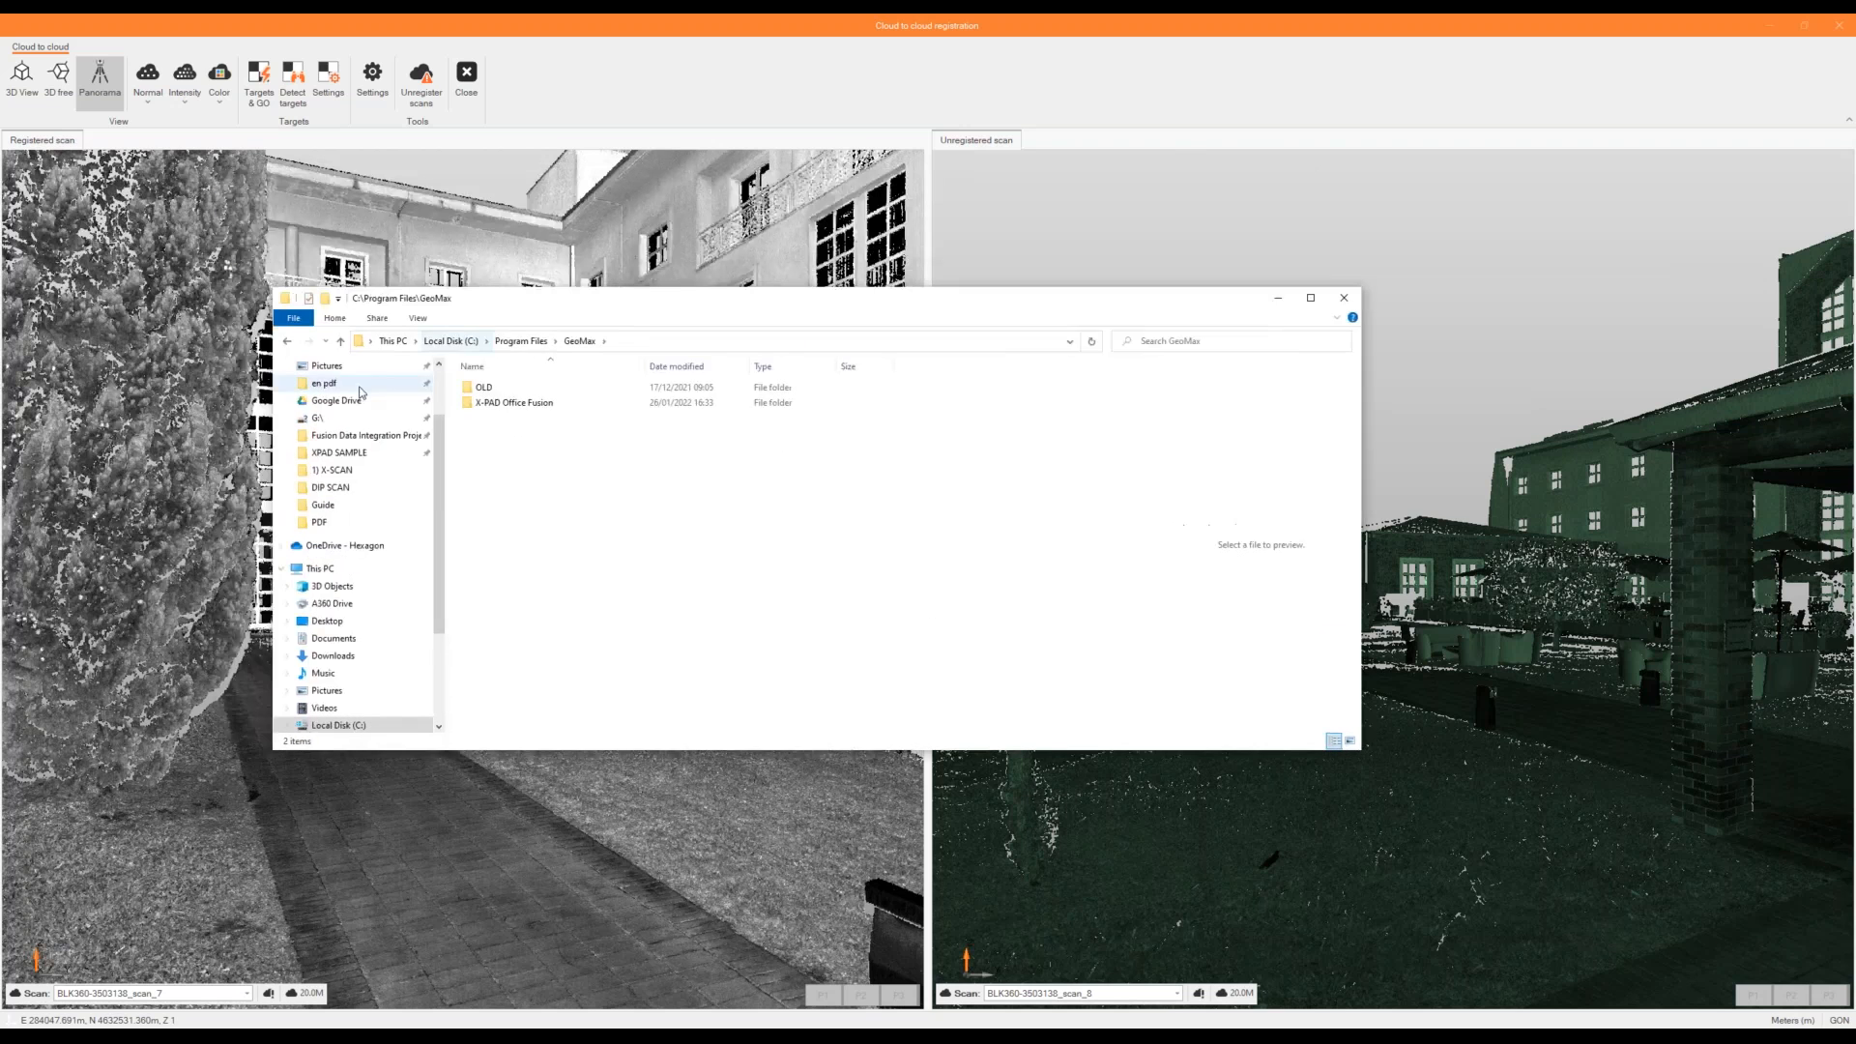
double_click(503, 402)
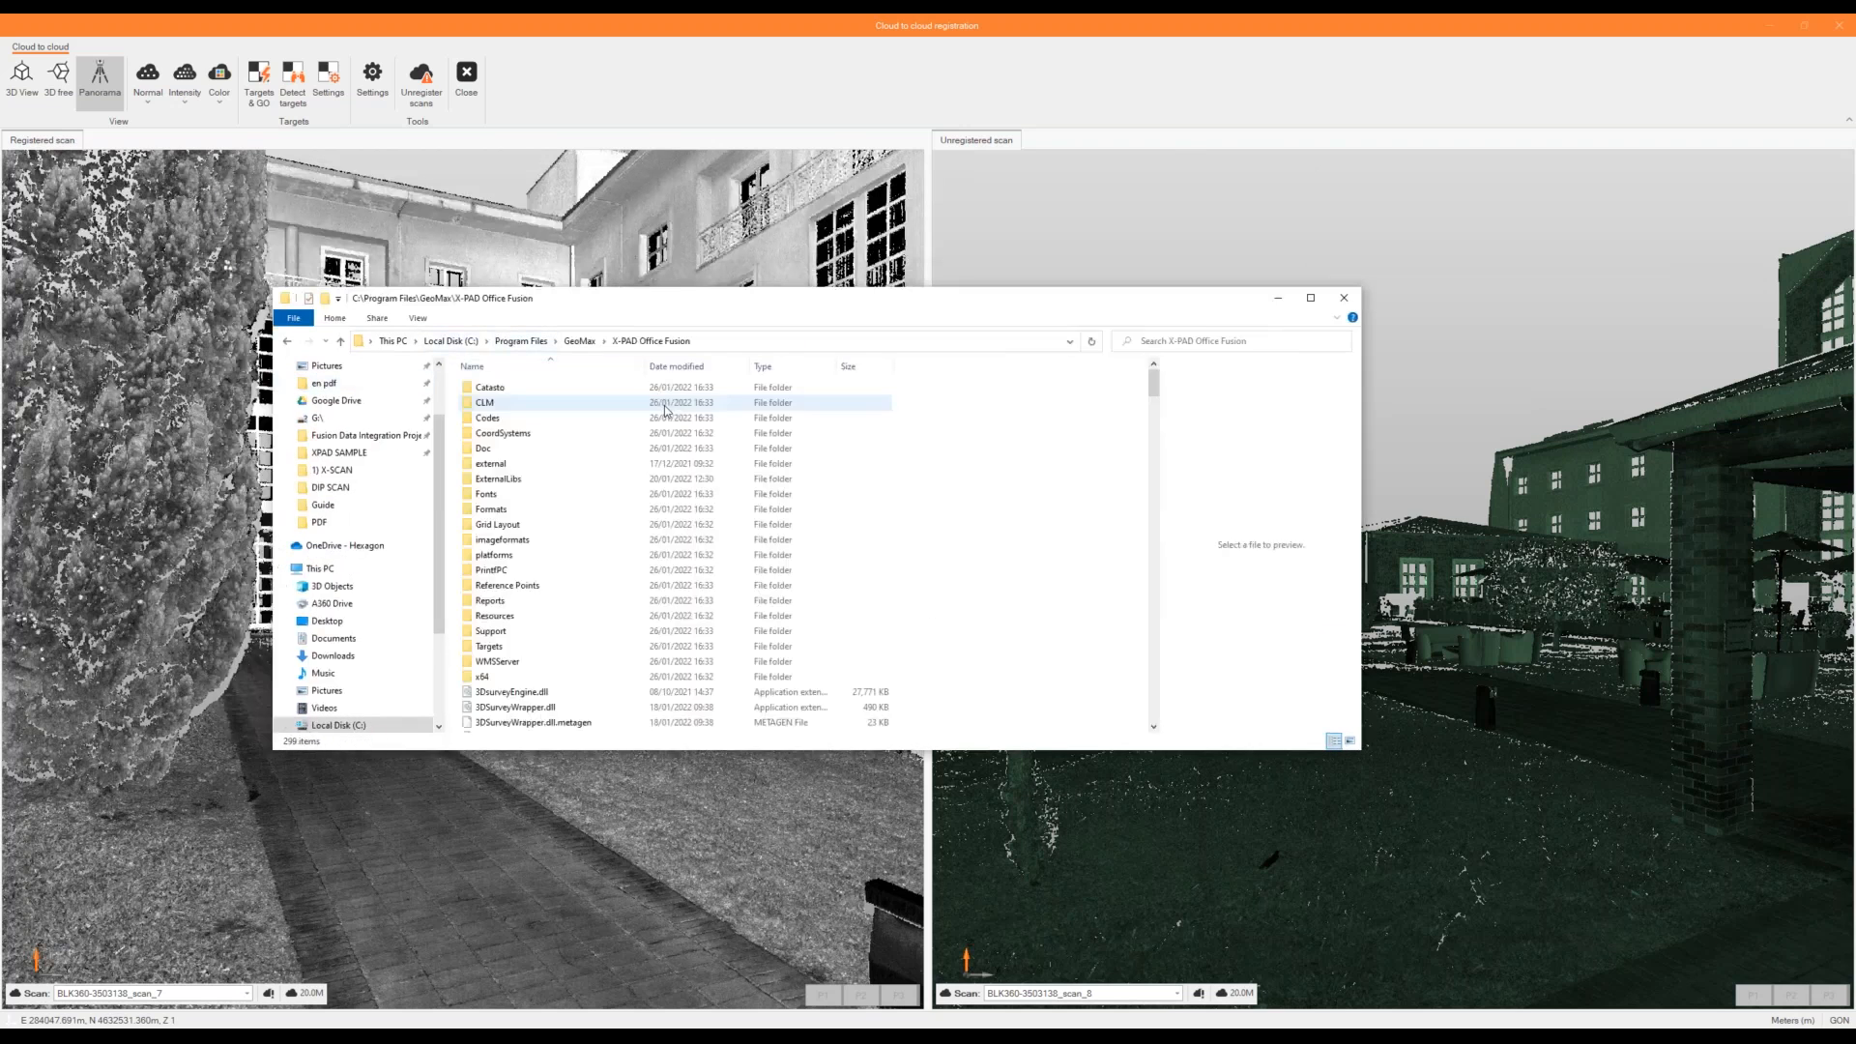
double_click(522, 647)
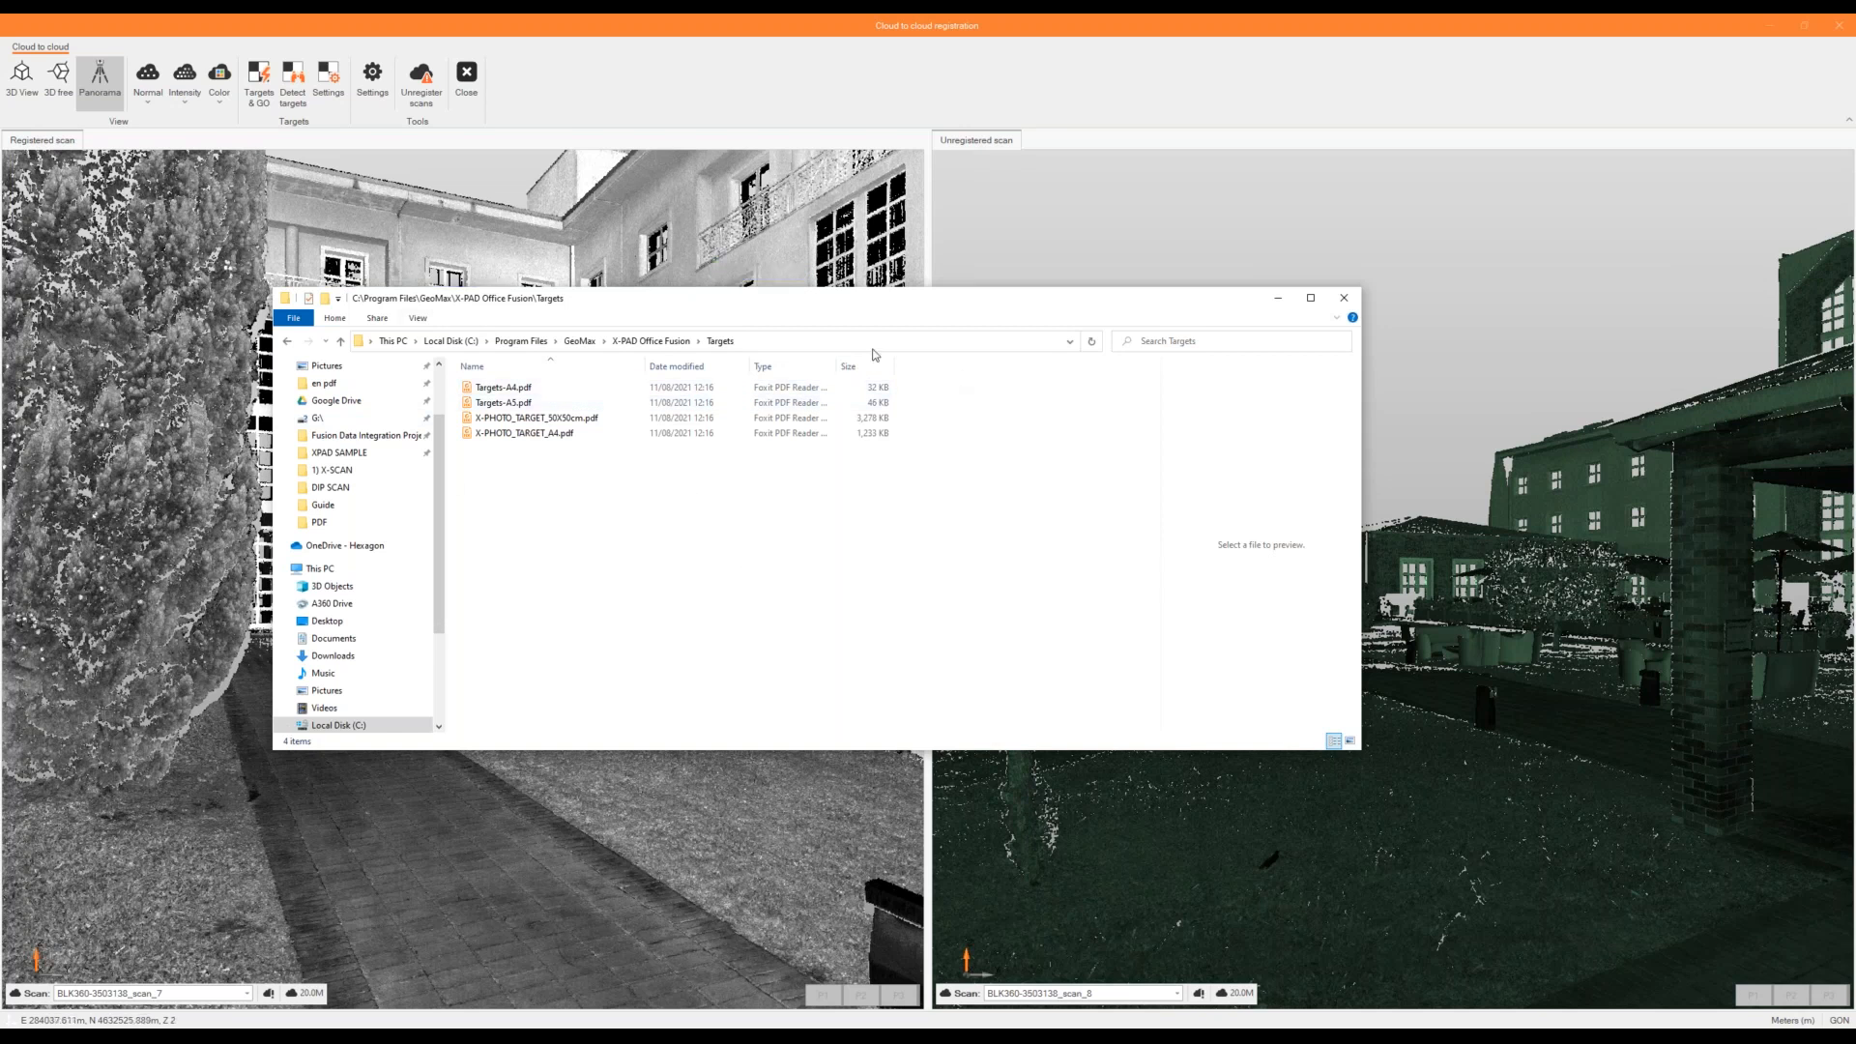
Open Targets-A4.pdf to examine the printable target sheet, and minimise the PDF reader.
left_click(506, 391)
double_click(507, 389)
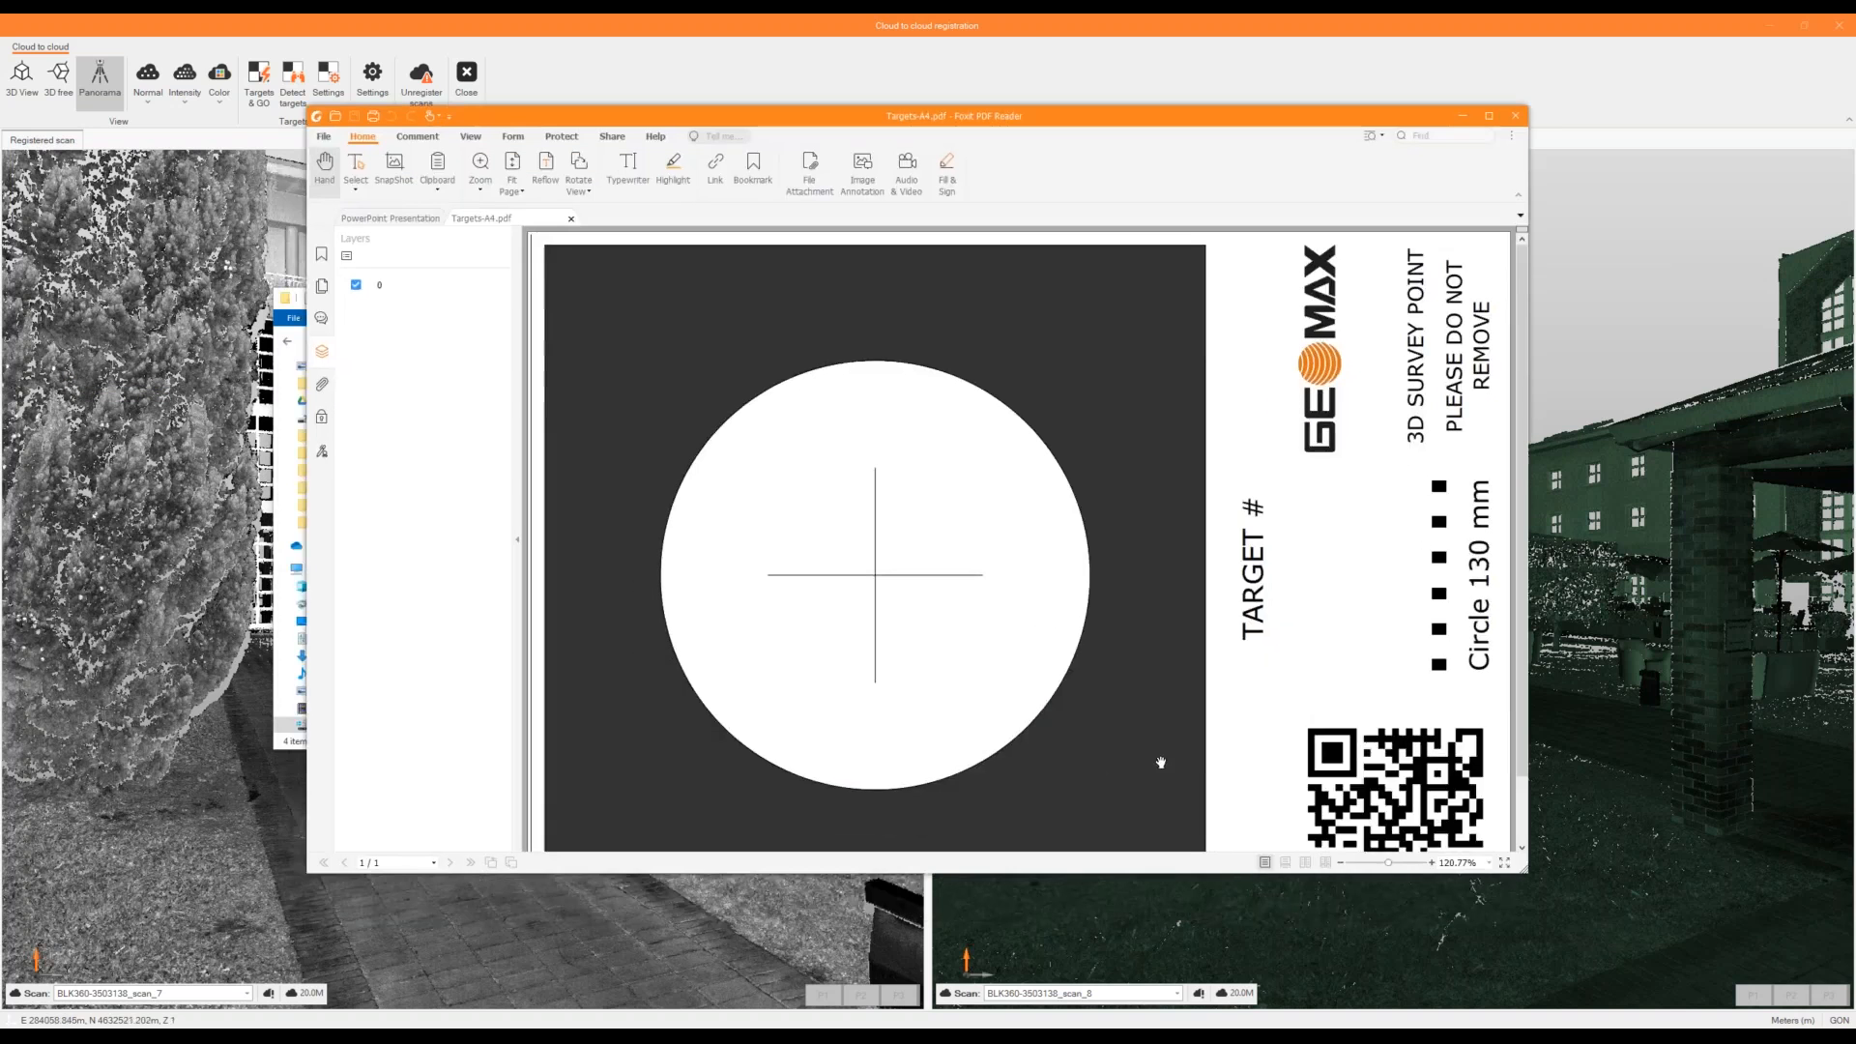
scroll(1042, 617, "down", 1, "ctrl")
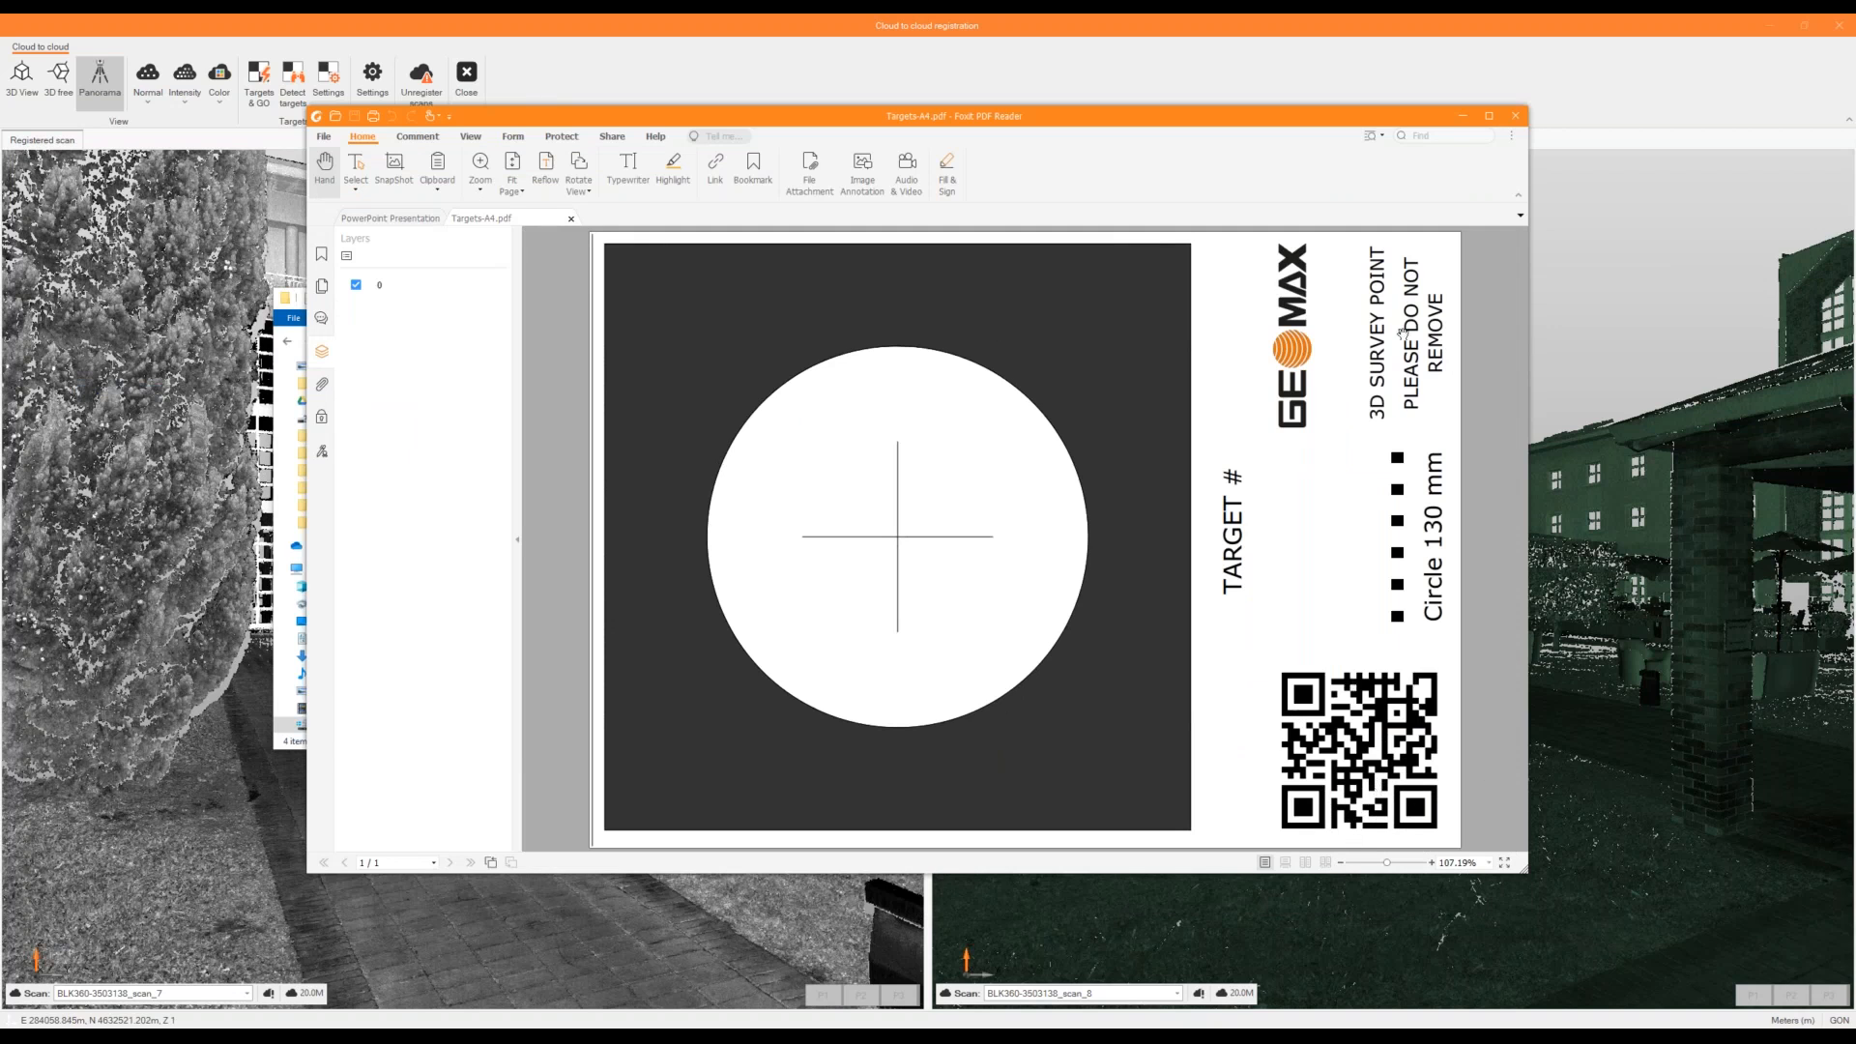
left_click(1462, 115)
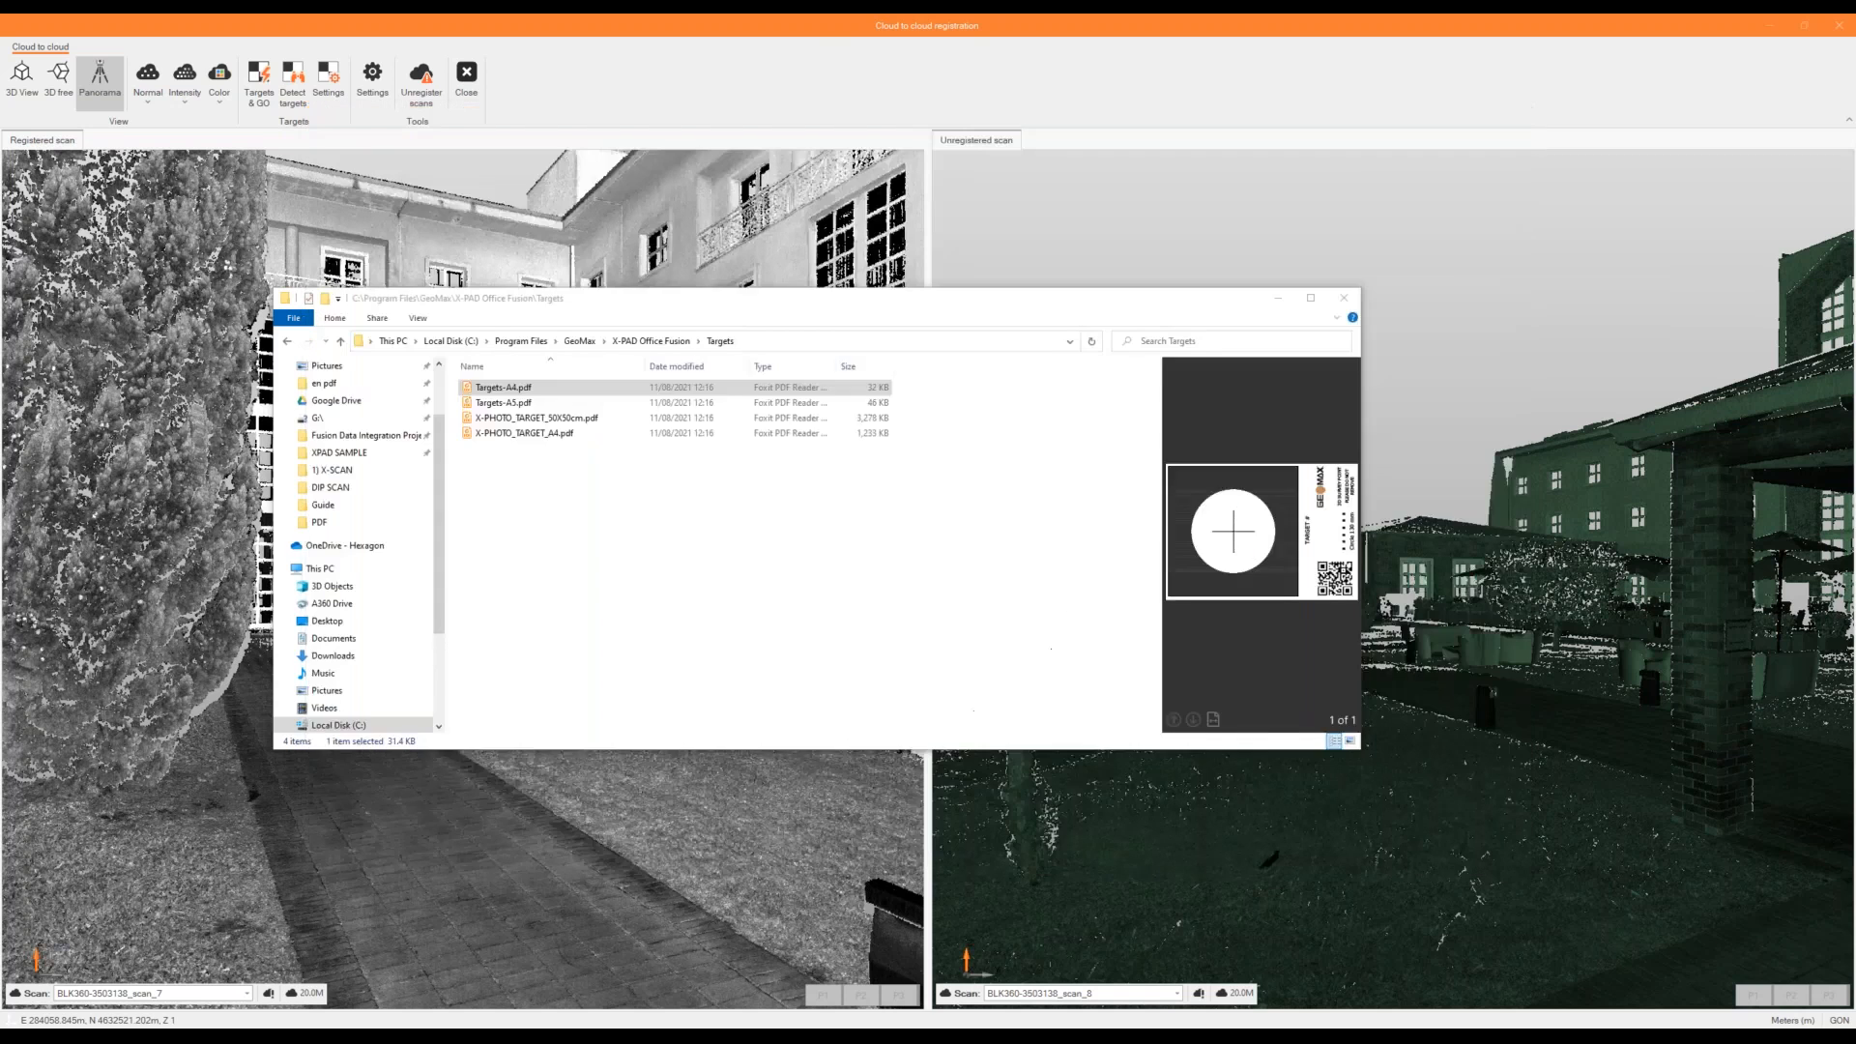
Check X-PHOTO_TARGET_50X50cm.pdf and X-PHOTO_TARGET_A4.pdf in the folder, and return to the cloud-to-cloud registration.
left_click(534, 418)
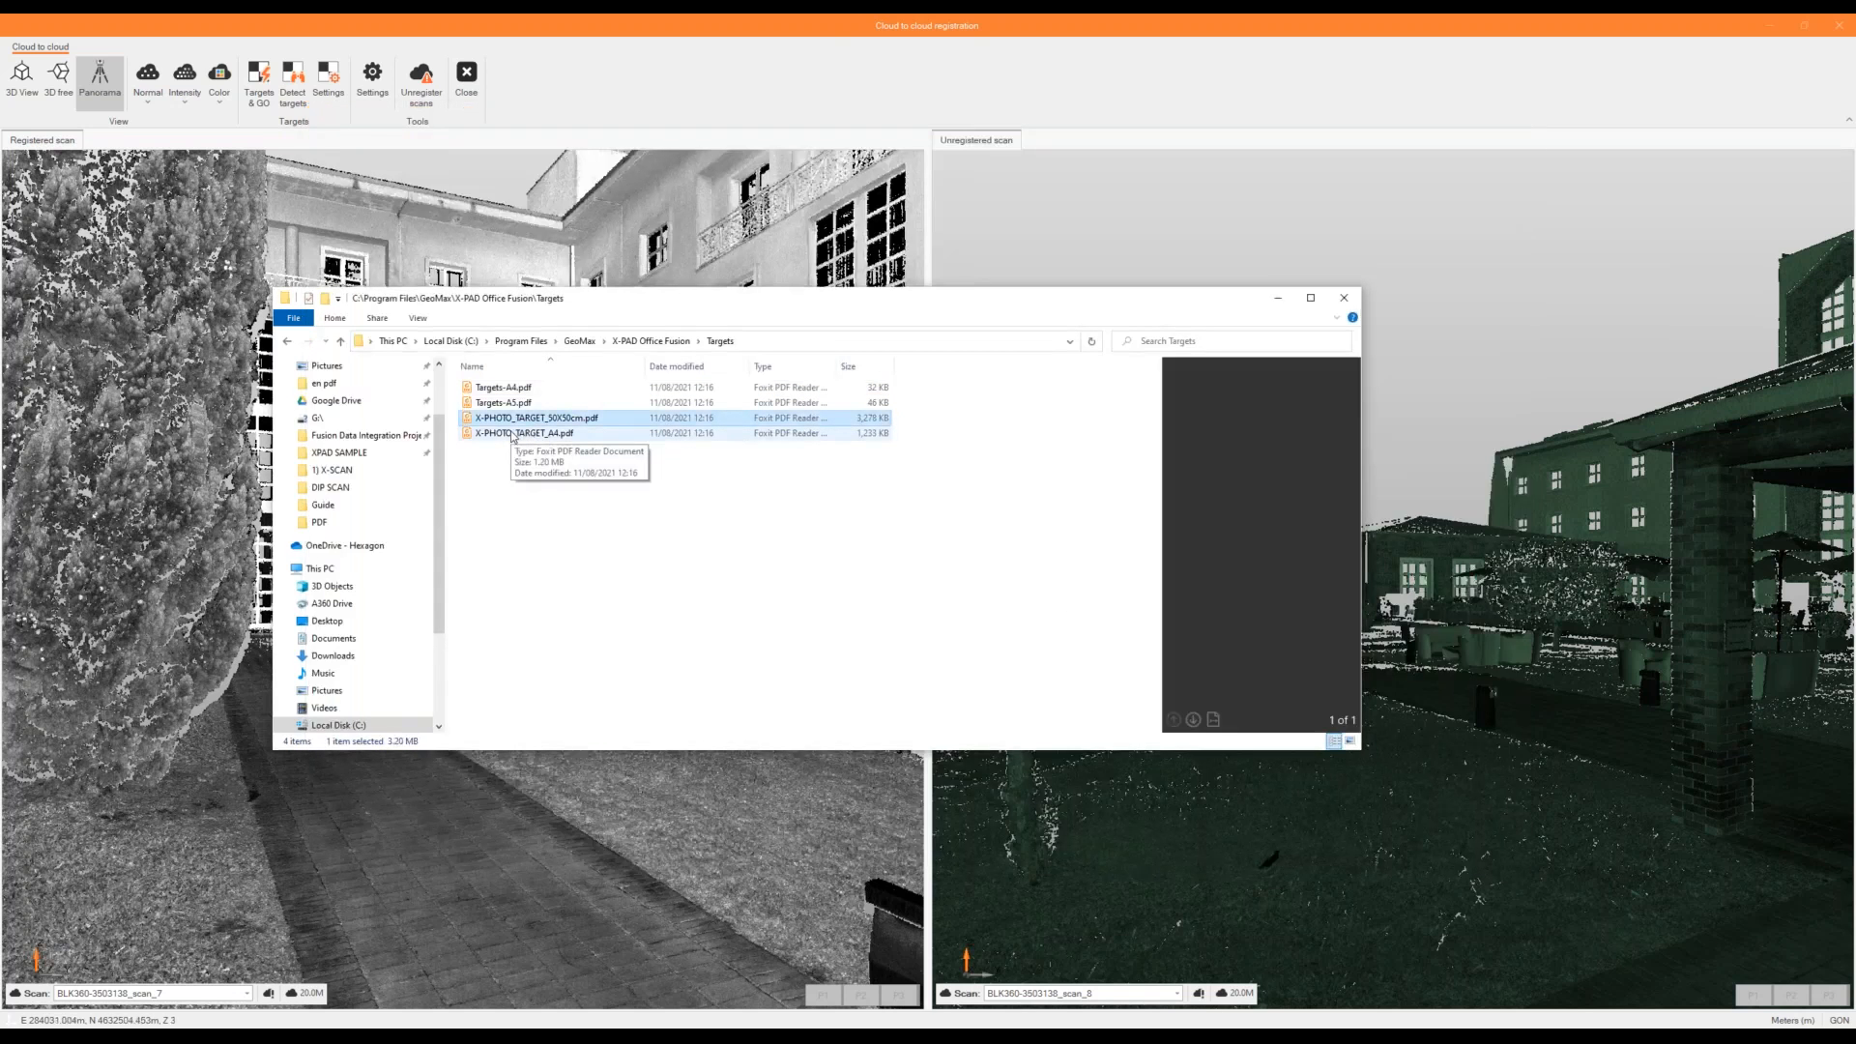
left_click(513, 434)
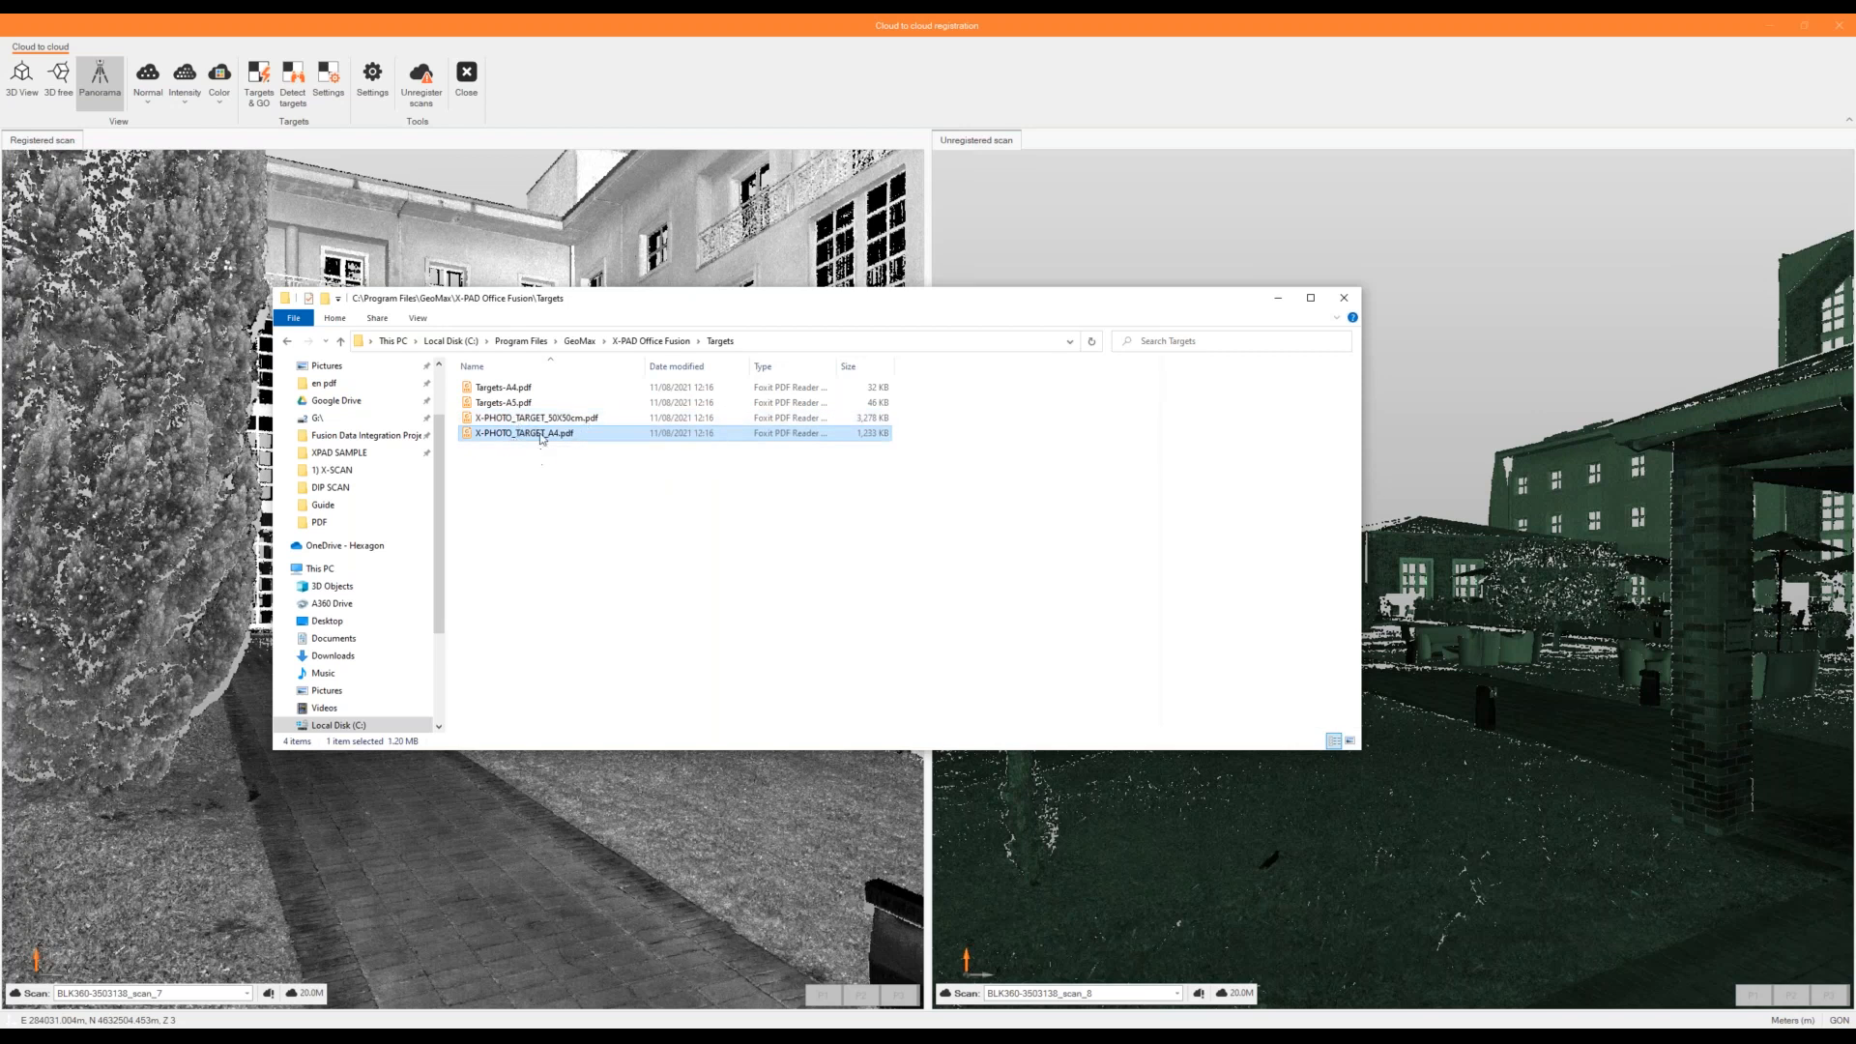
left_click(1276, 299)
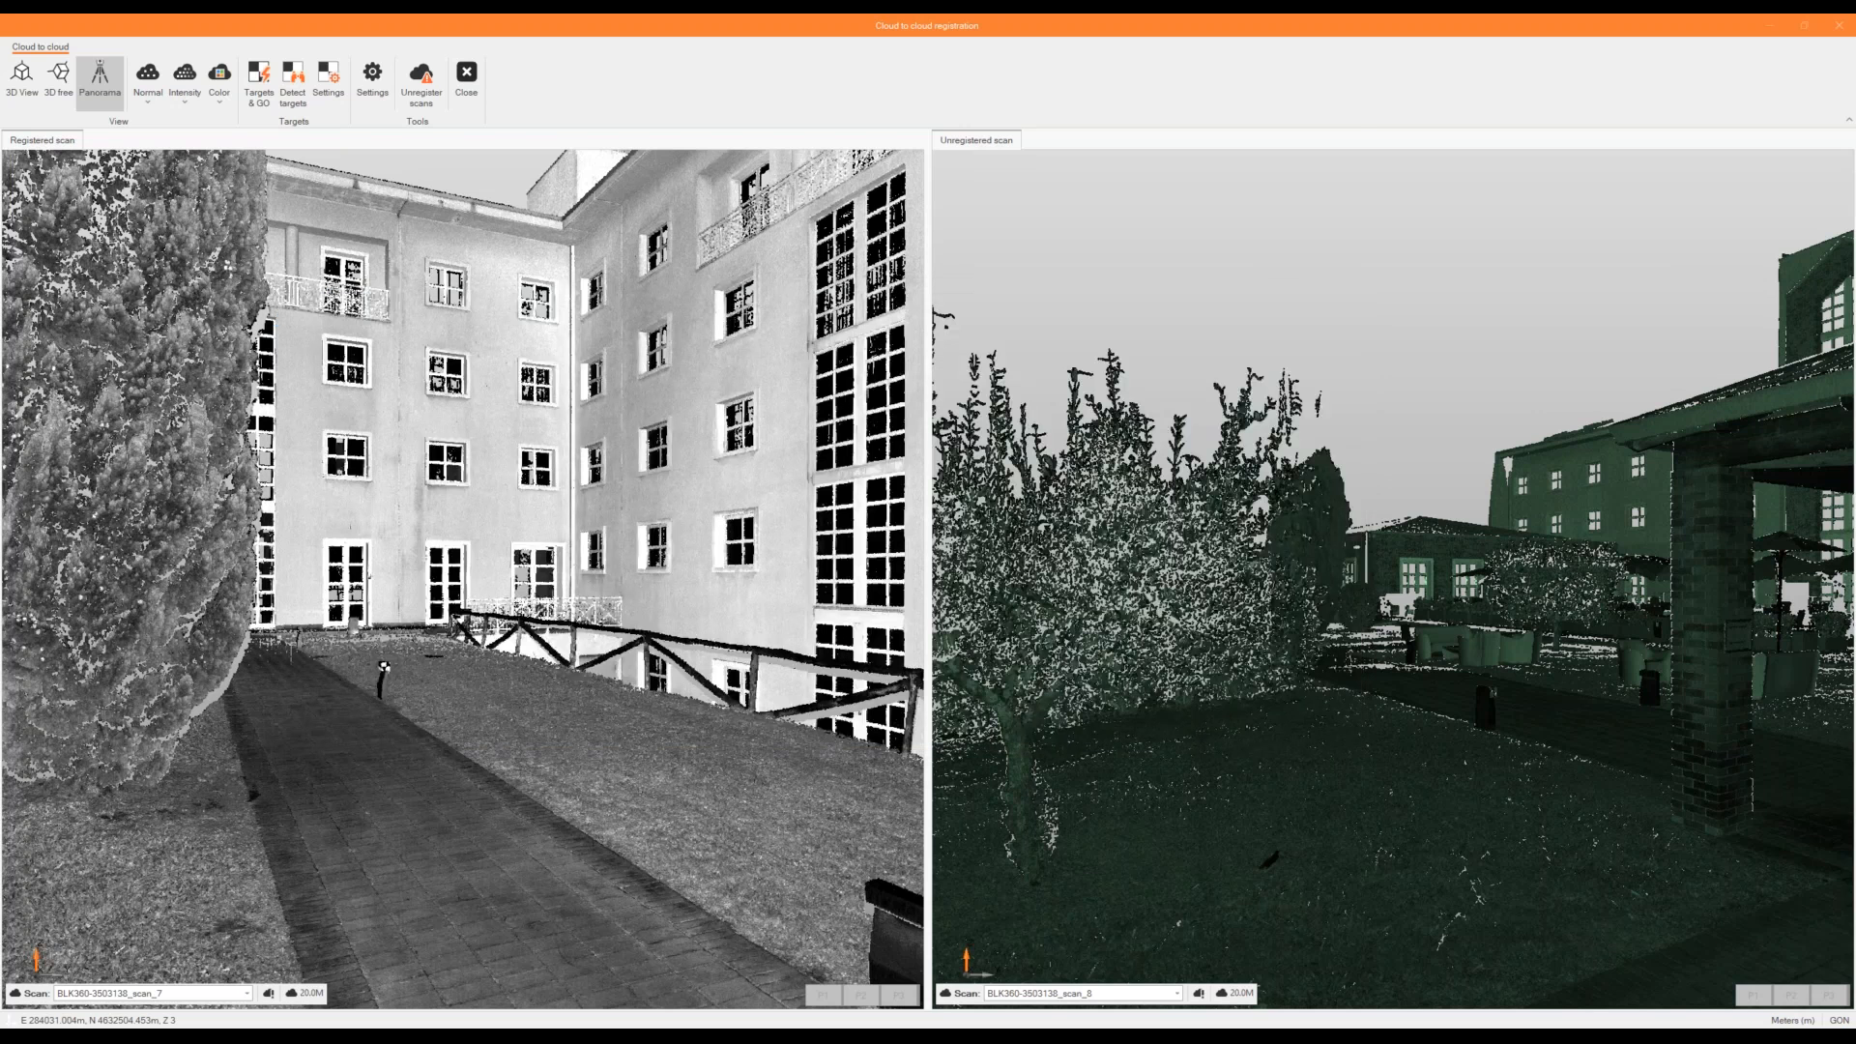
Display the unregistered scan_8 by Intensity so that it matches the greyscale of registered scan_7.
left_click_drag(637, 510, 336, 357)
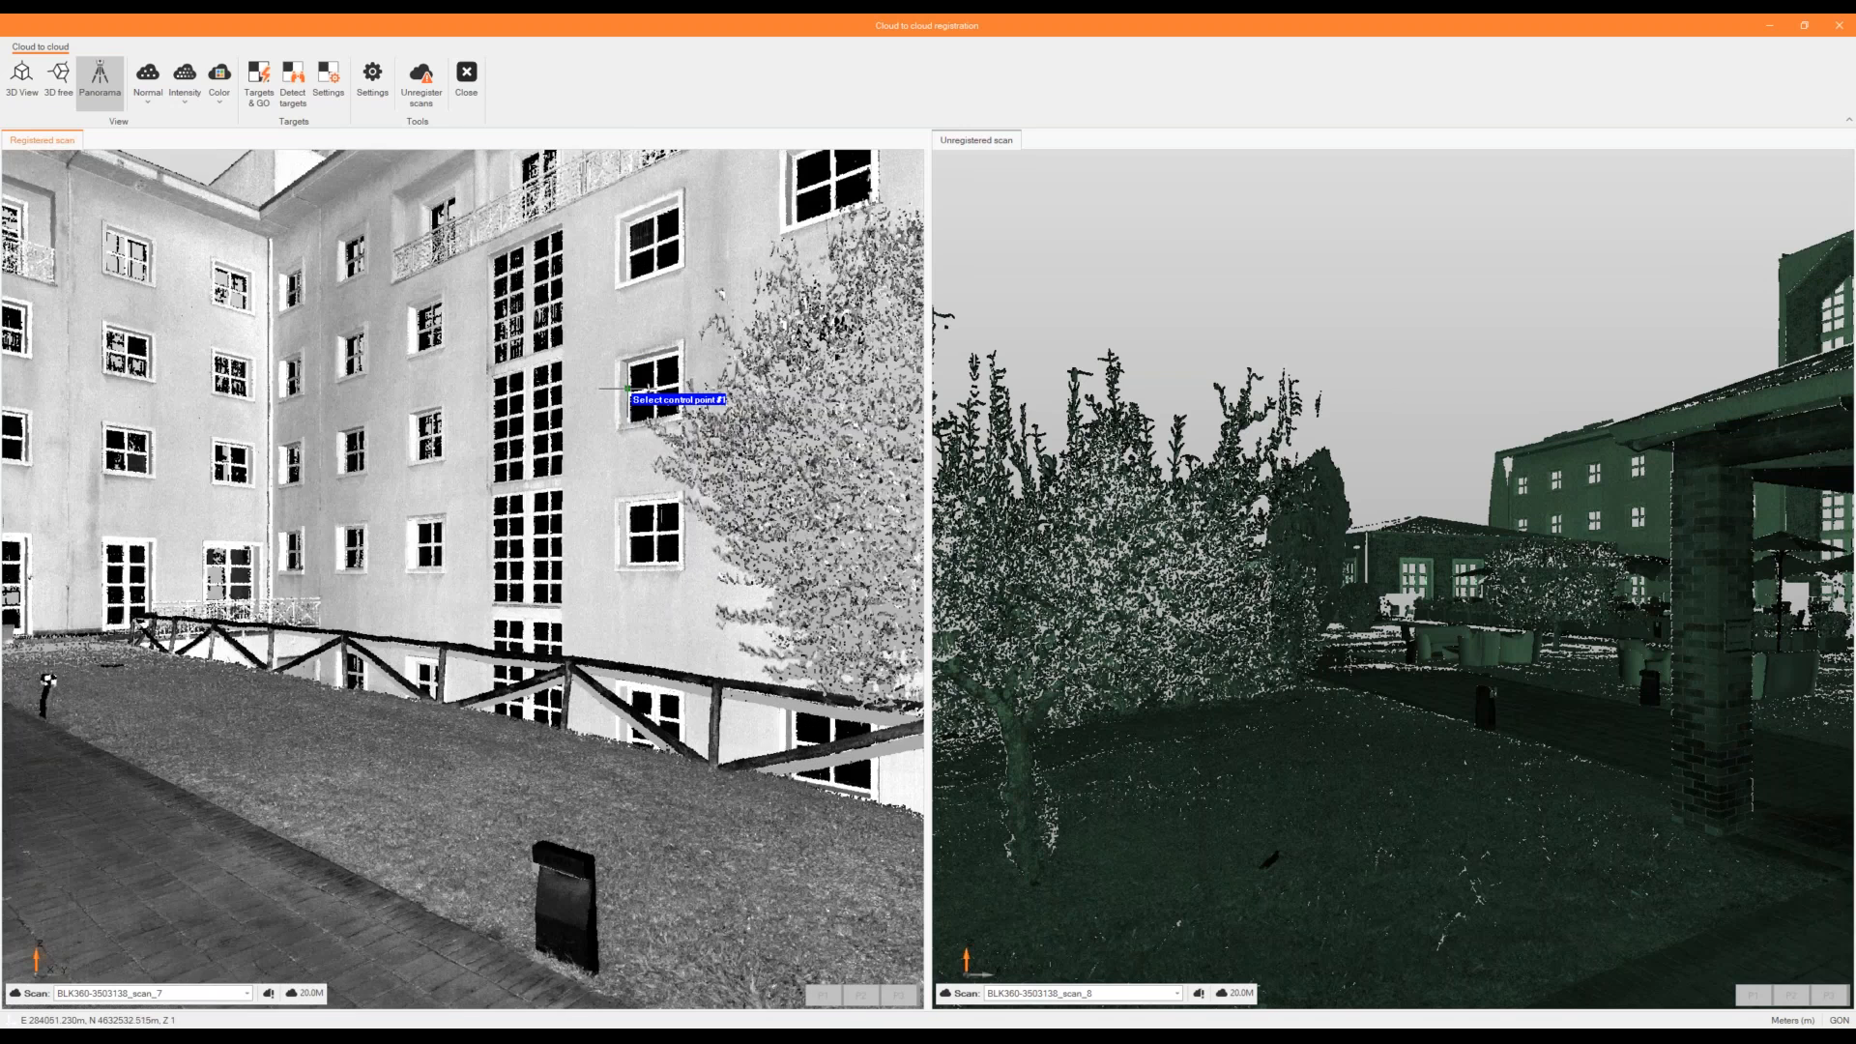
left_click_drag(628, 389, 160, 317)
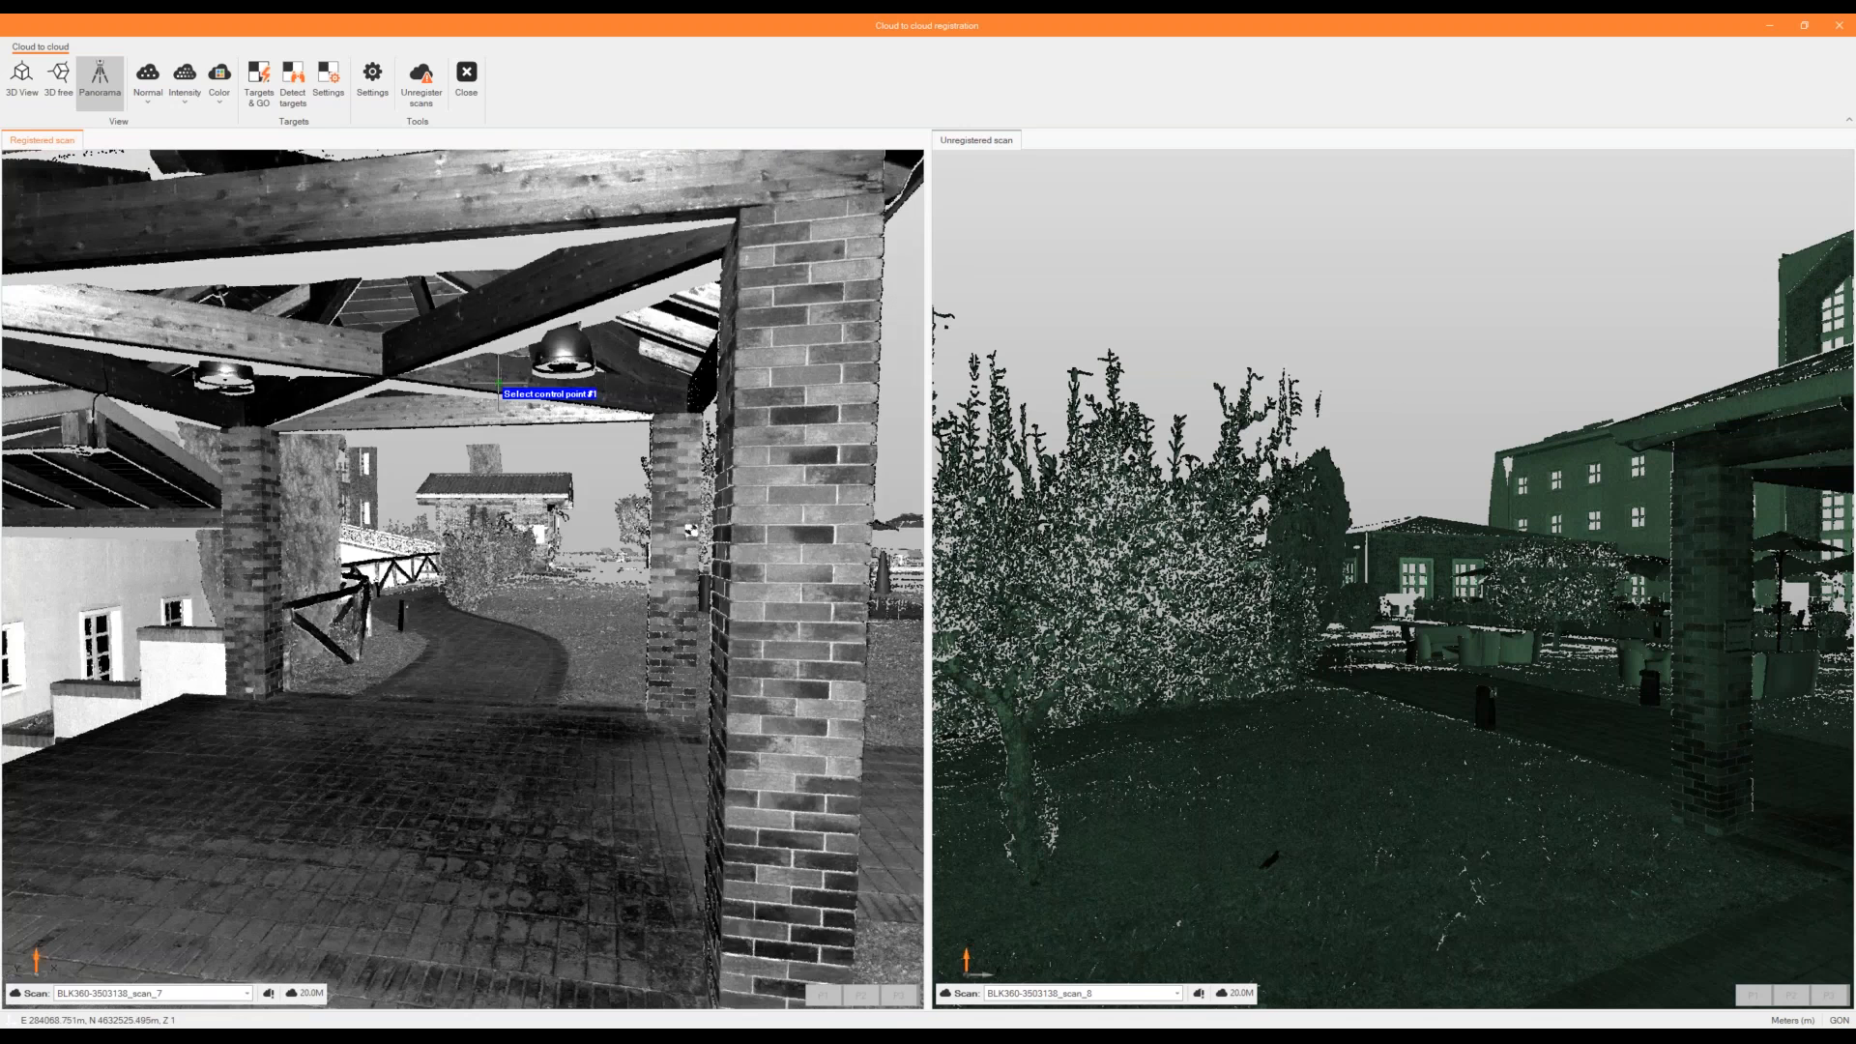
left_click(185, 85)
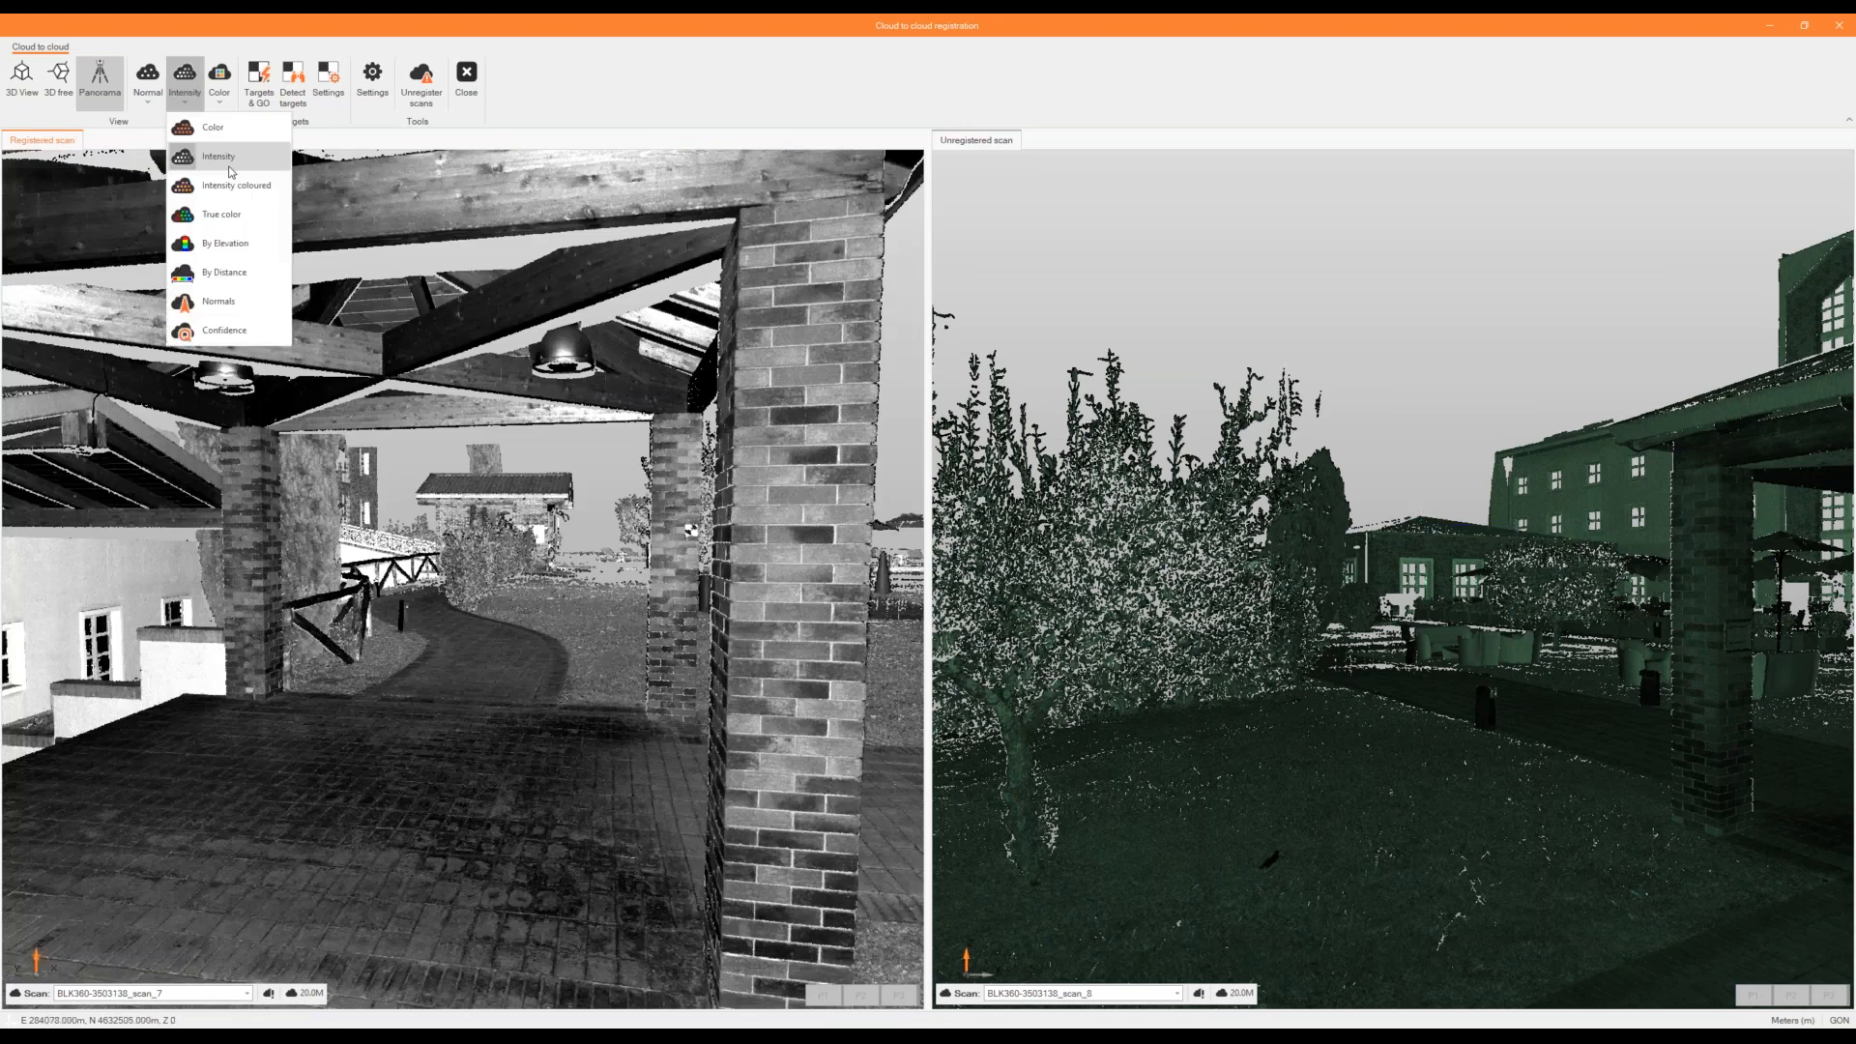
left_click(229, 167)
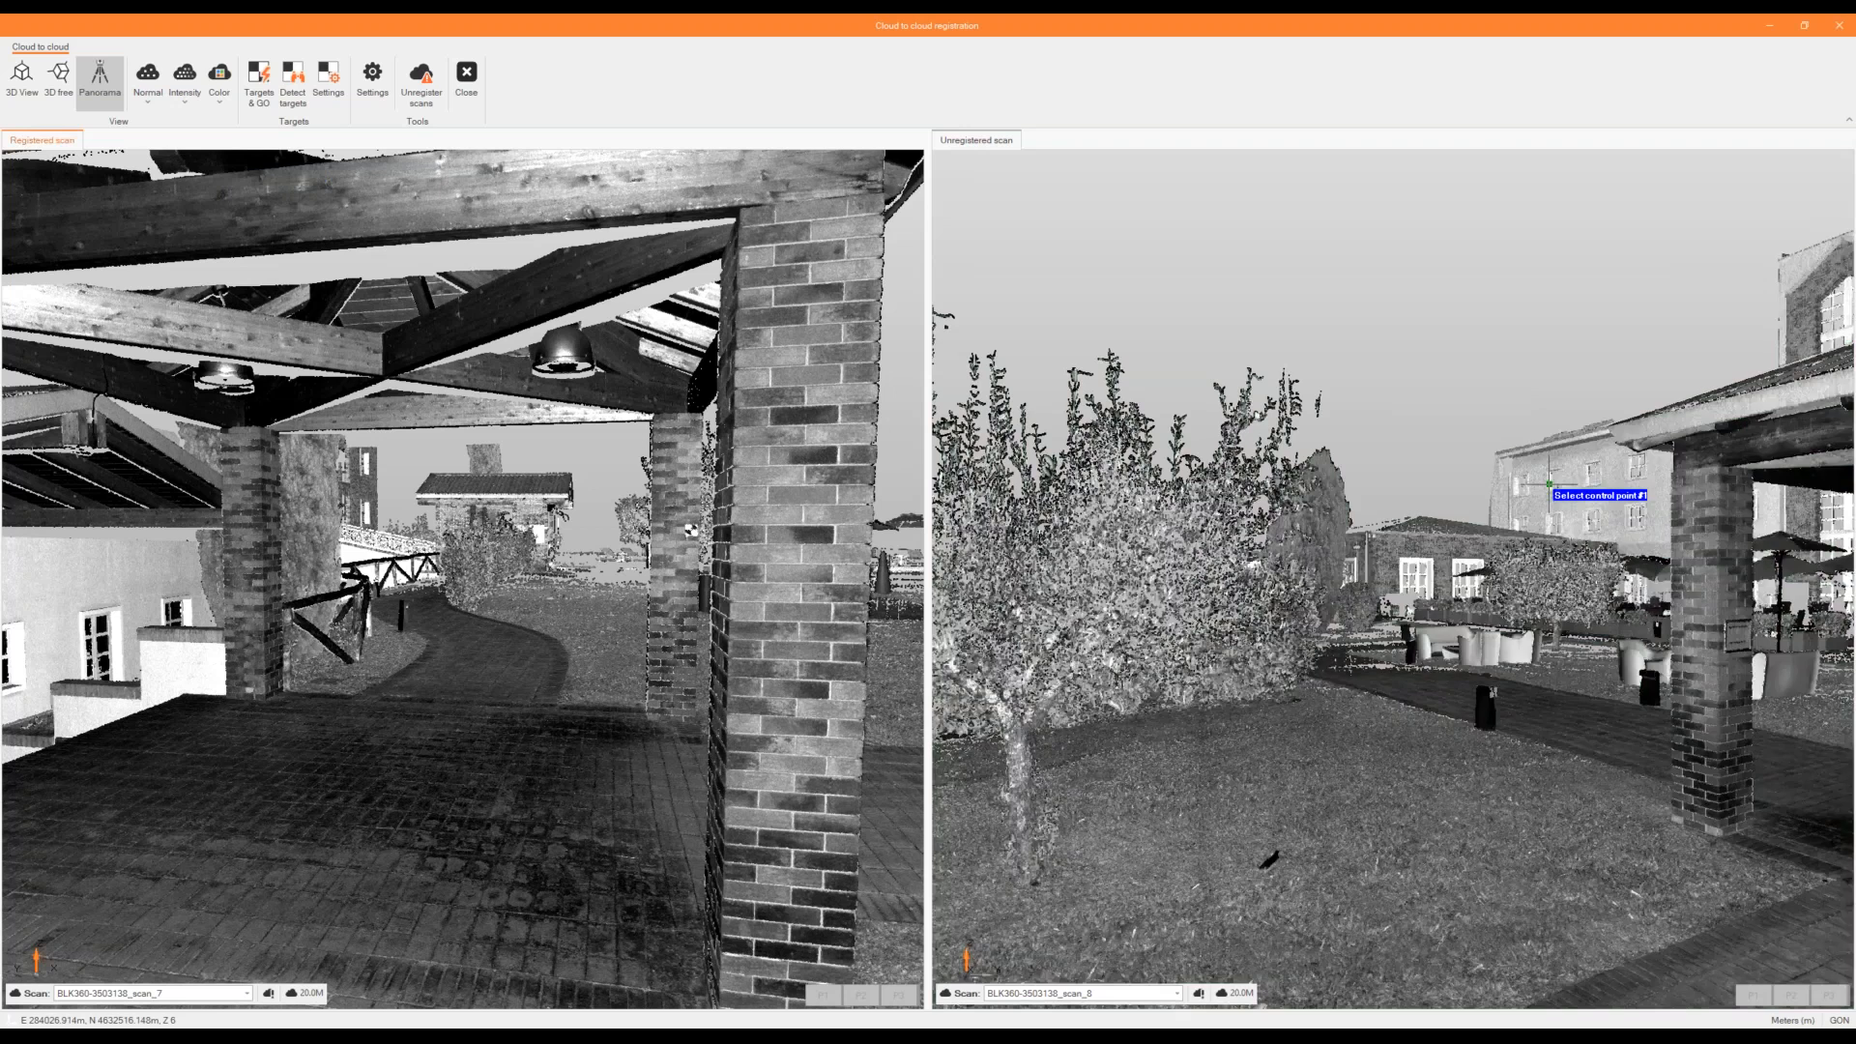
Mark control point 1 on the target standing beside the paved path in registered scan_7.
middle_click_drag(1549, 484, 1386, 537)
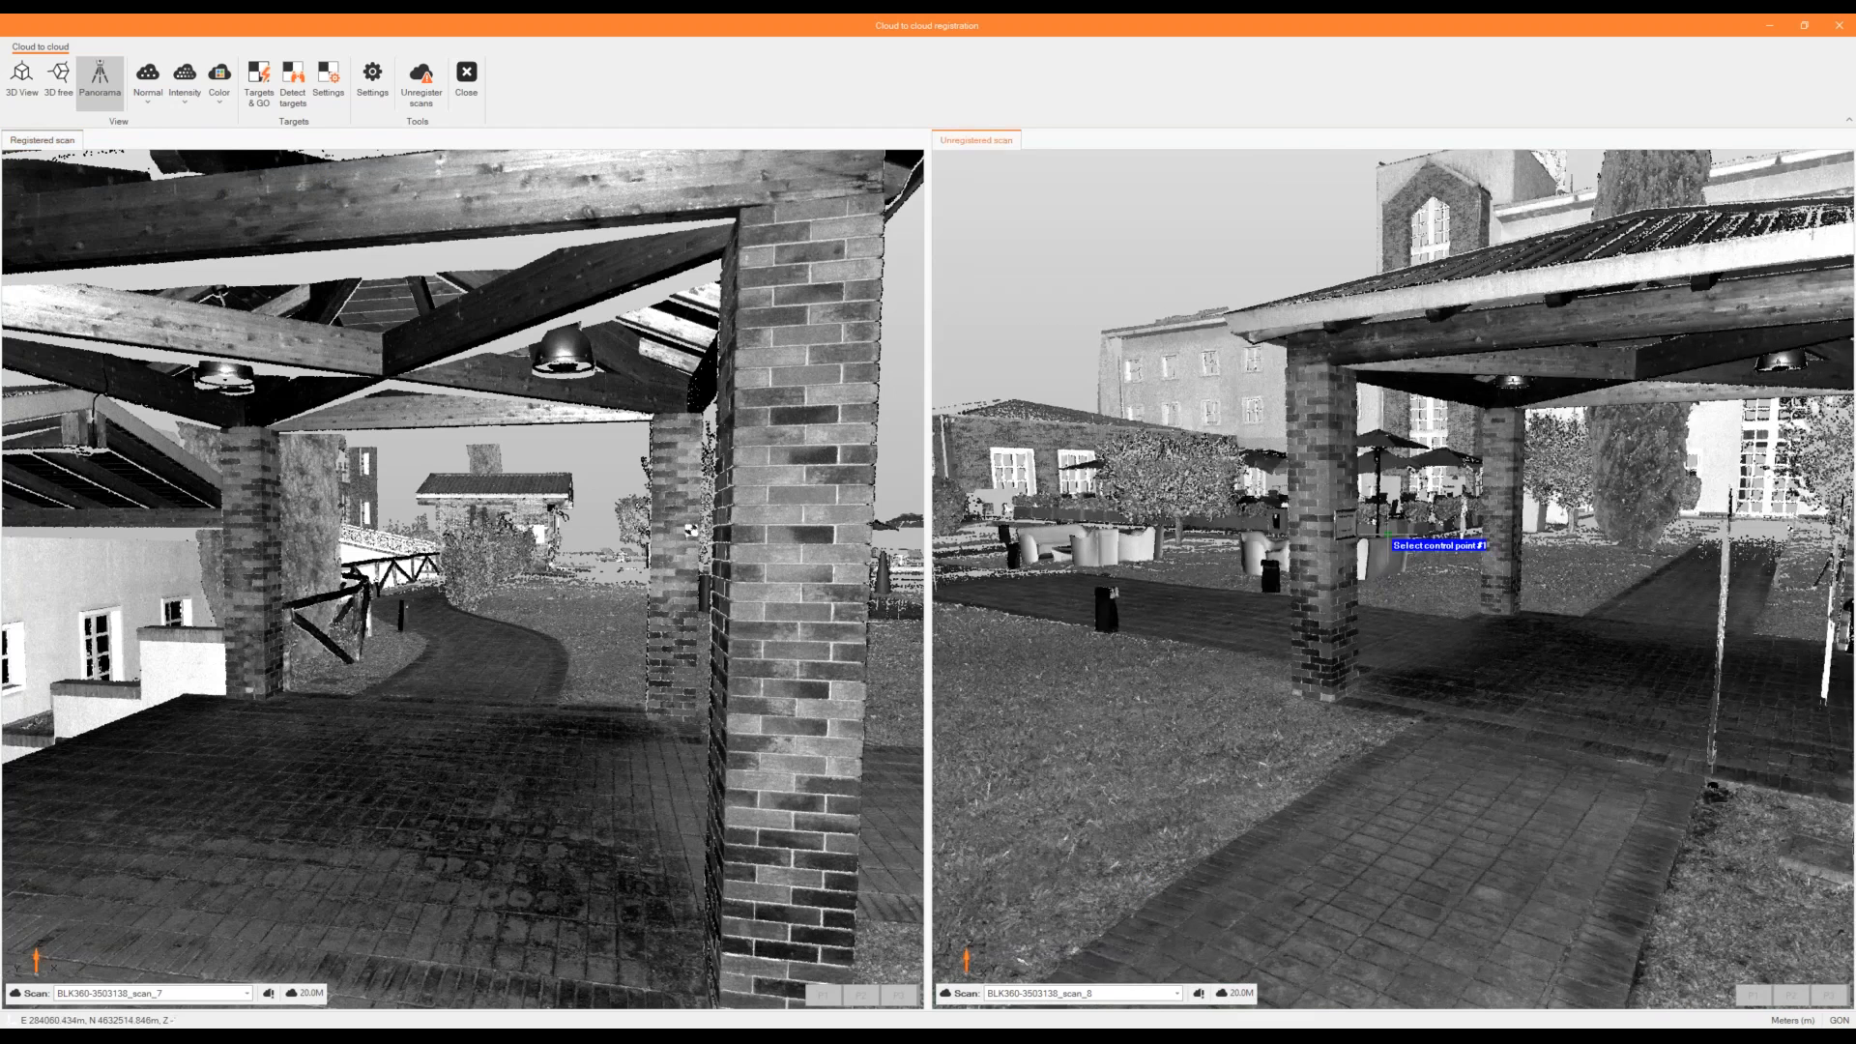
scroll(1388, 533, "up", 4)
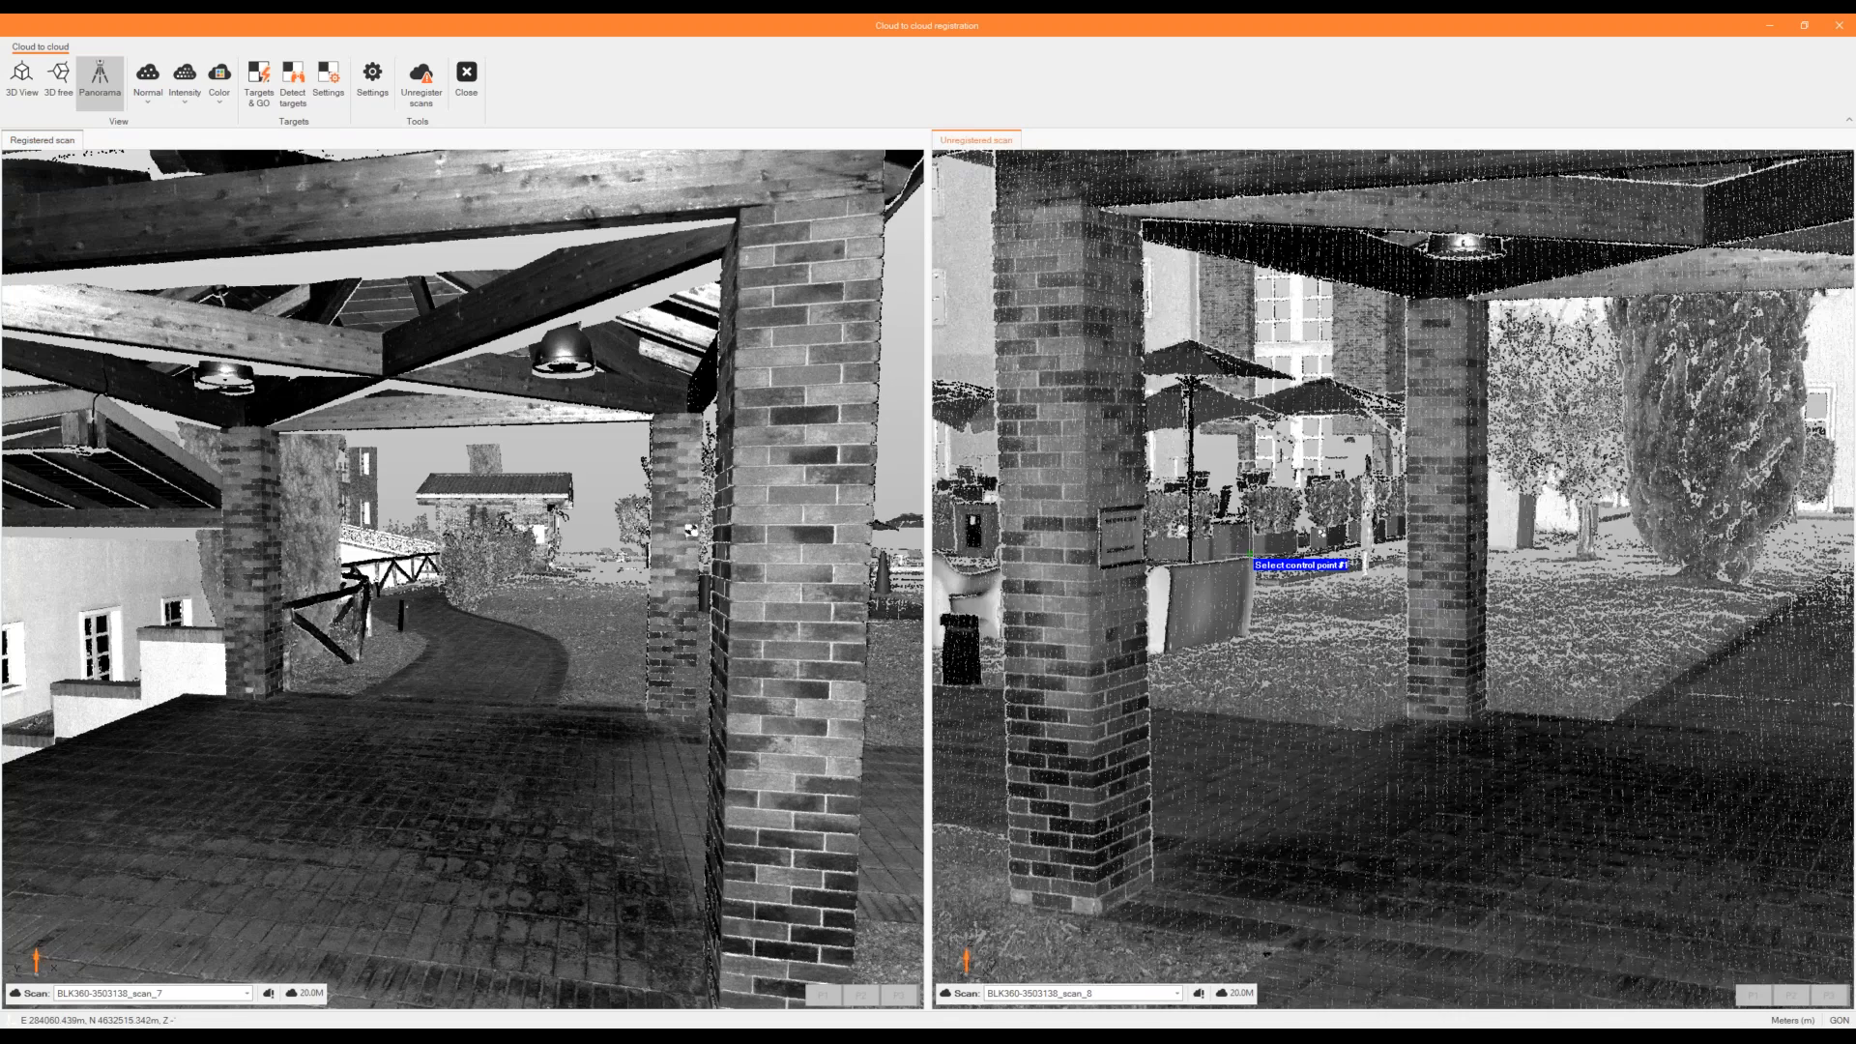
scroll(1251, 560, "down", 3)
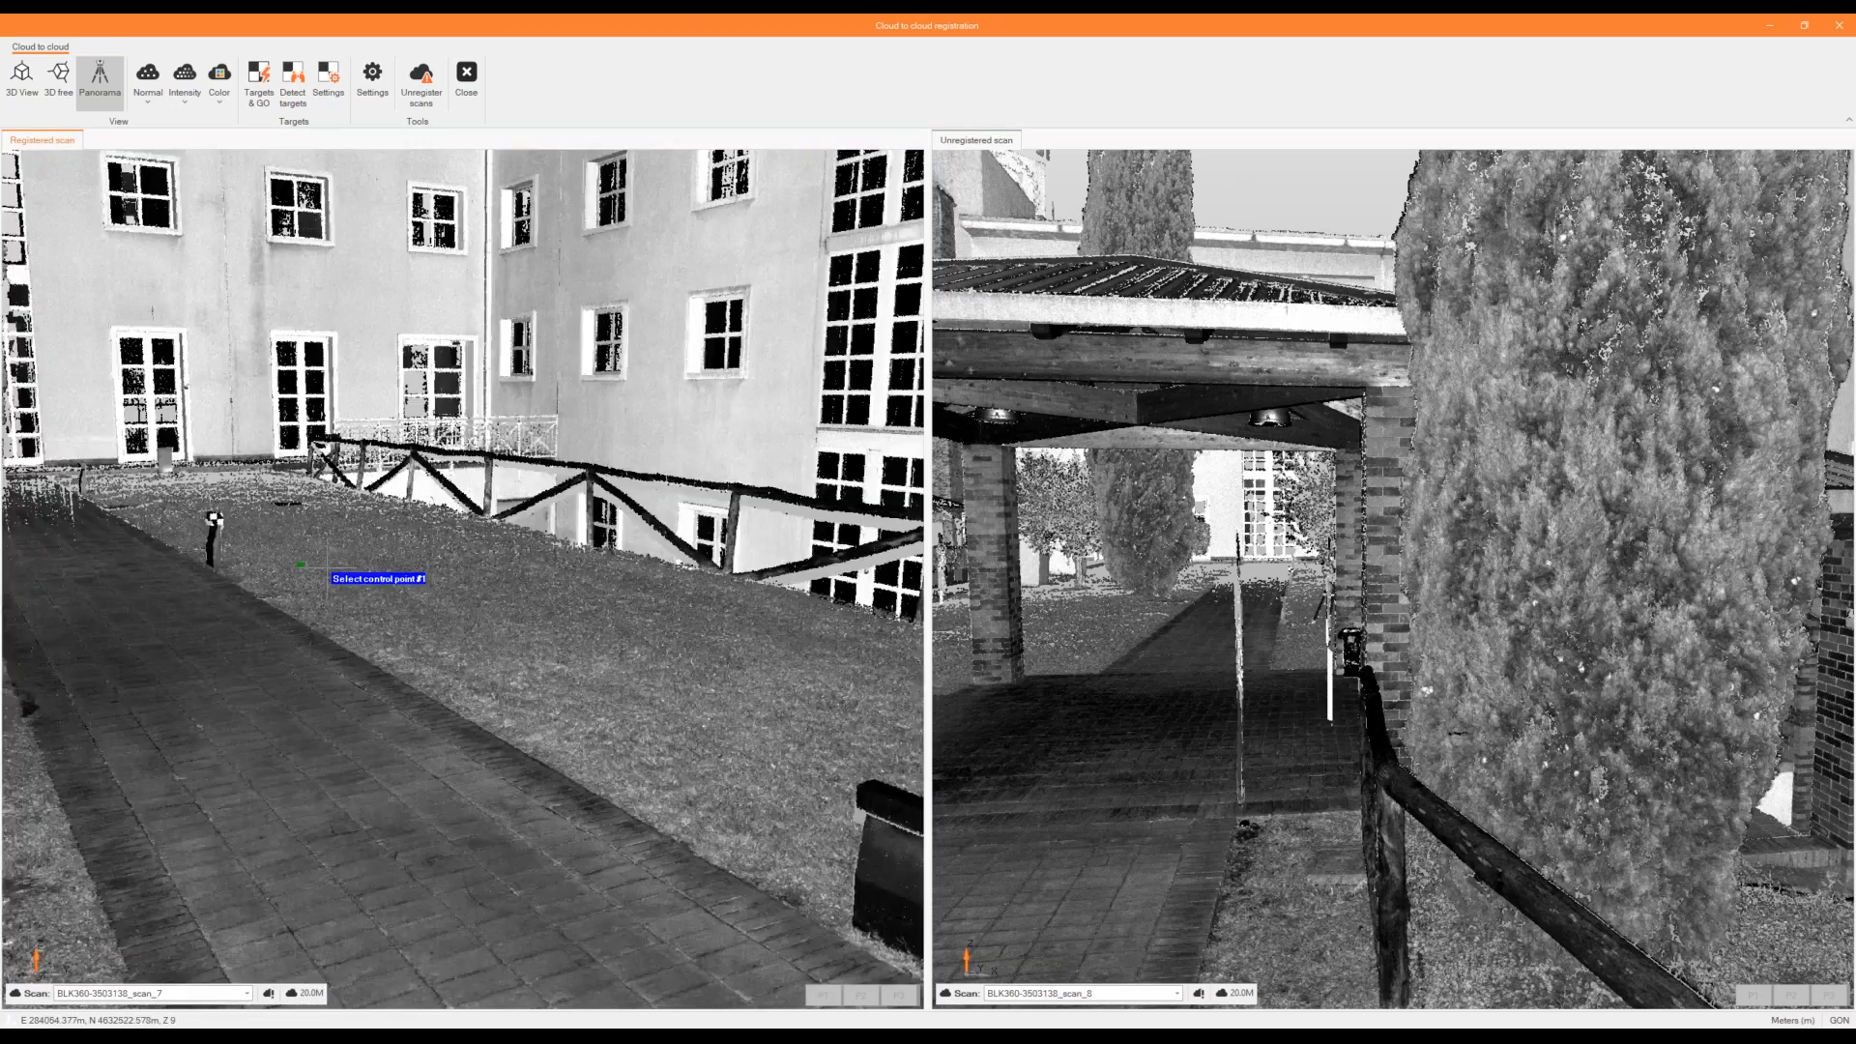
scroll(327, 565, "up", 8)
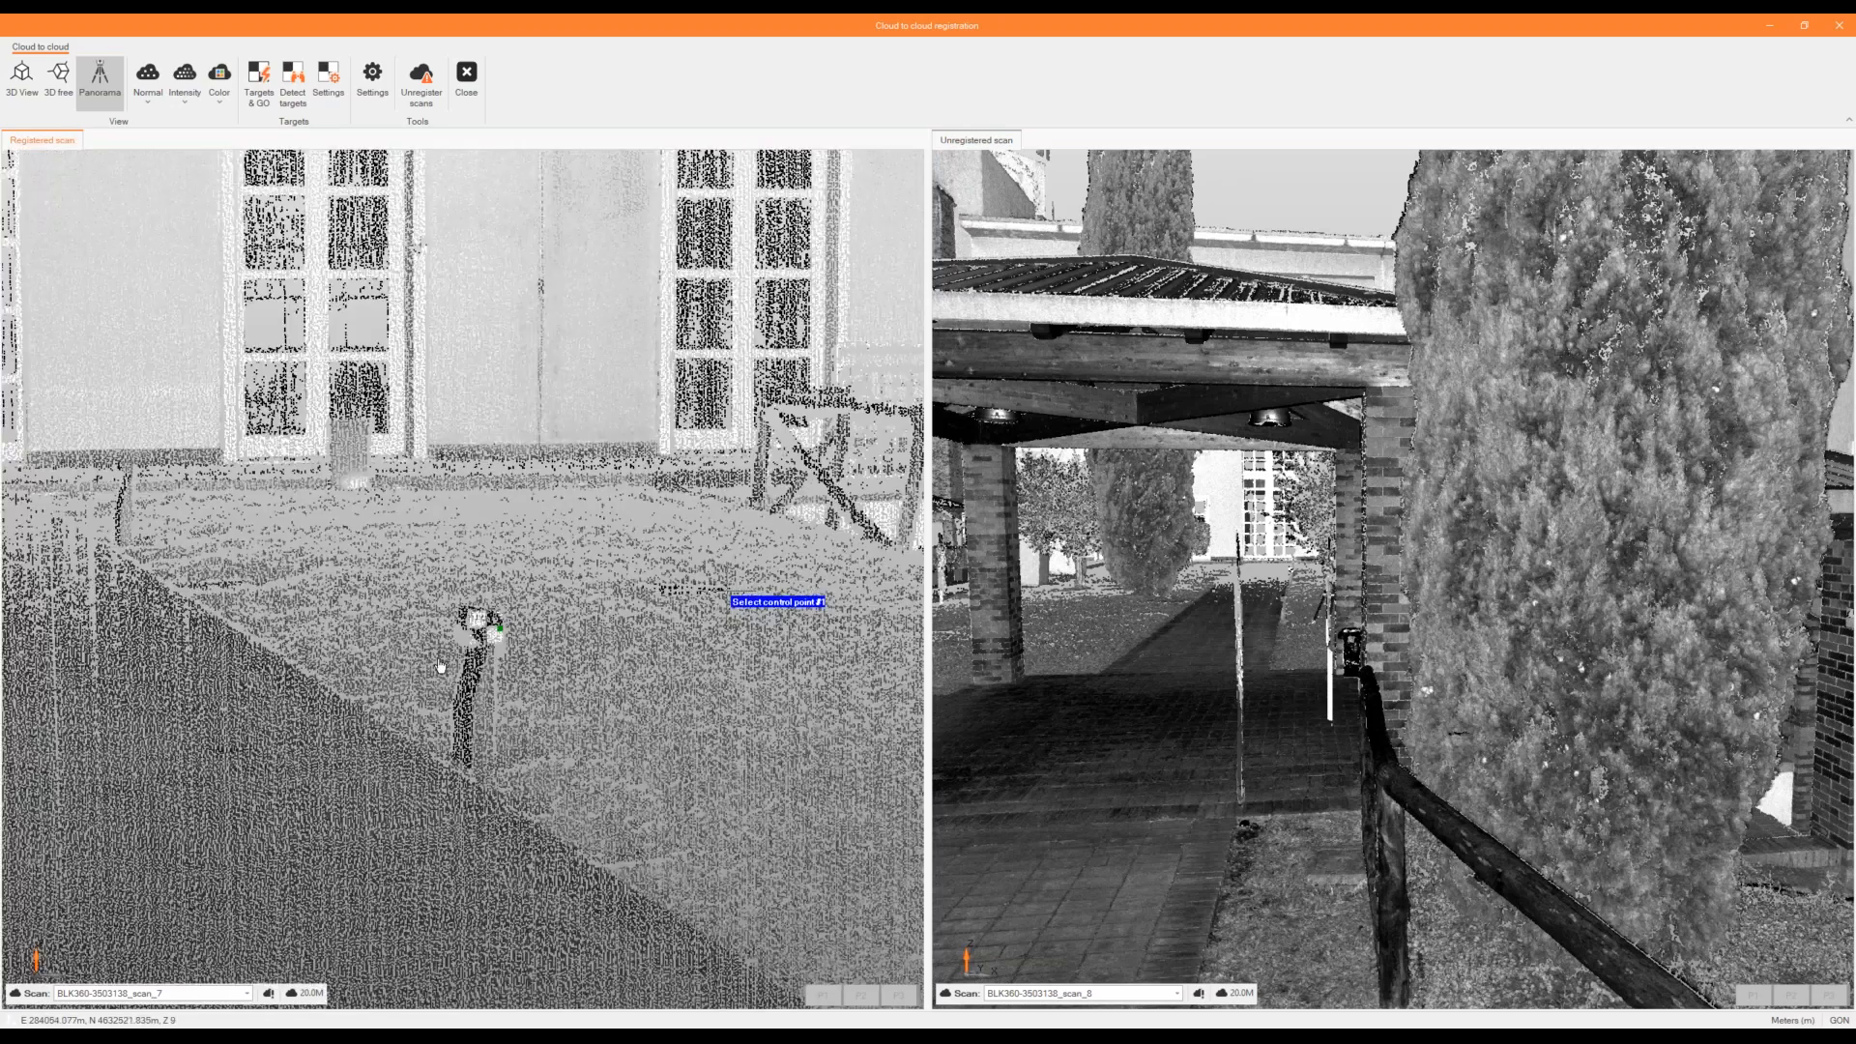
scroll(443, 683, "up", 2)
left_click(444, 705)
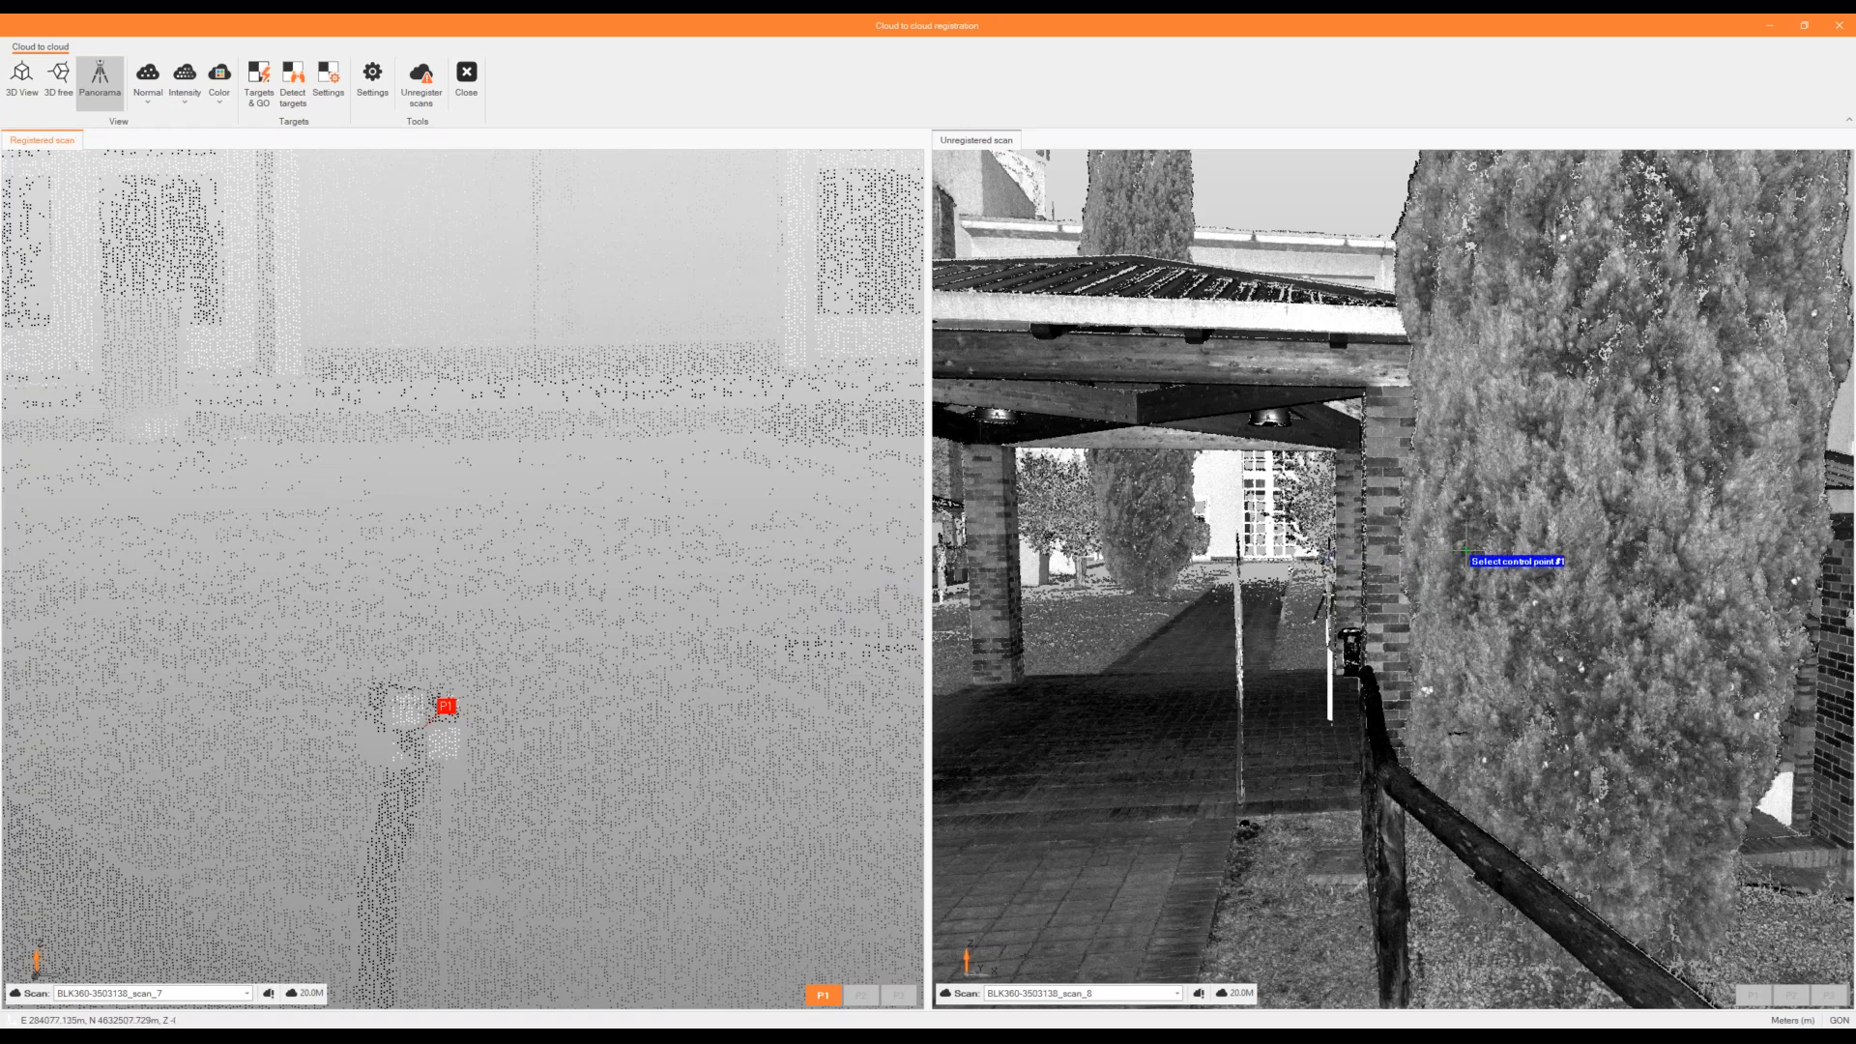
Mark control point 1 in unregistered scan_8 on the same target, seen through the covered brick passage.
scroll(1412, 553, "down", 1)
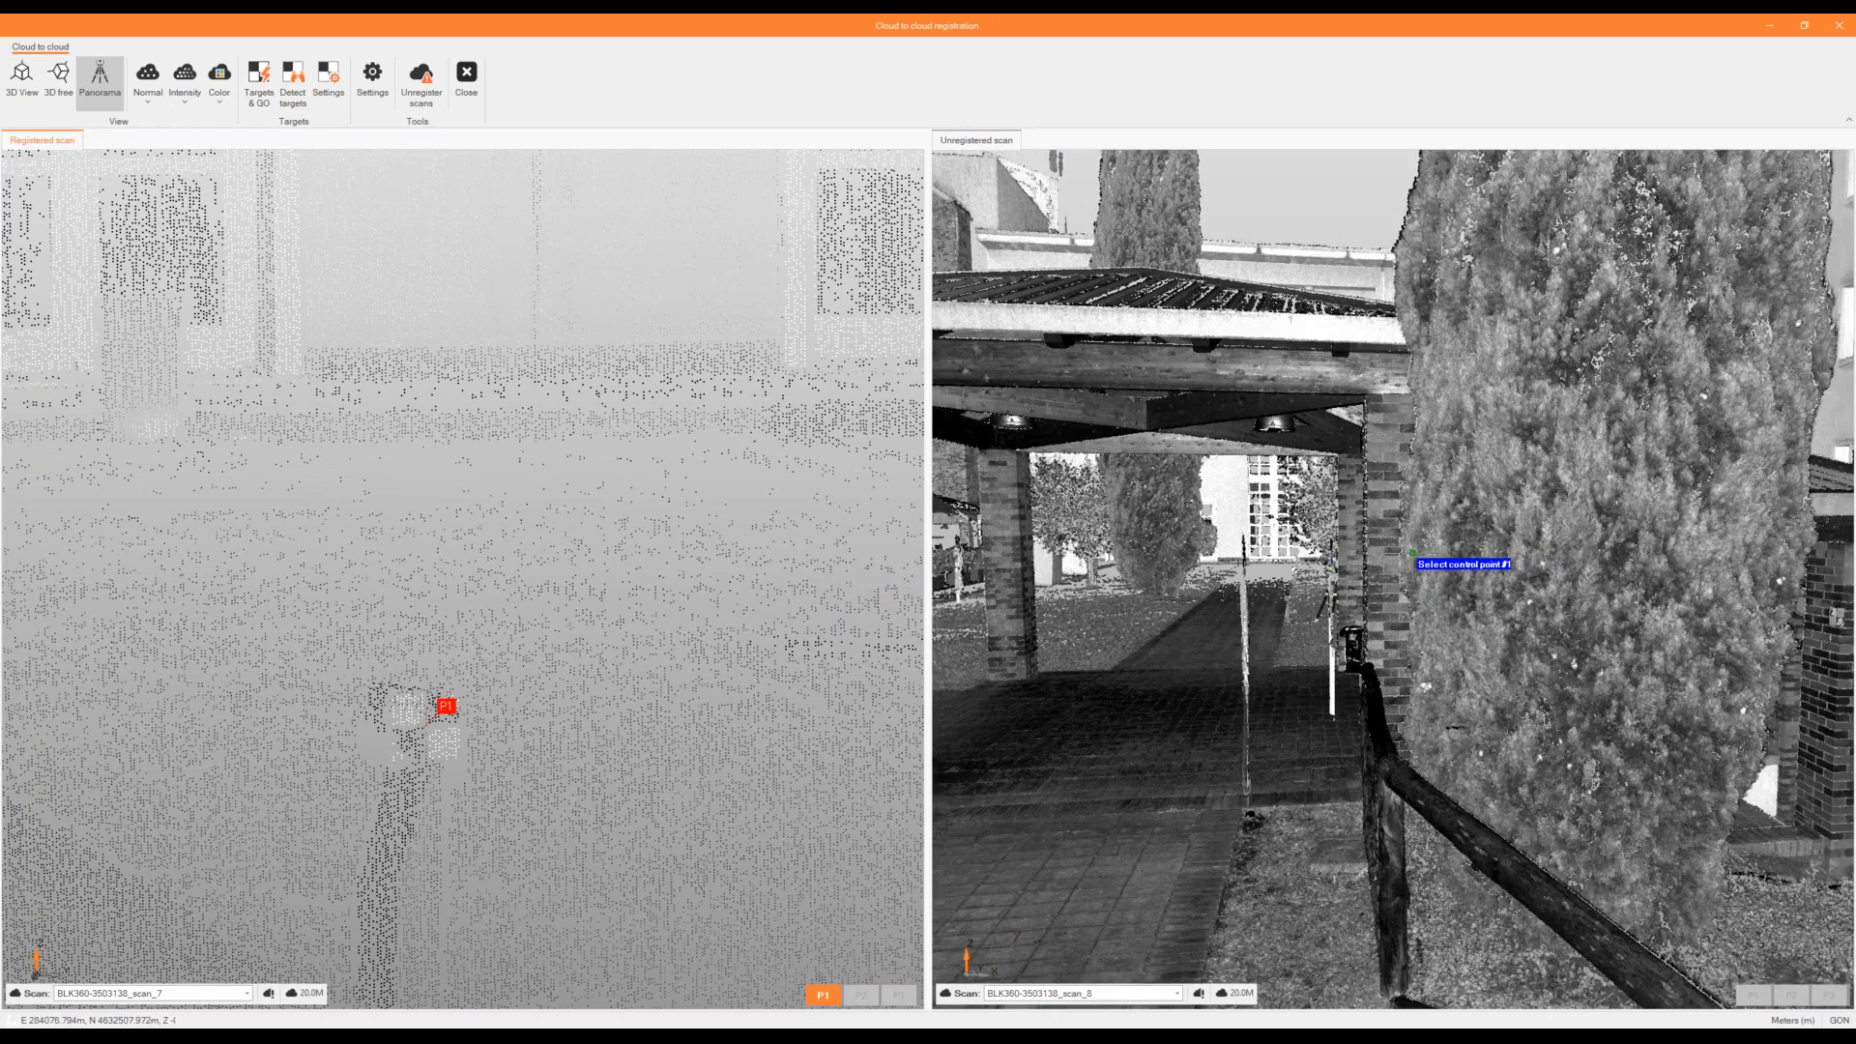
left_click_drag(1412, 553, 1714, 558)
scroll(1367, 600, "up", 5)
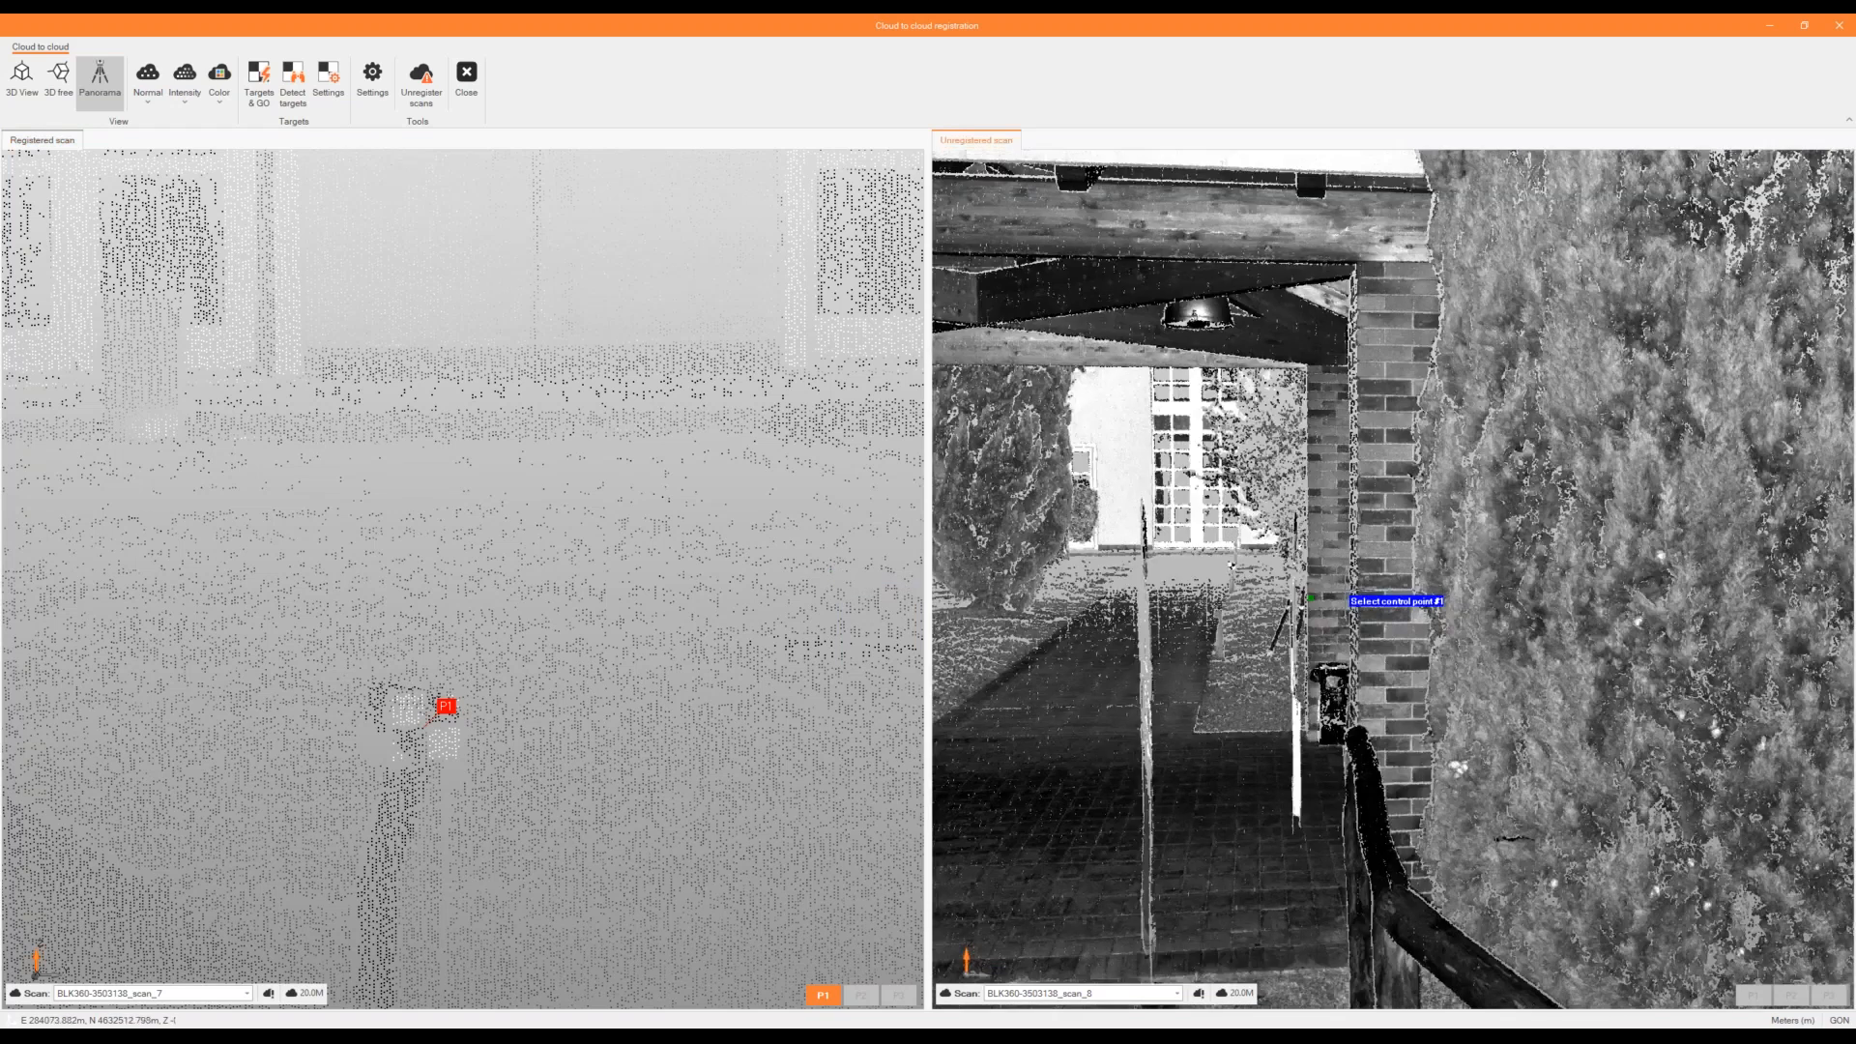
left_click(1280, 841)
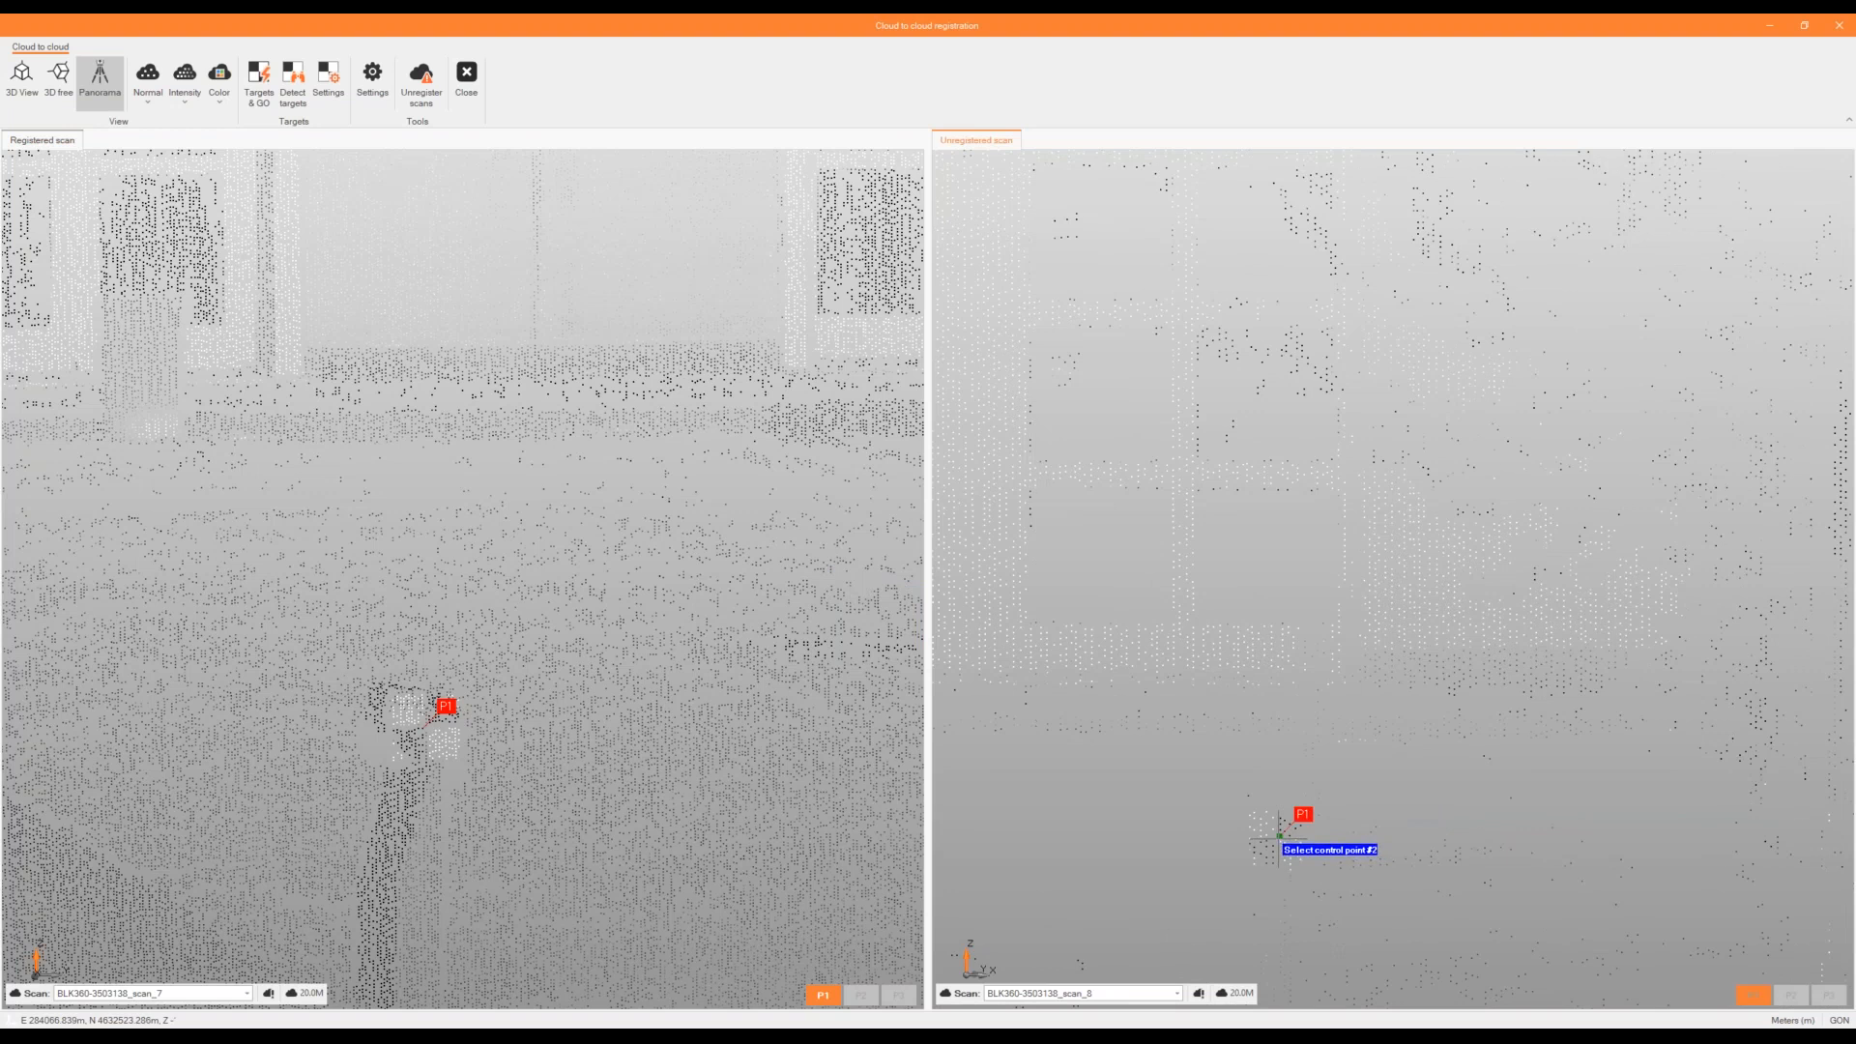
right_click(1337, 760)
left_click(1400, 770)
scroll(1278, 856, "up", 2)
left_click(1257, 893)
scroll(1292, 693, "down", 2)
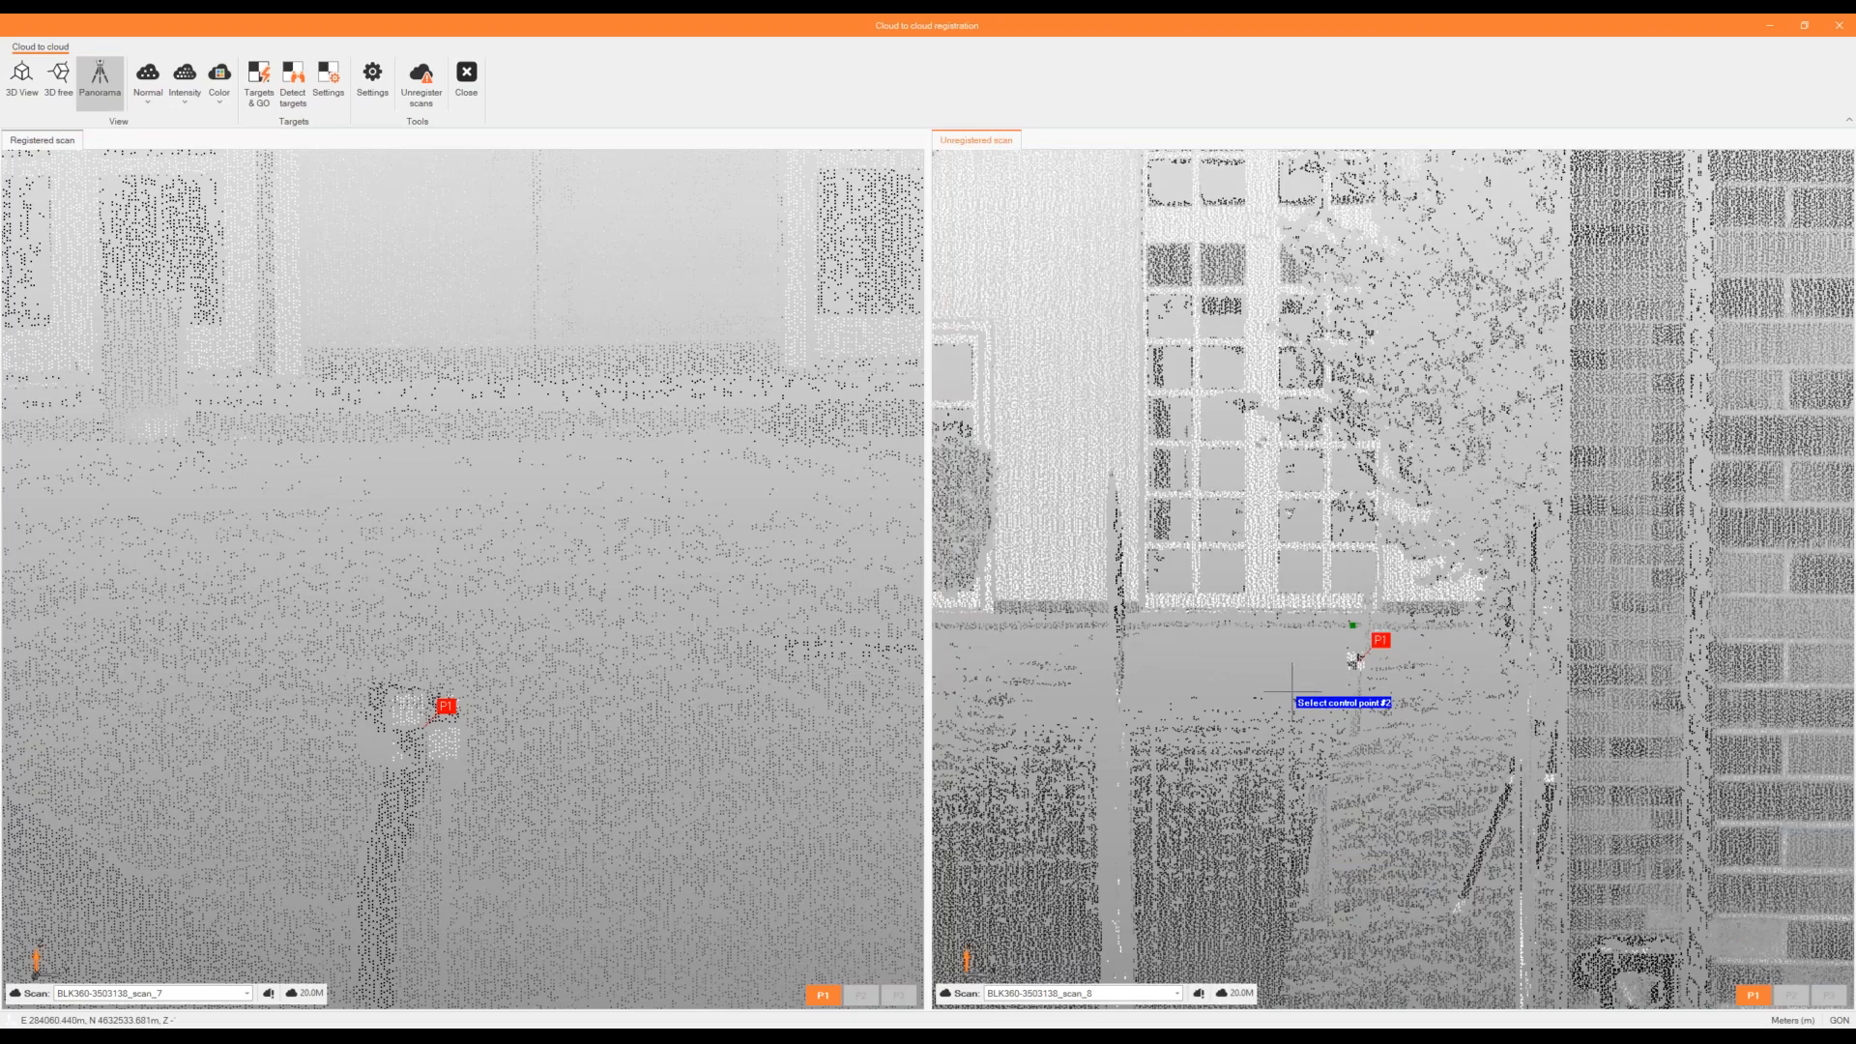
Examine control point 1 in both scans with the 3D free view, and return both to panorama.
scroll(1295, 688, "down", 3)
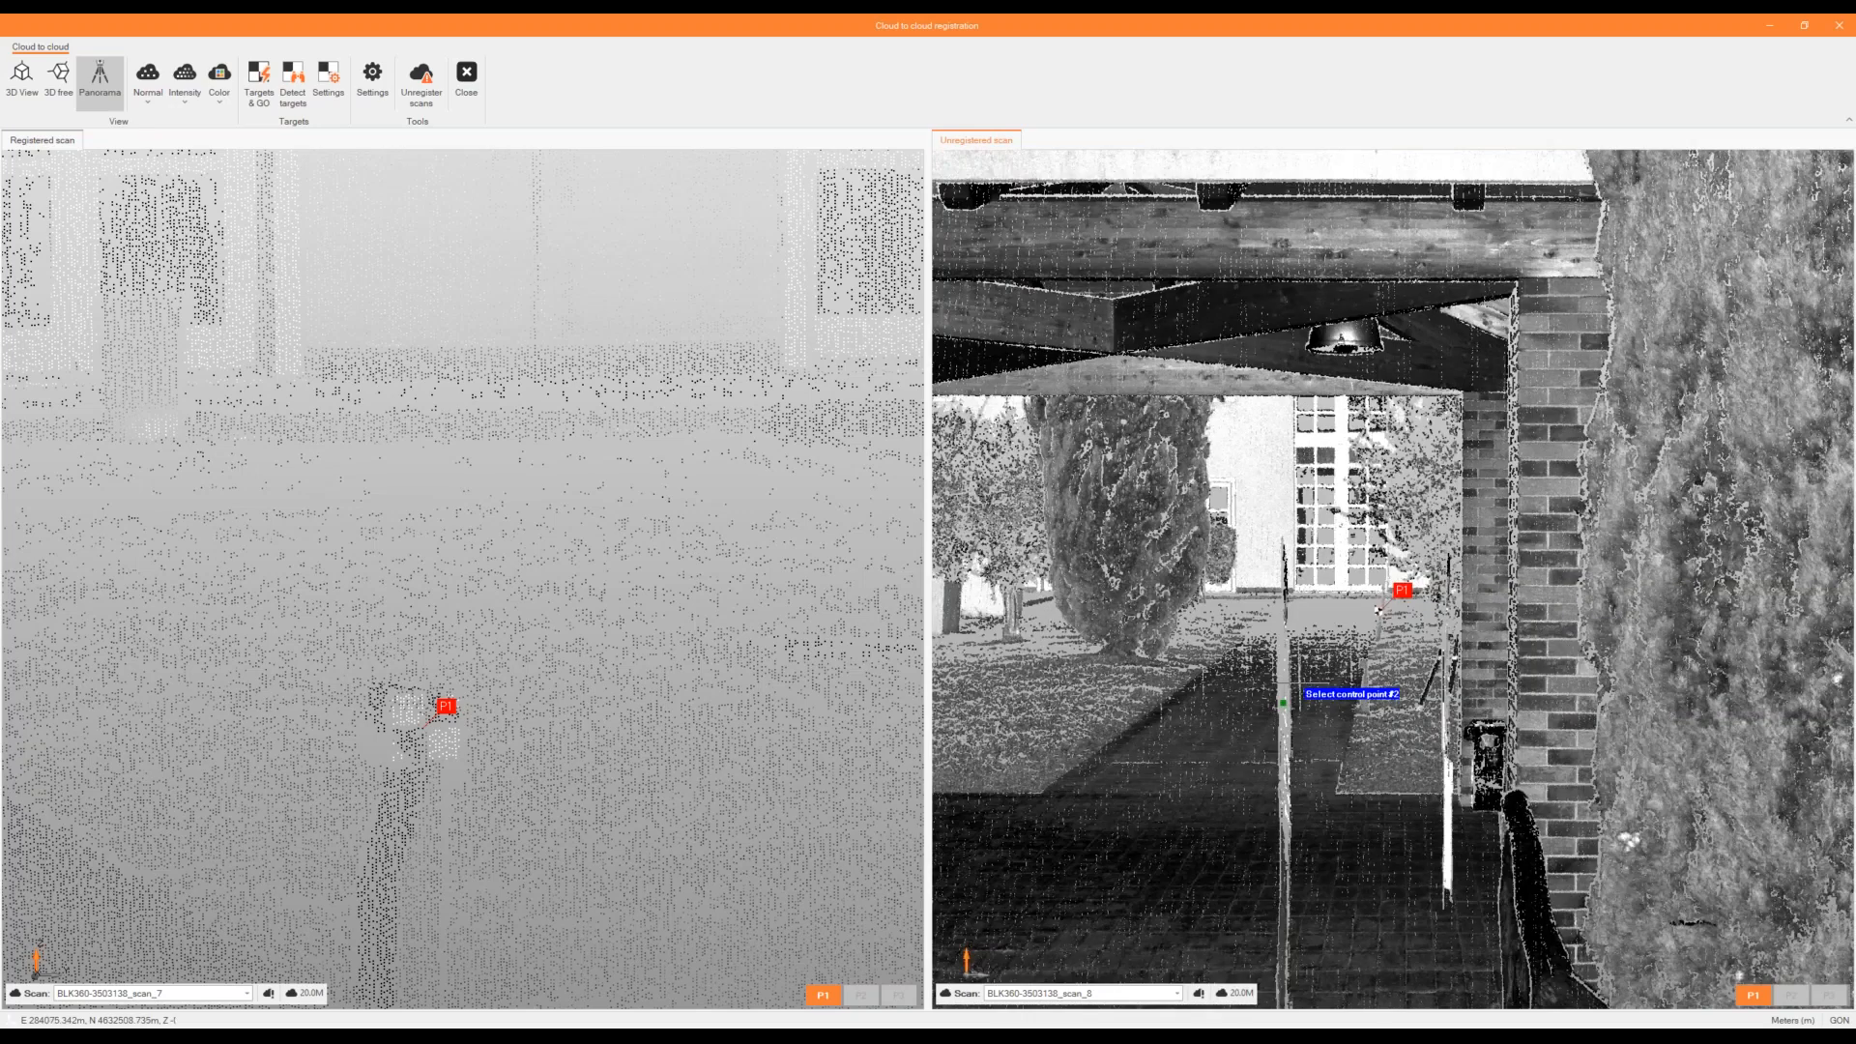
scroll(1283, 703, "up", 2)
left_click(58, 77)
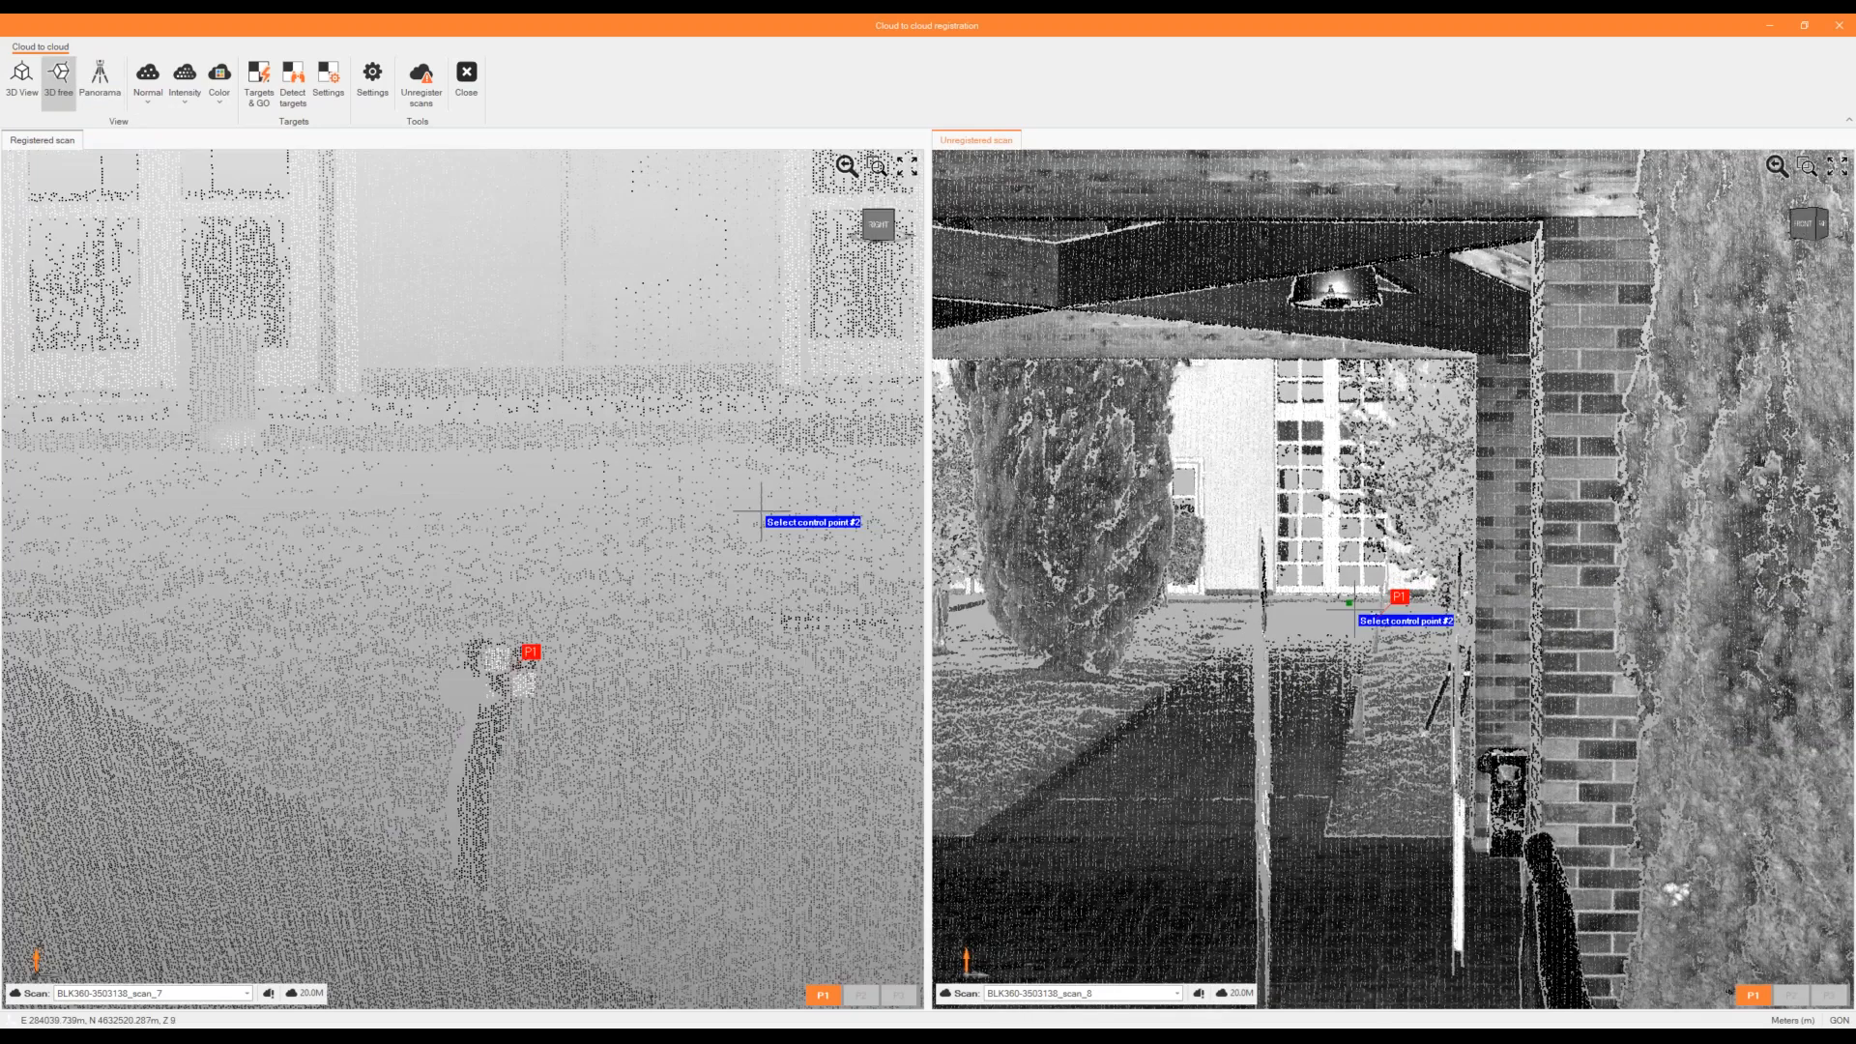
mouse_move(760, 510)
left_mouse_down()
mouse_move(640, 609)
mouse_move(596, 504)
mouse_move(606, 379)
left_mouse_up()
left_click_drag(1353, 604, 936, 331)
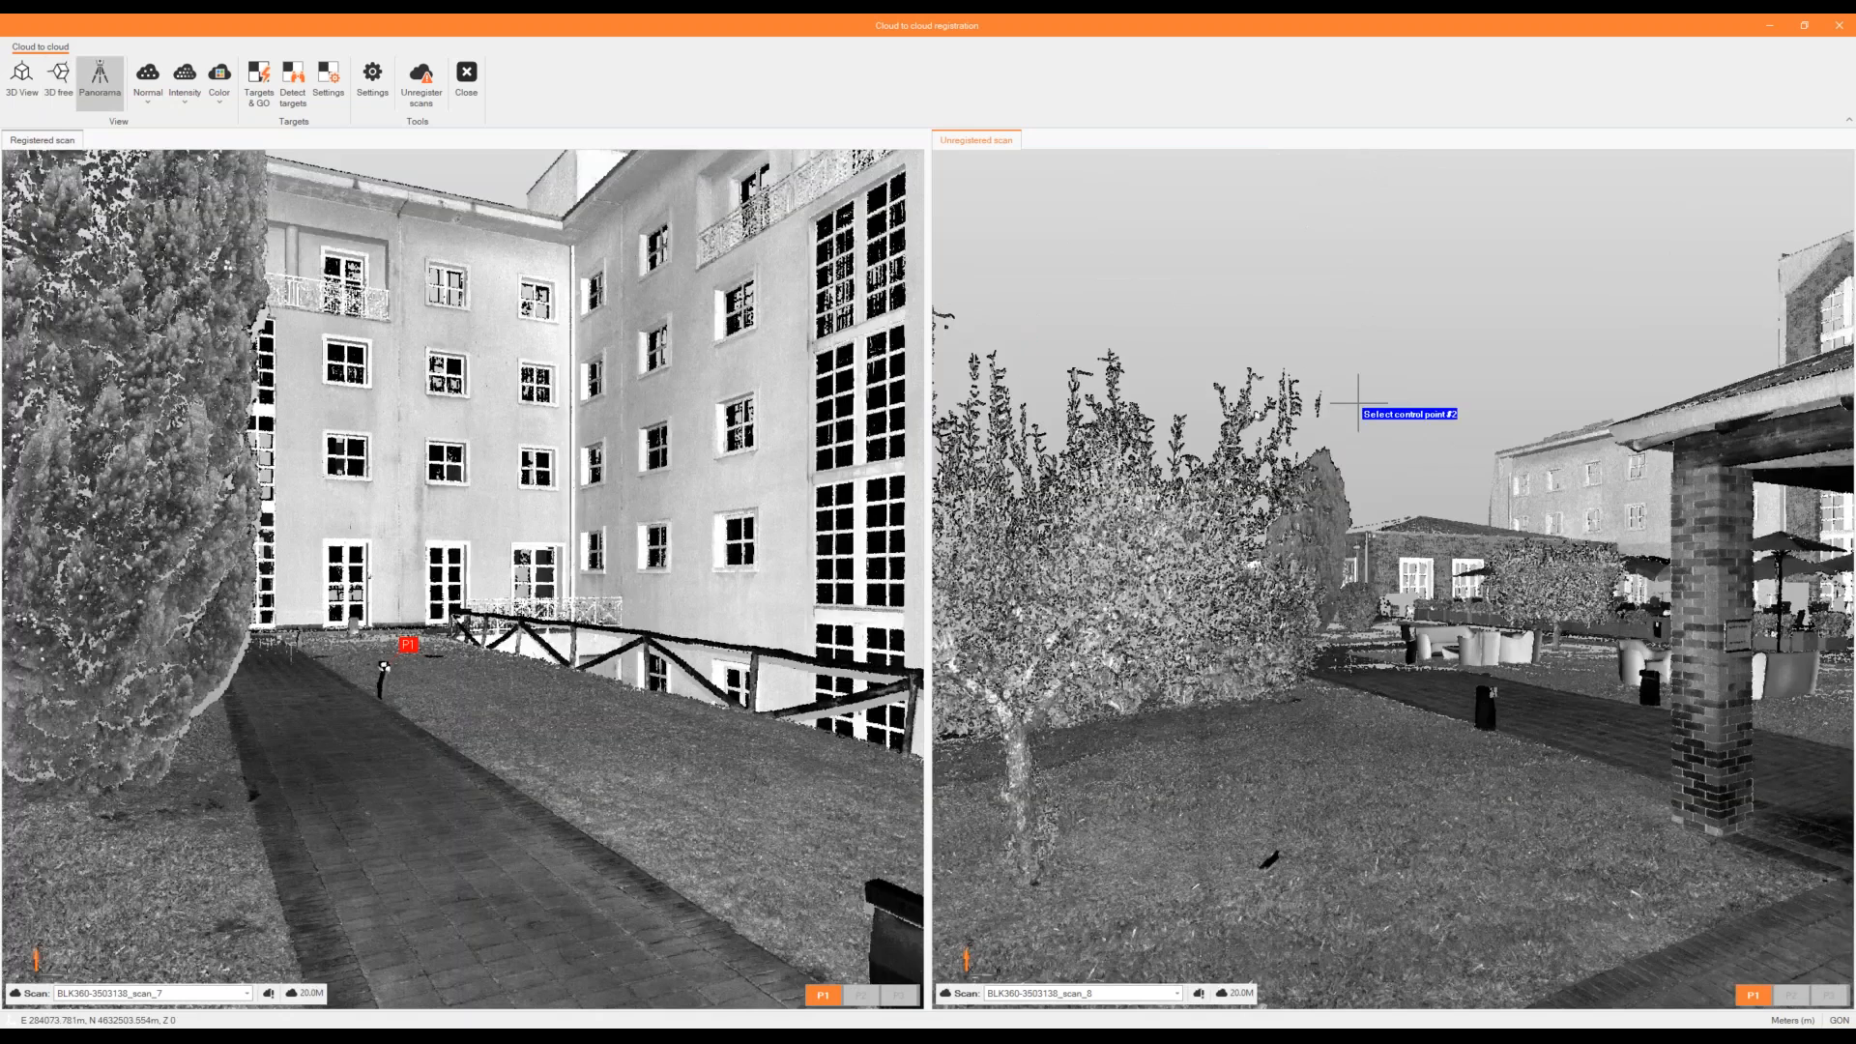
Mark control point 2 in registered scan_7 on the target by the wooden fence along the curved path.
left_click_drag(1359, 403, 1230, 398)
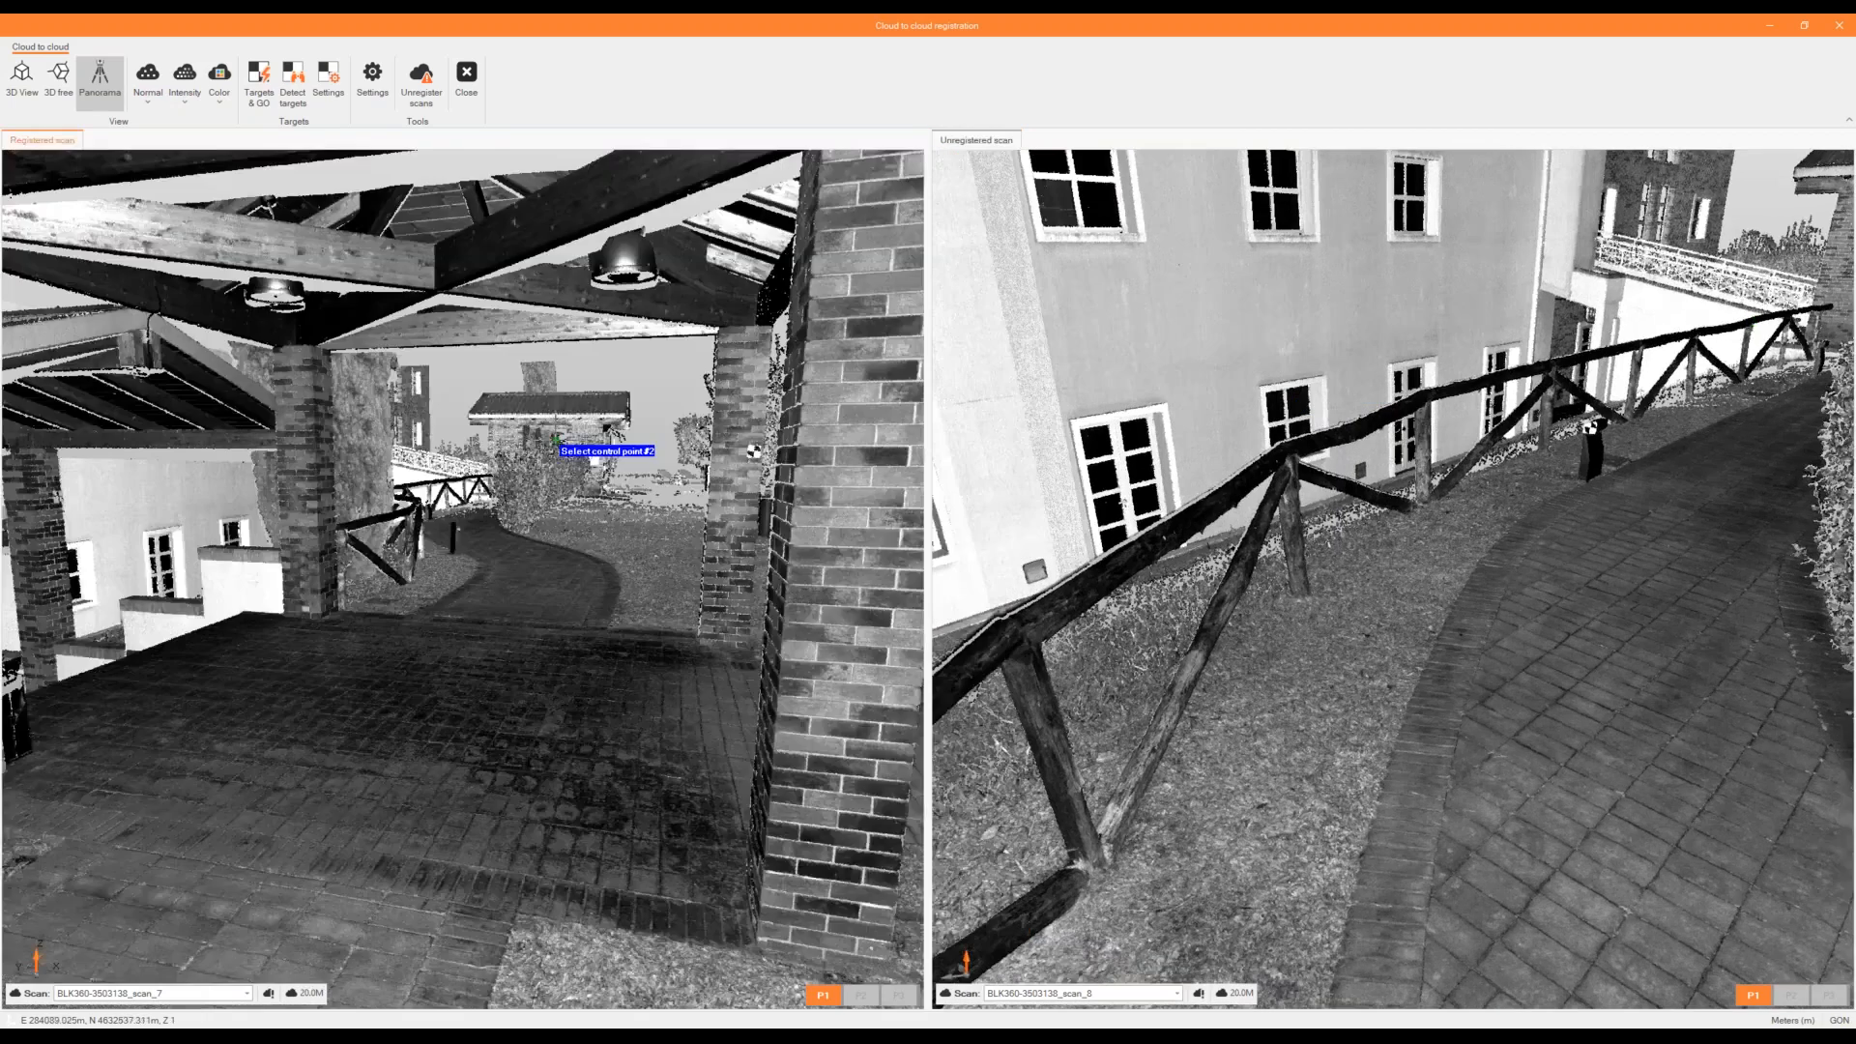
scroll(556, 441, "up", 3)
left_click_drag(440, 491, 626, 481)
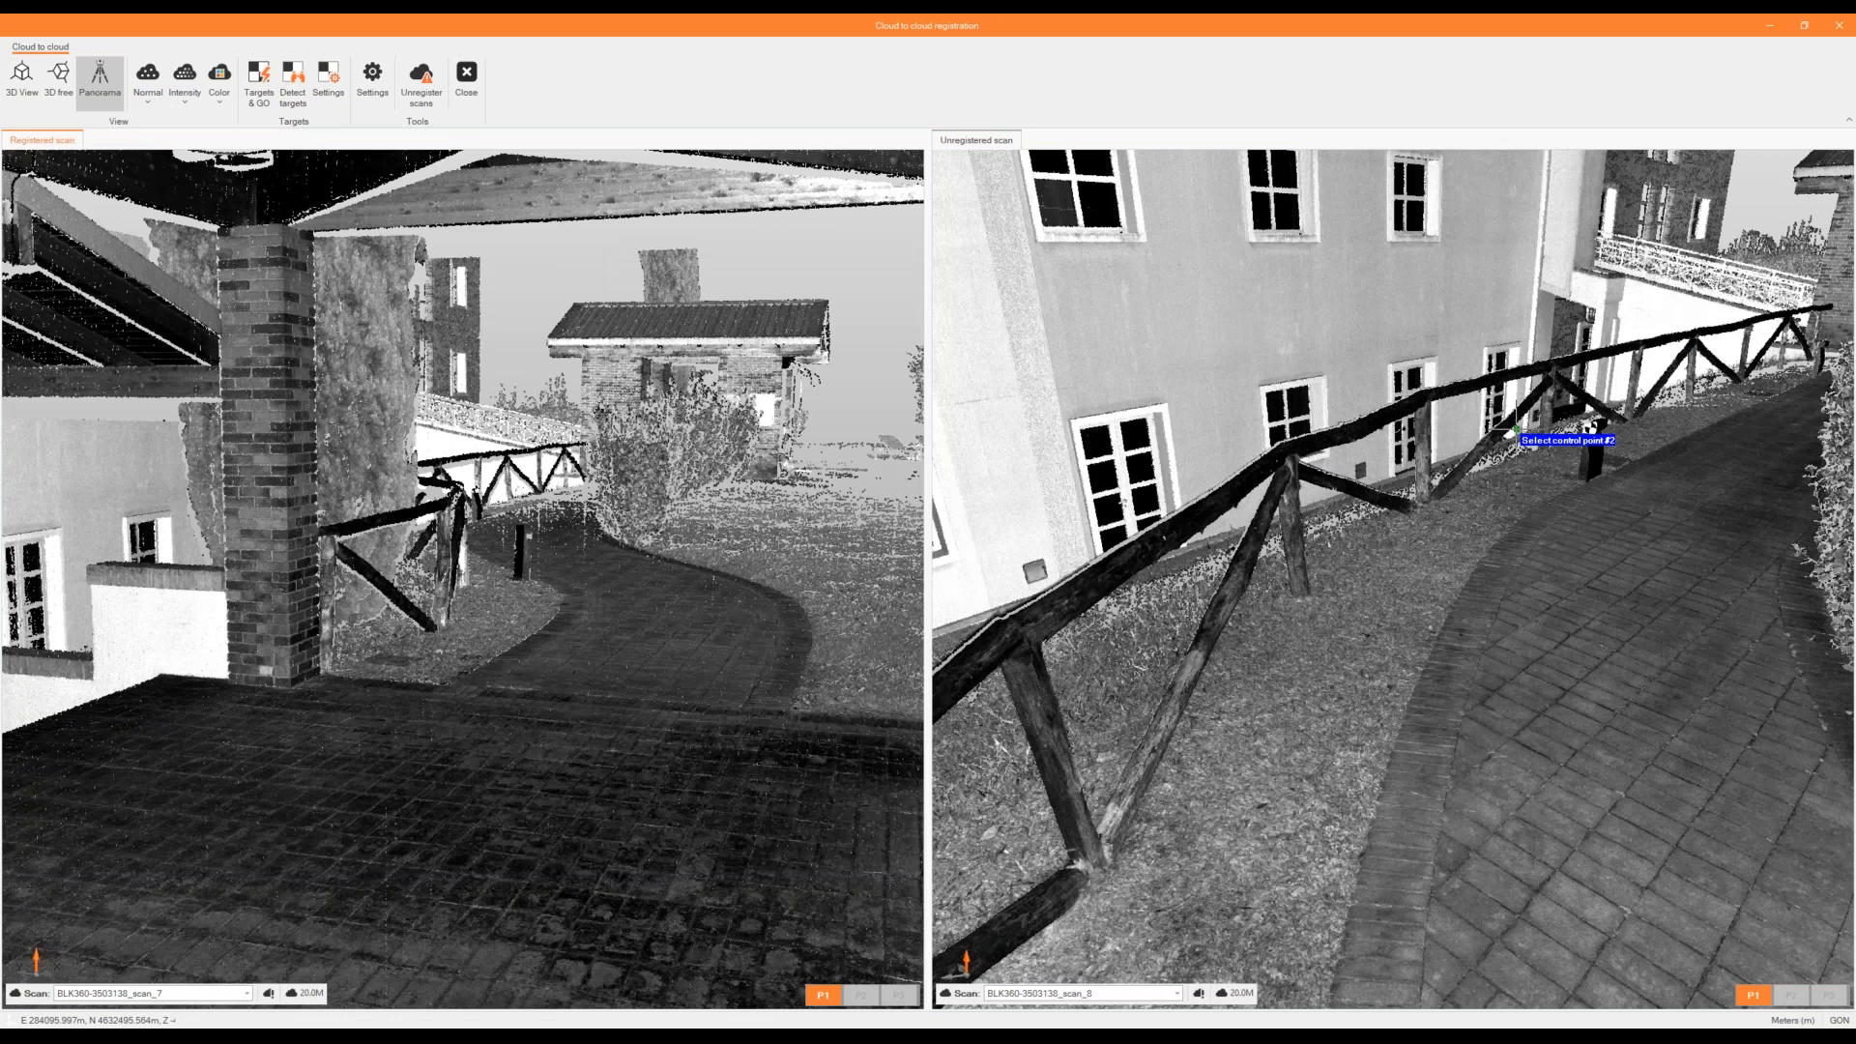
scroll(510, 613, "up", 10)
left_click(504, 599)
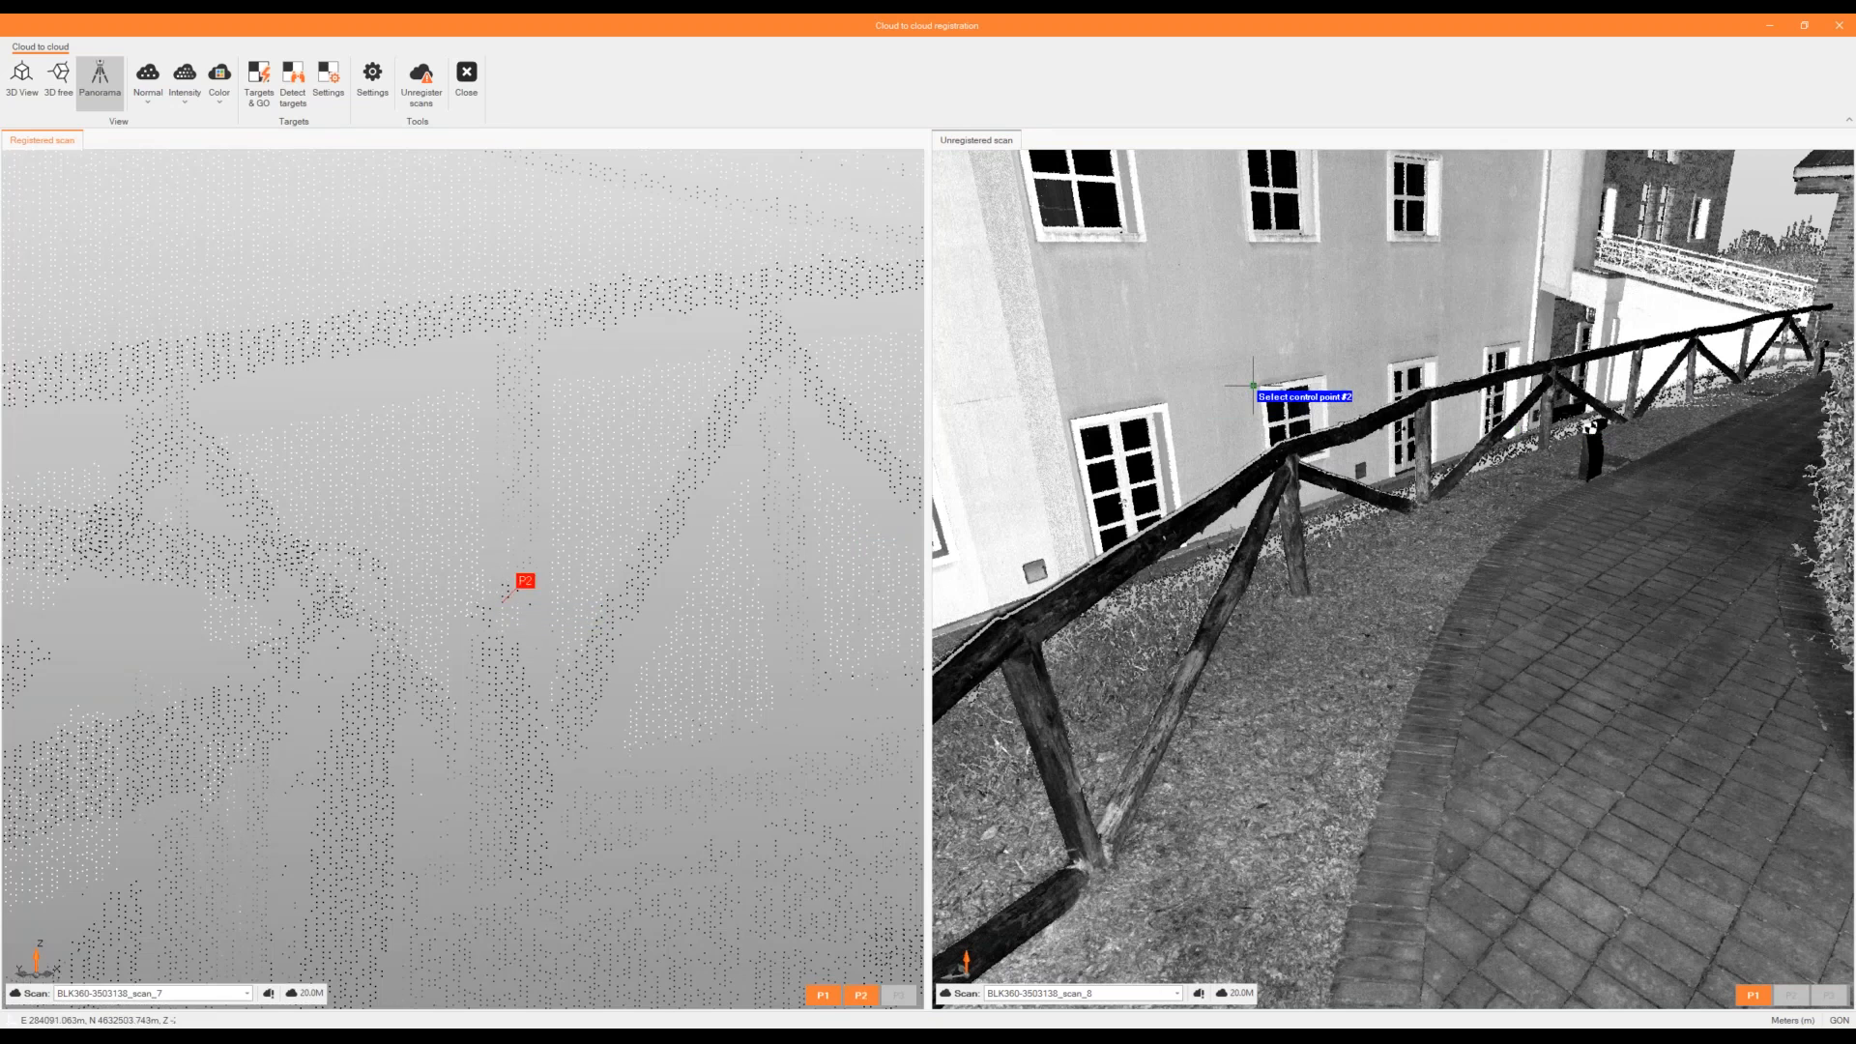
Mark control point 2 in unregistered scan_8 on the checkerboard target of the black post by the wooden fence.
left_click_drag(1387, 381, 1235, 652)
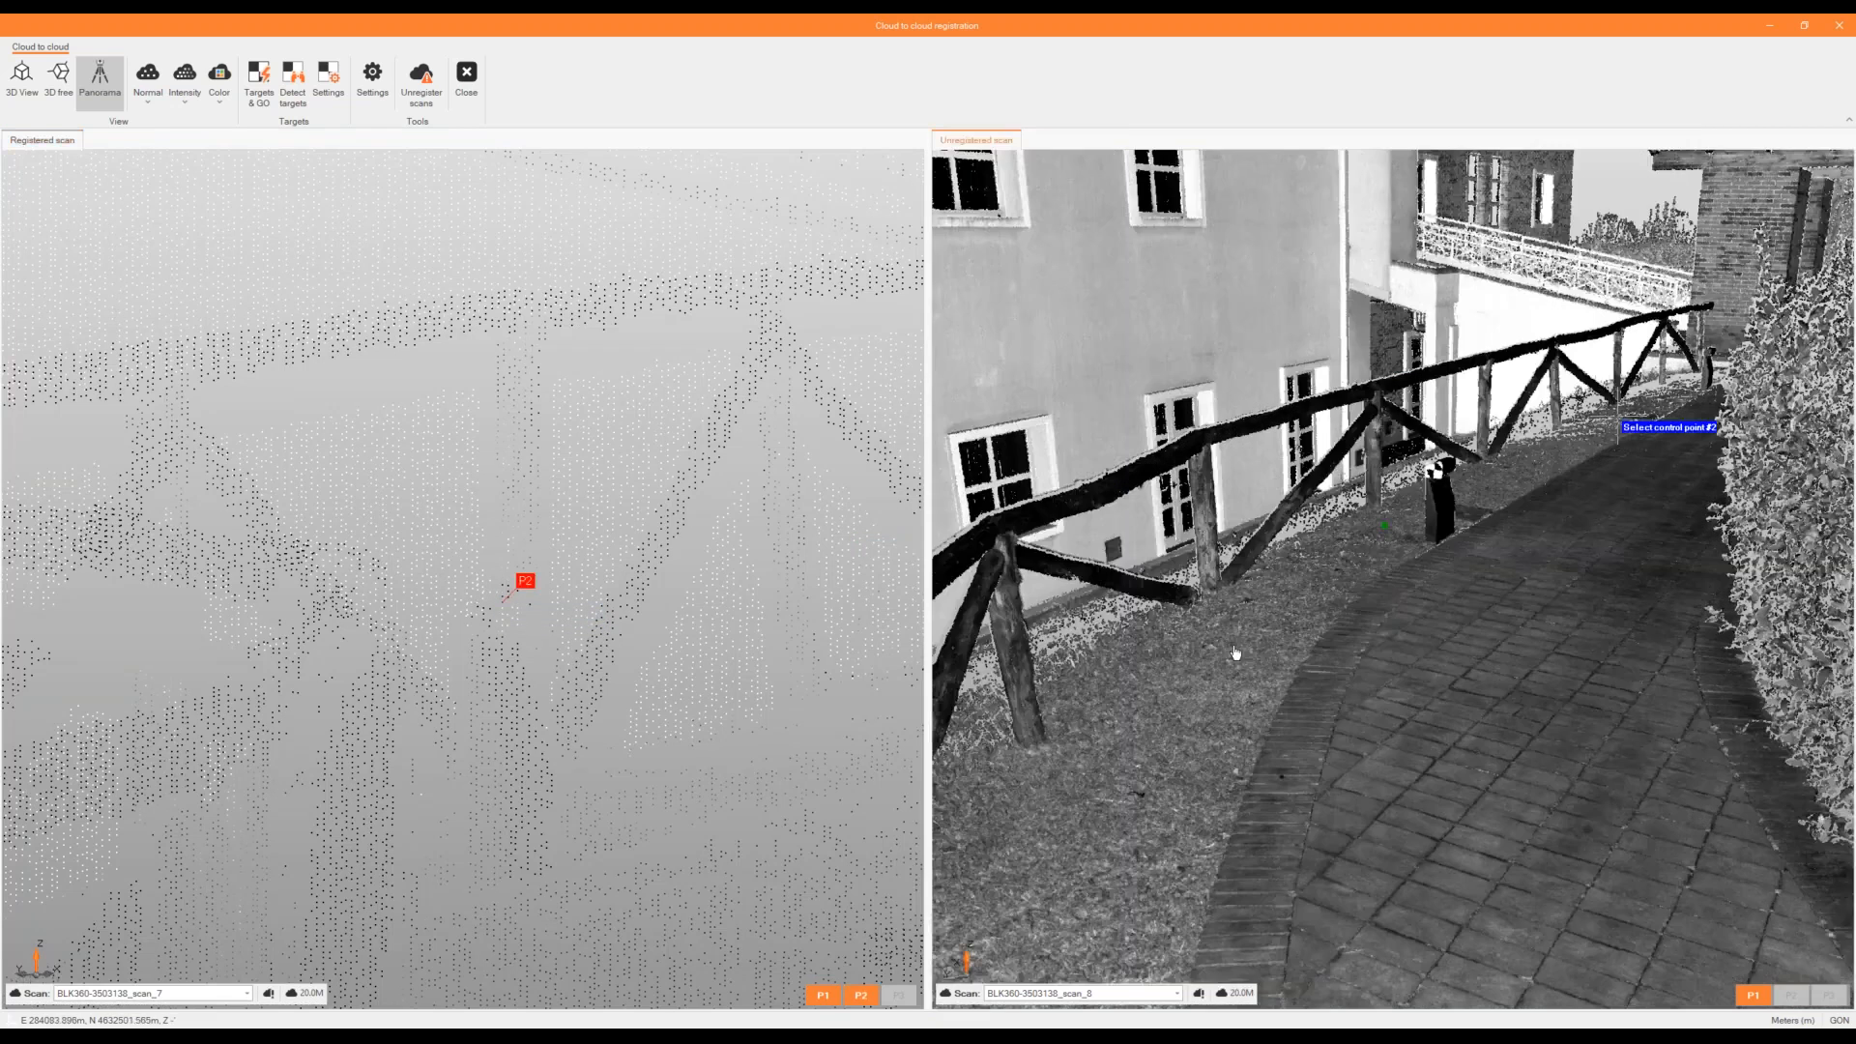
scroll(1527, 604, "up", 10)
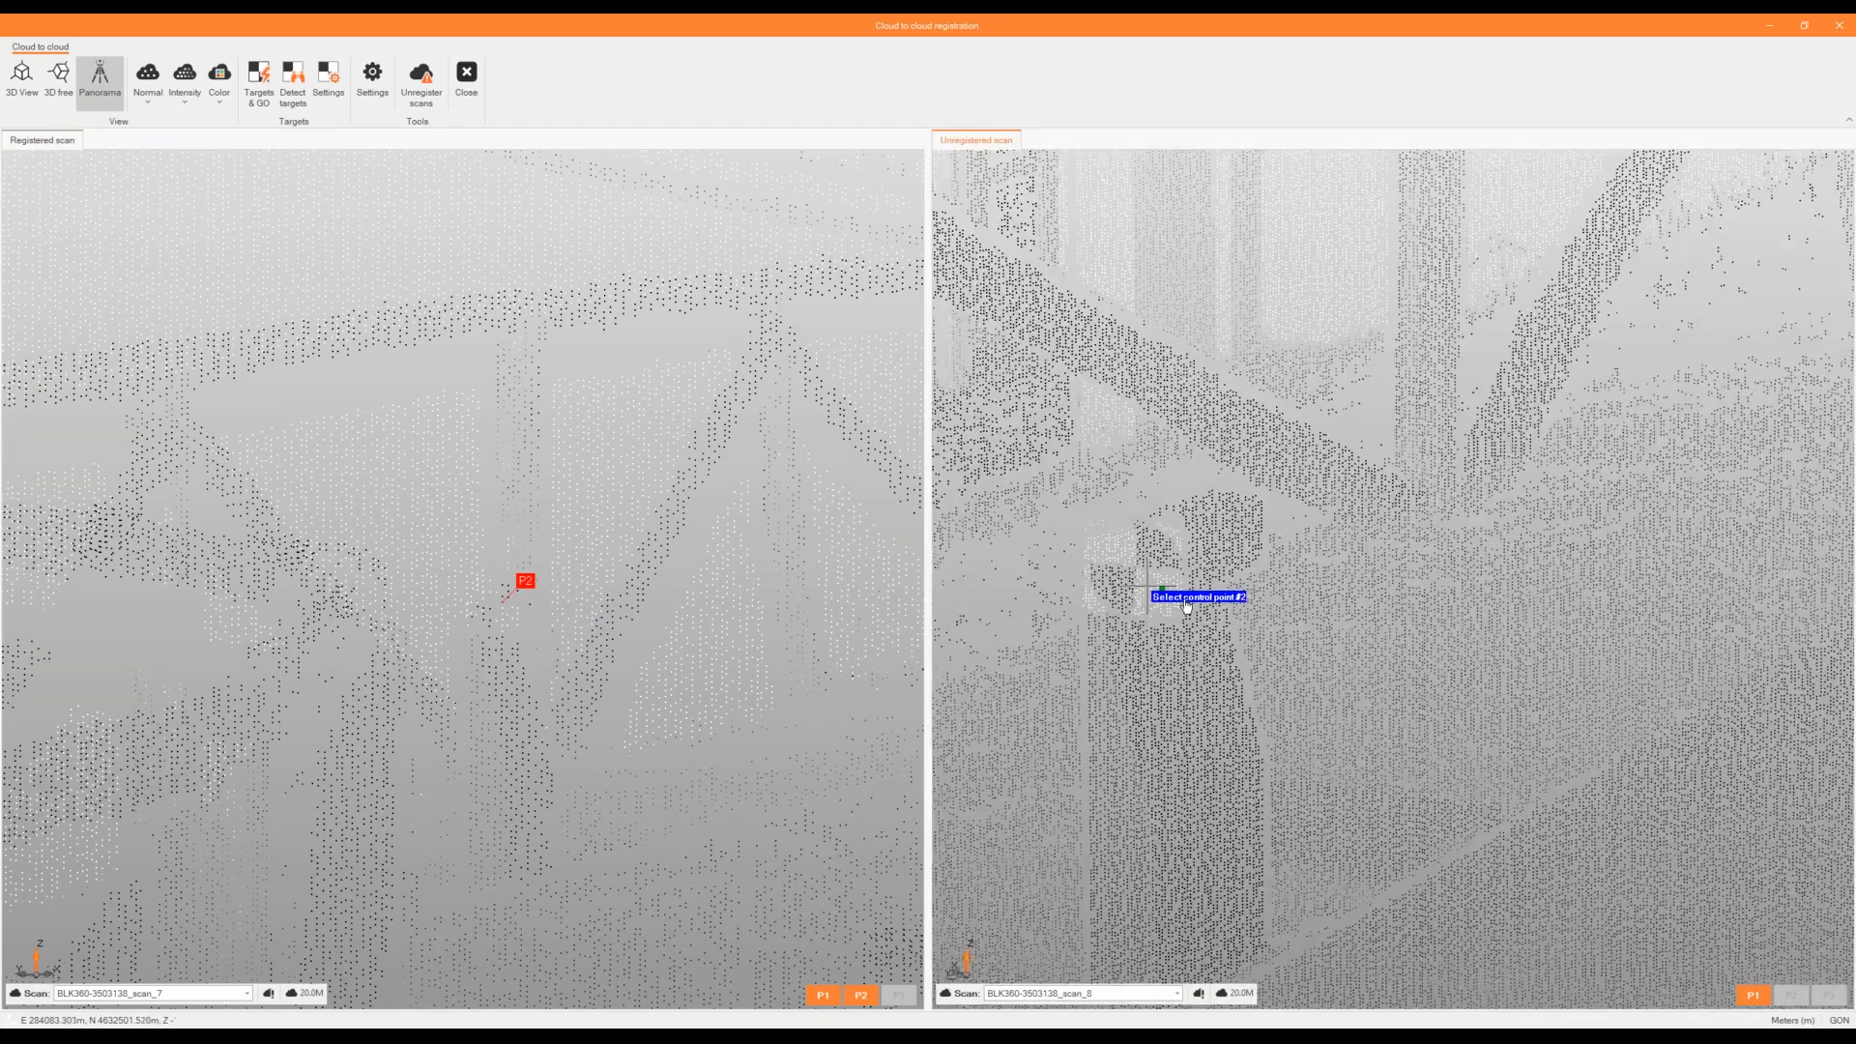
left_click(1087, 592)
scroll(1252, 481, "down", 5)
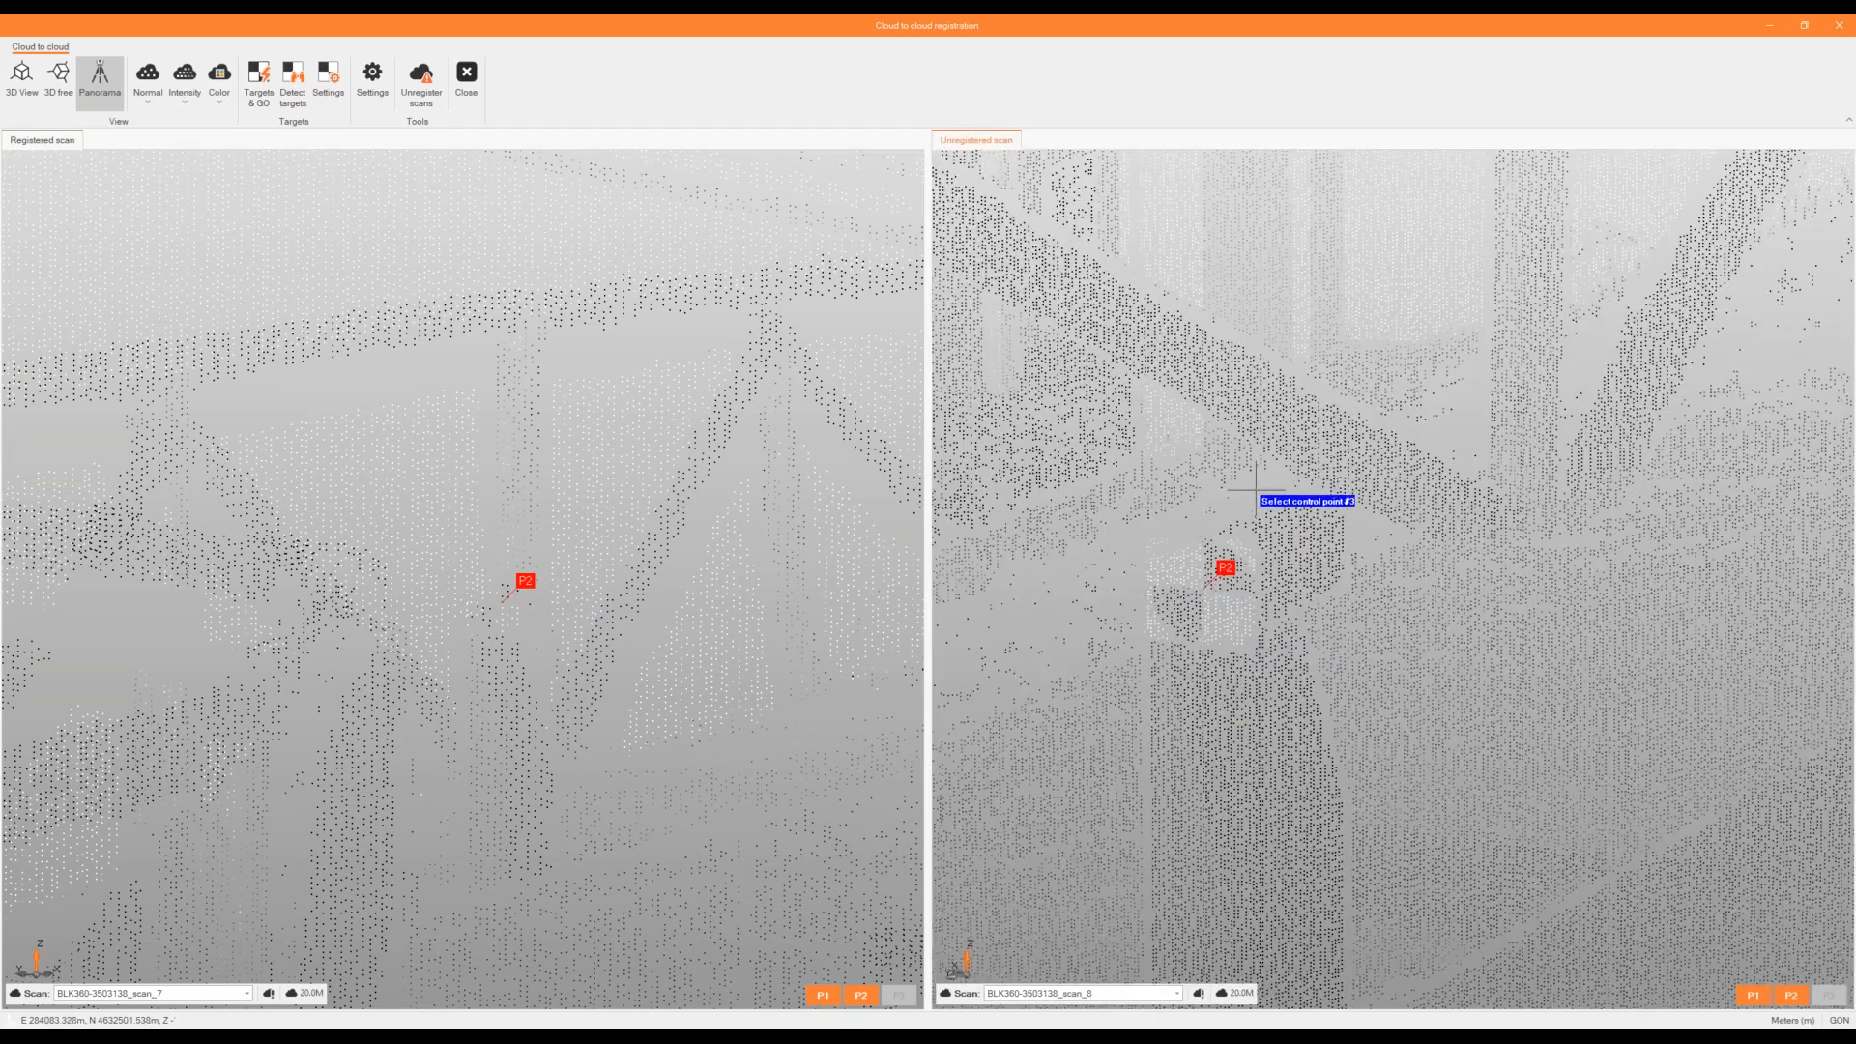
scroll(1120, 522, "up", 3)
scroll(1120, 523, "down", 3)
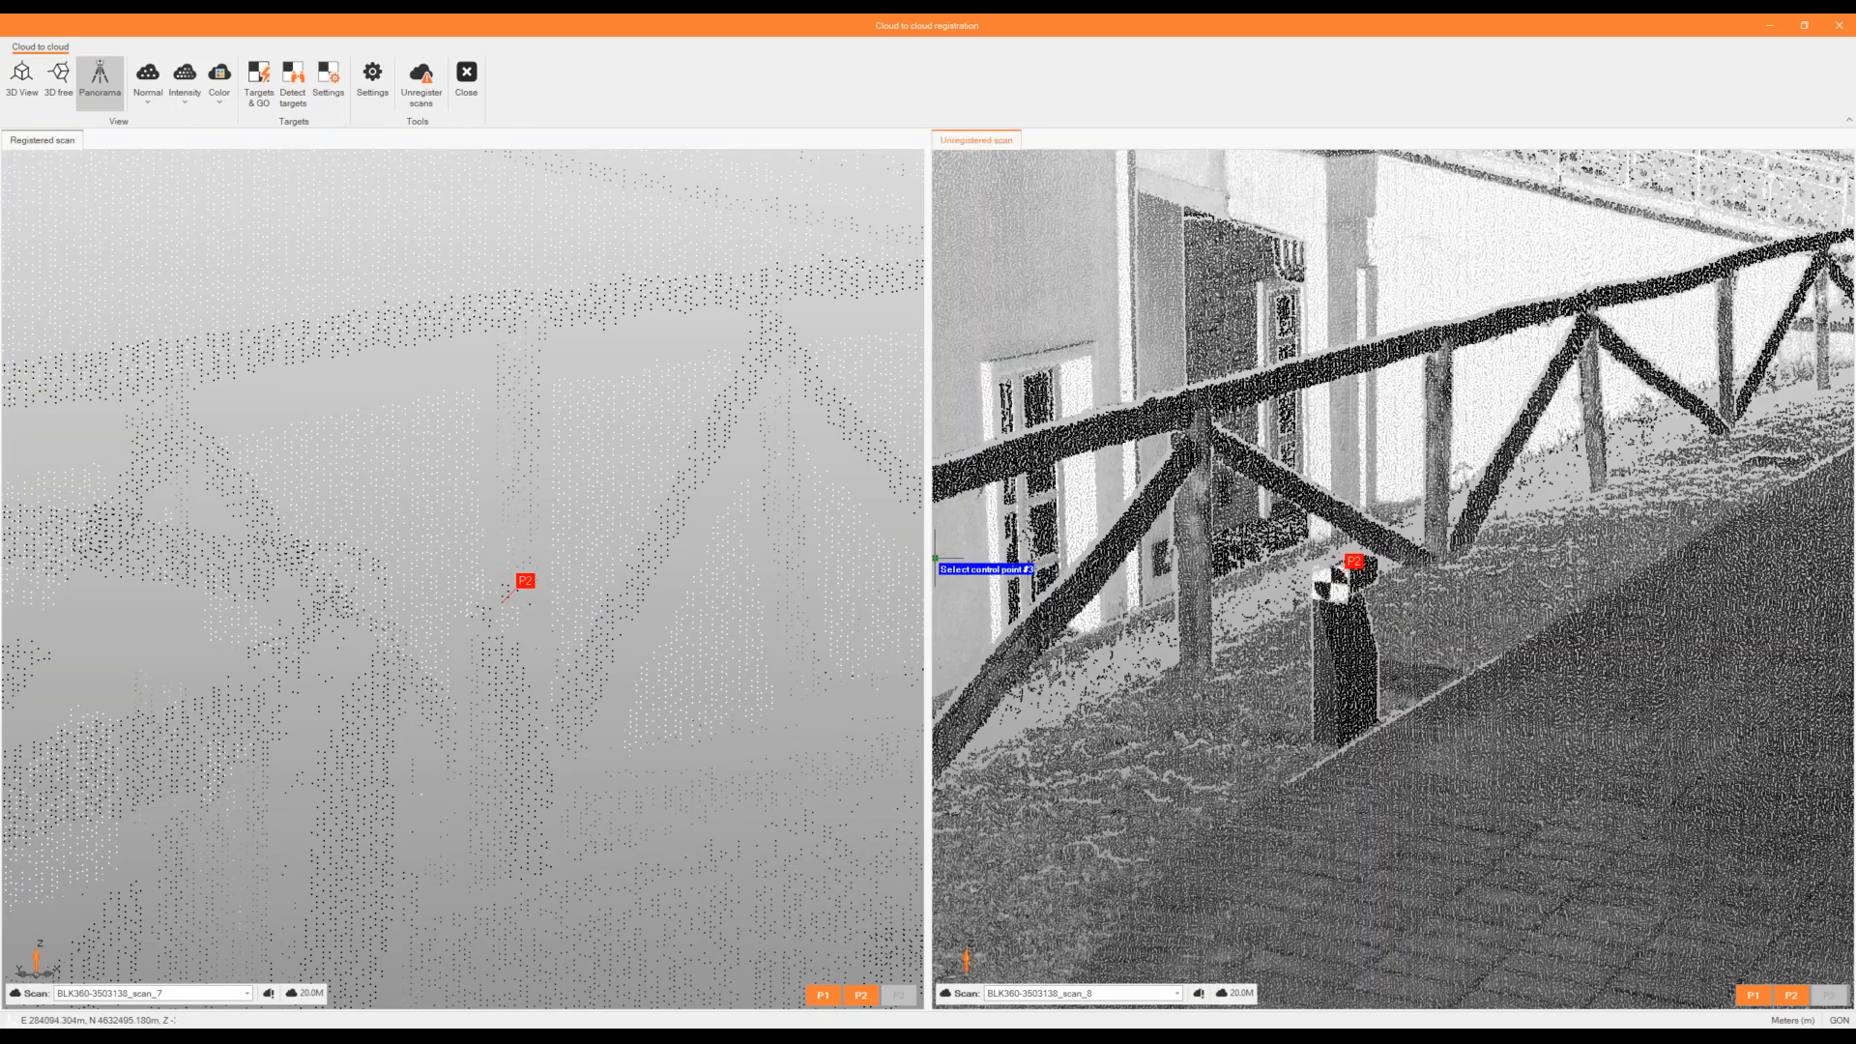
Mark control point 3 in unregistered scan_8 on the target of the black post beside the paved path near the white sofas.
scroll(659, 422, "down", 5)
left_click_drag(659, 423, 824, 433)
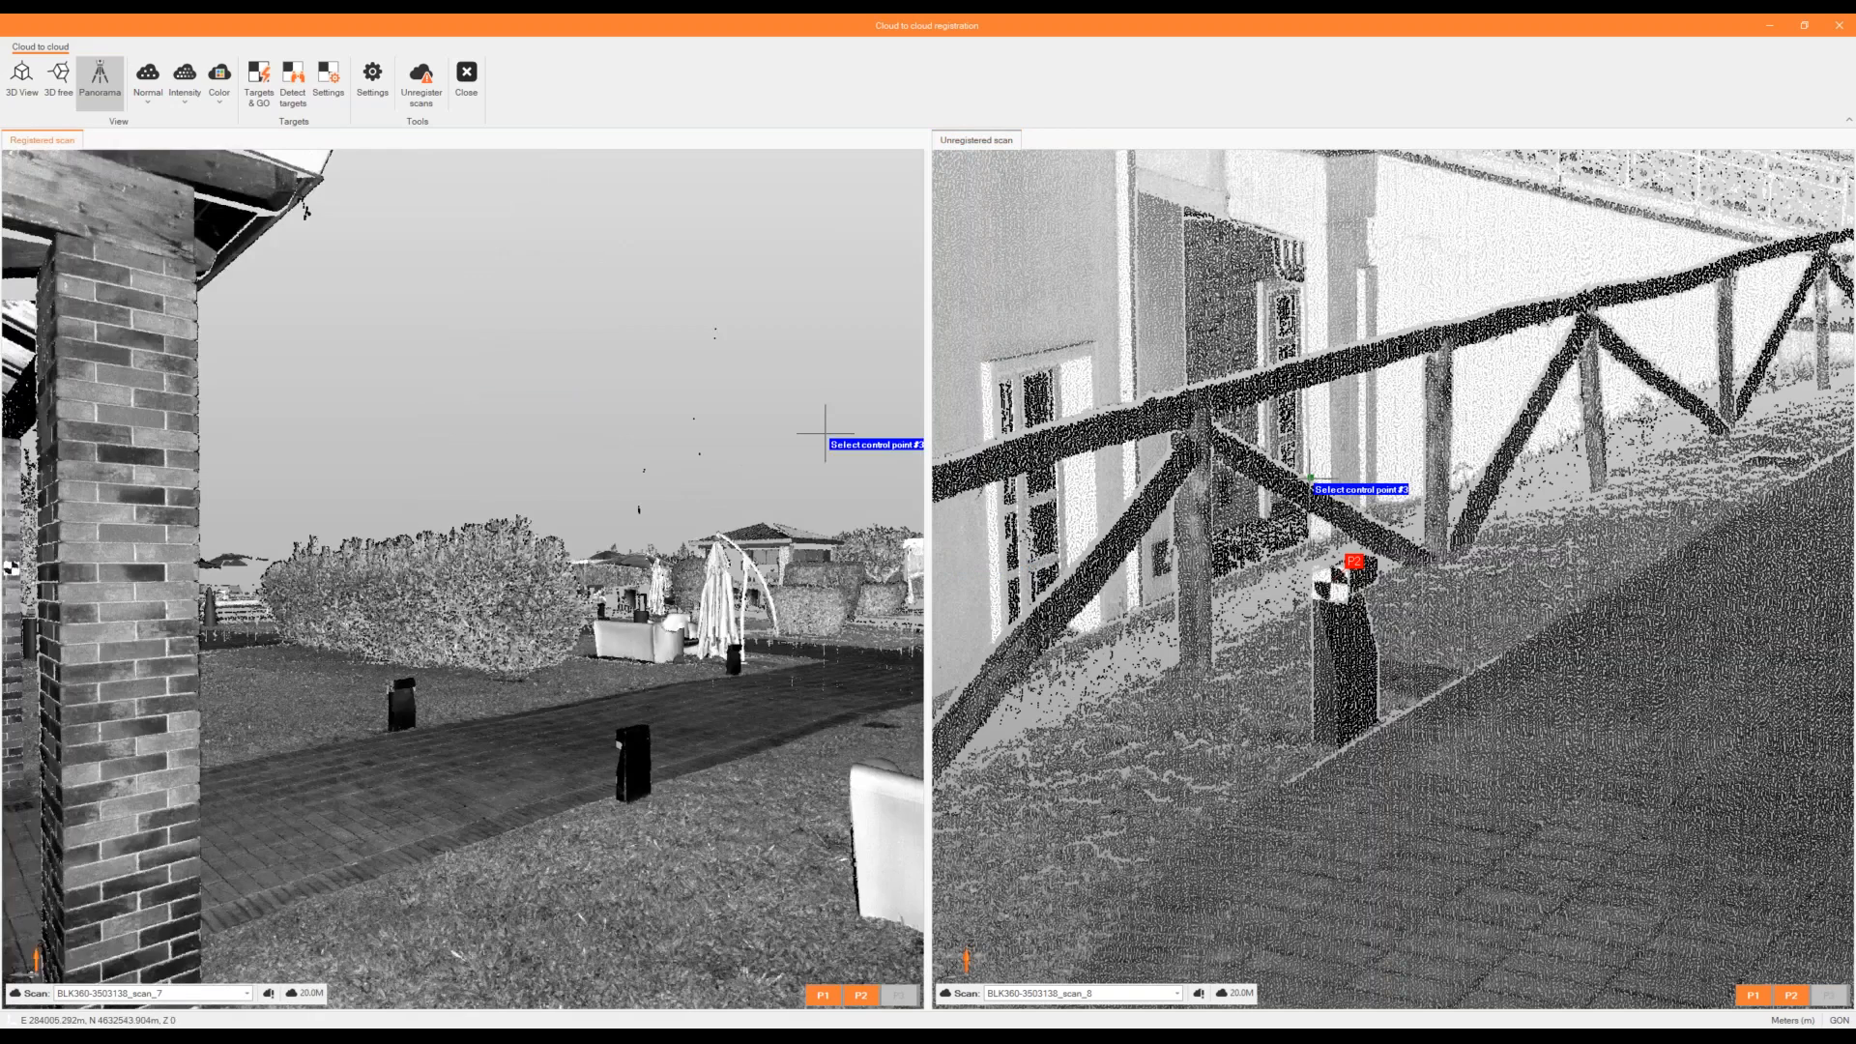
scroll(1343, 501, "down", 5)
left_click_drag(1343, 499, 1288, 496)
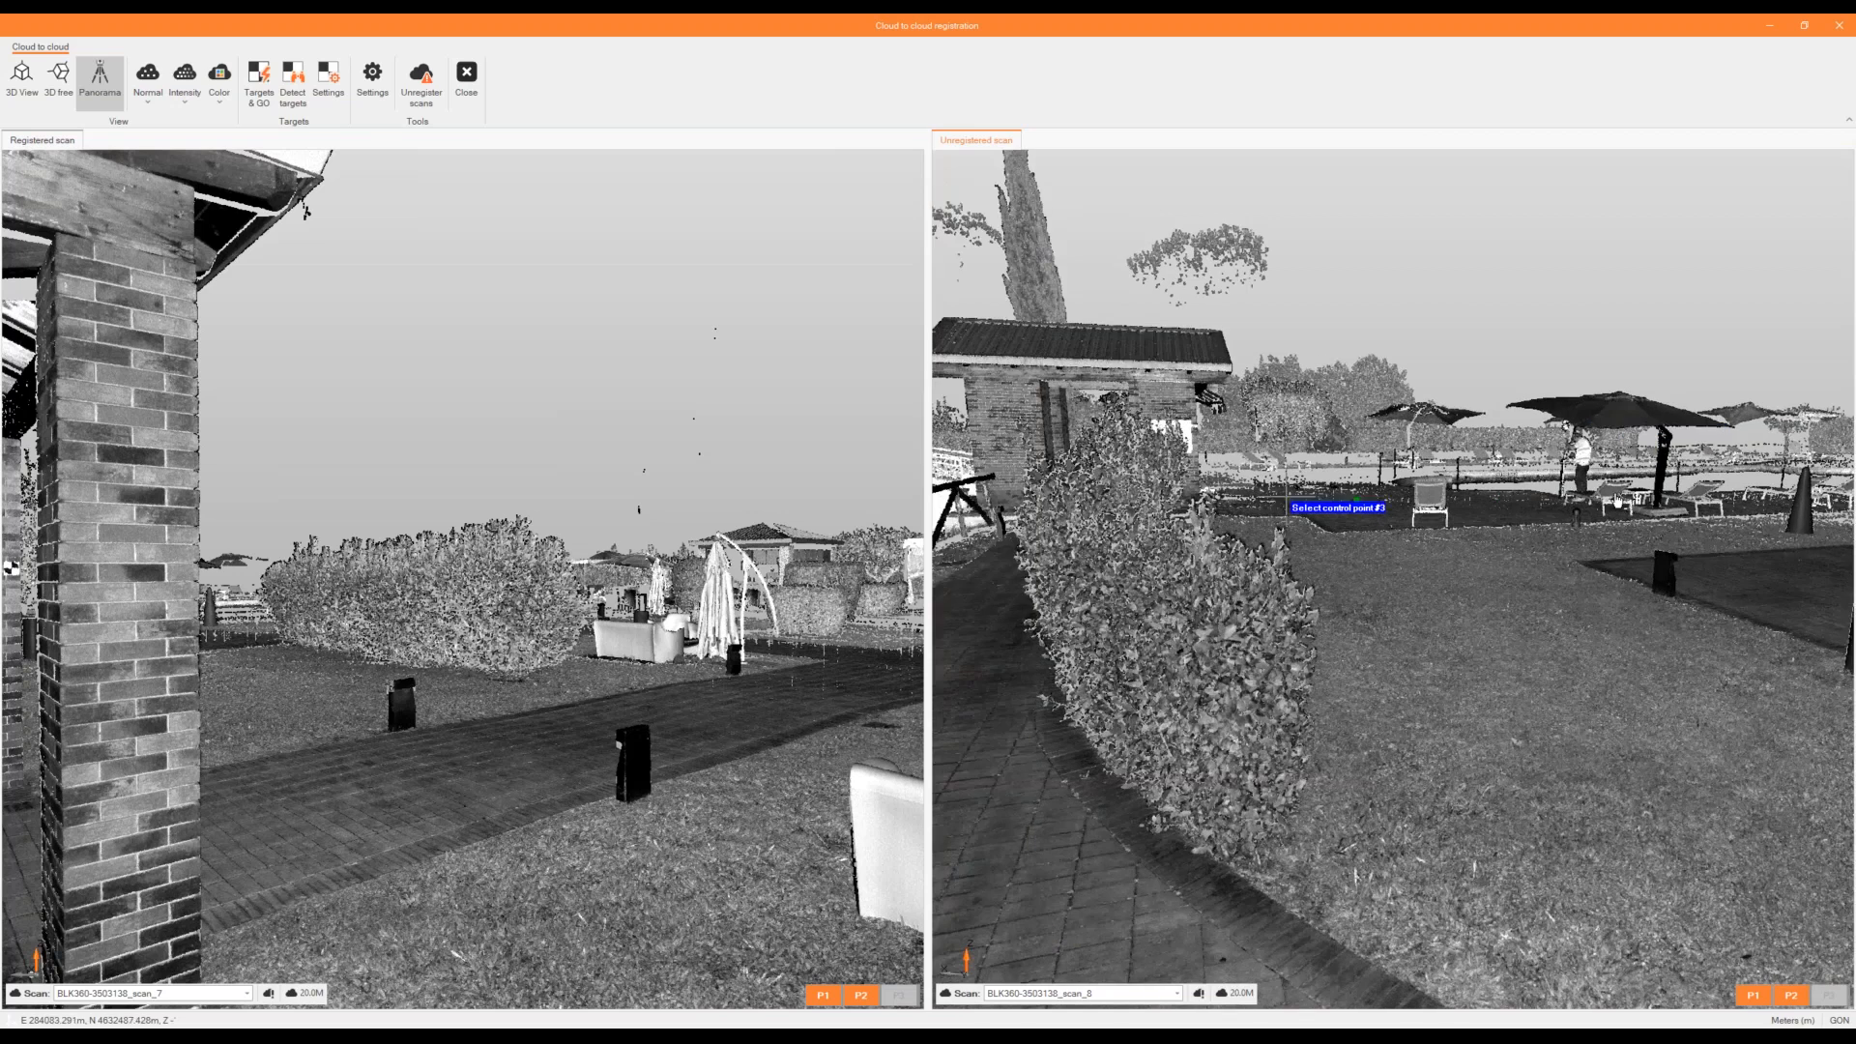
scroll(1356, 499, "up", 3)
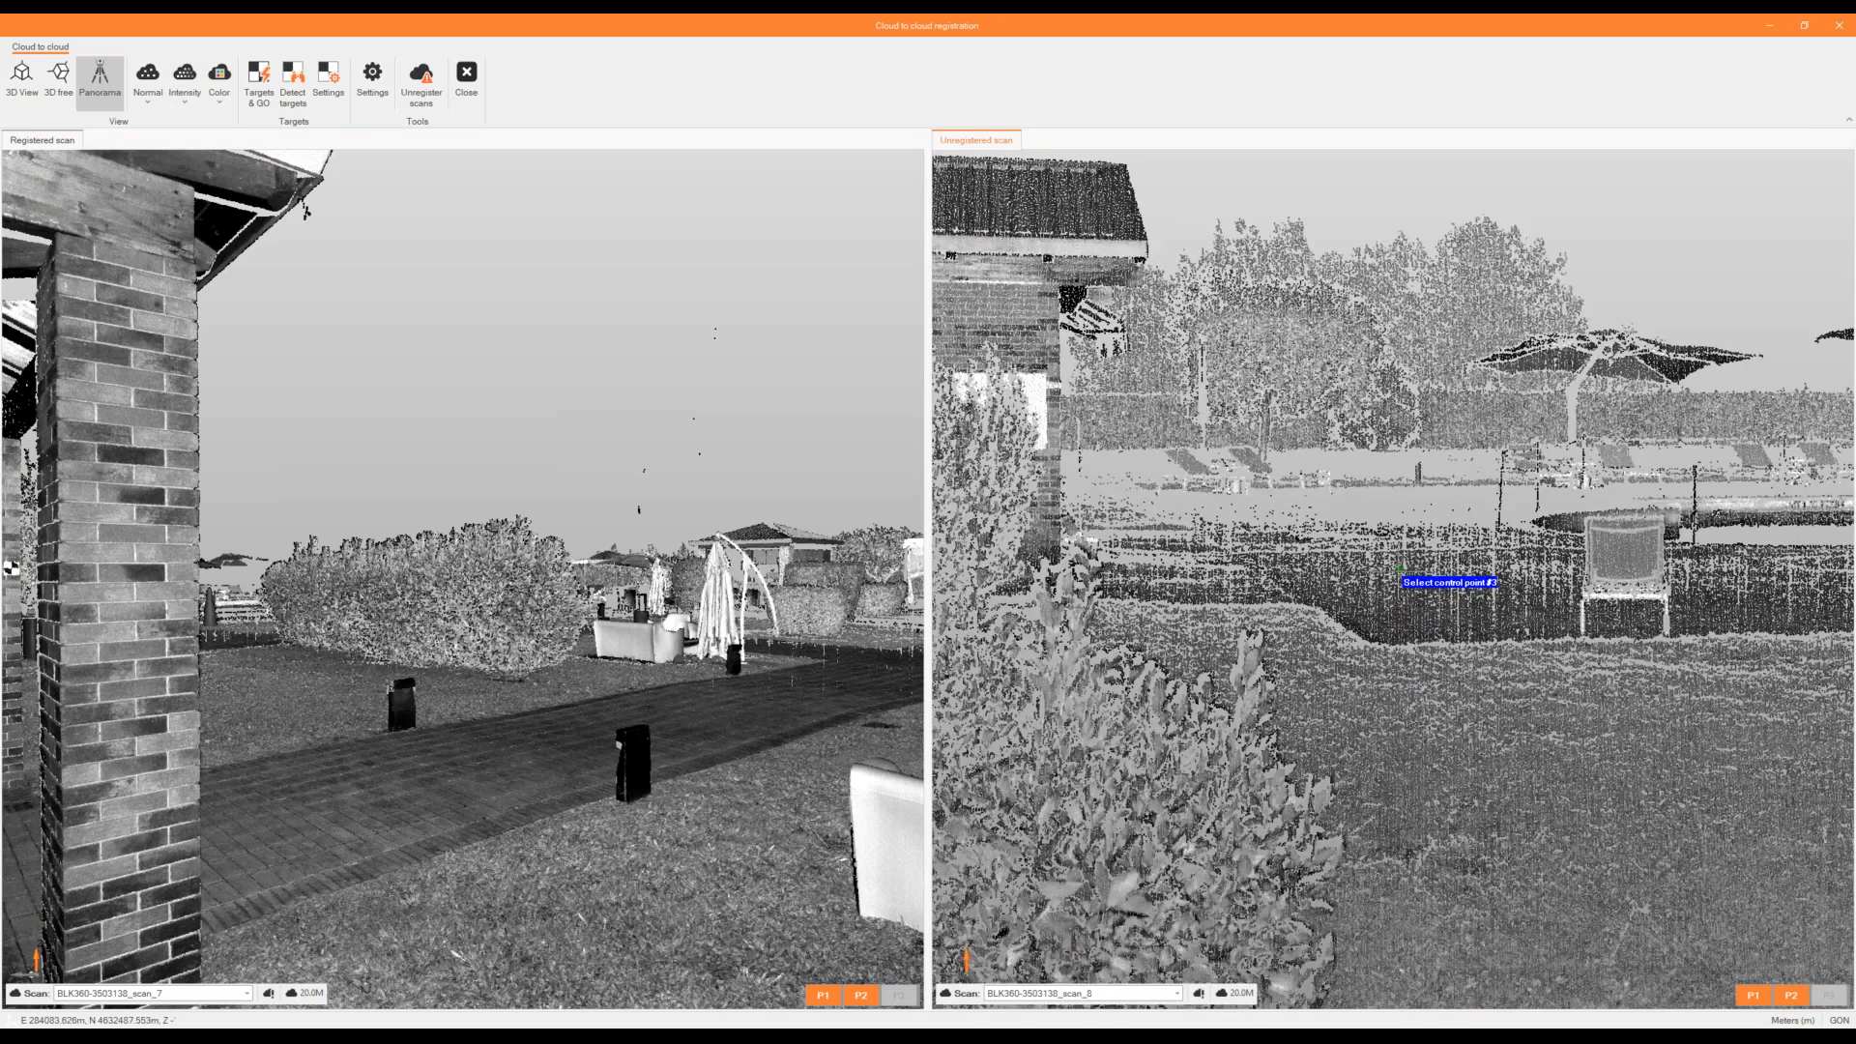
scroll(1399, 569, "down", 3)
left_click_drag(1400, 569, 1371, 599)
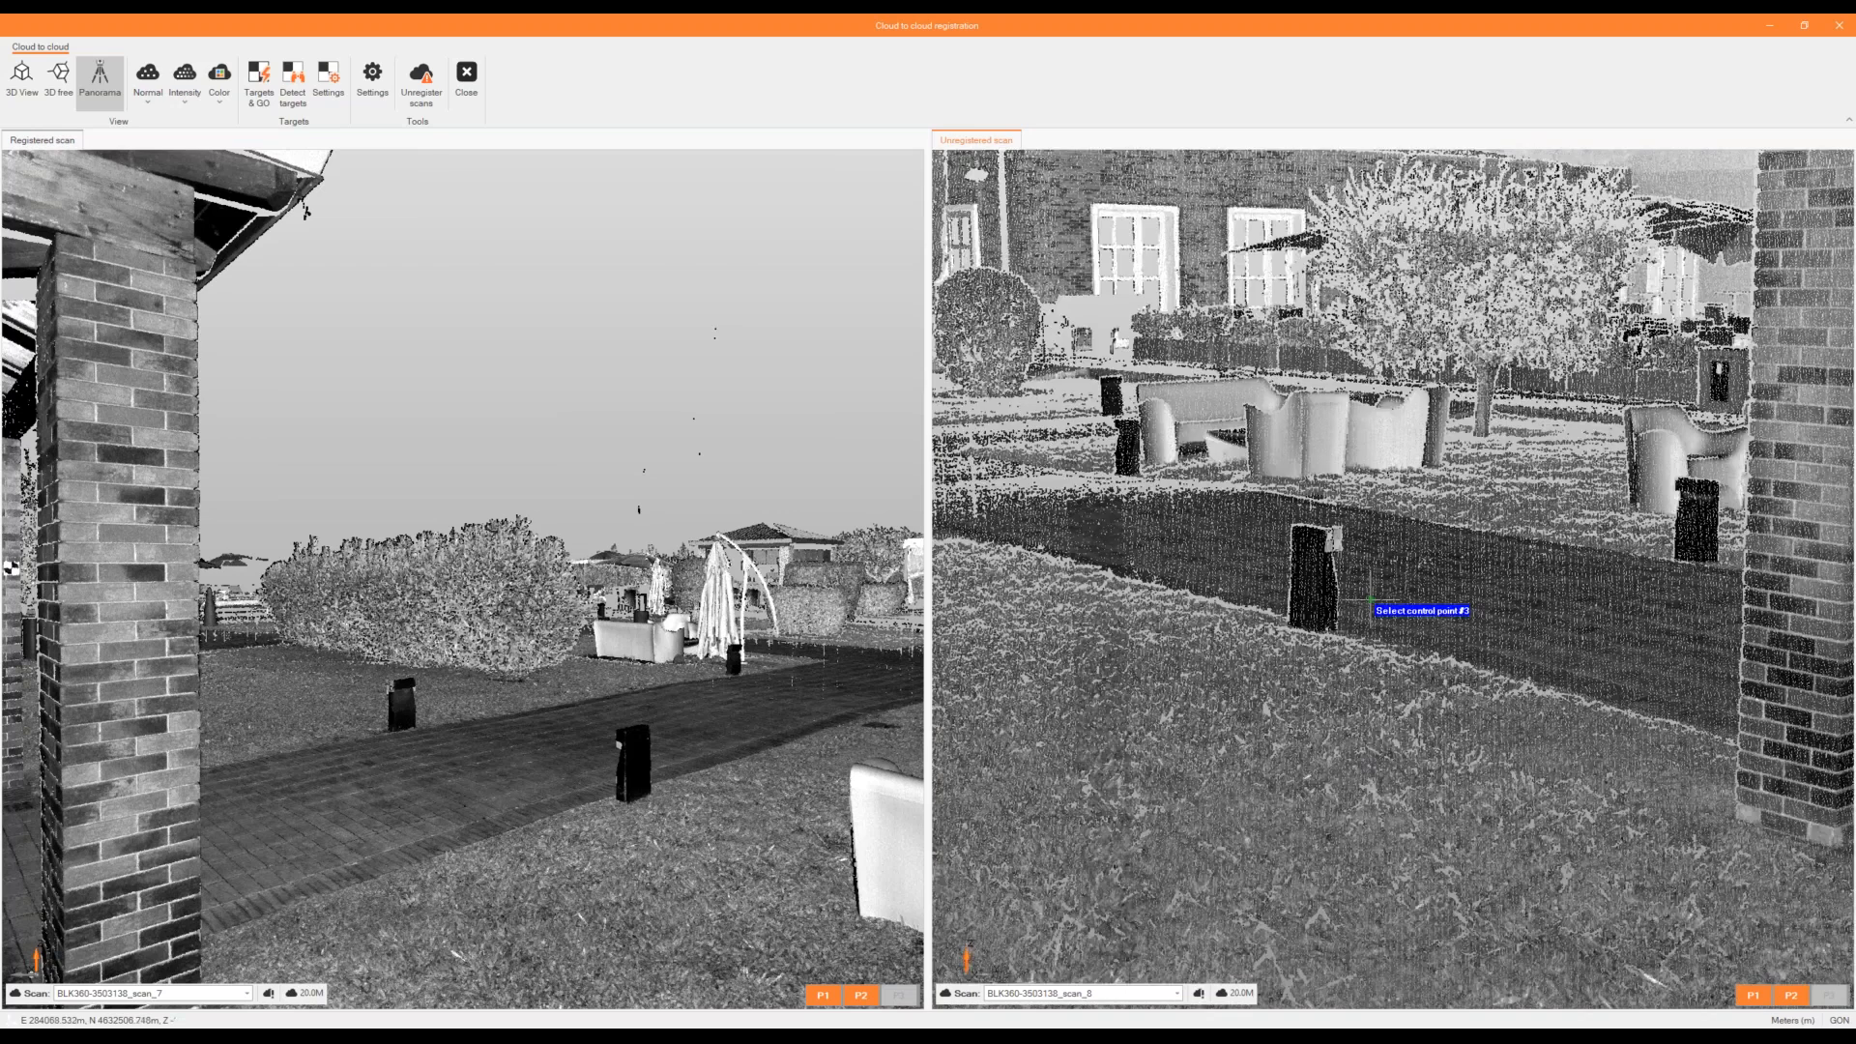
scroll(1371, 610, "up", 3)
left_click(1254, 565)
scroll(522, 714, "up", 3)
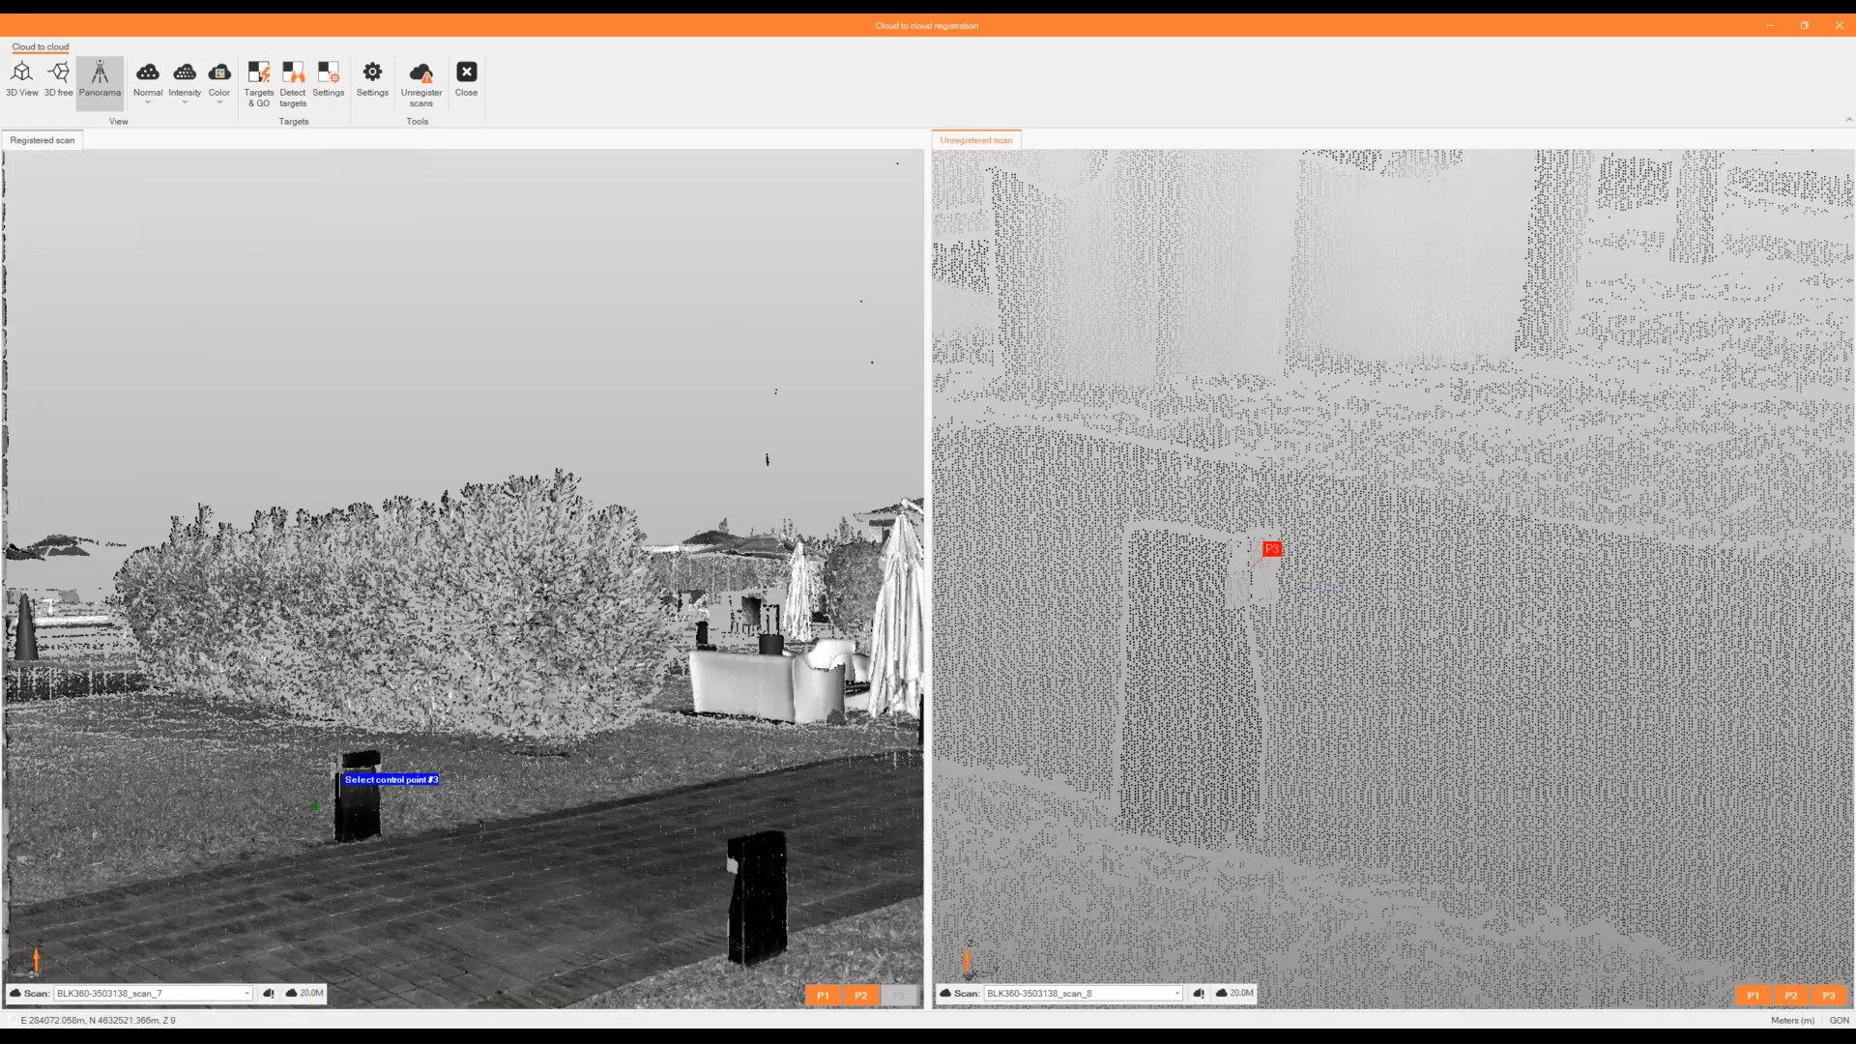
Mark control point 3 in registered scan_7 on the target of the same black post by the path, using the 3D free view.
left_click_drag(347, 774, 694, 578)
scroll(655, 594, "up", 5)
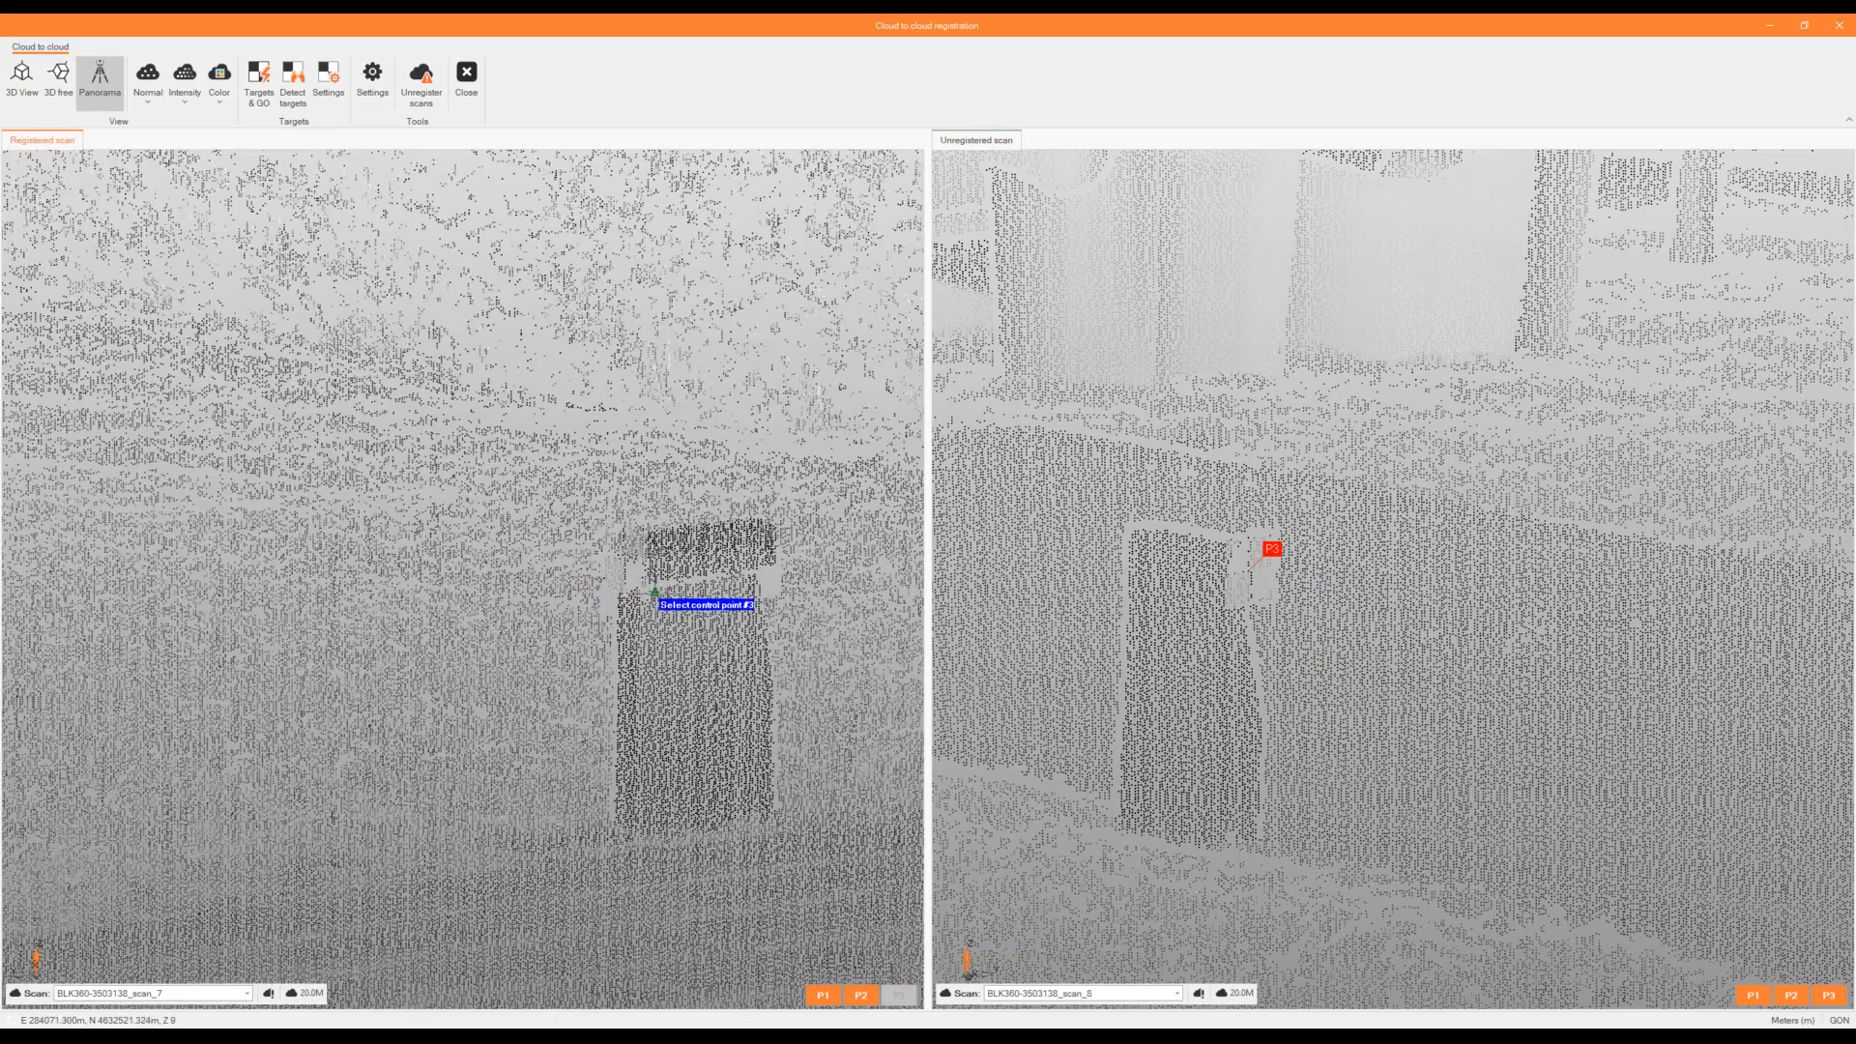
scroll(580, 593, "down", 3)
scroll(561, 575, "up", 4)
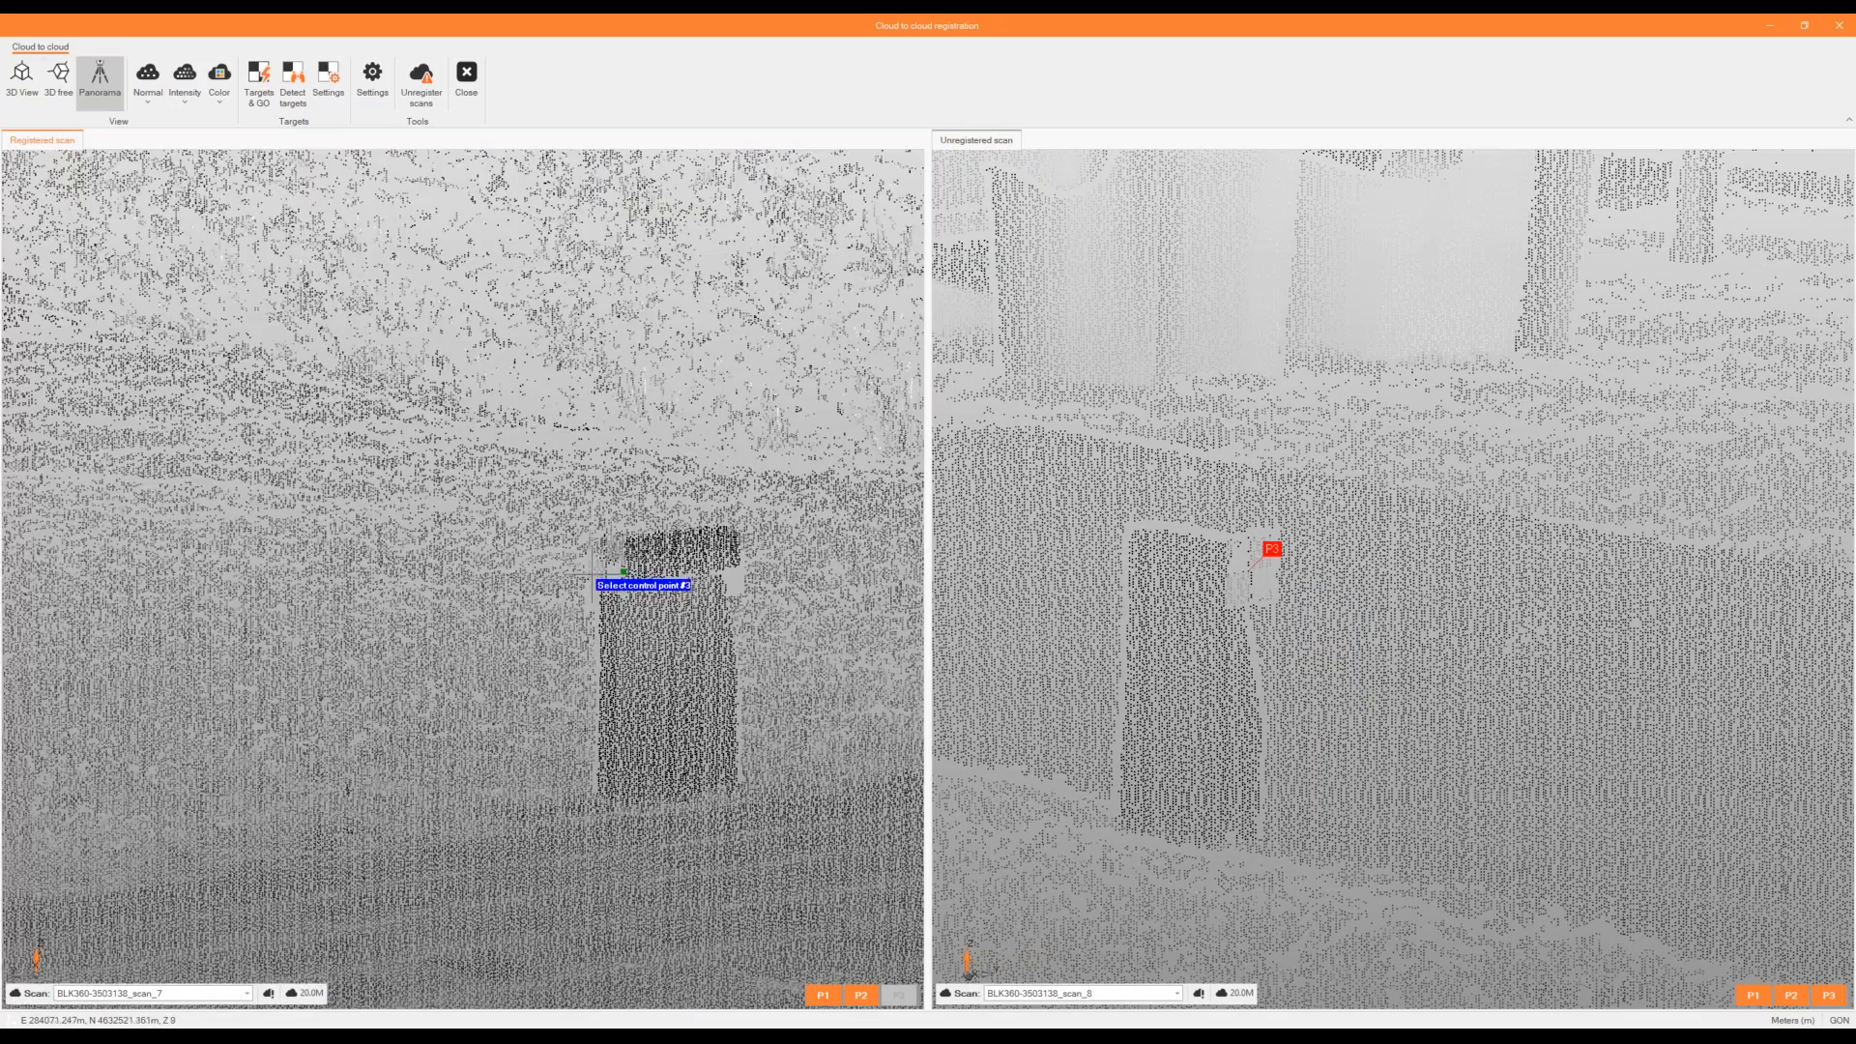
left_click(73, 93)
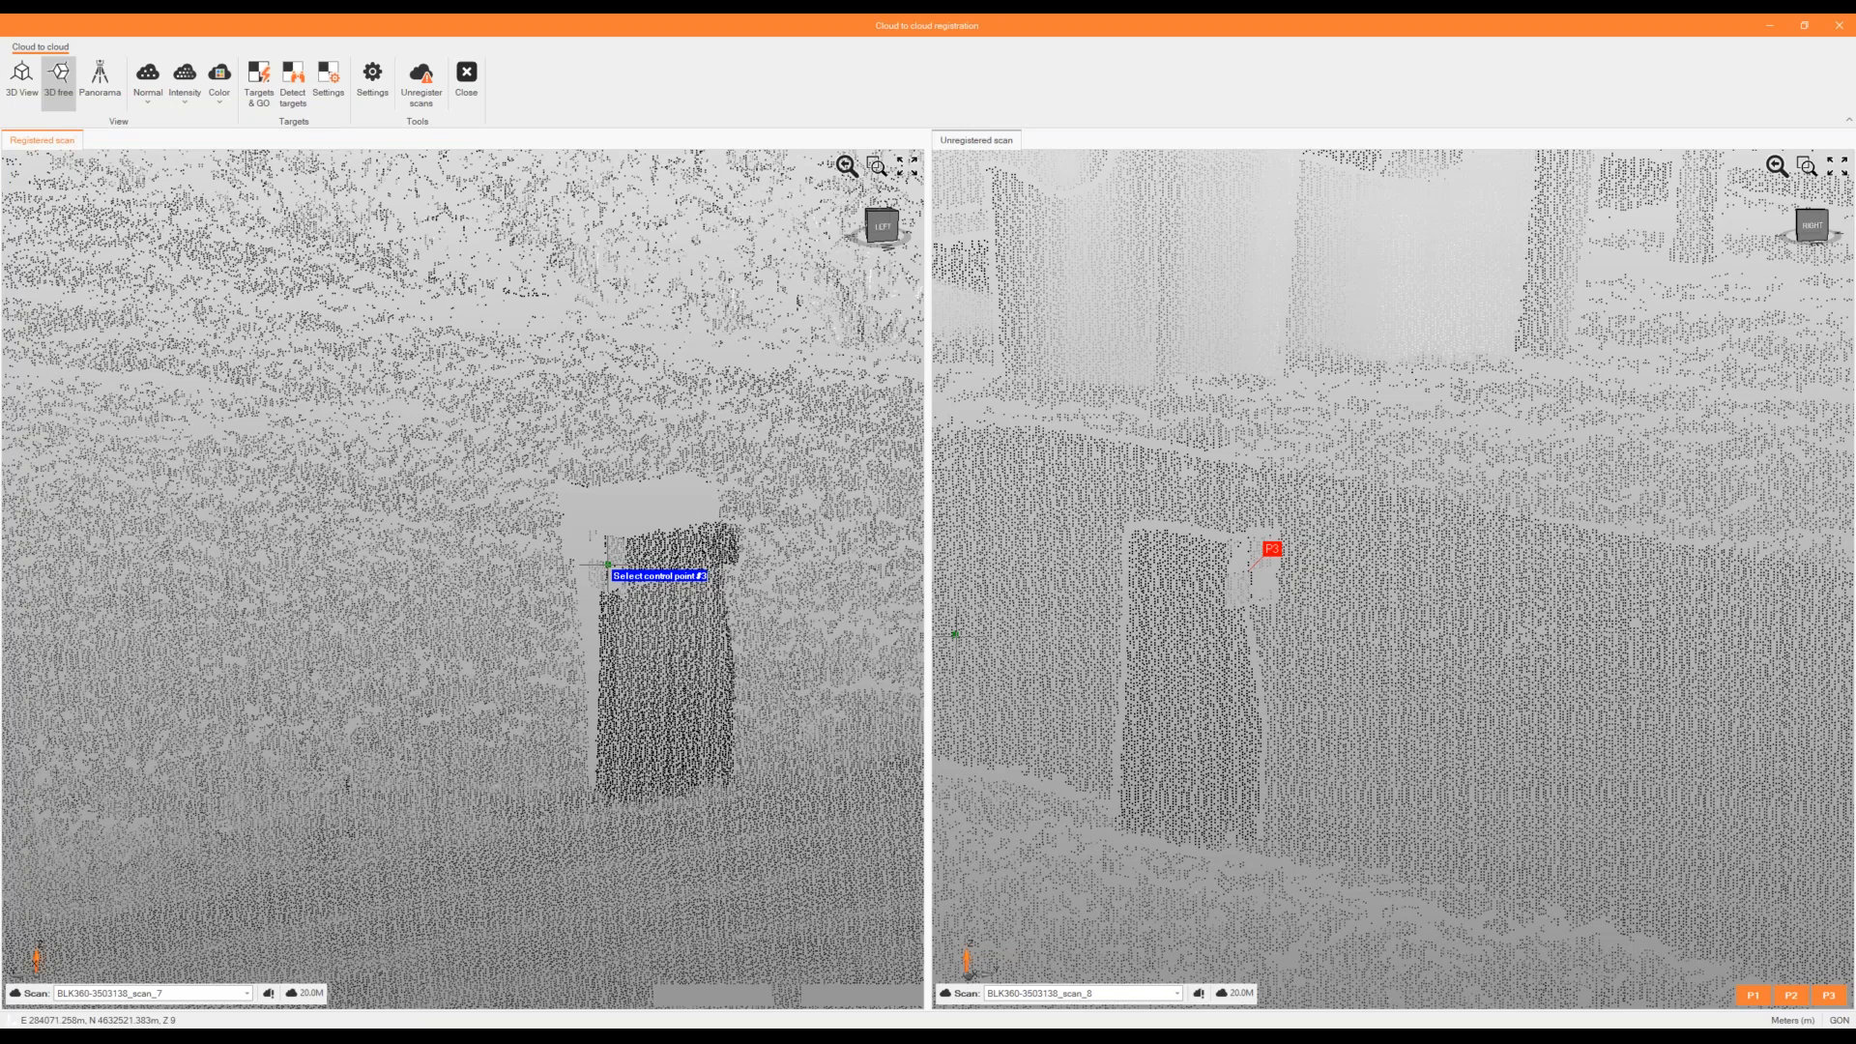
left_click(607, 564)
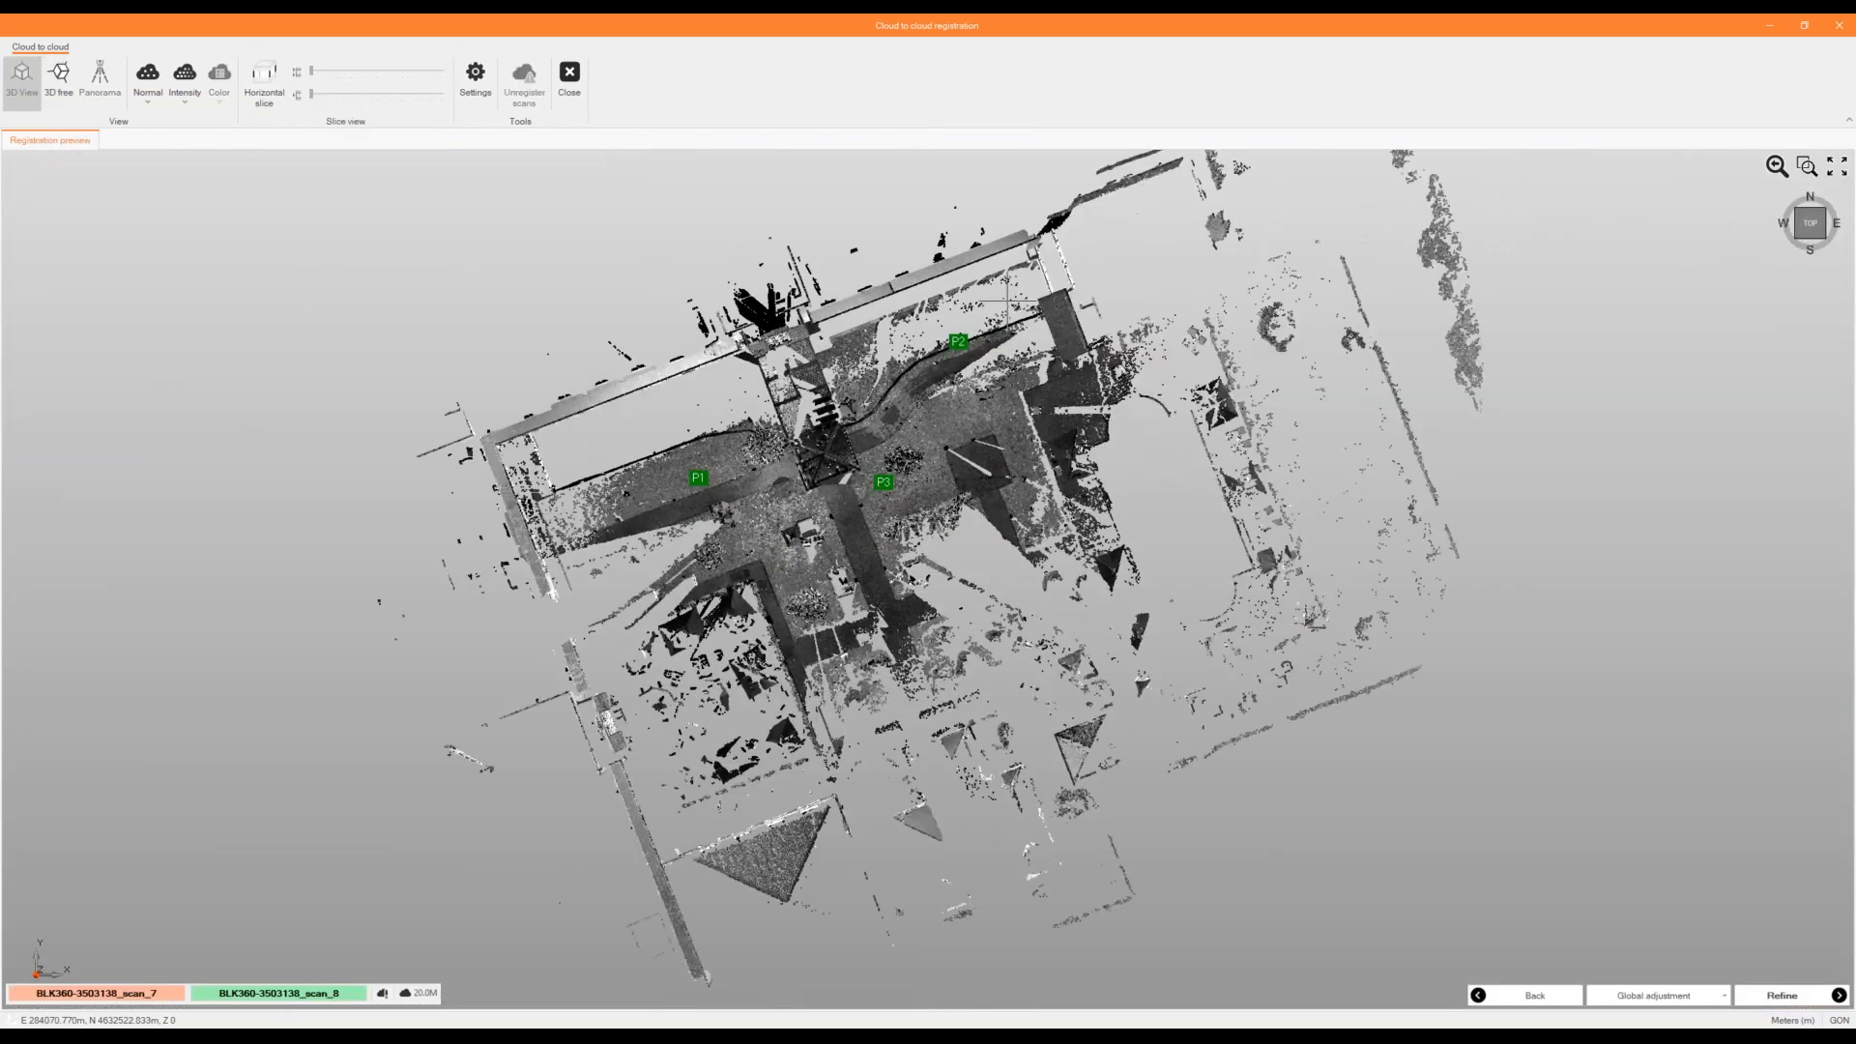
Display the registration preview of scan_7 and scan_8 in Color mode to distinguish the two clouds.
scroll(852, 397, "up", 3)
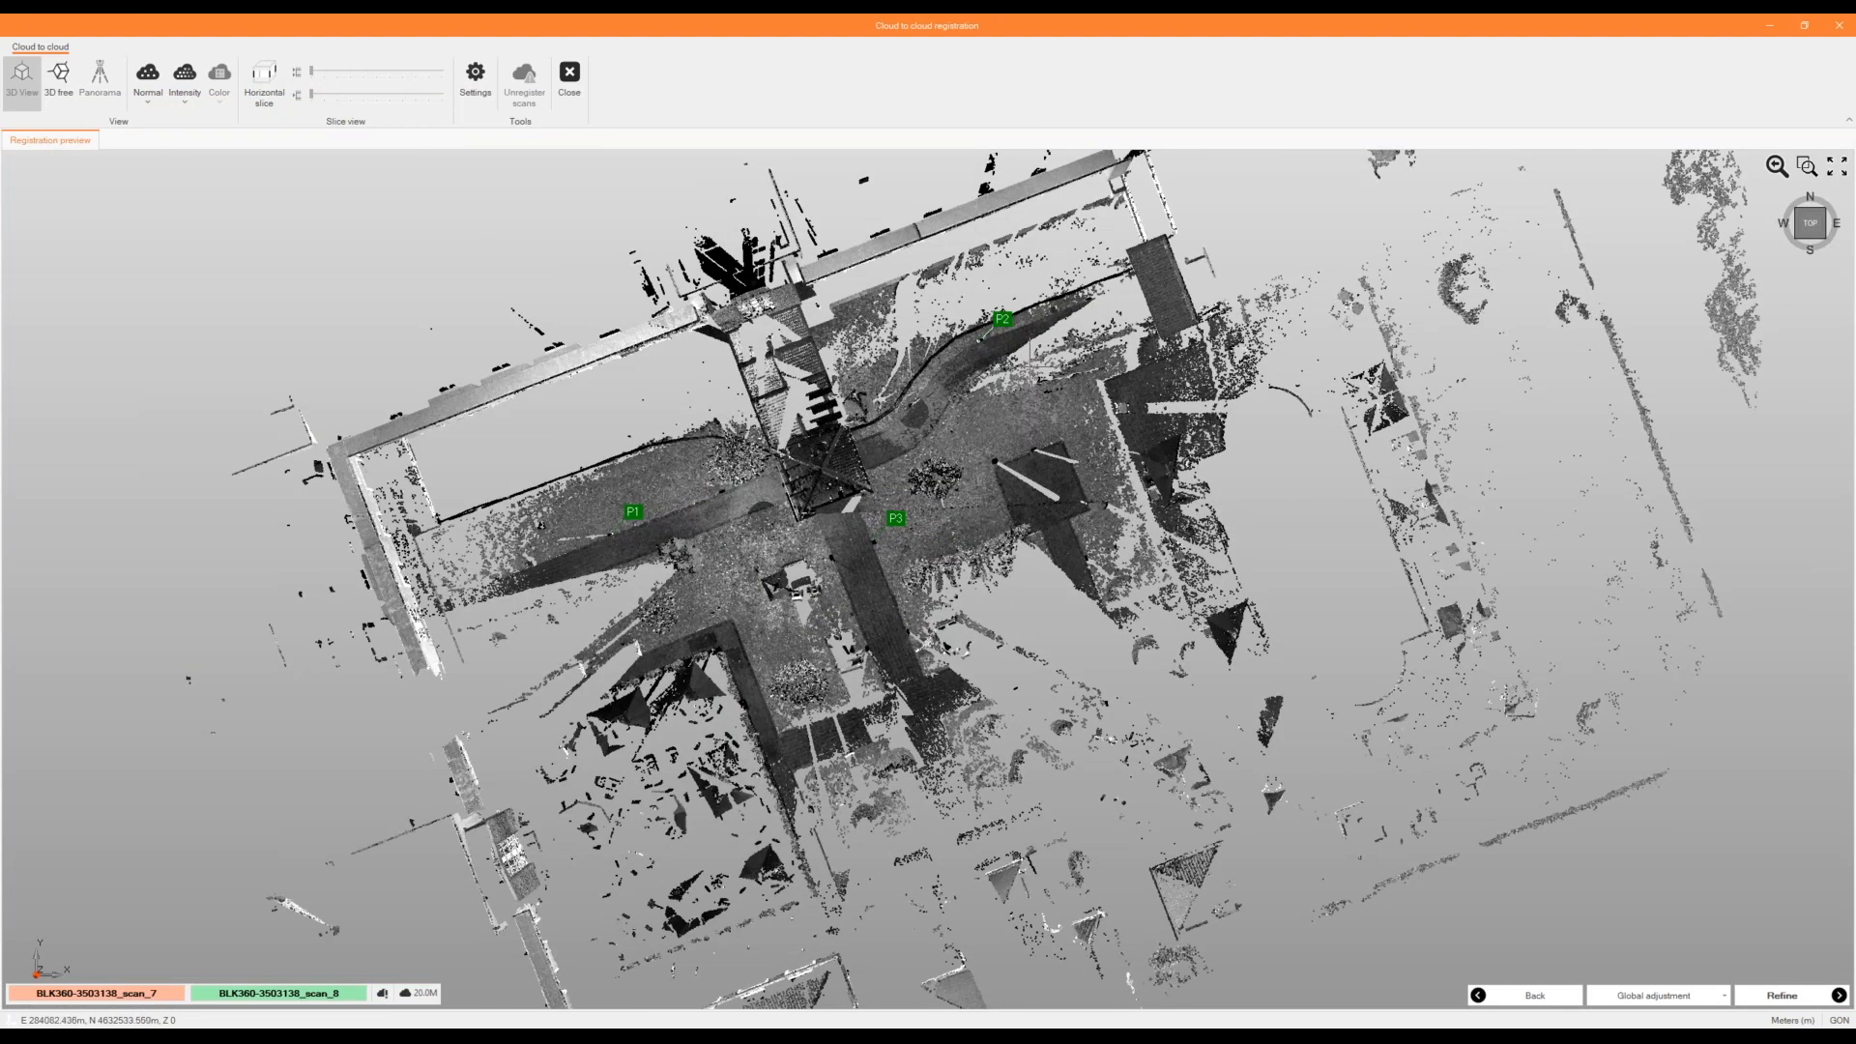
left_click(184, 100)
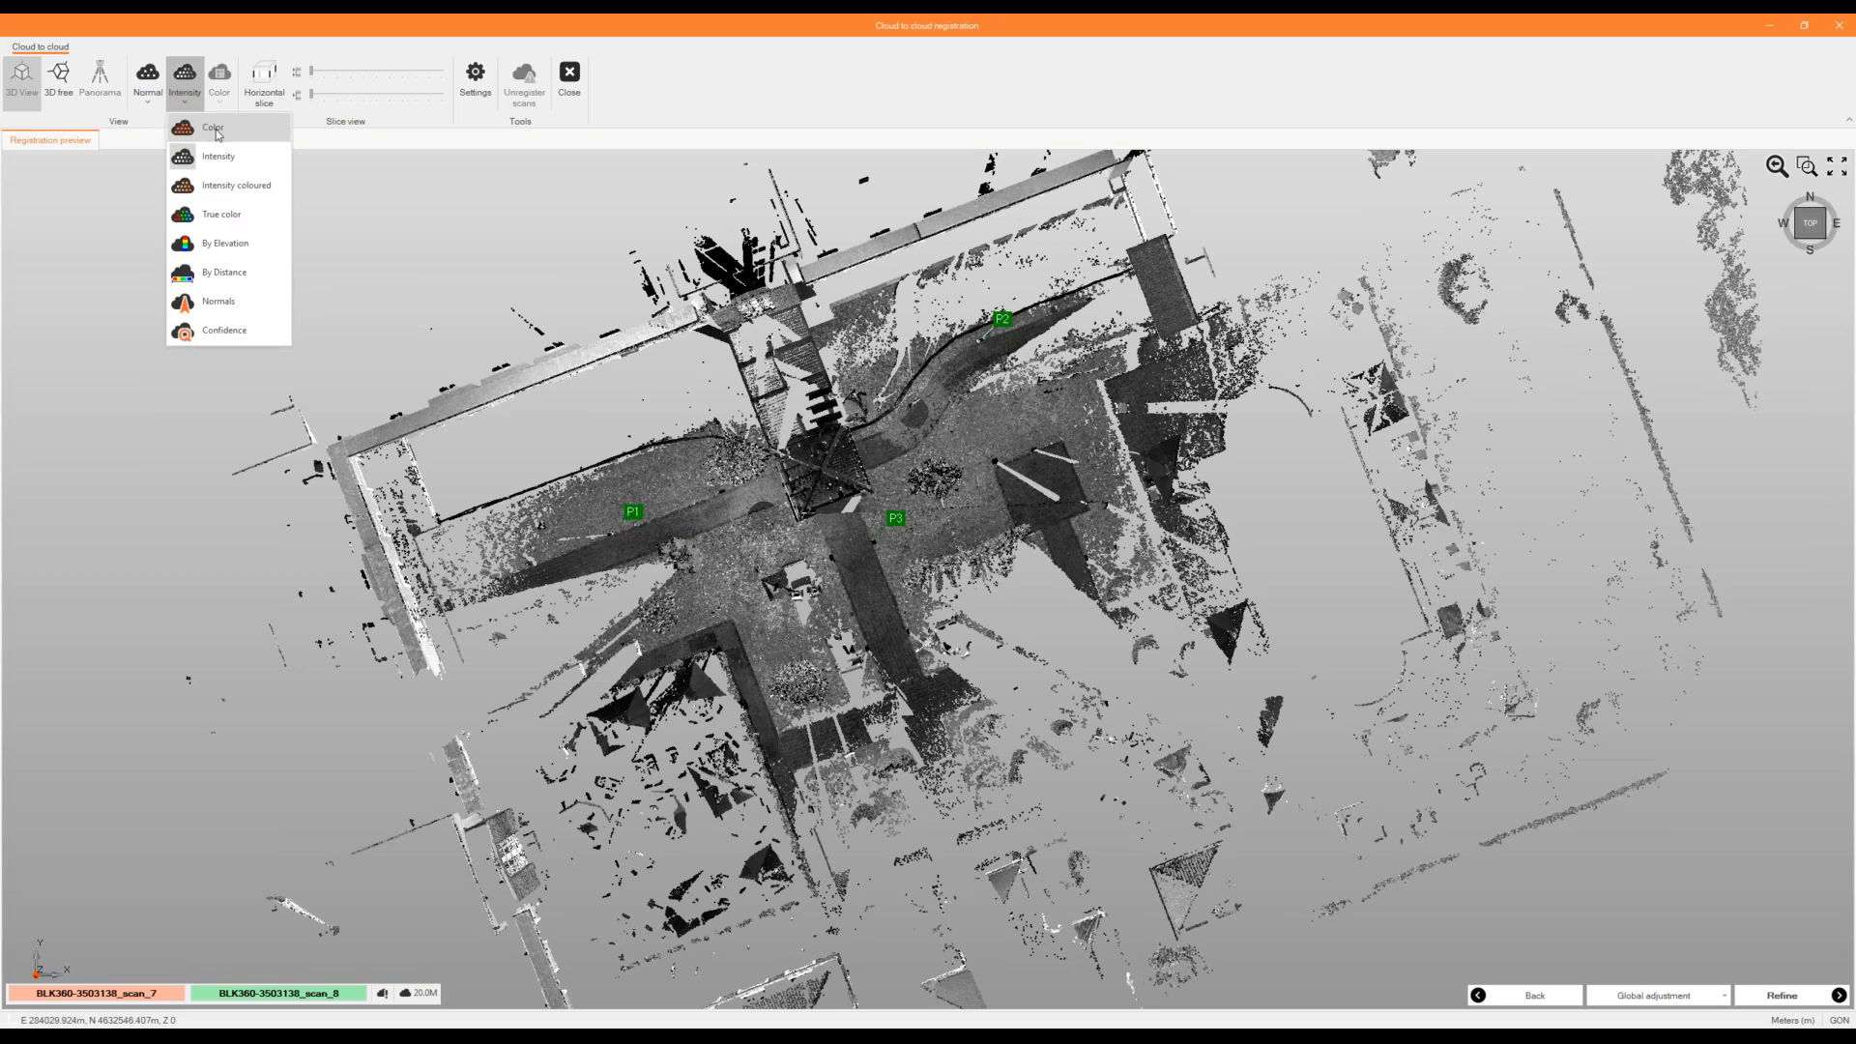
left_click(215, 128)
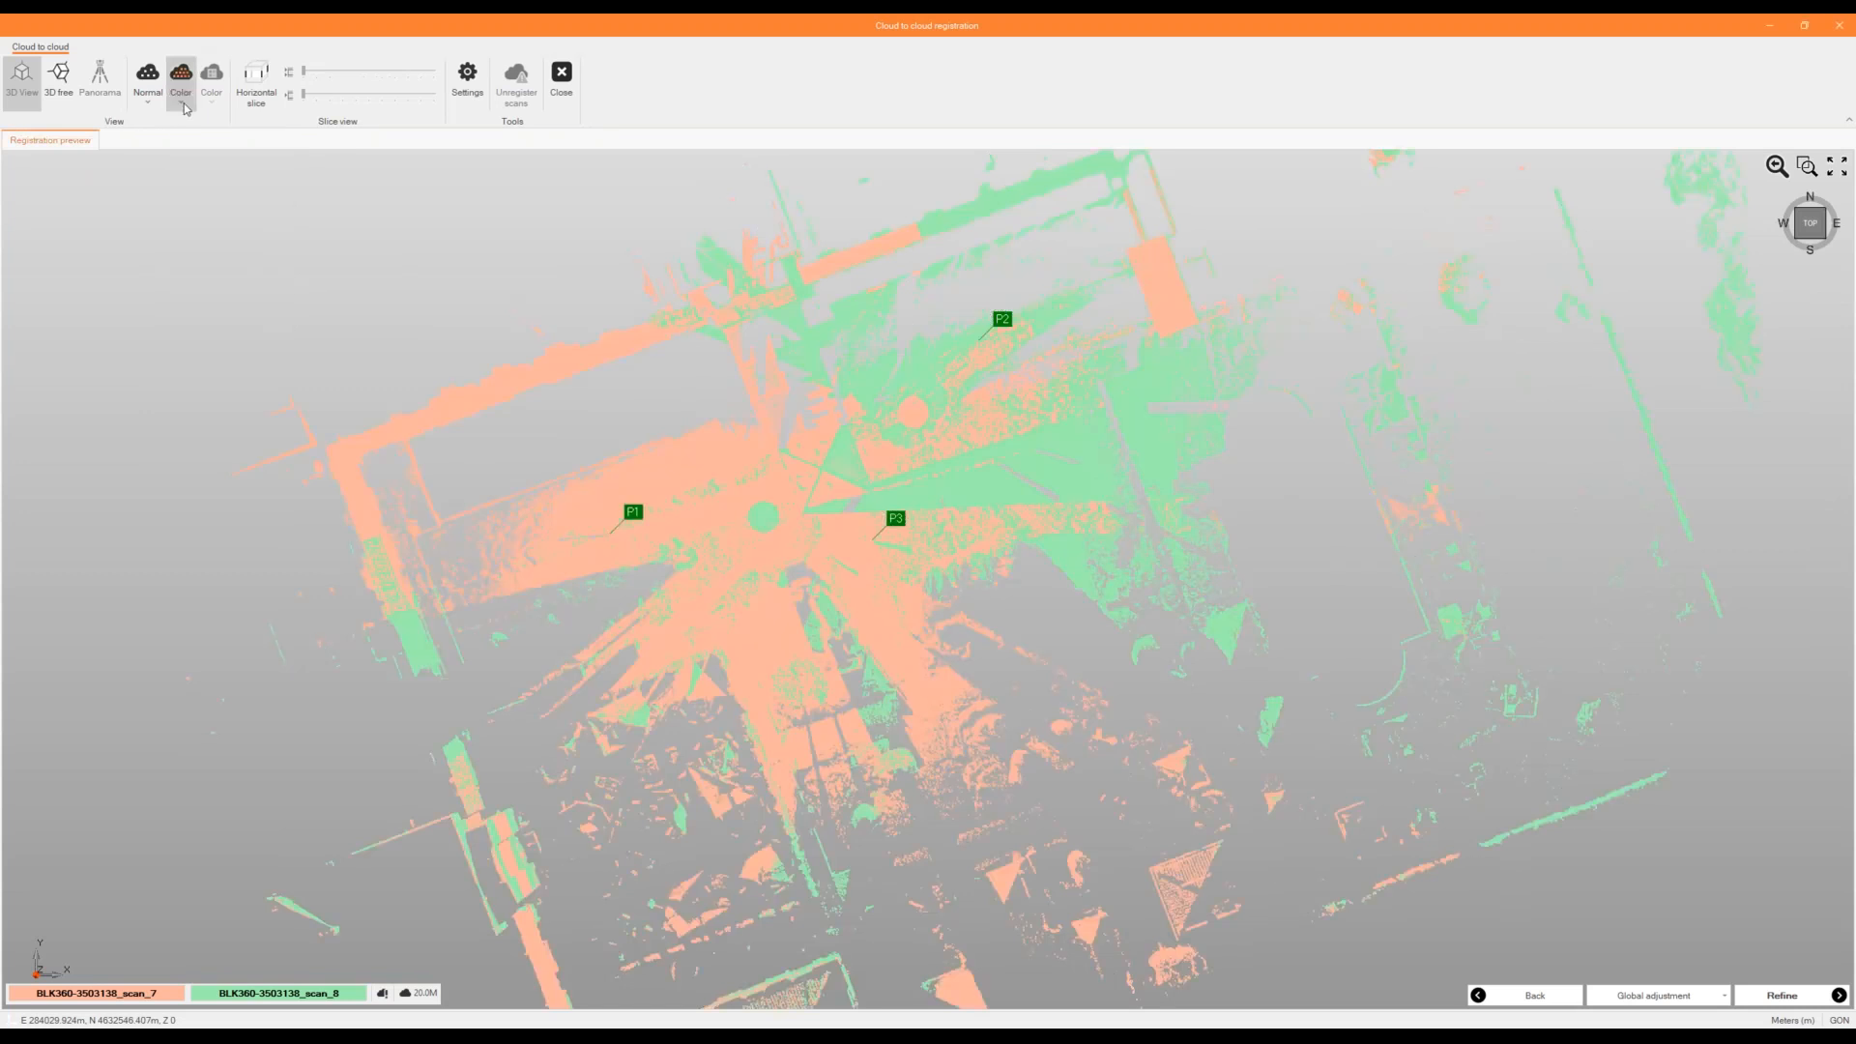
scroll(877, 407, "down", 2)
scroll(877, 217, "up", 2)
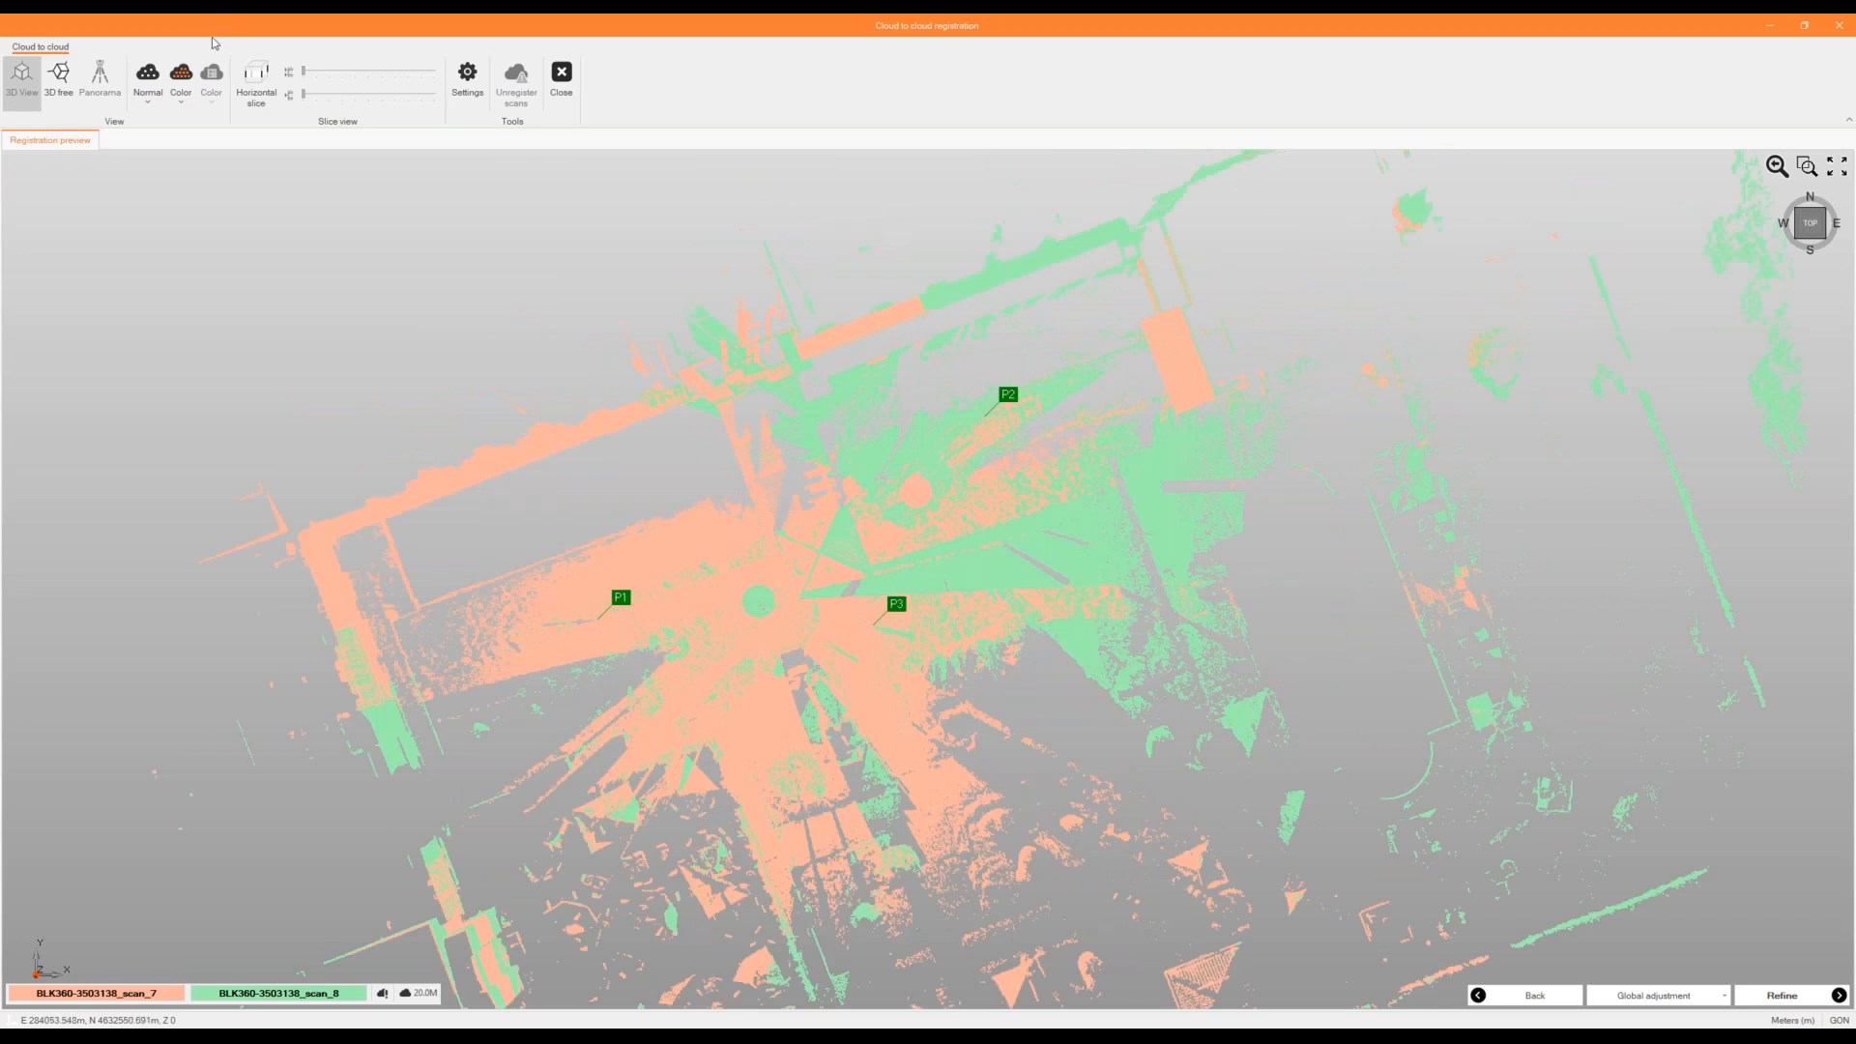
Check the wall alignment between both scans in a horizontal slice, and return to the full preview in a tilted view.
left_click(239, 79)
scroll(799, 406, "up", 5)
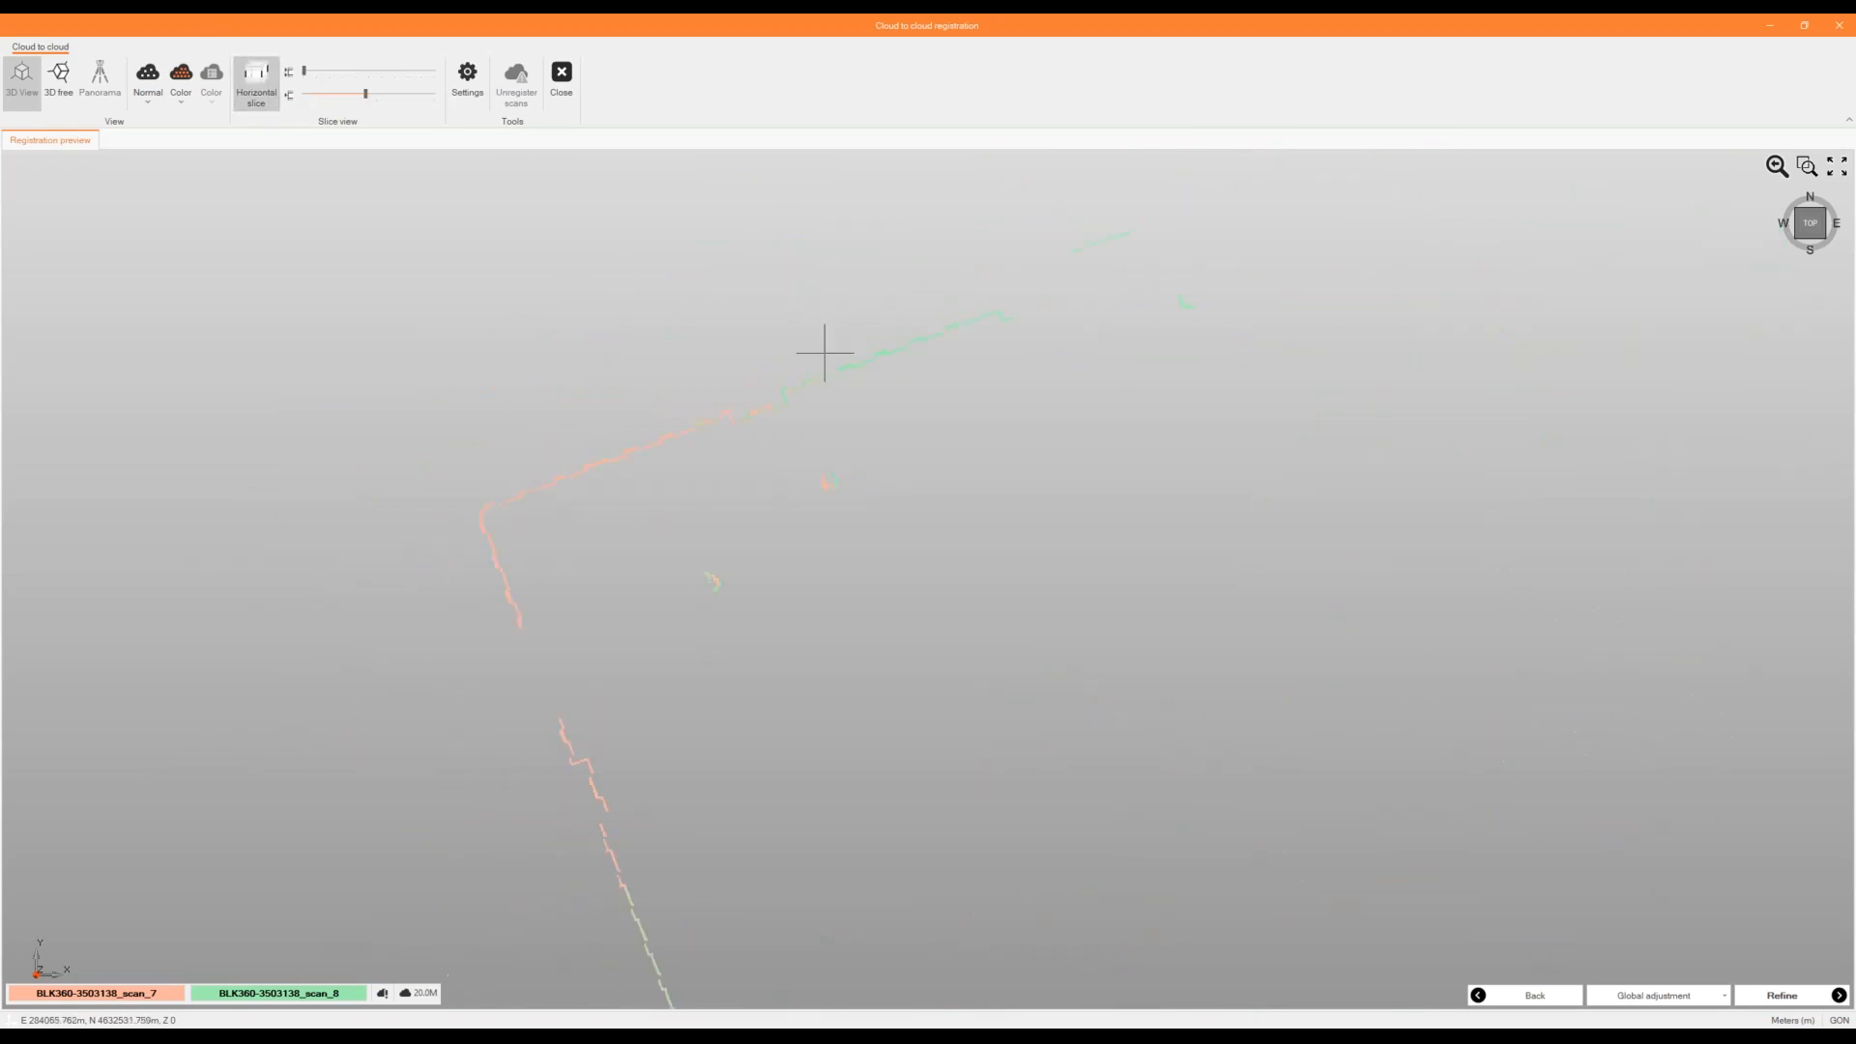
scroll(687, 448, "up", 6)
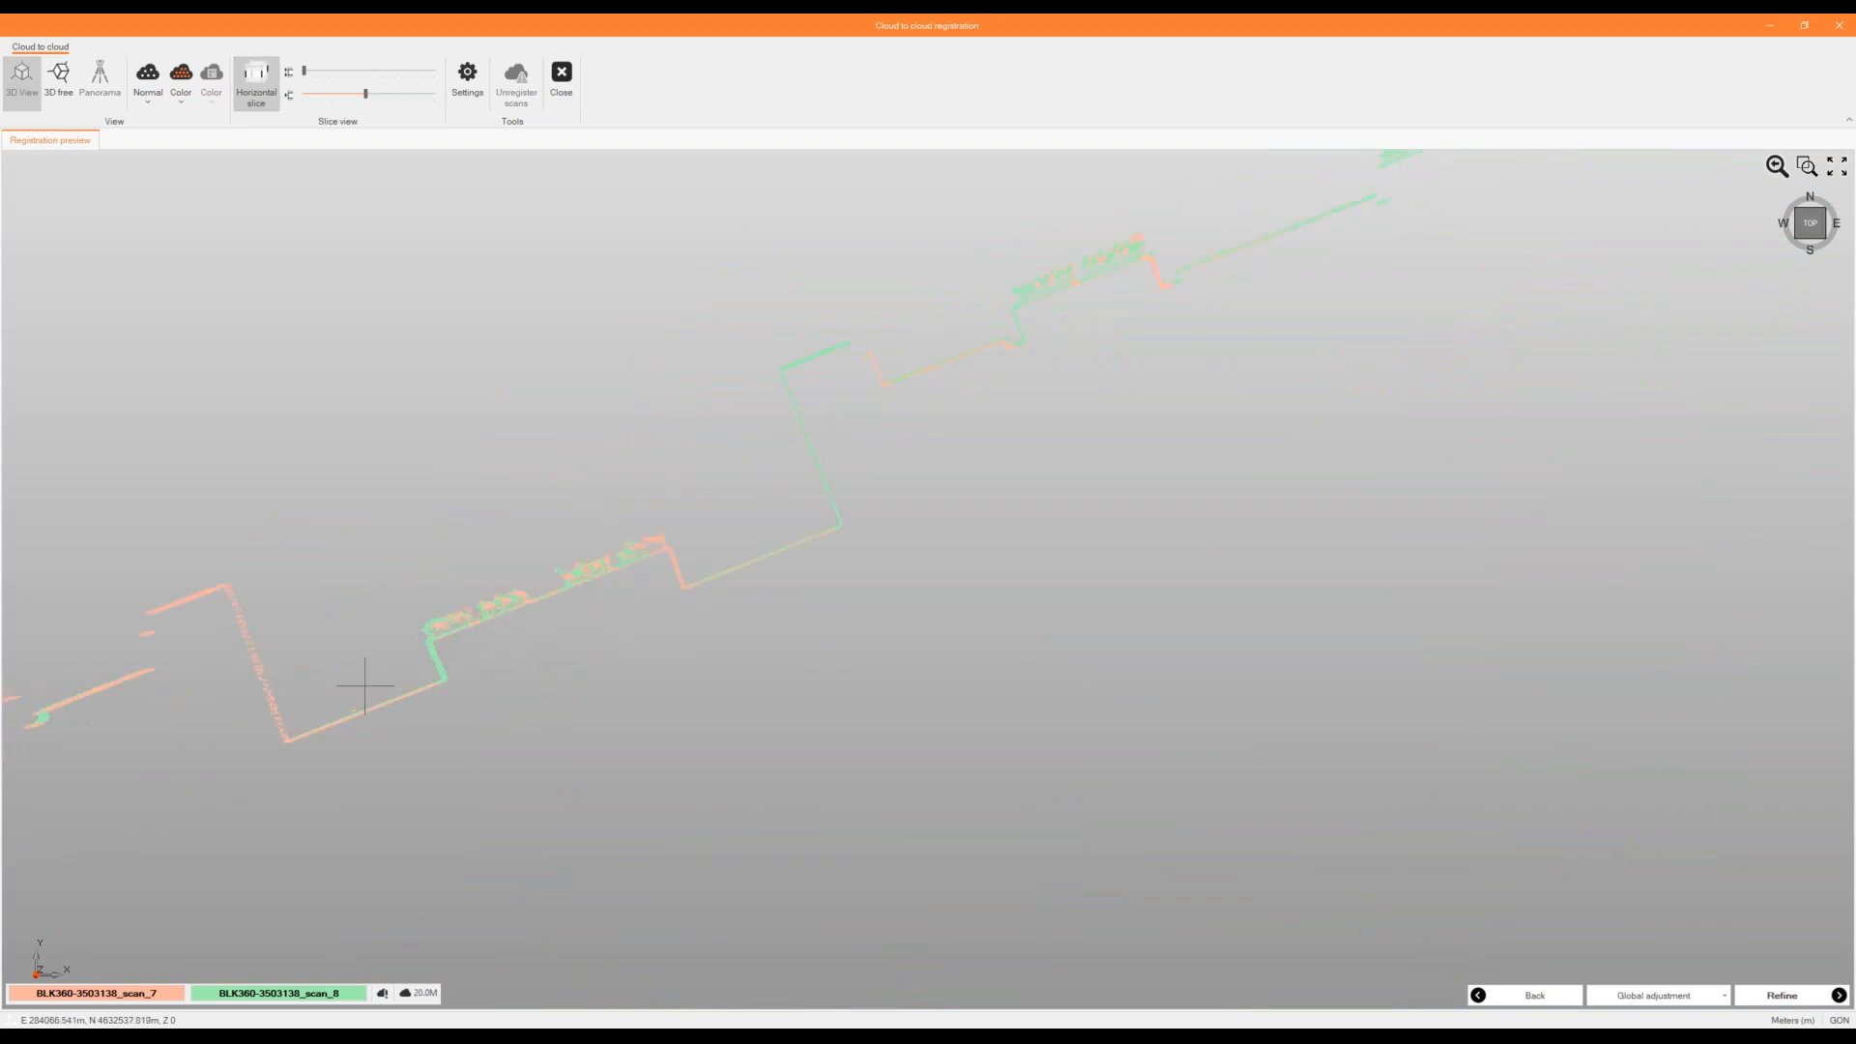
scroll(414, 746, "up", 5)
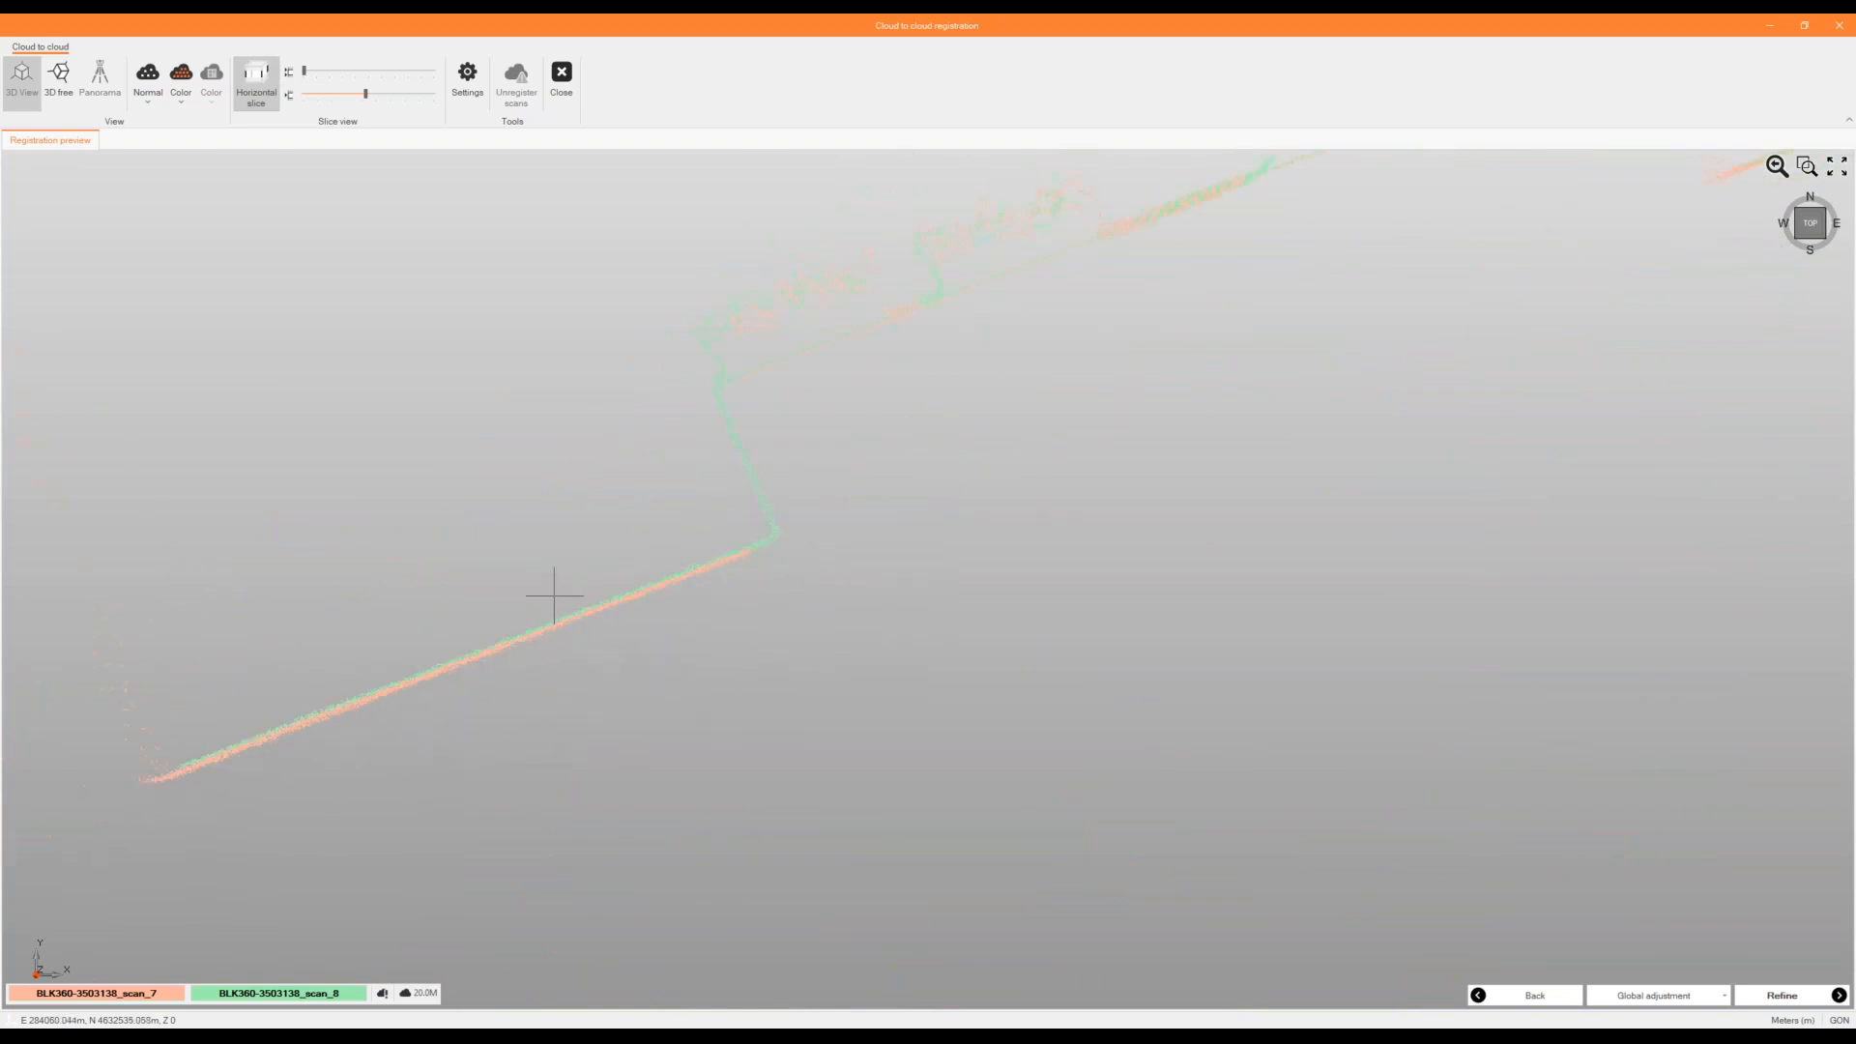
scroll(551, 592, "down", 4)
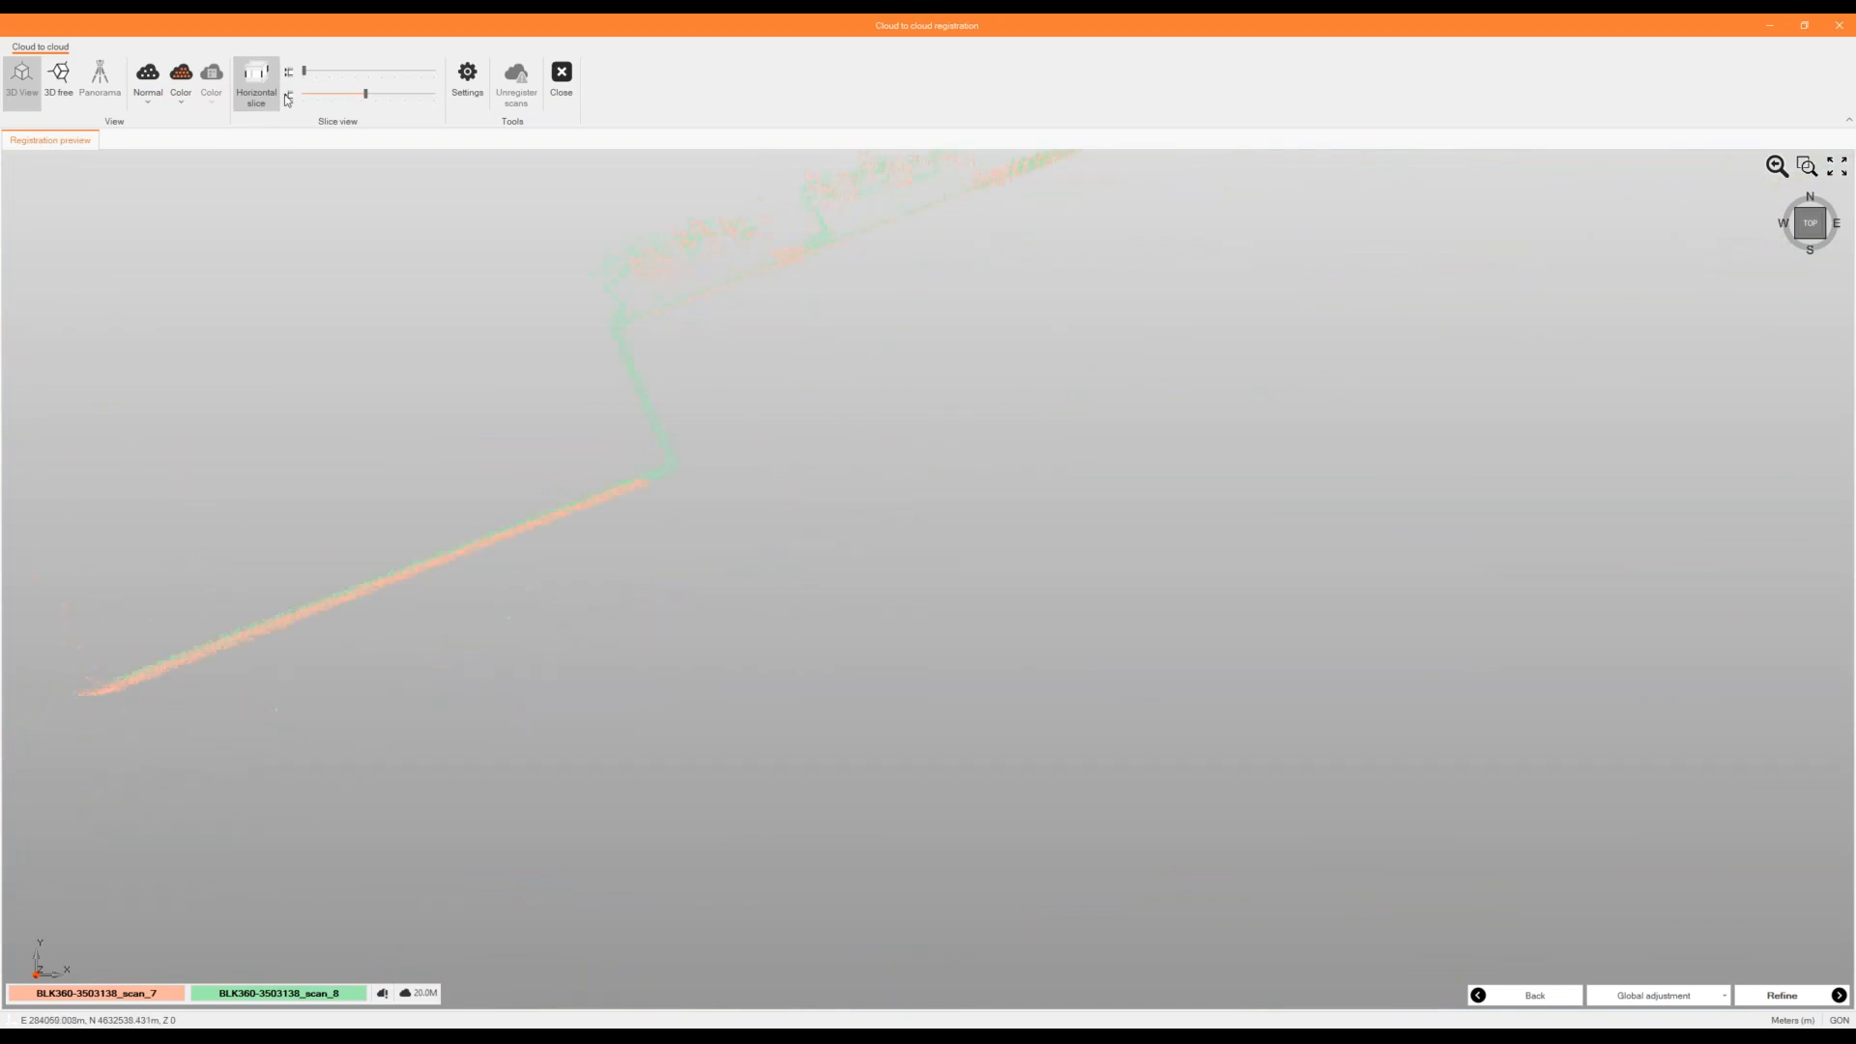
left_click(257, 82)
left_click_drag(551, 505, 899, 457)
scroll(810, 465, "down", 5)
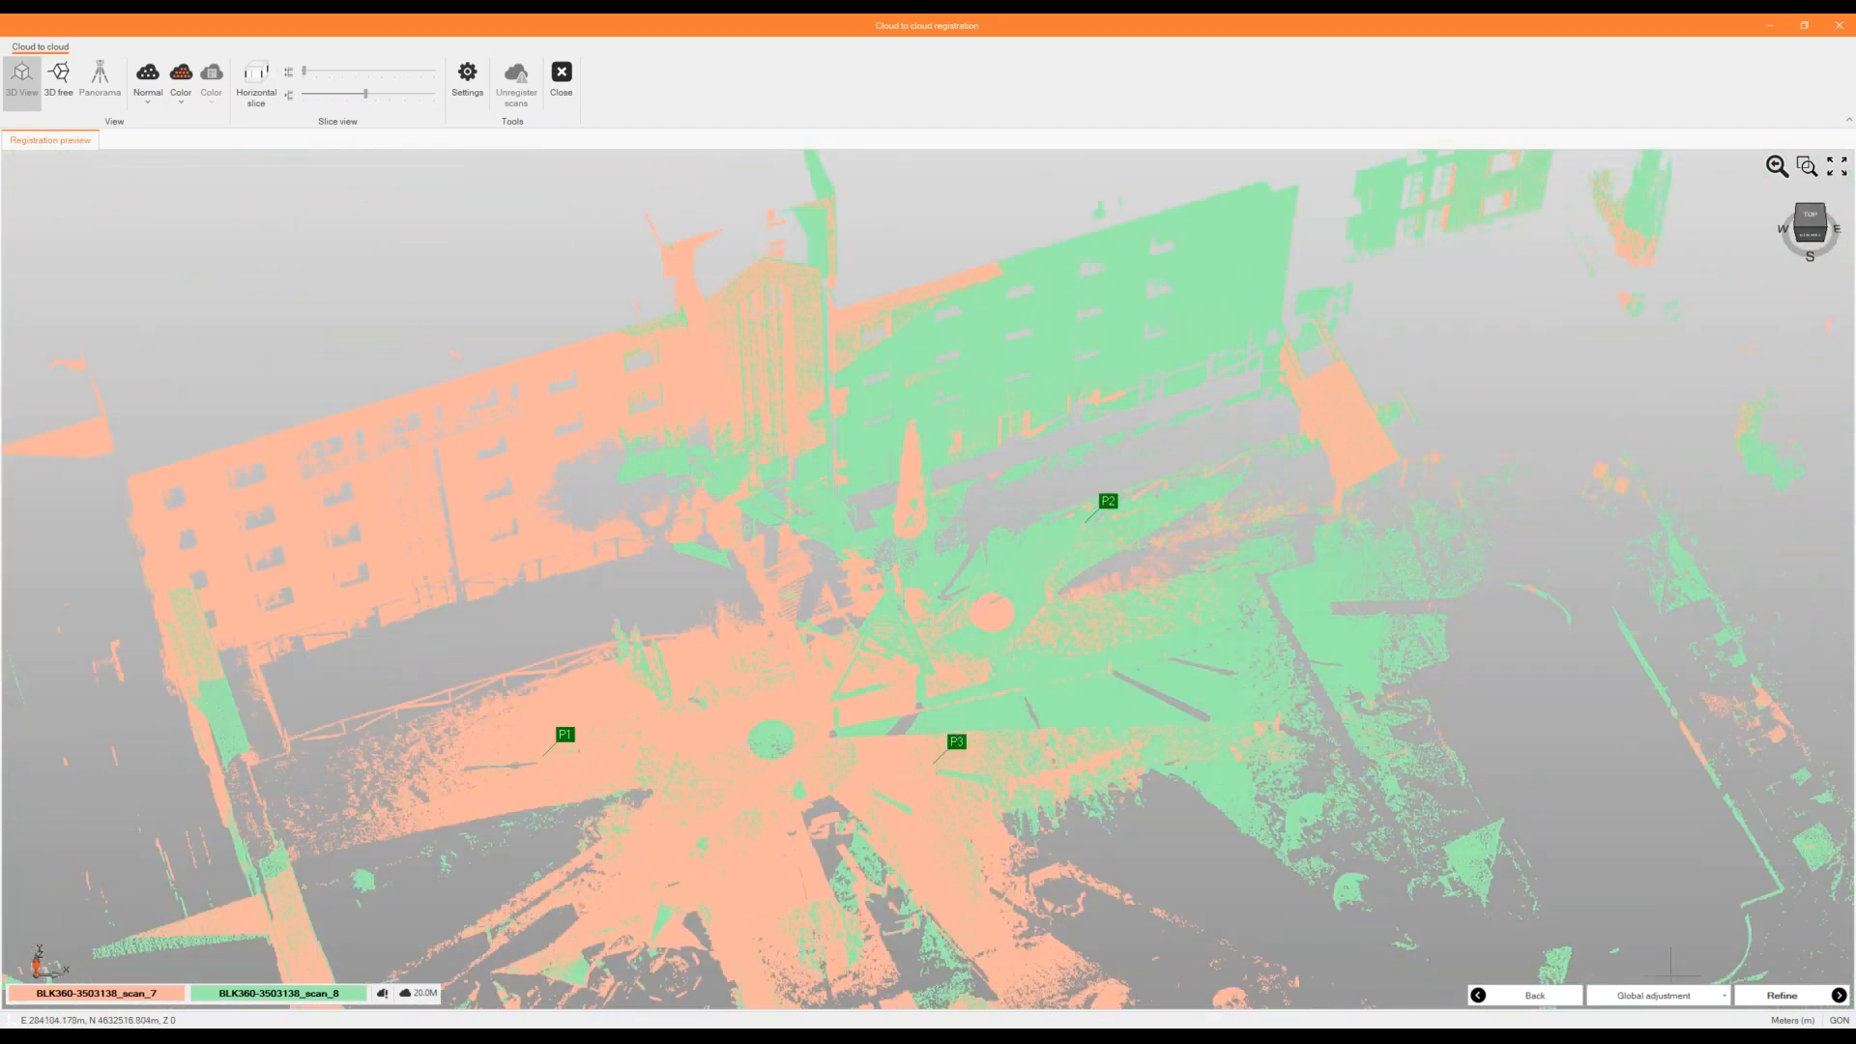
Refine the cloud-to-cloud alignment of scan_8 with the Global adjustment option.
left_click(1697, 995)
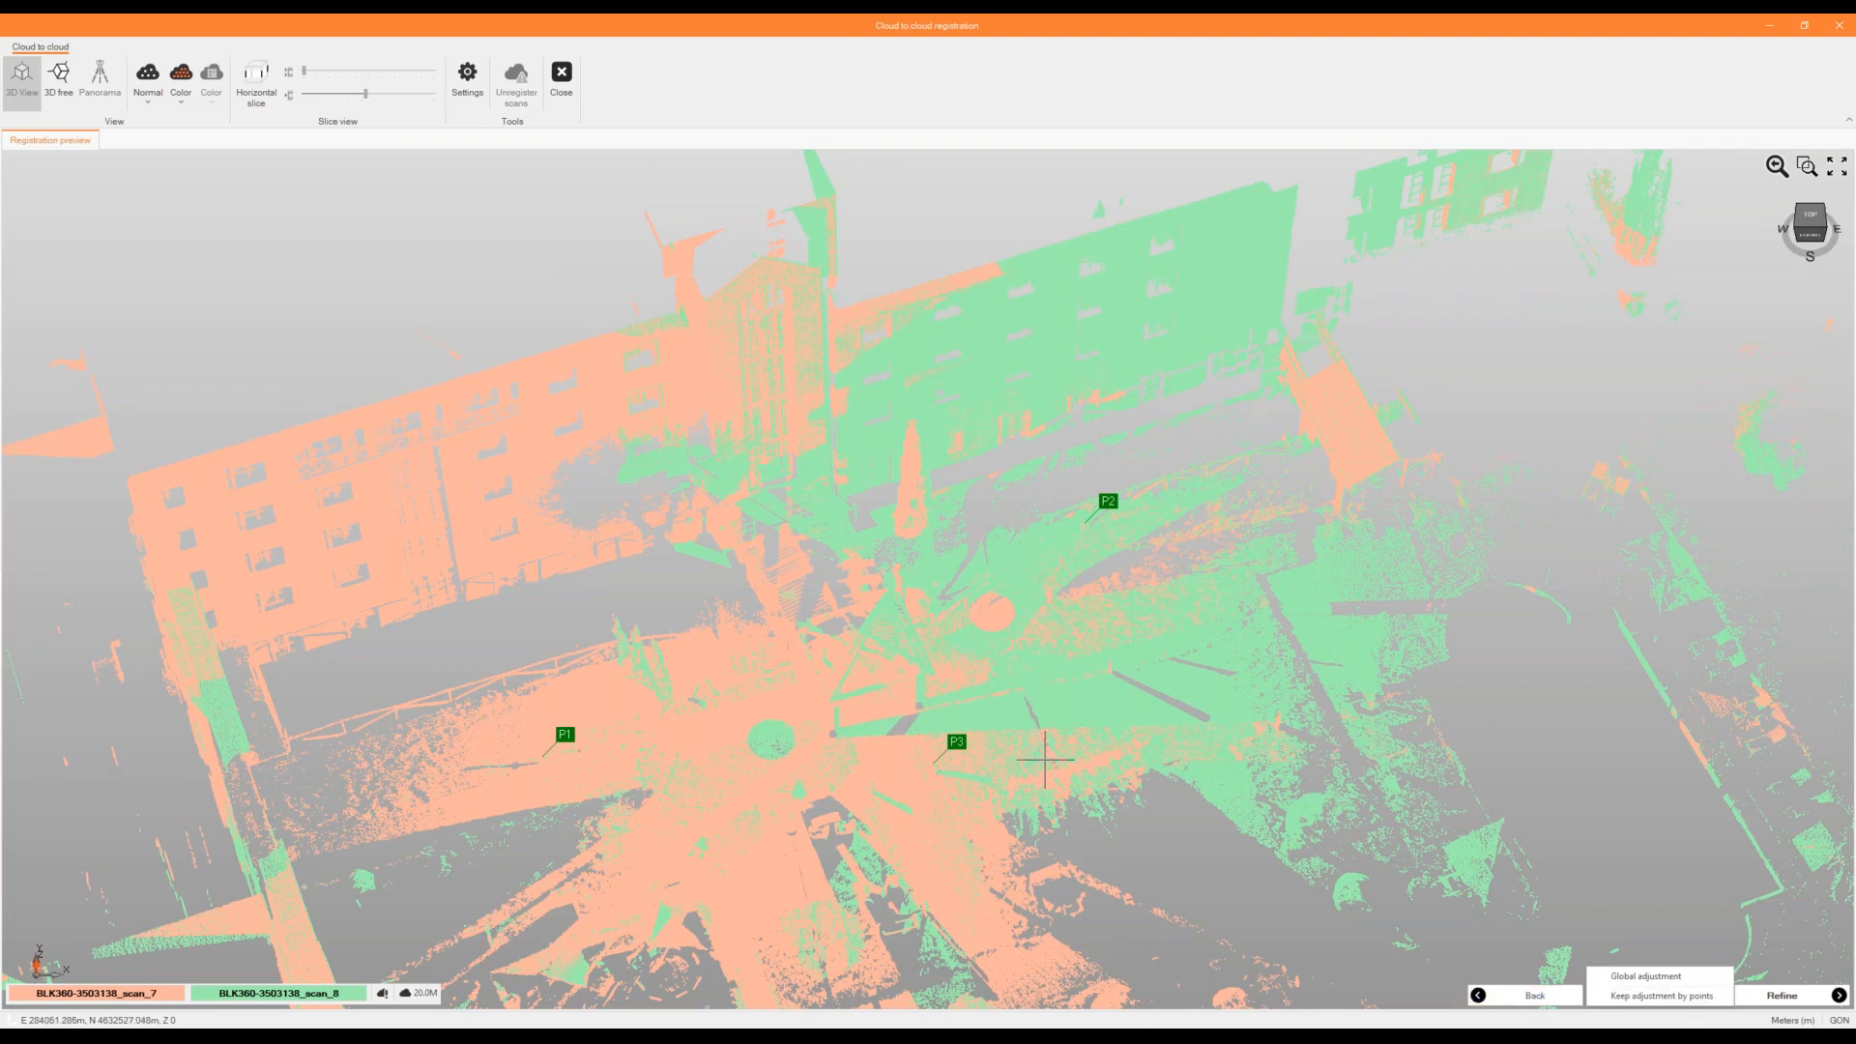
left_click(1687, 1025)
left_click(1773, 996)
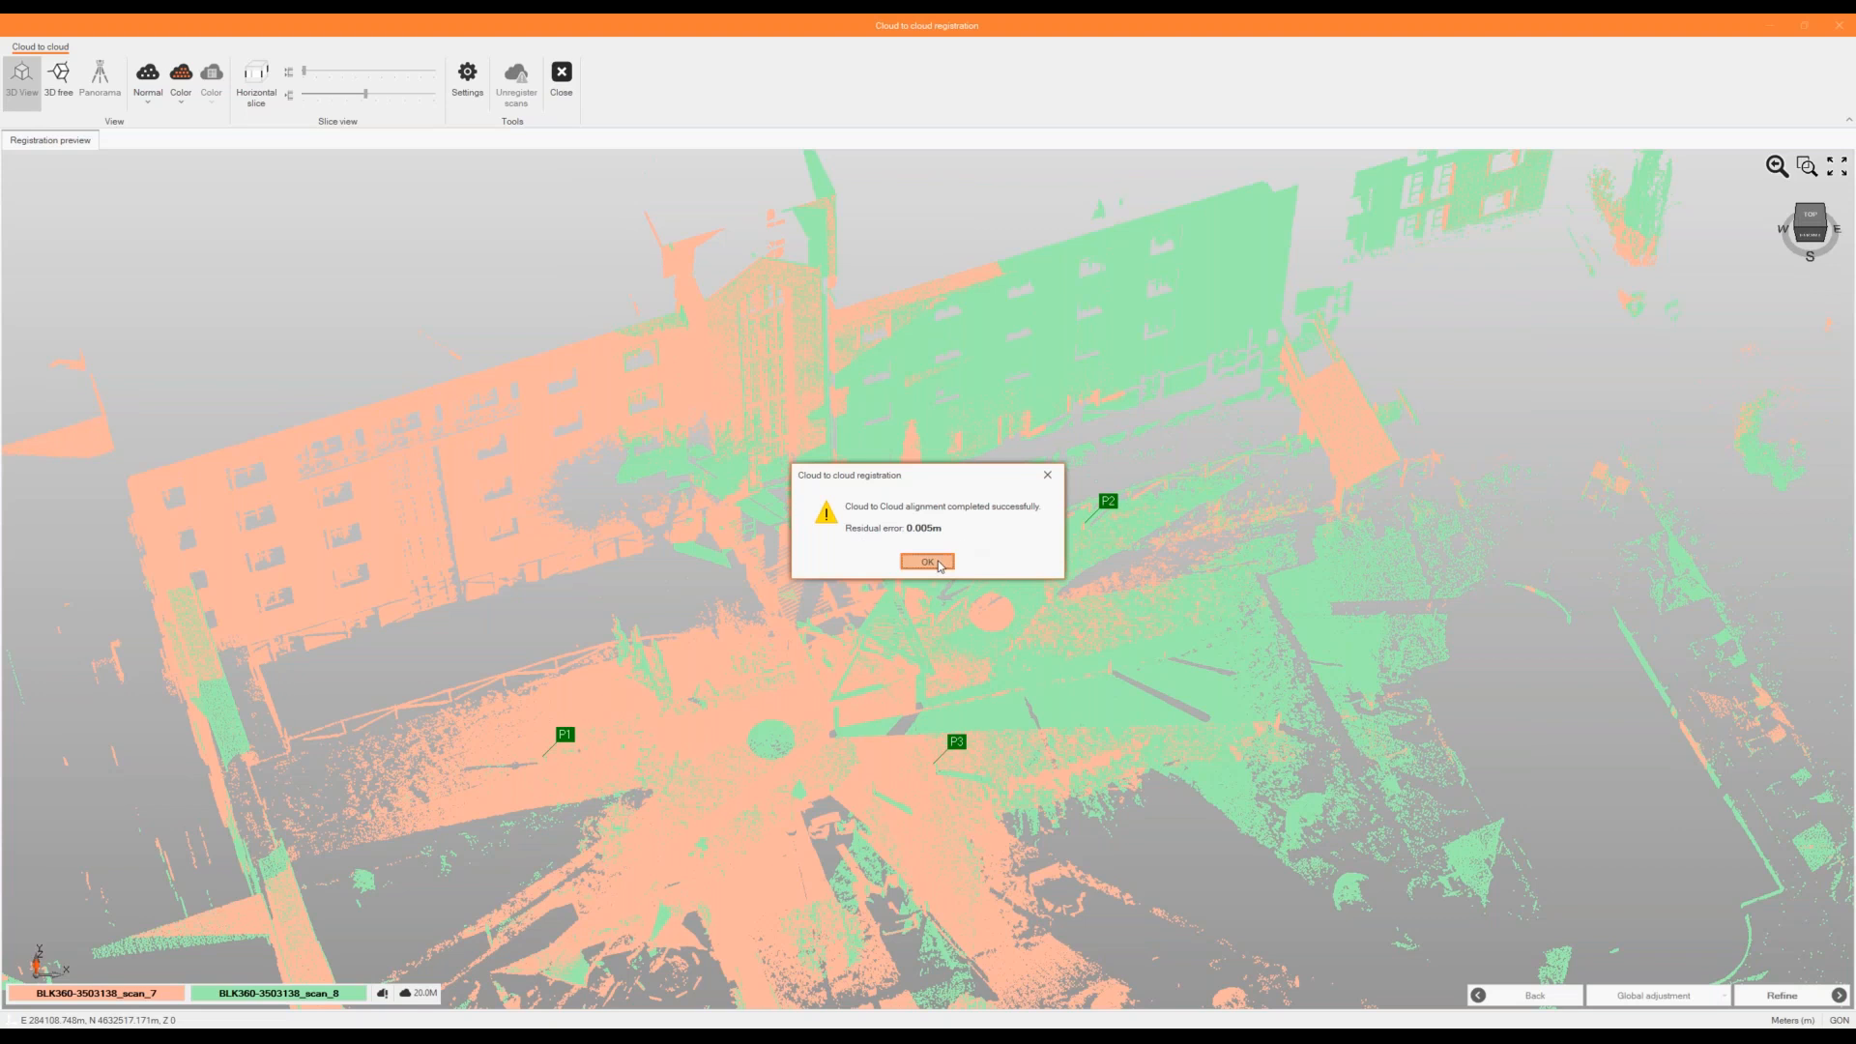
left_click(928, 561)
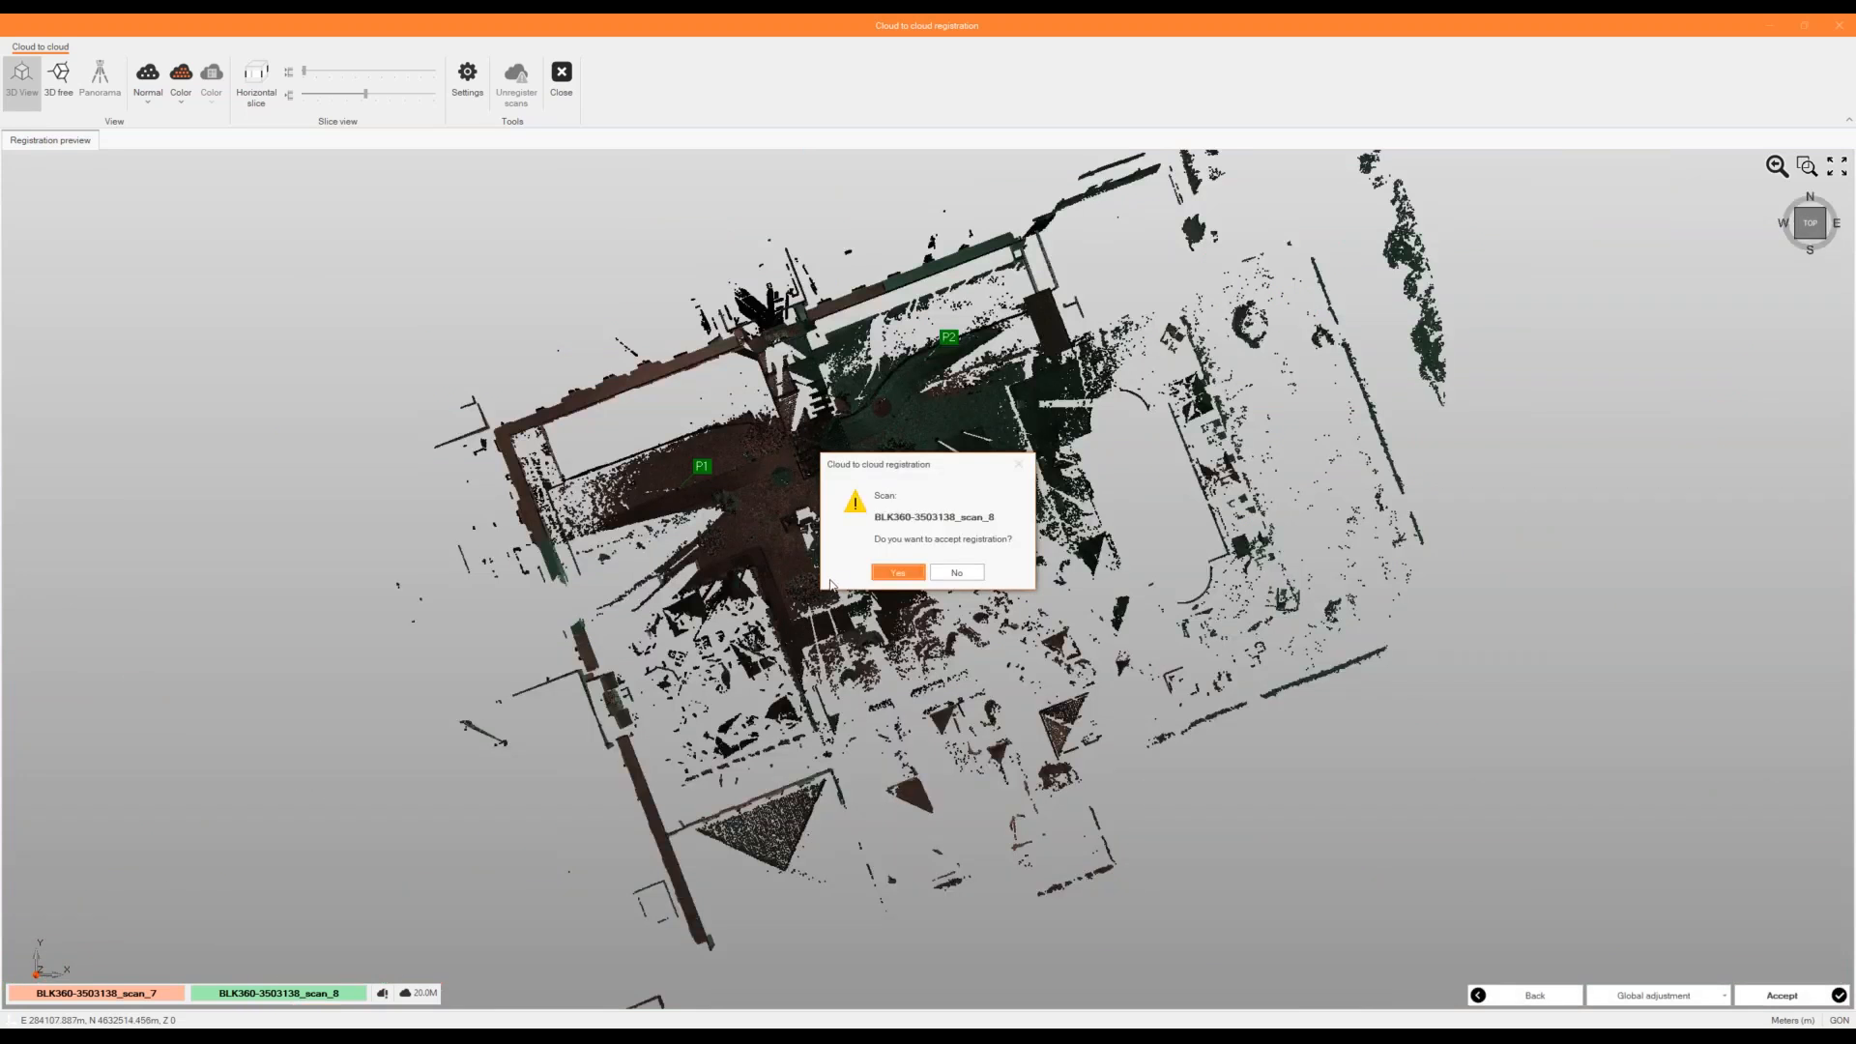
left_click(898, 572)
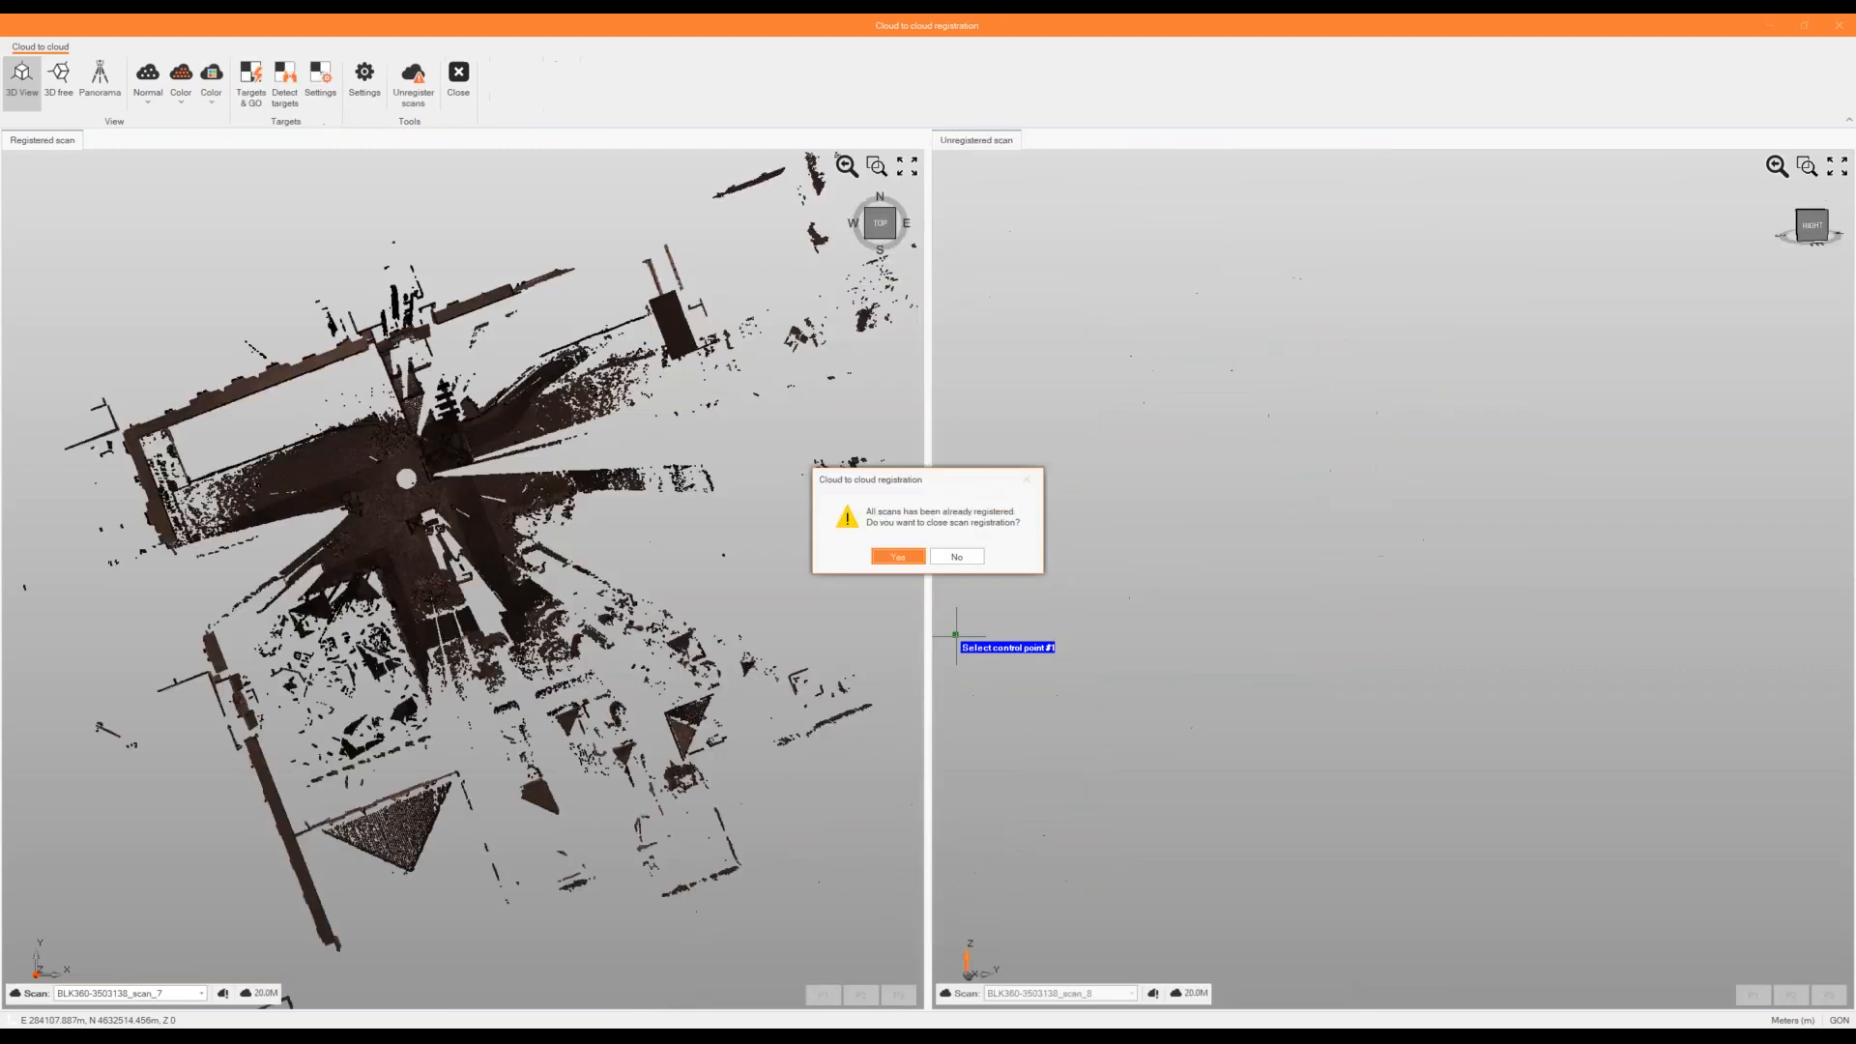
left_click(971, 560)
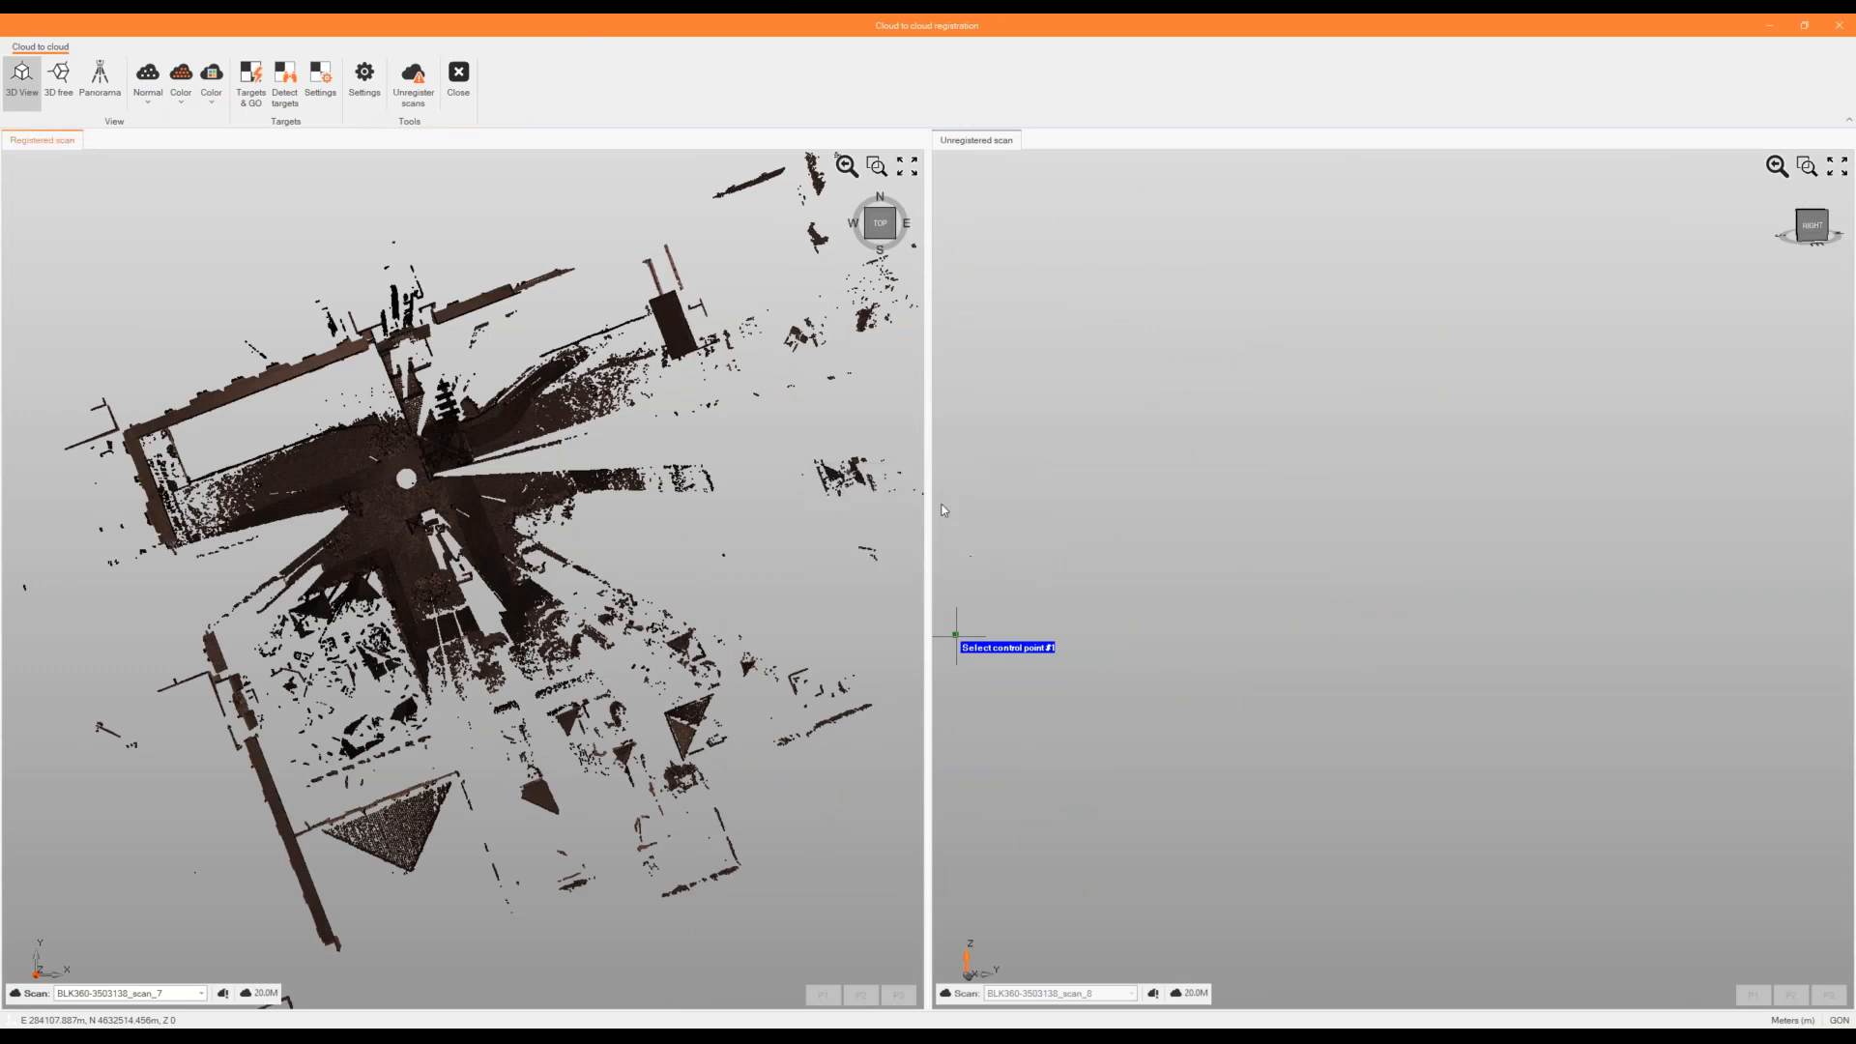
left_click(464, 75)
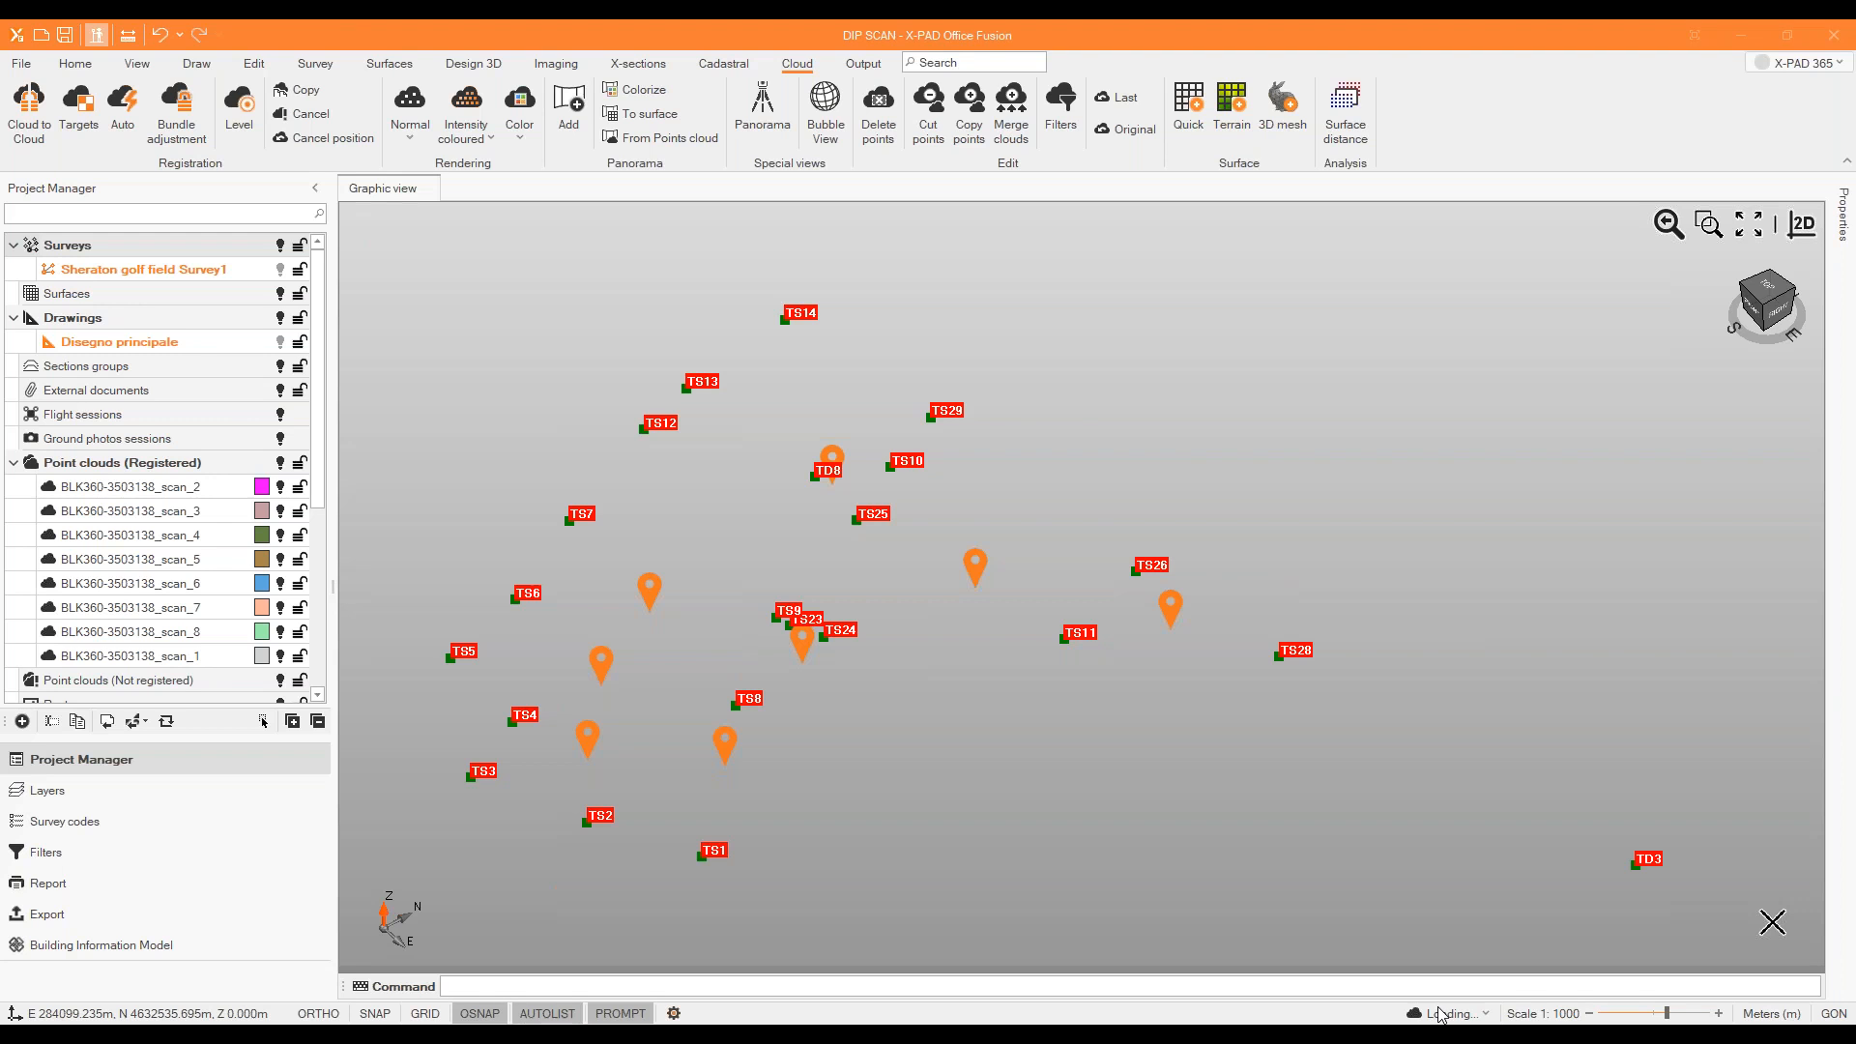
Render the registered point clouds in True color in the graphic view.
scroll(1104, 759, "down", 3)
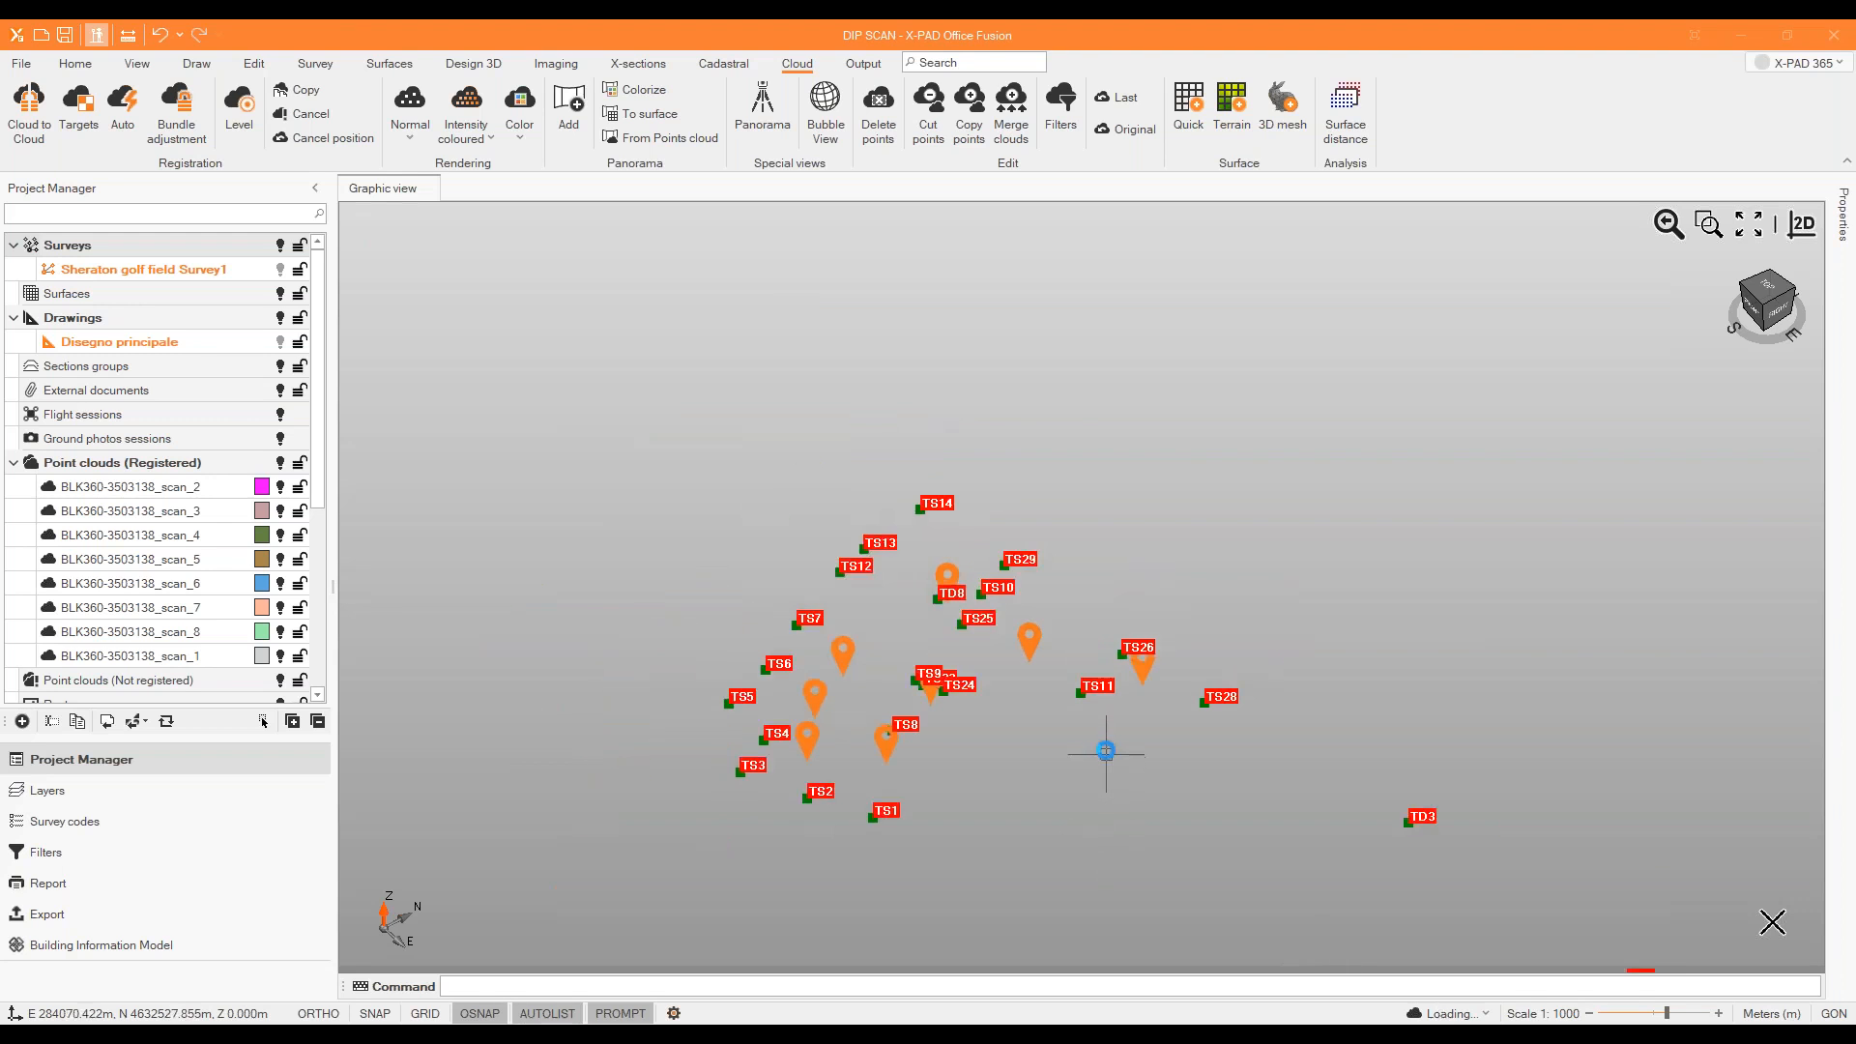
scroll(1106, 754, "down", 1)
scroll(1124, 851, "up", 2)
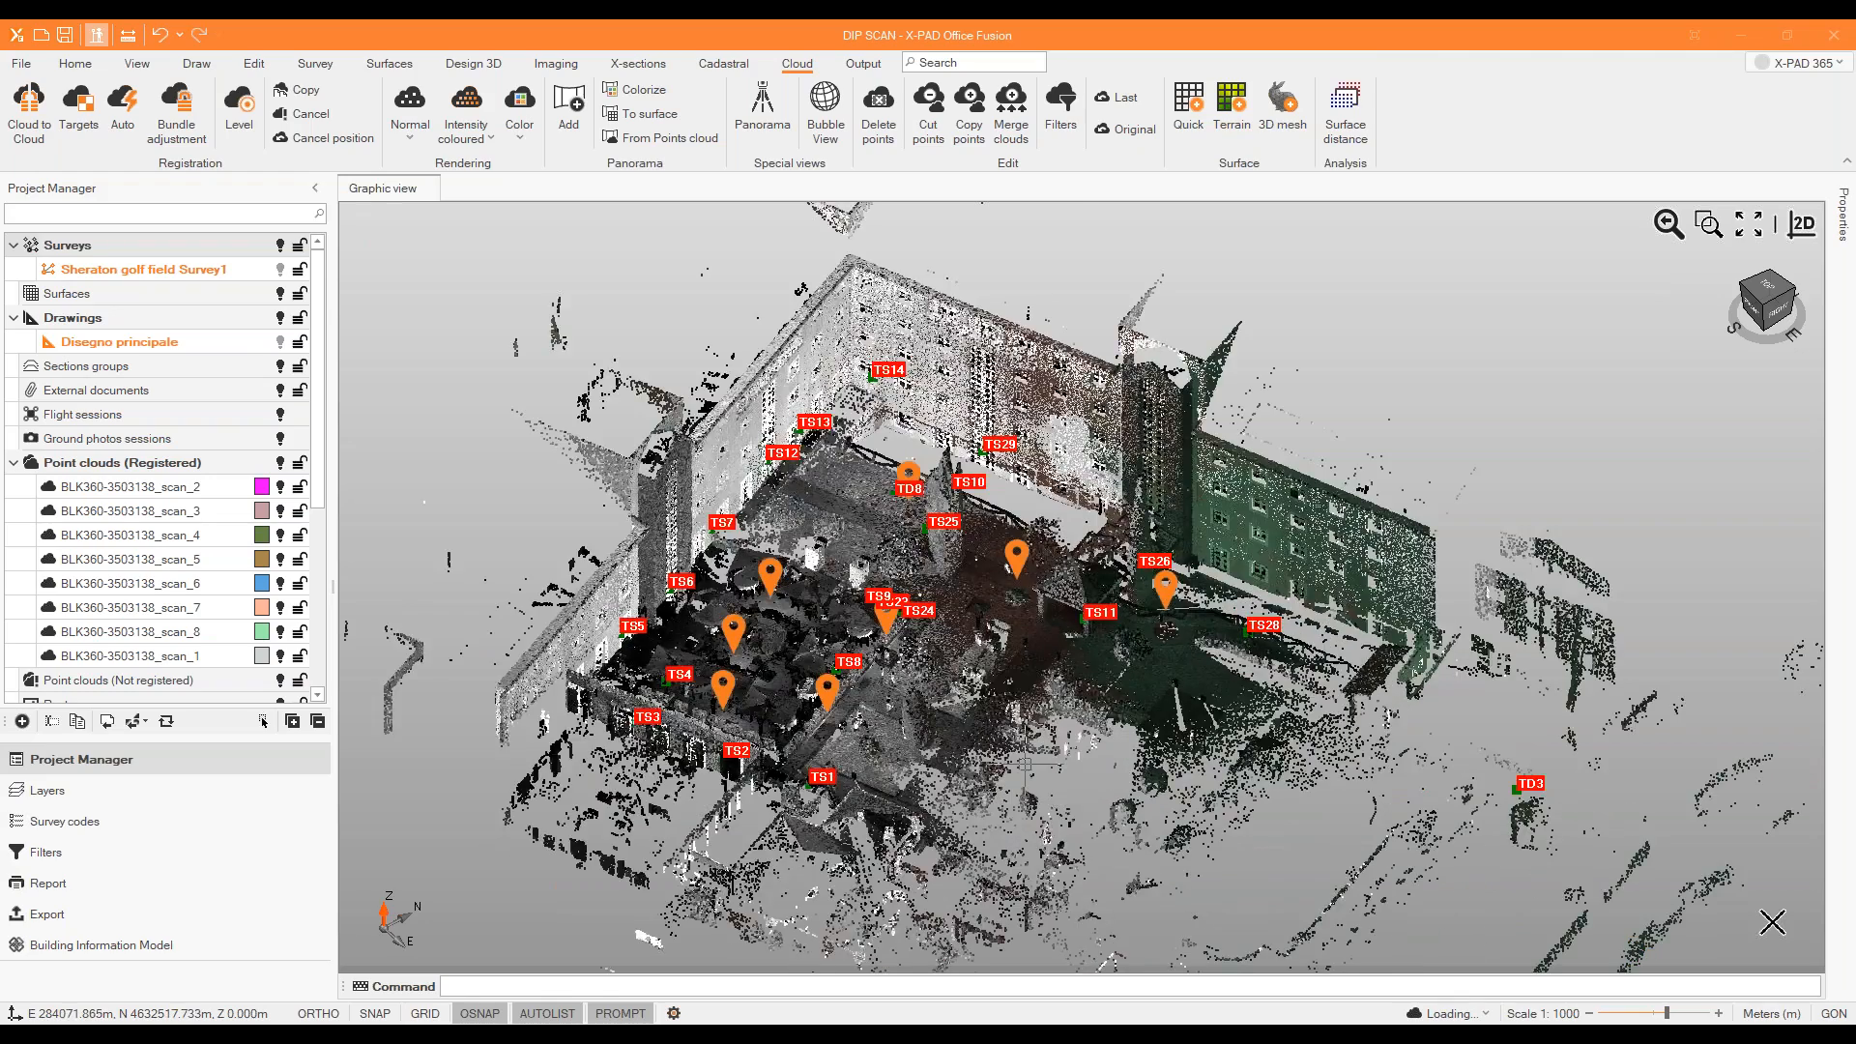
middle_click_drag(1025, 761, 1168, 676)
scroll(1096, 659, "up", 2)
scroll(1131, 619, "down", 3)
scroll(1081, 571, "up", 3)
scroll(1081, 570, "up", 2)
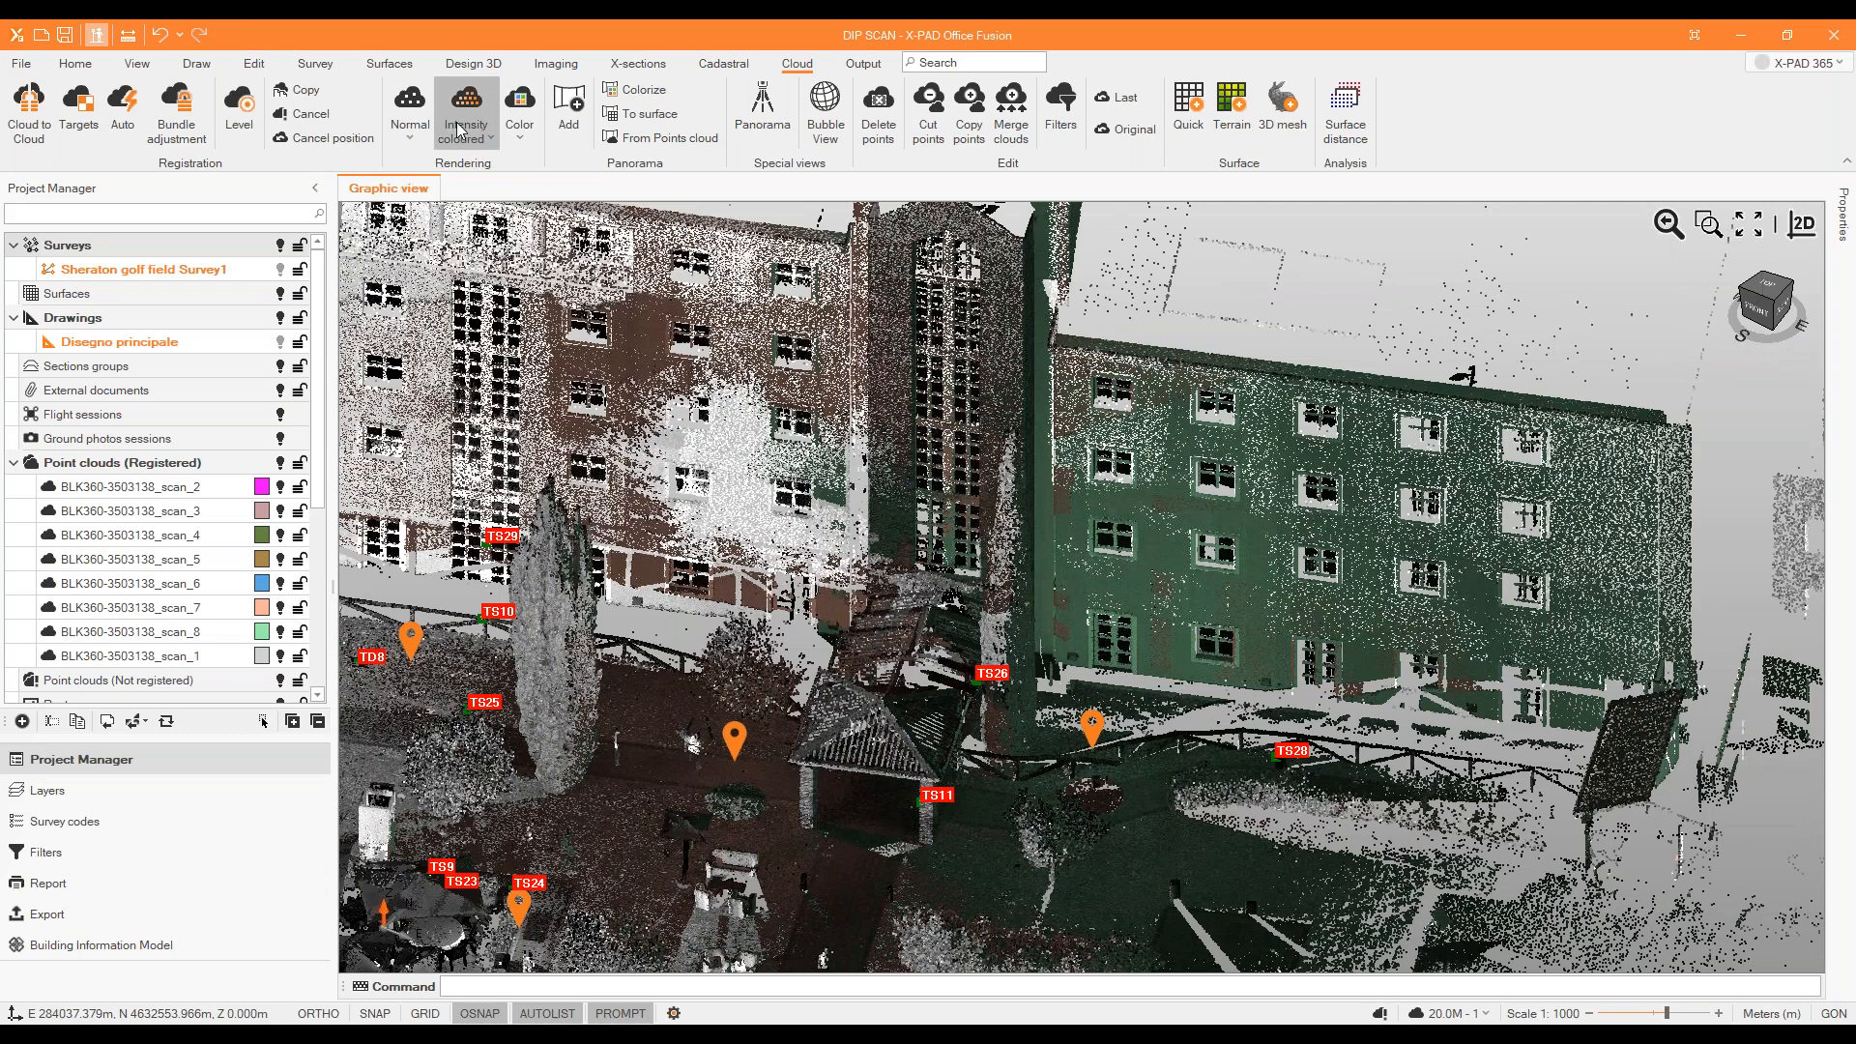
left_click(457, 125)
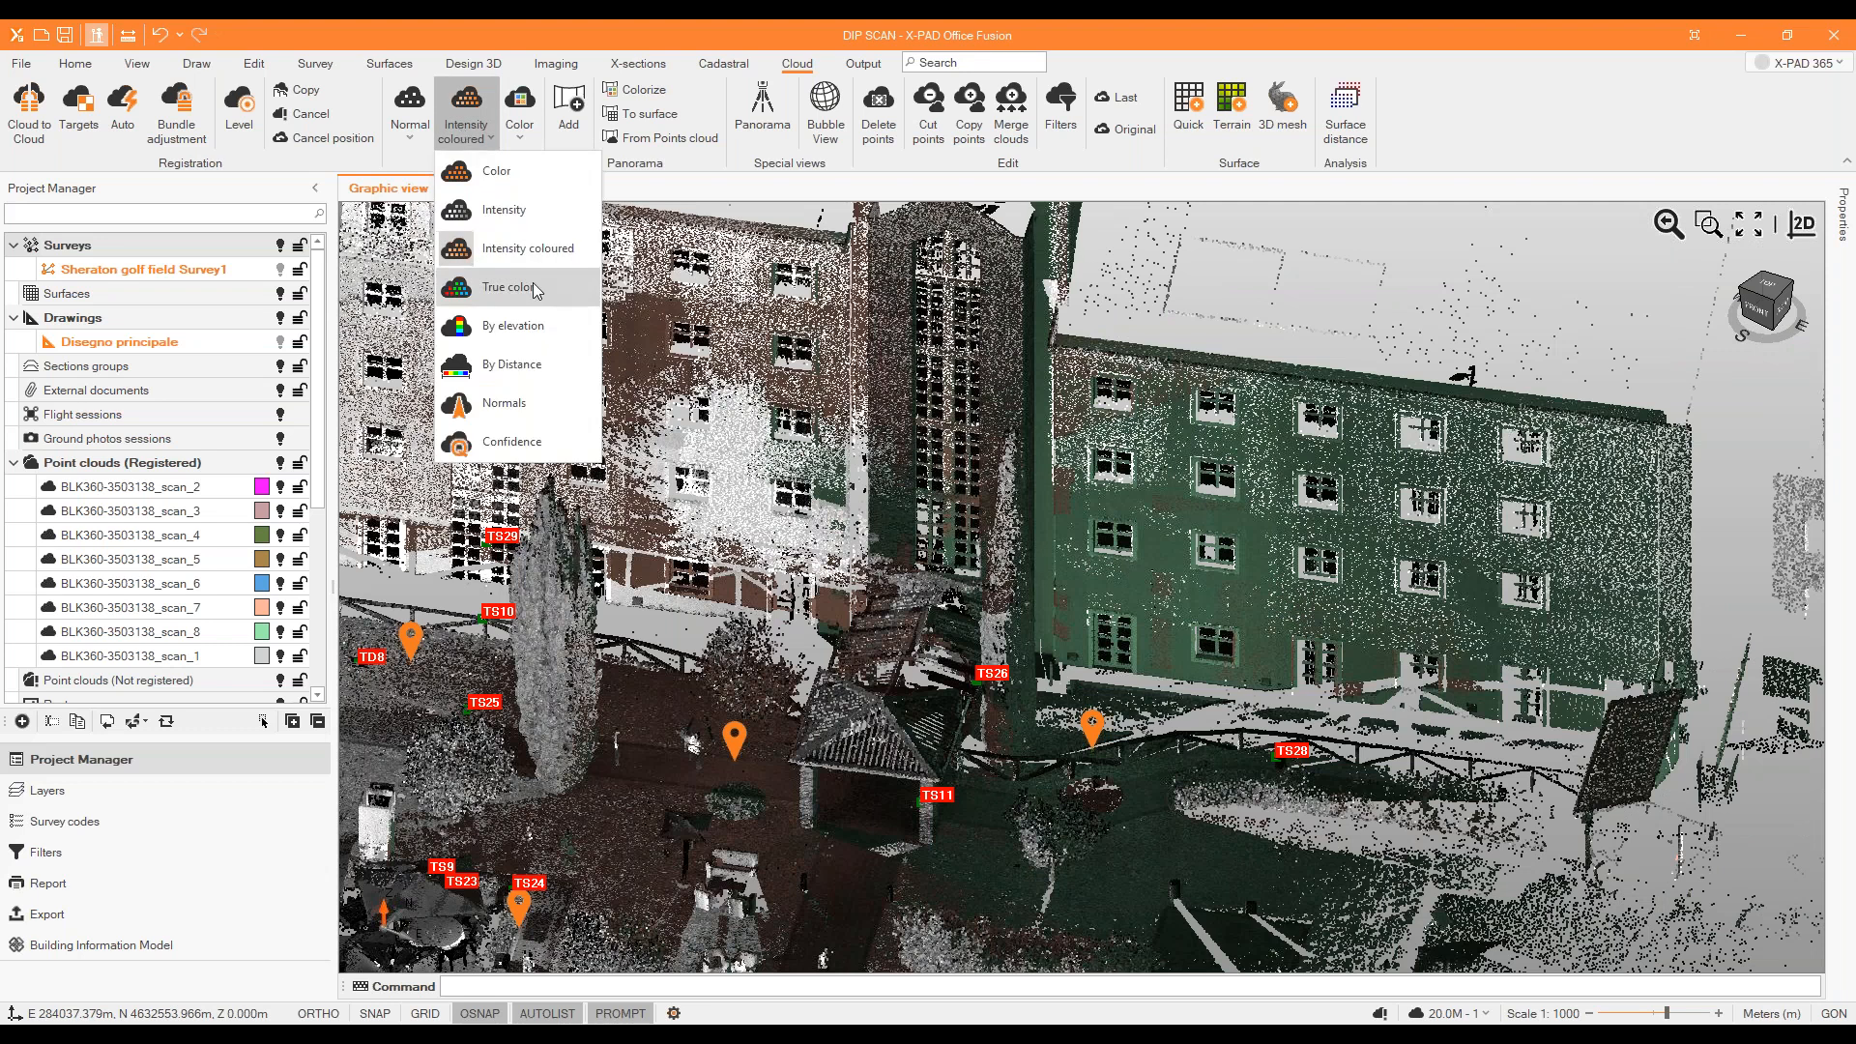
left_click(534, 288)
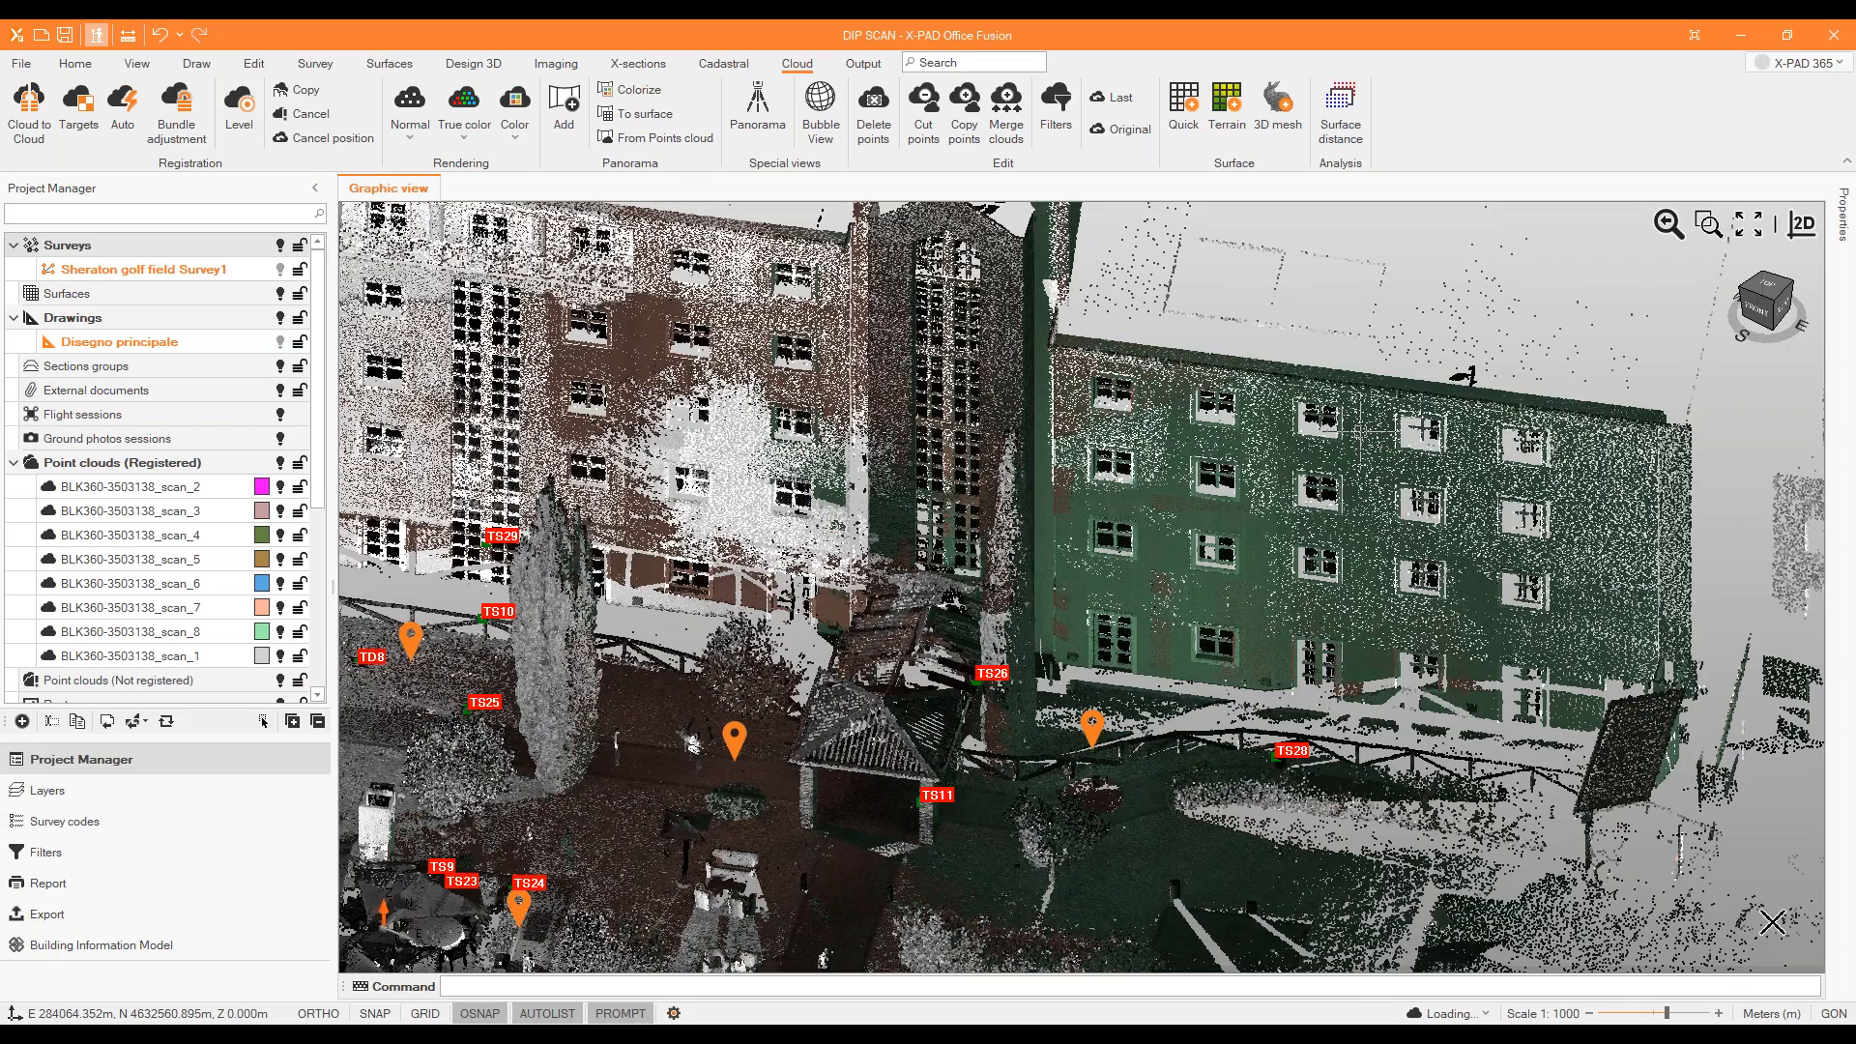
Examine the complete true-color point cloud of the hotel facades, garden and umbrella terrace from several angles and distances.
scroll(1361, 431, "down", 5)
middle_click_drag(1361, 431, 820, 773)
scroll(834, 613, "up", 2)
scroll(834, 613, "down", 3)
scroll(822, 778, "up", 1)
scroll(820, 780, "up", 2)
scroll(870, 696, "down", 4)
scroll(943, 621, "up", 4)
middle_click_drag(943, 621, 1027, 609)
scroll(1028, 652, "down", 3)
scroll(1219, 720, "up", 2)
scroll(1153, 649, "down", 2)
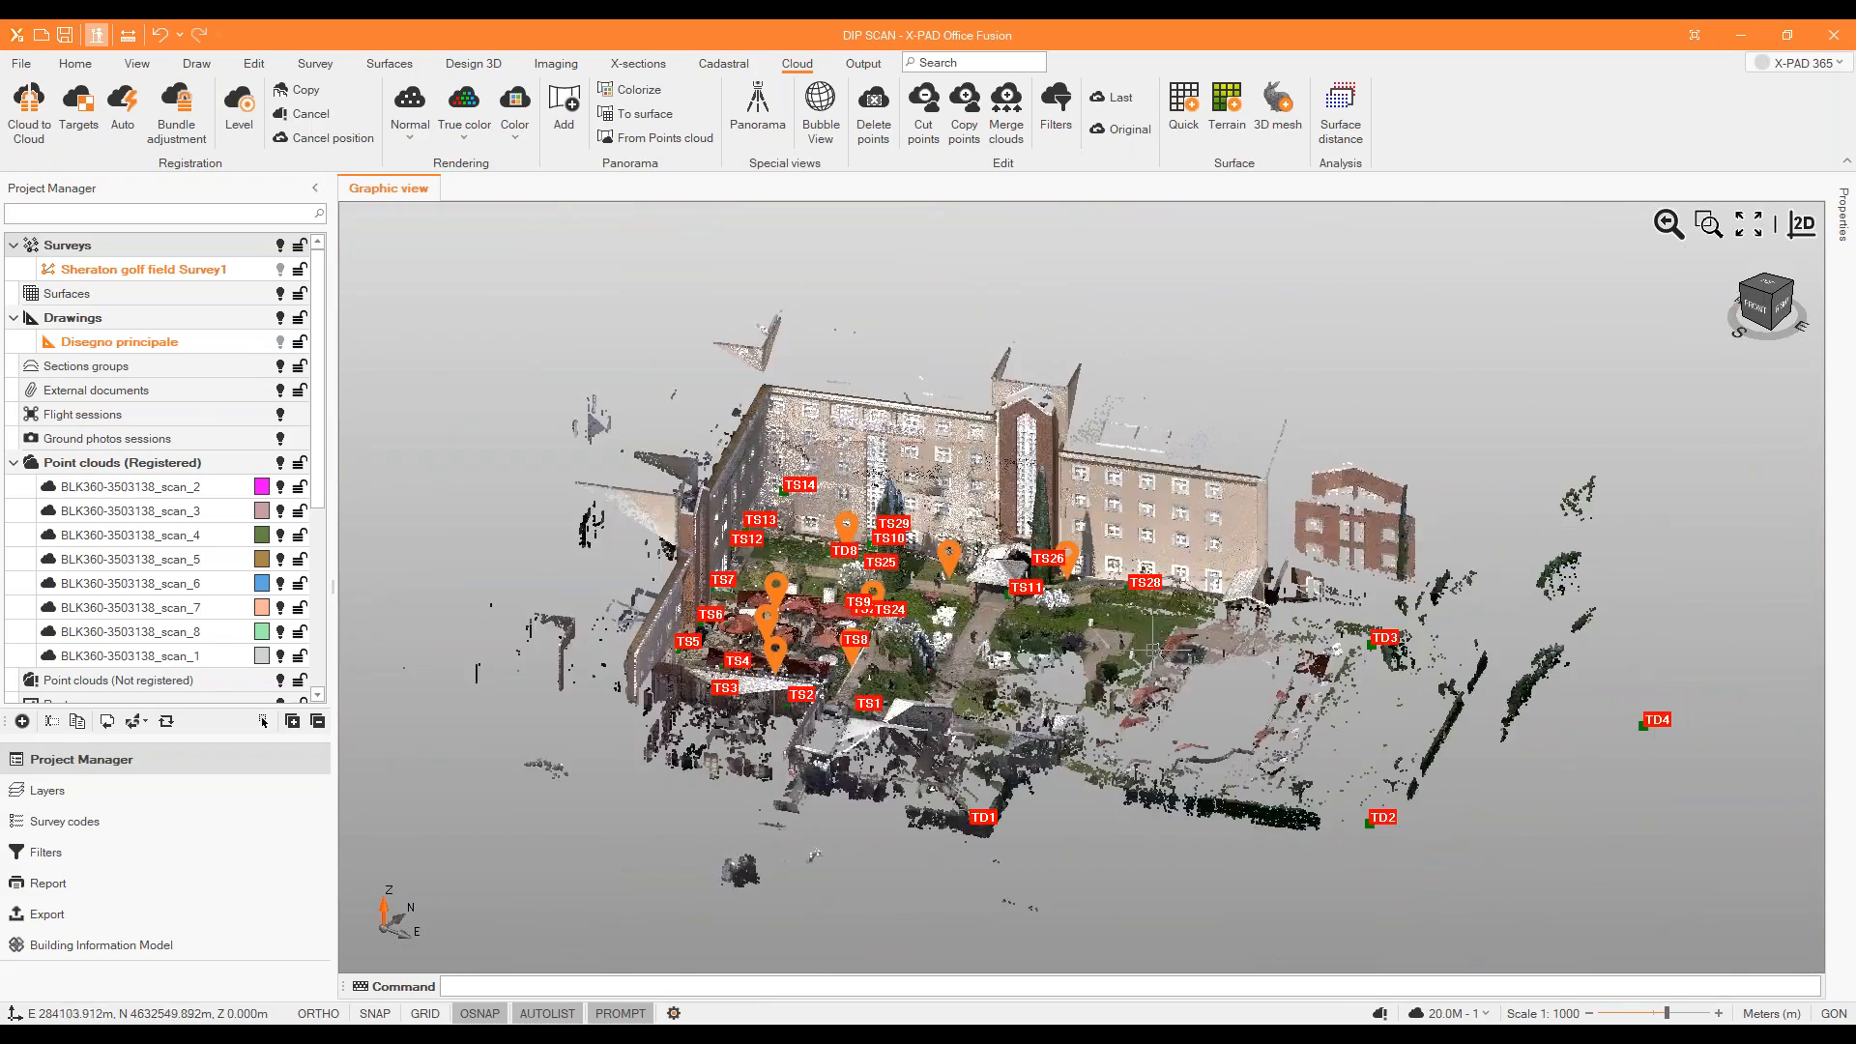
scroll(910, 487, "up", 3)
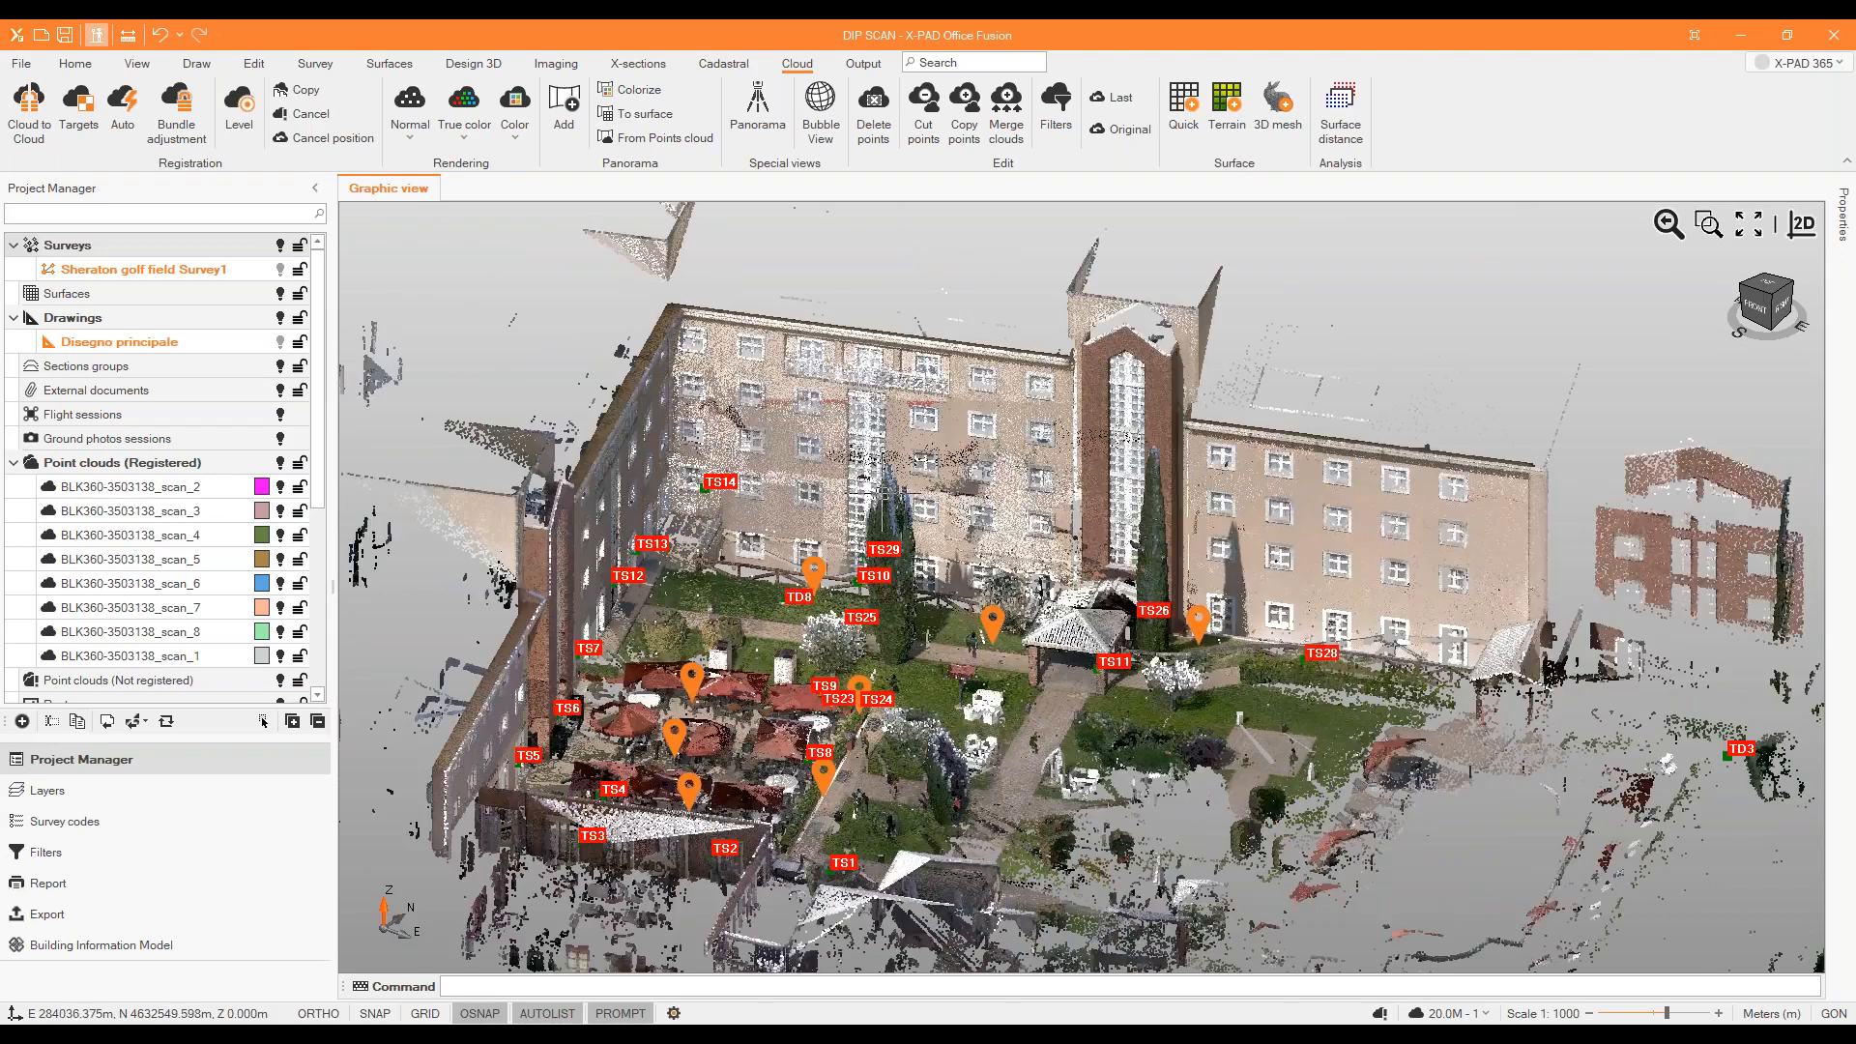
middle_click_drag(881, 493, 619, 541)
scroll(604, 508, "down", 2)
scroll(594, 715, "up", 2)
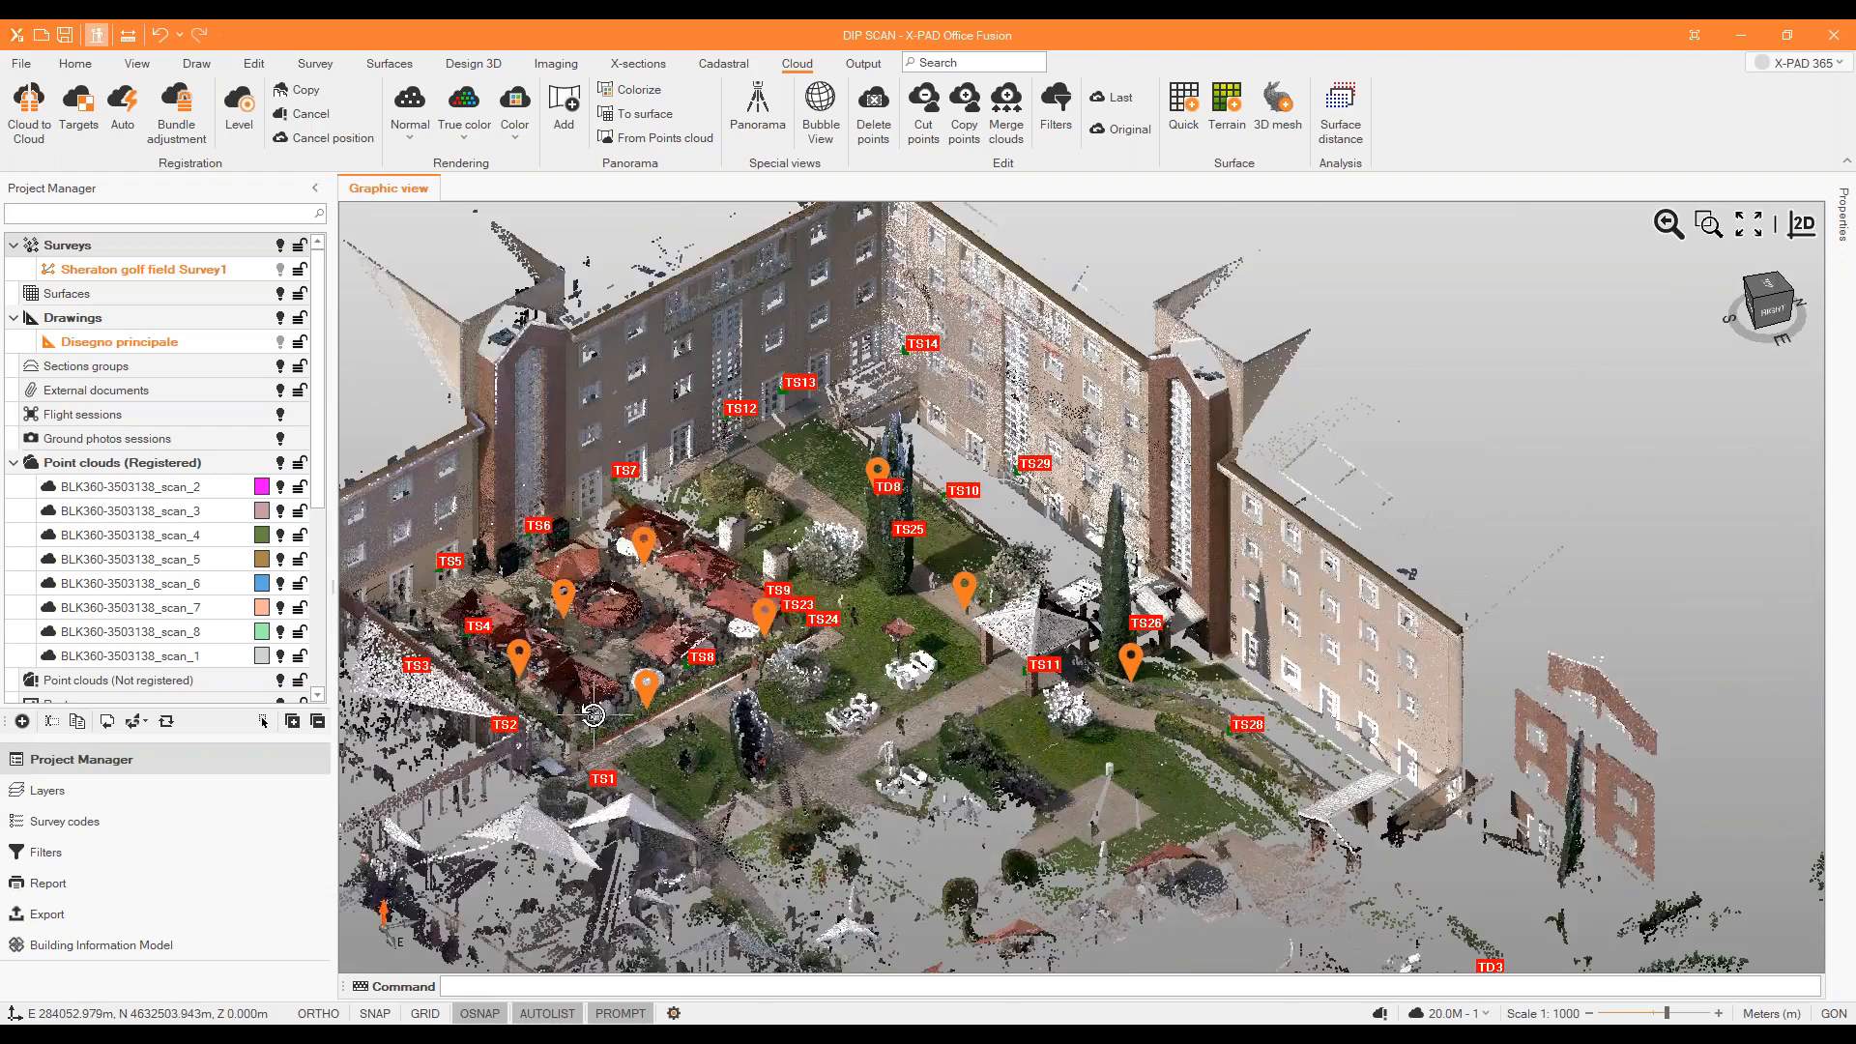
middle_click_drag(592, 715, 758, 673)
scroll(759, 667, "down", 2)
scroll(734, 628, "up", 2)
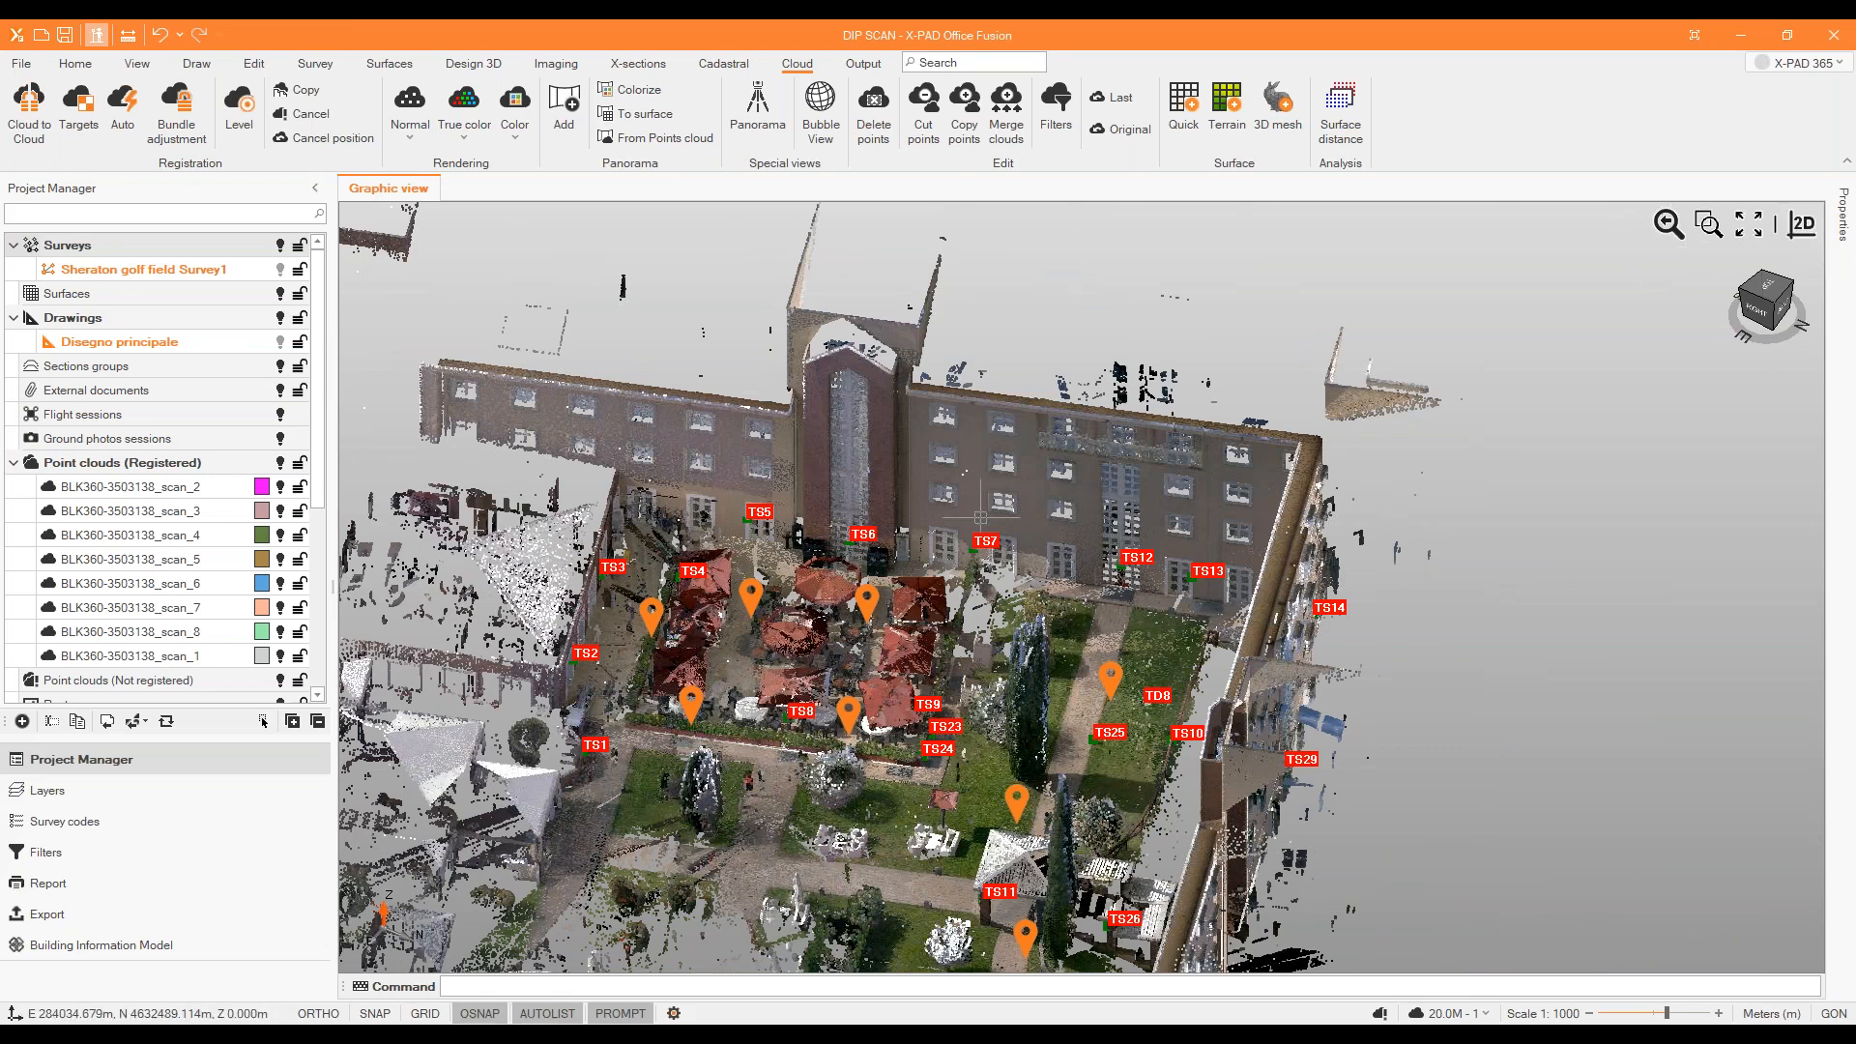
scroll(982, 518, "up", 3)
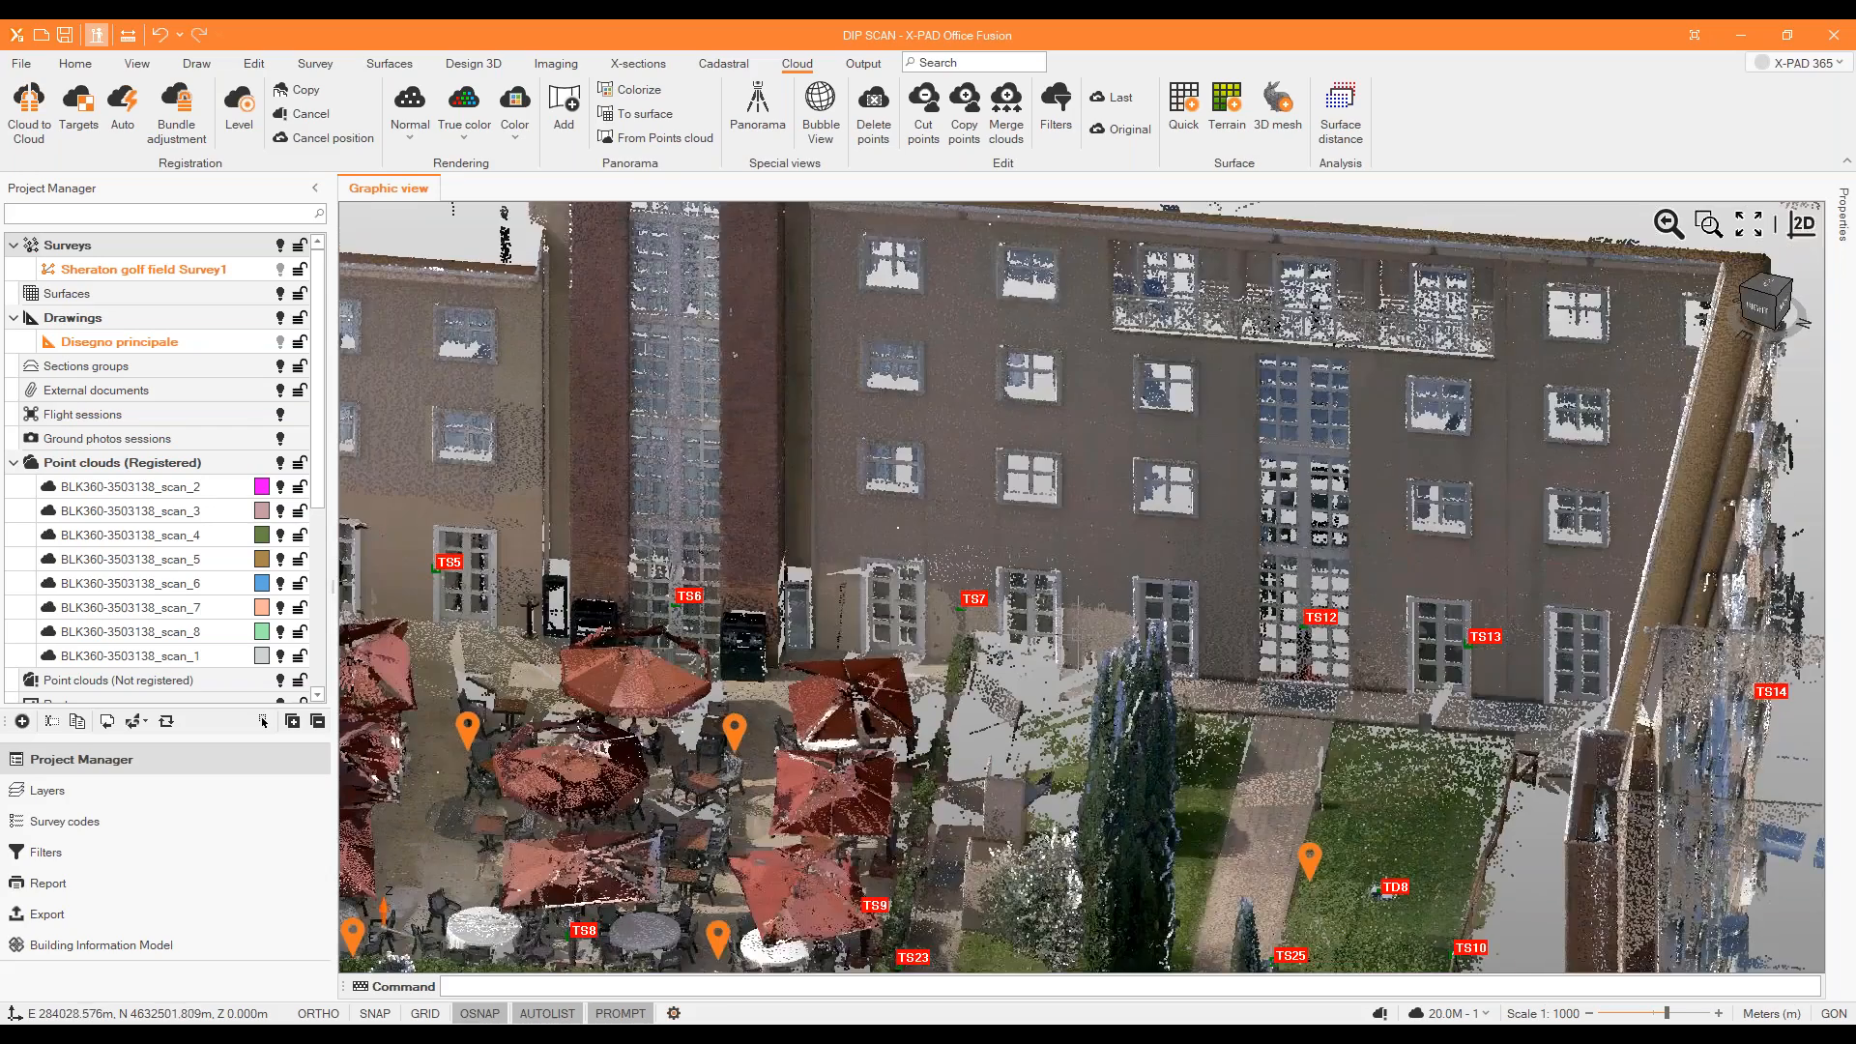
scroll(1075, 631, "down", 5)
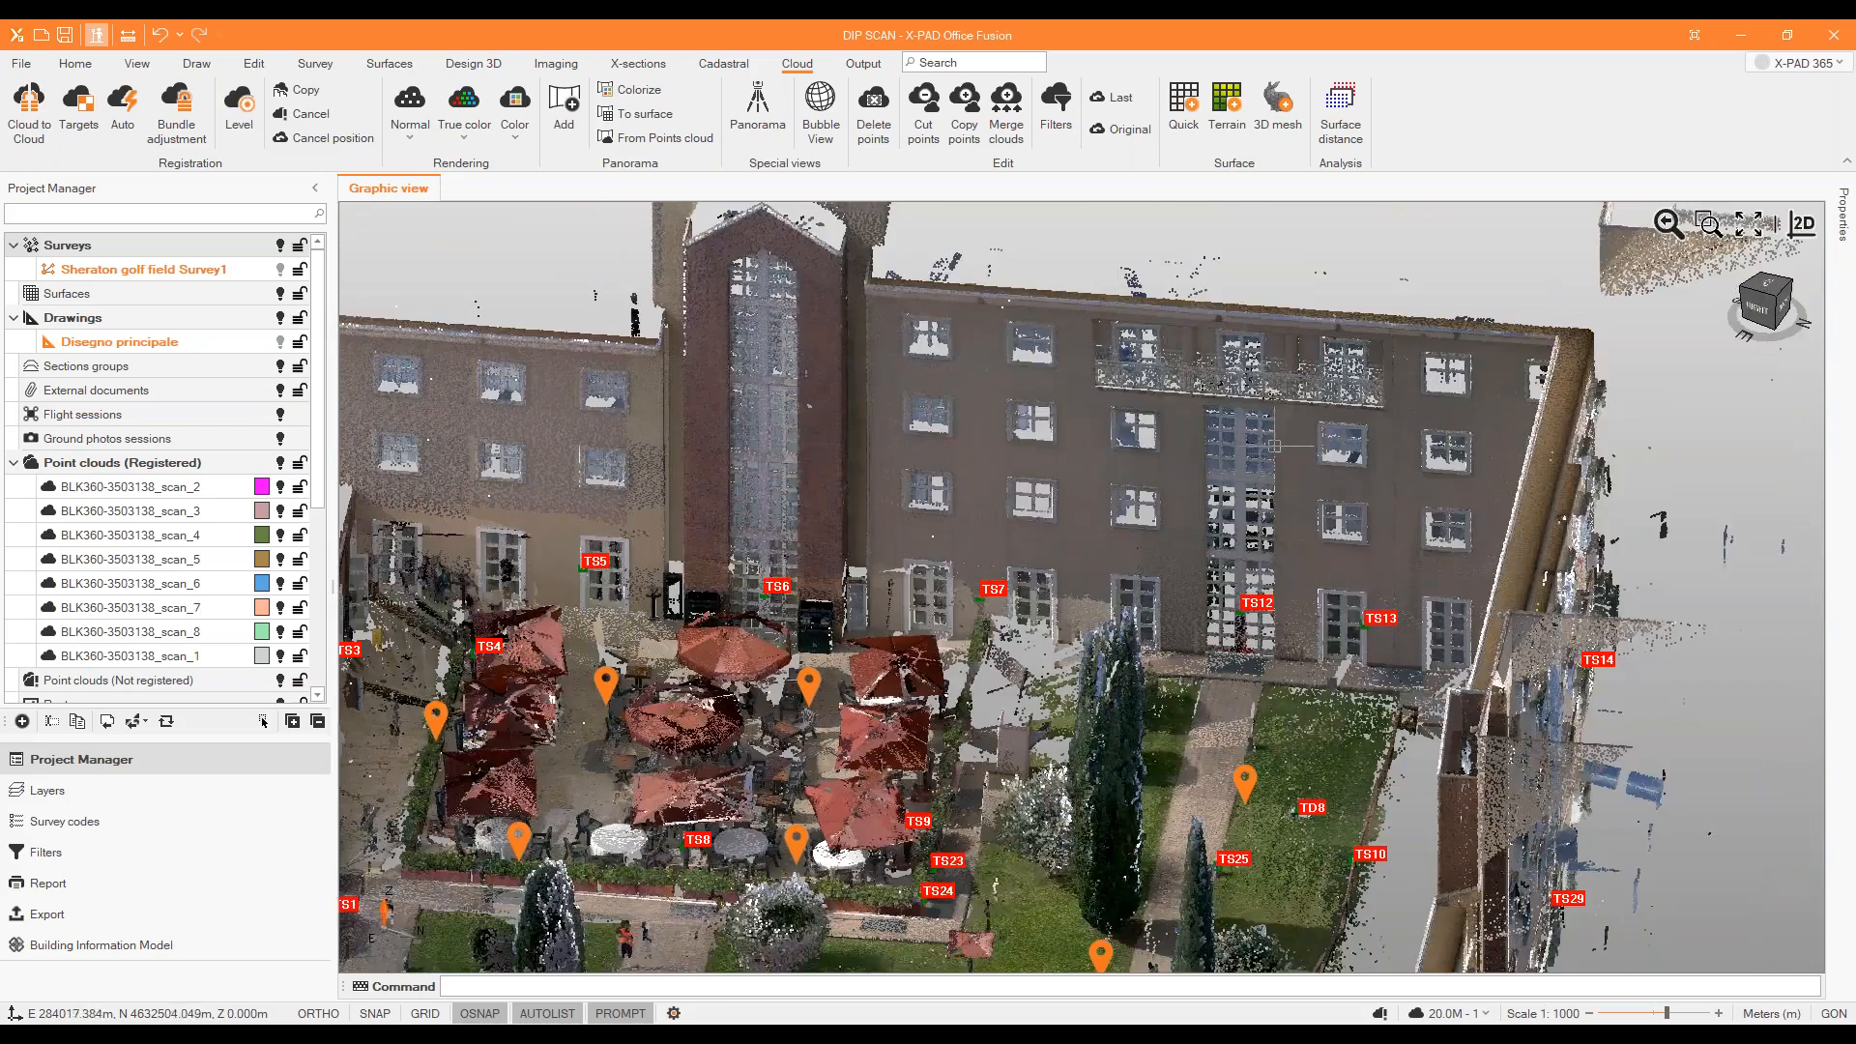
Switch the graphic view to 2D mode and hide the Sheraton golf field Survey1 survey points.
left_click(193, 64)
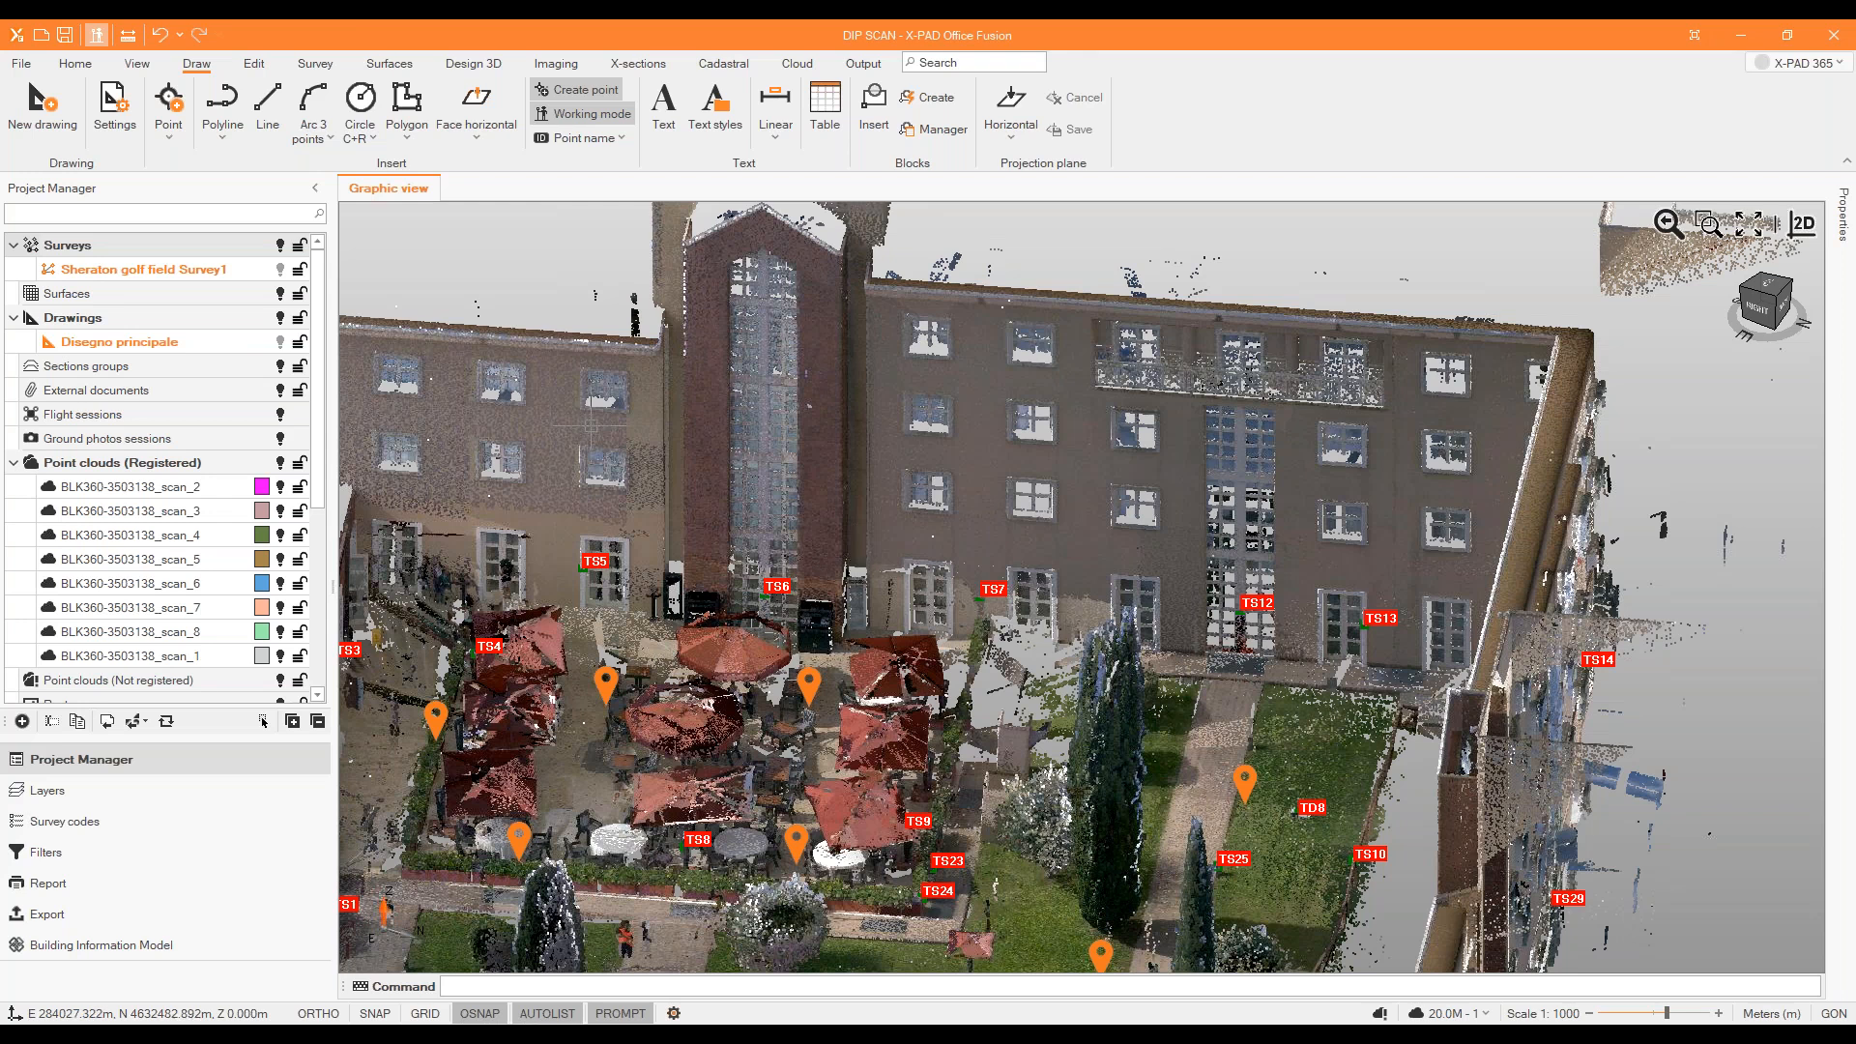
scroll(1444, 488, "down", 3)
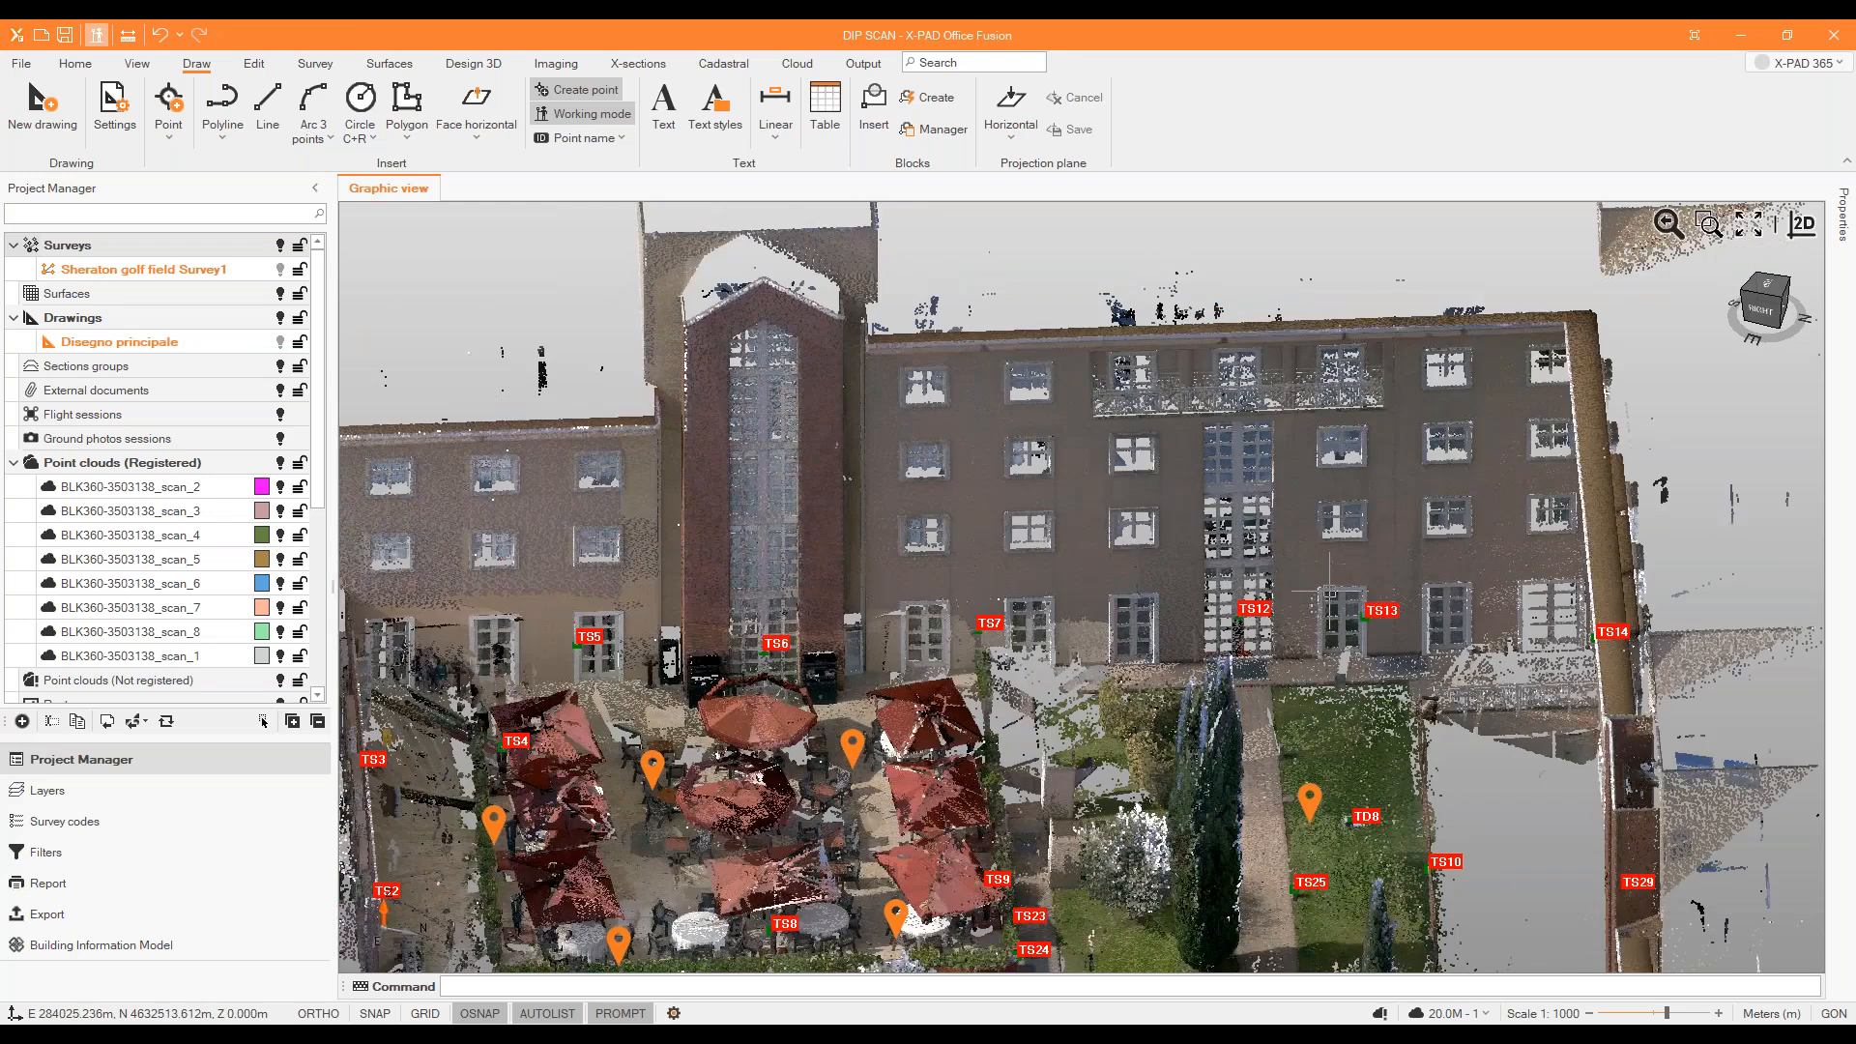
scroll(1444, 488, "up", 2)
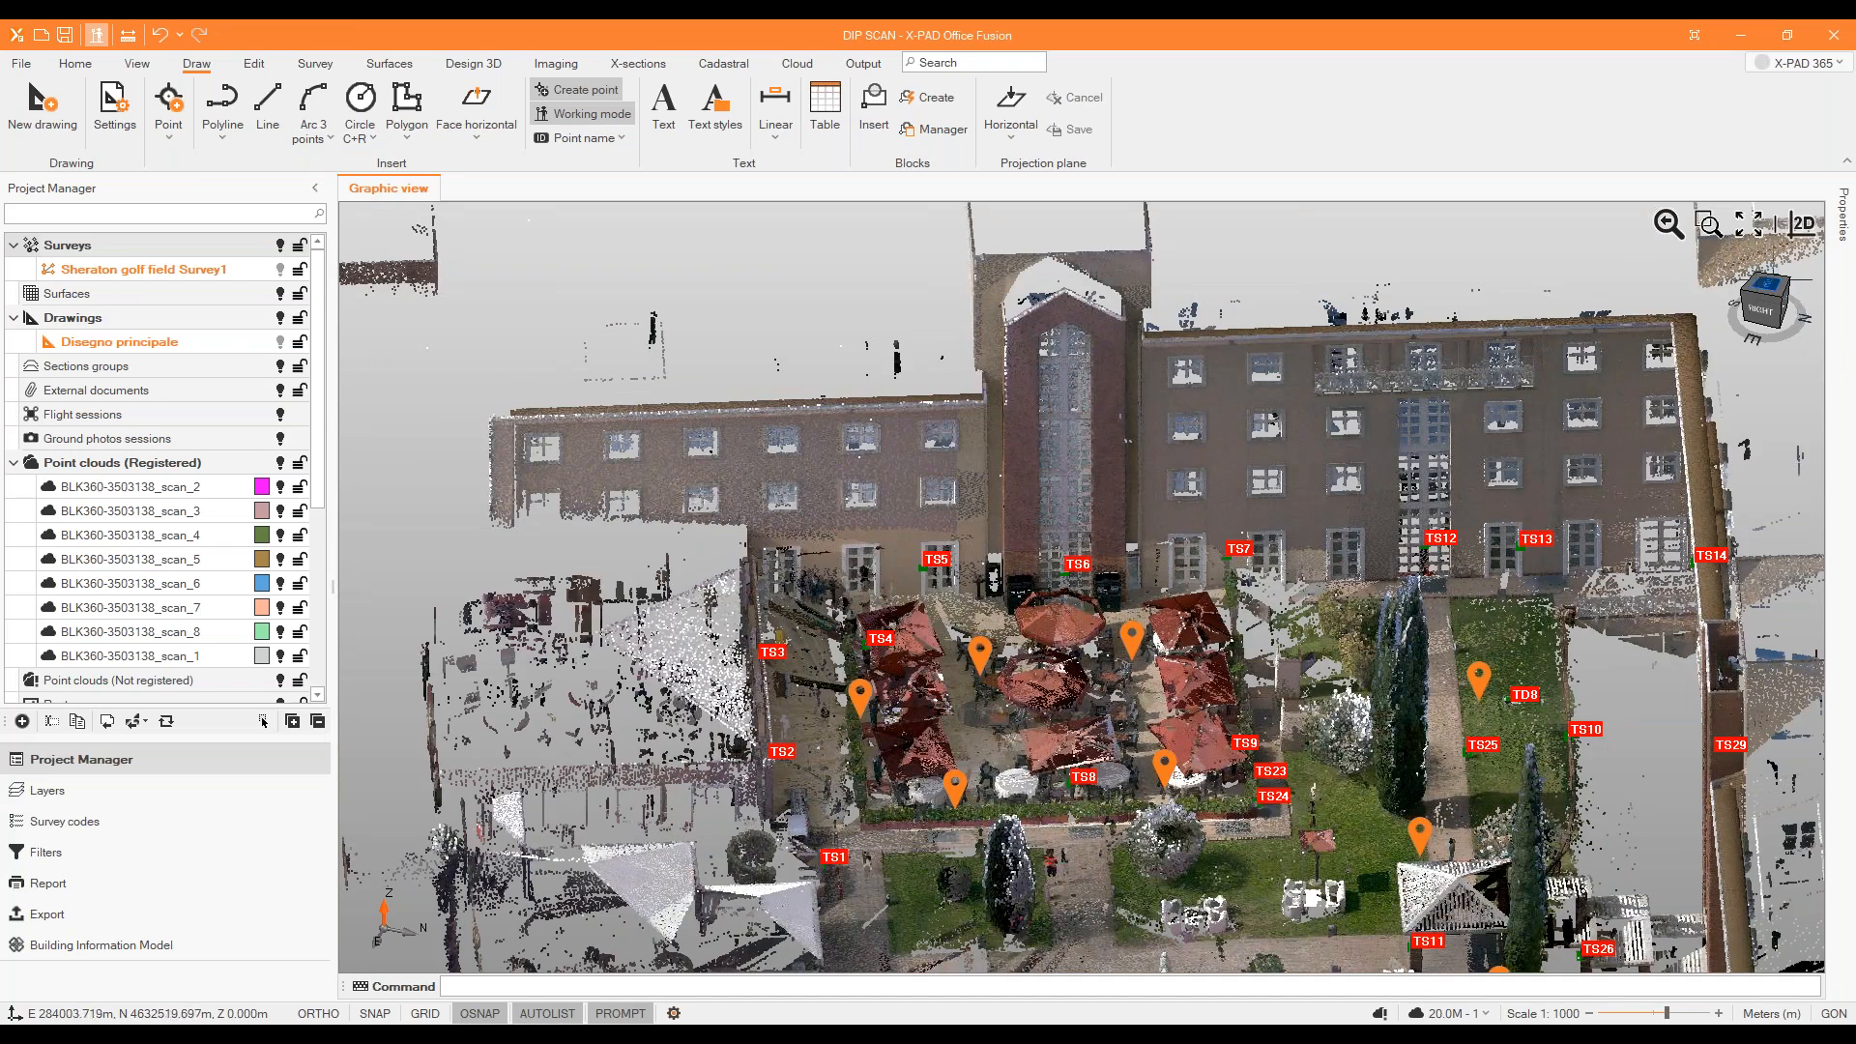
left_click(1804, 223)
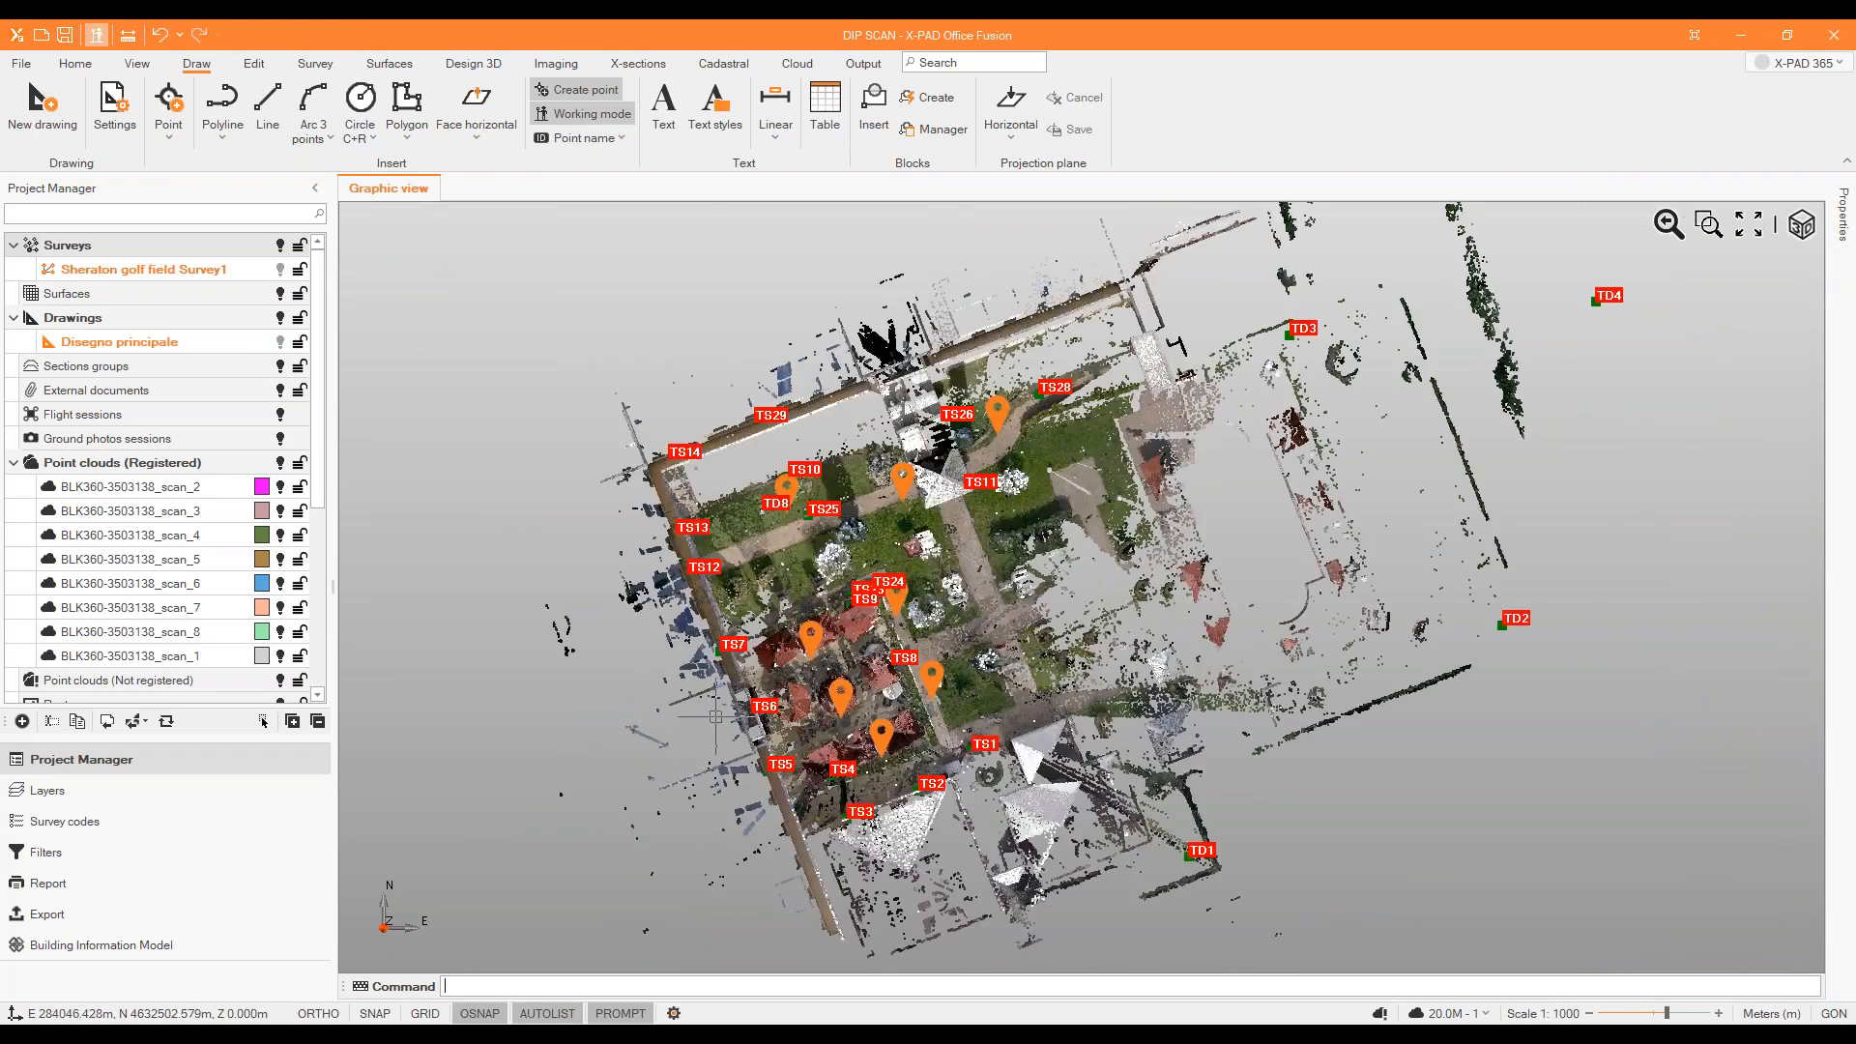
scroll(713, 719, "up", 5)
left_click(280, 271)
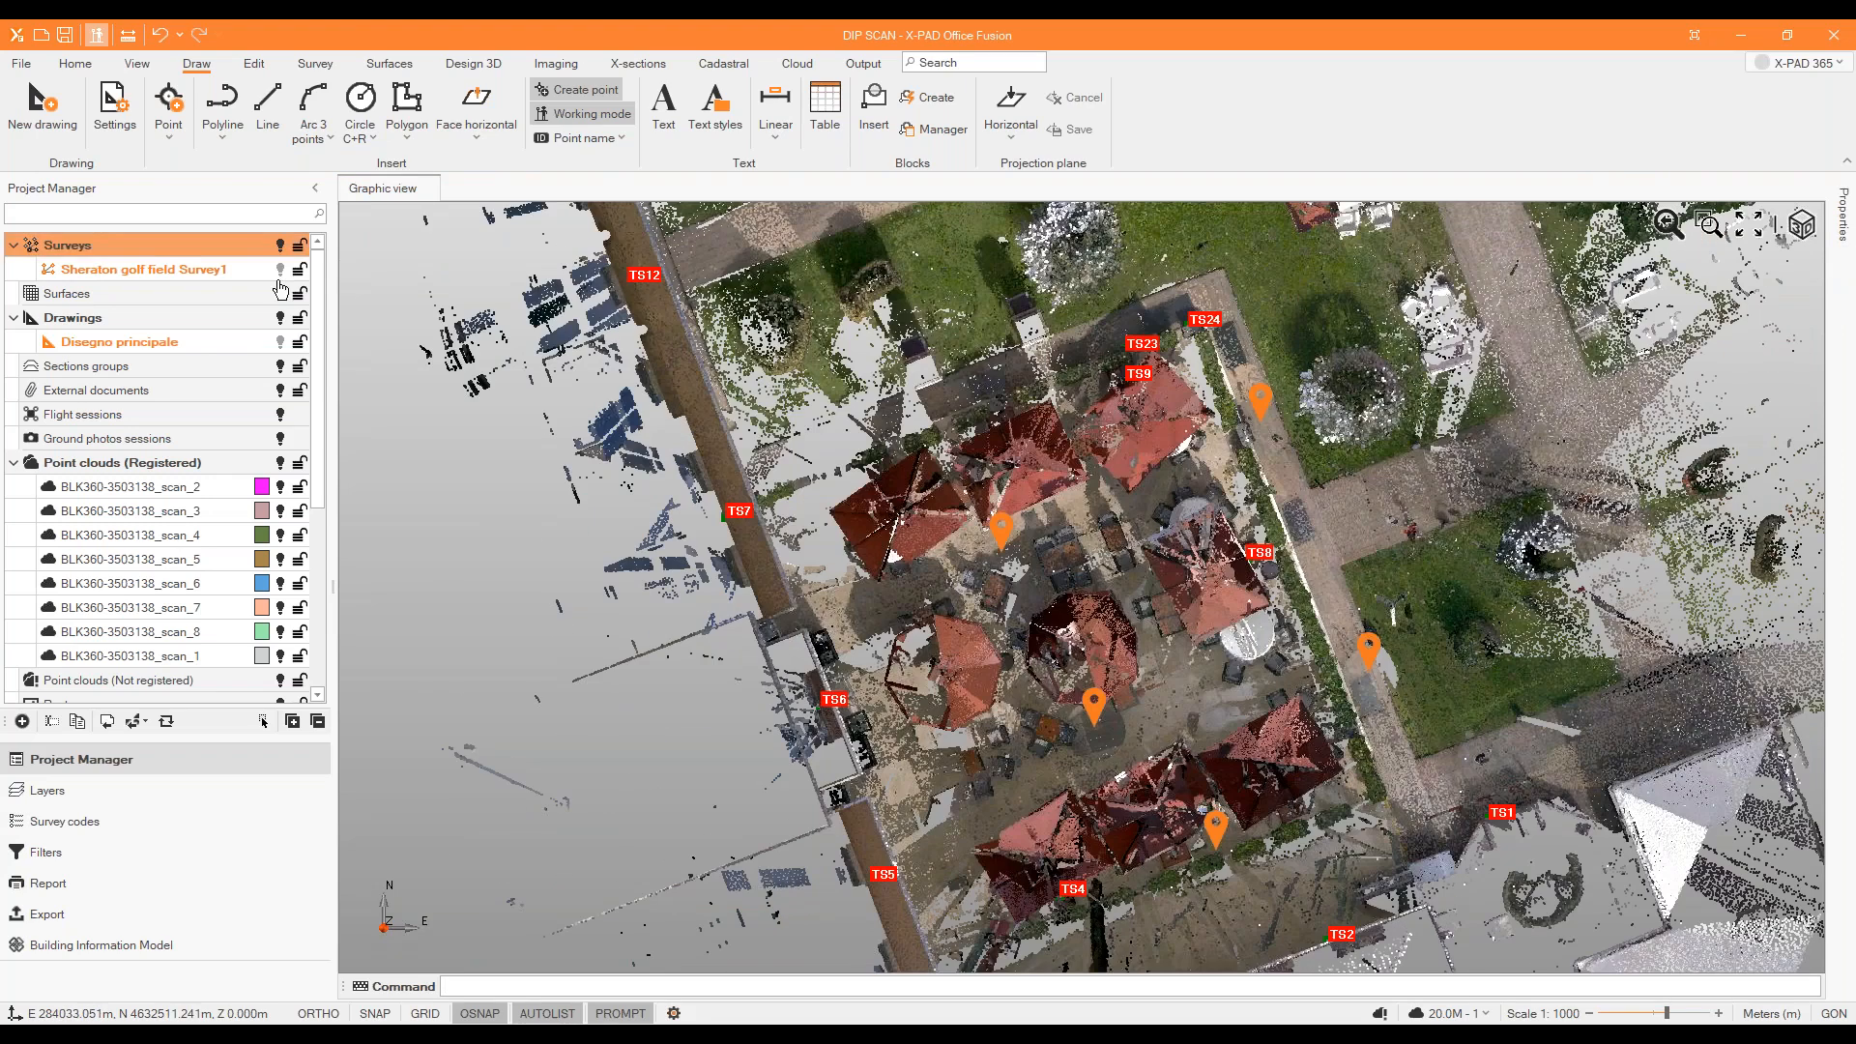
left_click(279, 271)
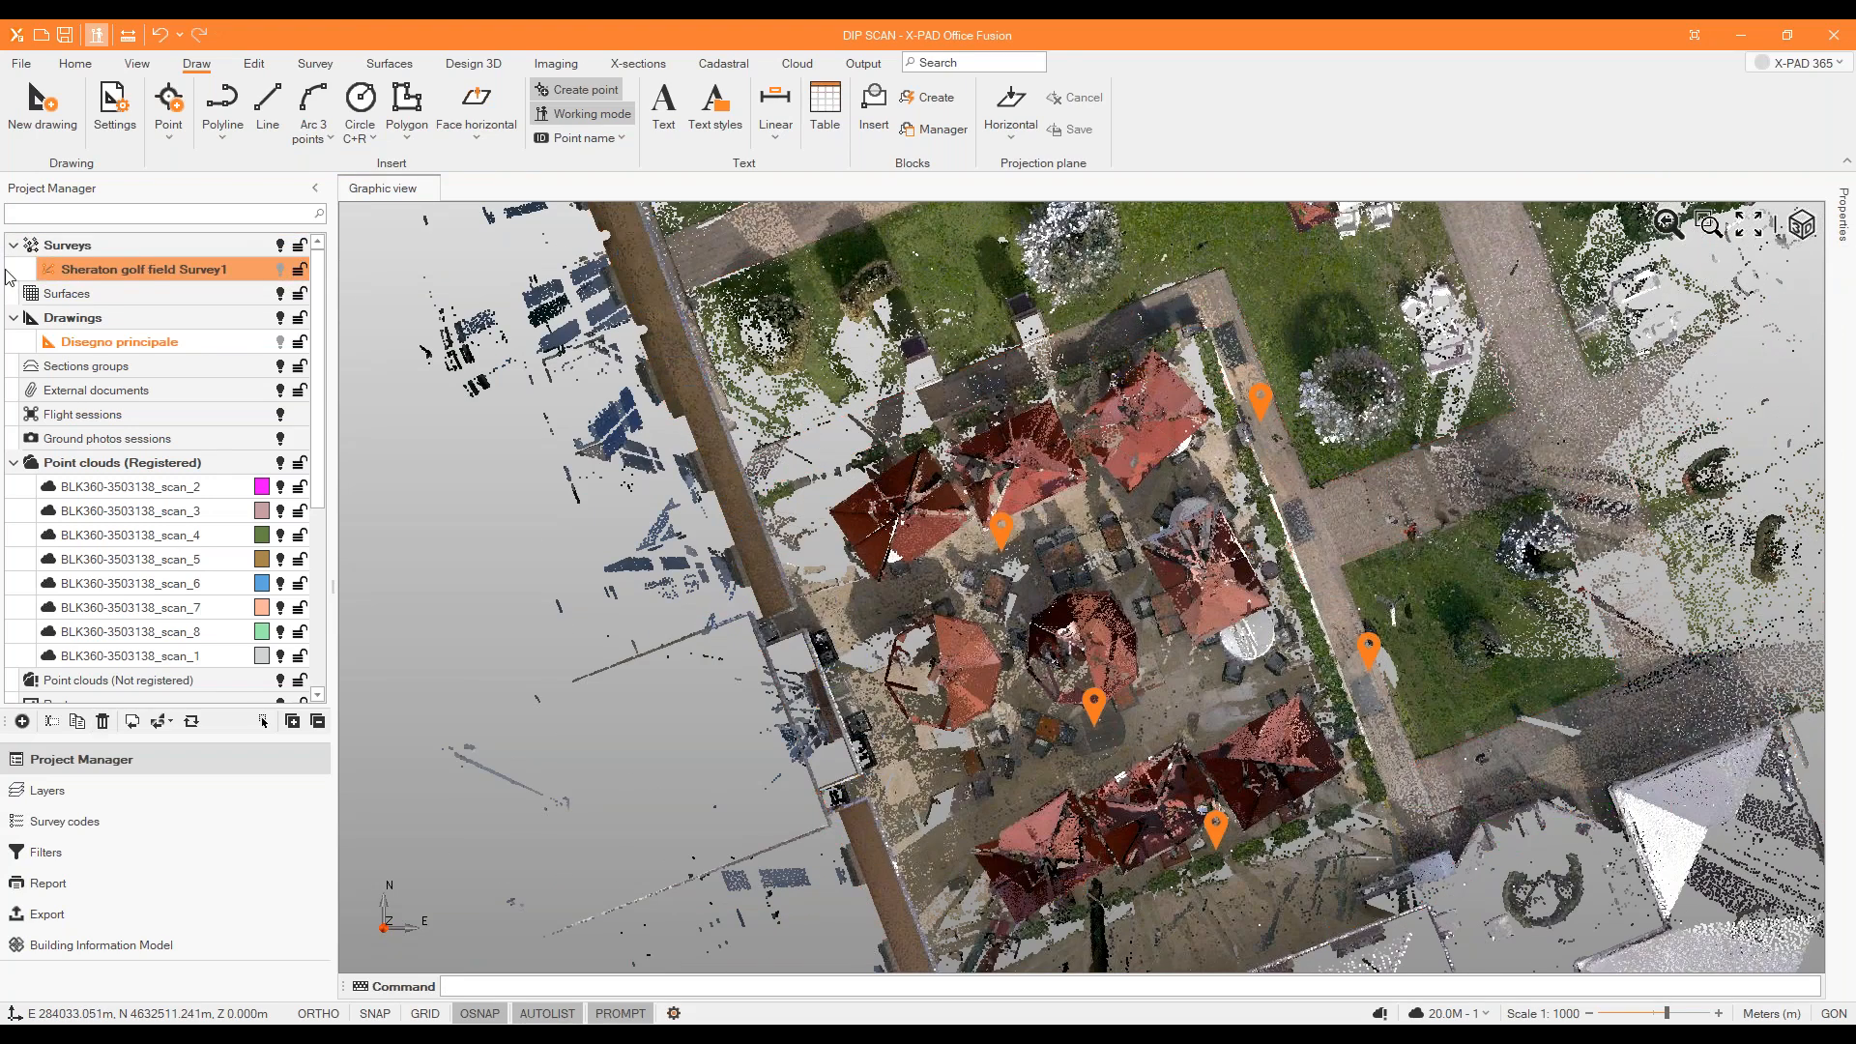
Try a vertical clipping plane along the long hotel facade, with base points from the north corner to beyond the south end.
scroll(1012, 636, "down", 3)
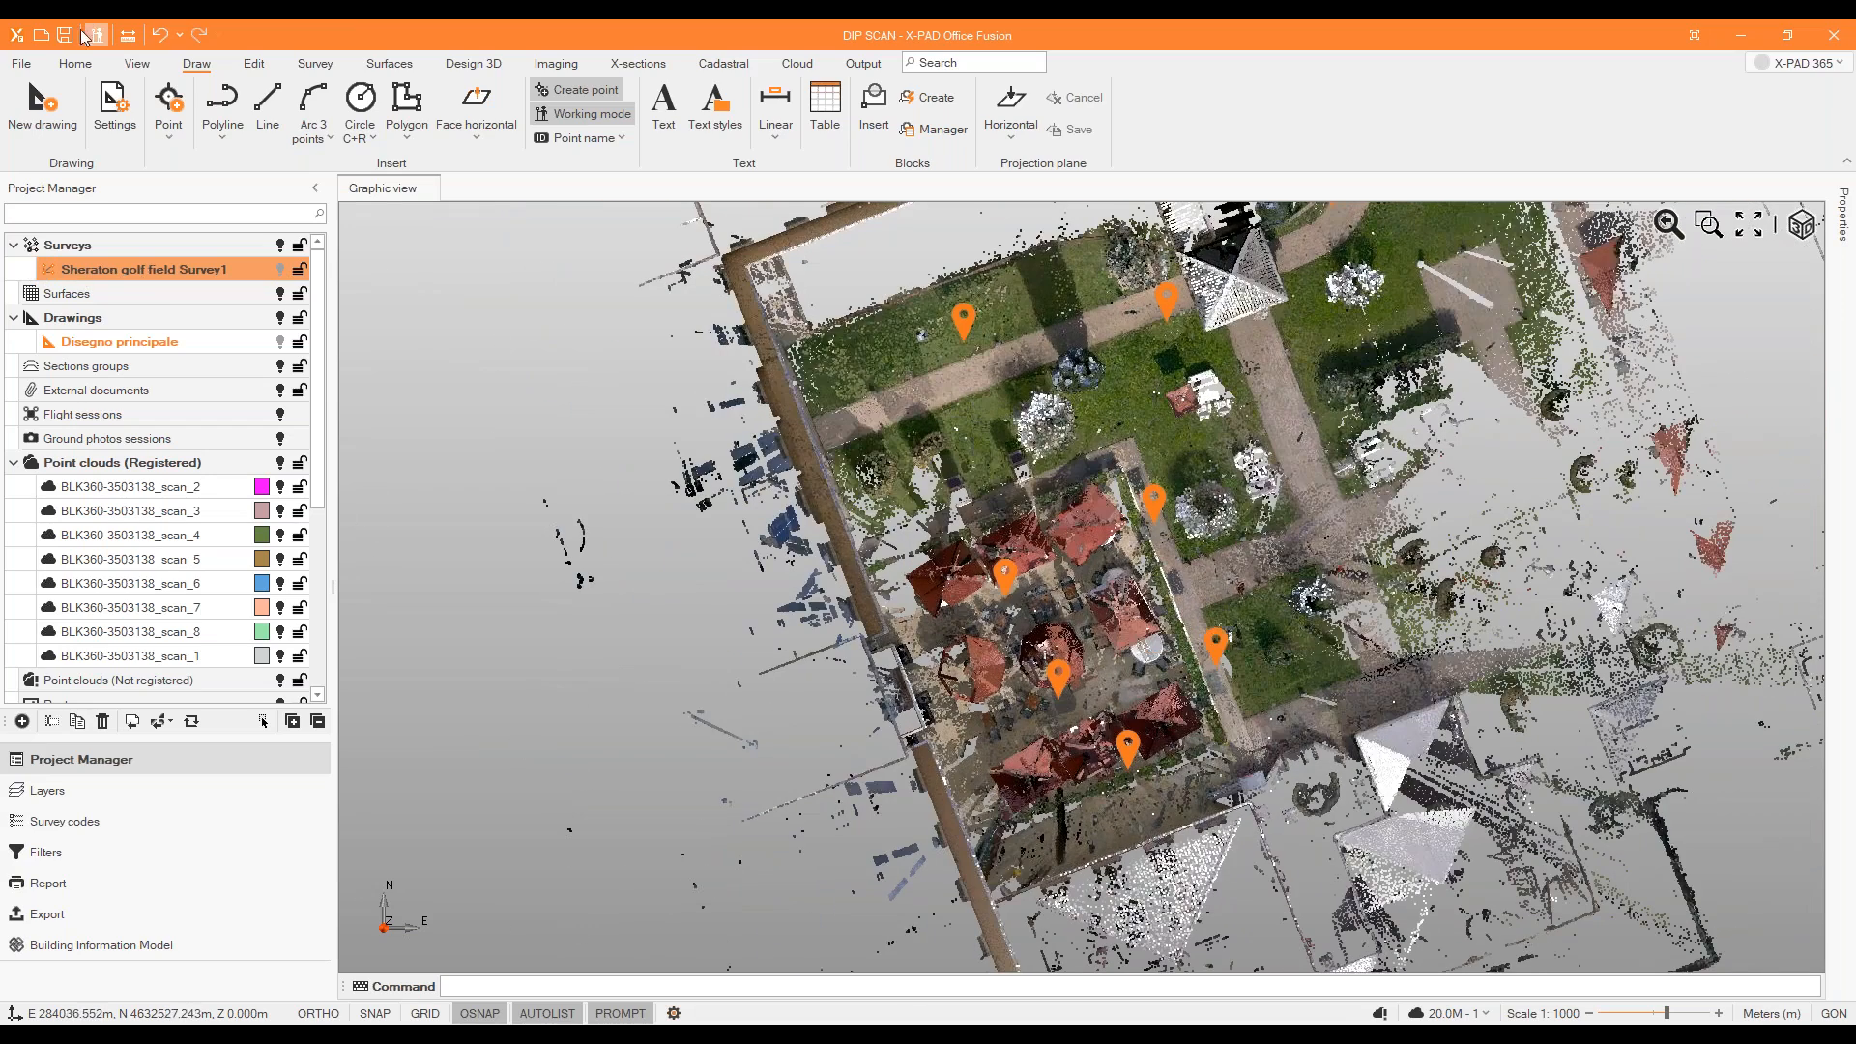
left_click(137, 63)
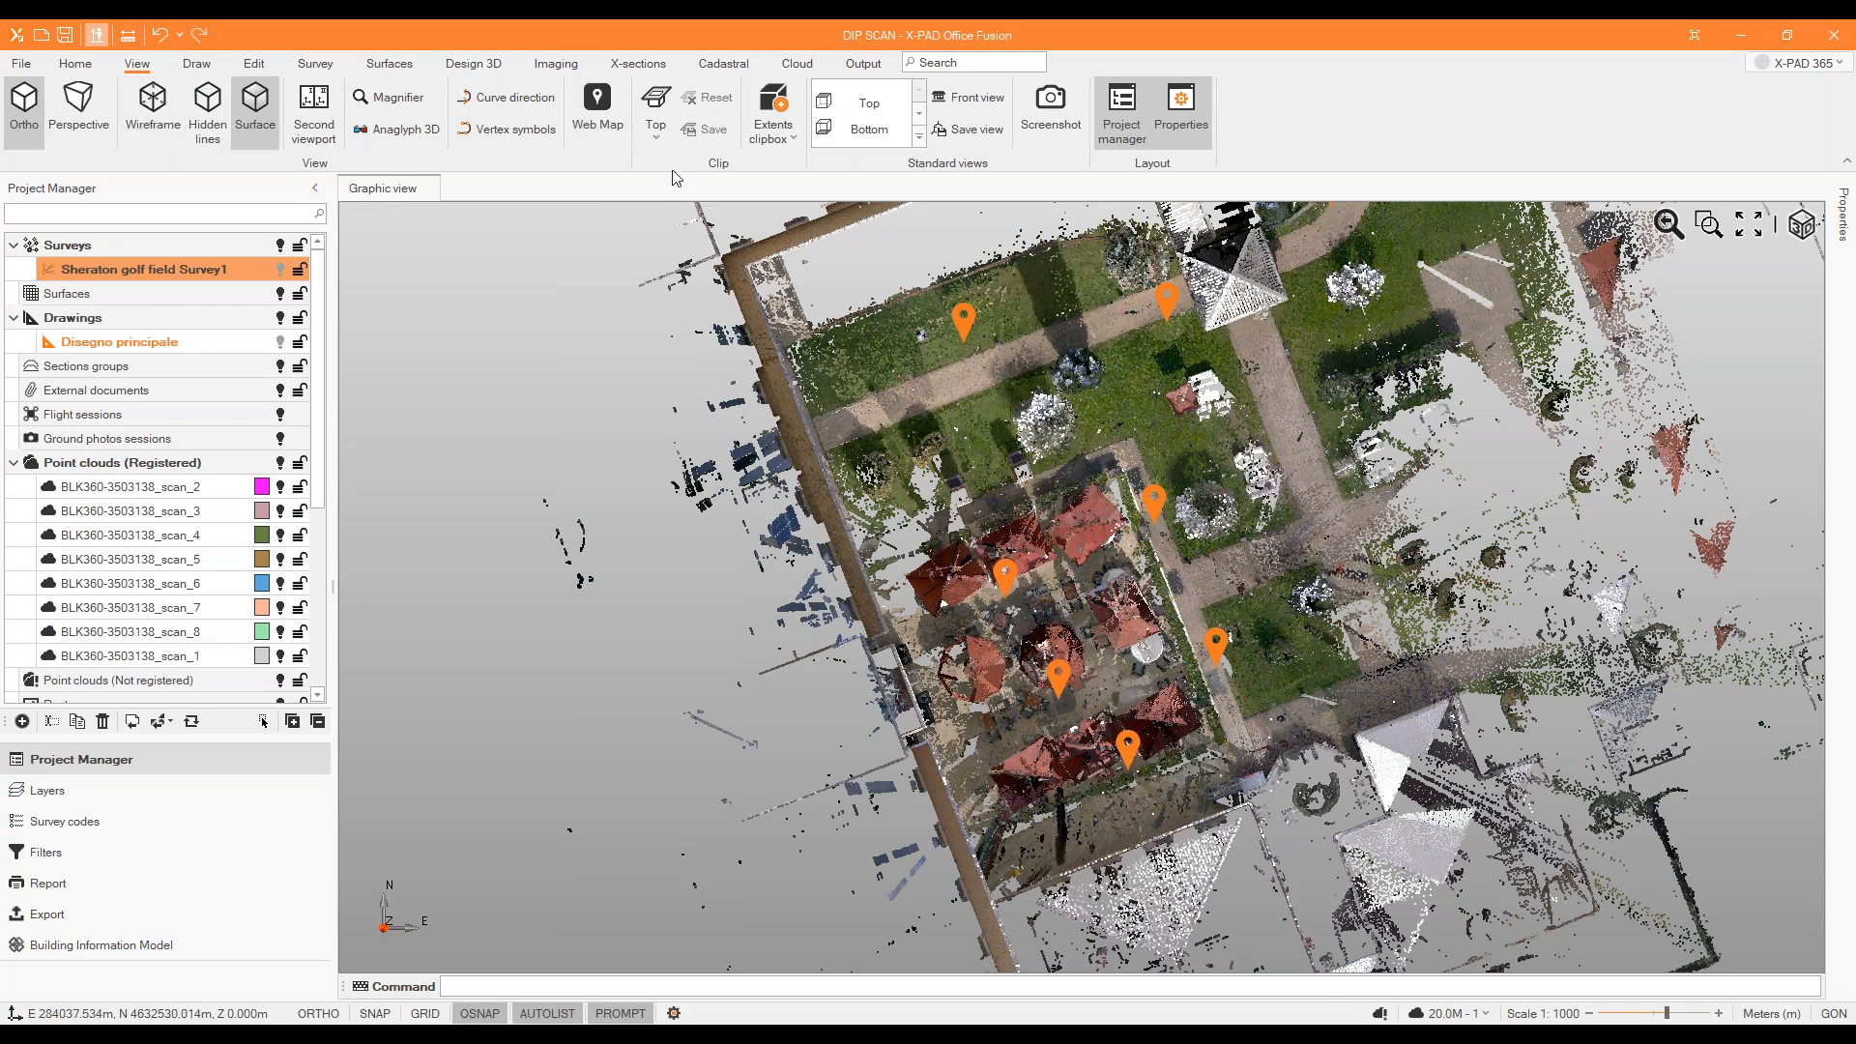
left_click(662, 139)
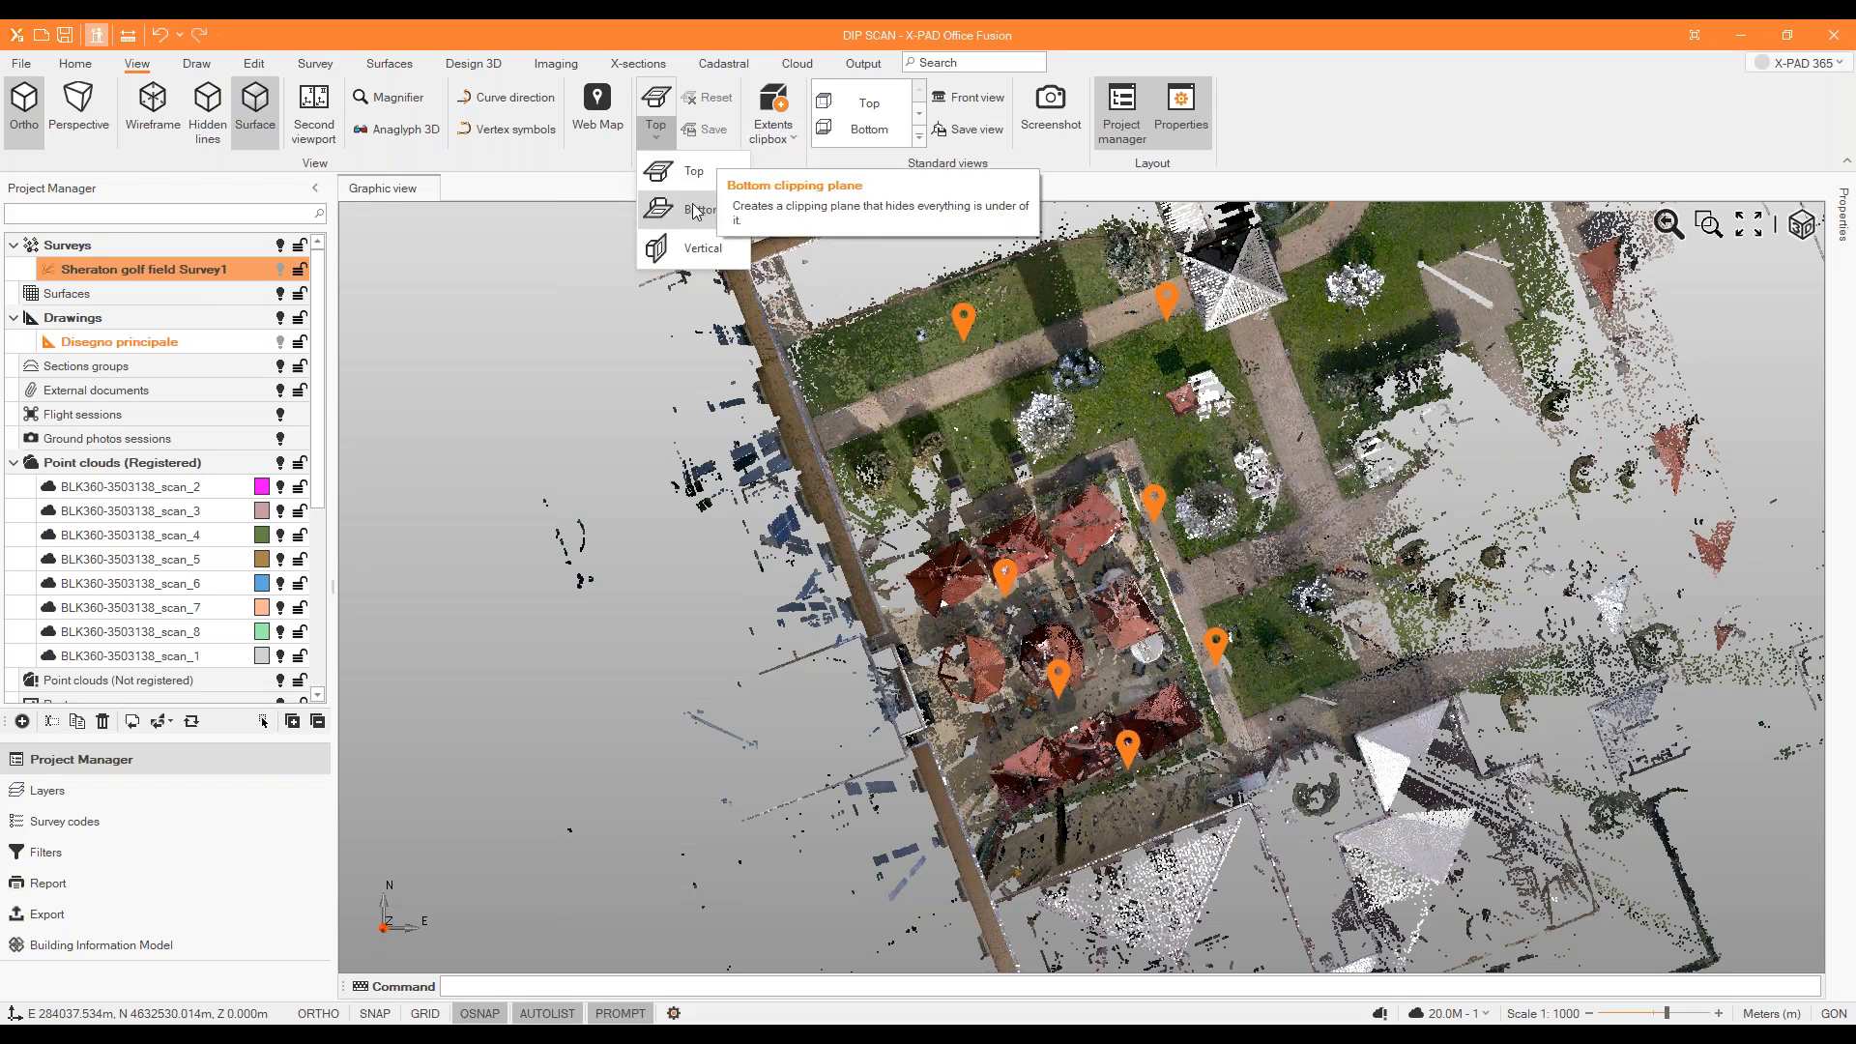
left_click(692, 247)
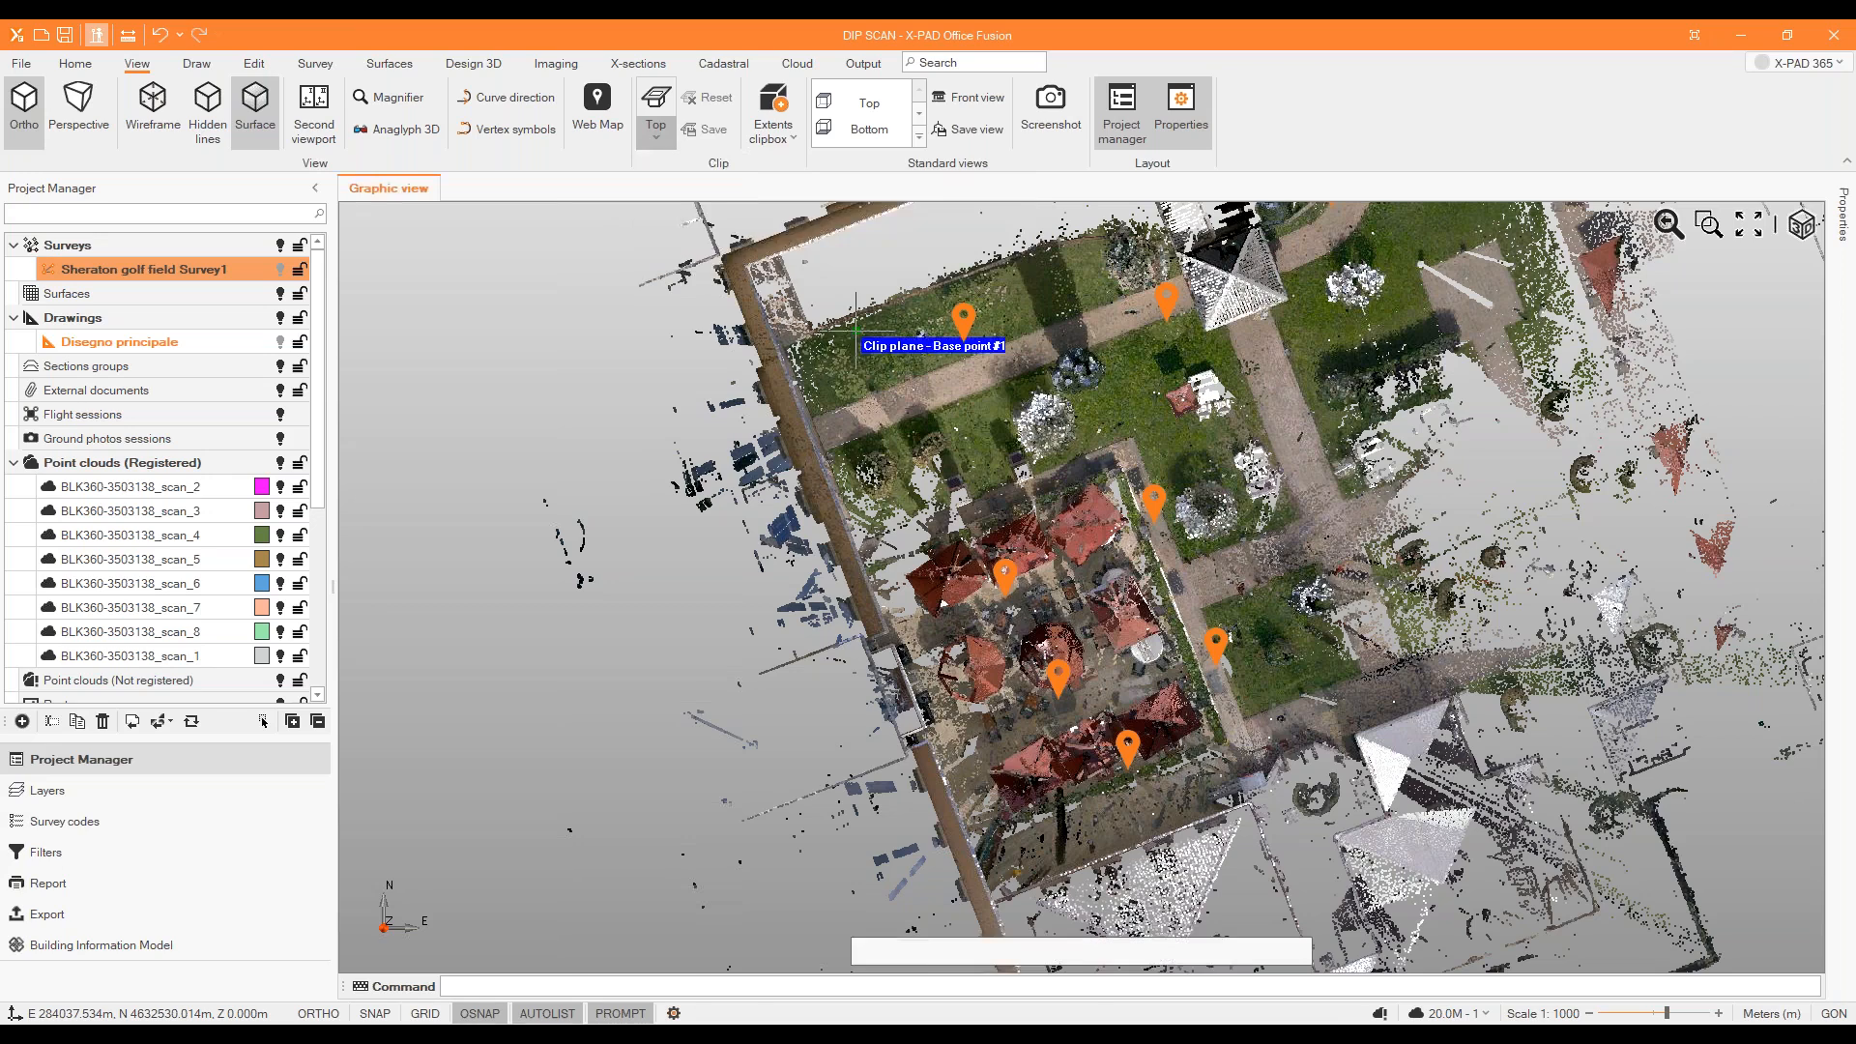
scroll(784, 285, "down", 2)
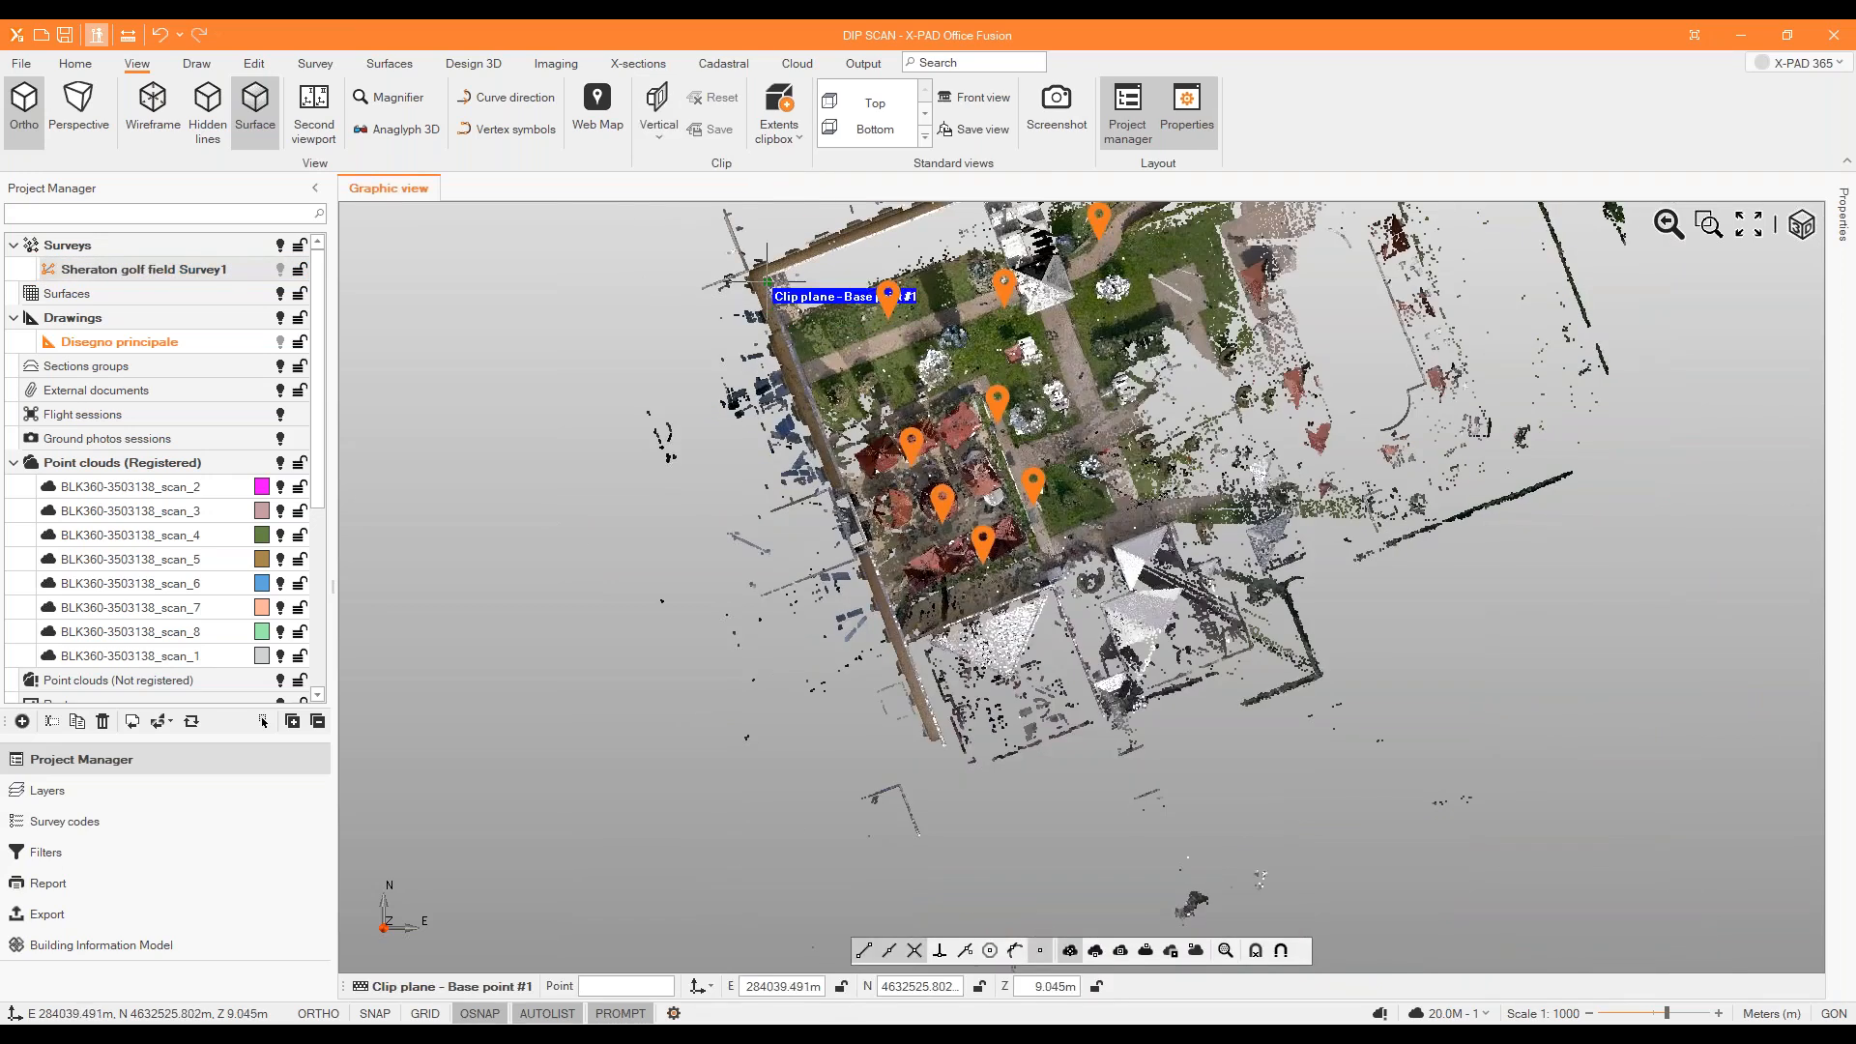
scroll(764, 275, "up", 2)
scroll(744, 263, "up", 3)
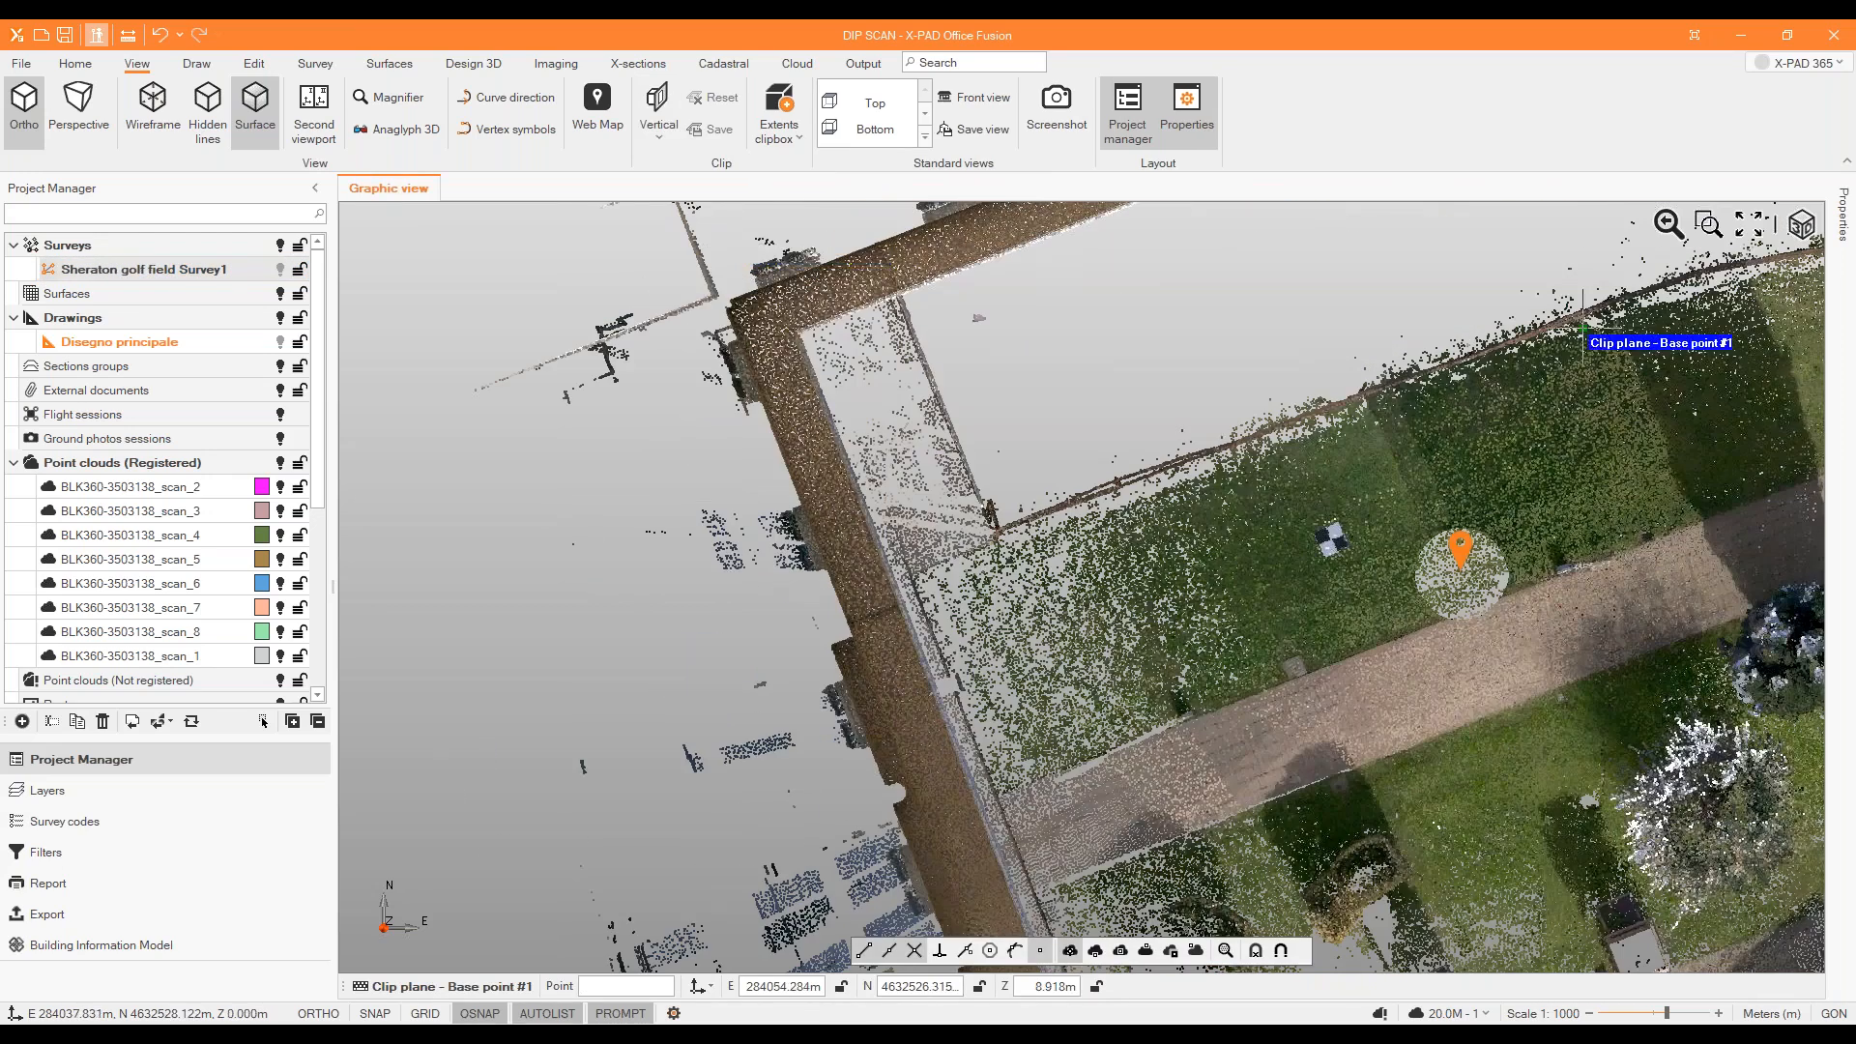
scroll(786, 232, "down", 1)
scroll(786, 223, "up", 1)
left_click(786, 208)
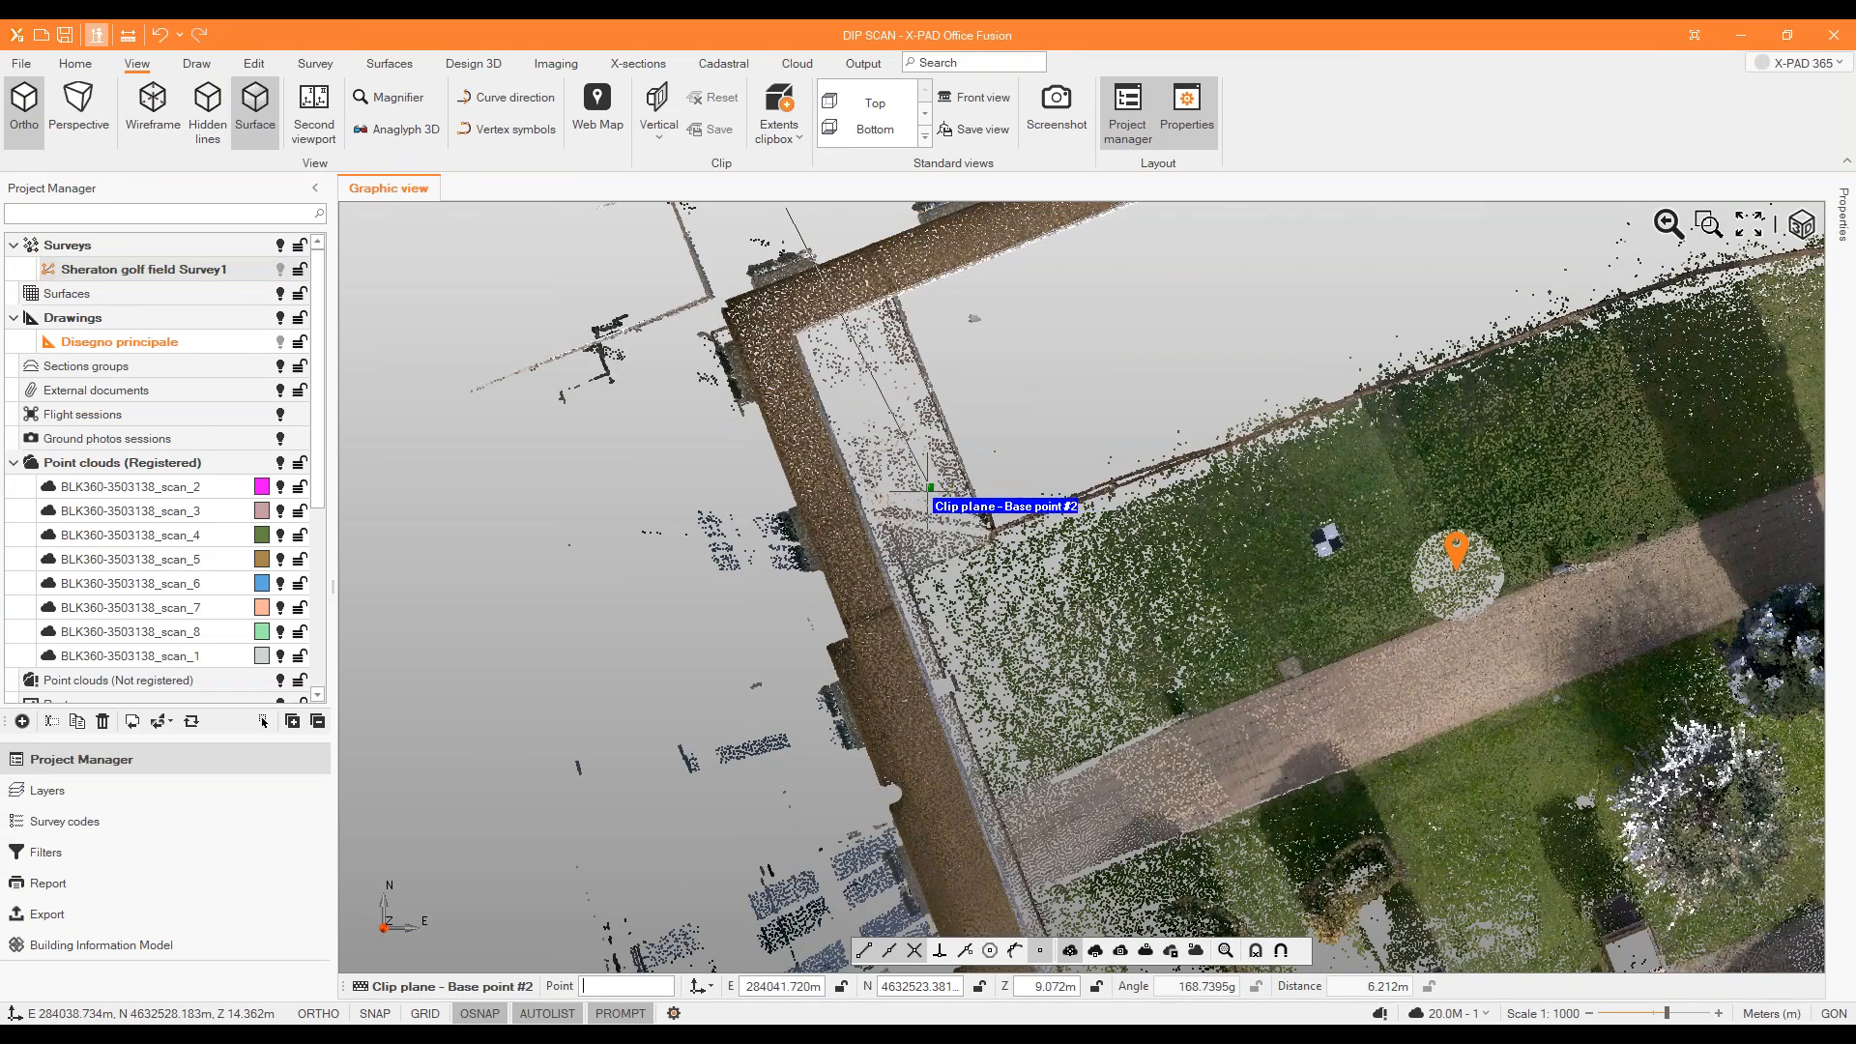
scroll(825, 425, "down", 3)
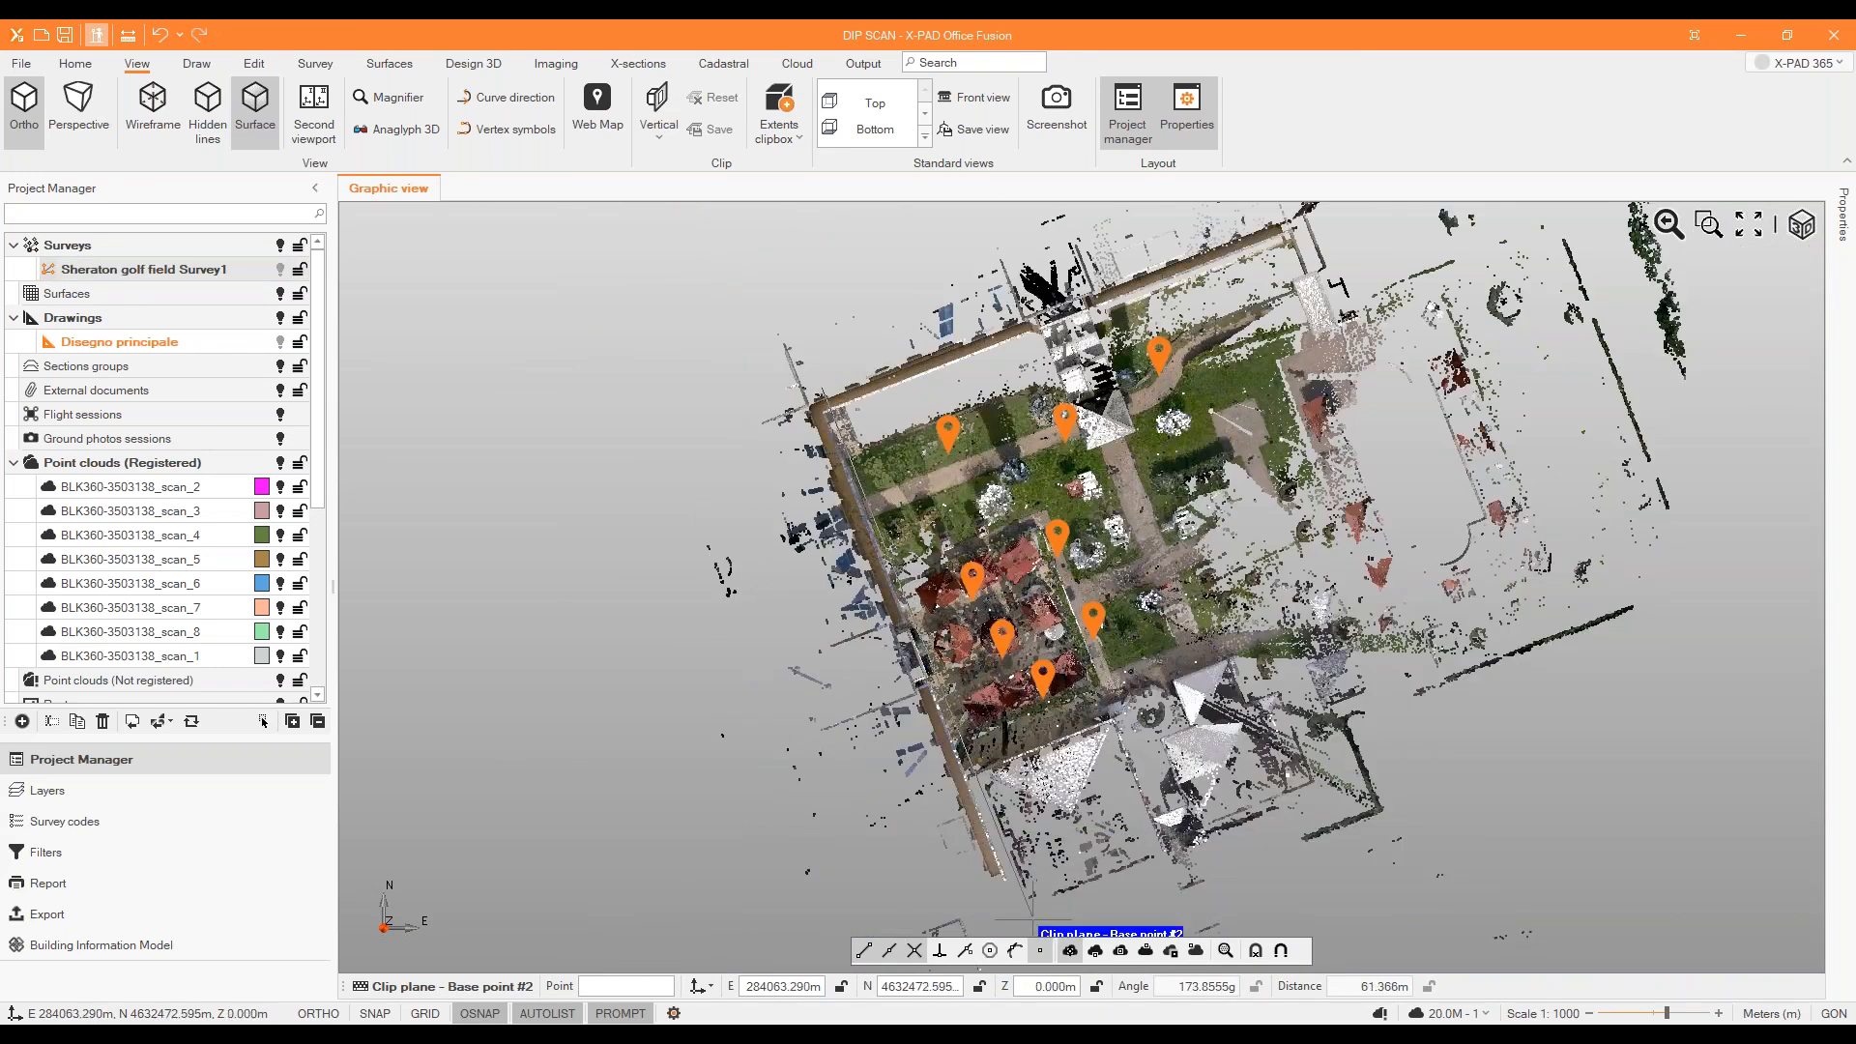
left_click(1022, 914)
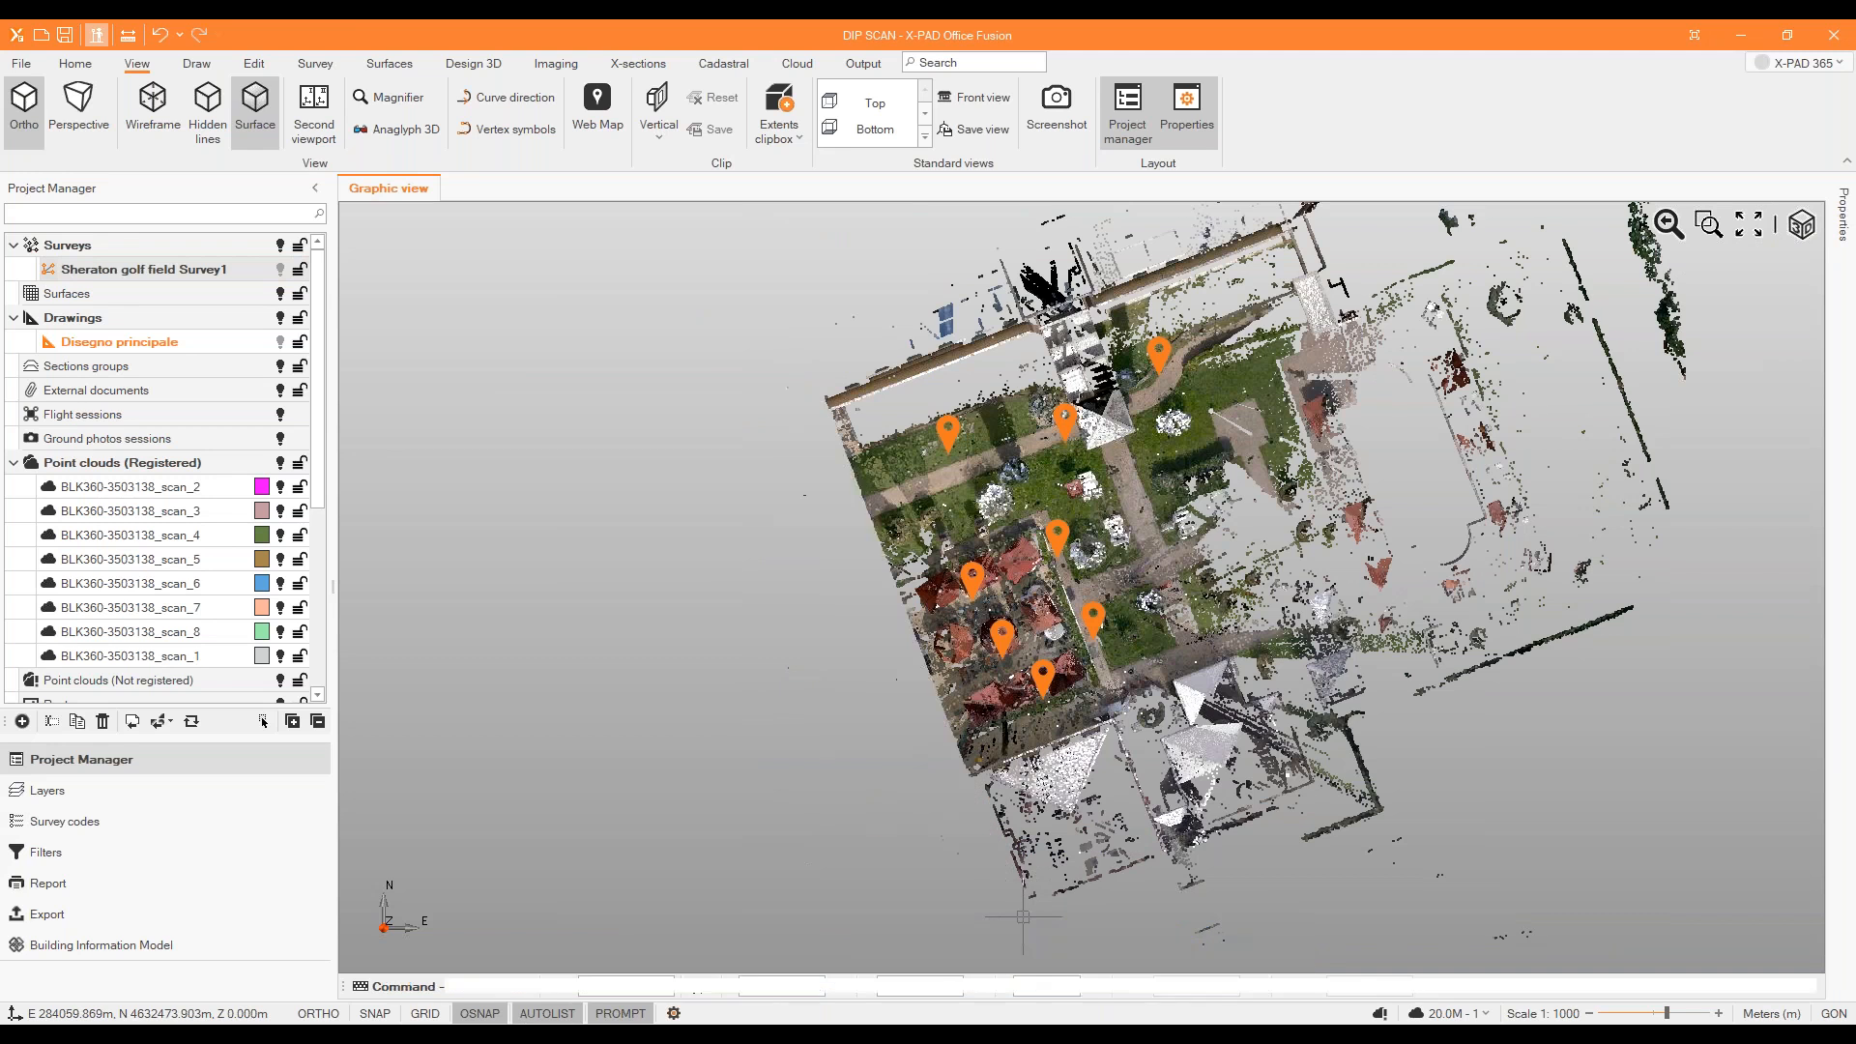
Reset the vertical clipping plane to restore the whole point cloud.
scroll(965, 750, "up", 2)
middle_click_drag(964, 750, 982, 719)
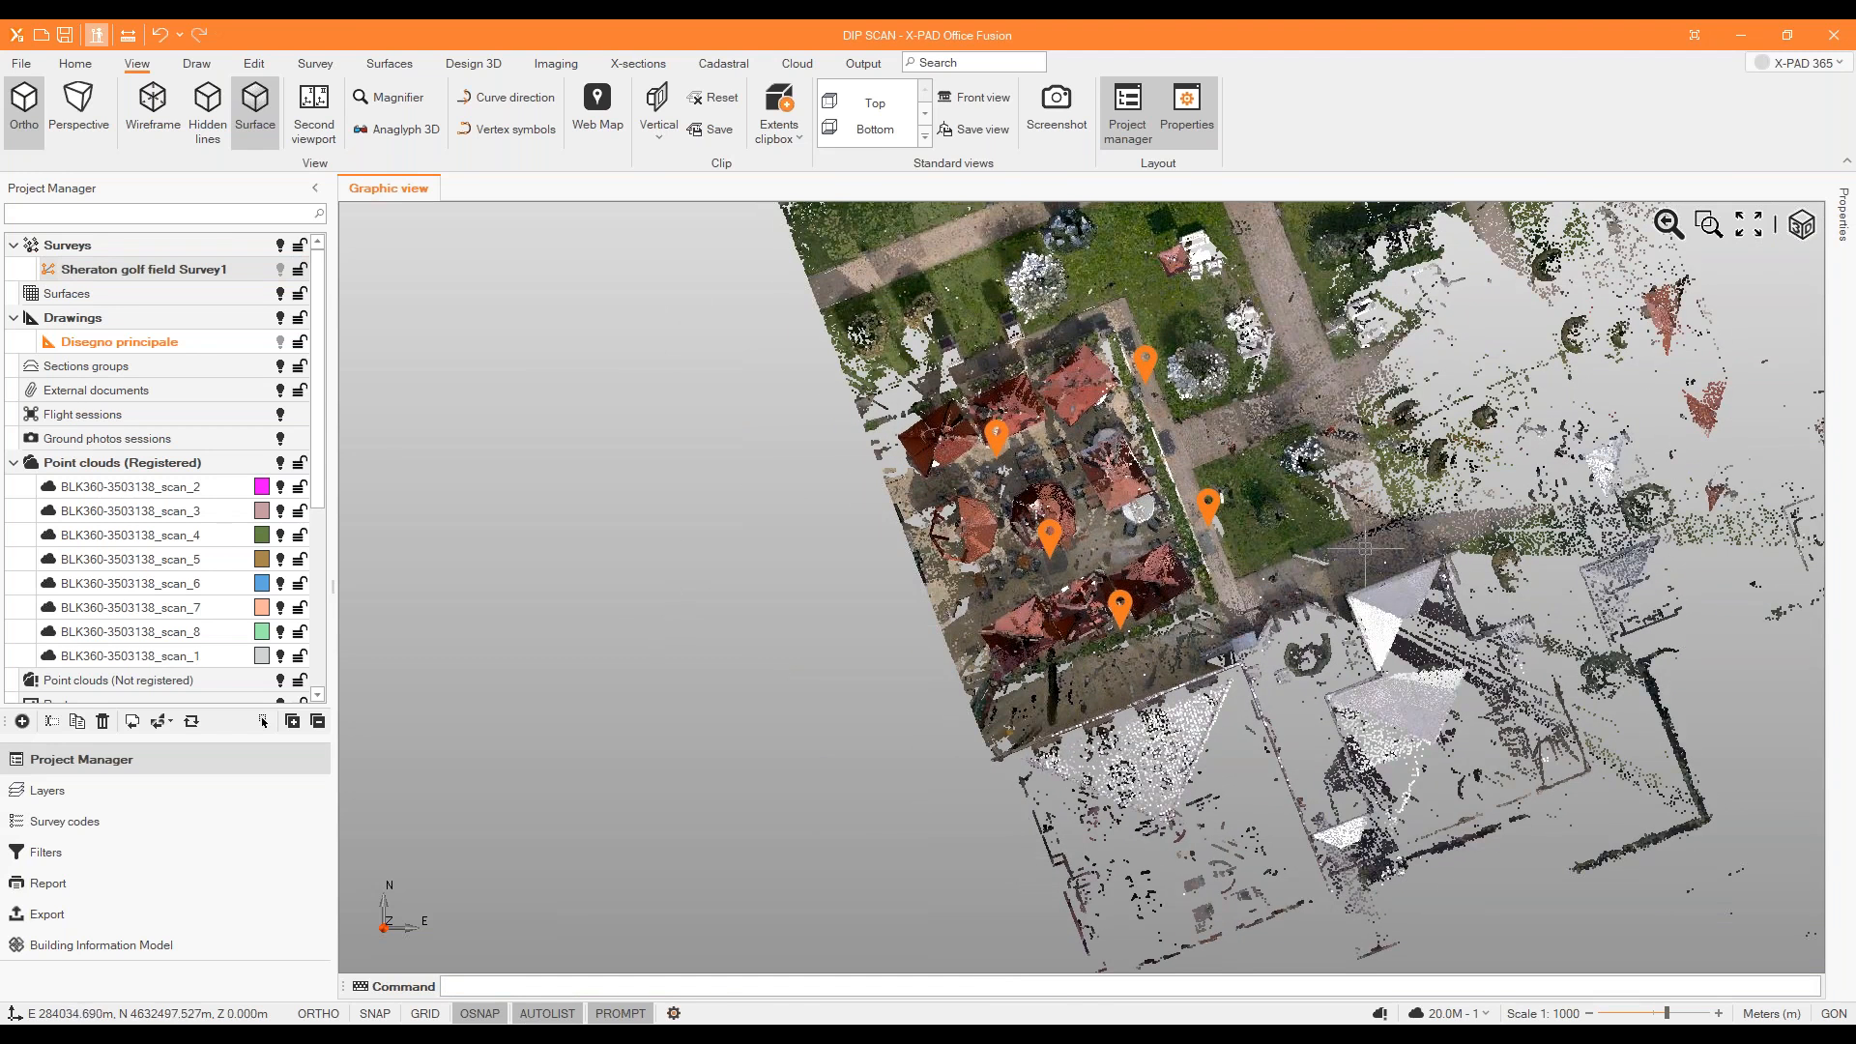
left_click(712, 100)
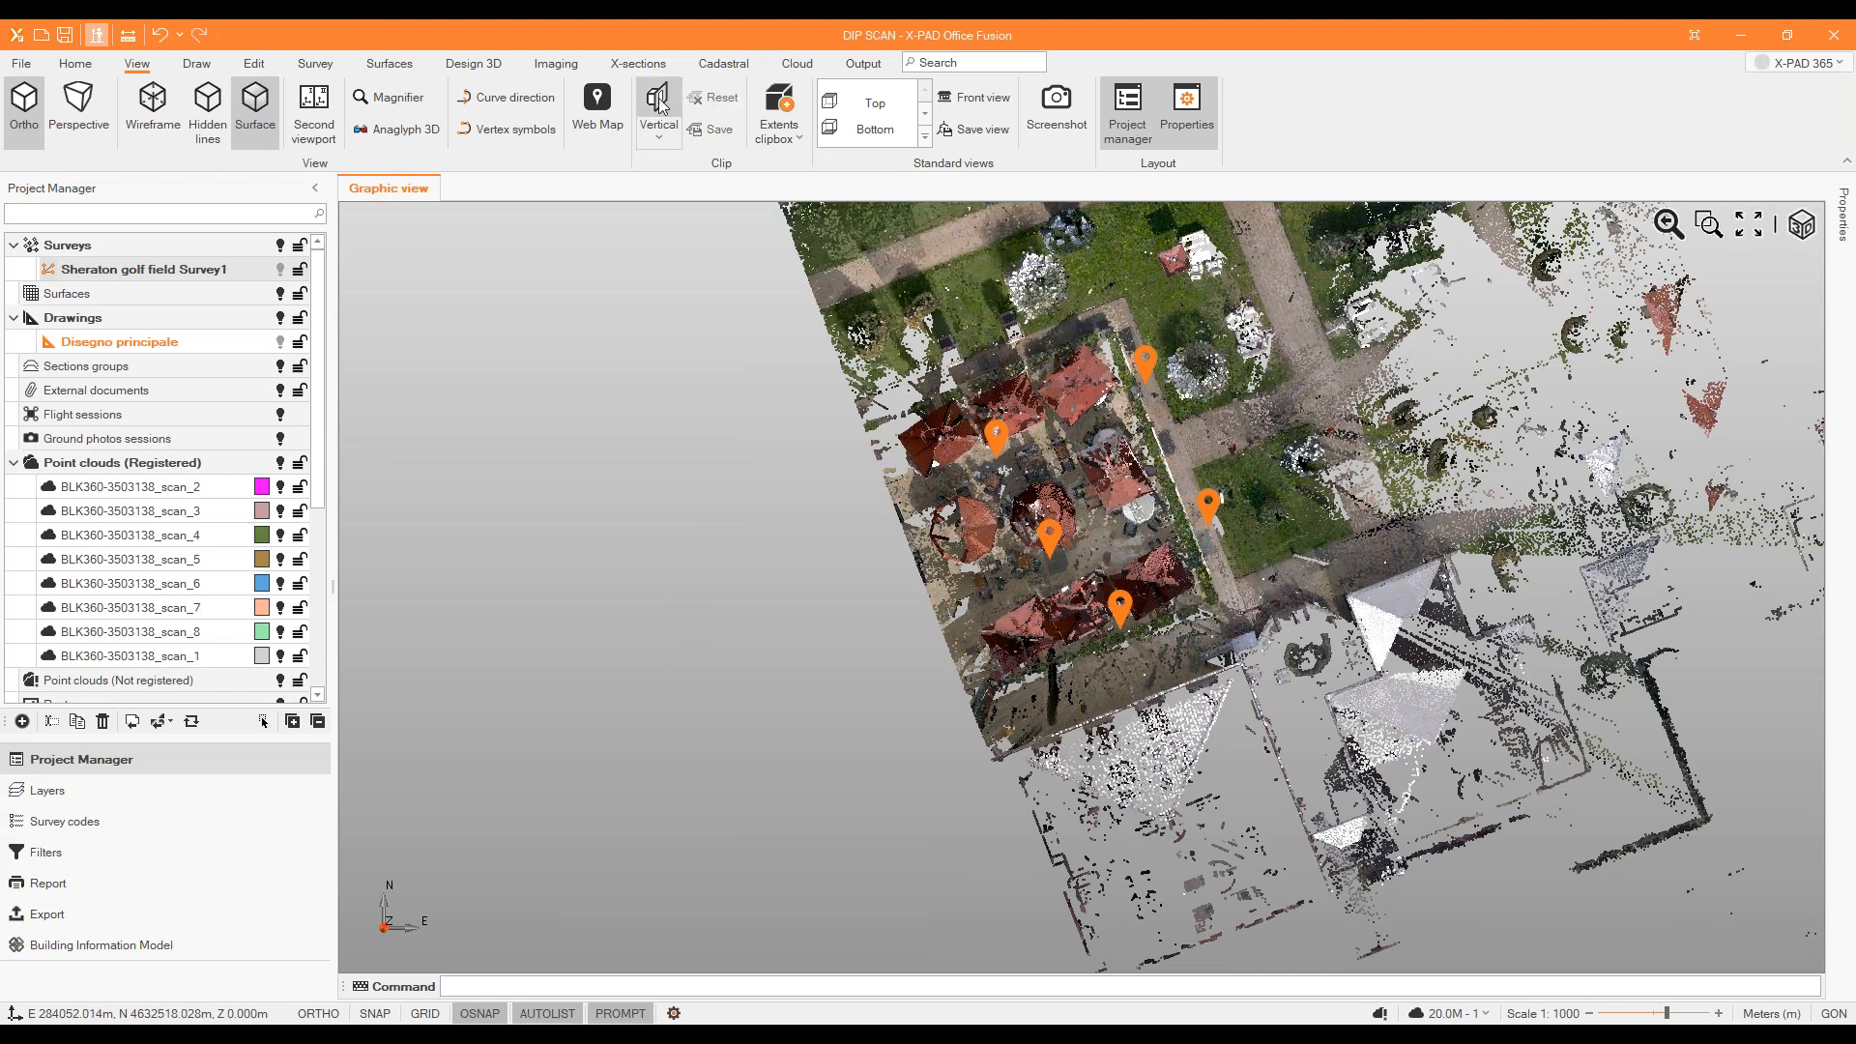
Create a vertical clipping plane along the hotel facade, with base points from beyond the south end to beyond the north corner.
left_click(658, 105)
scroll(992, 604, "down", 3)
scroll(928, 665, "up", 5)
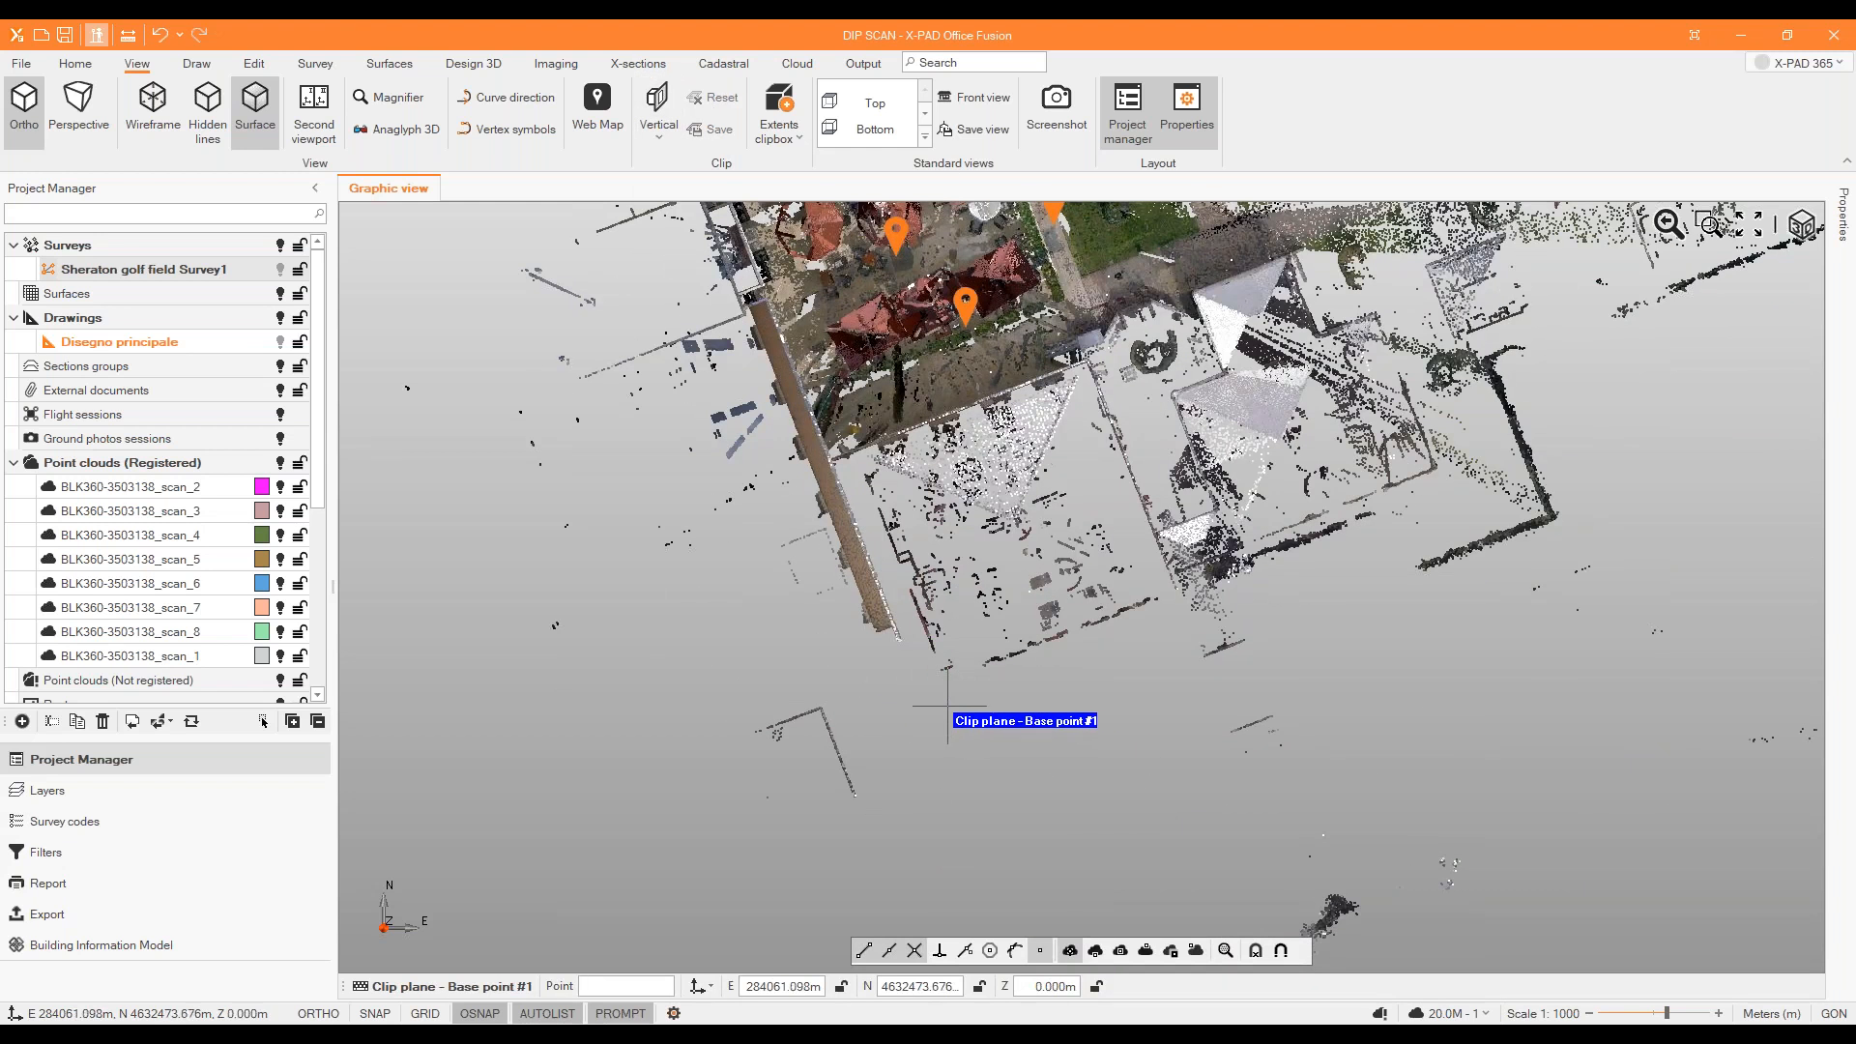
left_click(970, 783)
scroll(970, 783, "down", 3)
scroll(841, 479, "up", 5)
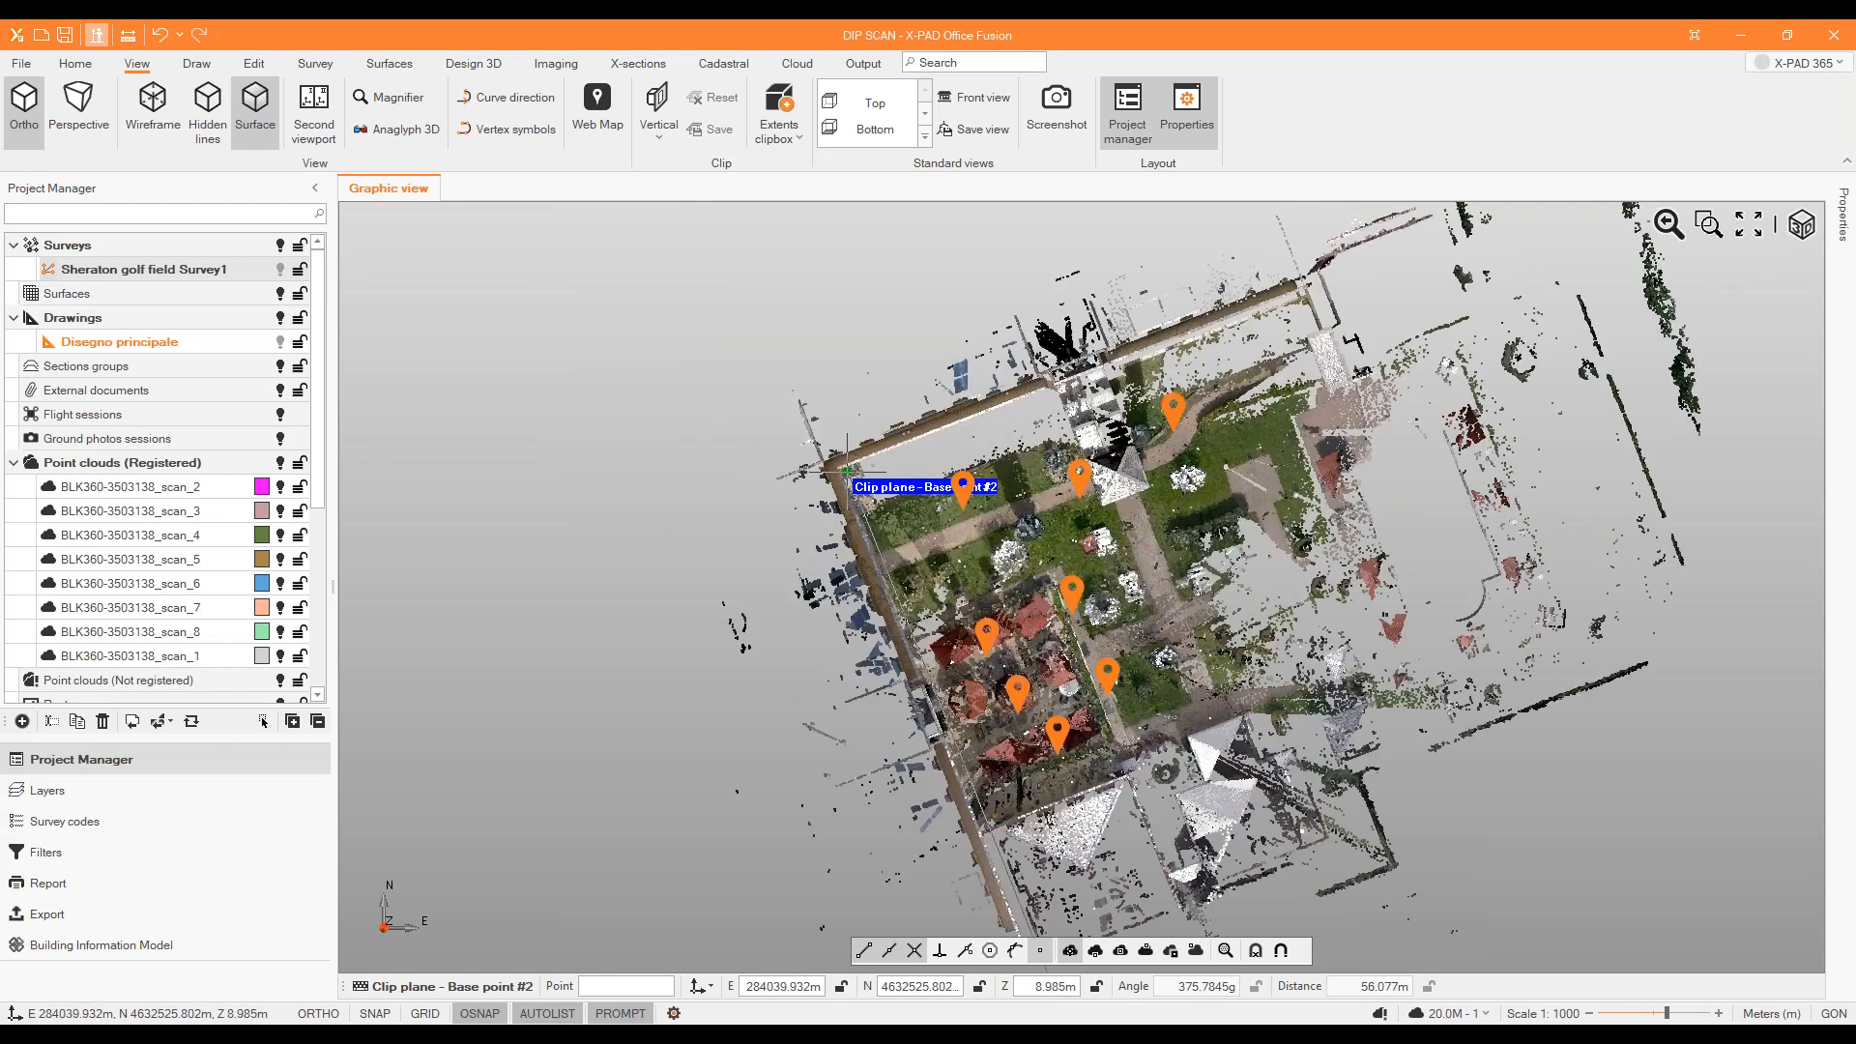
left_click(792, 350)
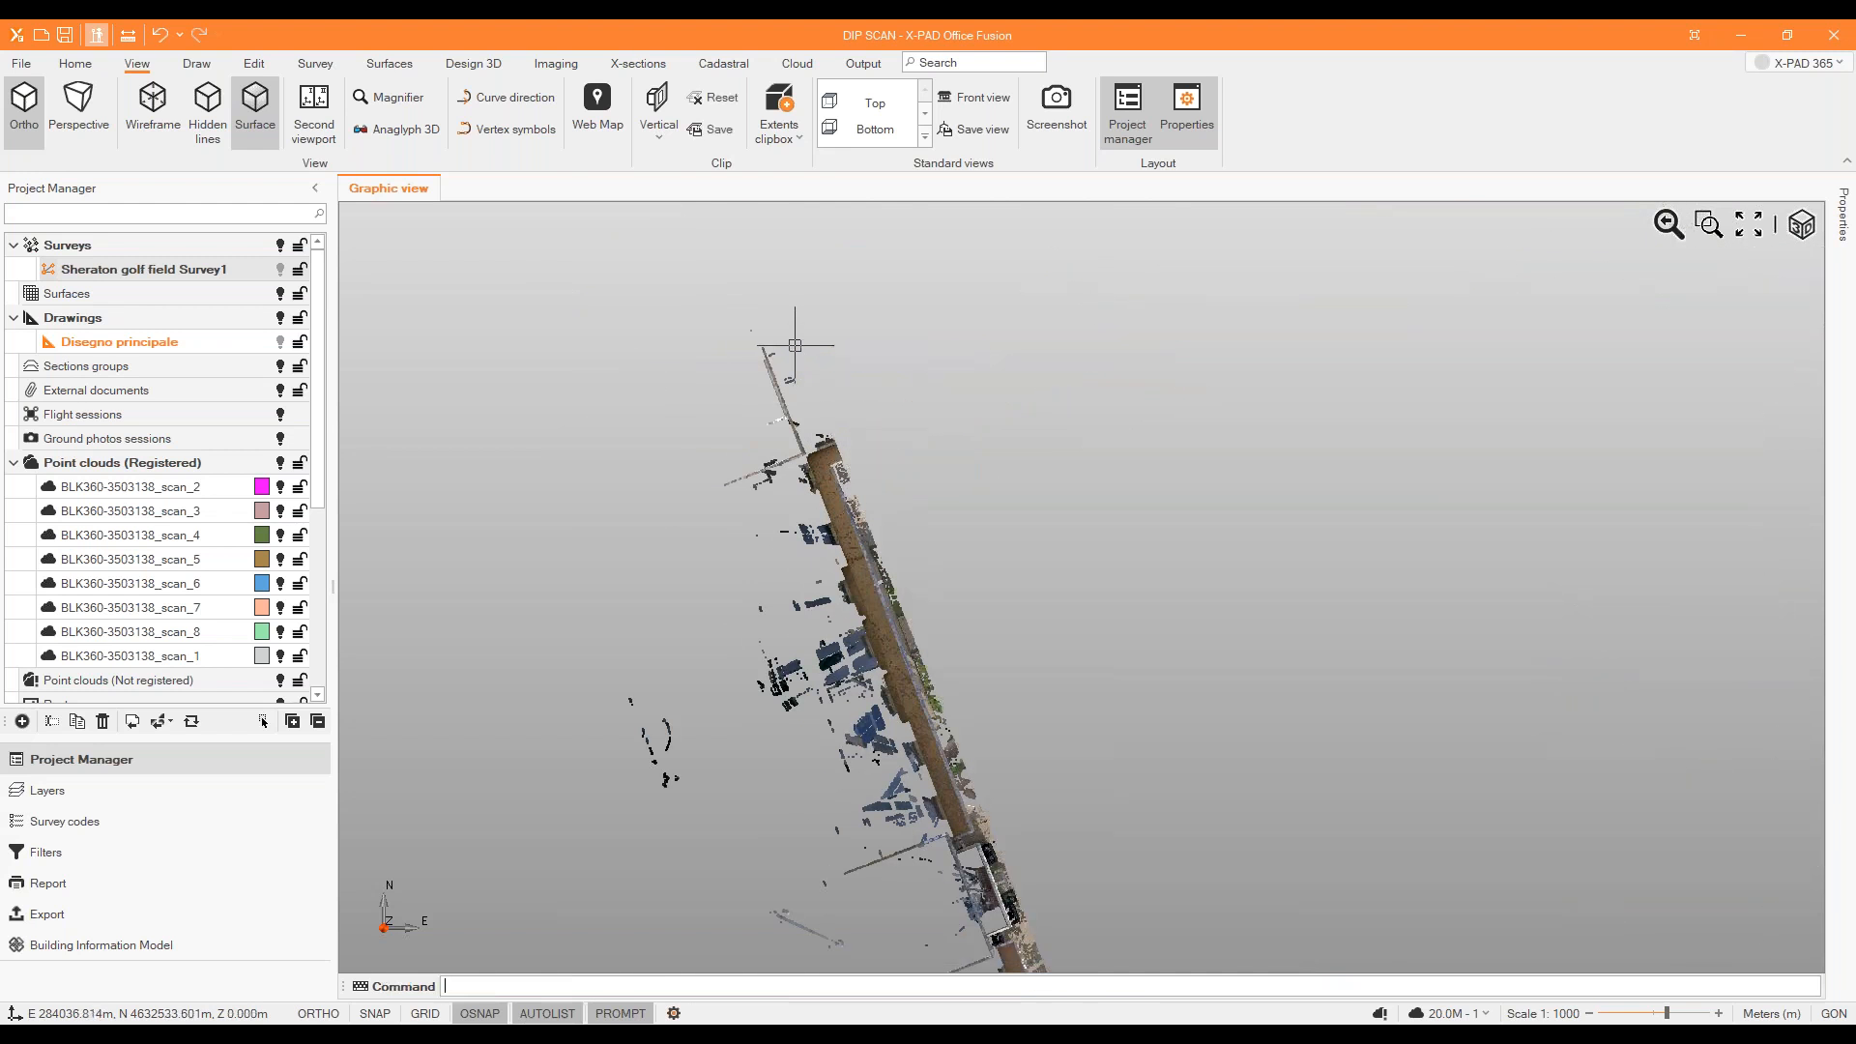
Save the current clipping plane under the name Facade.
left_click(727, 132)
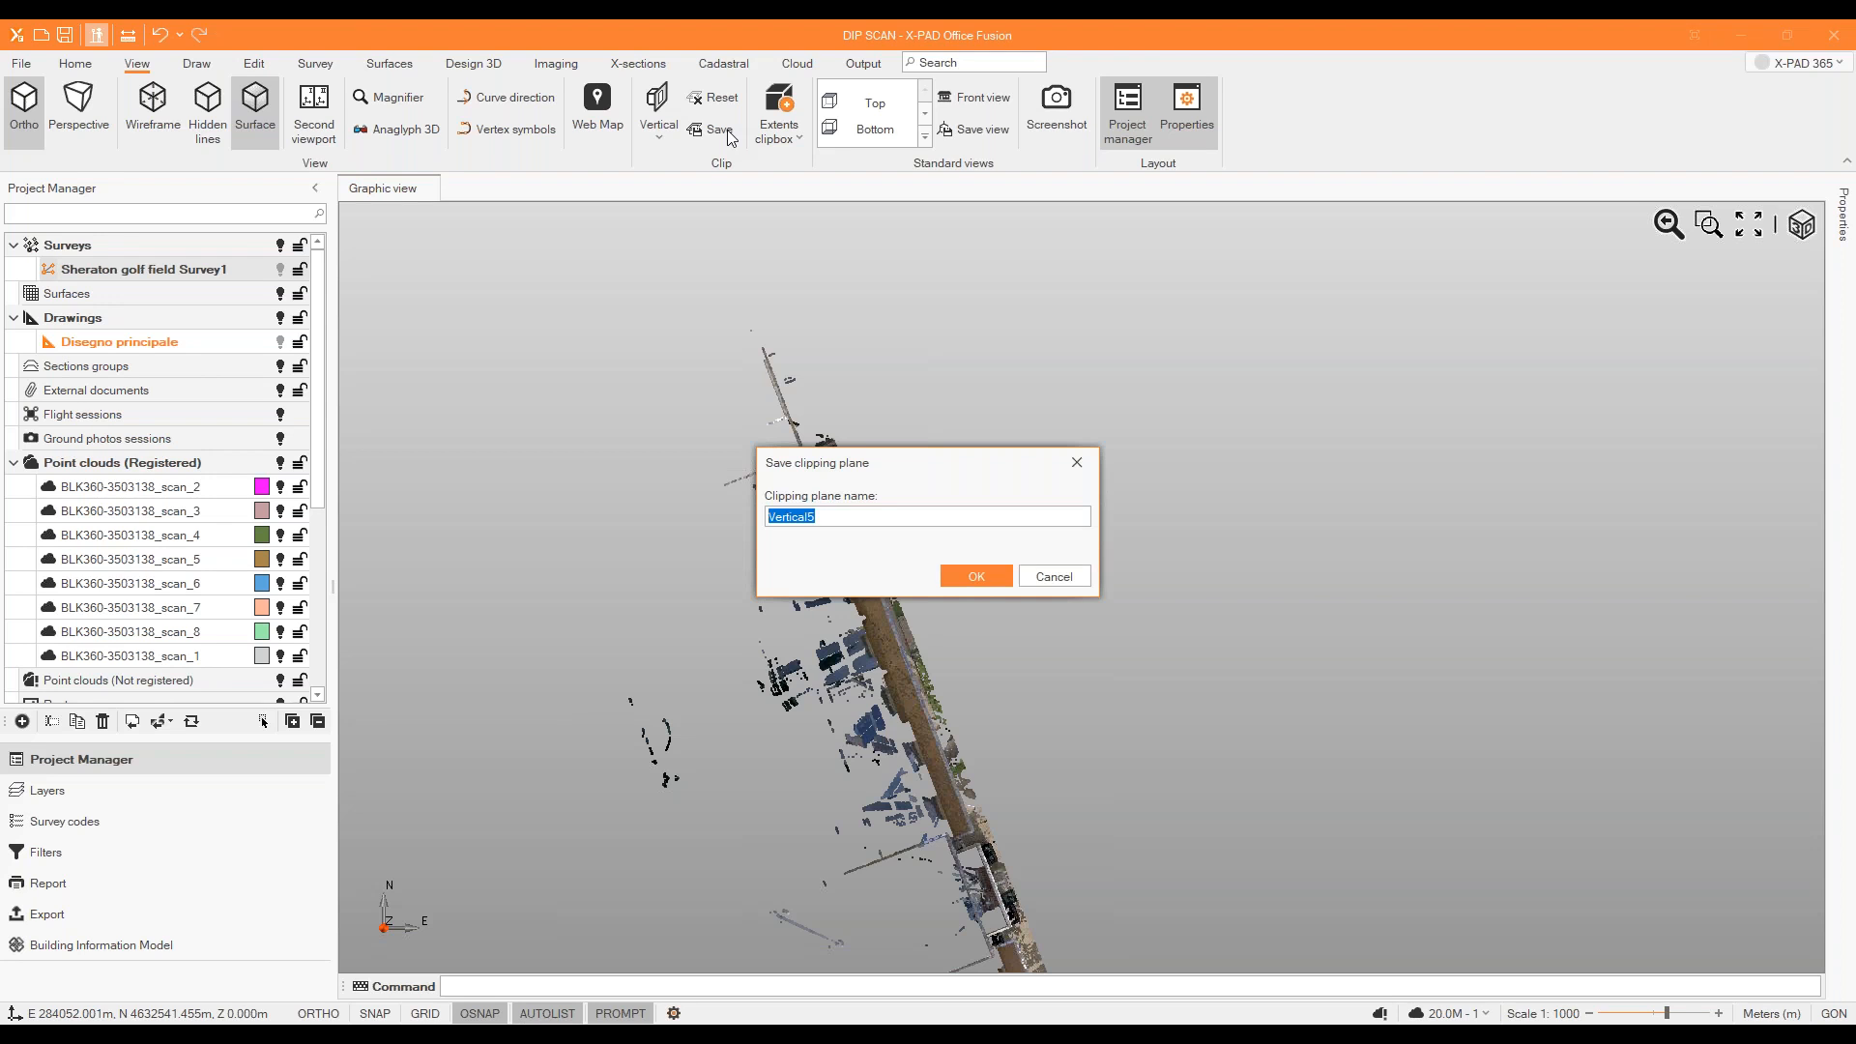
type("Facade")
key("Return")
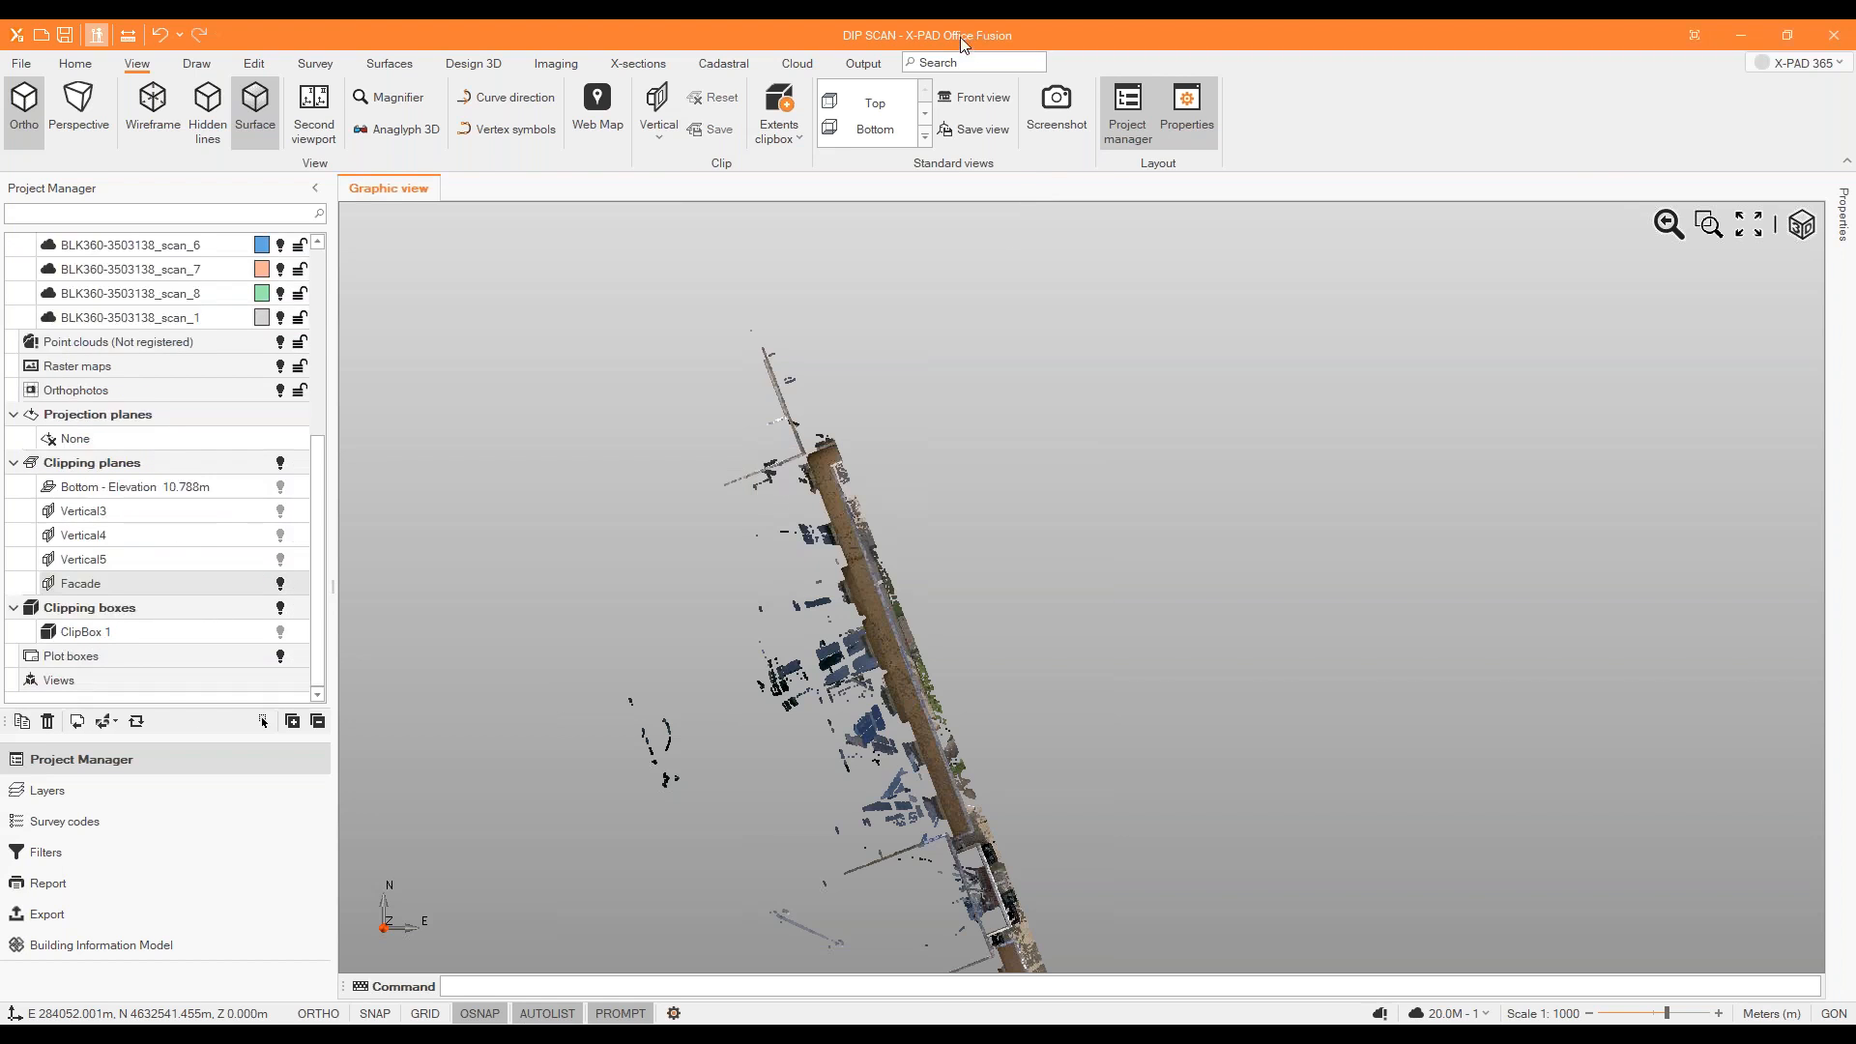
Switch to 3D mode and examine the clipped facade from the front and at several distances.
left_click(1801, 224)
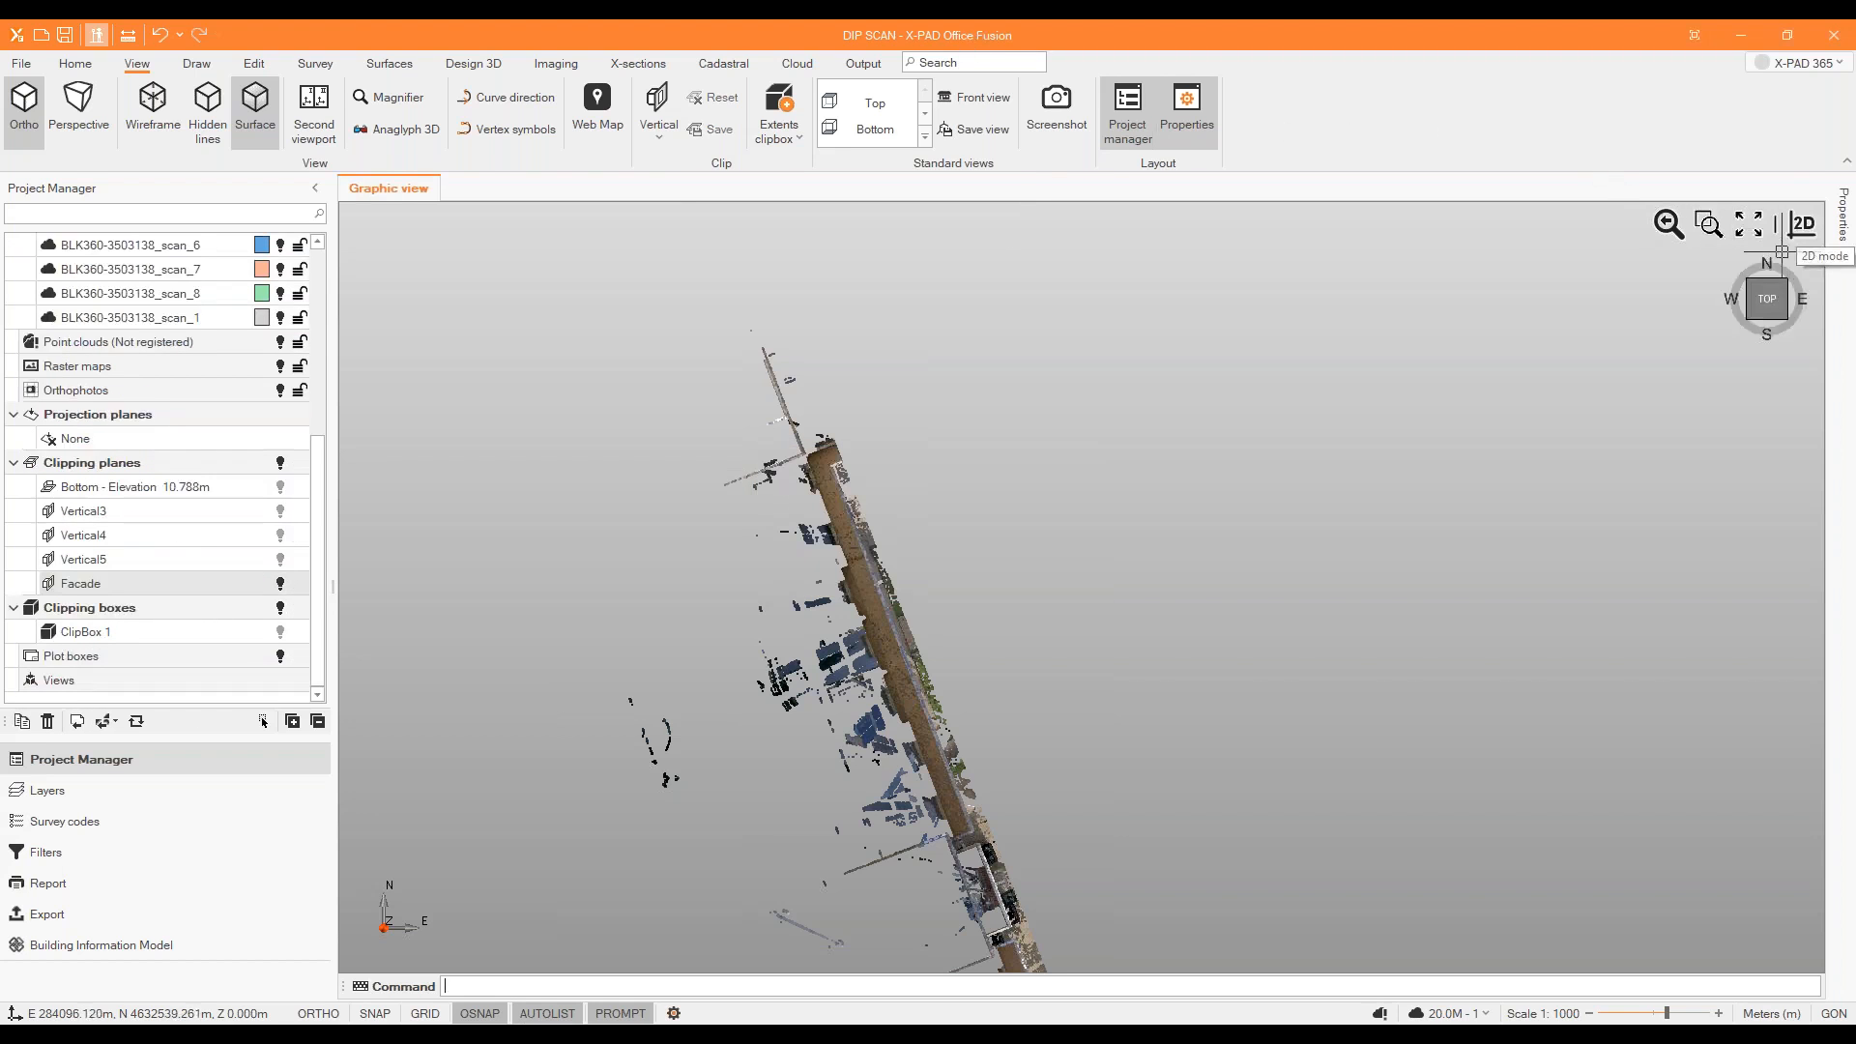
left_click(1787, 280)
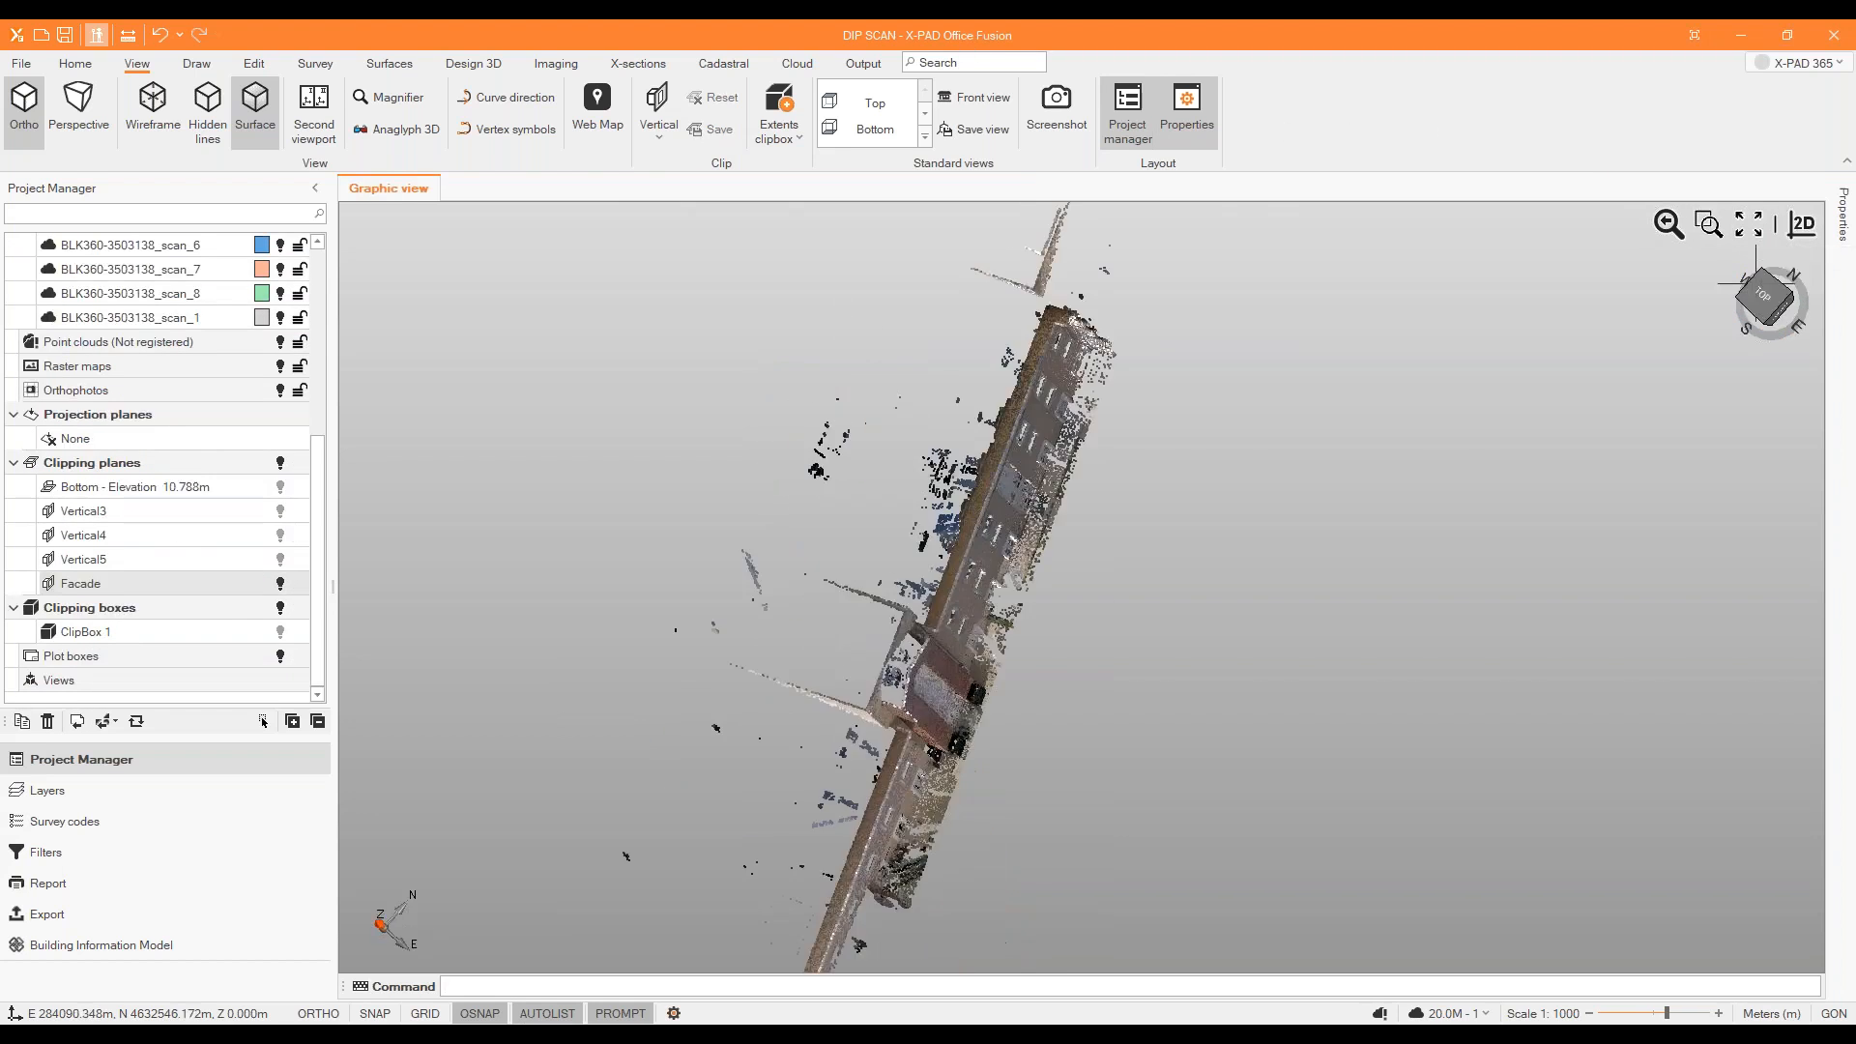
middle_click_drag(1080, 298, 1256, 290, "shift")
scroll(1237, 280, "up", 9)
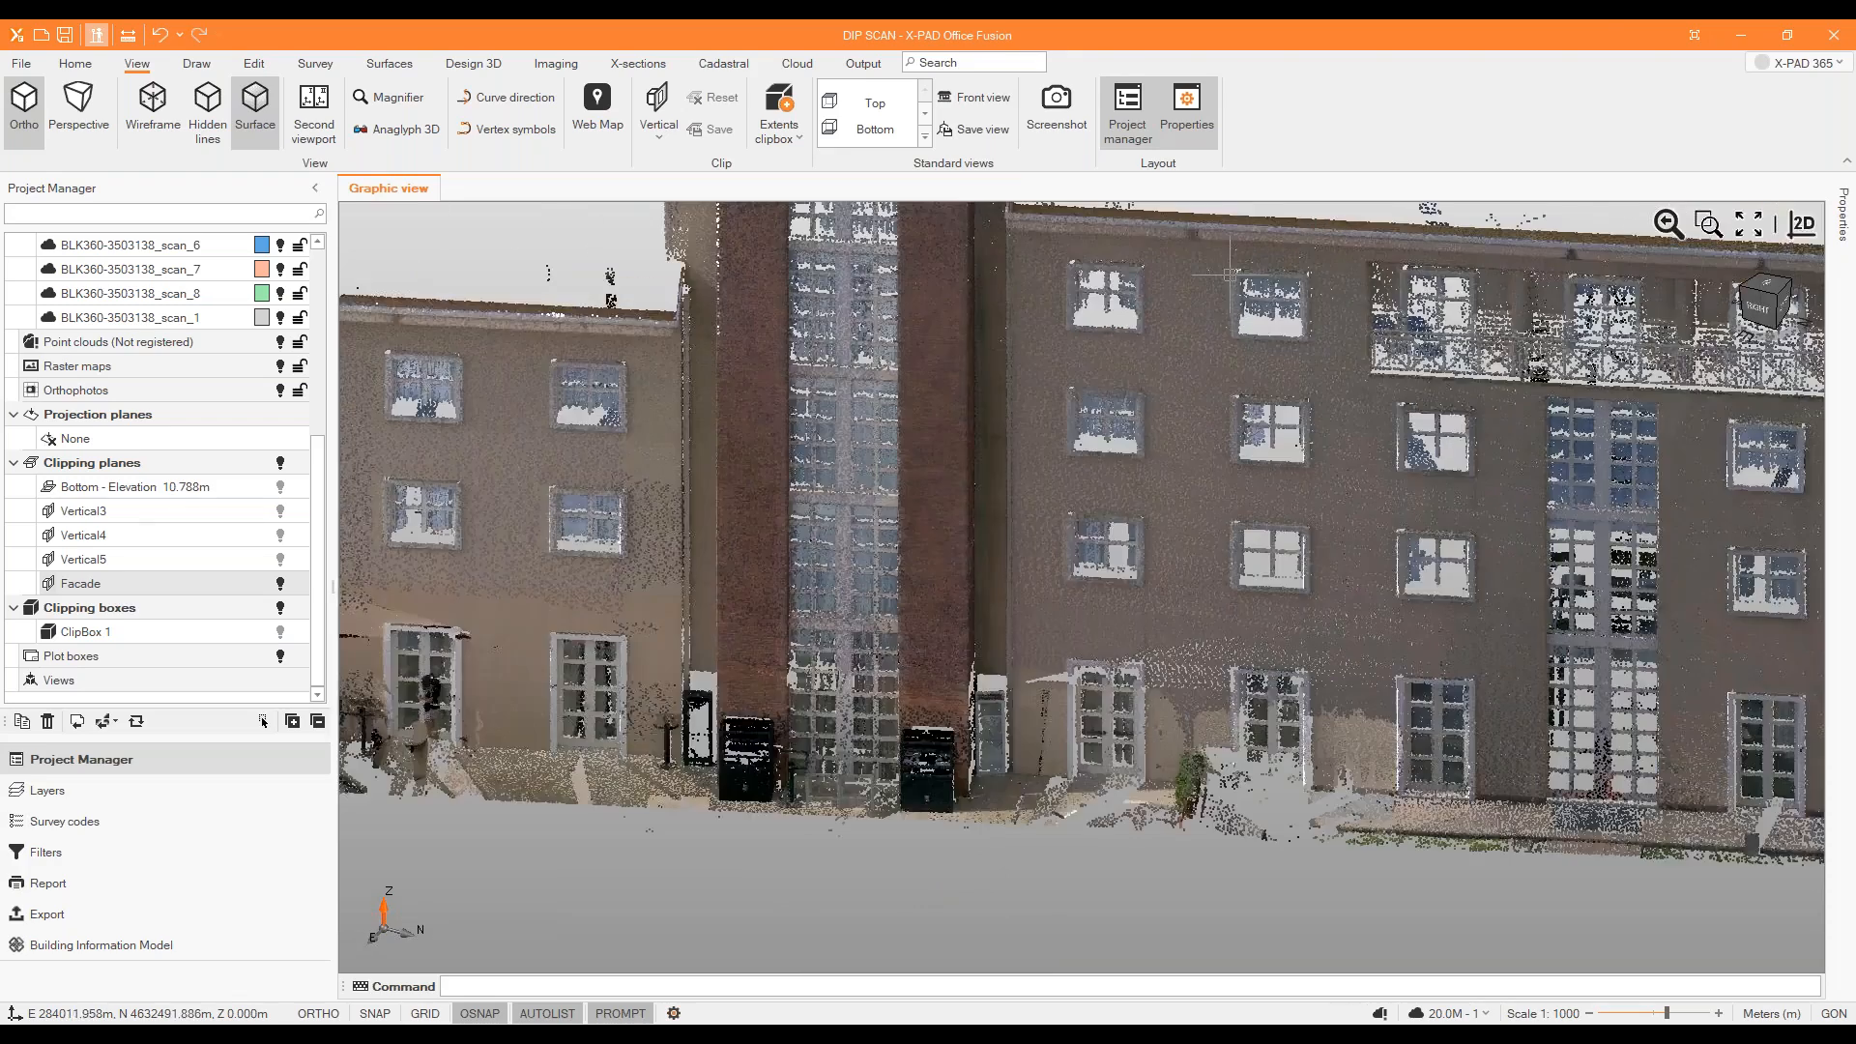
middle_click_drag(619, 676, 870, 613, "shift")
scroll(609, 570, "down", 3)
scroll(709, 577, "up", 3)
scroll(1012, 631, "up", 3)
scroll(827, 598, "down", 6)
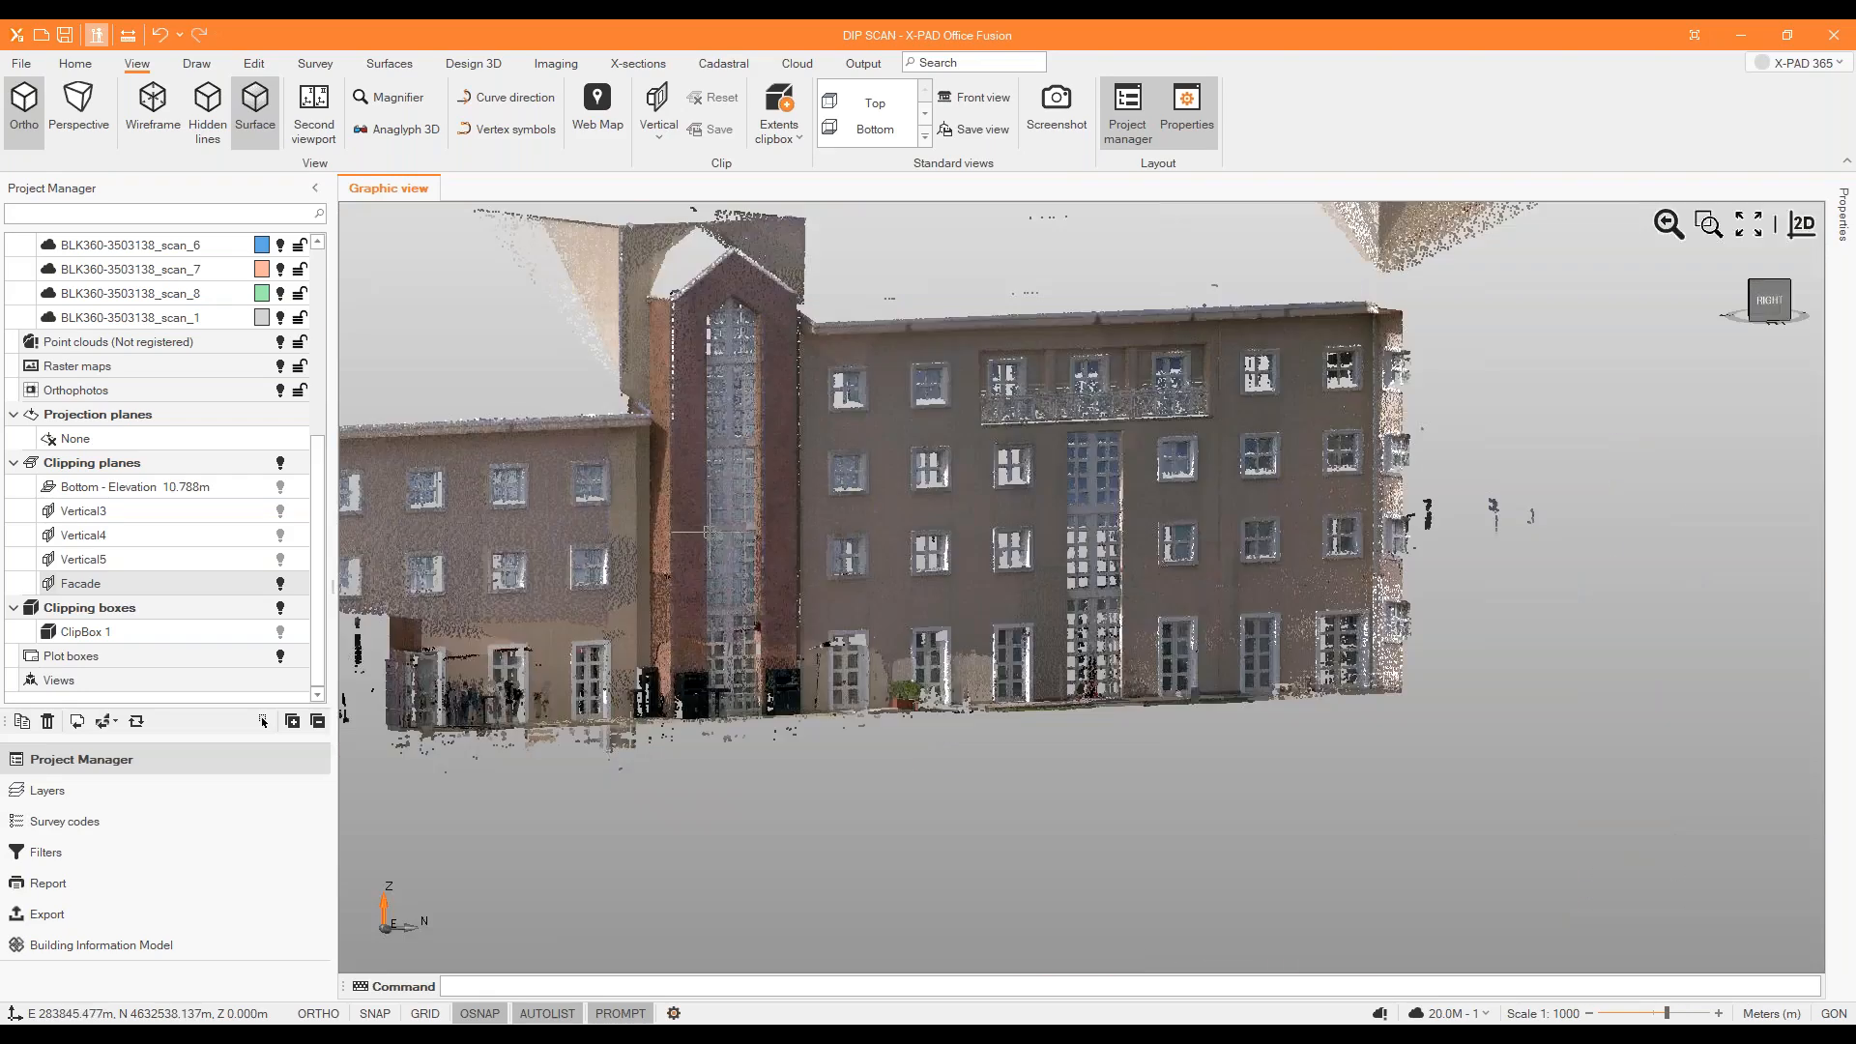
scroll(583, 501, "up", 3)
scroll(580, 500, "down", 3)
middle_click_drag(580, 500, 816, 531, "shift")
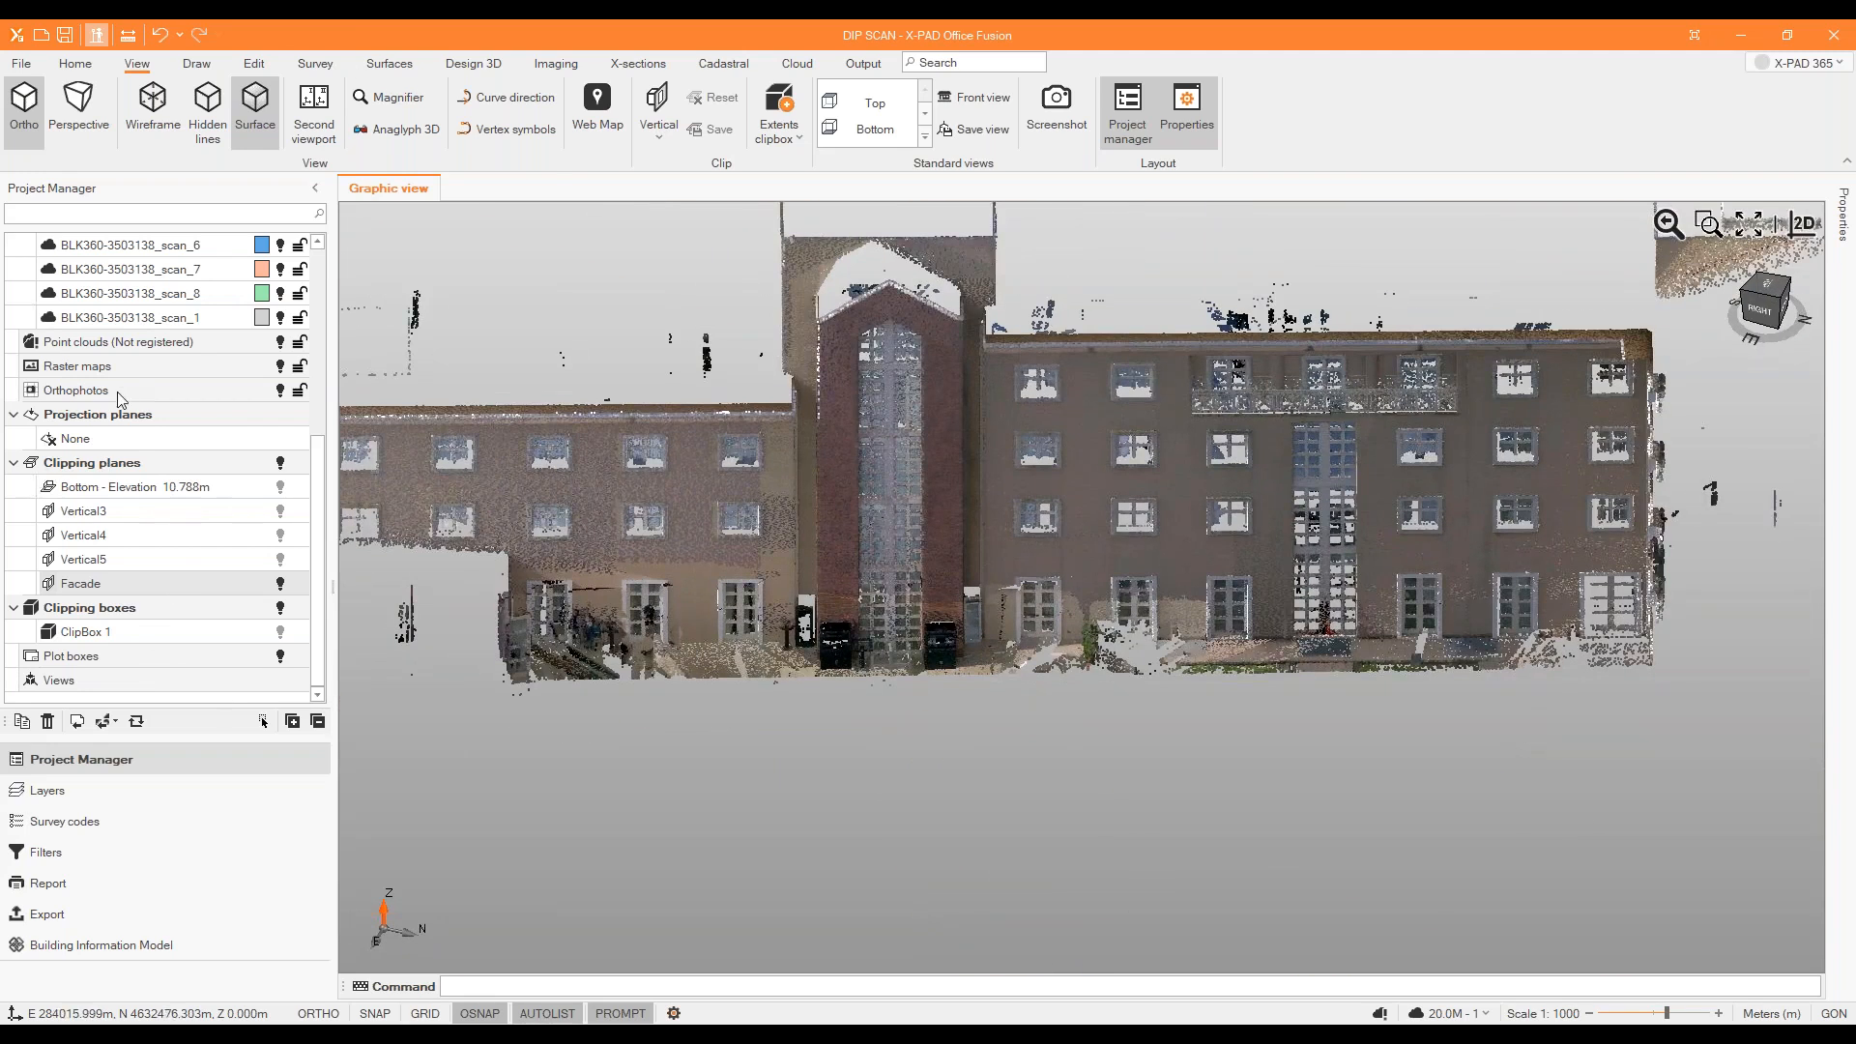
Turn the Facade clipping plane off and on again to compare the full point cloud with the isolated facade.
left_click(283, 592)
left_click(281, 587)
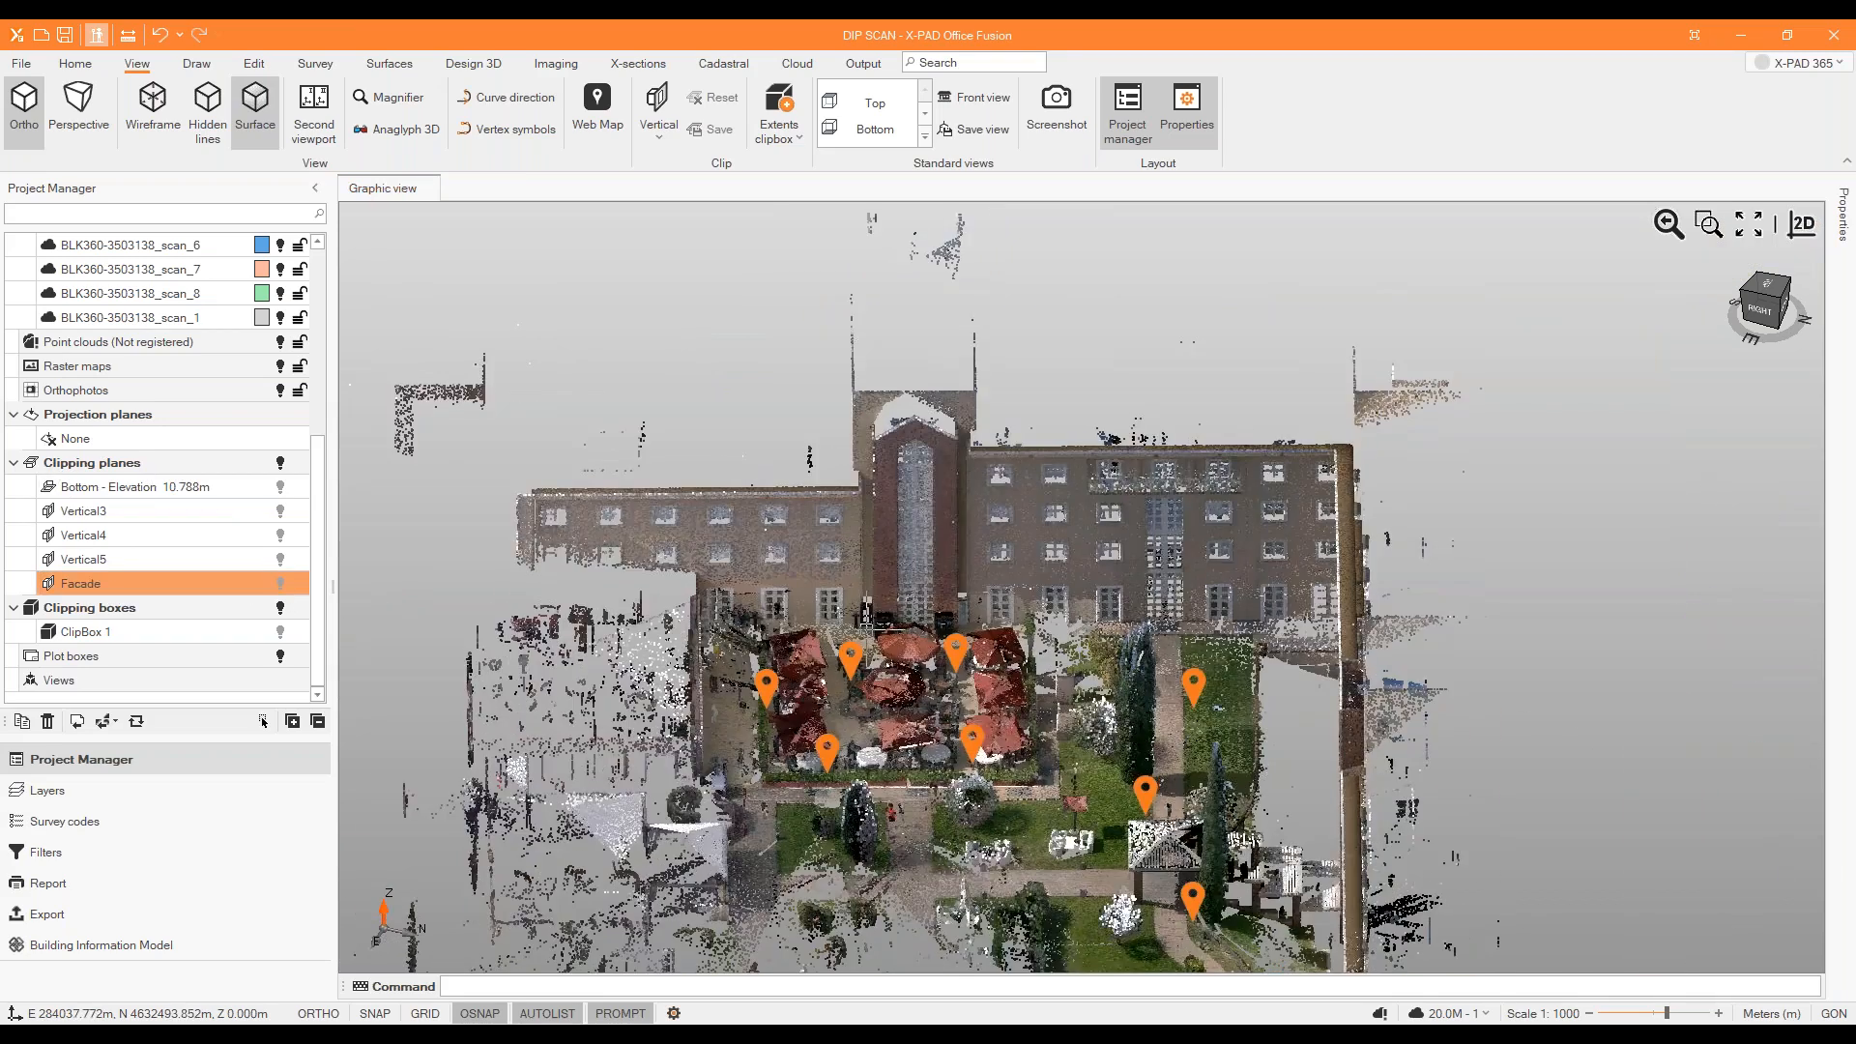
middle_click_drag(851, 626, 981, 628)
left_click(283, 592)
middle_click_drag(1305, 497, 1199, 366)
scroll(1198, 366, "up", 2)
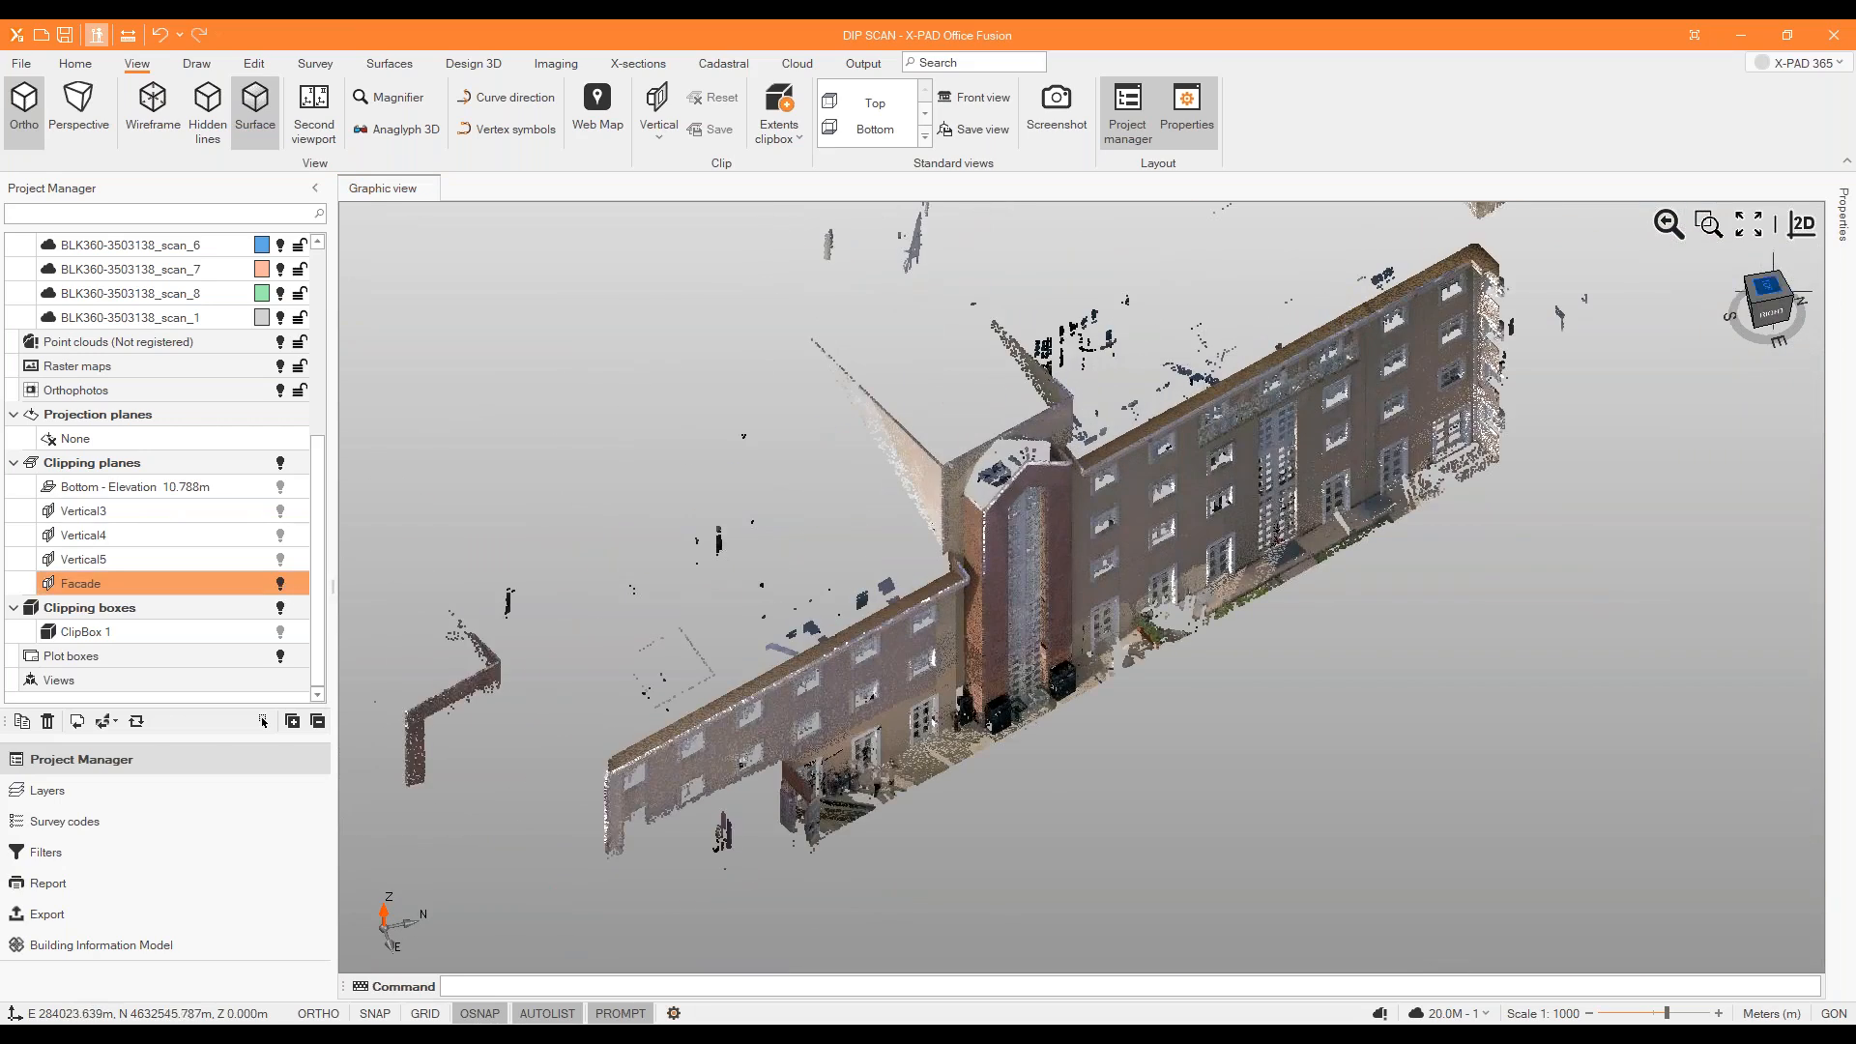
Start a vertical projection plane with its origin near the base of the south wing wall, between two ground-floor doors beside the tower.
left_click_drag(1767, 287, 1743, 288)
scroll(1209, 618, "up", 3)
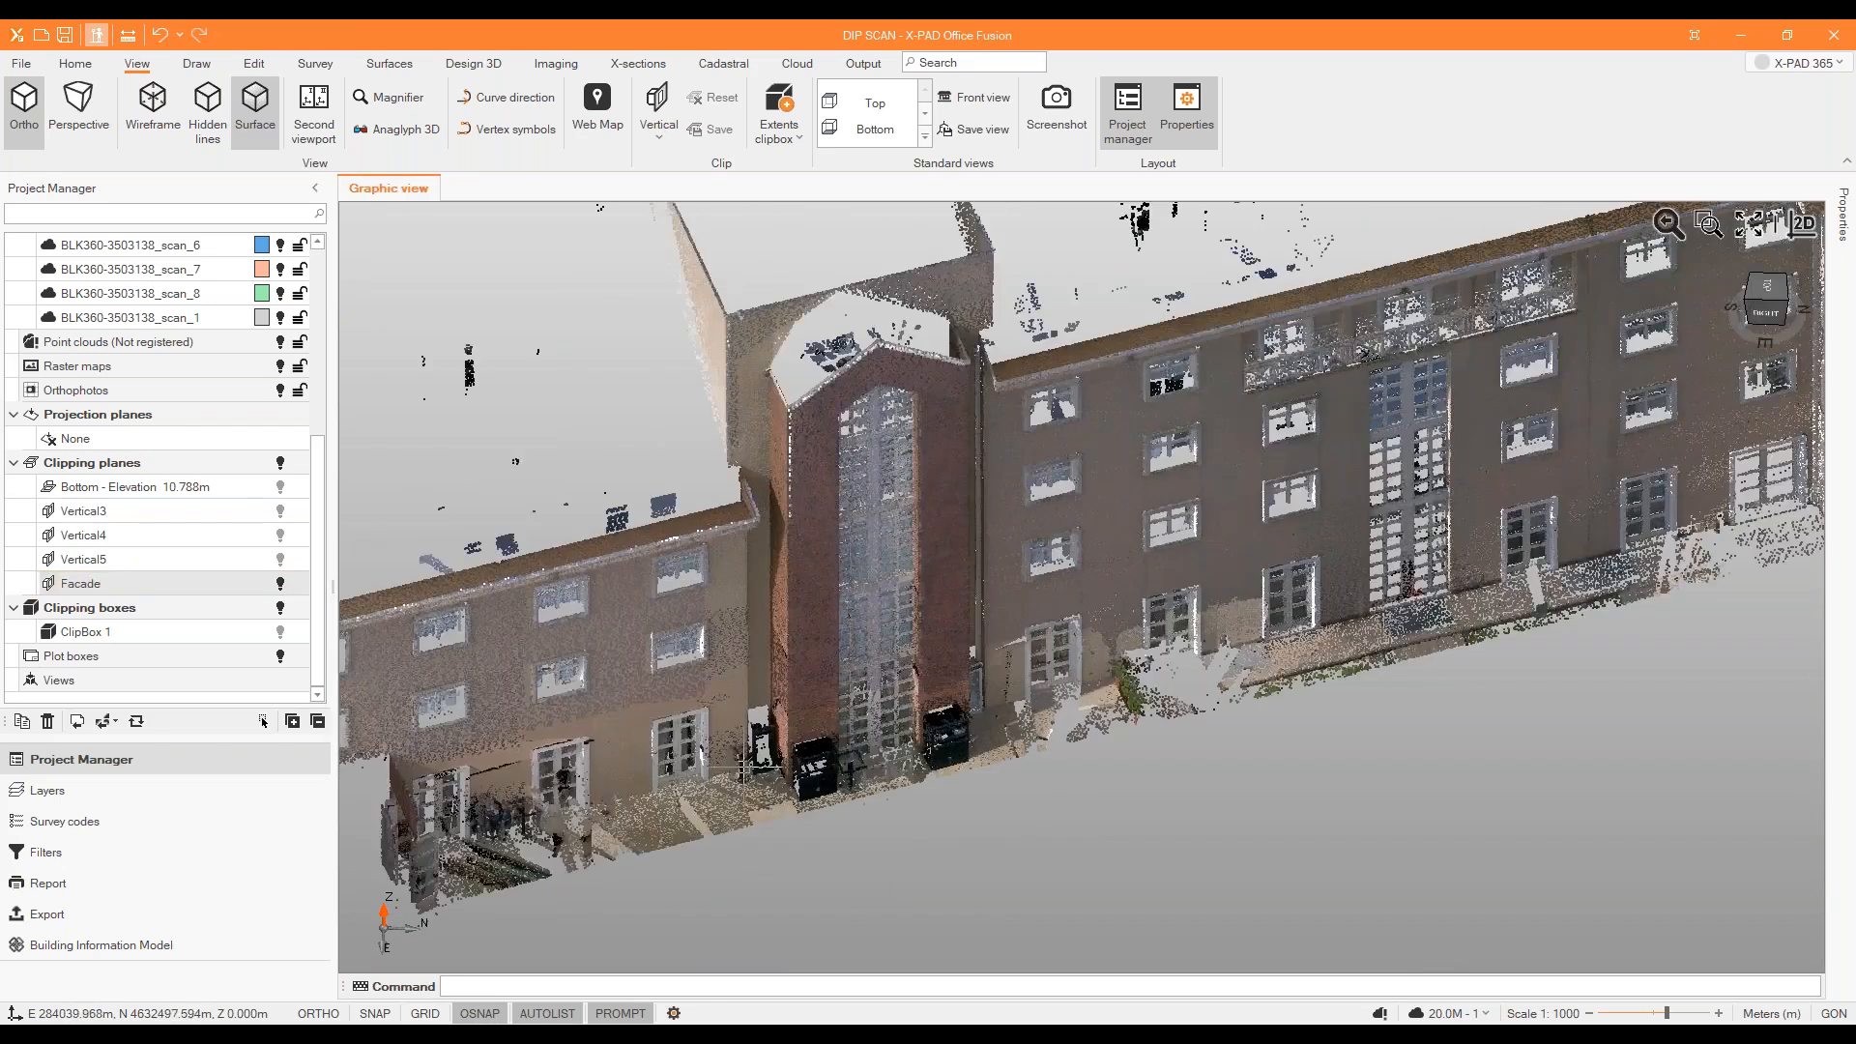
scroll(631, 826, "up", 3)
left_click(196, 64)
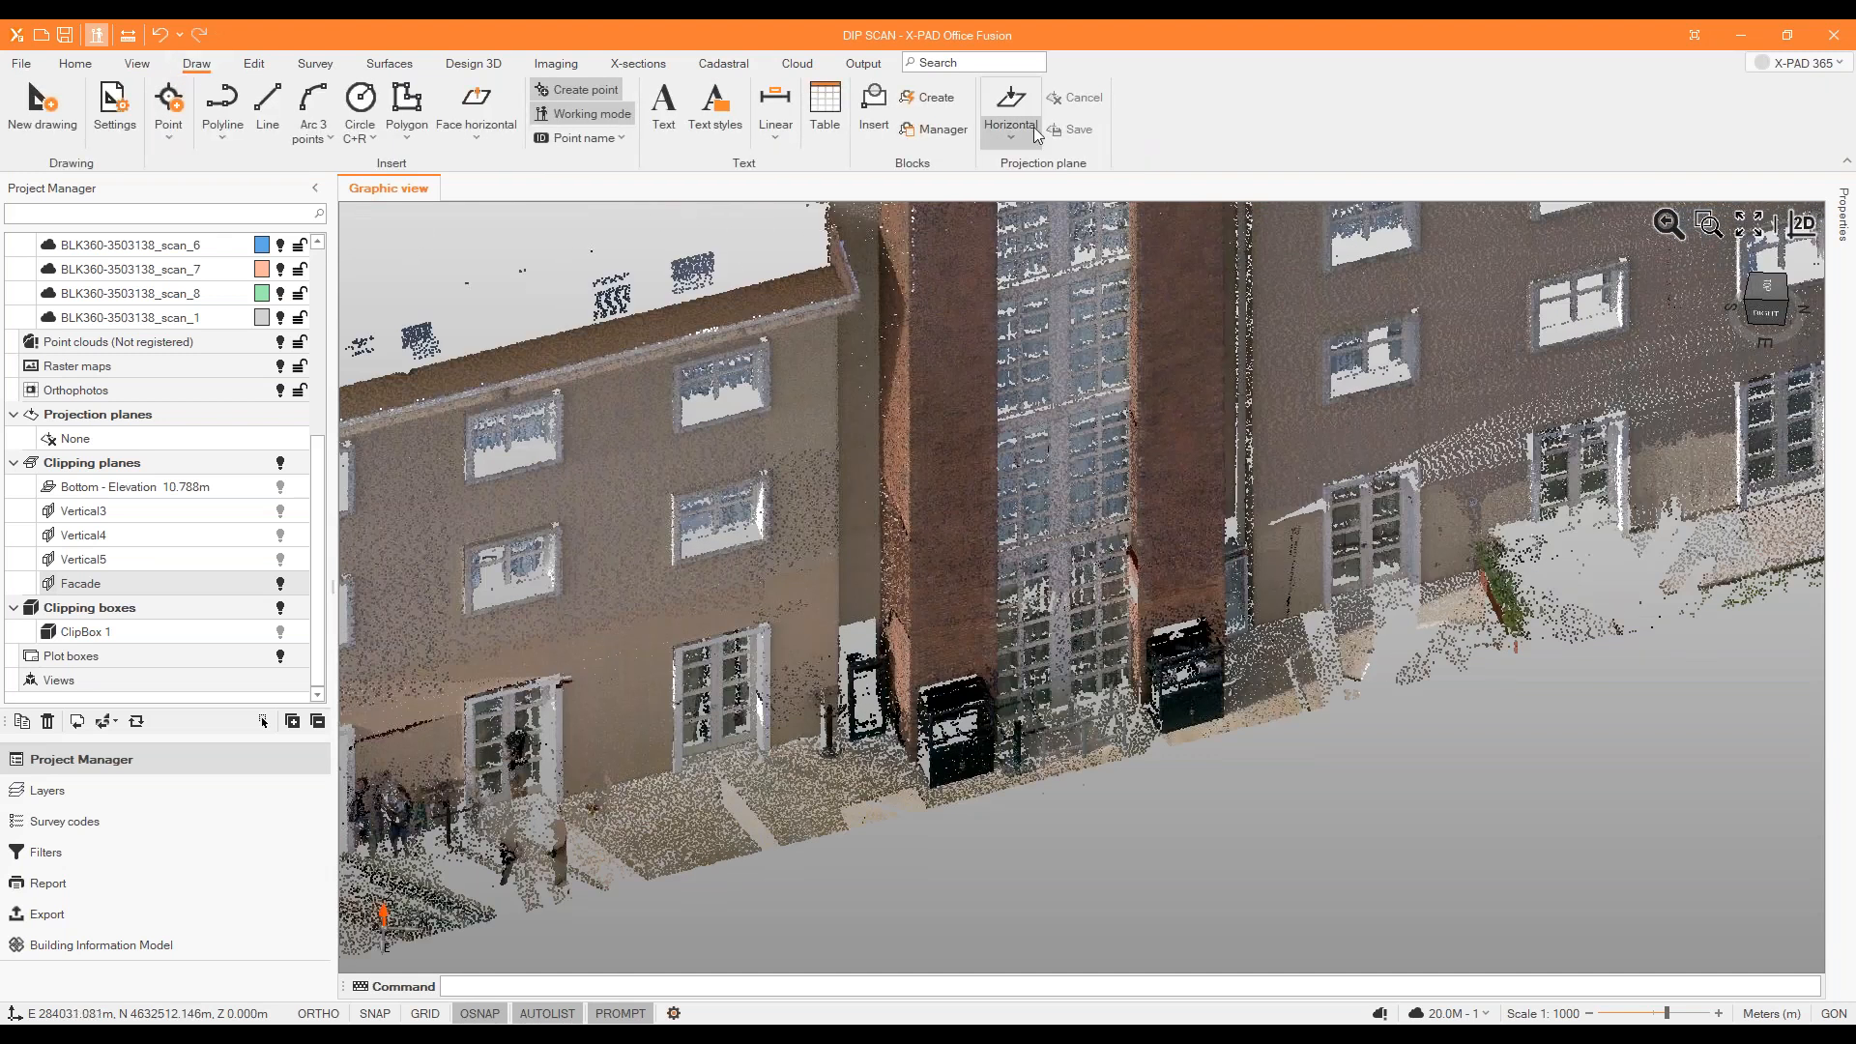
left_click(1013, 144)
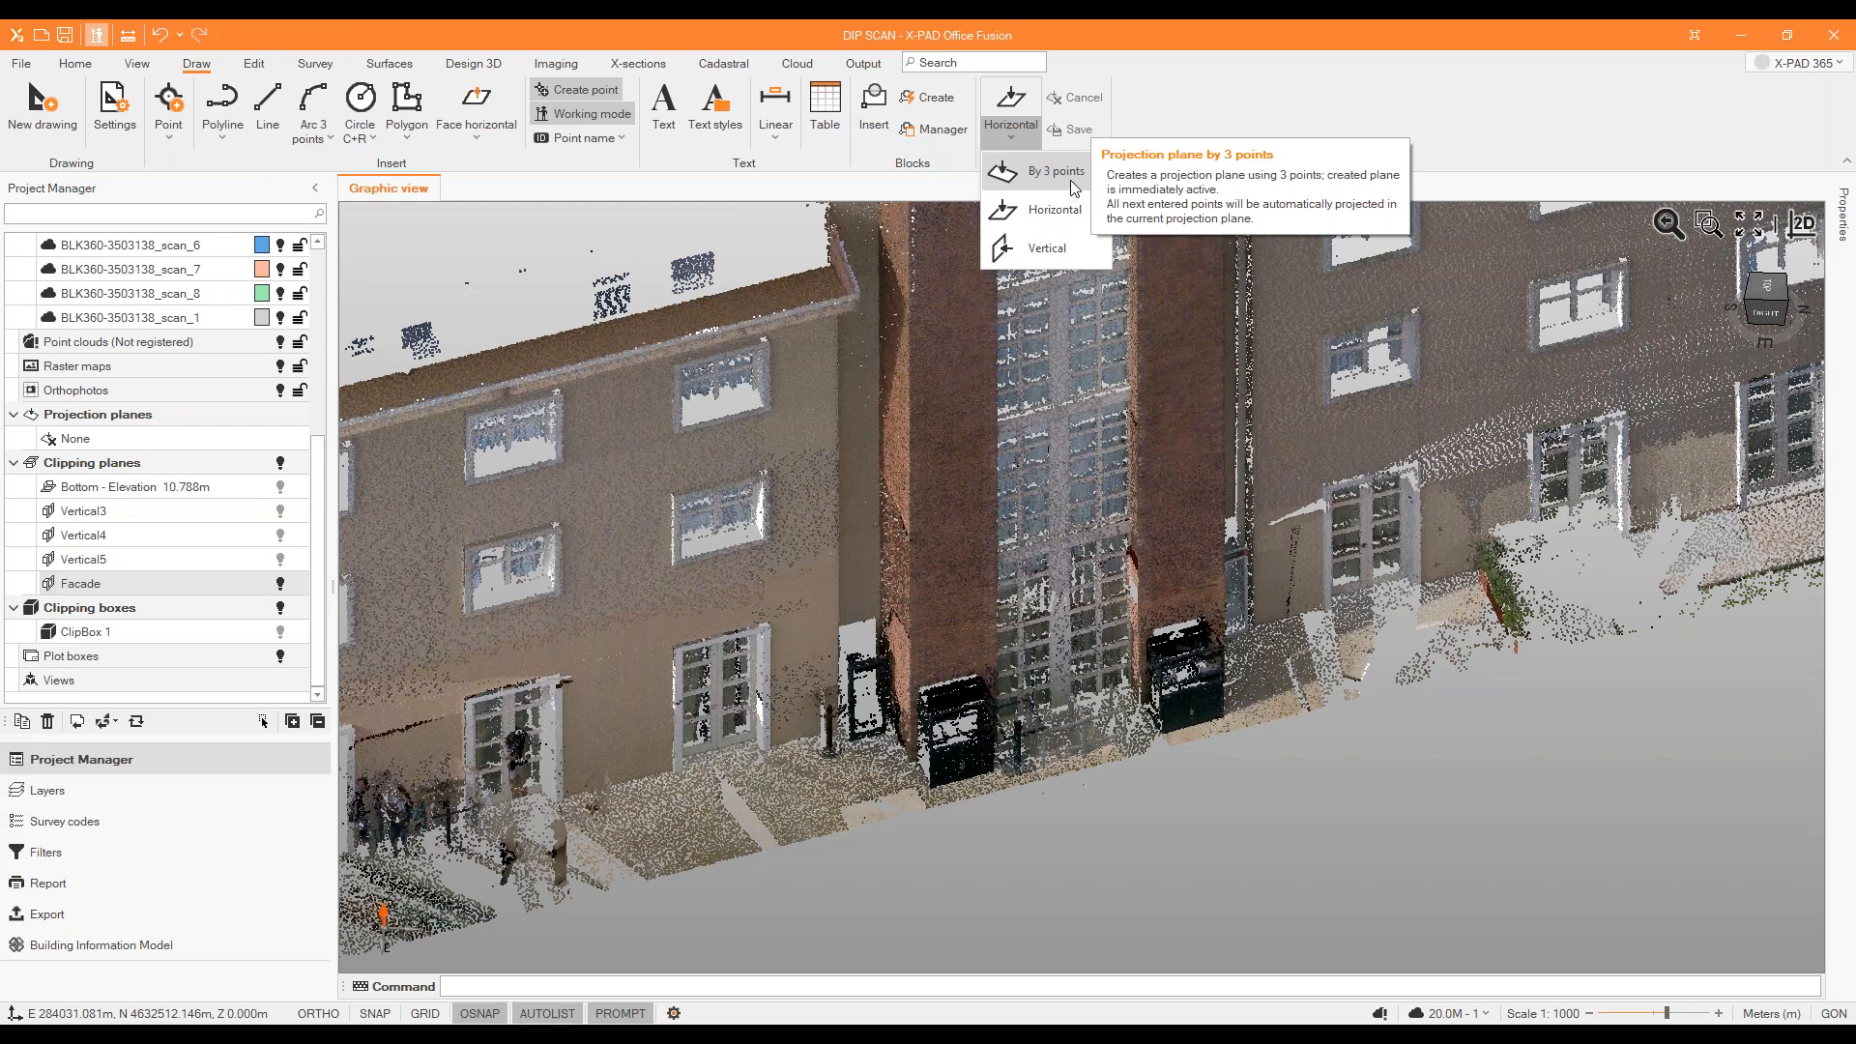
left_click(1064, 253)
scroll(865, 580, "down", 5)
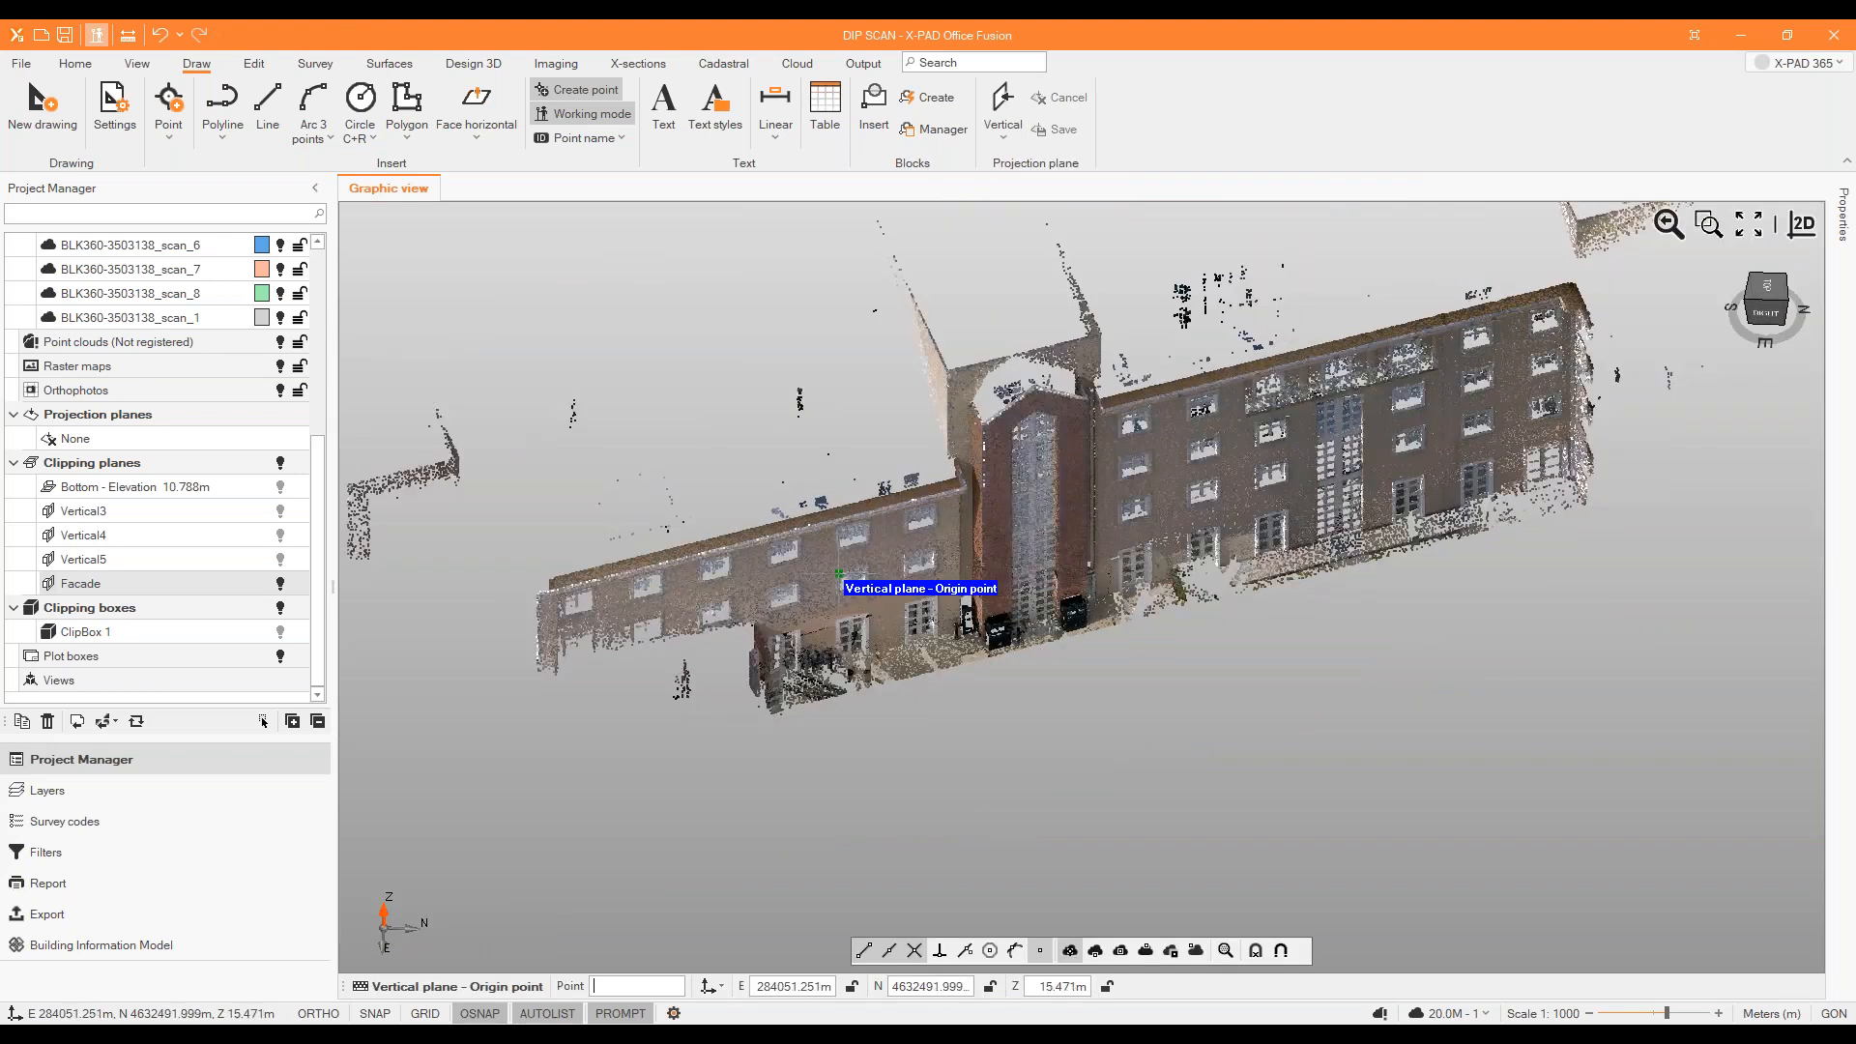
scroll(1539, 416, "up", 3)
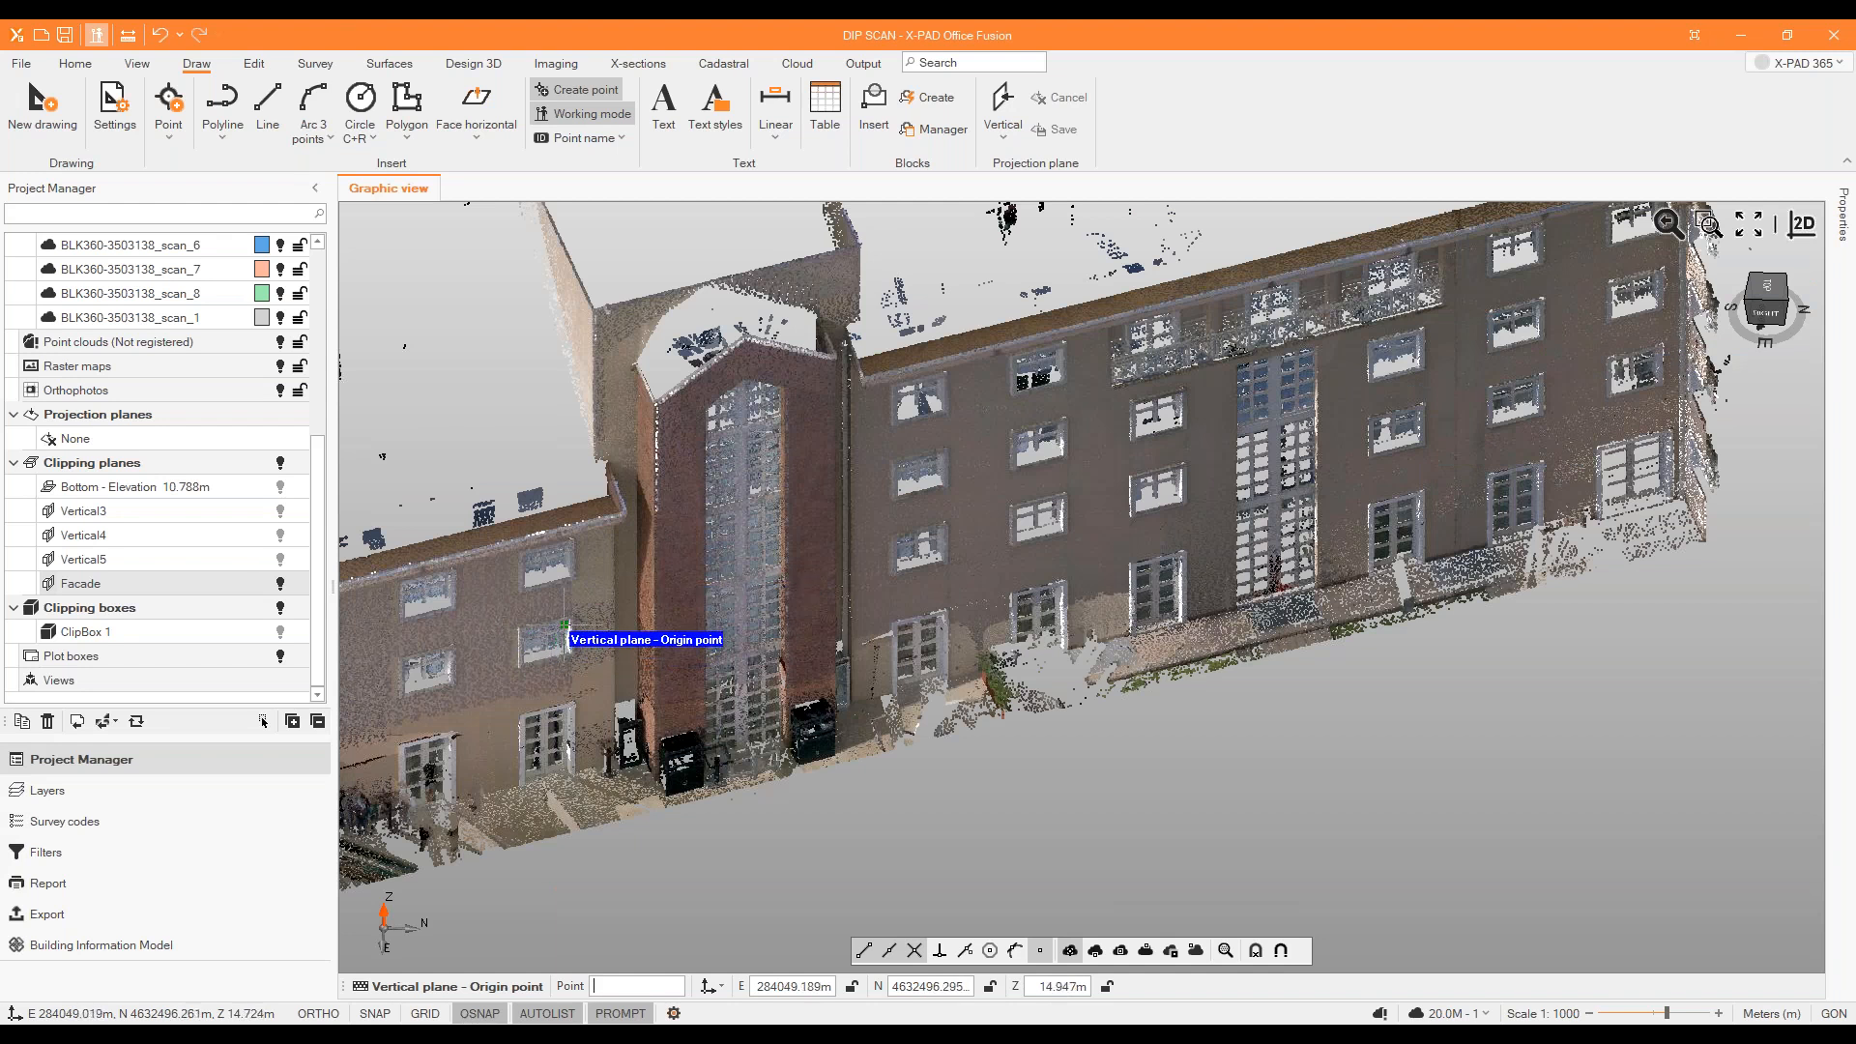
scroll(642, 683, "down", 2)
scroll(779, 745, "up", 4)
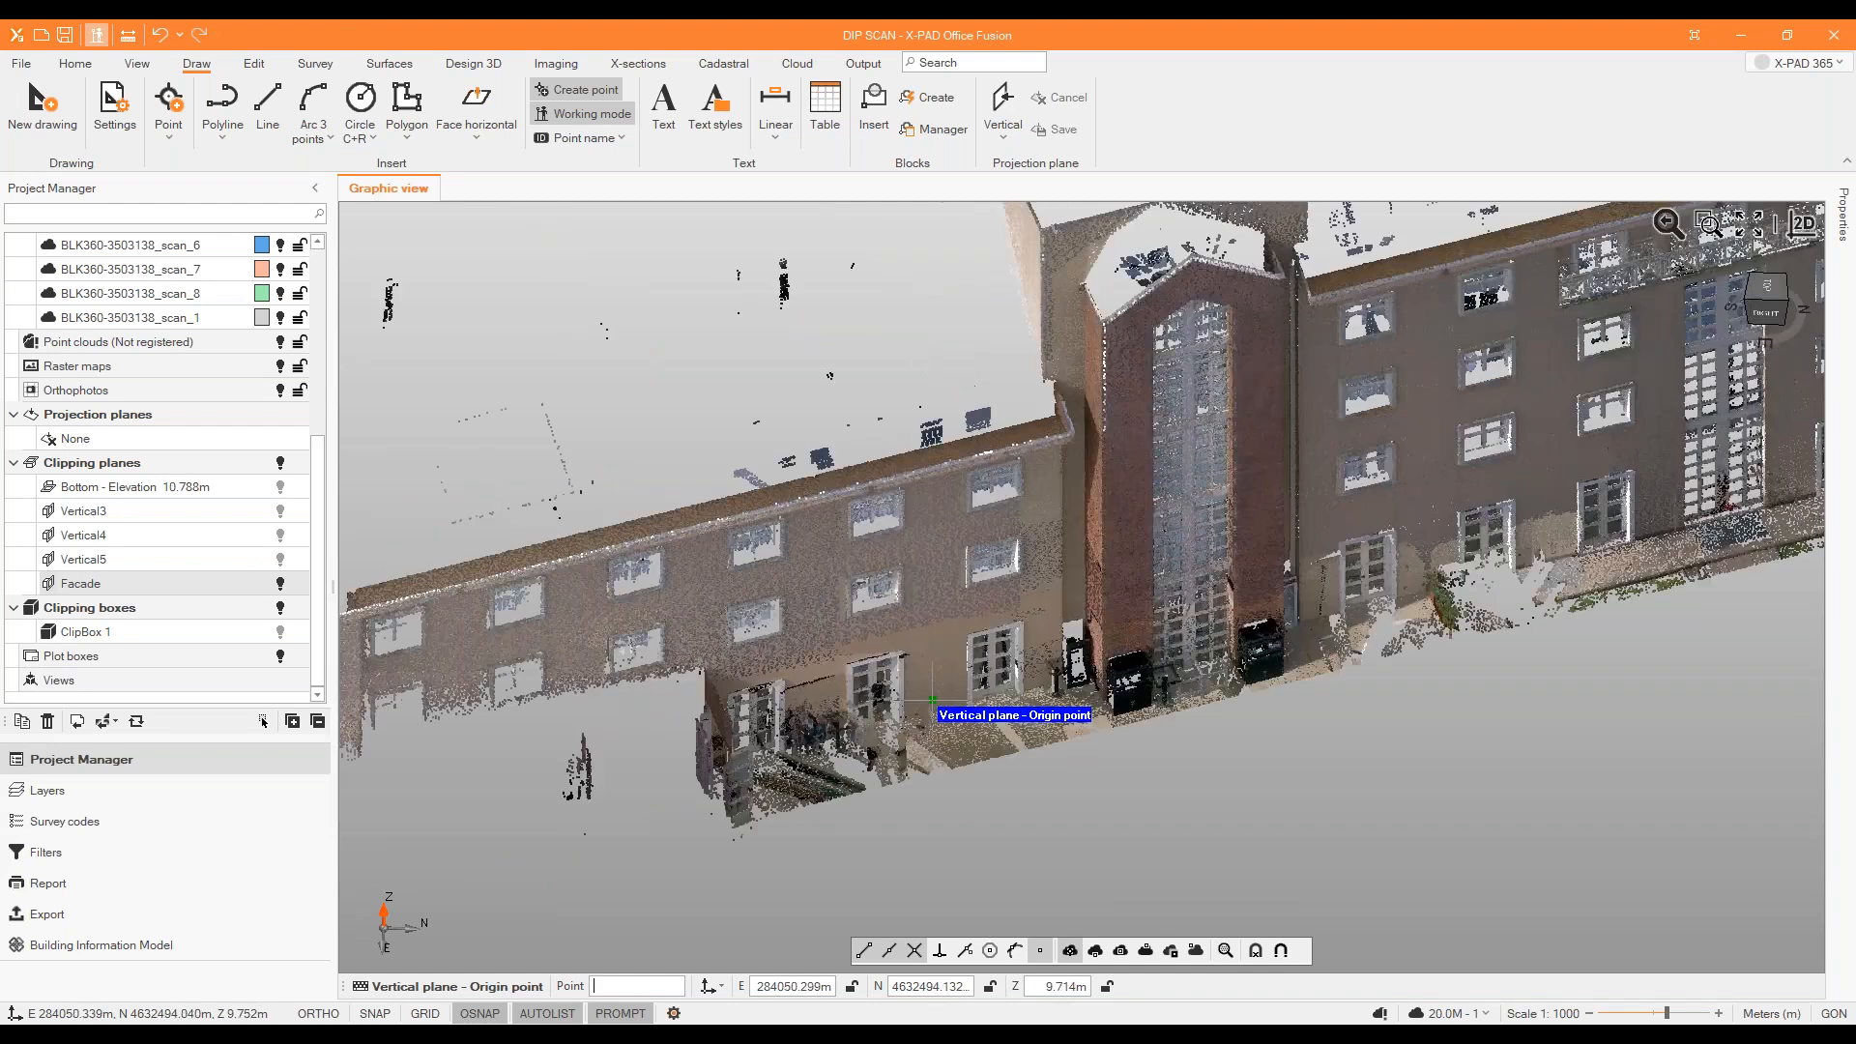
scroll(933, 699, "up", 5)
left_click(945, 679)
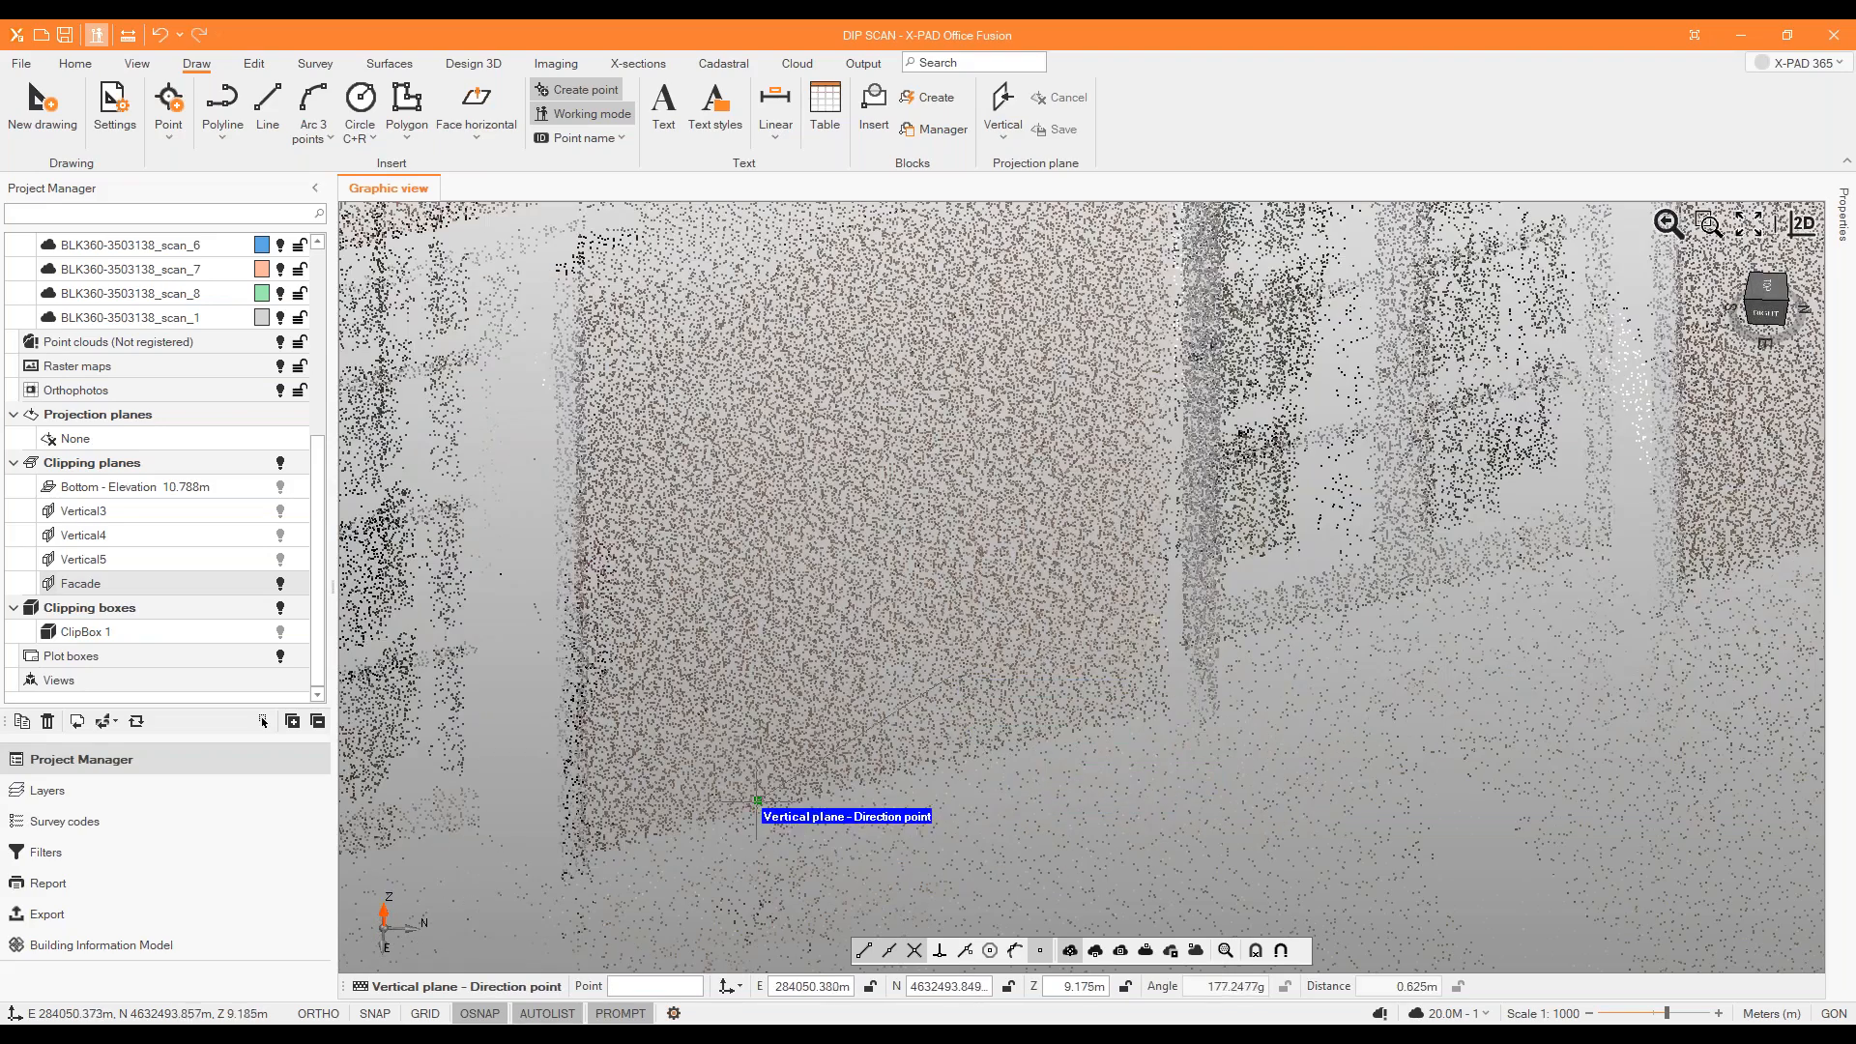
Set the projection plane's direction point on the ground-floor wall between the openings near the facade's north end.
scroll(758, 800, "down", 3)
middle_click_drag(882, 712, 824, 479, "shift")
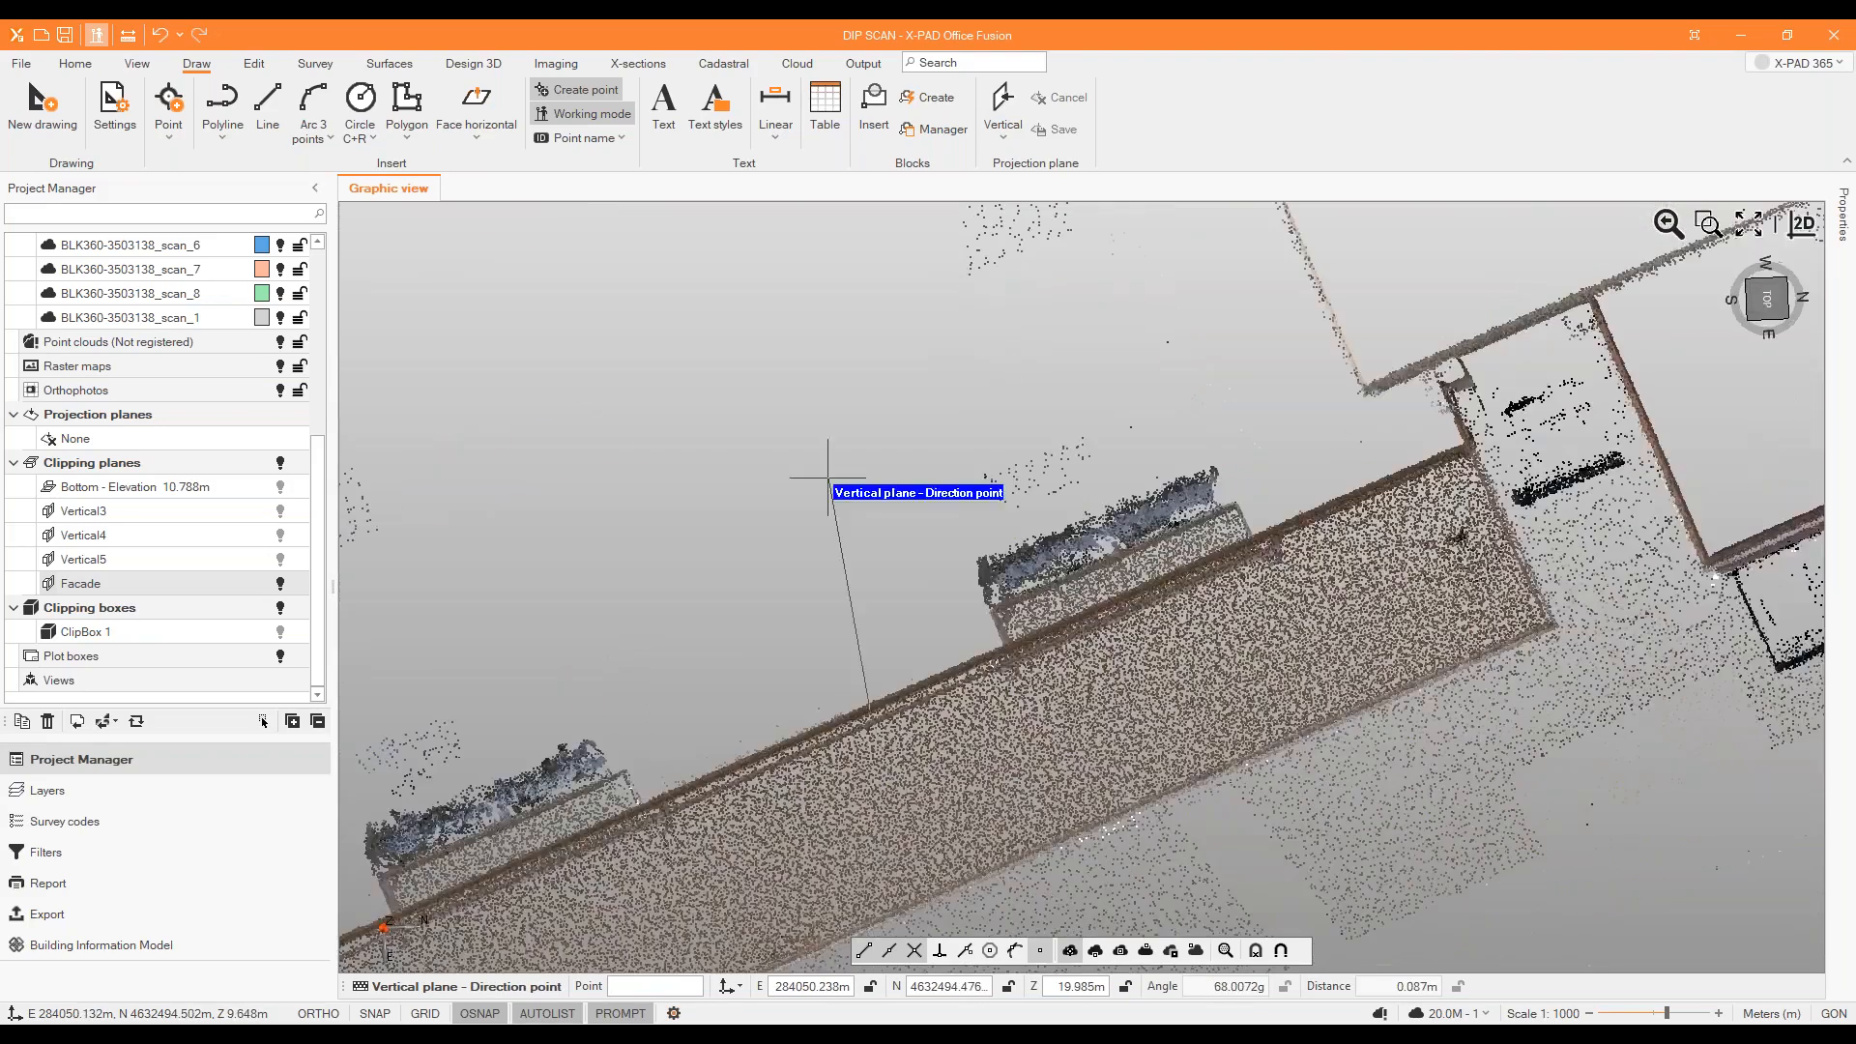
middle_click_drag(1002, 669, 1150, 536, "shift")
scroll(1151, 537, "up", 8)
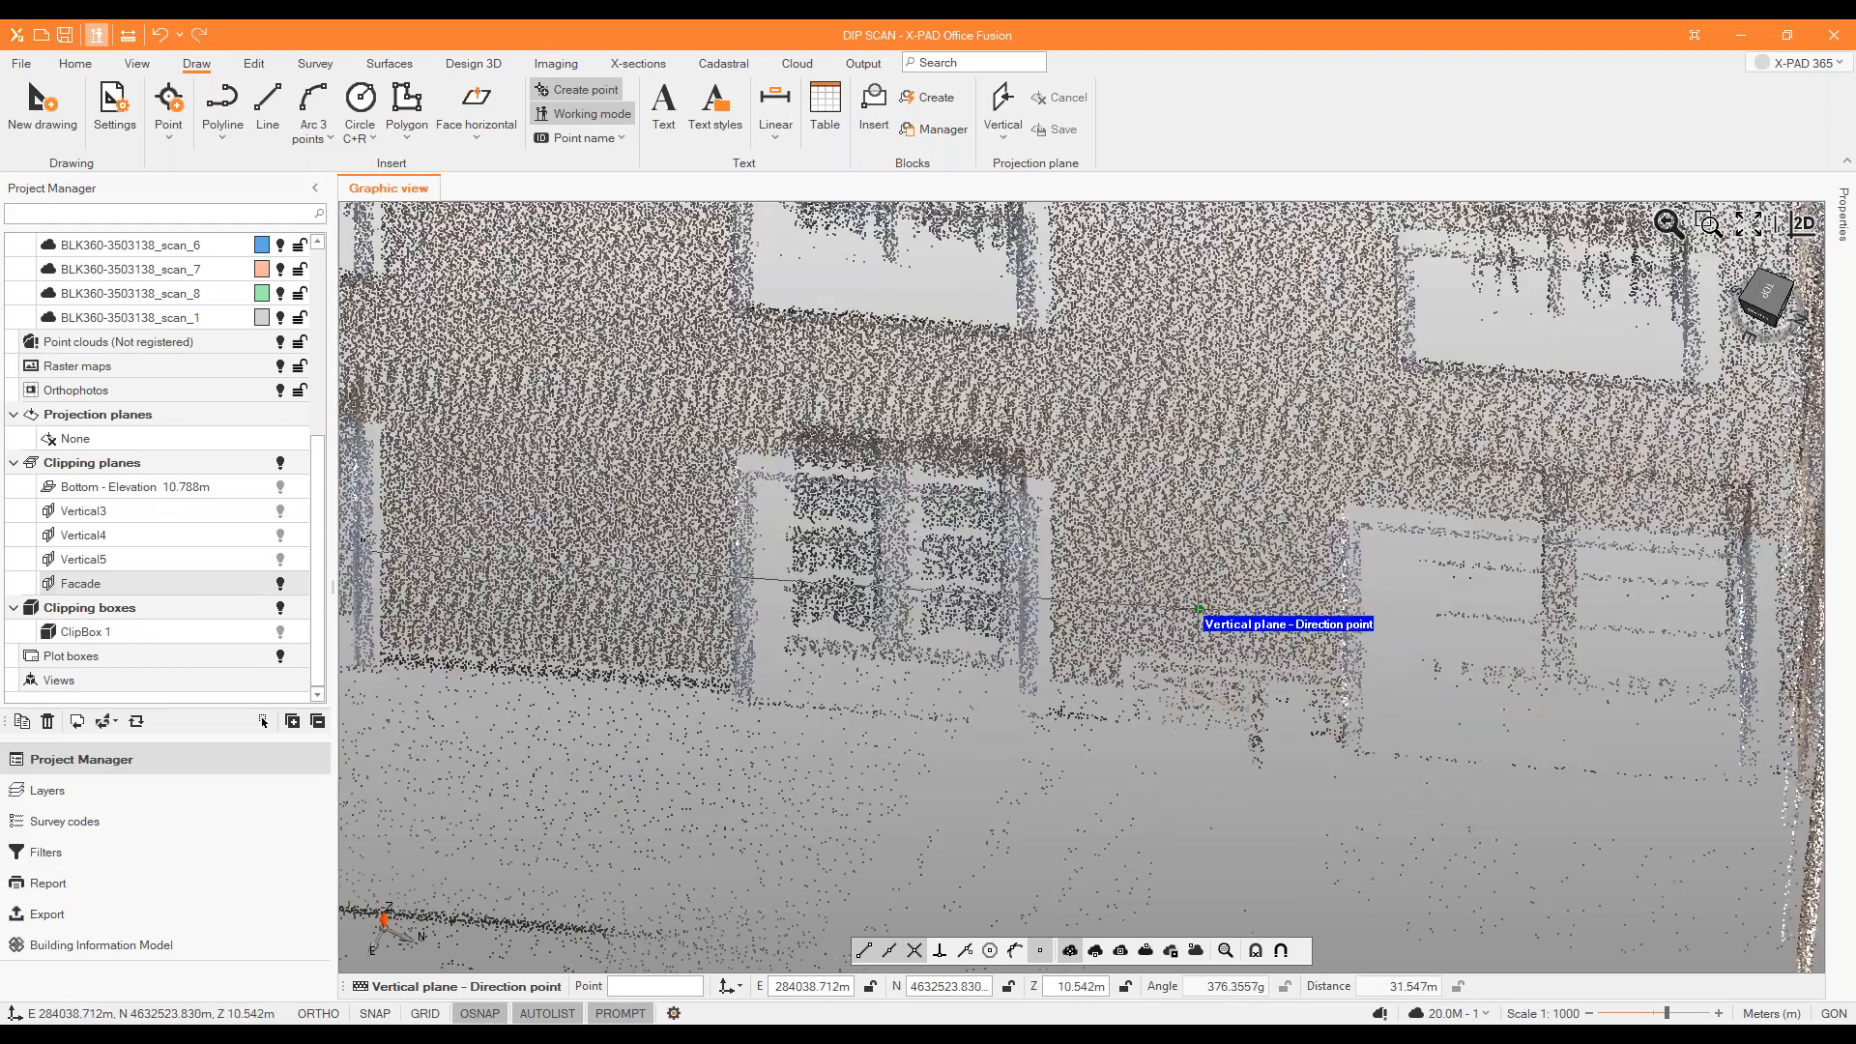
left_click(1263, 622)
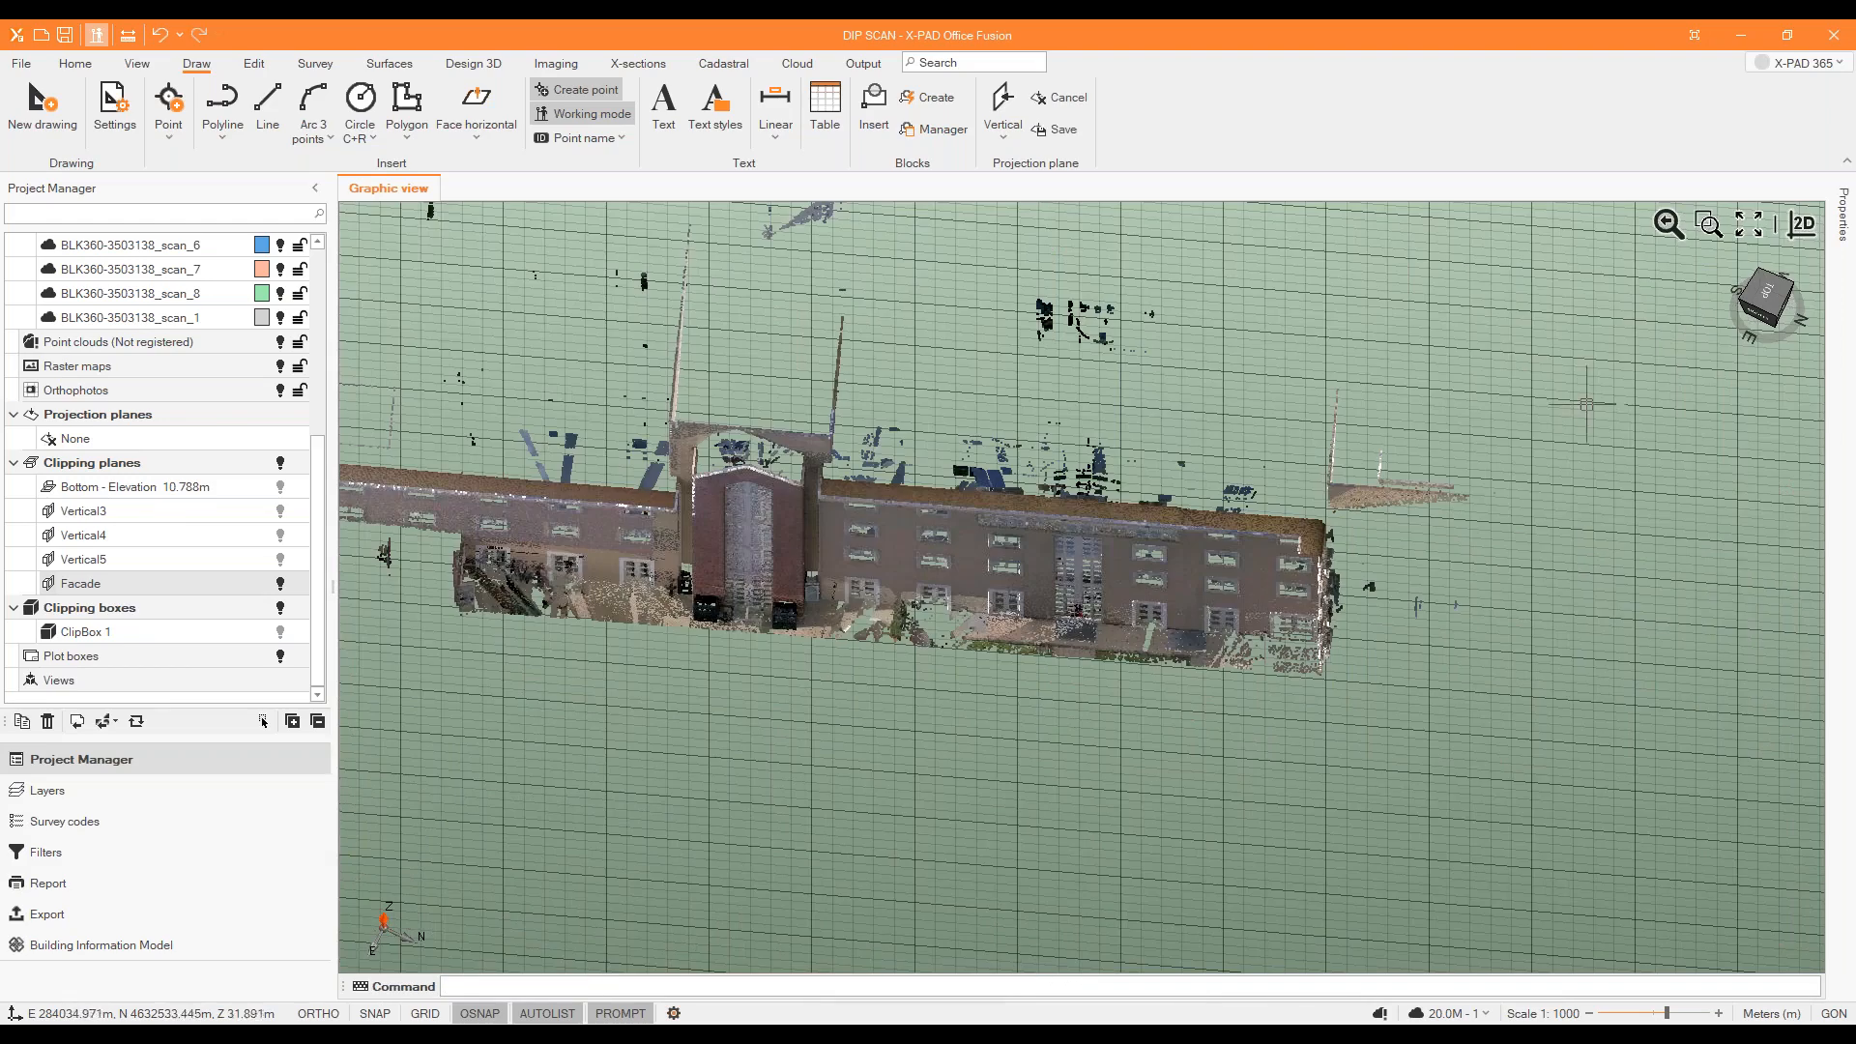
Examine the projection plane's alignment with the facade from directly above and from the front.
left_click(1768, 292)
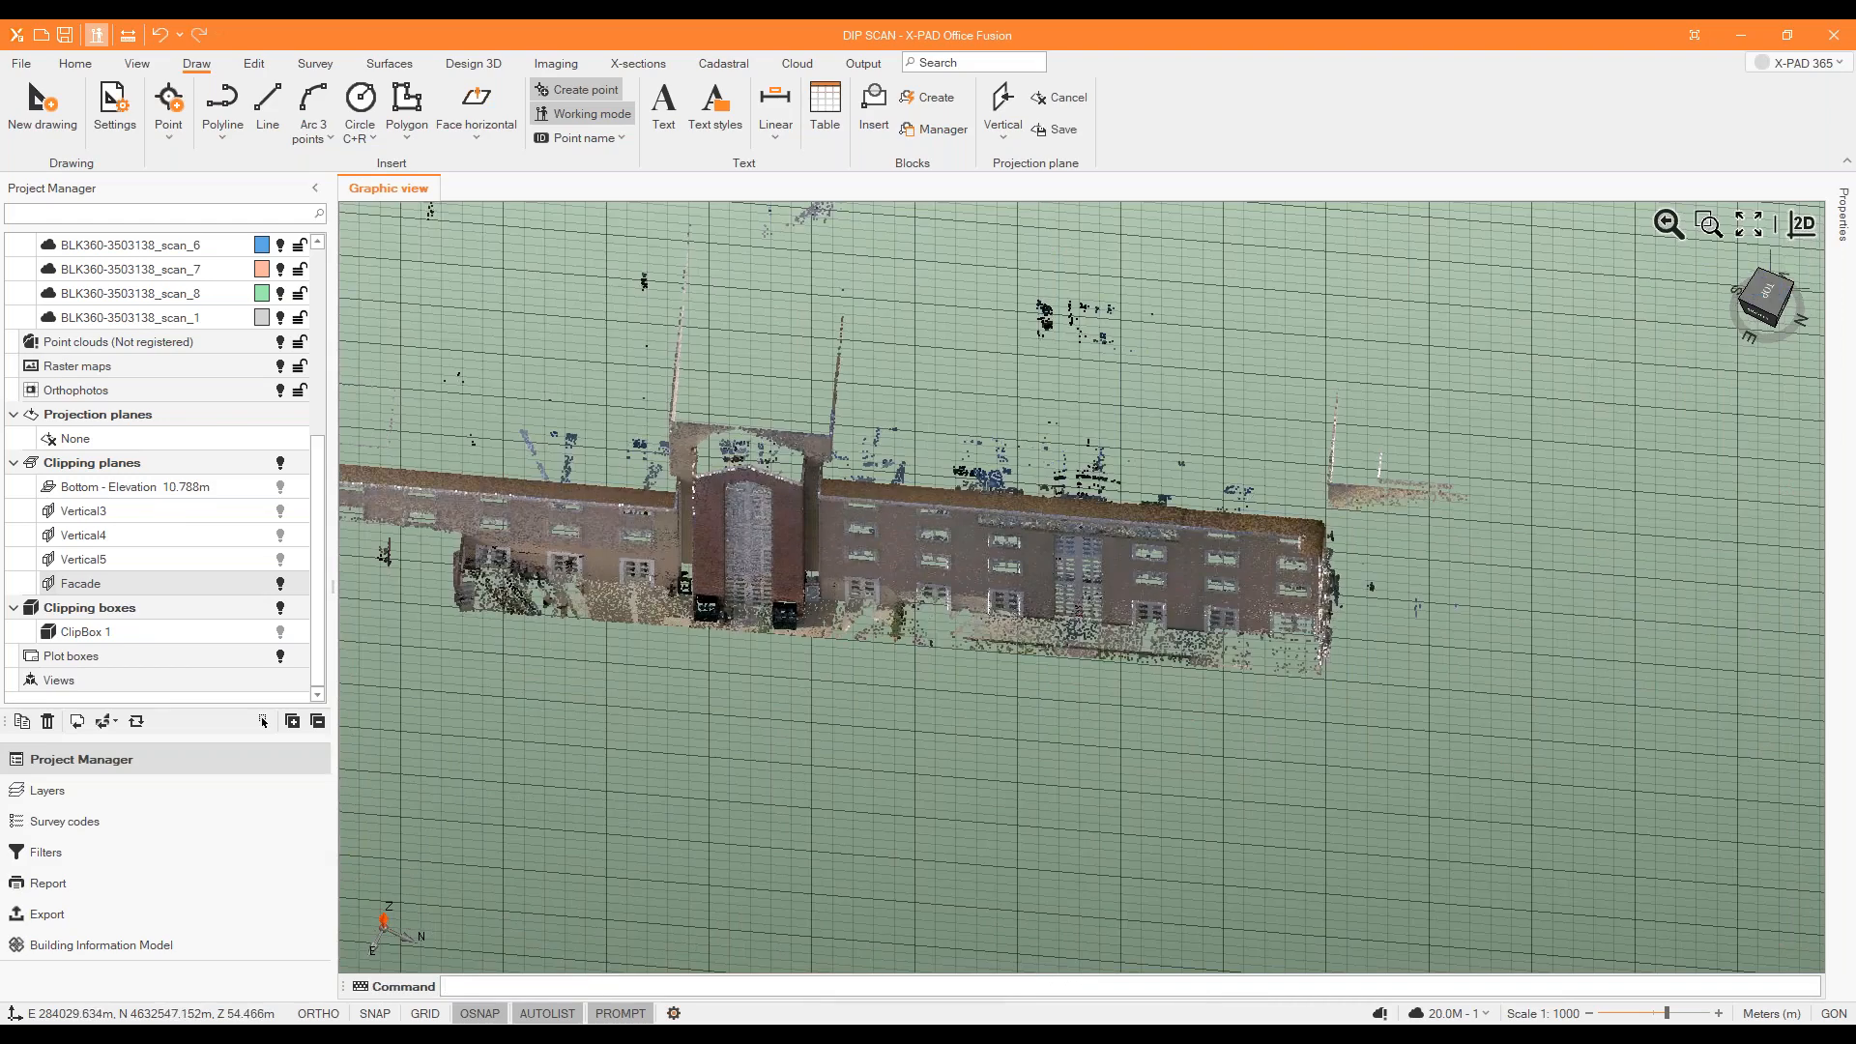
scroll(753, 394, "up", 4)
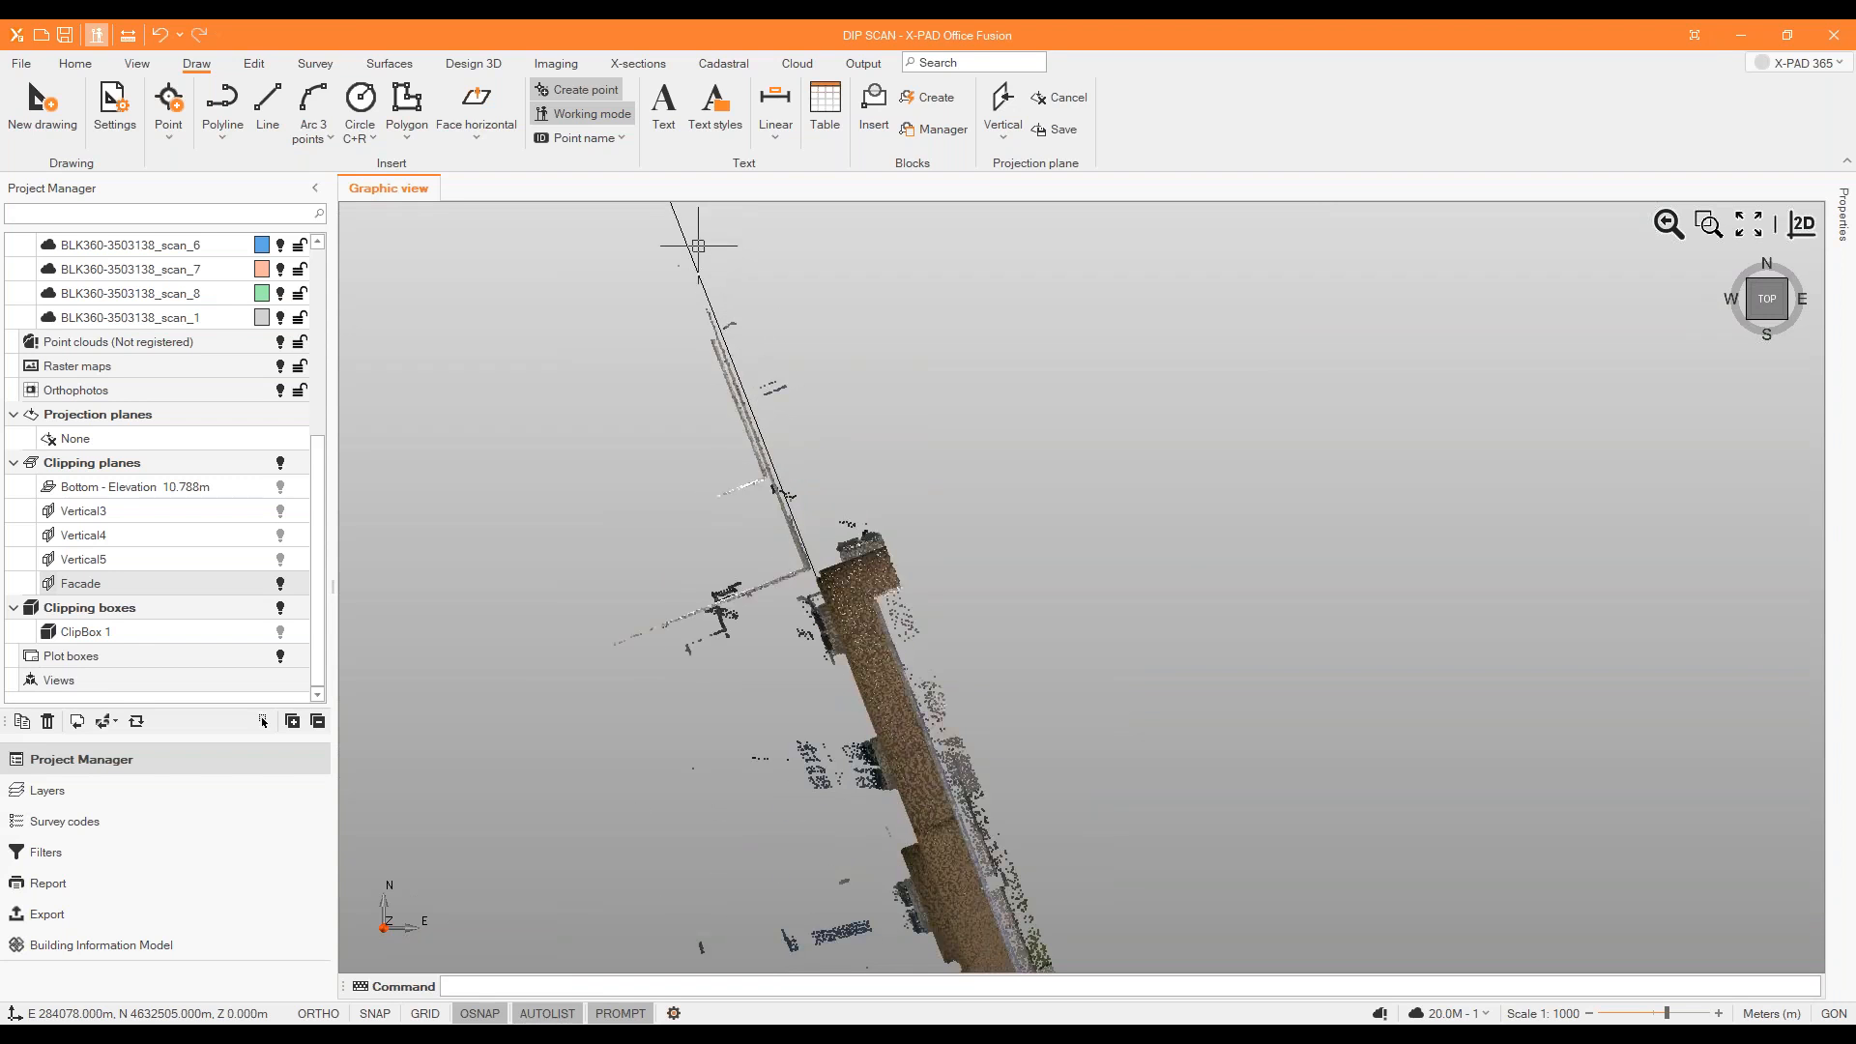
scroll(764, 246, "down", 3)
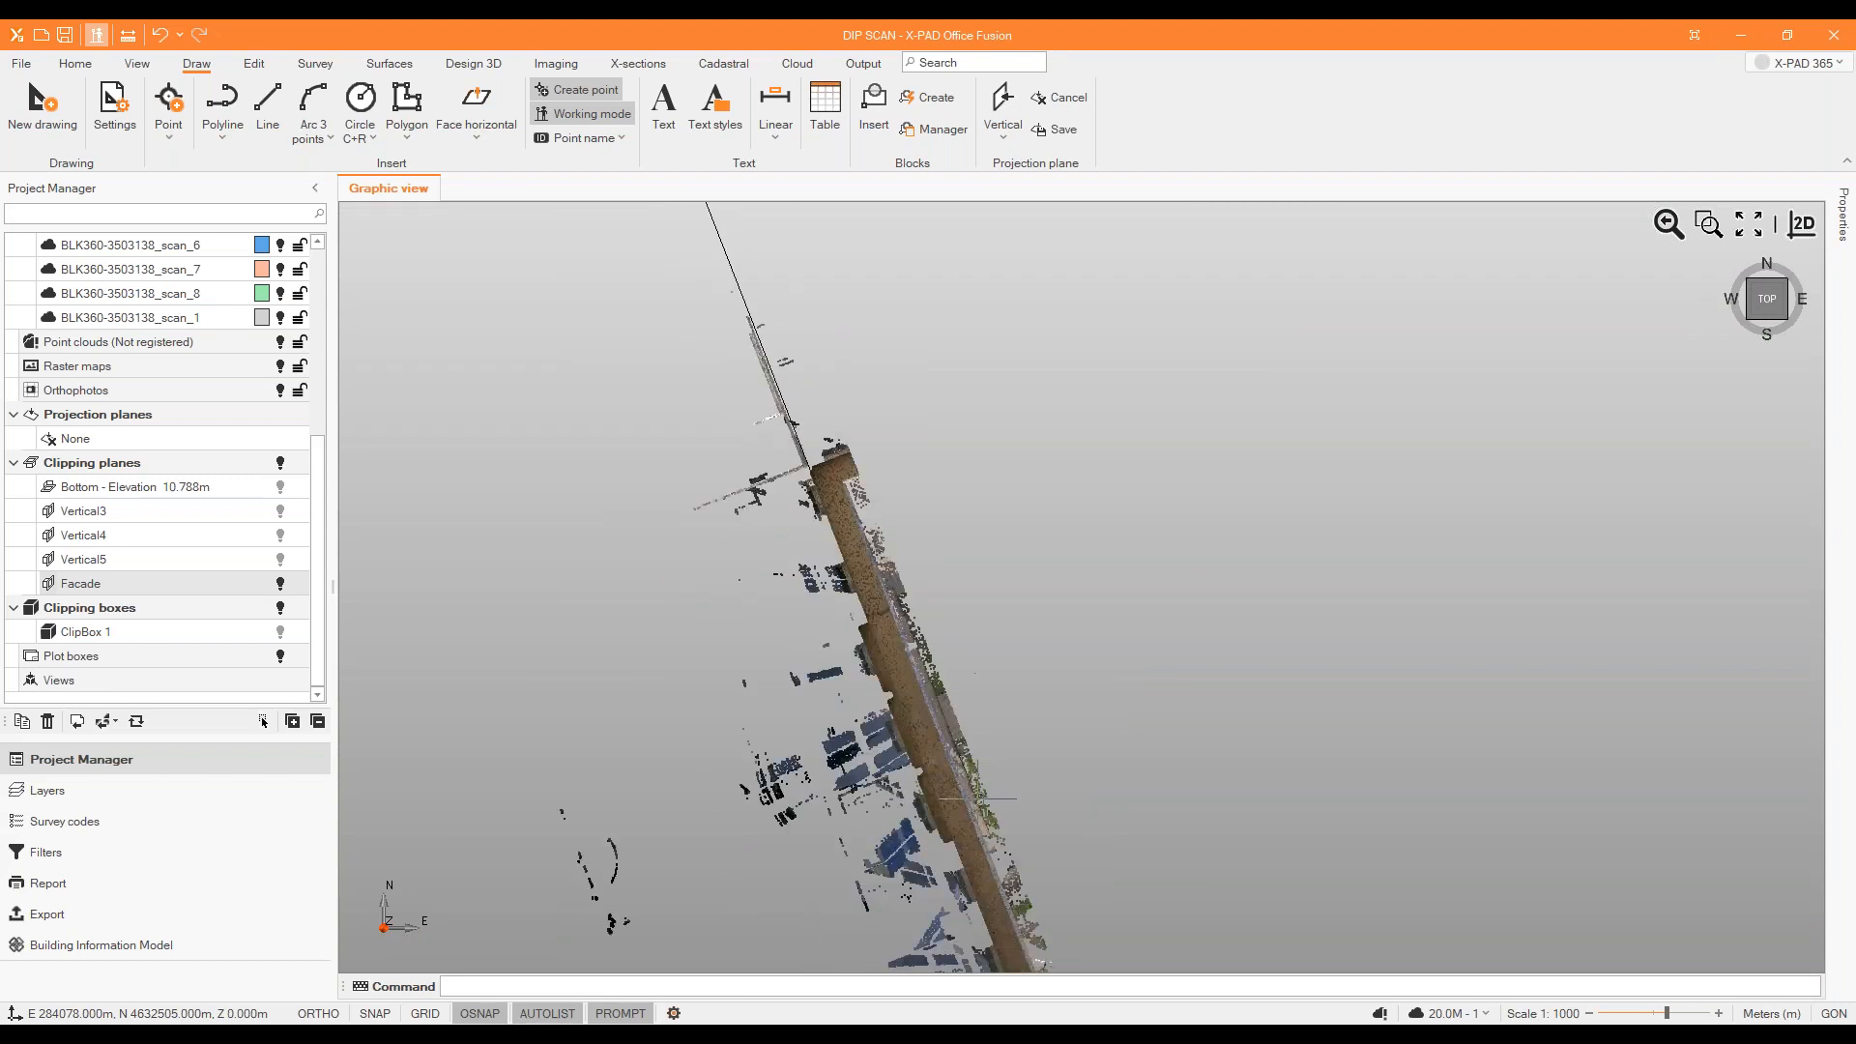
scroll(848, 531, "up", 1)
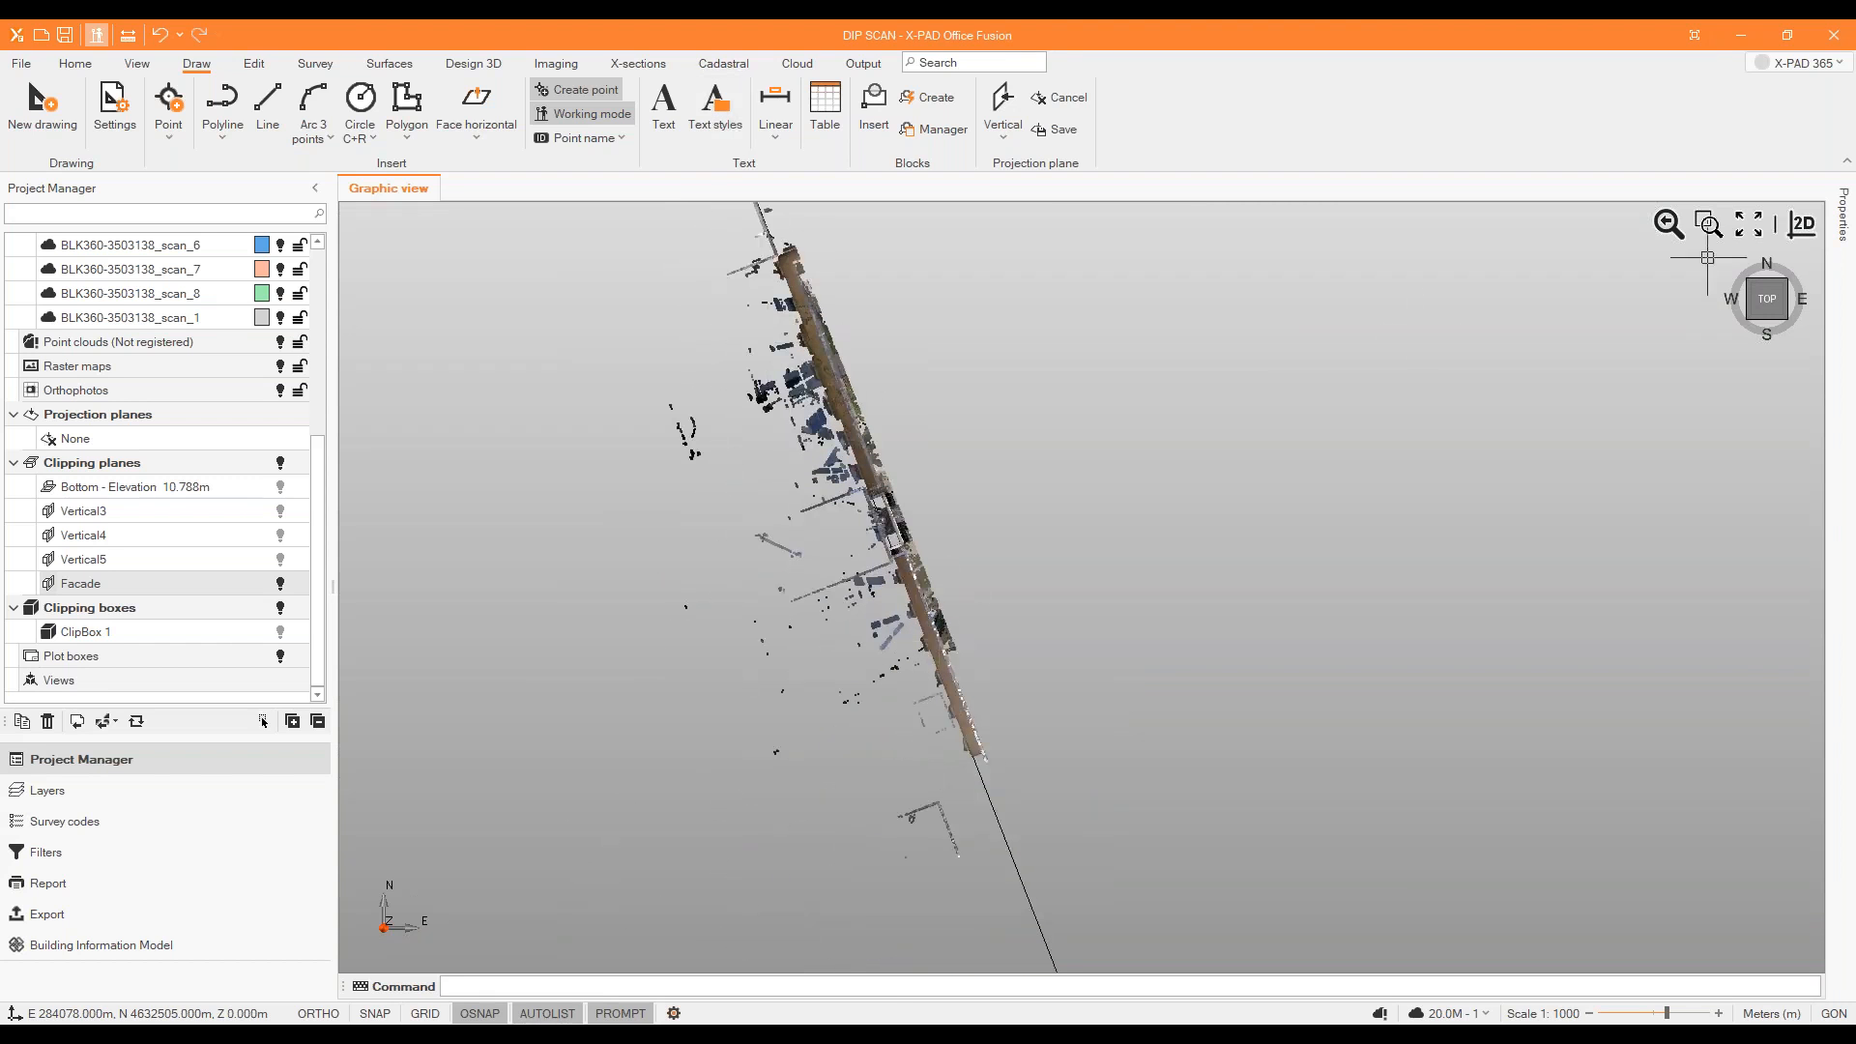
left_click(1786, 295)
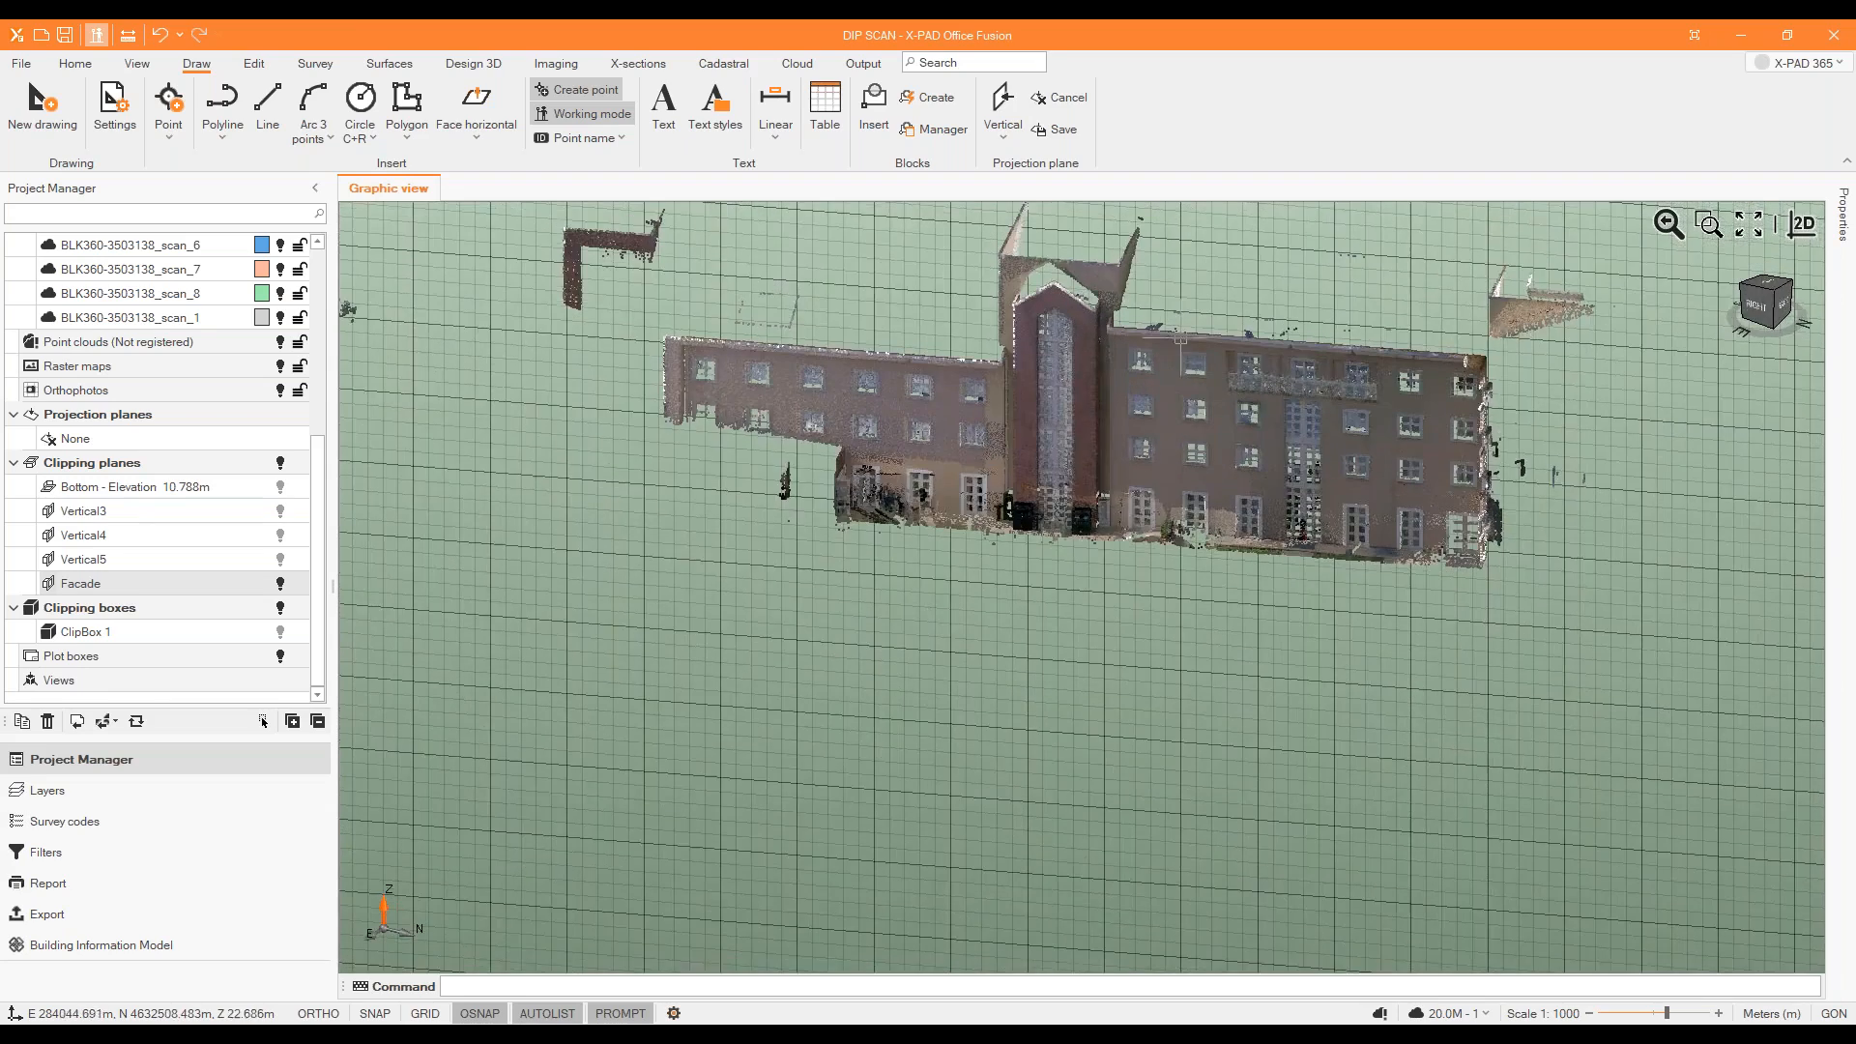
scroll(1256, 314, "up", 1)
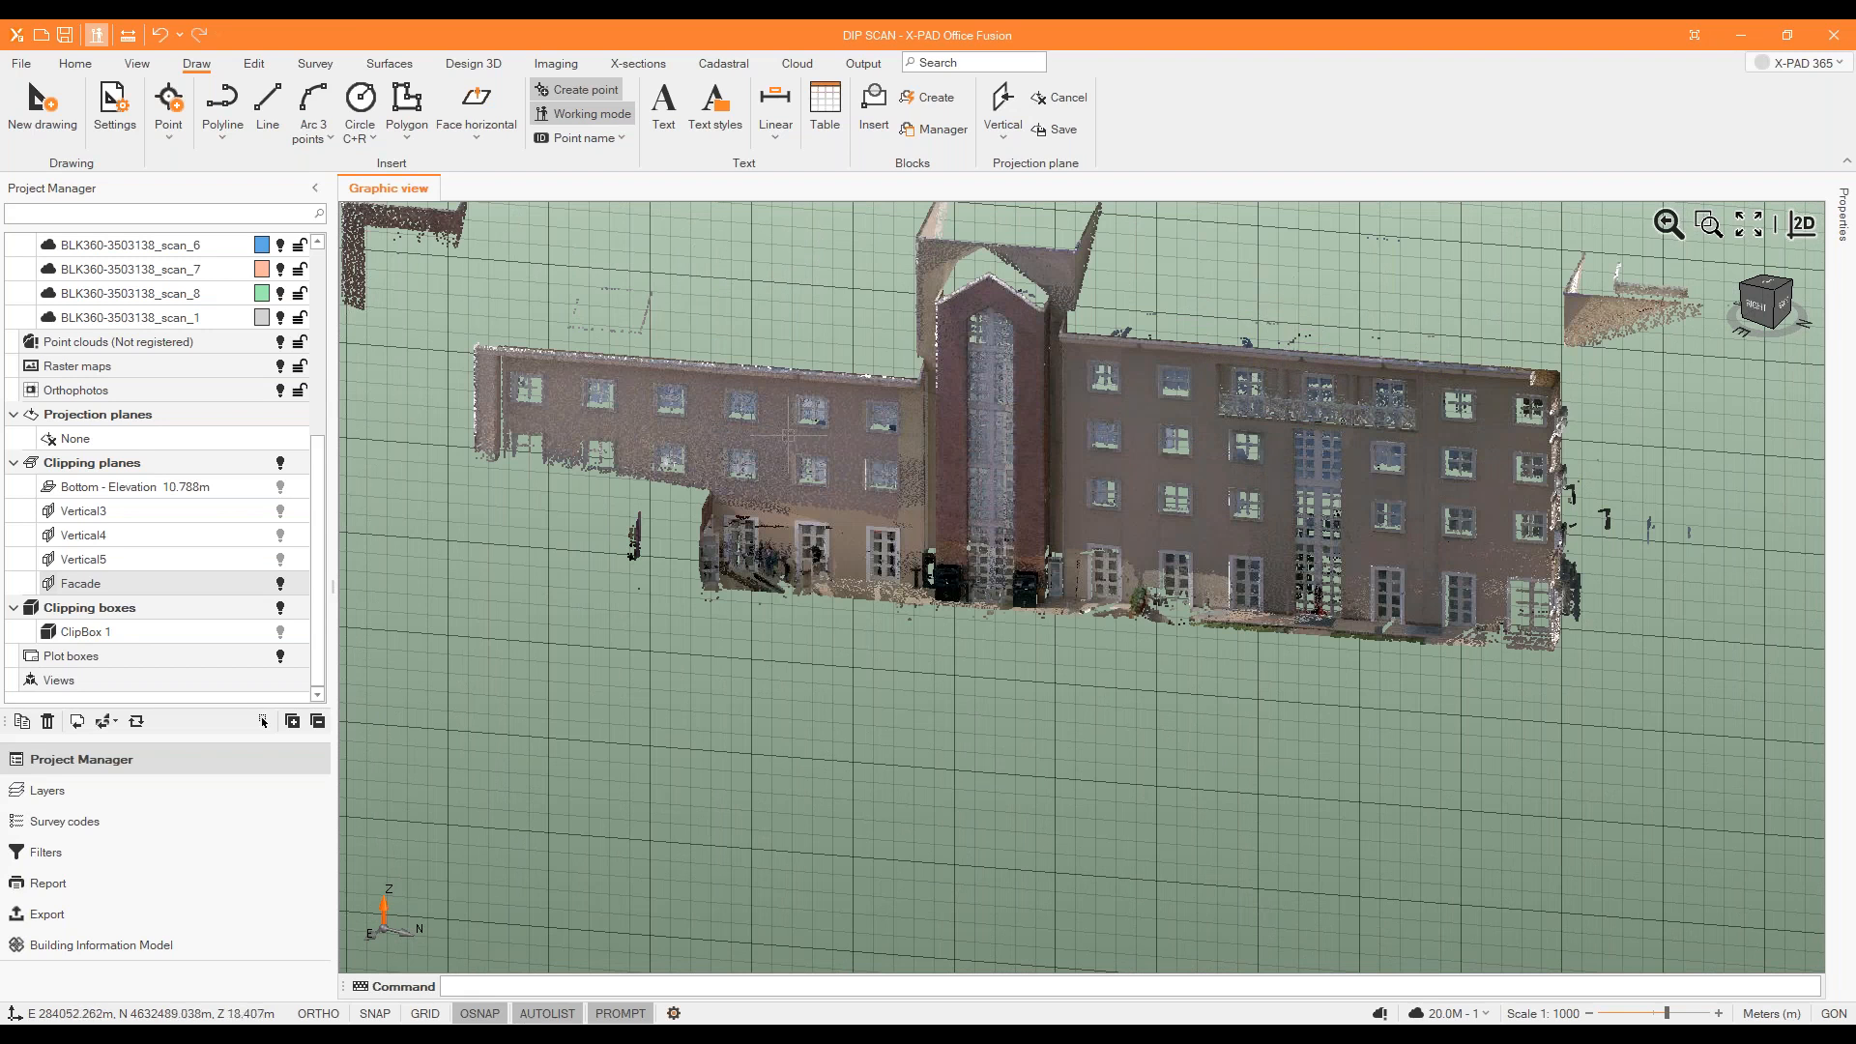
Save the current projection plane under the name Facade plane.
left_click(1063, 132)
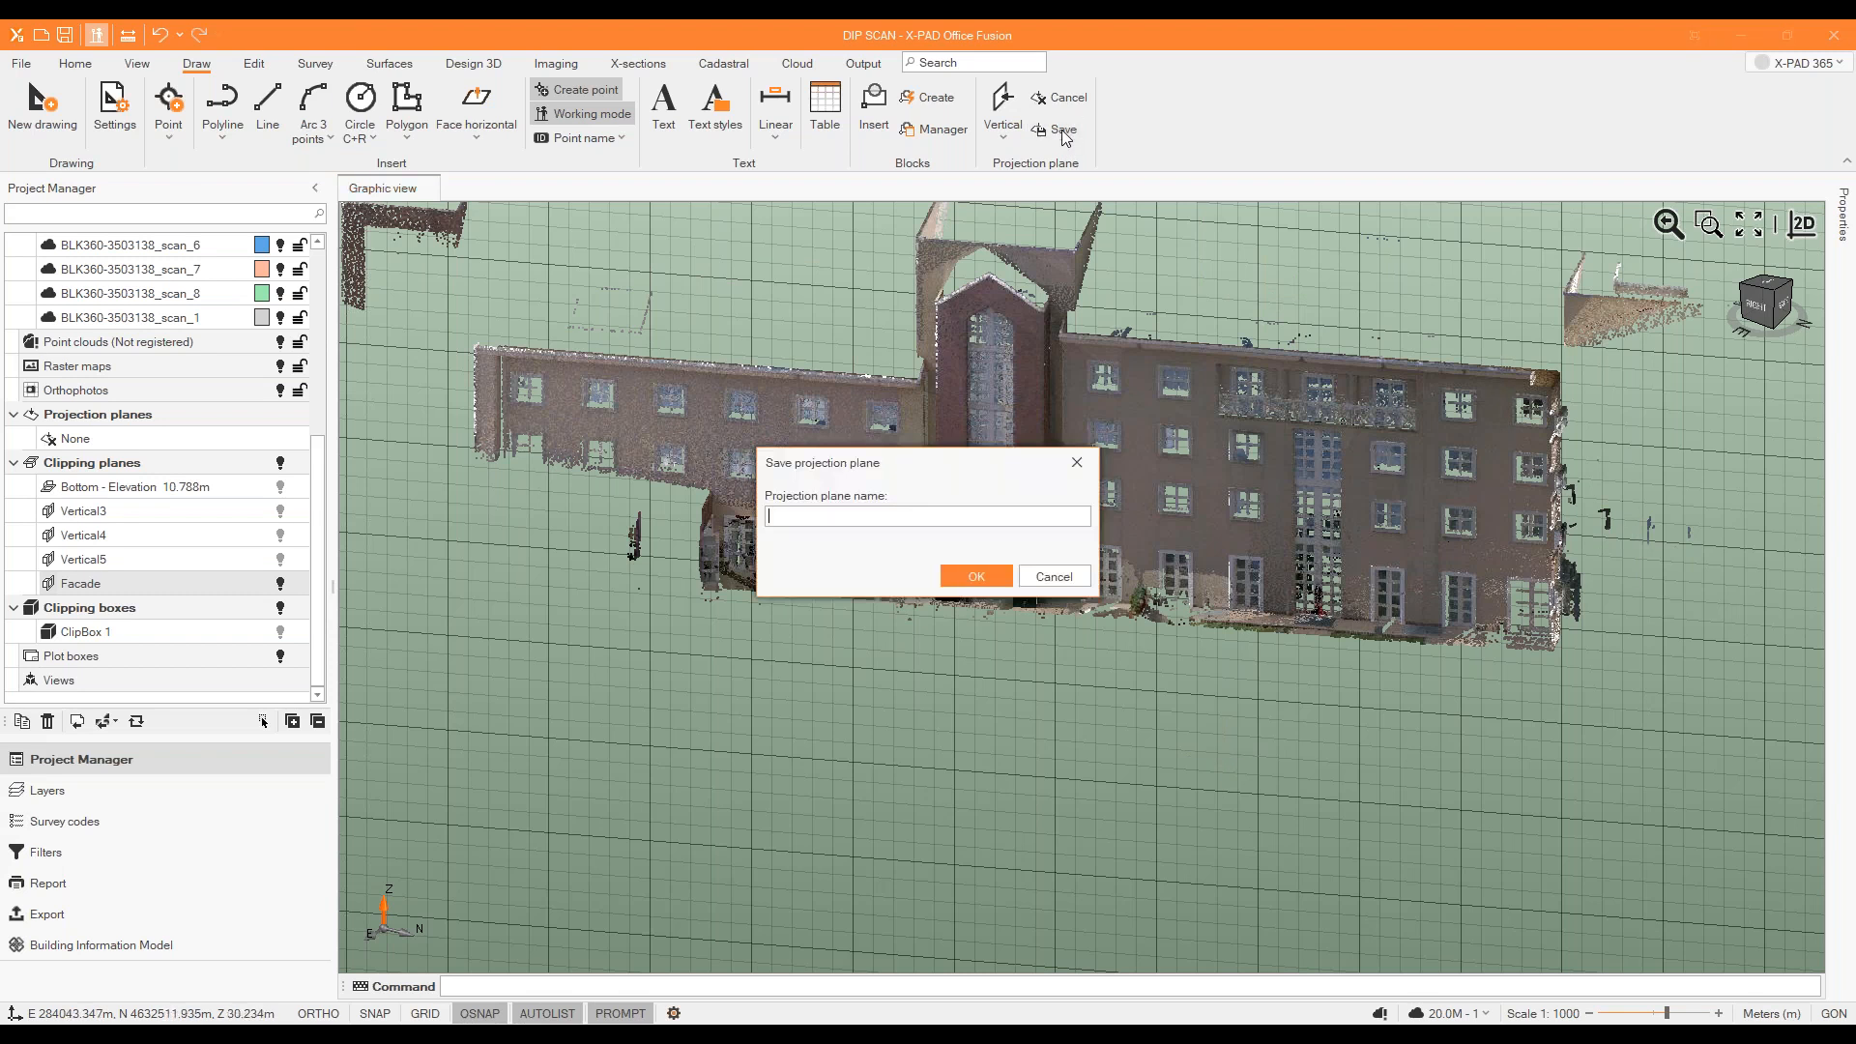
type("F")
type("acade plane")
key("Return")
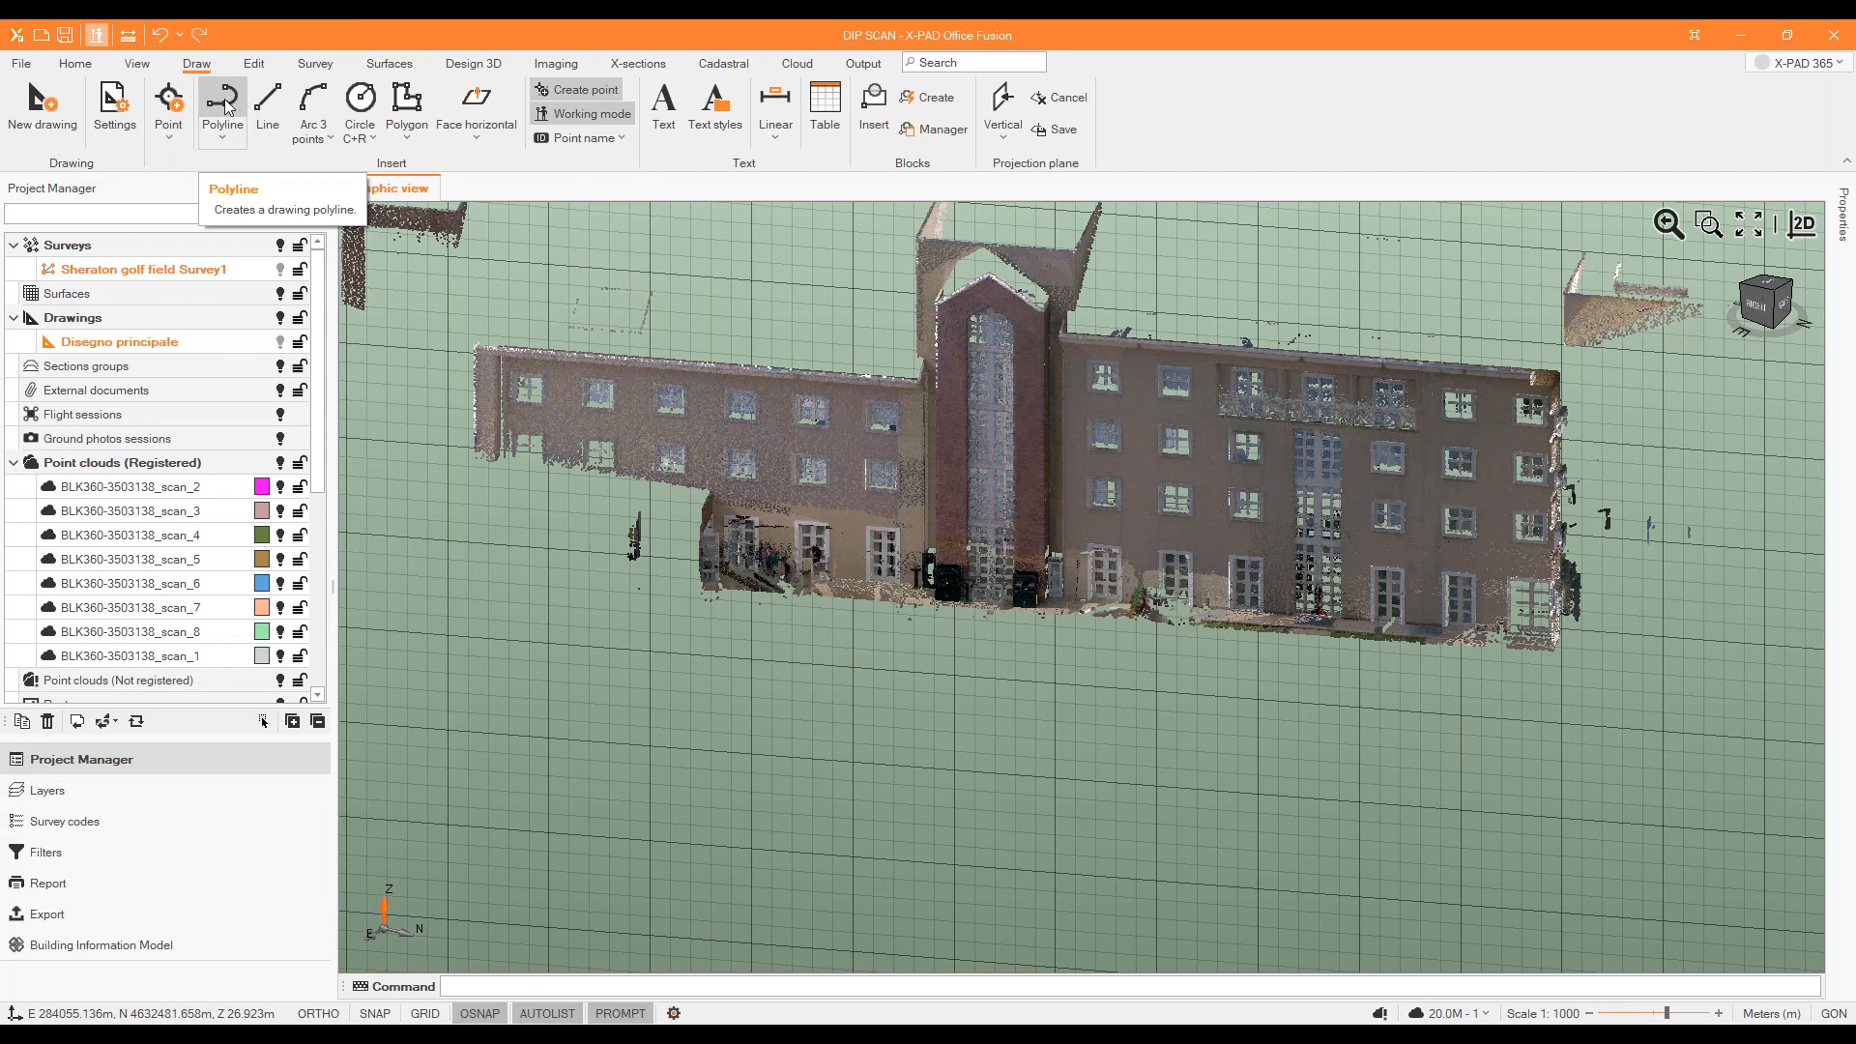
Disable point creation while drawing and make the Disegno principale drawing visible.
left_click(550, 88)
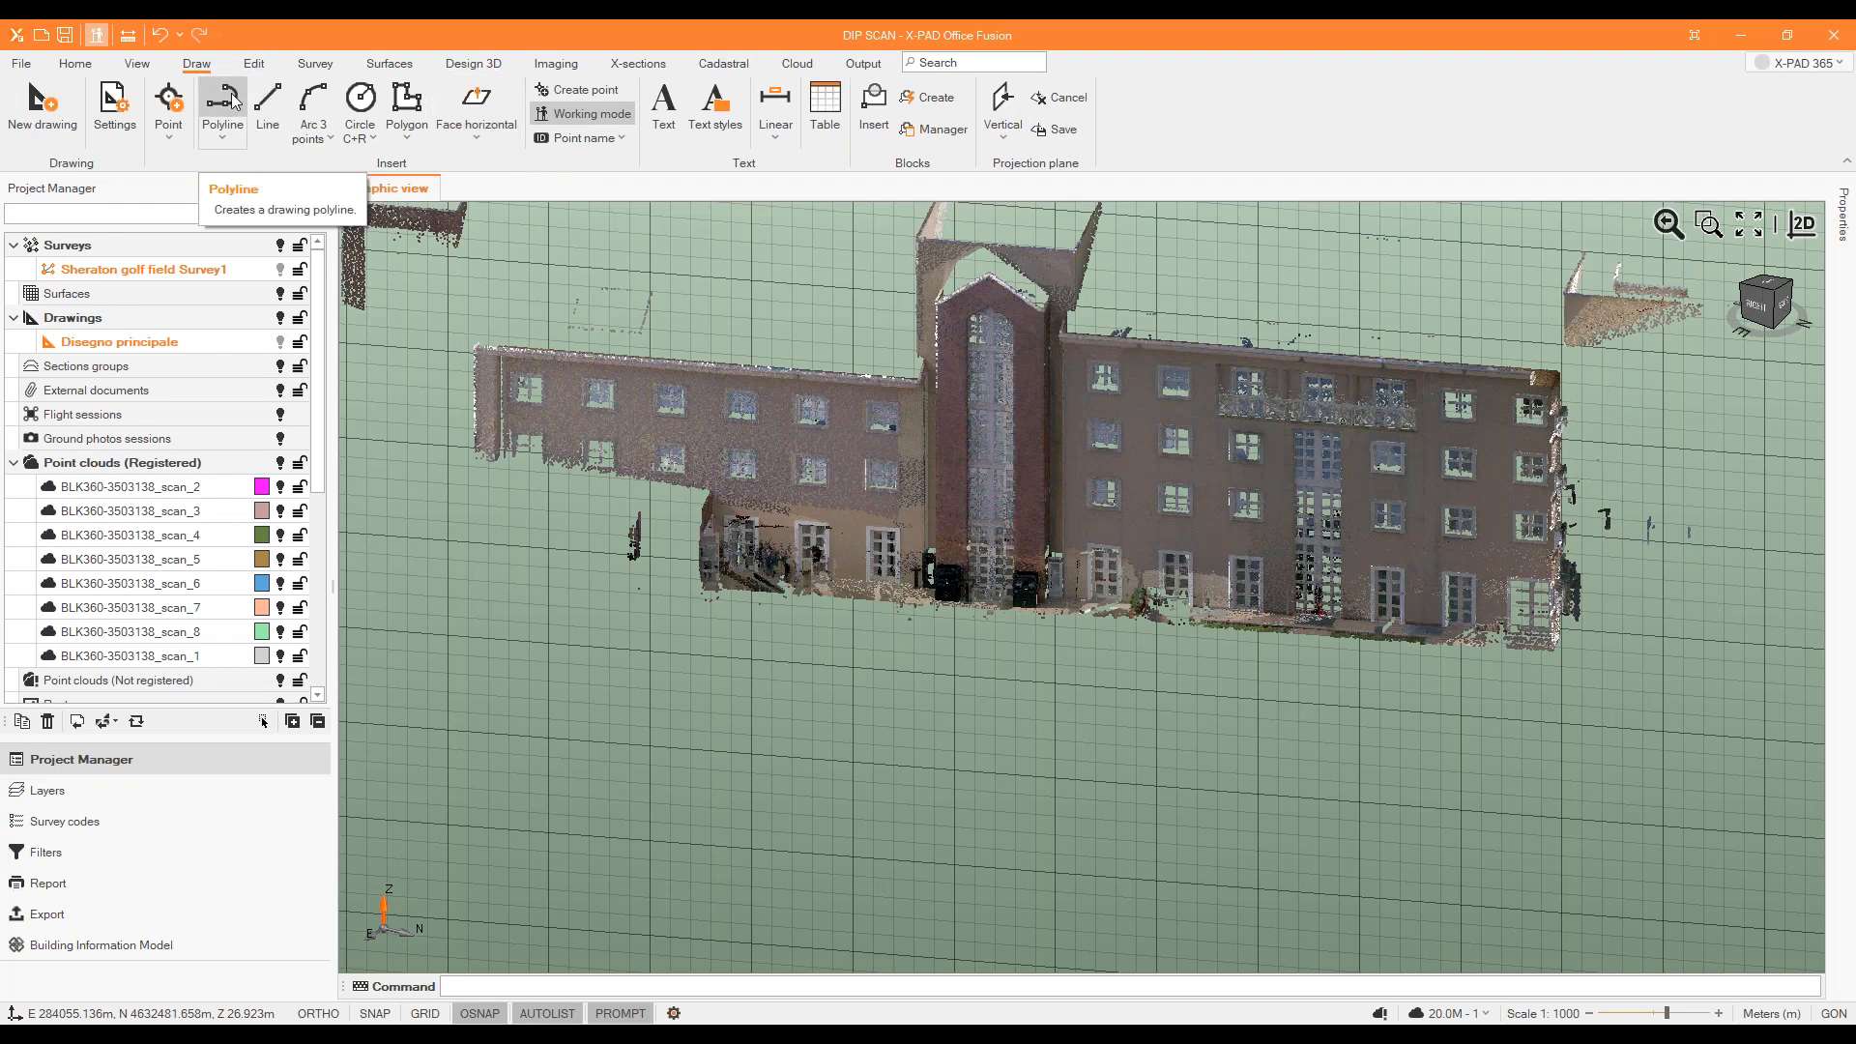
left_click(285, 348)
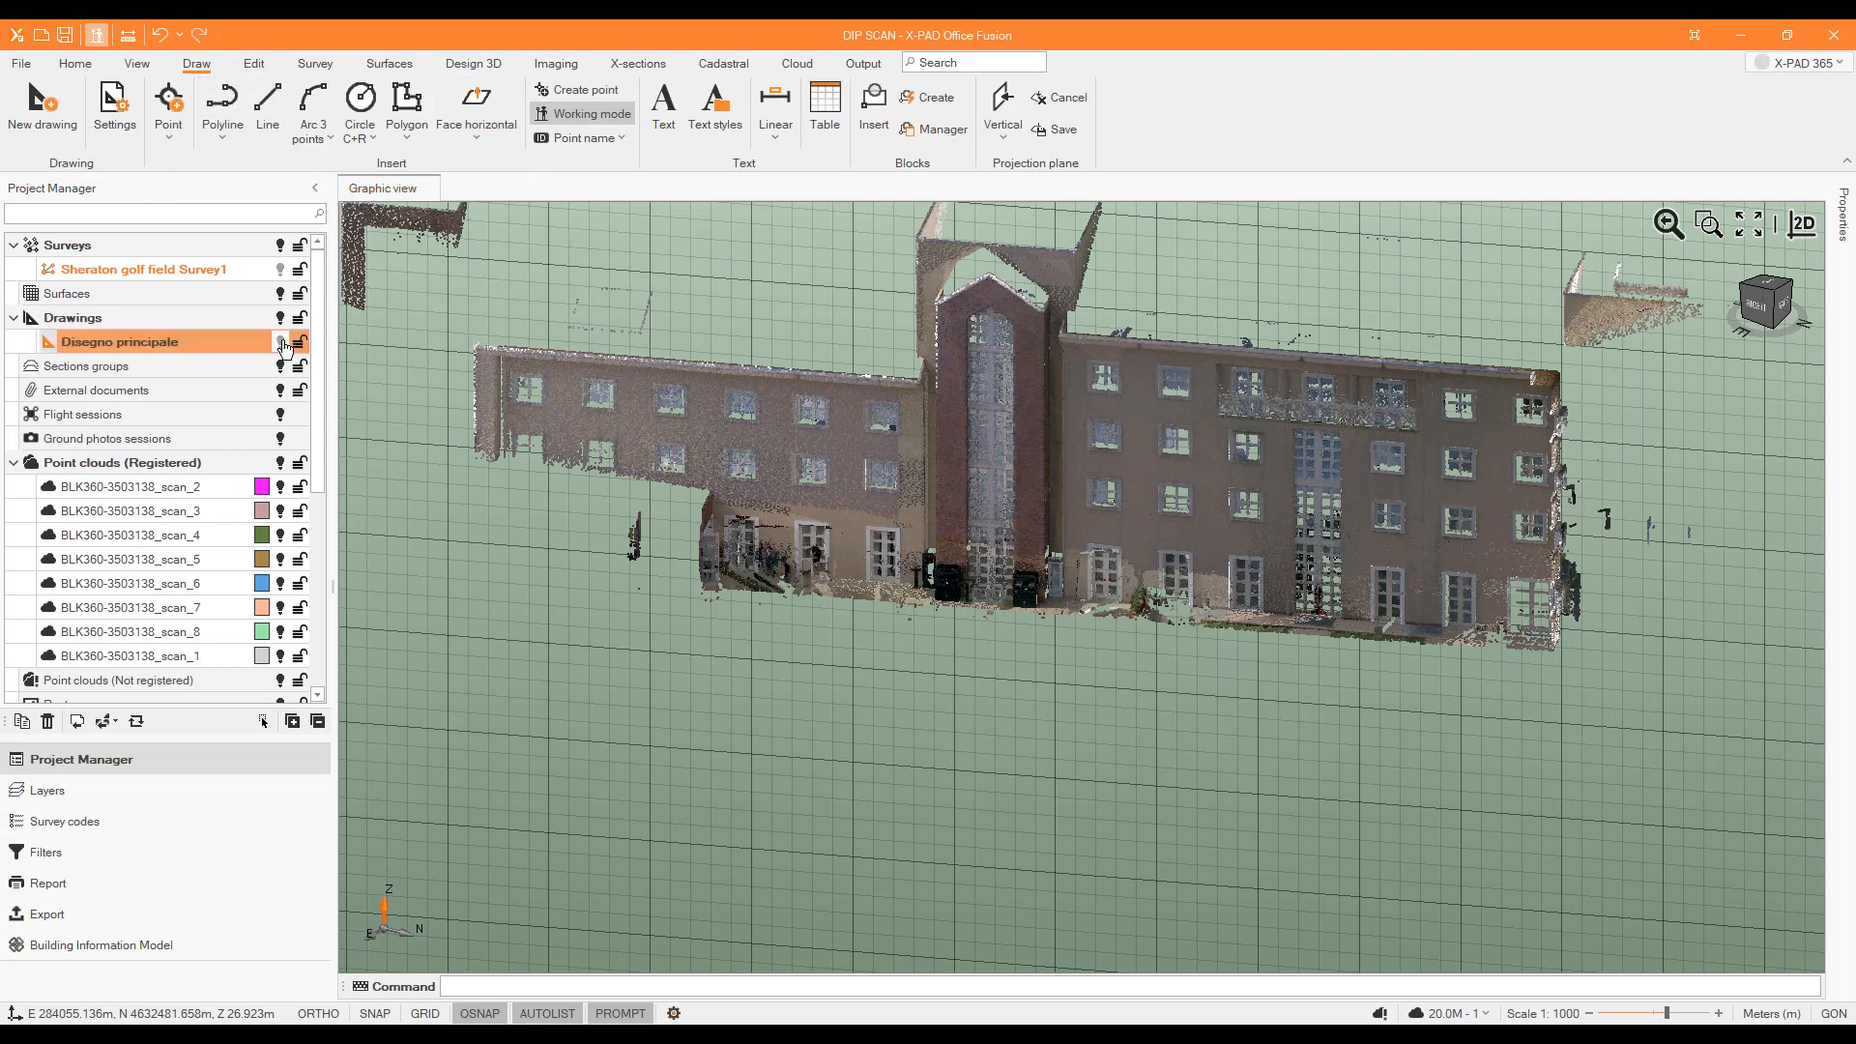
Start a polygon at the upper windows beside the tower and enable the point-cloud Magnifier in the CAD snap settings.
left_click(406, 116)
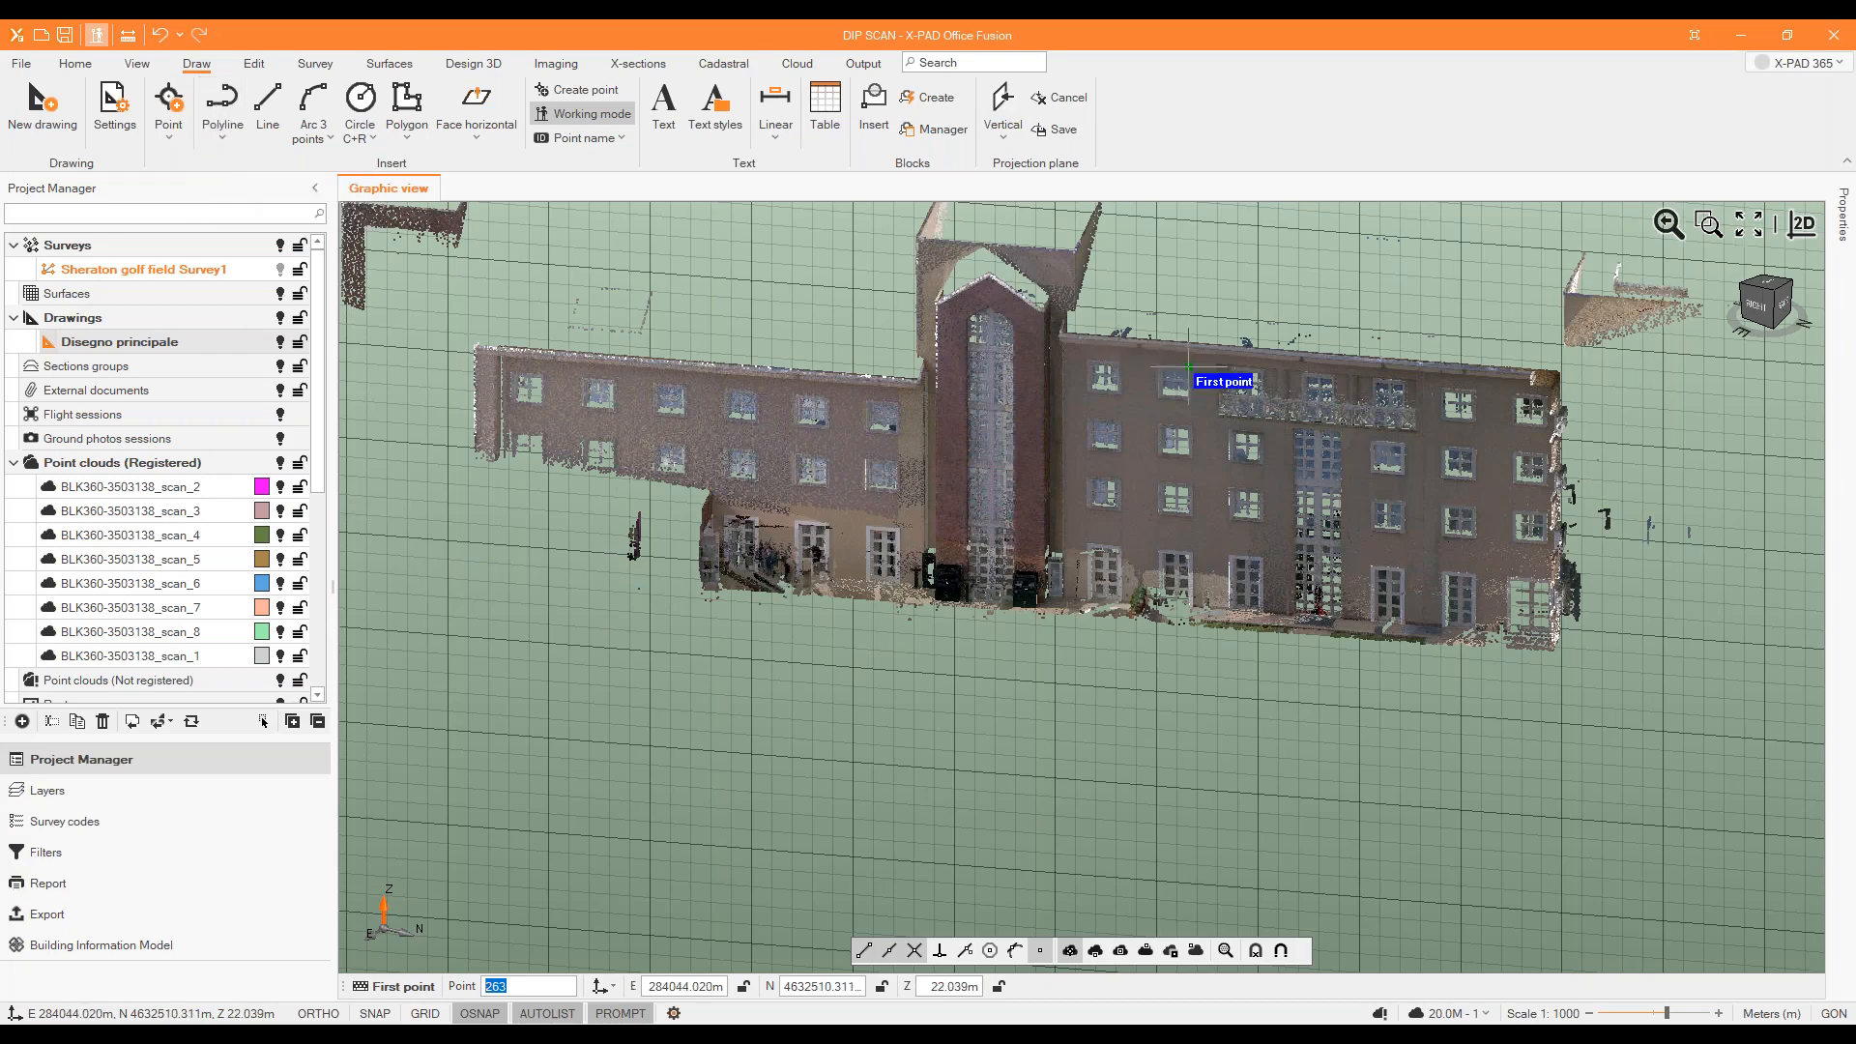
scroll(1187, 369, "up", 8)
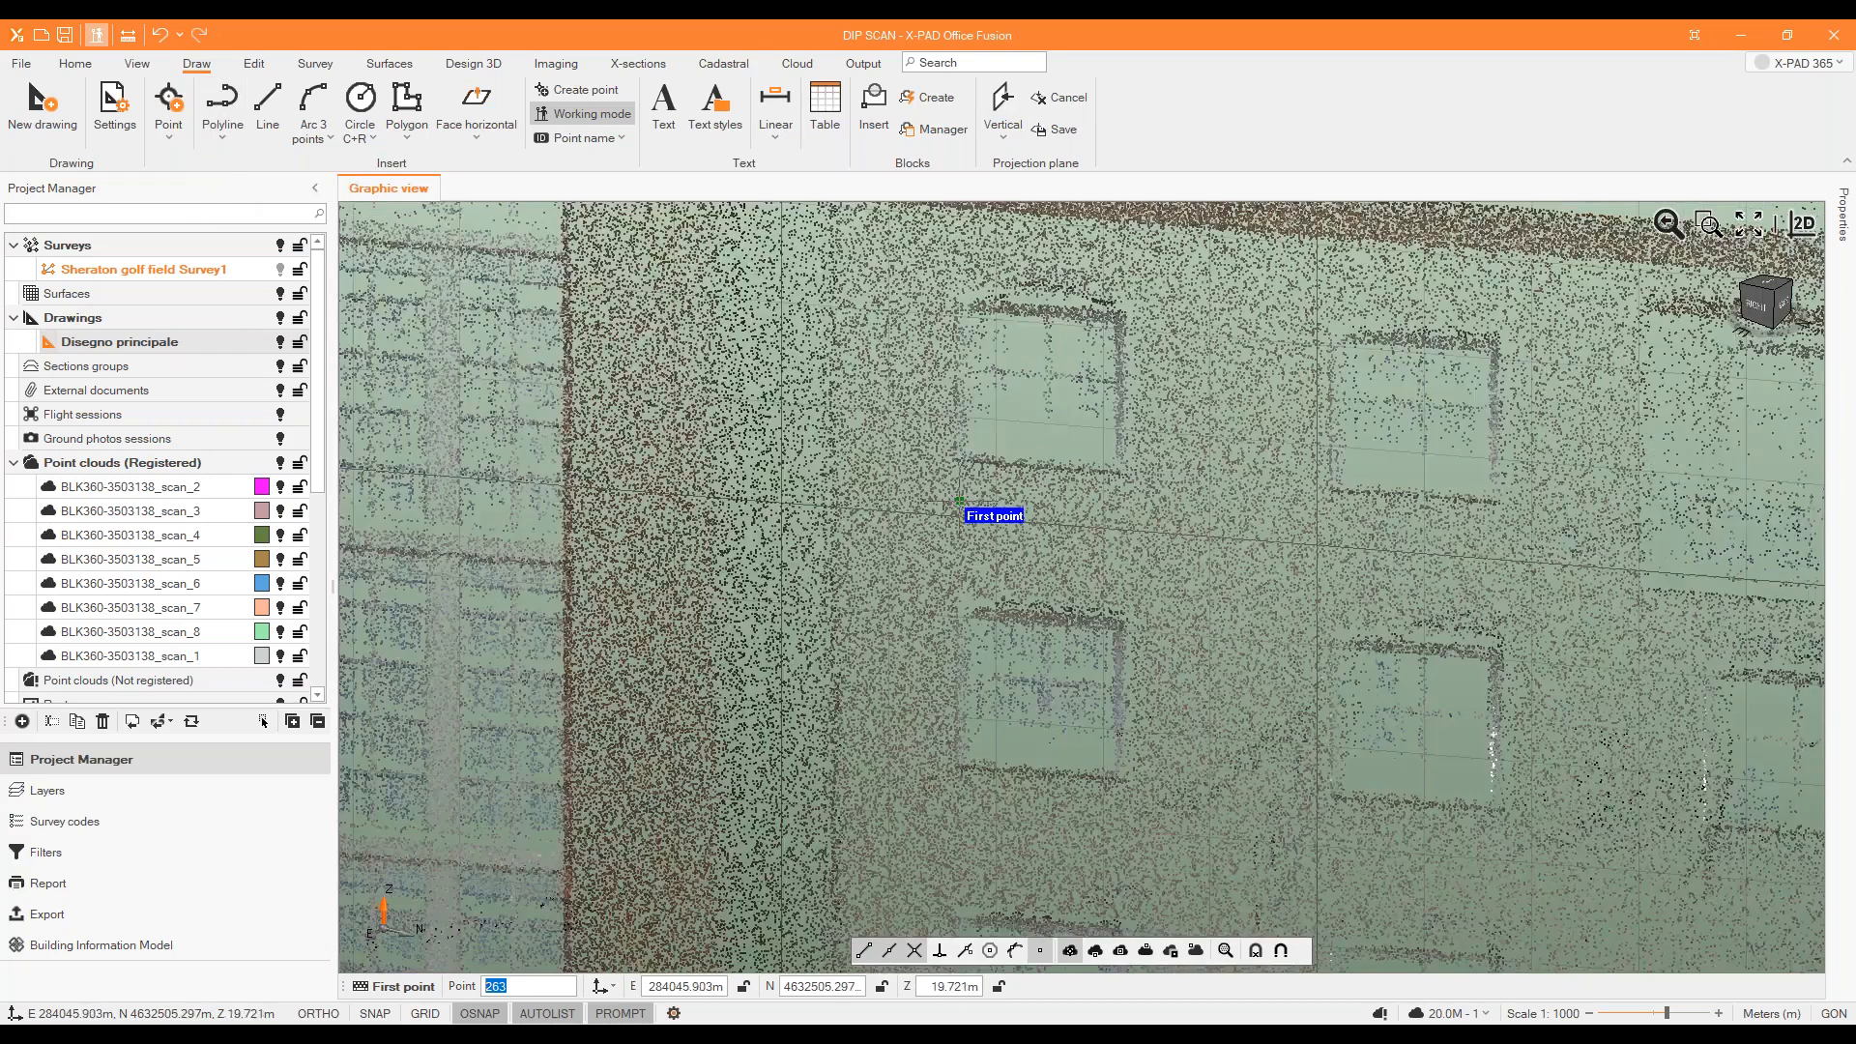
mouse_move(960, 502)
middle_mouse_down()
mouse_move(1041, 482)
mouse_move(952, 487)
middle_mouse_up()
scroll(1030, 480, "up", 3)
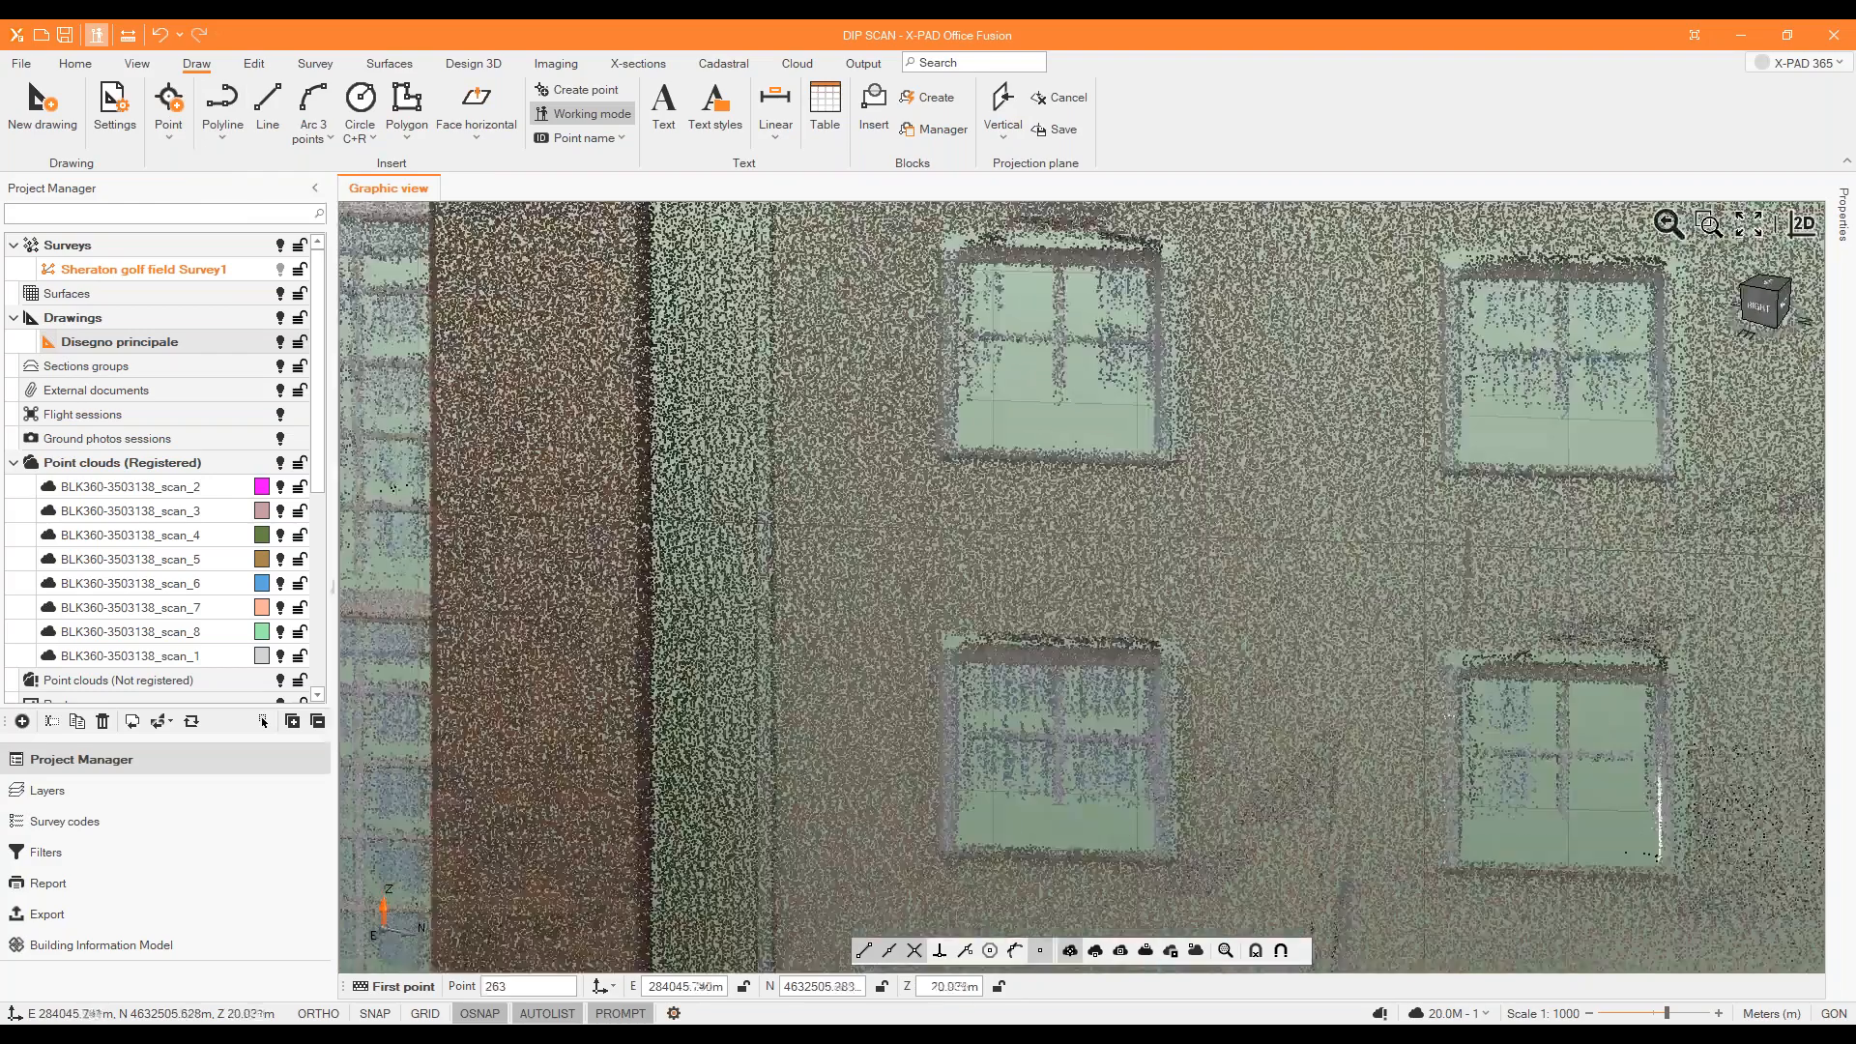
left_click(1283, 952)
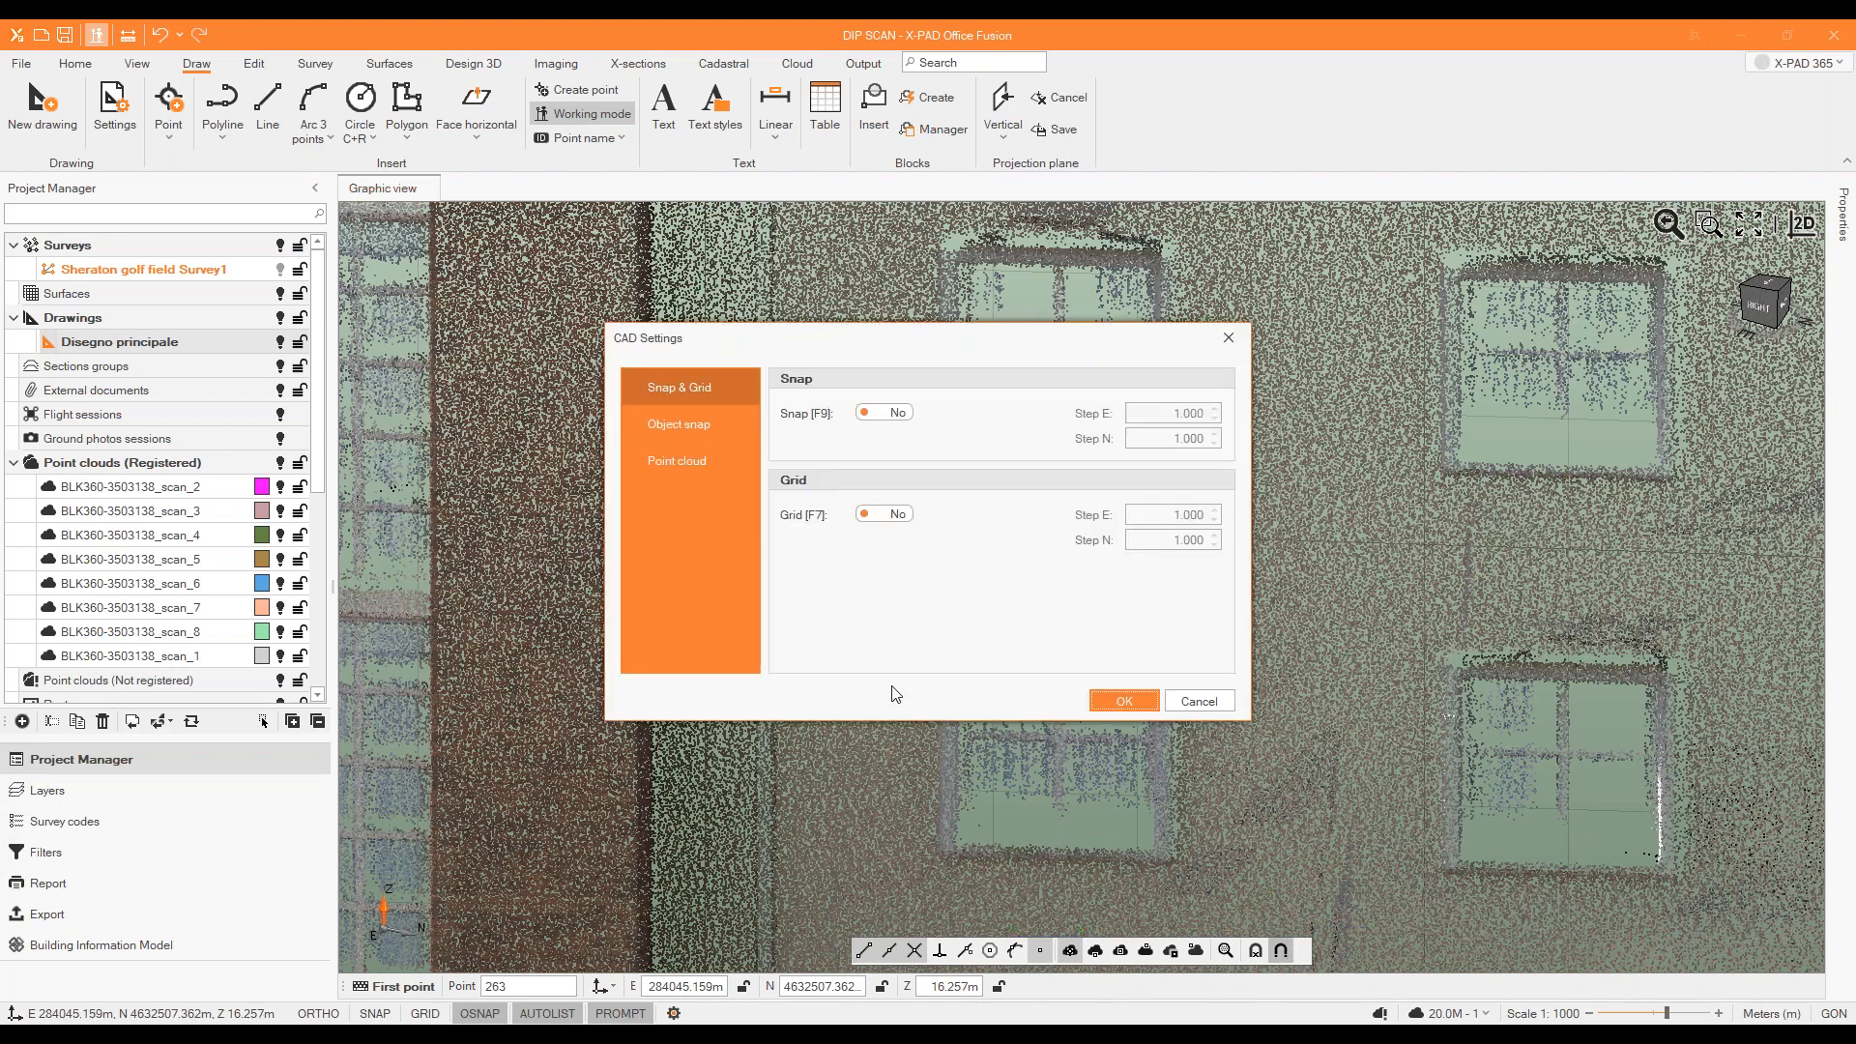
left_click(664, 426)
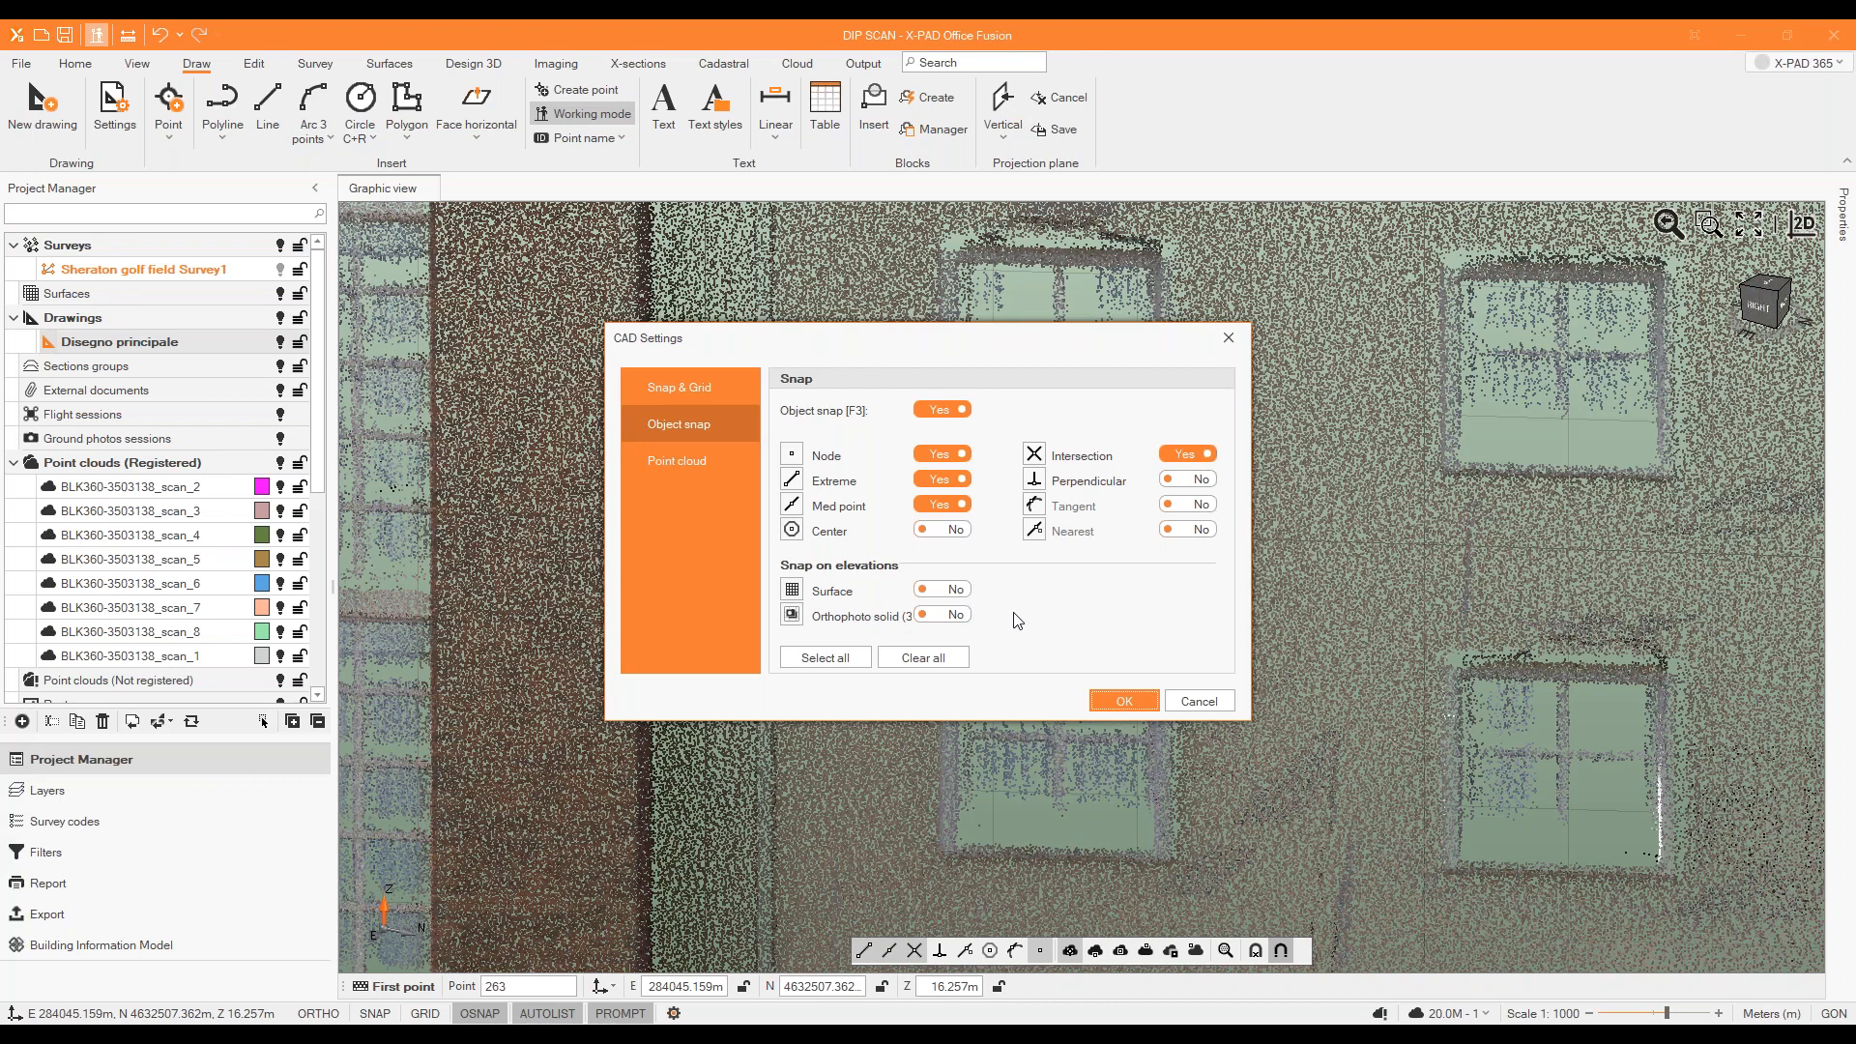
left_click(688, 466)
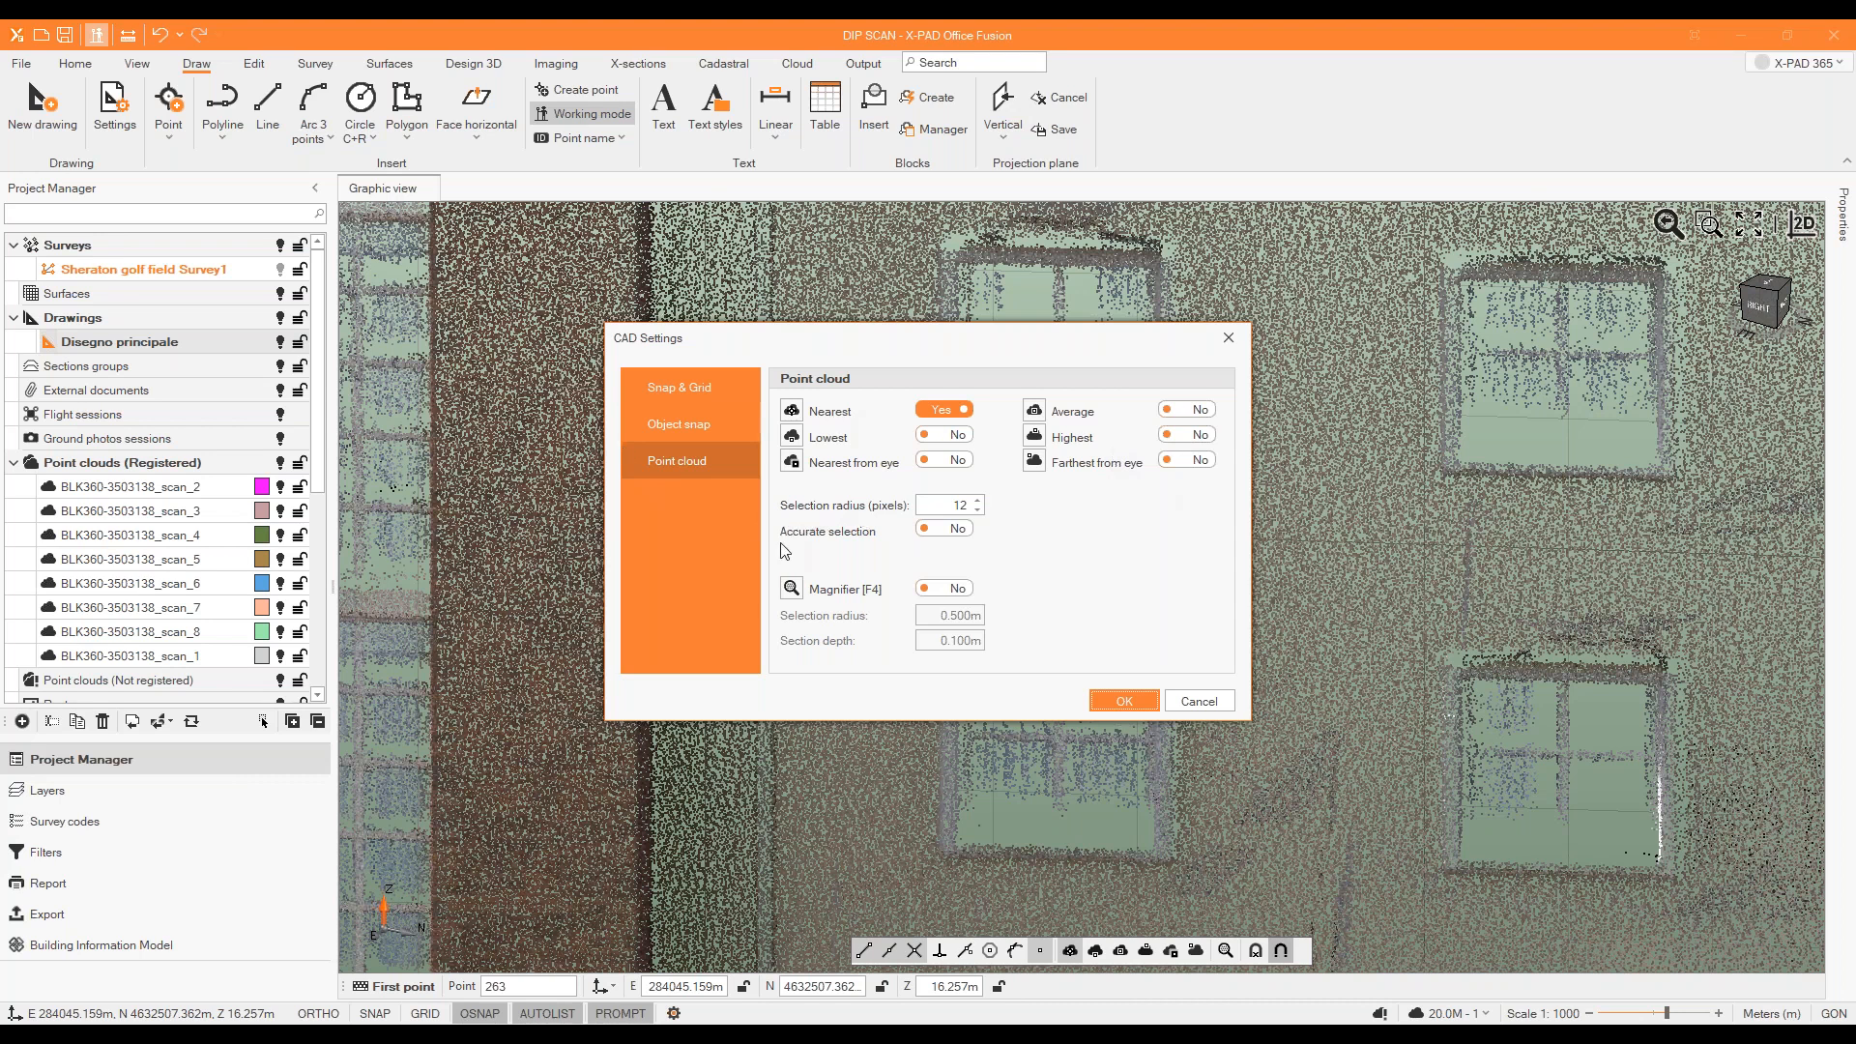
left_click(951, 588)
left_click(1124, 700)
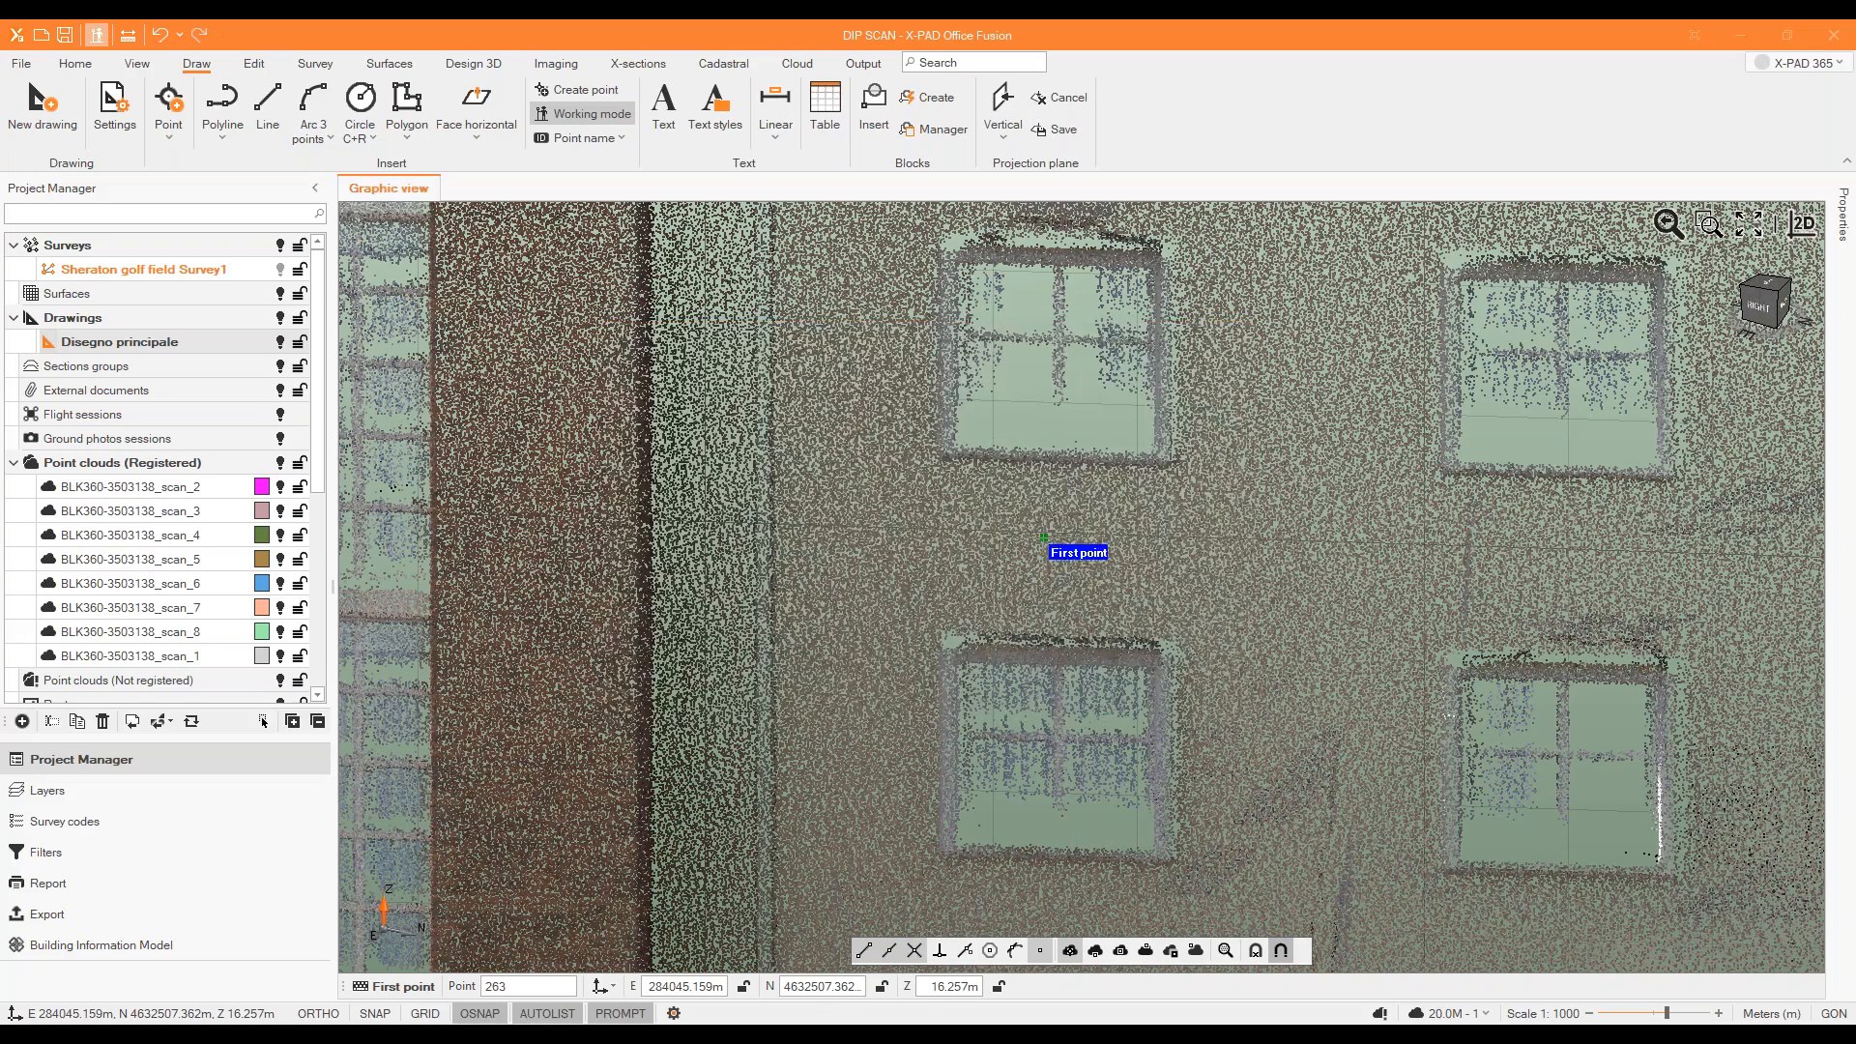
Place the polygon's first point at the lower-right corner of the top-floor window just north of the tower, using the magnifier.
scroll(1073, 500, "down", 2)
scroll(1073, 500, "up", 2)
middle_click_drag(1073, 500, 1040, 501)
scroll(1048, 499, "up", 2)
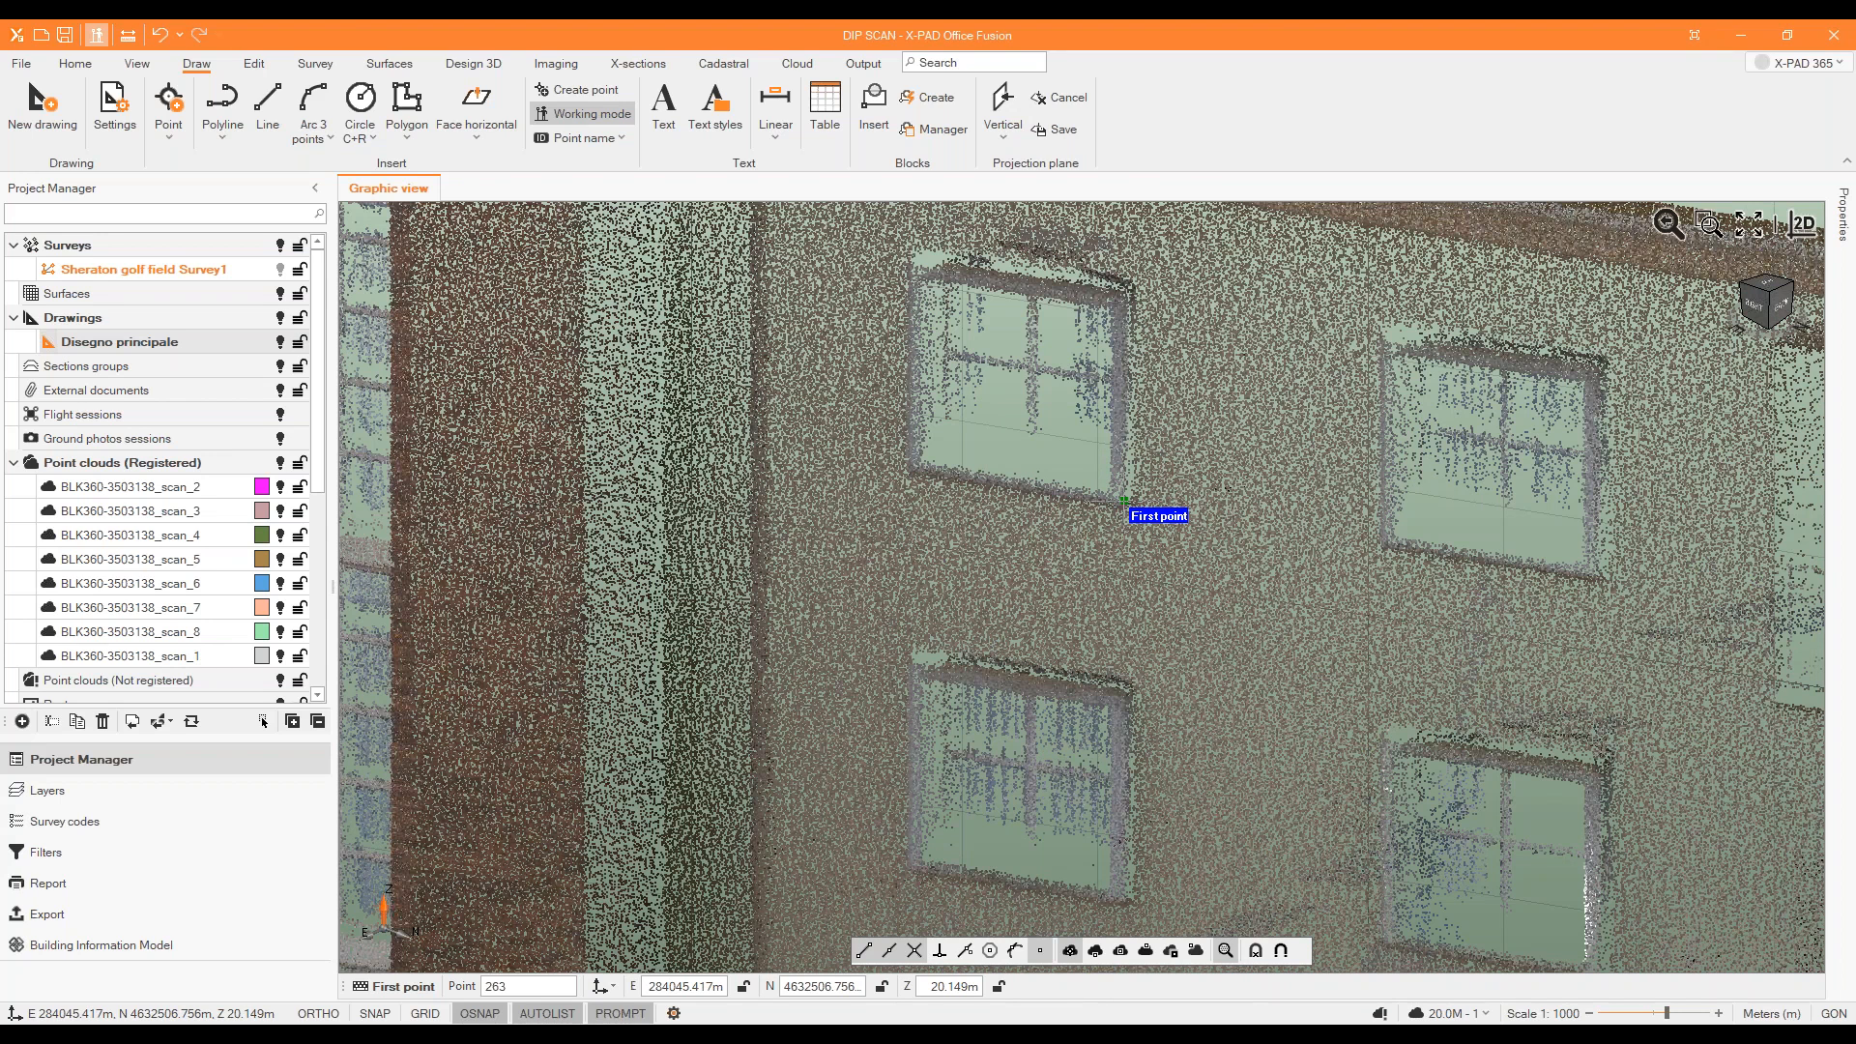
left_click(1124, 501)
scroll(1260, 665, "up", 3)
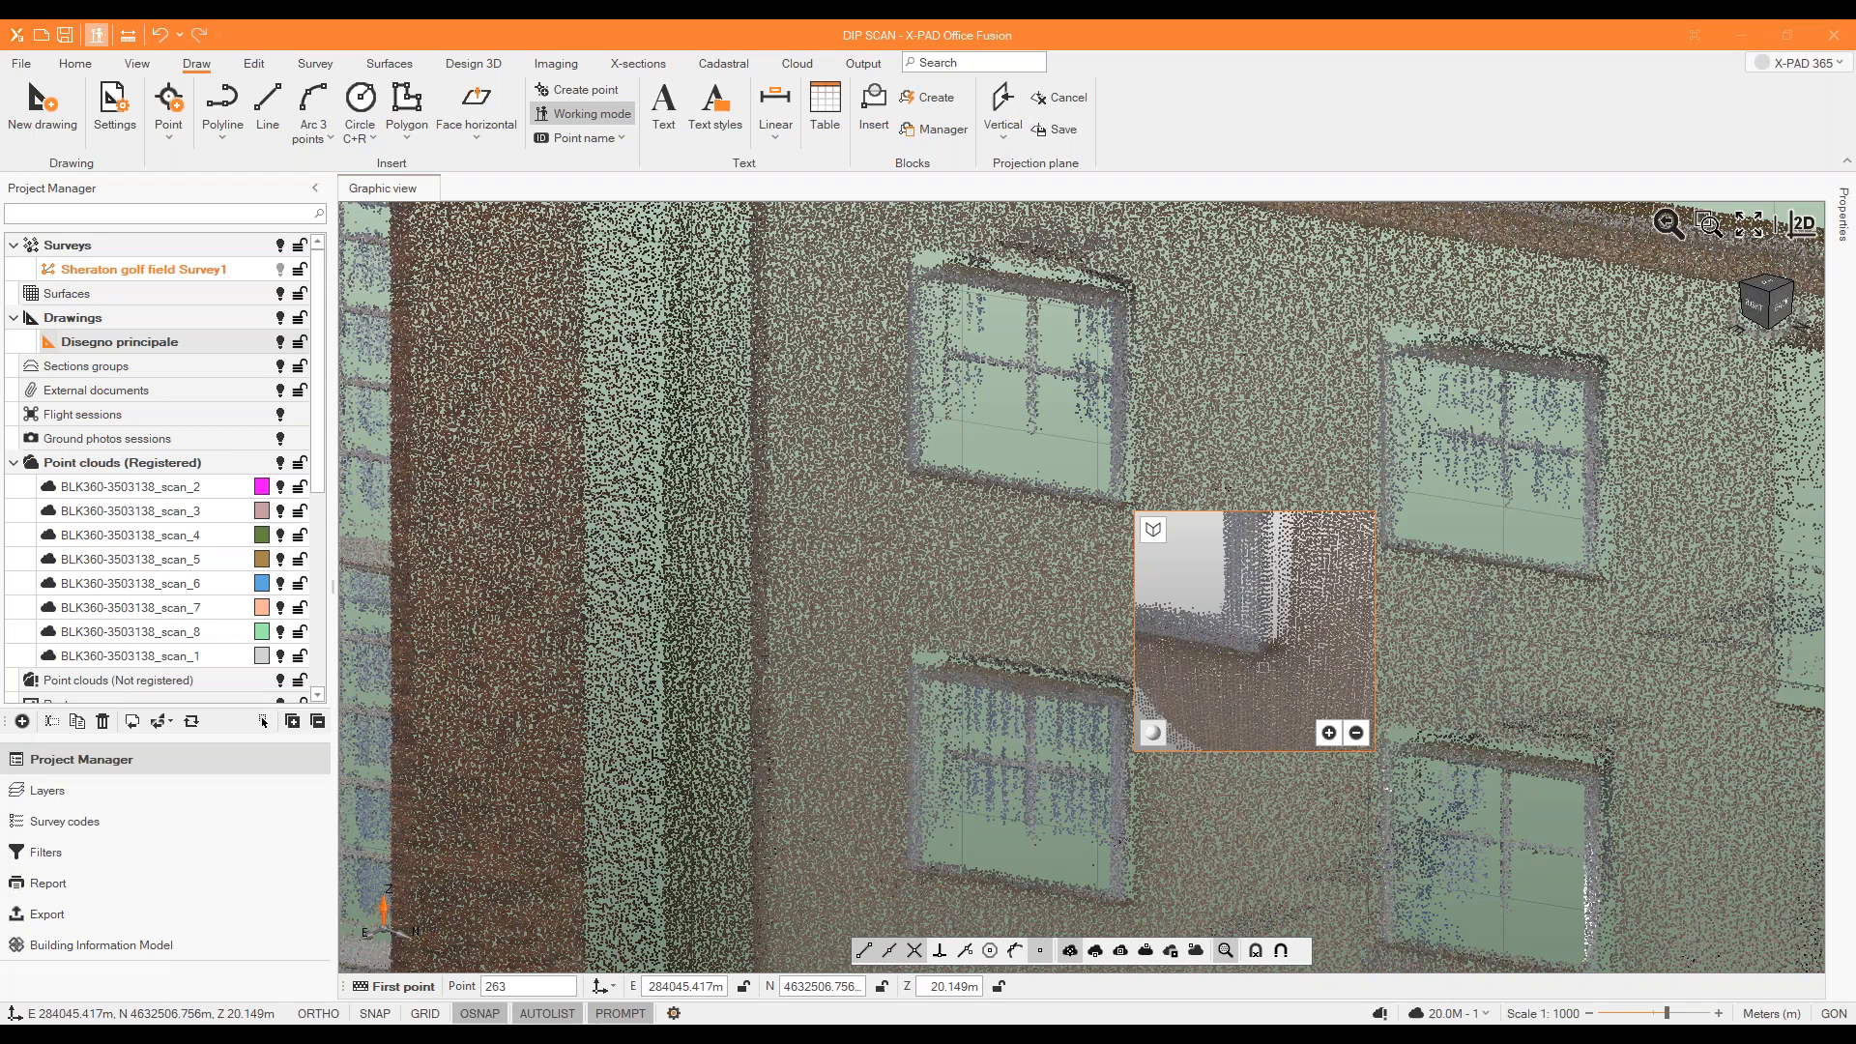
scroll(1247, 659, "down", 3)
scroll(1249, 657, "up", 3)
scroll(1250, 615, "up", 5)
middle_click_drag(1251, 616, 1280, 652)
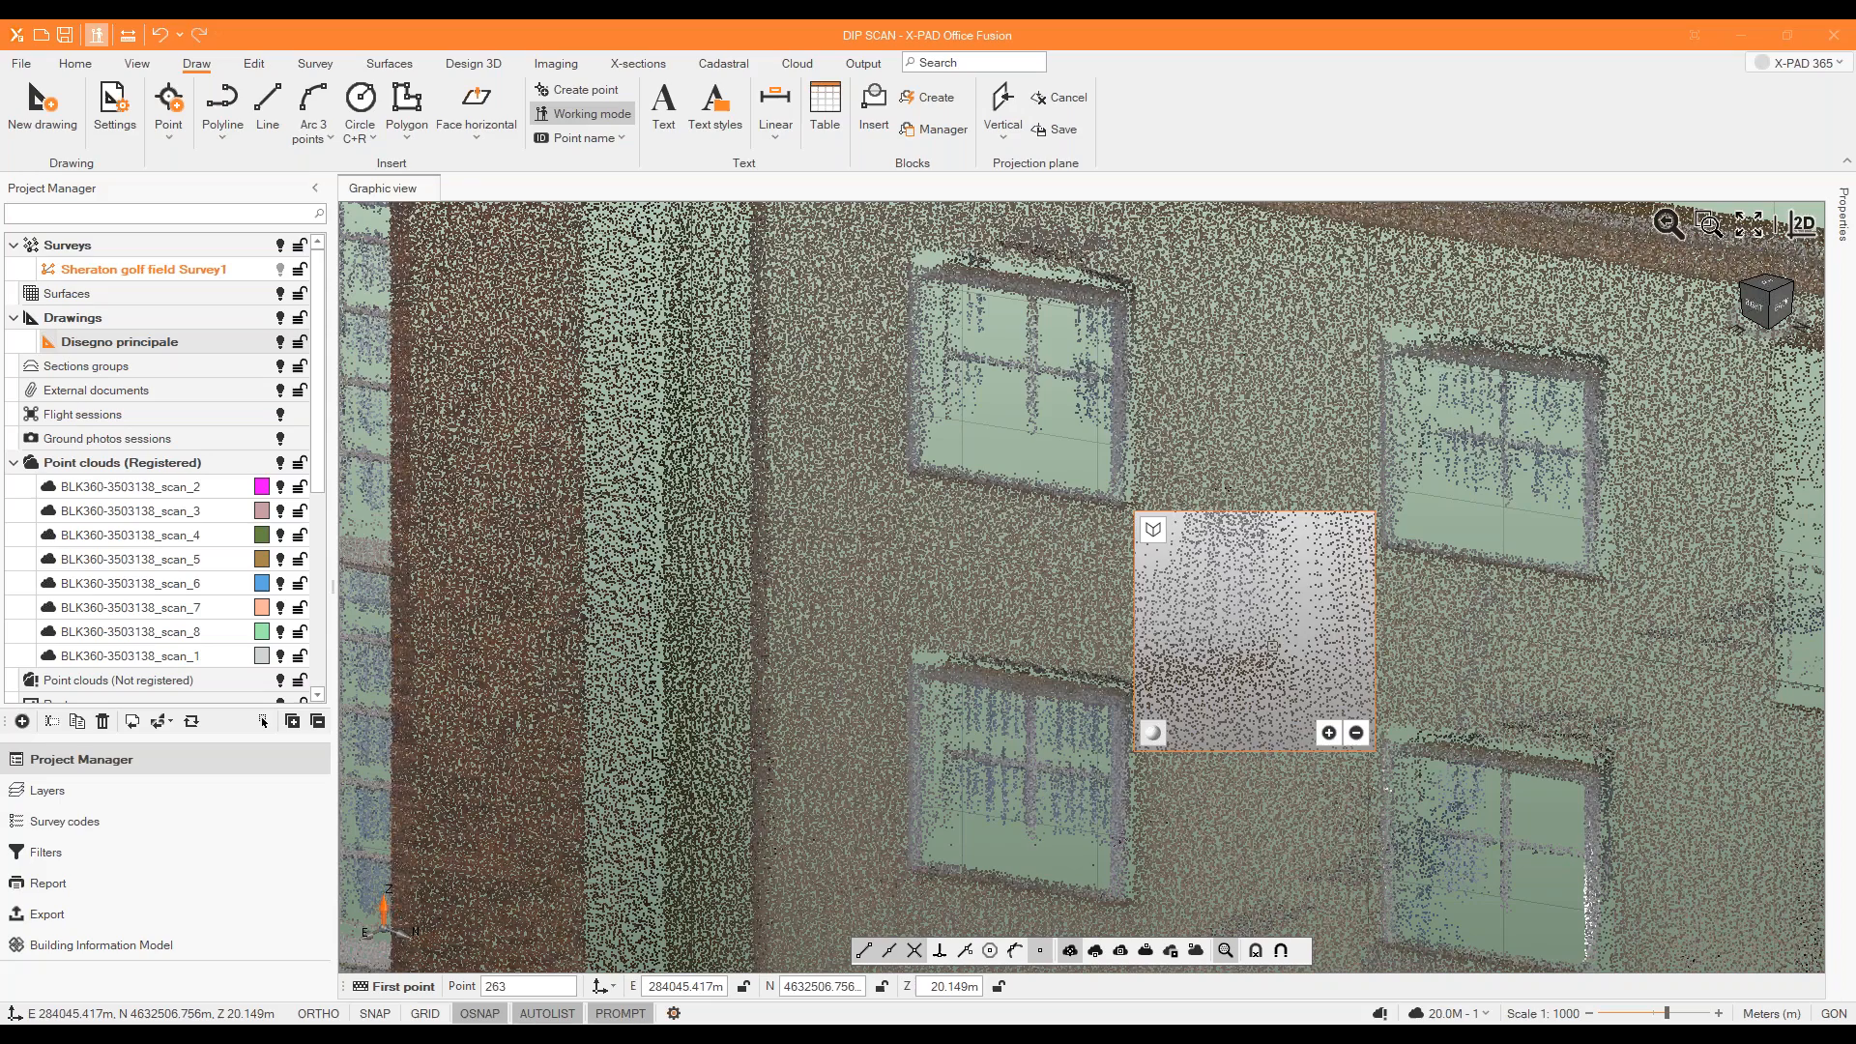
left_click(1270, 655)
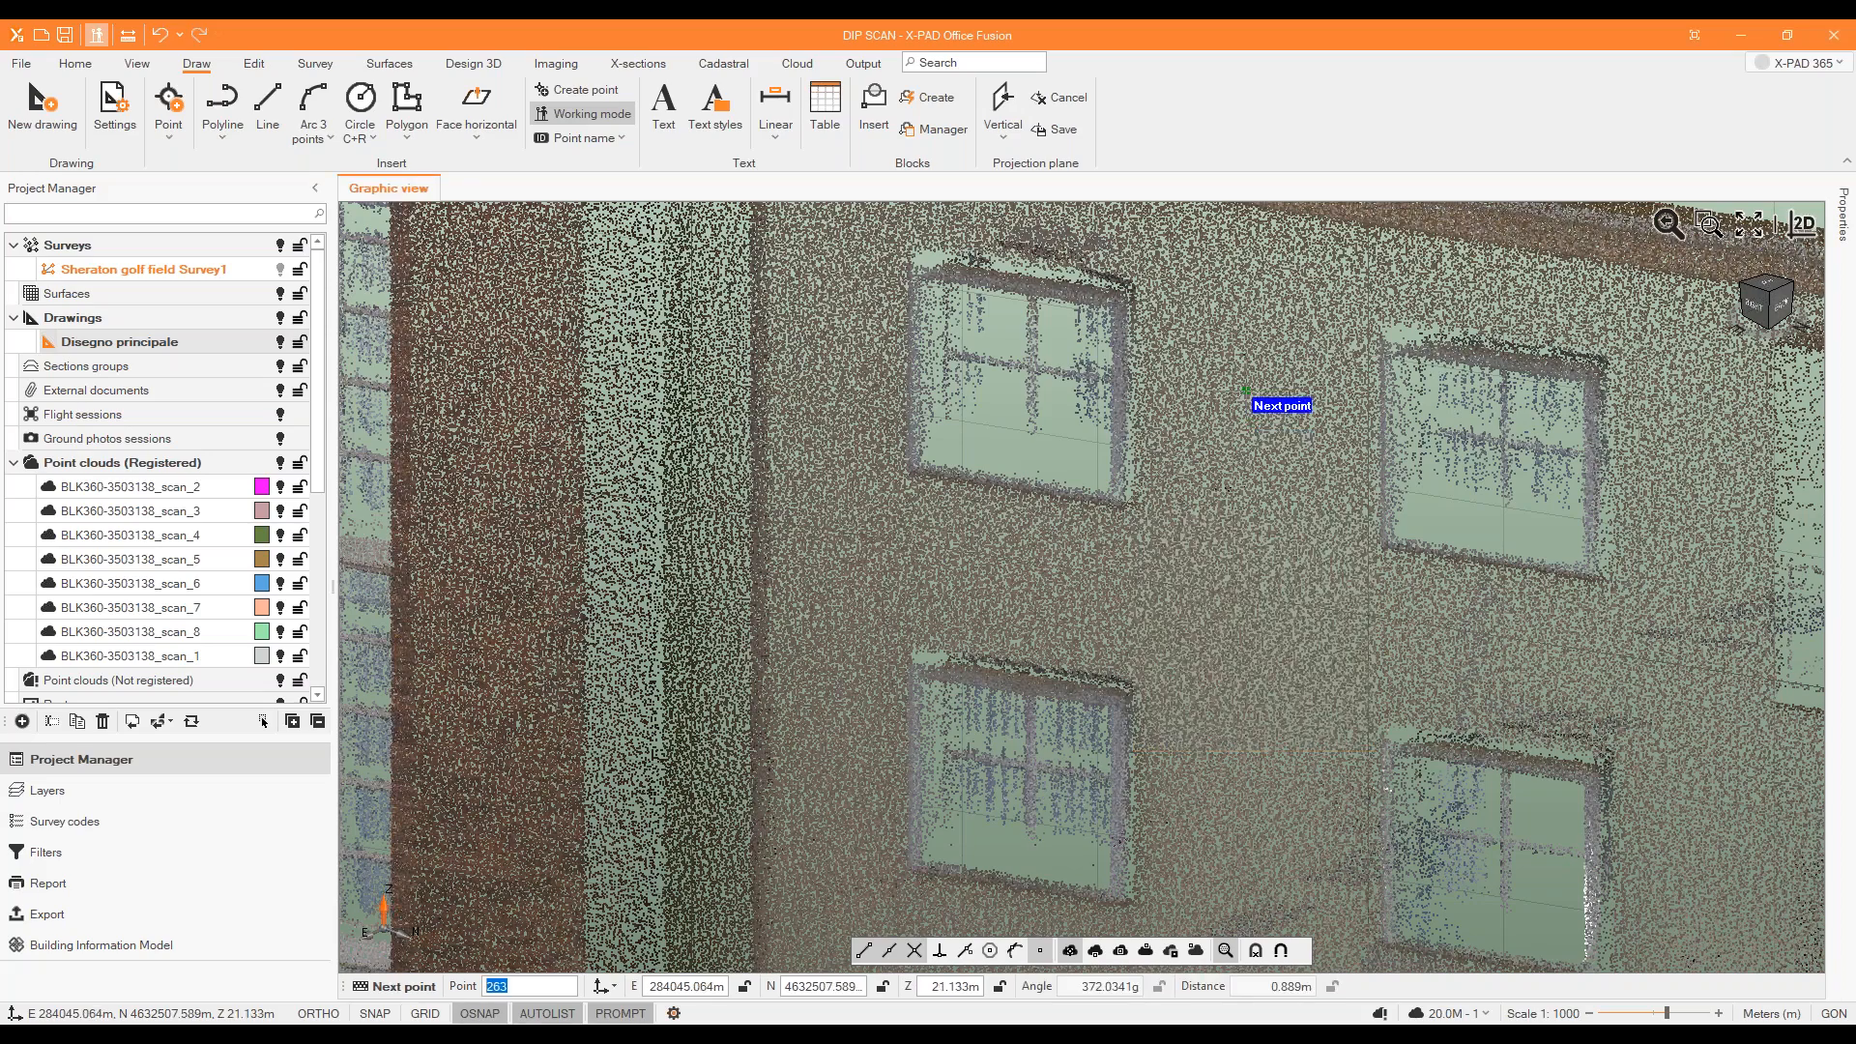
Place the polygon's second point at the same window's lower-left corner with the magnifier, drawing the sill edge about 1.57 m long.
scroll(1251, 423, "up", 10)
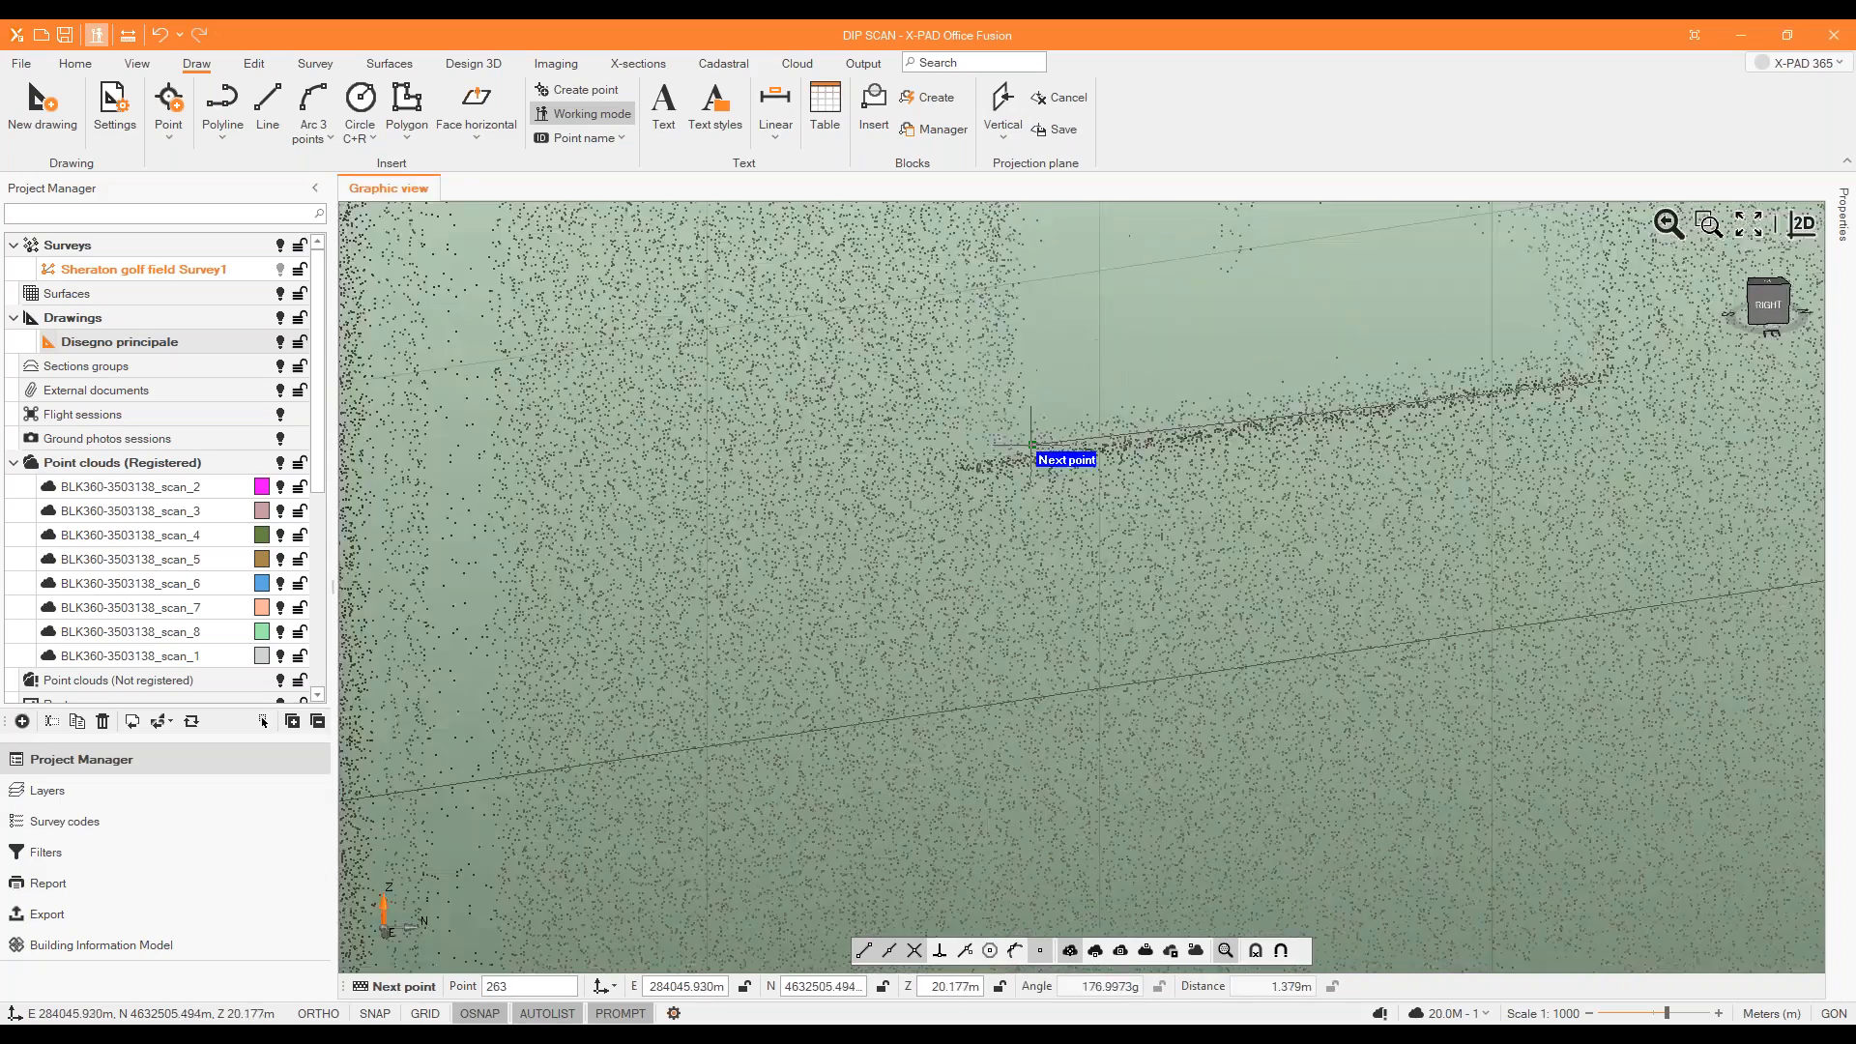
middle_click_drag(1031, 445, 1034, 441)
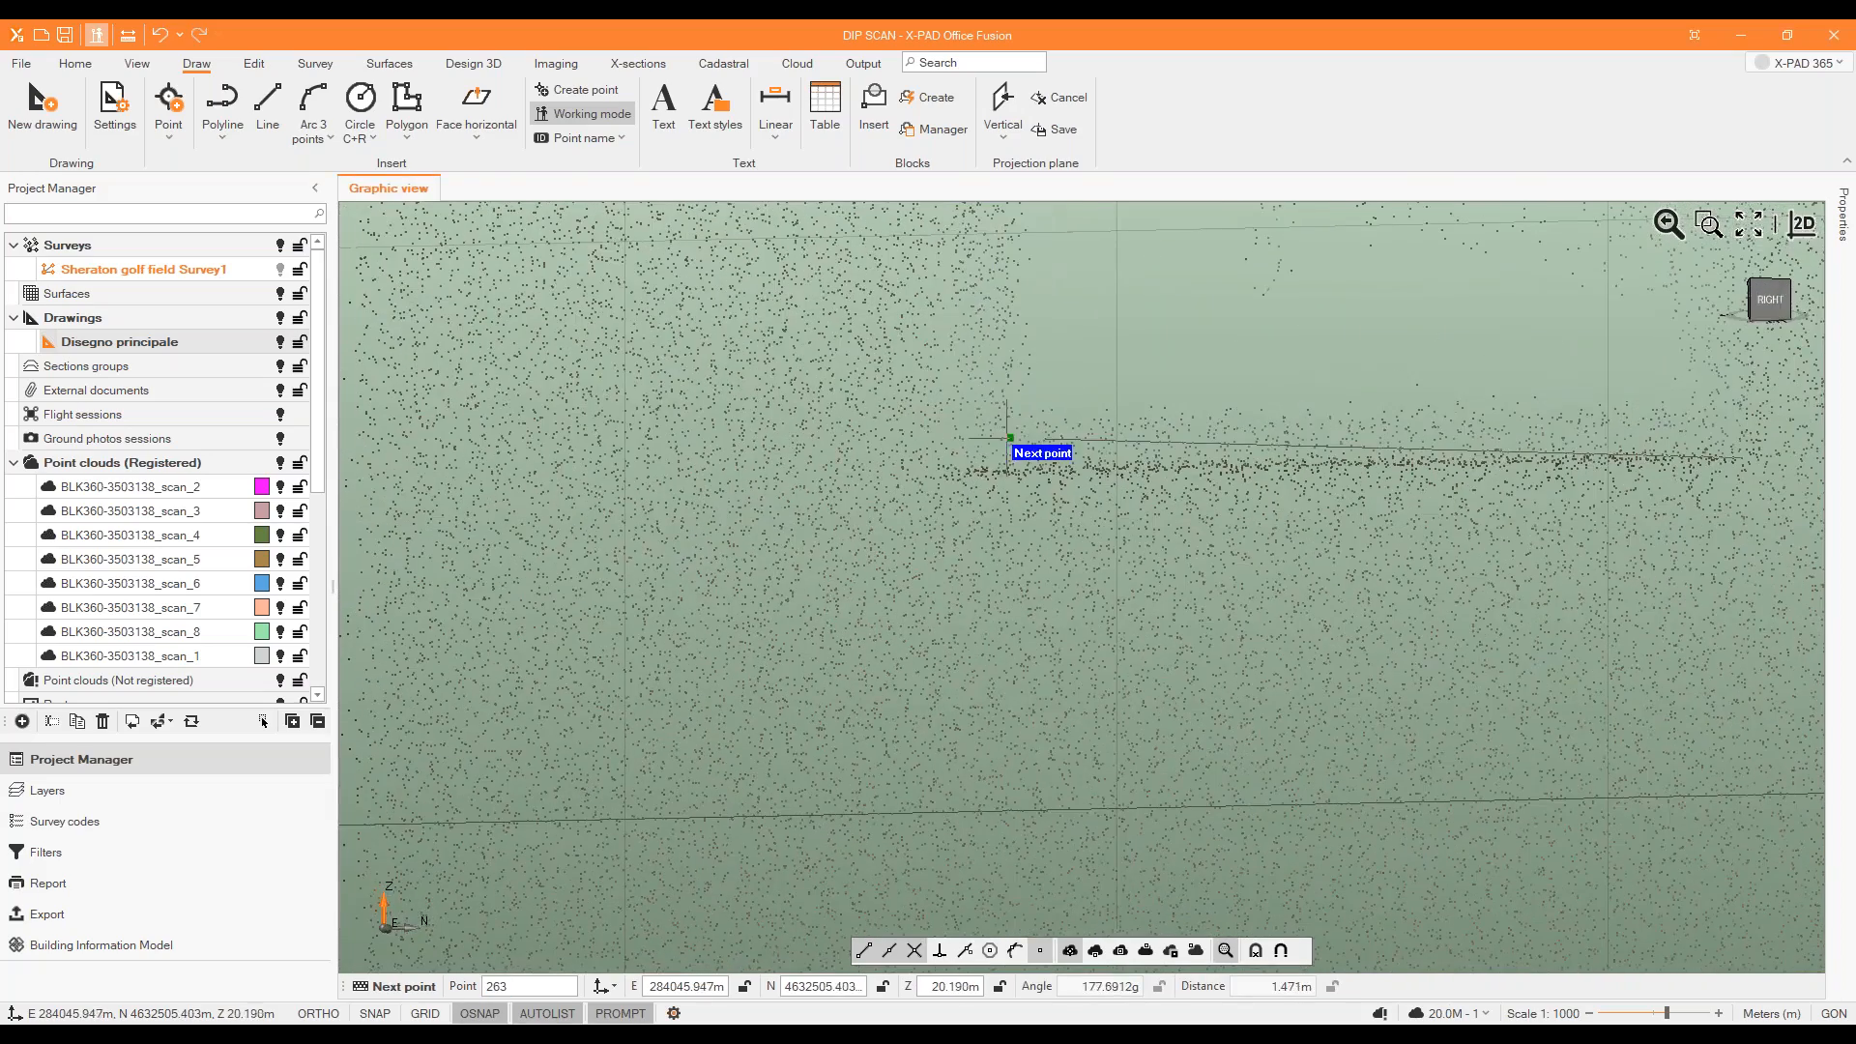
left_click(963, 455)
scroll(1092, 618, "up", 3)
middle_click_drag(1107, 623, 1171, 561)
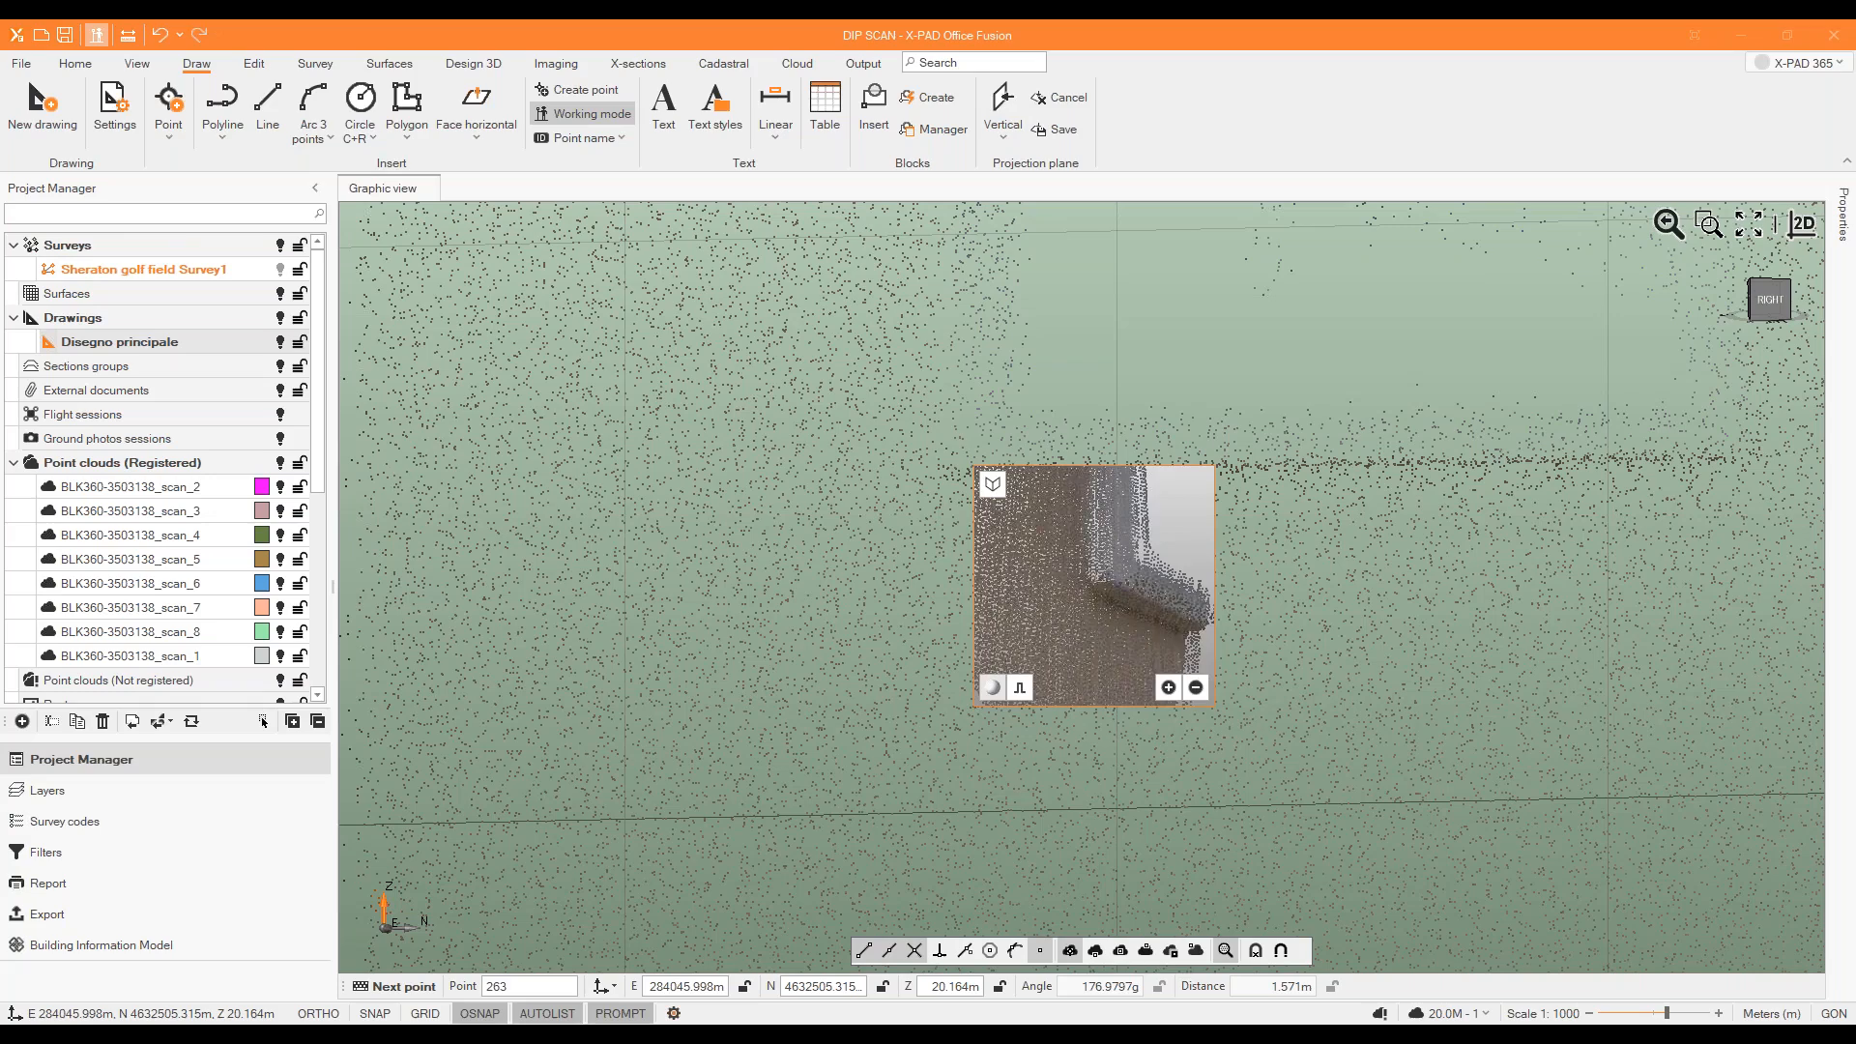
scroll(1105, 575, "up", 3)
left_click(1115, 575)
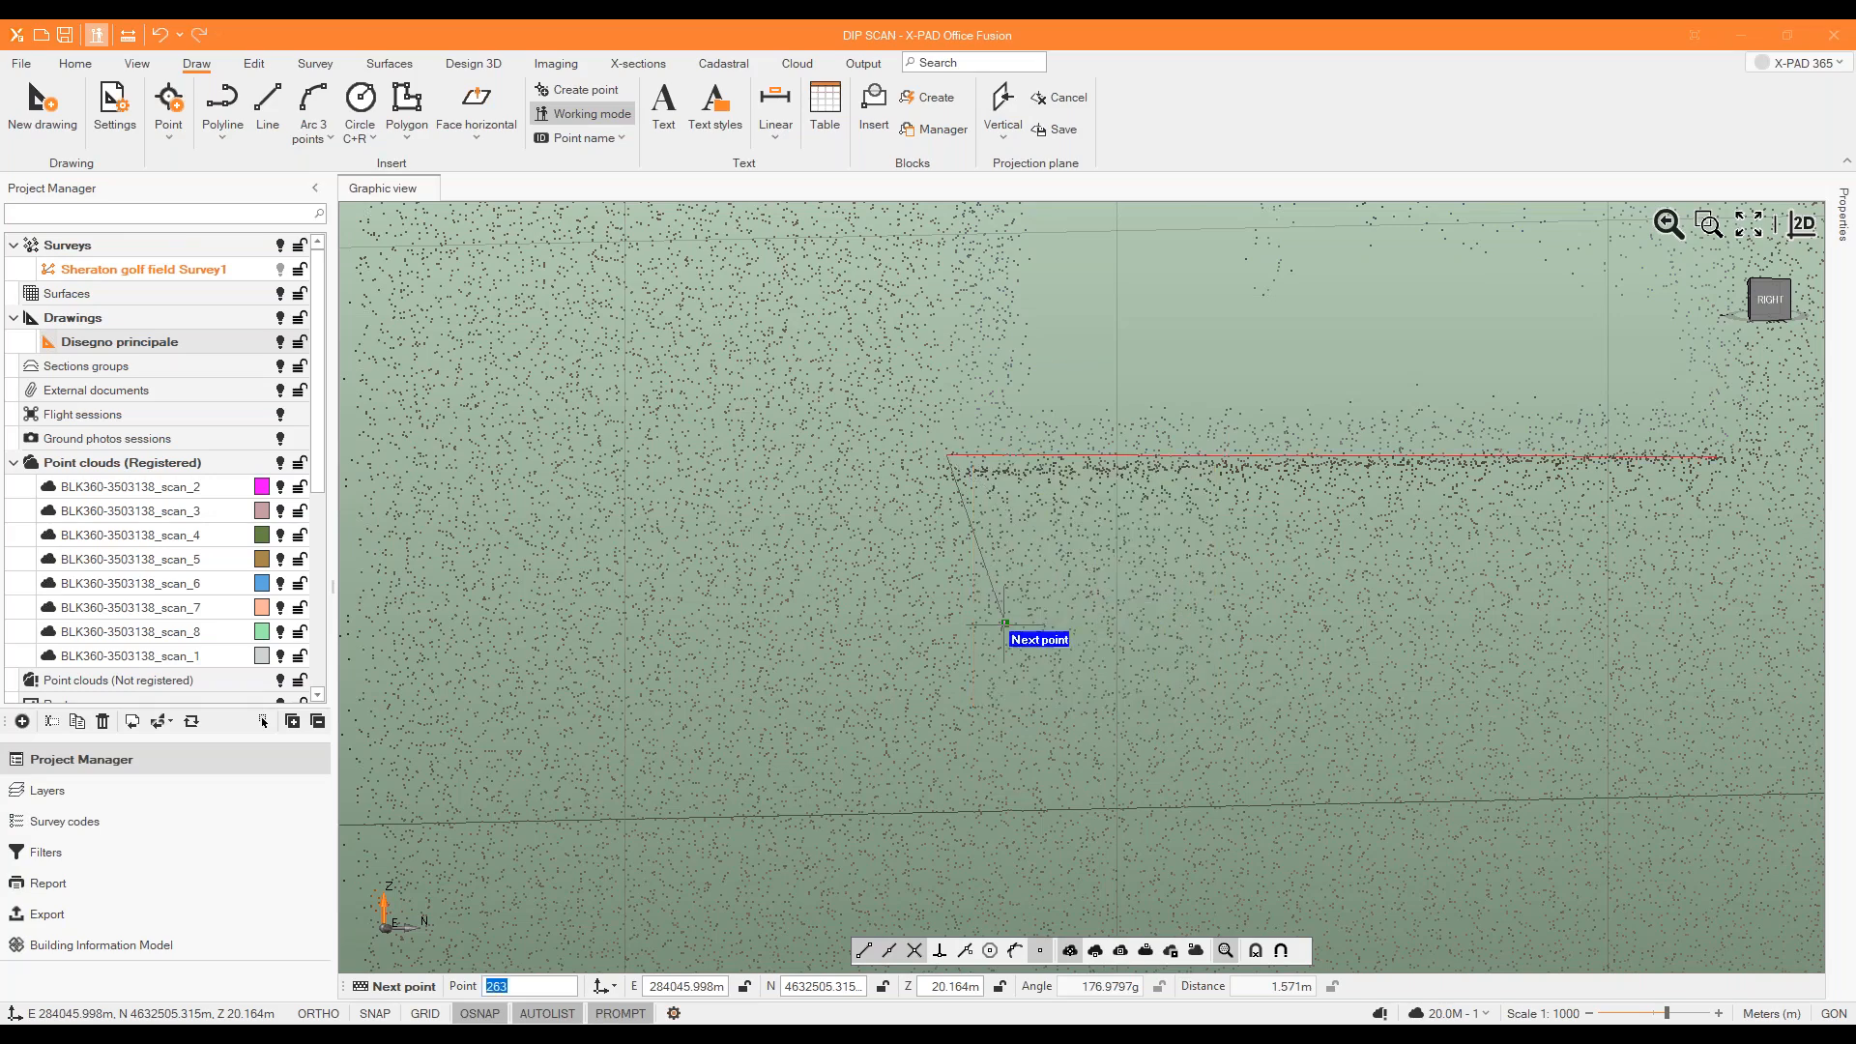
Place the polygon's third point at the same window's upper-left corner with the magnifier, drawing the left edge.
scroll(1015, 619, "down", 5)
scroll(1025, 591, "up", 6)
scroll(919, 674, "up", 3)
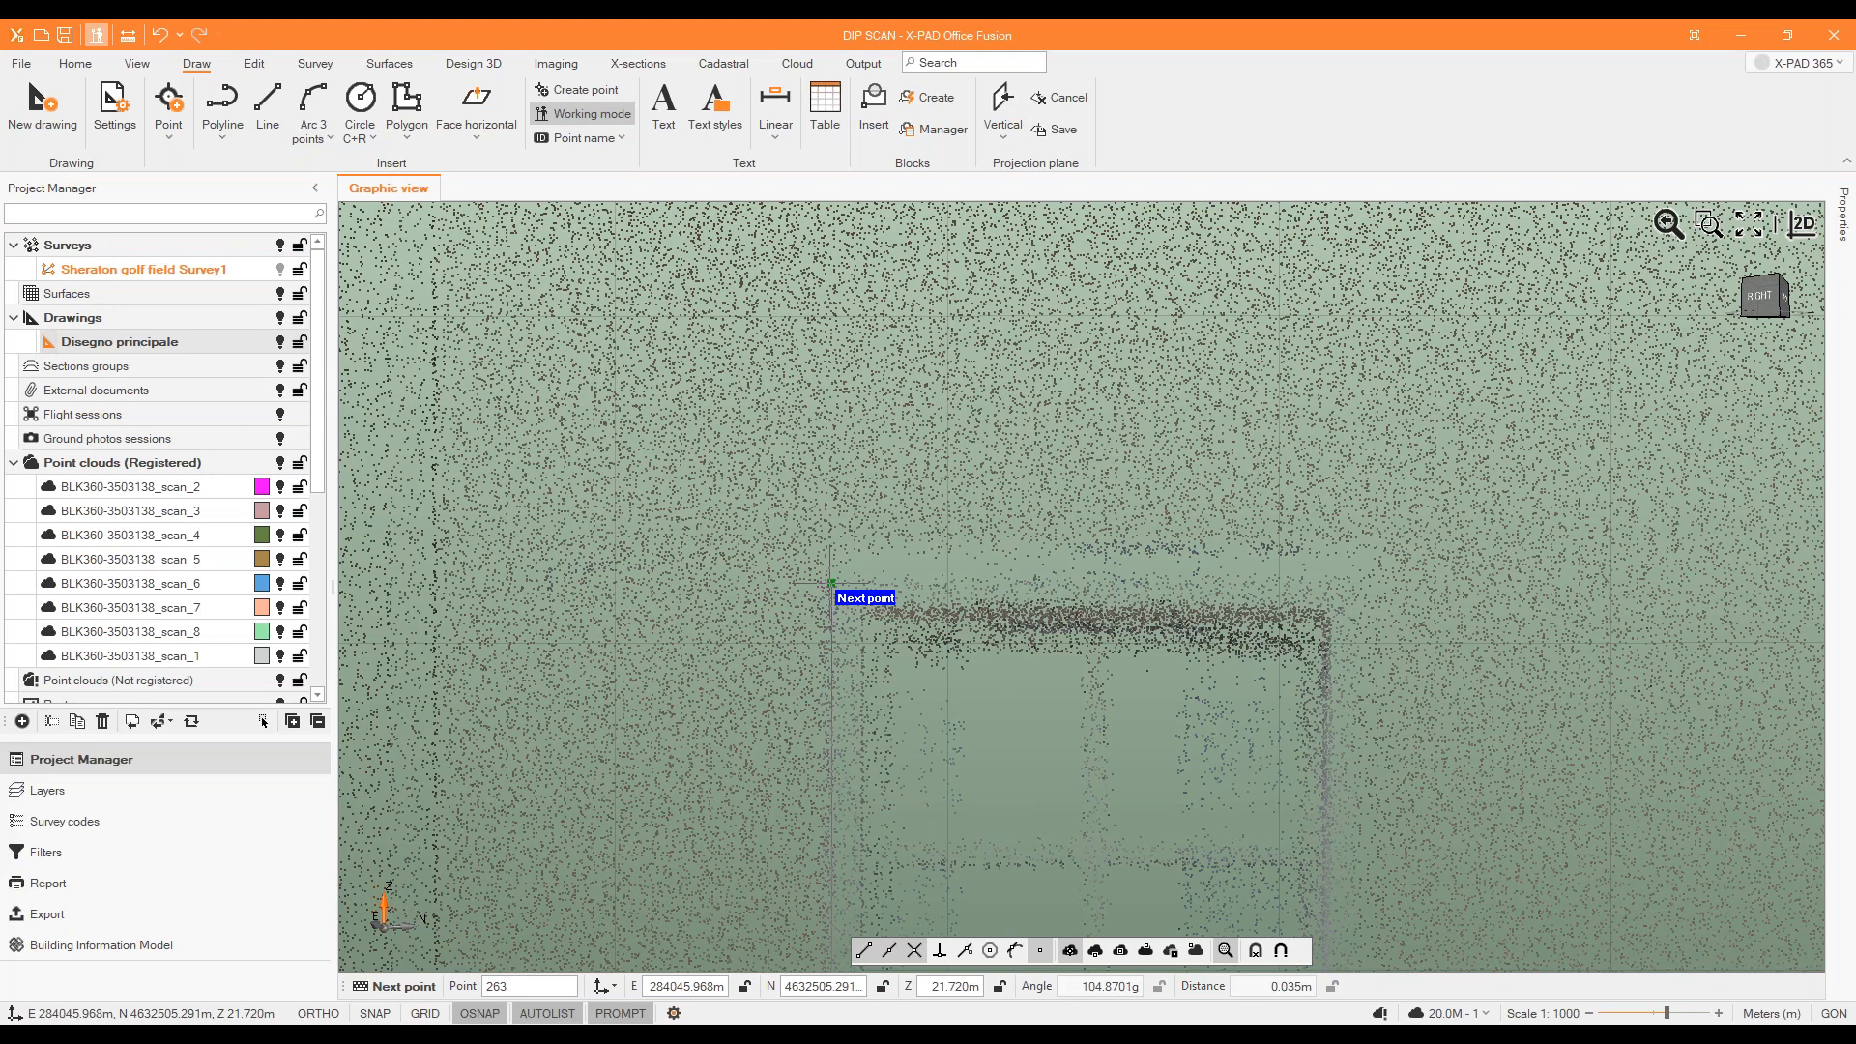
left_click(832, 583)
scroll(930, 668, "up", 5)
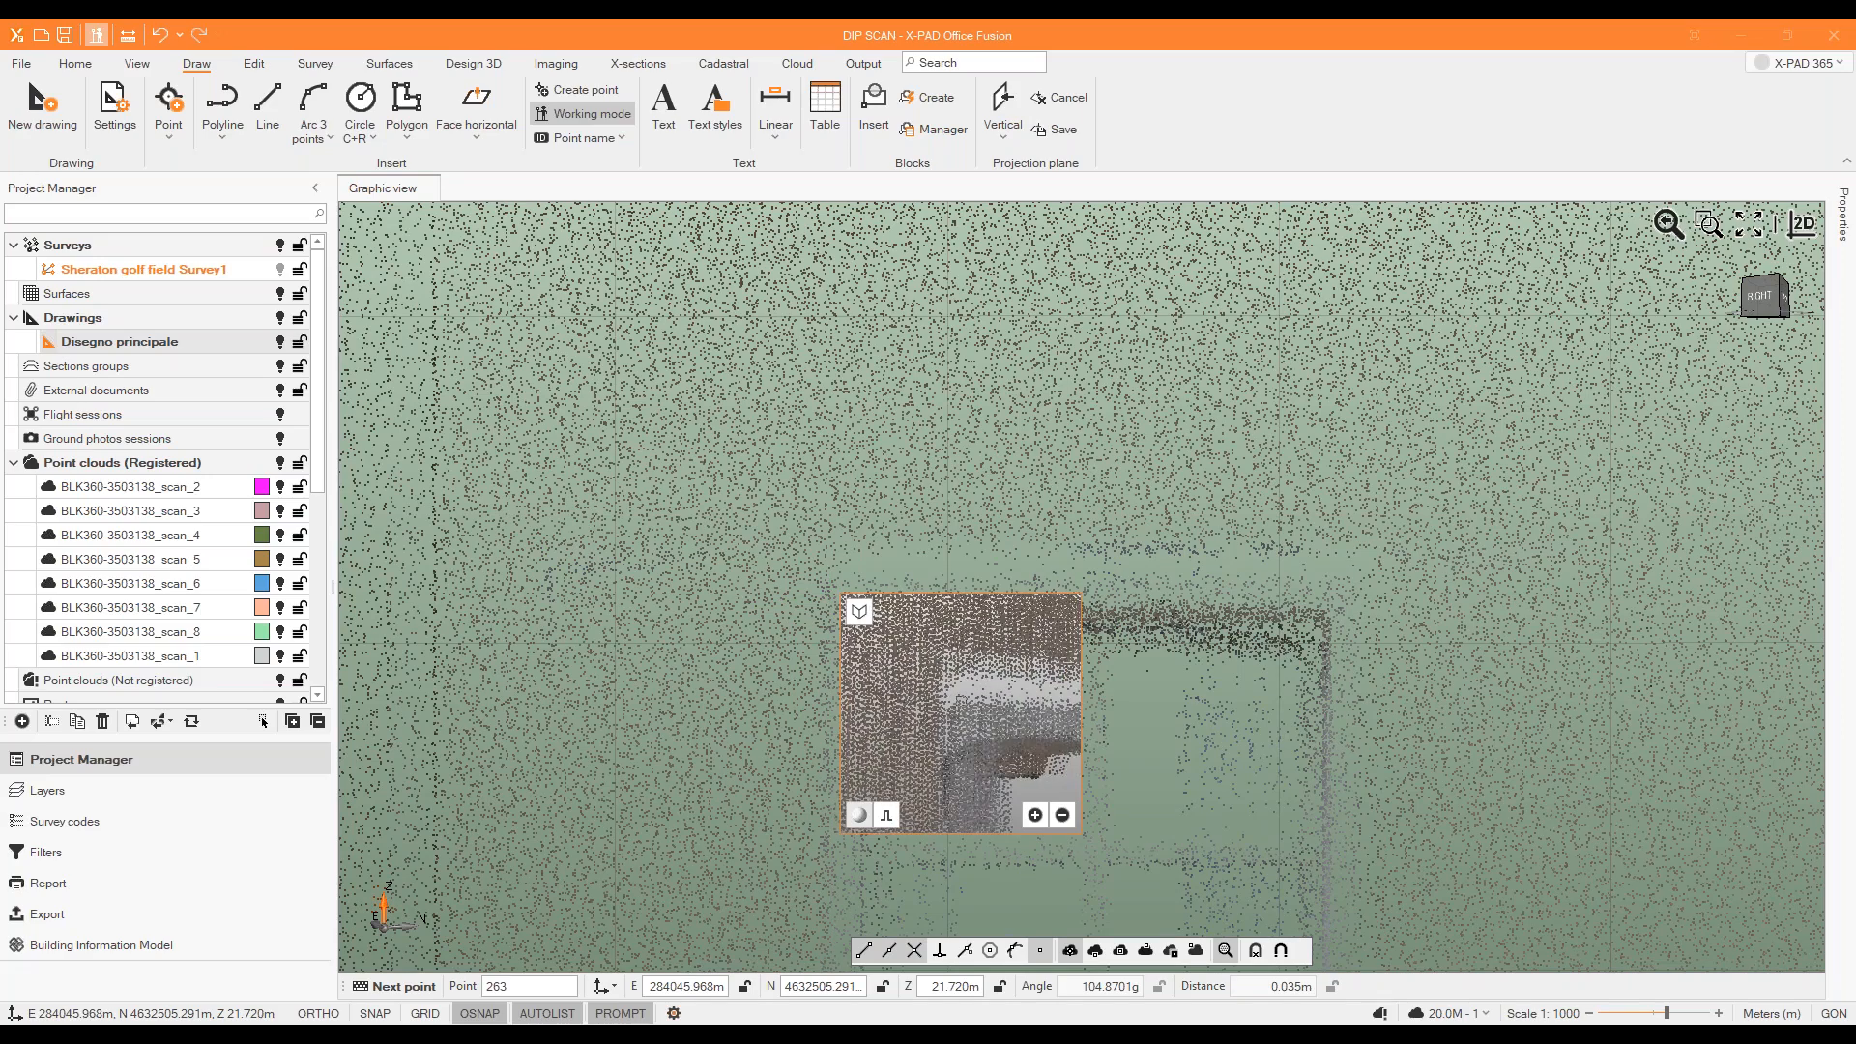
left_click(962, 698)
scroll(861, 598, "down", 3)
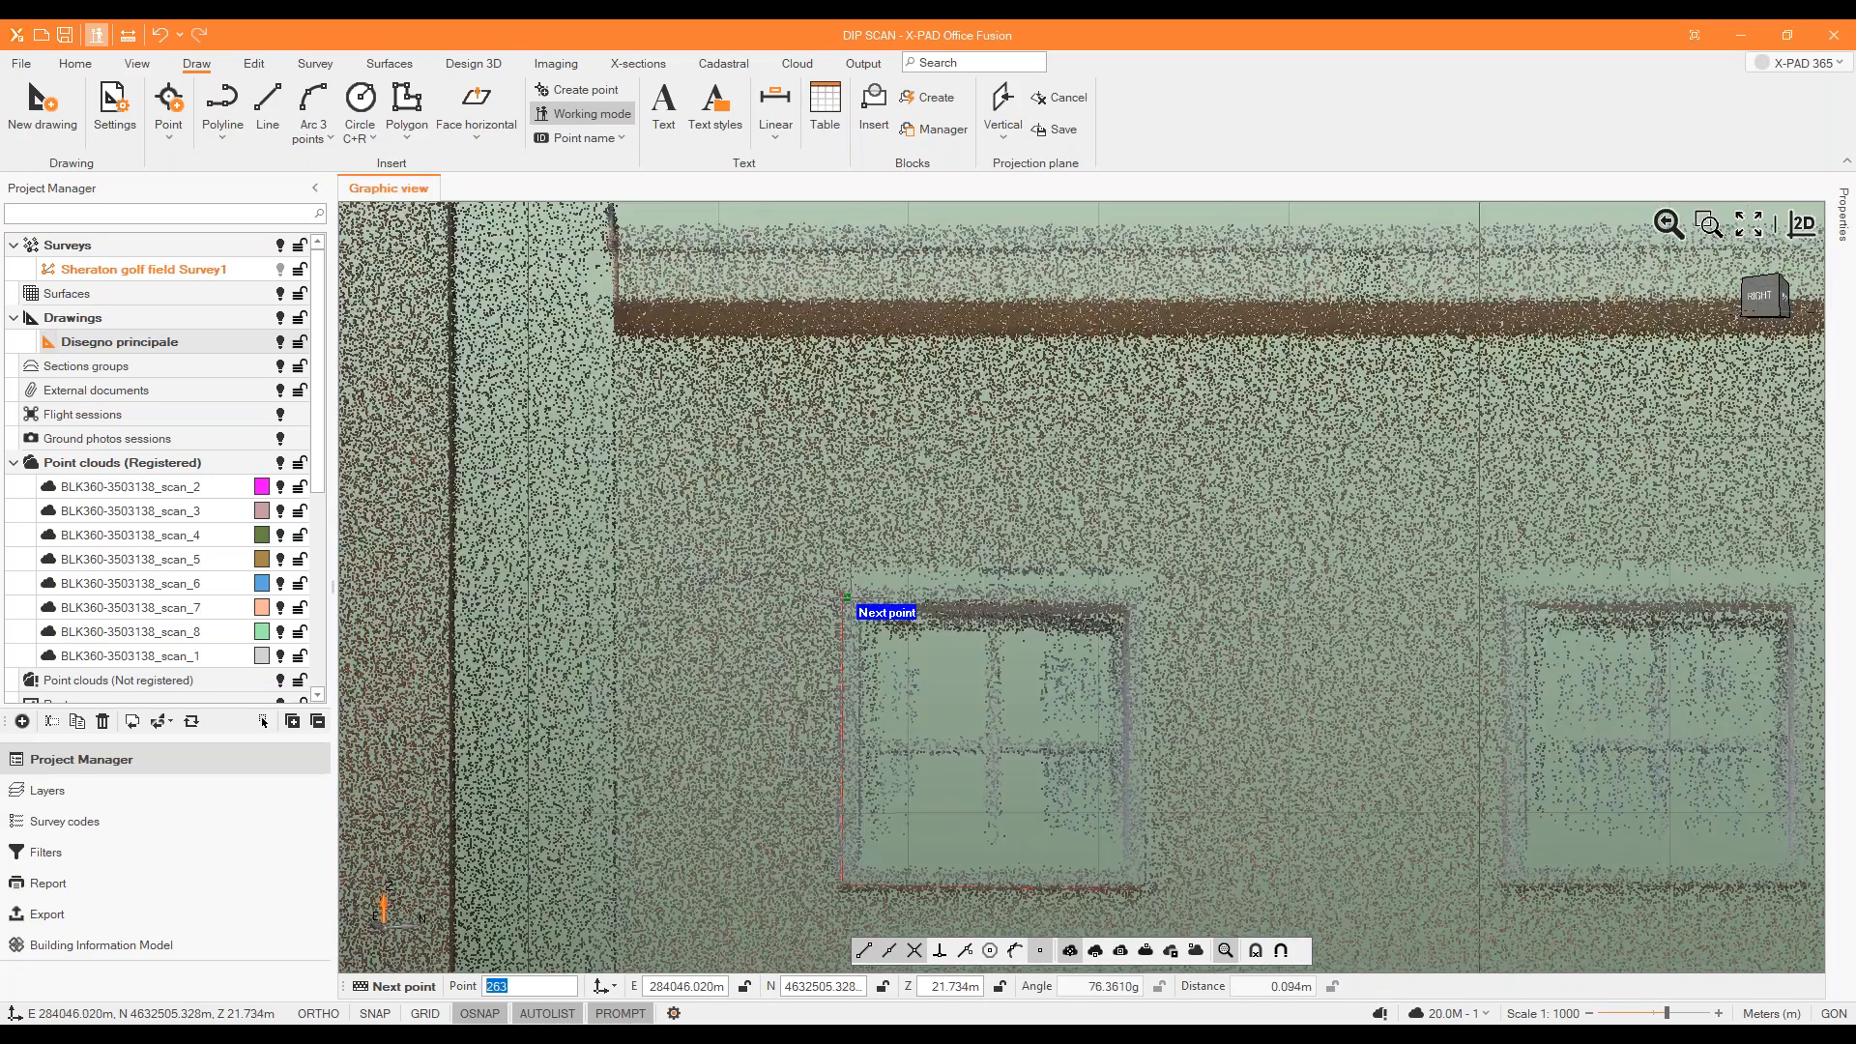
Place the fourth point at the window's upper-right corner with the magnifier, drawing a top edge about 1.54 m long, and close the polygon.
scroll(1216, 585, "up", 3)
scroll(1032, 611, "down", 3)
scroll(1063, 598, "up", 3)
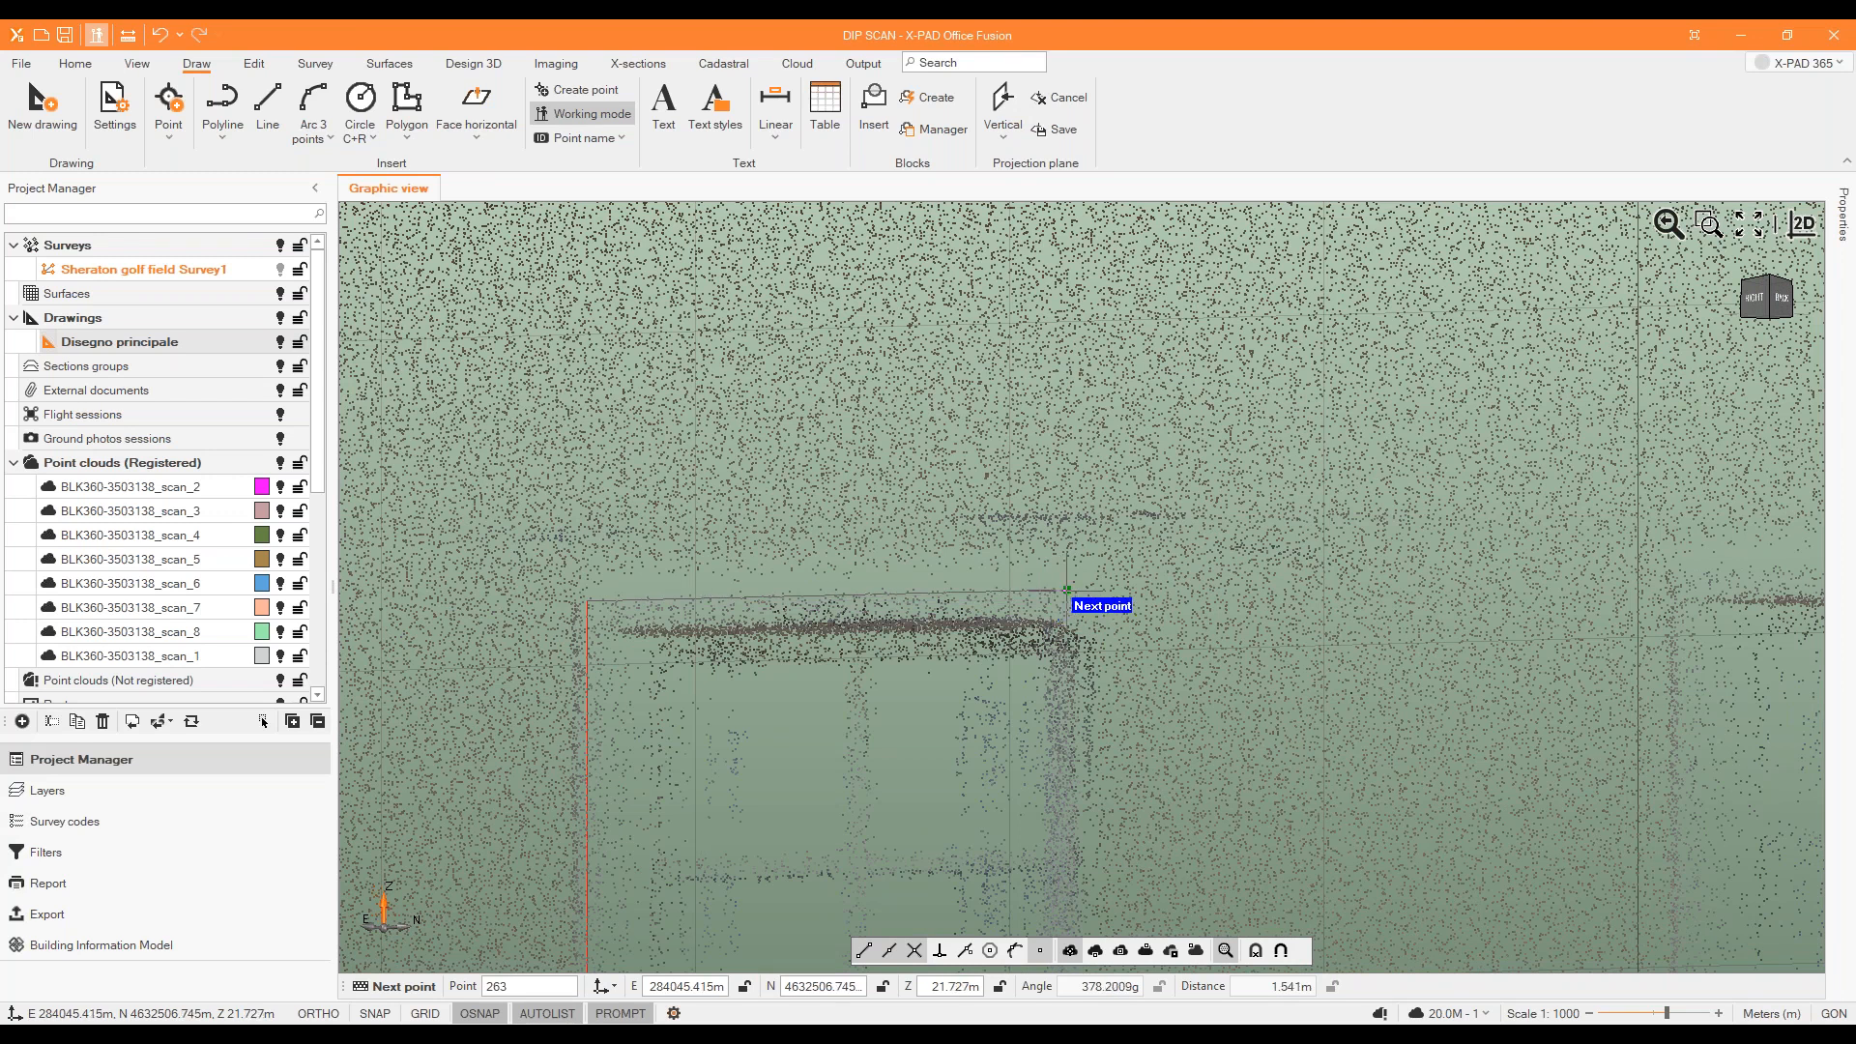
left_click(1068, 589)
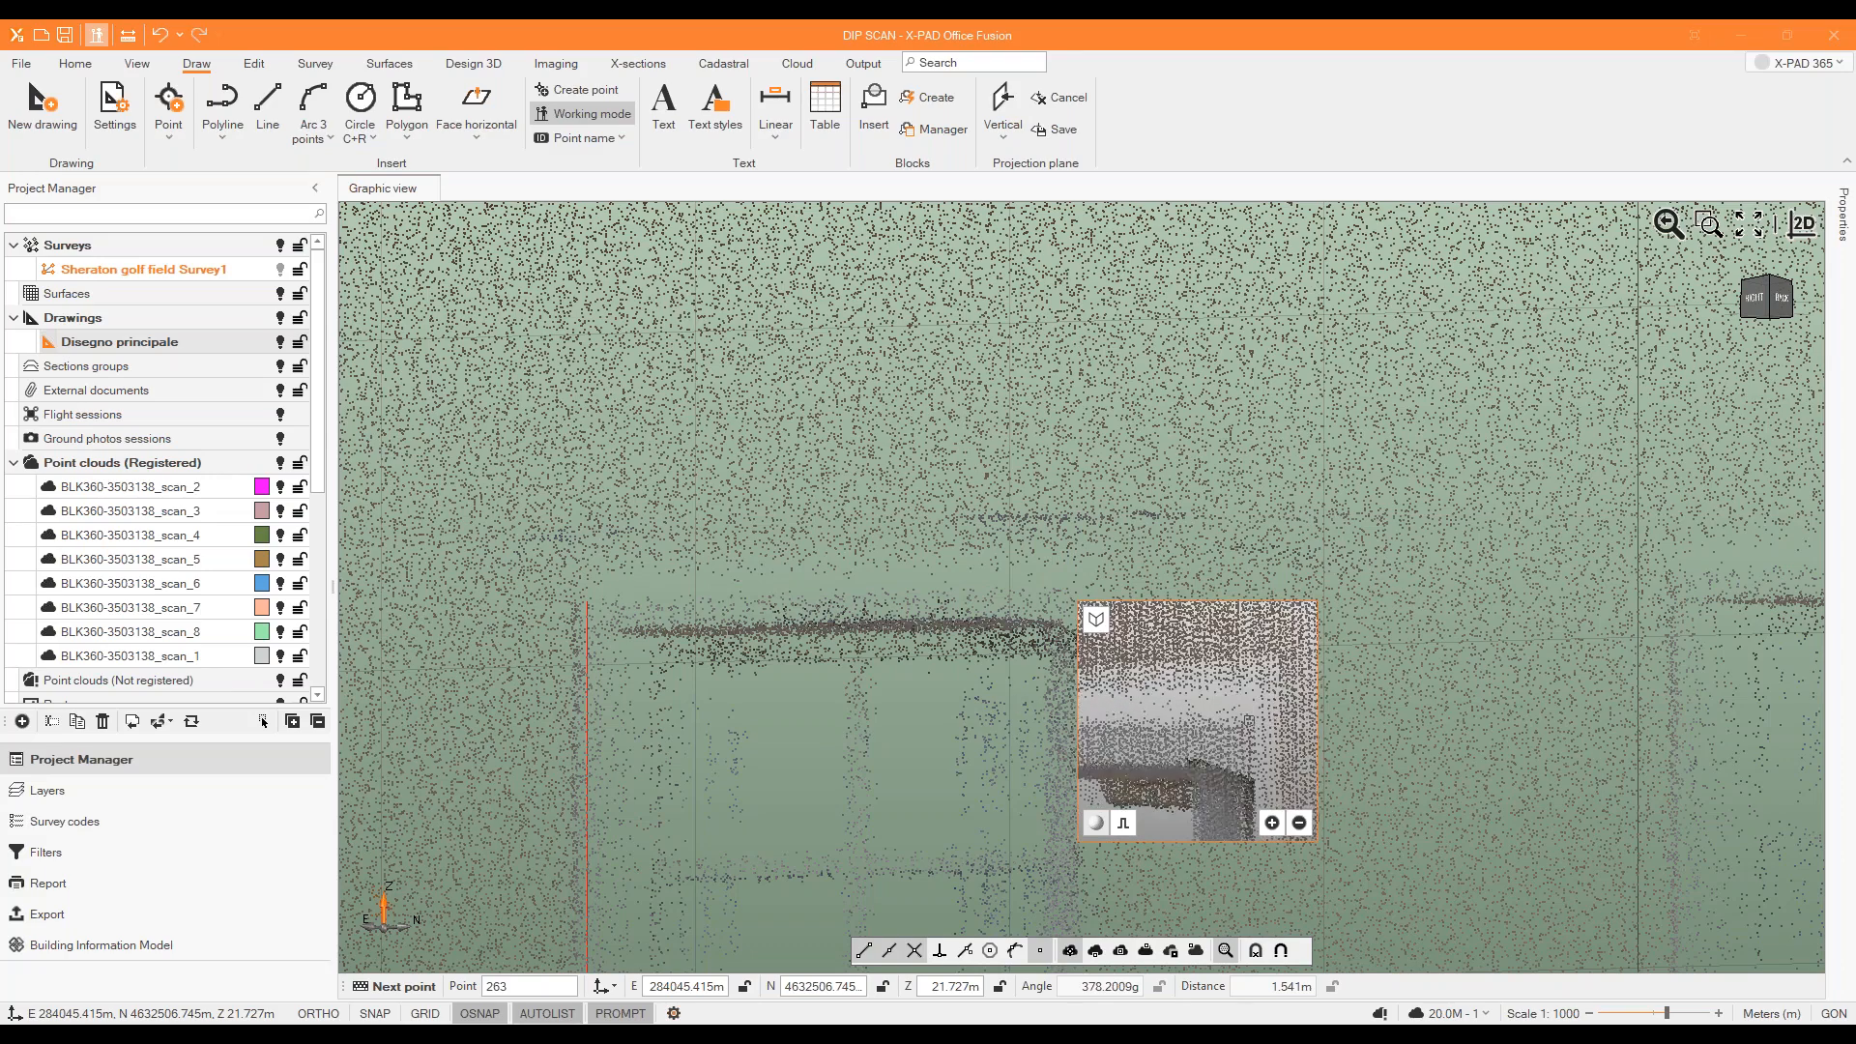
left_click(1247, 721)
scroll(839, 482, "down", 5)
scroll(900, 677, "up", 5)
scroll(999, 583, "down", 5)
scroll(960, 525, "up", 3)
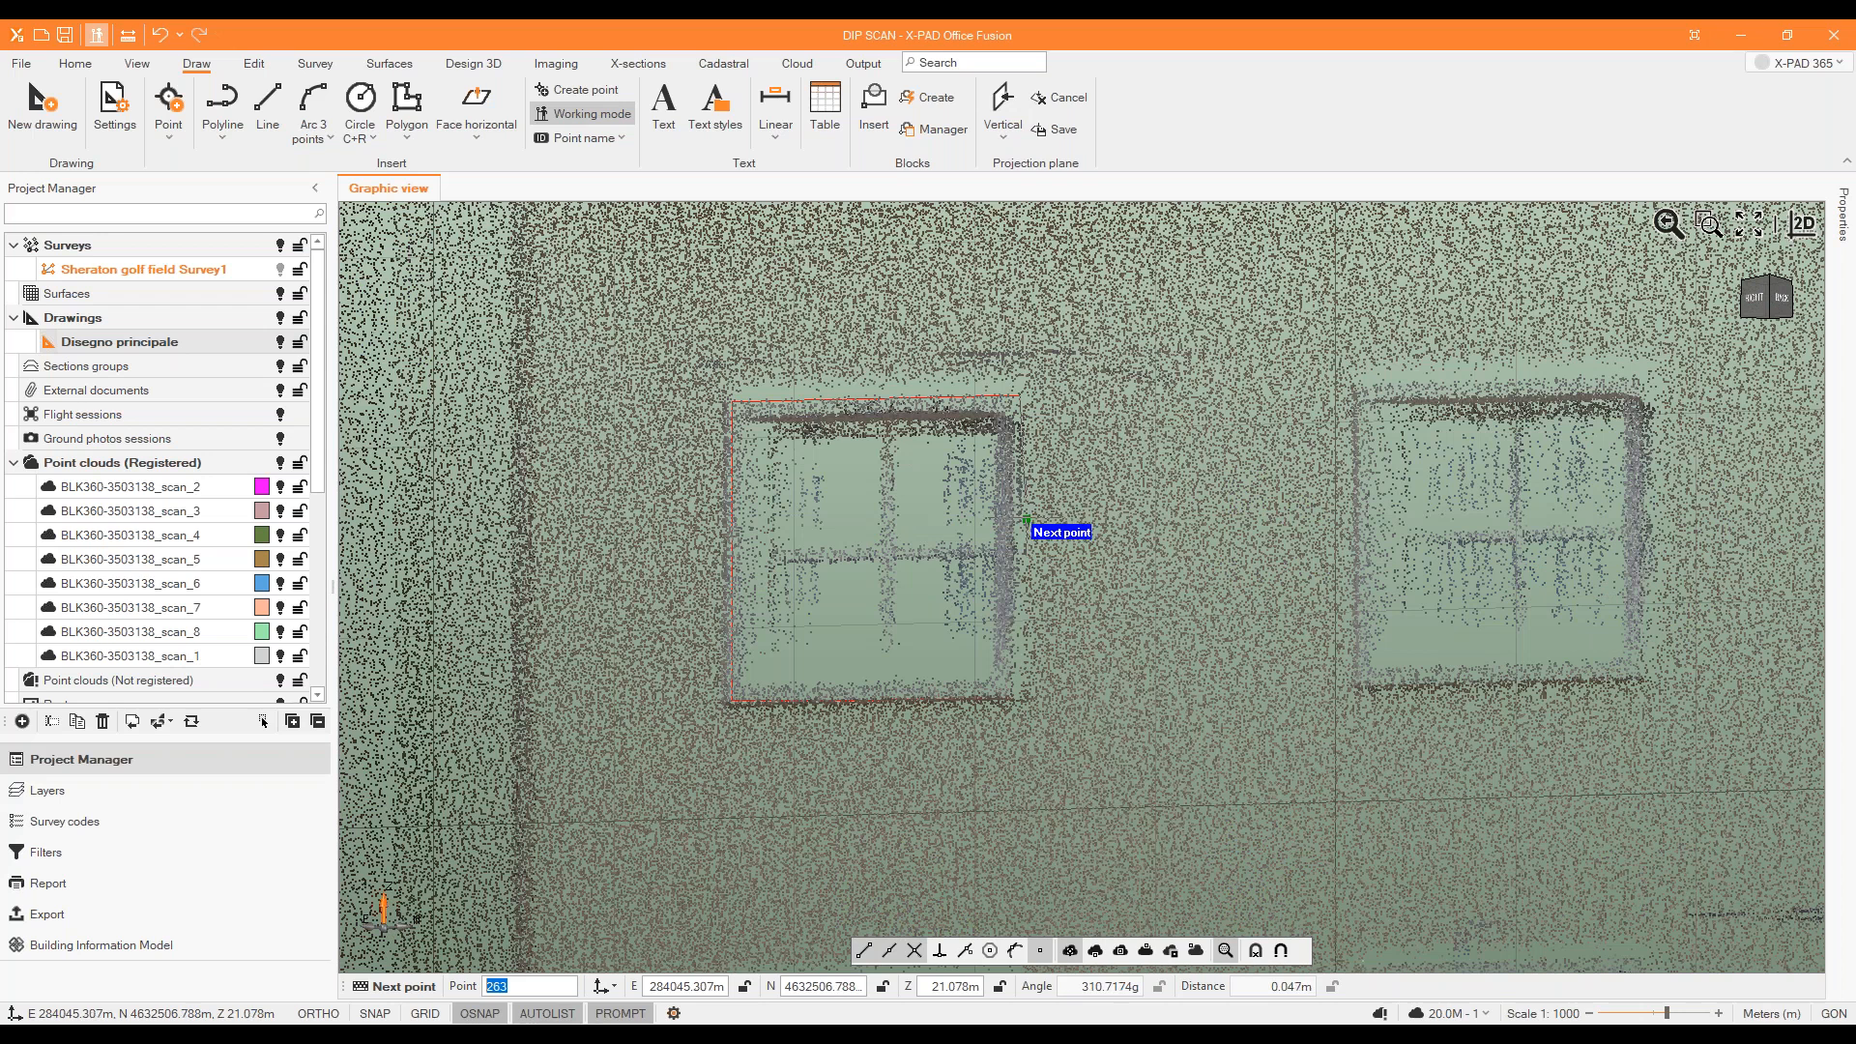
right_click(1025, 523)
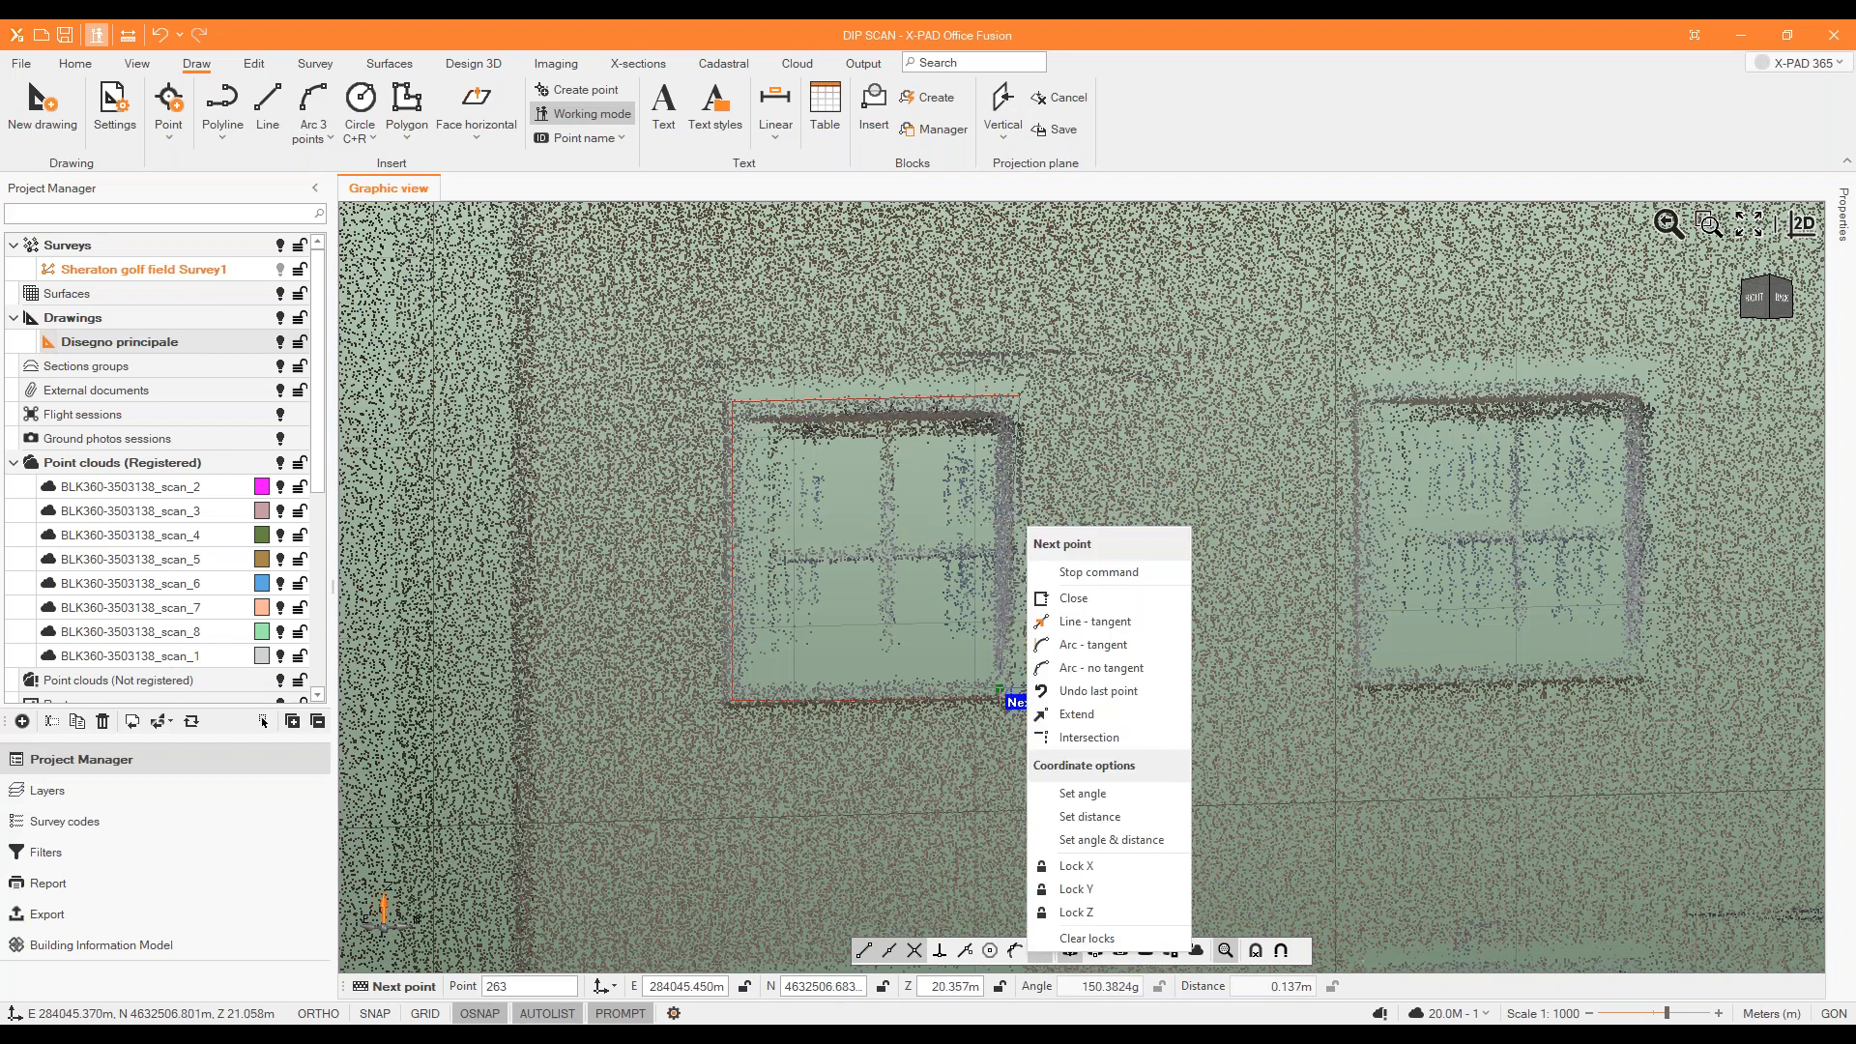
left_click(1092, 593)
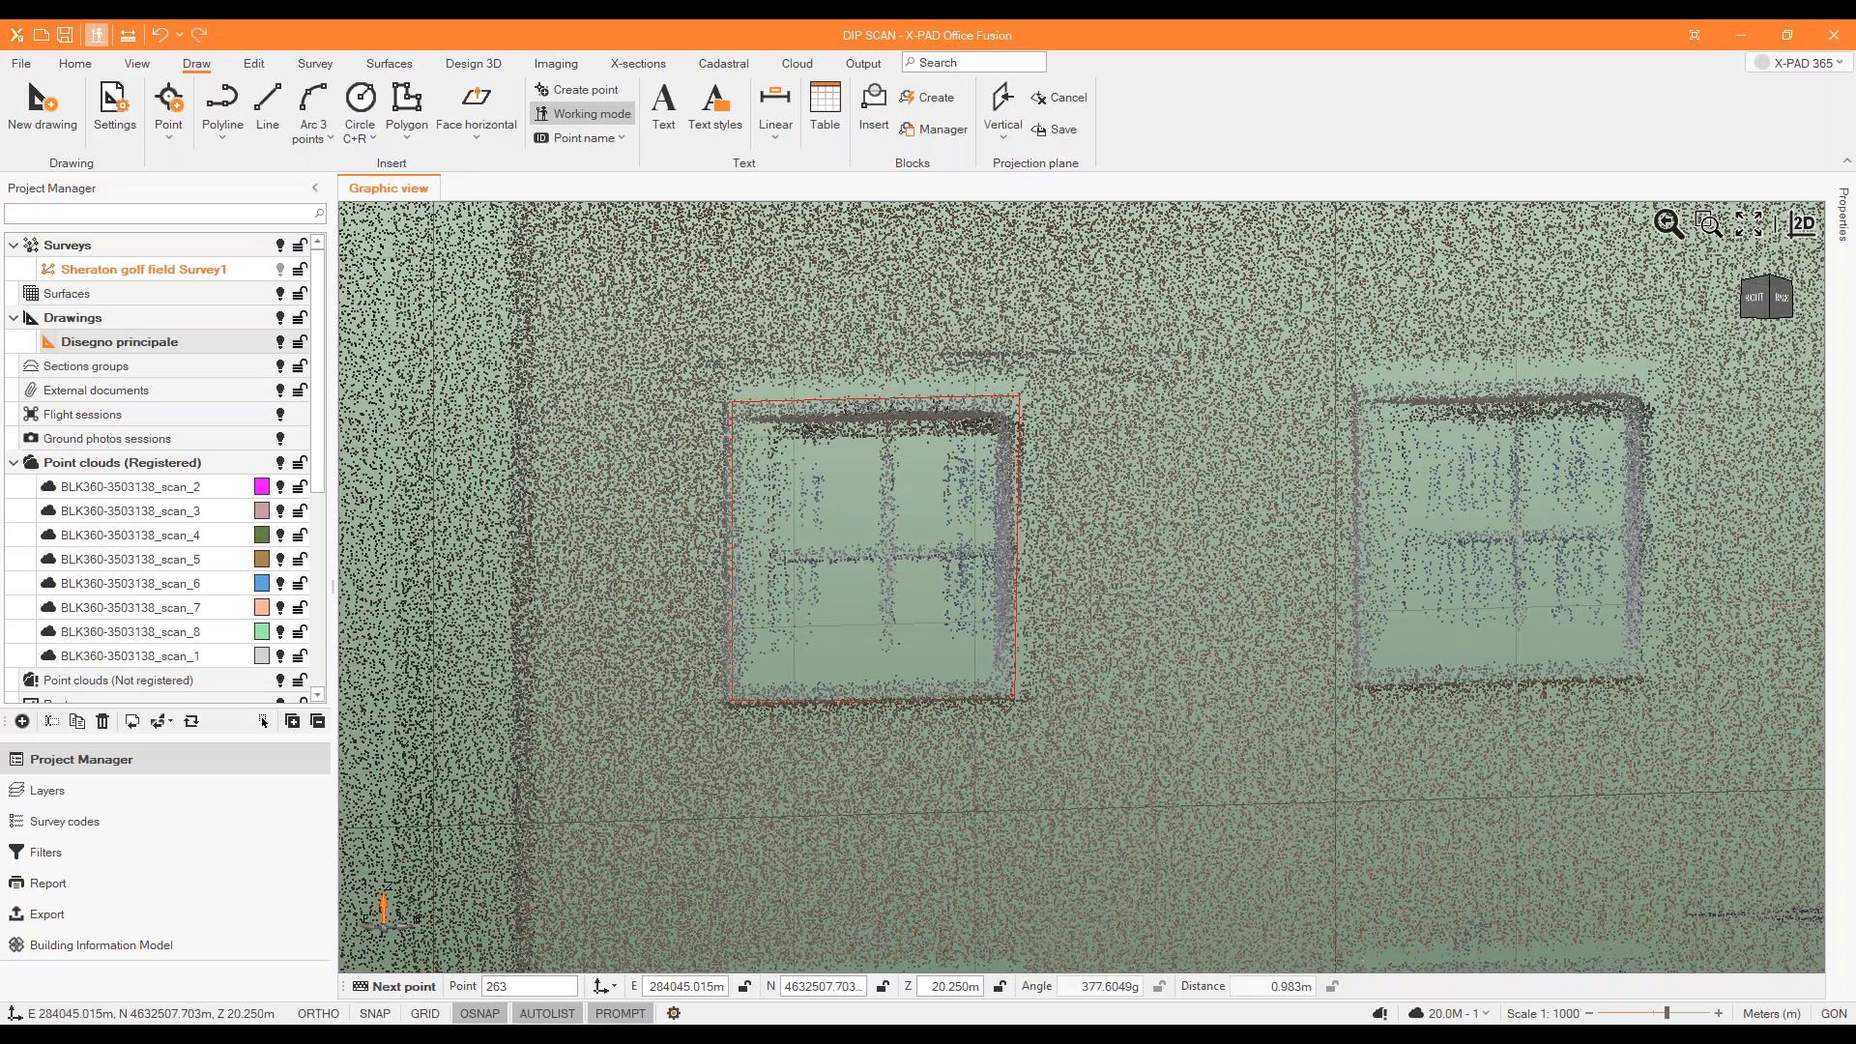
Hide the registered point clouds to examine the window polygon on the projection plane, and show them again.
scroll(899, 573, "down", 3)
scroll(901, 573, "up", 3)
mouse_move(901, 572)
middle_mouse_down()
mouse_move(918, 628)
mouse_move(933, 605)
mouse_move(912, 606)
middle_mouse_up()
left_click(281, 463)
scroll(902, 503, "down", 4)
middle_click_drag(903, 503, 757, 422)
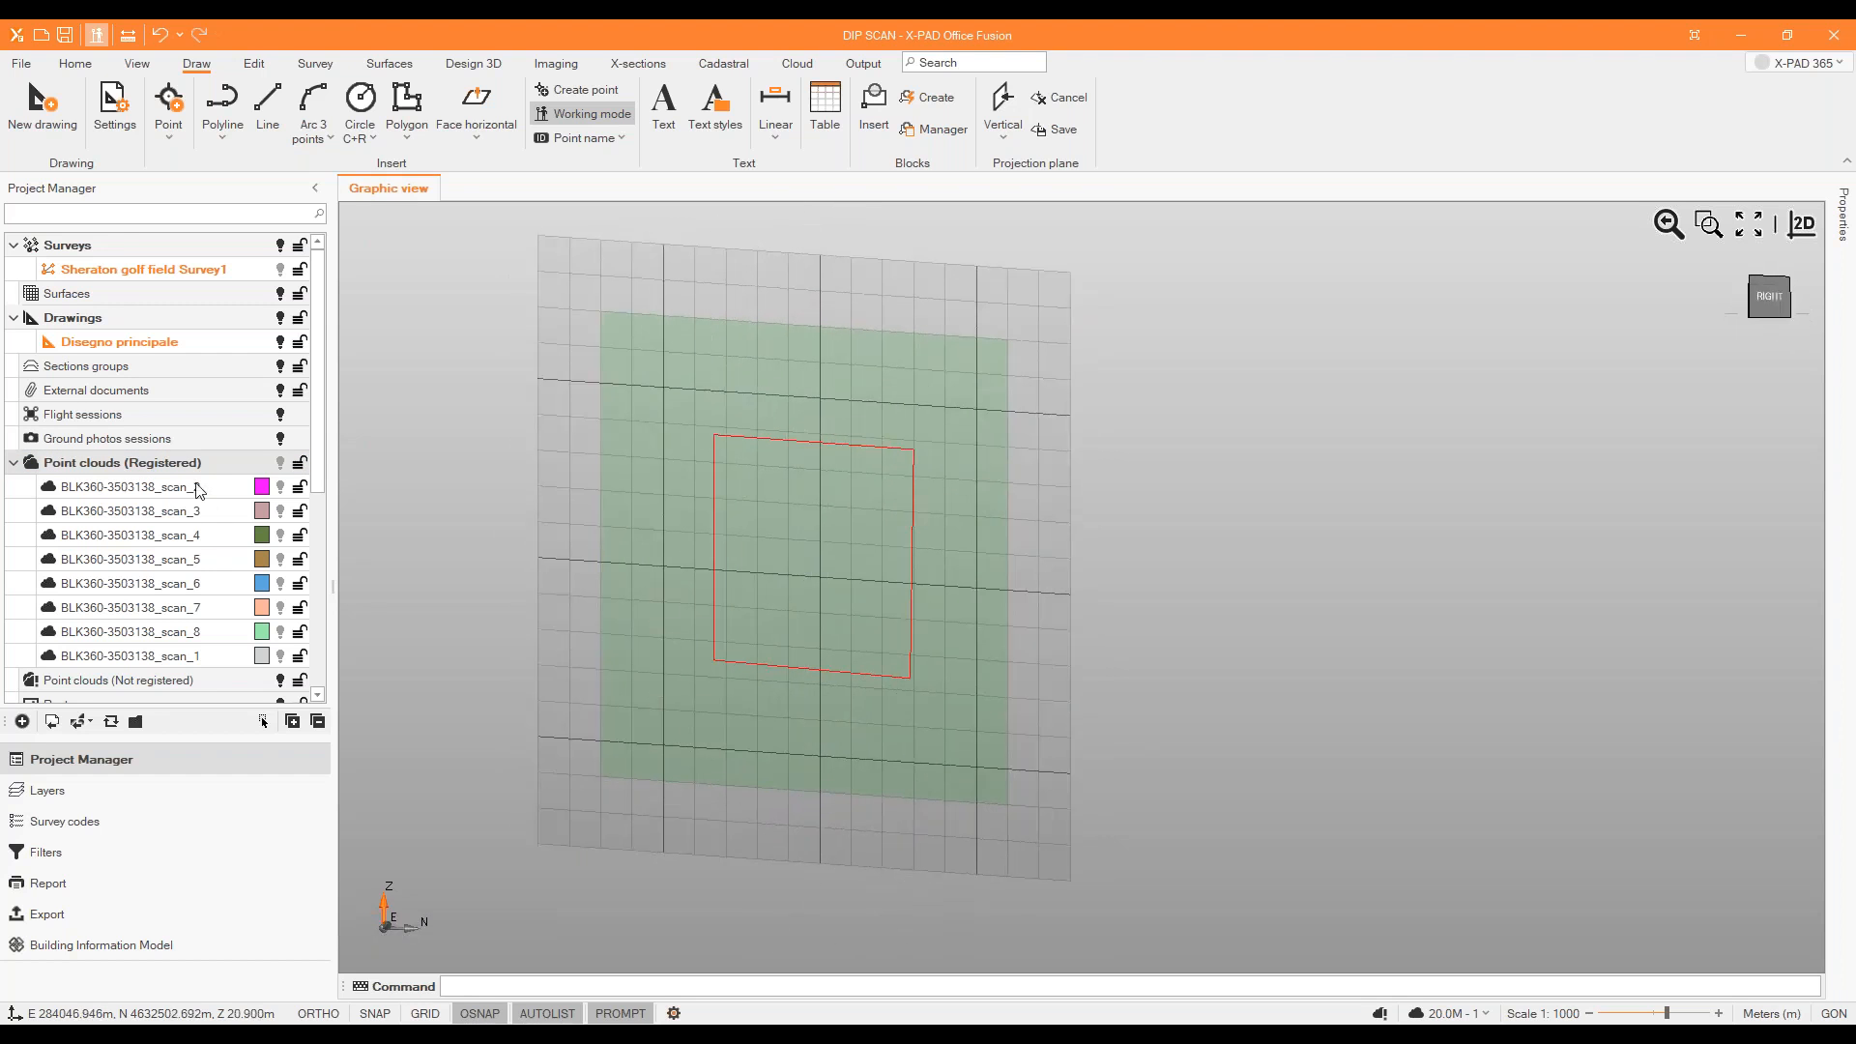
left_click(280, 463)
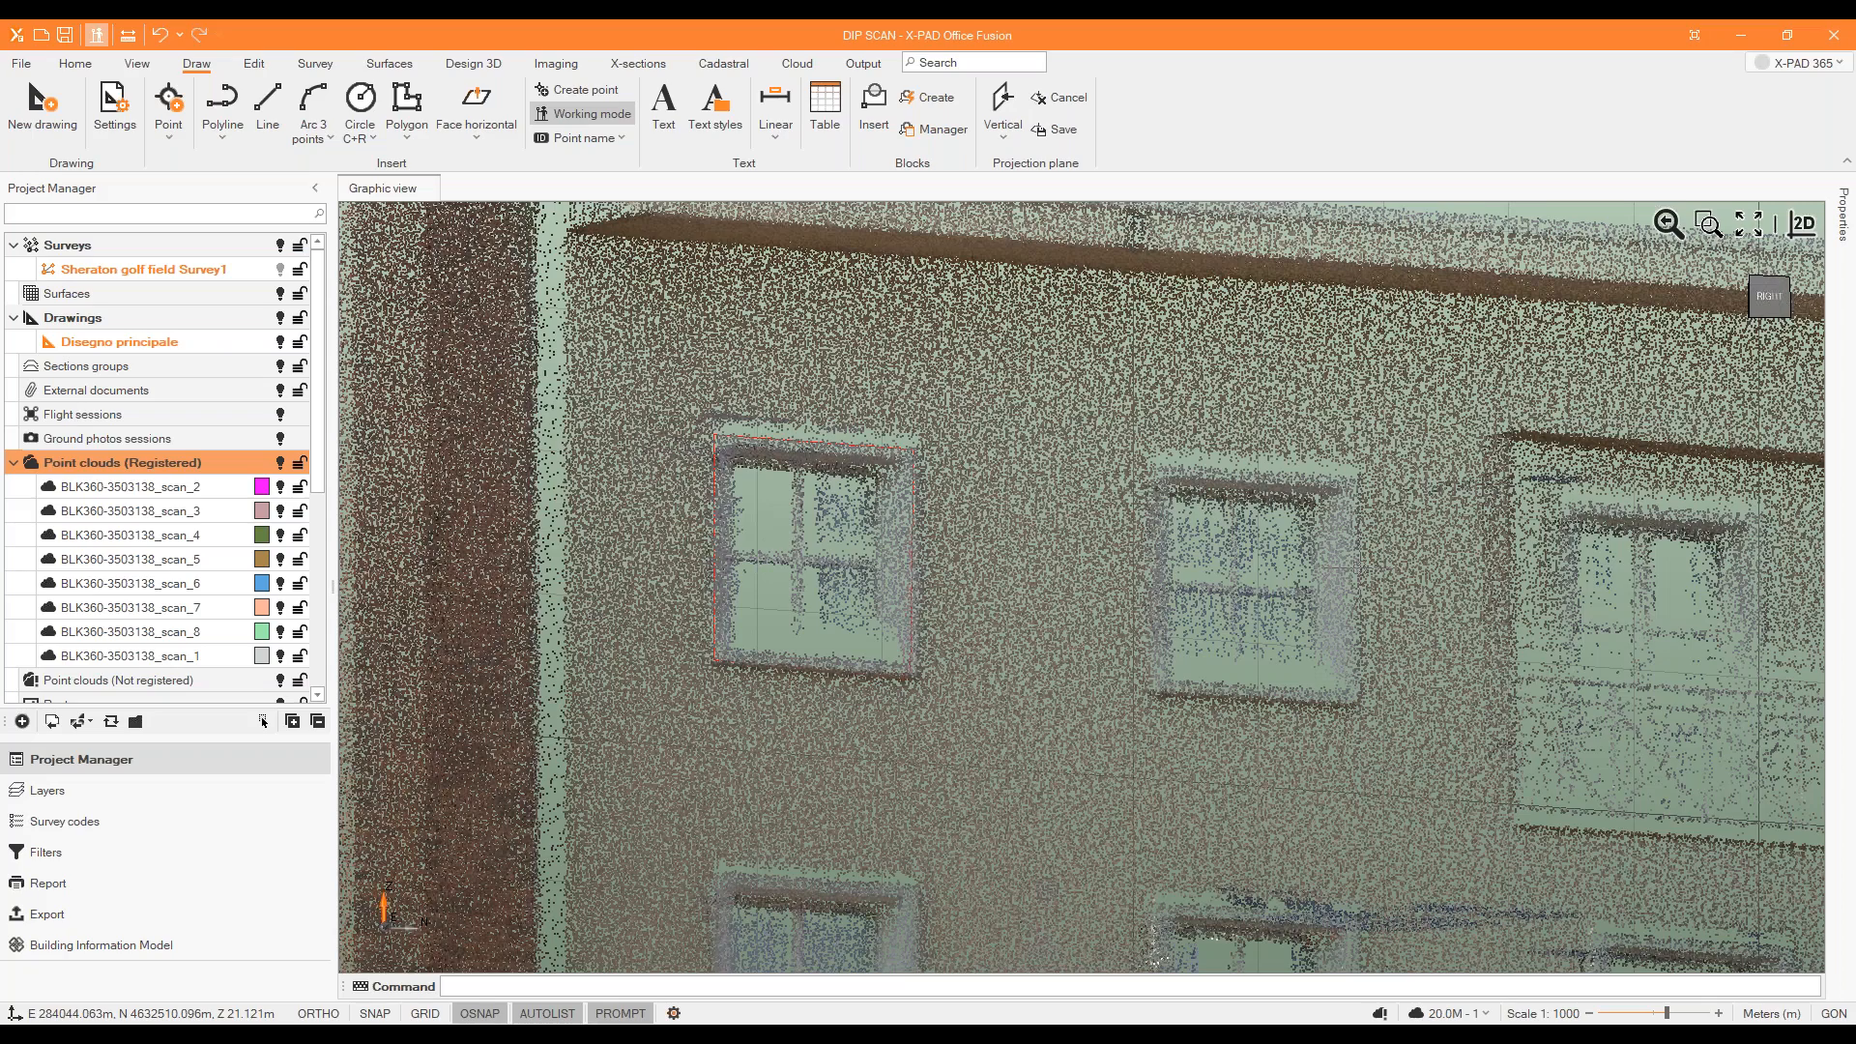
Select the window polygon and start copying it with its lower-left corner as the base point.
scroll(1353, 744, "down", 5)
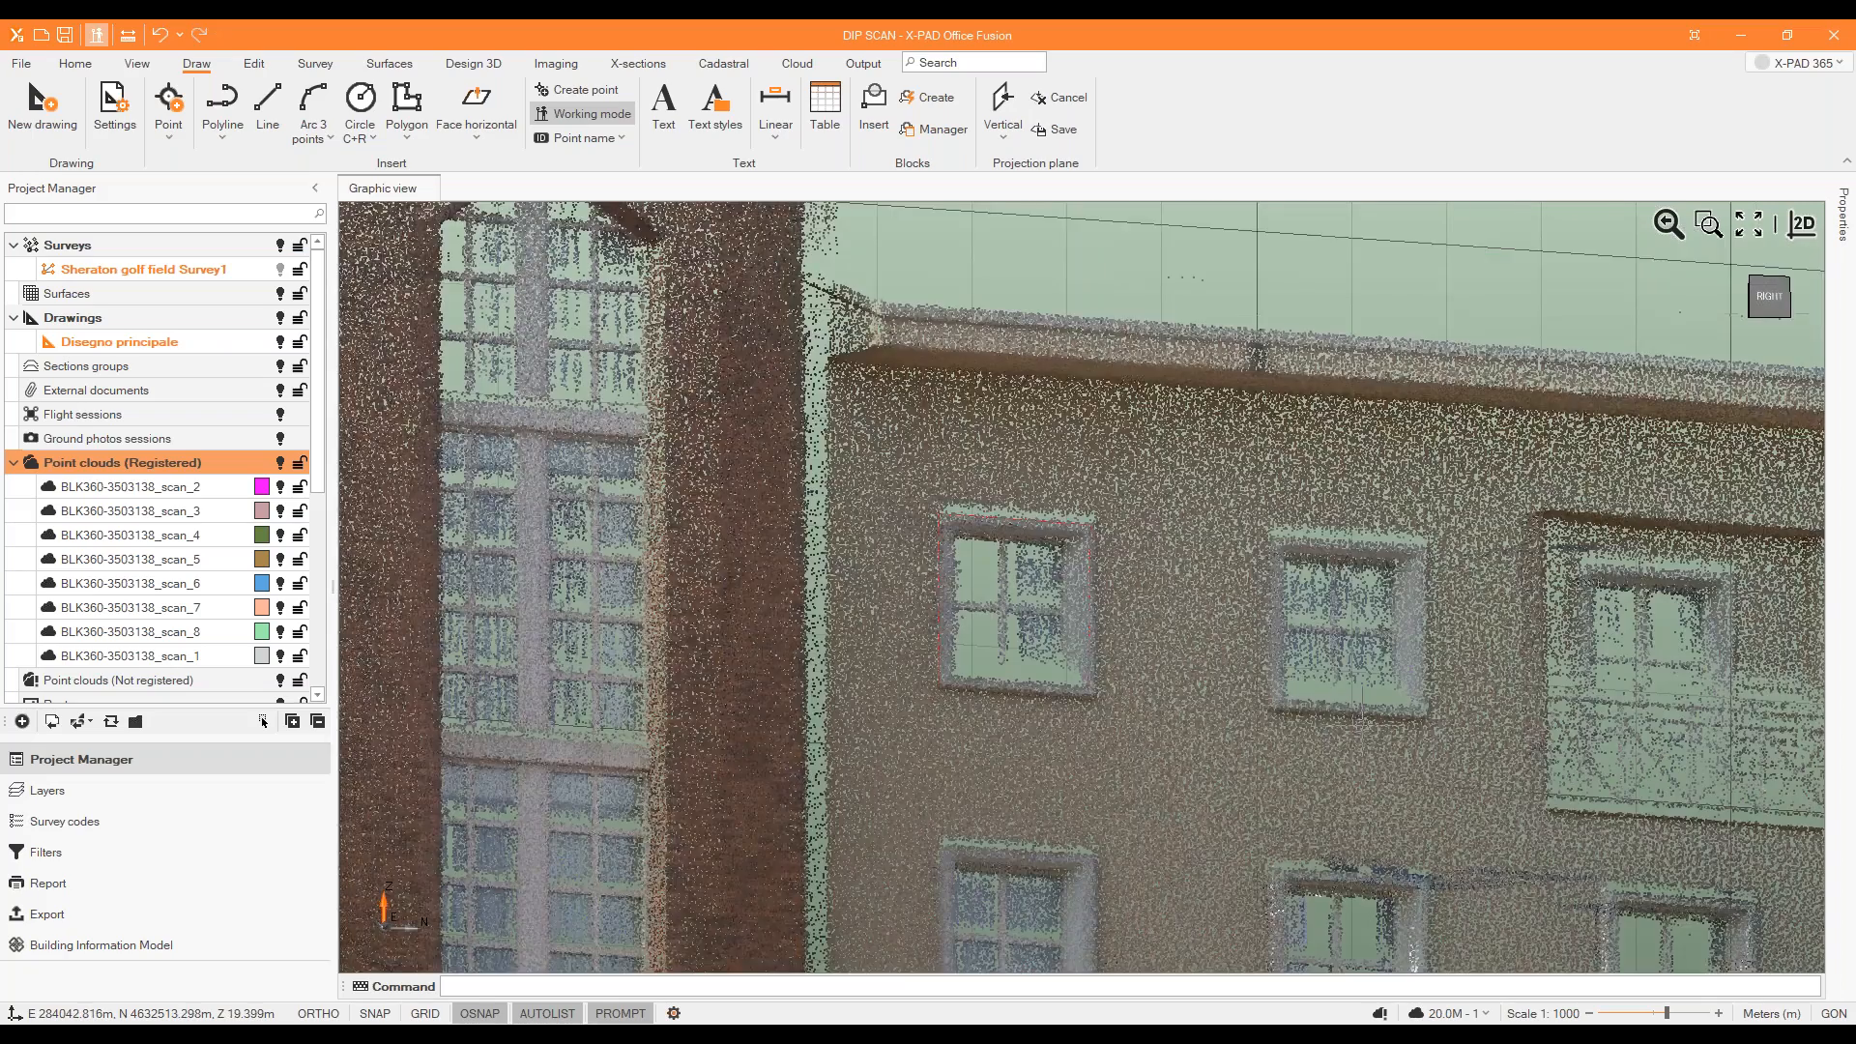
scroll(1112, 744, "up", 5)
middle_click_drag(1112, 715, 1140, 735)
scroll(1044, 524, "down", 3)
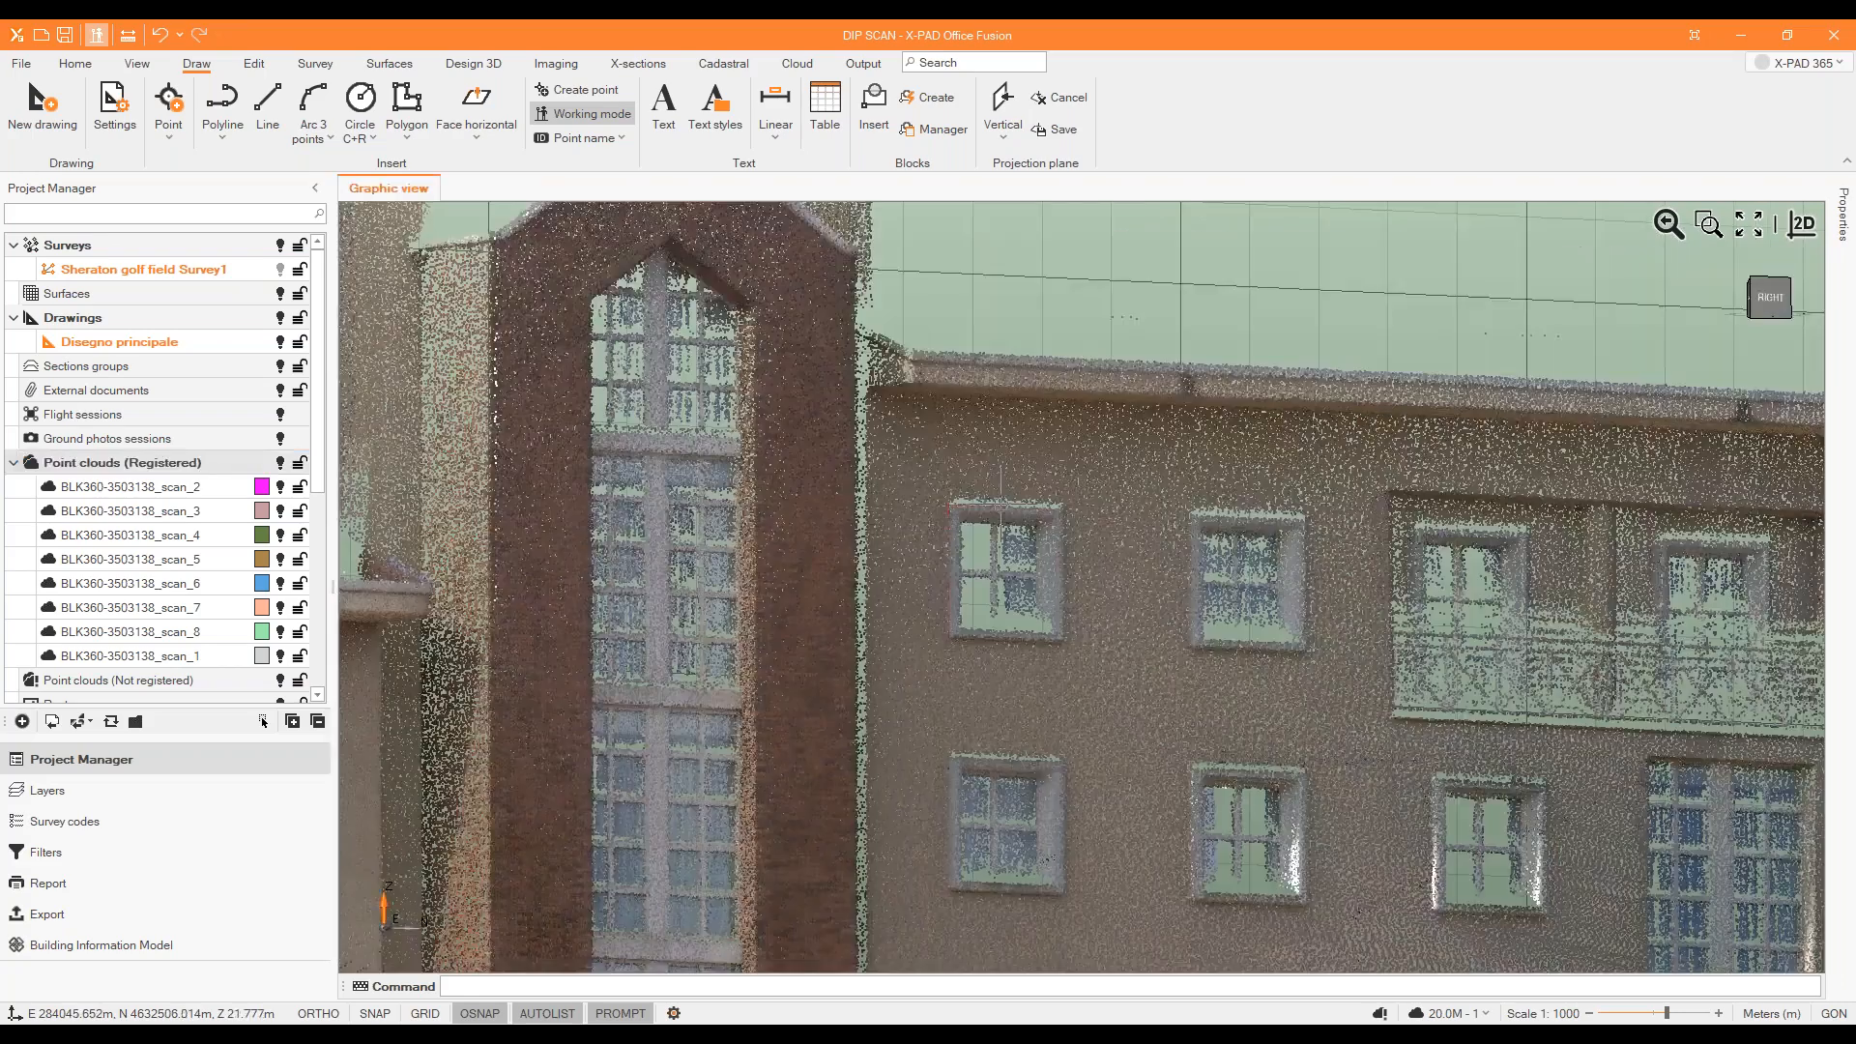
scroll(1001, 498, "up", 3)
left_click(971, 510)
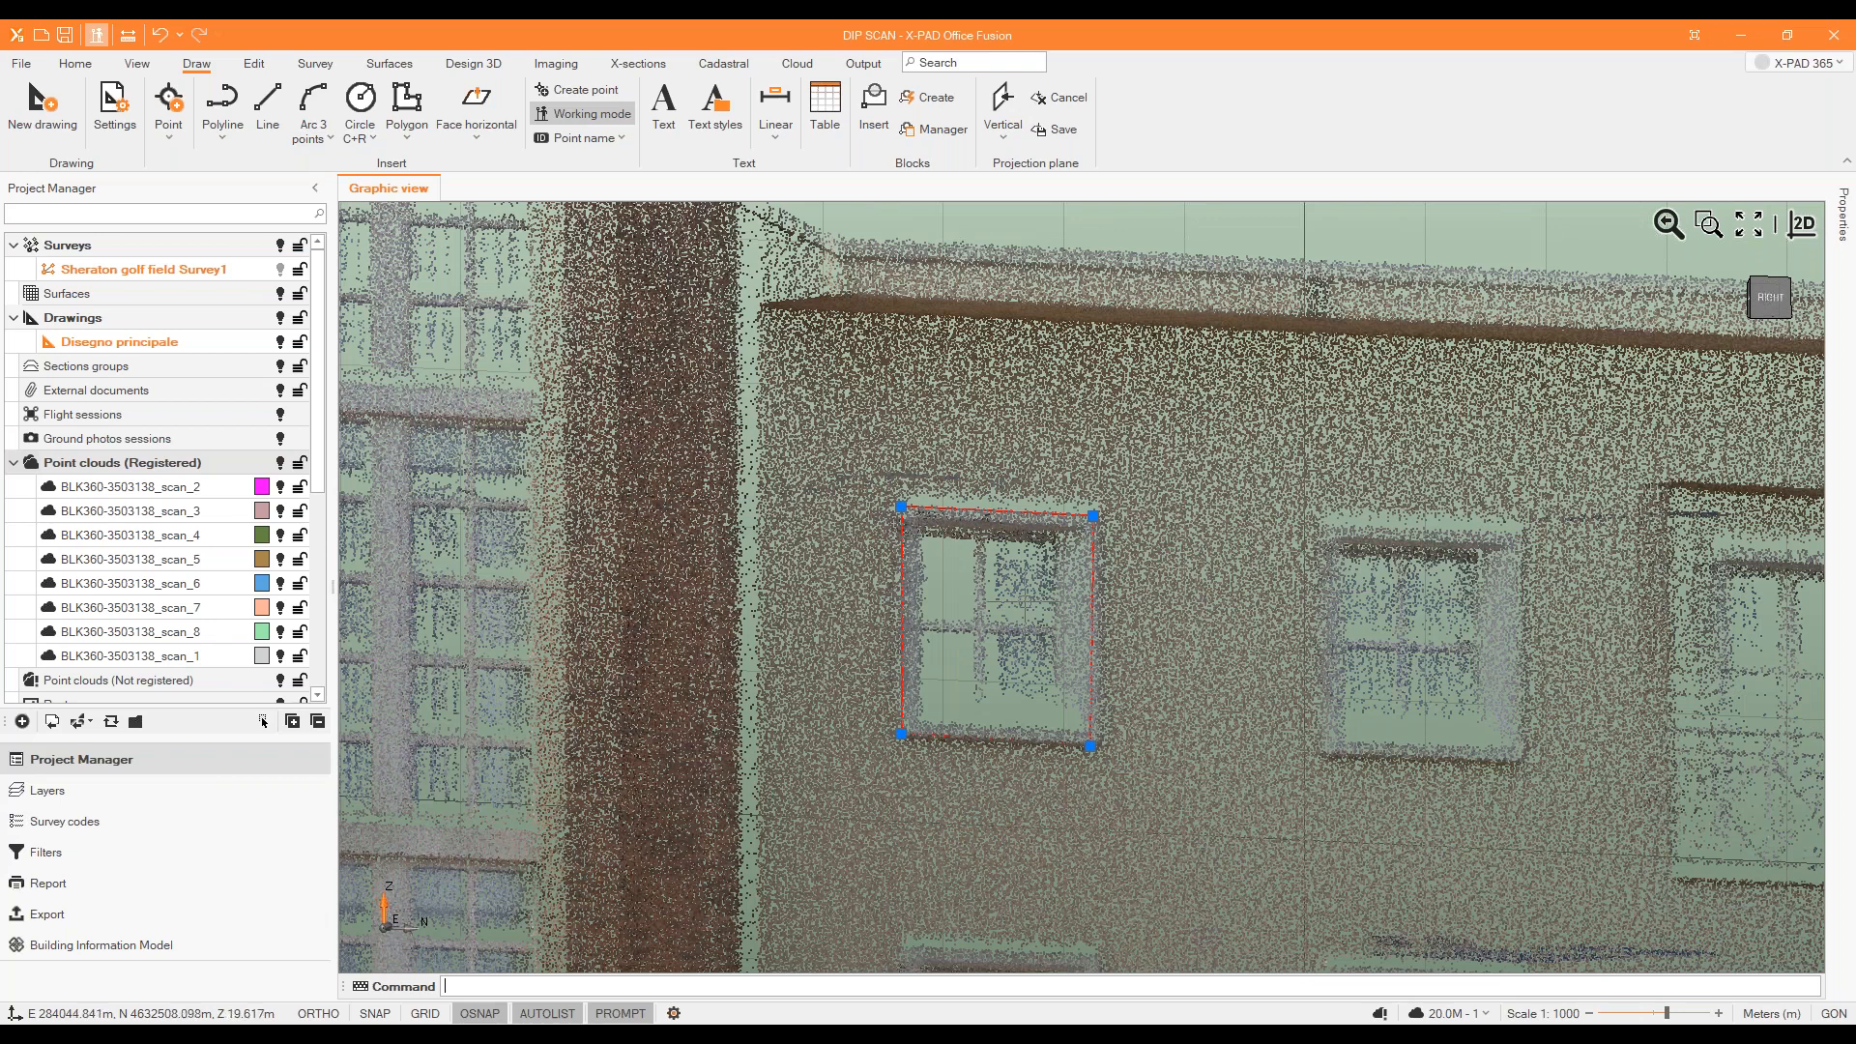
left_click(250, 66)
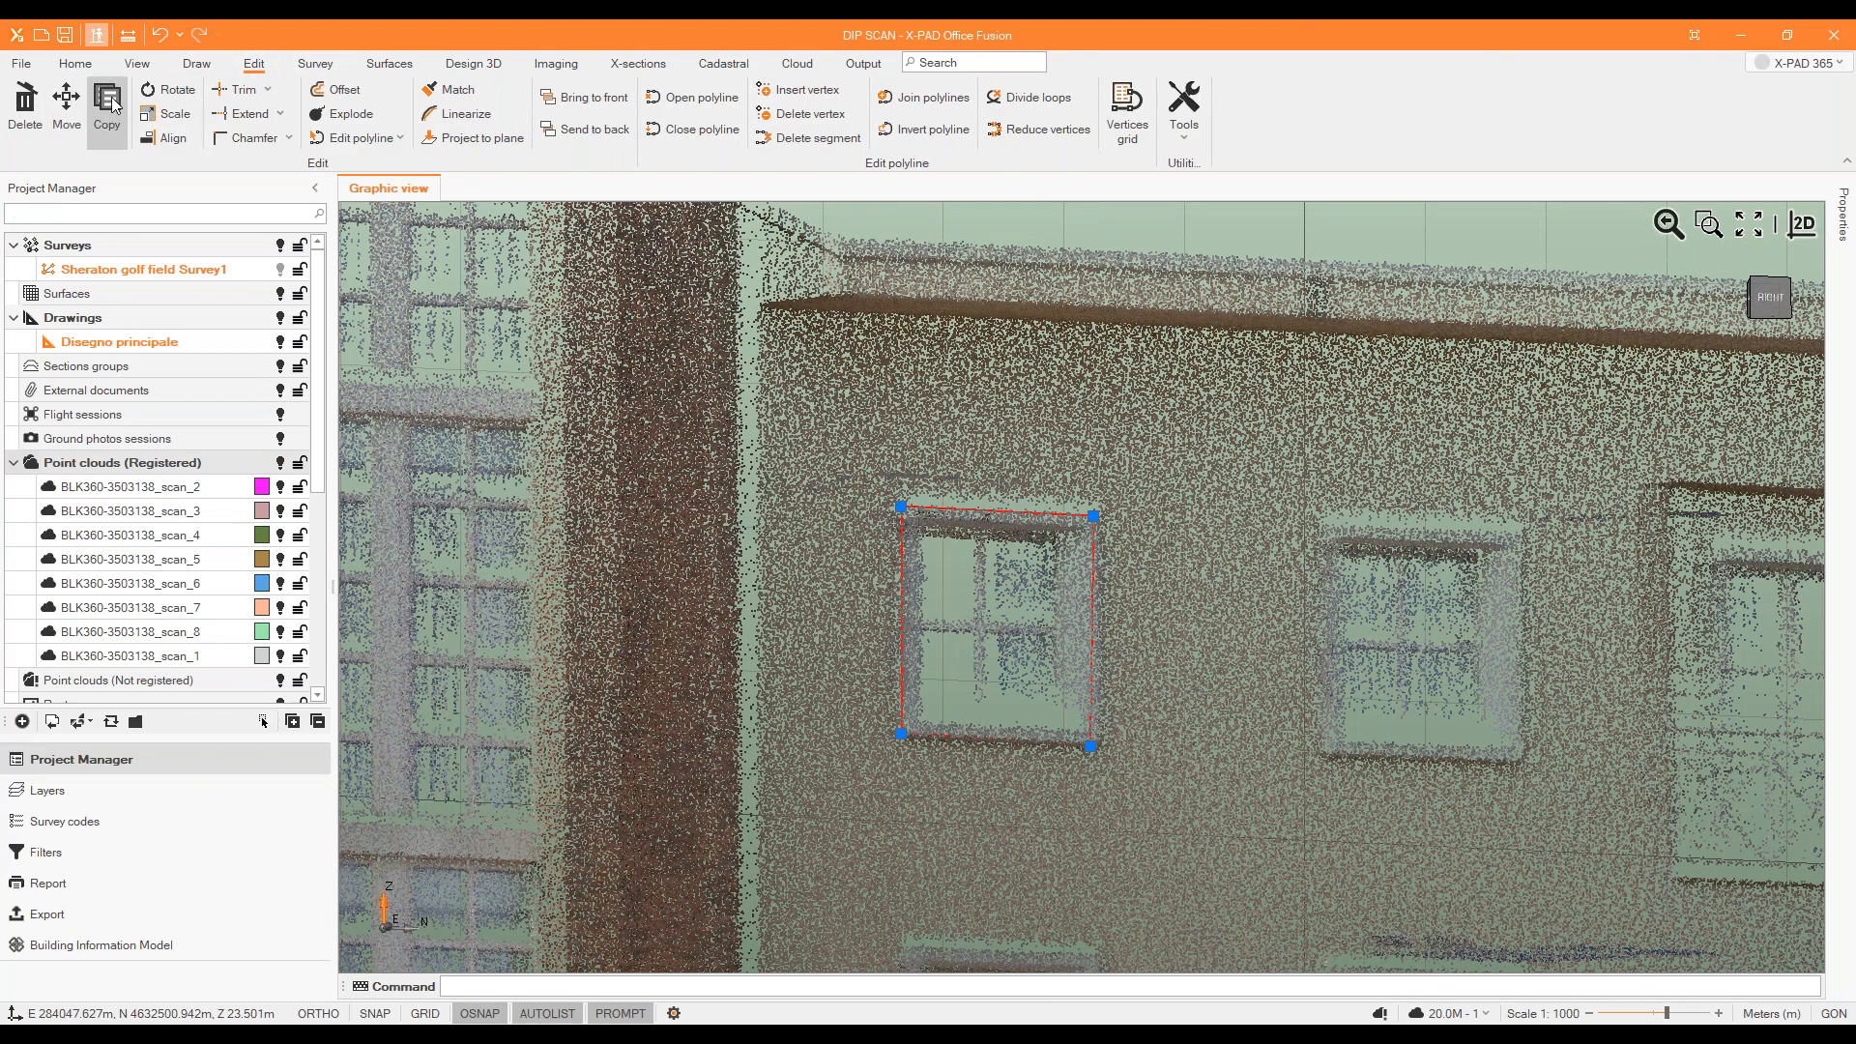
left_click(66, 104)
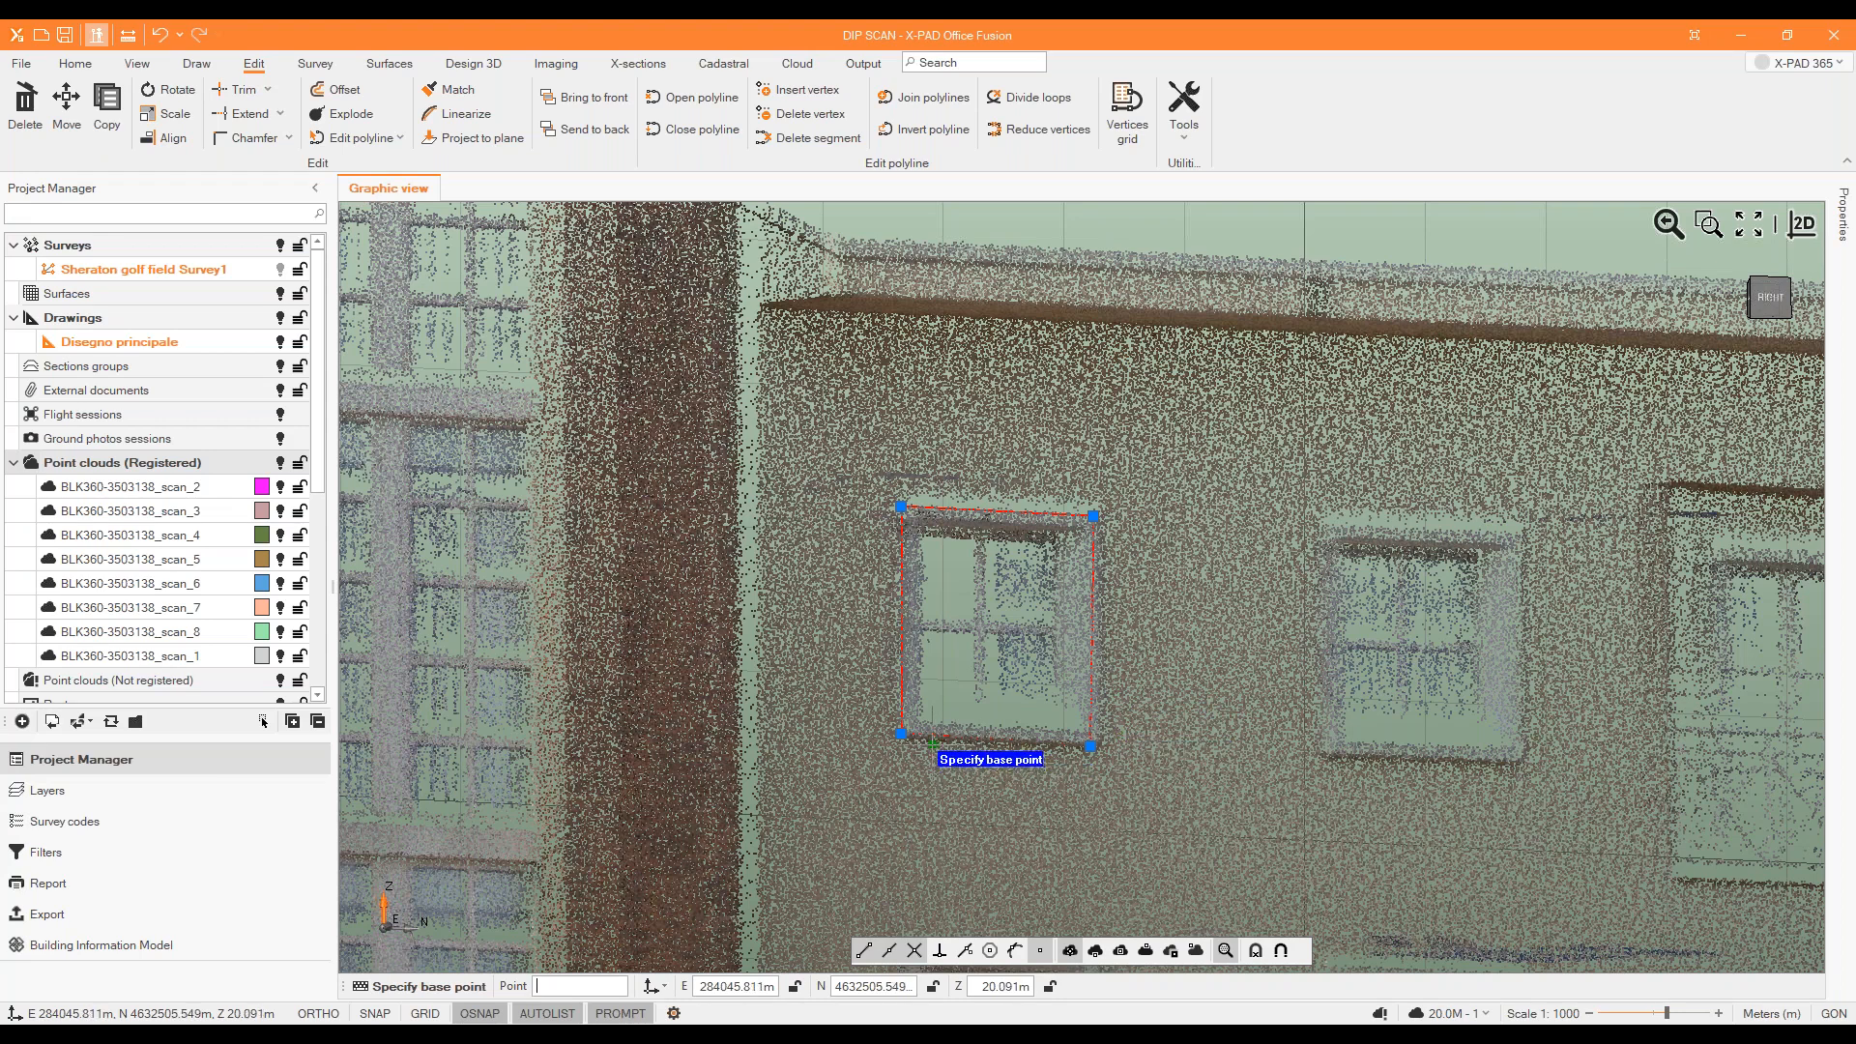
left_click(900, 733)
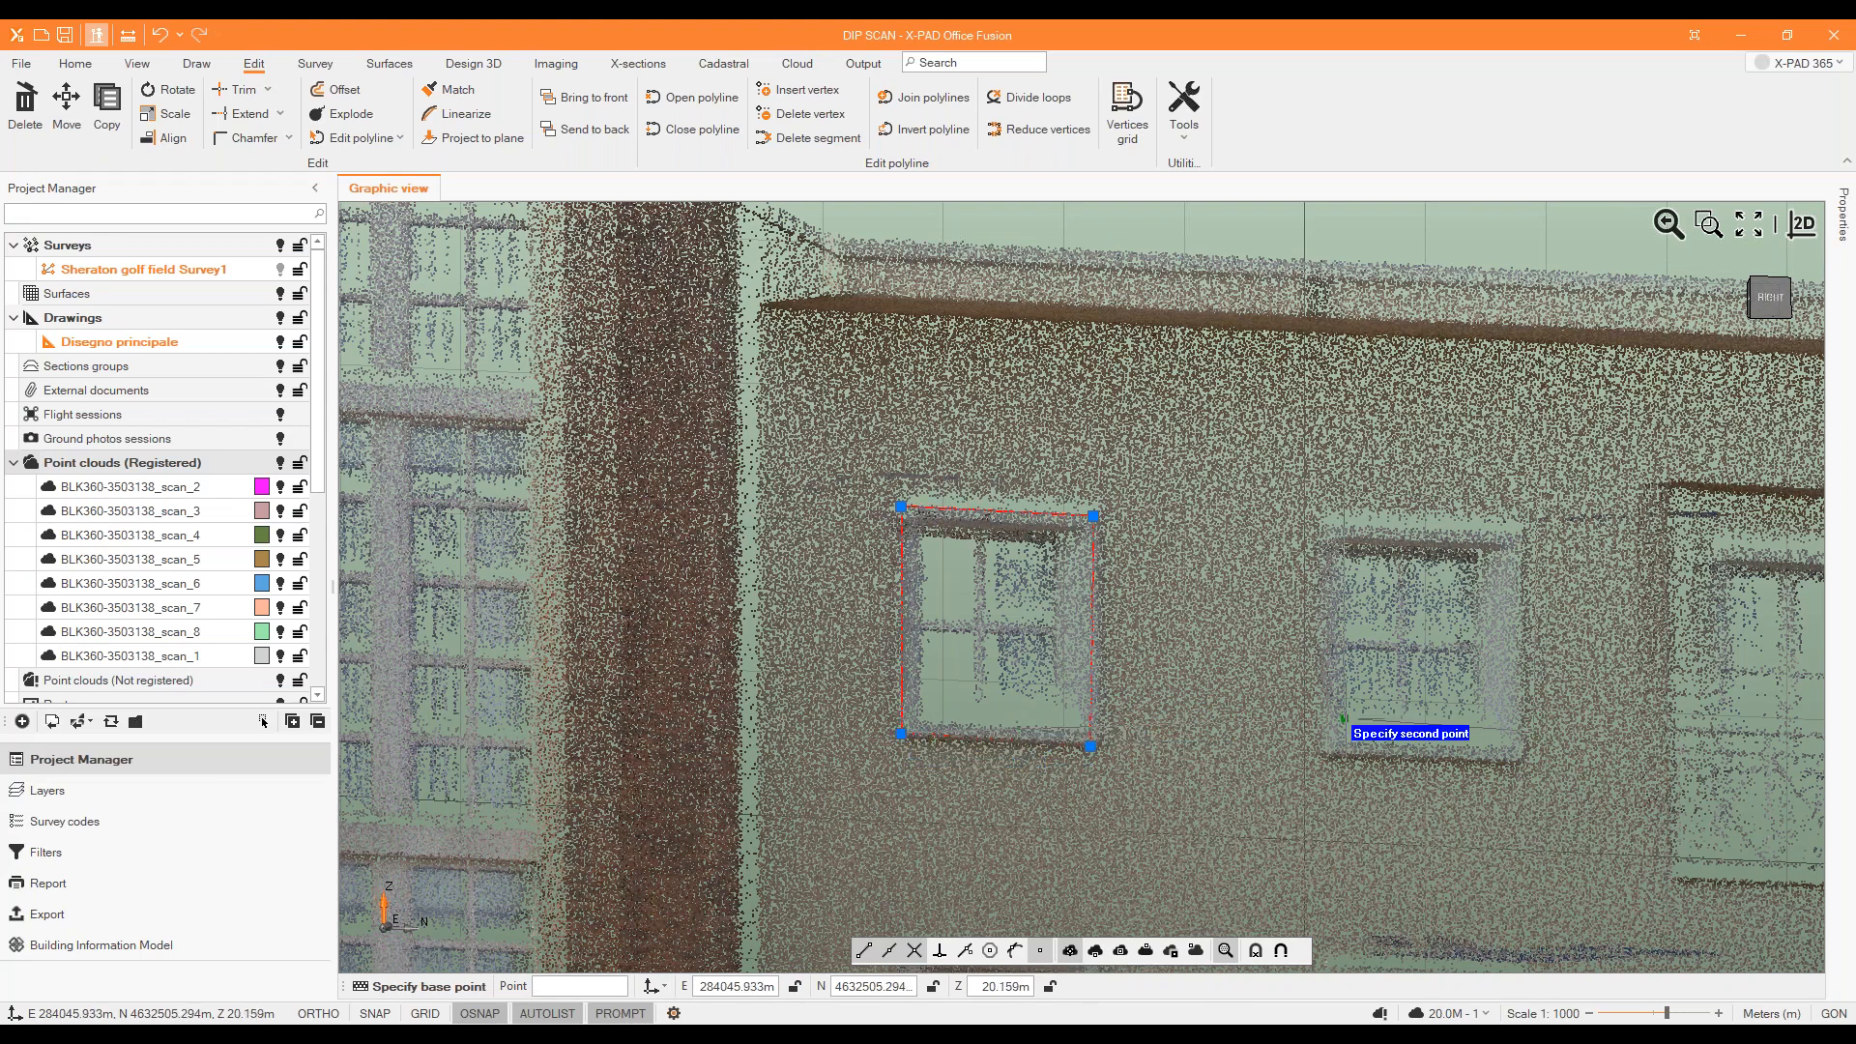
Place a copy at the lower-left corner of the second top-floor window, about 3.5 m away, using the magnifier.
scroll(1323, 750, "up", 4)
scroll(1322, 750, "down", 1)
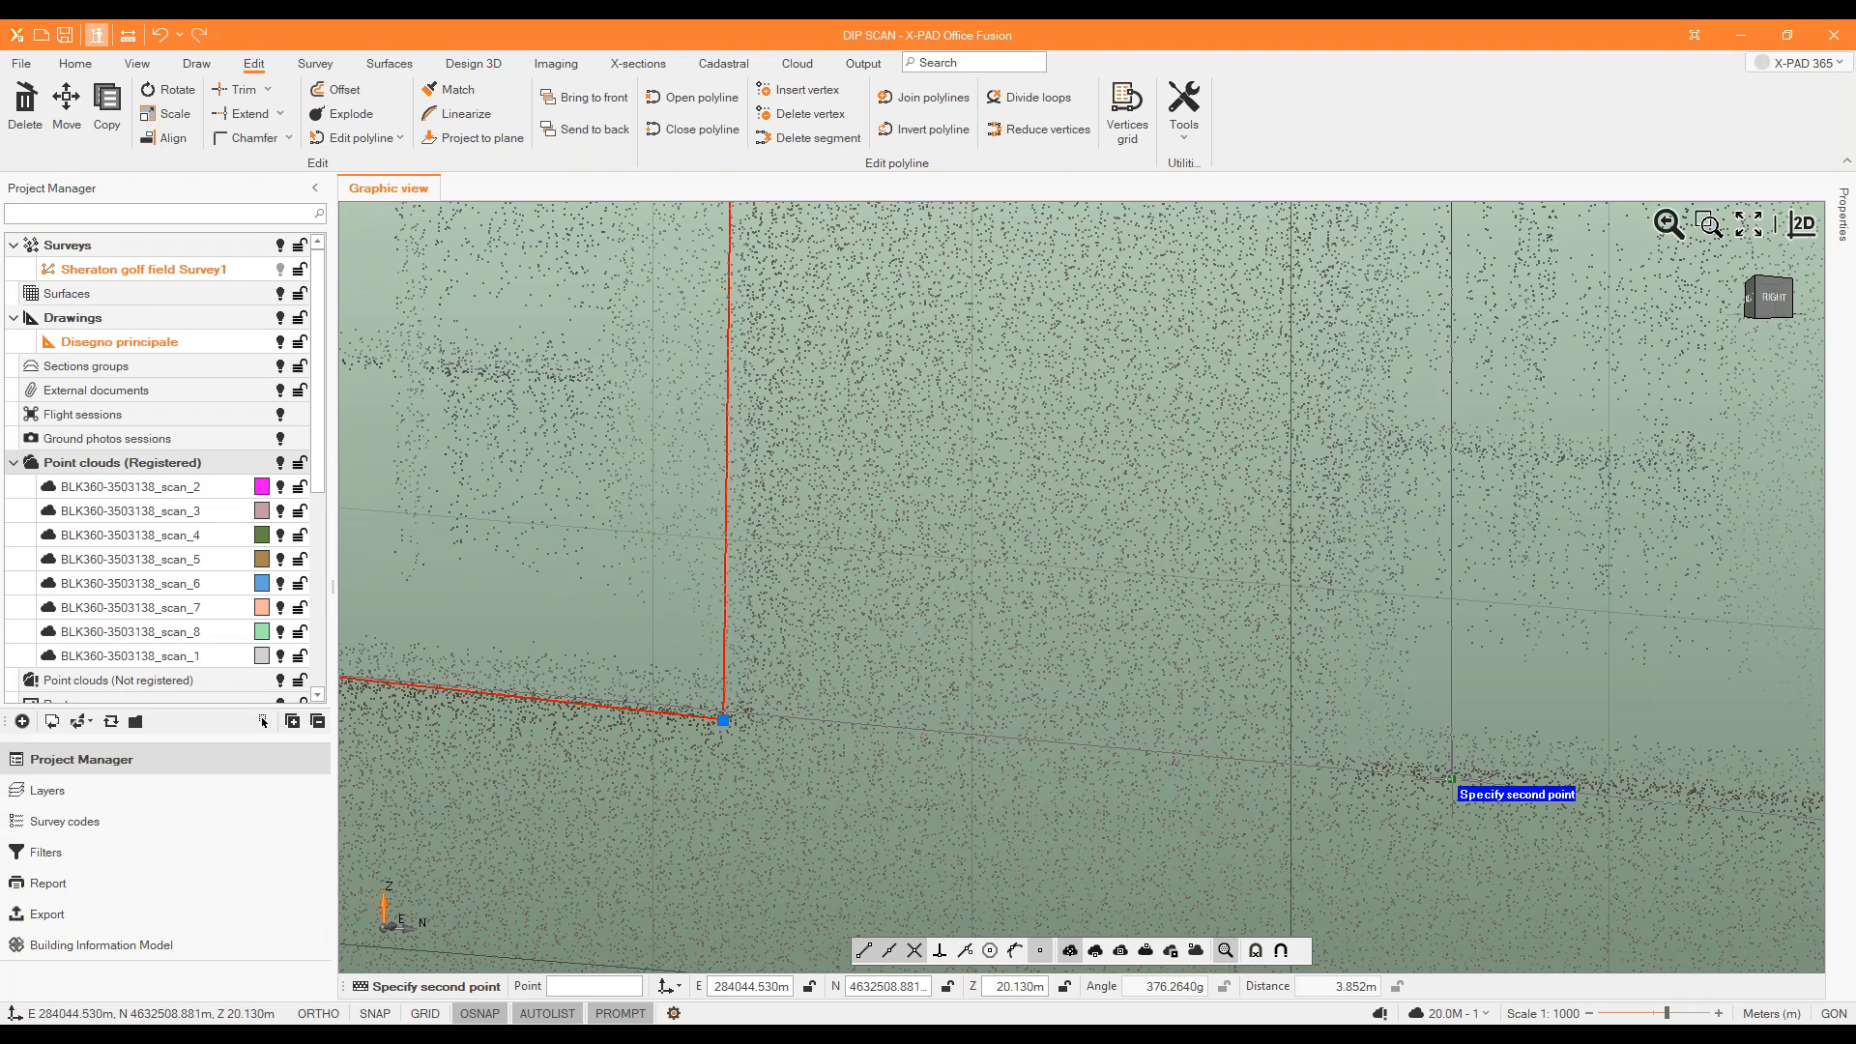
left_click(1384, 748)
scroll(1525, 894, "up", 5)
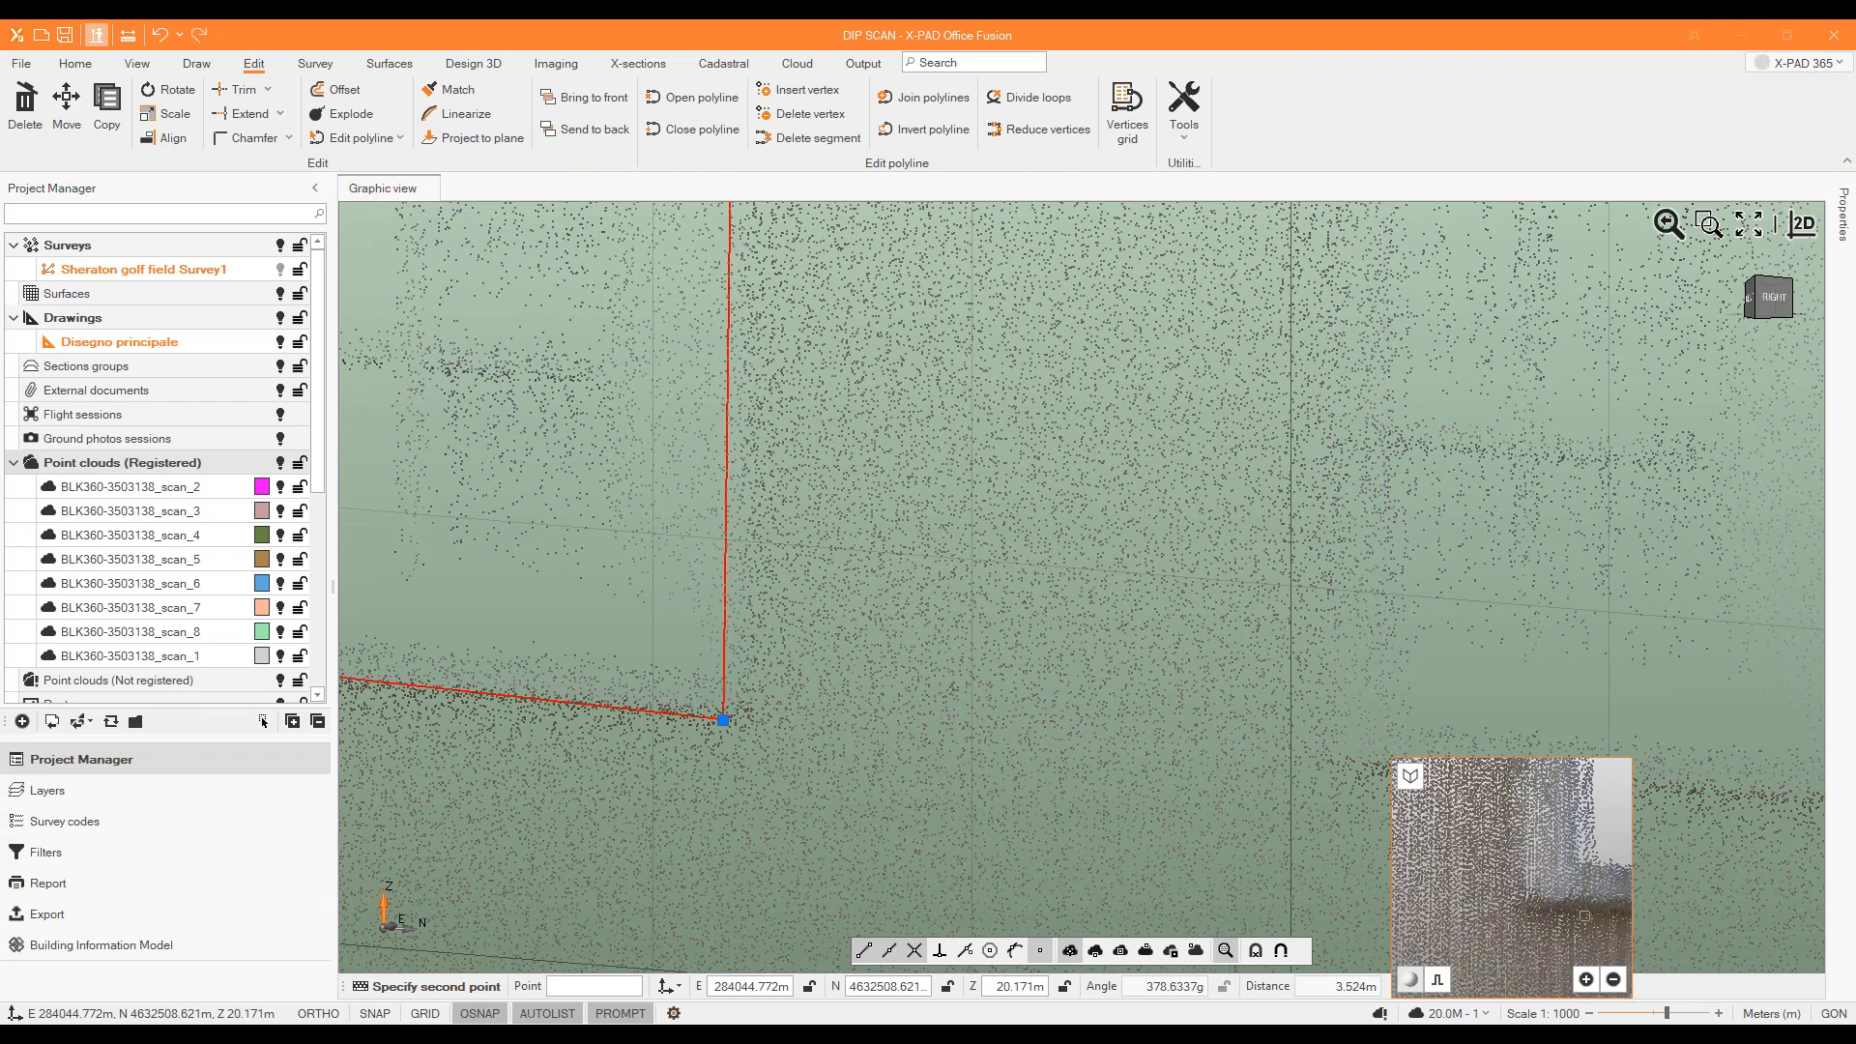
left_click(1533, 898)
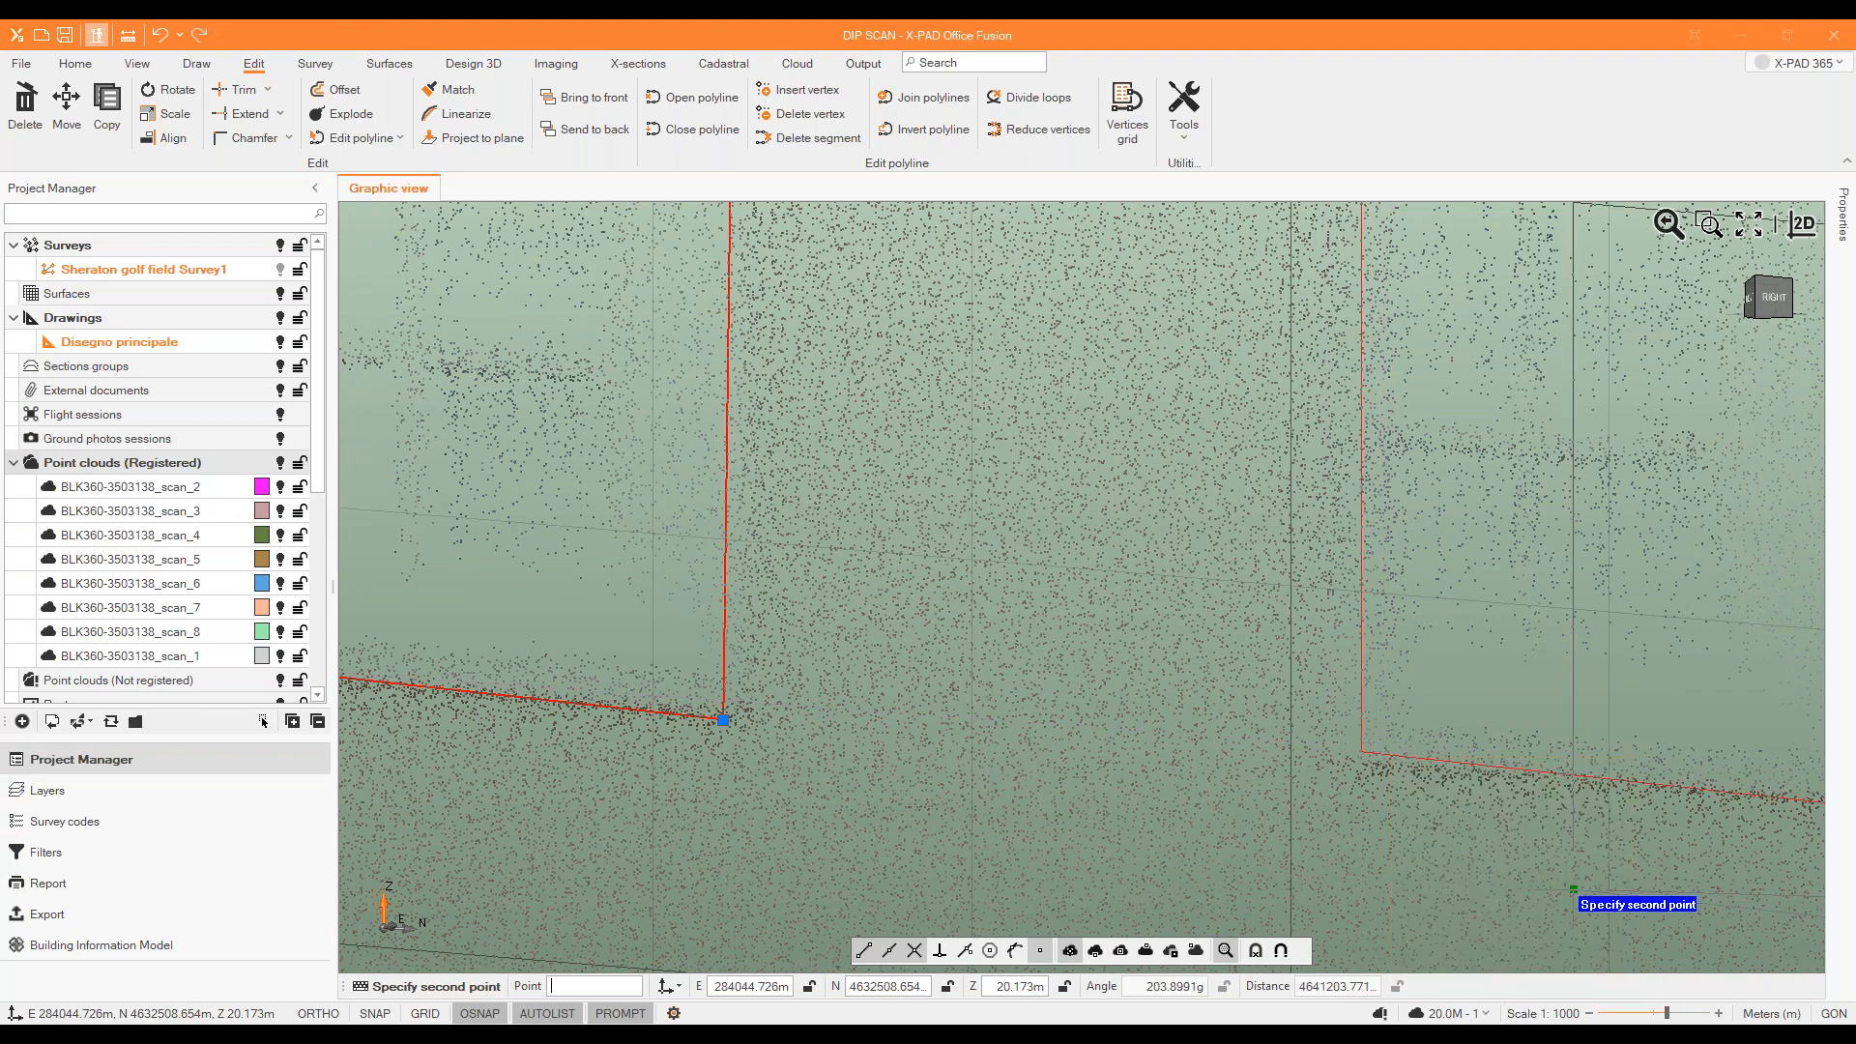
Place another copy of the polygon at the lower-left corner of the window directly below the original one, using the magnifier.
scroll(1034, 607, "down", 8)
scroll(1150, 653, "up", 2)
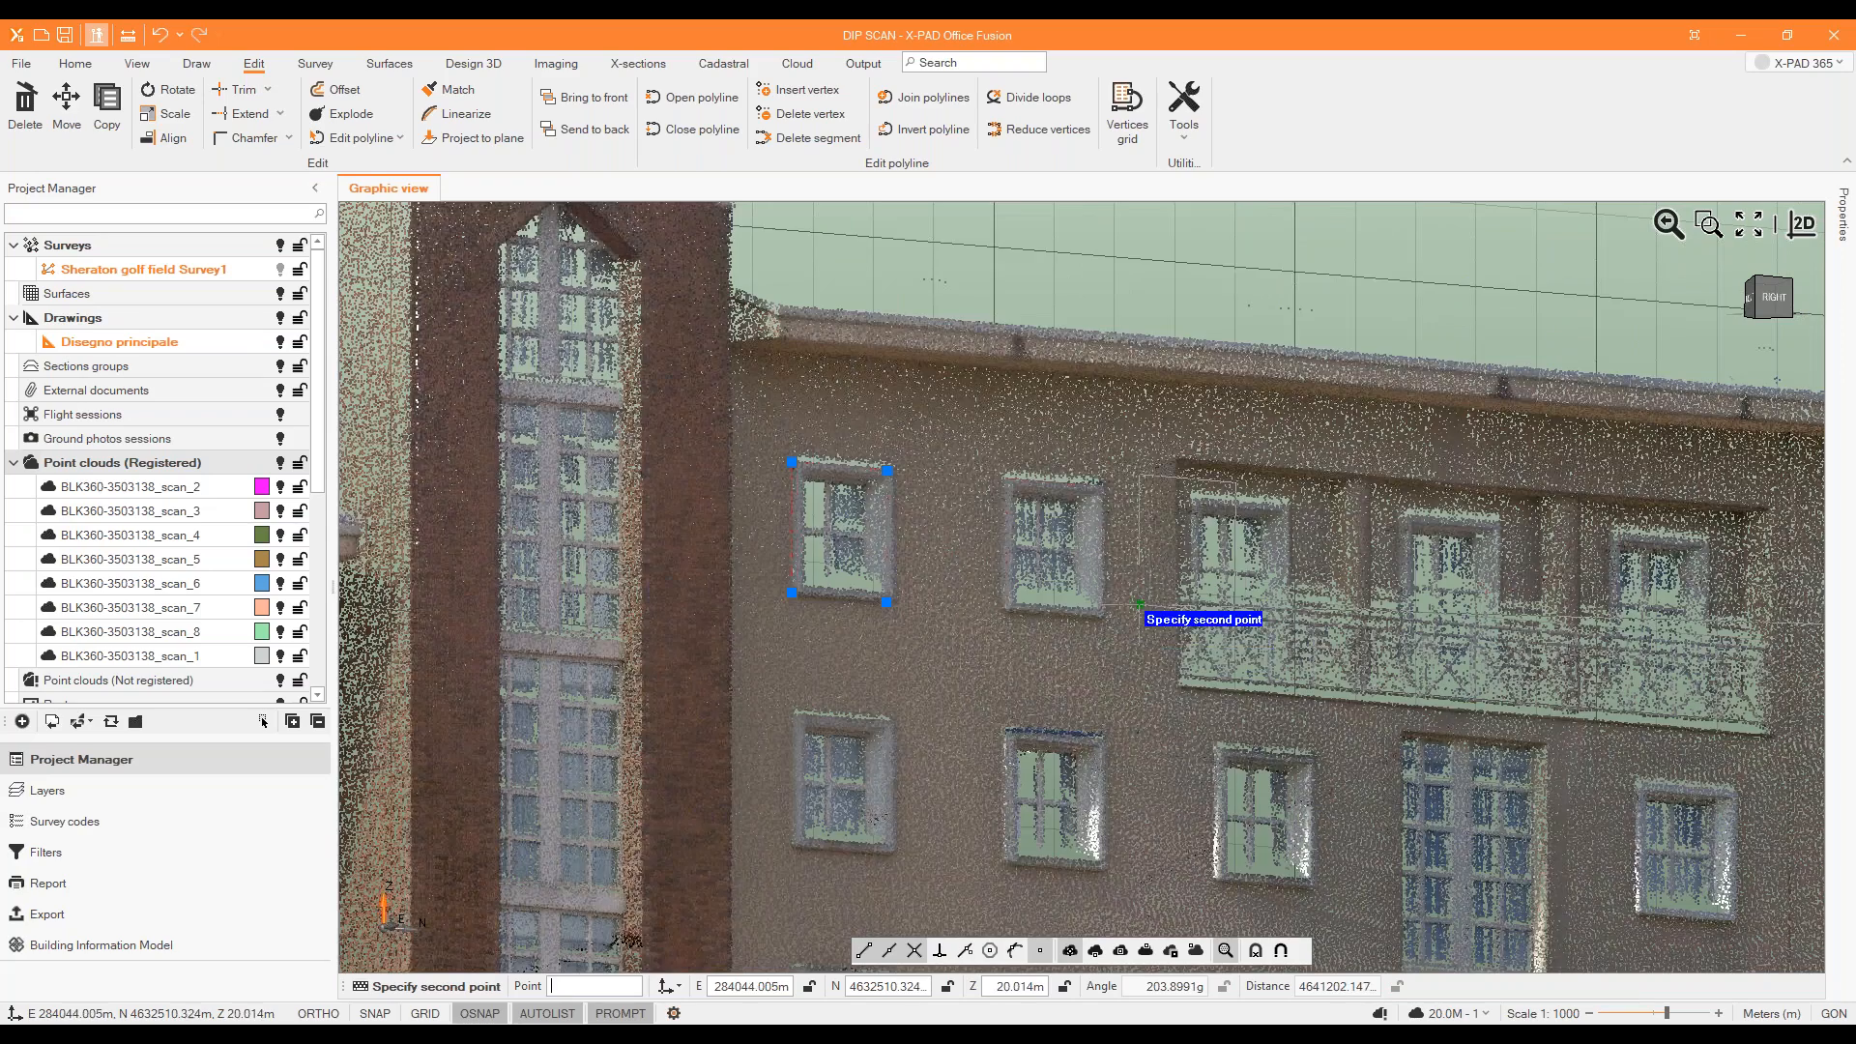
scroll(1111, 604, "down", 2)
scroll(1082, 604, "up", 6)
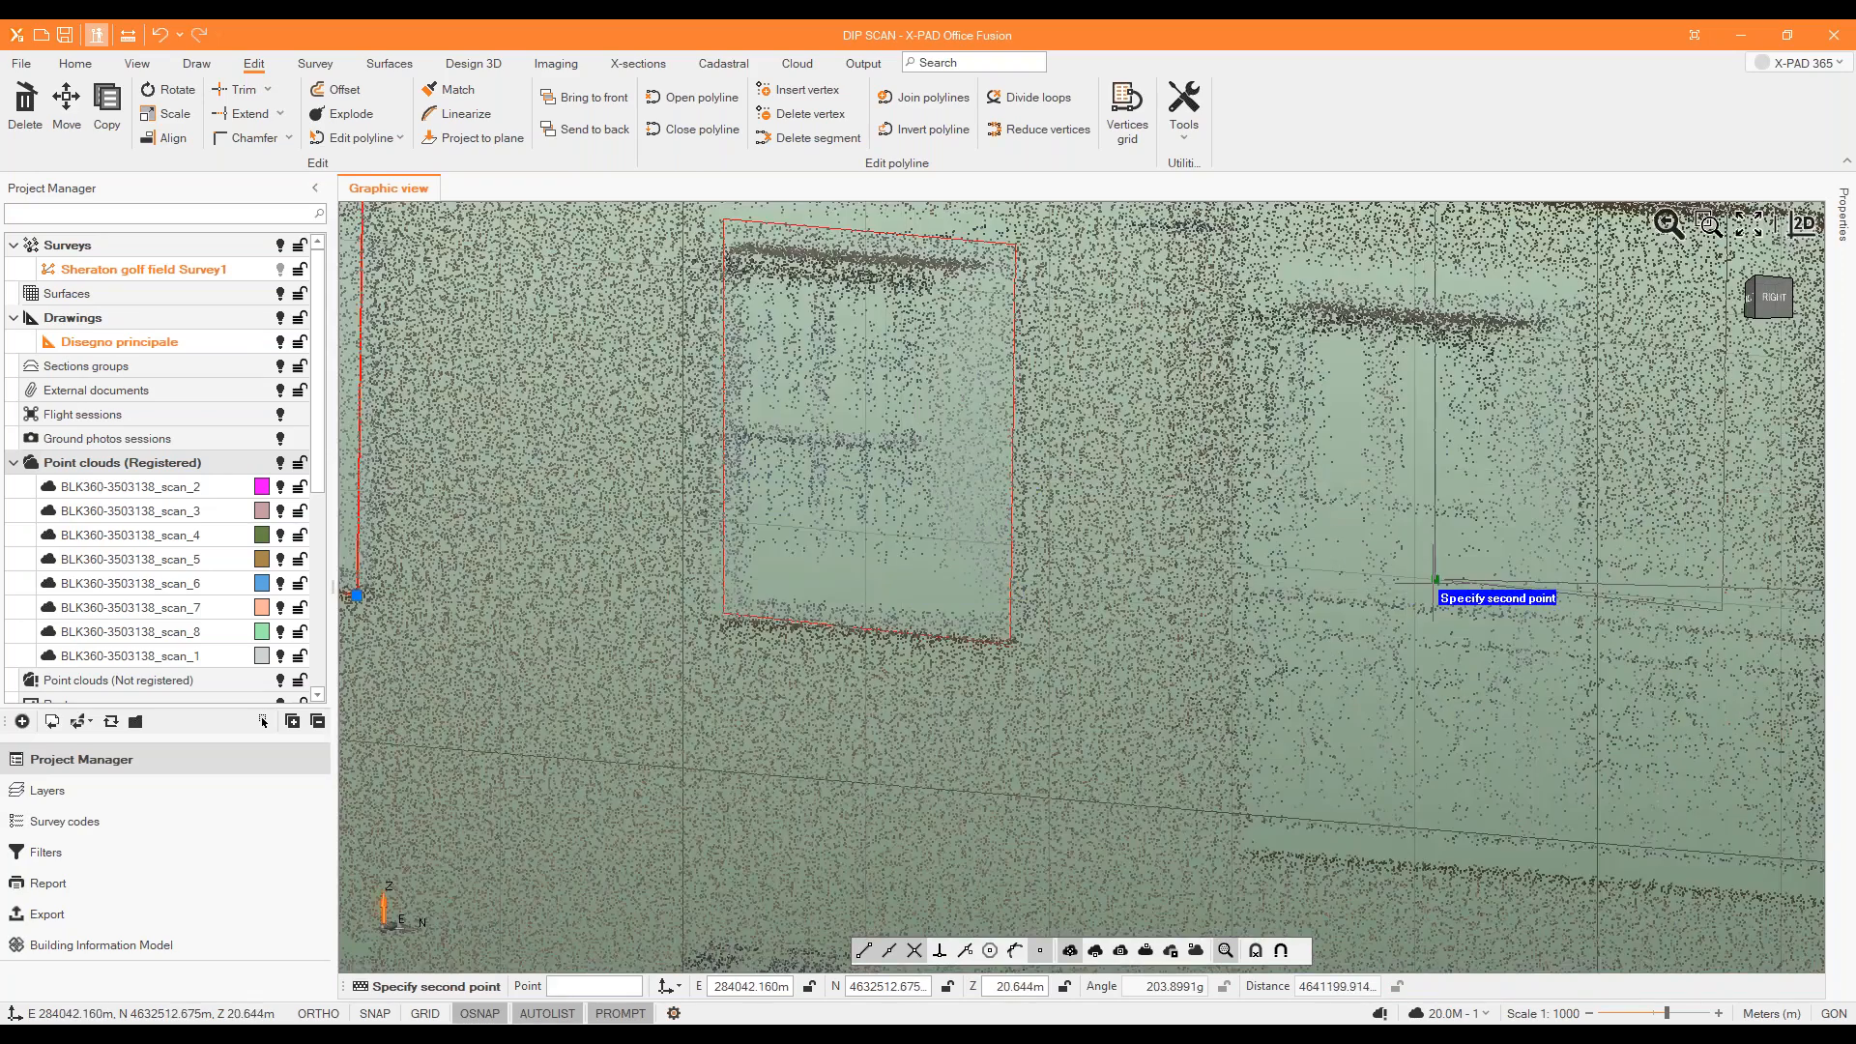
scroll(952, 704, "down", 6)
scroll(1109, 522, "up", 1)
scroll(1102, 532, "up", 5)
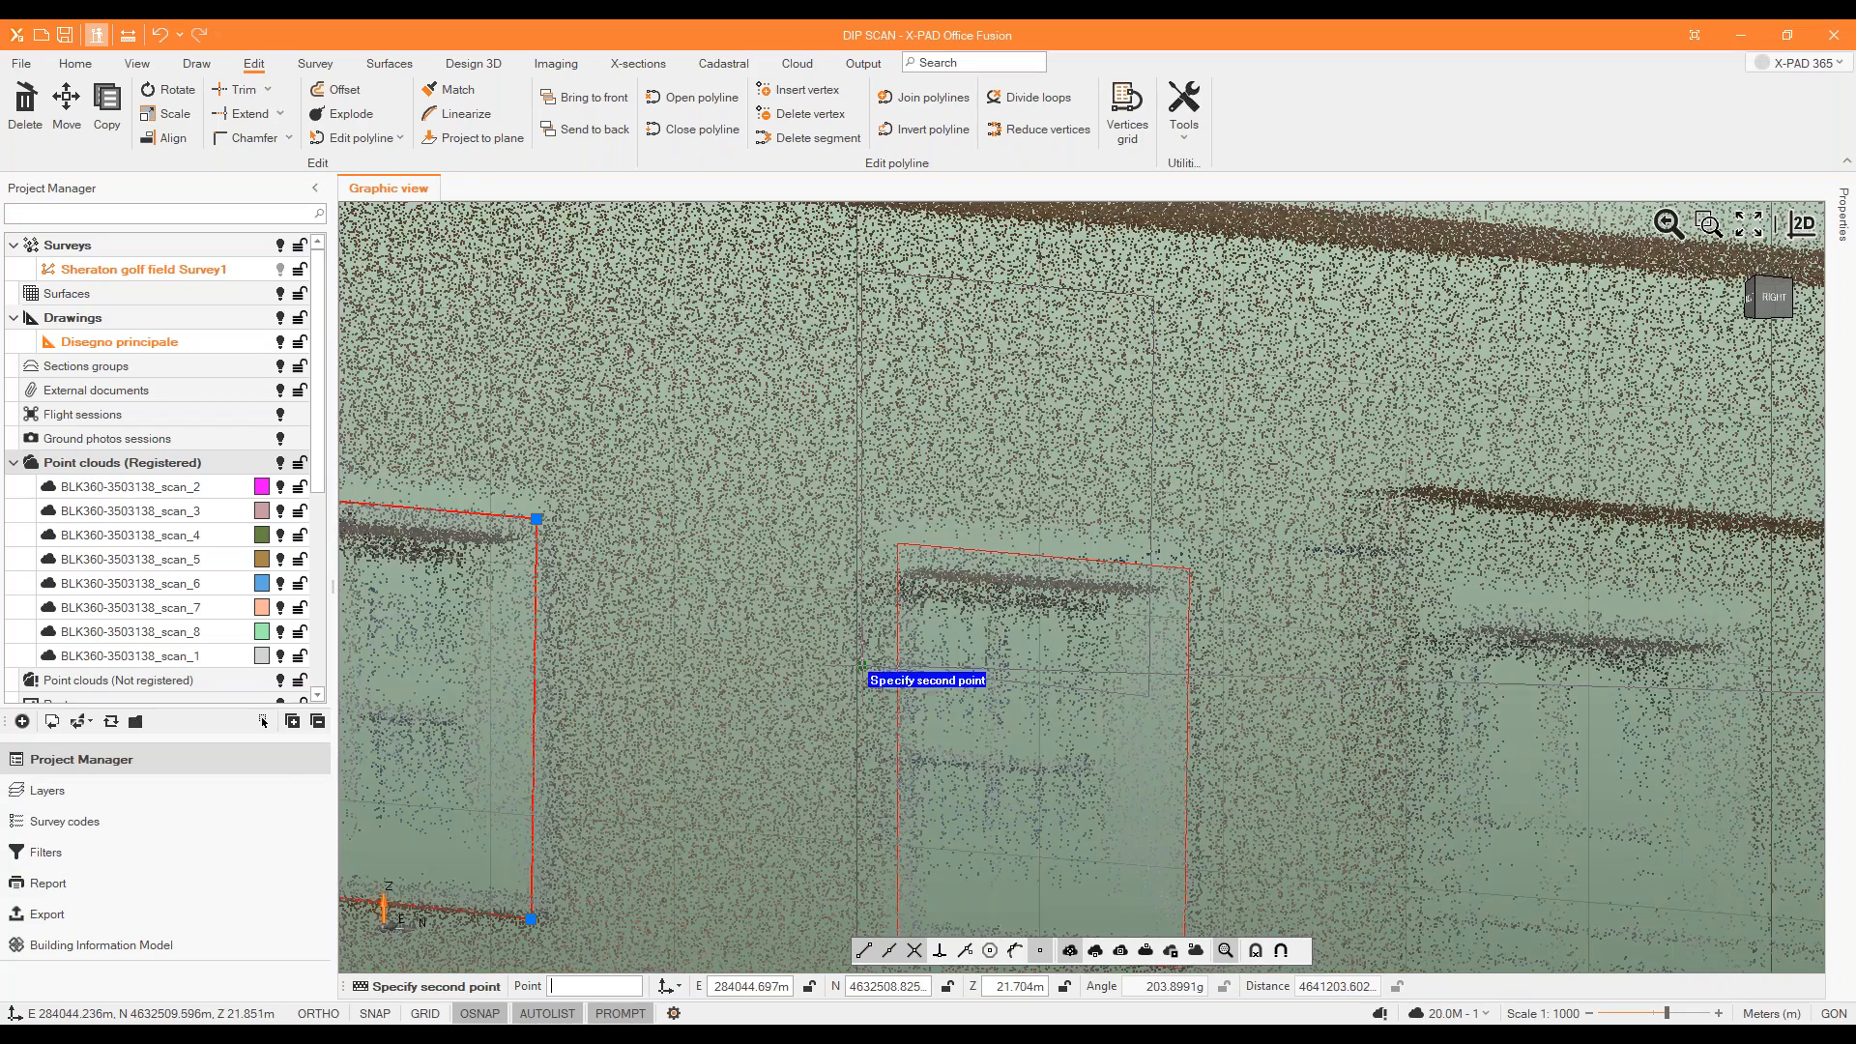
scroll(1152, 604, "down", 5)
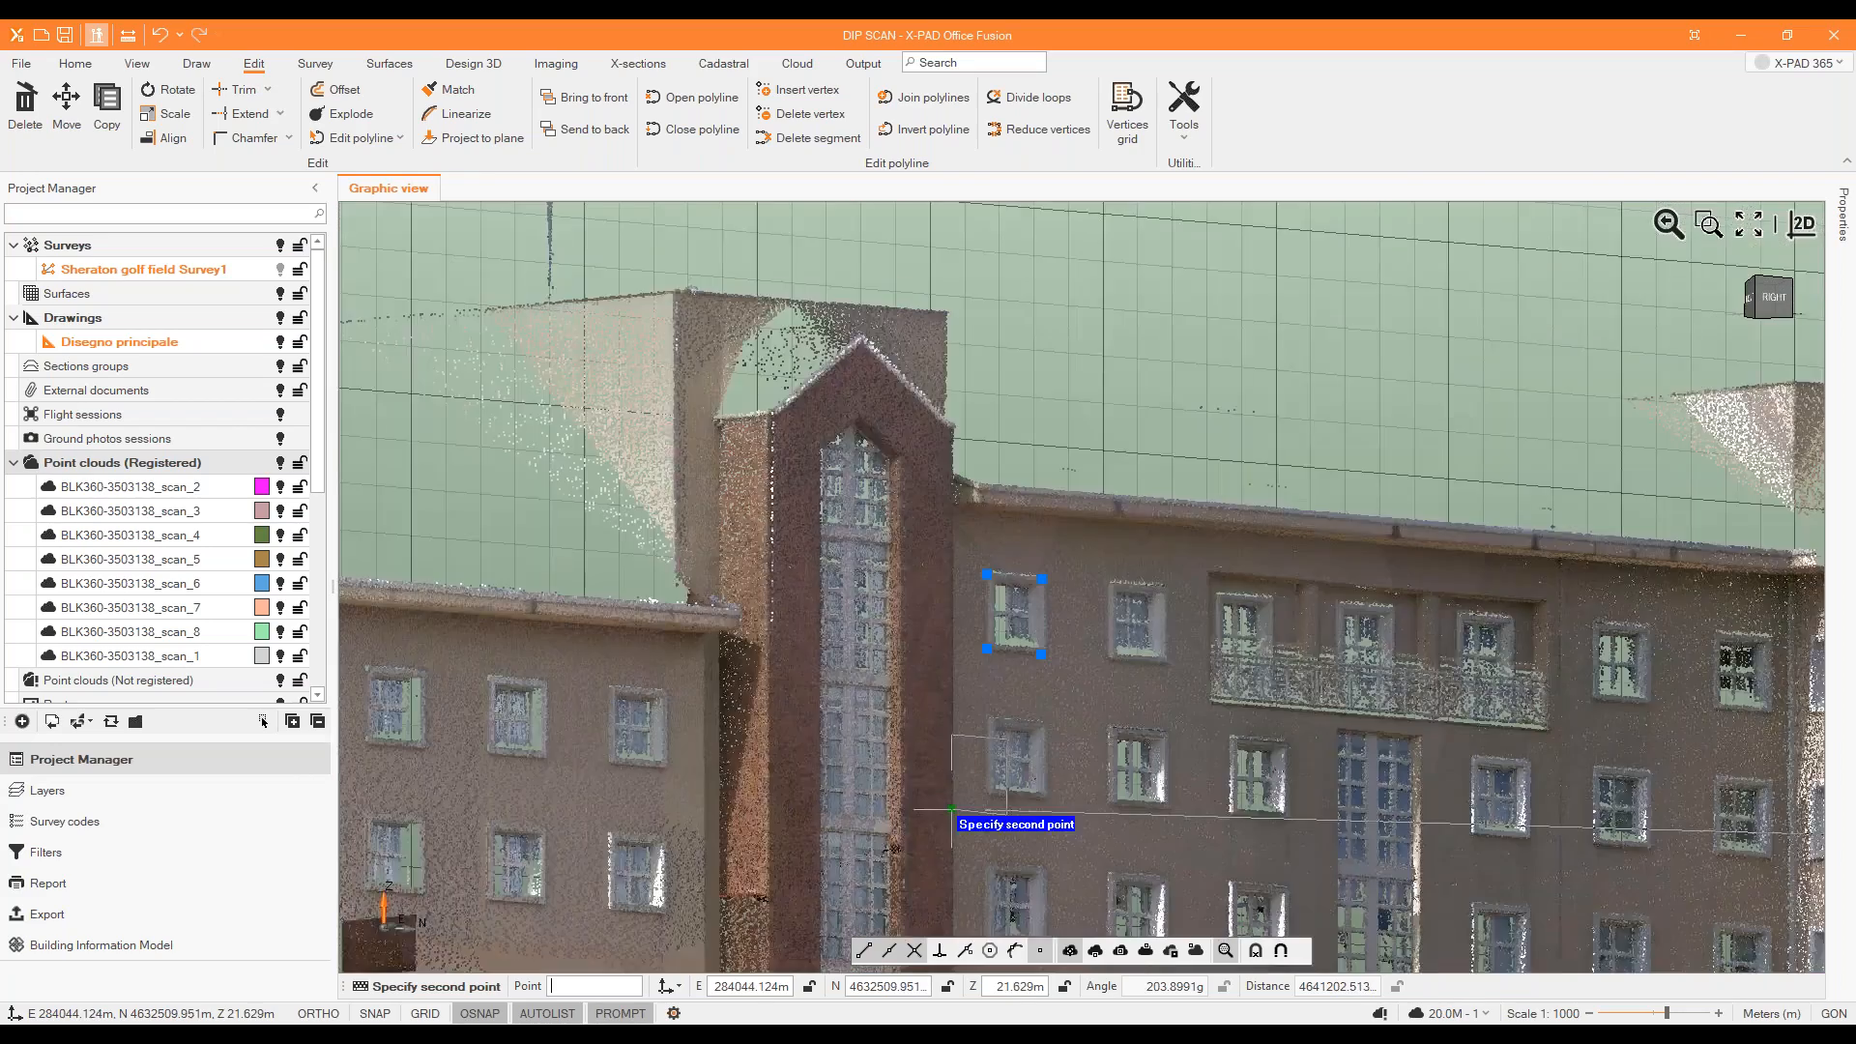
scroll(1006, 812, "up", 6)
scroll(1110, 777, "up", 2)
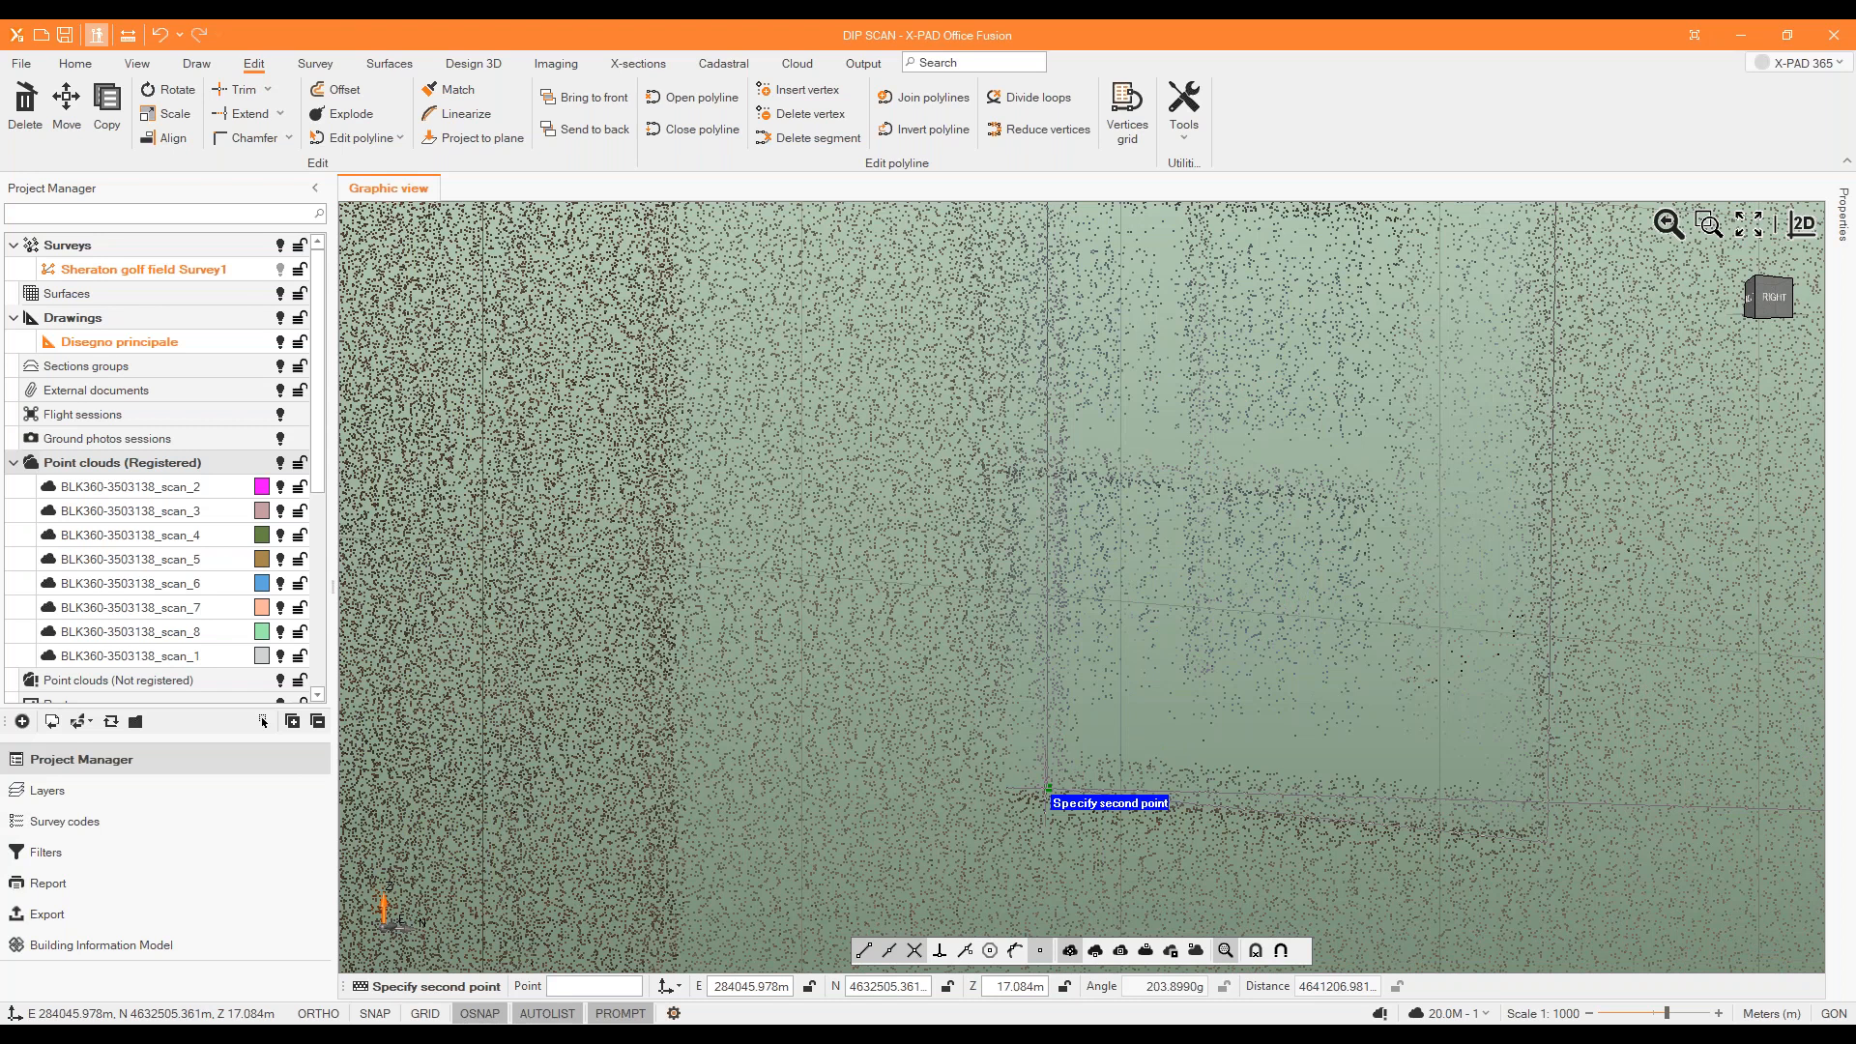
left_click(1048, 789)
scroll(1178, 932, "up", 4)
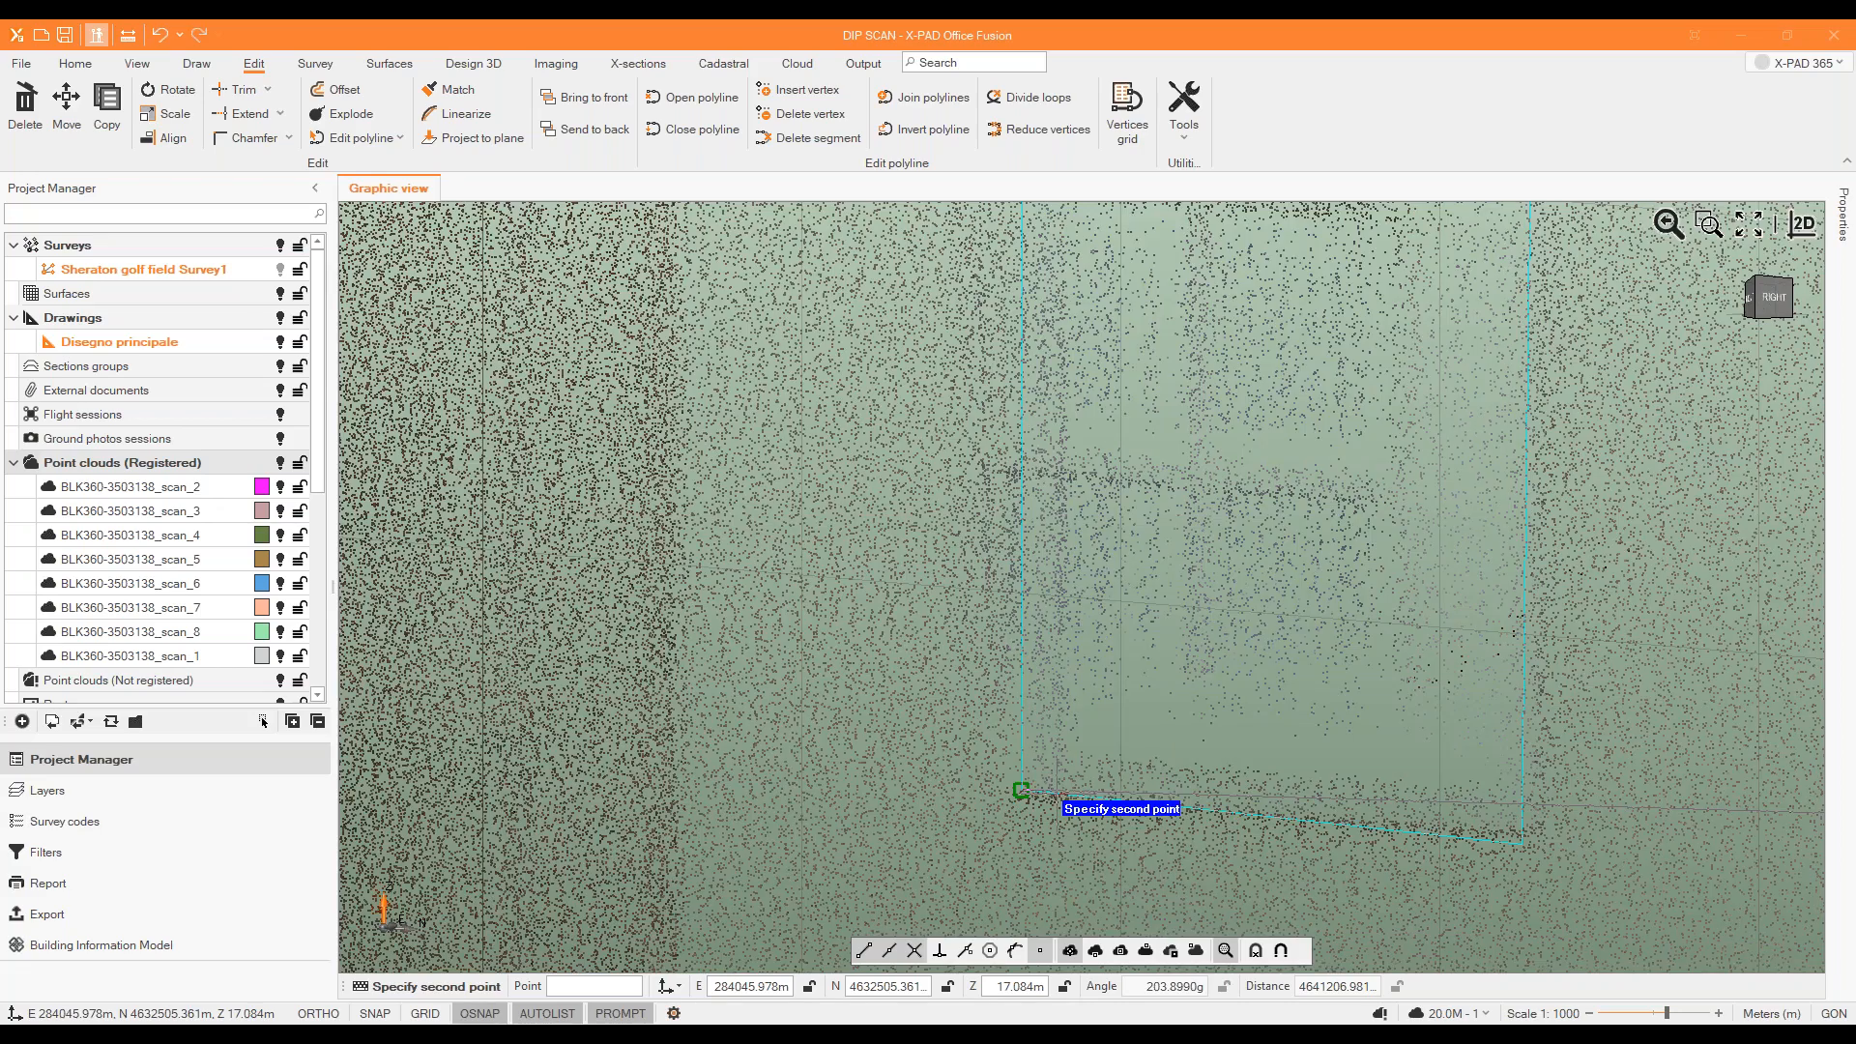
Place another copy at the lower-left corner of the second window in the lower row with the magnifier.
scroll(919, 538, "down", 3)
scroll(919, 537, "up", 5)
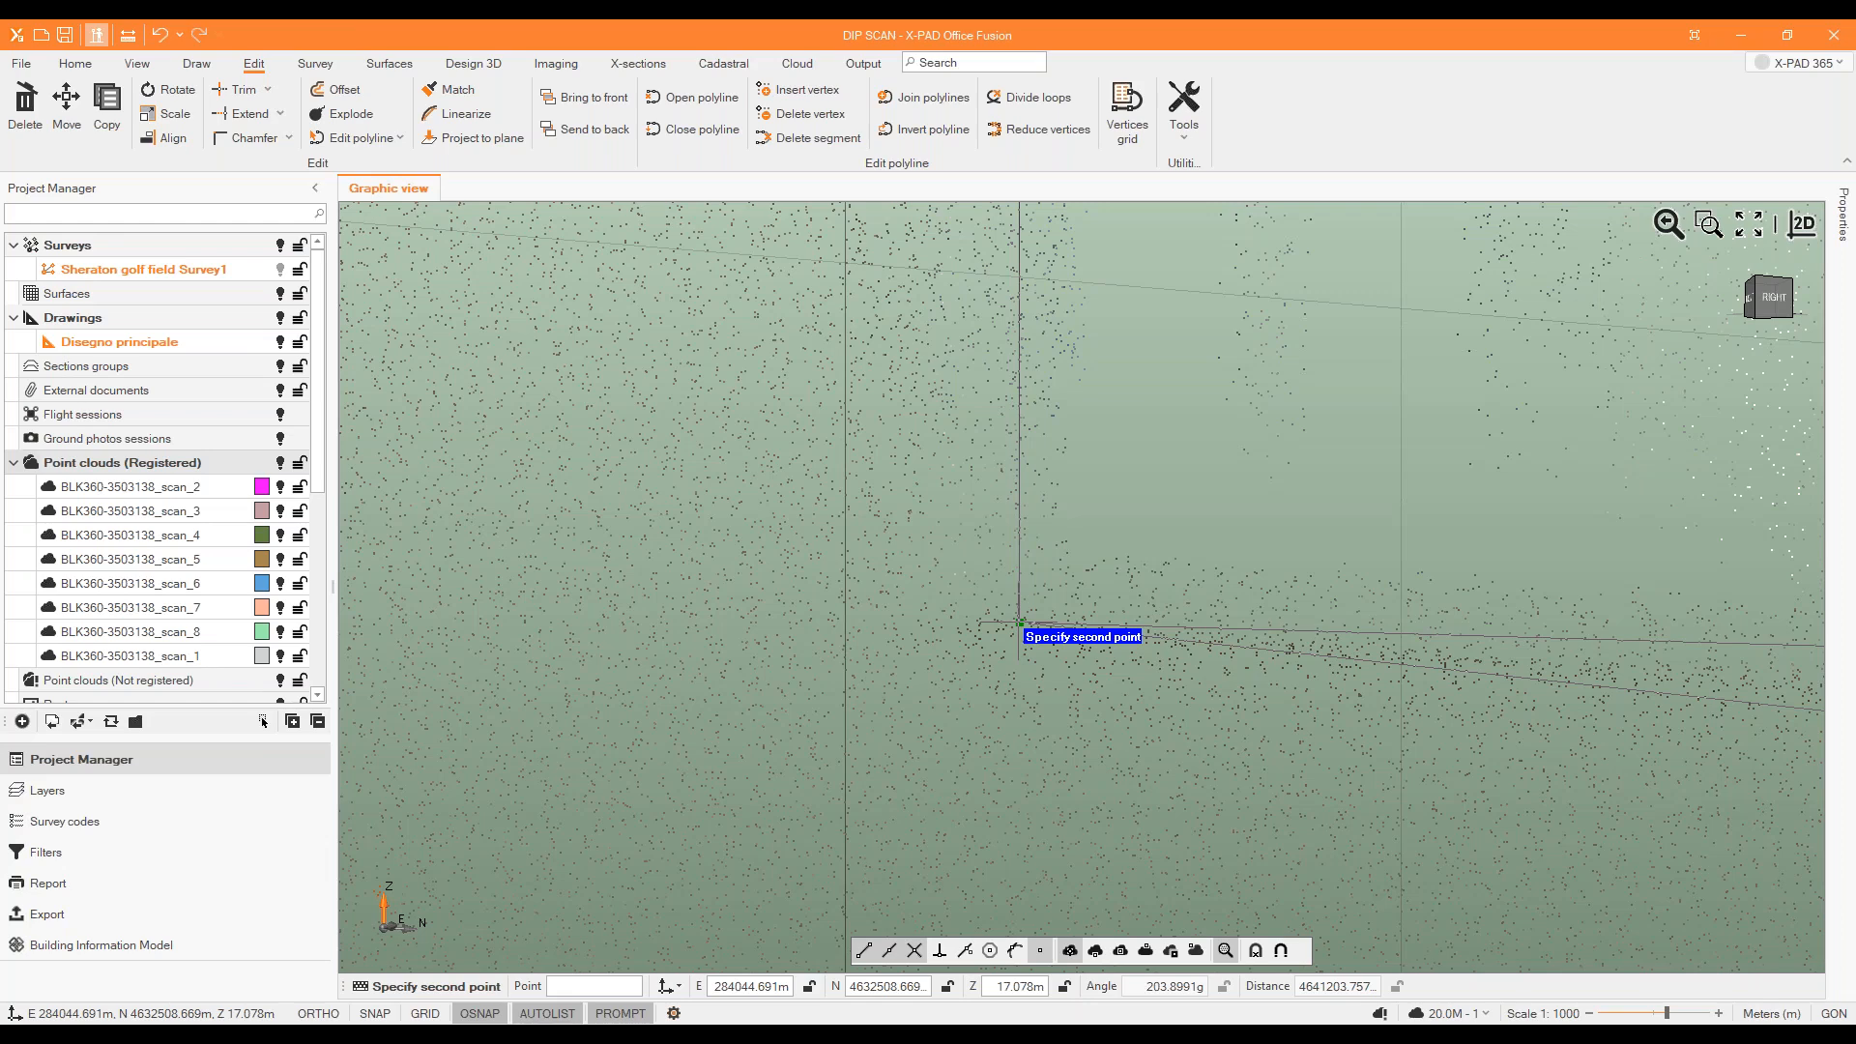
mouse_move(1148, 748)
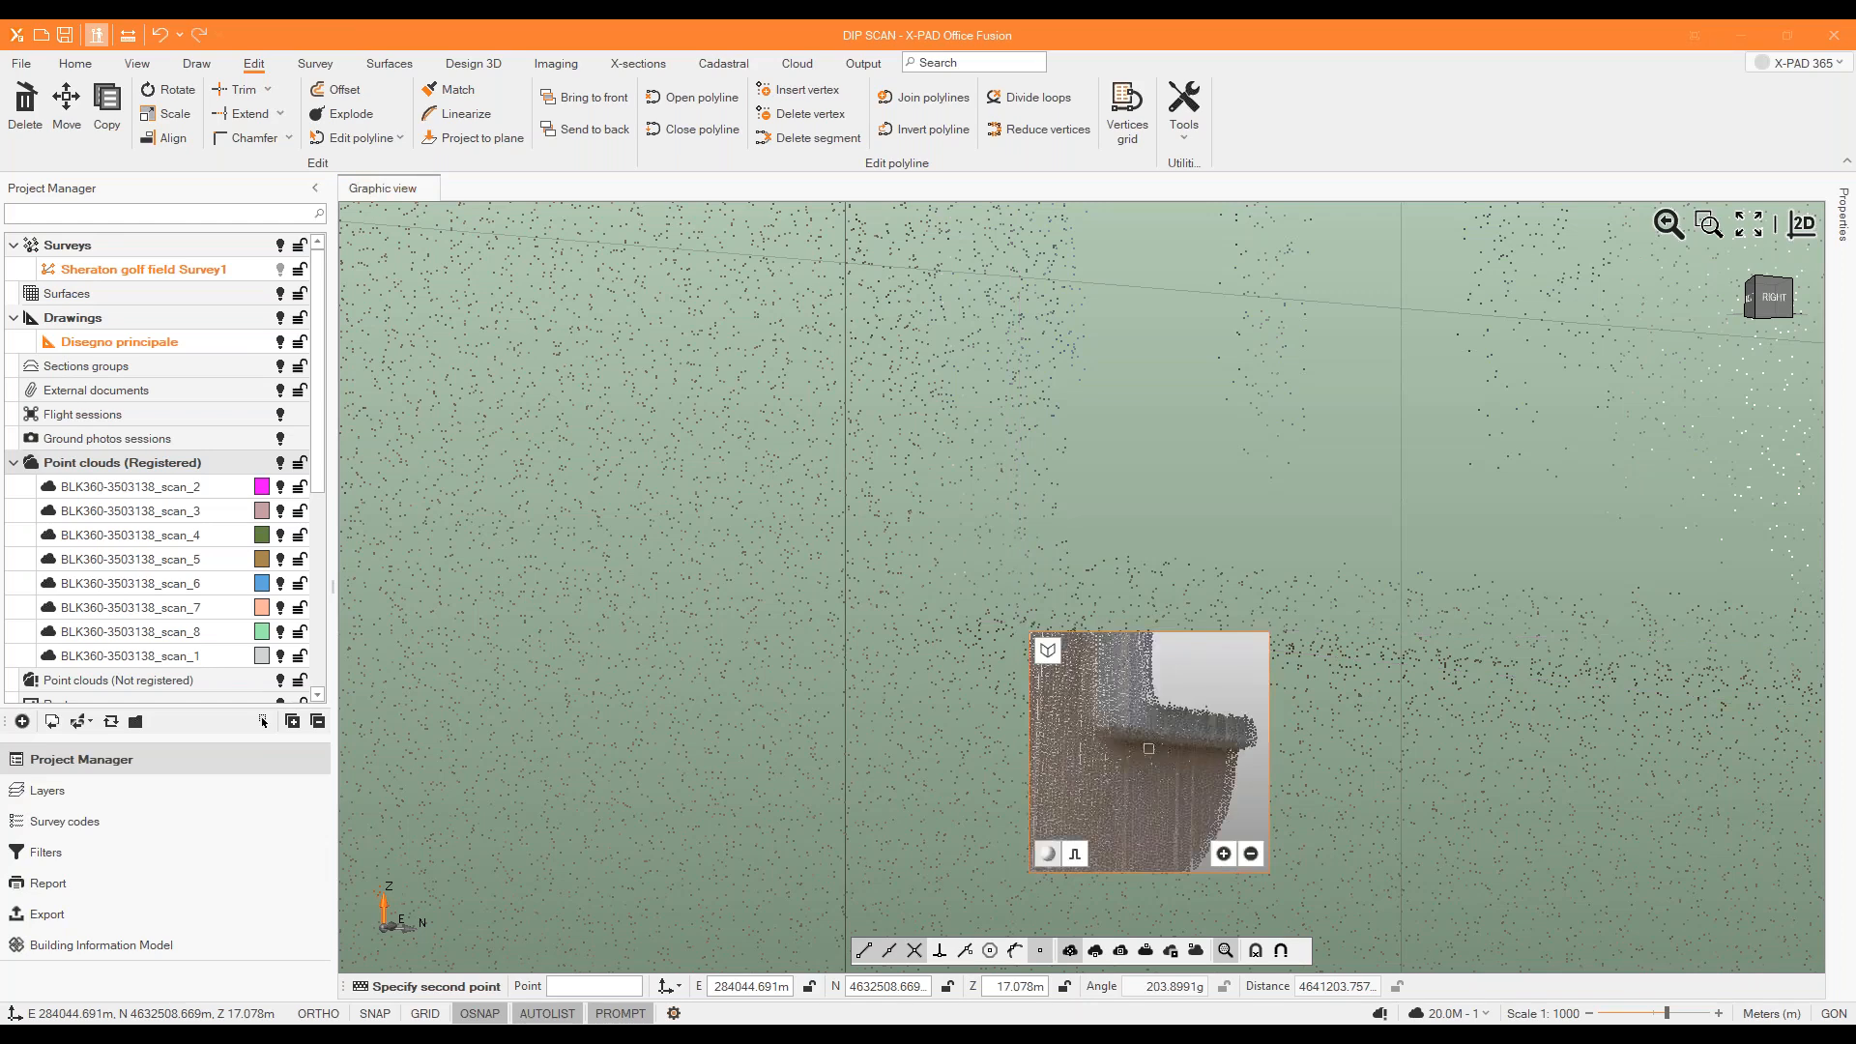
Place another copy at the lower-left corner of the third window in the lower row with the magnifier.
scroll(1083, 649, "down", 5)
scroll(1155, 715, "up", 8)
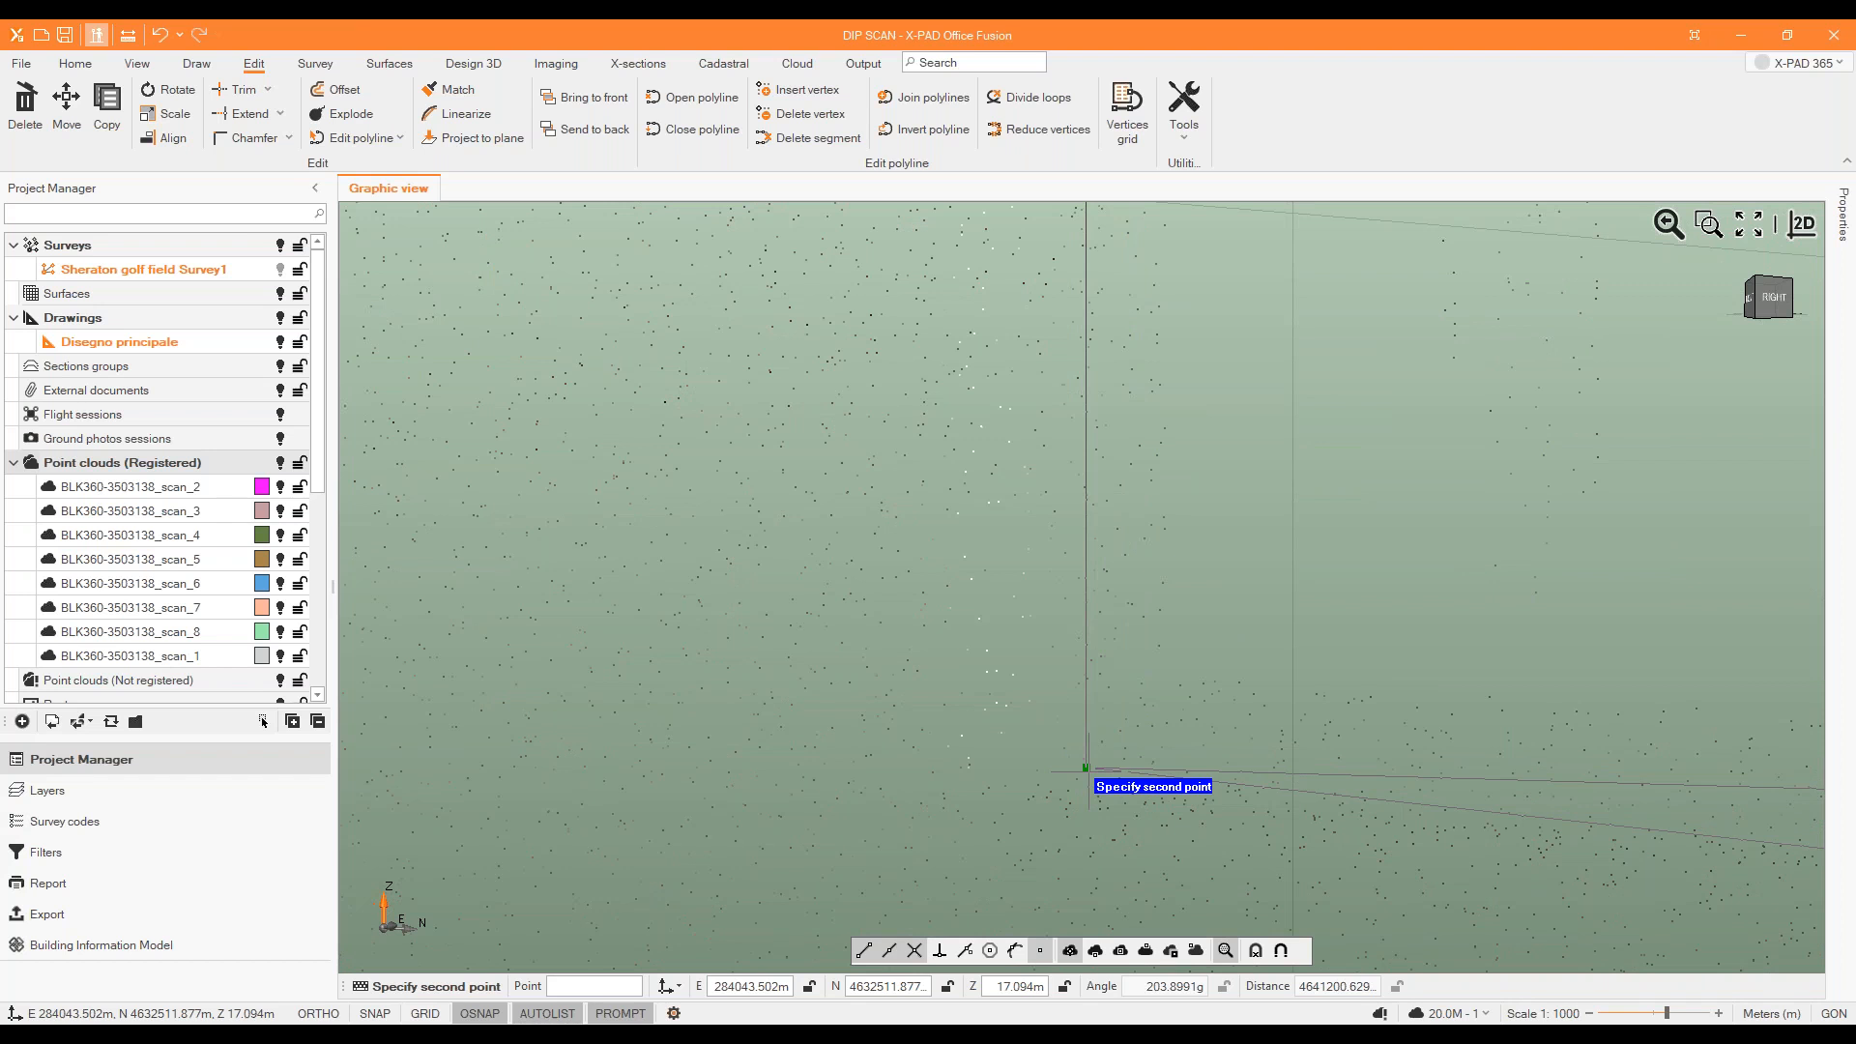
left_click(1088, 770)
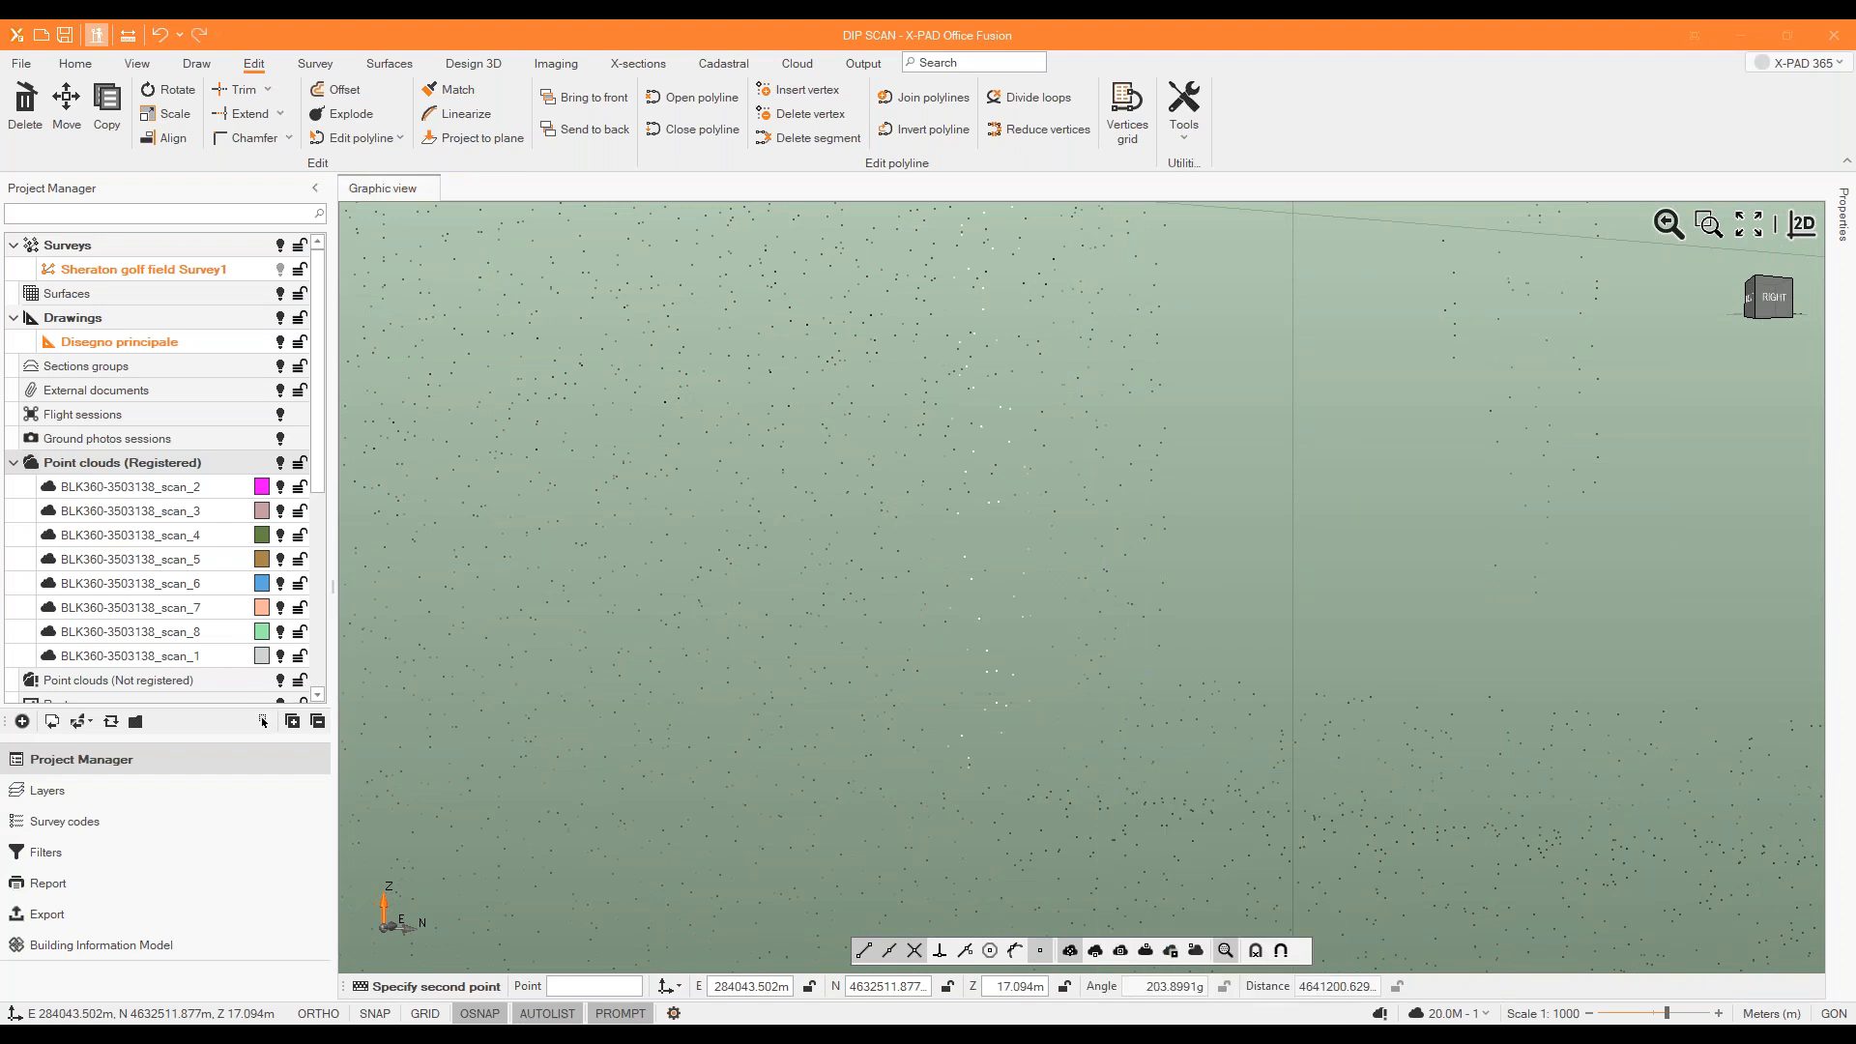
scroll(1068, 556, "down", 5)
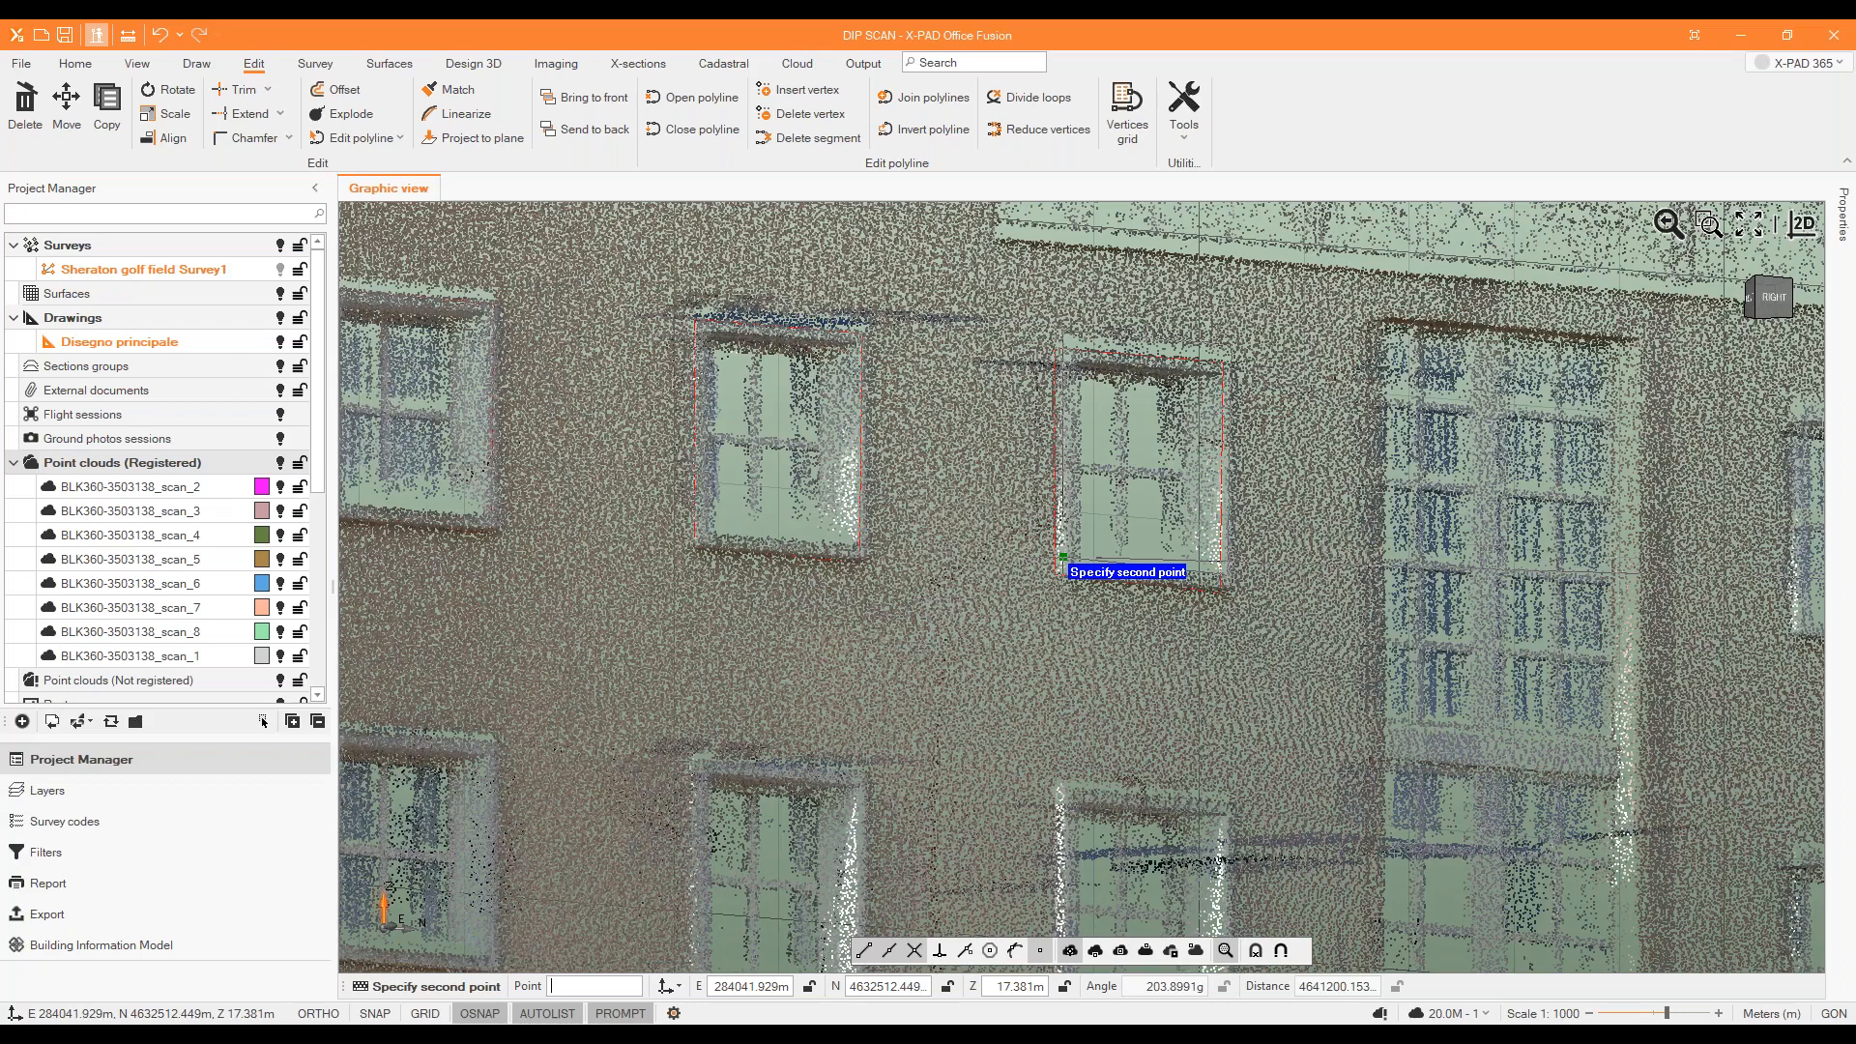
End the copying and hide the registered point clouds to examine the window polygons alone on the facade plane.
right_click(1064, 665)
left_click(1072, 715)
left_click(280, 465)
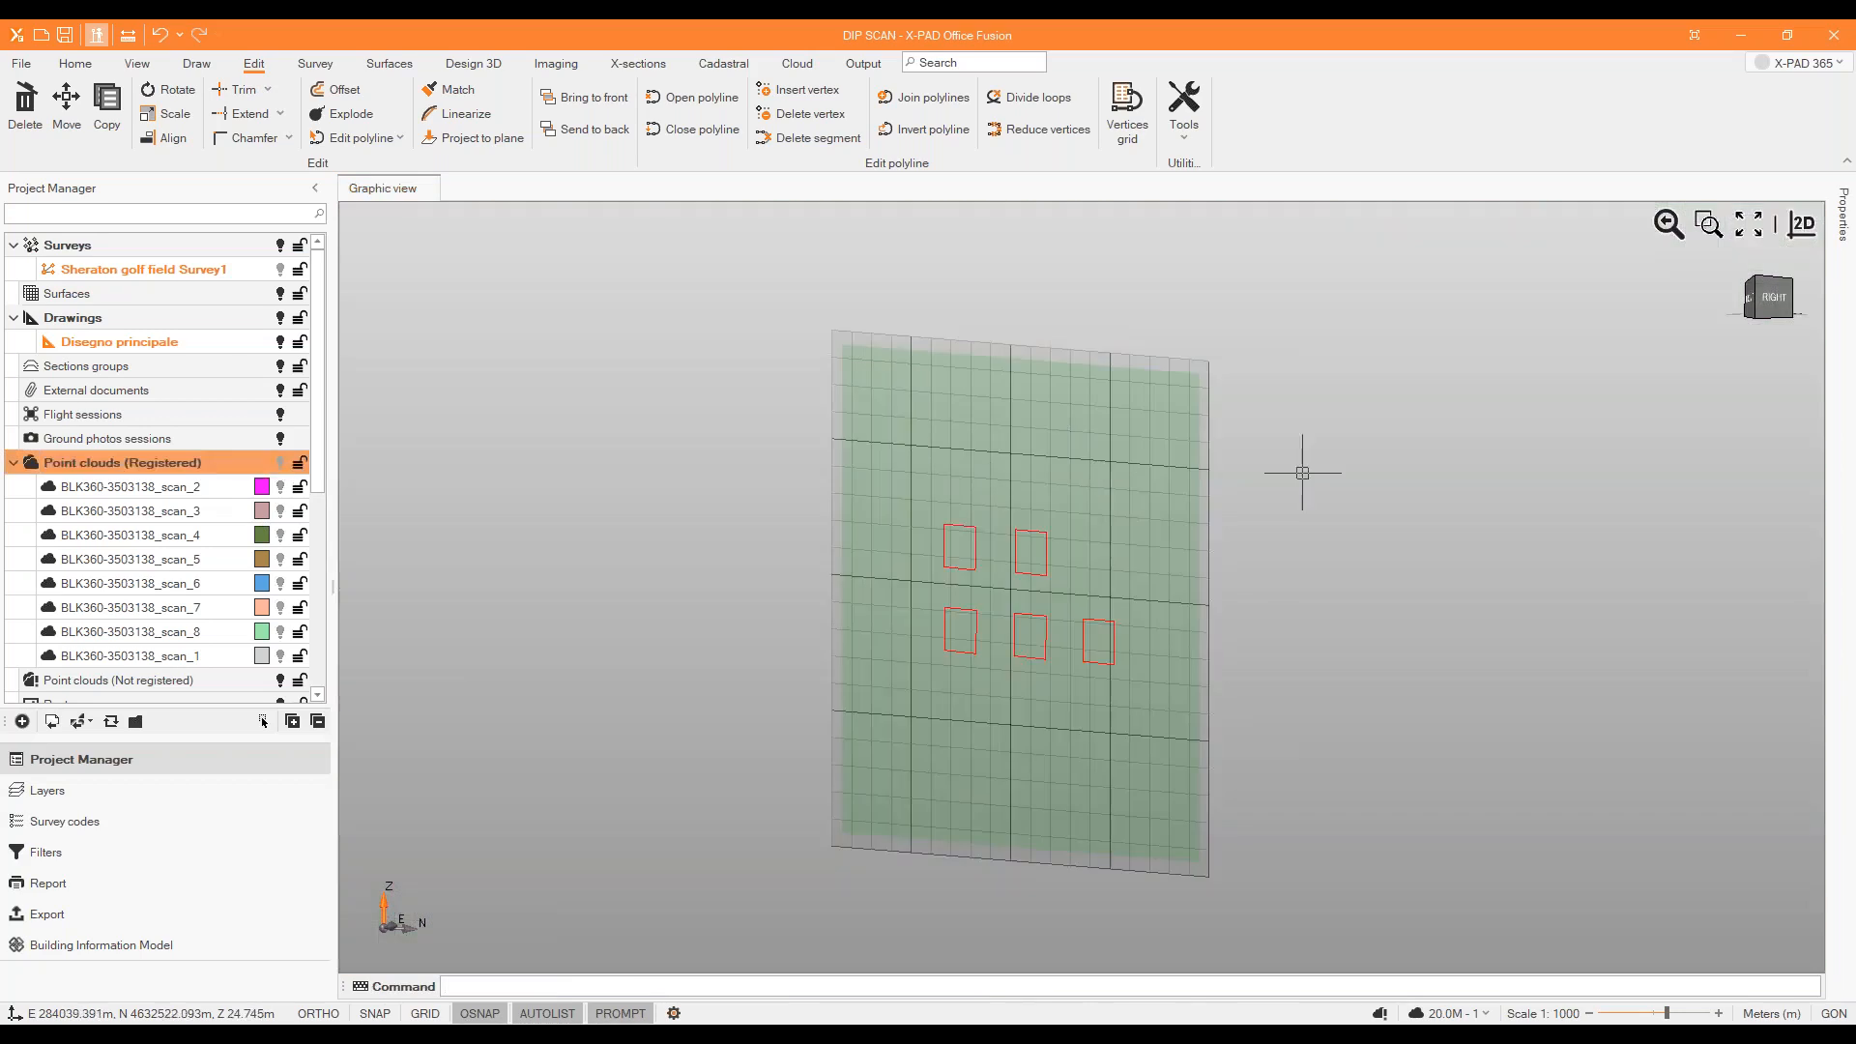
middle_click_drag(1119, 570, 956, 602)
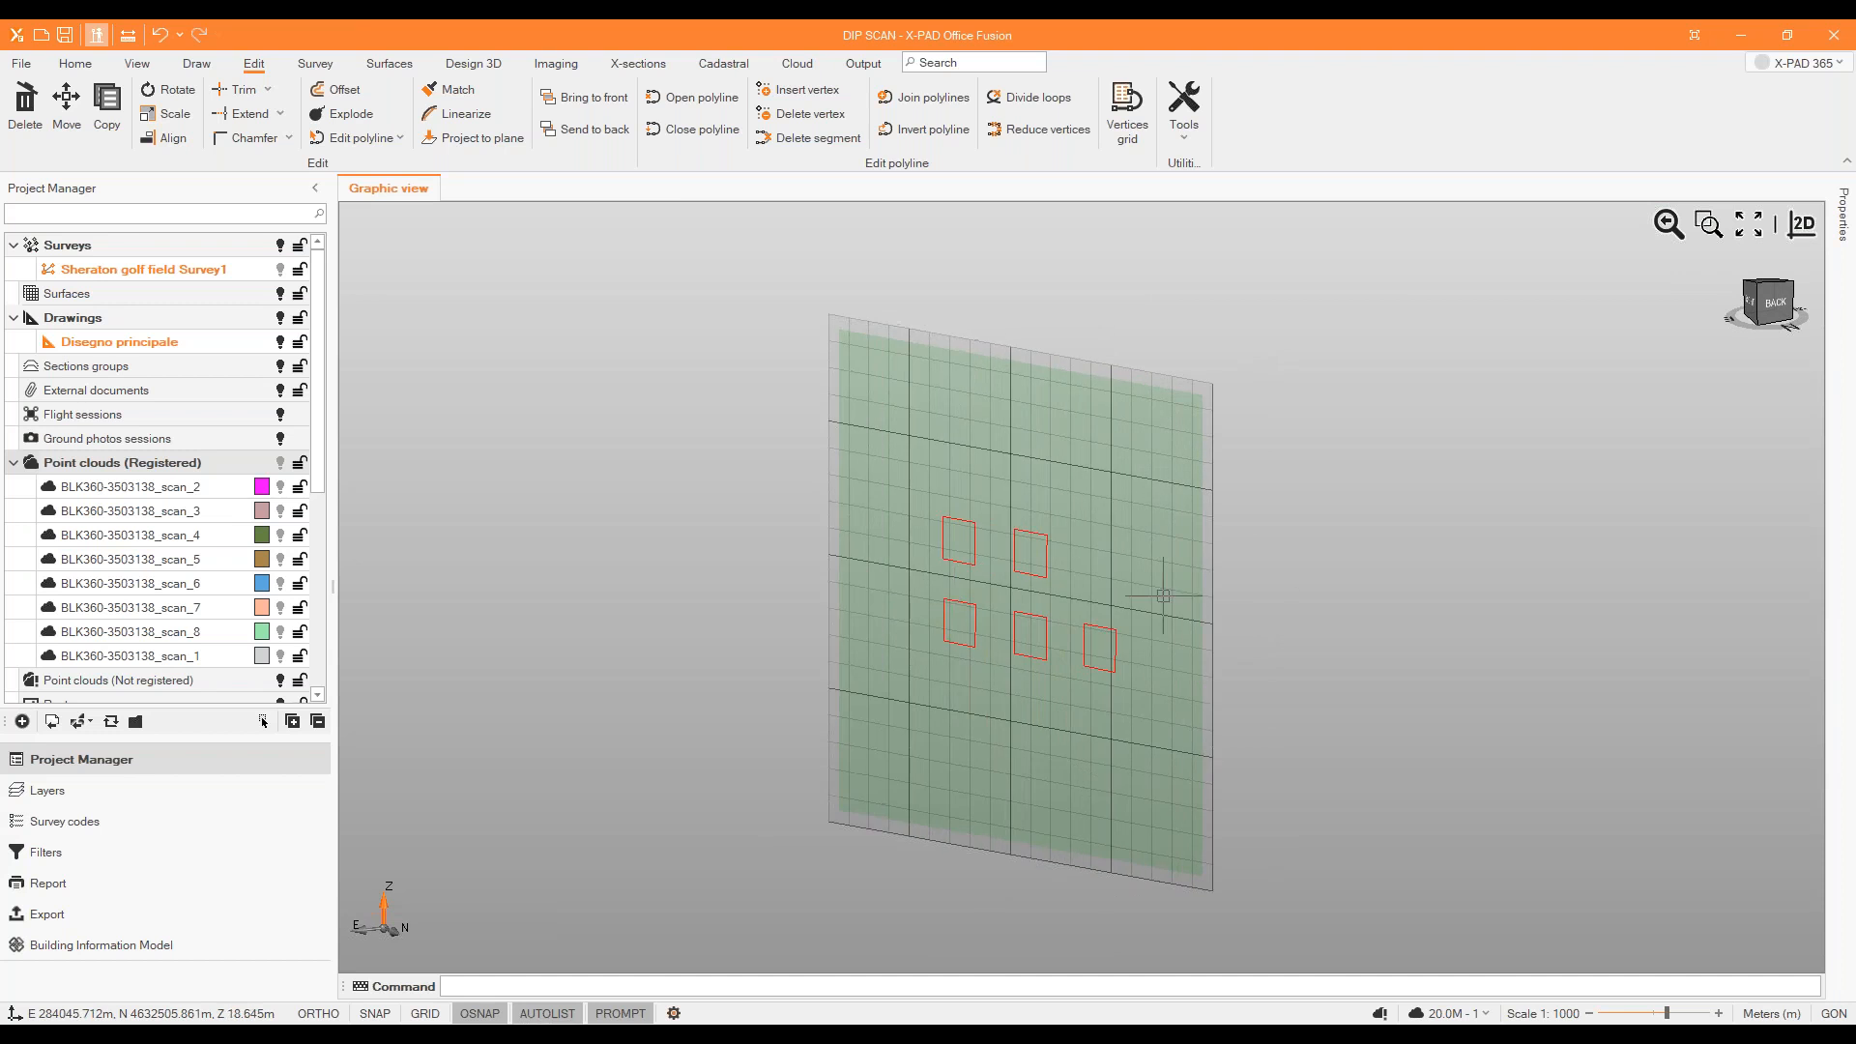
scroll(928, 601, "up", 2)
scroll(1208, 695, "down", 1)
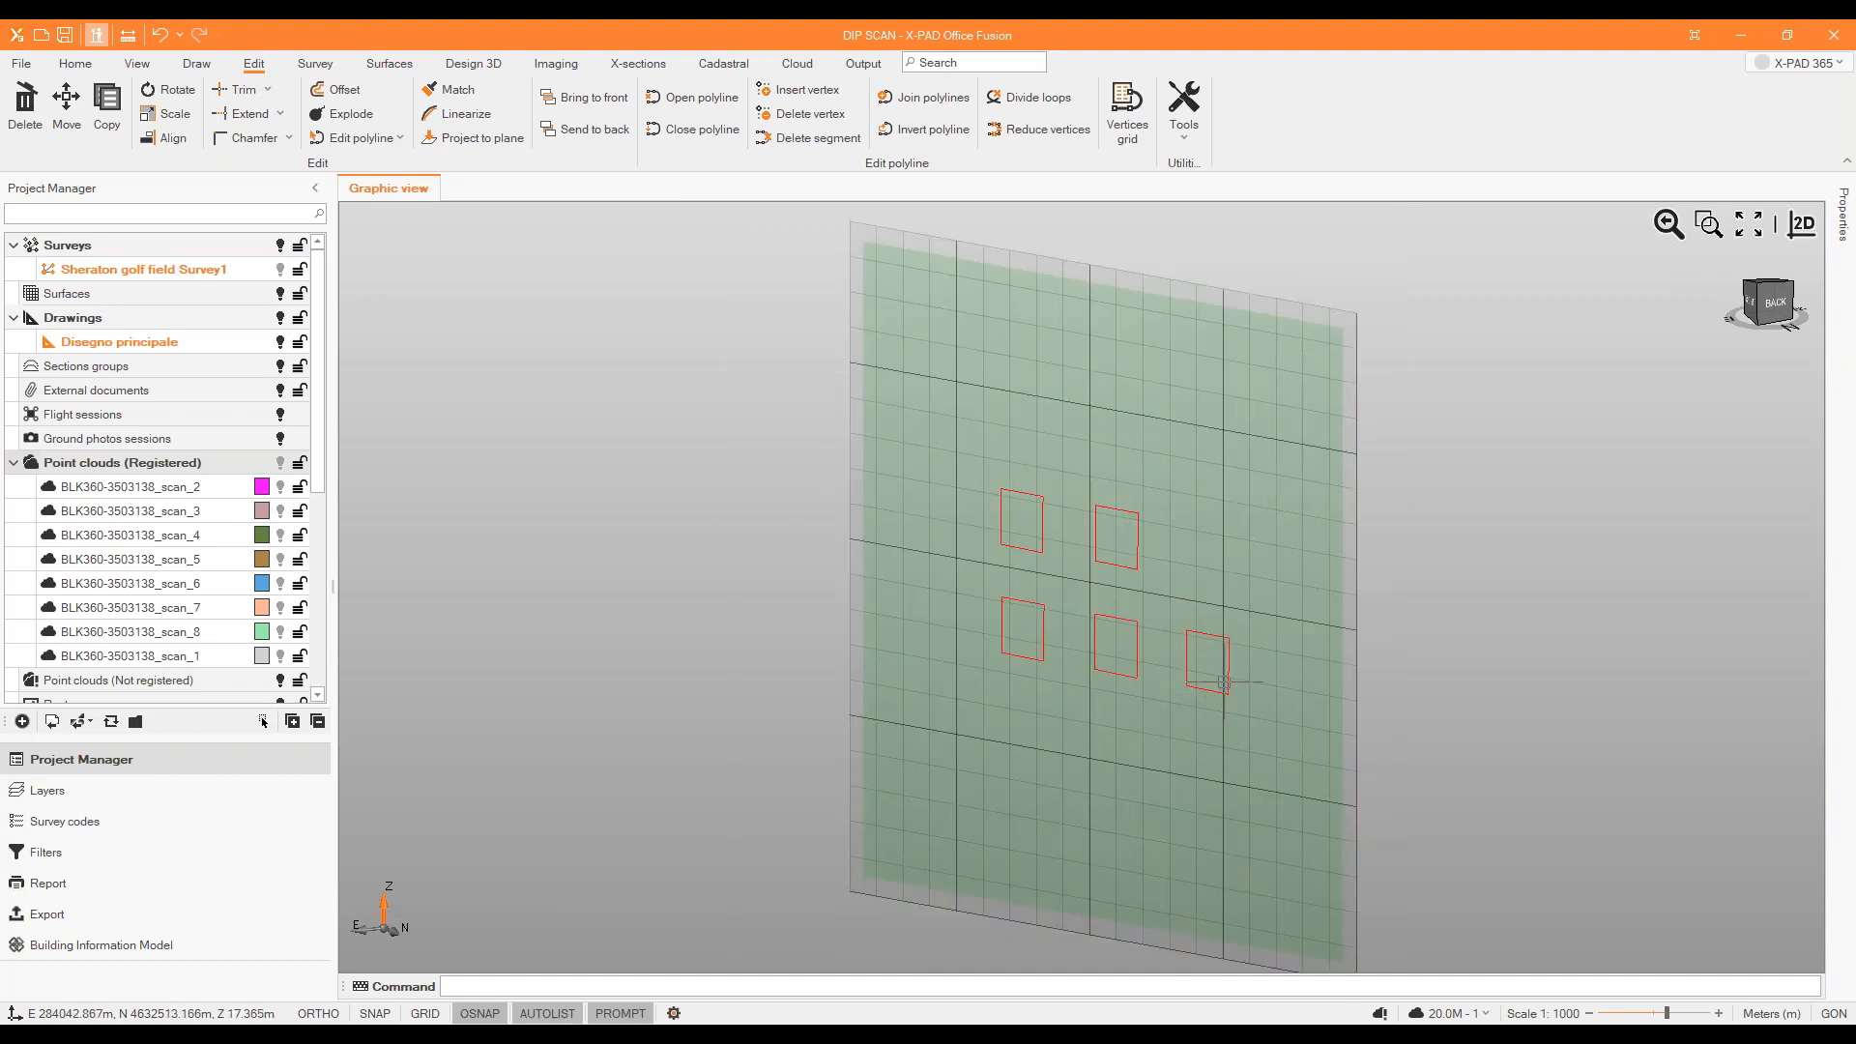
scroll(1223, 689, "up", 1)
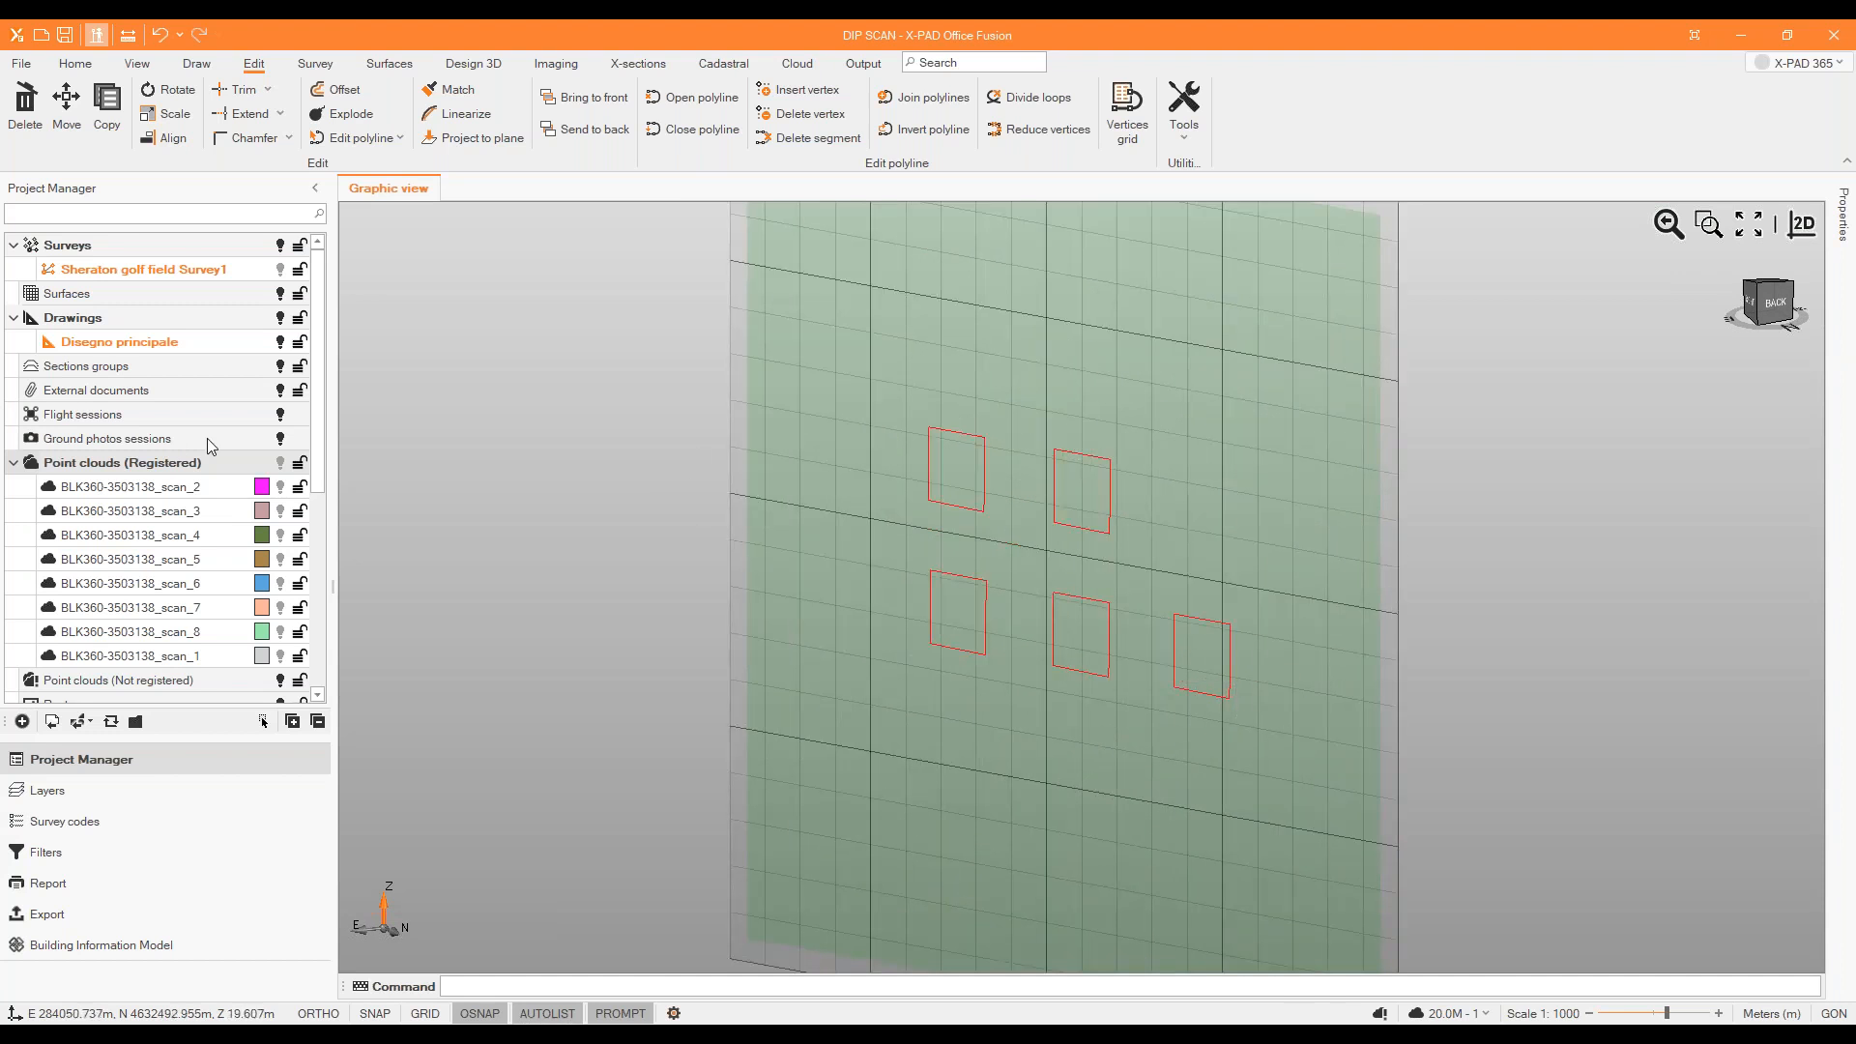
scroll(166, 618, "down", 4)
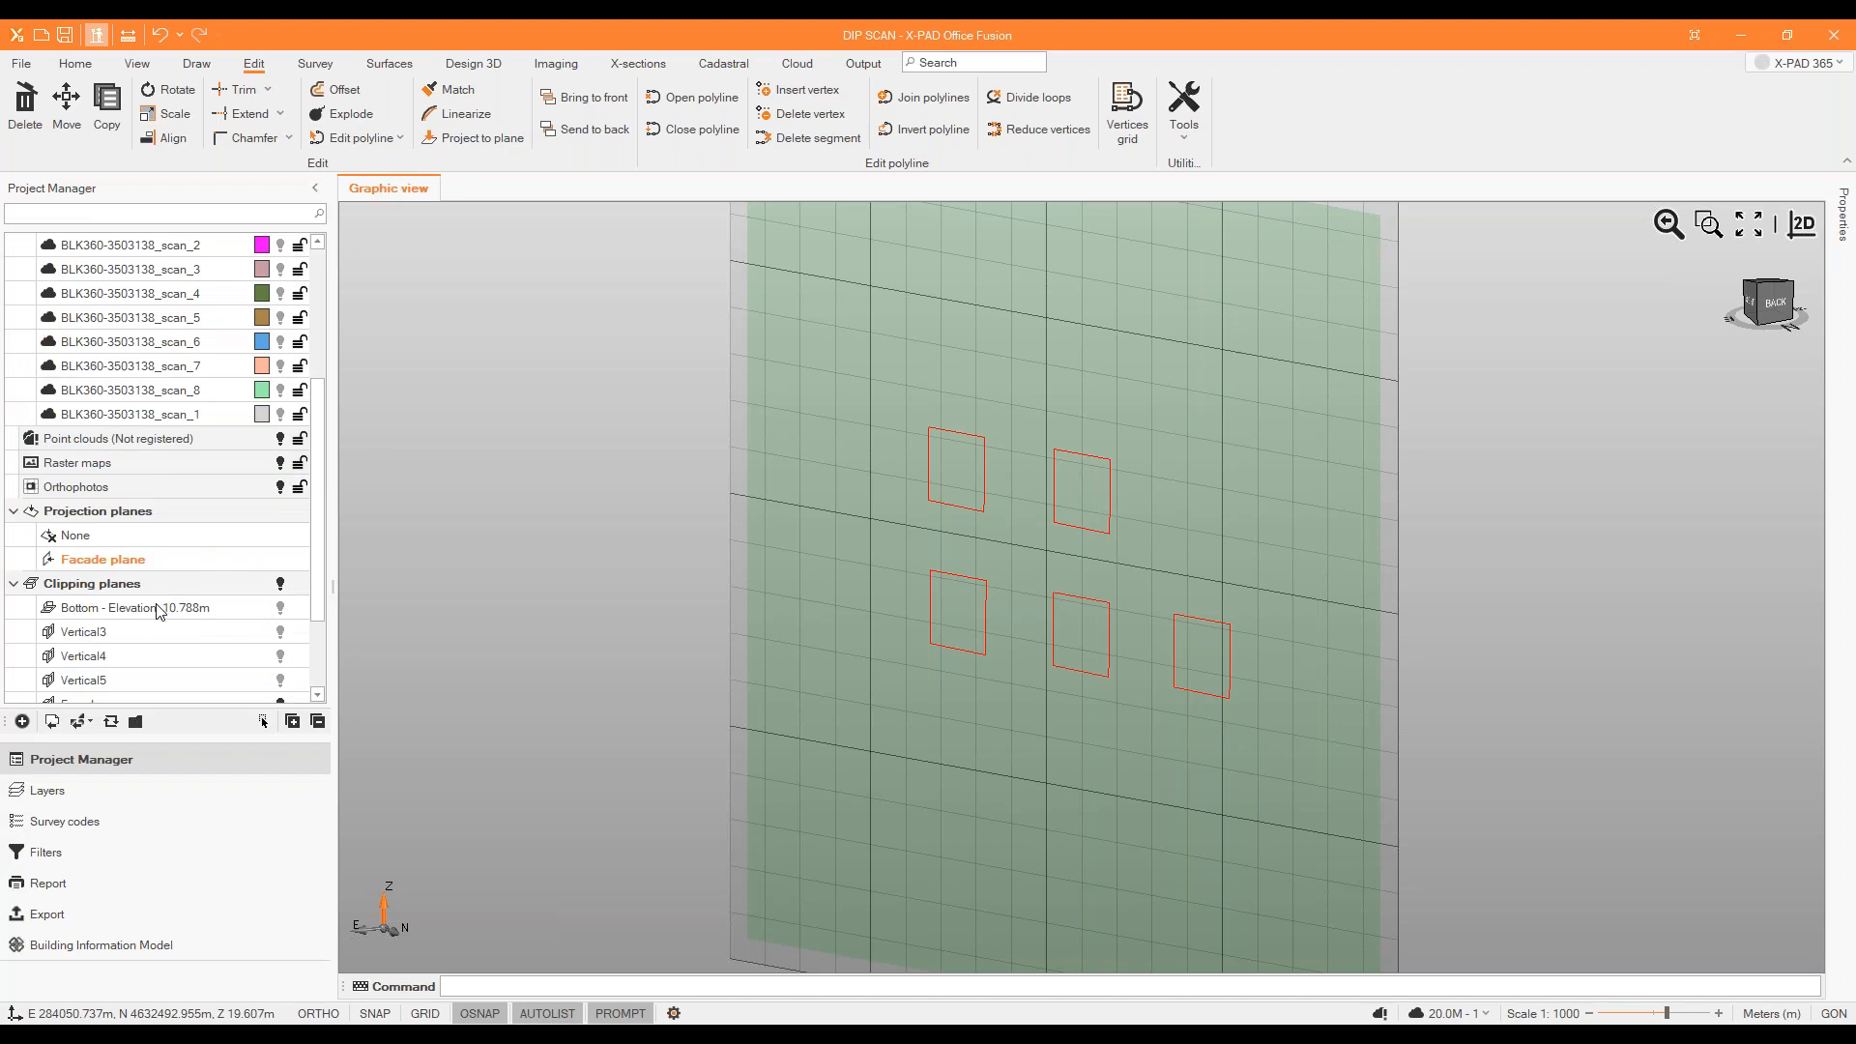
Set the active projection plane to None and show the registered point clouds again to compare the window polygons with the facade.
scroll(167, 590, "down", 1)
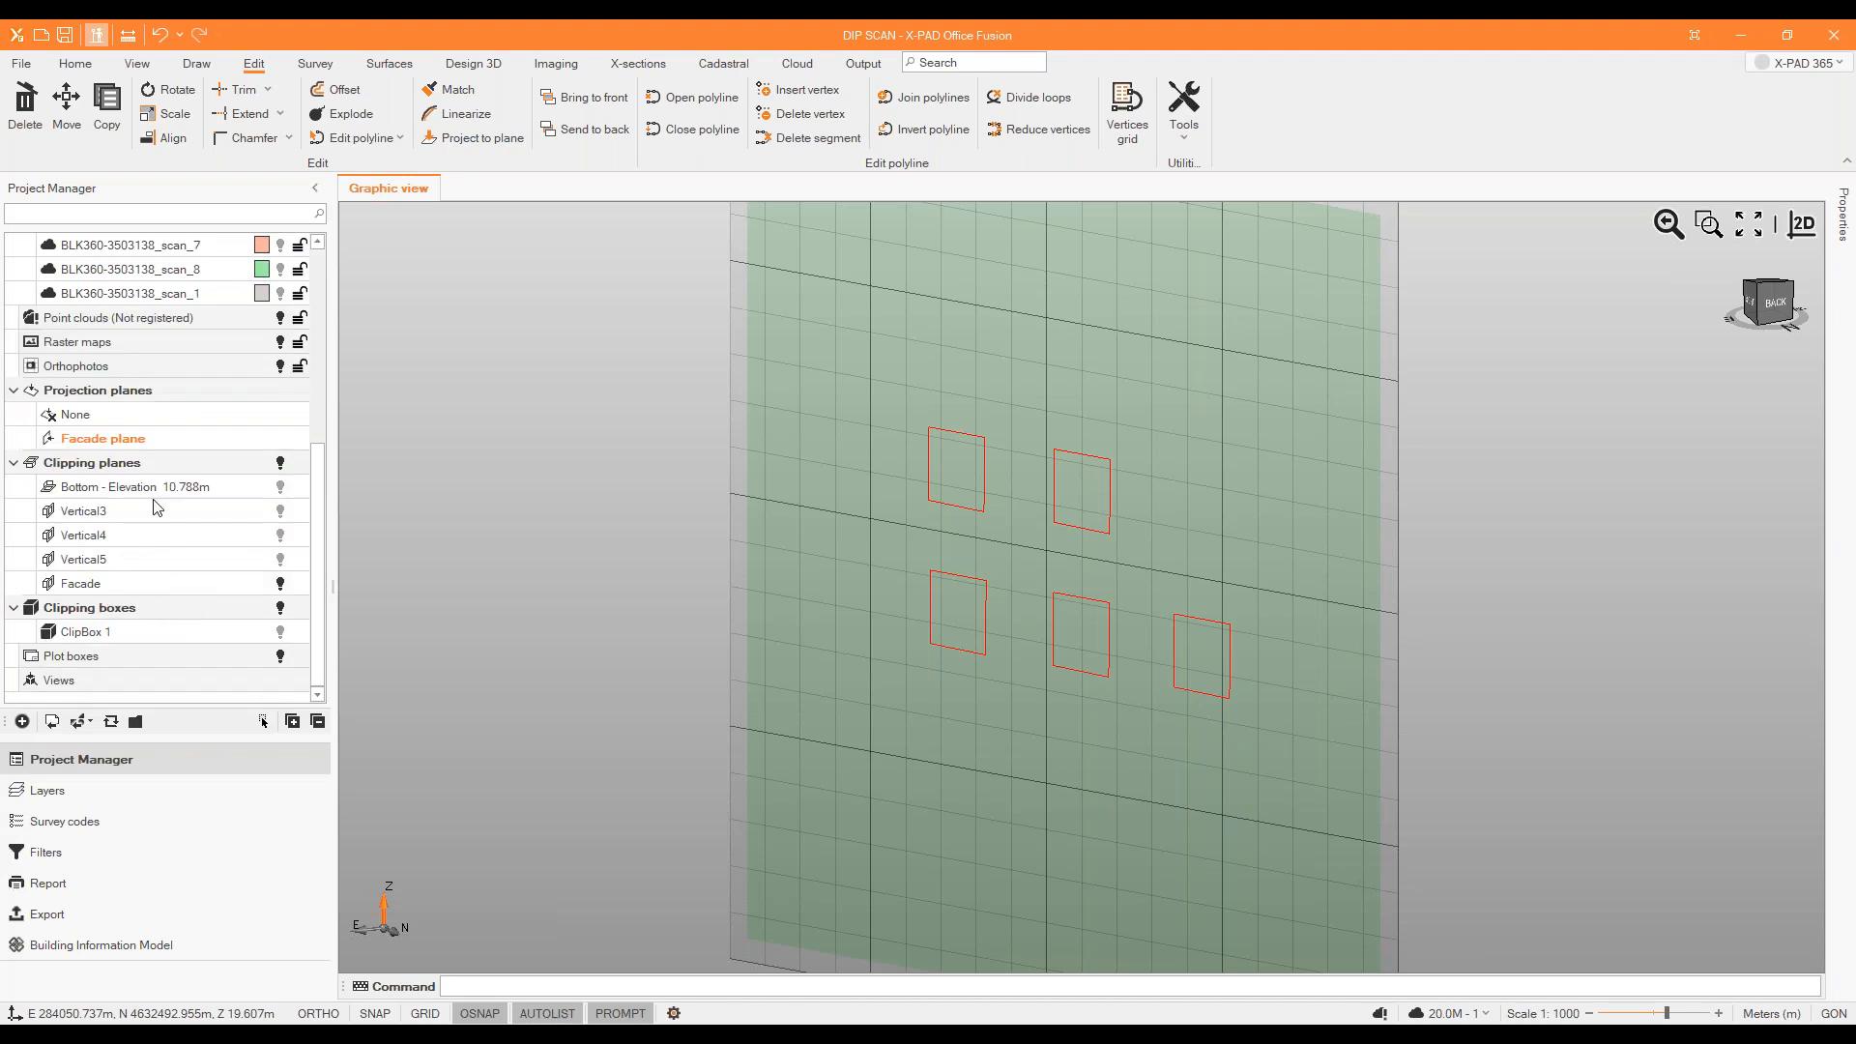
left_click(183, 413)
scroll(1159, 564, "up", 1)
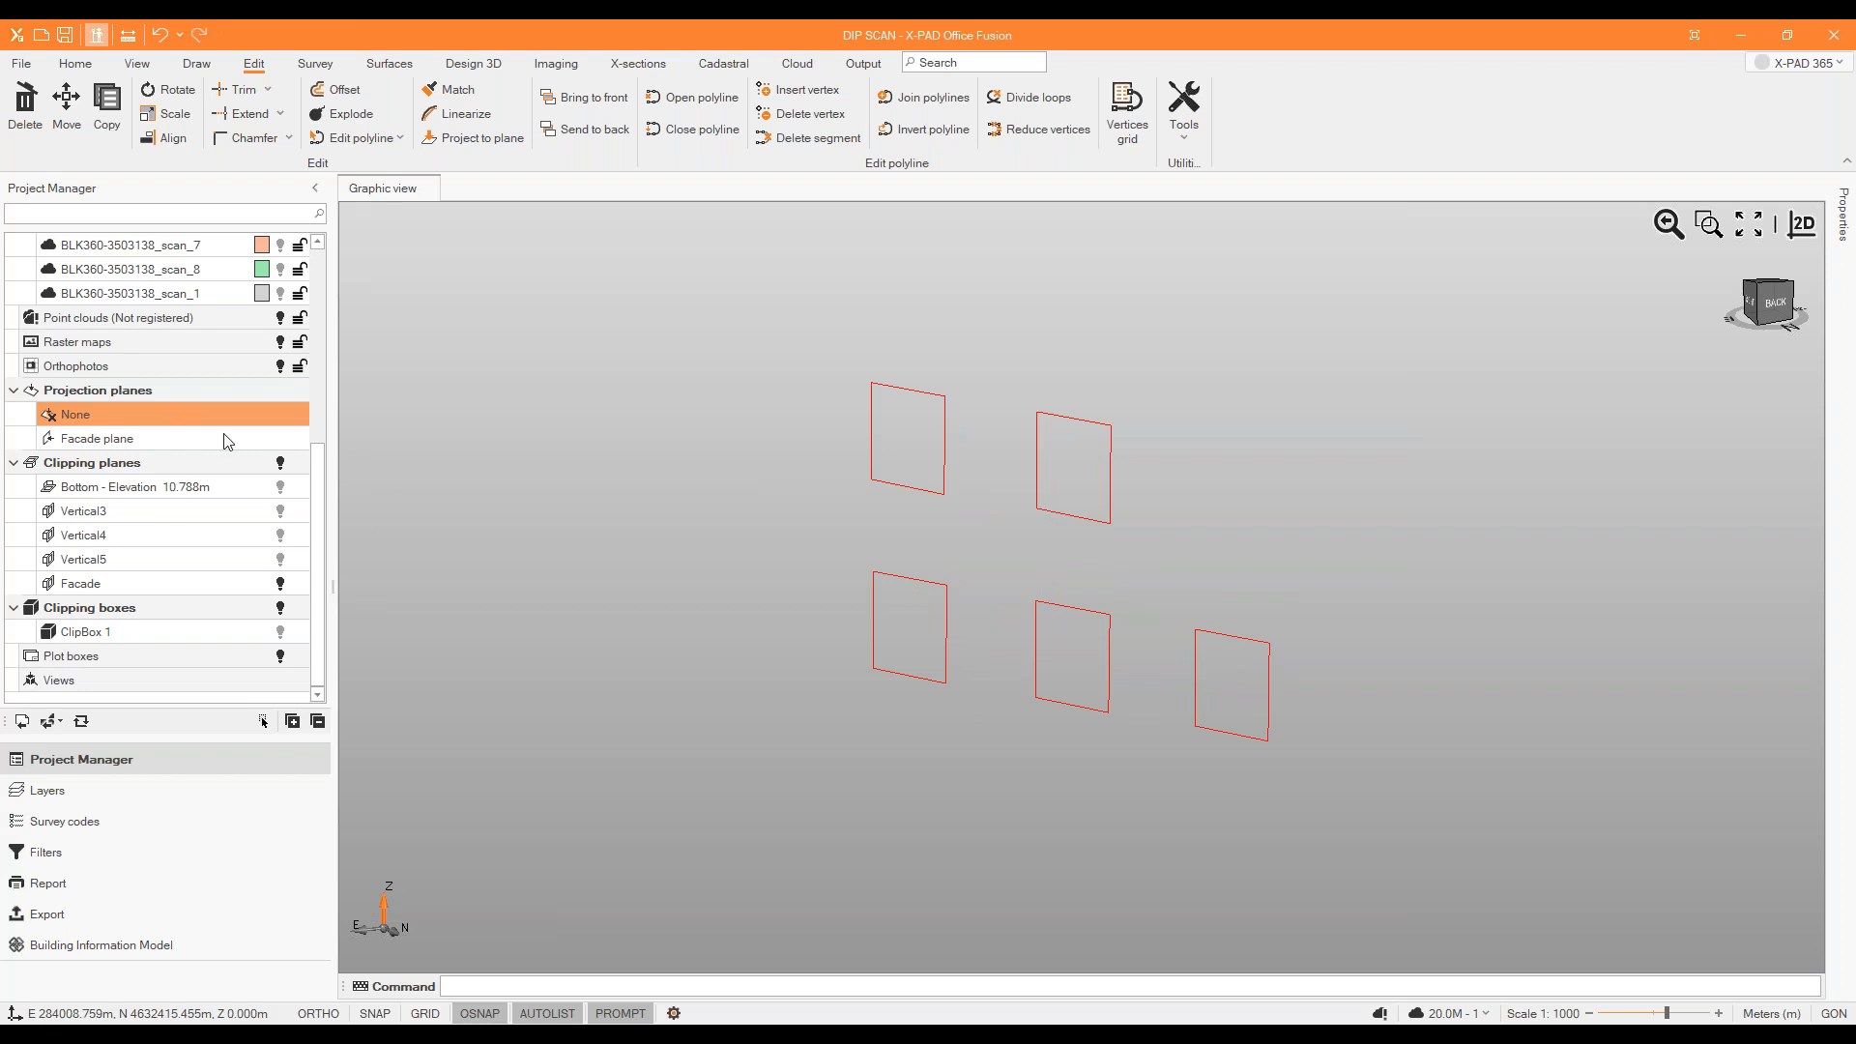
scroll(299, 451, "up", 5)
left_click(295, 462)
scroll(861, 468, "down", 3)
middle_click_drag(924, 525, 970, 514)
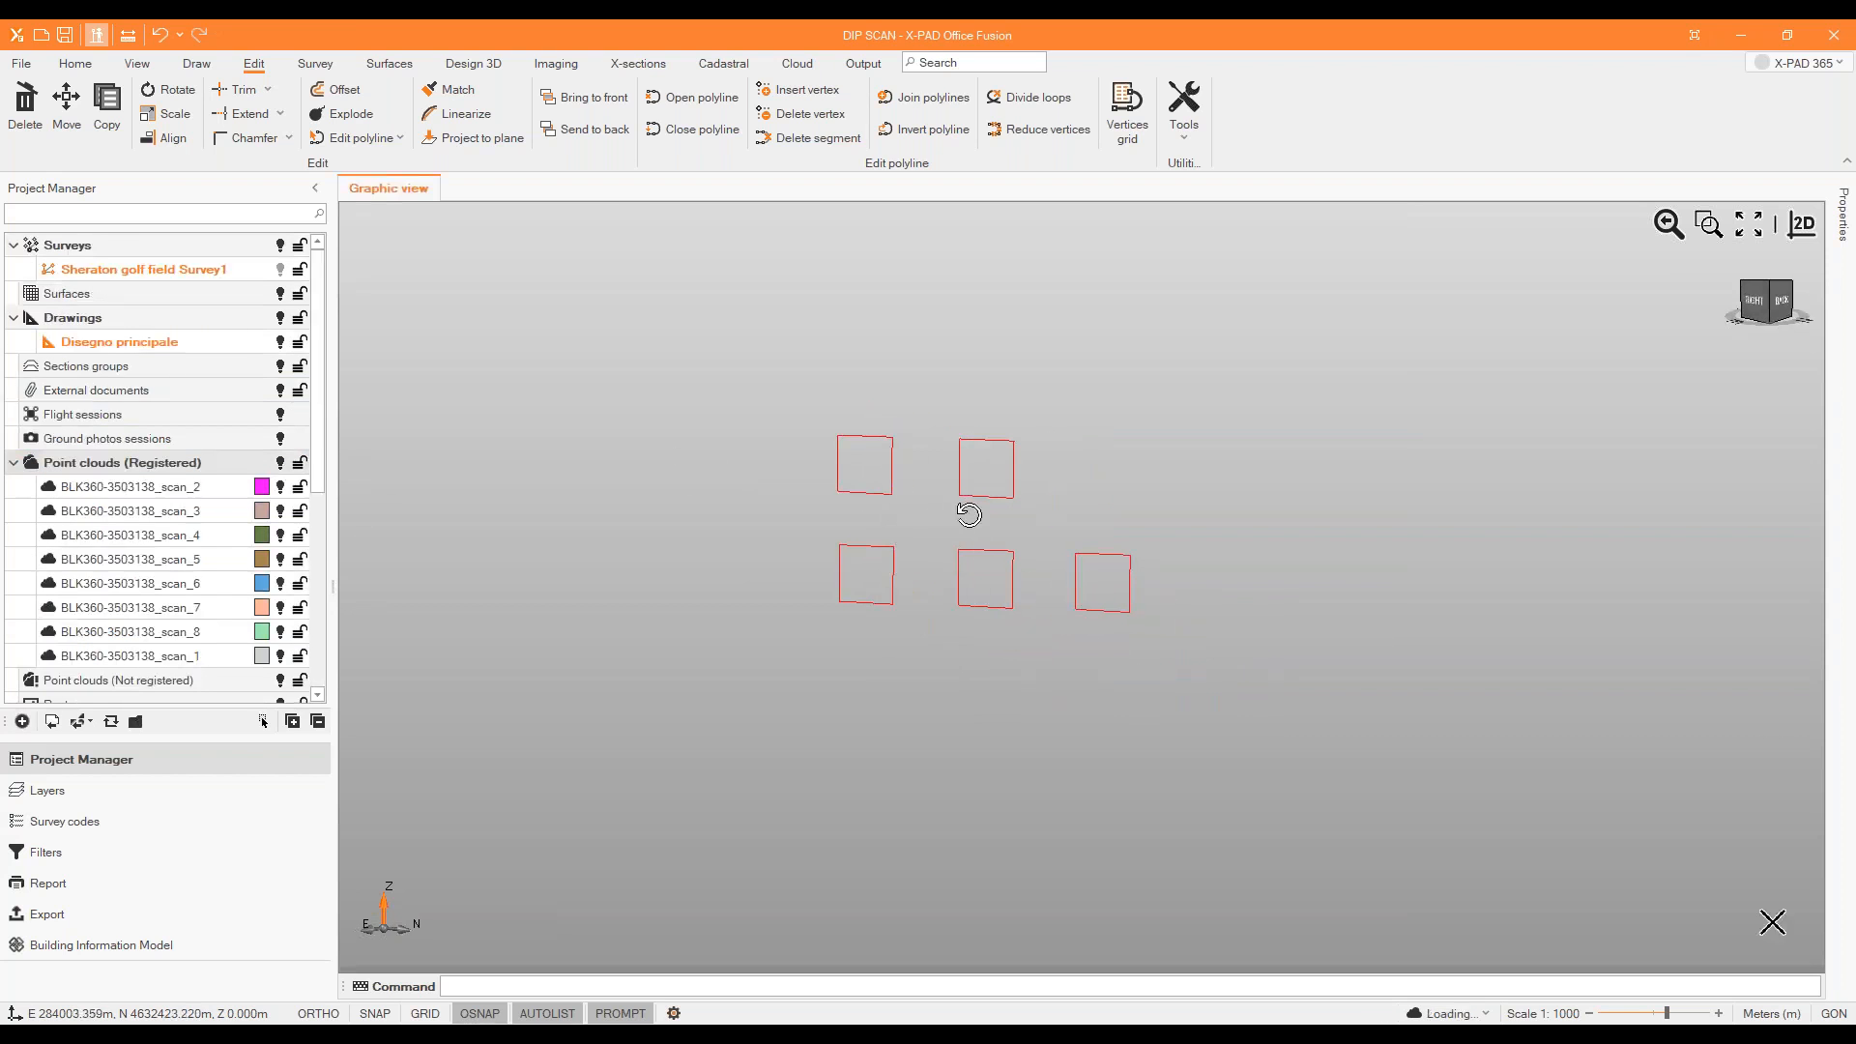
scroll(931, 546, "up", 5)
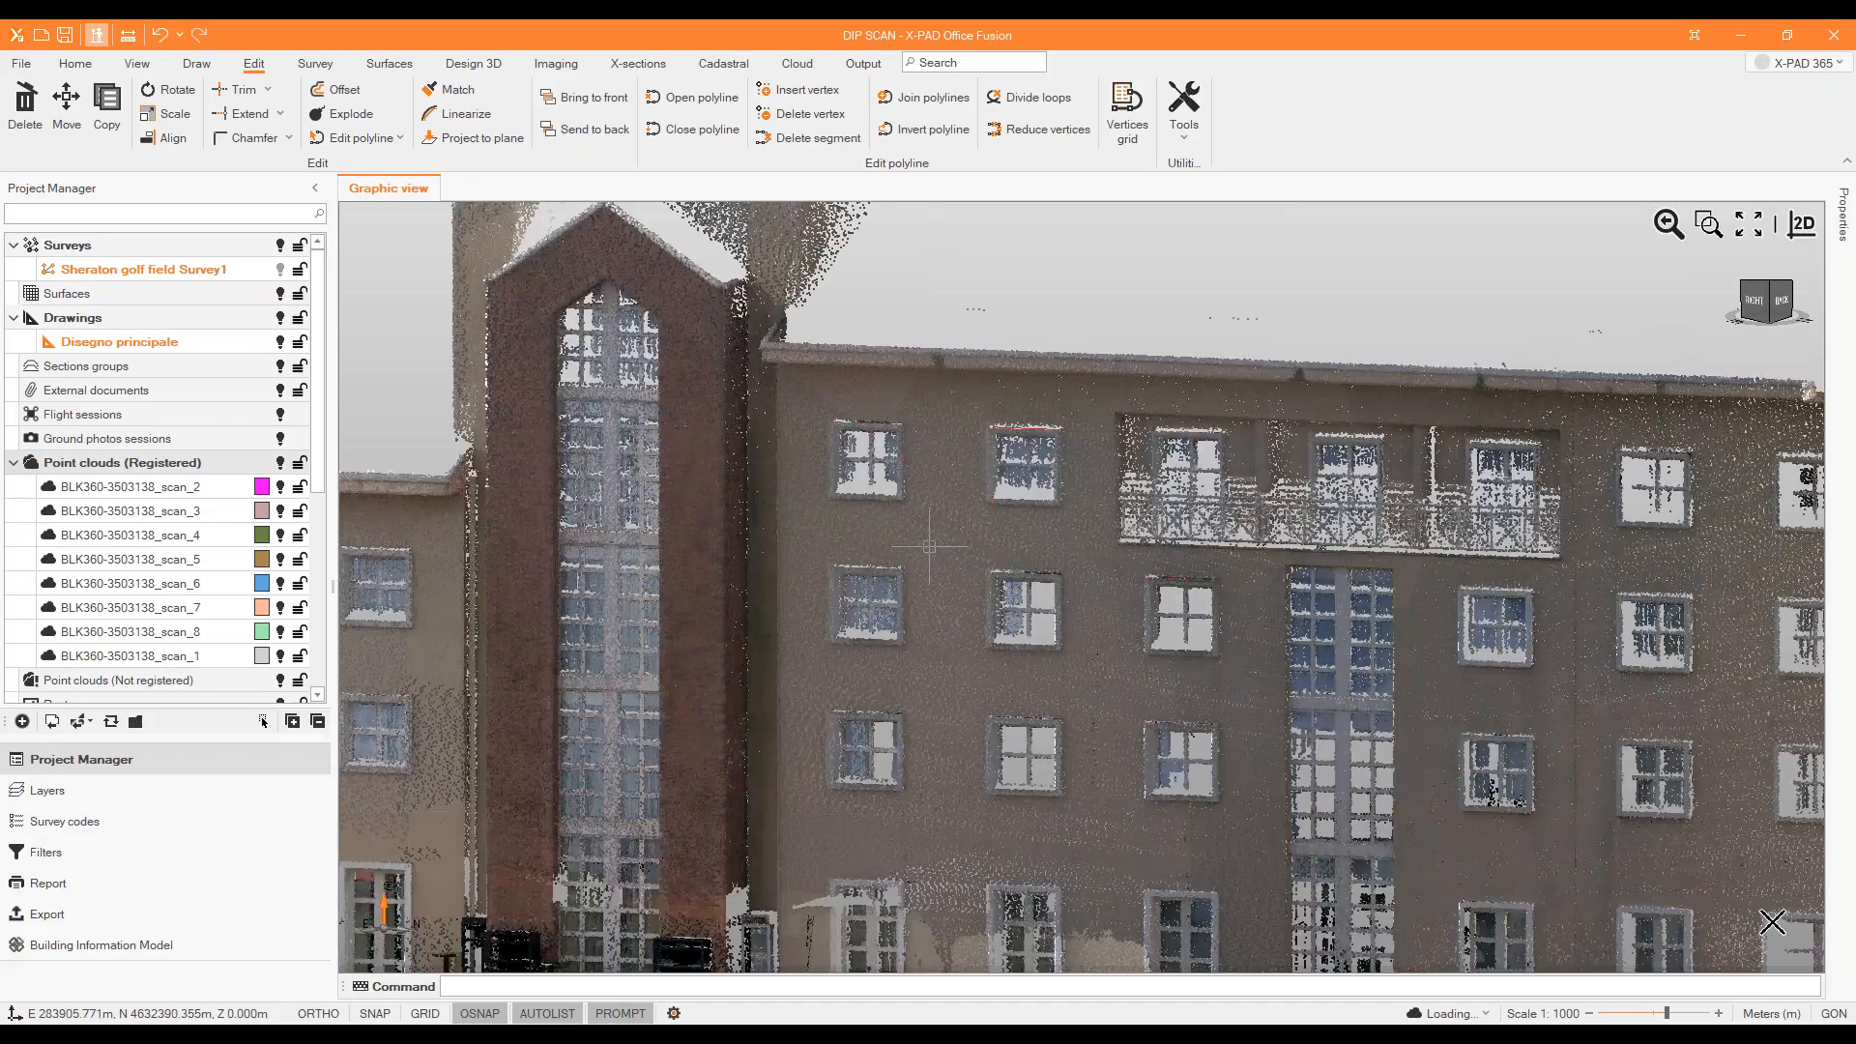
scroll(931, 546, "up", 5)
middle_click_drag(933, 551, 826, 720)
scroll(881, 667, "down", 2)
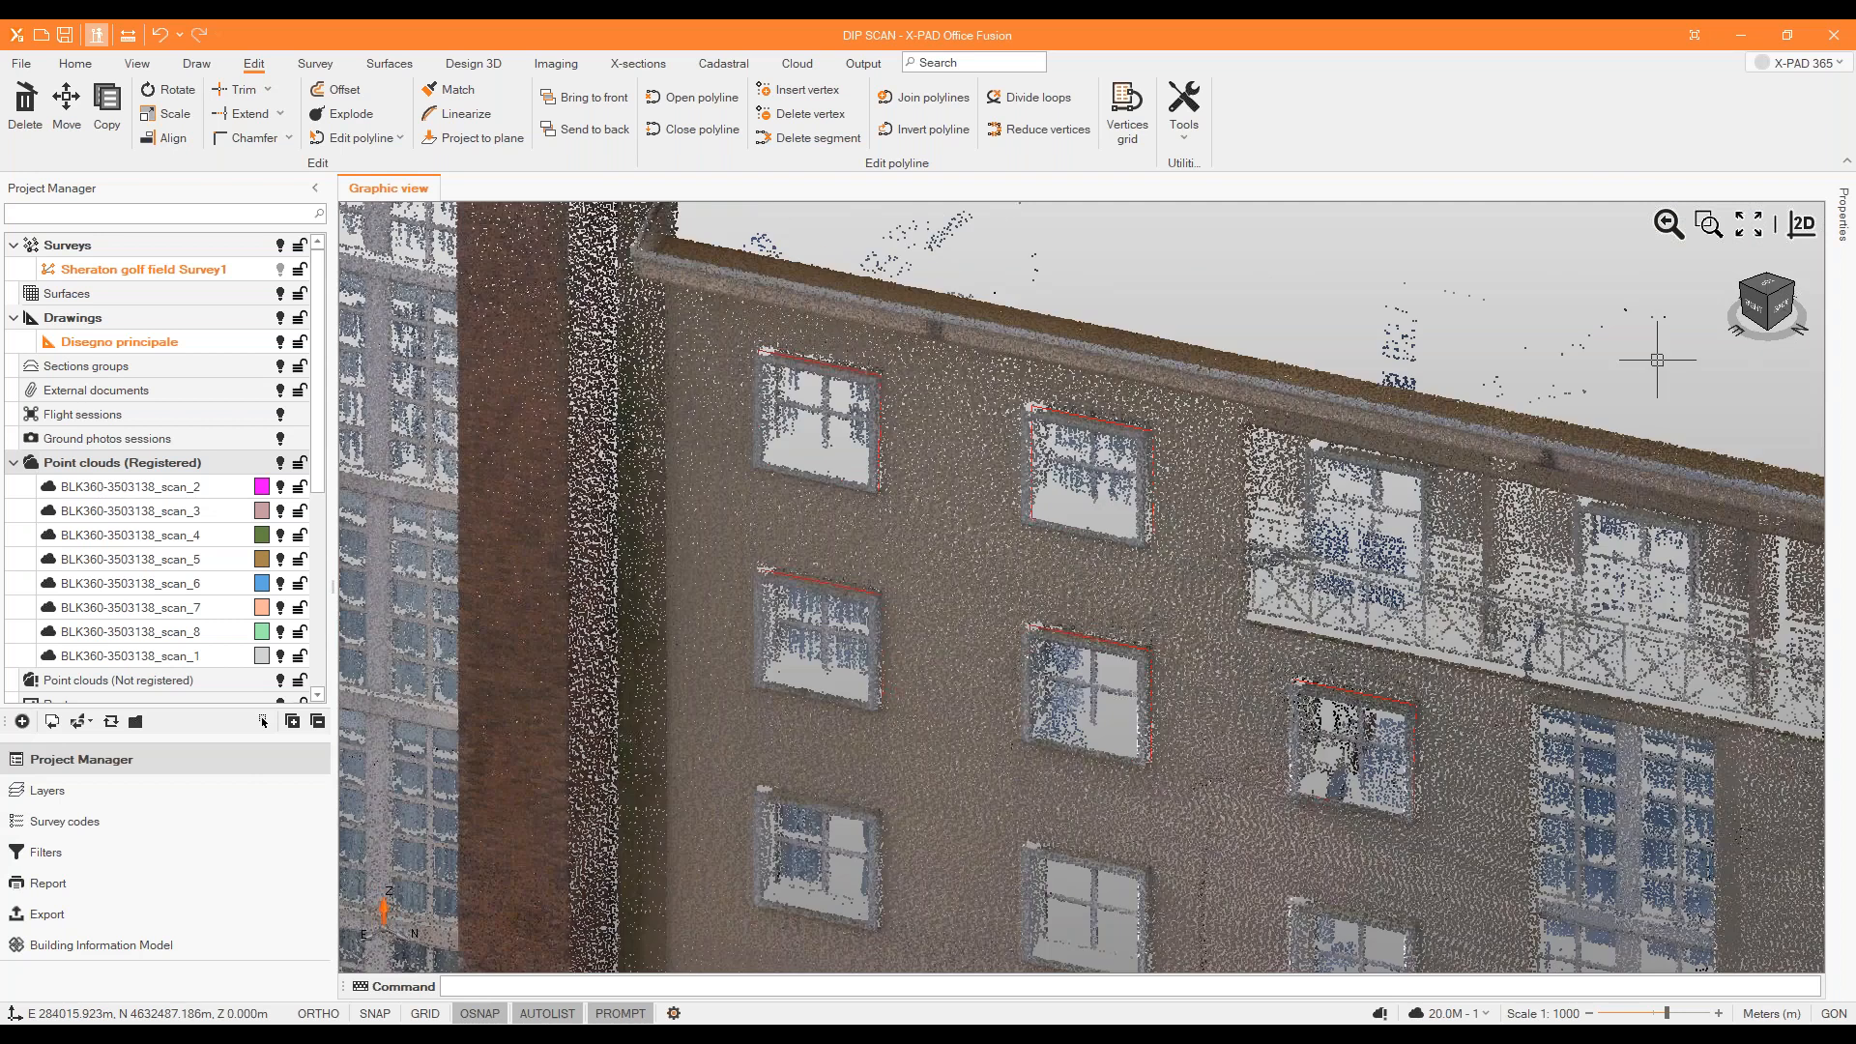
Switch off the Facade clipping plane so the whole courtyard point cloud is displayed.
left_click(1764, 307)
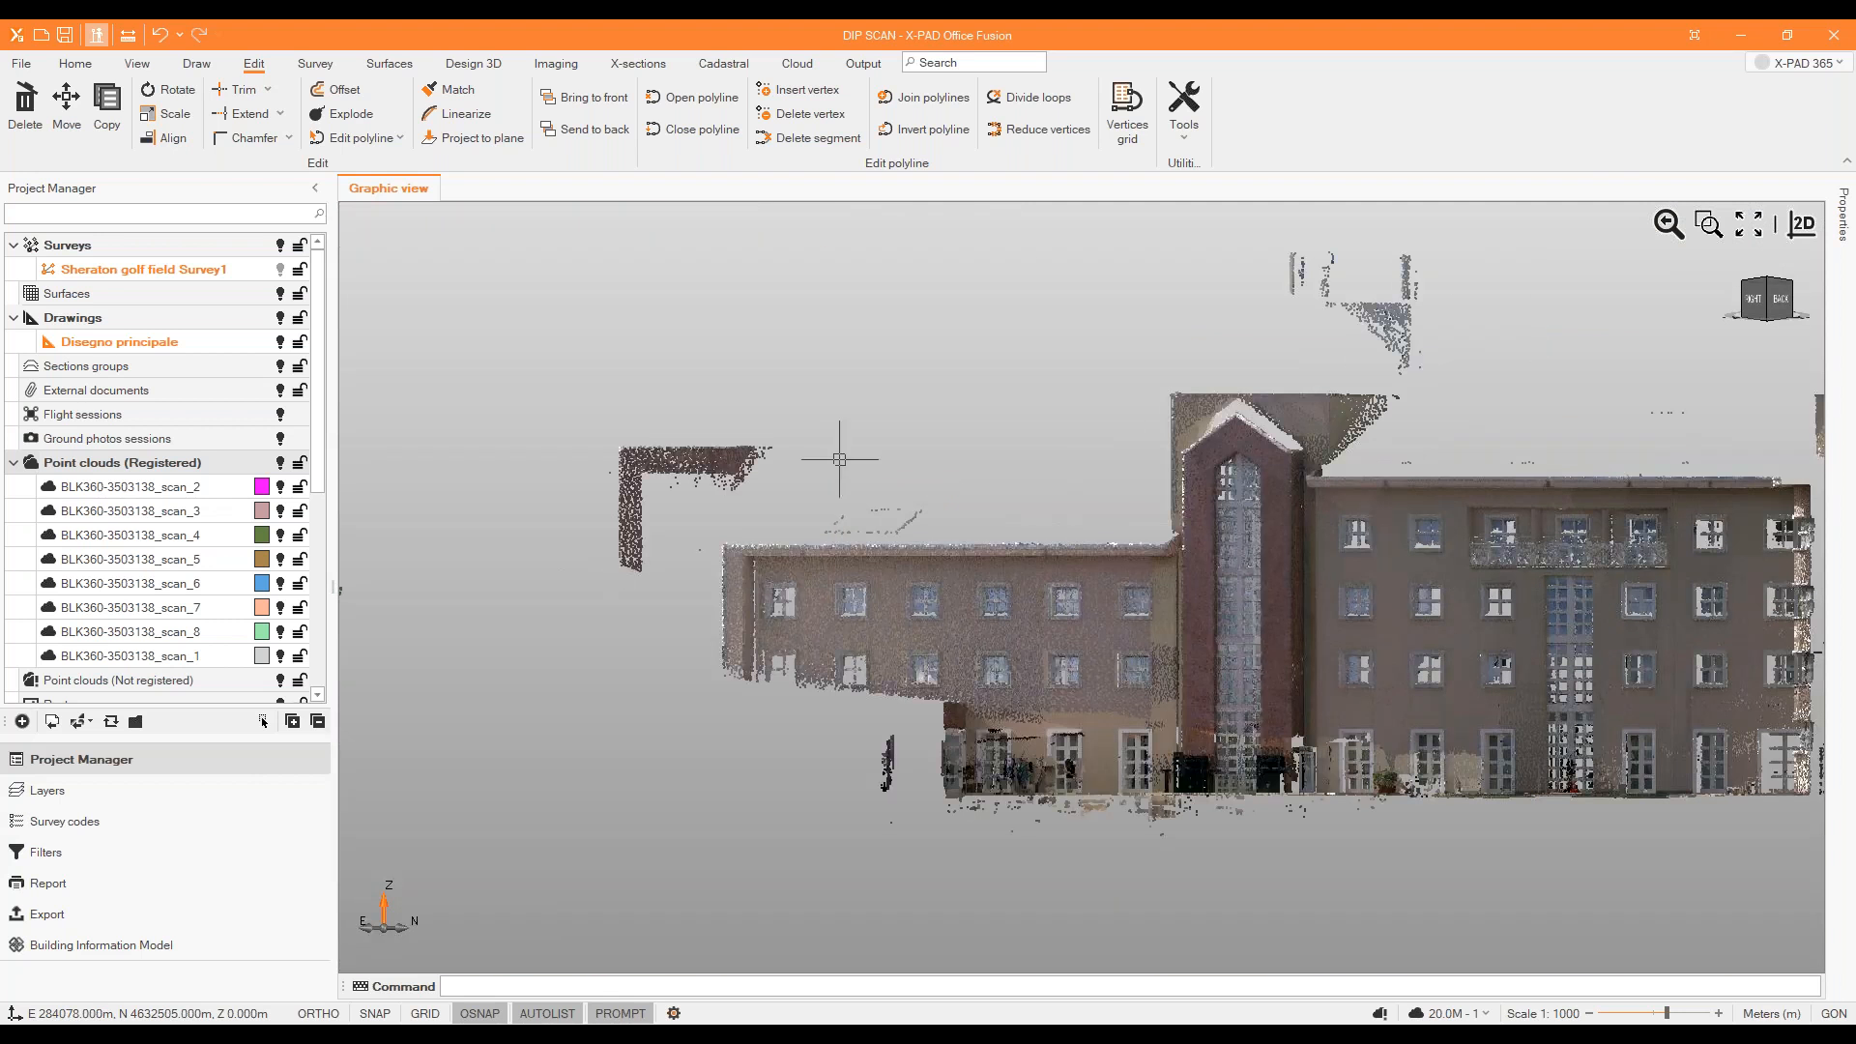
scroll(133, 638, "down", 5)
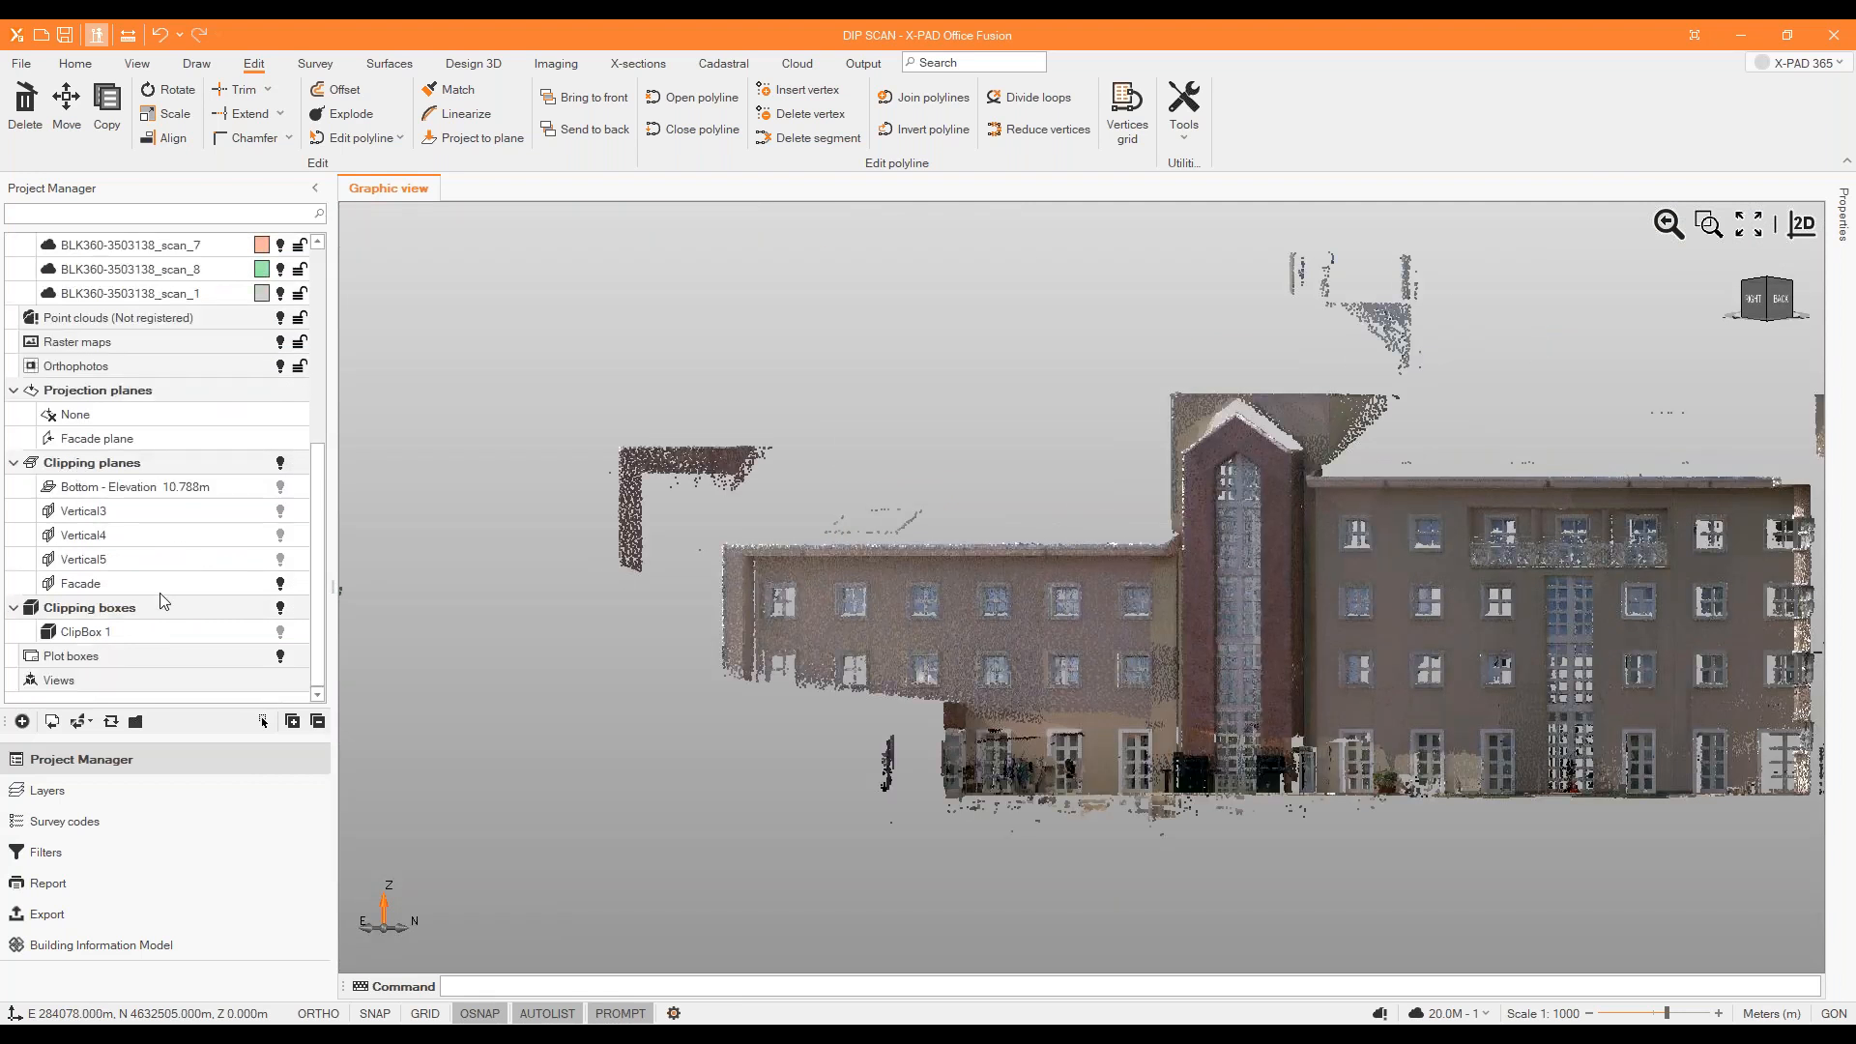
left_click(281, 583)
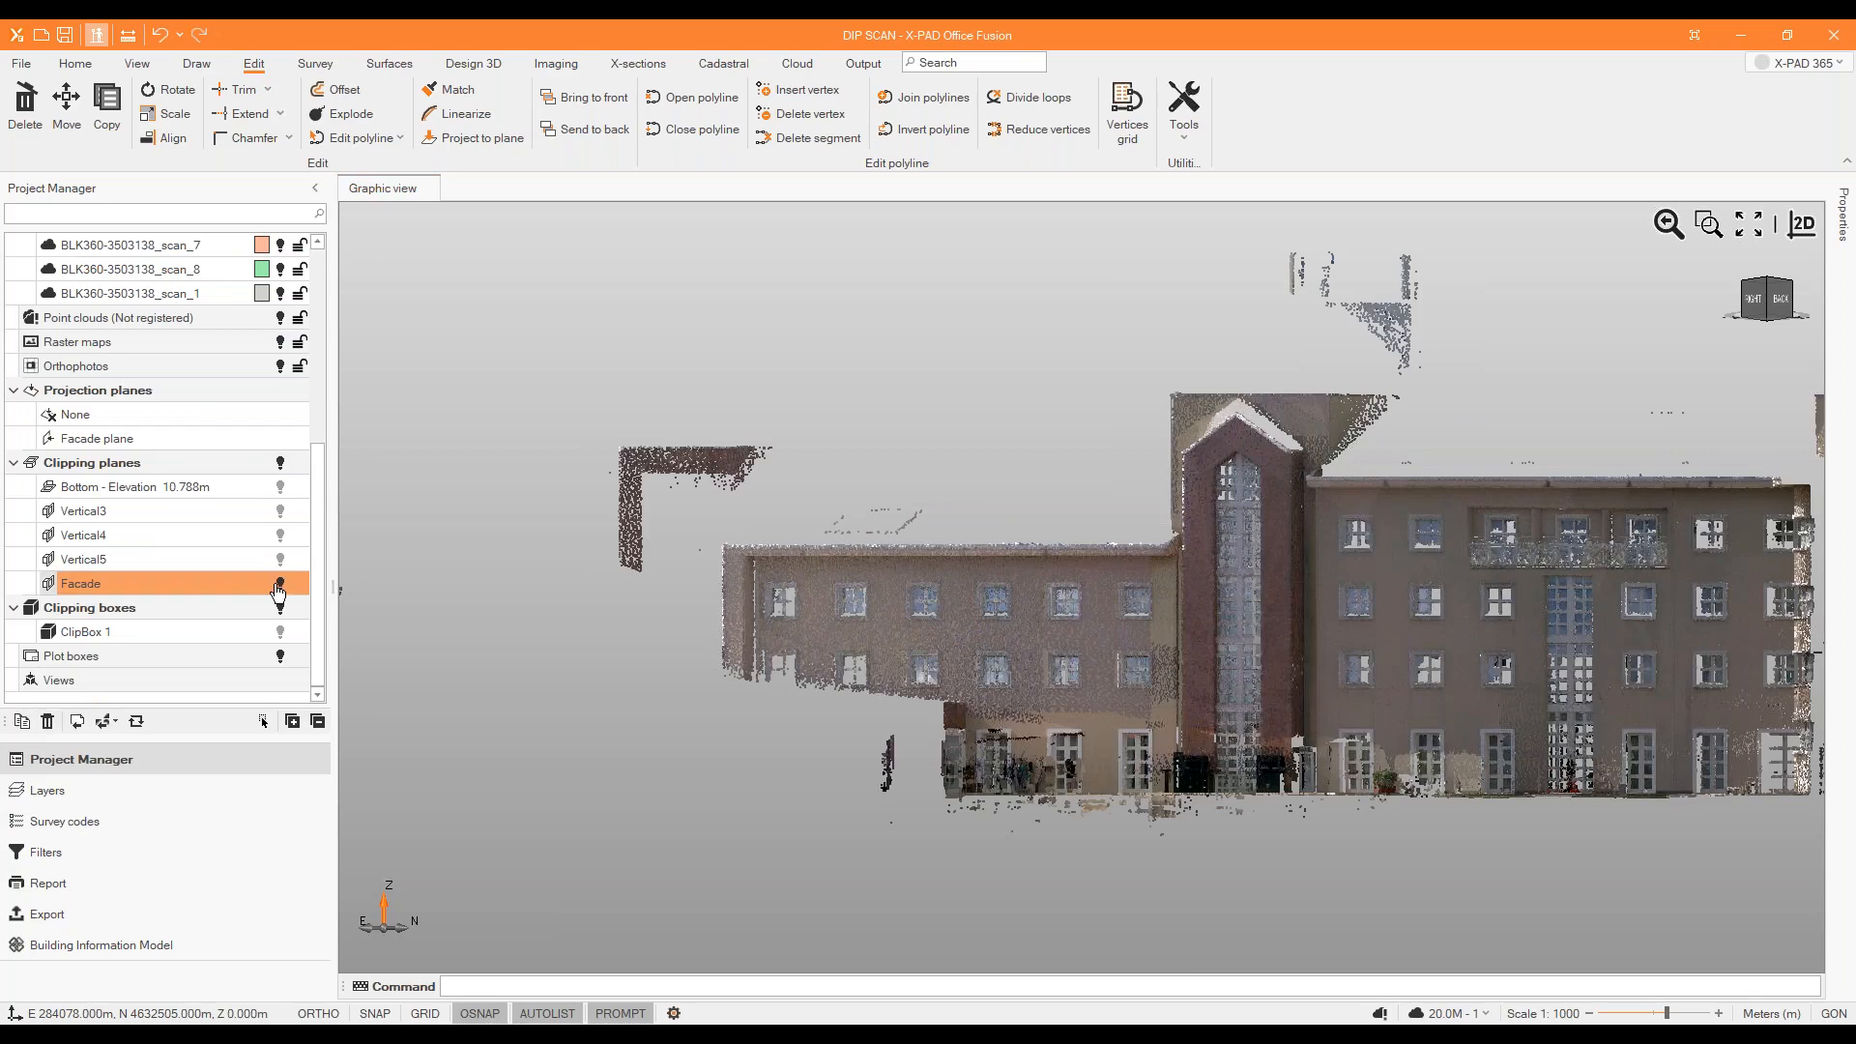
middle_click_drag(1296, 514, 1279, 777)
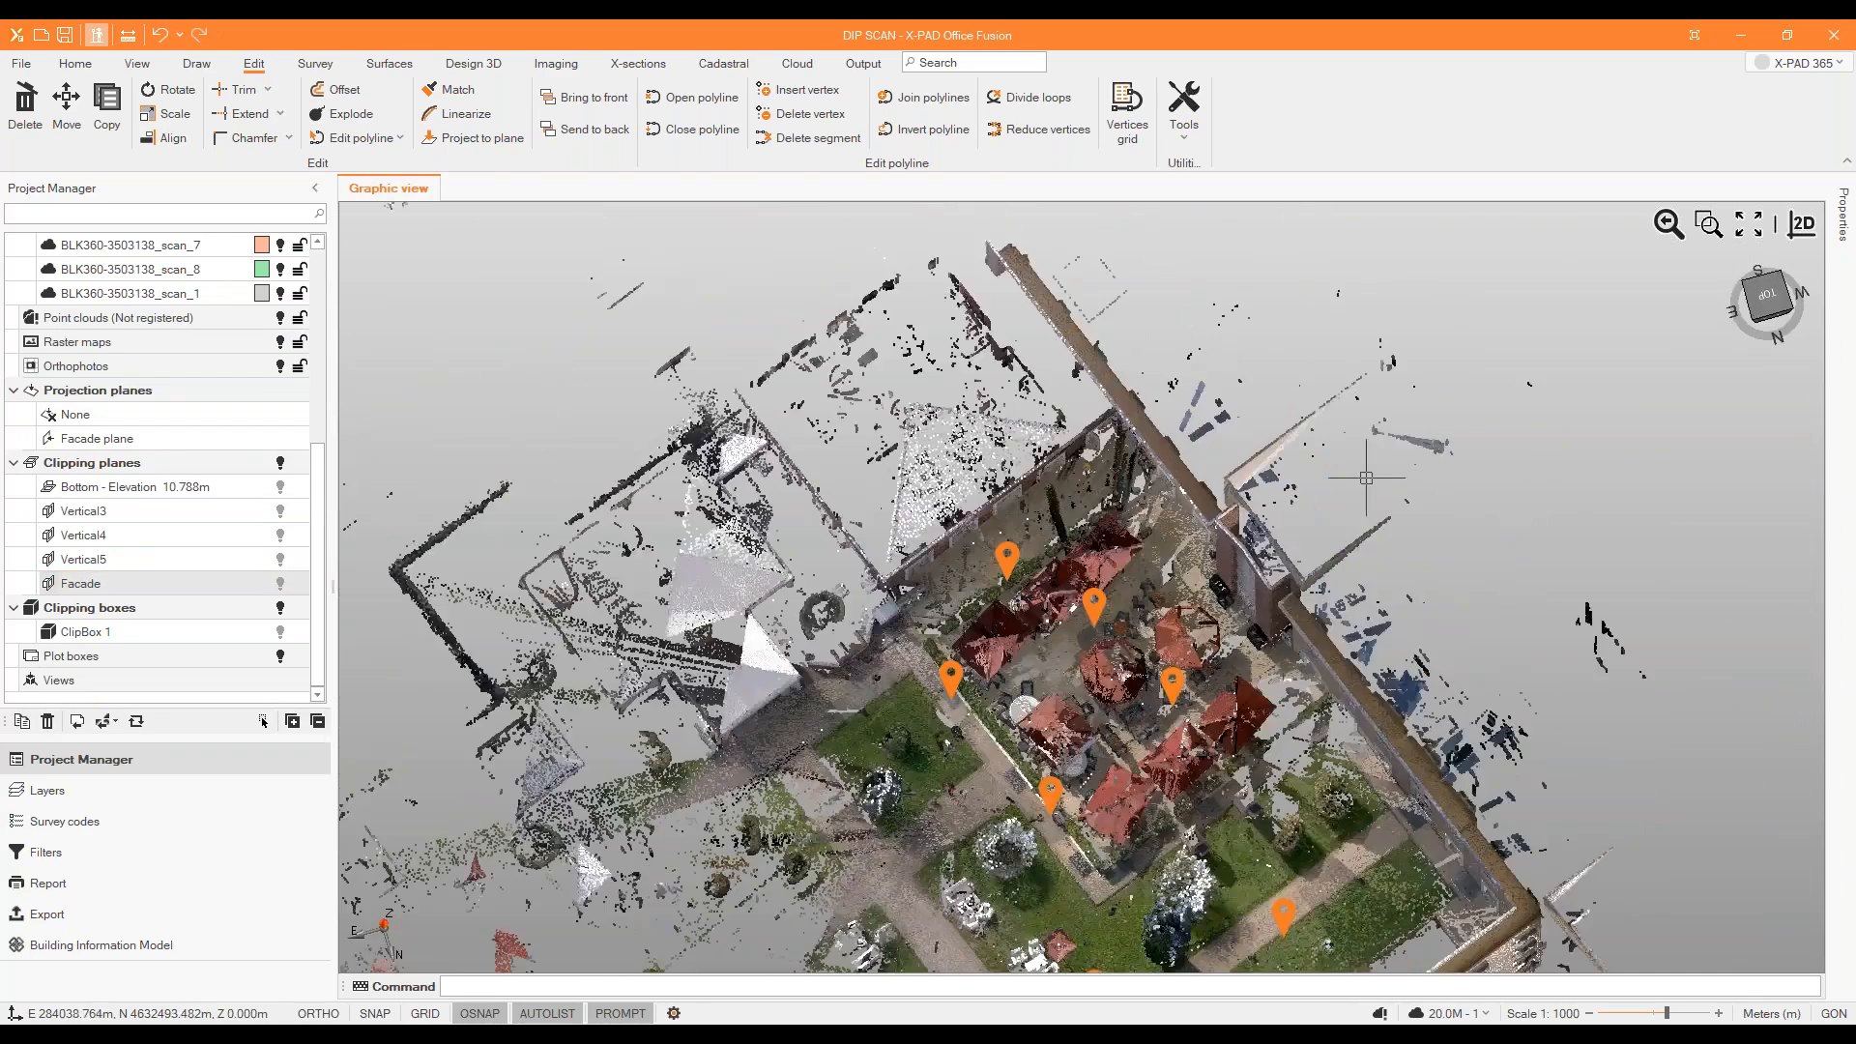
Start a vertical clipbox and open the magnifier for its first point at the base of the facade wall behind the red umbrellas.
left_click(138, 64)
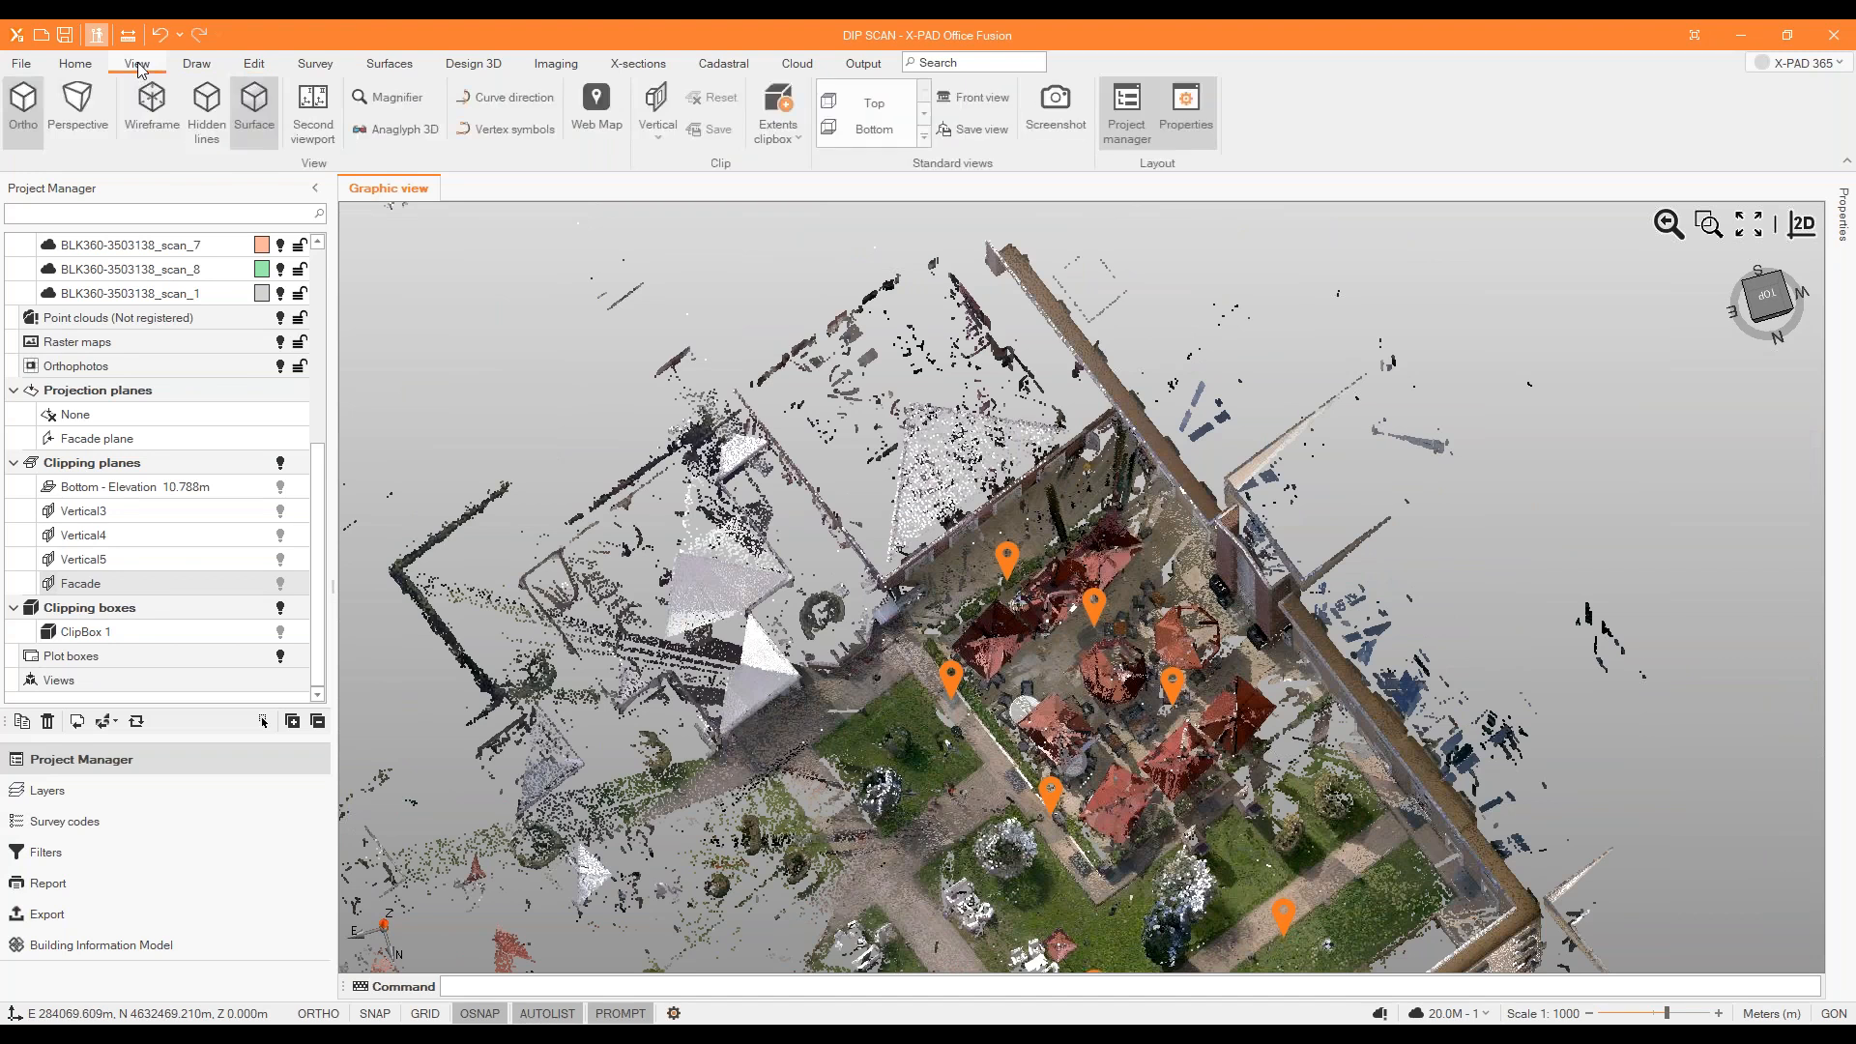
left_click(791, 145)
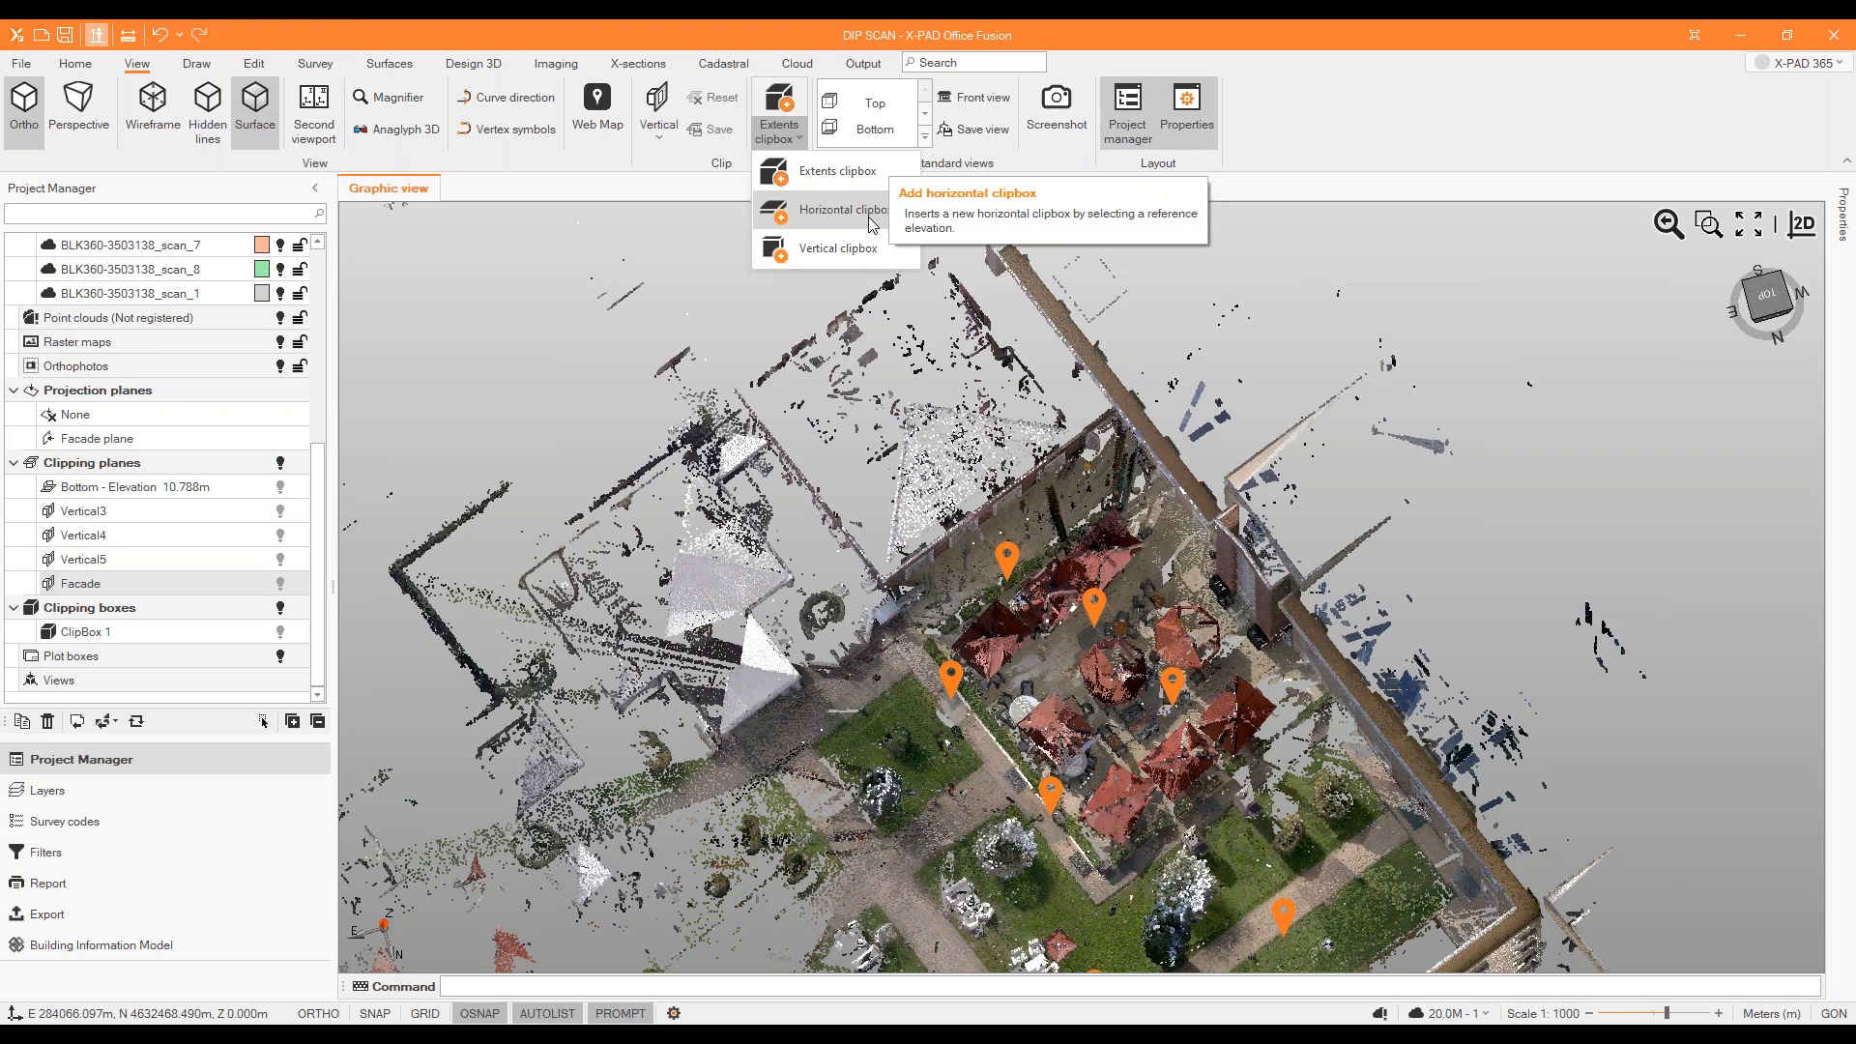
left_click(859, 254)
middle_click_drag(1168, 550, 1239, 431)
scroll(1106, 515, "up", 3)
scroll(1106, 515, "up", 6)
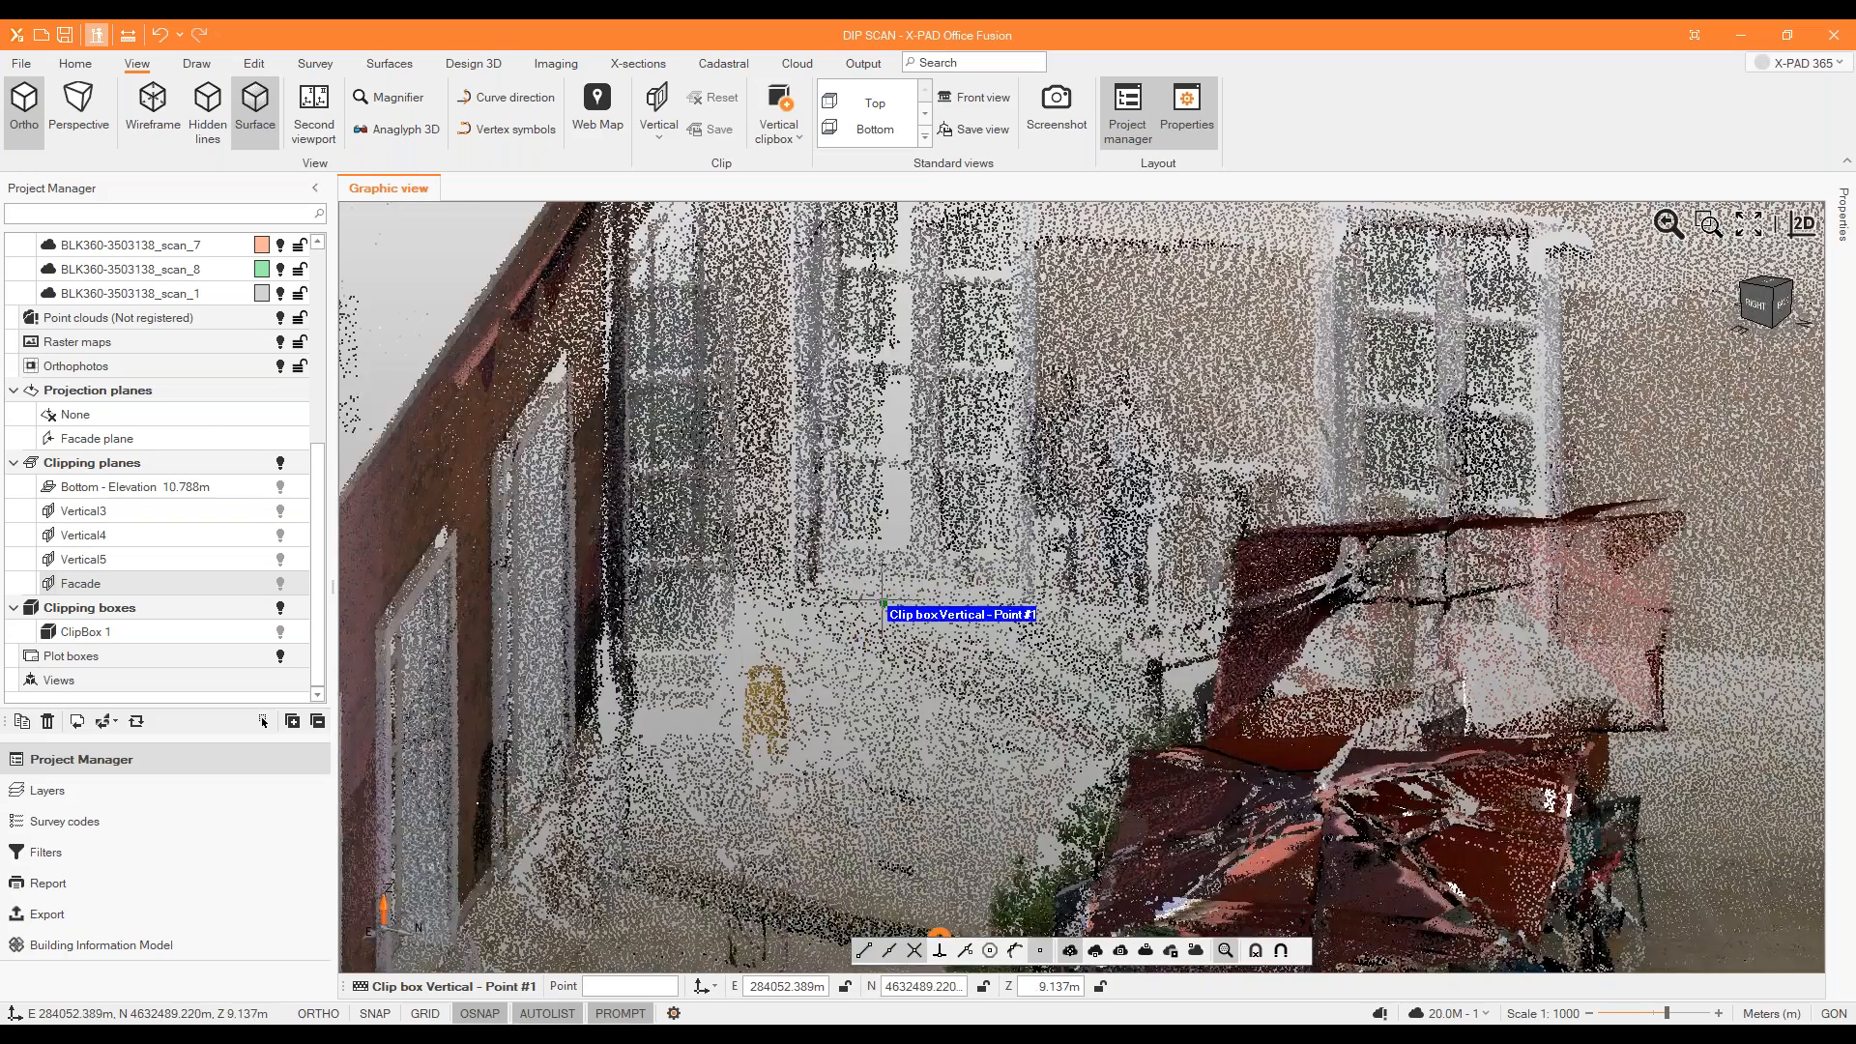
scroll(754, 575, "down", 2)
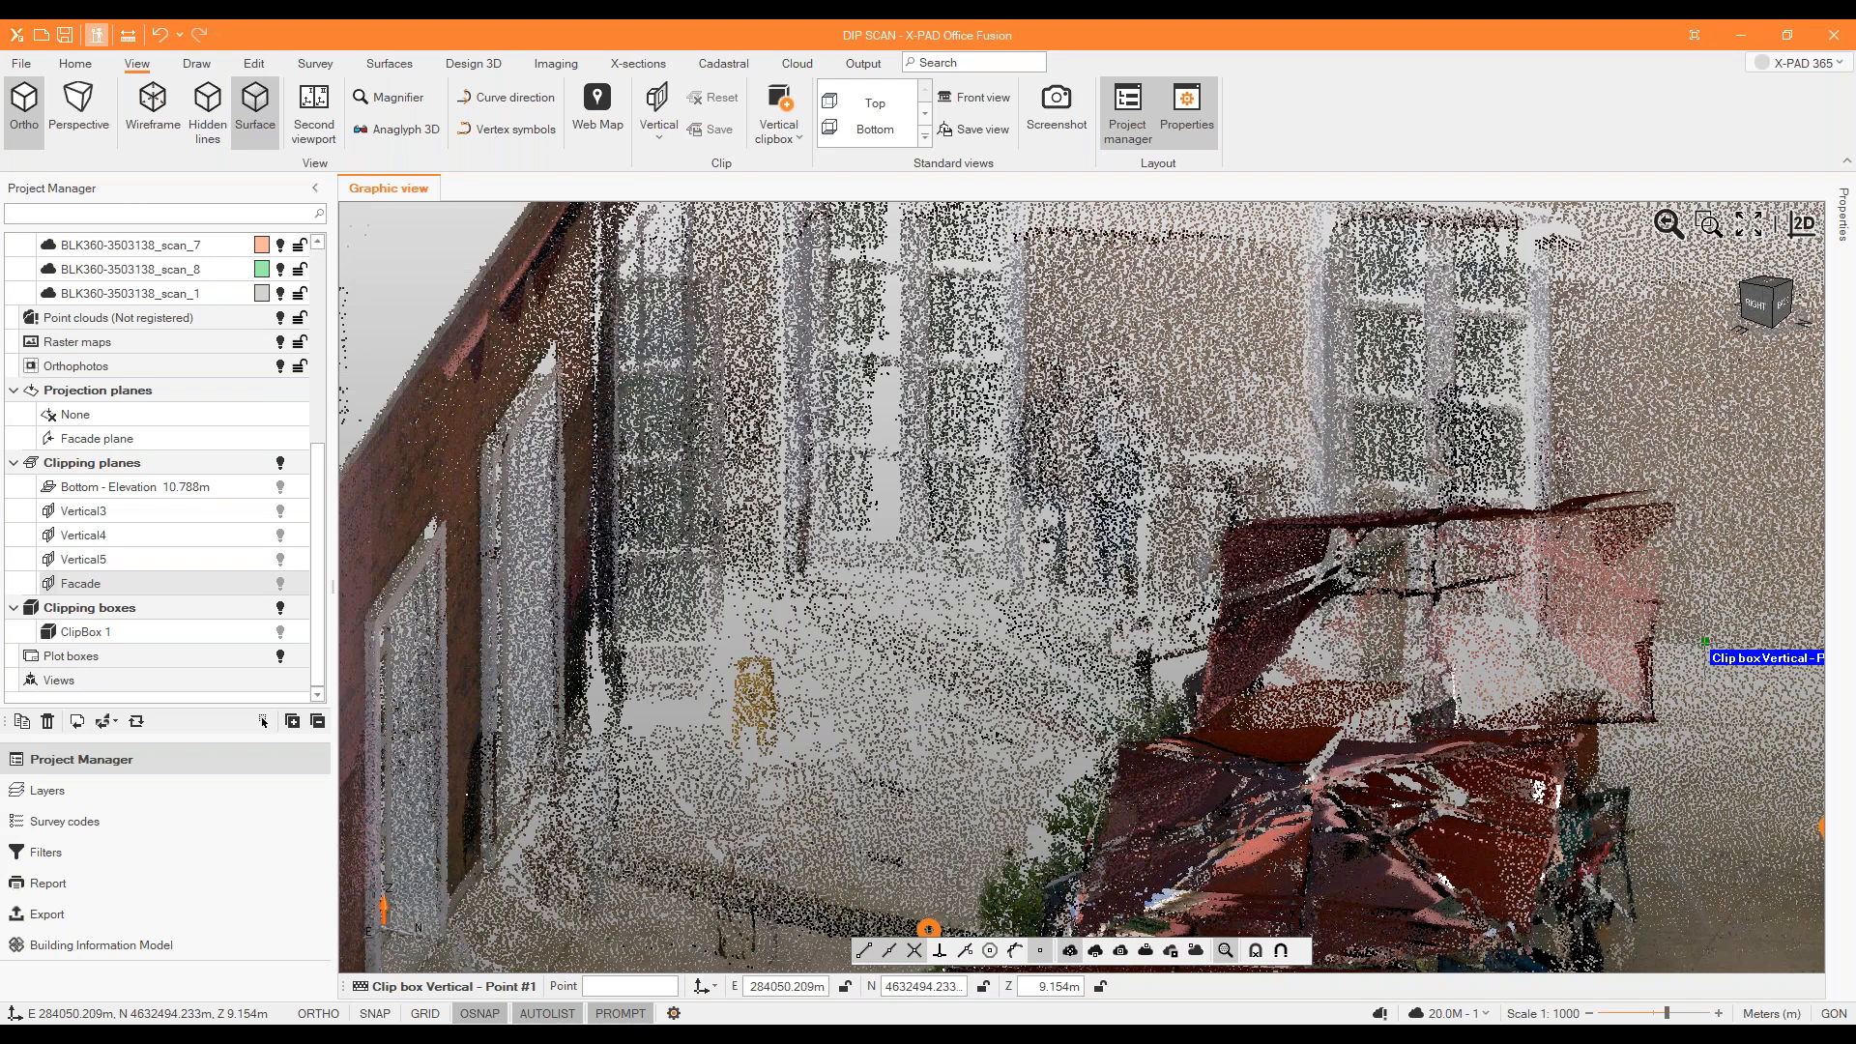
left_click(1705, 642)
scroll(1531, 777, "up", 1)
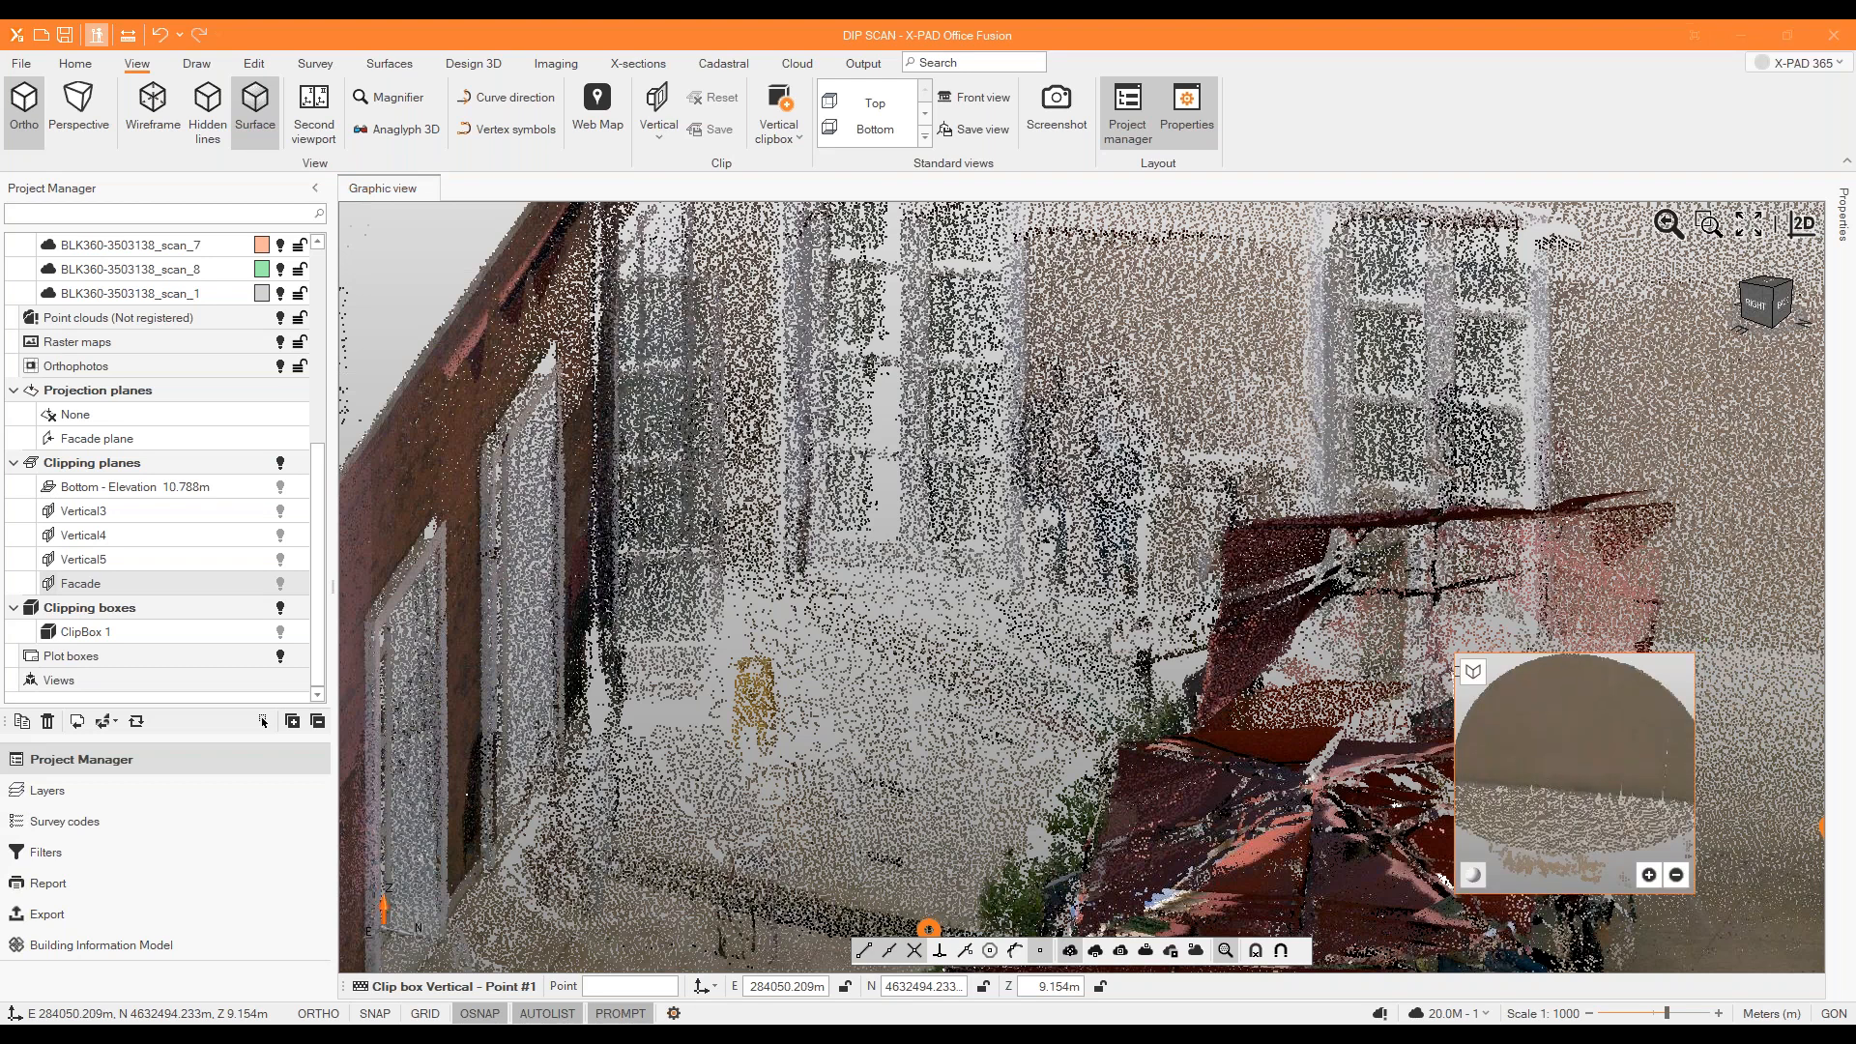
Display the fitted wall and ground planes in the magnifier and pick the clipbox's first point there.
left_click(1470, 671)
middle_click_drag(1556, 764, 1524, 657)
scroll(1595, 754, "down", 3)
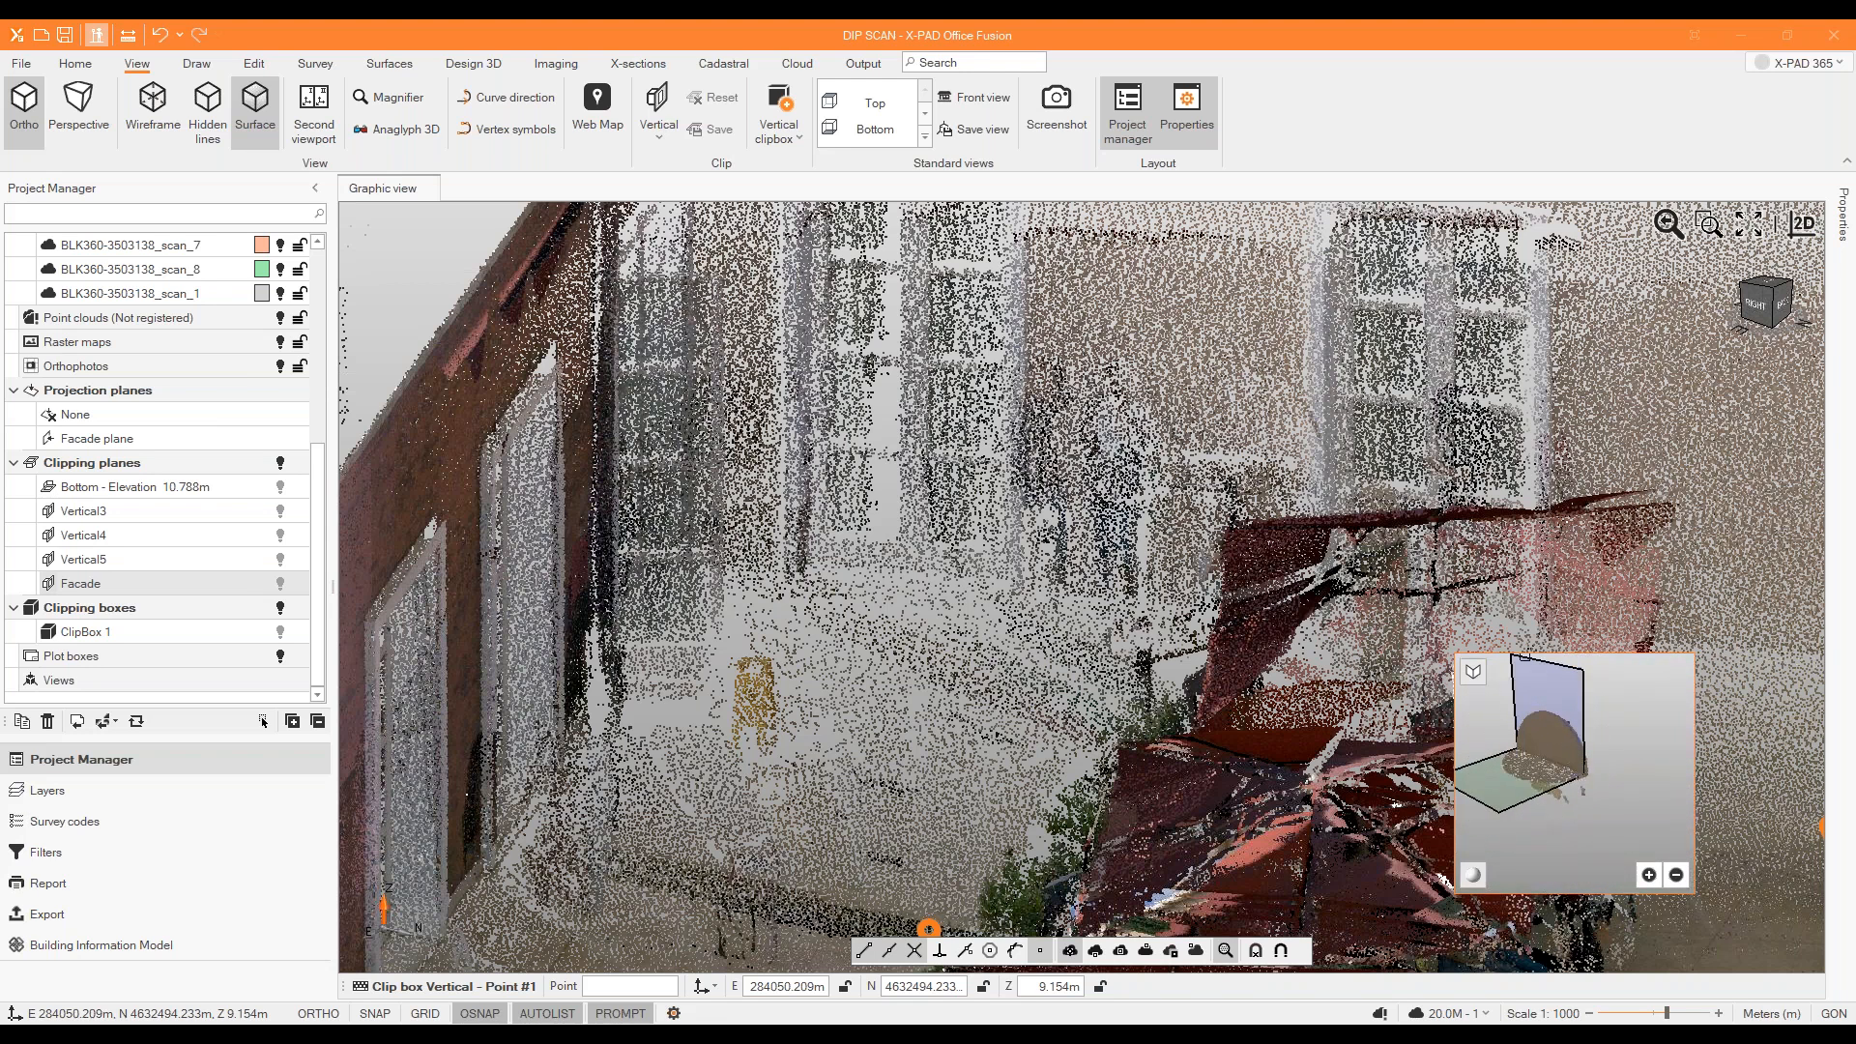
left_click(1474, 673)
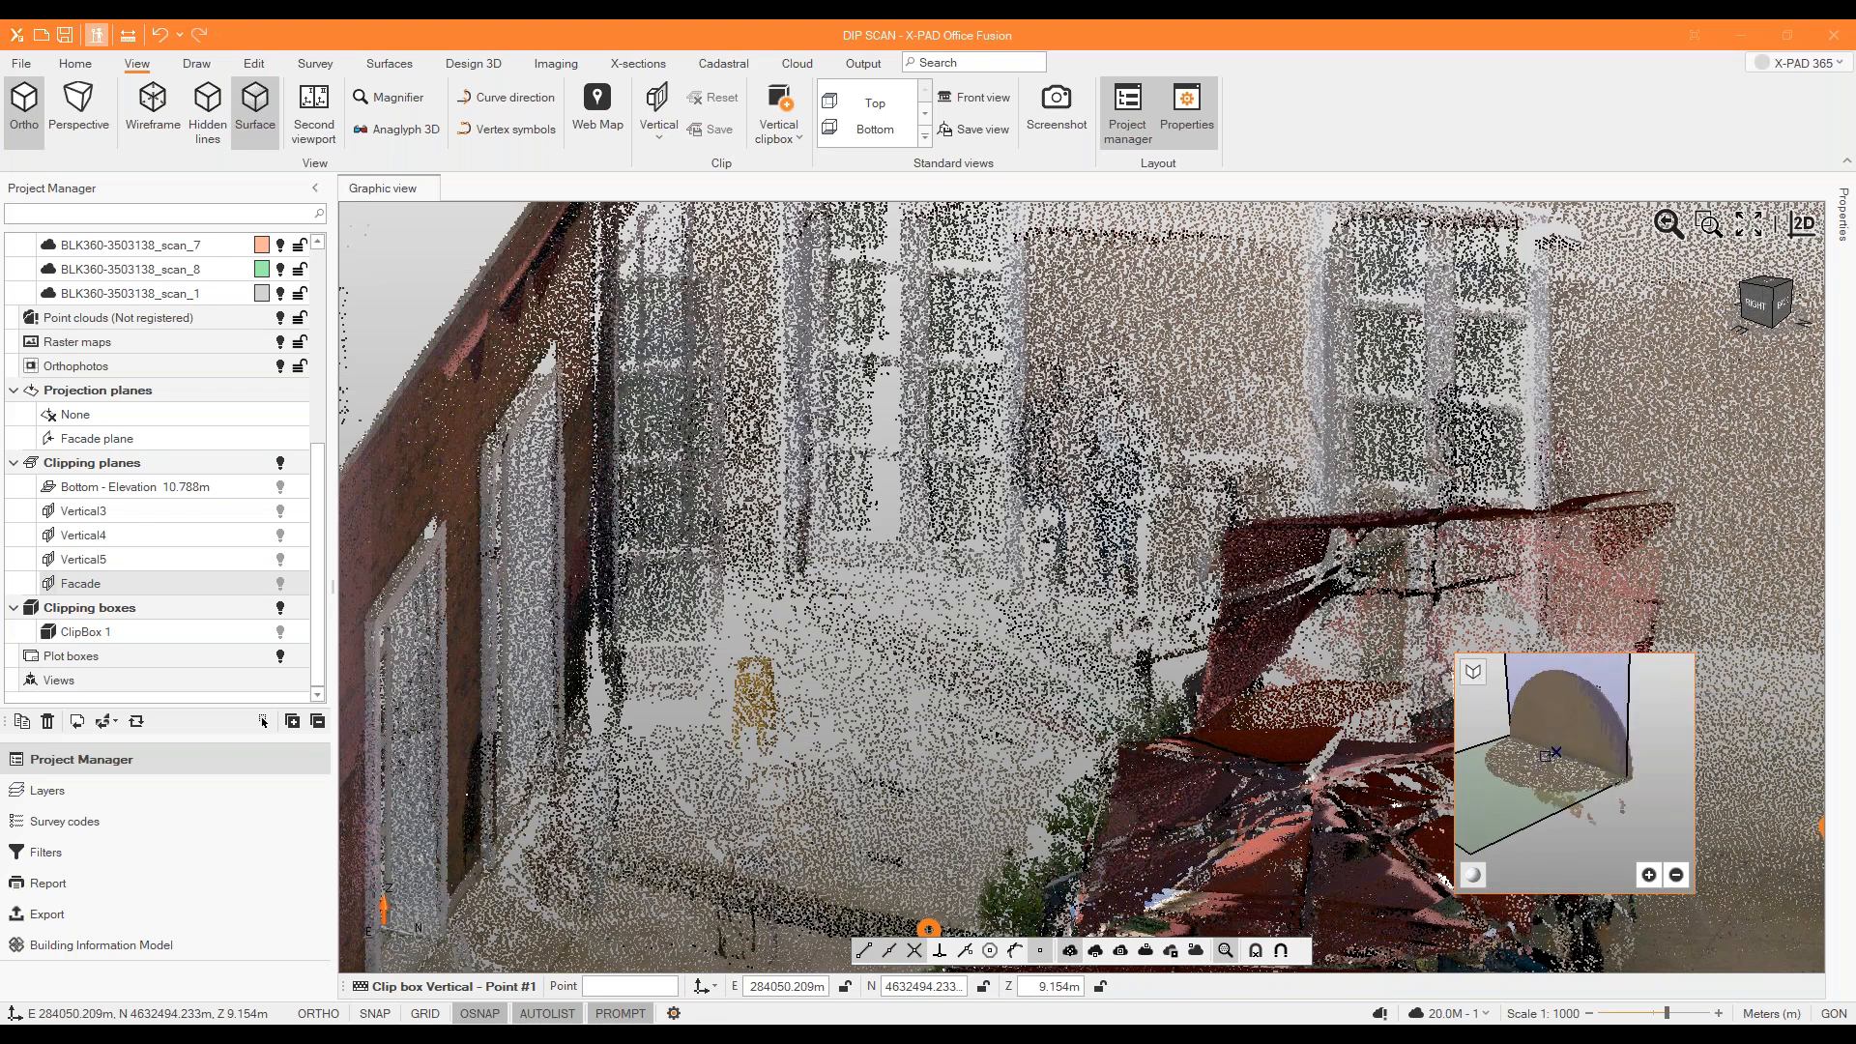
scroll(1567, 758, "up", 4)
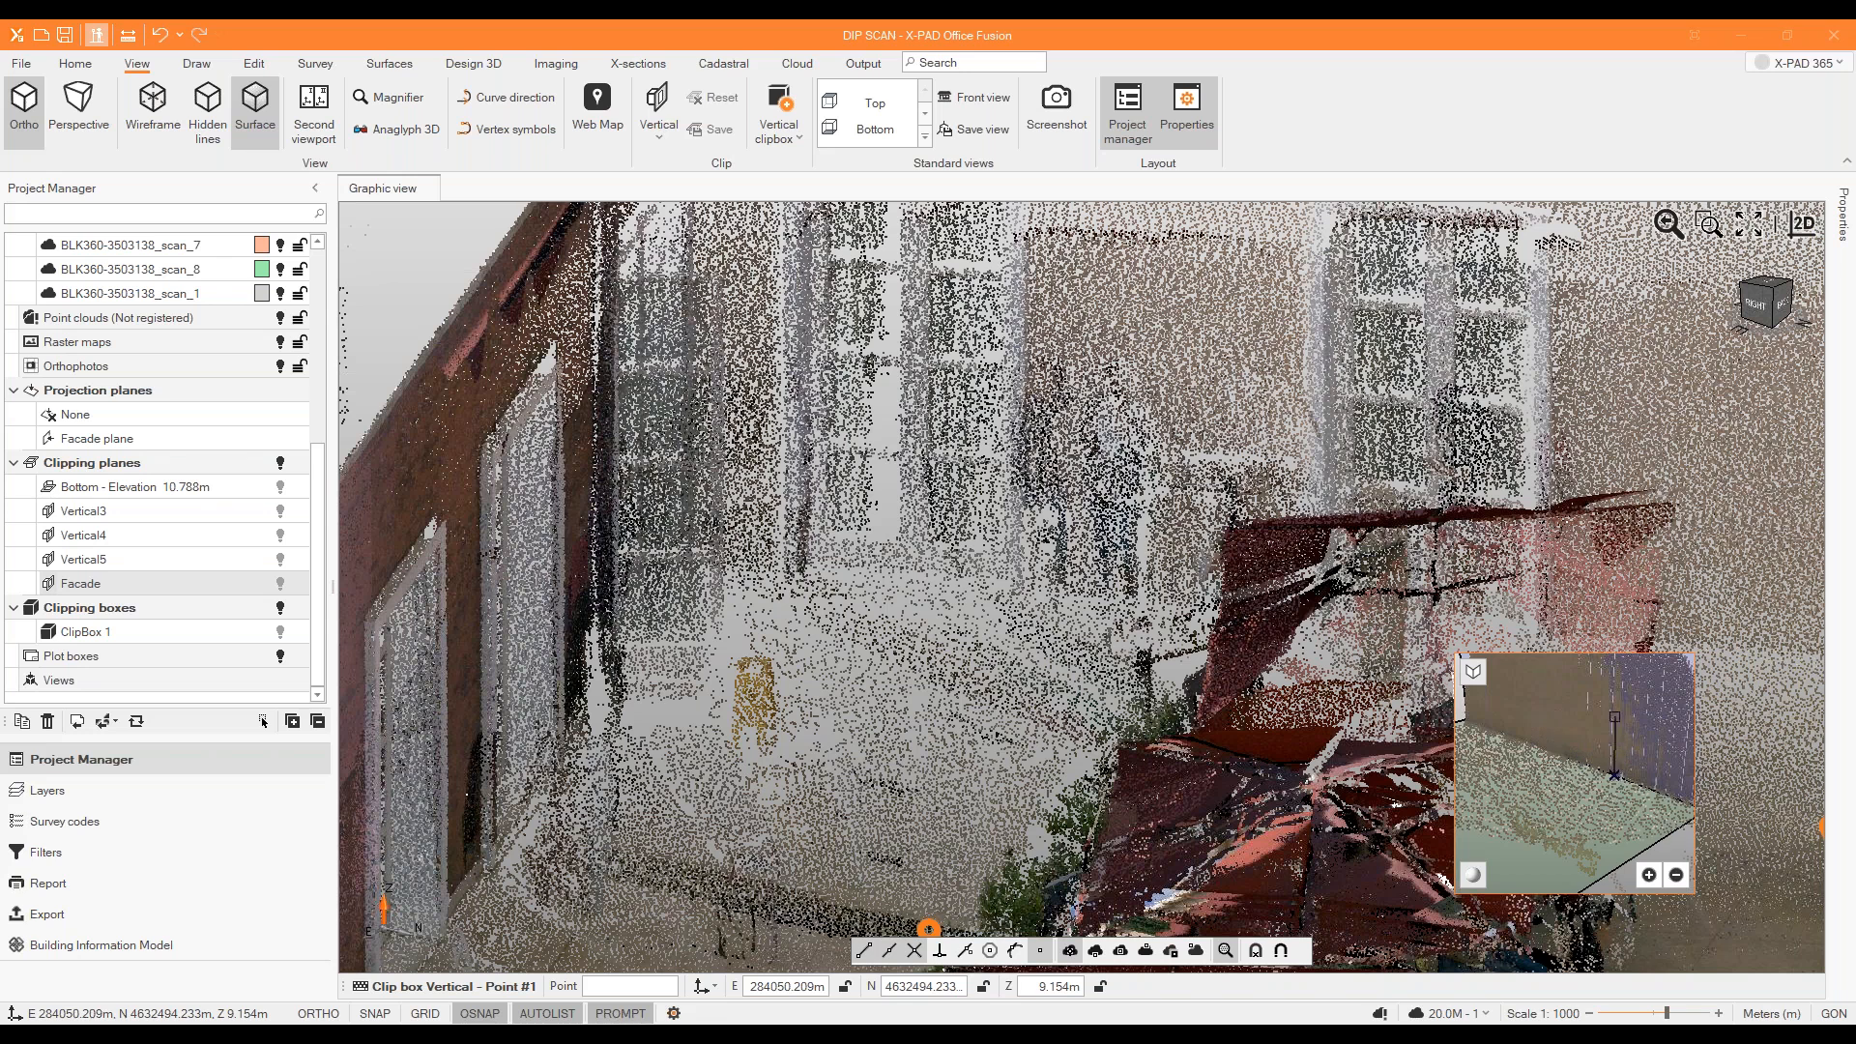
scroll(1567, 760, "up", 2)
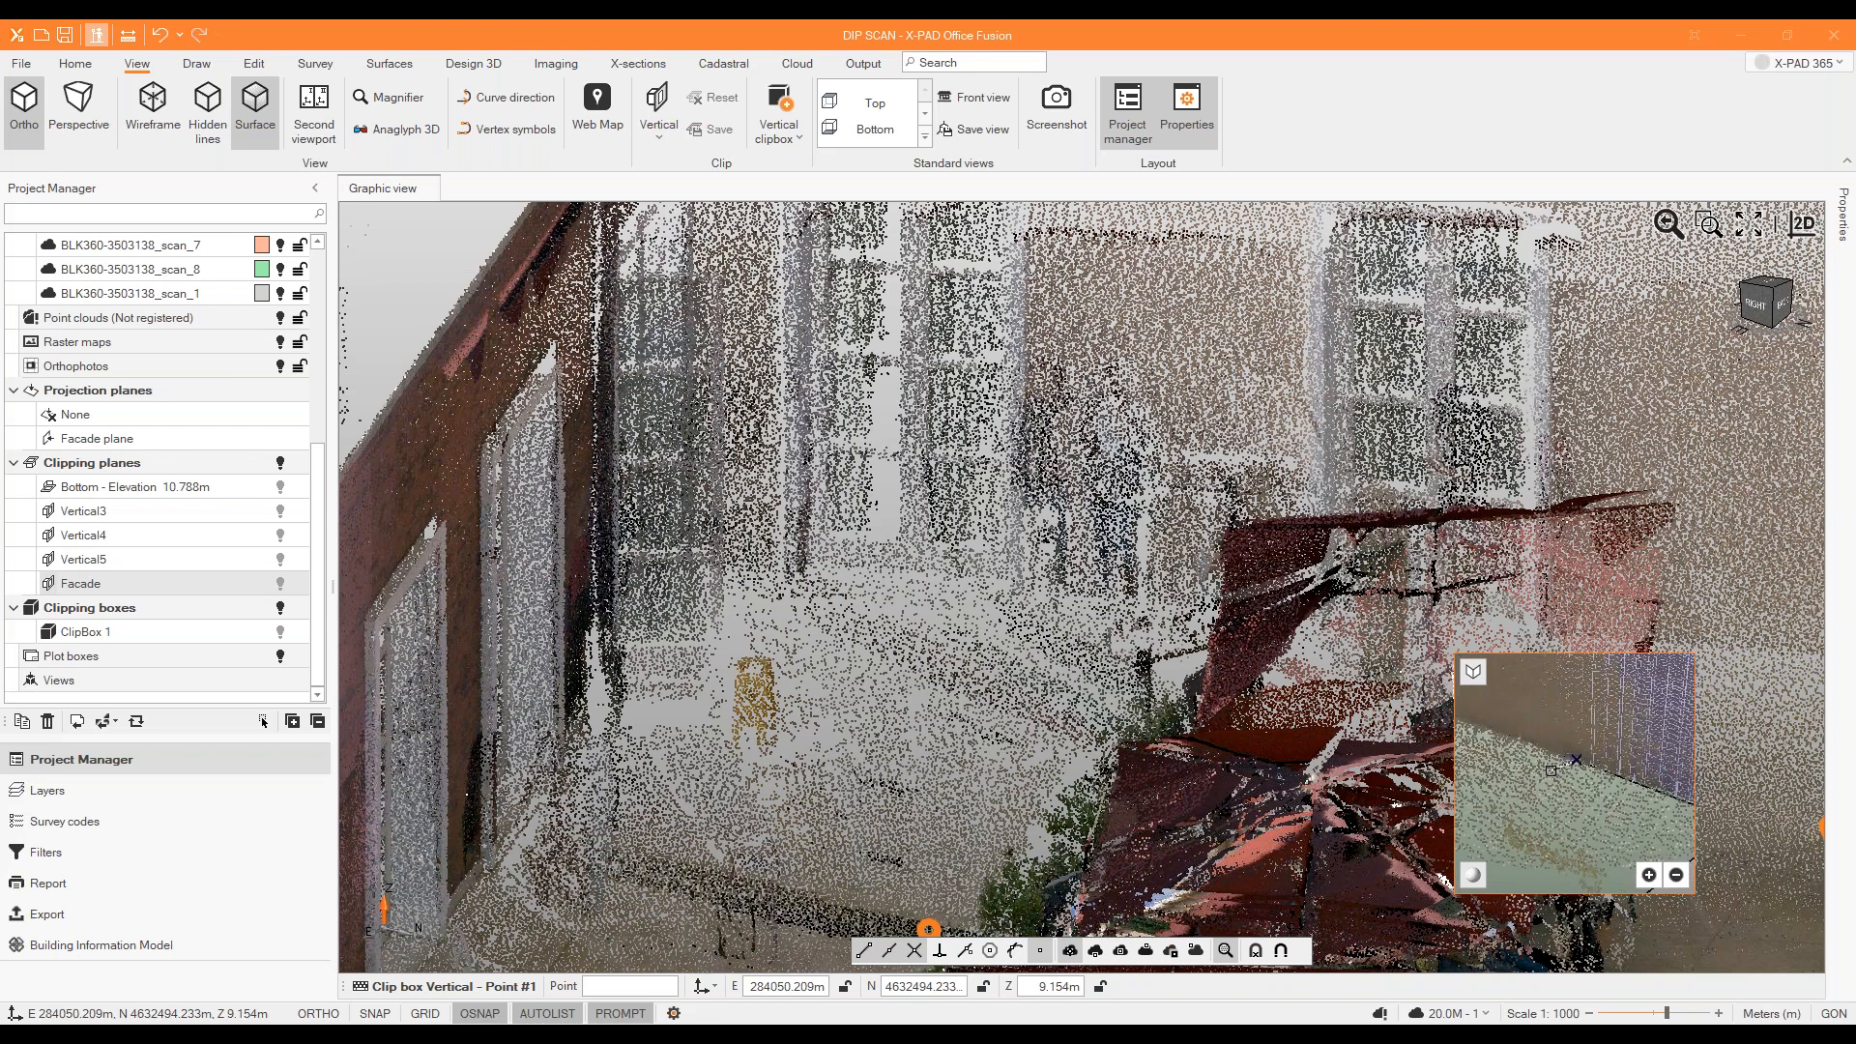
scroll(1551, 771, "up", 2)
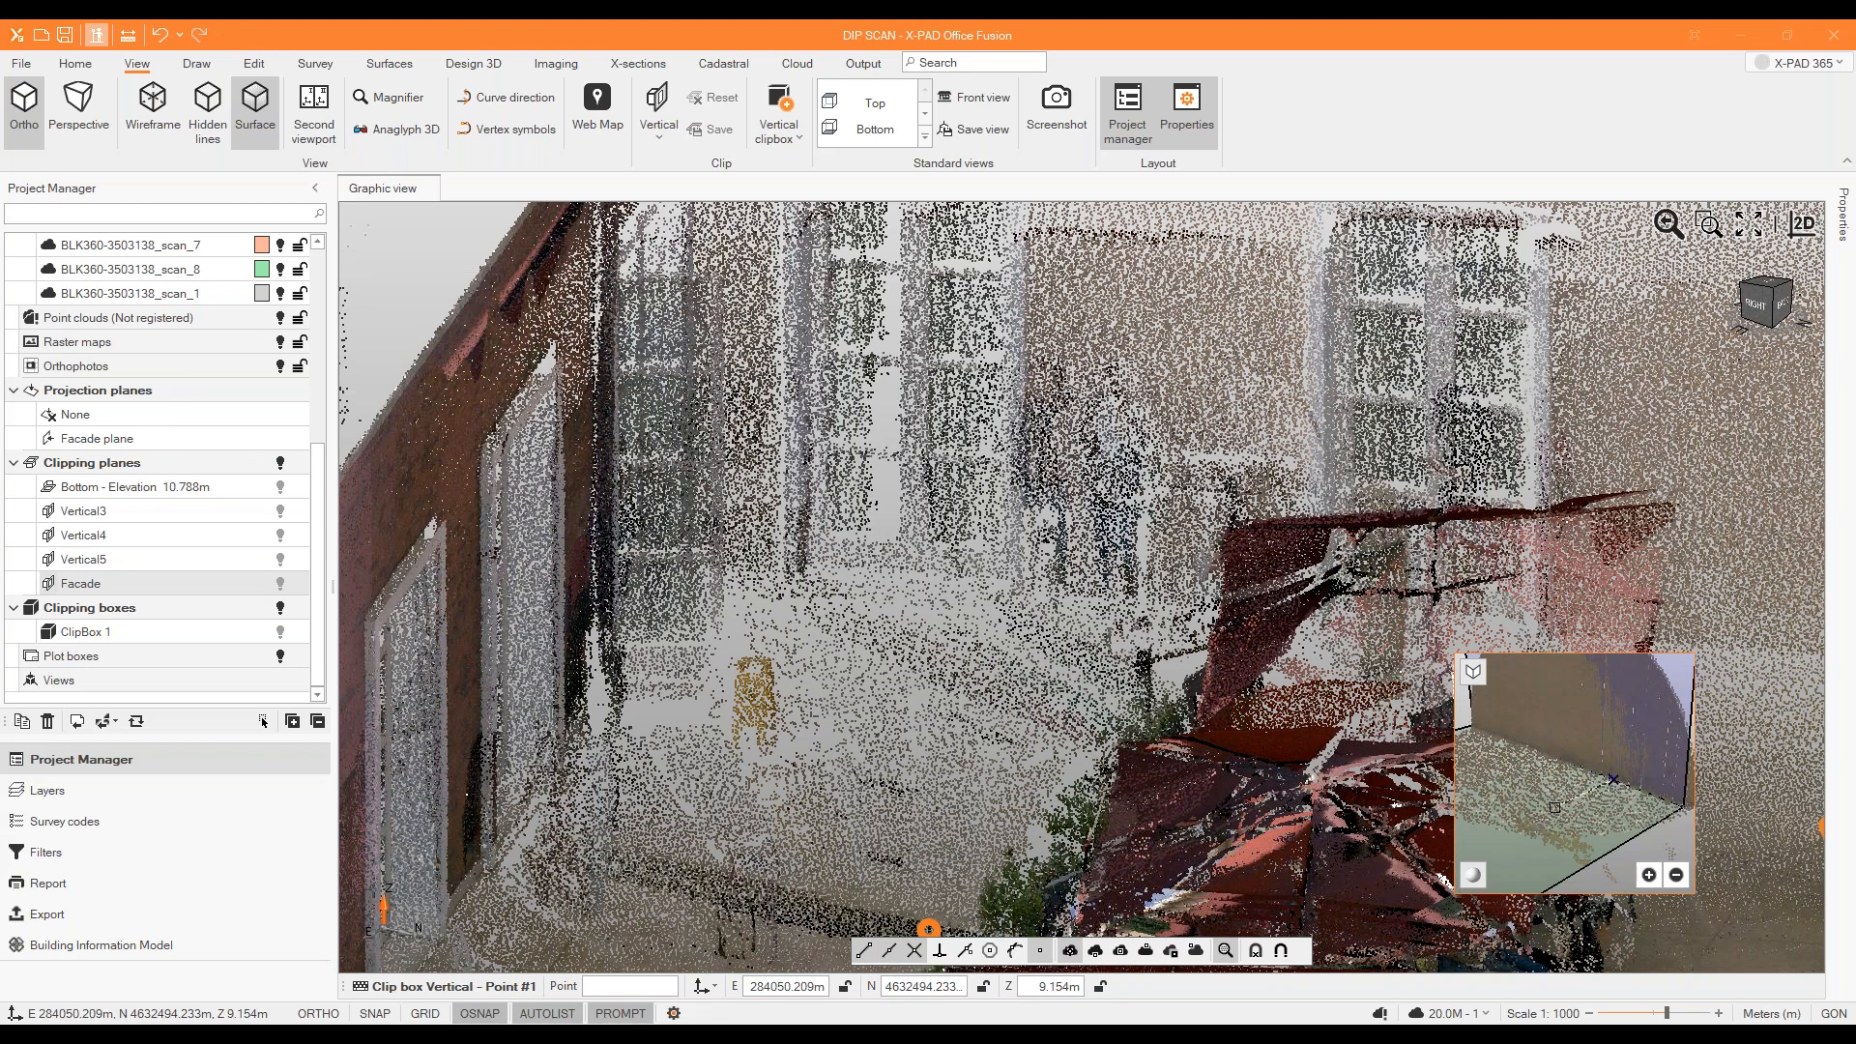
scroll(1569, 763, "up", 2)
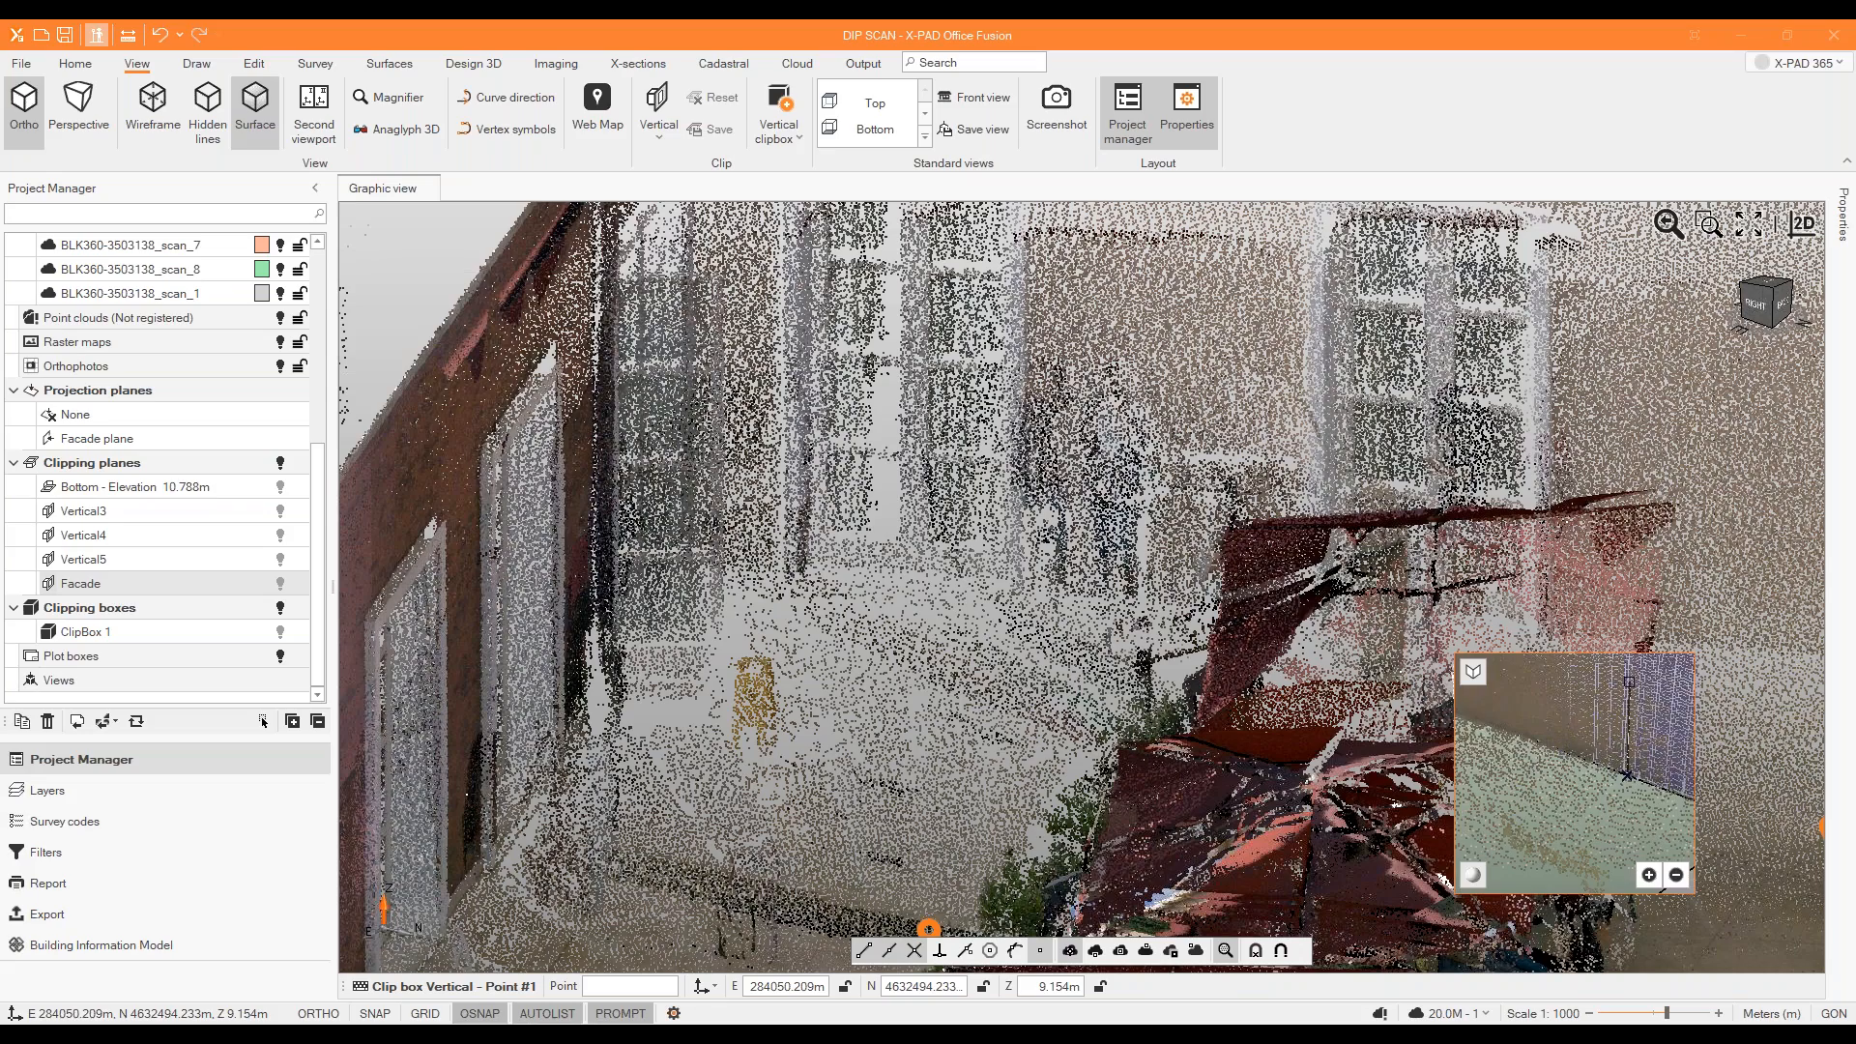
left_click(1562, 747)
Pick the clipbox's second point with the magnifier, farther along the base of the same facade, about 25 m from the first.
scroll(1547, 764, "down", 10)
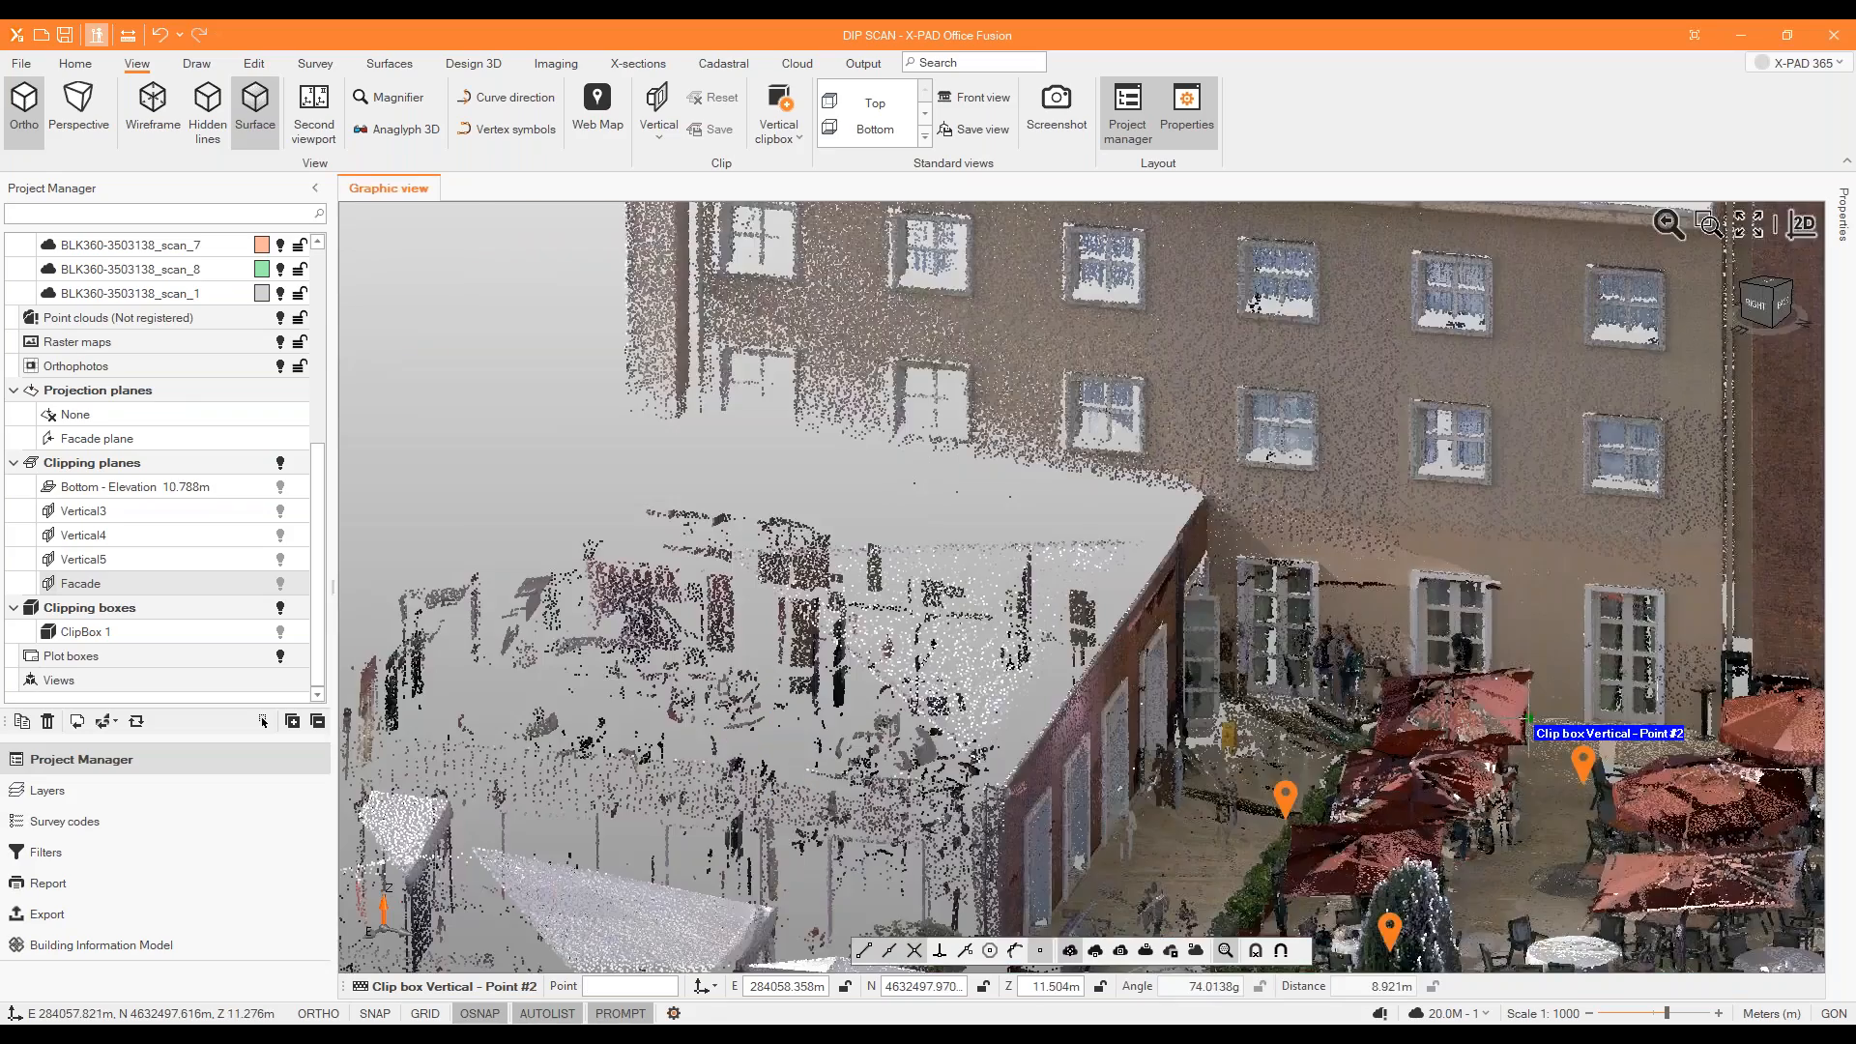
scroll(1578, 737, "up", 10)
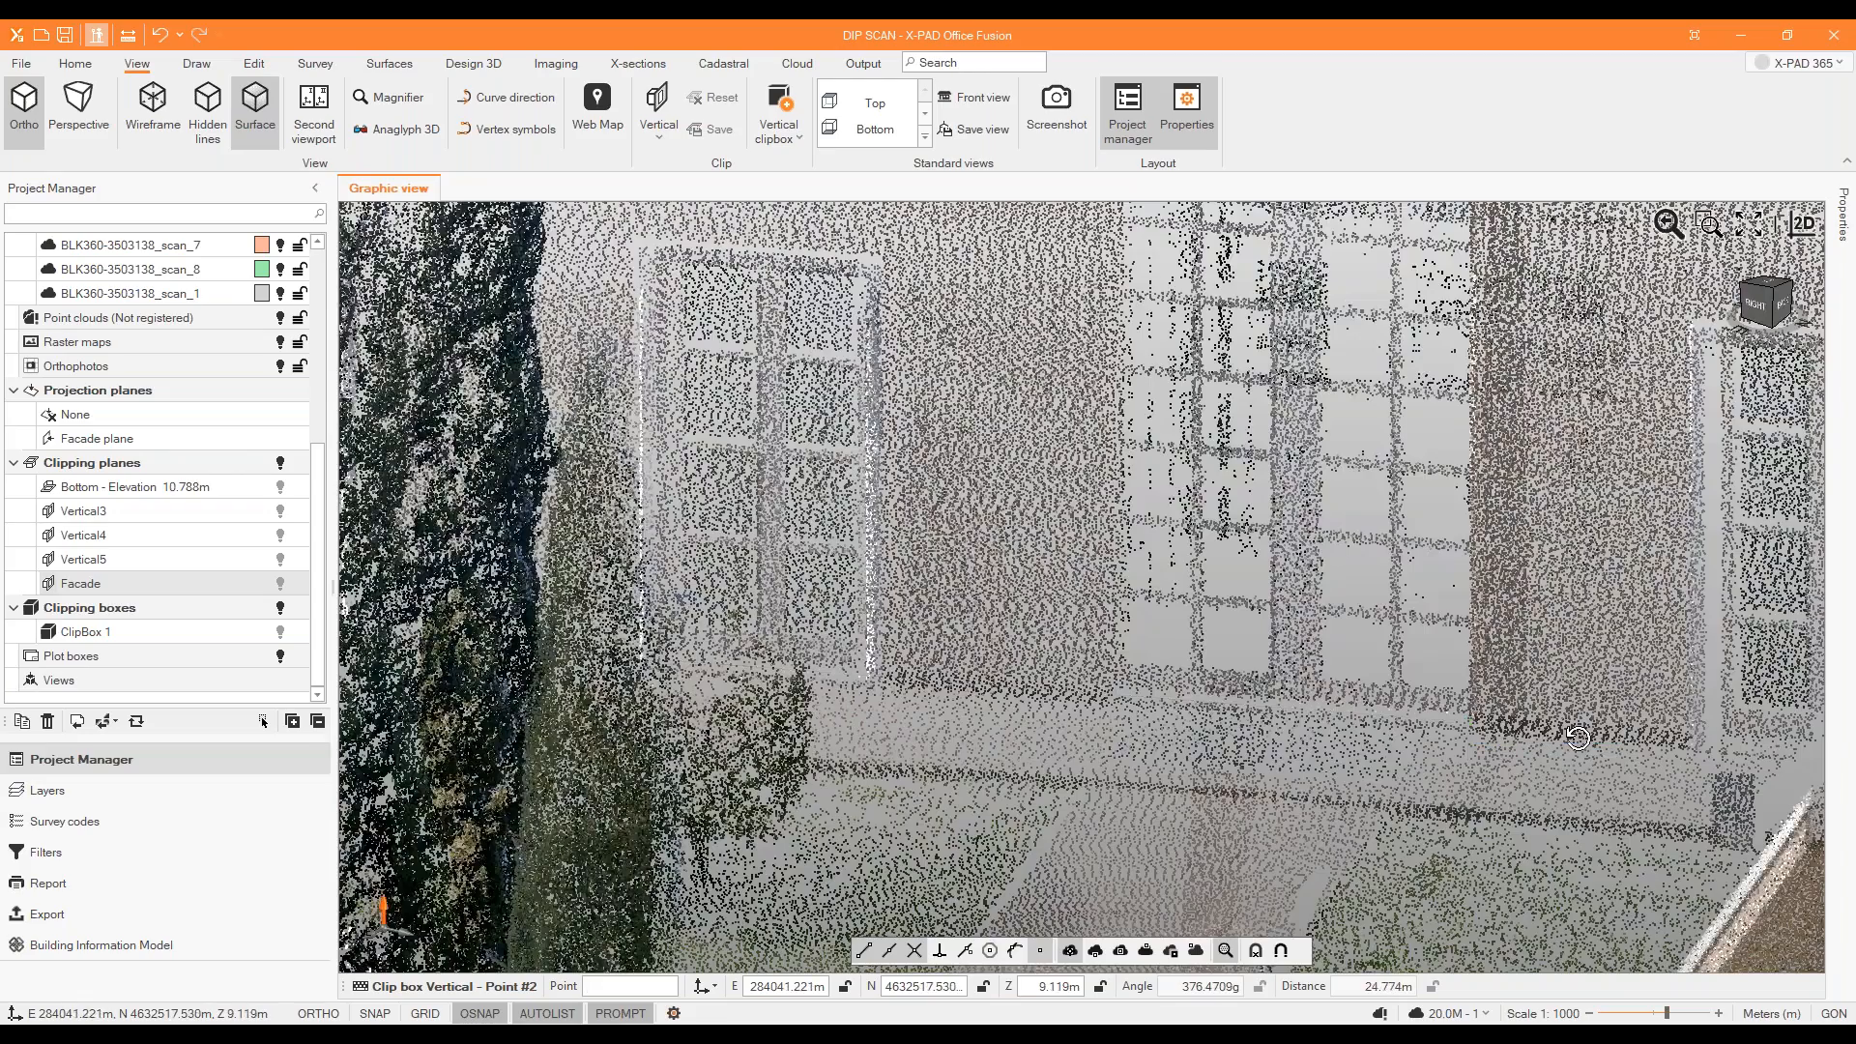
middle_click_drag(1578, 738, 1650, 736)
scroll(1650, 735, "up", 3)
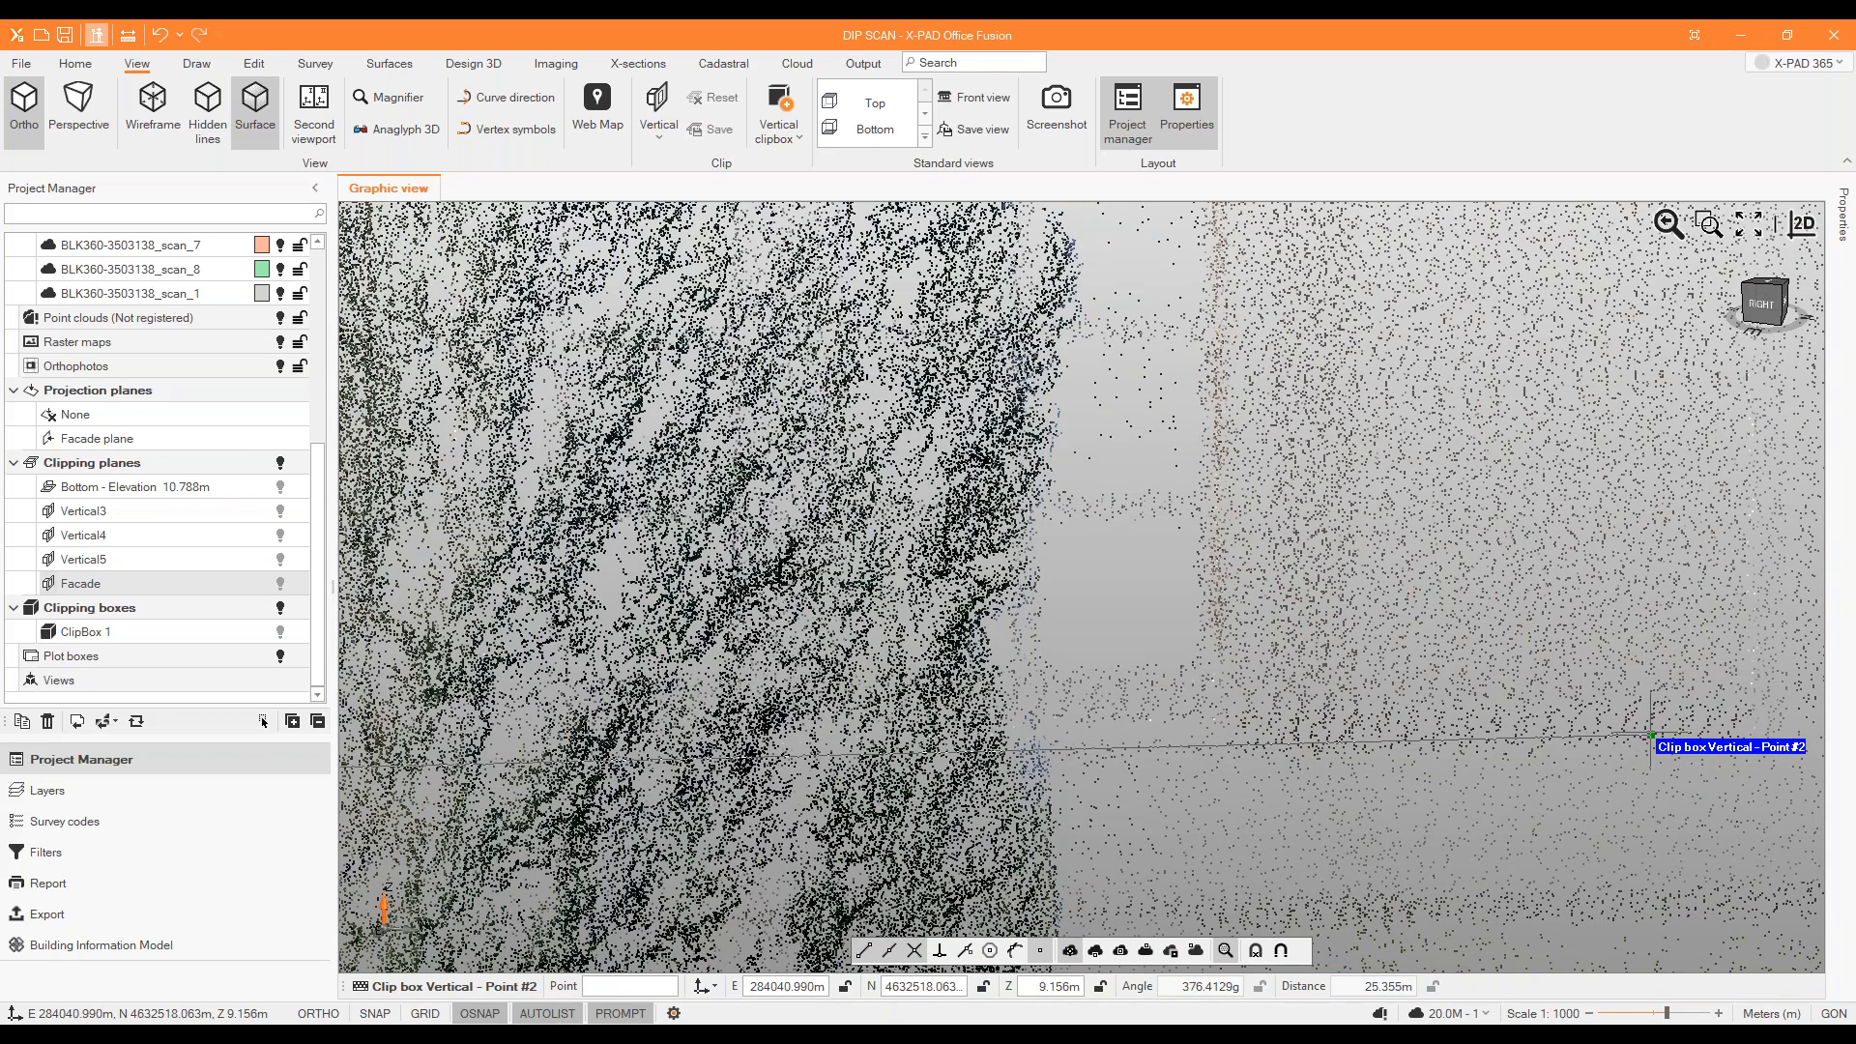
left_click(1650, 735)
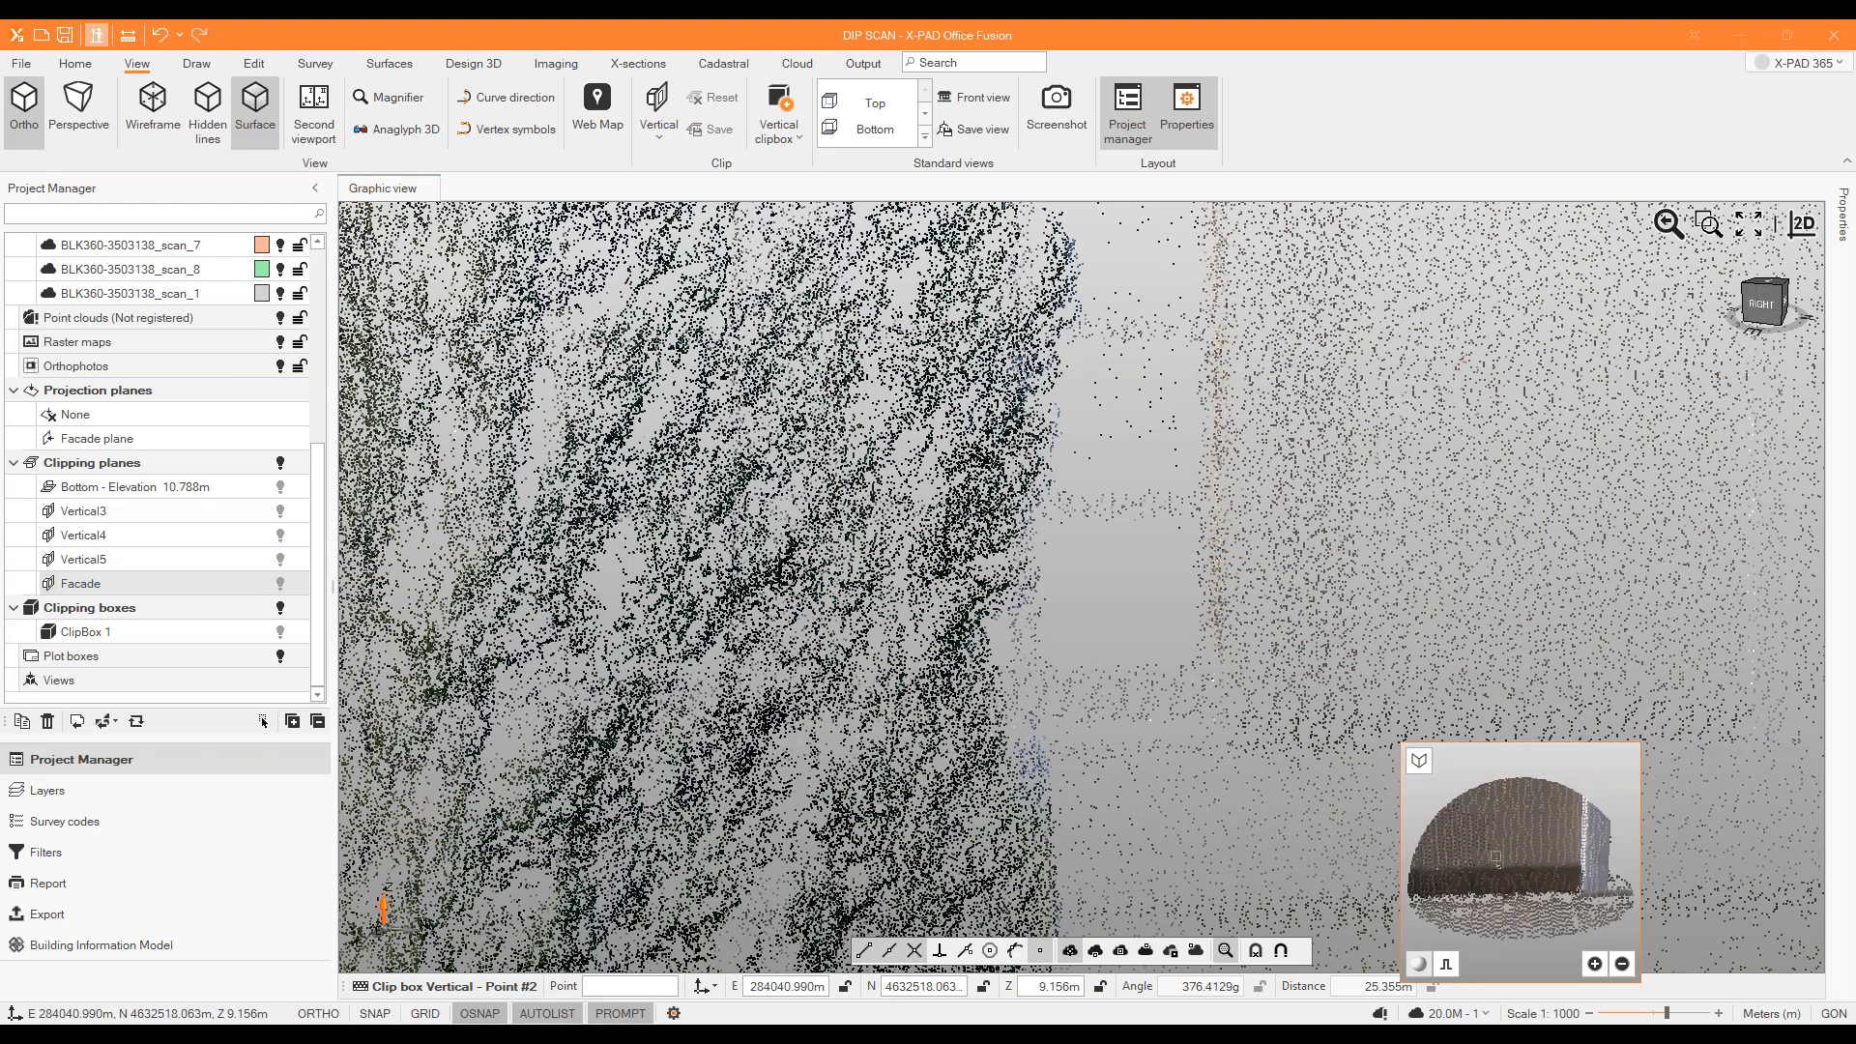
middle_click_drag(1519, 807, 1479, 830)
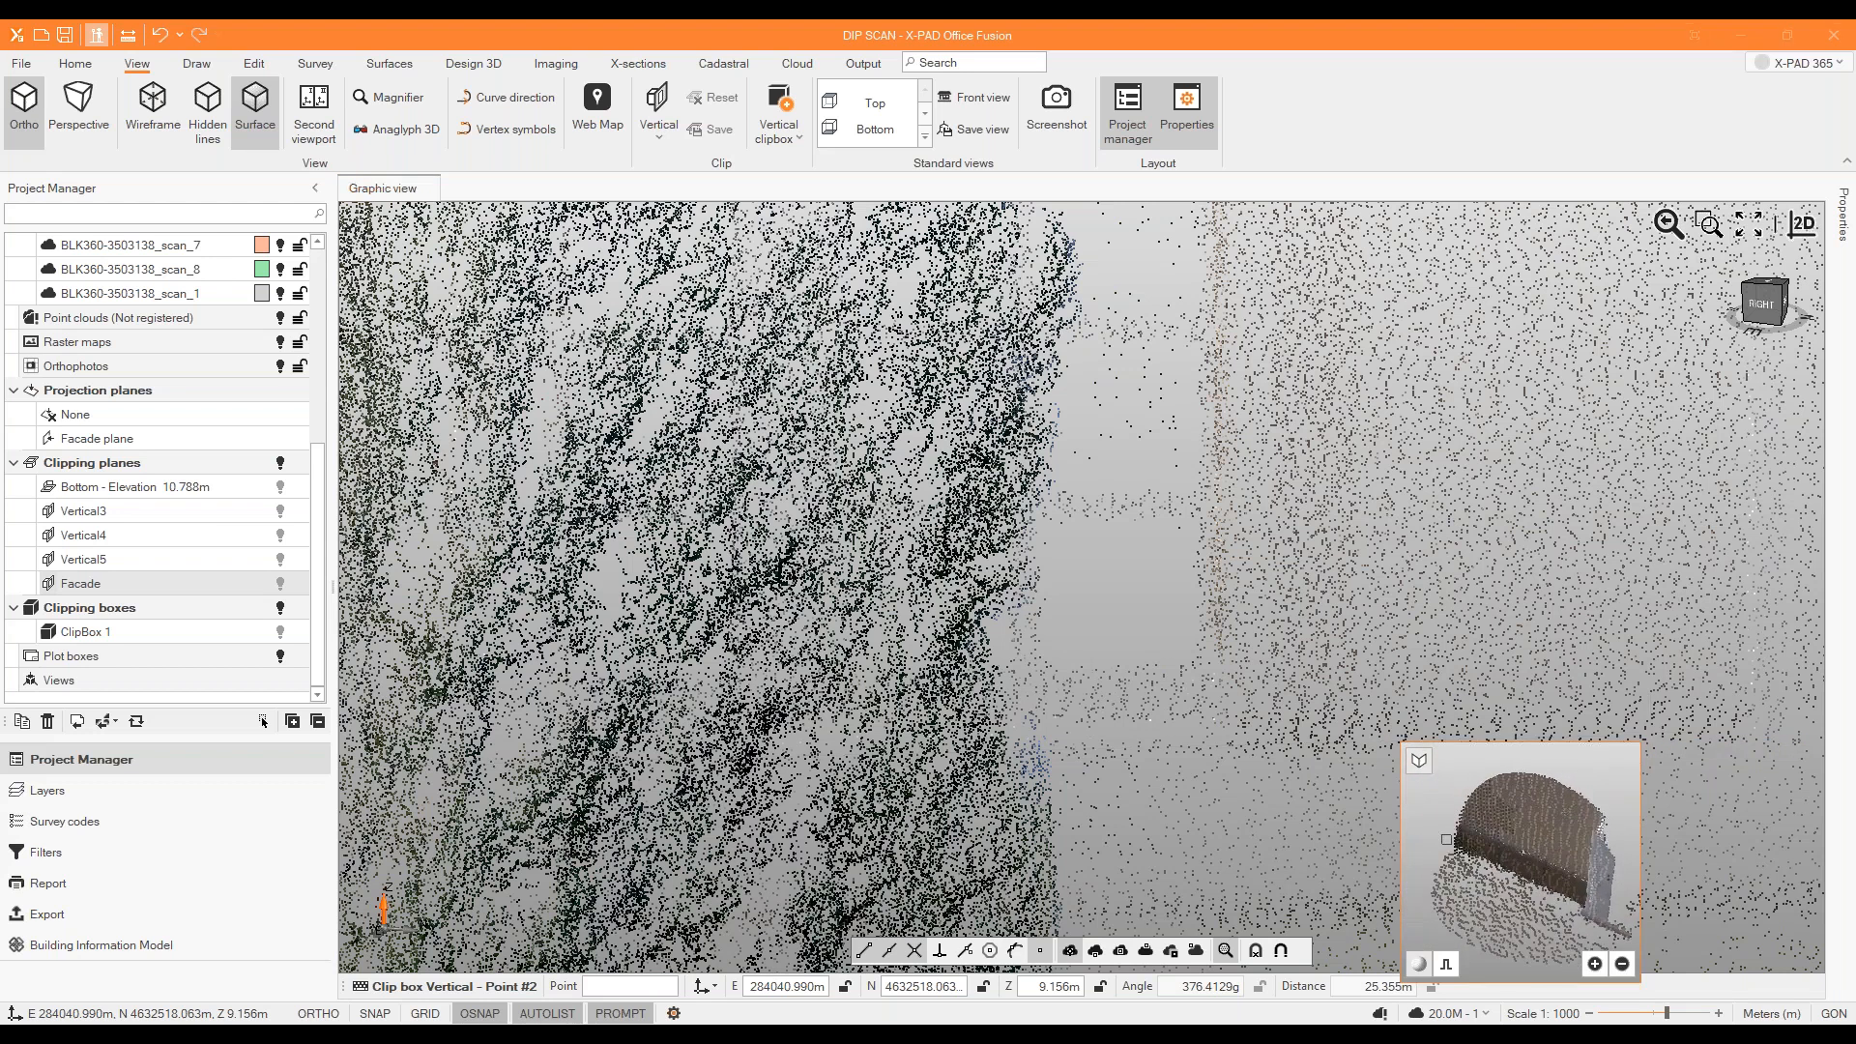
scroll(1473, 831, "up", 3)
scroll(1464, 834, "up", 2)
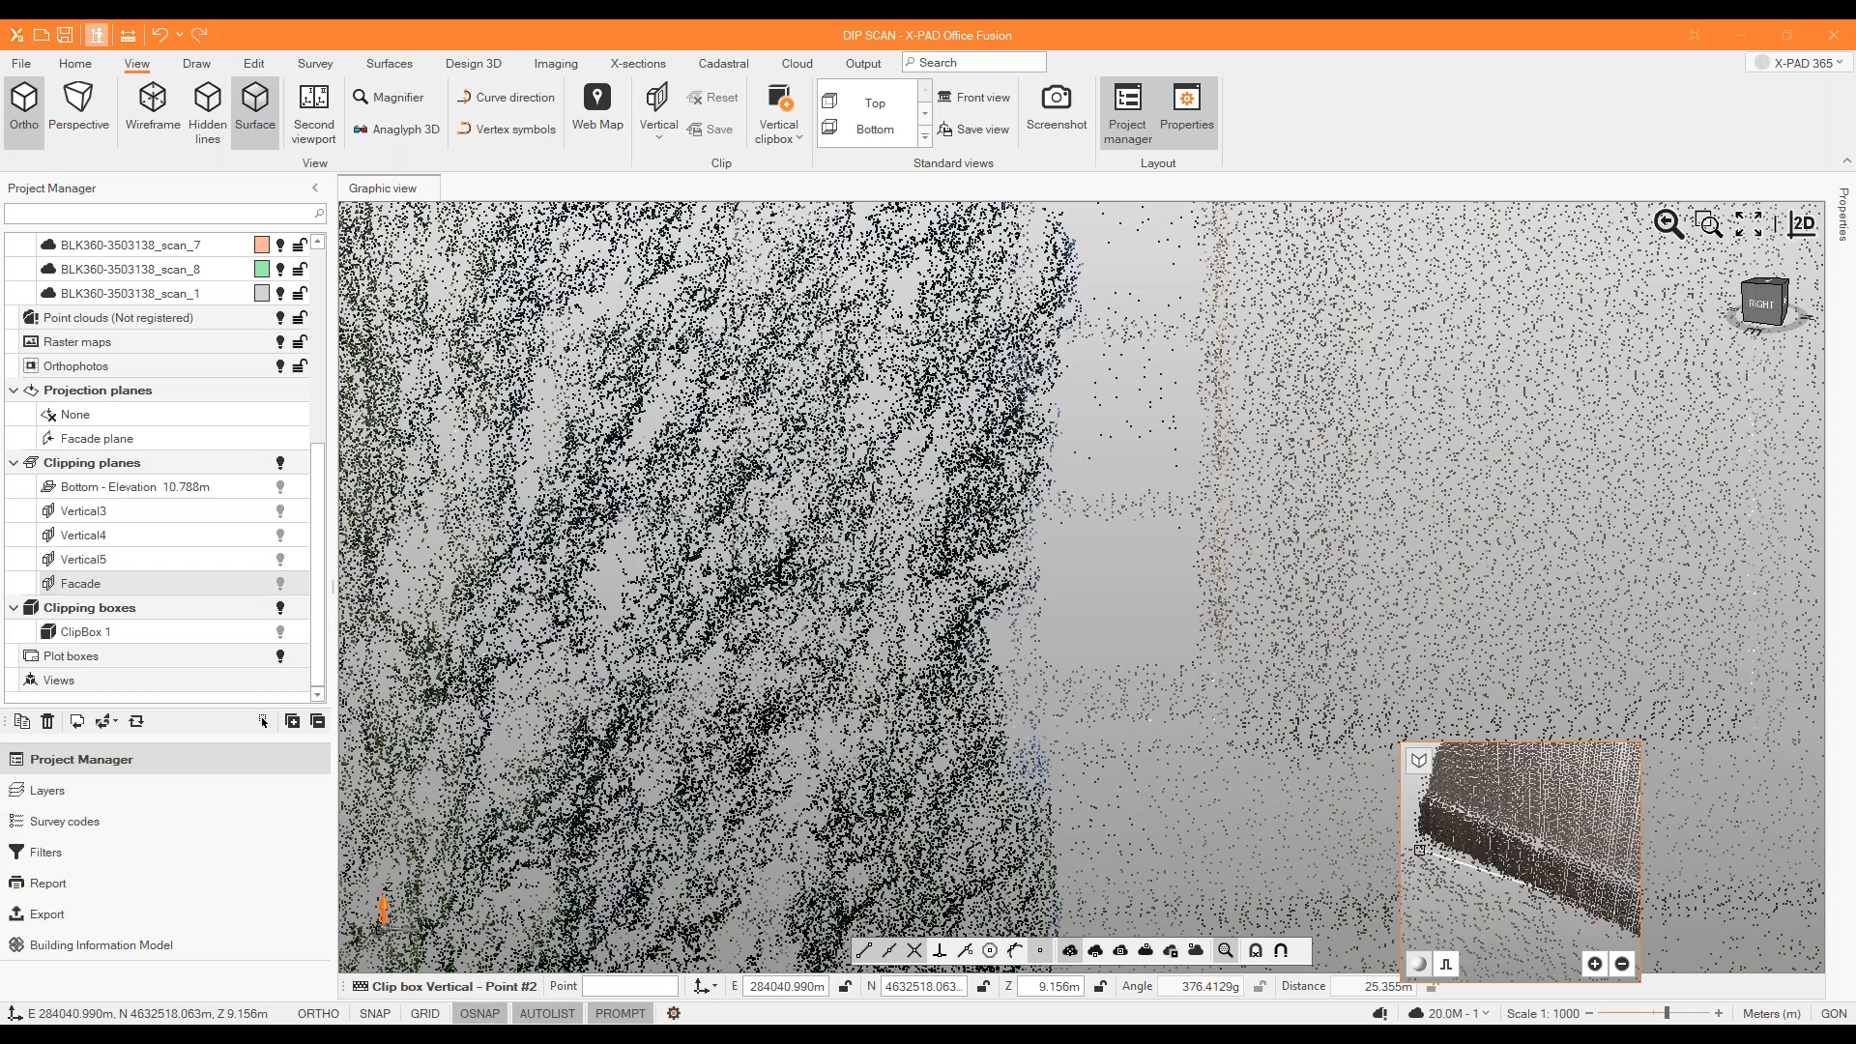
scroll(1465, 833, "down", 2)
middle_click_drag(1464, 833, 1445, 763)
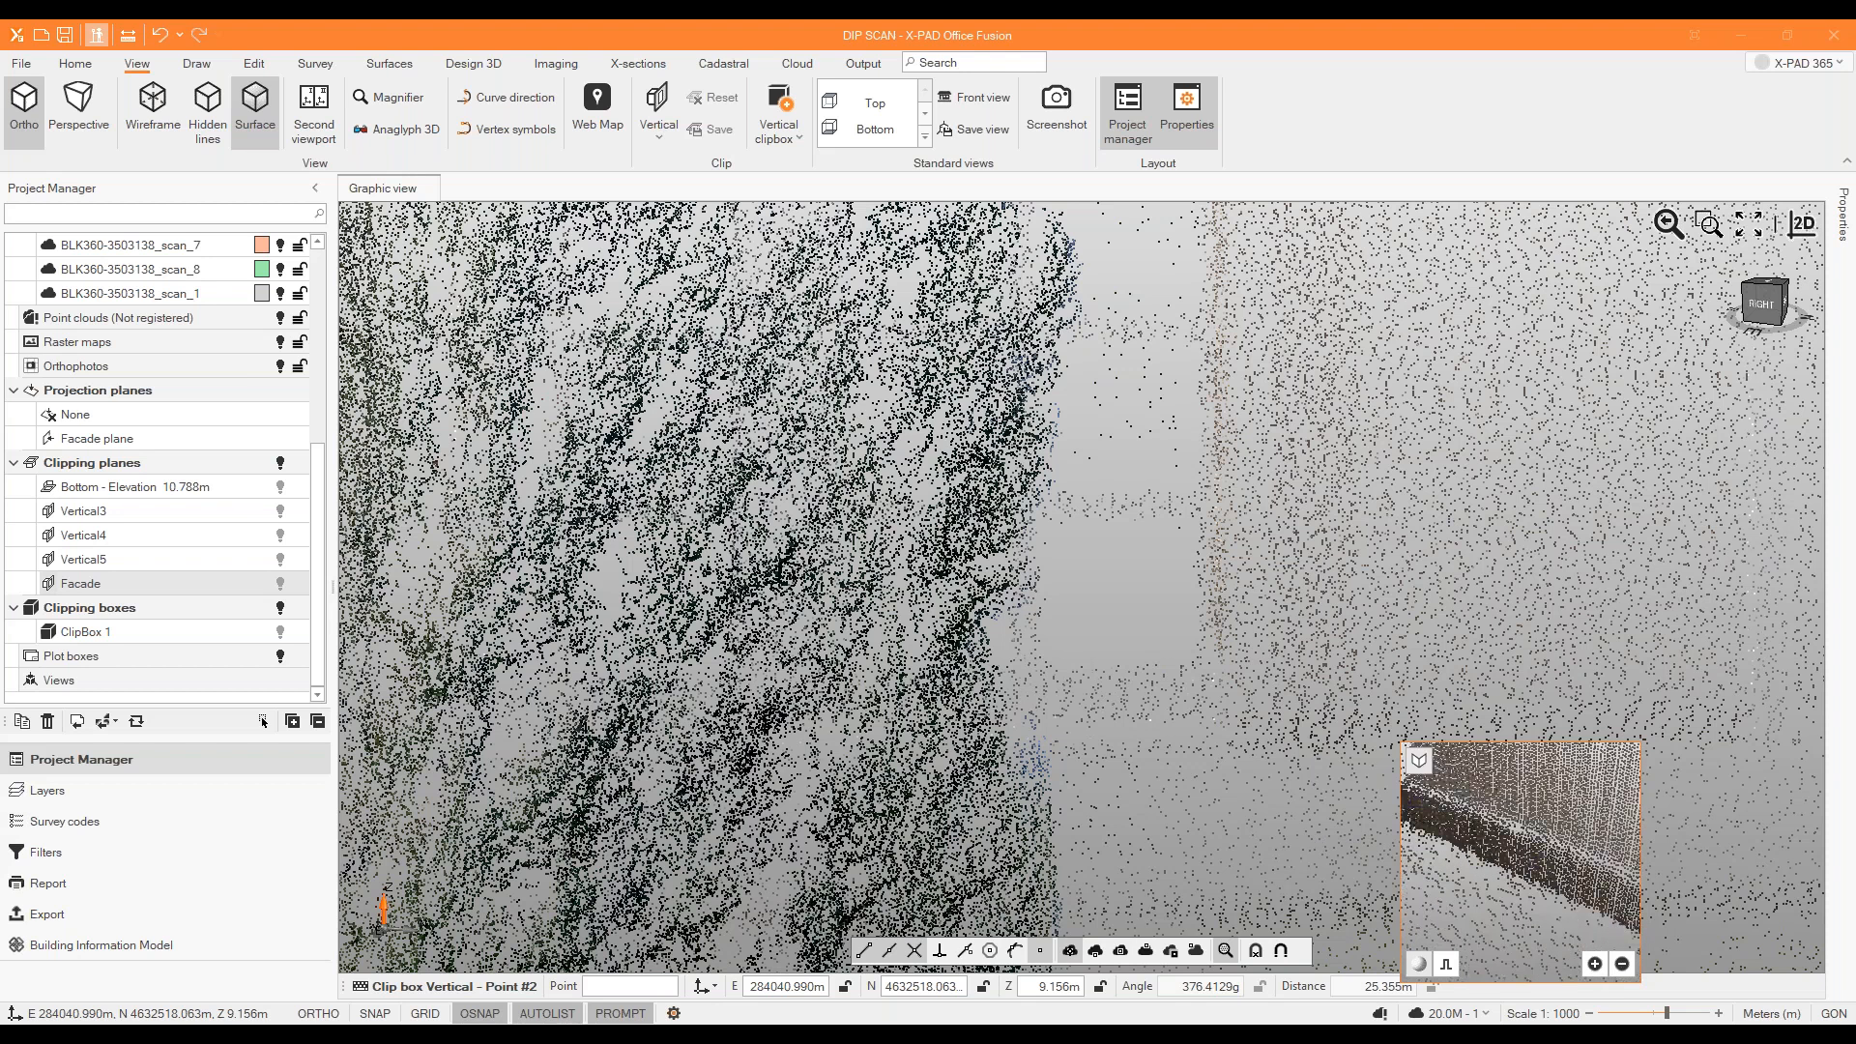
scroll(1521, 875, "up", 4)
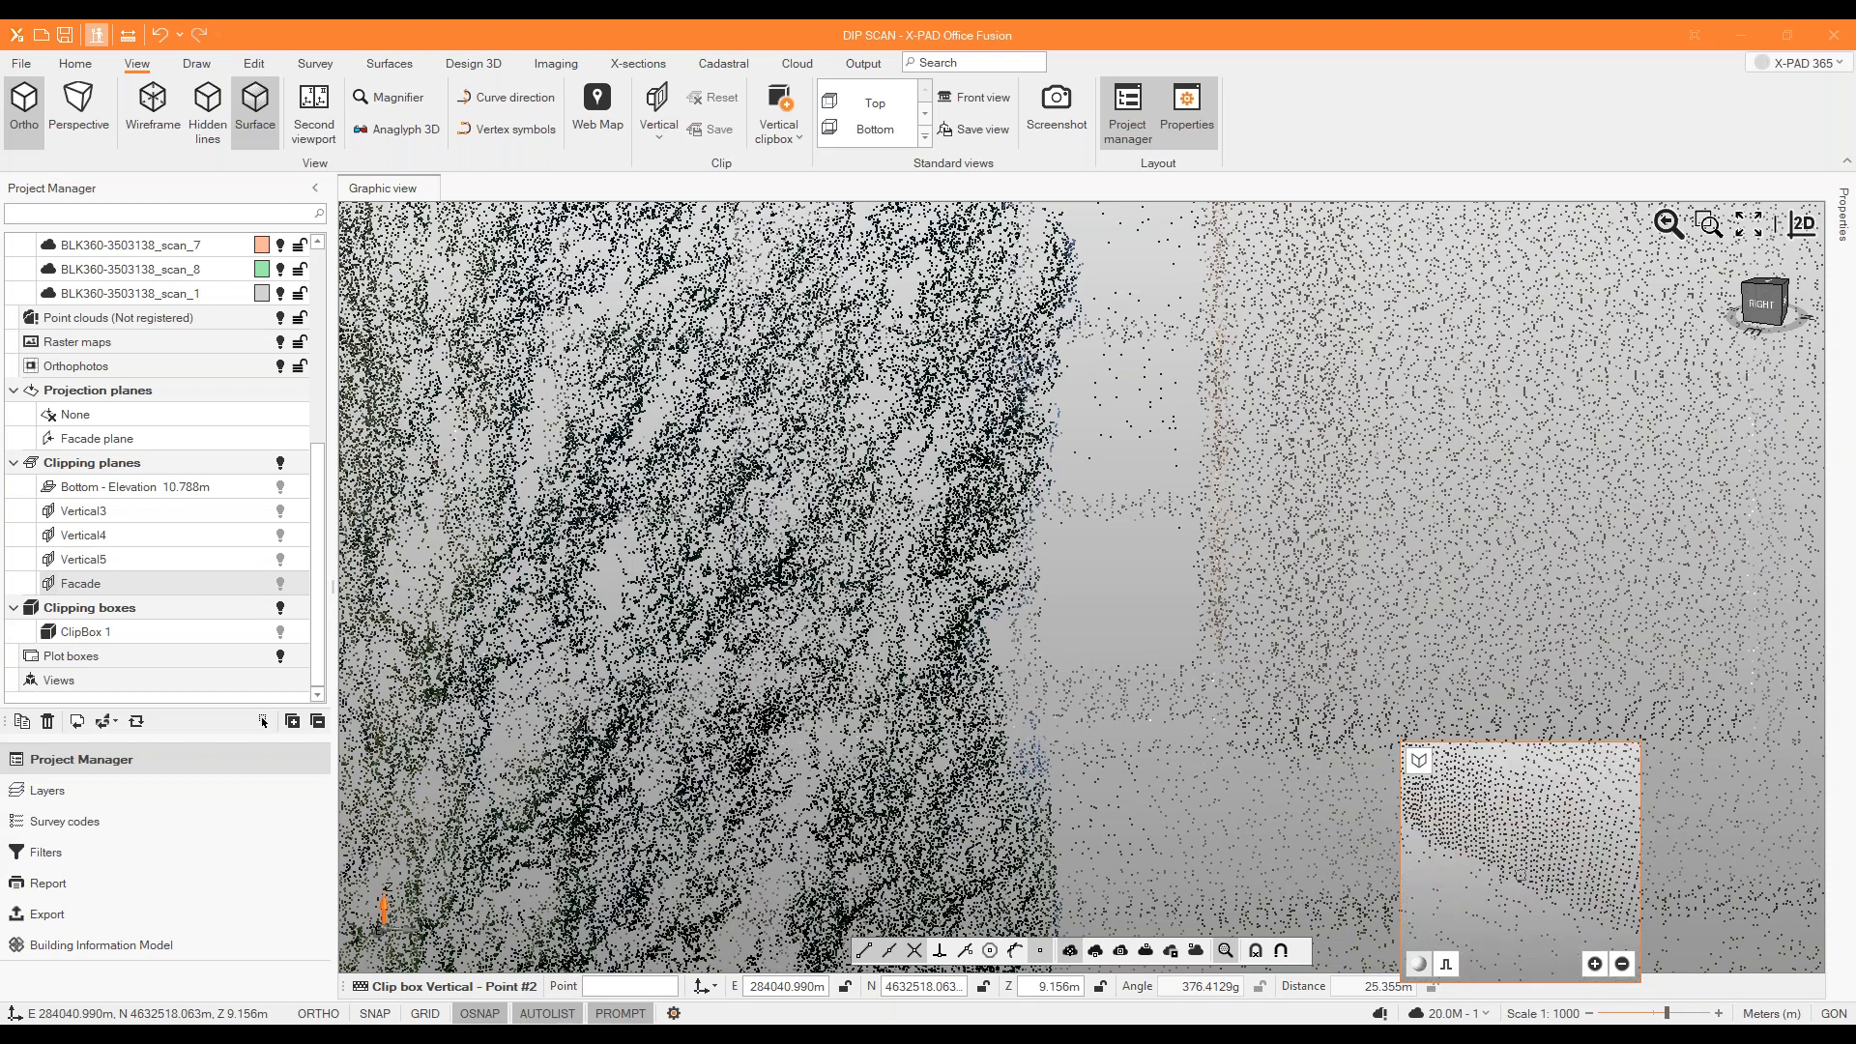
left_click(1521, 879)
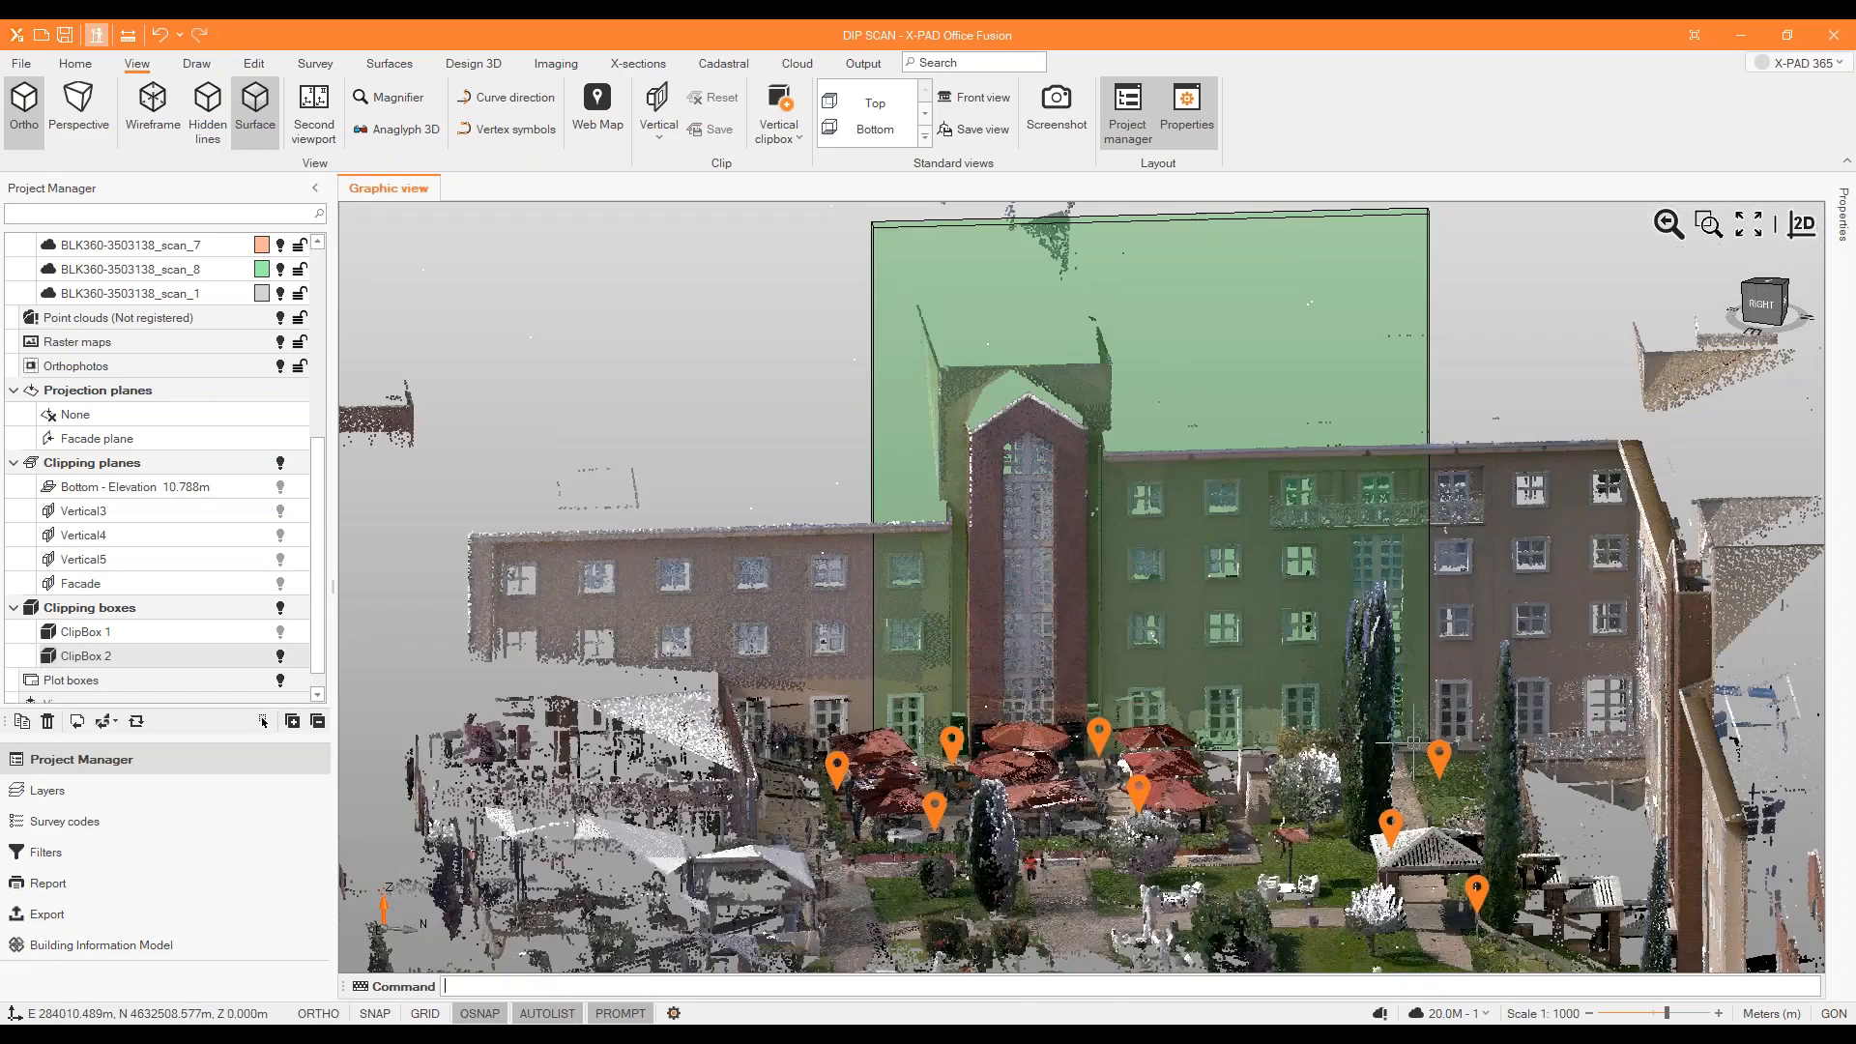
Select the new vertical clipbox on the facade and open its properties.
middle_click_drag(865, 661, 865, 481)
scroll(1276, 525, "down", 2)
scroll(809, 290, "up", 2)
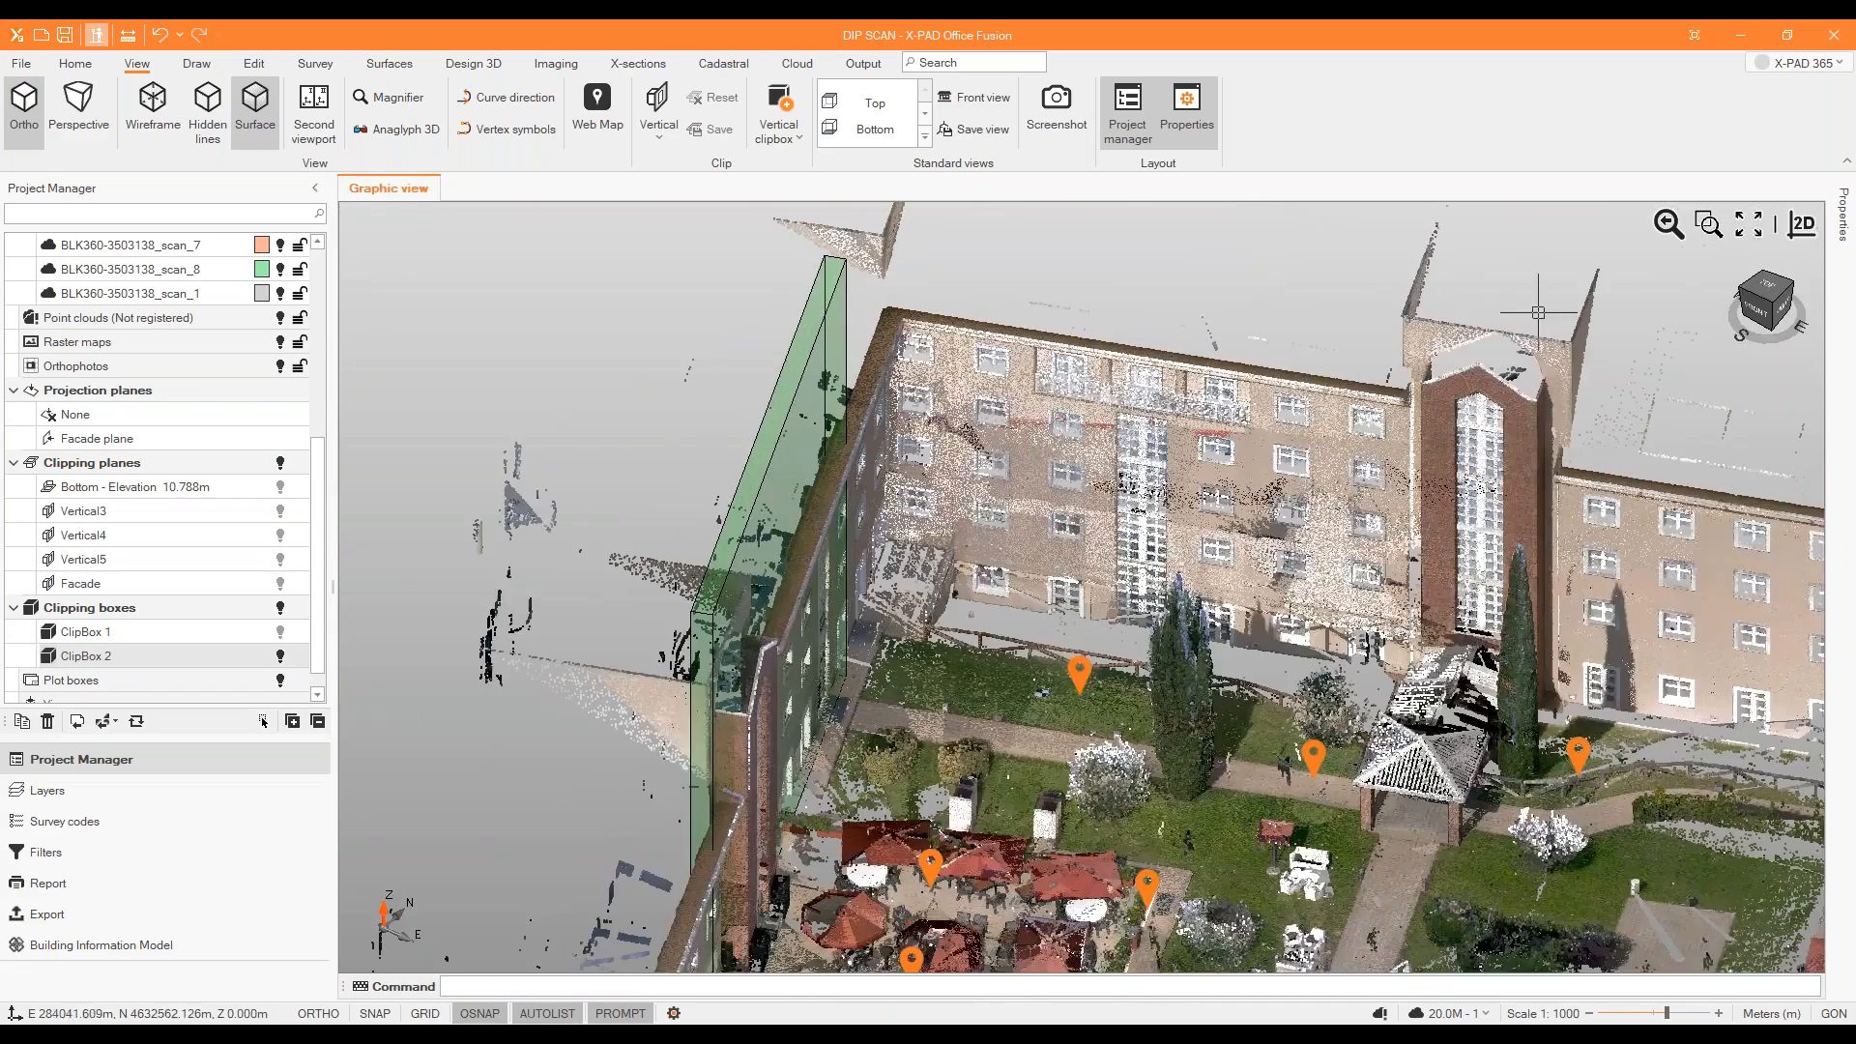
left_click(1807, 188)
left_click(605, 454)
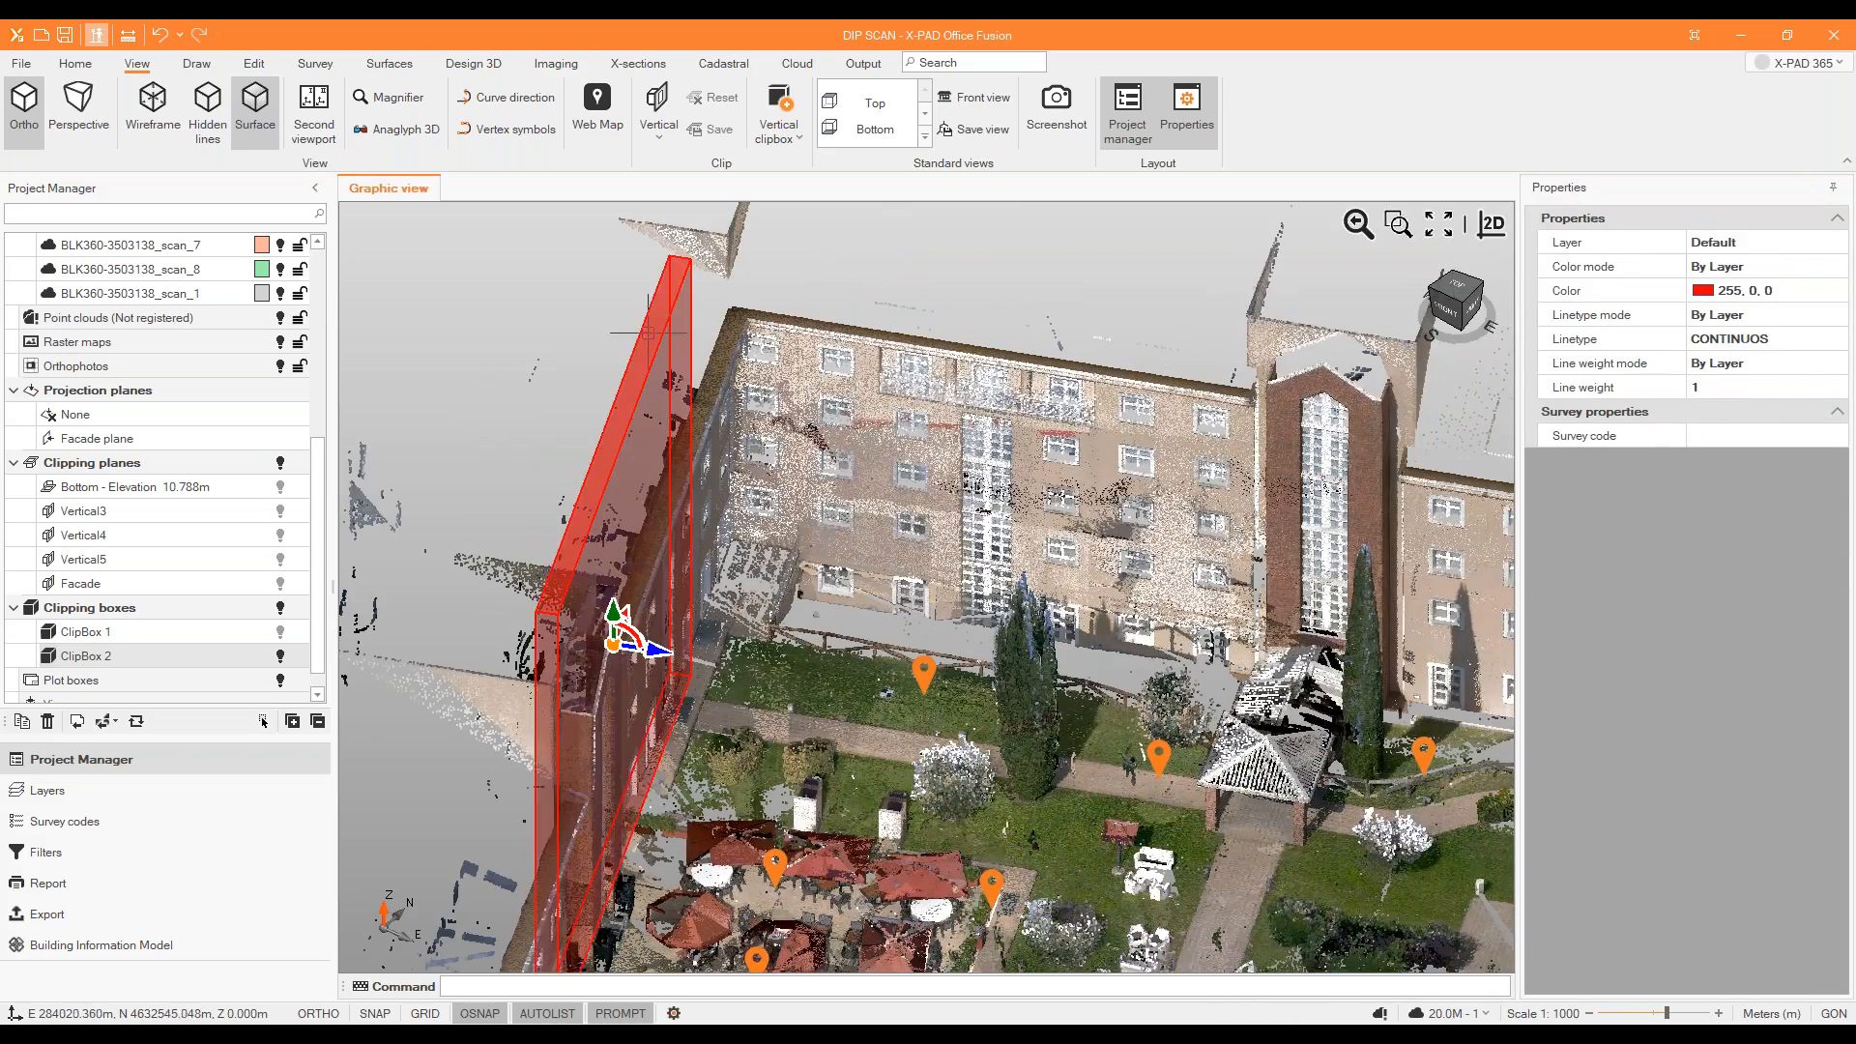
Examine the selected clipbox from several sides to check its position, extents and thickness against the facade.
middle_click_drag(544, 372, 440, 375, "shift")
scroll(1285, 353, "down", 3)
middle_click_drag(1172, 365, 874, 330, "shift")
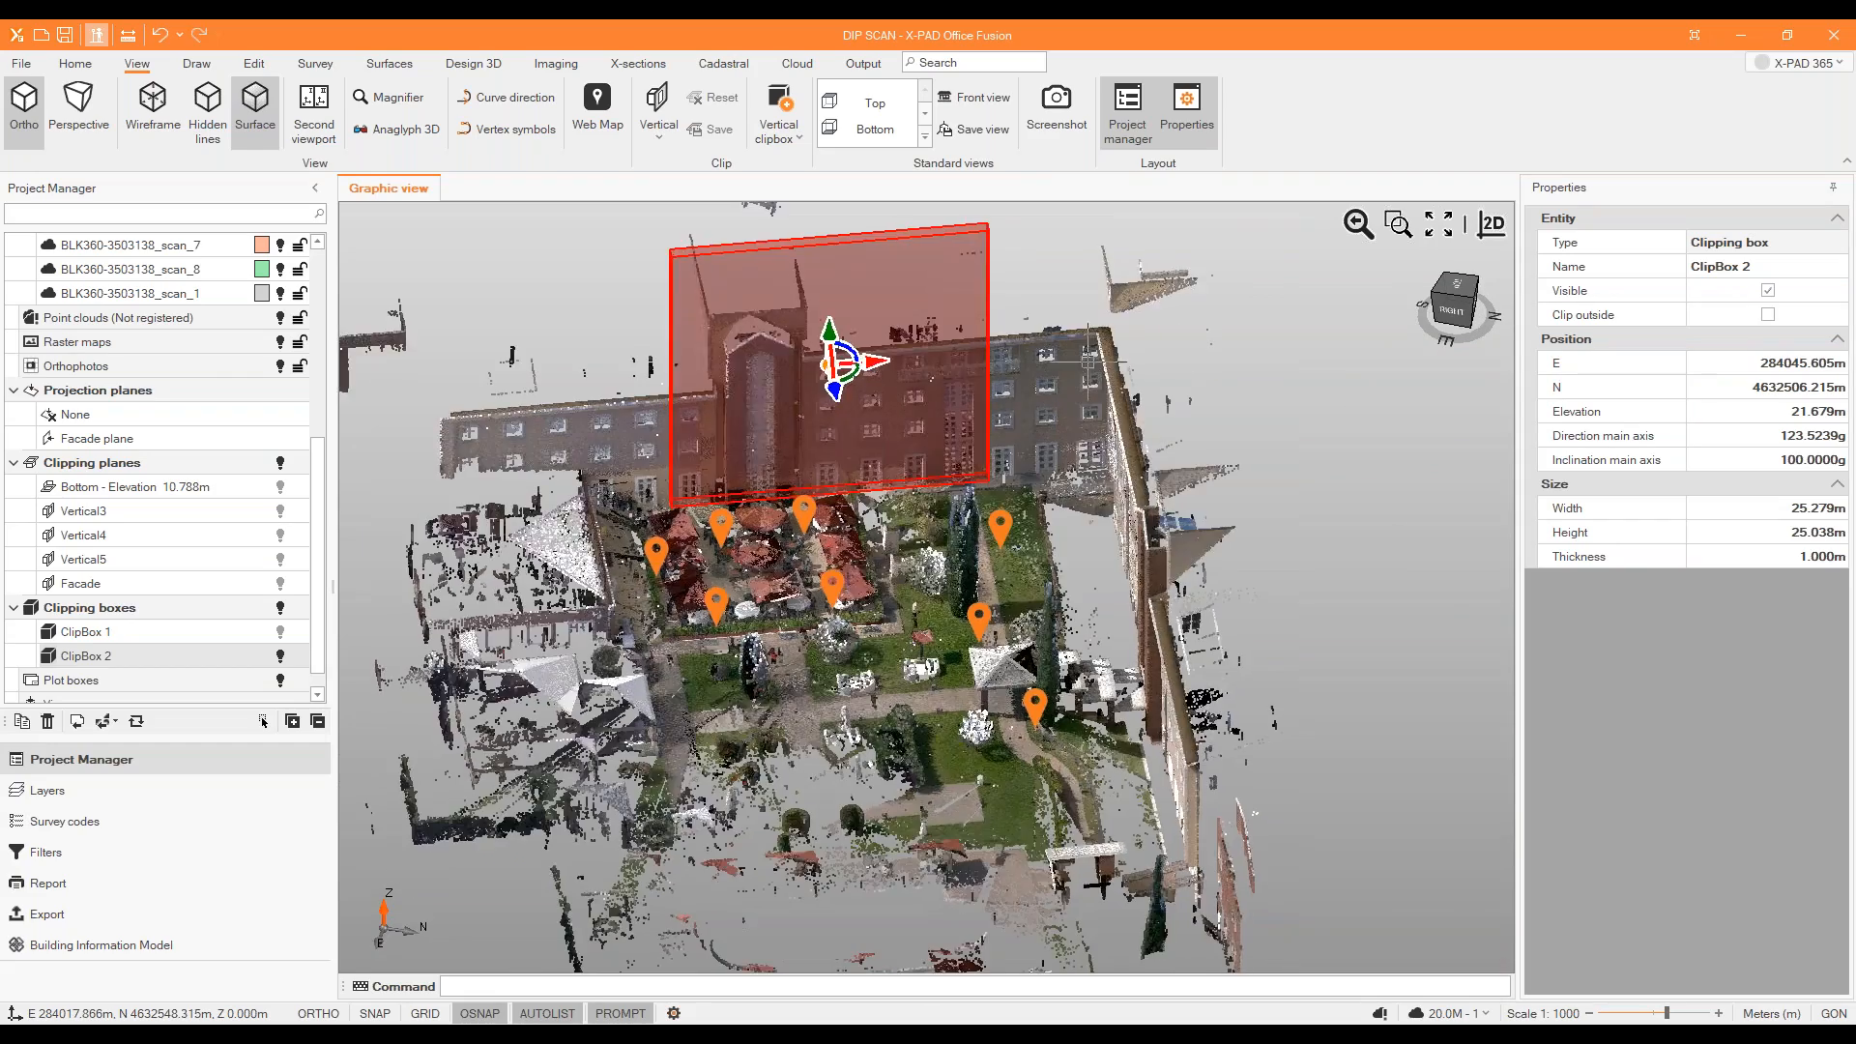
scroll(874, 330, "up", 3)
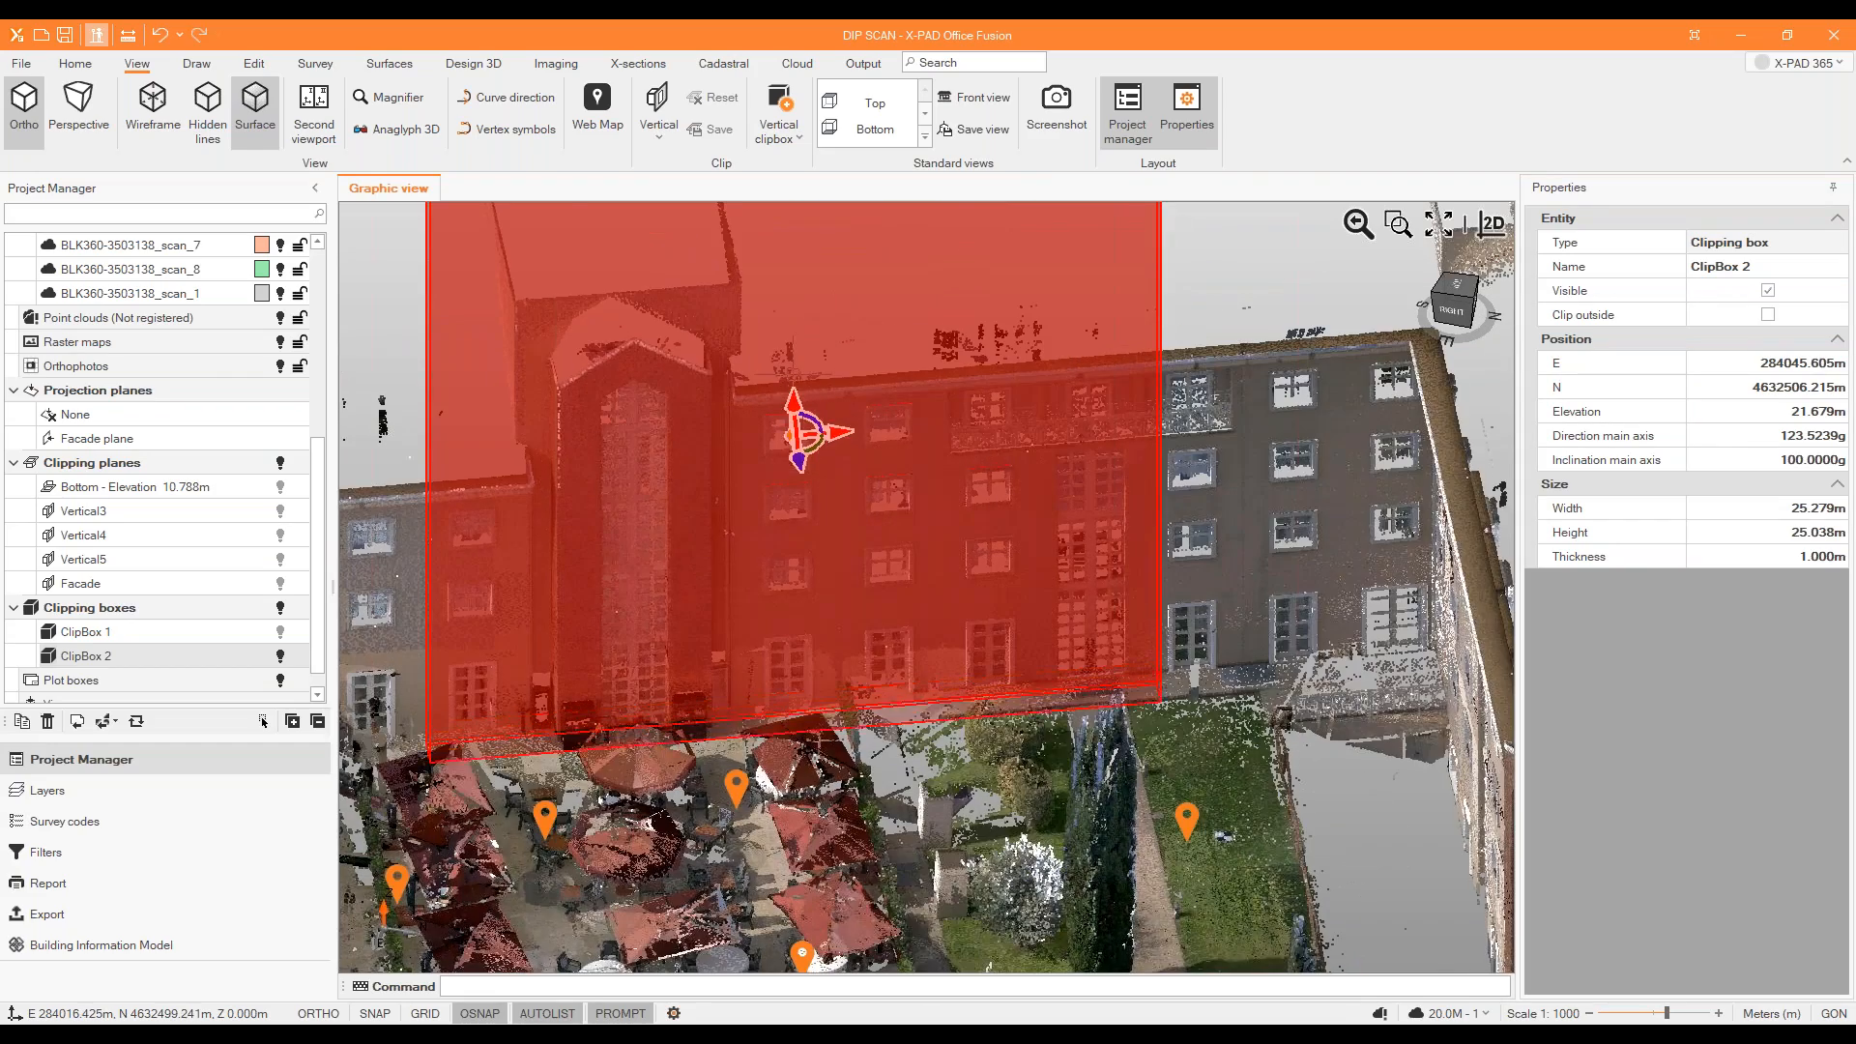
scroll(1170, 356, "down", 5)
middle_click_drag(1184, 372, 1312, 308, "shift")
scroll(1181, 253, "up", 3)
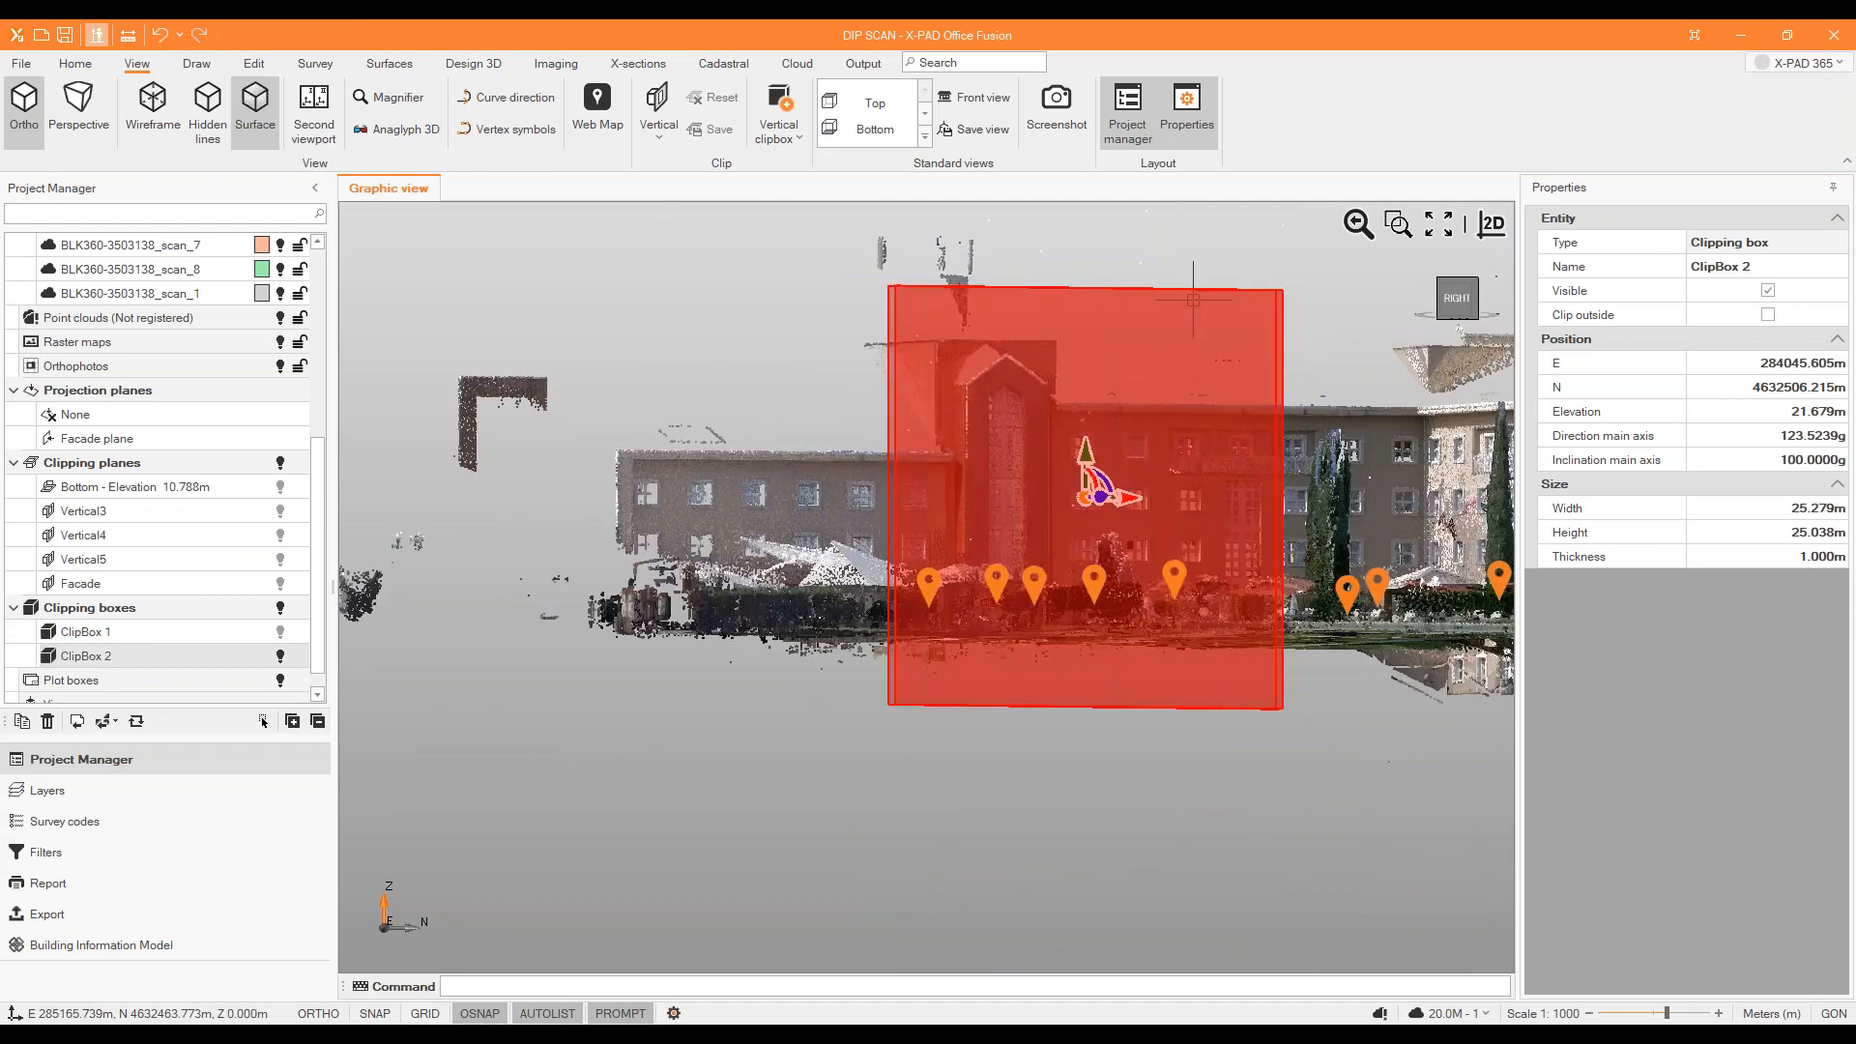
middle_click_drag(1180, 253, 1150, 394, "shift")
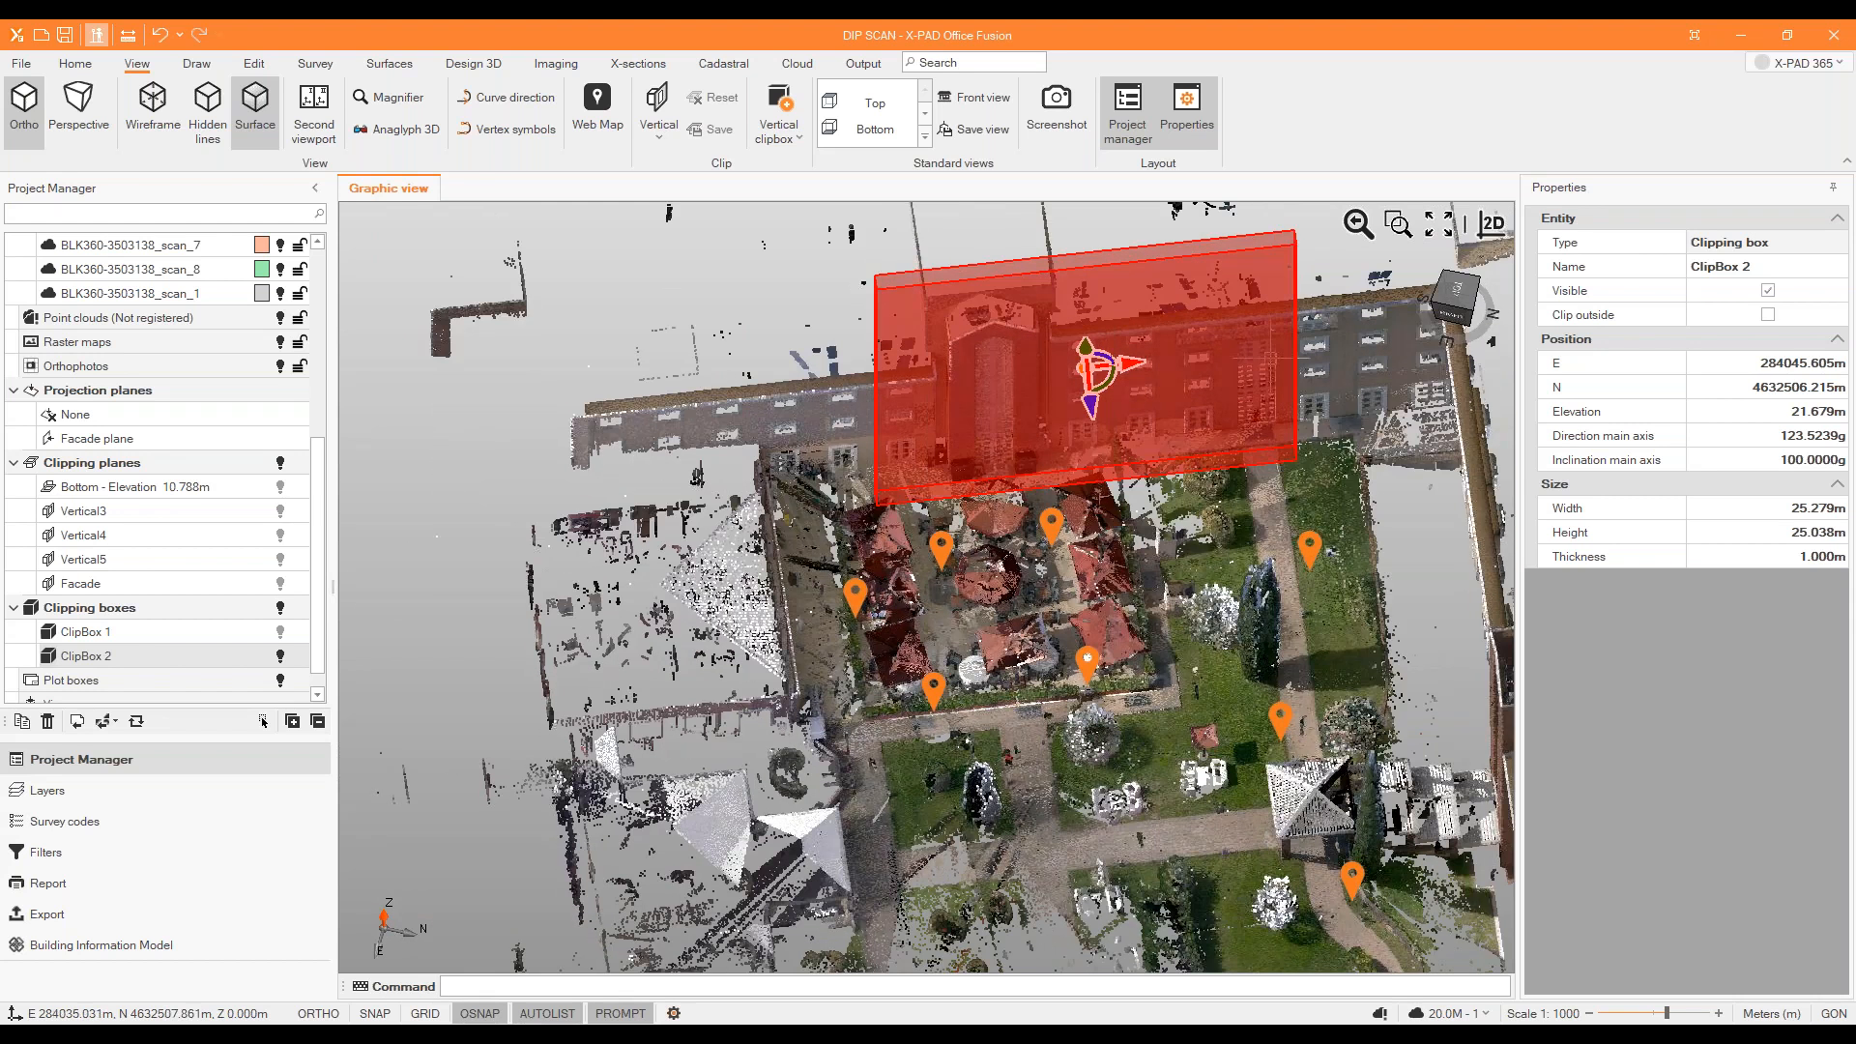
Set the selected clipbox's width to 30 m and its height to 40 m.
left_click(1794, 506)
left_click_drag(1794, 506, 1846, 506)
type("3")
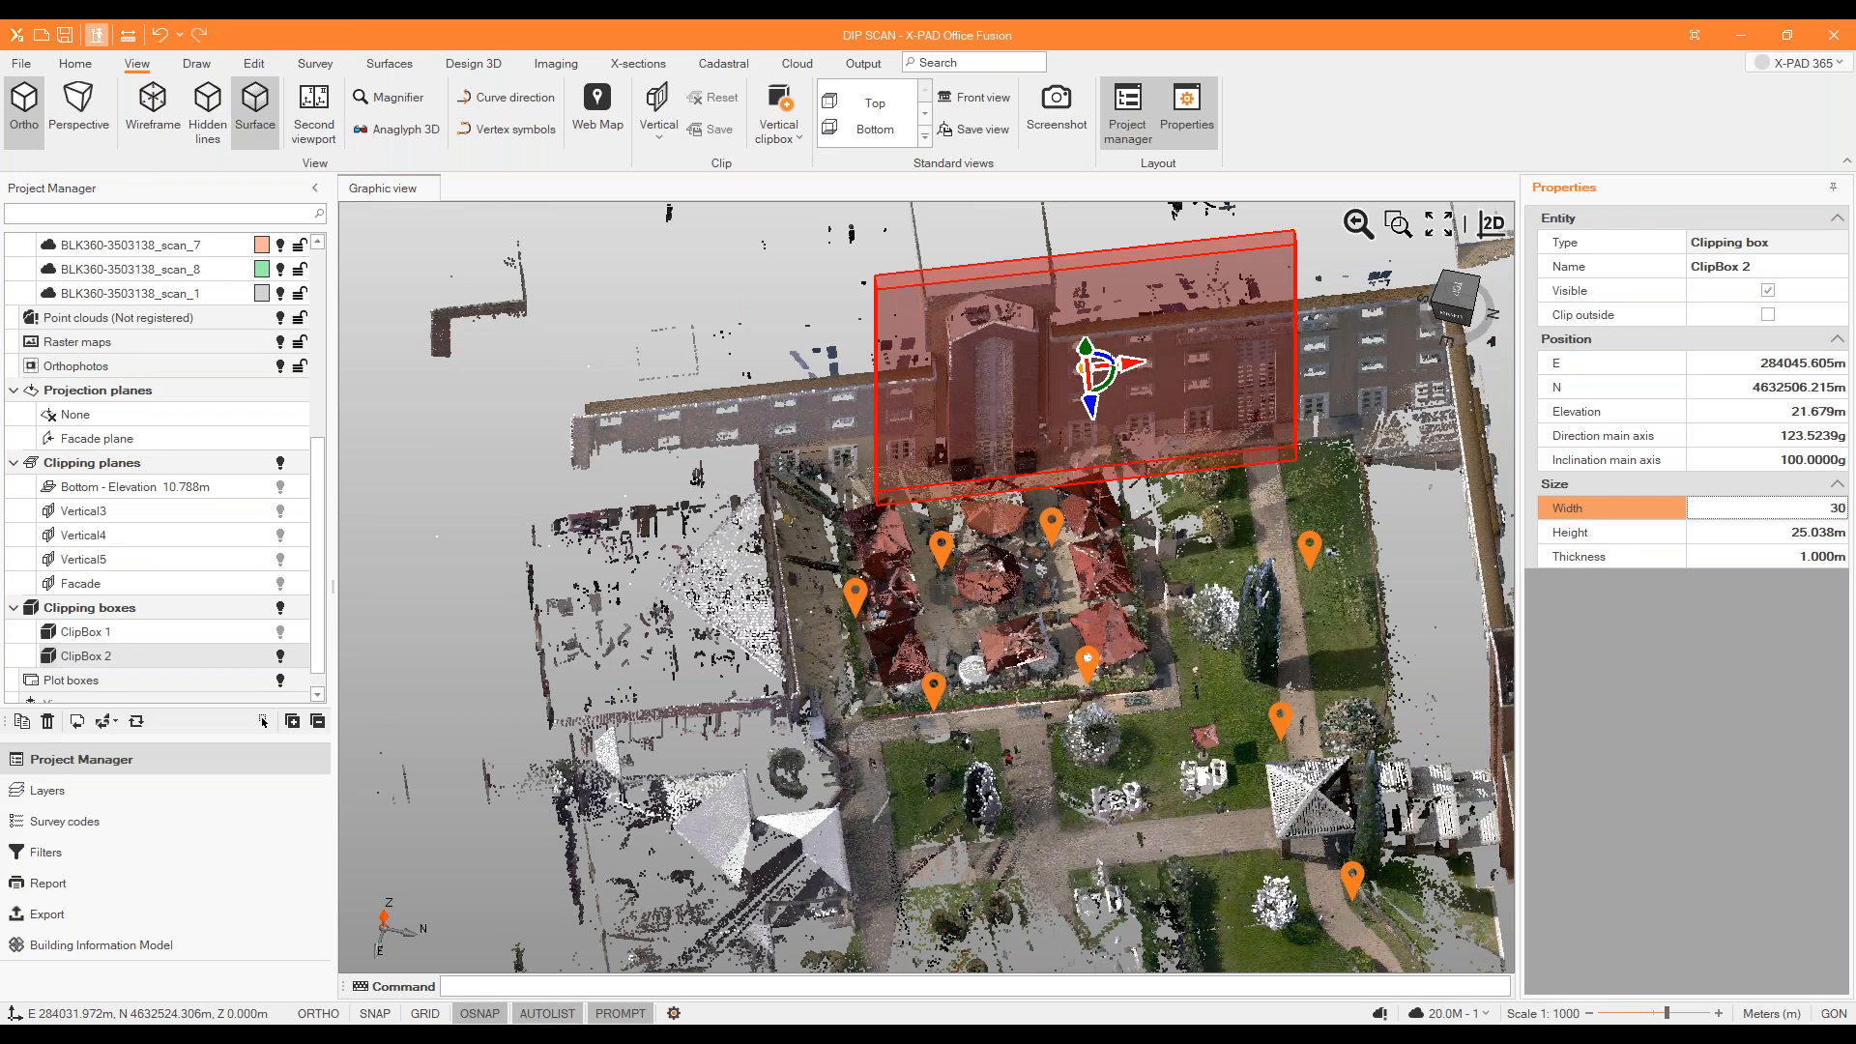
type("0")
key("Return")
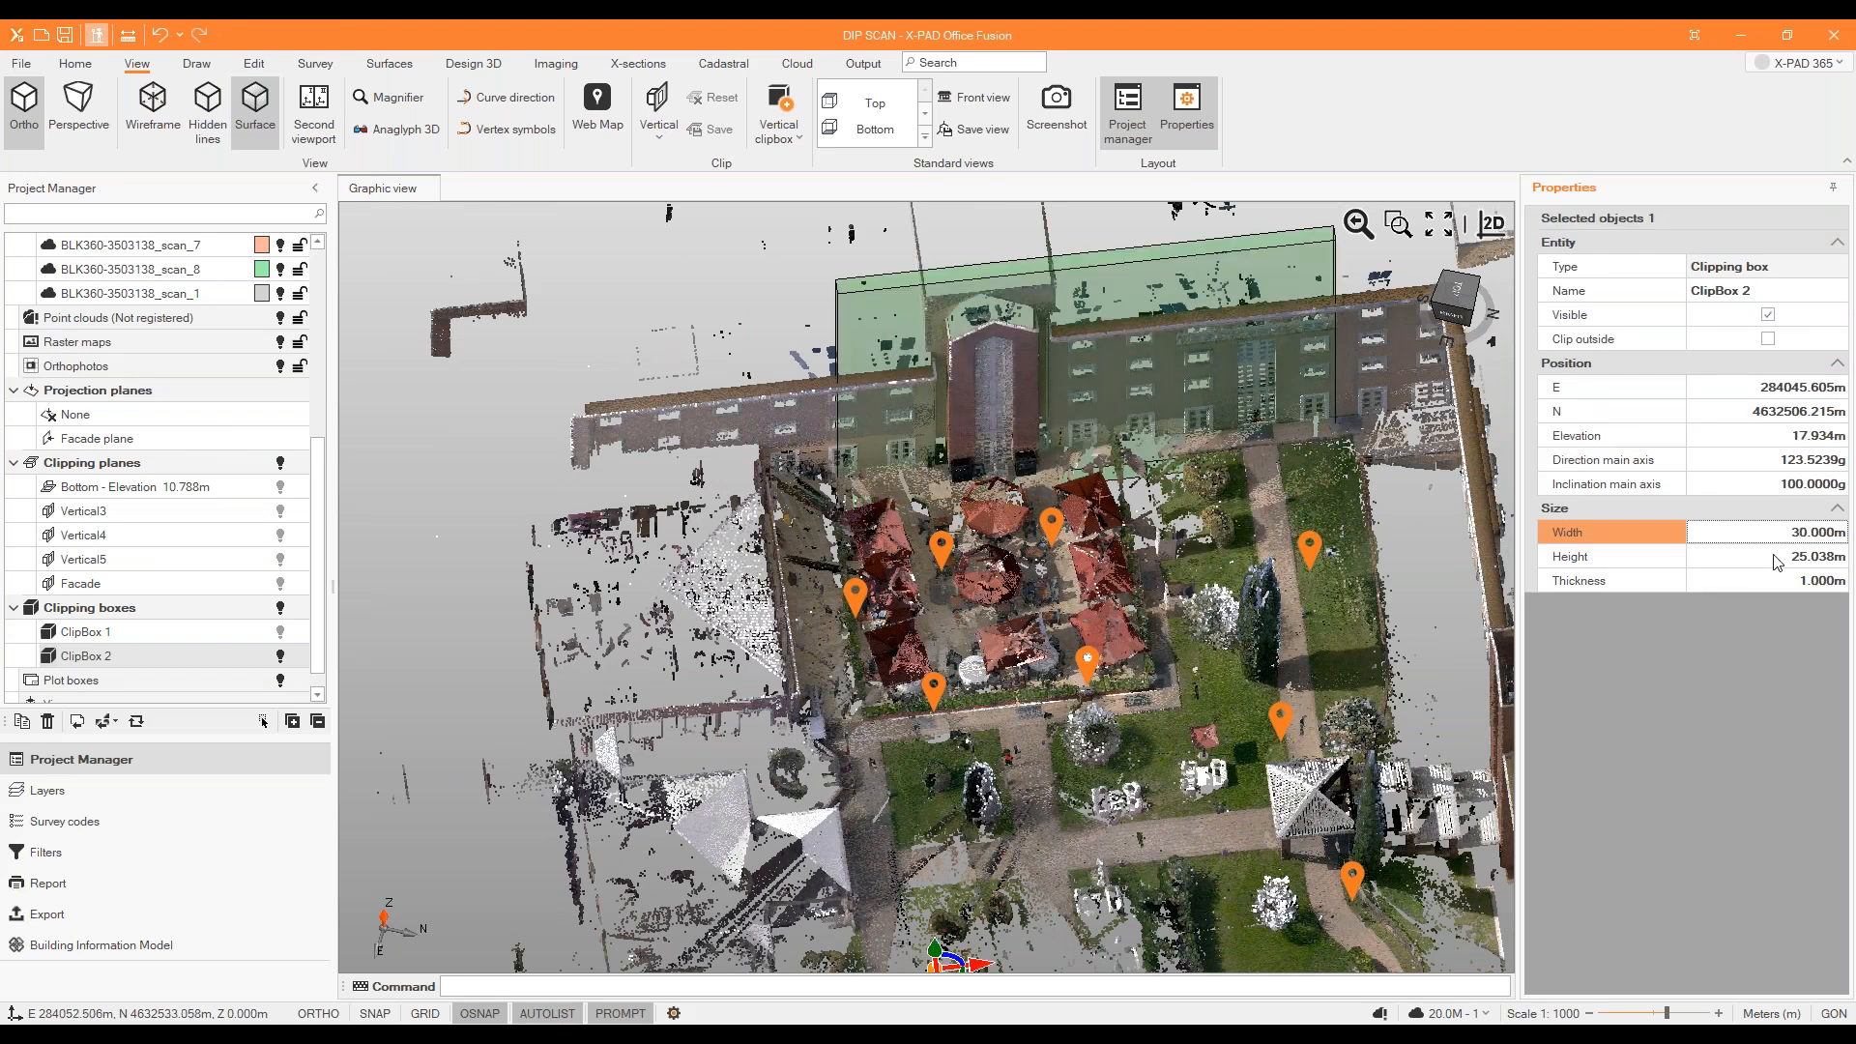
left_click(1781, 559)
left_click_drag(1801, 557, 1851, 575)
type("40")
key("Return")
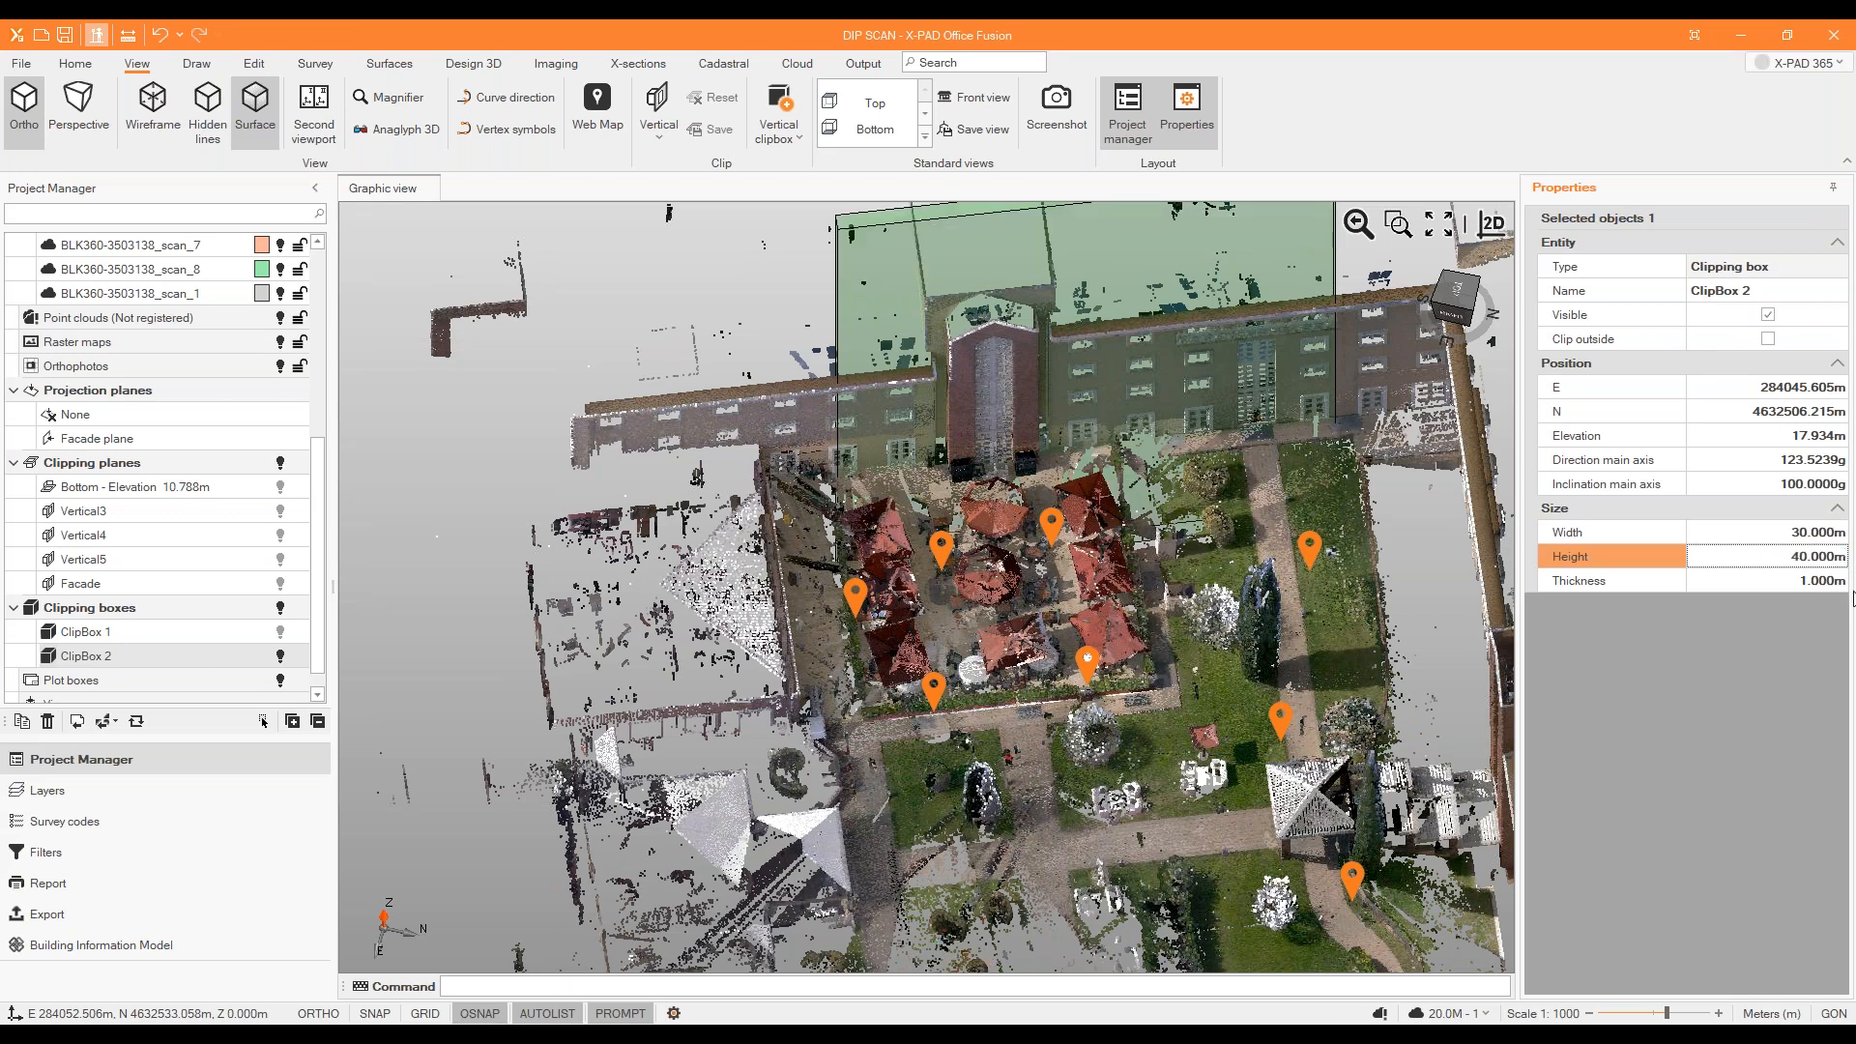
Set the clipbox's height to 30 m and its thickness to 2 m.
left_click(1795, 556)
double_click(1795, 557)
type("30")
key("Return")
left_click(1775, 580)
double_click(1775, 580)
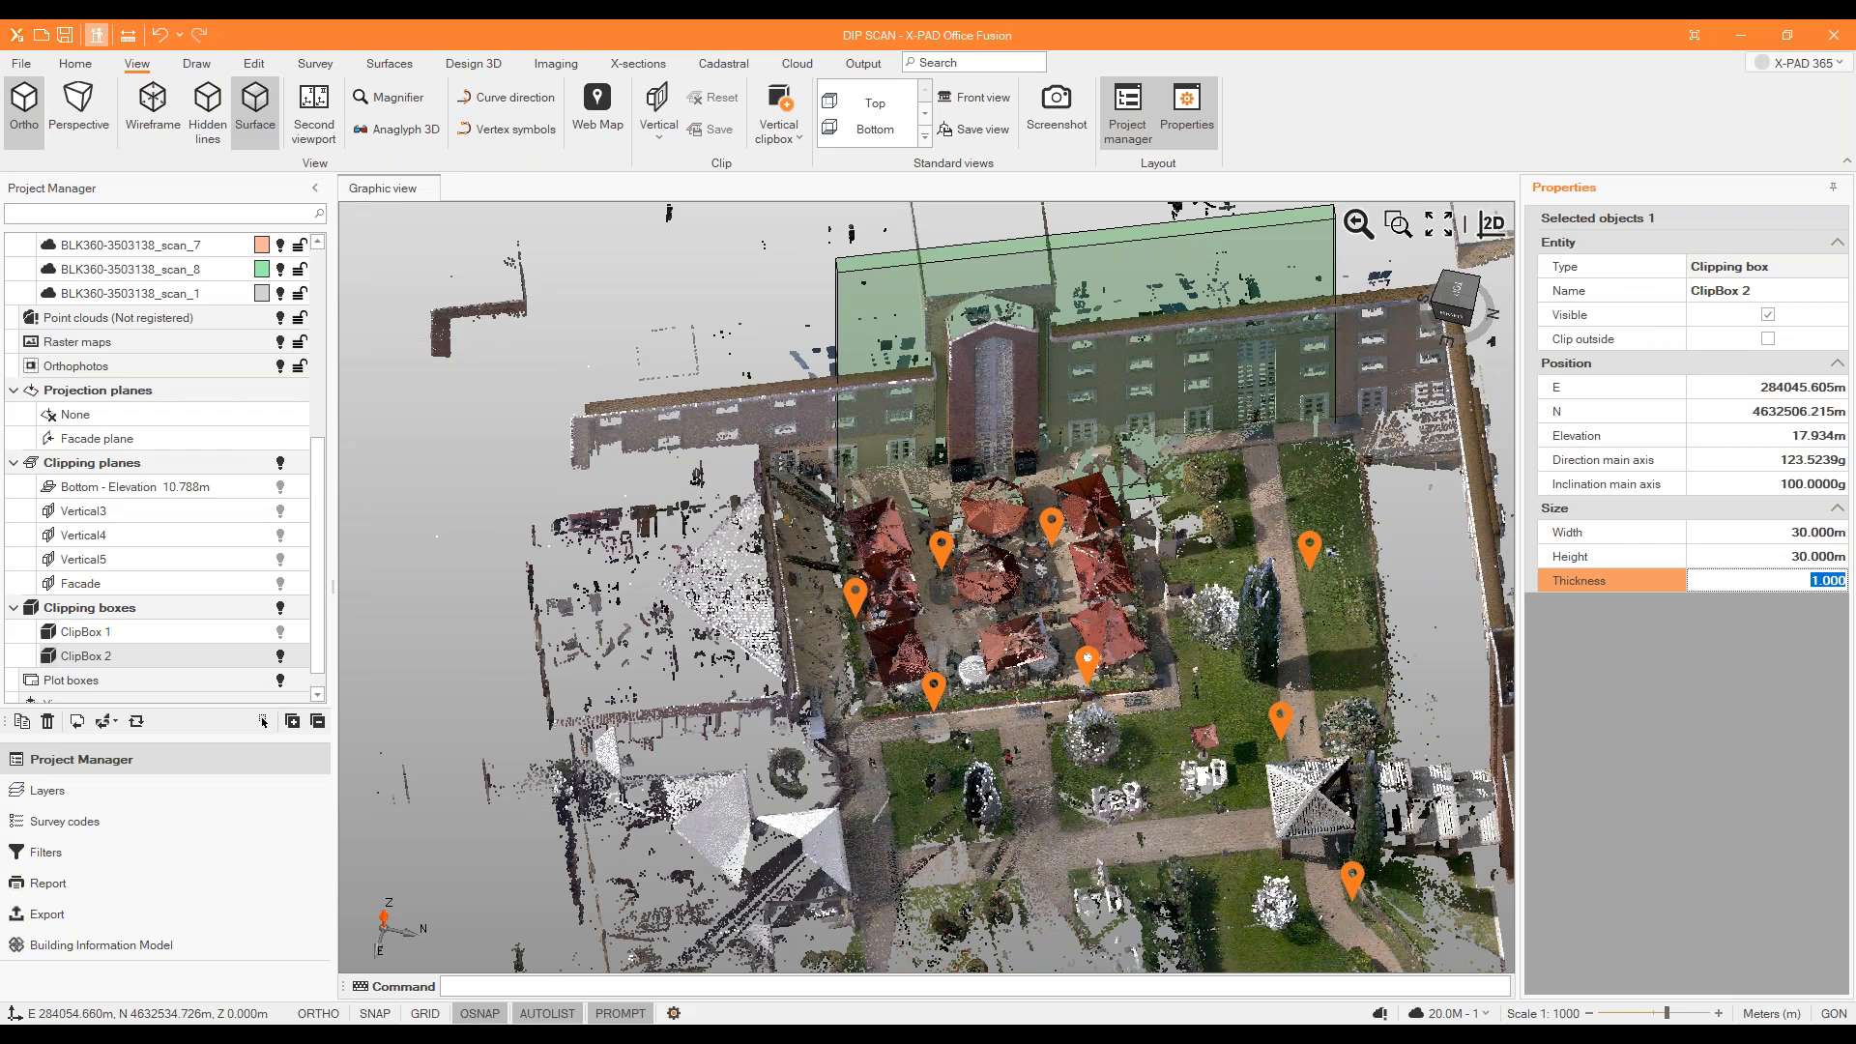
type("2")
key("Return")
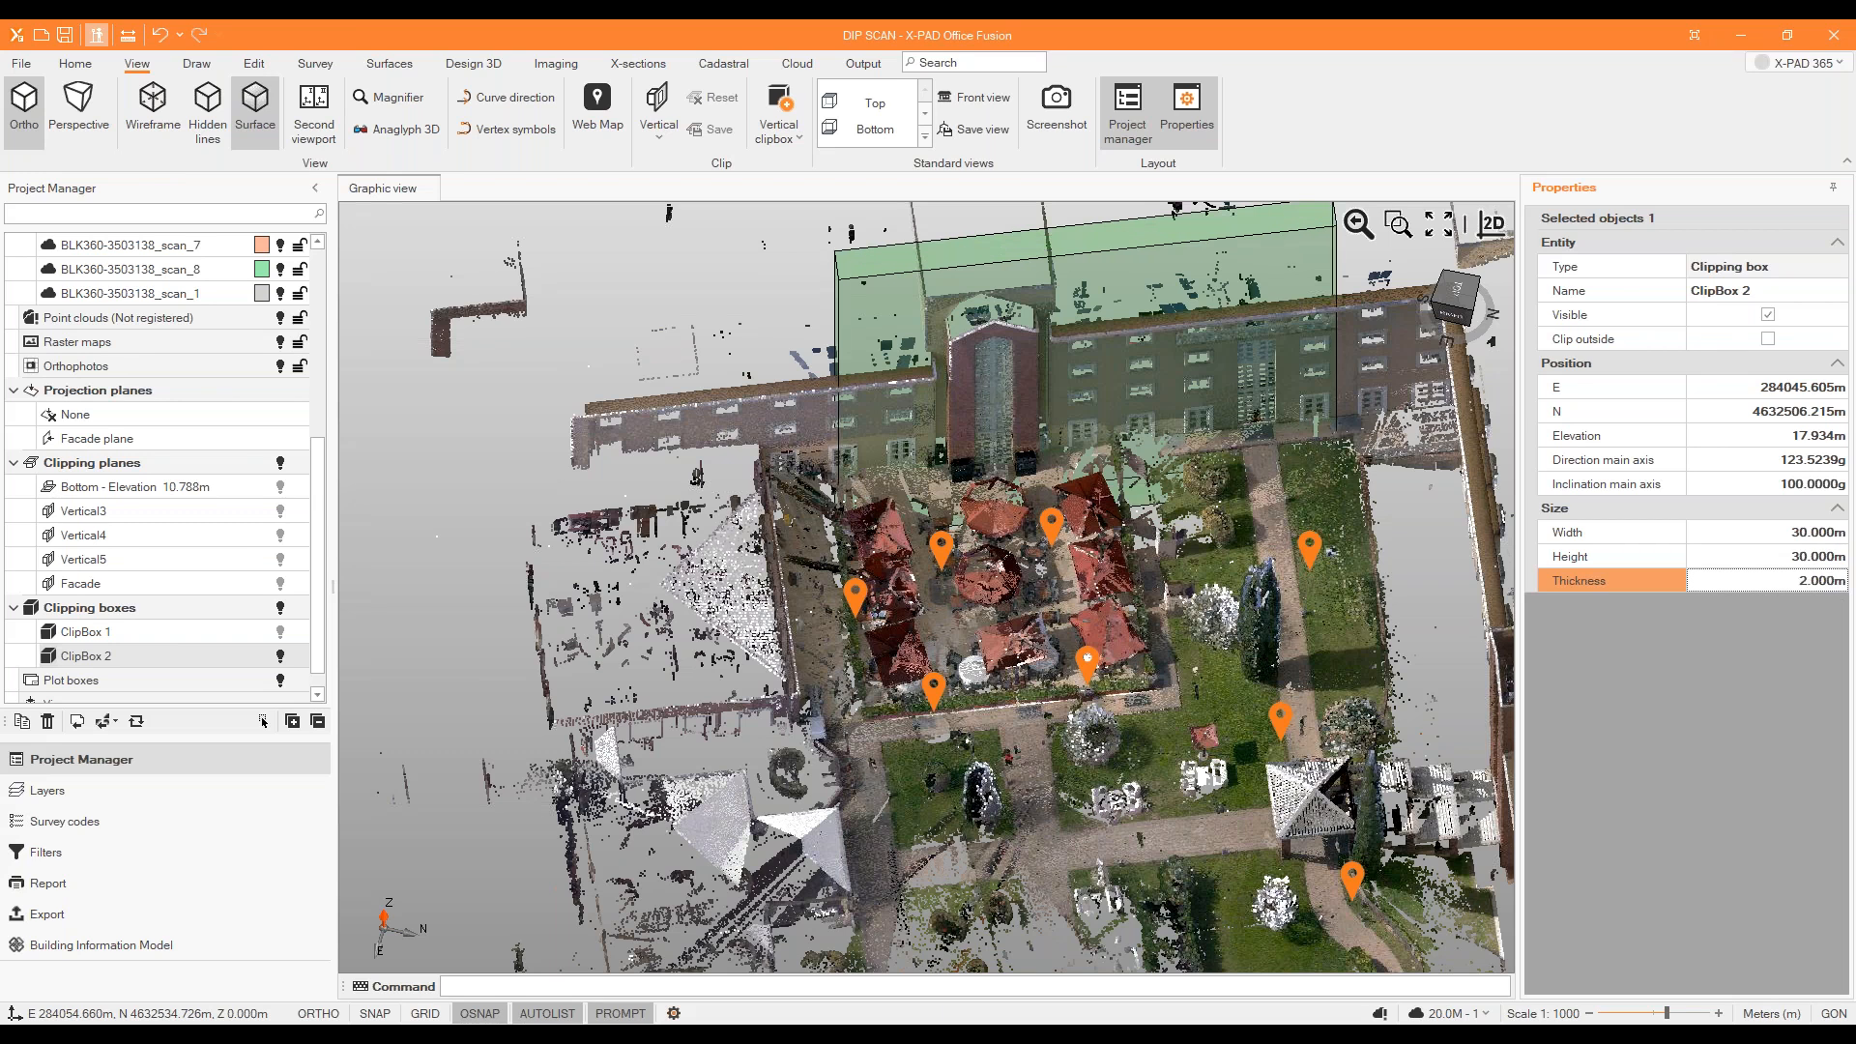
Set the clipbox's width to 60 m.
double_click(1792, 532)
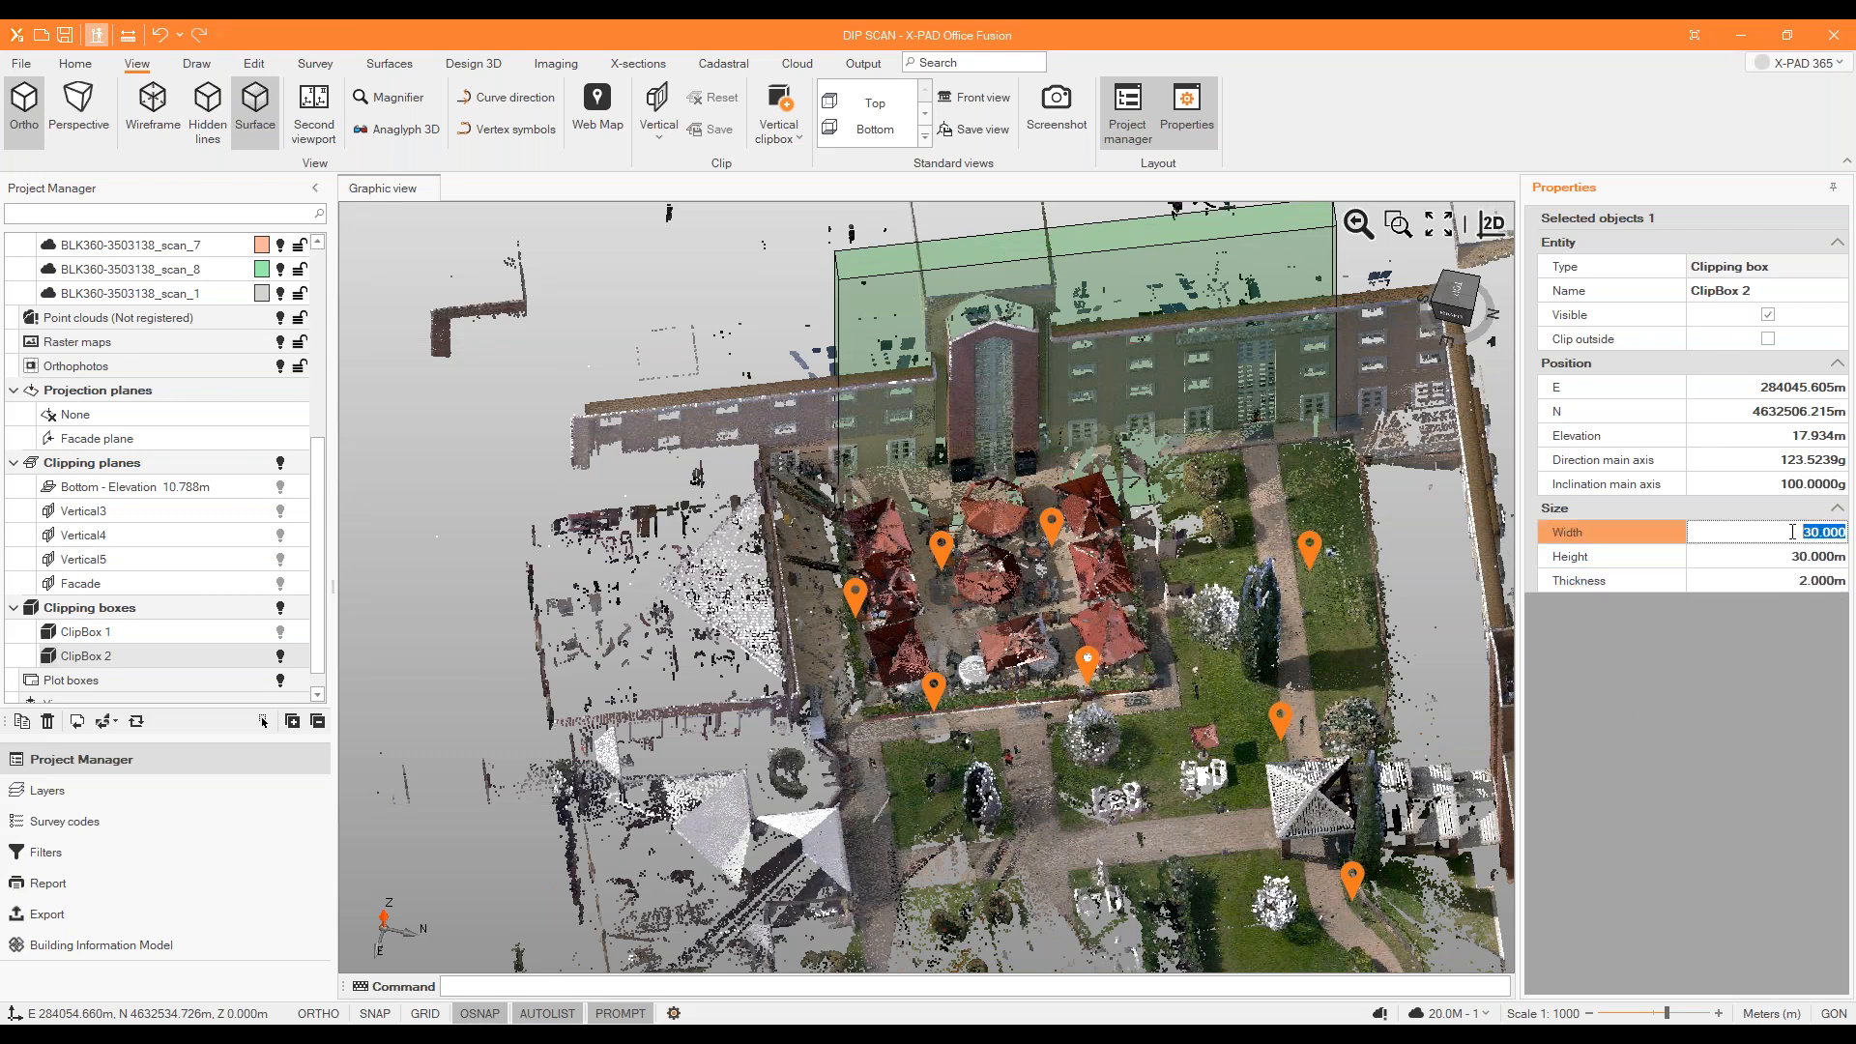
type("60")
key("Return")
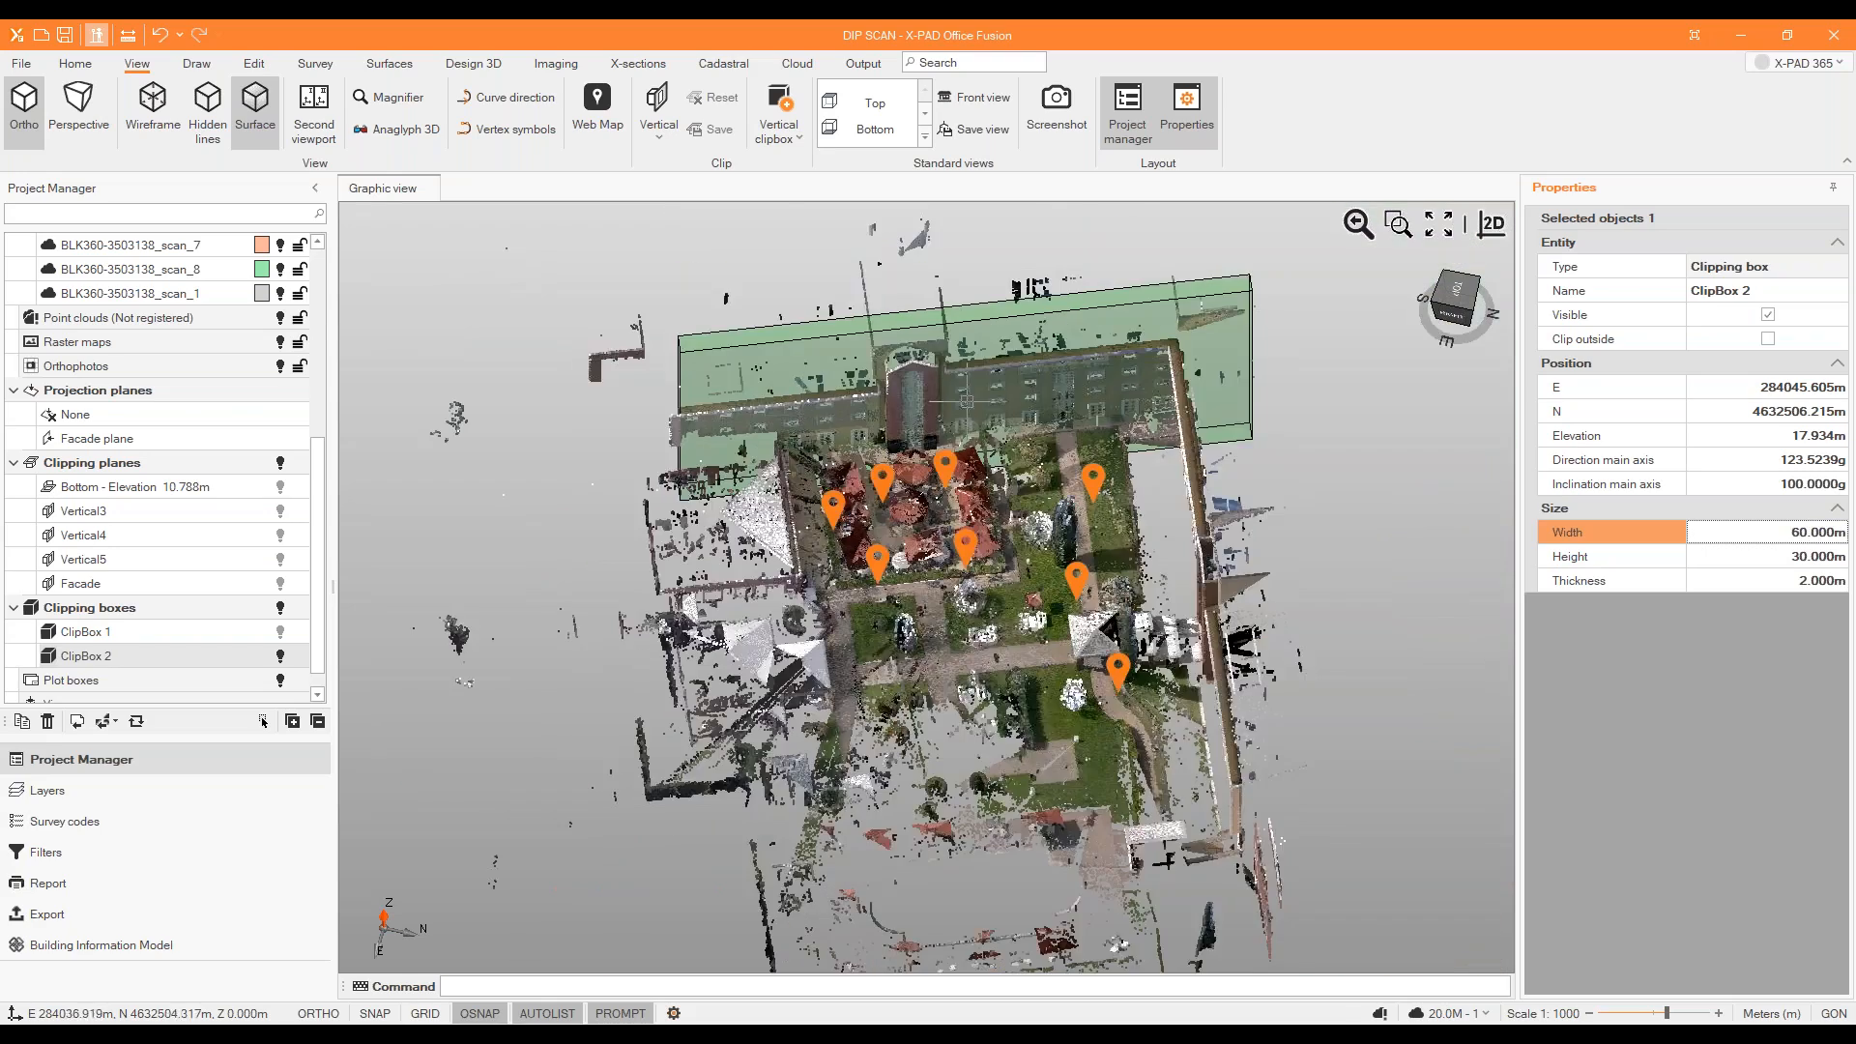
Shift the clipbox slightly toward the courtyard, perpendicular to the facade, working in the top view.
scroll(967, 401, "up", 3)
middle_click_drag(1210, 474, 1012, 420)
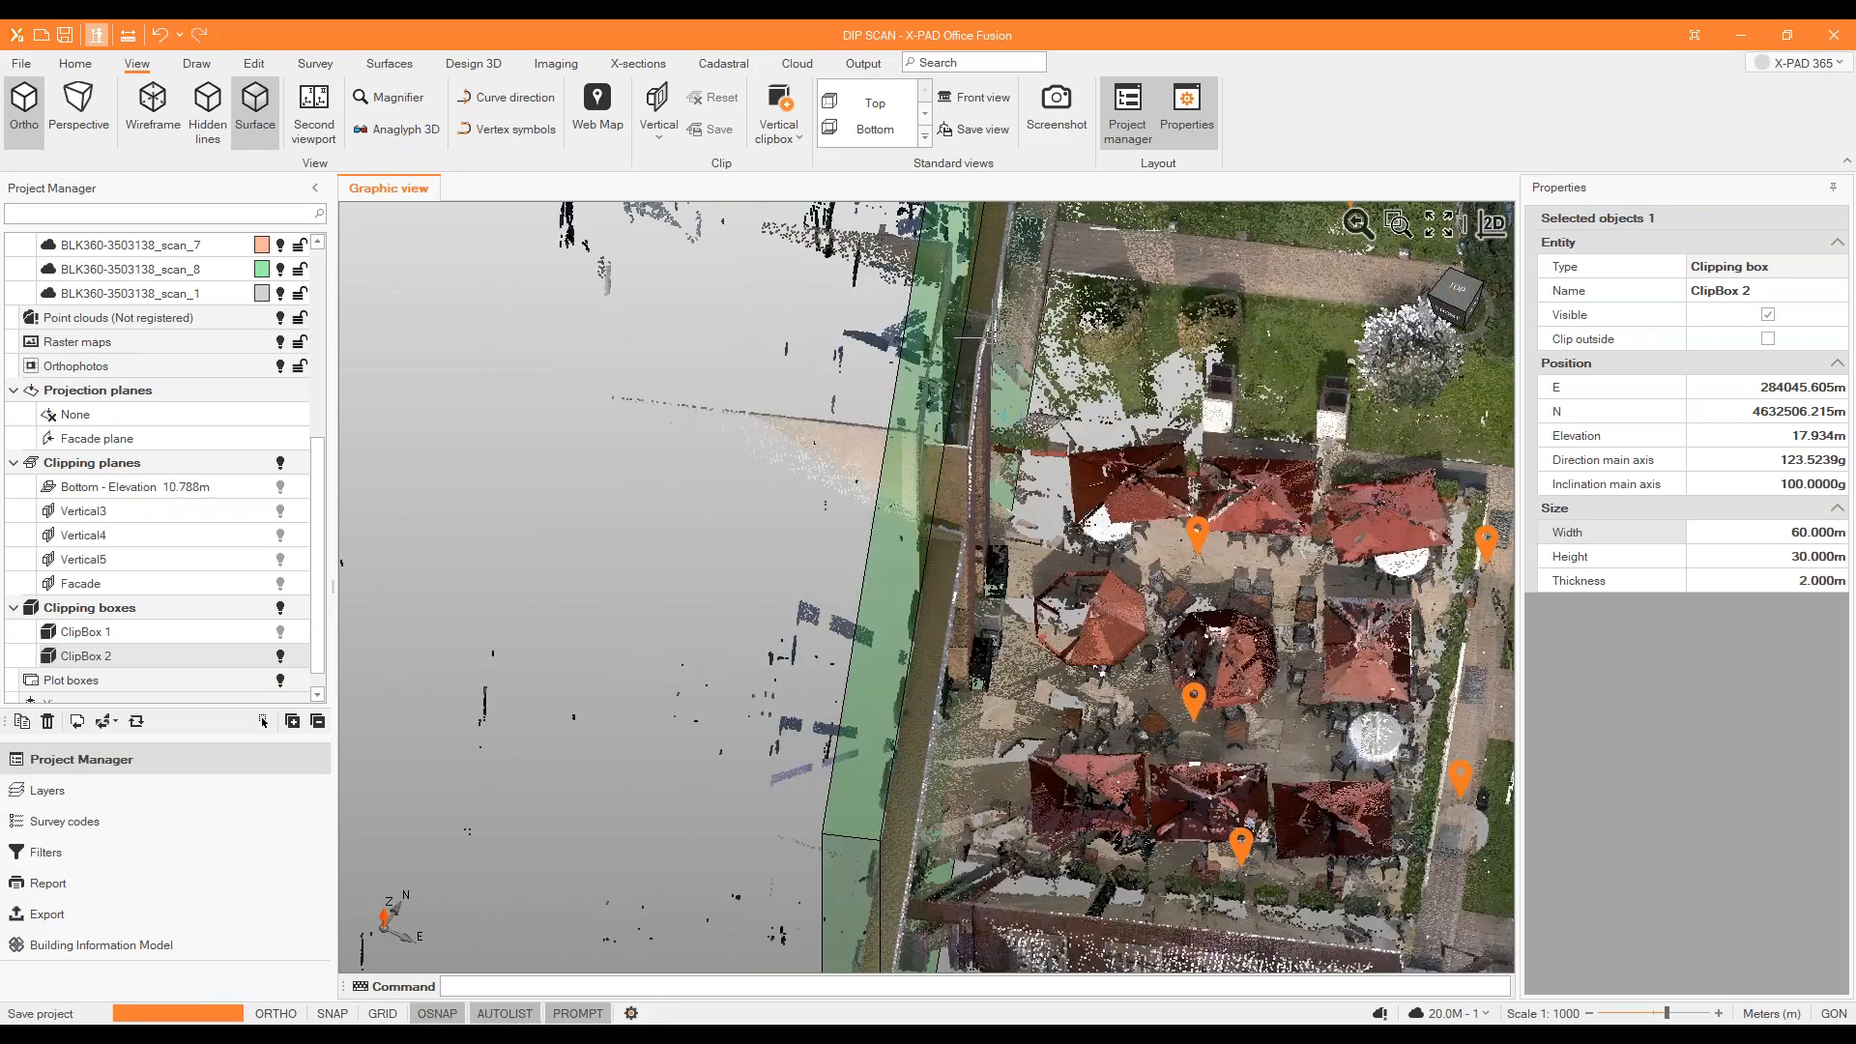
scroll(1015, 426, "down", 1)
scroll(1035, 464, "down", 1)
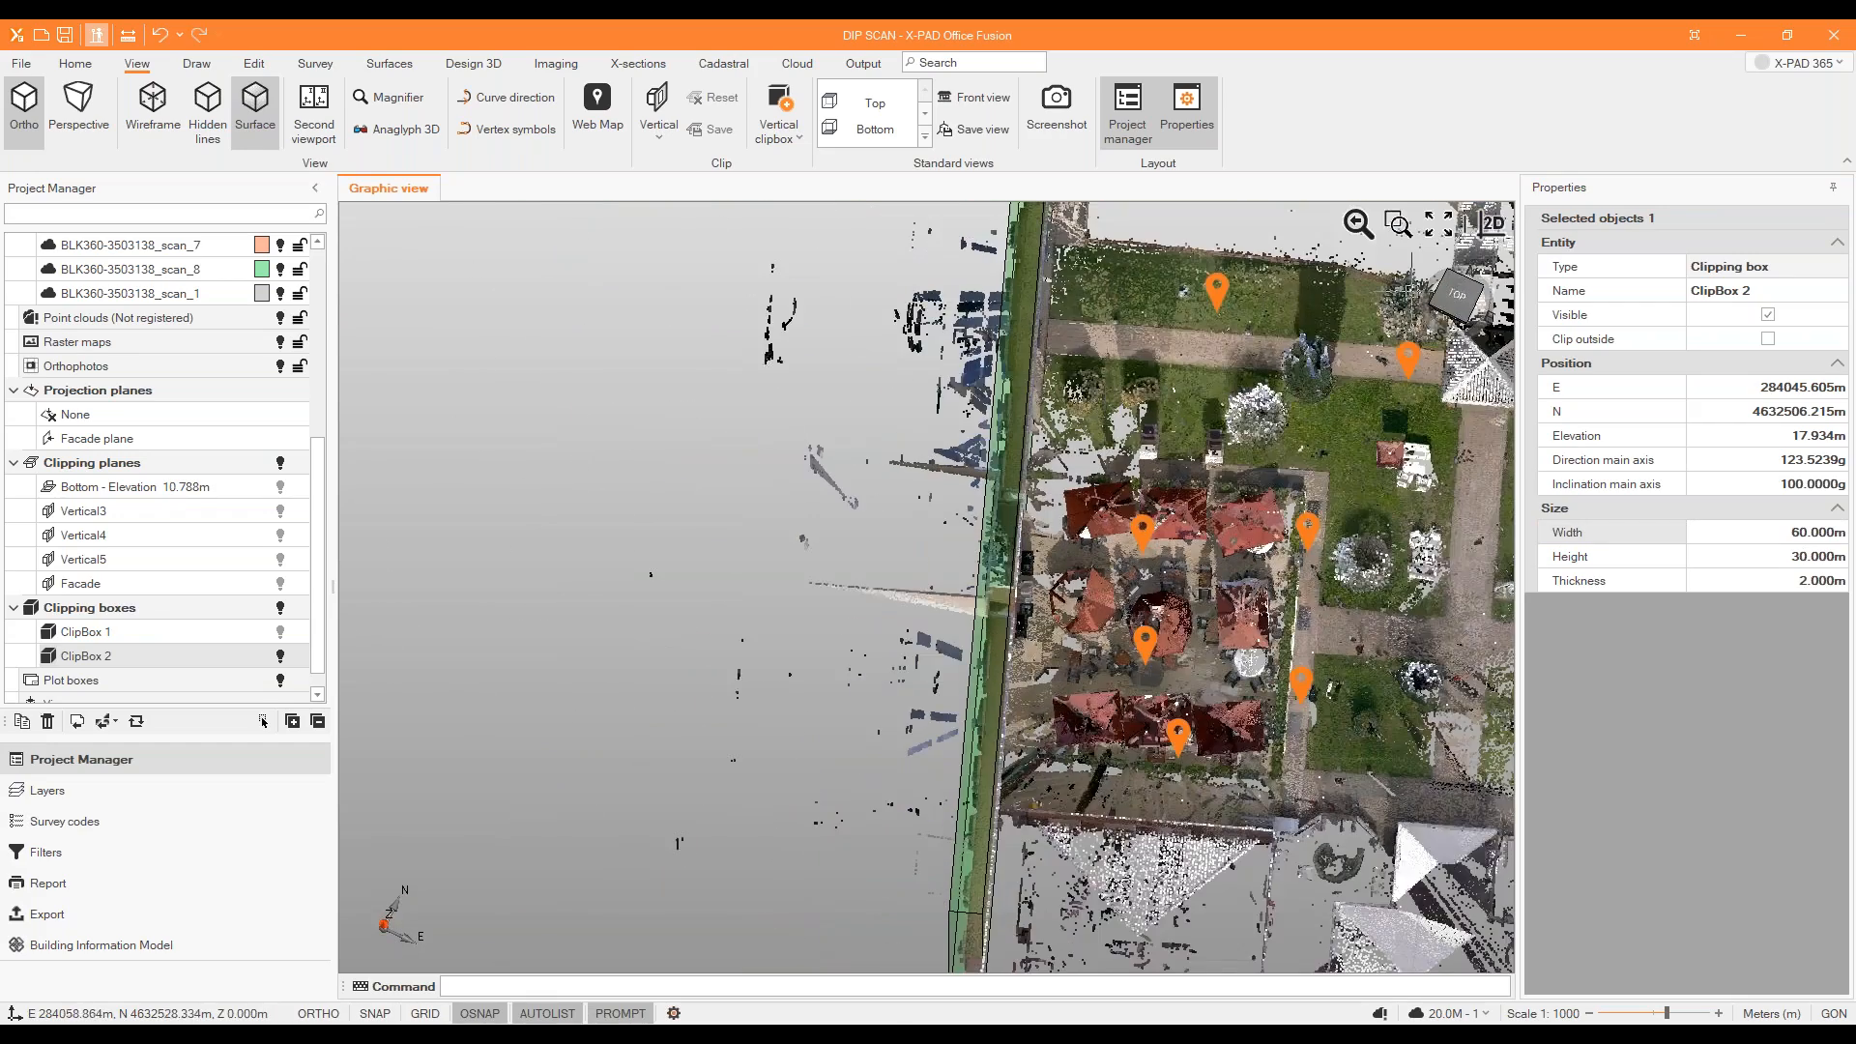
left_click(1455, 297)
scroll(689, 628, "up", 3)
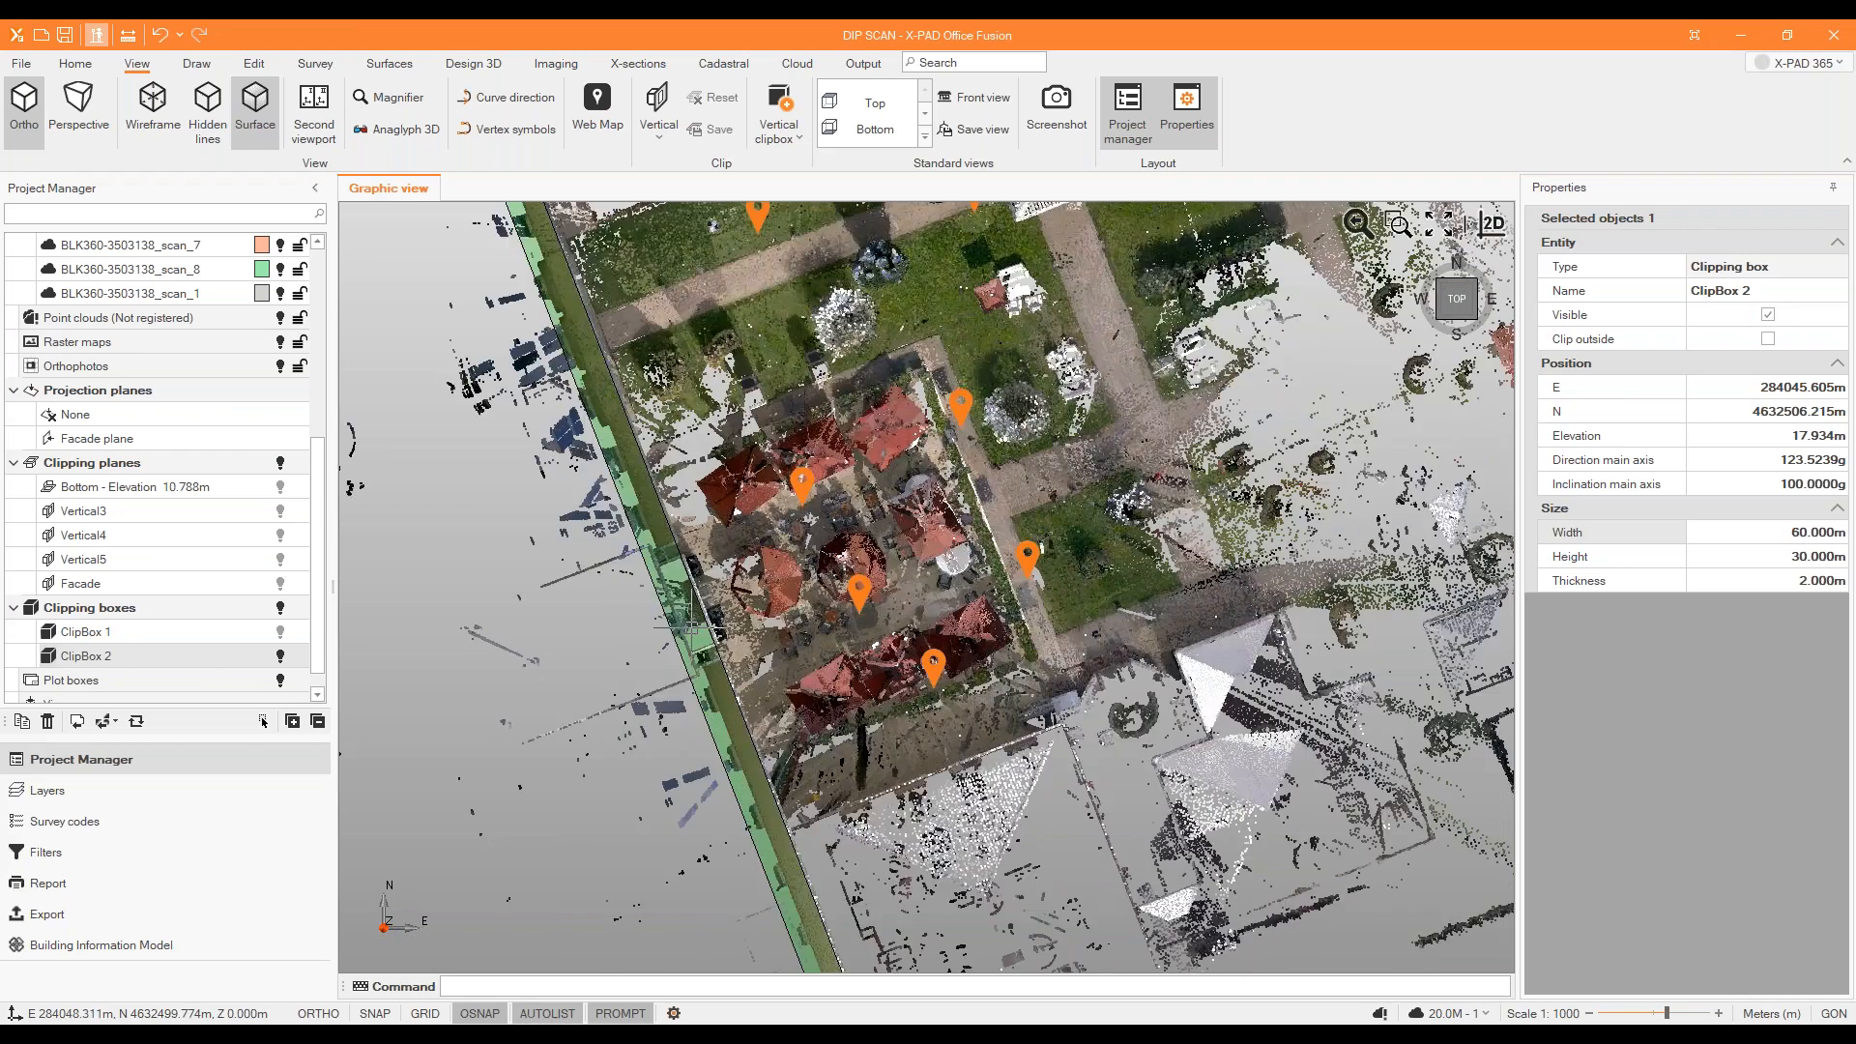
scroll(689, 629, "up", 2)
left_click(689, 628)
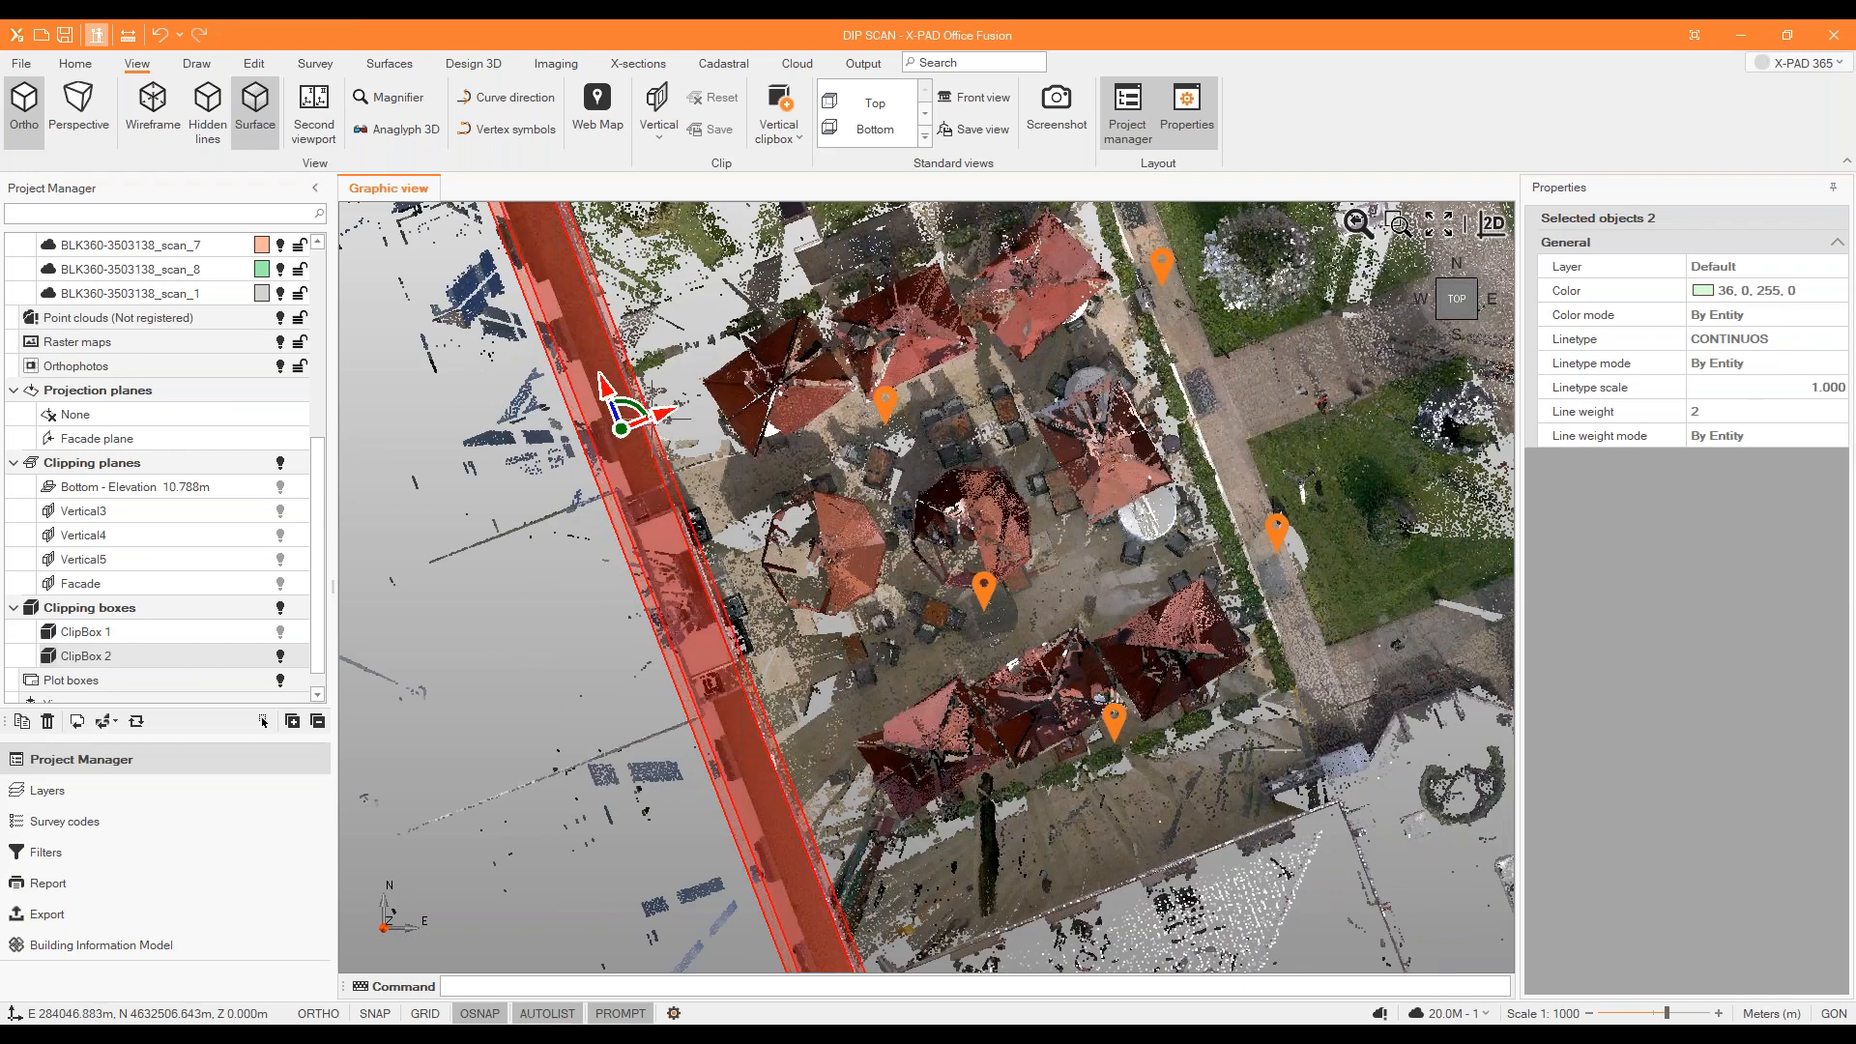
scroll(899, 570, "down", 5)
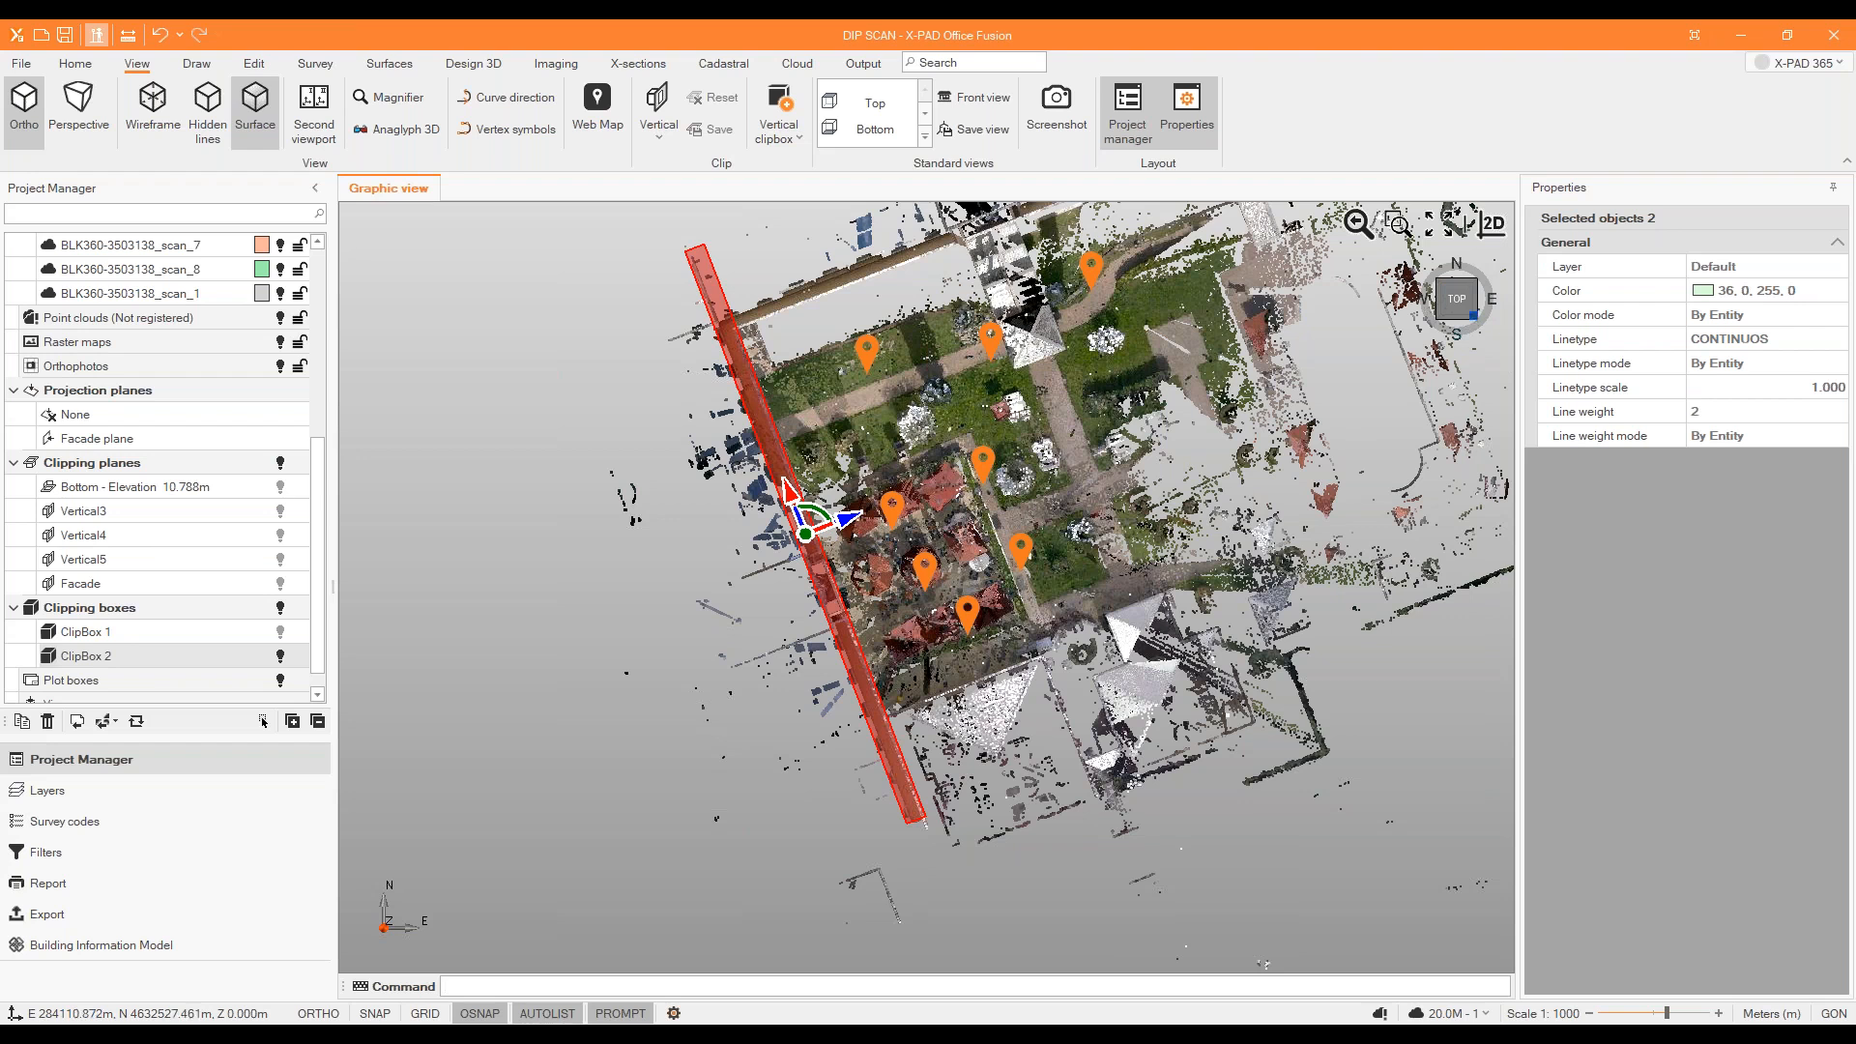
left_click(1476, 317)
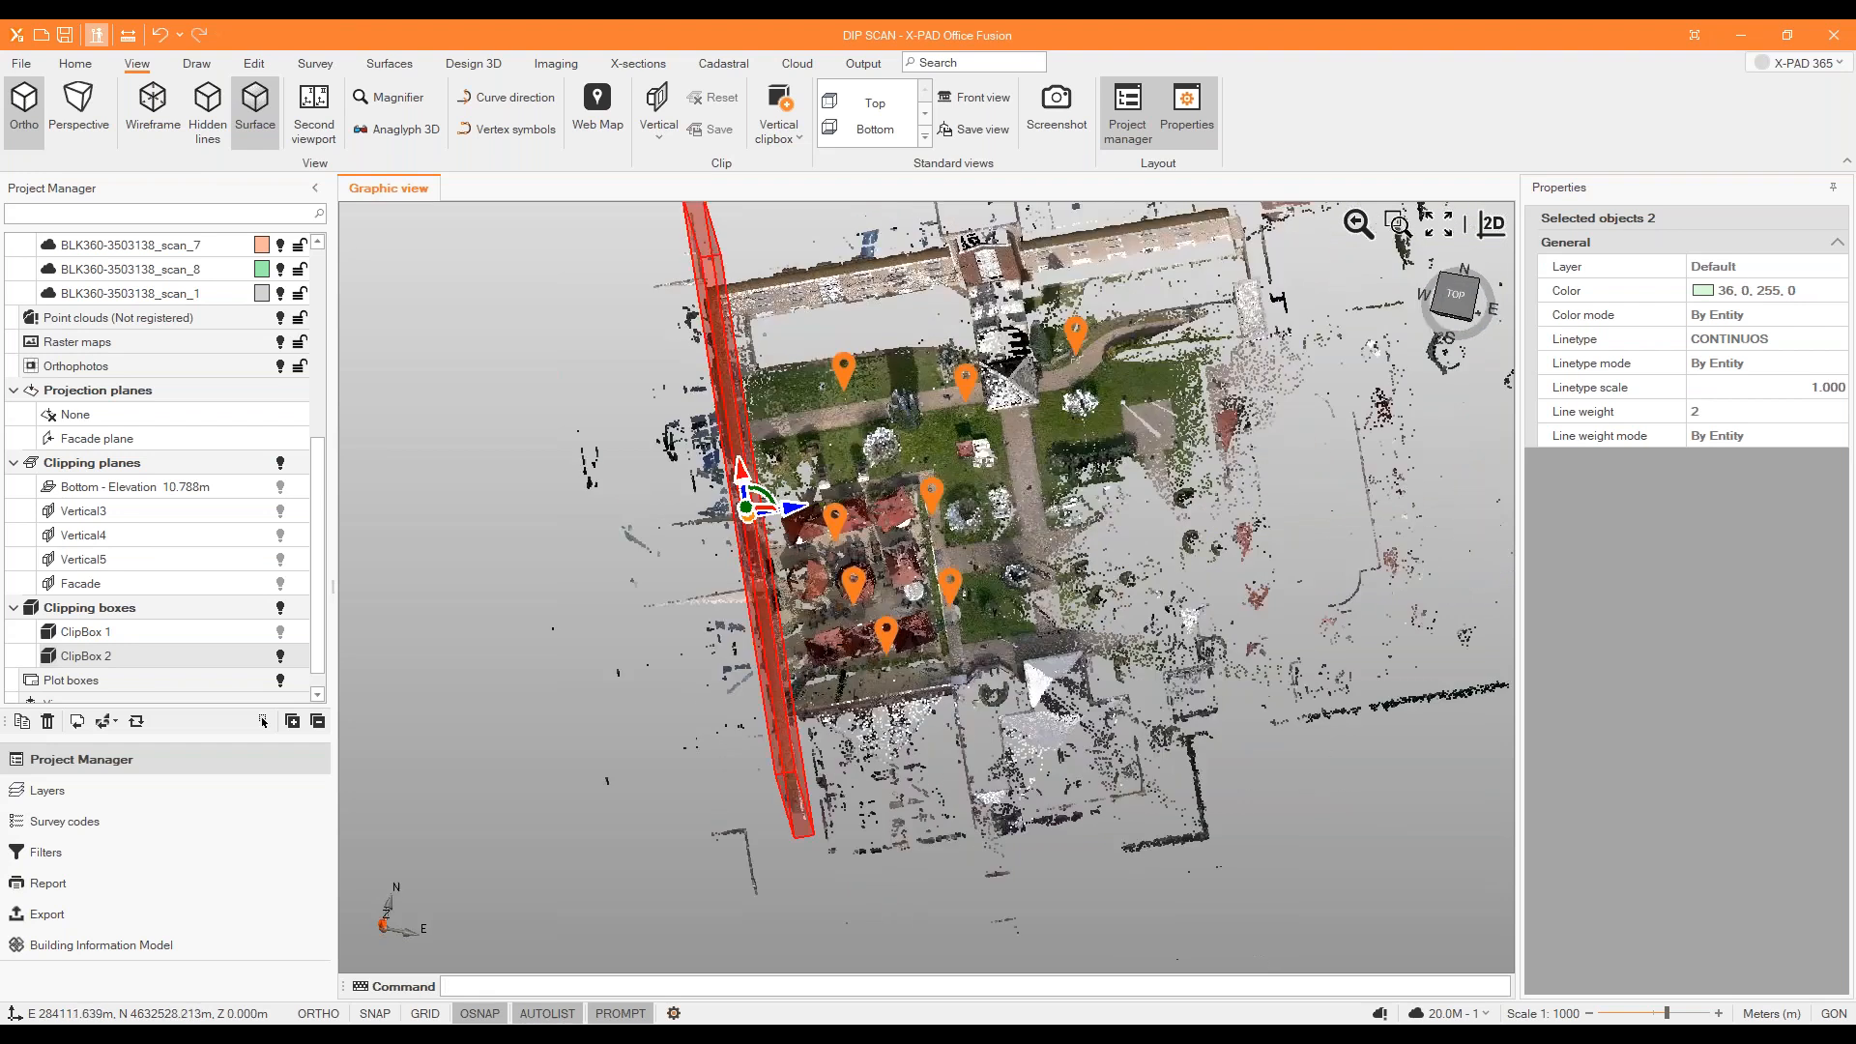
key("Escape")
Start generating an orthophoto of the facade with the orthophoto type From Clipbox.
mouse_move(1154, 456)
middle_mouse_down("shift")
mouse_move(1131, 462)
mouse_move(1160, 473)
middle_mouse_up("shift")
scroll(1160, 472, "down", 3)
scroll(990, 289, "up", 2)
scroll(1197, 486, "up", 2)
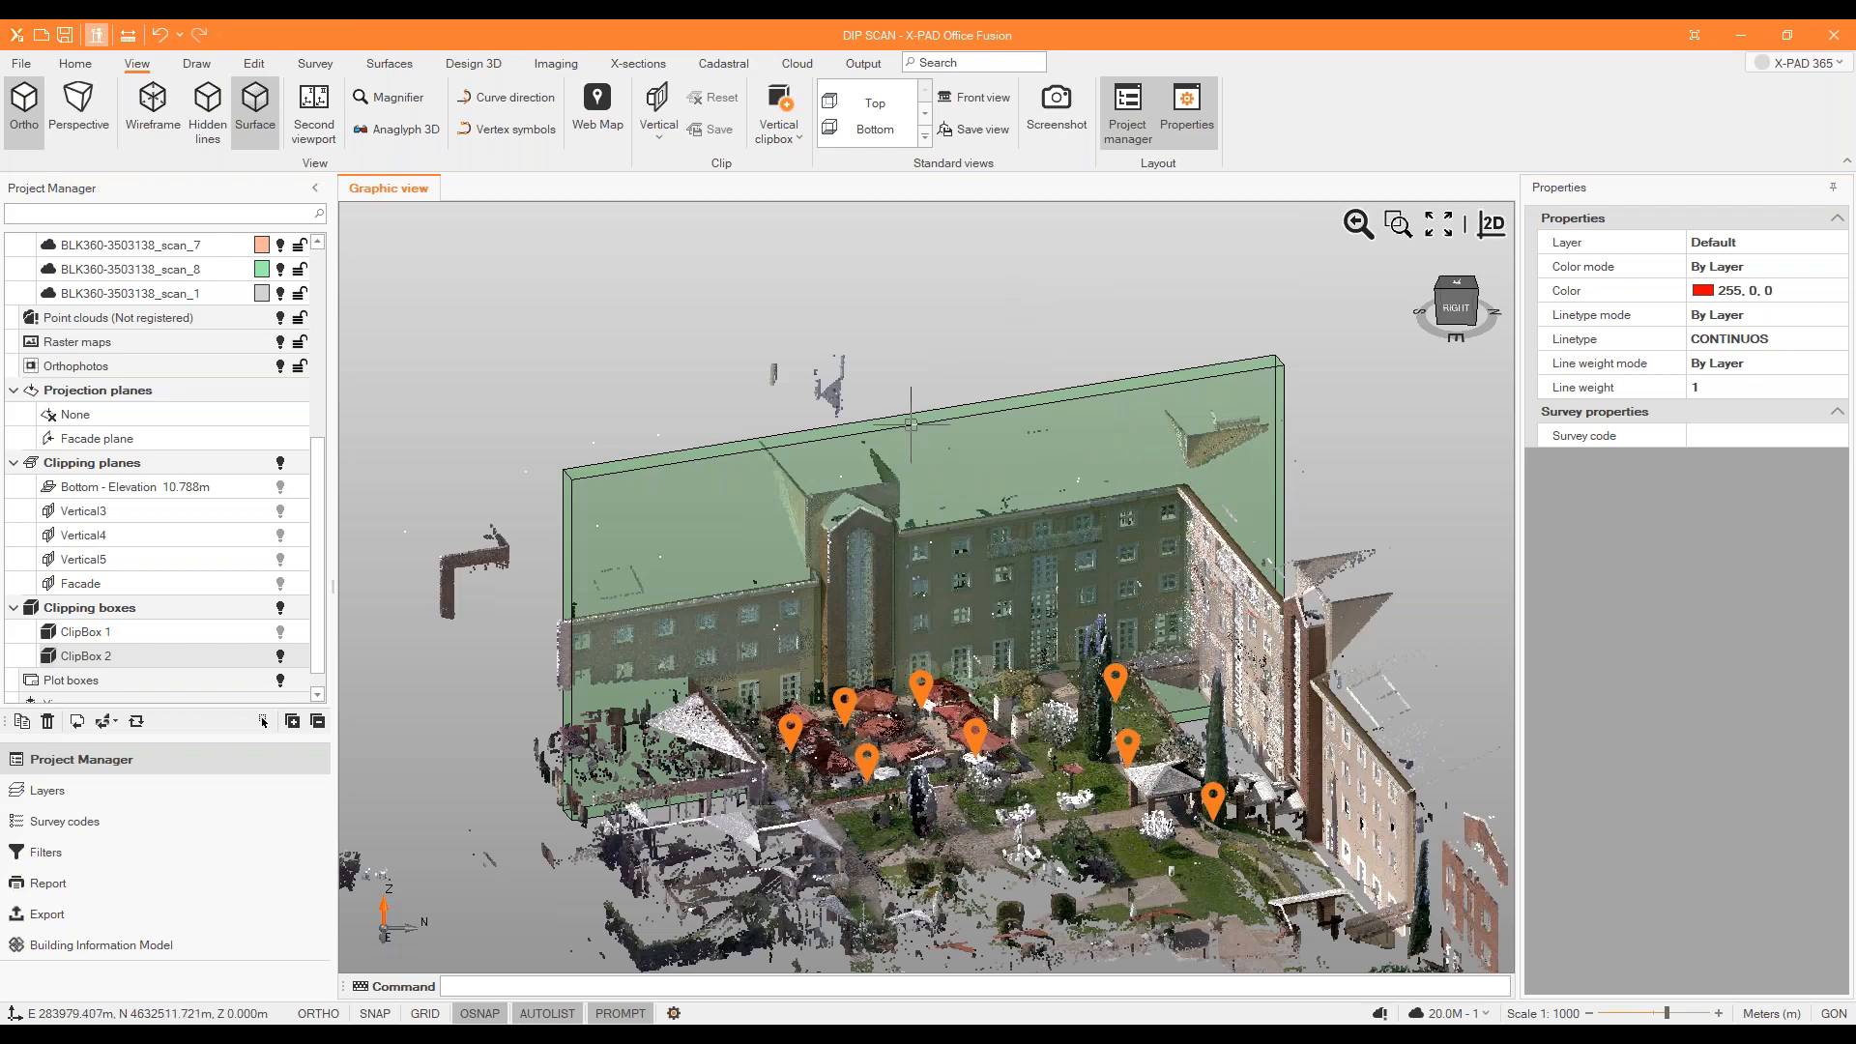
left_click(565, 64)
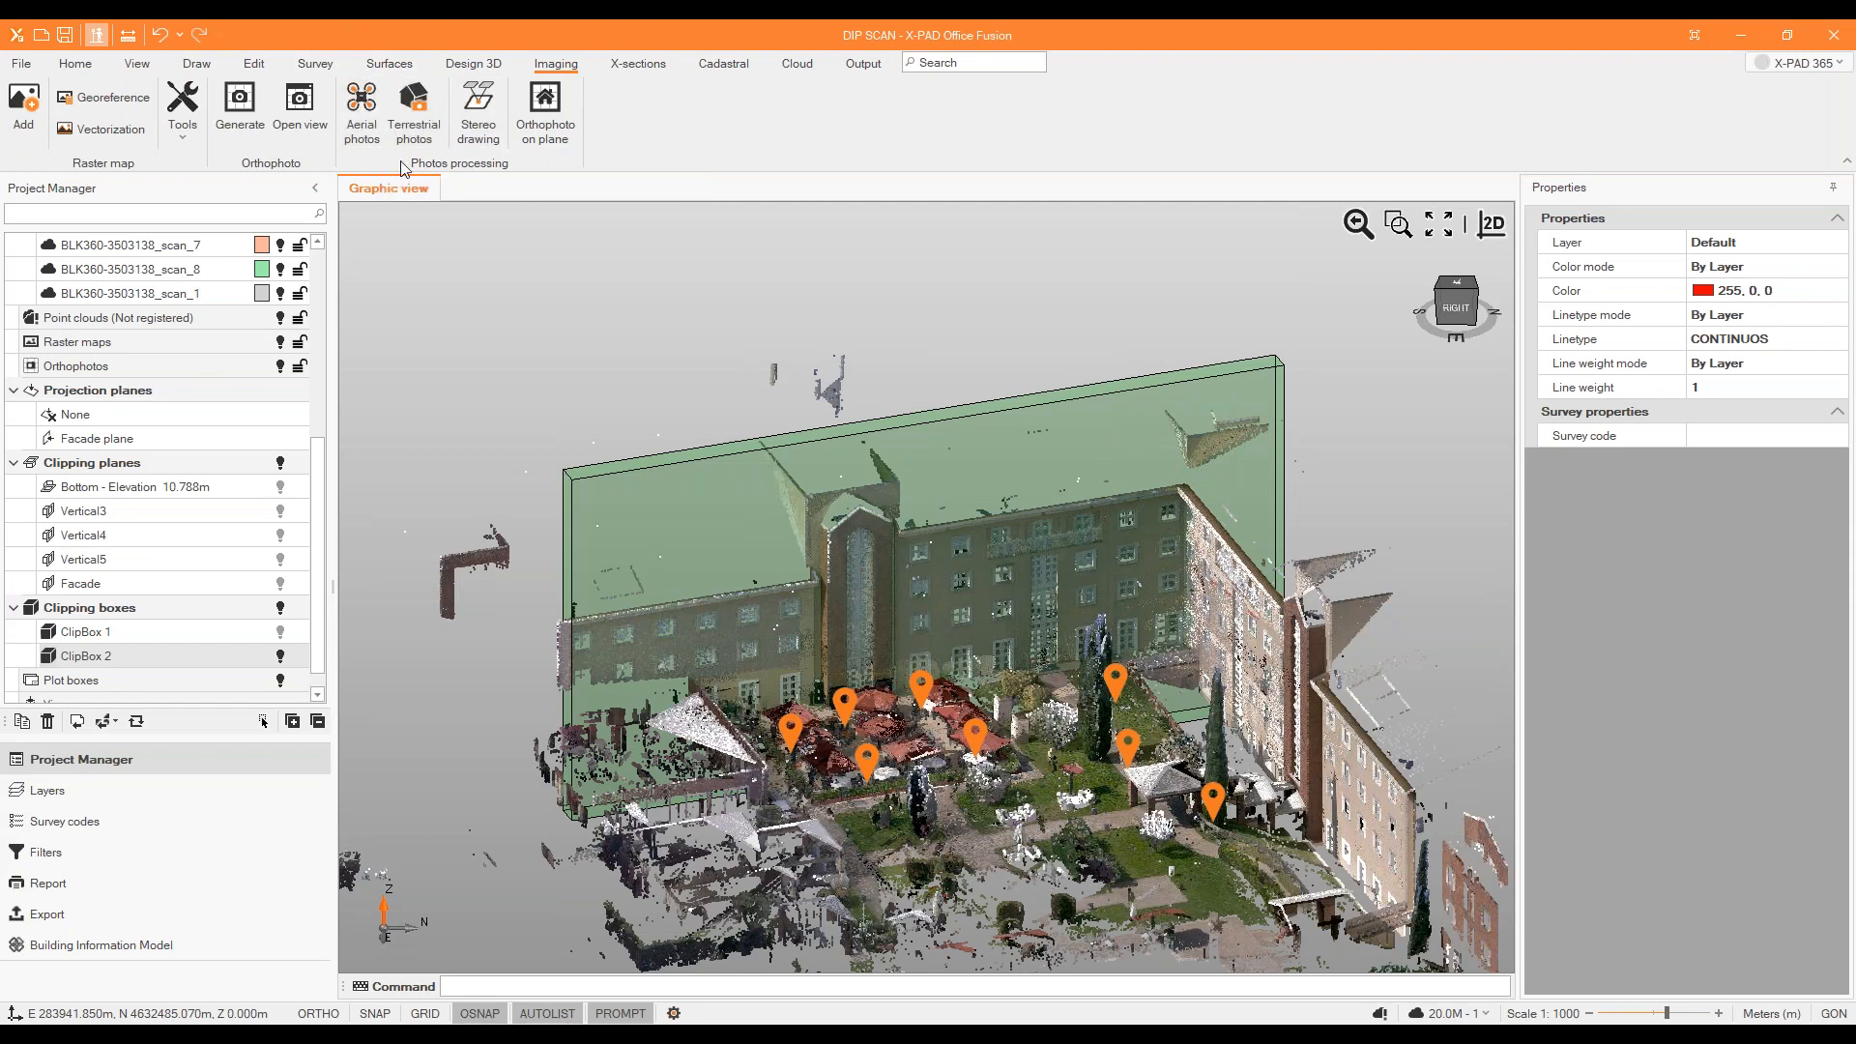
left_click(234, 108)
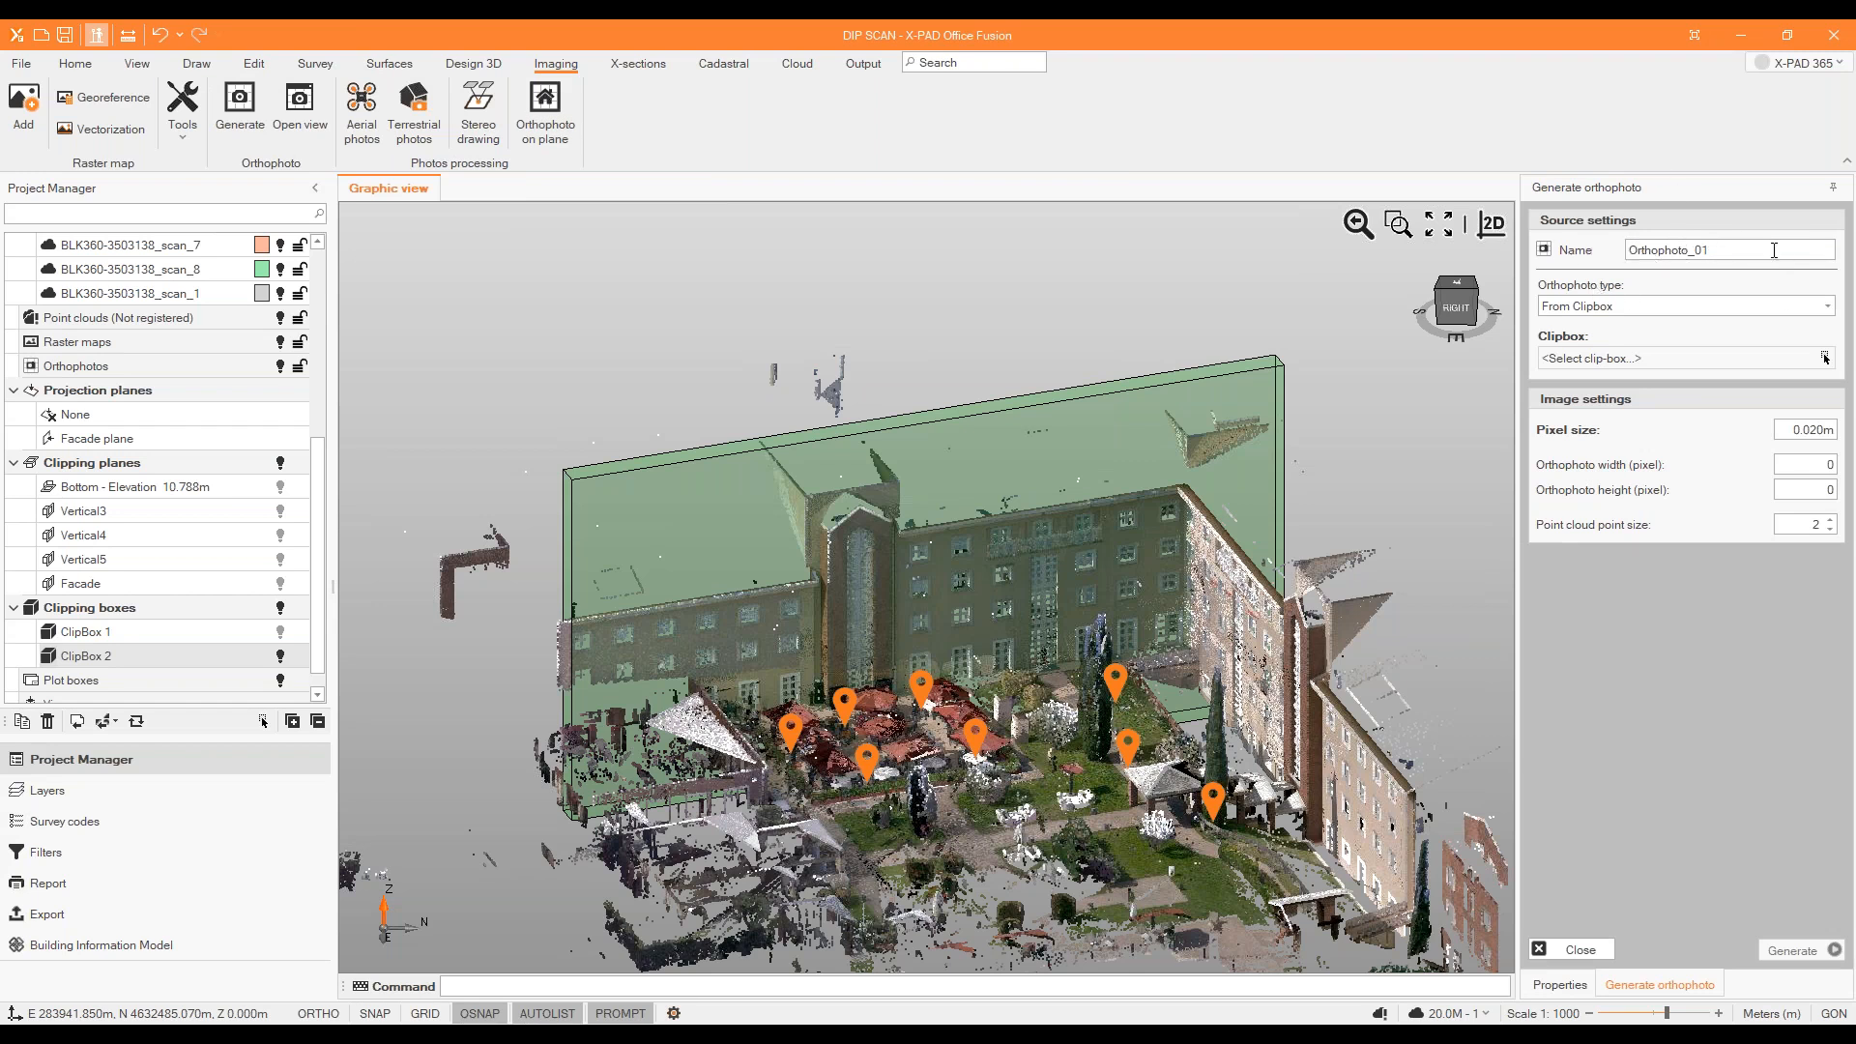
left_click(1826, 307)
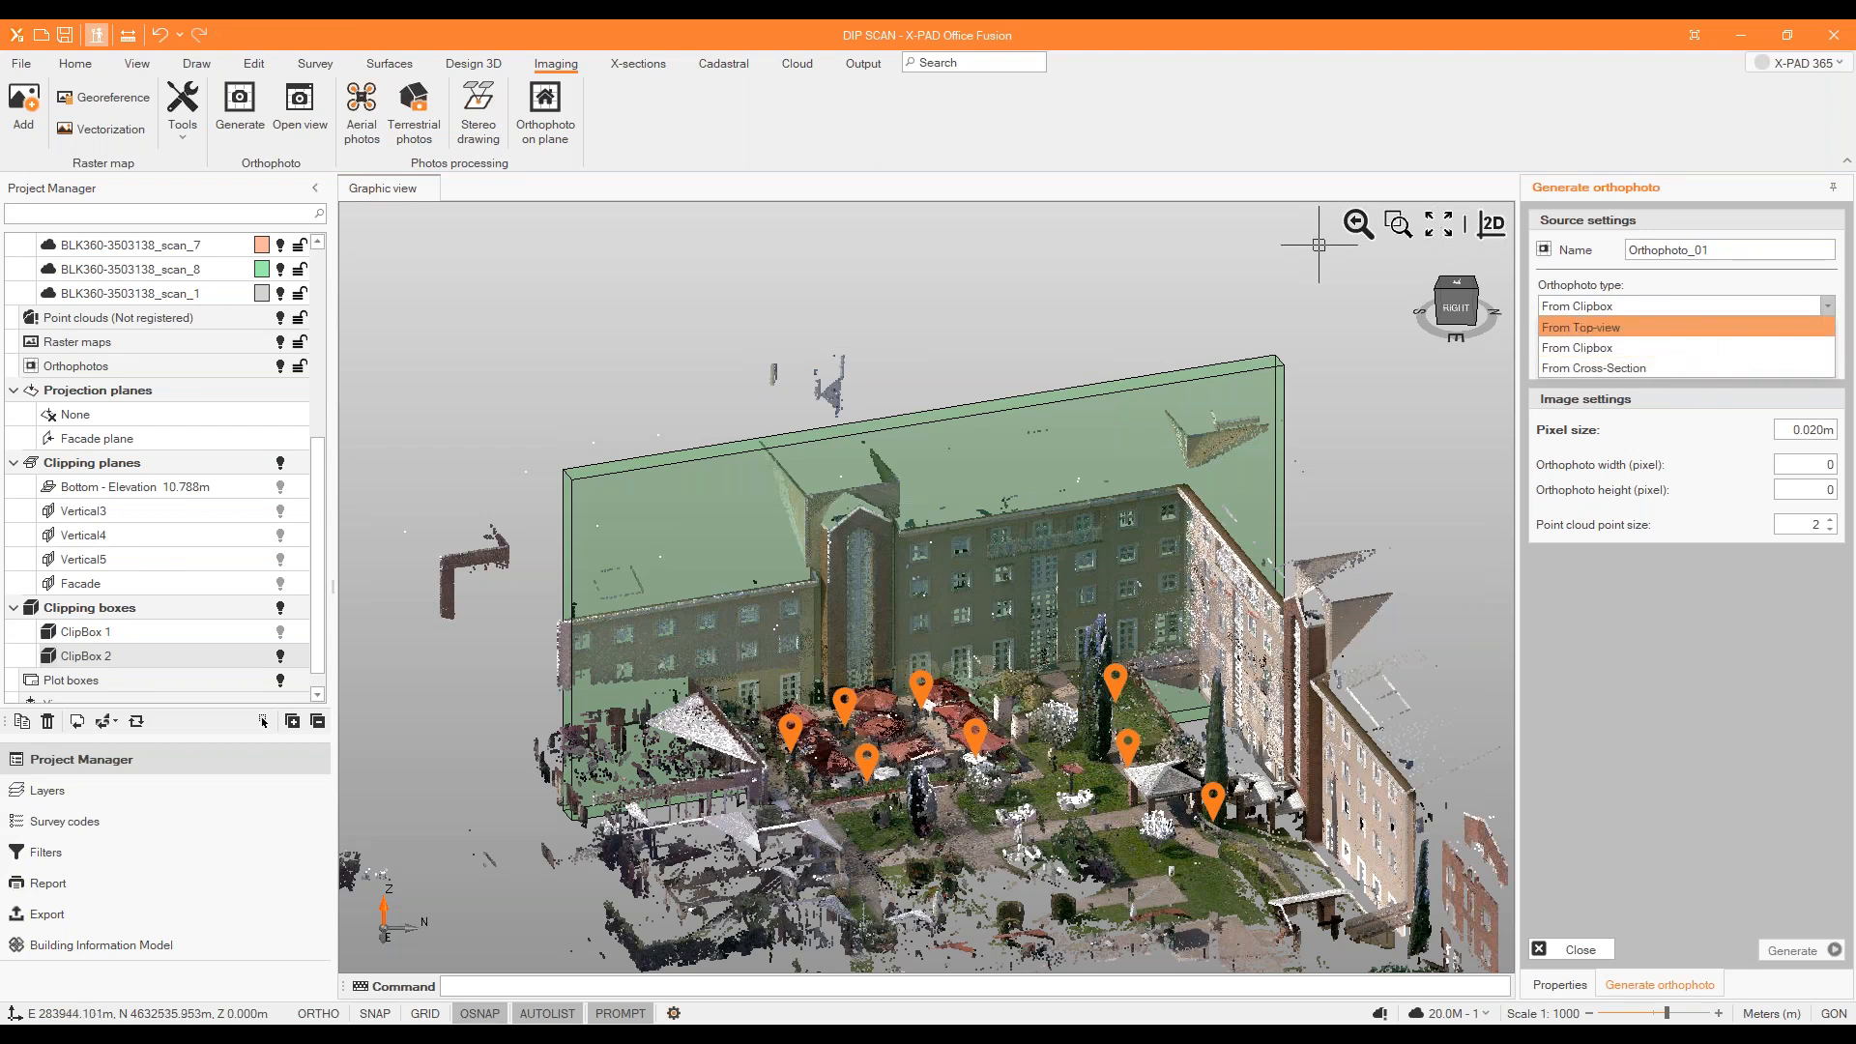
left_click(1649, 348)
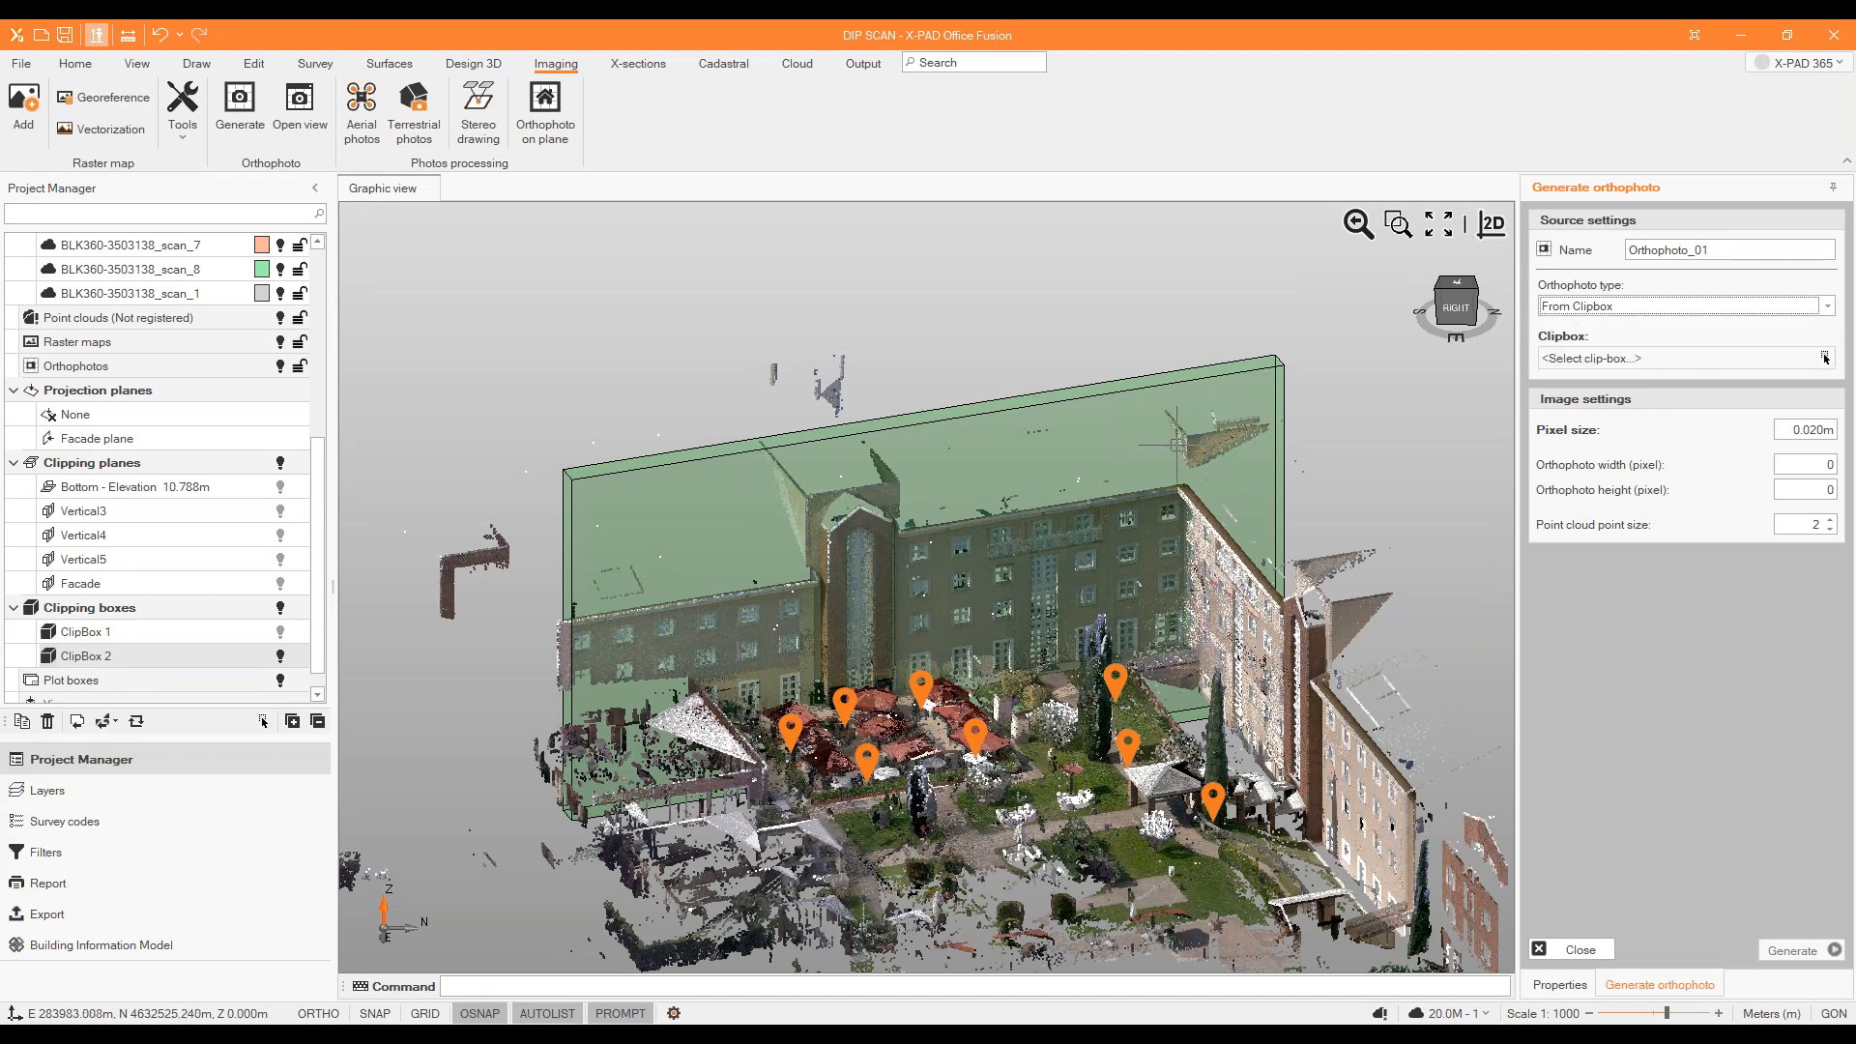
Use ClipBox 2 as the source, project its large courtyard-side face, and generate the orthophoto with a 0.020 m pixel size.
left_click(1825, 357)
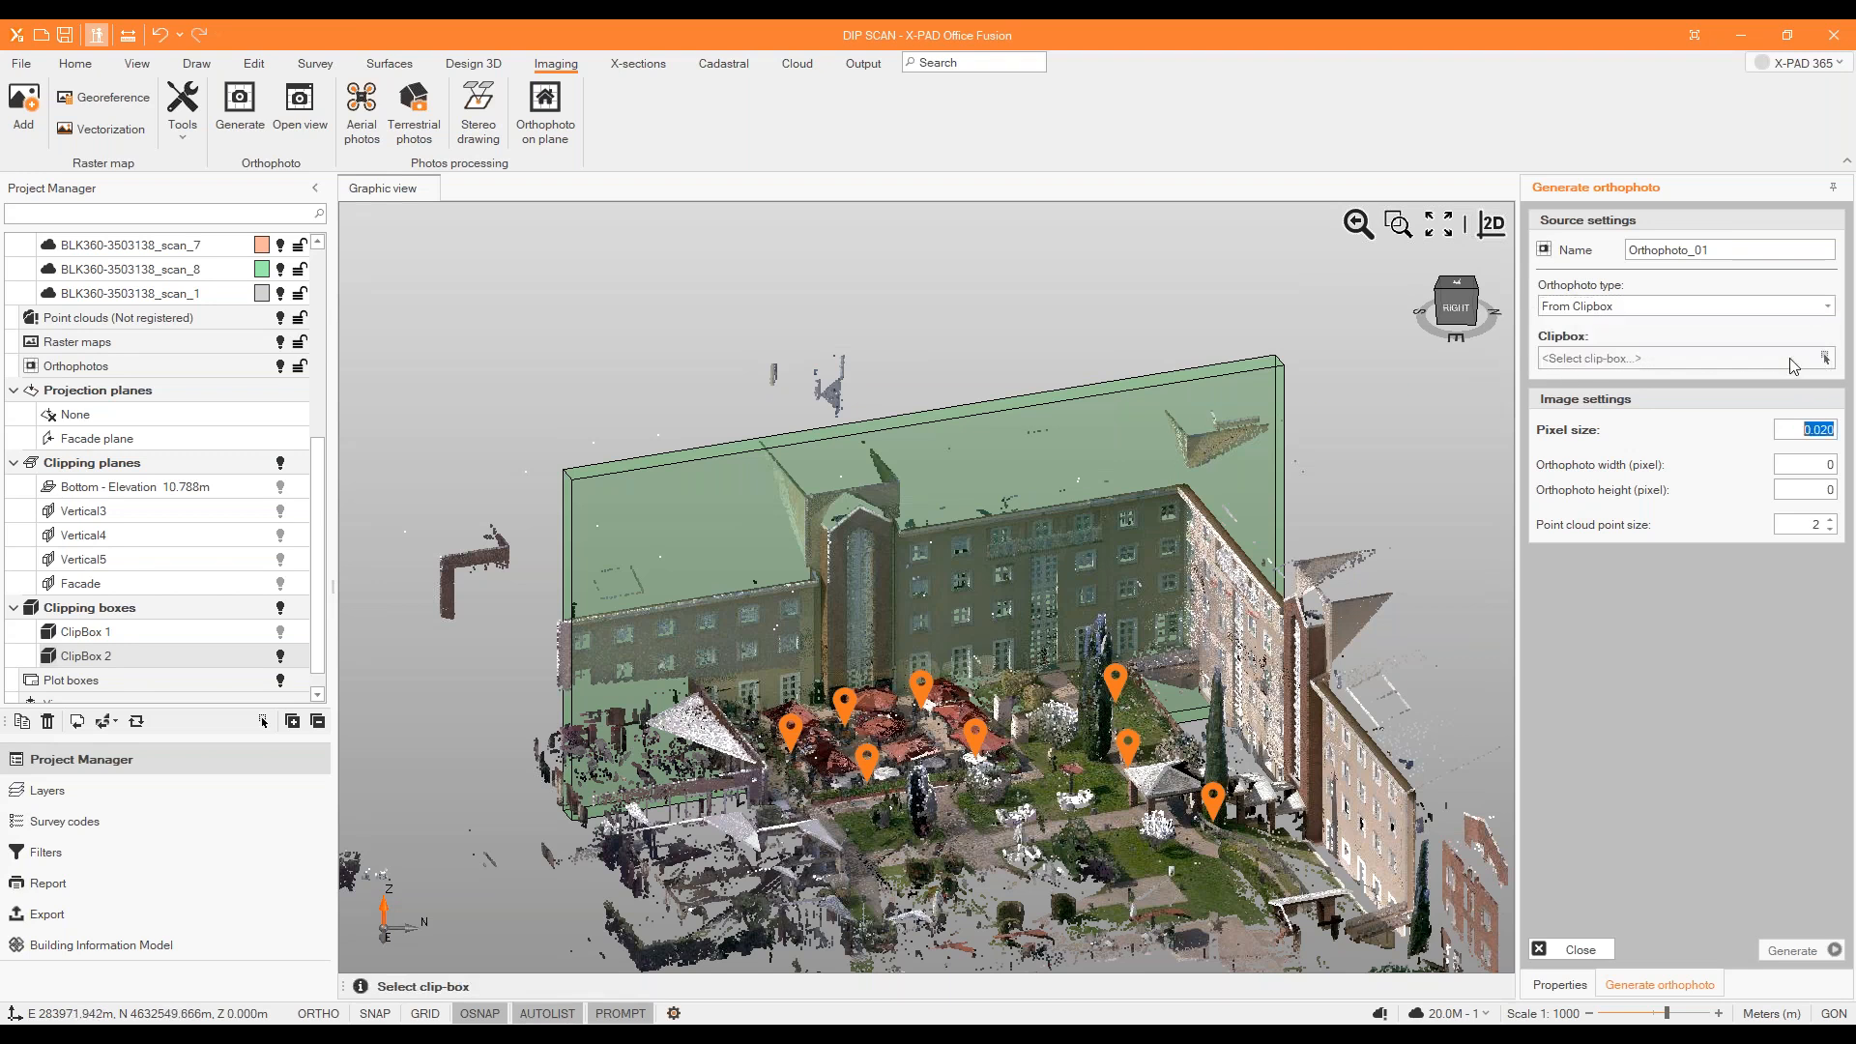
left_click(1052, 447)
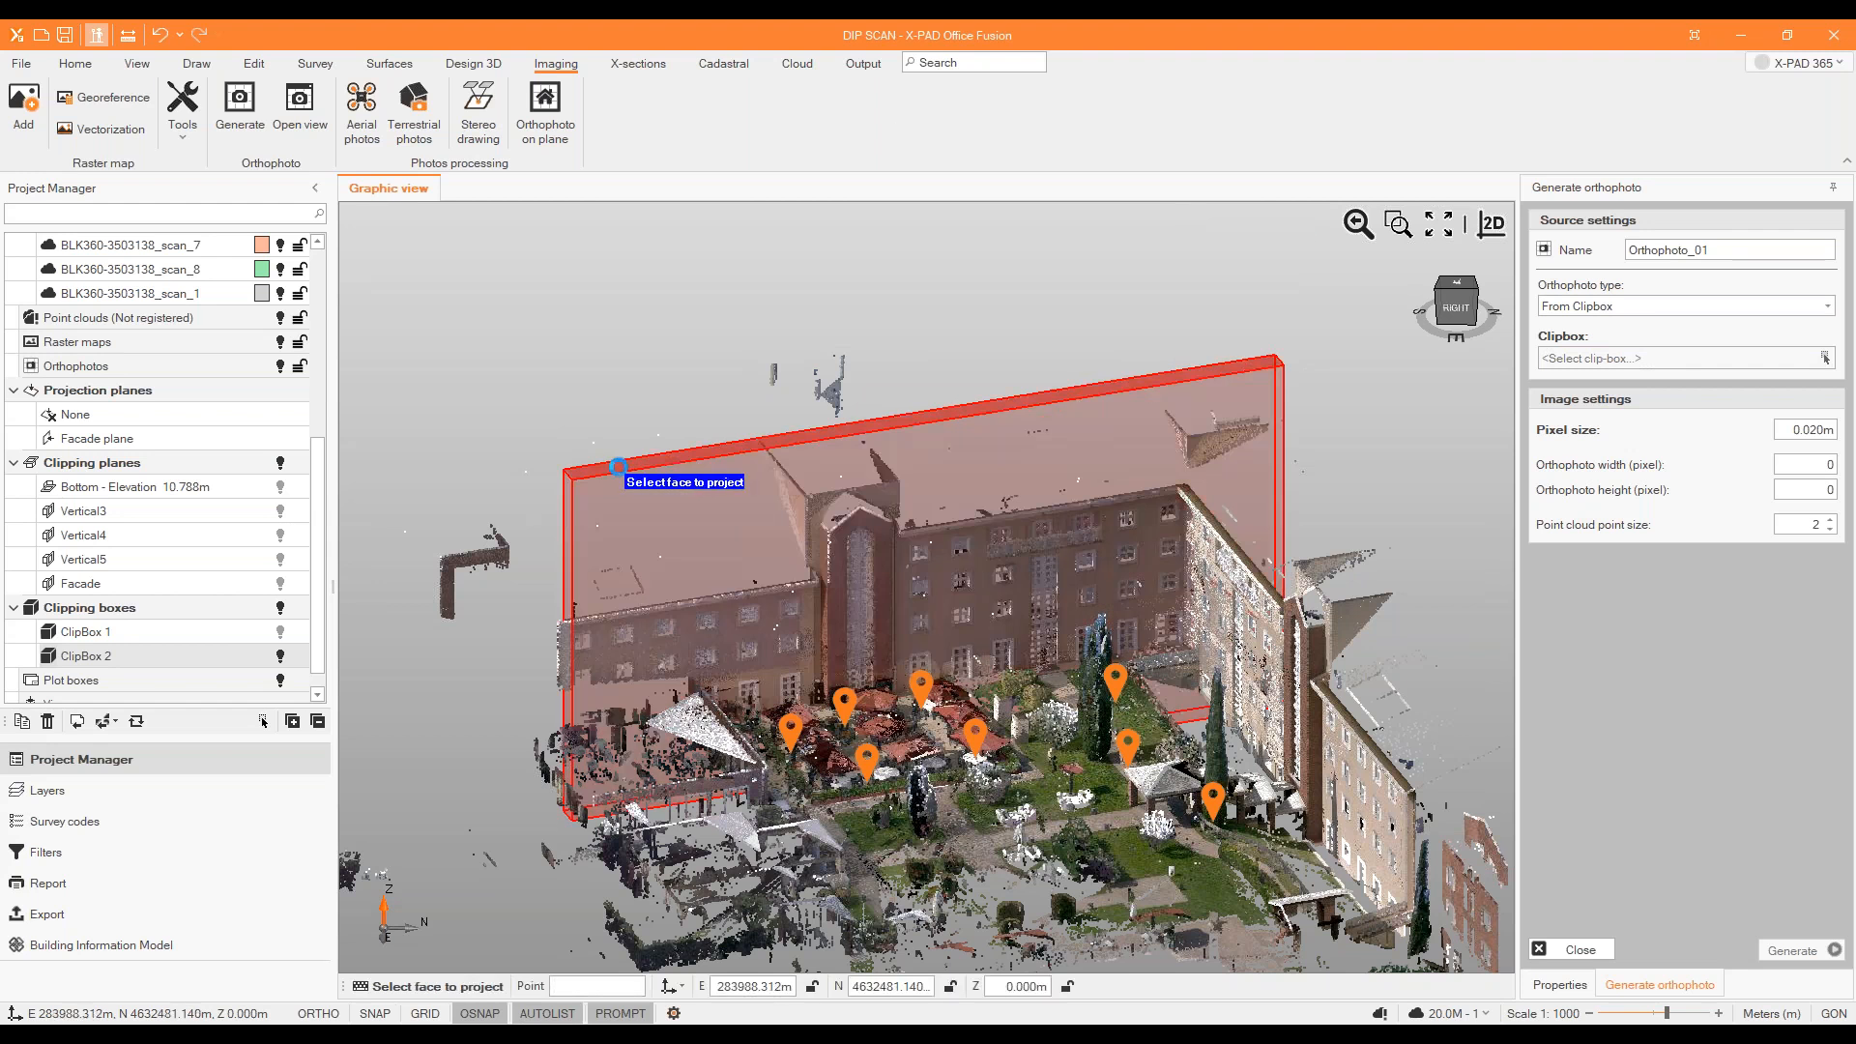
left_click(1070, 474)
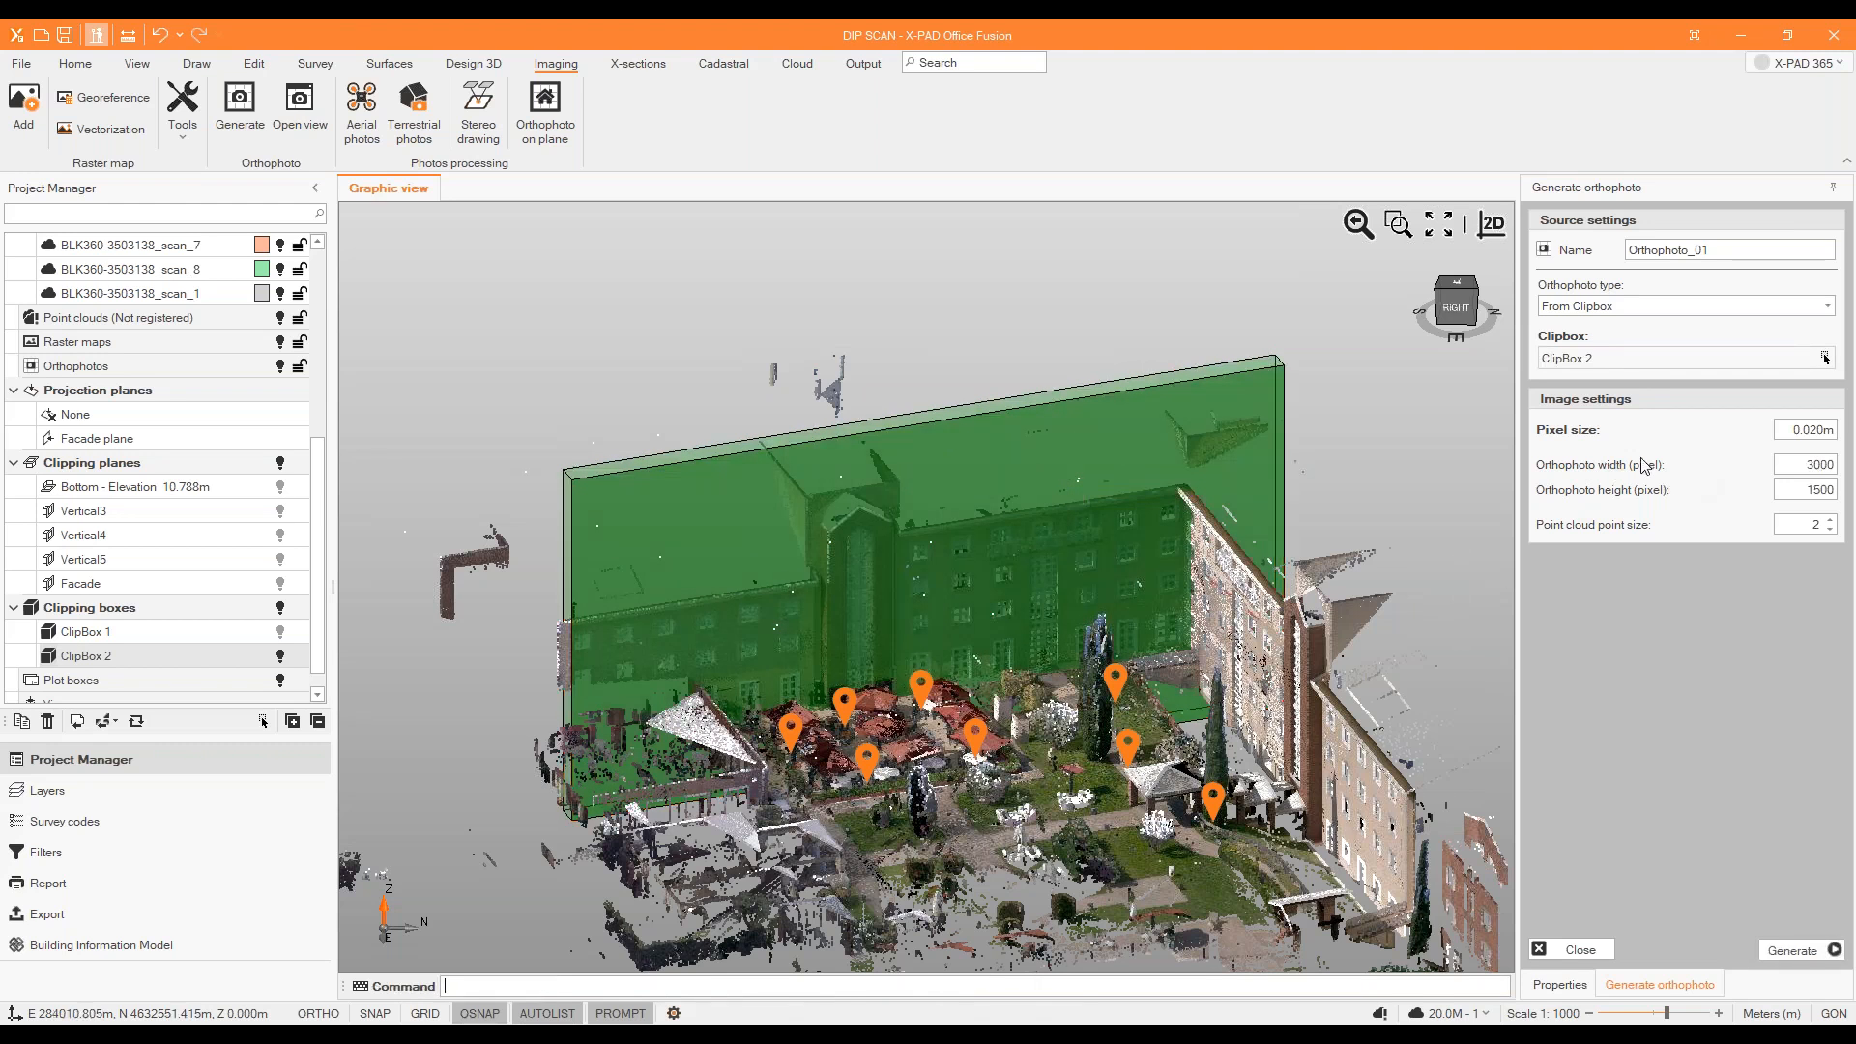
left_click(1804, 946)
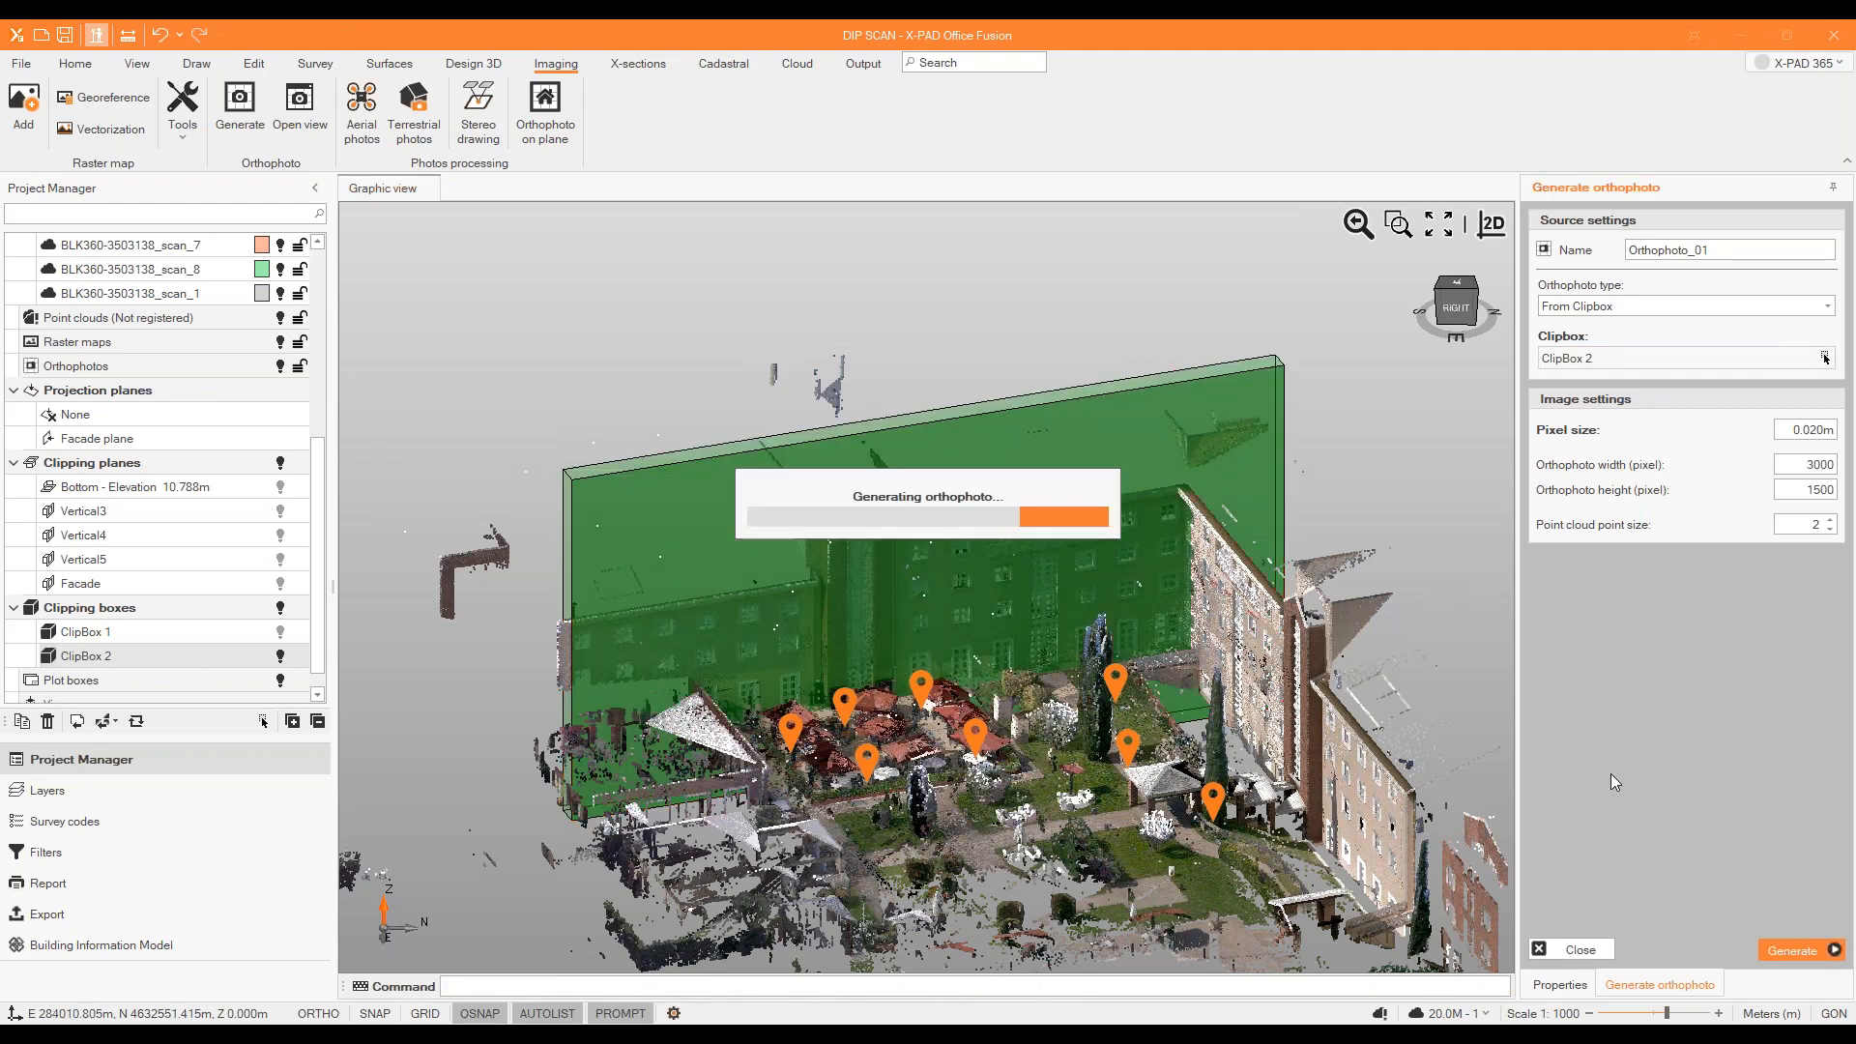
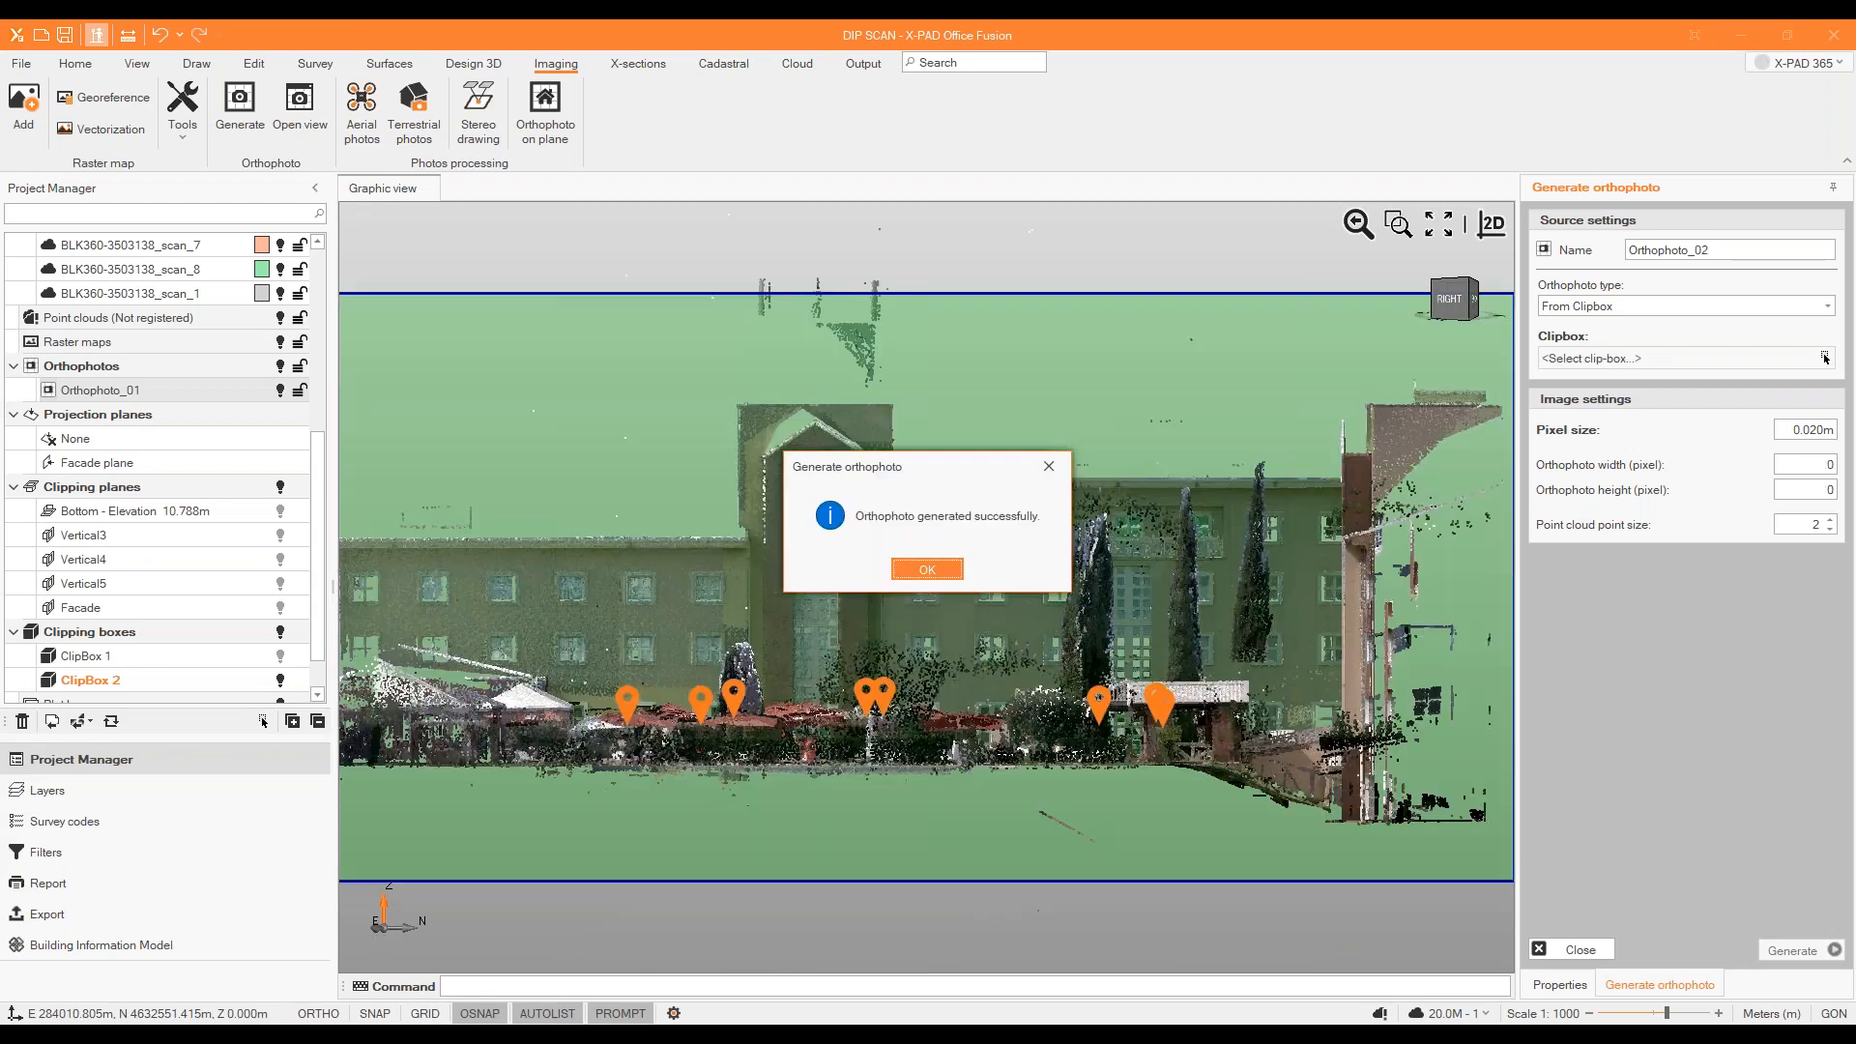
left_click(927, 569)
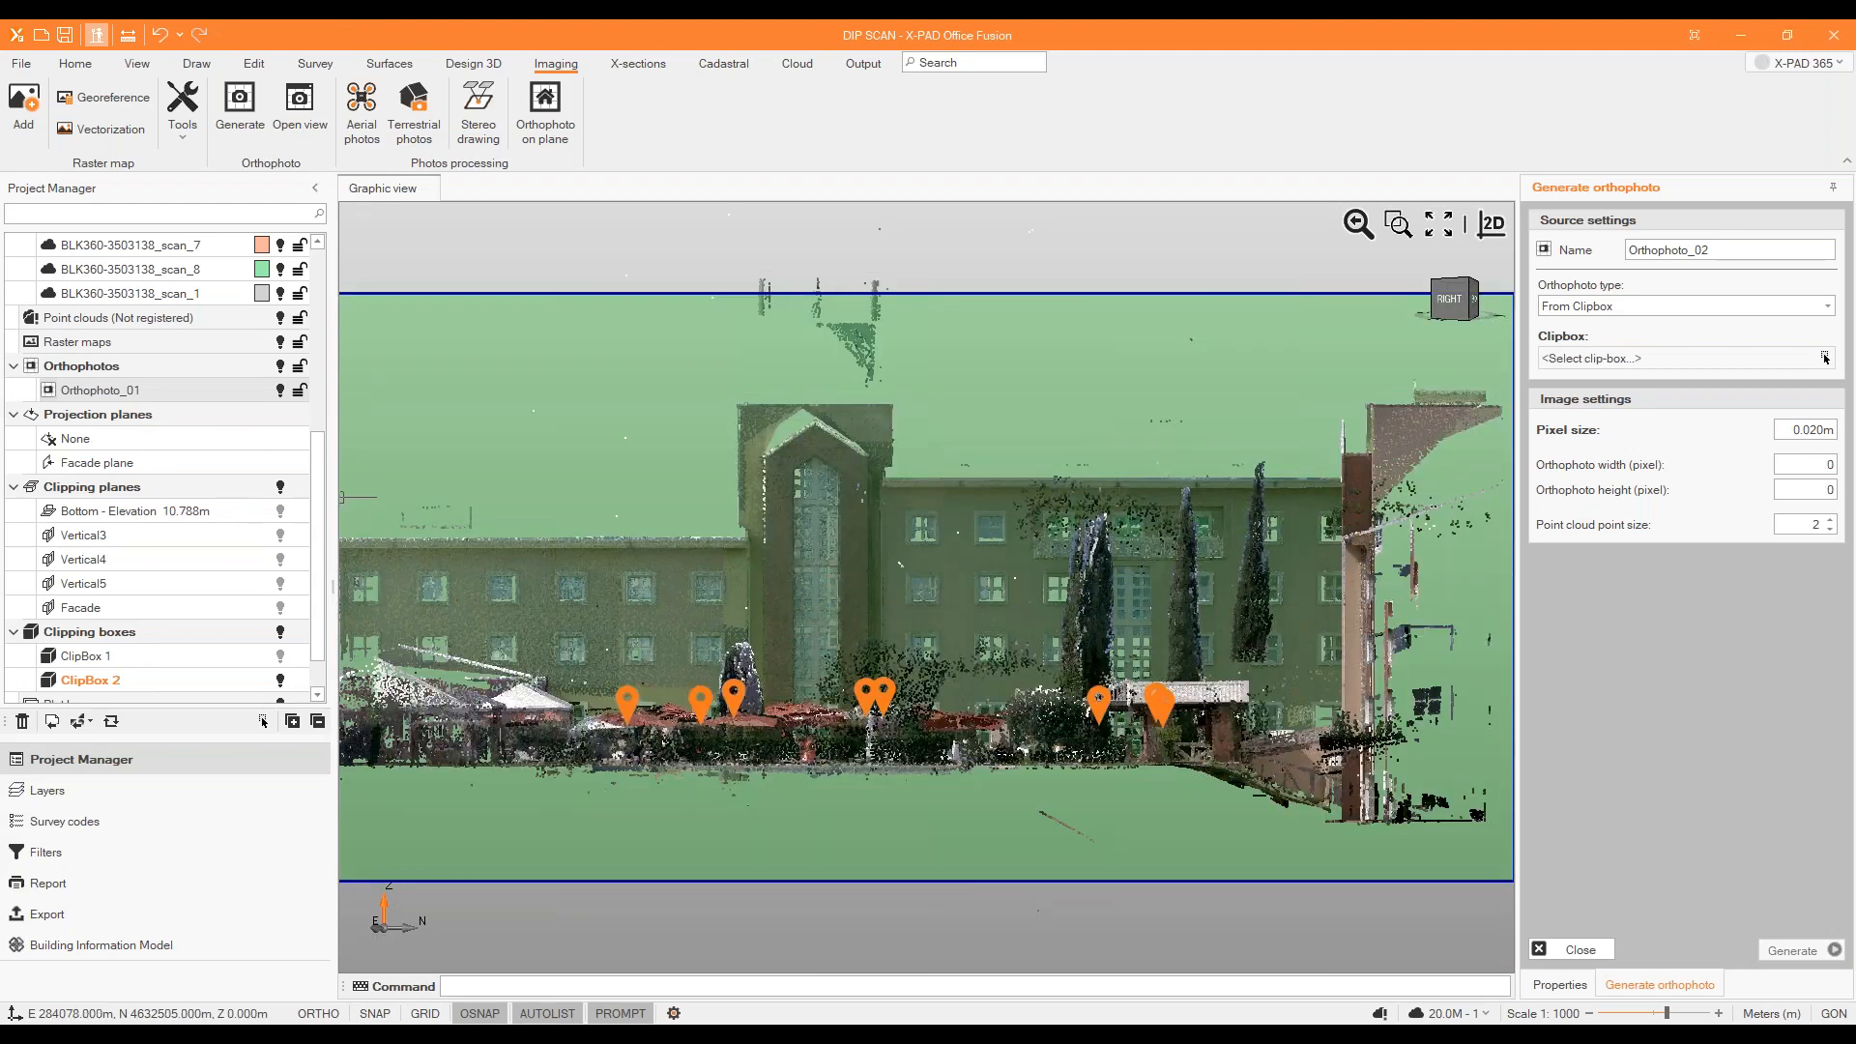
Hide the registered point clouds and inspect the facade orthophoto around the entrance tower and windows.
scroll(271, 464, "up", 5)
left_click(280, 463)
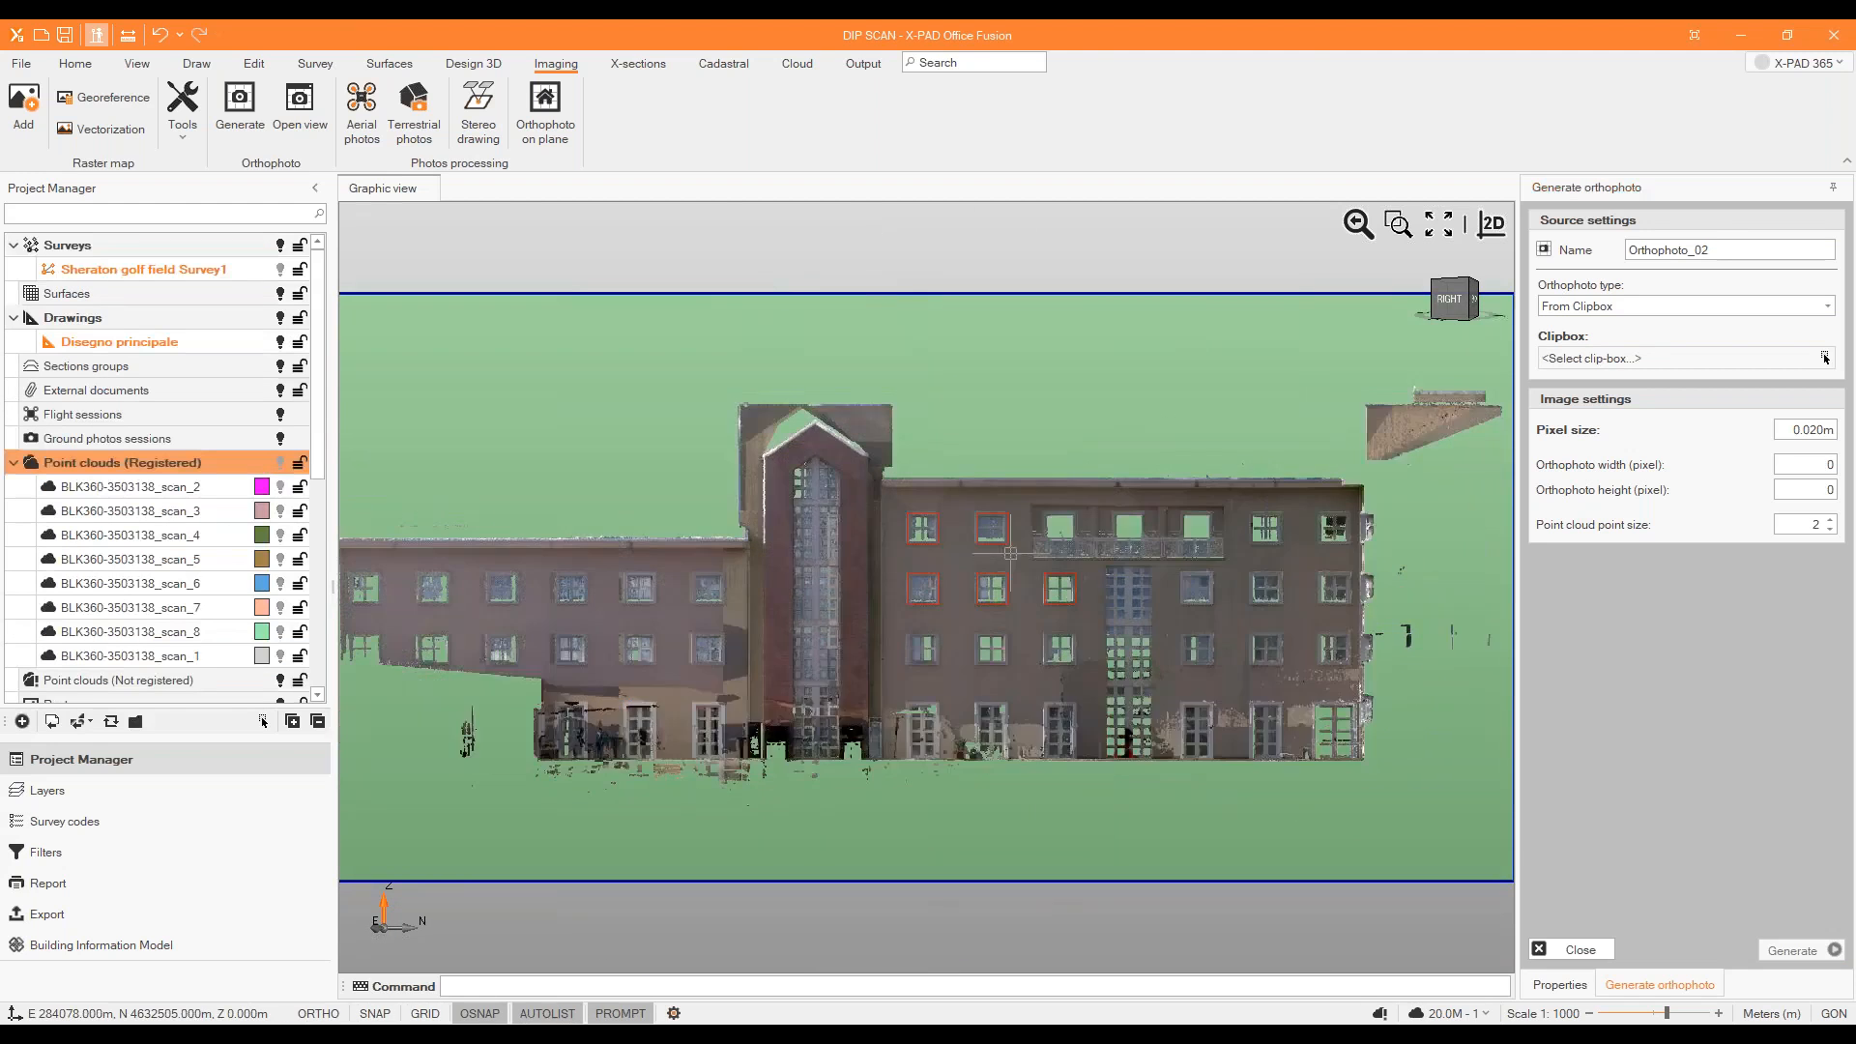
scroll(883, 602, "down", 2)
scroll(883, 601, "up", 6)
scroll(882, 601, "down", 3)
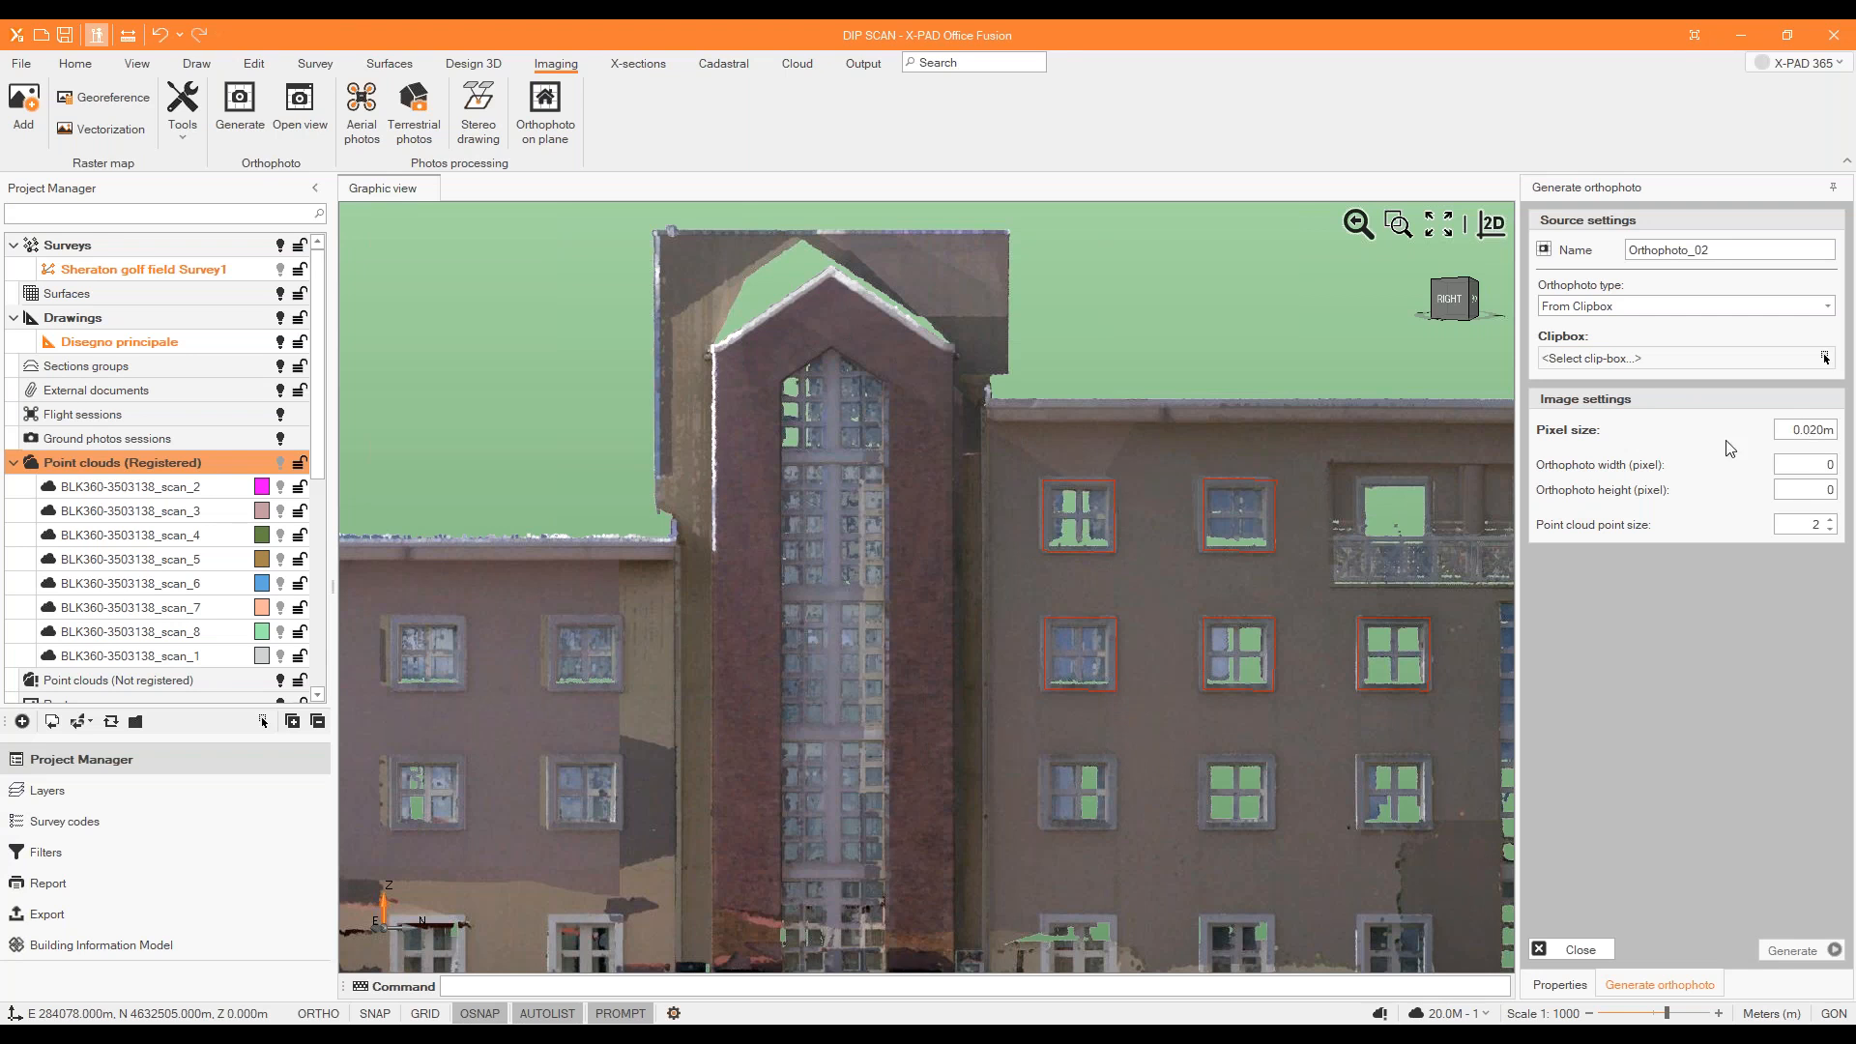
Finish orthophoto generation and hide both ClipBox 2 and Orthophoto_01, leaving only the window polygons displayed.
left_click(1578, 947)
scroll(253, 580, "down", 6)
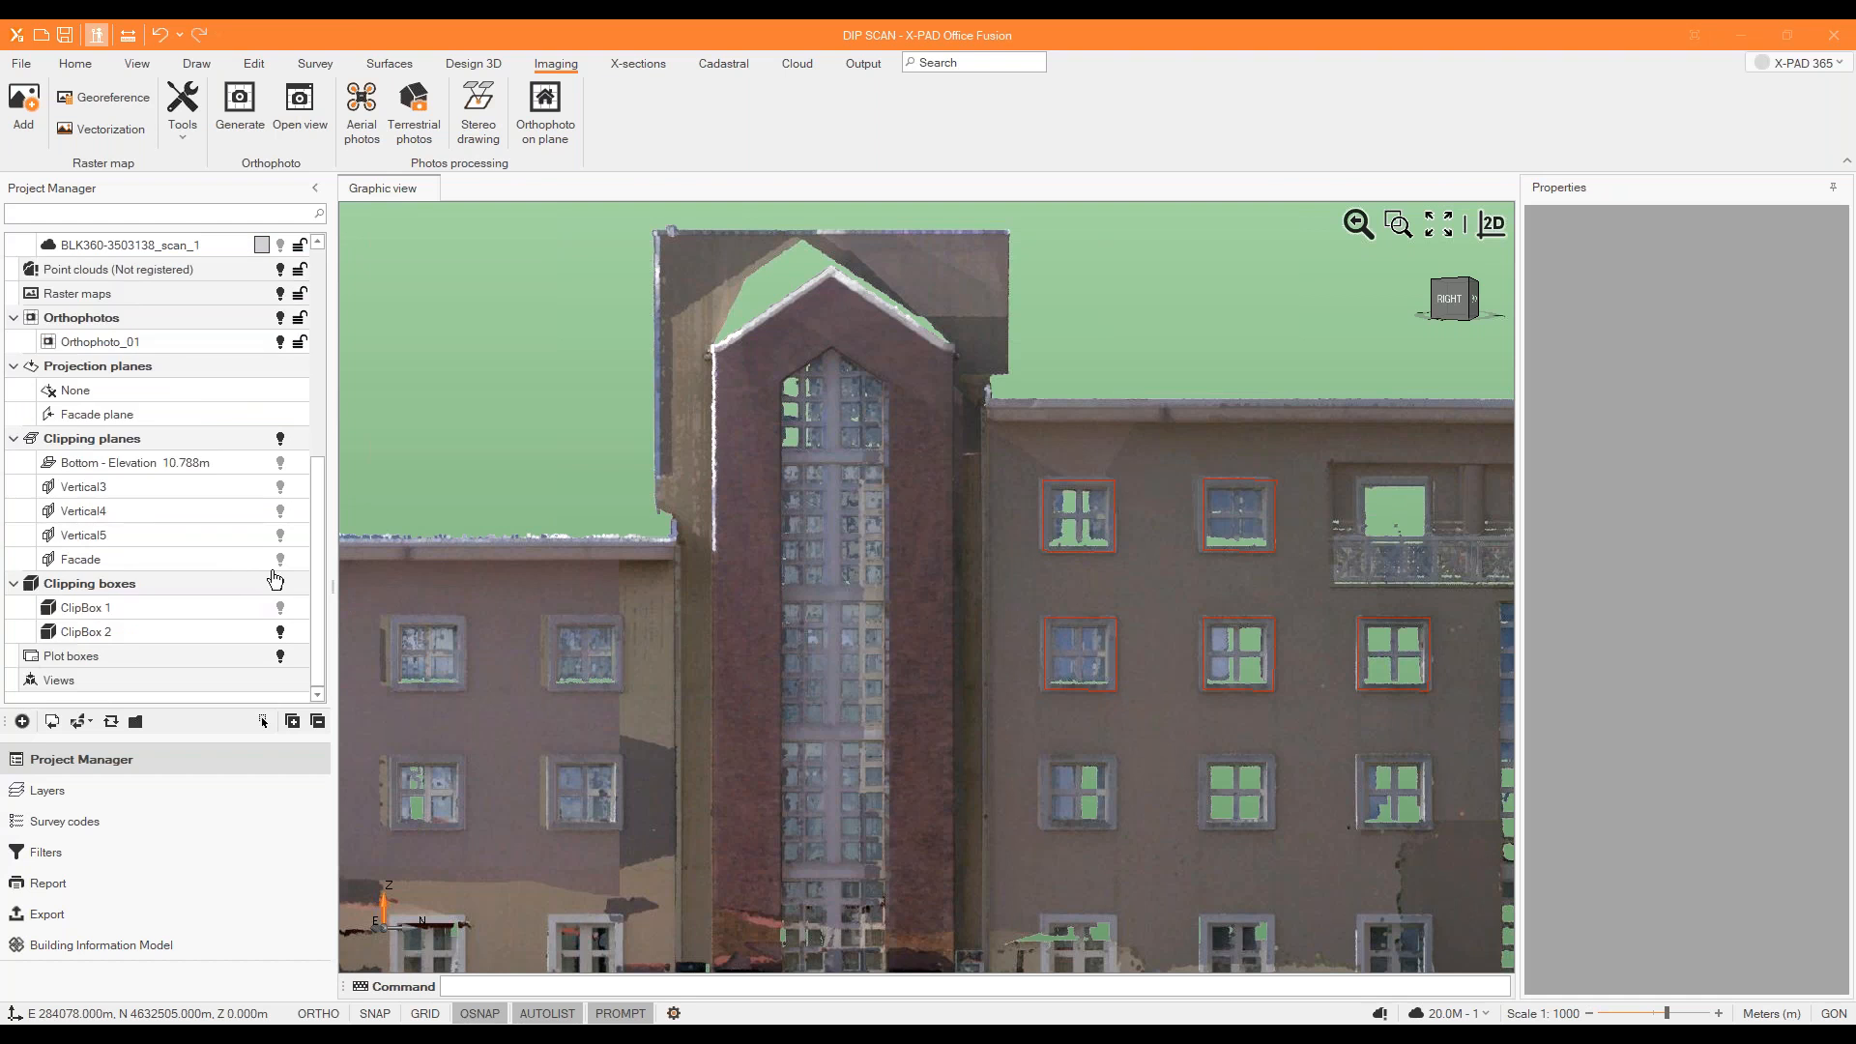
left_click(280, 632)
scroll(707, 550, "down", 3)
mouse_move(757, 547)
middle_mouse_down()
mouse_move(936, 578)
mouse_move(763, 574)
middle_mouse_up()
scroll(957, 518, "up", 2)
scroll(956, 517, "down", 2)
scroll(165, 386, "up", 4)
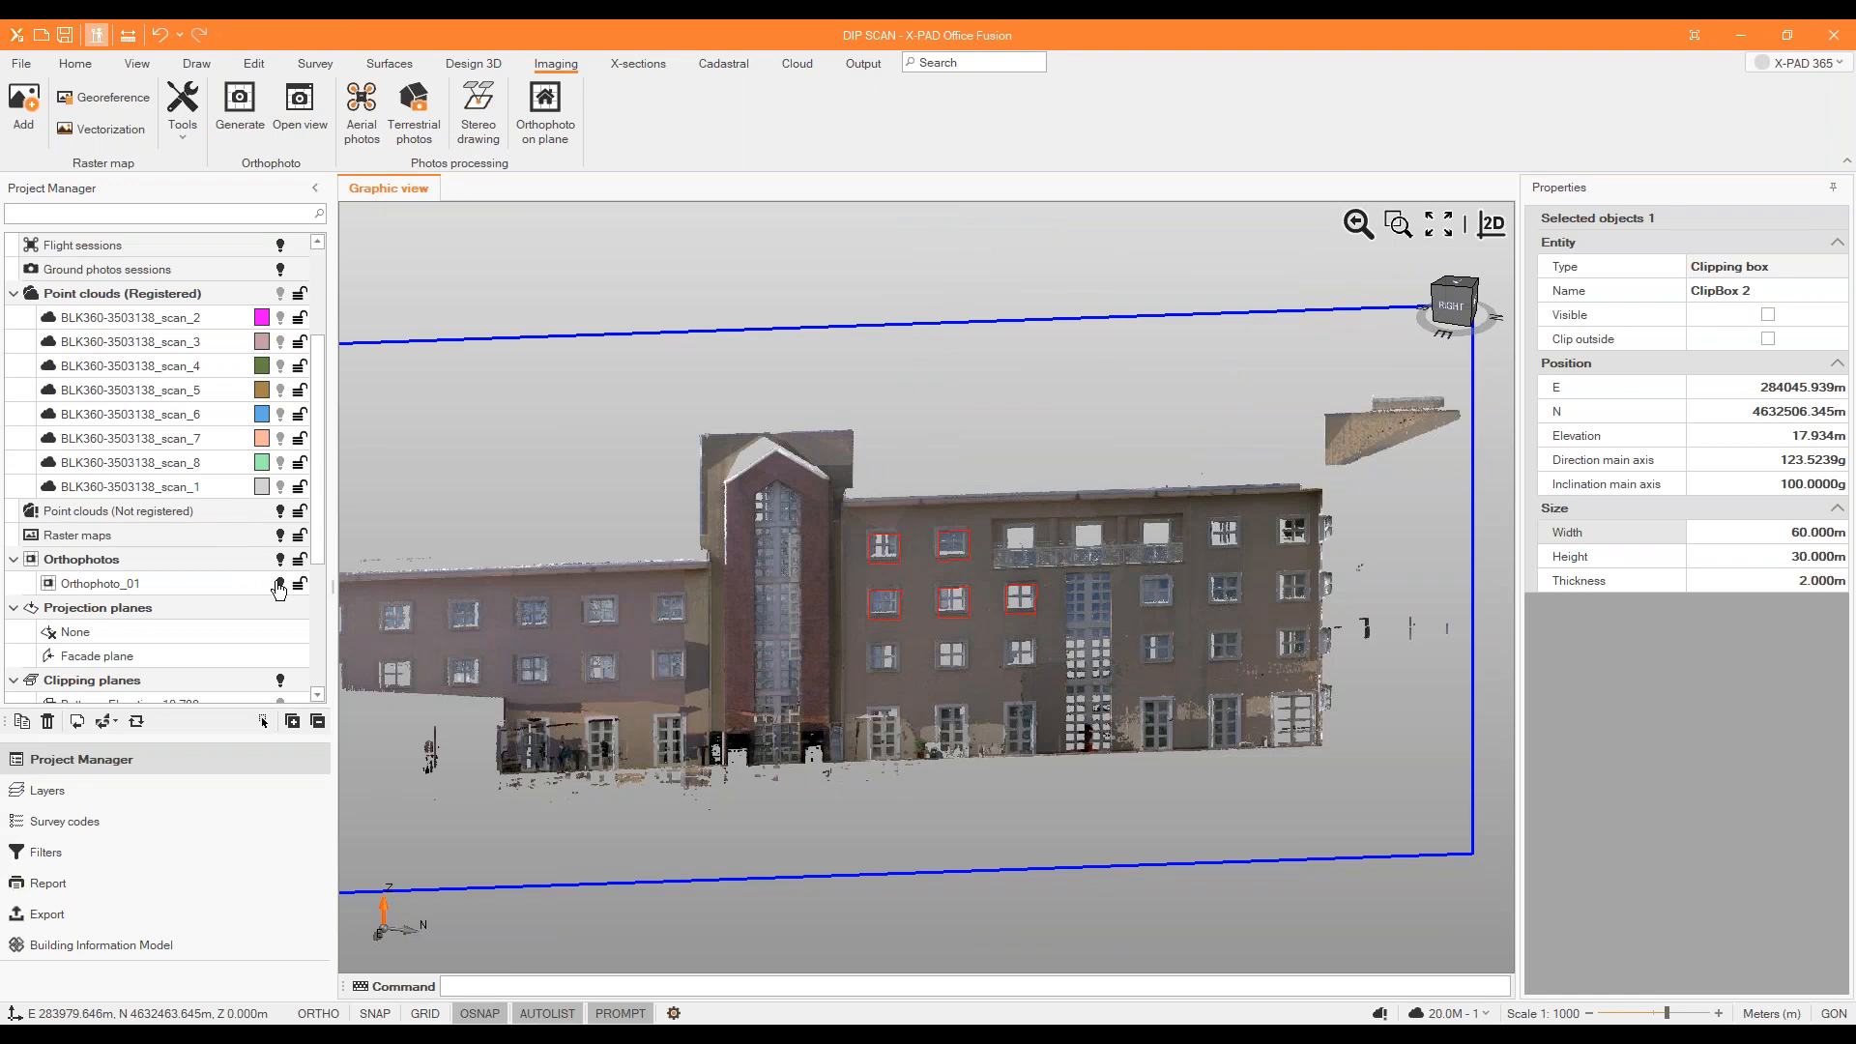
left_click(278, 583)
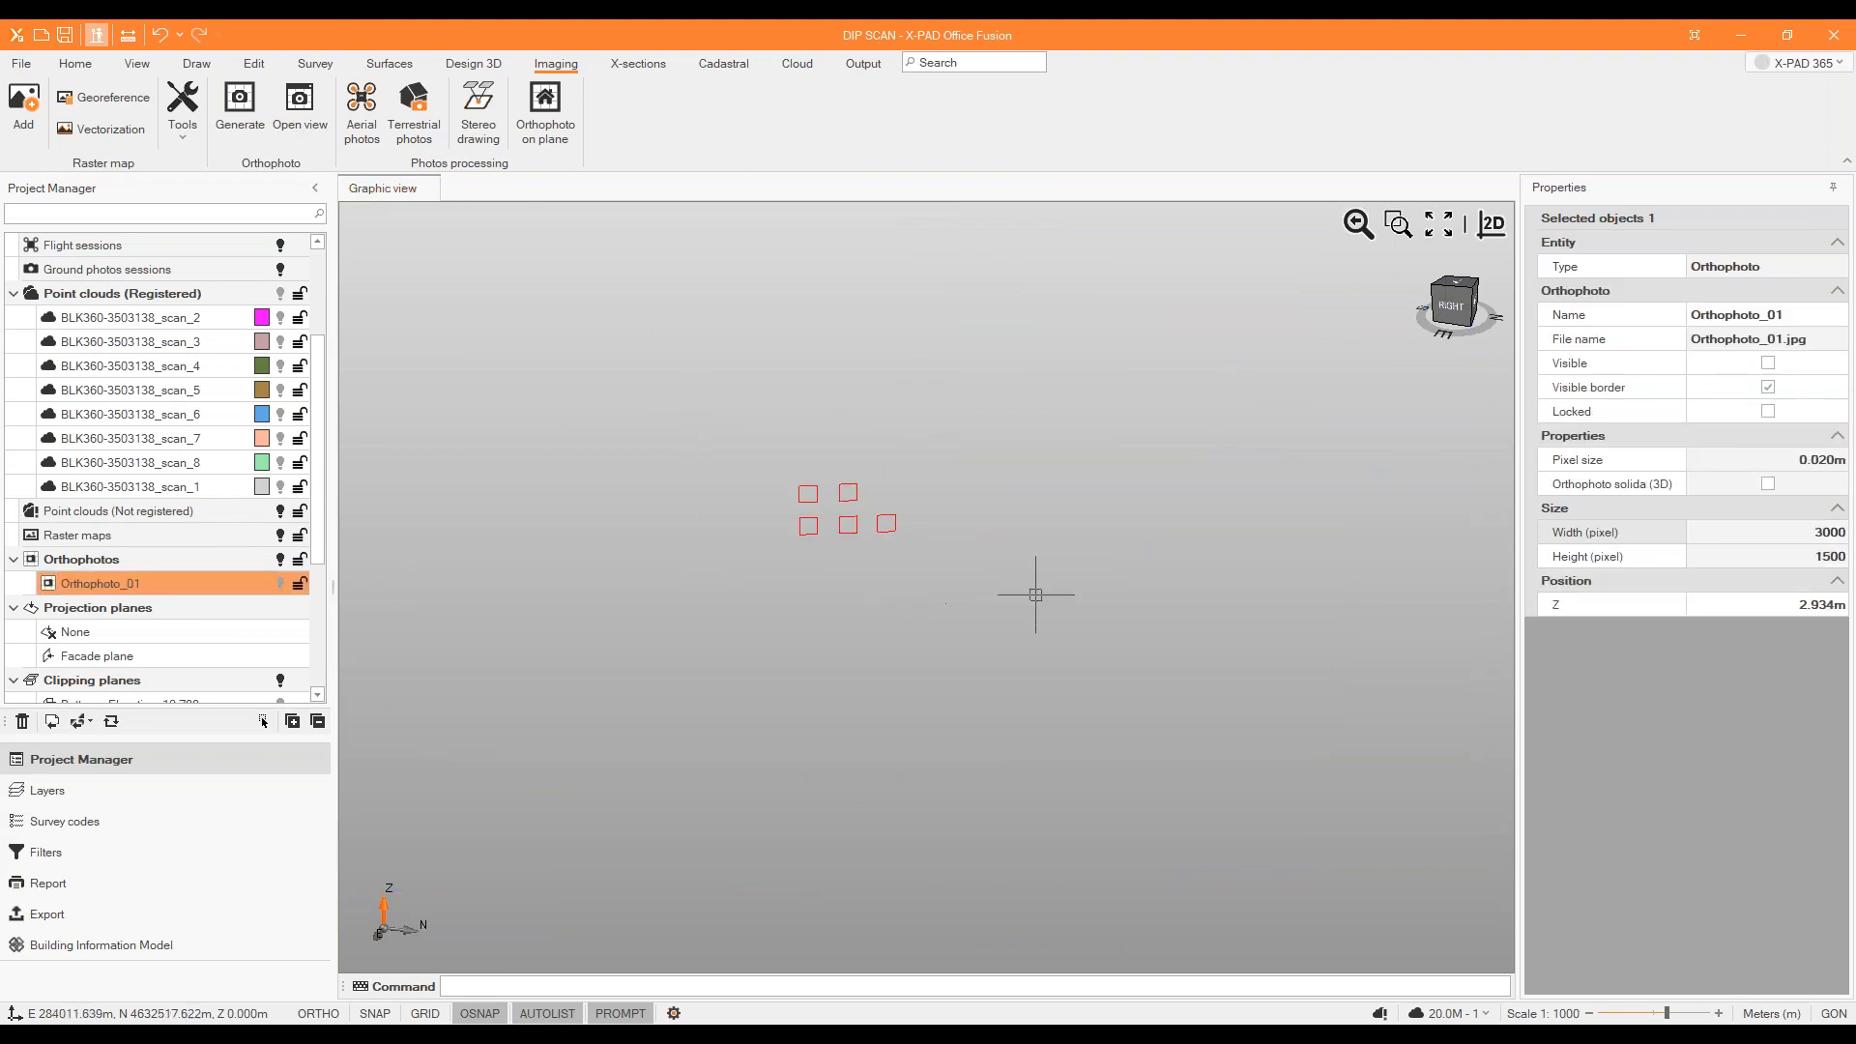
scroll(683, 442, "up", 3)
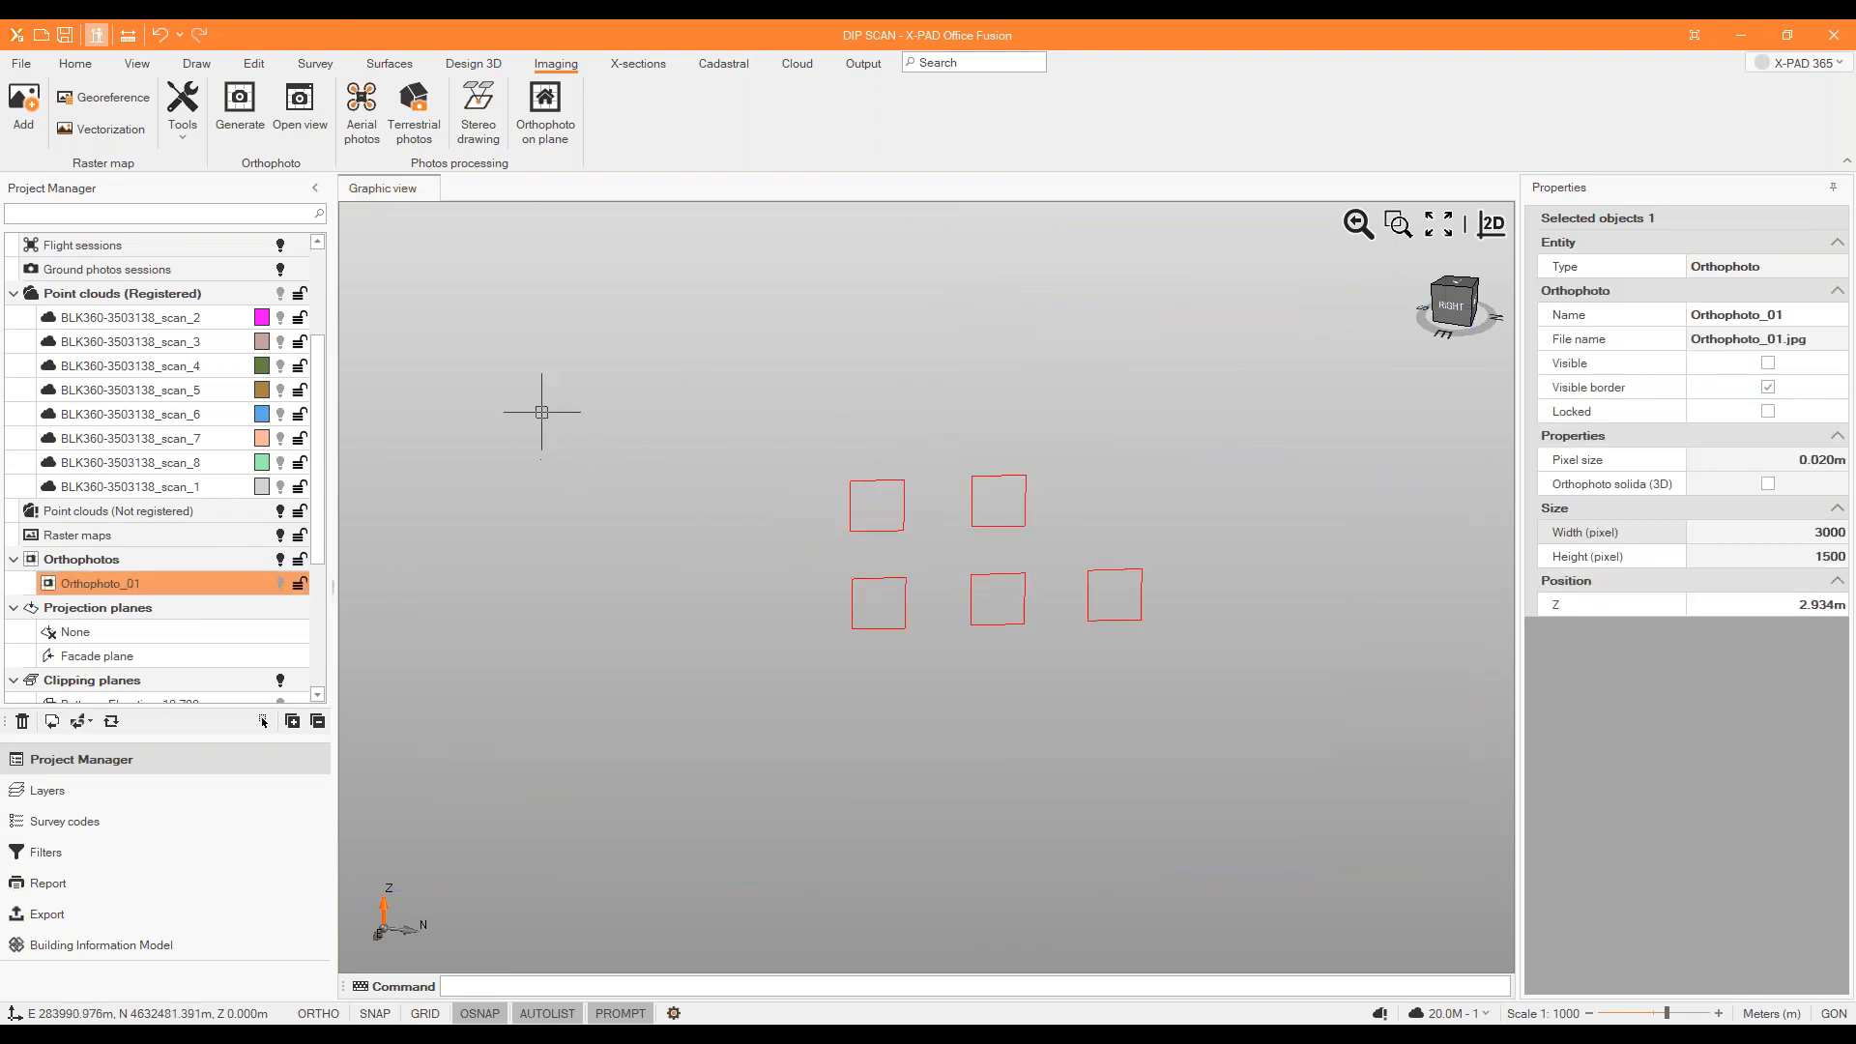
Measure the area and perimeter of the rightmost lower window polygon through its corner points, with the 3D area option on.
left_click(70, 70)
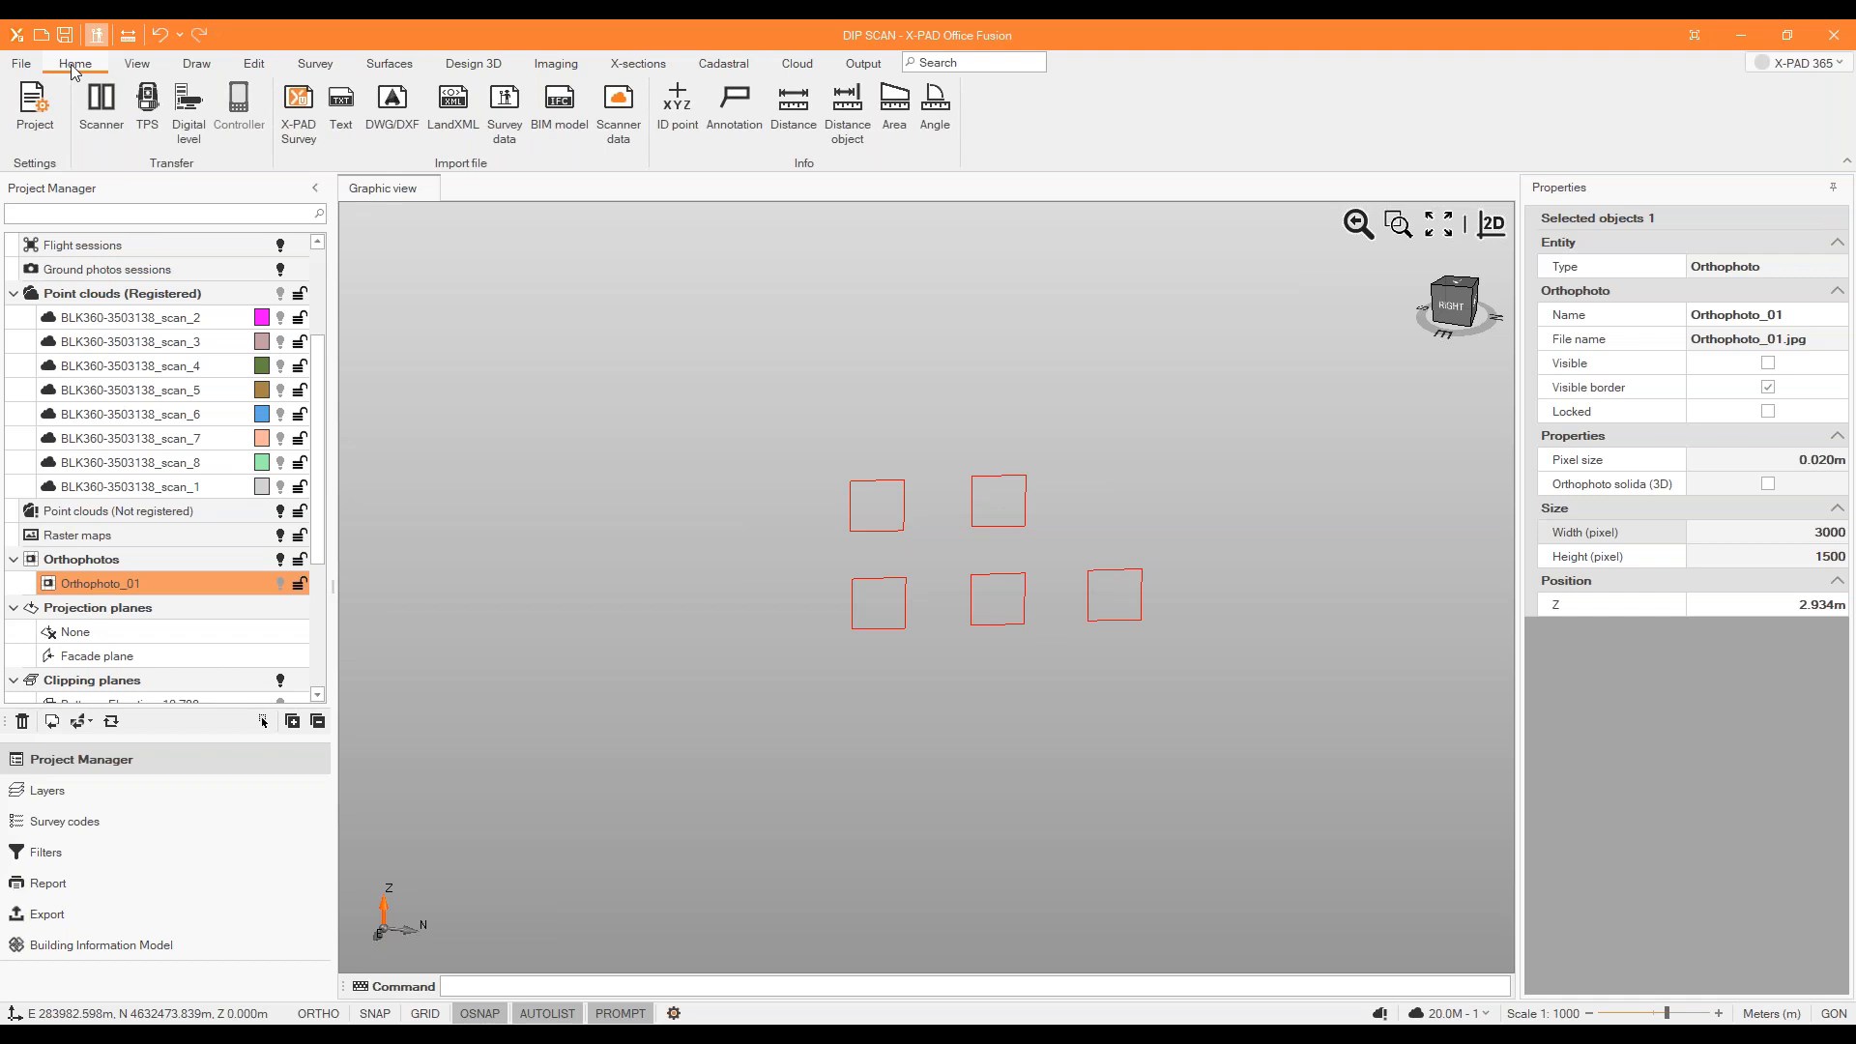
left_click(891, 108)
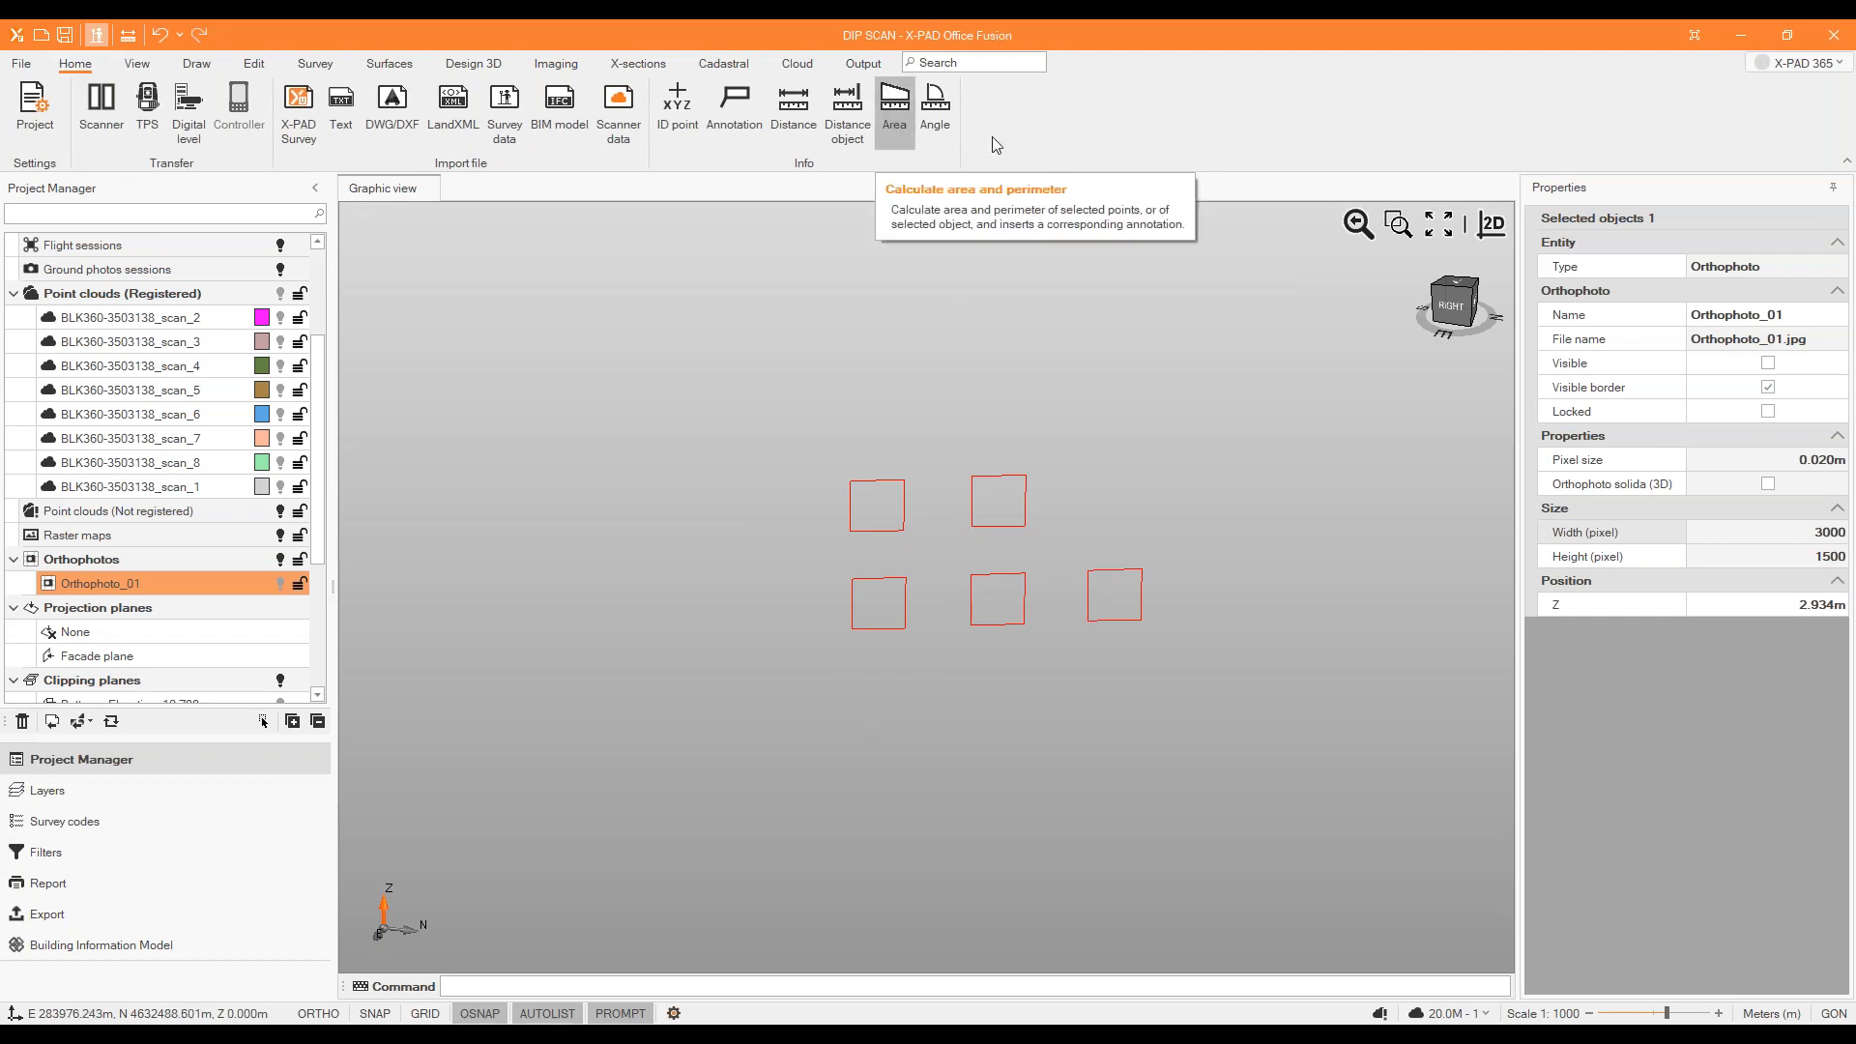
left_click(1790, 877)
left_click(1088, 621)
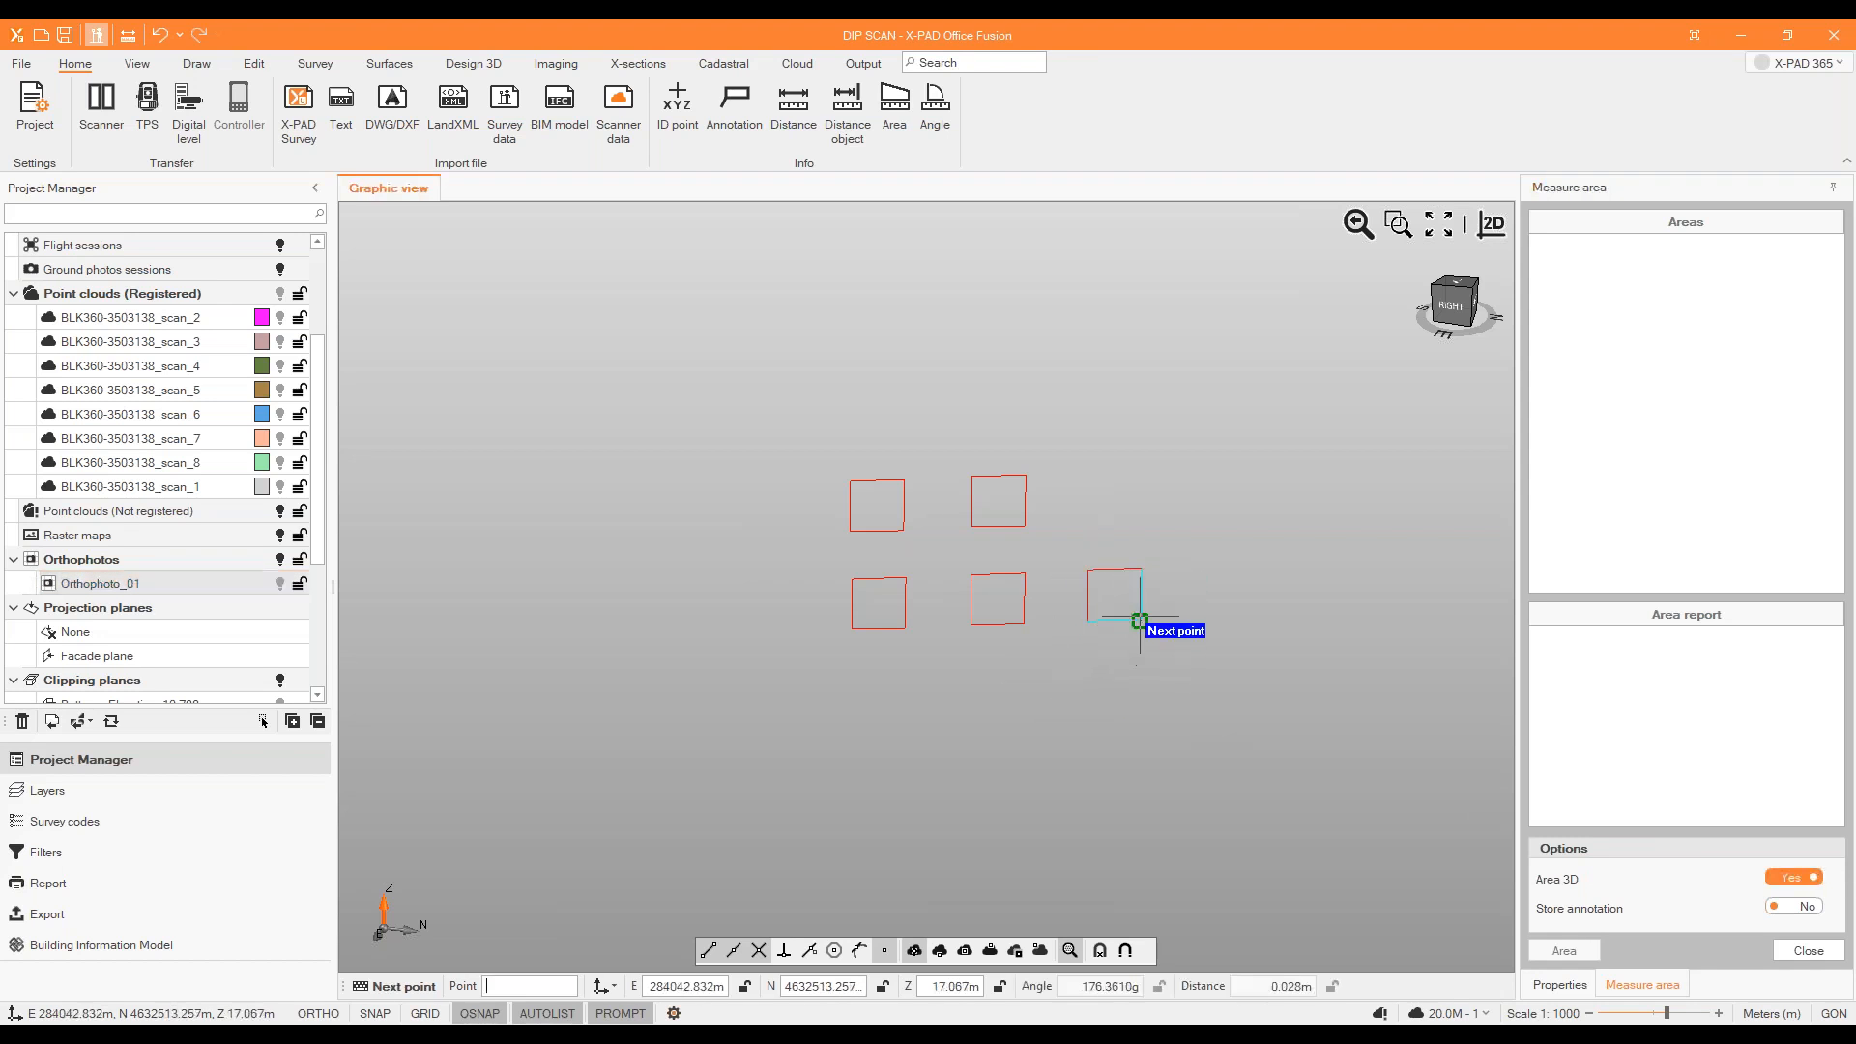
right_click(1175, 689)
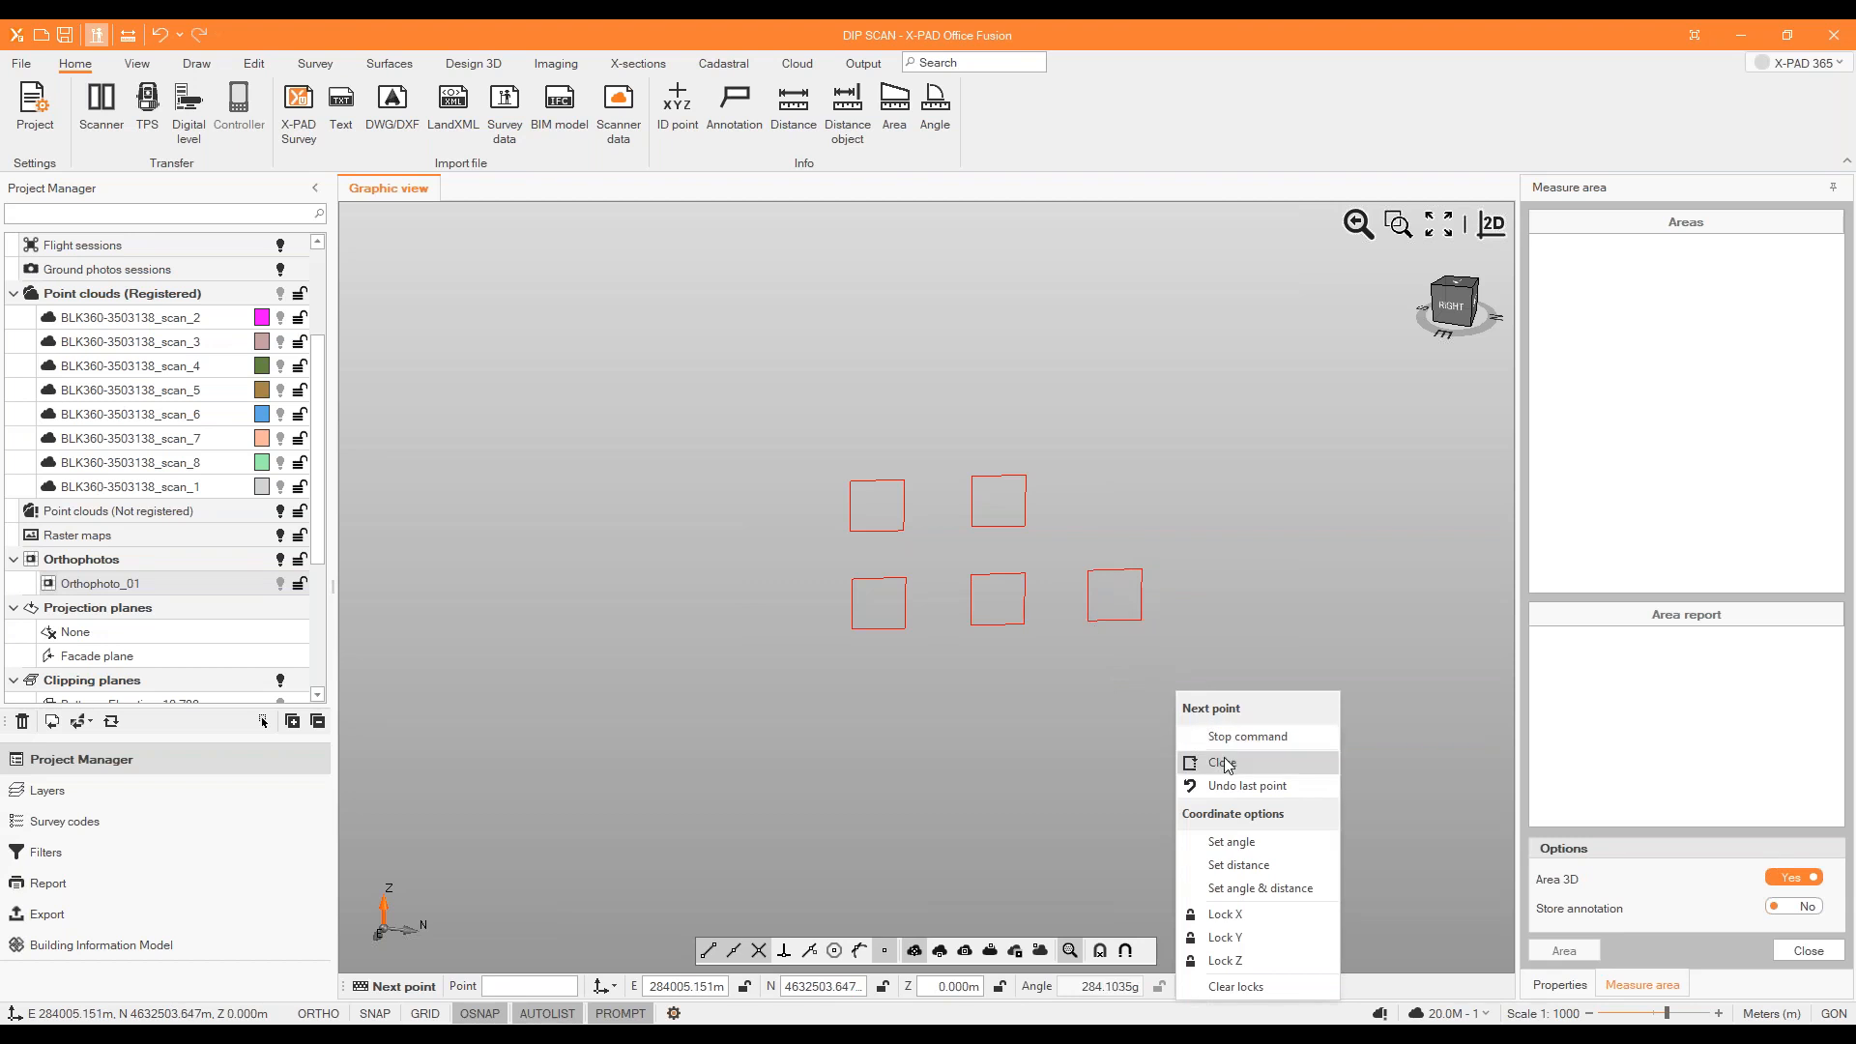
left_click(1222, 762)
scroll(1126, 628, "up", 4)
scroll(1090, 579, "down", 2)
scroll(986, 497, "up", 2)
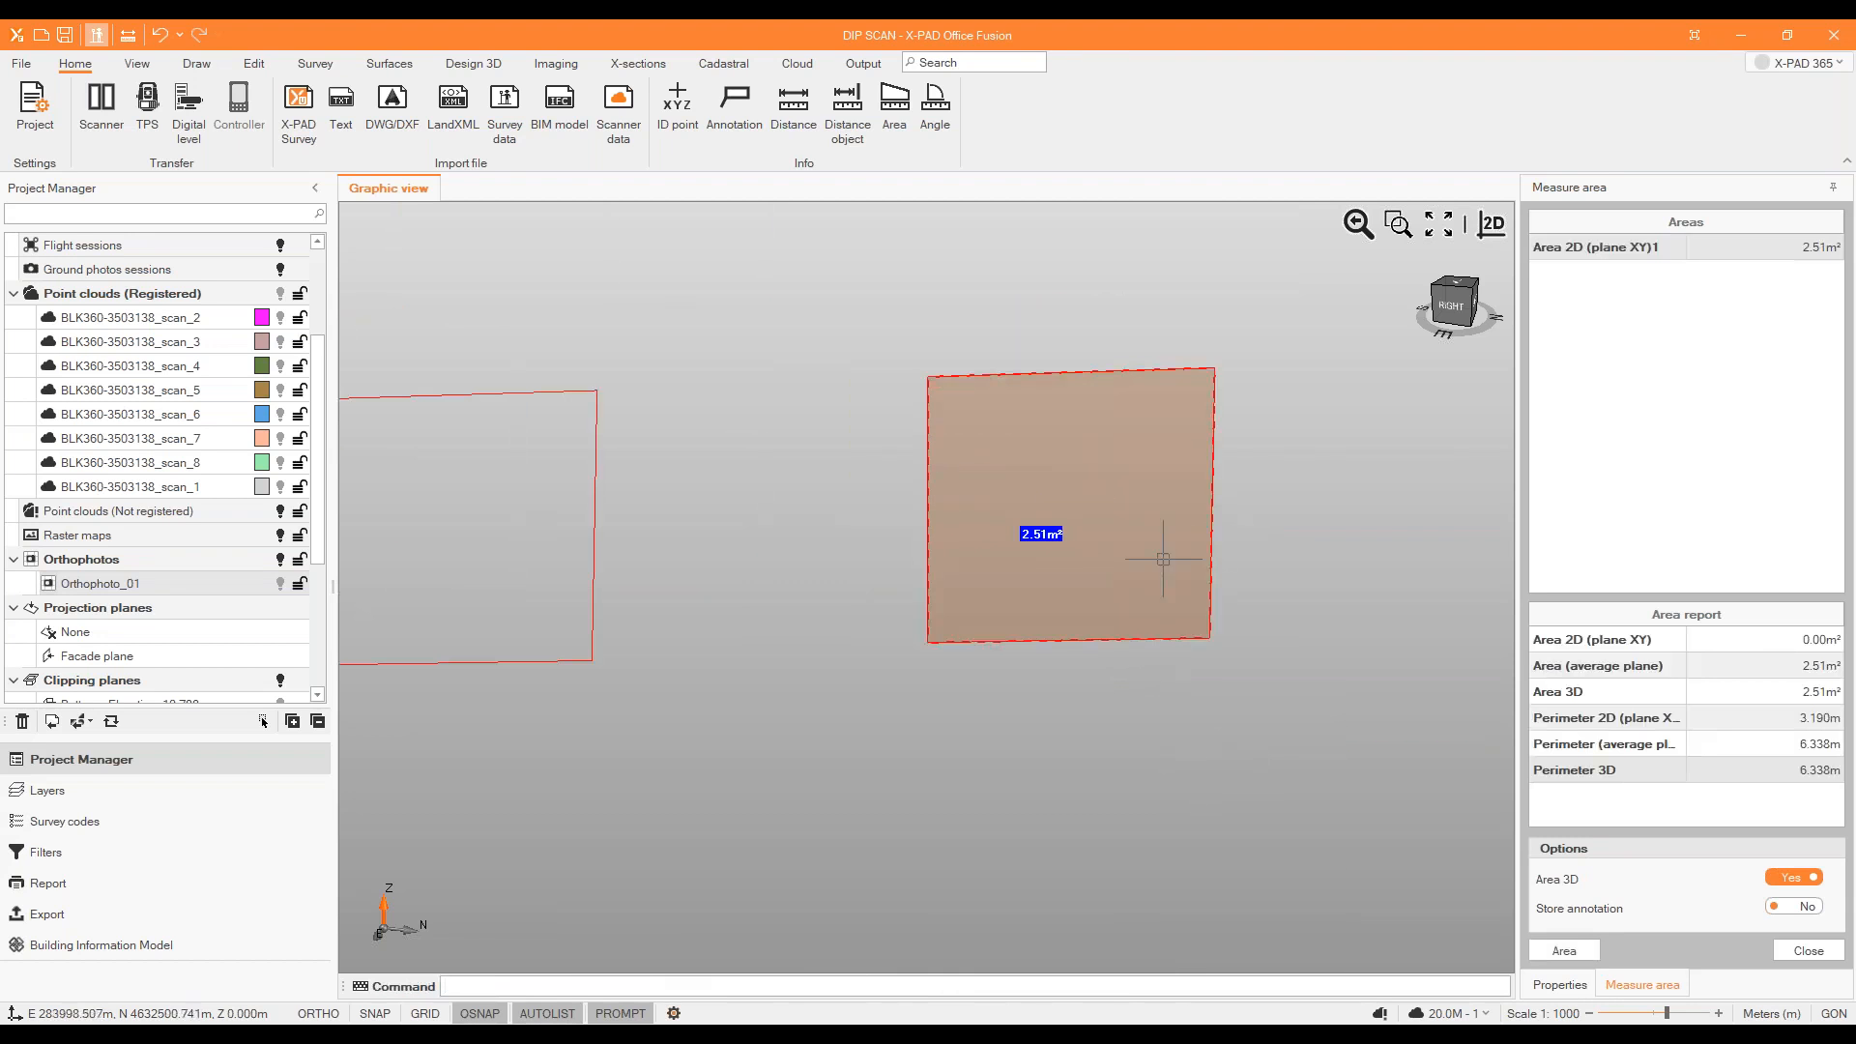
Finish the area measurement and create an object report for all five window polygons, including drawing image, background, vertex coordinates, totals and objects count.
left_click(1808, 950)
scroll(1121, 667, "down", 3)
scroll(1150, 577, "down", 1)
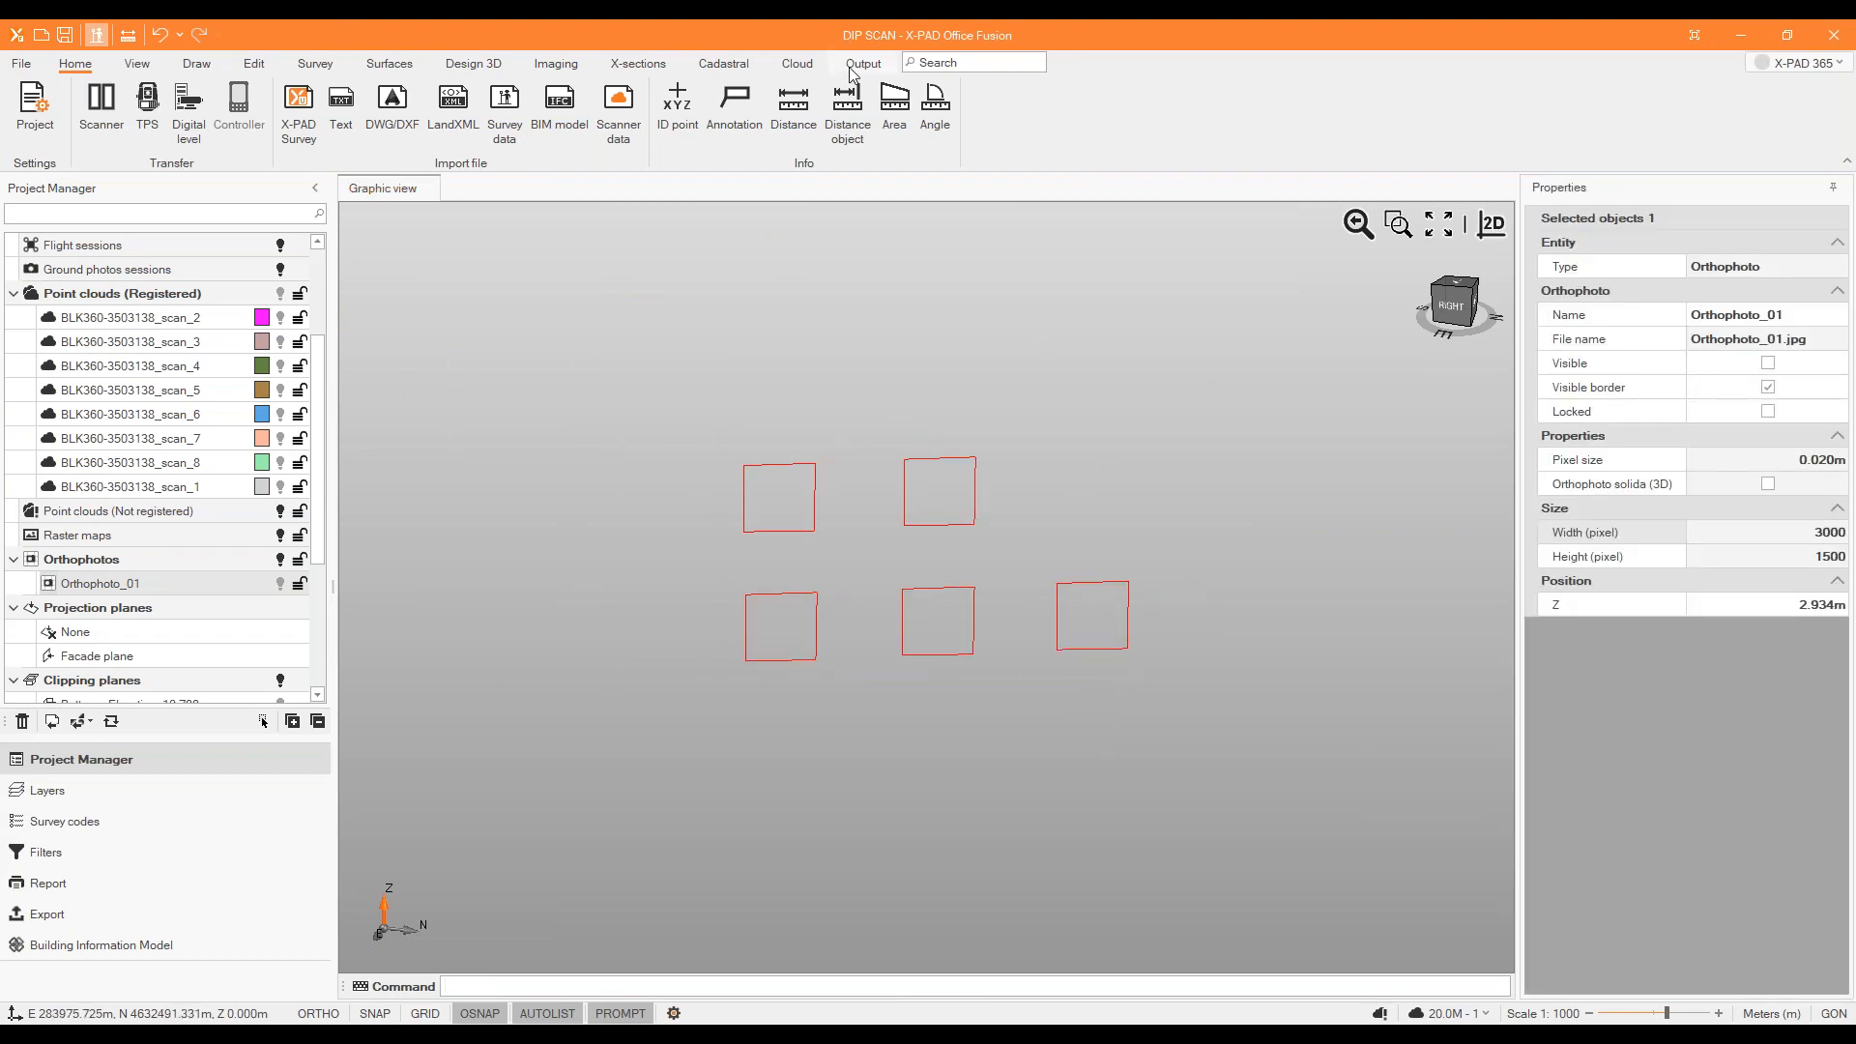
left_click(853, 68)
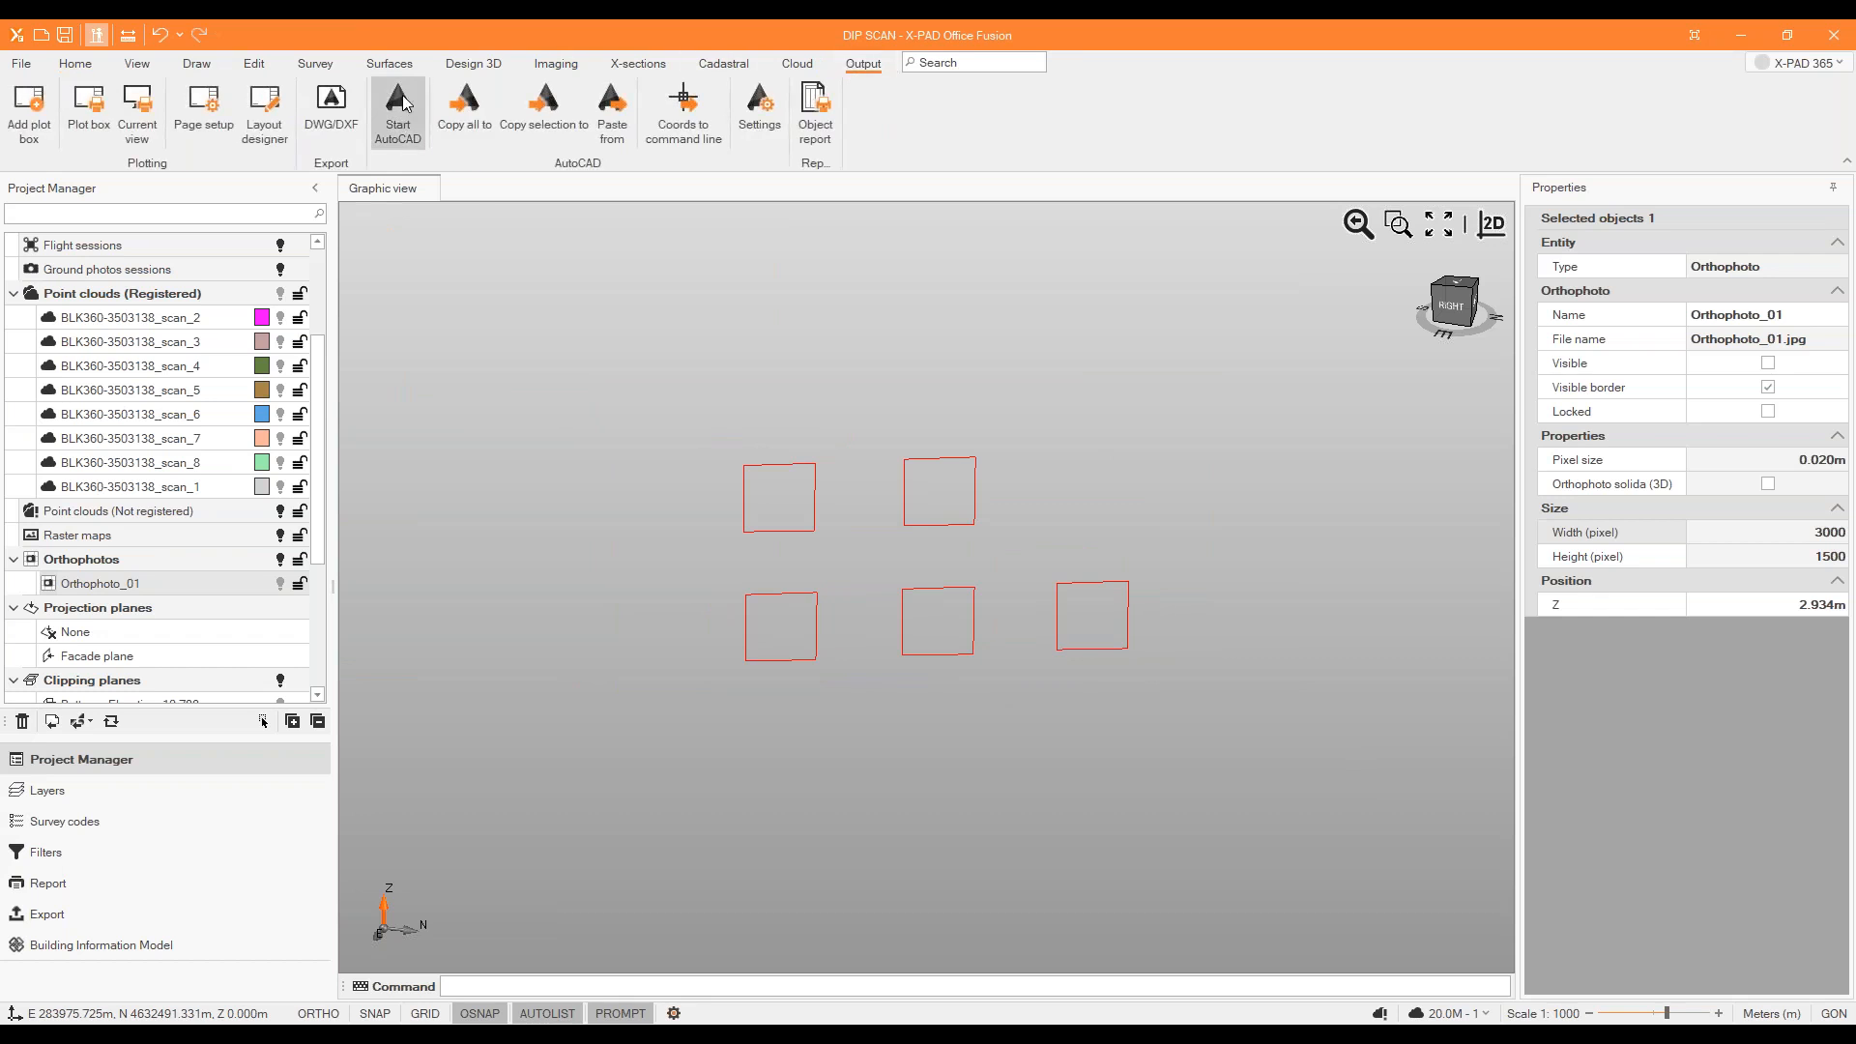
left_click(814, 121)
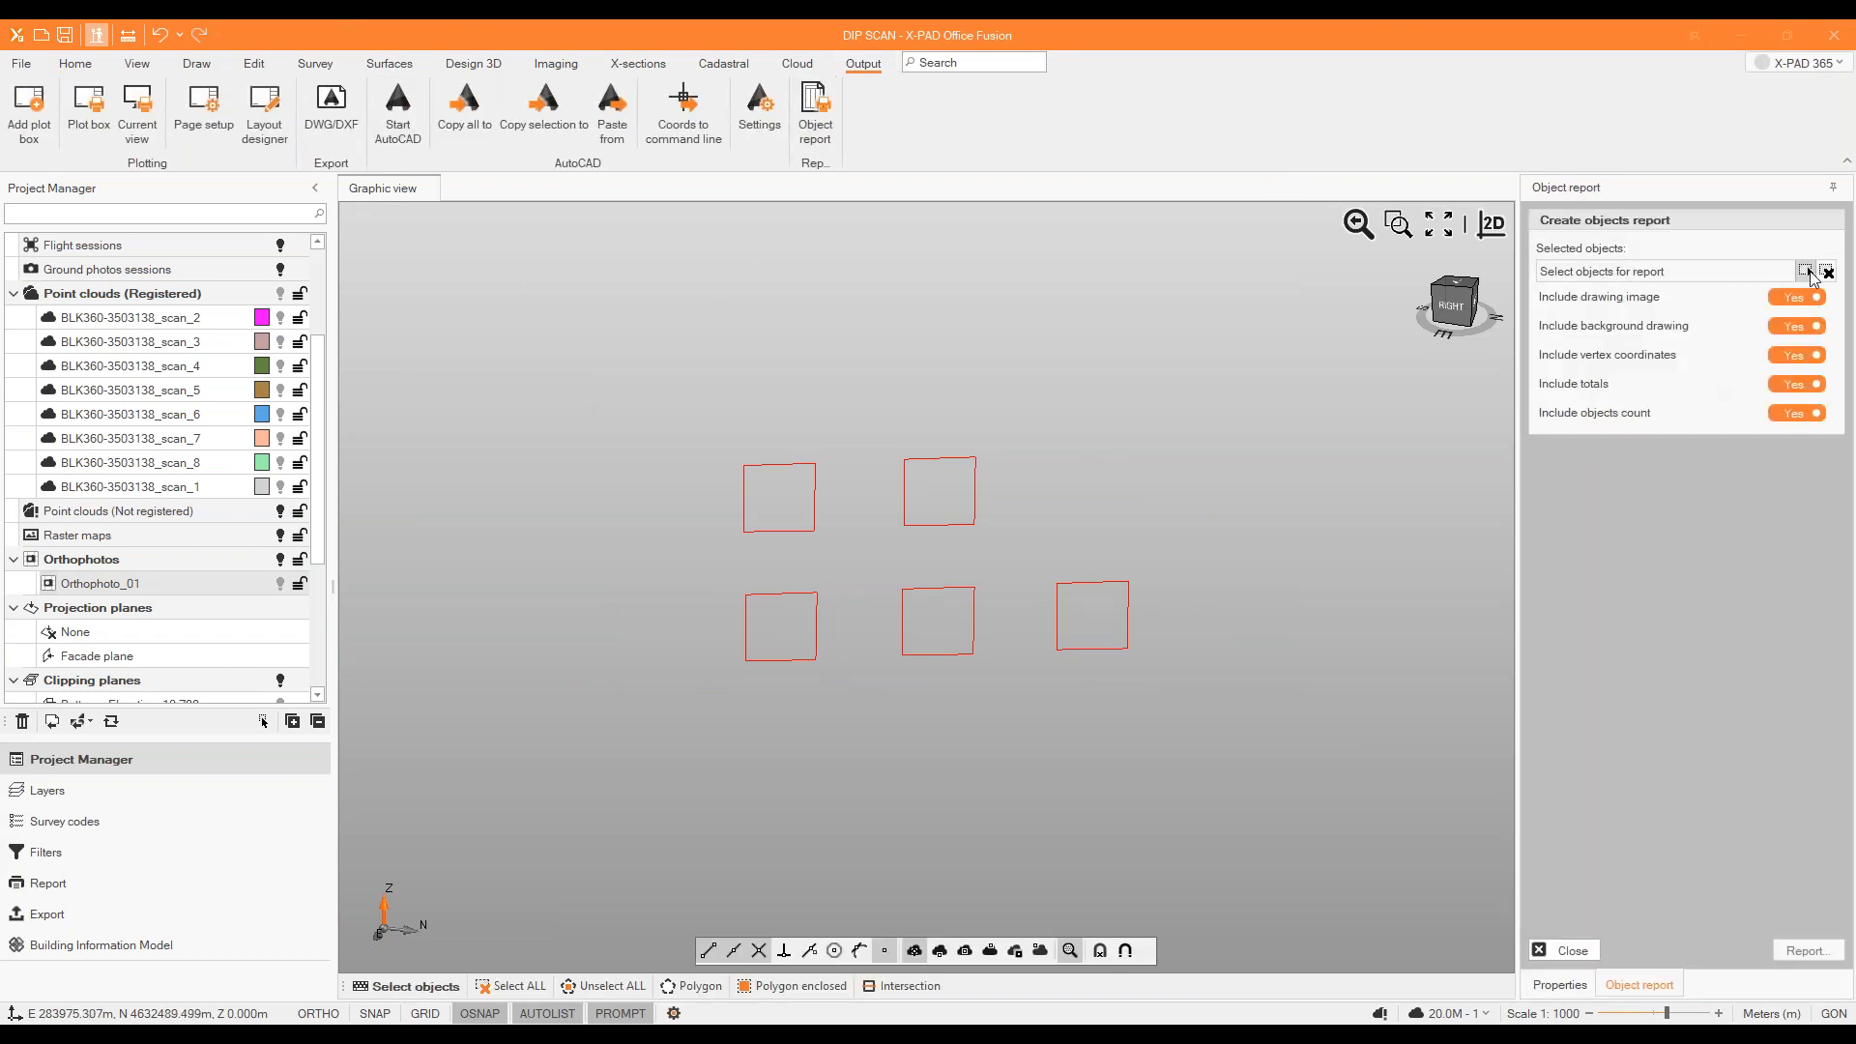
left_click(1807, 270)
left_click_drag(633, 412, 1175, 706)
key("Return")
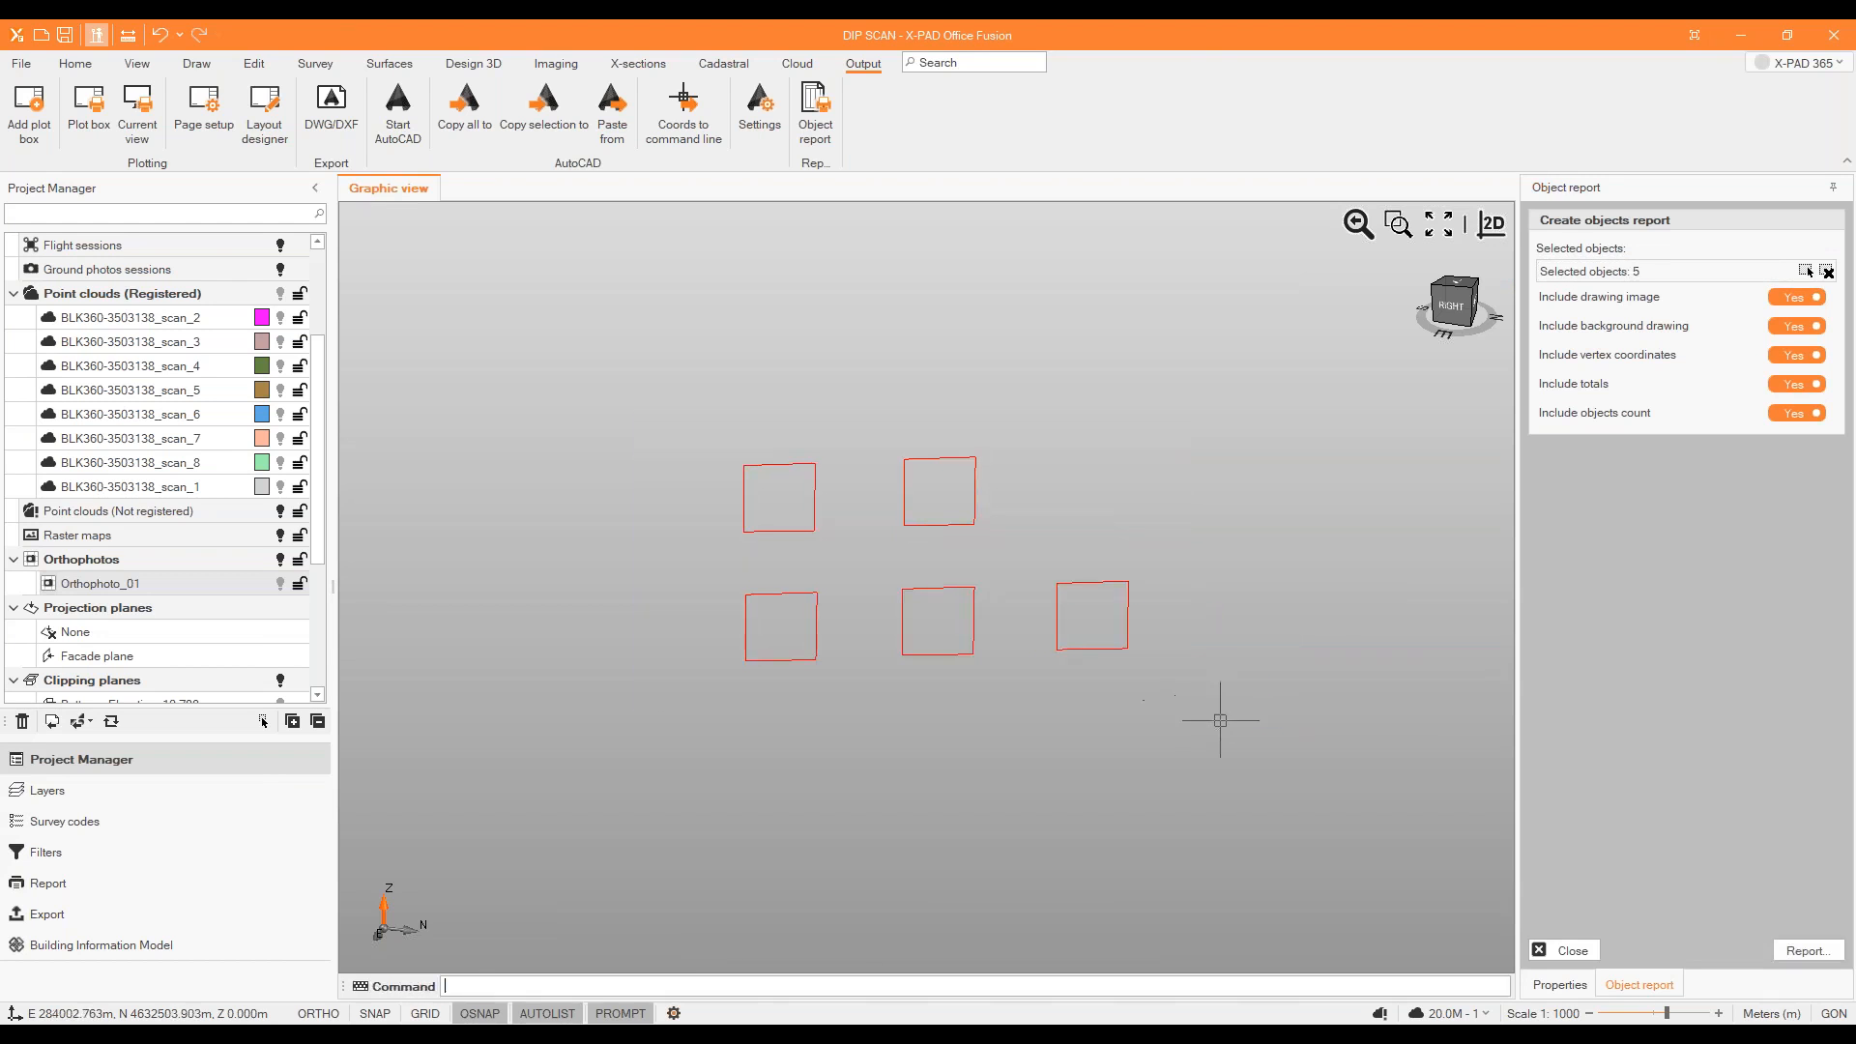
left_click(1809, 953)
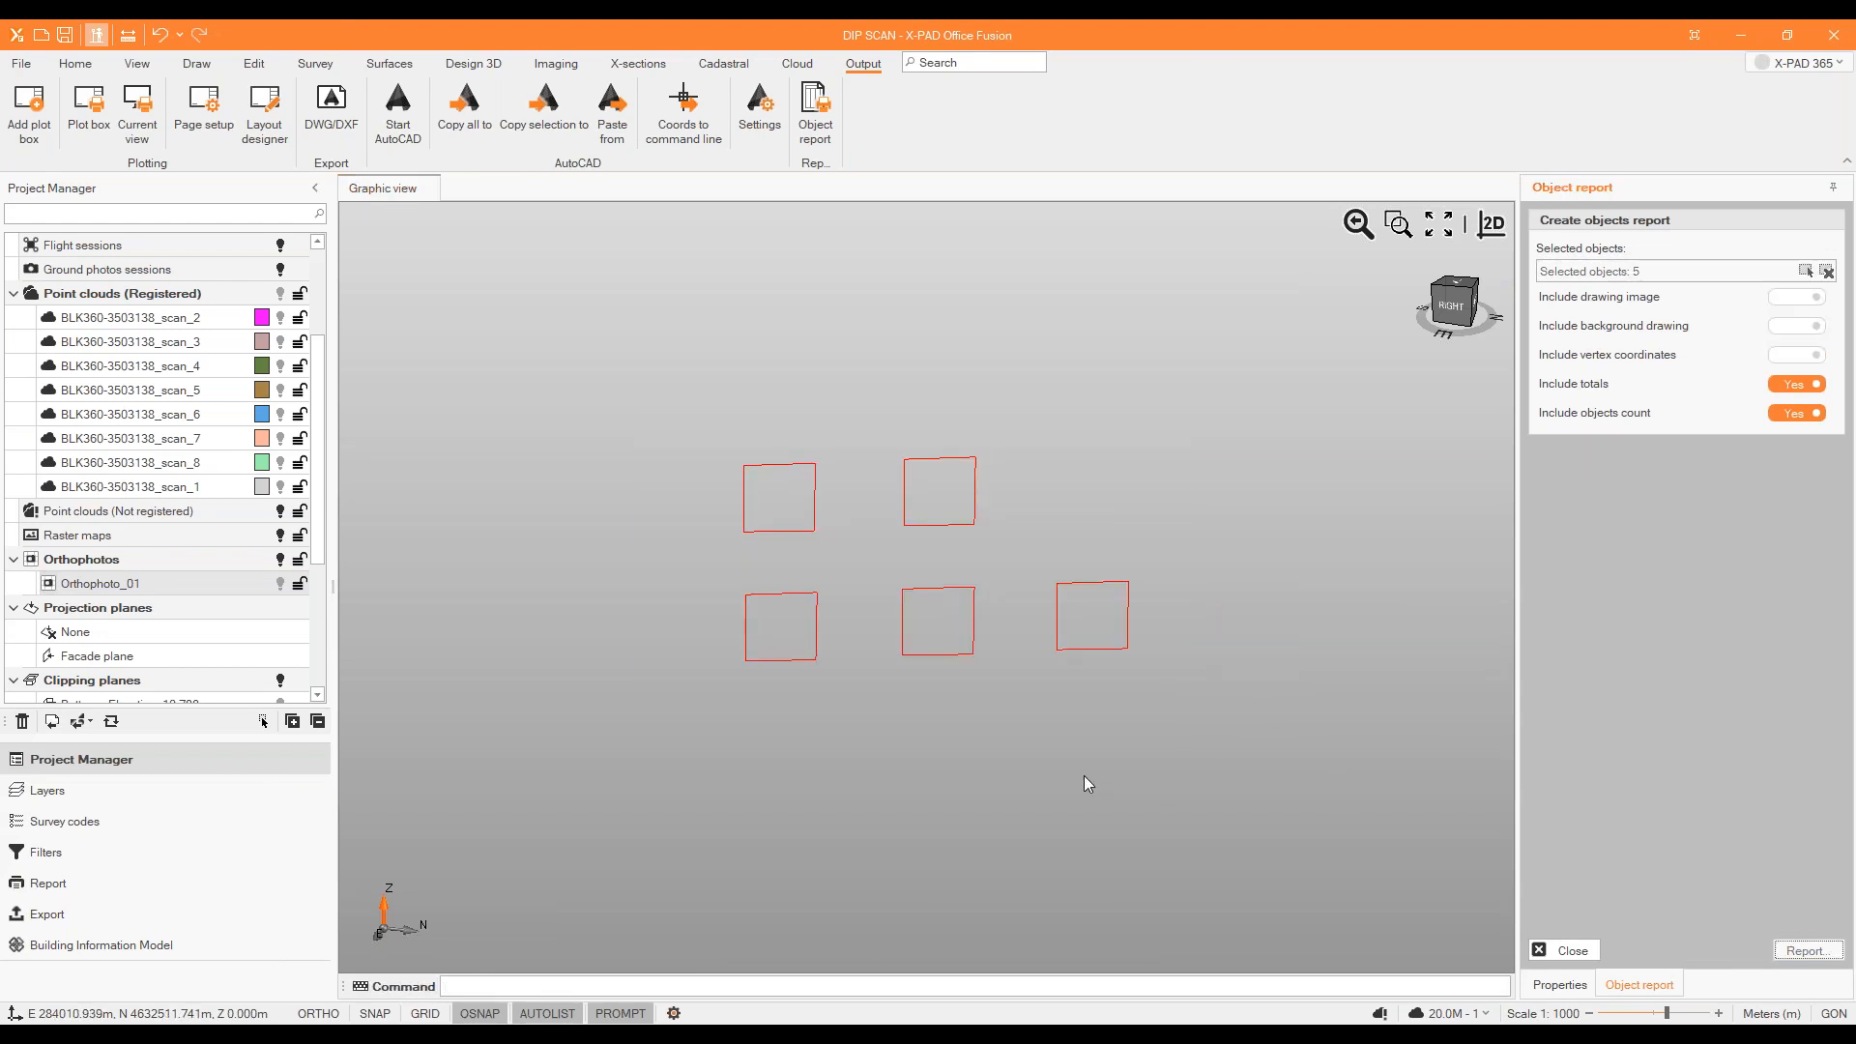
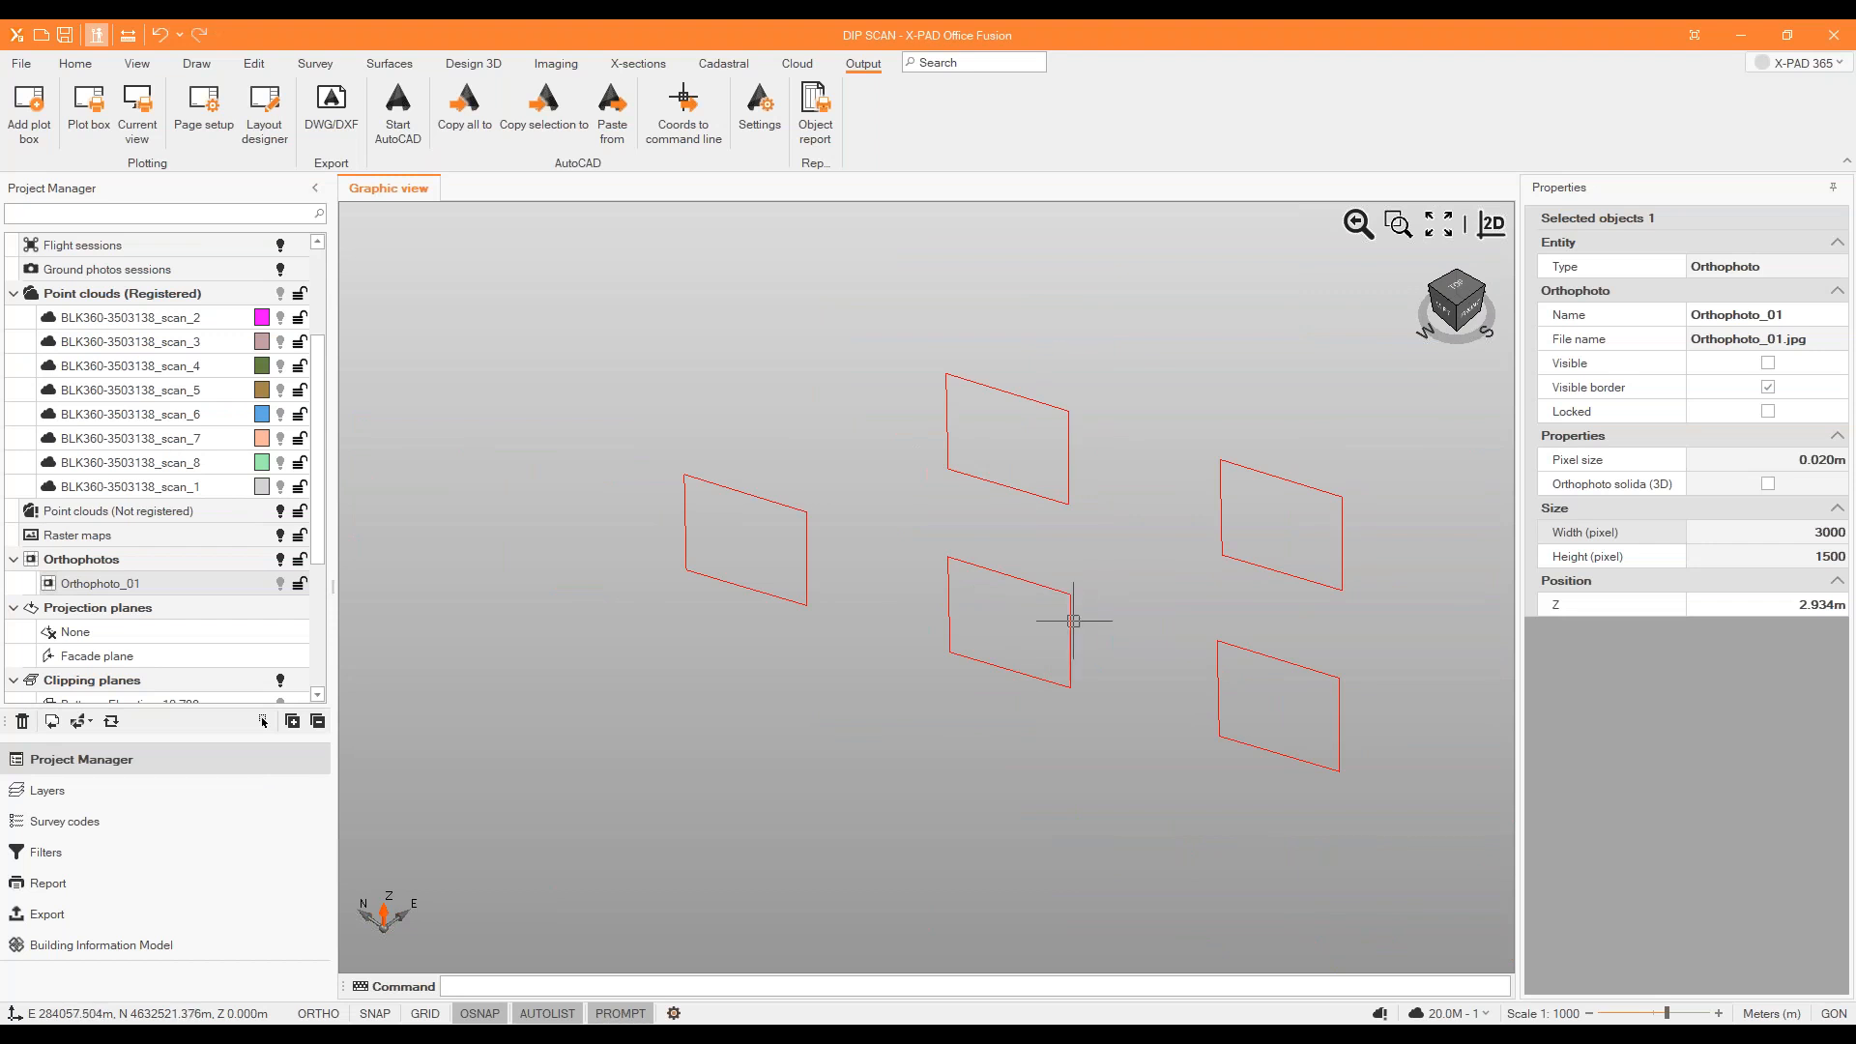
Display the Sheraton golf field Survey1 points and Orthophoto_01 together with the window polygons.
scroll(1034, 416, "down", 4)
scroll(279, 301, "up", 3)
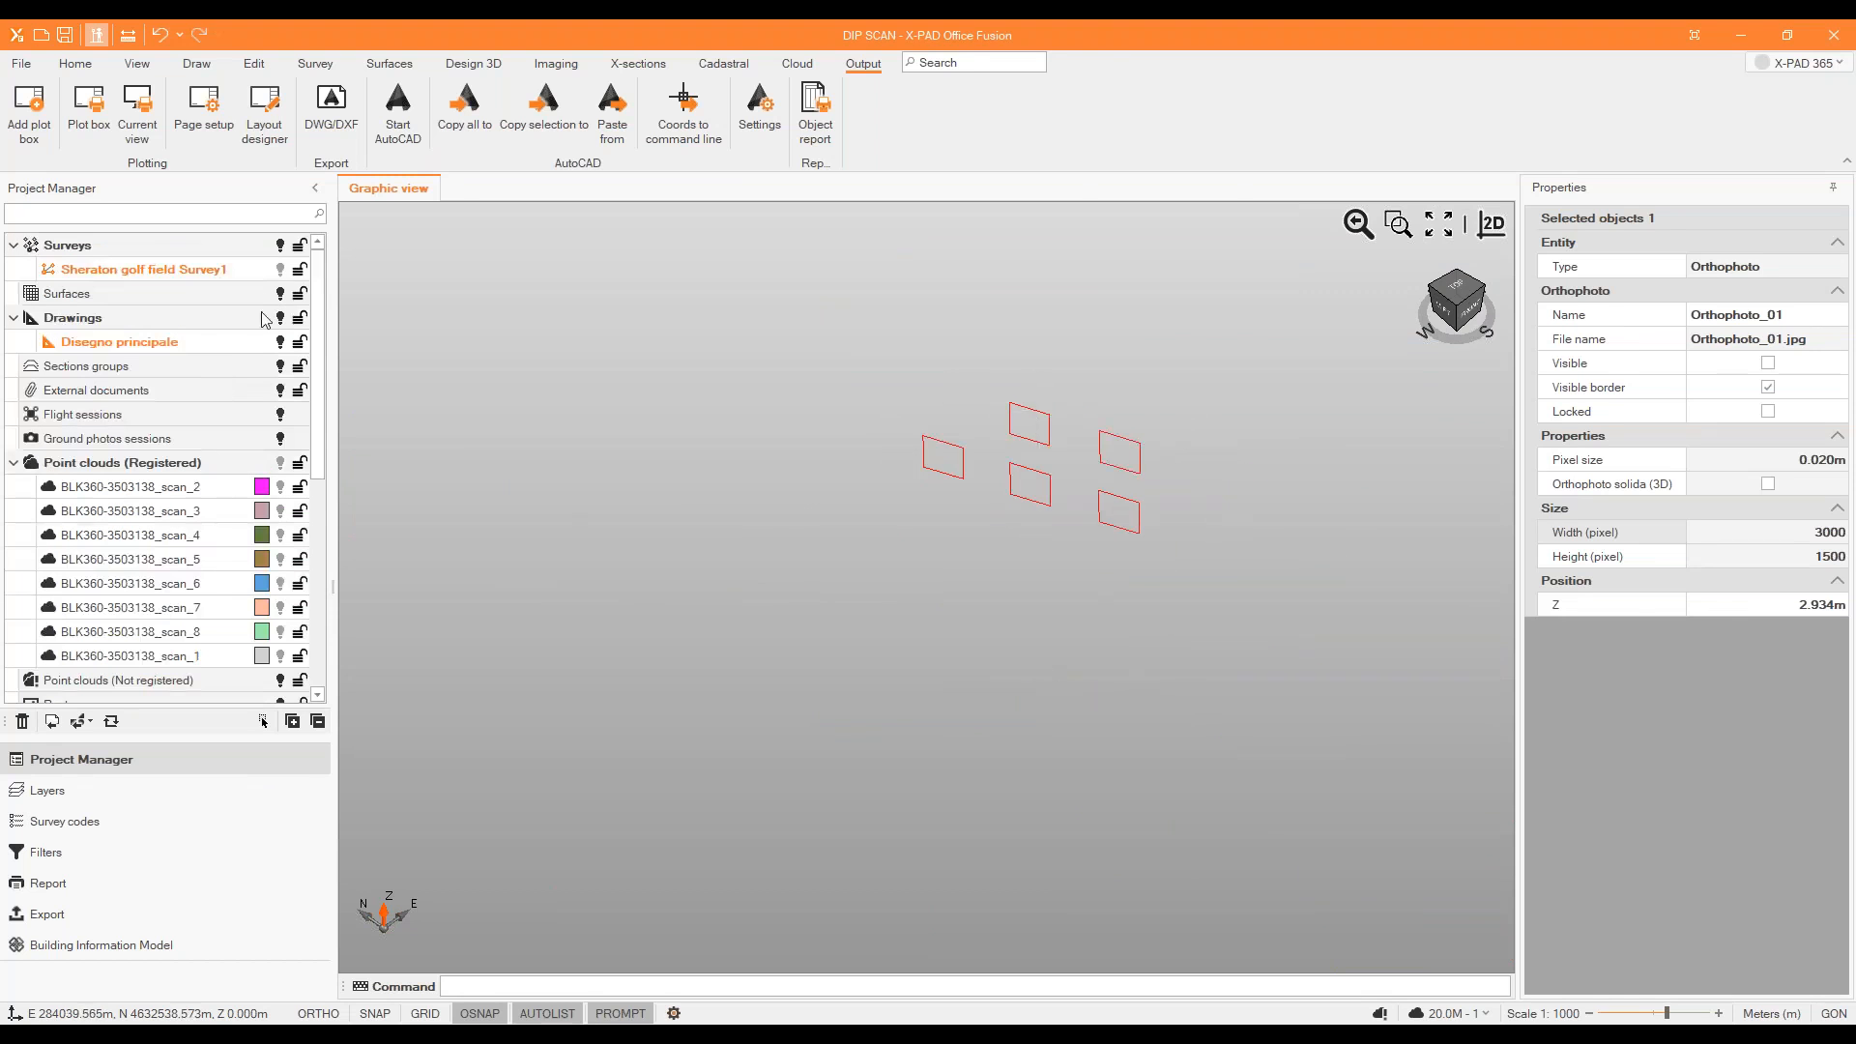
left_click(285, 275)
left_click(286, 272)
scroll(952, 614, "down", 3)
middle_click_drag(967, 619, 825, 630)
scroll(802, 609, "down", 2)
scroll(1082, 561, "up", 4)
scroll(870, 491, "up", 1)
scroll(1281, 543, "down", 1)
scroll(916, 456, "up", 2)
middle_click_drag(916, 457, 891, 363)
scroll(109, 595, "down", 6)
left_click(279, 343)
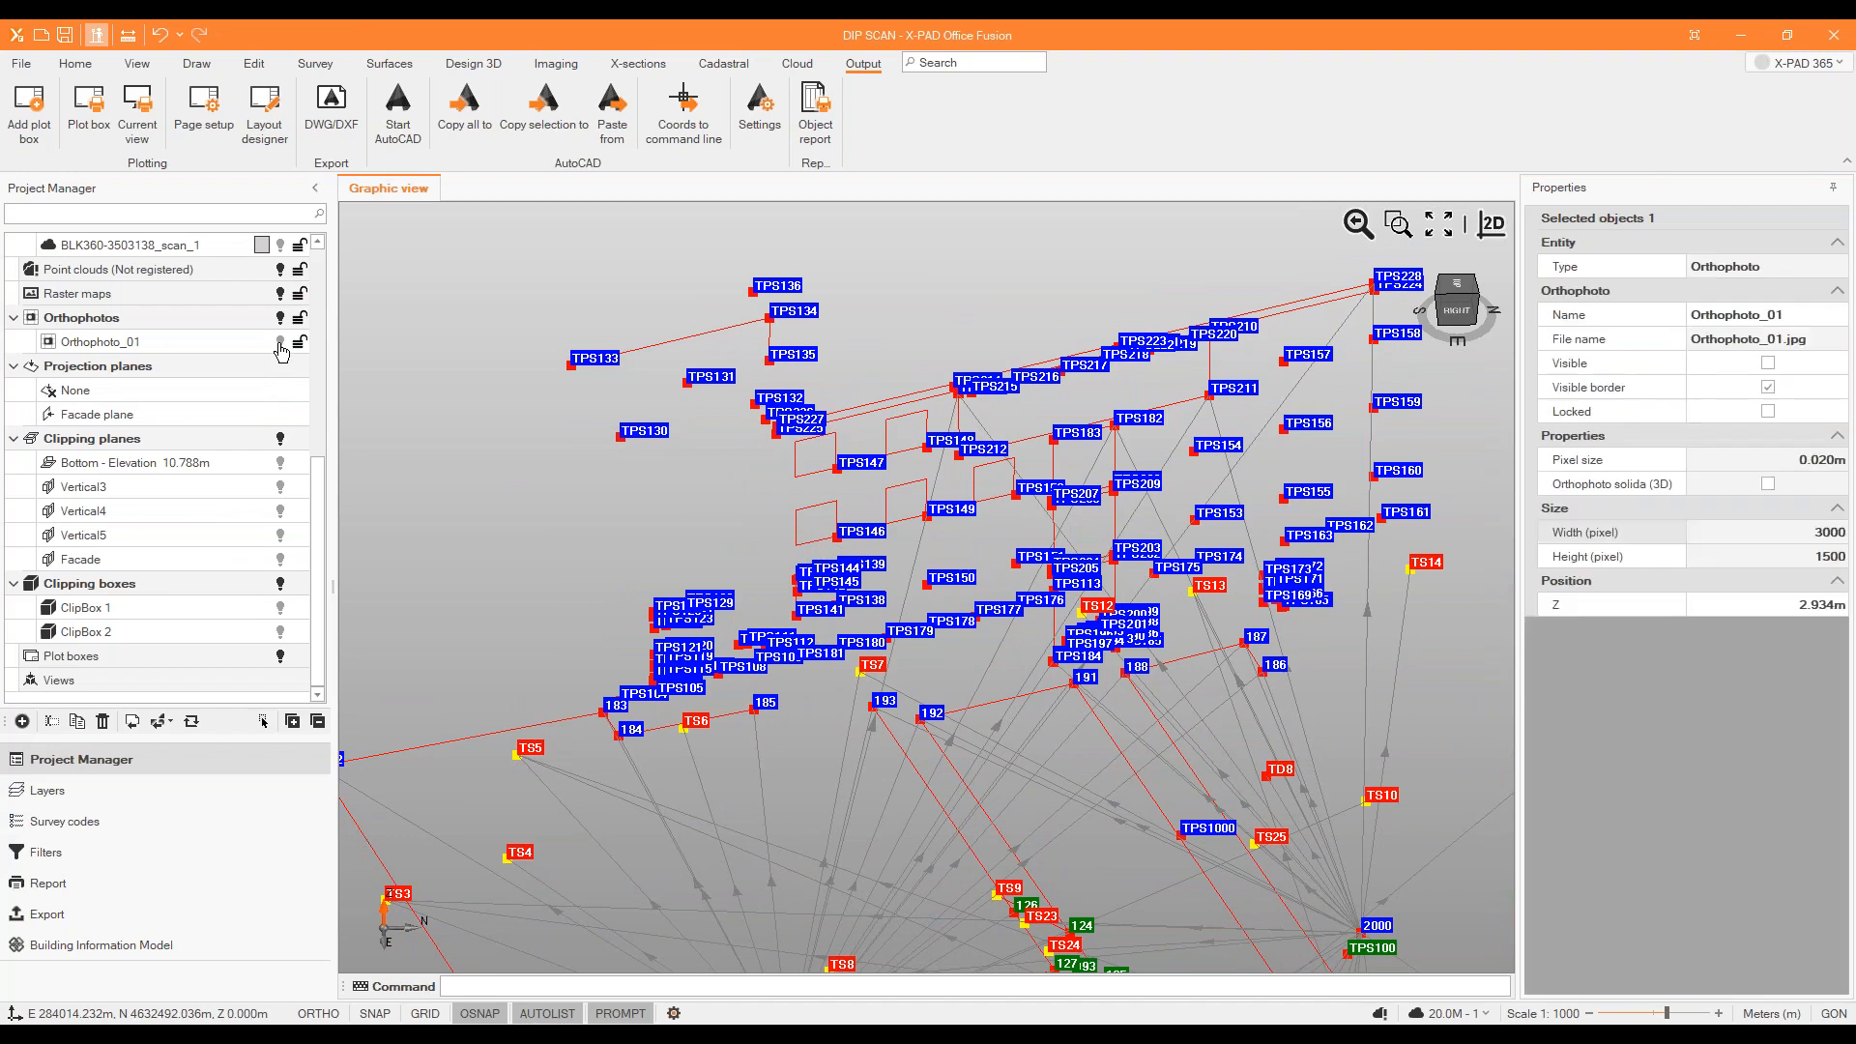
scroll(1201, 504, "down", 3)
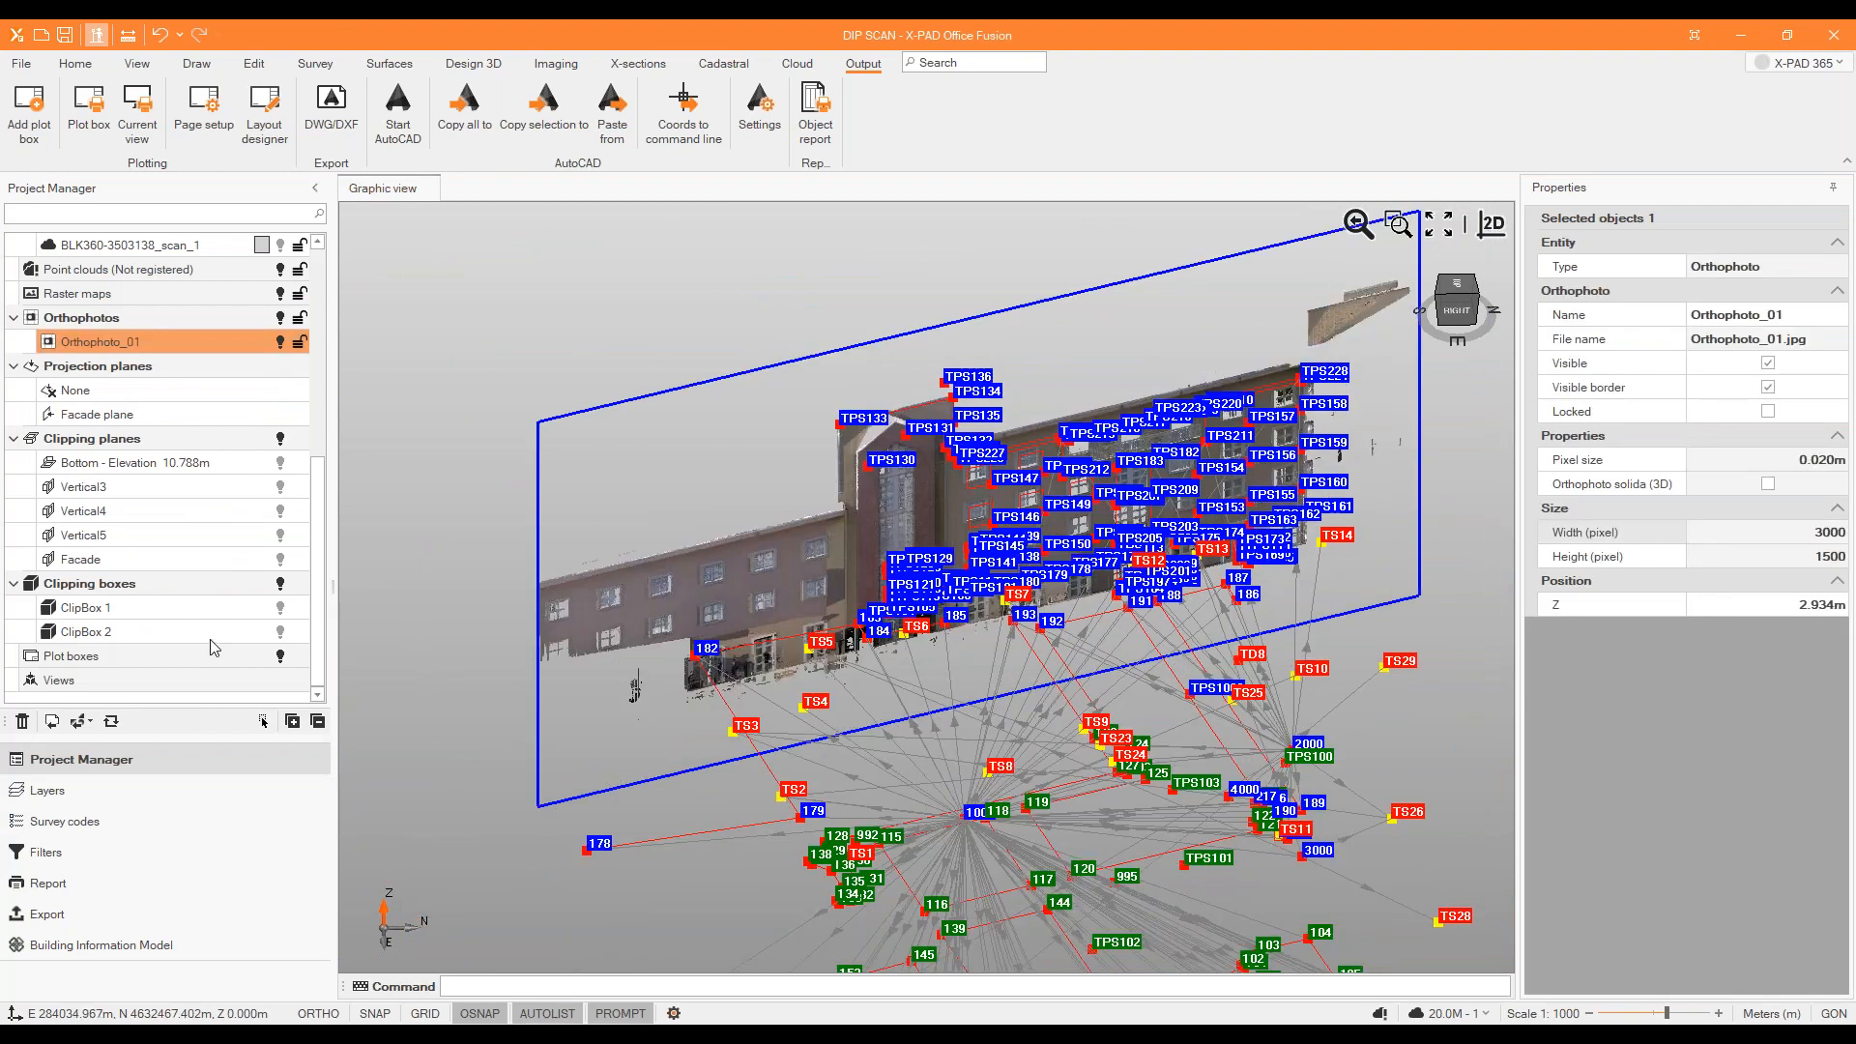
Set up a DWG/DXF export for AutoCAD of surveys, drawings and surfaces, with the output file named DIP SCAN.dxf.
left_click(20, 66)
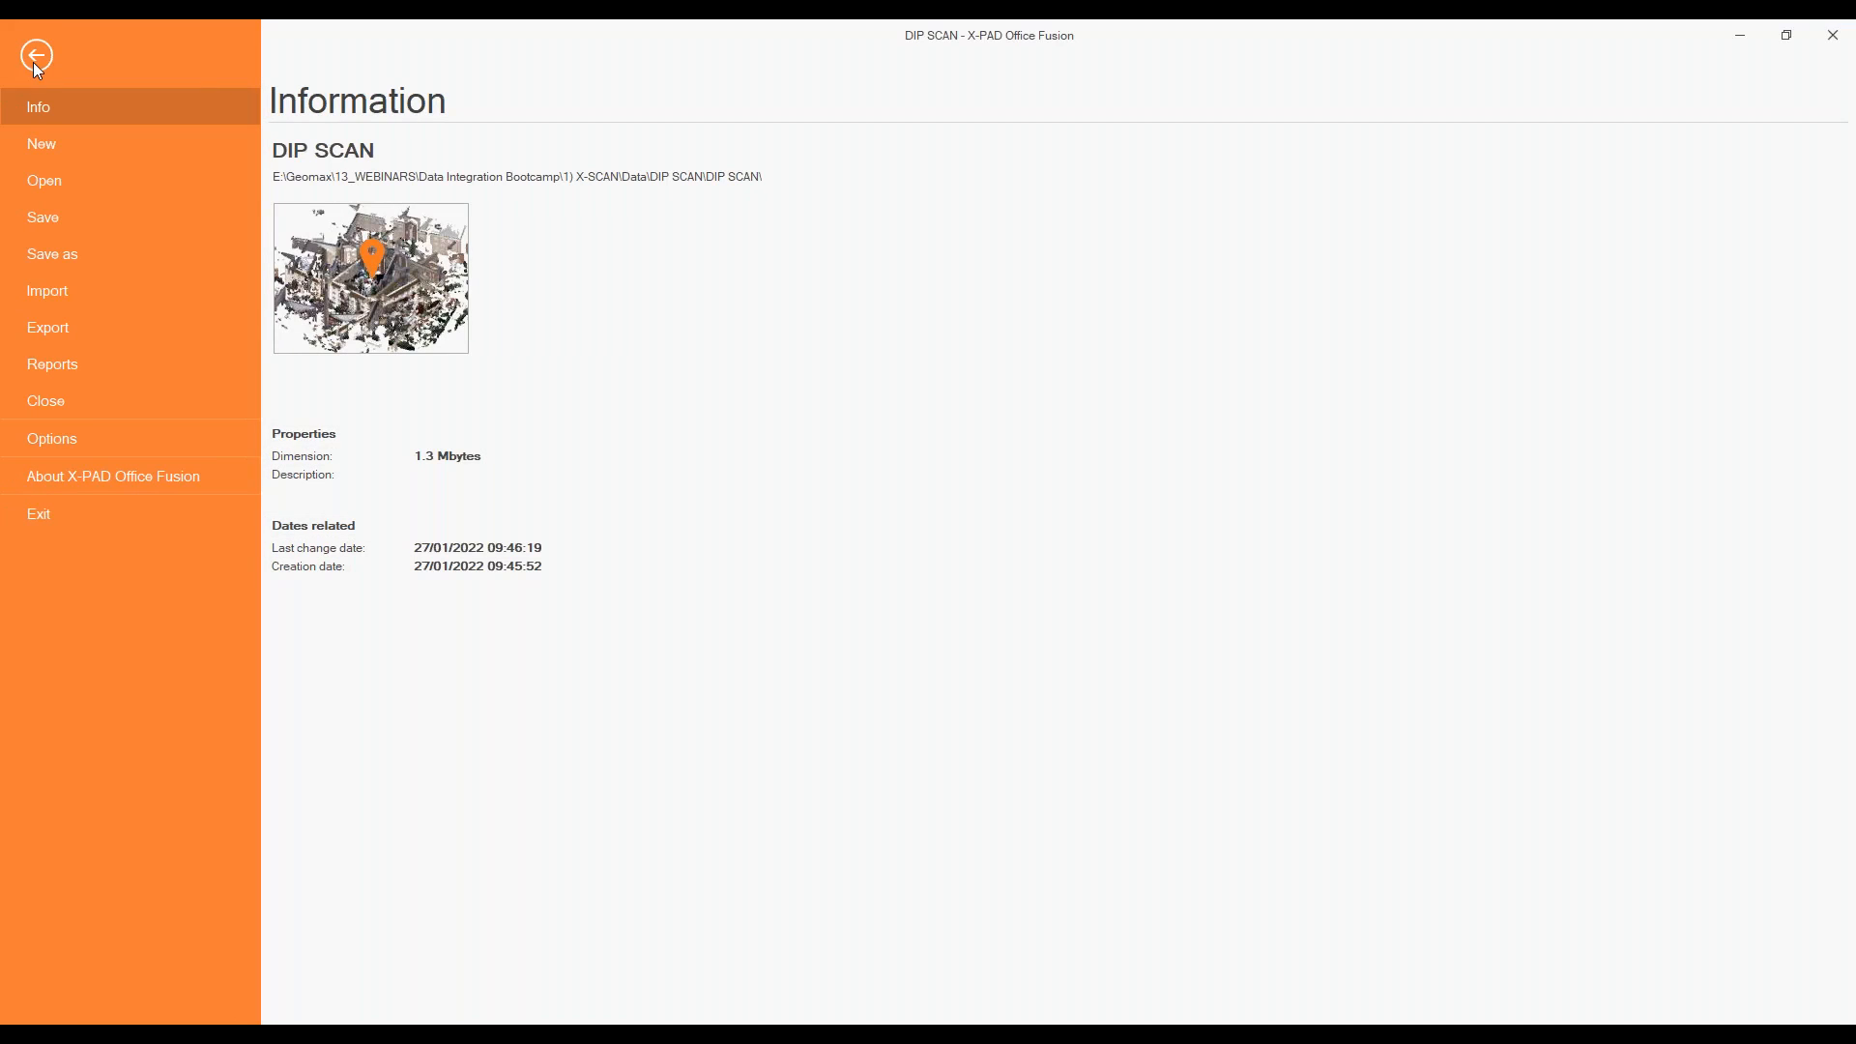
left_click(77, 320)
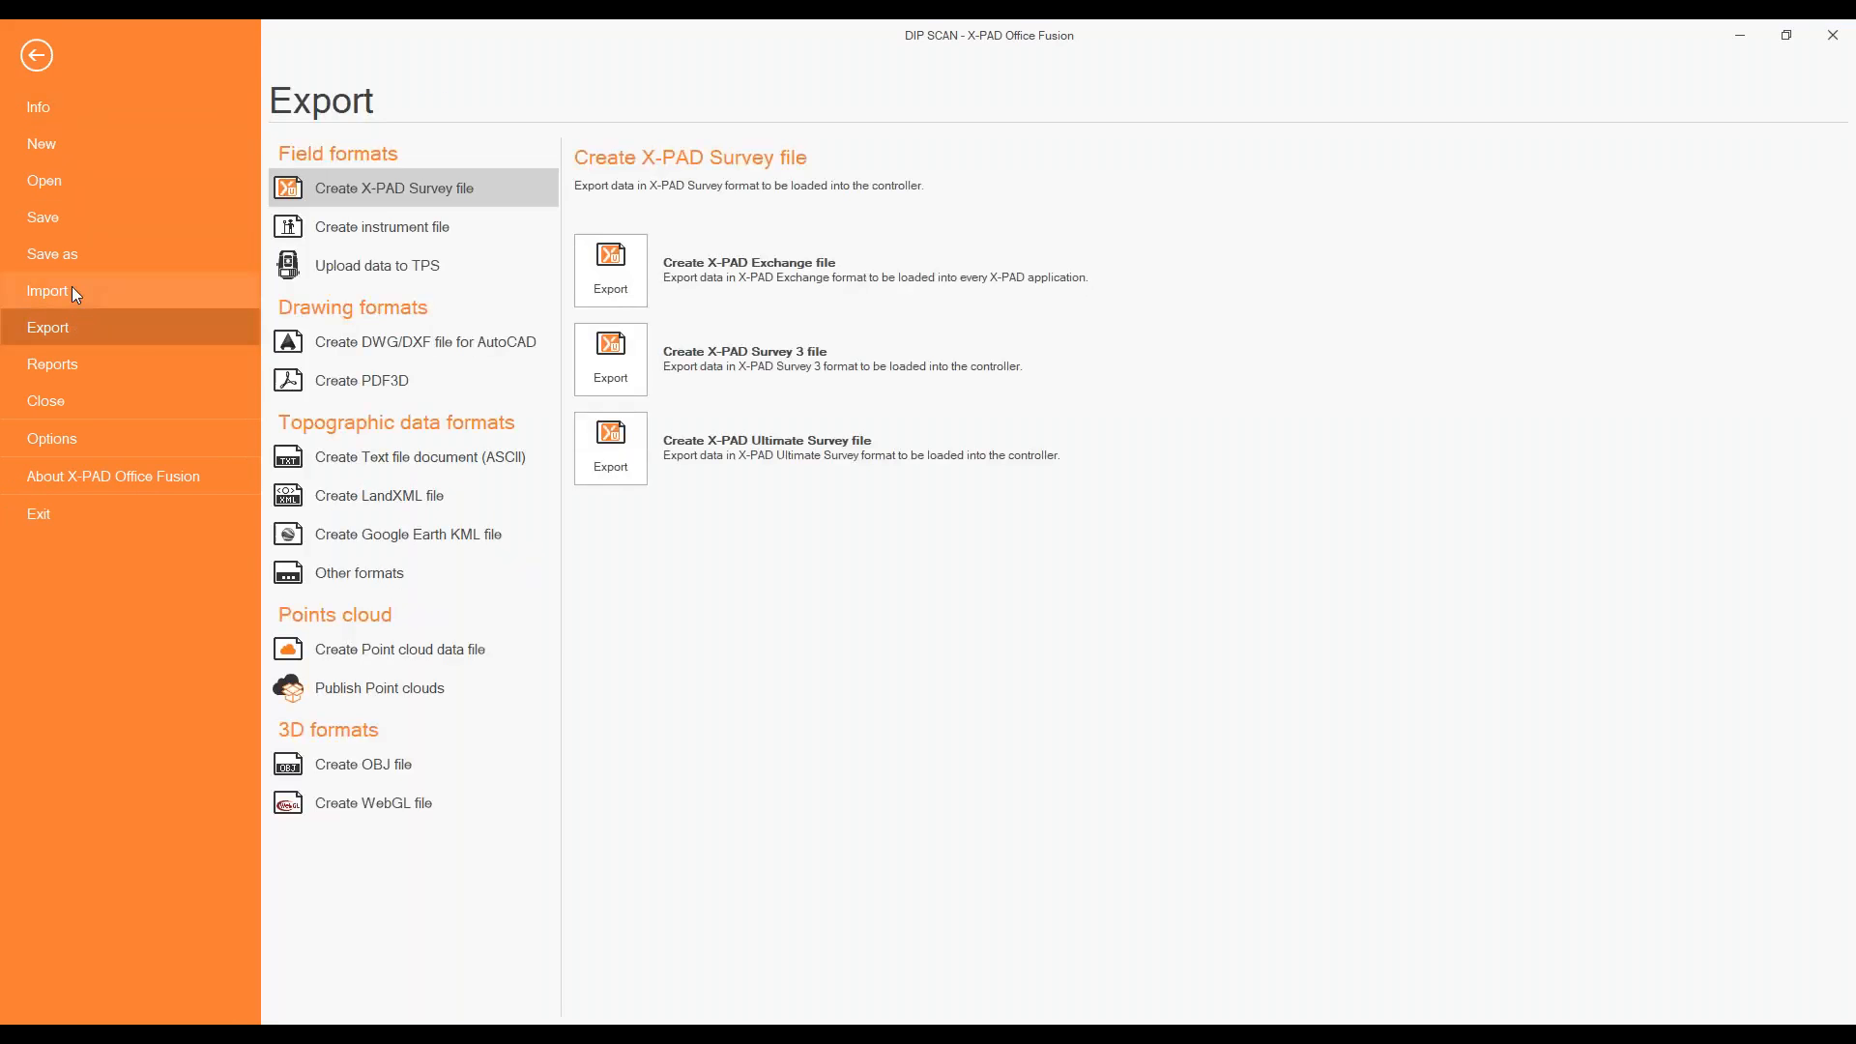
left_click(452, 347)
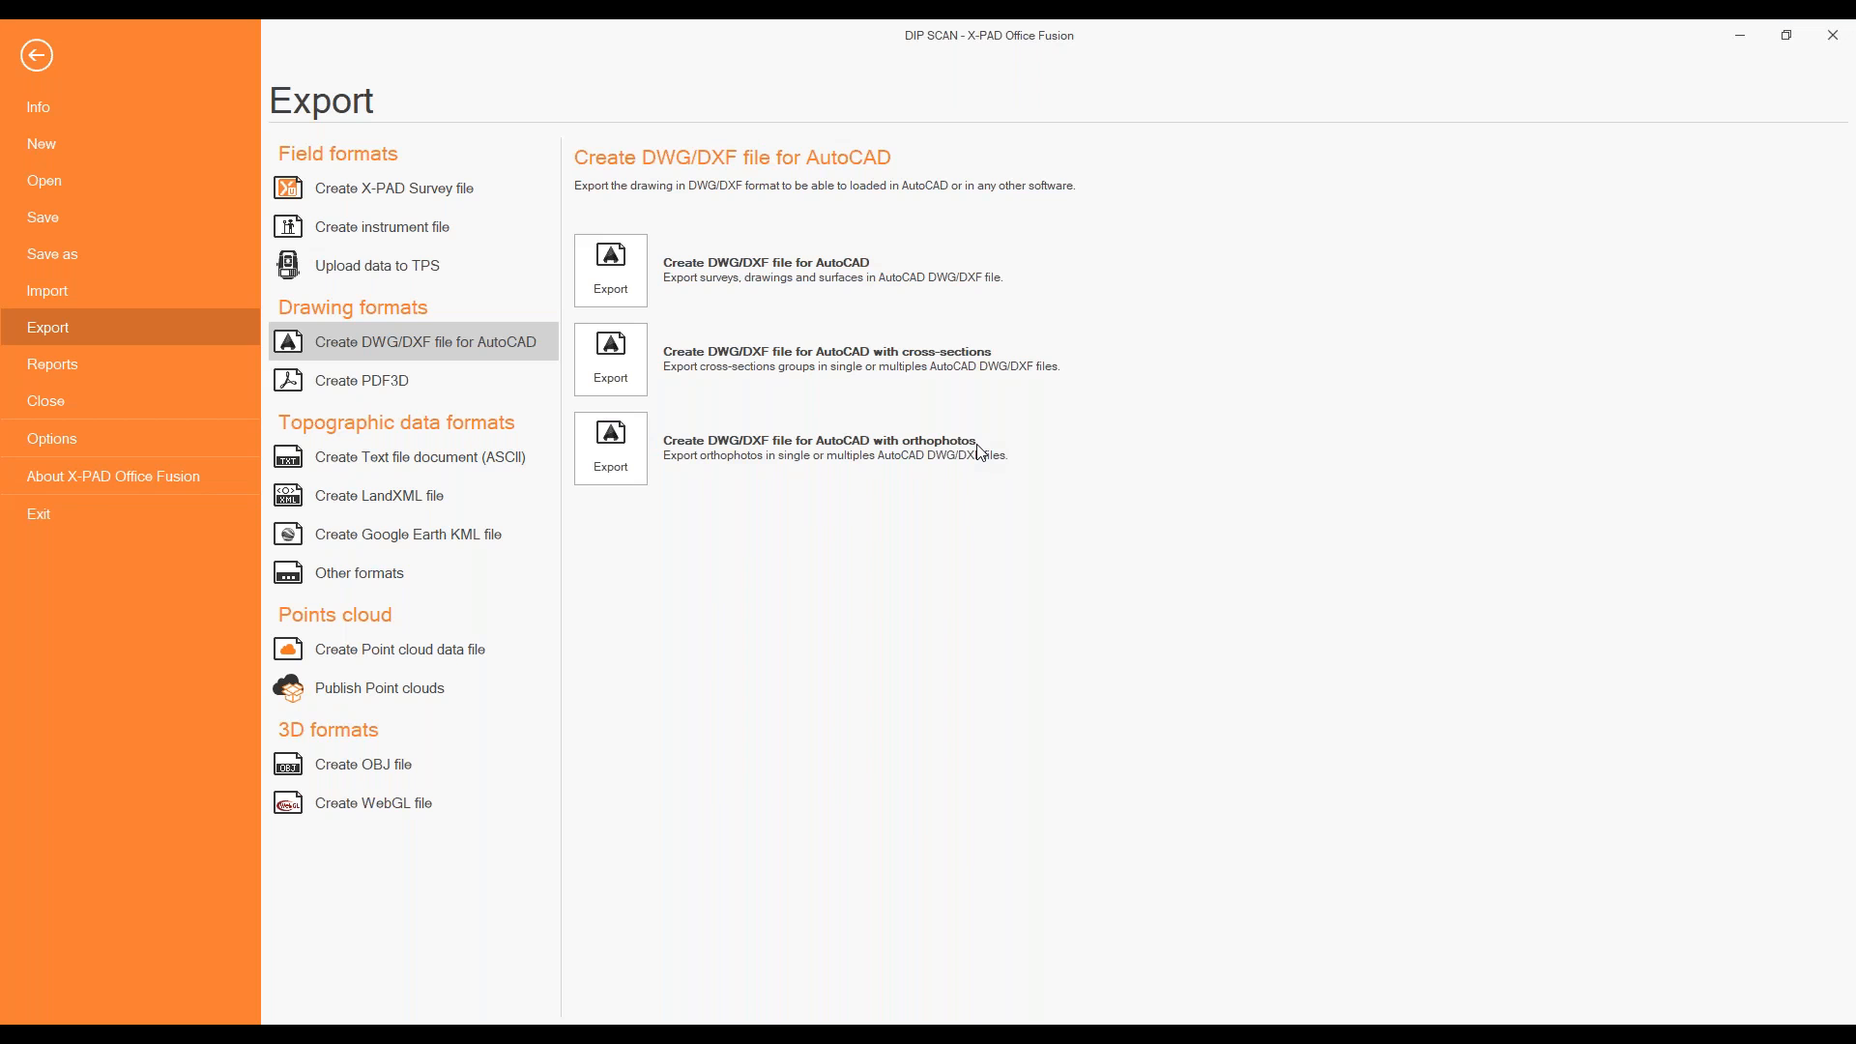
left_click(640, 266)
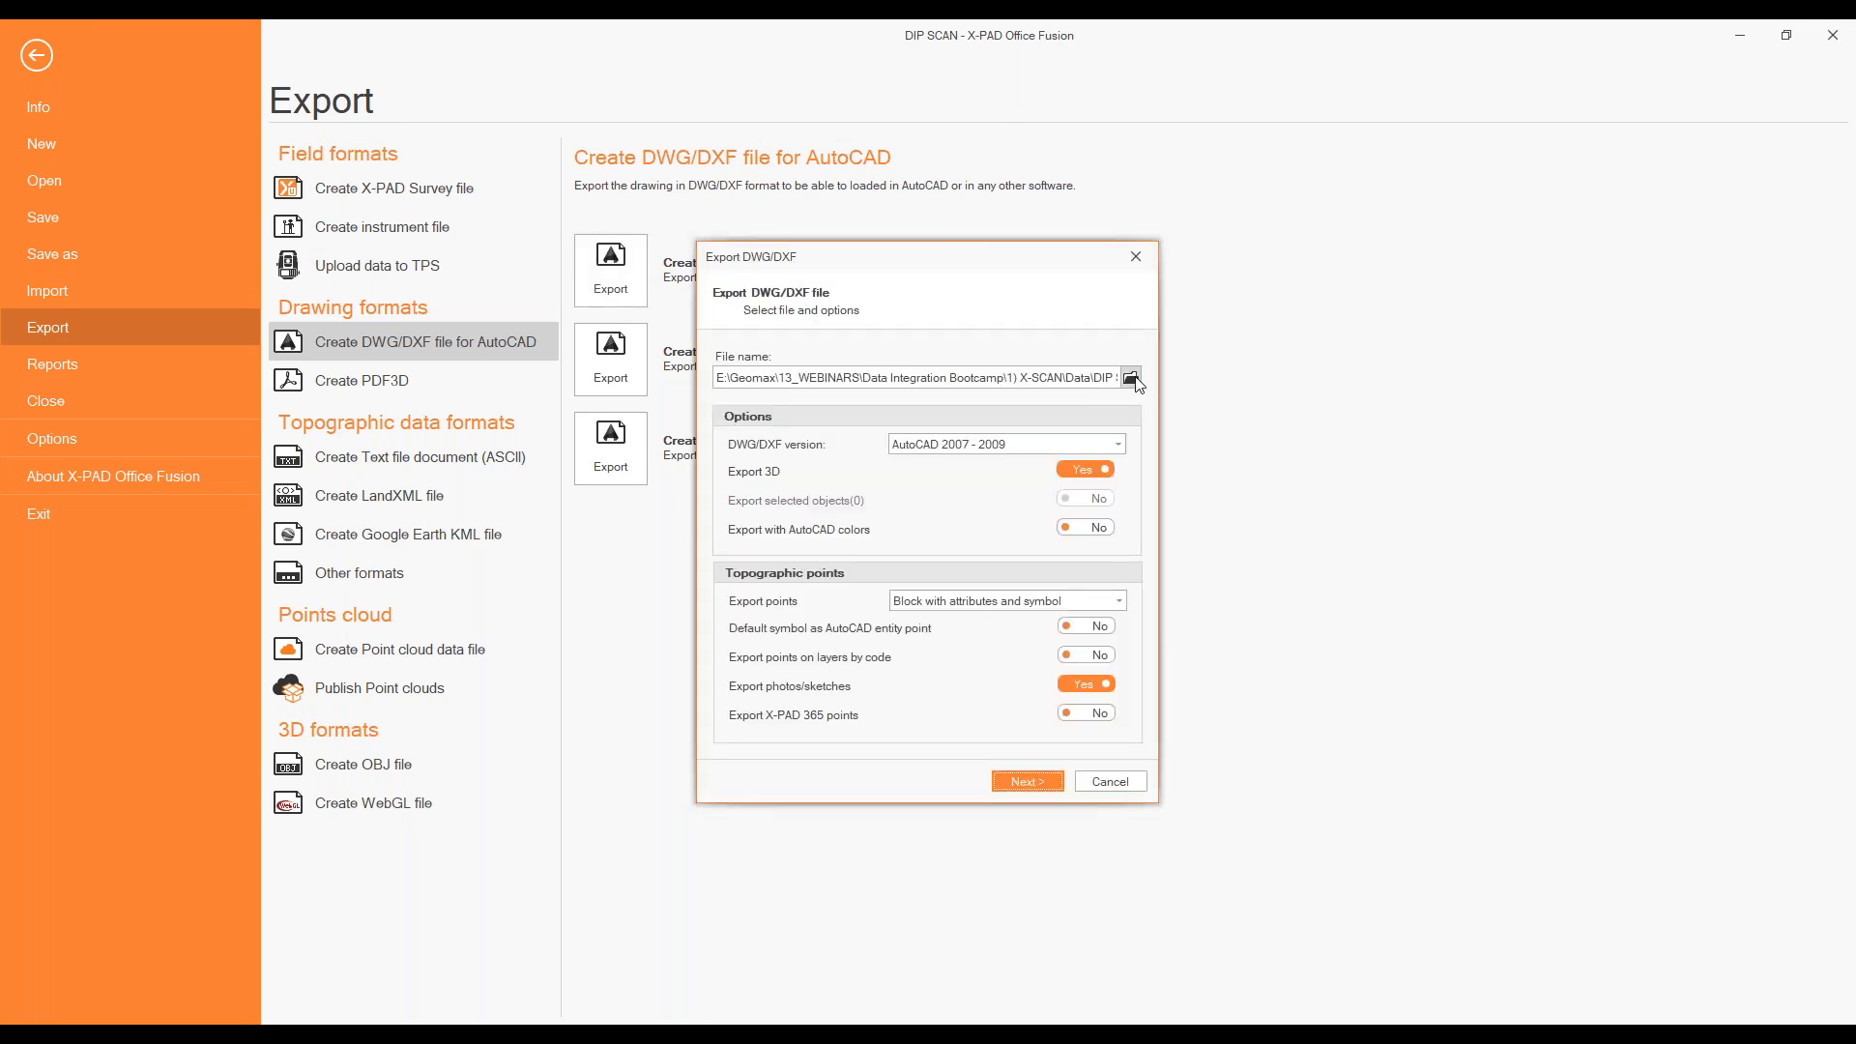
left_click(1131, 377)
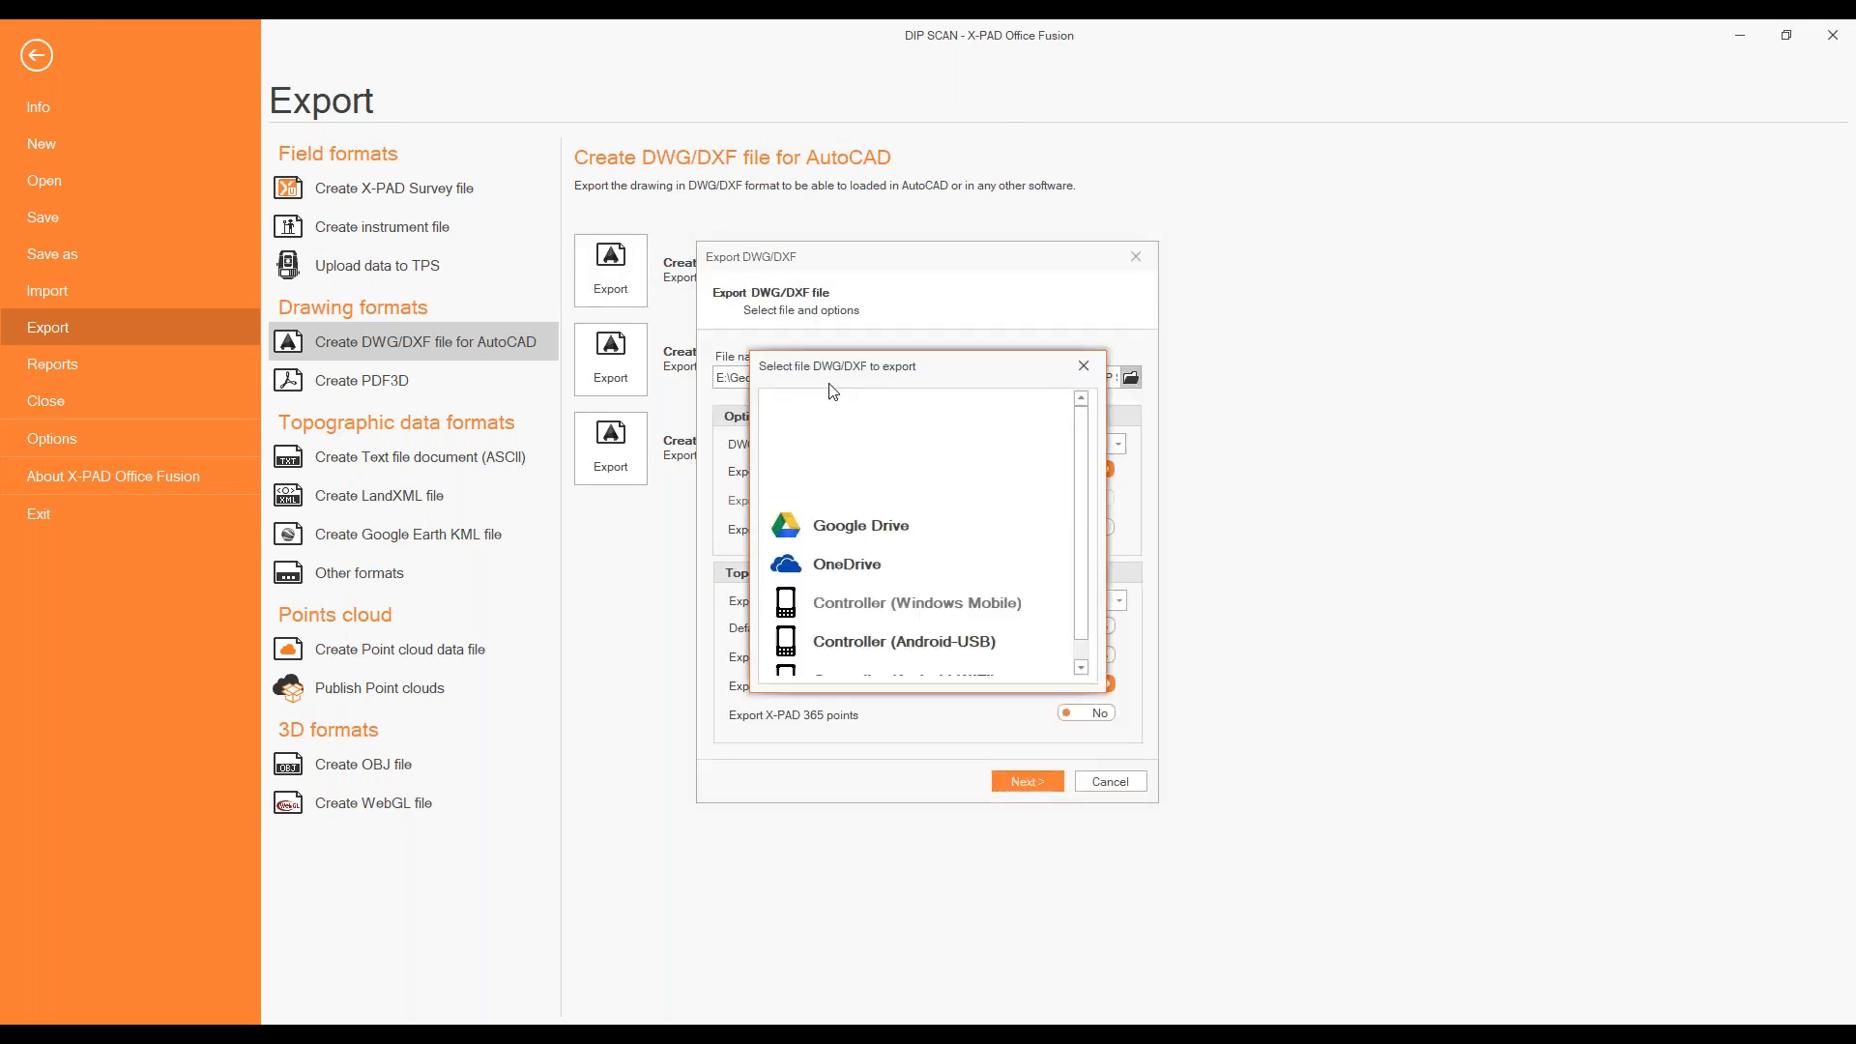
left_click(1083, 366)
left_click_drag(1046, 375, 1251, 377)
left_click(1106, 375)
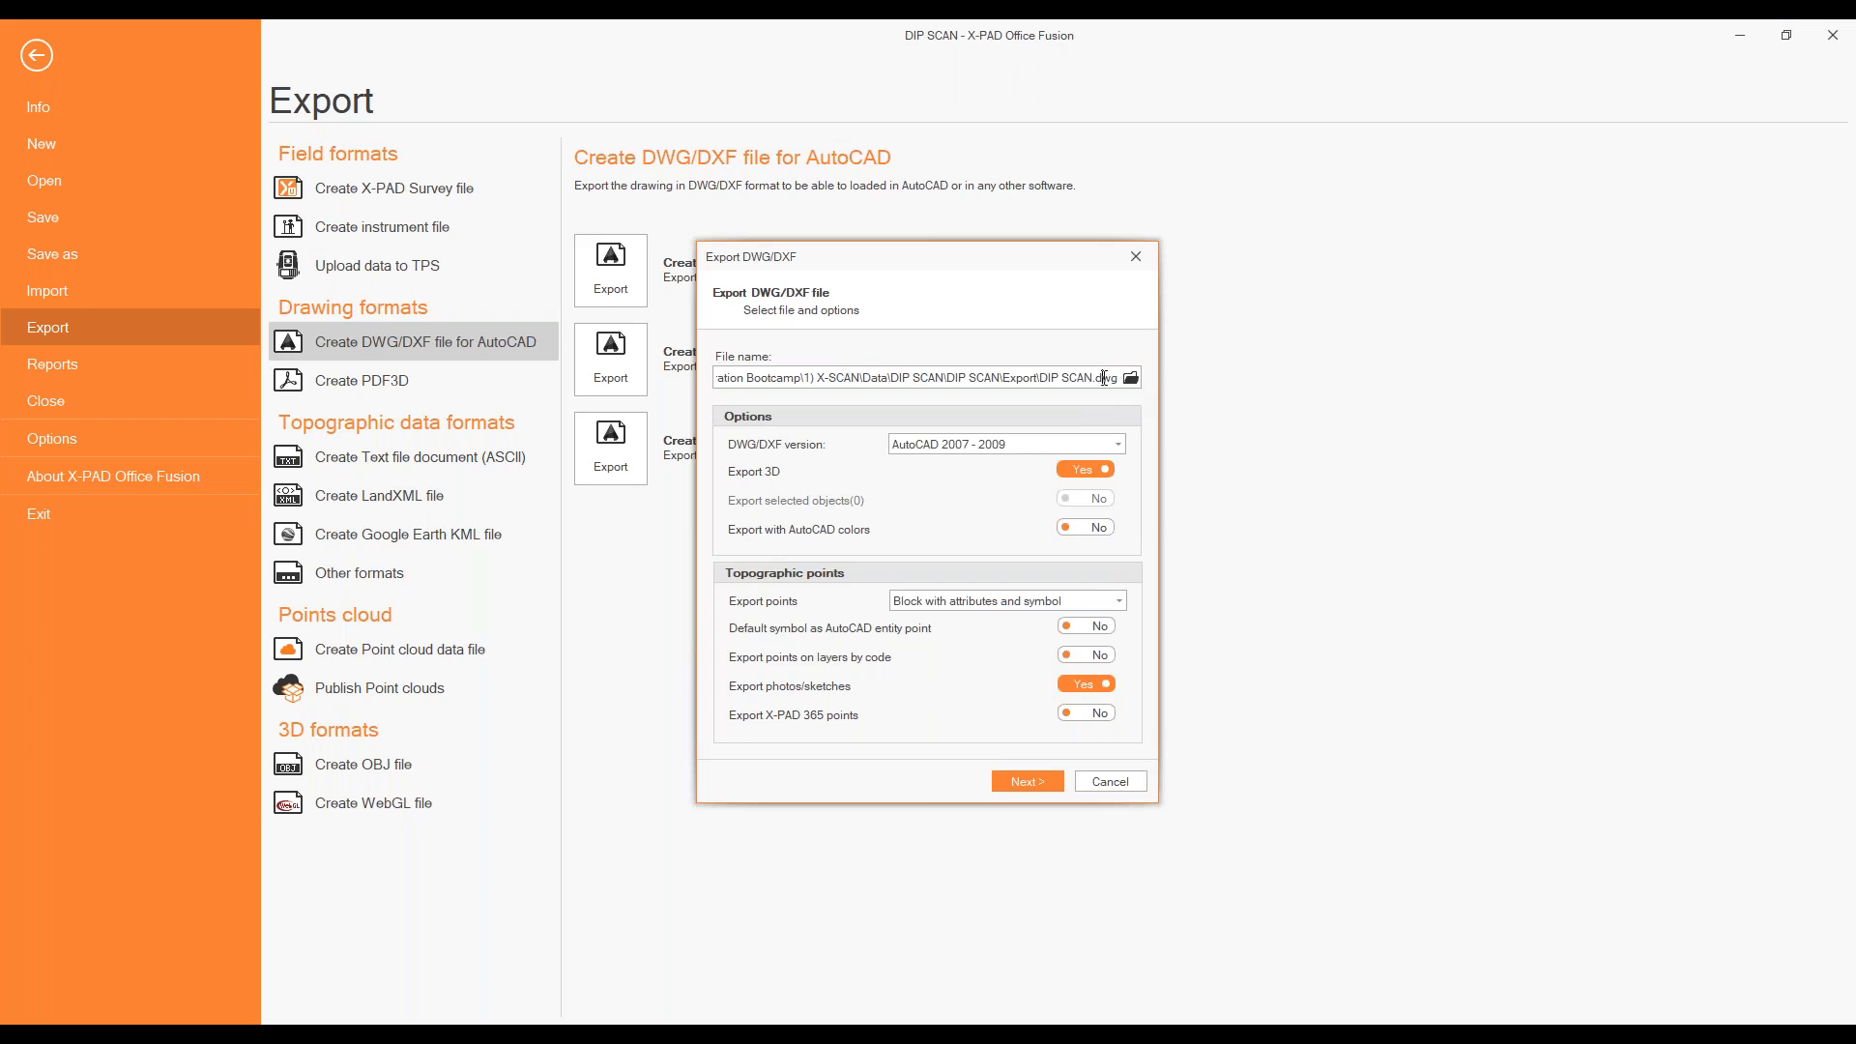
left_click_drag(1106, 377, 1185, 384)
type("xf")
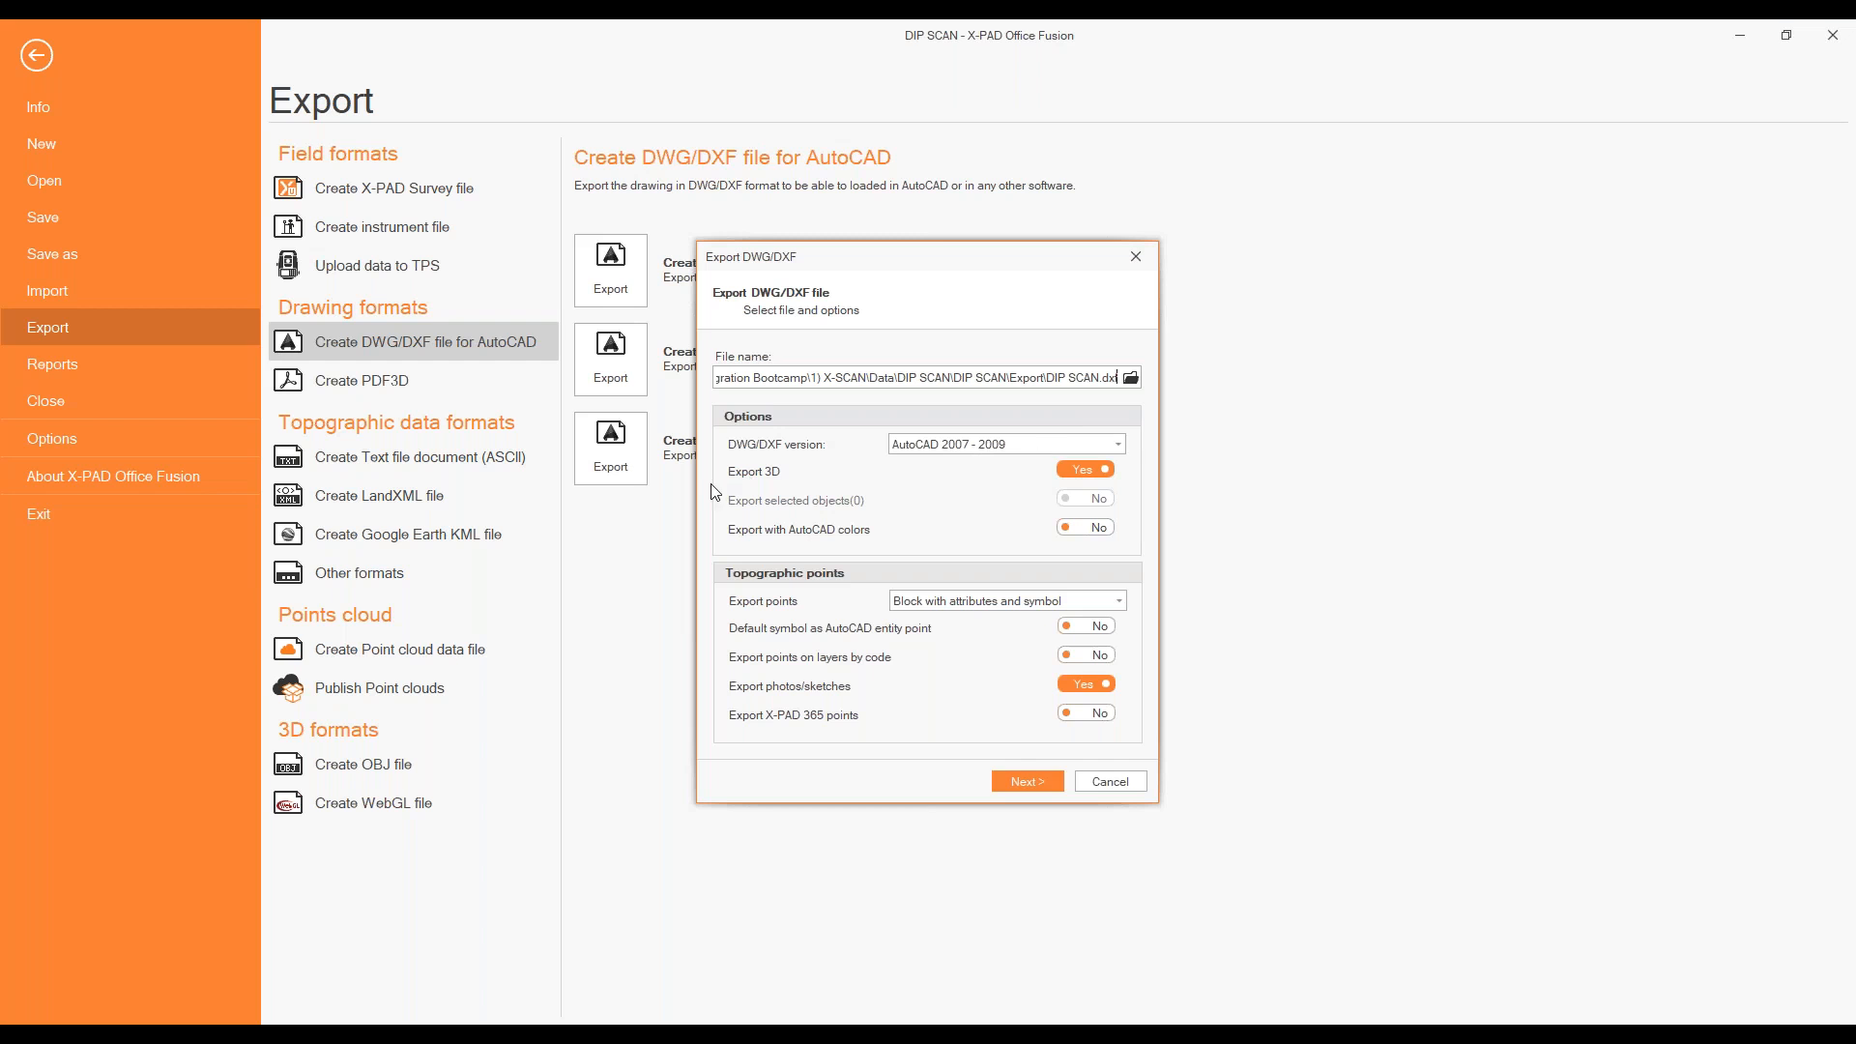
Turn on AutoCAD colors and export the survey, the Disegno principale drawing and Orthophoto_01 to the DXF file.
left_click(1105, 530)
left_click(1119, 602)
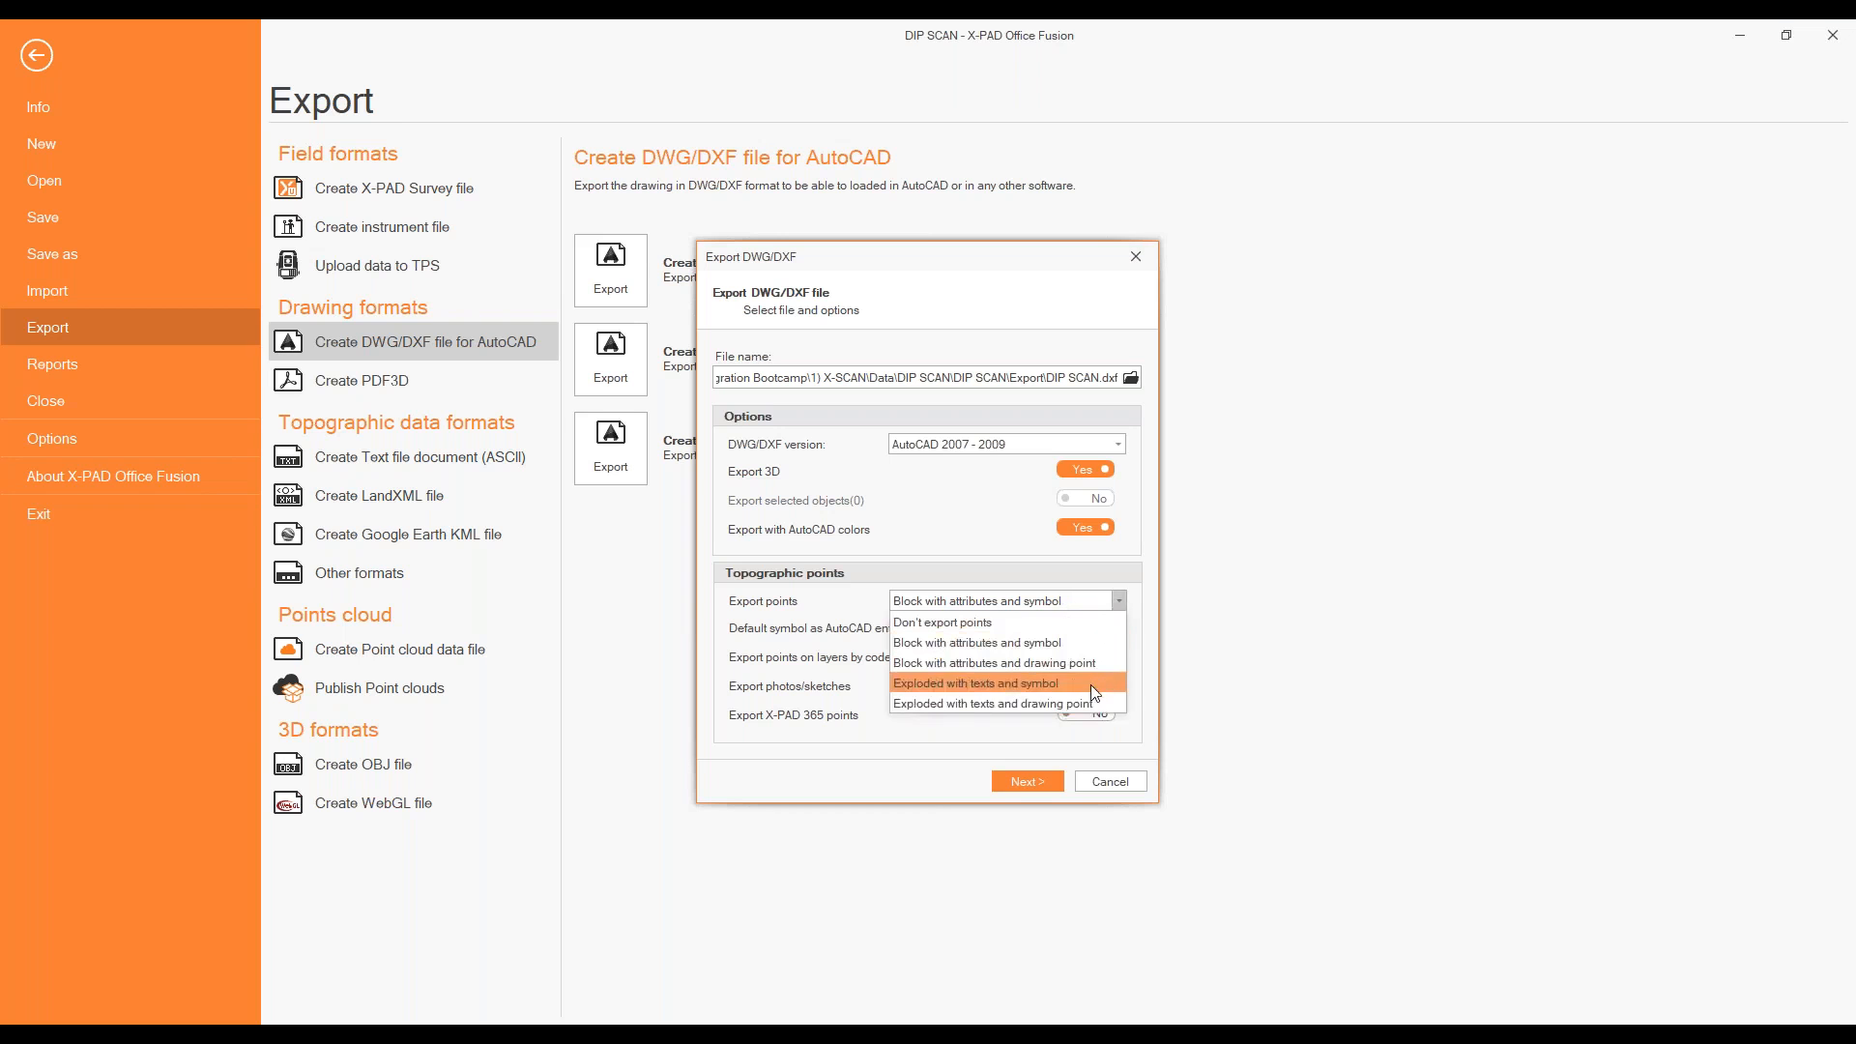
left_click(1141, 701)
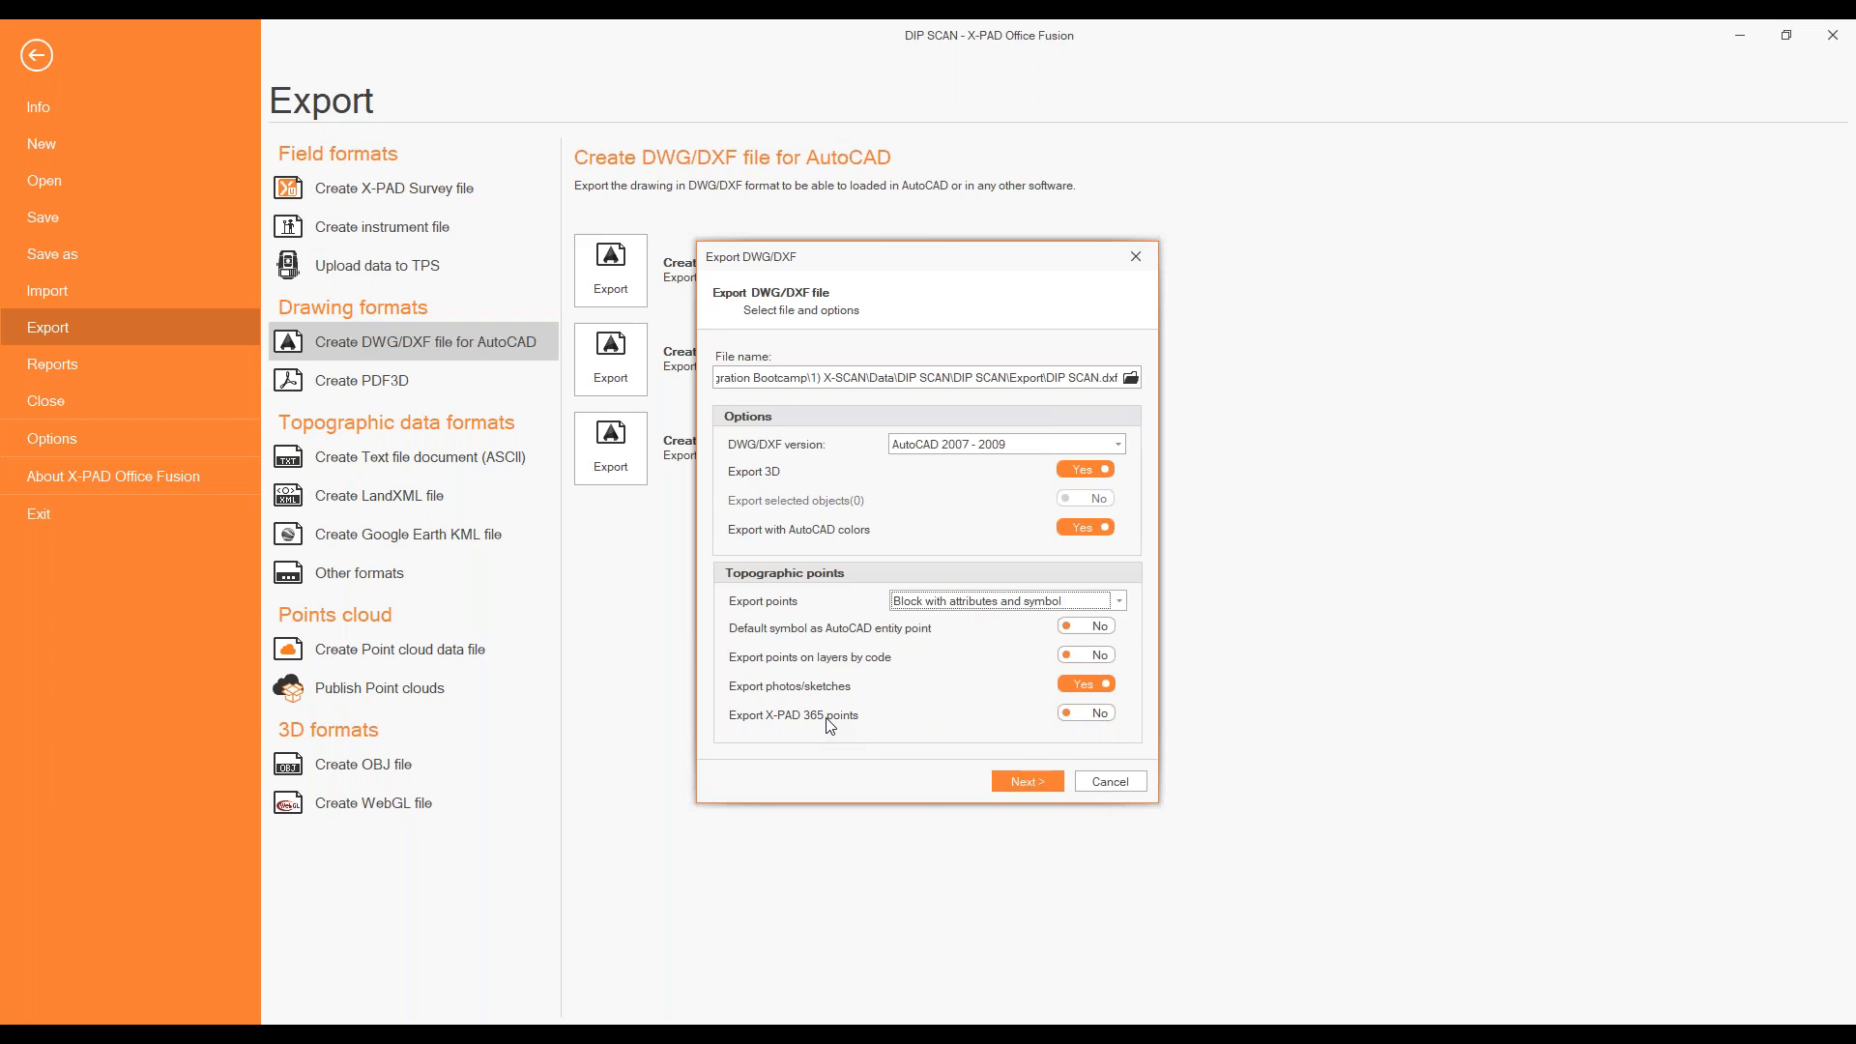
left_click(1017, 783)
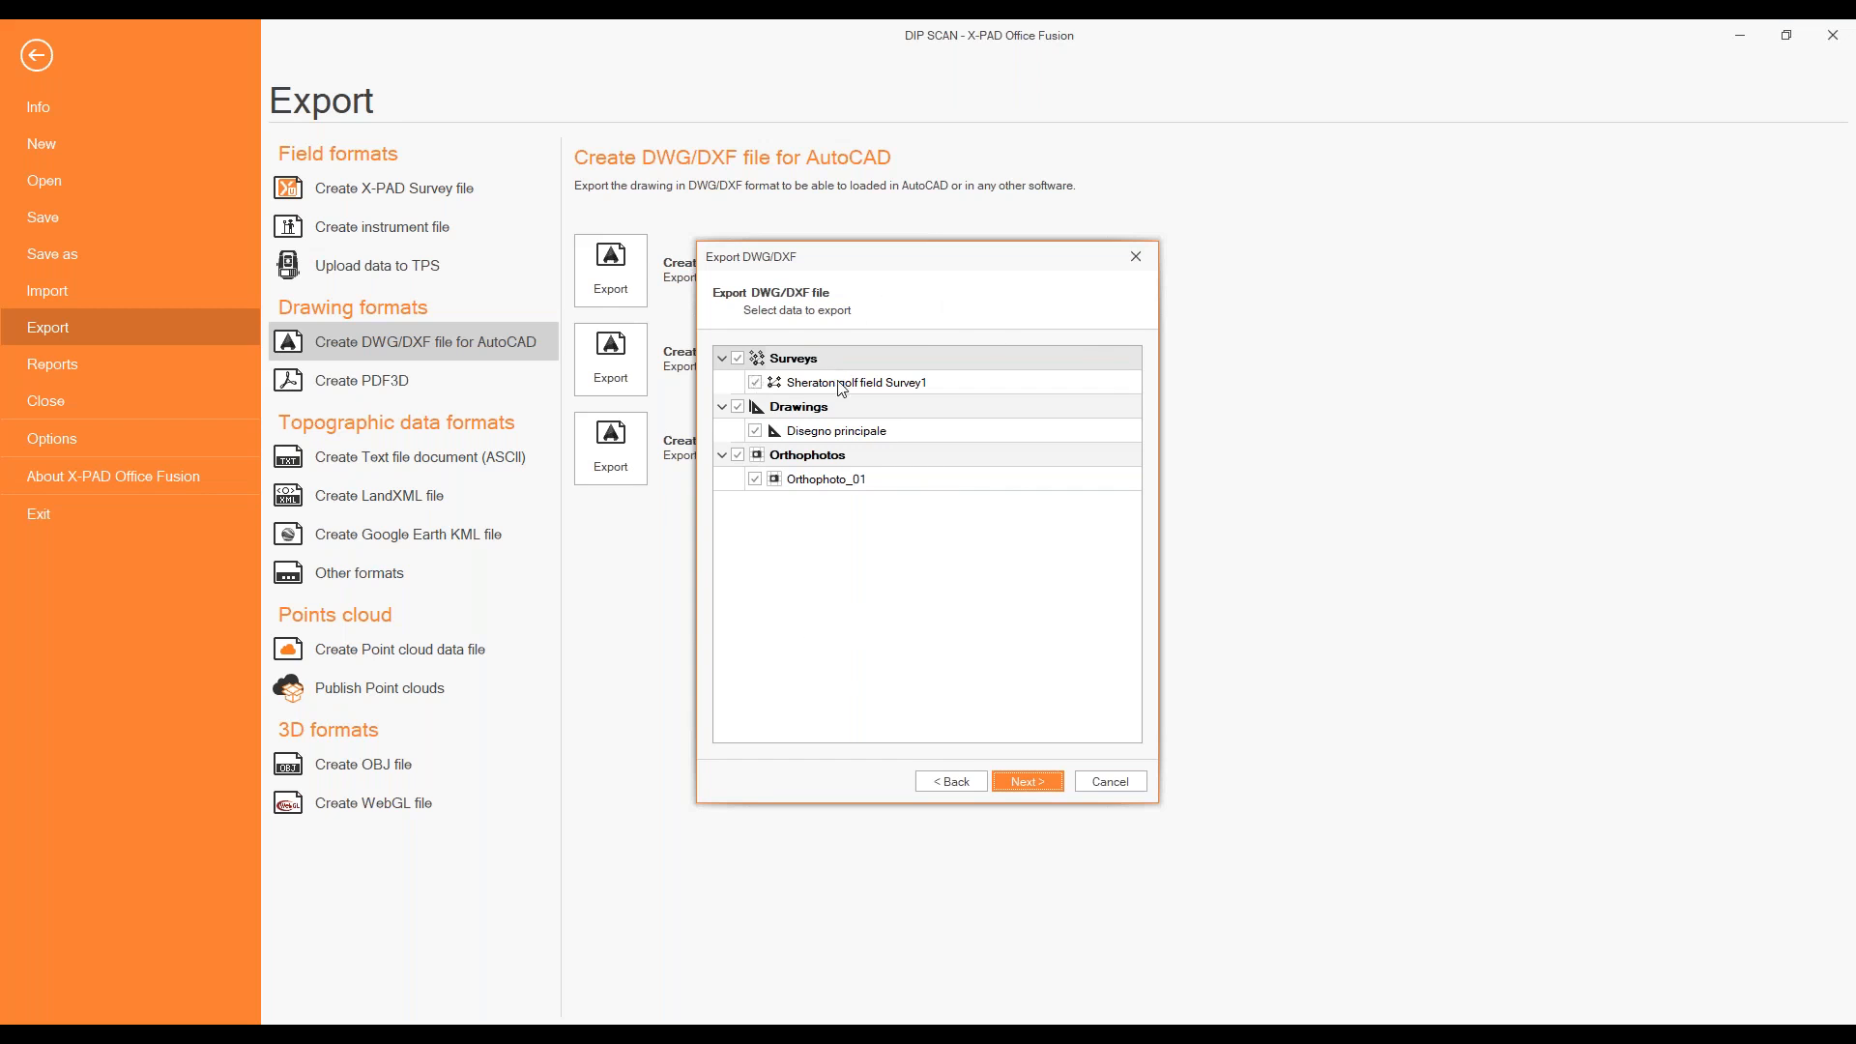
left_click(1029, 780)
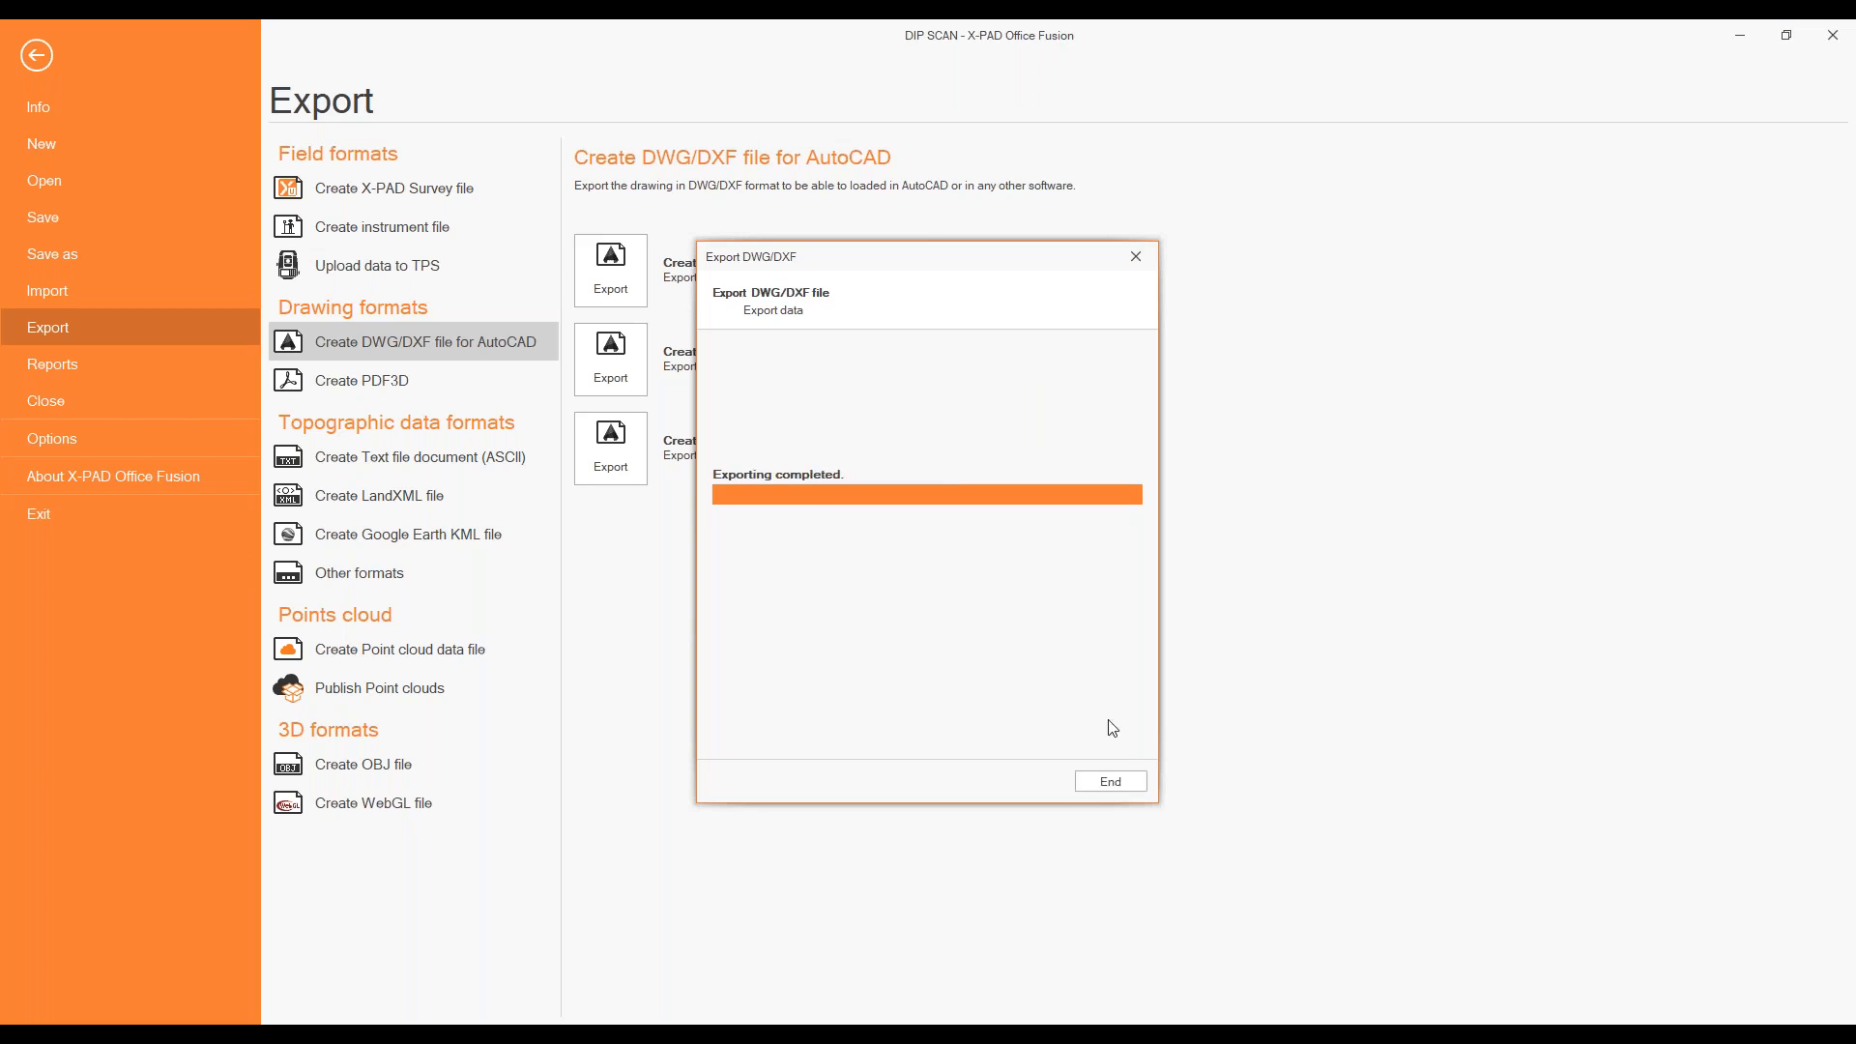
left_click(1110, 779)
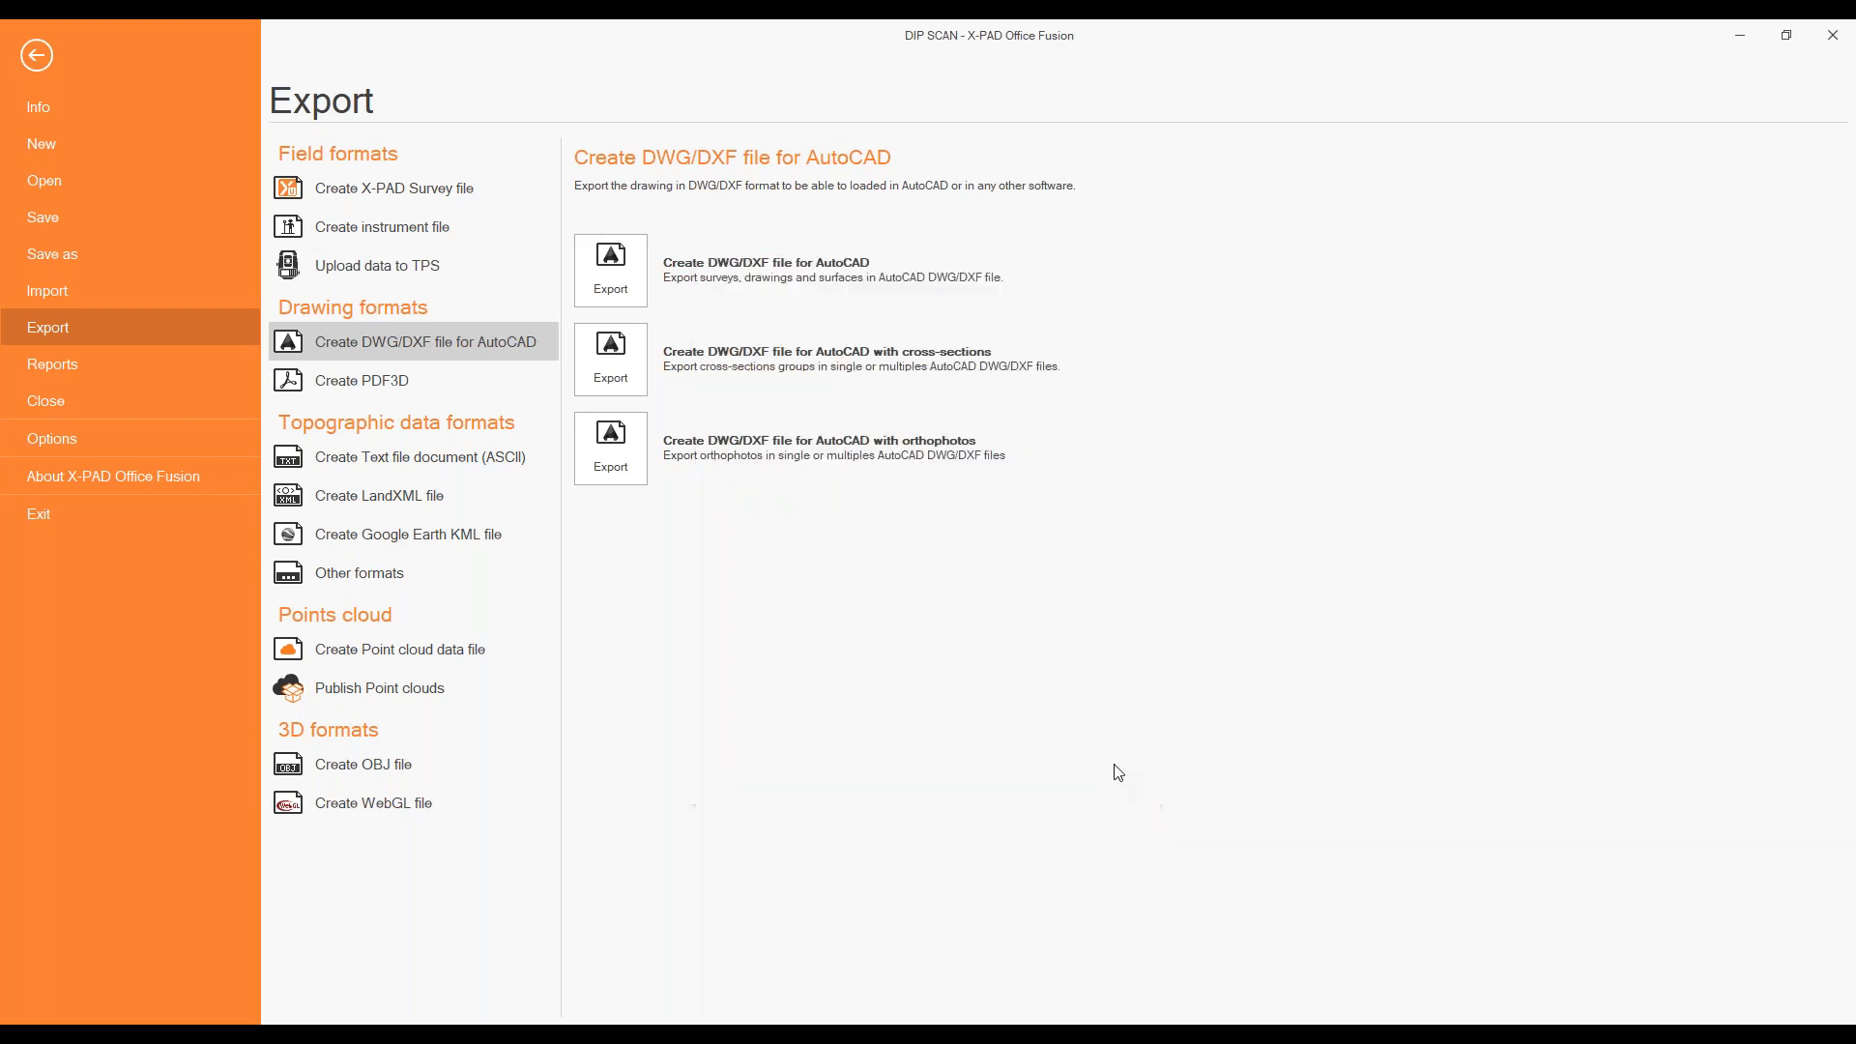
left_click(37, 56)
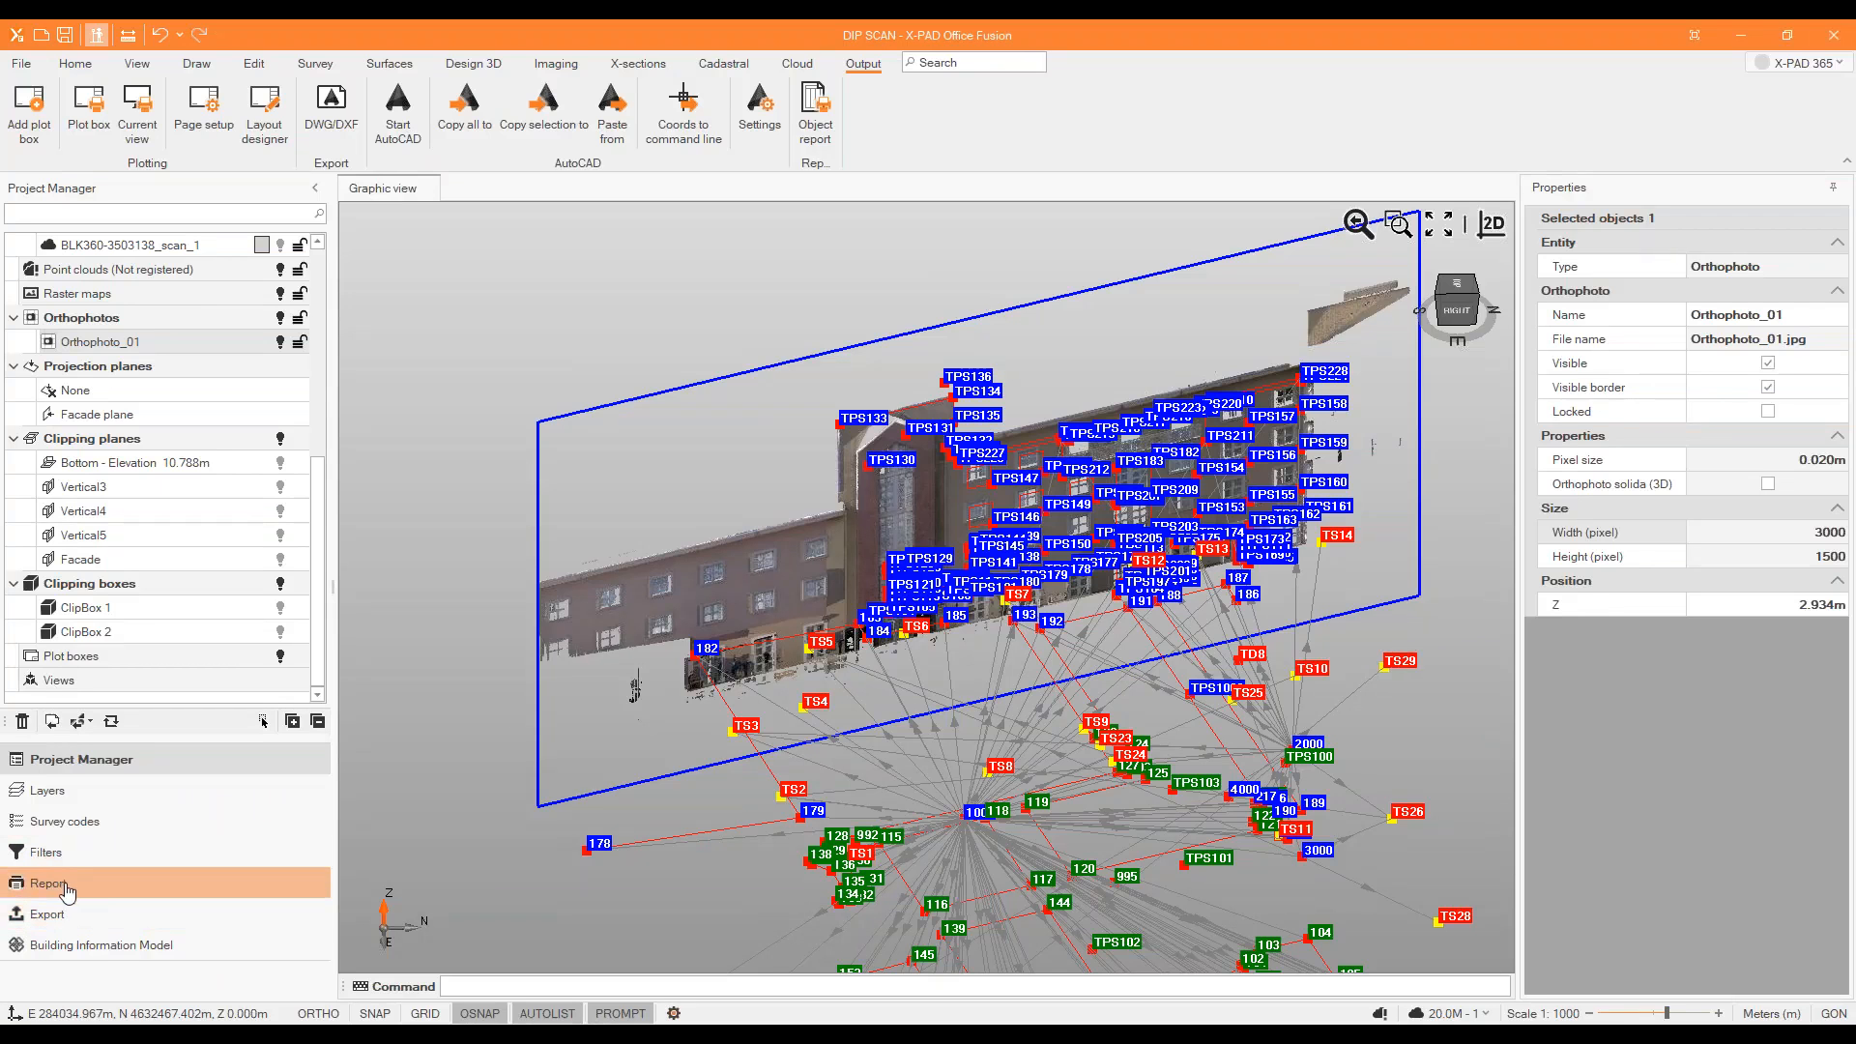
List the project's exported files and check the properties of the DIP SCAN_0 image.
left_click(63, 916)
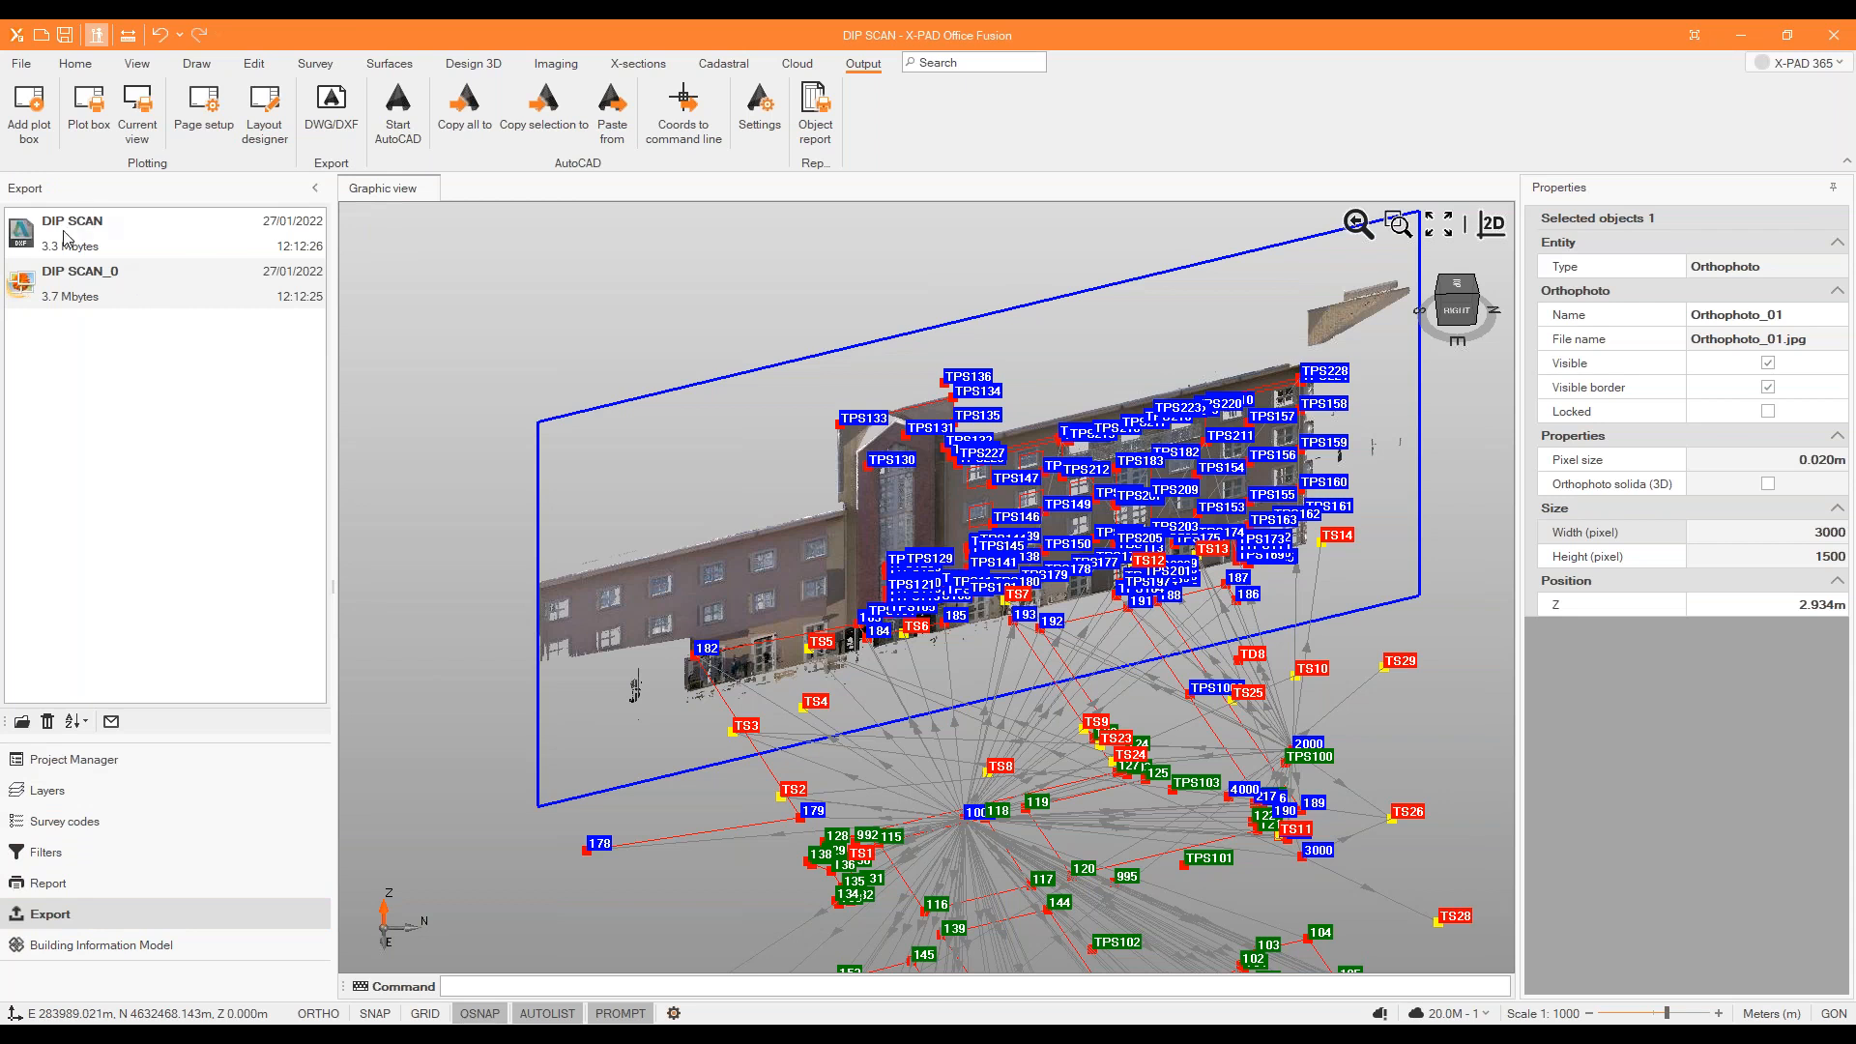
left_click(143, 285)
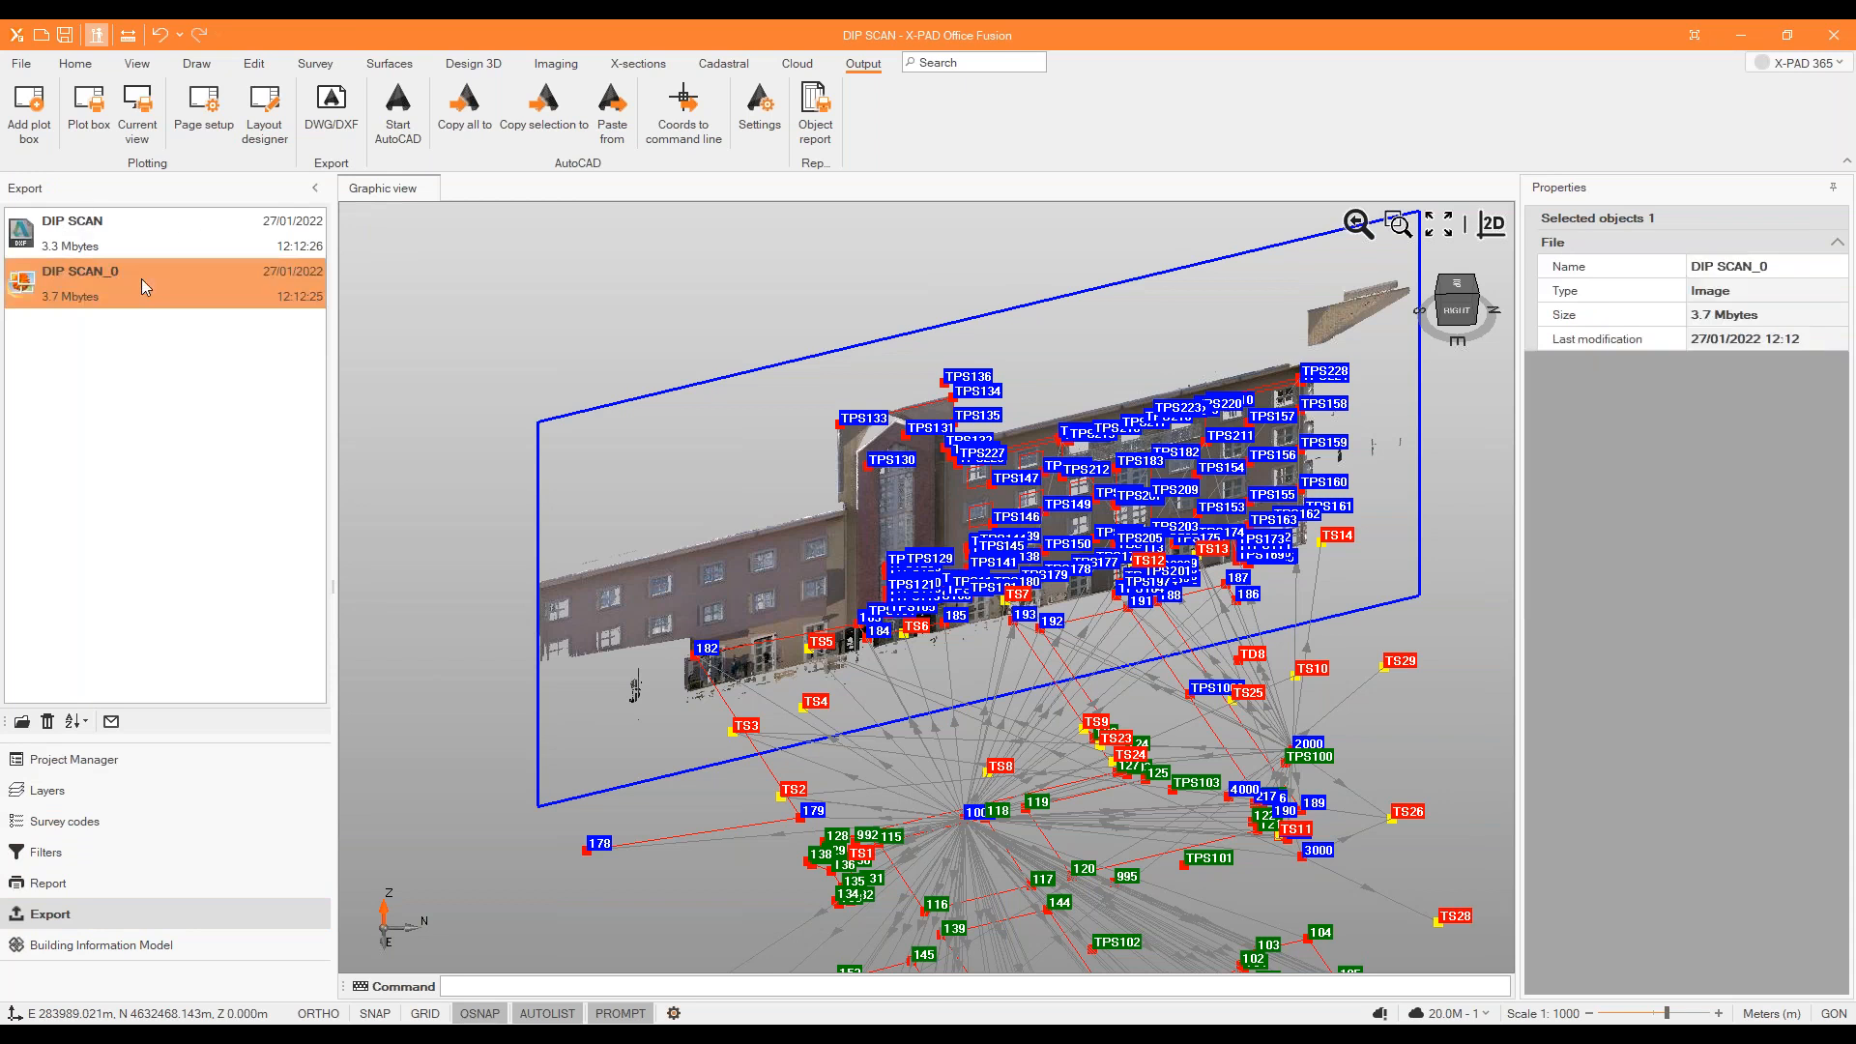
right_click(110, 278)
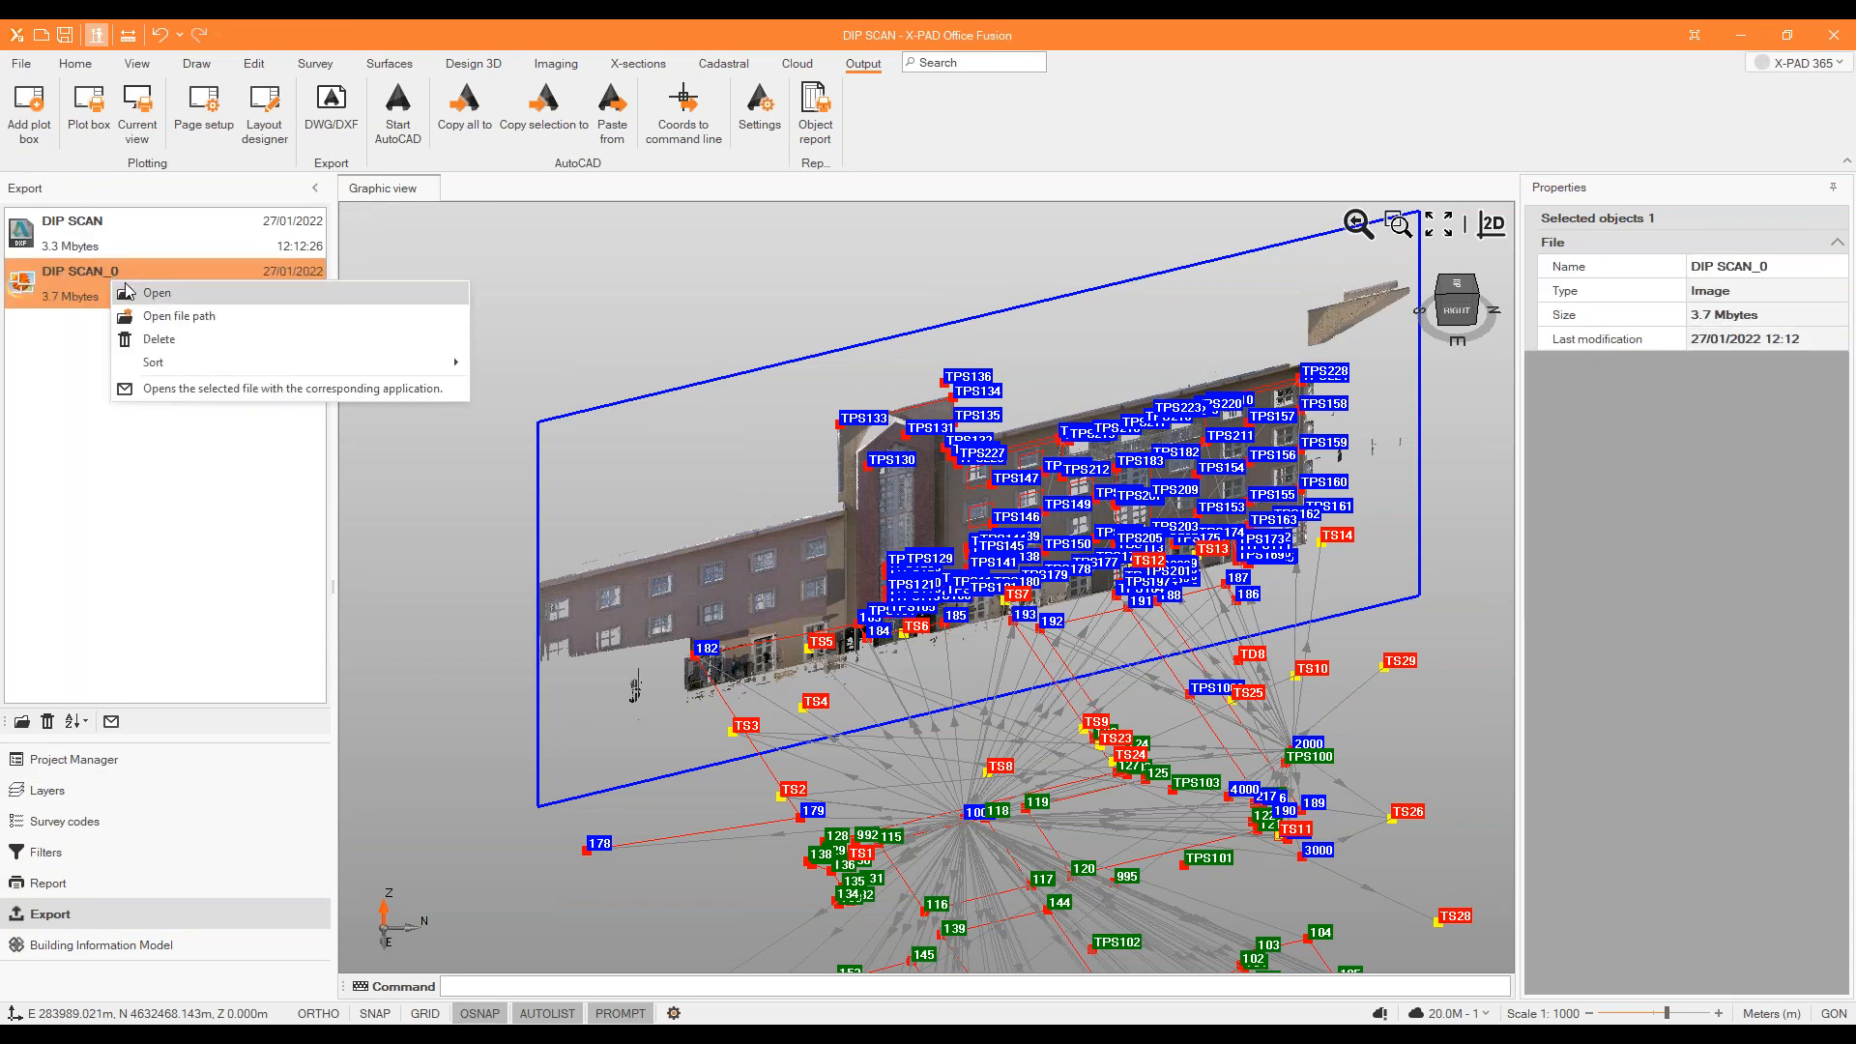
left_click(215, 520)
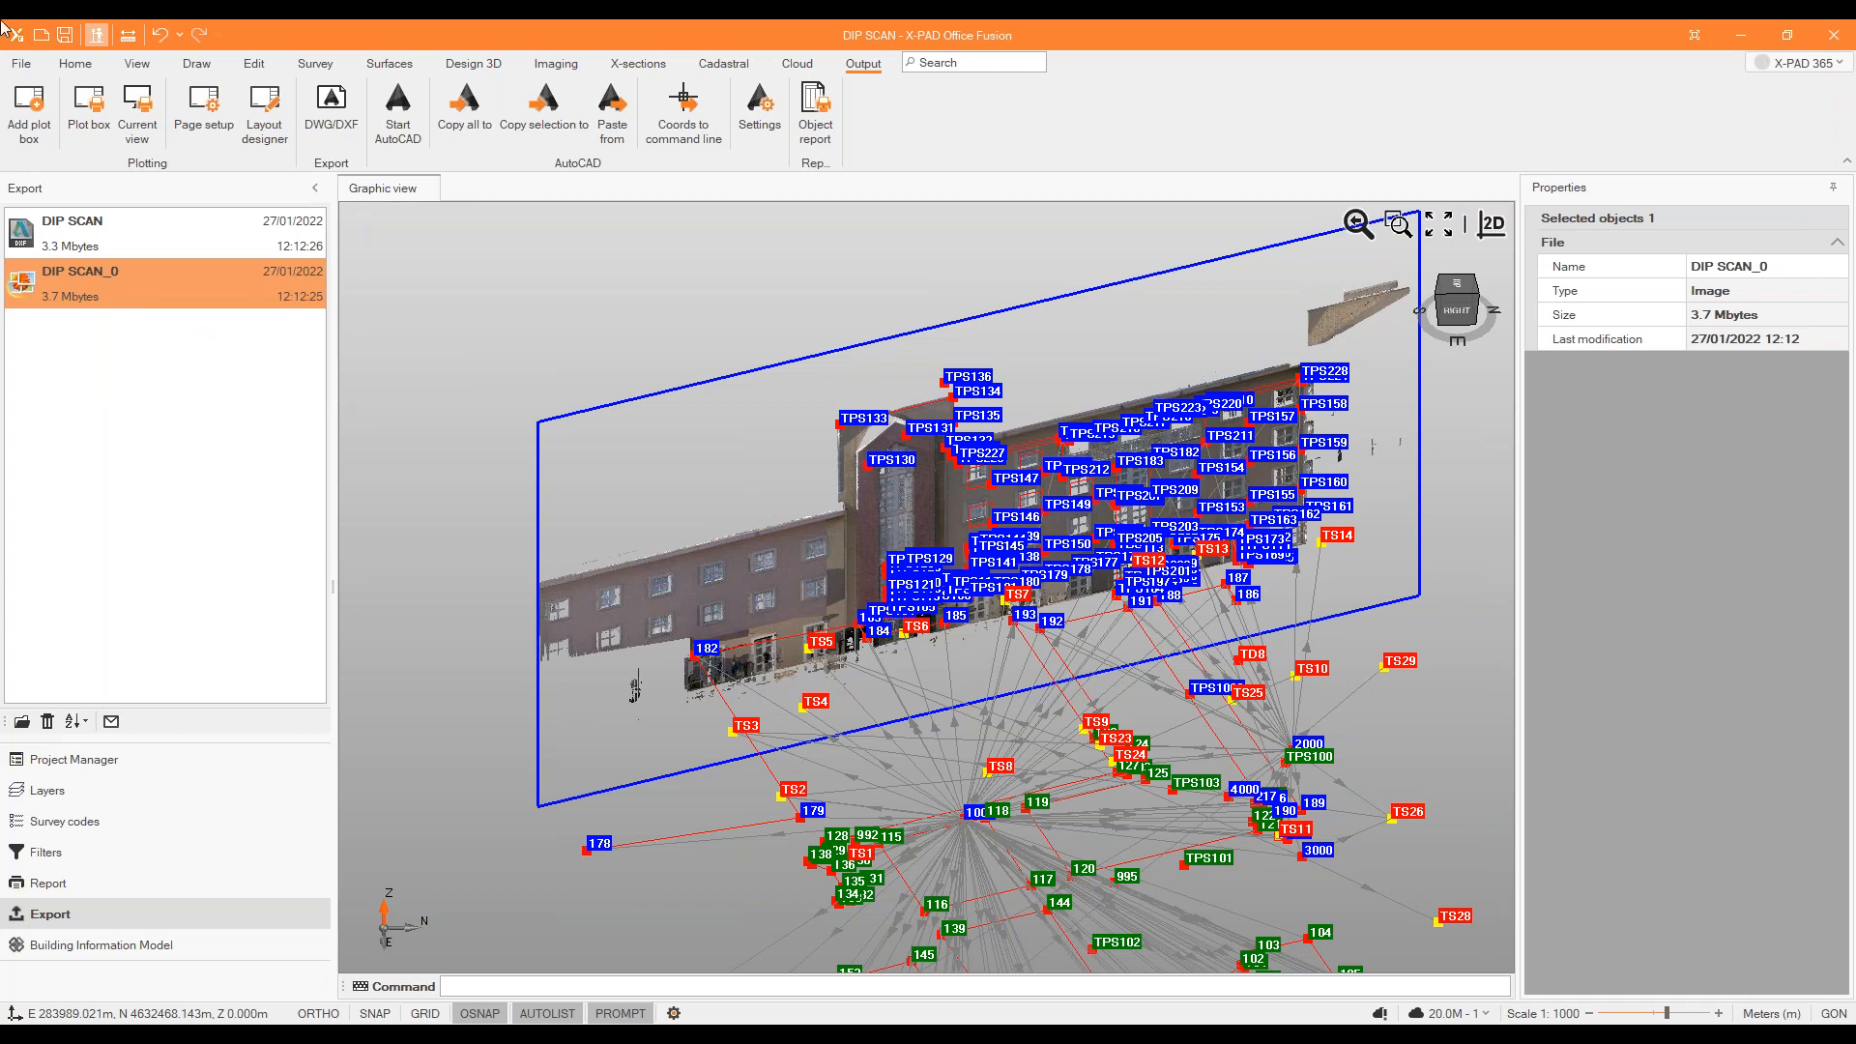
Export the surveys, drawings and surfaces as a PDF3D document on A3 landscape paper.
left_click(25, 68)
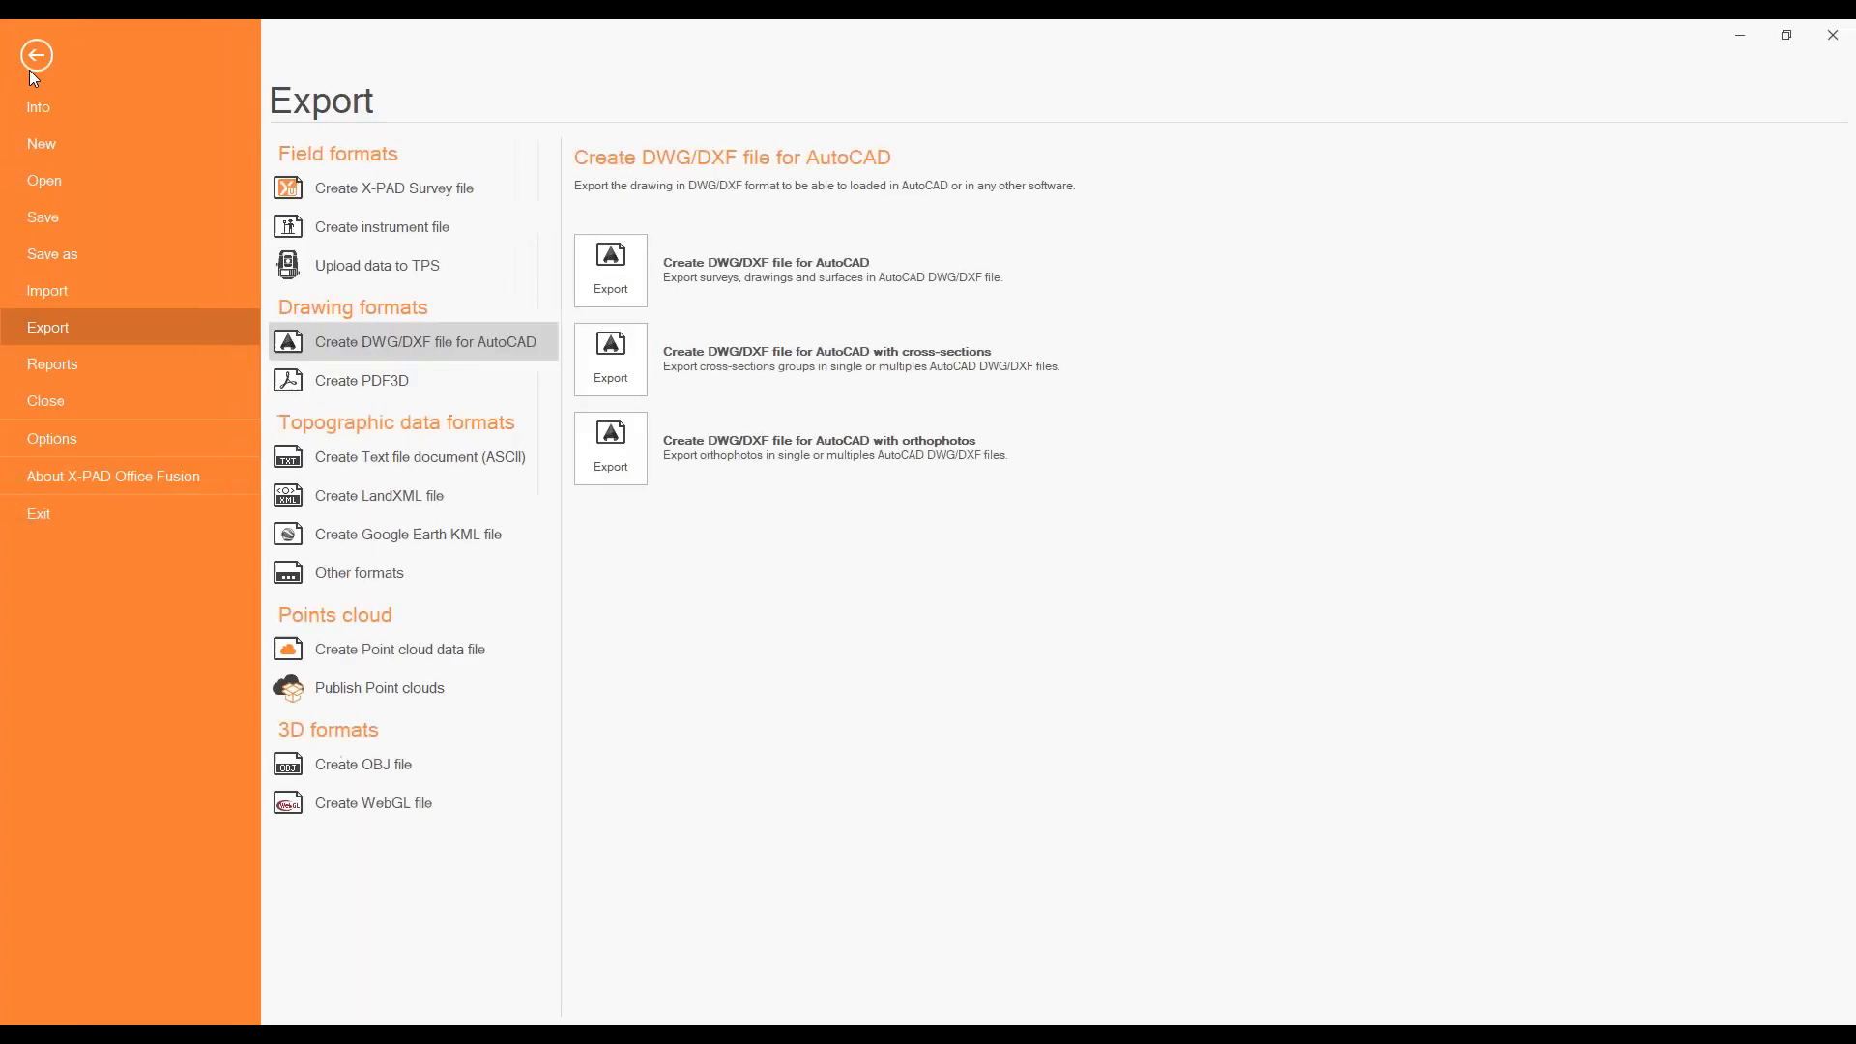
left_click(351, 376)
left_click(624, 290)
left_click(1130, 467)
left_click(1084, 365)
left_click_drag(981, 468, 1219, 471)
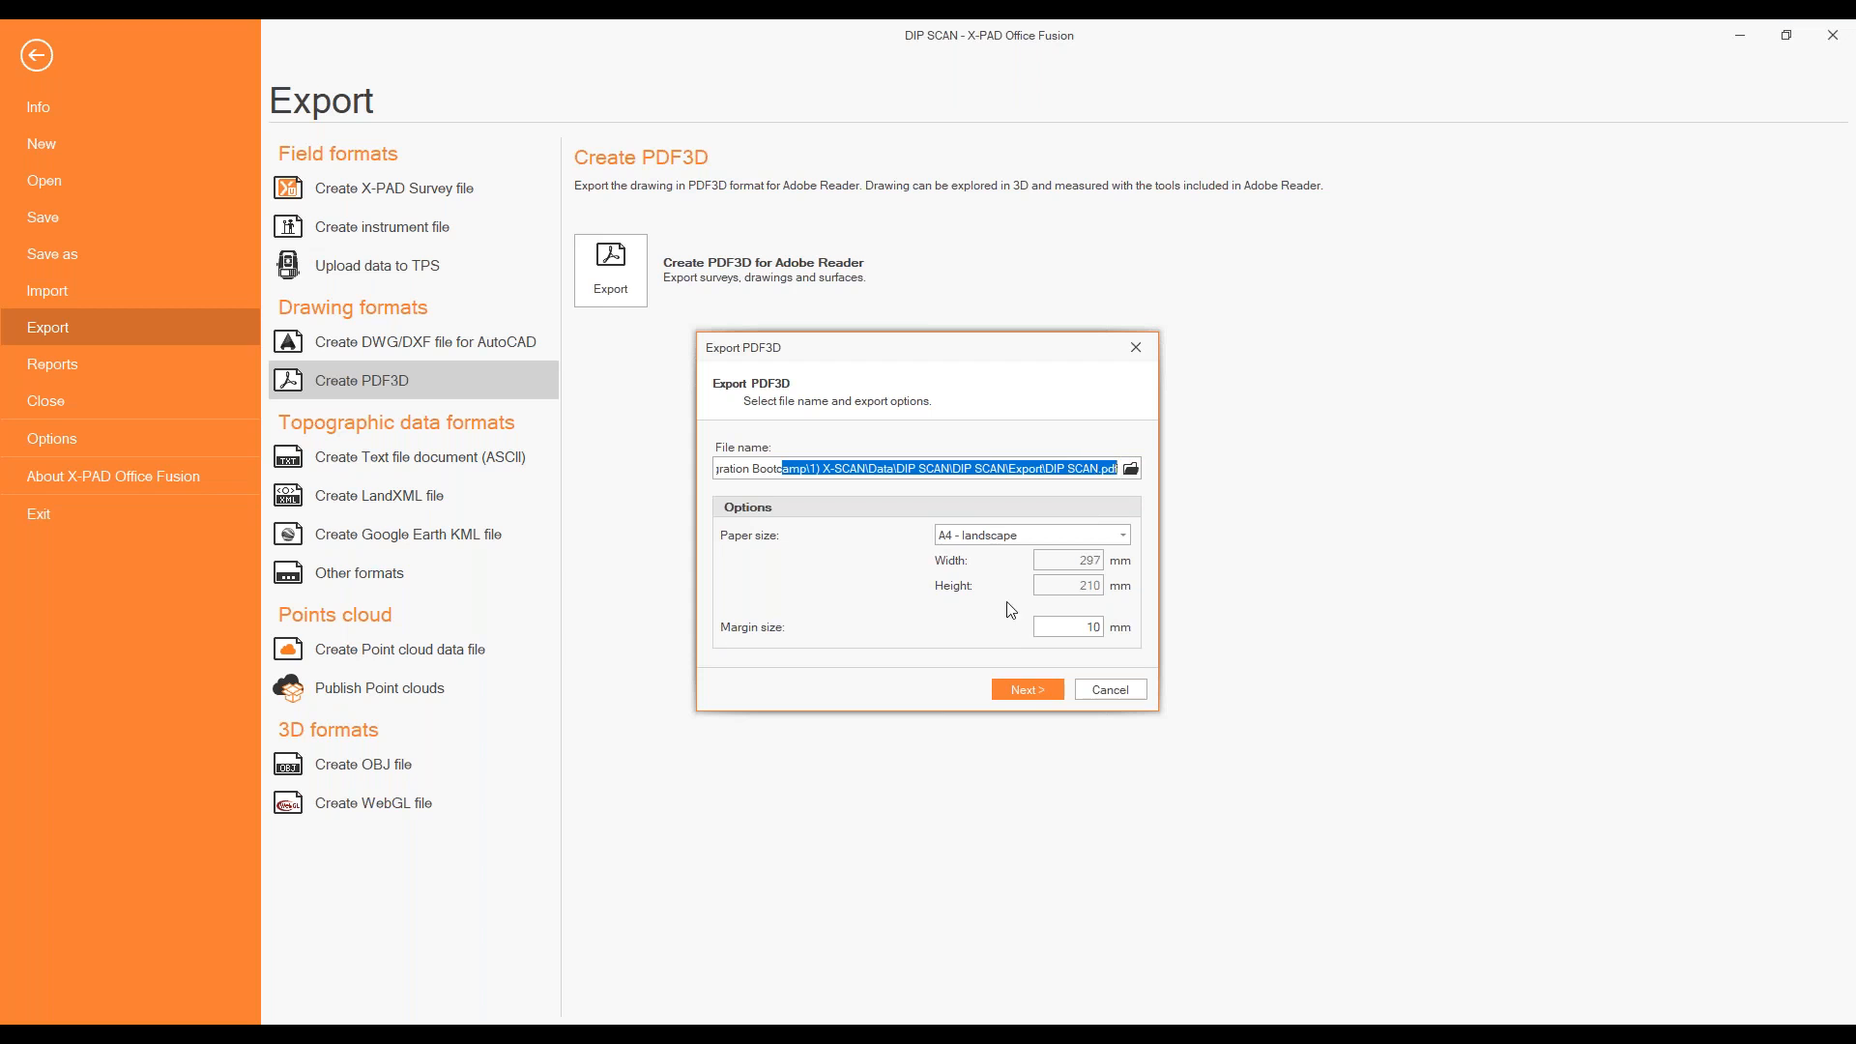
left_click(1121, 536)
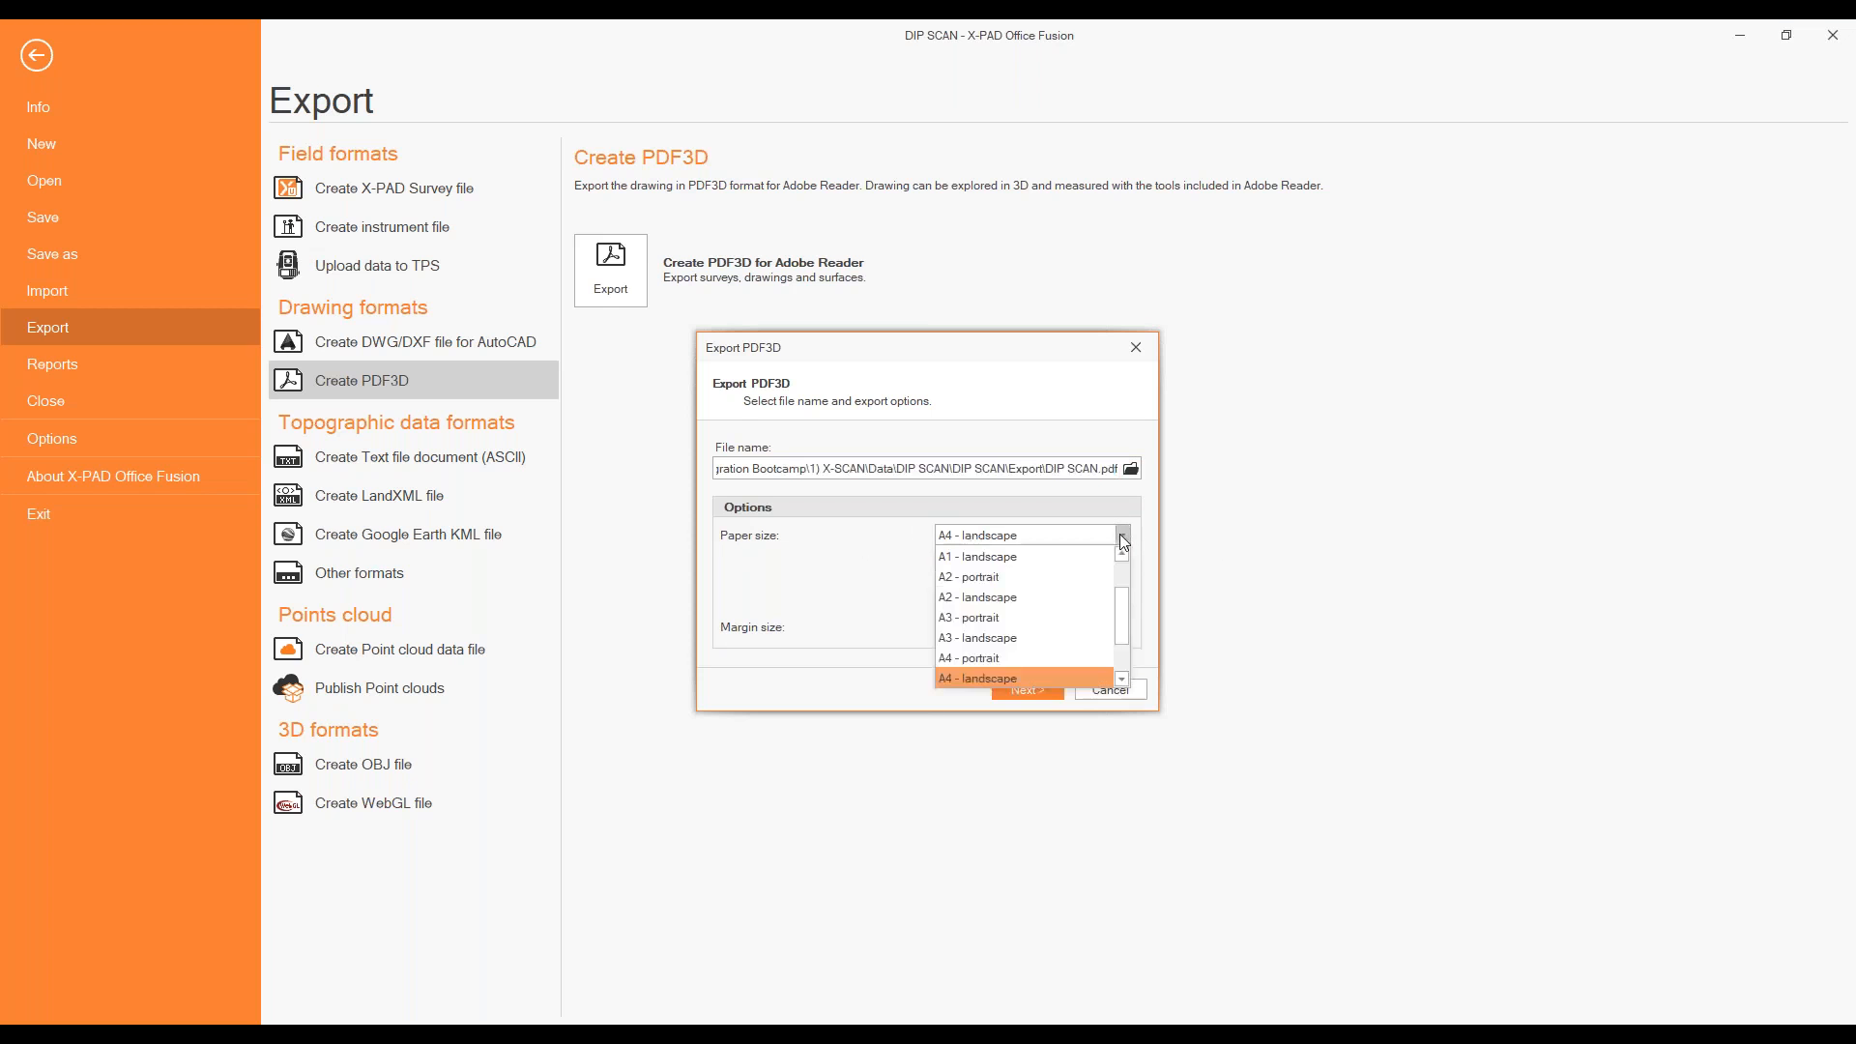
left_click(1015, 637)
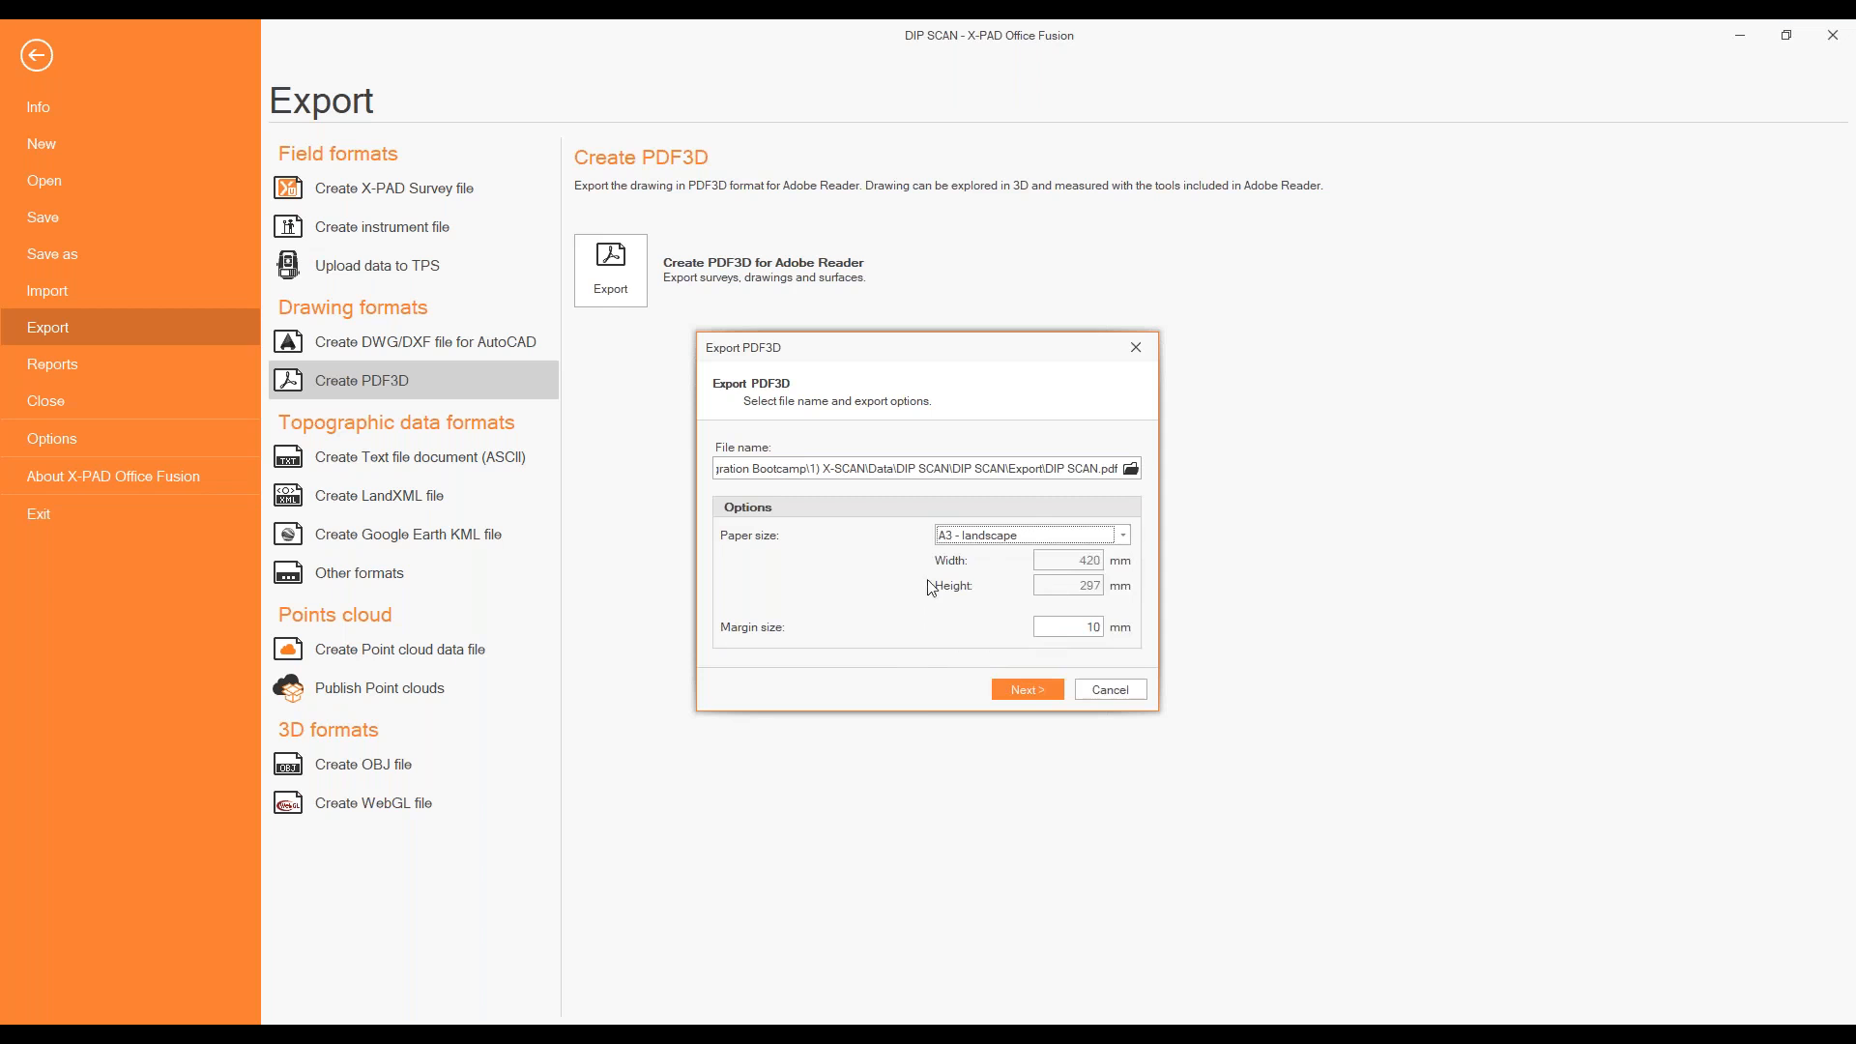
left_click(1042, 685)
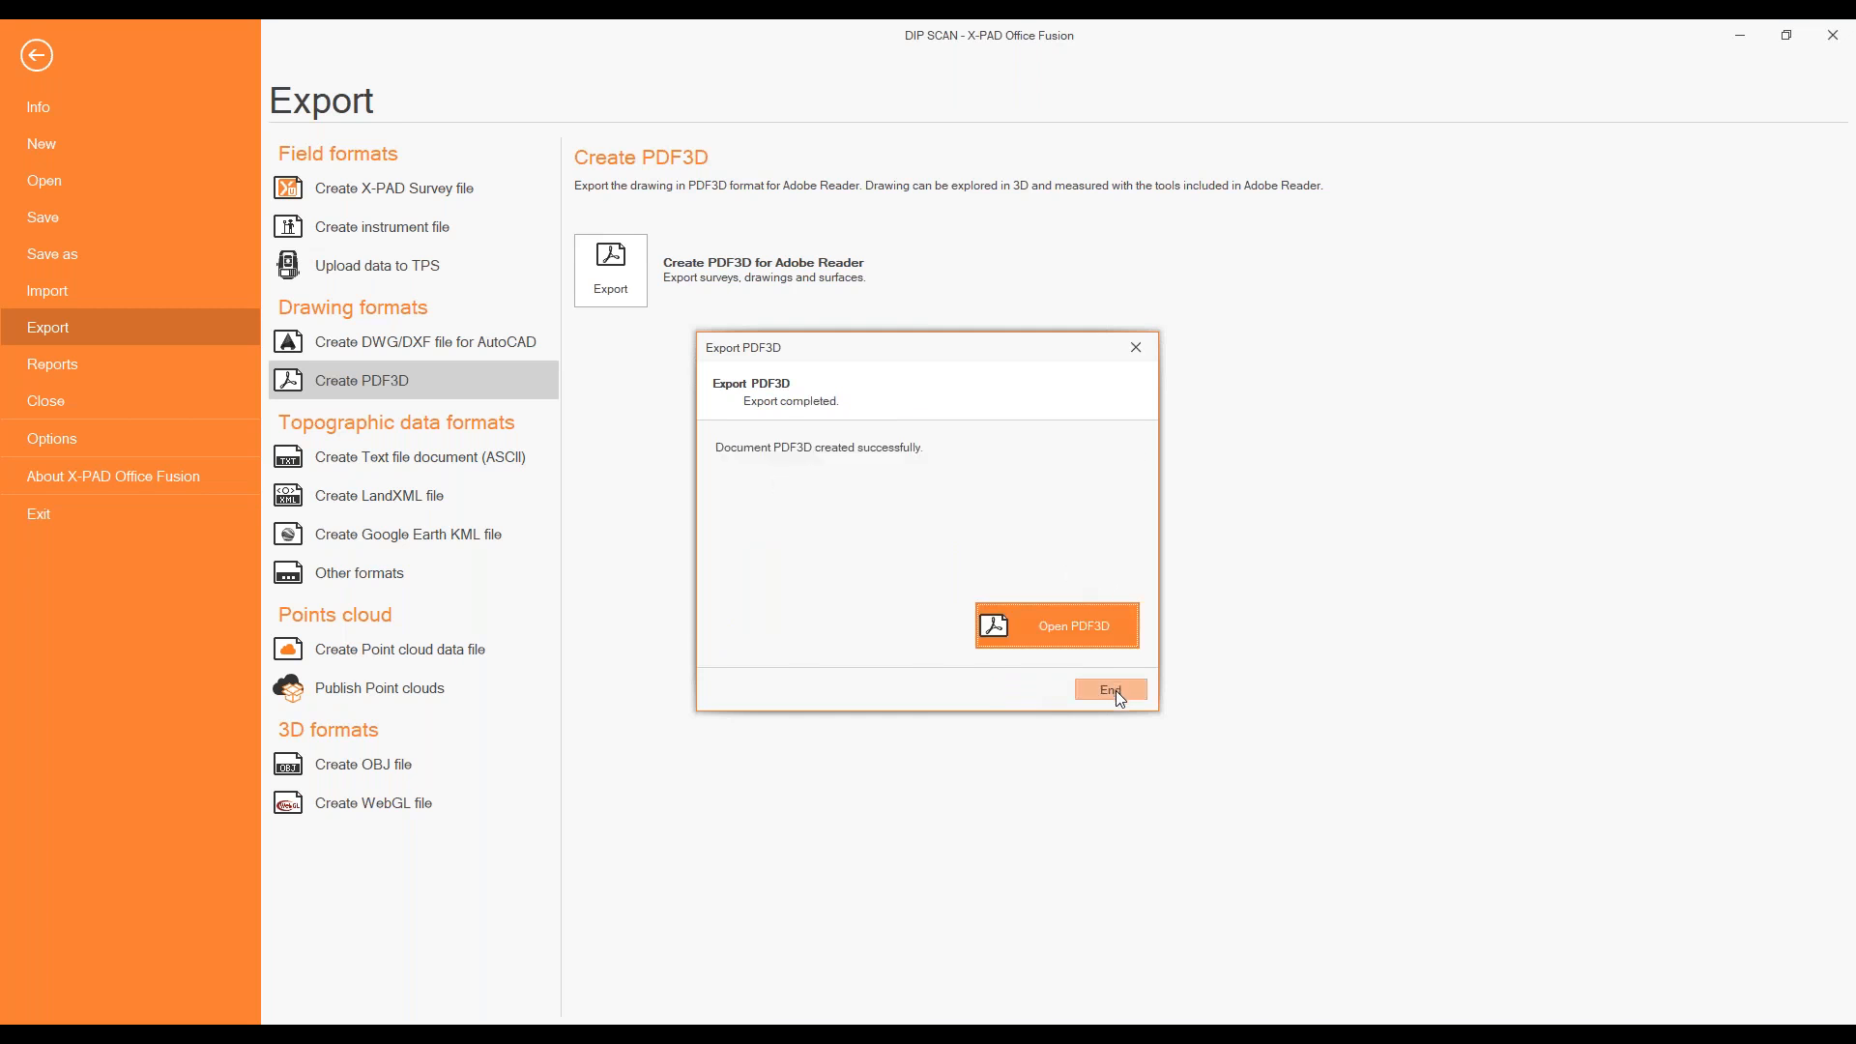
left_click(1111, 689)
left_click(35, 58)
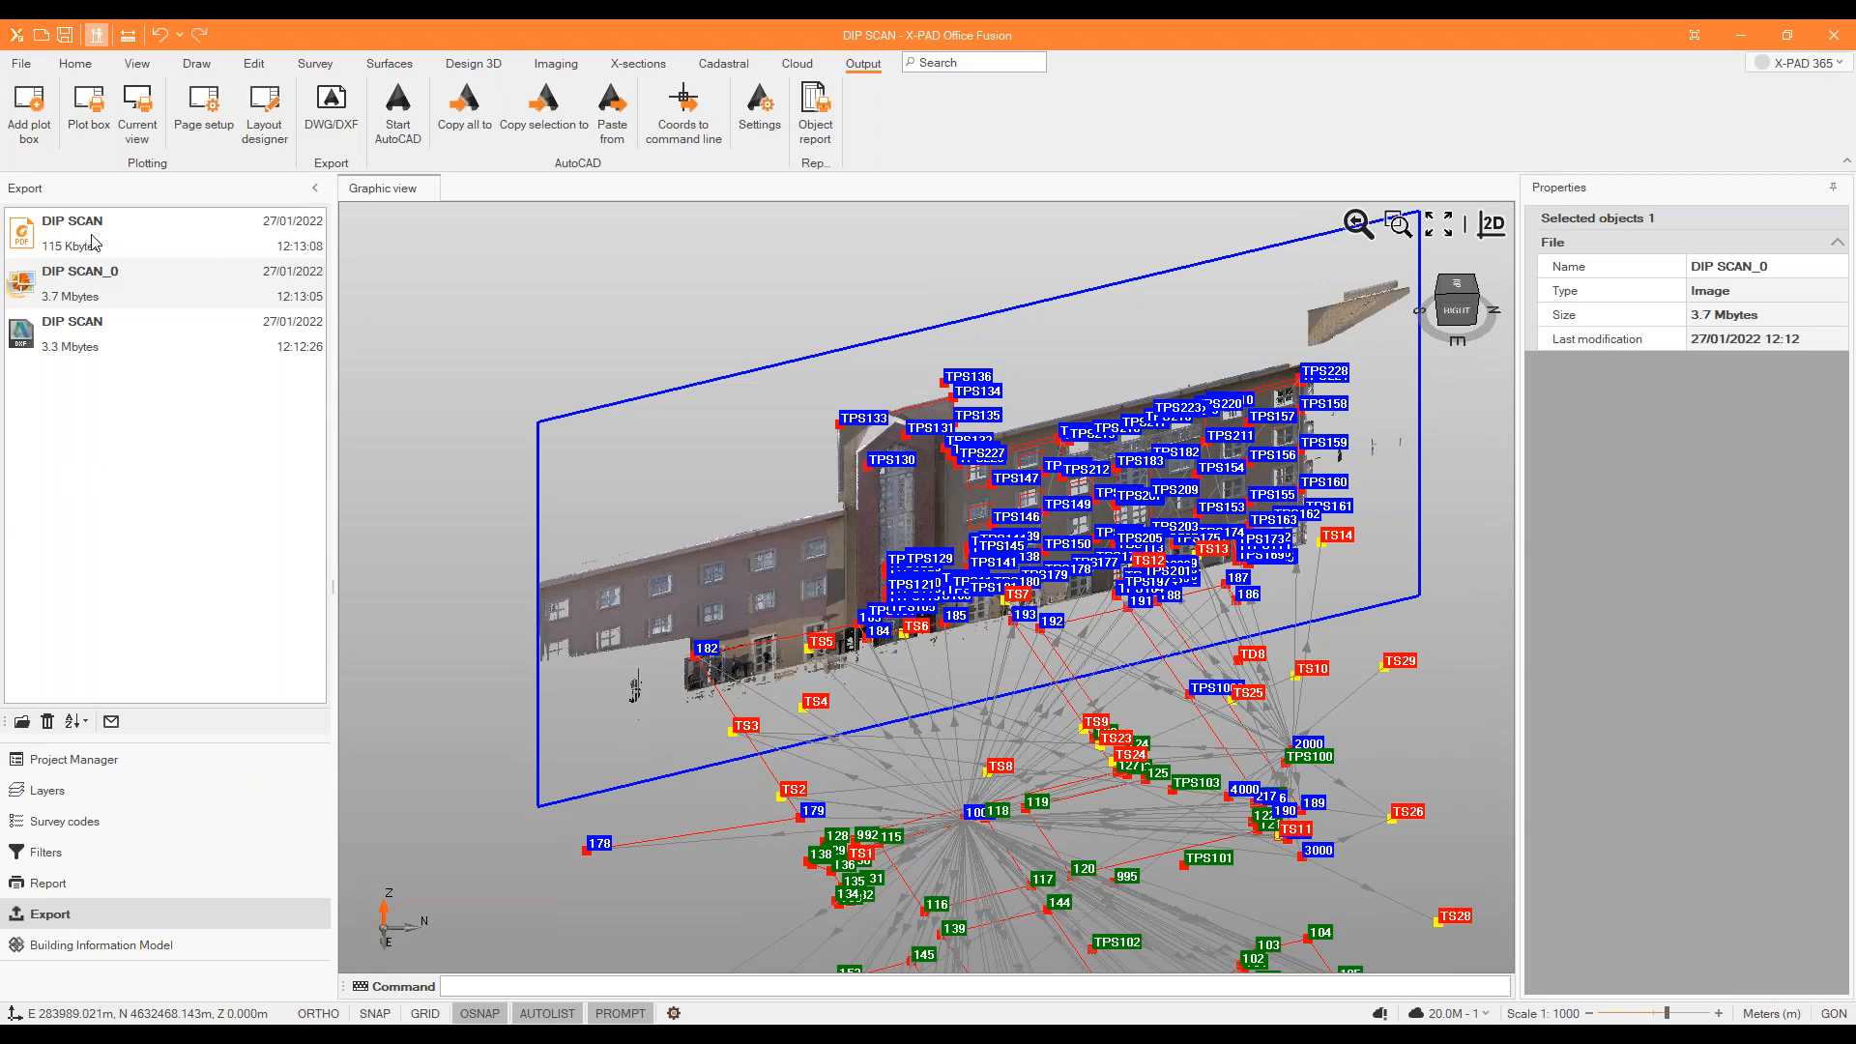
Open the folder containing the exported DIP SCAN.pdf and open the file in Adobe Acrobat Reader DC.
right_click(94, 242)
left_click(247, 263)
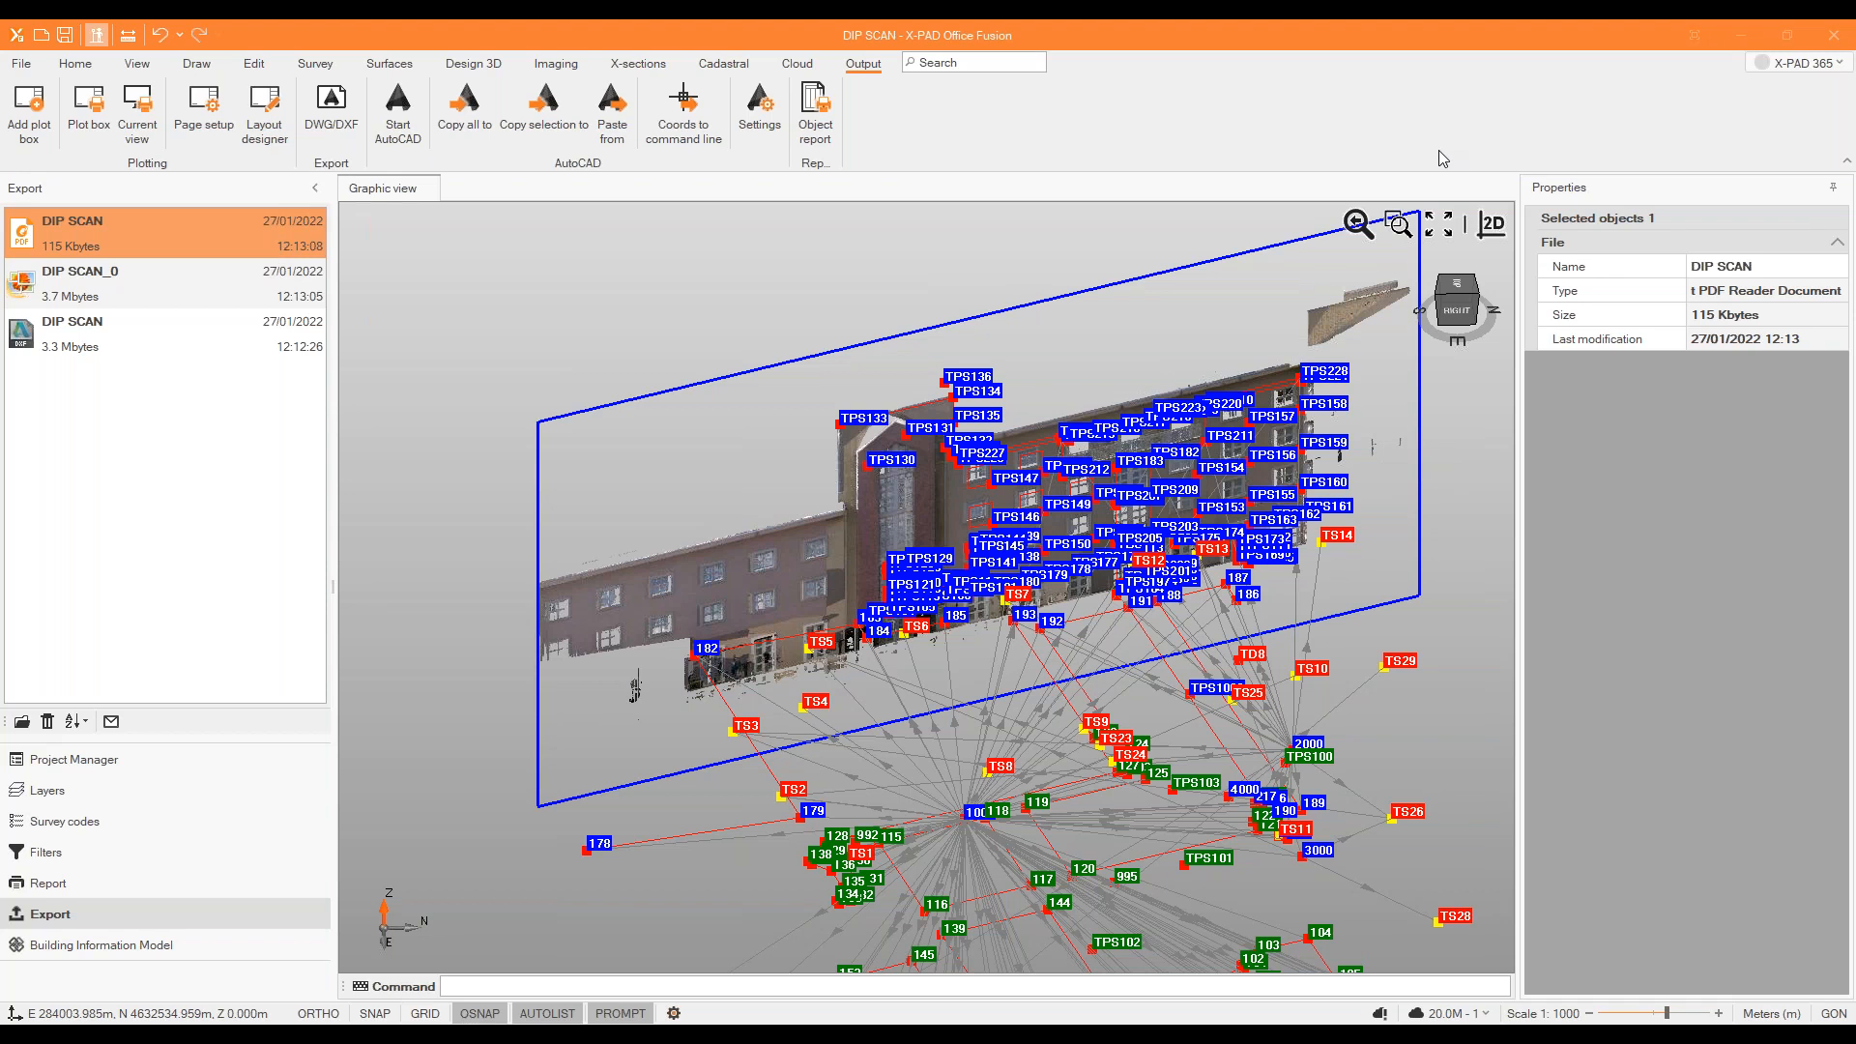
left_click_drag(1855, 377, 834, 239)
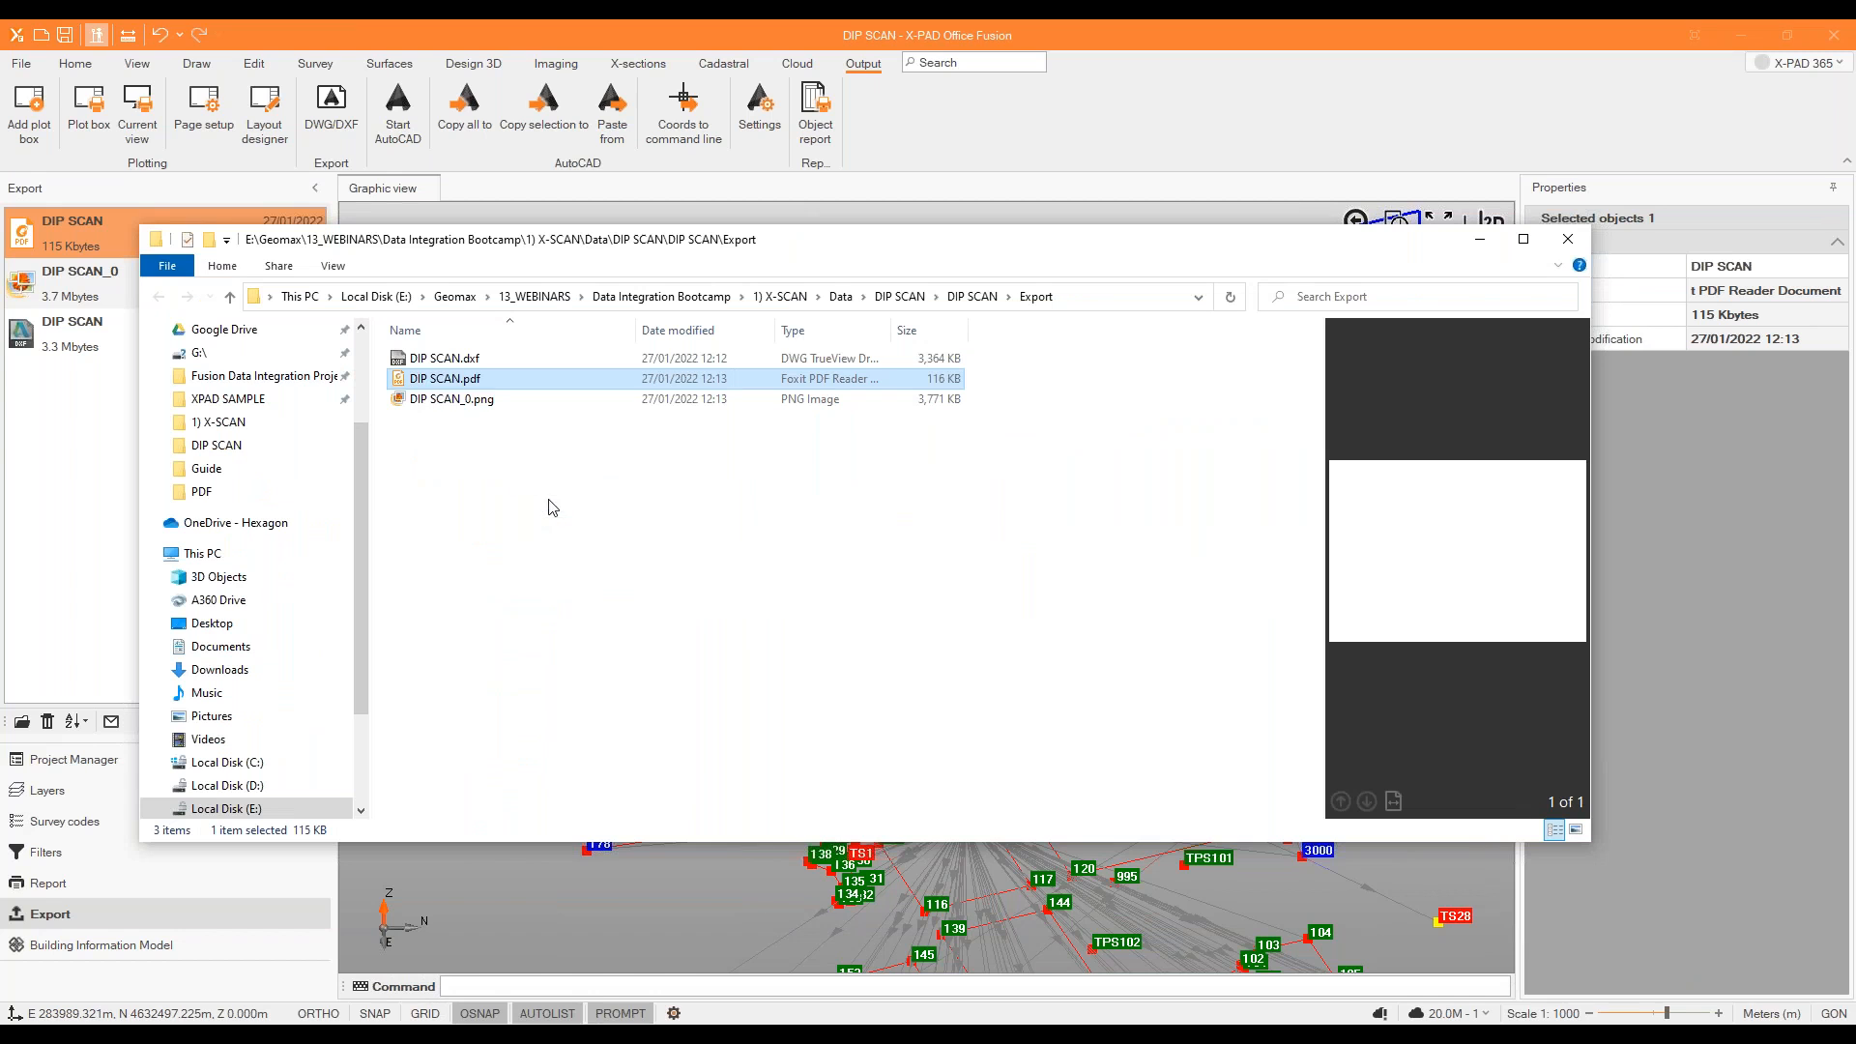
right_click(407, 381)
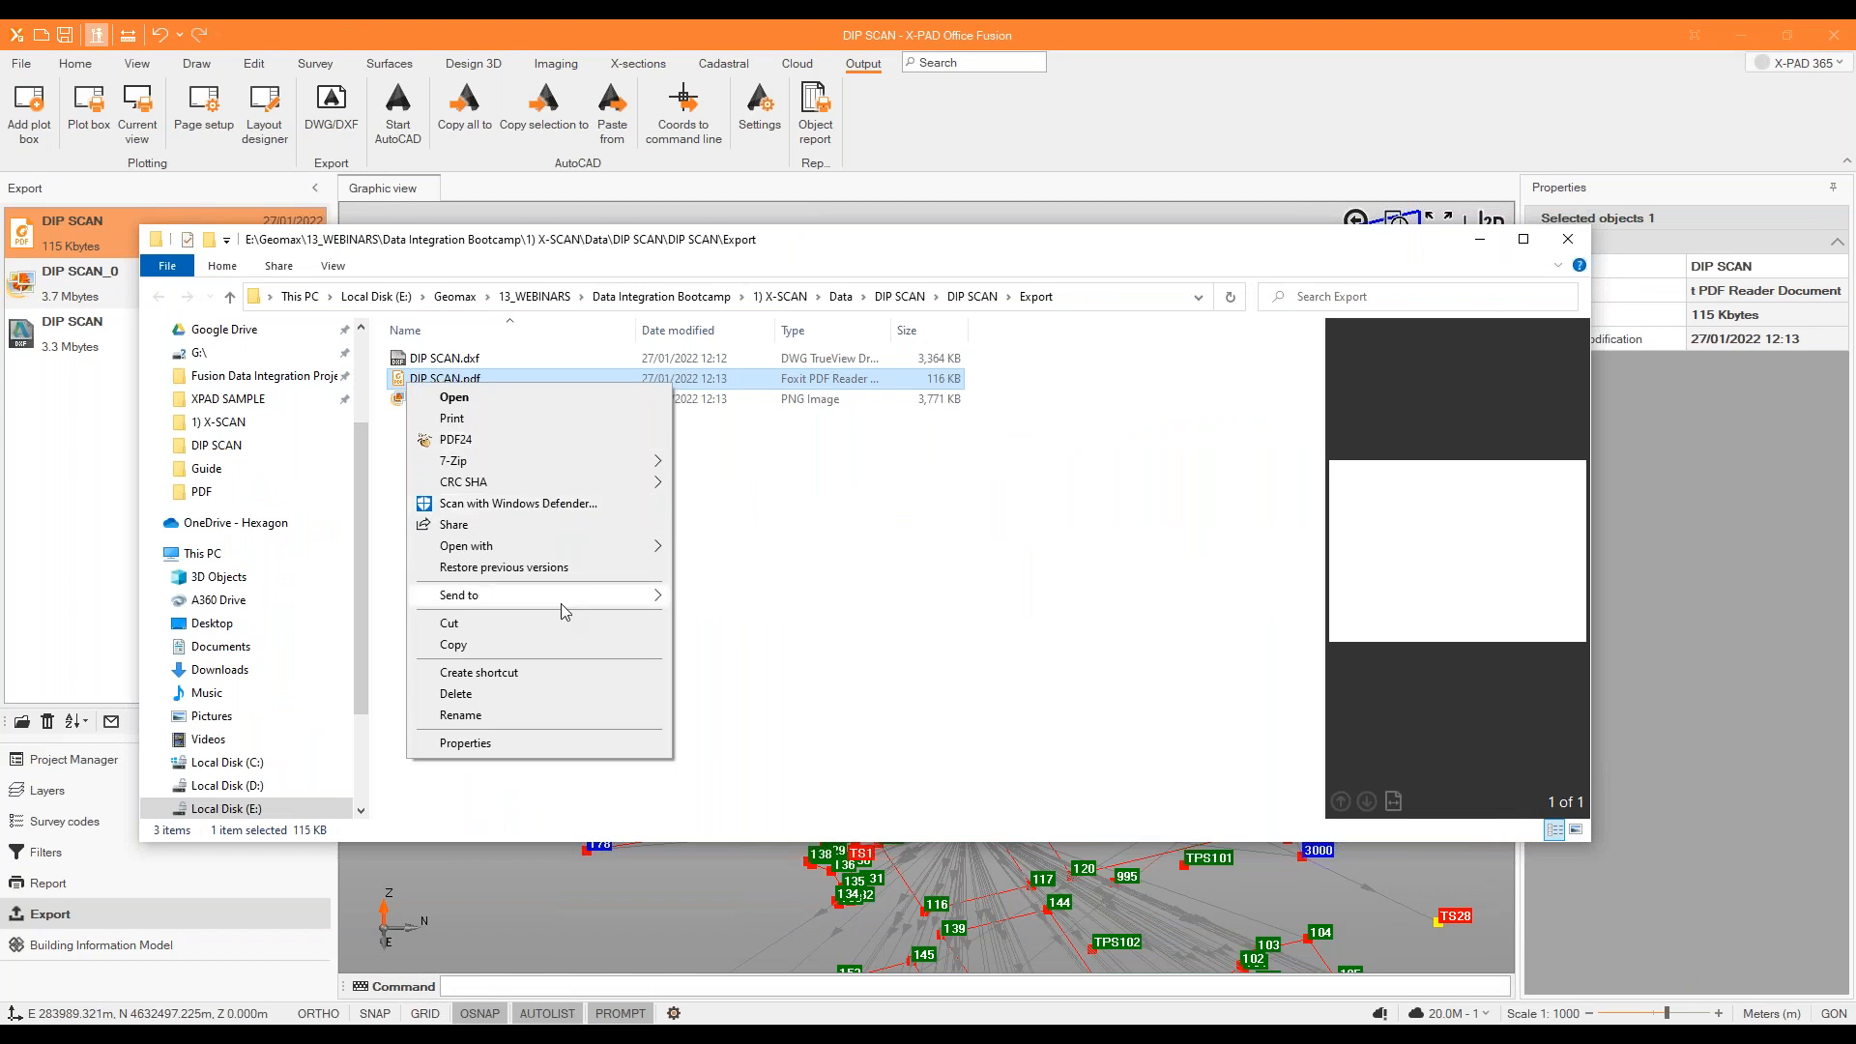
mouse_move(597, 549)
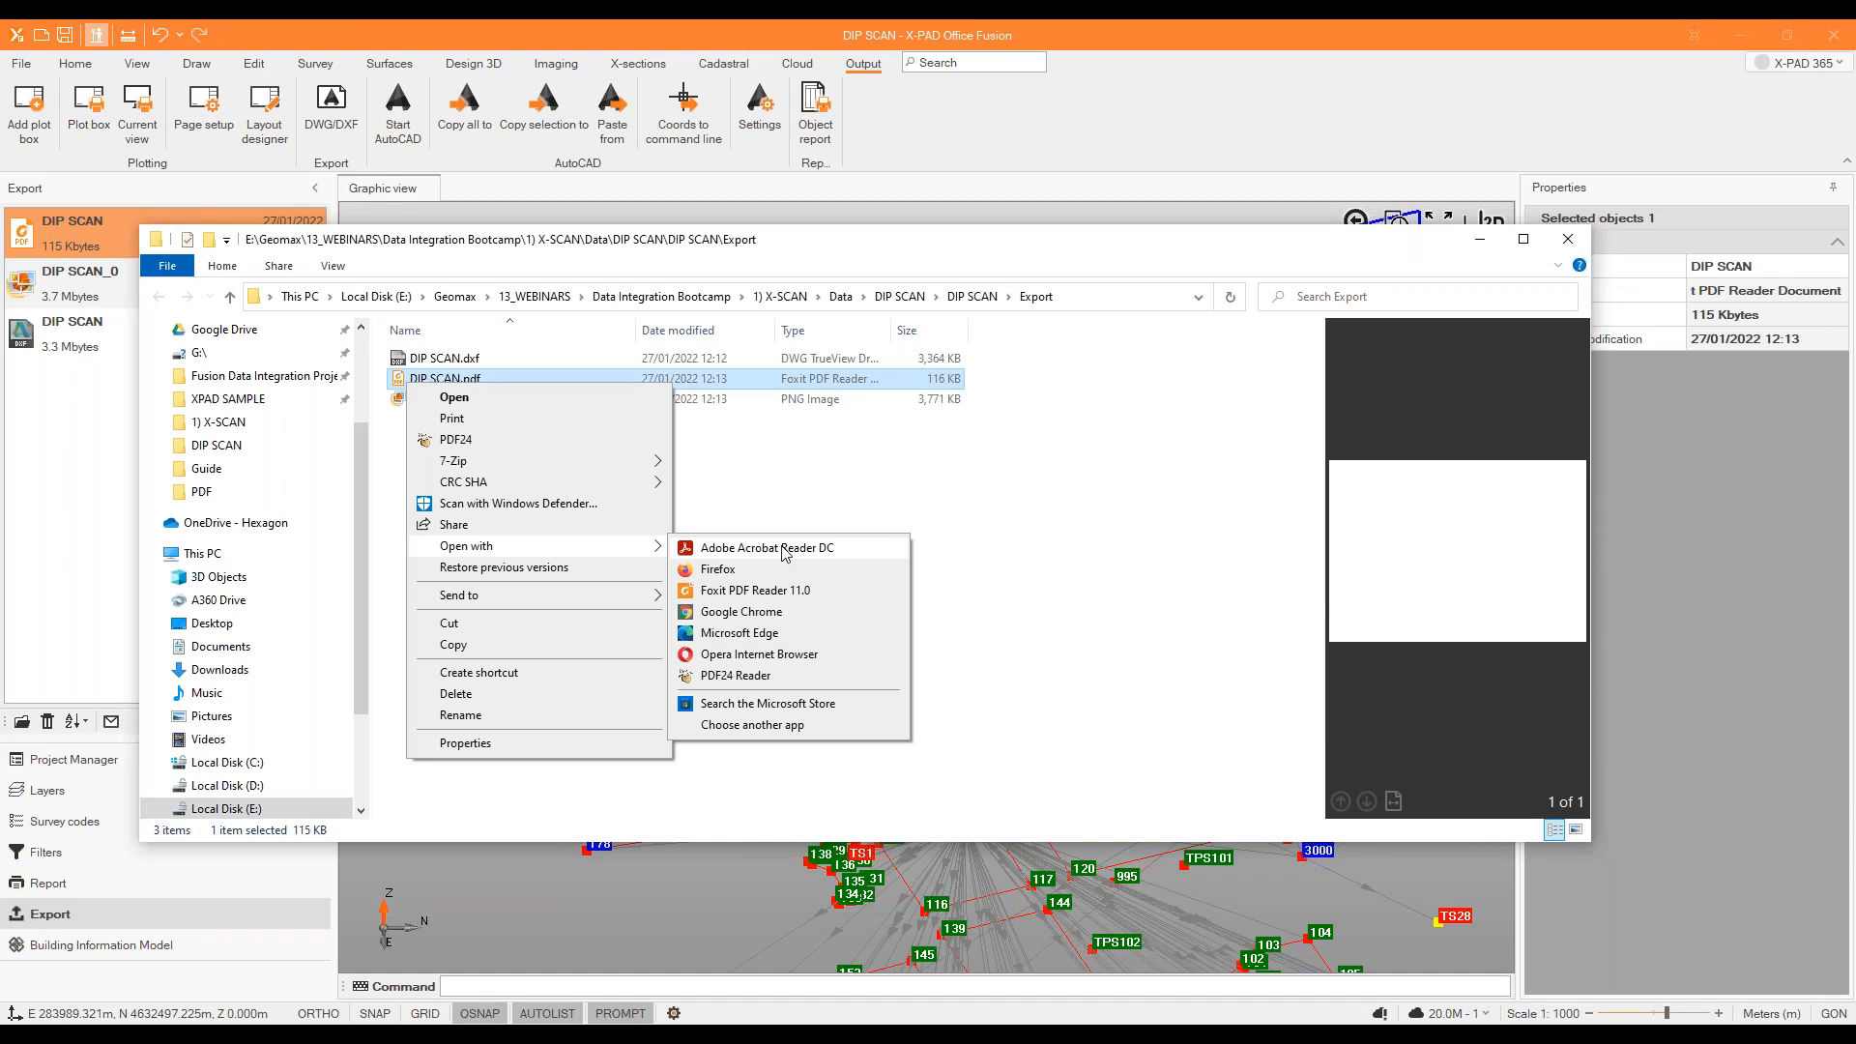
left_click(783, 556)
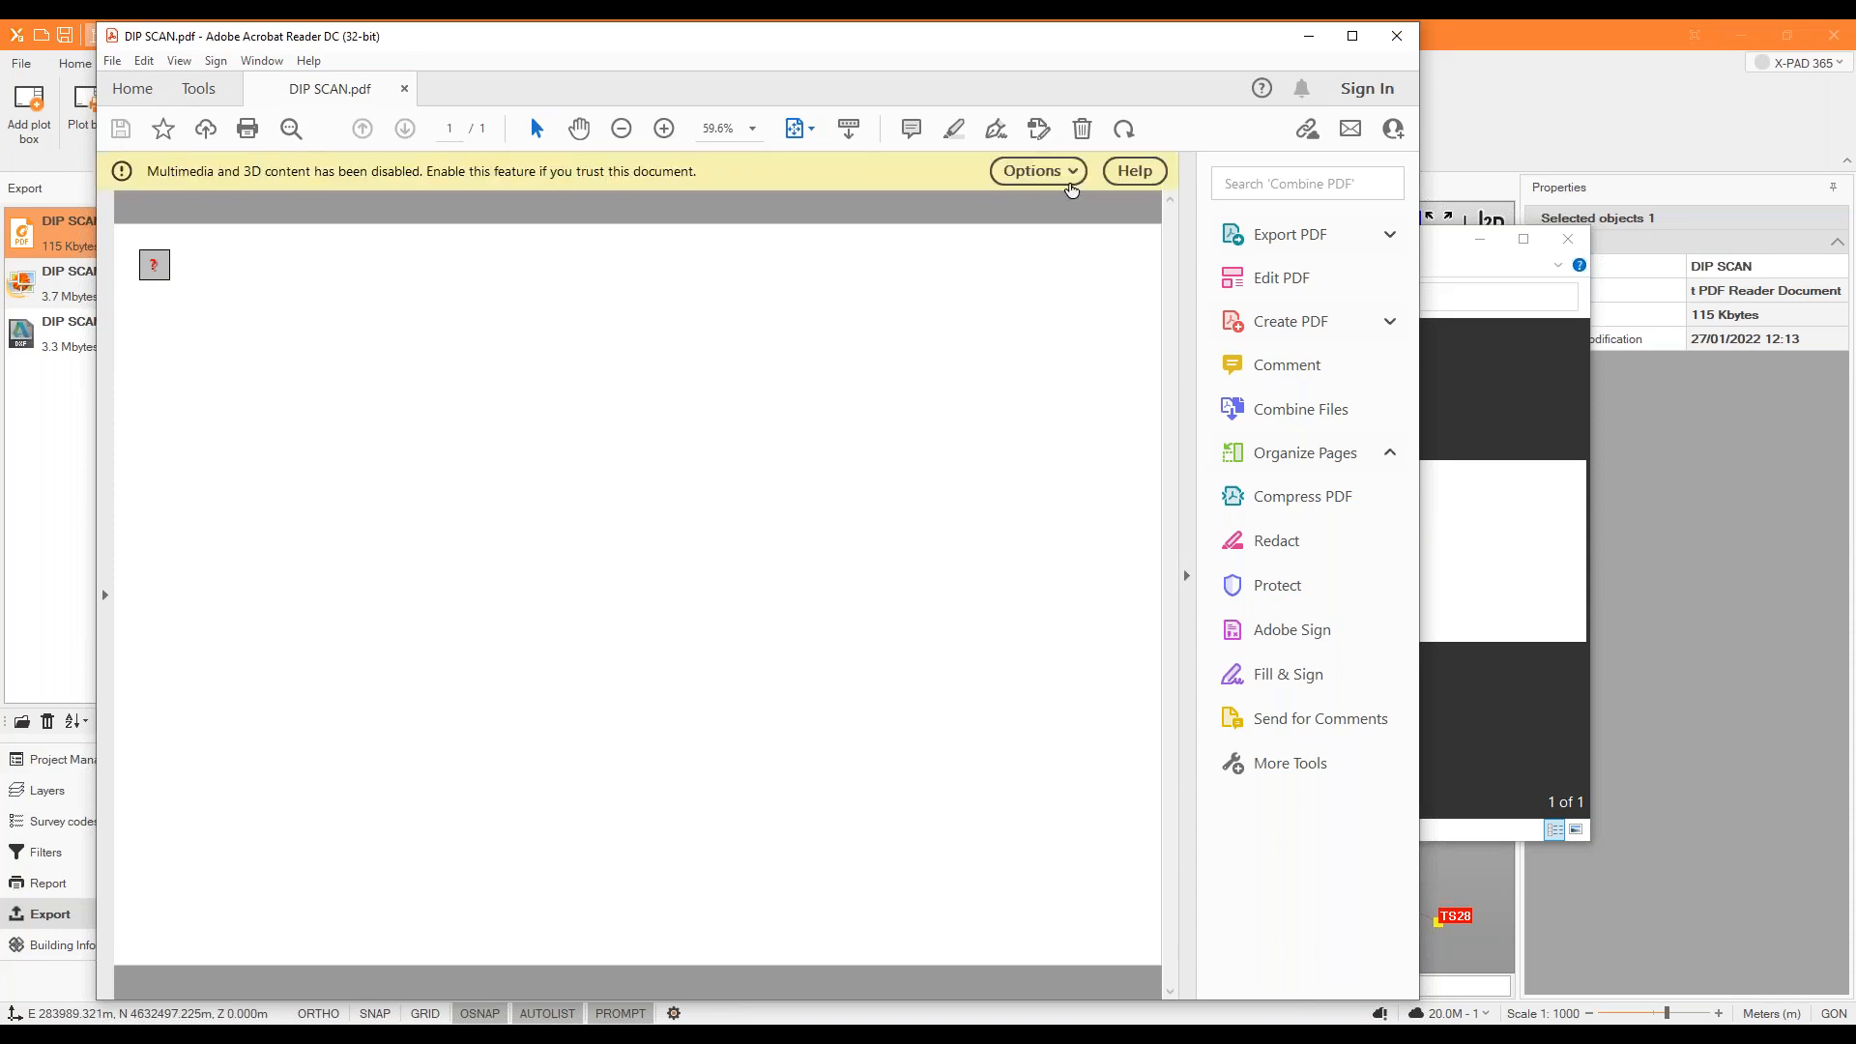
Set DIP SCAN.pdf as an always trusted document and activate its 3D content in a maximized window.
left_click(1036, 171)
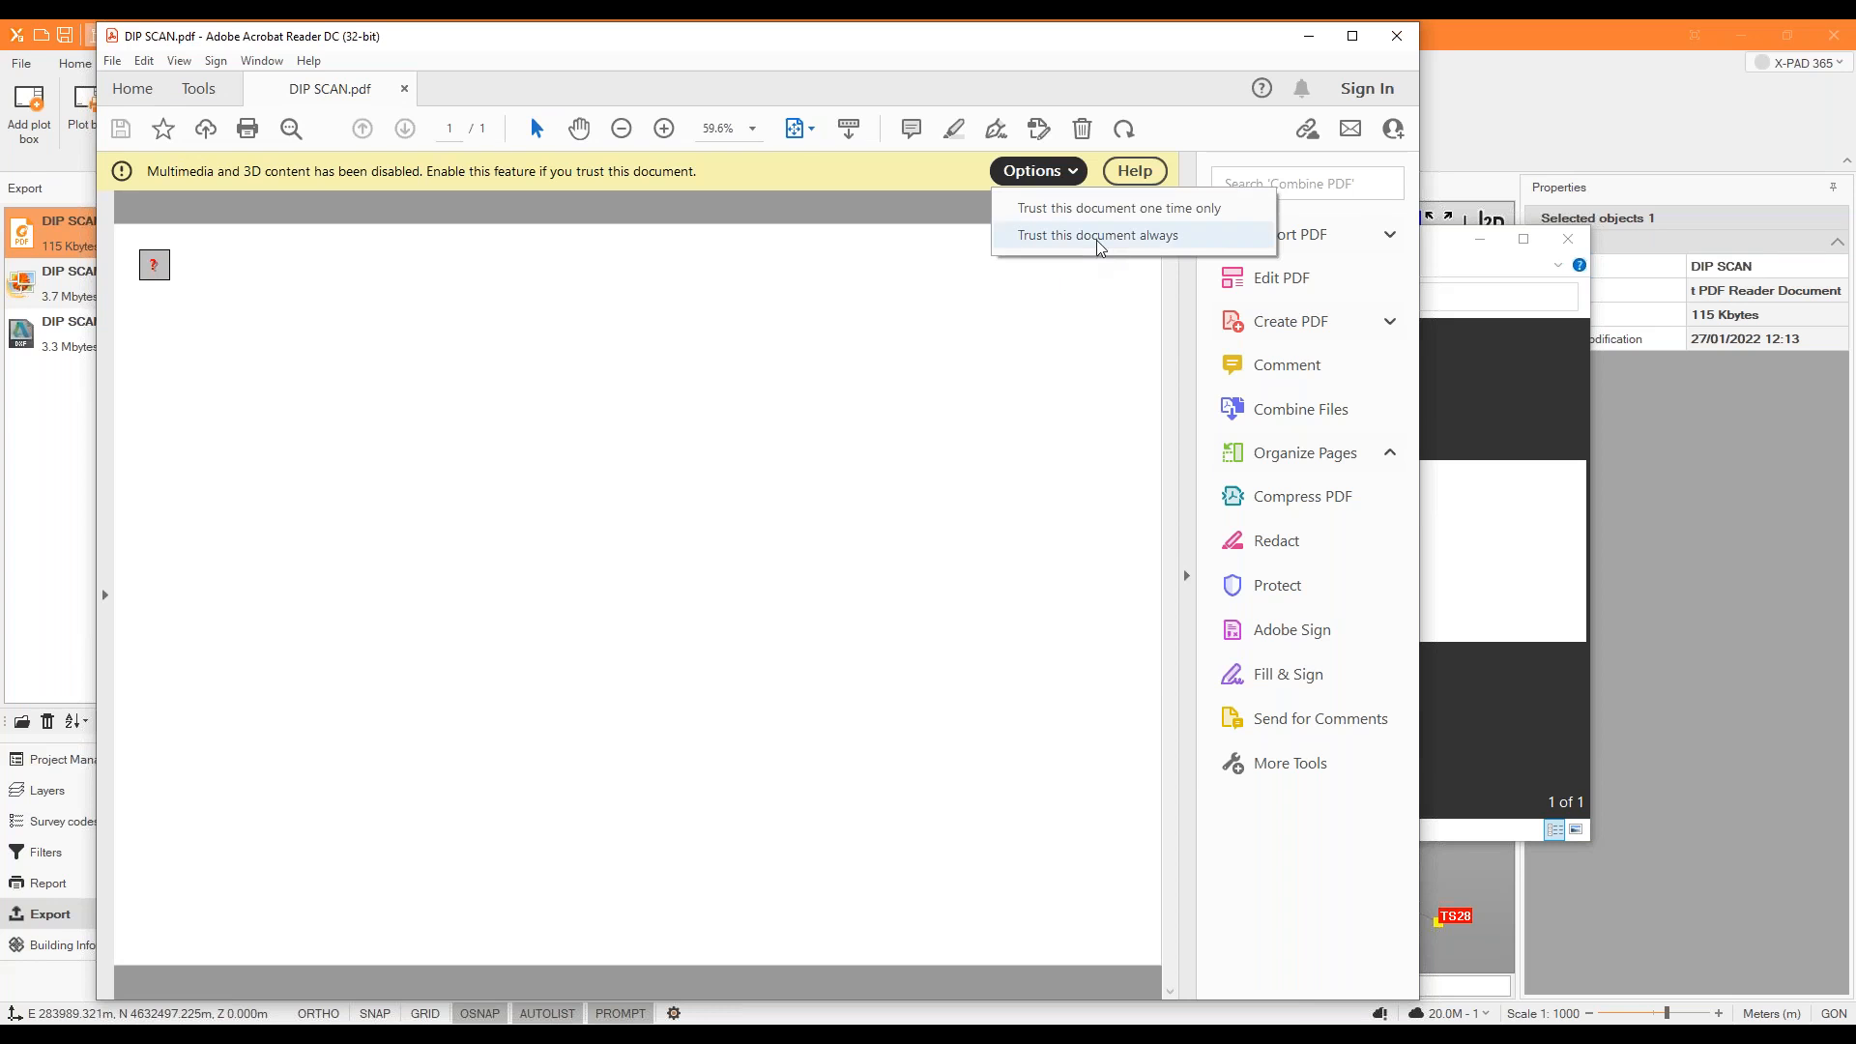
left_click(1096, 236)
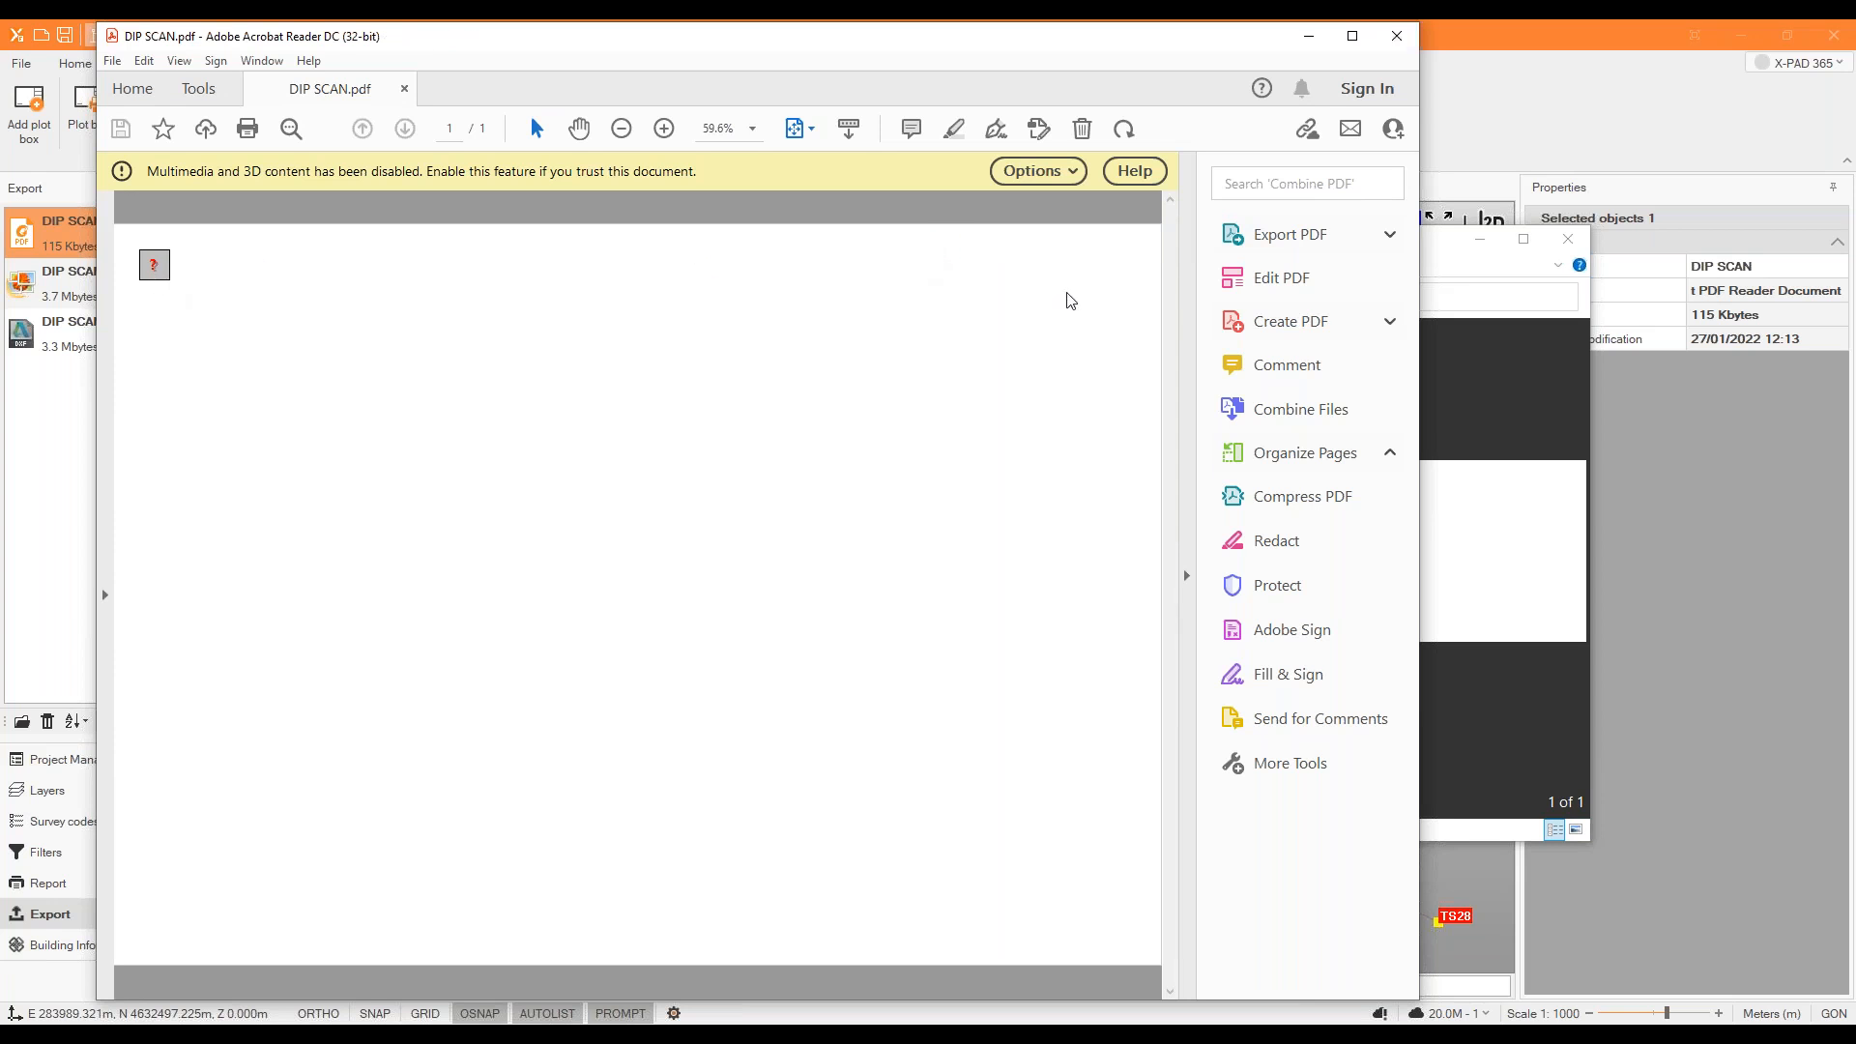
left_click(1352, 36)
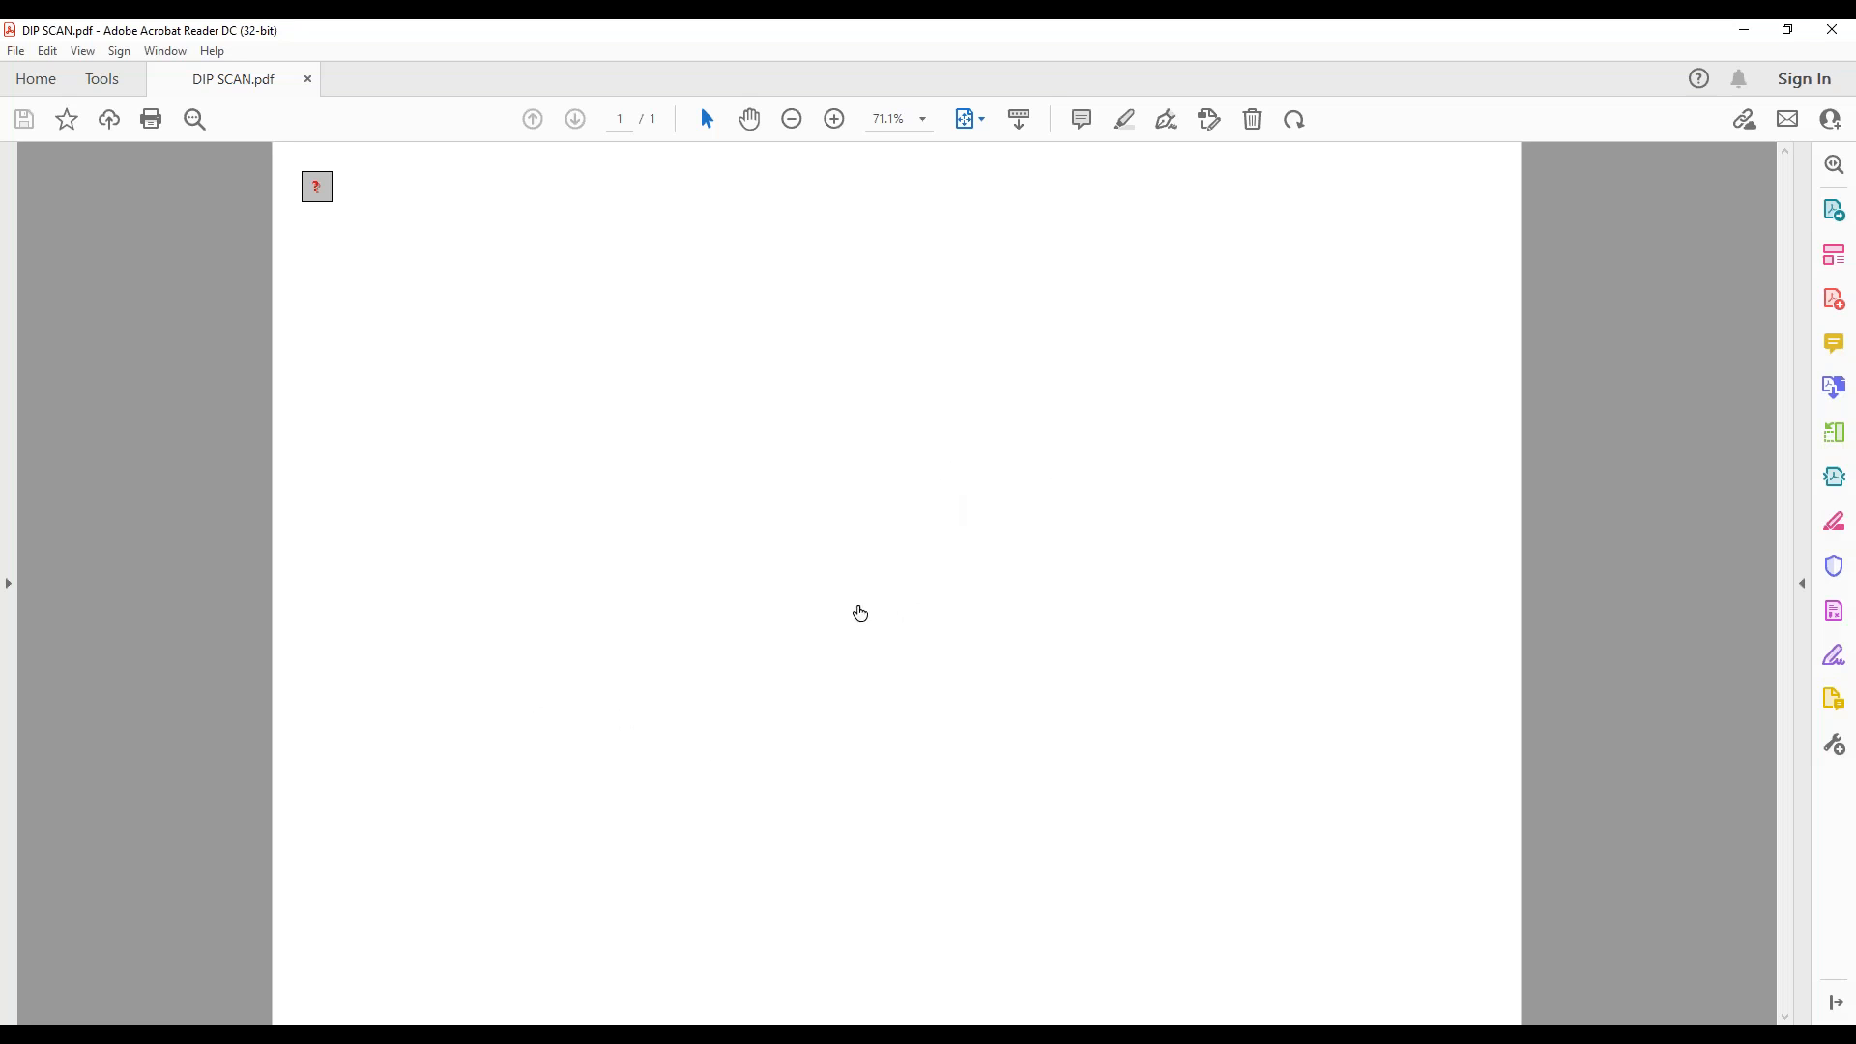
right_click(998, 496)
left_click(1553, 206)
left_click(316, 189)
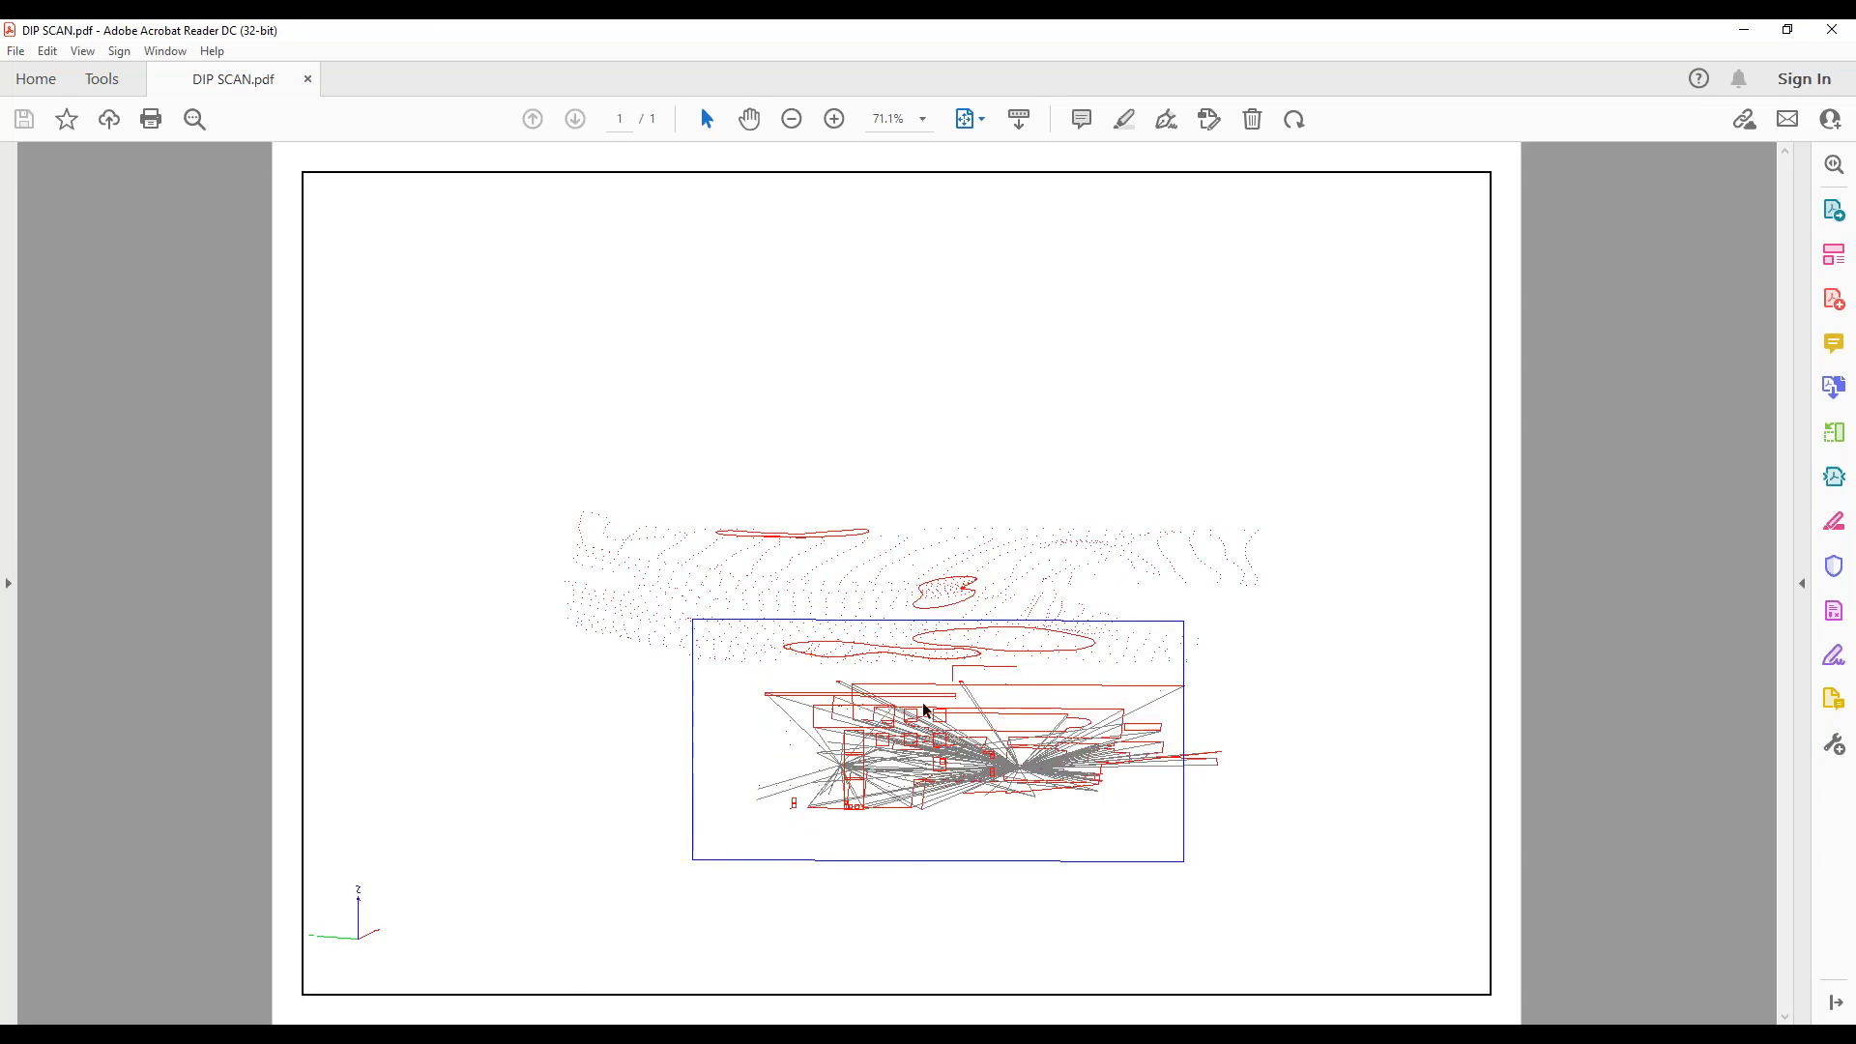
Examine the 3D survey model and the available 3D tools in the PDF, close the reader and return to X-PAD Office Fusion.
scroll(951, 715, "down", 1)
scroll(953, 720, "up", 2)
mouse_move(957, 713)
left_mouse_down("ctrl")
mouse_move(983, 652)
mouse_move(873, 647)
mouse_move(908, 599)
left_mouse_up("ctrl")
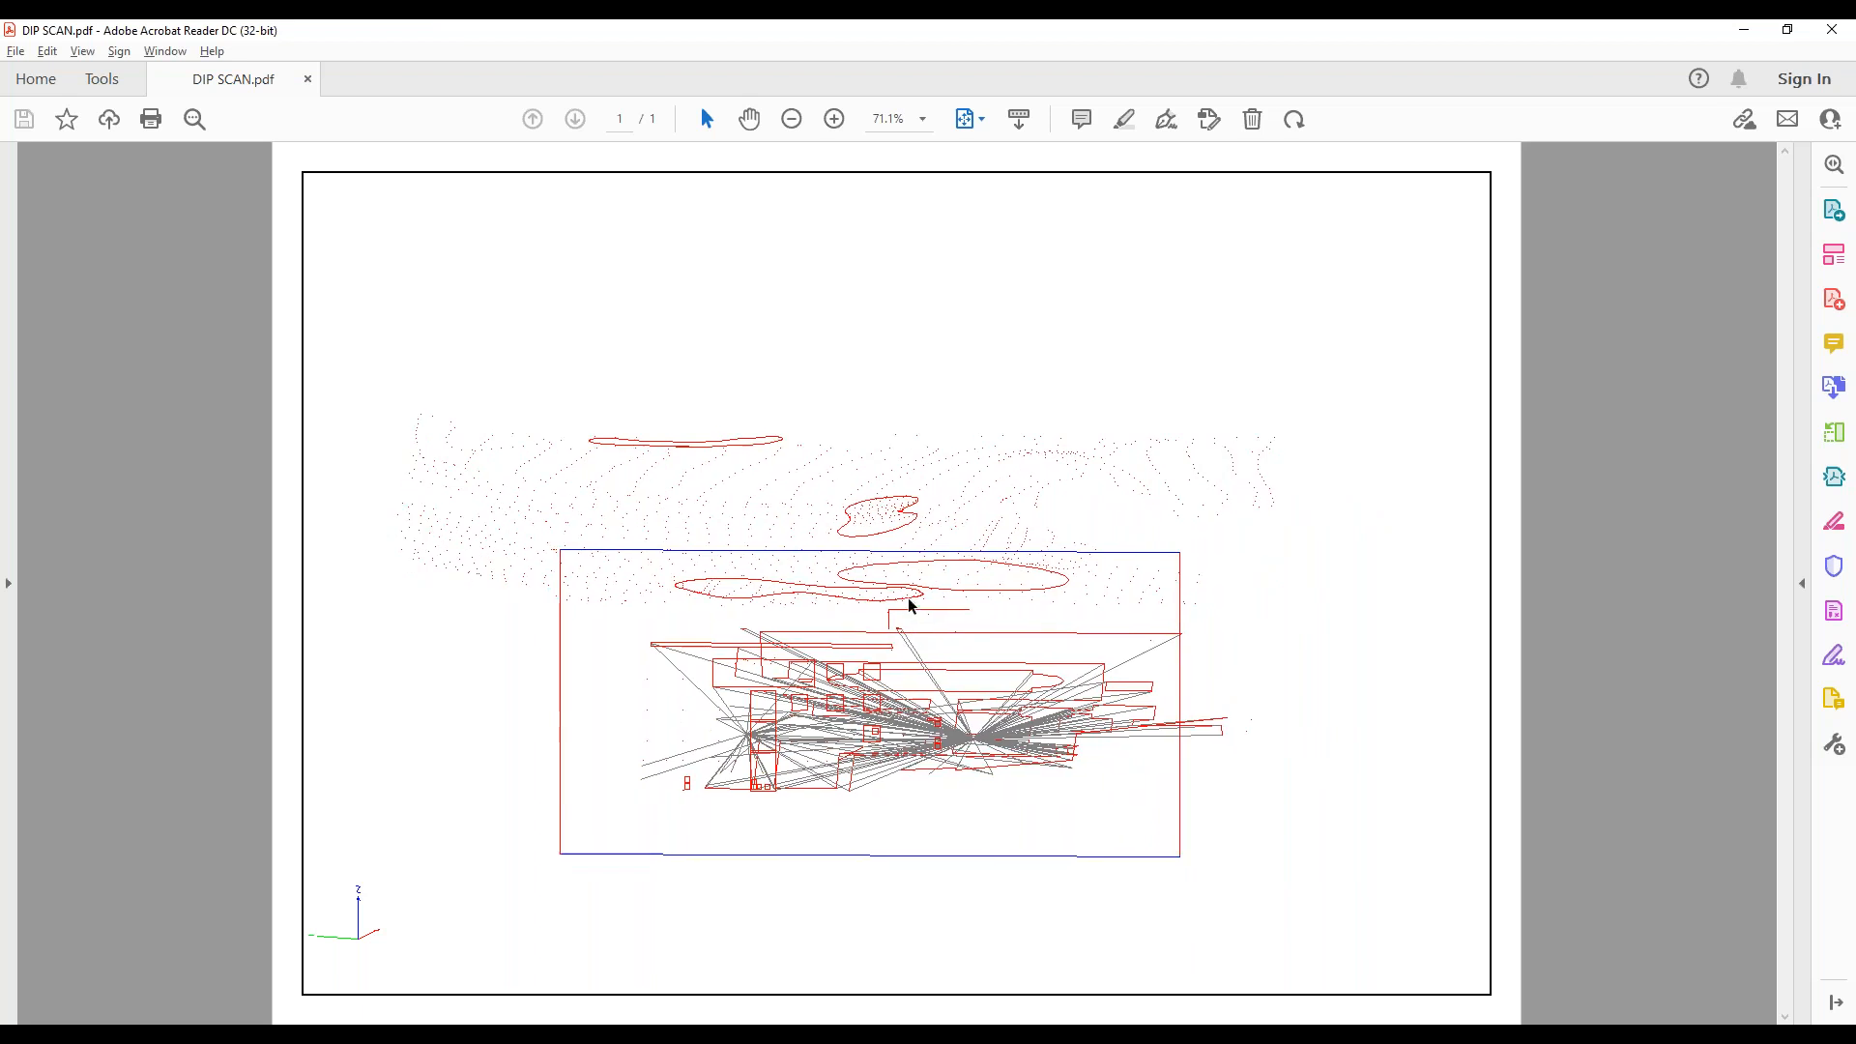
right_click(1097, 571)
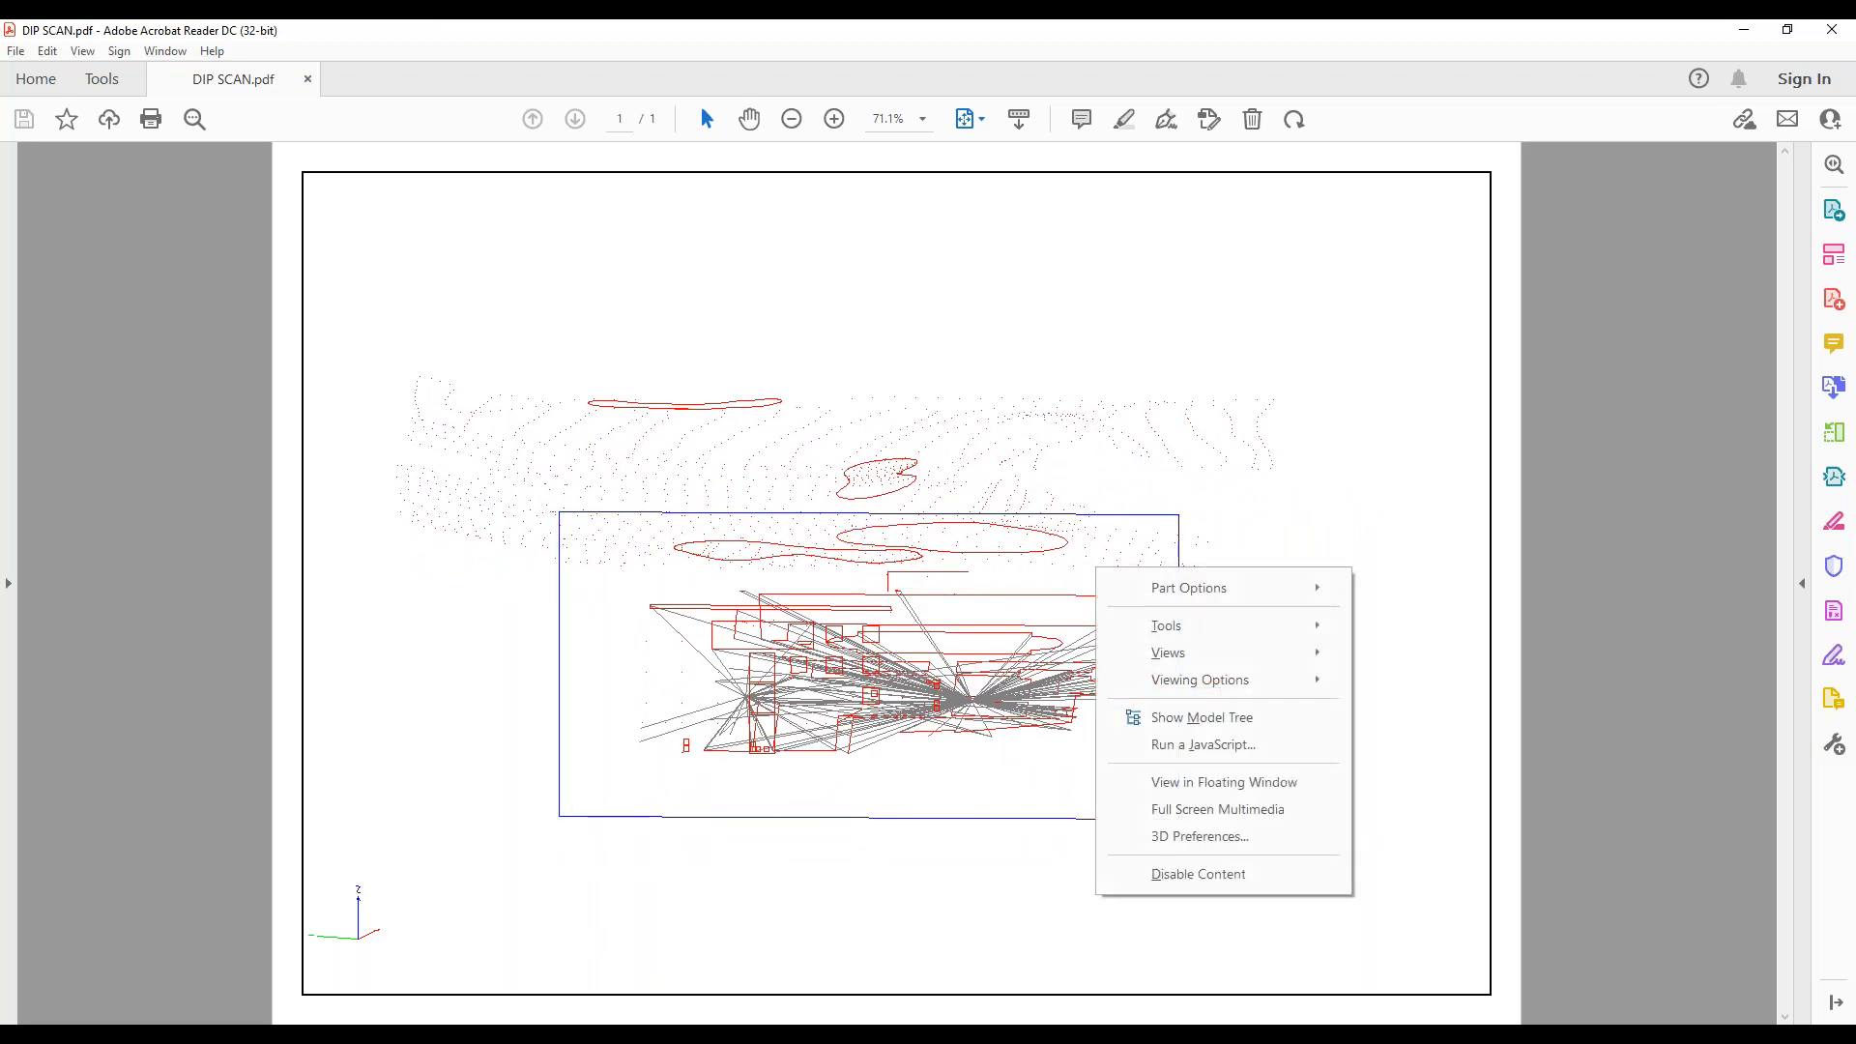
mouse_move(1257, 629)
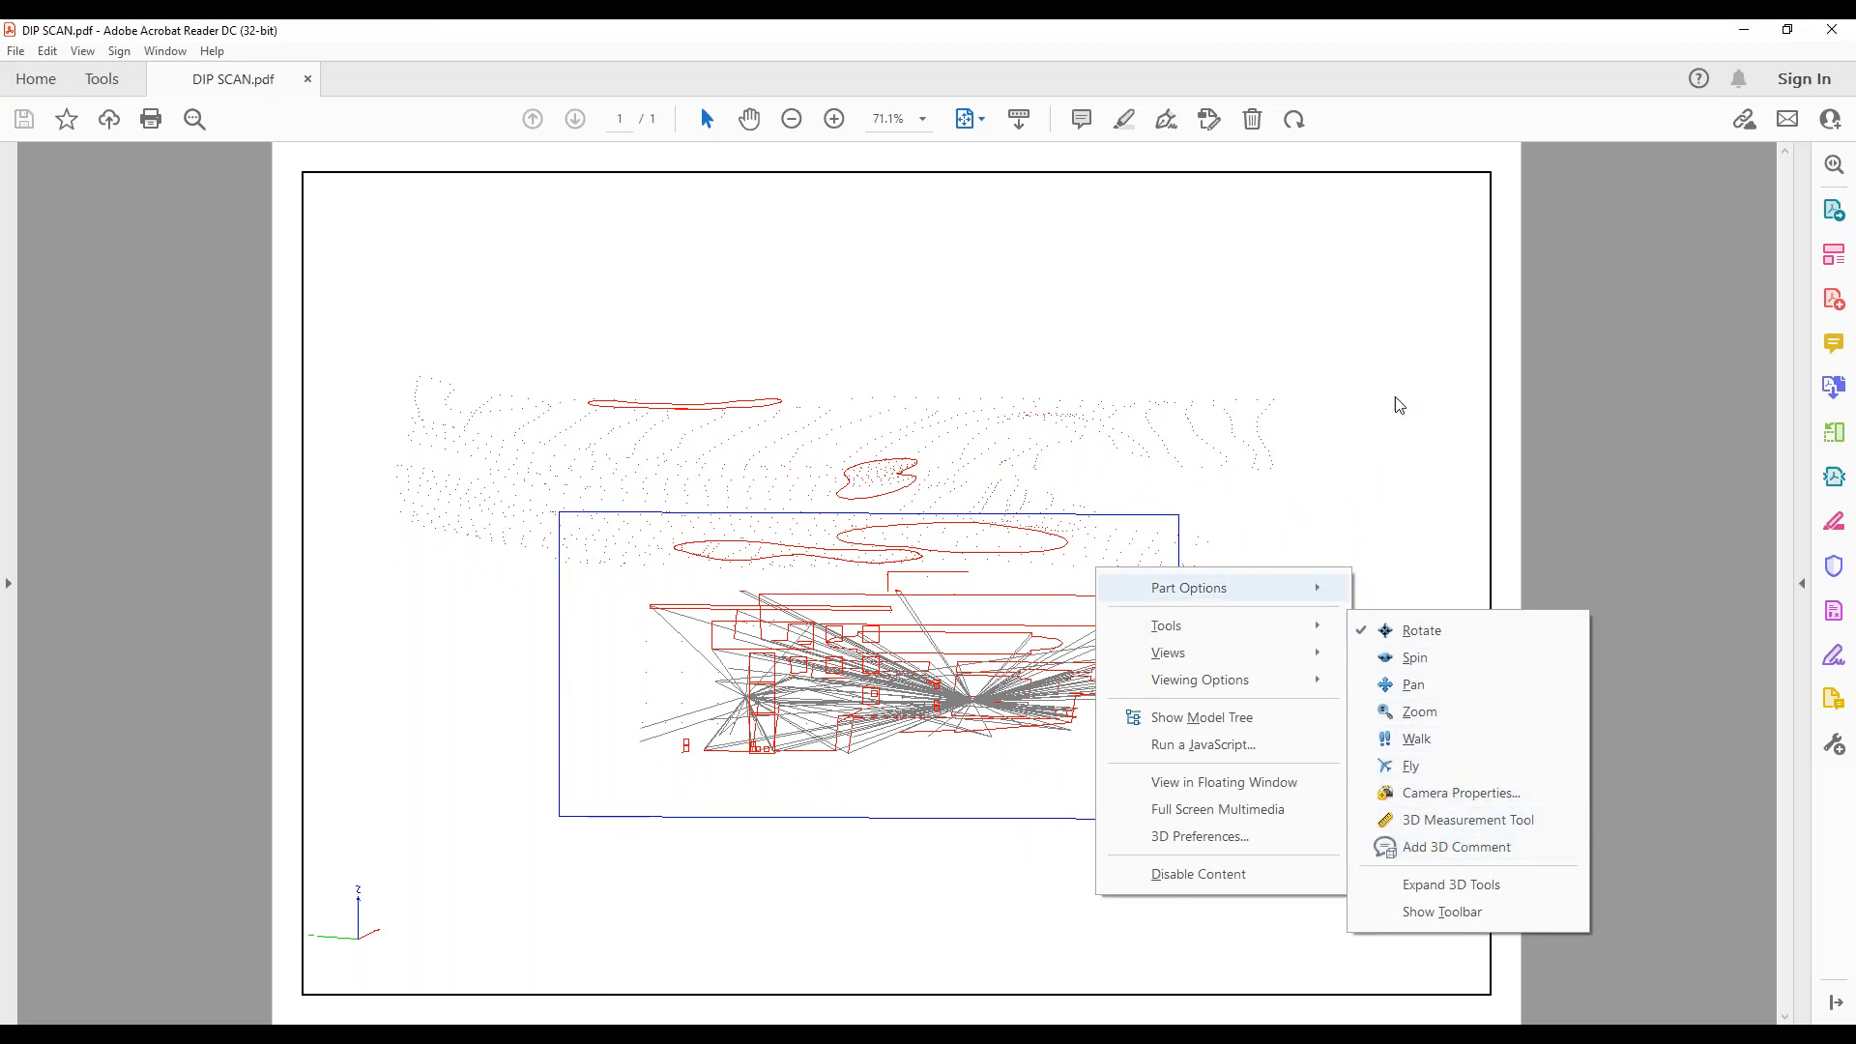
left_click(1834, 36)
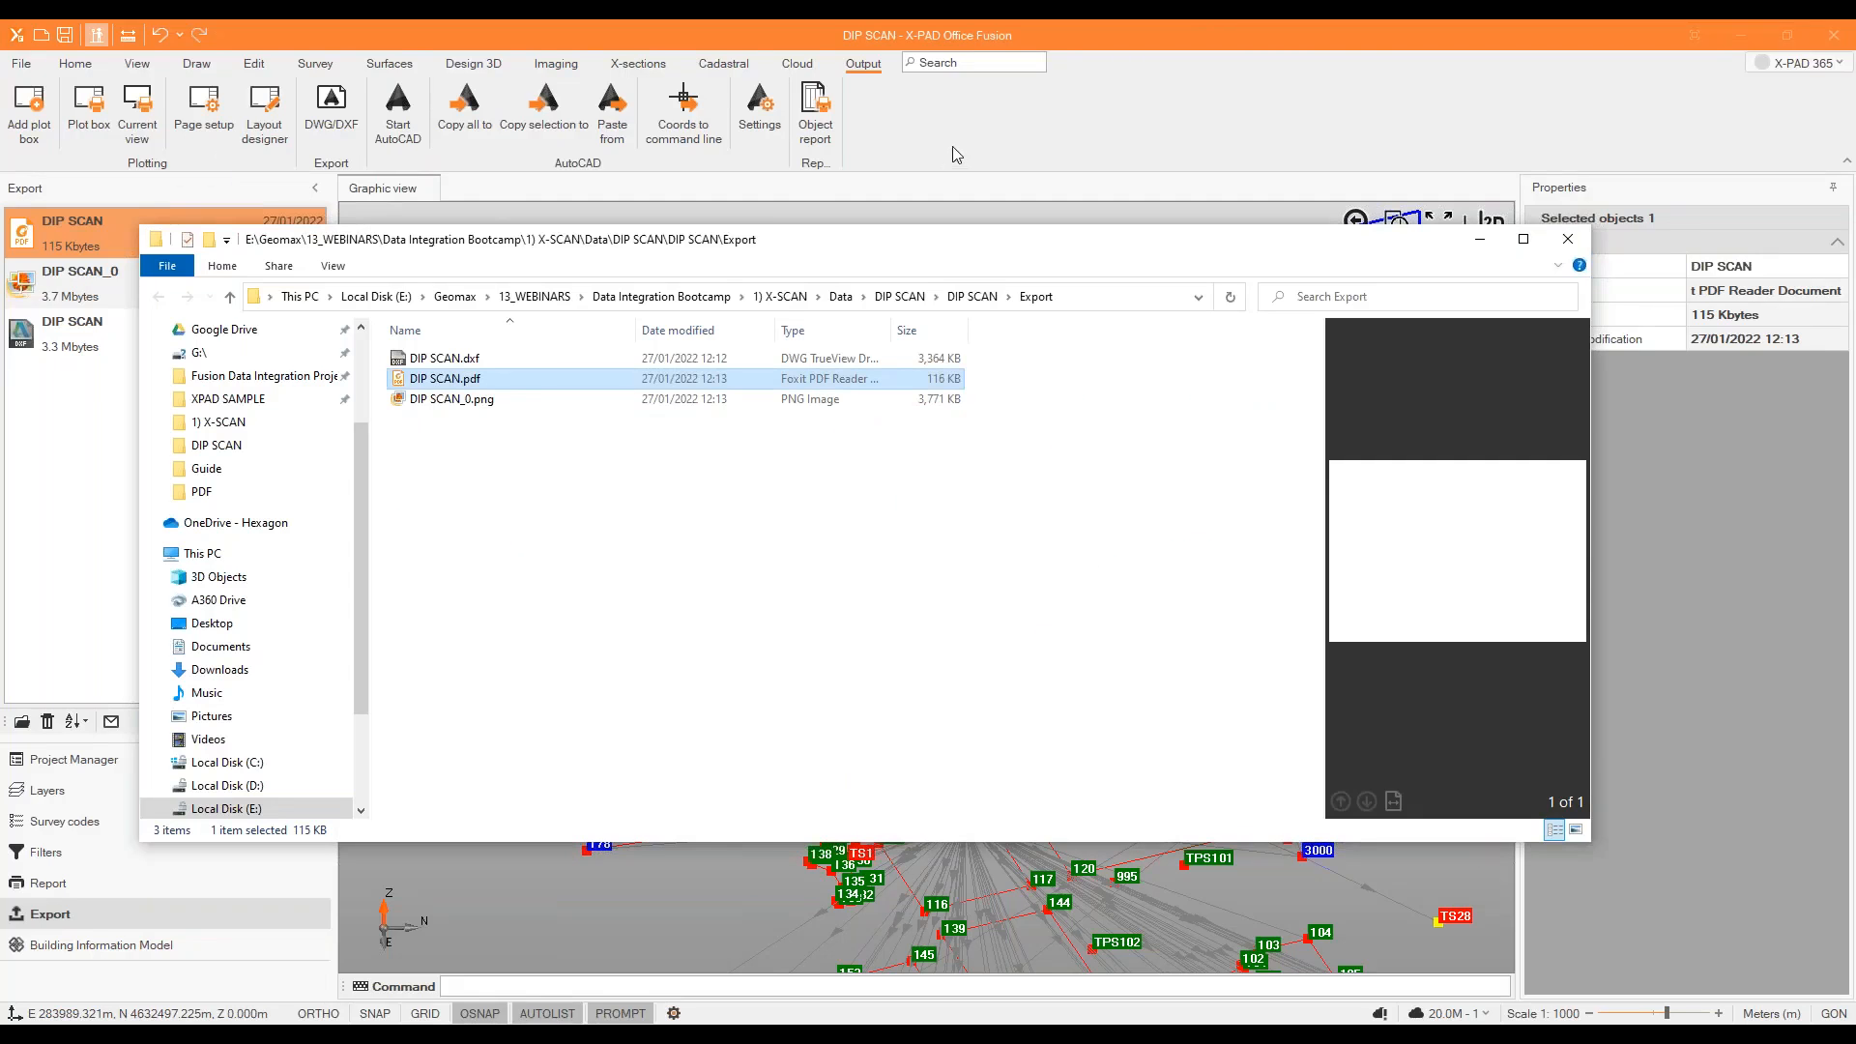
left_click(953, 147)
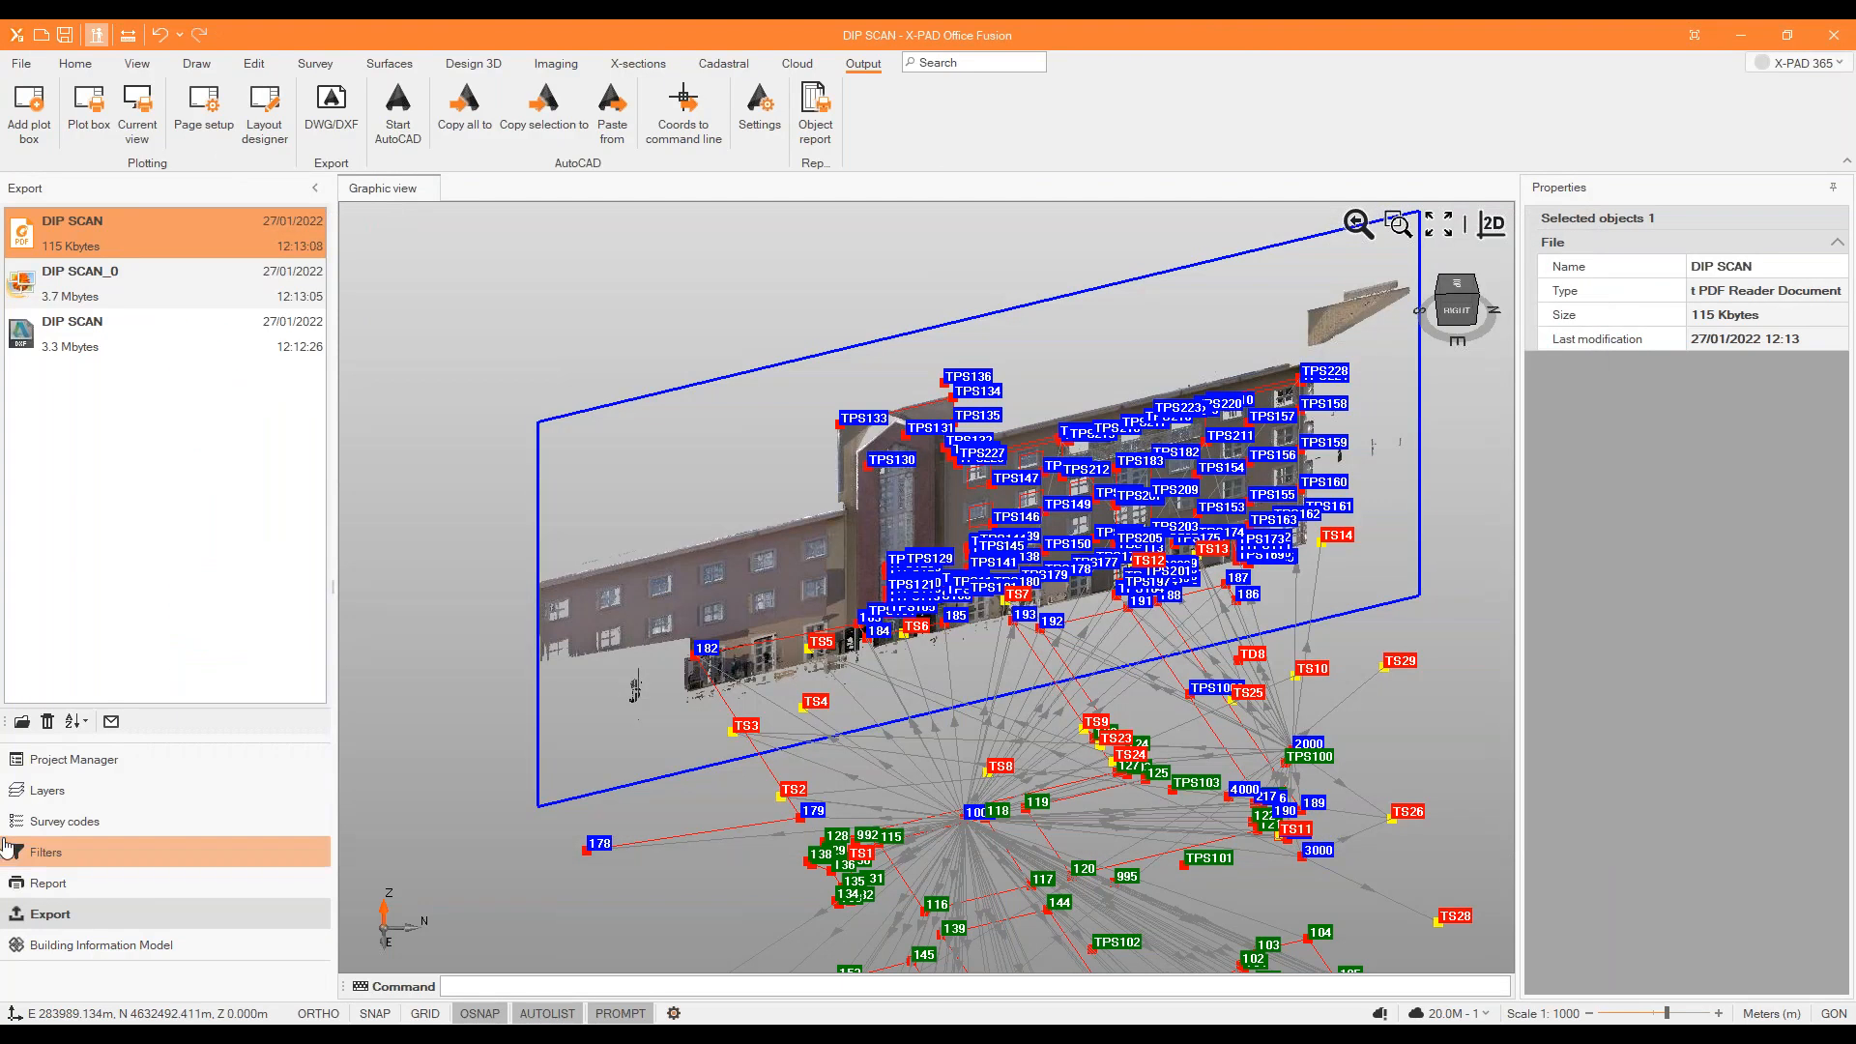
Show the registered point clouds of the project from the Project Manager.
left_click(19, 759)
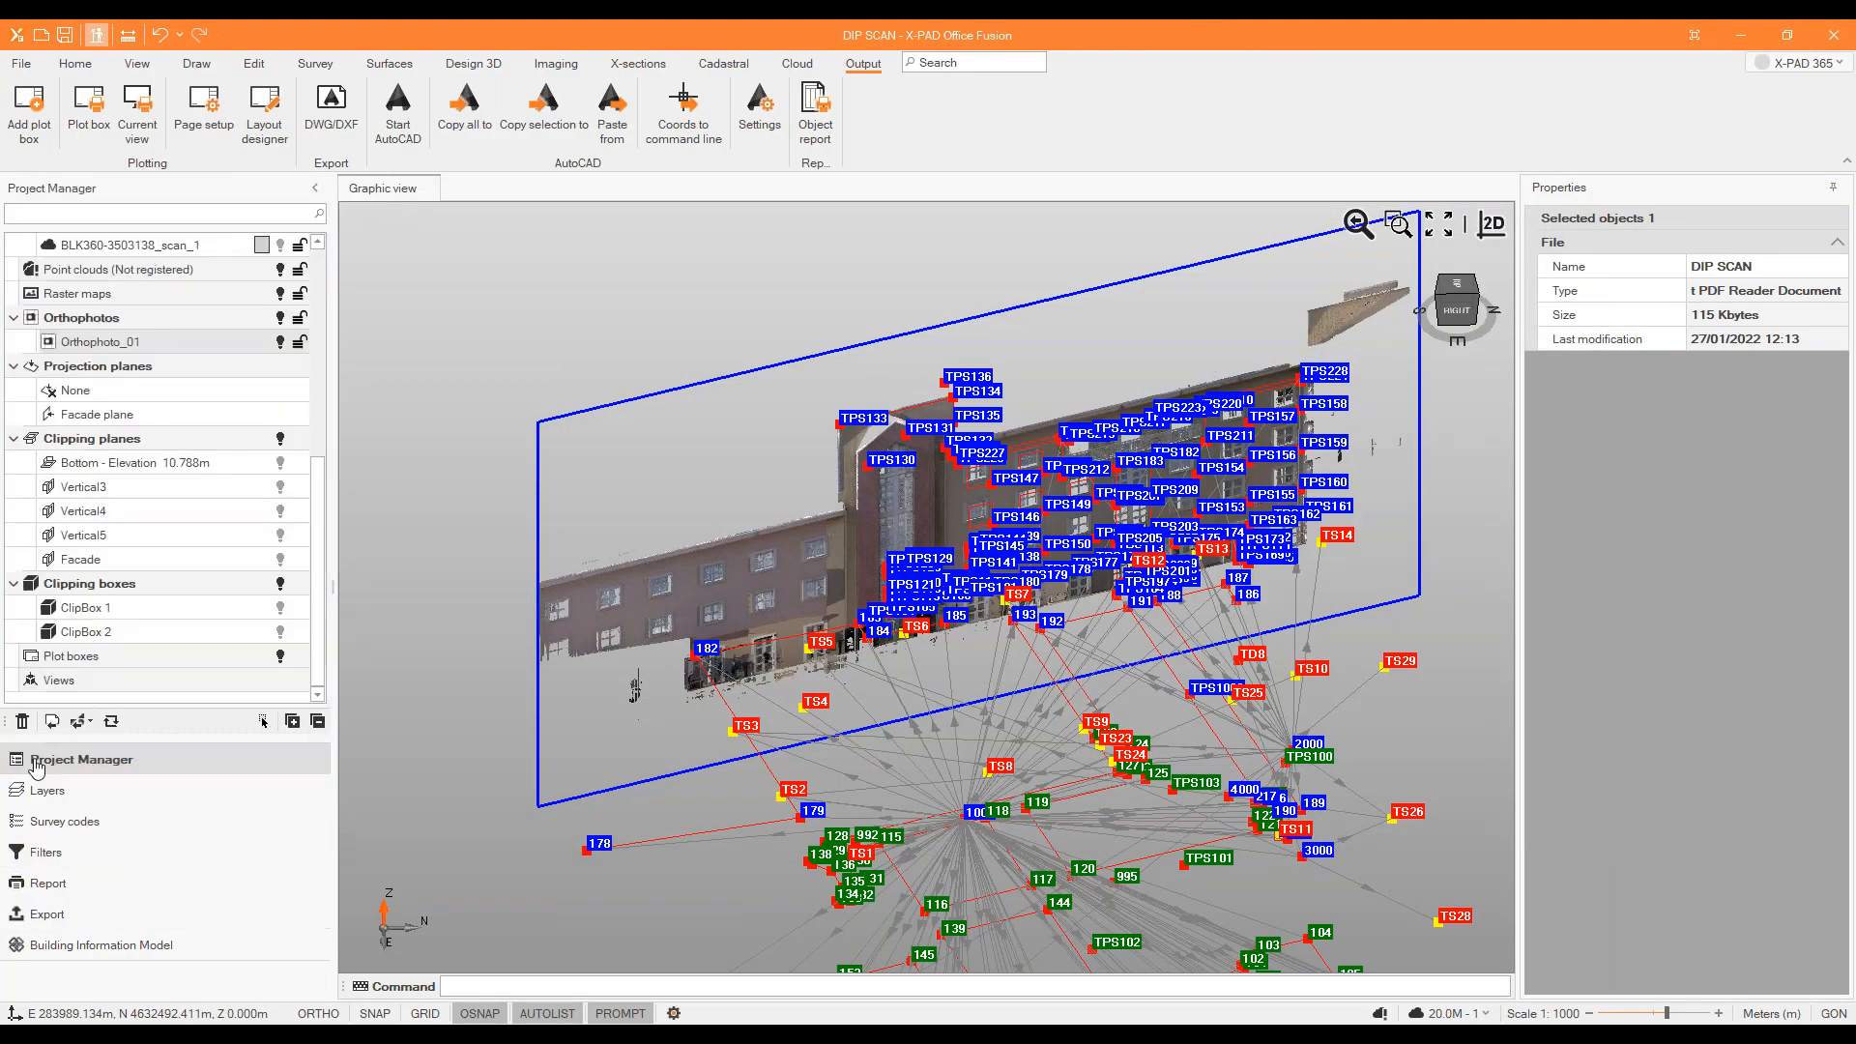
left_click(20, 64)
left_click(43, 64)
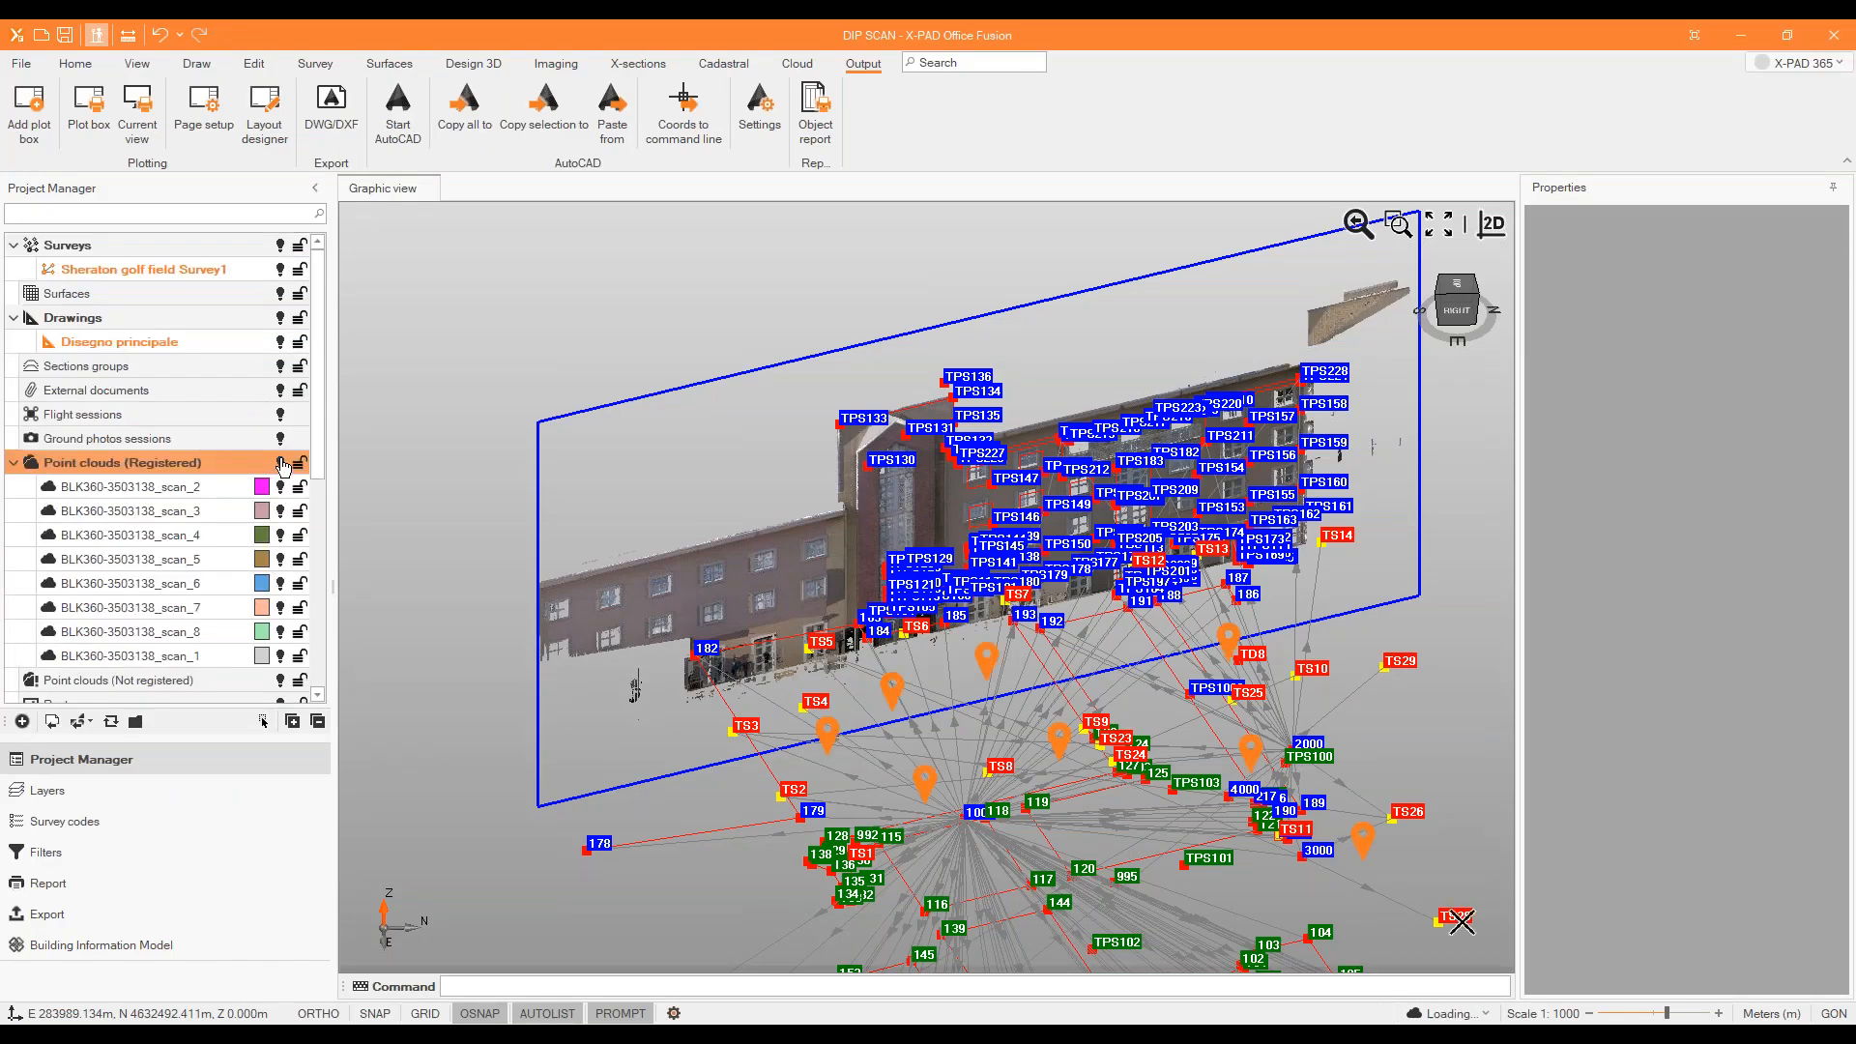
left_click(21, 65)
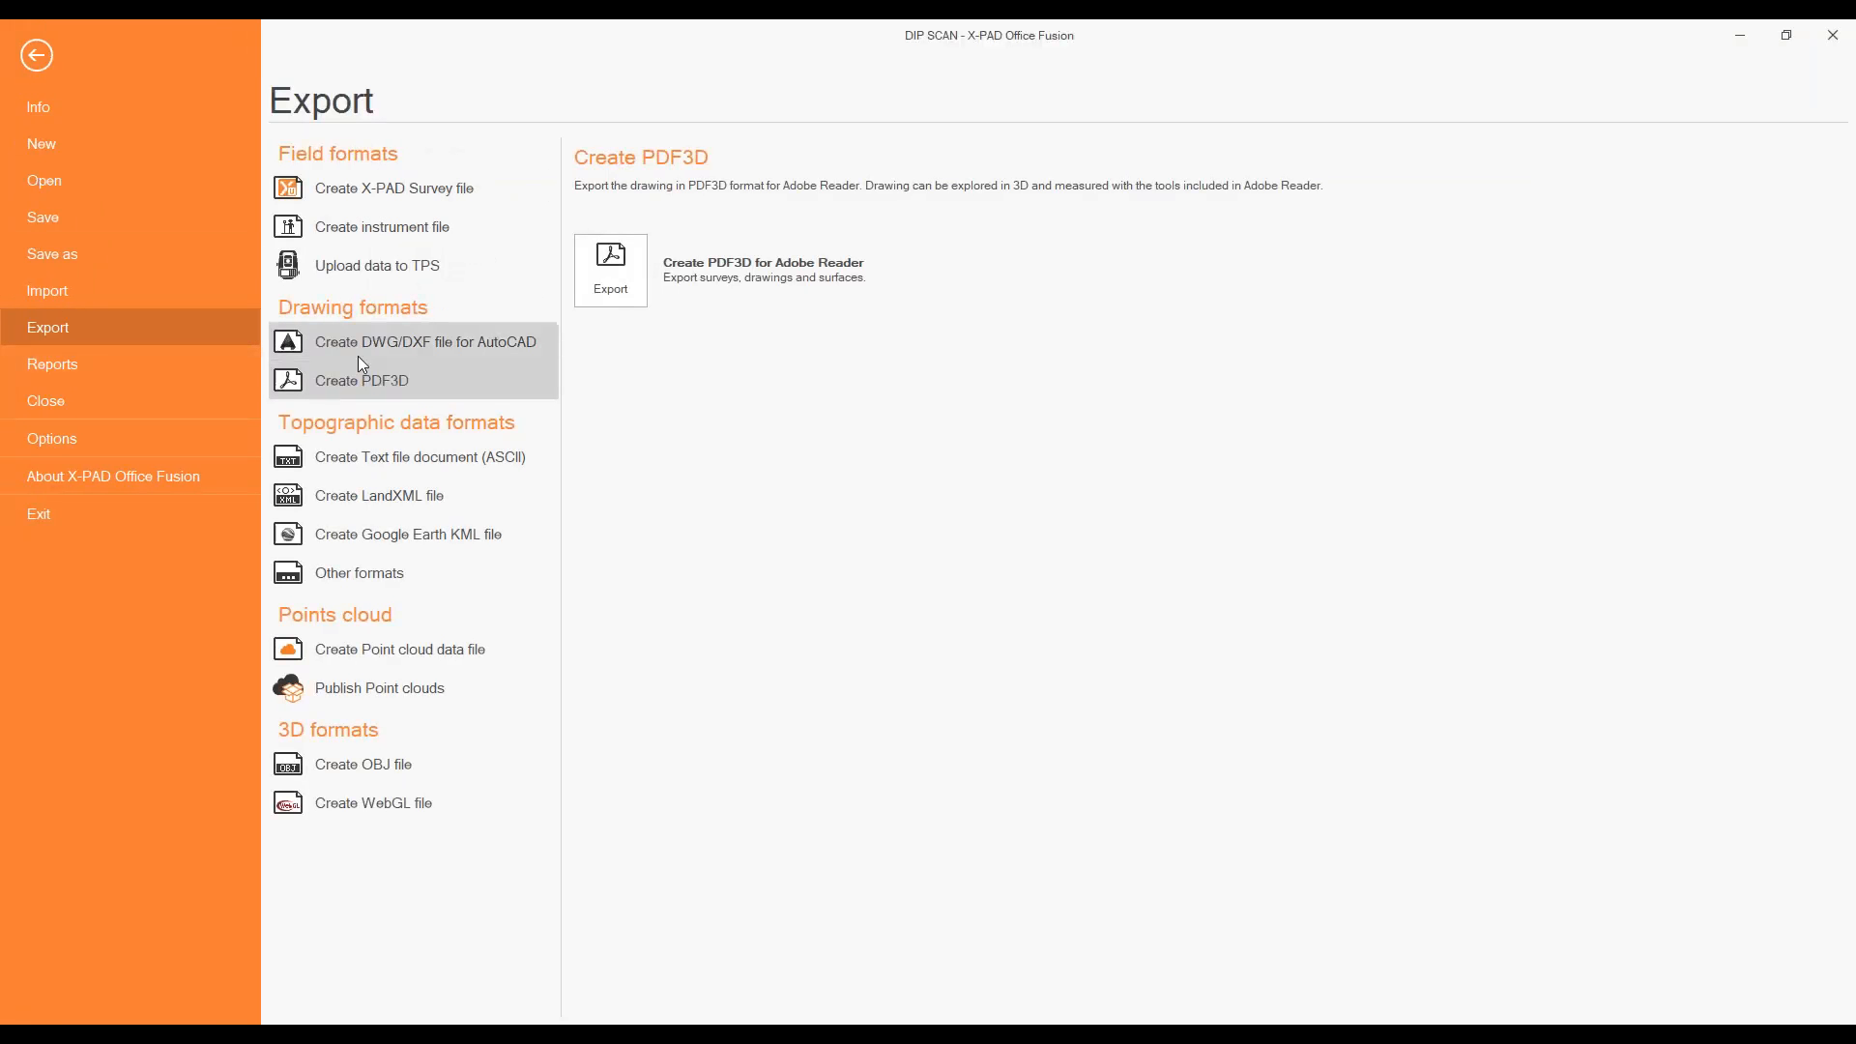
left_click(365, 694)
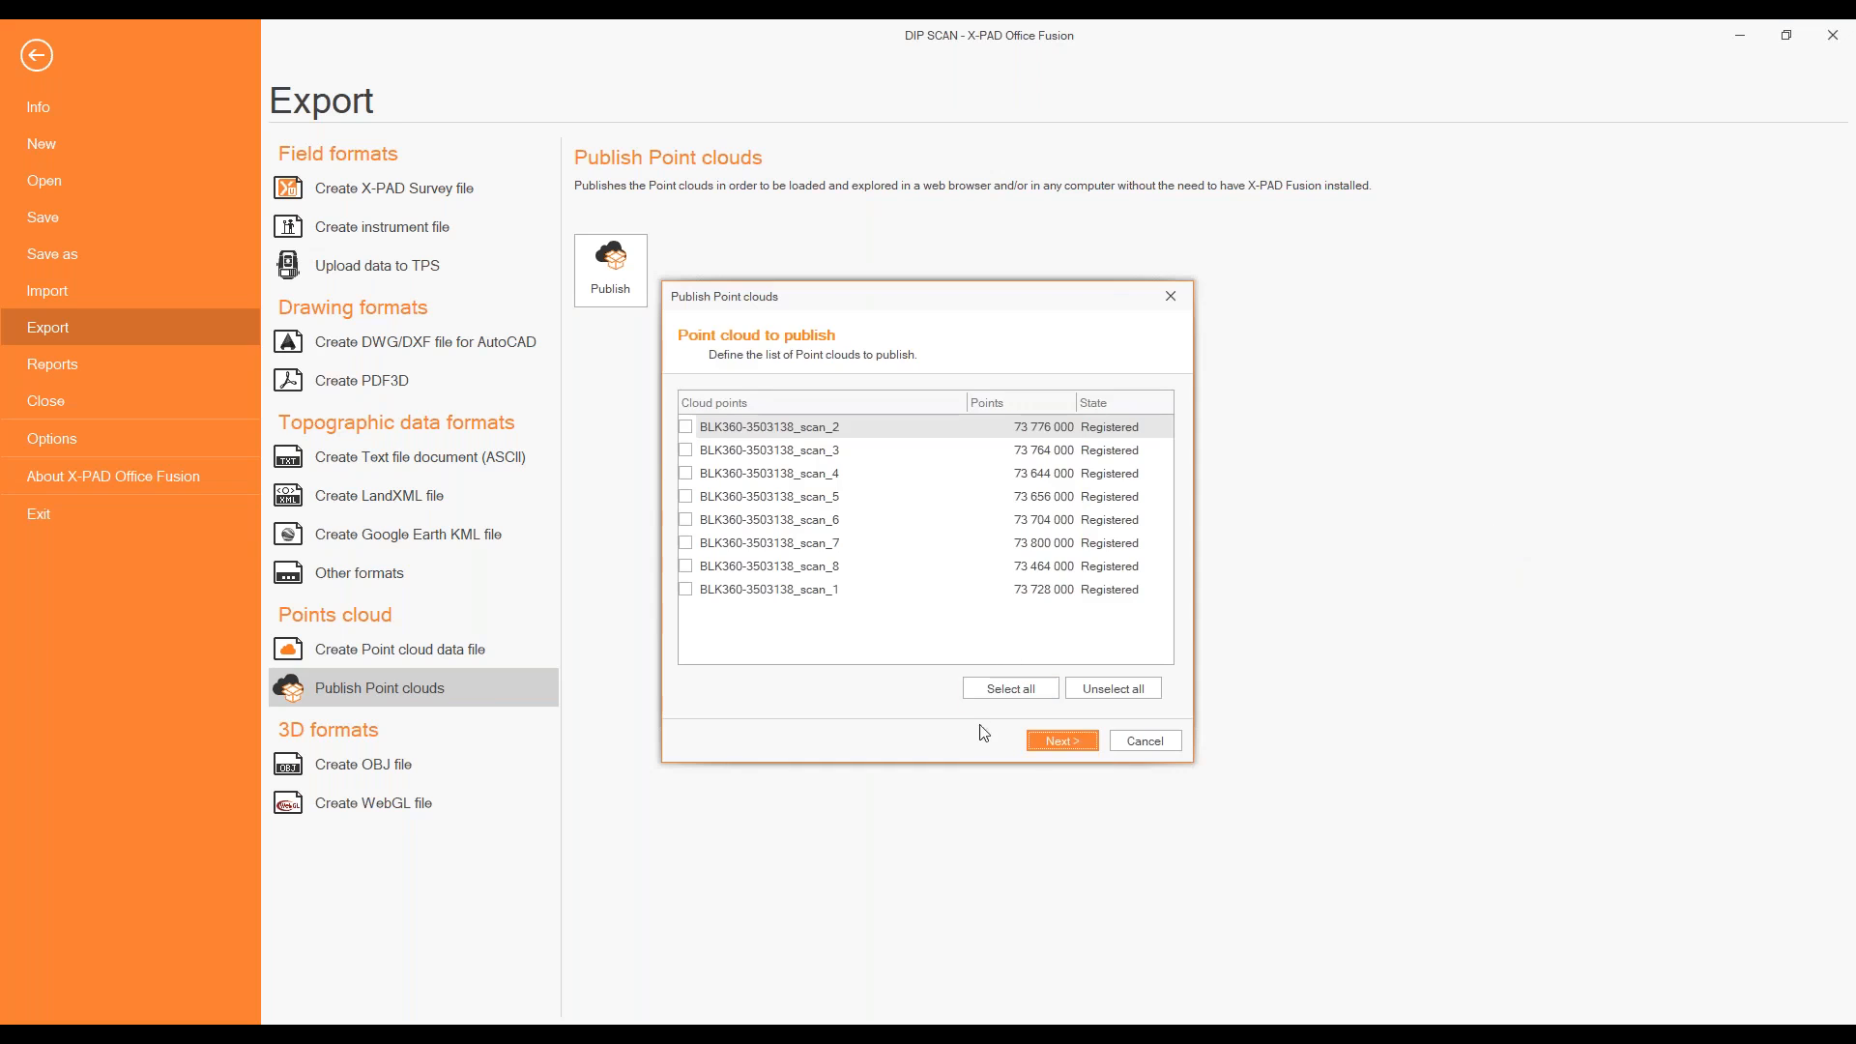
left_click(1057, 692)
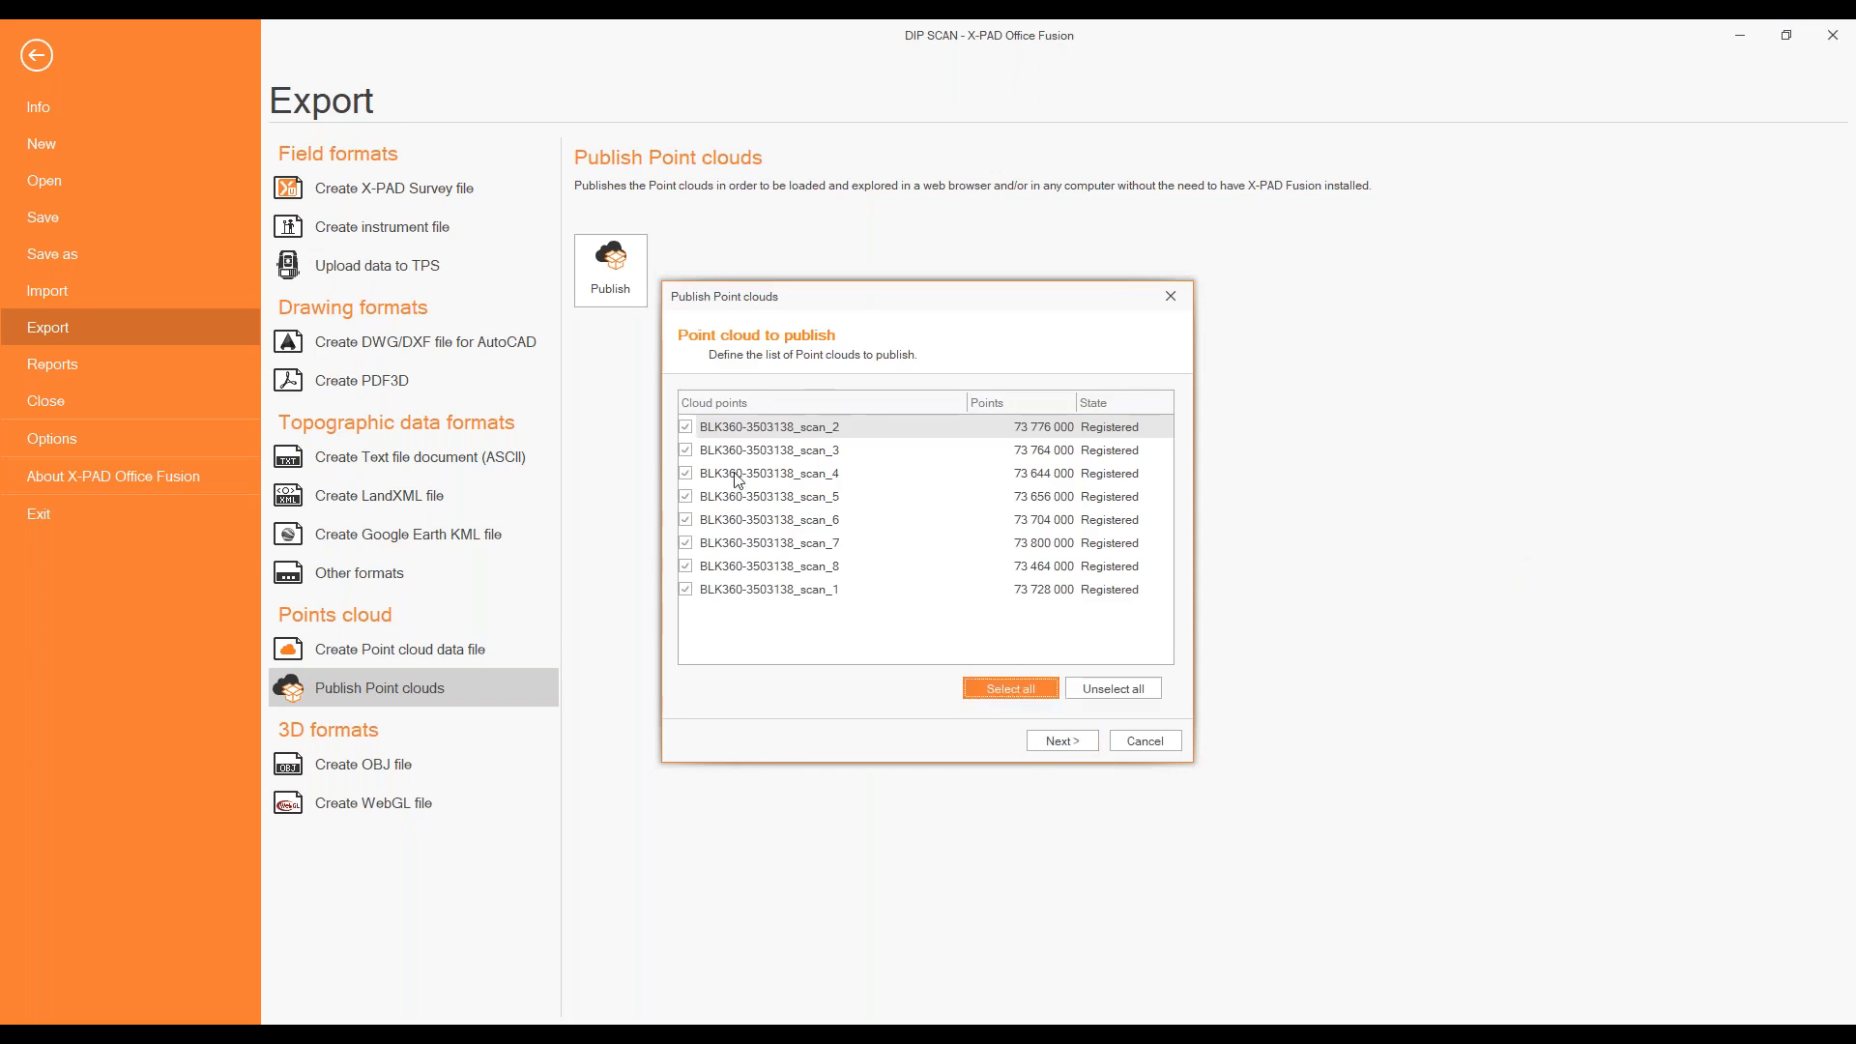
left_click(1105, 692)
left_click(686, 590)
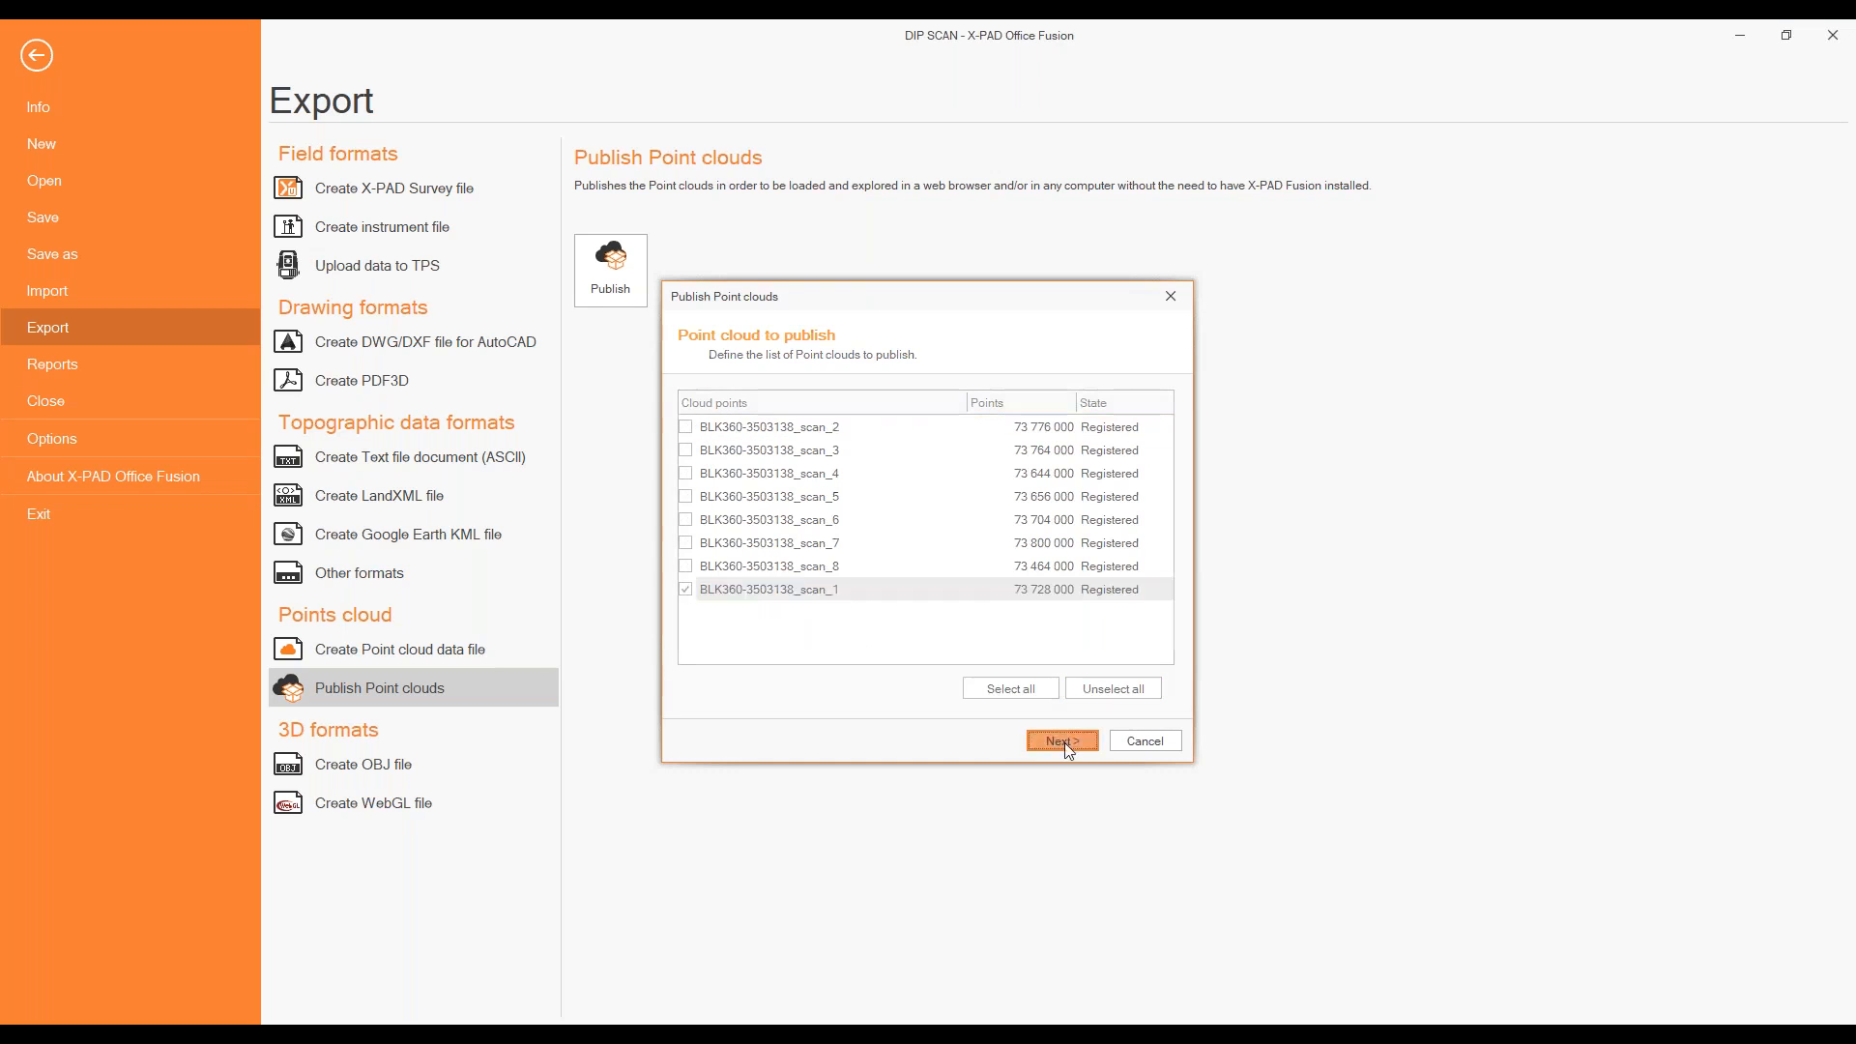
left_click(1064, 740)
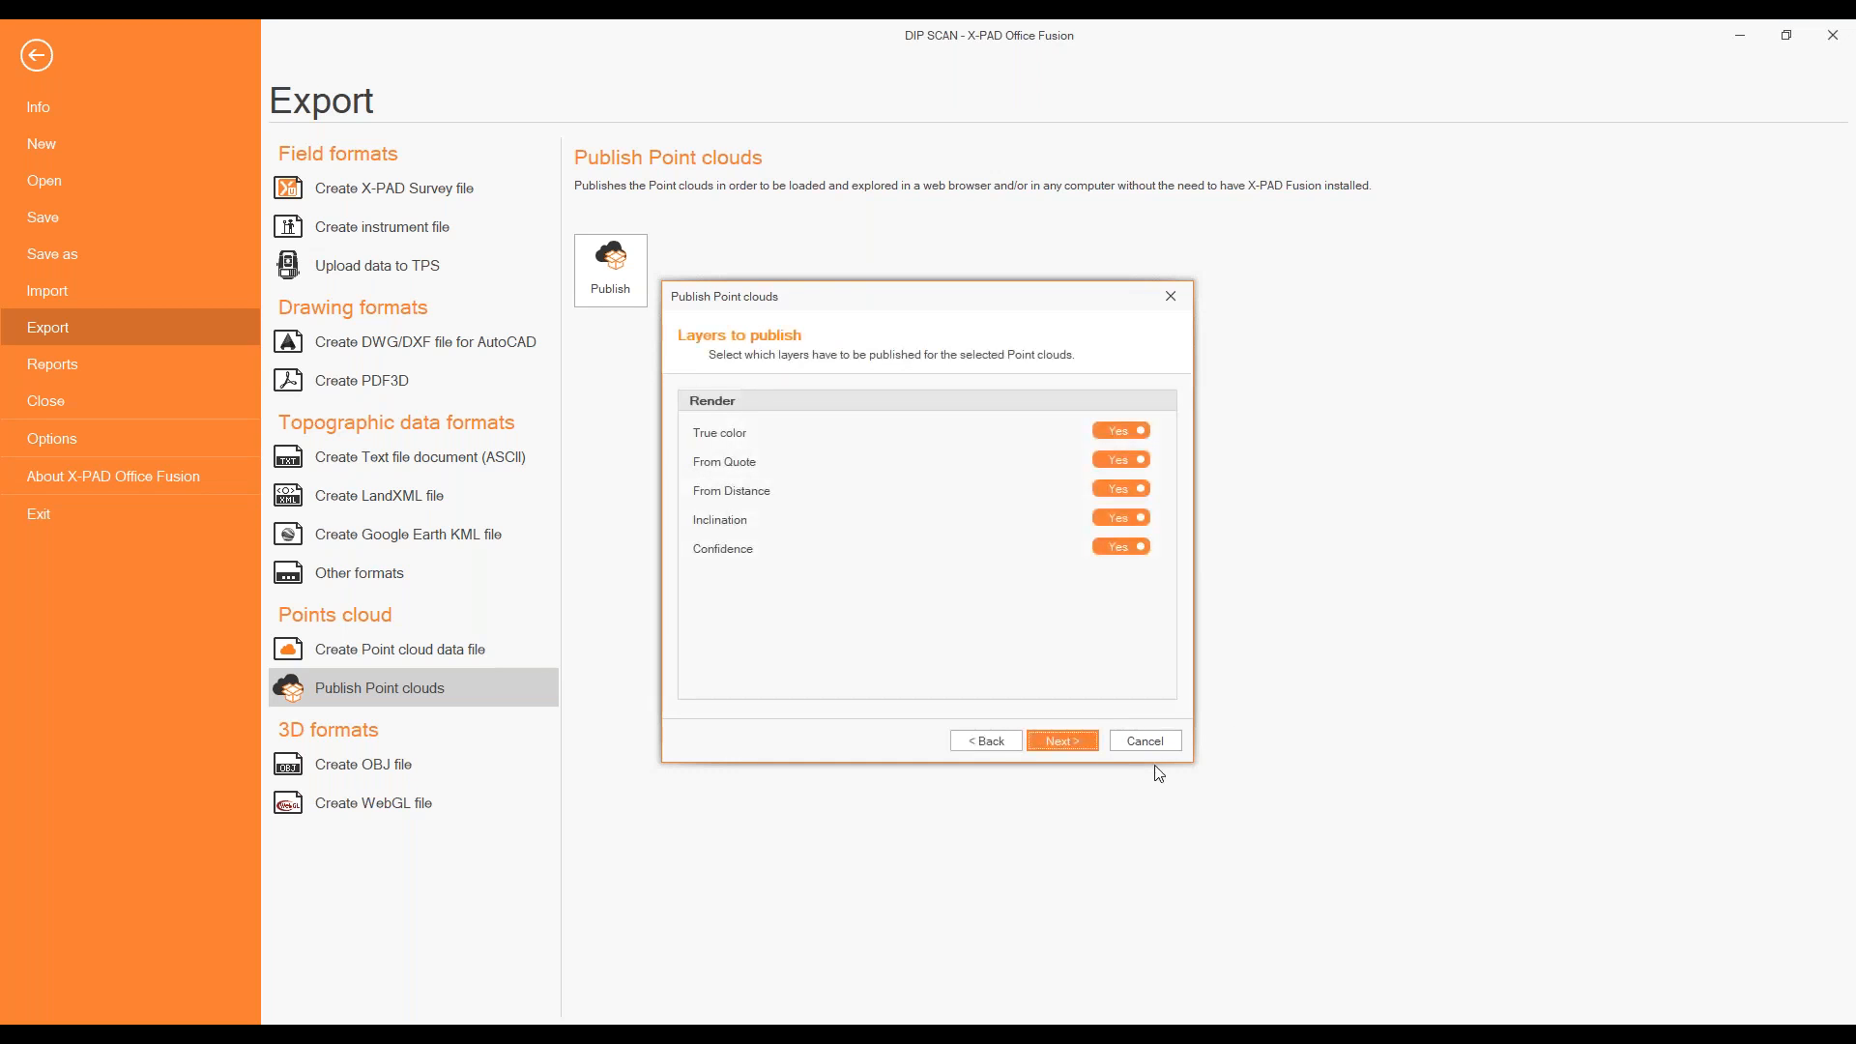
Publish the cloud with all render layers to the project's Export folder on the computer, named DIP SCAN, without a self extractor.
left_click(1071, 741)
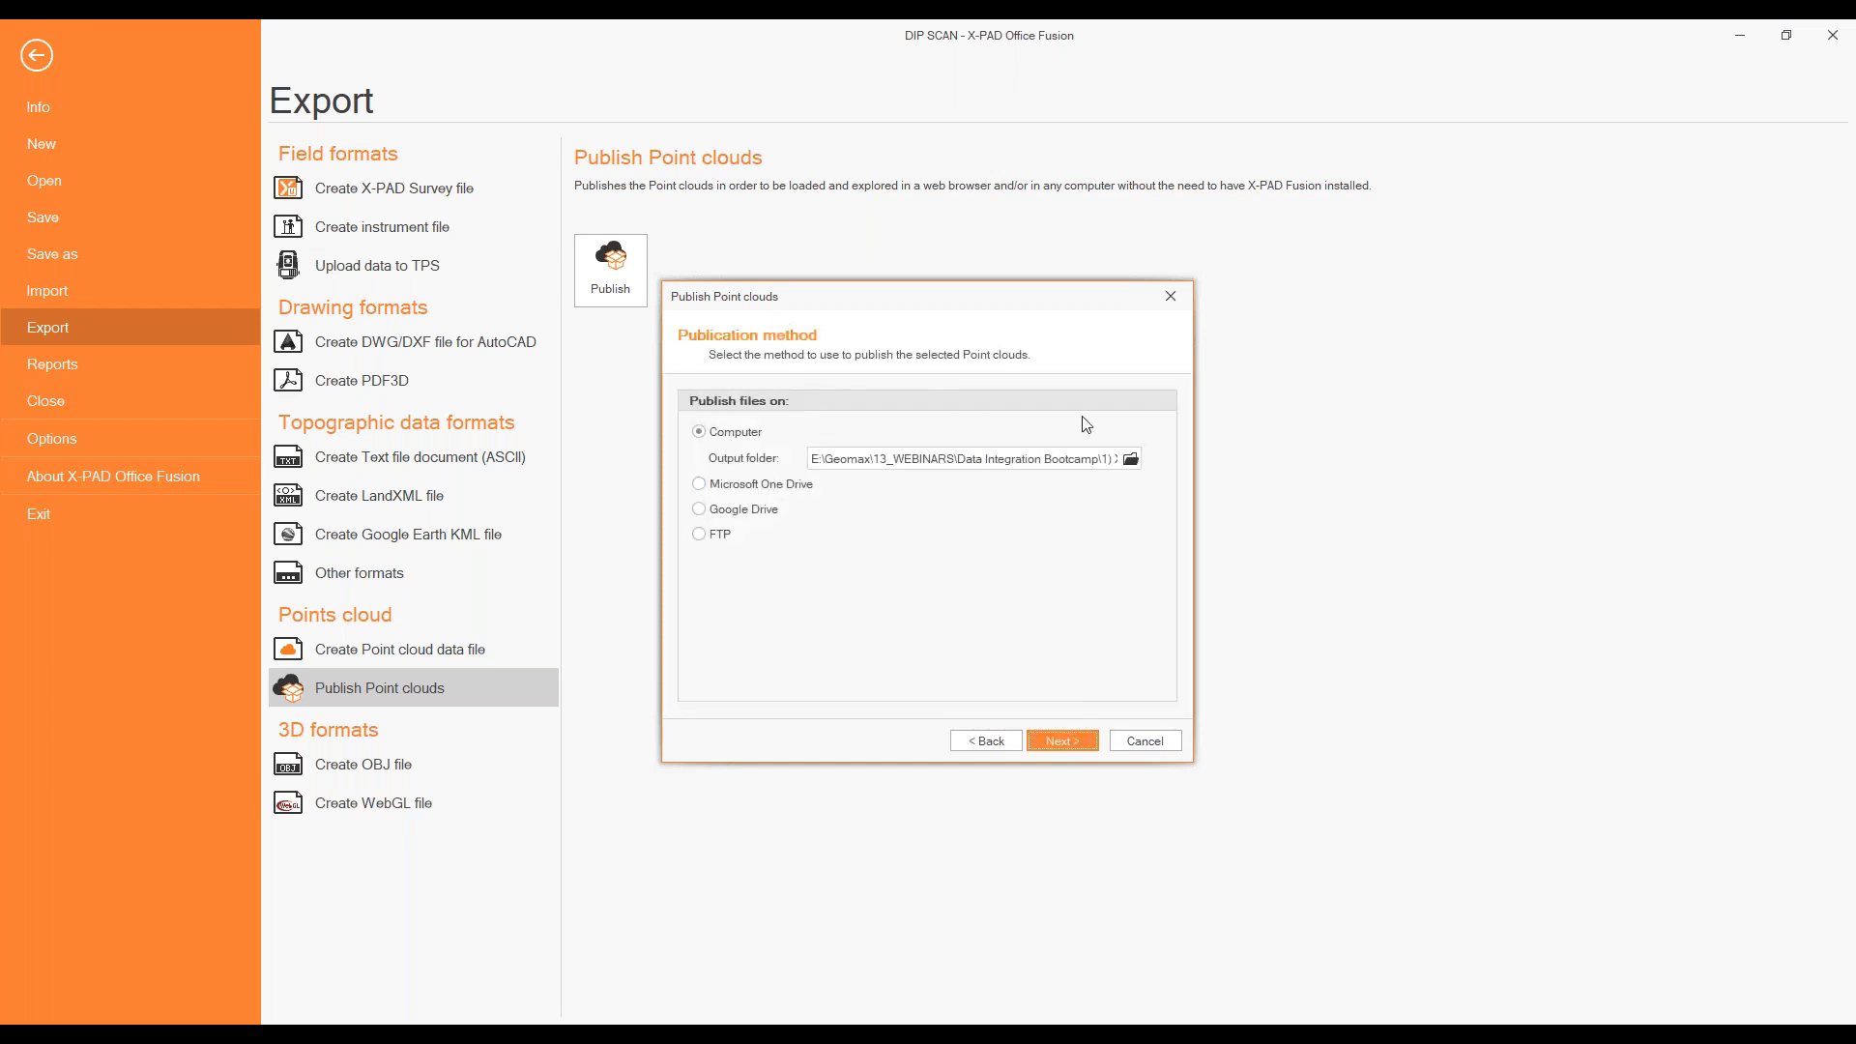
left_click(1084, 461)
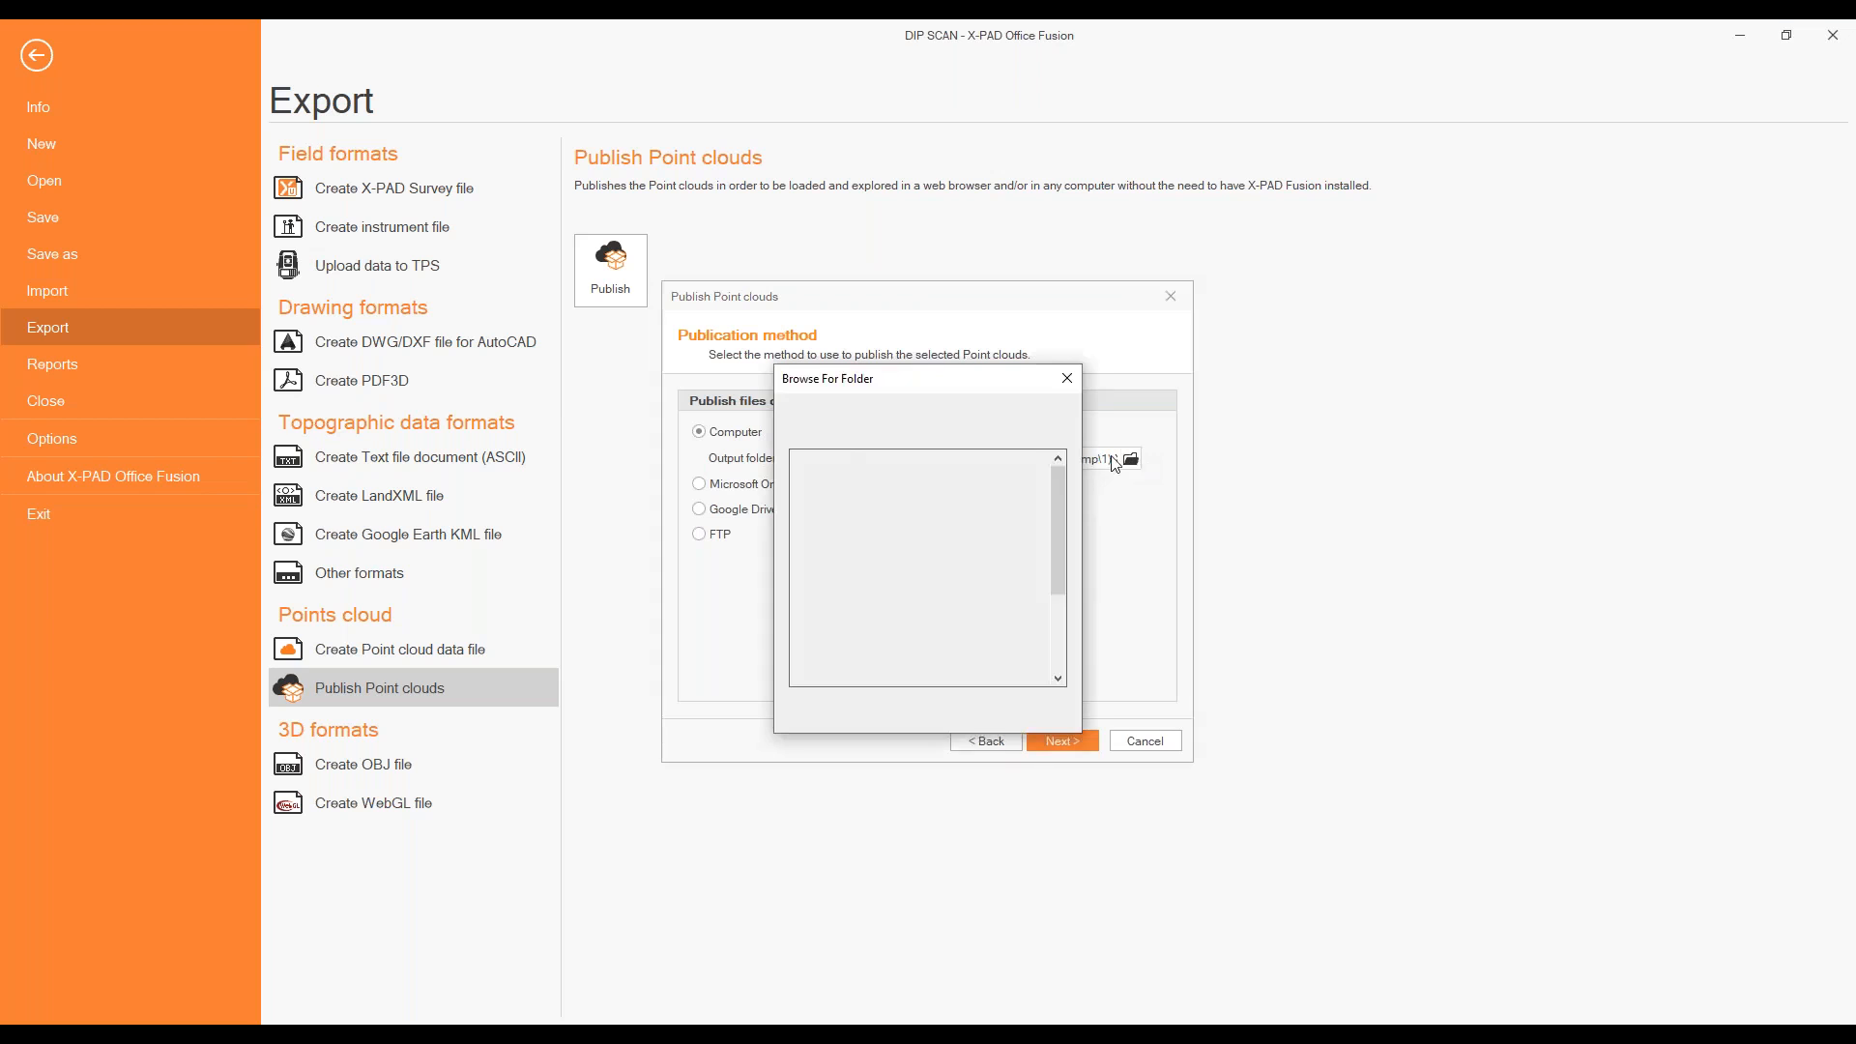
left_click(1069, 382)
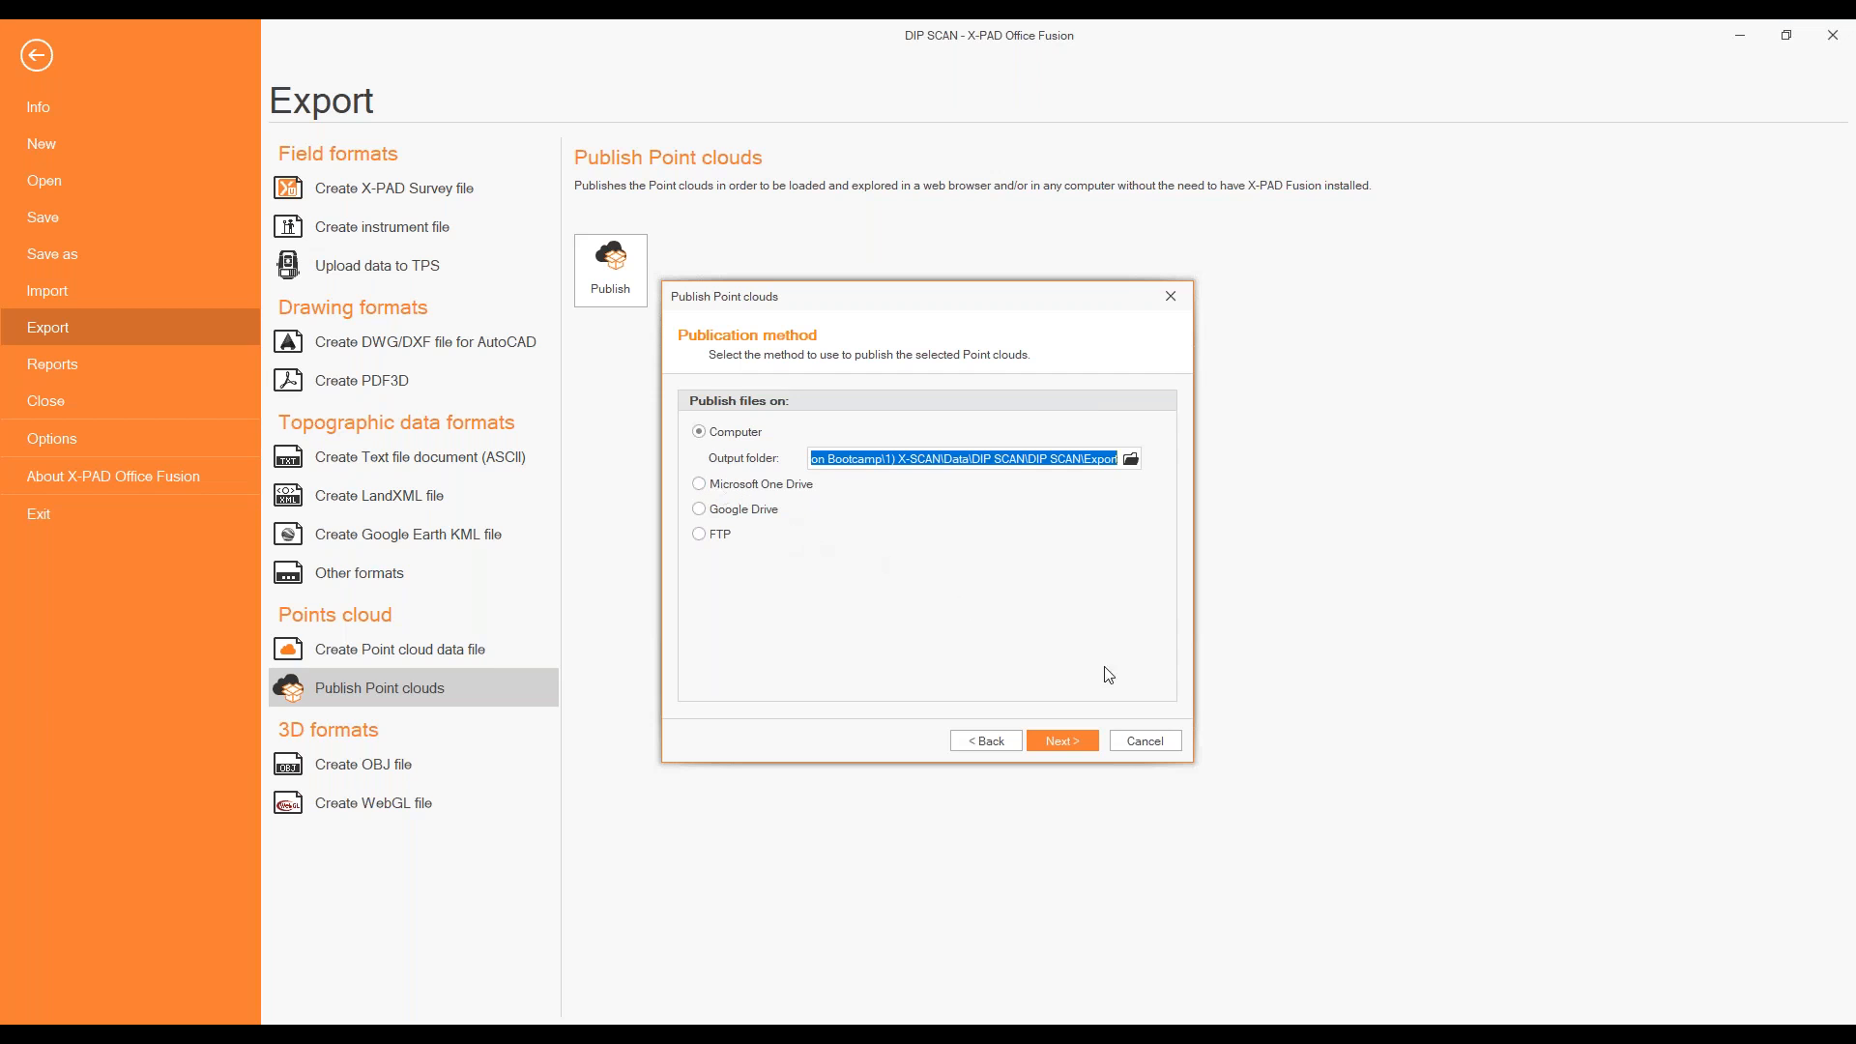
left_click(1090, 742)
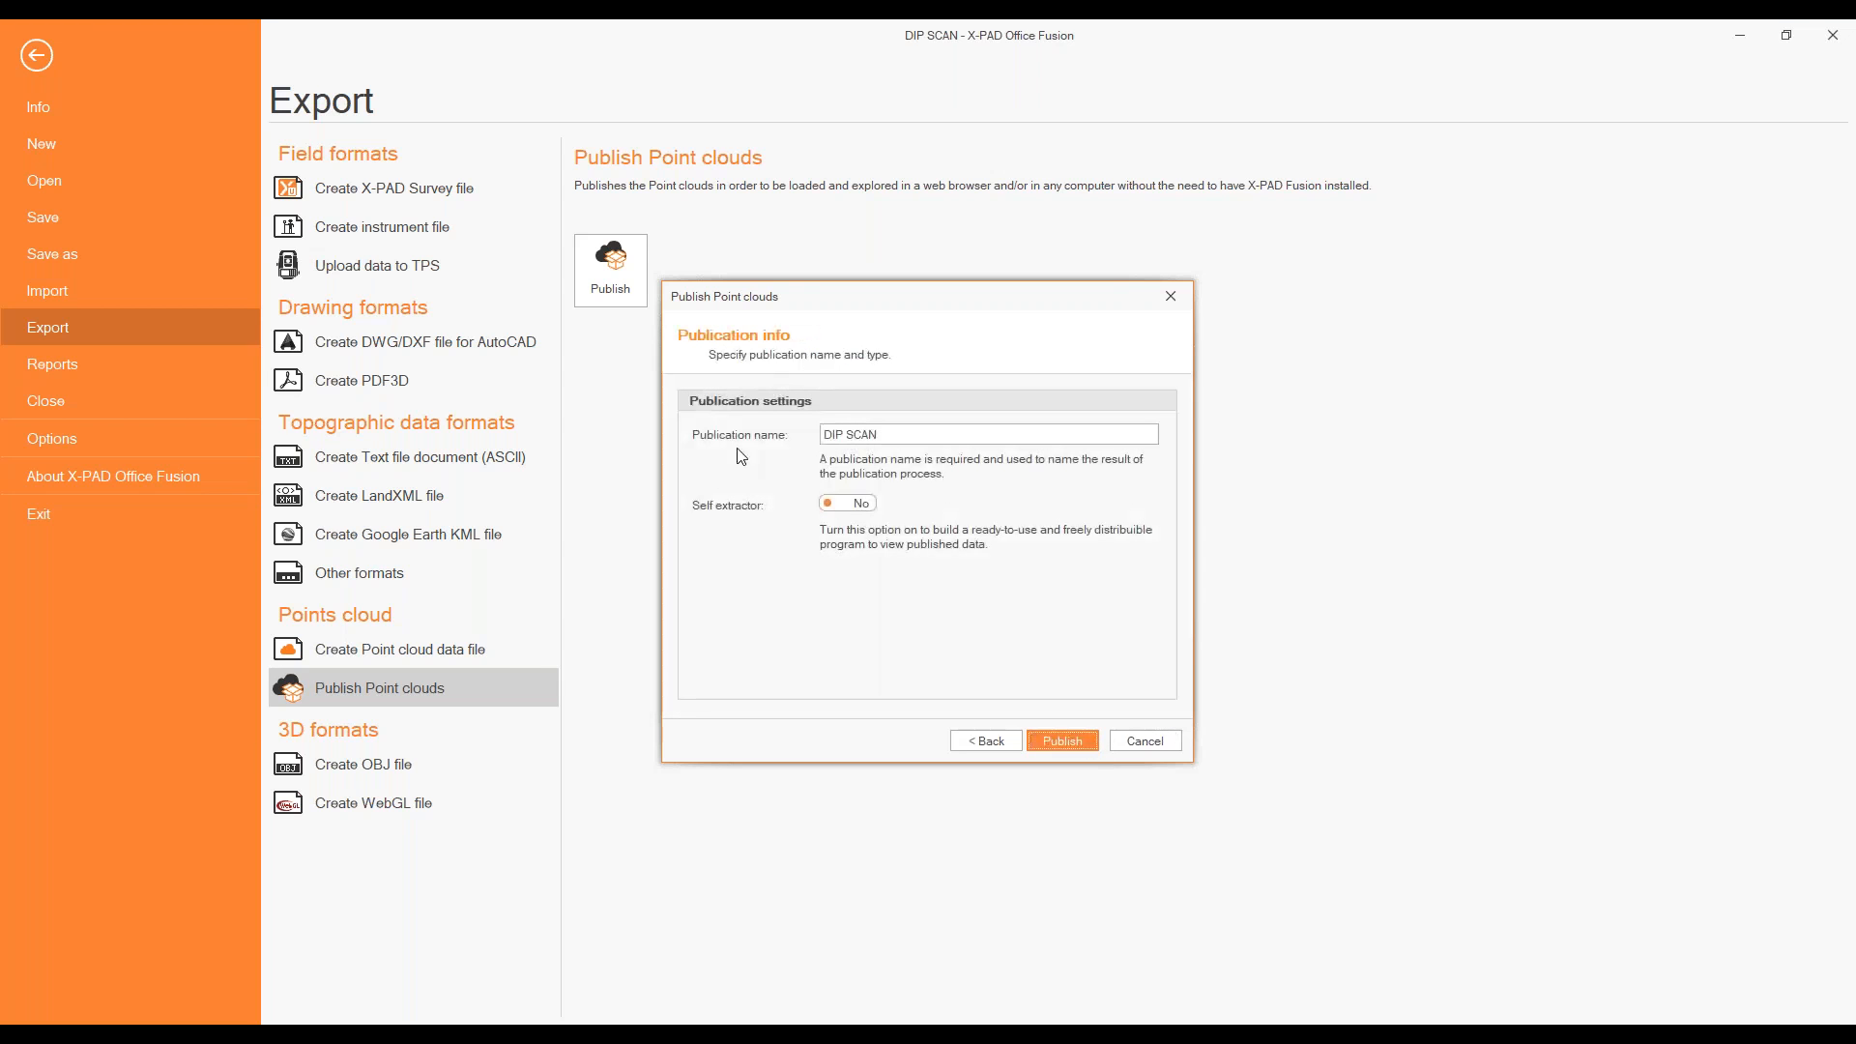
left_click(1049, 737)
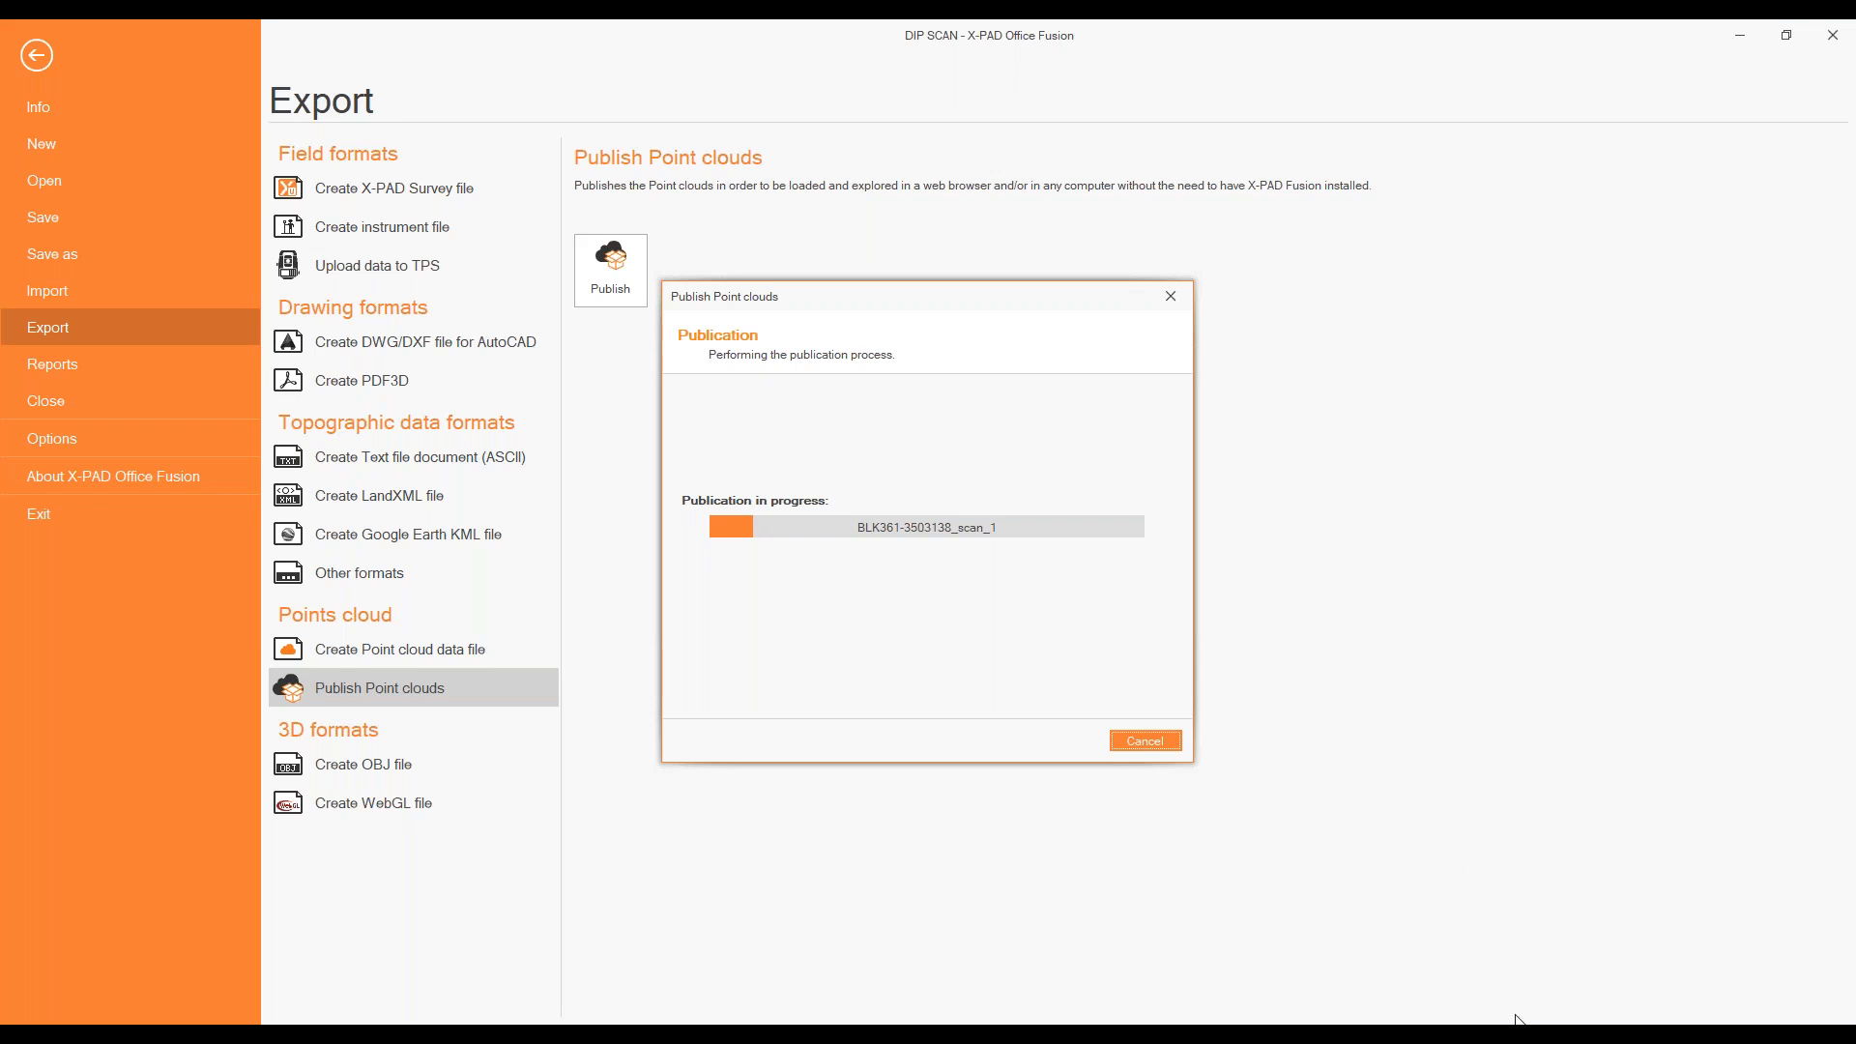
left_click(1833, 1030)
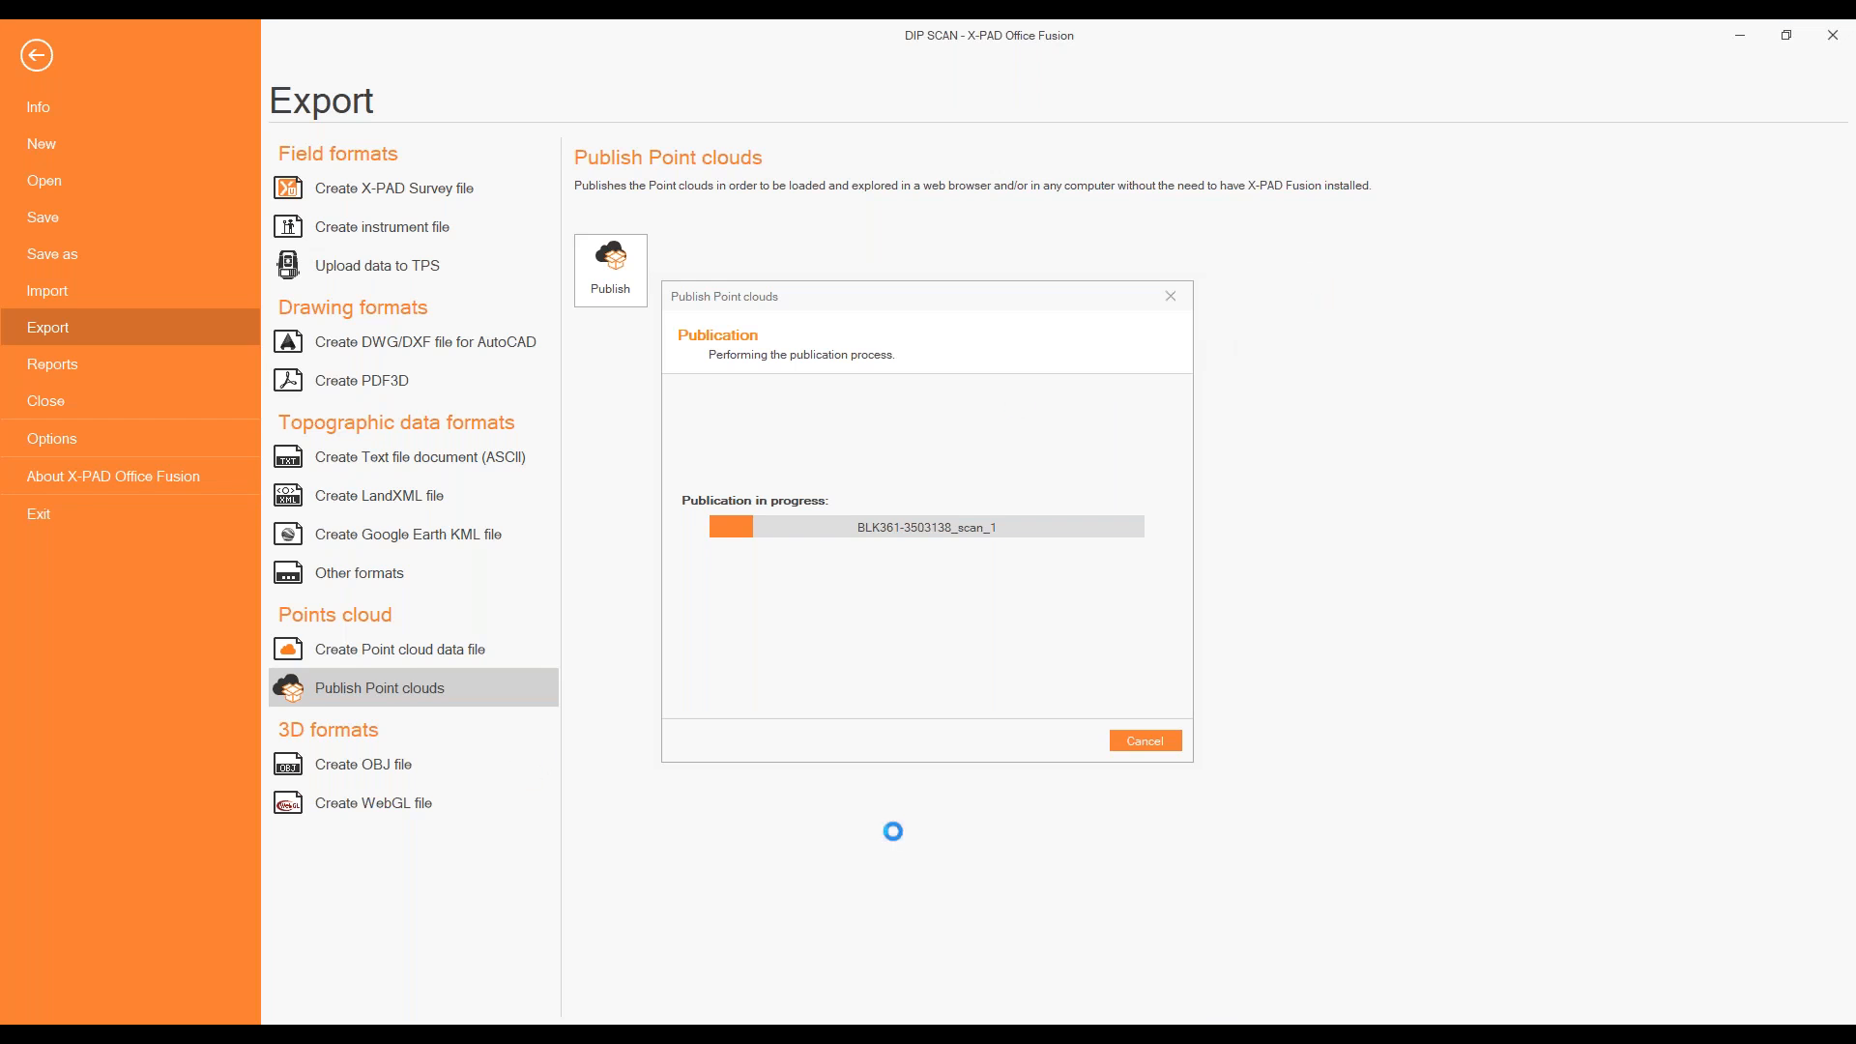
left_click_drag(1227, 281, 1099, 21)
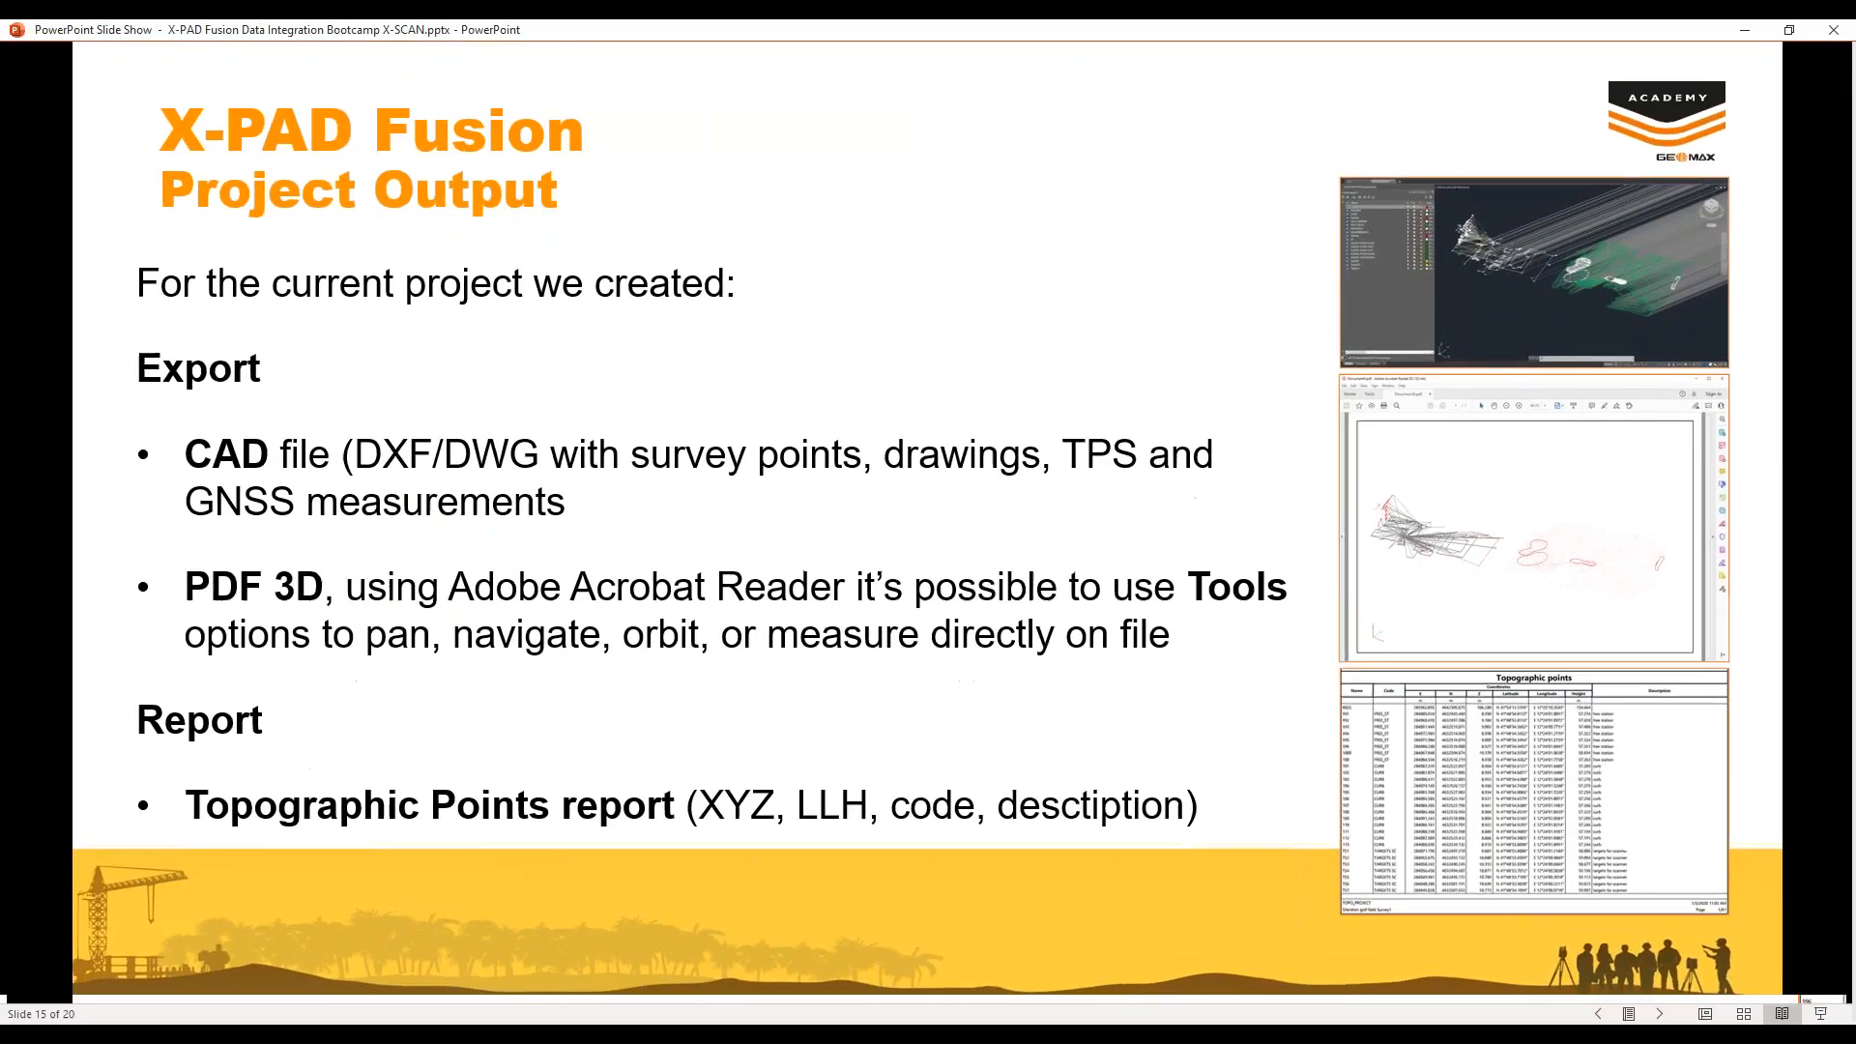
key("Right")
key("Right")
key("Right")
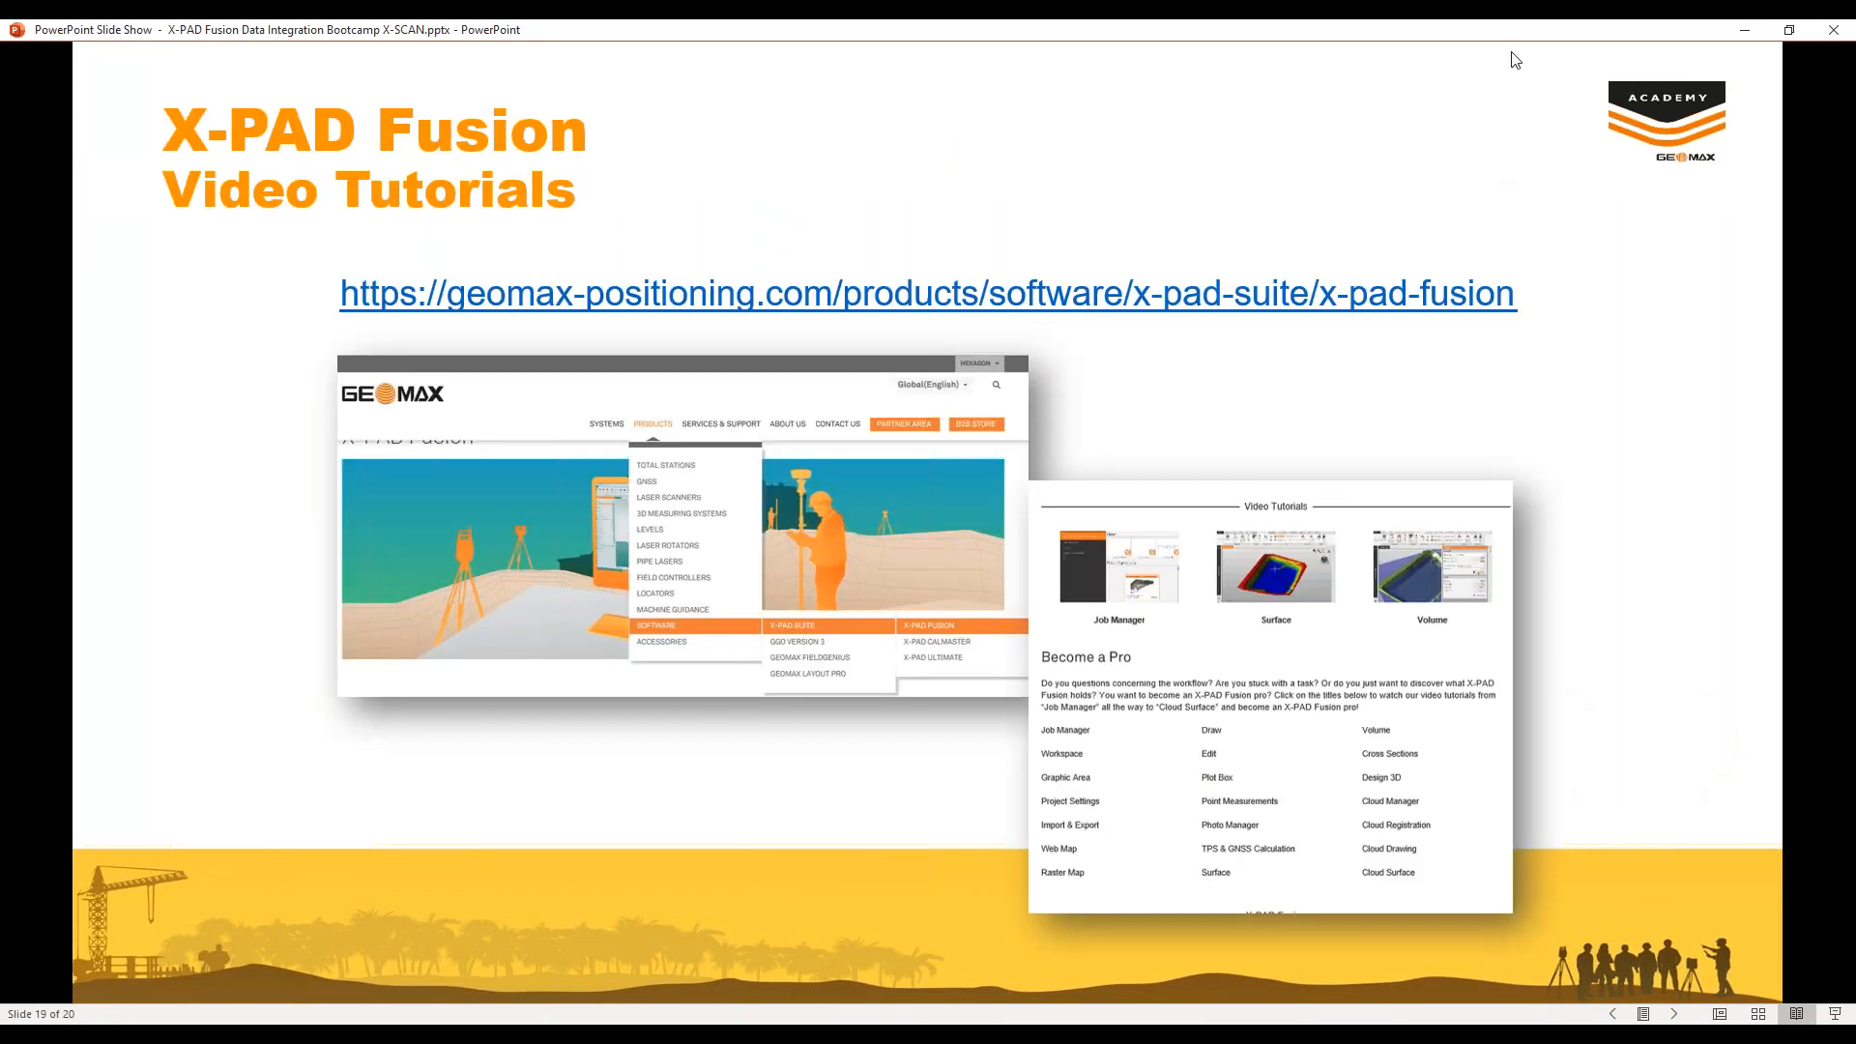
mouse_move(1493, 37)
left_mouse_down()
mouse_move(1508, 42)
mouse_move(1232, 979)
mouse_move(1334, 295)
mouse_move(1437, 60)
mouse_move(1484, 23)
left_mouse_up()
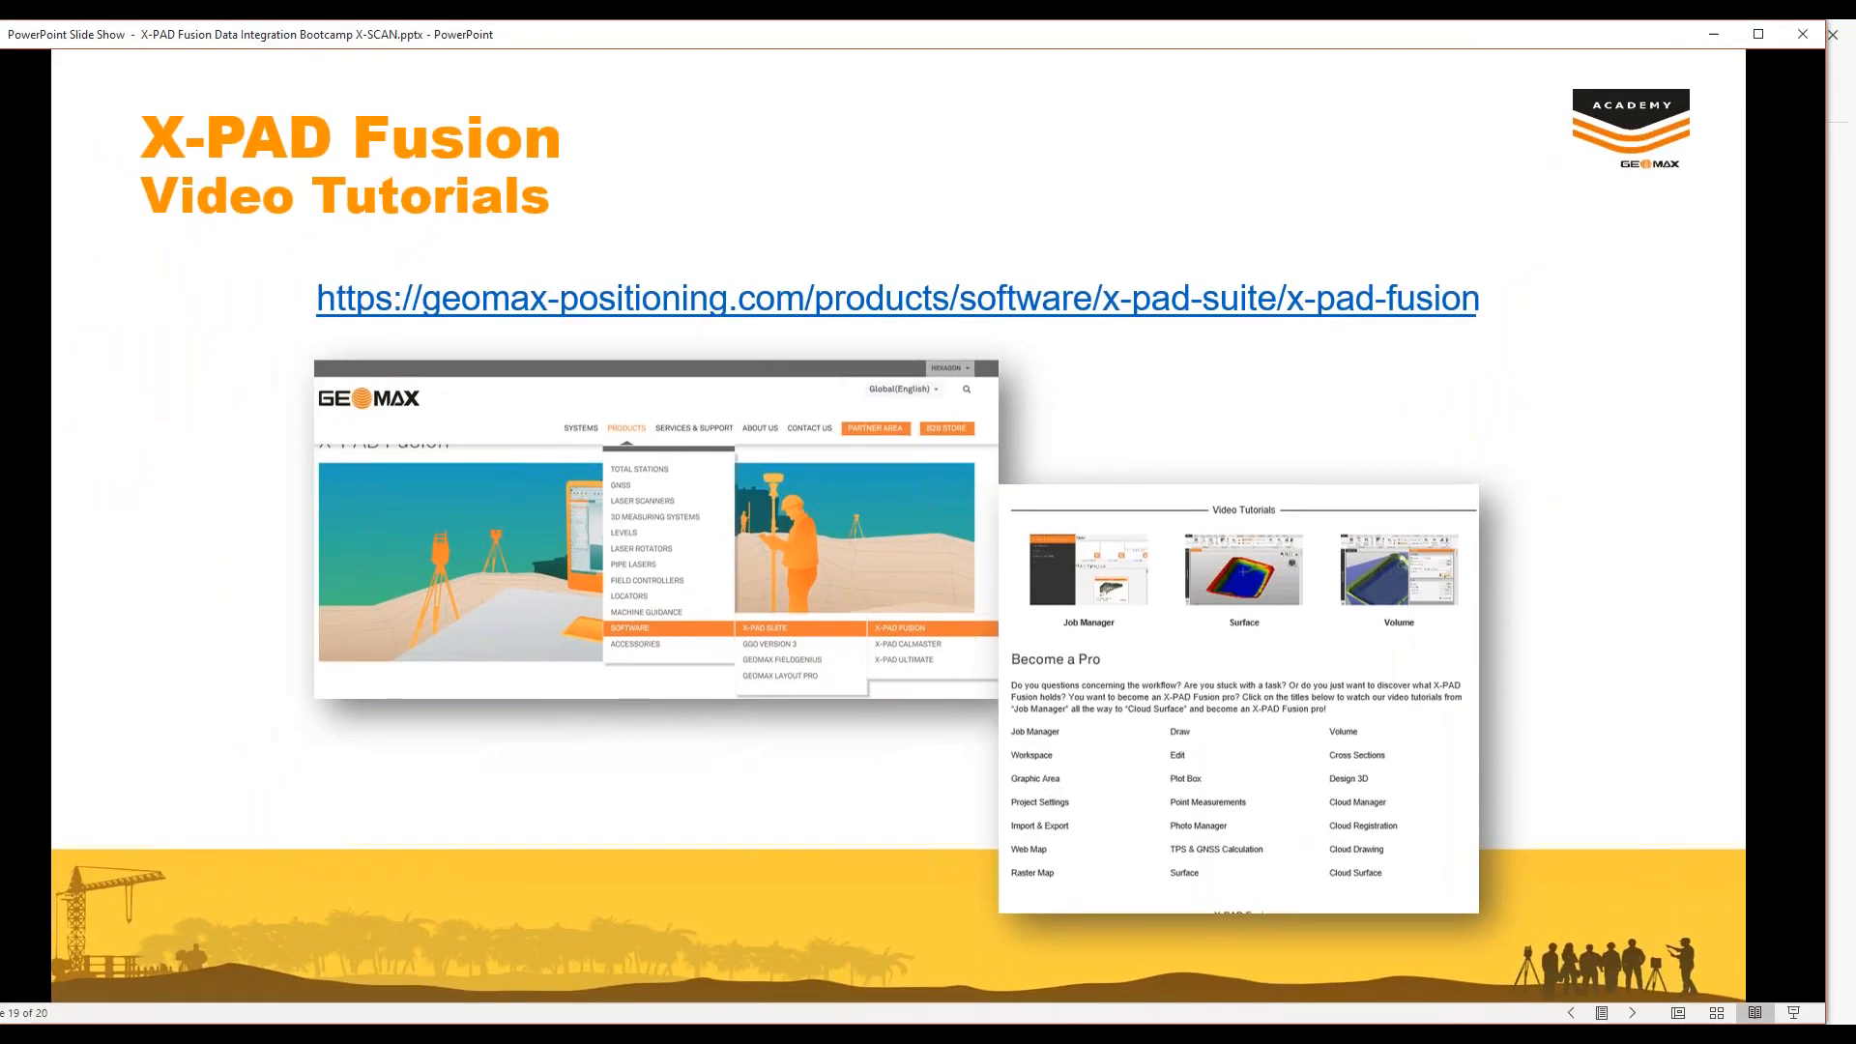
scroll(651, 417, "up", 3)
scroll(654, 421, "up", 2)
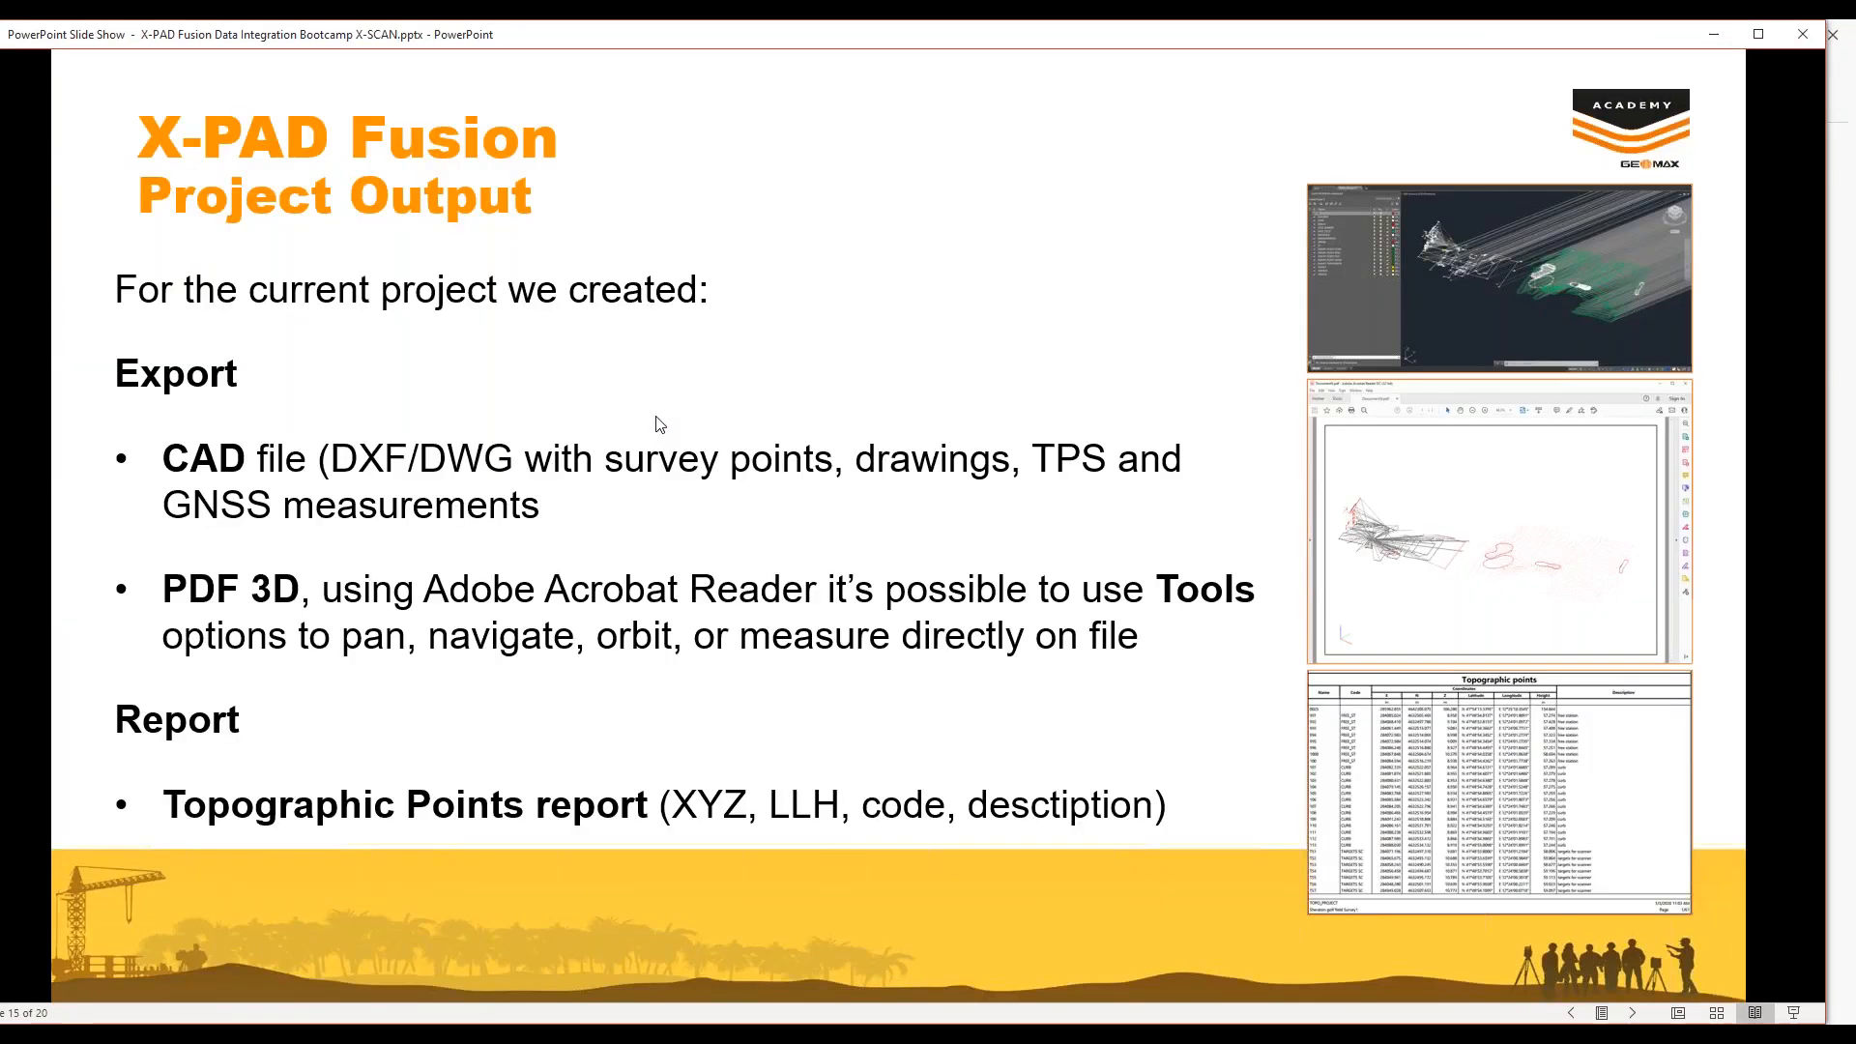
scroll(658, 421, "down", 2)
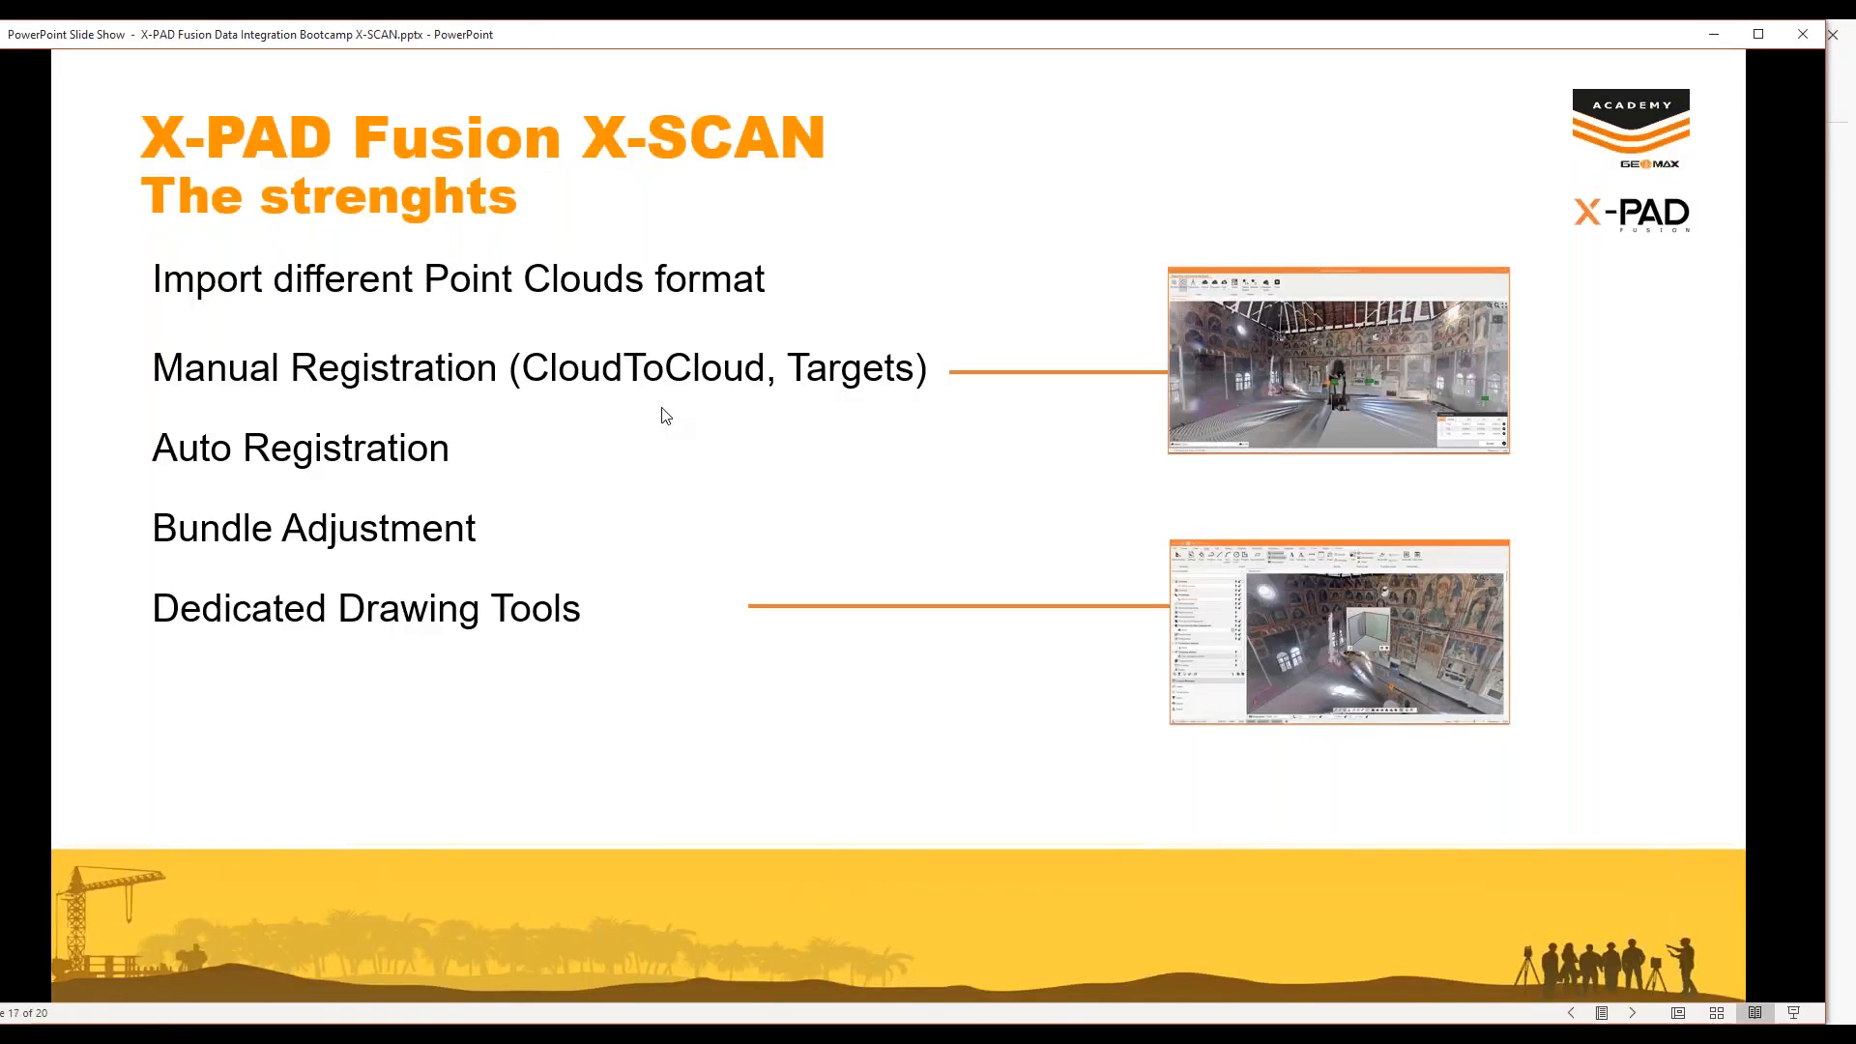